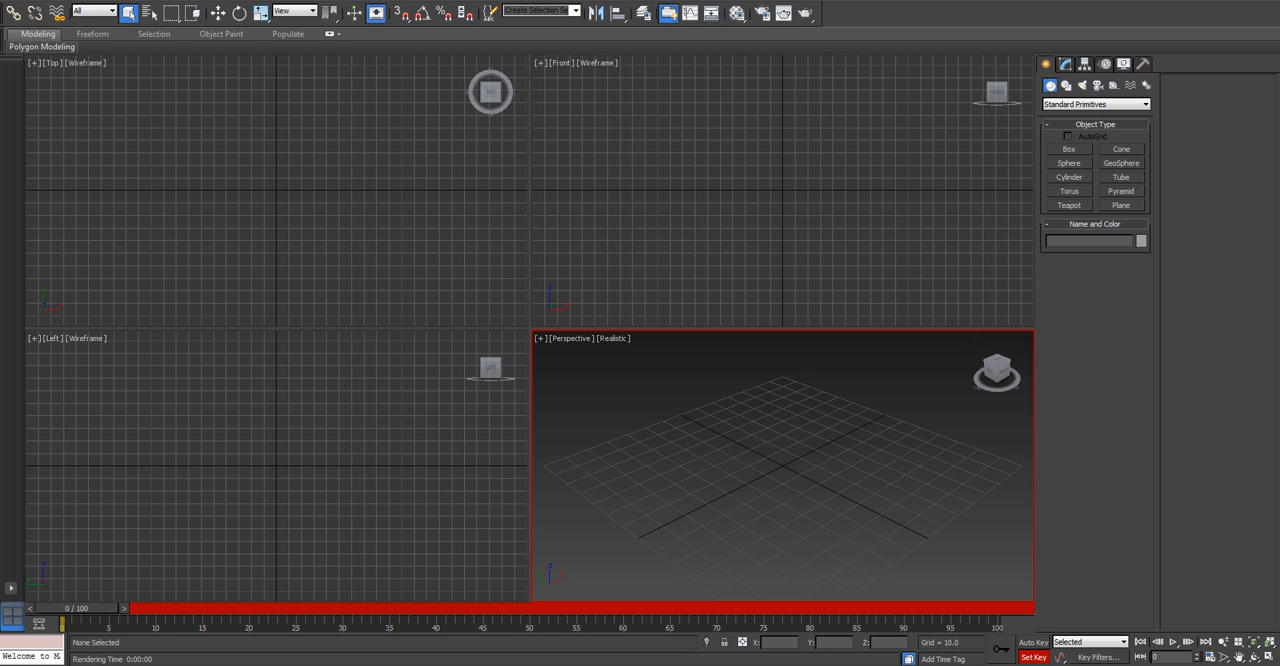
Create a cylinder at the grid centre in a maximized Perspective view, with radius about 18.3 and height about 27.1.
key(alt+w)
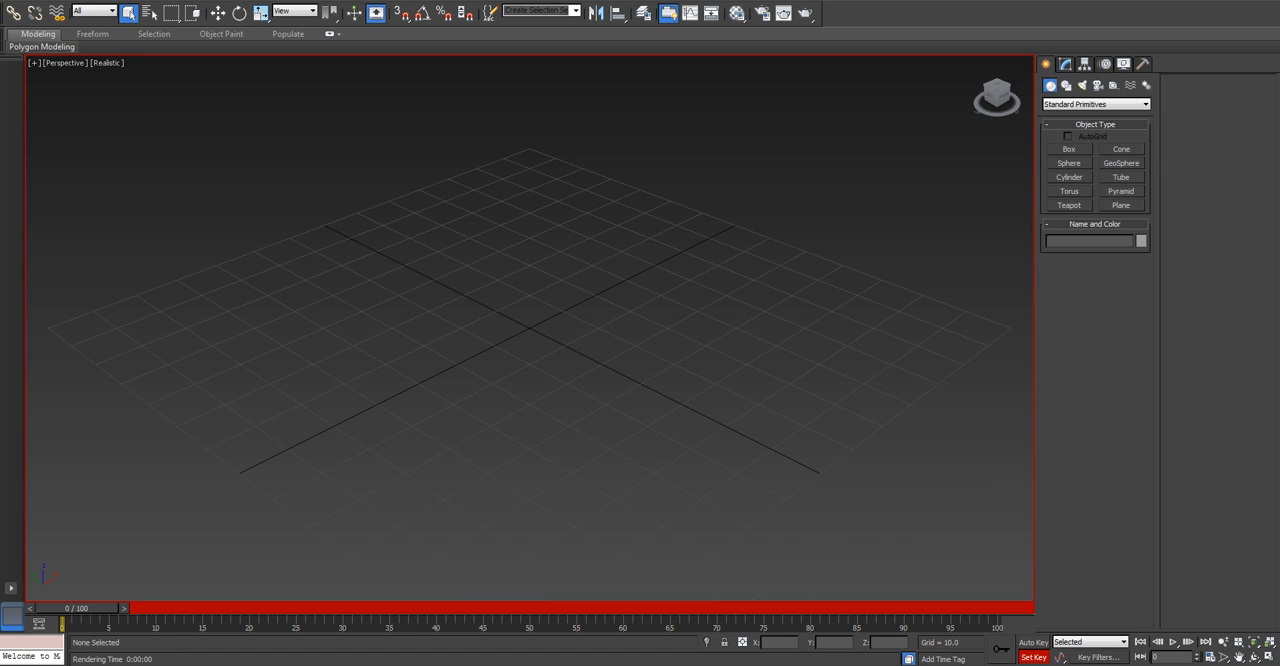
click(1069, 177)
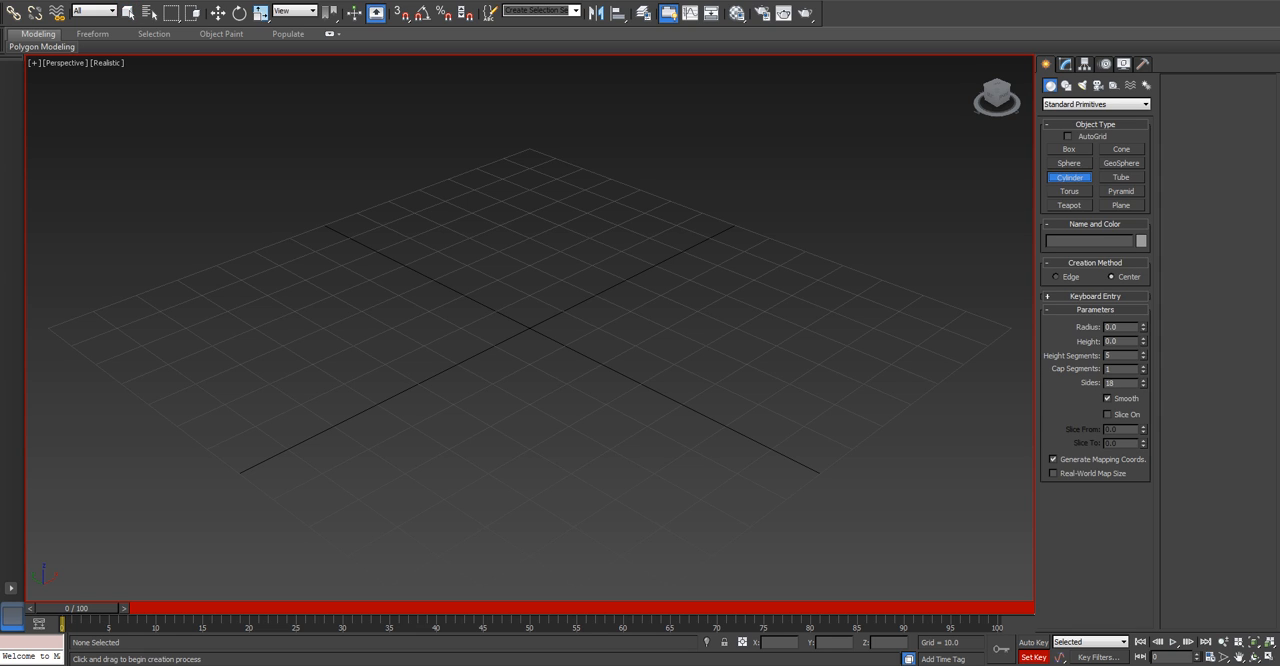
drag(528, 328, 616, 329)
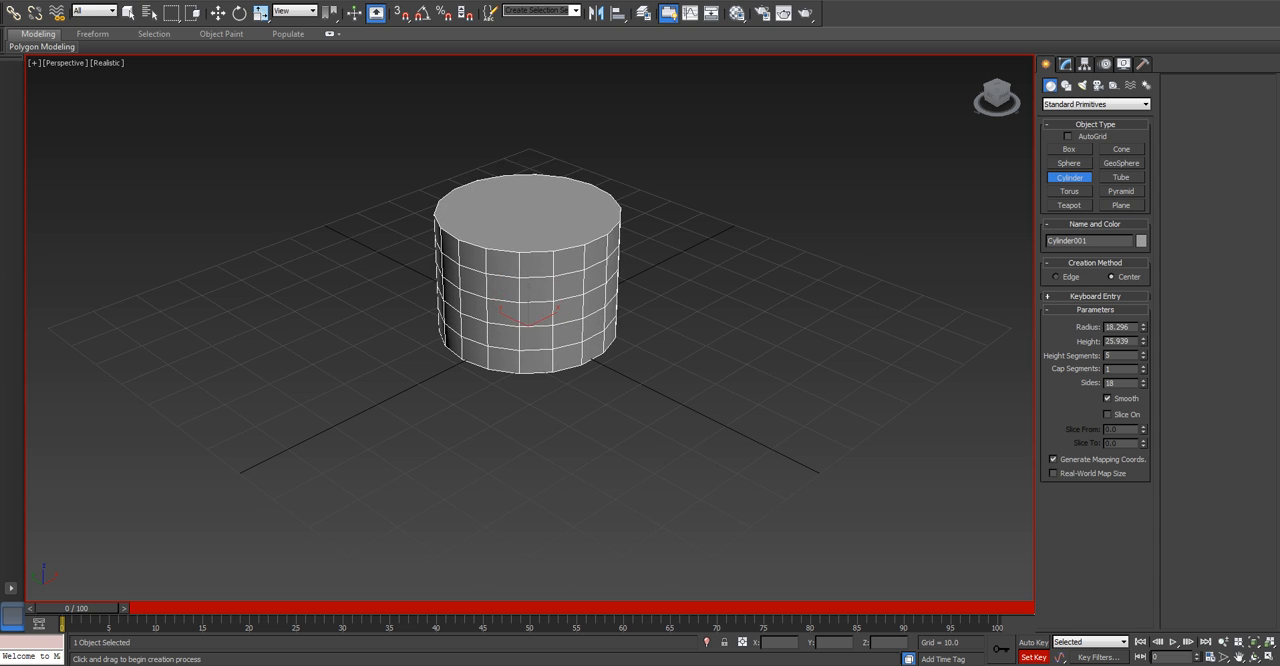
key(q)
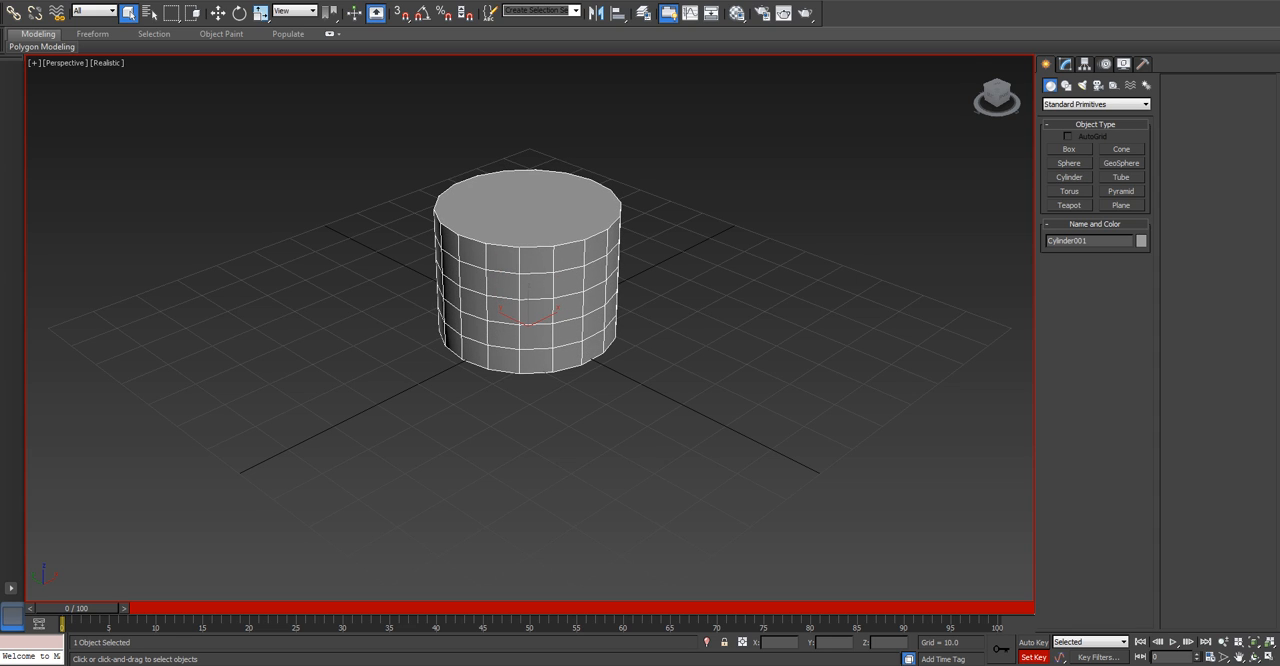
Set the cylinder's height segments to 2 and its sides to 24.
click(1065, 63)
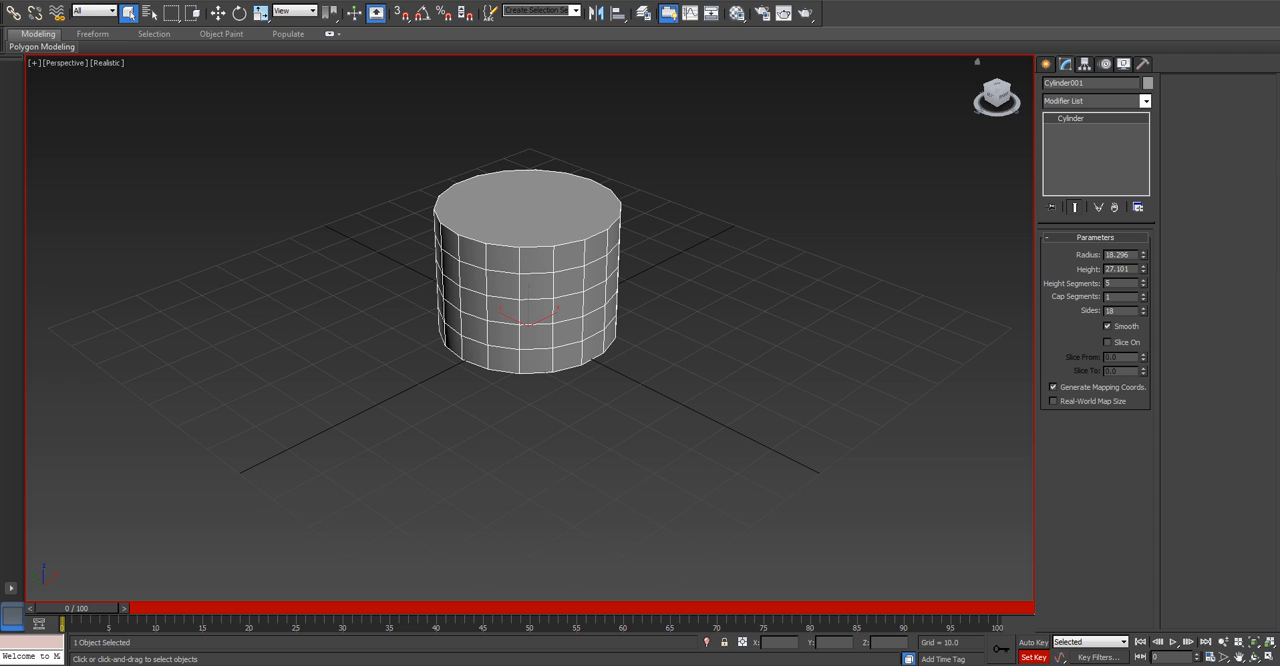
right_click(1143, 283)
double_click(1108, 283)
text(2)
key(Return)
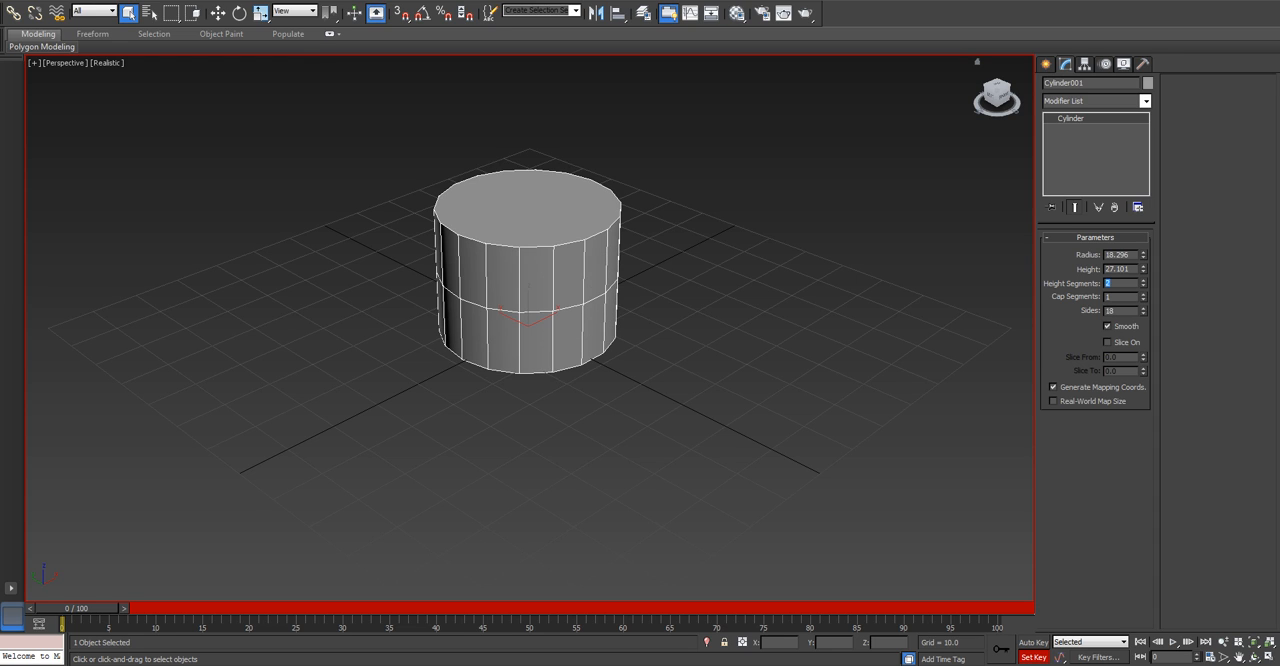
double_click(1110, 311)
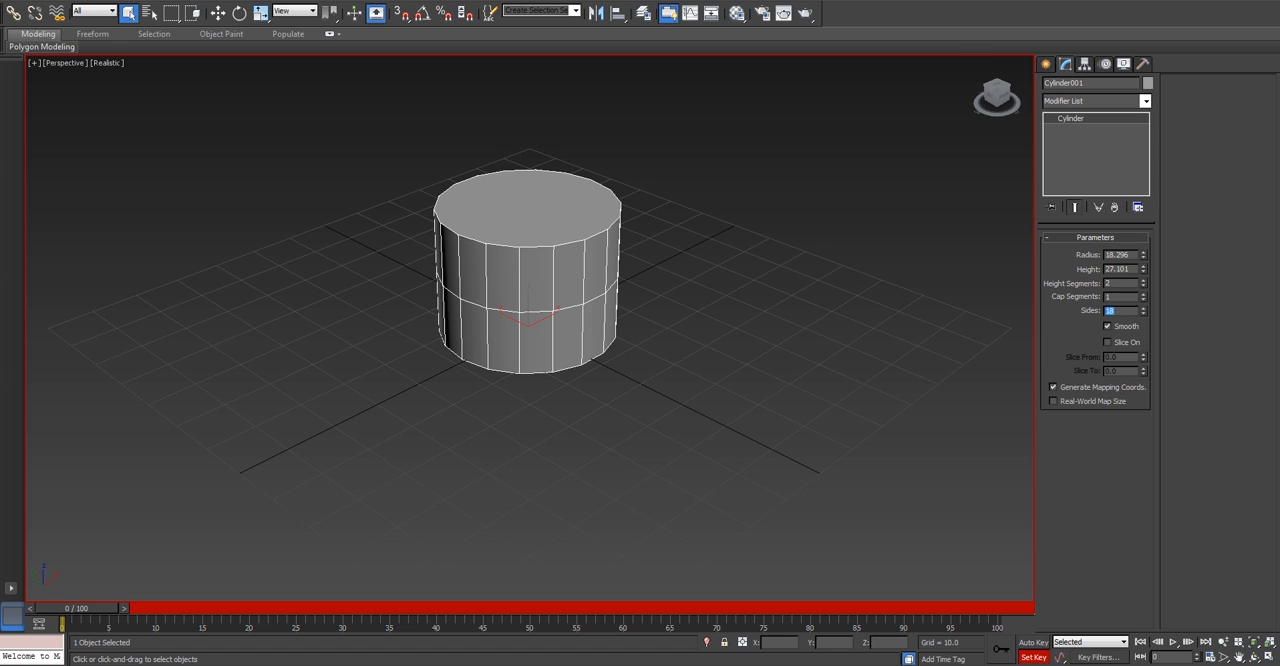
text(24)
key(Return)
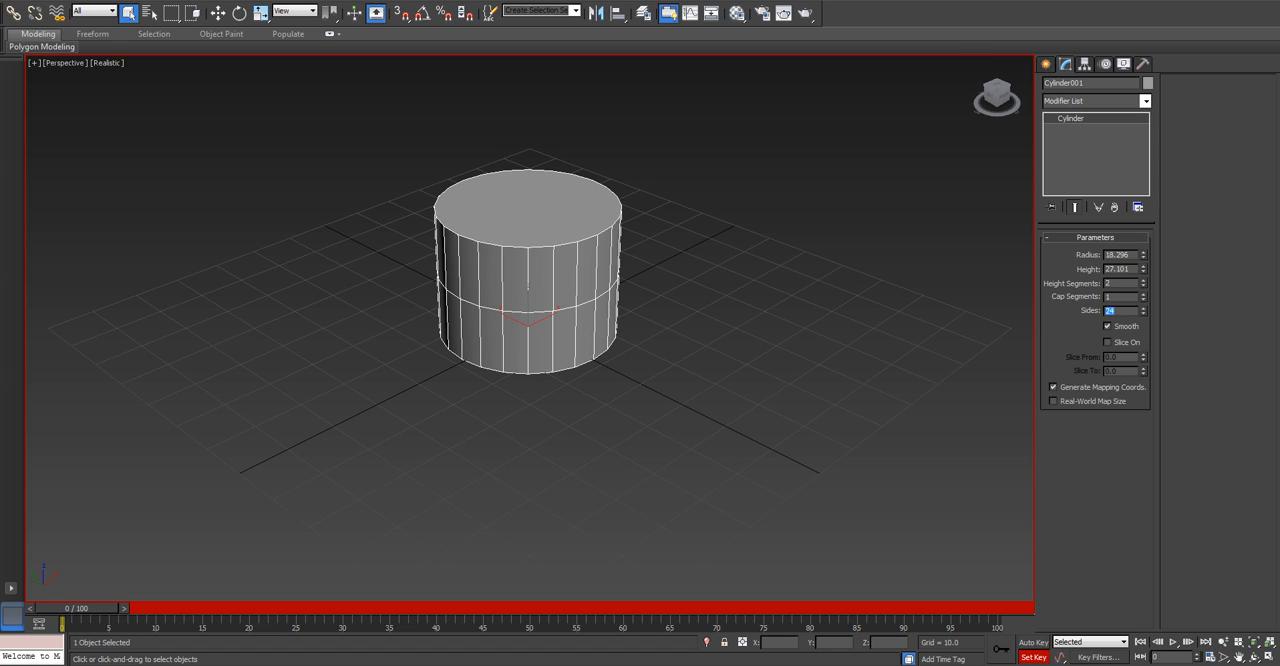
Center the cylinder's pivot to the object, affecting only the pivot, and leave pivot editing.
click(694, 290)
click(580, 275)
click(1085, 64)
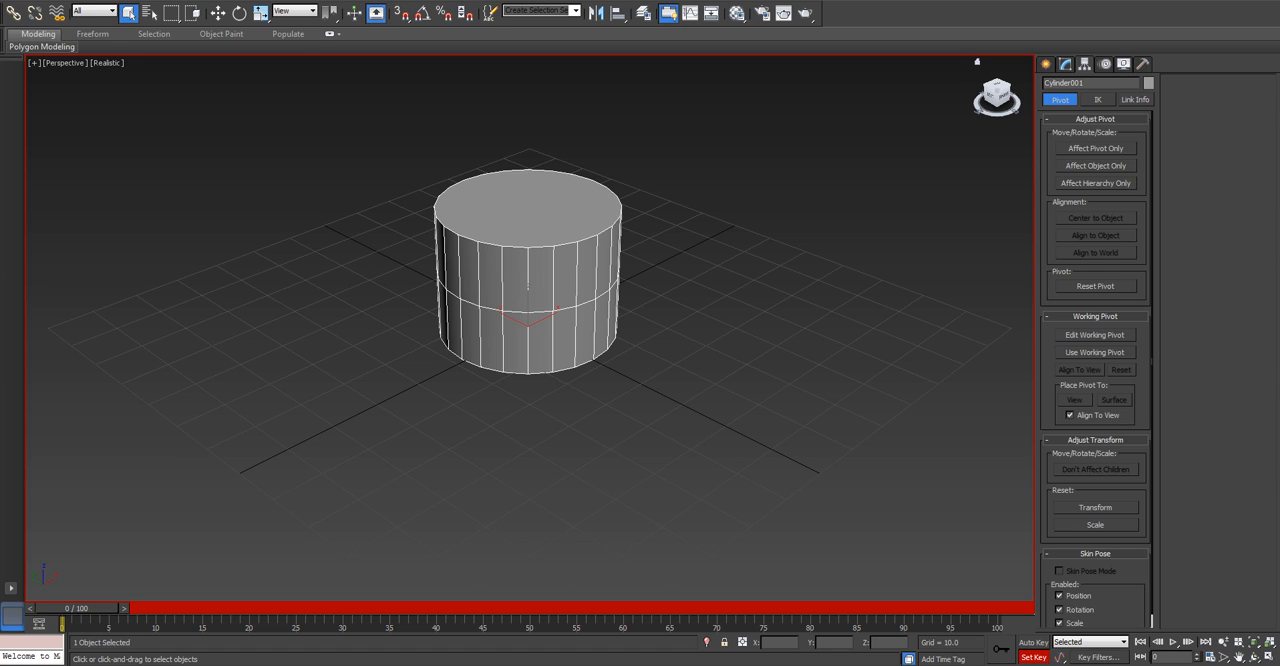
click(1096, 148)
click(1096, 217)
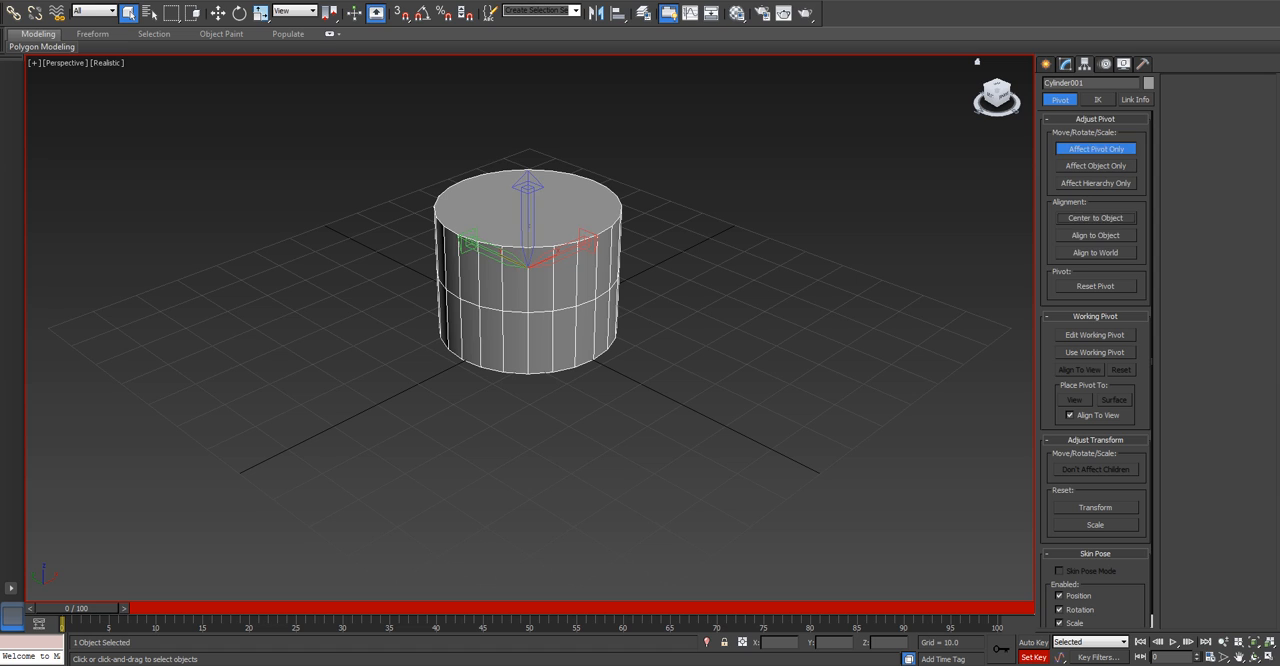
click(1096, 148)
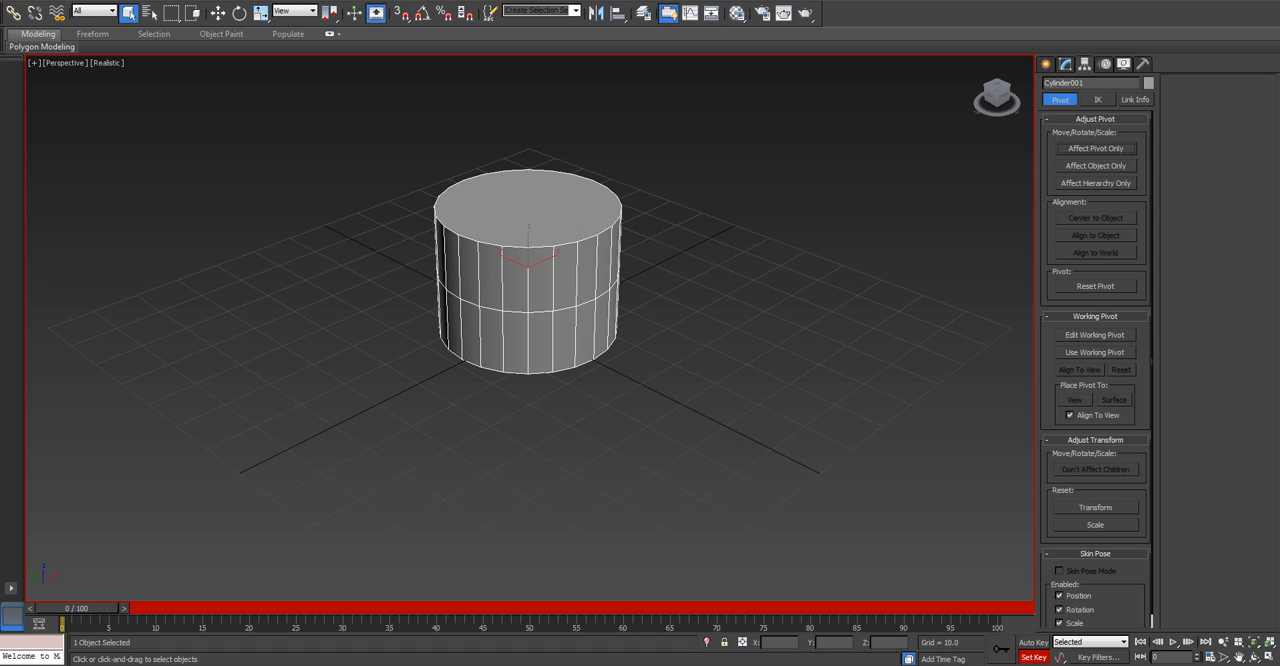
click(1096, 148)
right_click(933, 221)
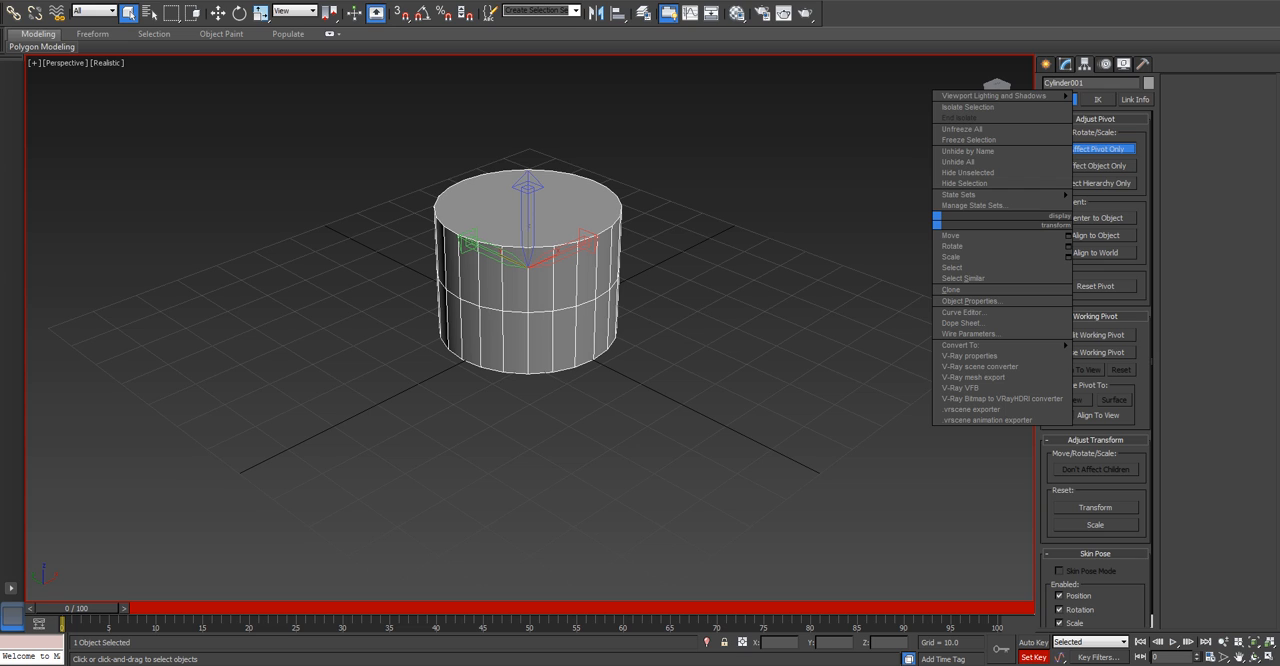
click(1096, 148)
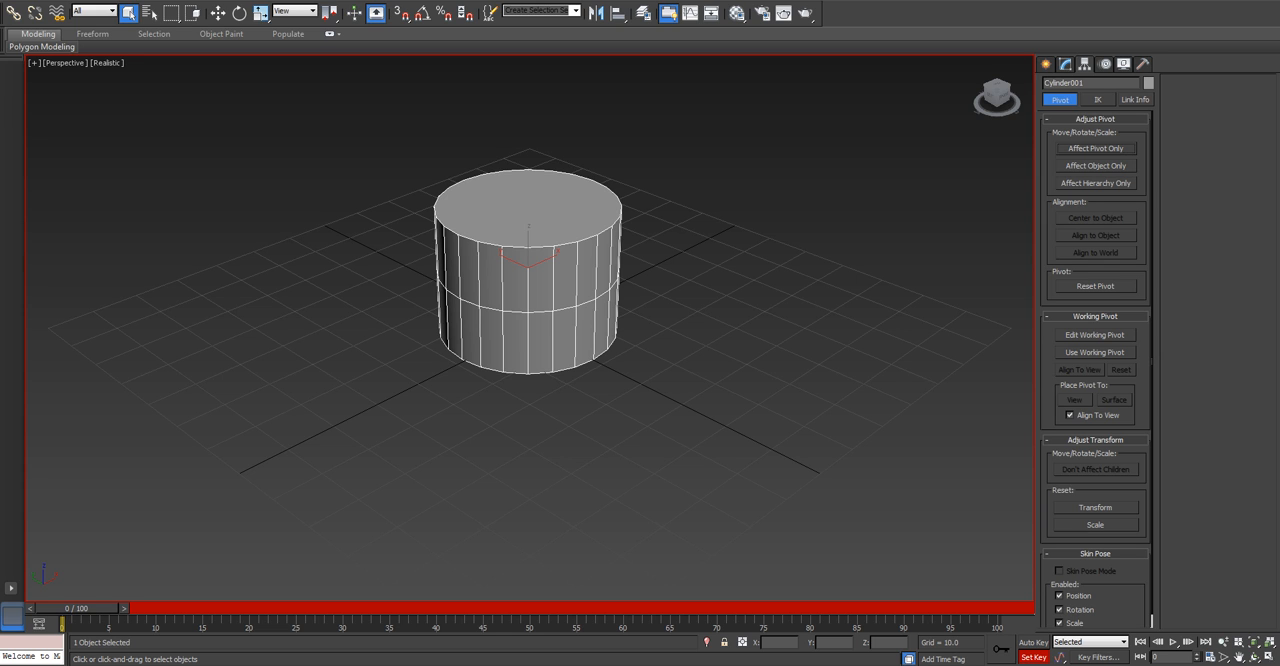
Rotate the cylinder 90 degrees in the Front view with angle snap on, so it lies on its side.
key(f)
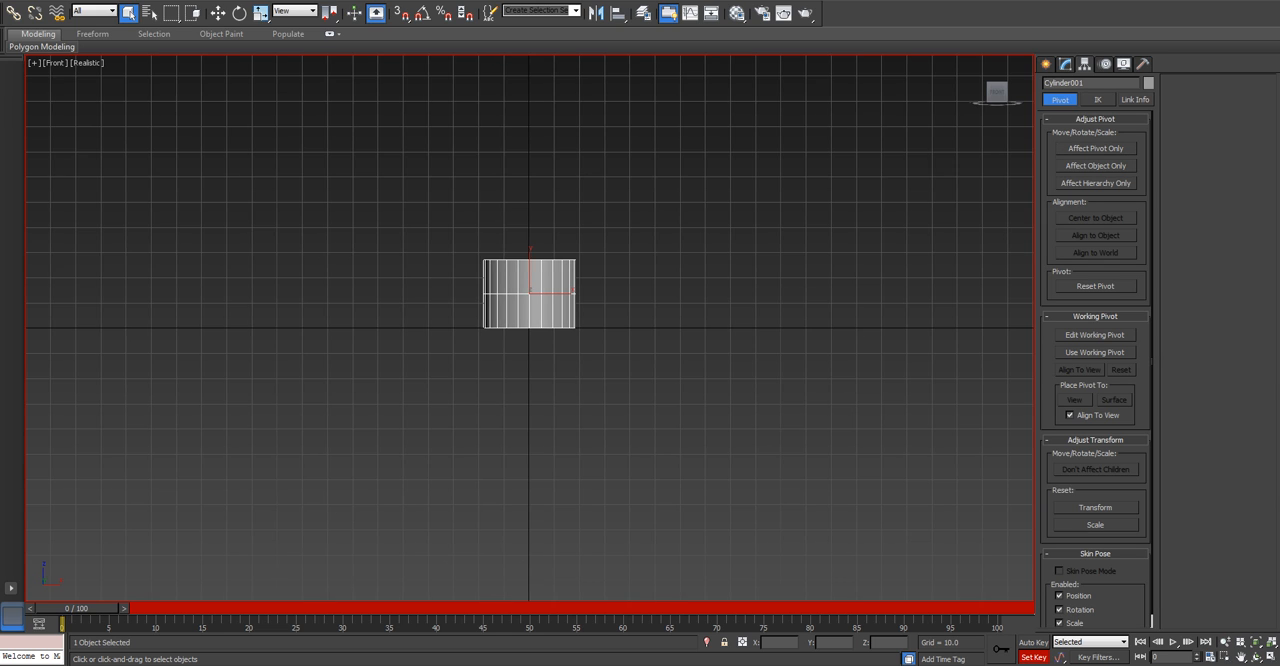
key(a)
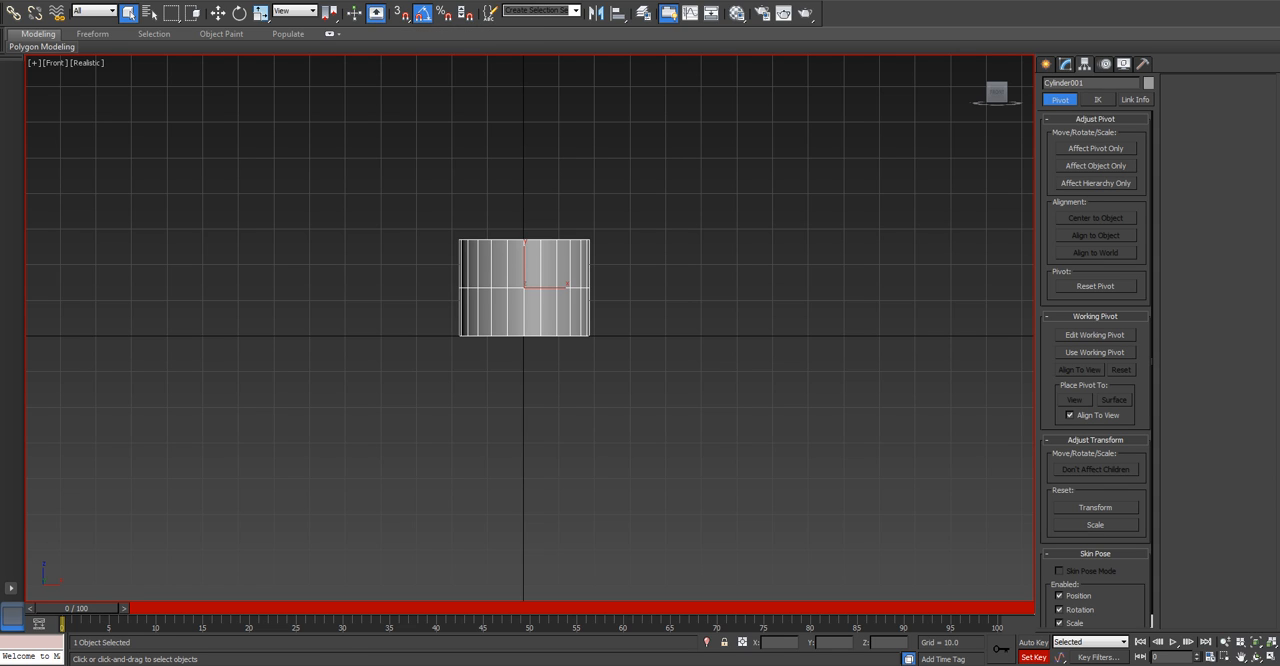
key(e)
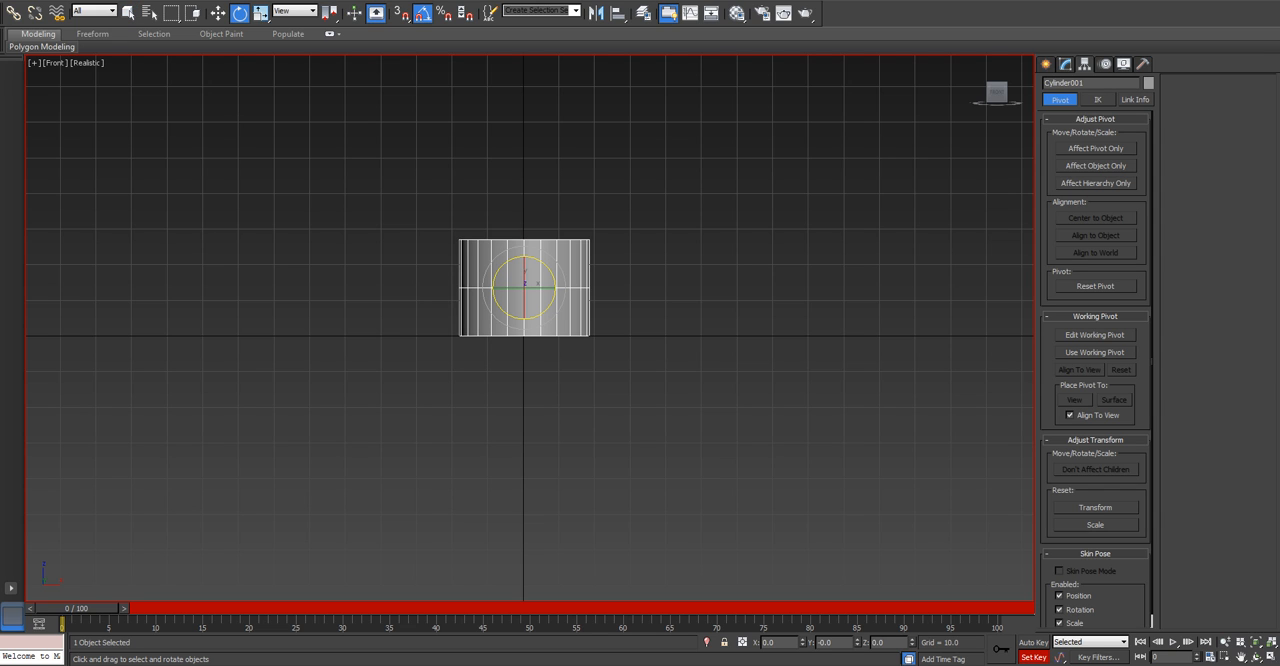
drag(552, 274, 510, 192)
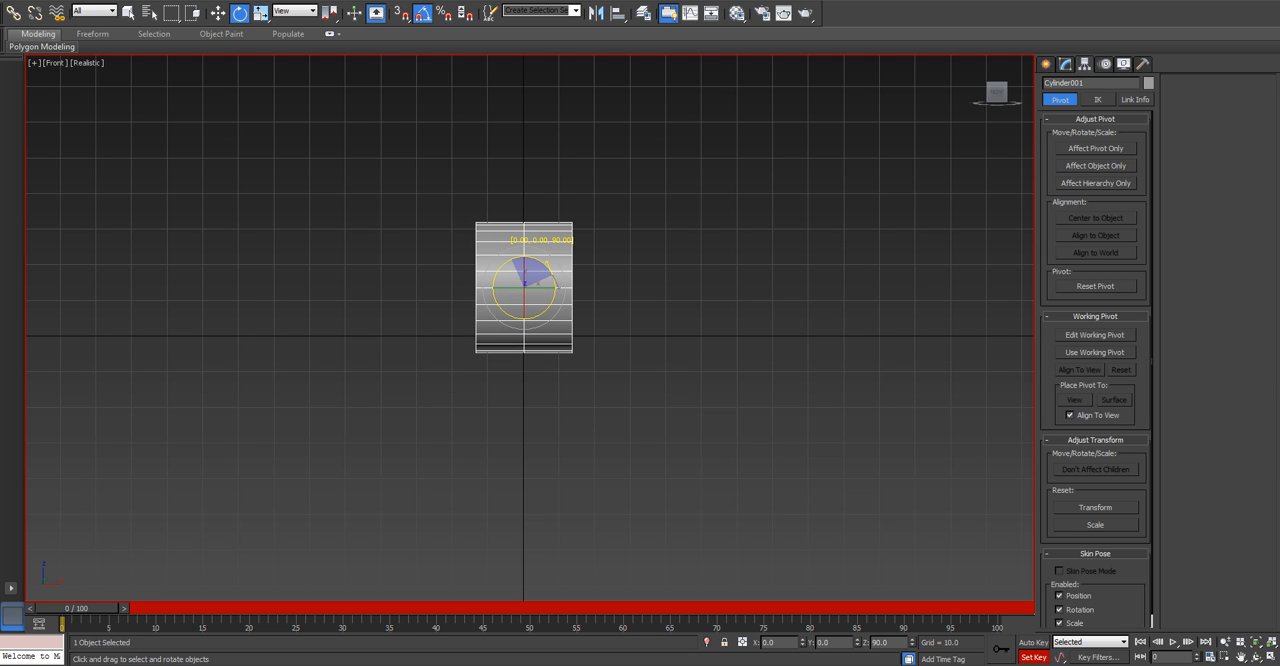
drag(510, 192, 510, 192)
Raise the cylinder about 5 units to rest on the grid line and set its X and Y positions to 0.
key(w)
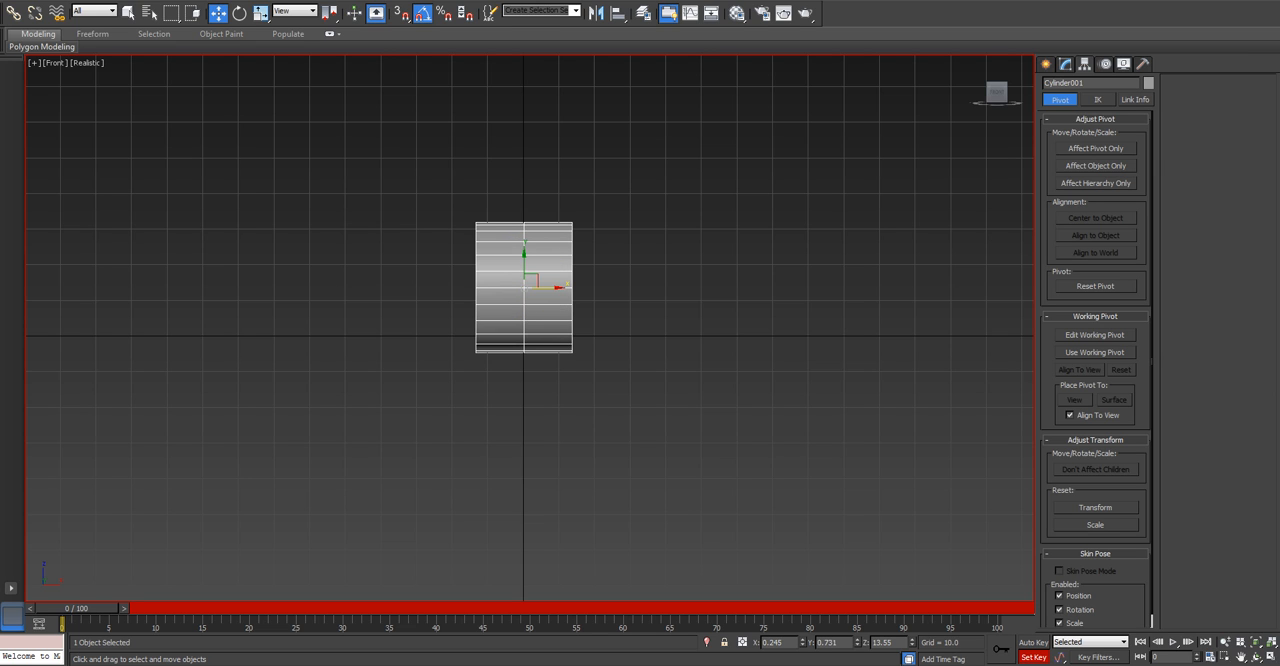
drag(524, 262, 524, 247)
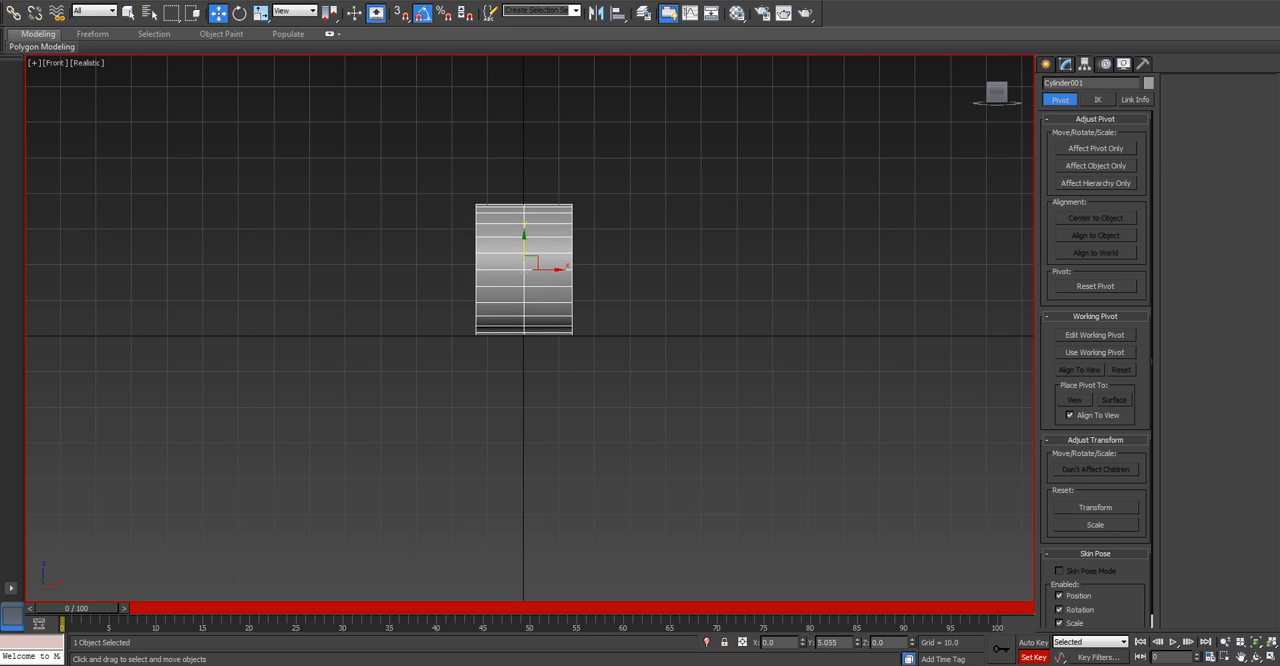
scroll(516, 259, up, 4)
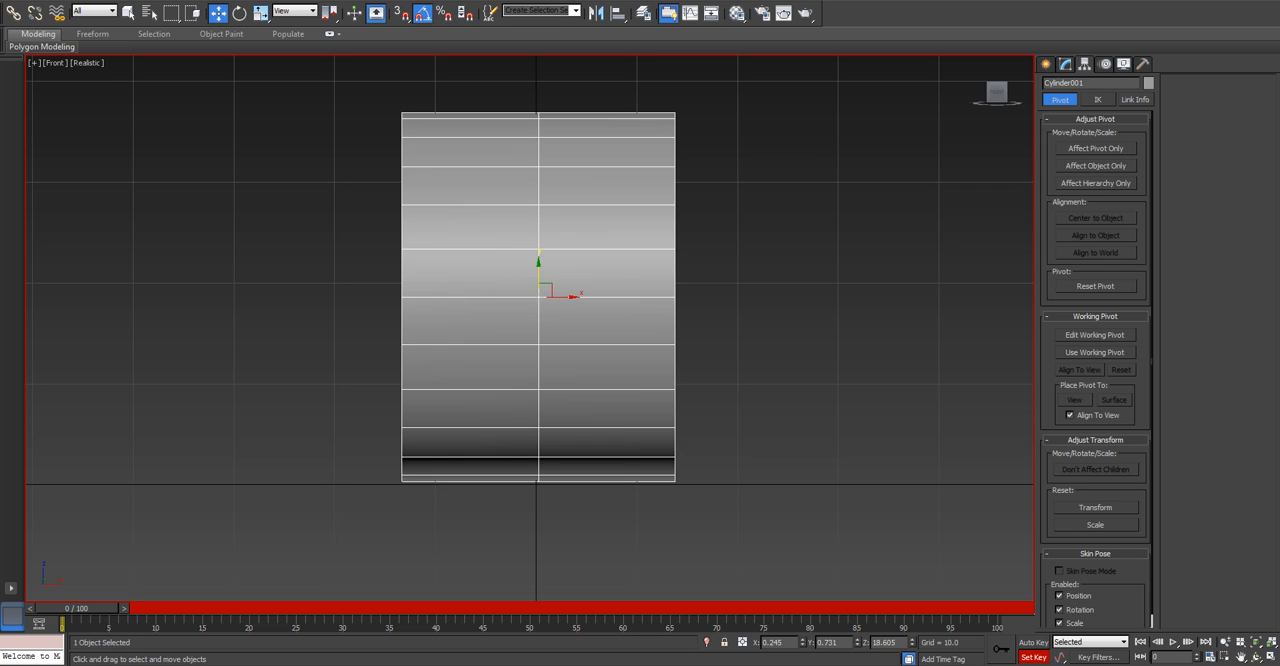
right_click(802, 643)
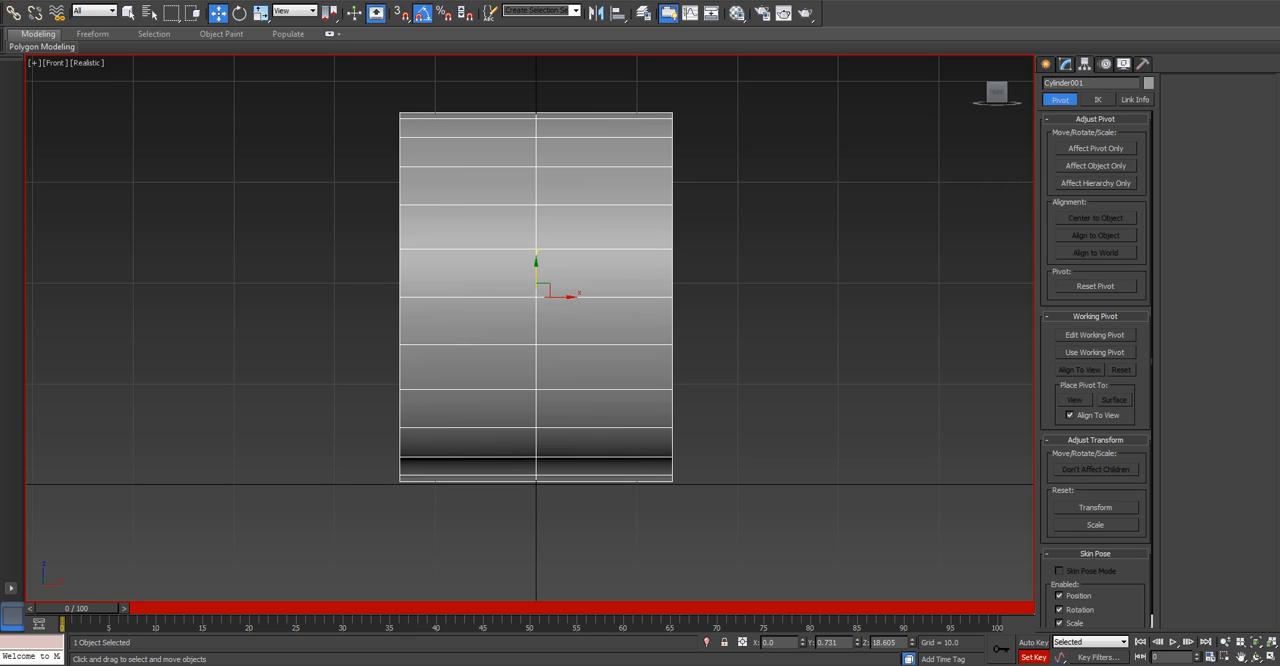
right_click(857, 643)
Convert the cylinder to an Editable Poly.
key(p)
scroll(700, 492, down, 8)
mouse_move(700, 492)
alt+middle_down()
mouse_move(862, 548)
mouse_move(885, 506)
mouse_move(832, 482)
mouse_move(706, 511)
alt+middle_up()
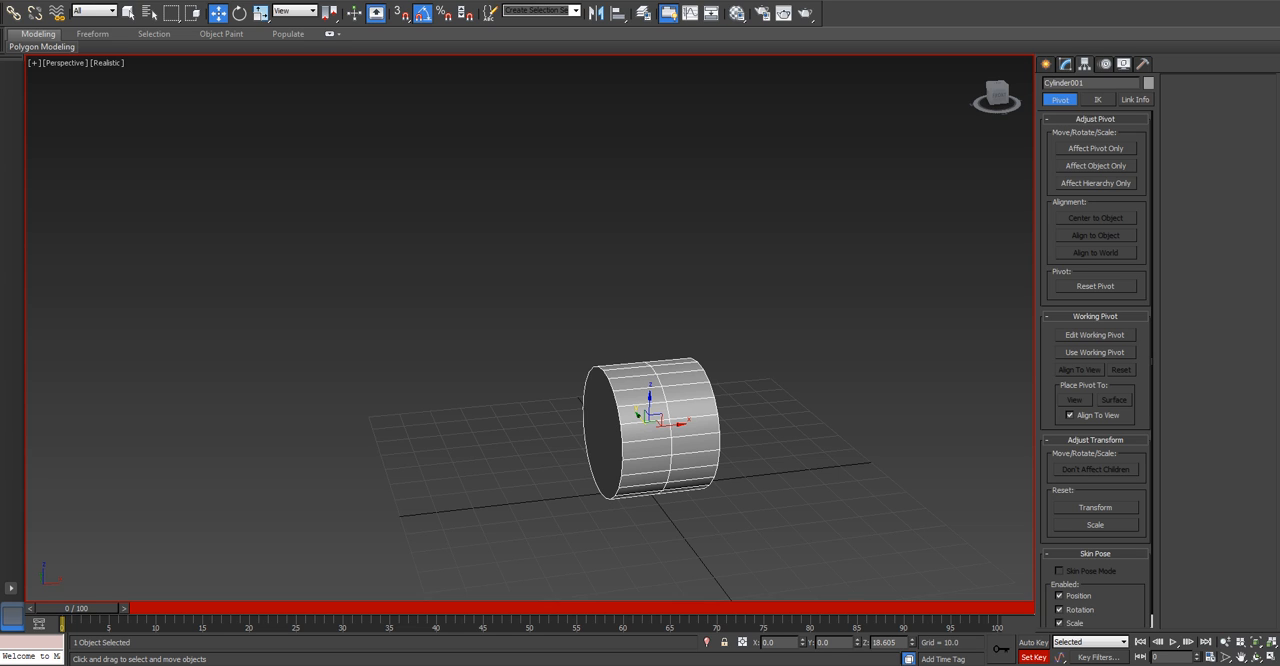
click(1065, 64)
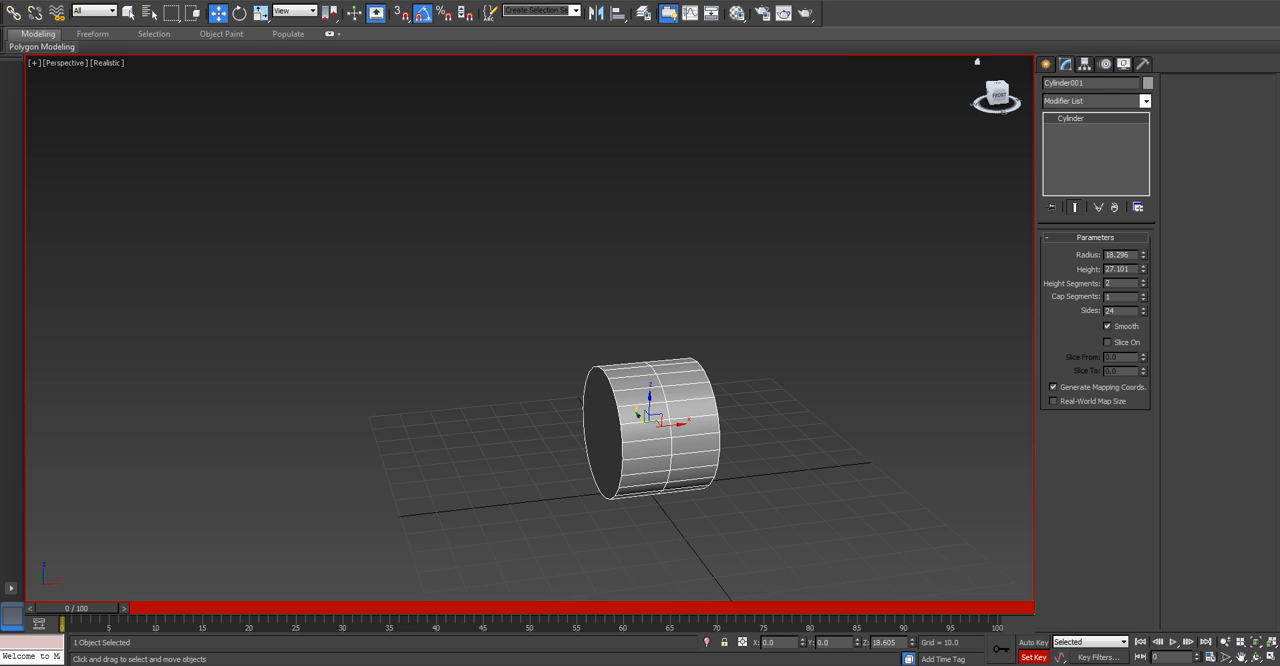
right_click(650, 414)
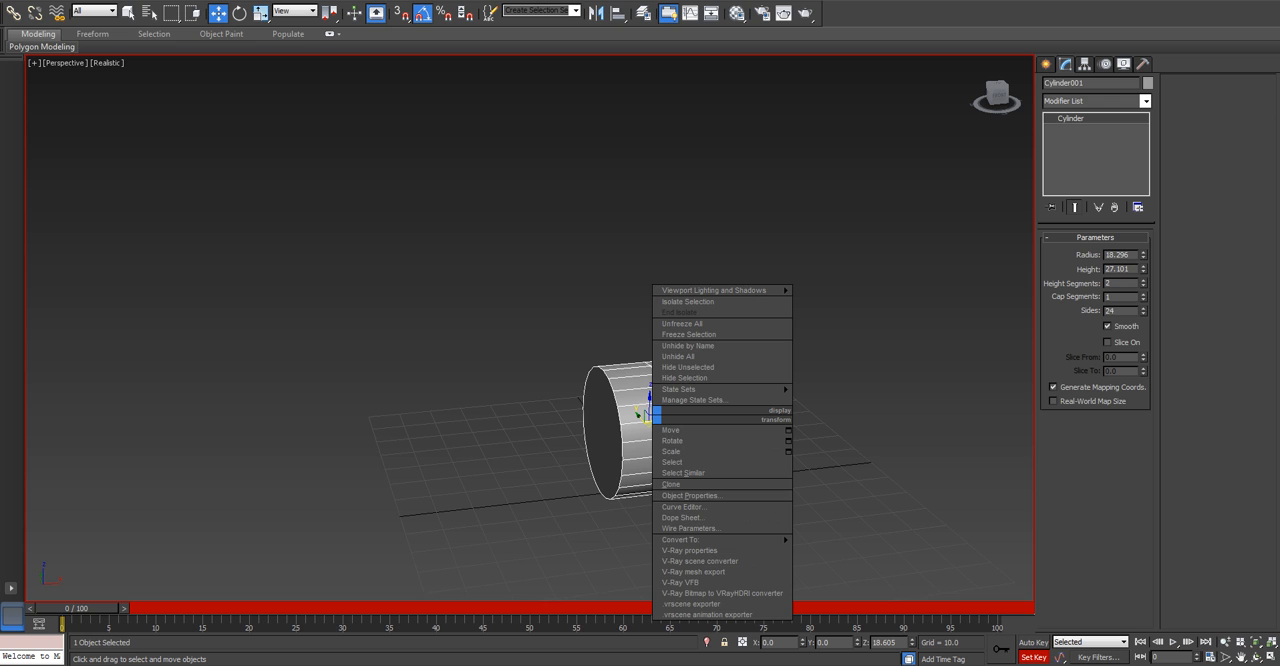
mouse_move(720, 539)
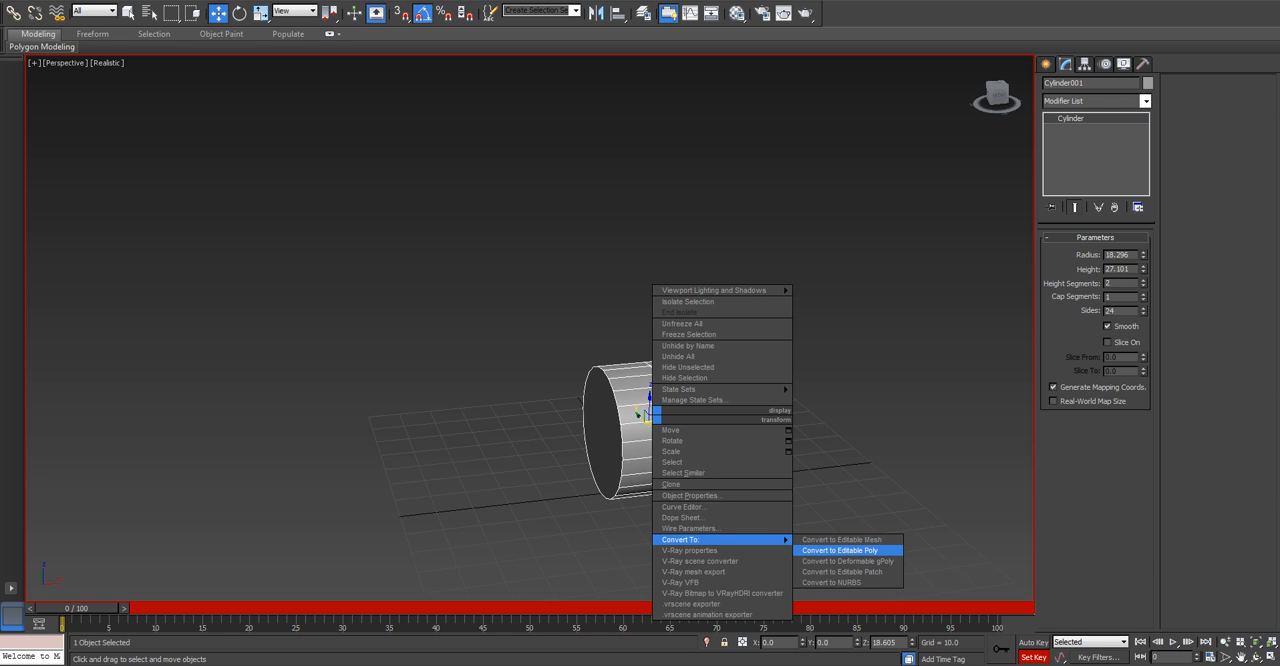
click(840, 550)
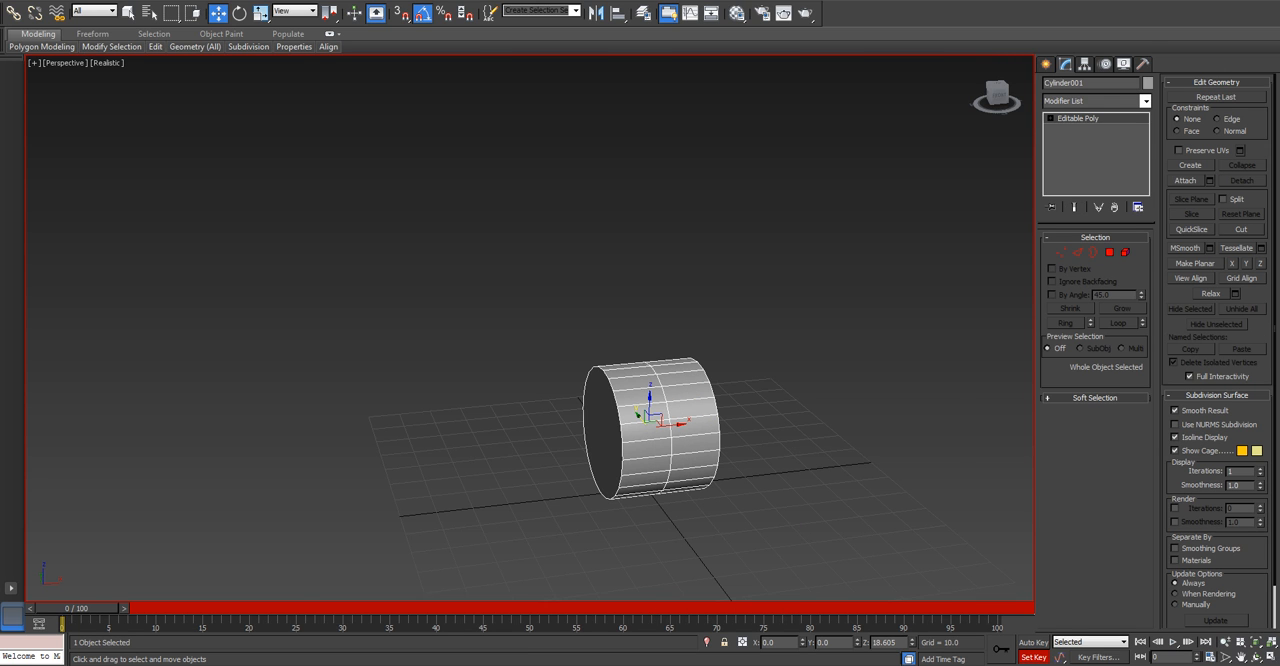
Delete all polygons on the right half of the cylinder, as seen in the Front view, and exit polygon editing.
key(t)
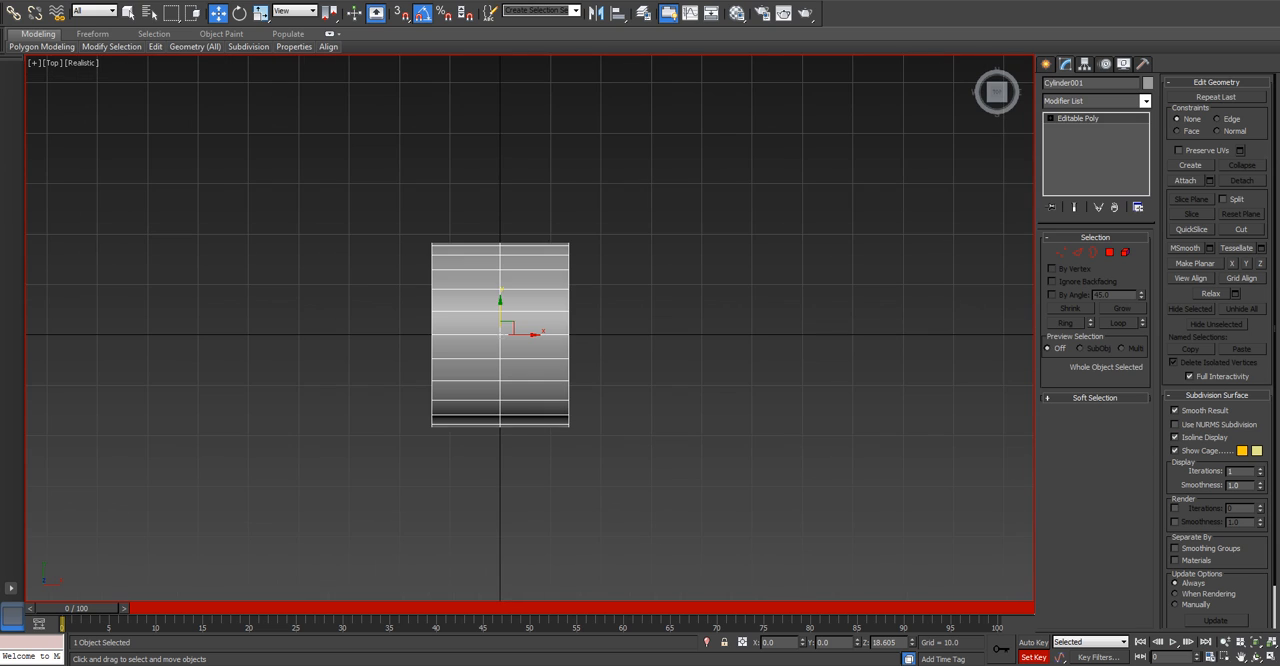
key(f)
scroll(648, 322, down, 2)
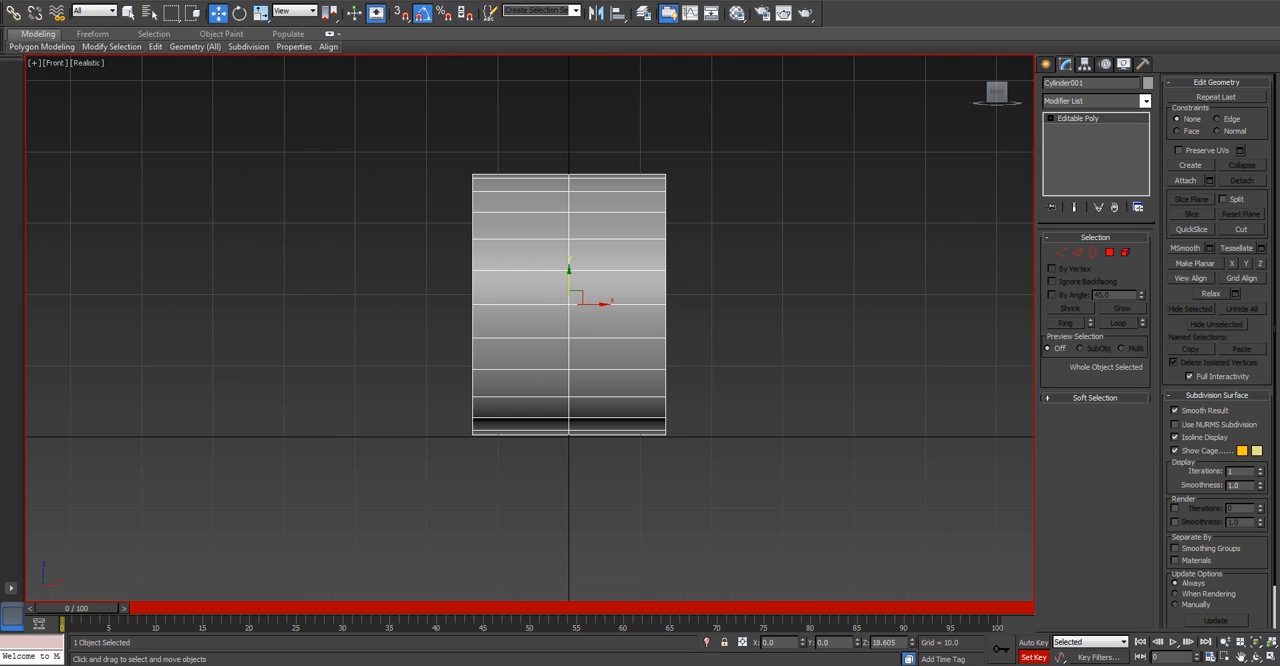
click(1109, 252)
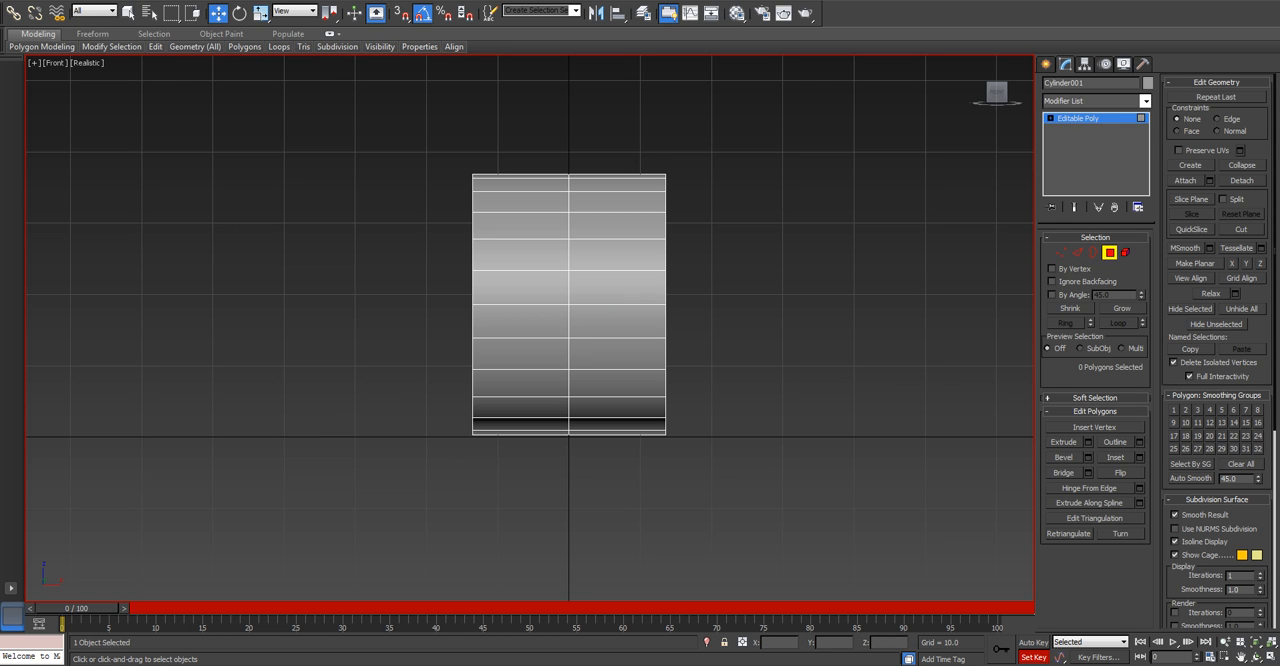
drag(827, 463, 828, 463)
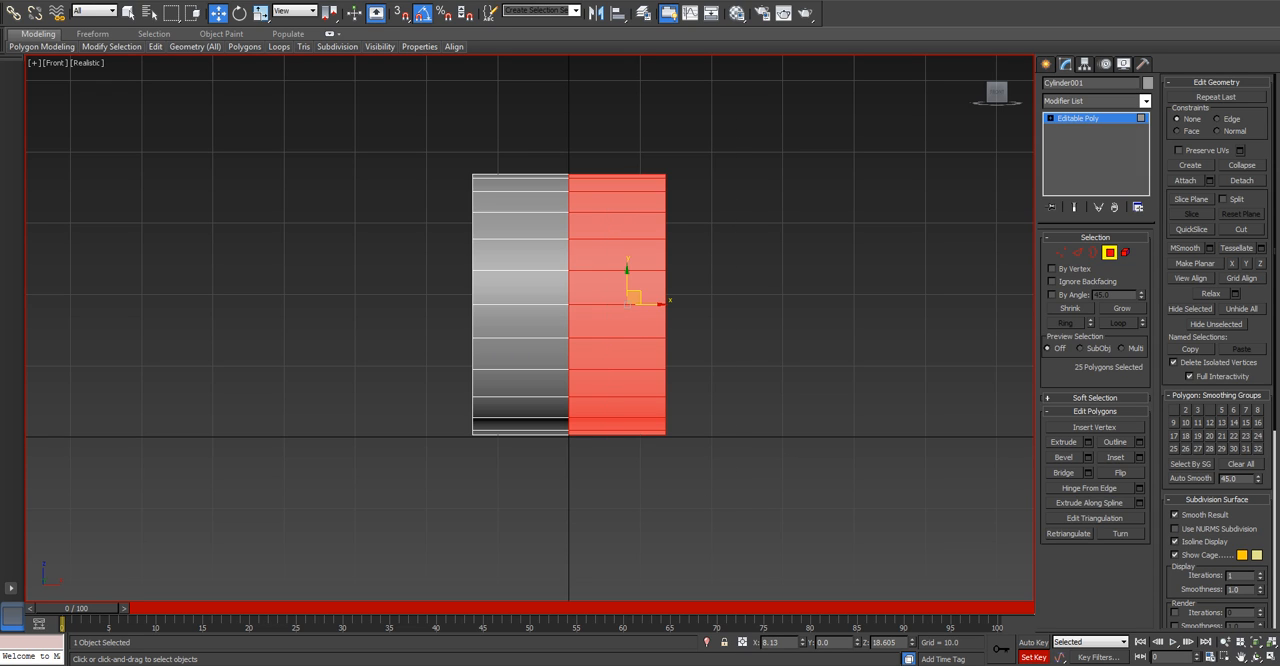
key(Delete)
click(1110, 253)
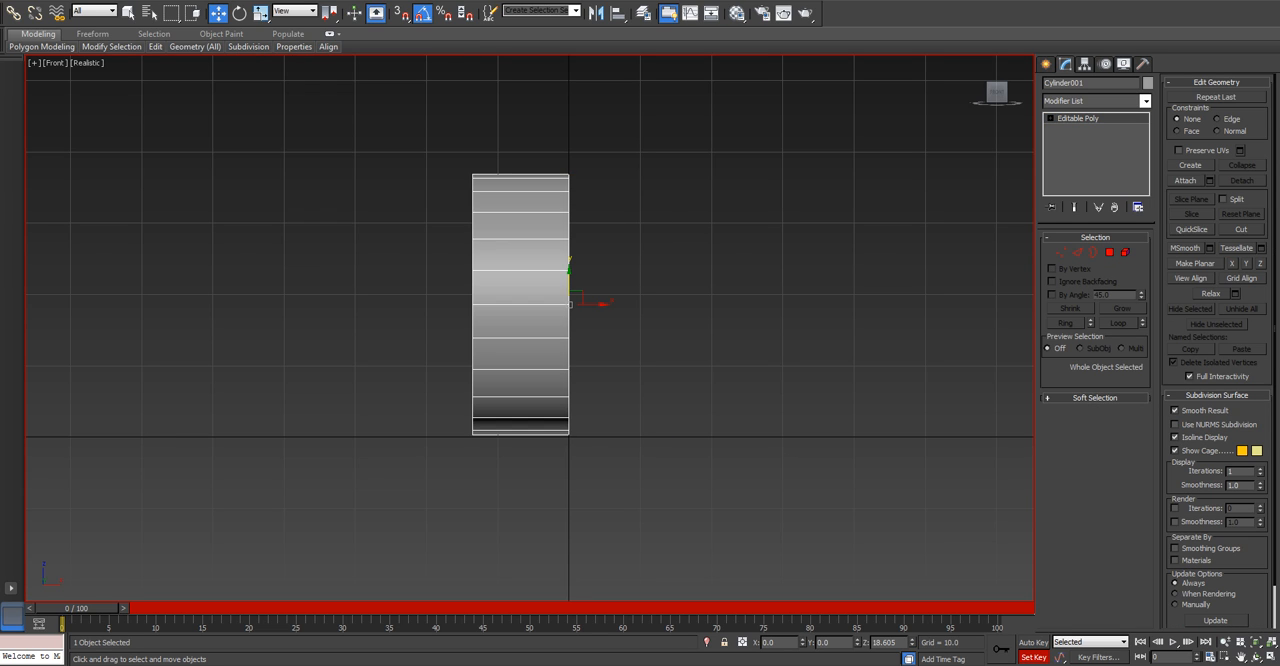
Add a Symmetry modifier to the half cylinder, with Z as the mirror axis and Flip turned off.
click(1145, 101)
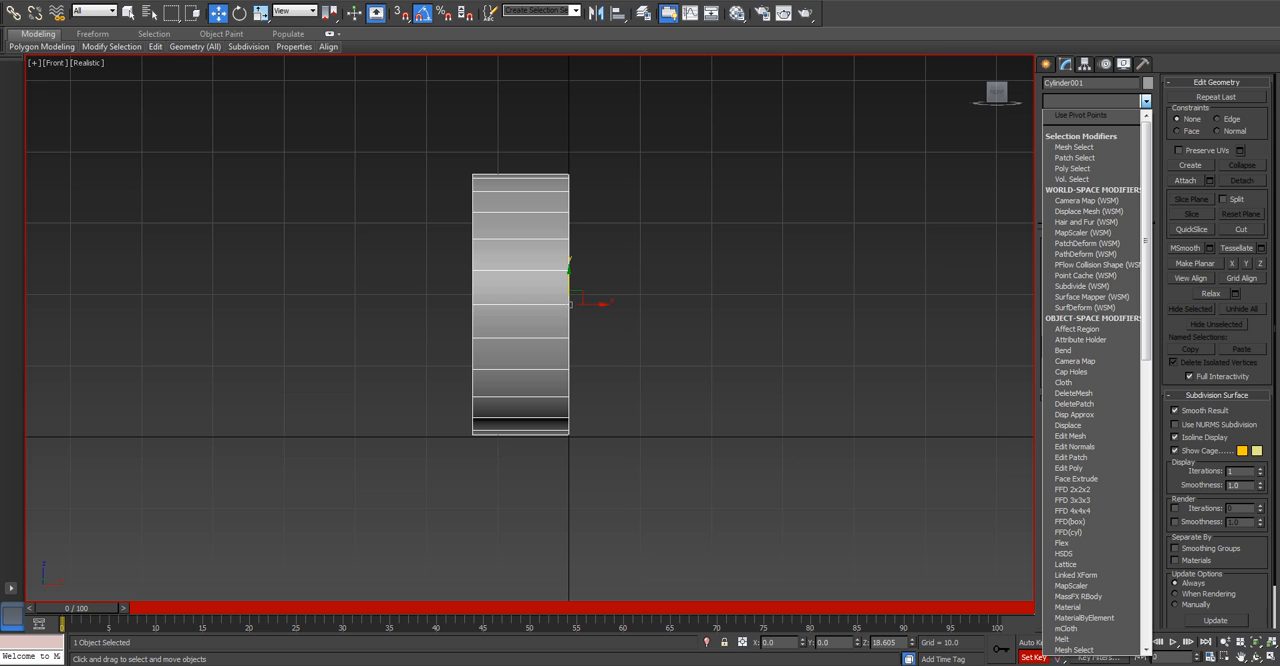
text(sy)
key(Return)
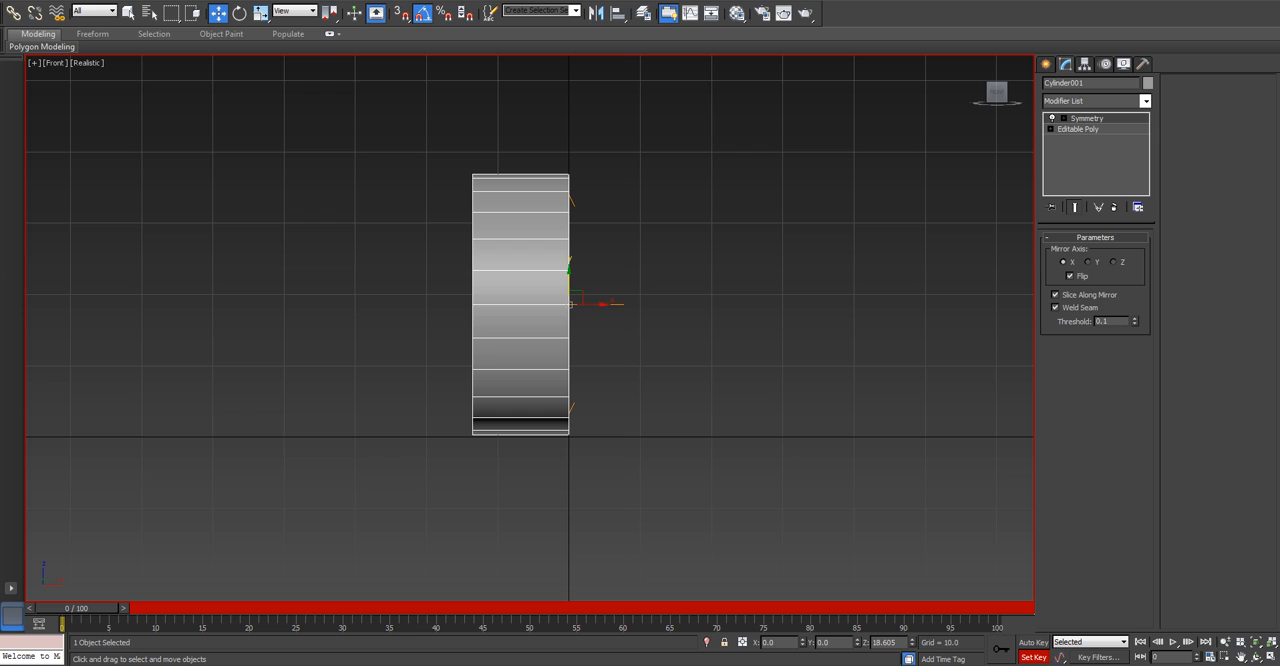
click(1113, 262)
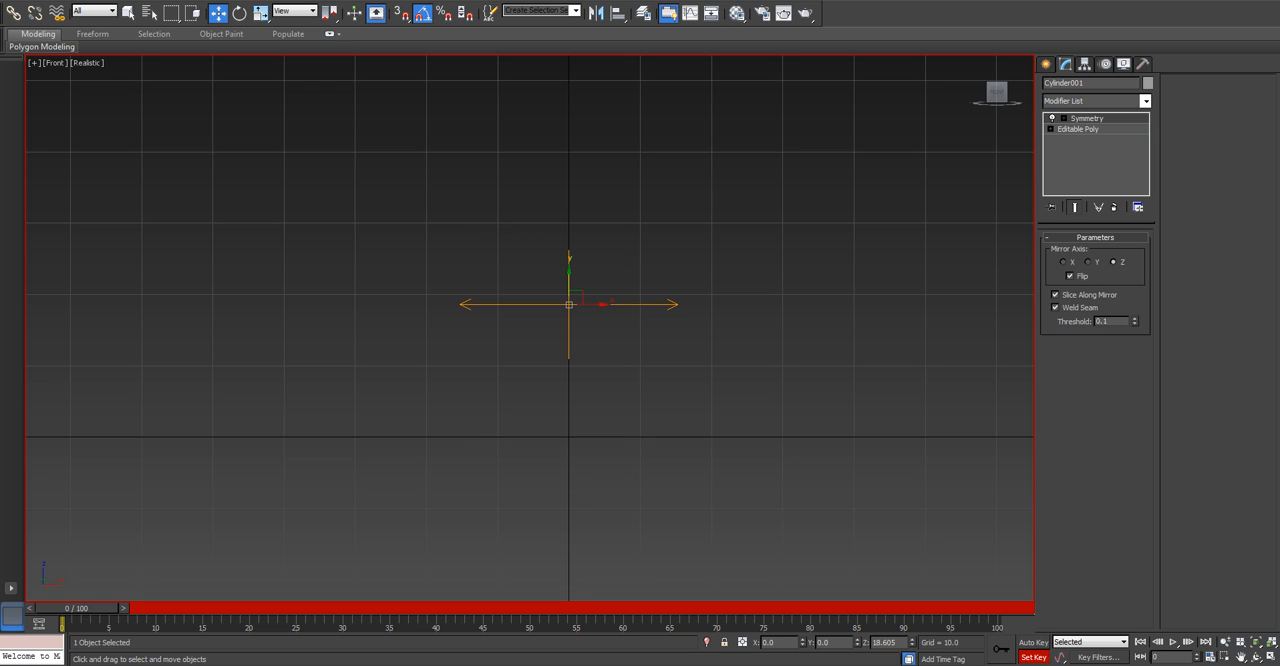
click(1070, 275)
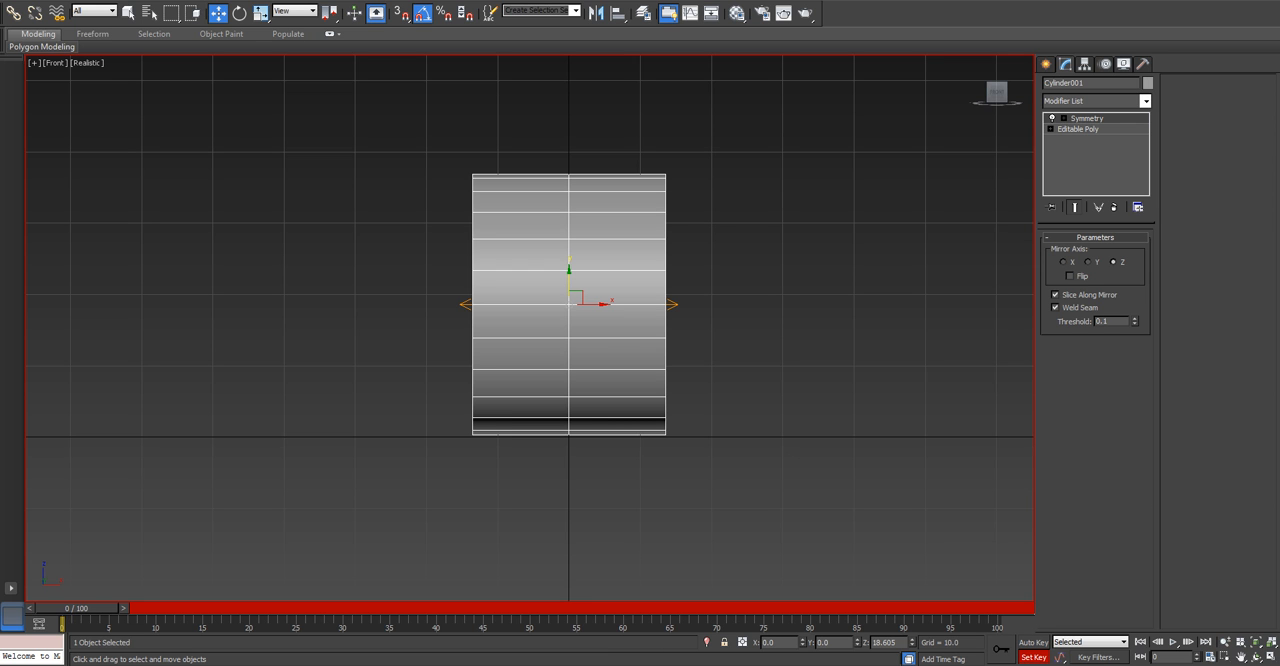
Examine the mirrored cylinder from the Front and Perspective views, from a distance and close up.
key(p)
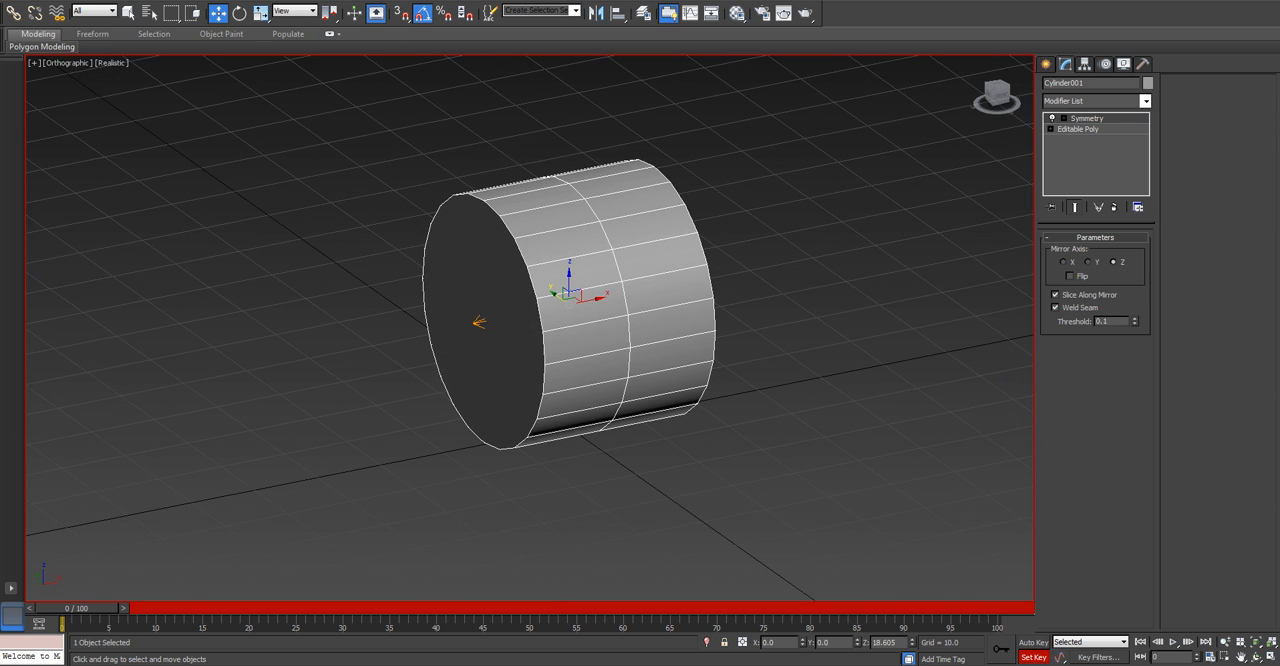
scroll(505, 318, down, 3)
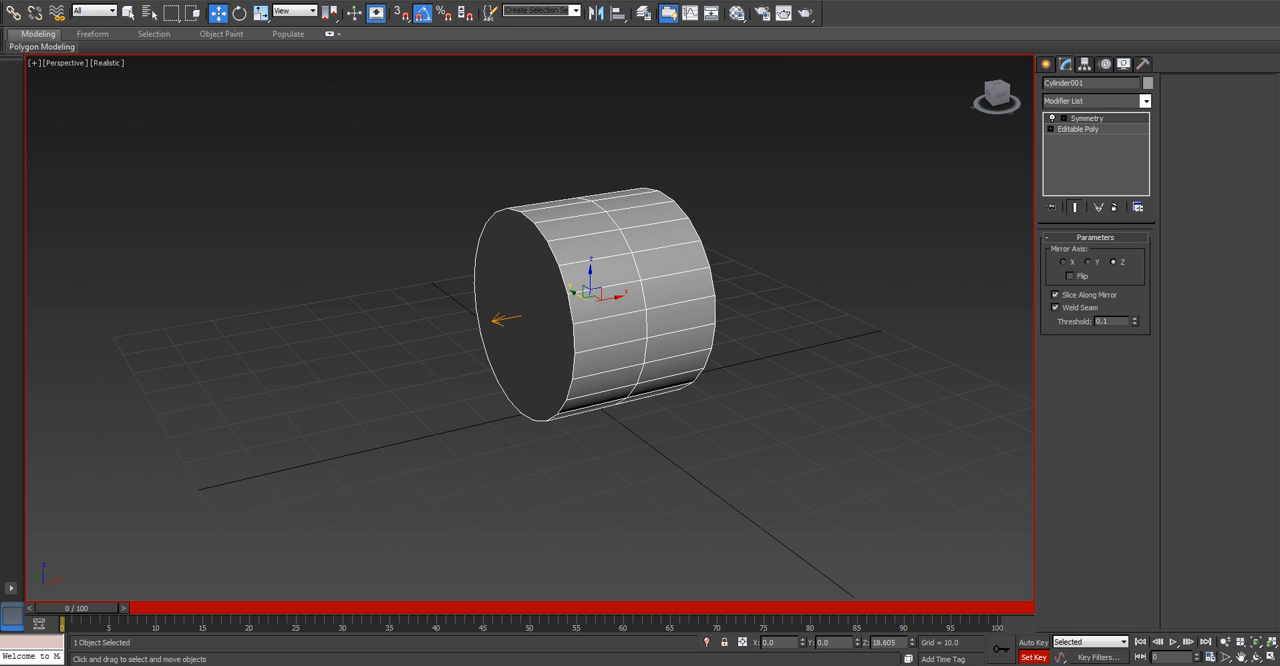
key(f)
alt+middle_drag(555, 290, 635, 319)
scroll(635, 319, down, 12)
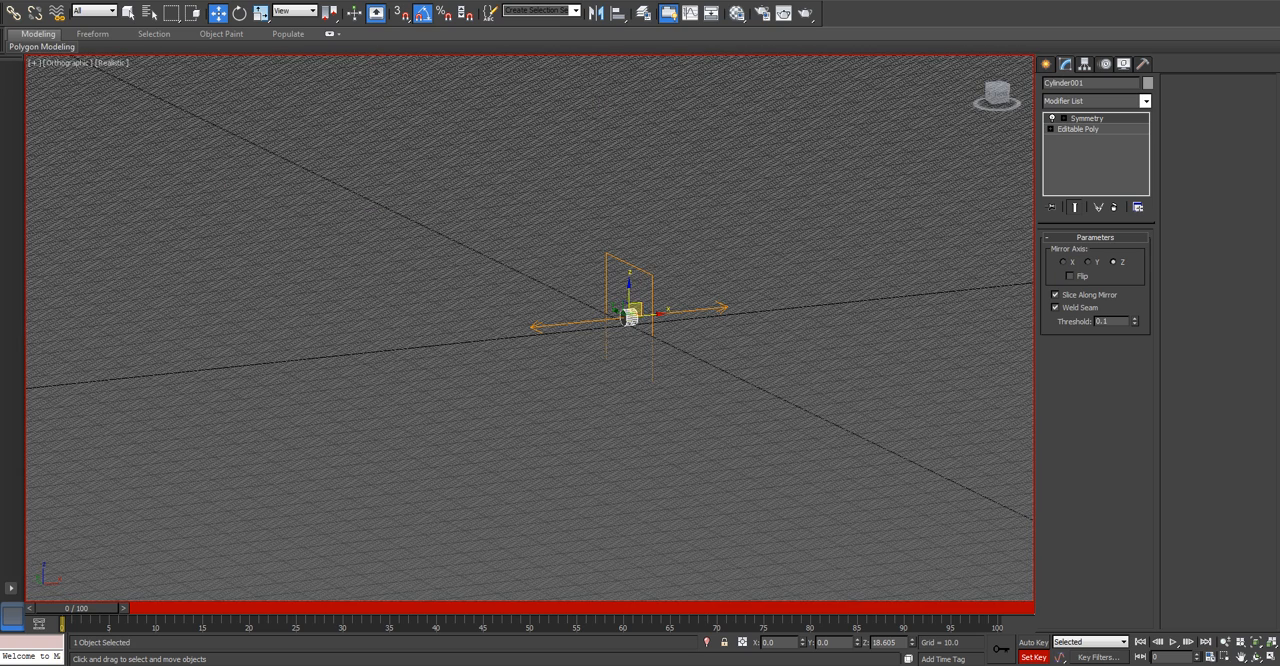
key(p)
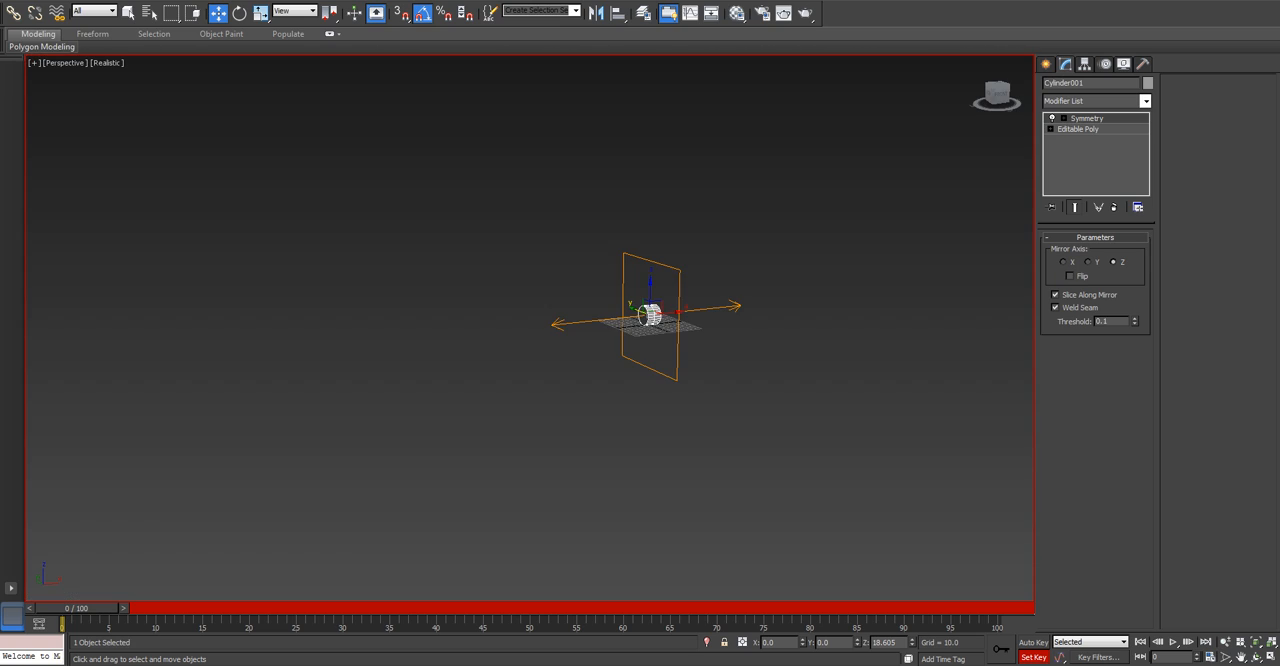
key(z)
scroll(578, 310, down, 2)
scroll(578, 310, up, 2)
middle_drag(578, 310, 654, 333)
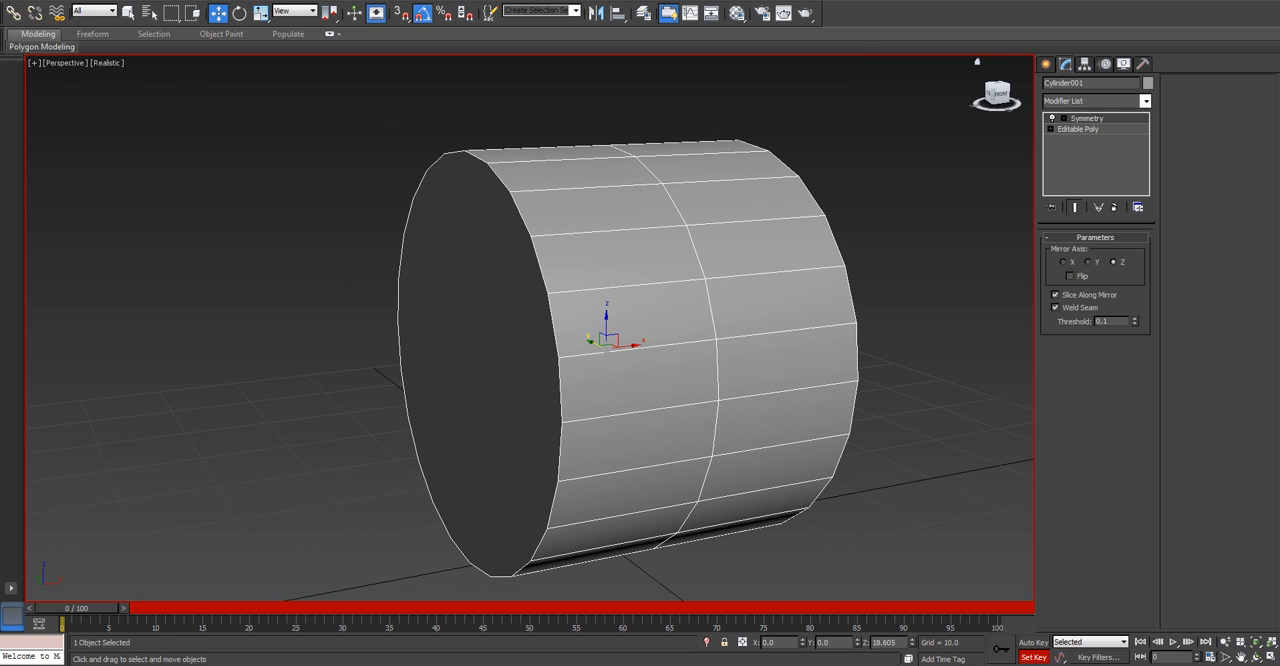
At the Editable Poly level, show the end result and delete the cylinder's end cap polygon.
click(1078, 129)
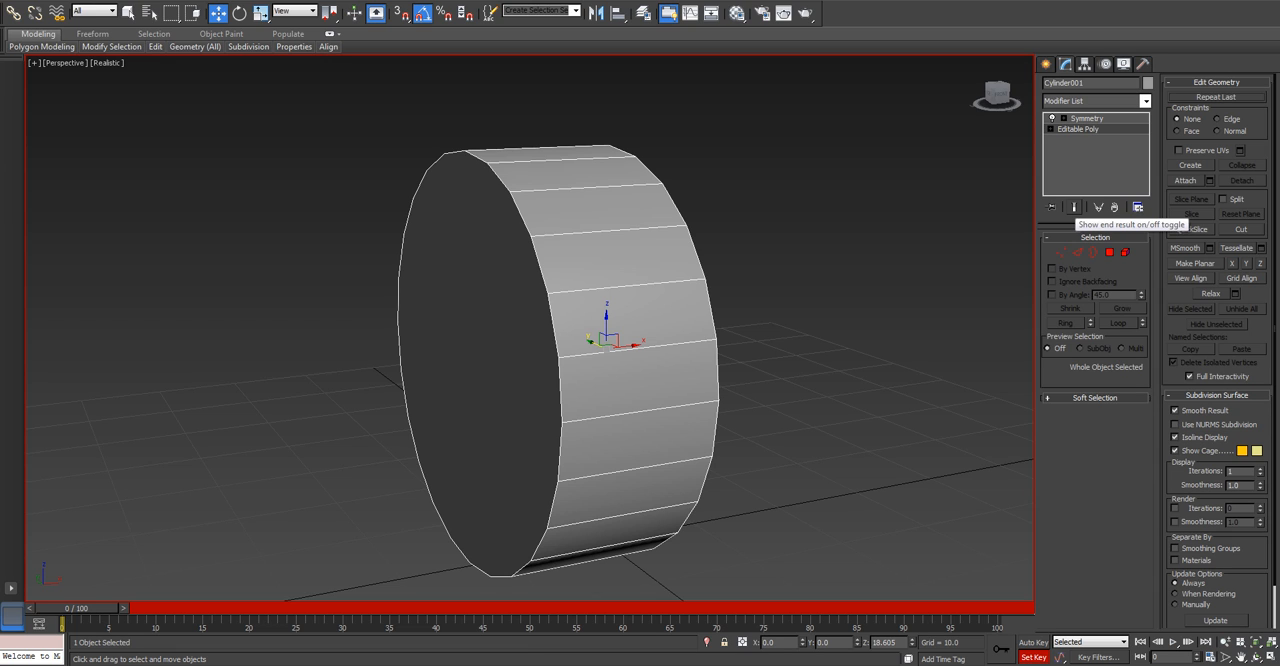
click(1074, 207)
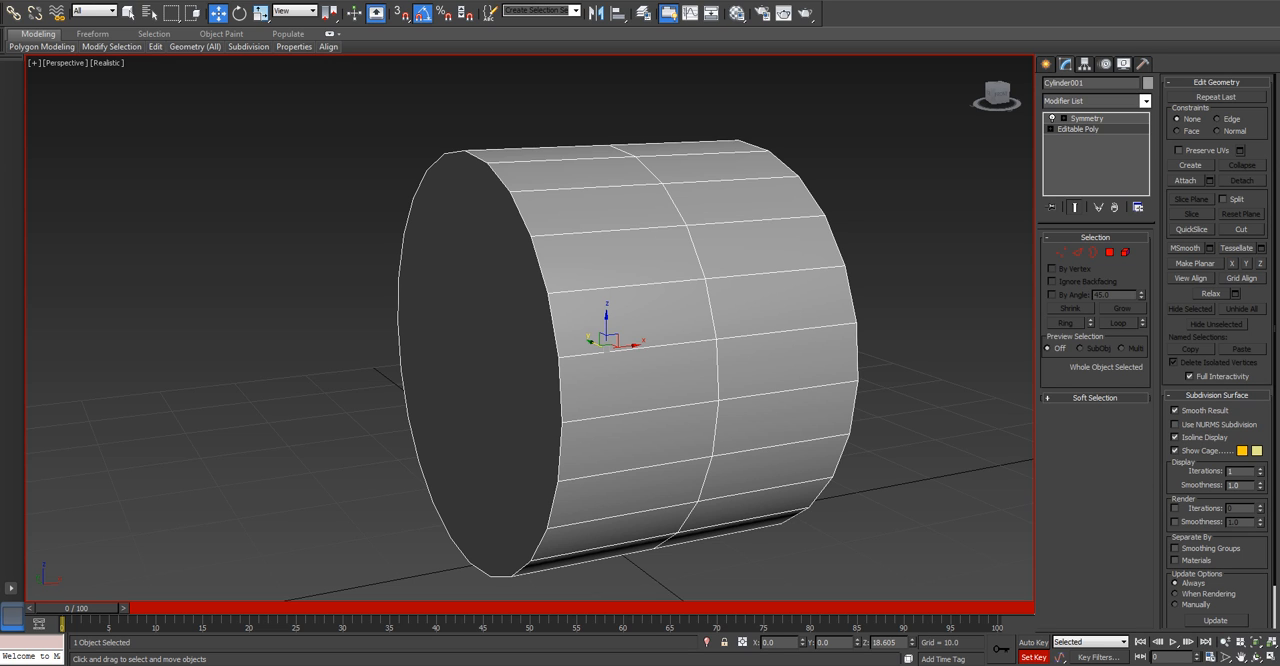
click(1109, 252)
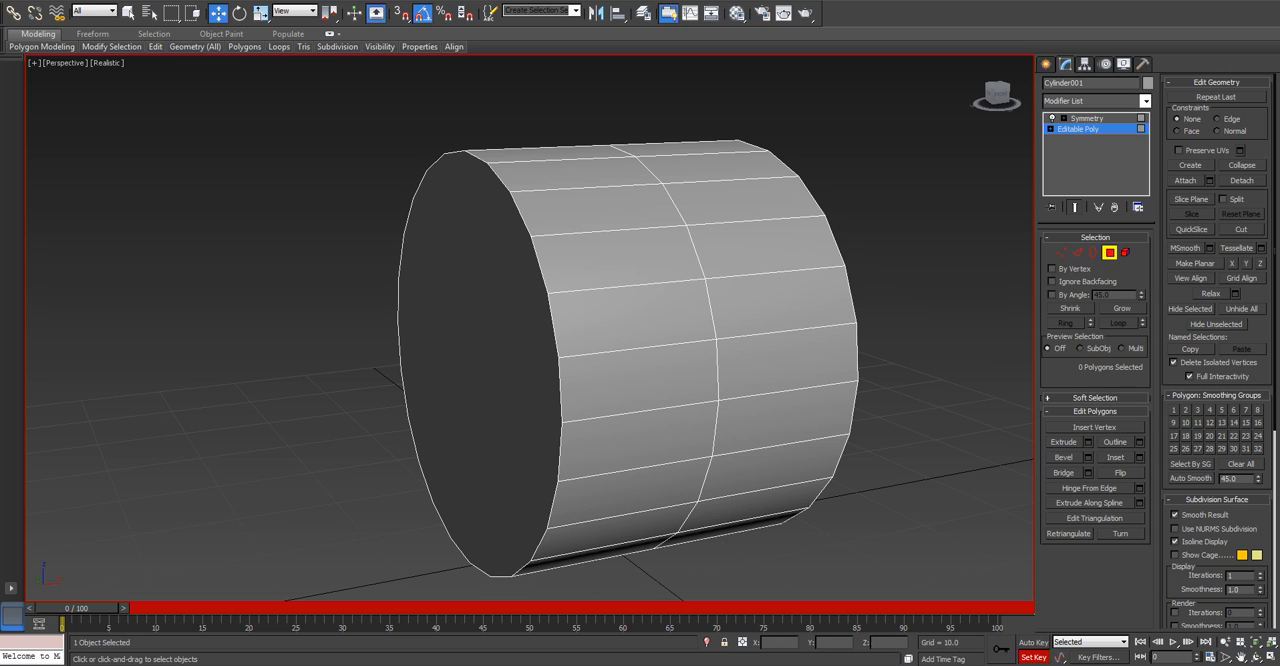
click(478, 362)
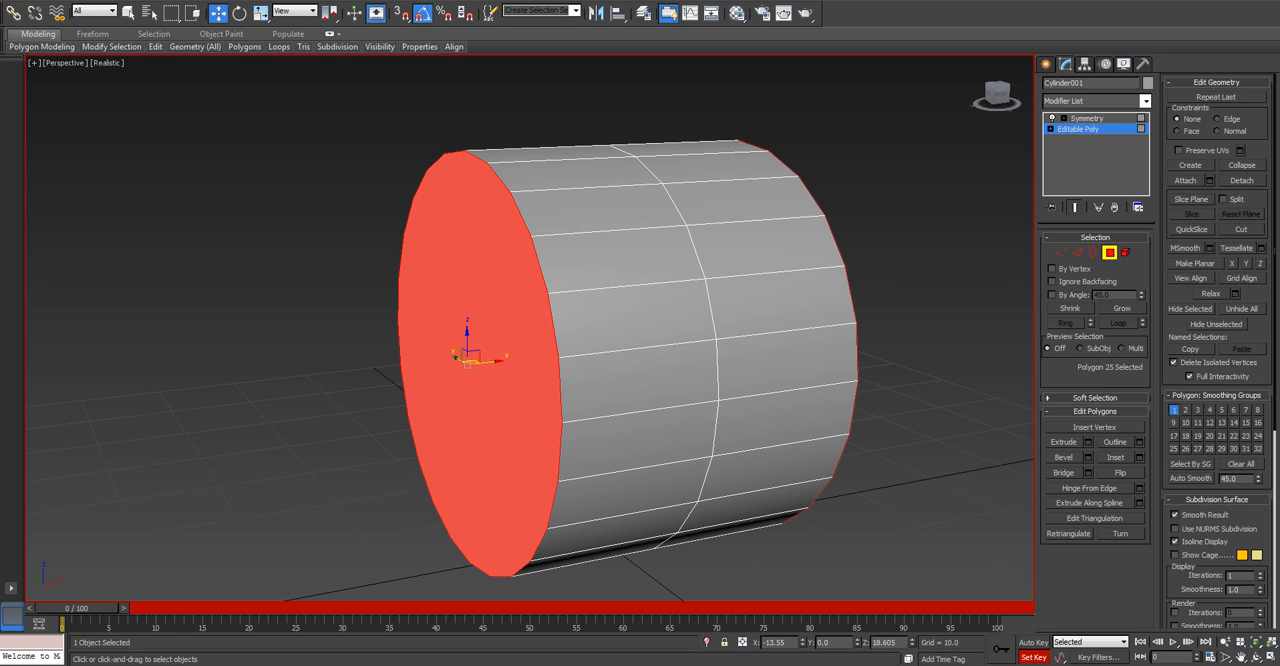
key(Delete)
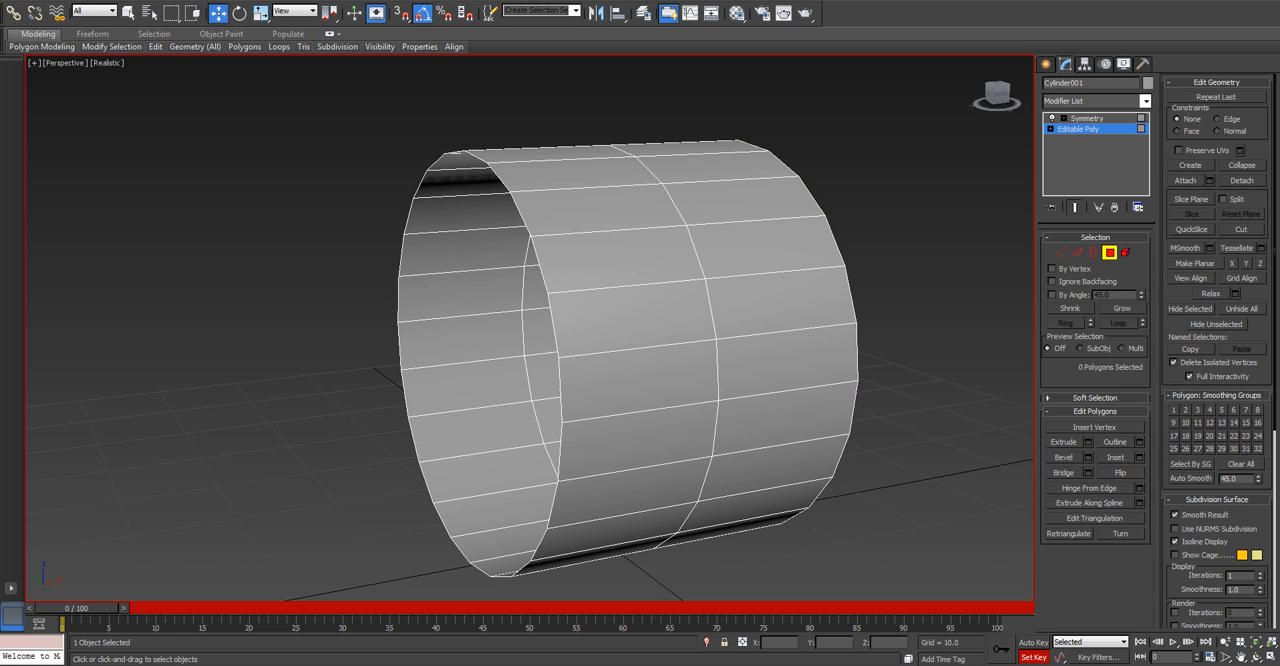
Change the Perspective viewport's display style to Shaded.
scroll(501, 410, down, 3)
scroll(388, 261, up, 3)
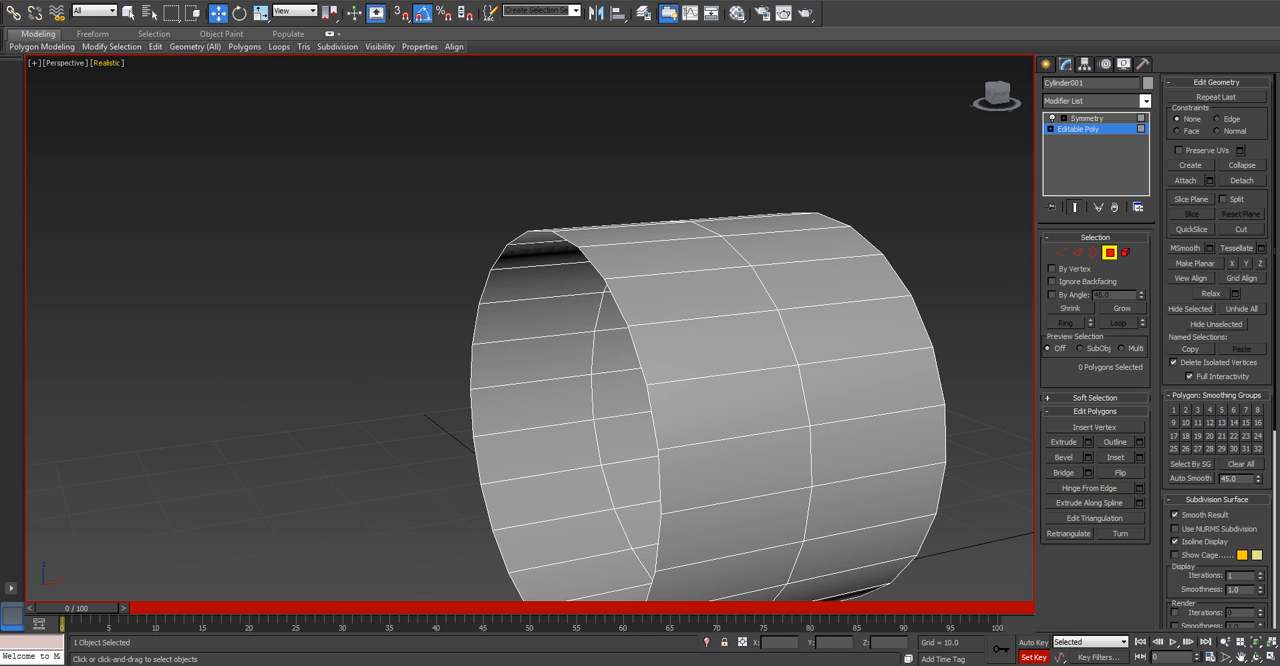
click(107, 62)
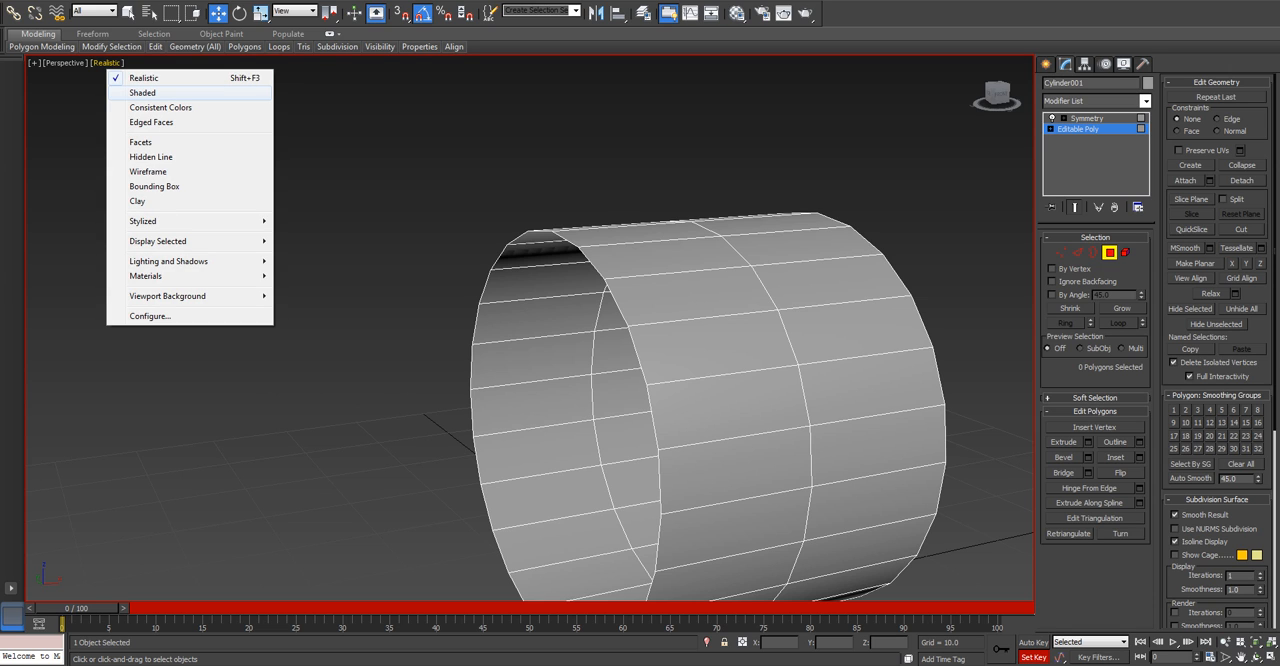
click(142, 92)
scroll(610, 285, down, 3)
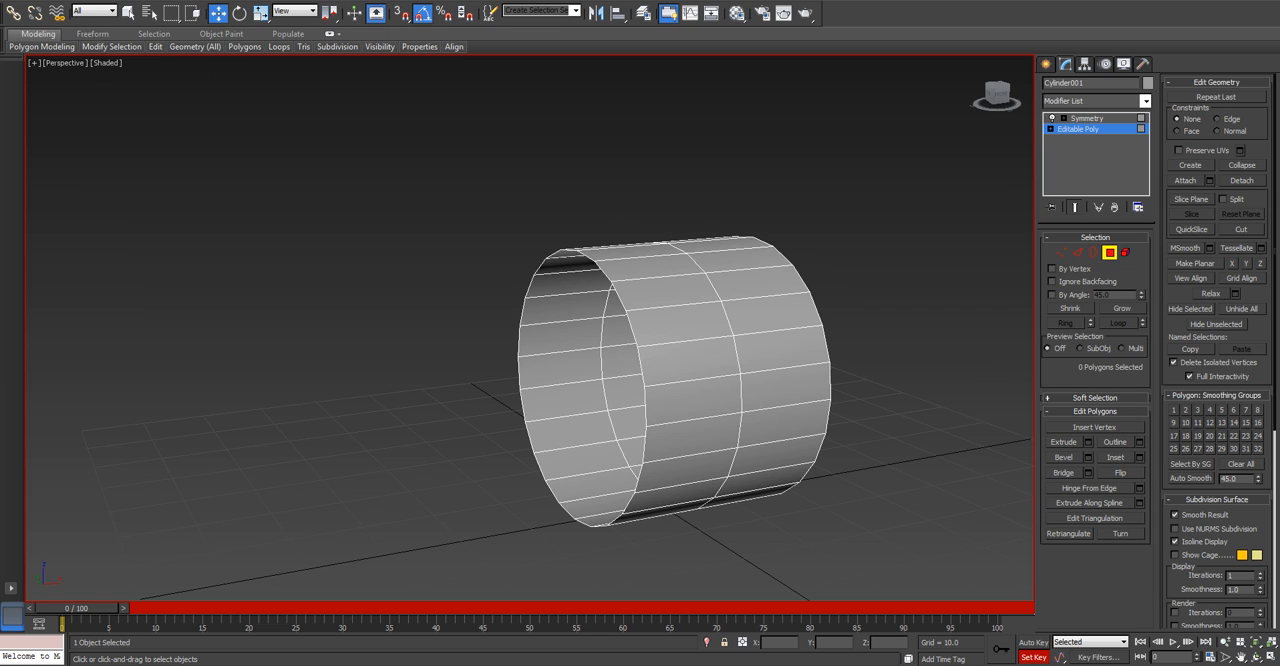
Try selecting and moving individual side polygons on the original half of the cylinder, and clear the selection.
click(690, 361)
click(681, 324)
click(667, 291)
click(651, 268)
click(686, 392)
click(686, 430)
click(687, 462)
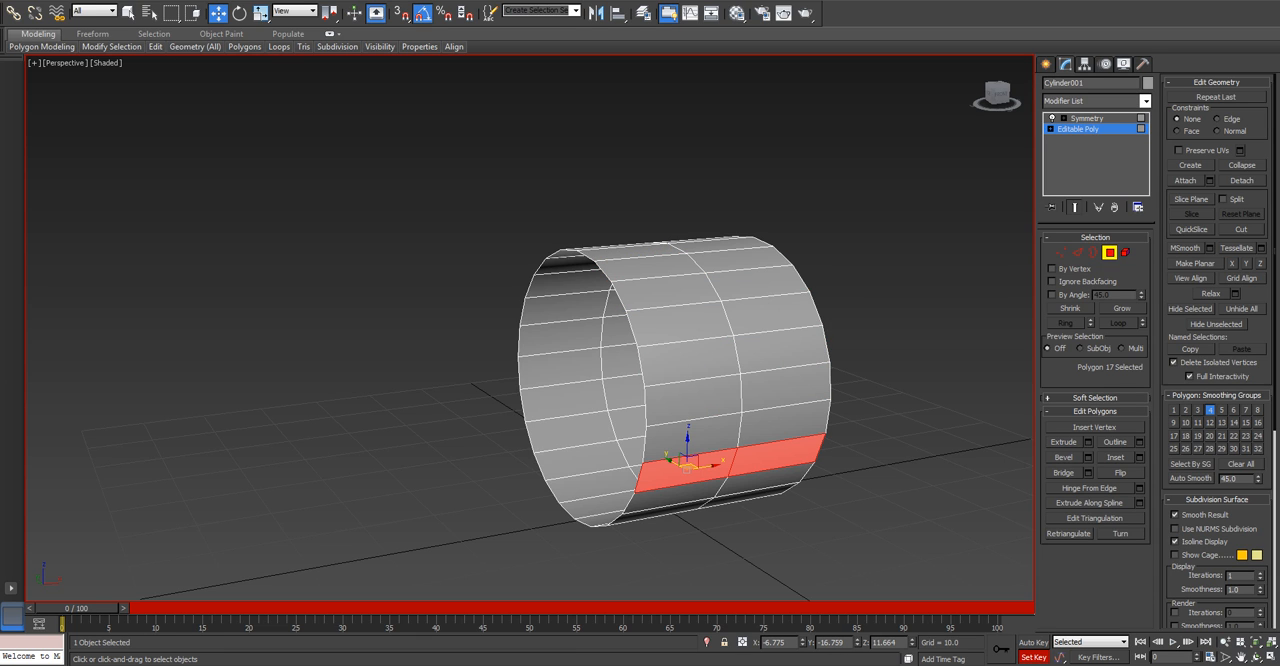
drag(687, 462, 688, 455)
key(ctrl+z)
key(ctrl+d)
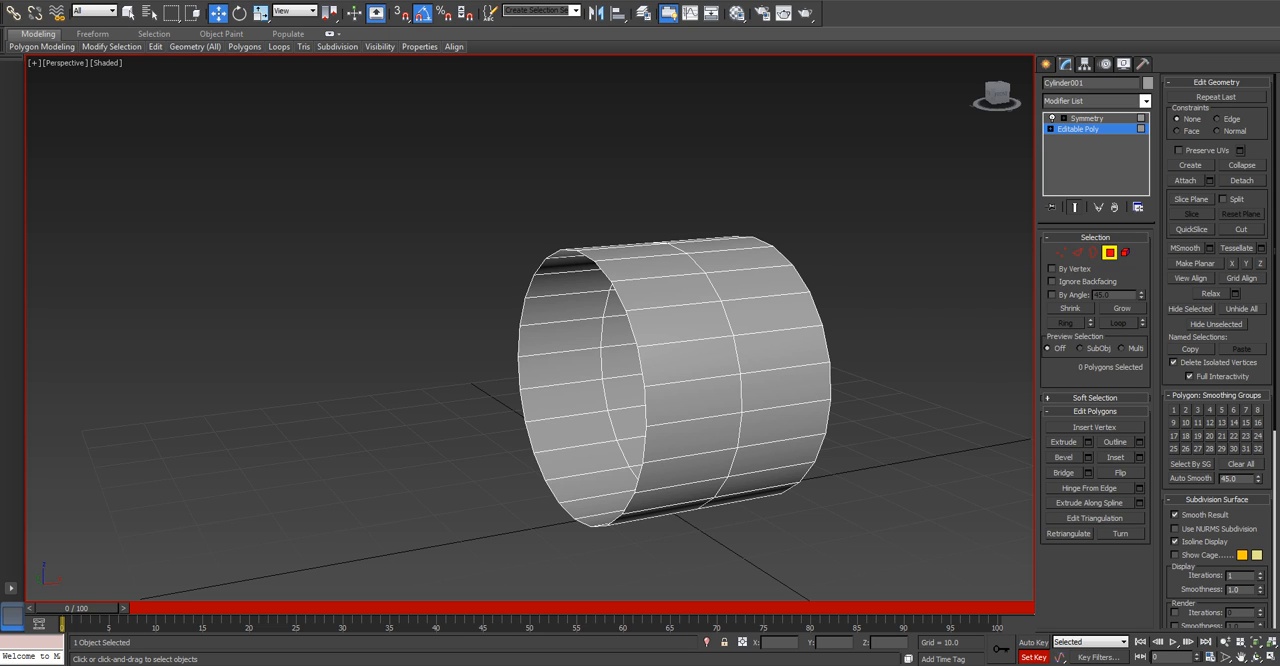
Turn off Set Key mode and rename the cylinder as Wheels.
click(1034, 657)
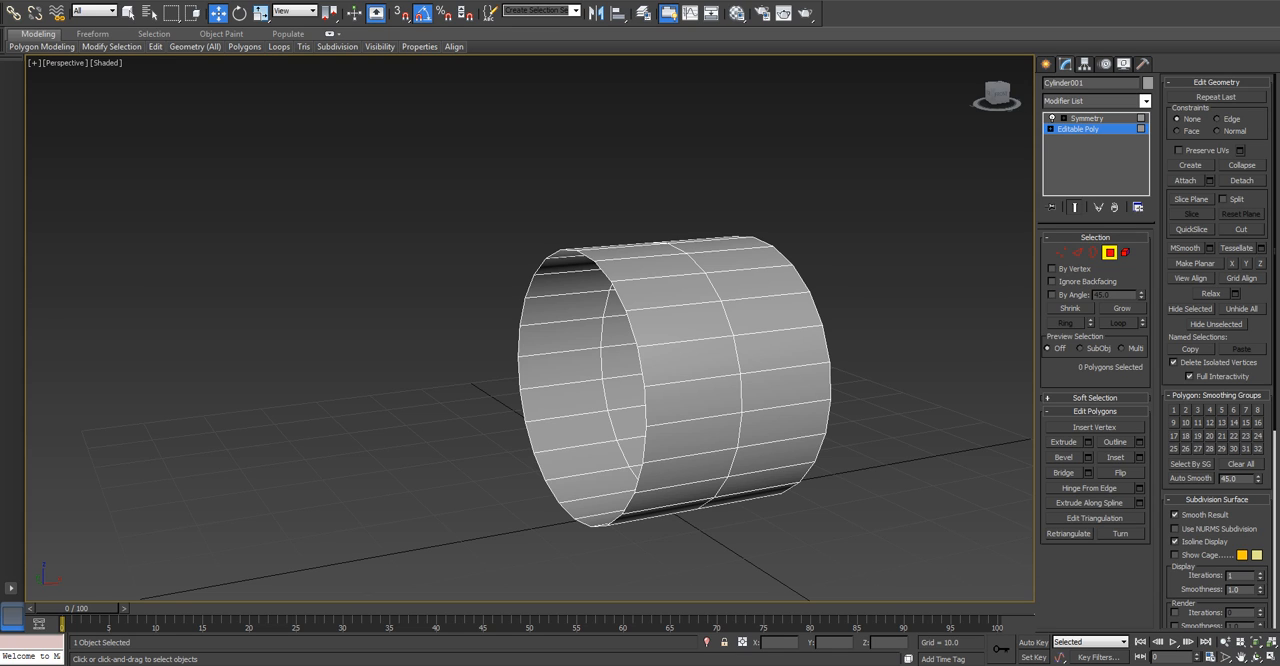
click(1066, 83)
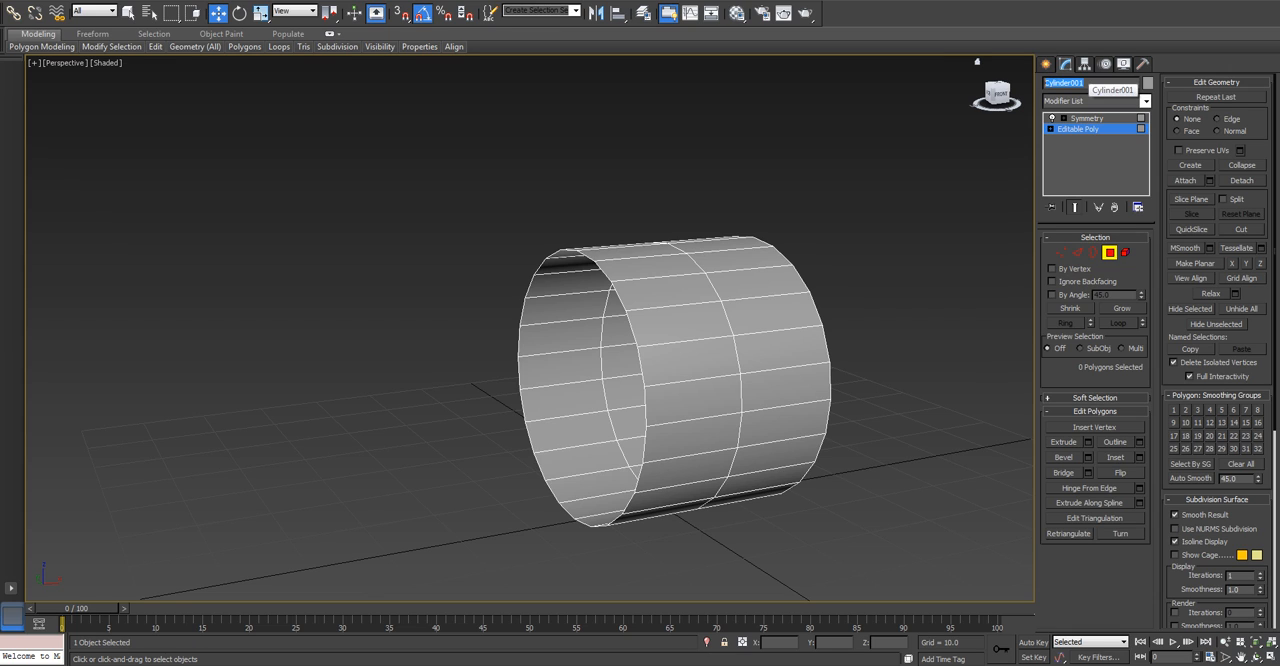
click(1096, 83)
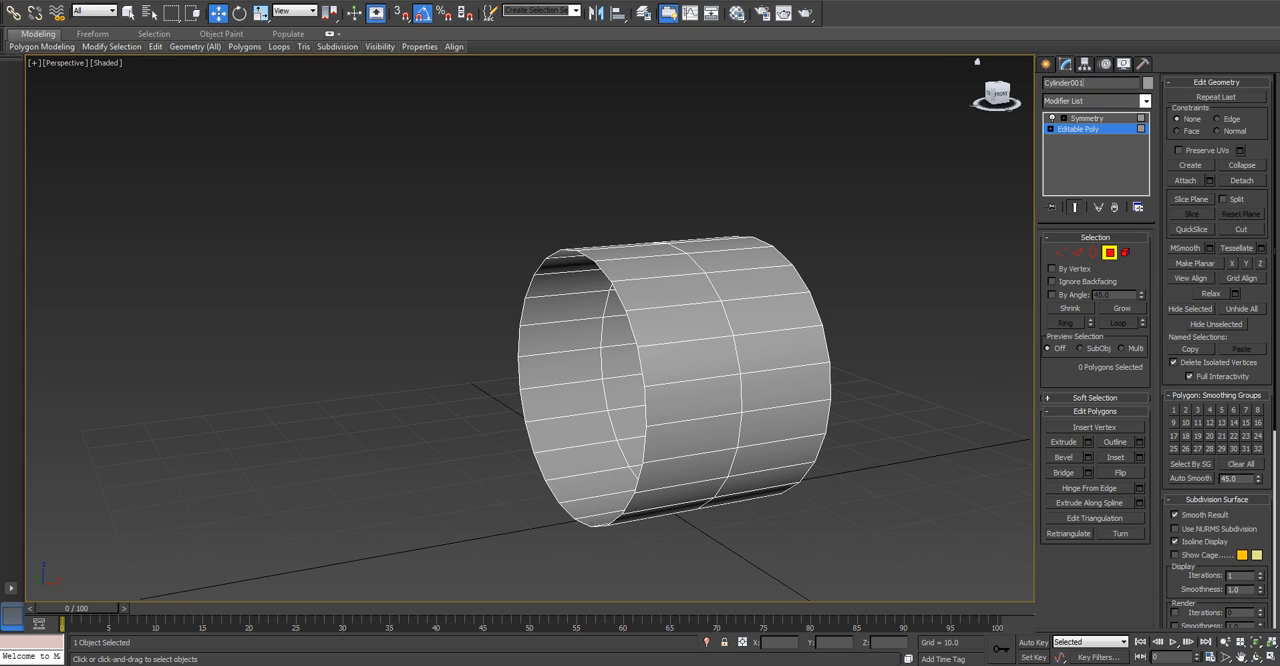
drag(1096, 83, 1044, 83)
text(Wheels)
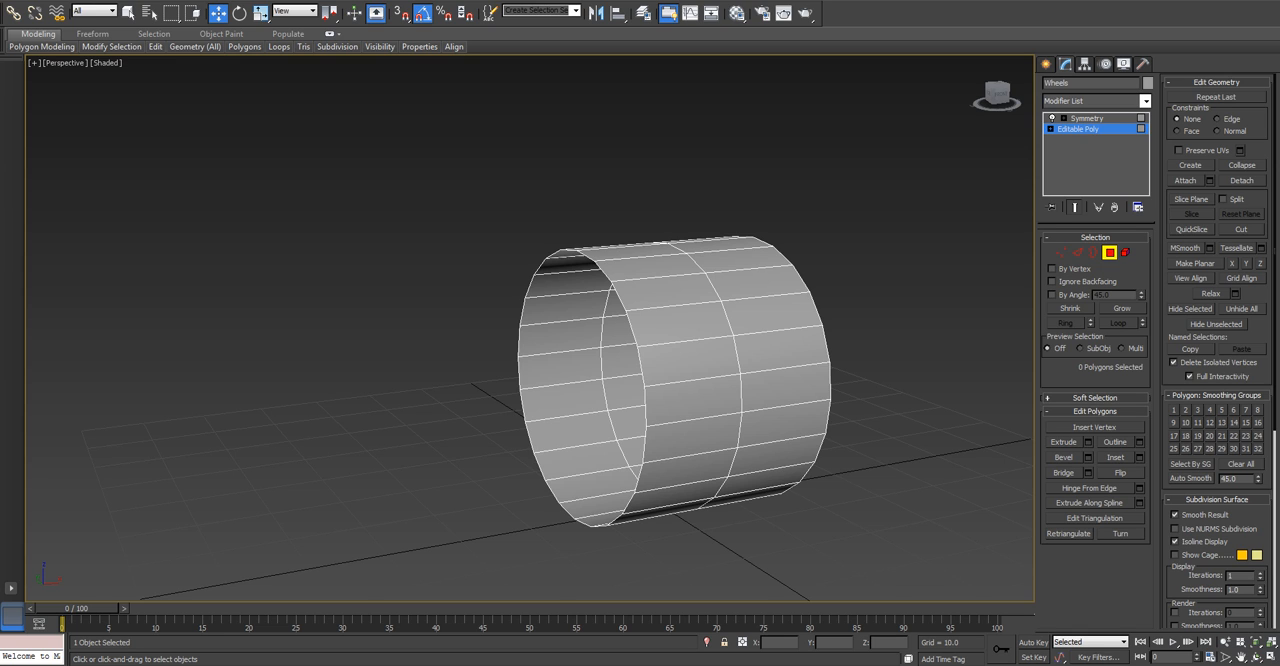
Exit polygon editing, rotate the wheel onto its side in the Front view and raise it to Z about 18.7.
key(f)
mouse_move(536, 330)
alt+middle_down()
mouse_move(540, 385)
mouse_move(539, 261)
mouse_move(541, 310)
alt+middle_up()
key(f)
key(f)
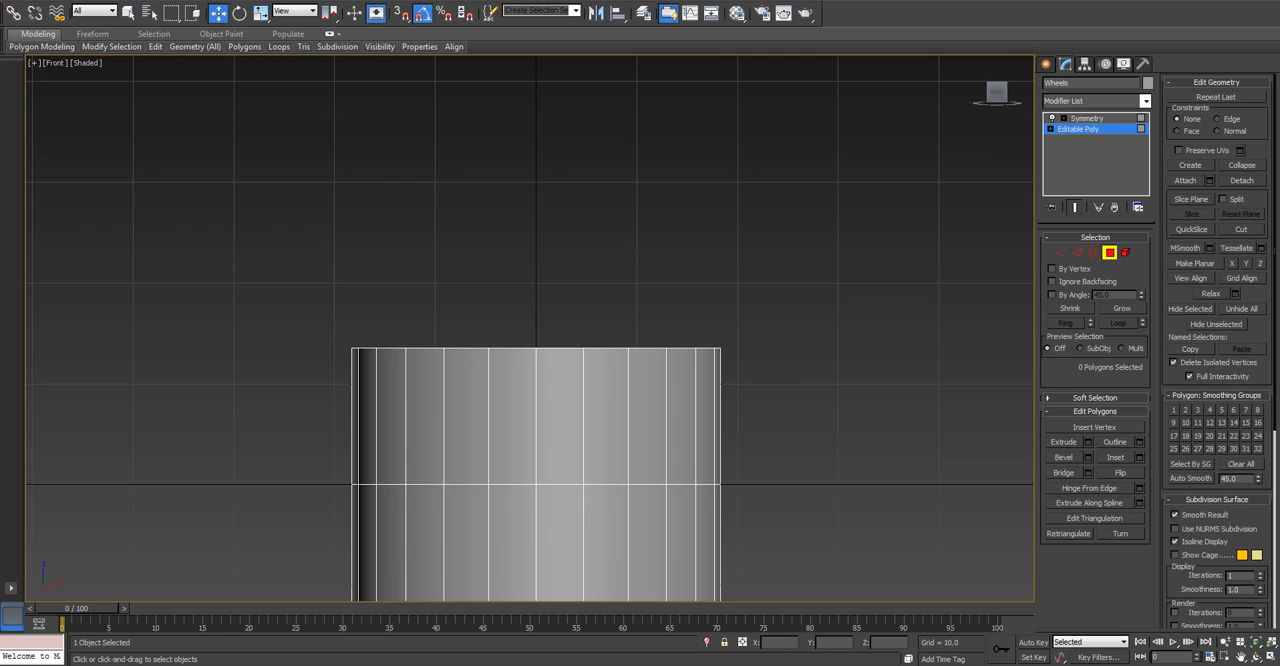
scroll(700, 270, down, 5)
scroll(685, 320, up, 2)
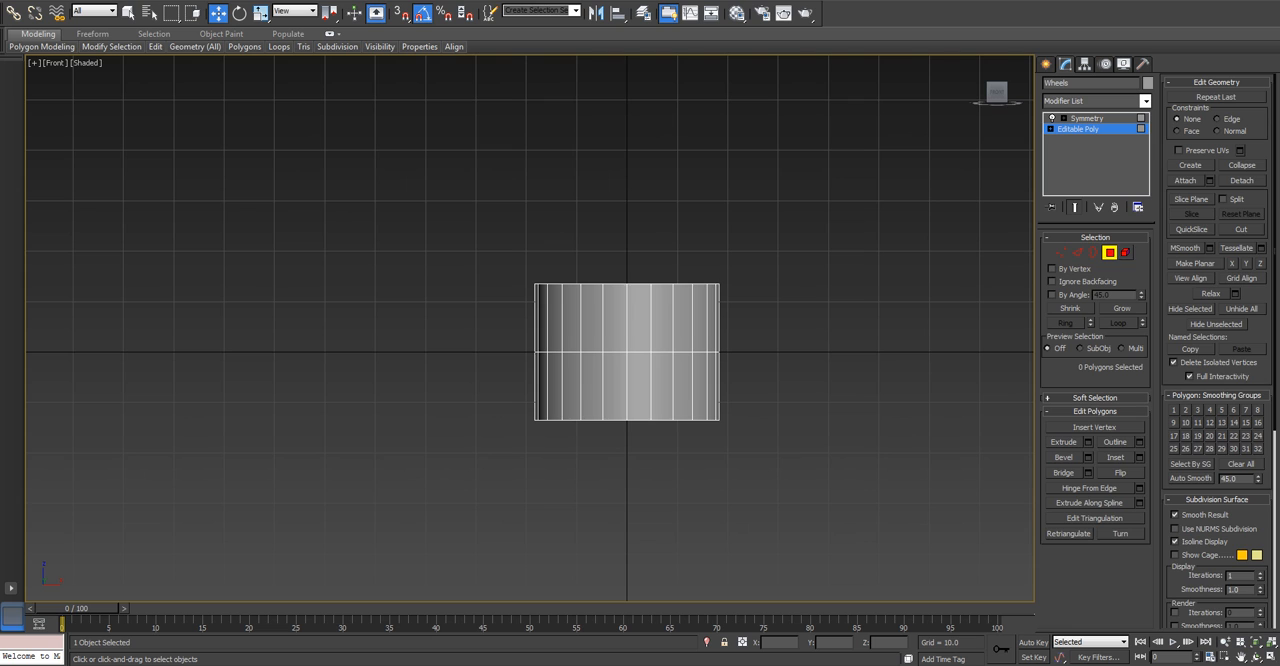
key(4)
key(e)
drag(648, 329, 713, 397)
key(w)
drag(627, 330, 627, 235)
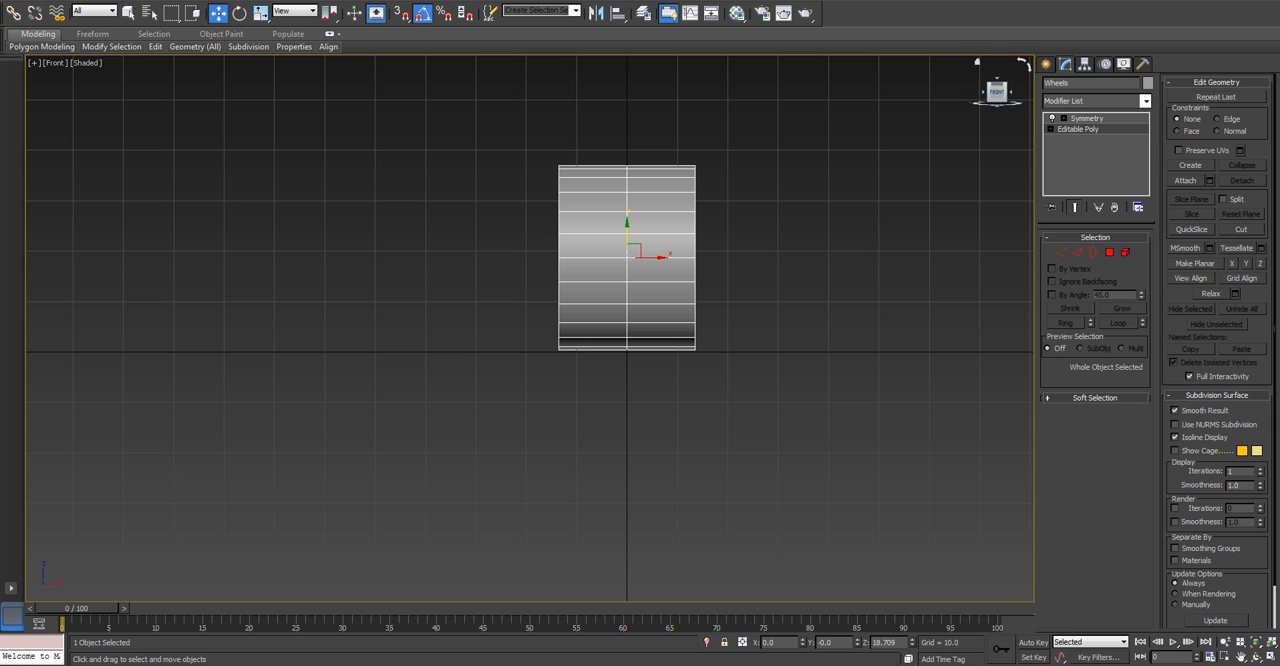
Examine the repositioned wheel in the Perspective and Front views, with and without the grid.
key(p)
scroll(775, 245, down, 3)
alt+middle_drag(755, 240, 790, 277)
scroll(790, 277, up, 3)
key(f)
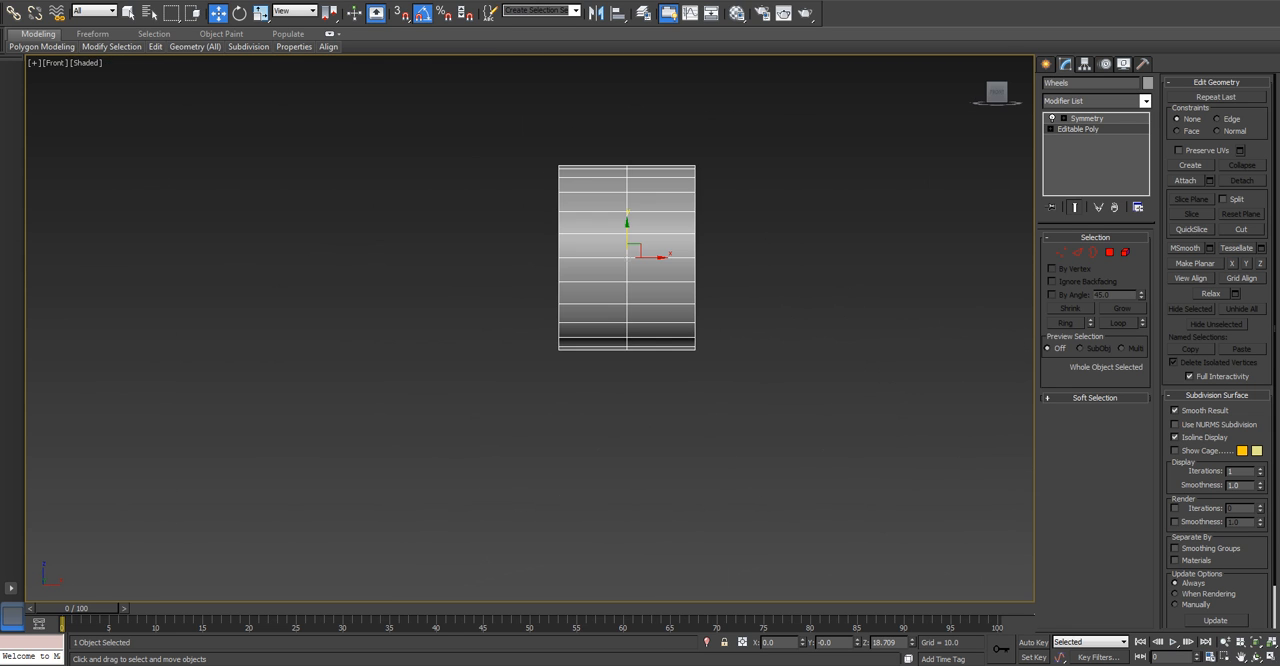
key(g)
scroll(640, 261, up, 3)
middle_drag(640, 261, 646, 344)
key(g)
key(g)
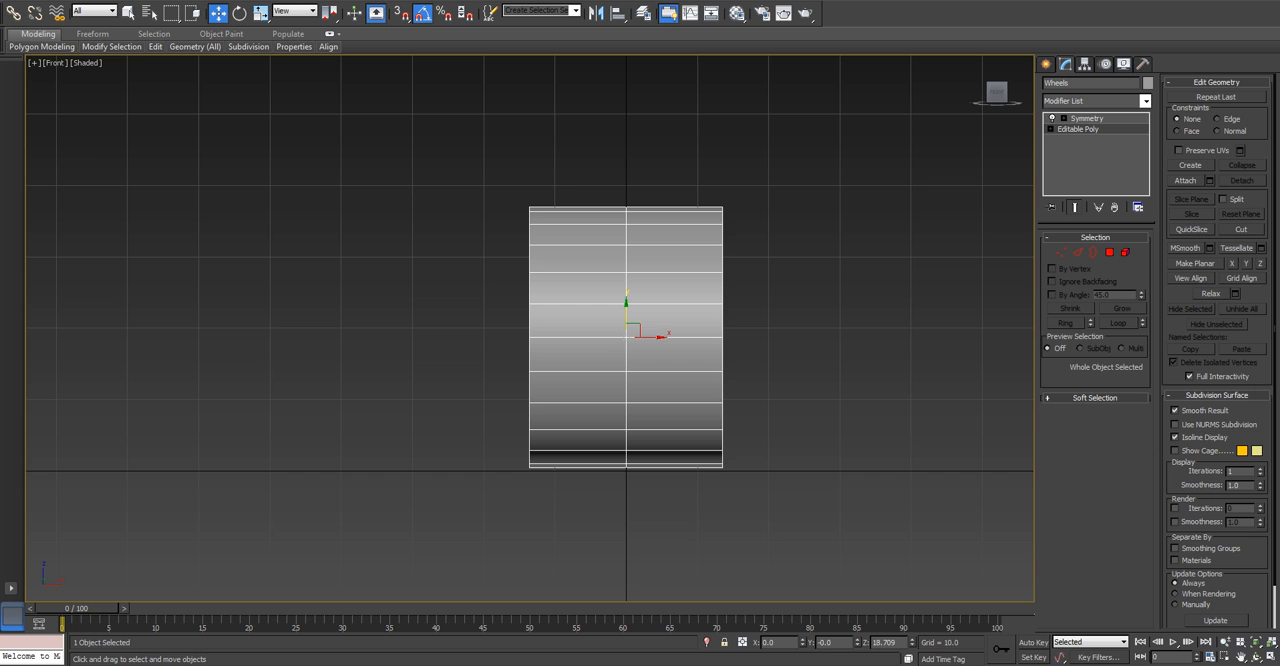
Inspect the wheel's selection brackets in the Front and Perspective views, locking the selection.
key(j)
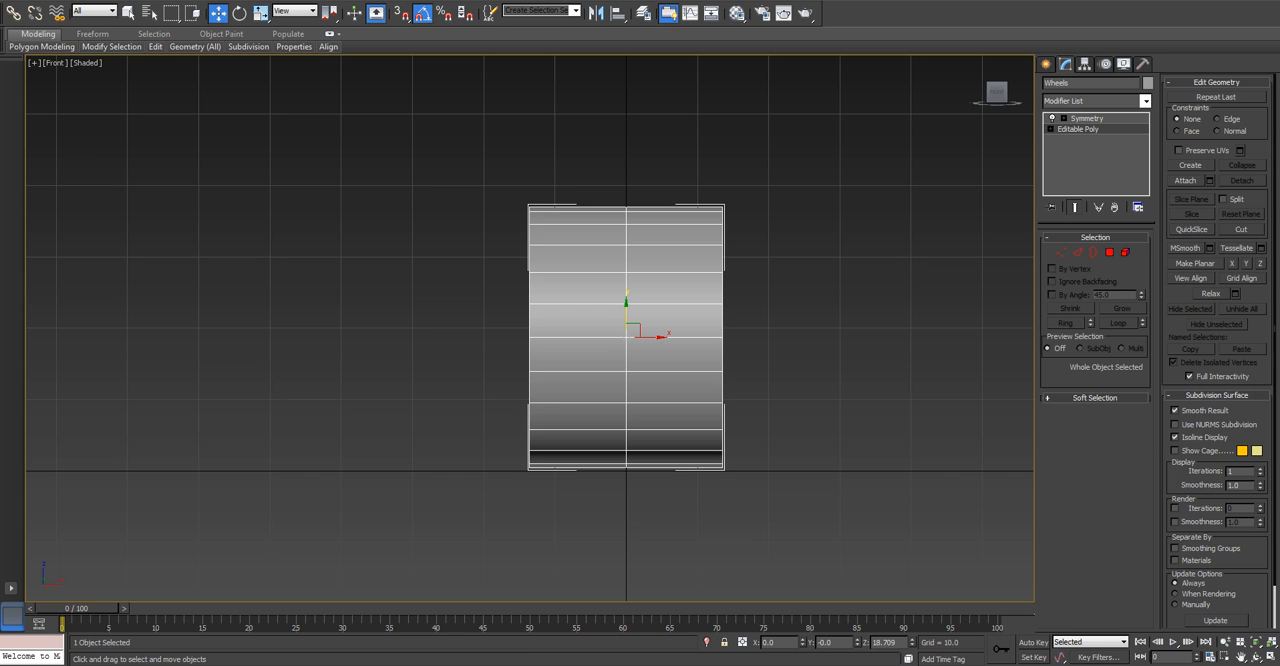
key(p)
key(space)
alt+middle_drag(640, 380, 760, 410)
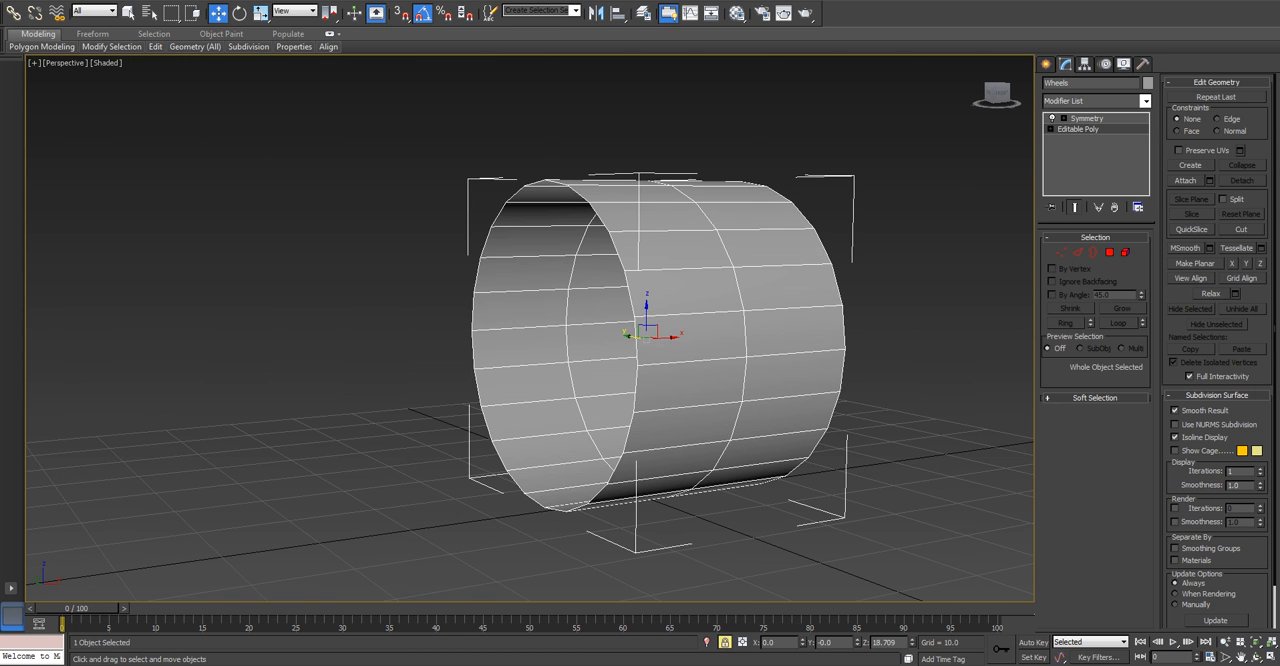
middle_drag(700, 370, 700, 407)
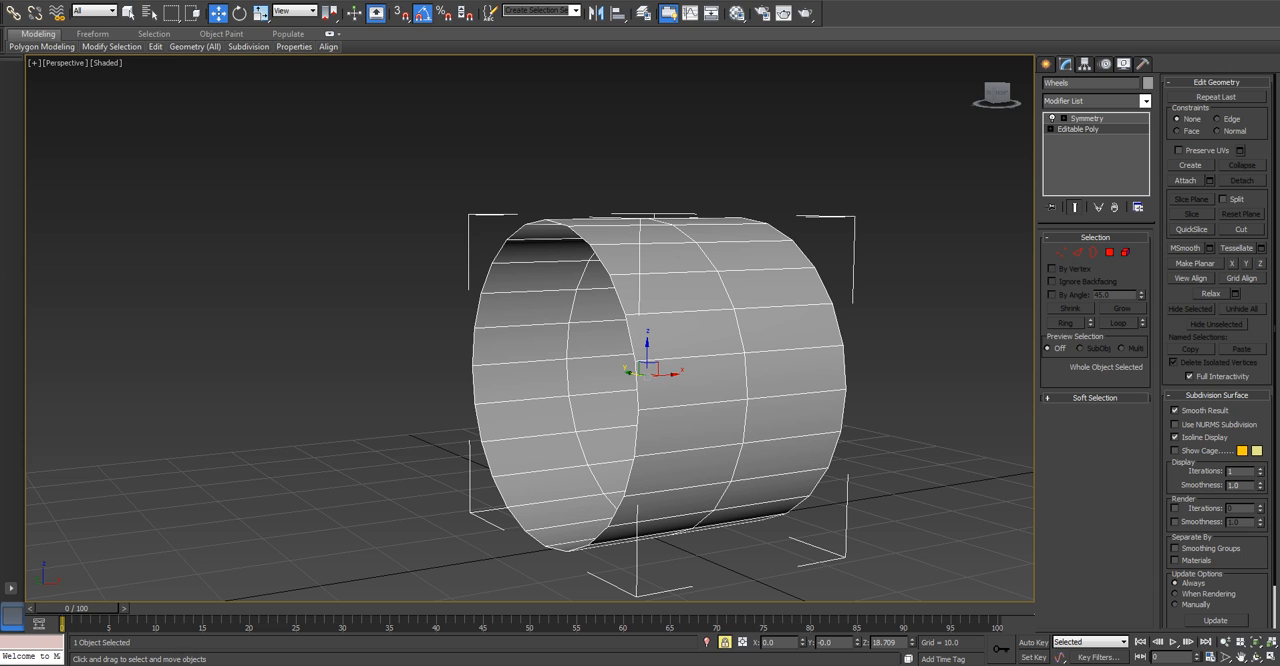
key(j)
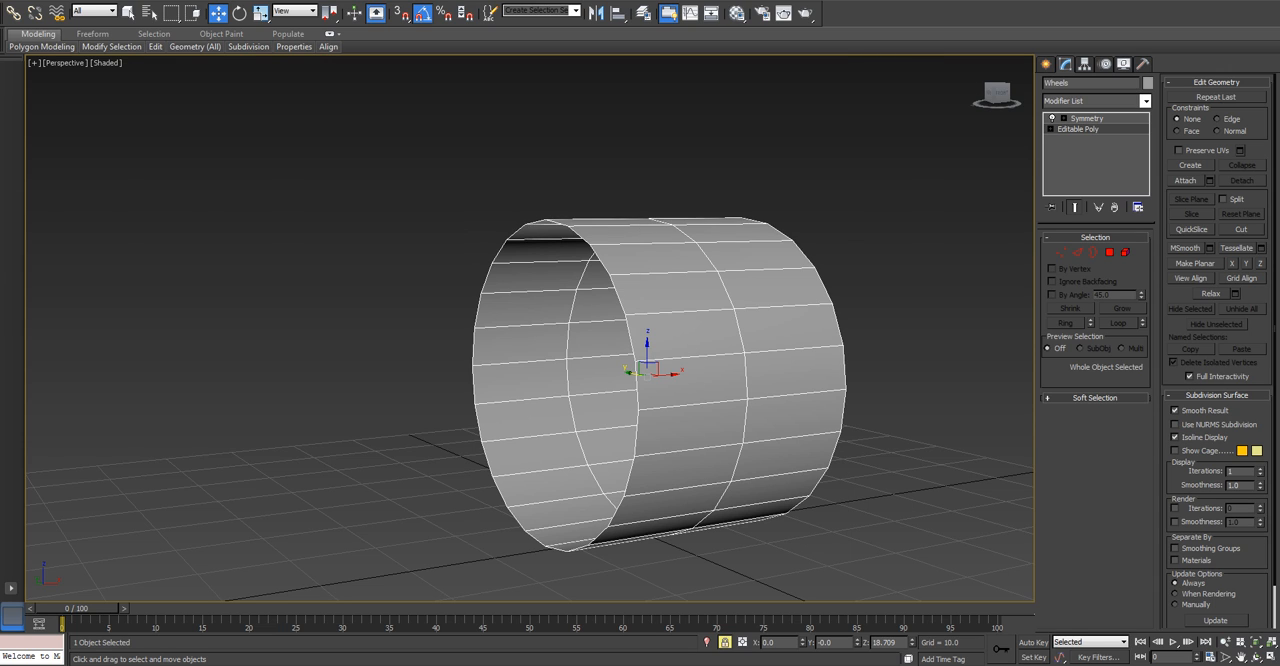
Look through the Editable Poly's edge and border levels and the Symmetry modifier's Mirror level.
key(f)
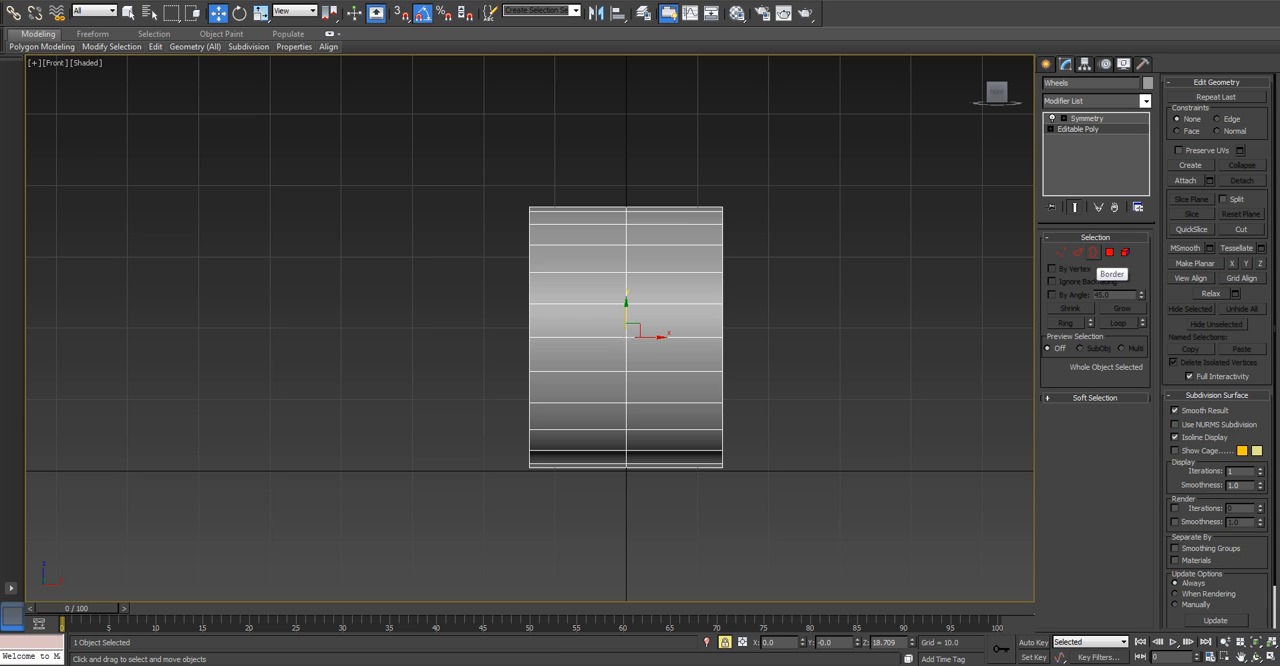
click(1077, 252)
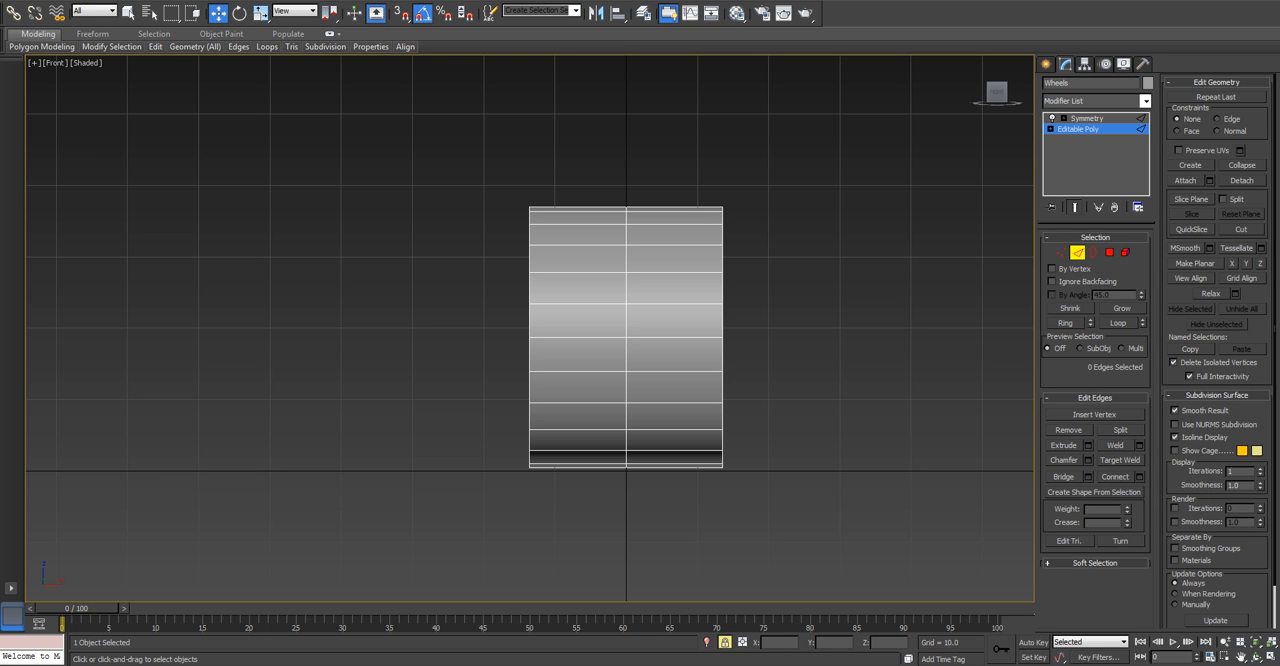
click(1064, 118)
click(1087, 129)
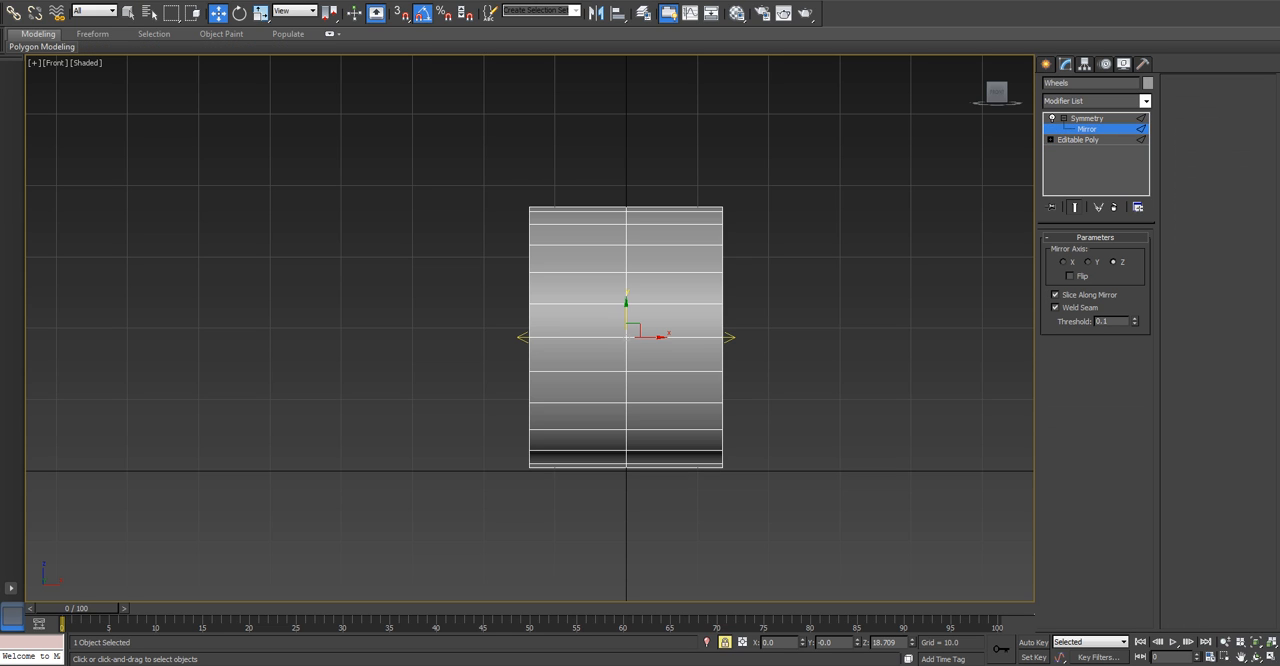
click(1078, 140)
click(1094, 252)
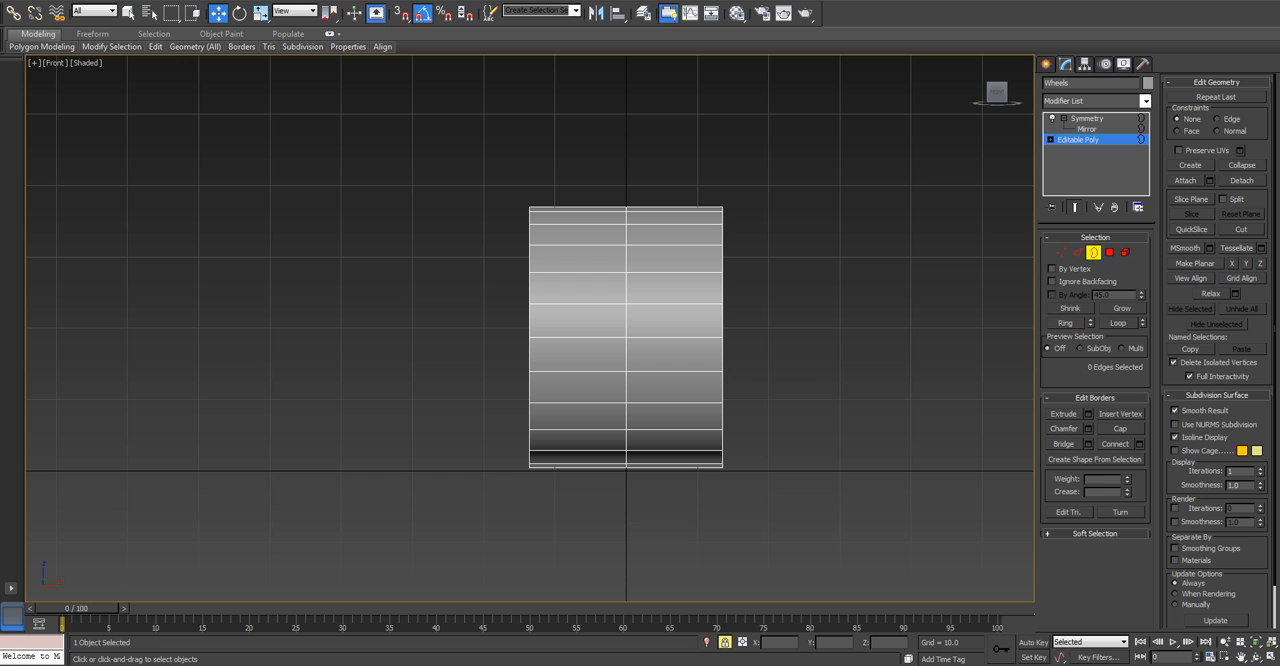
key(2)
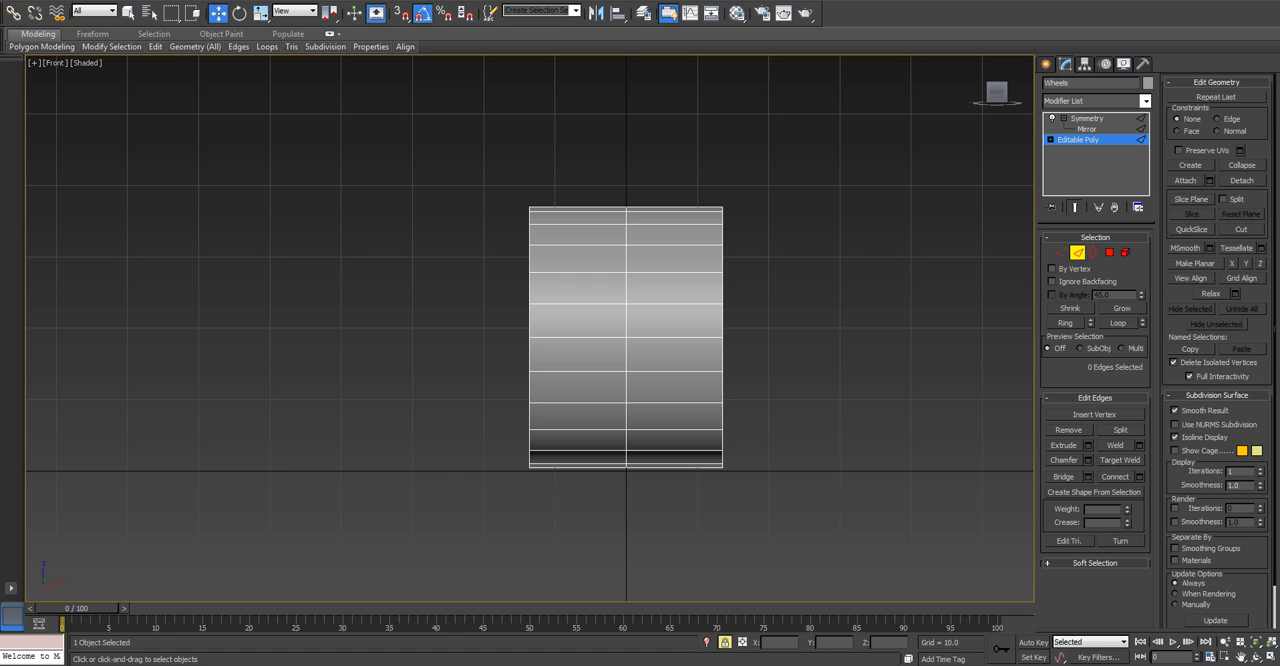
alt+middle_drag(560, 320, 645, 362)
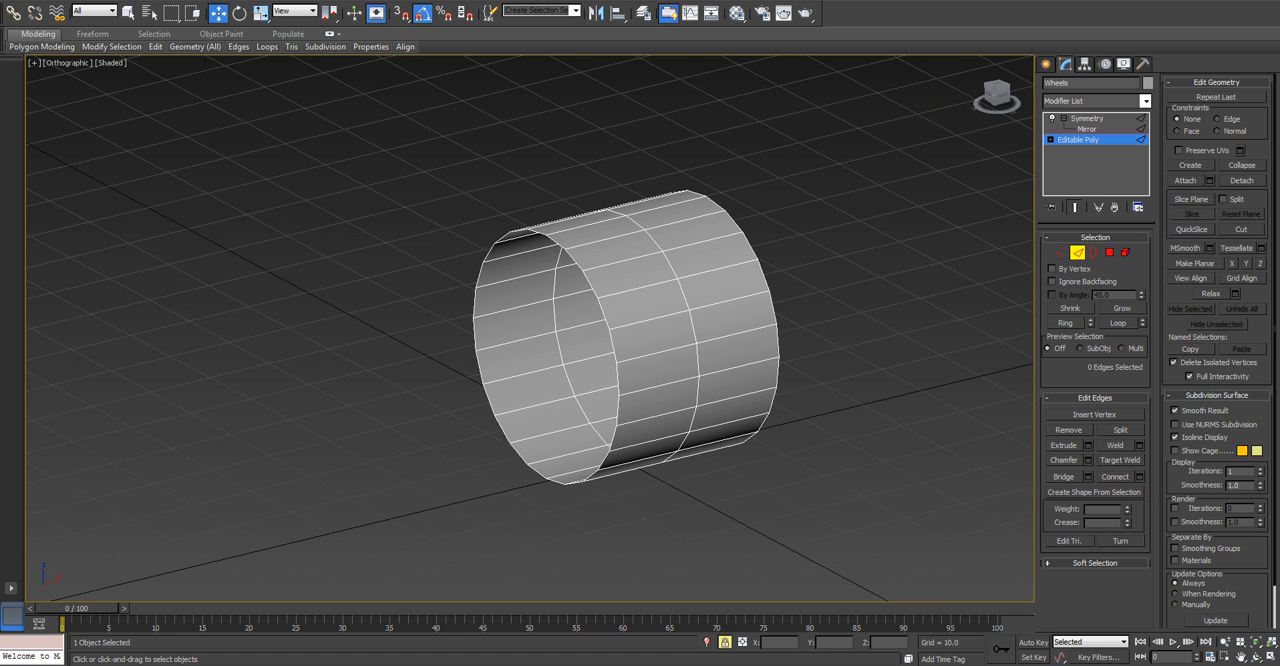
right_click(821, 307)
key(Escape)
key(4)
right_click(640, 298)
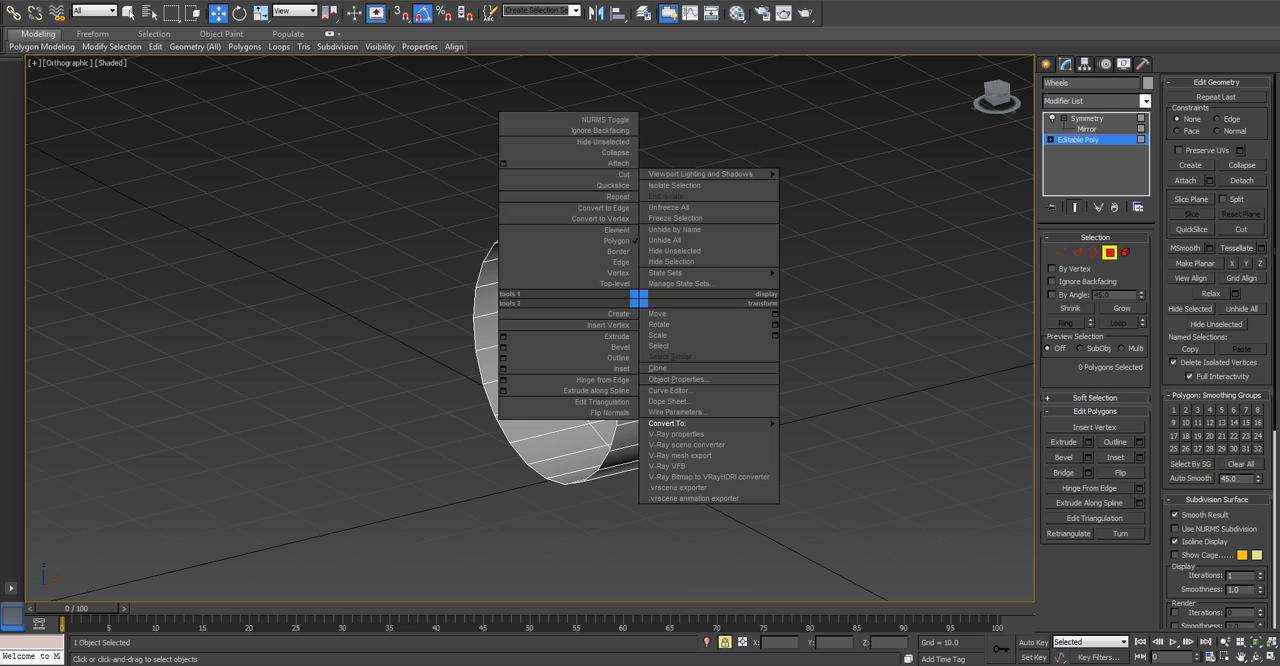
key(Escape)
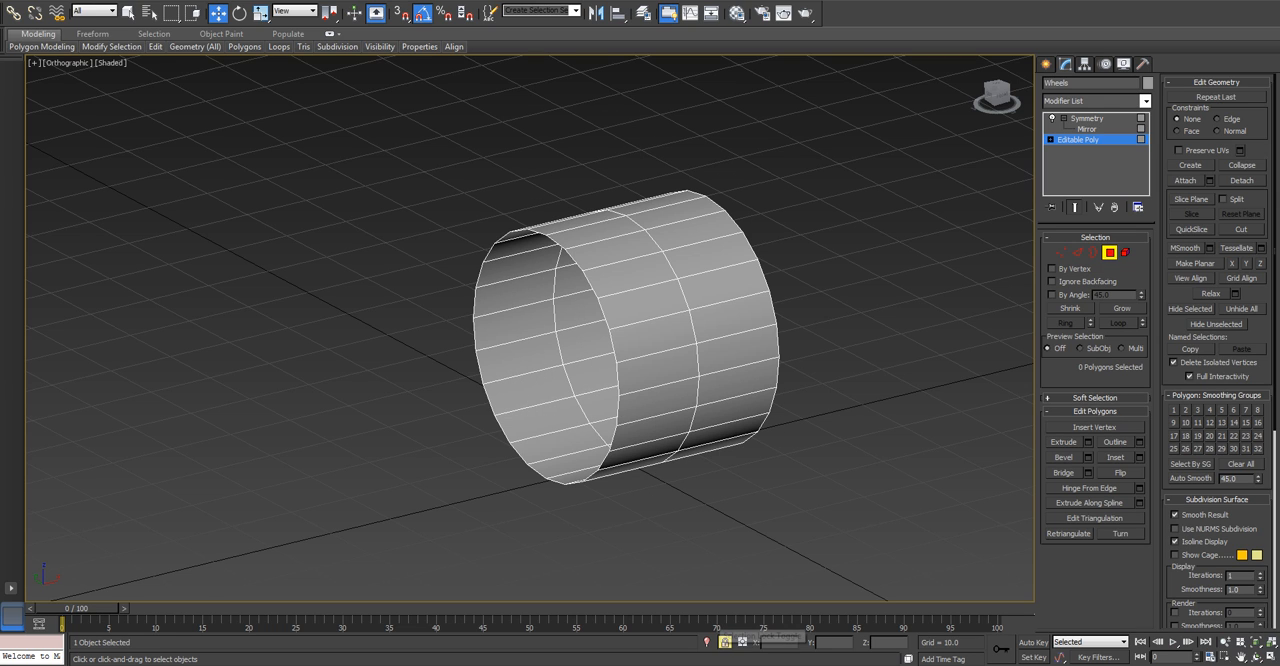
Unlock the selection, clear any selected polygons and return to the Front view.
click(724, 642)
click(732, 315)
key(ctrl+d)
key(f)
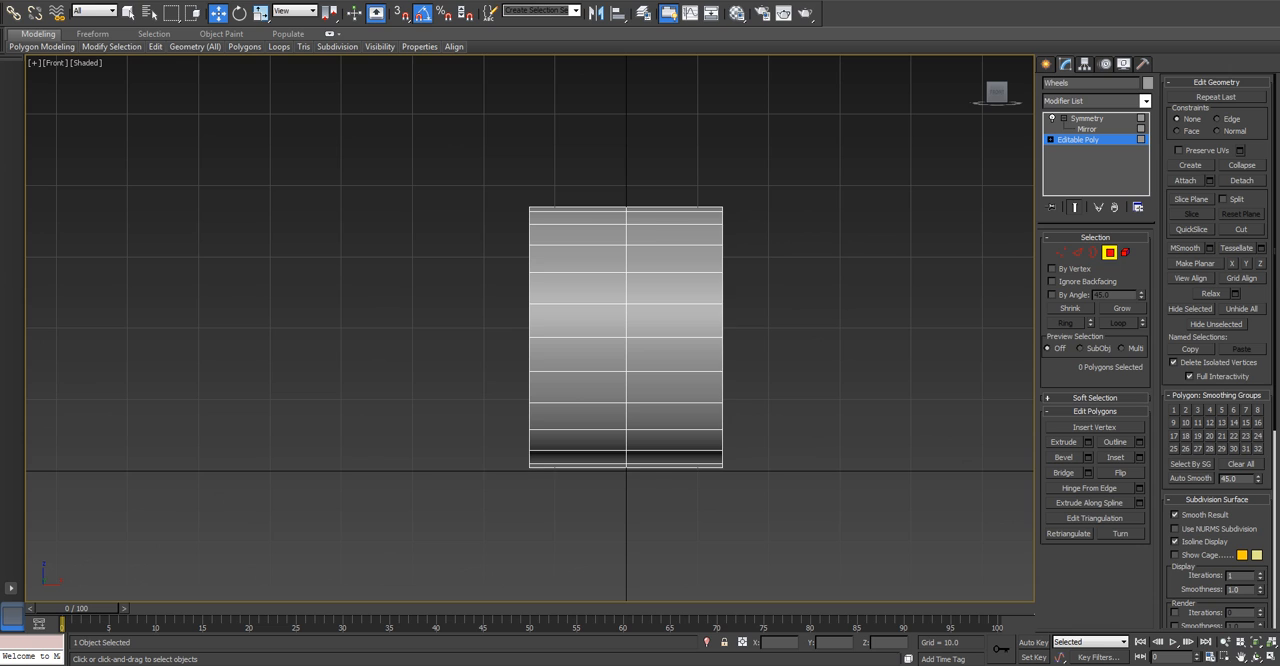
At edge level, select the full vertical edge loop around the centre of the wheel.
key(2)
double_click(626, 318)
click(626, 320)
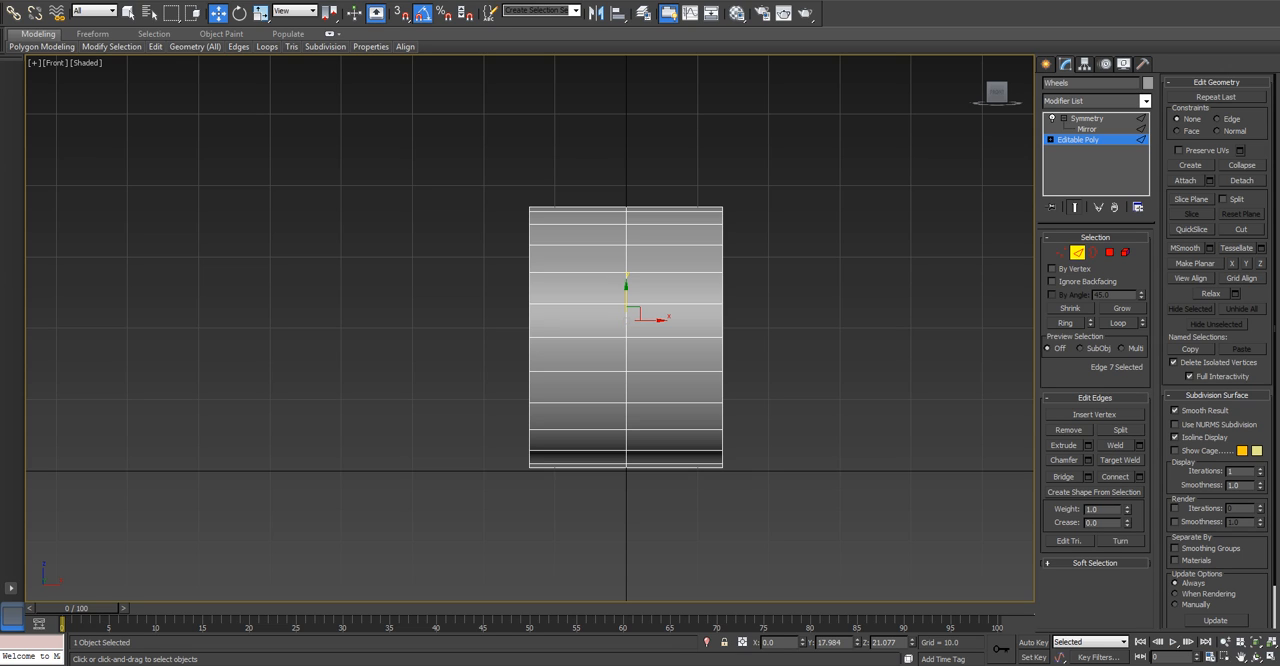
click(1065, 323)
double_click(626, 350)
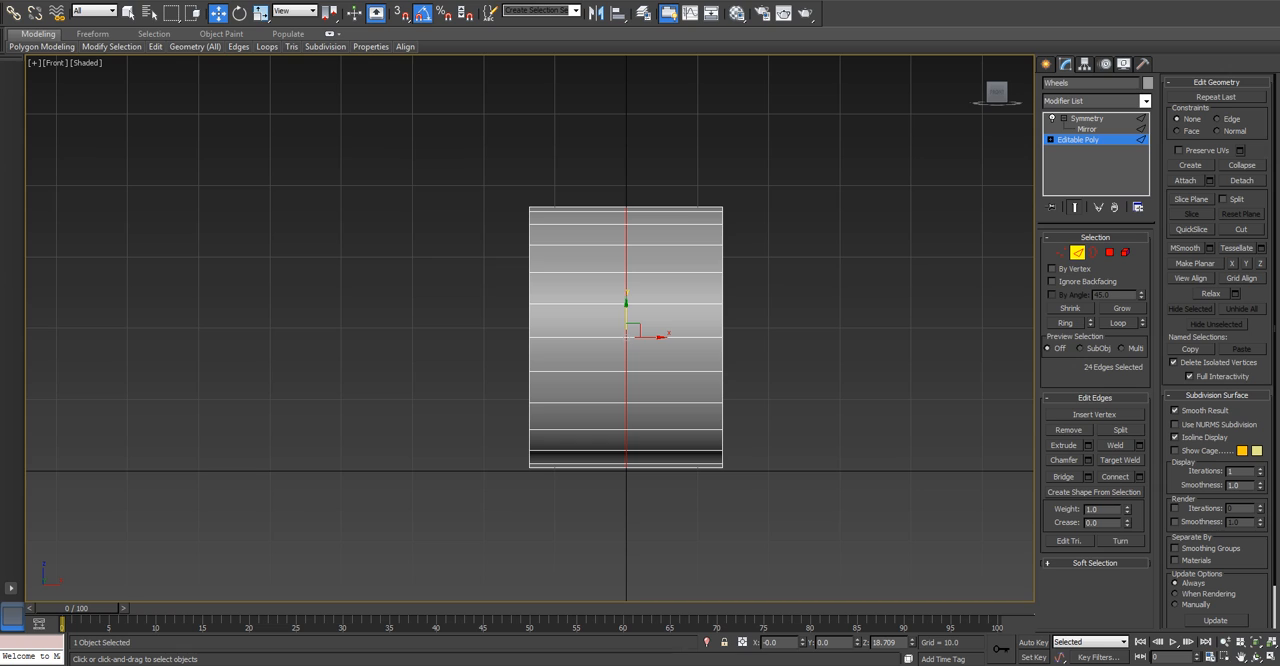
click(626, 354)
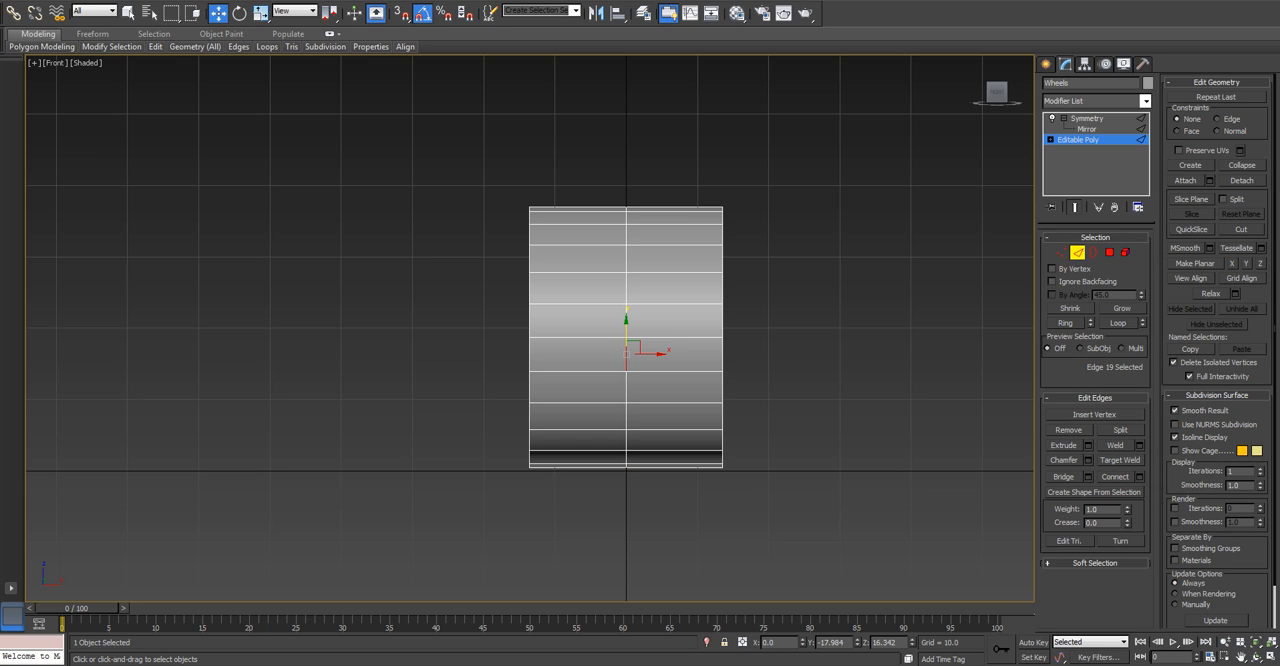
click(1118, 323)
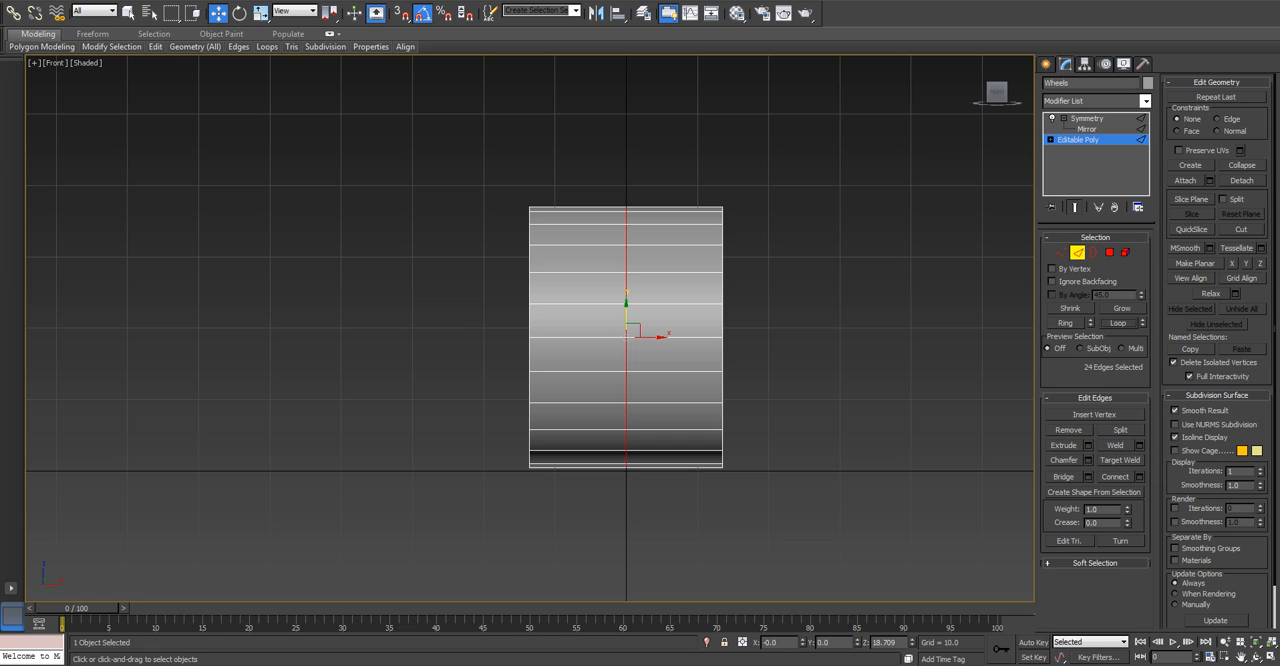
Scale the centre edge loop outward with Select and Non-uniform Scale so the wheel peaks slightly along its middle, and clear the selection.
key(r)
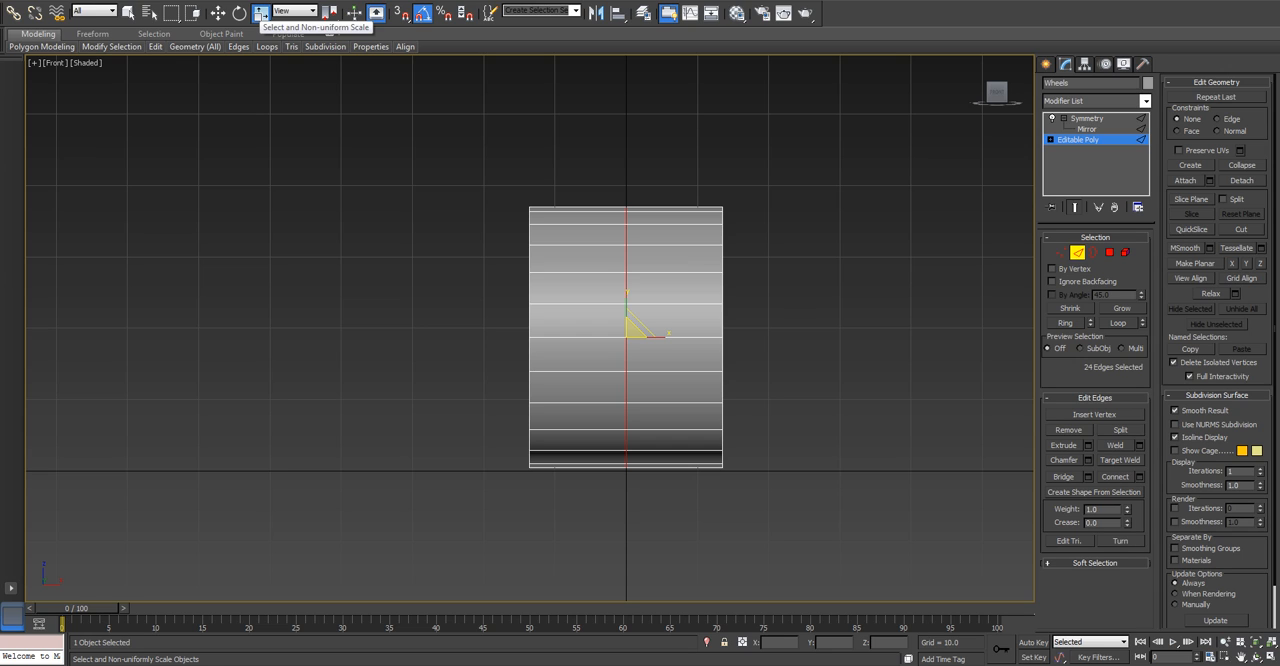
click(260, 13)
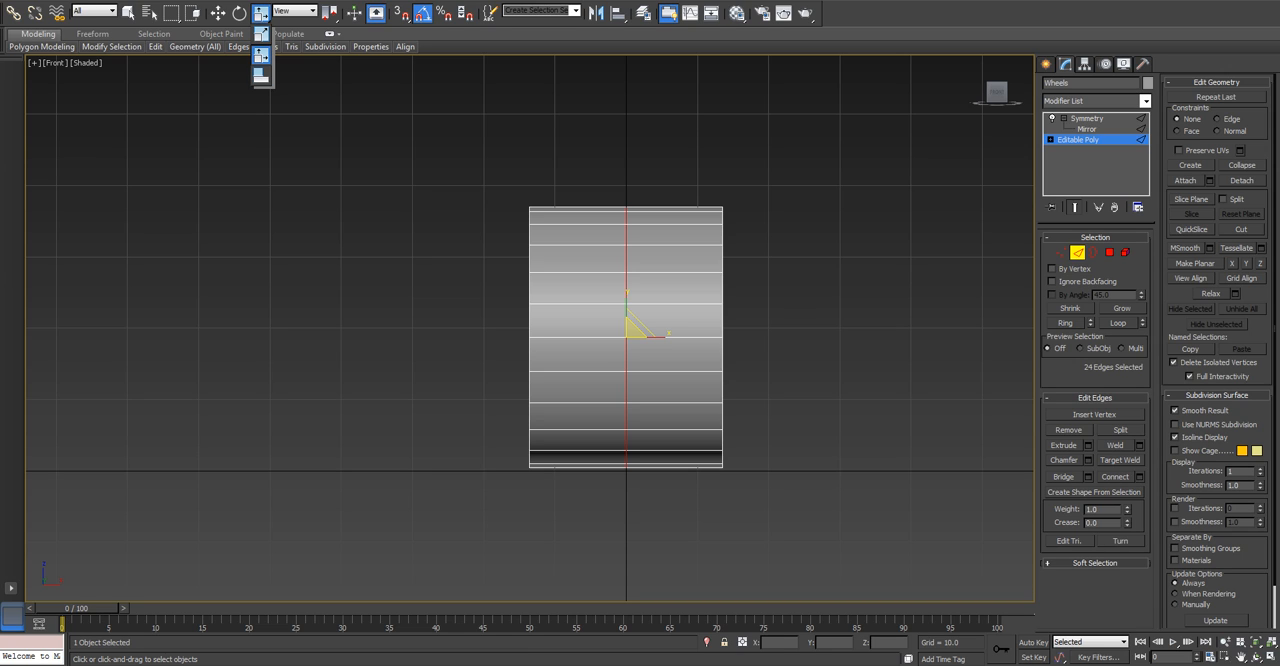
click(260, 55)
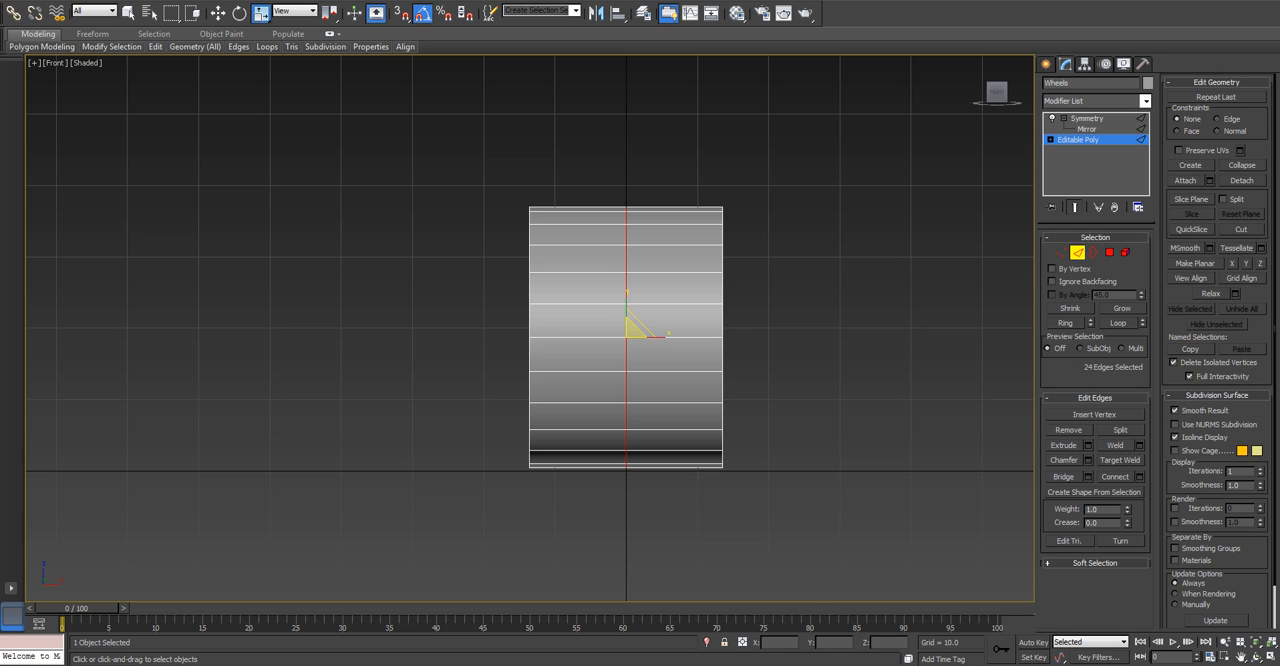
scroll(630, 332, up, 4)
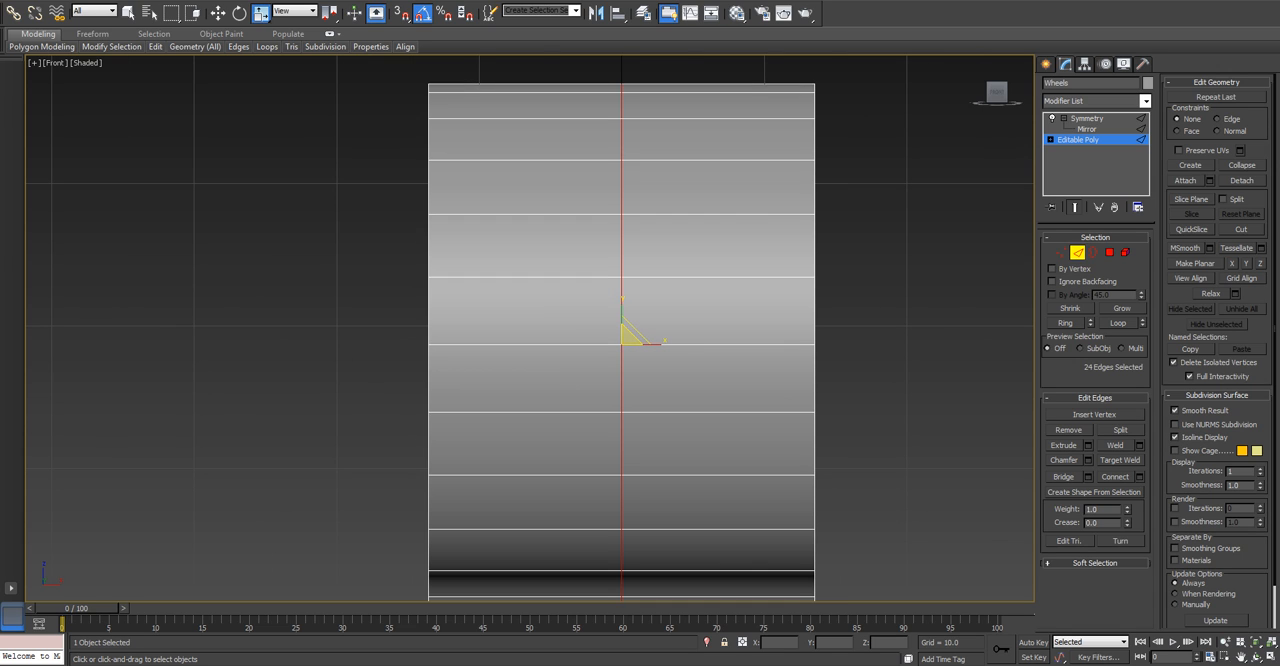
scroll(630, 345, down, 2)
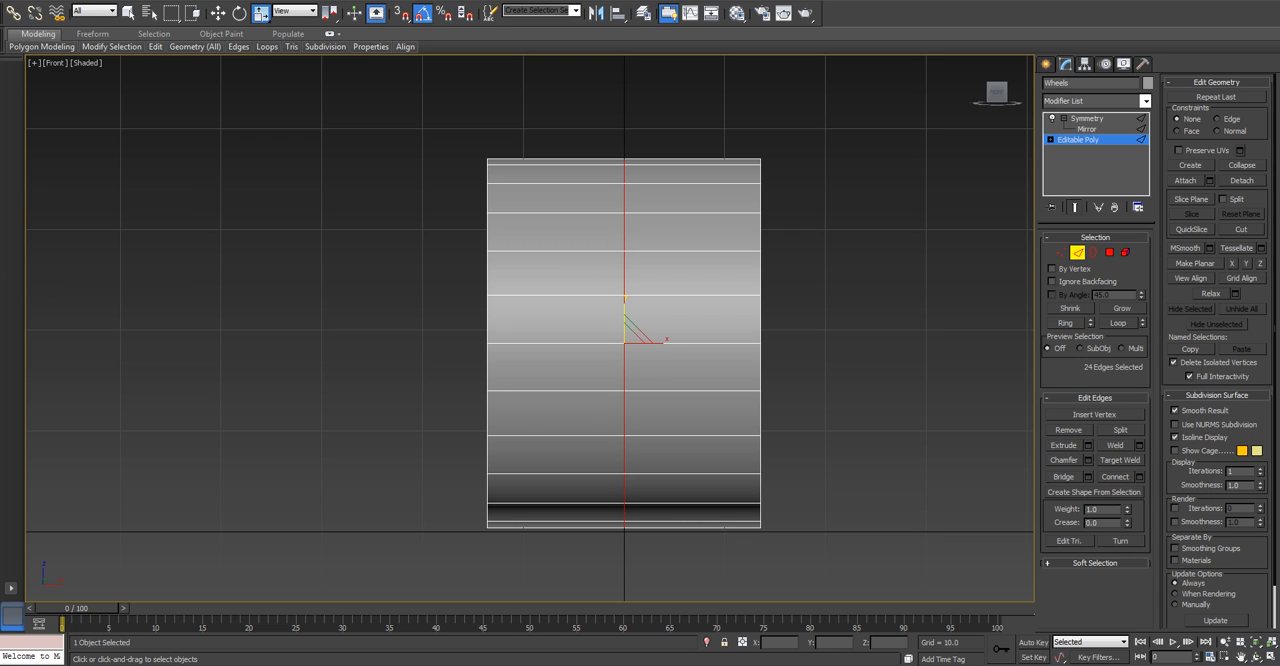
drag(631, 336, 631, 325)
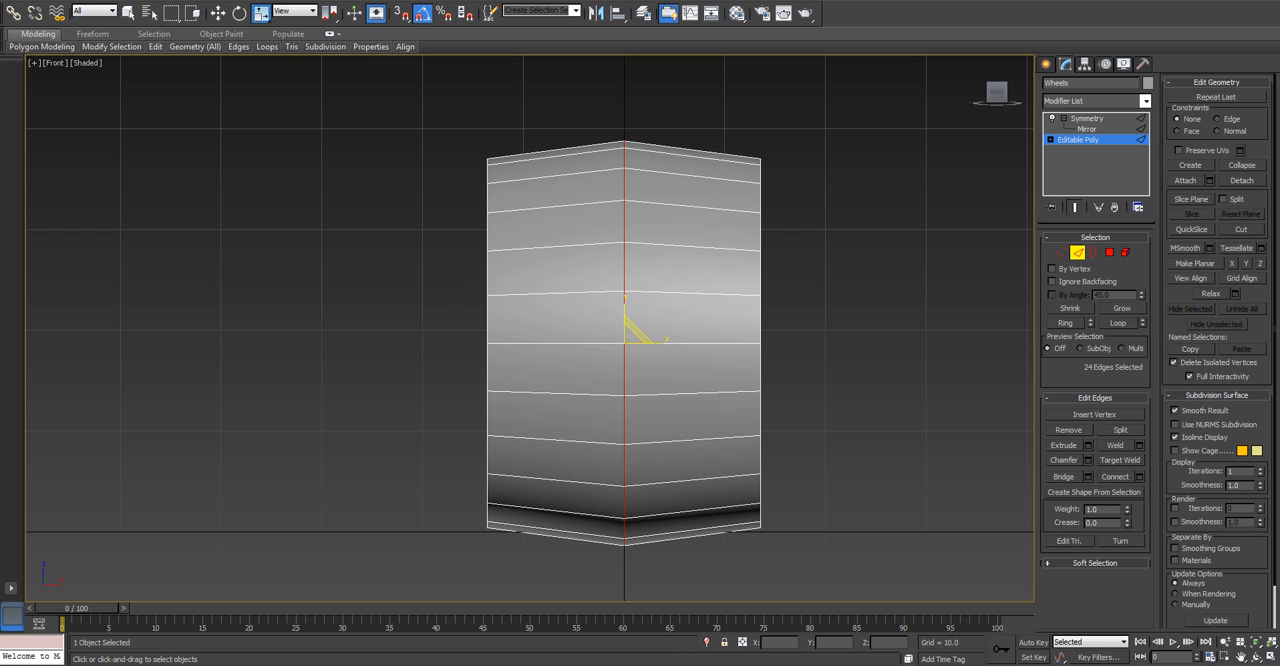
key(ctrl+d)
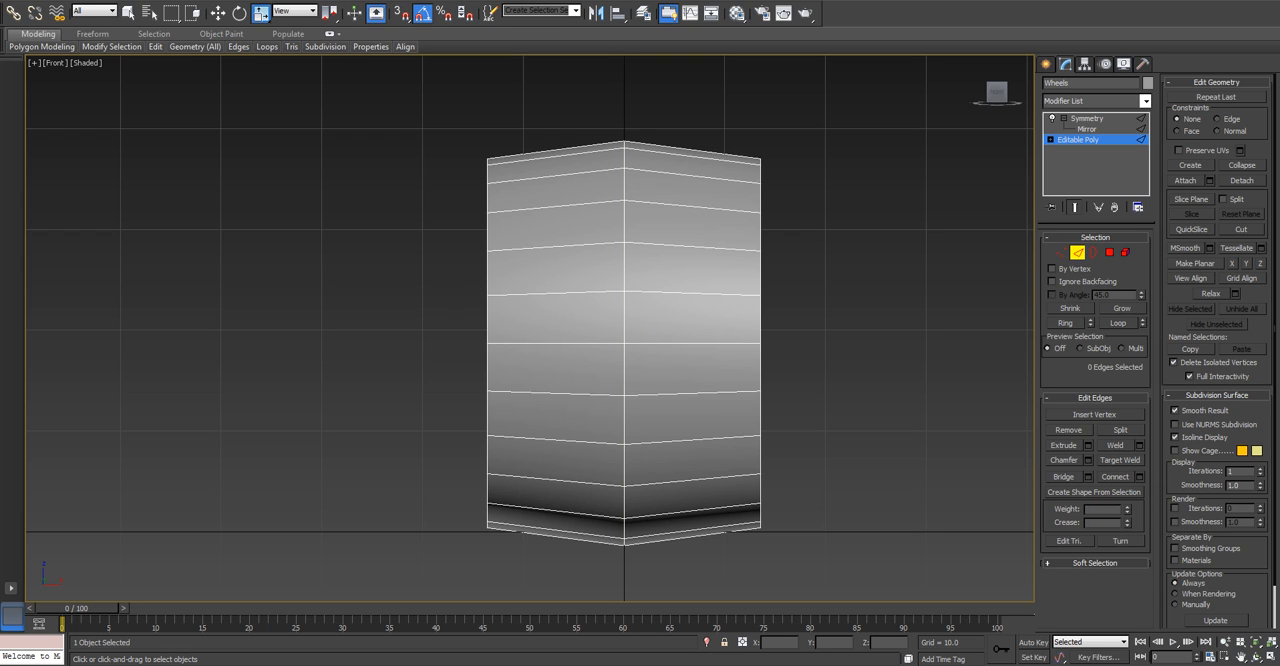
Select the ring of edges running across the wheel's width and inspect it from an angled view.
click(692, 343)
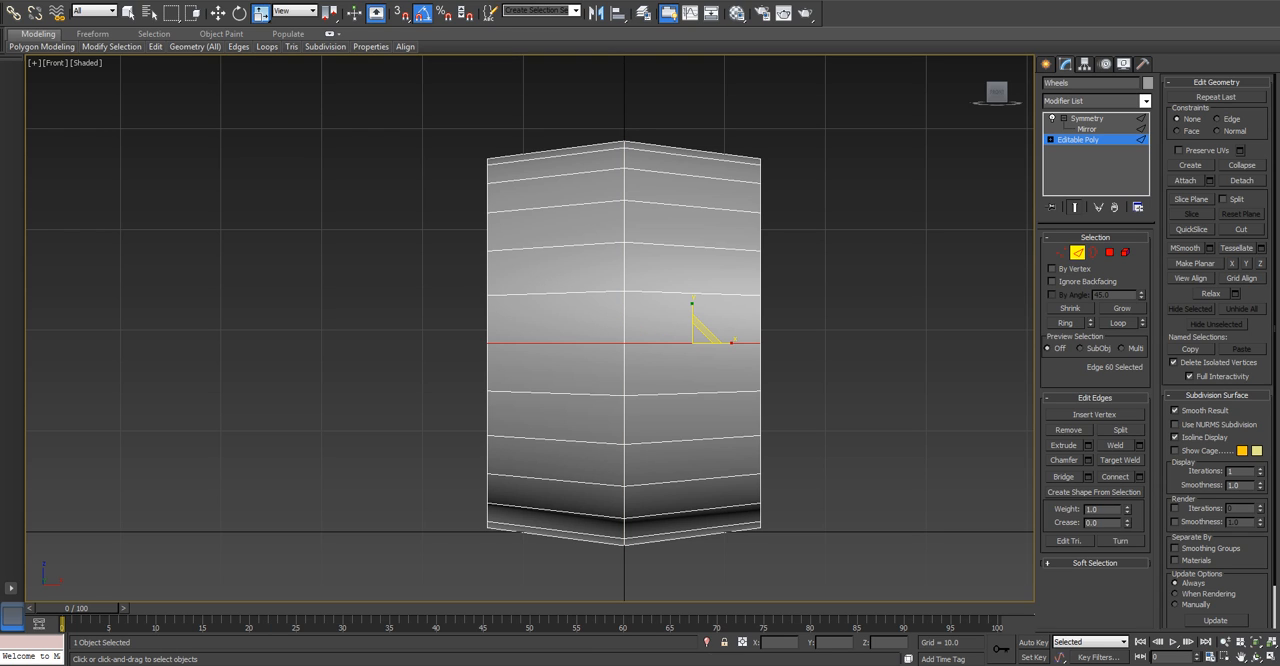
key(alt+r)
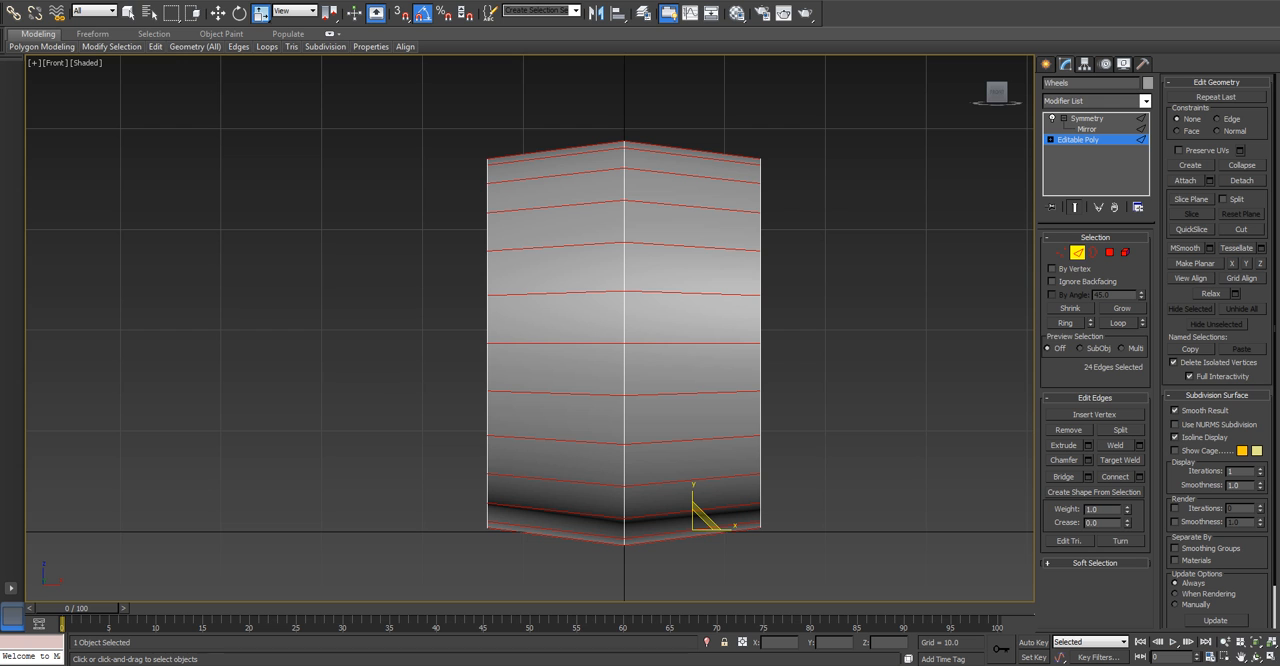
alt+middle_drag(480, 330, 562, 368)
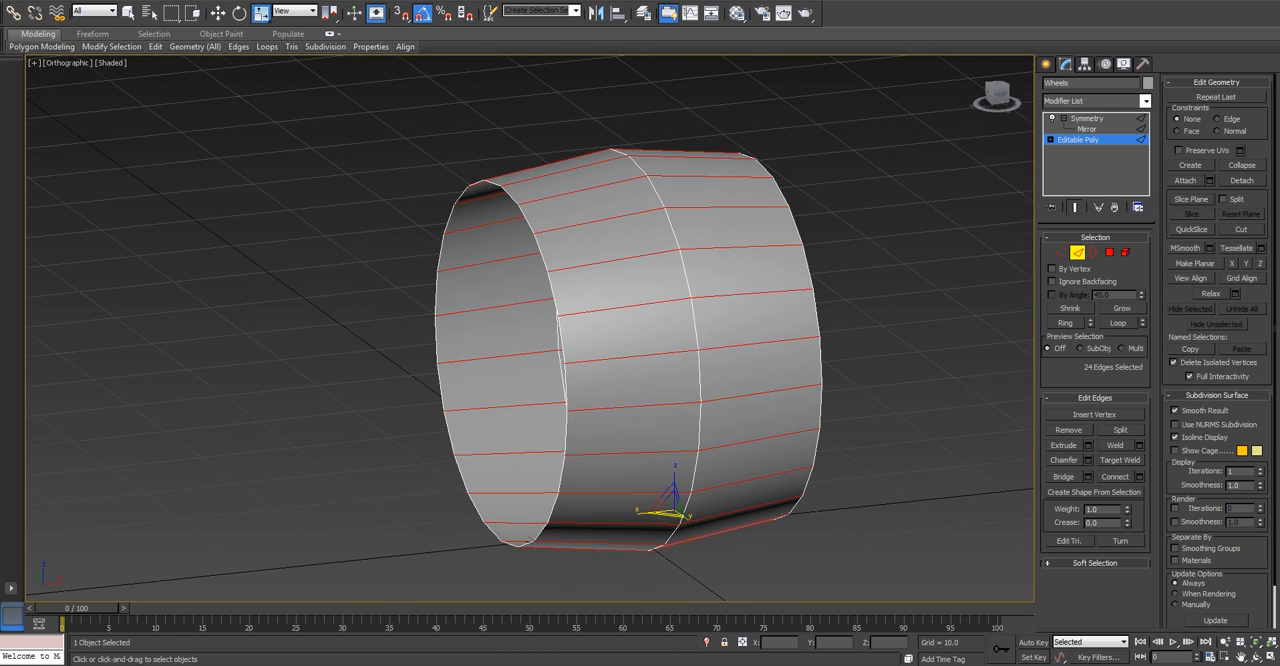
key(2)
key(e)
drag(622, 358, 860, 361)
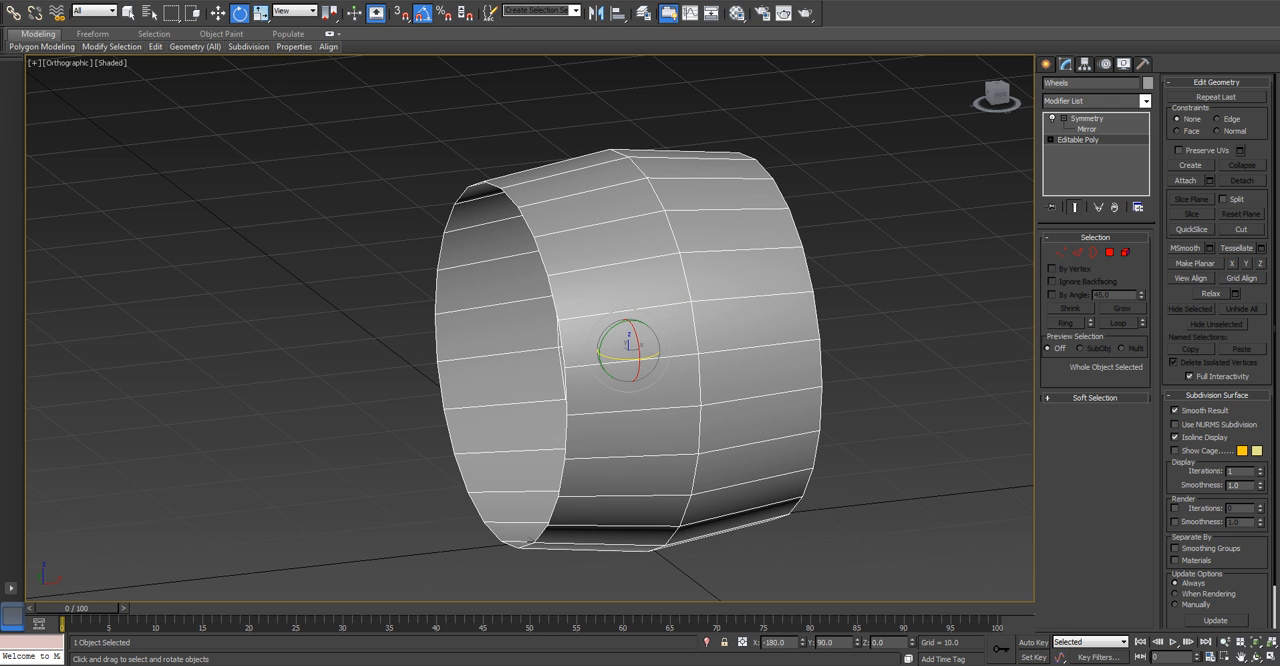
key(f)
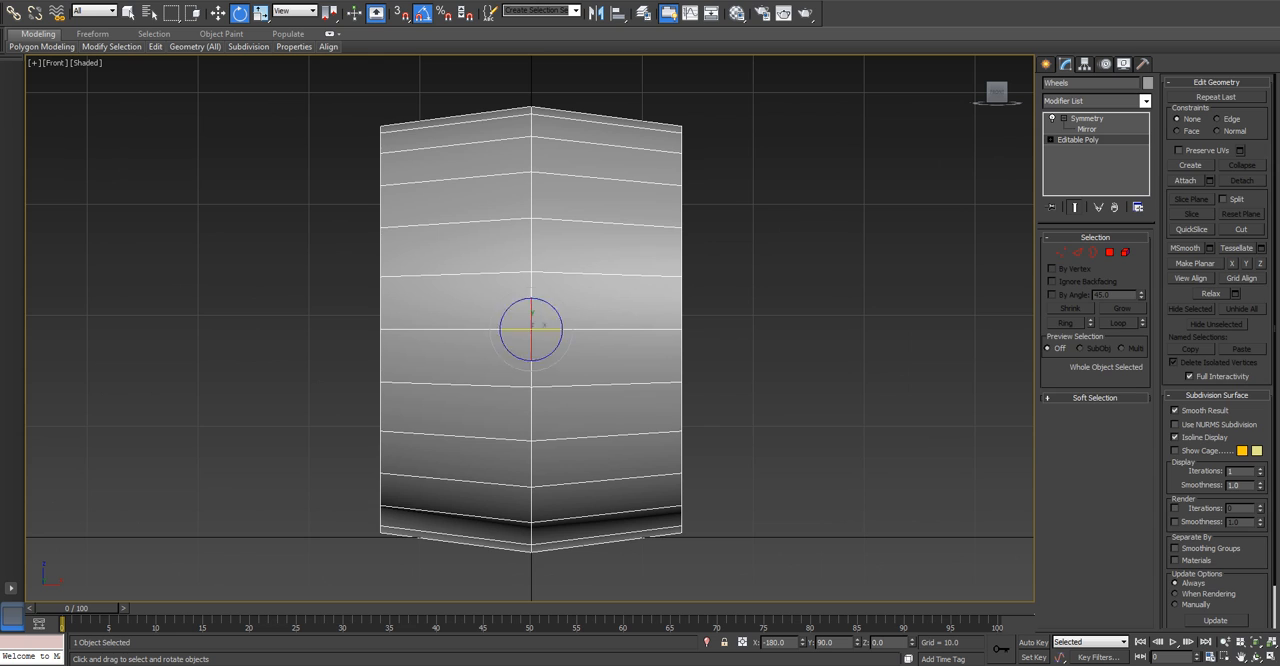
At edge level, select the ring of edges across the wheel's width again and preview Connect Edges without applying it.
key(2)
click(456, 329)
key(alt+r)
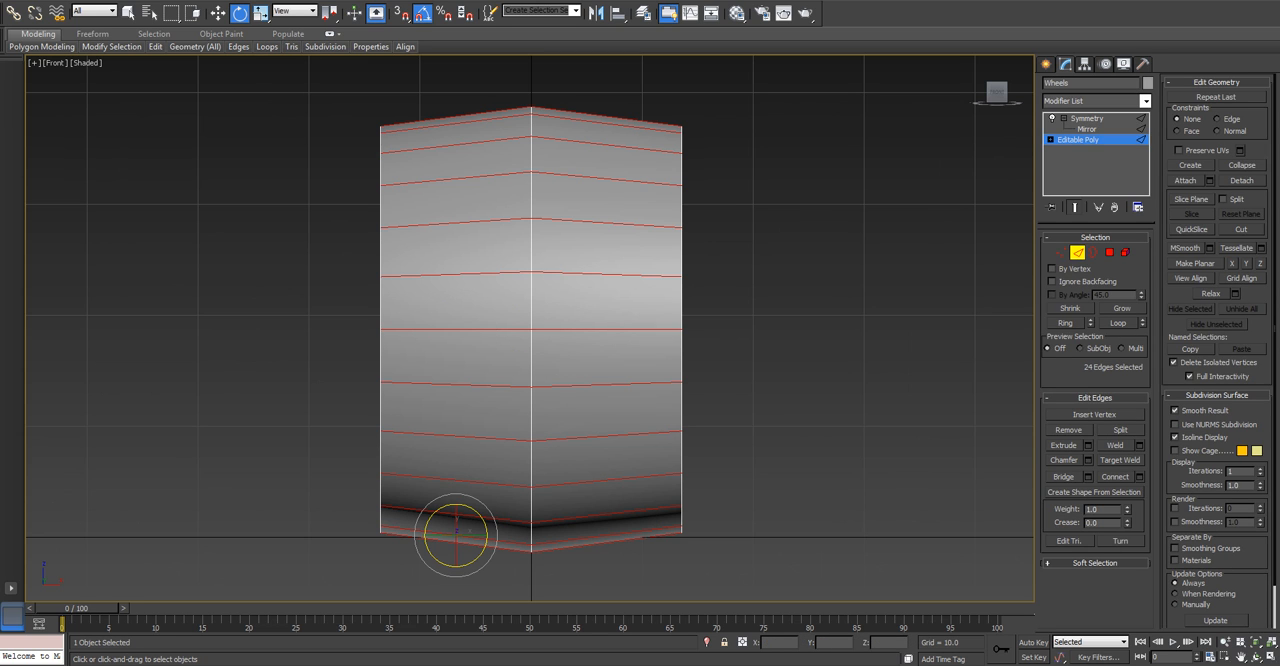
key(r)
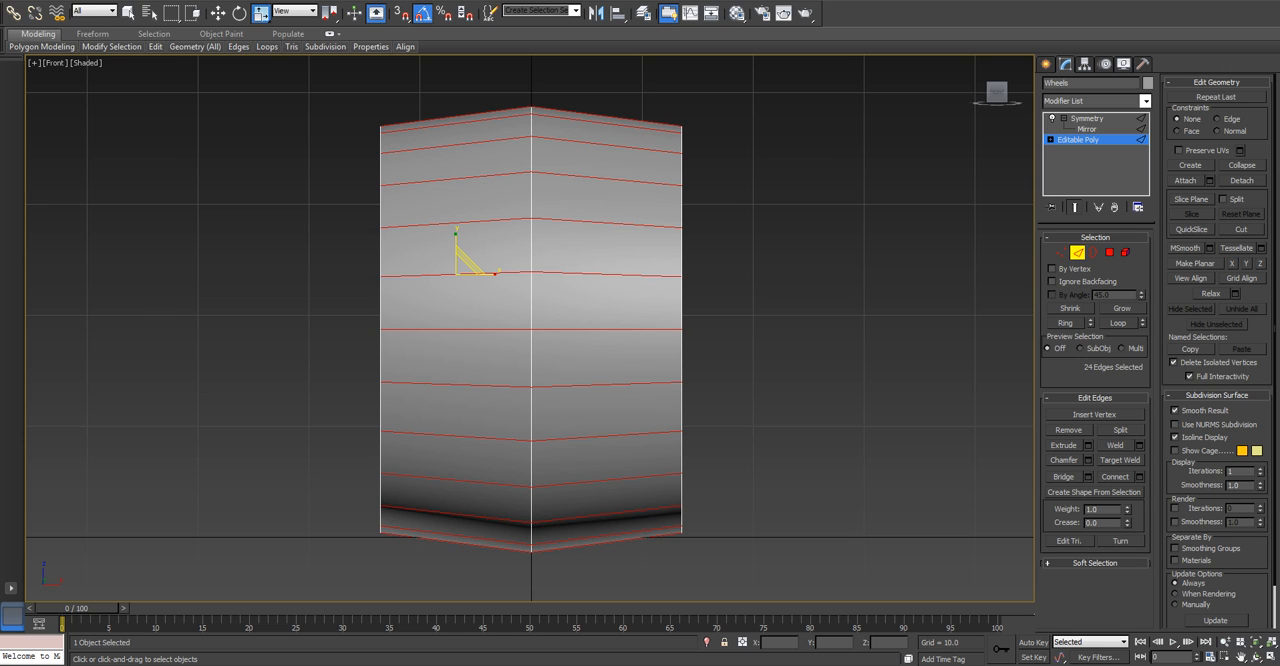
click(1139, 477)
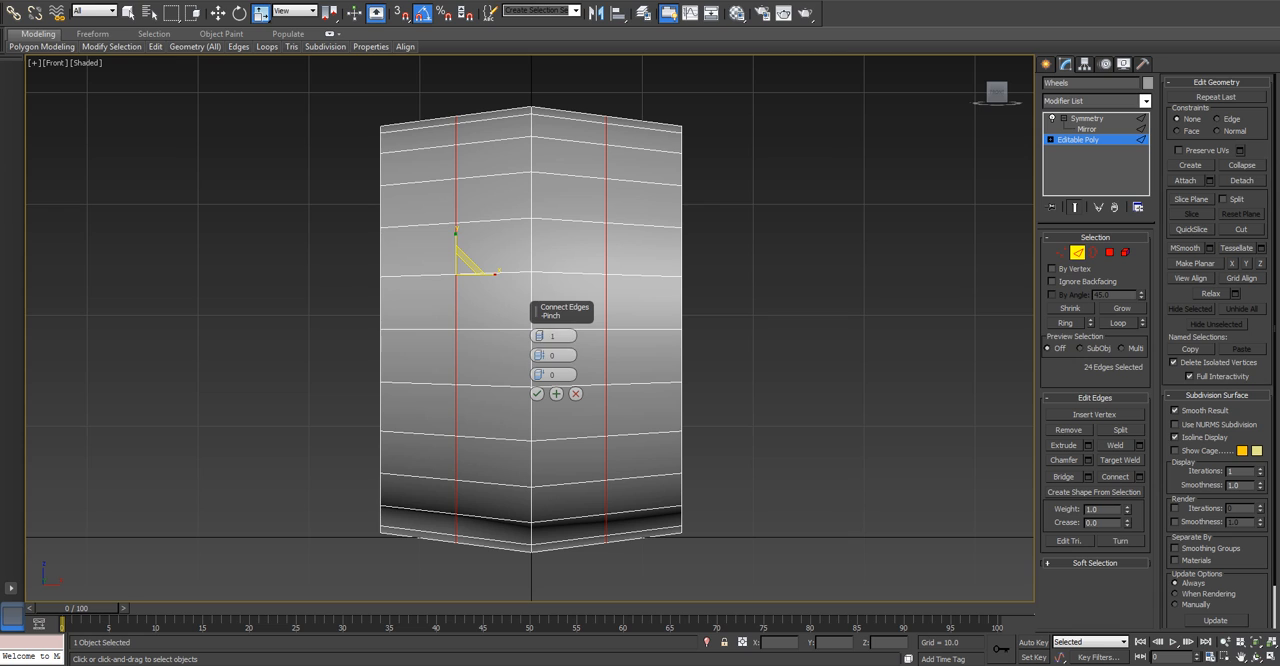
click(575, 393)
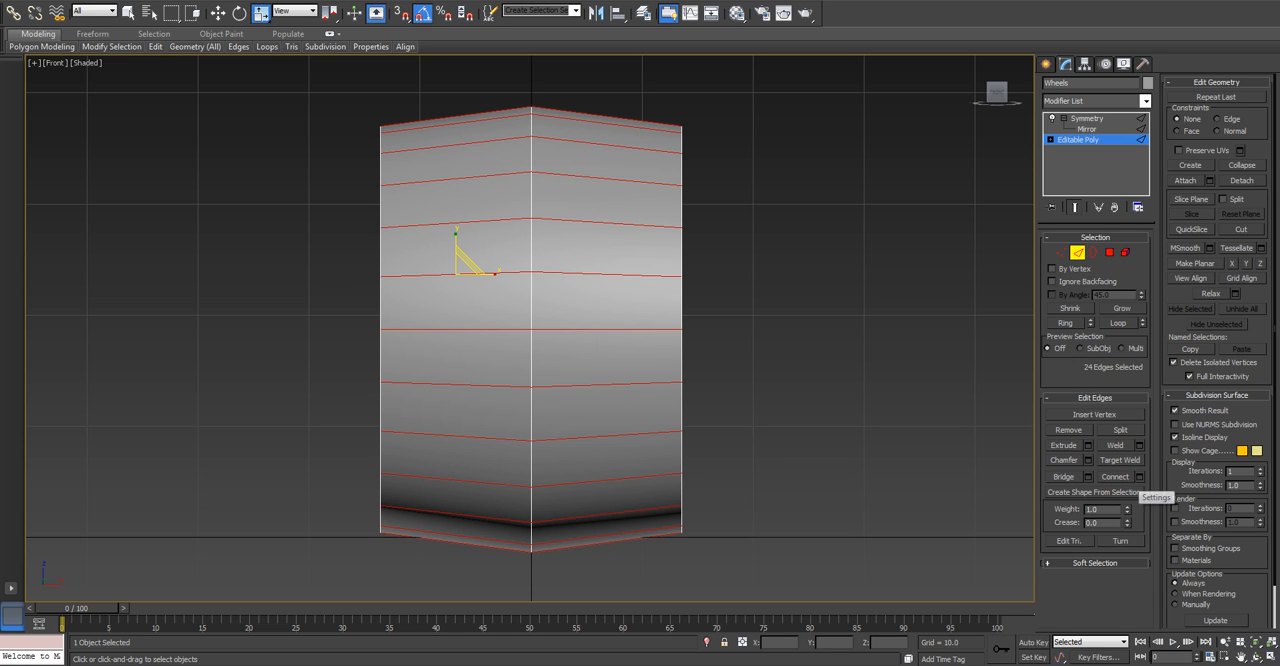
Try connecting the edge ring with 1 segment, pinch 0 and slide -85, and undo it.
click(1138, 476)
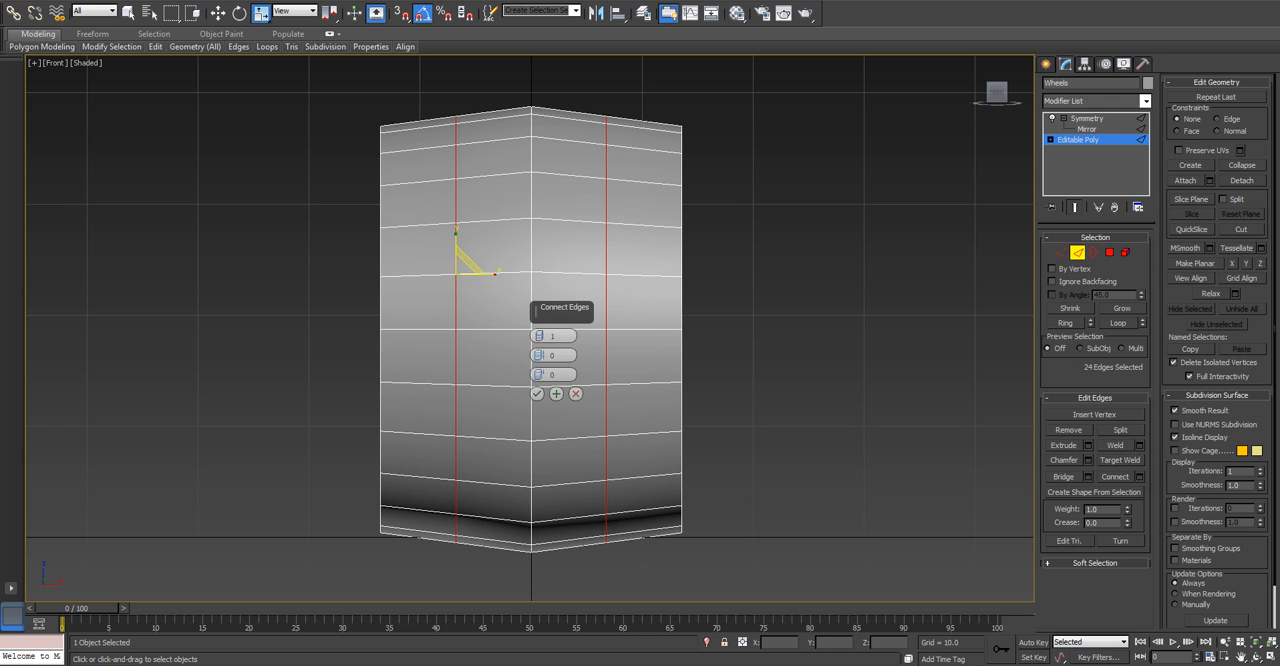
drag(540, 375, 540, 415)
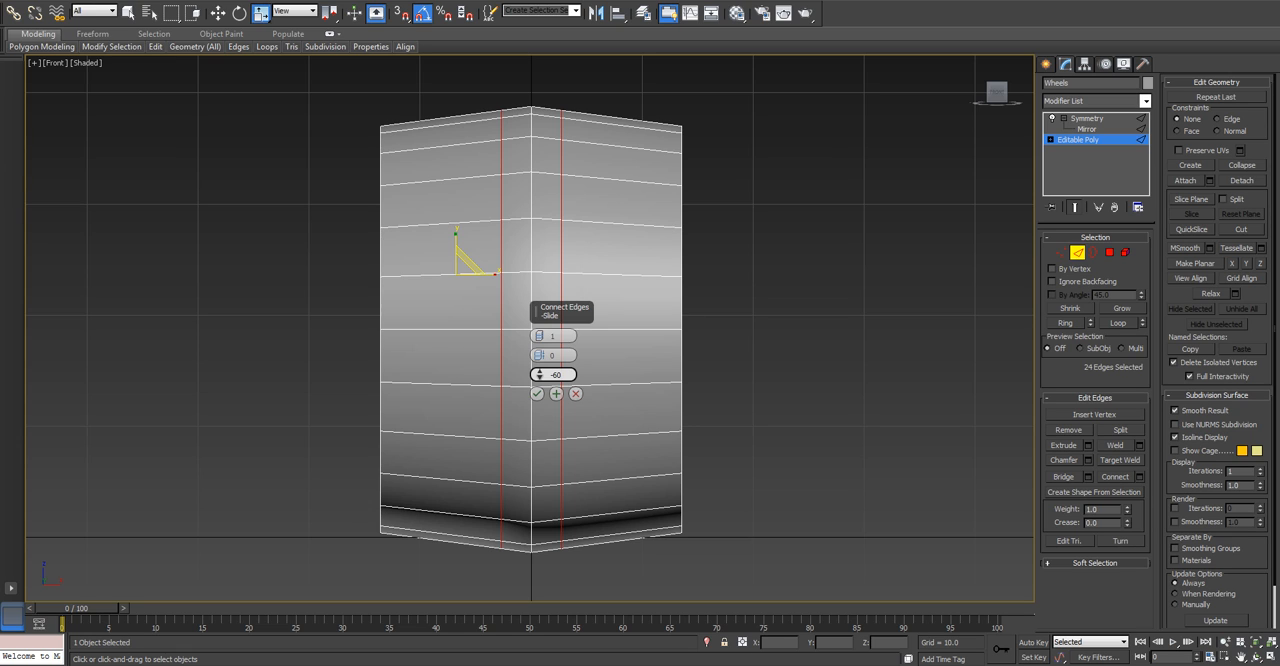
drag(540, 415, 540, 432)
click(537, 394)
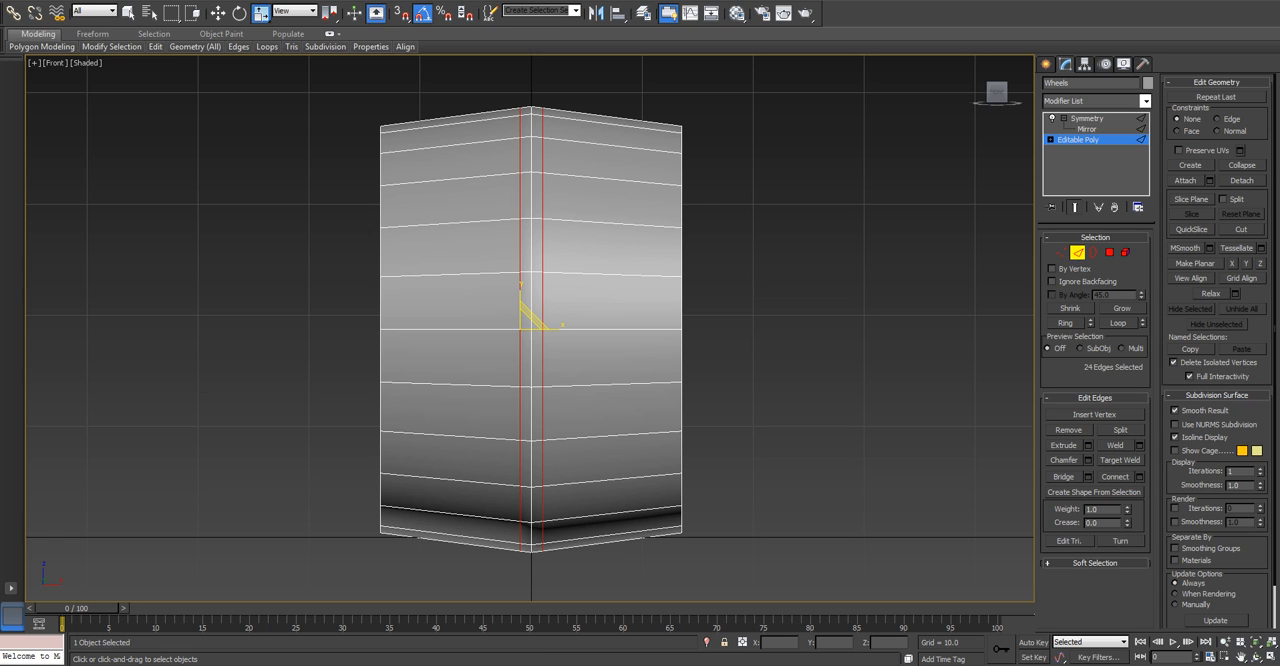
key(w)
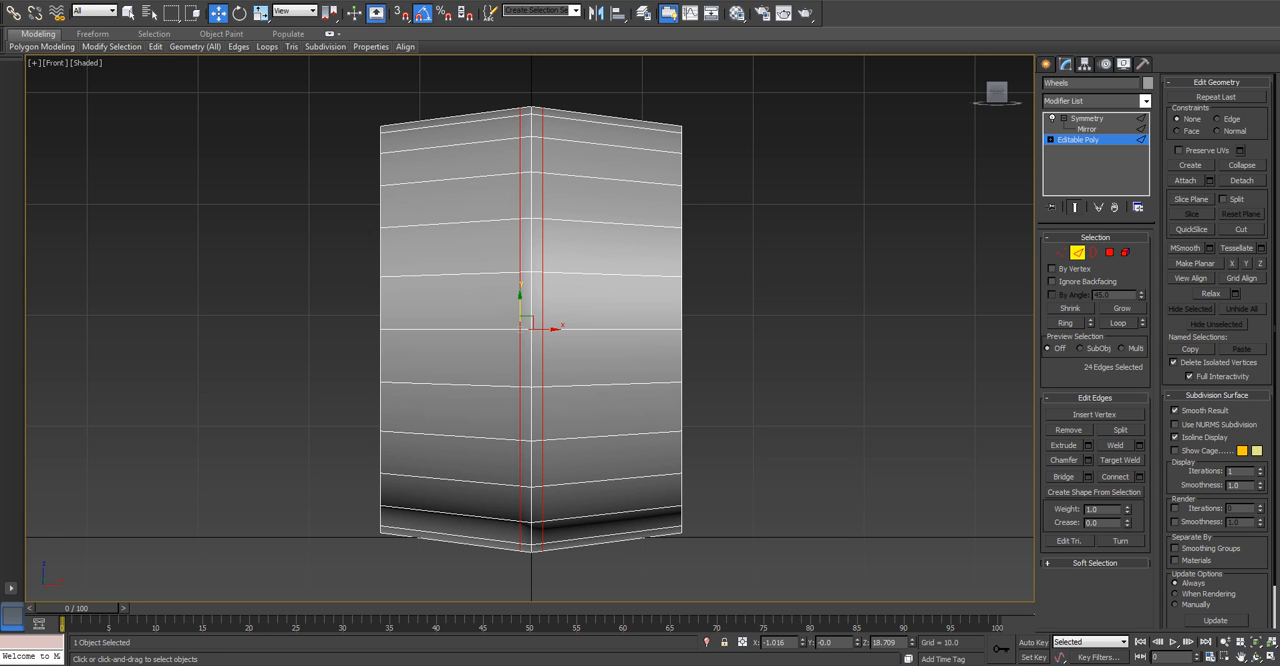
key(ctrl+z)
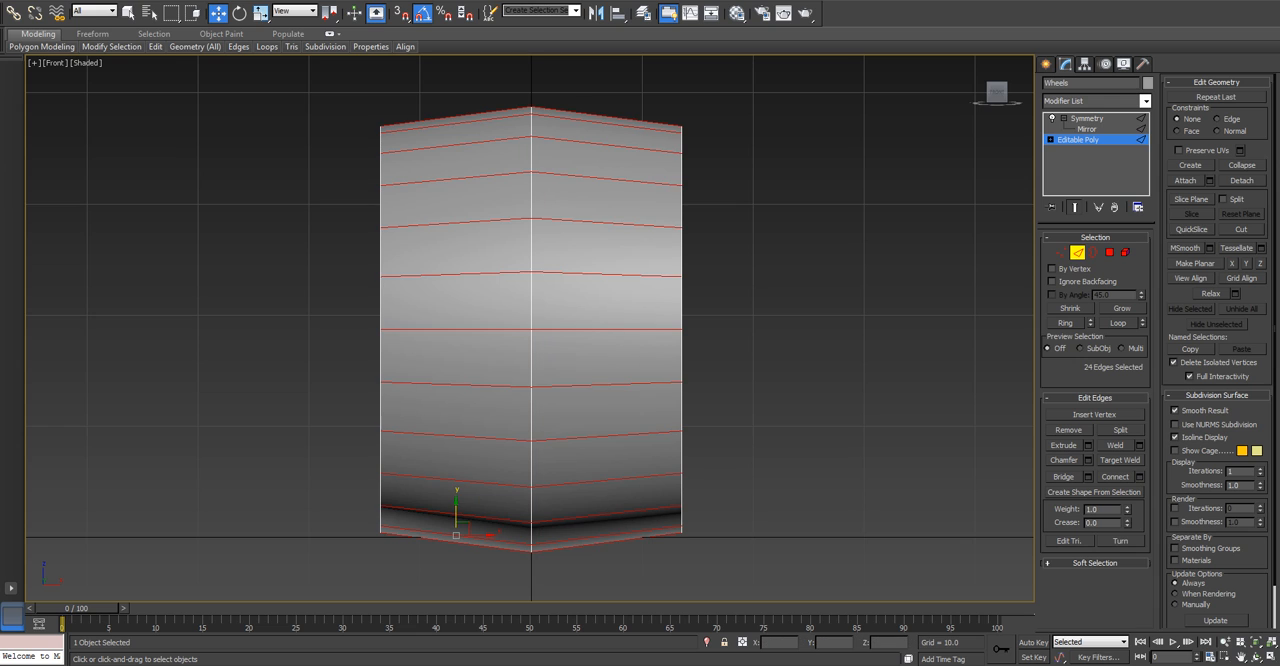
Connect the edge ring with 1 segment and pinch 0, sliding the new loop slightly farther from the centre than at -85.
click(1139, 477)
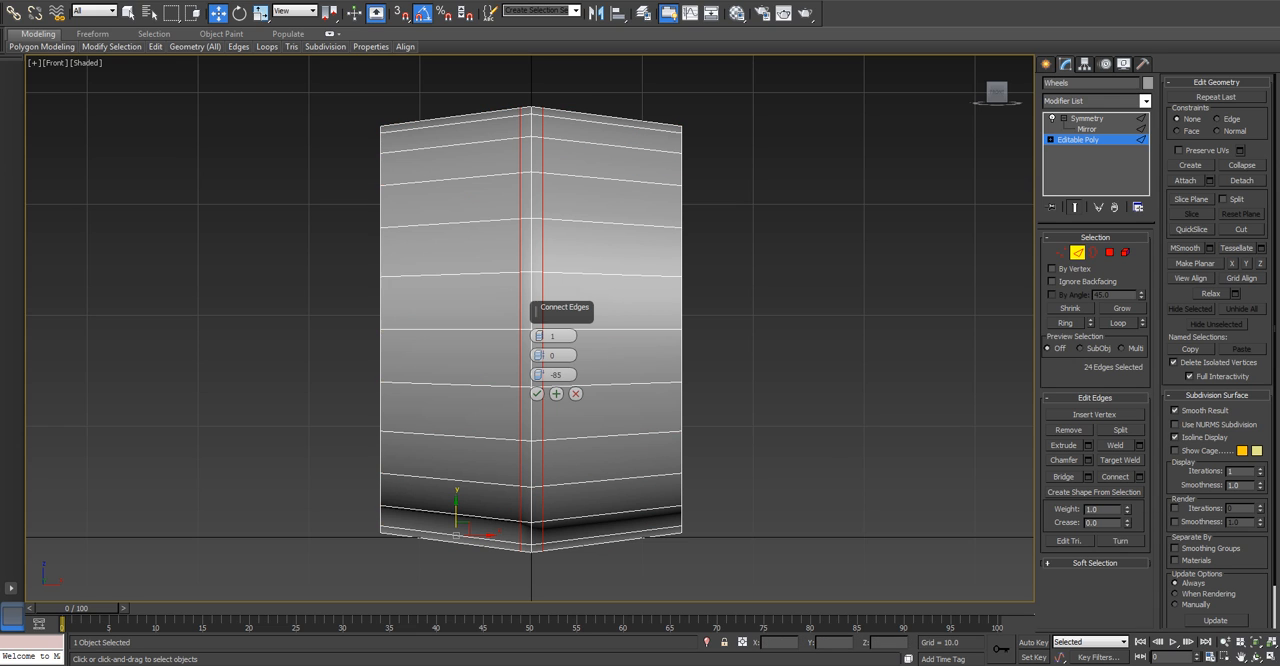
mouse_move(540, 375)
mouse_down()
mouse_move(540, 386)
mouse_move(540, 374)
mouse_up()
click(537, 393)
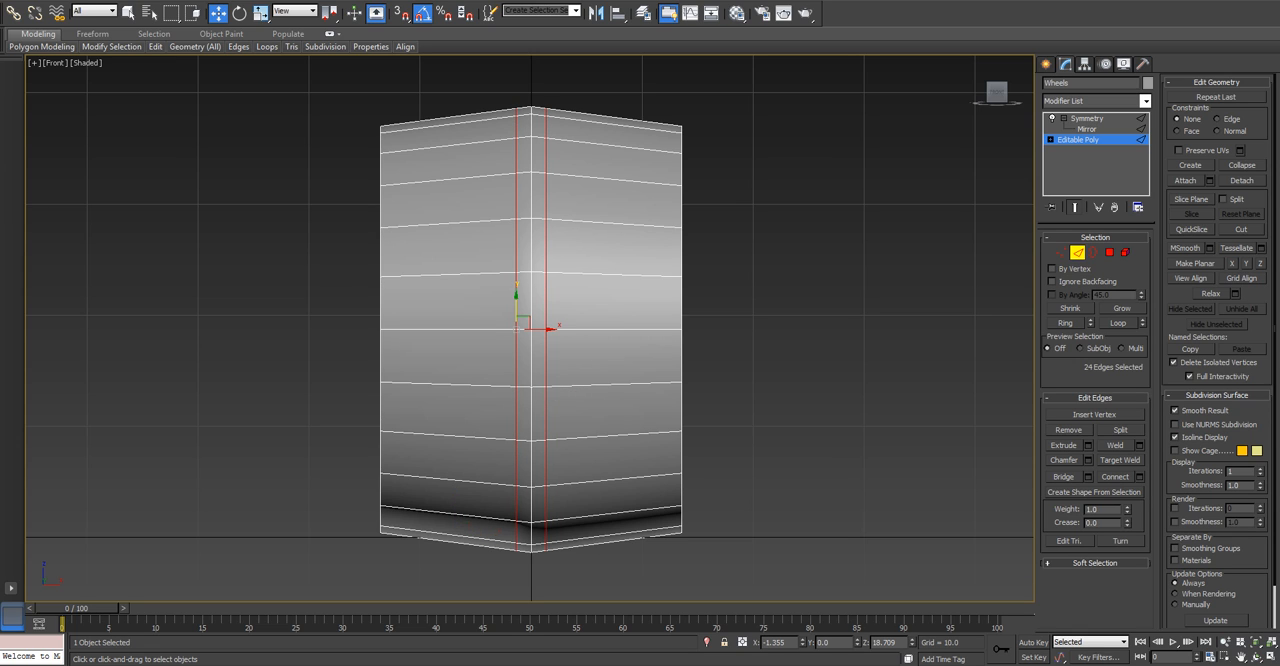
In the Top view, scale the new edge loop outward until it is level with the centre loop, flattening the tread's peak.
key(t)
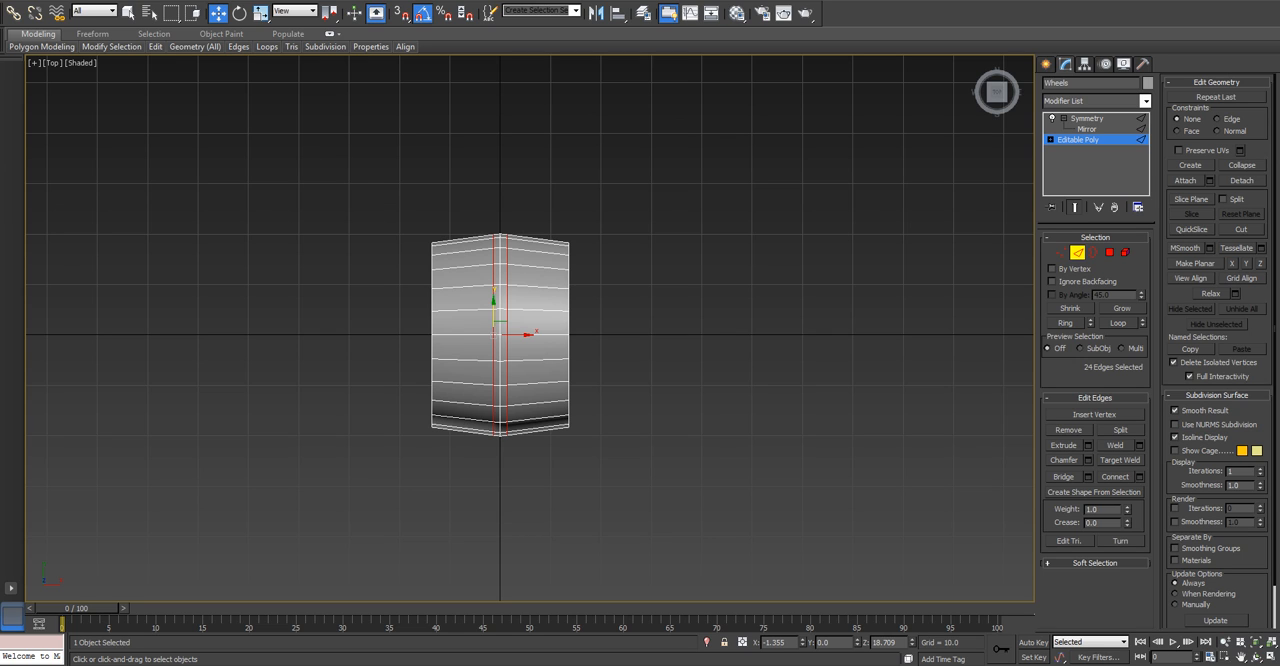
key(z)
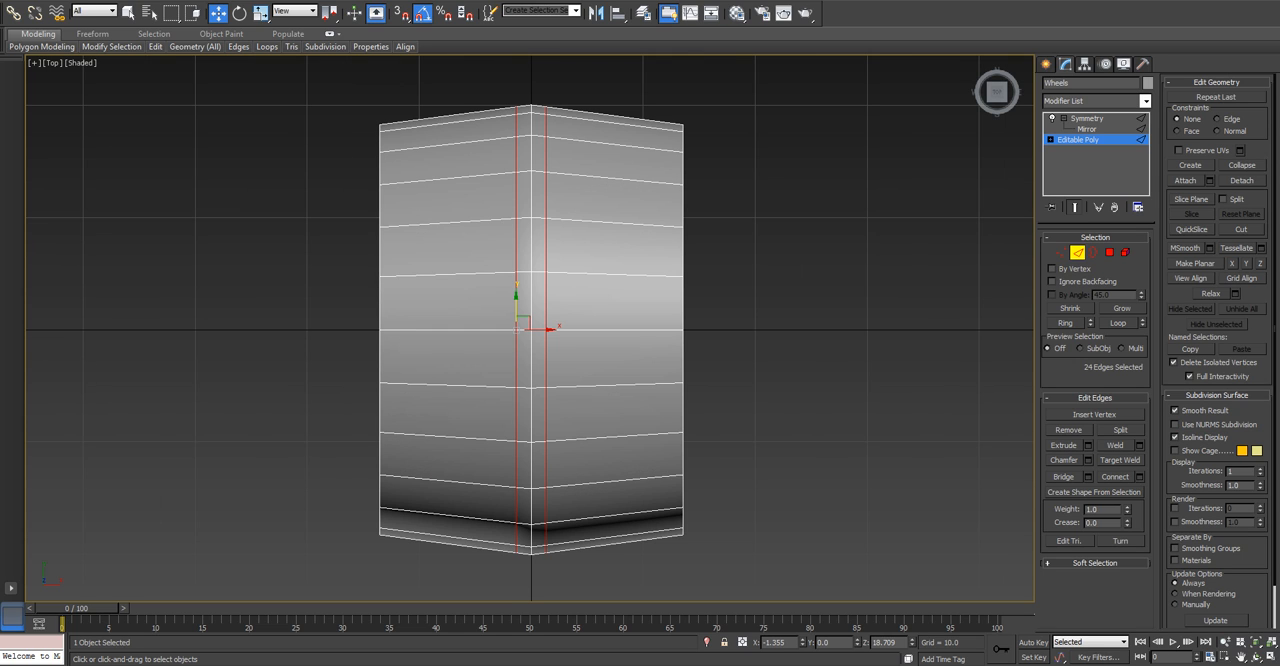
key(r)
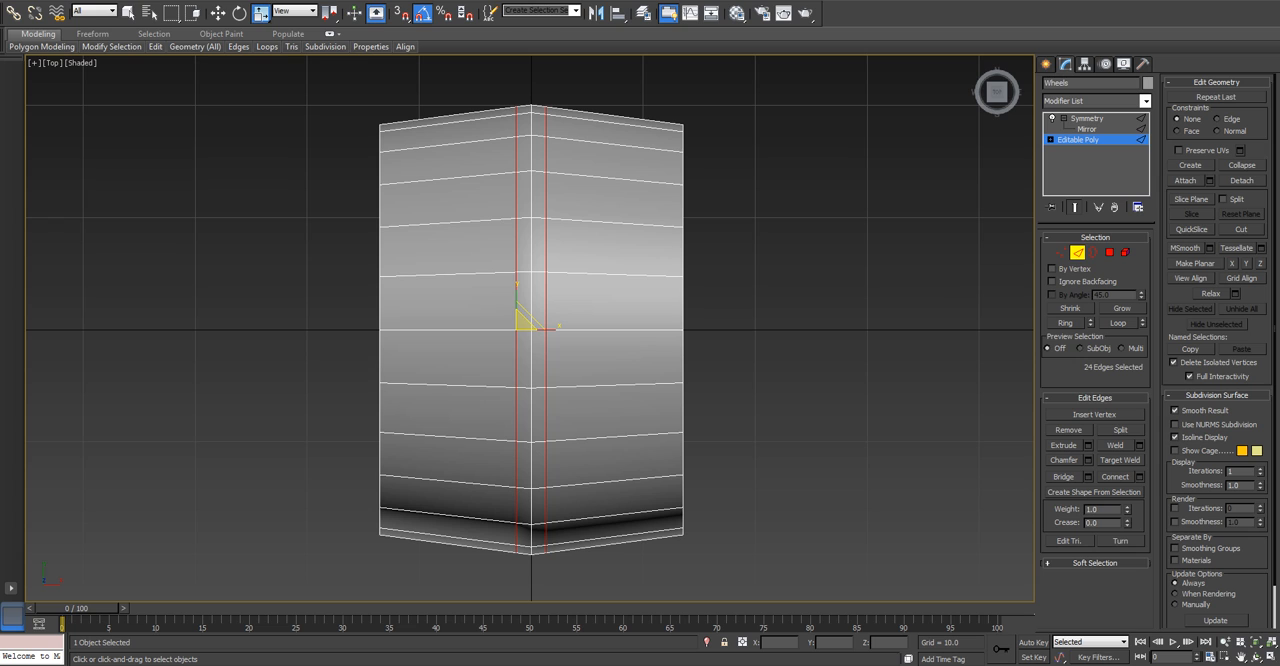
drag(523, 322, 523, 319)
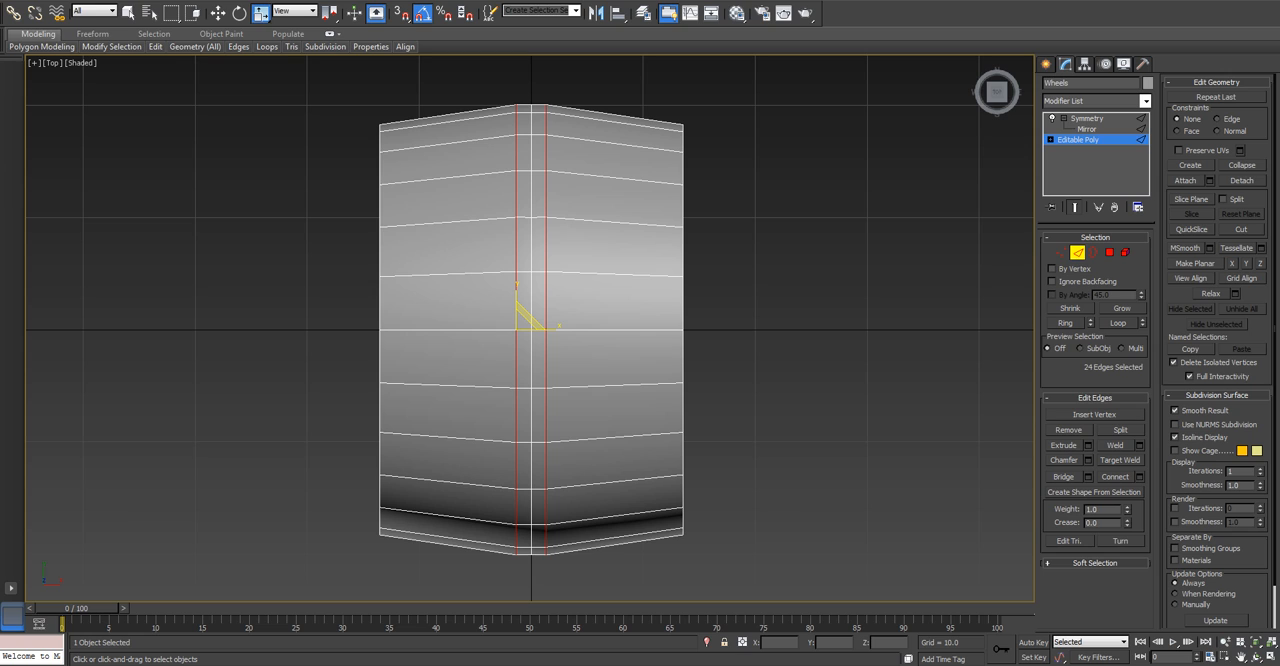
Connect the tread's outer edge ring with 1 segment, pinch 0 and slide -80, and scale the new loop slightly outward to round the shoulder.
click(448, 274)
key(alt+r)
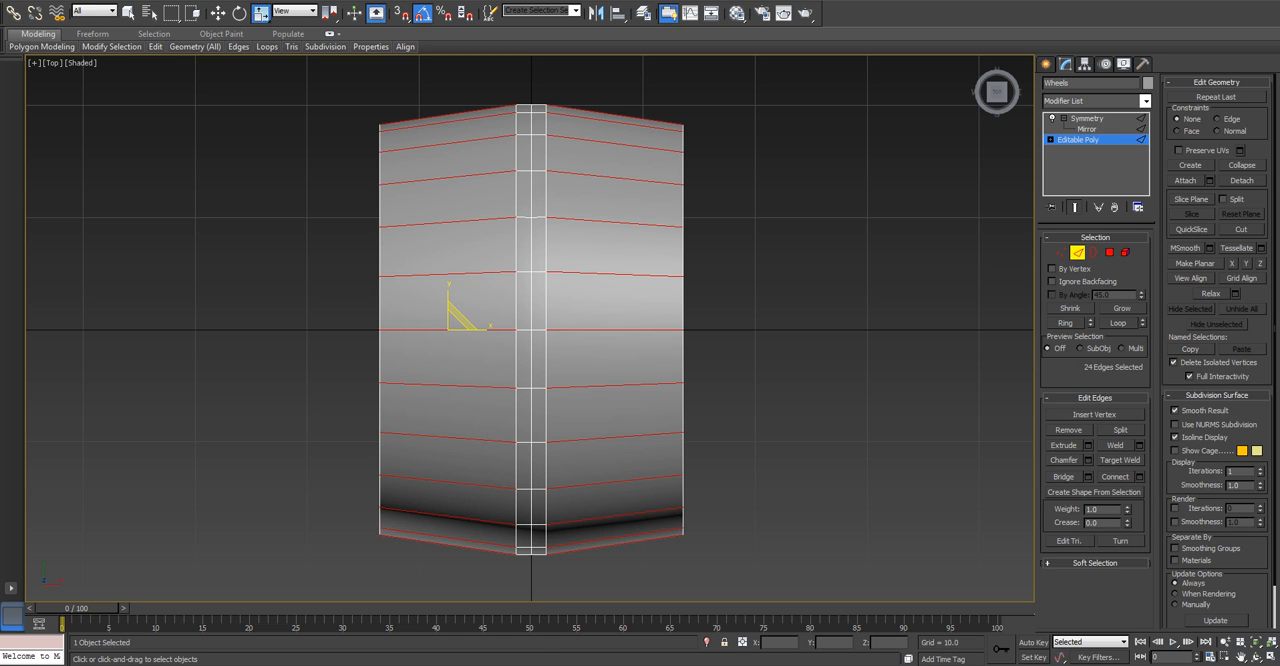
key(ctrl+shift+e)
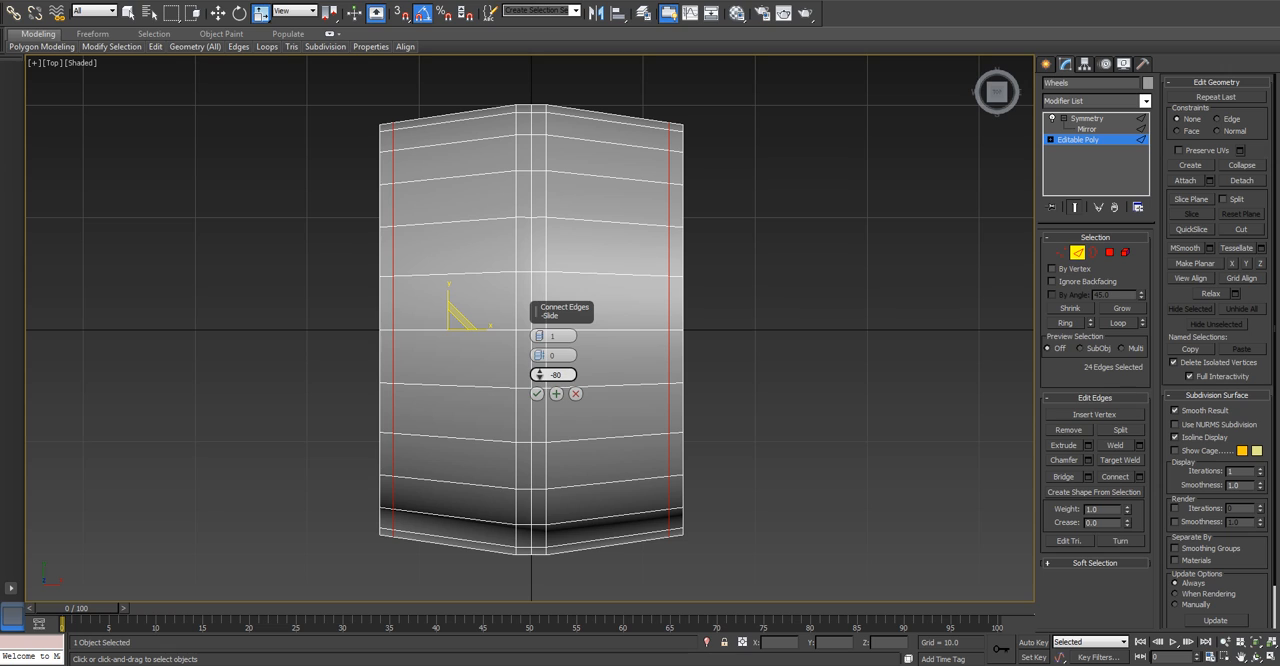
click(537, 393)
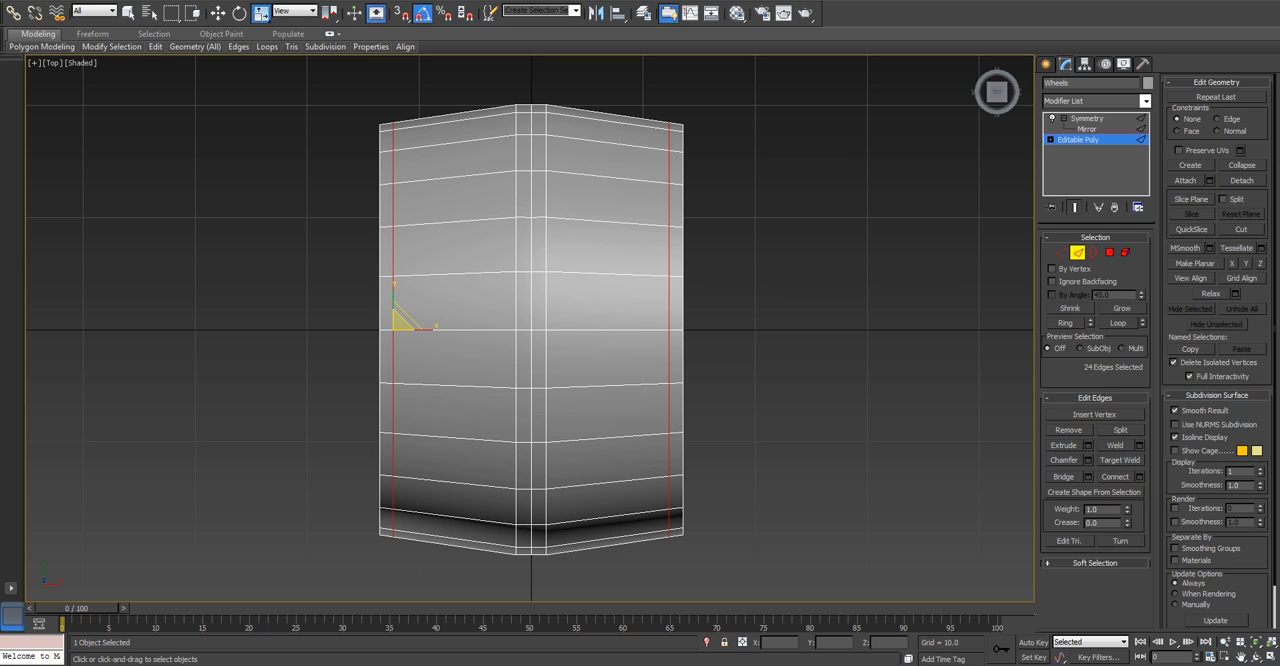
drag(400, 322, 400, 318)
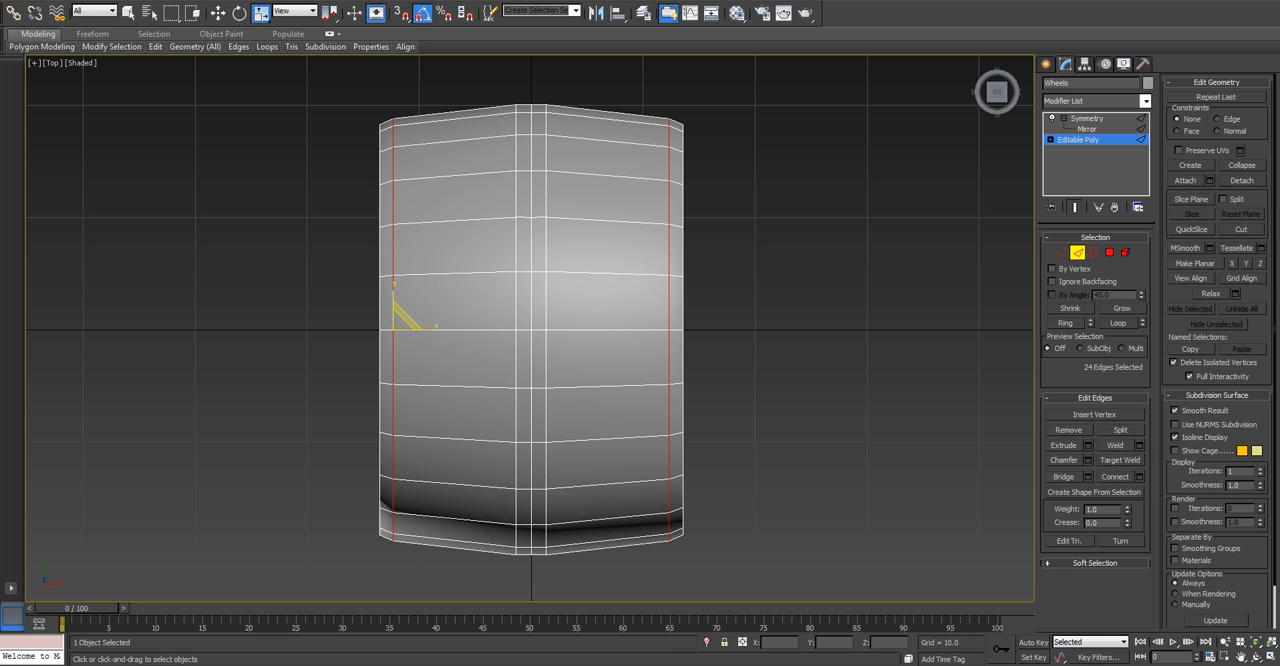
At border level in the Perspective view, select the open border on the wheel's side.
key(3)
alt+middle_drag(560, 300, 770, 260)
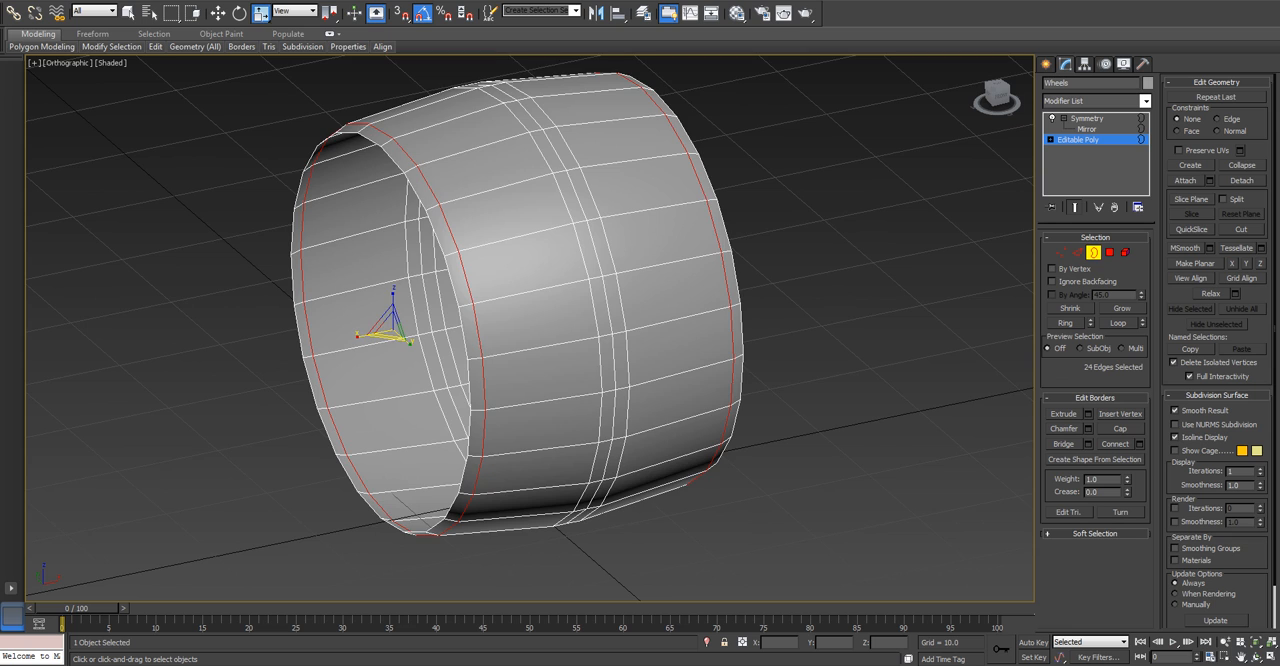
key(p)
scroll(530, 328, down, 3)
alt+middle_drag(530, 328, 555, 320)
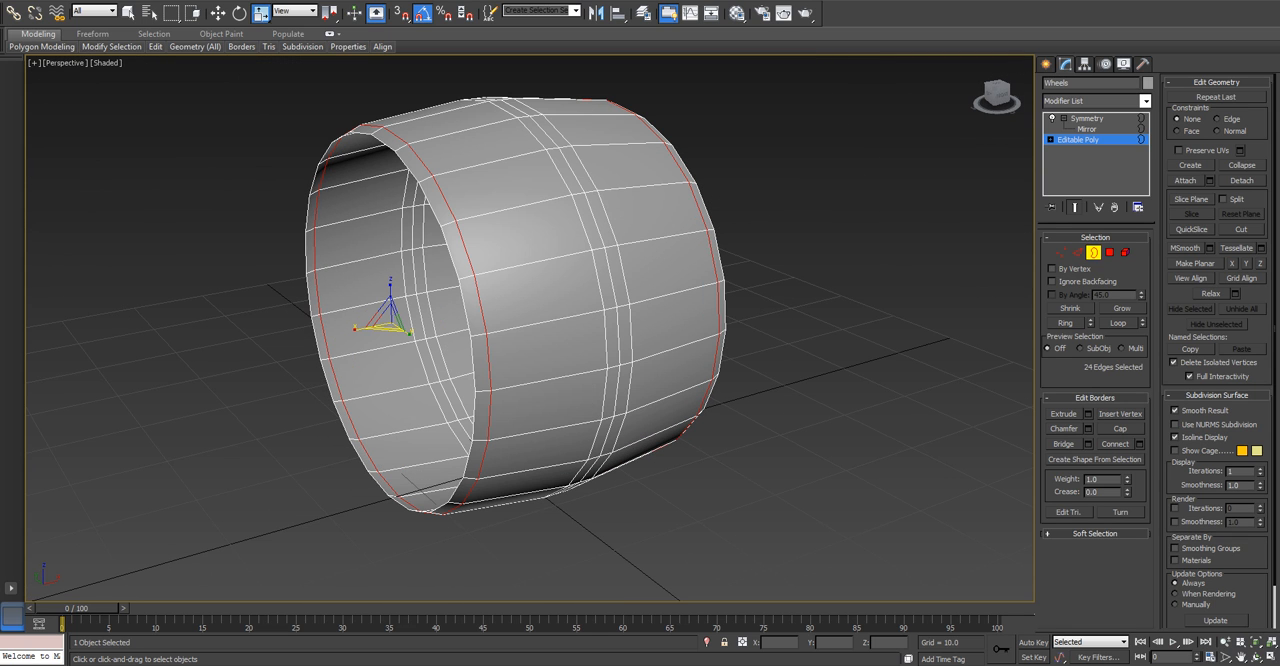
click(472, 335)
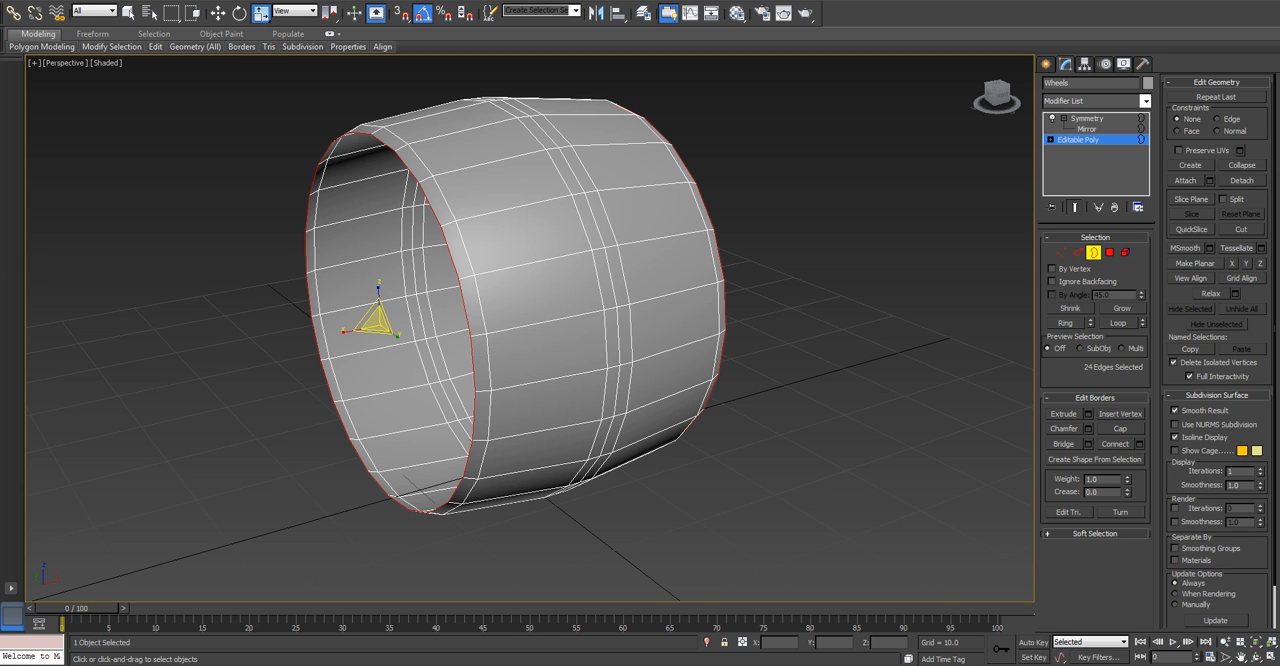
shift+drag(377, 322, 377, 337)
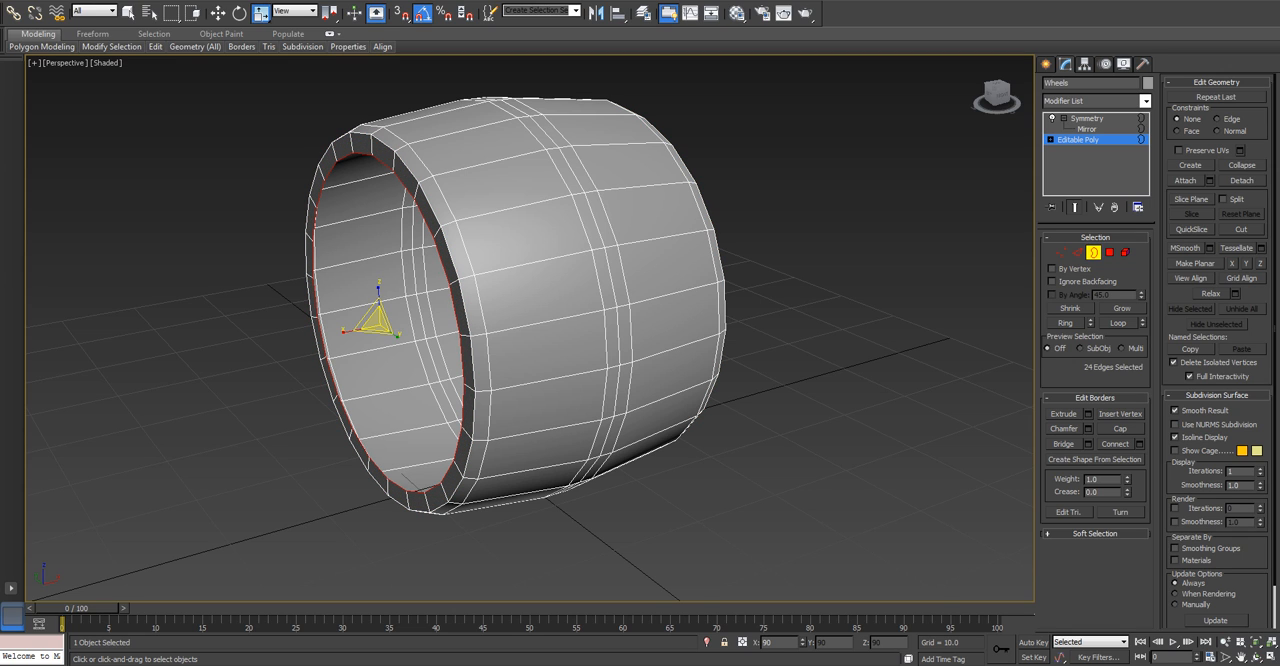
shift+right_click(370, 324)
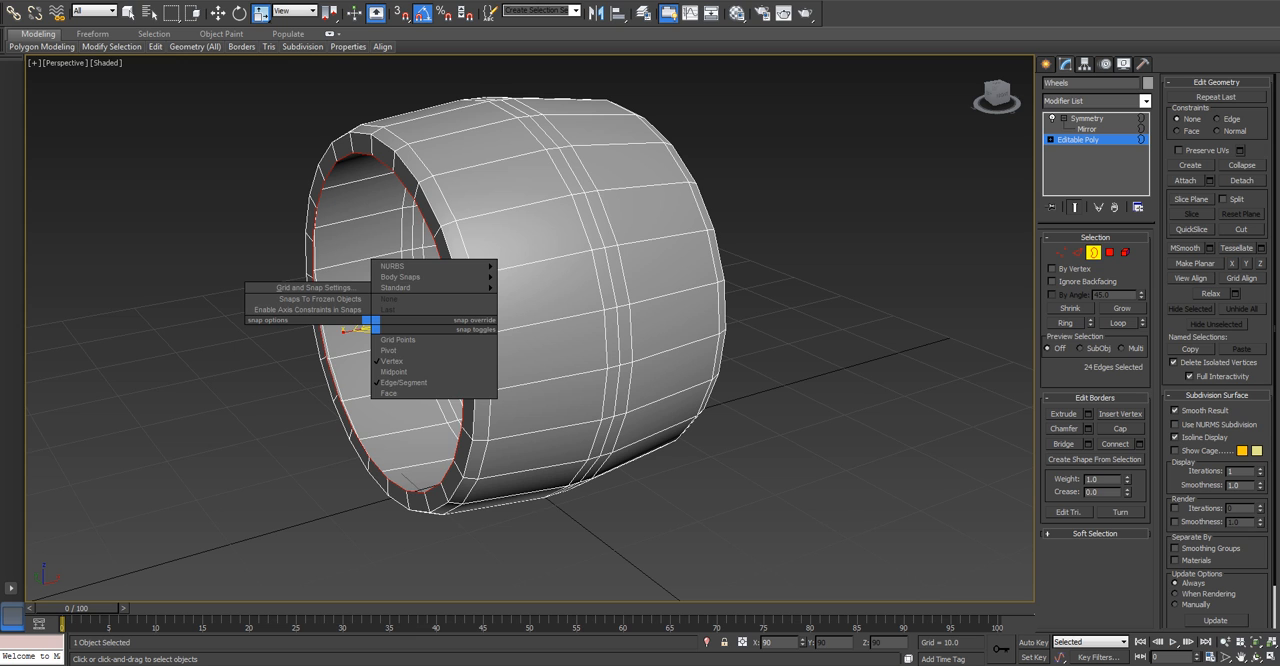
key(ctrl+z)
Extrude the open border inward by scaling to form the side wall, and extrude it across the inside to the wheel's centre at X 0.
mouse_move(375, 323)
mouse_down()
mouse_move(376, 344)
mouse_move(376, 286)
mouse_move(376, 334)
mouse_up()
key(ctrl+z)
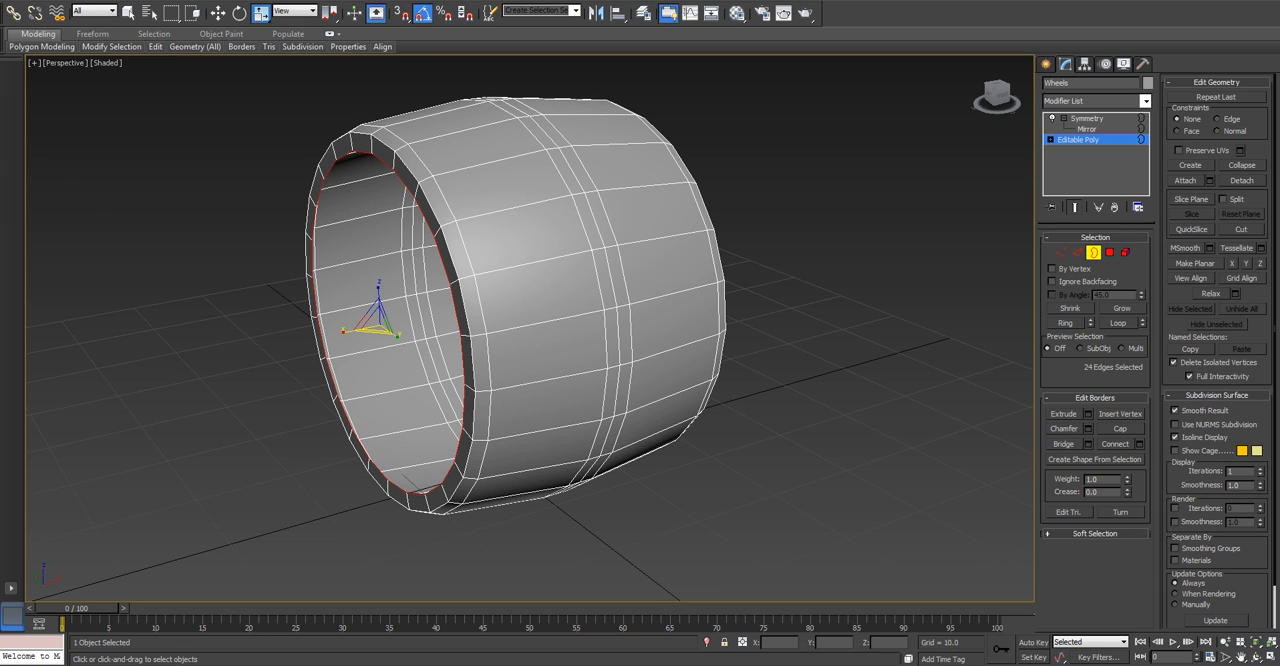
key(g)
key(w)
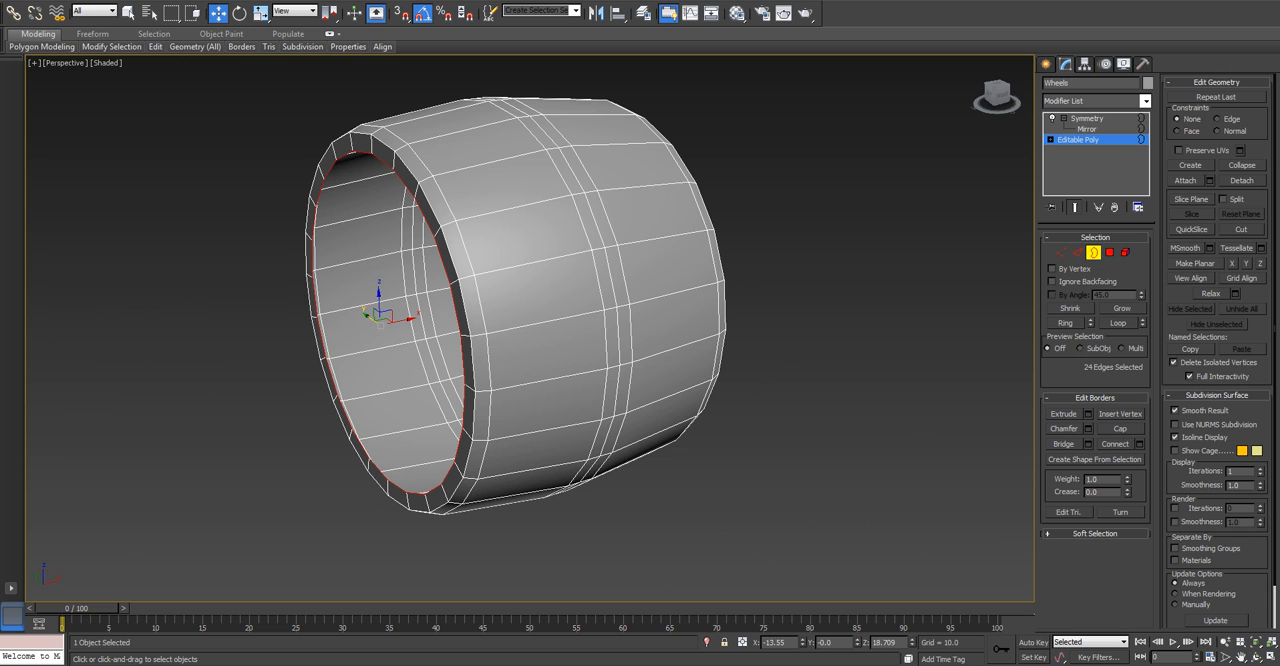
drag(405, 320, 437, 314)
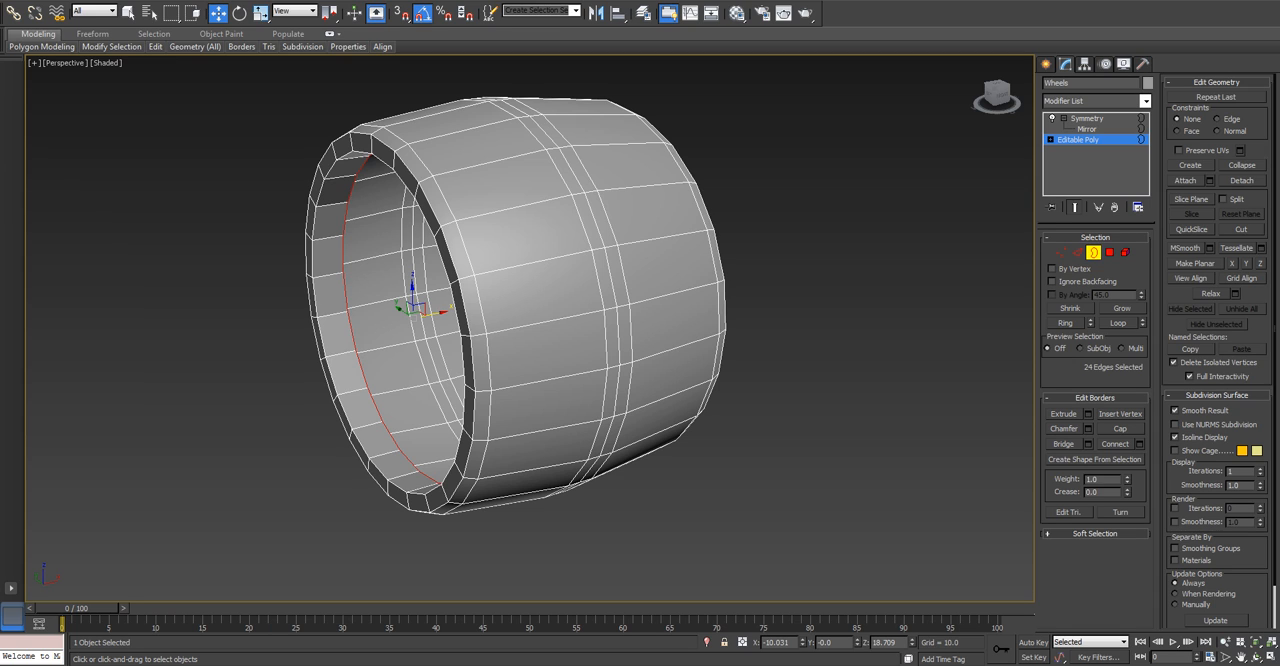
right_click(802, 643)
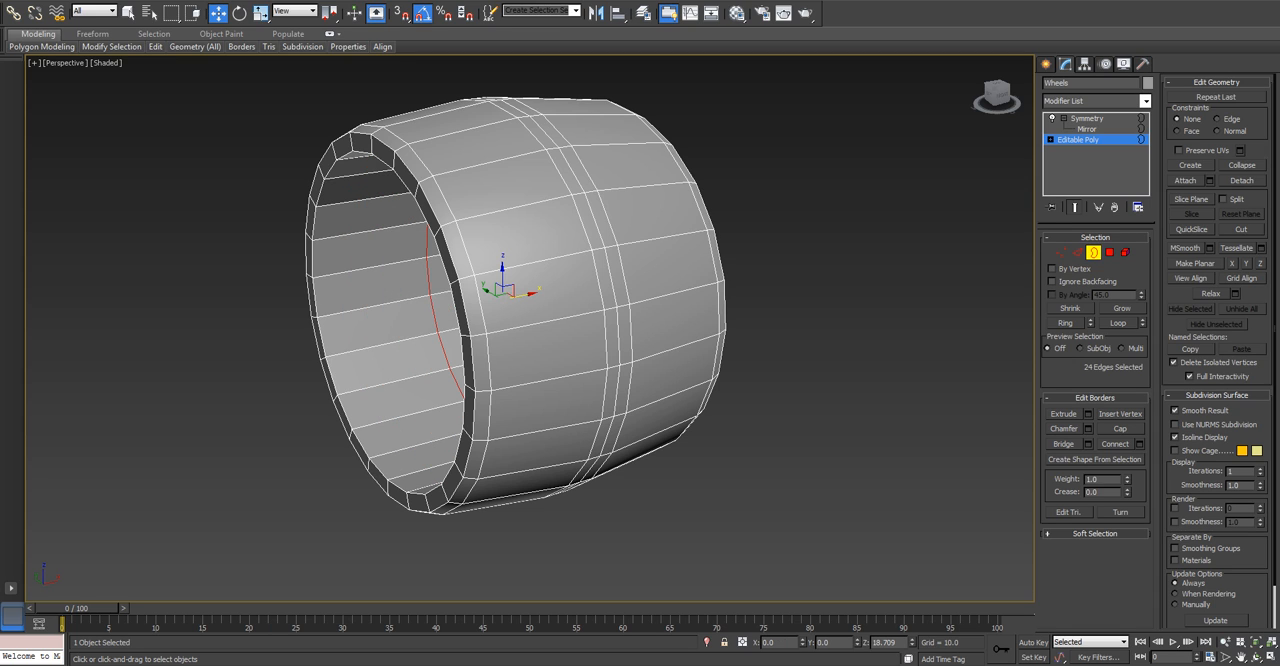
At edge level, select the ring of edges running across the wheel's inner surface.
mouse_move(500, 330)
alt+middle_down()
mouse_move(690, 345)
mouse_move(735, 335)
mouse_move(512, 338)
mouse_move(740, 318)
mouse_move(695, 290)
mouse_move(592, 290)
mouse_move(475, 342)
mouse_move(515, 340)
alt+middle_up()
middle_drag(515, 340, 577, 342)
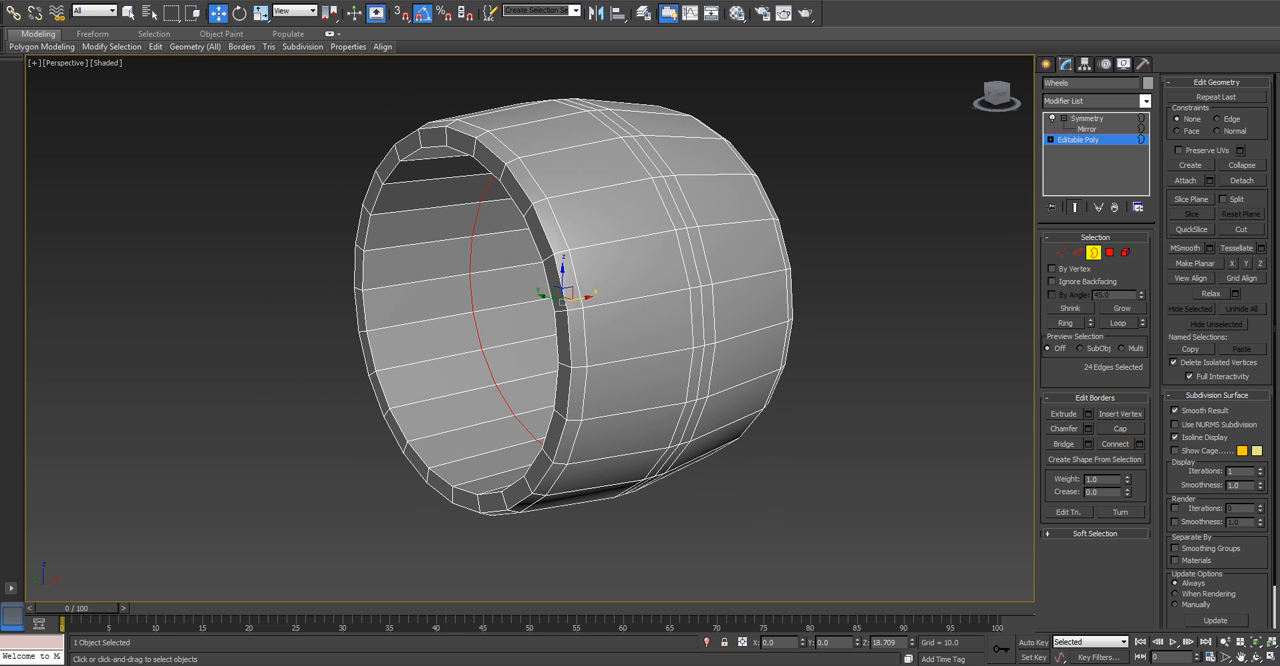
click(1077, 252)
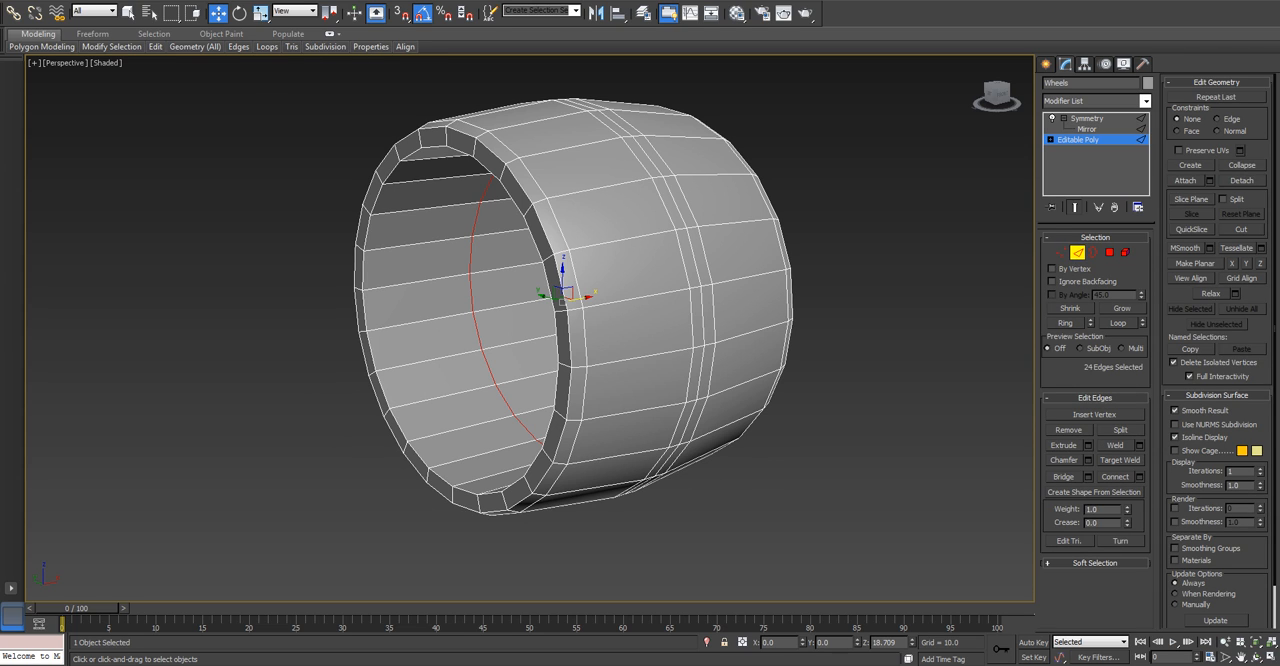
click(464, 427)
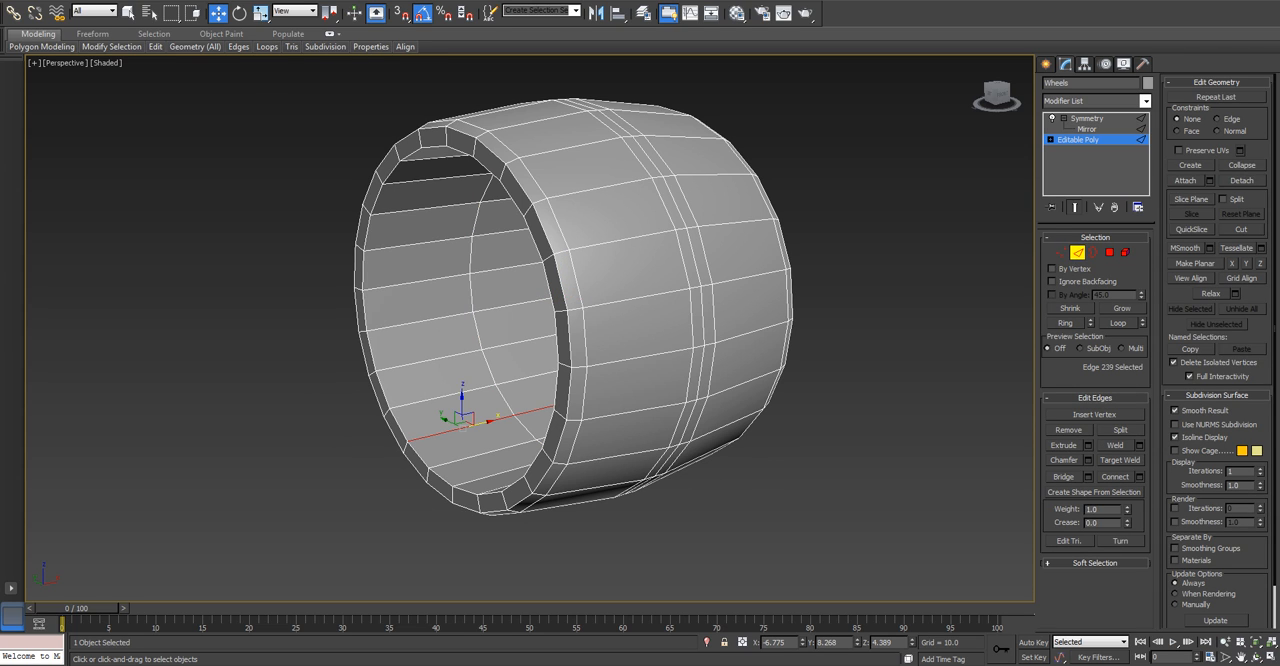
key(alt+r)
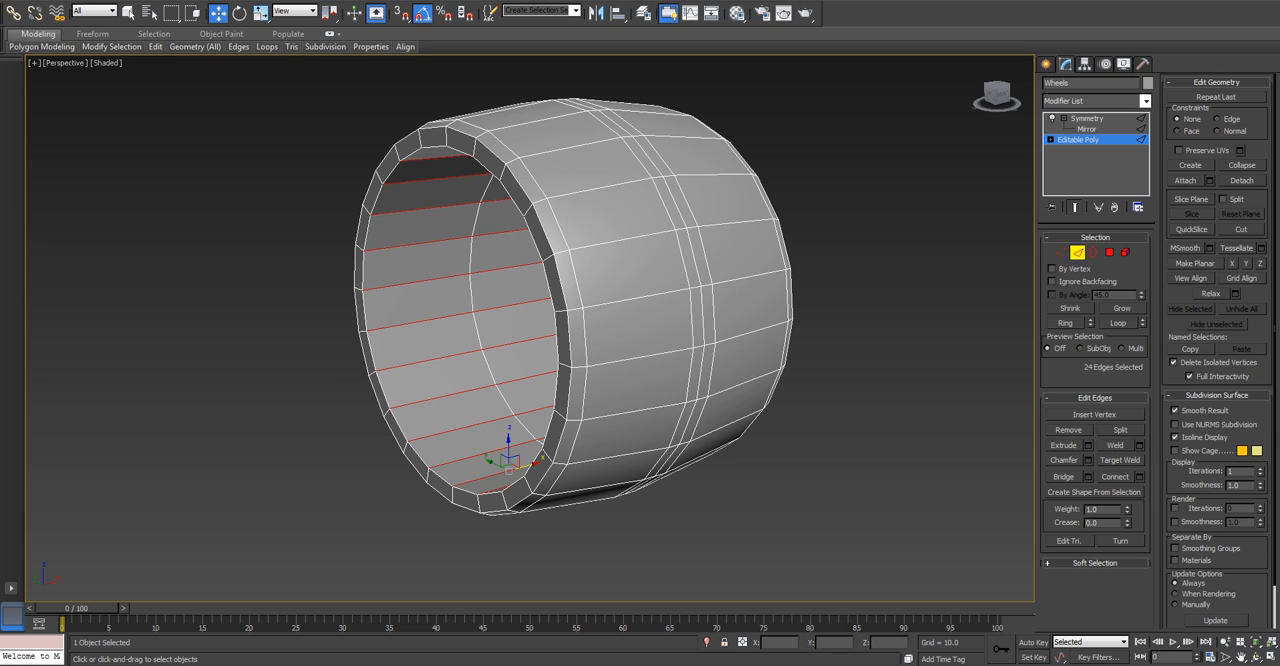
key(ctrl+z)
key(alt+l)
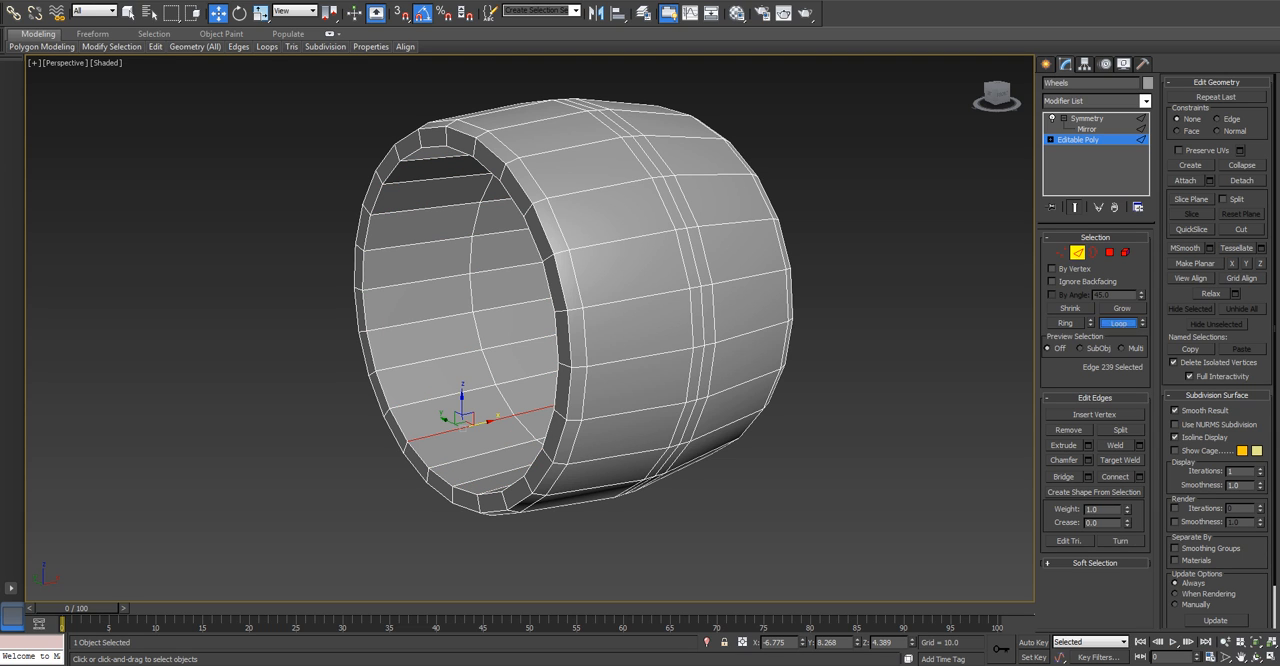
key(ctrl+z)
key(alt+r)
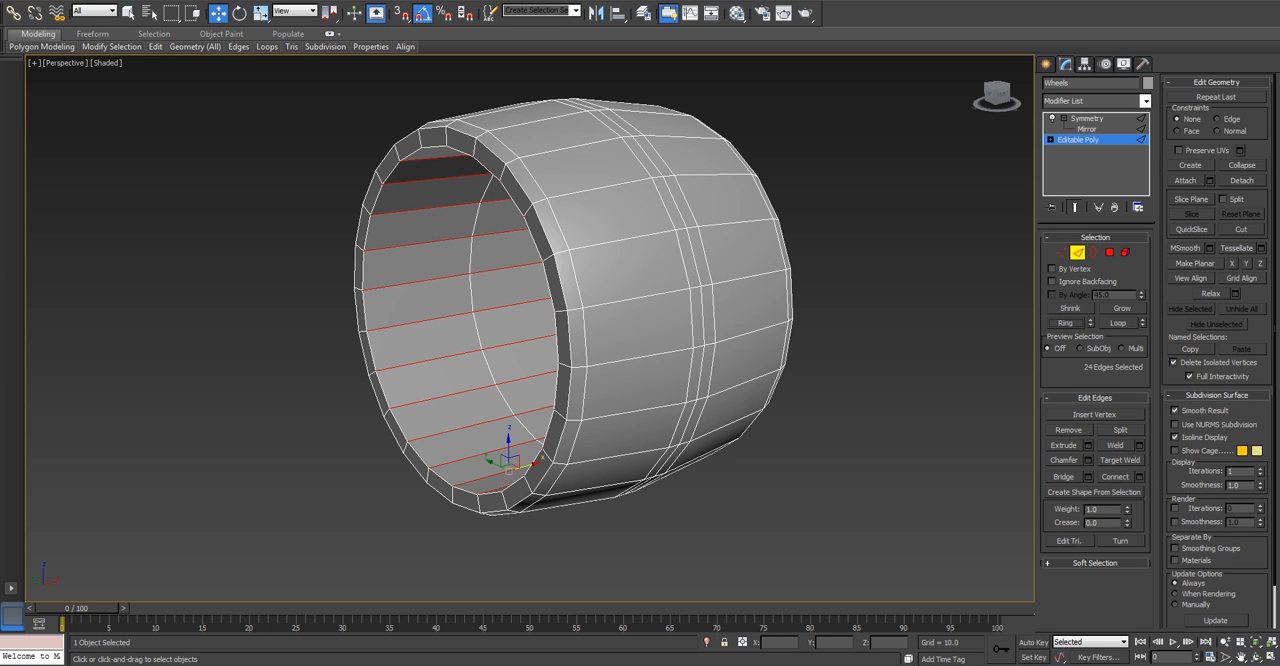
Connect the inner edge ring with 1 segment, pinch 0 and slide 50.
click(1139, 477)
right_click(540, 375)
drag(540, 375, 540, 326)
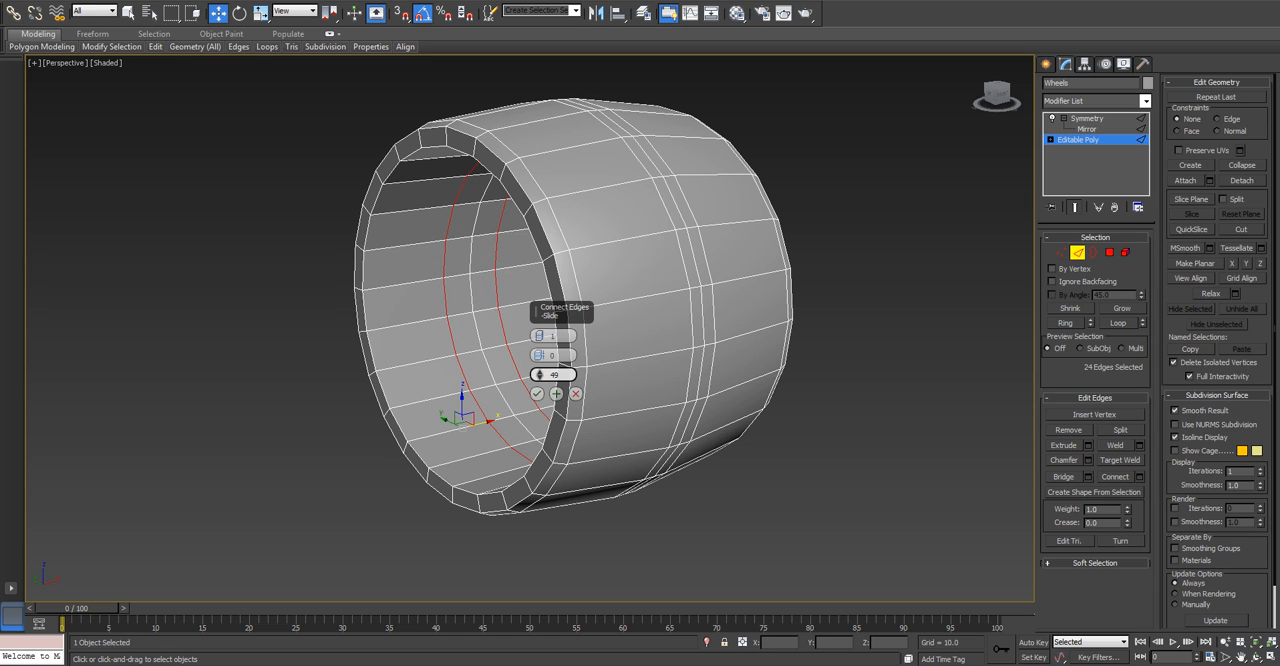
click(540, 373)
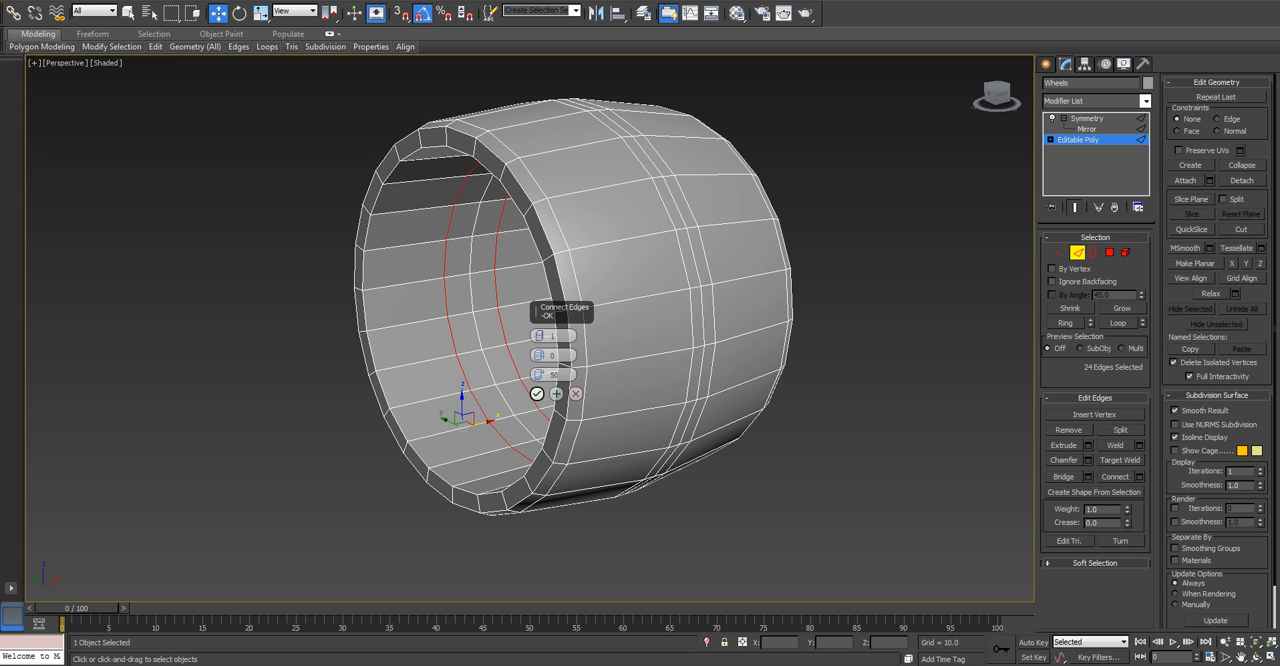
click(536, 393)
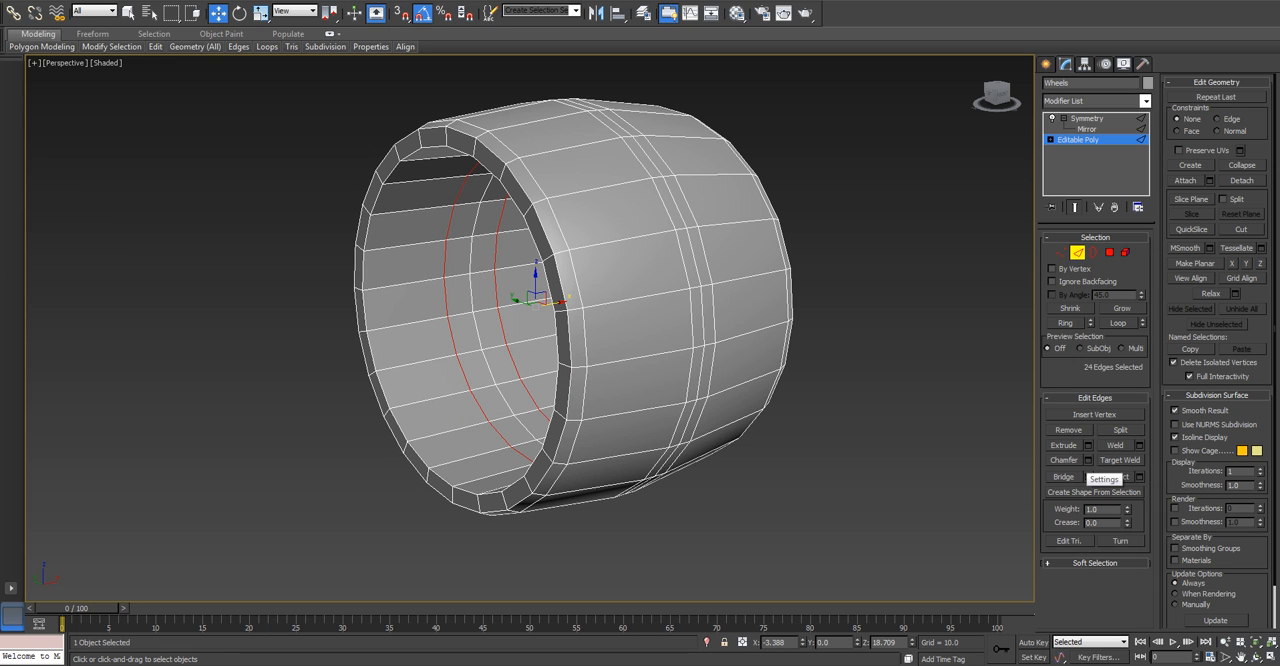
Chamfer the new inner edge loop by 0.5 with 1 segment.
click(1088, 460)
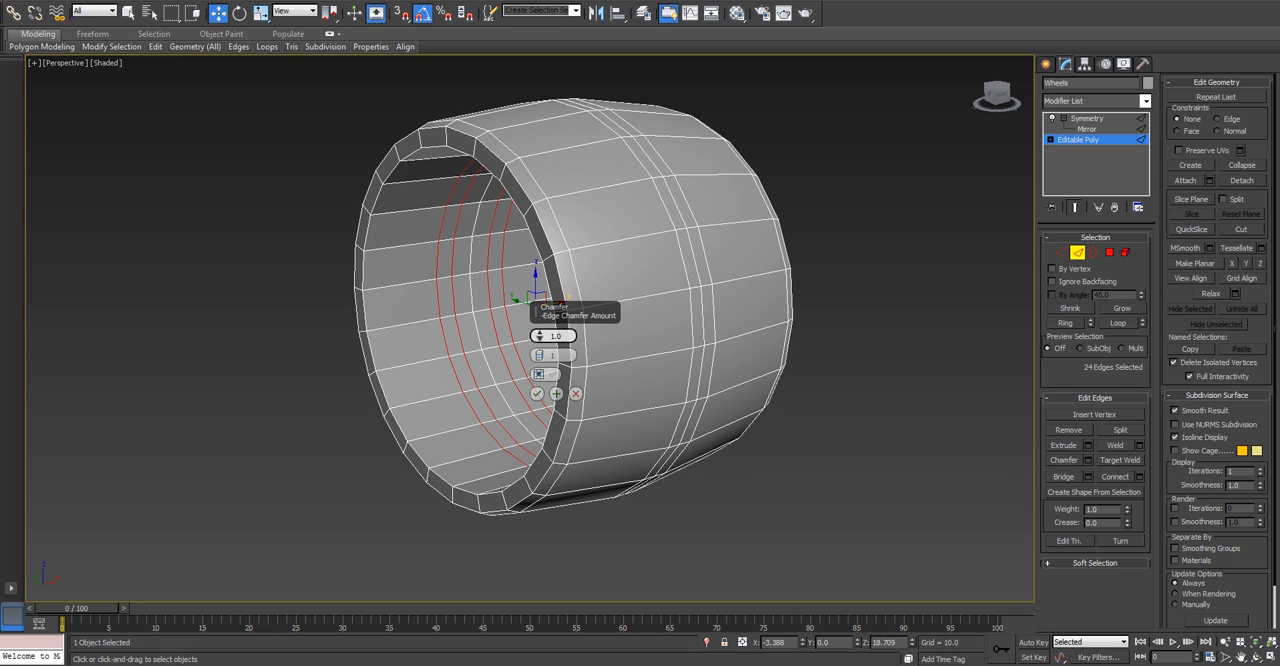
text(0.5)
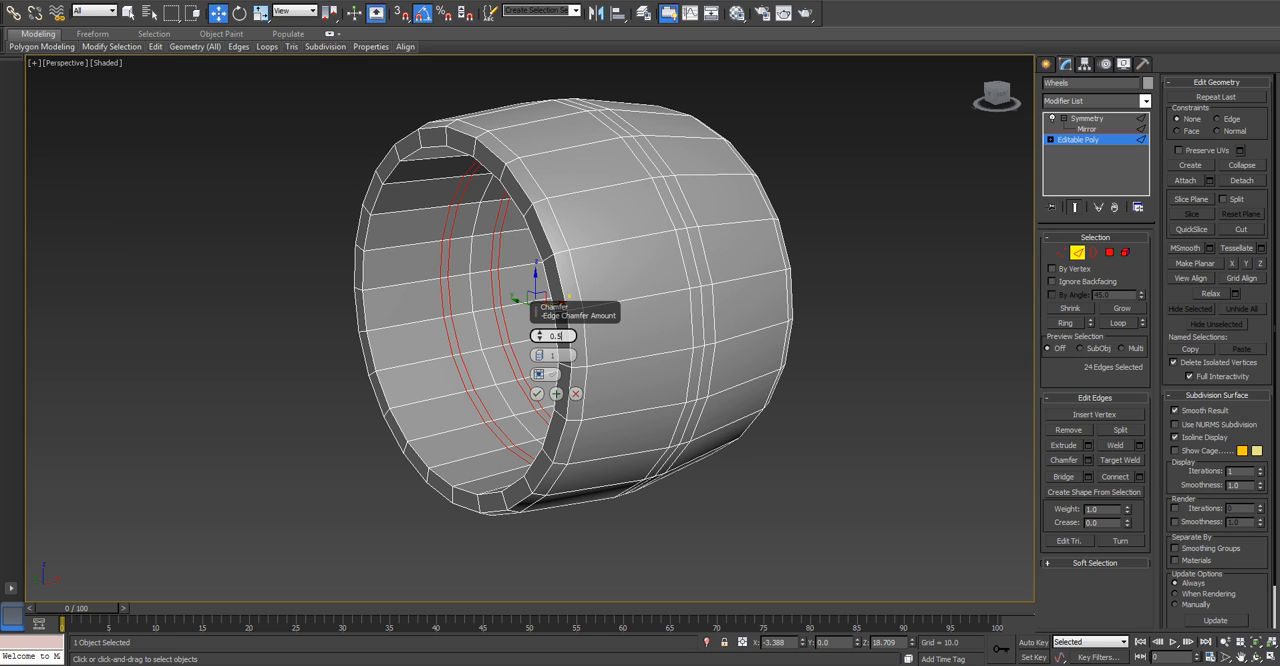
click(537, 394)
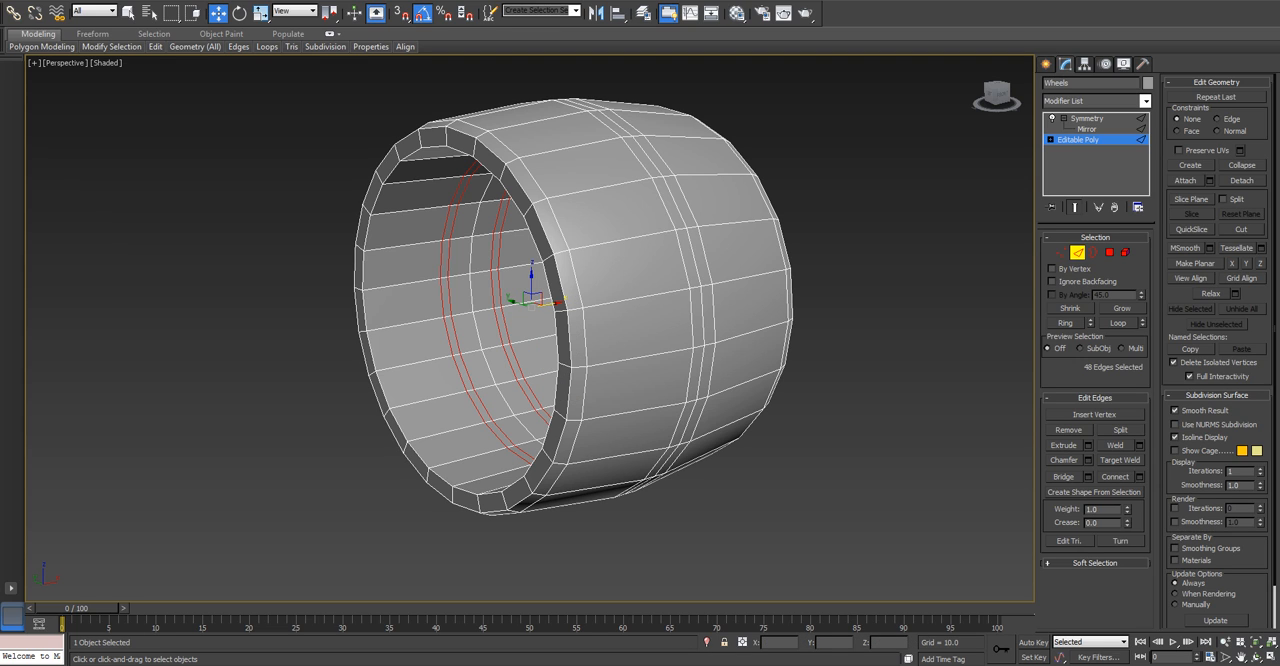
Select every second crosswise edge loop around the whole wheel, including the inner surface, side wall and tread.
key(q)
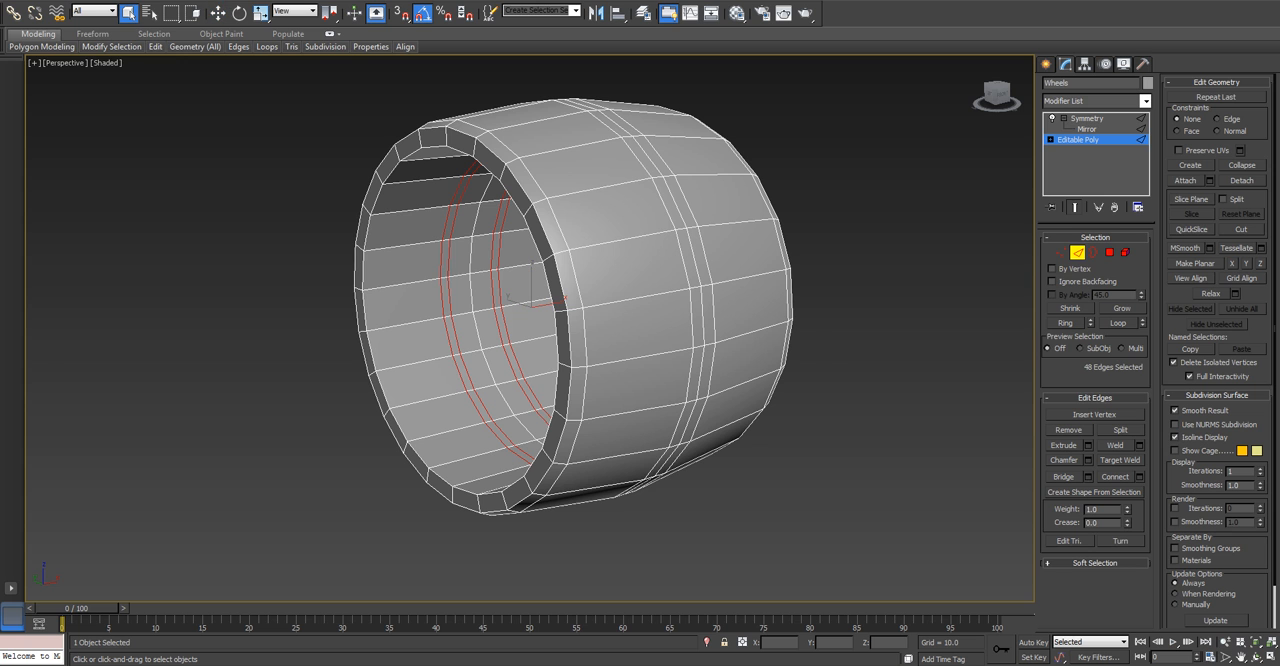
alt+middle_drag(530, 310, 585, 350)
scroll(523, 403, up, 3)
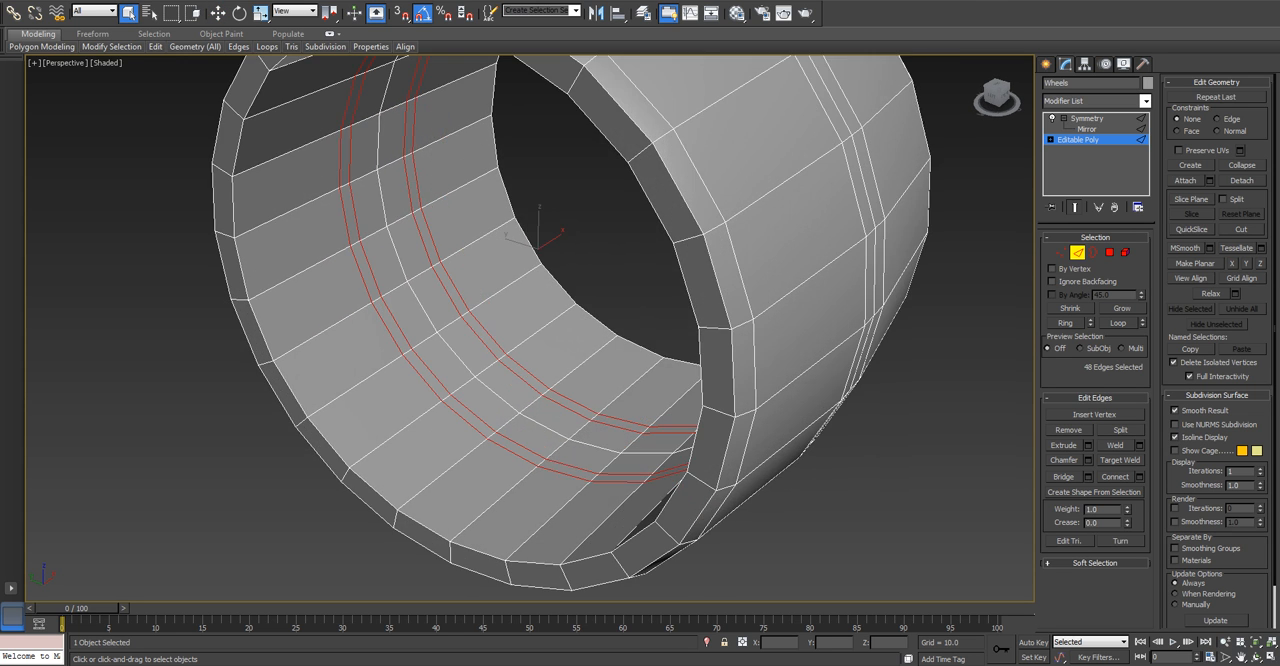
double_click(504, 494)
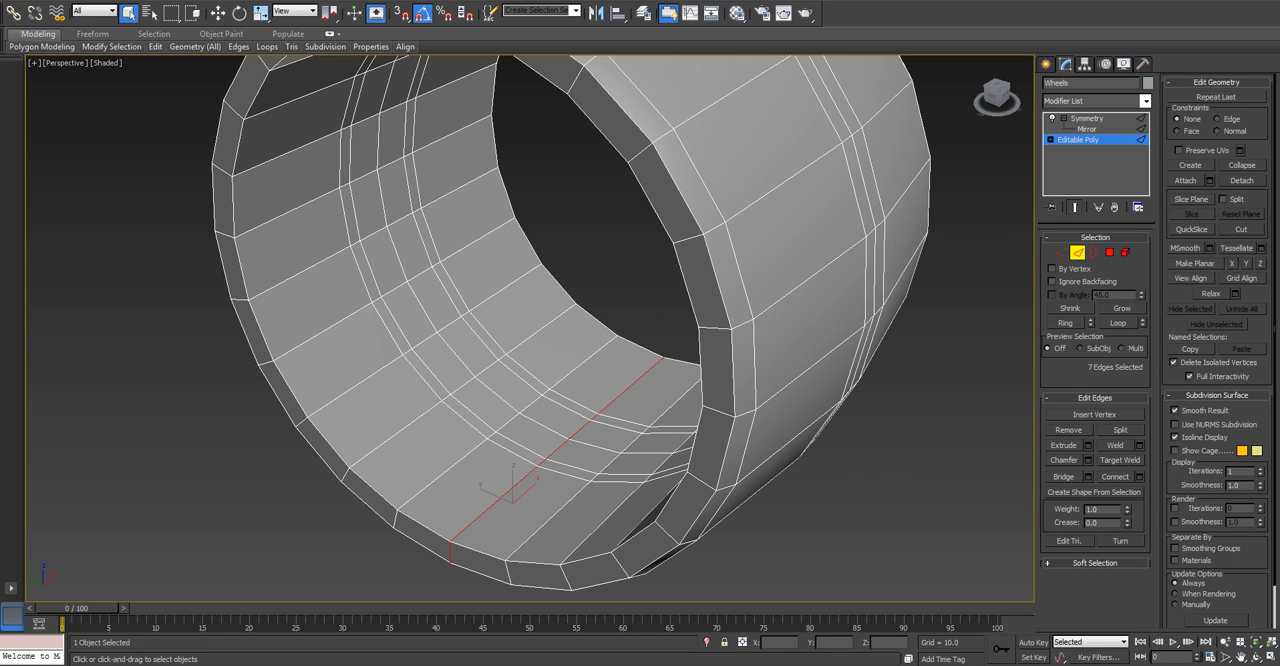
mouse_move(504, 494)
alt+middle_down()
mouse_move(507, 410)
mouse_move(490, 340)
mouse_move(523, 490)
mouse_move(484, 484)
alt+middle_up()
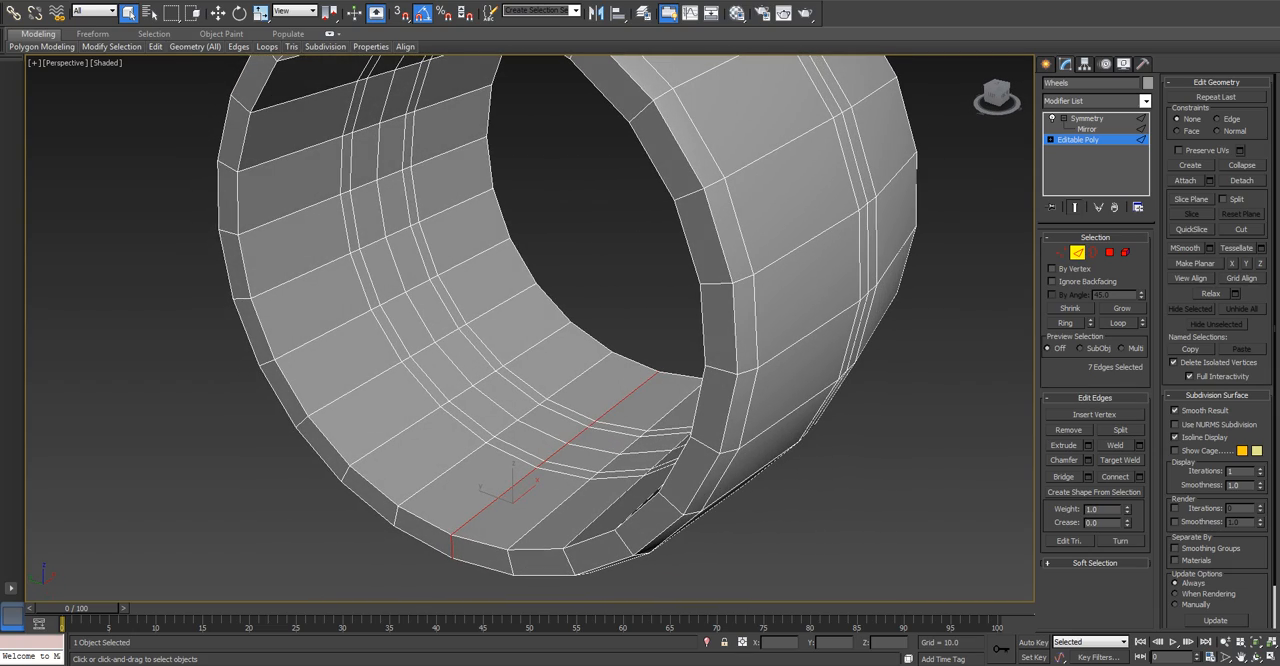
click(558, 451)
click(1118, 322)
ctrl+double_click(396, 435)
ctrl+double_click(330, 331)
alt+middle_drag(330, 331, 300, 270)
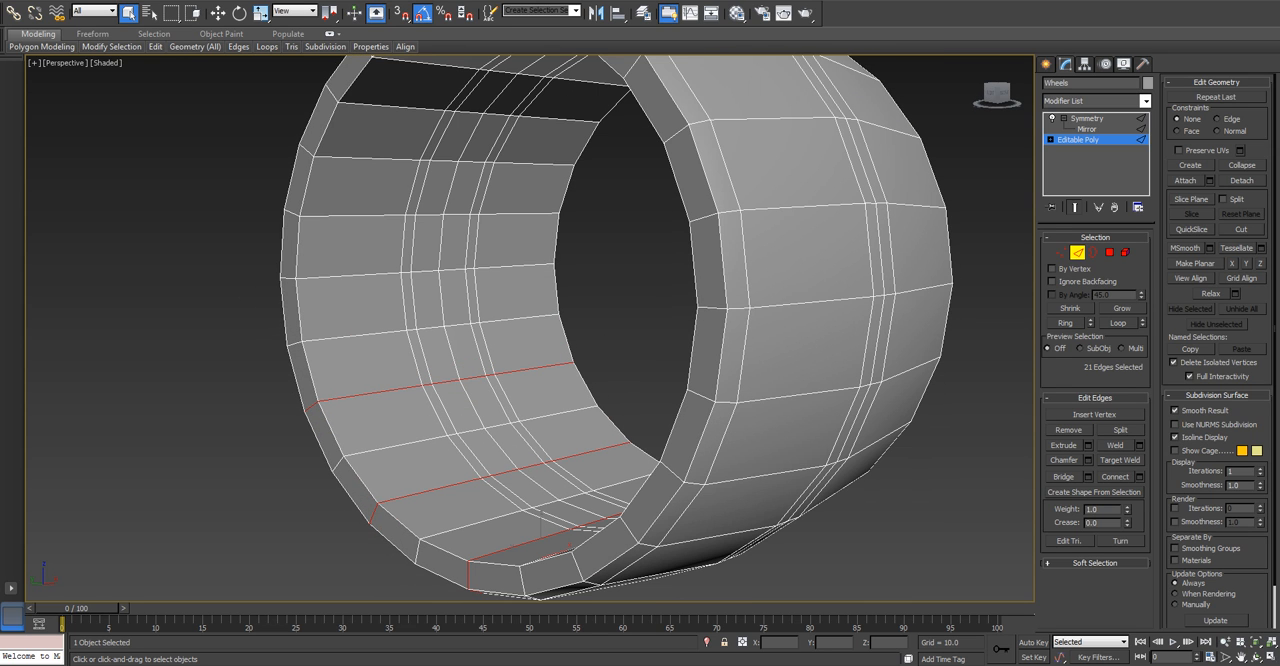
ctrl+double_click(348, 275)
ctrl+double_click(368, 160)
alt+middle_drag(368, 160, 360, 98)
ctrl+click(434, 68)
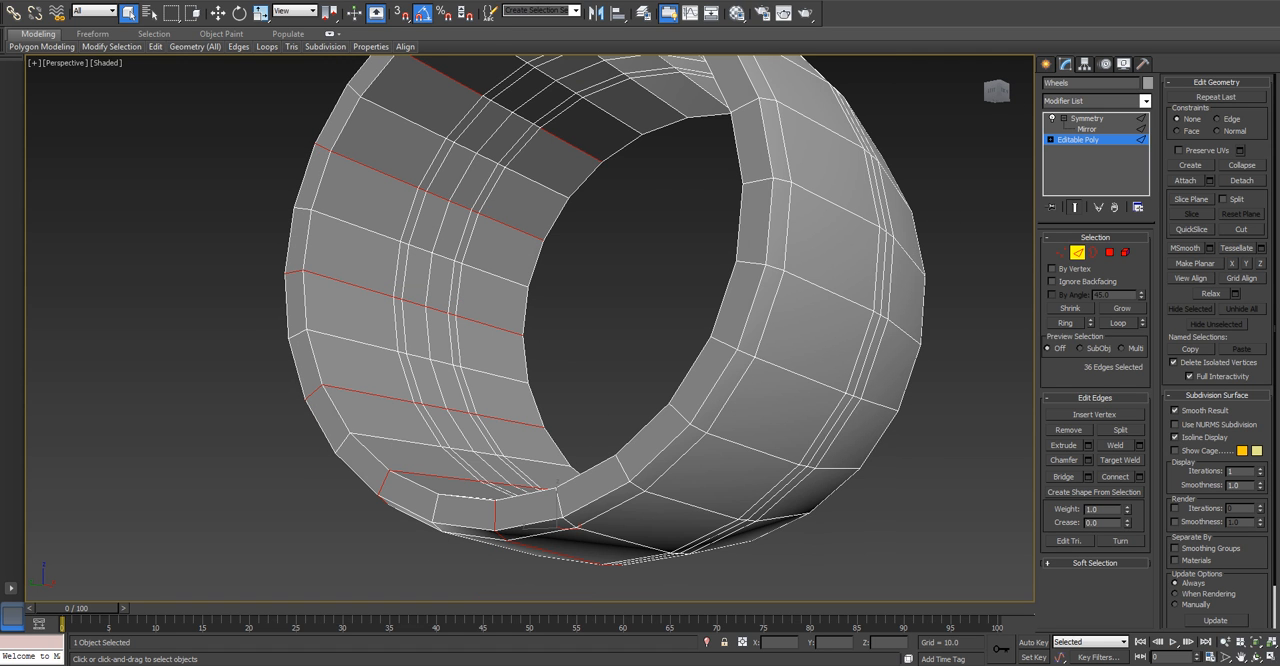
ctrl+double_click(436, 70)
alt+middle_drag(436, 70, 456, 16)
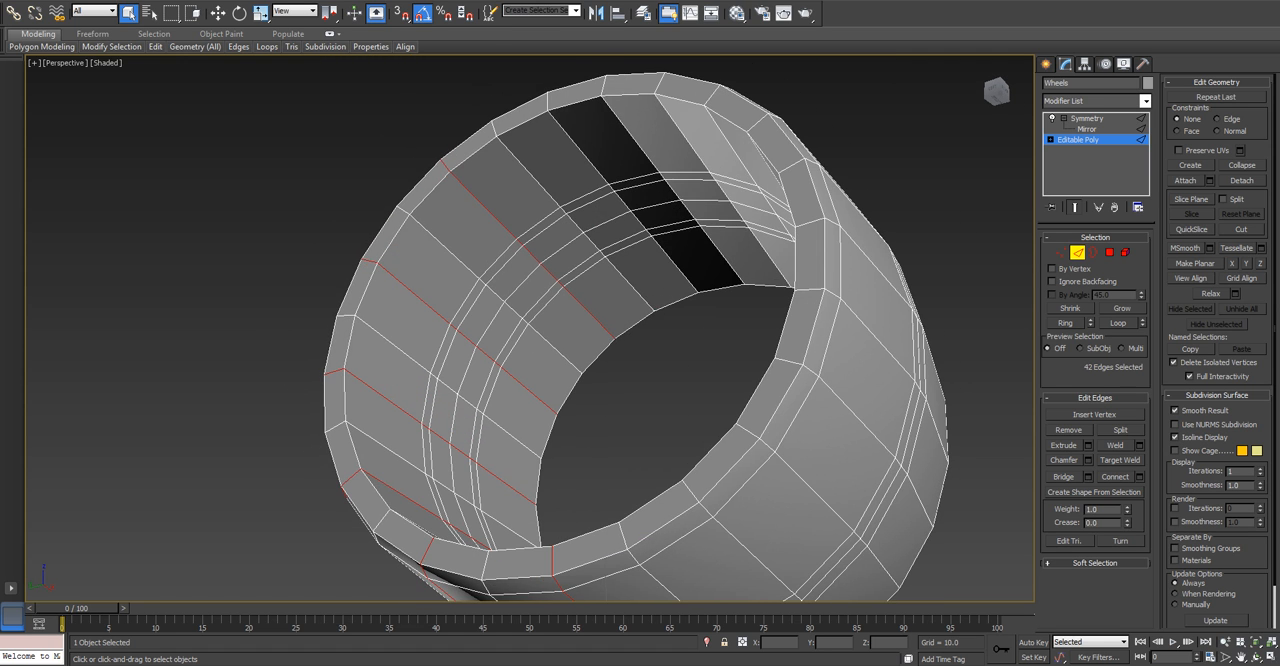
ctrl+double_click(580, 149)
ctrl+double_click(690, 144)
alt+middle_drag(690, 144, 850, 170)
ctrl+double_click(655, 316)
ctrl+double_click(676, 414)
alt+middle_drag(676, 414, 642, 511)
ctrl+double_click(674, 469)
ctrl+double_click(642, 511)
ctrl+double_click(631, 500)
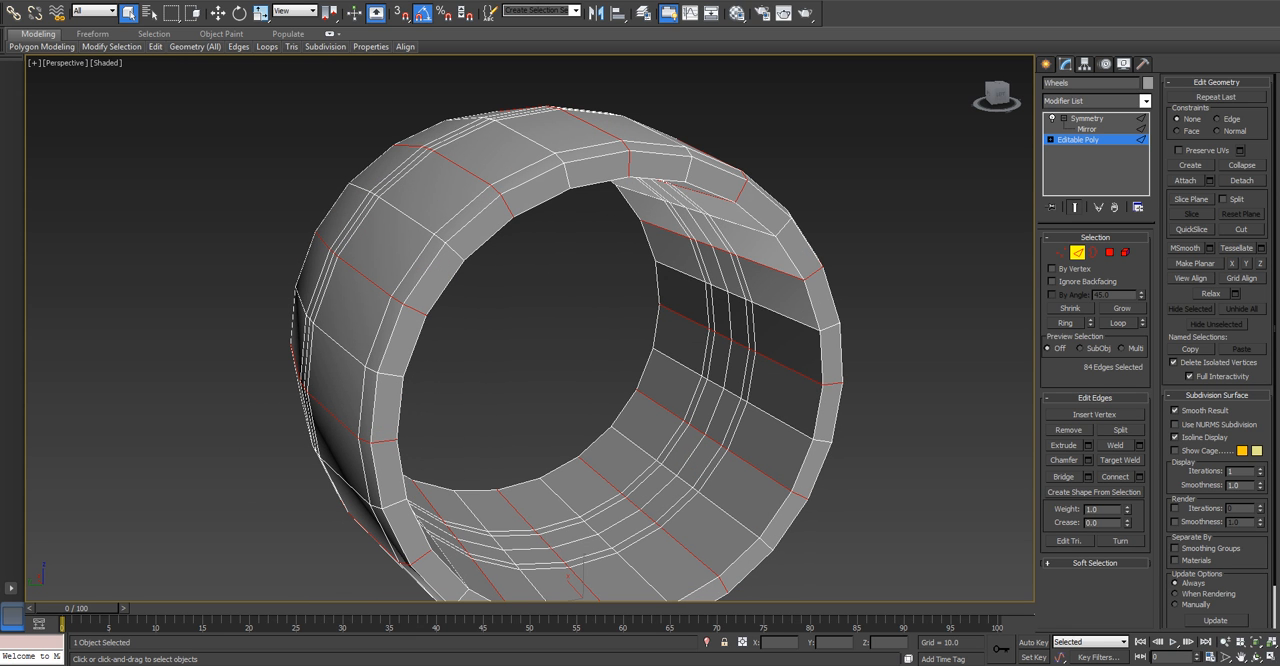
alt+middle_drag(575, 578, 598, 530)
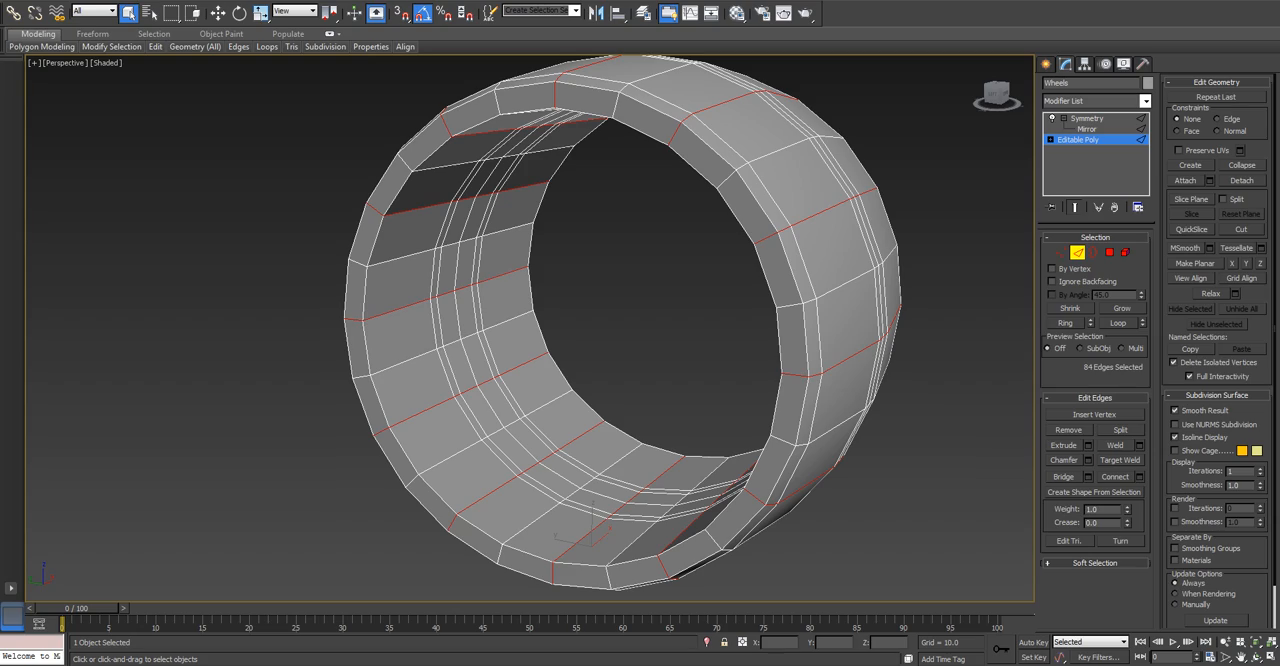
alt+middle_drag(600, 340, 660, 335)
alt+middle_drag(570, 548, 600, 525)
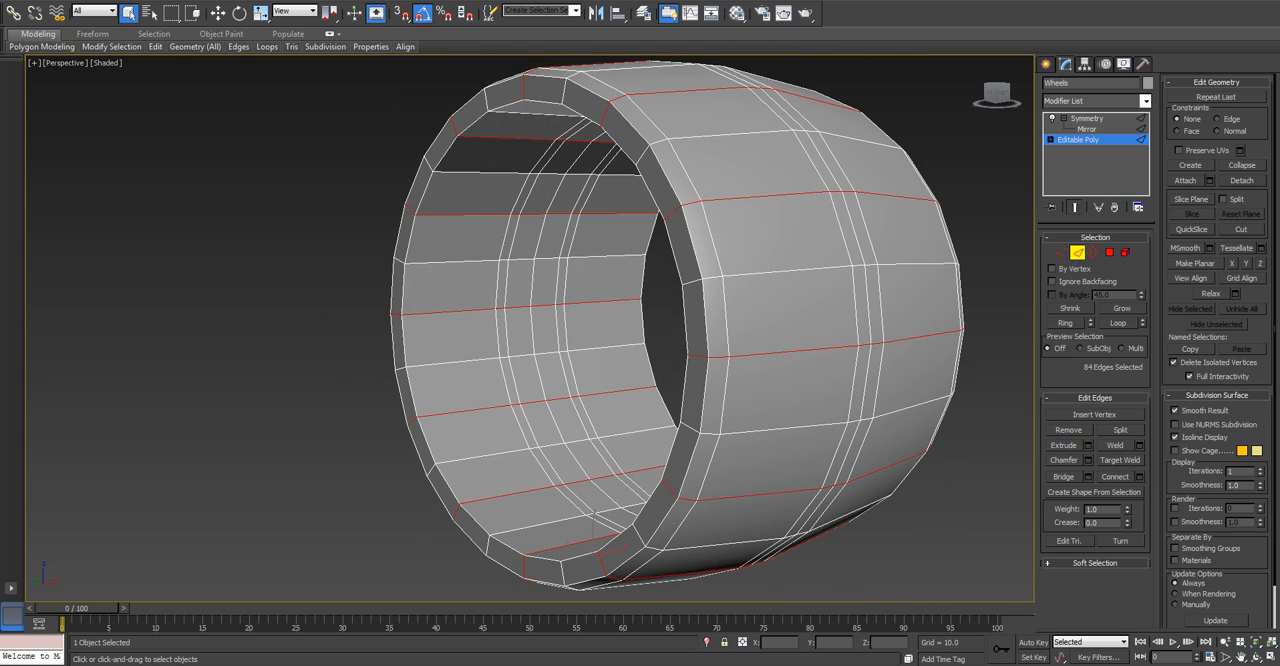
Chamfer the selected crosswise edge loops around the wheel by 0.5 with 1 segment.
click(1087, 460)
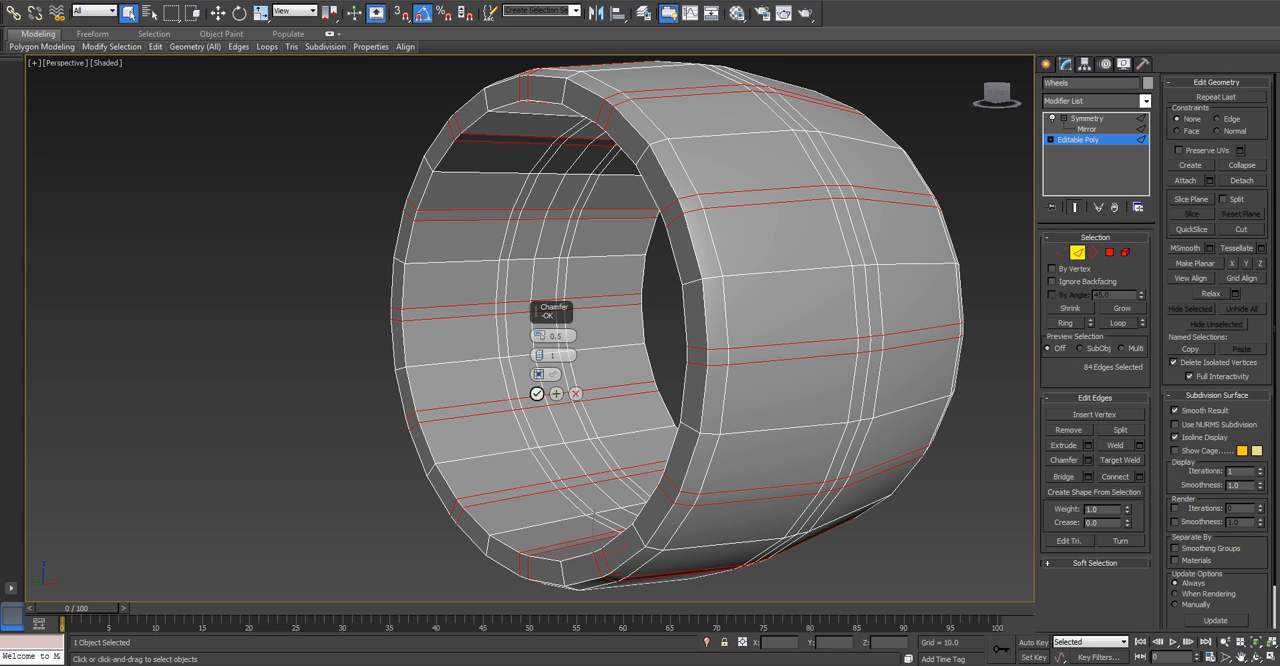
click(537, 394)
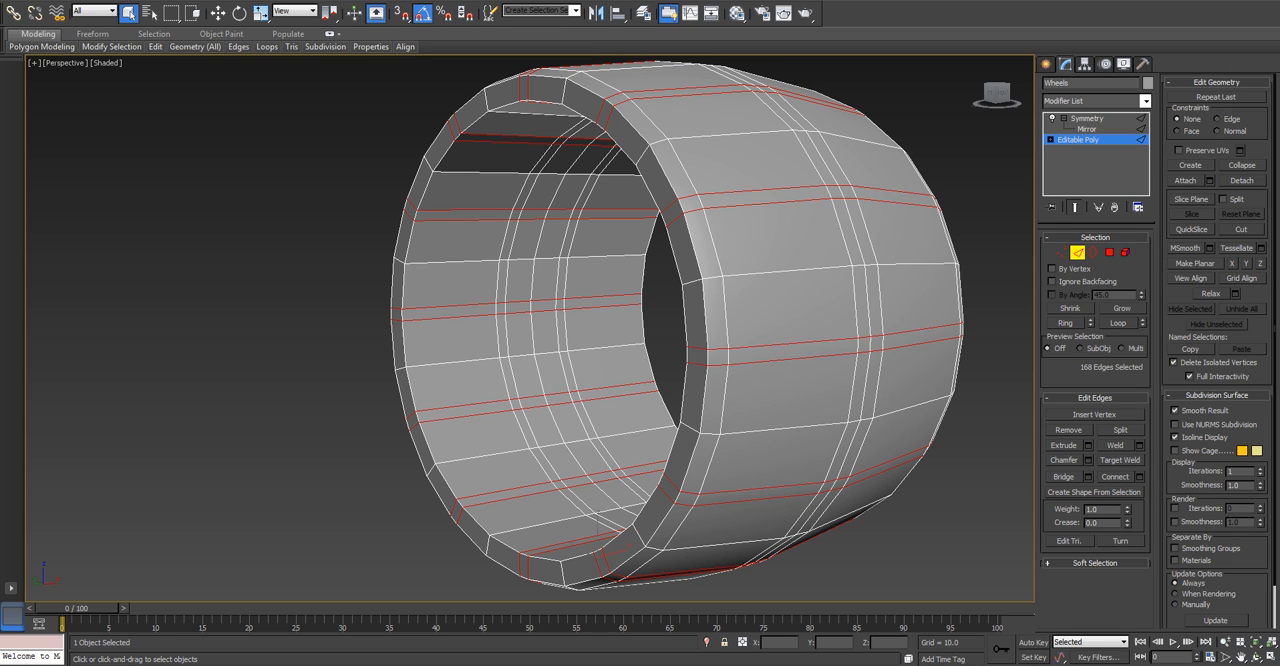
click(490, 412)
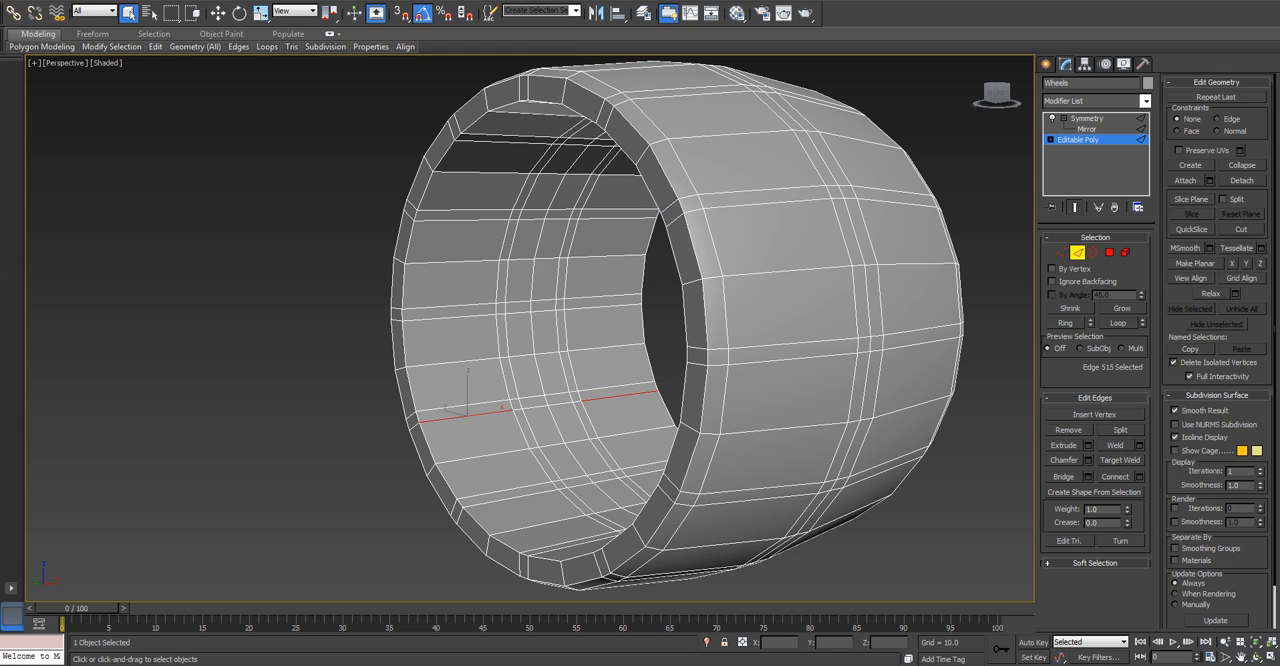
key(alt+r)
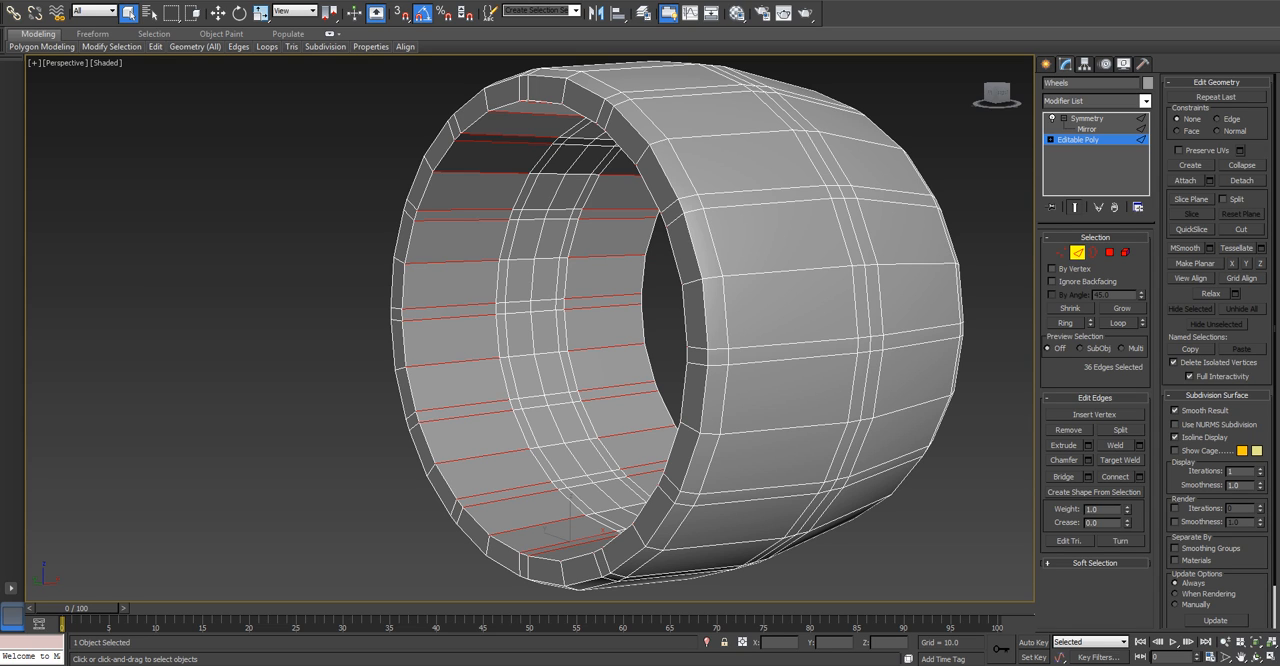
click(465, 414)
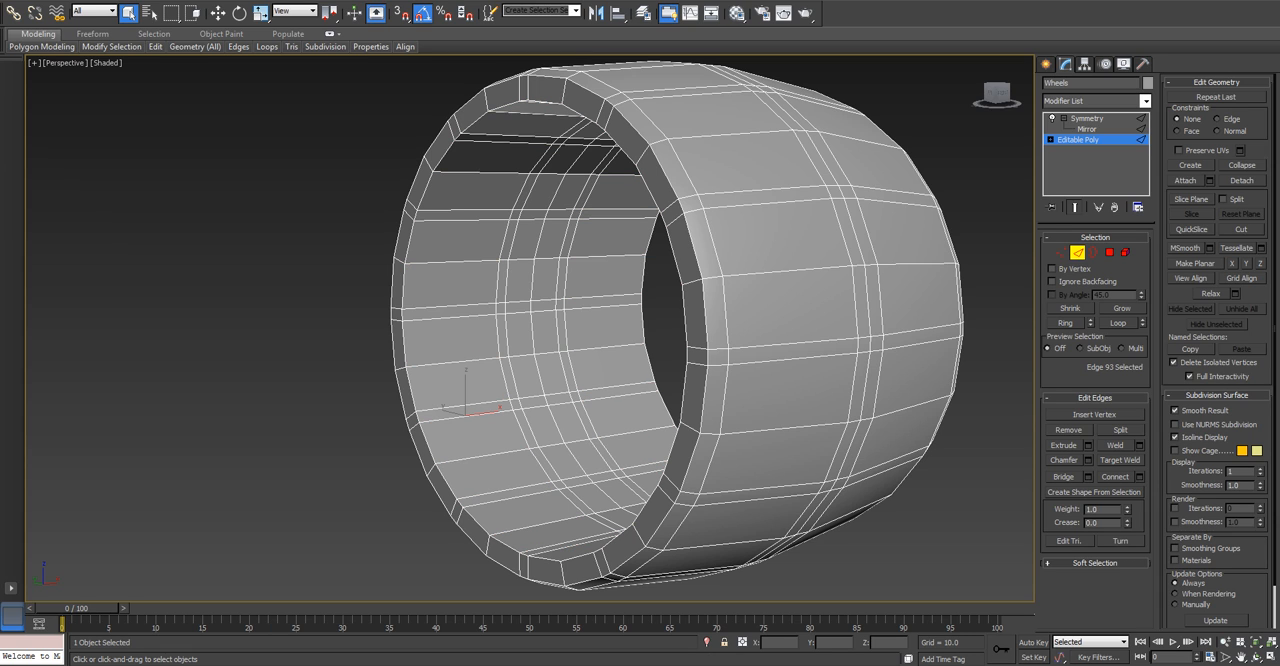
key(alt+r)
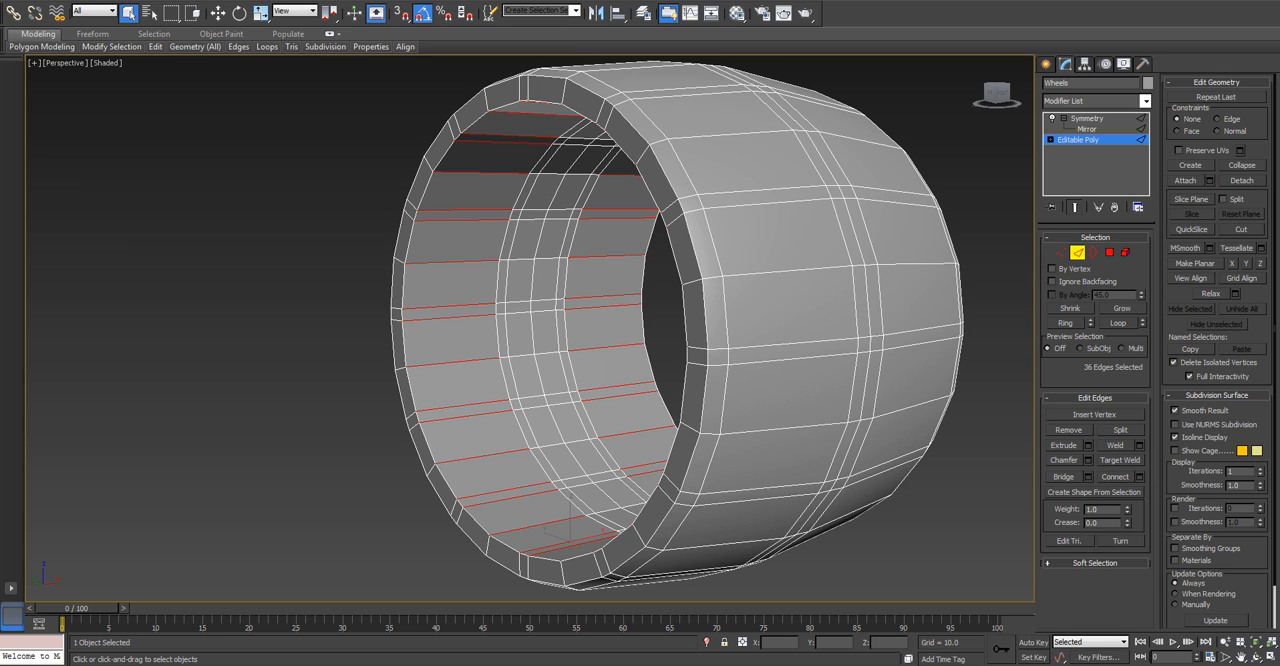
key(ctrl+z)
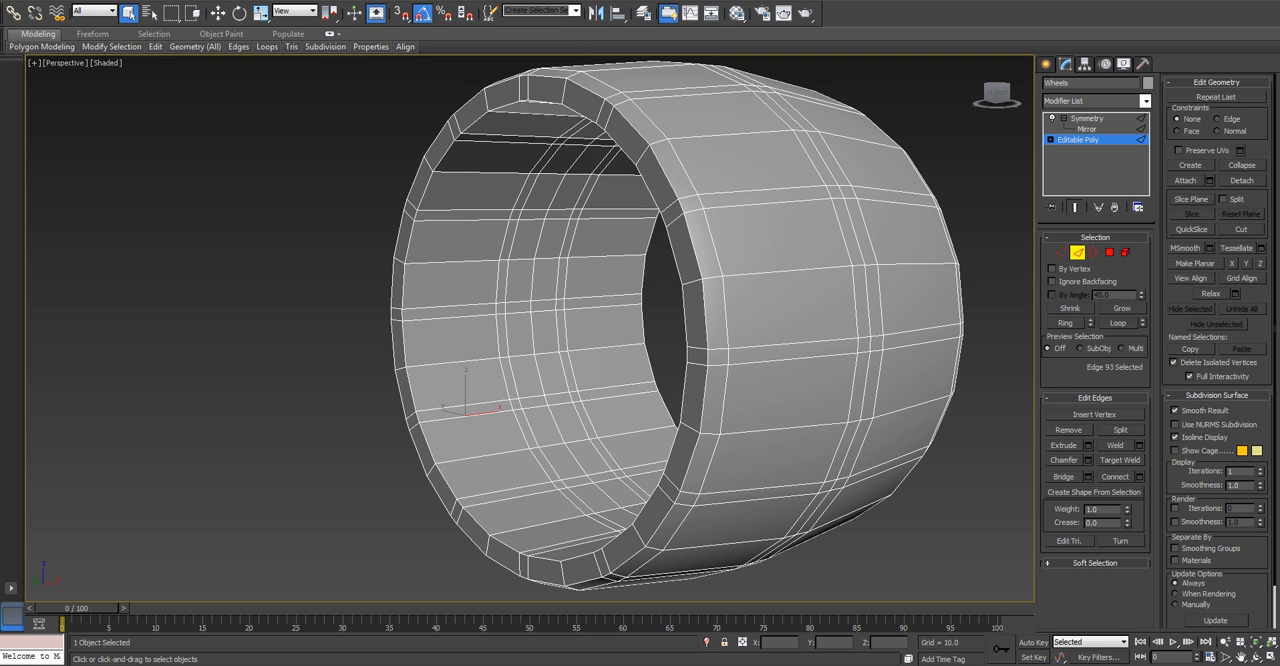
Connect the crosswise edge ring nearest the inner rim's border with 1 segment, pinch 0 and slide 0, and chamfer the new loop by 0.5.
click(467, 430)
click(466, 416)
click(1065, 322)
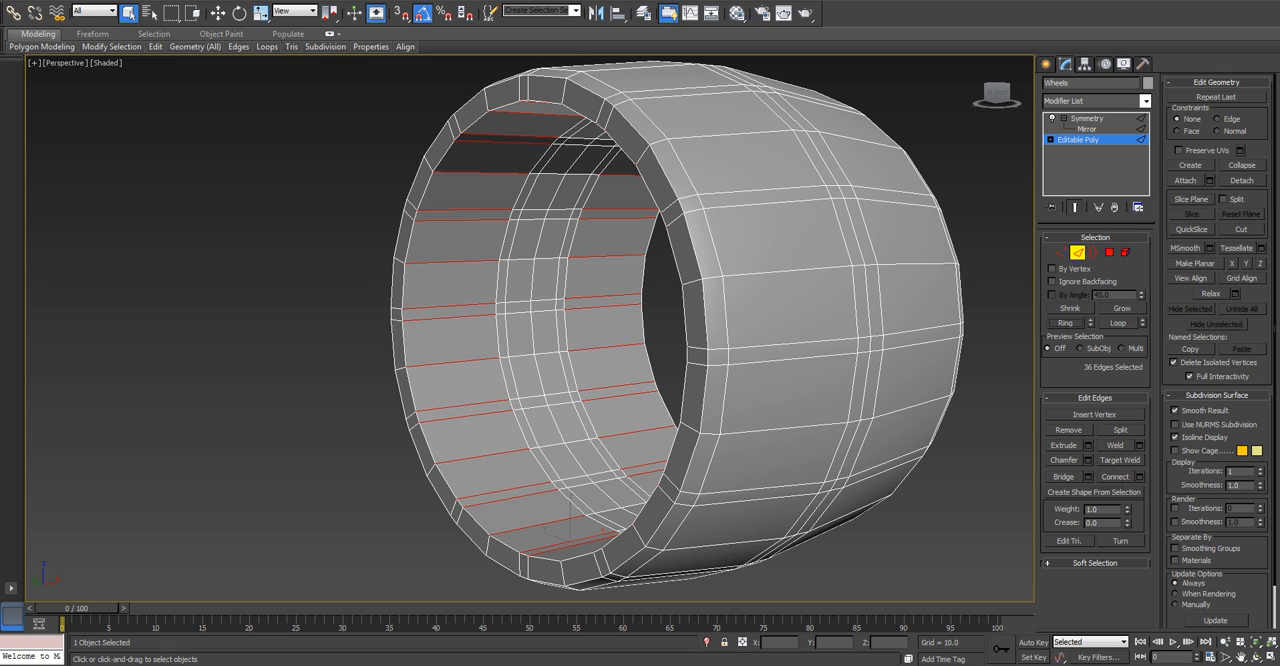
click(1139, 477)
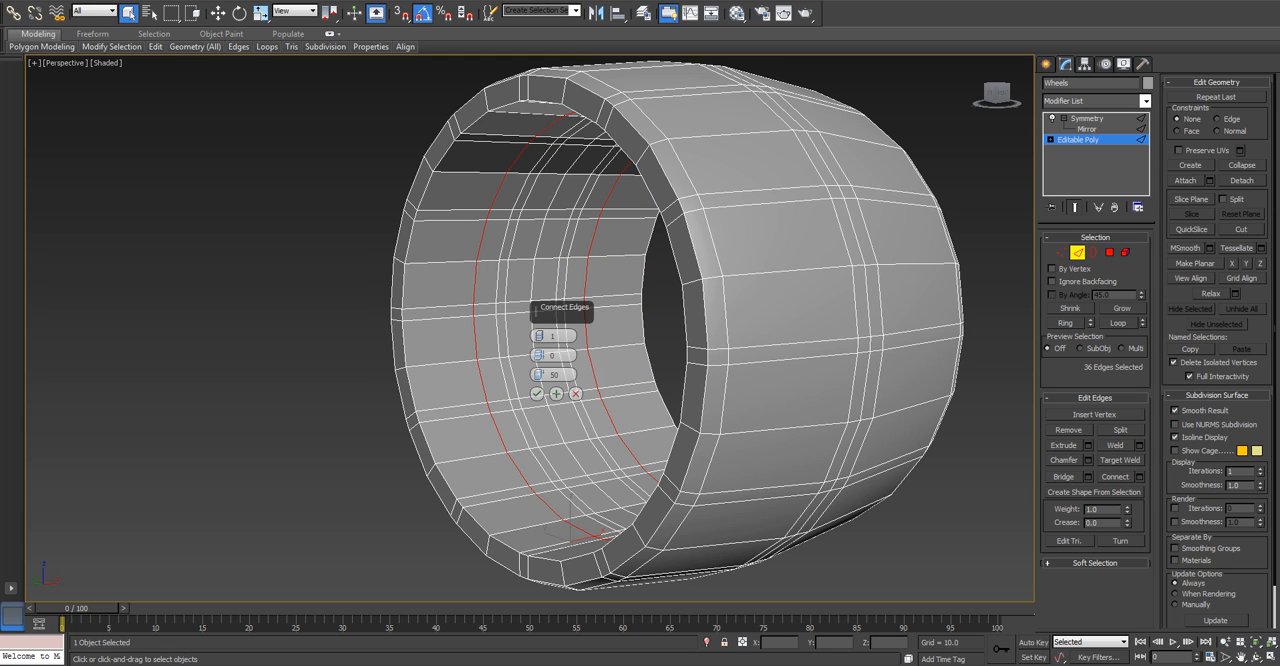
right_click(540, 375)
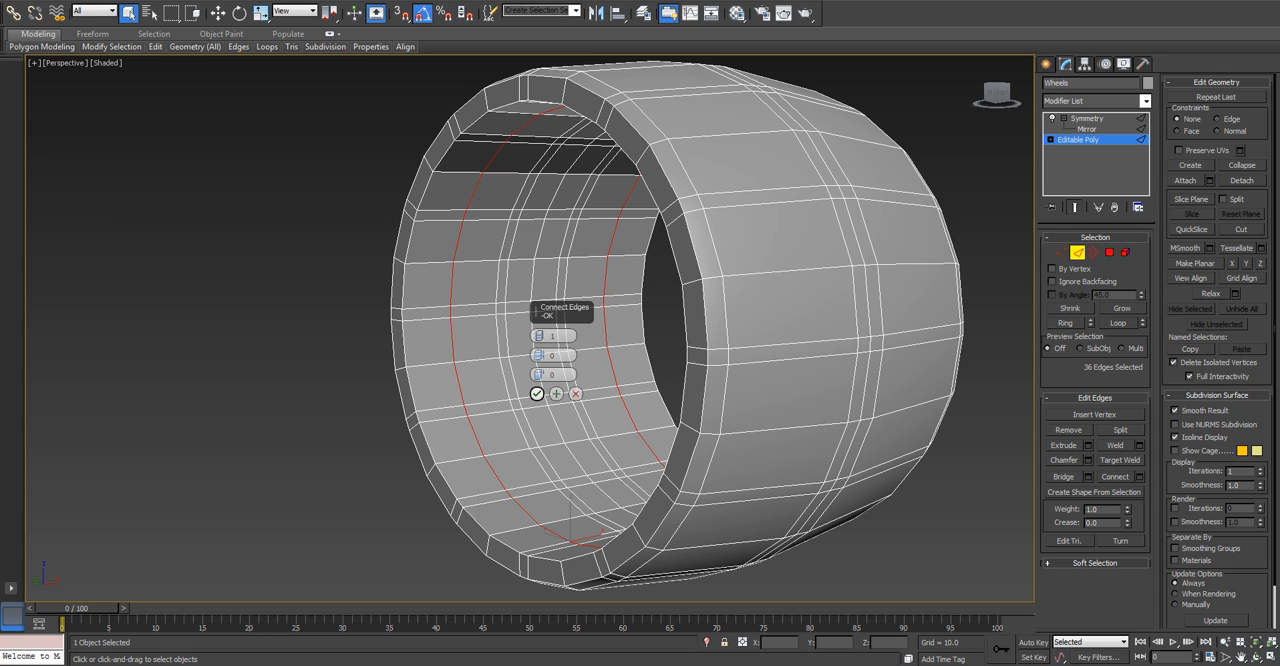
click(536, 393)
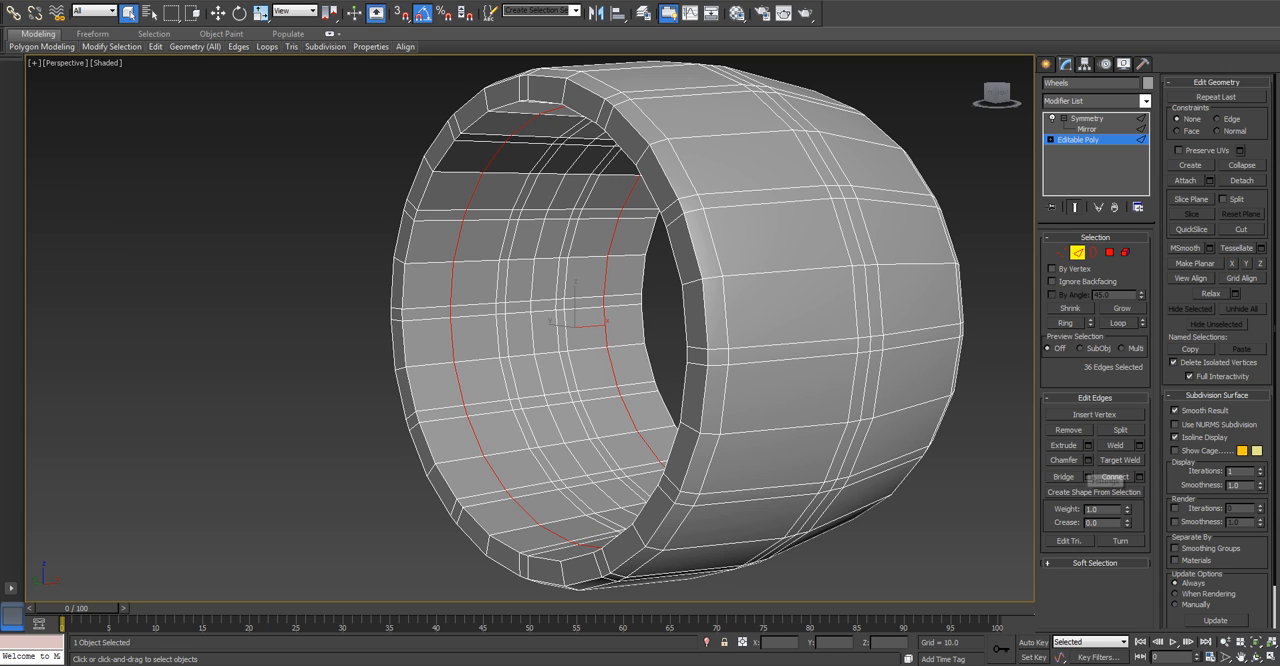
click(1088, 460)
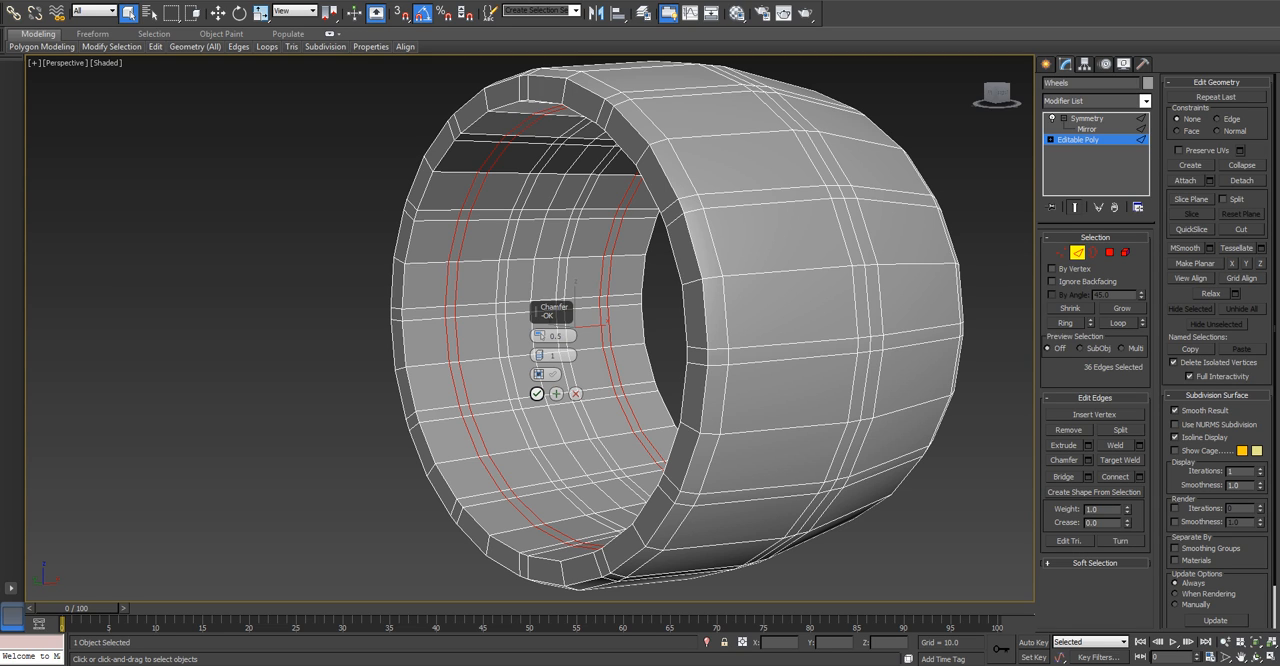
click(536, 393)
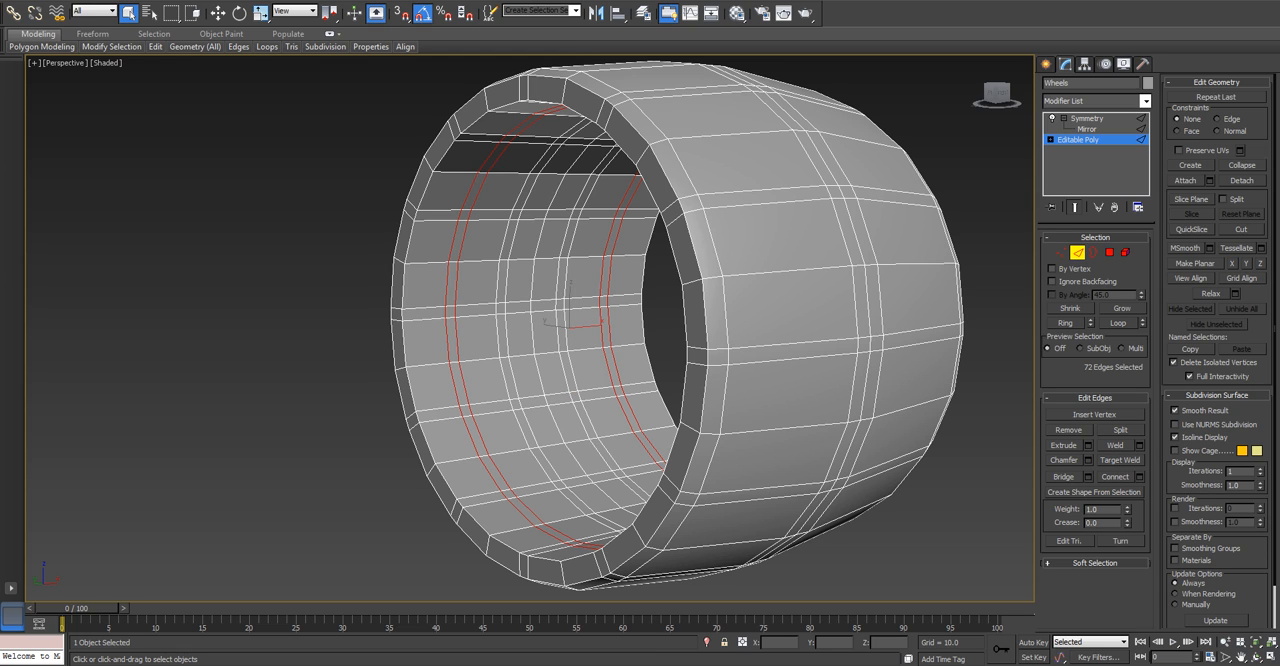
At polygon level, select both narrow chamfered polygon loops running around the wheel's inner surface.
click(1109, 252)
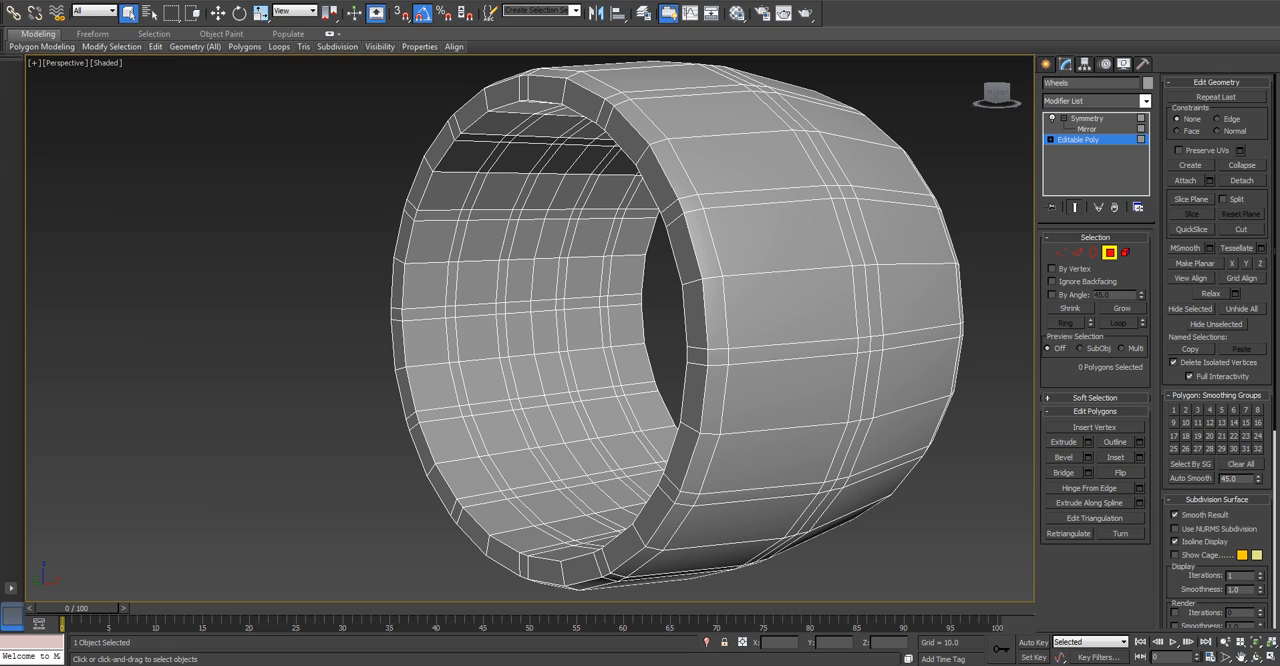
click(545, 464)
key(alt+l)
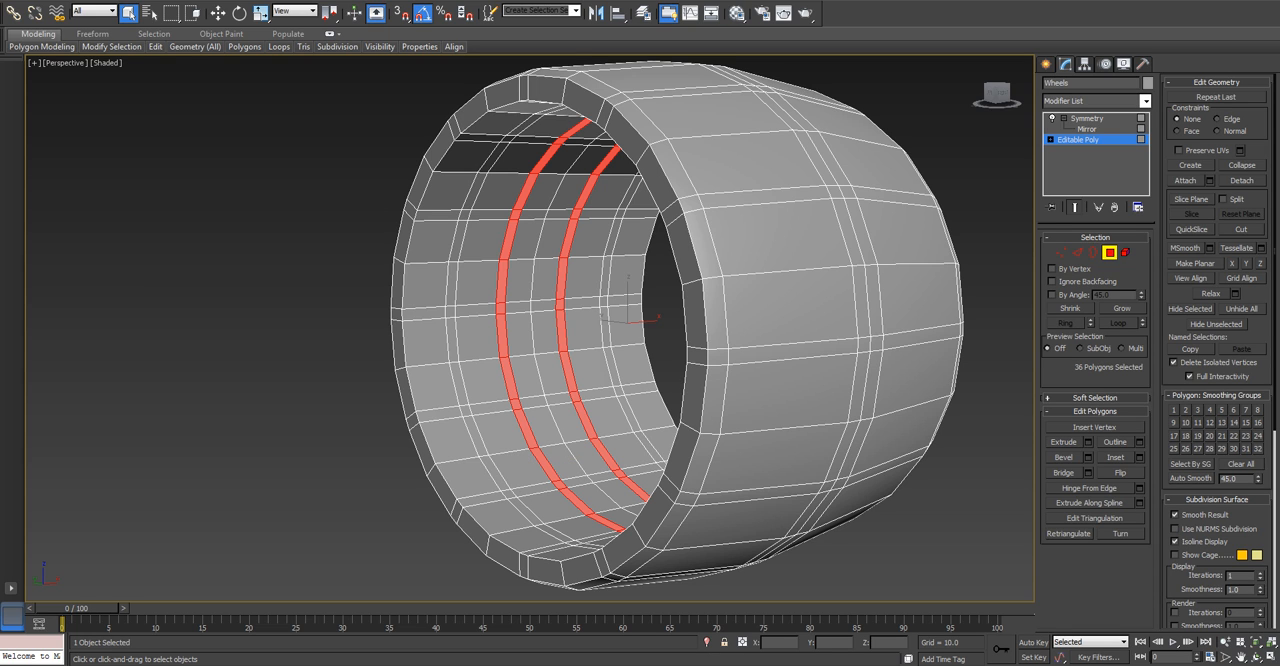
ctrl+click(495, 473)
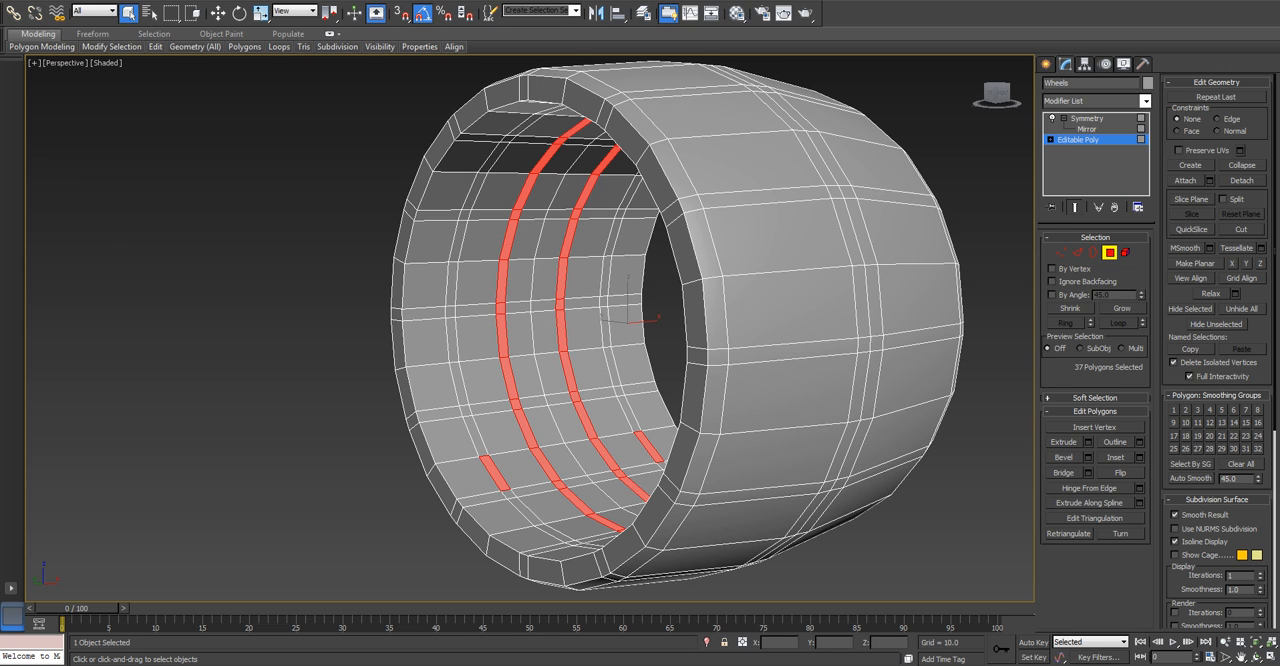
key(alt+l)
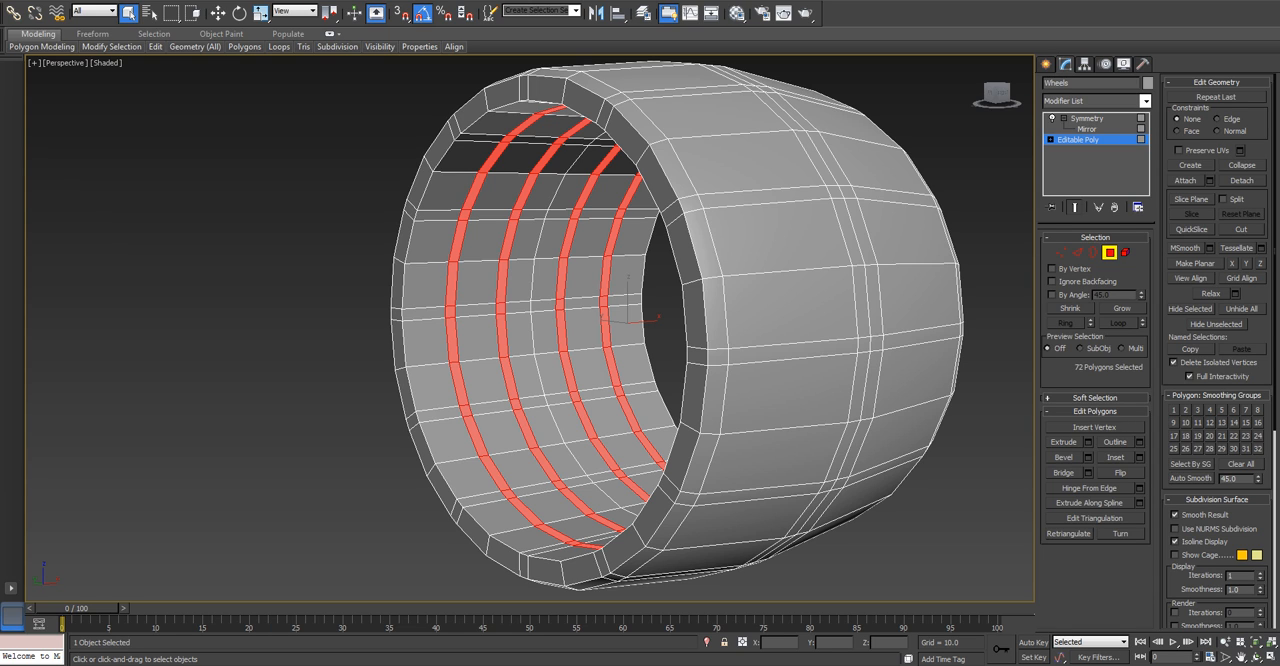
Add all narrow crosswise polygons bridging the two central loops around the whole inner surface to the selection.
ctrl+click(546, 400)
ctrl+click(531, 306)
alt+middle_drag(533, 310, 738, 180)
ctrl+click(531, 287)
ctrl+click(578, 205)
ctrl+click(626, 180)
ctrl+click(656, 230)
ctrl+click(718, 304)
alt+middle_drag(718, 304, 722, 358)
ctrl+click(745, 330)
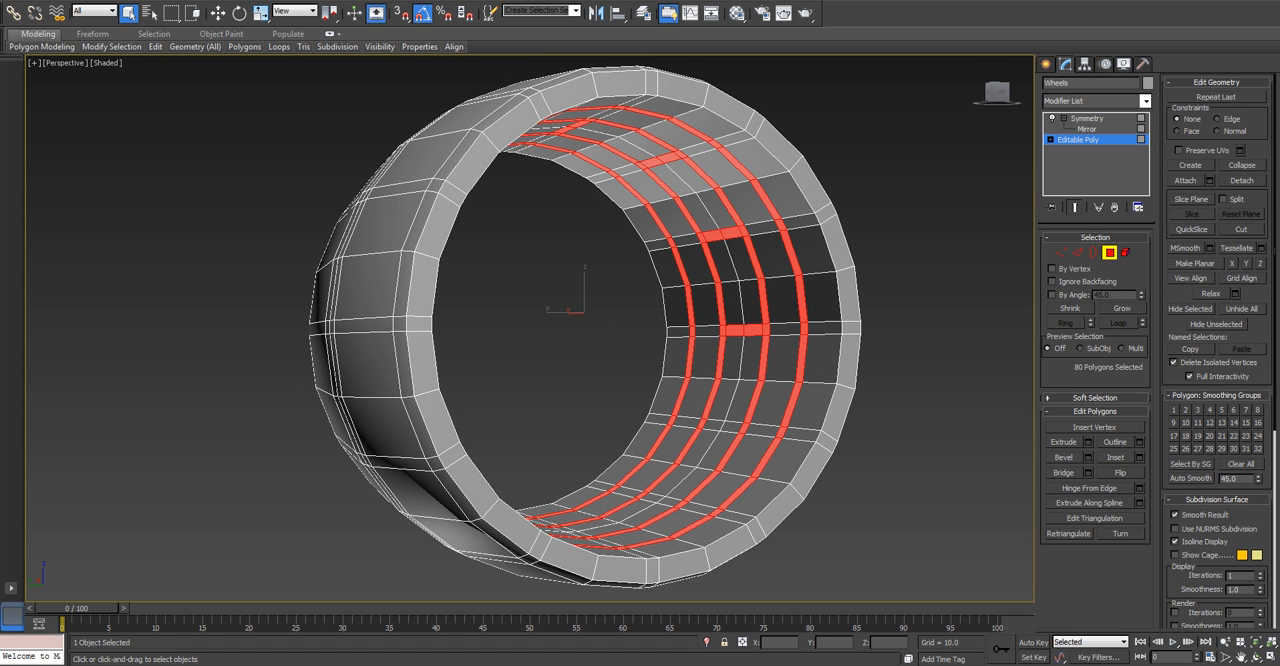
ctrl+click(723, 426)
alt+middle_drag(723, 426, 580, 525)
ctrl+click(667, 485)
ctrl+click(608, 476)
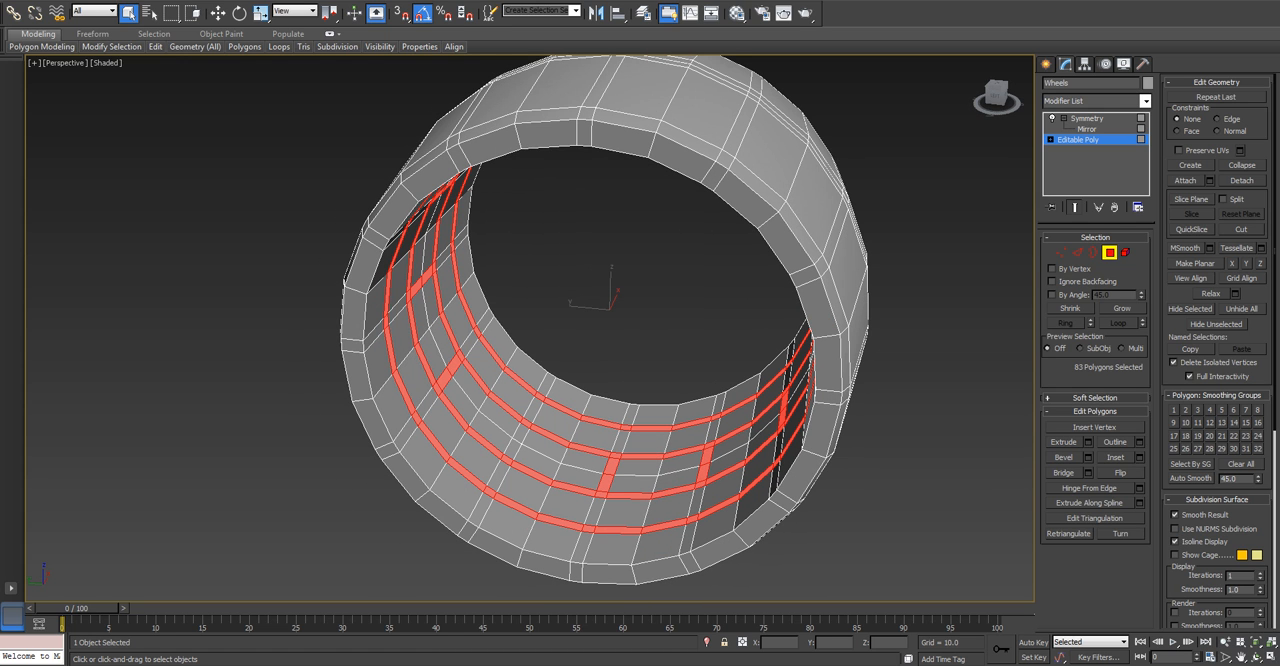
ctrl+click(516, 443)
alt+middle_drag(516, 443, 446, 438)
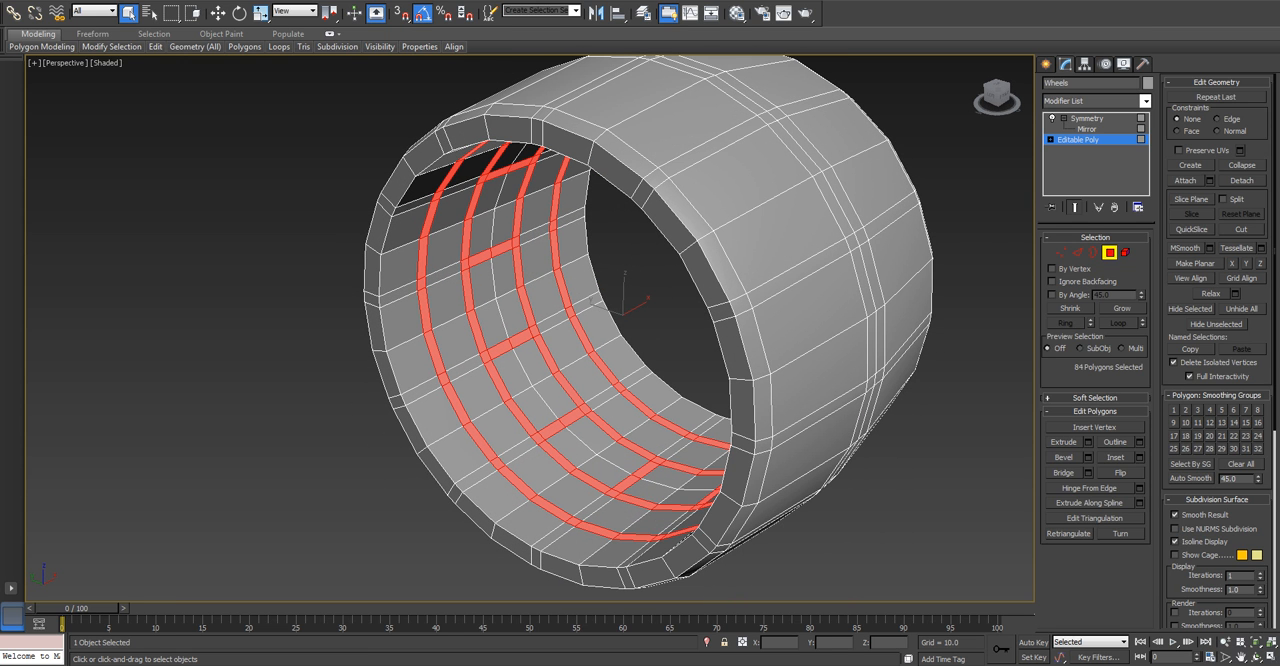
Deselect four evenly spaced pairs of neighbouring polygons from the outer narrow loop on the wheel's inner surface.
alt+click(552, 509)
alt+click(518, 482)
alt+middle_drag(518, 482, 560, 446)
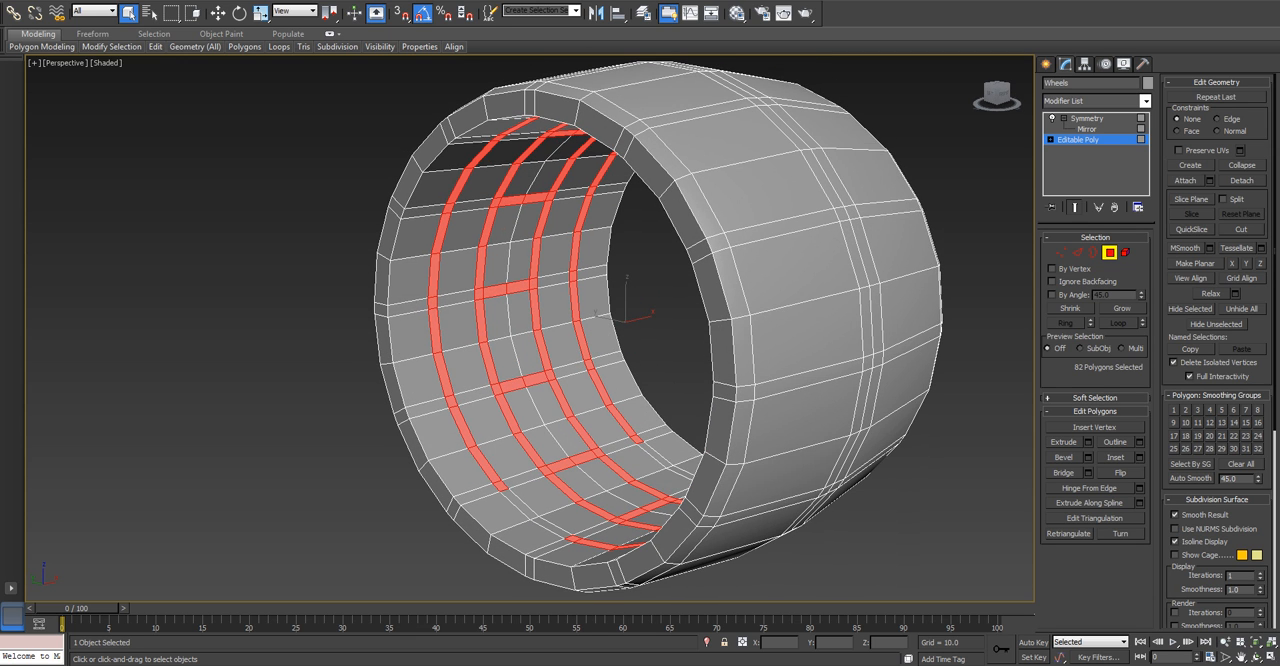
scroll(560, 446, up, 3)
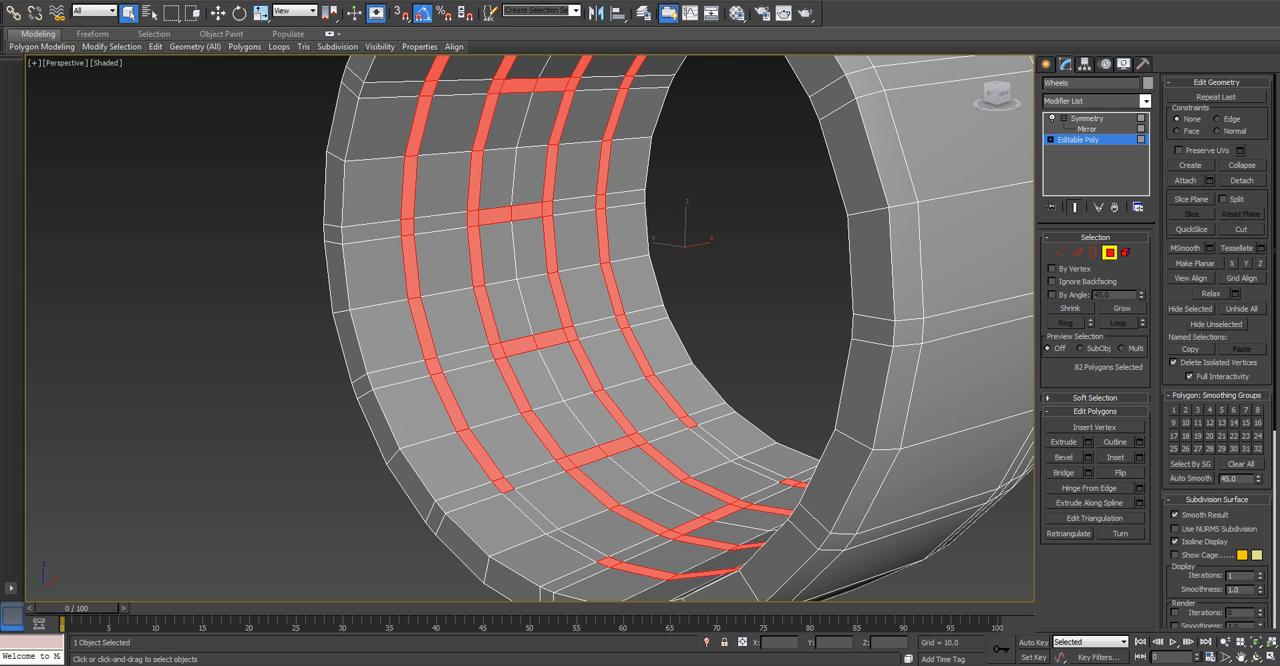
middle_drag(600, 340, 634, 431)
alt+click(440, 270)
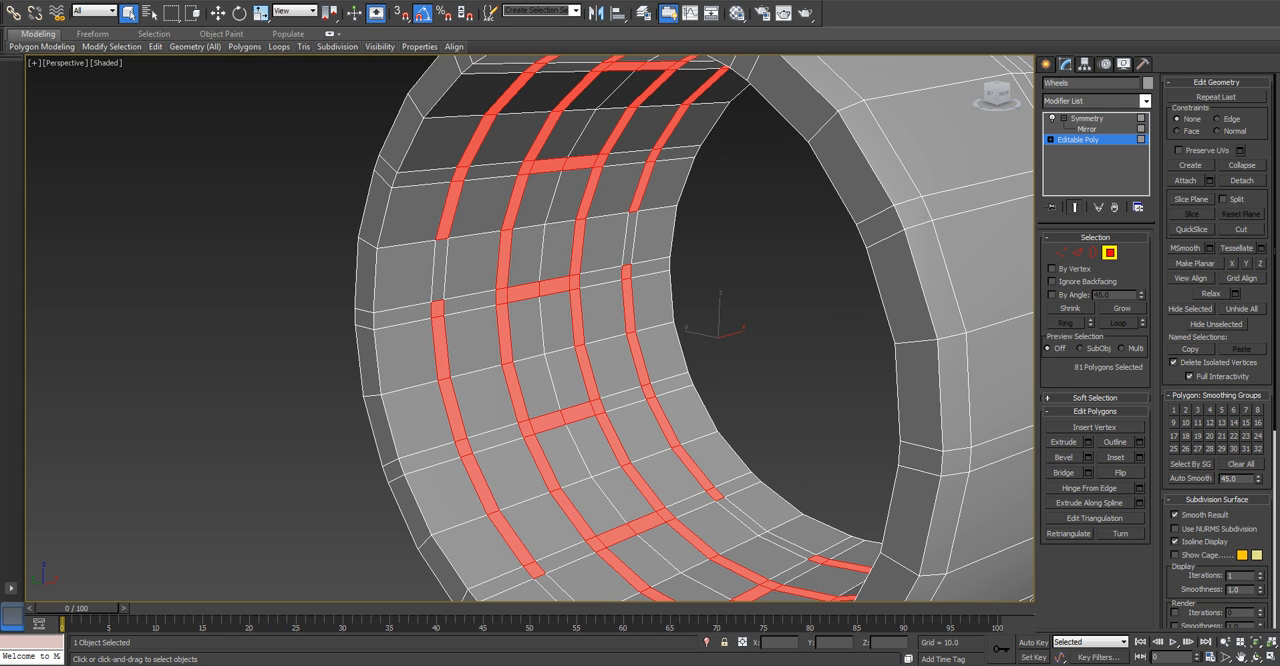
alt+click(450, 211)
alt+middle_drag(450, 211, 456, 125)
middle_drag(560, 300, 555, 338)
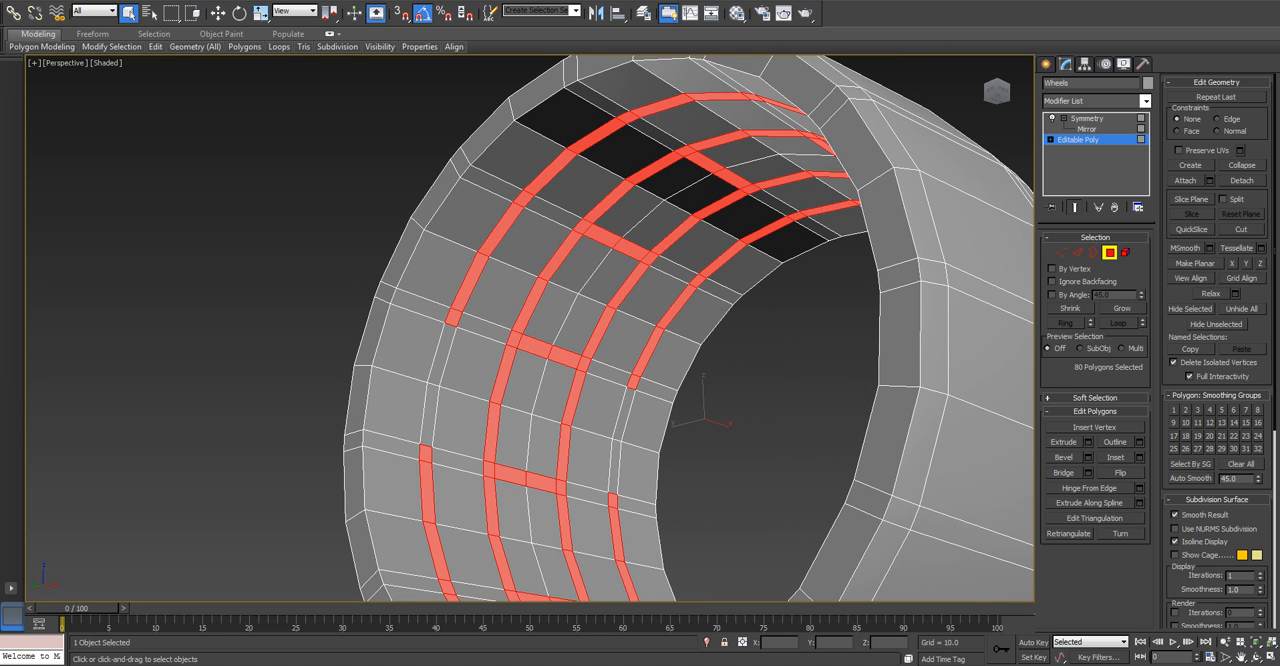
alt+click(662, 106)
alt+click(718, 97)
alt+middle_drag(600, 270, 775, 335)
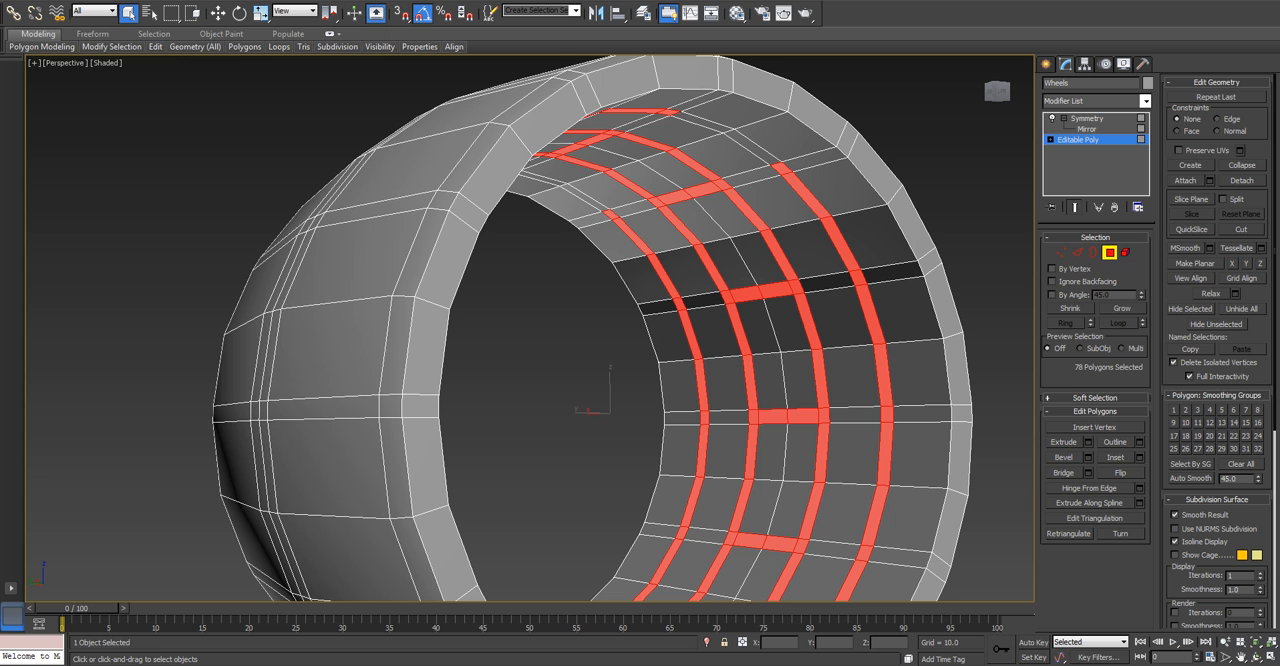
alt+click(885, 453)
alt+click(876, 514)
alt+middle_drag(872, 516, 765, 585)
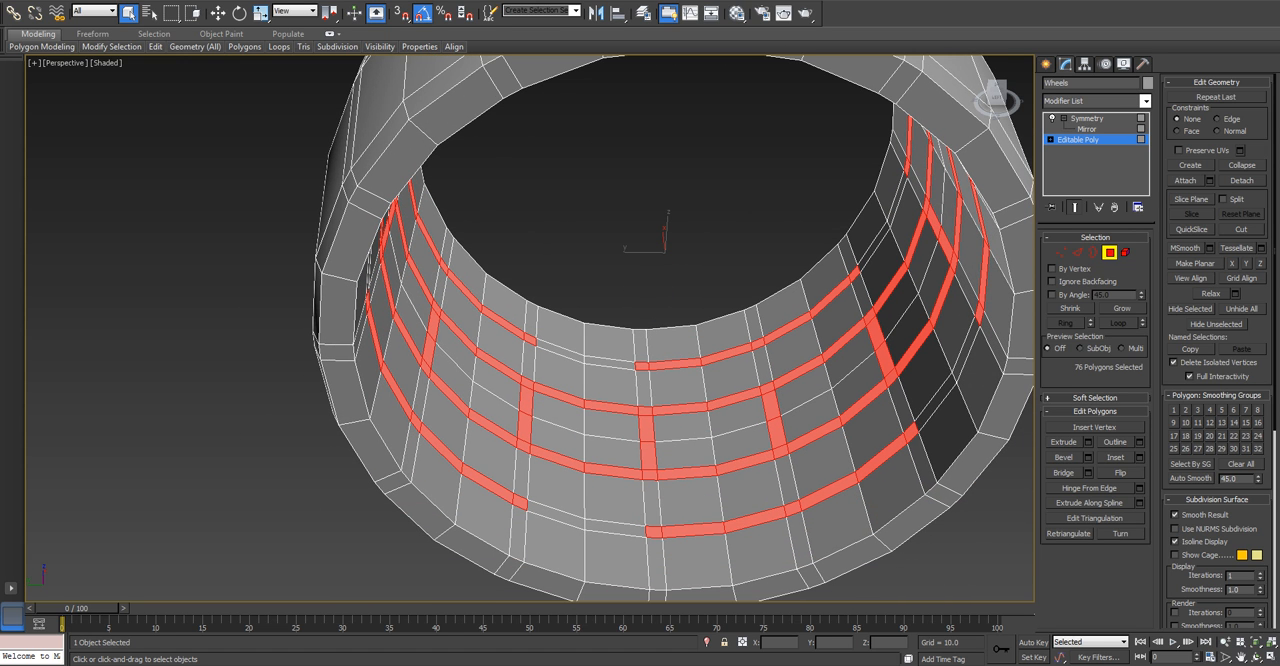
Add the full narrow polygon loop along the middle of the outer tread to the selection.
alt+middle_drag(760, 400, 560, 375)
scroll(700, 330, down, 4)
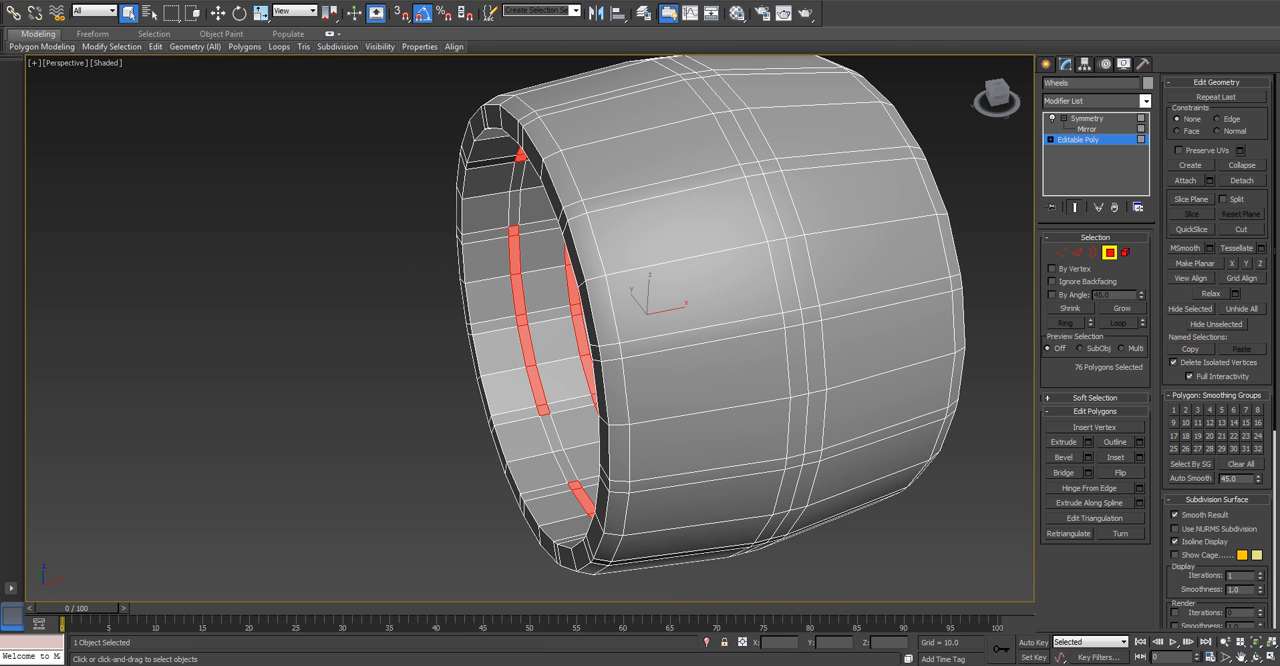
ctrl+click(806, 358)
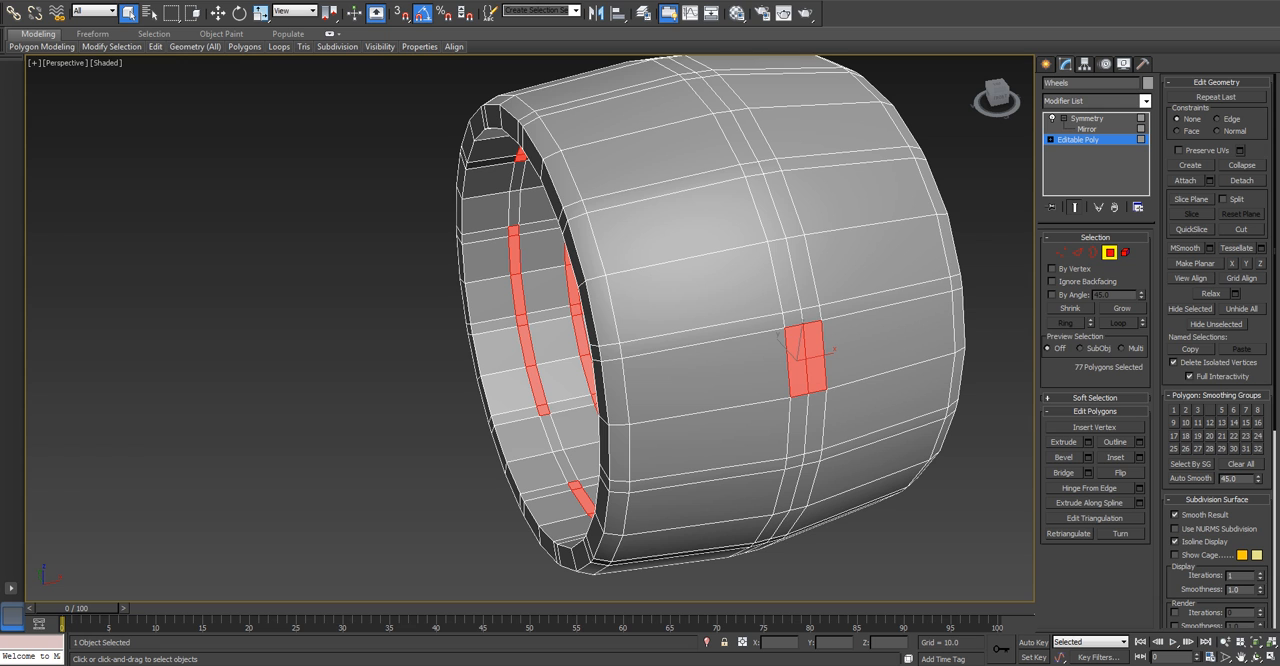
shift+click(795, 350)
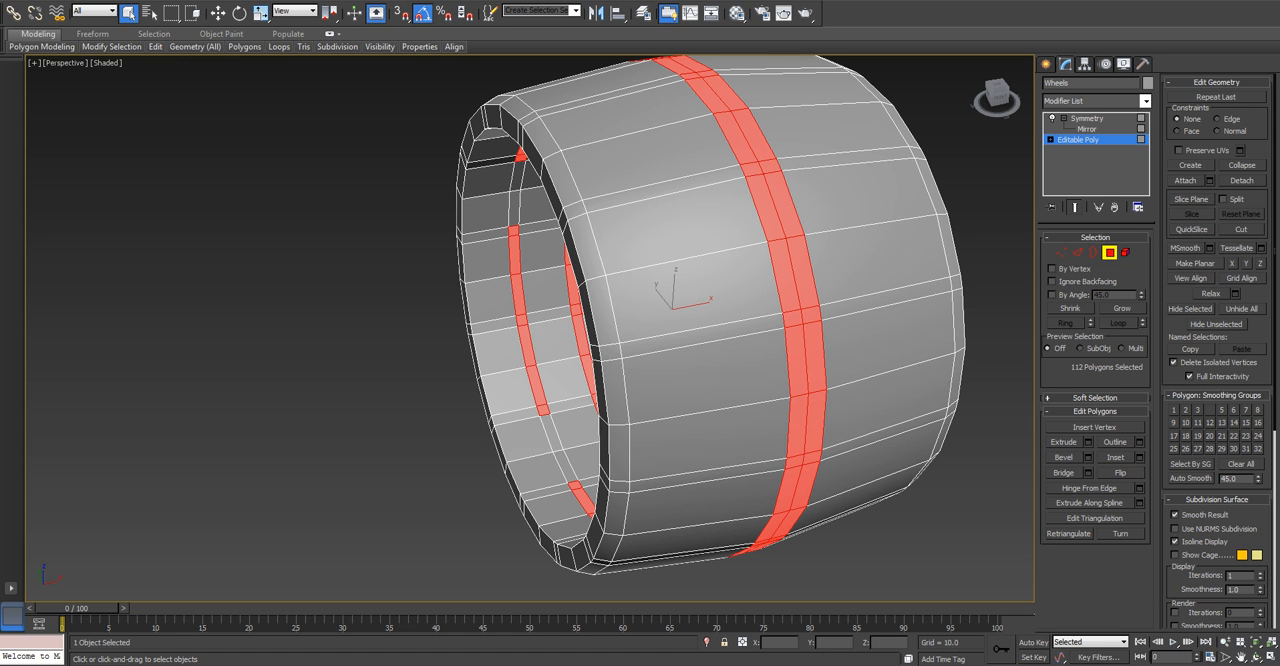
scroll(775, 340, down, 3)
mouse_move(775, 340)
alt+middle_down()
mouse_move(985, 390)
mouse_move(905, 440)
mouse_move(815, 400)
mouse_move(790, 365)
mouse_move(870, 410)
mouse_move(945, 390)
mouse_move(770, 347)
mouse_move(790, 350)
alt+middle_up()
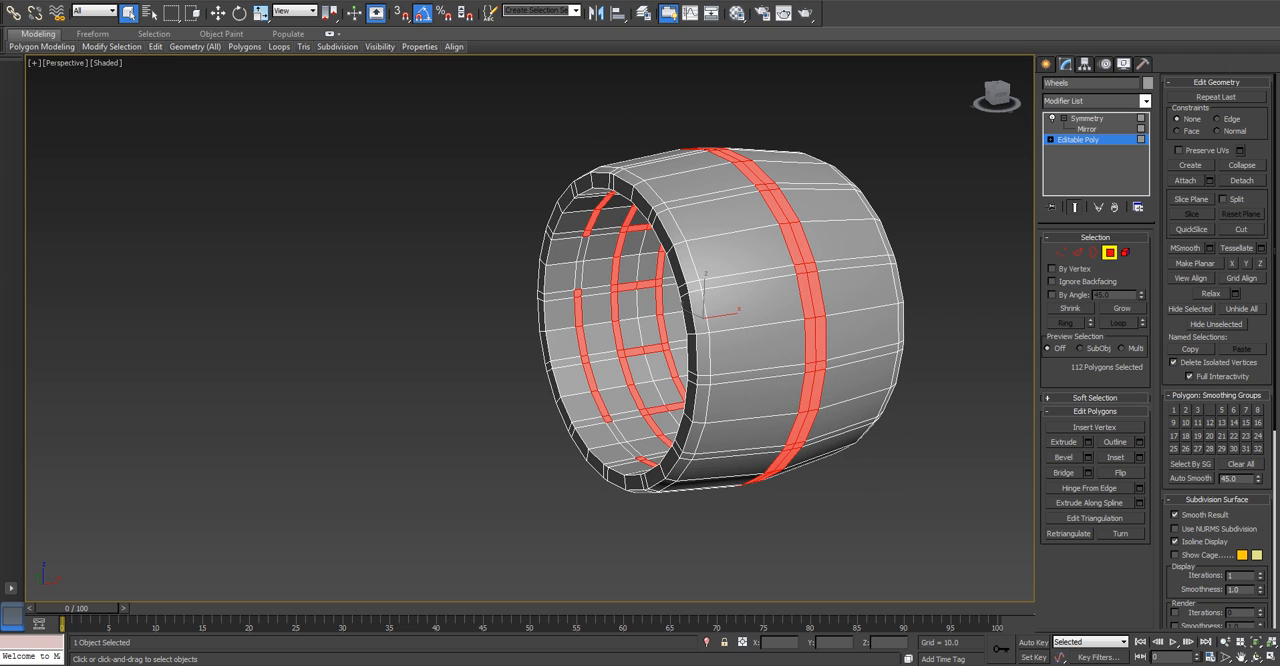
Extrude the selected inner-surface and tread polygons along their local normals with a height of -0.5.
click(1088, 442)
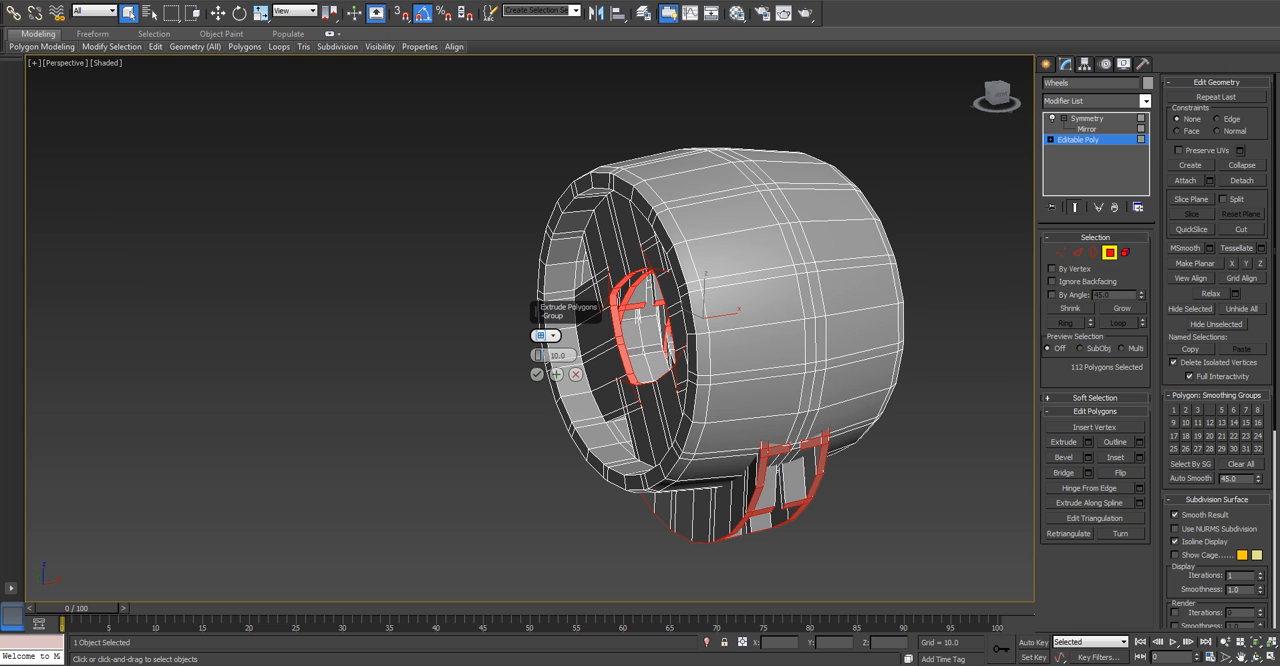
drag(533, 307, 328, 285)
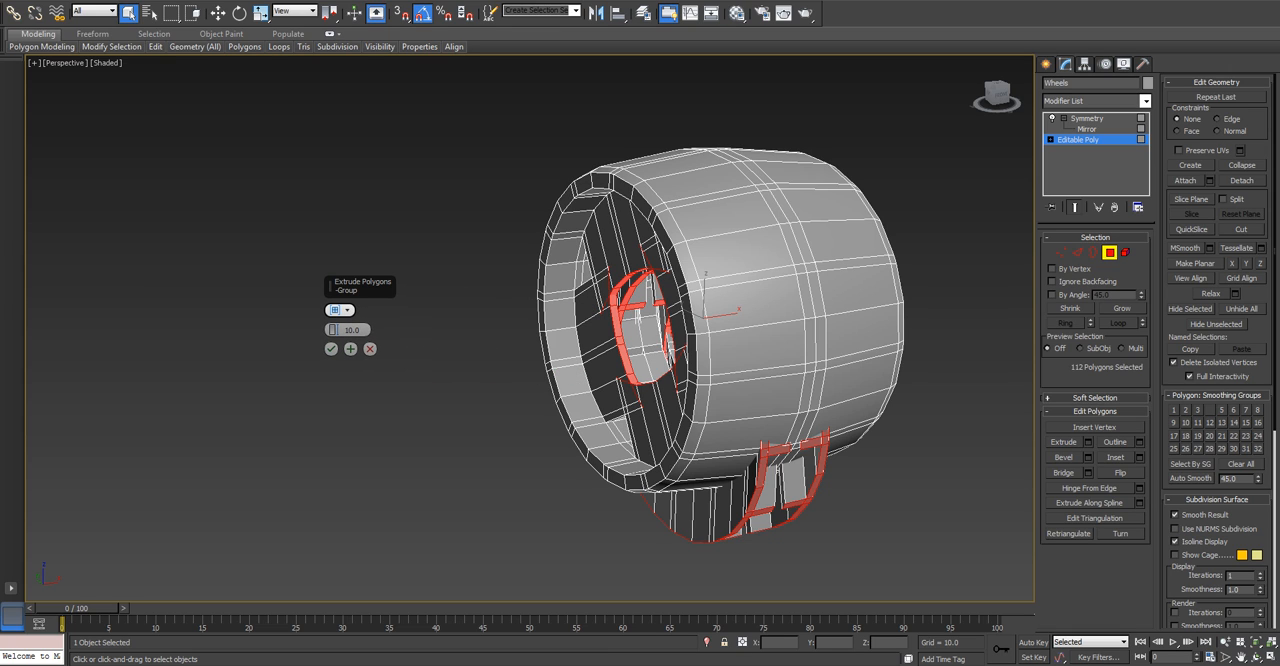
click(335, 310)
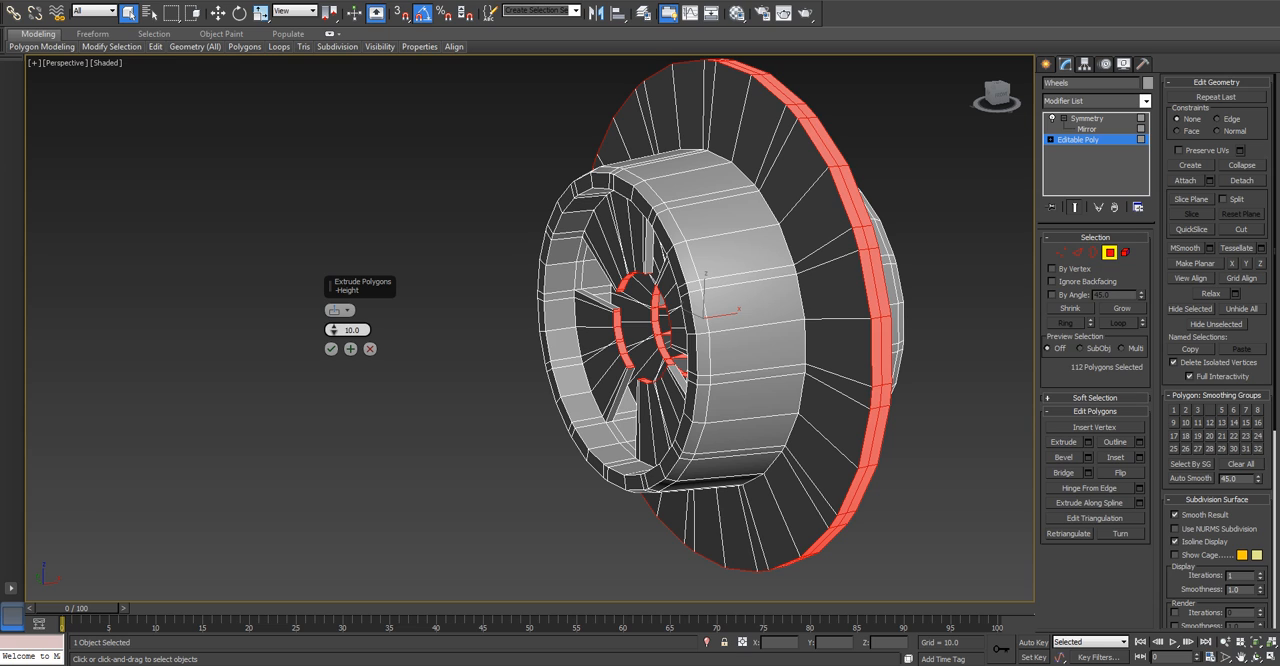
double_click(353, 330)
text(-0.5)
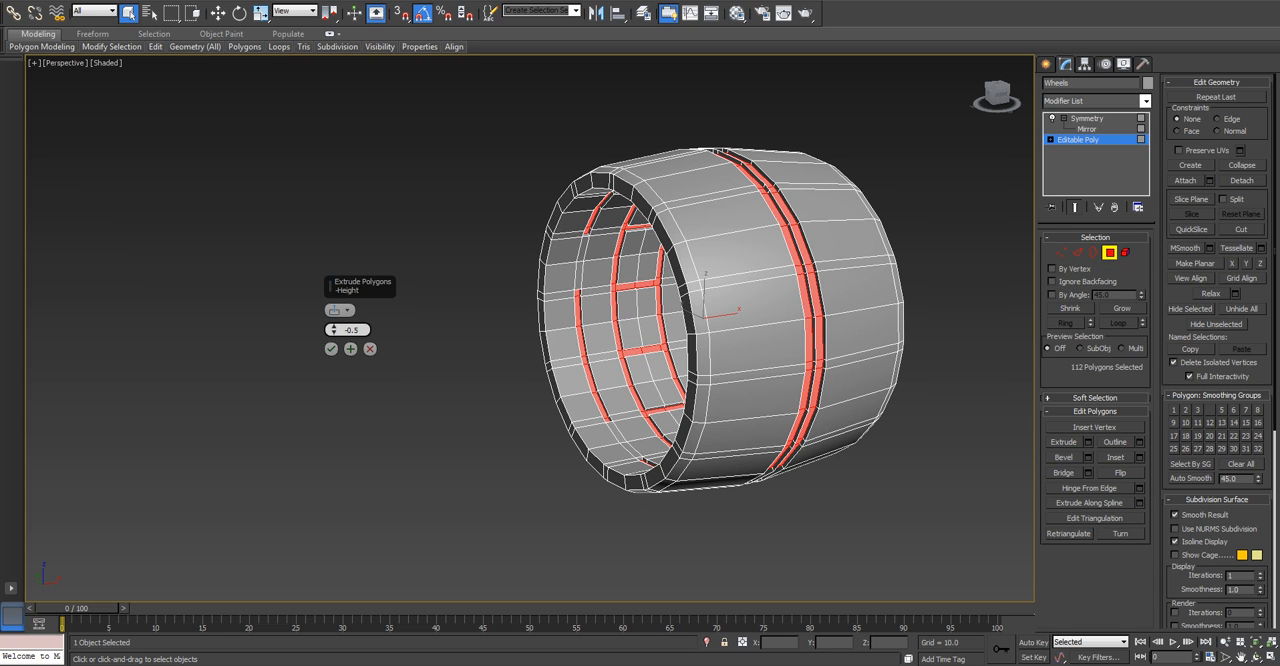
key(Return)
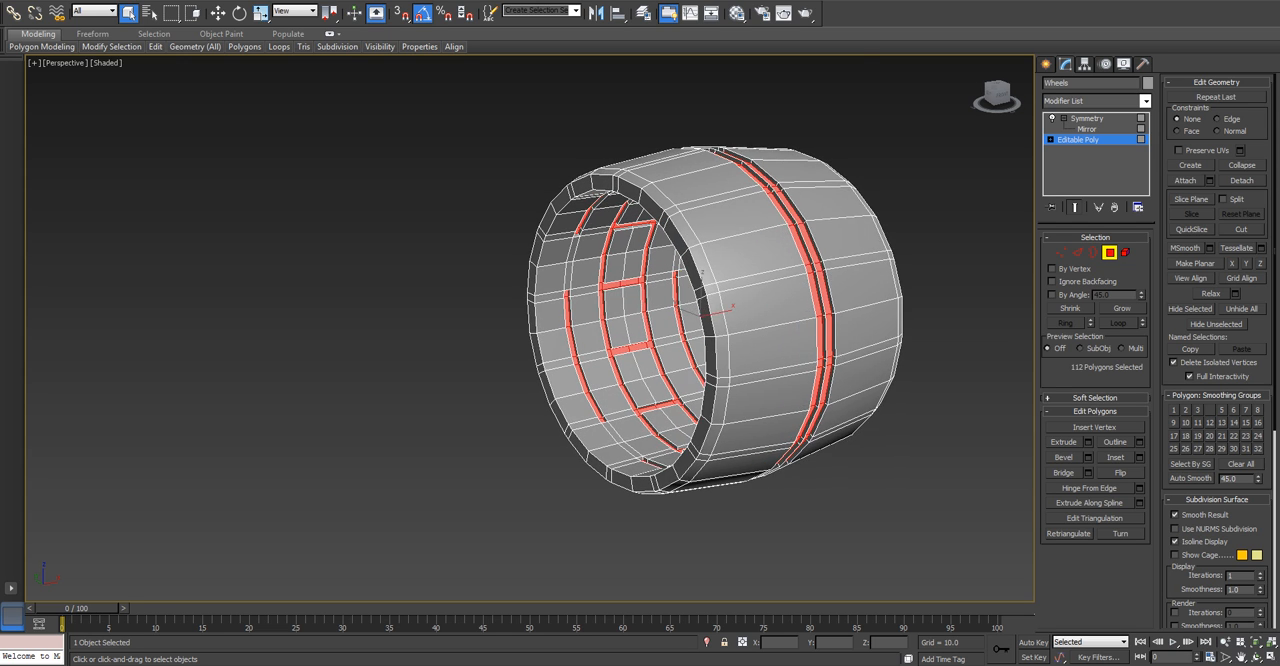
scroll(696, 350, up, 3)
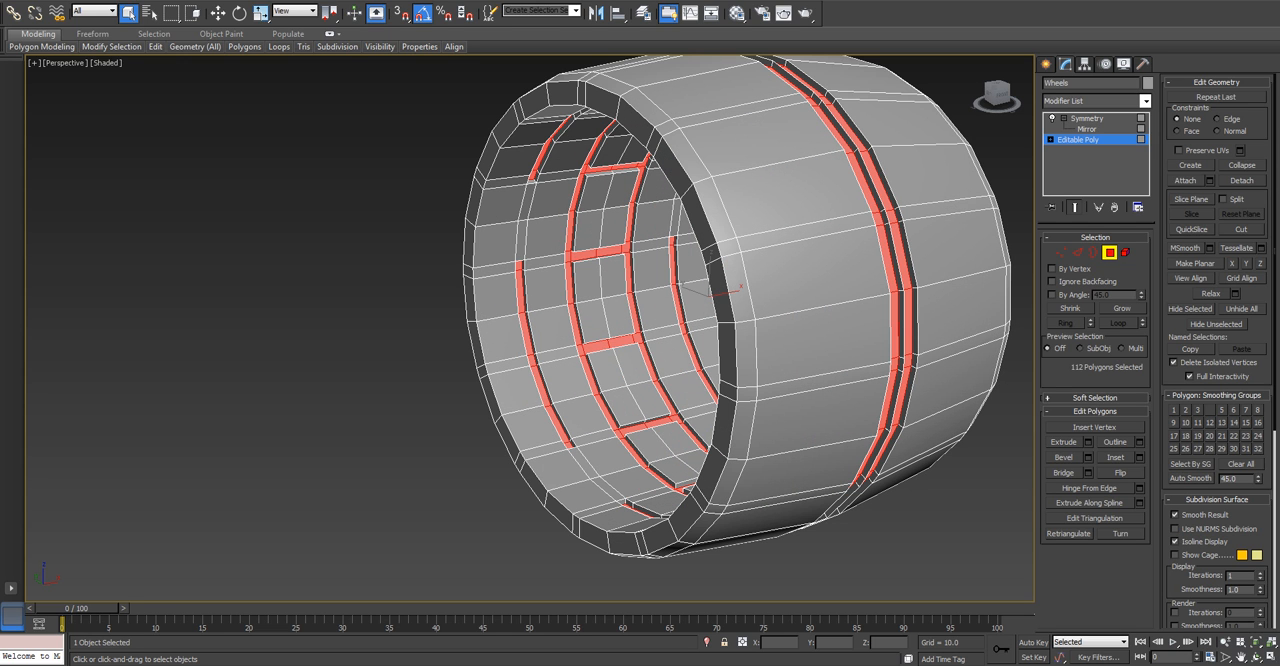
Delete the narrow inner polygon loop along the middle of the wheel's outer tread.
scroll(620, 330, up, 2)
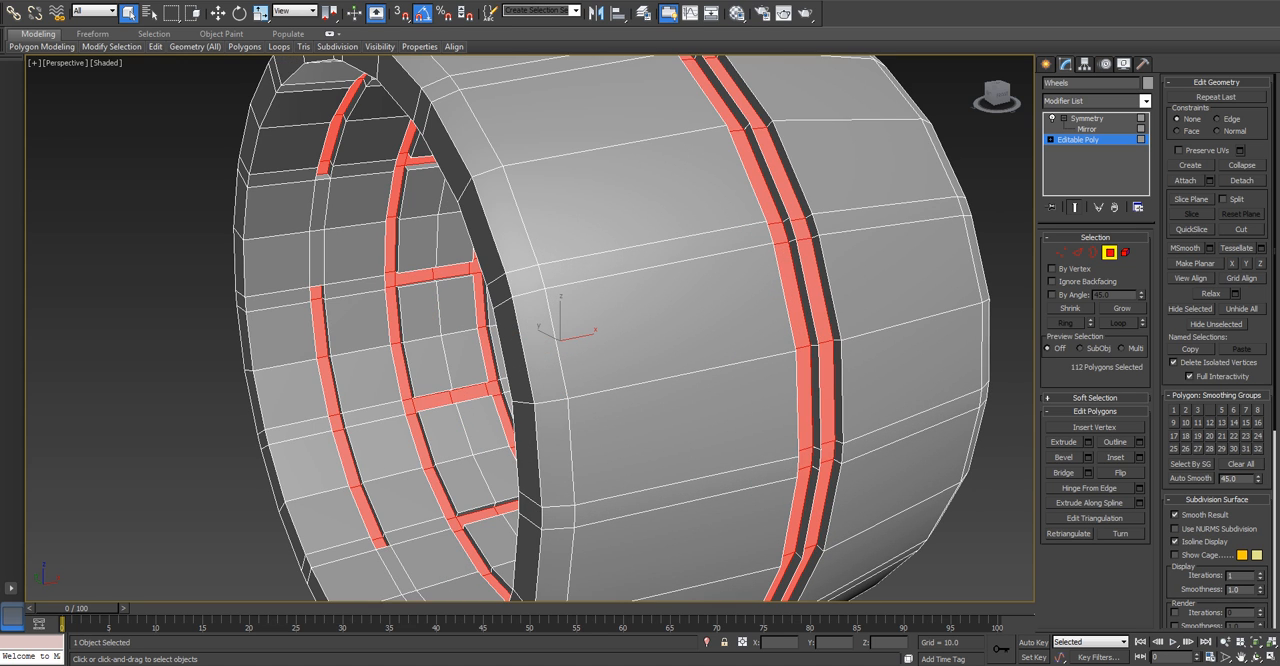
click(816, 398)
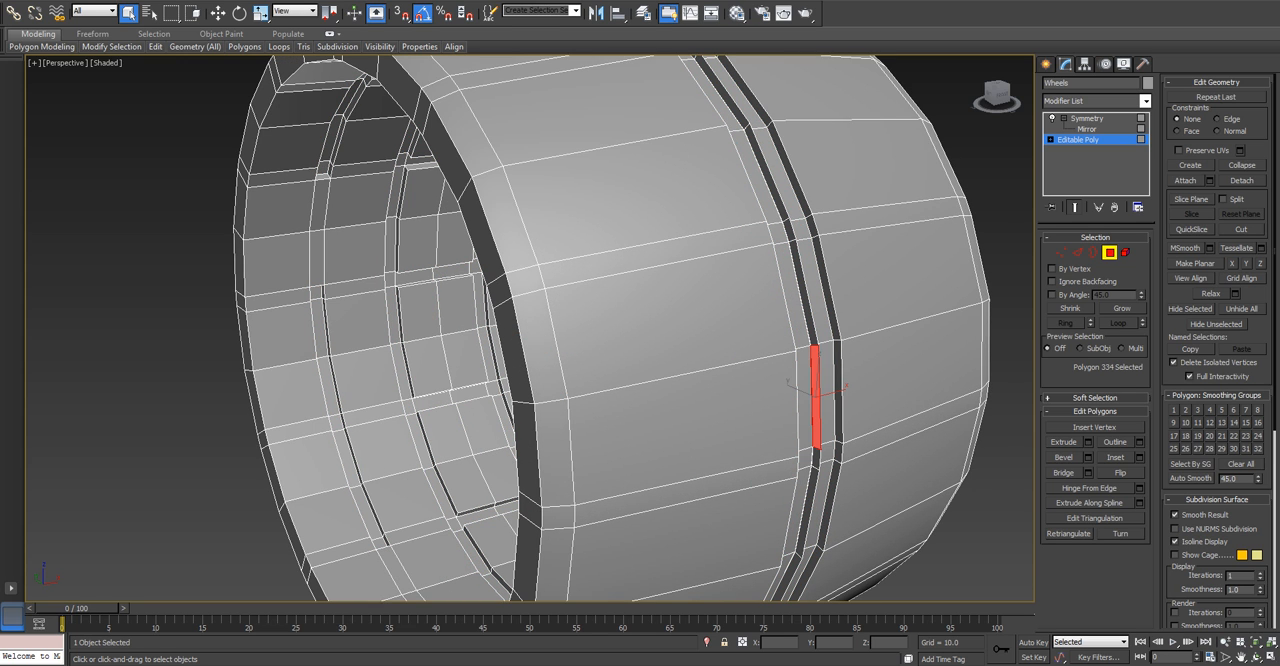
shift+click(809, 315)
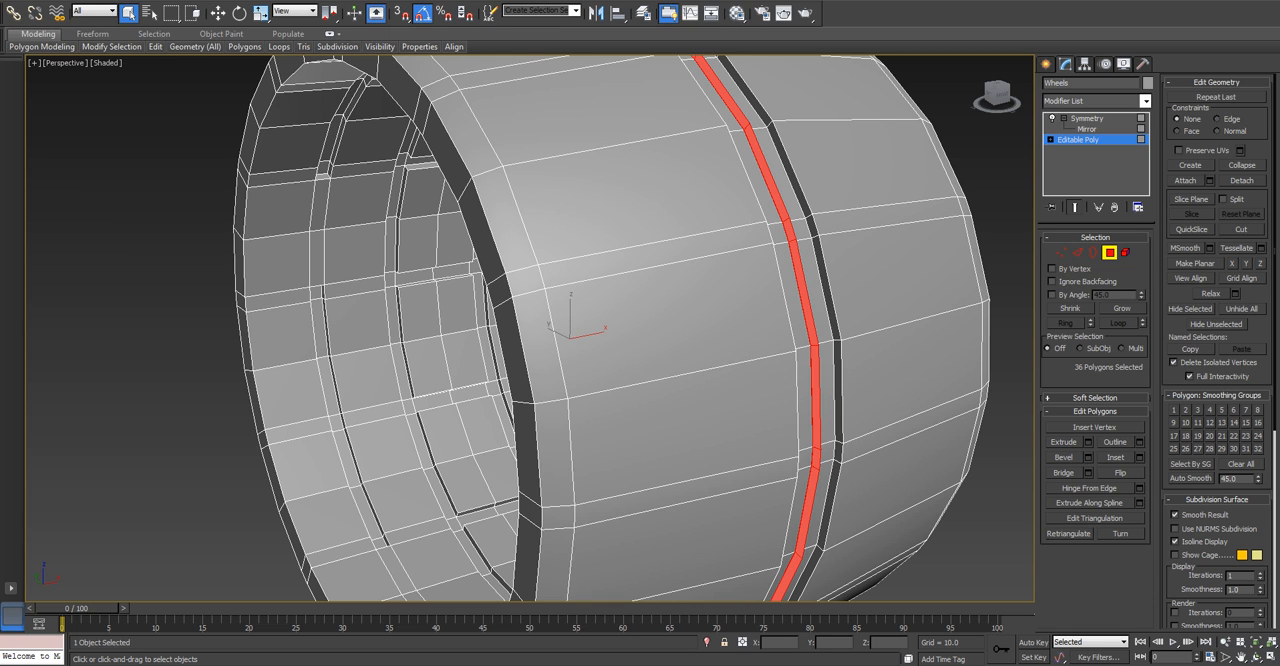
key(Delete)
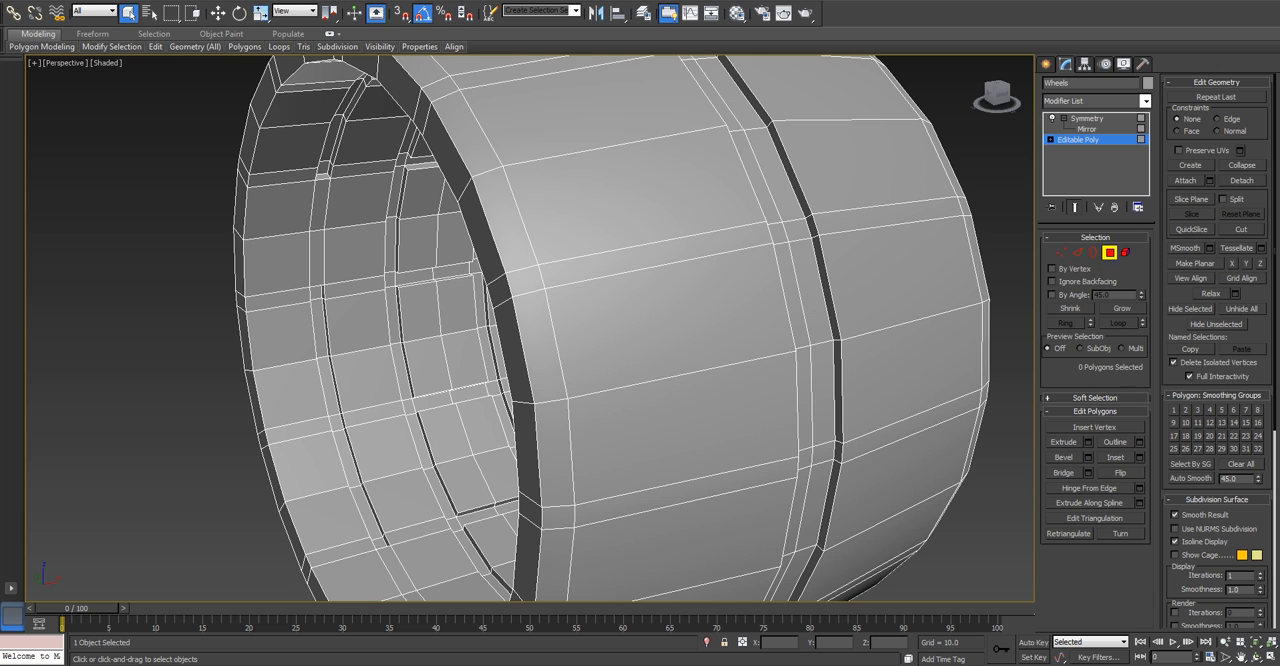
Auto-smooth all elements of the wheel's editable poly with a 45.0 threshold and return to object level.
scroll(834, 320, down, 4)
mouse_move(834, 320)
alt+middle_down()
mouse_move(935, 325)
mouse_move(822, 328)
alt+middle_up()
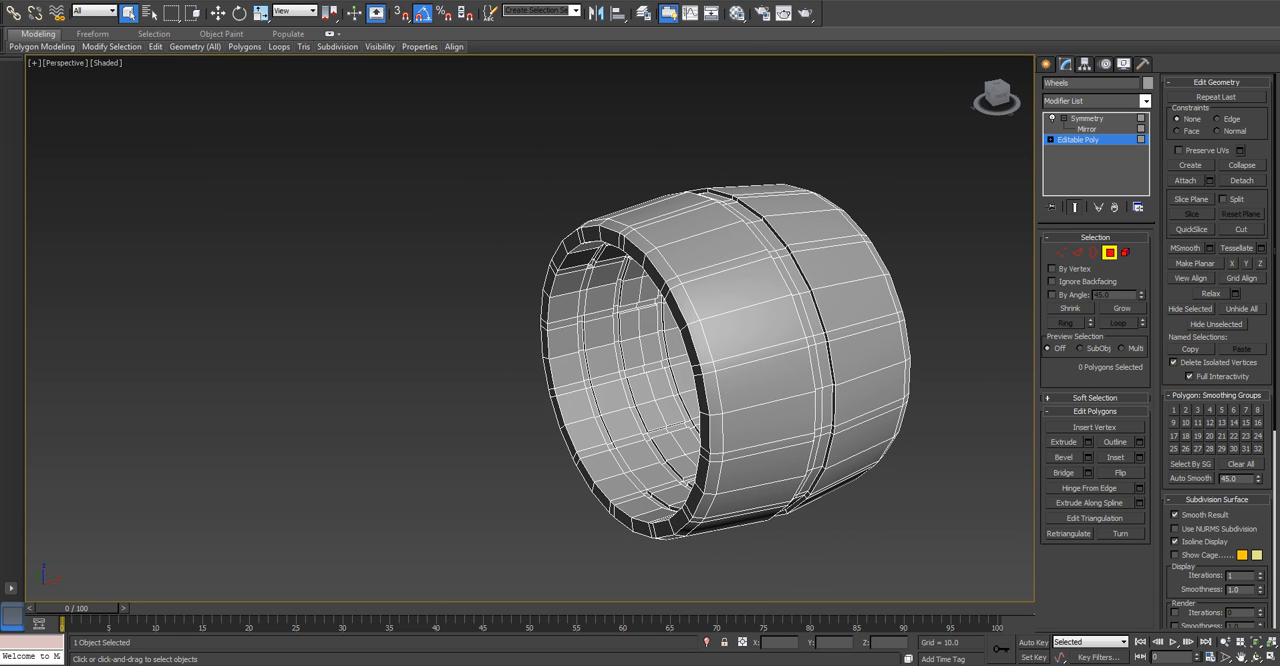
key(5)
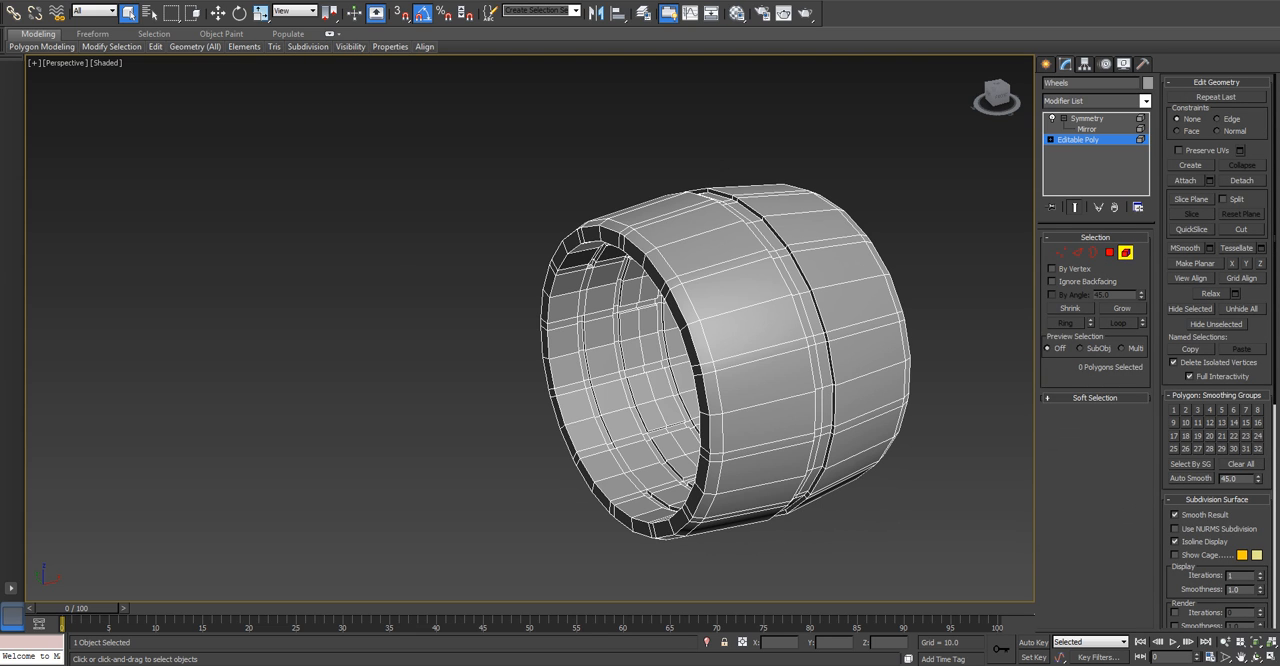
key(ctrl+a)
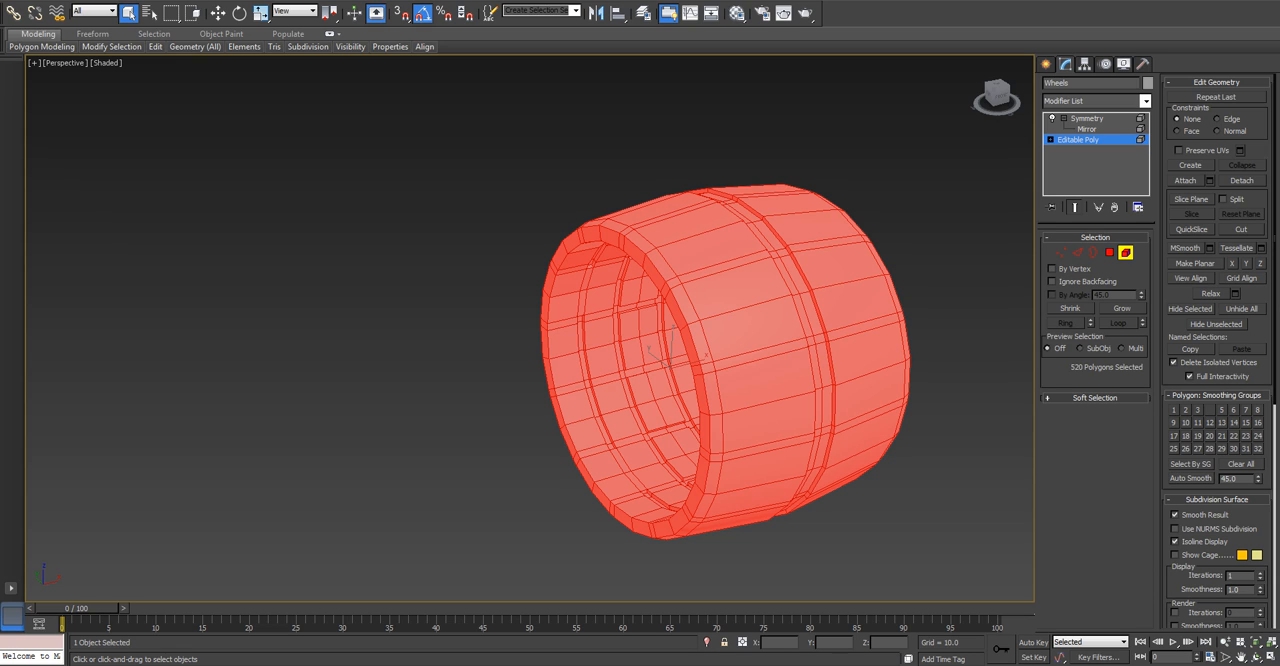
click(1191, 478)
key(ctrl+d)
mouse_move(720, 370)
alt+middle_down()
mouse_move(840, 335)
mouse_move(890, 370)
mouse_move(732, 370)
alt+middle_up()
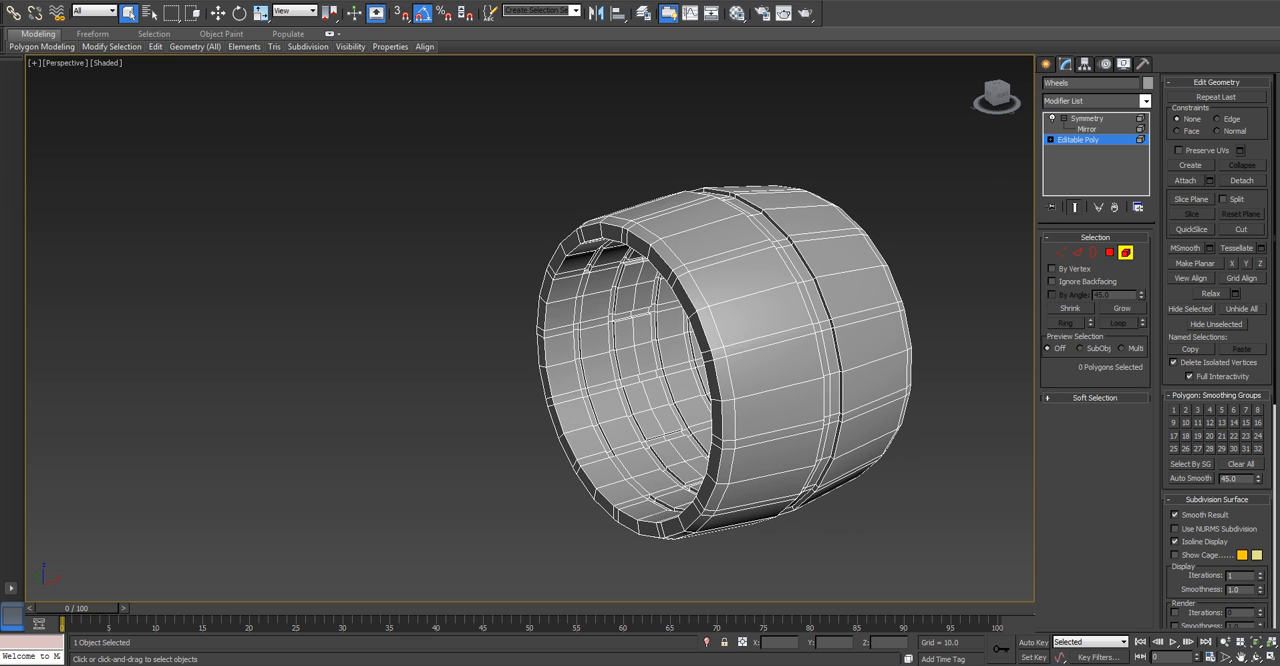
click(1125, 252)
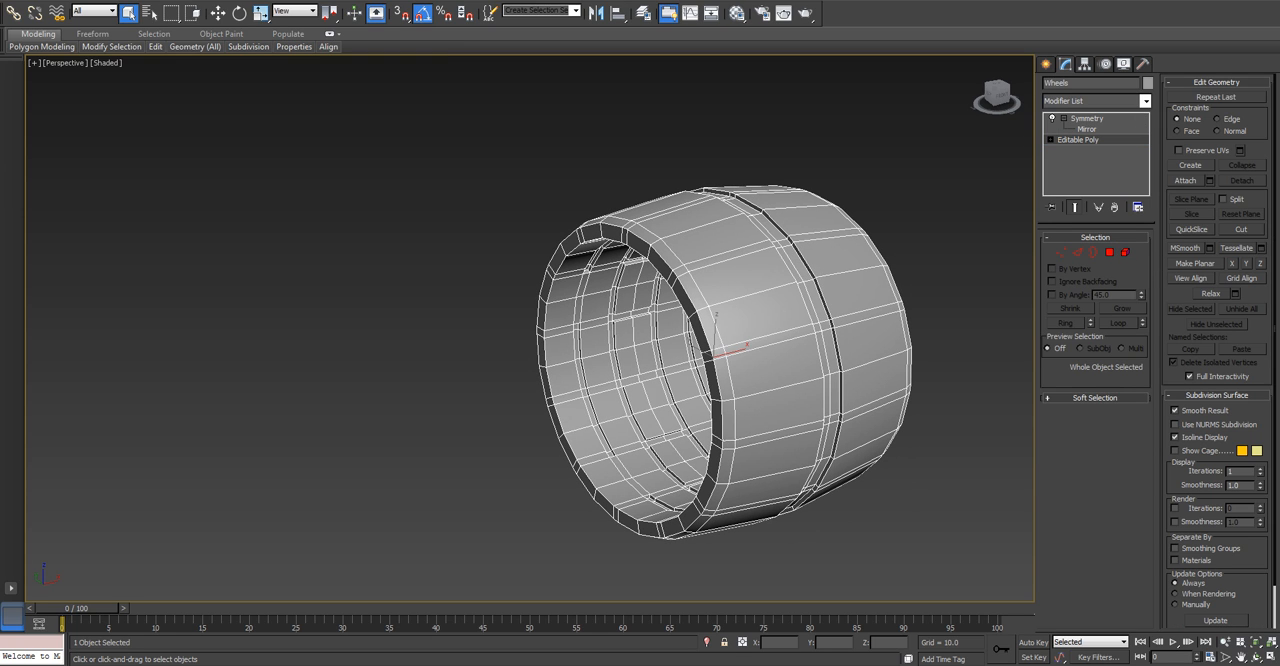
Show the grid, deselect the wheel and switch the viewport to the Left view.
key(g)
middle_drag(713, 355, 620, 316)
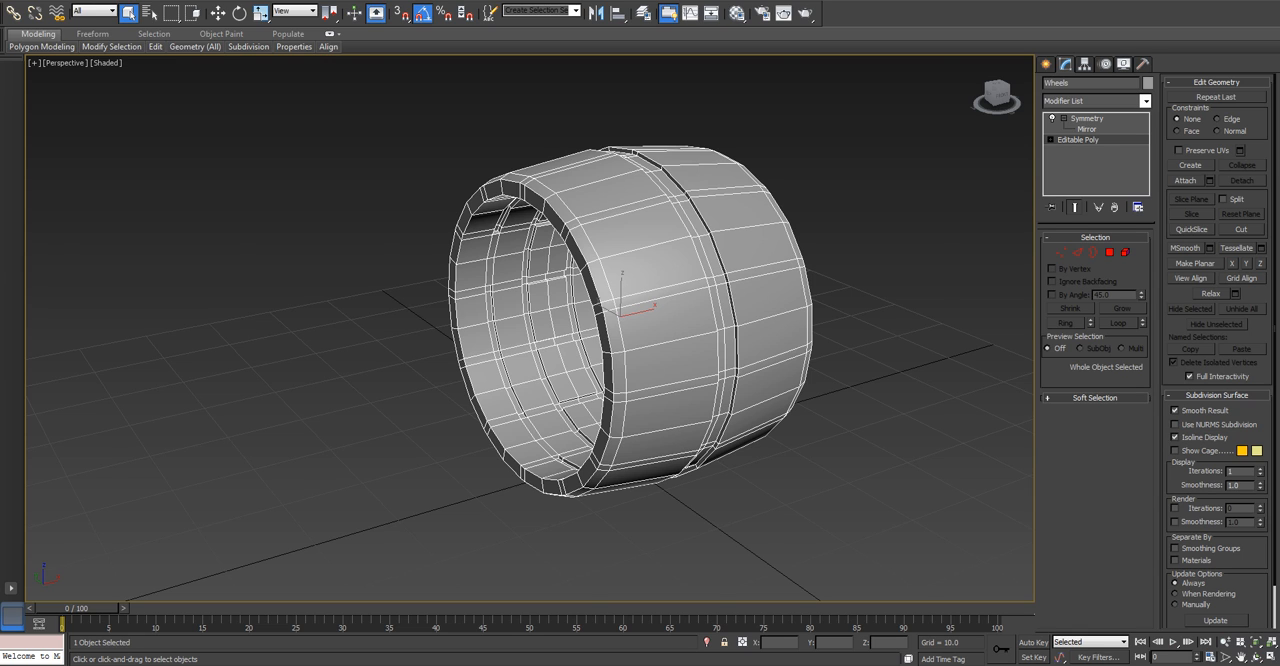
key(l)
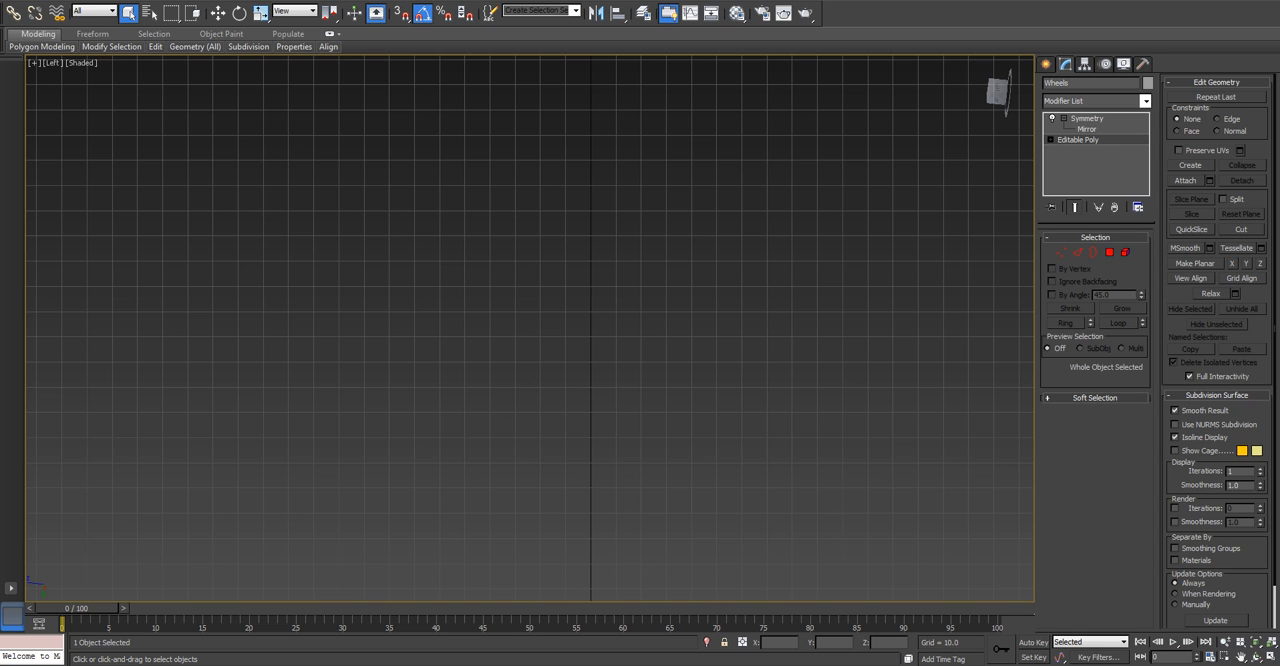
key(u)
key(l)
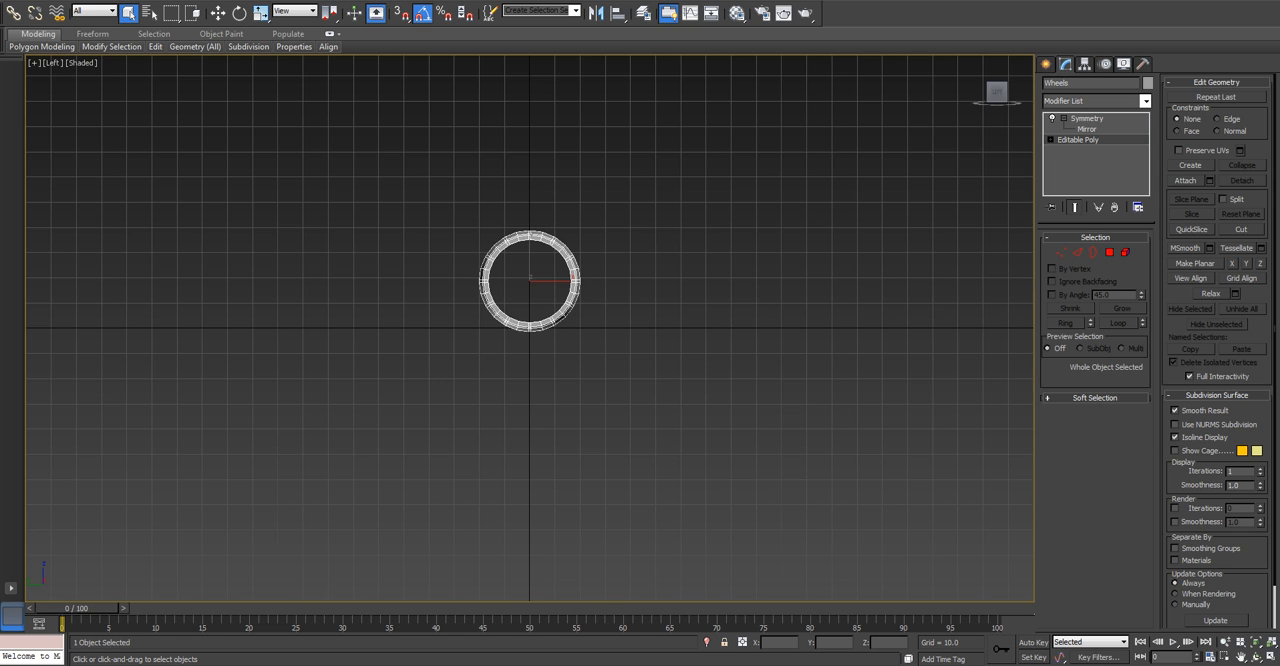
key(ctrl+d)
click(53, 63)
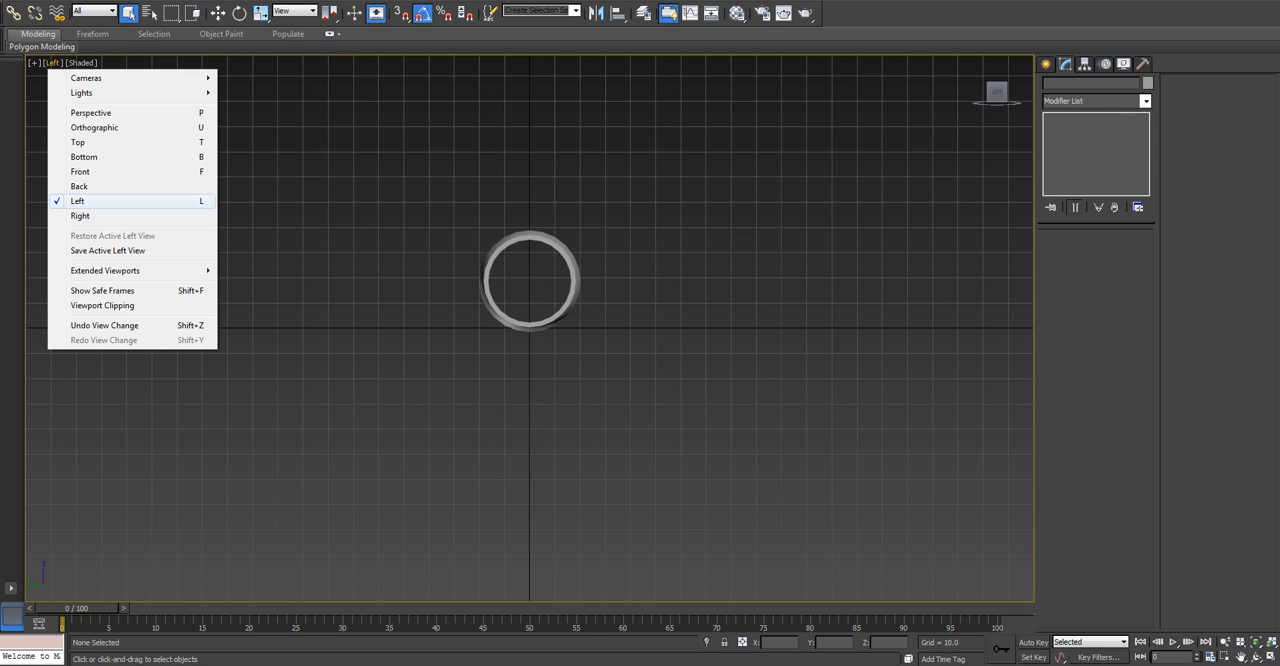
click(80, 202)
scroll(505, 267, up, 2)
scroll(537, 280, up, 3)
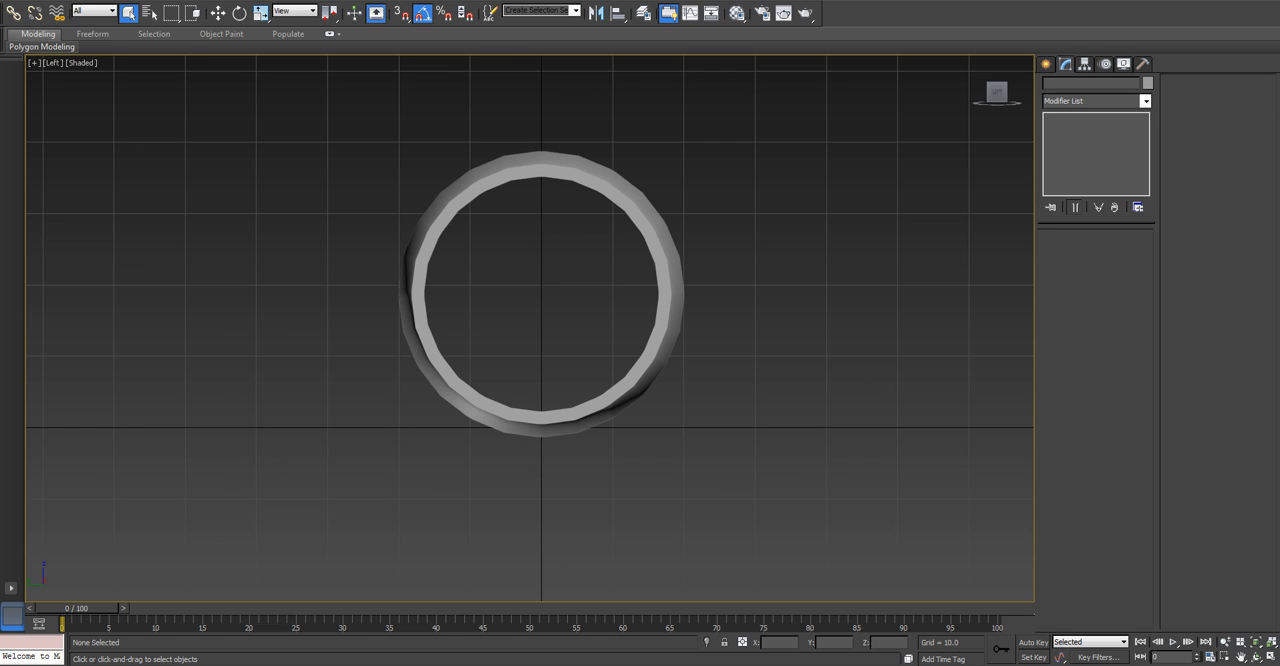
Move the wheel sideways in the Left view to about Y -50.4.
key(w)
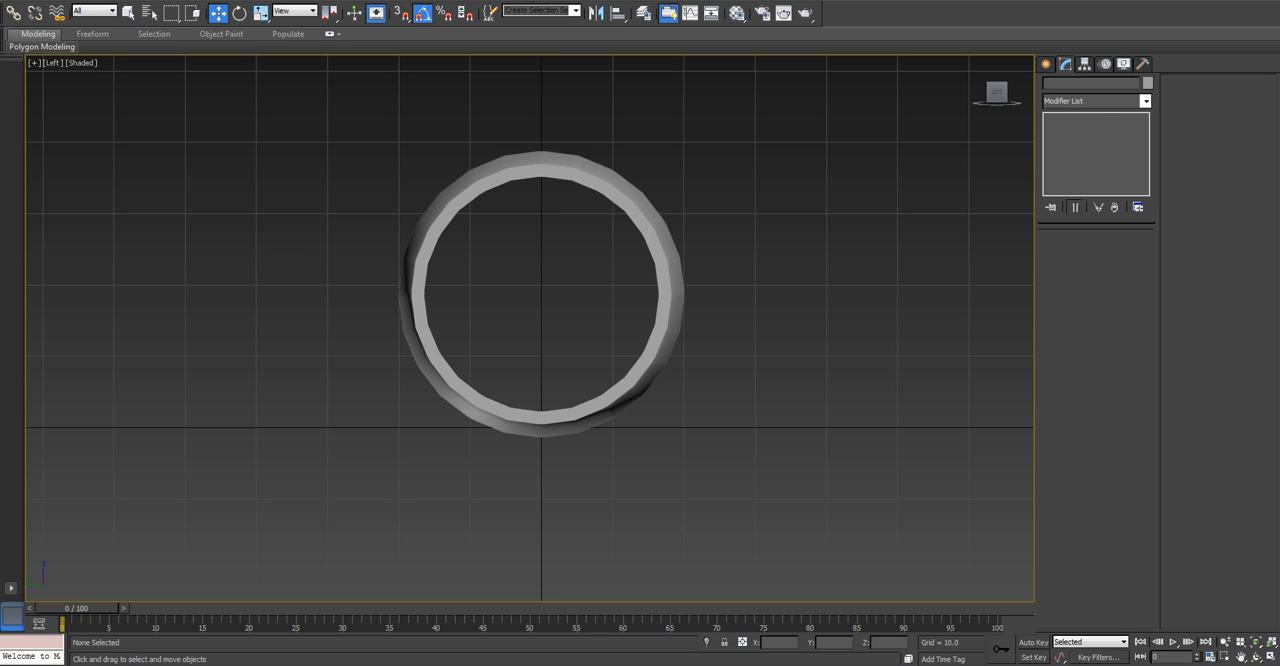
click(541, 168)
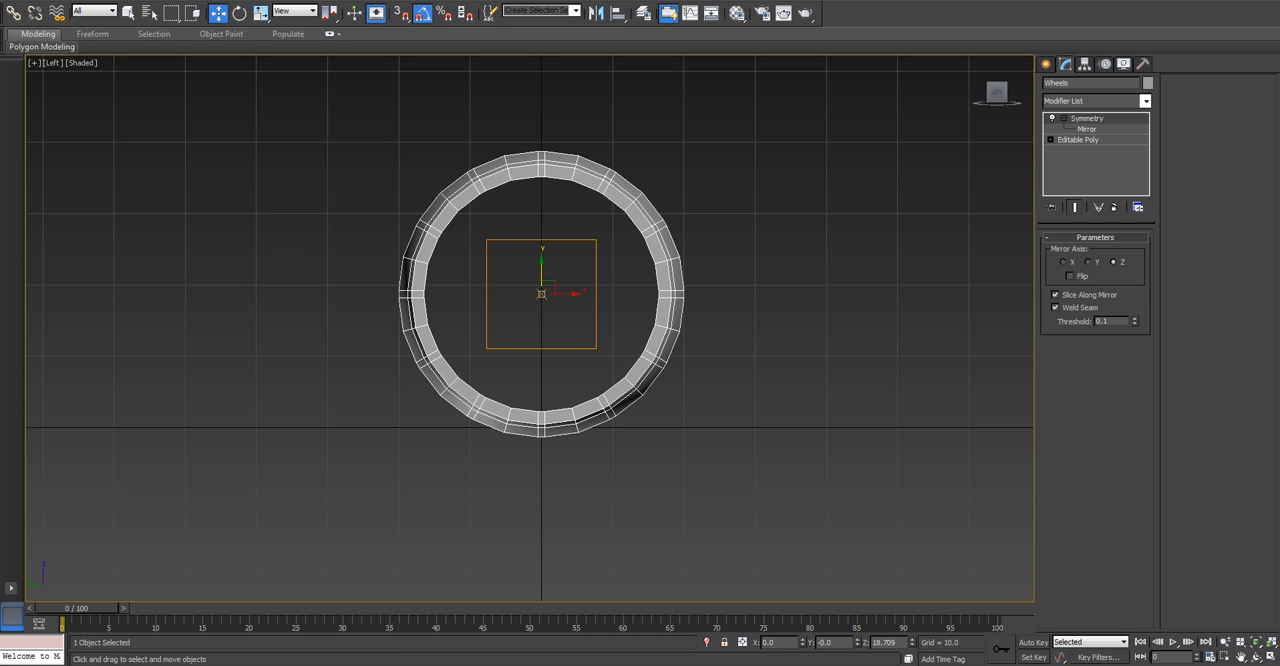
key(p)
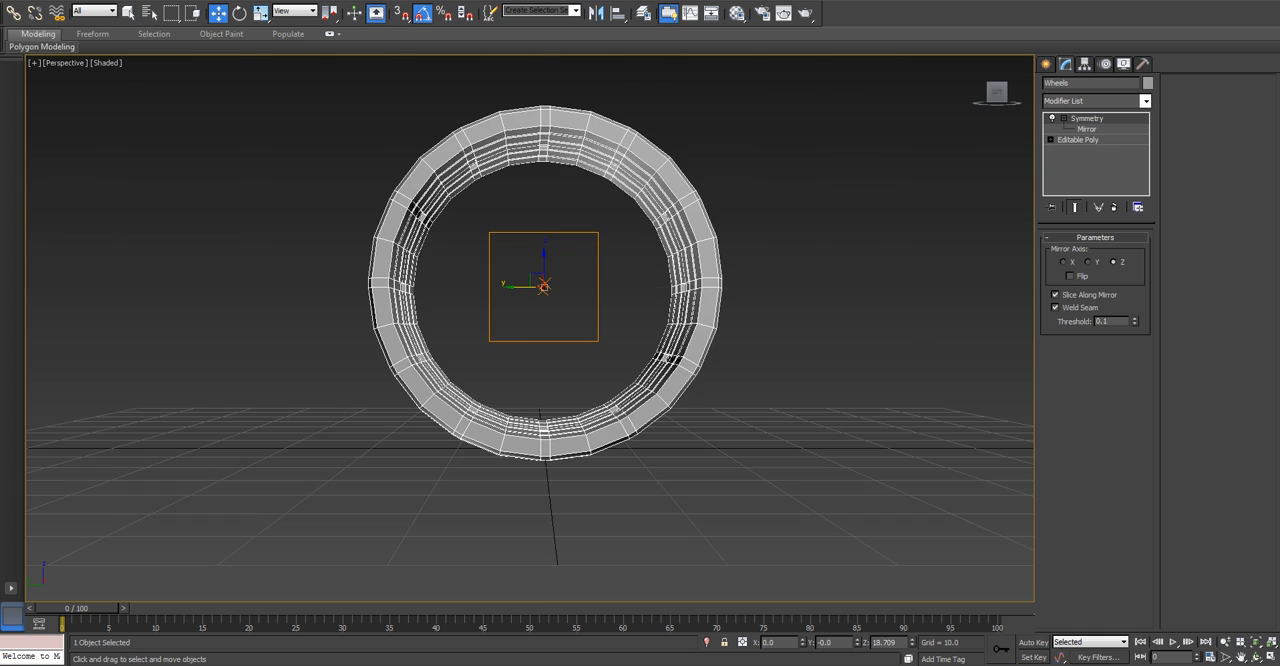
alt+middle_drag(590, 300, 470, 322)
key(l)
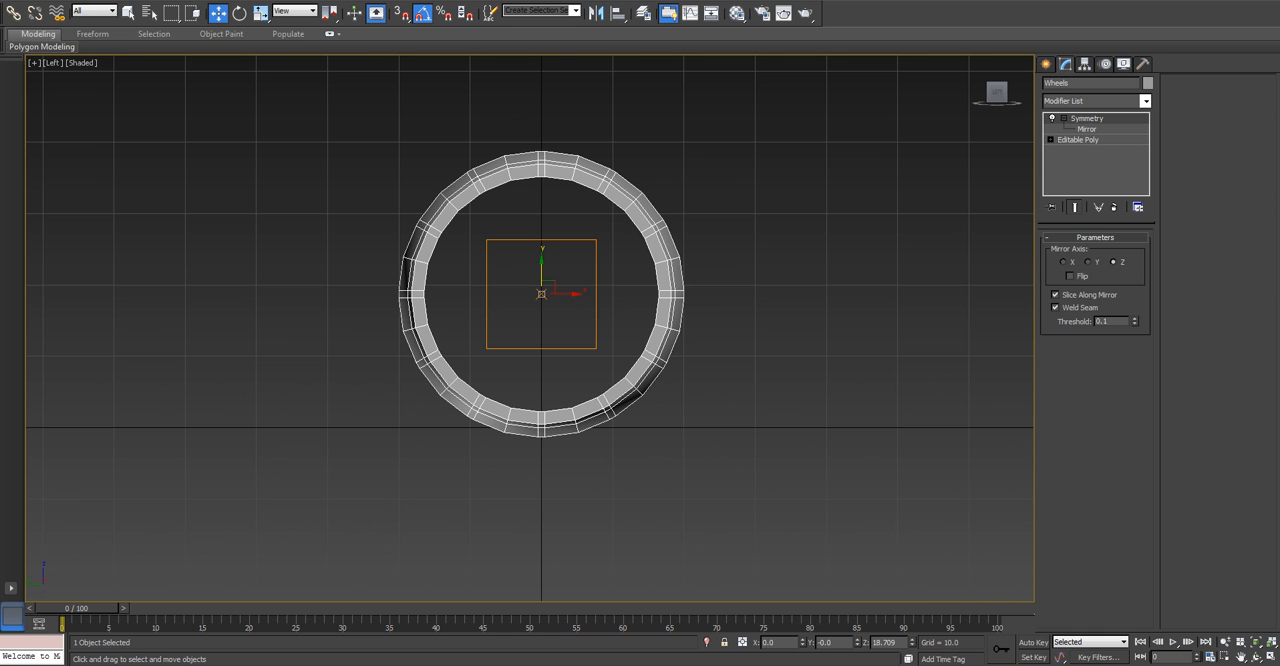
scroll(575, 290, down, 3)
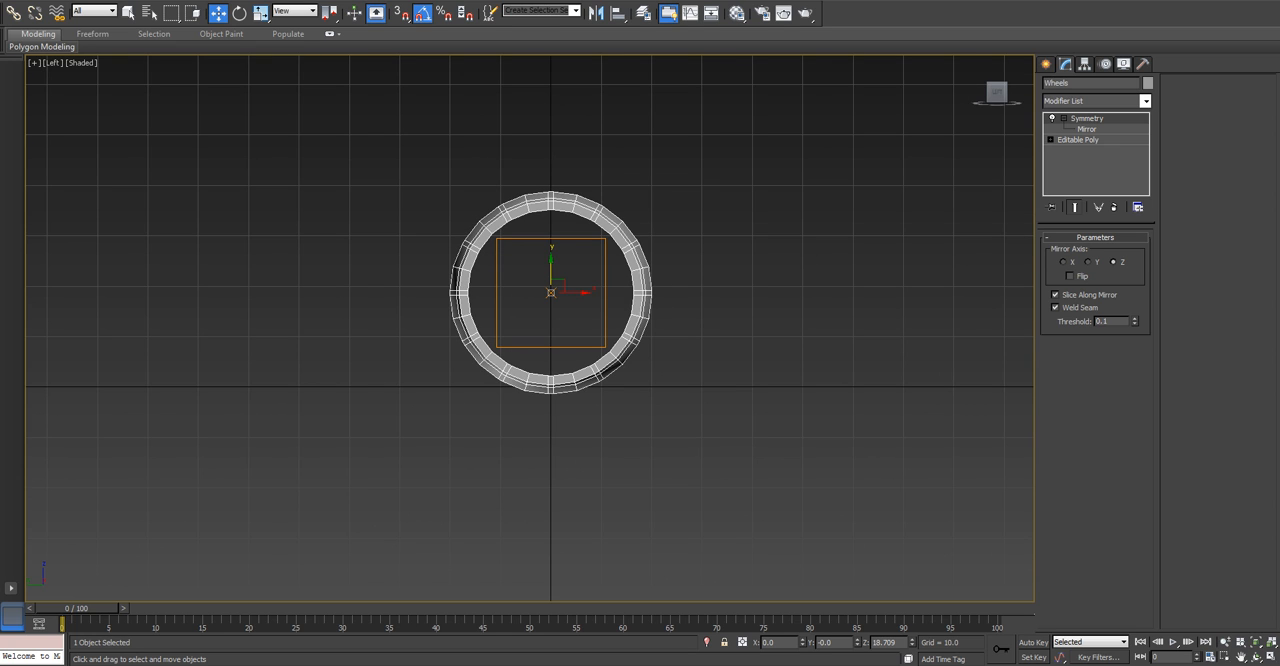
drag(575, 292, 797, 292)
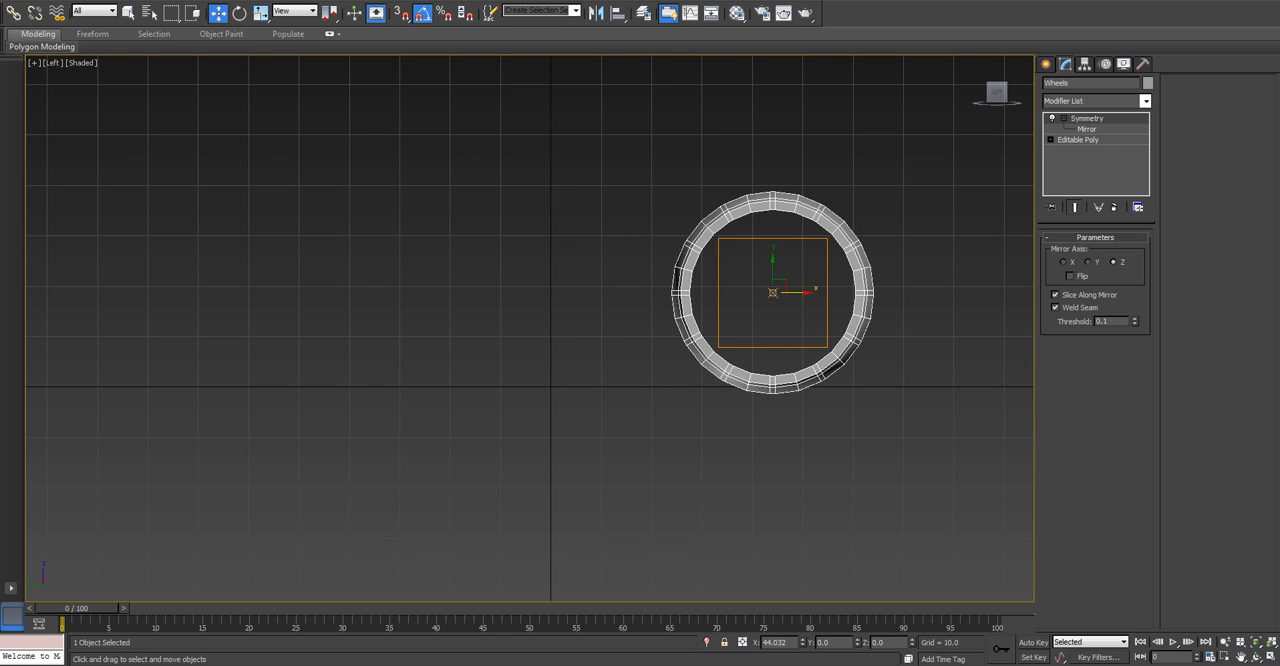
key(ctrl+z)
drag(575, 292, 828, 292)
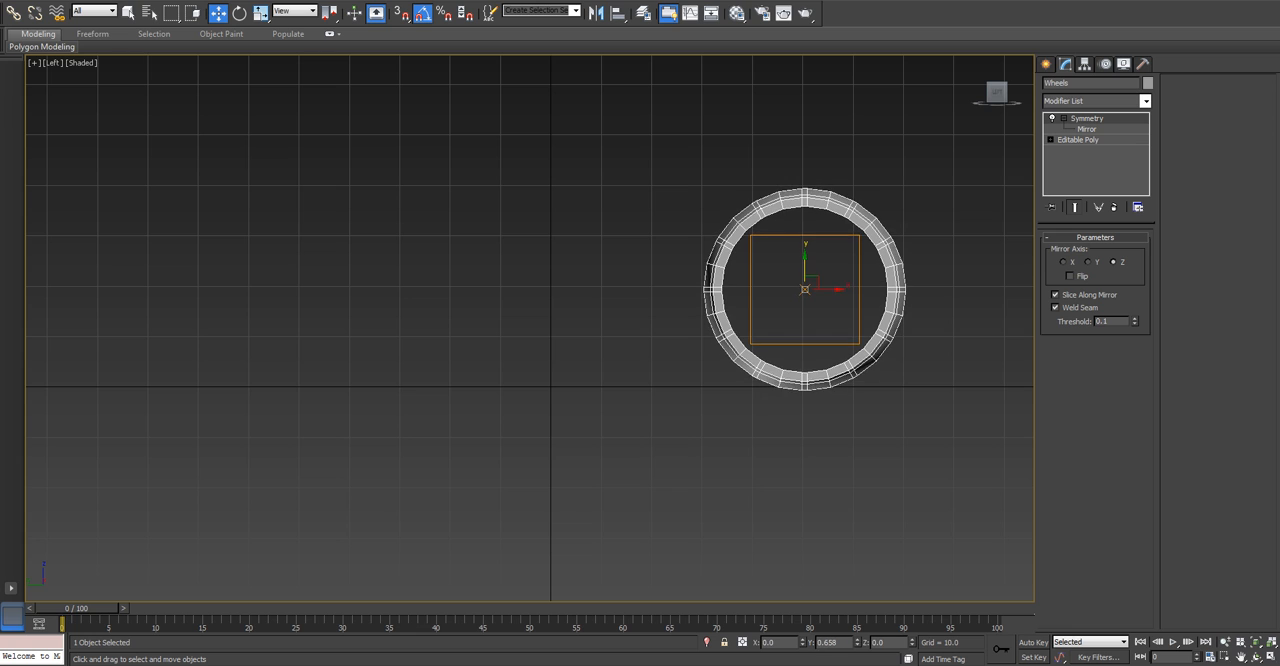
Raise the wheel to about Z 20.16 so that it rests on the ground line.
scroll(832, 288, up, 4)
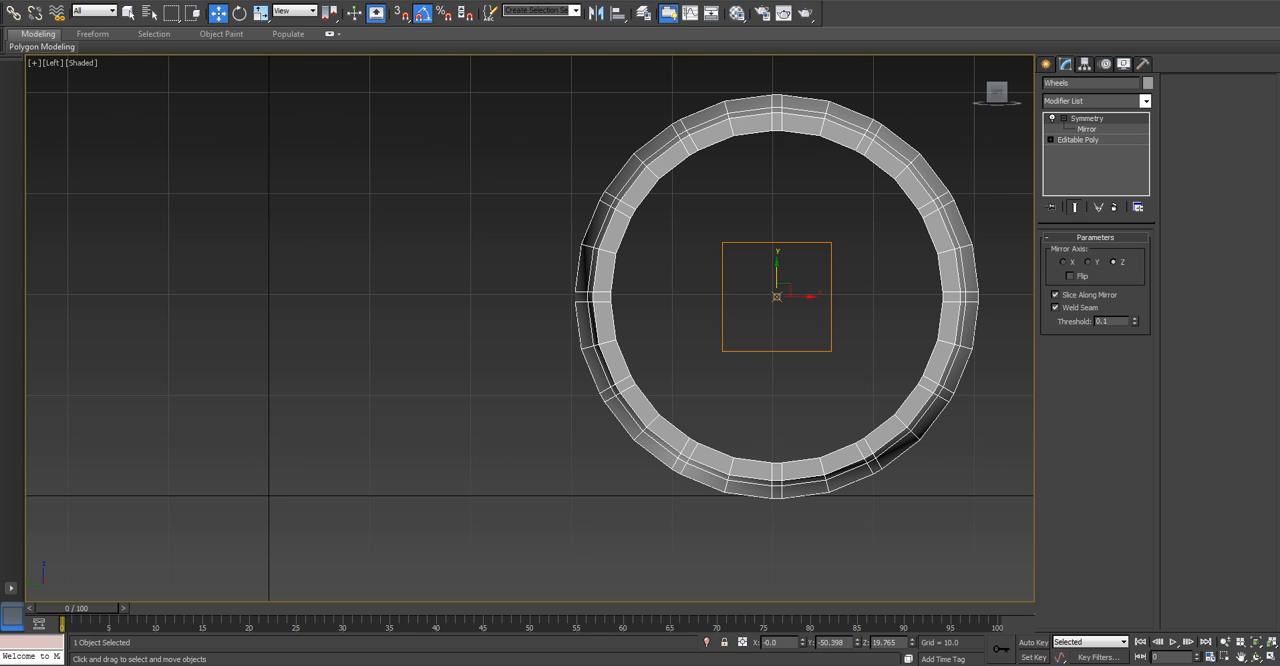
drag(777, 270, 777, 265)
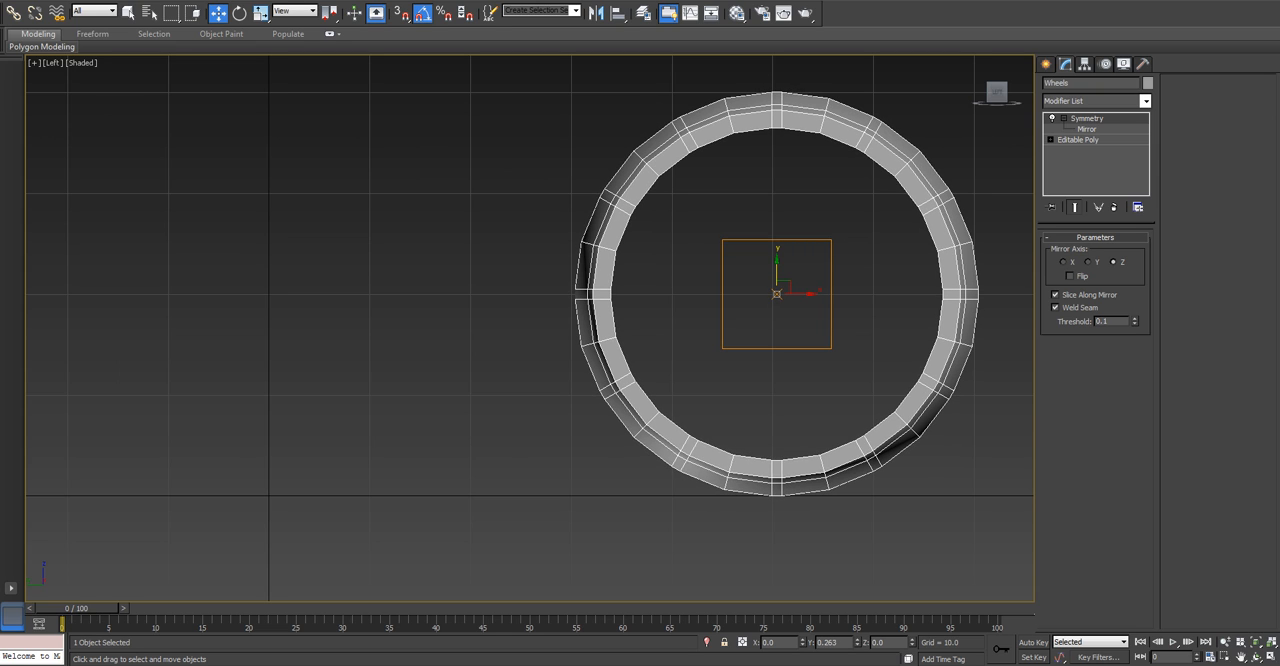
drag(777, 265, 777, 266)
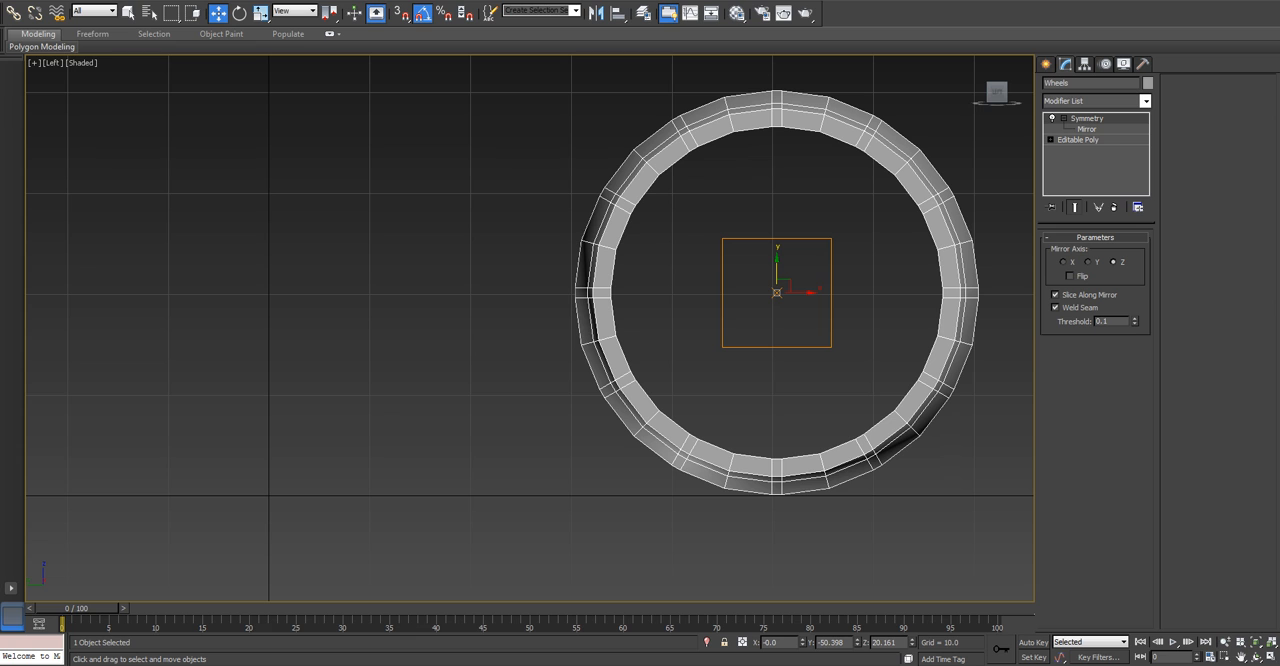
Copy the wheel sideways to the opposite side of the origin, at about Y 50.7.
scroll(686, 345, down, 5)
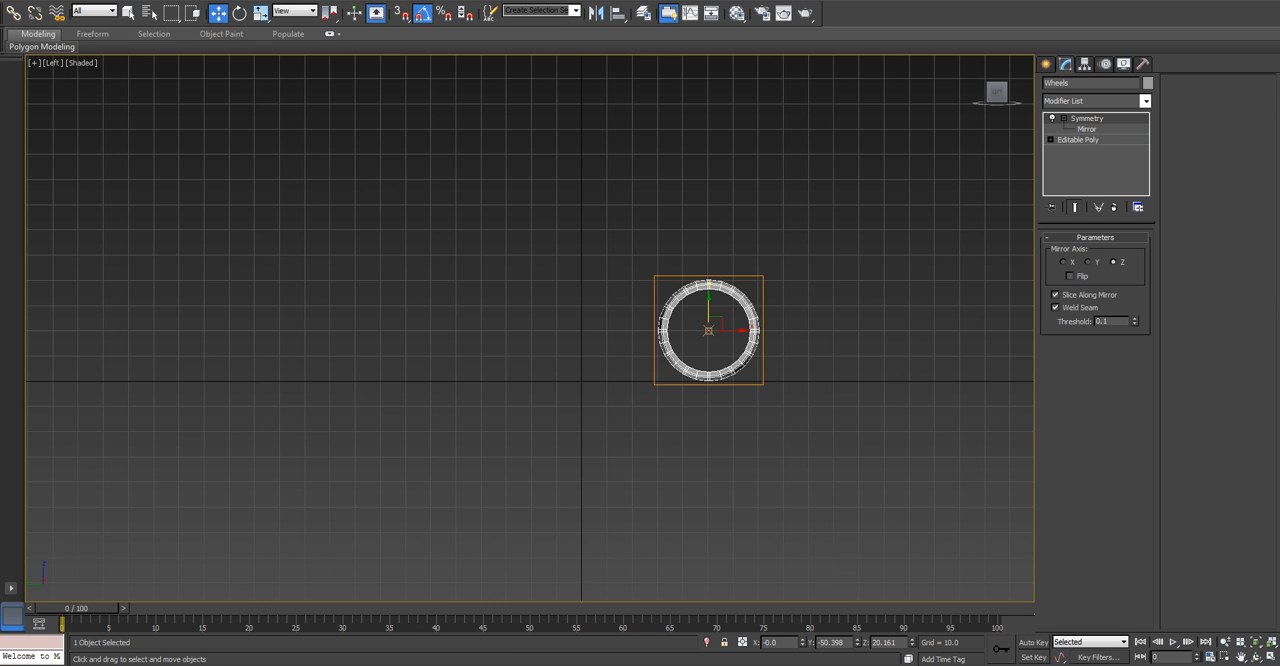
scroll(686, 345, up, 1)
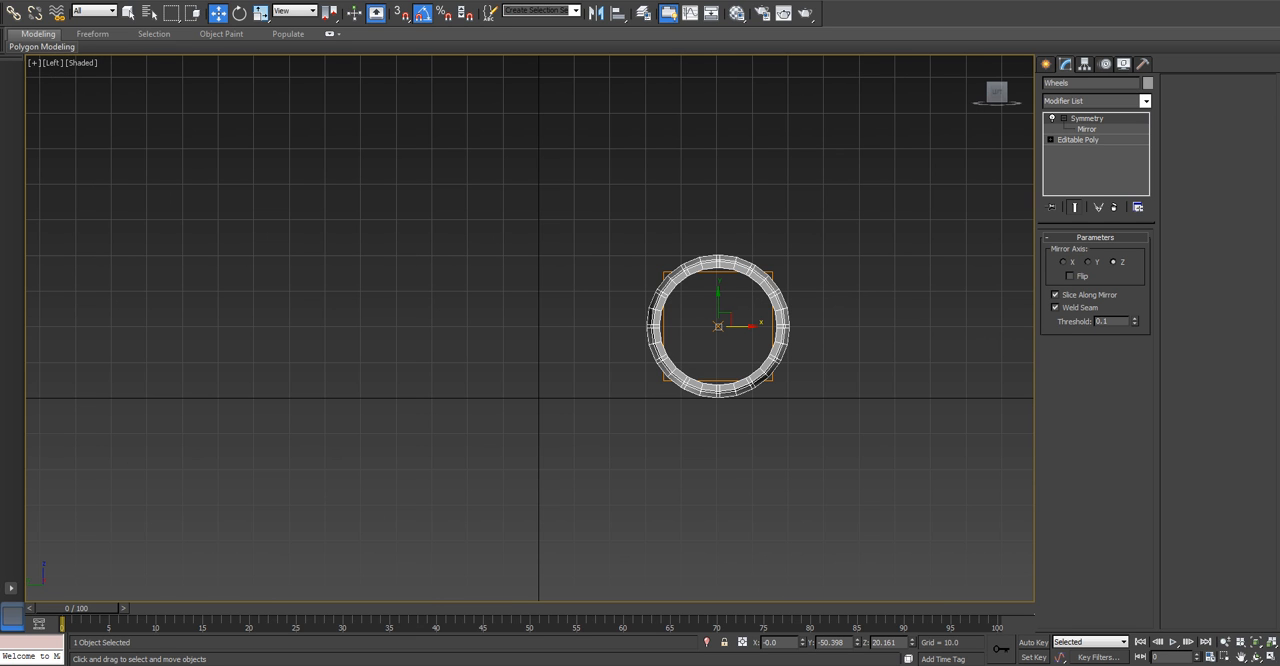
mouse_move(718, 326)
shift+mouse_down()
mouse_move(343, 326)
mouse_move(358, 326)
shift+mouse_up()
click(640, 381)
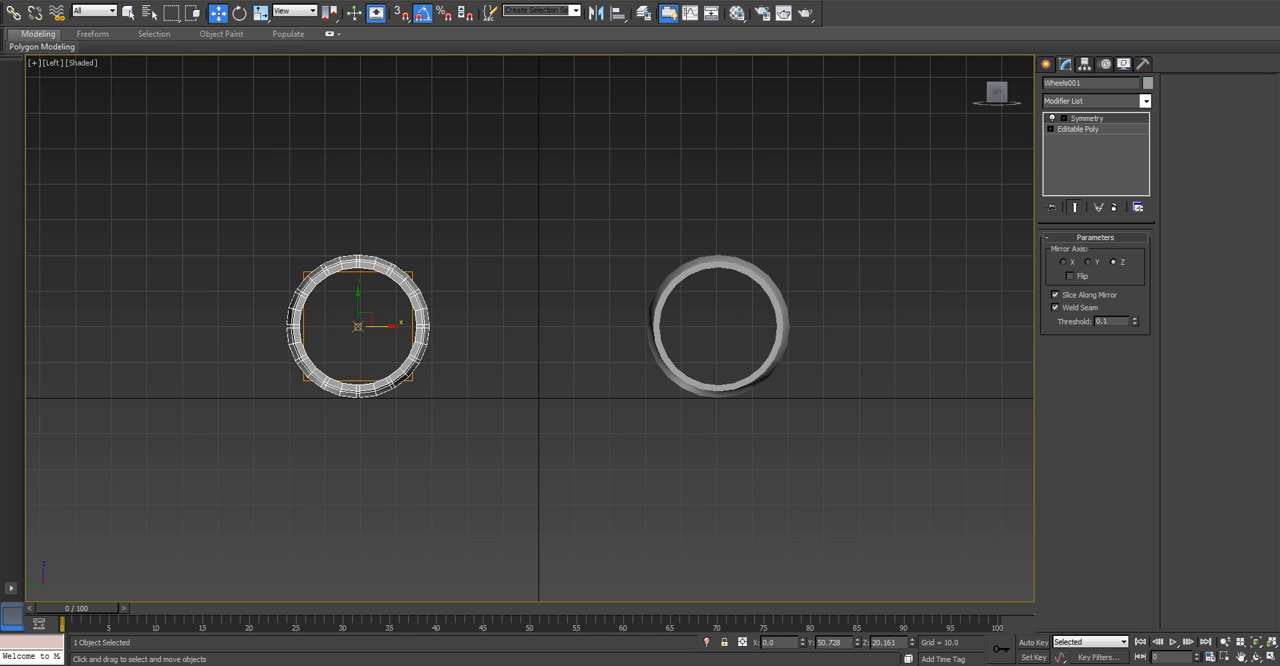
Move the original wheel outward to about Y -60.3 and shift the copy slightly to about Y 50.3.
click(662, 358)
drag(662, 358, 697, 358)
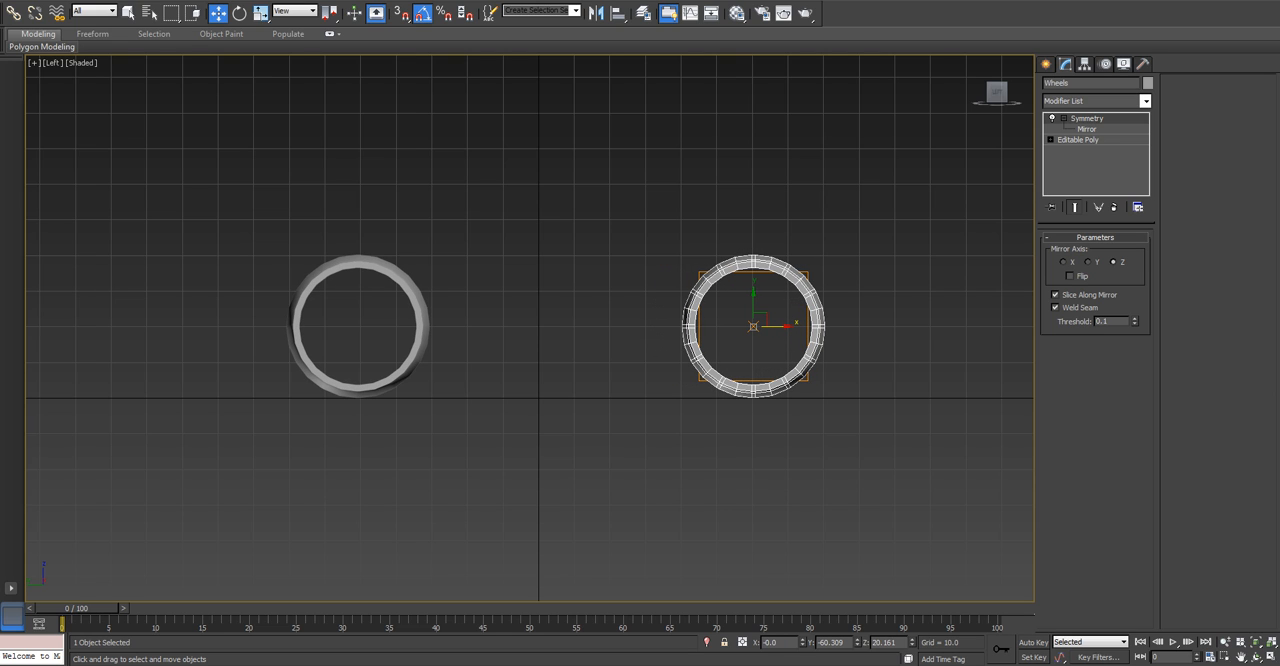
click(312, 281)
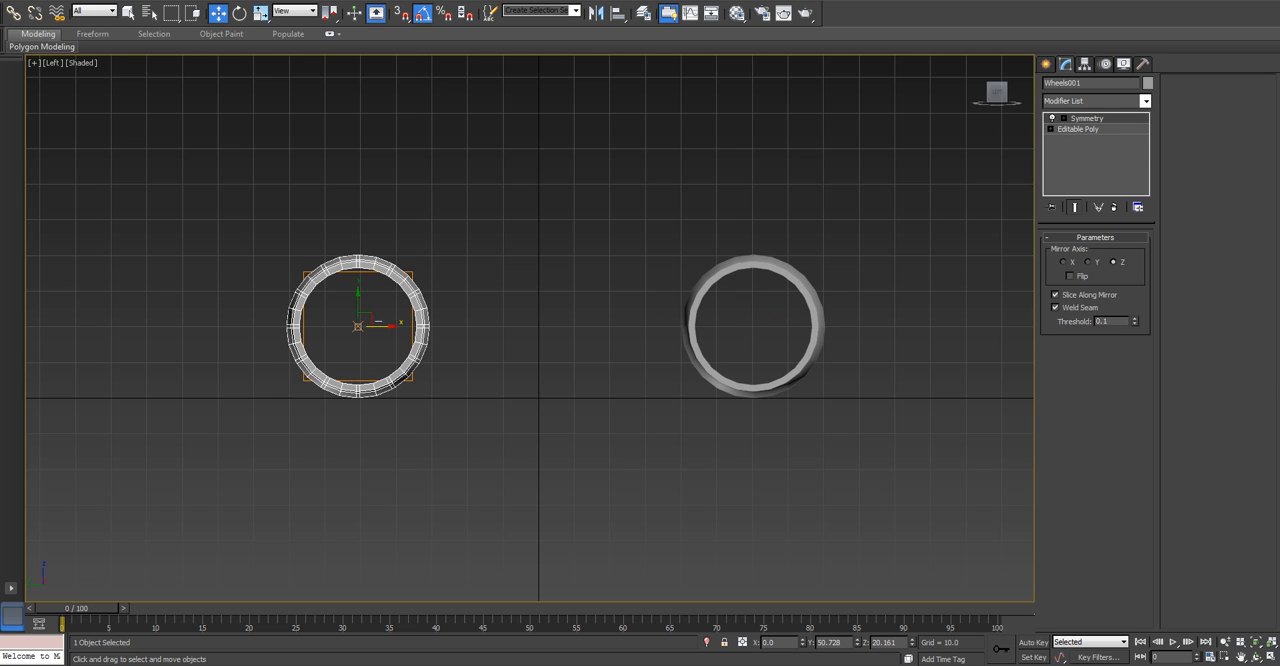
drag(382, 326, 384, 326)
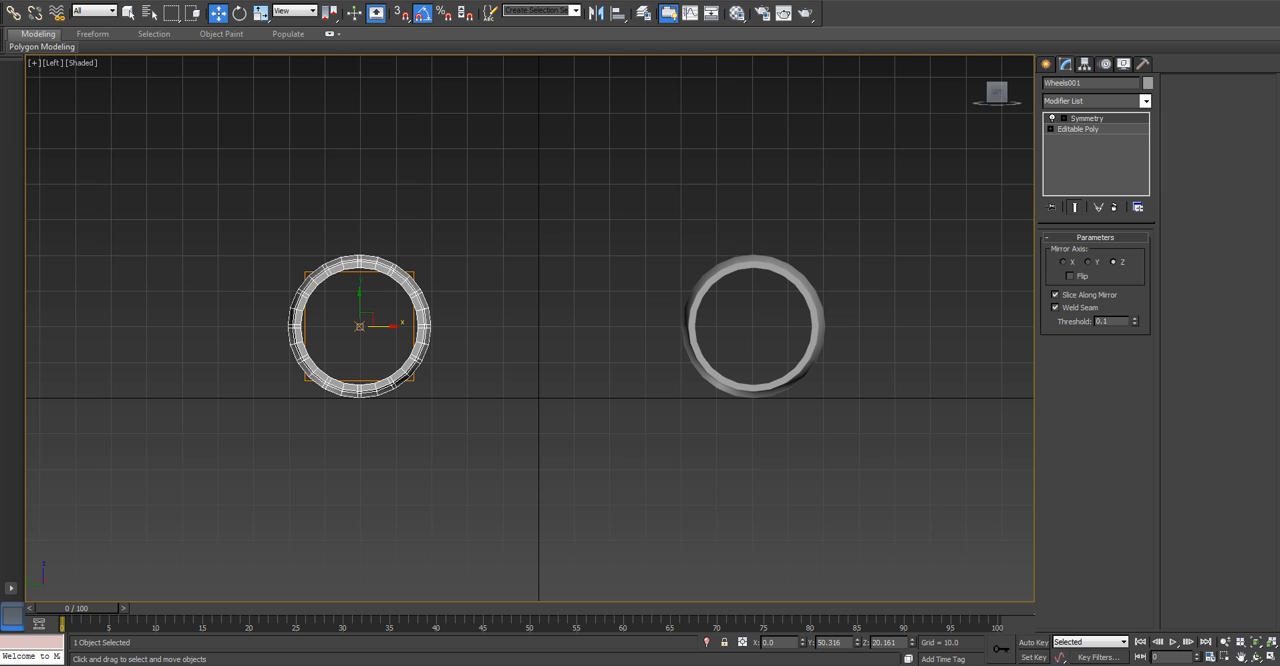
Attach the copied wheel to the original wheel's editable poly beneath its Symmetry modifier.
key(p)
alt+middle_drag(560, 330, 399, 336)
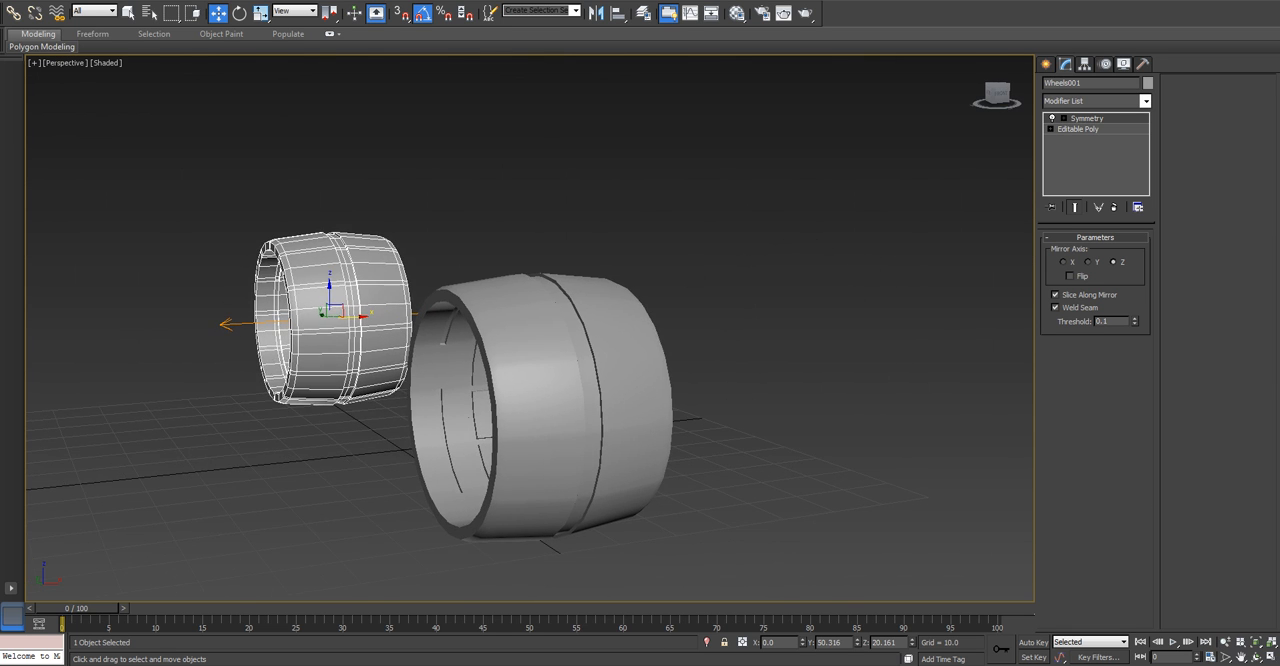
click(520, 385)
click(1078, 140)
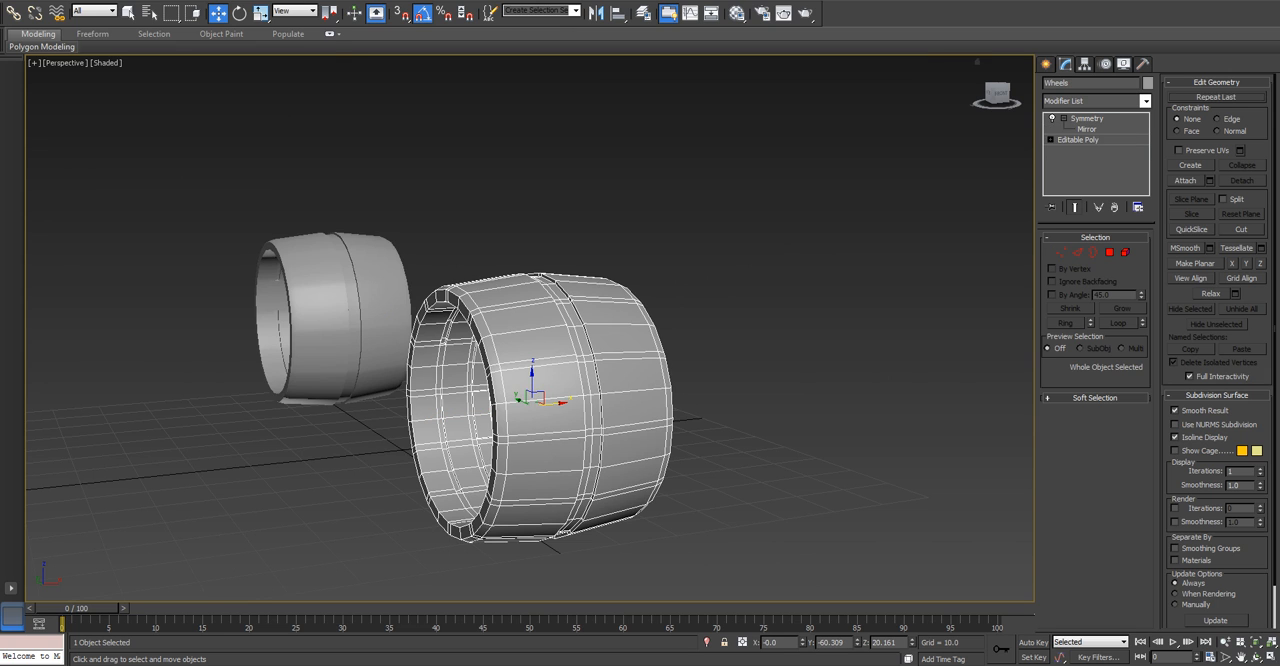
click(1186, 180)
click(335, 318)
alt+middle_drag(335, 318, 412, 356)
key(w)
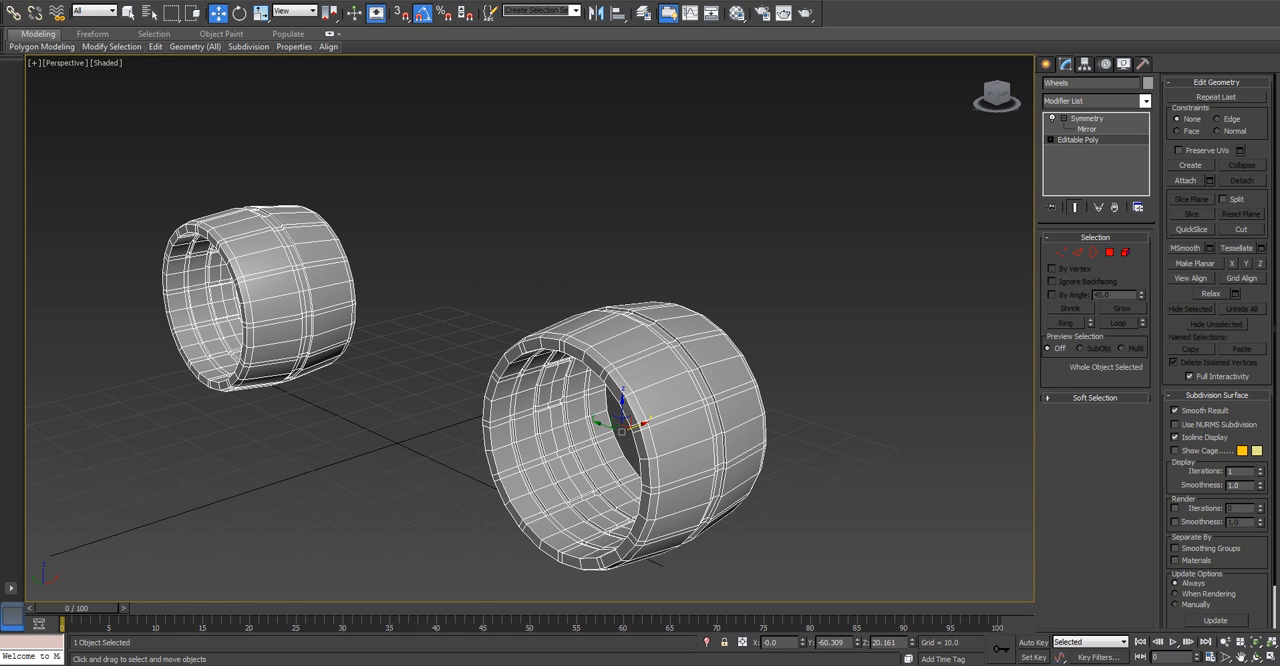
middle_drag(621, 432, 723, 403)
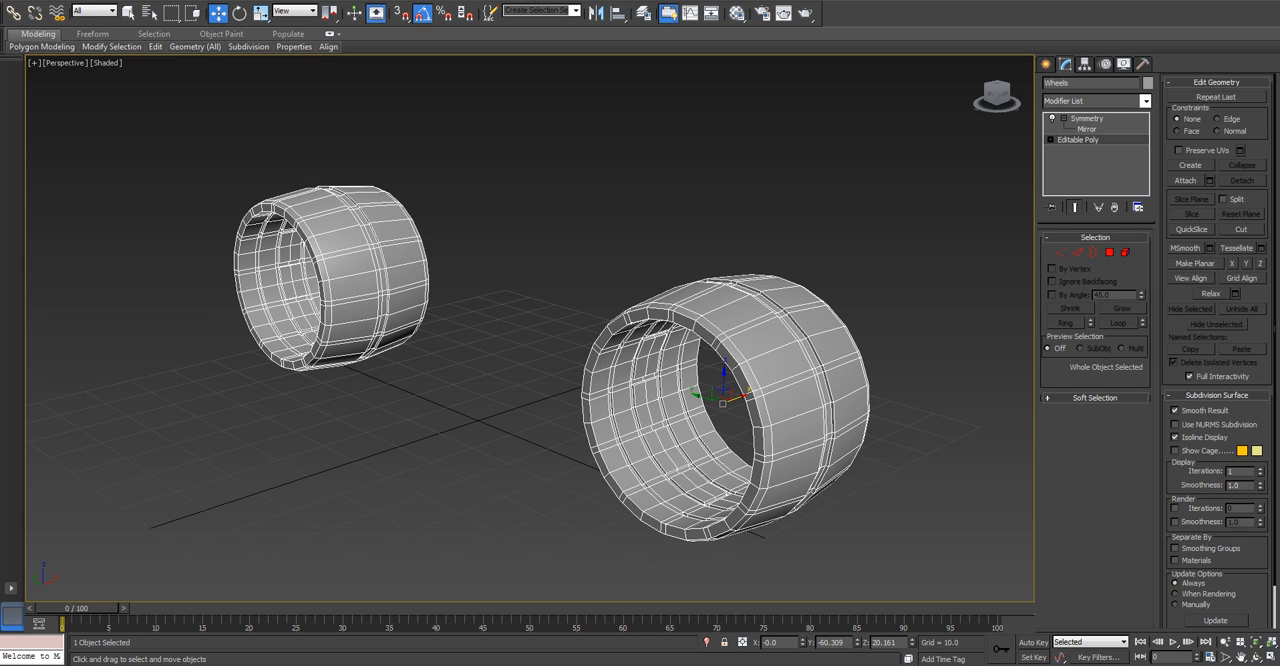
key(l)
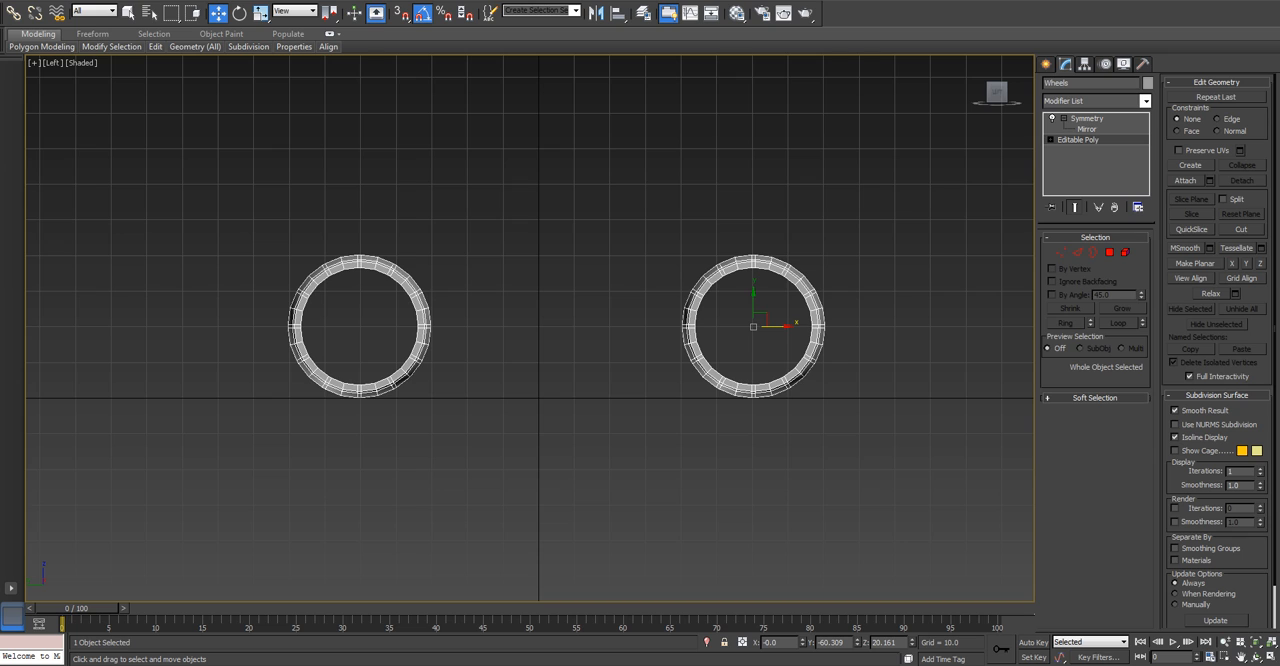
Try several command panel widths, expand and collapse the Soft Selection and Paint Deformation settings, and restore the two-column width.
drag(1037, 330, 1159, 330)
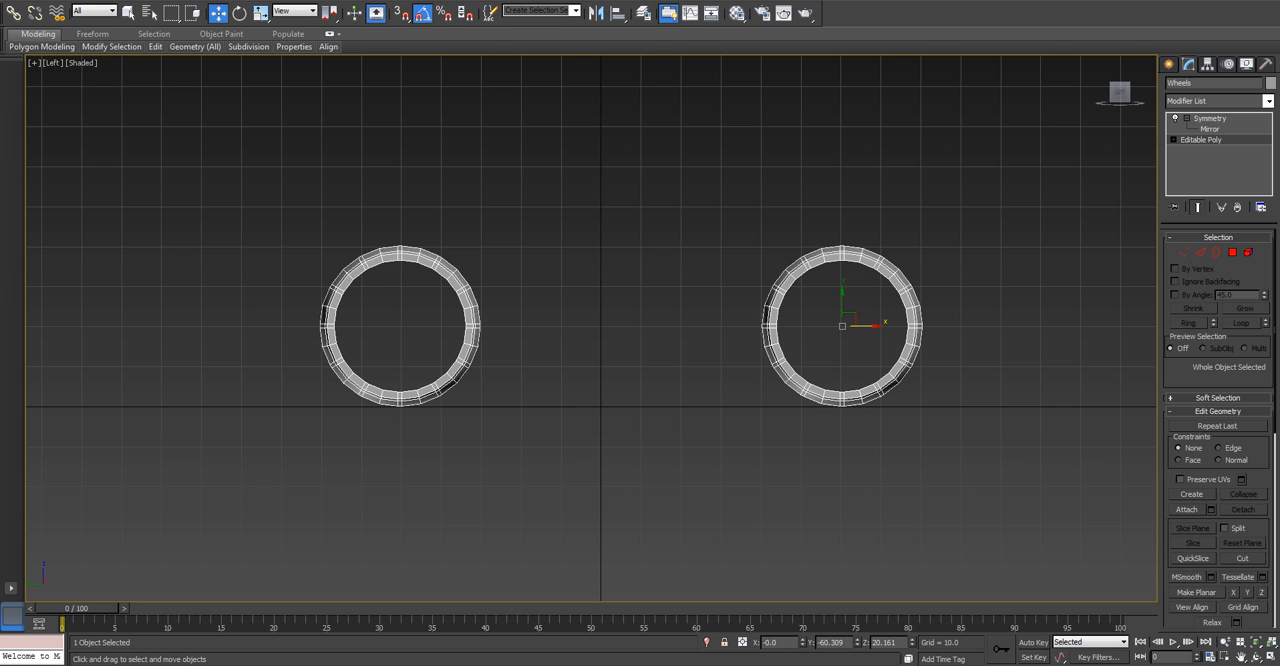
drag(1160, 330, 1037, 330)
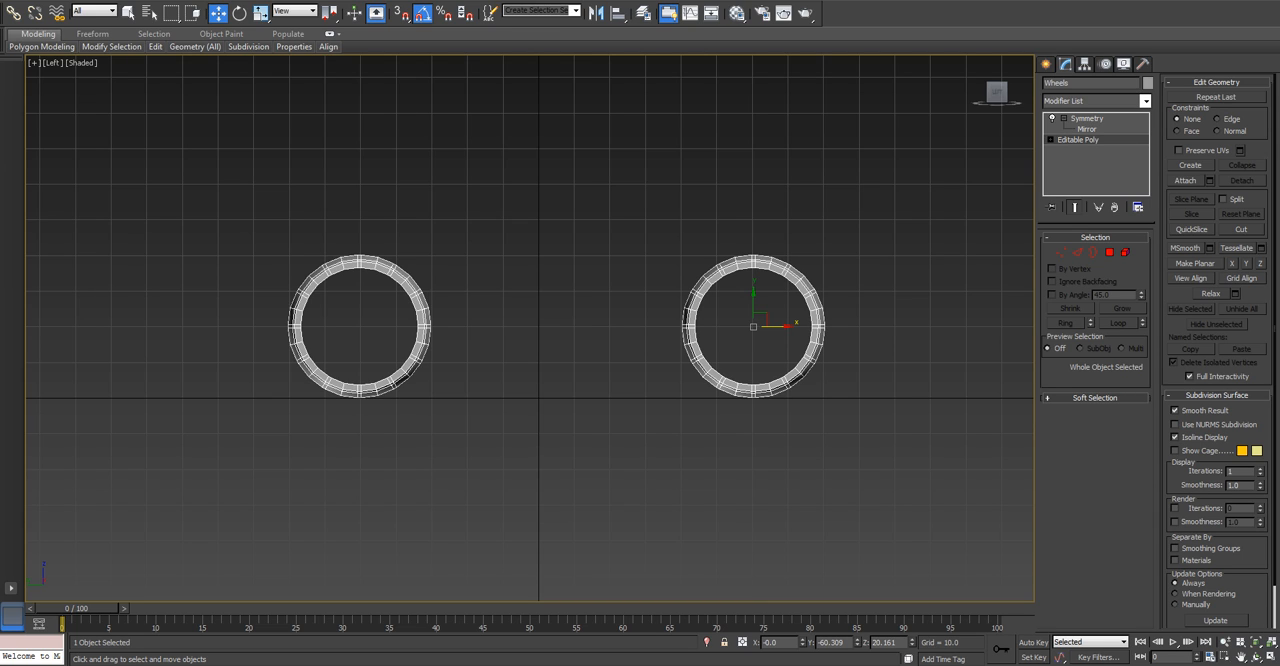
drag(1037, 330, 176, 330)
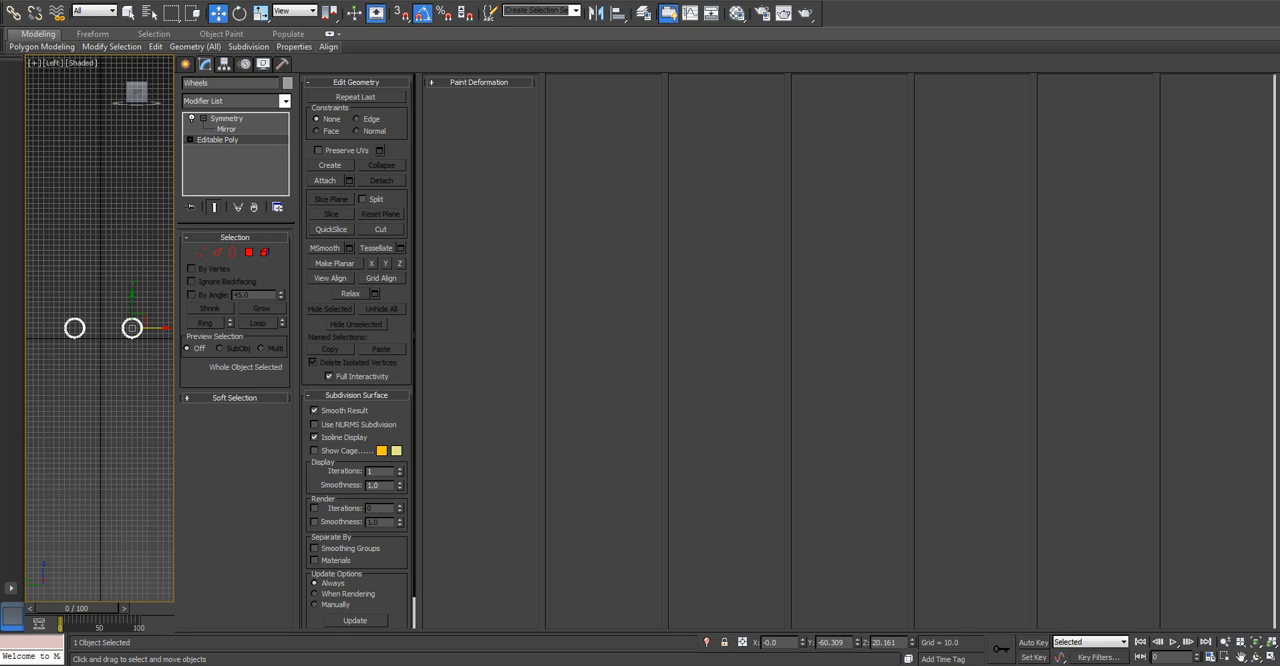
click(234, 398)
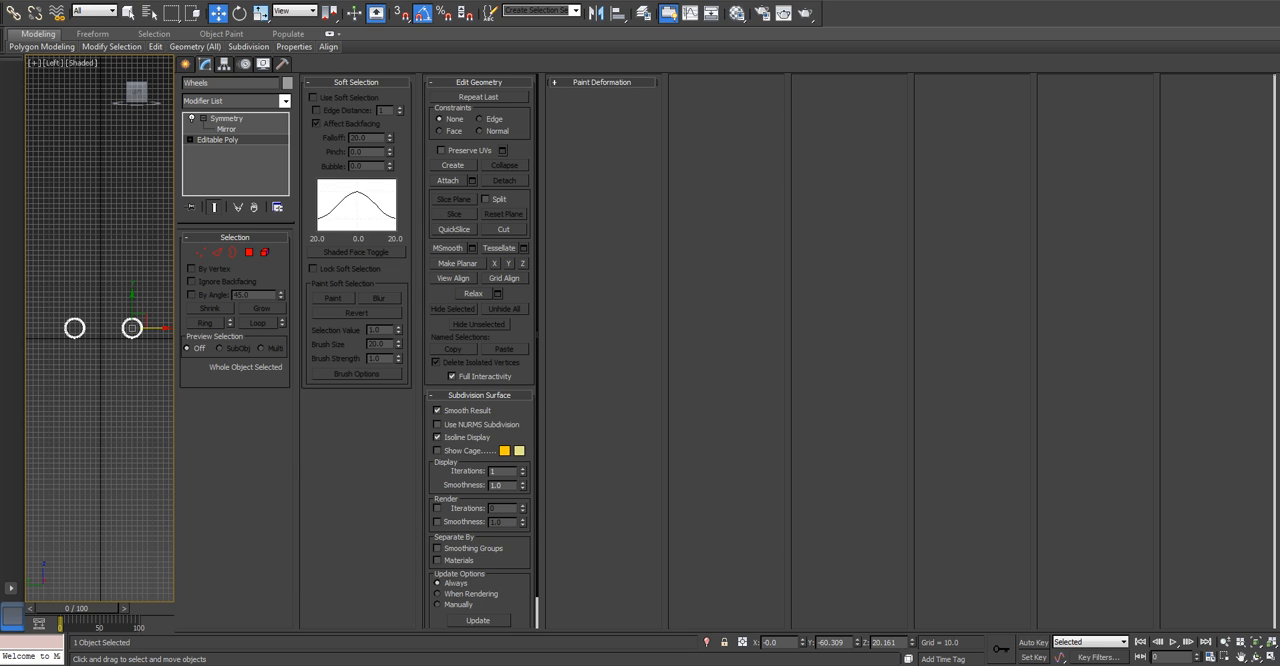
click(602, 83)
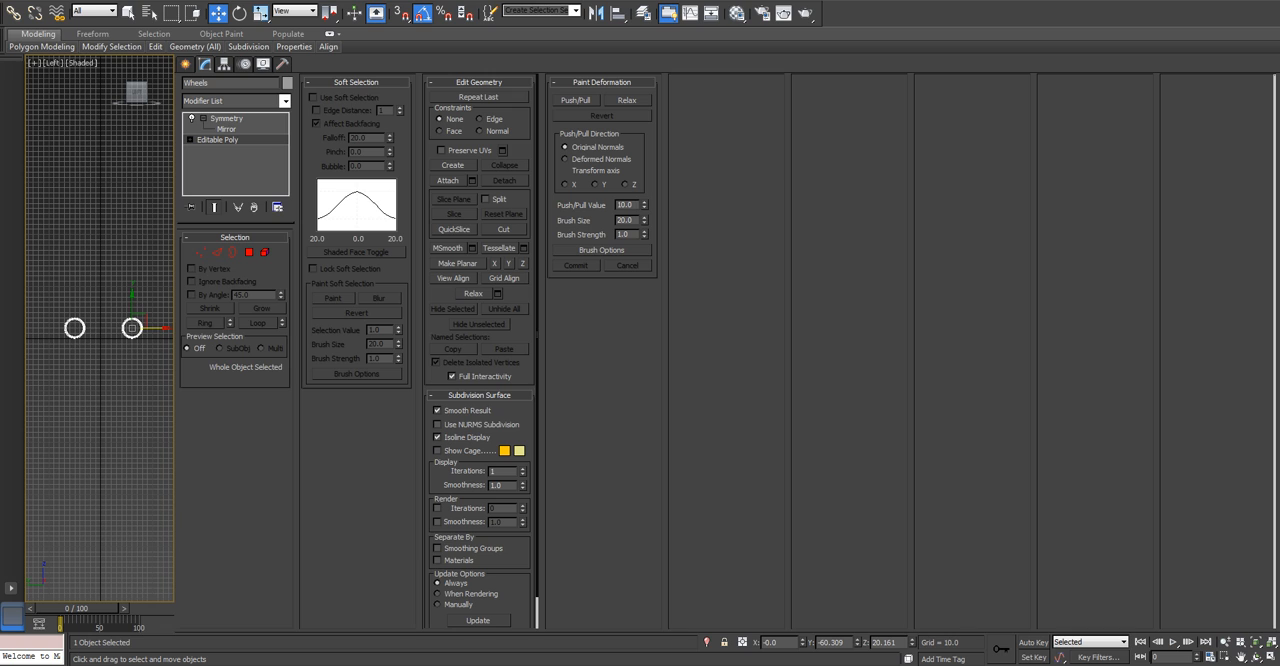
click(602, 82)
click(356, 83)
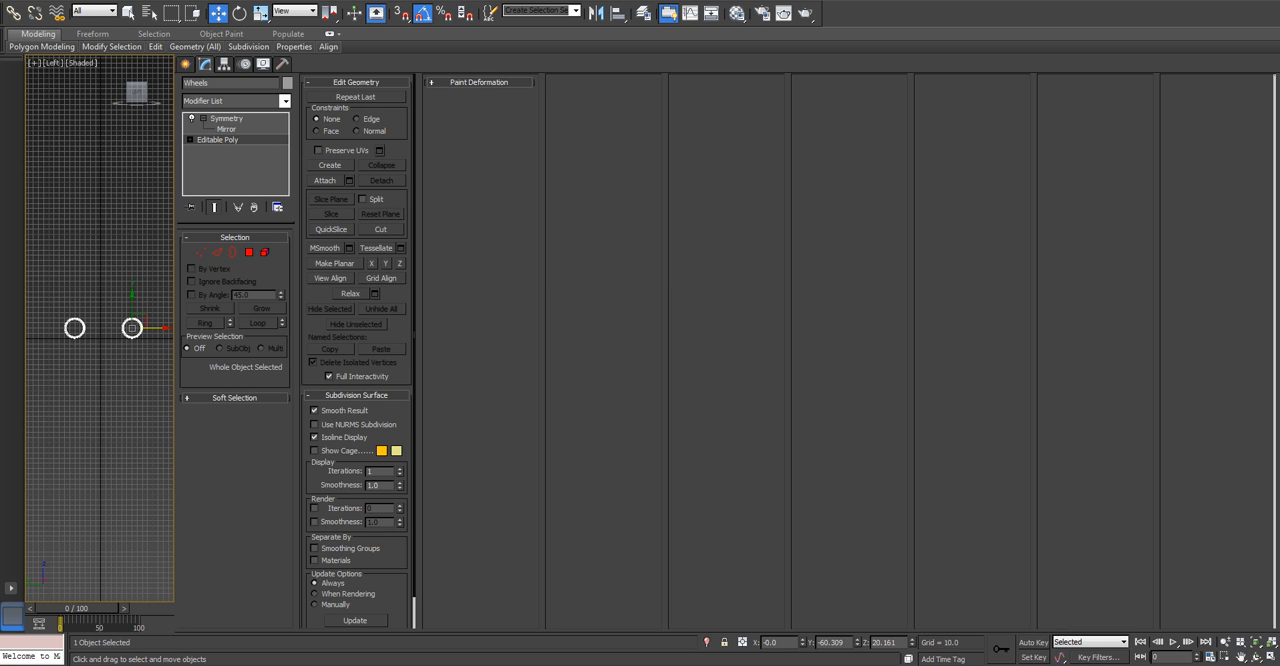
drag(177, 300, 1036, 300)
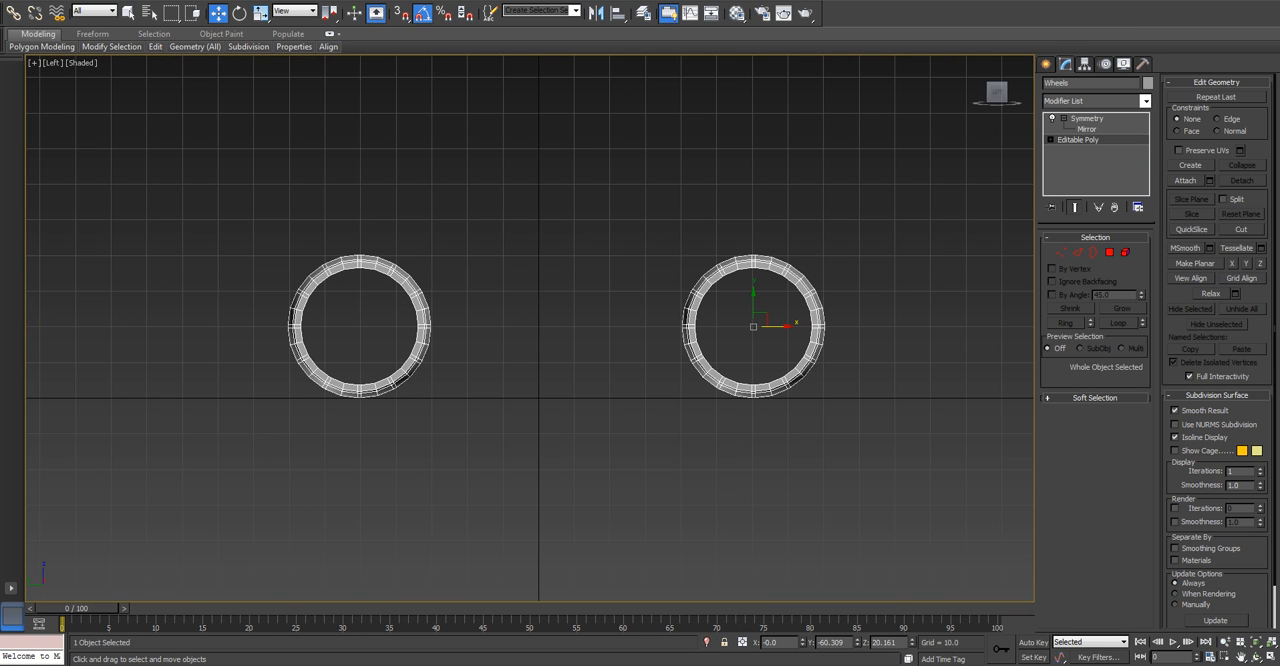
mouse_move(1036, 300)
mouse_down()
mouse_move(913, 300)
mouse_move(1036, 300)
mouse_up()
Create a cylinder of radius about 20.16 and height about 10.88 at the center of the negative-Y wheel, with 1 height segment.
click(1046, 64)
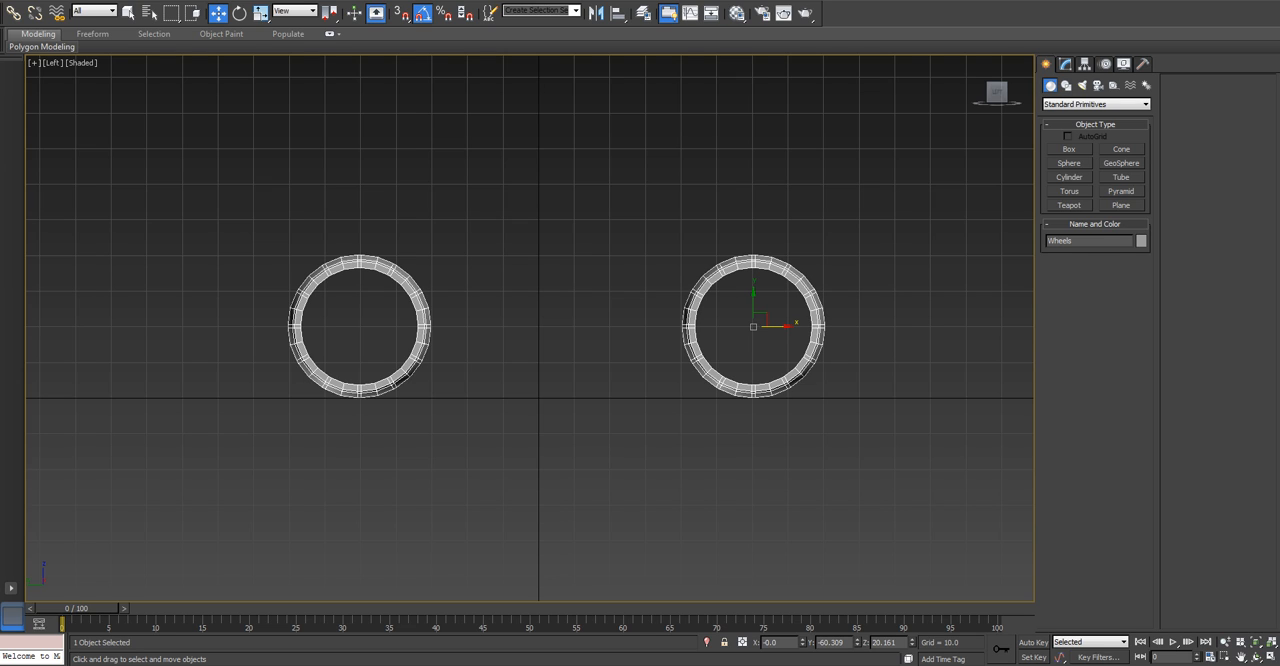
click(1069, 177)
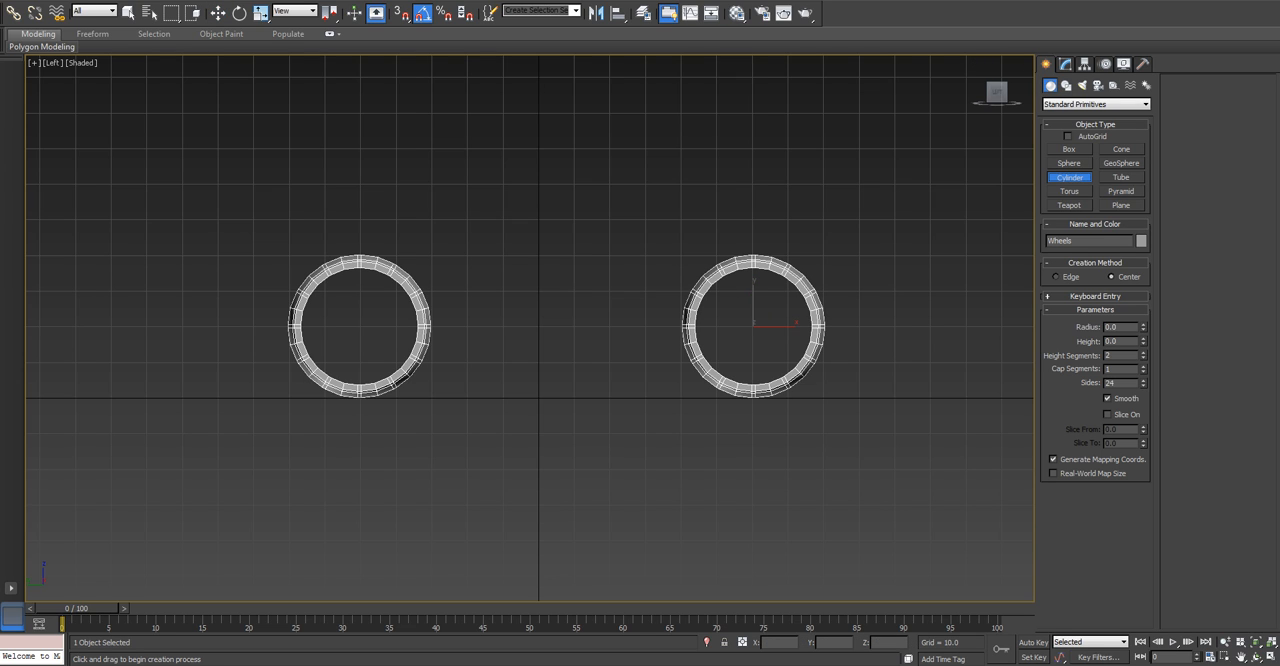
drag(755, 326, 805, 376)
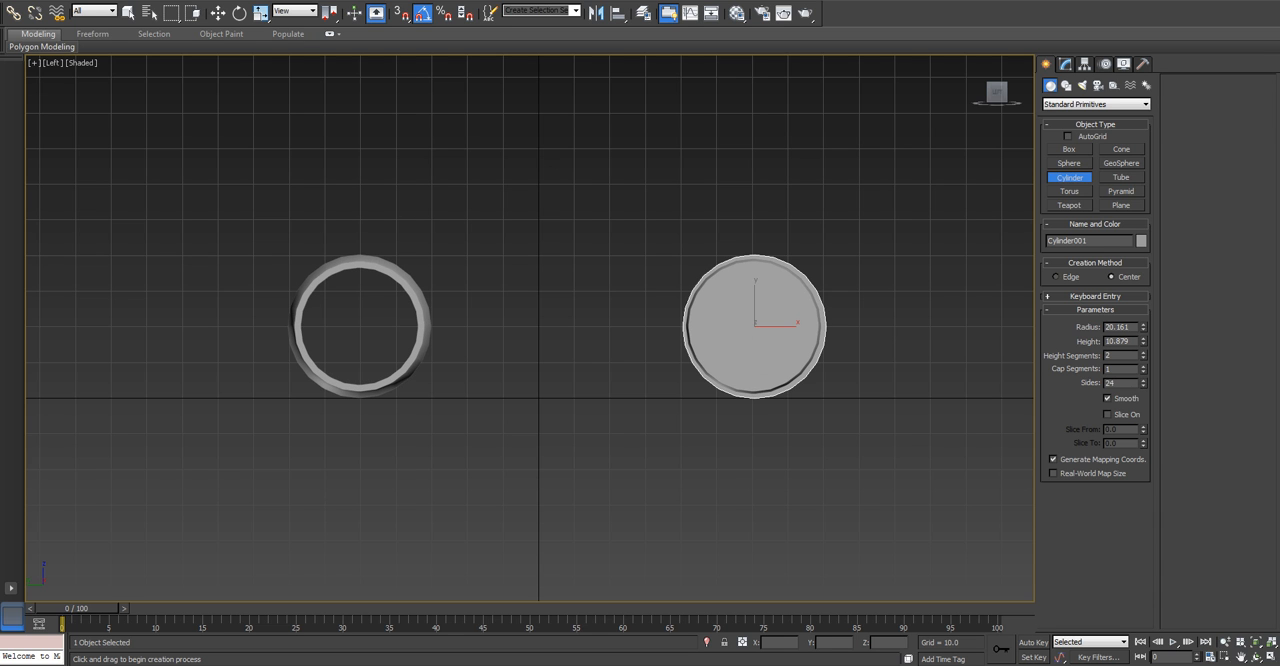
key(w)
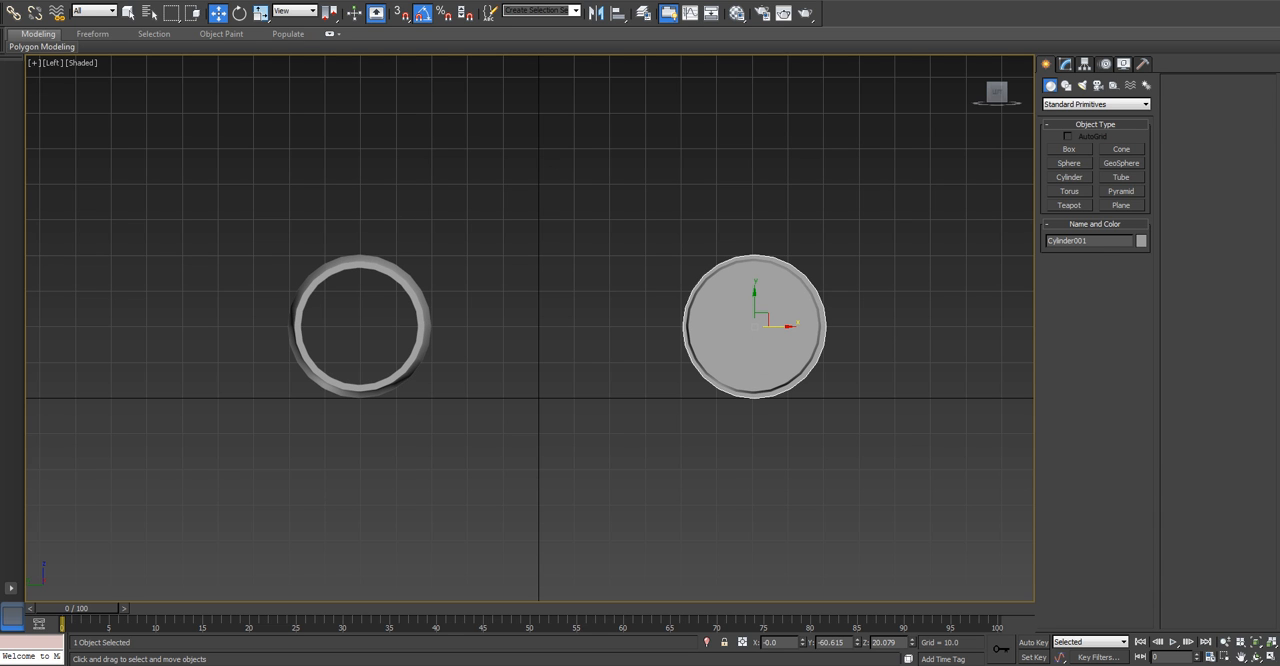
alt+middle_drag(700, 330, 600, 382)
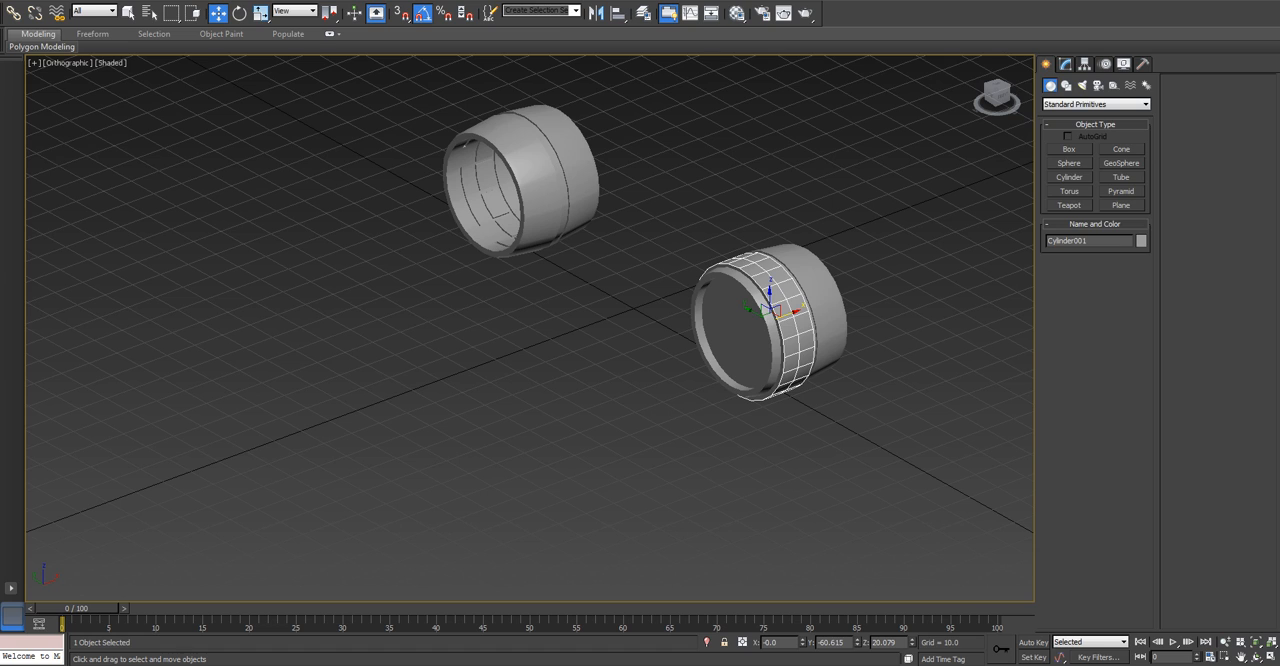
click(1065, 64)
click(1143, 286)
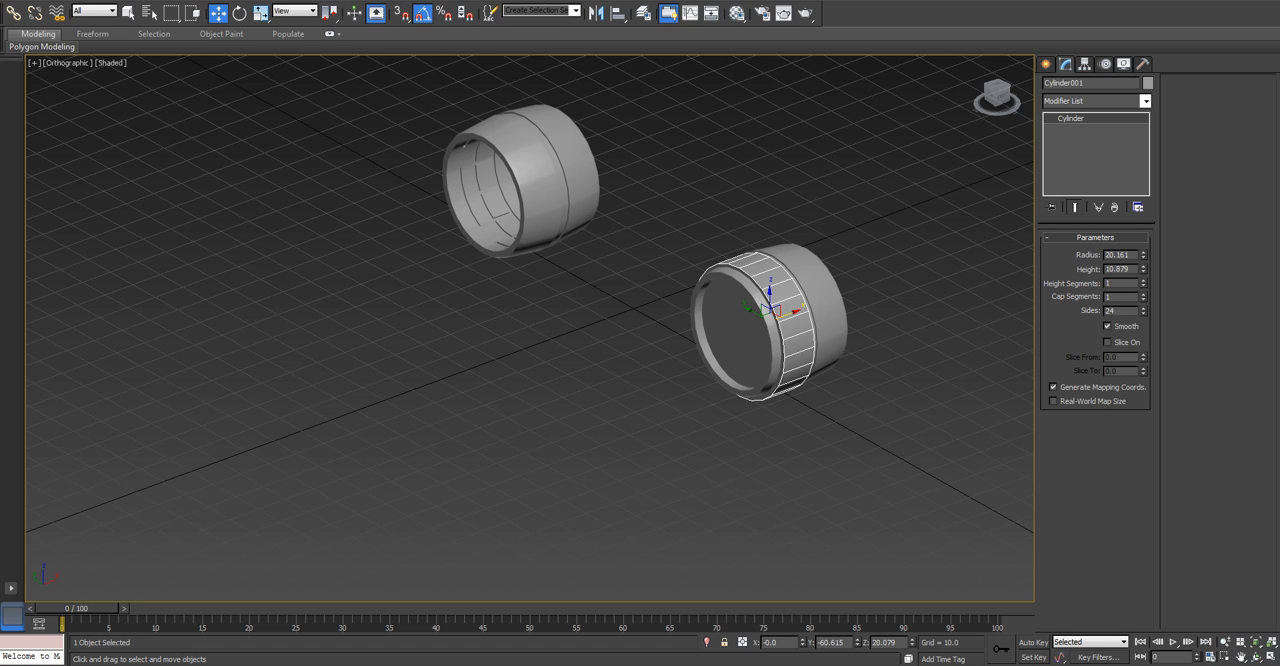
Align the cylinder's center to the Wheels object's pivot point in the X, Y and Z positions, without matching orientation.
key(alt+a)
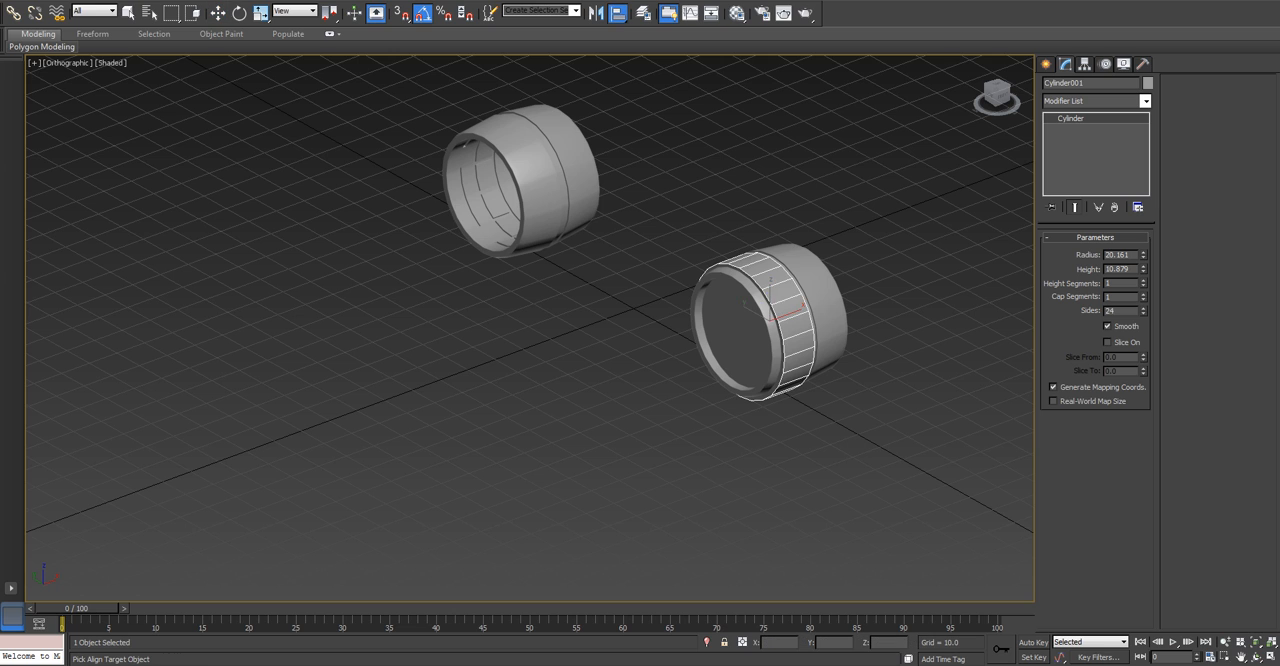
click(744, 302)
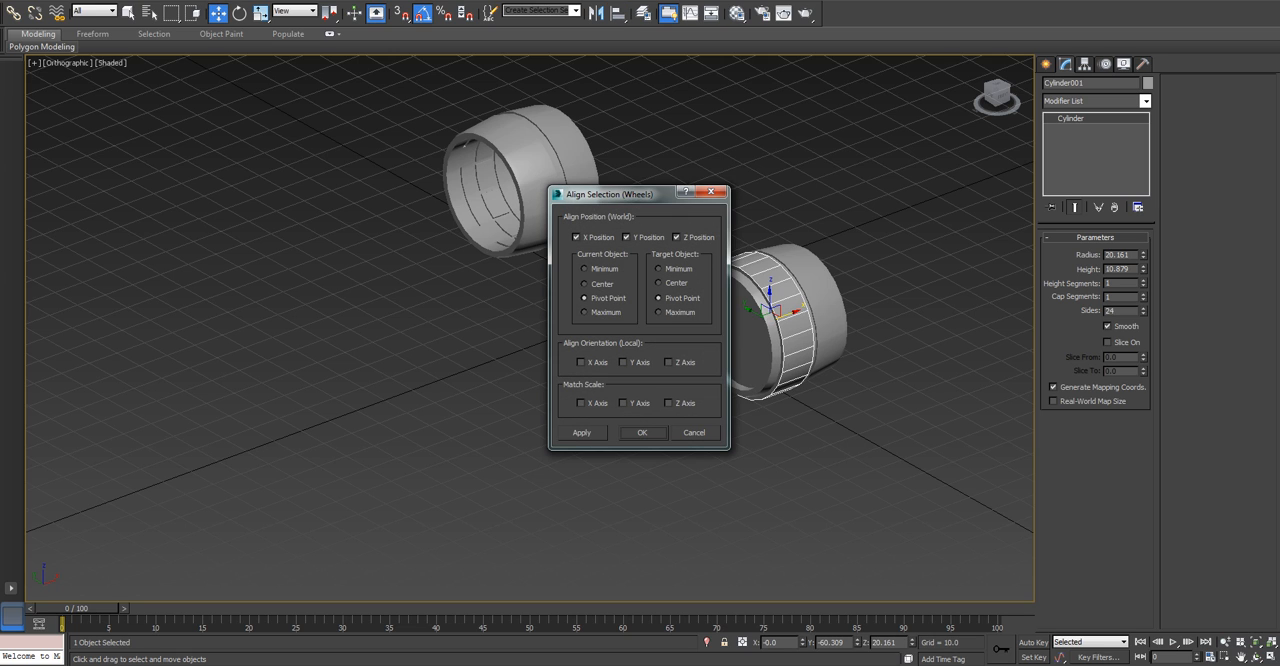
click(581, 362)
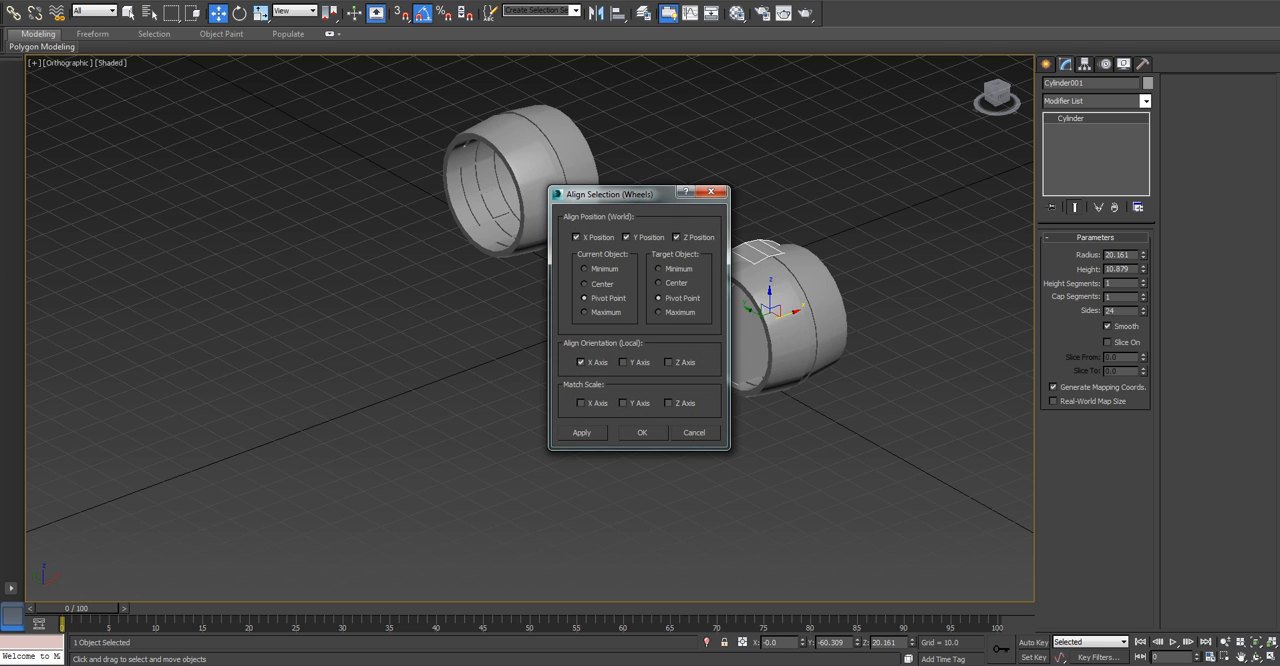
click(581, 362)
click(584, 284)
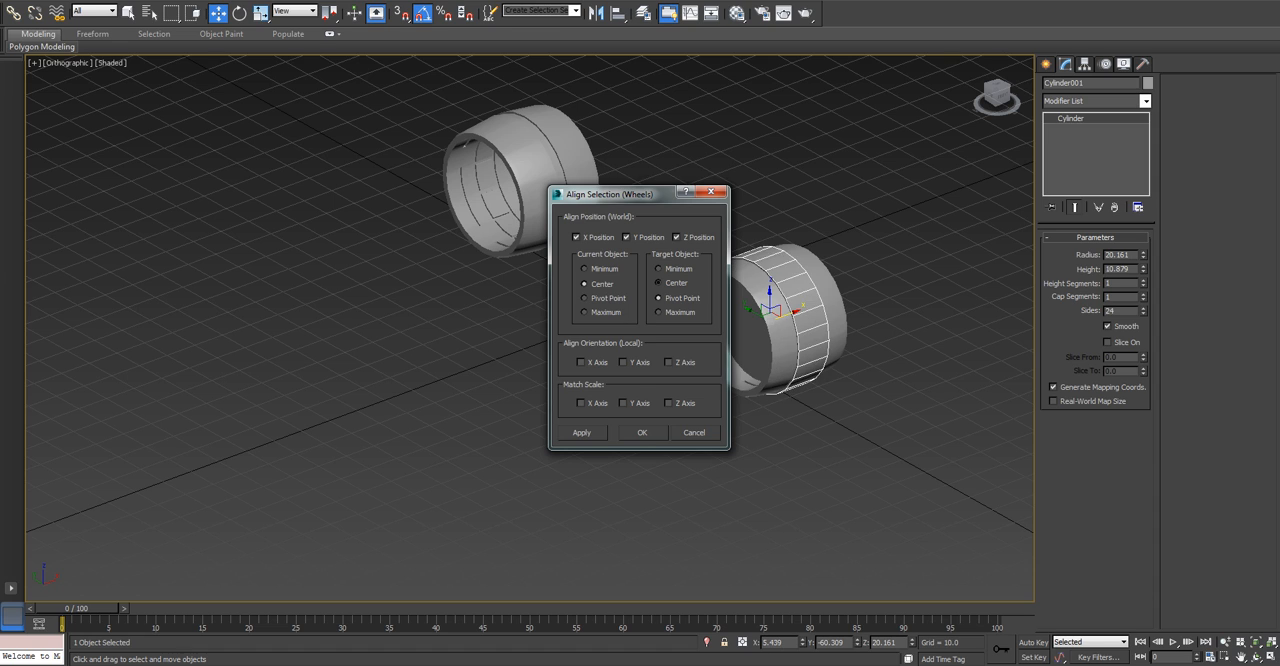
click(658, 283)
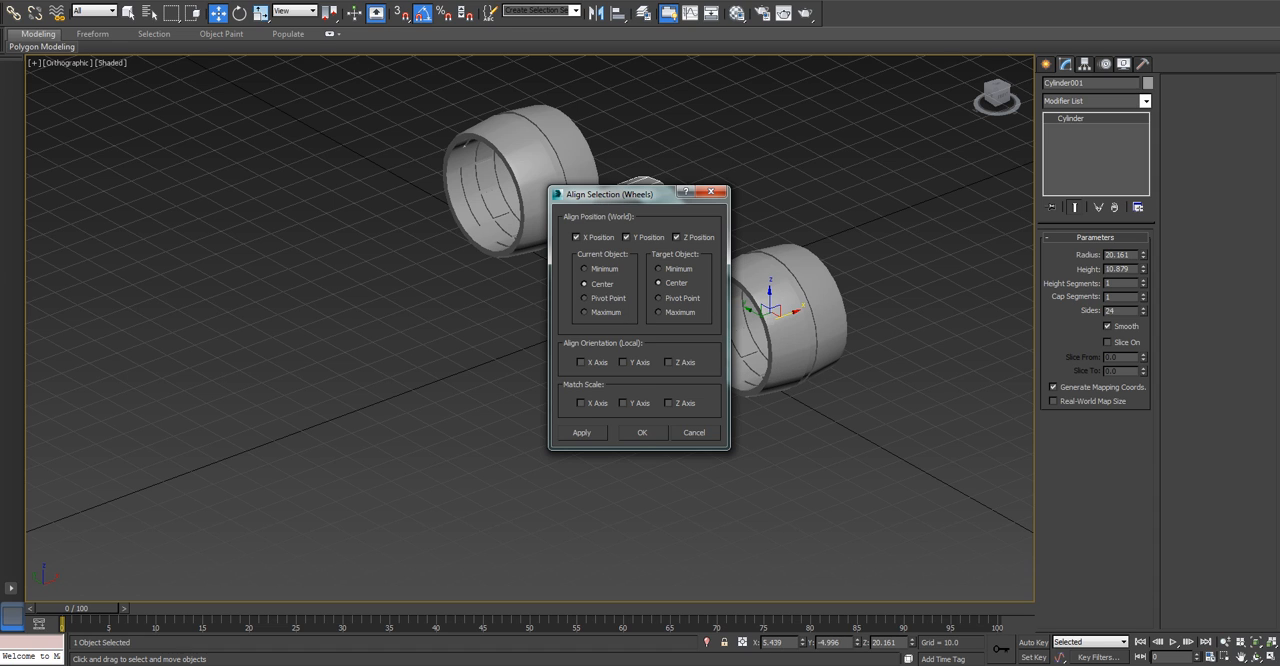
click(658, 298)
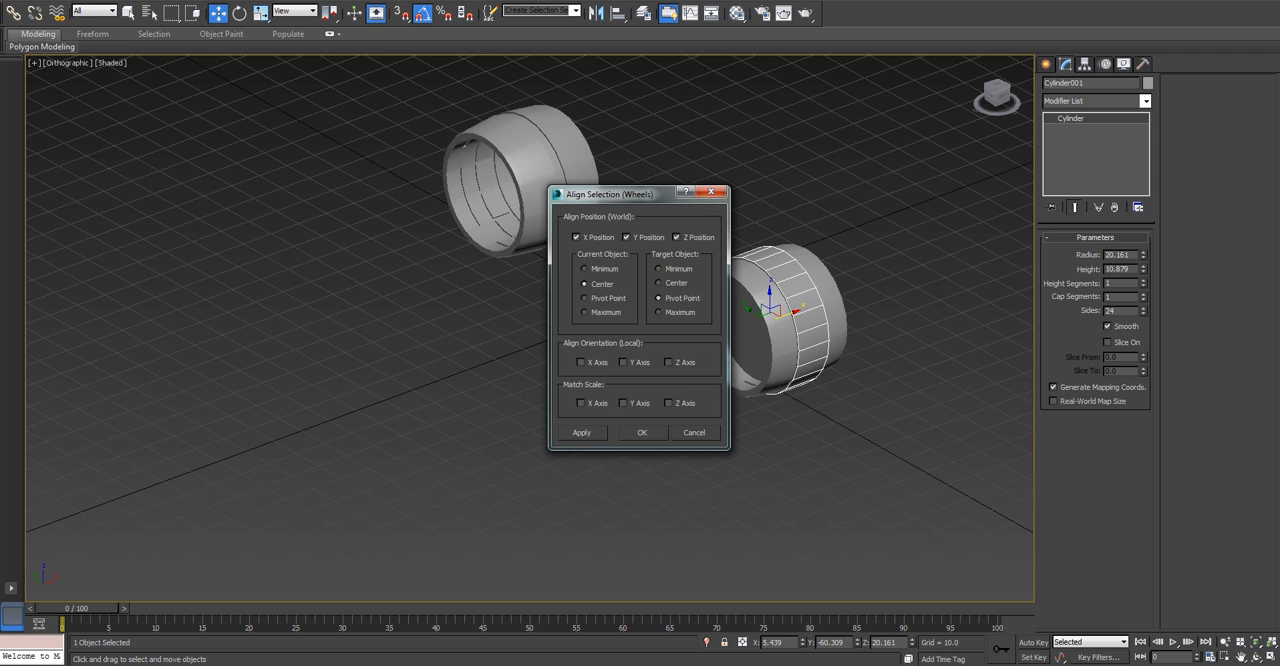
drag(610, 193, 466, 279)
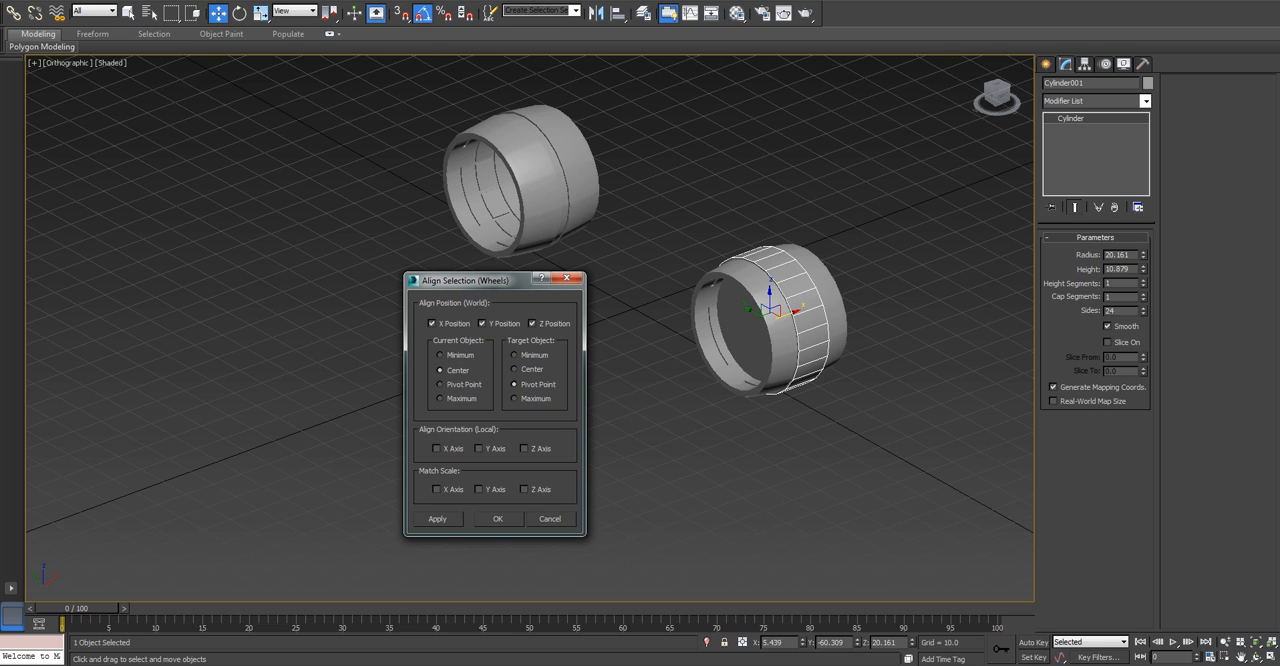
key(Return)
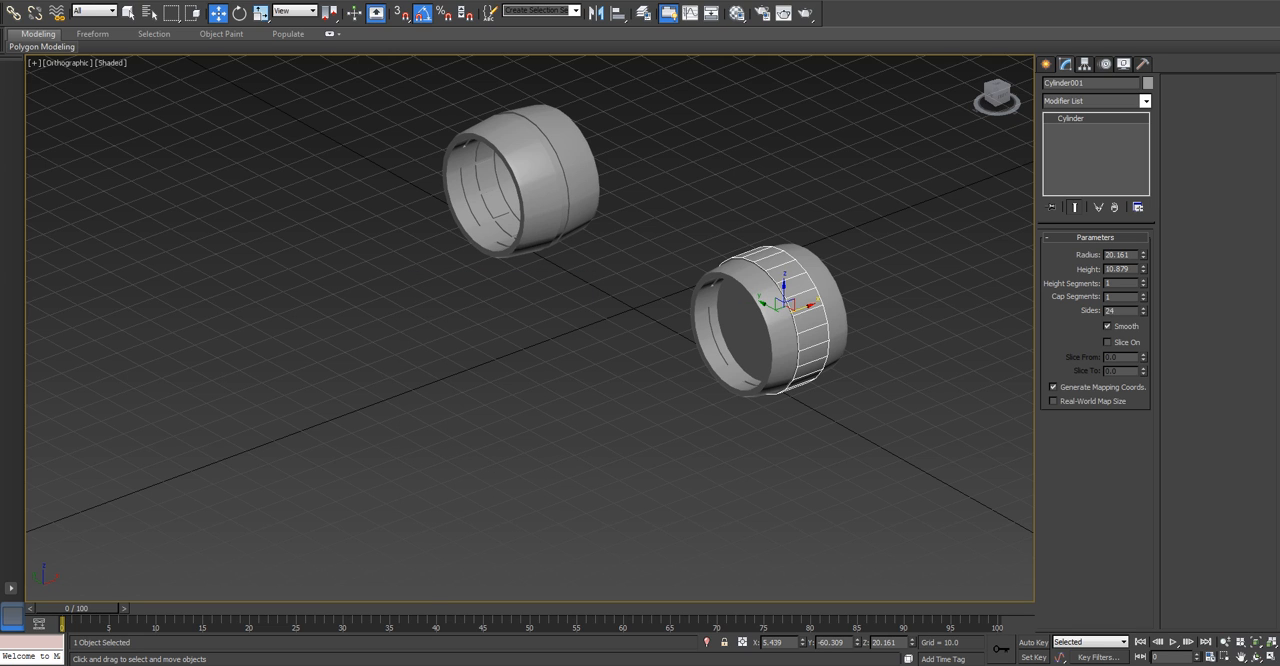
Display edged faces and hide the grid, checking the cylinder against the wheel in the Top and Left views.
key(t)
key(z)
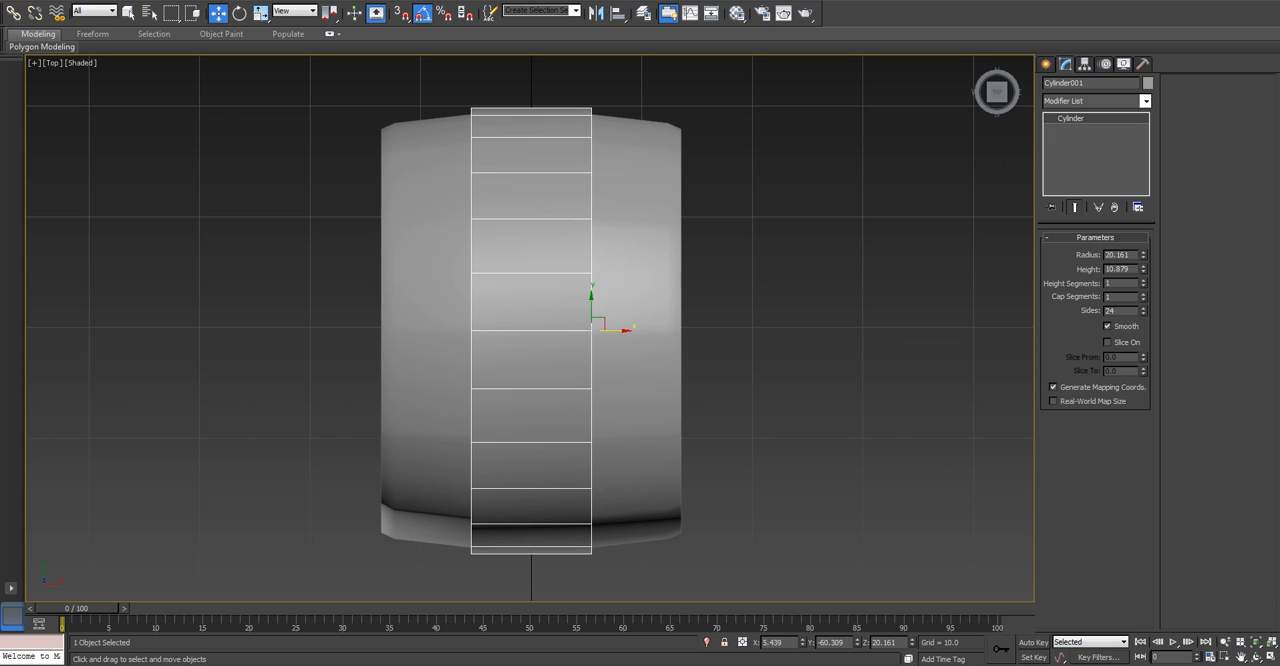
key(F4)
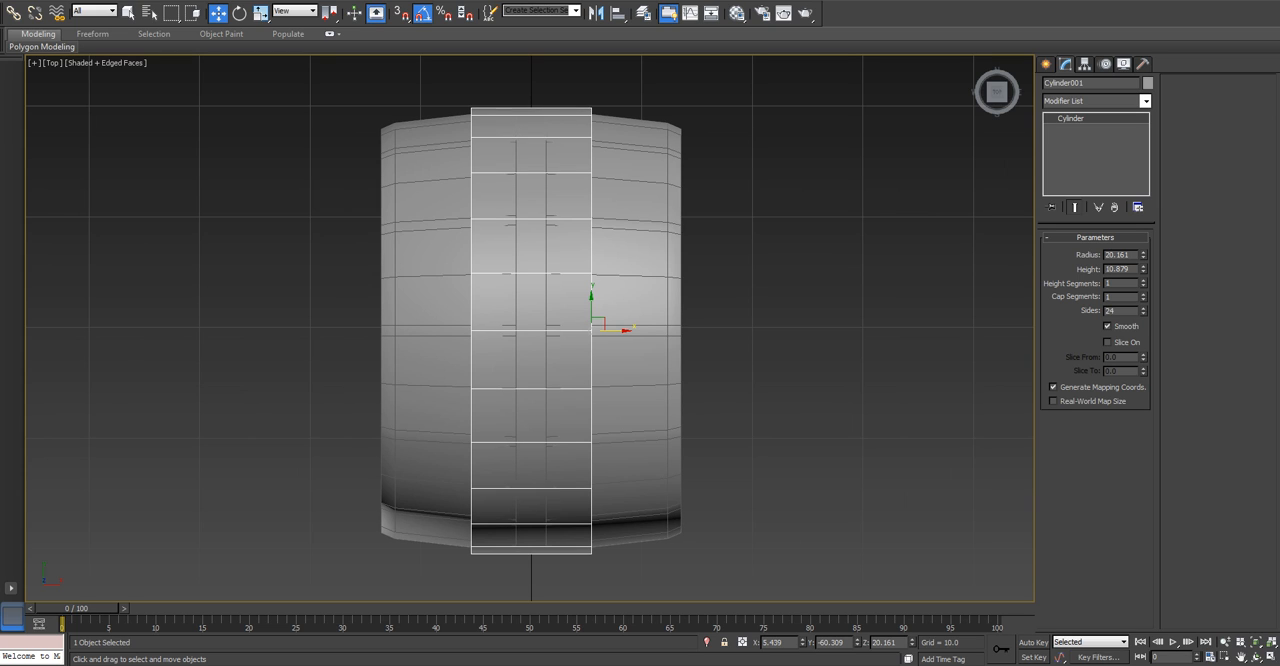
key(g)
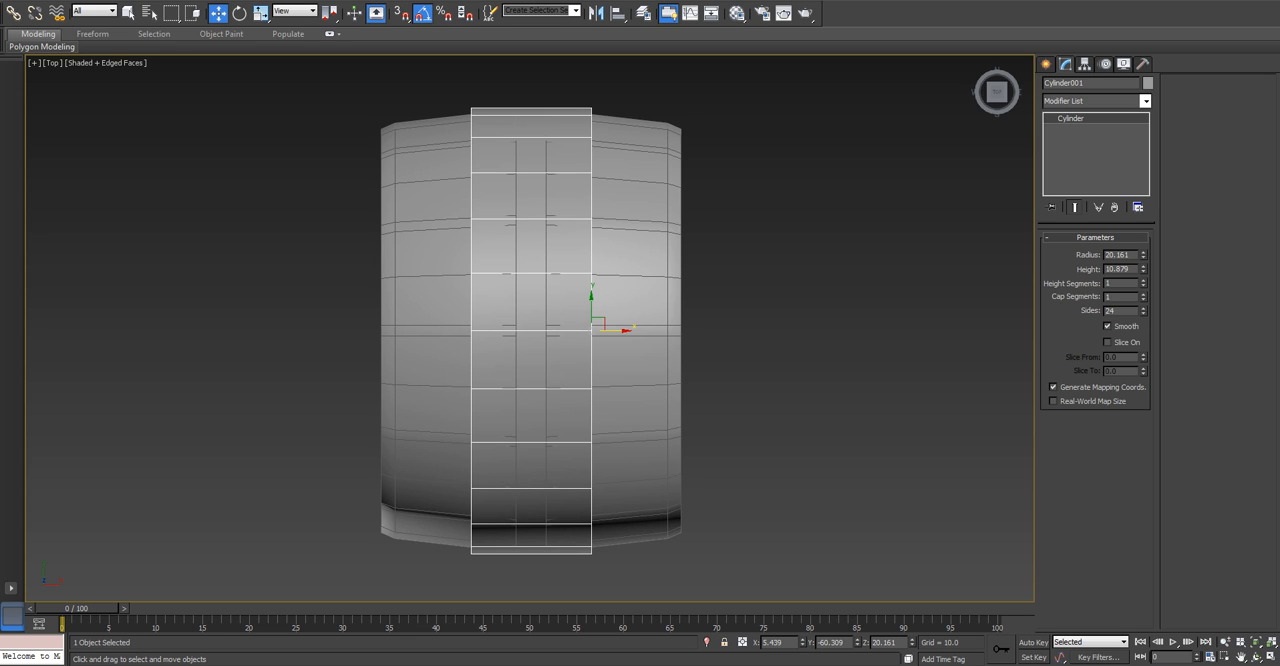
key(l)
key(z)
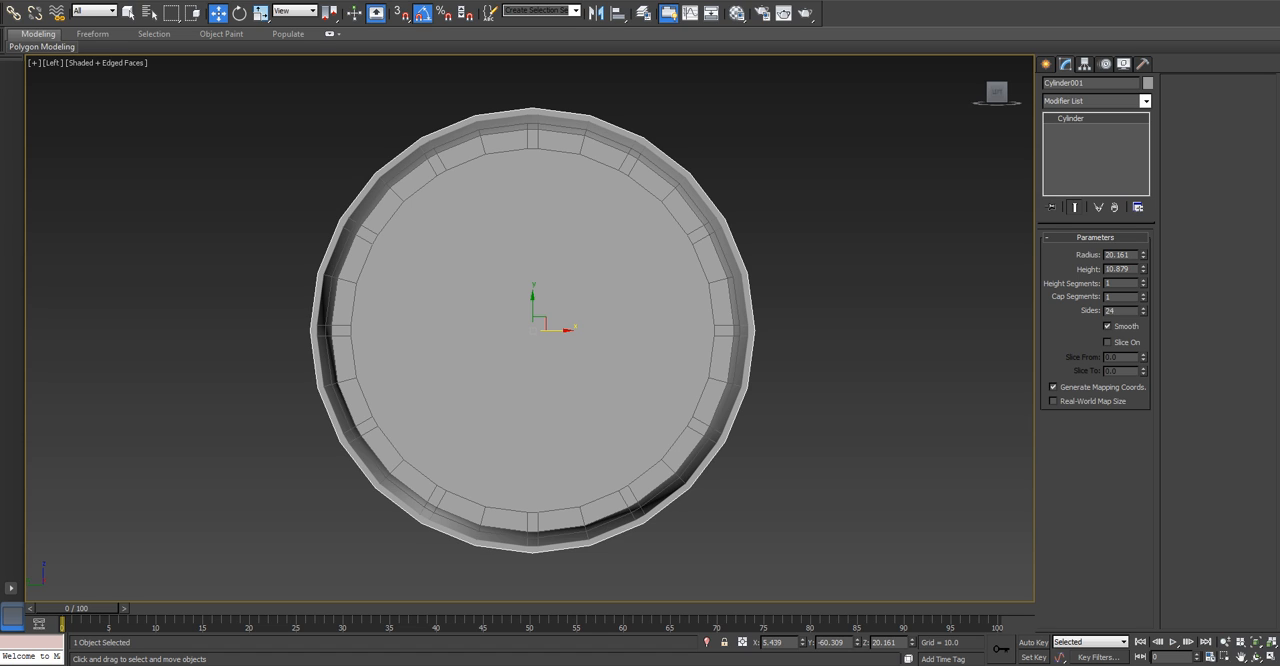
Rename the cylinder Cycle_Body, checking the object names in the scene selection list.
double_click(1078, 83)
text(Body)
key(h)
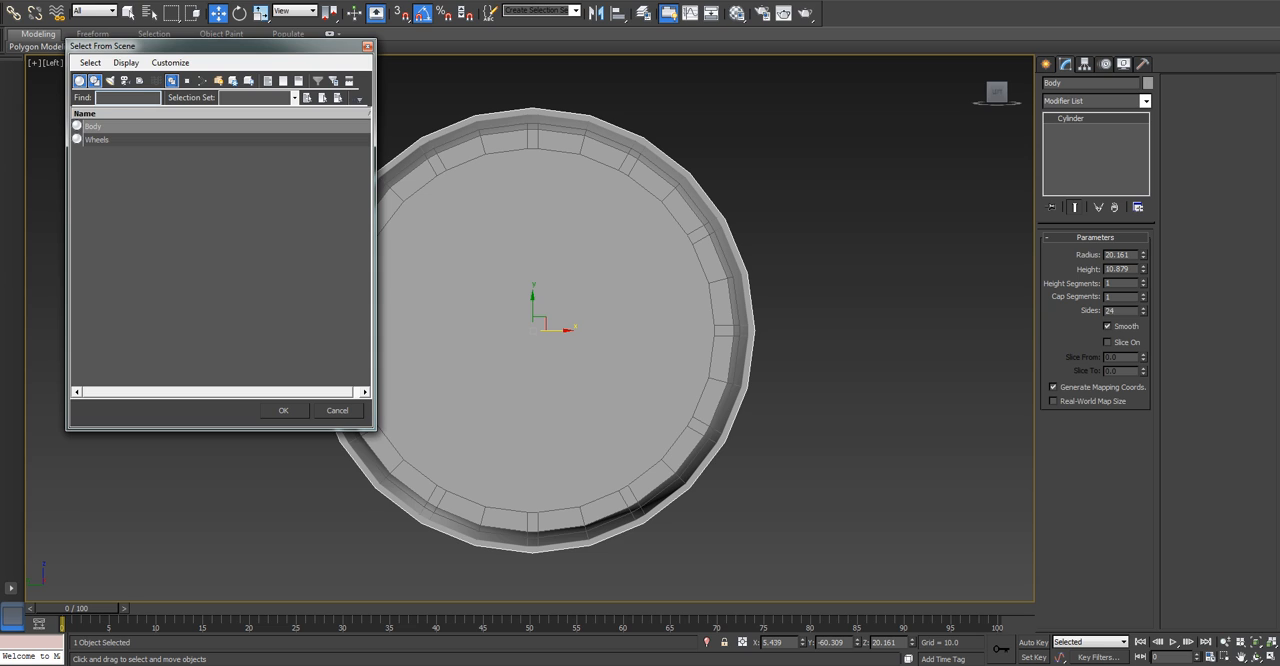
key(Return)
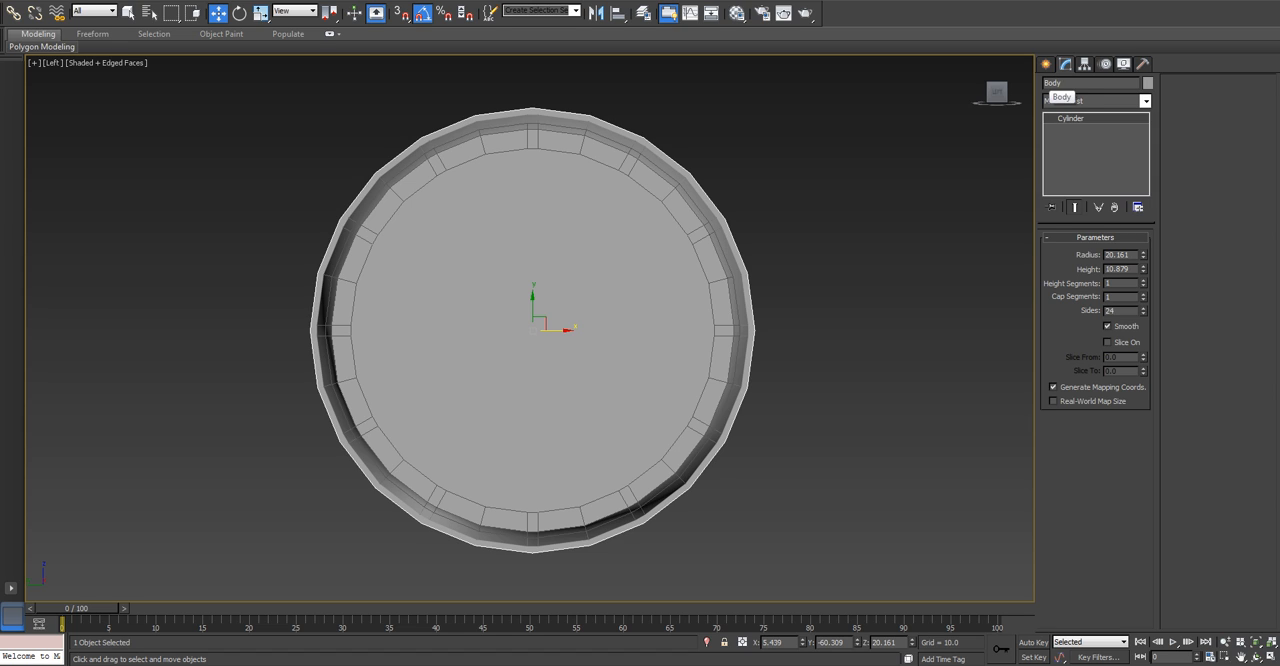
text(Cycle_)
Shift the Cycle_Body cylinder slightly along the Y axis to about -60.07.
drag(560, 330, 557, 330)
key(ctrl+d)
key(ctrl+z)
right_click(800, 319)
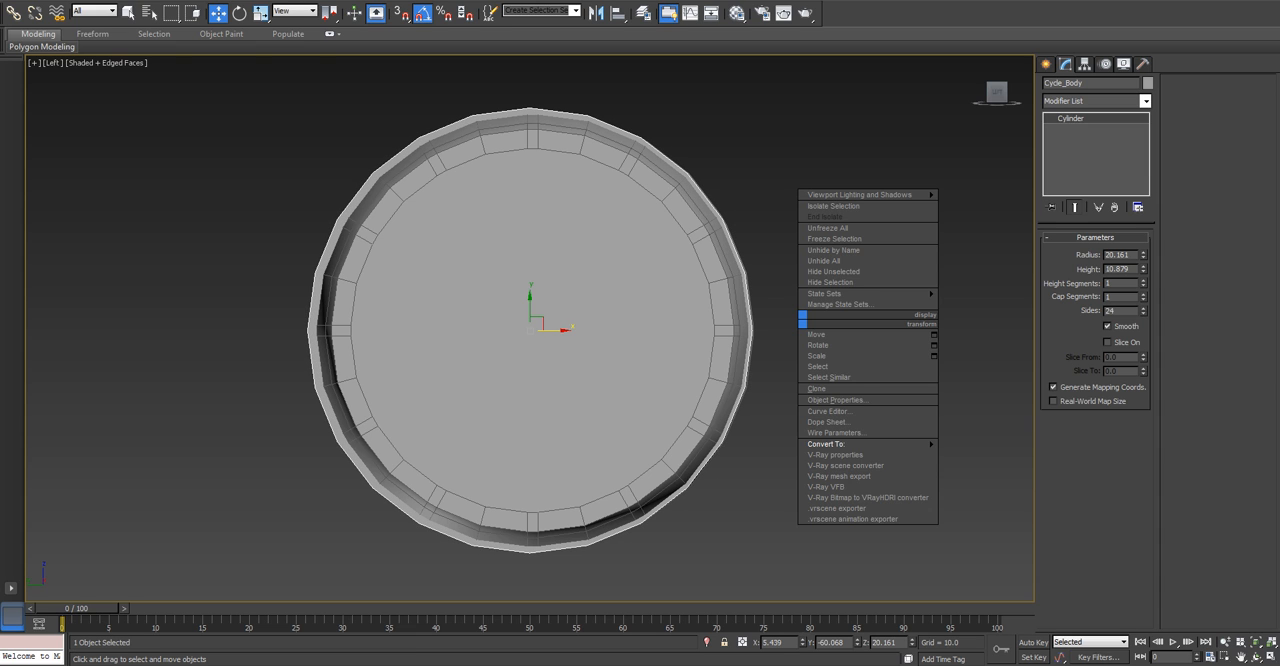
Add the prefix CYcle_ to the name of the Wheels object and reselect the Cycle_Body cylinder.
click(722, 318)
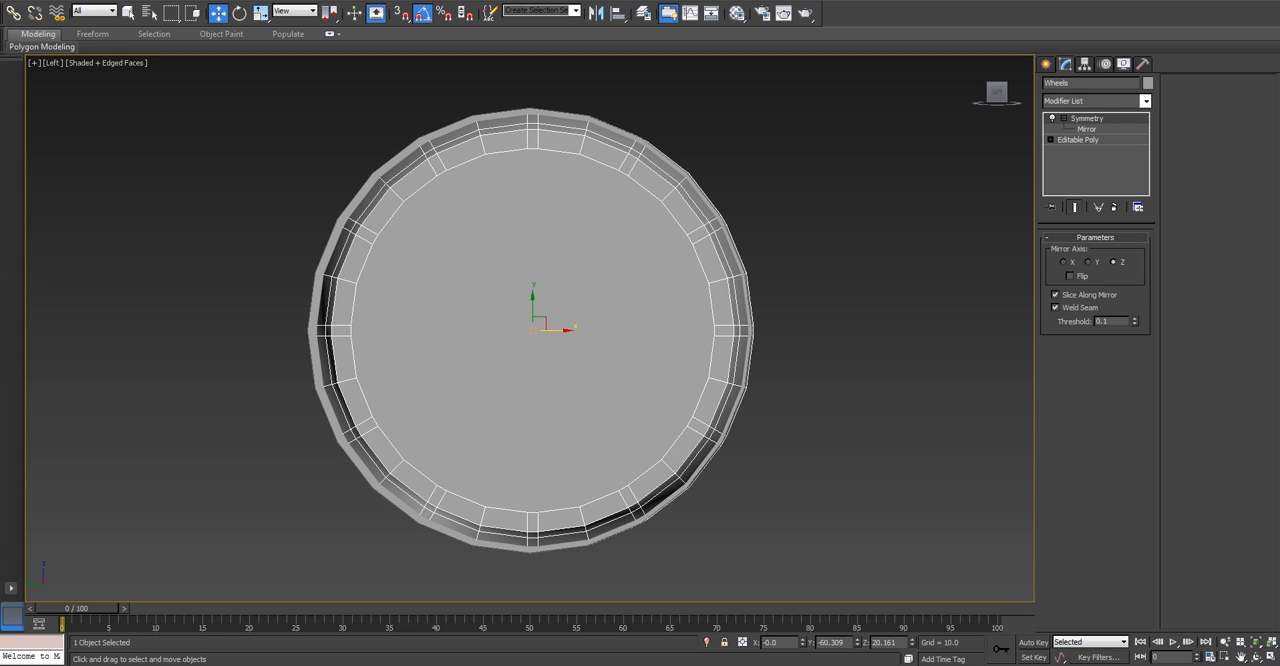
click(1046, 83)
text(CYcle_)
click(661, 158)
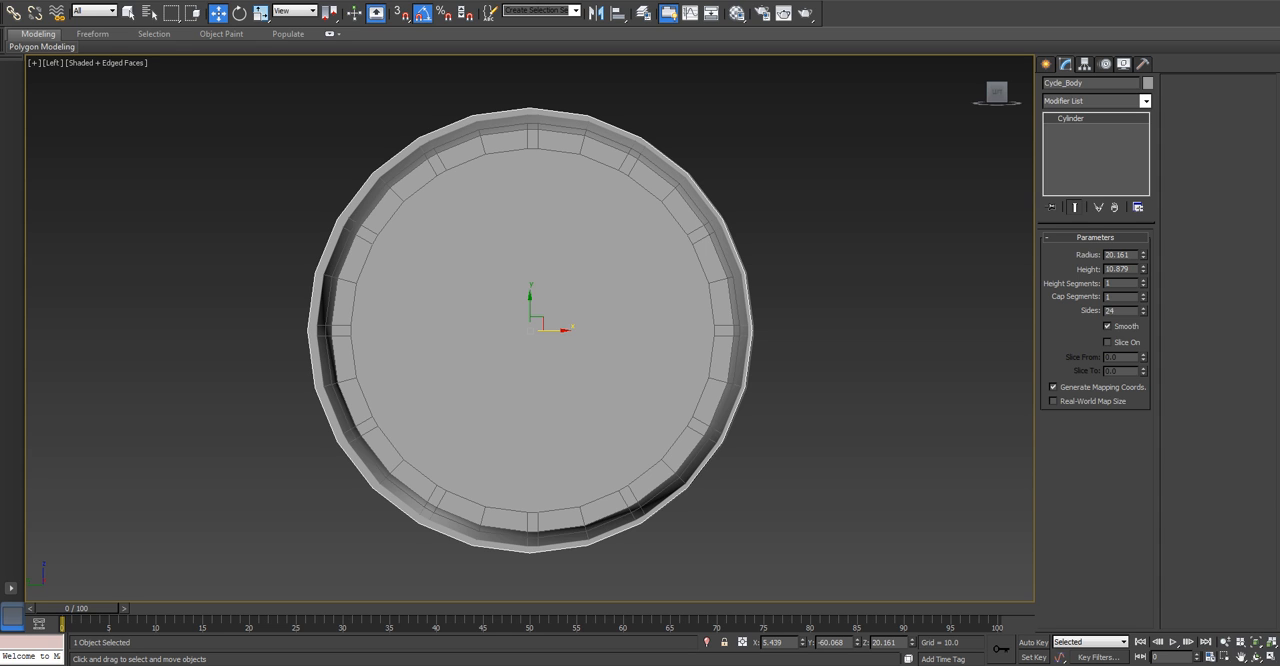
Convert the Cycle_Body cylinder to an Editable Poly and activate Polygon sub-object selection.
right_click(622, 326)
mouse_move(690, 451)
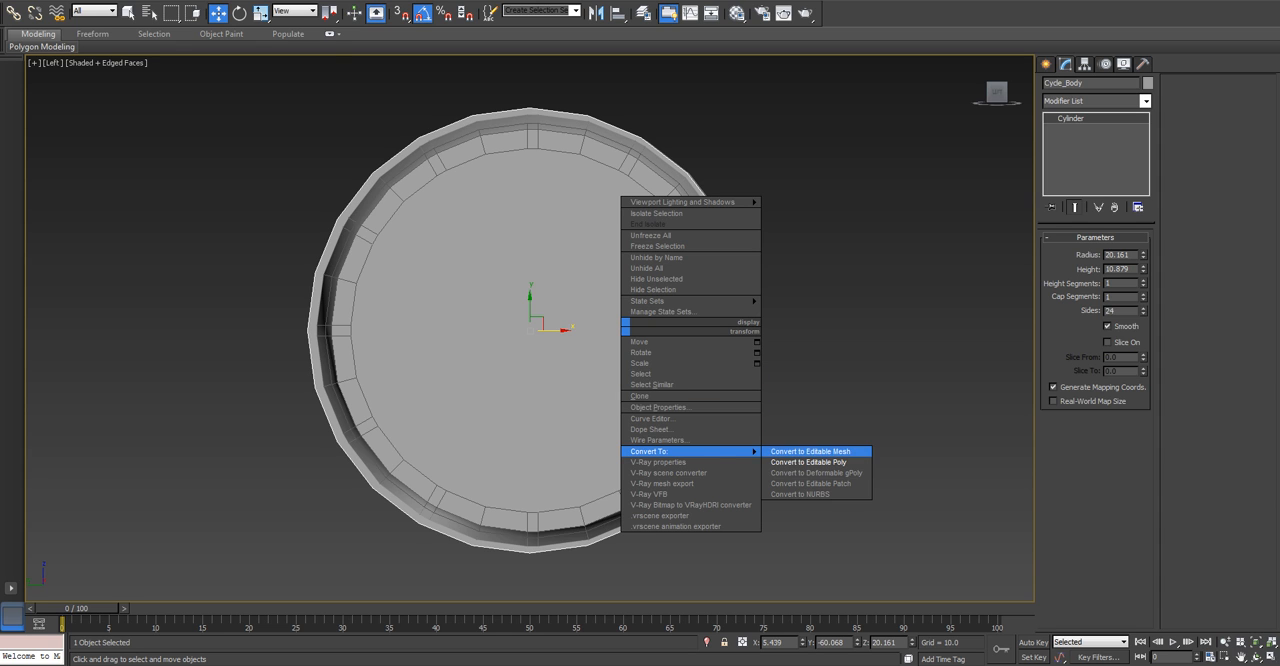
click(808, 462)
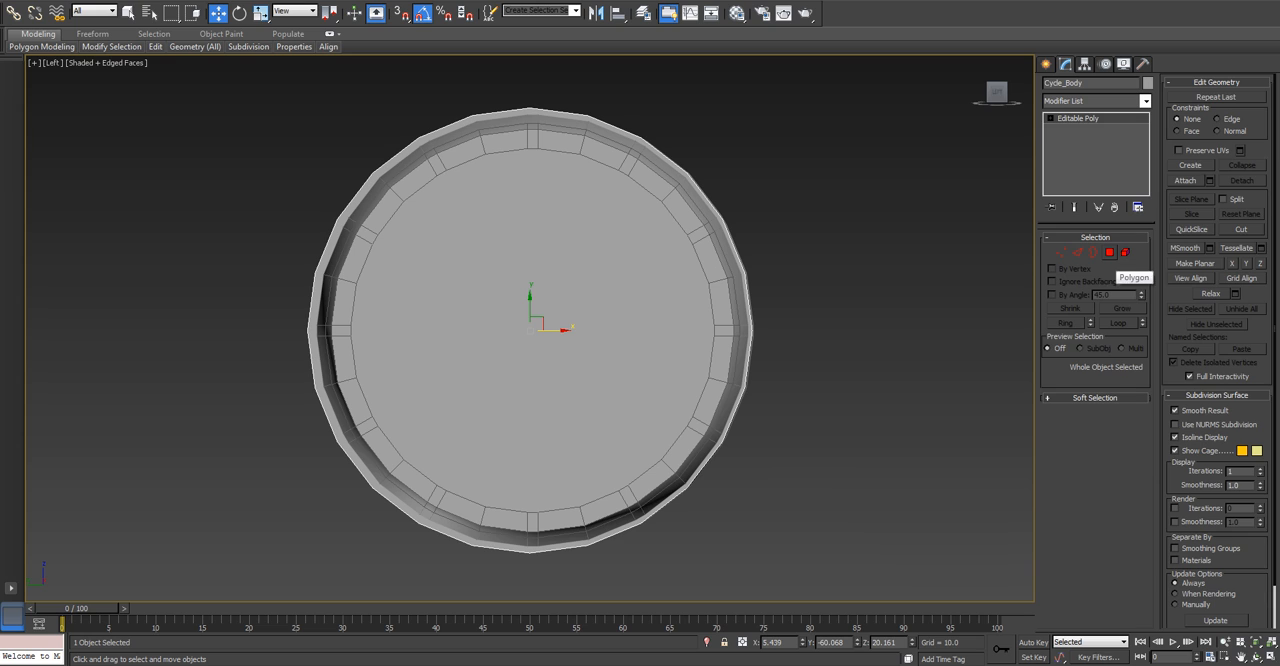
click(1109, 252)
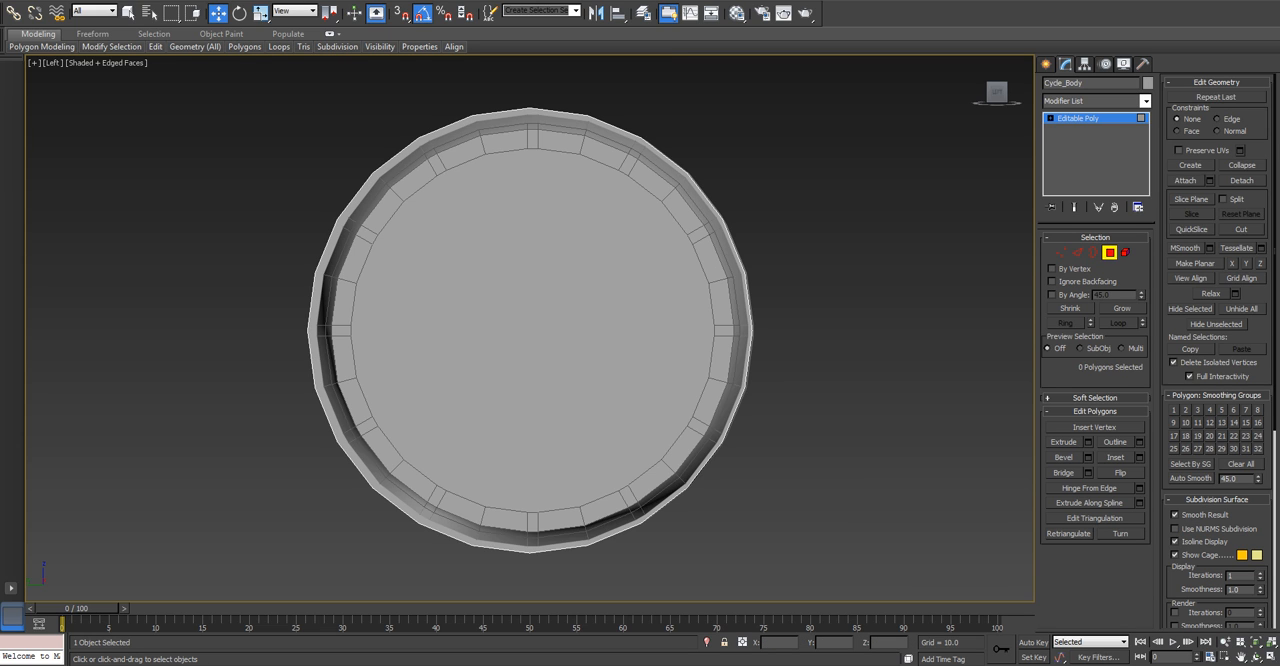
scroll(803, 163, down, 3)
drag(756, 124, 634, 622)
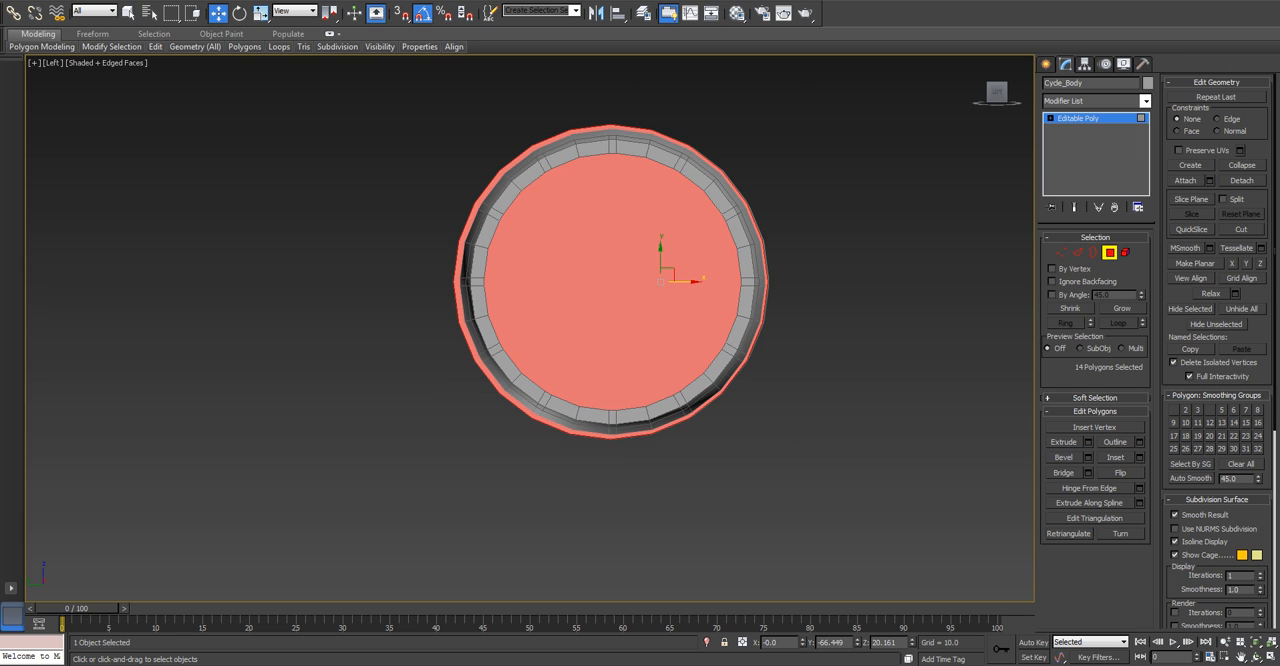
key(Delete)
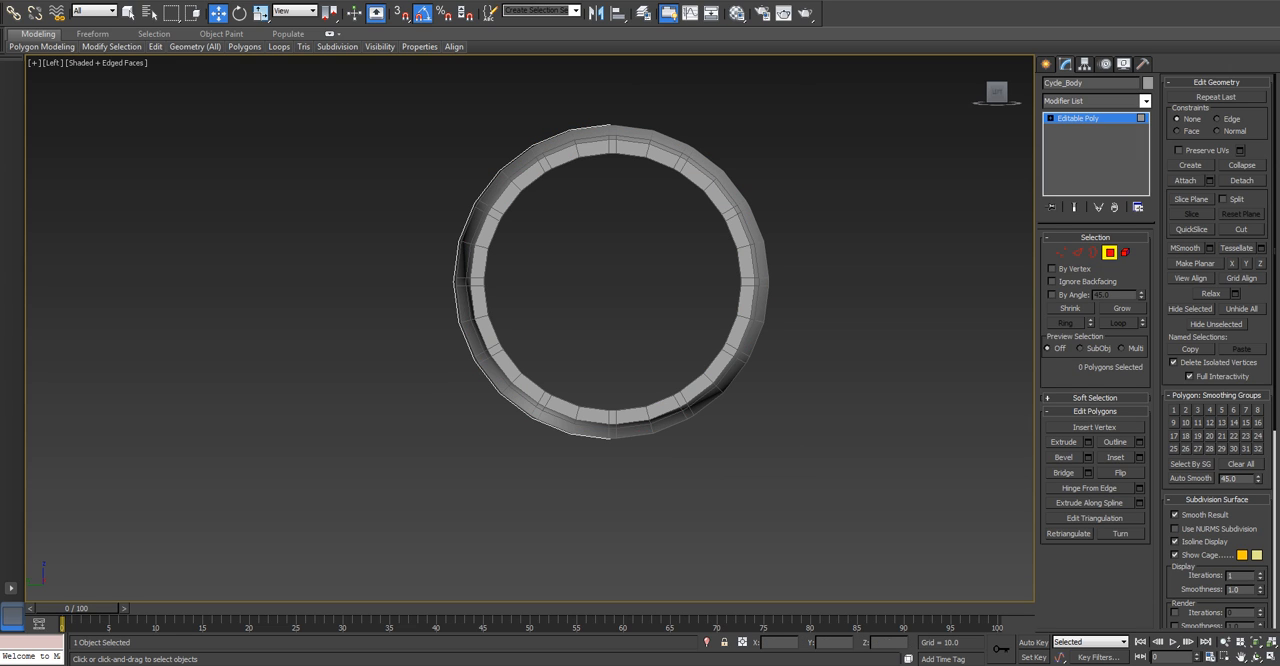
key(ctrl+z)
key(p)
alt+middle_drag(640, 320, 430, 320)
alt+middle_drag(740, 340, 690, 380)
key(Delete)
key(l)
drag(583, 438, 641, 469)
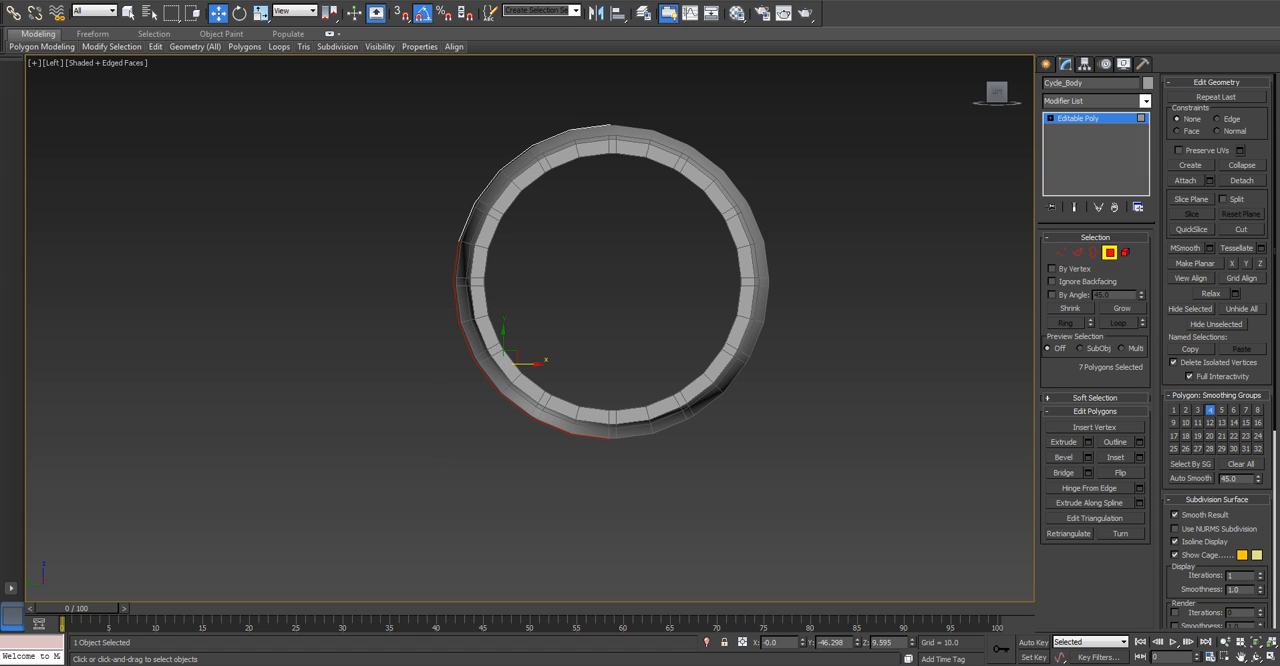
key(ctrl+z)
key(ctrl+z)
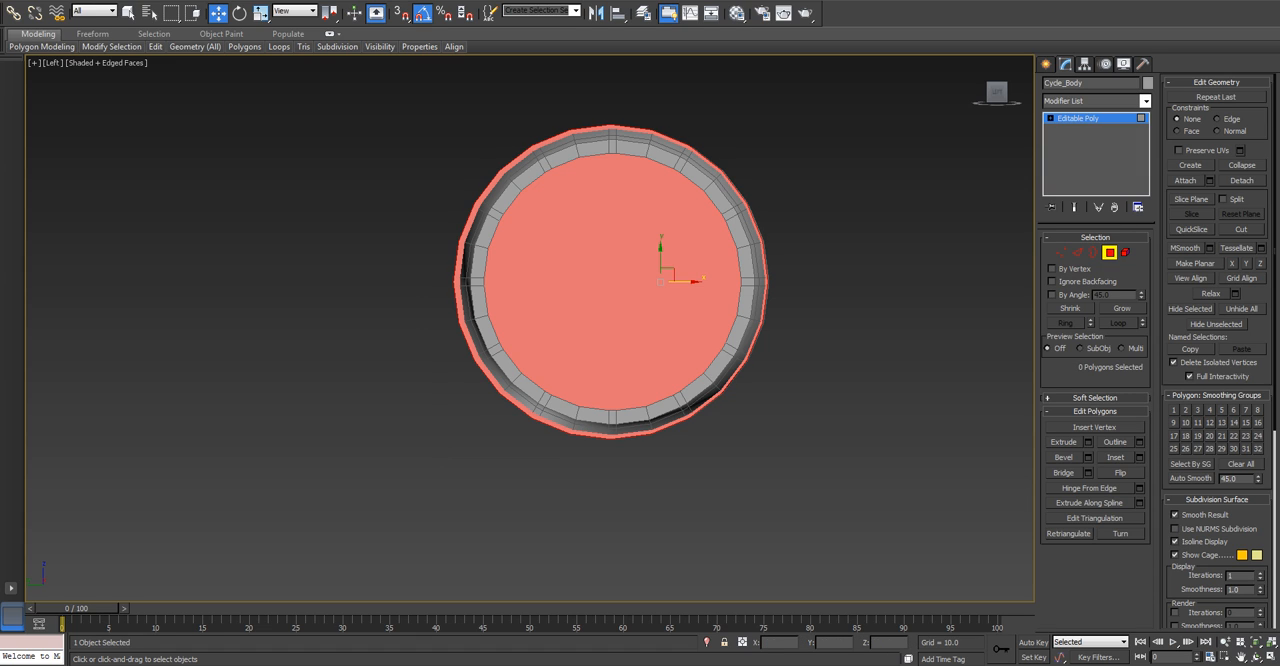
key(ctrl+z)
key(ctrl+z)
Delete the two end-cap polygons of the Cycle_Body cylinder and return to the Left view.
key(Delete)
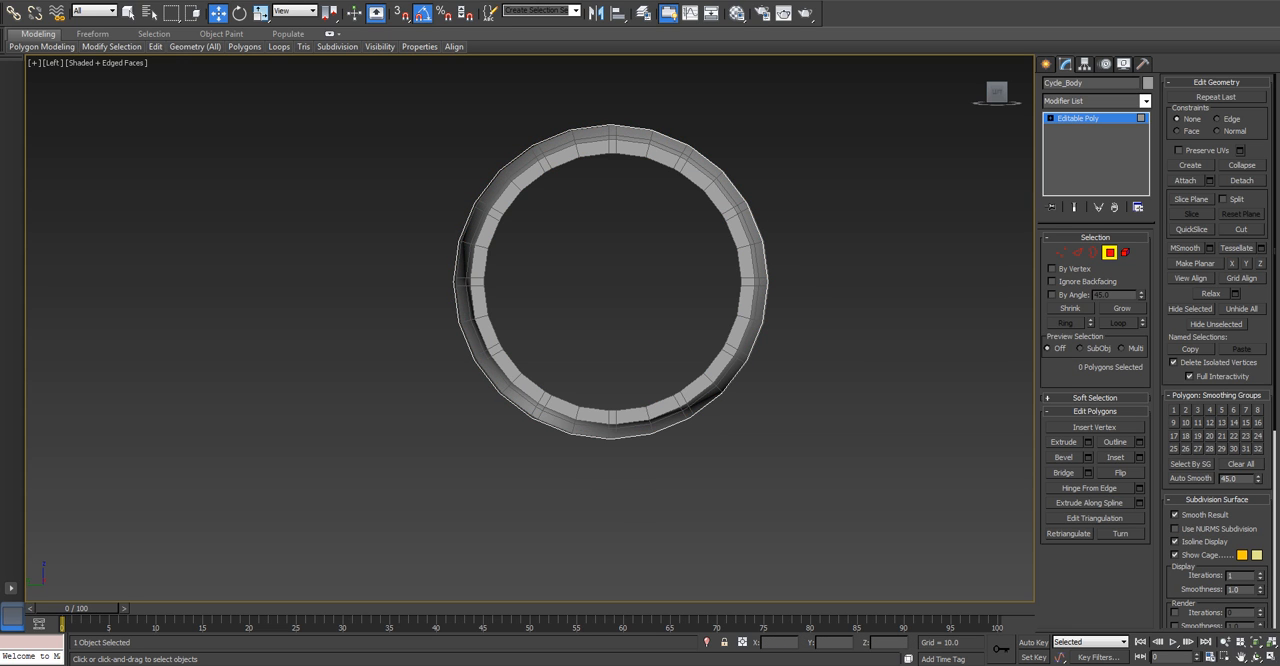
click(612, 282)
alt+middle_drag(612, 282, 405, 305)
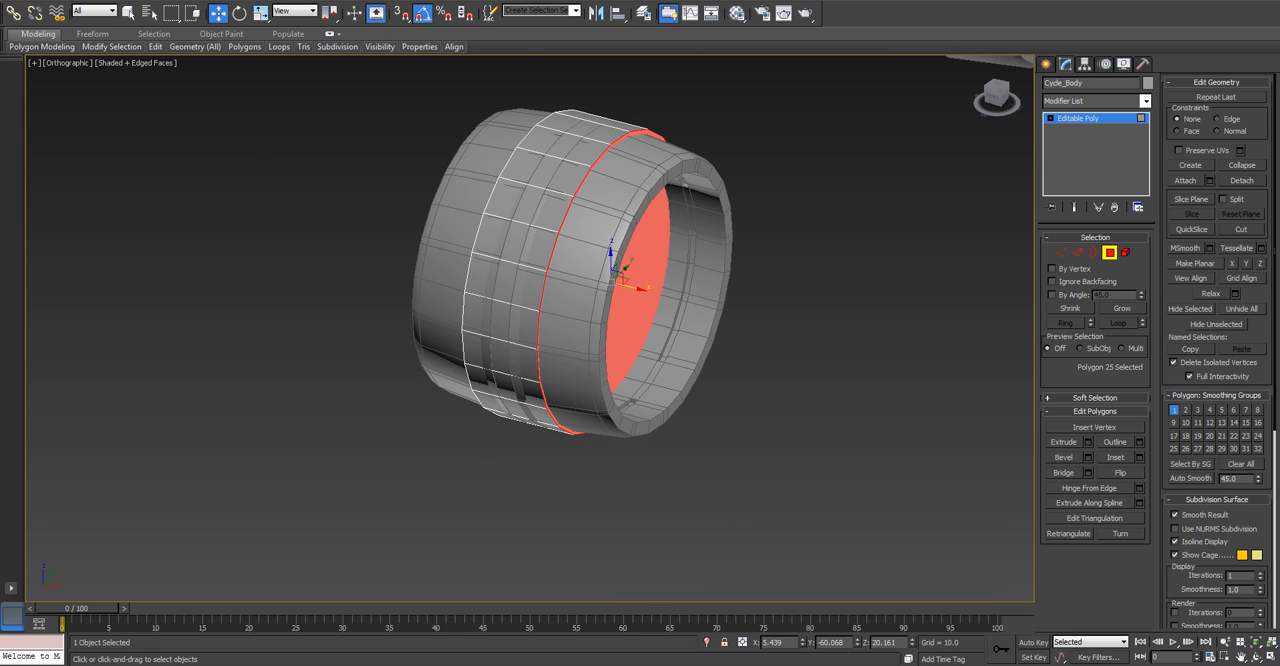
key(Delete)
key(l)
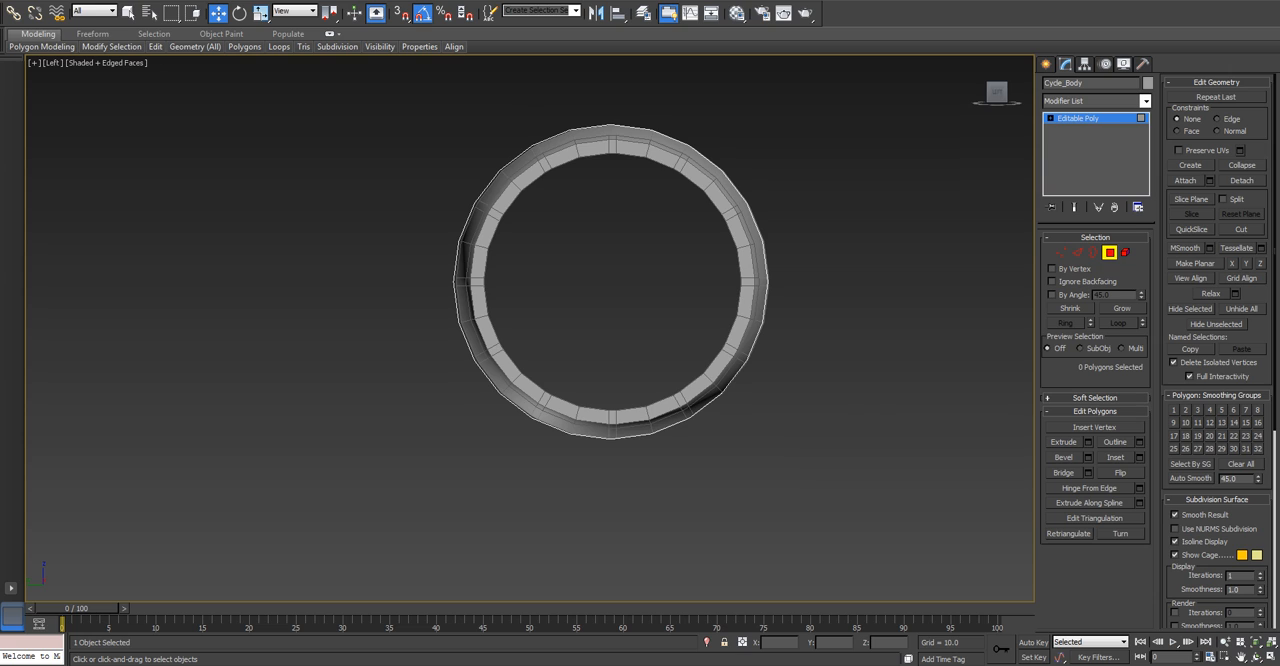
drag(868, 474, 868, 474)
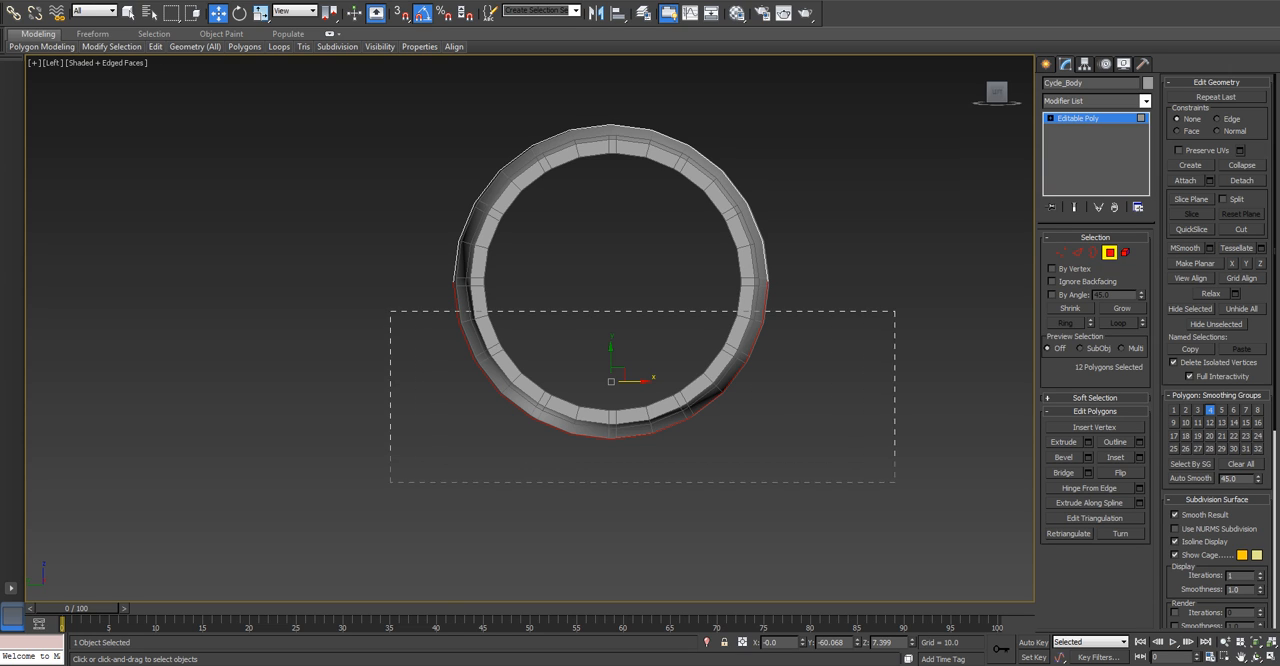
key(Delete)
key(ctrl+z)
Delete the Cycle_Body side polygons from the bottom centre around the right side toward the upper right, as seen in the Left view.
drag(824, 521, 826, 530)
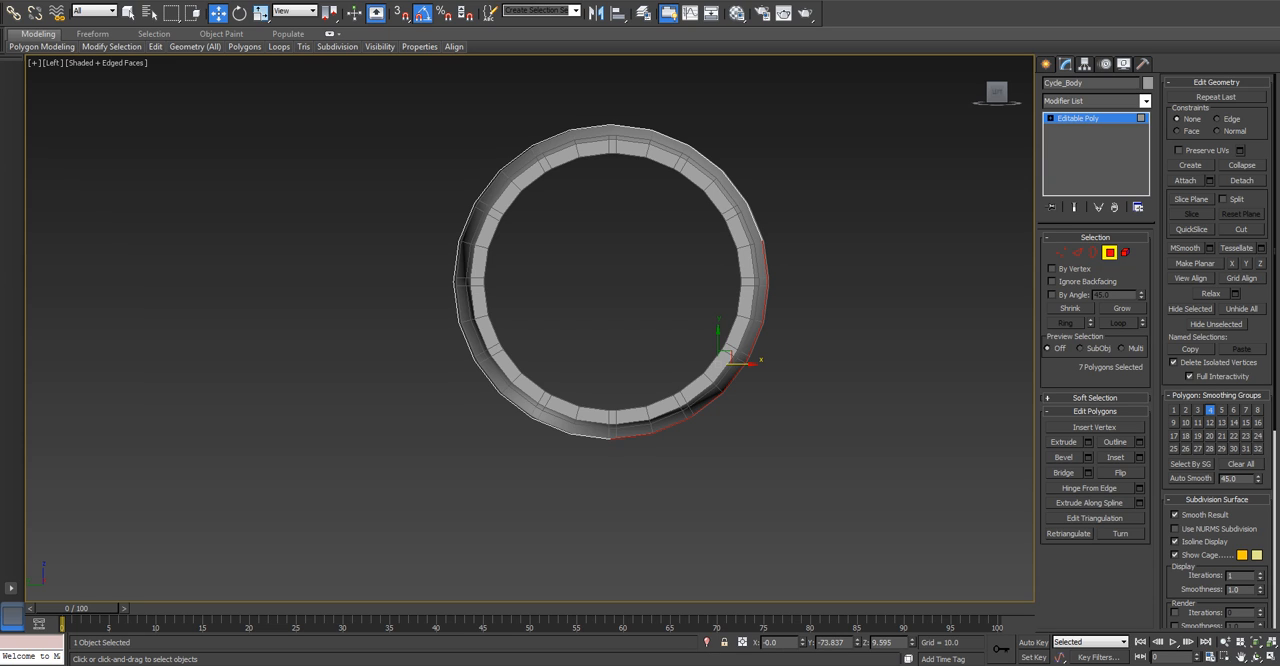
key(Delete)
drag(787, 281, 787, 281)
key(Delete)
drag(689, 192, 786, 244)
key(Delete)
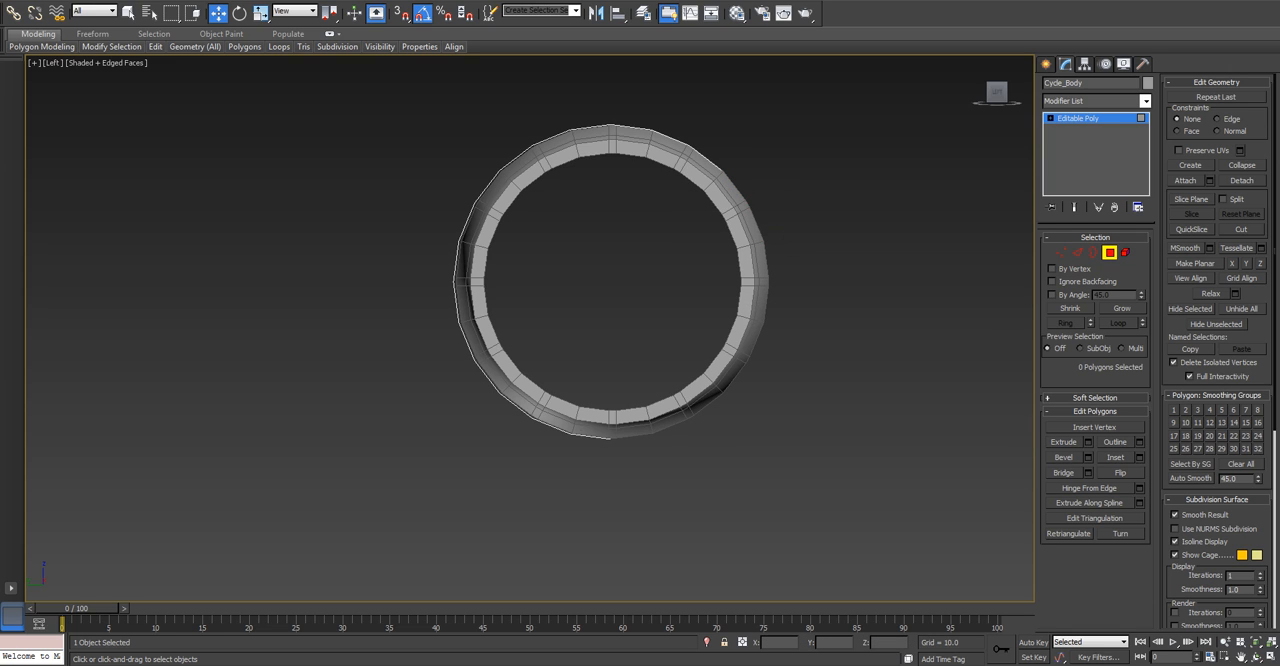
Delete the polygons just left of Cycle_Body's bottom centre to shape a wheel-cover arch, and leave Polygon sub-object selection.
drag(656, 481, 656, 481)
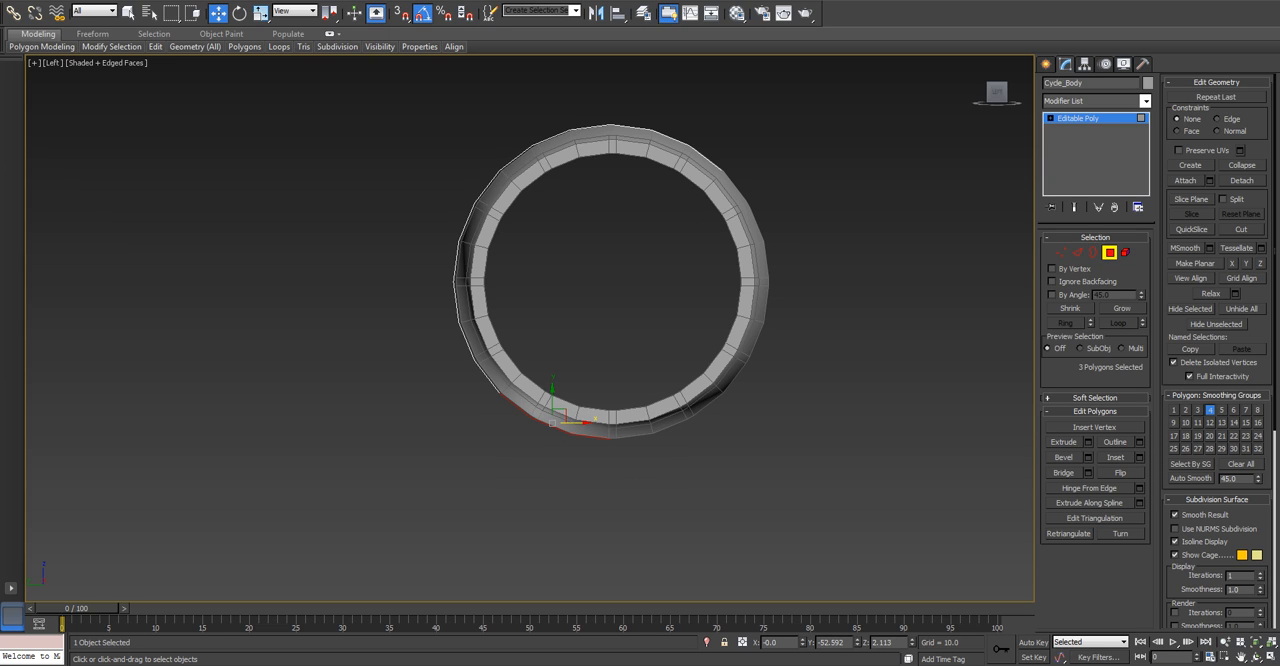
drag(589, 374, 560, 374)
key(Delete)
alt+middle_drag(580, 390, 632, 428)
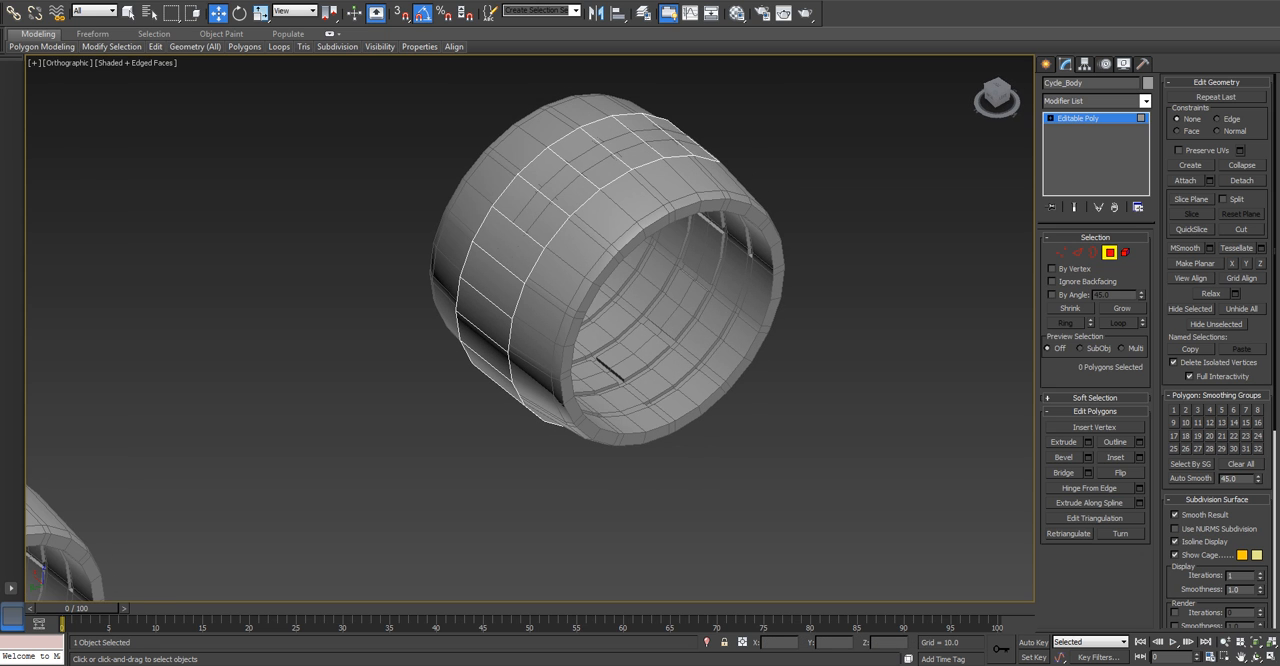
click(1110, 253)
Isolate the Cycle_Body arch and center its pivot to the object.
key(alt+q)
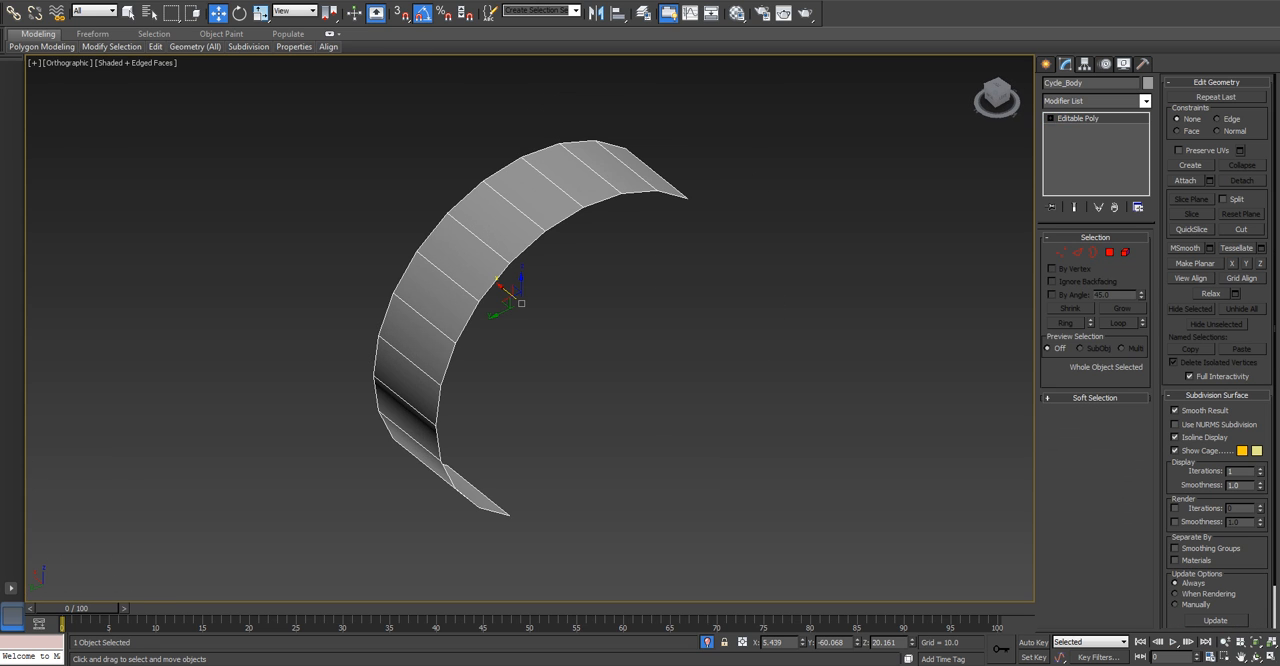
alt+middle_drag(620, 350, 348, 314)
click(1084, 63)
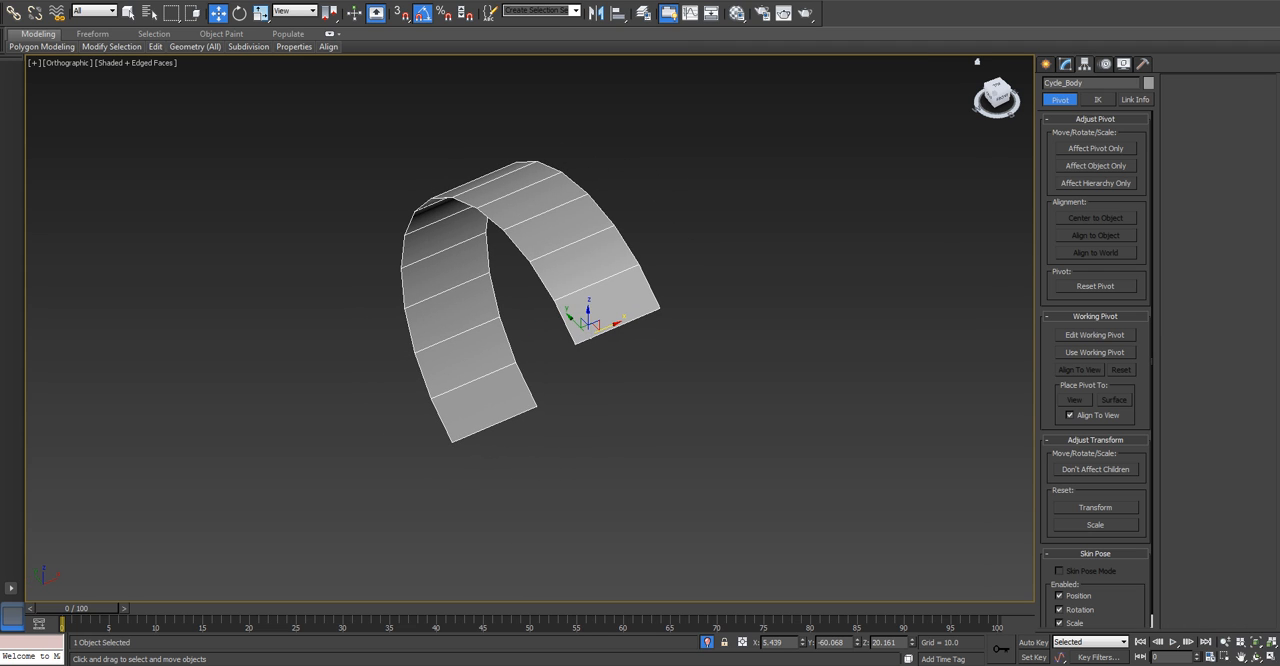
click(1096, 148)
click(1095, 218)
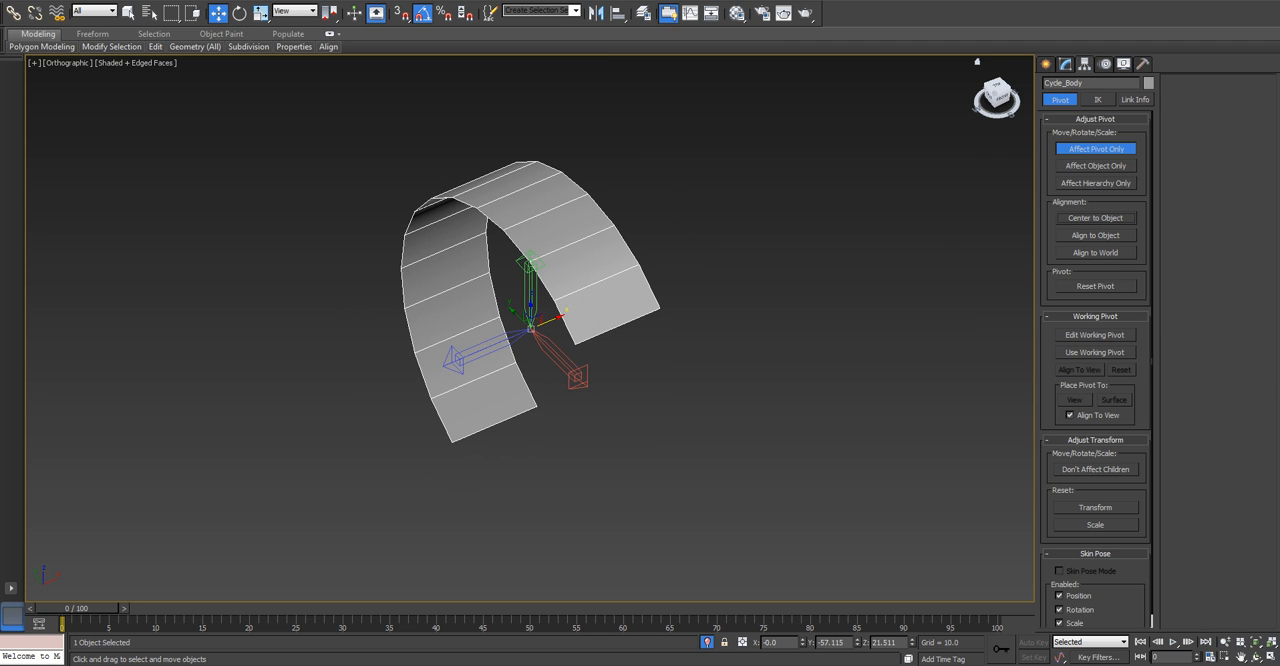
click(1096, 148)
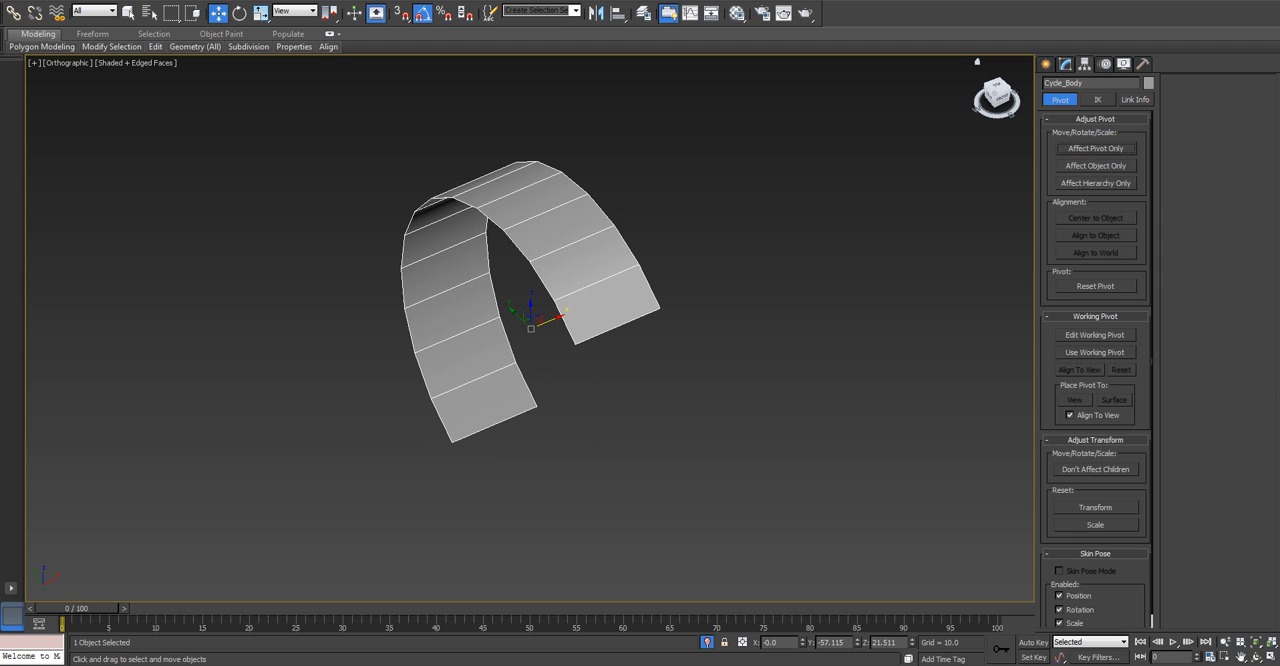
Recheck the arch's pivot placement and end the isolation to bring back the wheels.
alt+middle_drag(700, 300, 762, 282)
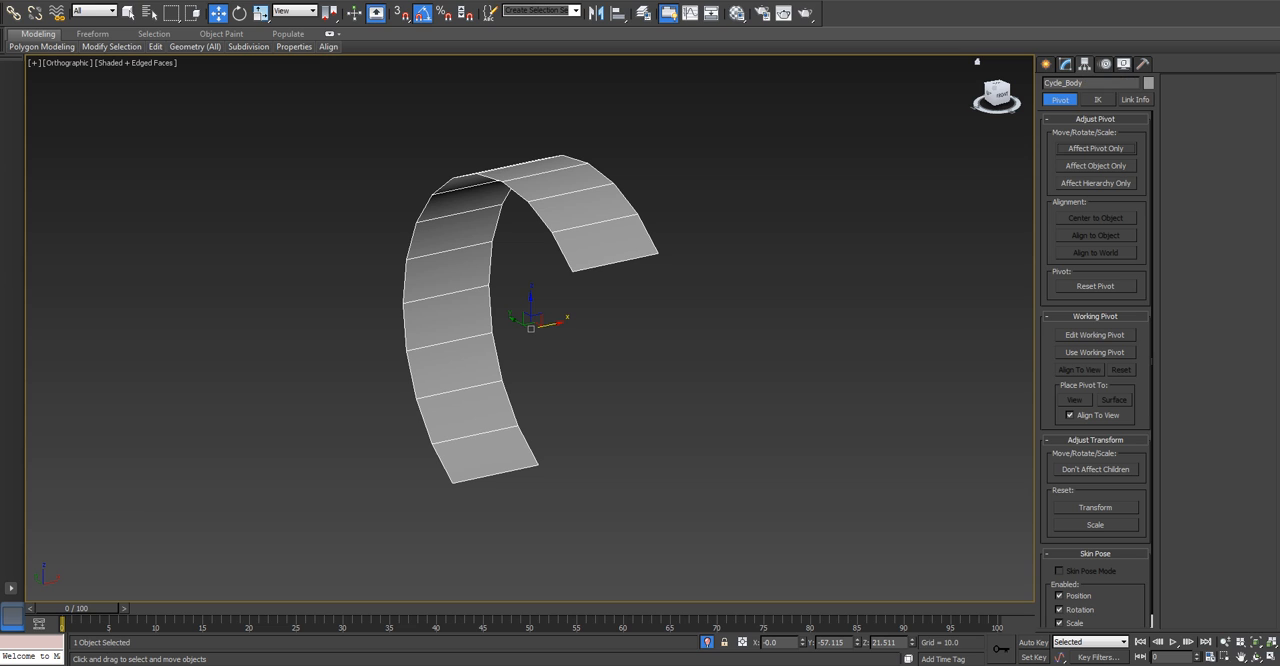
click(1096, 148)
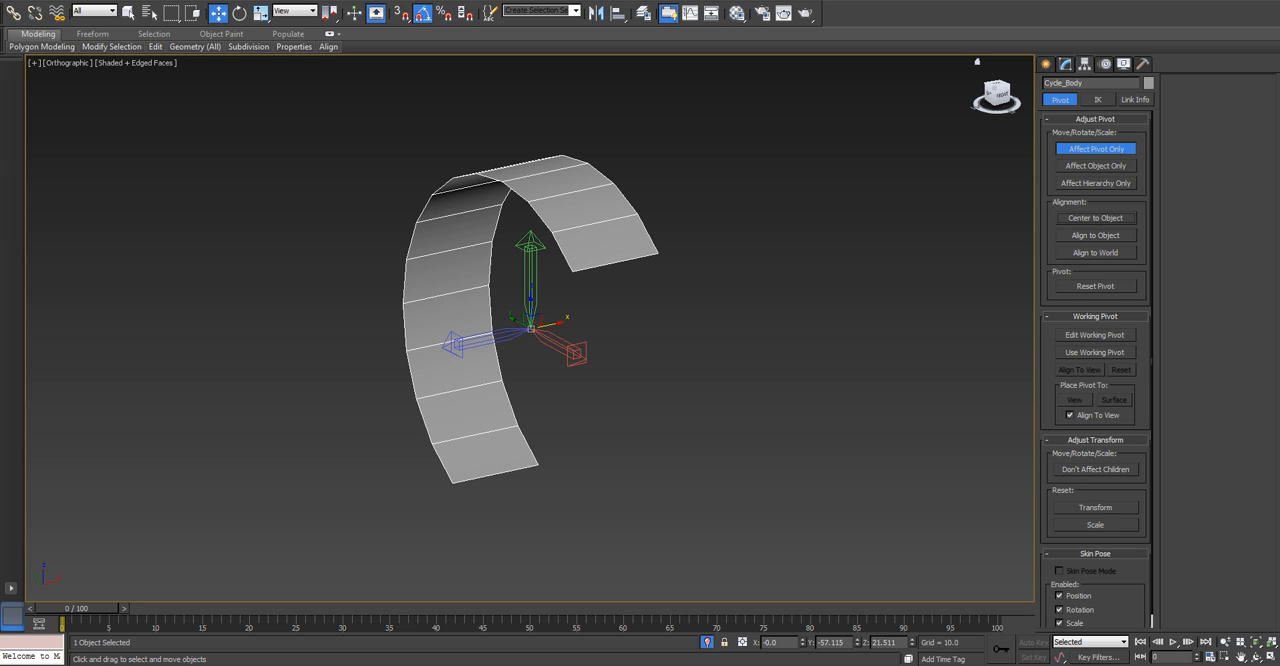
click(1096, 148)
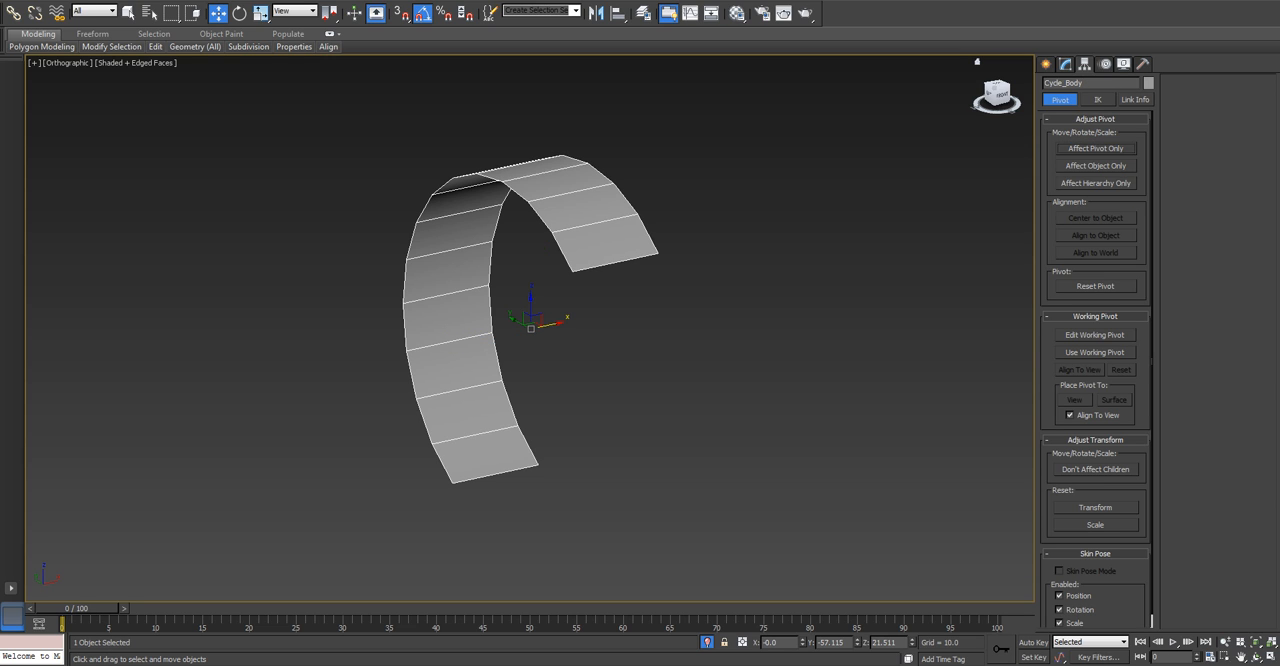
click(1065, 64)
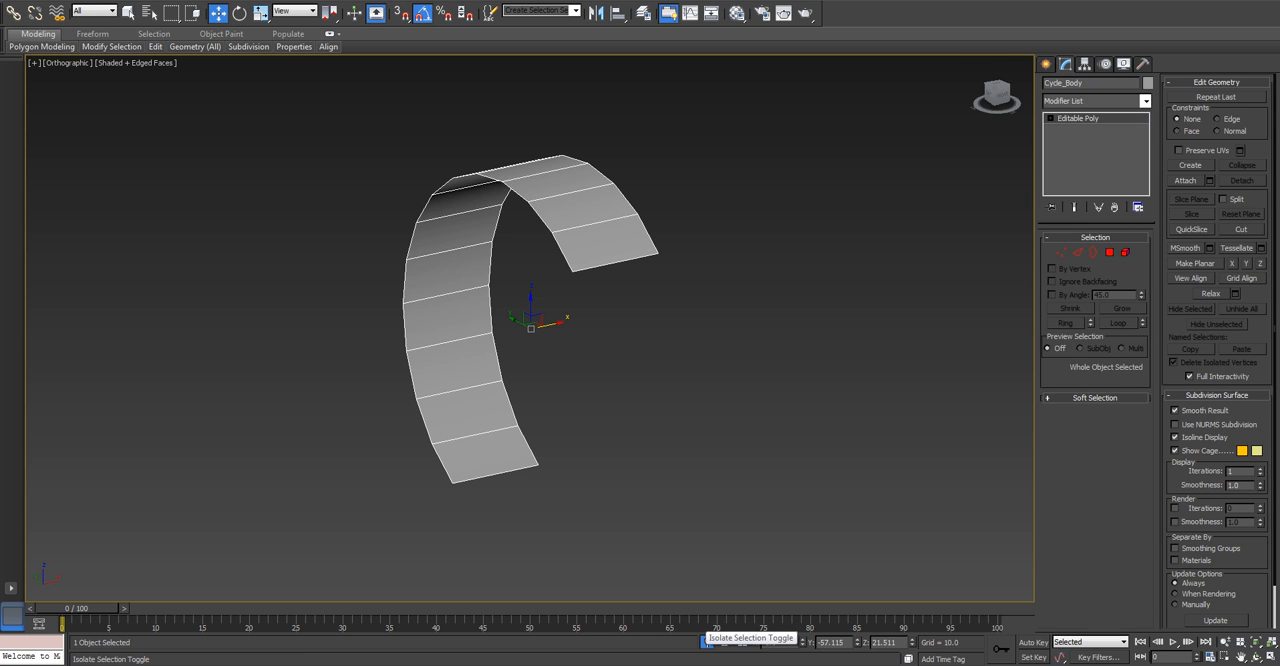
key(z)
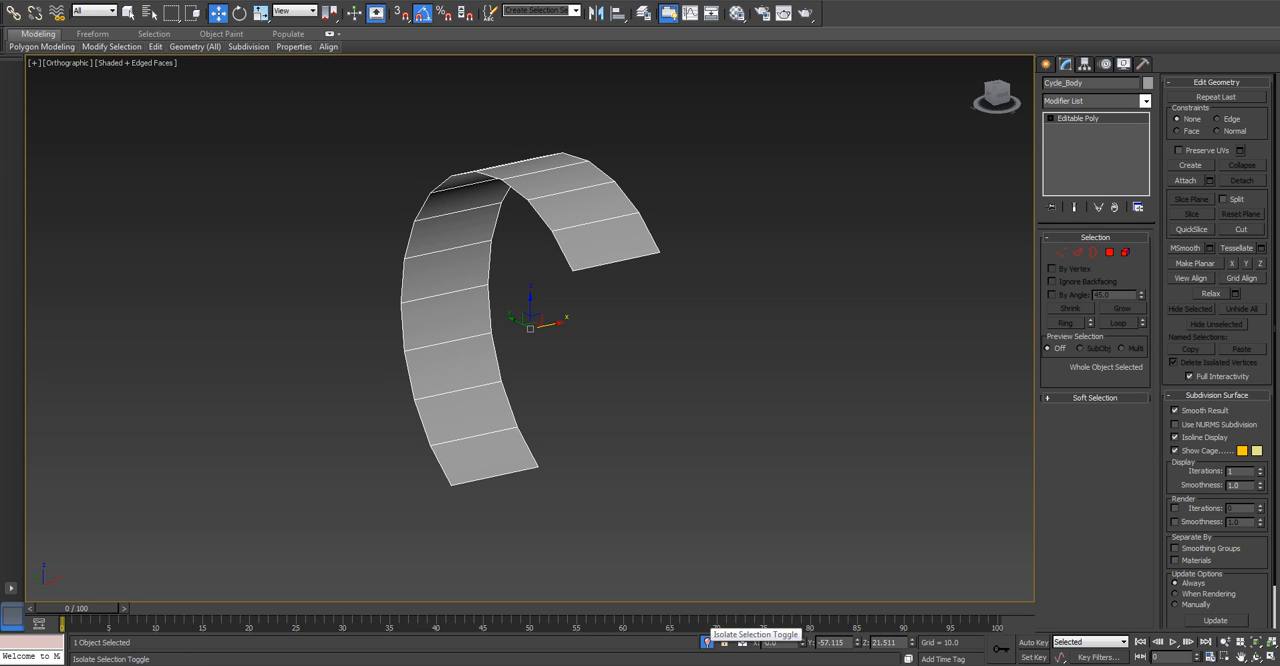
click(707, 641)
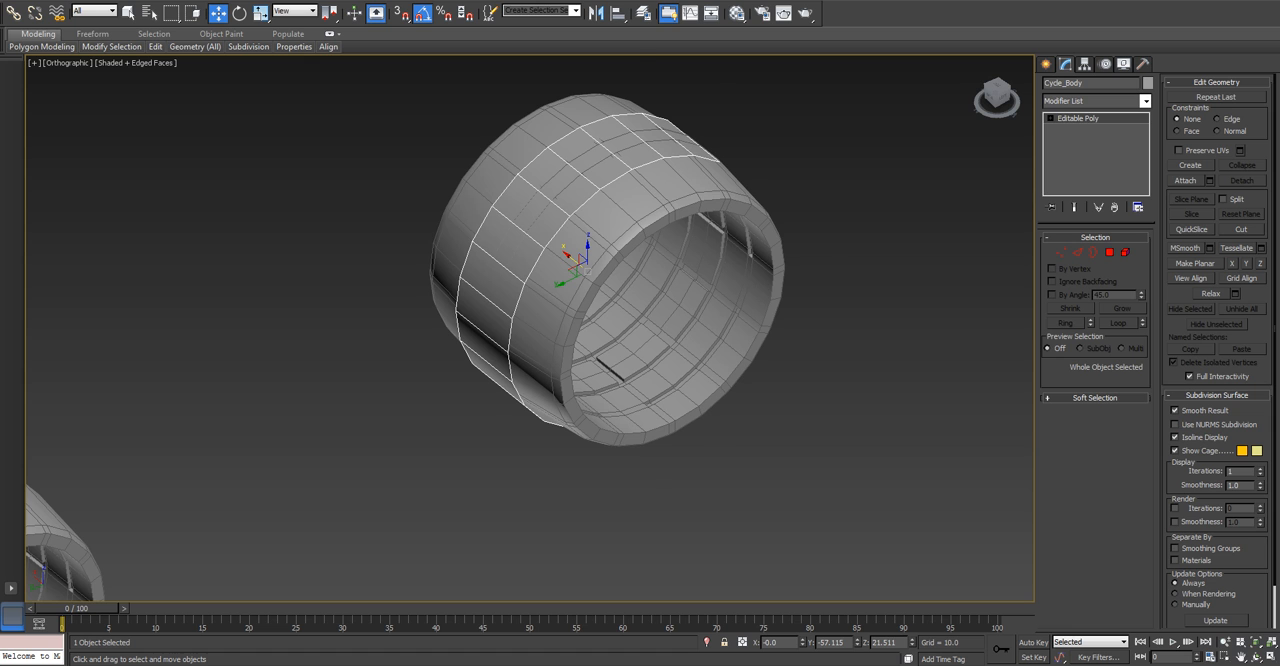
key(p)
scroll(600, 330, down, 3)
alt+middle_drag(680, 350, 490, 350)
key(F4)
mouse_move(610, 310)
middle_down()
mouse_move(620, 348)
mouse_move(690, 365)
mouse_move(765, 325)
mouse_move(750, 285)
mouse_move(622, 338)
mouse_move(600, 330)
middle_up()
key(F4)
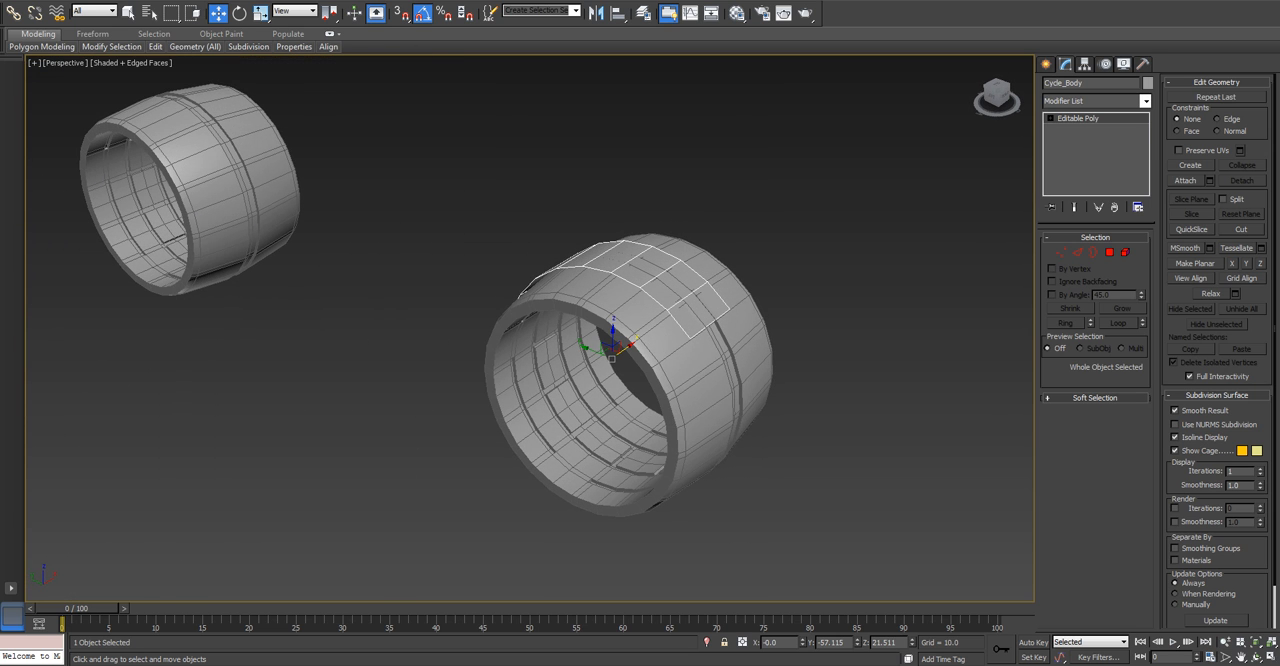
drag(613, 332, 613, 329)
alt+middle_drag(613, 329, 752, 268)
key(ctrl+z)
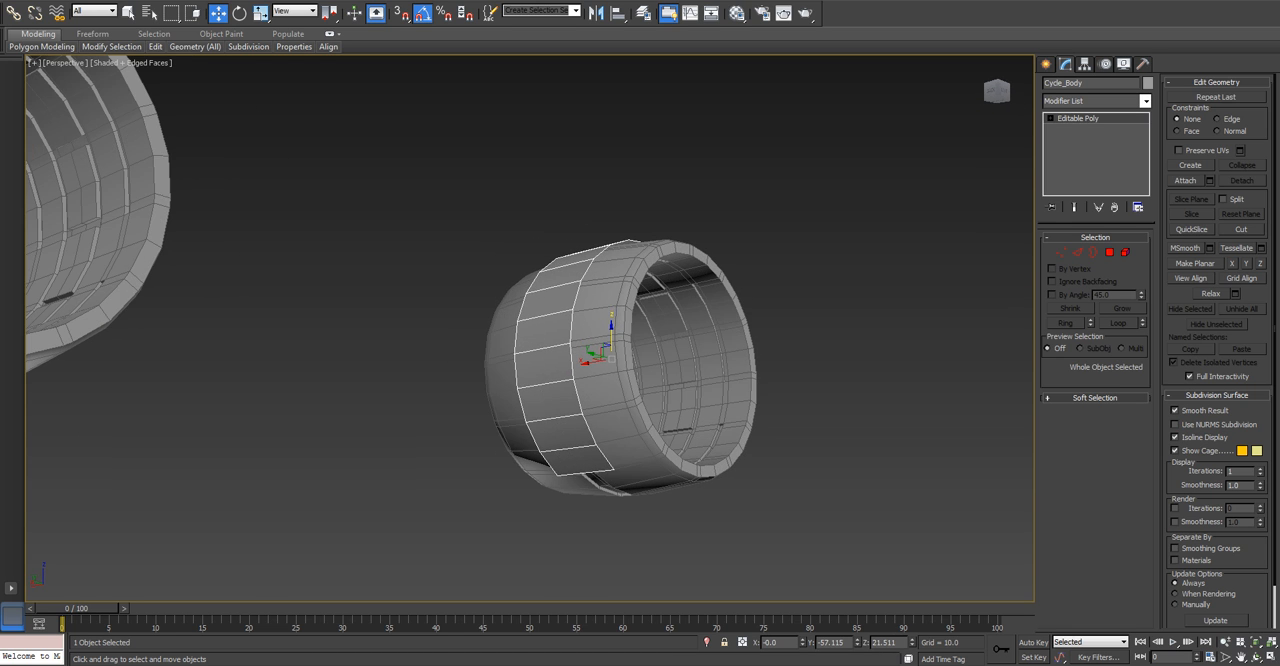
Uniformly scale the Cycle_Body arch up to about 101.9% and compare it with the wheel in the Left view.
key(r)
drag(612, 362, 613, 365)
alt+middle_drag(613, 365, 540, 322)
key(l)
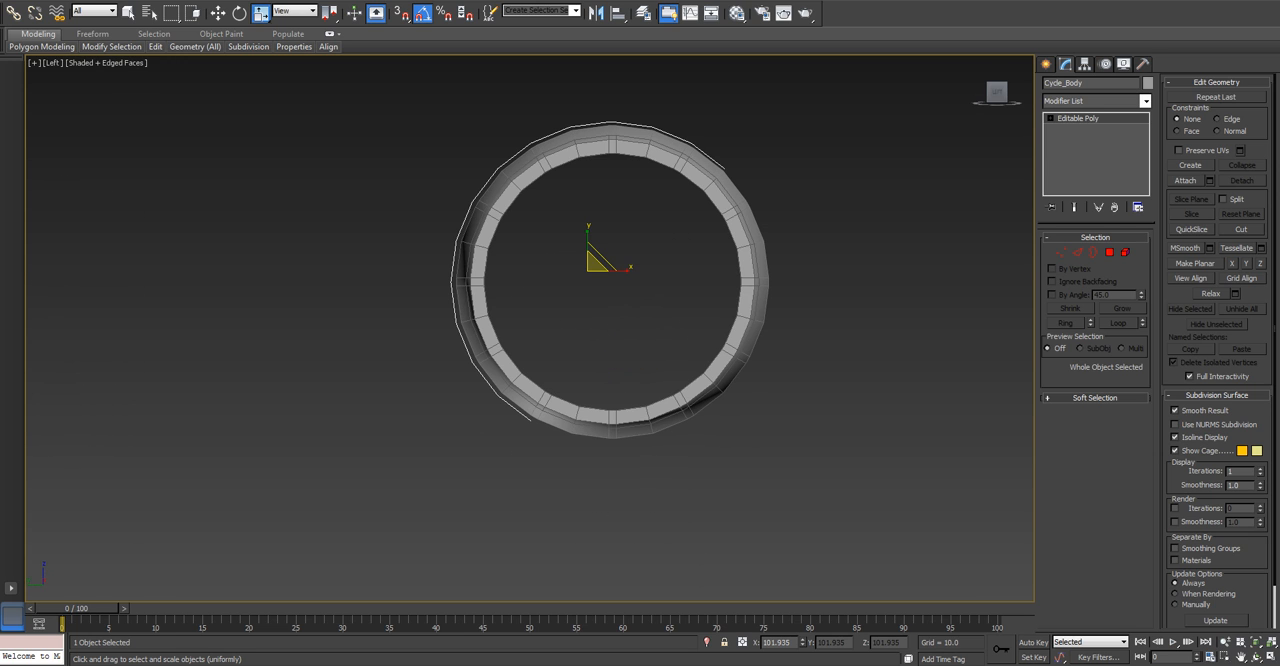
Clone the Cycle_Body arch along the X axis between the wheels as one copy named Cycle_Body001.
key(w)
scroll(530, 300, down, 3)
middle_drag(530, 300, 731, 329)
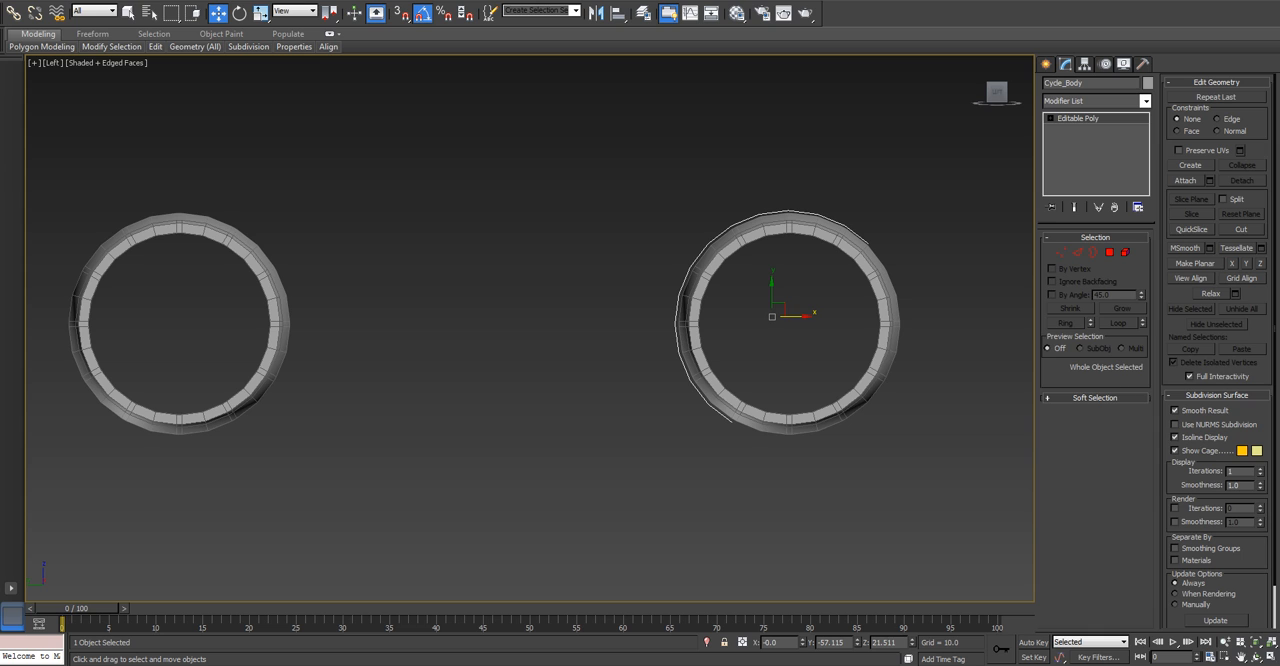
shift+drag(771, 316, 444, 316)
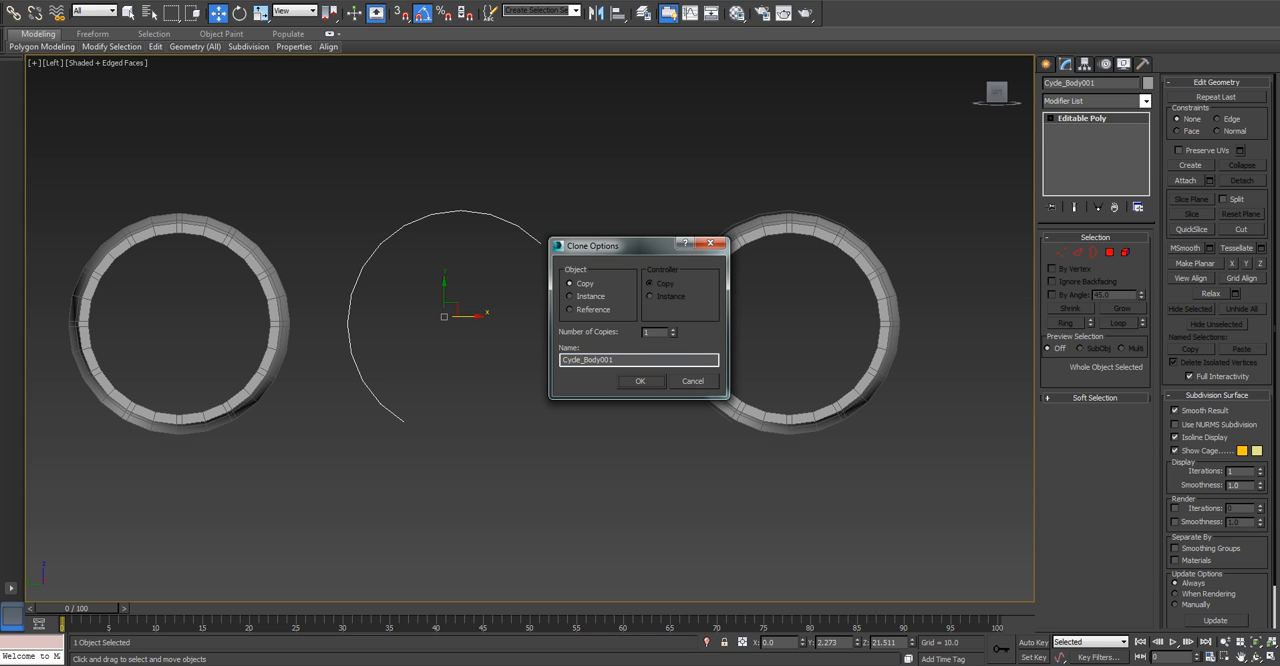
click(640, 381)
Mirror Cycle_Body001 on the X axis with No Clone and move it over the opposite wheel.
click(596, 12)
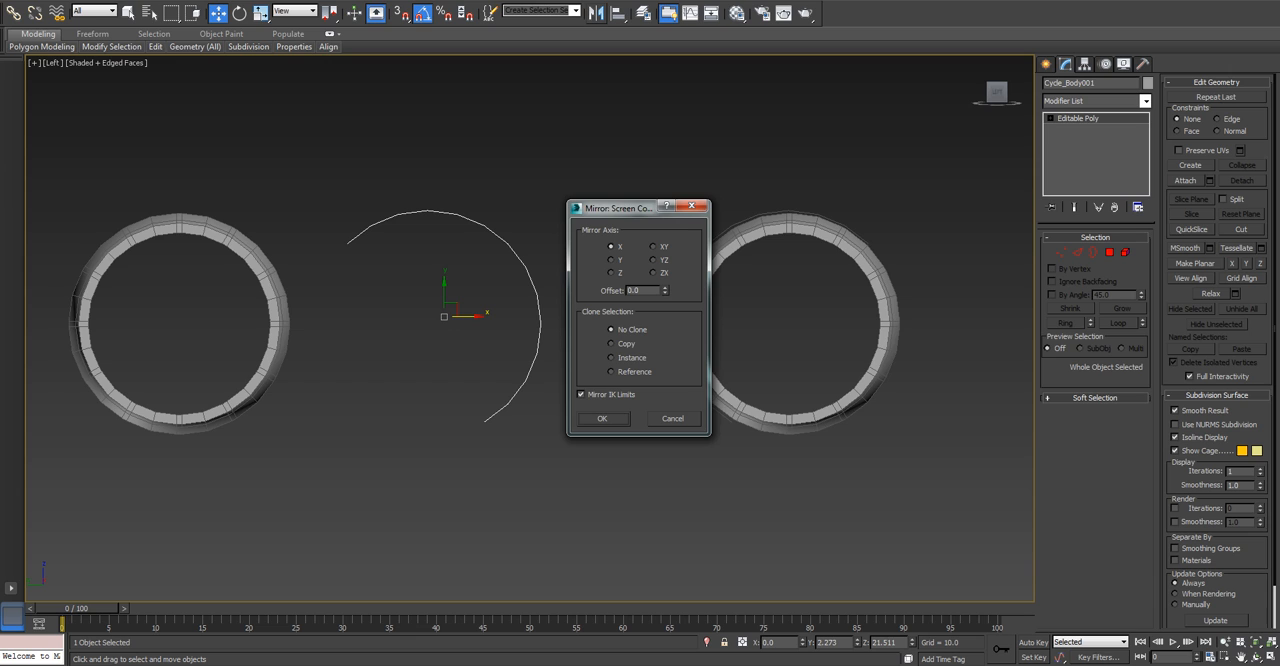
click(602, 418)
drag(465, 316, 220, 316)
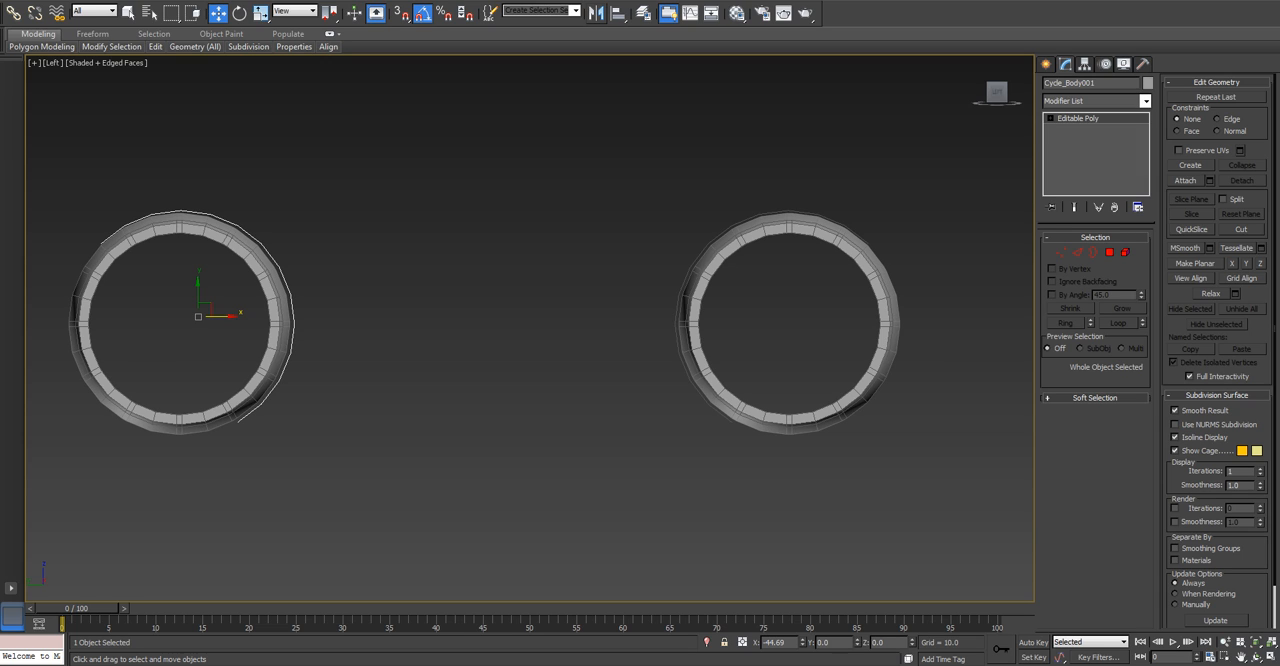
drag(220, 316, 219, 316)
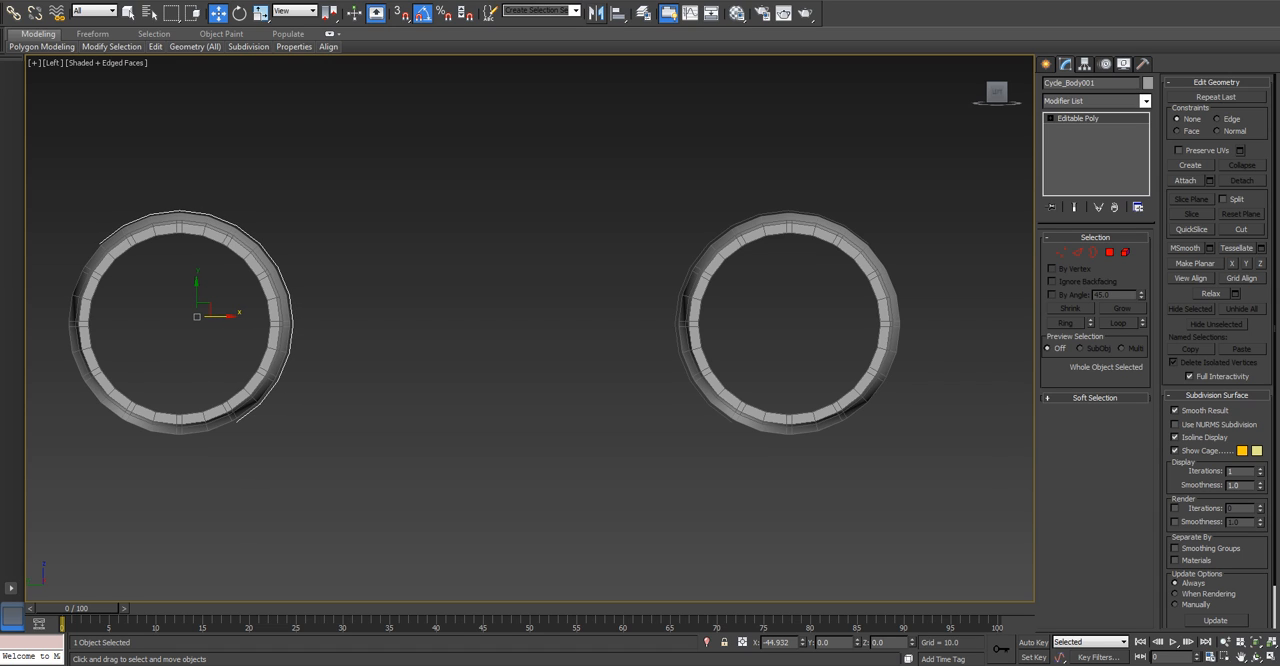
Delete the mirrored Cycle_Body001 copy and reselect the original Cycle_Body arch.
right_click(219, 316)
key(Delete)
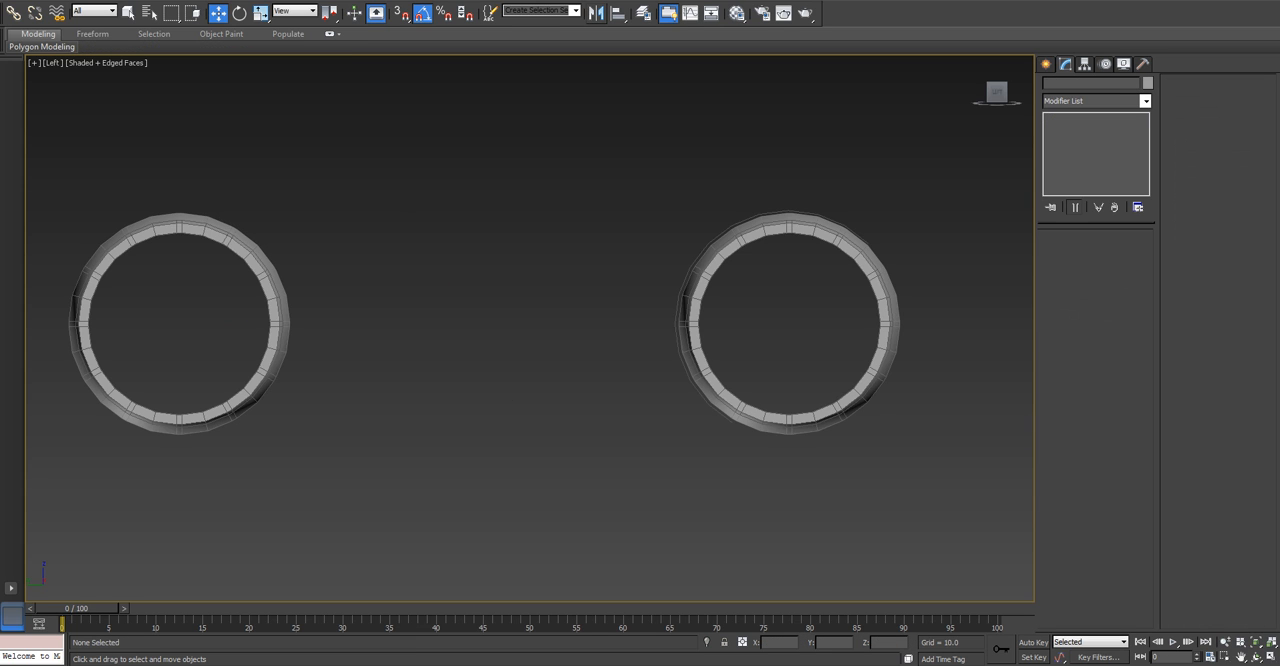
key(ctrl+a)
click(681, 284)
alt+middle_drag(681, 284, 733, 318)
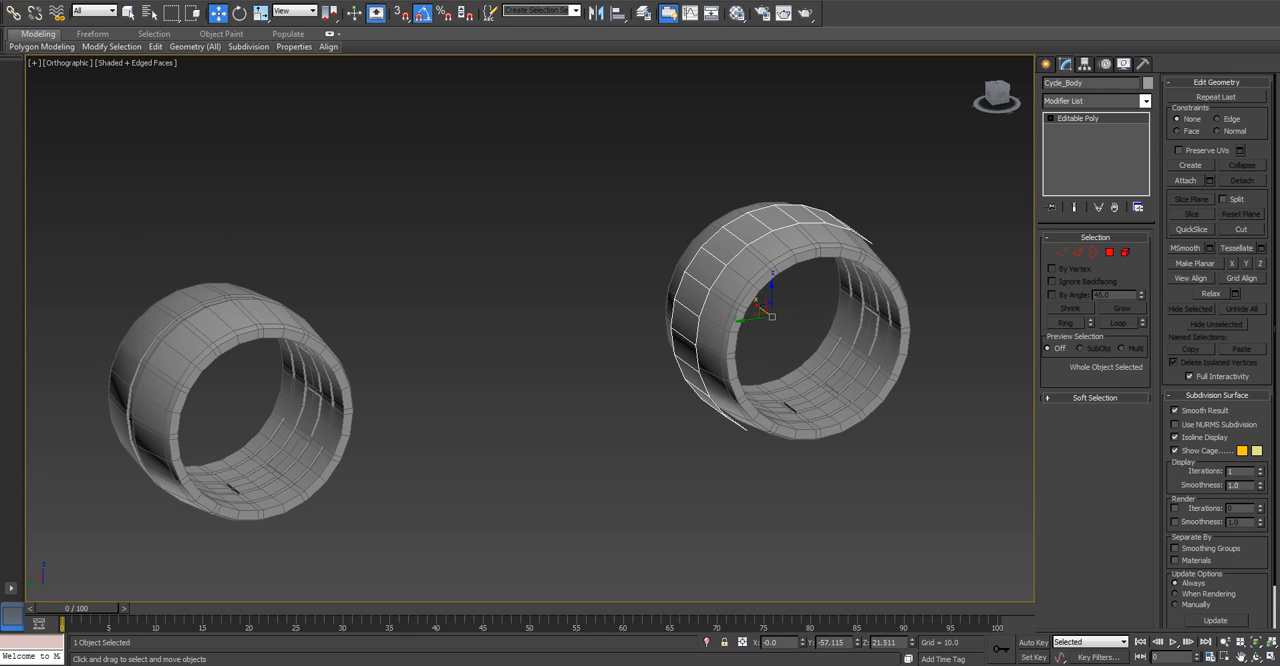
Delete the Cycle_Body arch and create a cylinder with a radius of about 21.95 around the same wheel in the Left view.
key(Delete)
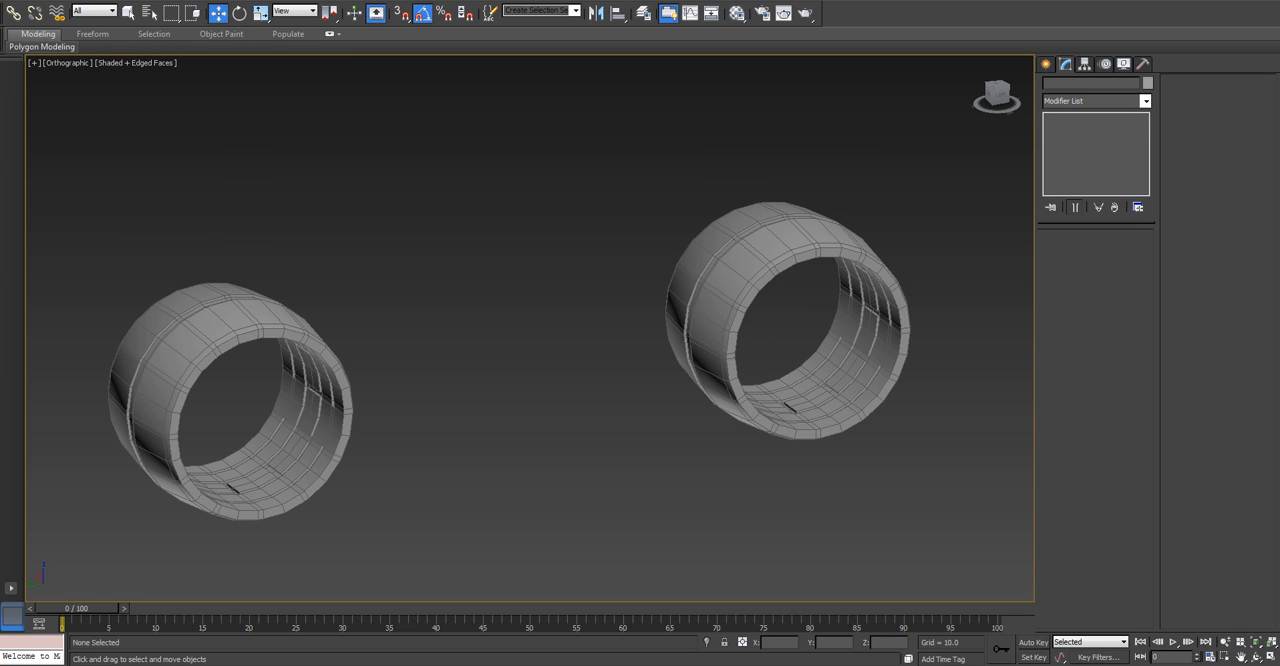
click(1046, 64)
click(1069, 177)
key(l)
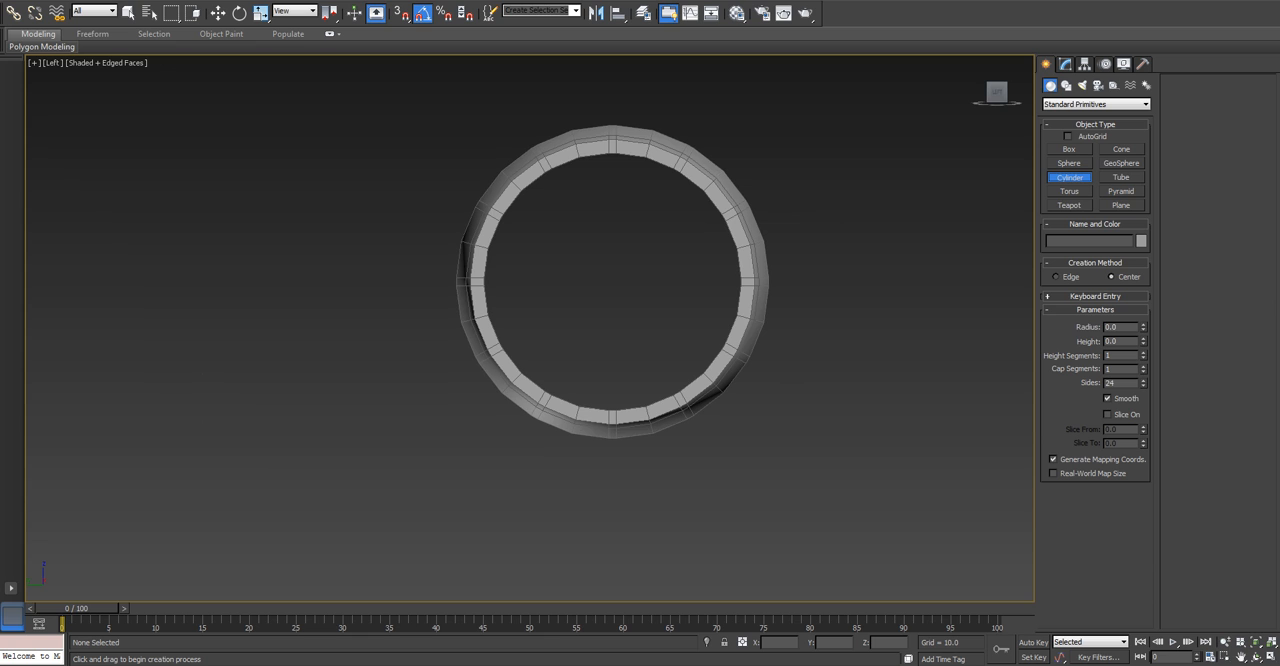
drag(615, 285, 736, 406)
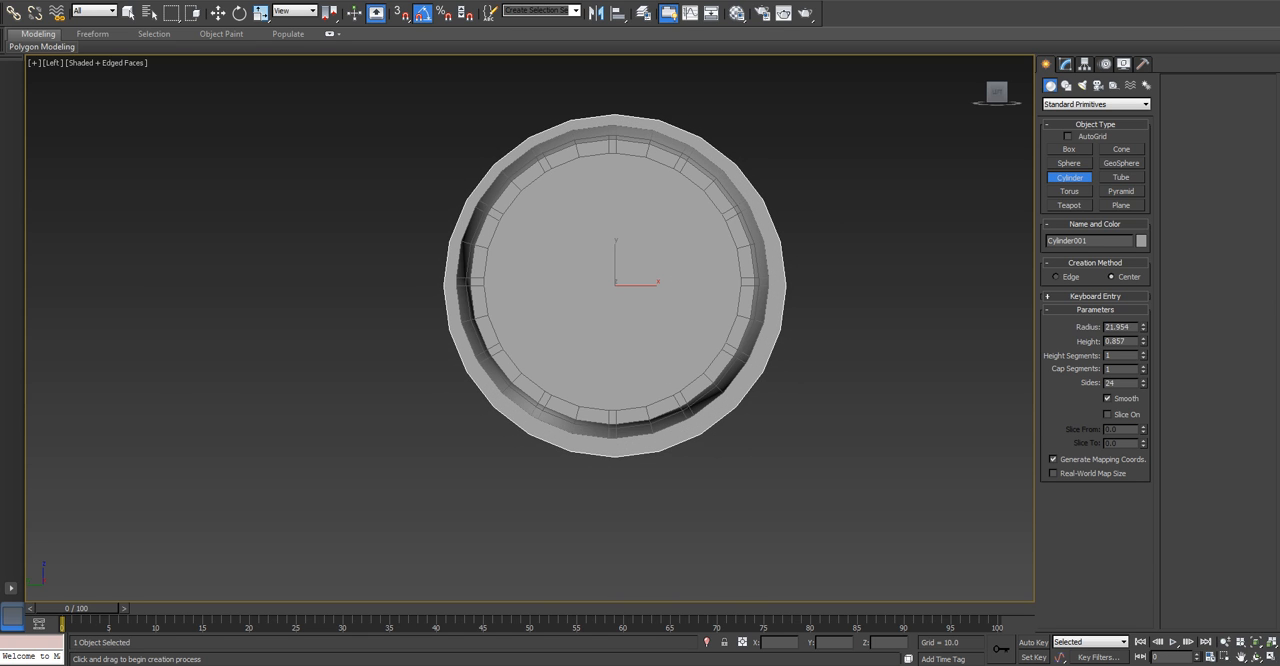
Try to align the cylinder center to center on the X, Y and Z positions.
key(w)
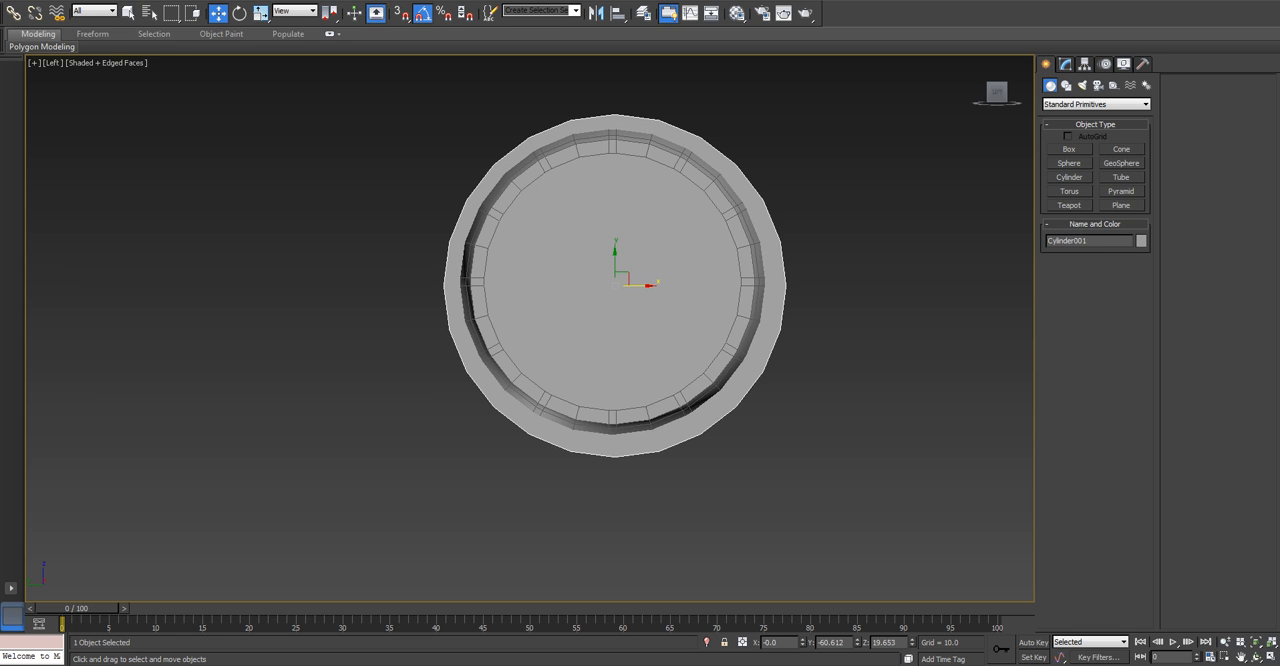
key(alt+a)
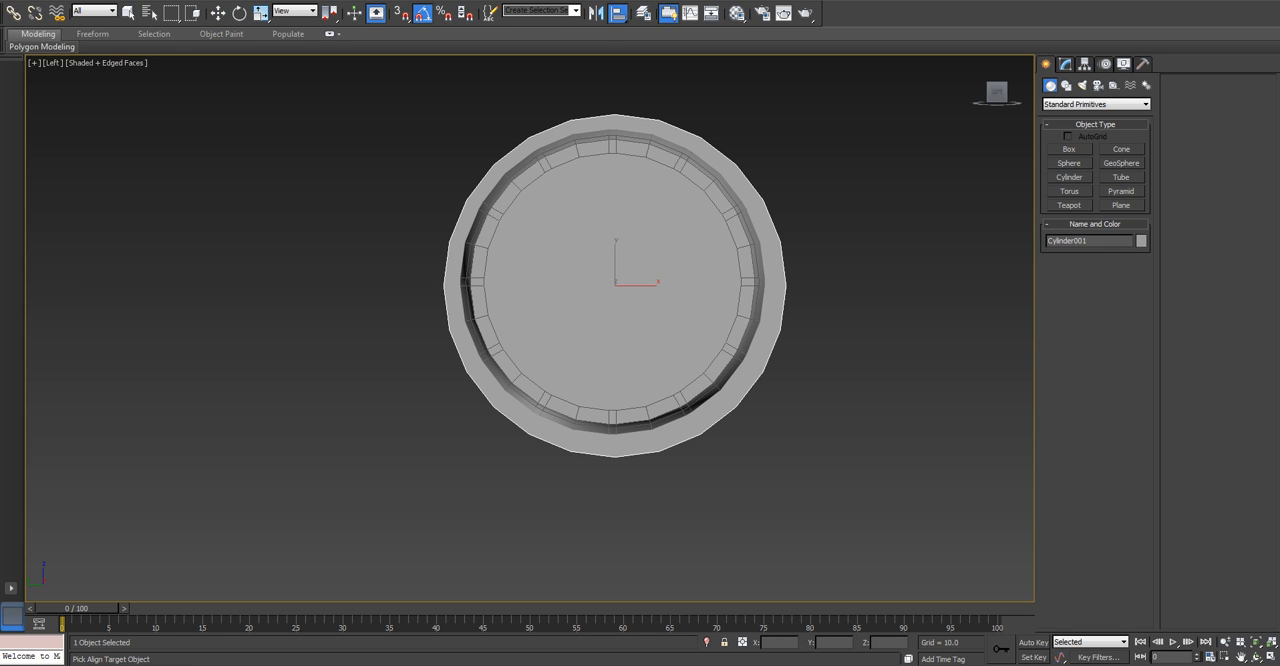
click(690, 345)
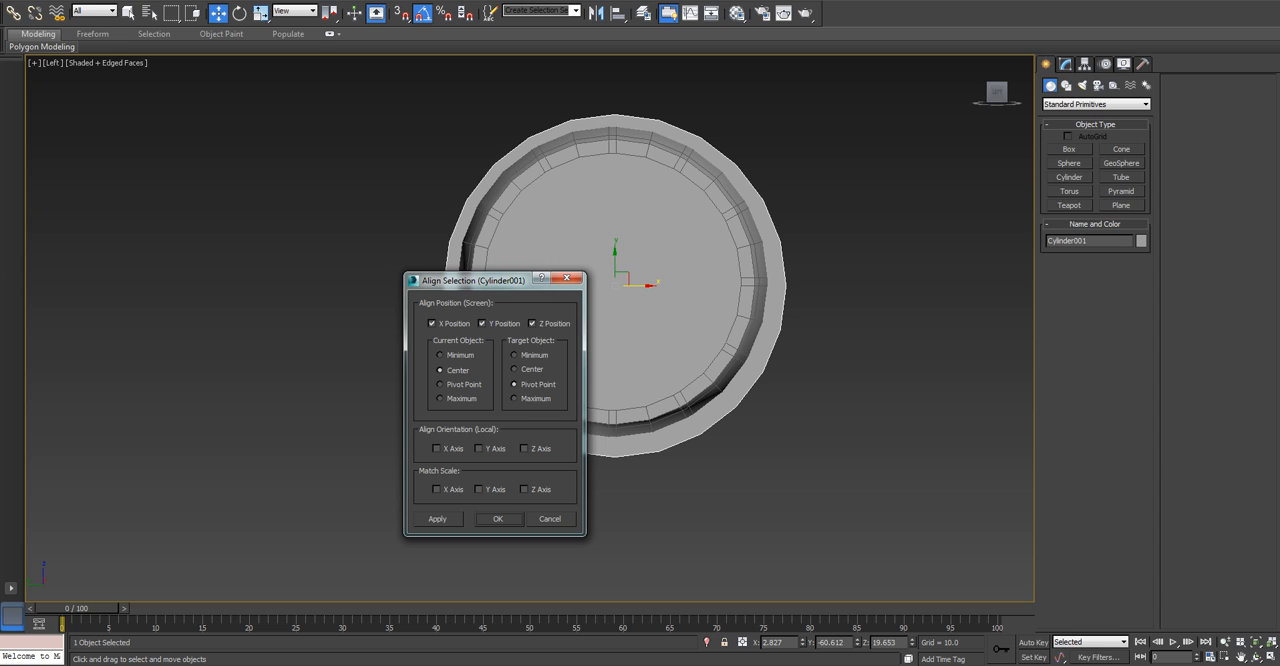
click(514, 369)
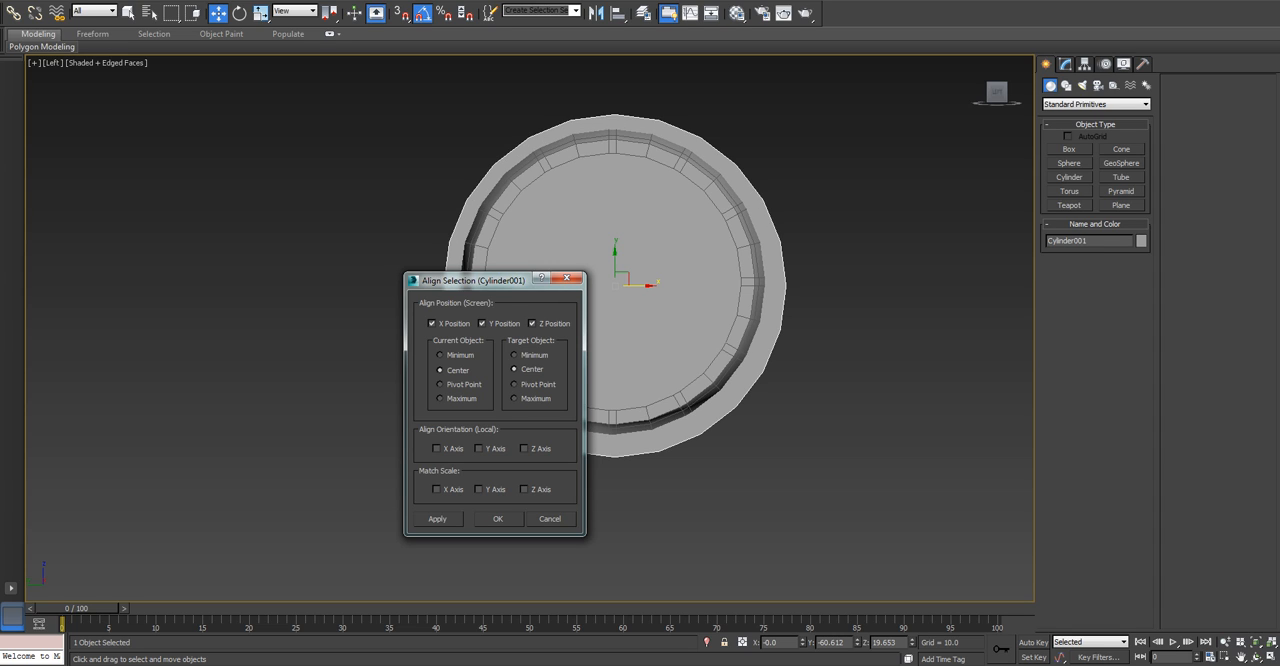
click(498, 519)
Move the cylinder along X to about 3.87 in the Top view, centering it across the wheel's width.
alt+middle_drag(560, 430, 400, 450)
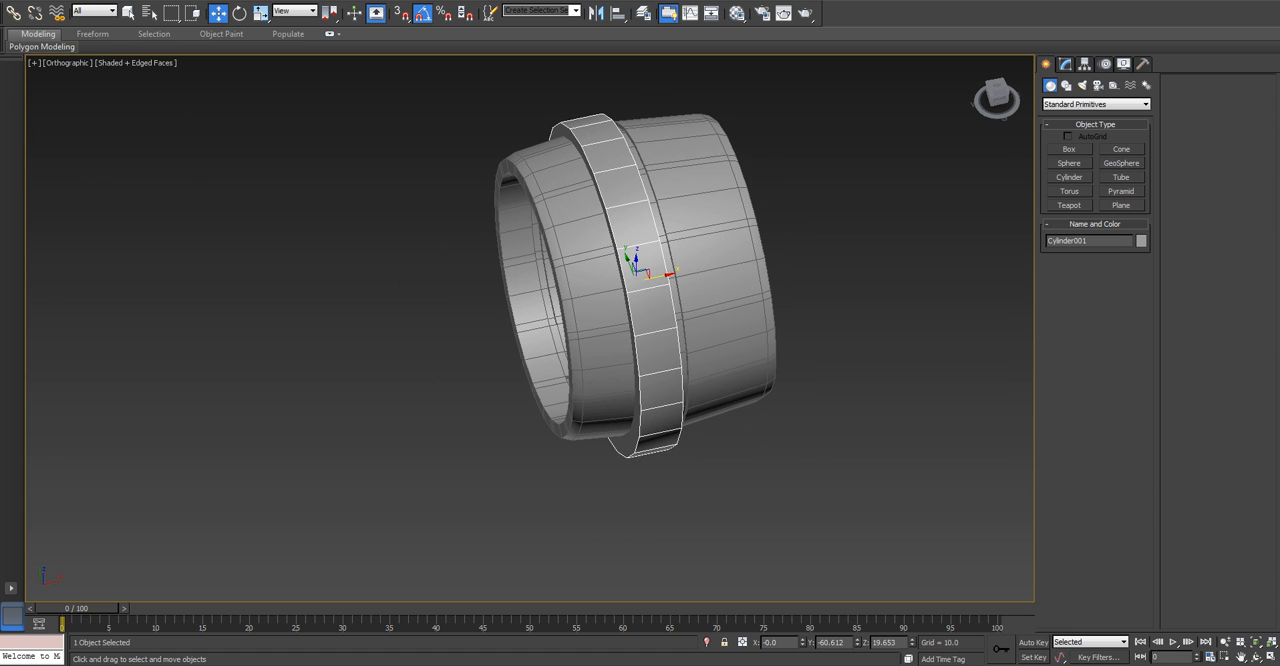
click(1065, 64)
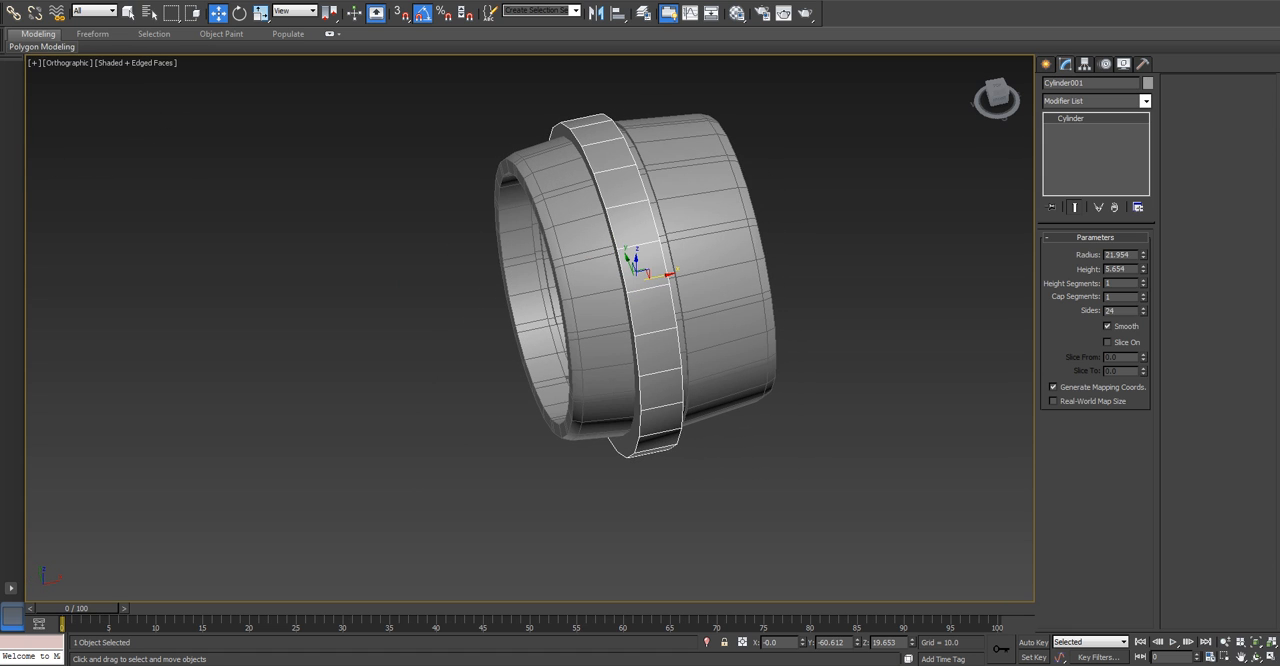
key(t)
drag(531, 333, 574, 333)
key(F3)
Increase the cylinder's height to about 18.39 and recenter it across the wheel at about X 9.19.
key(F3)
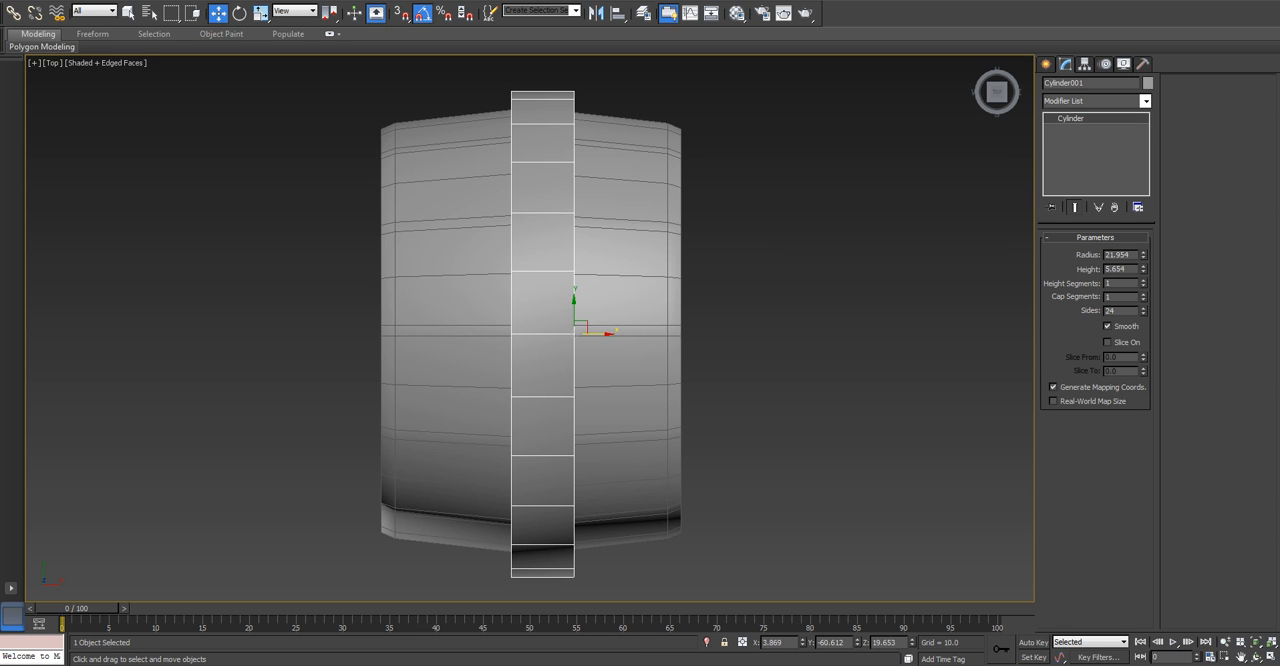
drag(1143, 269, 1143, 233)
key(F3)
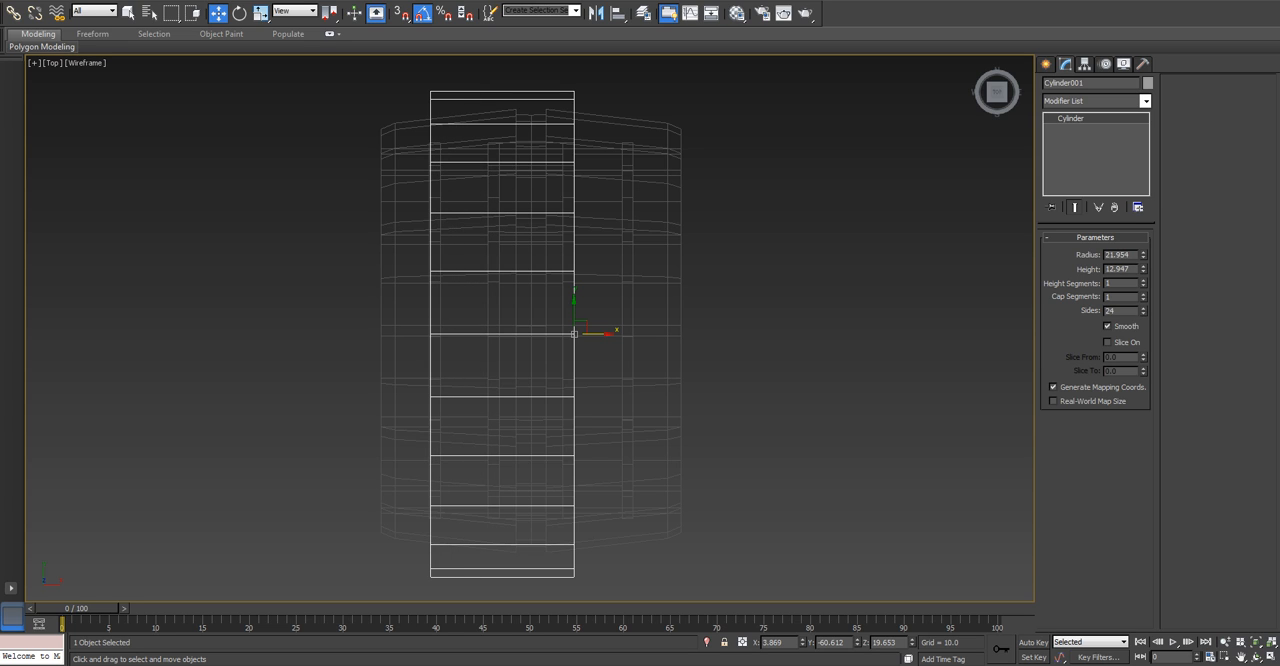
drag(595, 333, 654, 333)
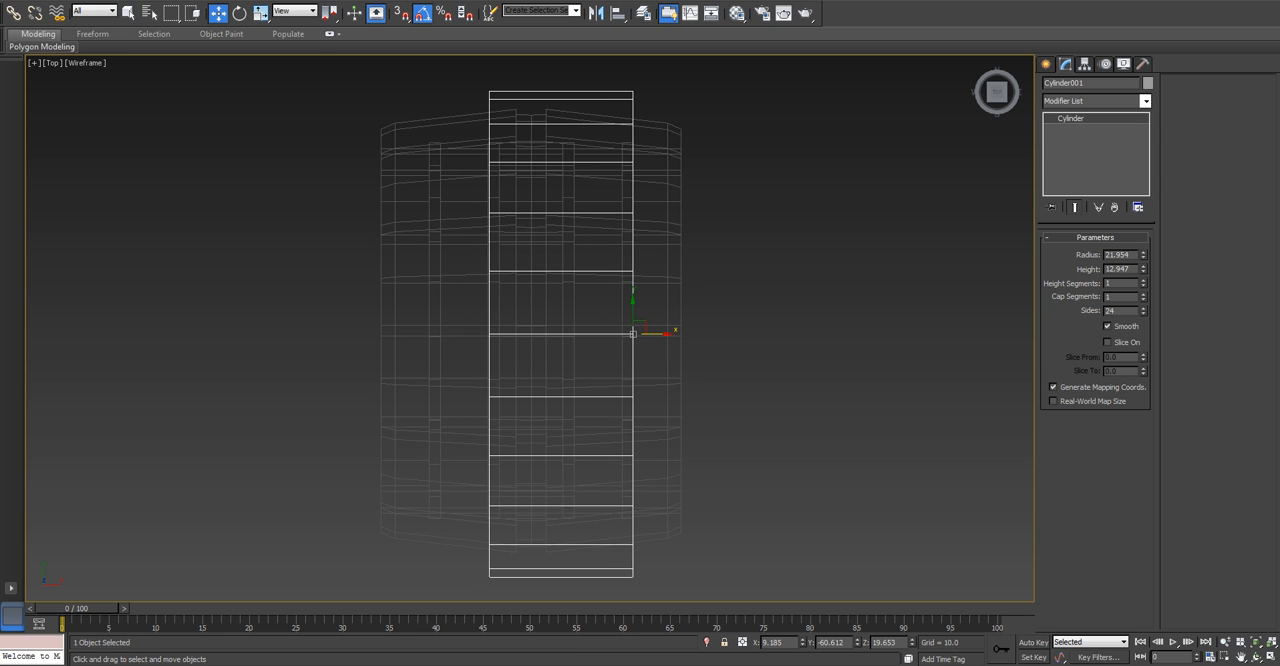
drag(1143, 268, 1143, 239)
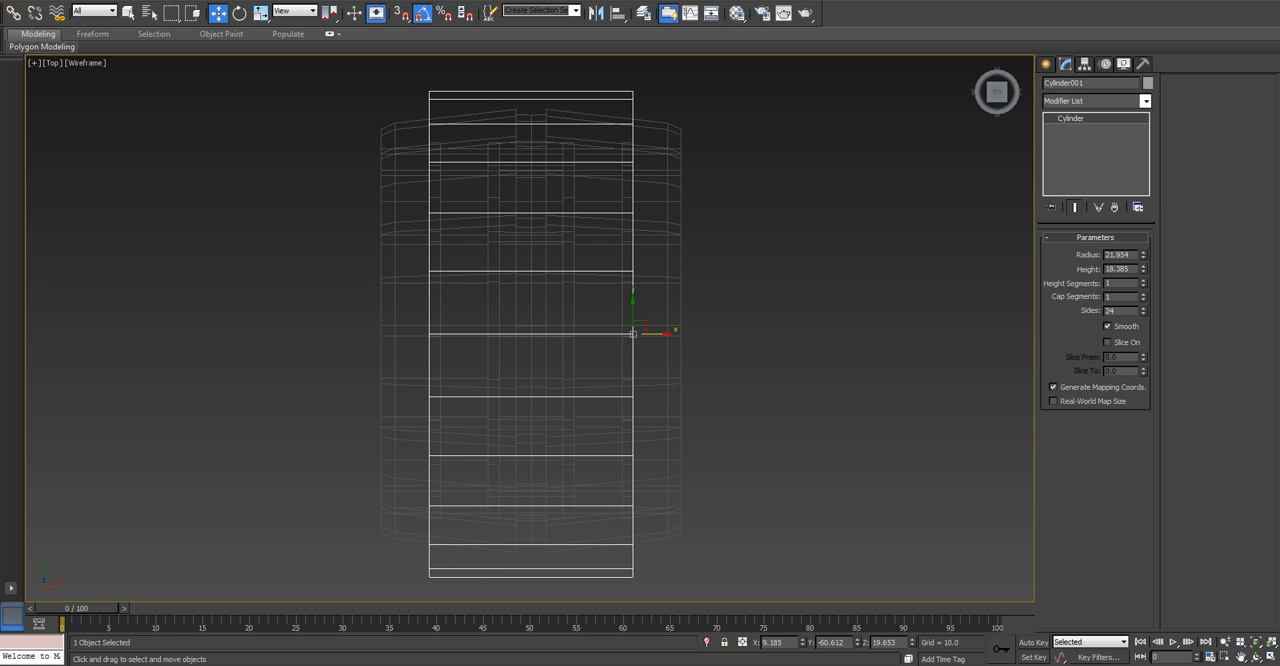
key(F3)
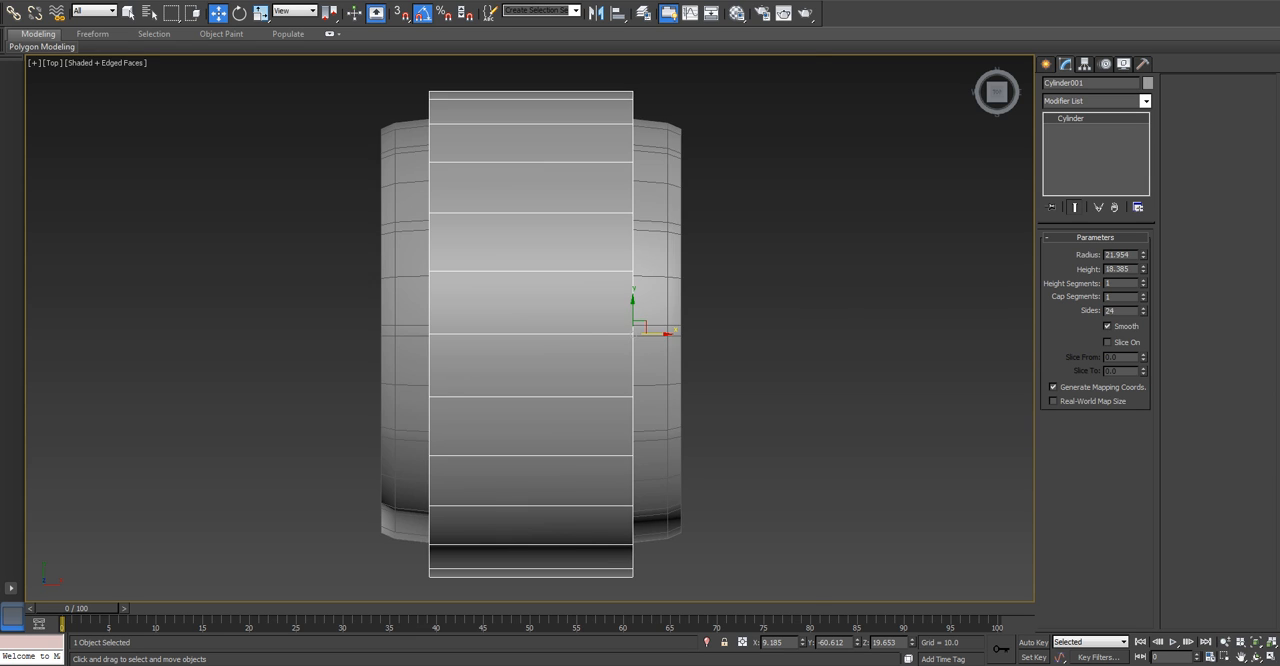
Align the cylinder's center to the pivot point of Cycle_Wheels on the X, Y and Z positions in the Left view.
key(p)
key(l)
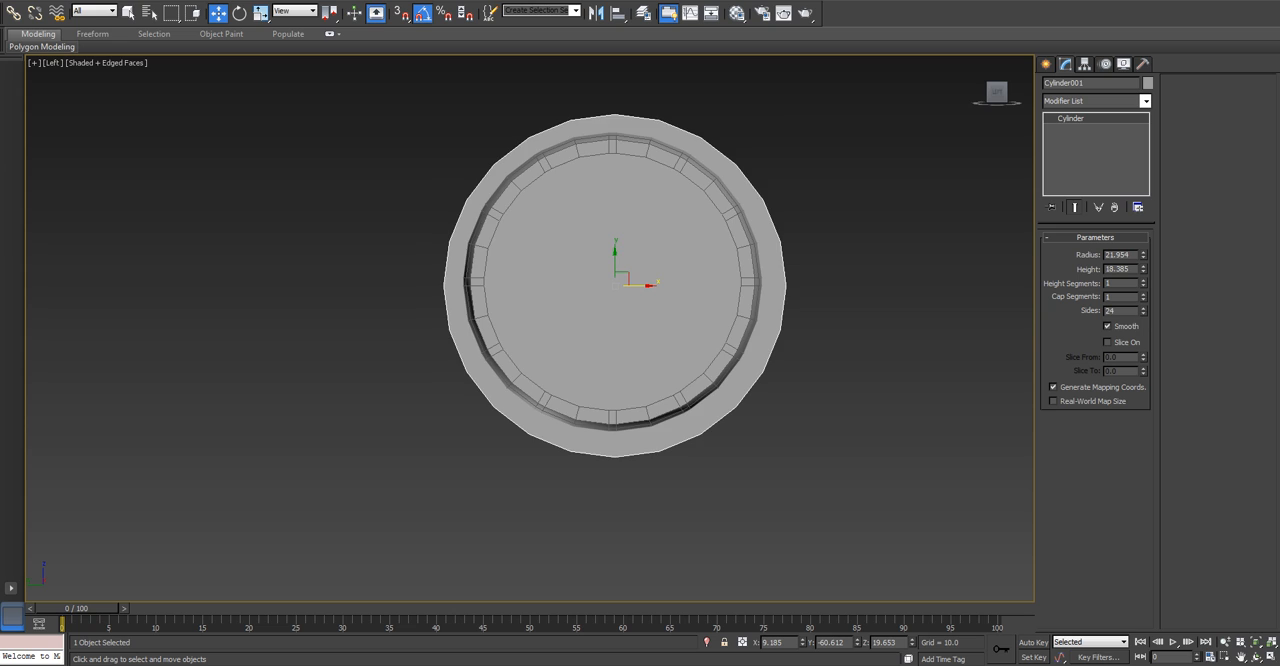
key(F3)
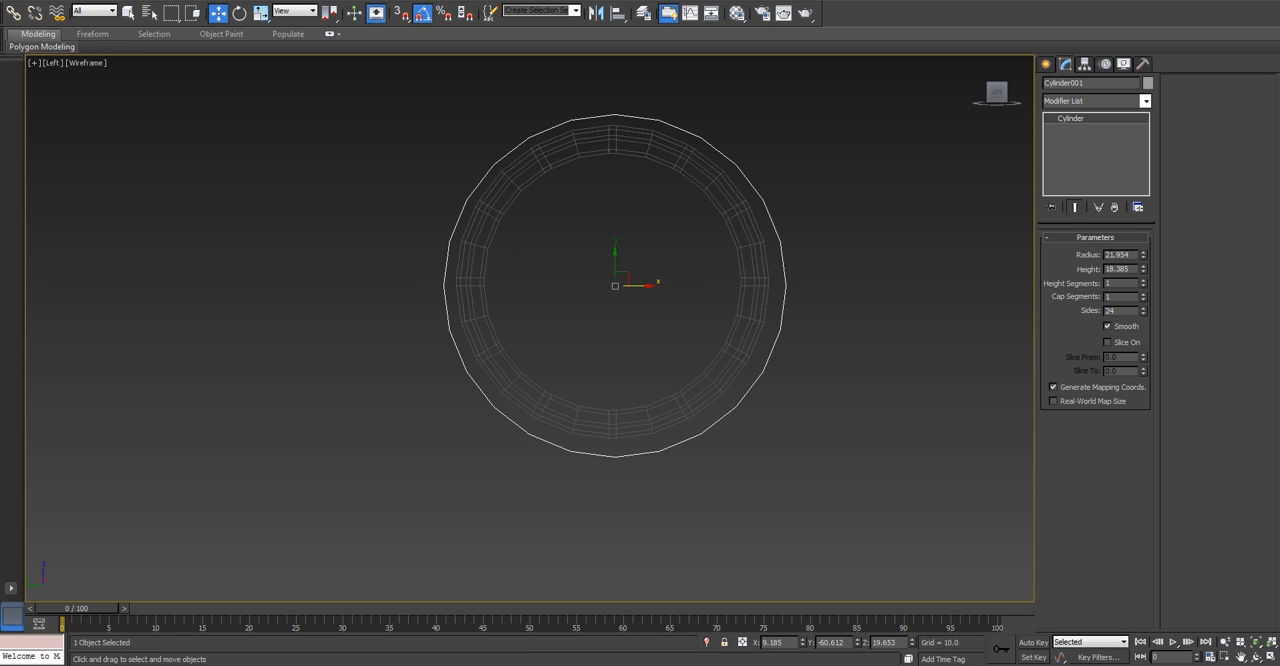
key(alt+a)
click(704, 374)
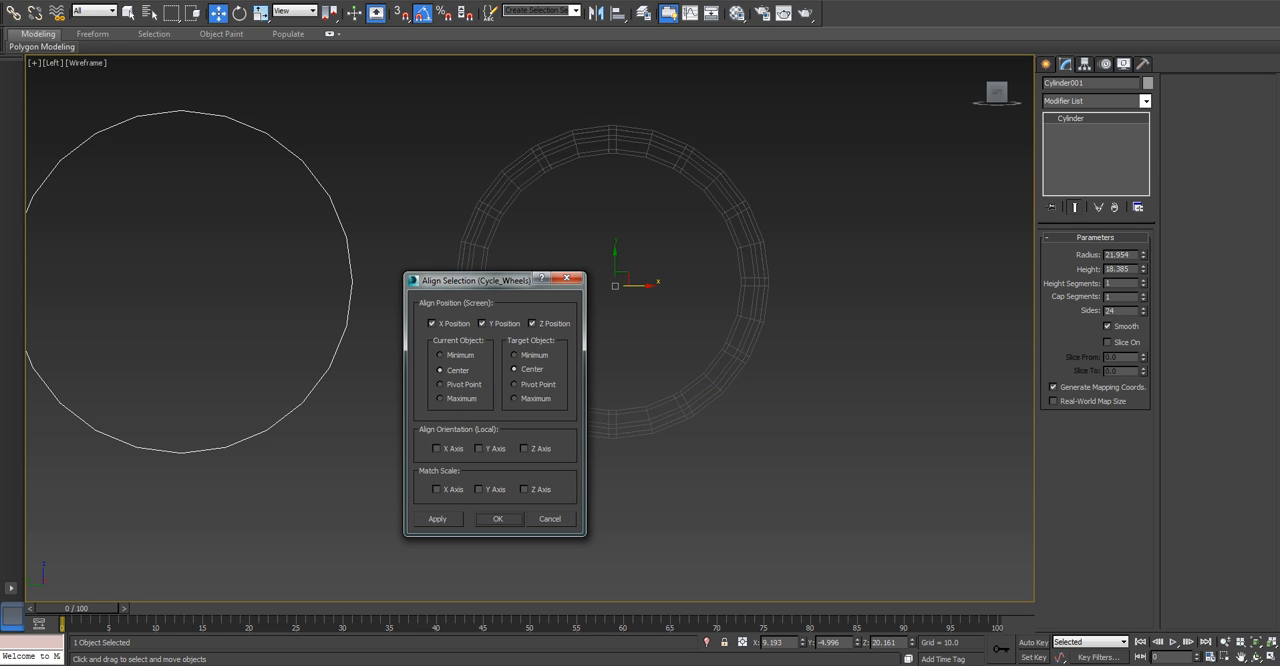
click(440, 384)
click(514, 384)
click(440, 370)
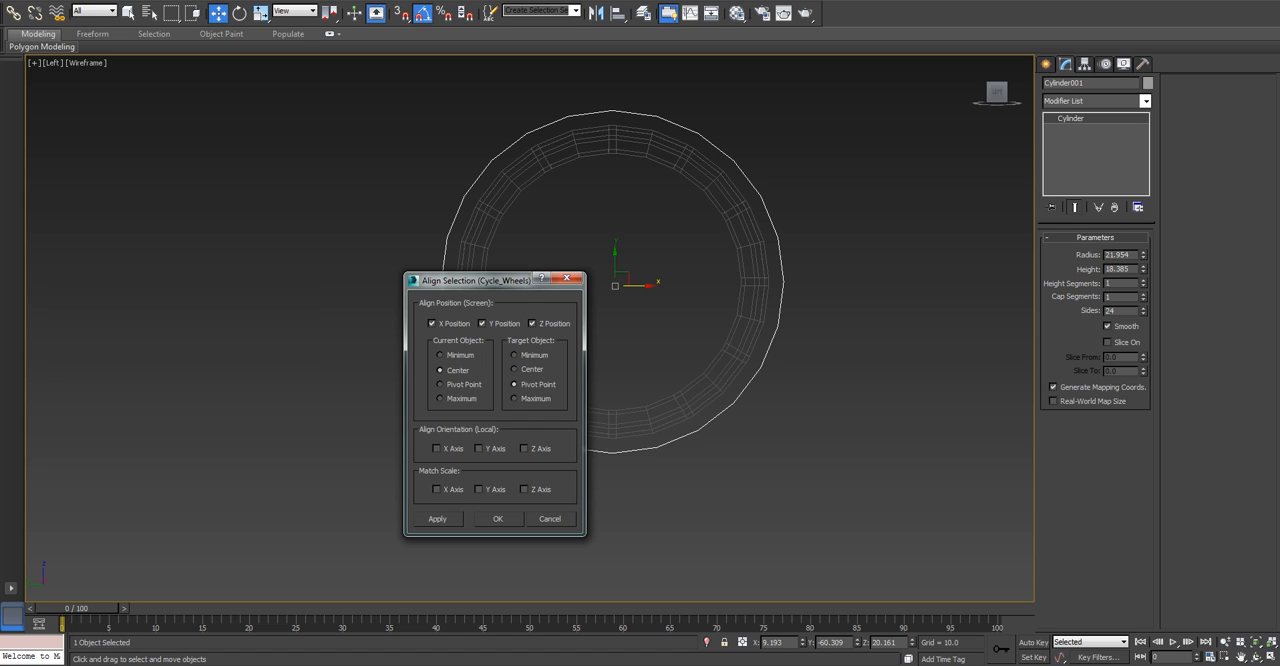
Match the cylinder's local orientation to Cycle_Wheels on the X, Y and Z axes and accept the alignment.
click(436, 448)
click(479, 448)
click(524, 448)
click(479, 448)
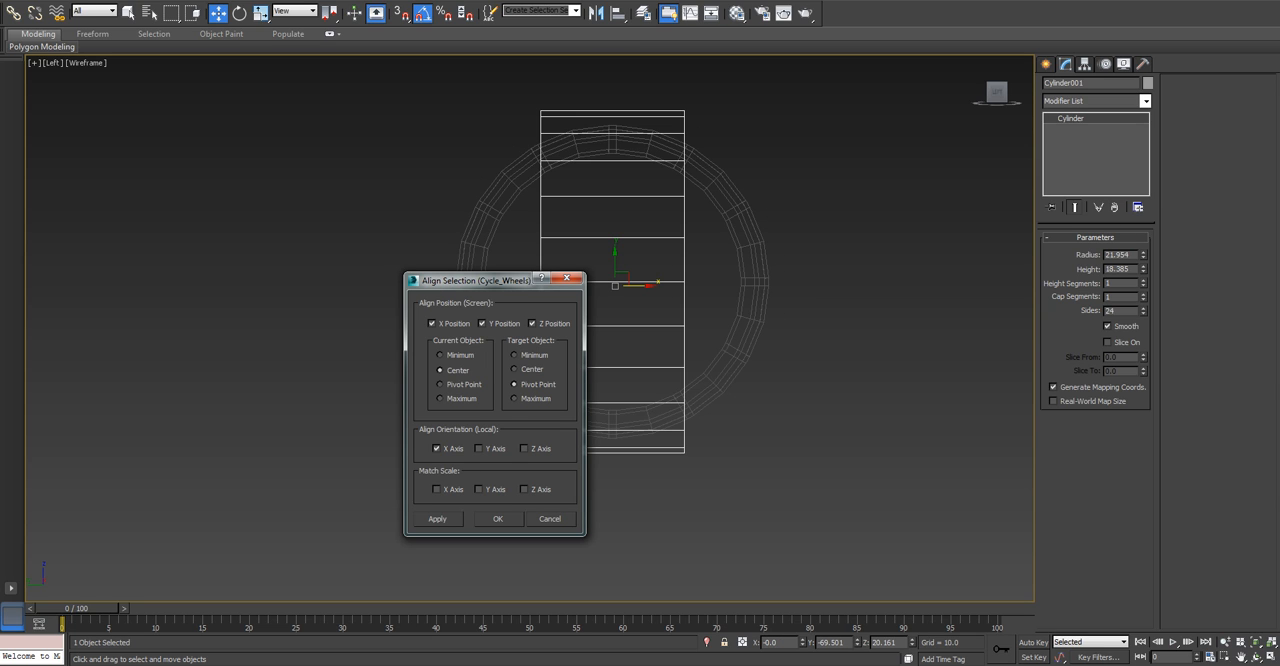
click(479, 448)
click(524, 448)
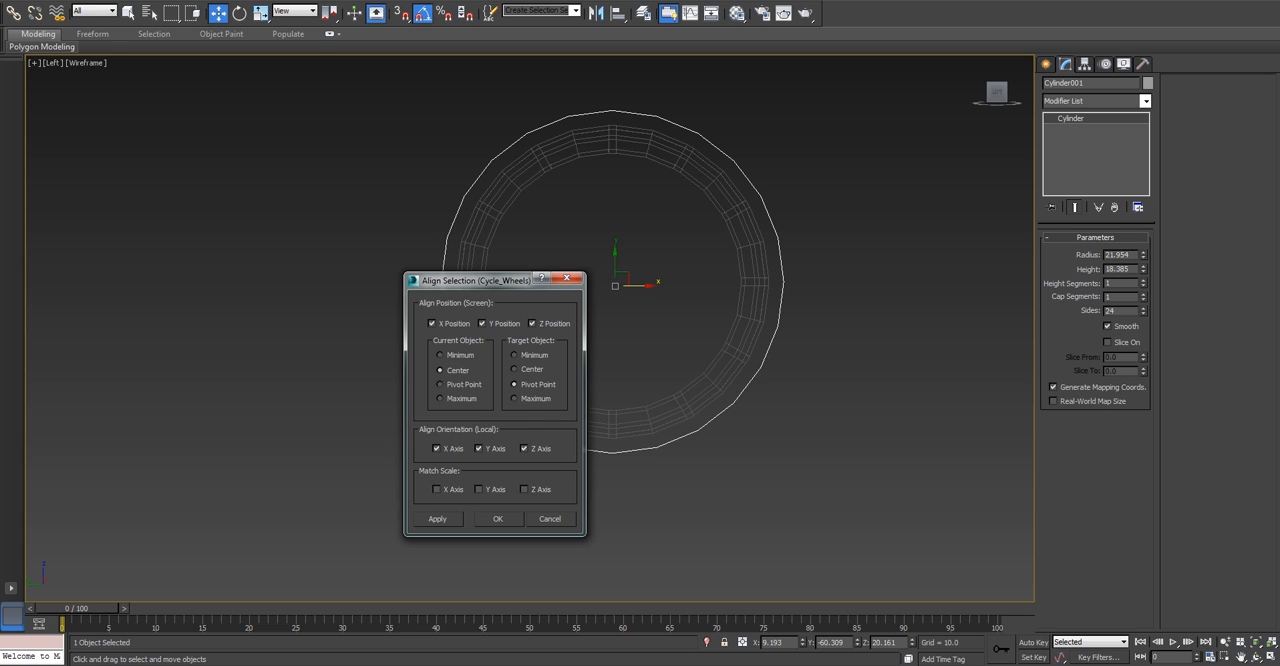
drag(474, 281, 408, 290)
click(432, 527)
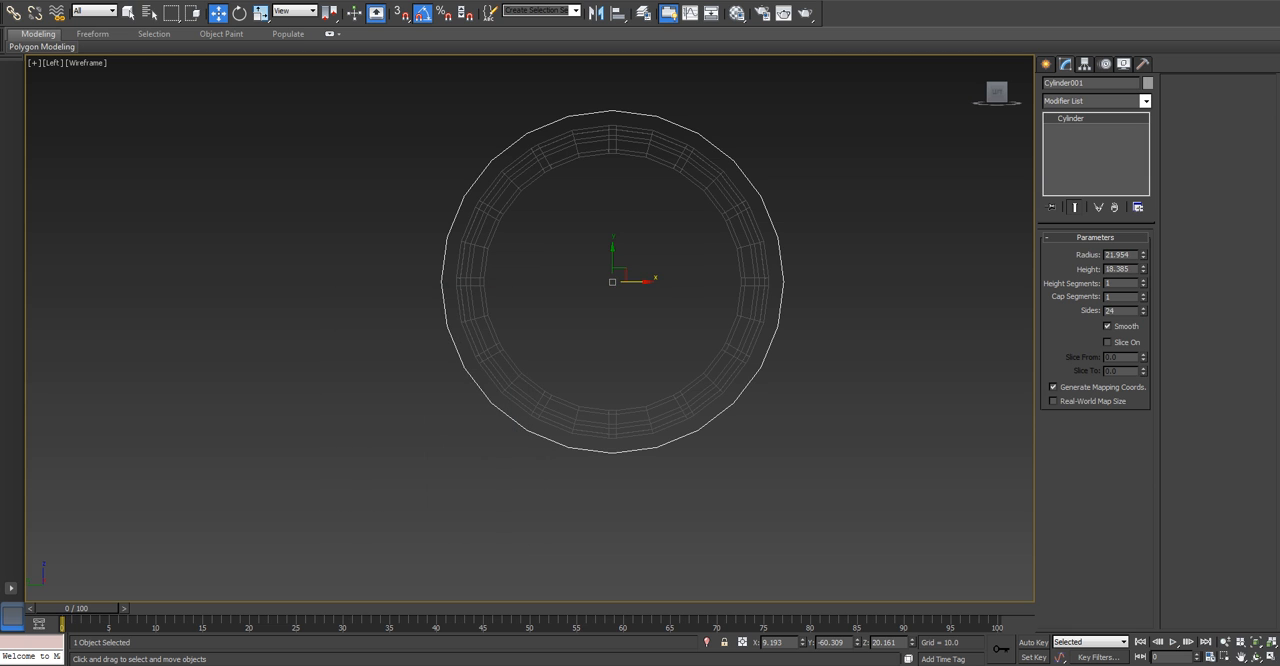
Check the aligned cylinder around the wheel in shaded view and rename it Cycle_Body.
key(F3)
key(p)
mouse_move(612, 300)
alt+middle_down()
mouse_move(510, 335)
mouse_move(400, 348)
mouse_move(345, 336)
alt+middle_up()
key(l)
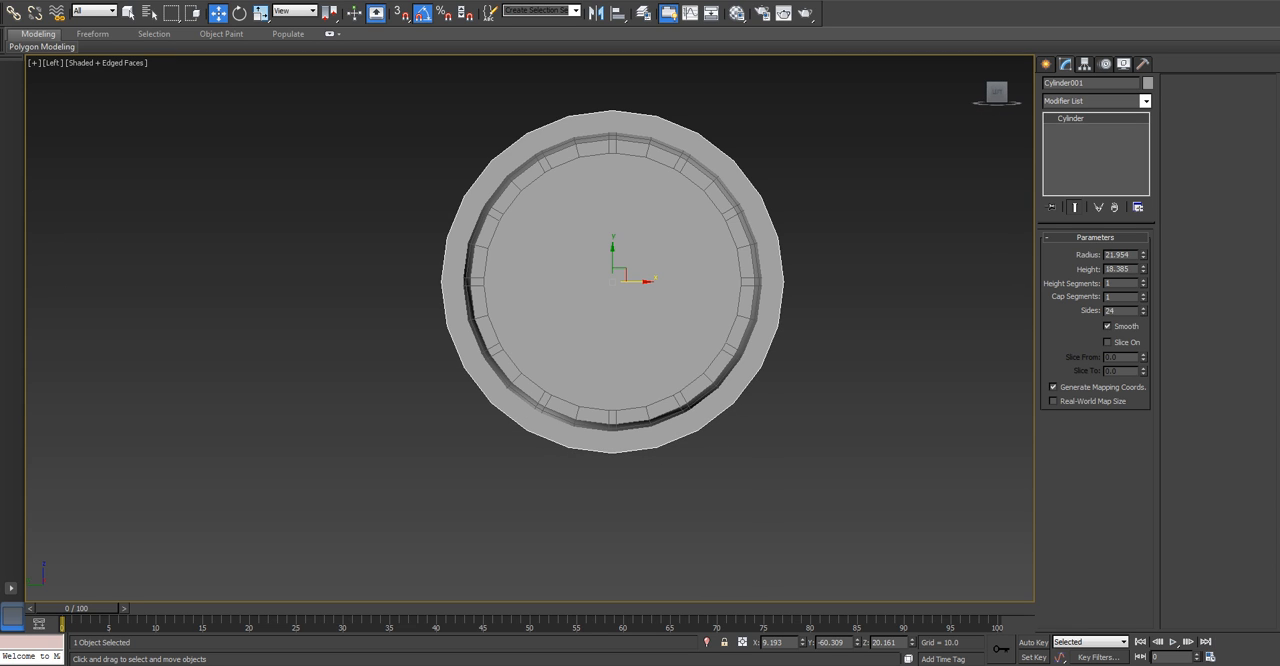
scroll(642, 320, down, 4)
middle_drag(642, 320, 780, 333)
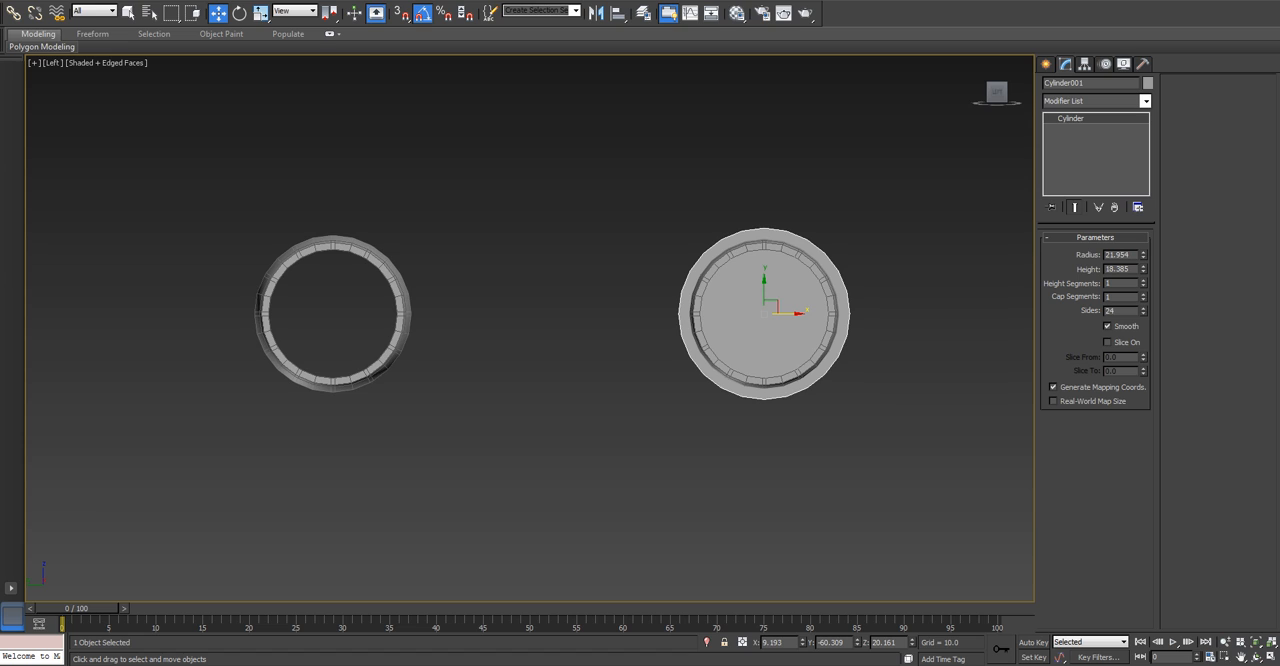
double_click(1064, 83)
text(Cycle_Bod)
Convert the Cycle_Body cylinder to an Editable Poly.
scroll(749, 325, up, 1)
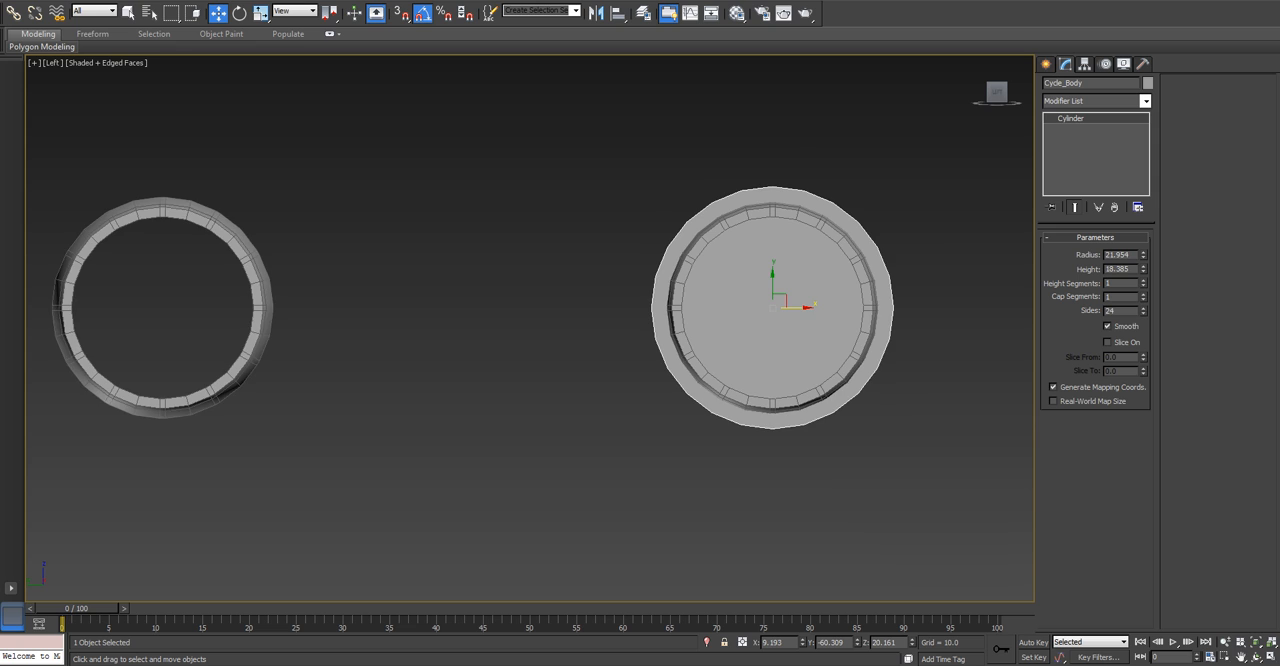
scroll(749, 325, up, 1)
middle_drag(749, 325, 663, 348)
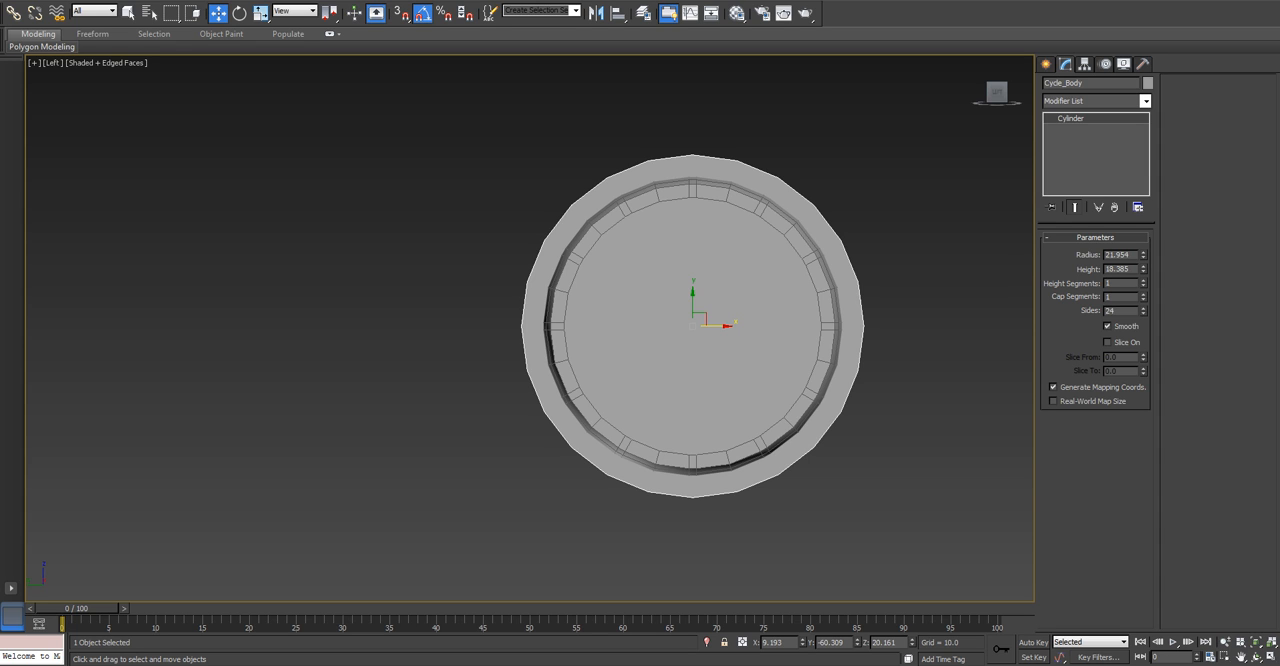
right_click(704, 318)
mouse_move(775, 442)
click(891, 453)
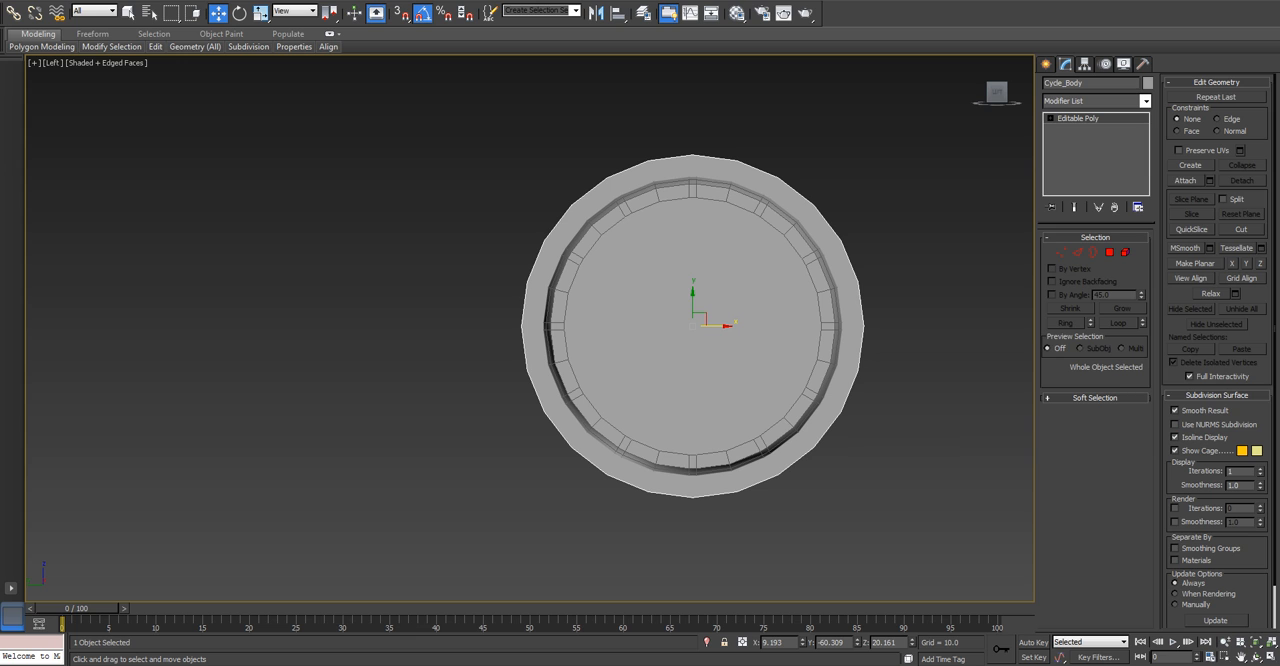
Delete the circular end cap polygons of Cycle_Body so the wheel sits in an open ring.
click(1109, 253)
click(756, 296)
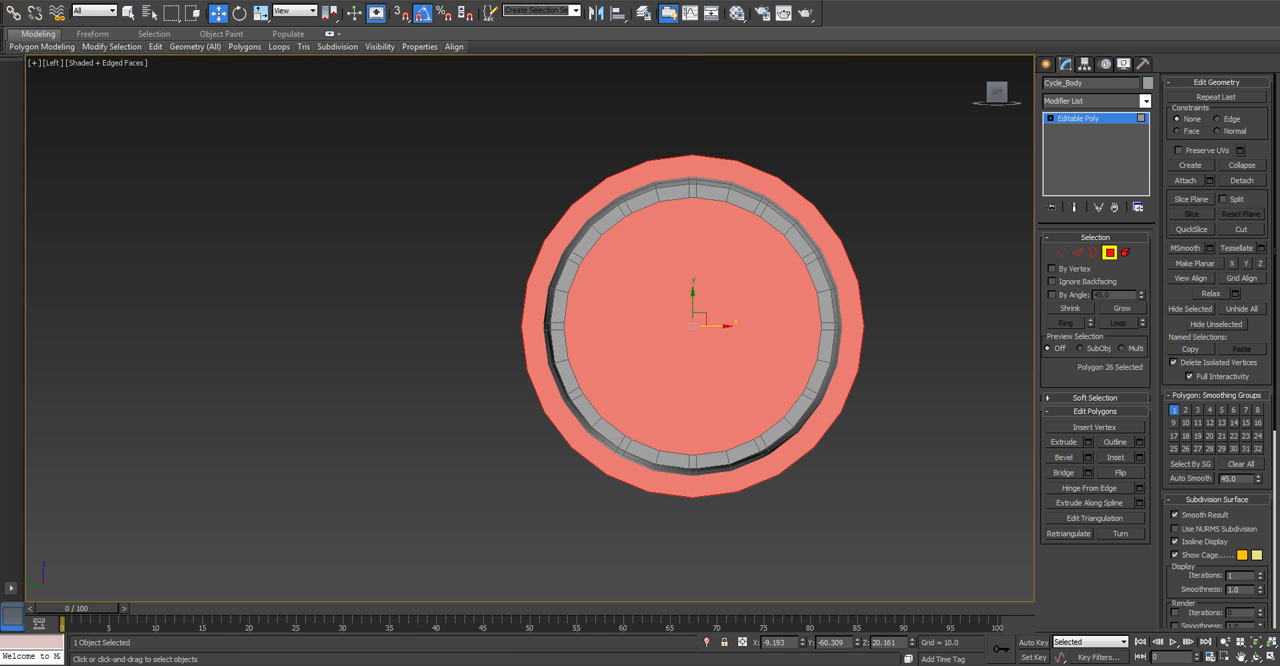
key(Delete)
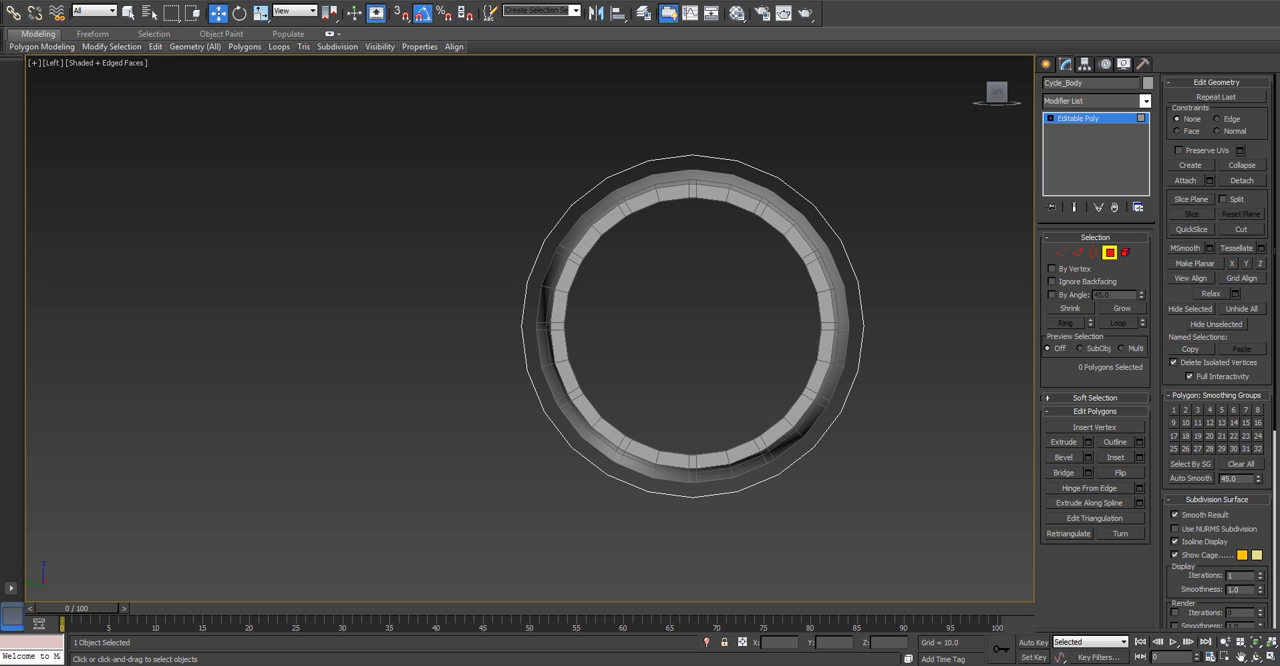
Delete the 12 polygons on the outer lower half of the Cycle_Body ring, leaving an arch facing the other wheel.
drag(813, 310, 734, 455)
drag(653, 500, 628, 523)
key(p)
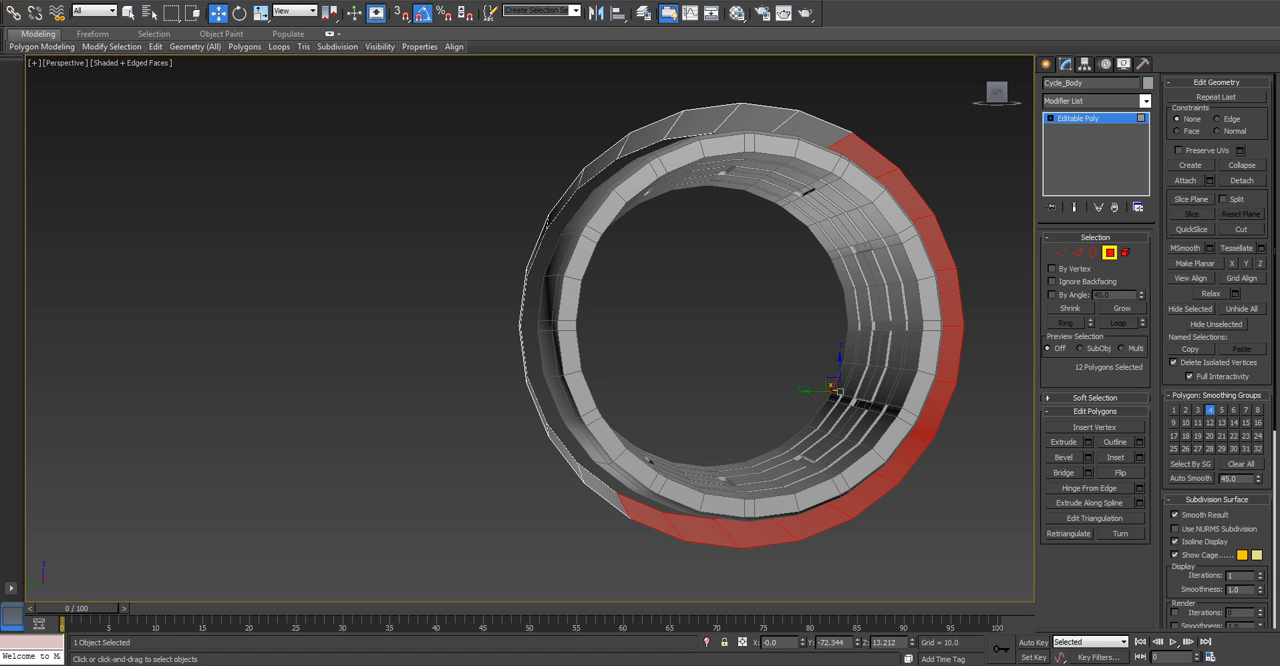
alt+middle_drag(760, 130, 580, 250)
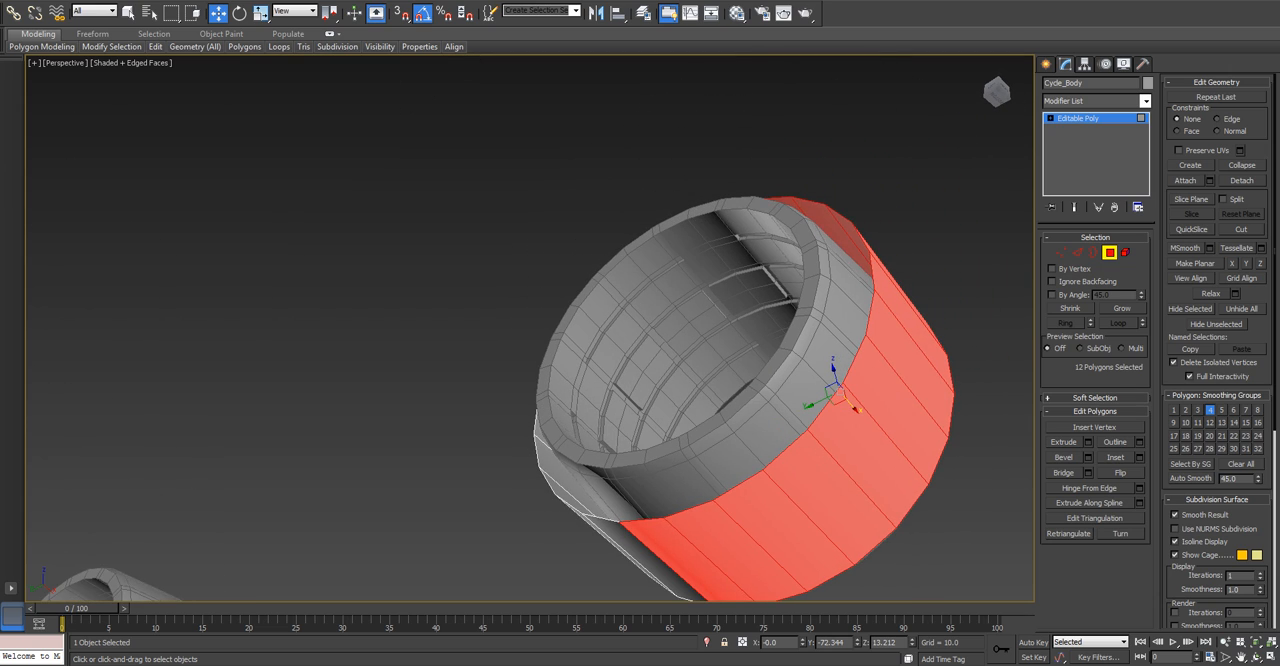
key(l)
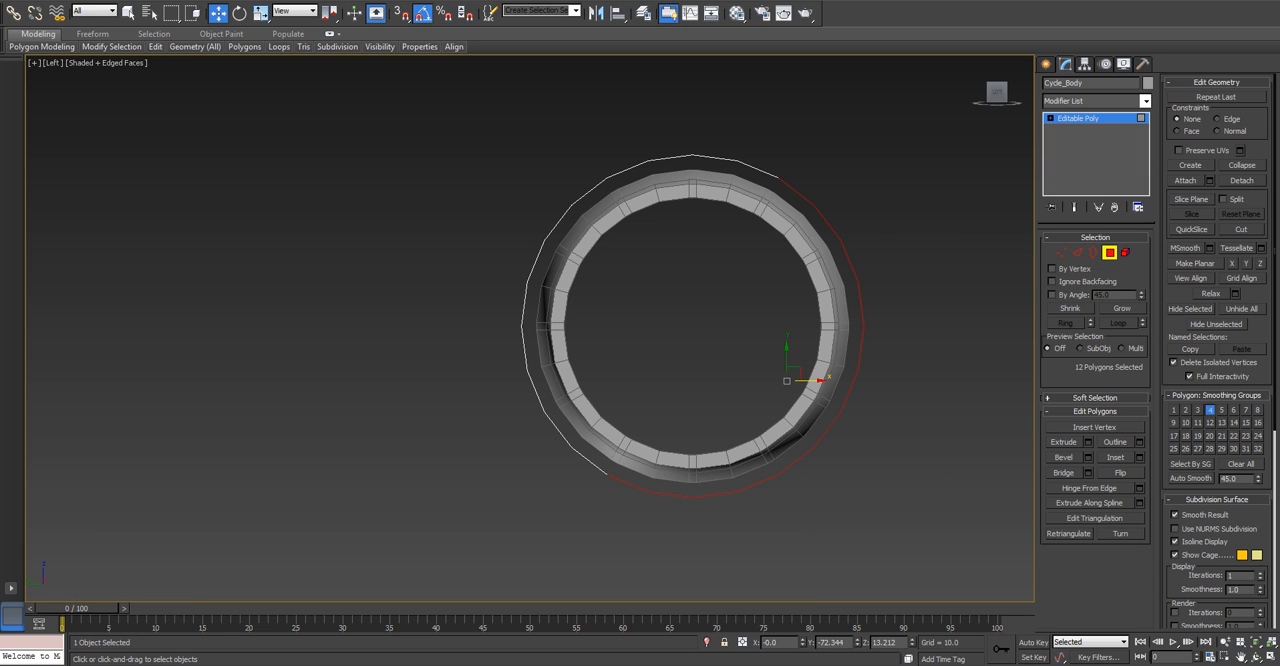
key(g)
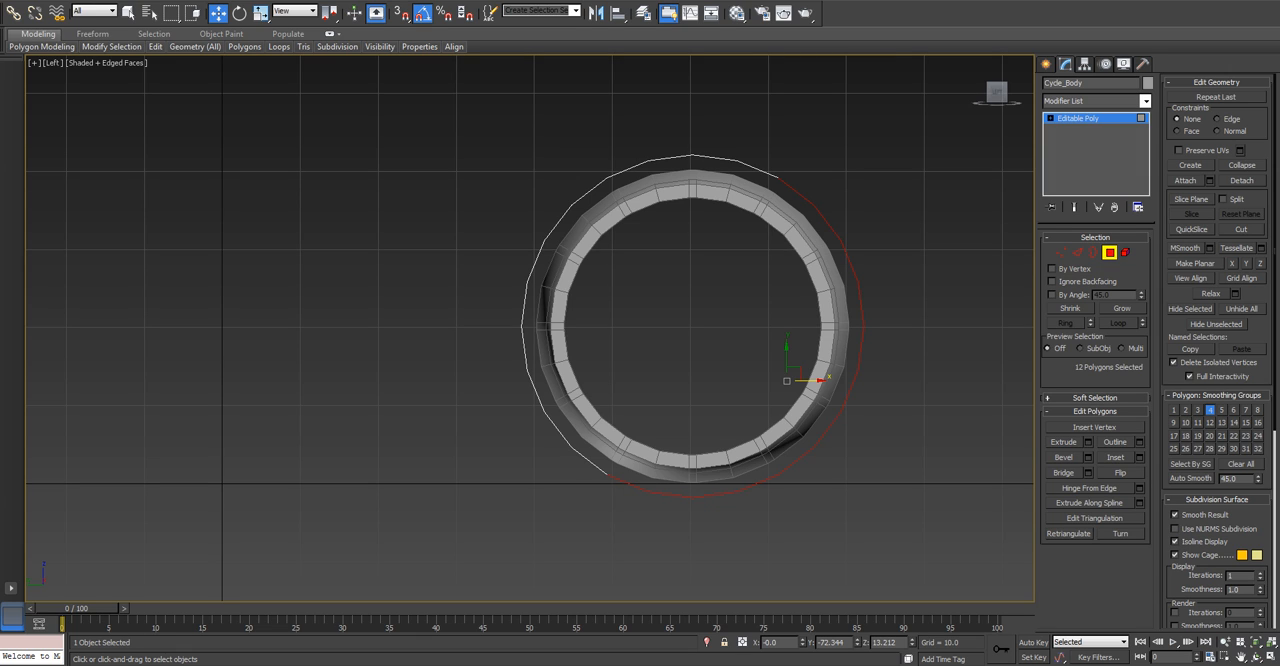
key(Delete)
click(1109, 252)
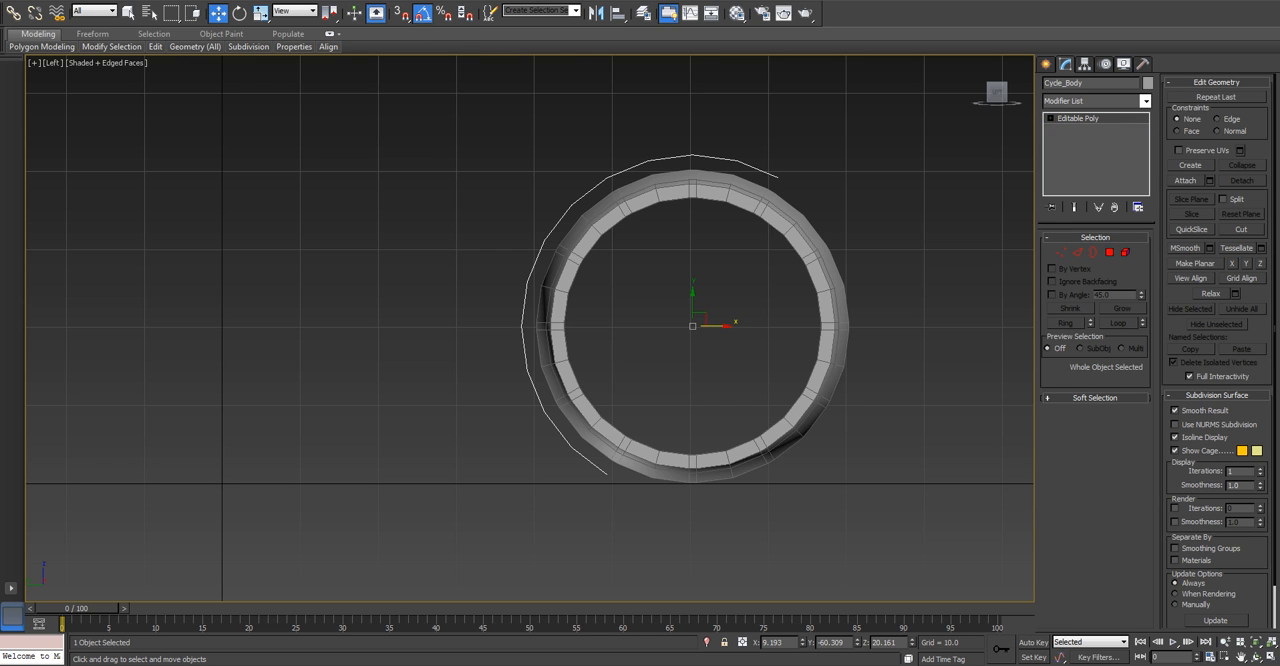
Copy the Cycle_Body arch along the horizontal axis toward the other wheel as Cycle_Body001, using the Copy clone type.
scroll(537, 262, down, 2)
middle_drag(537, 262, 710, 261)
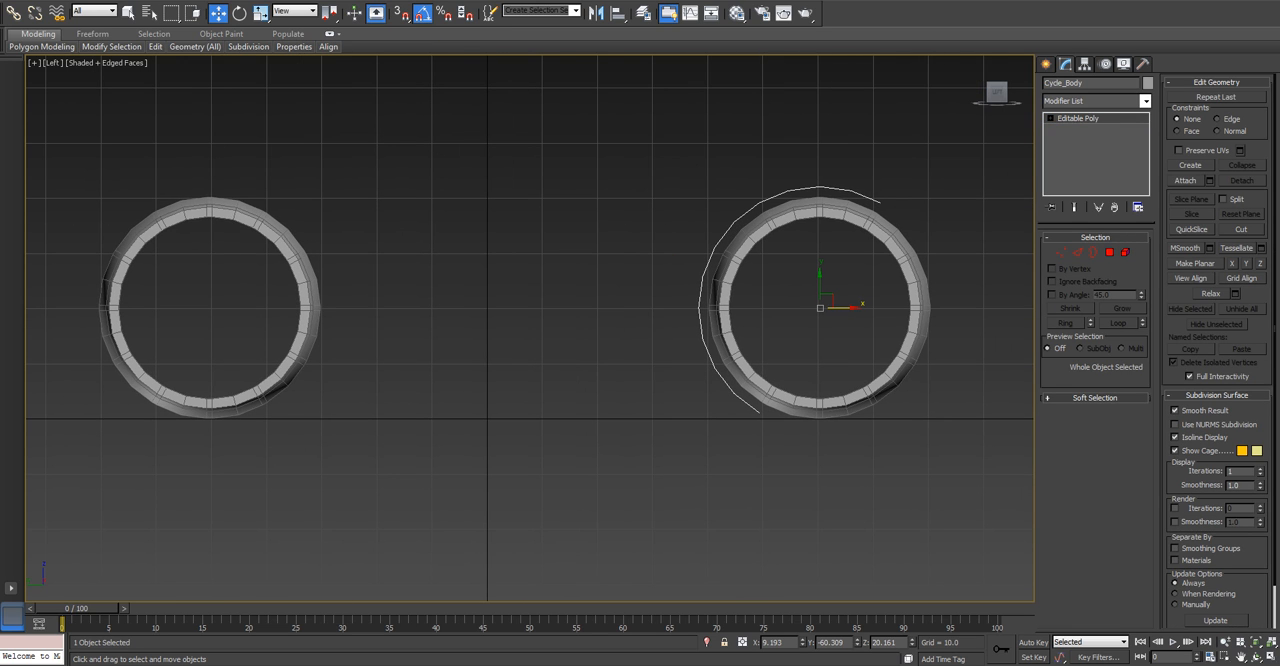
key(p)
alt+middle_drag(710, 261, 764, 300)
key(l)
scroll(570, 334, down, 2)
mouse_move(850, 293)
shift+mouse_down()
mouse_move(414, 289)
mouse_move(481, 293)
shift+mouse_up()
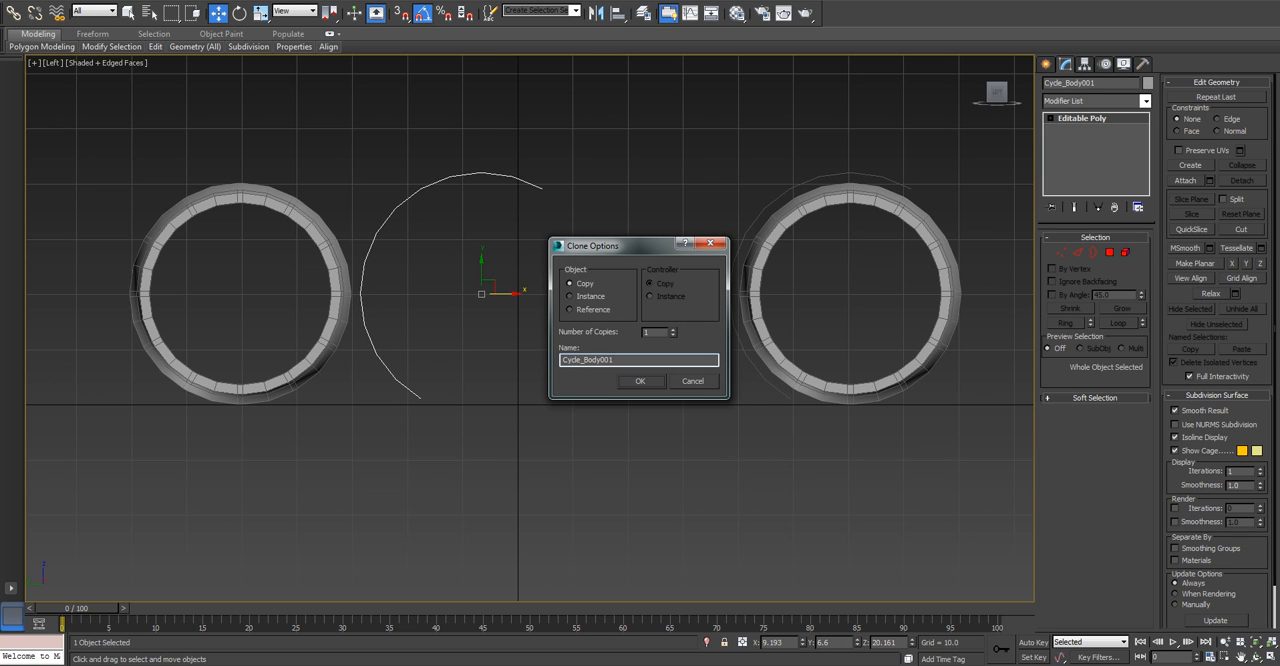
key(Return)
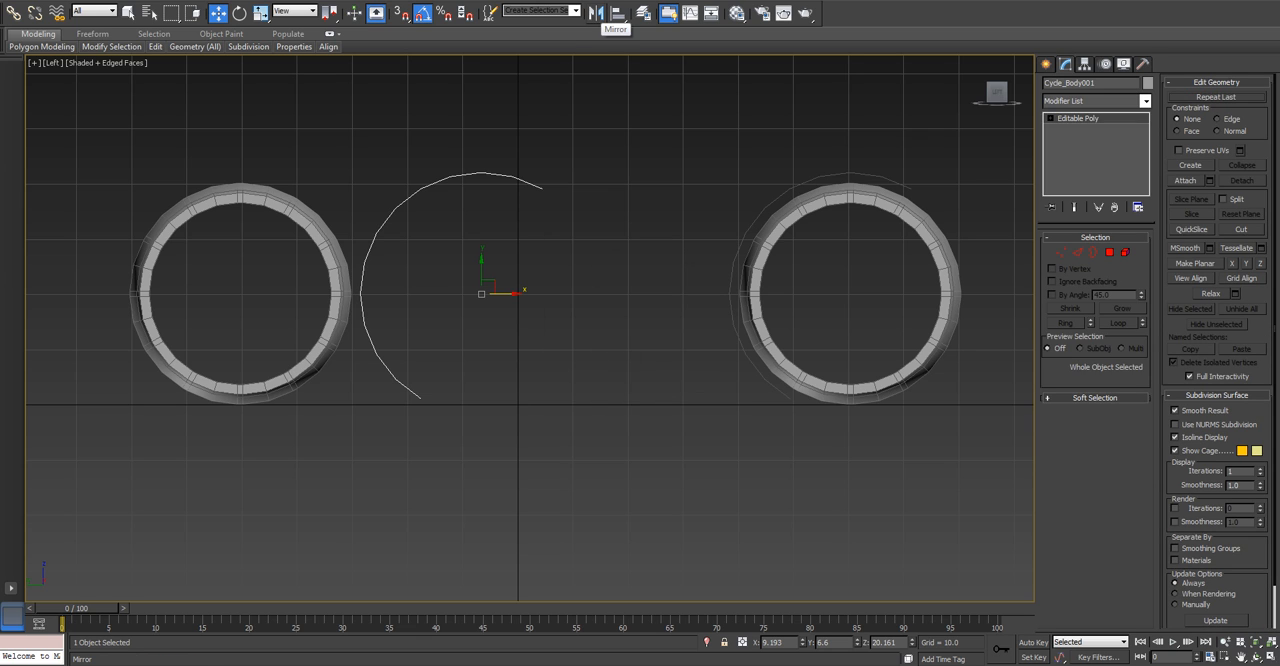
Mirror Cycle_Body001 on the X axis without cloning, position it around the other wheel and hide the grid.
click(596, 12)
drag(620, 208, 677, 197)
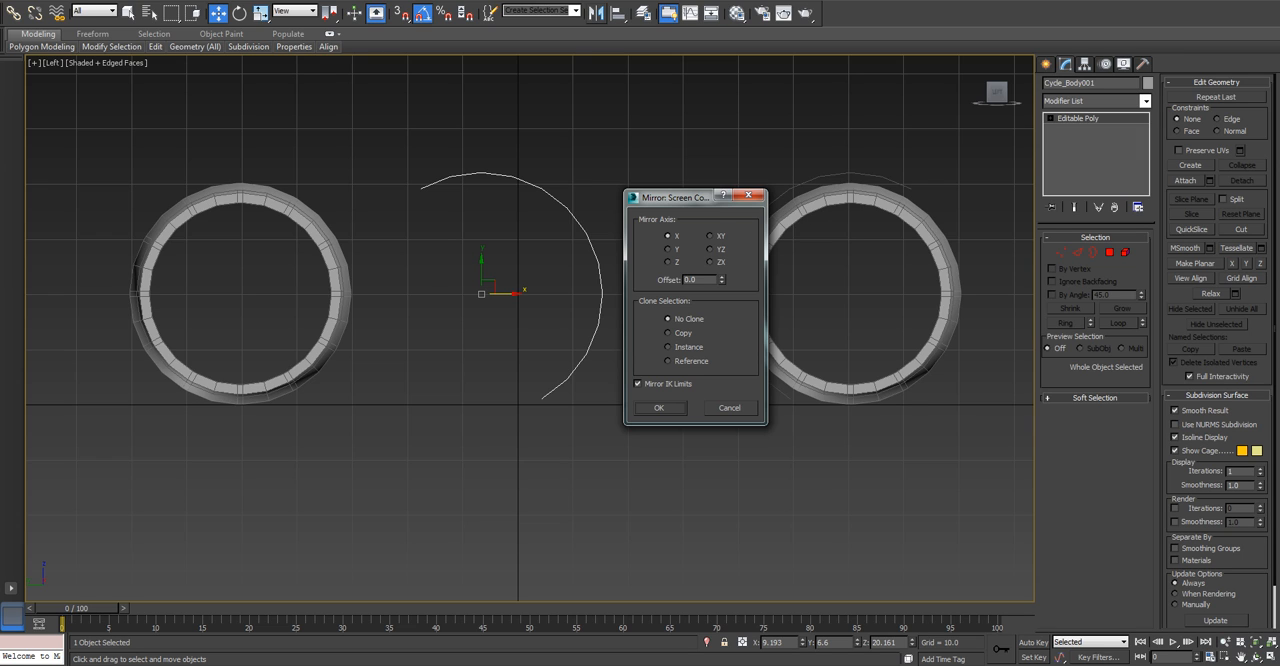
click(658, 407)
drag(434, 294, 271, 294)
key(g)
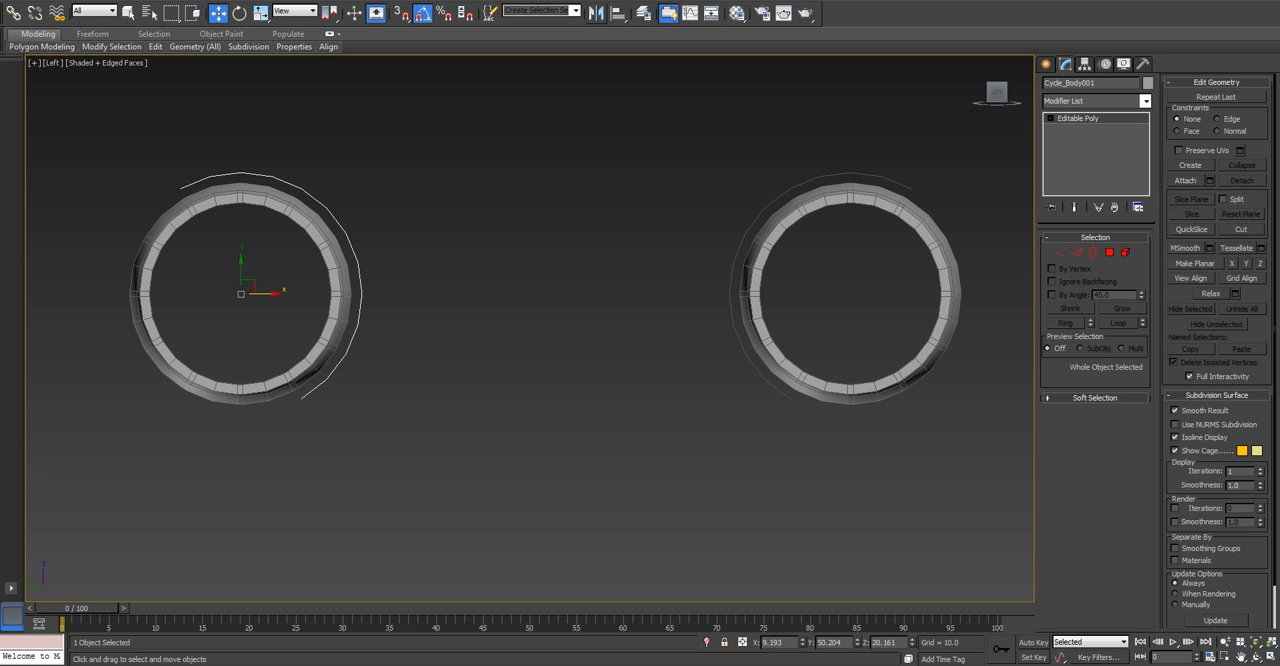
key(ctrl+d)
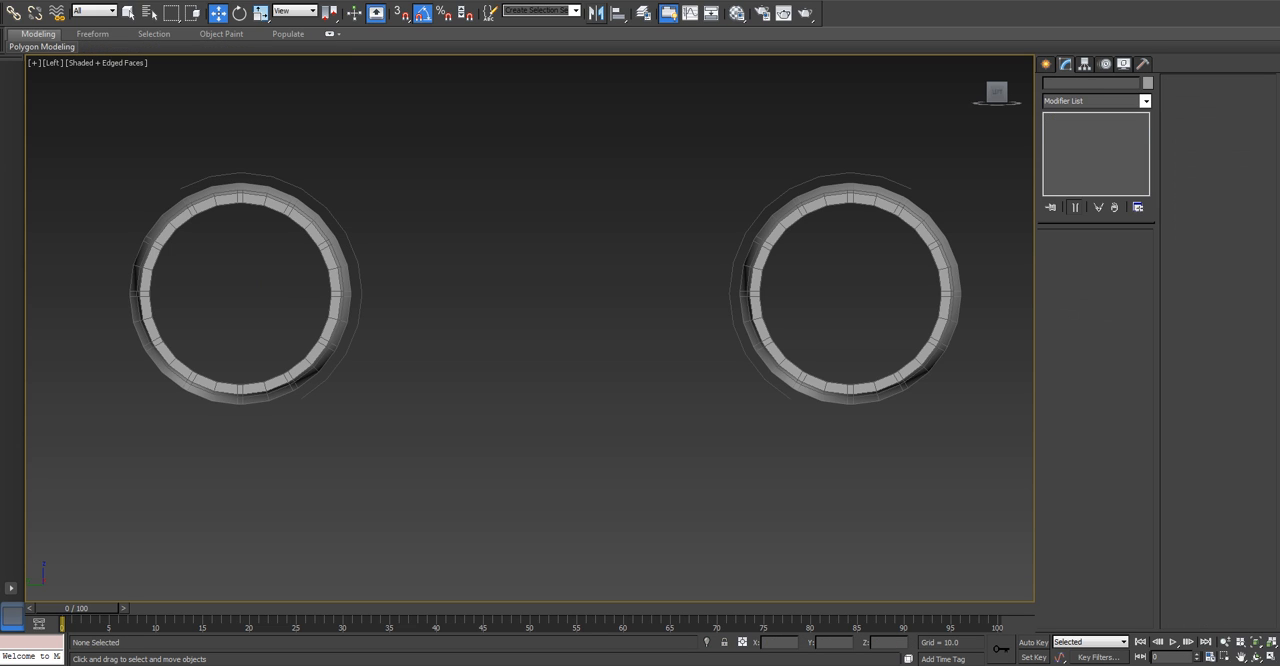
Attach the mirrored arch to Cycle_Body so both arches form one object.
click(832, 172)
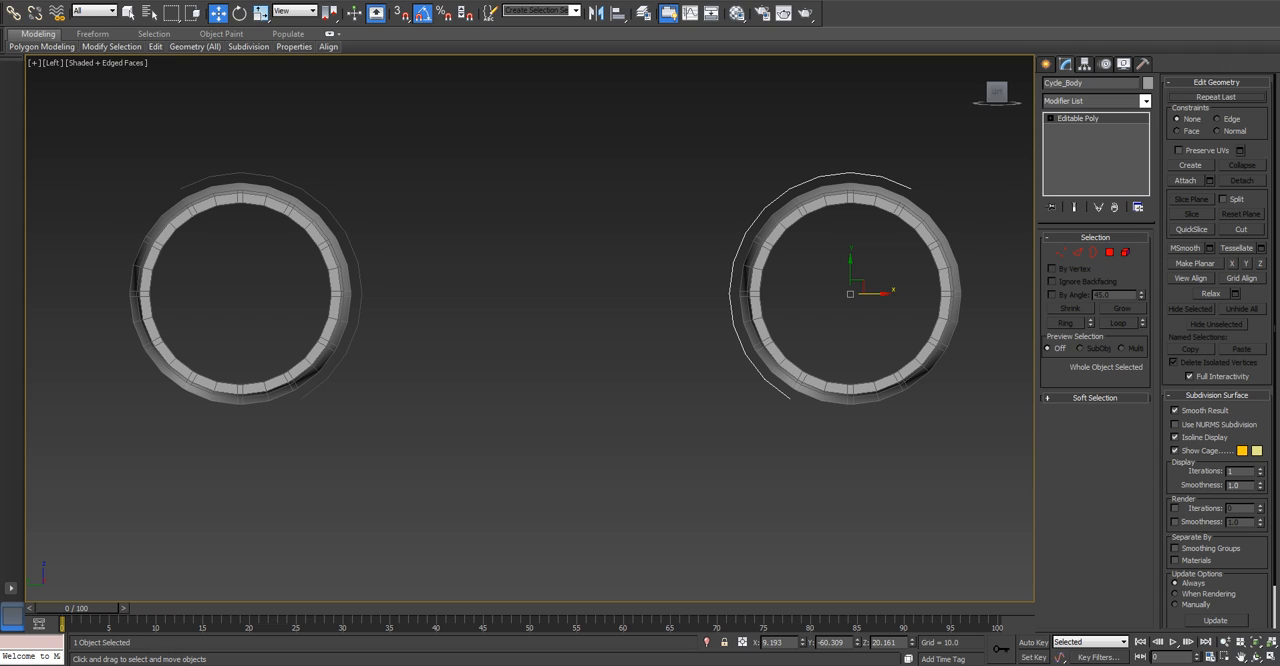
click(1186, 180)
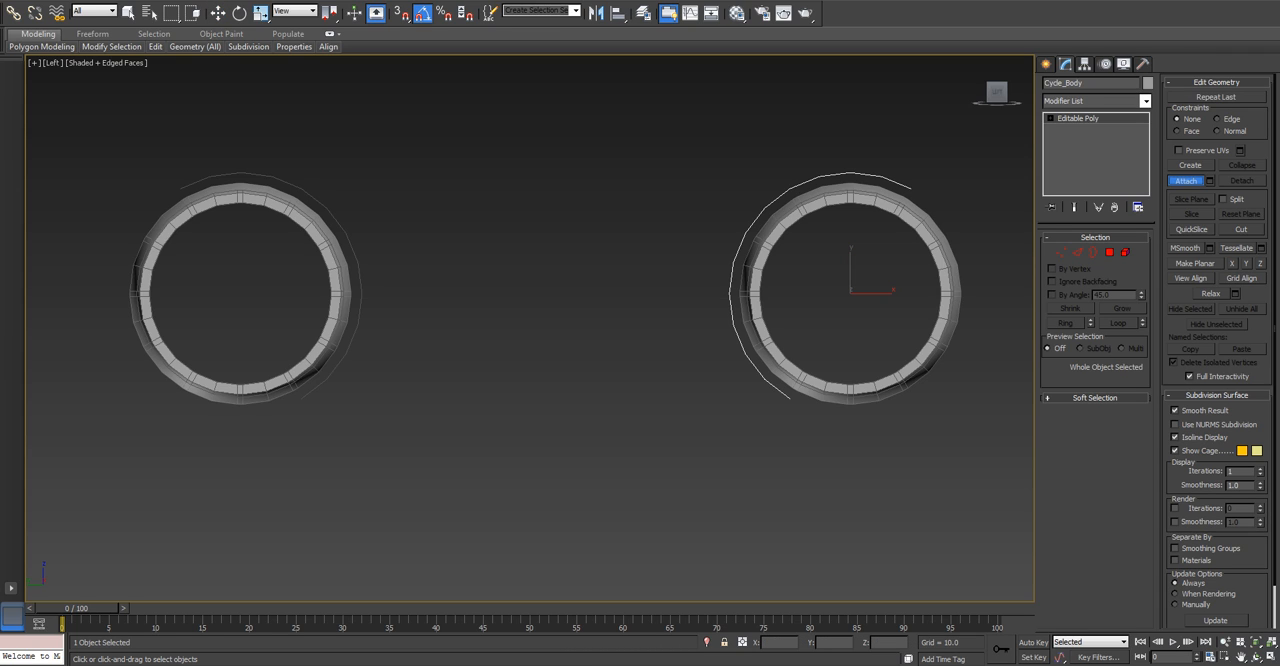
click(328, 208)
key(w)
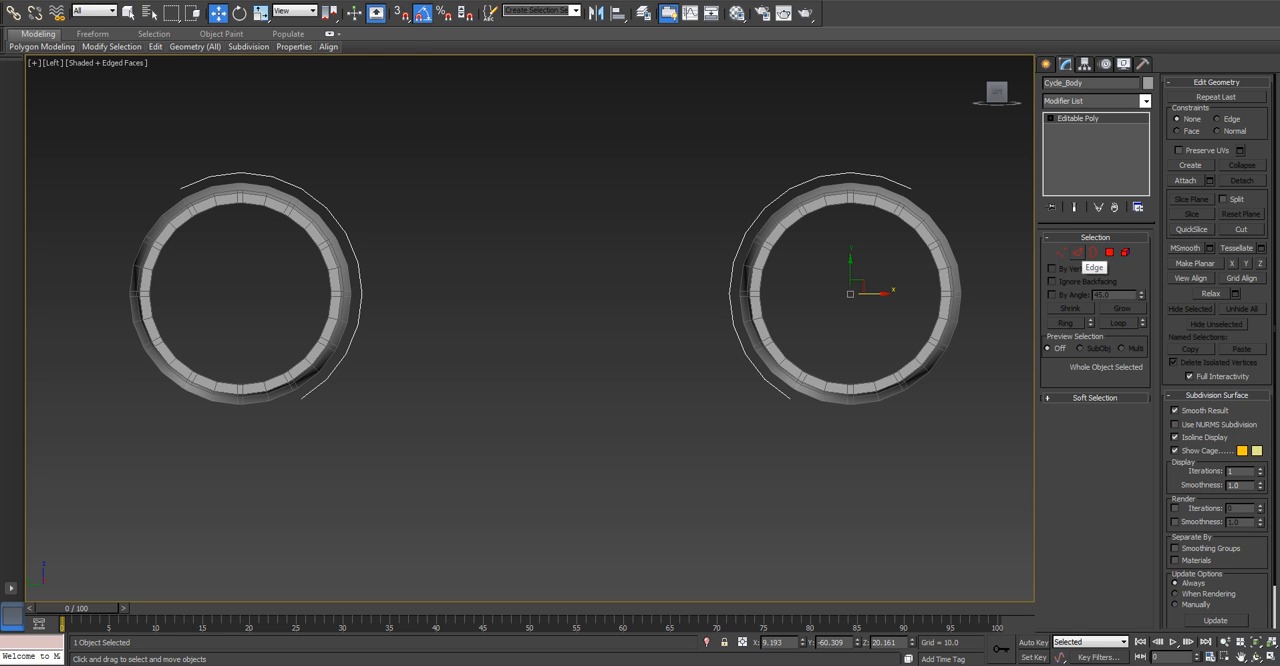
Select the curved side edges along both rims of each Cycle_Body arch.
click(1077, 253)
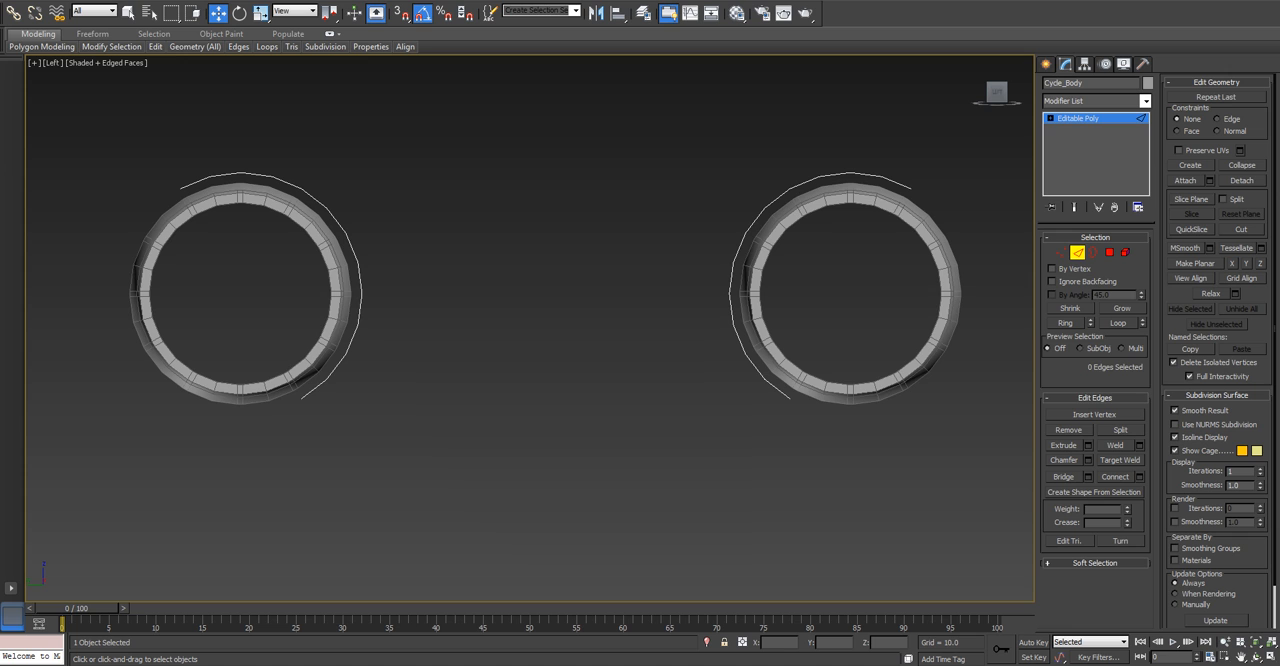
double_click(731, 279)
alt+middle_drag(733, 281, 808, 336)
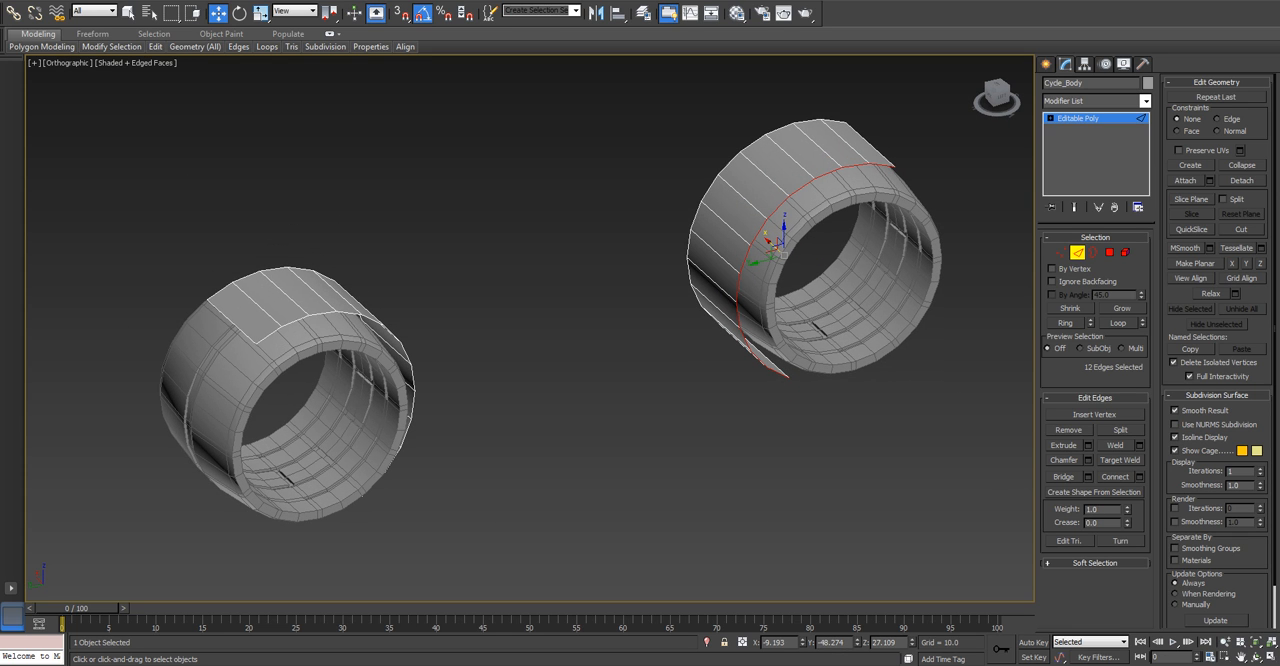
ctrl+double_click(709, 189)
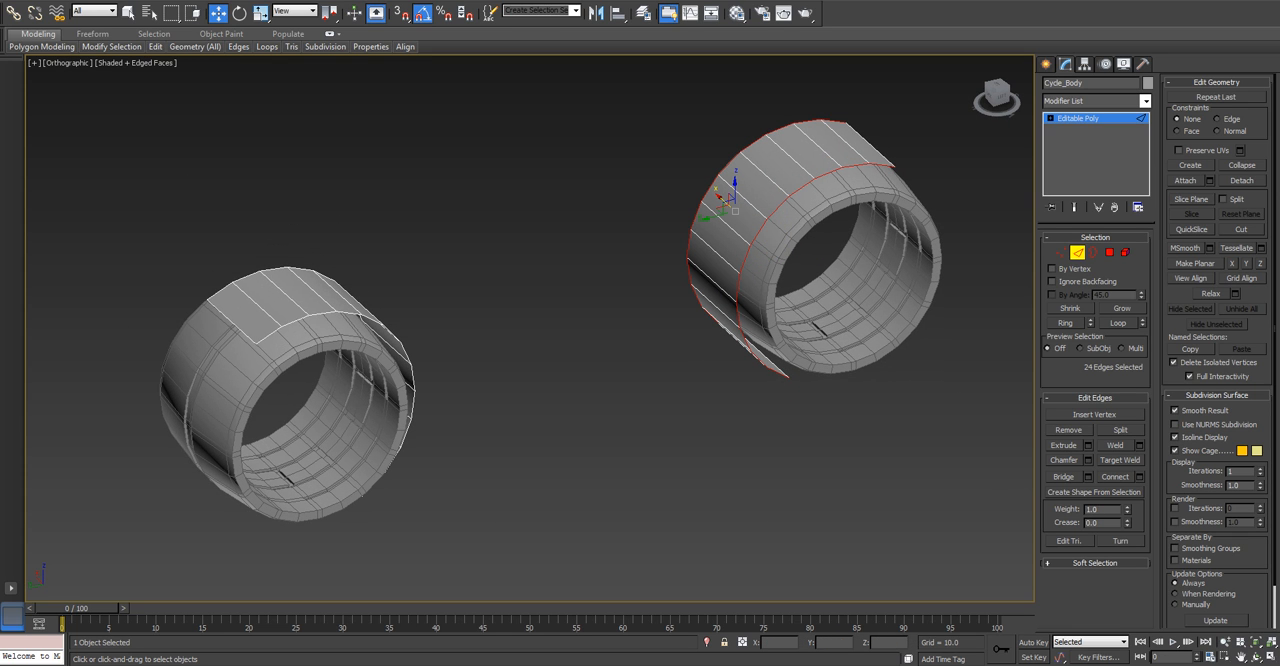
ctrl+double_click(322, 312)
ctrl+double_click(262, 274)
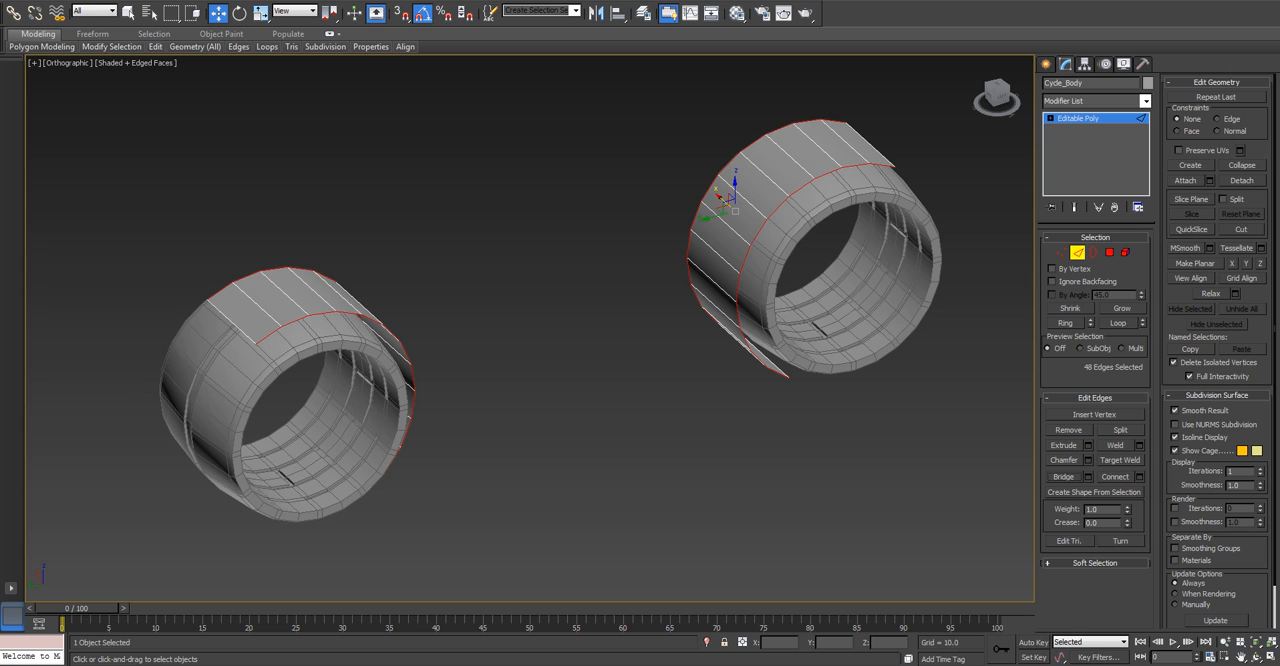
Remove the side edges over the outer upper ends of both arches from the edge selection.
key(t)
key(z)
alt+drag(649, 459, 650, 460)
scroll(666, 486, down, 5)
middle_drag(640, 250, 611, 559)
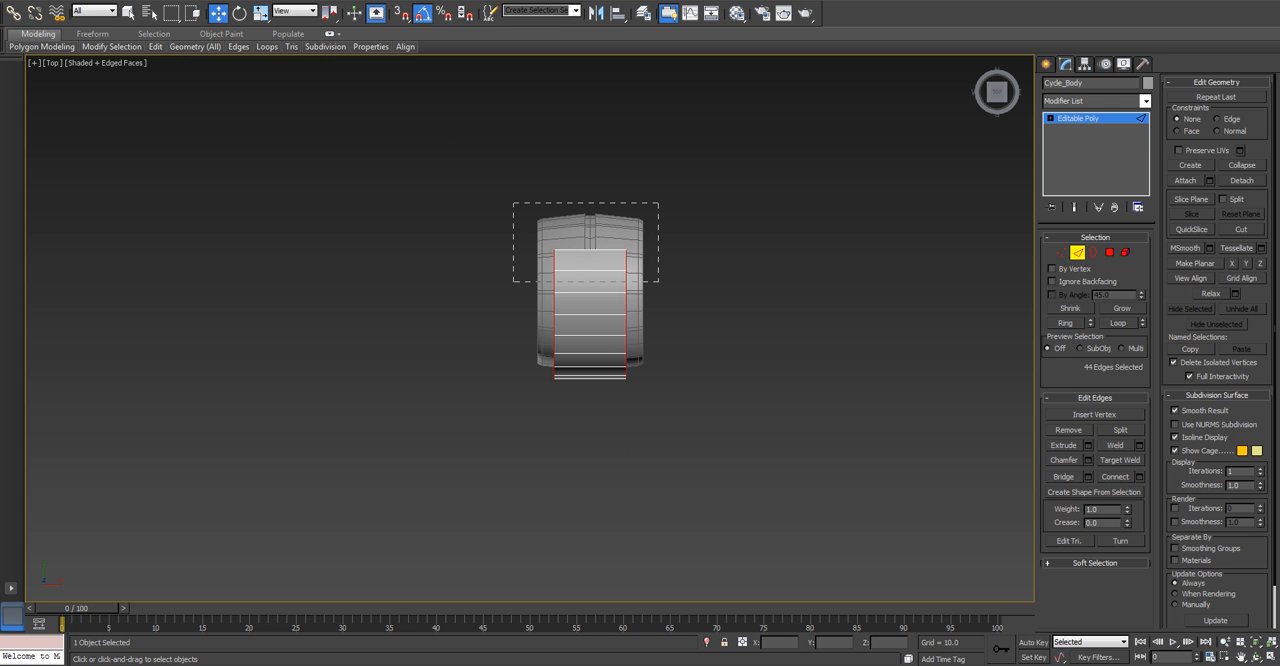
alt+drag(658, 281, 658, 281)
alt+middle_drag(658, 281, 765, 190)
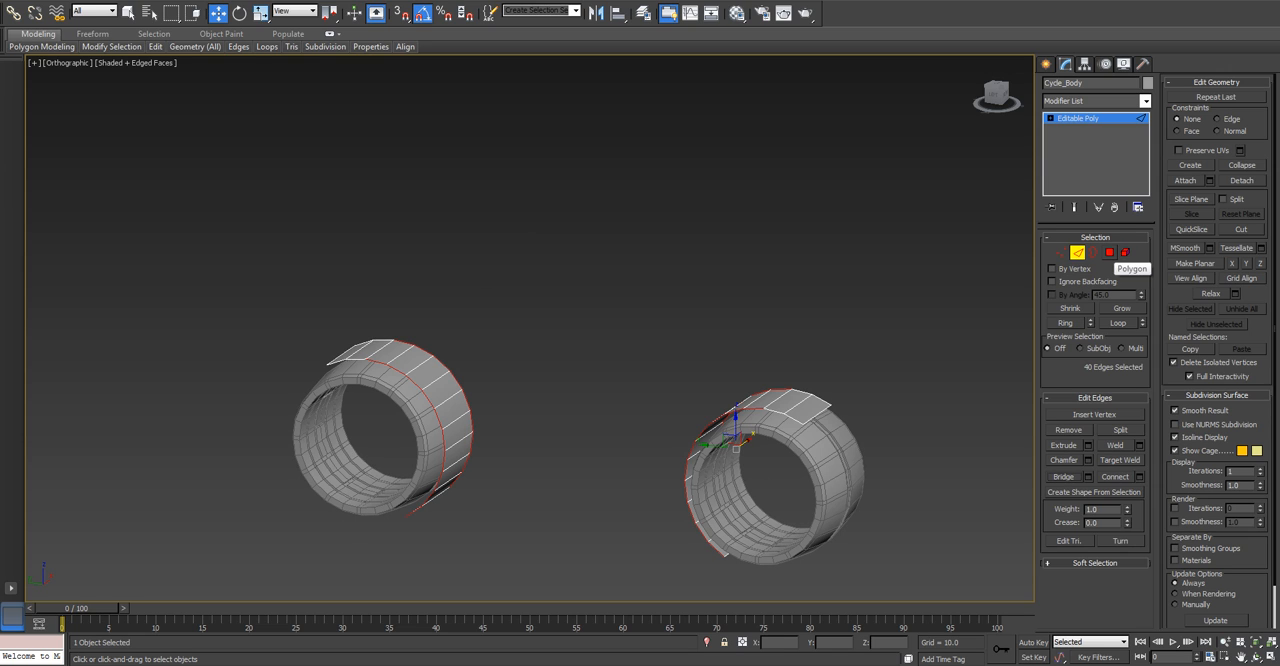
Flip the normals of all 12 polygons on the original arch, opposite the mirrored one.
click(1109, 252)
click(425, 372)
double_click(426, 372)
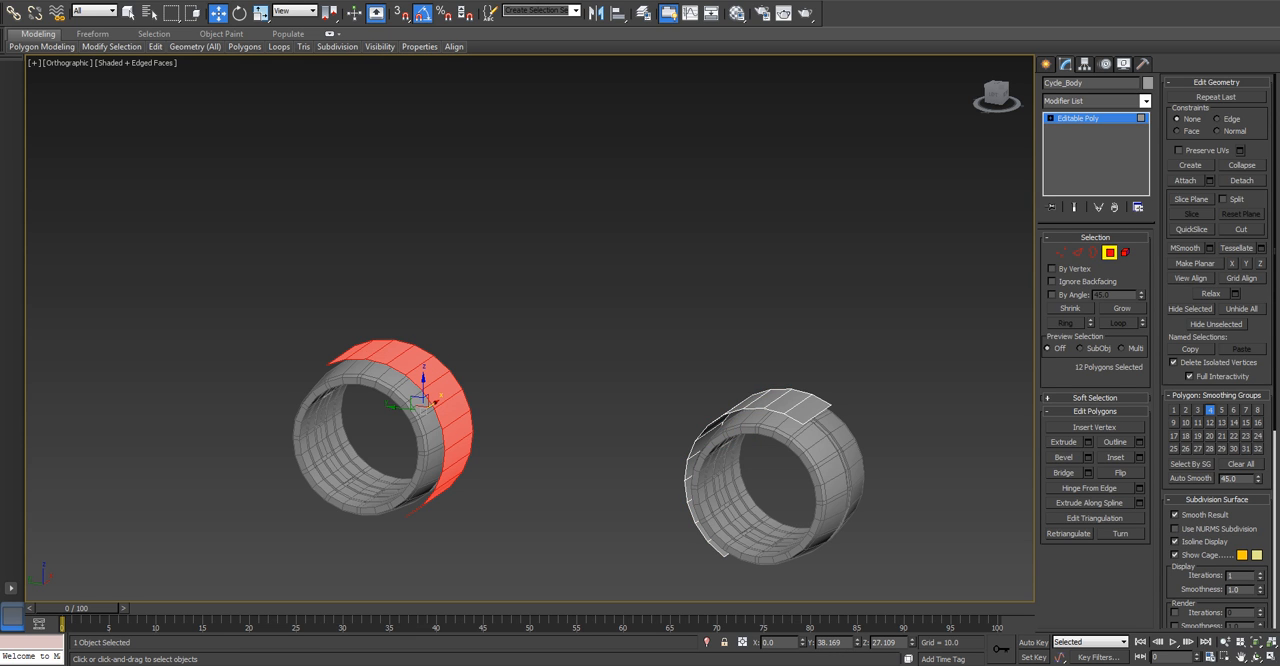
click(1125, 252)
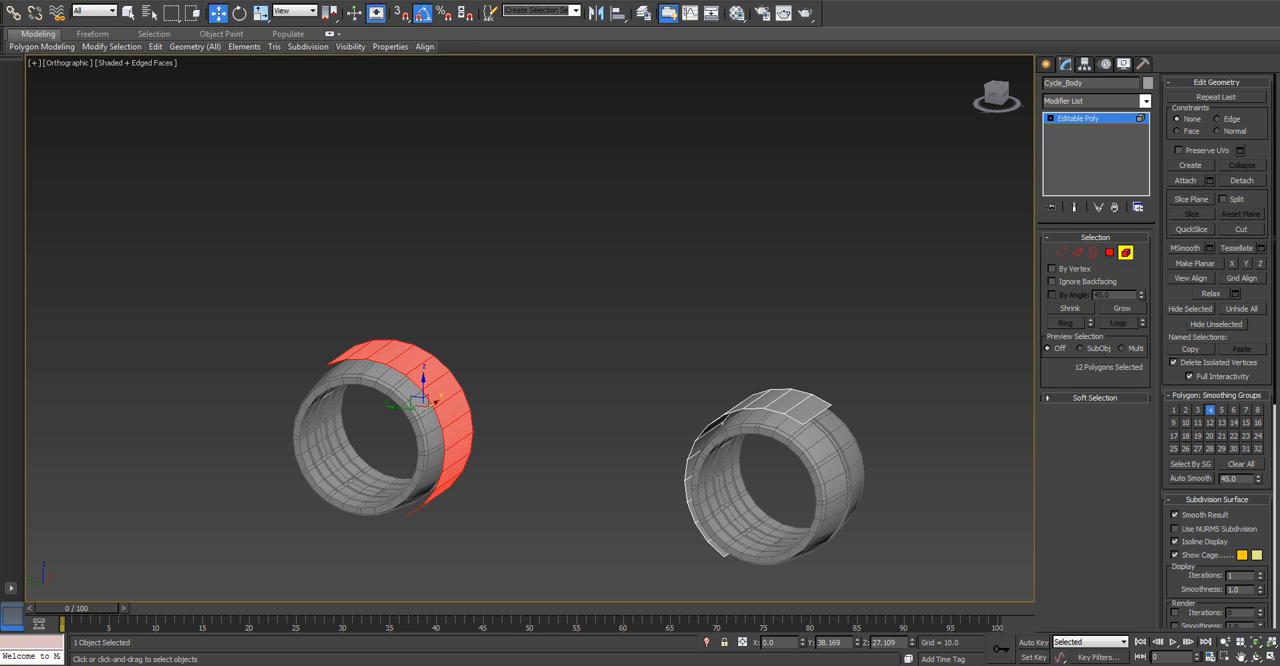
key(4)
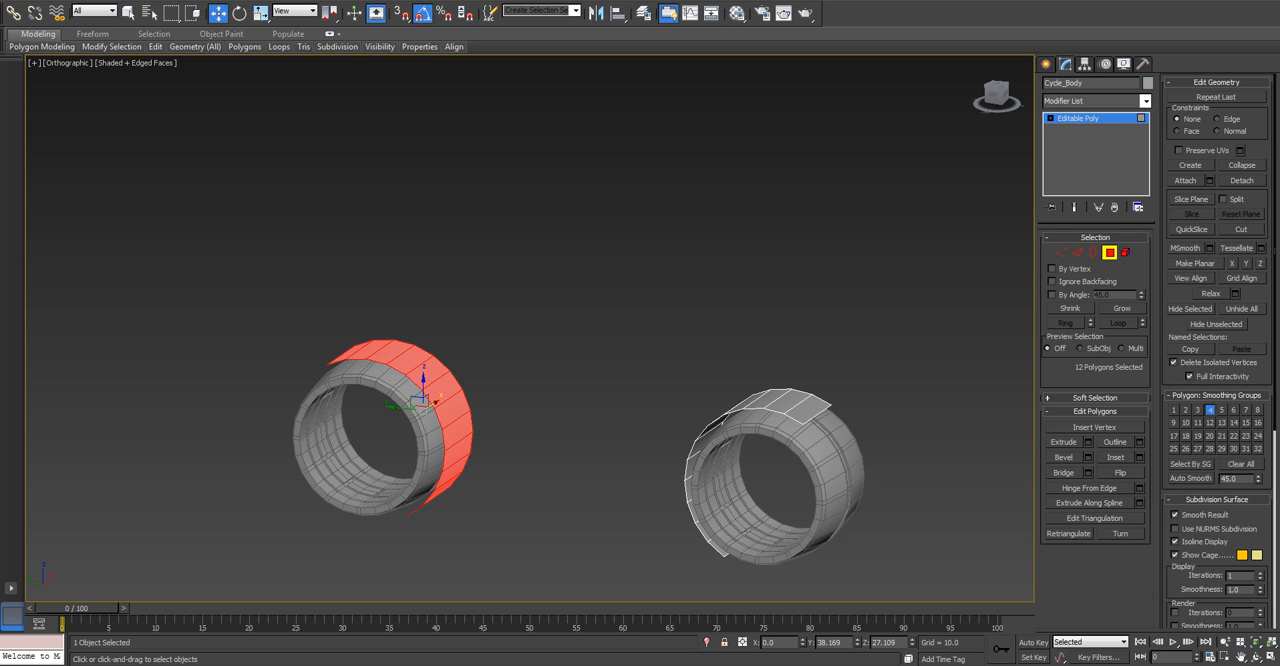
key(F2)
click(808, 408)
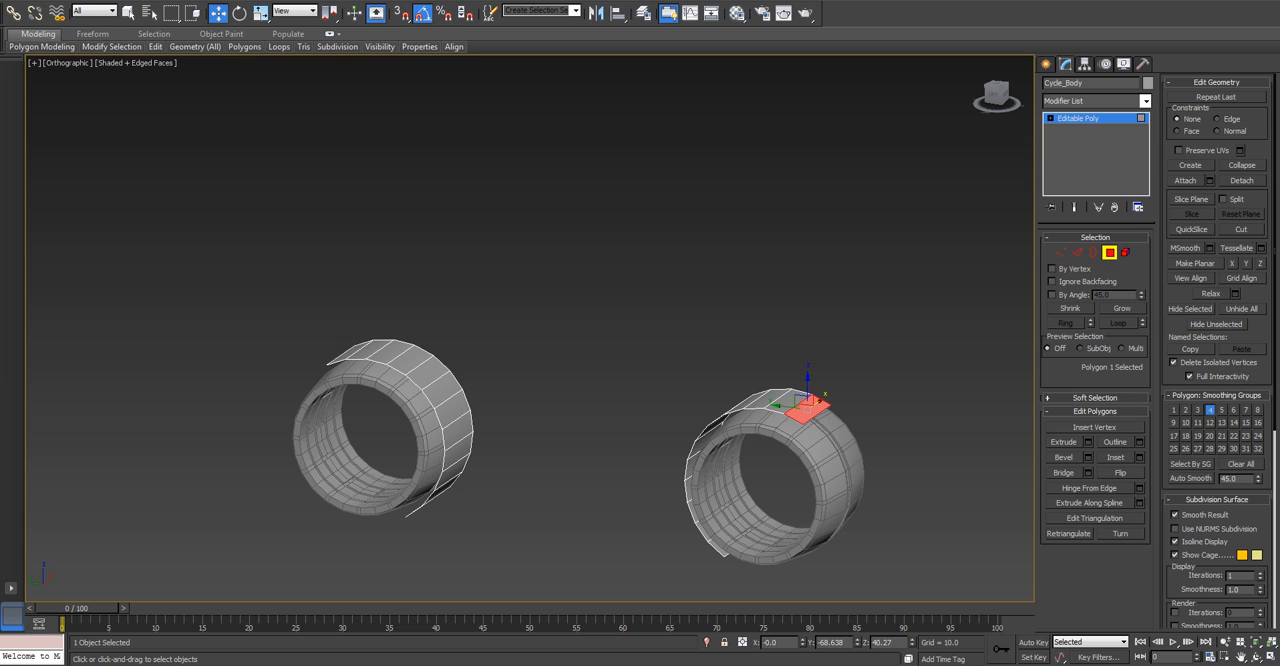
shift+click(786, 404)
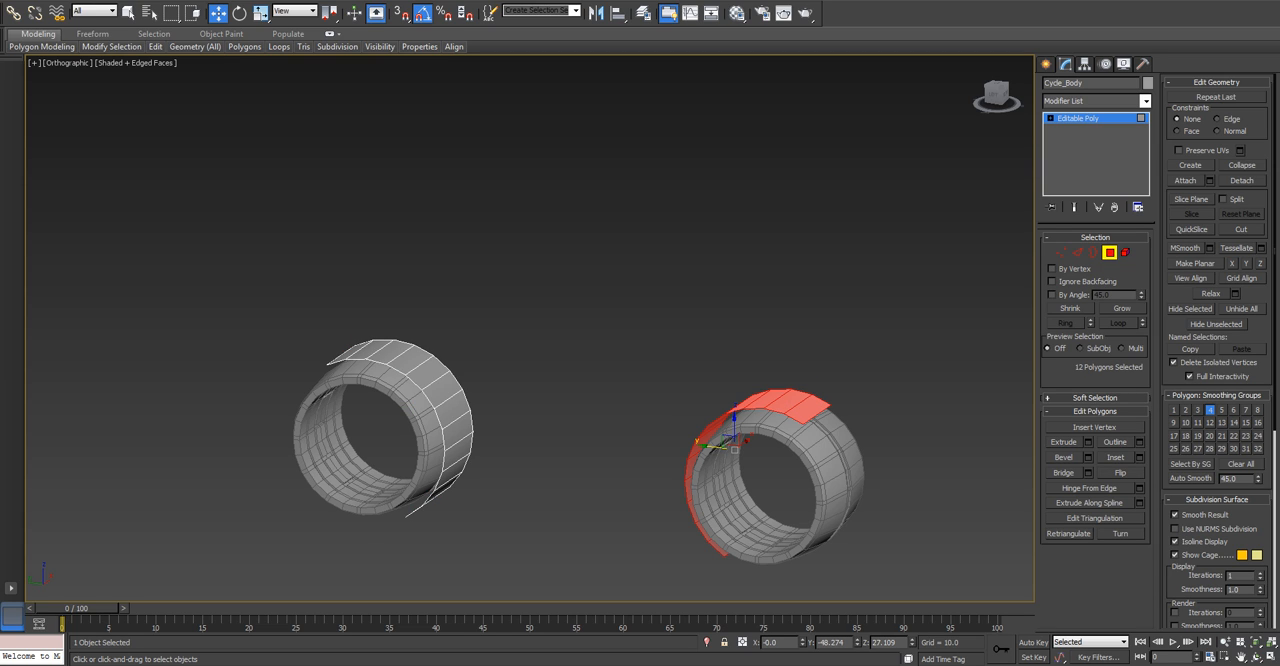
click(1120, 472)
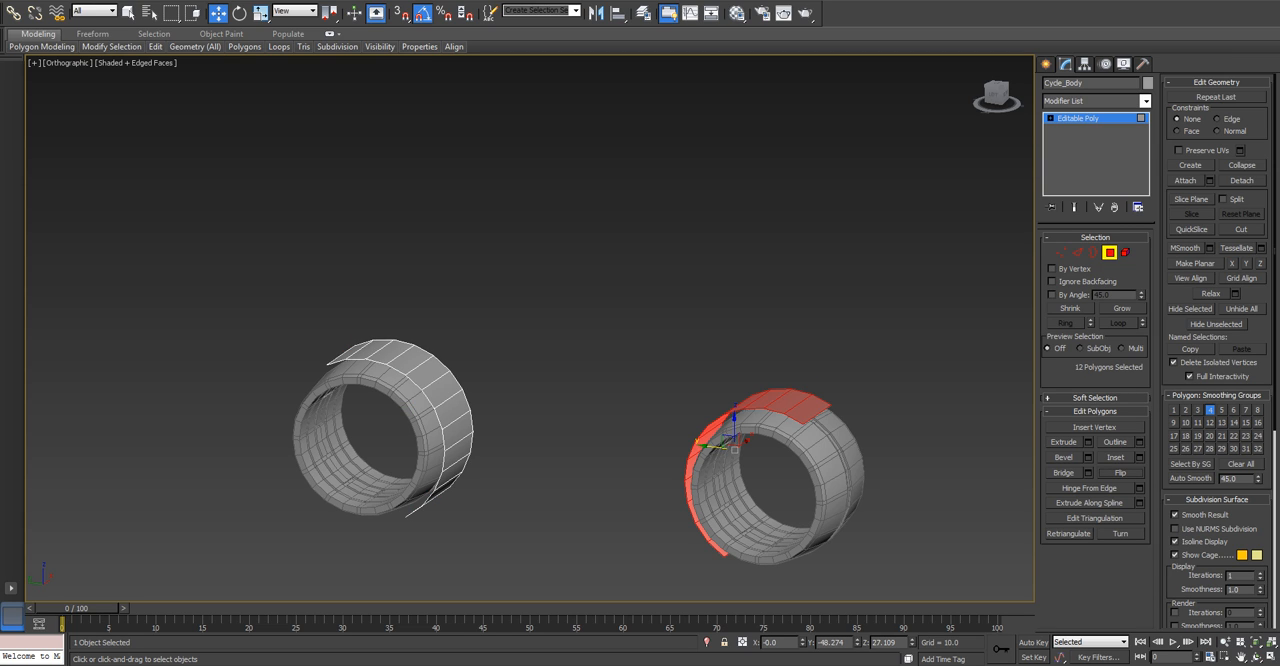
Try to bridge all open borders of the two arches, and undo the bridge.
click(1094, 253)
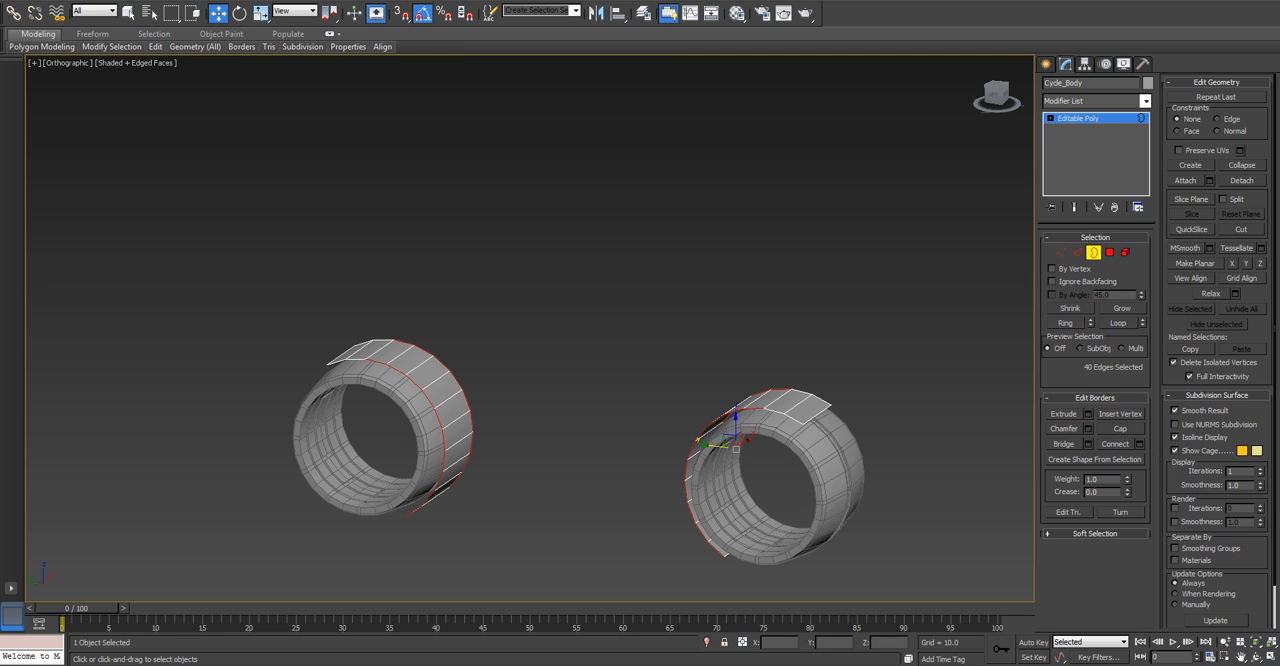
key(ctrl+a)
click(1064, 444)
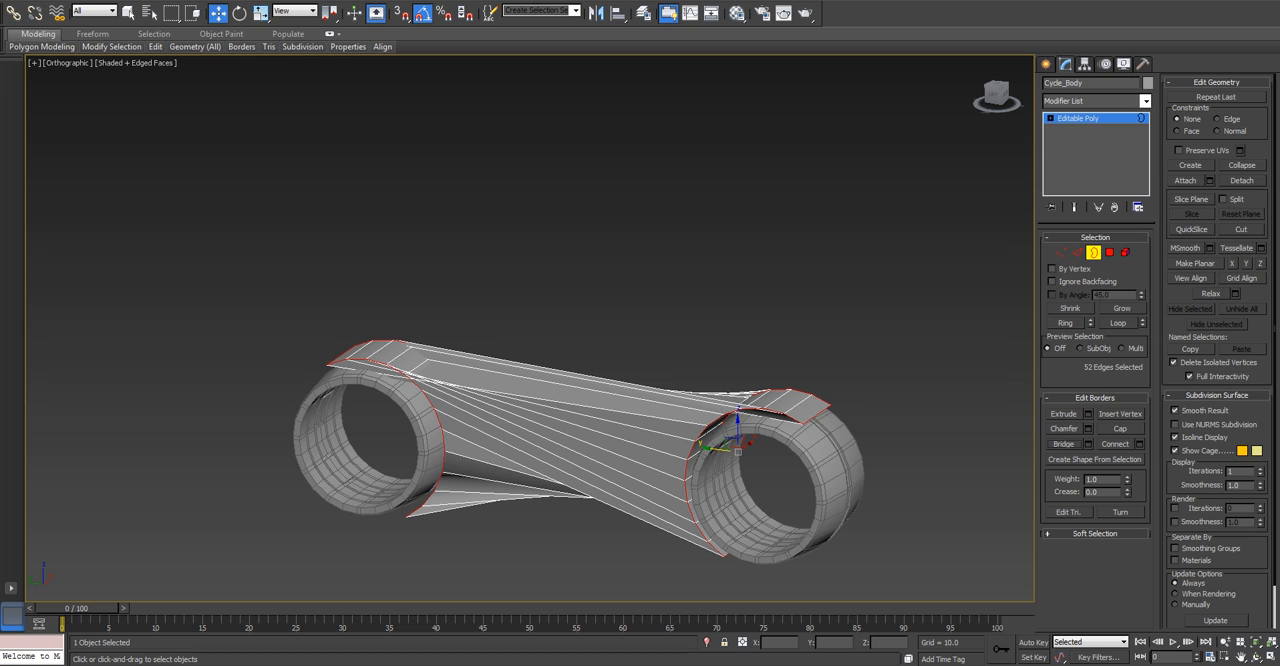
key(ctrl+z)
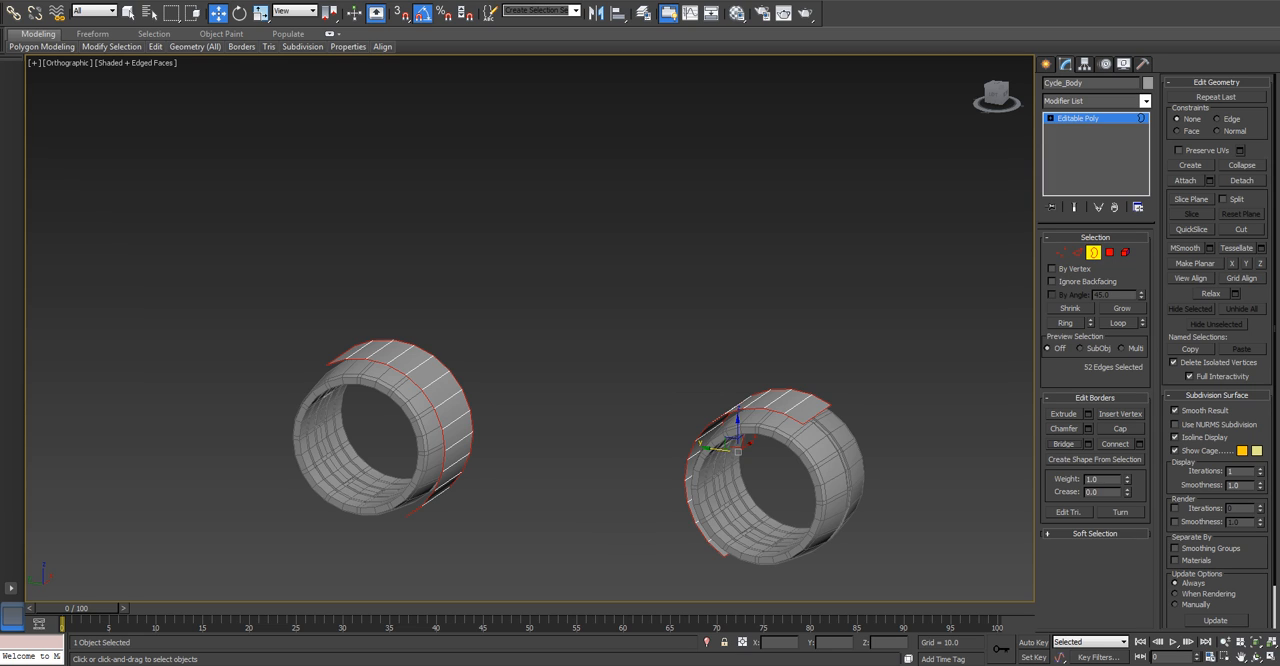
Deselect the short end edges of both arches, keeping only their curved side edges selected.
click(1077, 252)
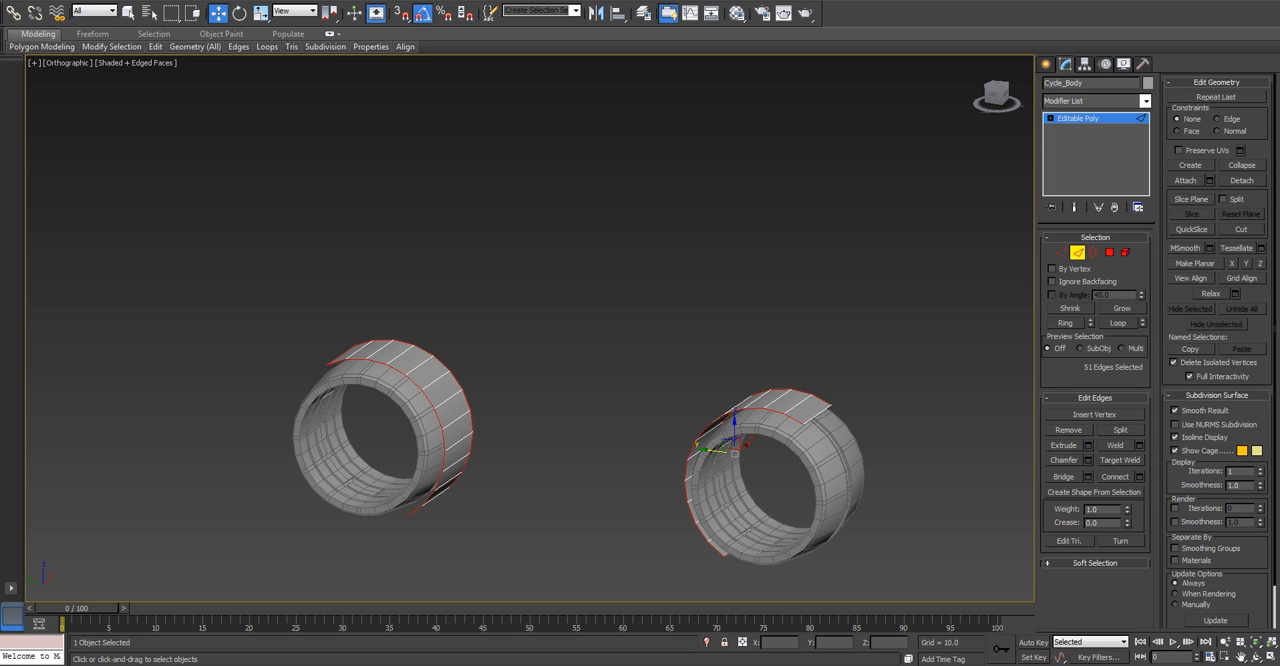
alt+click(341, 356)
alt+middle_drag(341, 356, 352, 235)
alt+click(431, 565)
alt+middle_drag(431, 565, 548, 561)
alt+click(728, 594)
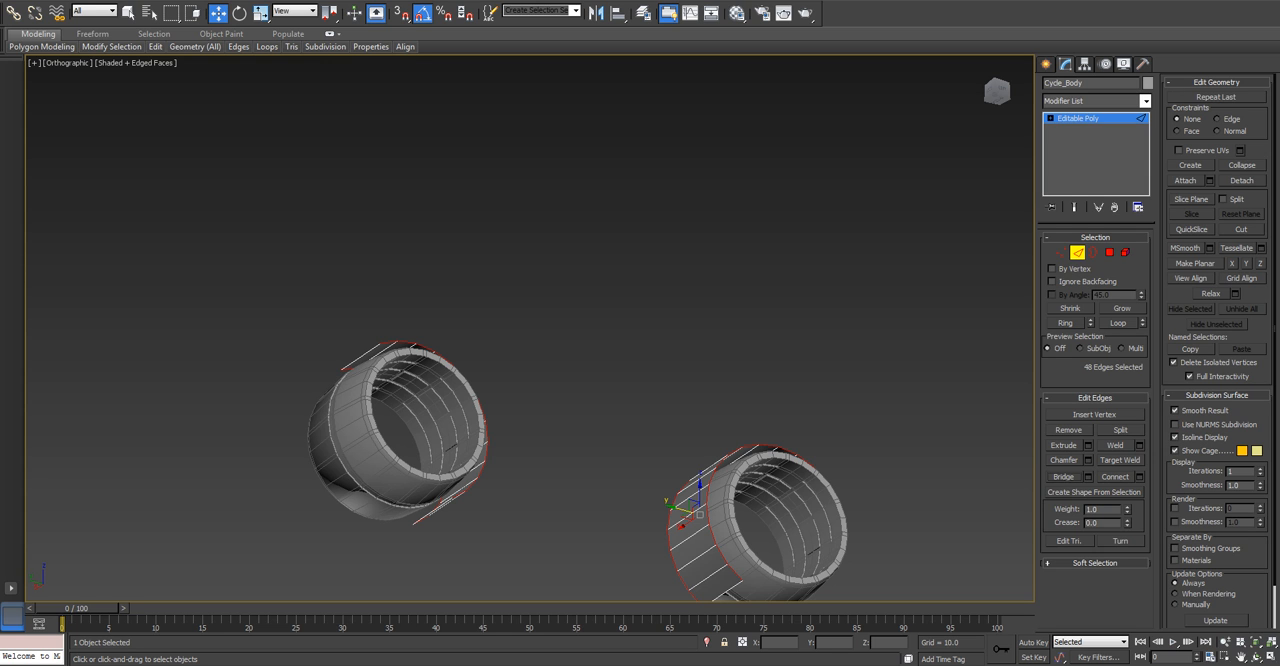
alt+middle_drag(880, 440, 782, 522)
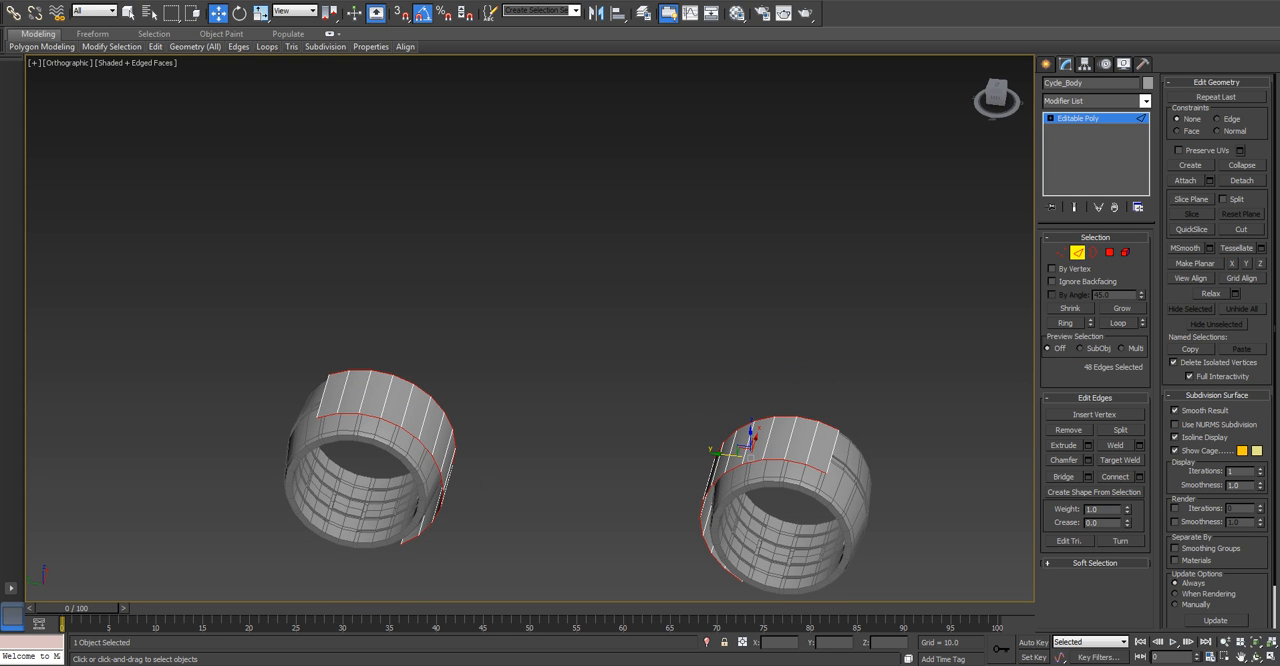
Bridge one pair of matching side edges between the two arches, just above wheel mid-height.
key(l)
alt+middle_drag(690, 450, 780, 468)
click(541, 329)
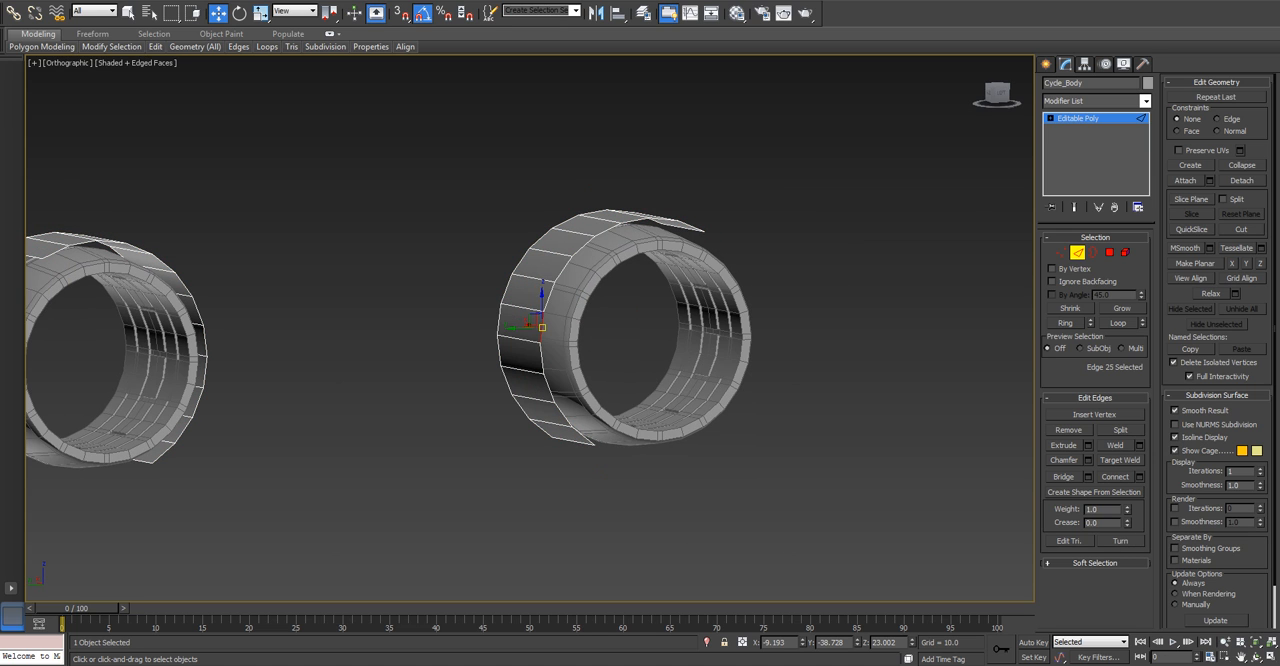
click(1064, 476)
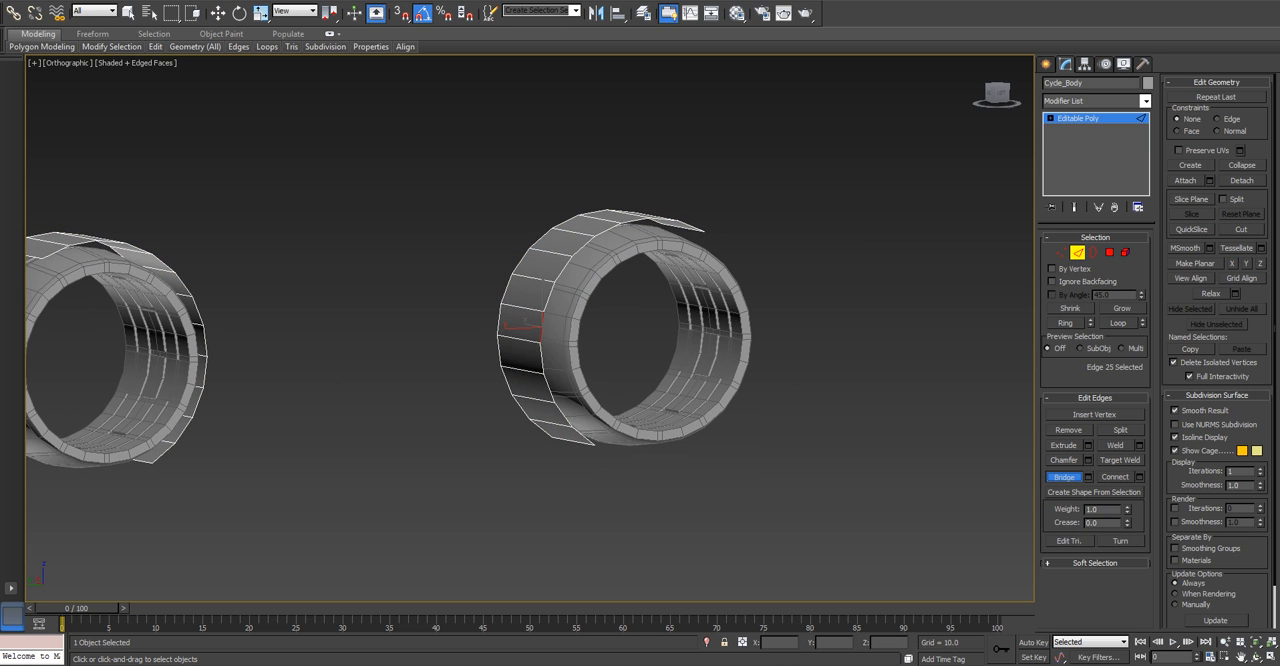
middle_drag(650, 330, 718, 334)
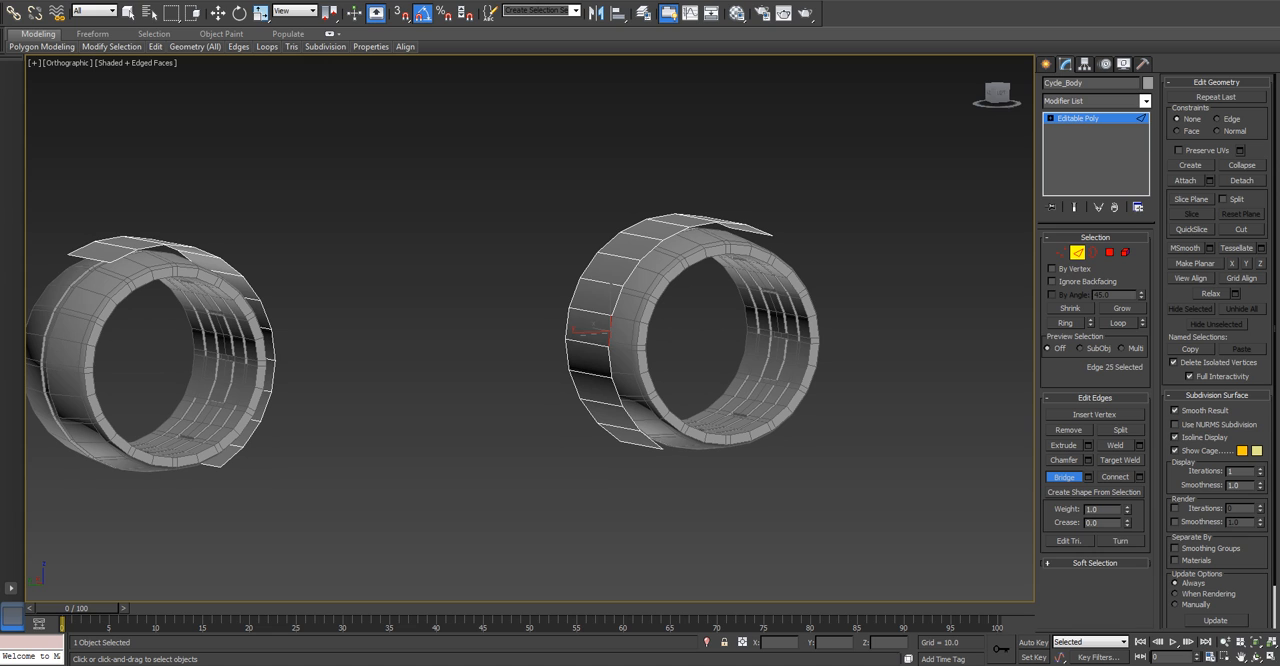
click(567, 334)
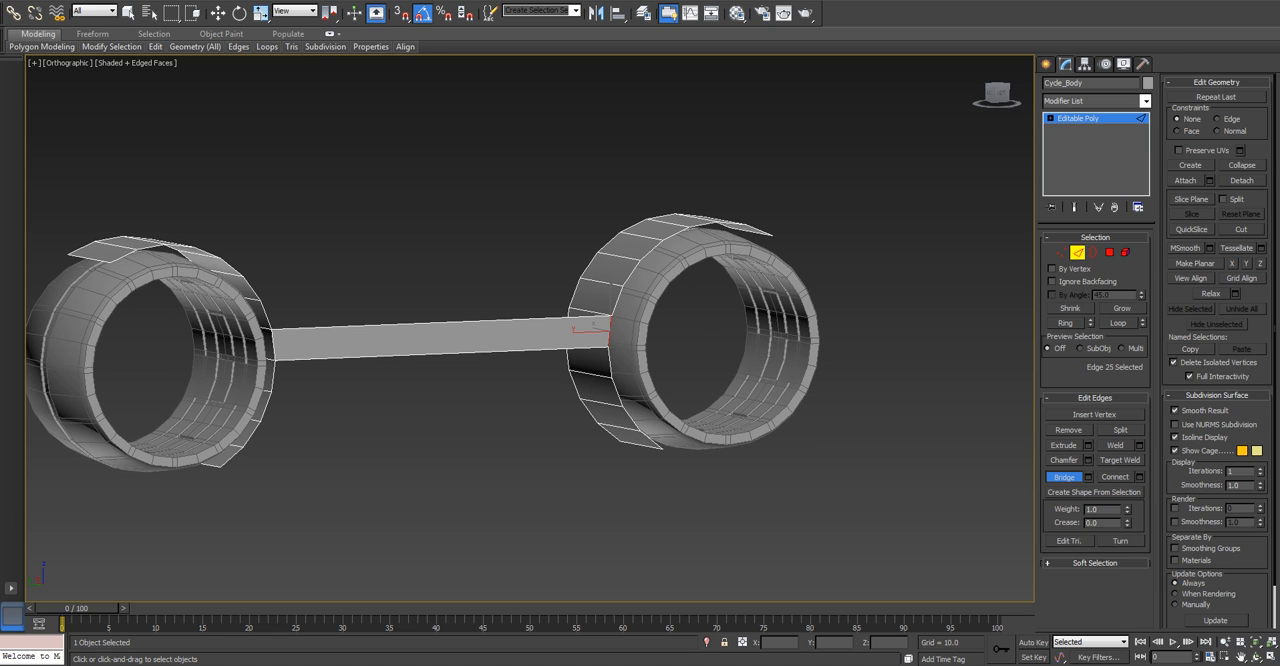
Bridge the next four matching side-edge pairs between the two arches, working downward to their lower ends in a side view.
key(l)
scroll(413, 348, up, 3)
middle_drag(413, 348, 647, 348)
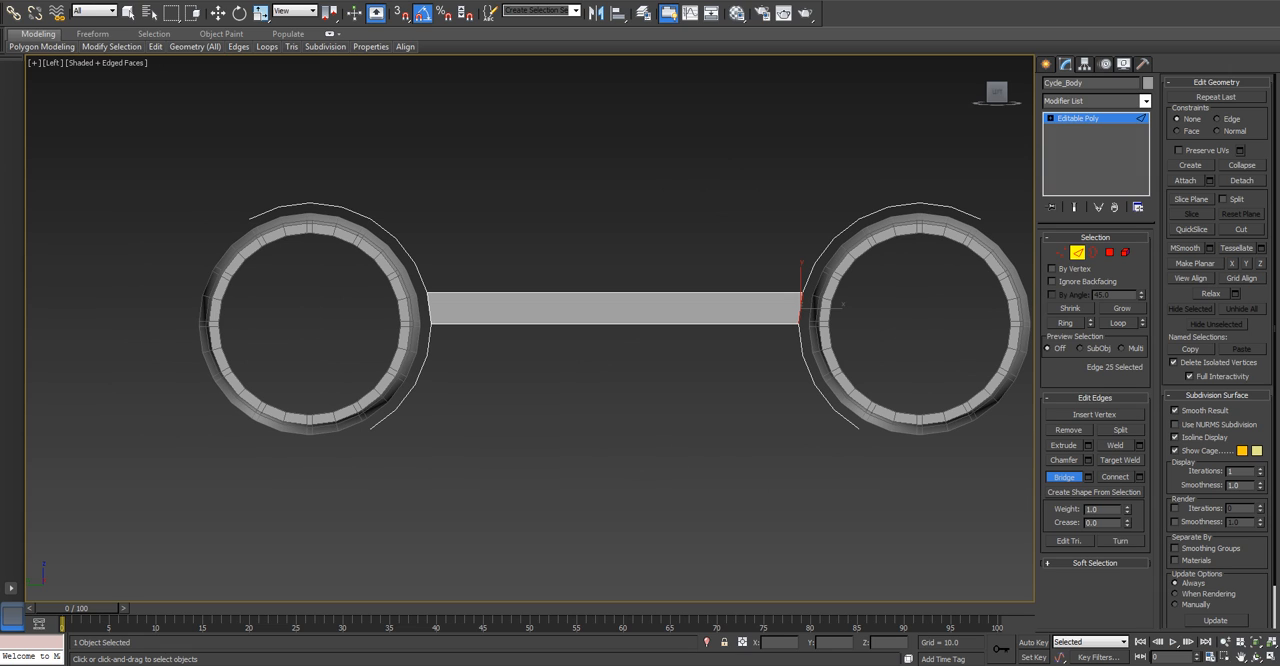
click(801, 341)
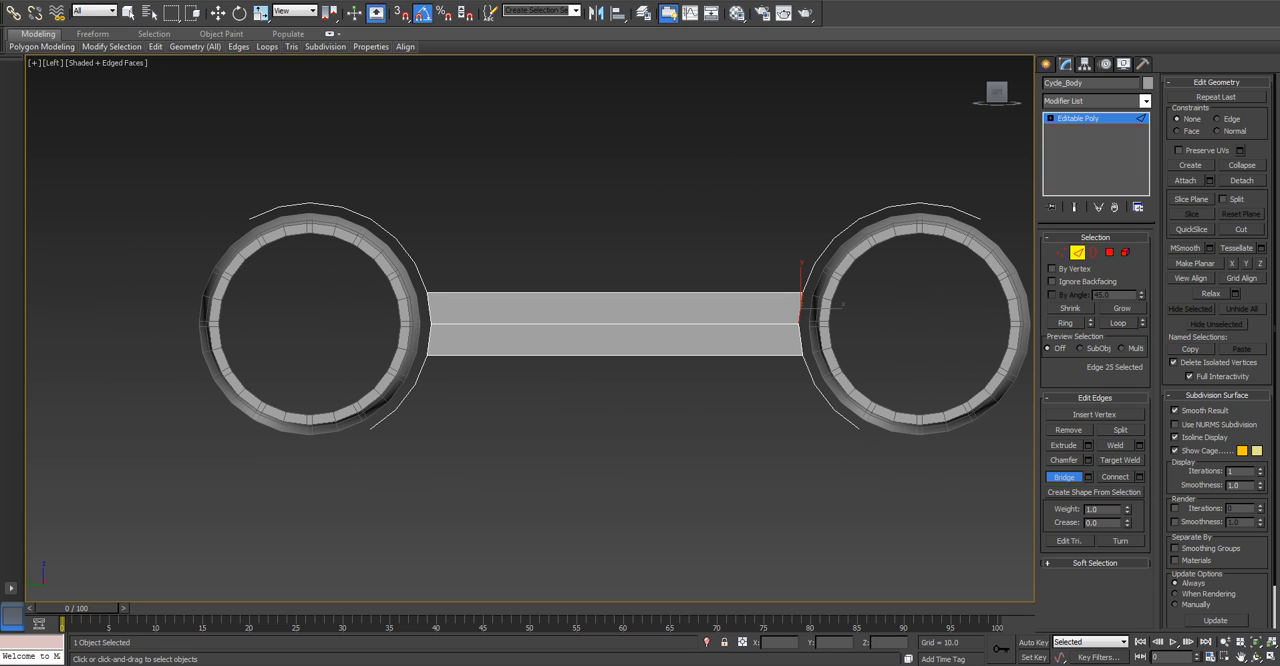
click(806, 366)
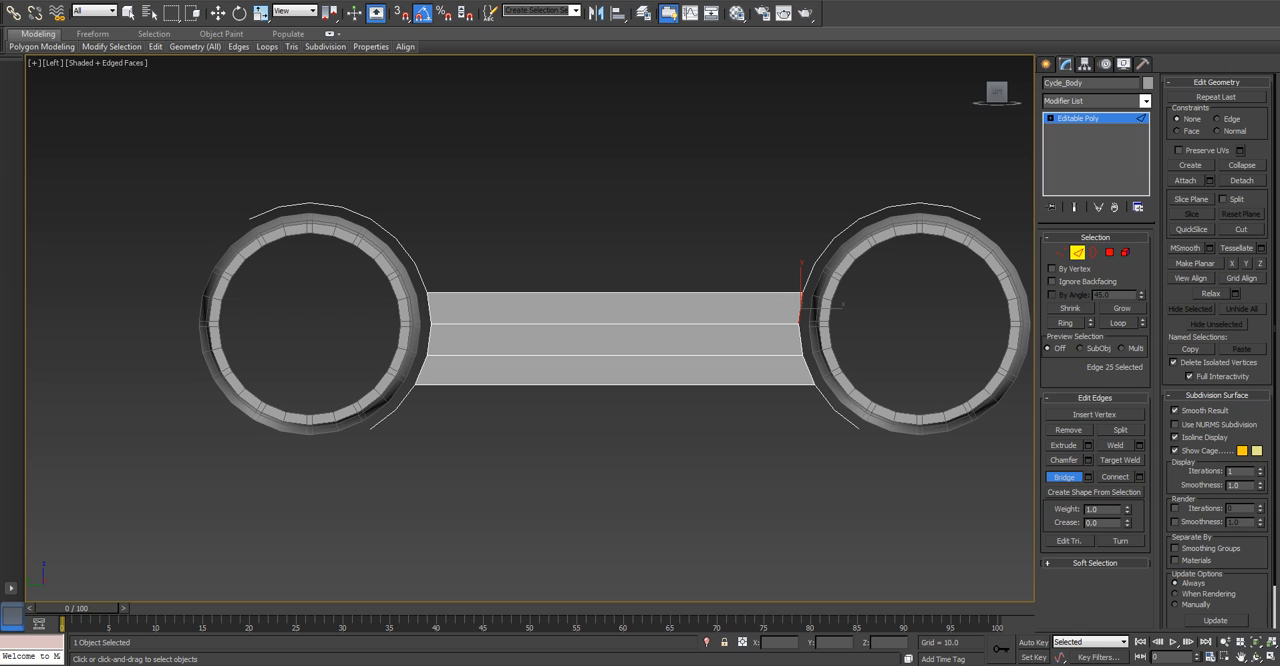
click(826, 399)
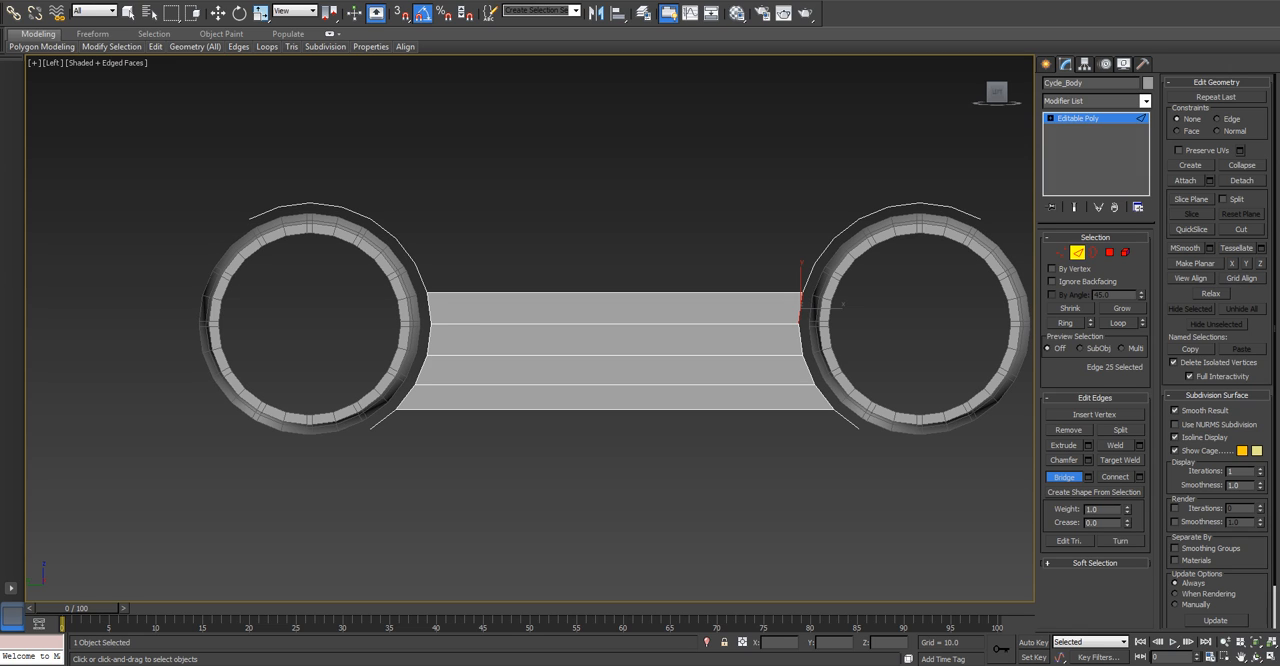
click(848, 424)
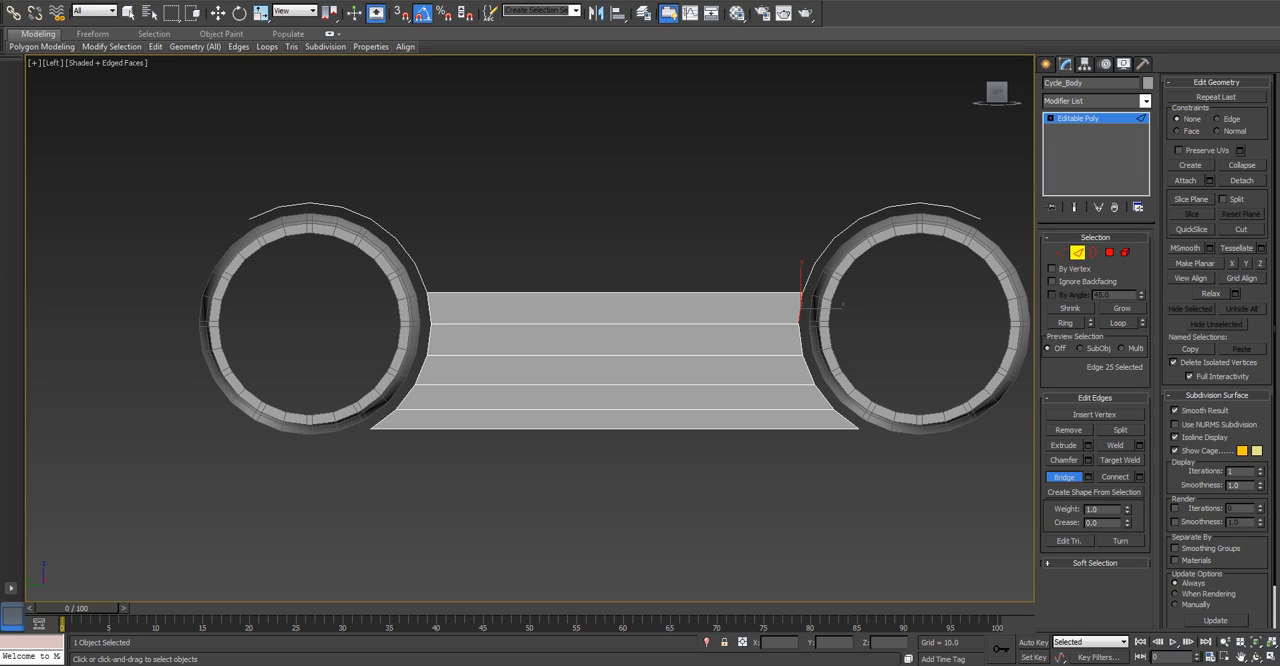
Bridge the five side-edge pairs above the existing strips, up to the top of both wheel arches, and end bridging.
click(803, 287)
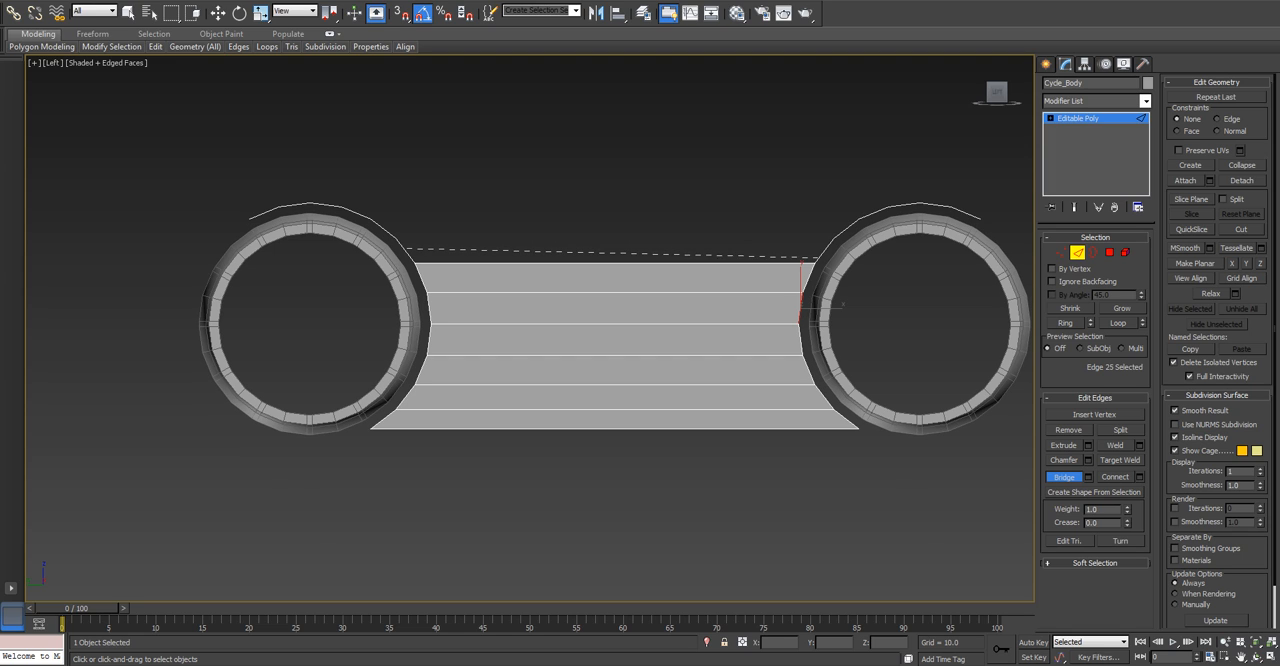
click(818, 257)
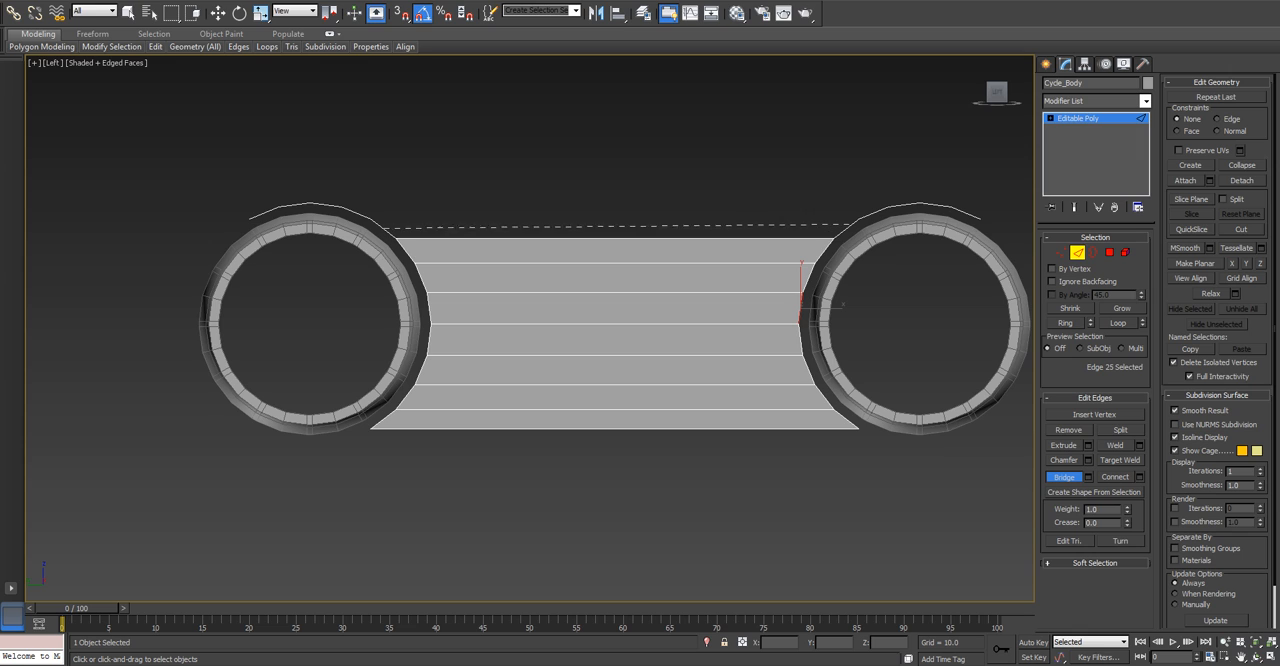
click(850, 223)
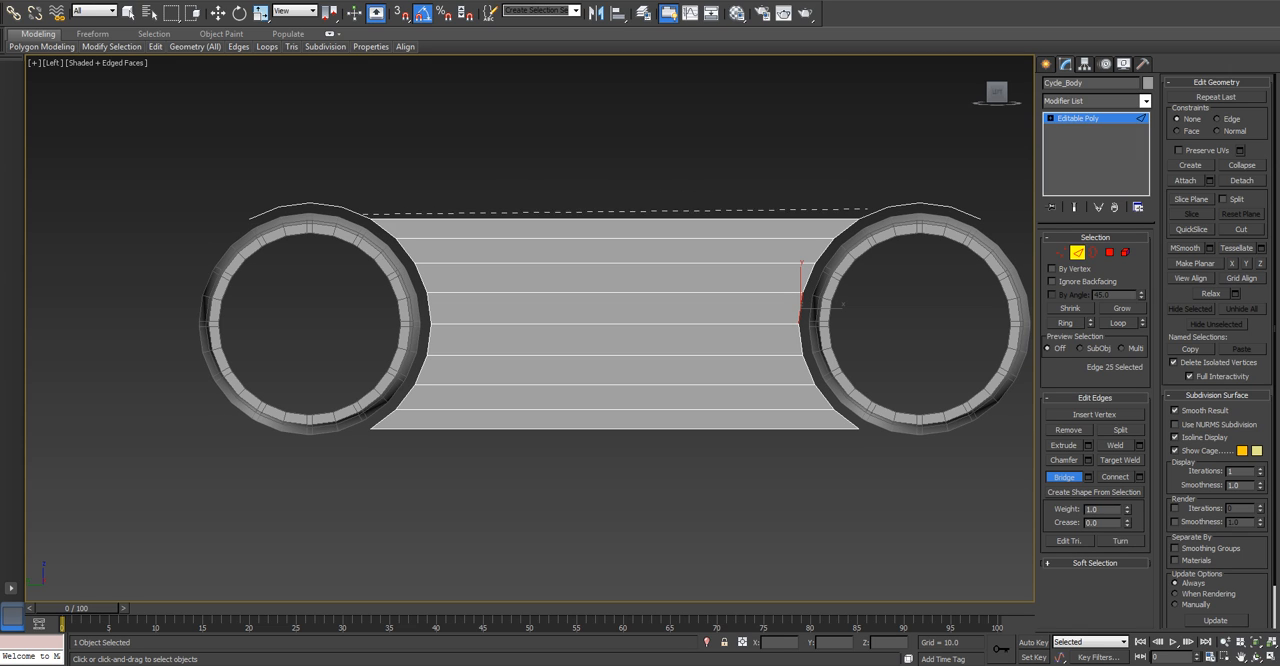
click(868, 212)
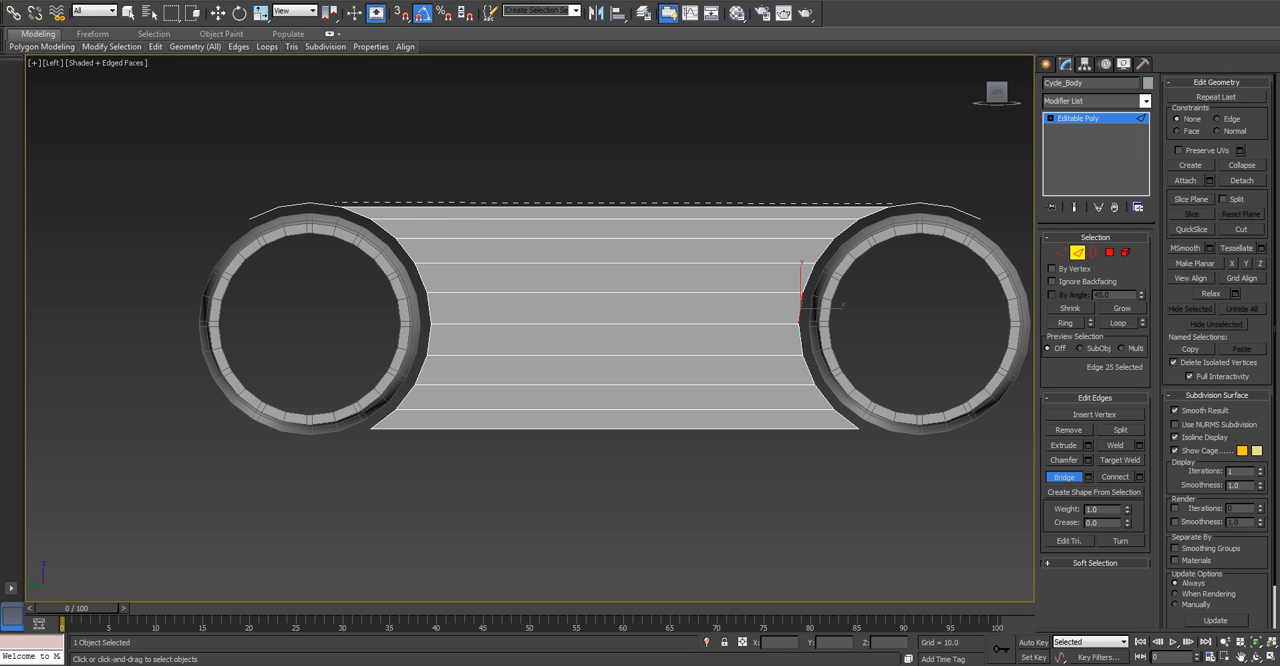
click(893, 203)
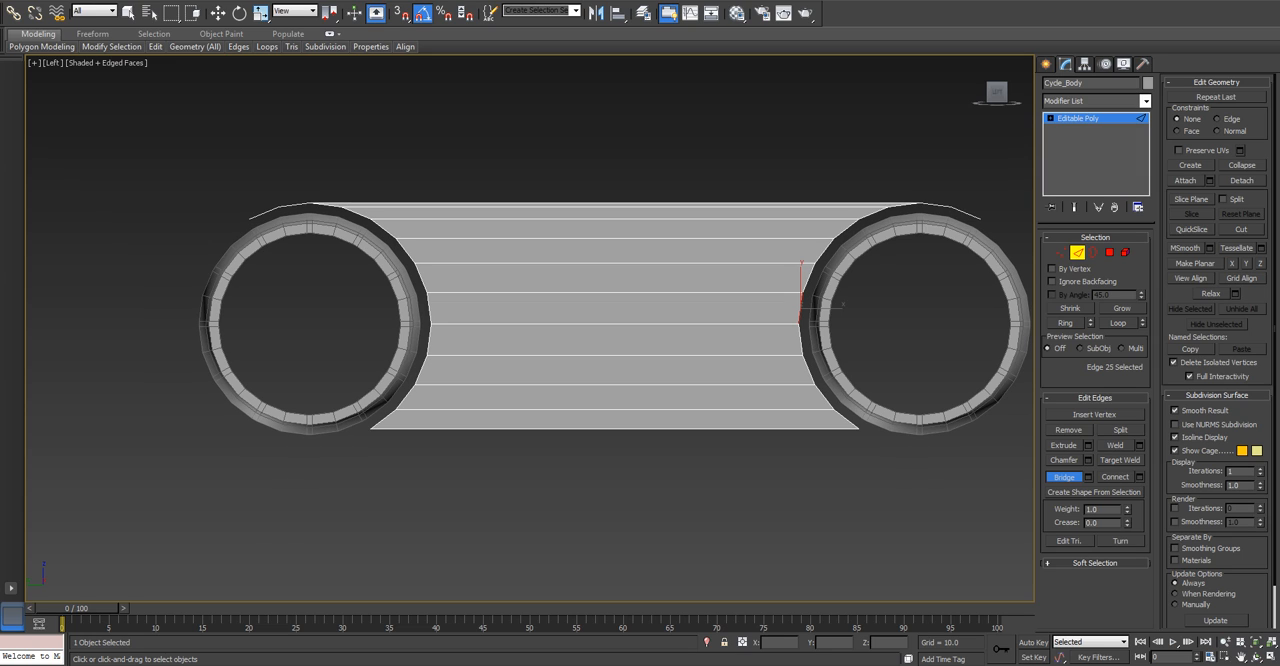
key(w)
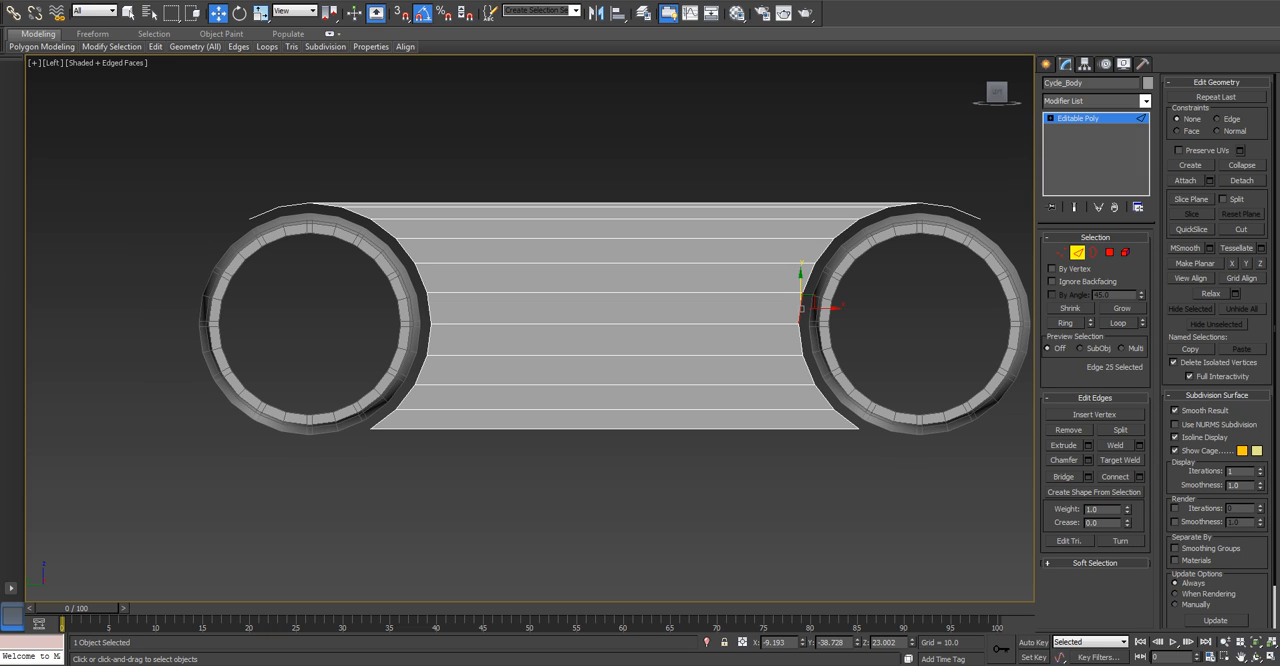
Delete the lowest row of polygons: the bottom bridged strip and the lowest polygon of each arch.
key(4)
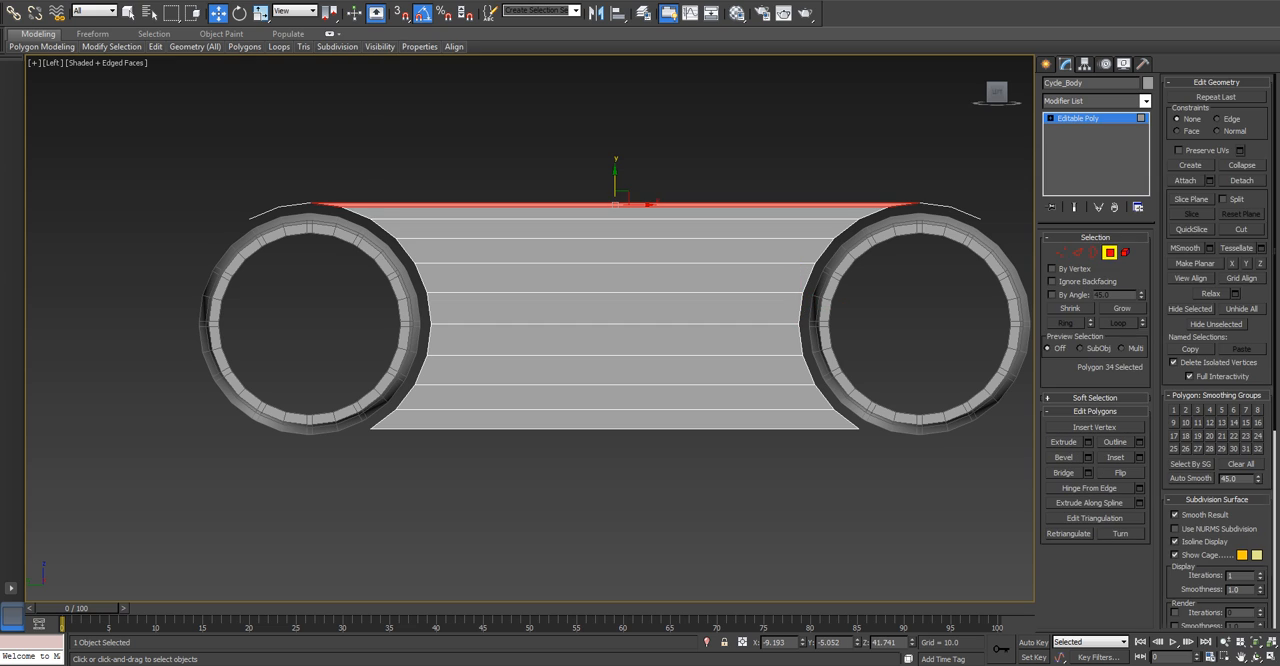
drag(921, 511, 292, 415)
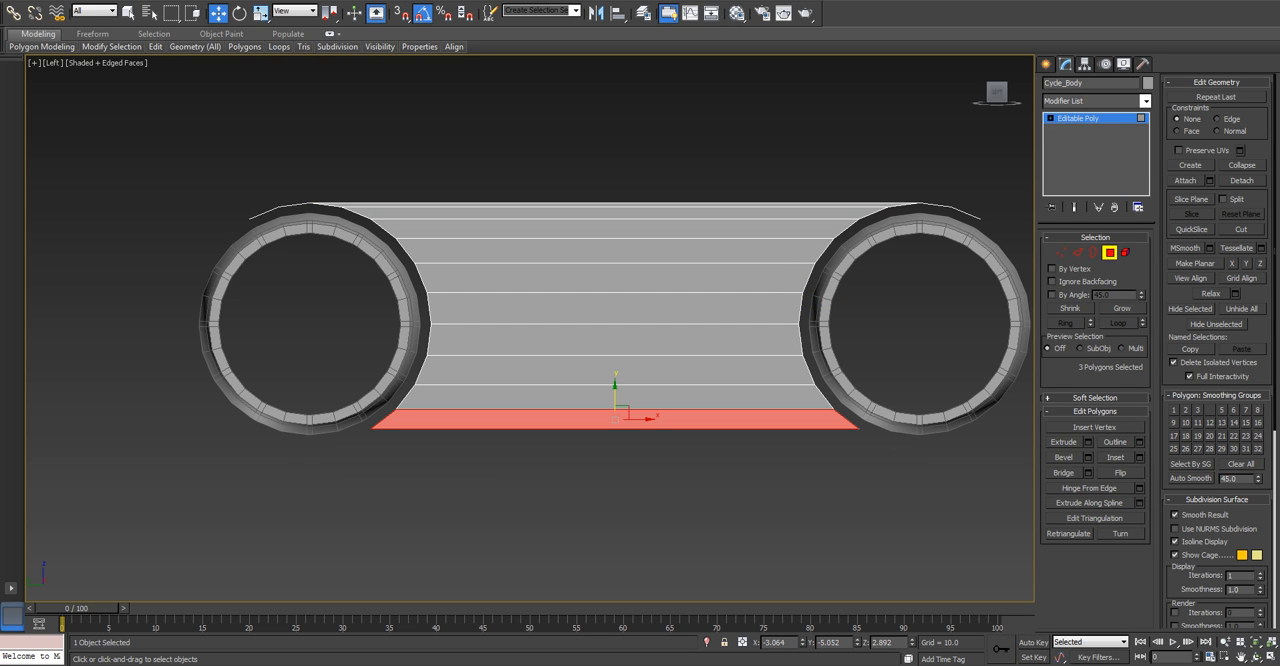
key(Delete)
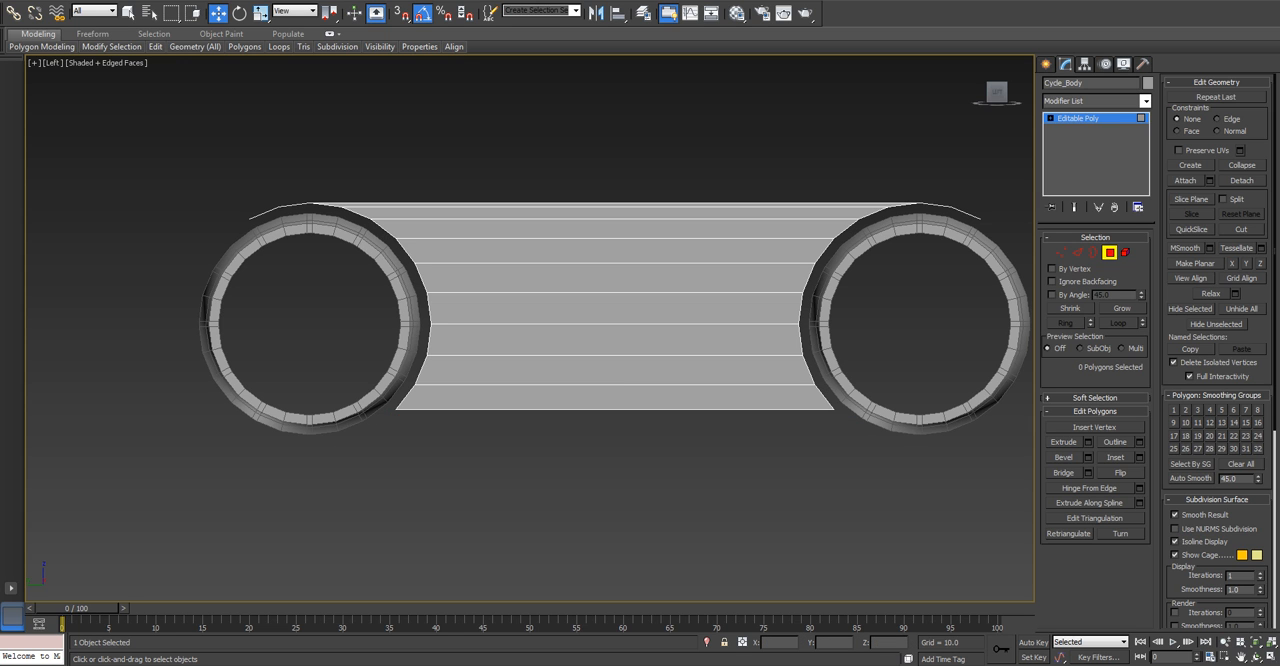
Connect the ring of crosswise edges on both arches with 1 segment, adding a lengthwise centre line.
alt+middle_drag(620, 300, 520, 370)
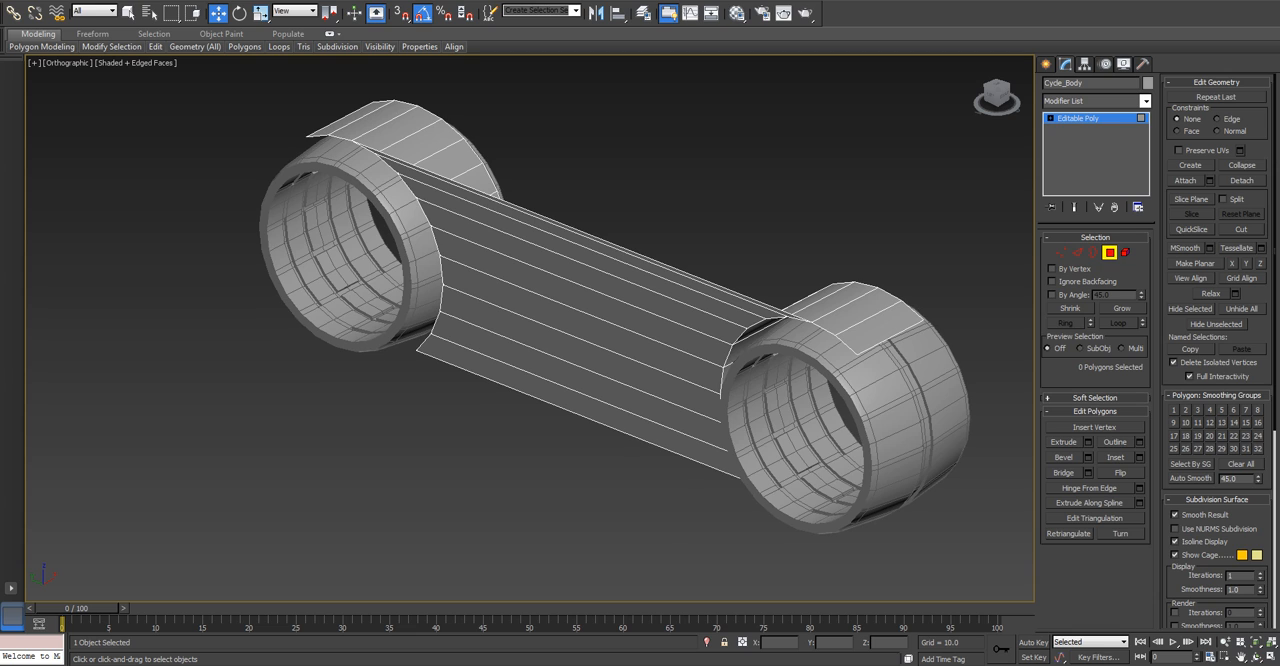
key(t)
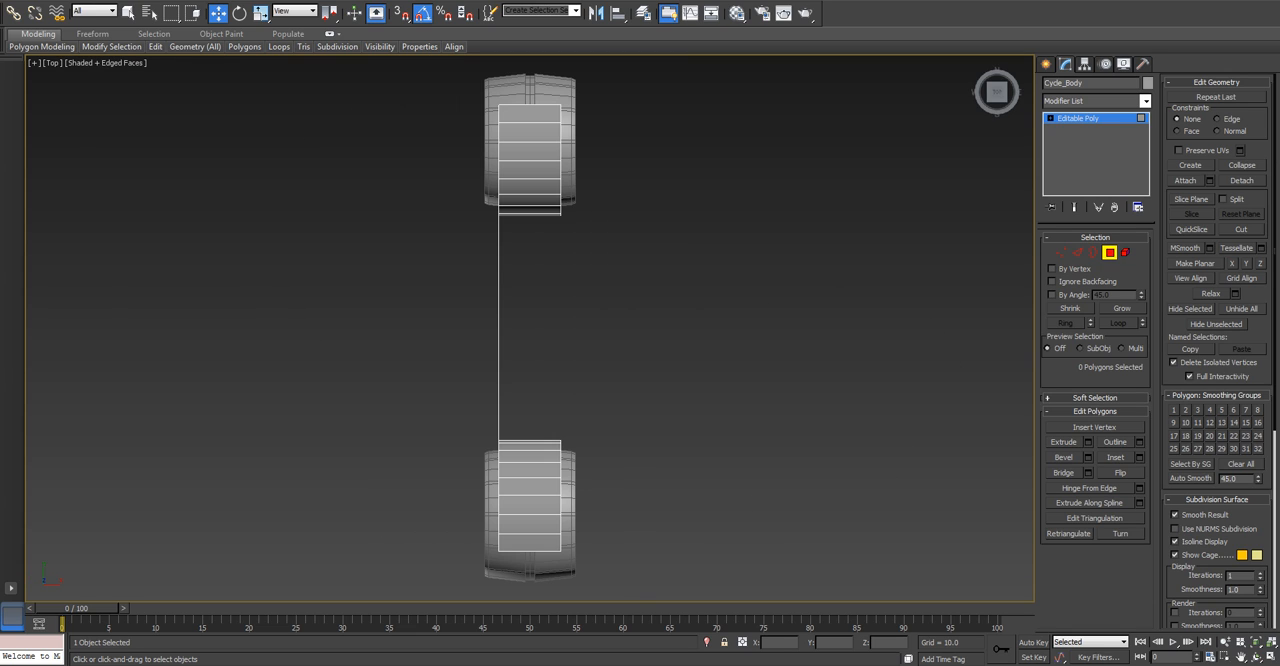
click(1077, 252)
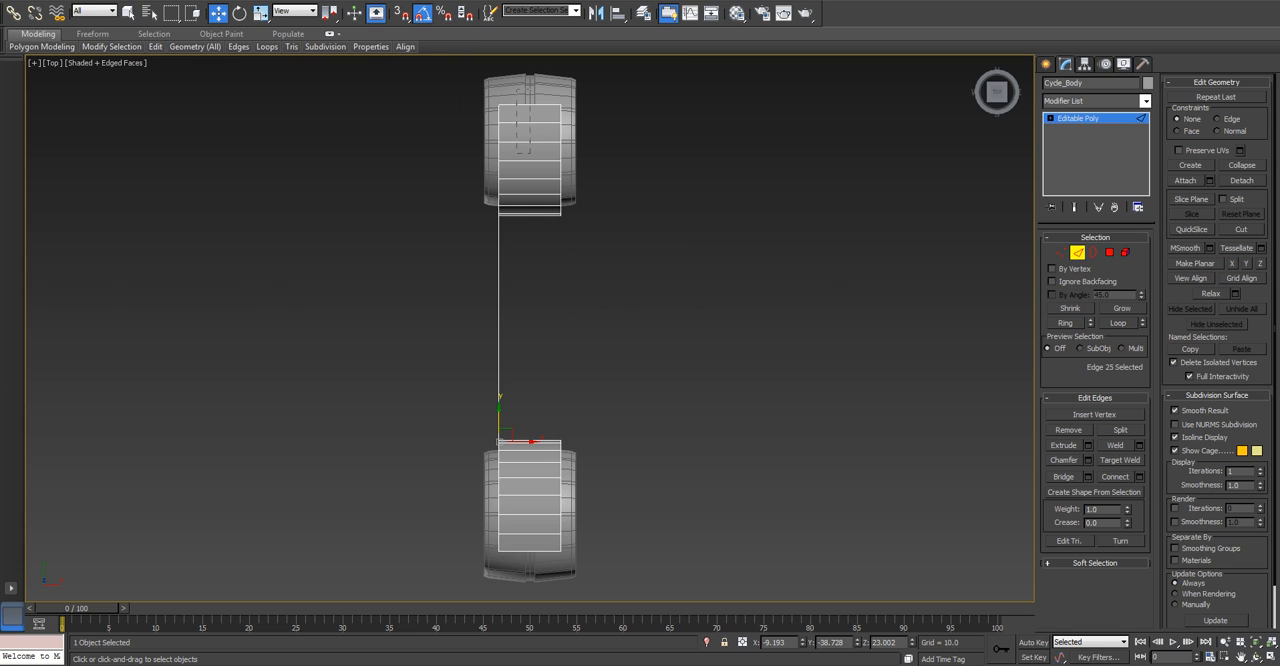
key(alt+r)
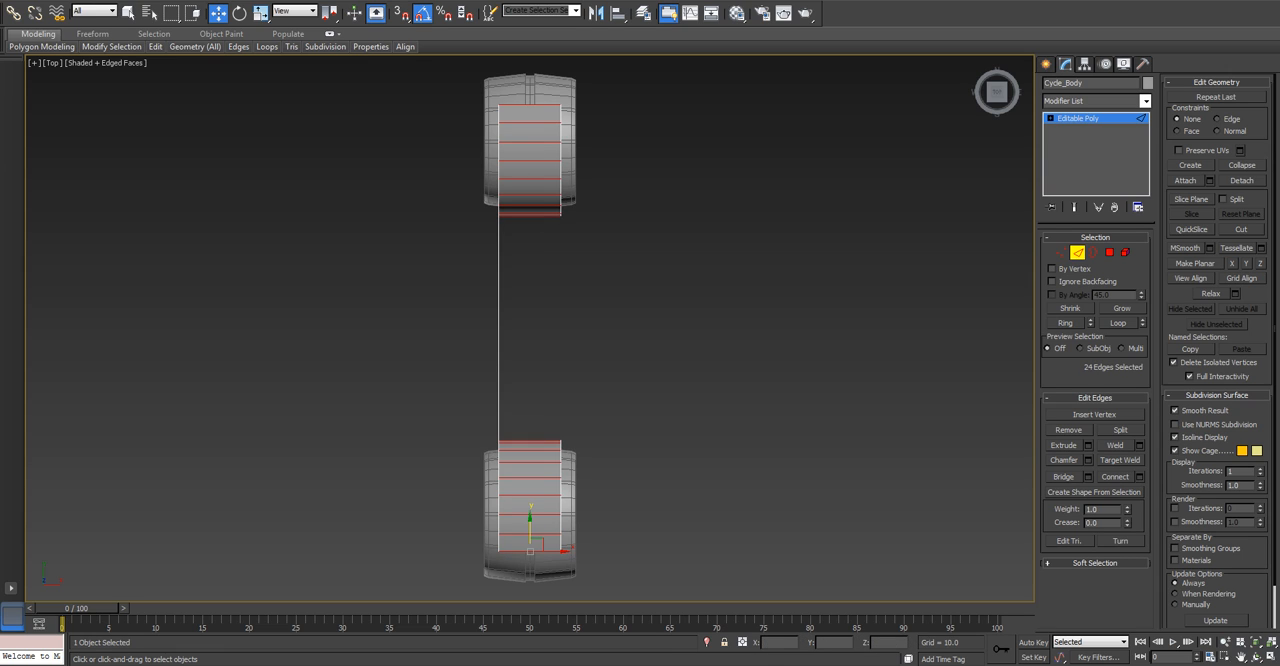
click(1139, 476)
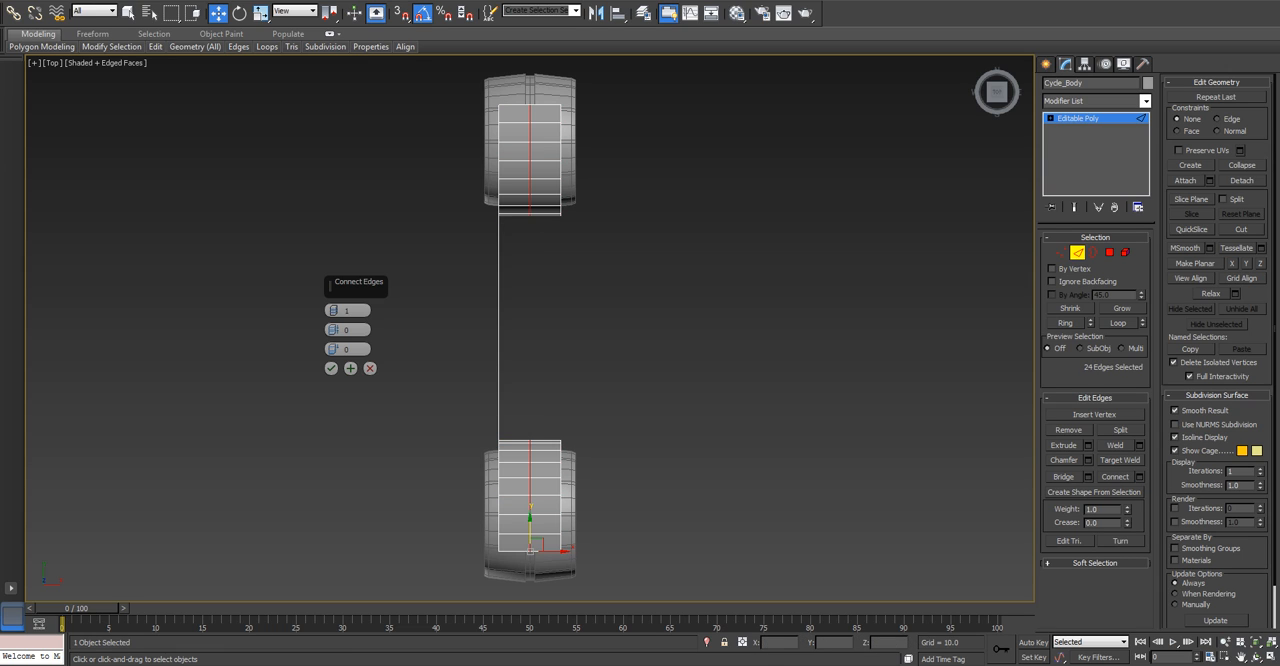
click(331, 368)
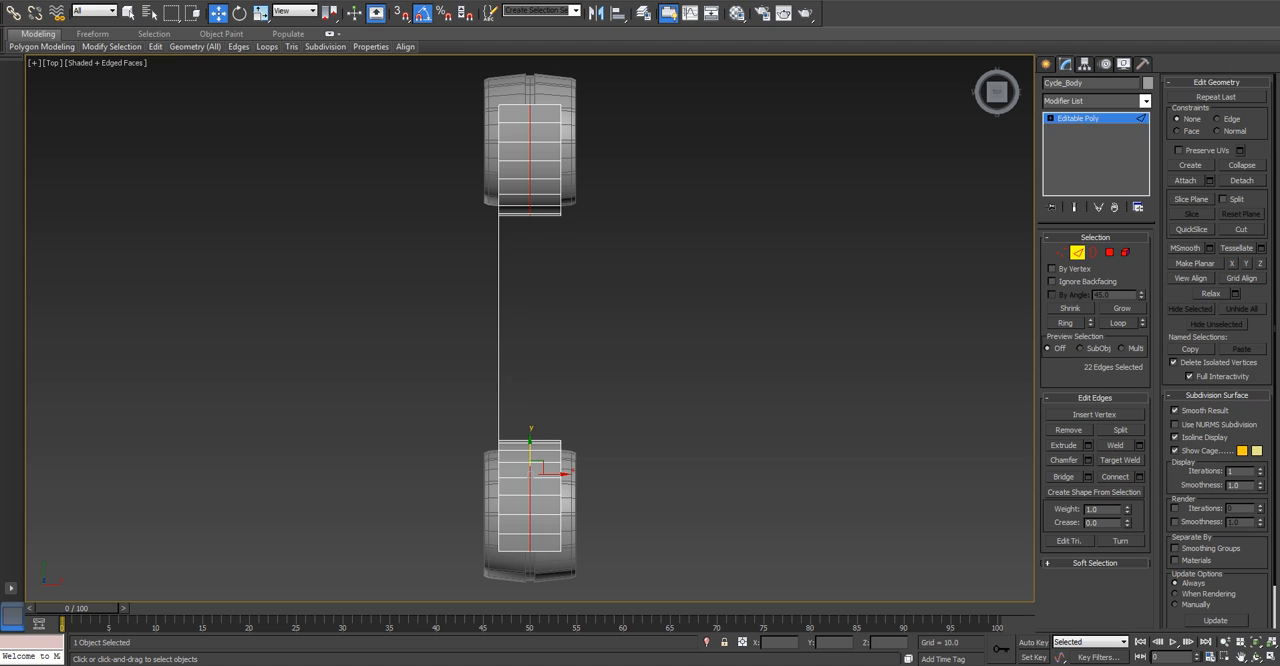
Delete the 22 arch polygons on the unbridged side of the centre line and leave polygon editing.
click(1109, 252)
drag(559, 580, 544, 584)
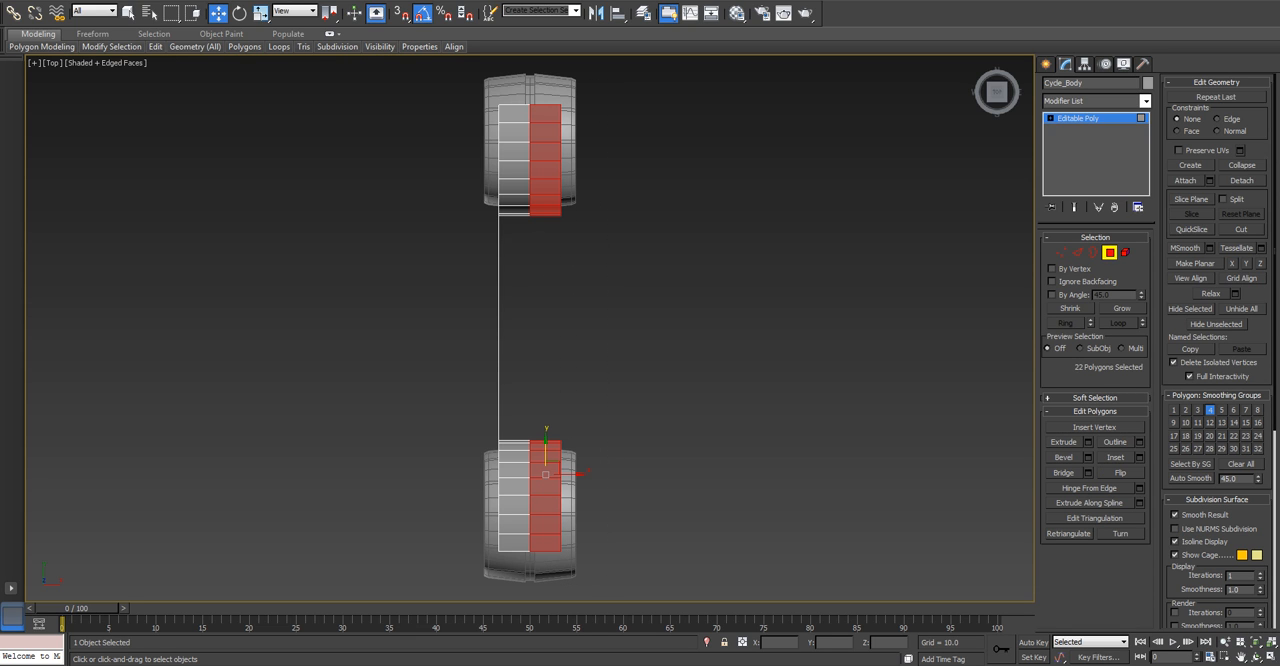
key(Delete)
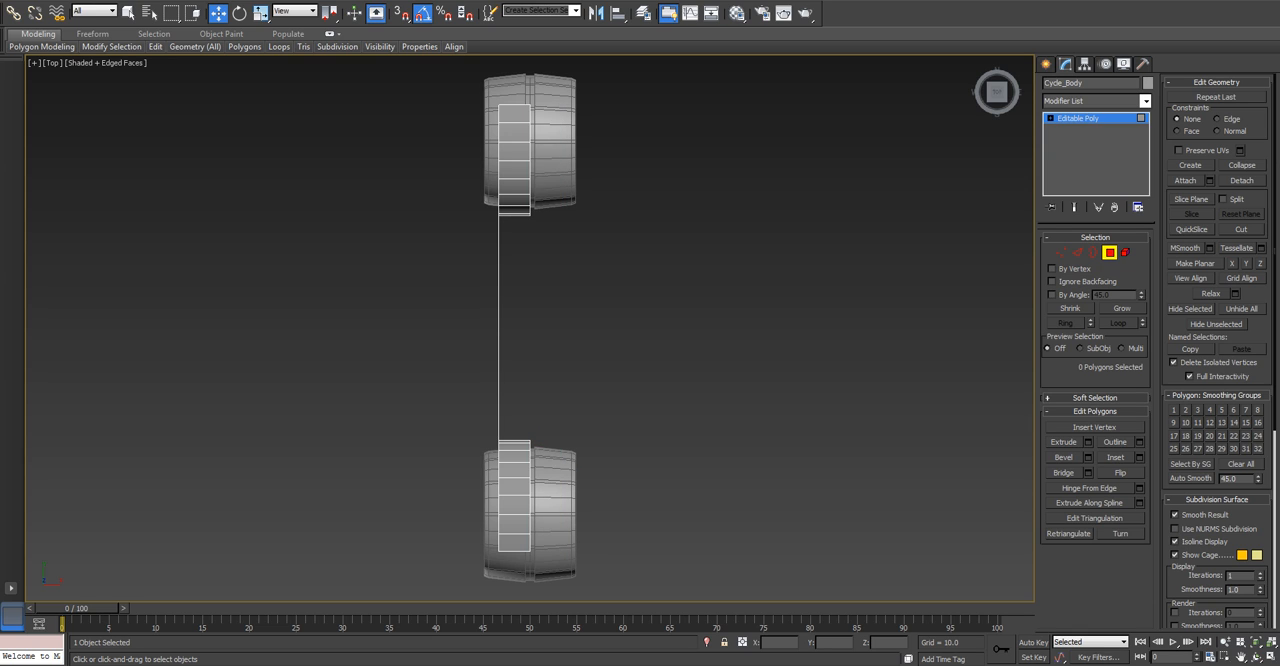
click(1109, 252)
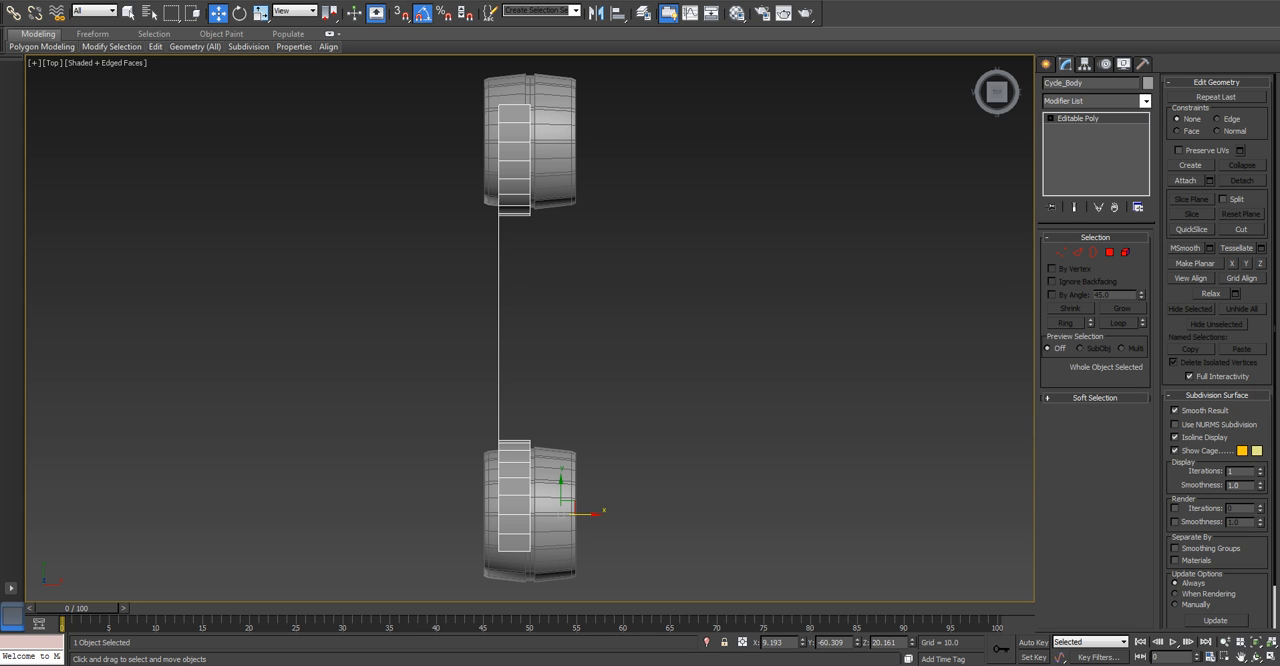
Add a Symmetry modifier to Cycle_Body with Z as the mirror axis.
click(1095, 101)
text(sy)
key(Return)
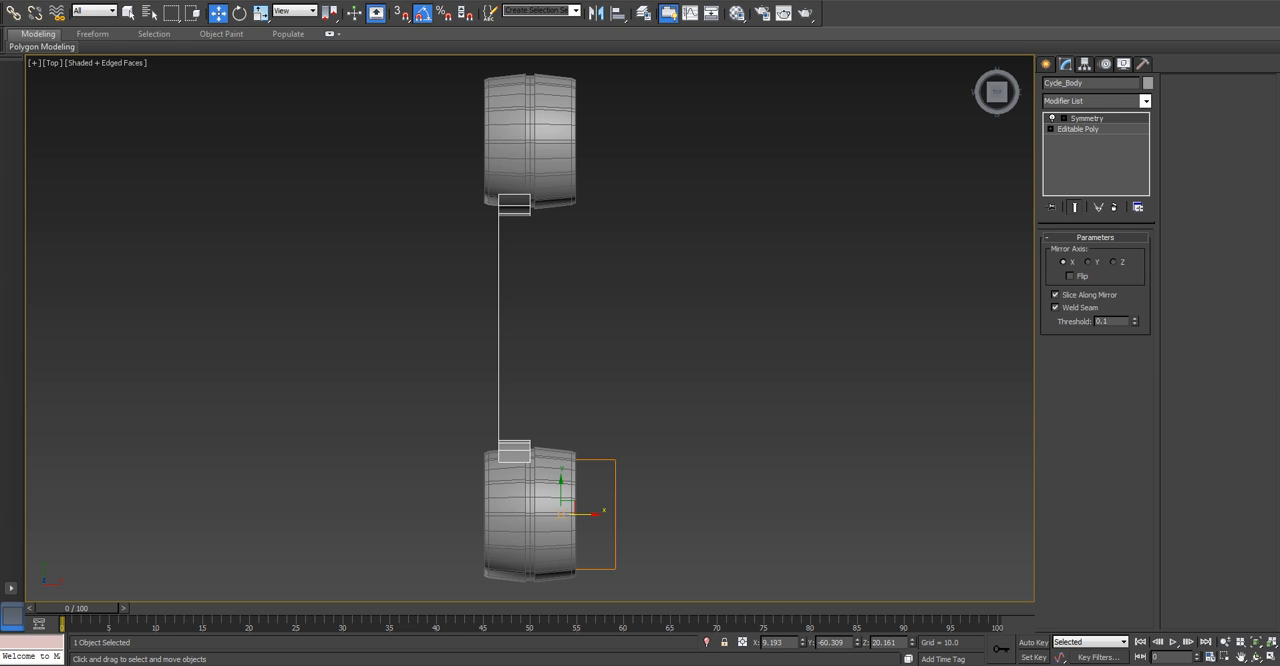
click(1088, 262)
click(1113, 262)
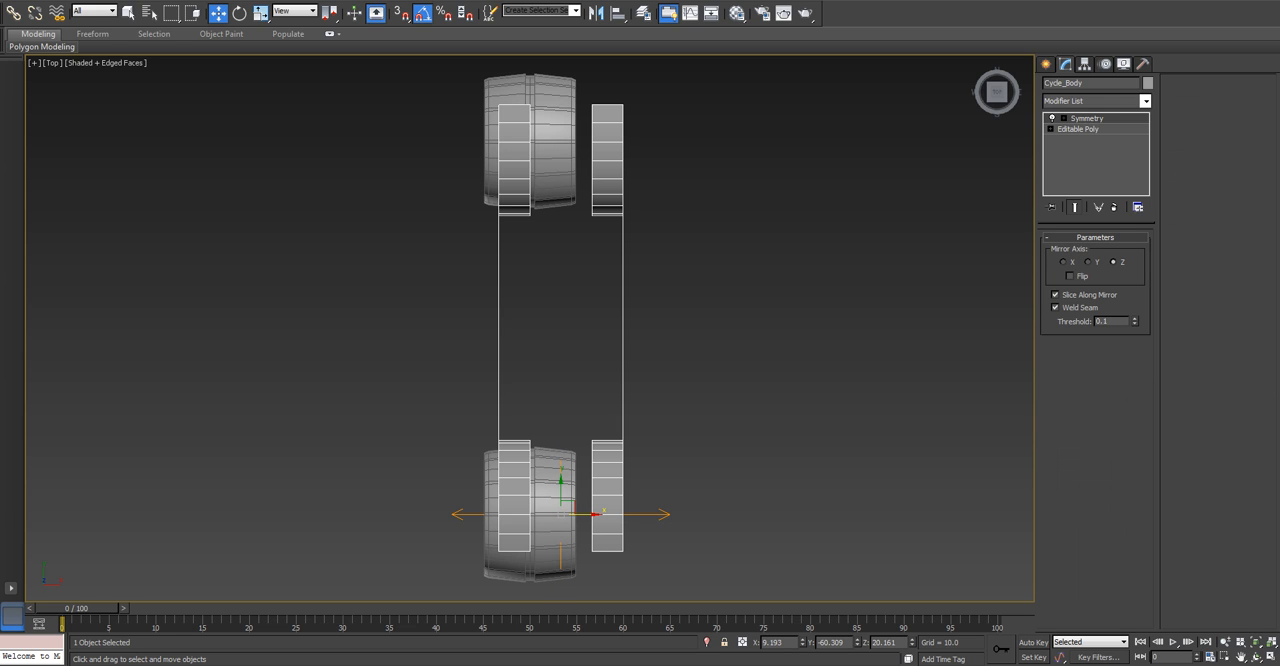
Move the Symmetry modifier's mirror plane to X 0.0 so the two halves meet at the wheels' centre line.
click(1064, 118)
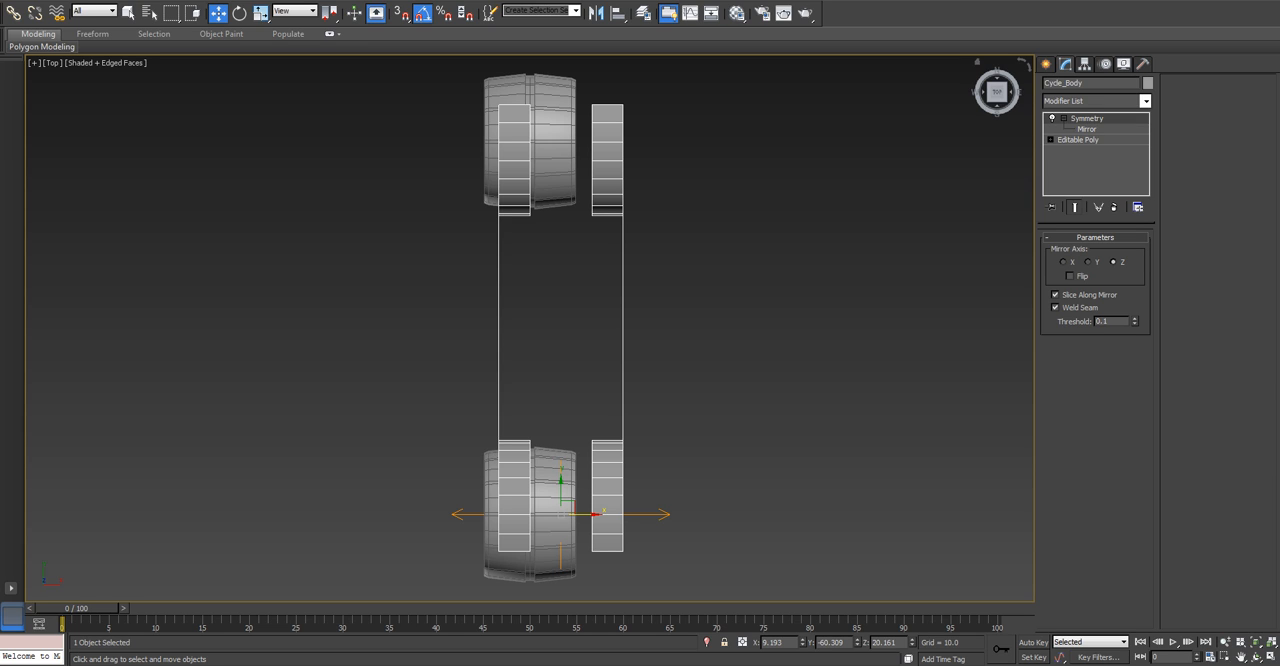
click(1087, 129)
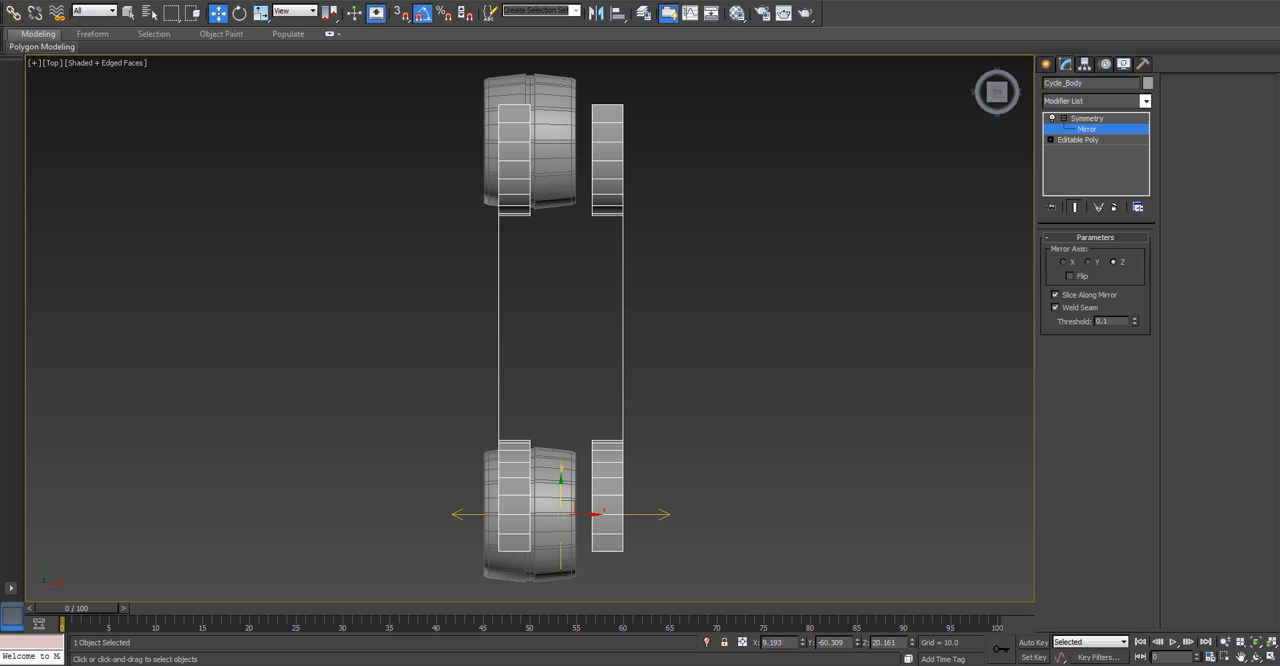
right_click(802, 643)
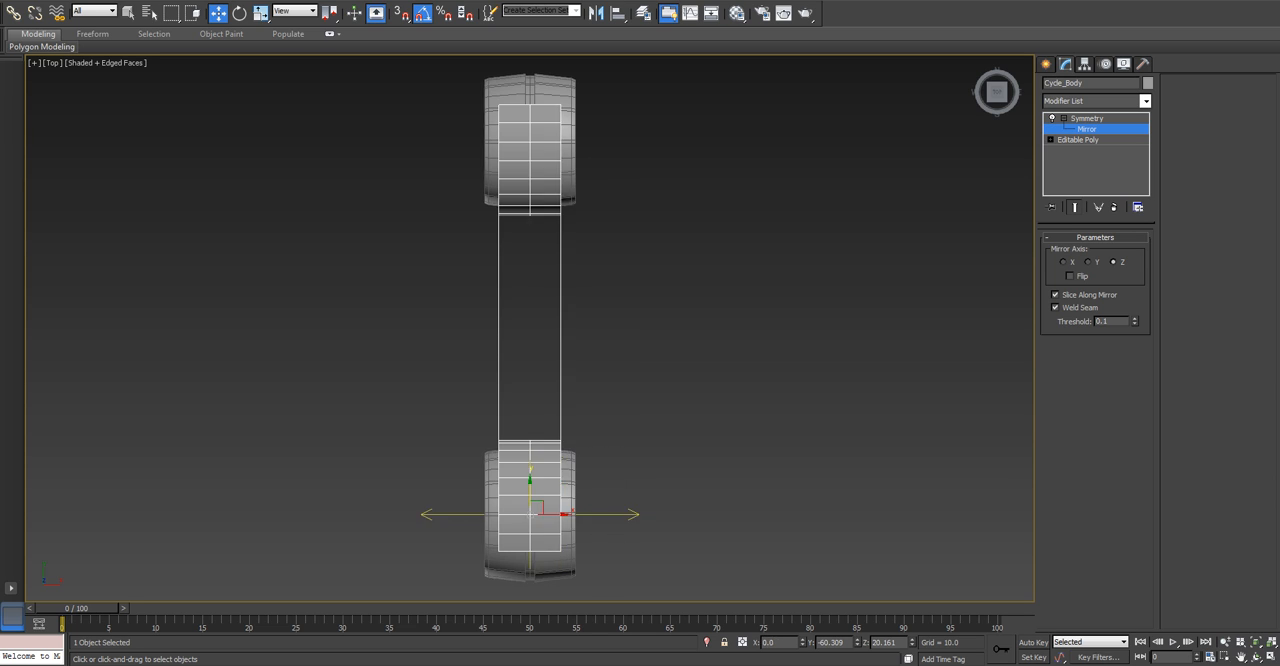
Examine the mirrored body and wheels up close in an angled perspective view with the grid displayed.
alt+middle_drag(530, 350, 605, 245)
alt+middle_drag(560, 330, 530, 318)
scroll(480, 427, up, 2)
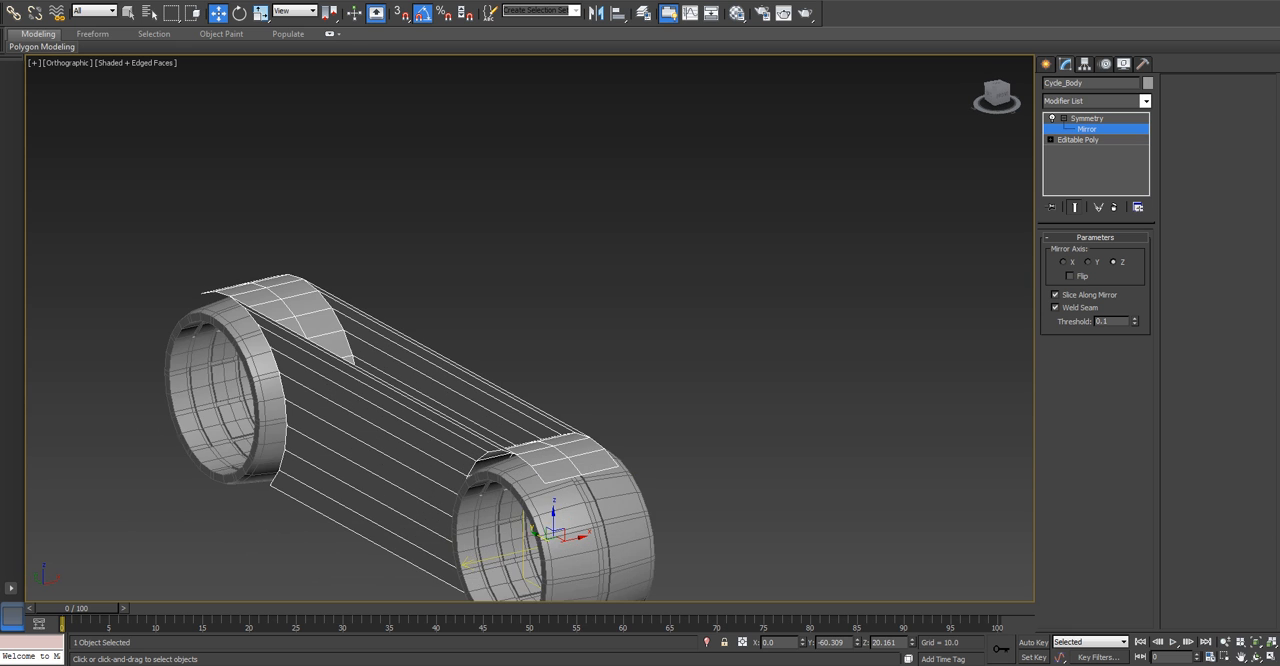
middle_drag(480, 427, 591, 380)
key(g)
scroll(595, 375, down, 2)
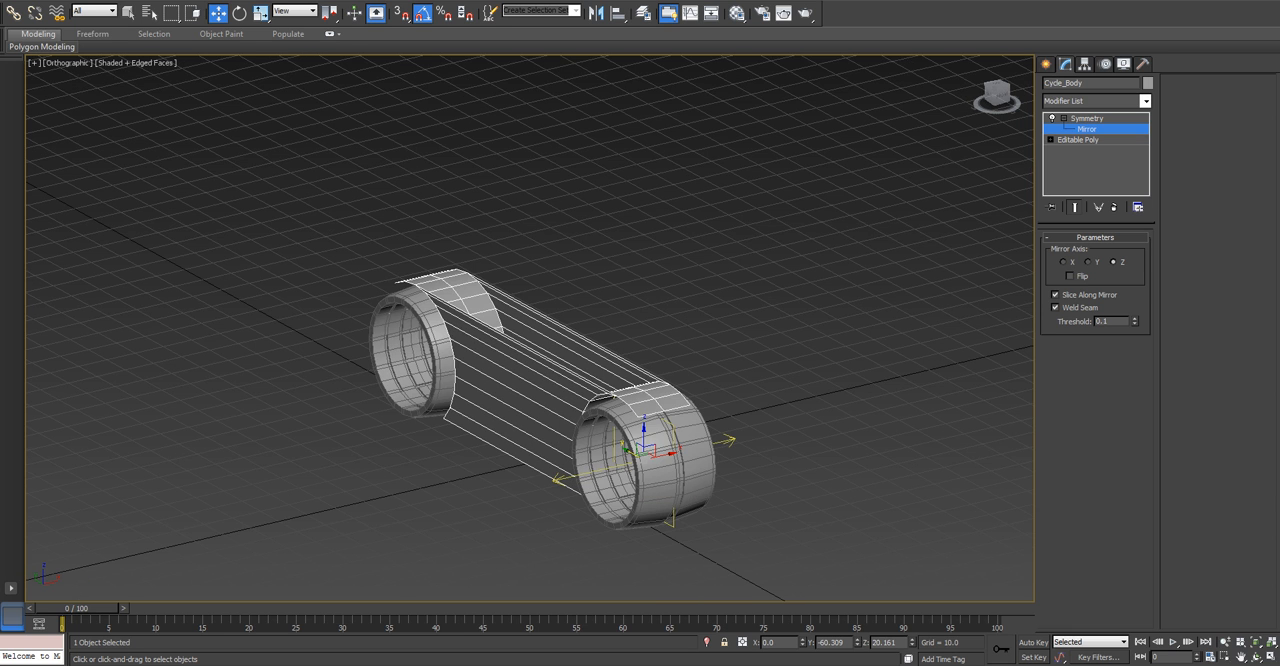
key(p)
scroll(595, 375, up, 3)
middle_drag(595, 375, 630, 475)
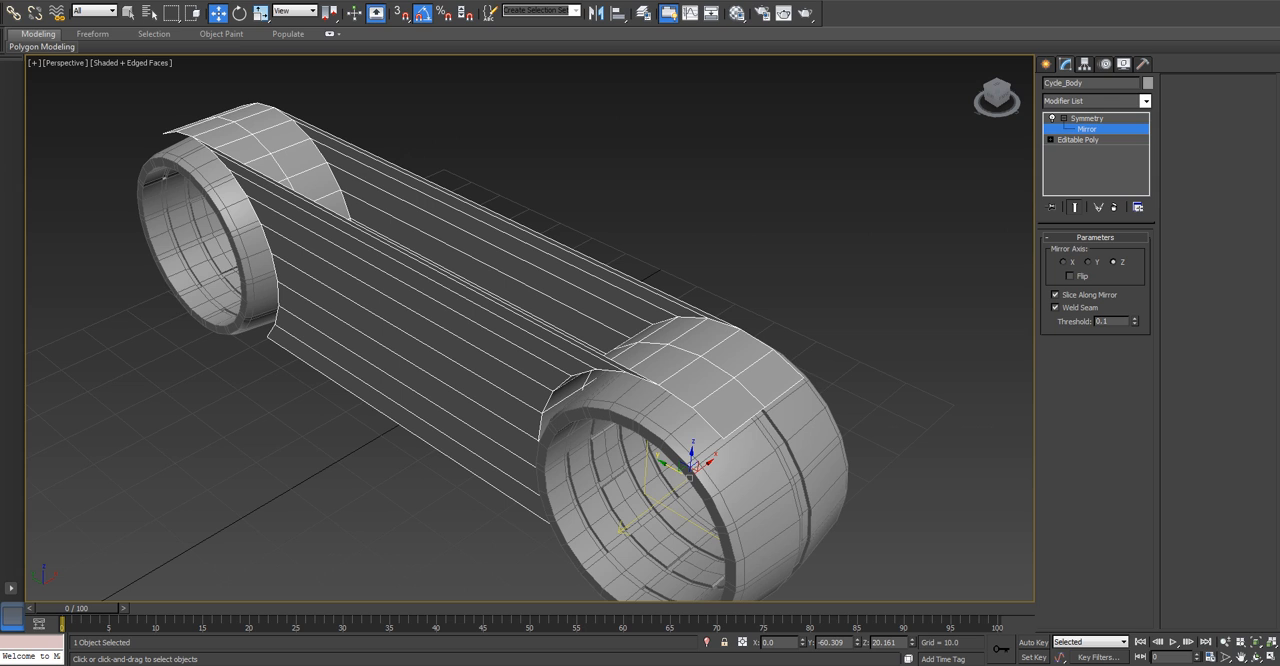
Return to the body's Editable Poly level and toggle the Symmetry end result on and off, leaving it hidden.
click(1064, 118)
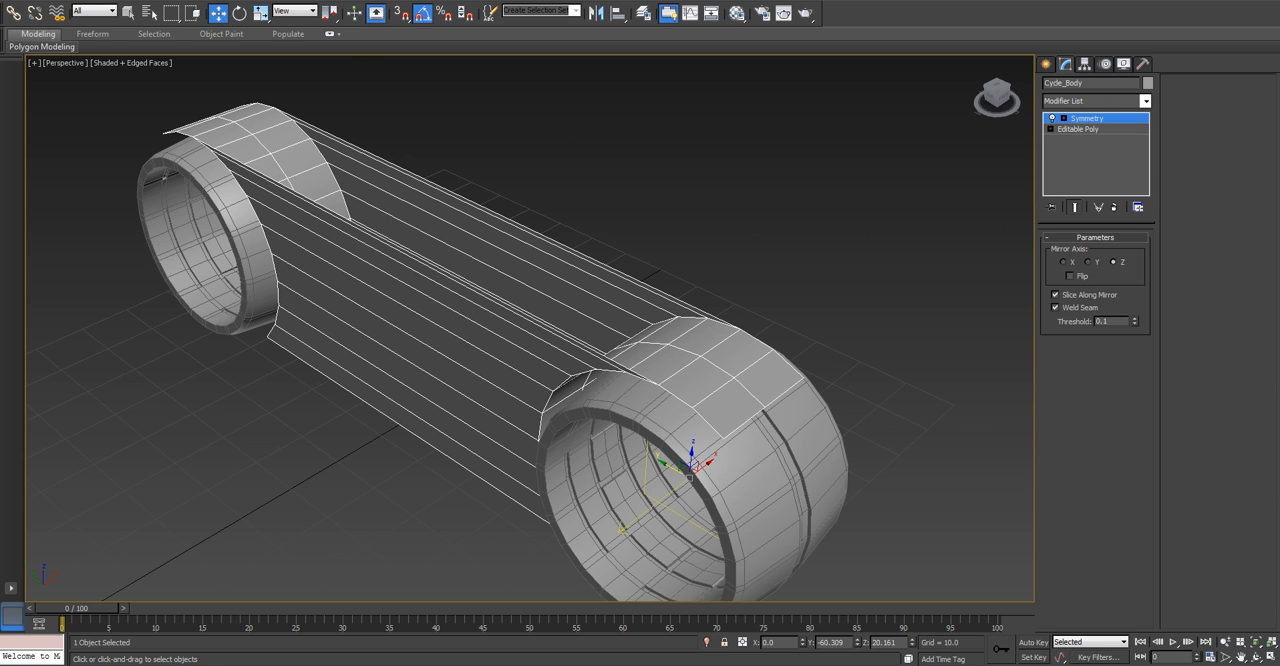
click(1078, 129)
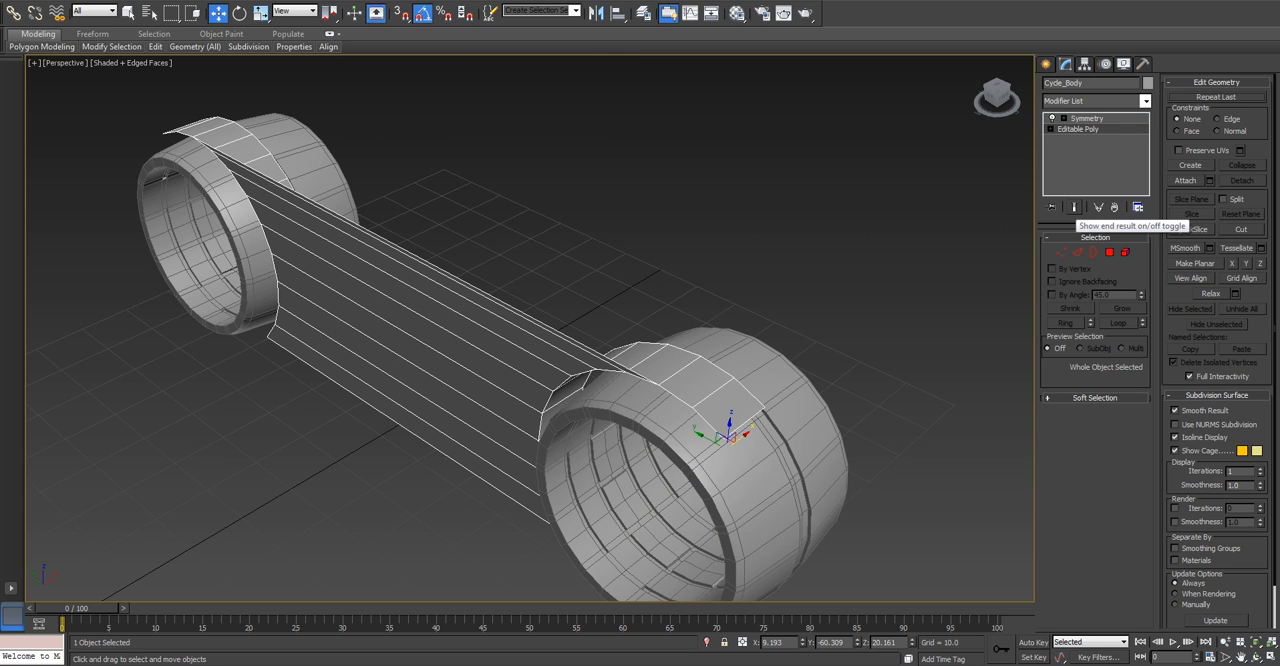
click(1075, 208)
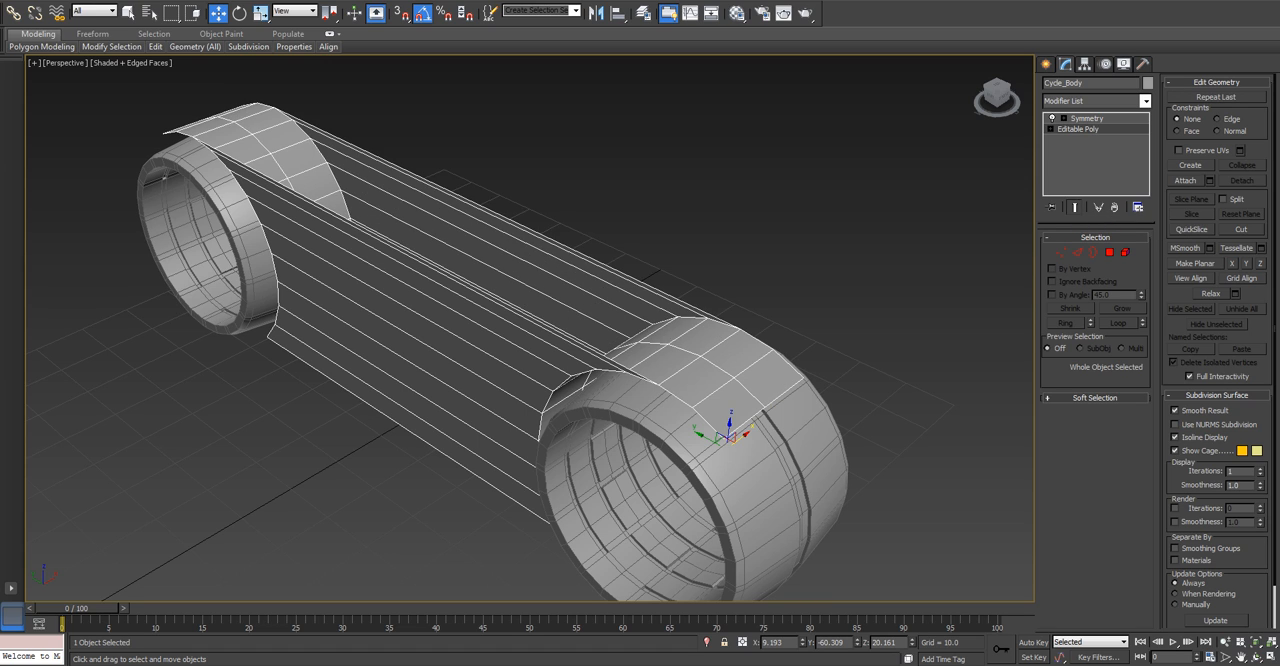
click(1075, 208)
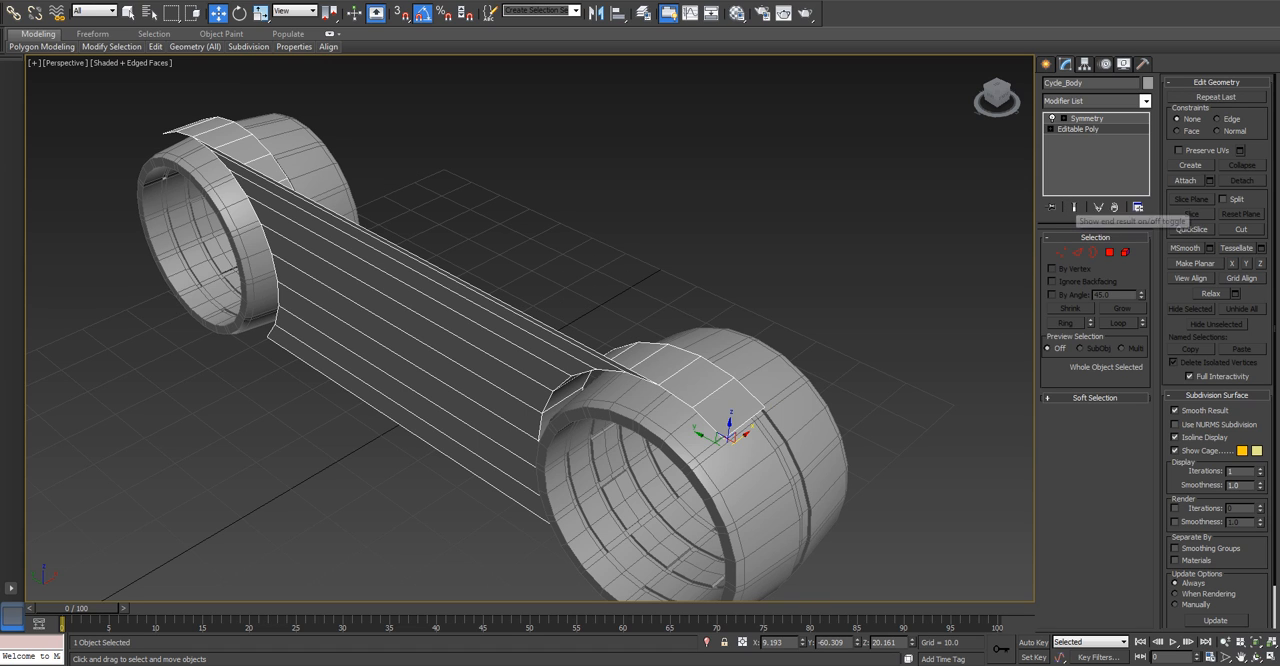
Turn off the body's cage display and show the Symmetry end result while working at the Editable Poly level.
click(1175, 451)
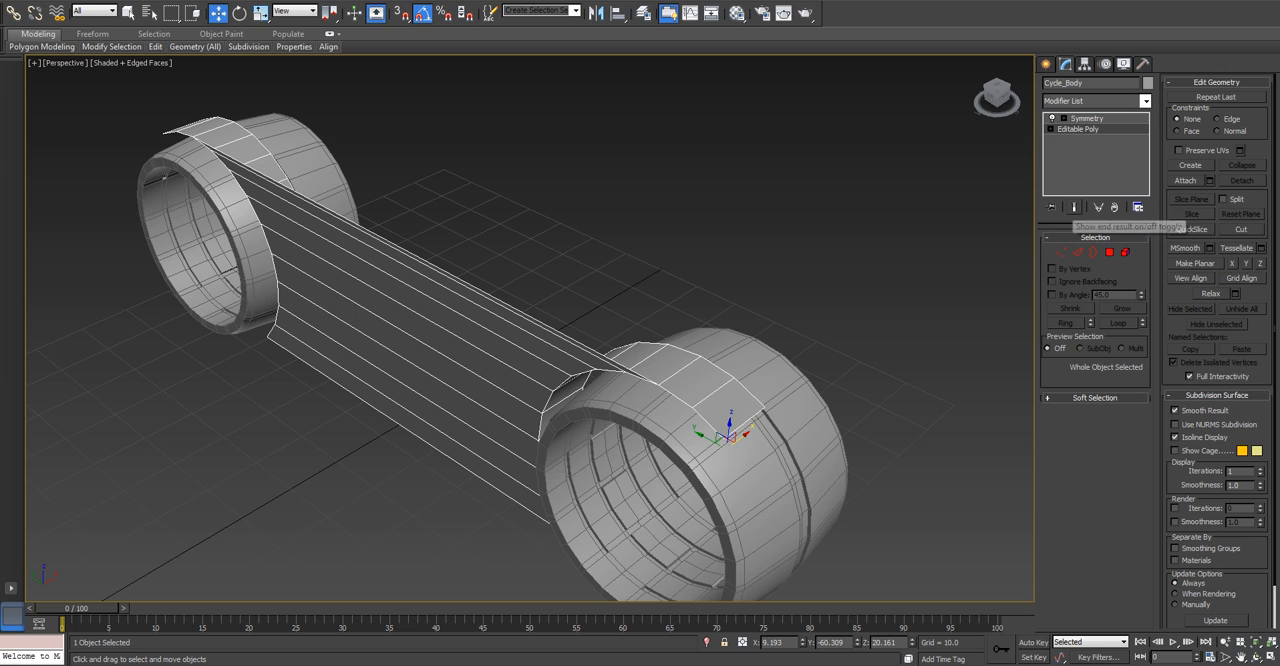
click(1075, 208)
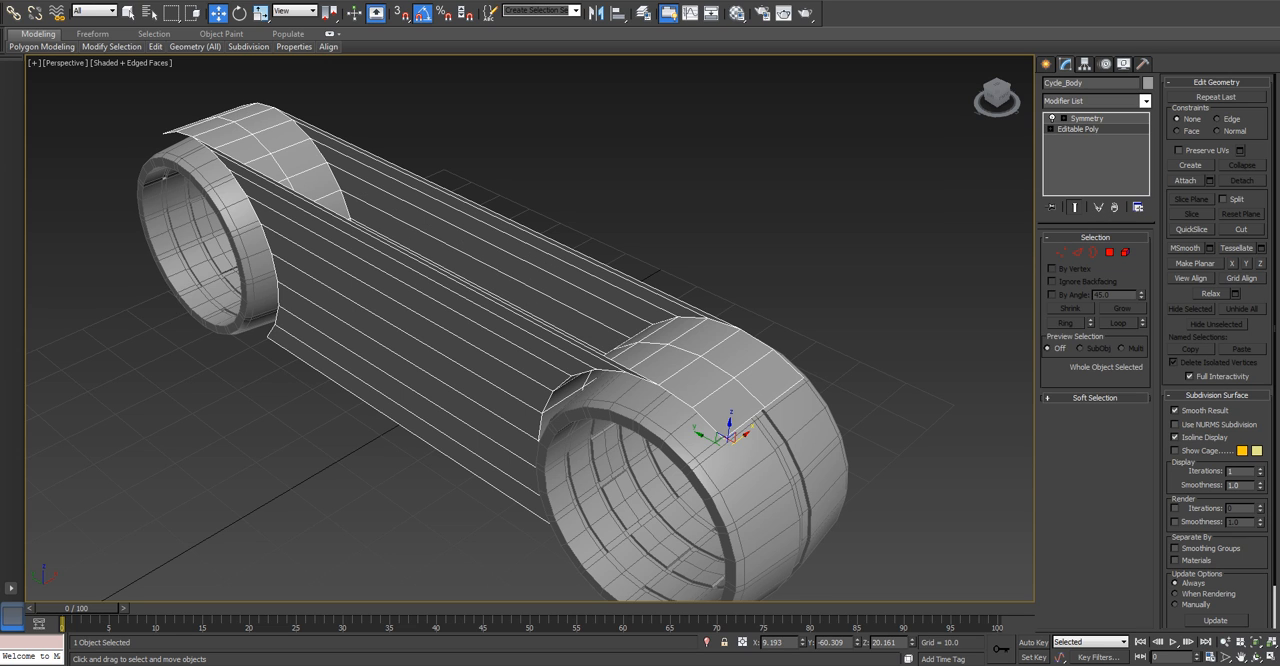
click(1075, 208)
click(1075, 208)
Connect the body's lengthwise edges with one segment, adding a vertical edge loop midway between the wheels.
key(l)
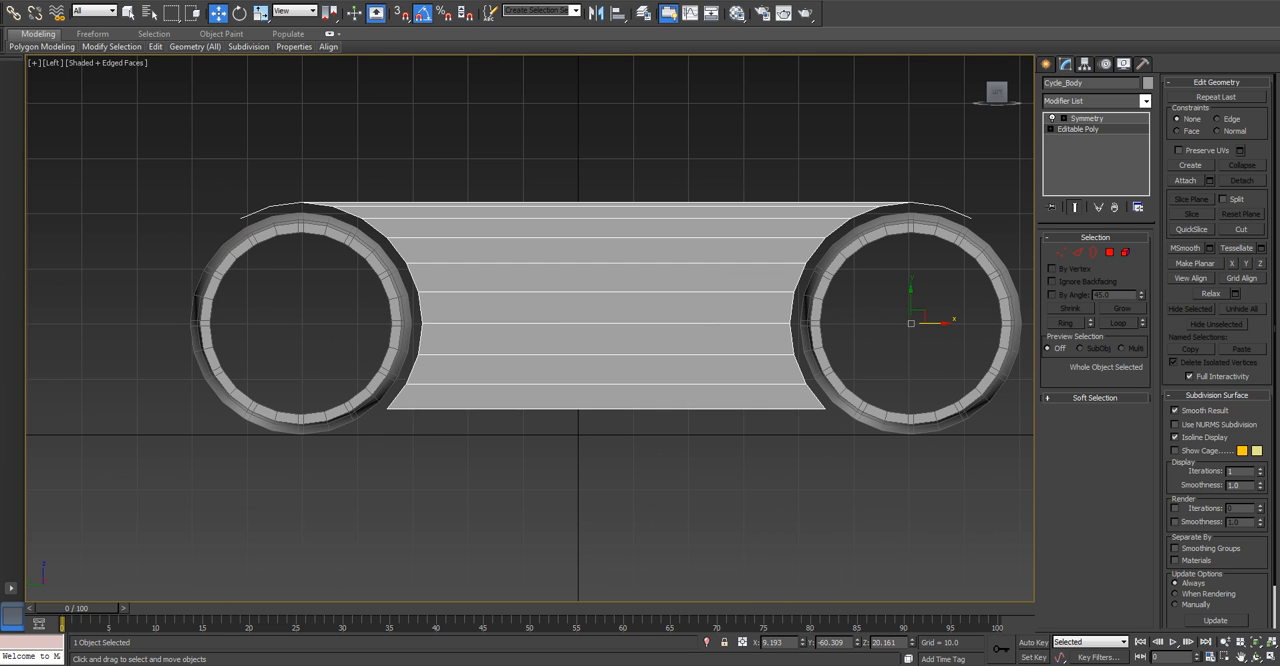
key(2)
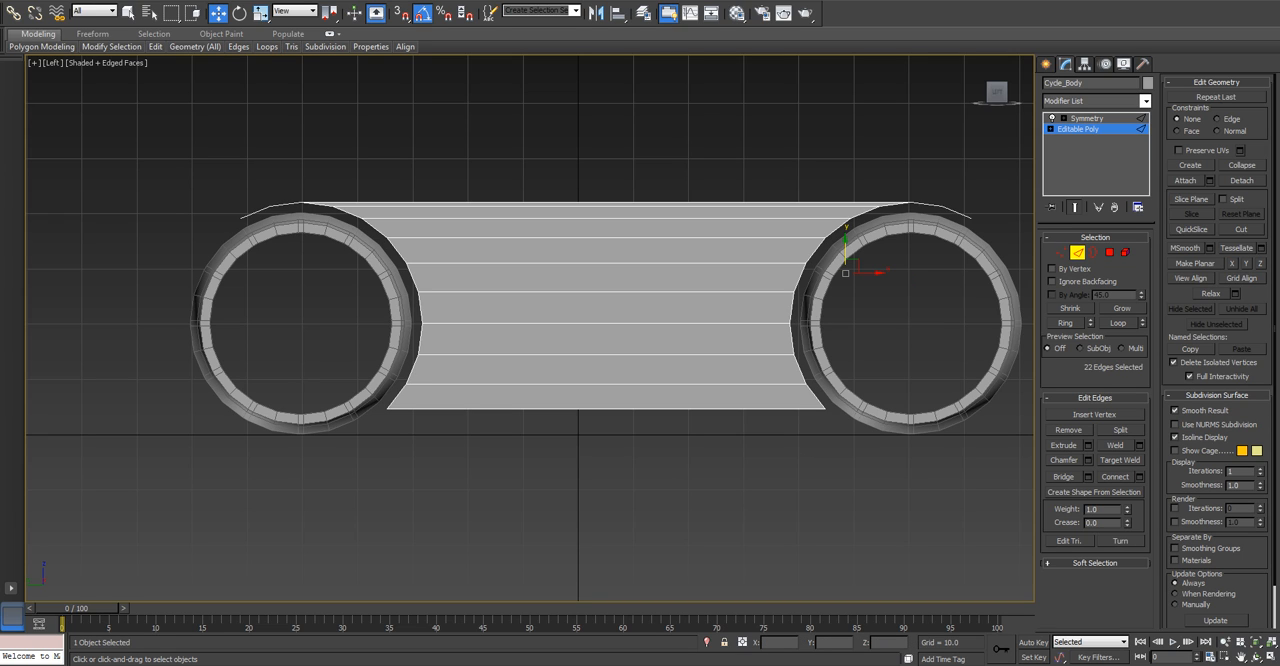
drag(592, 478, 592, 478)
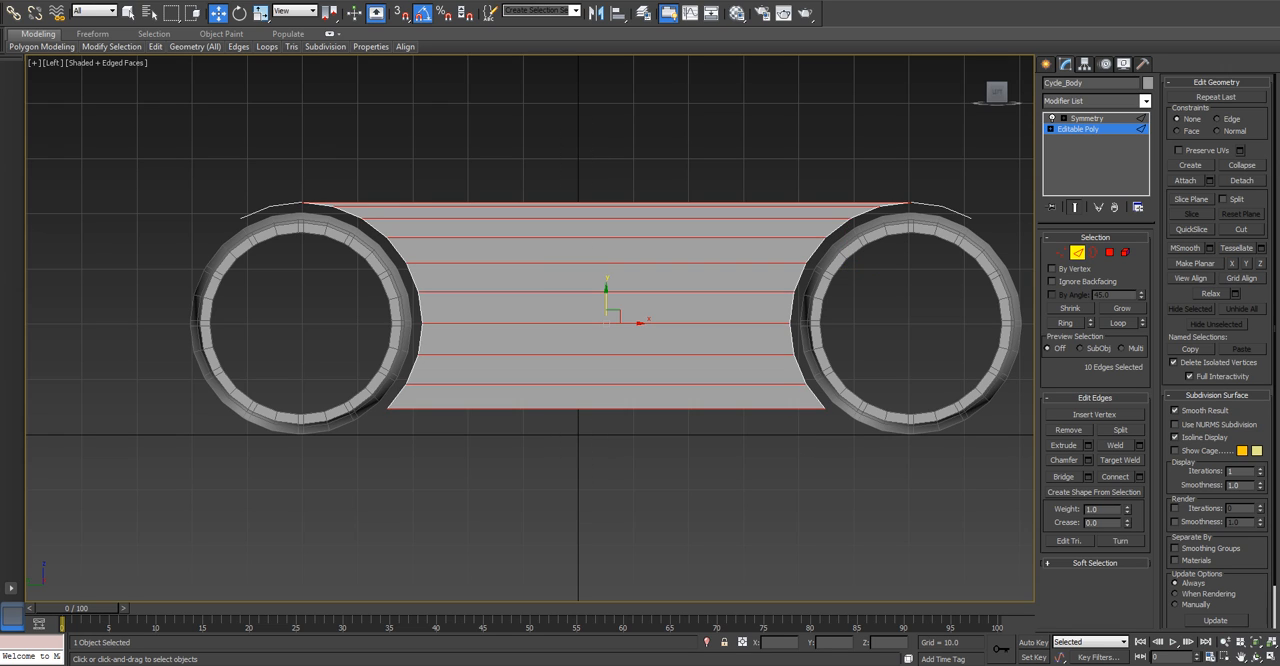
click(1138, 476)
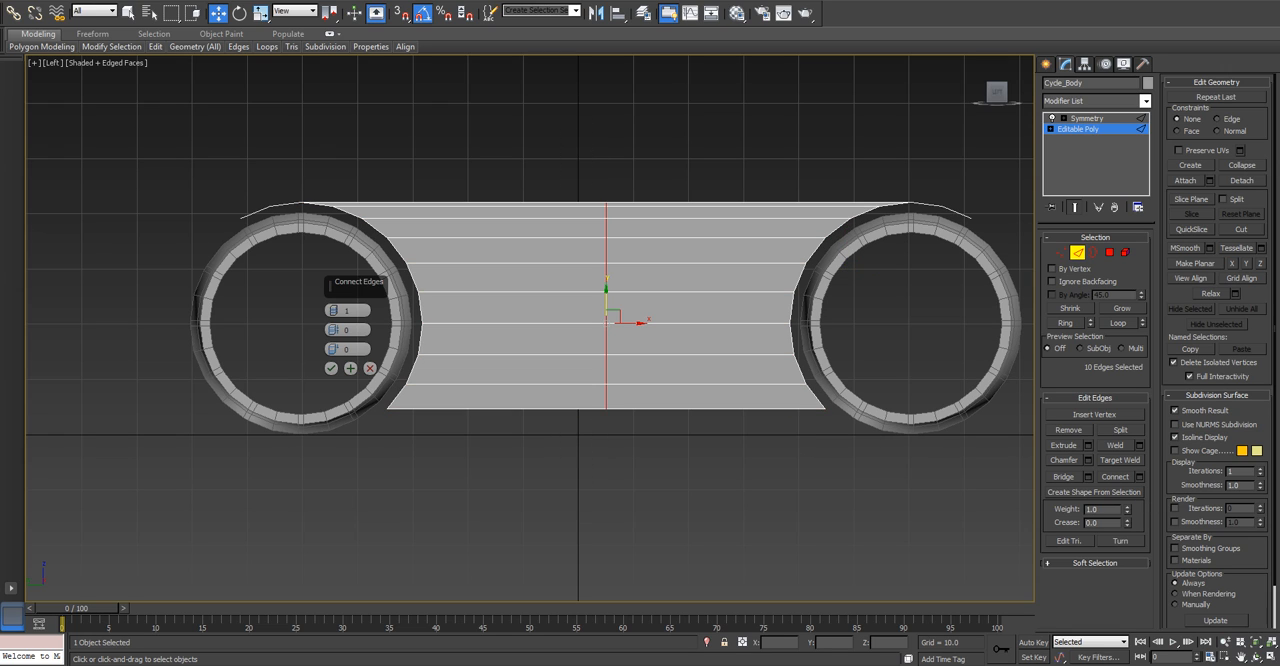
click(369, 368)
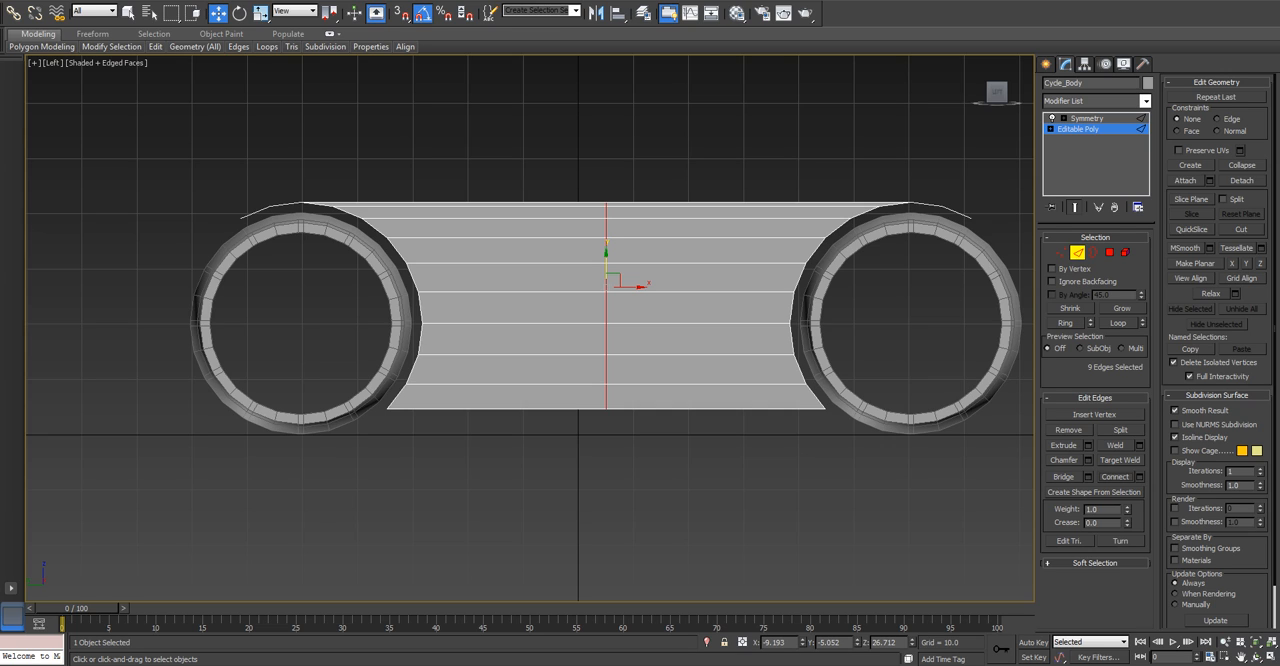
click(1138, 476)
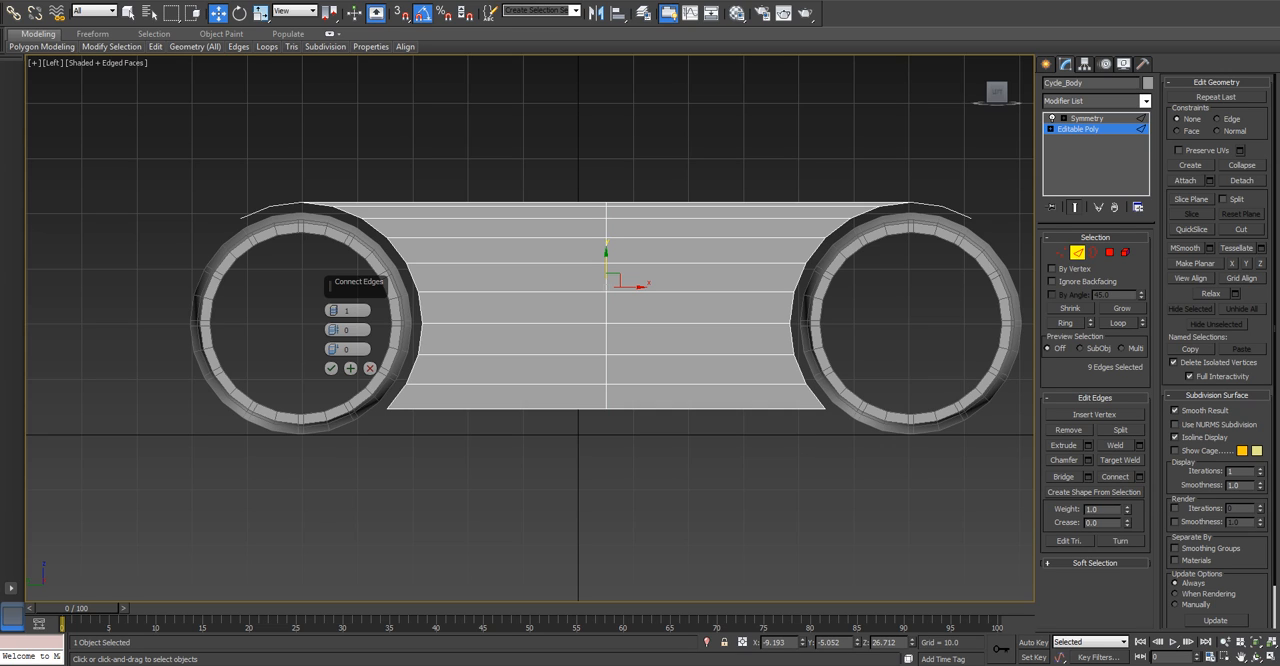
click(370, 368)
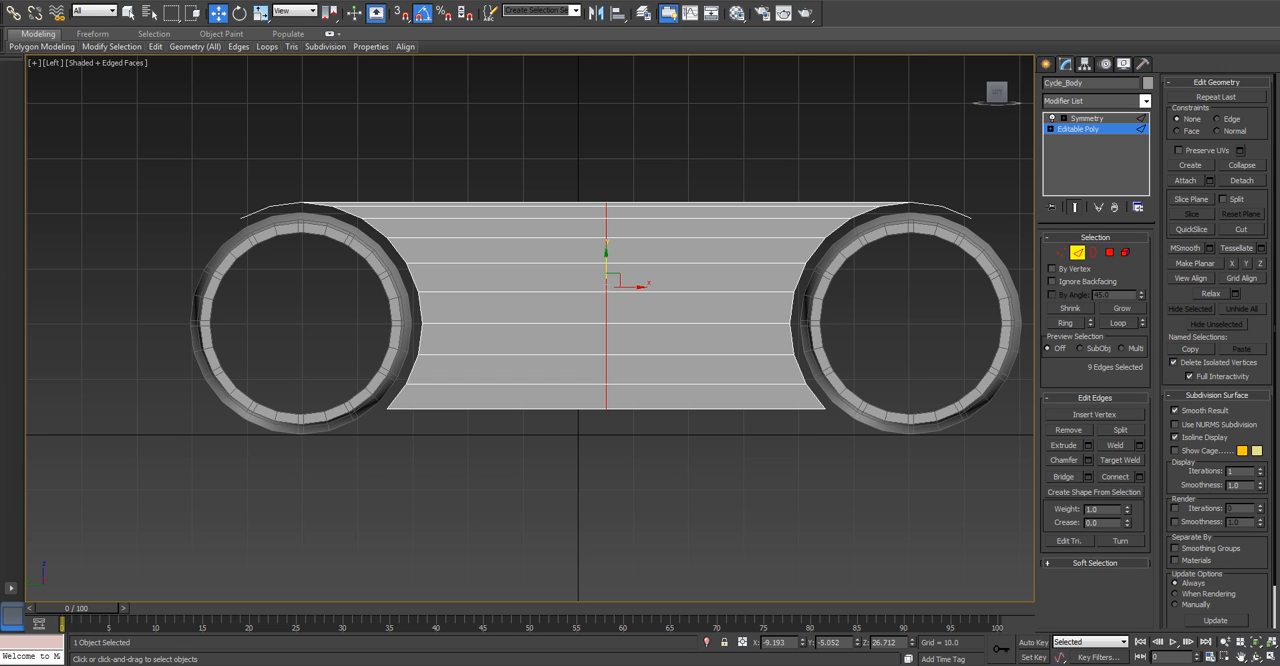
Try to scale the body's middle edge loop vertically, to about 85 percent and about 81 percent.
key(r)
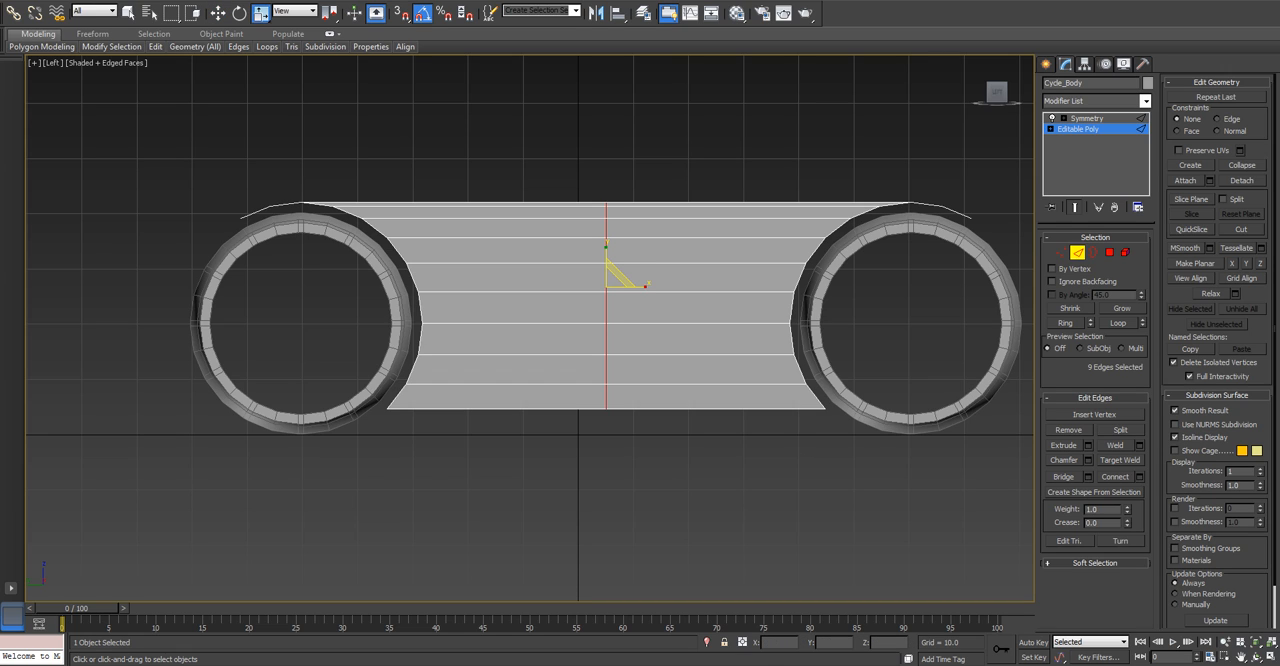
drag(606, 252, 606, 269)
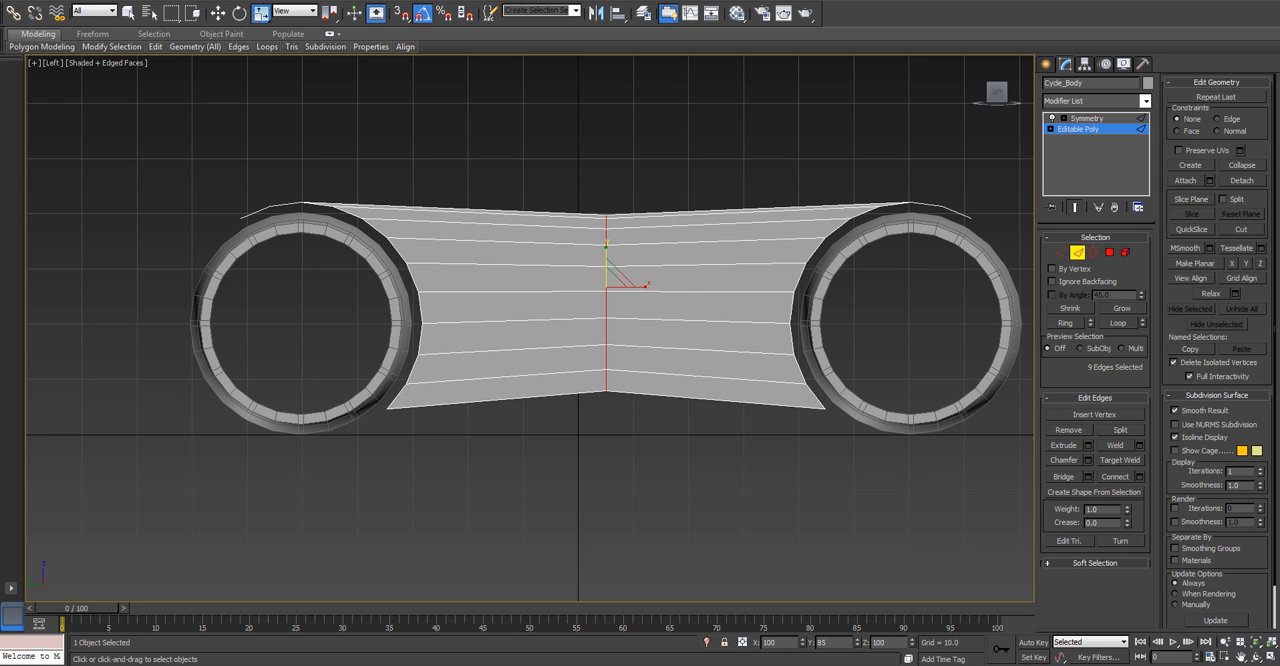
key(ctrl+z)
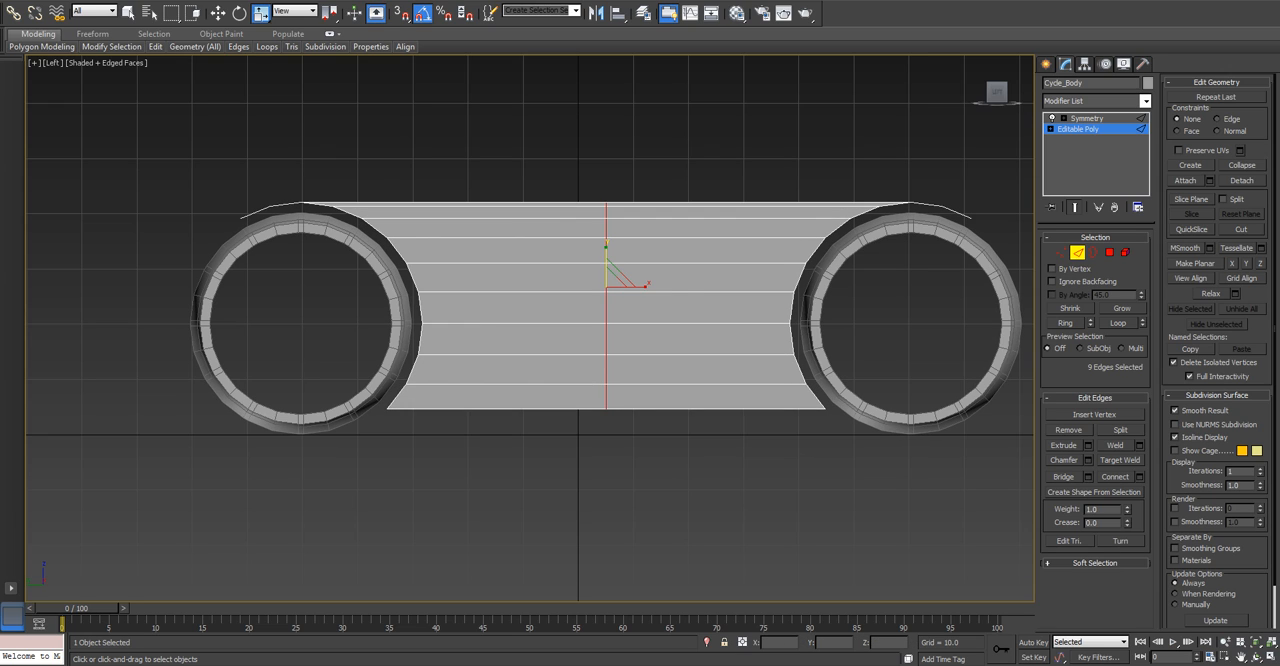
drag(606, 248, 606, 268)
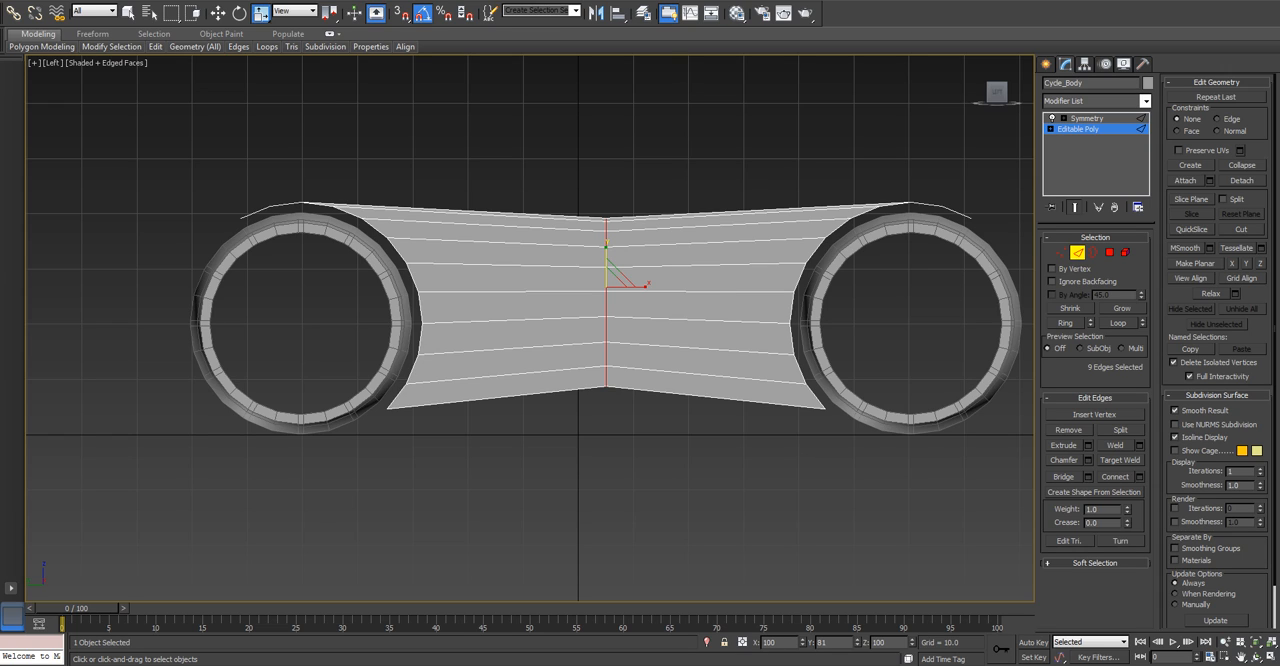
key(ctrl+z)
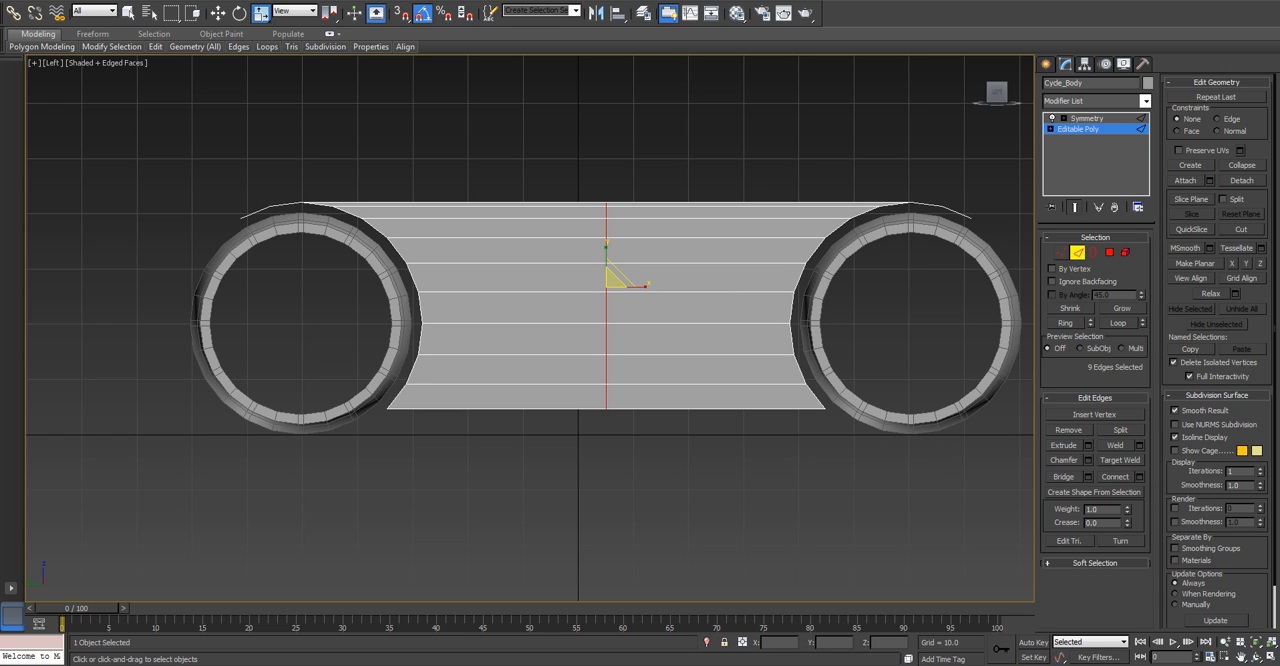
Raise the three lowest vertices of the middle loop by about 2.3 units, and lower the upper two of them slightly.
click(1062, 254)
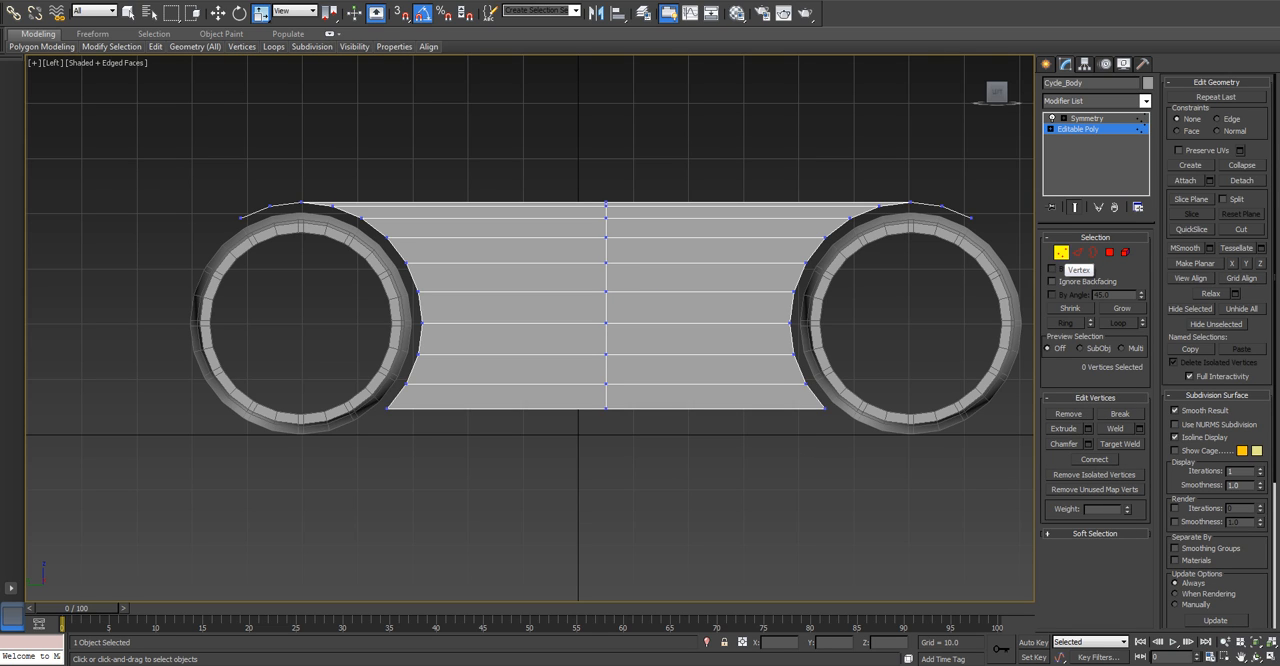
drag(591, 373, 629, 441)
drag(629, 441, 629, 441)
key(w)
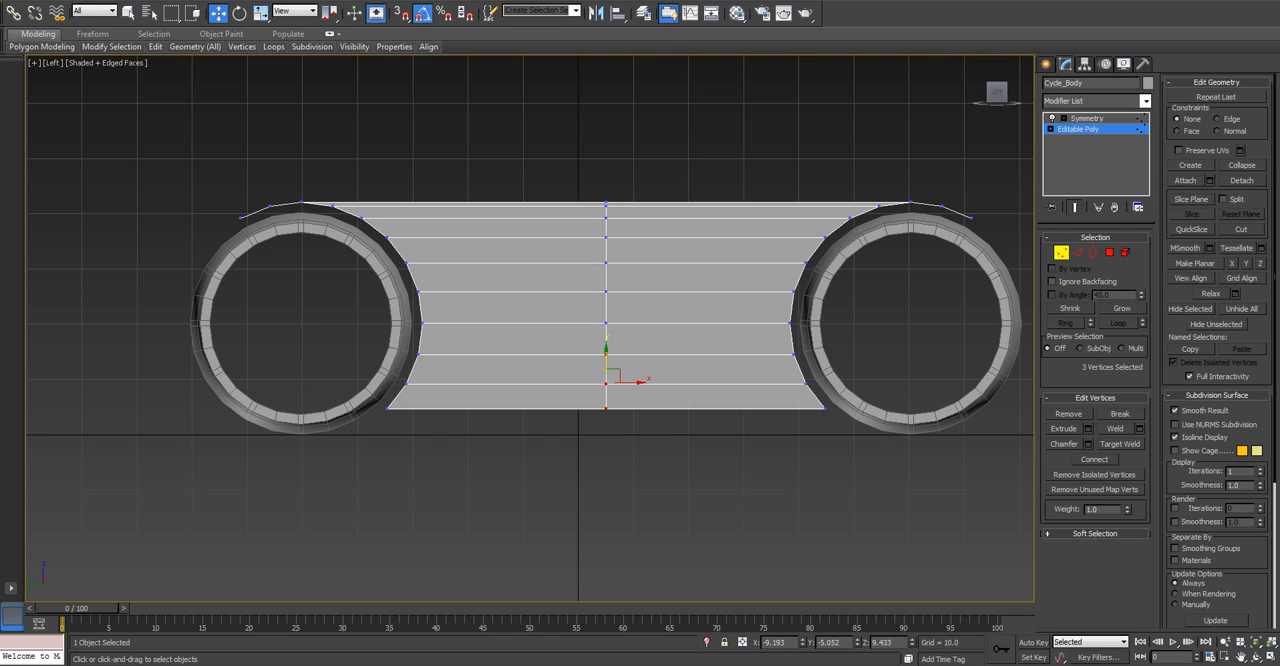
drag(606, 358, 606, 346)
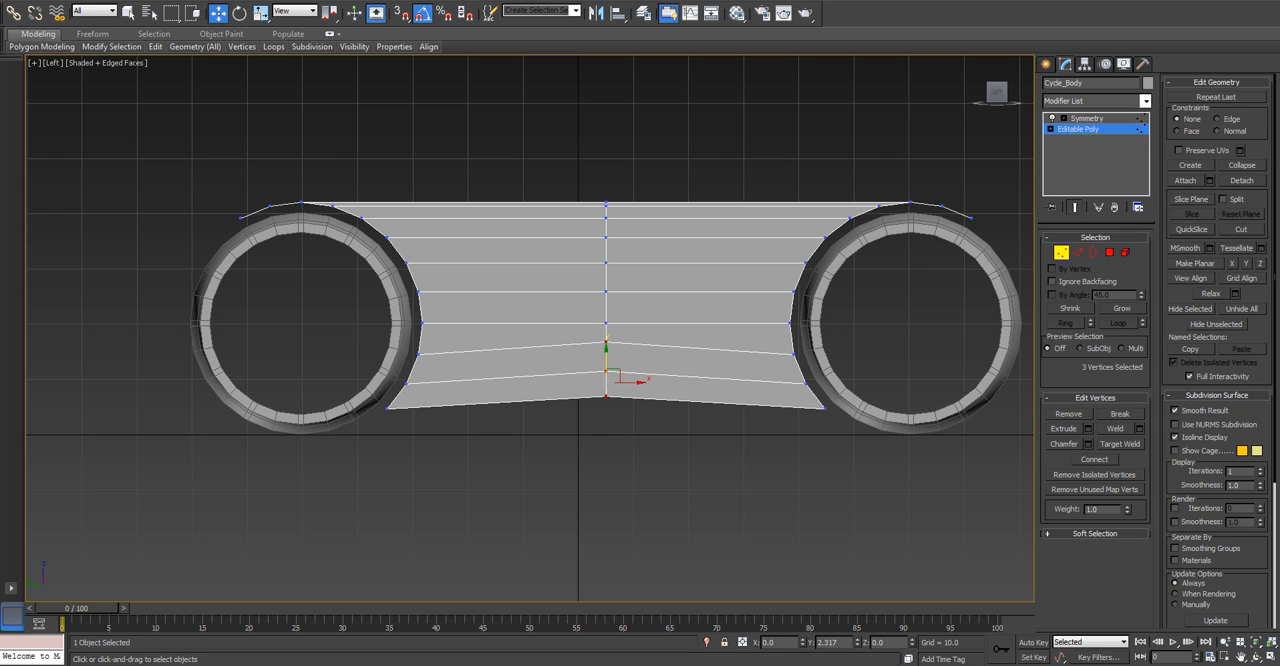
key(ctrl+d)
drag(614, 372, 606, 340)
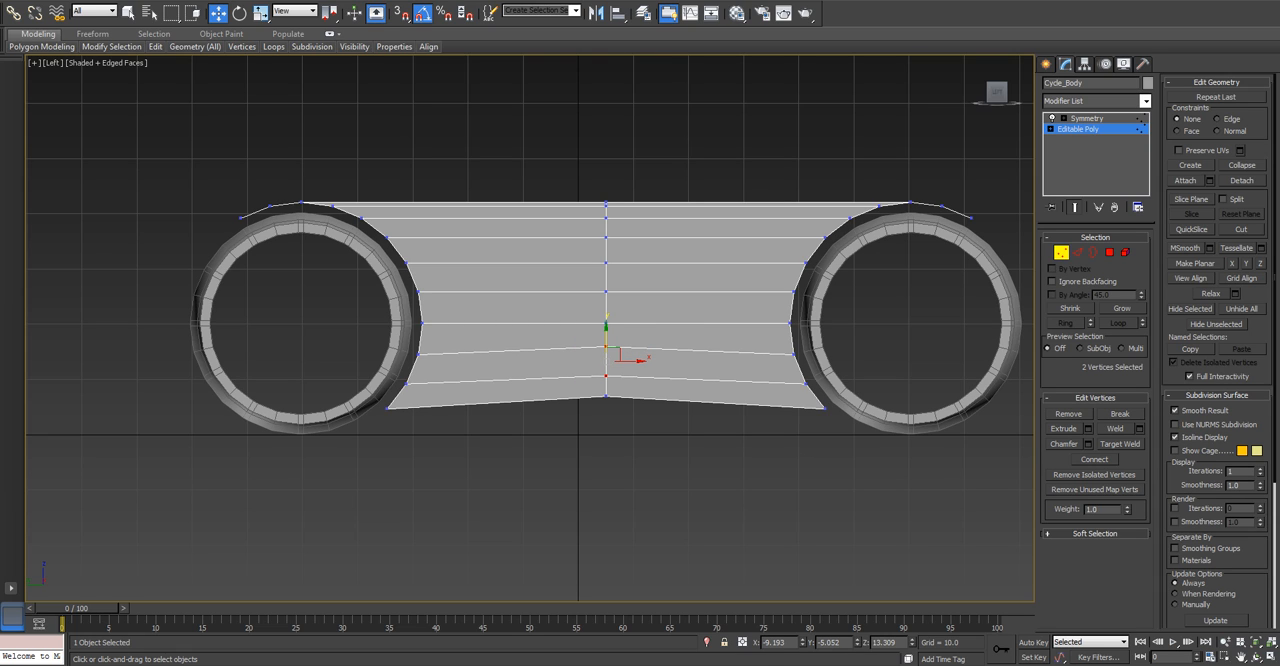
key(ctrl+d)
Connect the lengthwise edges on both sides of the middle loop with 1 segment, pinch 0 and slide 0.
key(p)
scroll(720, 375, down, 3)
alt+middle_drag(720, 375, 602, 426)
scroll(602, 426, up, 3)
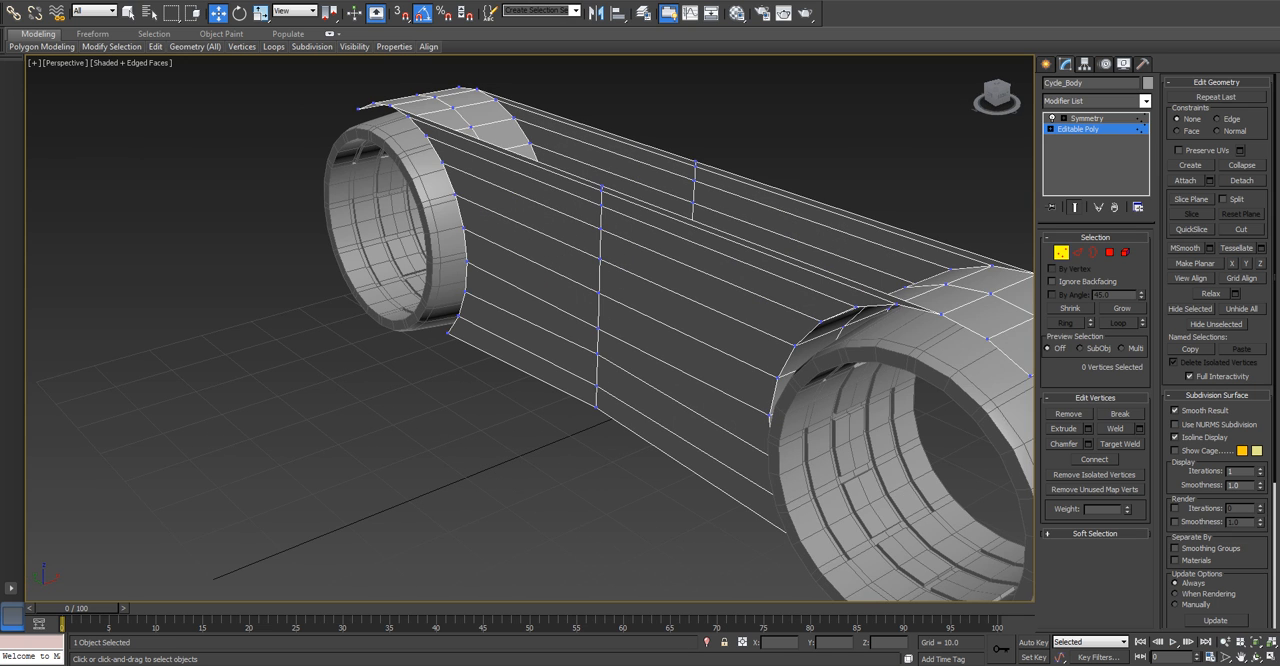
key(l)
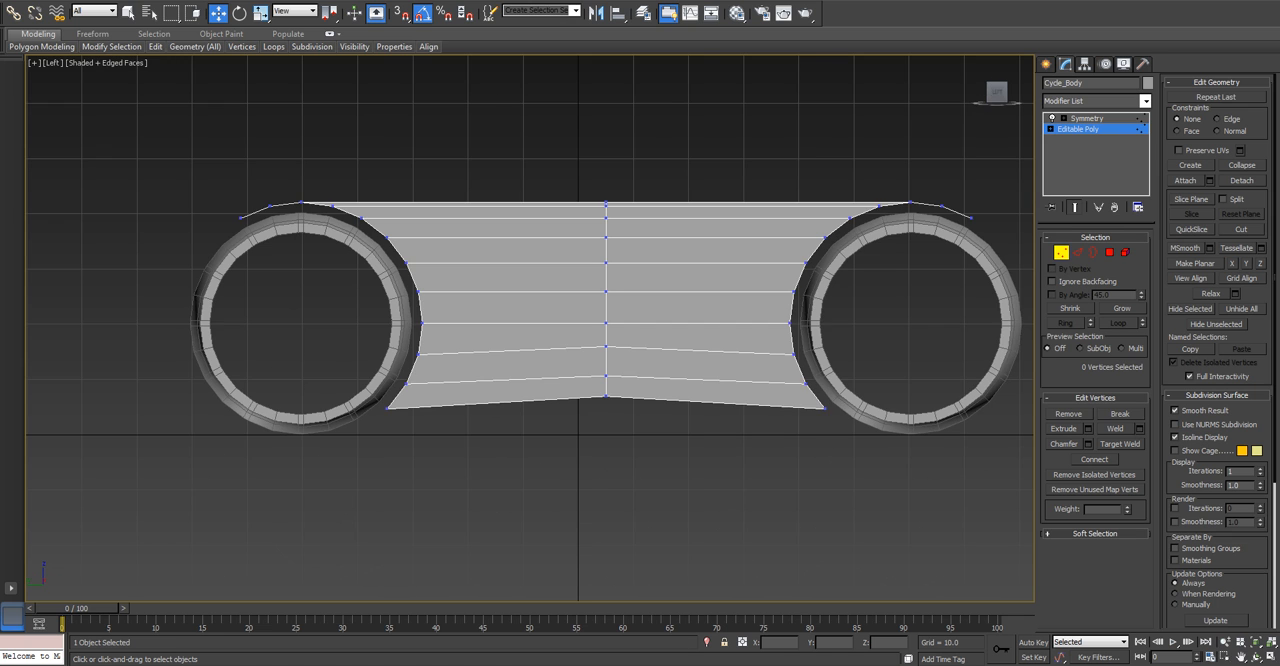
scroll(612, 328, up, 2)
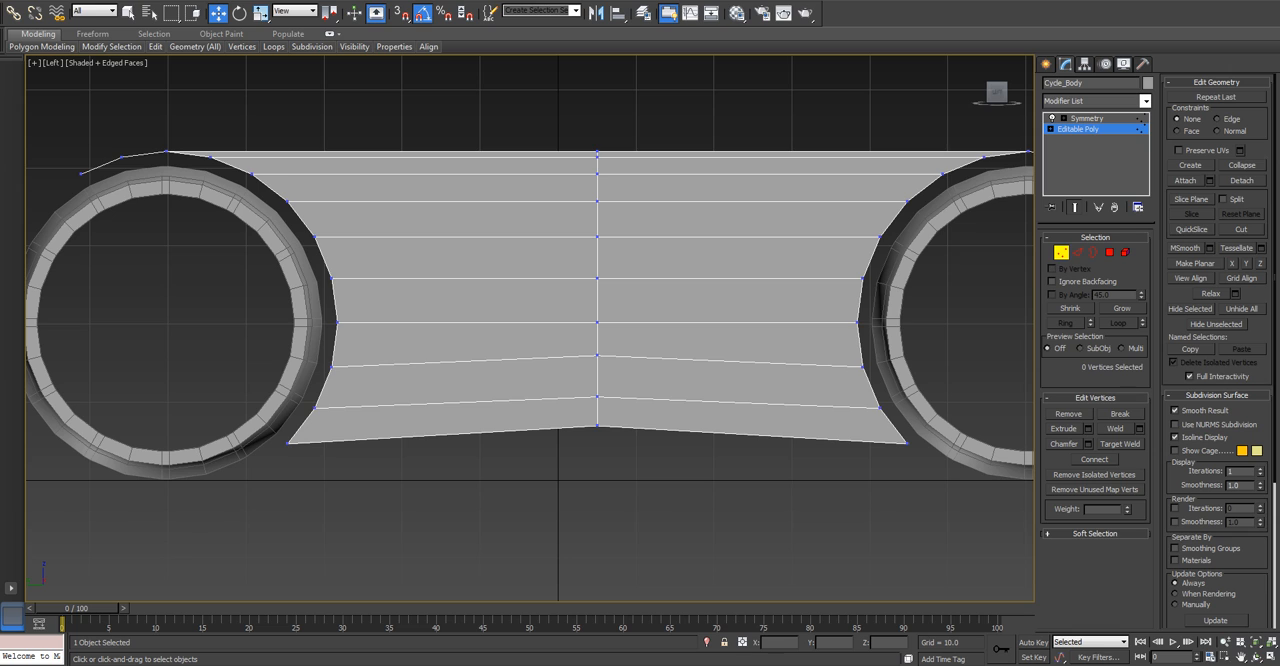
click(1078, 253)
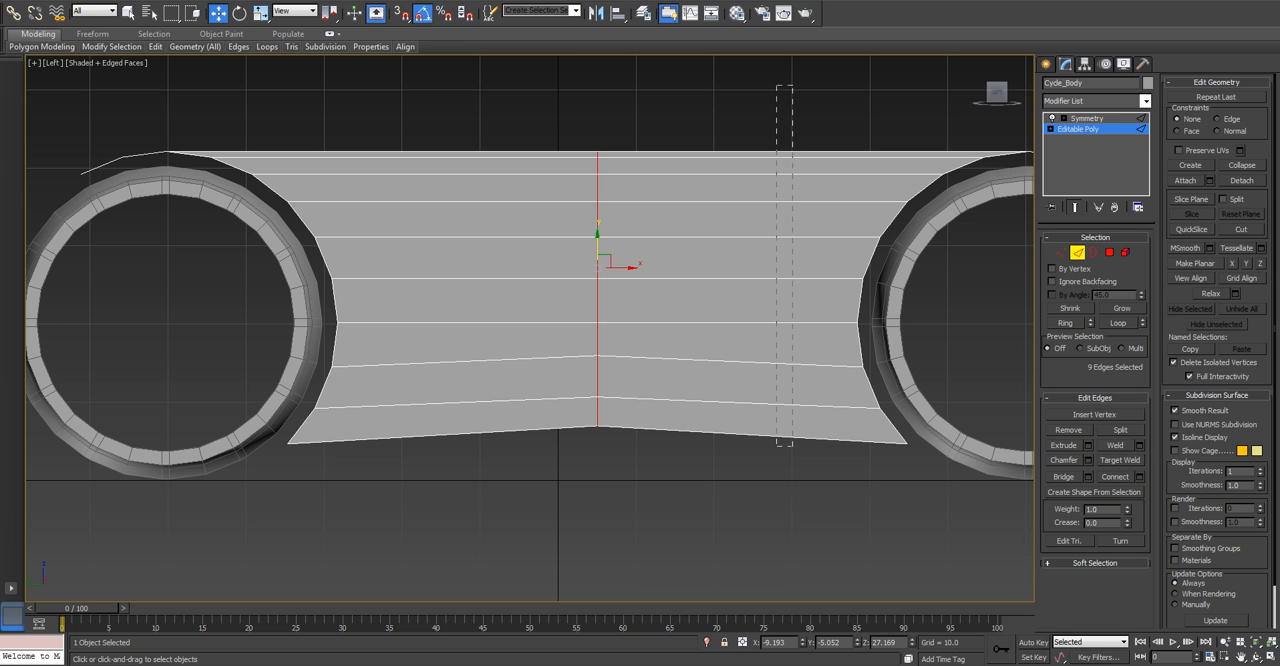
drag(793, 421, 794, 426)
ctrl+drag(381, 254, 381, 255)
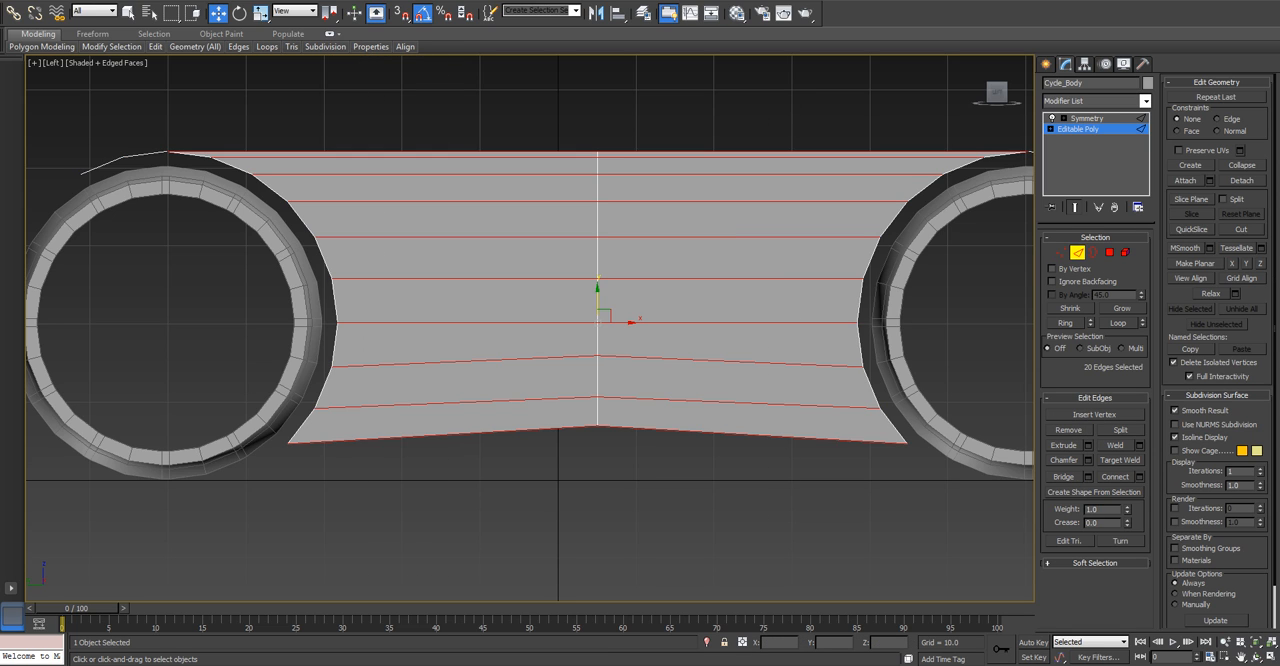
drag(708, 288, 714, 462)
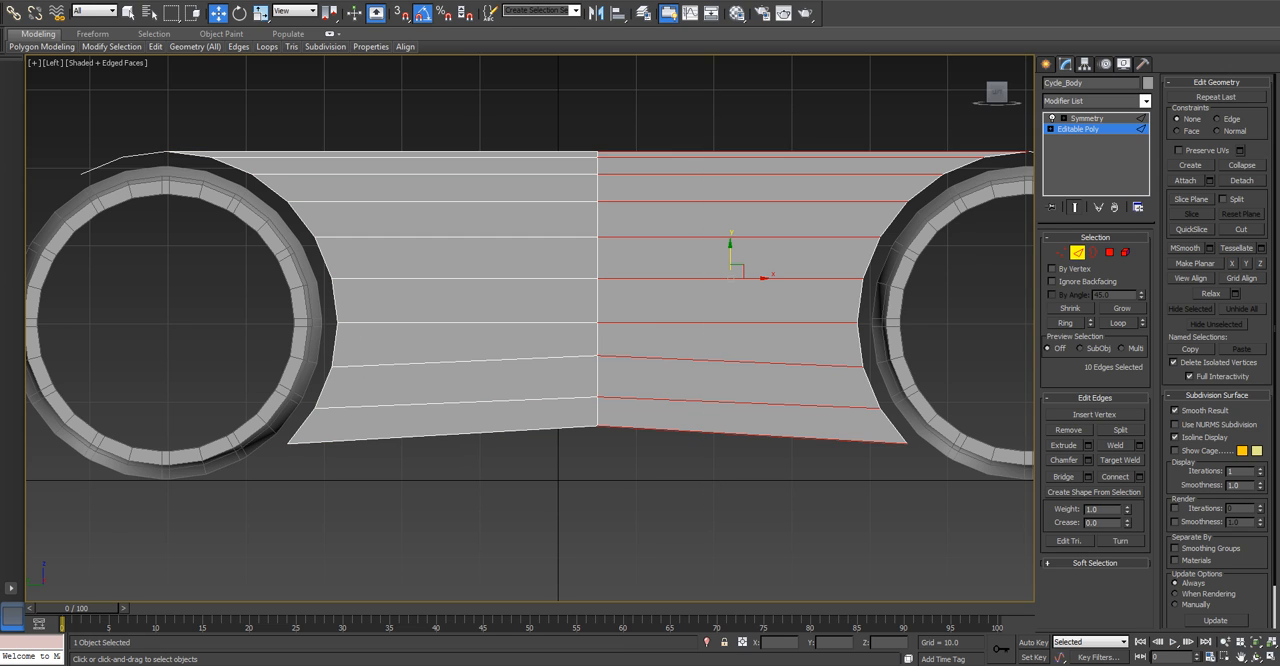
ctrl+drag(482, 575, 482, 575)
click(1139, 476)
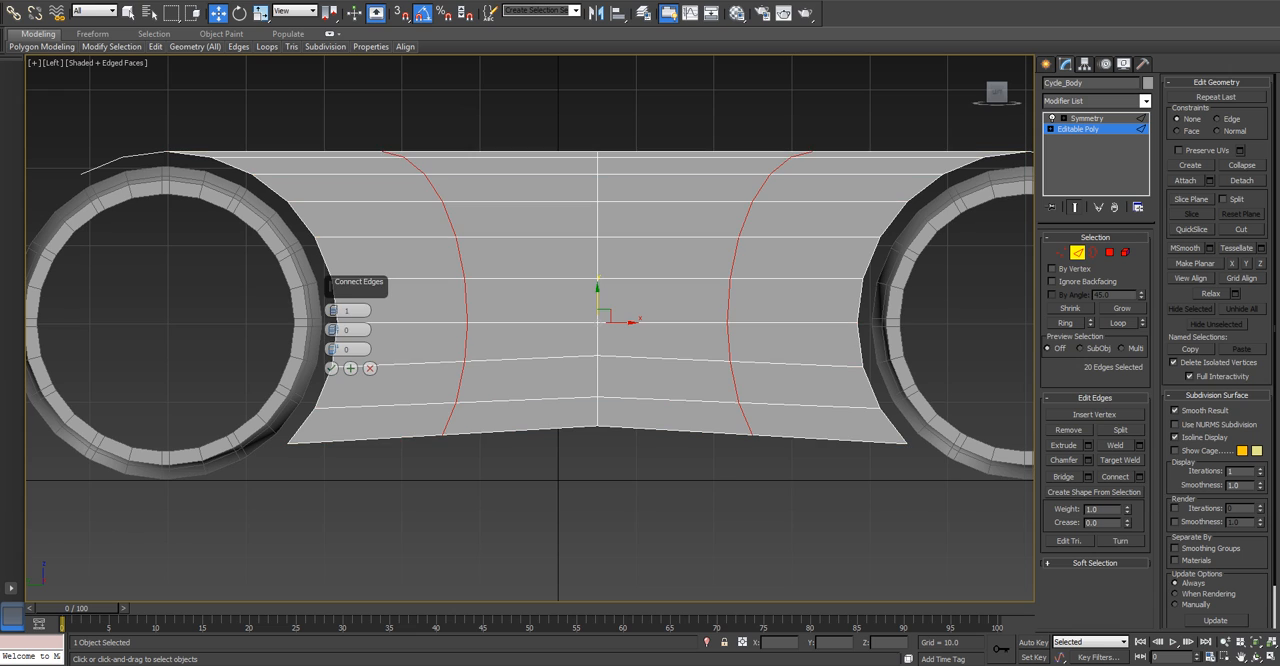
click(333, 351)
drag(333, 350, 333, 358)
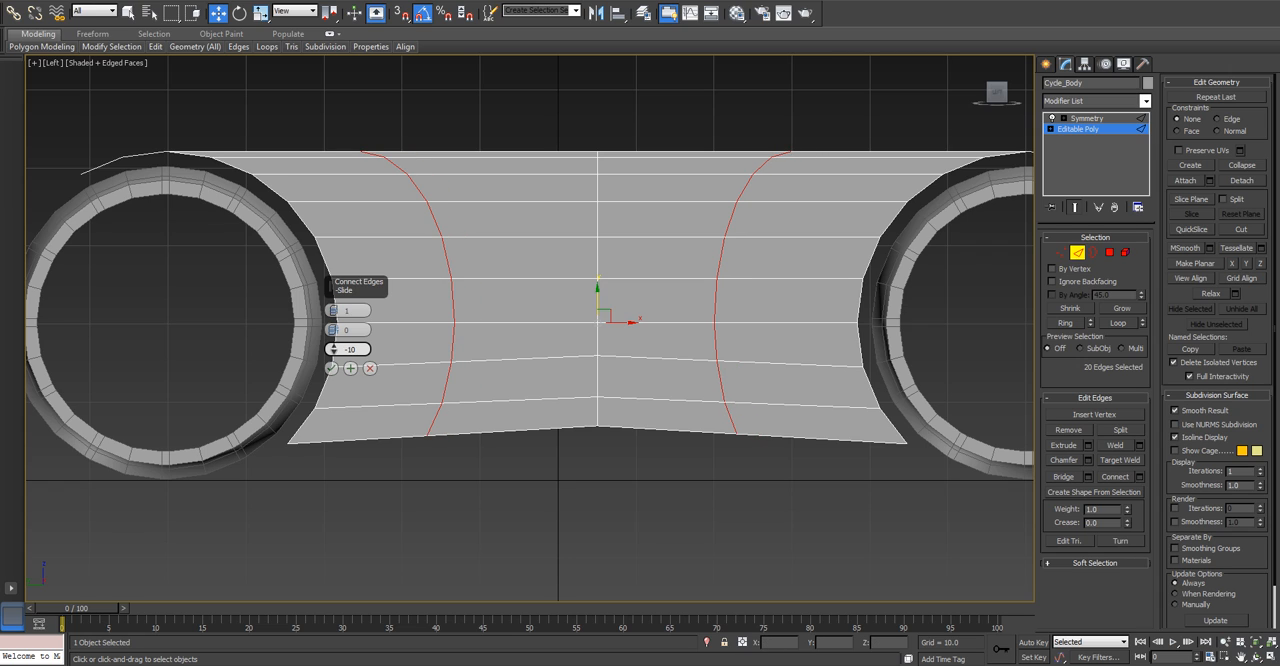
right_click(333, 350)
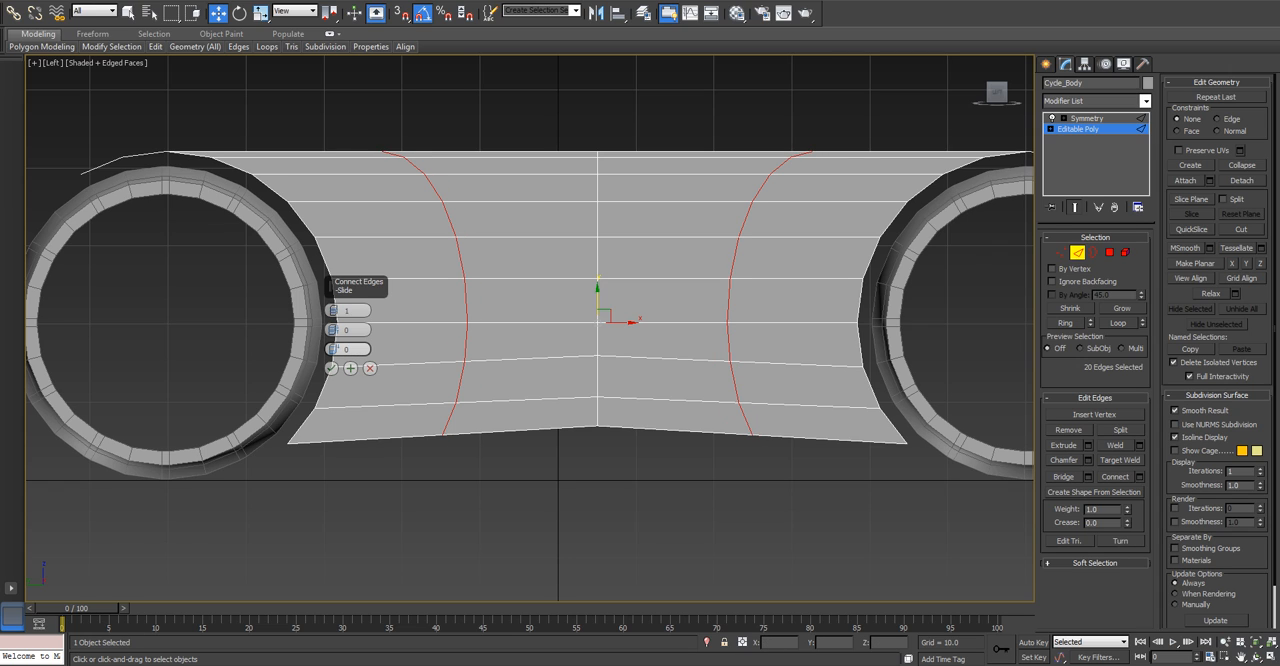
click(331, 368)
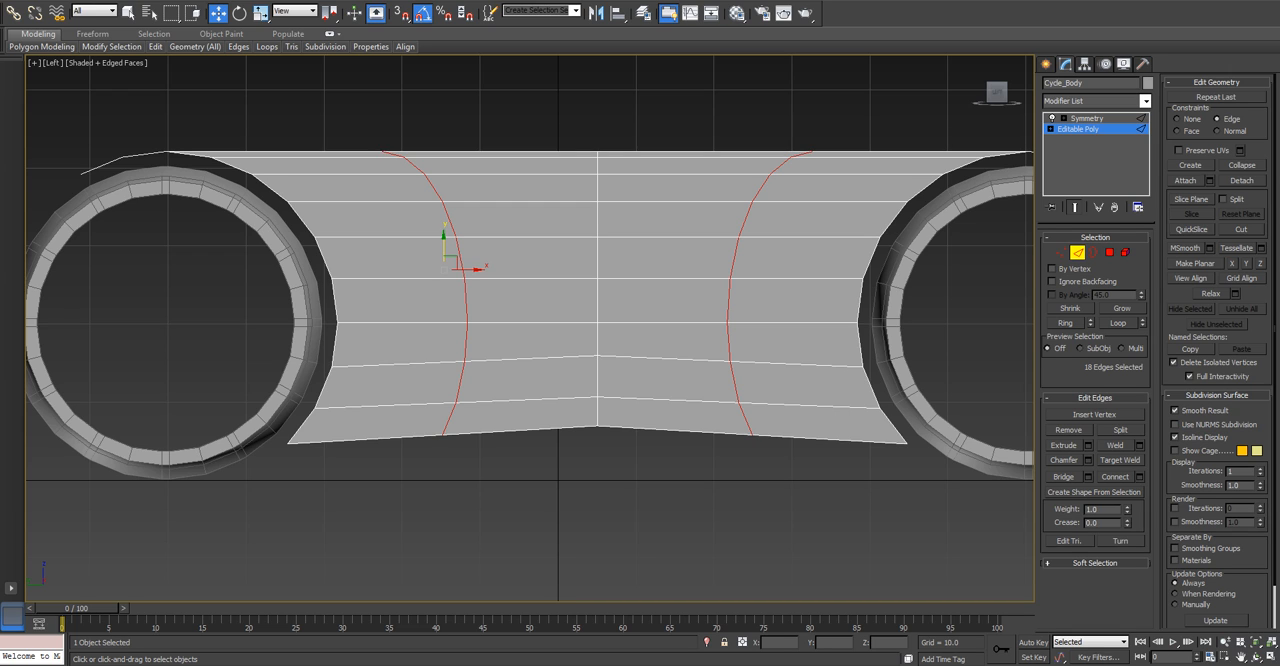
Try to make both new edge loops planar along Y together under the Edge constraint.
click(1246, 264)
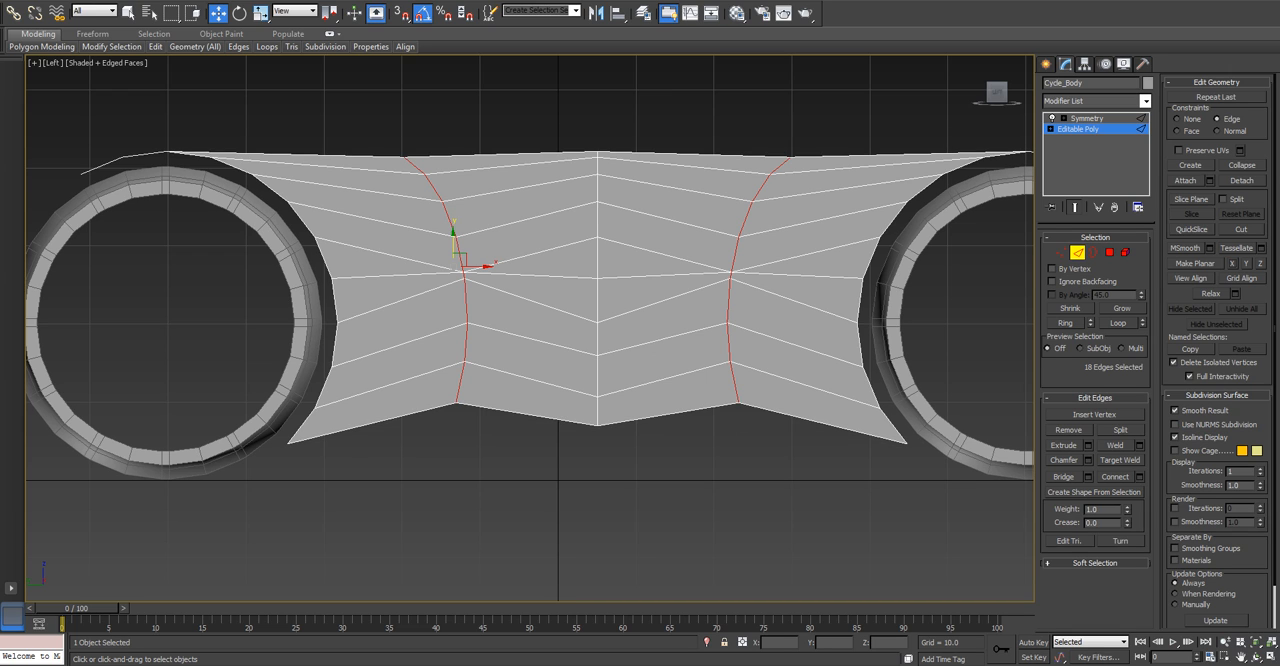
key(ctrl+z)
key(ctrl+z)
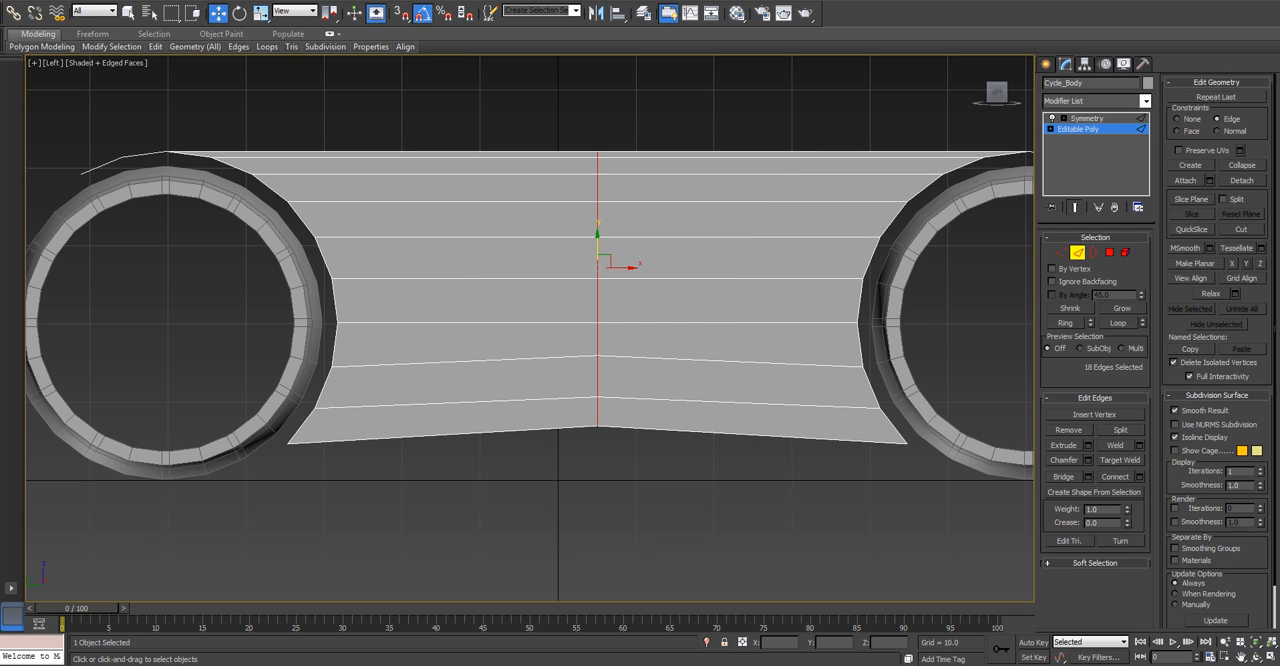
key(ctrl+y)
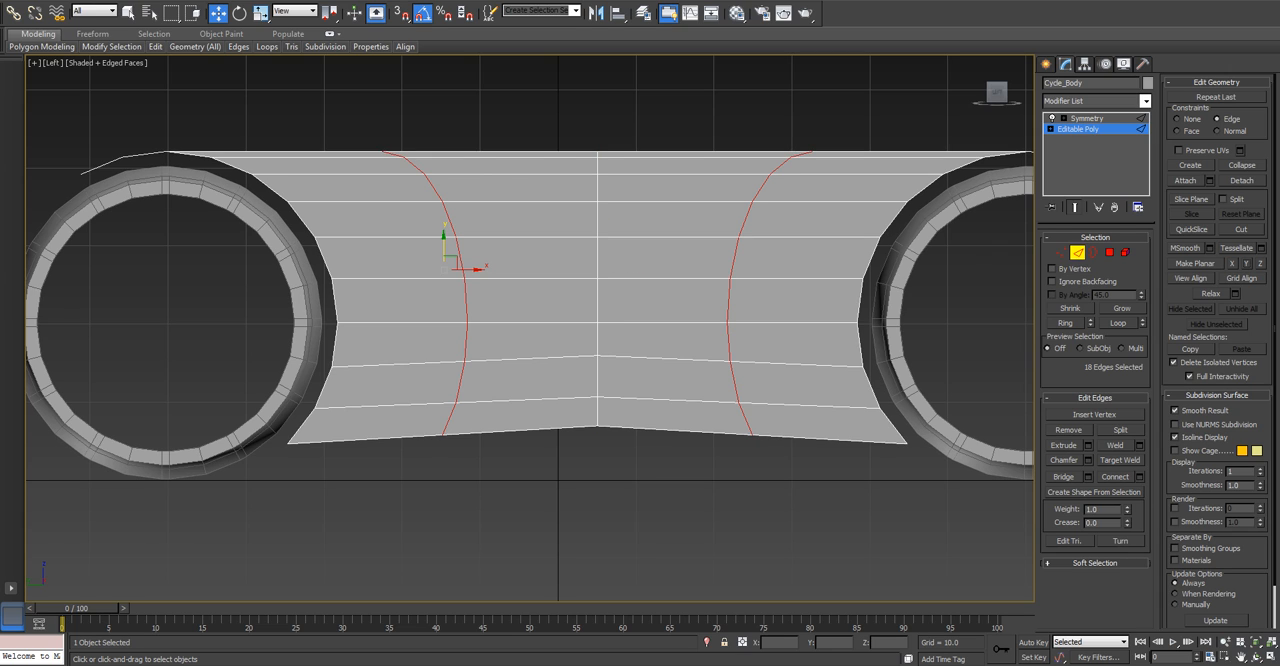
Straighten the two new edge loops one at a time by making each planar along Y with the Edge constraint.
double_click(466, 300)
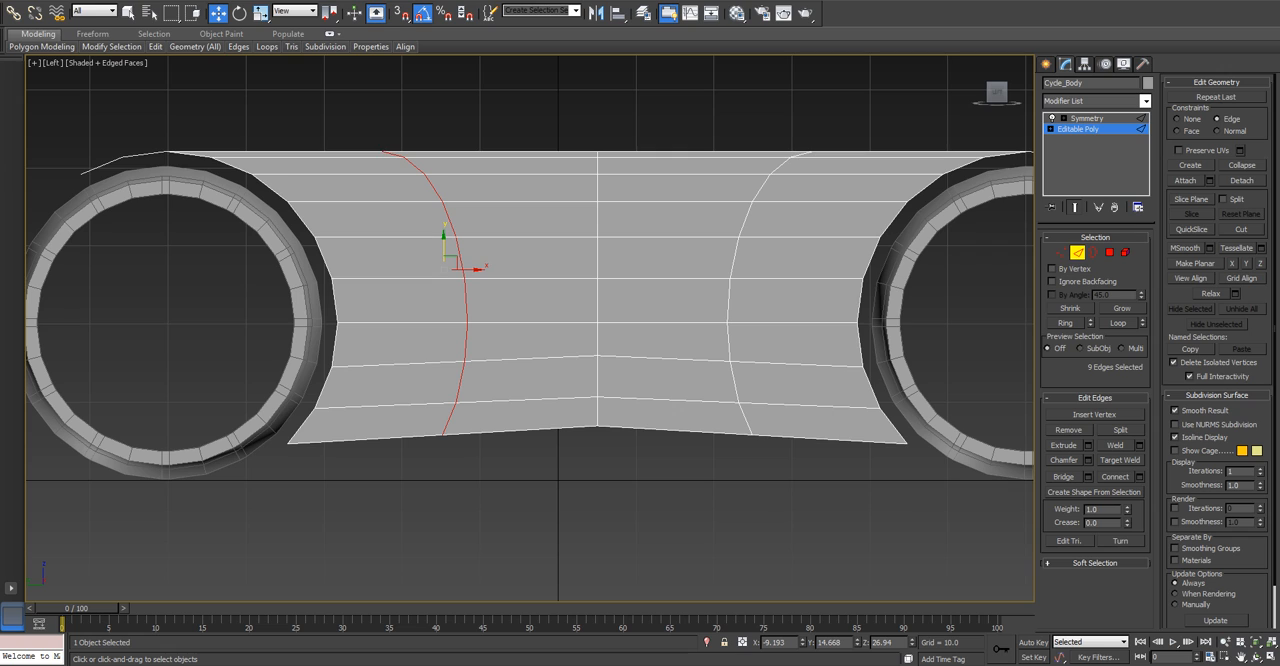
click(1246, 264)
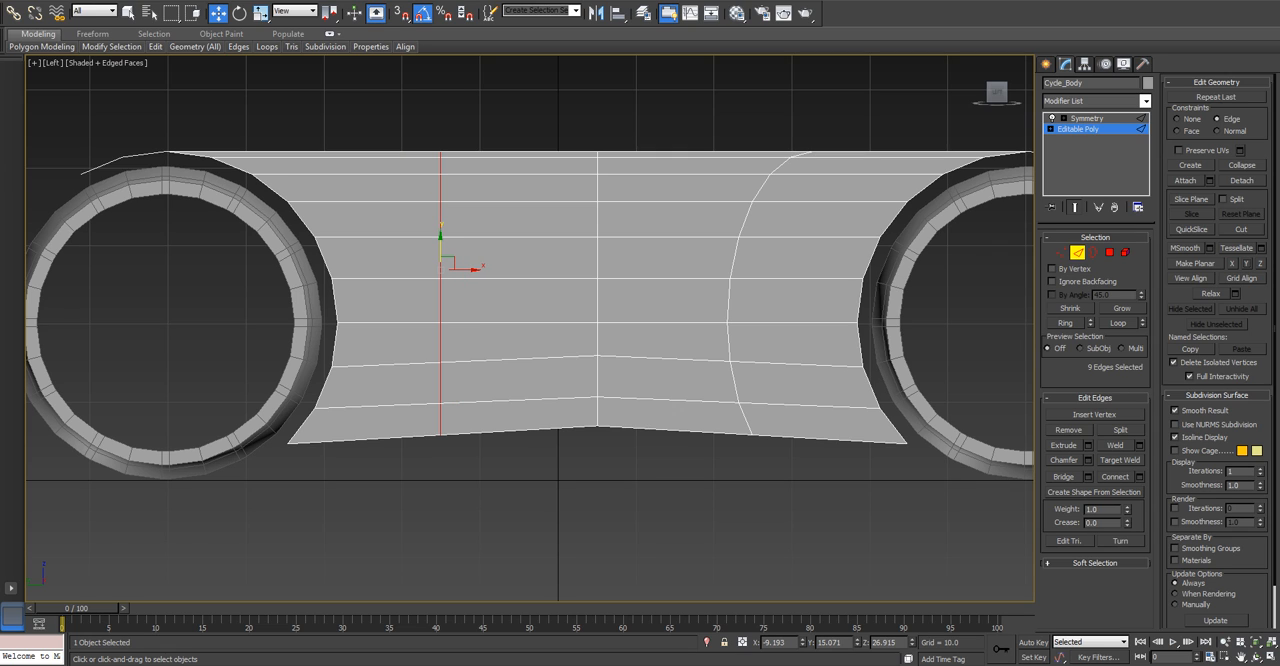
double_click(729, 300)
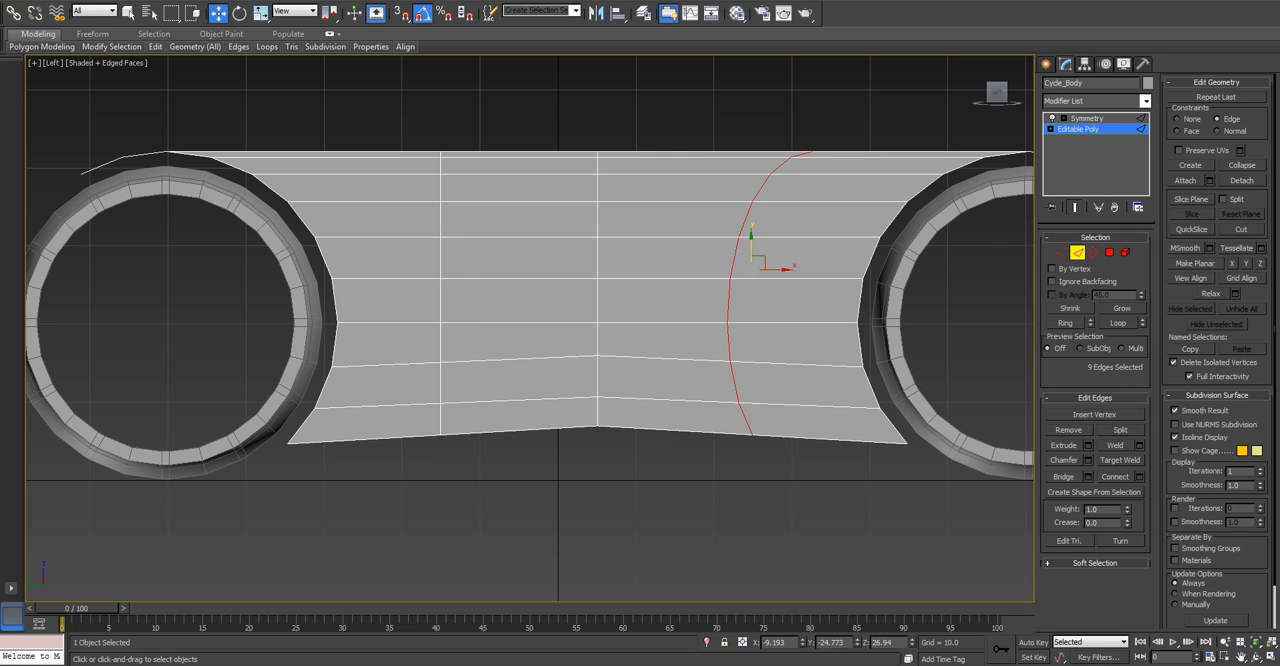
click(1246, 264)
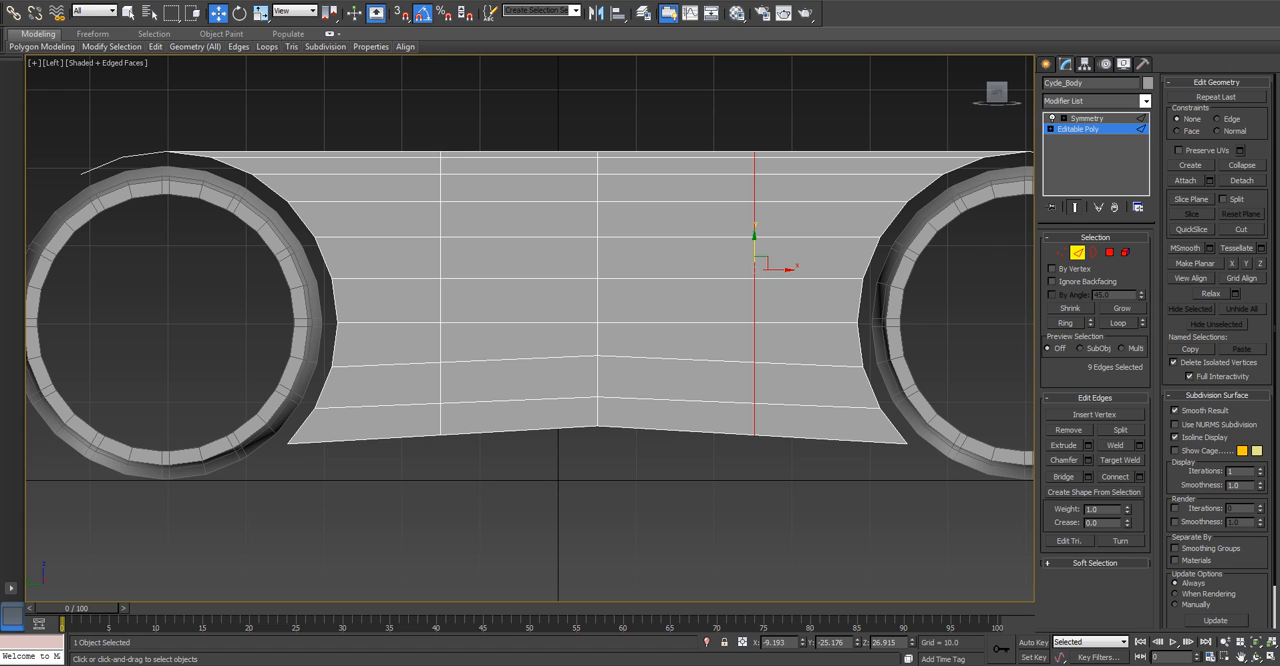
Raise the two lowest vertices of all three vertical loops slightly, lifting the middle loop's pair by another 0.5 units or so.
key(1)
drag(745, 418, 762, 440)
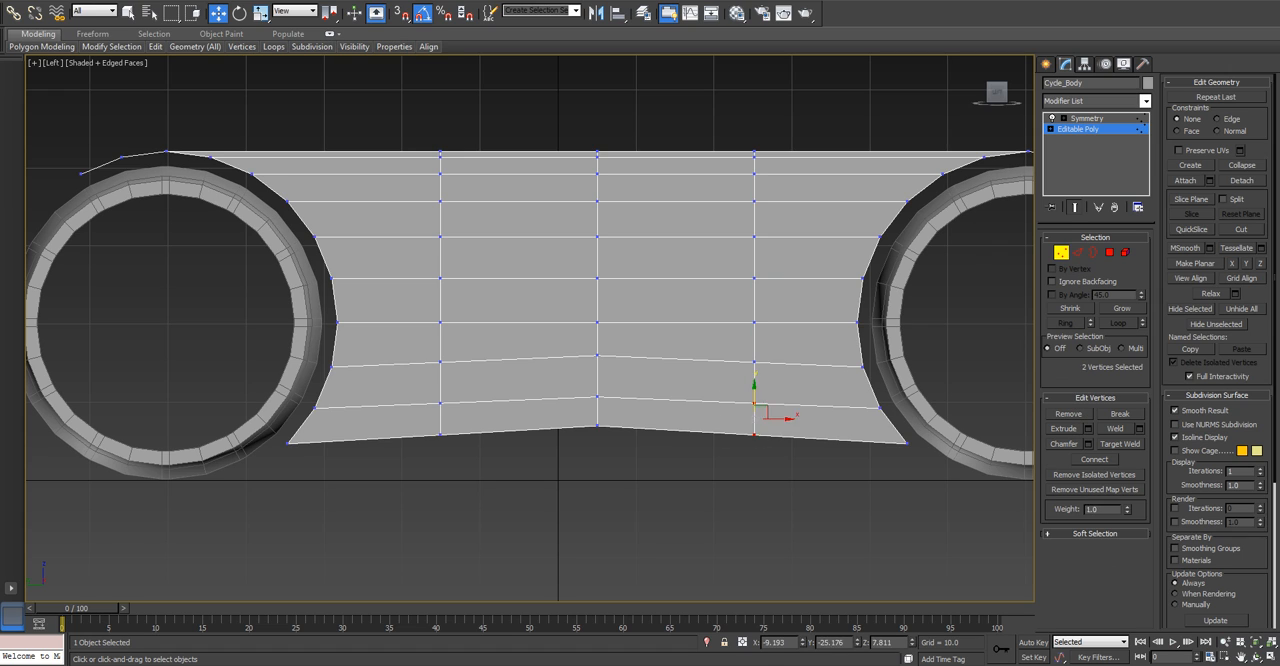
ctrl+drag(450, 435, 451, 437)
drag(597, 395, 622, 446)
key(ctrl+d)
drag(597, 394, 597, 390)
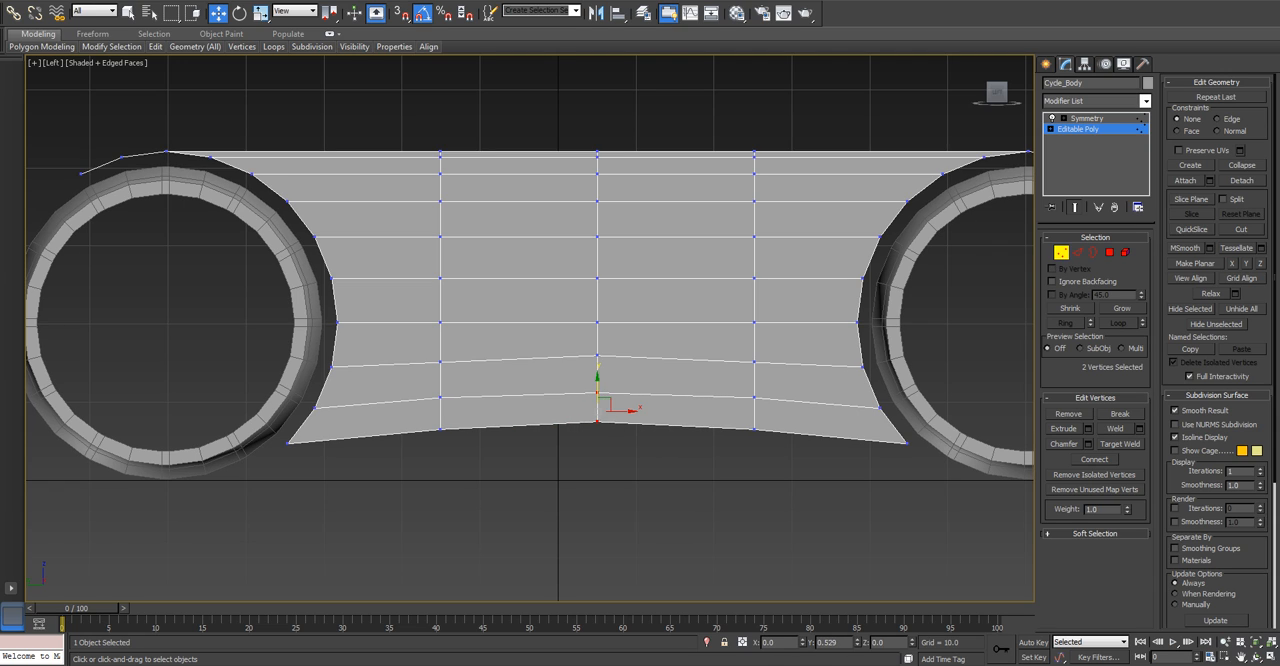
key(ctrl+d)
Lower the top four vertex rows on all three vertical loops of the side panel by about 2 units.
alt+middle_drag(600, 320, 498, 393)
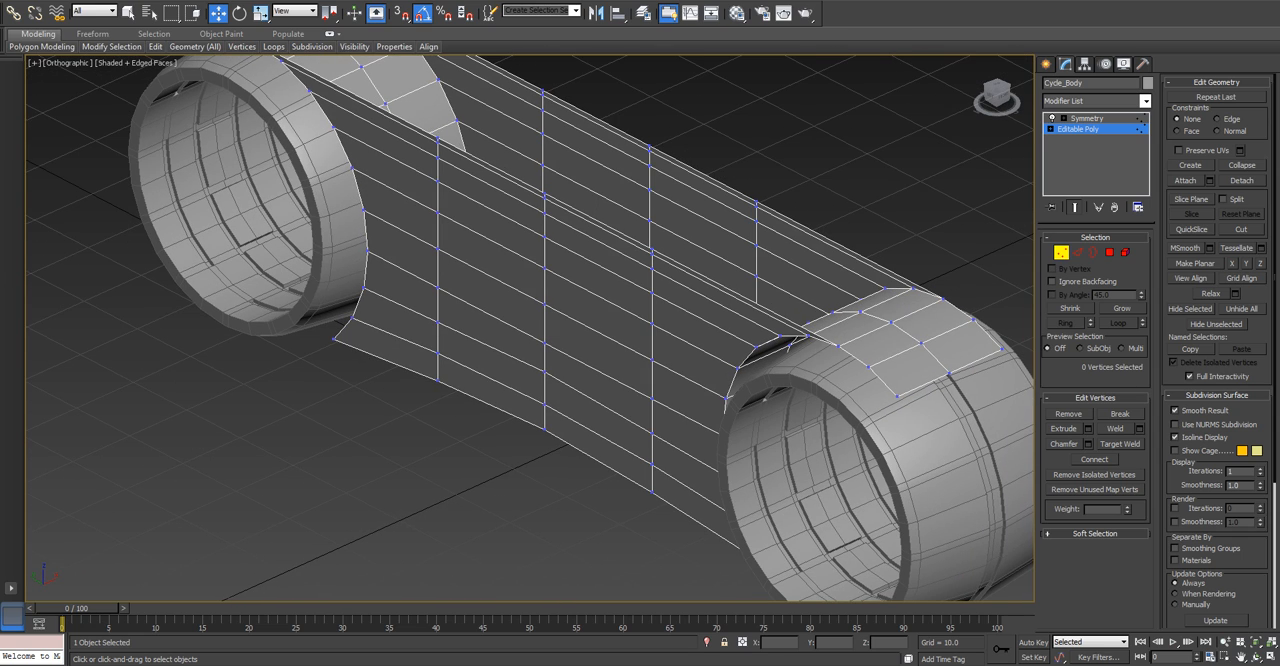
key(l)
scroll(569, 240, up, 2)
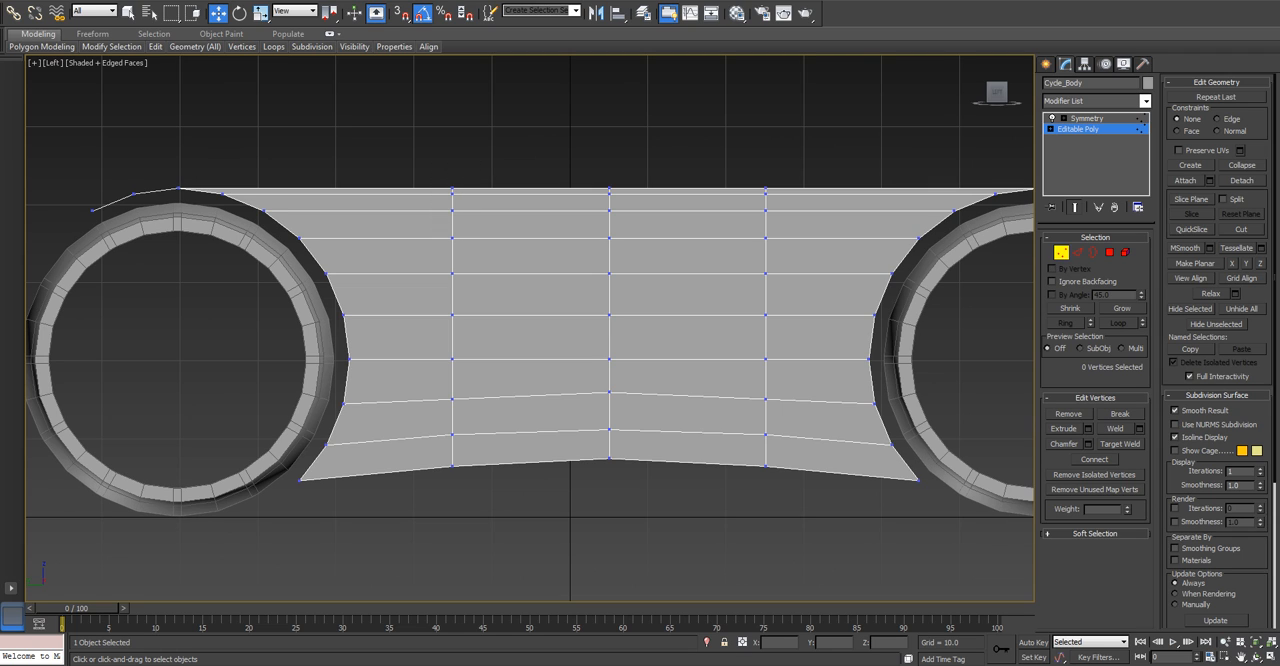
drag(737, 152, 790, 245)
ctrl+drag(596, 167, 622, 245)
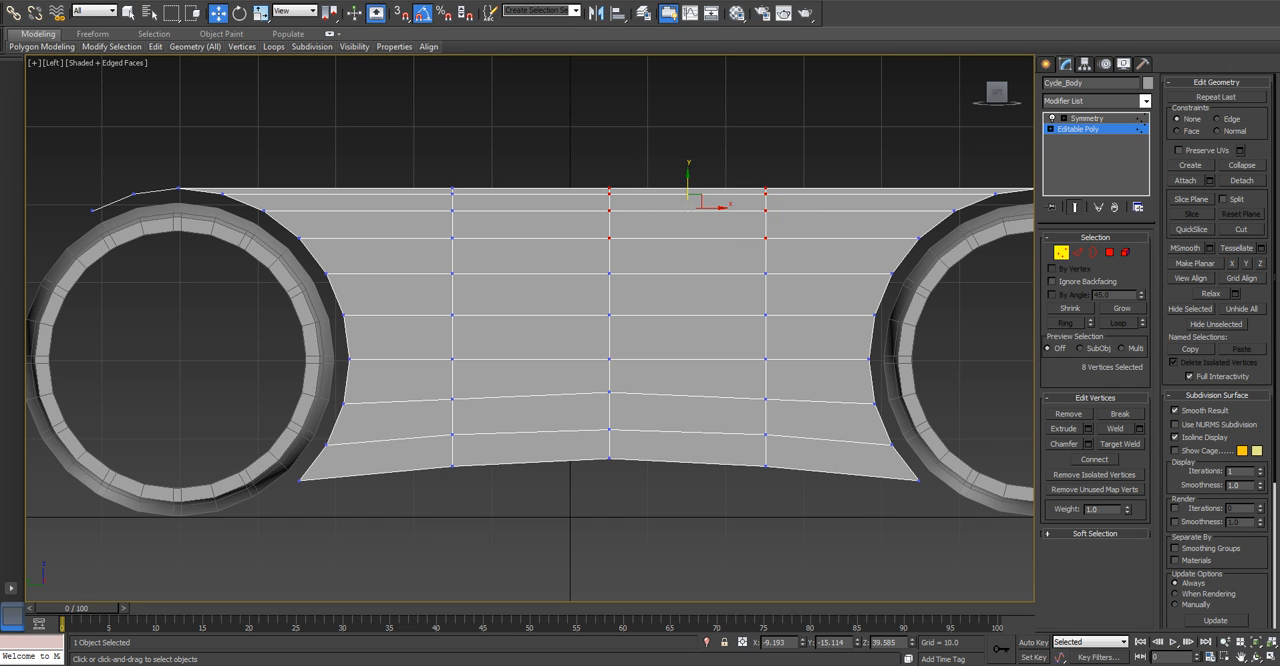
ctrl+drag(463, 252, 463, 252)
drag(610, 185, 610, 202)
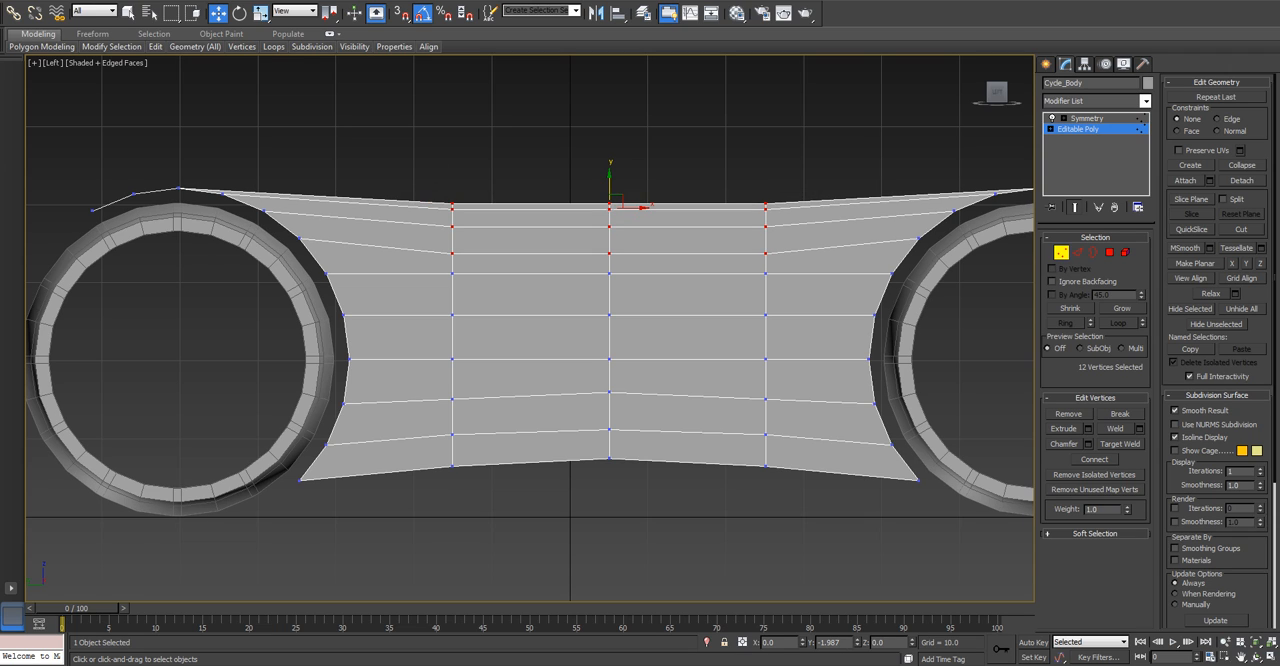
Lower the upper vertices of the middle loop further, moving the topmost ones more than the fourth row.
key(ctrl+d)
mouse_move(616, 233)
mouse_down()
mouse_move(621, 257)
mouse_move(613, 226)
mouse_up()
key(ctrl+d)
alt+drag(621, 273, 621, 274)
drag(613, 216, 613, 228)
Lower the top three vertex rows of the two outer loops so the upper edge curves smoothly toward the middle.
drag(459, 230, 459, 230)
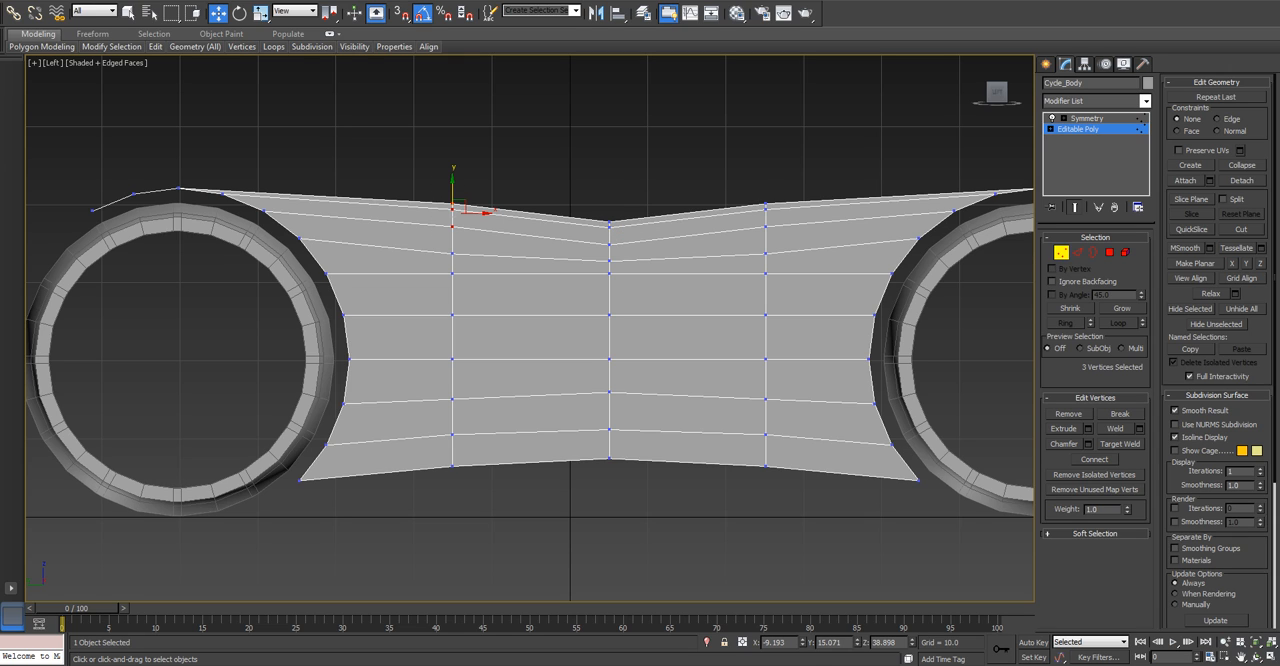
ctrl+drag(754, 193, 775, 232)
drag(612, 208, 612, 219)
click(741, 184)
scroll(741, 184, down, 2)
scroll(790, 172, up, 3)
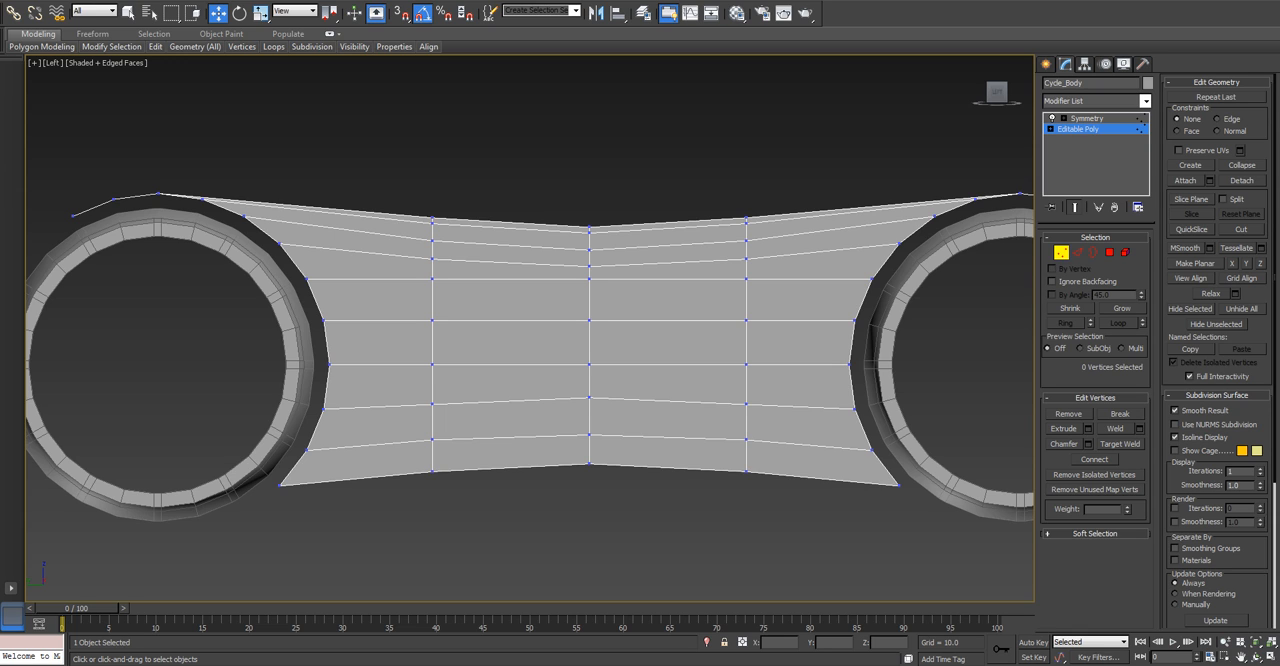
Leave vertex editing and centre the Cycle_Body pivot on the object.
click(1061, 253)
click(842, 160)
click(800, 270)
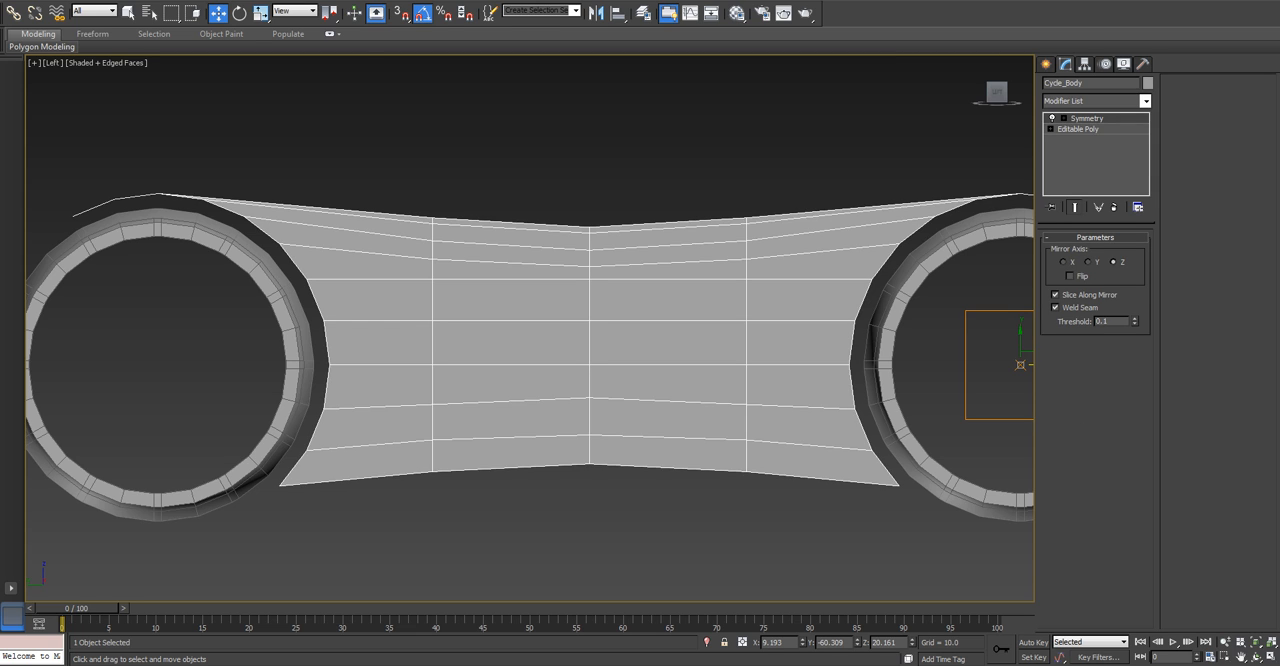
click(1085, 64)
click(1096, 149)
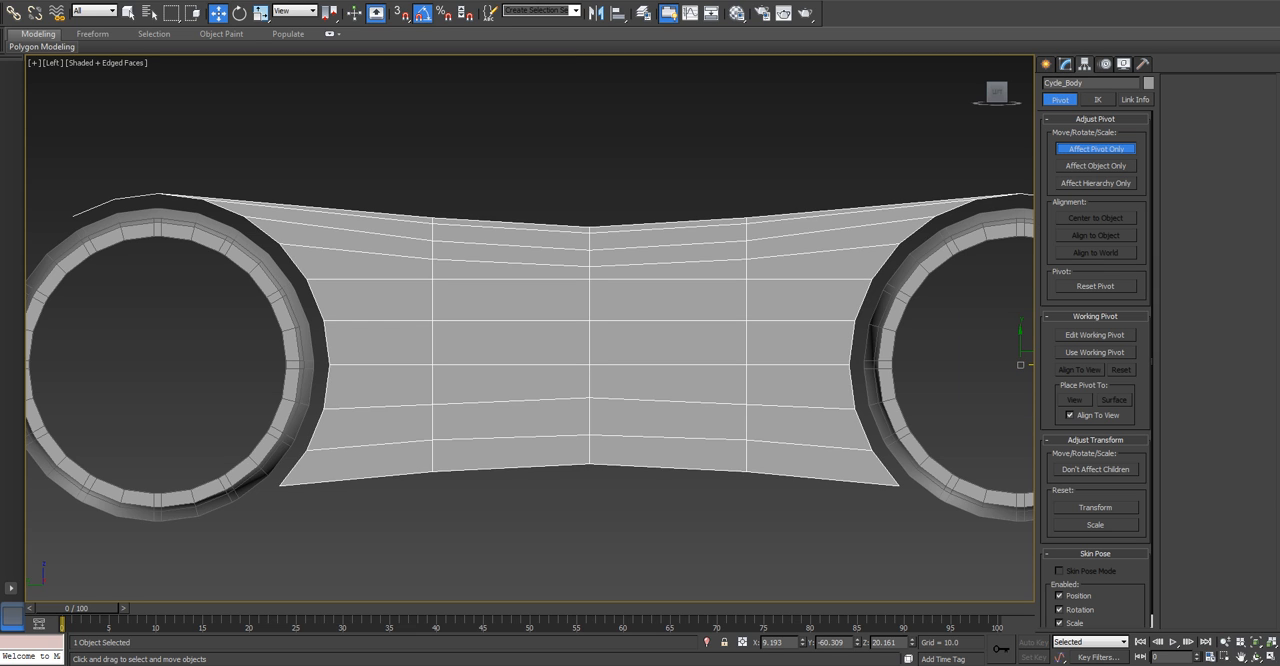
click(1096, 218)
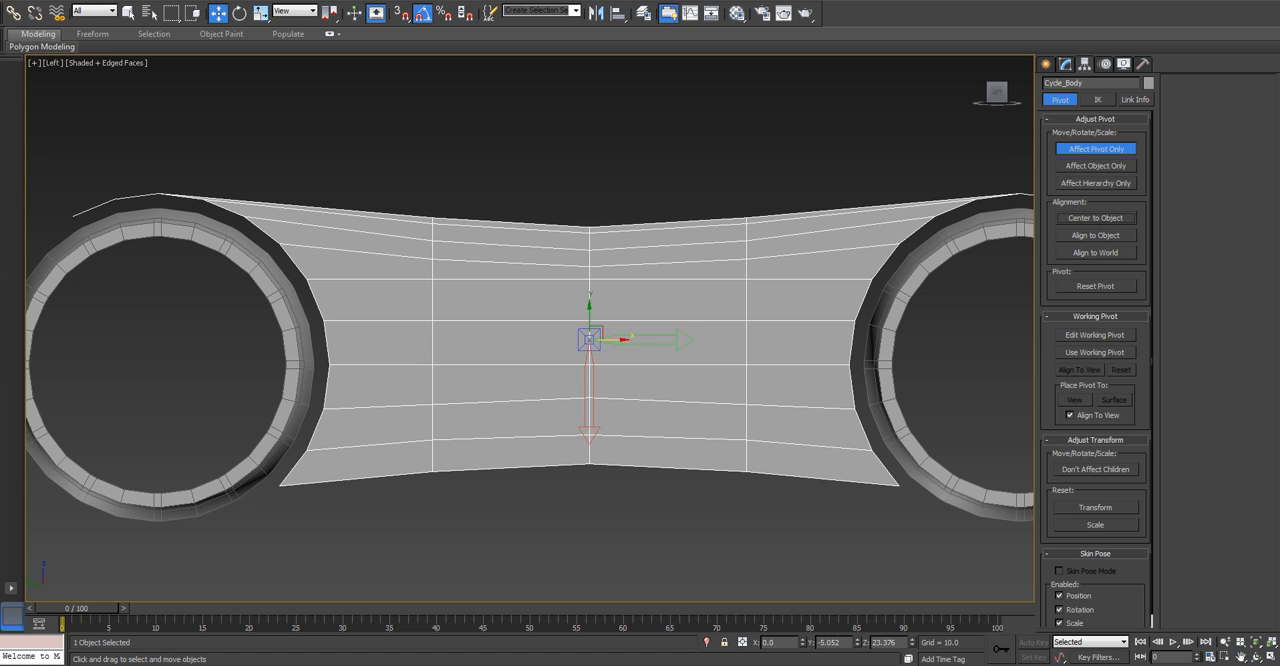
click(1096, 149)
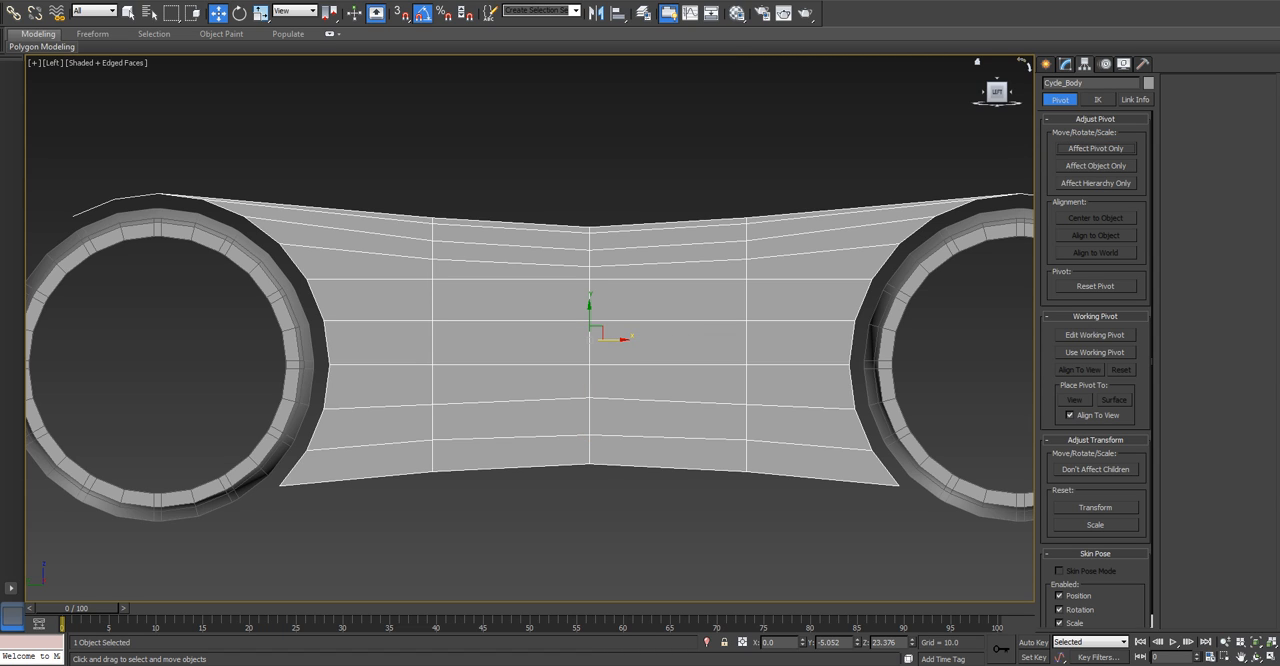
click(1065, 64)
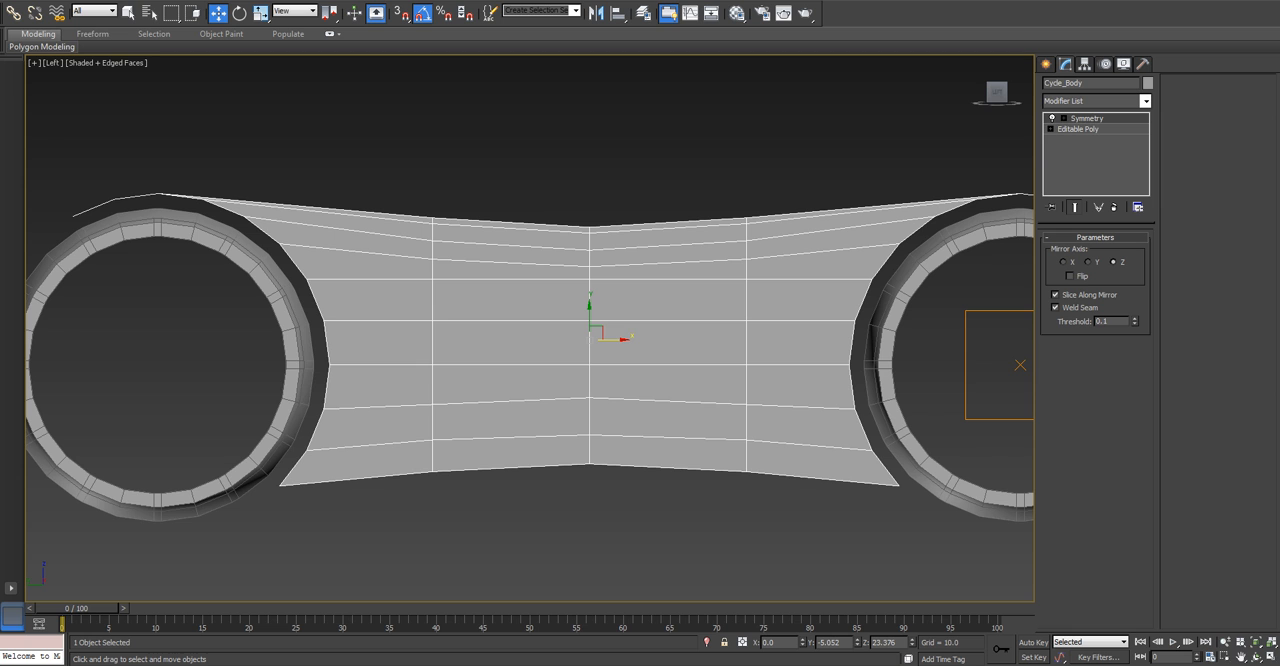
Select the three border edges around the outer end of the top panel over one wheel in the Editable Poly.
scroll(775, 270, down, 2)
alt+middle_drag(775, 270, 690, 312)
click(1078, 129)
click(1077, 252)
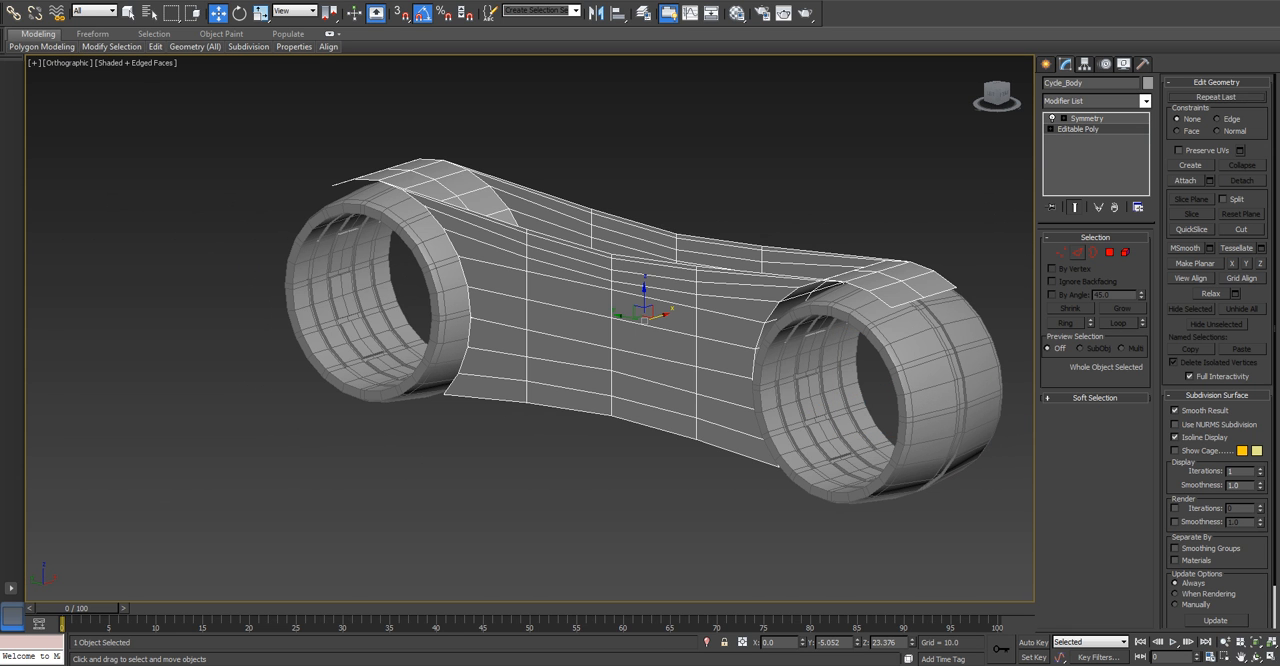
click(907, 302)
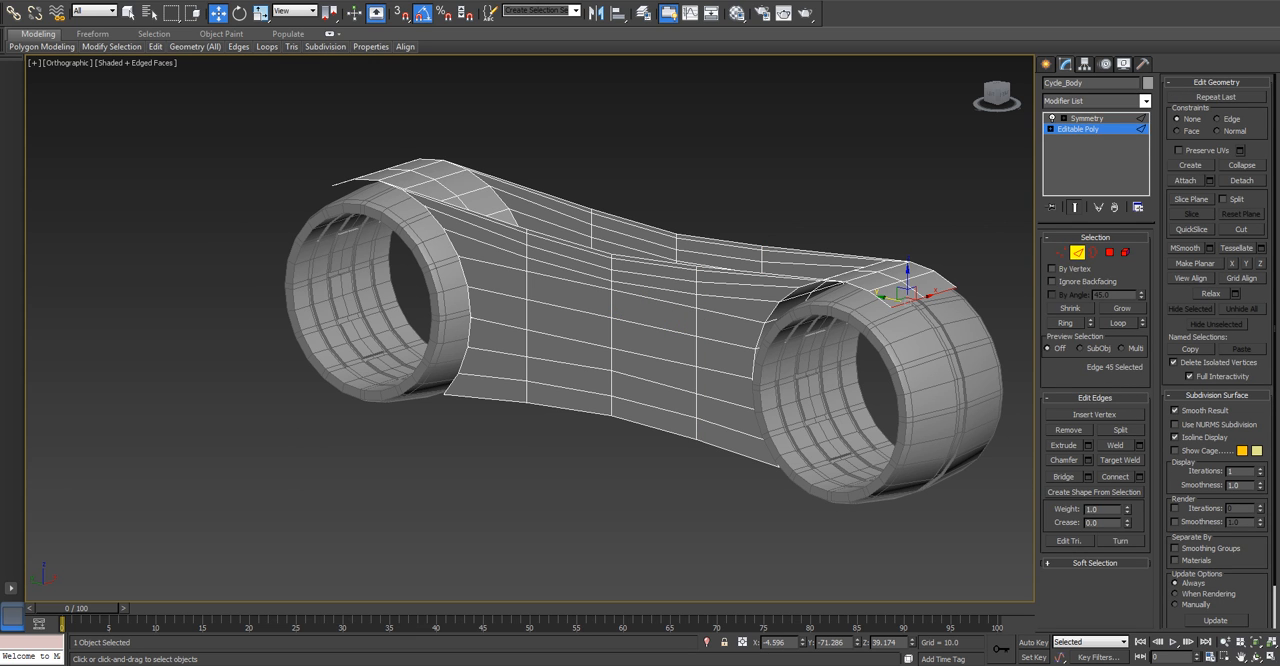
ctrl+click(877, 301)
ctrl+click(855, 290)
scroll(855, 291, up, 3)
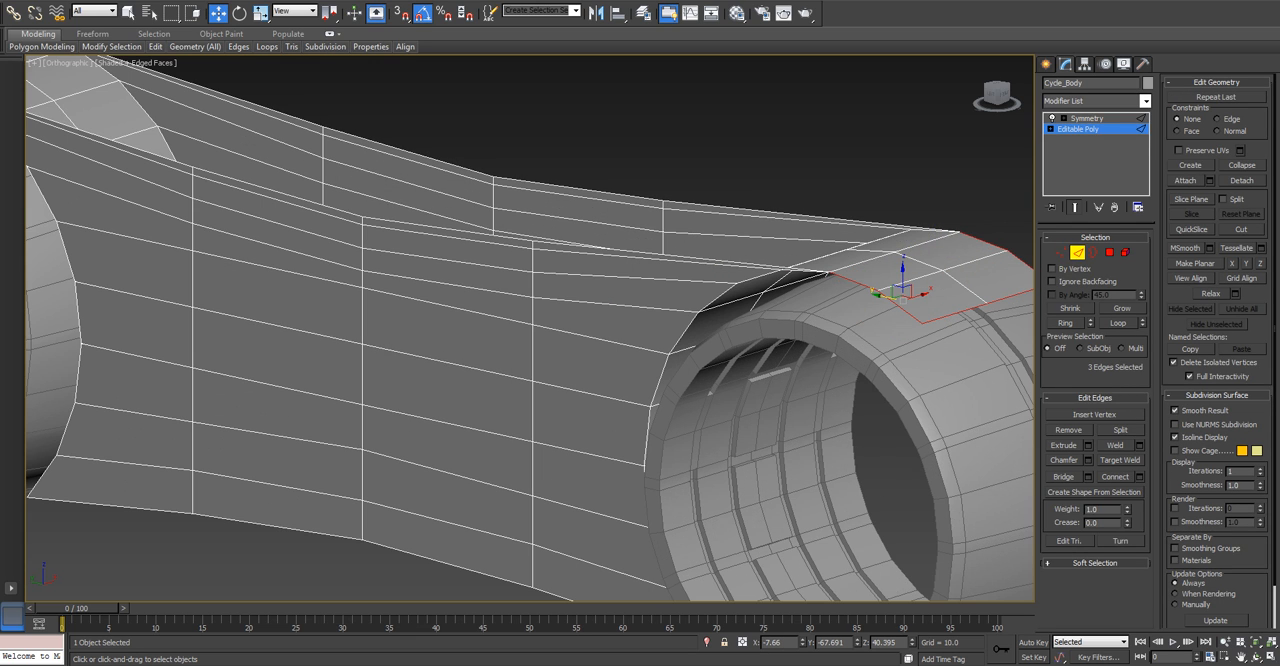
scroll(897, 285, down, 3)
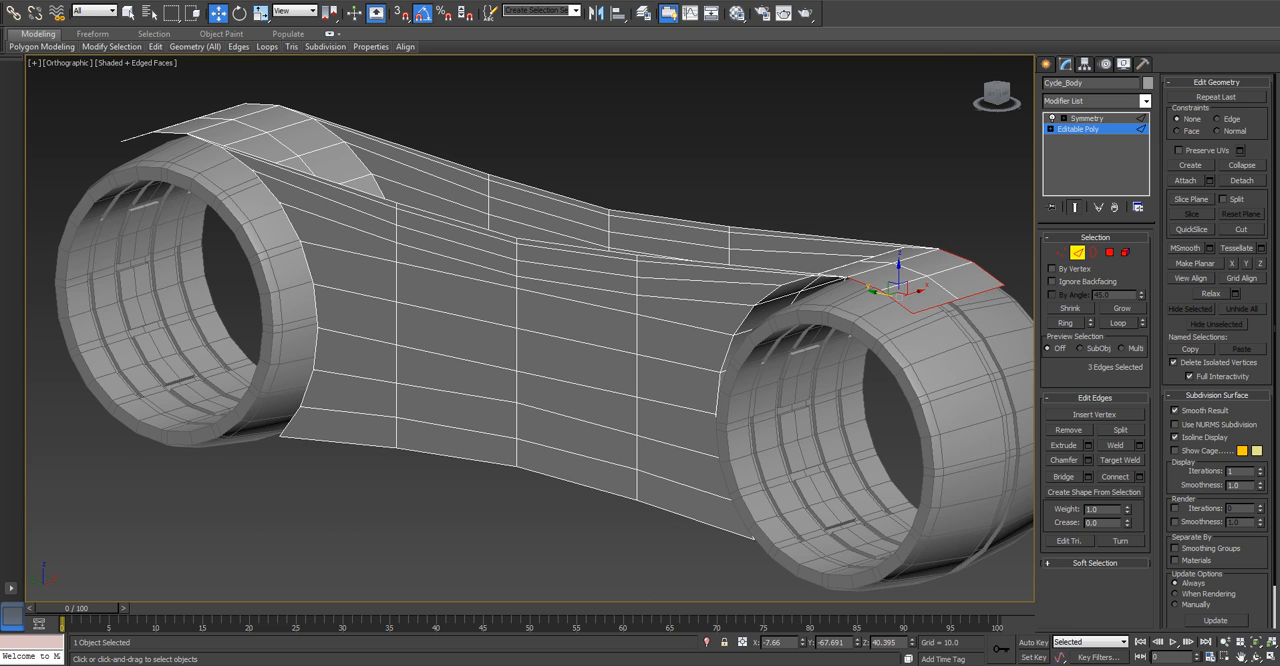
Add the three matching border edges of the top panel over the other wheel to the selection.
alt+middle_drag(480, 345, 922, 303)
ctrl+click(287, 188)
ctrl+click(246, 256)
ctrl+click(225, 249)
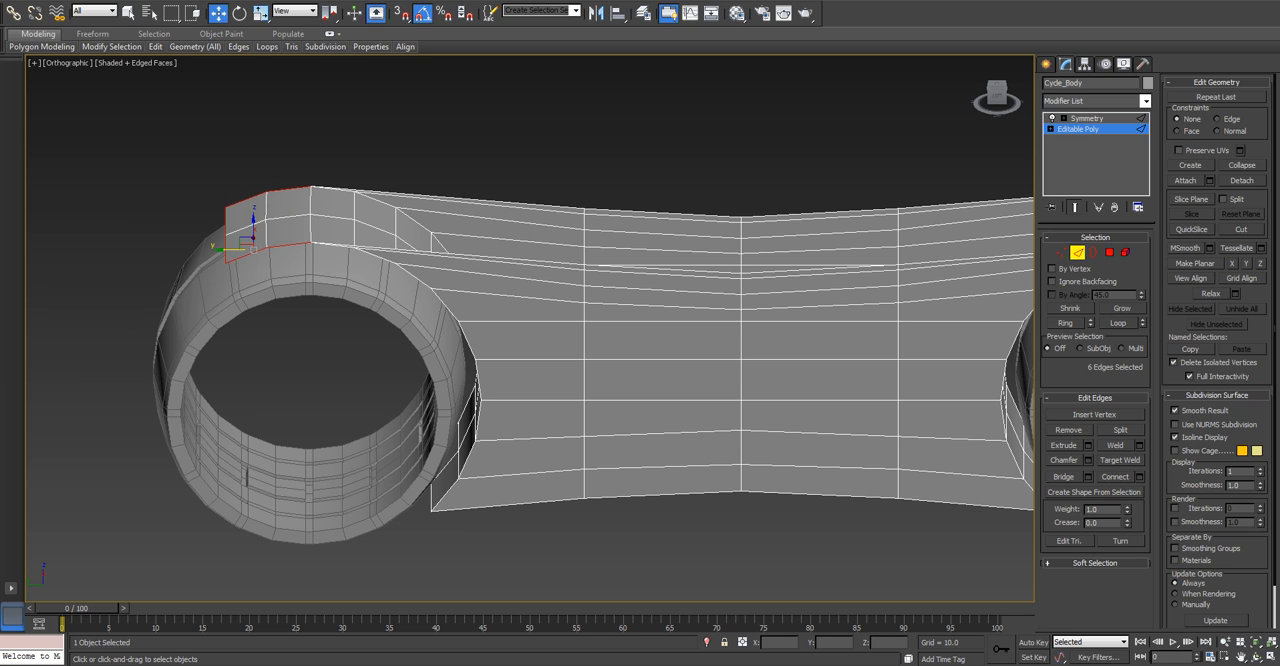
drag(231, 250, 229, 250)
middle_drag(585, 363, 568, 360)
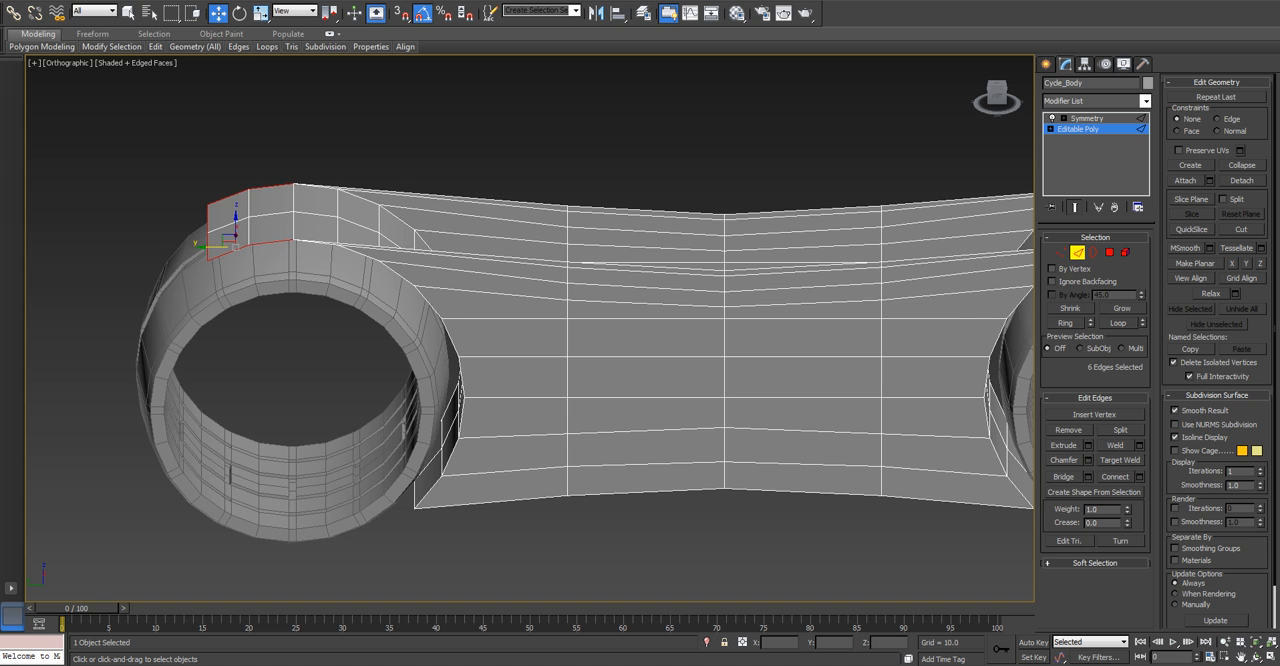
scroll(500, 315, down, 3)
alt+middle_drag(500, 315, 410, 318)
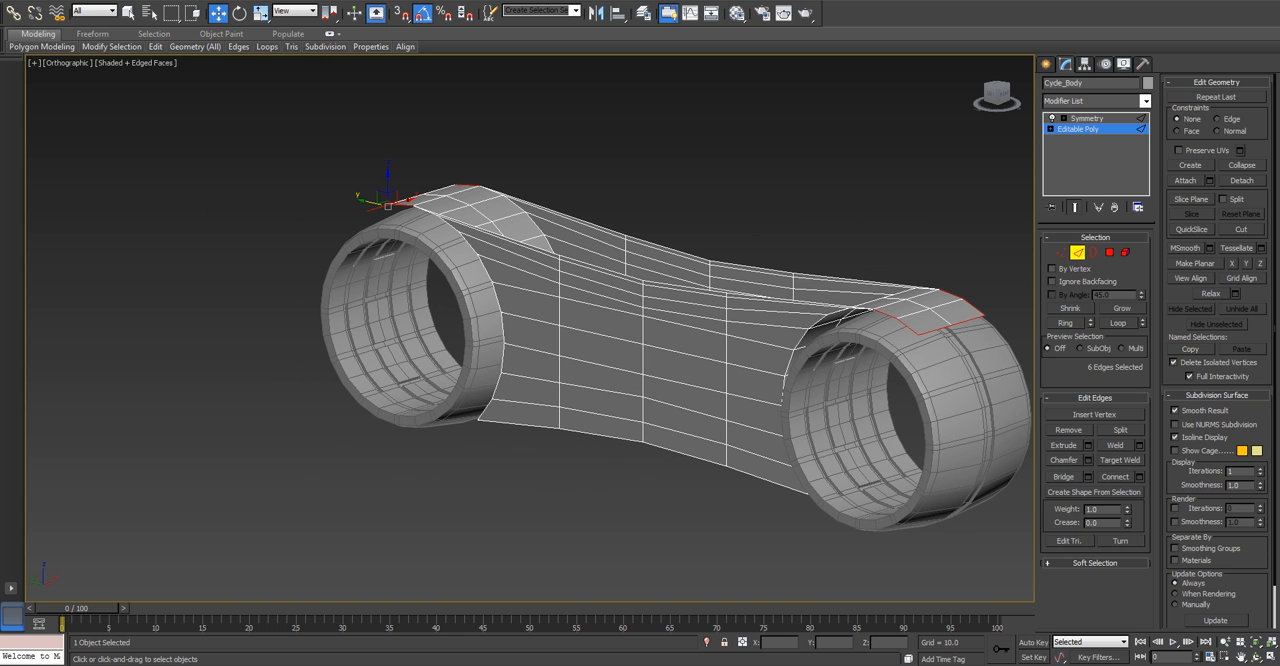
Extend the six selected border edges straight up into short lips, redoing the pull to make them slightly lower.
shift+drag(388, 179, 388, 170)
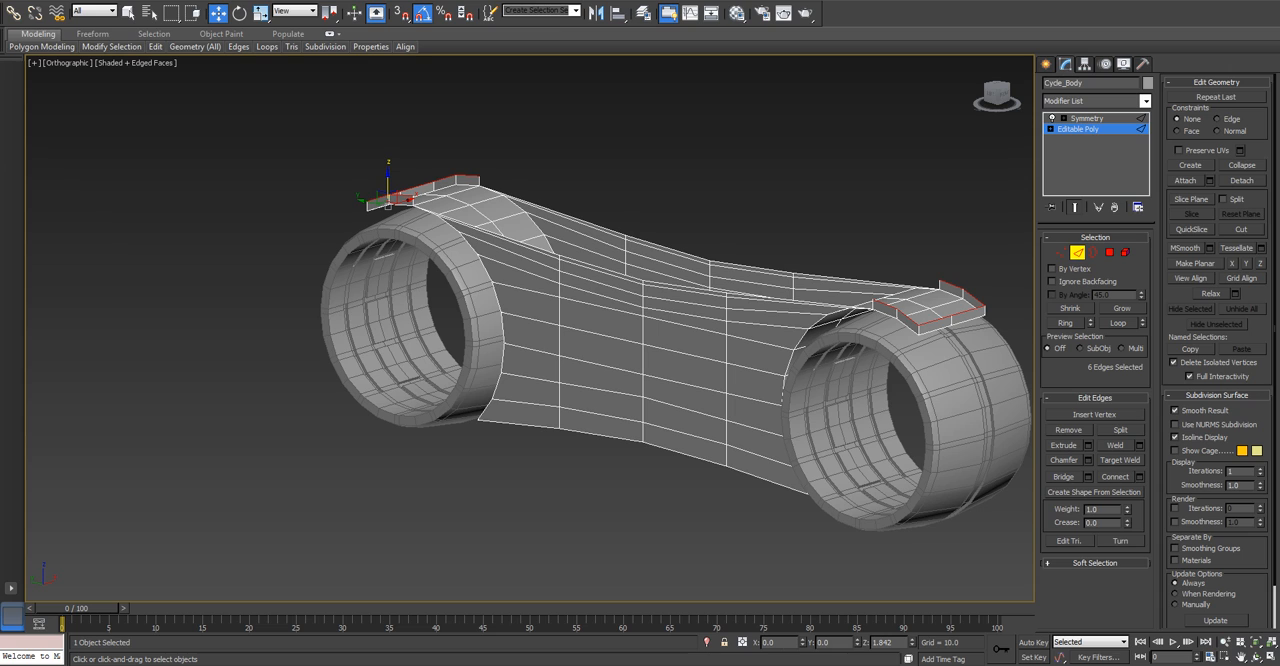
shift+drag(388, 170, 388, 172)
key(ctrl+z)
mouse_move(388, 178)
mouse_down()
mouse_move(388, 157)
mouse_move(388, 171)
mouse_up()
right_click(388, 157)
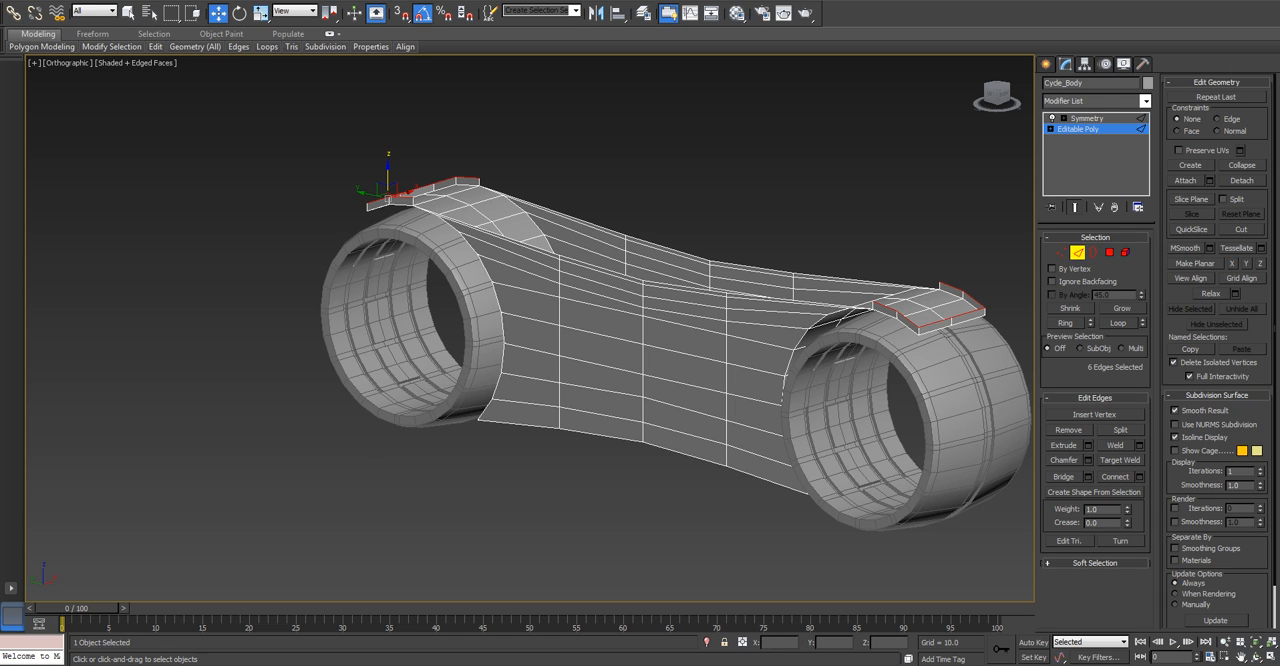
Try to bridge the short inner end edges of the two raised lips.
key(l)
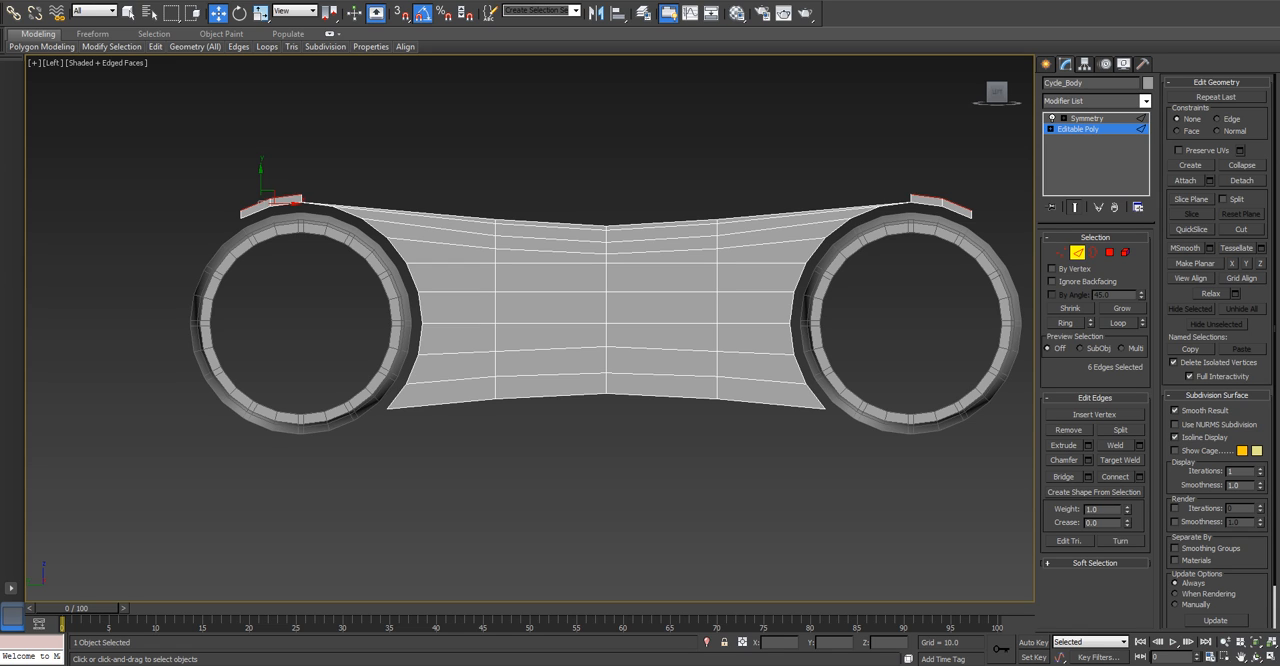
click(926, 196)
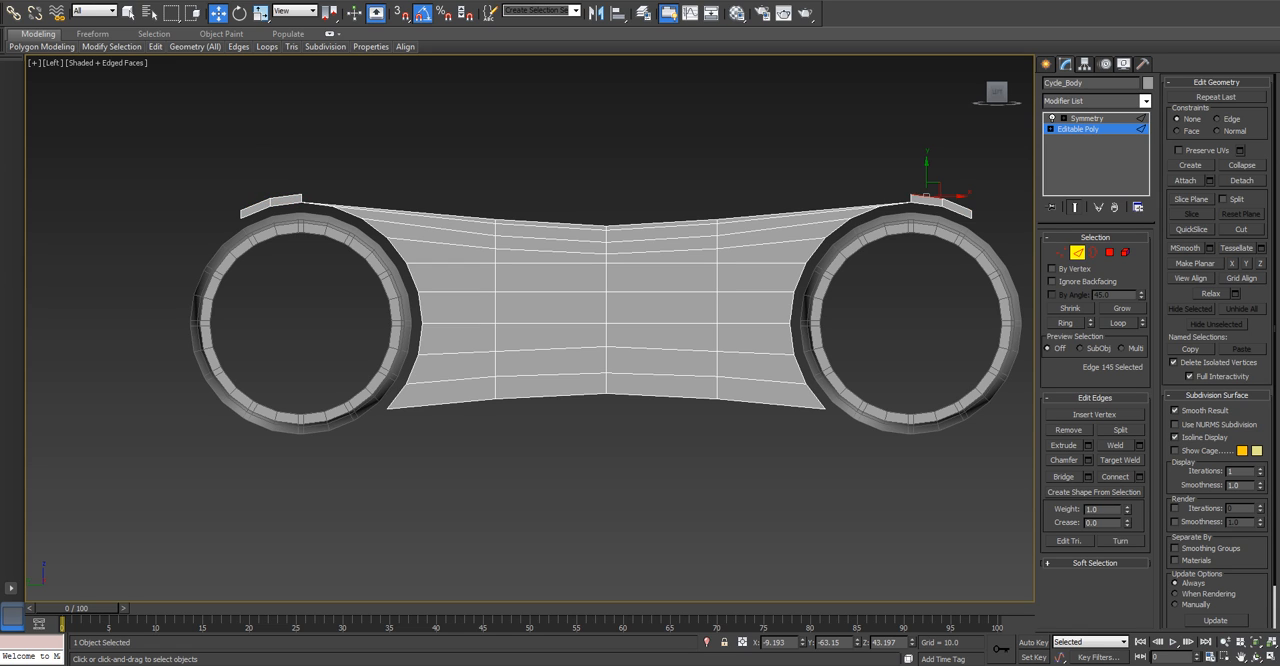
scroll(877, 217, up, 4)
click(932, 162)
click(949, 179)
scroll(515, 220, down, 2)
middle_drag(515, 220, 769, 224)
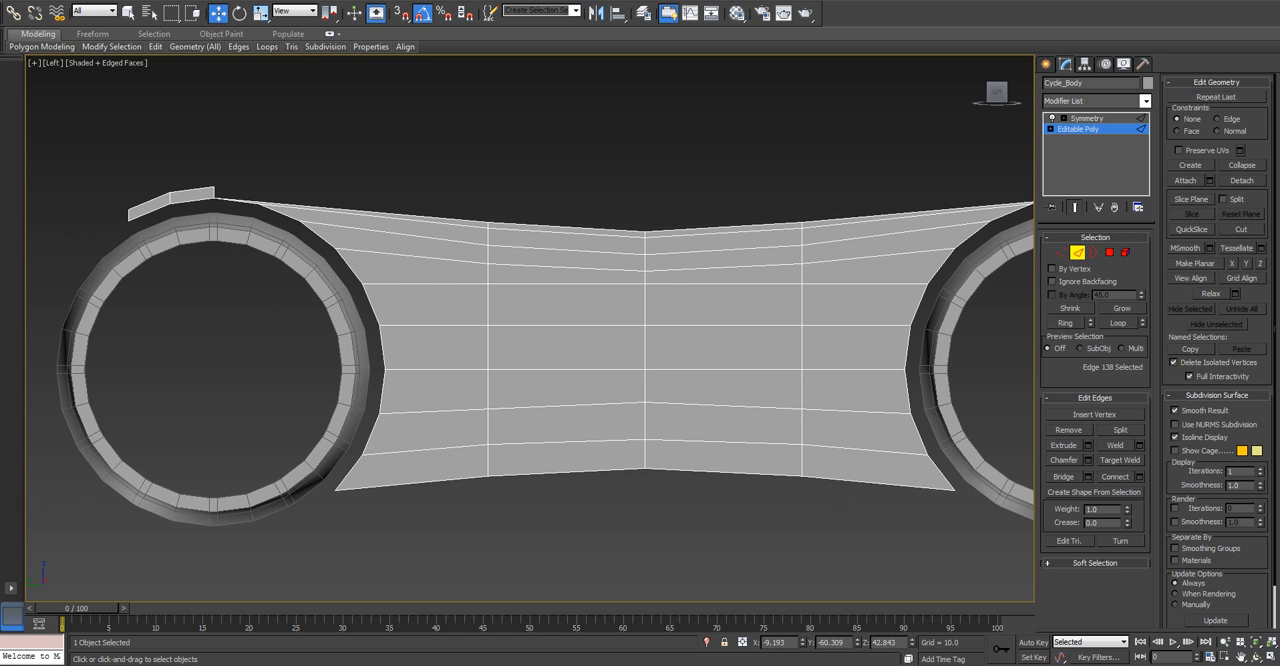
ctrl+click(214, 193)
alt+middle_drag(222, 197, 147, 229)
key(l)
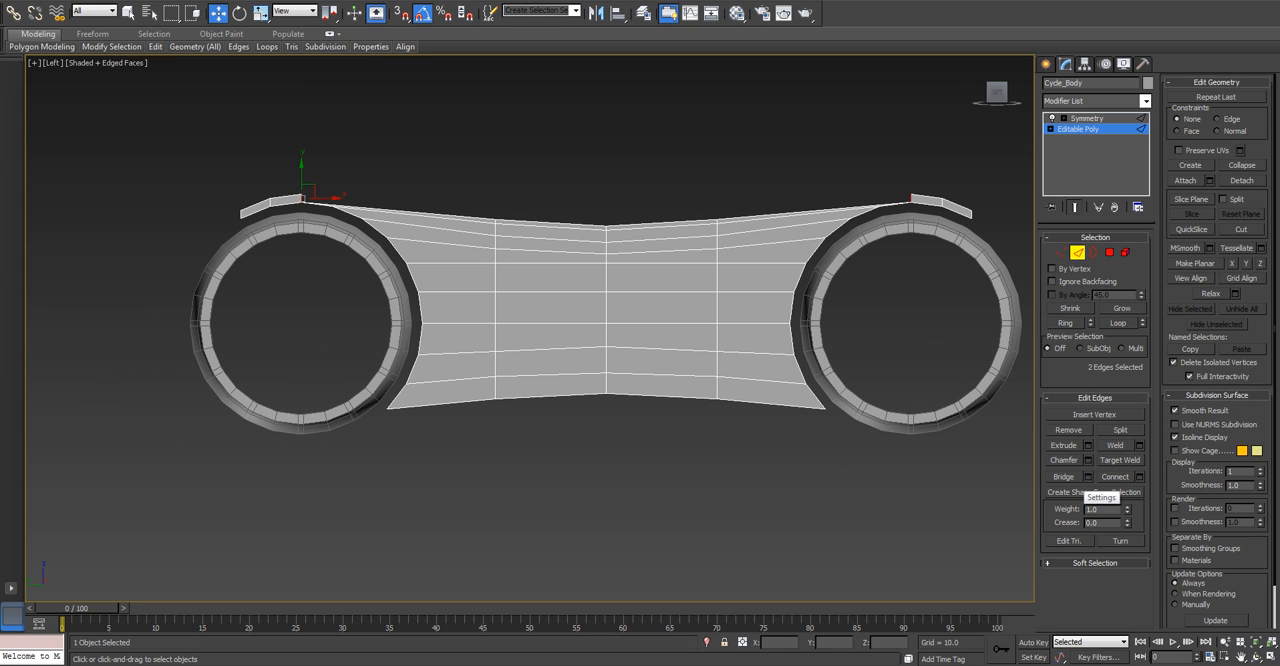
click(1088, 476)
alt+middle_drag(640, 340, 545, 415)
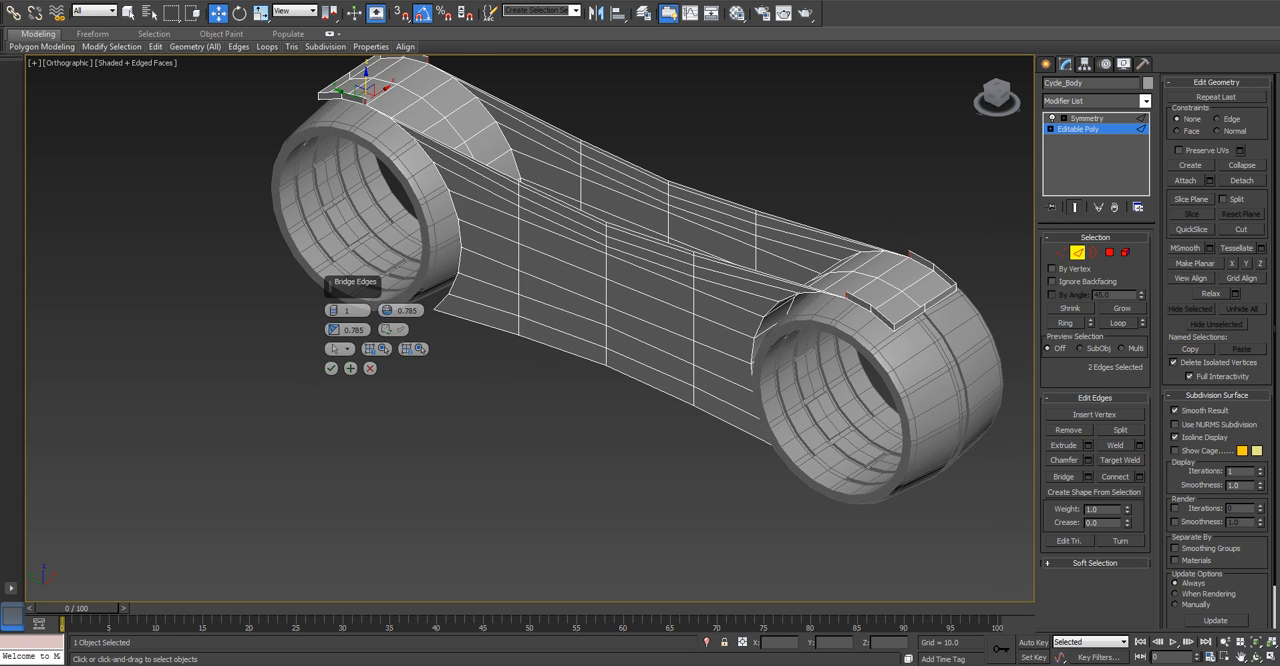
scroll(822, 308, up, 3)
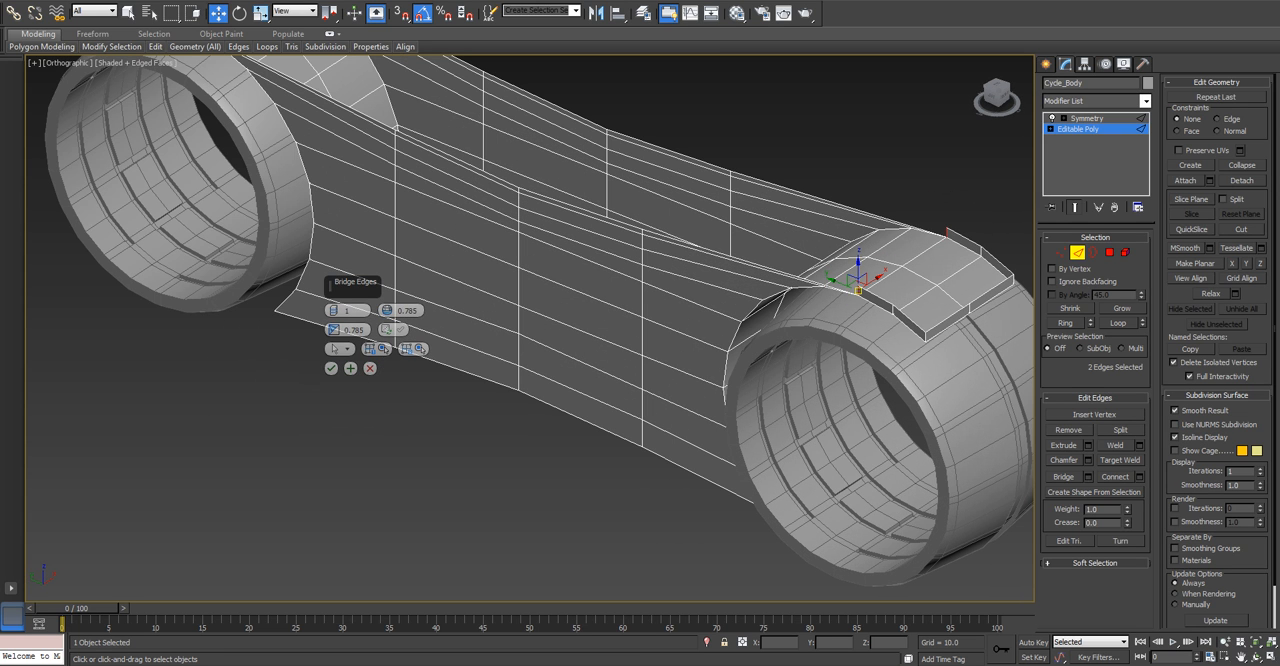
Reselect the short inner end edge of each raised lip and close the bridge settings.
click(874, 299)
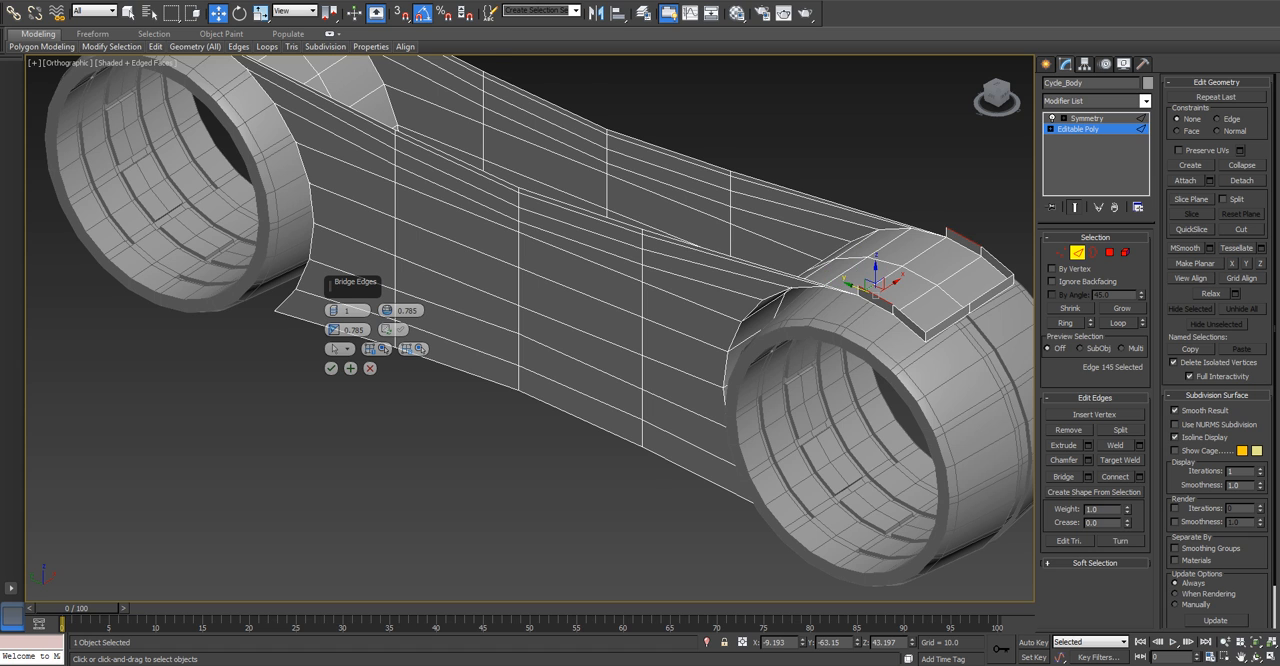
scroll(851, 293, up, 3)
click(860, 291)
middle_drag(650, 270, 1048, 526)
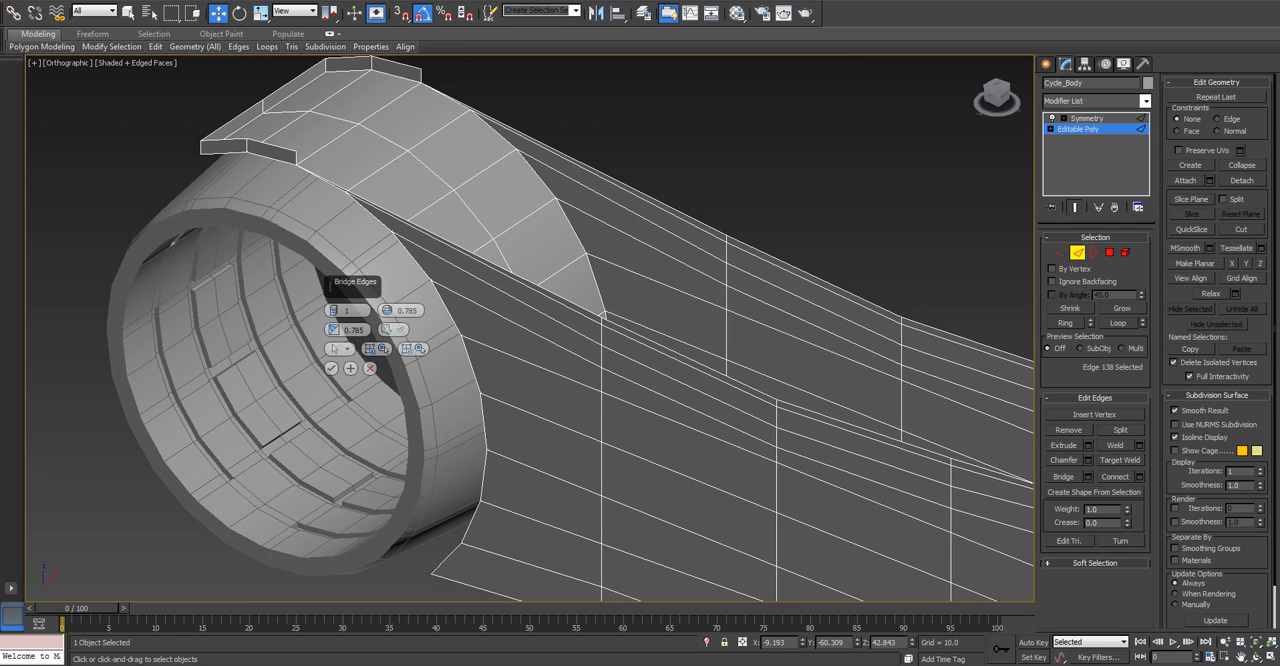
ctrl+click(421, 76)
ctrl+click(296, 158)
click(331, 368)
scroll(432, 370, down, 3)
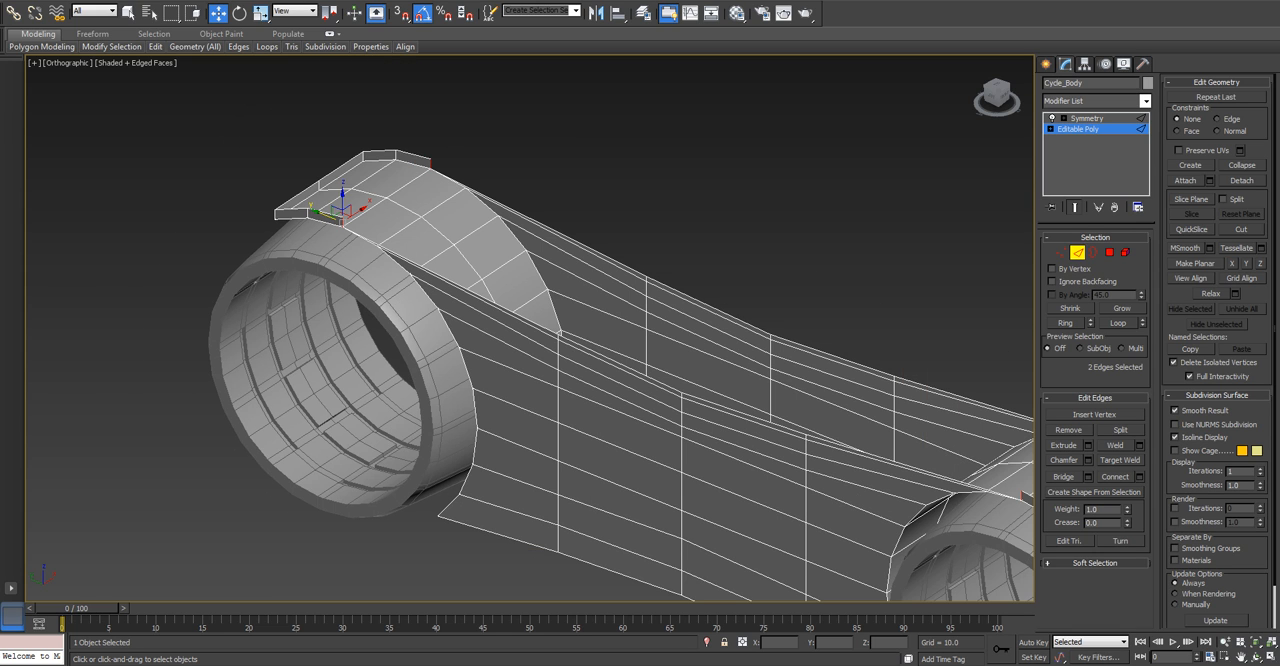
Bridge the short inner end edges of the raised lips on both sides using 4 segments.
middle_drag(432, 370, 361, 318)
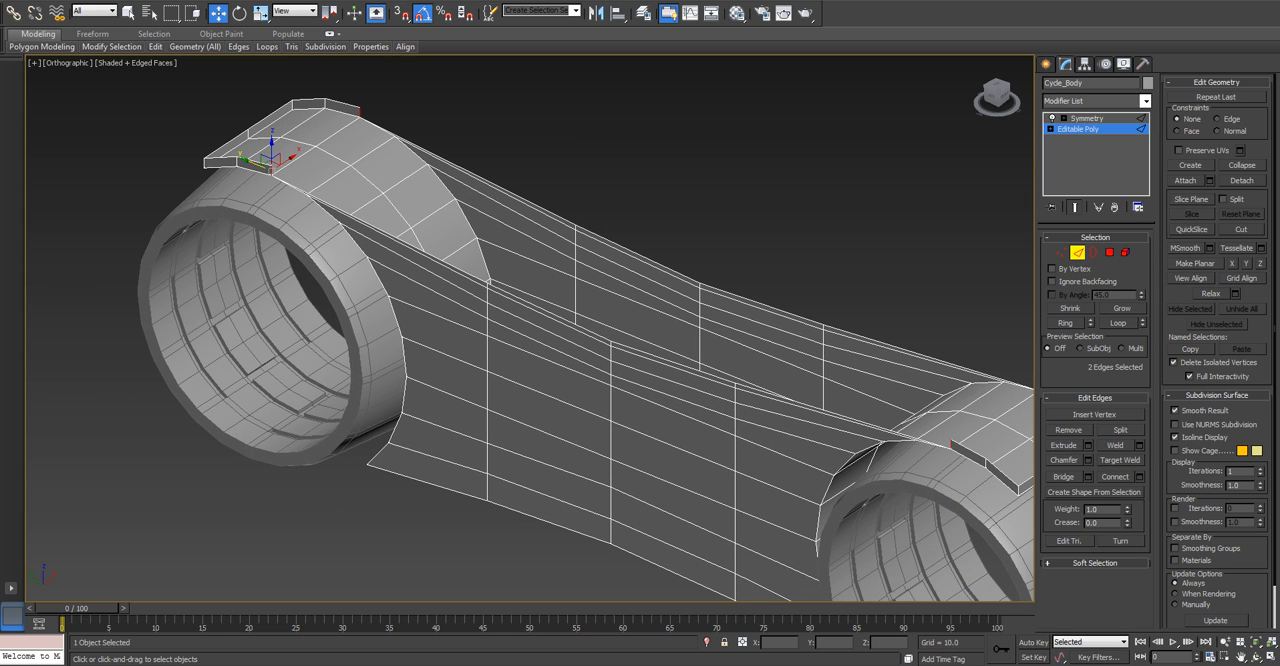
key(semicolon)
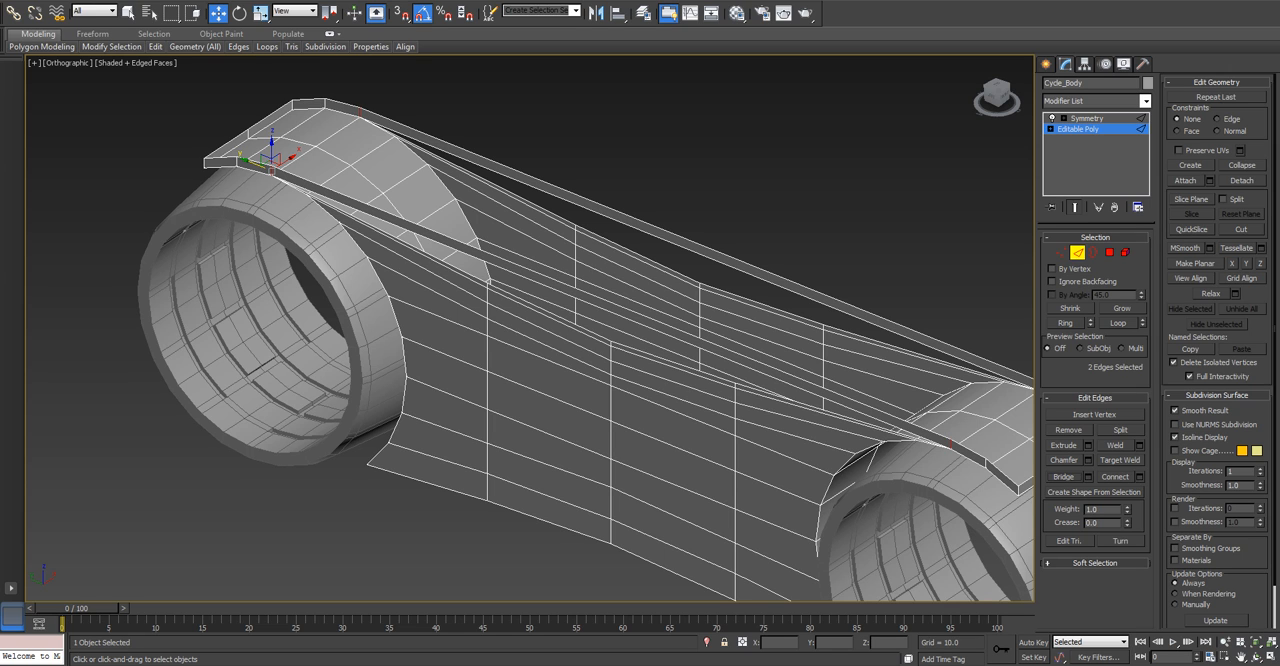
key(ctrl+z)
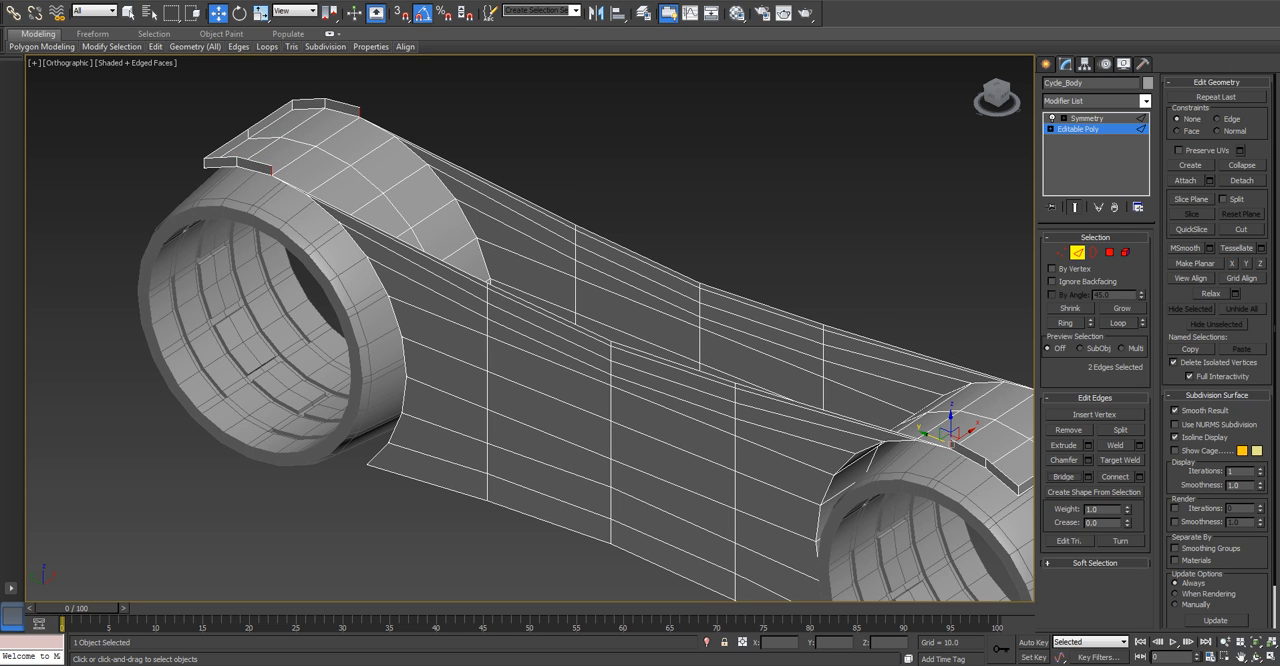
click(1088, 476)
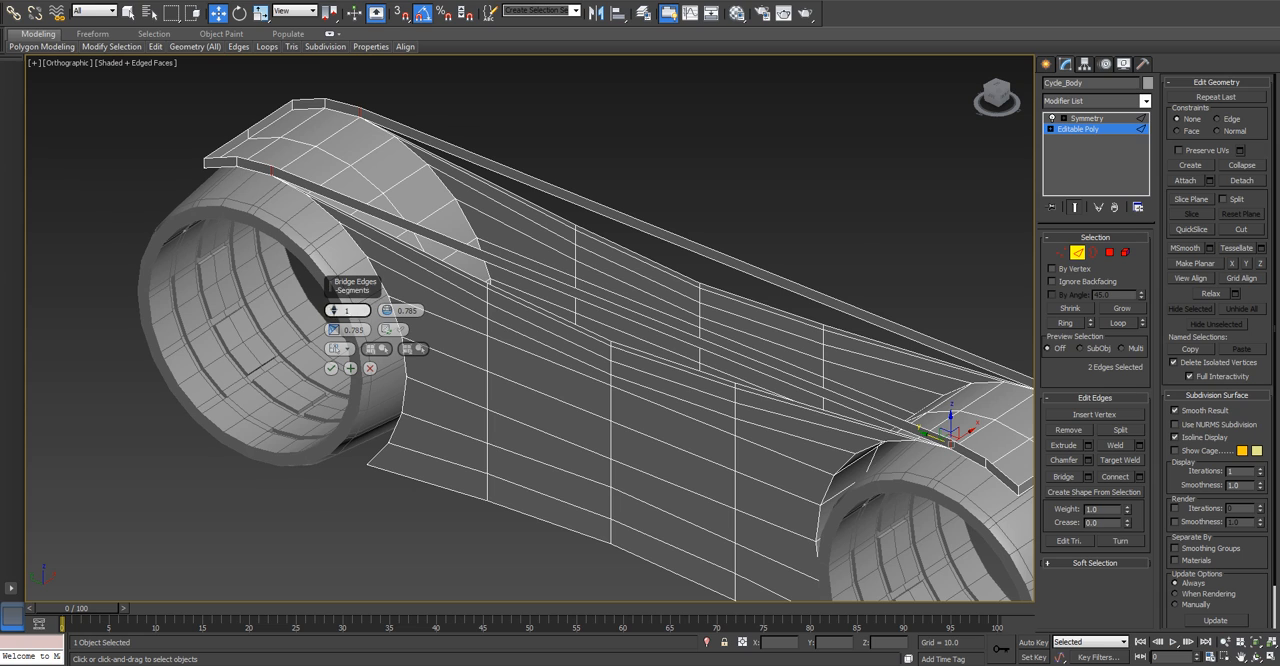
key(l)
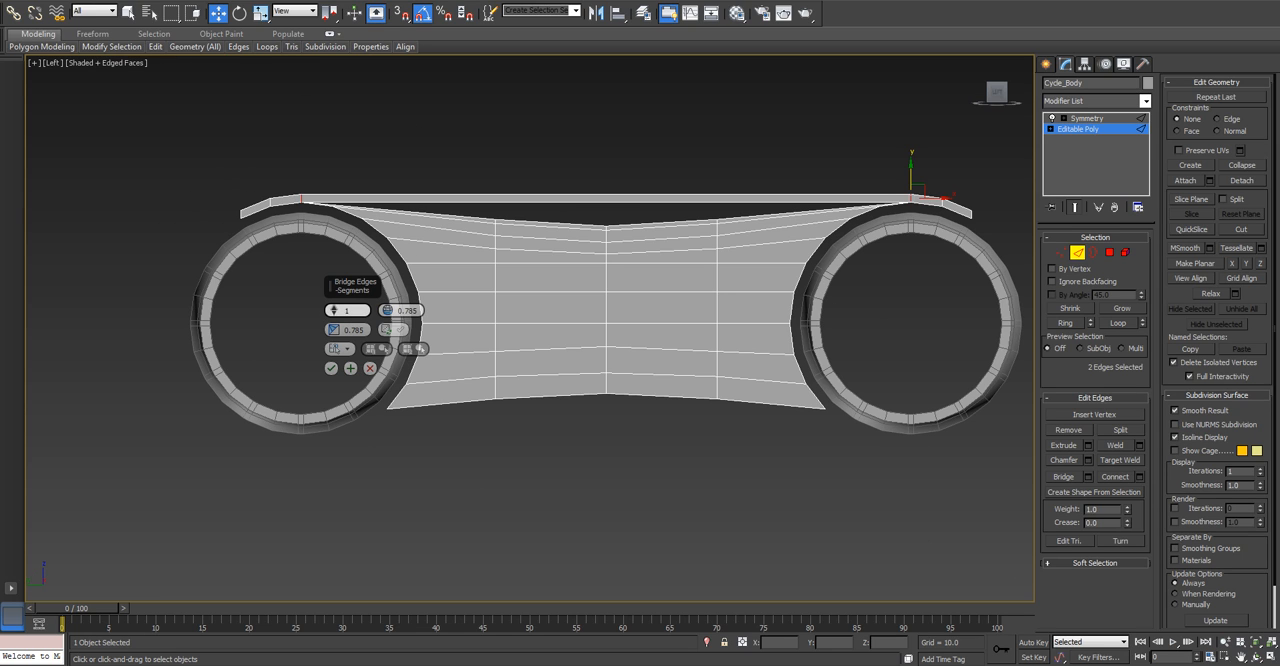
drag(334, 309, 334, 297)
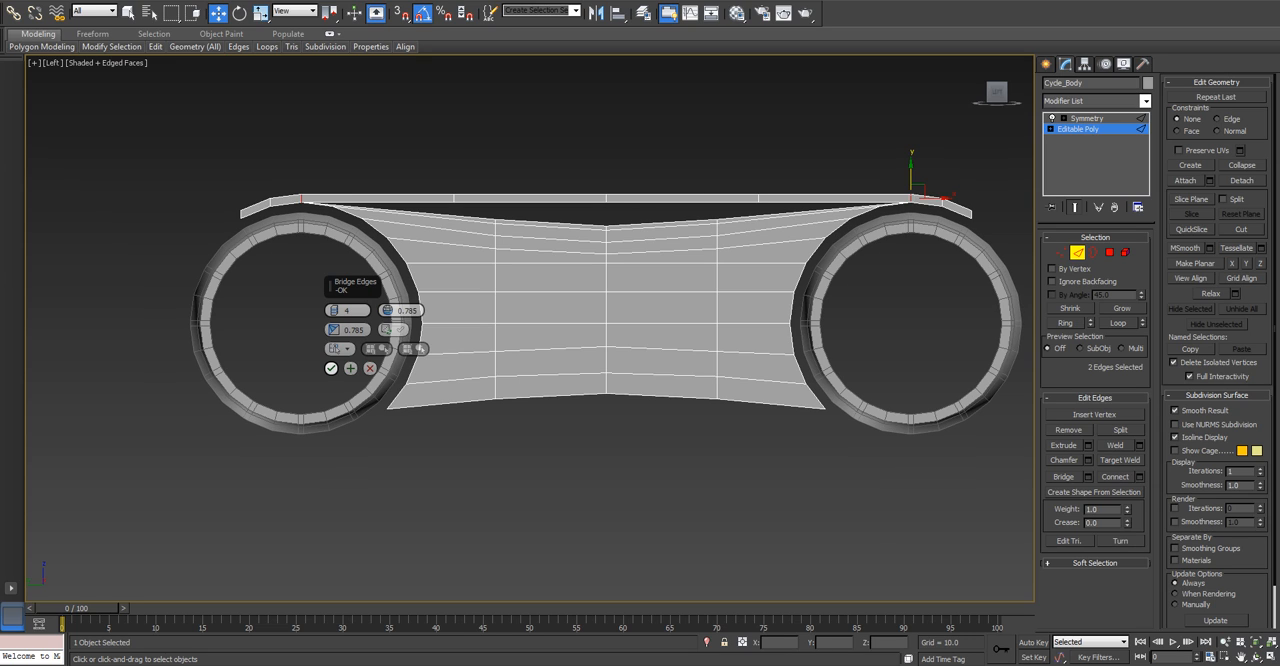
click(331, 368)
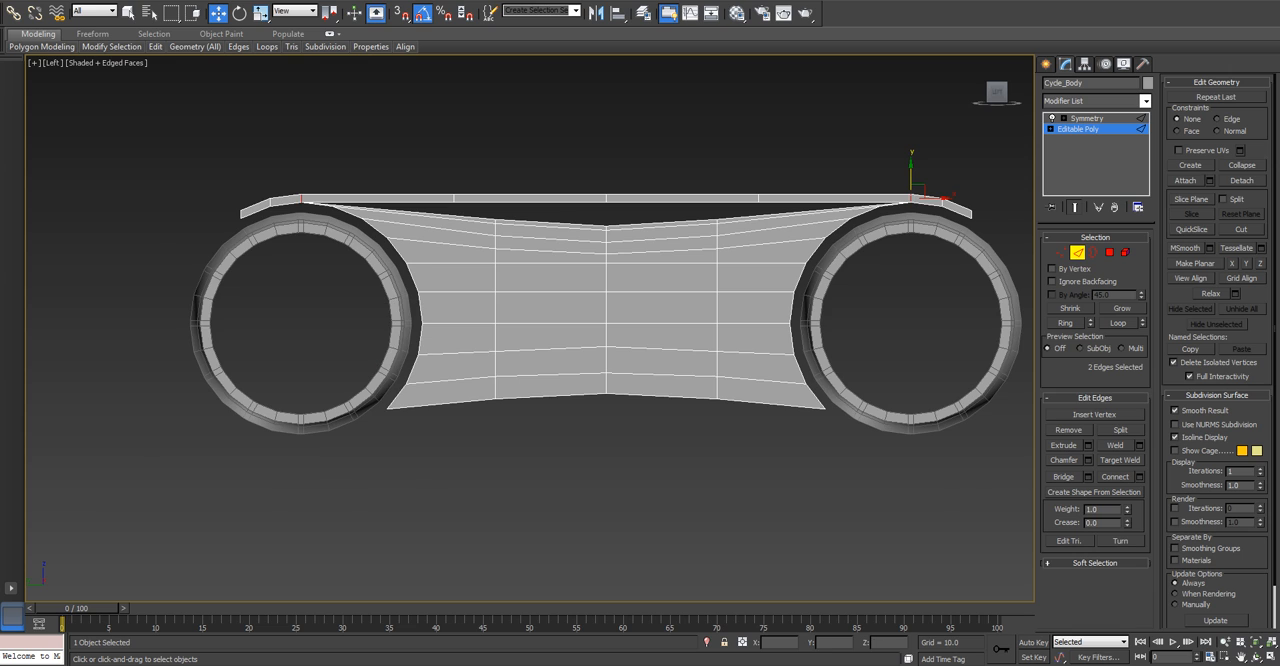
Slide the two outer dividing edges of the bridged strip inward to line up with the side panel's vertical edges.
scroll(462, 255, up, 3)
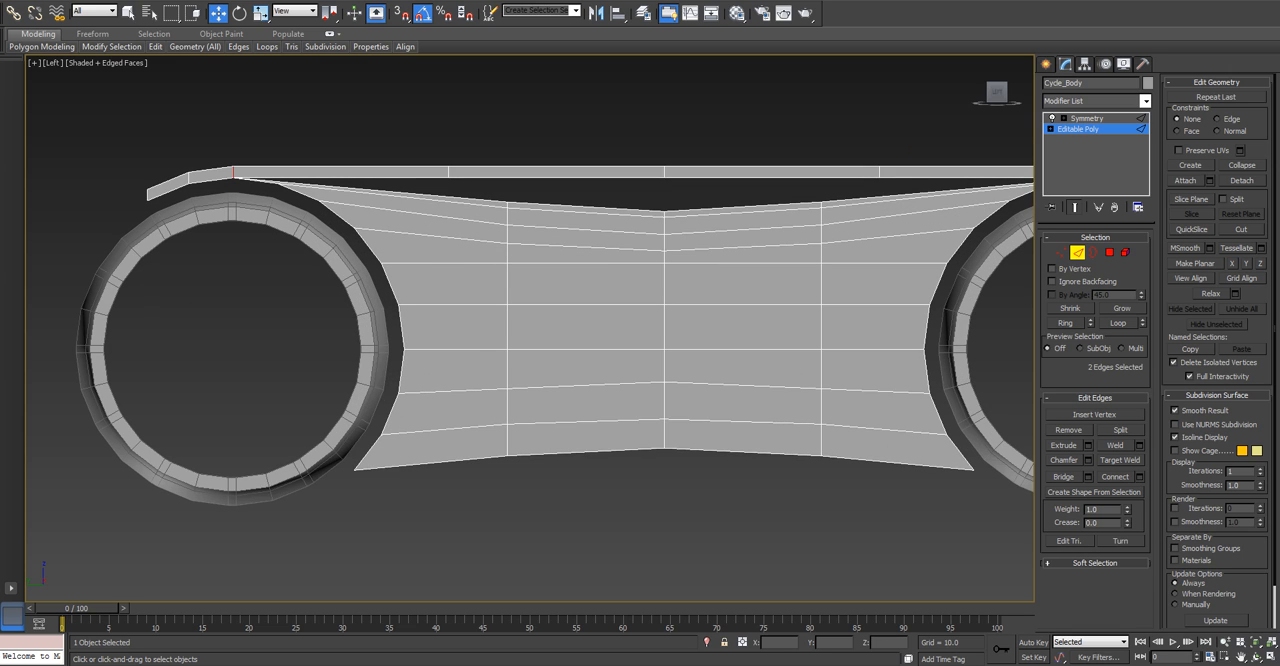
click(449, 172)
drag(470, 172, 527, 172)
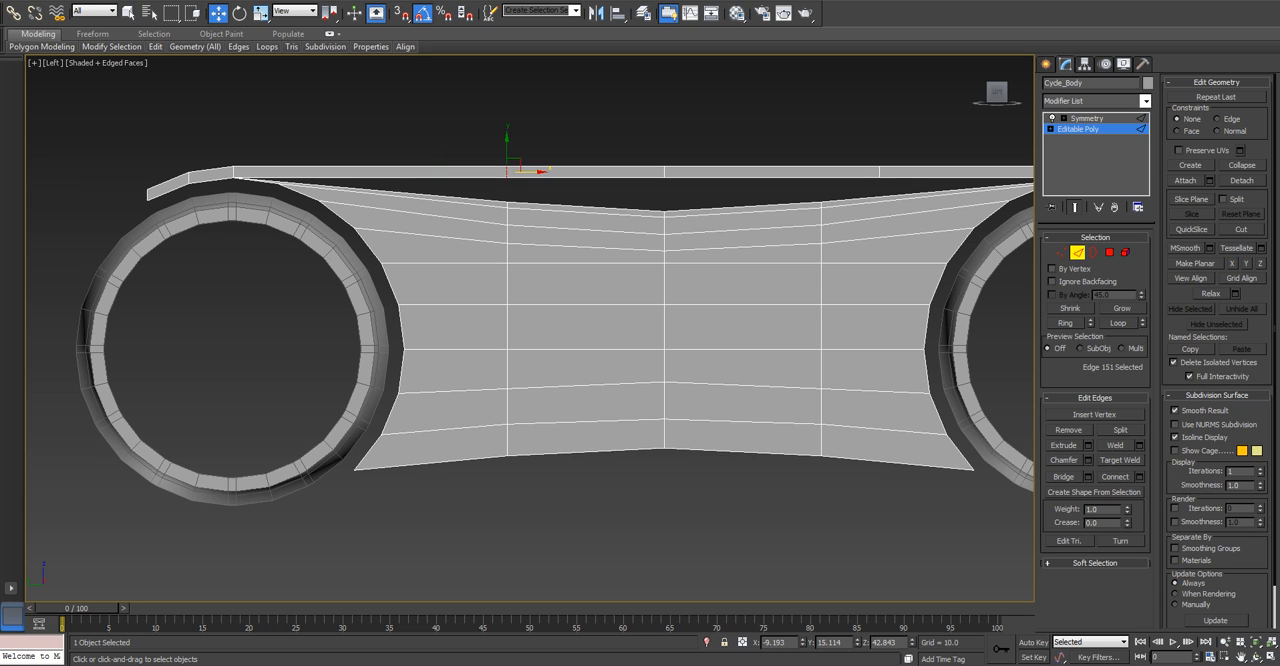
click(879, 172)
drag(900, 172, 843, 172)
Target-weld the strip's three lower middle vertices to the matching top vertices of the side panel.
click(1061, 252)
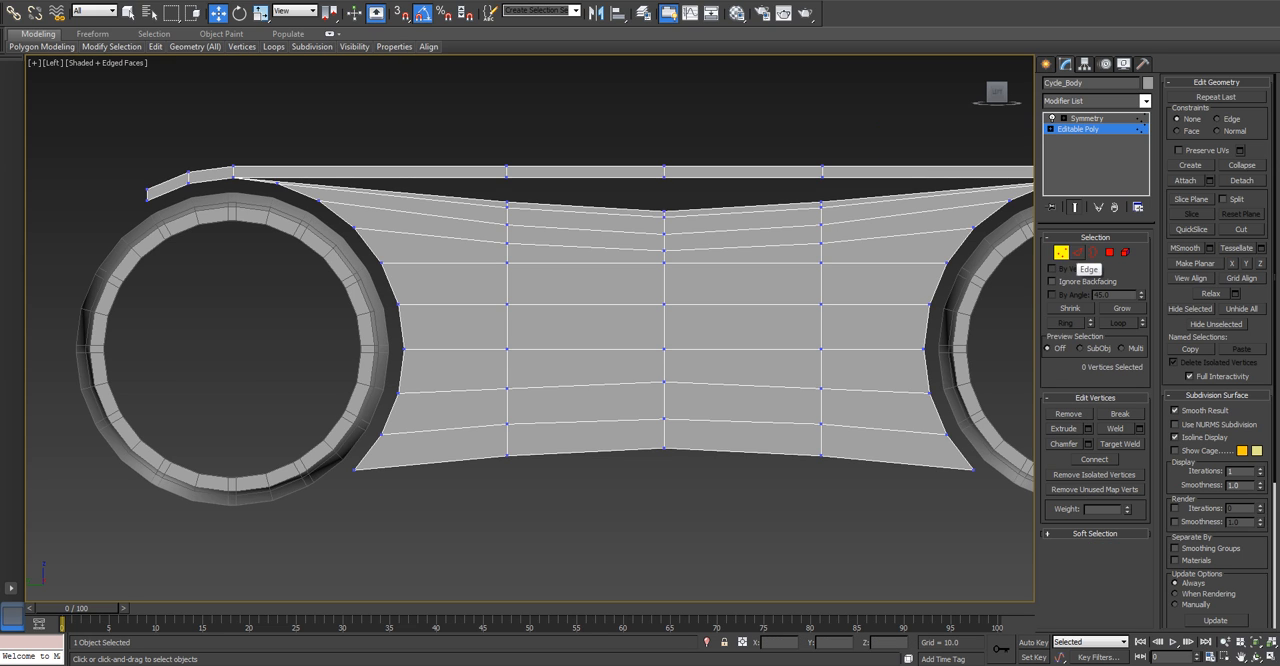
click(1120, 443)
scroll(671, 190, up, 6)
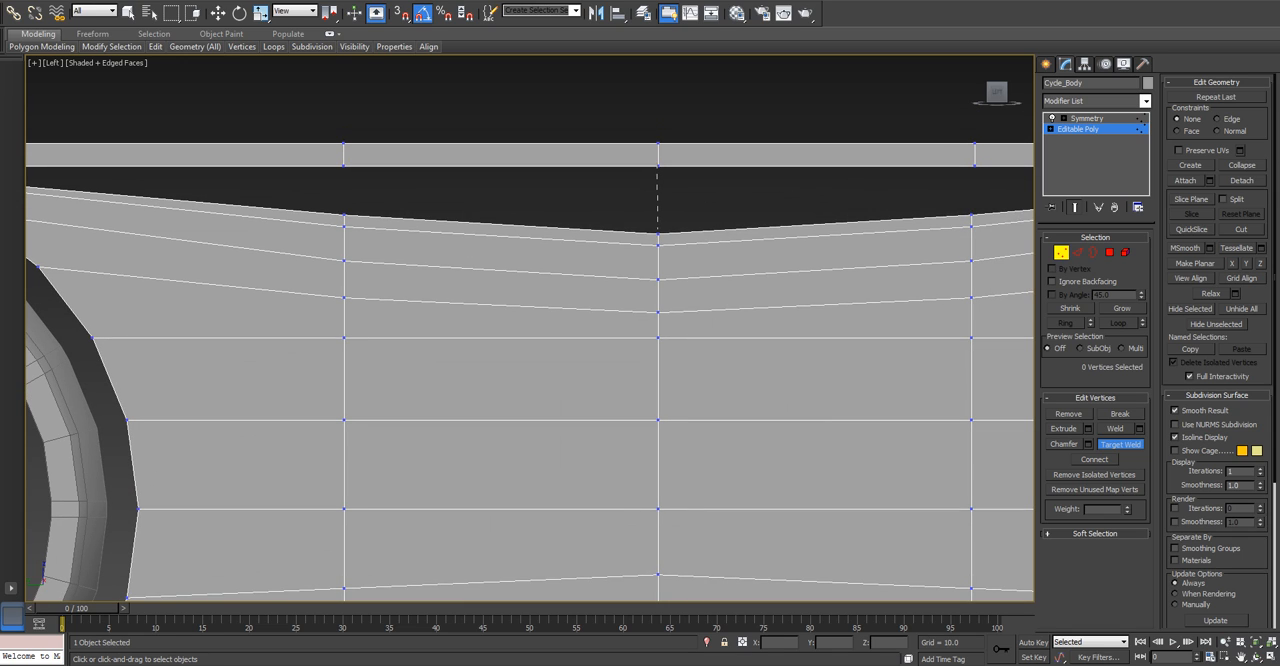
click(658, 233)
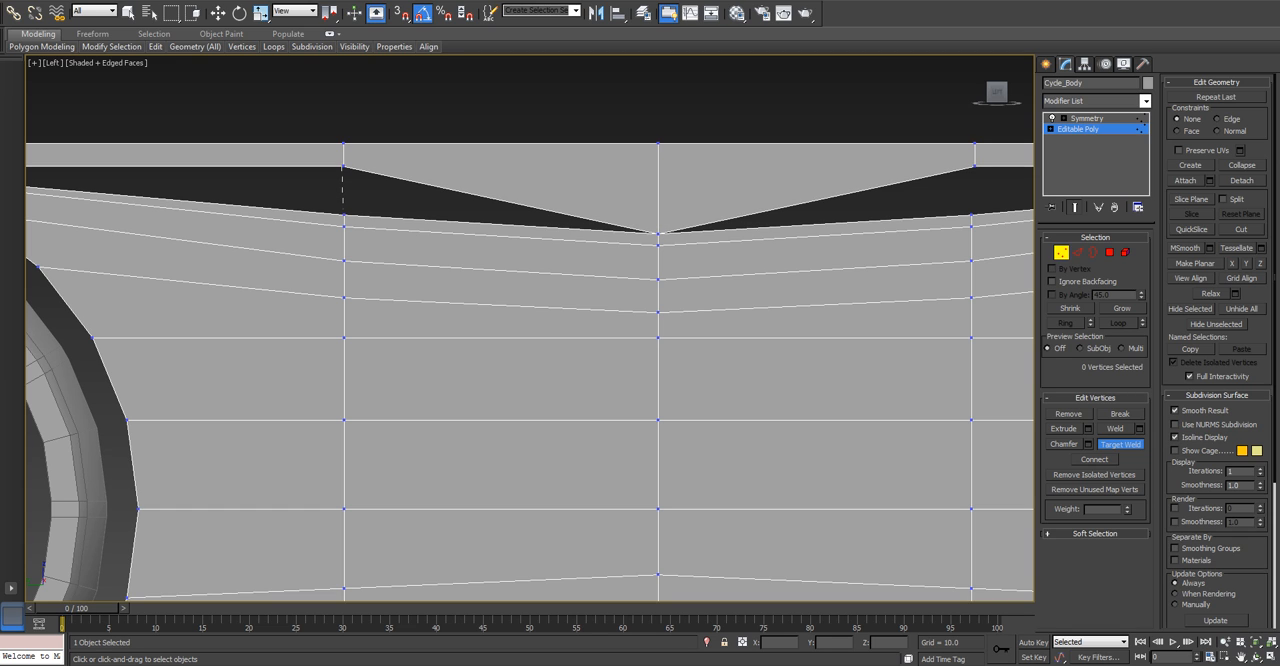
click(343, 215)
middle_drag(343, 215, 113, 195)
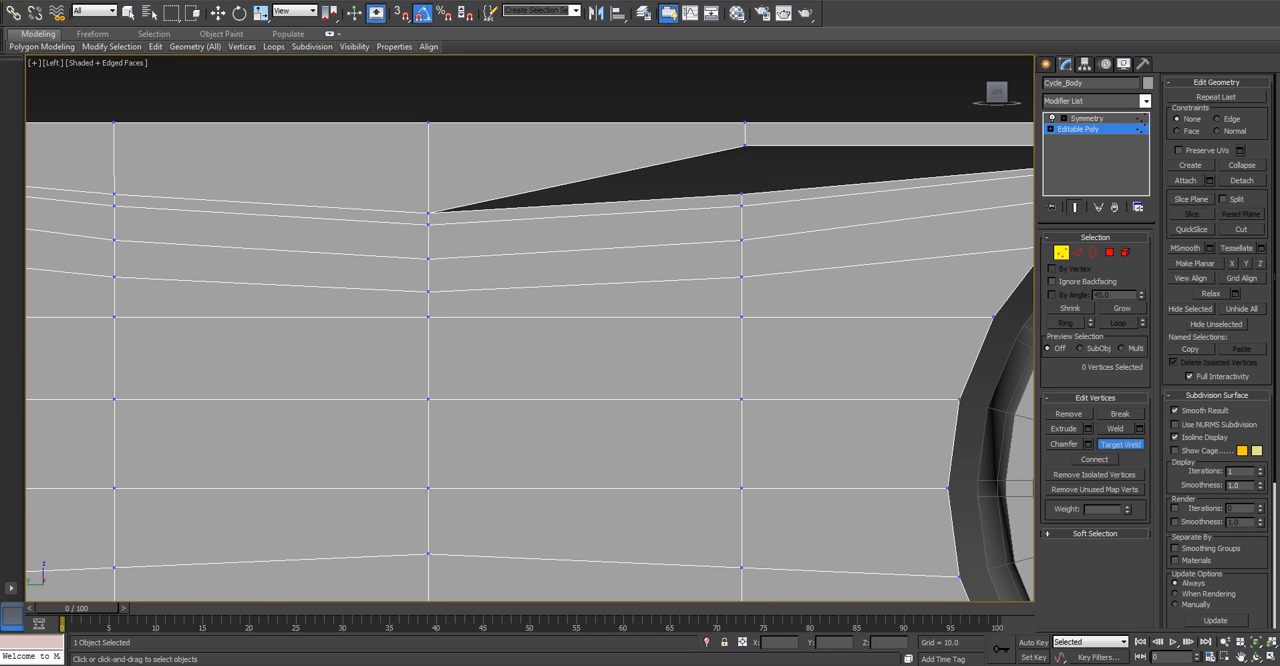
click(741, 194)
key(w)
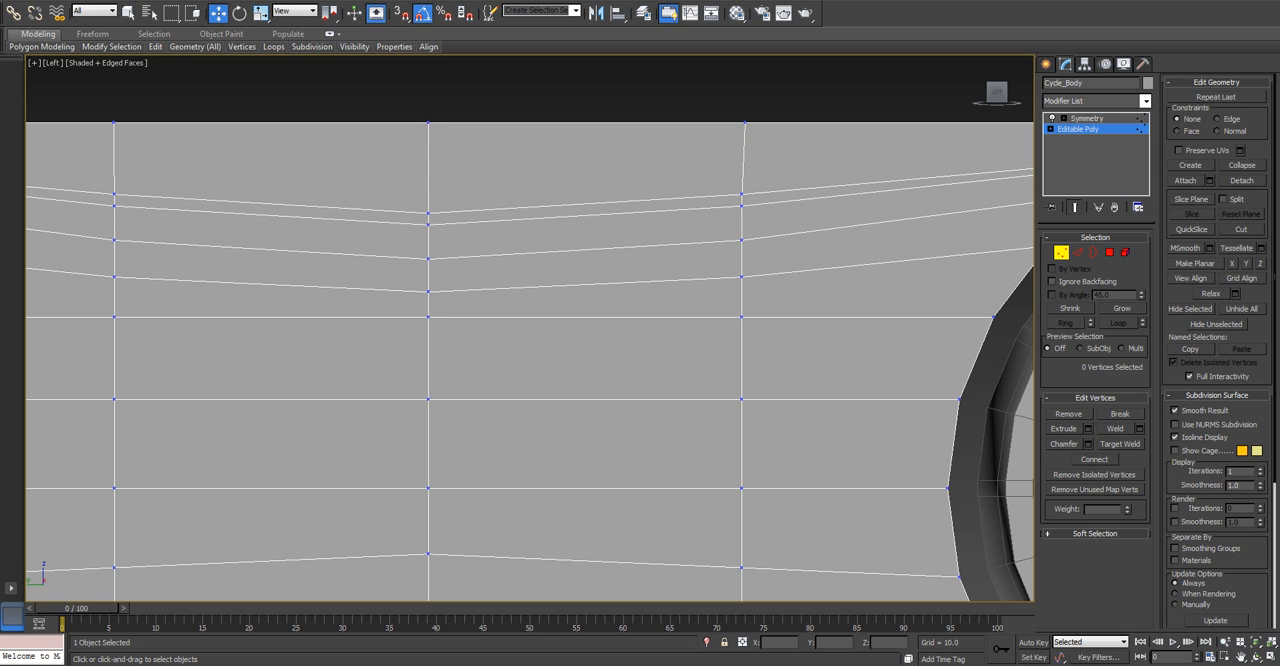
Lower the strip's upper middle vertices so the lip follows the curved top of the side panel, aligned with its vertical edges.
scroll(535, 173, down, 5)
drag(496, 177, 494, 177)
drag(608, 133, 568, 179)
click(640, 130)
click(608, 175)
scroll(461, 180, up, 3)
scroll(565, 166, up, 5)
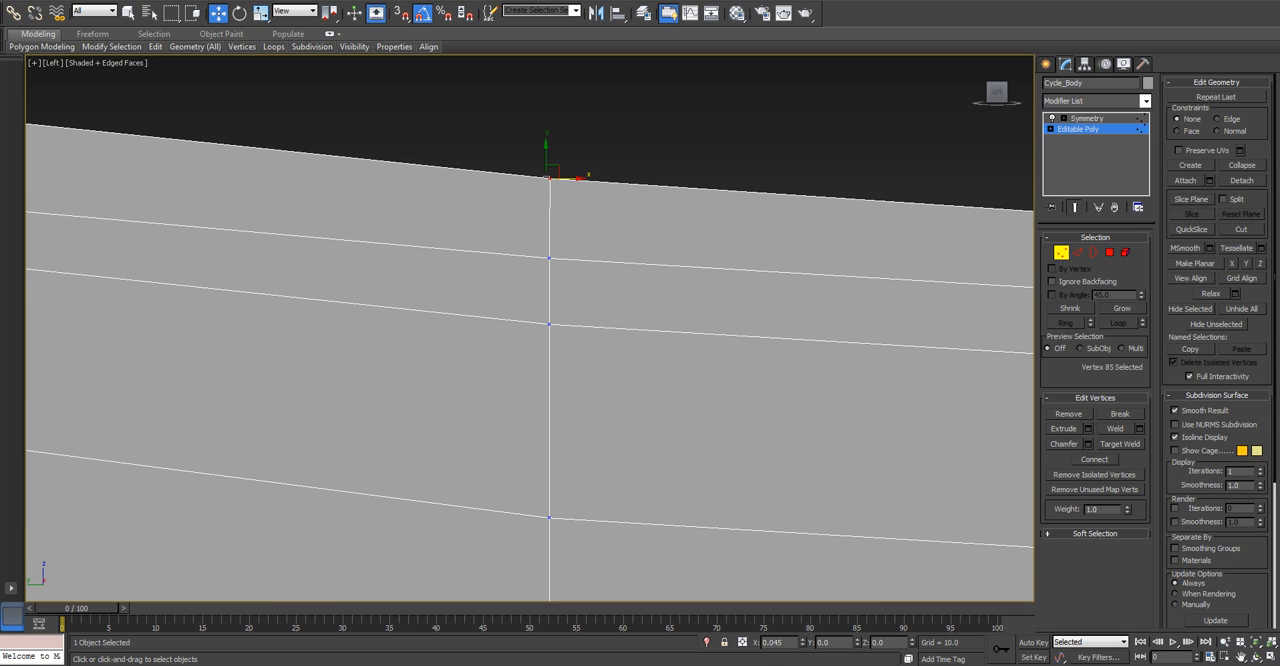
scroll(551, 179, down, 5)
middle_drag(1015, 220, 857, 341)
scroll(775, 224, up, 6)
scroll(600, 252, up, 3)
drag(604, 252, 580, 232)
scroll(579, 255, down, 5)
alt+middle_drag(580, 255, 515, 292)
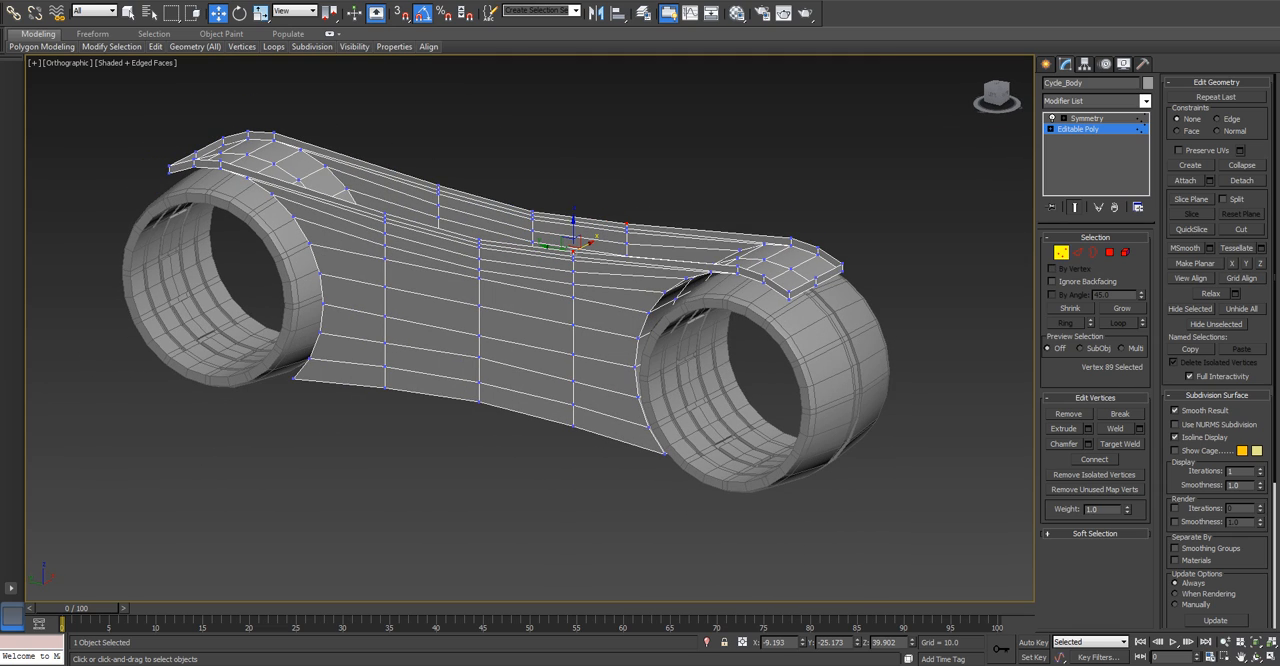
Try to move the three middle vertex columns of one side panel inward together in the top view.
key(1)
middle_drag(572, 290, 570, 371)
key(t)
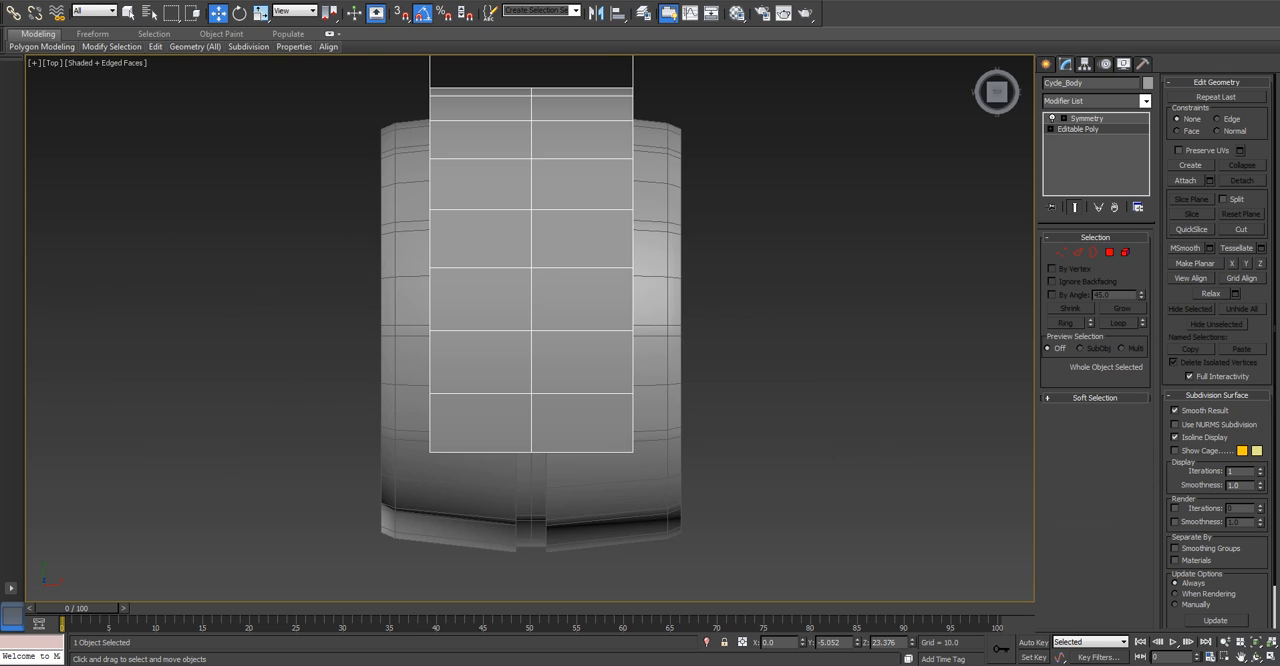
scroll(558, 268, up, 2)
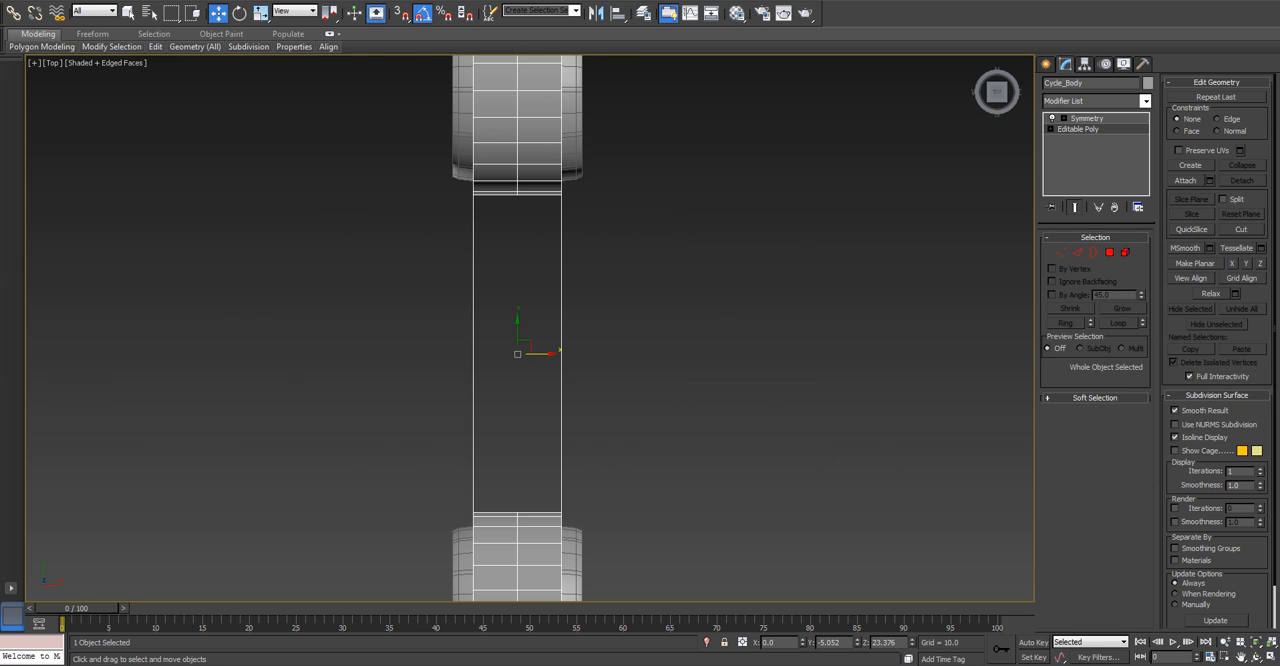
key(1)
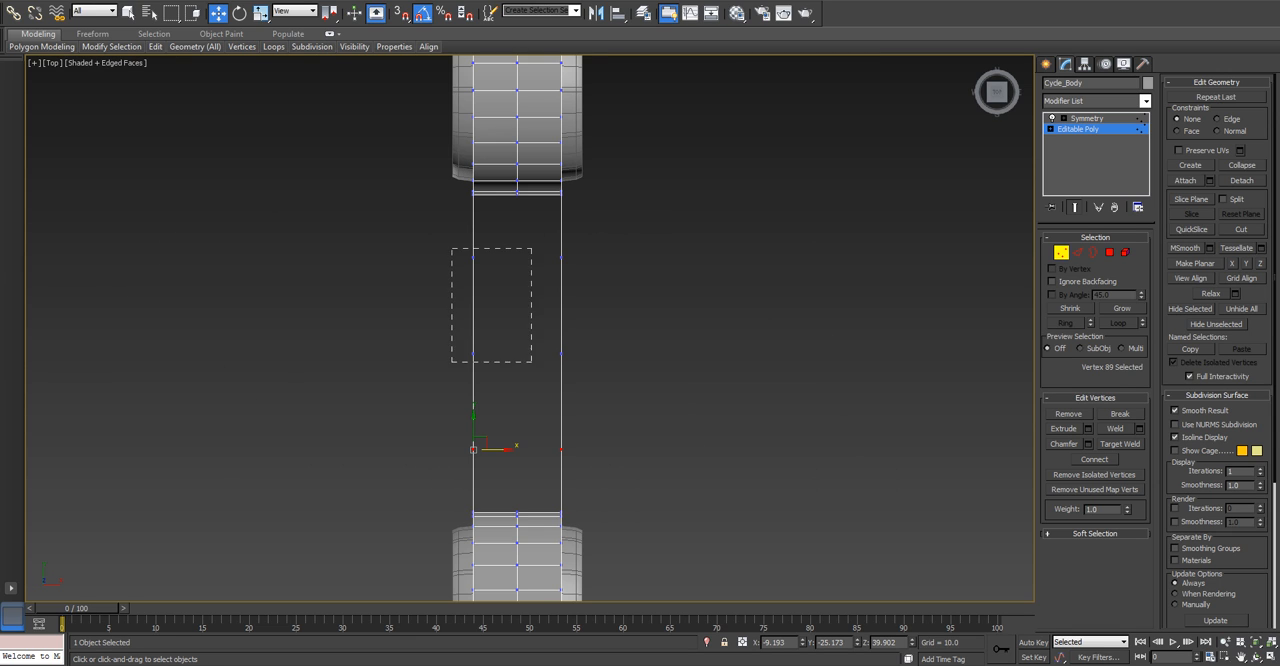
drag(587, 459, 587, 459)
drag(497, 354, 504, 354)
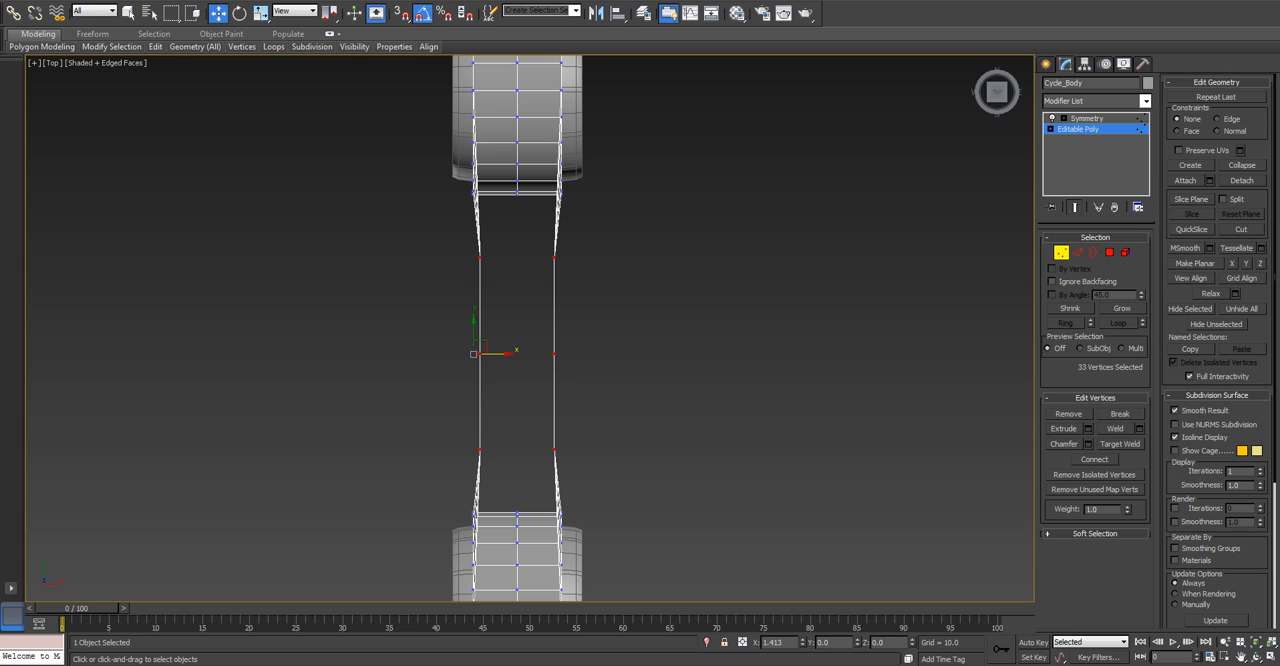
key(ctrl+z)
key(ctrl+z)
drag(600, 454, 600, 454)
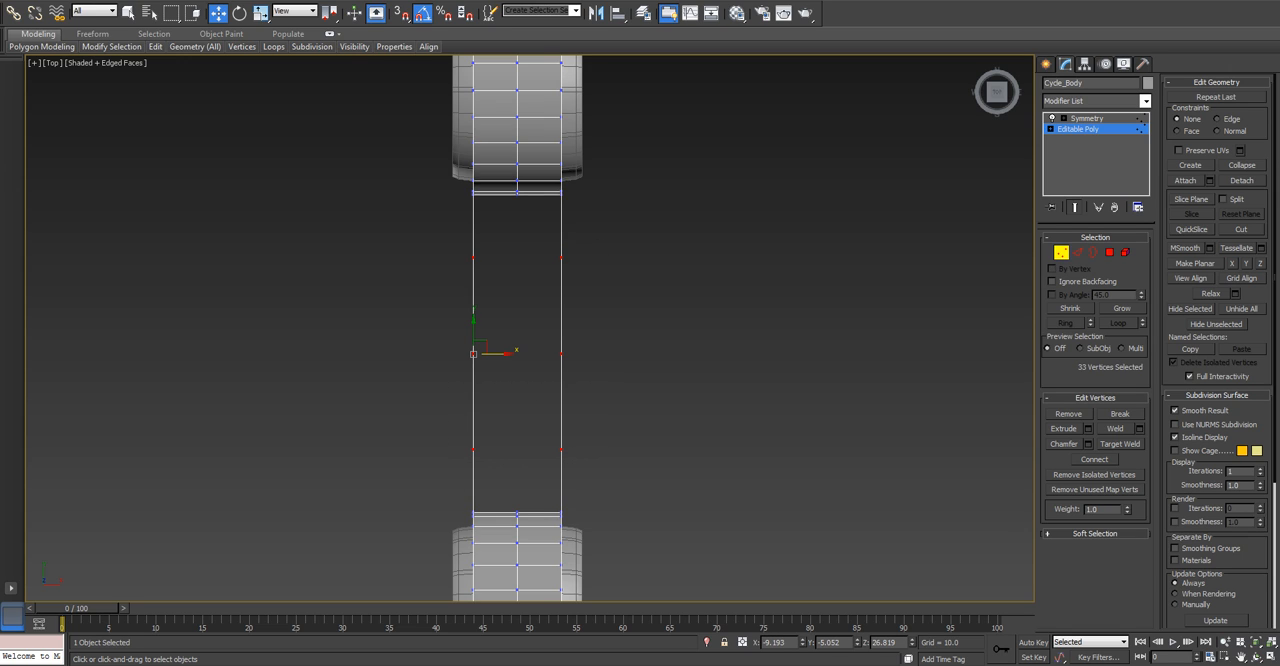
key(ctrl+z)
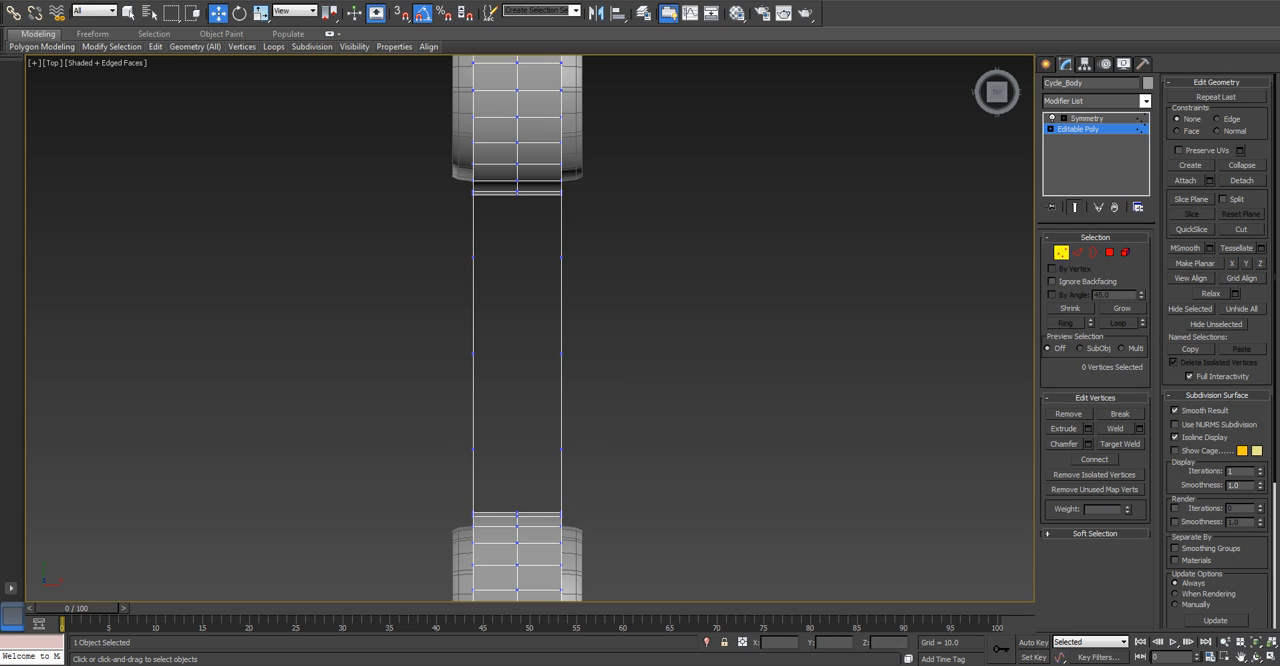
Pull the side panel's middle vertex columns inward, with the centre column furthest, to narrow the body at its waist.
drag(518, 466, 518, 466)
mouse_move(497, 354)
mouse_down()
mouse_move(508, 354)
mouse_move(471, 352)
mouse_move(503, 374)
mouse_move(508, 354)
mouse_up()
alt+middle_drag(508, 354, 570, 250)
key(p)
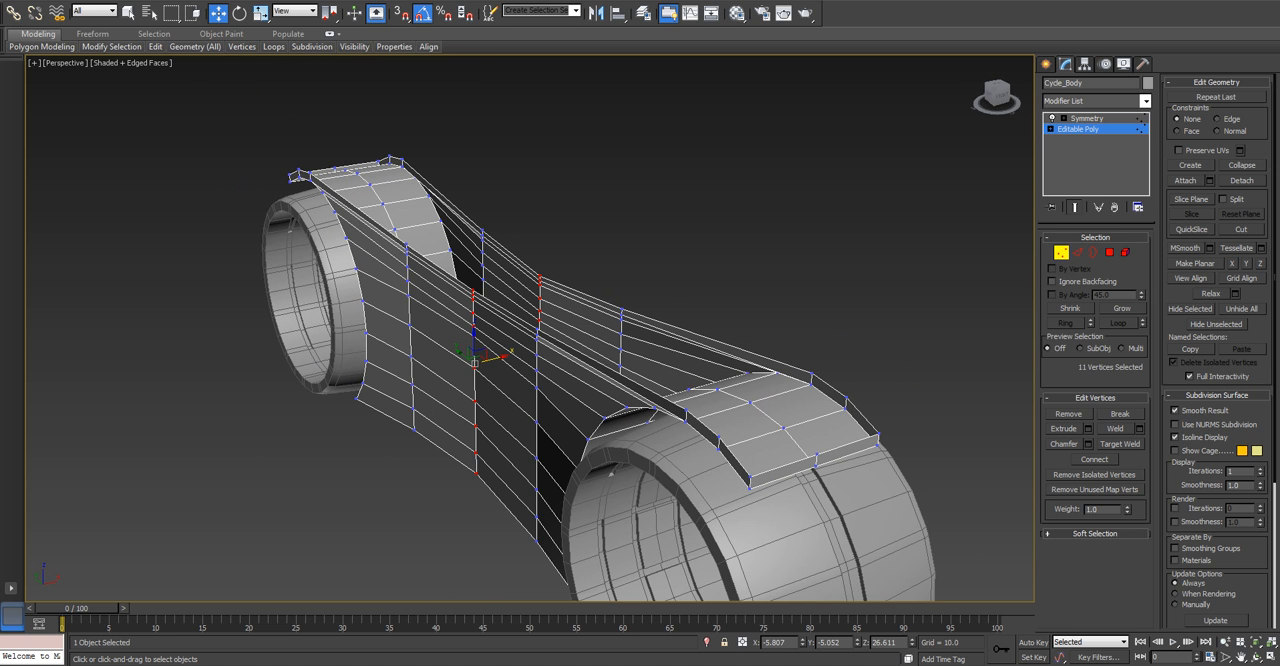
Collapse the whole modifier stack of Cycle_Body, including Symmetry, into a single Editable Poly.
key(5)
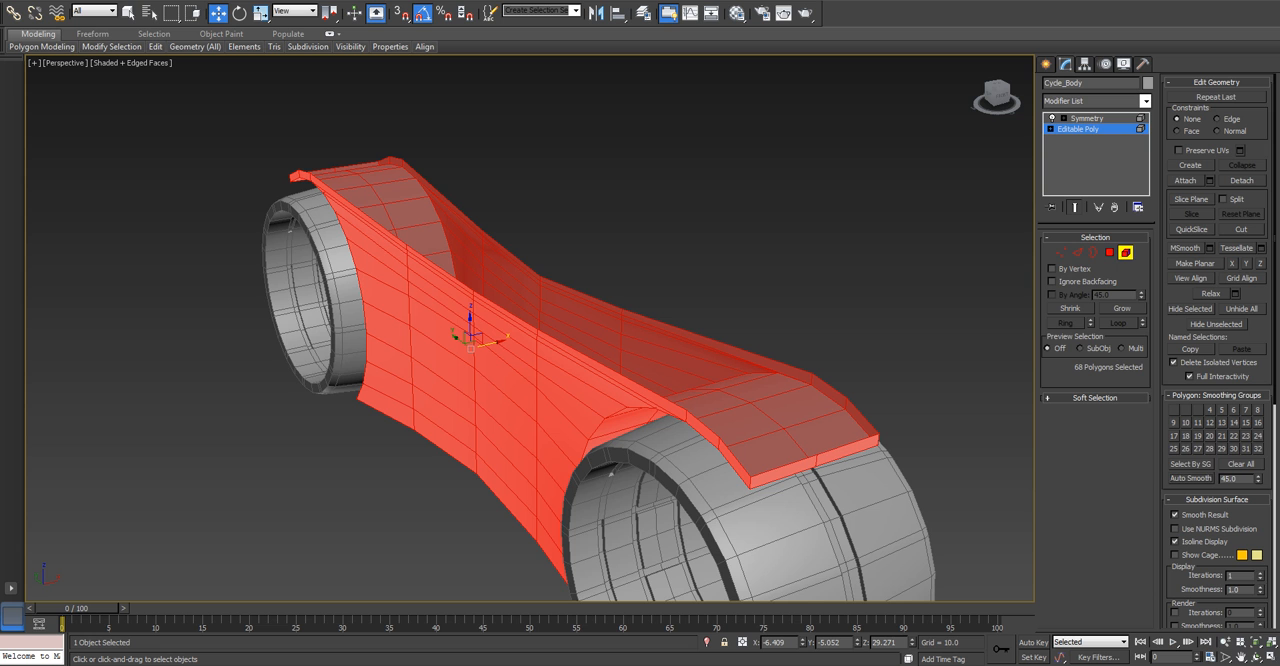
click(1126, 253)
click(930, 240)
alt+middle_drag(900, 280, 896, 210)
click(520, 320)
alt+middle_drag(520, 320, 572, 216)
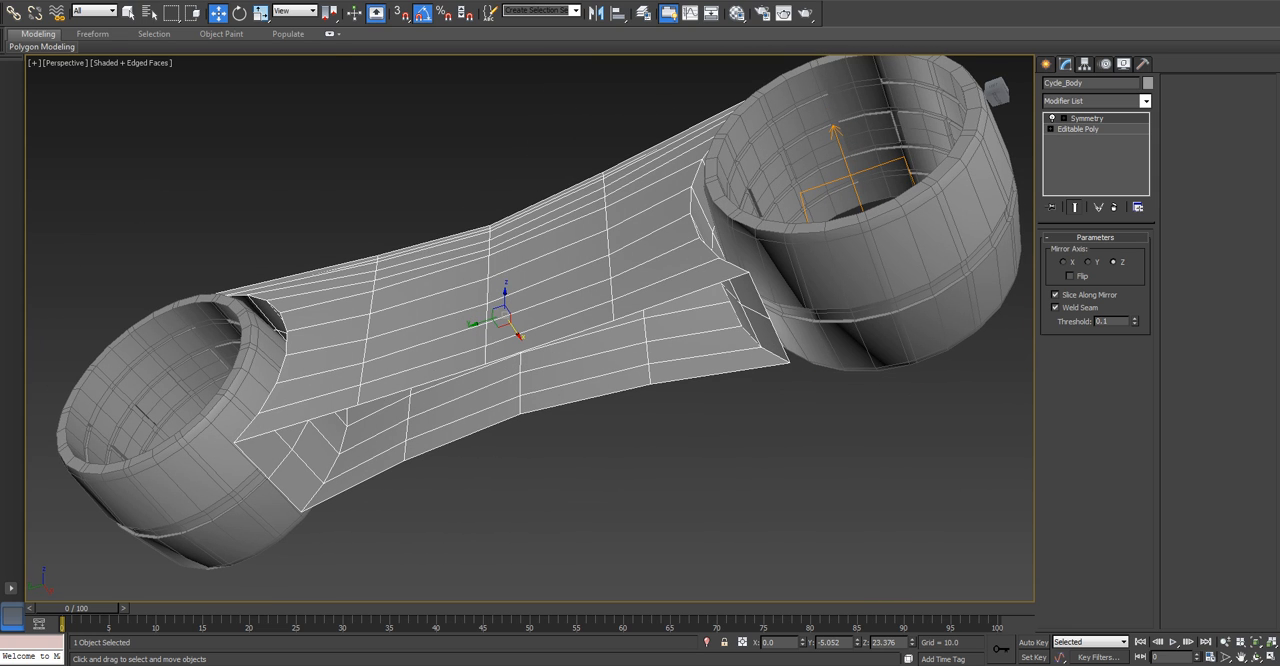
click(1078, 129)
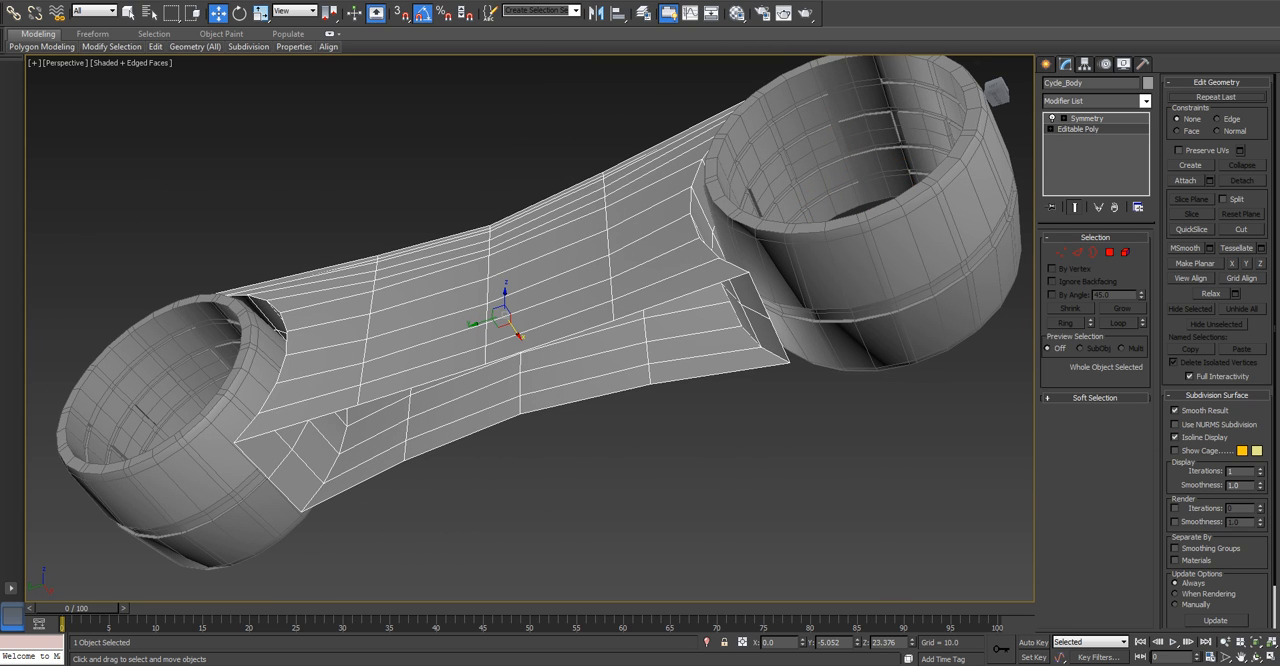
right_click(1076, 118)
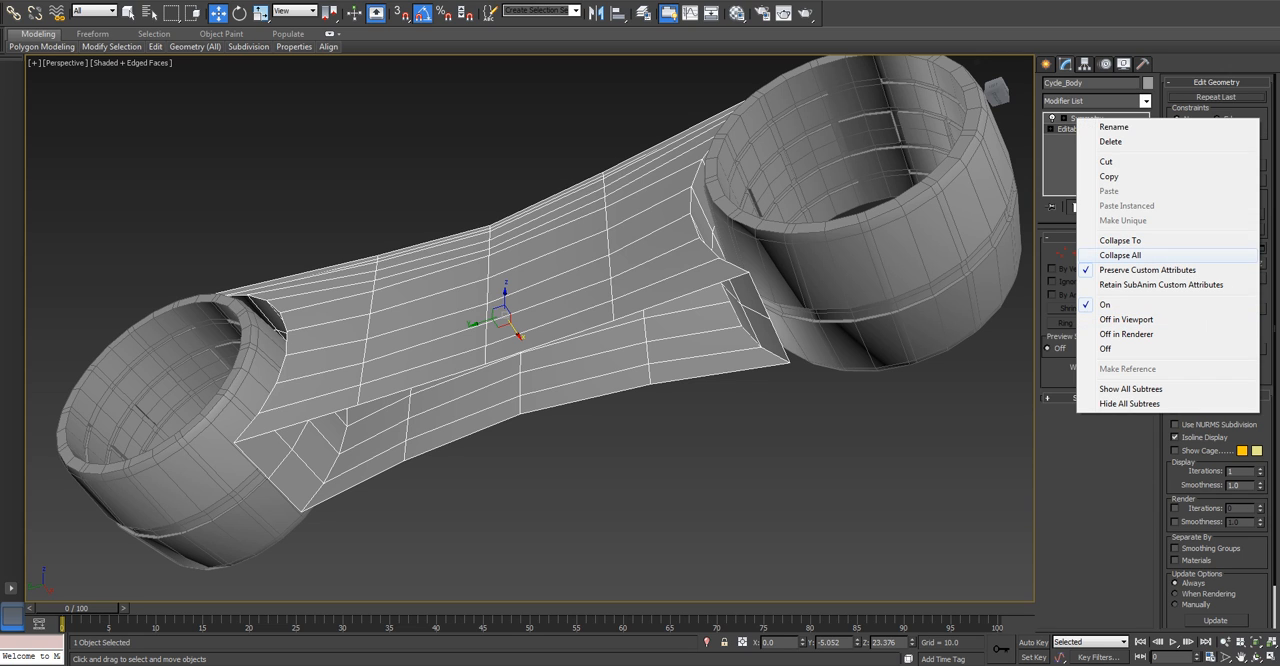
click(1120, 255)
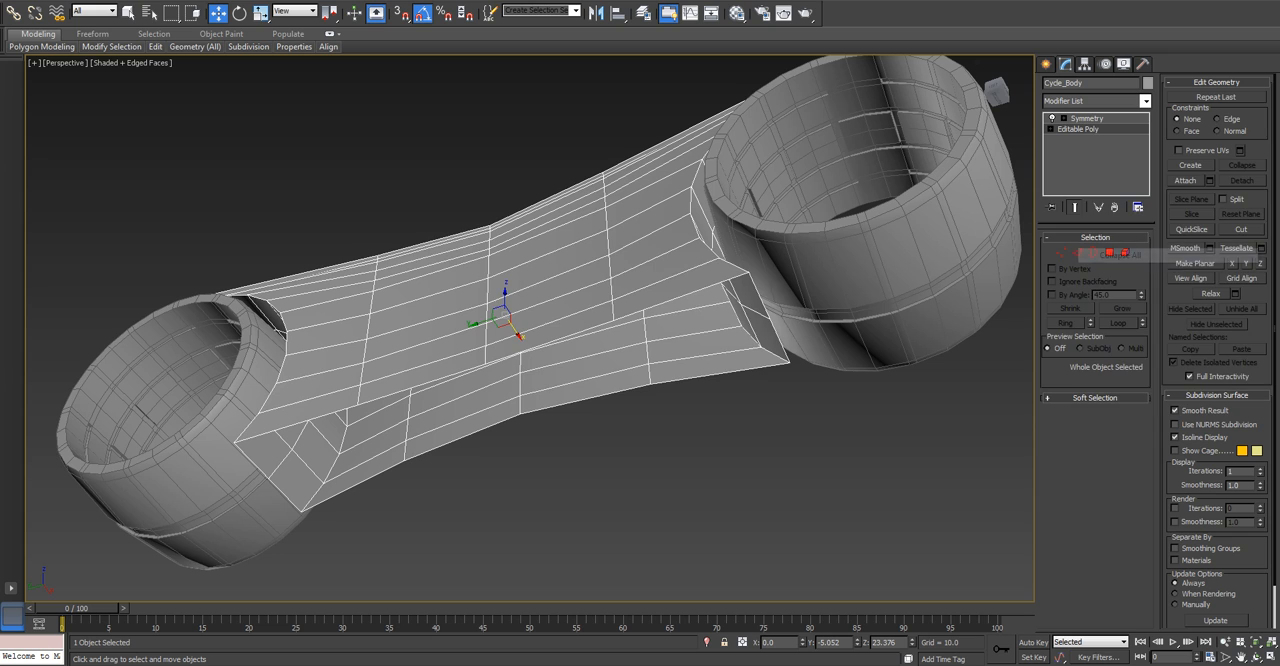
click(702, 365)
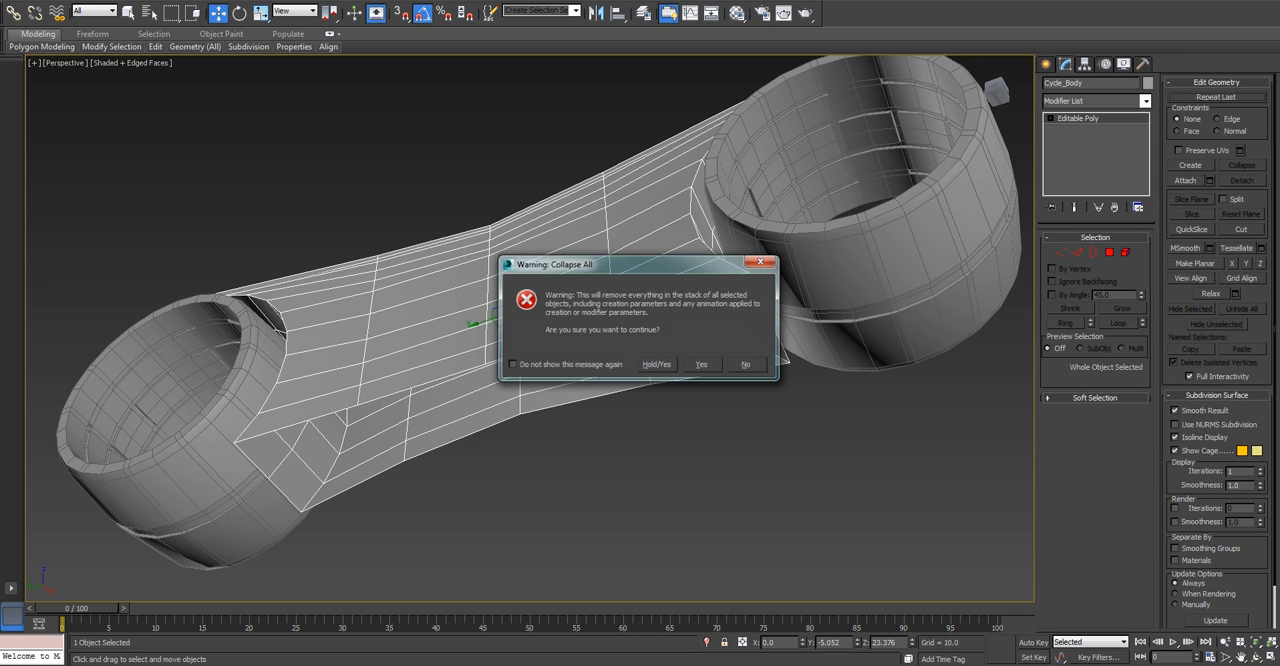
Cap the open border on the body's underside and select the new cap polygon.
key(3)
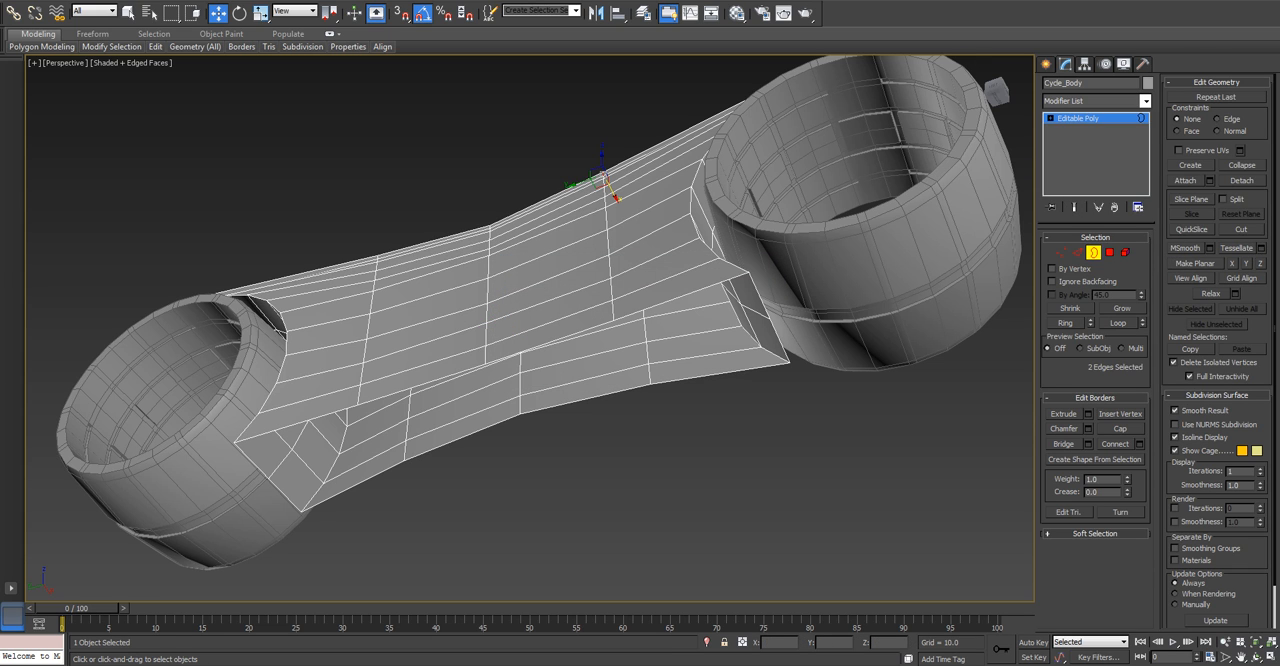
click(520, 412)
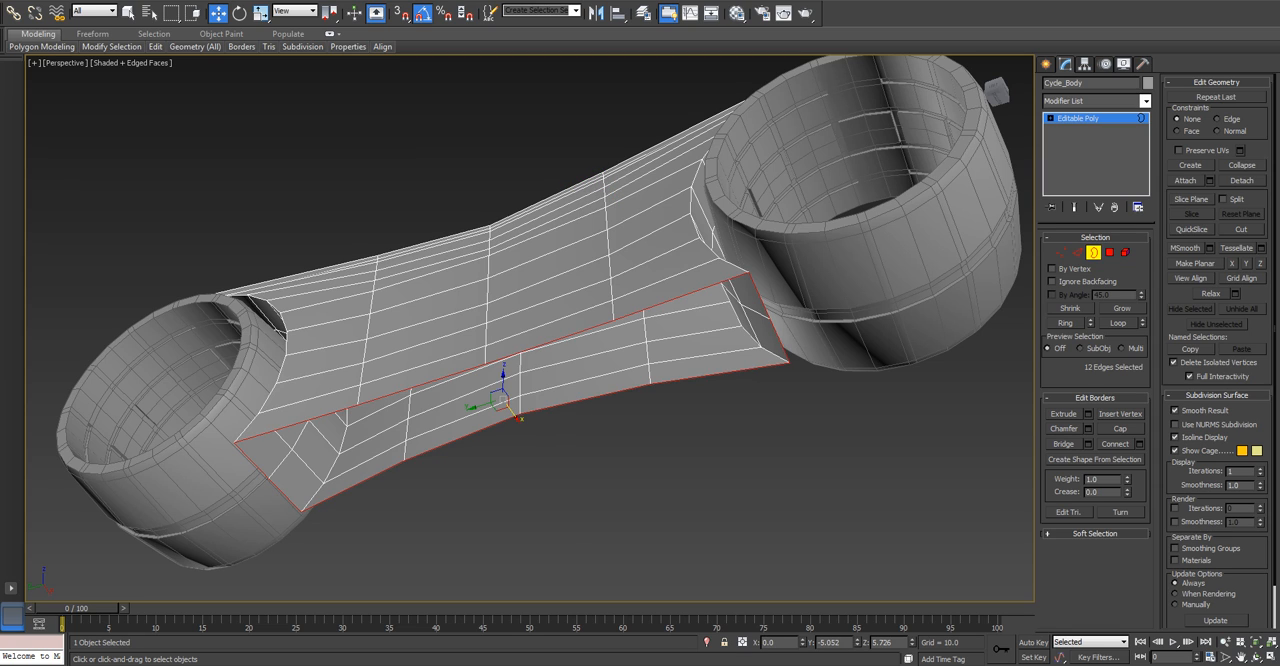
click(1120, 428)
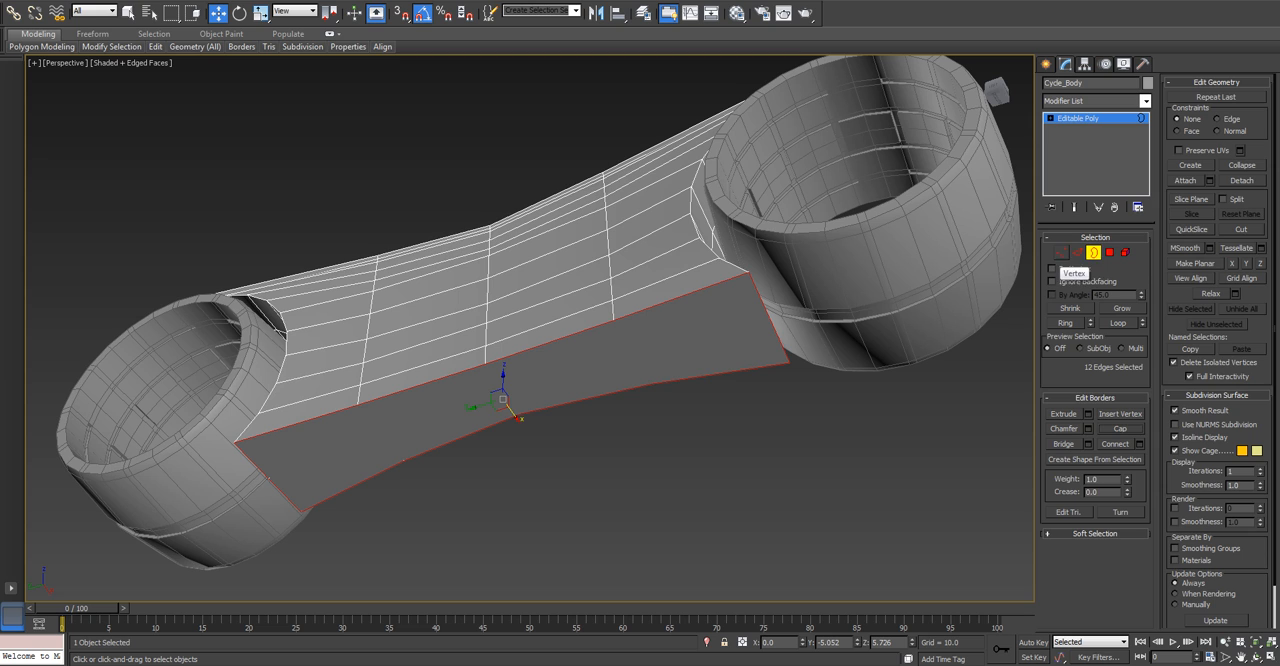
click(1109, 252)
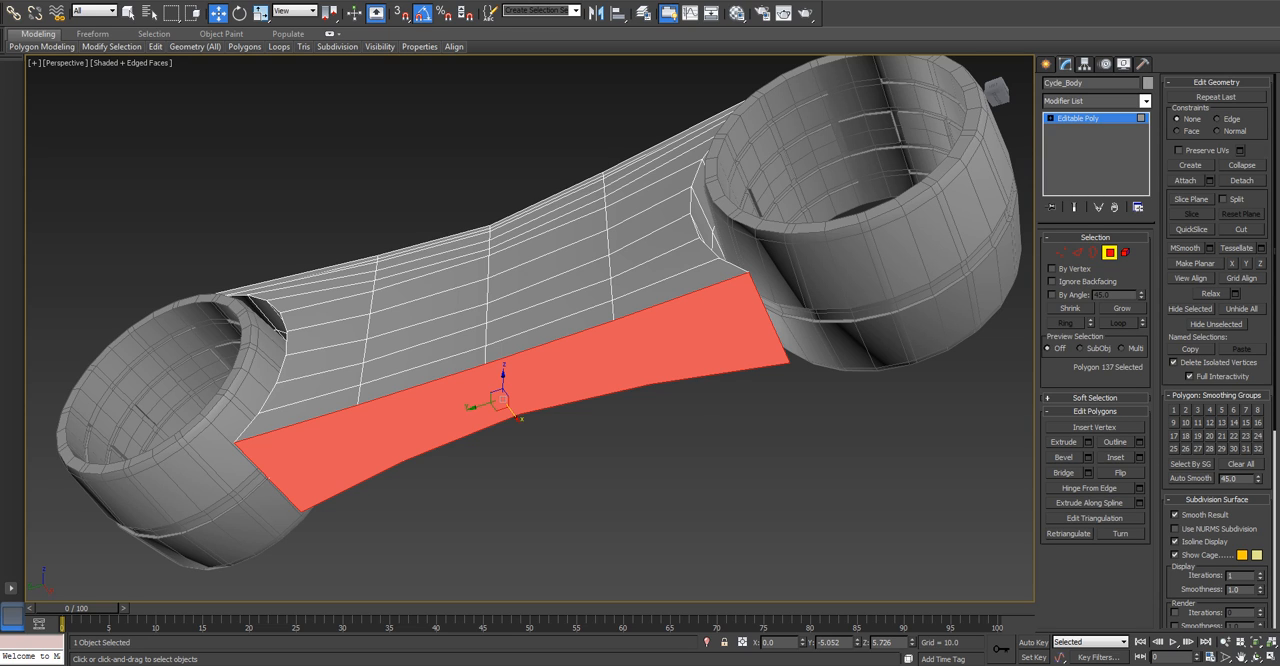
Connect the midpoint vertices at the two ends of the underside cap with a lengthwise edge.
key(1)
click(769, 319)
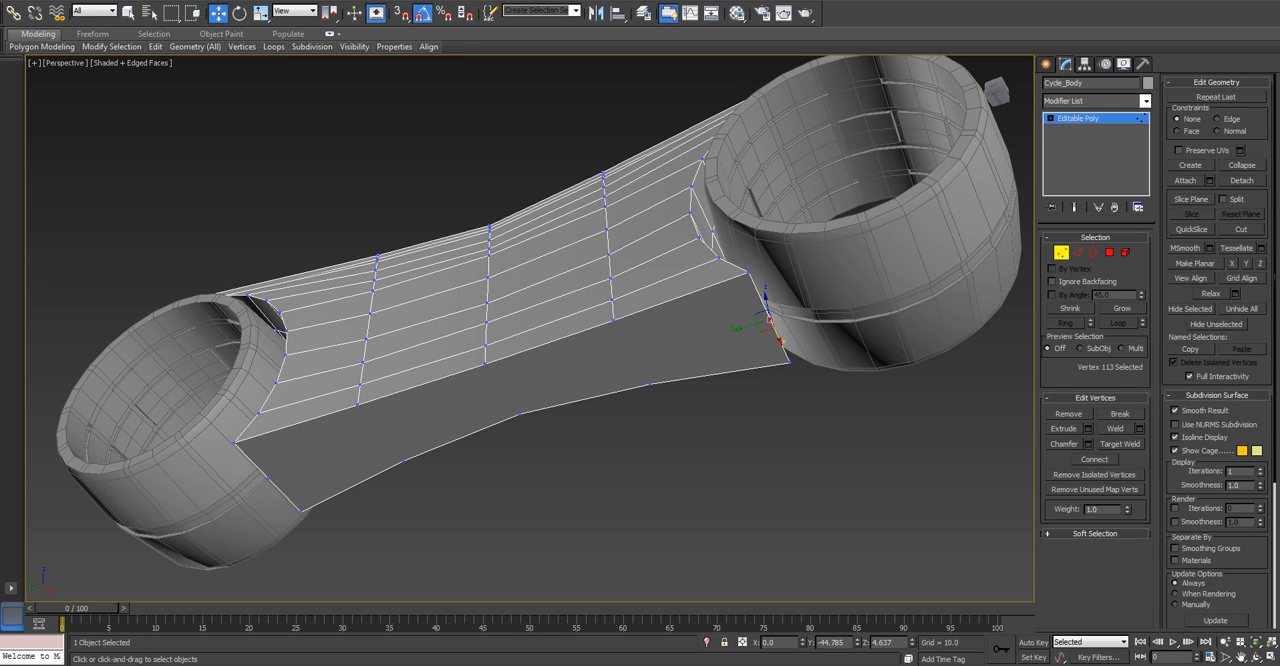
ctrl+click(268, 477)
click(1094, 459)
alt+middle_drag(668, 380, 580, 400)
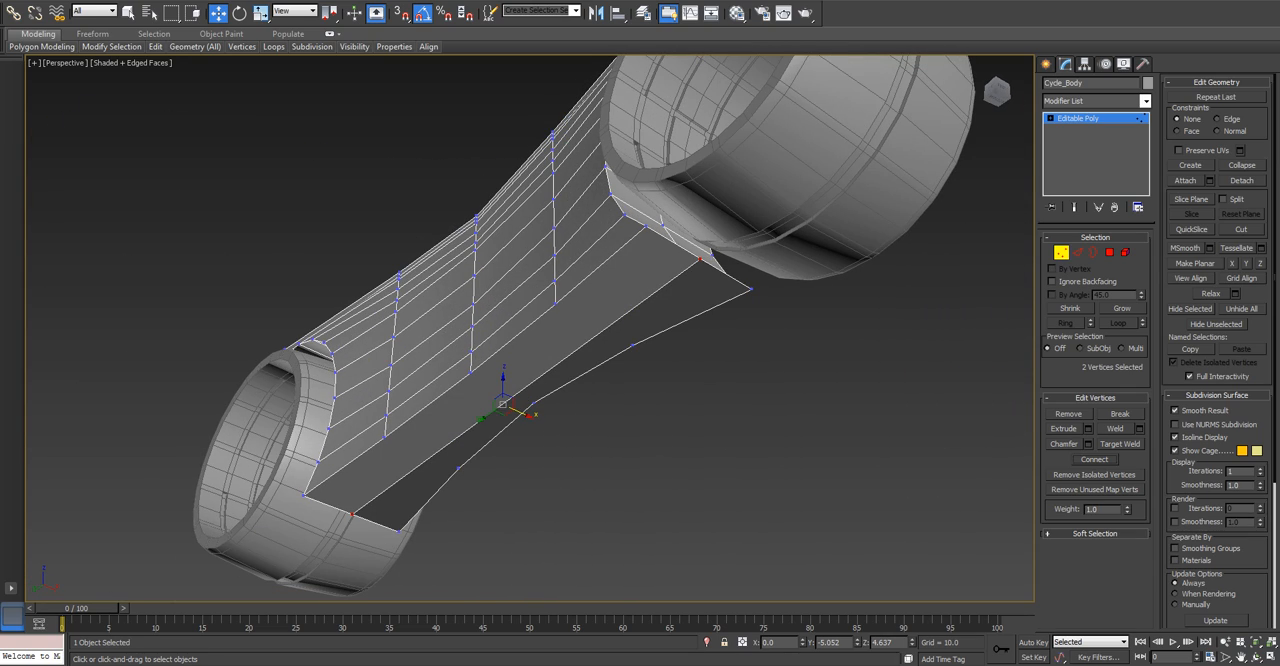
alt+middle_drag(580, 400, 540, 370)
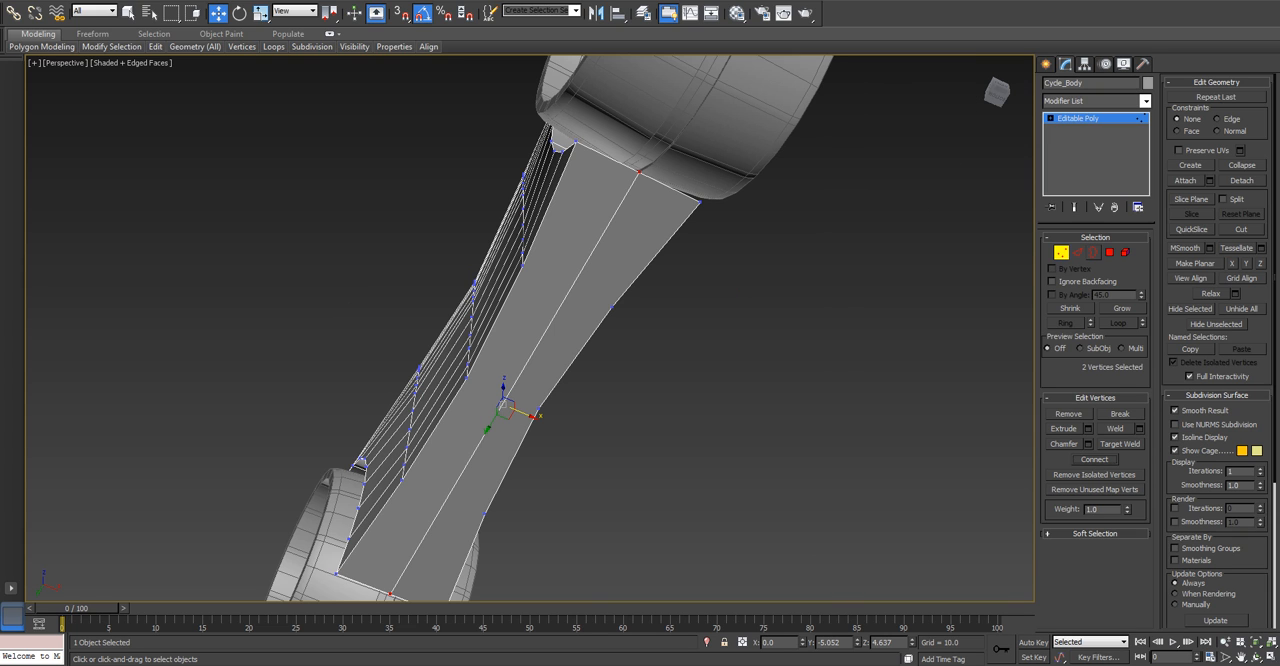
Remove the new lengthwise centre edge from the underside cap.
click(1077, 252)
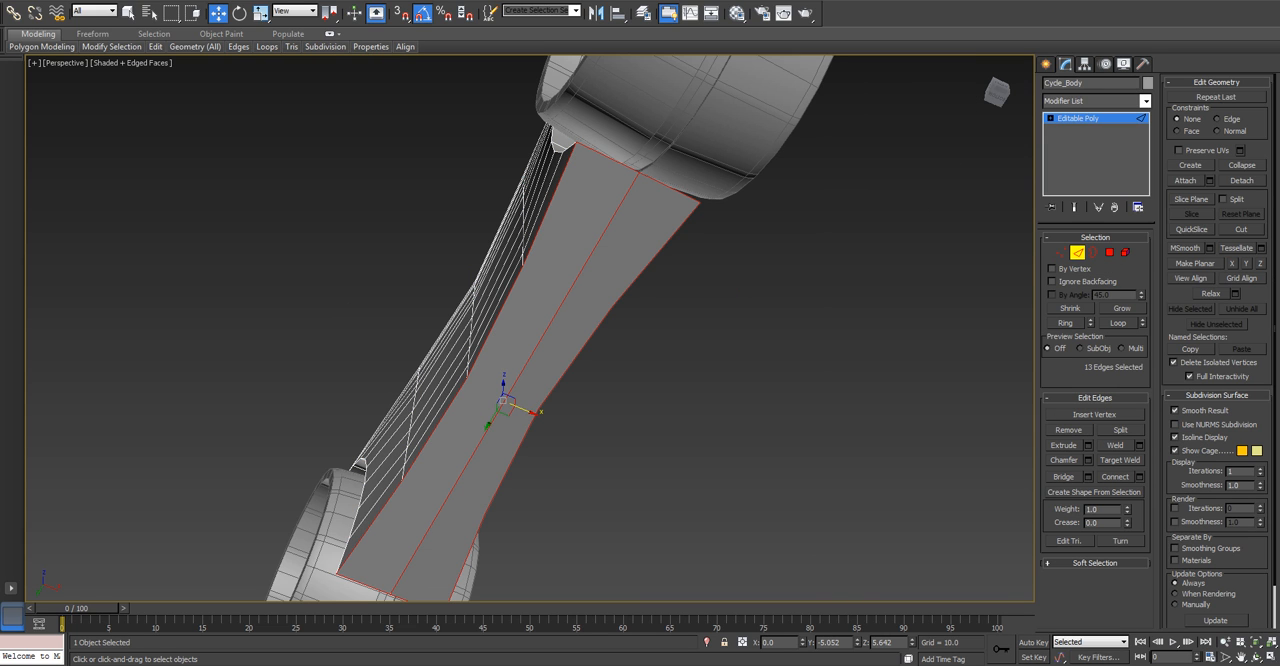
click(560, 307)
key(BackSpace)
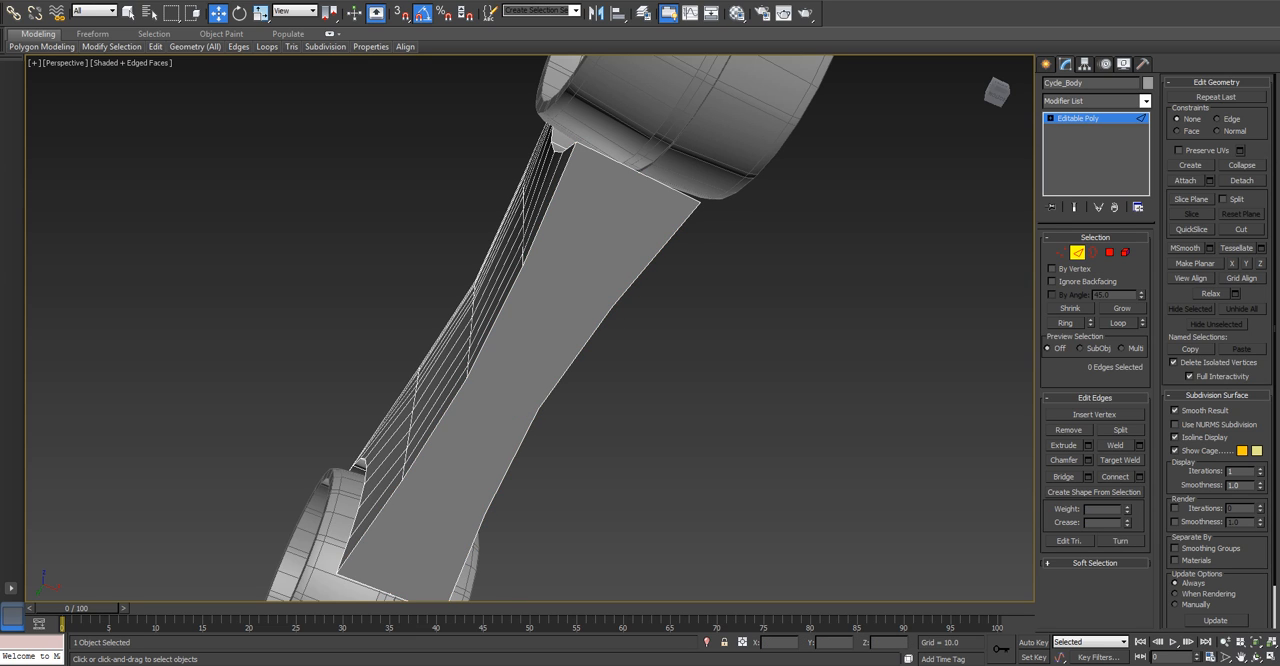
In the bottom view, connect the opposite border vertices between one wheel and the waist with an edge across the underside.
key(u)
alt+middle_drag(530, 300, 570, 400)
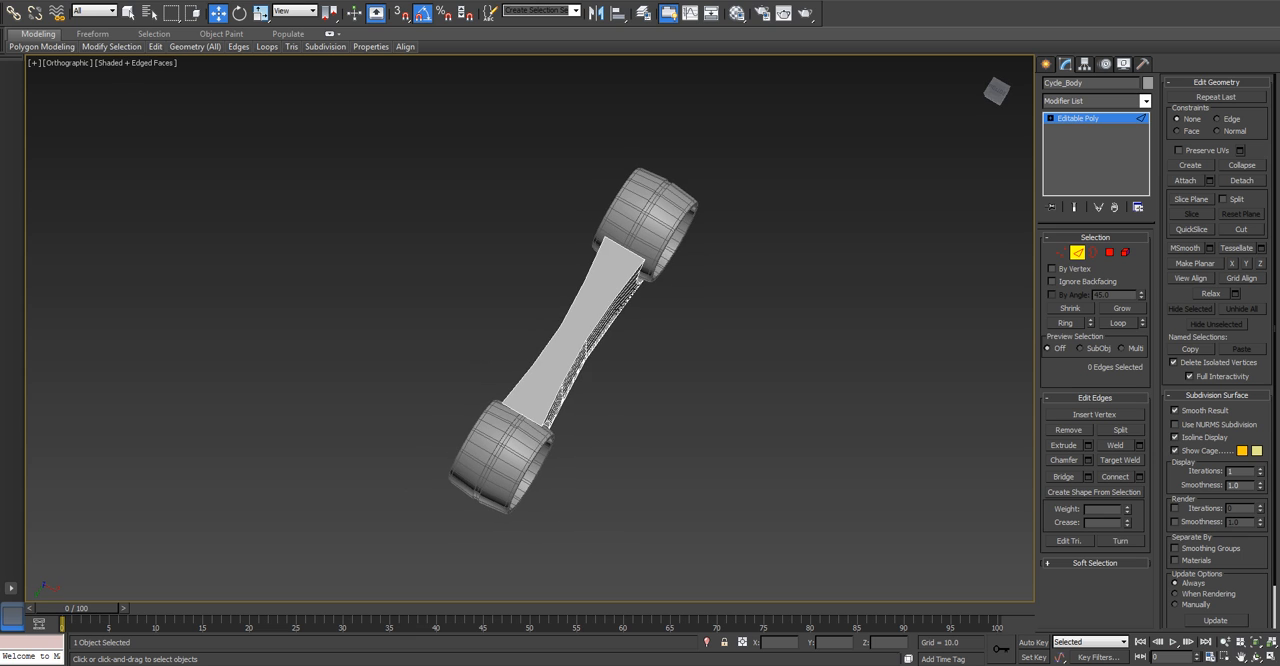
key(b)
key(z)
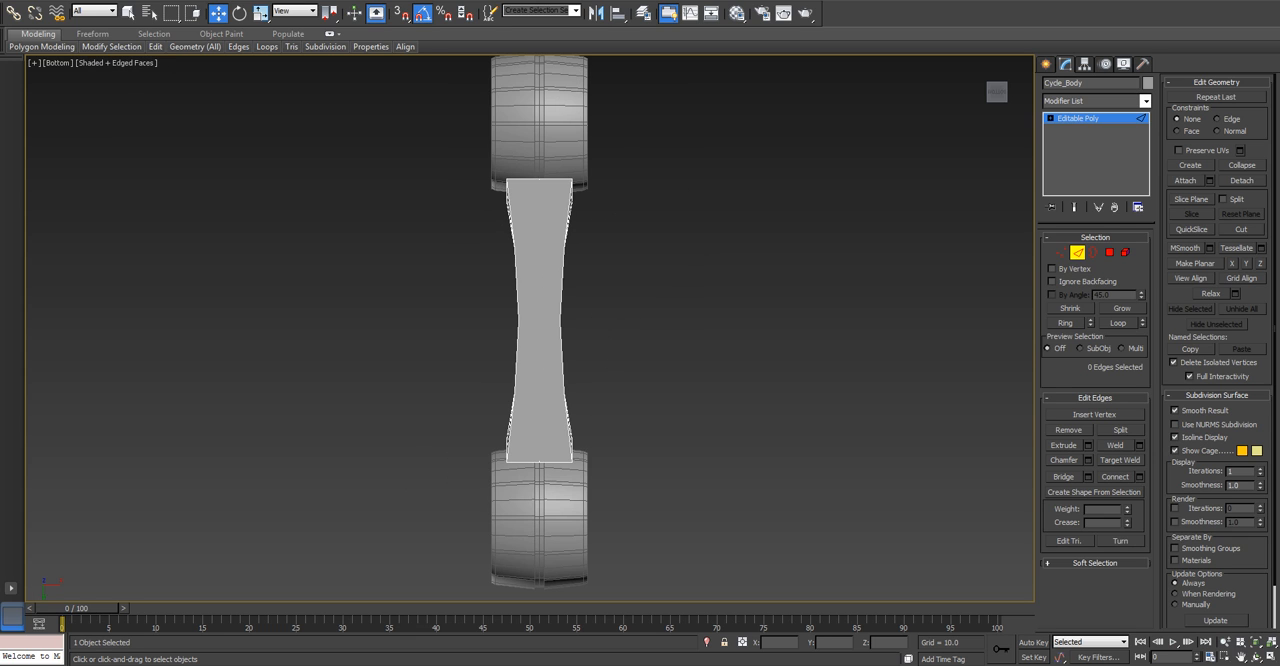
key(1)
scroll(510, 242, up, 5)
click(517, 243)
ctrl+click(657, 243)
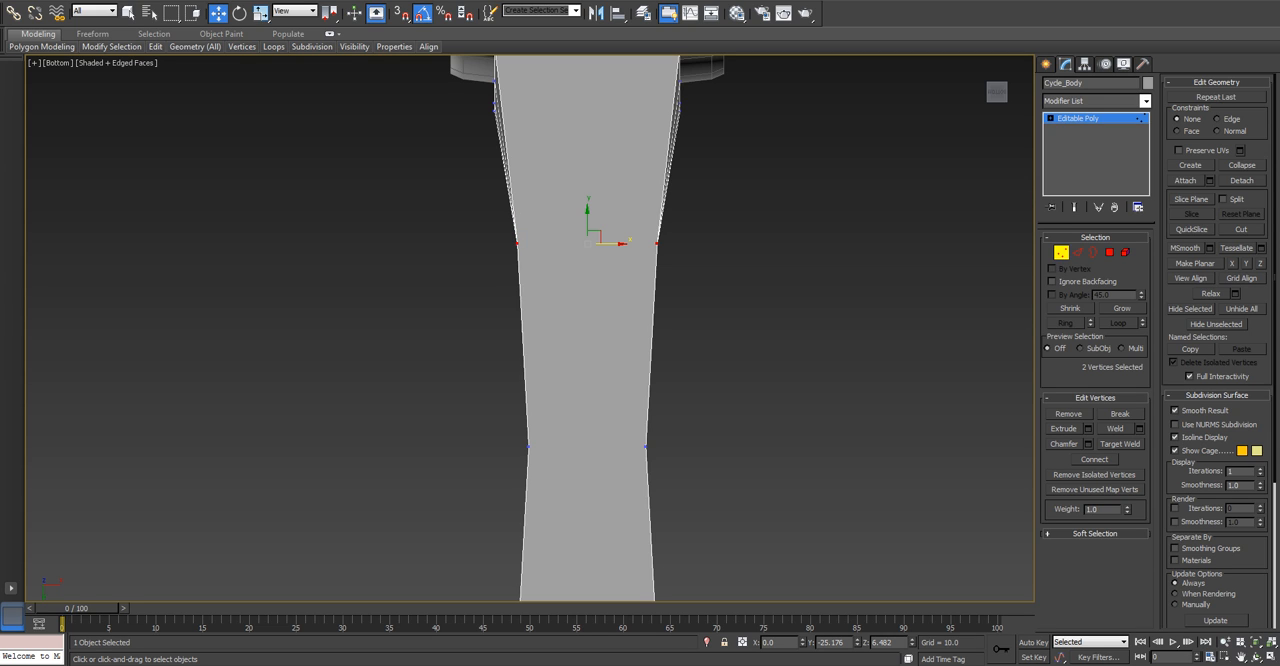
drag(477, 217, 670, 264)
alt+middle_drag(670, 264, 575, 350)
key(b)
middle_drag(494, 246, 461, 244)
scroll(461, 244, down, 2)
scroll(461, 244, up, 7)
click(516, 296)
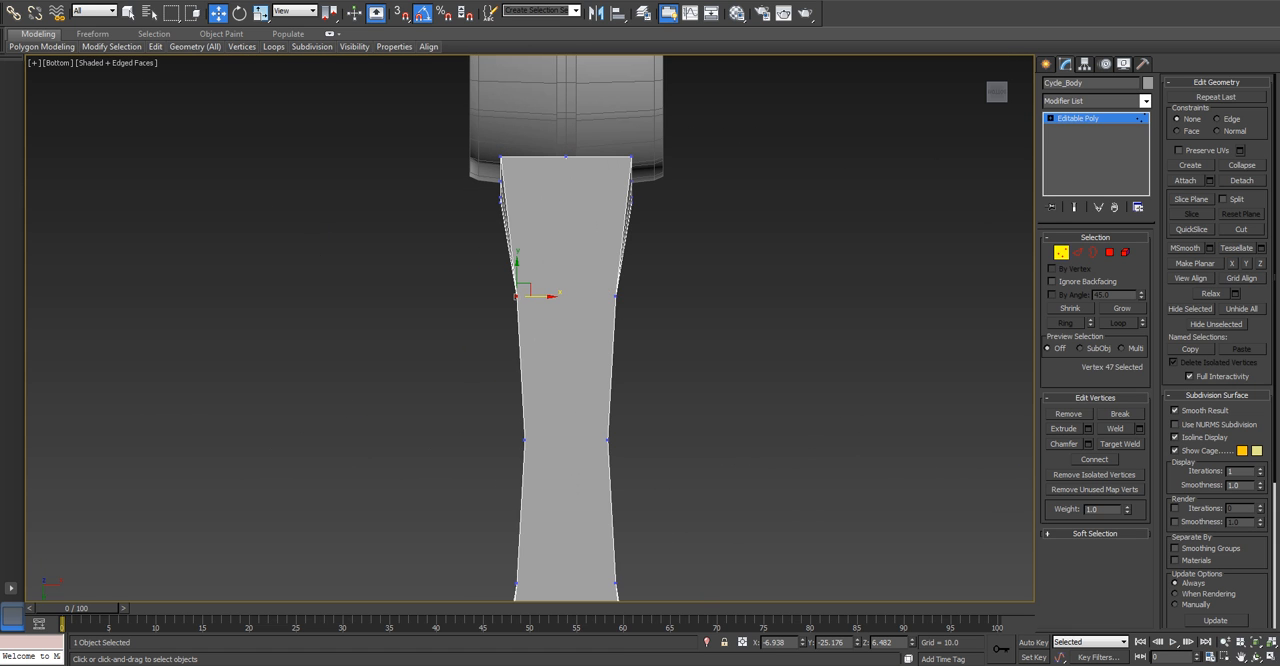
ctrl+click(616, 296)
click(1094, 460)
Connect the two vertices at the waist with an edge across the underside.
middle_drag(640, 400, 630, 291)
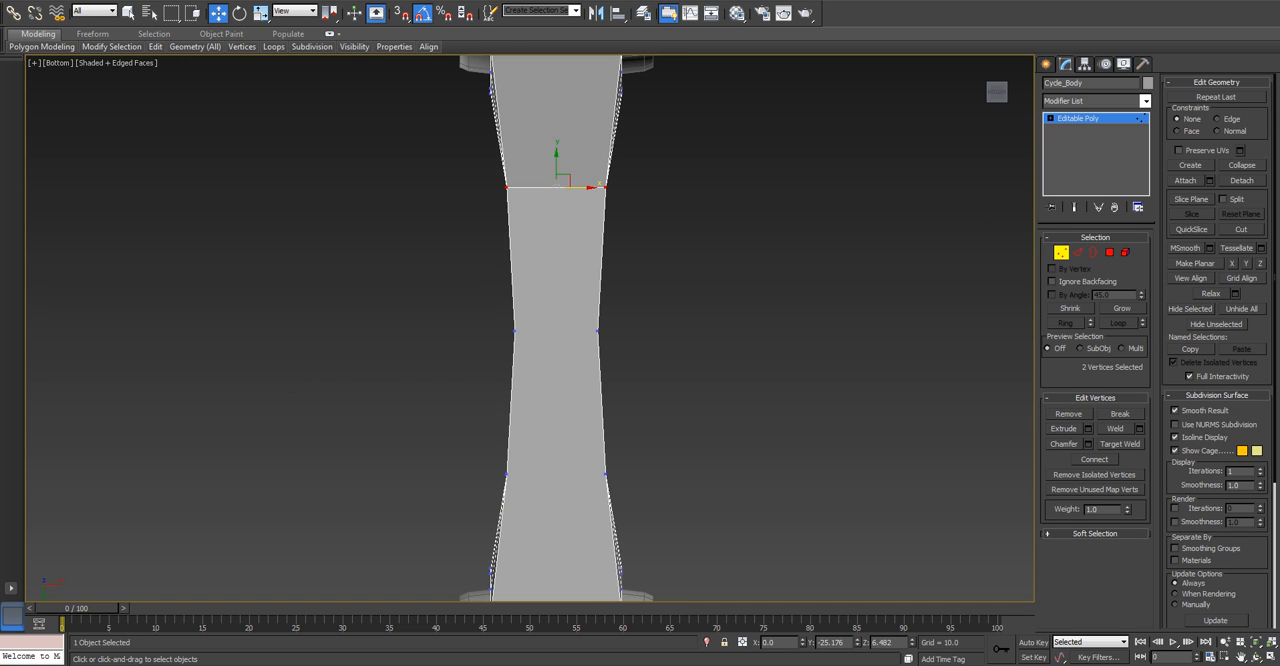
click(514, 331)
ctrl+click(598, 331)
middle_drag(565, 330, 597, 416)
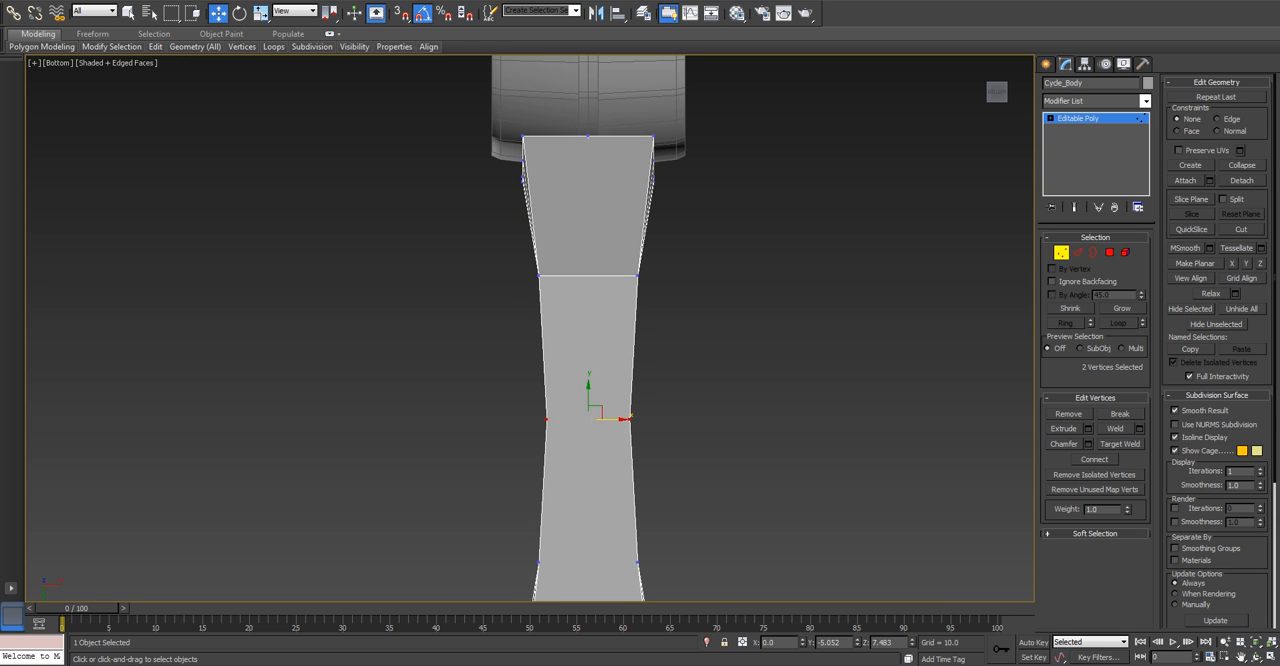
click(1094, 459)
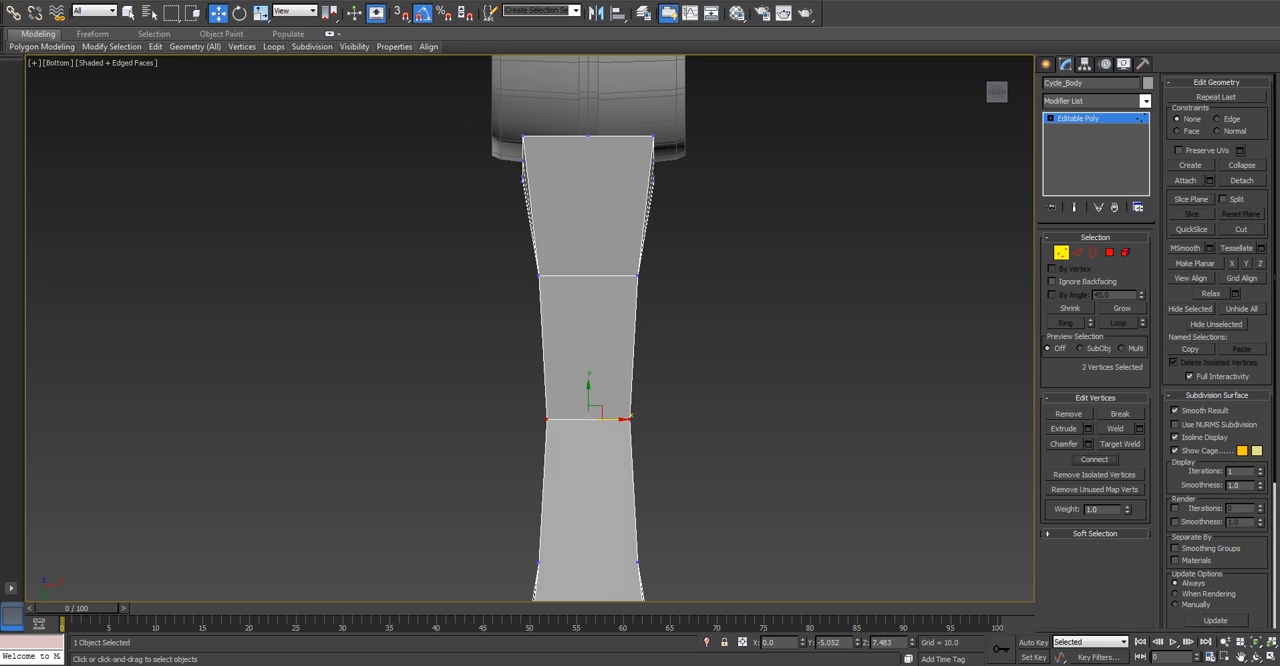
Connect the remaining pair of opposite border vertices, between the waist and the other wheel, across the underside.
middle_drag(590, 419, 568, 303)
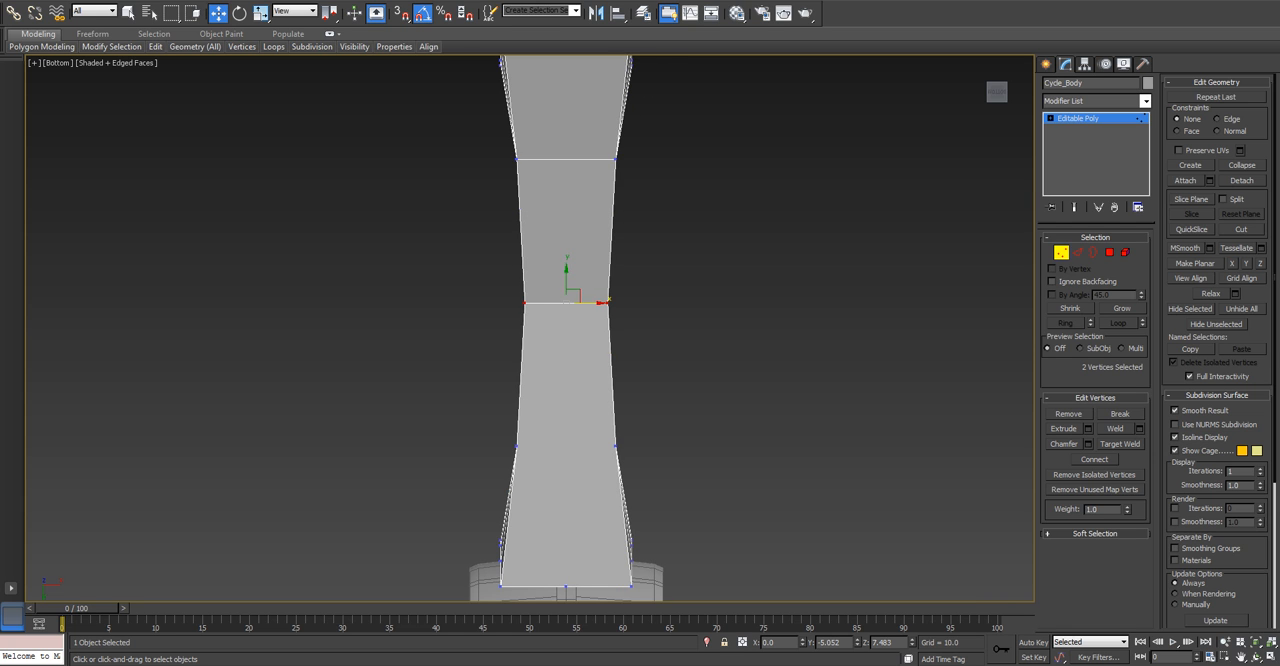
click(616, 446)
ctrl+click(517, 446)
alt+middle_drag(517, 446, 660, 545)
scroll(576, 400, up, 5)
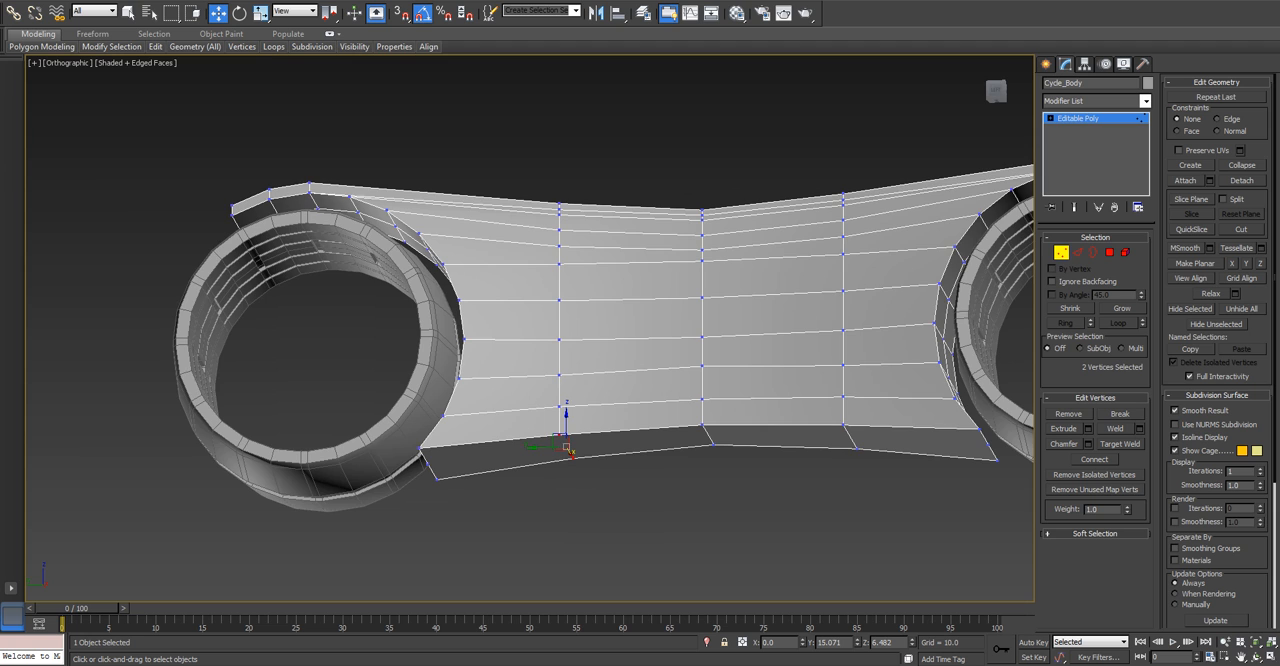
key(ctrl+shift+e)
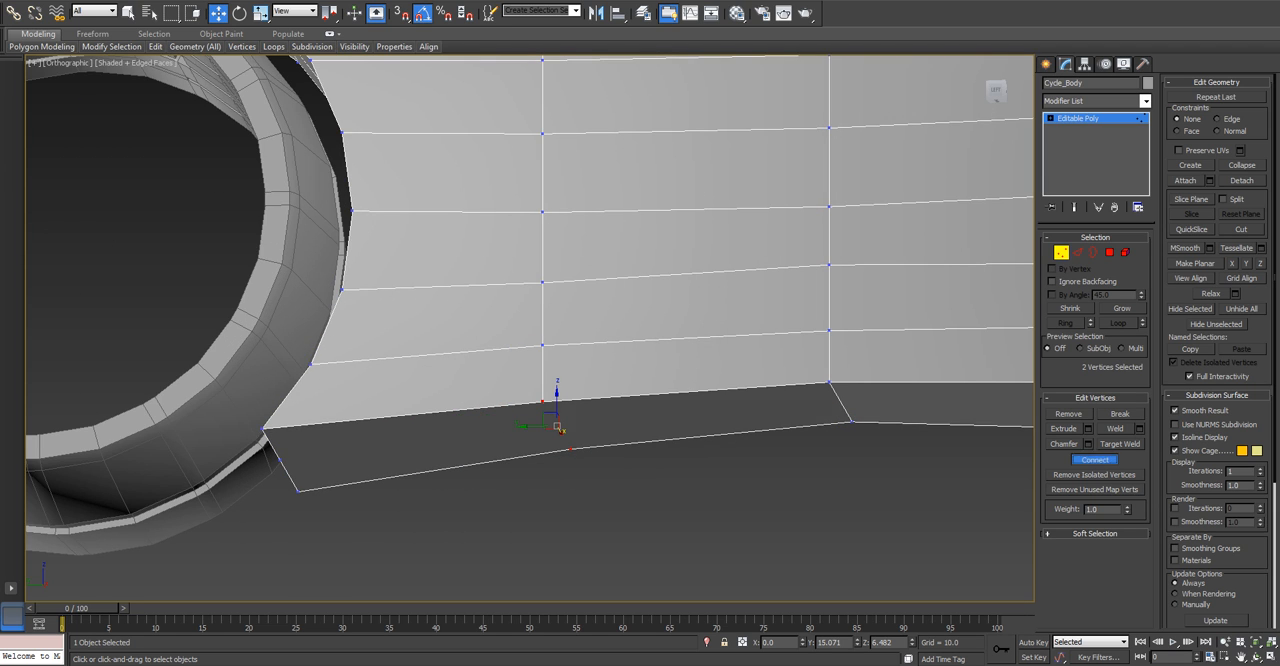
alt+middle_drag(590, 410, 540, 365)
Try cutting a lengthwise centre line along the underside in the bottom view, then undo the cut.
scroll(580, 400, down, 3)
key(b)
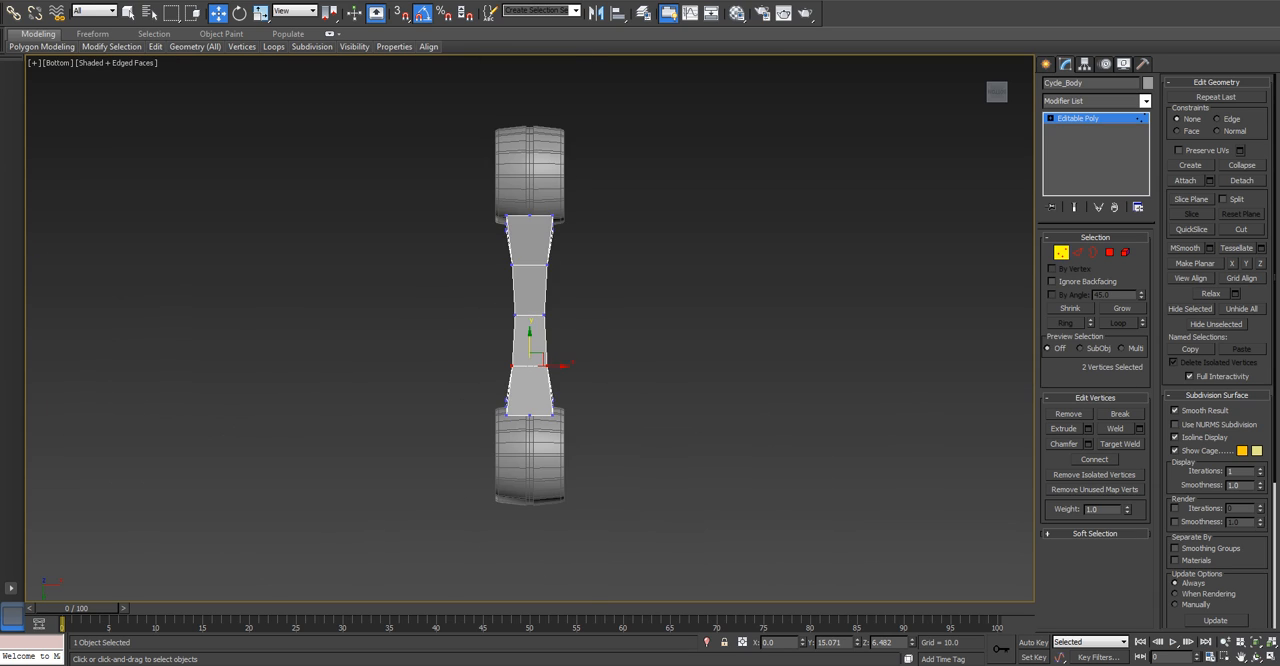
scroll(548, 366, up, 4)
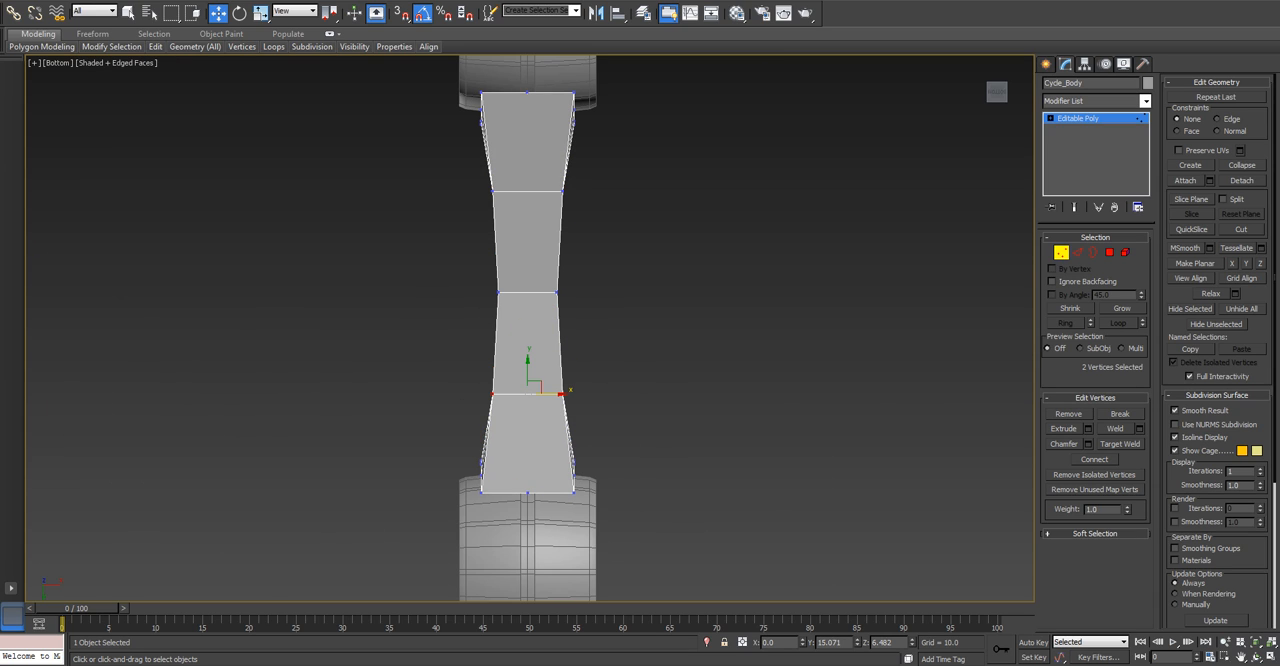
key(alt+c)
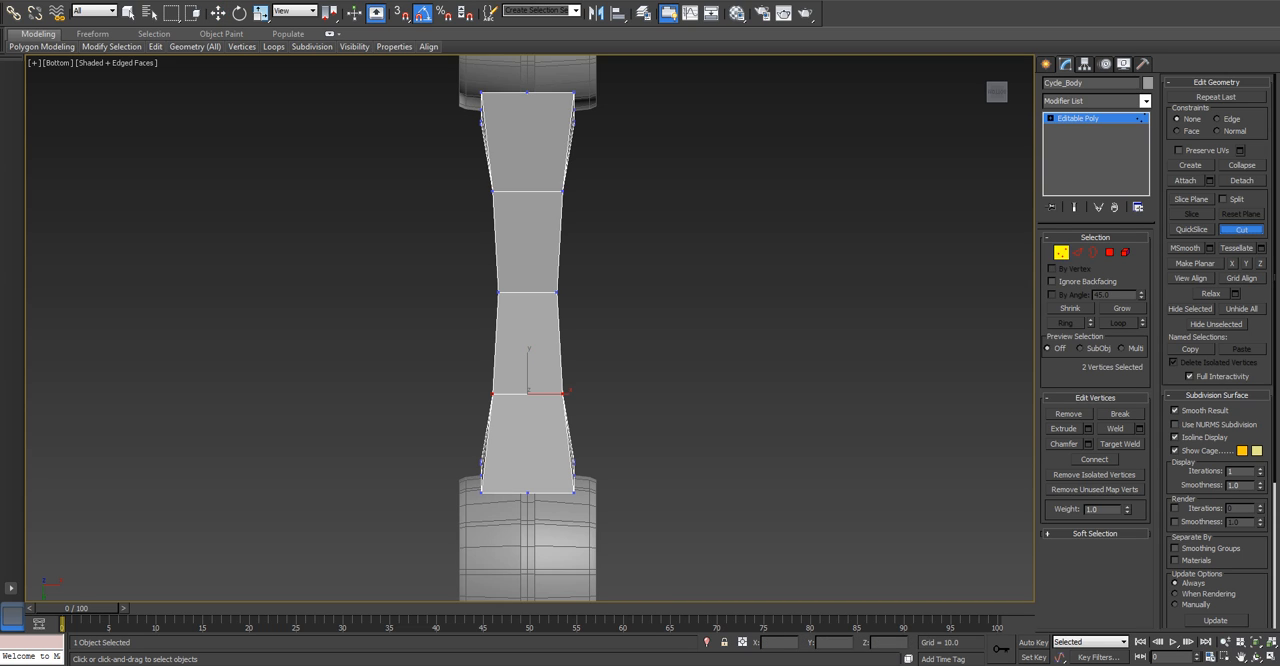
click(527, 93)
click(527, 492)
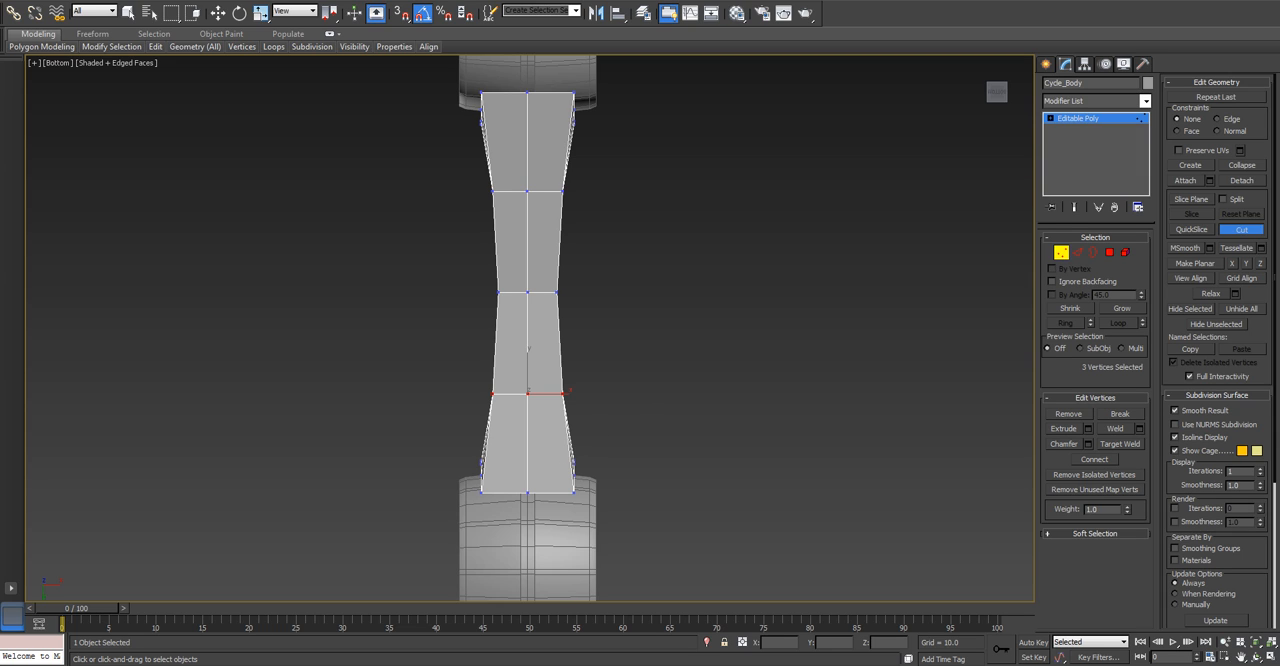
key(w)
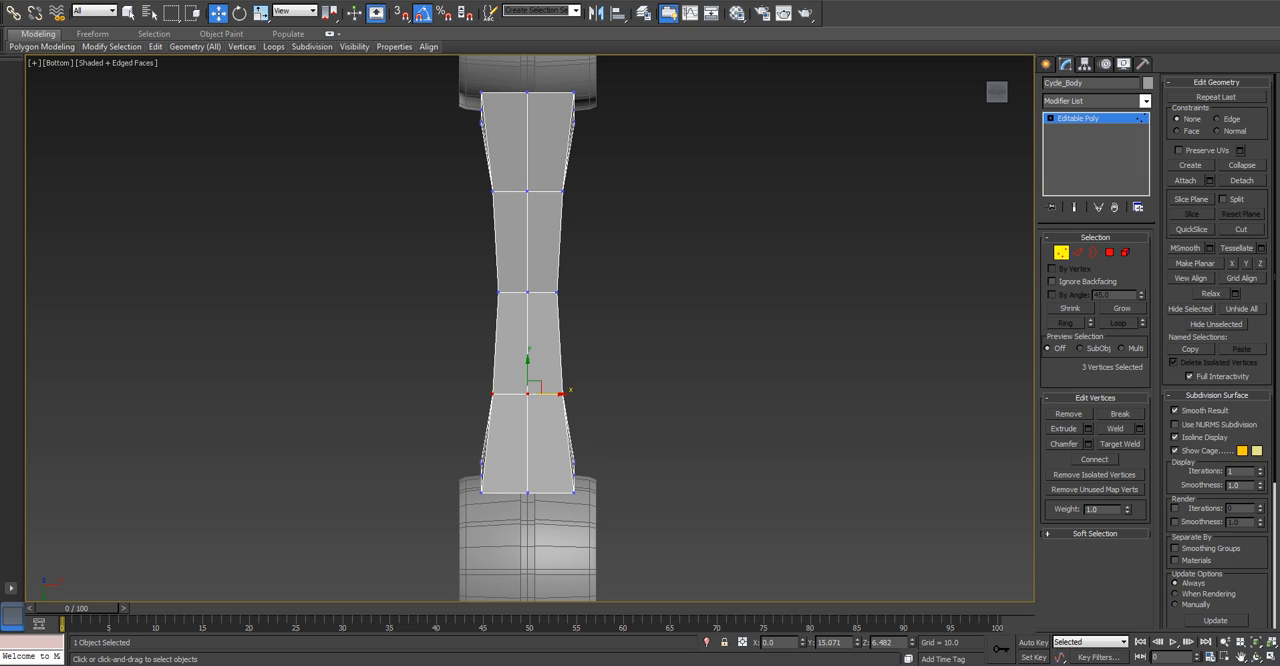
key(ctrl+z)
Cut a lengthwise centre edge along the underside between the midpoint vertices of its two ends, finishing in an angled close-up.
click(1241, 229)
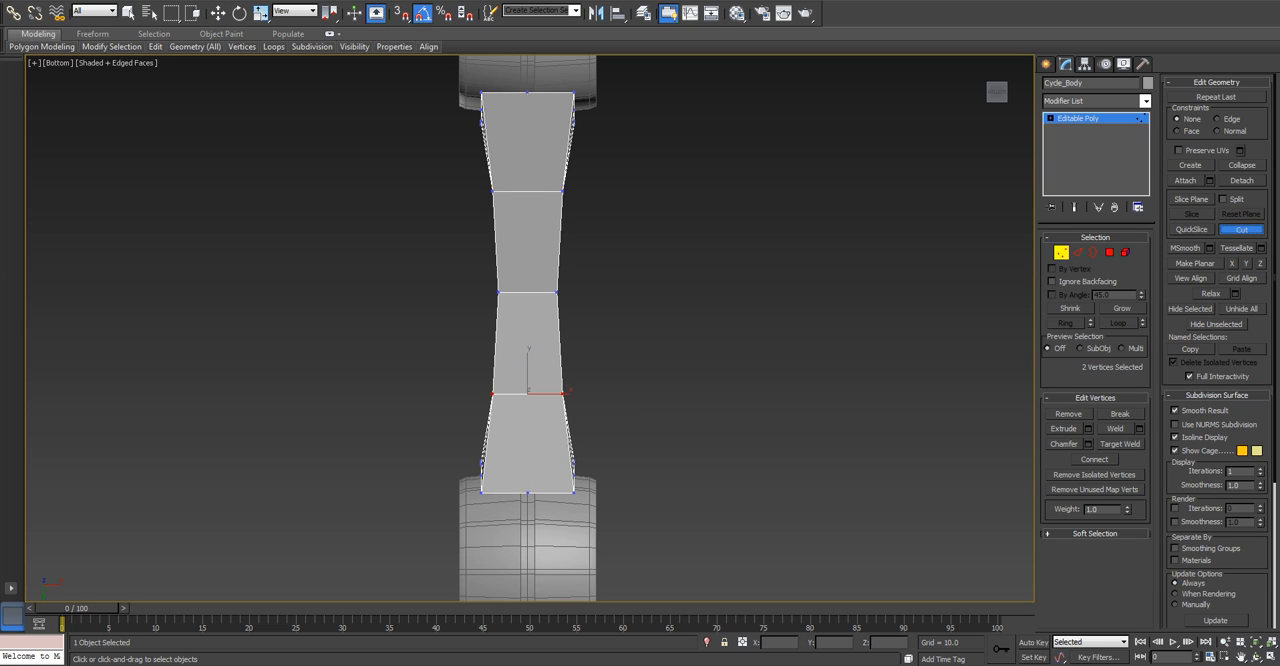
scroll(543, 330, up, 2)
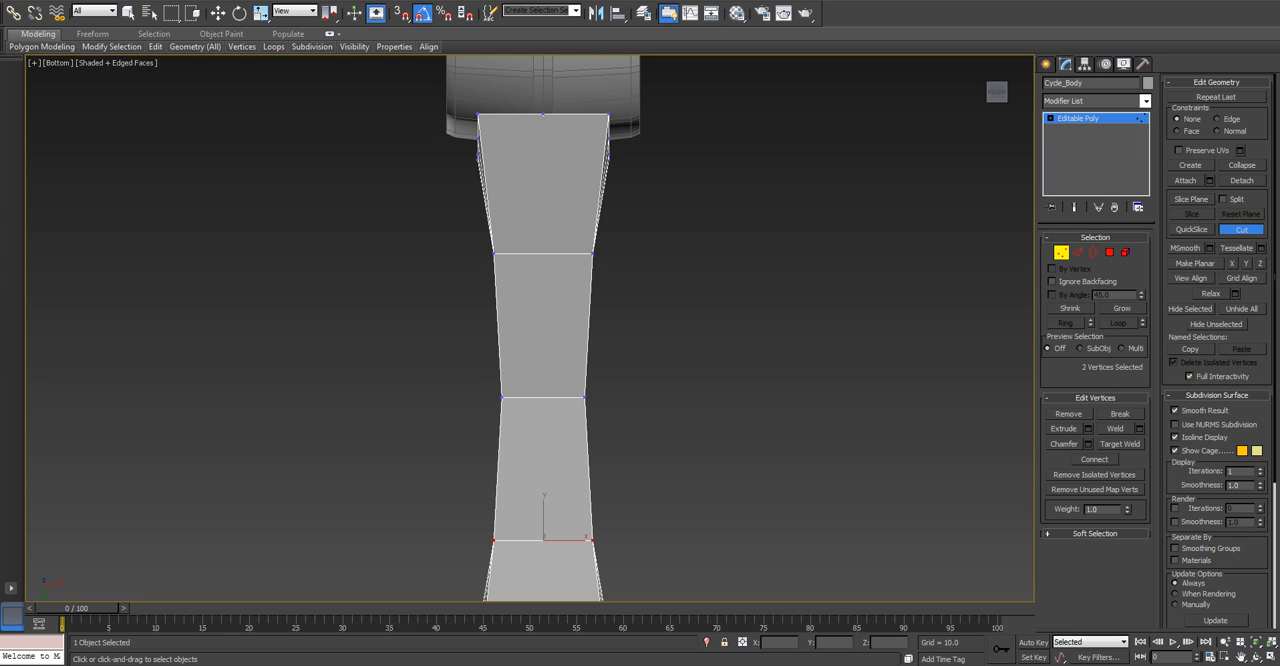
middle_drag(510, 455, 593, 315)
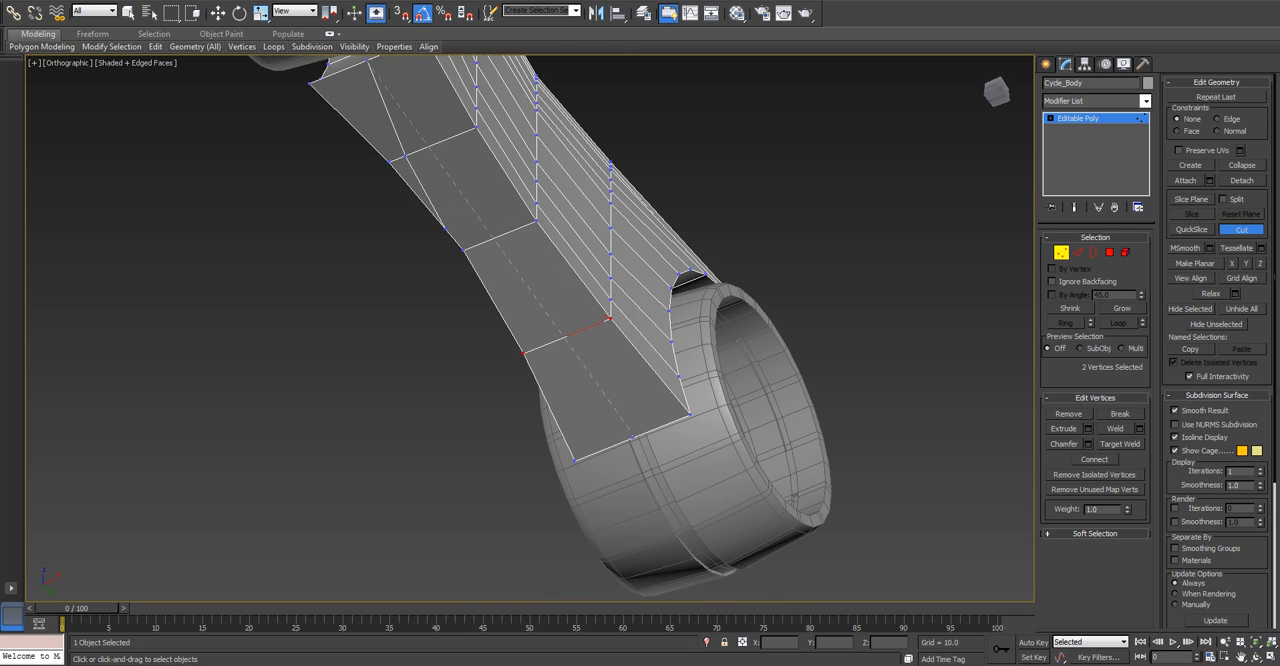
scroll(632, 437, up, 5)
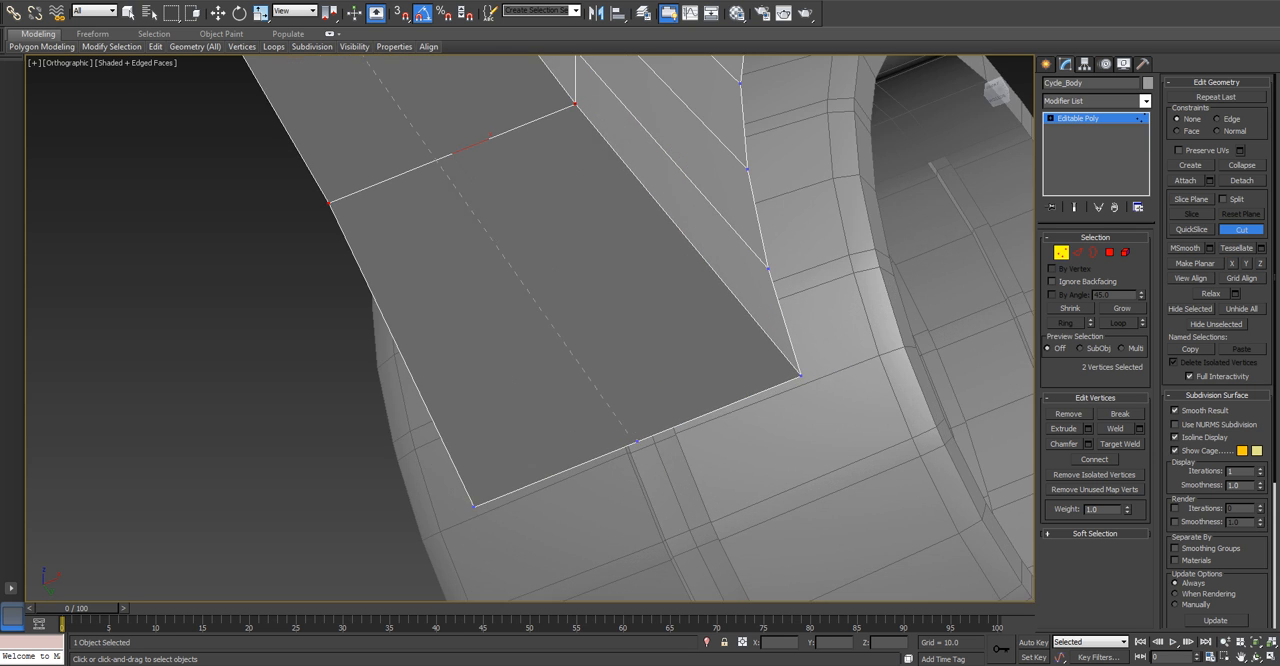
click(636, 440)
key(w)
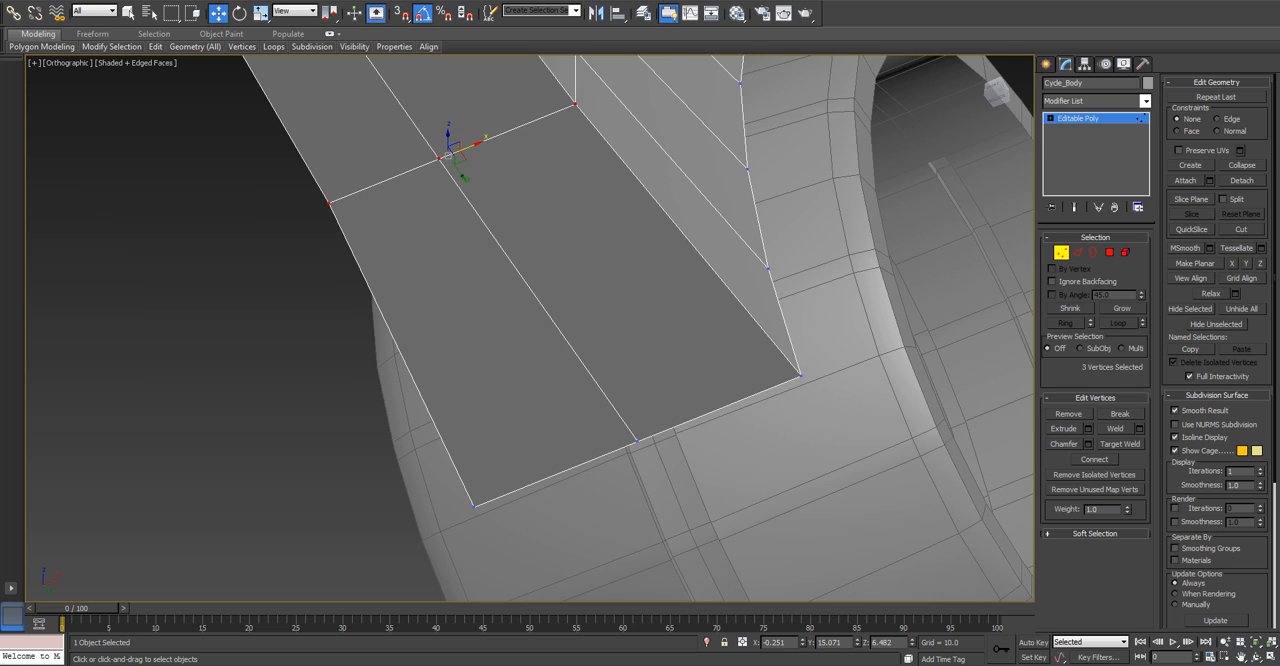
Select all polygons on one lengthwise half of the body in a wireframe front view.
scroll(482, 362, down, 5)
alt+middle_drag(482, 362, 385, 385)
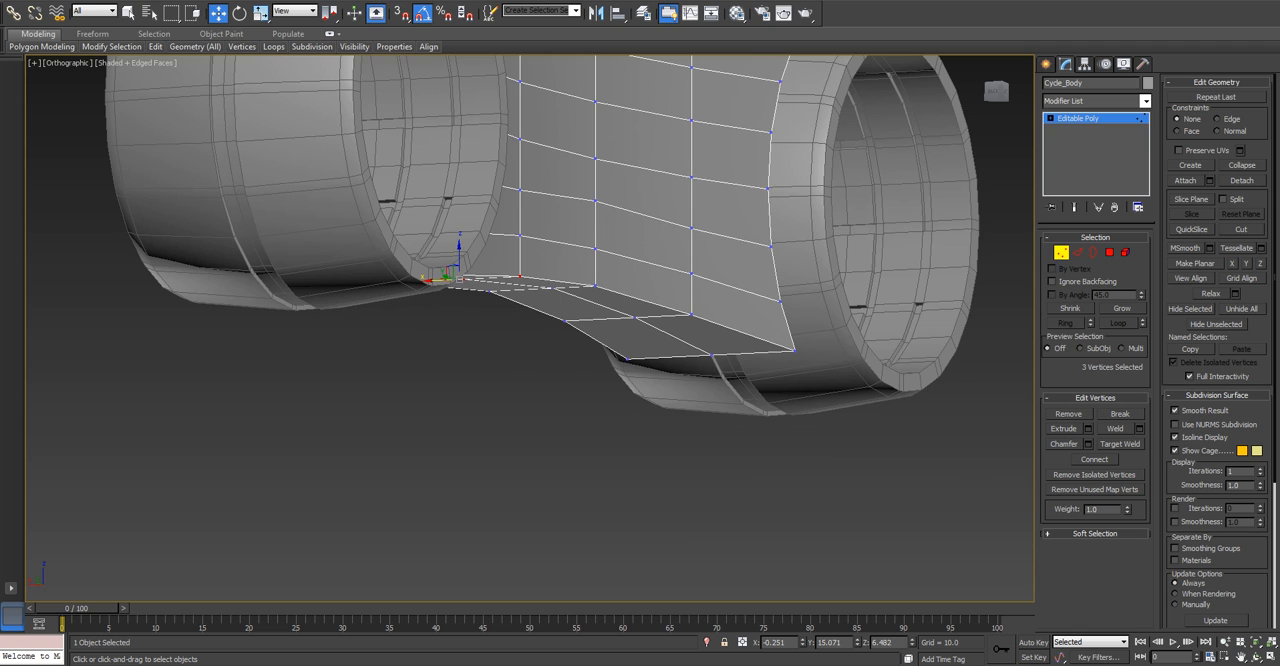
key(t)
middle_drag(545, 328, 533, 330)
scroll(540, 330, down, 8)
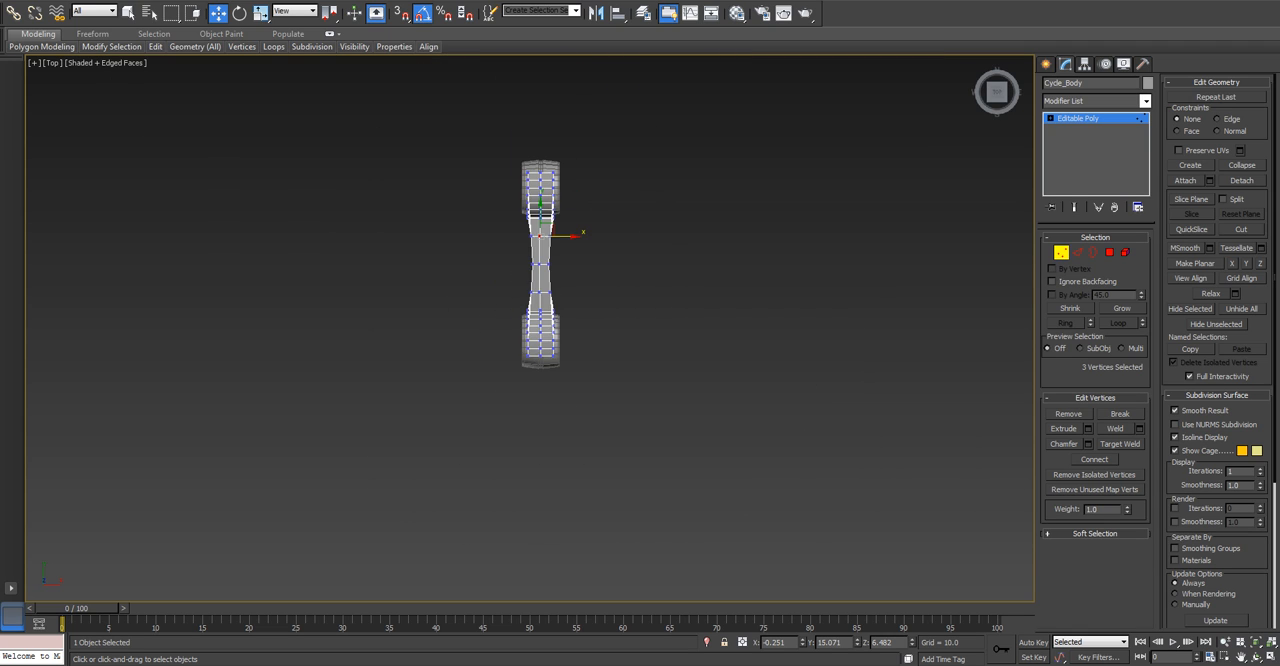
key(f)
scroll(564, 384, down, 5)
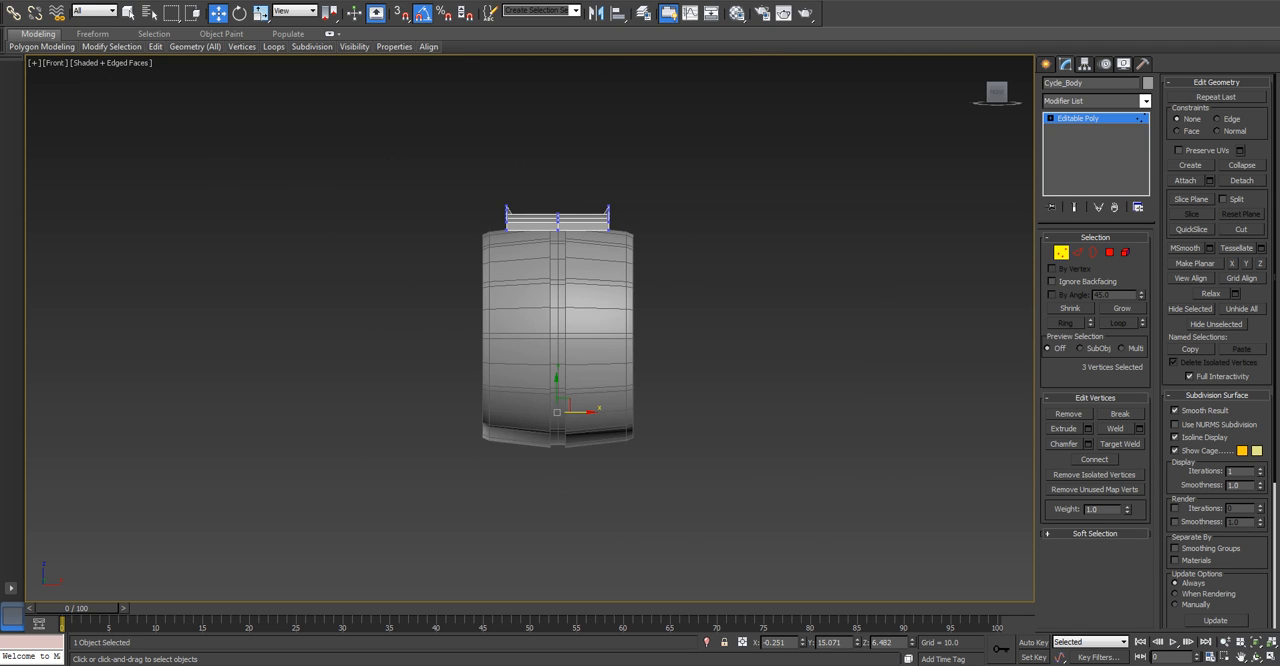
key(F3)
click(1109, 252)
drag(651, 143, 579, 461)
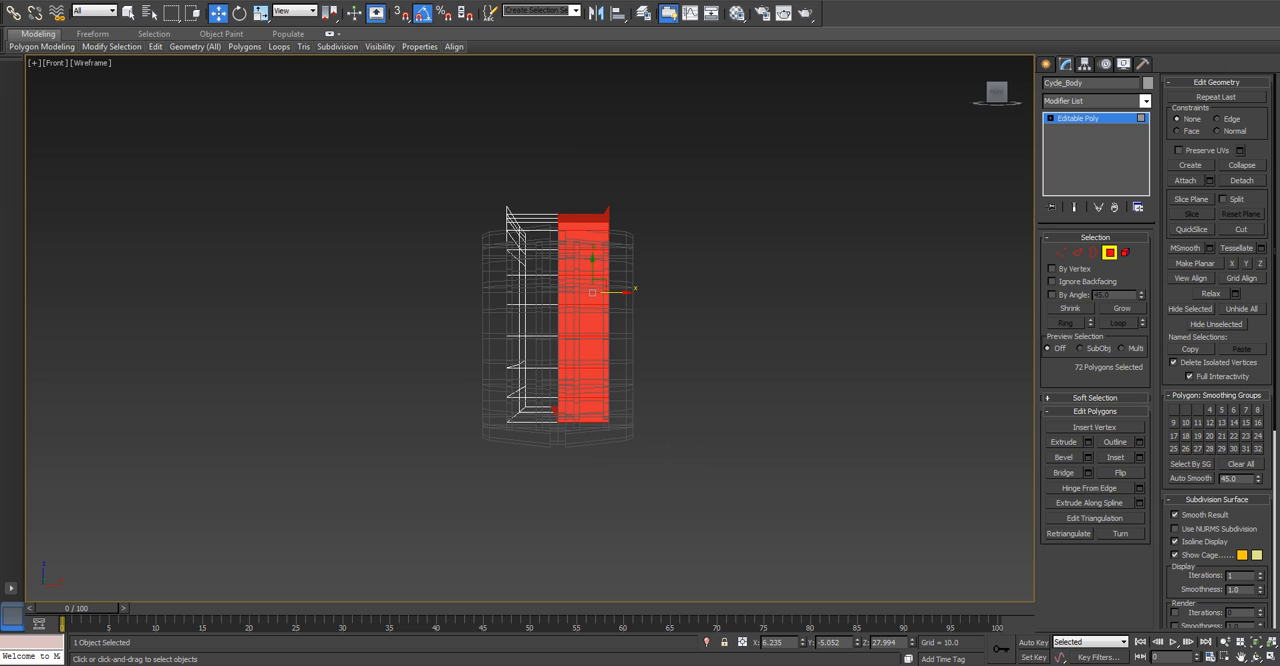
key(Delete)
key(t)
key(z)
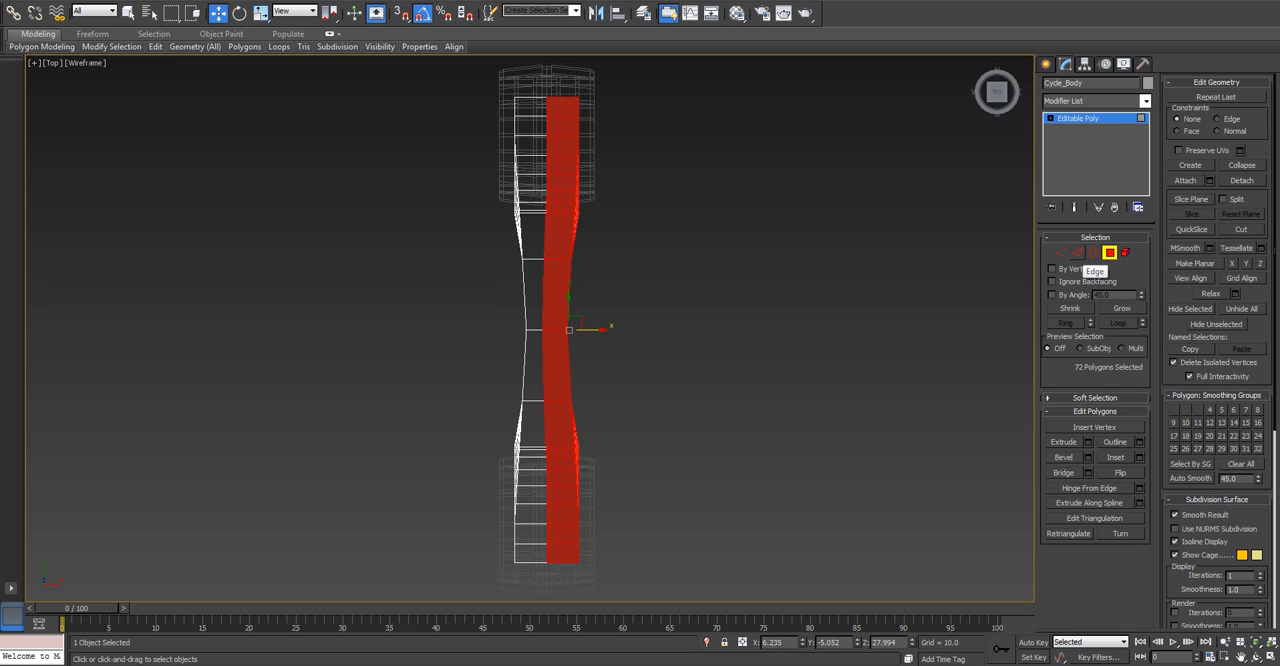
Select the edge loop running around the body's centre line and flatten it with Make Planar along X.
click(1078, 253)
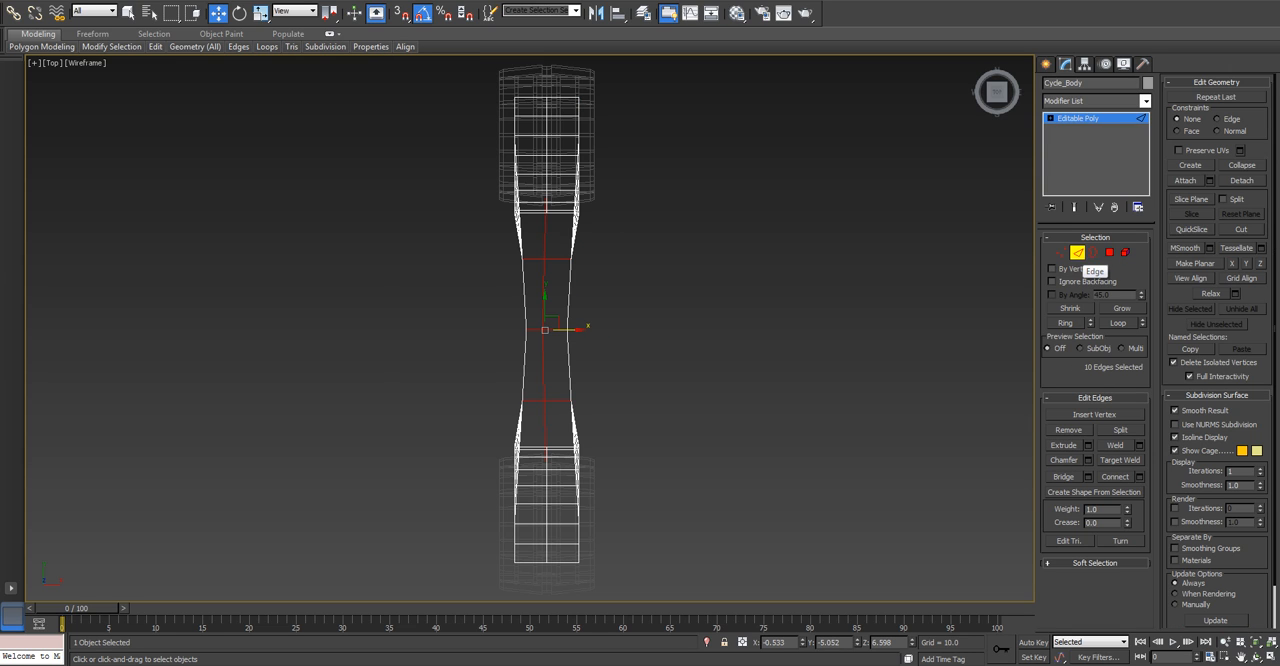
double_click(545, 236)
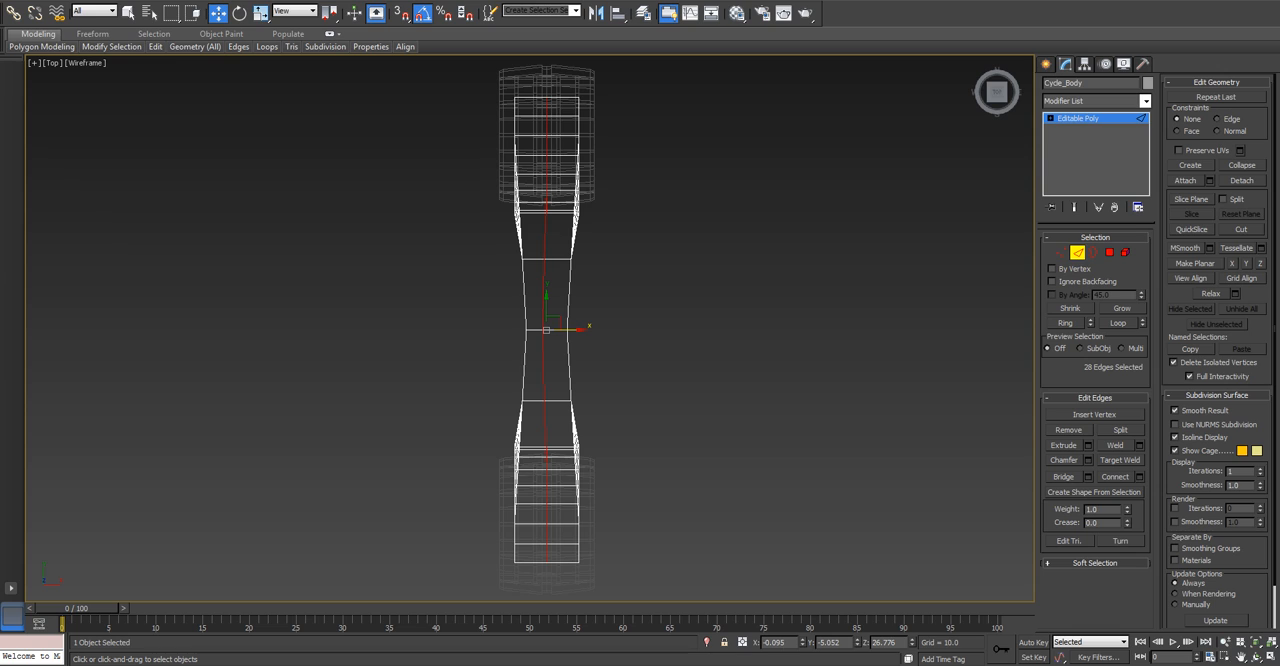
right_click(802, 643)
click(1232, 263)
key(ctrl+z)
click(1246, 263)
key(ctrl+z)
click(1232, 263)
alt+middle_drag(546, 350, 665, 255)
key(p)
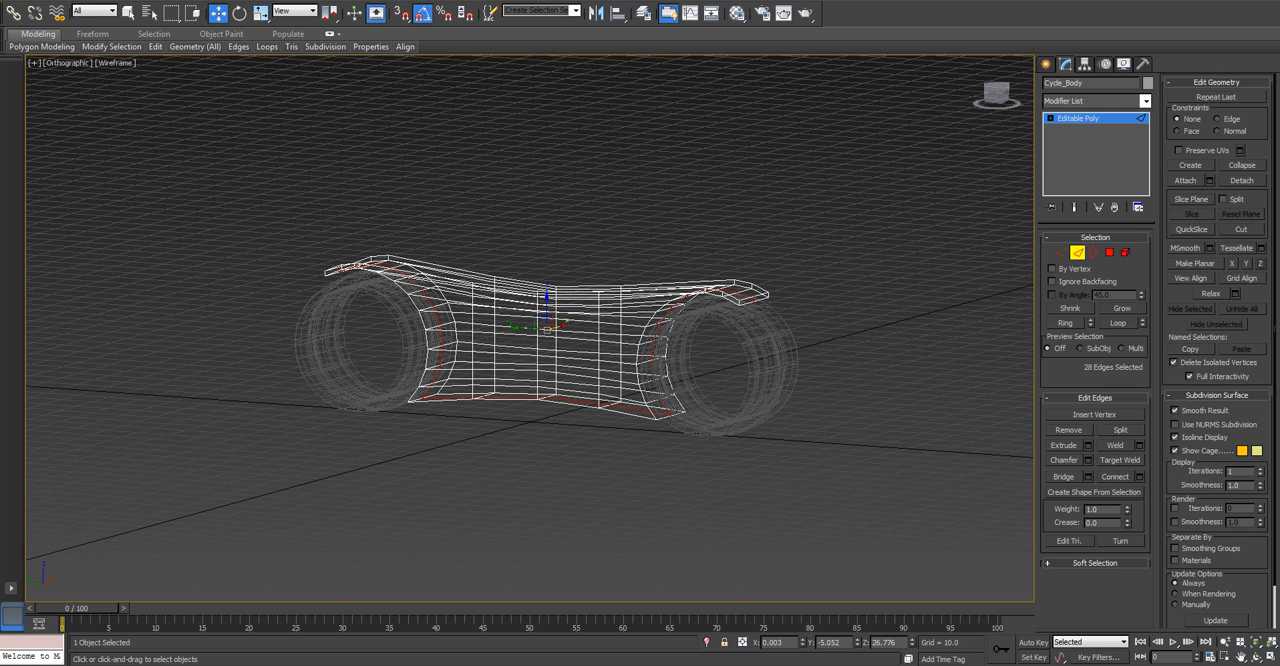
key(t)
scroll(518, 320, up, 8)
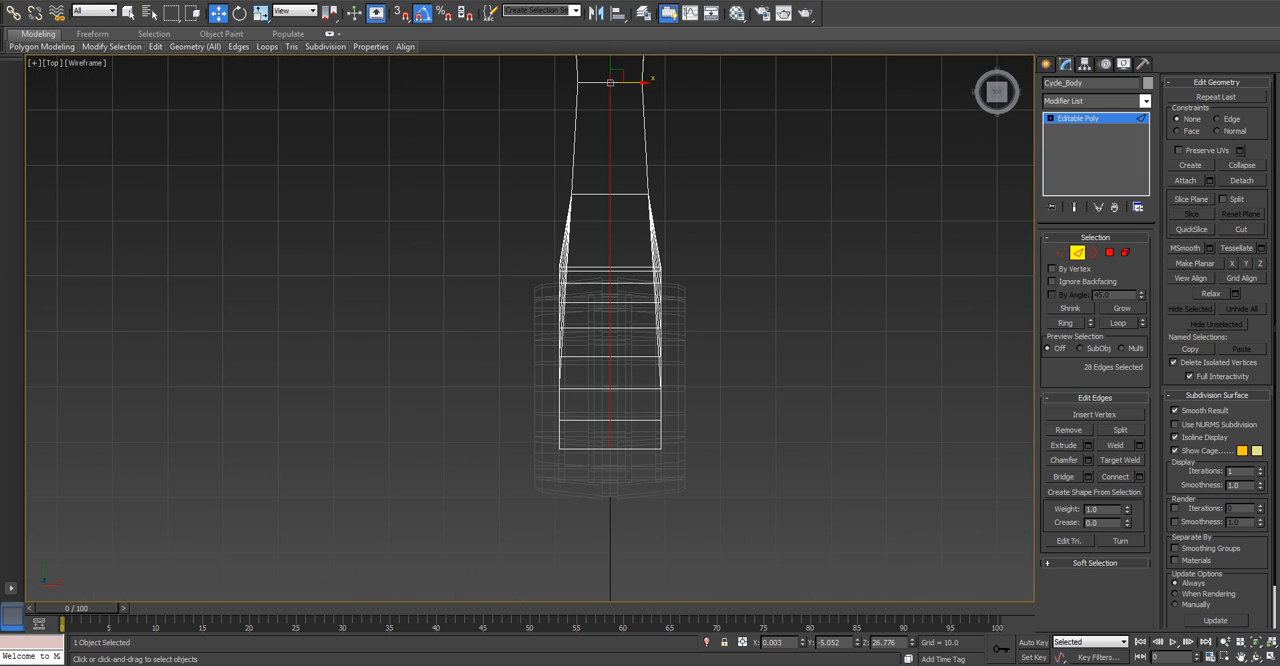
scroll(584, 462, down, 4)
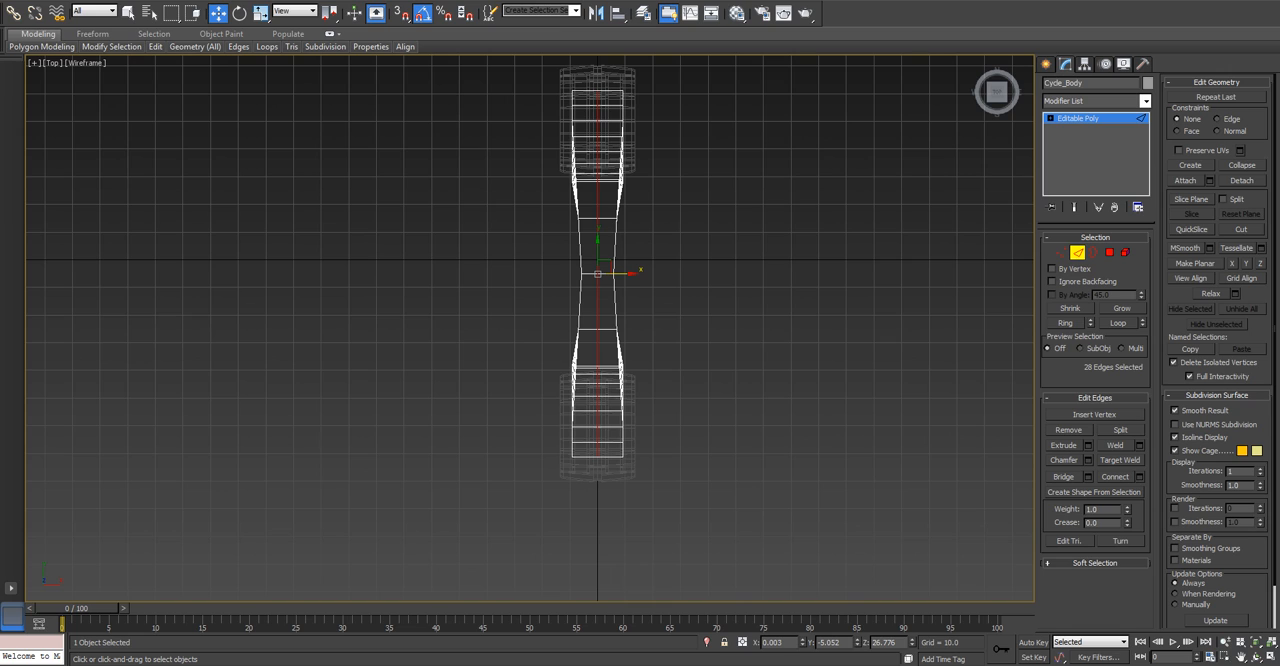
Zero the centre edge loop's X position and delete all polygons on the body's positive-X half.
right_click(802, 643)
click(1109, 253)
middle_drag(668, 290, 666, 358)
key(ctrl+d)
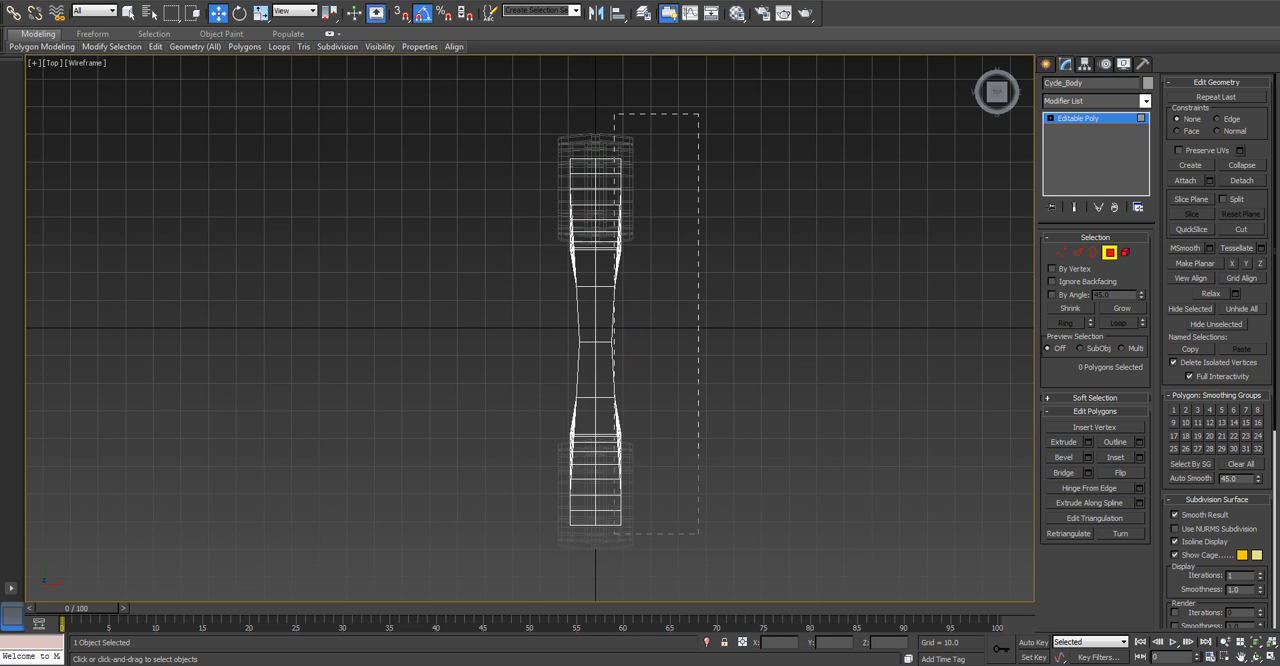
drag(698, 570, 698, 570)
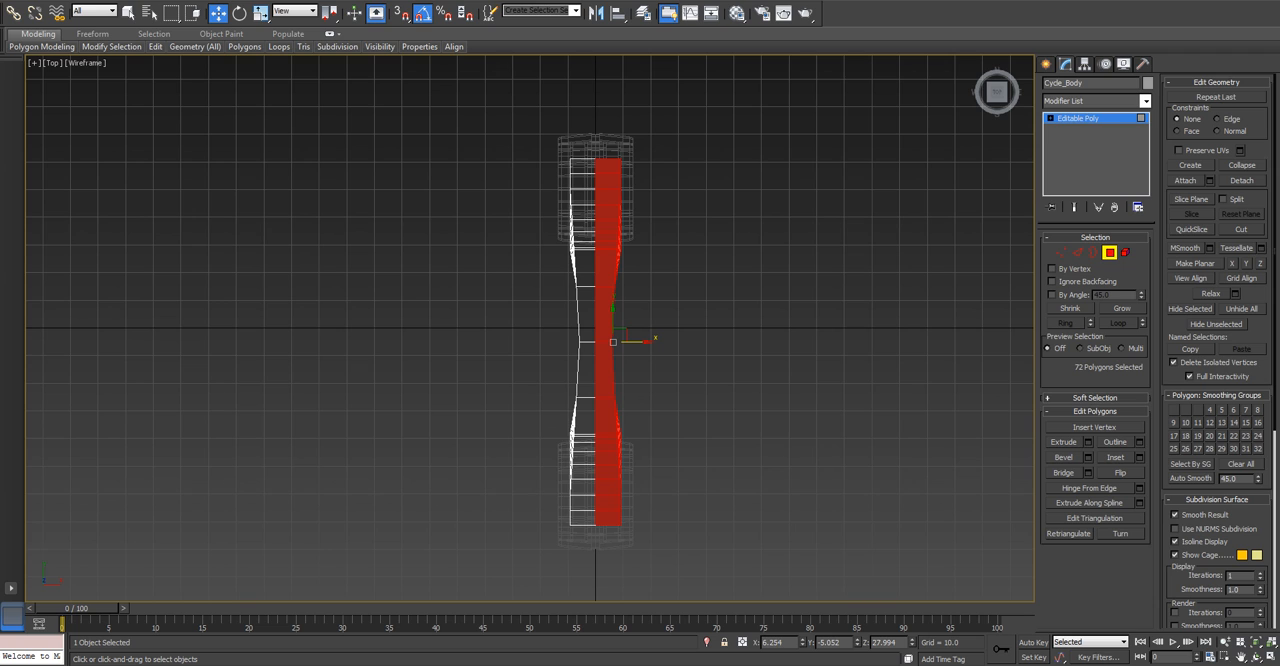
key(Delete)
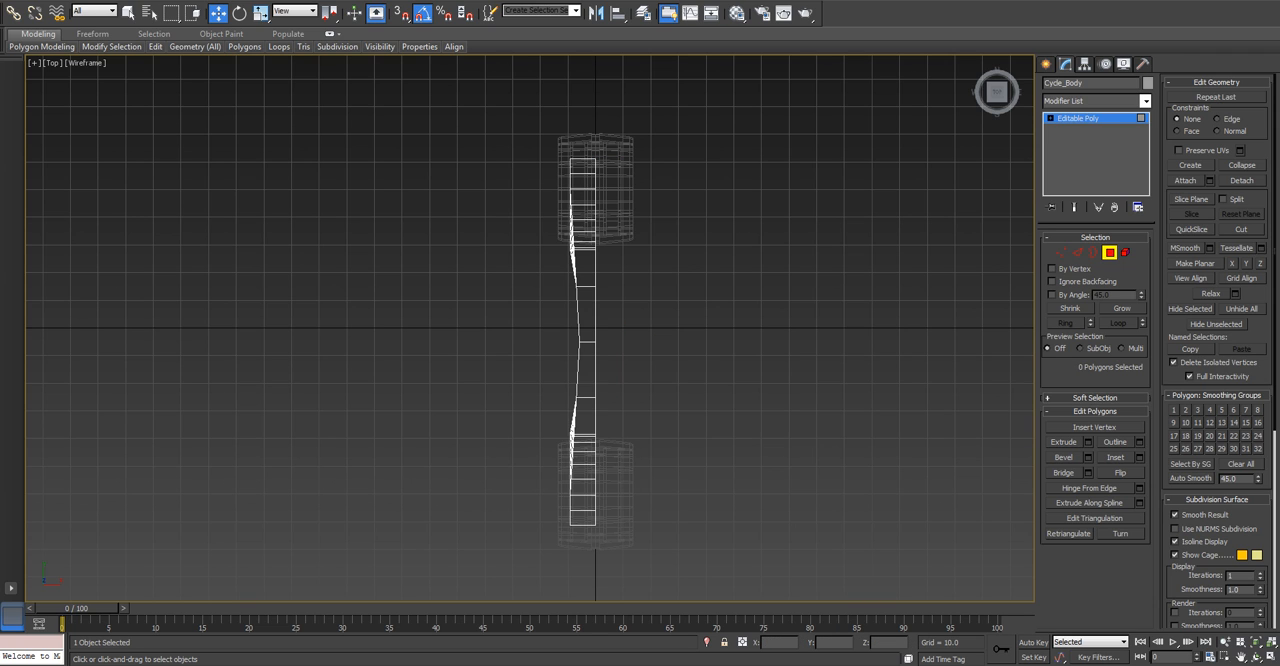
Leave polygon editing in a shaded perspective view and apply a Symmetry modifier with mirror axis Z to the remaining half body.
key(f)
key(p)
key(F3)
scroll(590, 340, down, 5)
mouse_move(560, 340)
alt+middle_down()
mouse_move(690, 385)
mouse_move(630, 396)
alt+middle_up()
click(1109, 253)
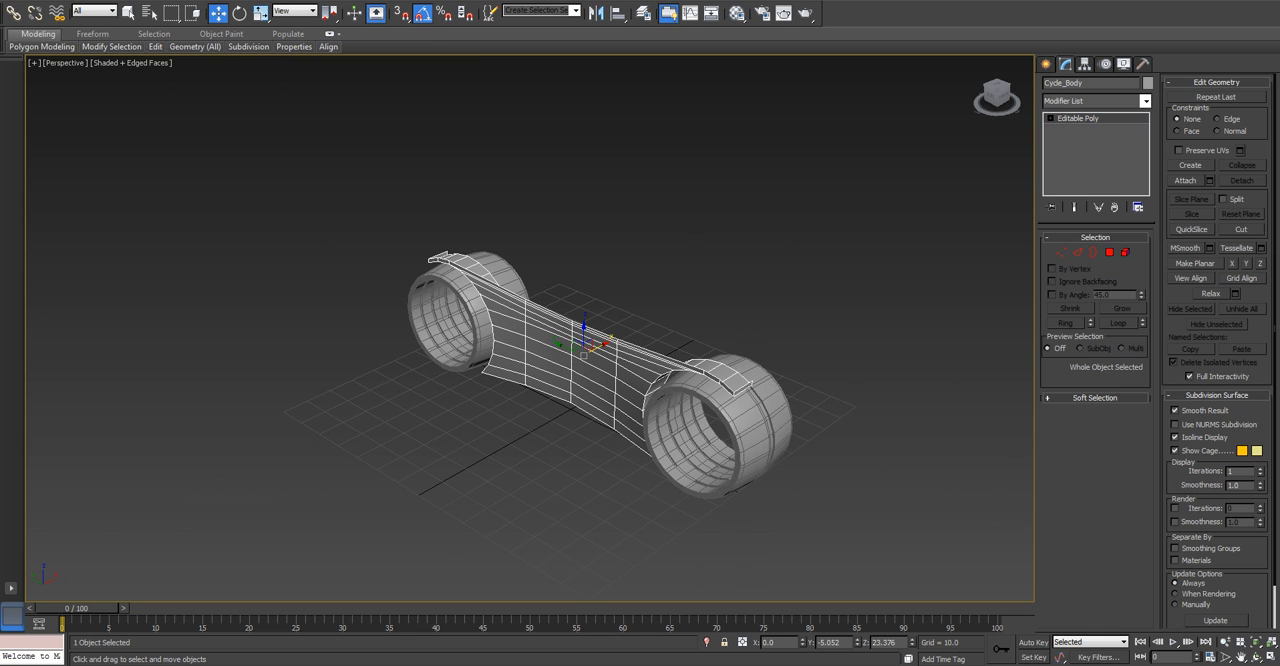
click(1146, 101)
text(sy)
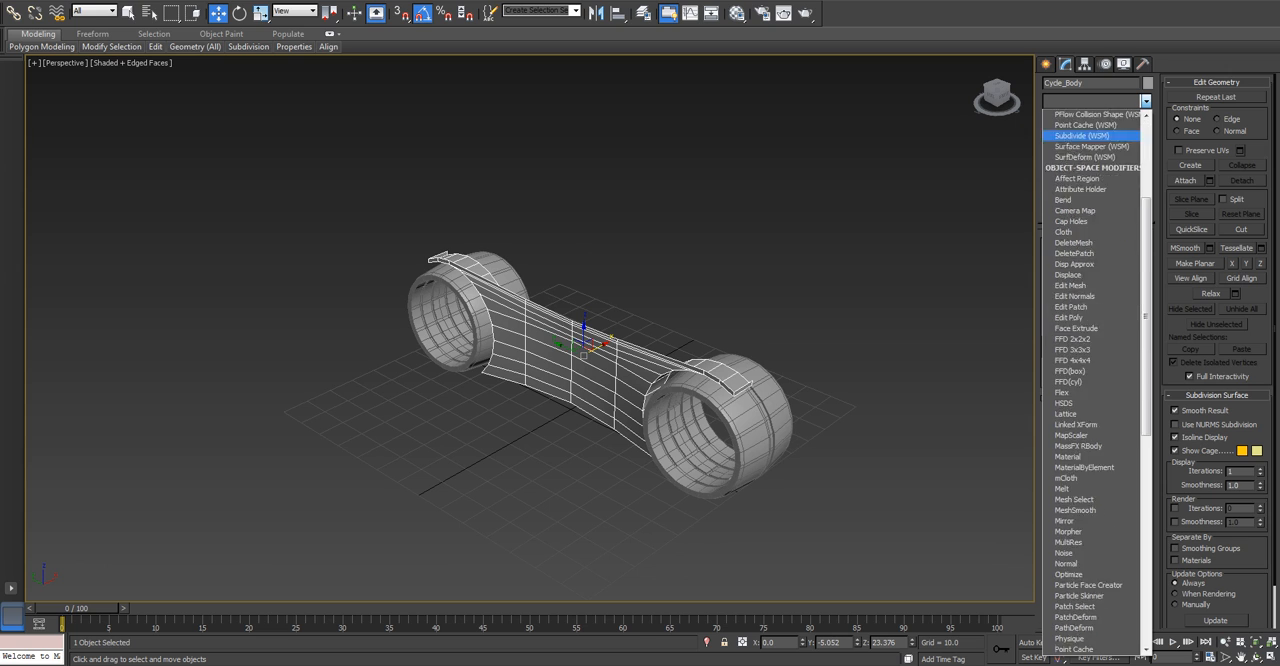
key(Return)
click(1113, 262)
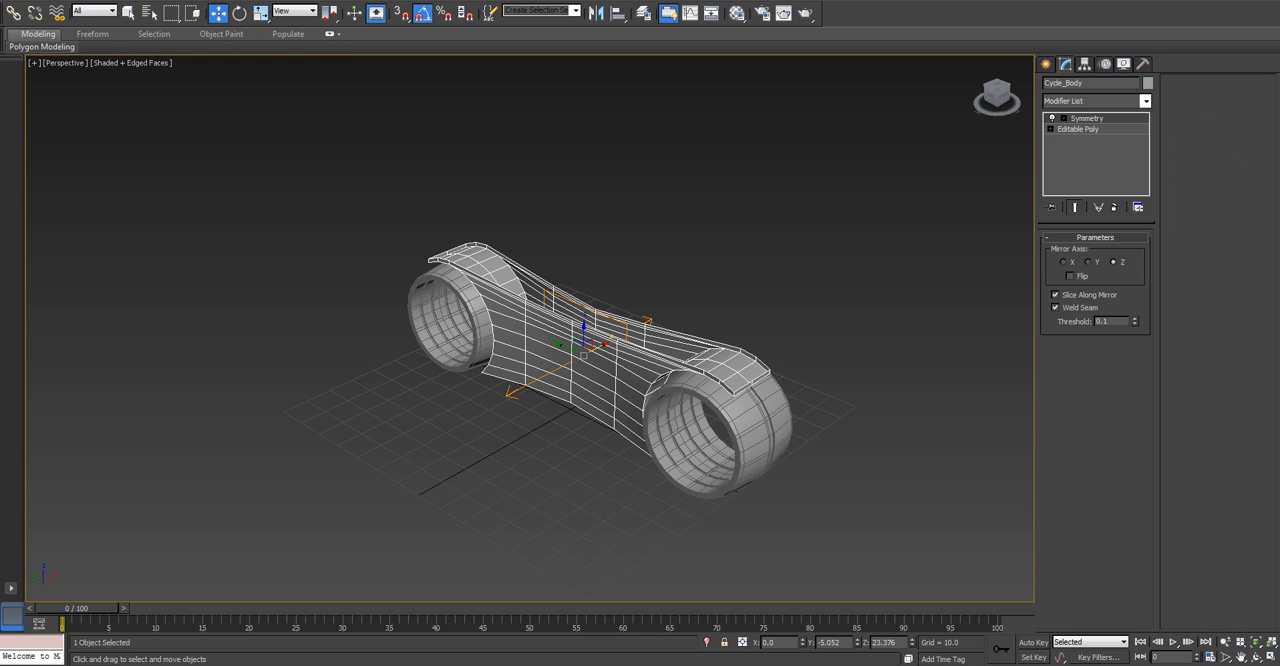
Inspect the mirrored result over the base mesh, then return Cycle_Body to a plain Editable Poly with both halves and no Symmetry modifier.
click(1078, 129)
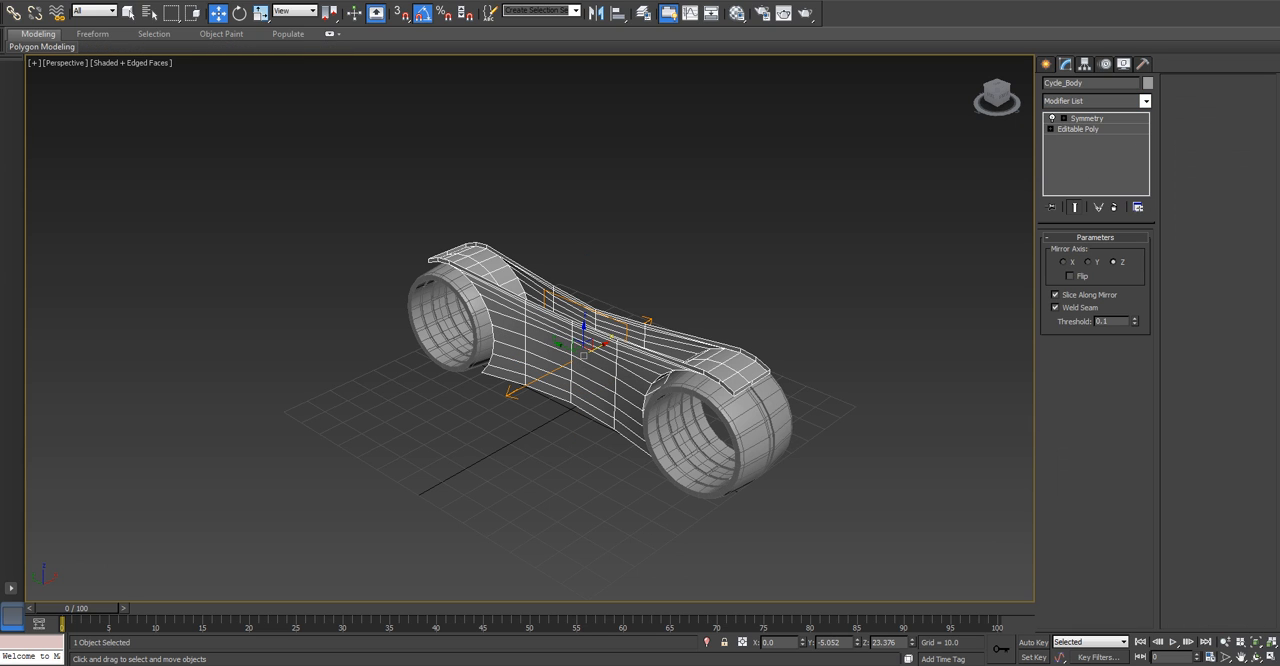
click(1175, 451)
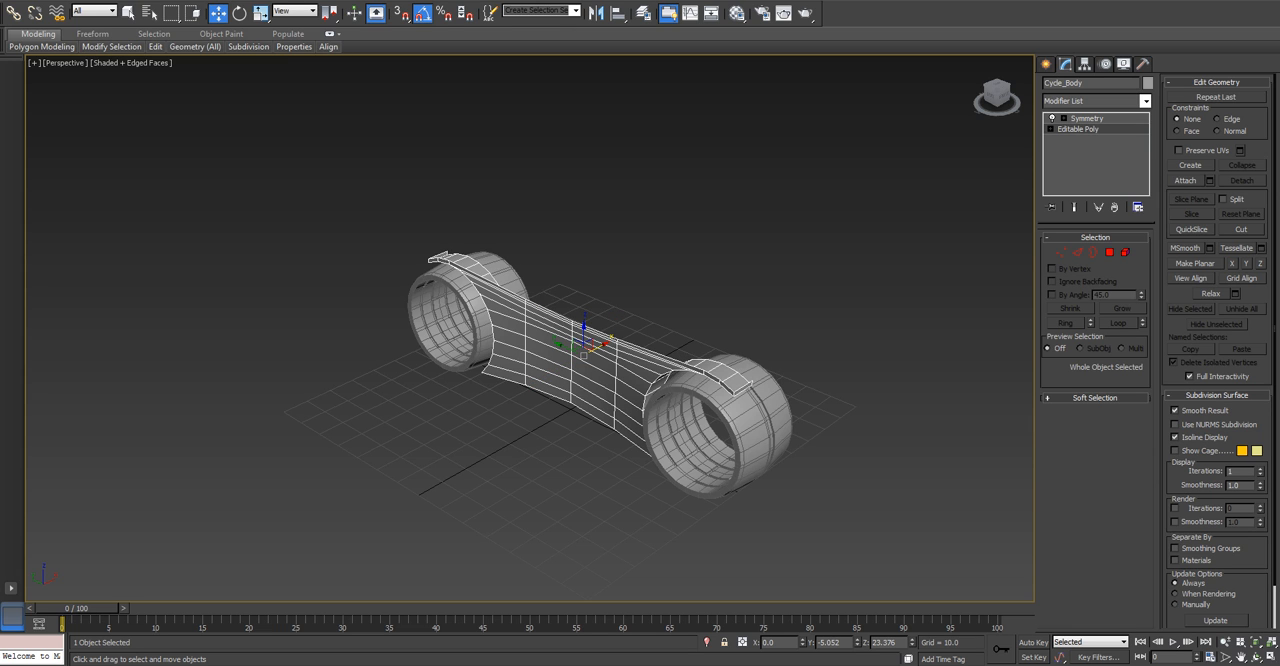
click(1074, 207)
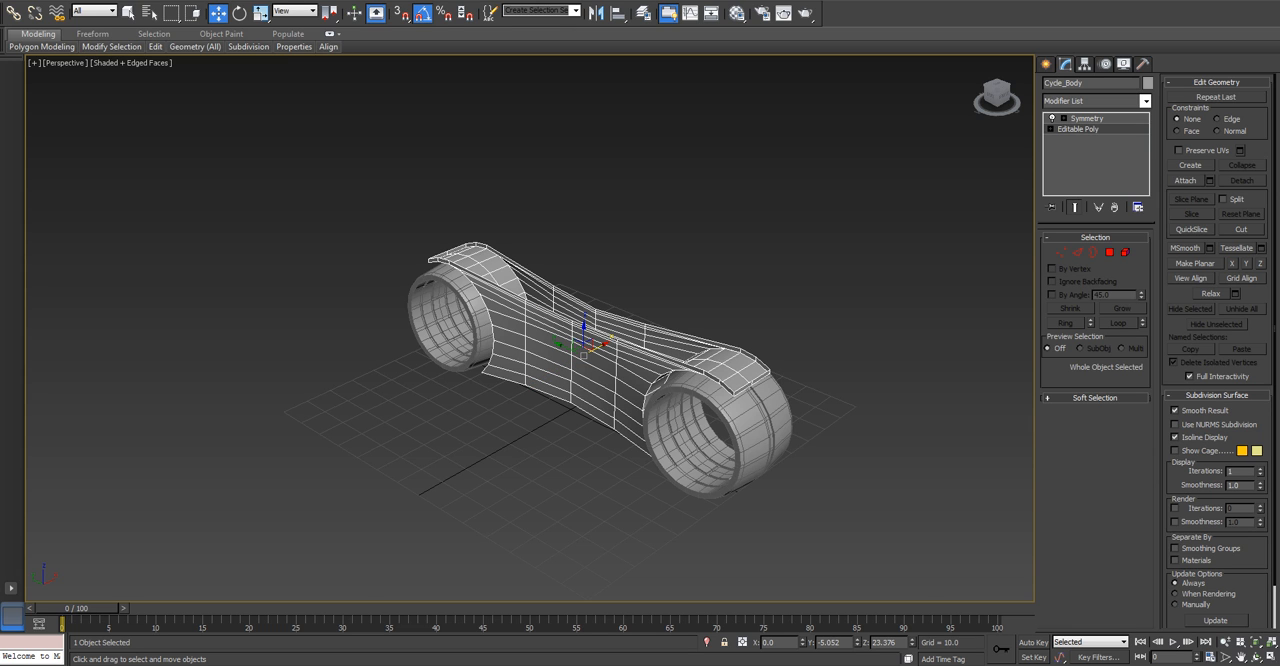
scroll(590, 345, up, 5)
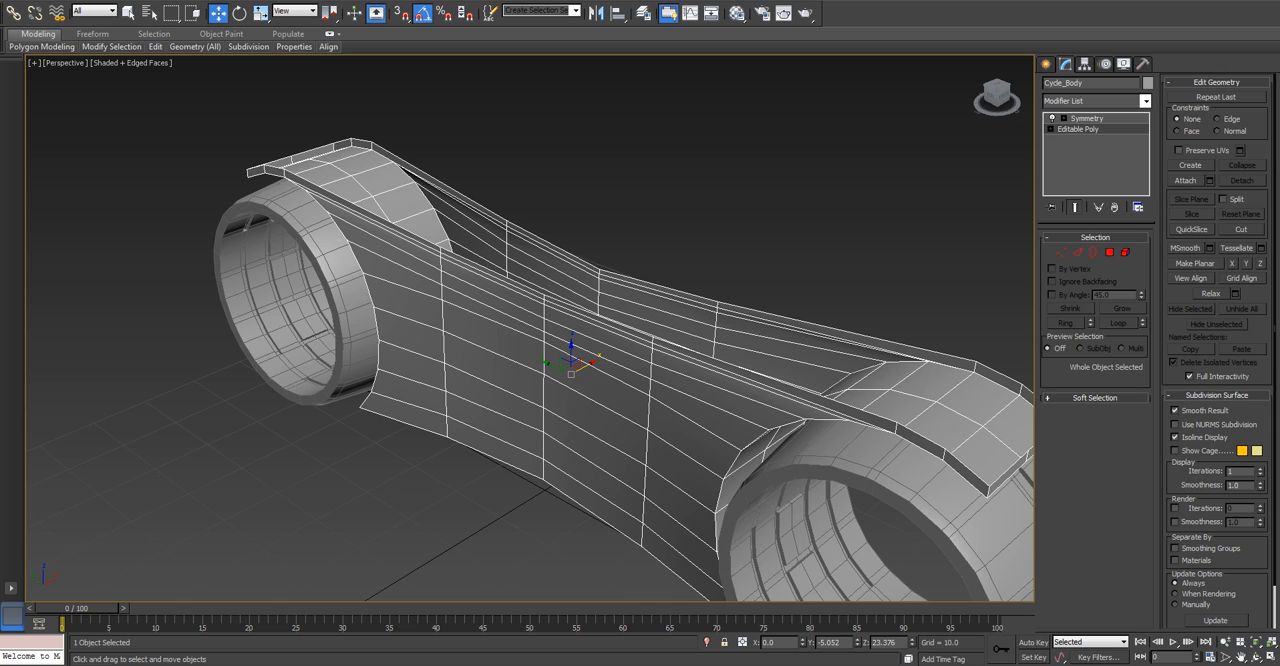
key(ctrl+z)
key(ctrl+z)
key(ctrl+z)
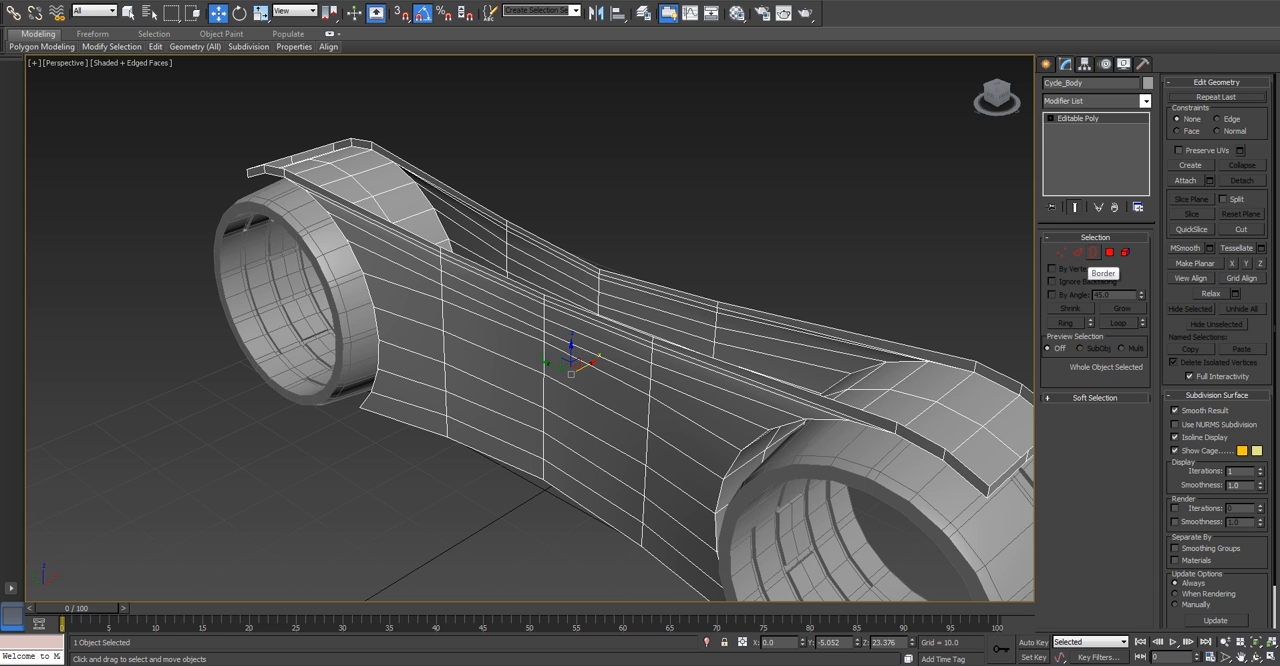
Select the open border around the top of Cycle_Body and close it with Cap.
click(1093, 252)
click(850, 333)
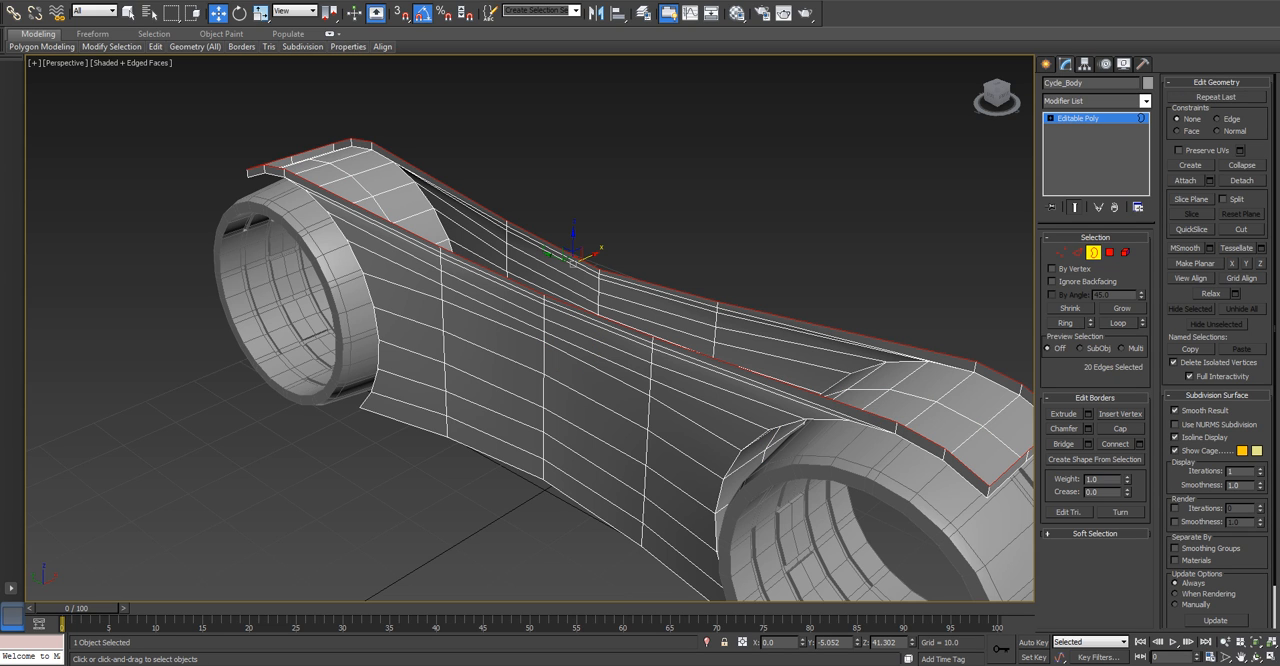
middle_drag(850, 333, 764, 281)
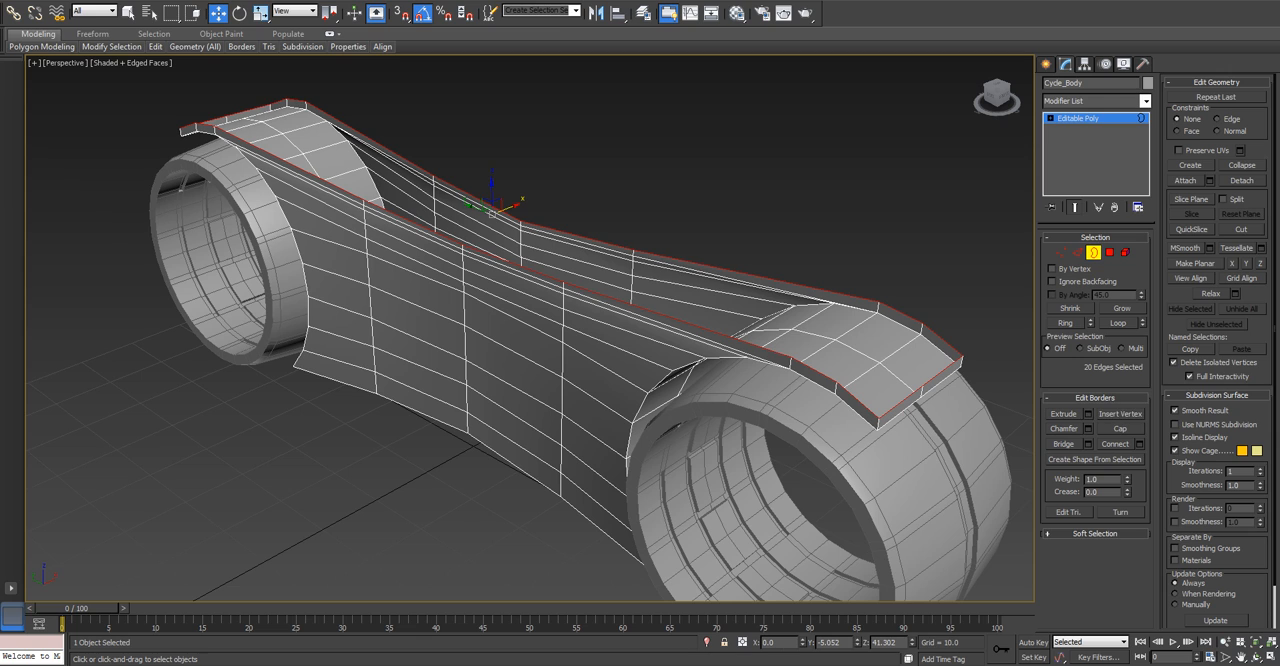
click(1120, 428)
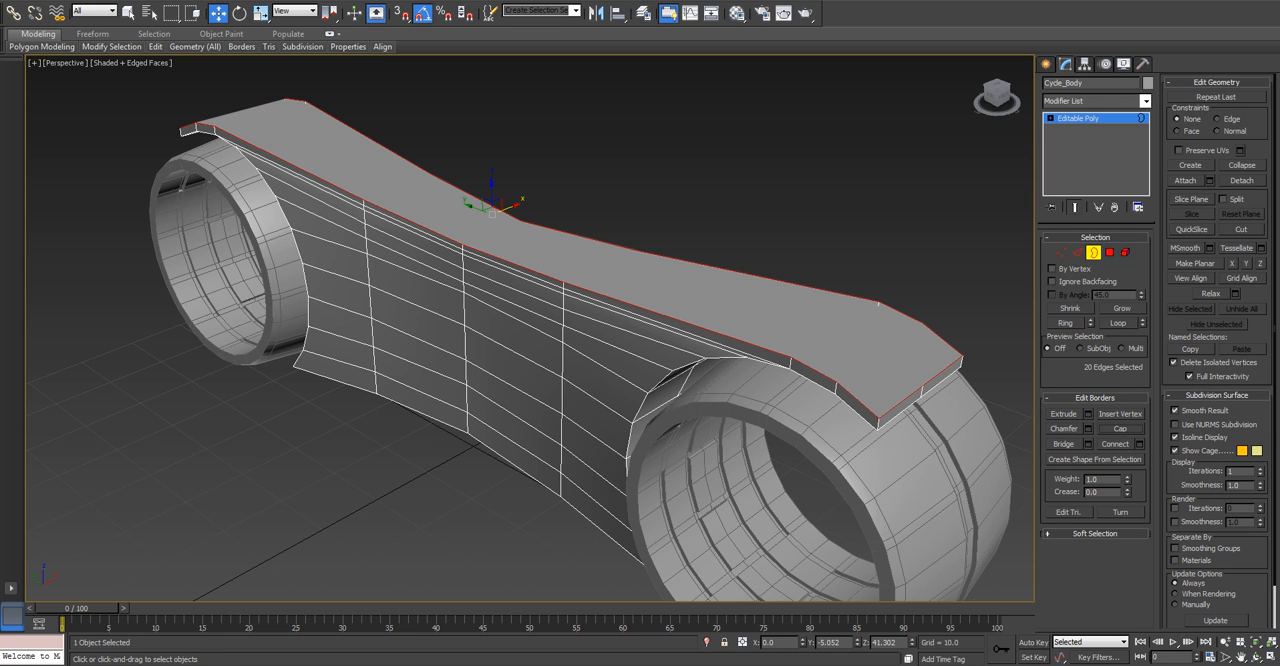
Clear the vertex selection and cut two crosswise edges between opposite vertices at the near wheel end of the top cap.
key(1)
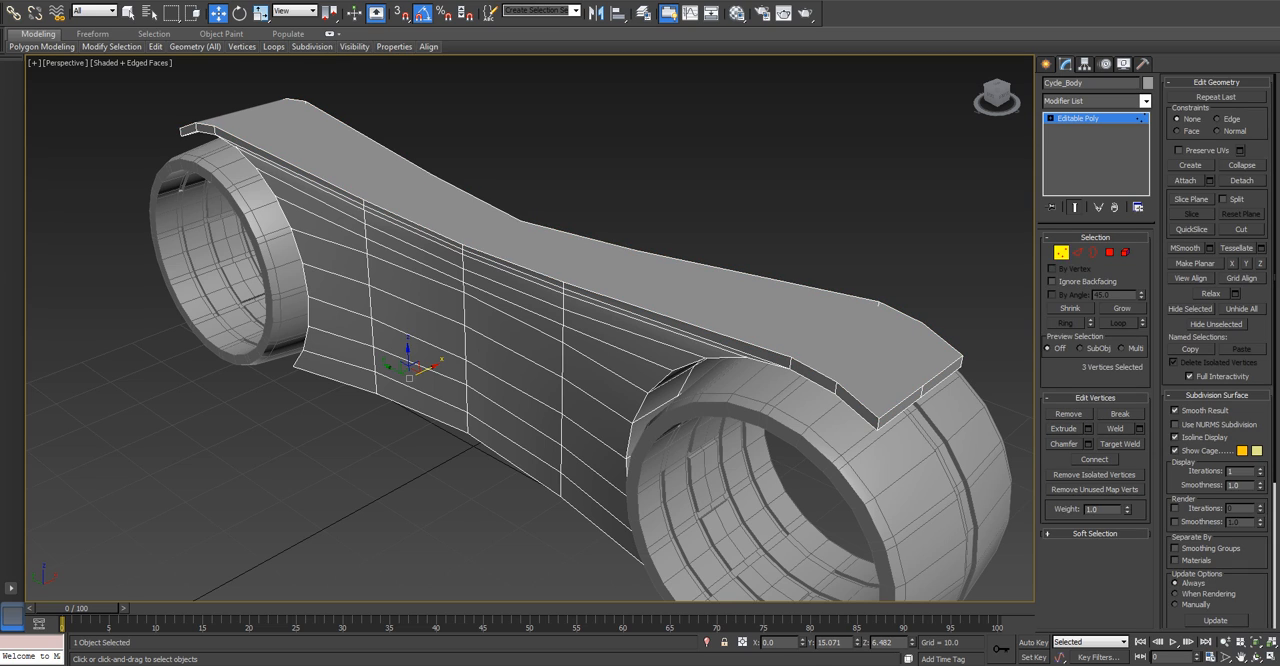
alt+middle_drag(530, 330, 515, 350)
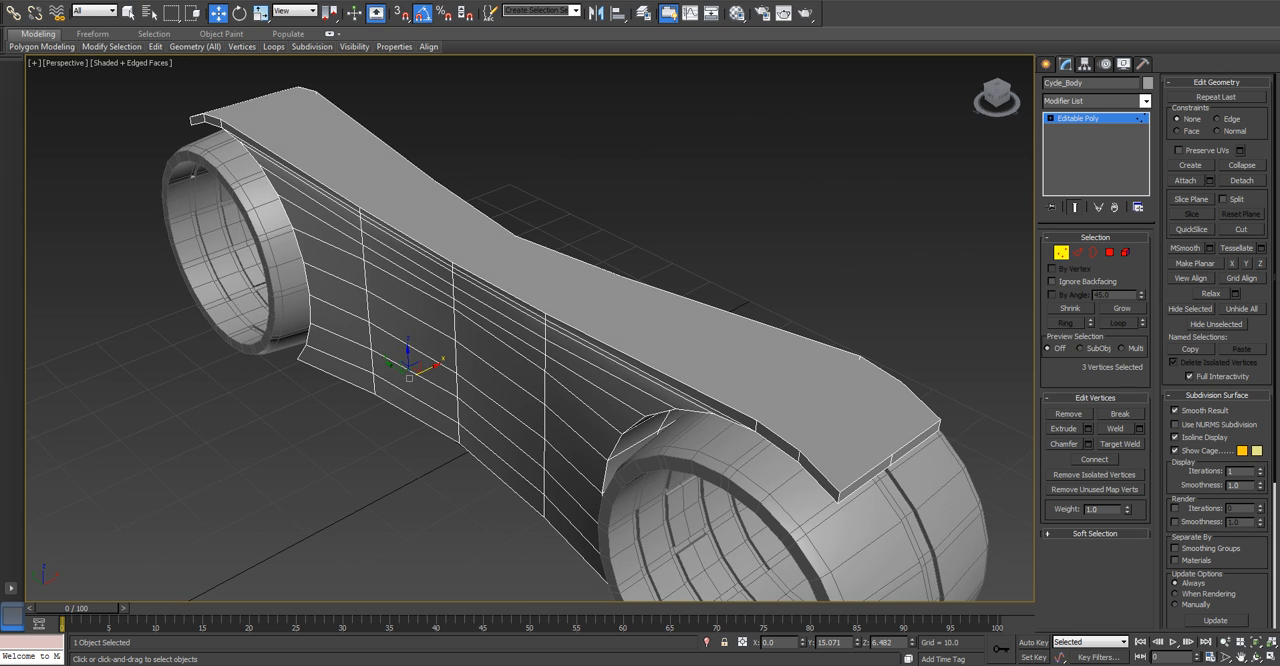
key(ctrl+d)
key(1)
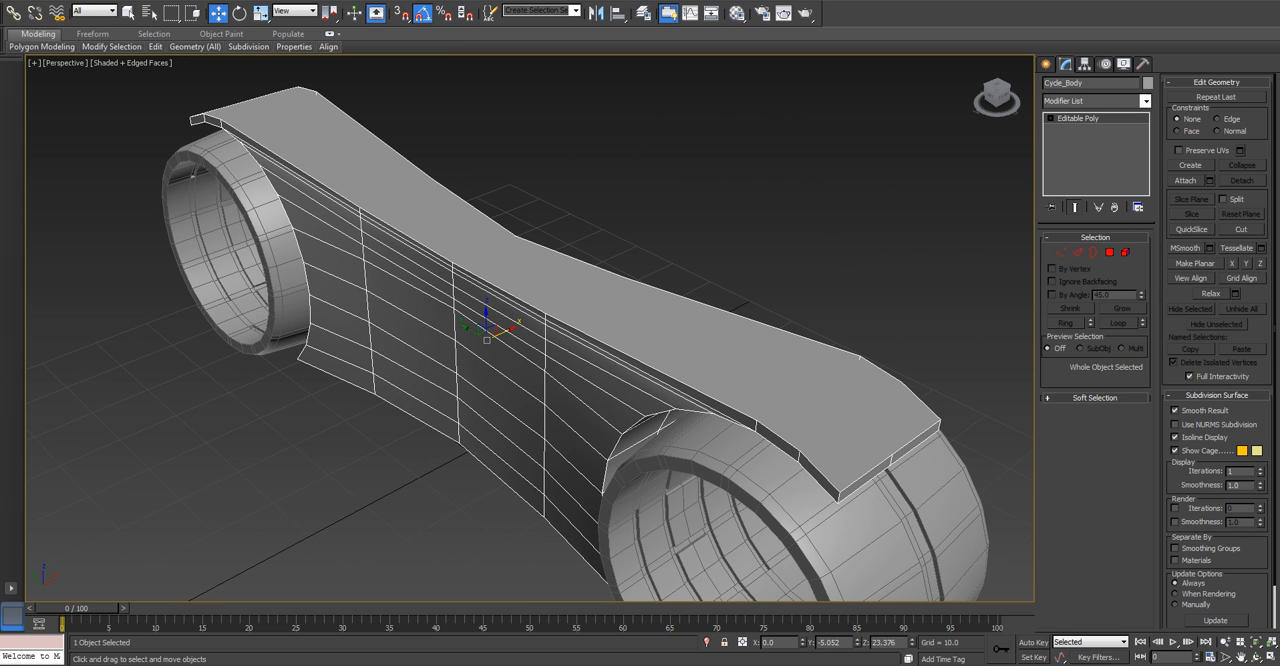
key(1)
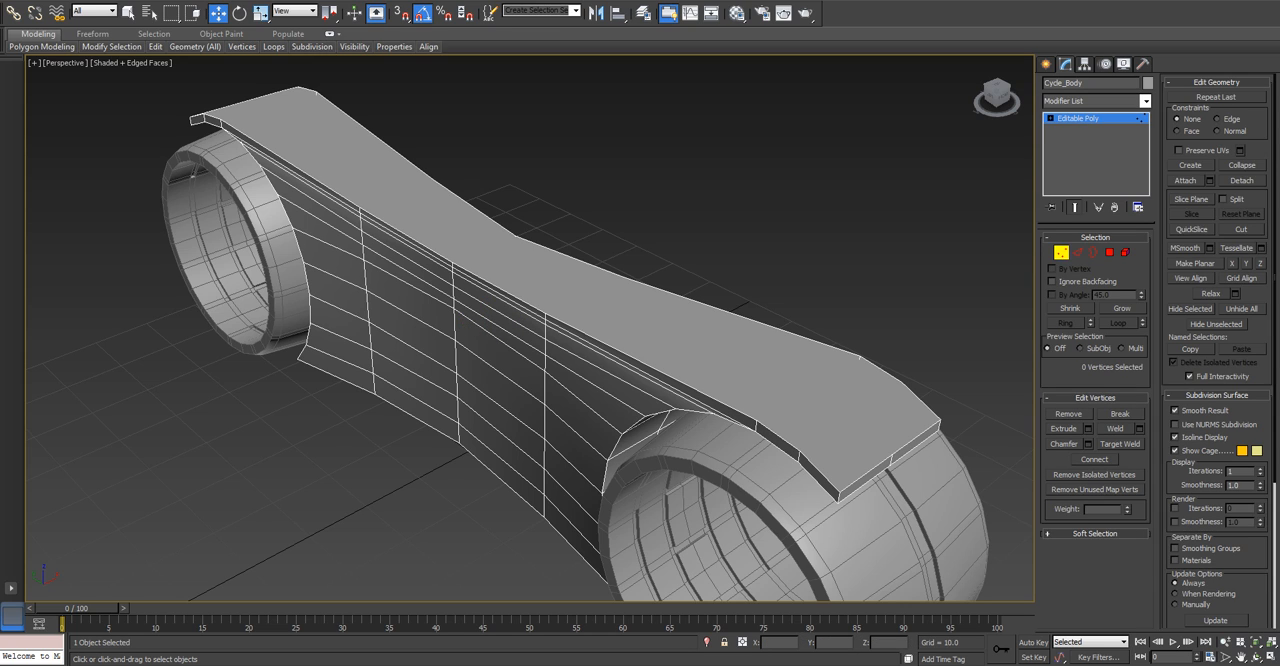
key(alt+c)
click(757, 421)
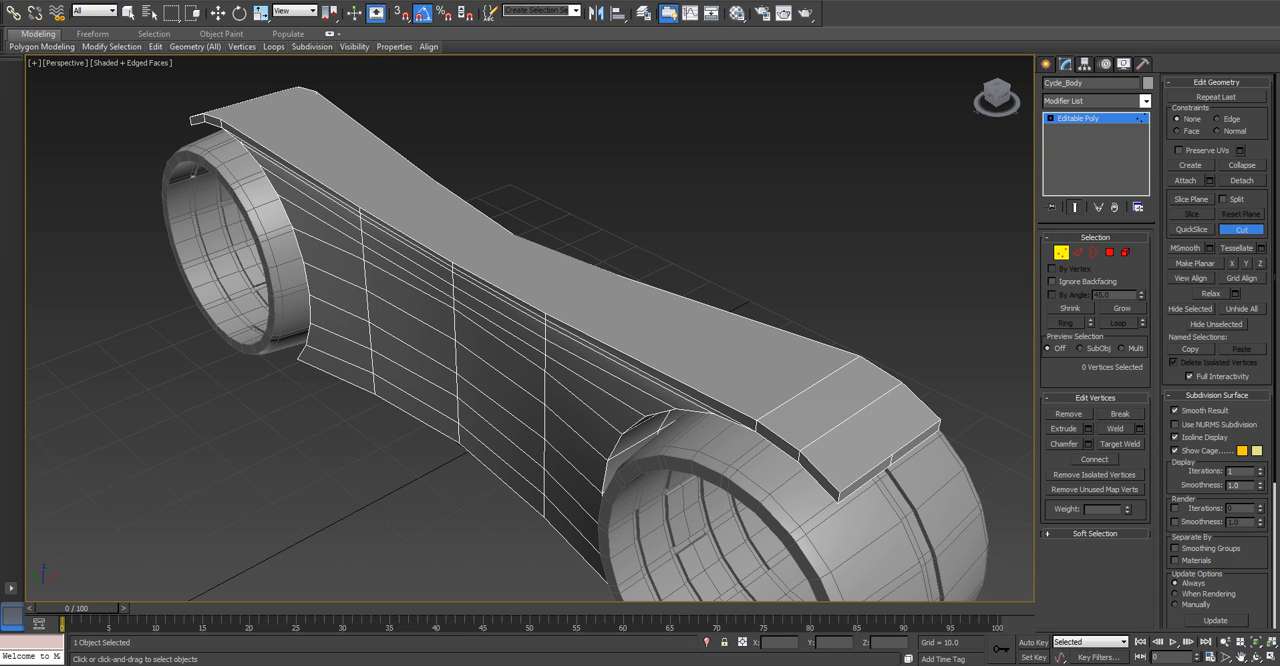
key(w)
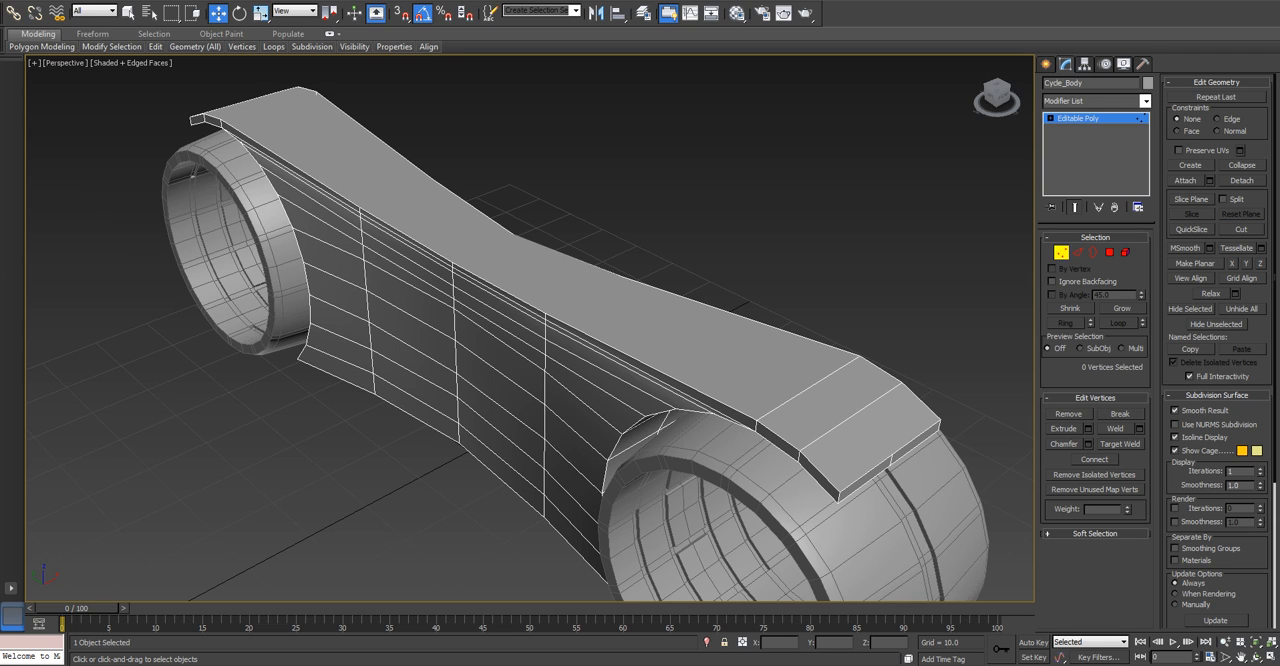
Cut three crosswise edges between opposite vertices along the narrow middle section of the top cap.
key(alt+c)
click(546, 314)
alt+middle_drag(622, 285, 452, 322)
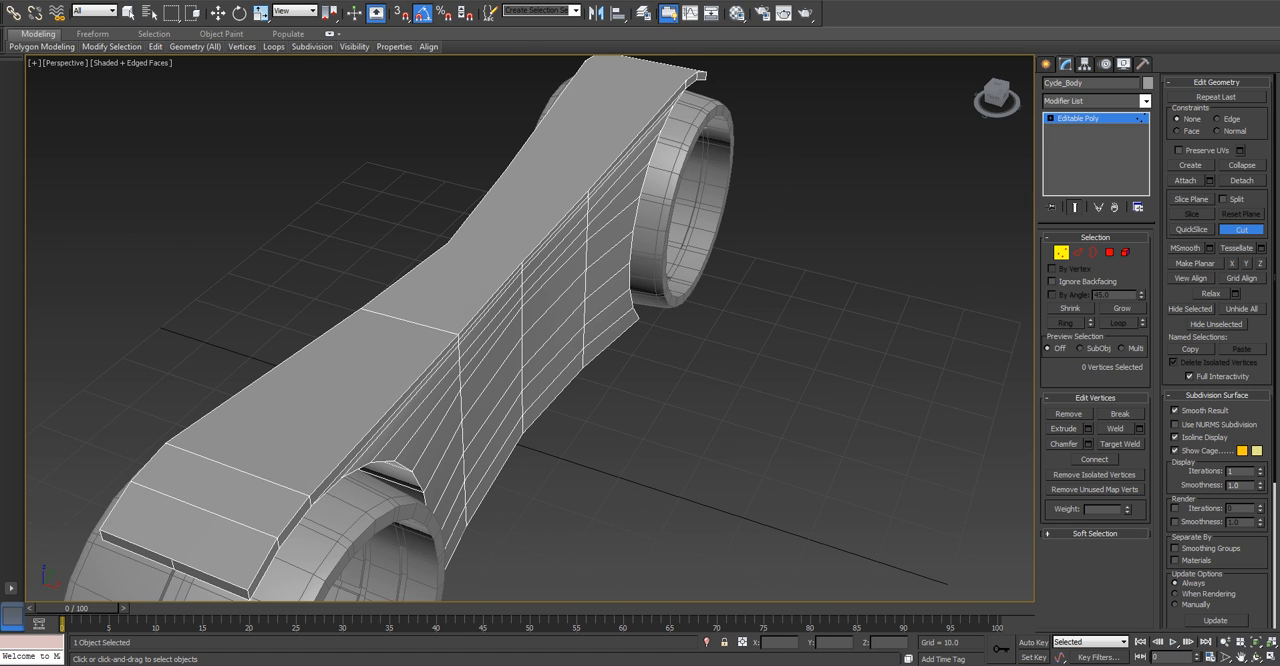
scroll(525, 262, up, 2)
scroll(525, 270, up, 2)
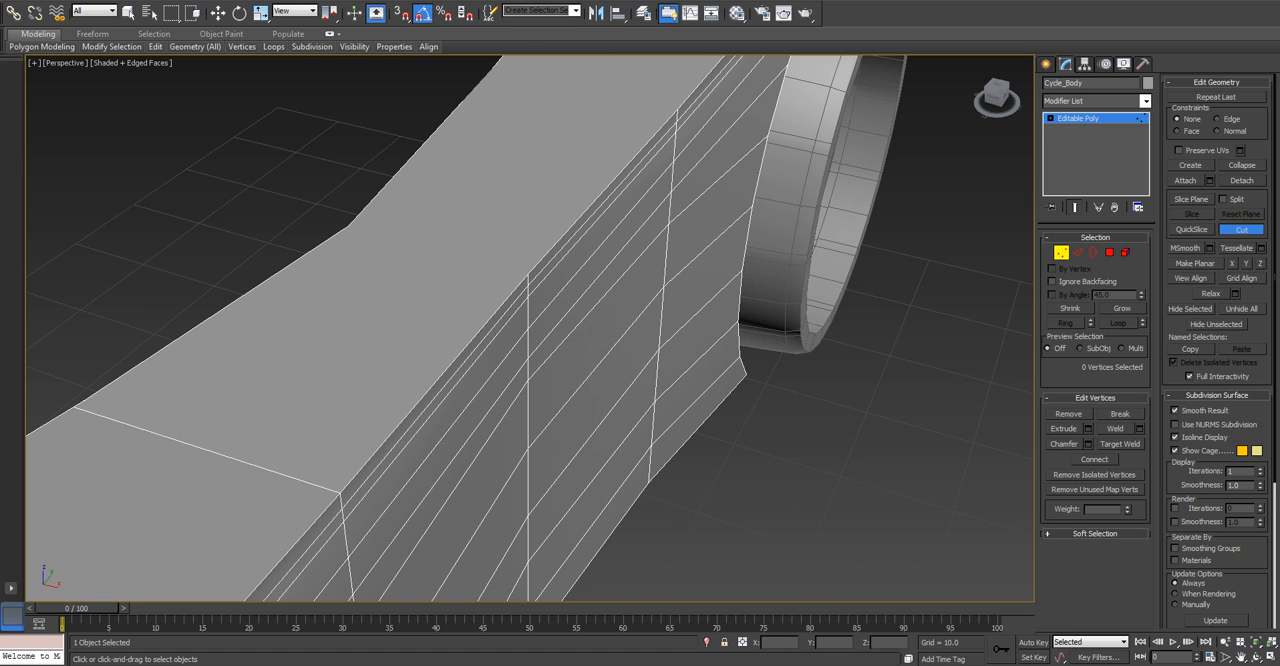
click(528, 275)
alt+middle_drag(88, 400, 552, 355)
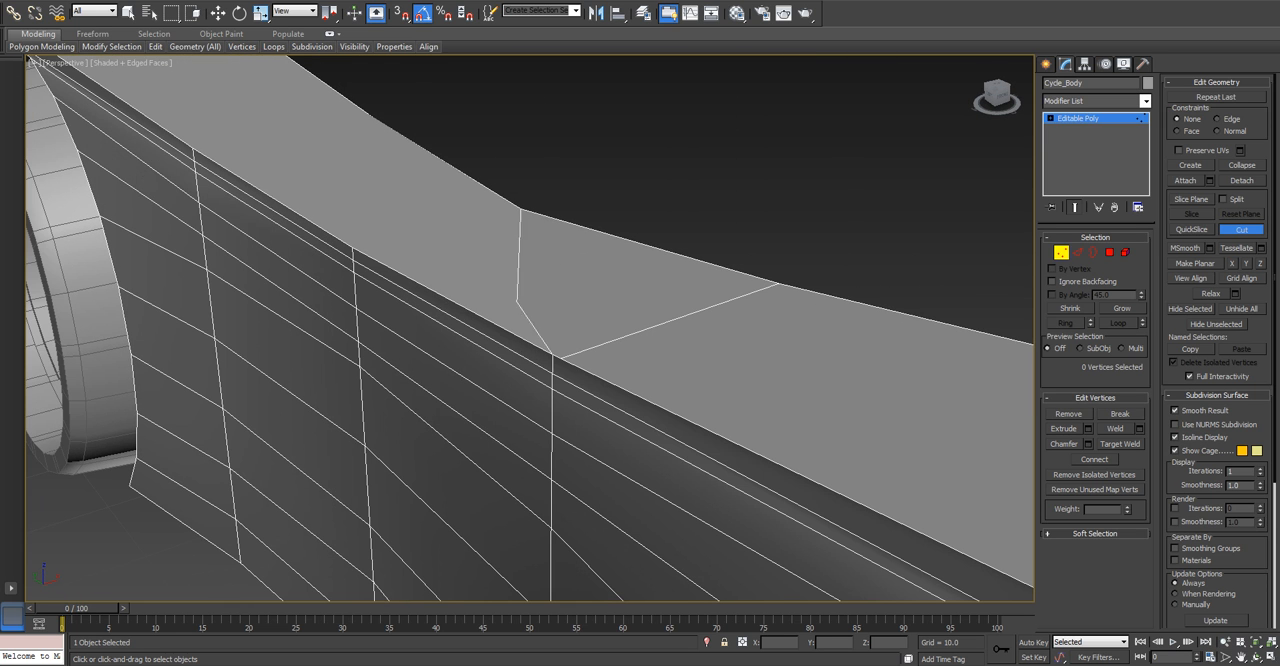
click(353, 247)
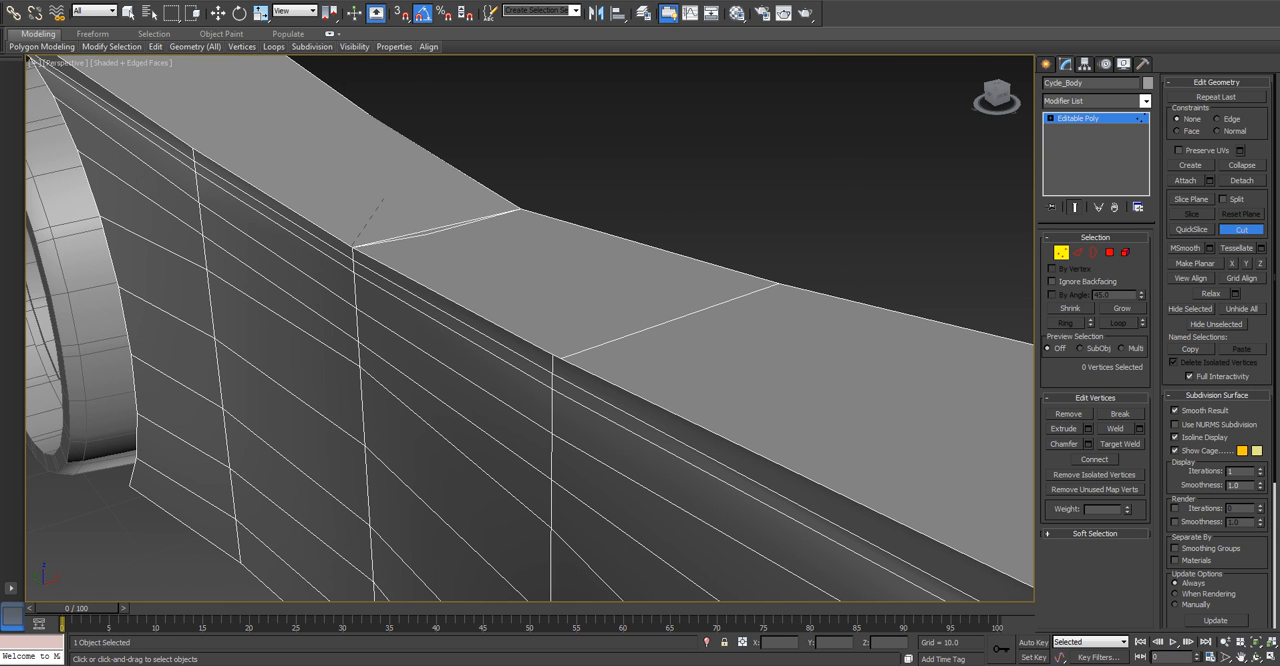
scroll(530, 330, down, 3)
click(461, 293)
alt+middle_drag(534, 286, 300, 340)
alt+middle_drag(898, 264, 694, 260)
click(842, 316)
alt+middle_drag(842, 316, 330, 270)
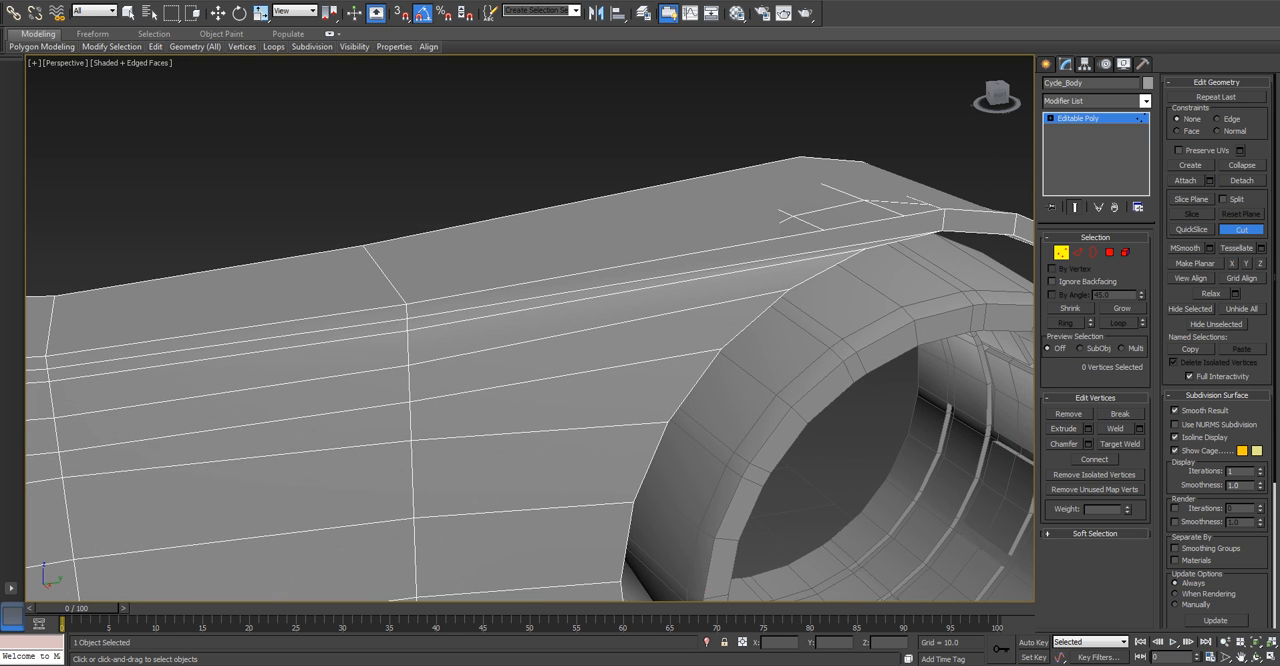
Cut two crosswise edges between opposite vertices at the other wheel end of the top cap.
alt+middle_drag(760, 290, 400, 290)
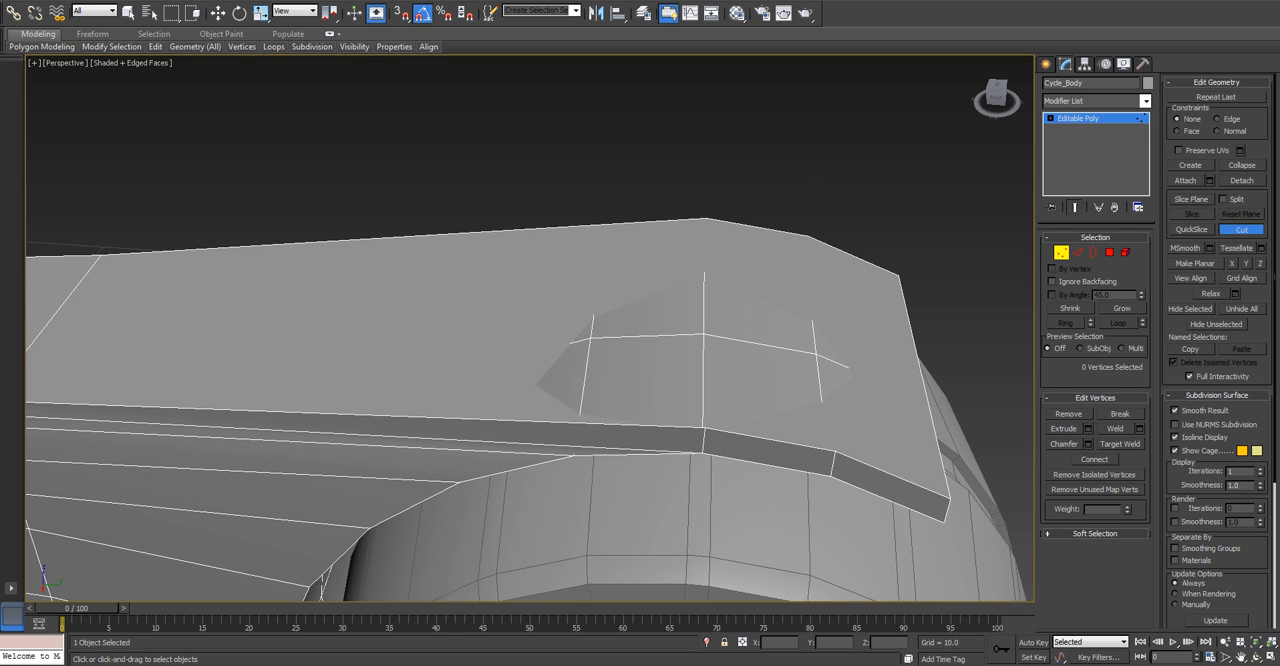
click(705, 428)
click(706, 218)
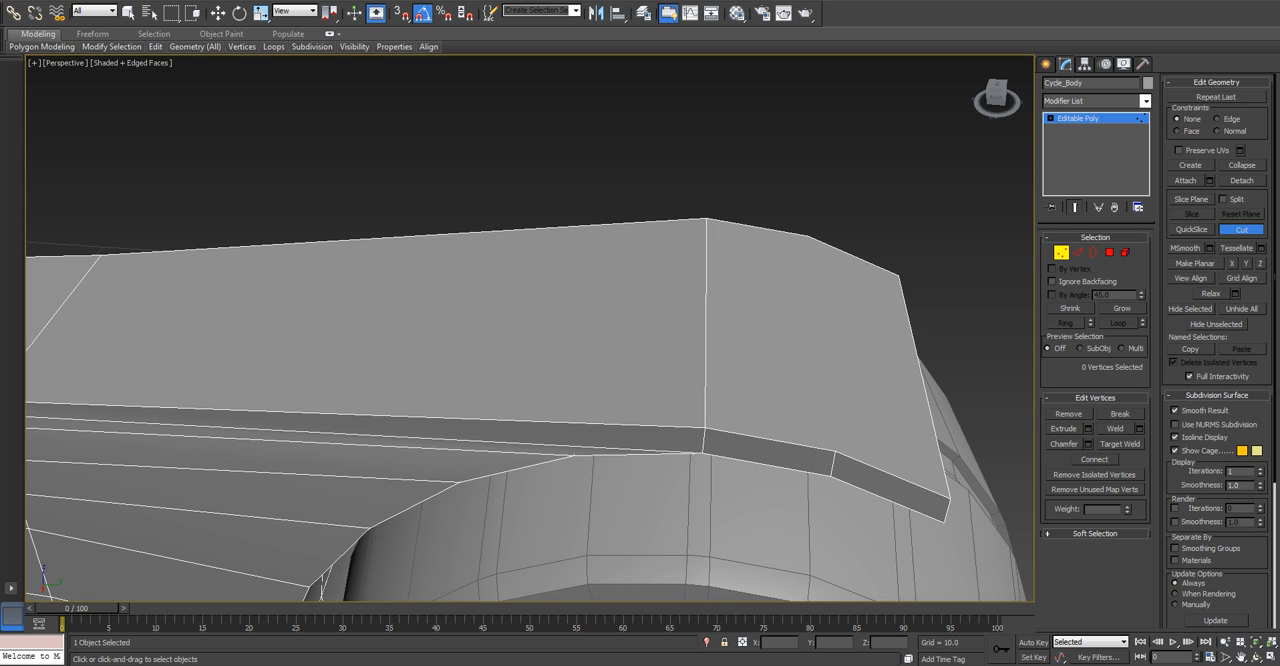
key(w)
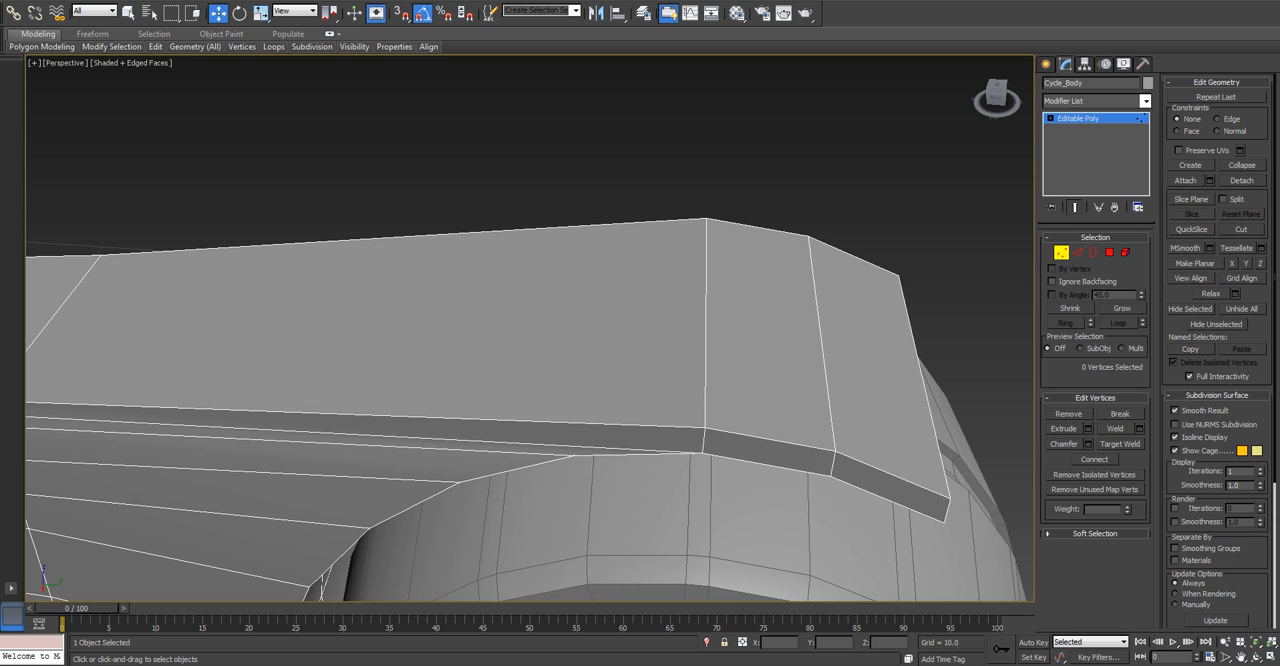
Cut a lengthwise centre line along the top cap between the midpoint vertices of its two ends, undoing the misplaced cut.
key(z)
alt+middle_drag(450, 400, 665, 437)
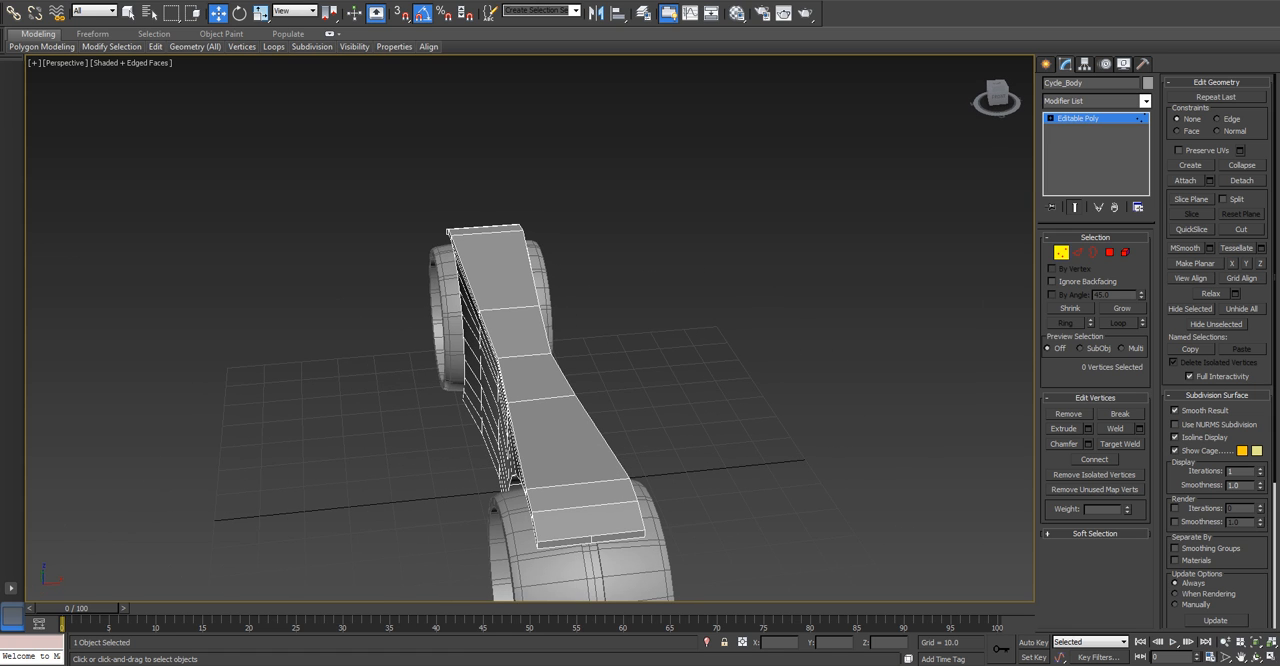
key(alt+c)
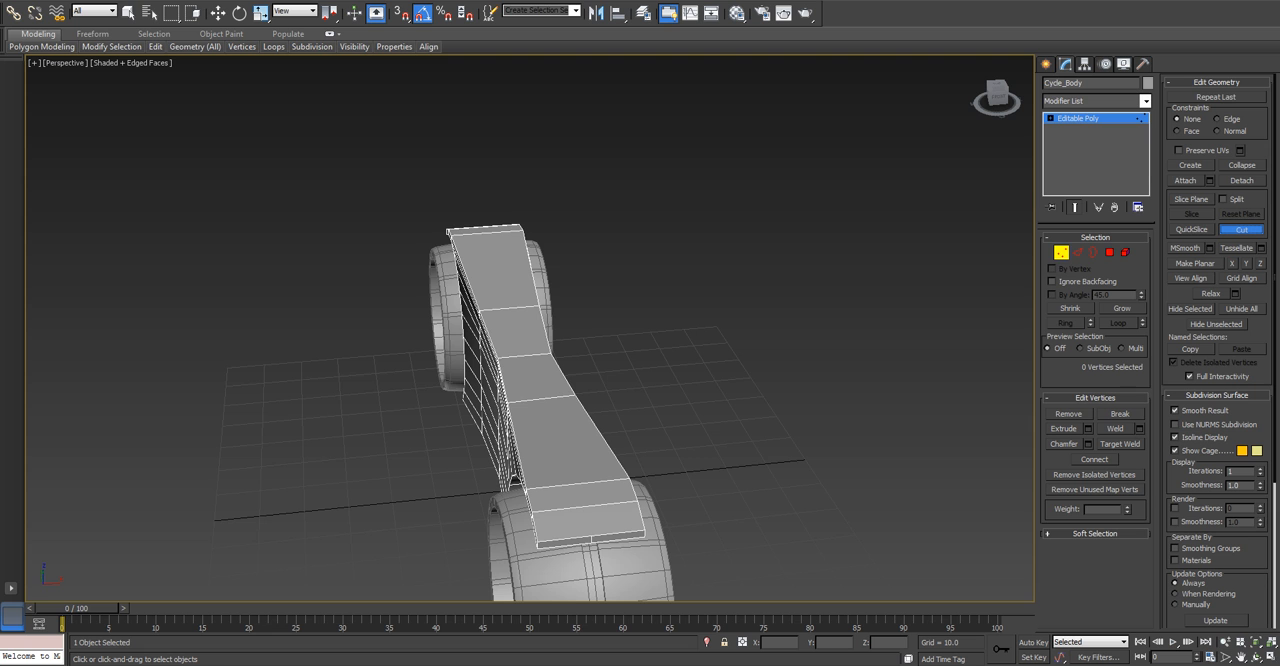
alt+middle_drag(628, 534, 820, 432)
alt+middle_drag(740, 436, 836, 416)
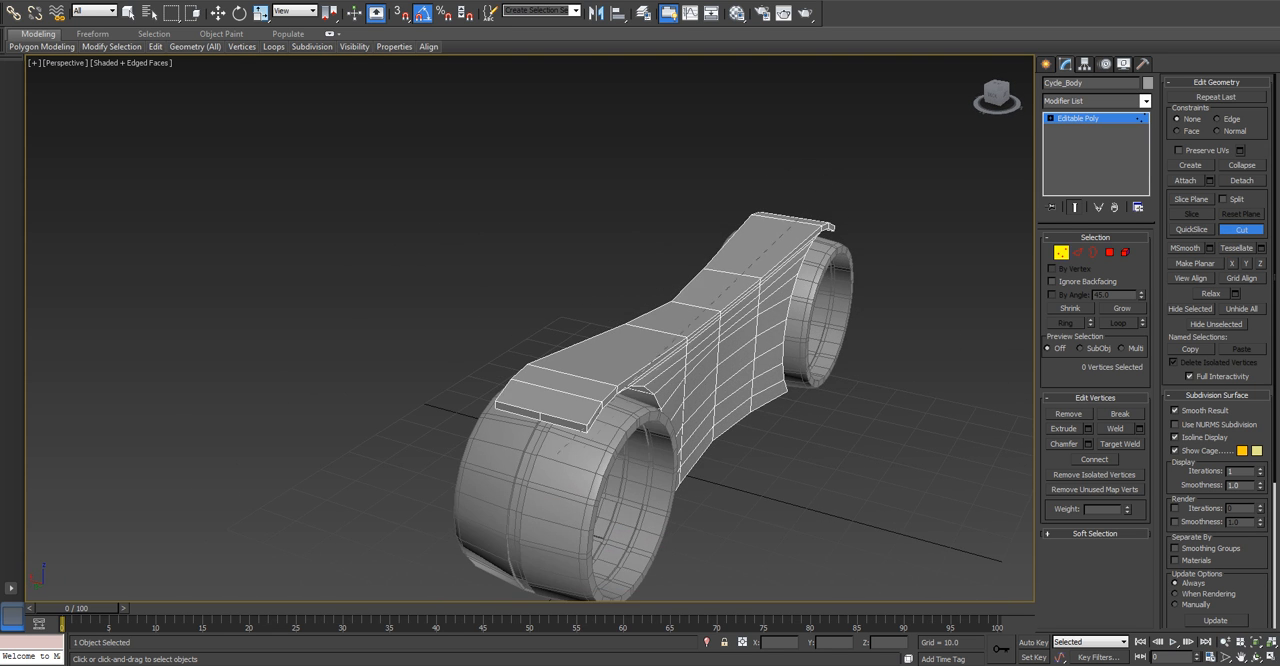
key(ctrl+z)
right_click(505, 330)
right_click(505, 330)
alt+middle_drag(505, 330, 575, 340)
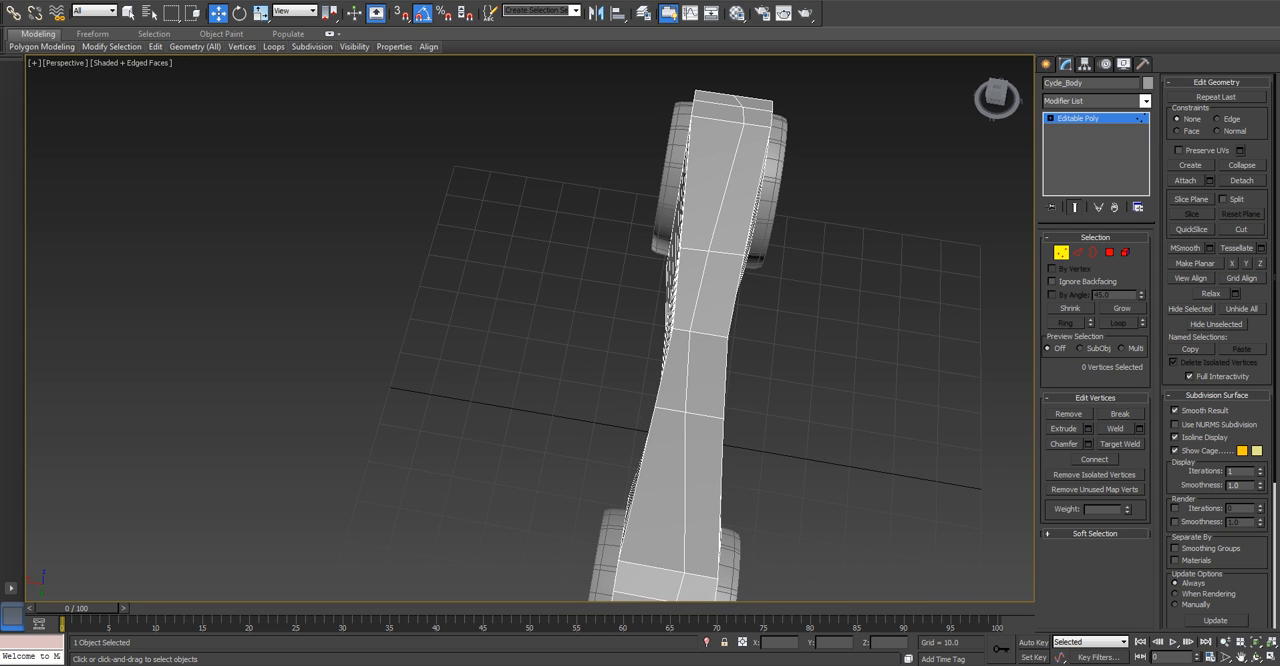
Select the full centre edge loop, including the new top edges, and flatten it with Make Planar along X.
click(1077, 252)
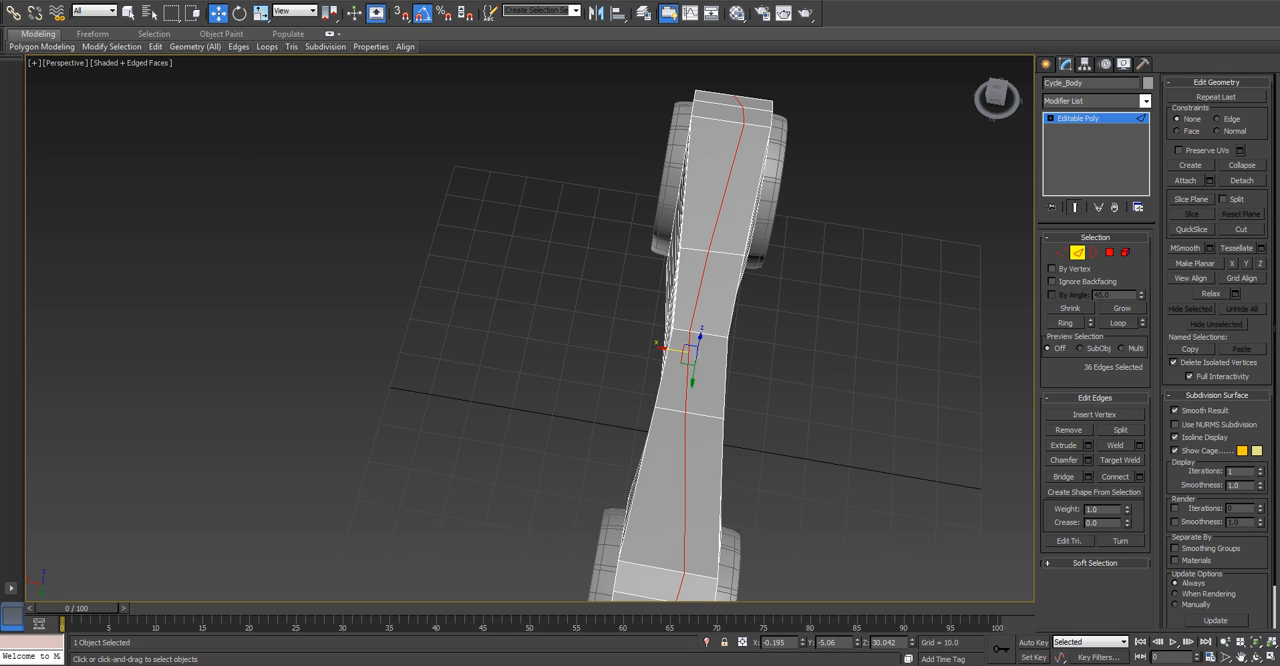
click(1232, 263)
alt+middle_drag(560, 400, 745, 225)
key(g)
alt+middle_drag(700, 300, 697, 345)
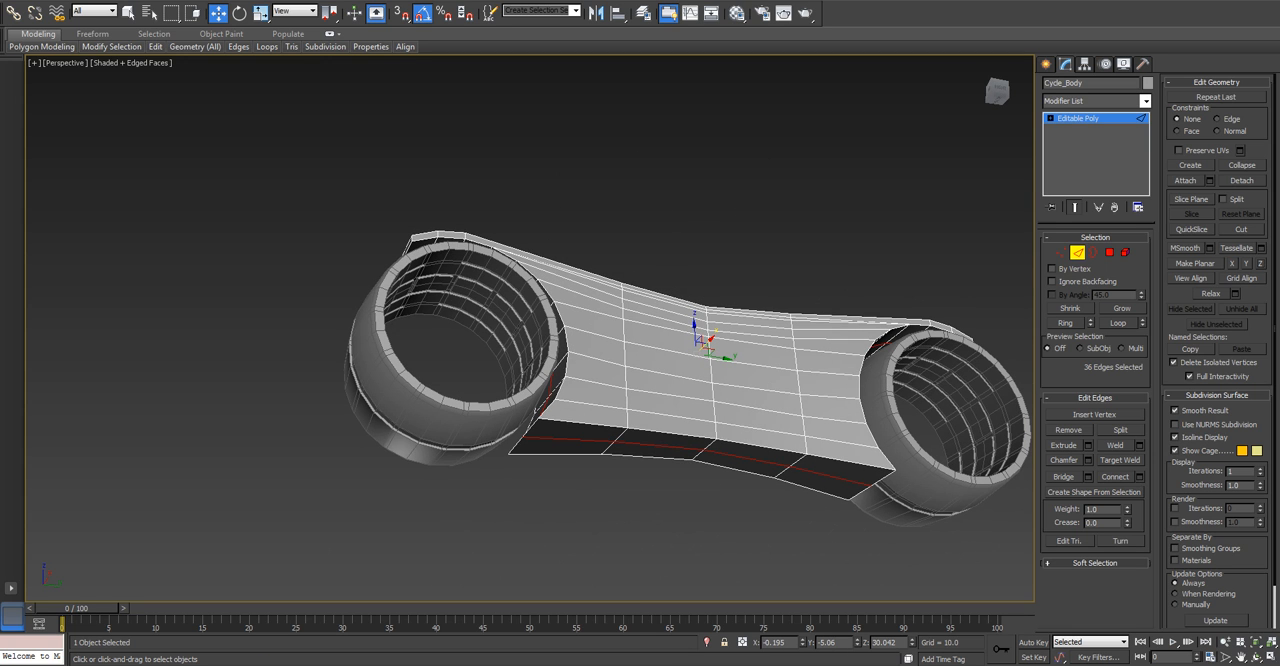
alt+middle_drag(600, 300, 715, 465)
key(t)
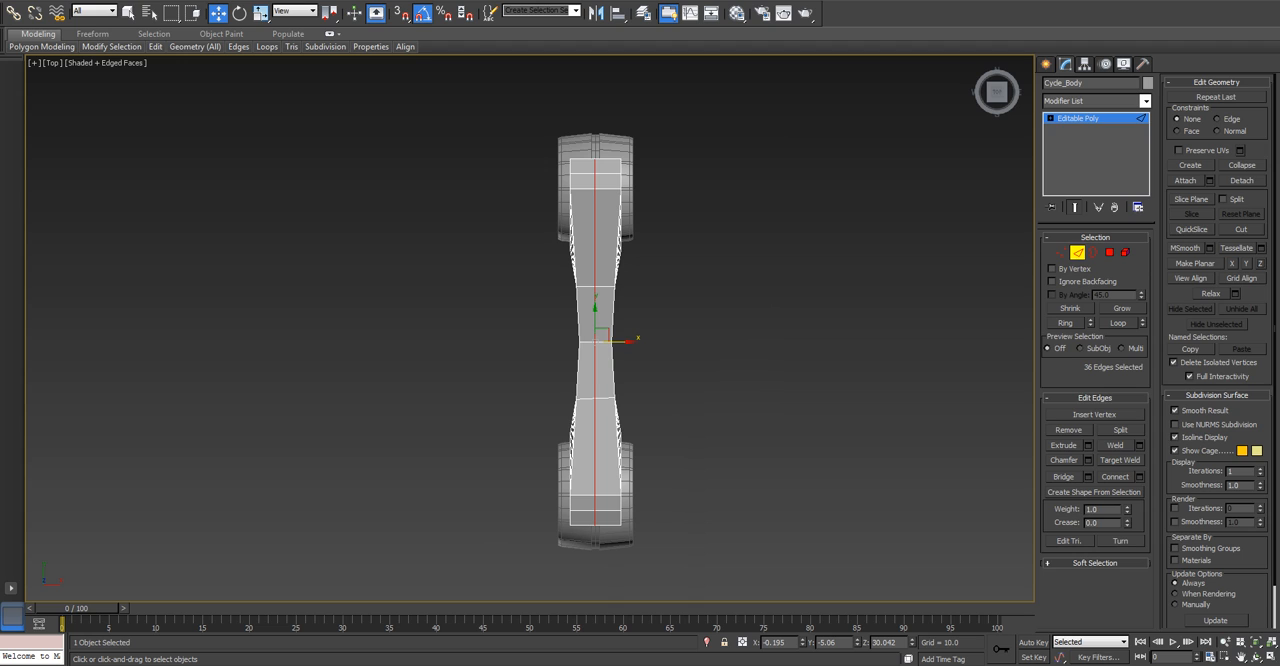
Delete all polygons of Cycle_Body on the +X side of its centre line.
click(1110, 253)
drag(713, 110, 604, 570)
key(Delete)
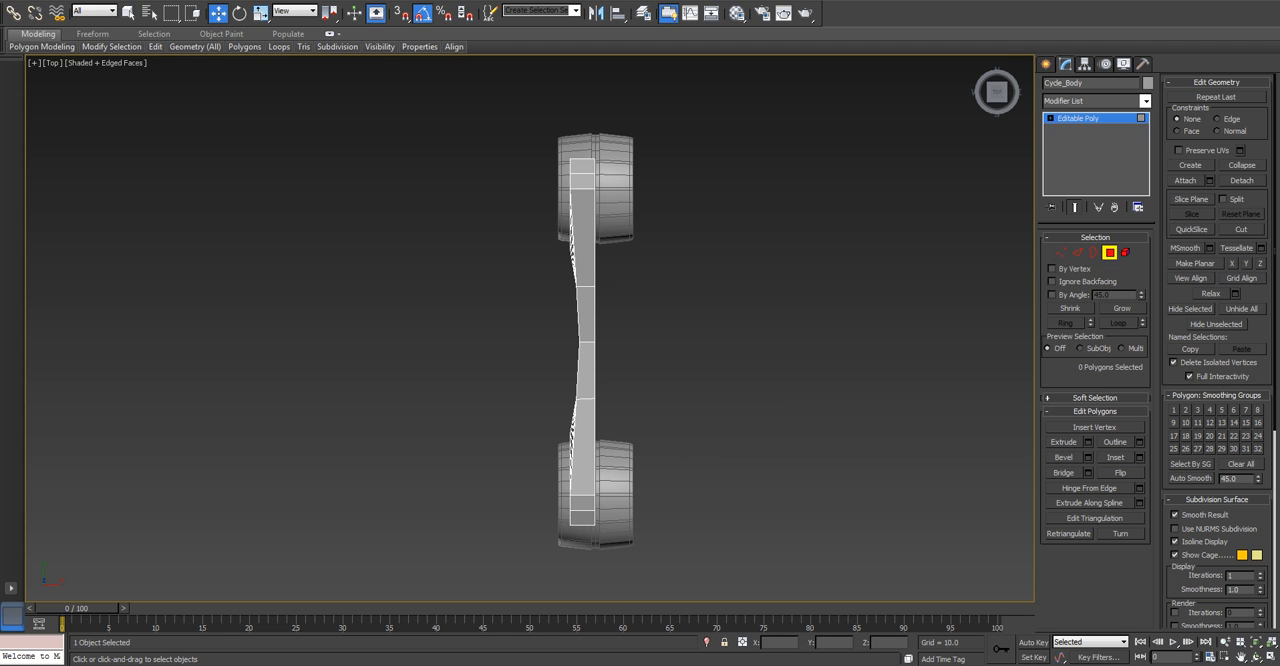
click(1110, 253)
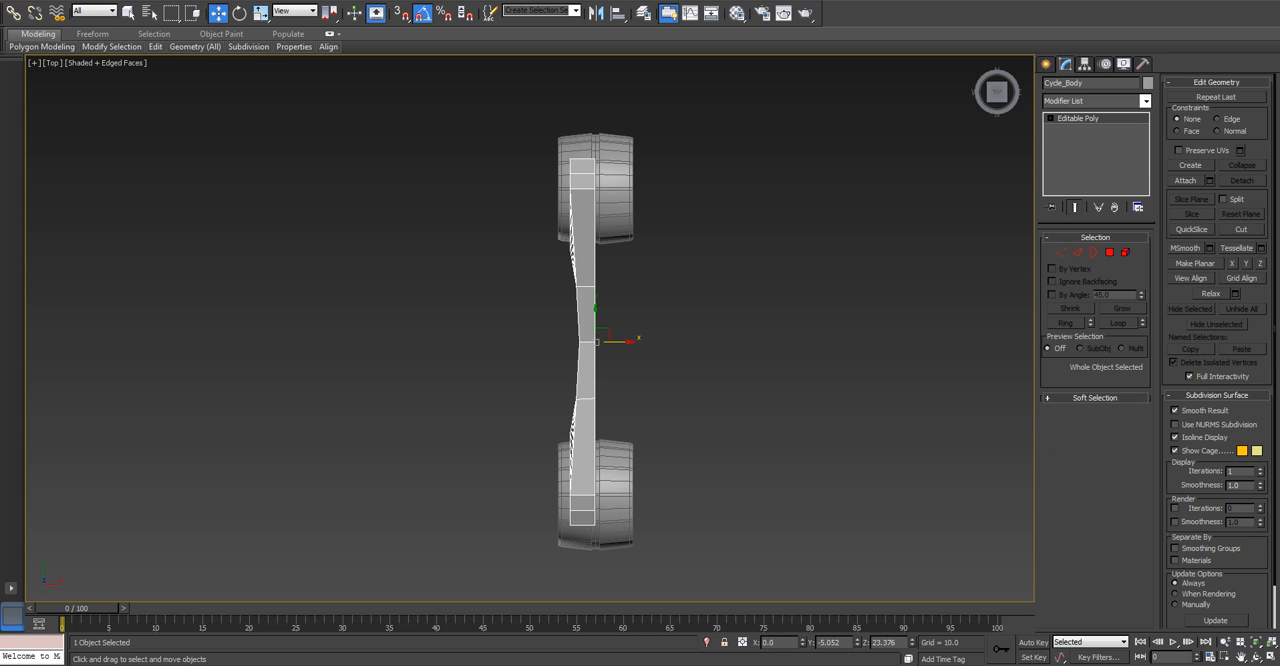
Add a Symmetry modifier to the half body and mirror it along the Z axis.
click(1145, 101)
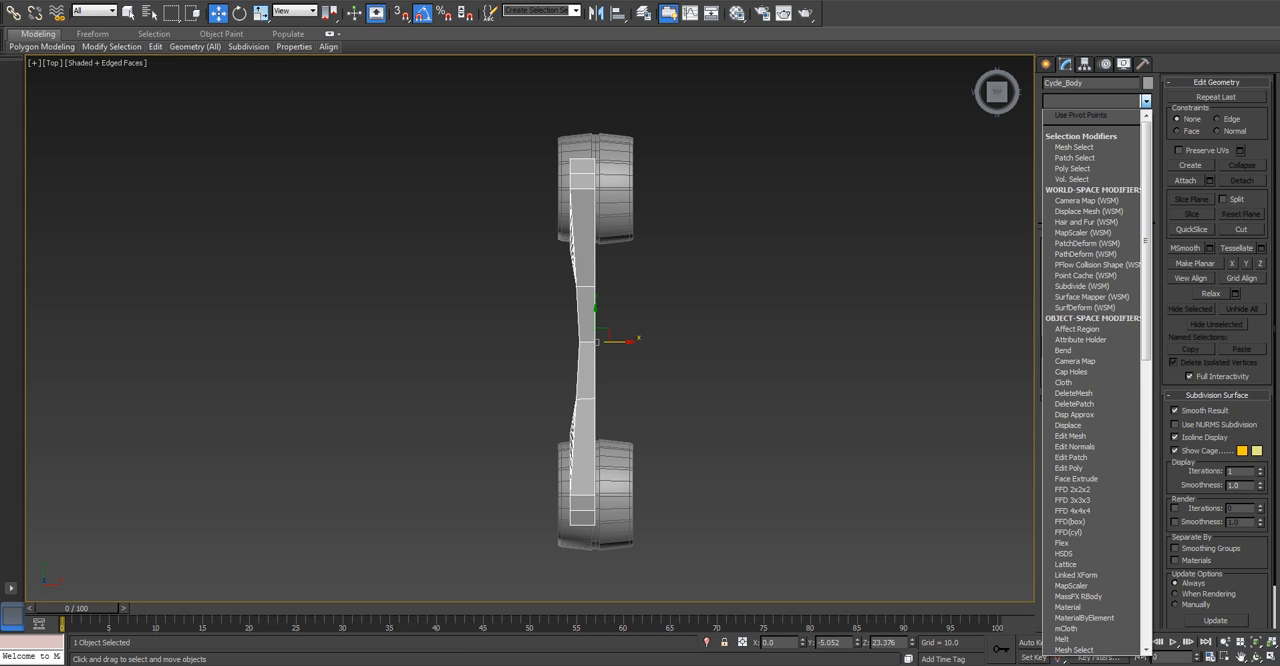
text(sy)
key(Return)
click(1113, 262)
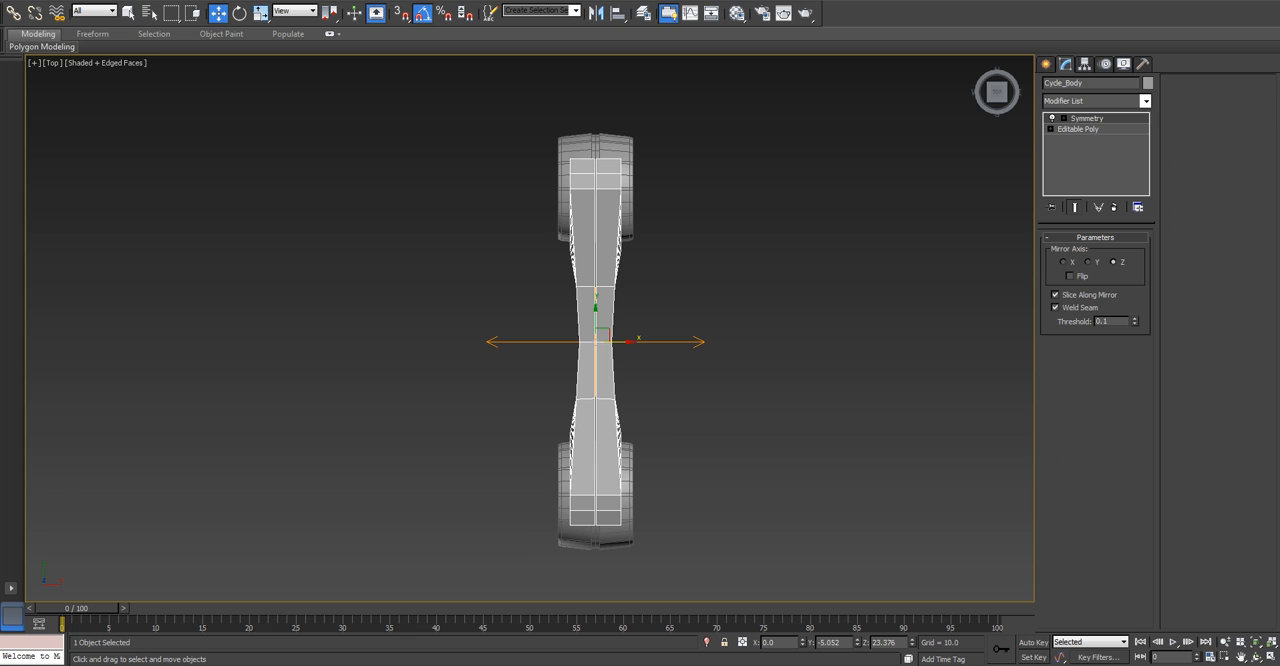
scroll(569, 372, up, 2)
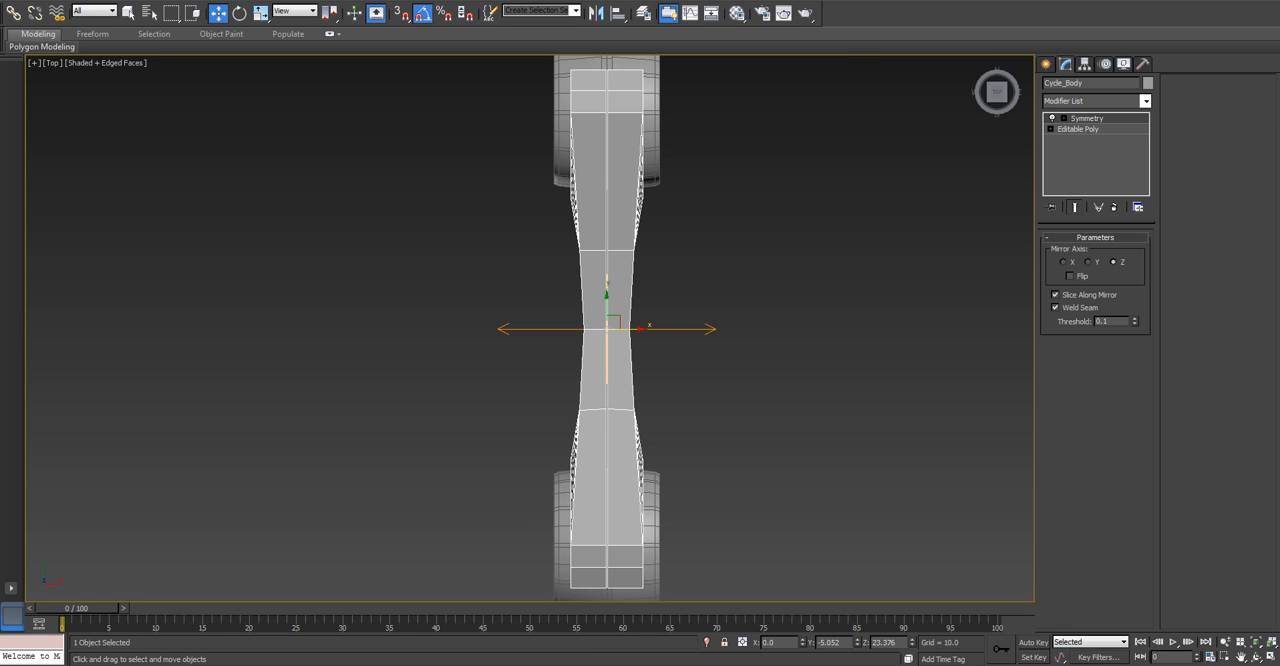
On the base Editable Poly, turn off Show Cage and display the end result while working at Border level.
click(1078, 129)
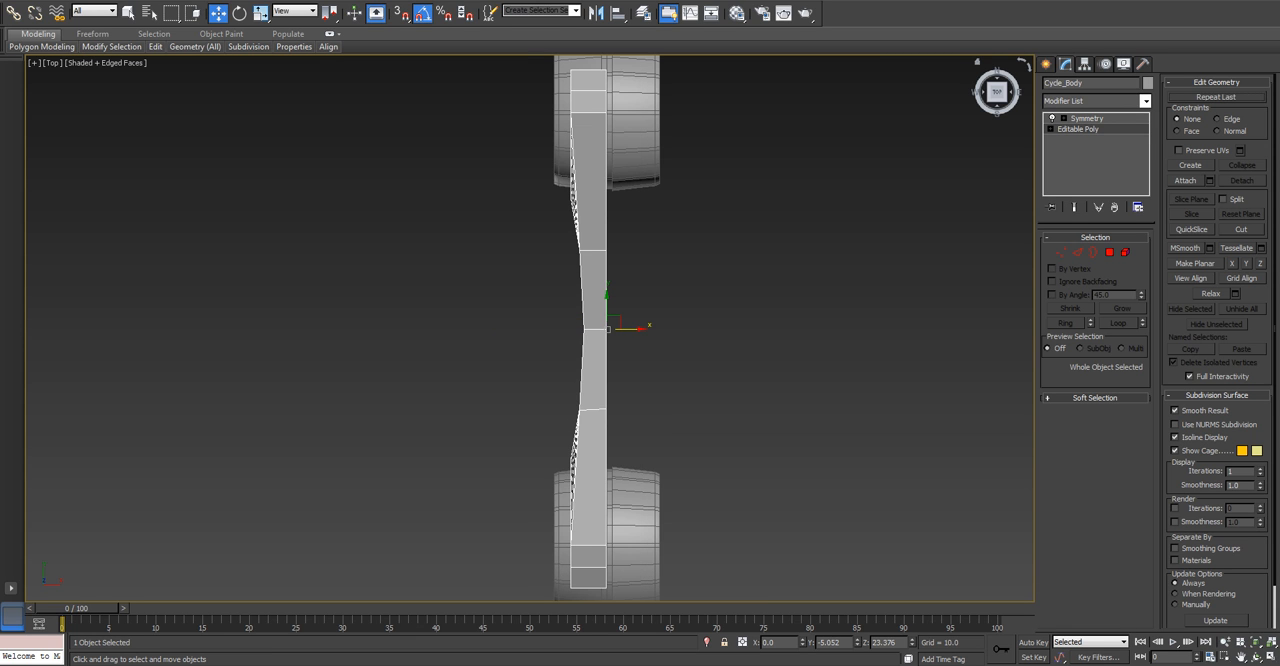
click(1064, 118)
click(1087, 129)
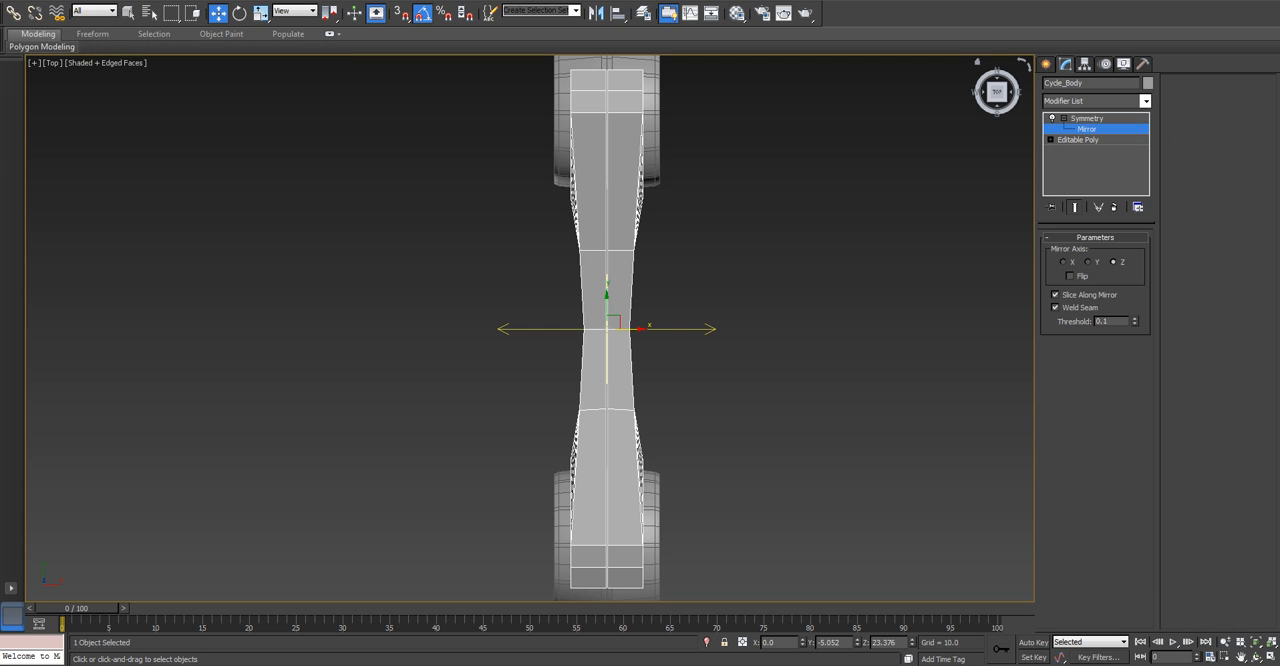
click(1078, 139)
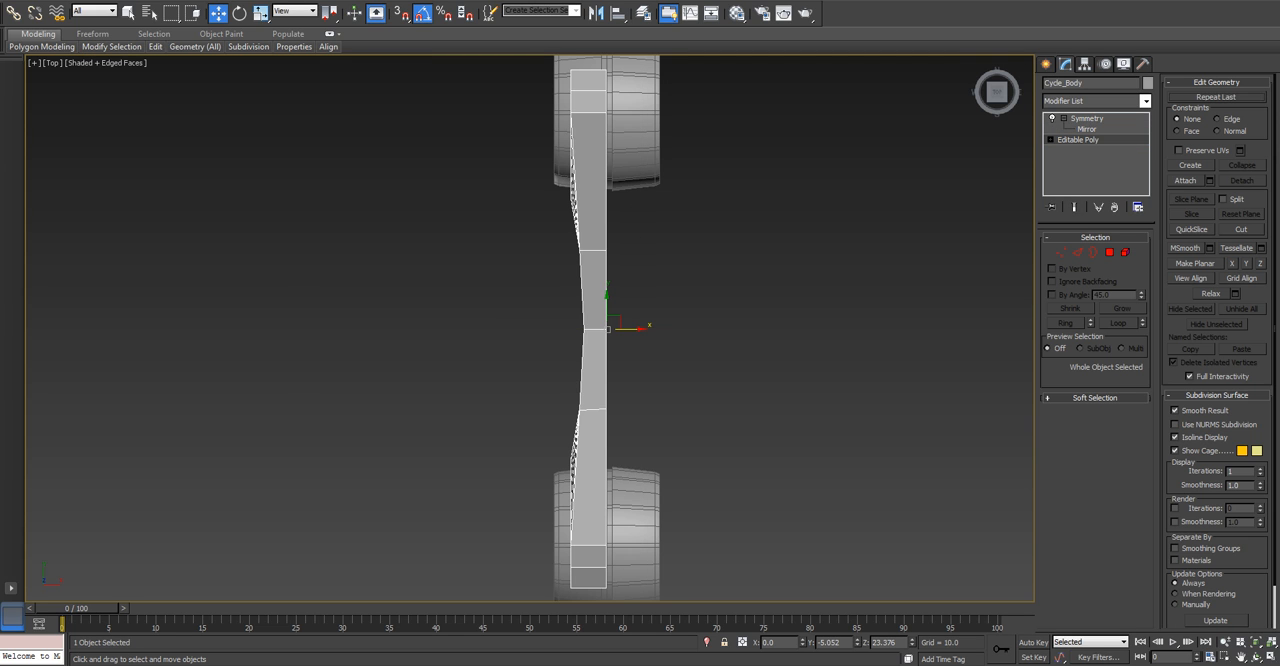
click(1175, 450)
click(1093, 252)
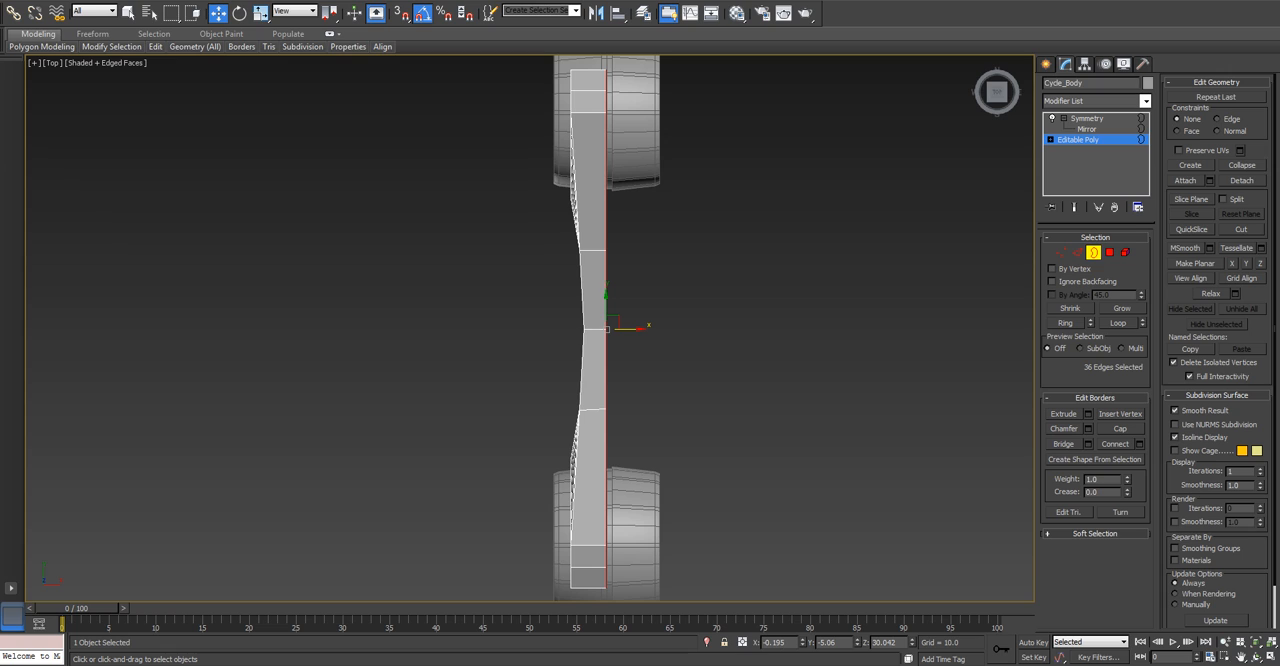
click(1074, 207)
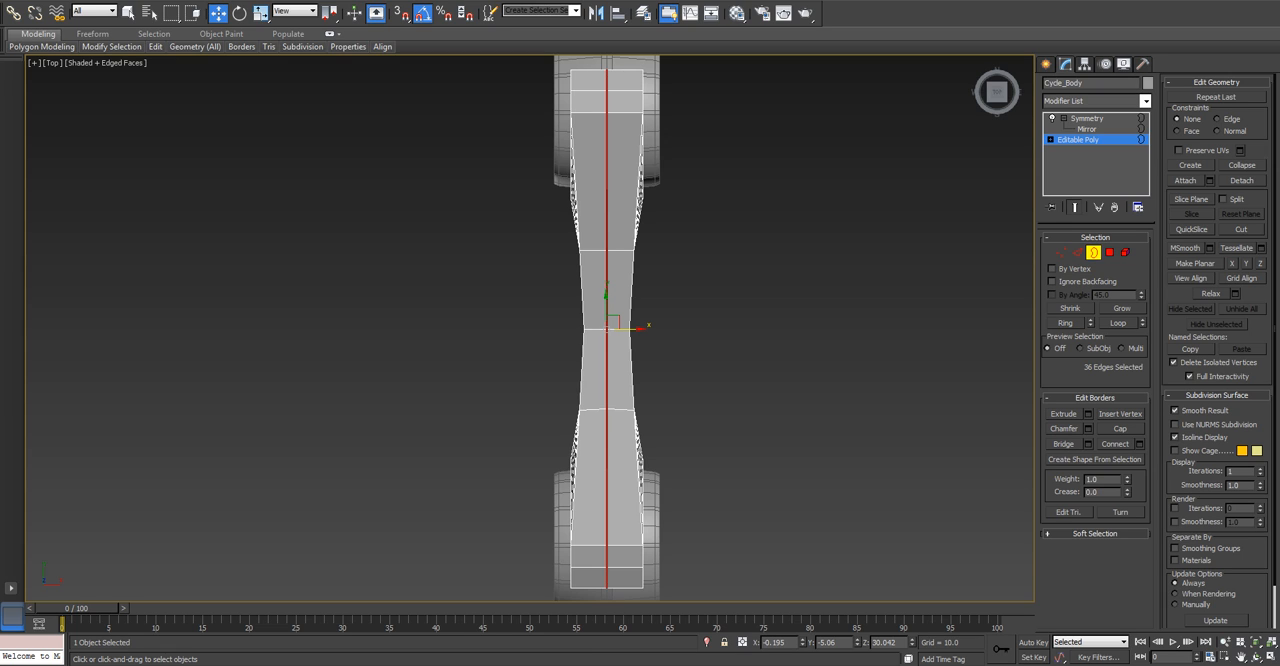
right_click(802, 643)
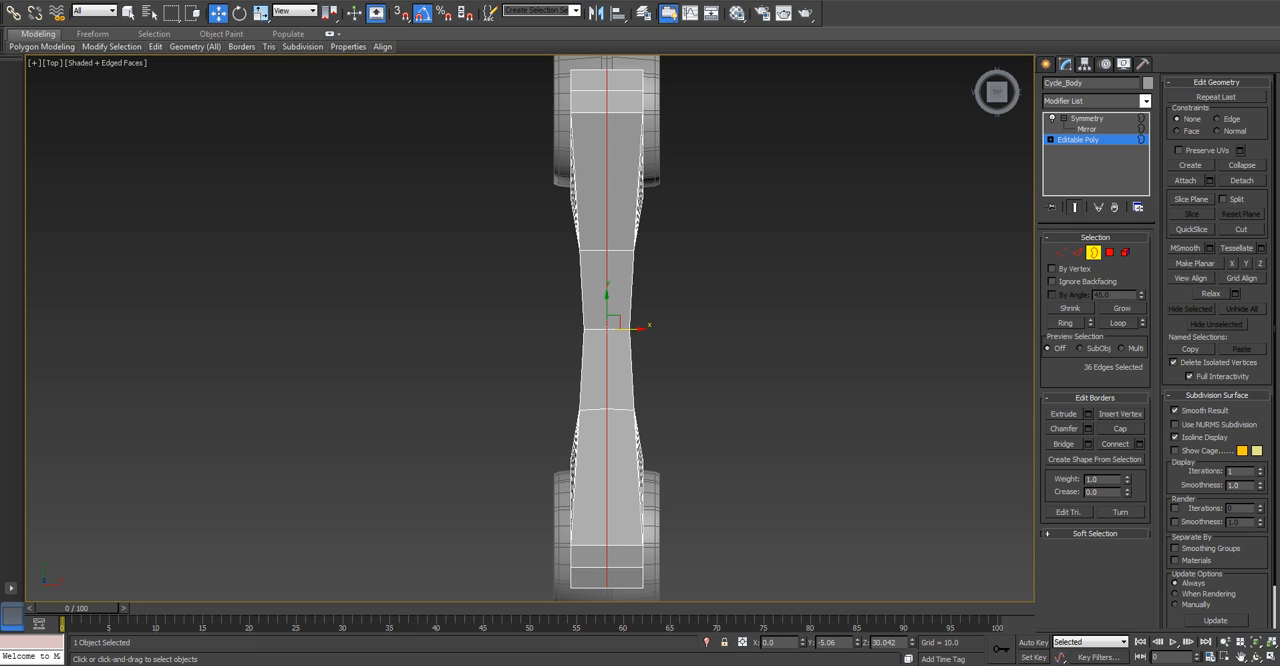
Examine the mirrored body at an angle, selecting all its elements on the base level and then with nothing selected.
alt+middle_drag(640, 430, 725, 310)
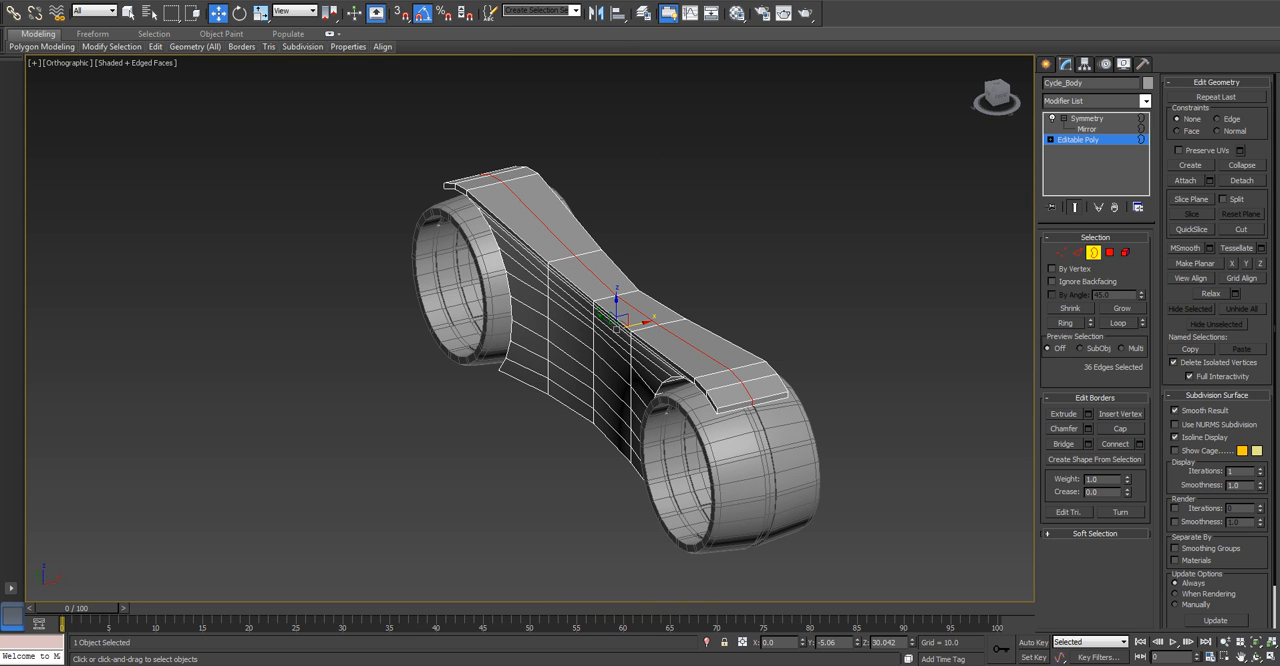
click(1109, 253)
click(1125, 253)
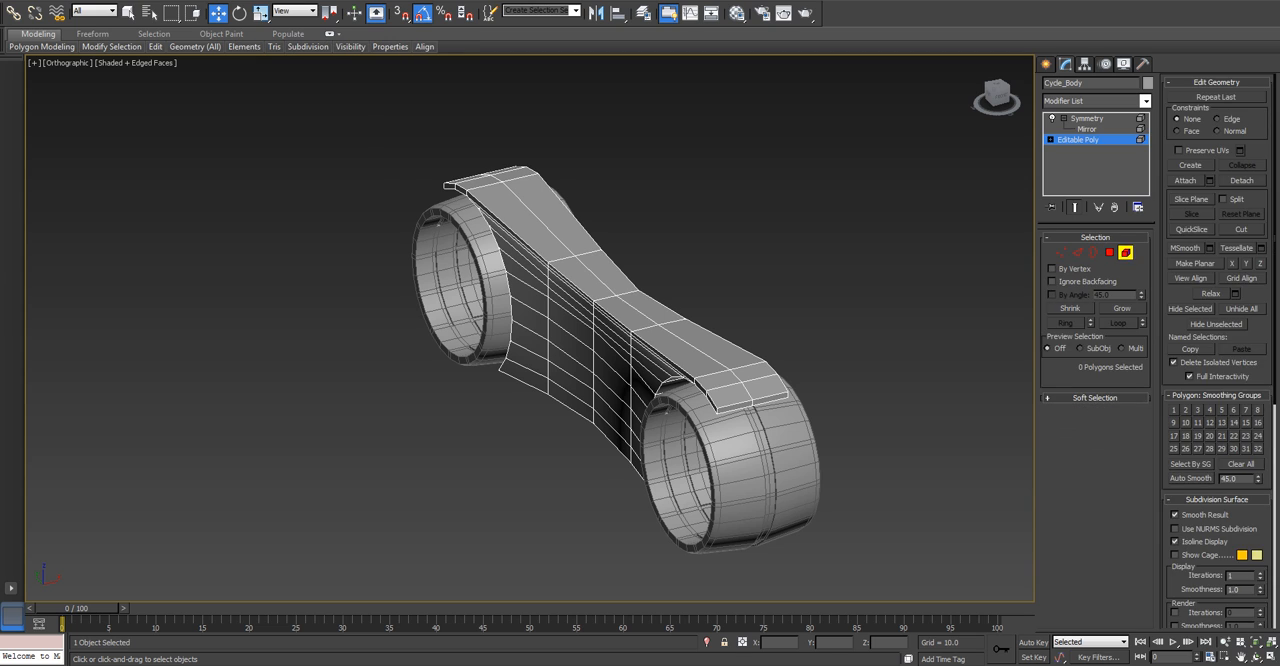
key(ctrl+a)
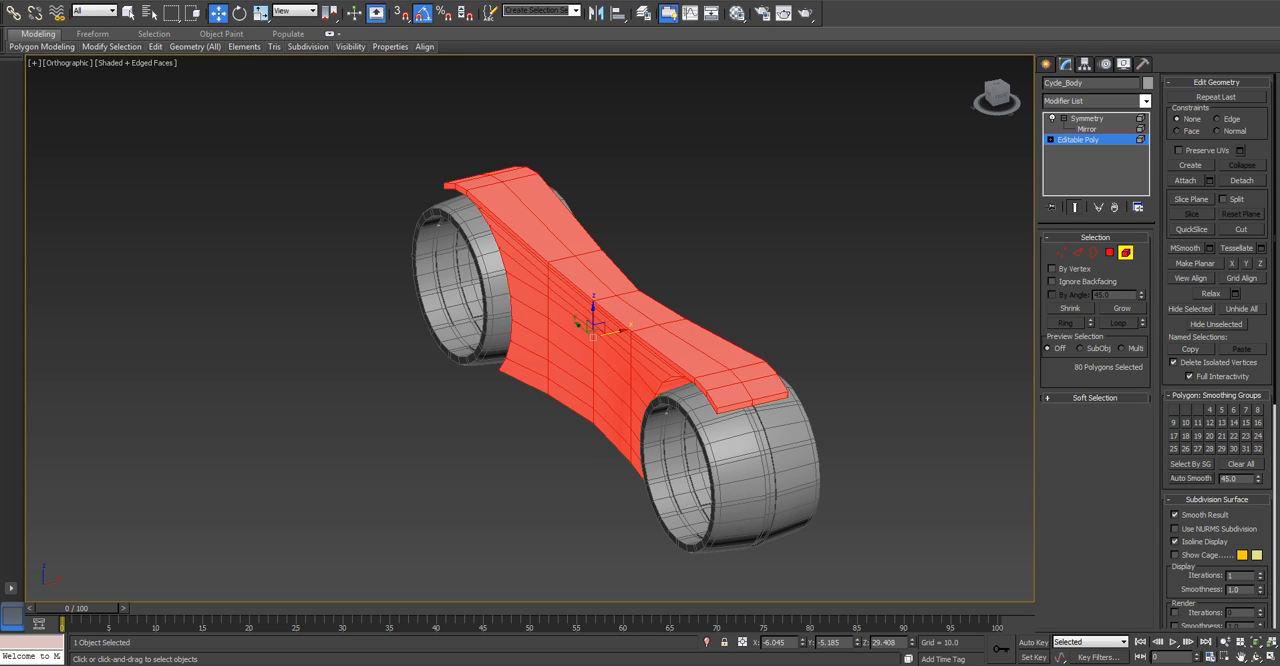
click(1125, 253)
click(895, 275)
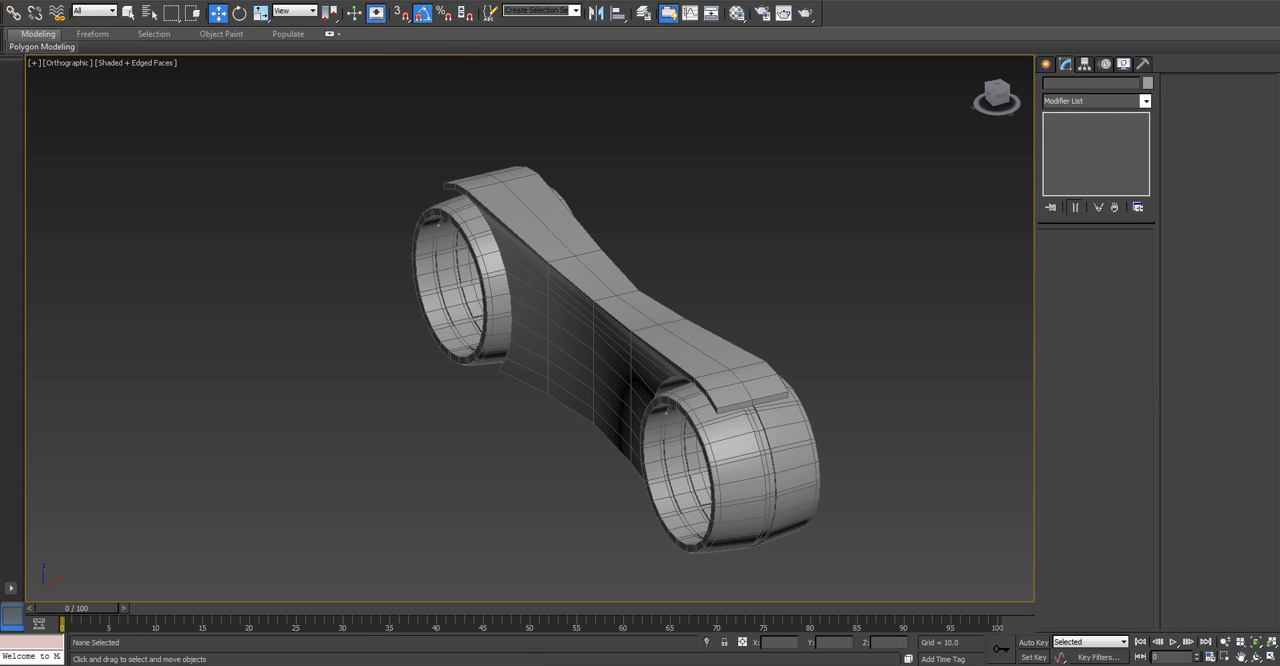
alt+middle_drag(780, 310, 780, 270)
click(680, 280)
scroll(654, 295, up, 3)
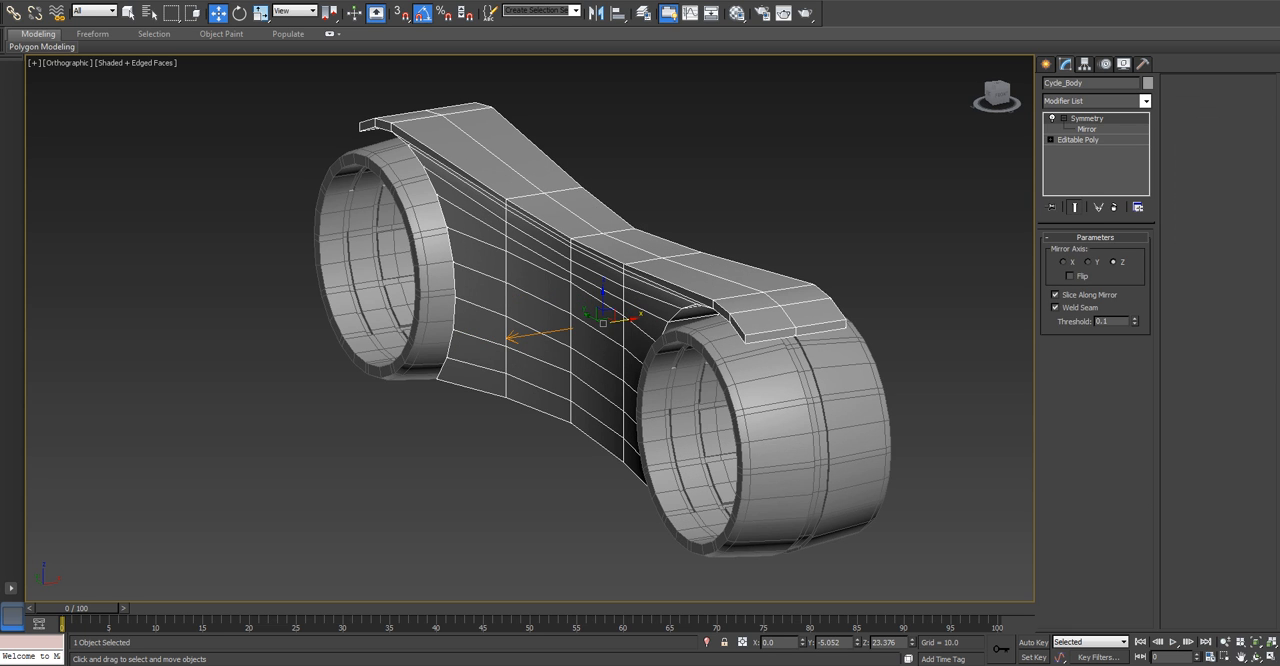
Preview the mirrored body with NURMS Subdivision on the base mesh, inspect its smoothed sides and wheel ends, and turn it off.
click(1078, 140)
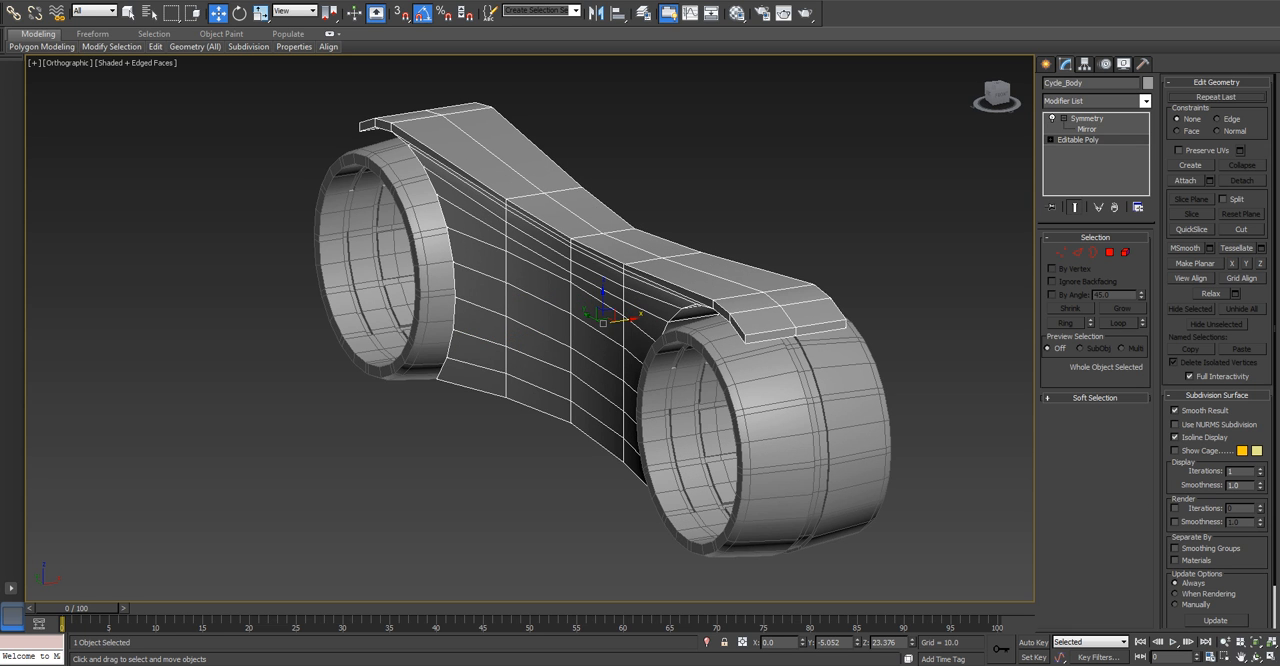
key(ctrl+q)
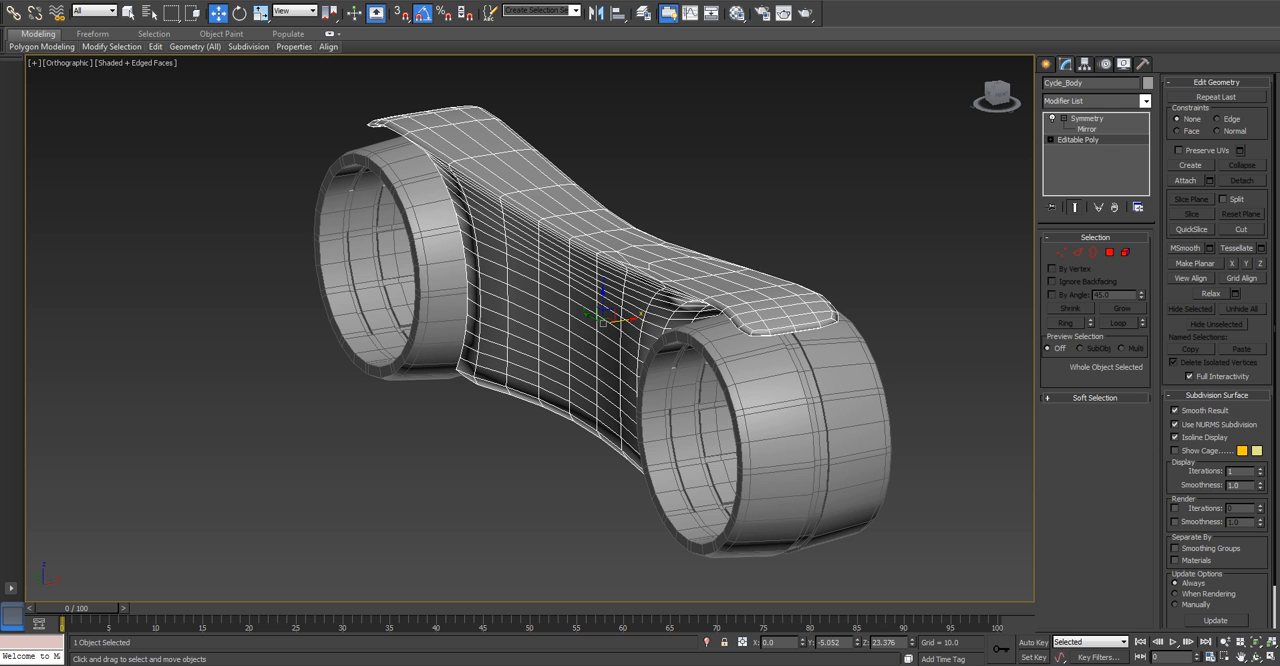
click(790, 200)
middle_drag(760, 284, 610, 260)
scroll(750, 300, up, 3)
key(p)
scroll(740, 310, down, 5)
scroll(610, 260, up, 3)
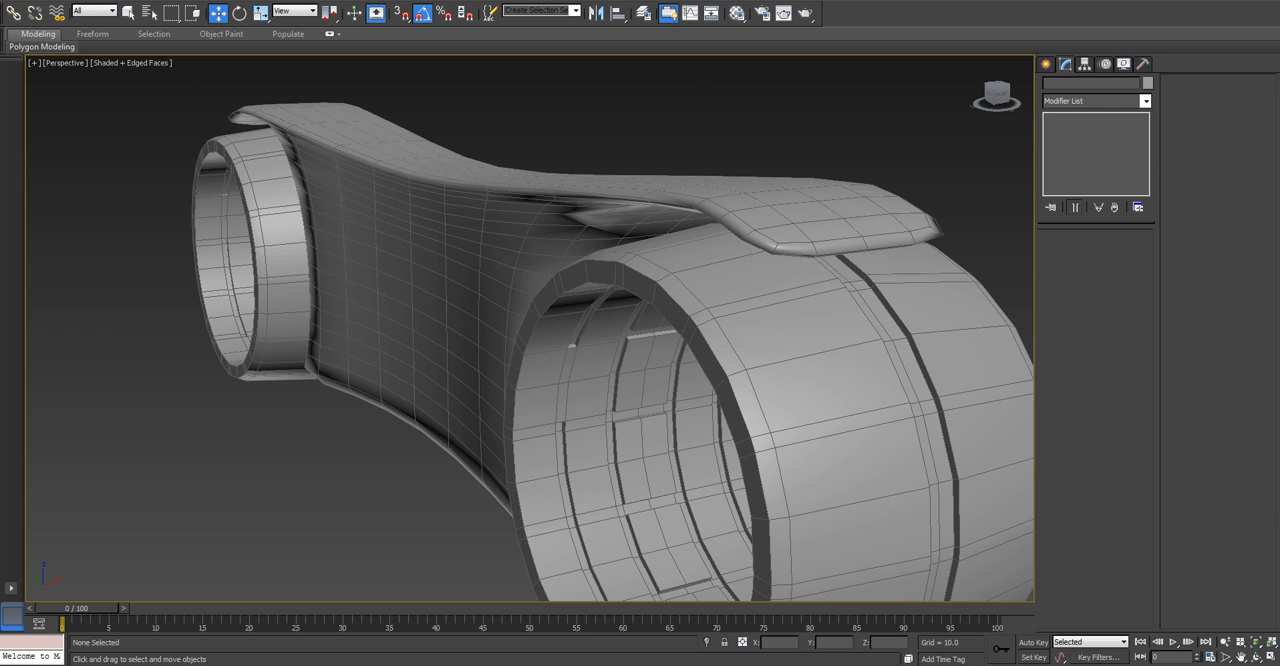
click(450, 250)
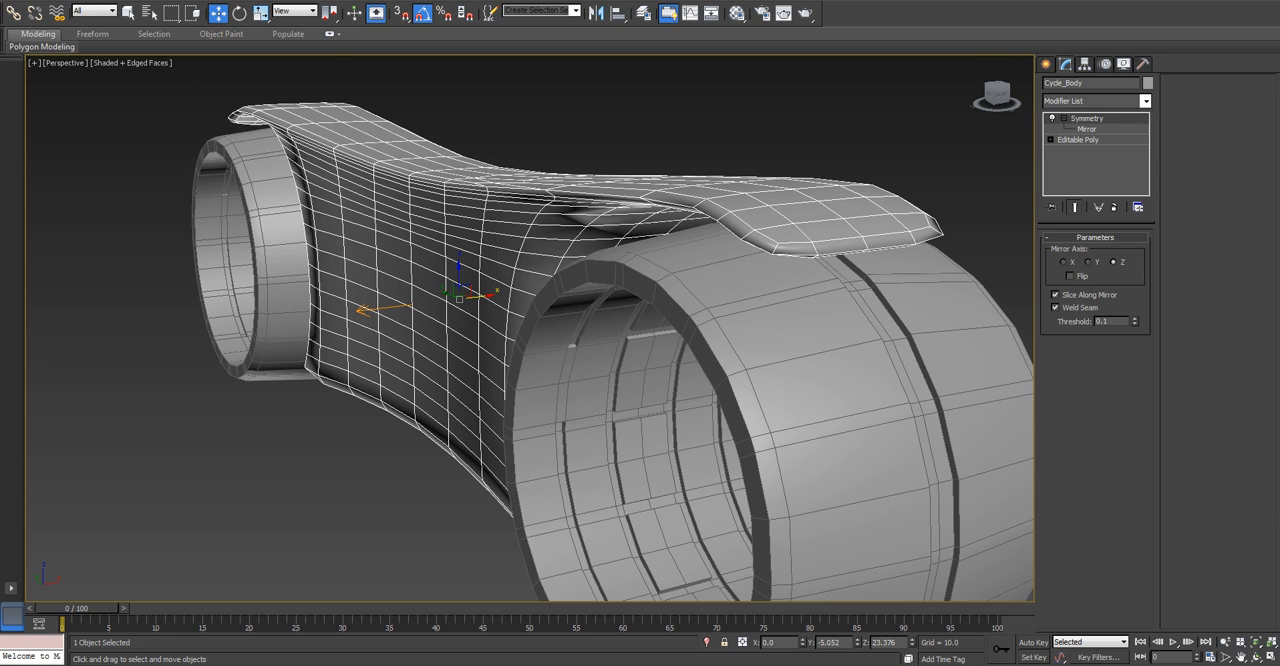
click(1078, 140)
alt+middle_drag(500, 330, 550, 350)
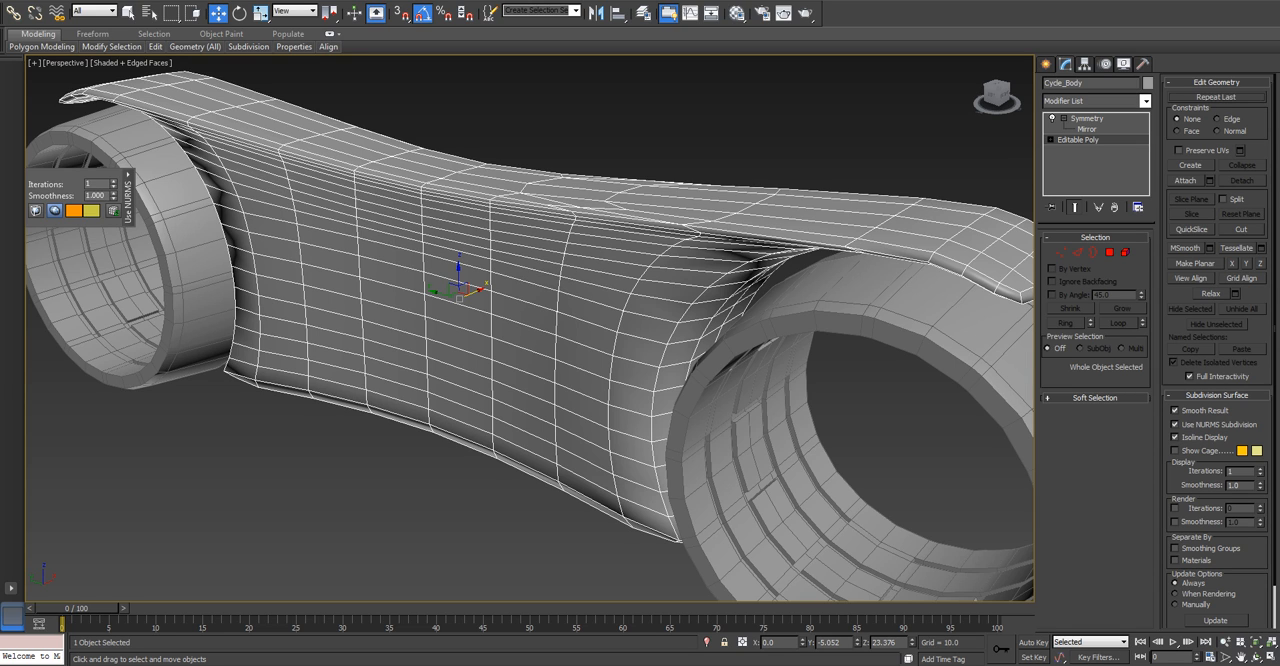
key(ctrl+q)
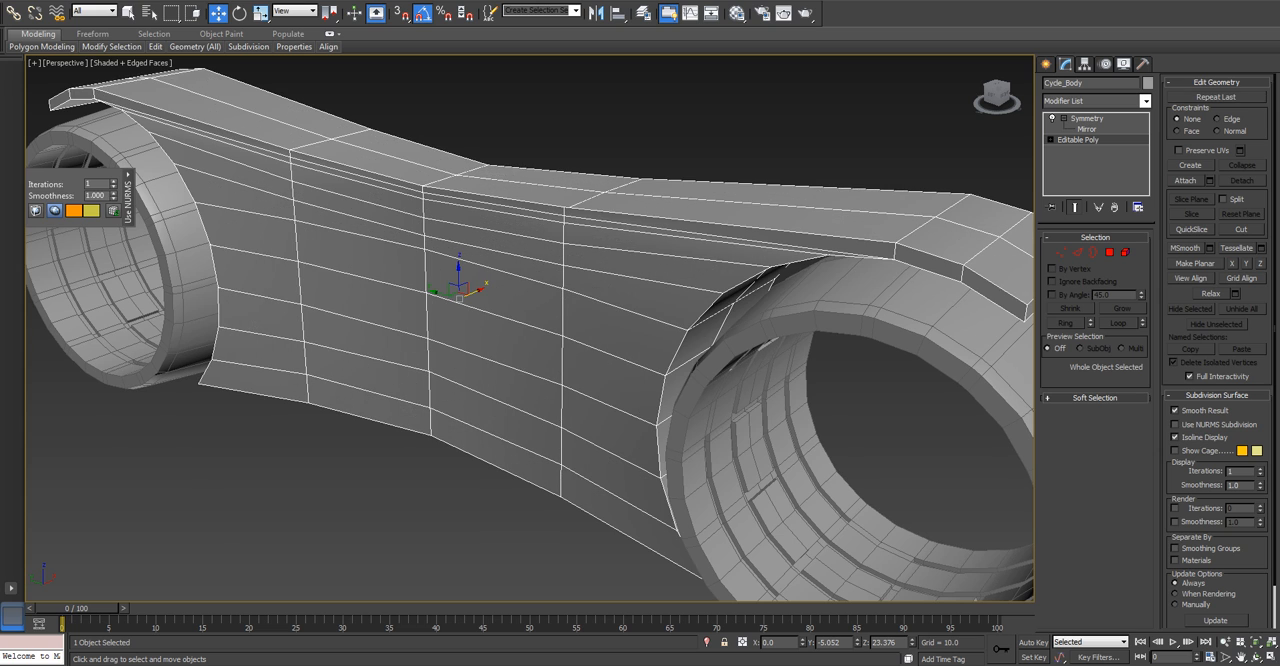
Select all base polygons and compare the body with NURMS Subdivision on and off, then leave Polygon level.
key(4)
key(ctrl+a)
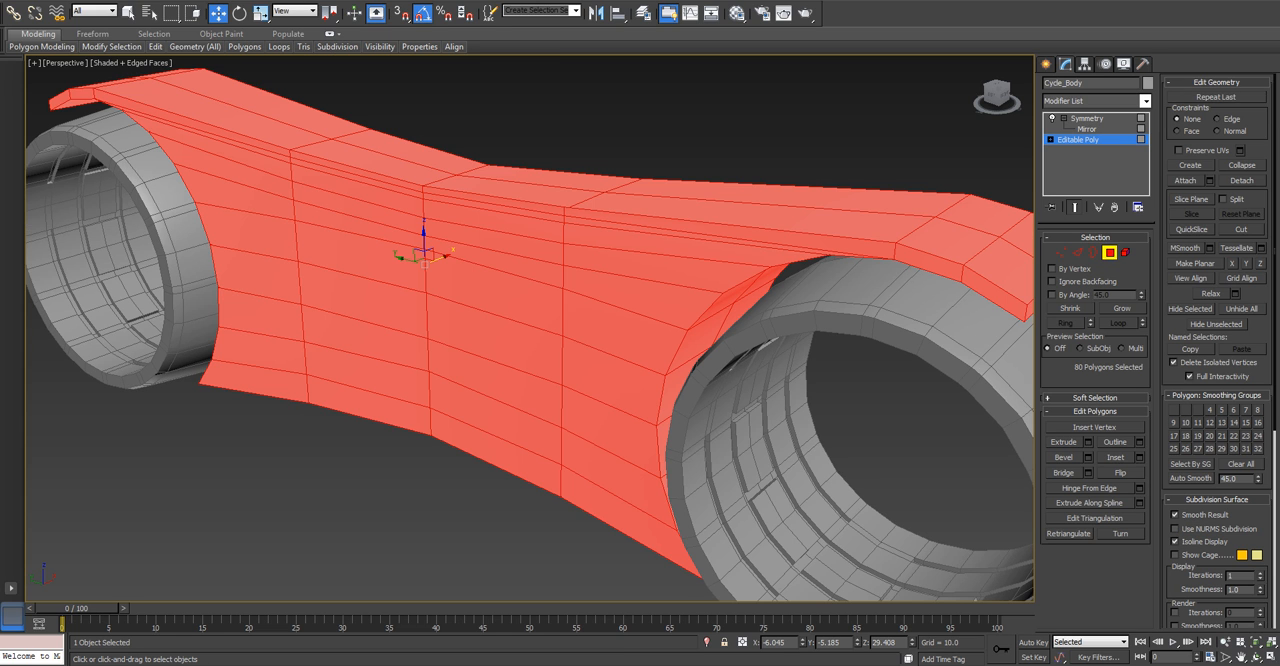
key(z)
alt+middle_drag(600, 400, 542, 382)
scroll(775, 505, up, 2)
alt+middle_drag(775, 505, 700, 490)
scroll(708, 502, down, 2)
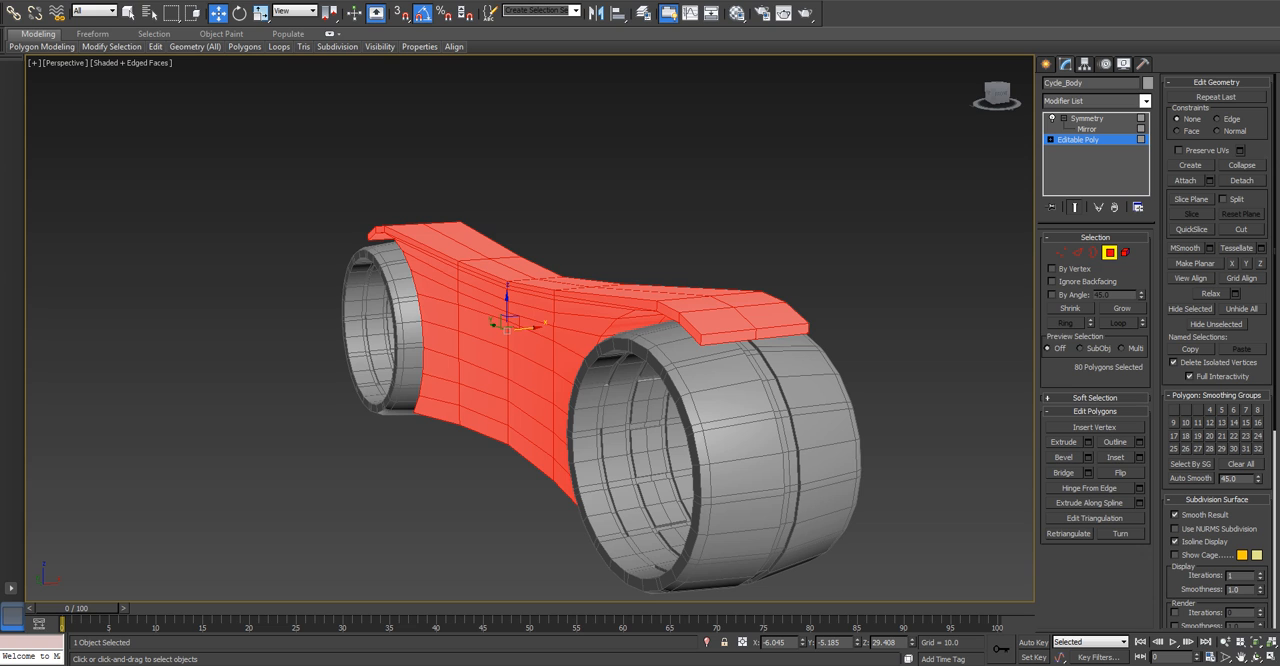
key(ctrl+BackSpace)
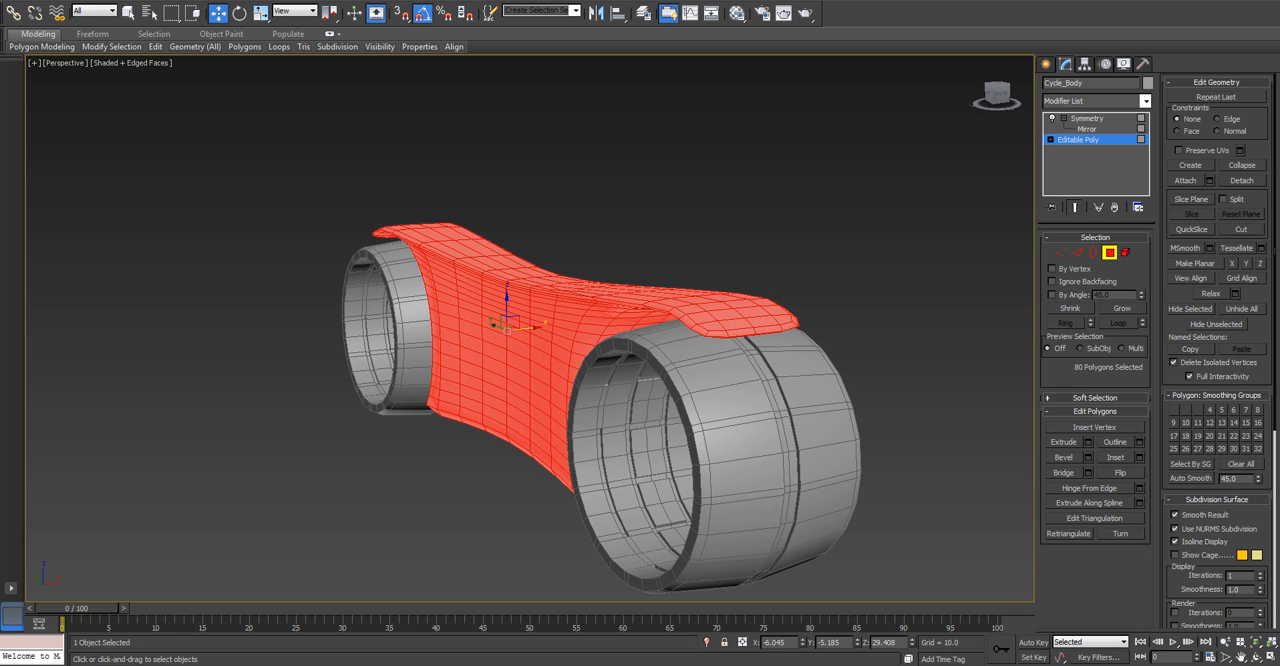
key(ctrl+BackSpace)
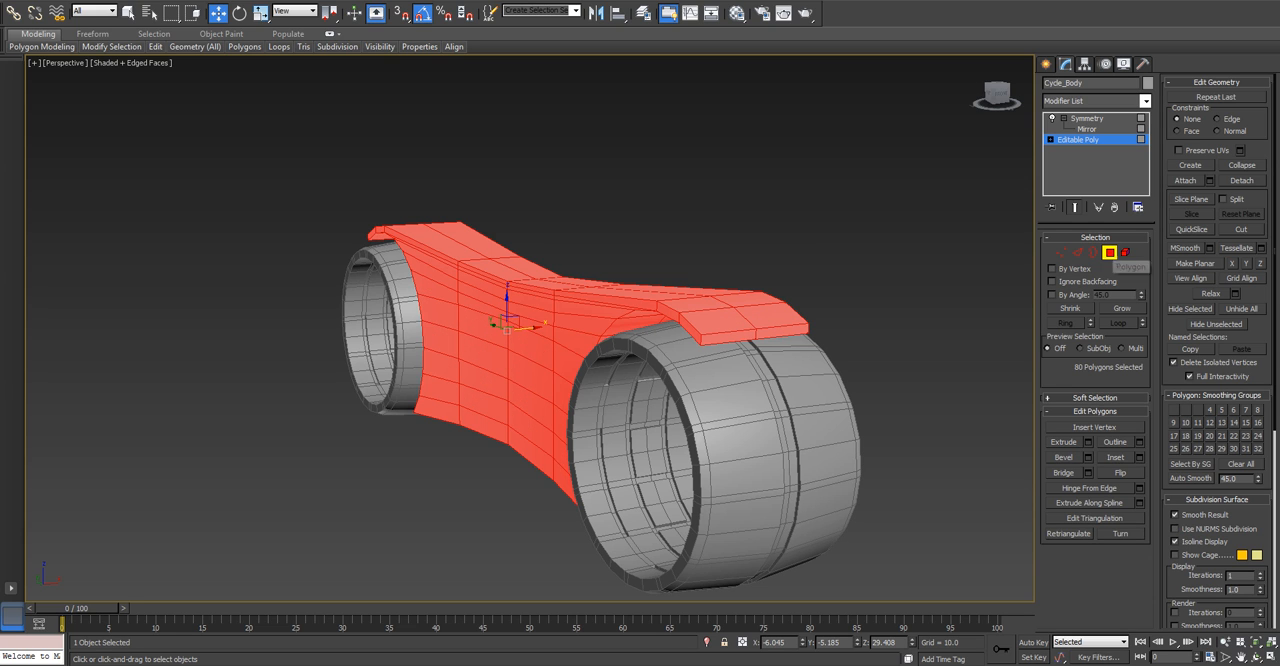
key(4)
Try a TurboSmooth modifier on the body, placed between Editable Poly and Symmetry.
click(1096, 101)
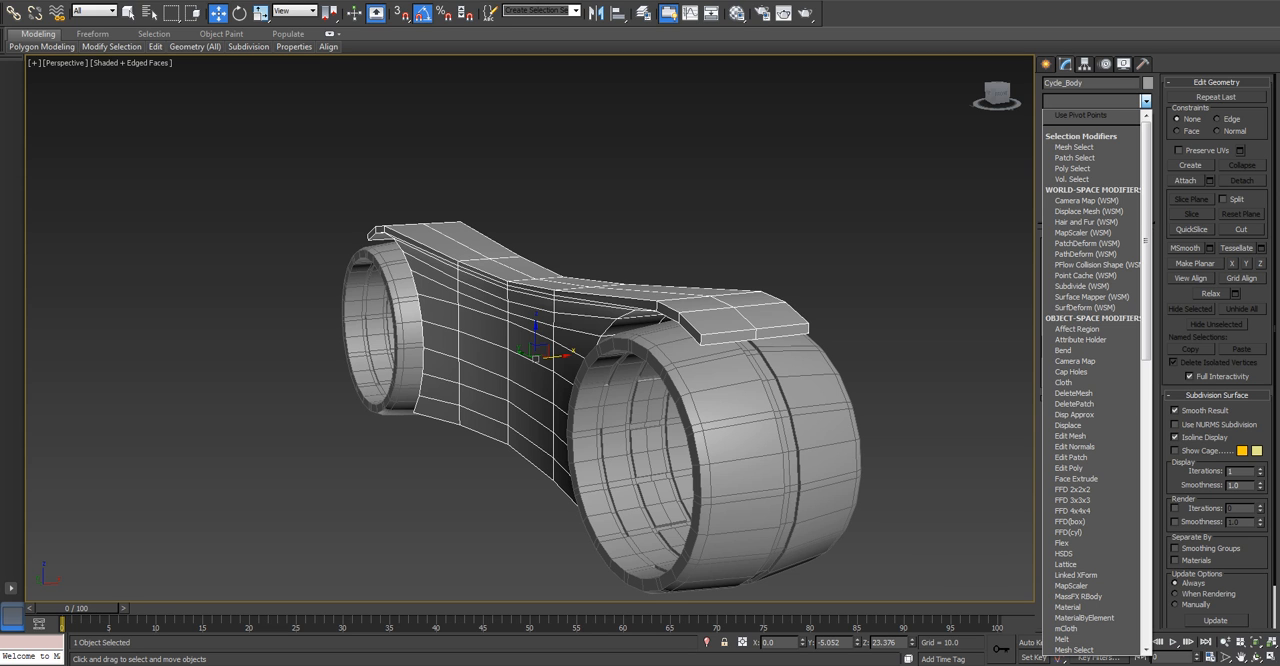
key(t)
key(t)
key(t)
key(Return)
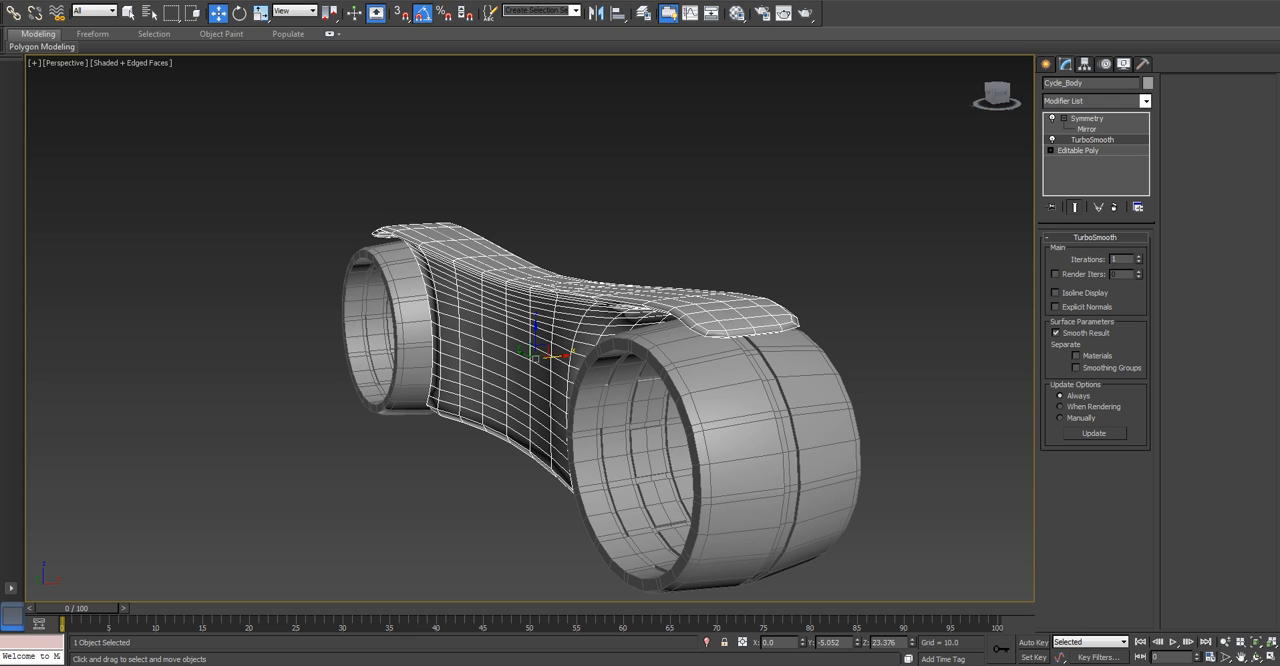
Disable TurboSmooth and remove it from the body's modifier stack, keeping the end result displayed.
click(1052, 140)
right_click(1052, 139)
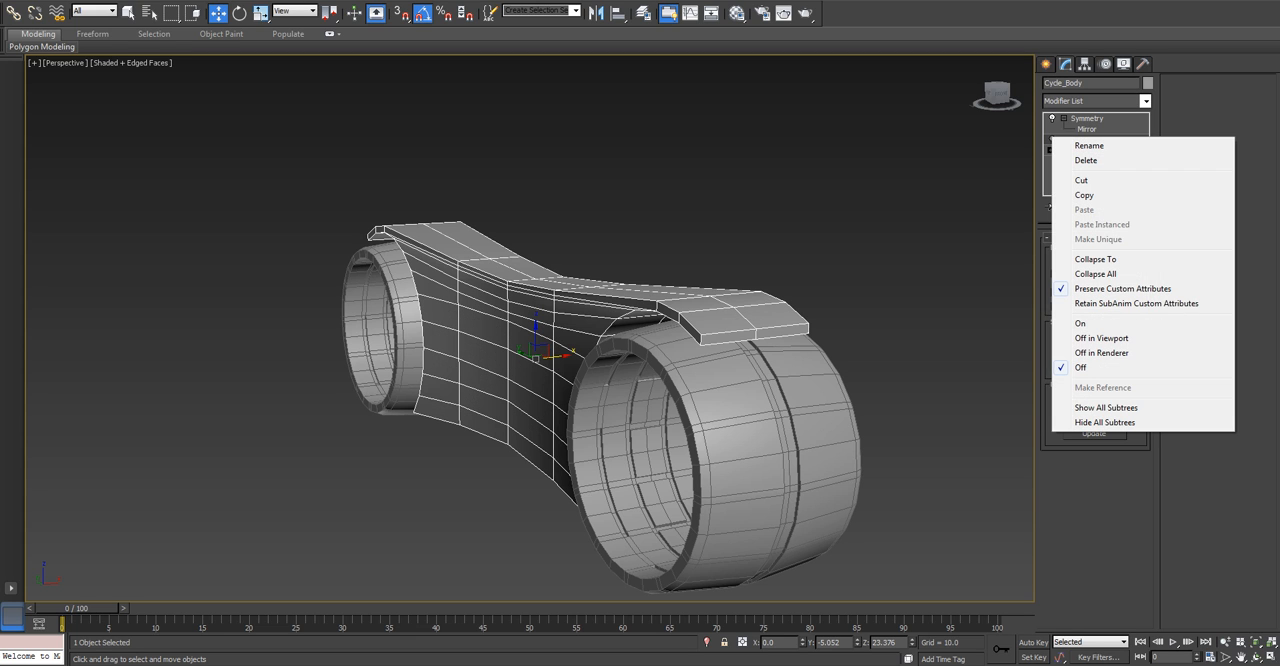
click(930, 230)
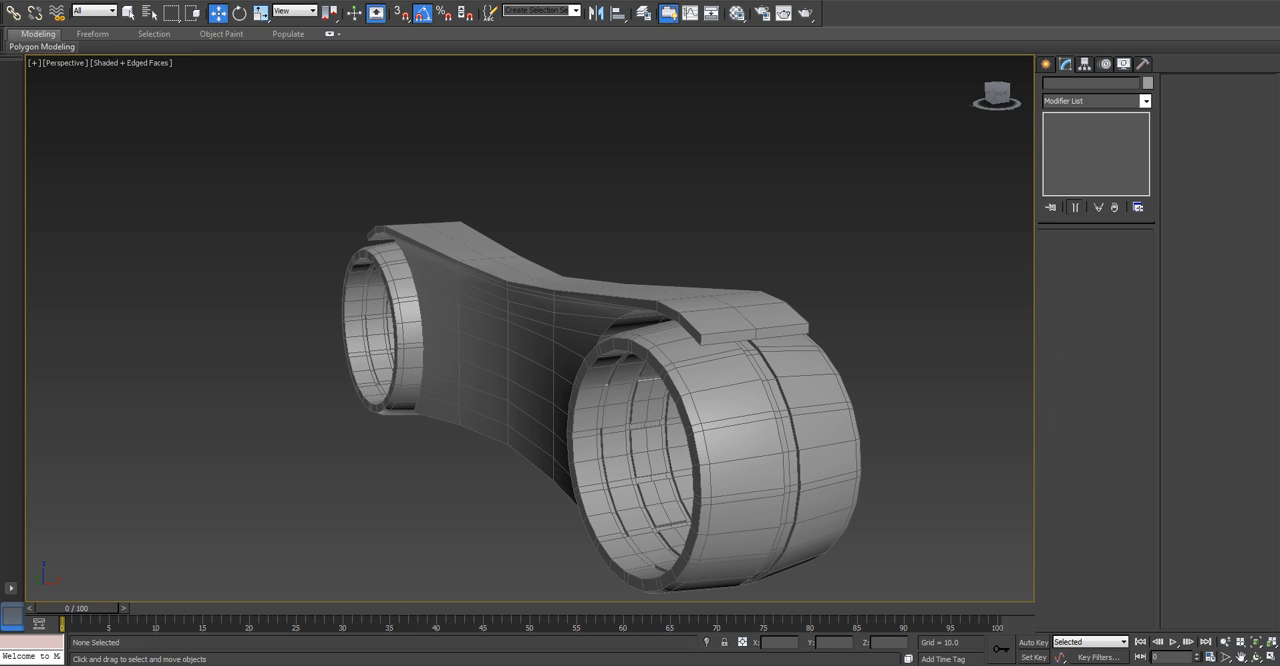
click(508, 325)
click(1092, 140)
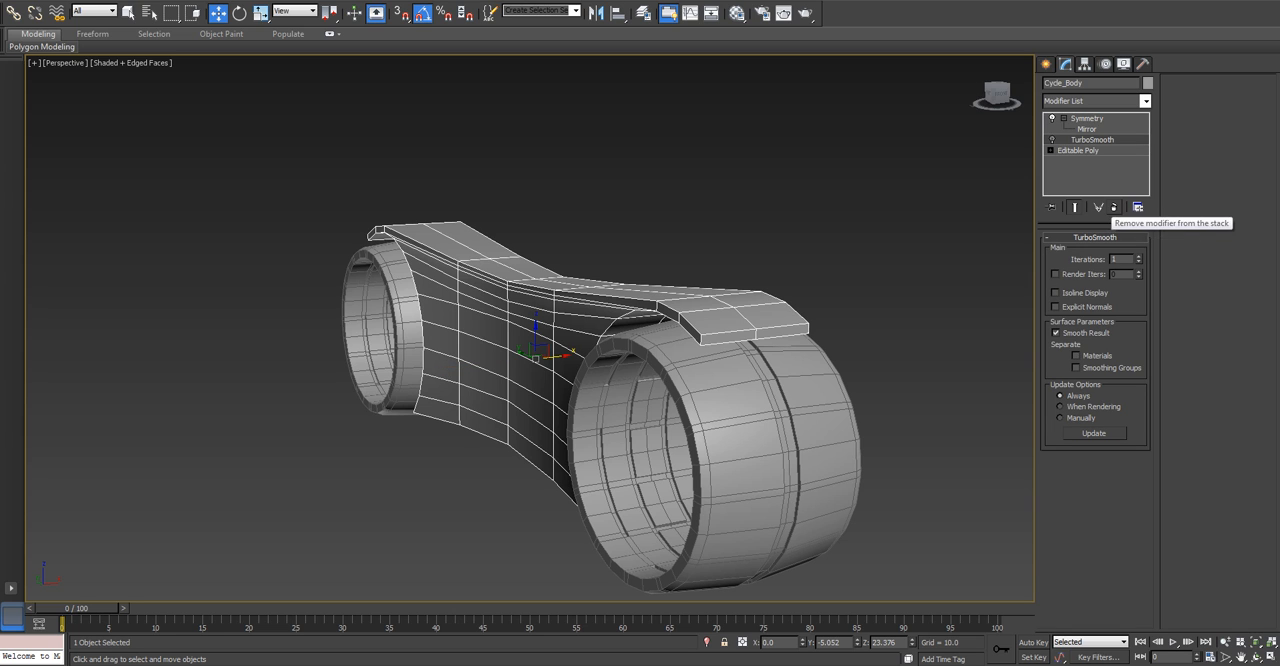
click(1114, 207)
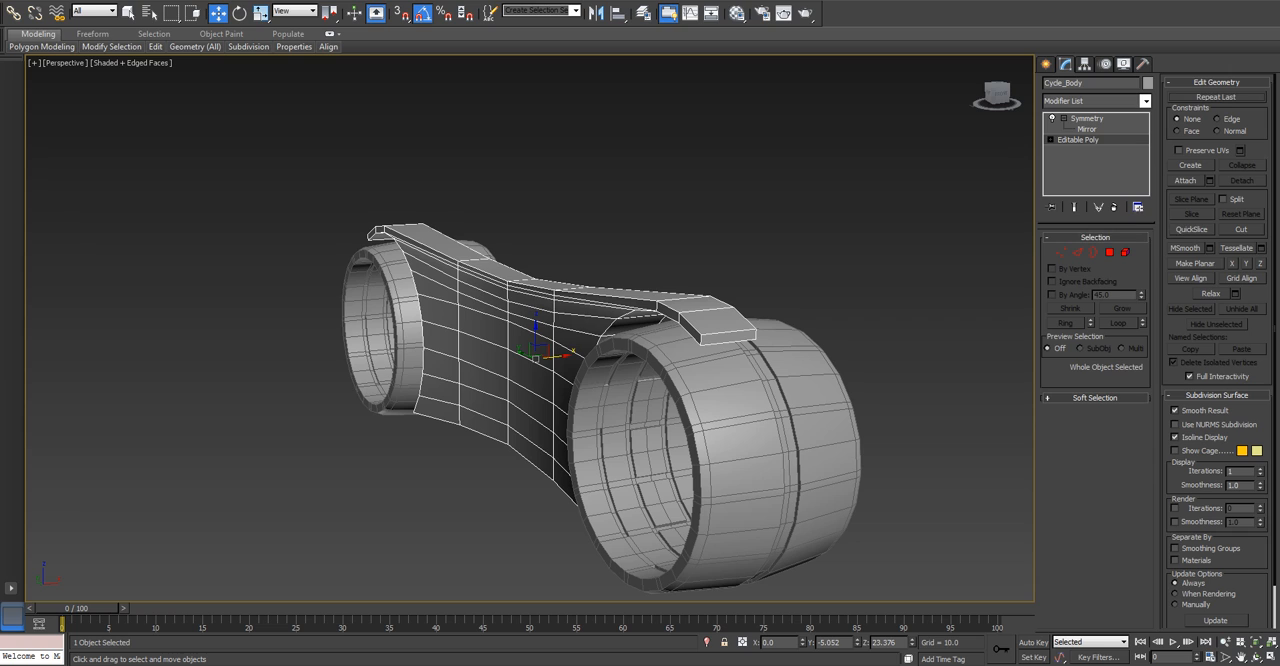
click(1074, 207)
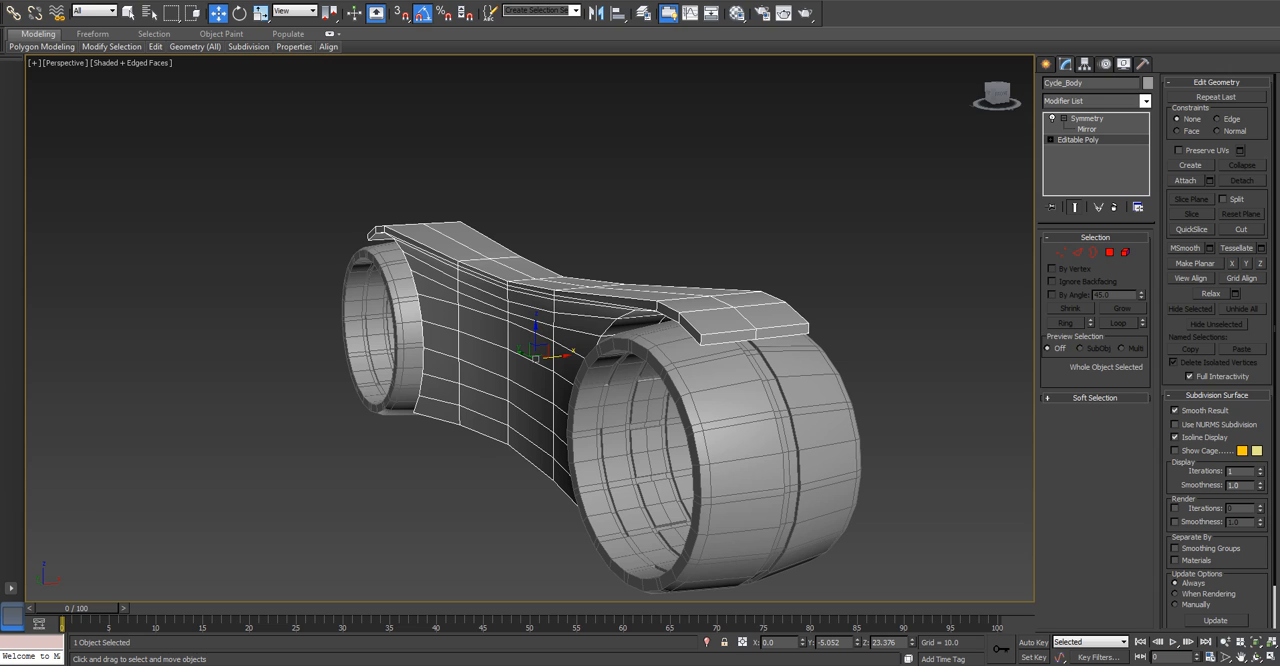
Center the pivot of Cycle_Body to the object, affecting the pivot only.
click(1085, 64)
click(1096, 149)
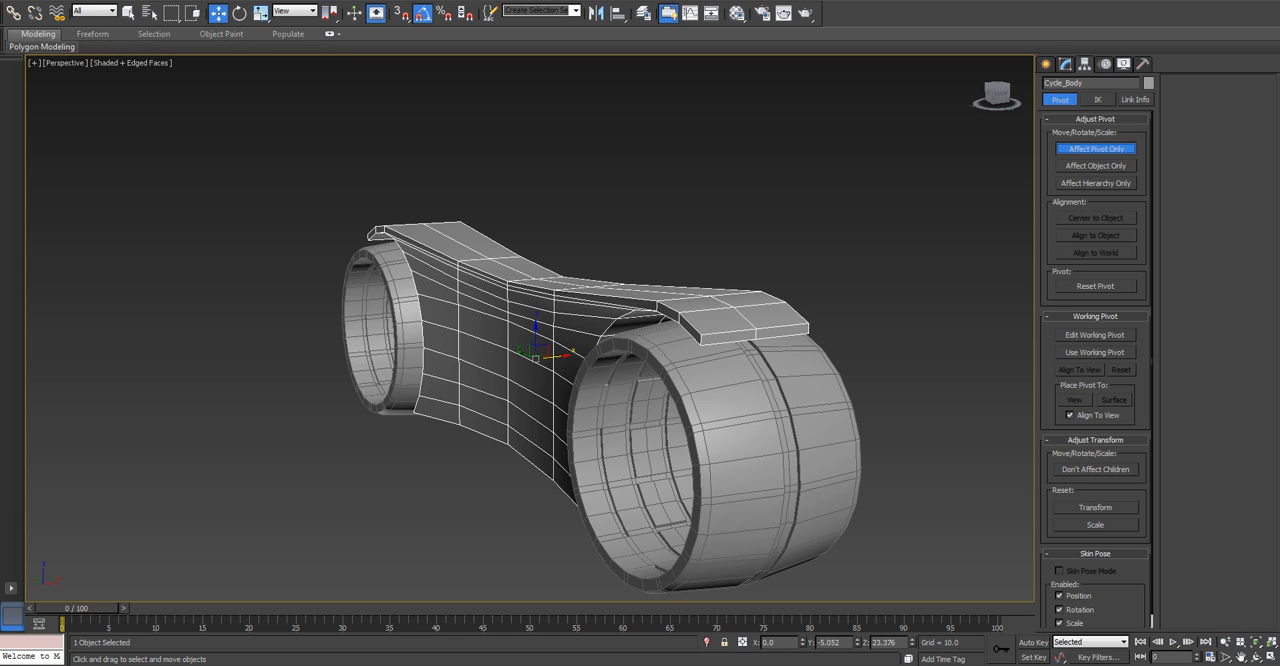
click(1095, 217)
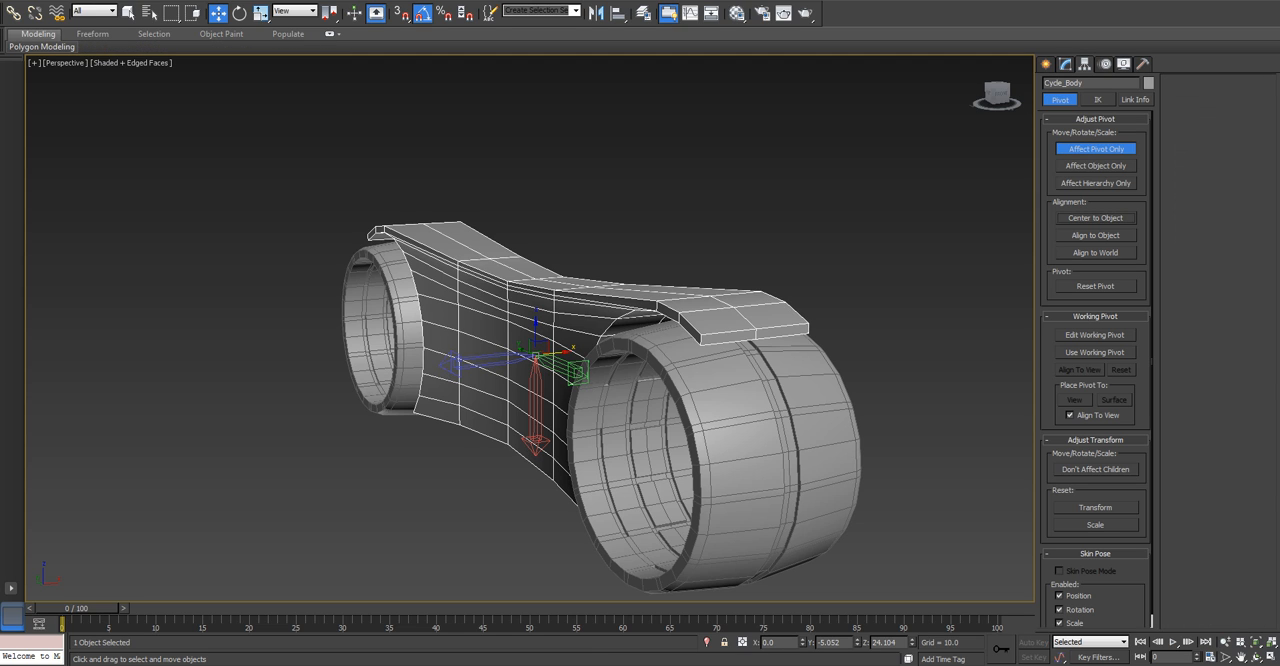
Finish the pivot-only adjustment of Cycle_Body and enter Edge level in its Editable Poly.
click(1096, 149)
click(1065, 64)
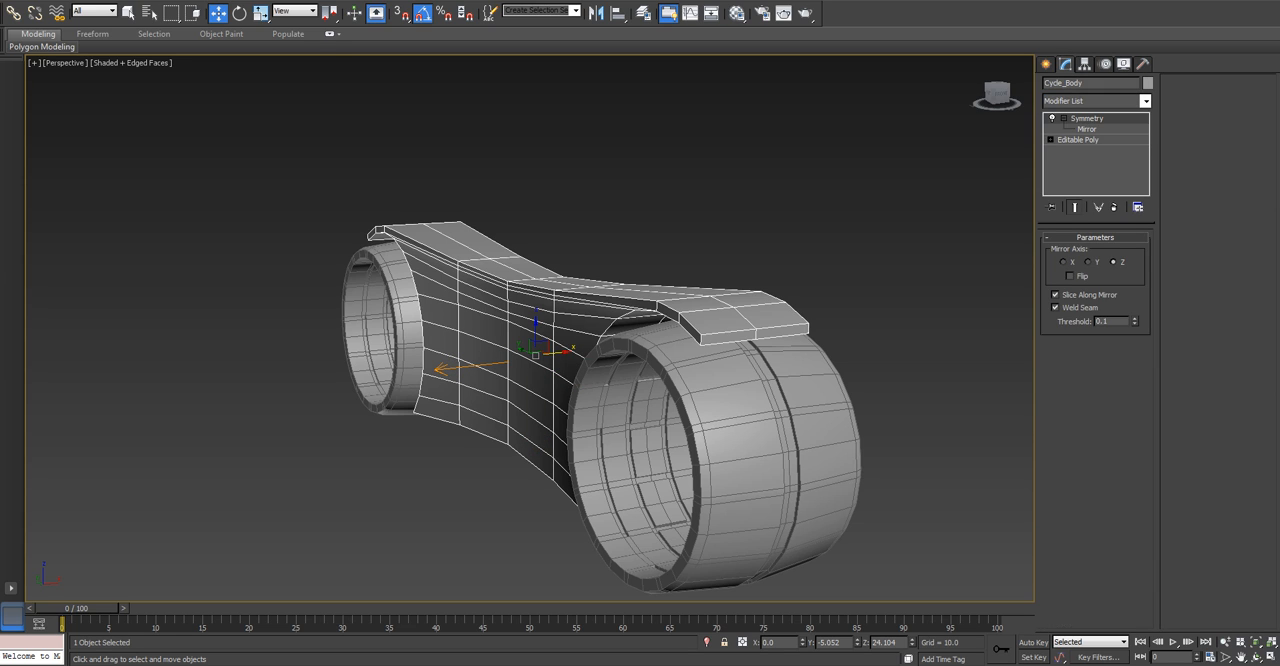
click(1078, 140)
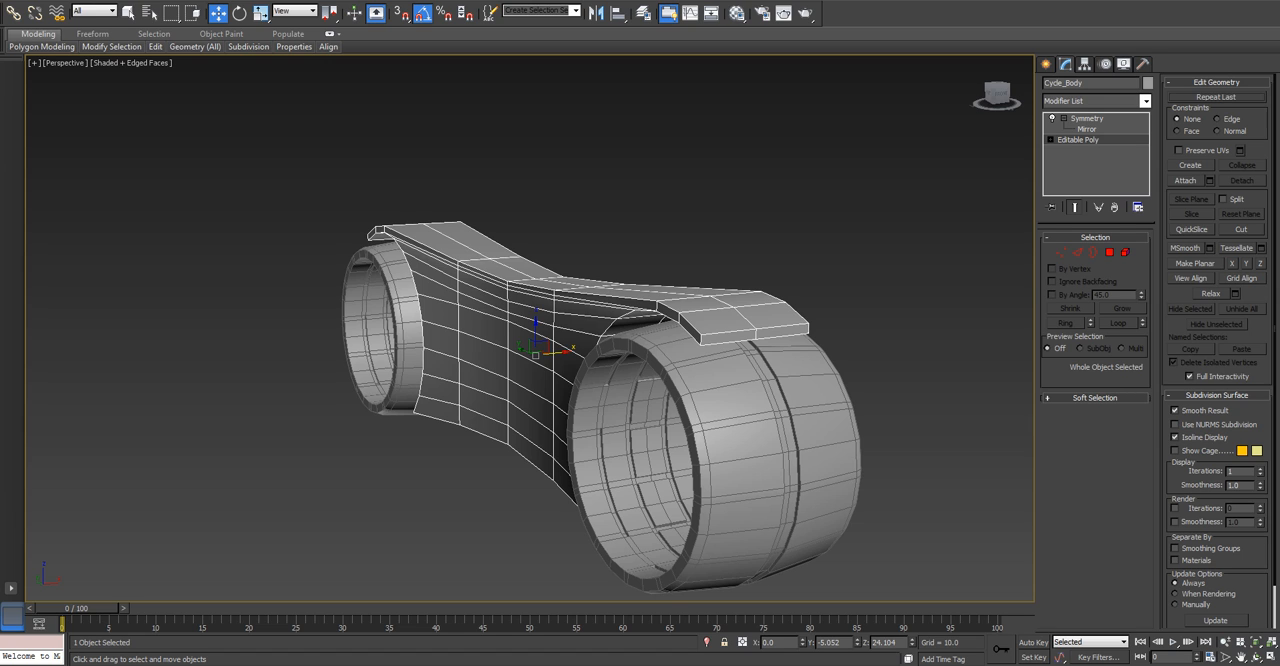
click(1078, 252)
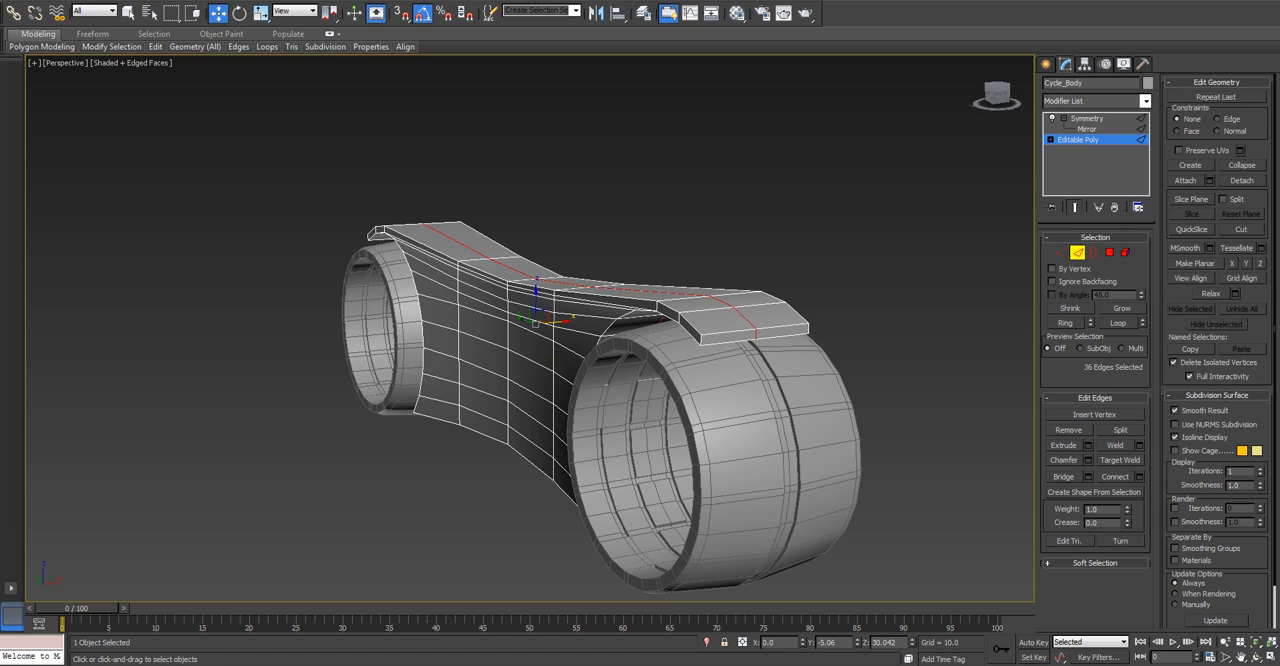
Try connecting the ring of crosswise edges on the body's top plate with one segment and a slide of 30, and undo it.
key(f)
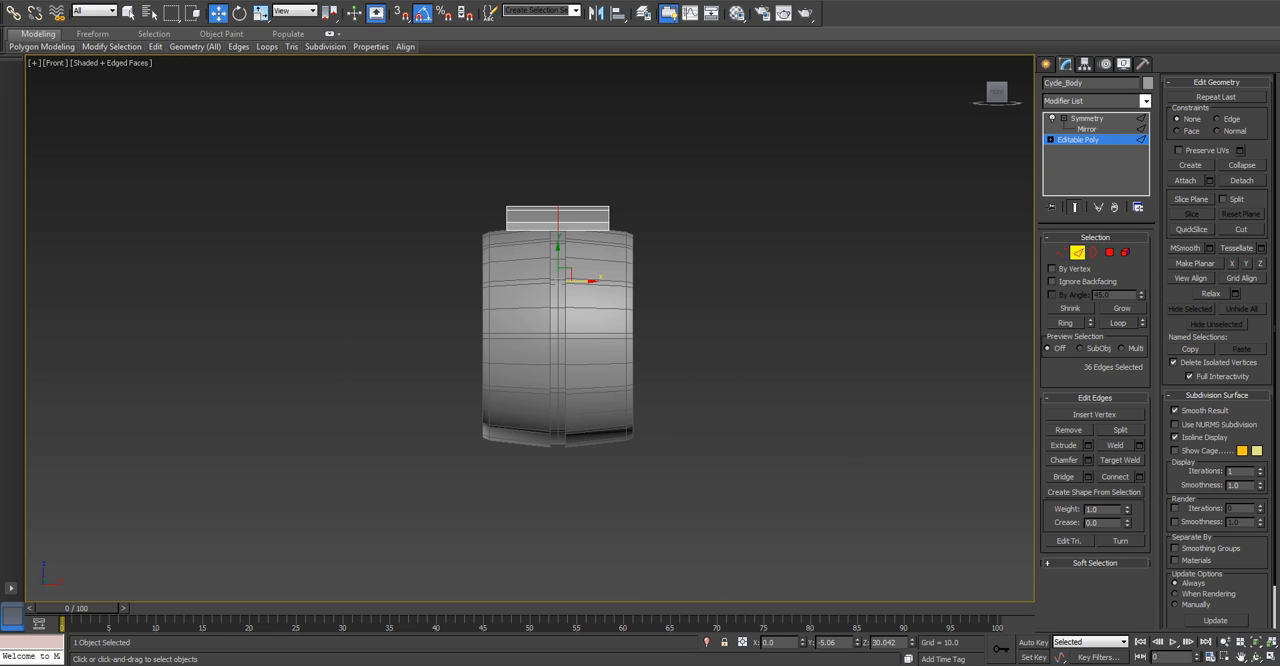
scroll(518, 268, up, 5)
click(559, 156)
click(559, 172)
key(alt+r)
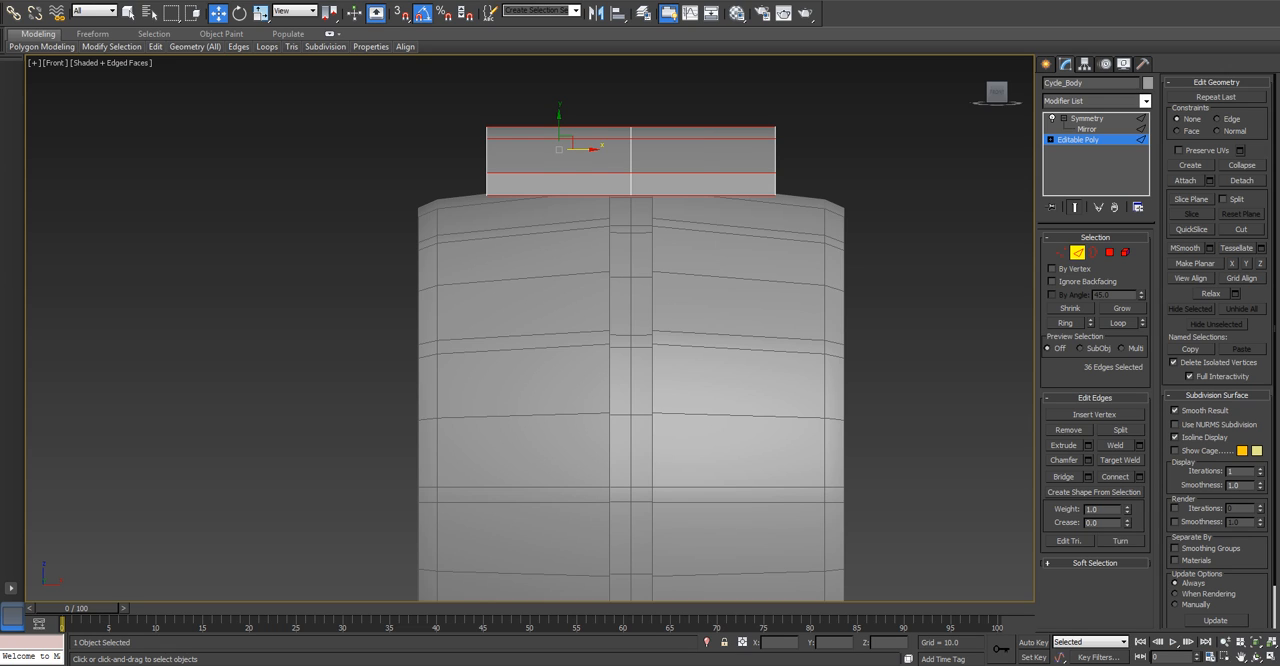
key(ctrl+shift+e)
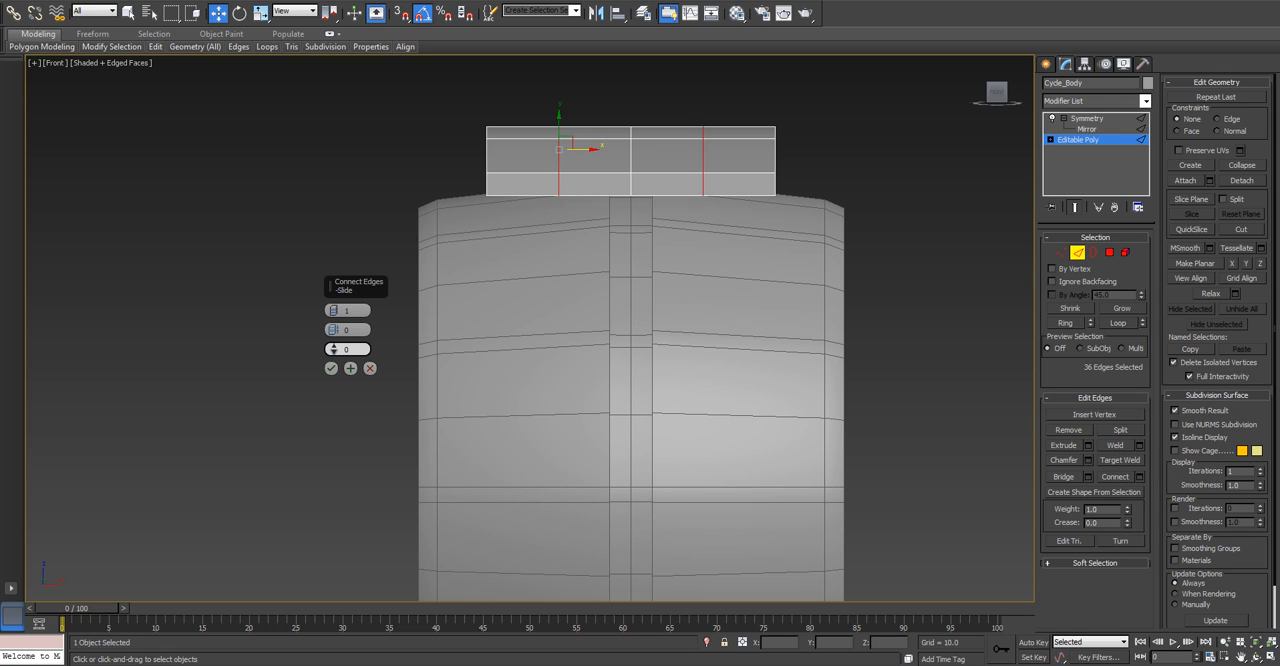
mouse_move(334, 349)
mouse_down()
mouse_move(334, 321)
mouse_move(343, 350)
mouse_up()
text(30)
key(Return)
click(331, 368)
alt+middle_drag(480, 300, 590, 400)
scroll(398, 374, down, 3)
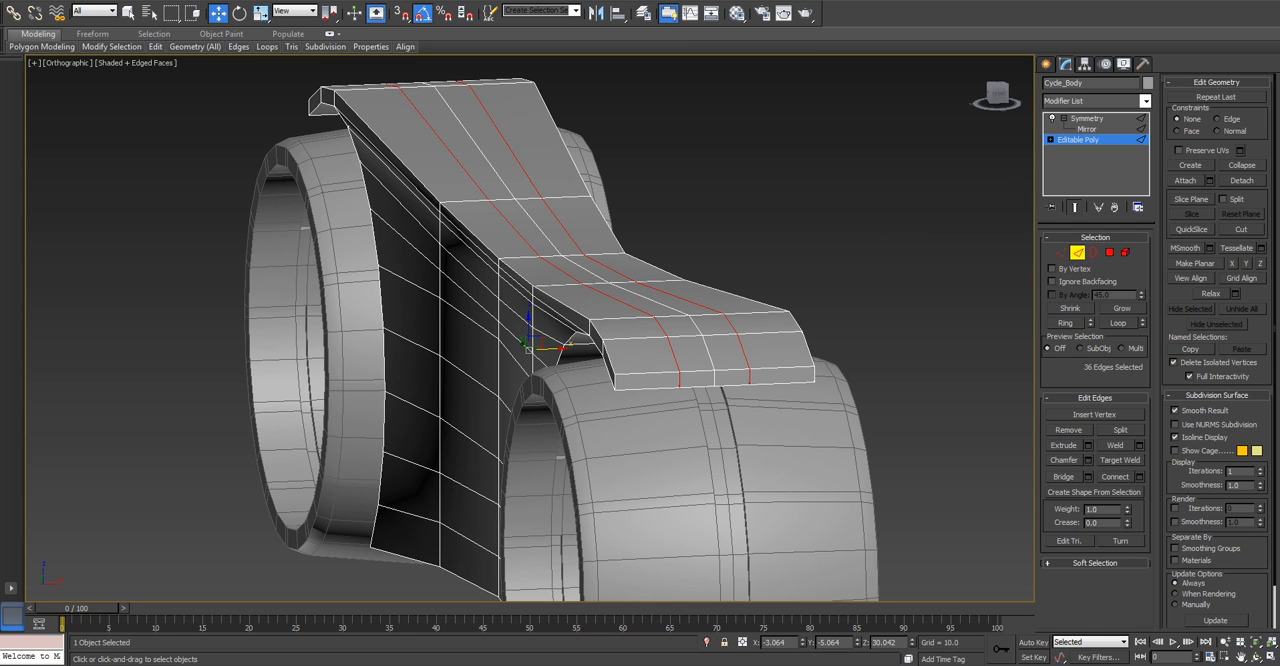
key(ctrl+z)
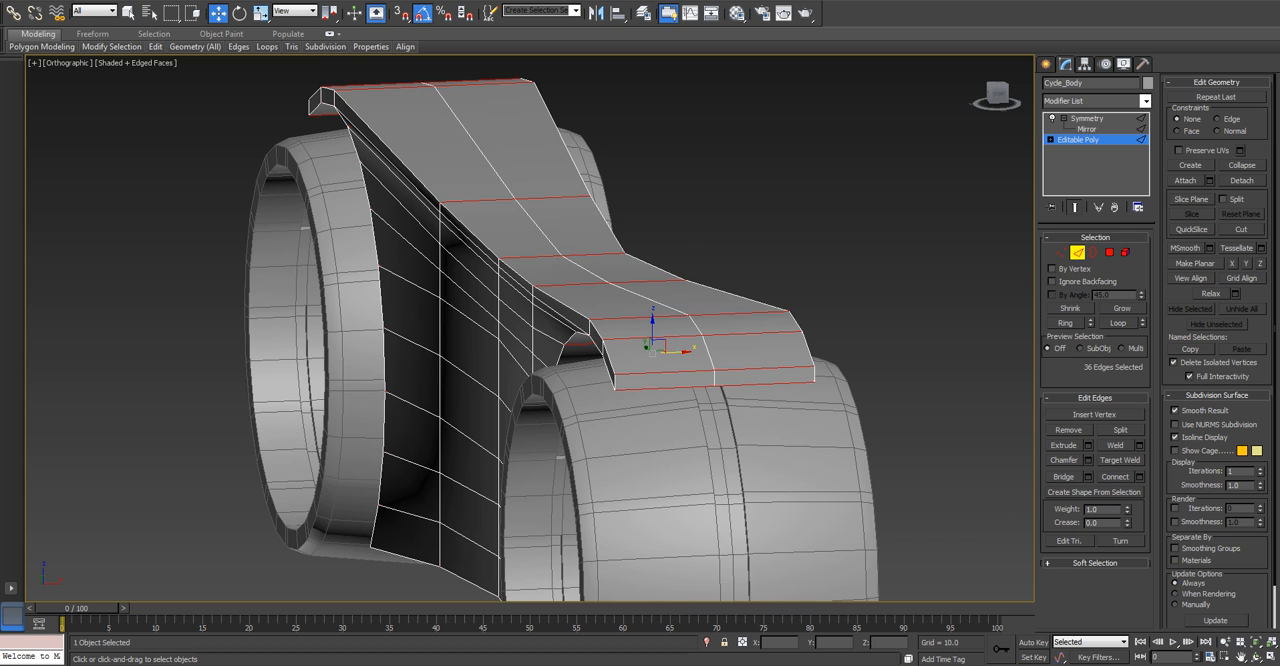
Move the two middle lower side edges on the body's underside about 1.37 inward along X.
scroll(413, 400, down, 3)
click(413, 400)
alt+middle_drag(413, 400, 458, 410)
middle_drag(458, 410, 600, 270)
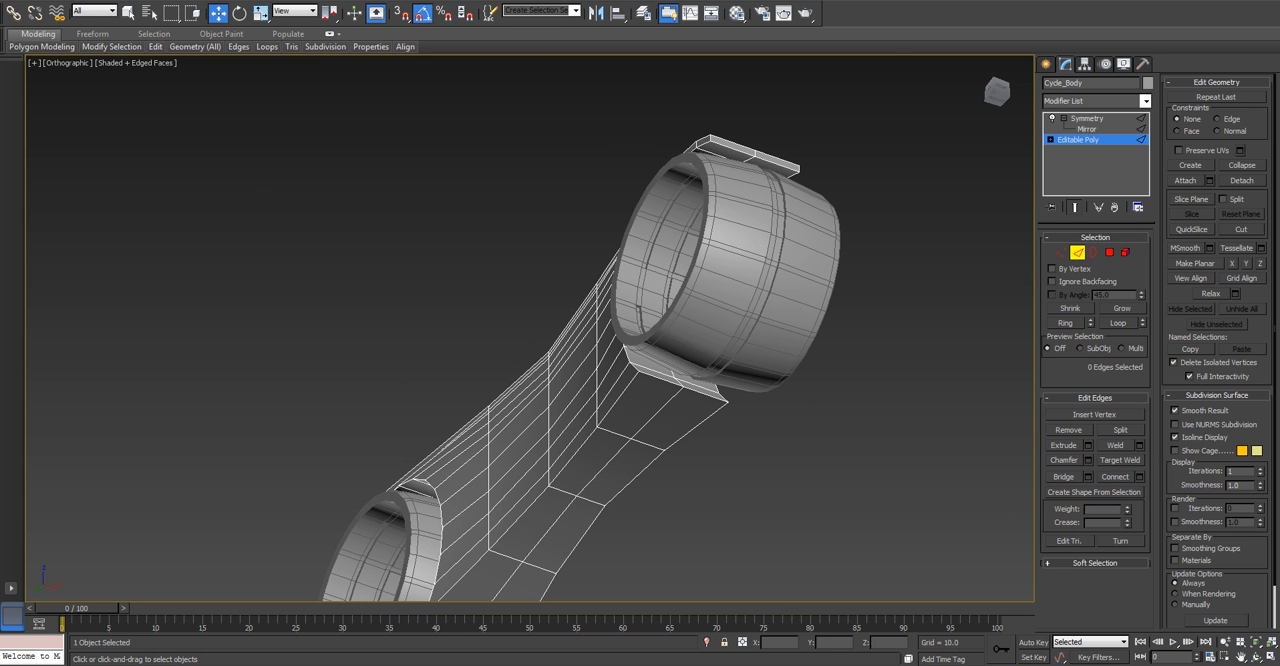
middle_drag(565, 456, 569, 445)
scroll(569, 445, up, 3)
click(580, 446)
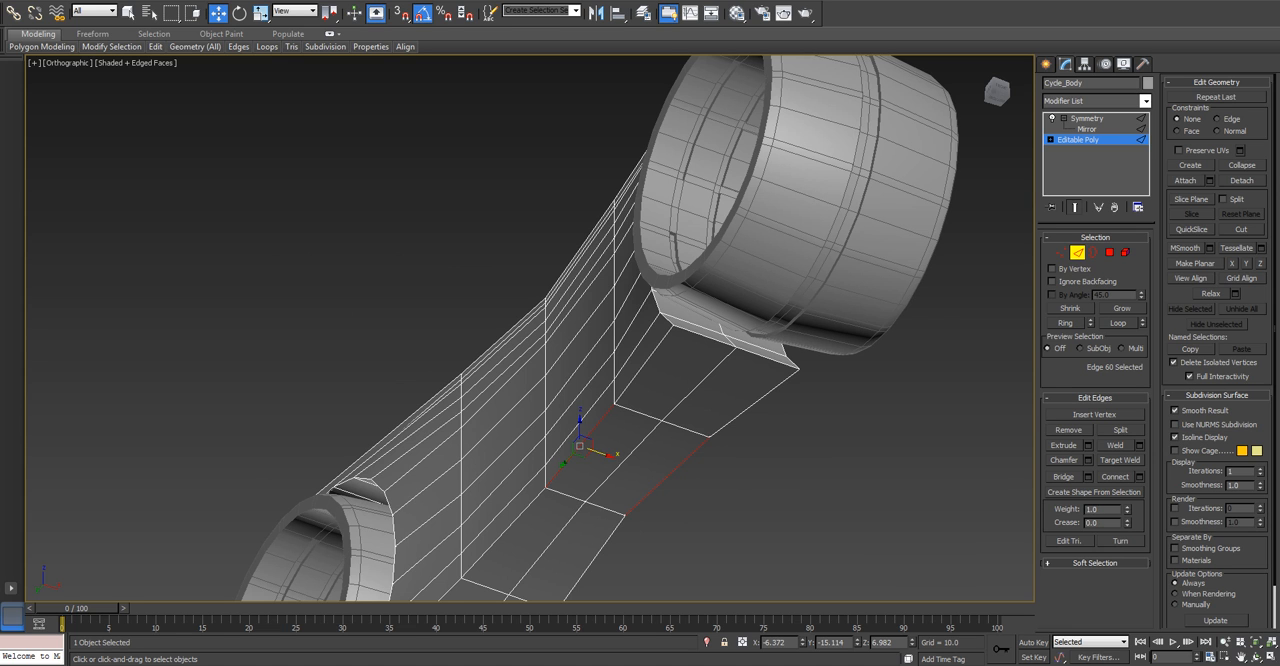
ctrl+click(506, 530)
scroll(528, 477, up, 3)
middle_drag(527, 489, 567, 315)
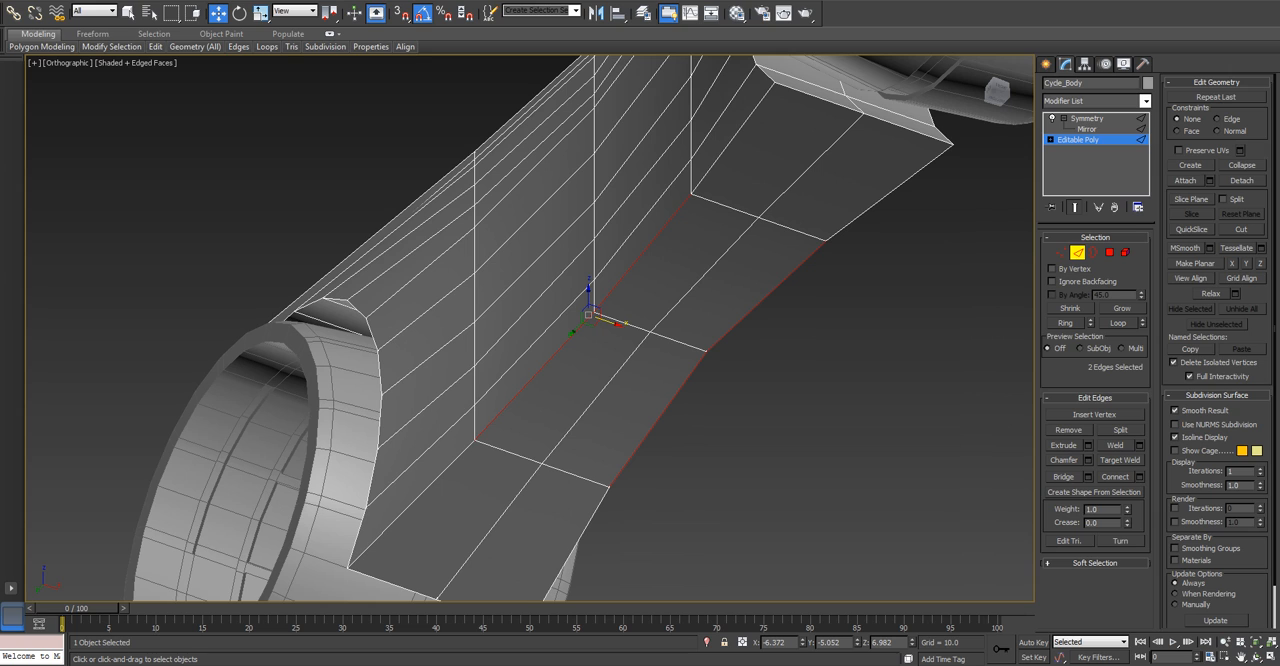
key(ctrl+z)
ctrl+click(535, 376)
drag(609, 321, 622, 325)
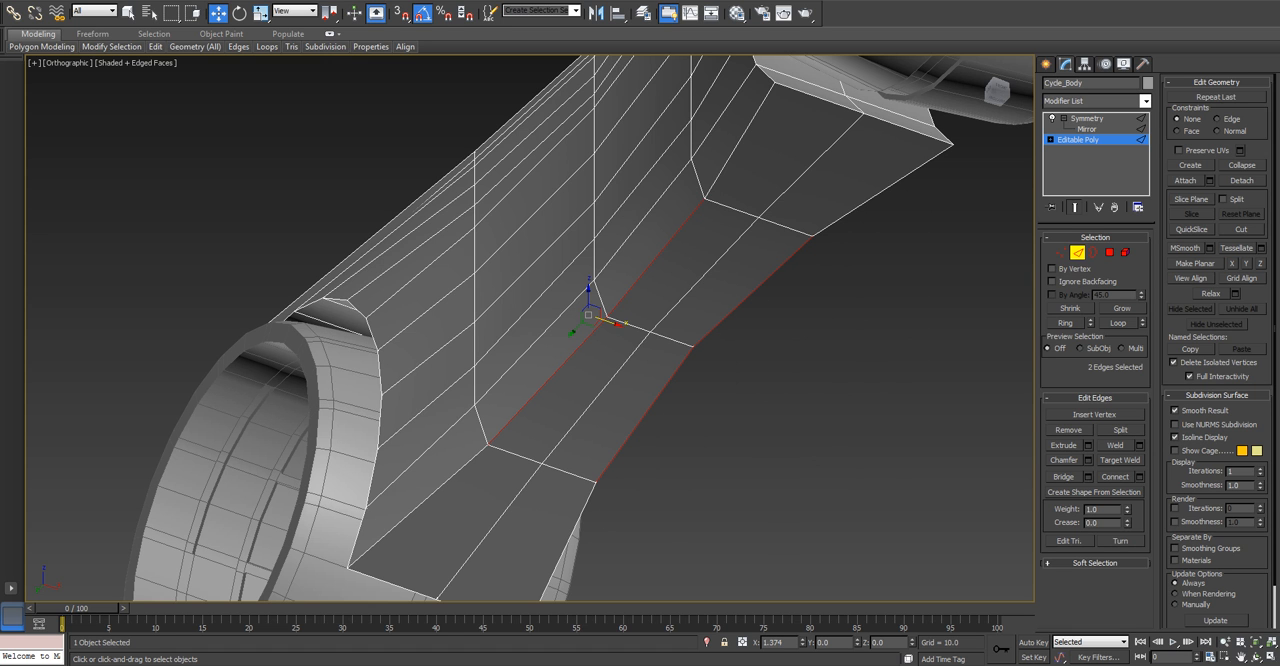
alt+middle_drag(622, 325, 585, 568)
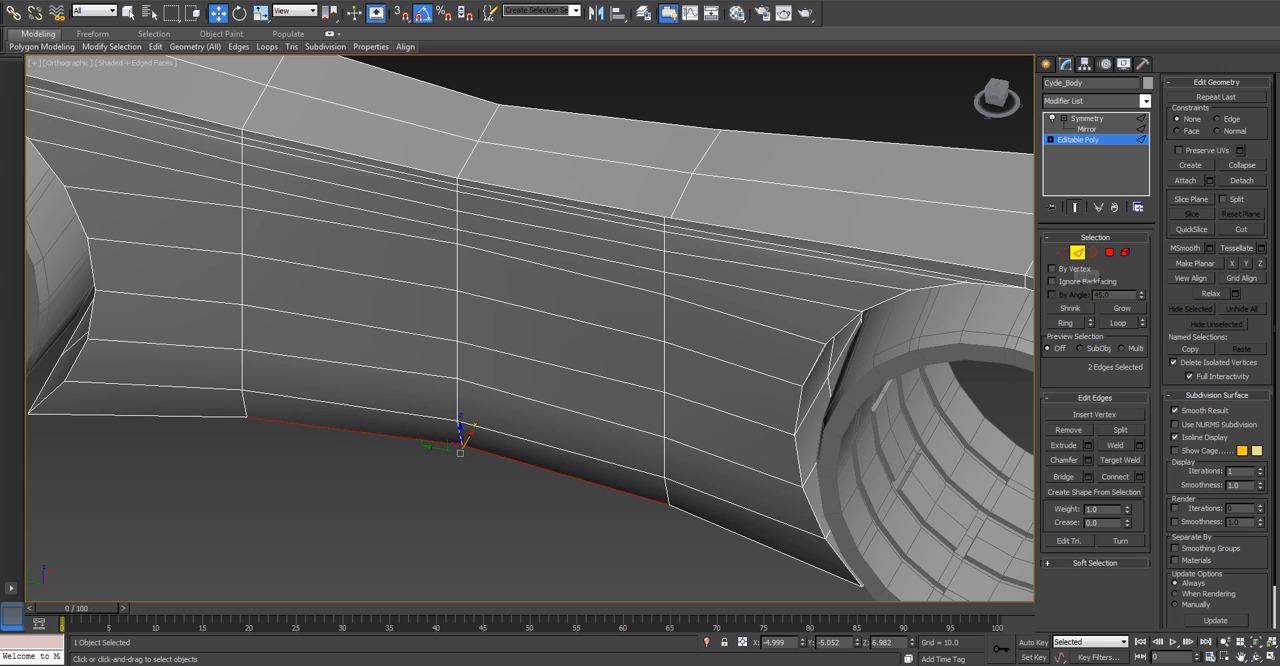
Leave Edge level and select the 11 side vertices around the front wheel opening at Vertex level.
click(1077, 253)
key(t)
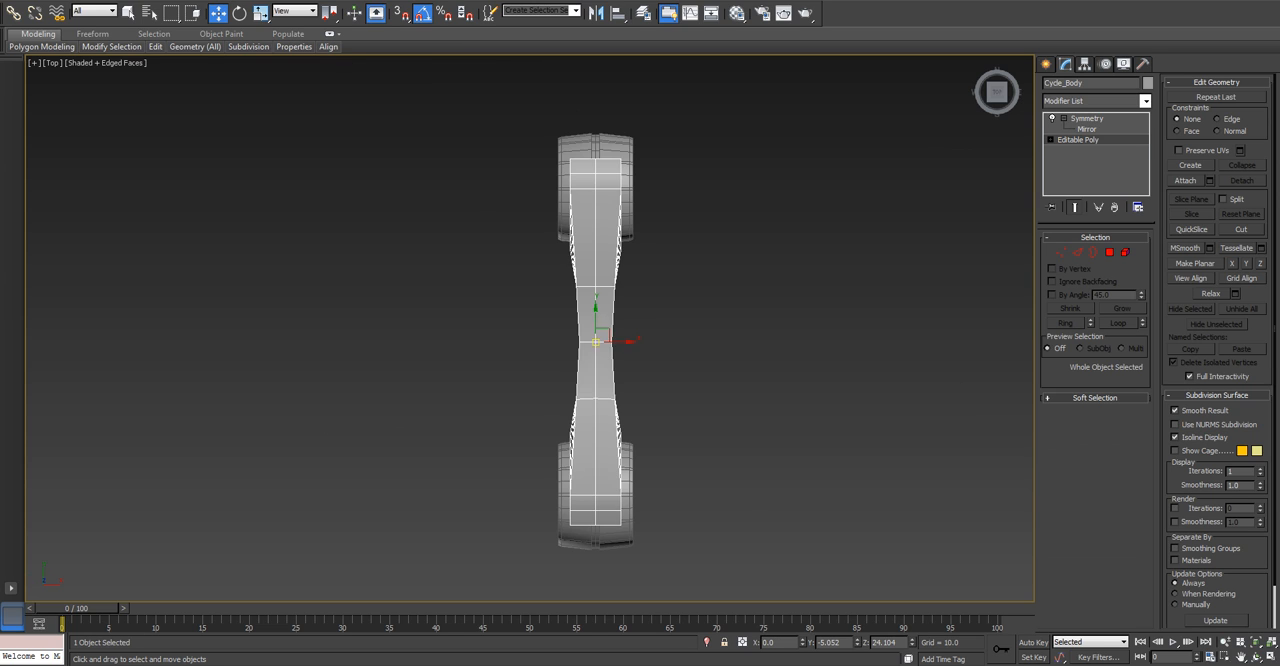
key(z)
scroll(524, 433, up, 6)
middle_drag(520, 447, 609, 345)
key(1)
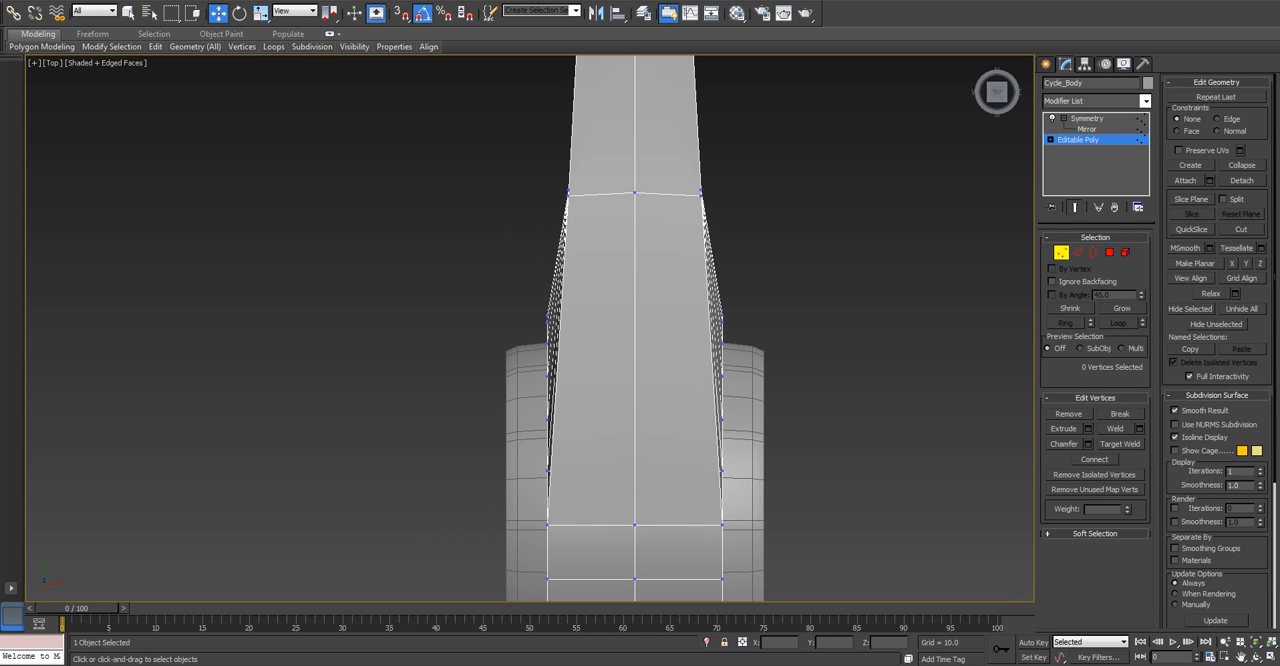
drag(519, 287, 573, 543)
drag(575, 544, 575, 544)
mouse_move(575, 540)
alt+middle_down()
mouse_move(620, 465)
mouse_move(735, 395)
mouse_move(710, 385)
mouse_move(735, 435)
mouse_move(600, 545)
alt+middle_up()
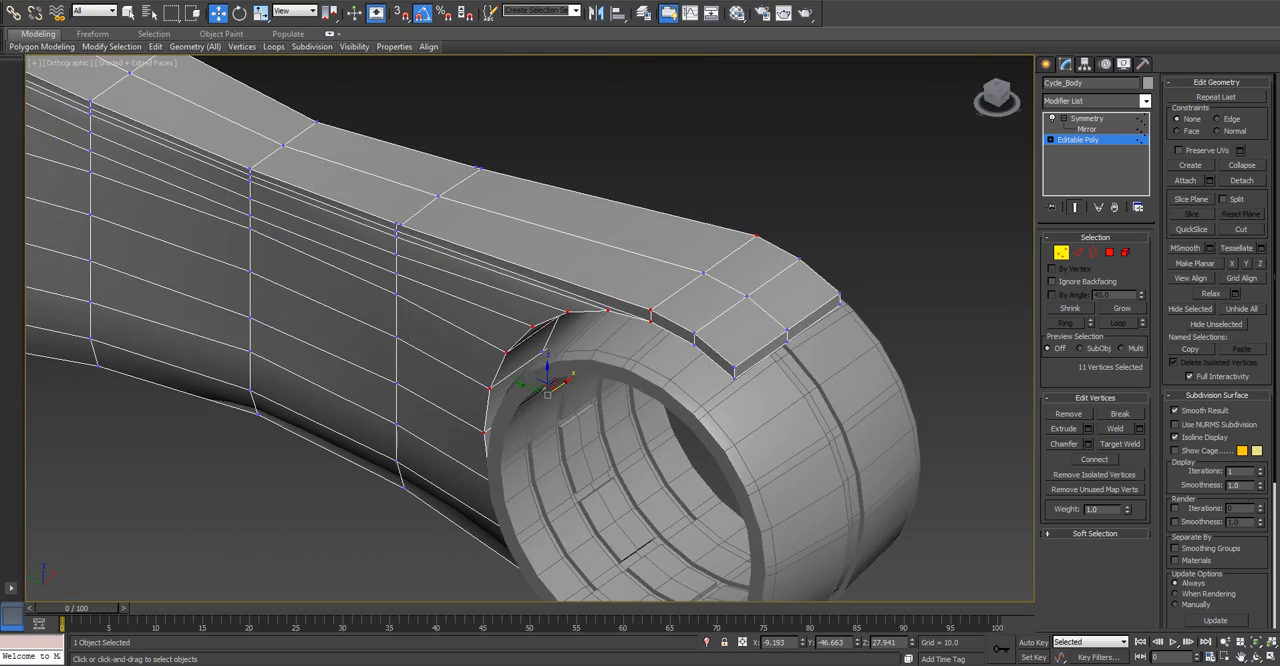
scroll(600, 545, up, 3)
Extend the selection to all 15 side vertices of the front wheel end and move them outward along X.
key(t)
scroll(605, 482, up, 5)
middle_drag(605, 482, 607, 494)
scroll(363, 359, down, 2)
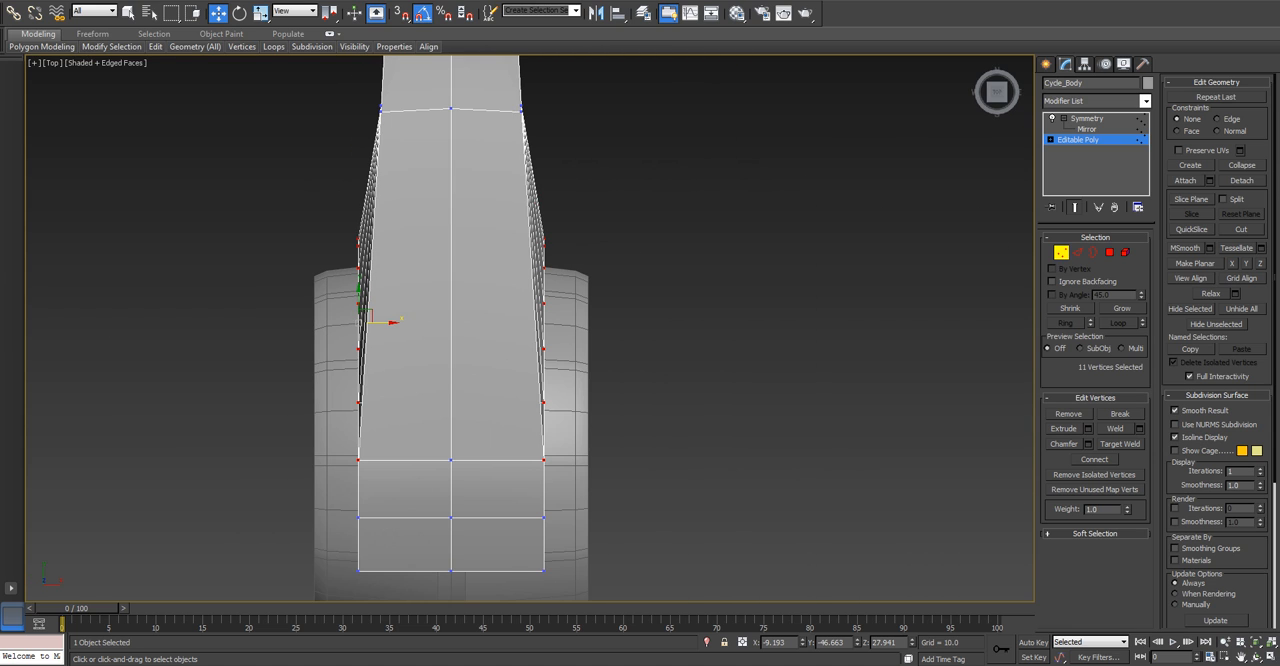
drag(385, 322, 364, 322)
key(ctrl+z)
ctrl+drag(366, 575, 366, 575)
drag(388, 381, 364, 381)
scroll(364, 381, down, 4)
alt+middle_drag(364, 381, 430, 325)
Select the 12 side vertices of the cross row just behind the front wheel and move them outward along X.
key(t)
scroll(575, 450, up, 4)
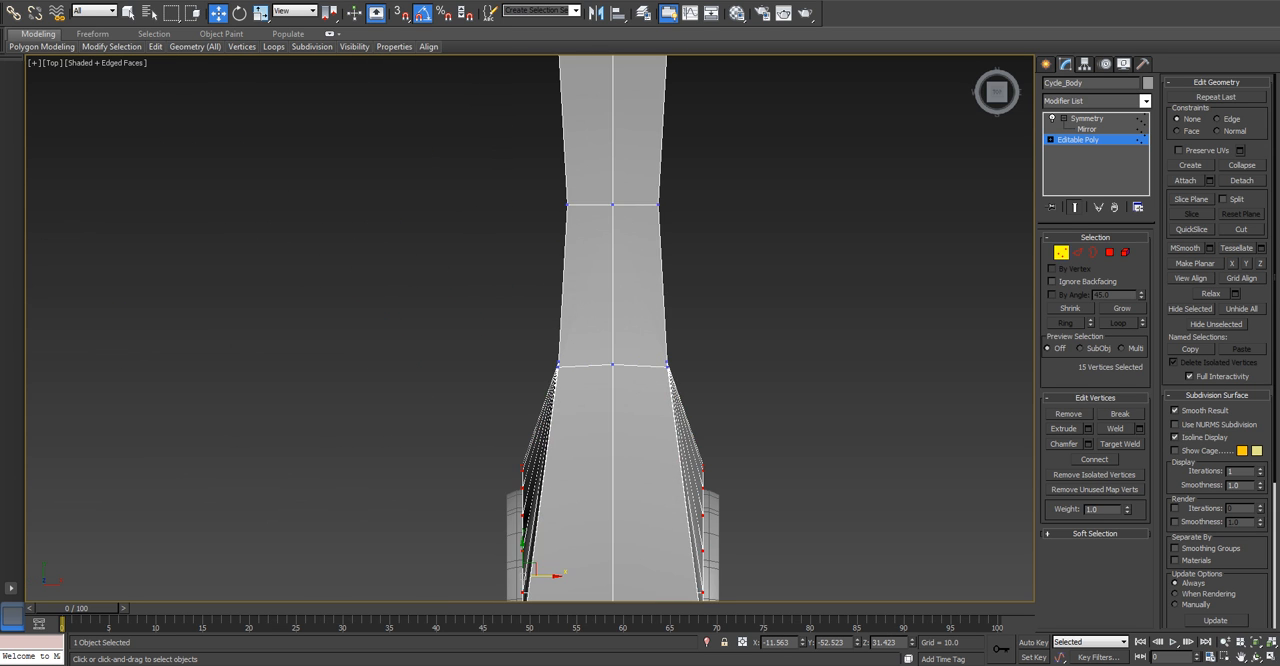
drag(520, 392, 520, 394)
key(r)
key(w)
drag(524, 329, 573, 363)
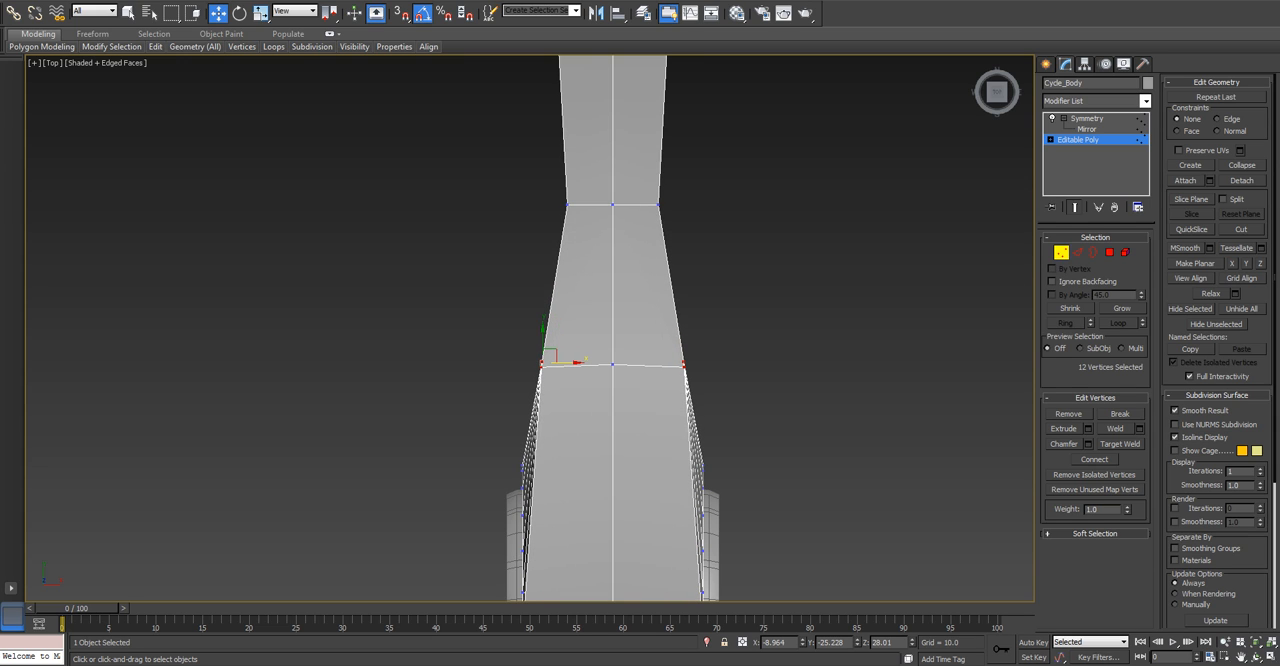
Move the side vertices of the body's middle row about 1.8 outward along X, and widen the row toward the rear wheel as well.
middle_drag(573, 363, 581, 457)
drag(586, 322, 587, 299)
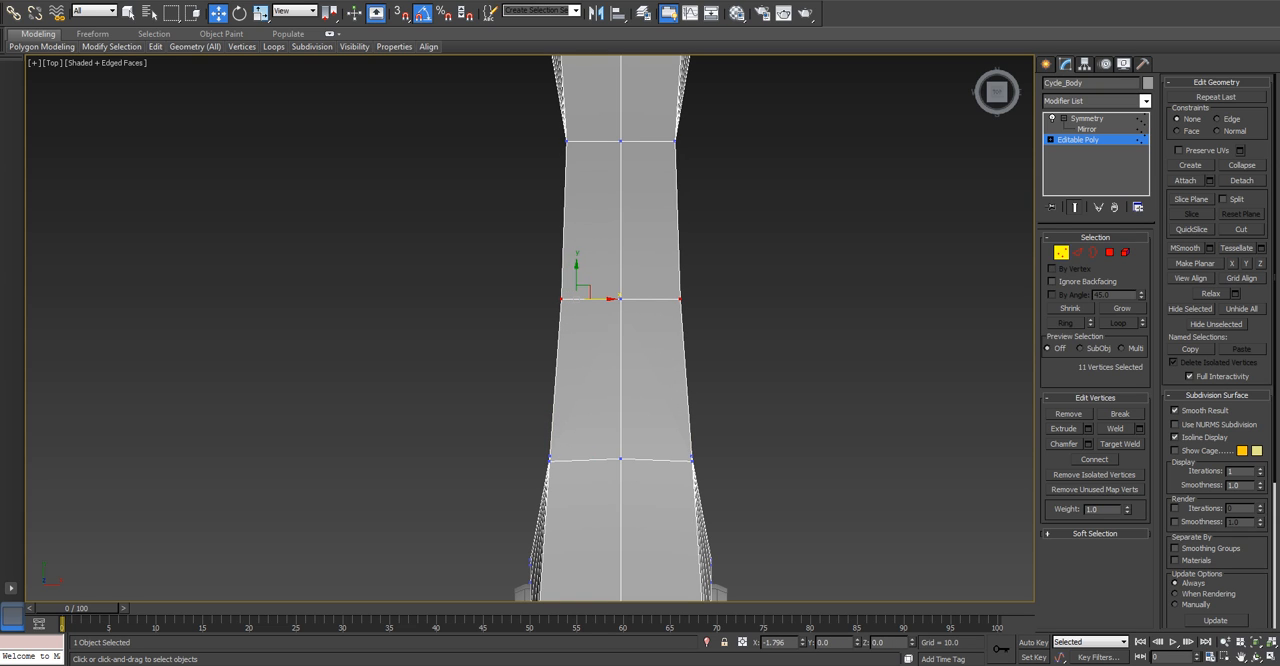
middle_drag(585, 298, 603, 440)
drag(585, 292, 585, 292)
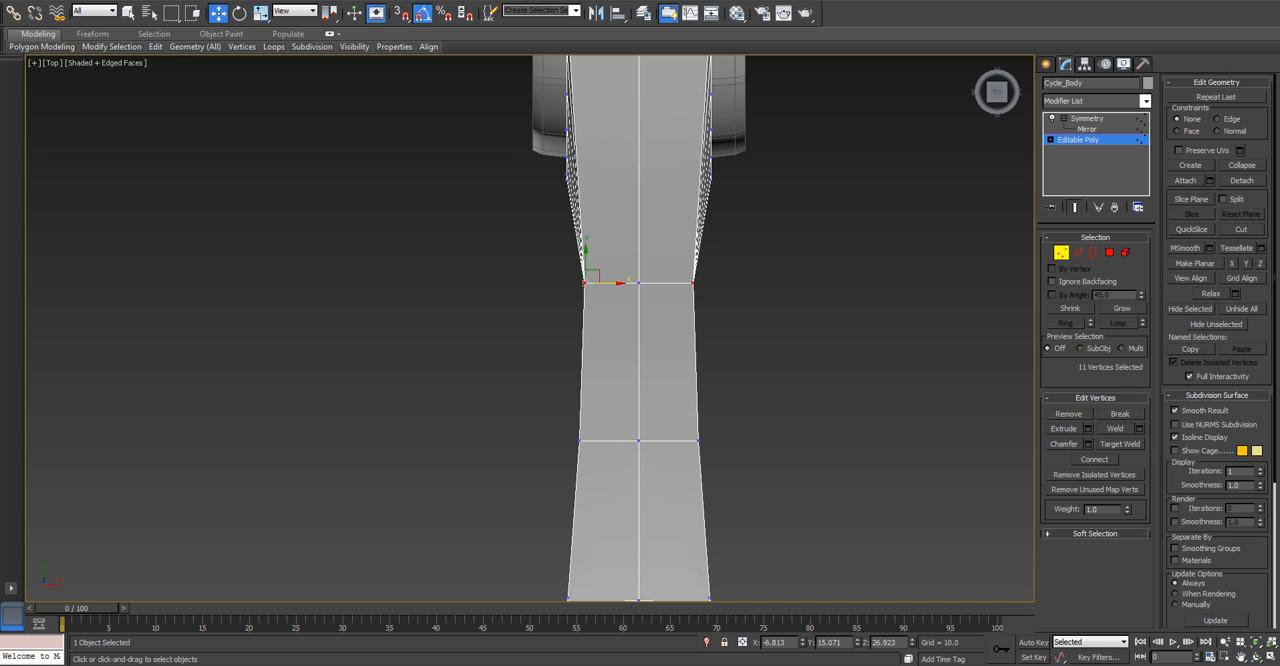
scroll(588, 282, down, 5)
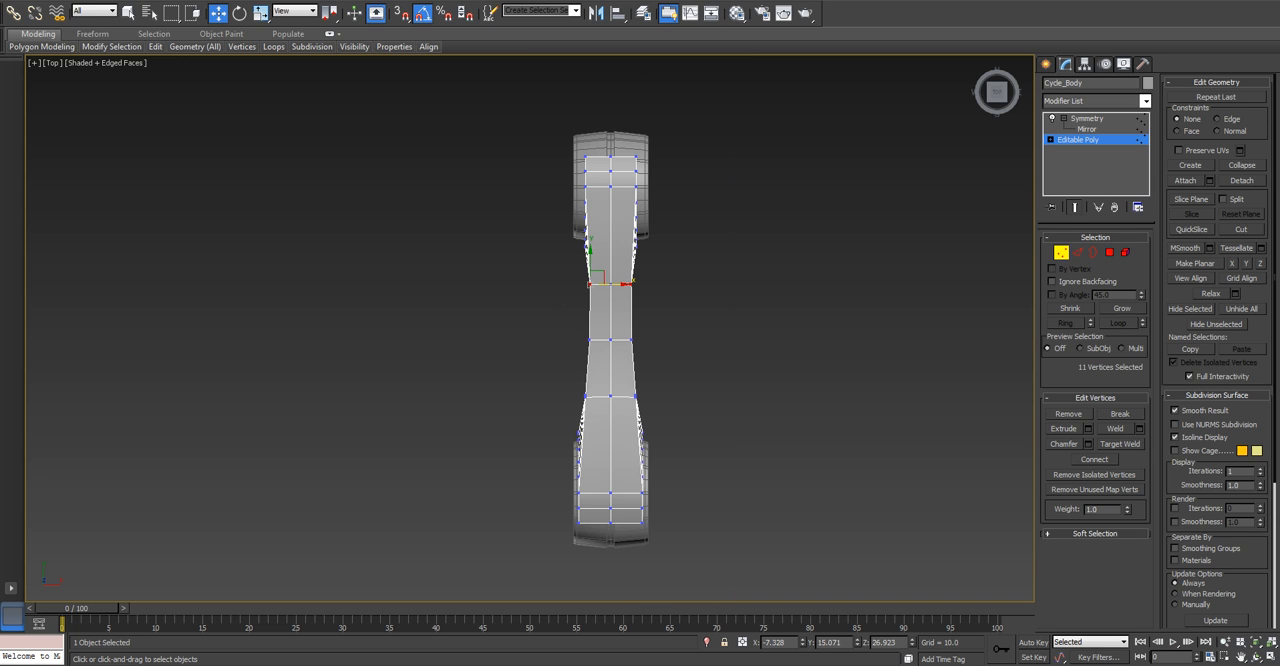
drag(612, 284, 610, 284)
Move the side vertices of the rear wheel end about 2.18 outward along X.
drag(588, 208, 590, 230)
drag(612, 190, 607, 190)
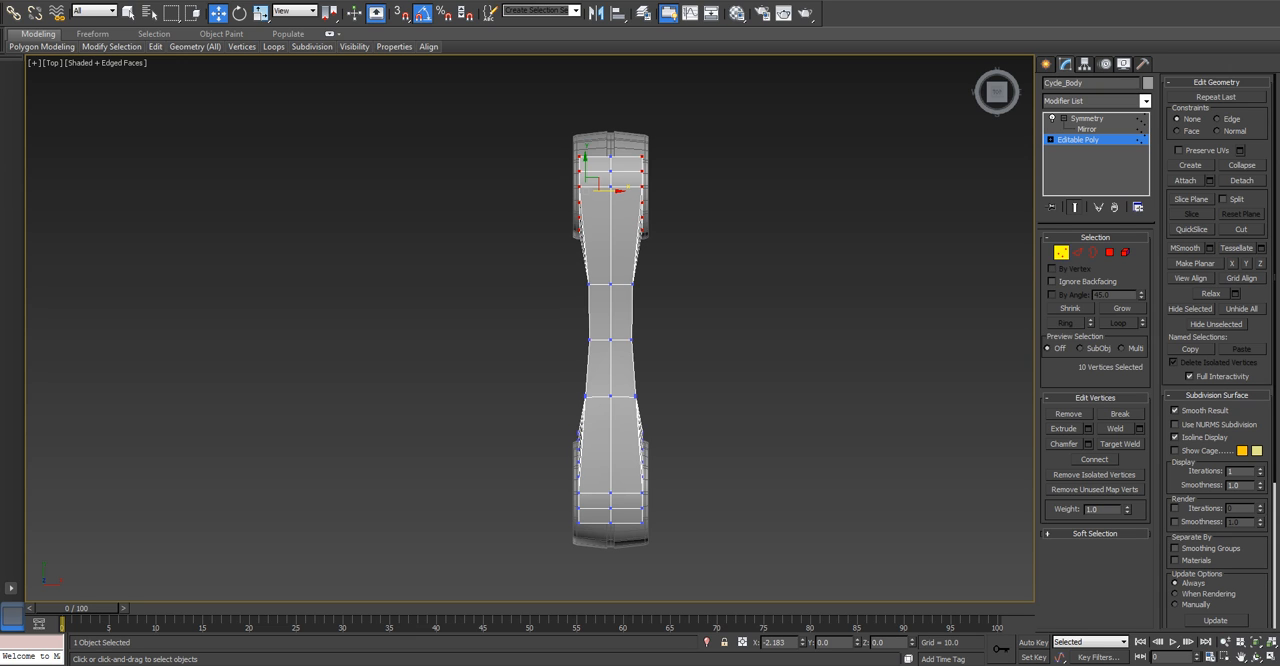
scroll(599, 271, up, 5)
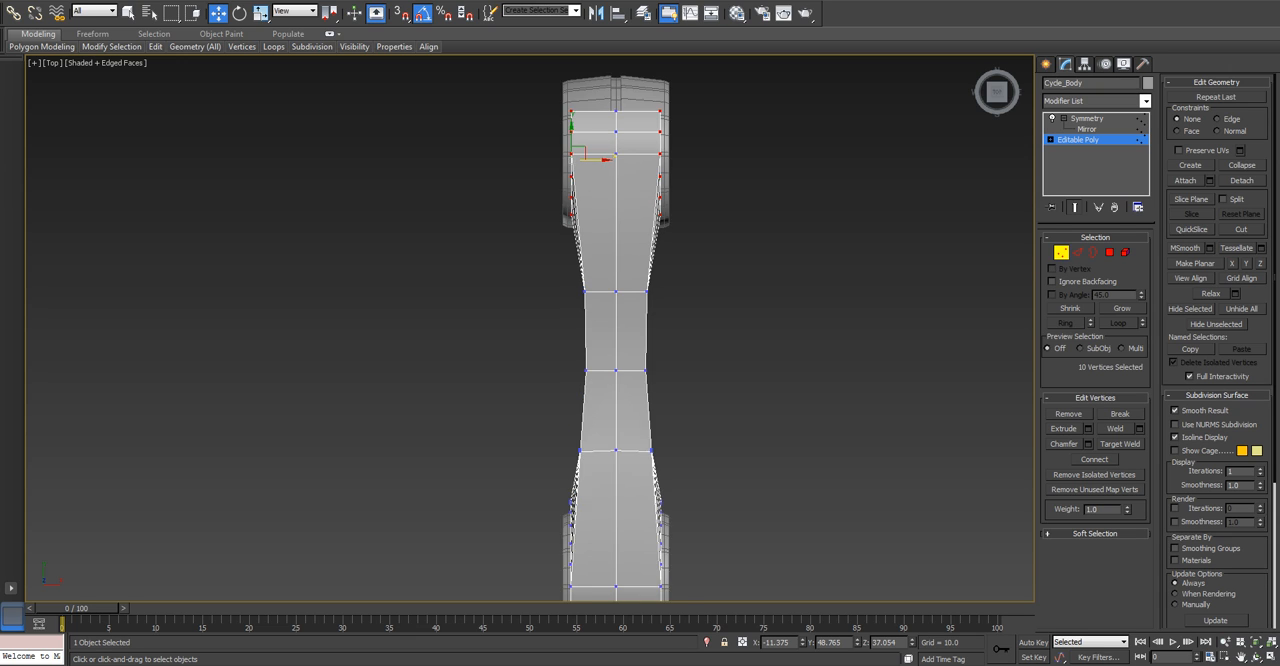
Select the three top side vertices of the body's middle rows and check their placement from an angled view.
click(580, 300)
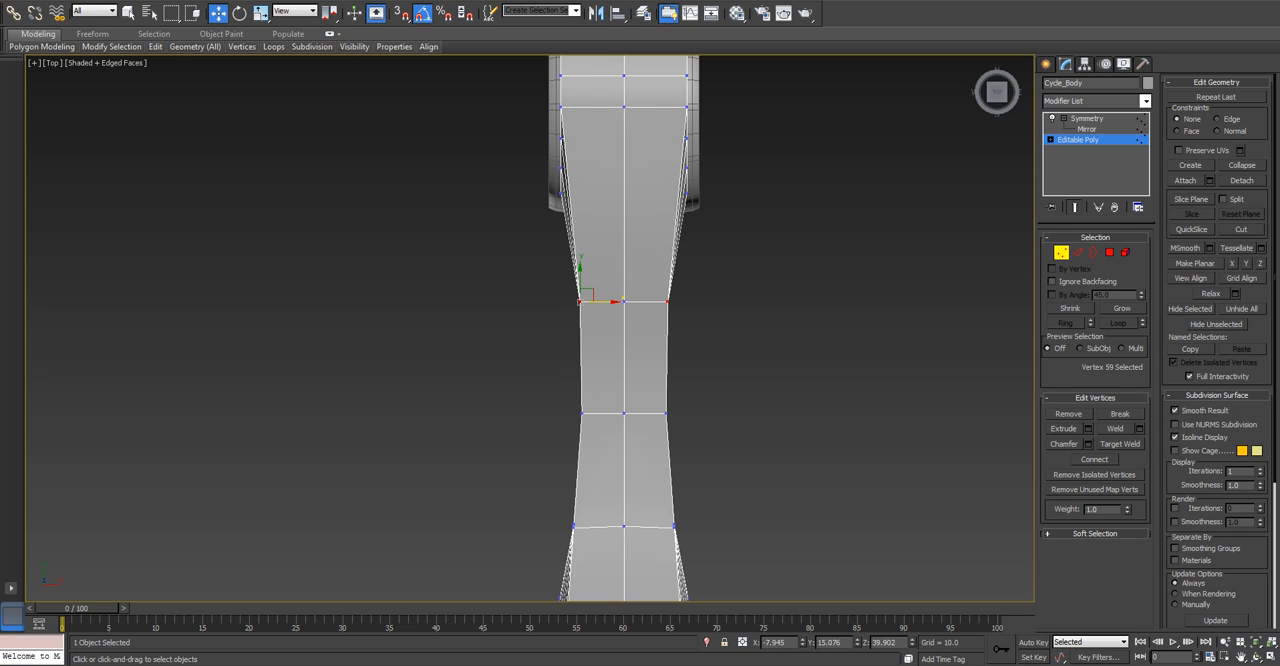
middle_drag(580, 301, 578, 233)
ctrl+click(580, 345)
ctrl+click(572, 458)
middle_drag(572, 458, 755, 275)
key(space)
click(725, 642)
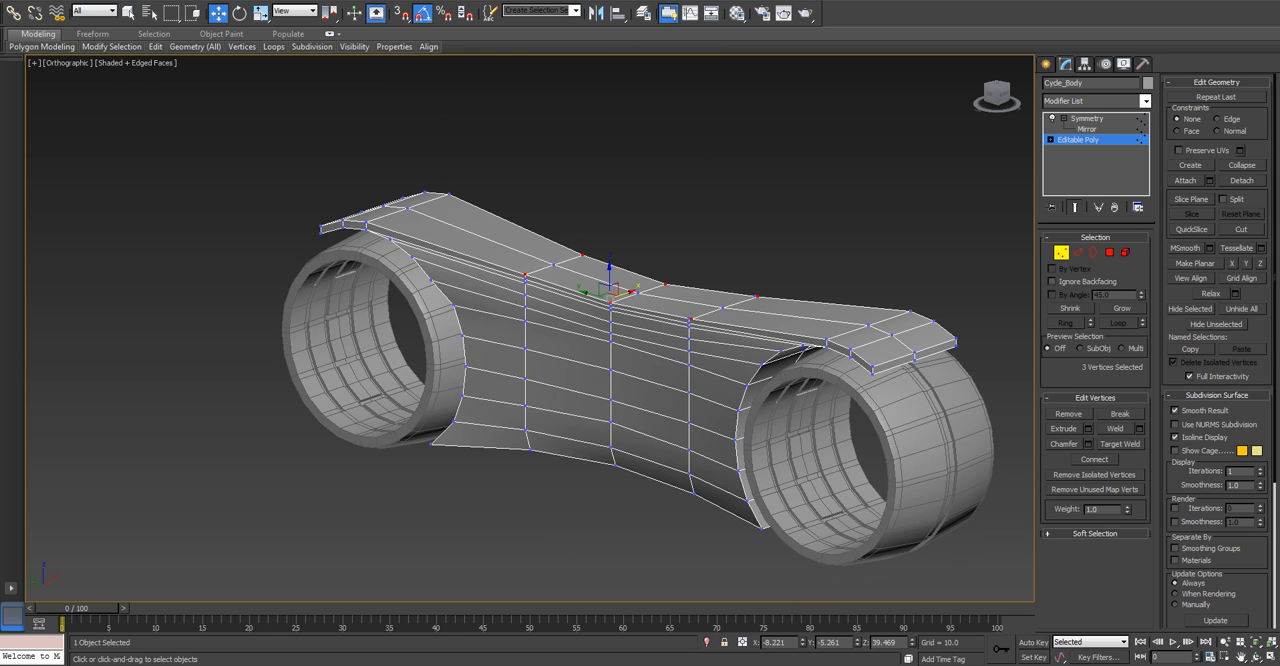
Target-weld the offset top-edge vertex in the middle row onto the adjacent corner vertex where the vertical side edge ends.
scroll(610, 300, up, 10)
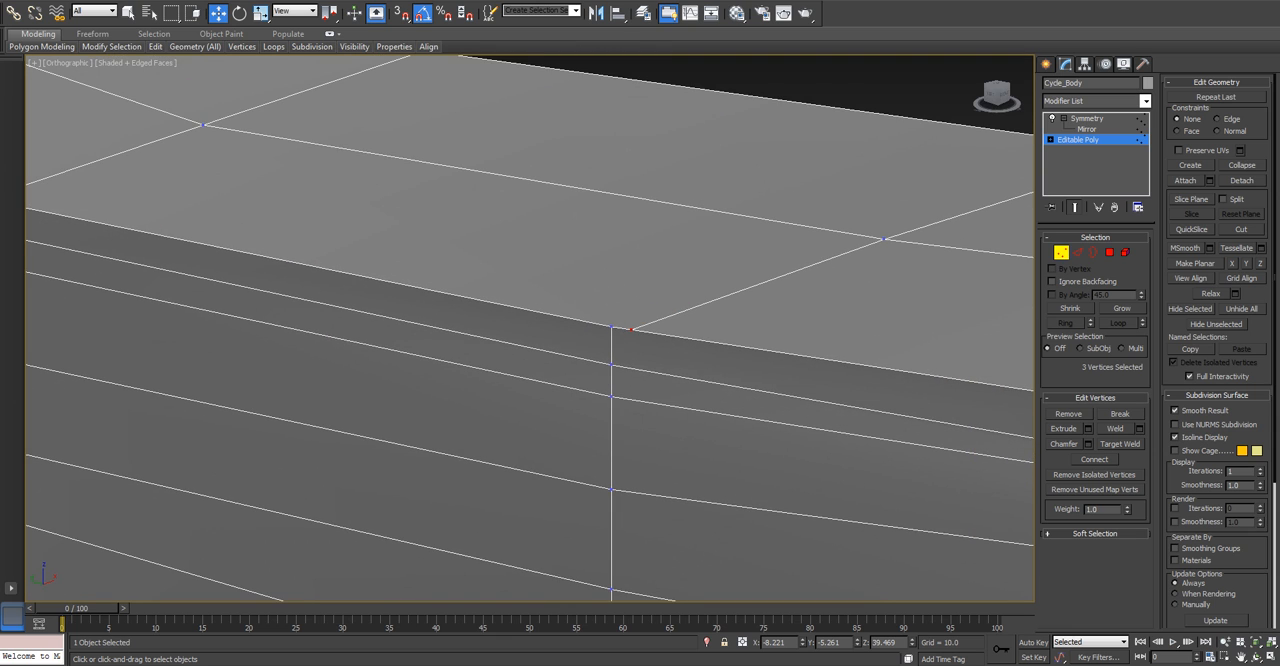
scroll(608, 345, down, 5)
scroll(612, 343, up, 5)
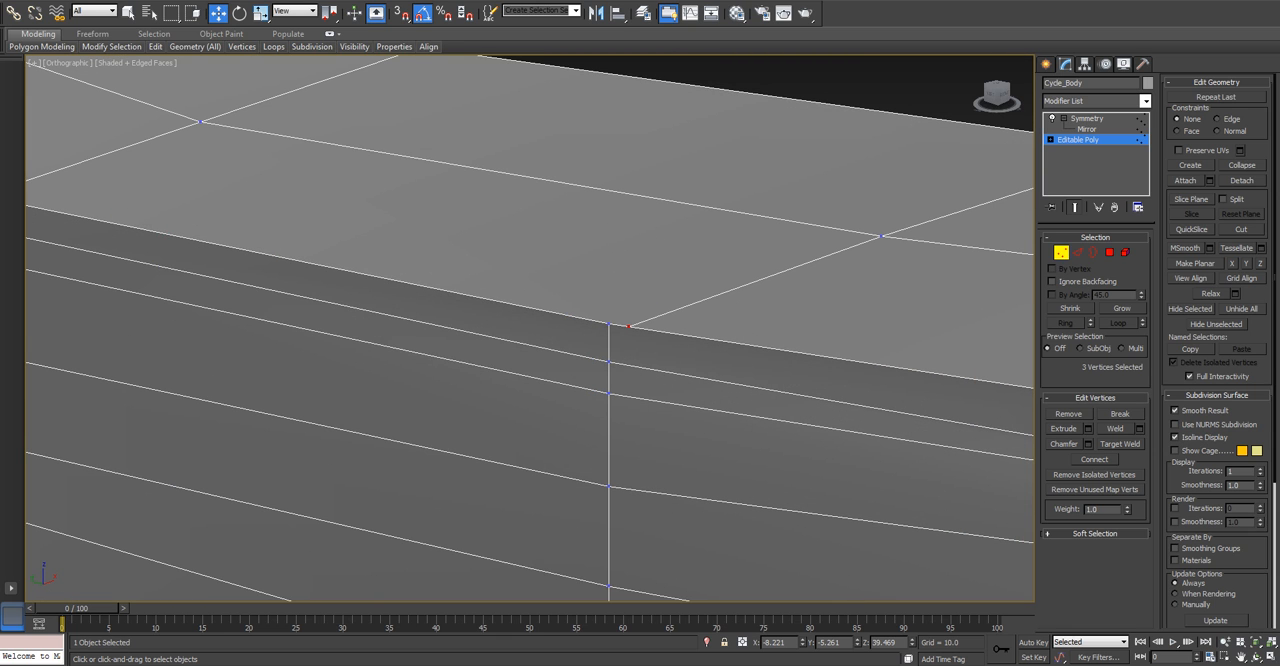
right_click(763, 340)
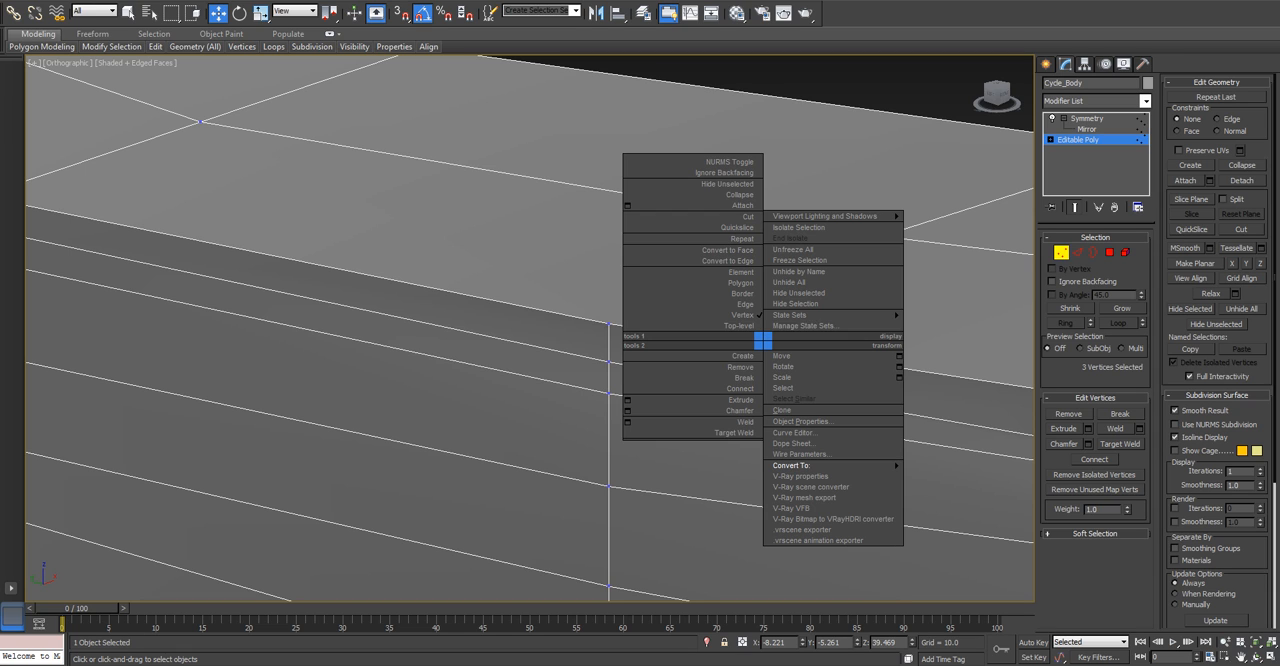
click(752, 357)
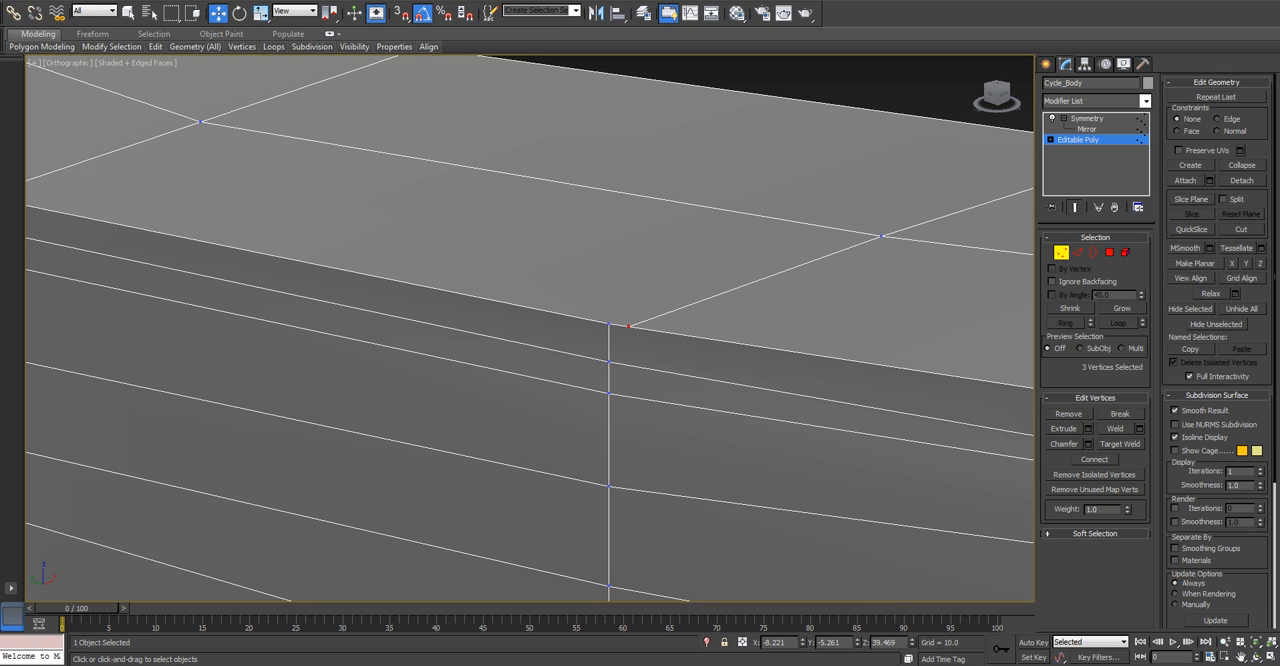
click(1120, 444)
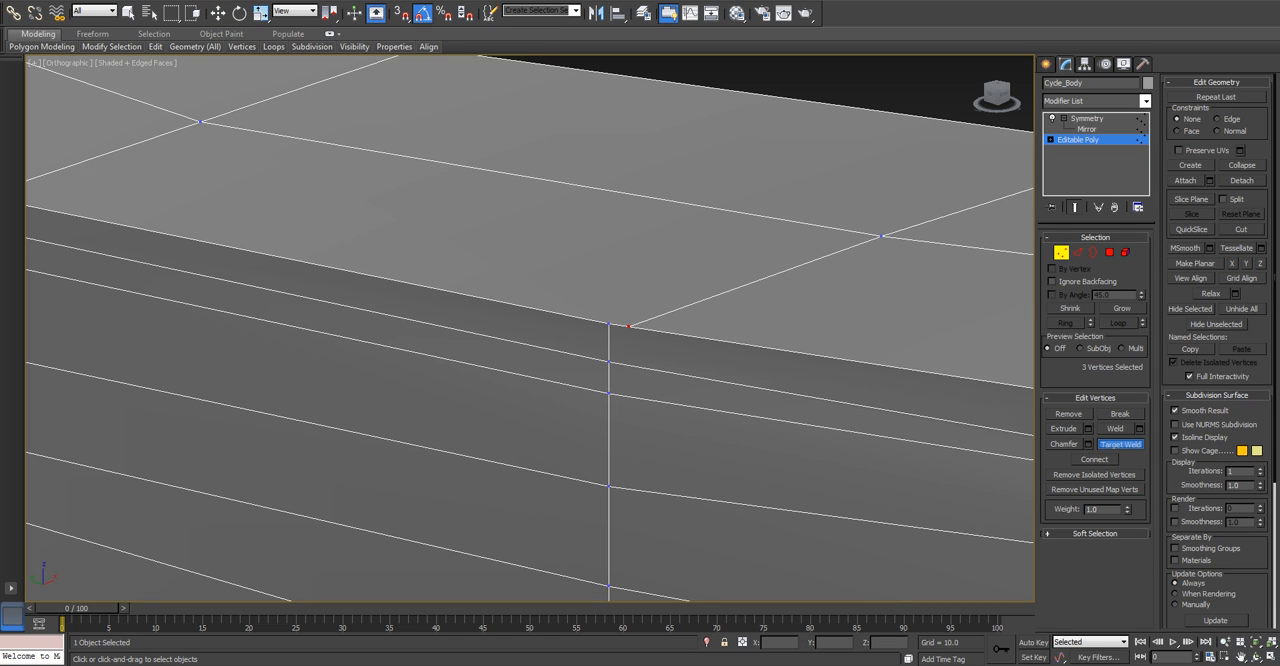
click(609, 323)
key(w)
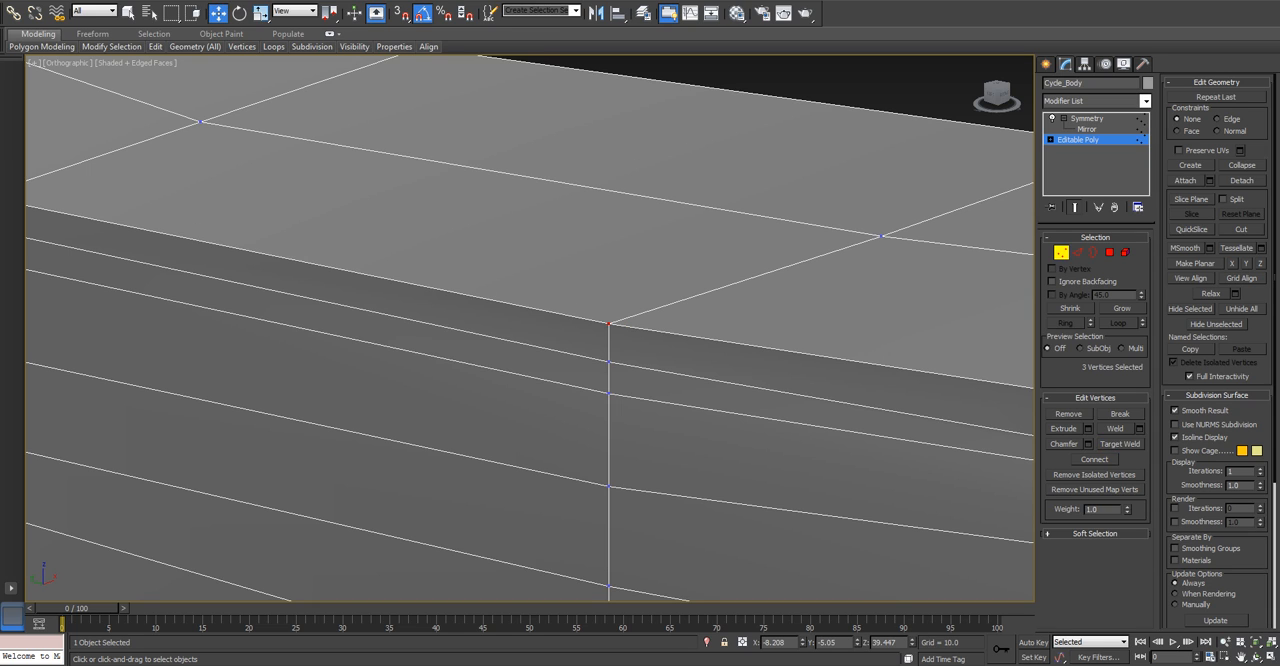
Move the centre vertex of the row behind the front wheel about 0.28 along Y, level with its side vertices.
click(881, 236)
key(t)
scroll(620, 390, up, 8)
scroll(423, 408, up, 4)
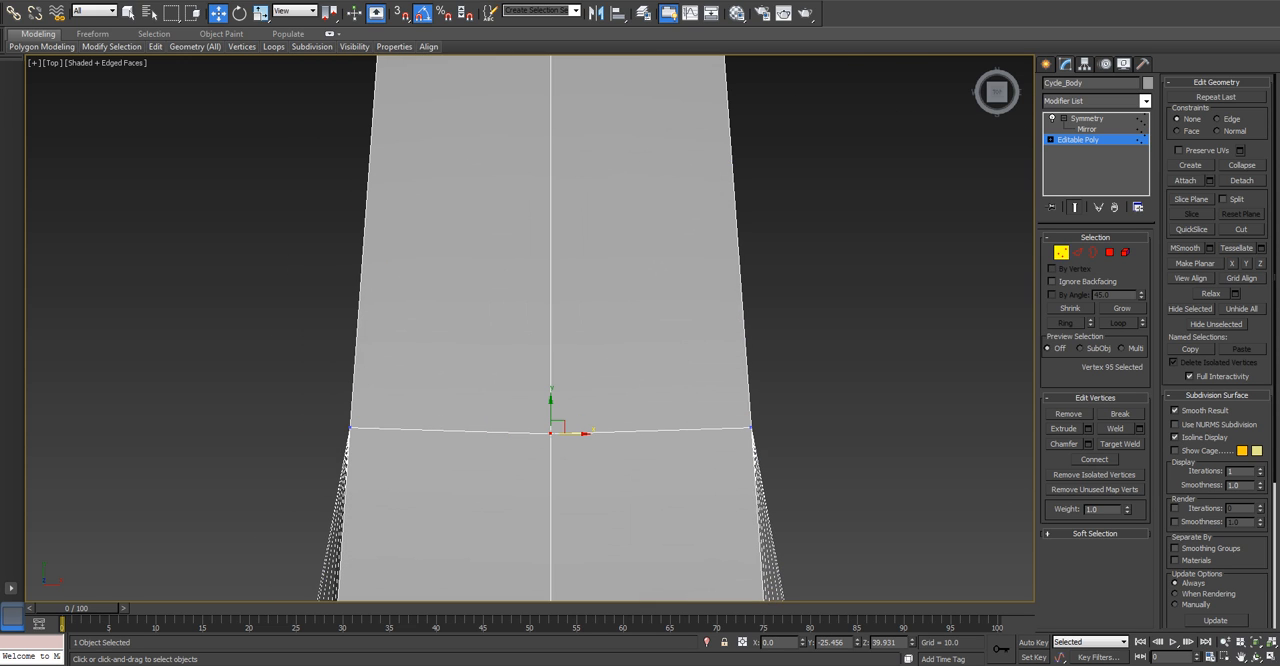
drag(551, 408, 551, 402)
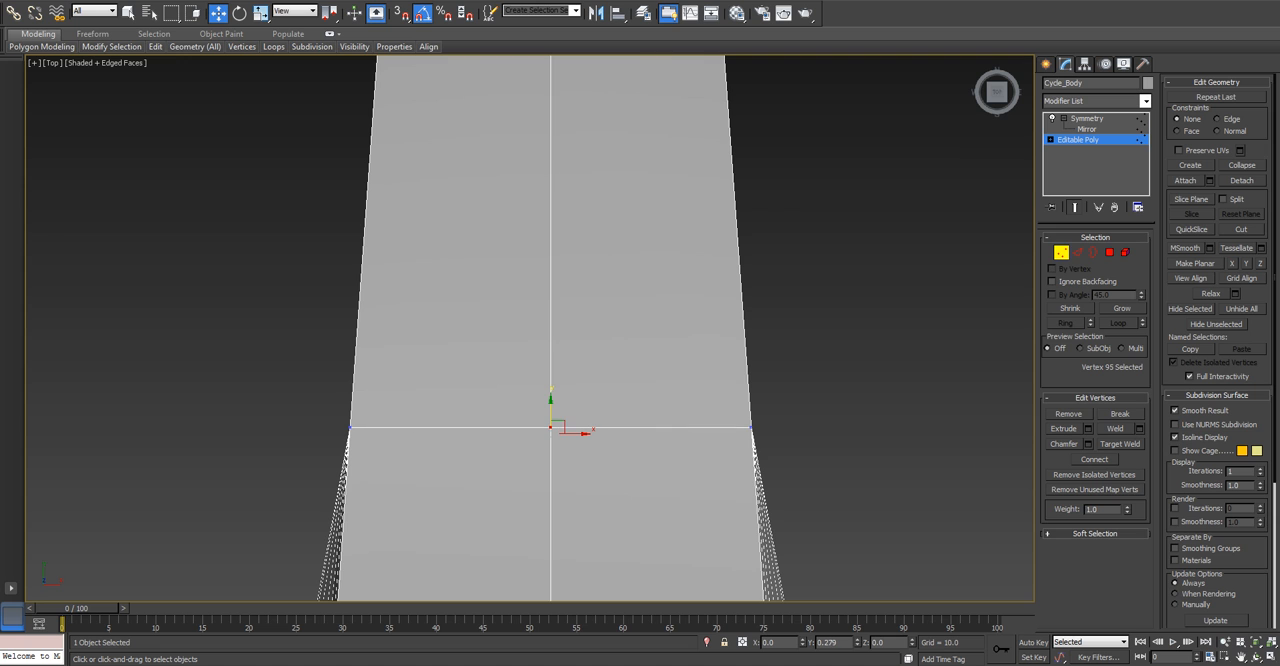
scroll(587, 436, down, 10)
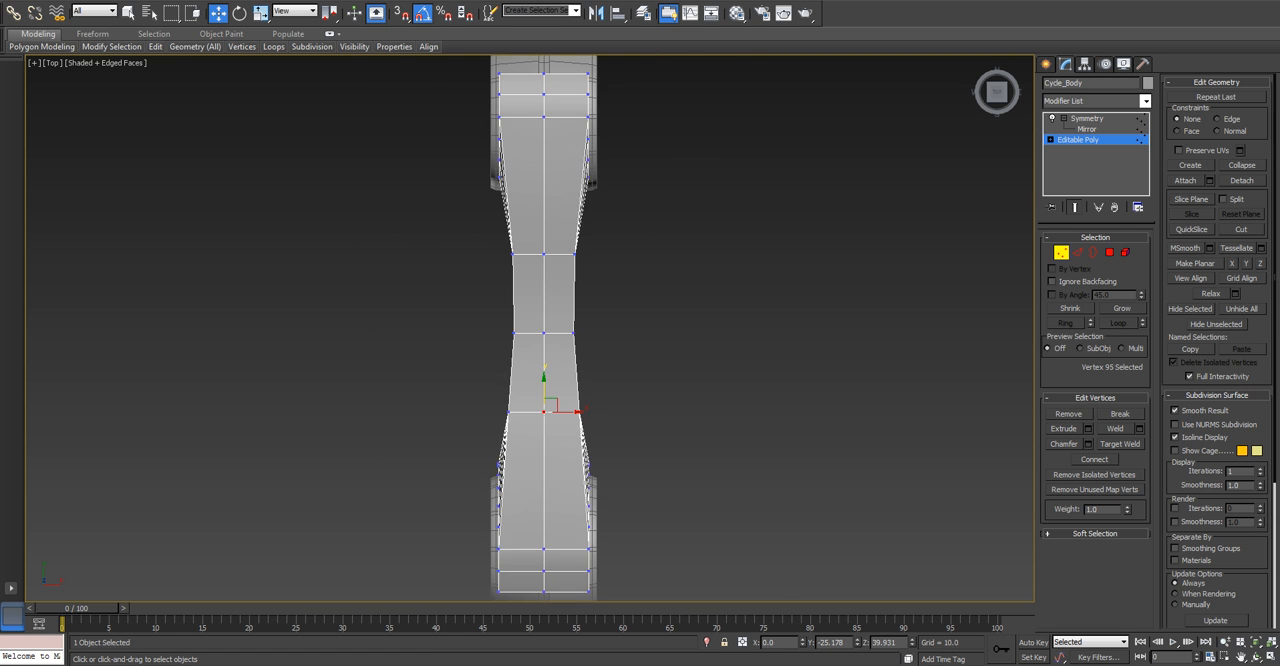
Examine the vertices along the body's top side edge at the rear wheel end one by one from an angled view.
alt+middle_drag(375, 430, 445, 345)
scroll(432, 339, up, 8)
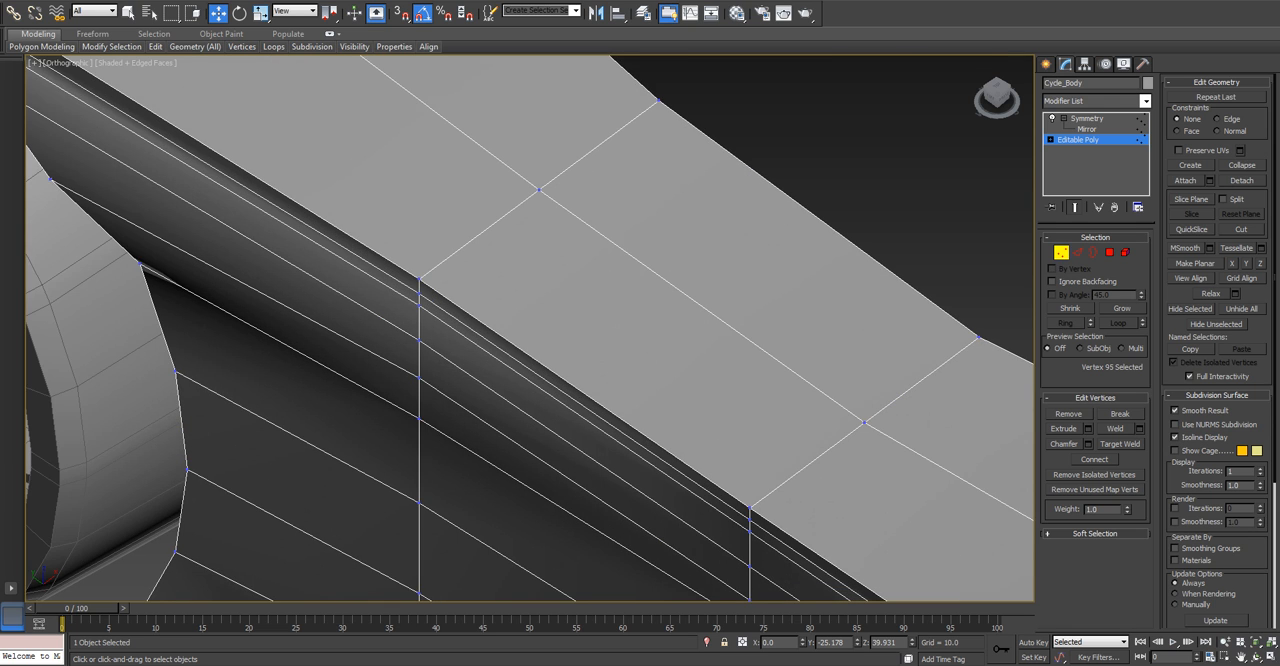
key(F3)
key(F3)
click(417, 279)
key(ctrl+d)
scroll(752, 507, down, 5)
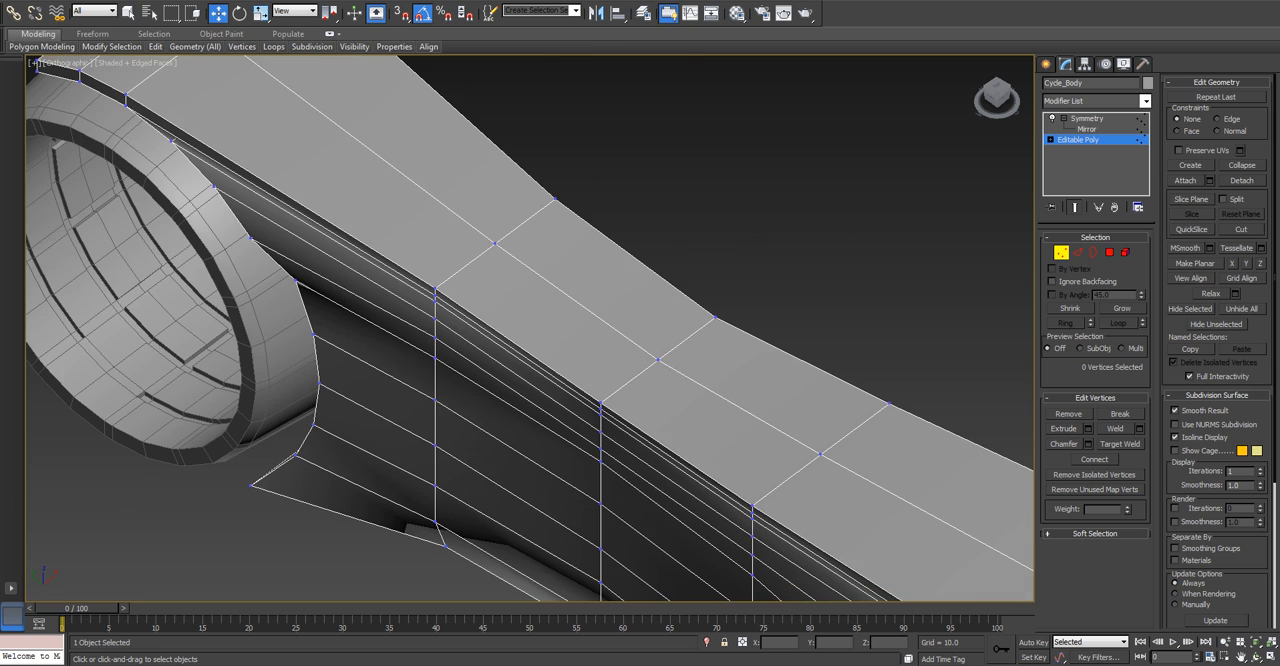
scroll(92, 91, up, 5)
middle_drag(92, 91, 463, 315)
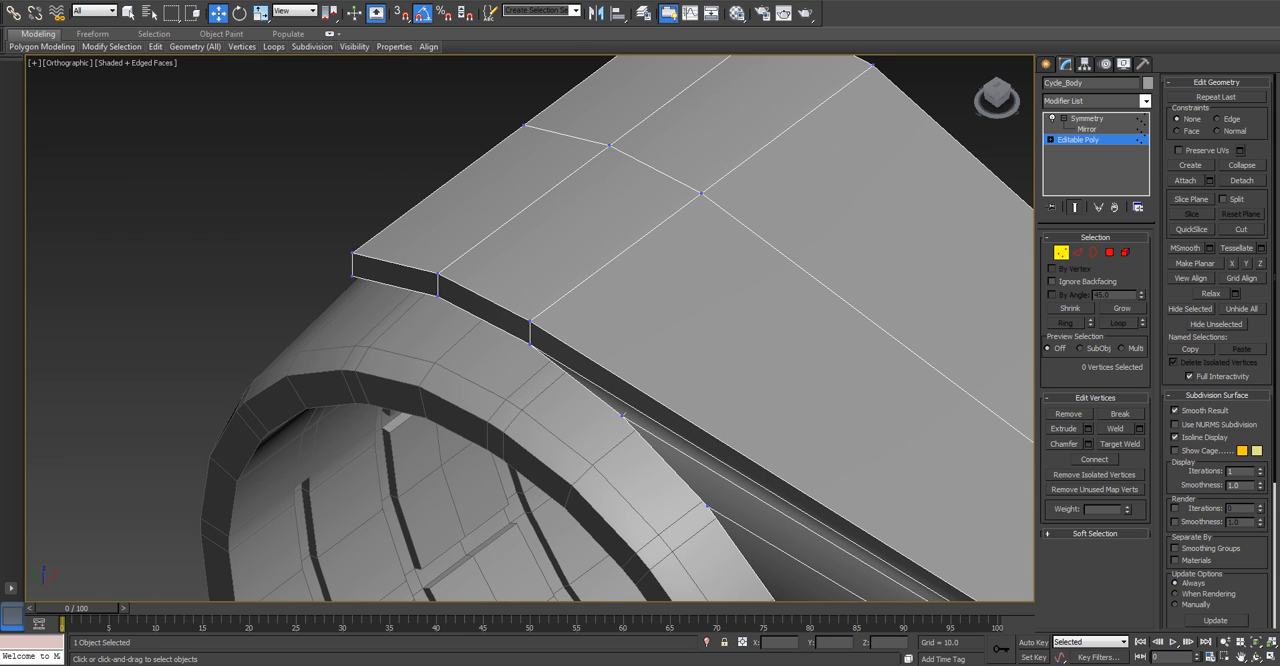
click(352, 253)
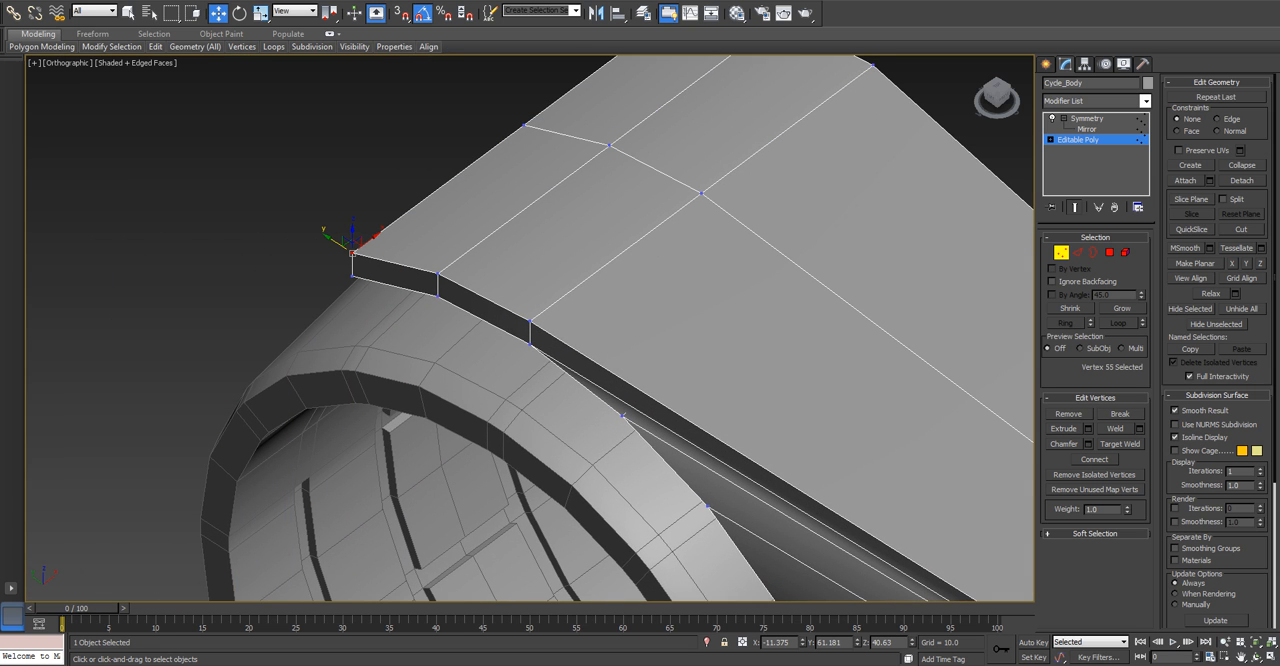
click(437, 272)
click(529, 321)
middle_drag(622, 415, 235, 97)
scroll(752, 416, up, 3)
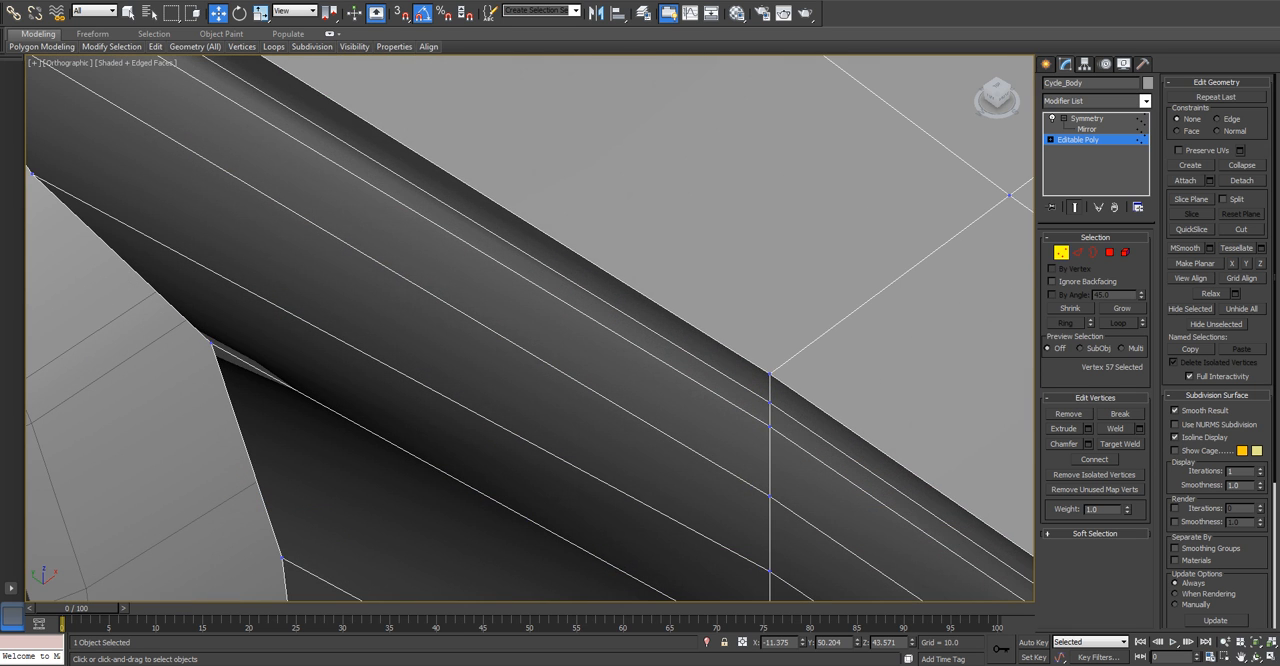
Examine the top-edge vertices of the body's middle rows and front wheel end one by one, including a centre-line vertex.
click(766, 372)
middle_drag(766, 372, 346, 186)
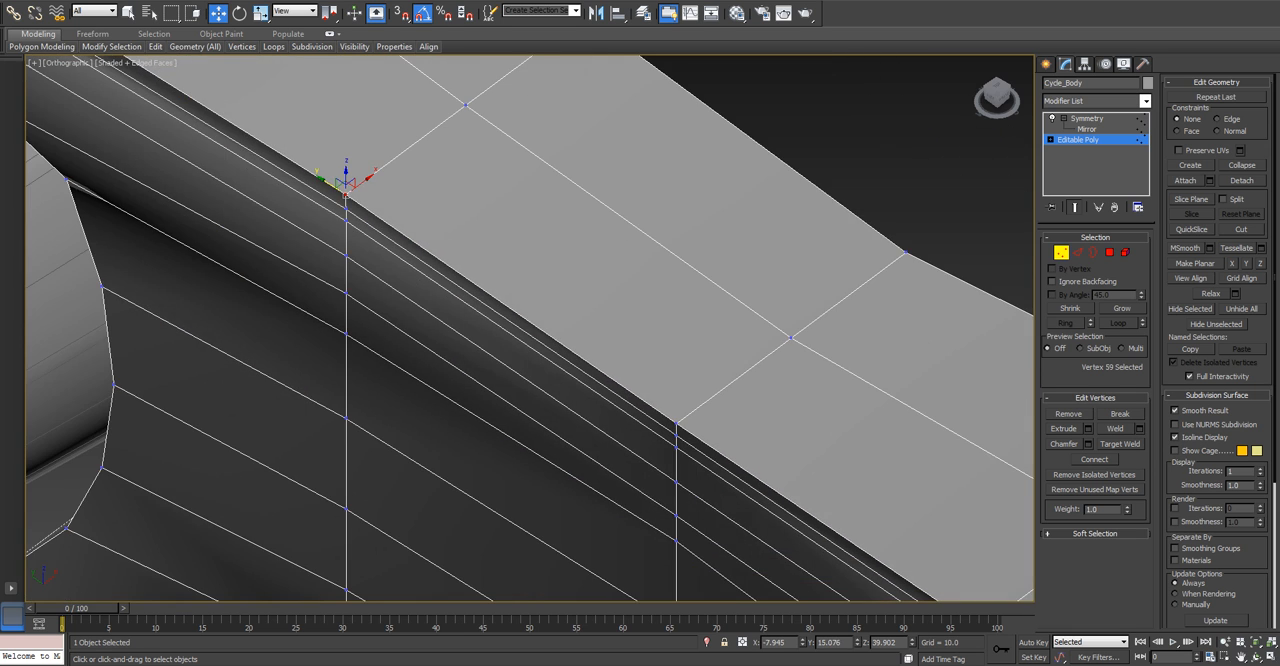
scroll(658, 411, up, 2)
click(683, 425)
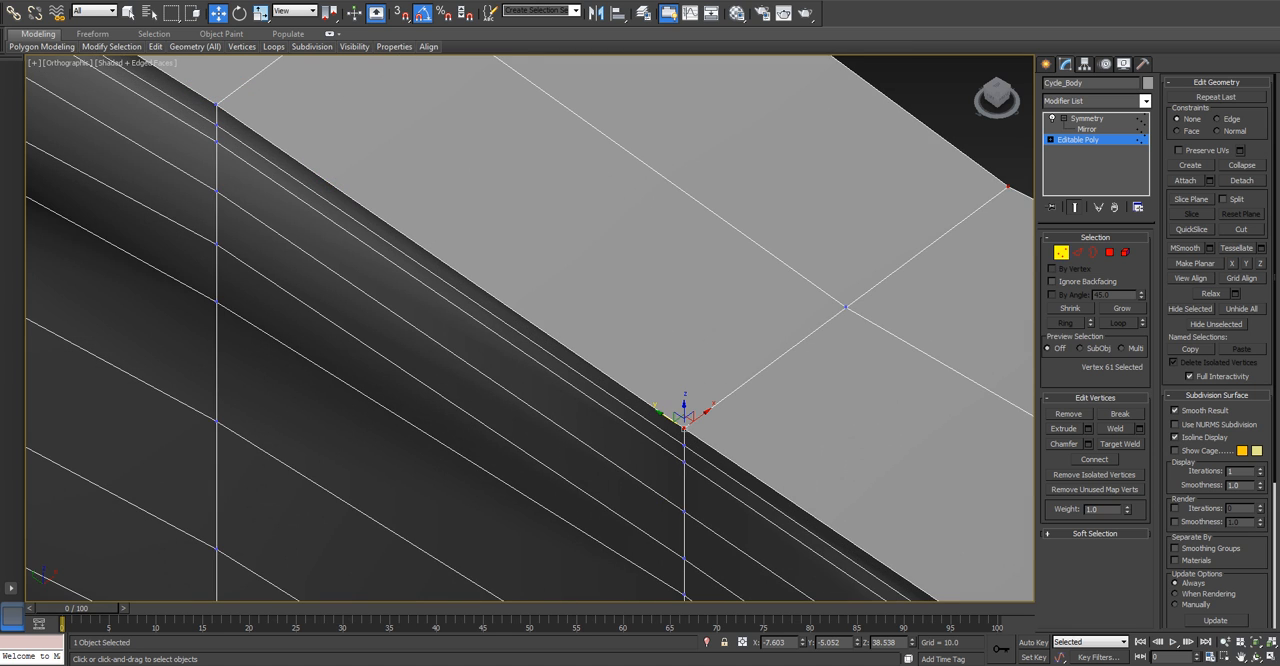
middle_drag(683, 425, 475, 280)
click(637, 163)
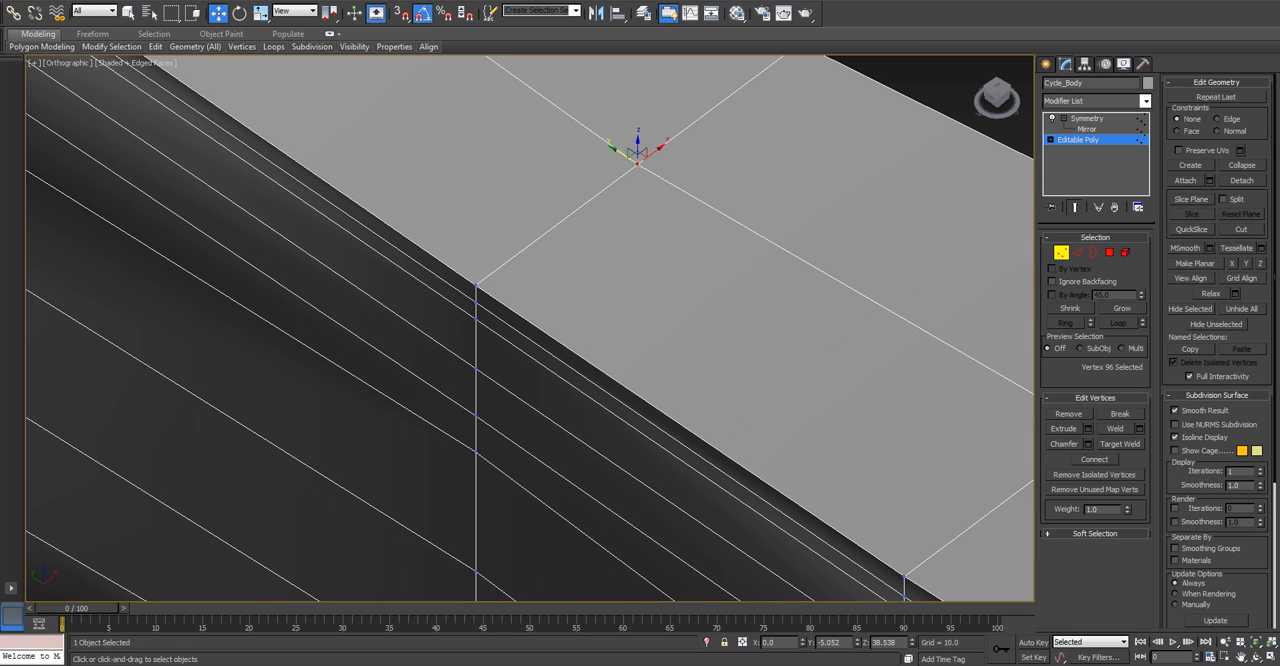
middle_drag(637, 163, 530, 50)
click(790, 463)
middle_drag(790, 463, 220, 159)
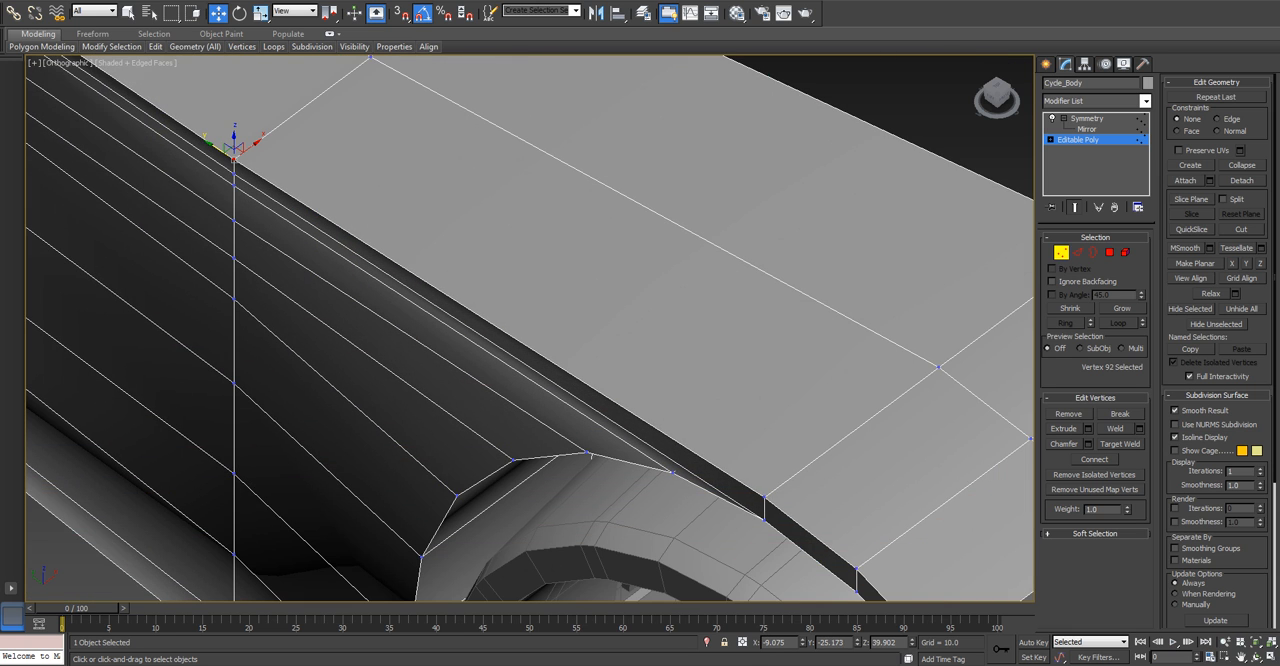
click(764, 494)
middle_drag(764, 494, 640, 370)
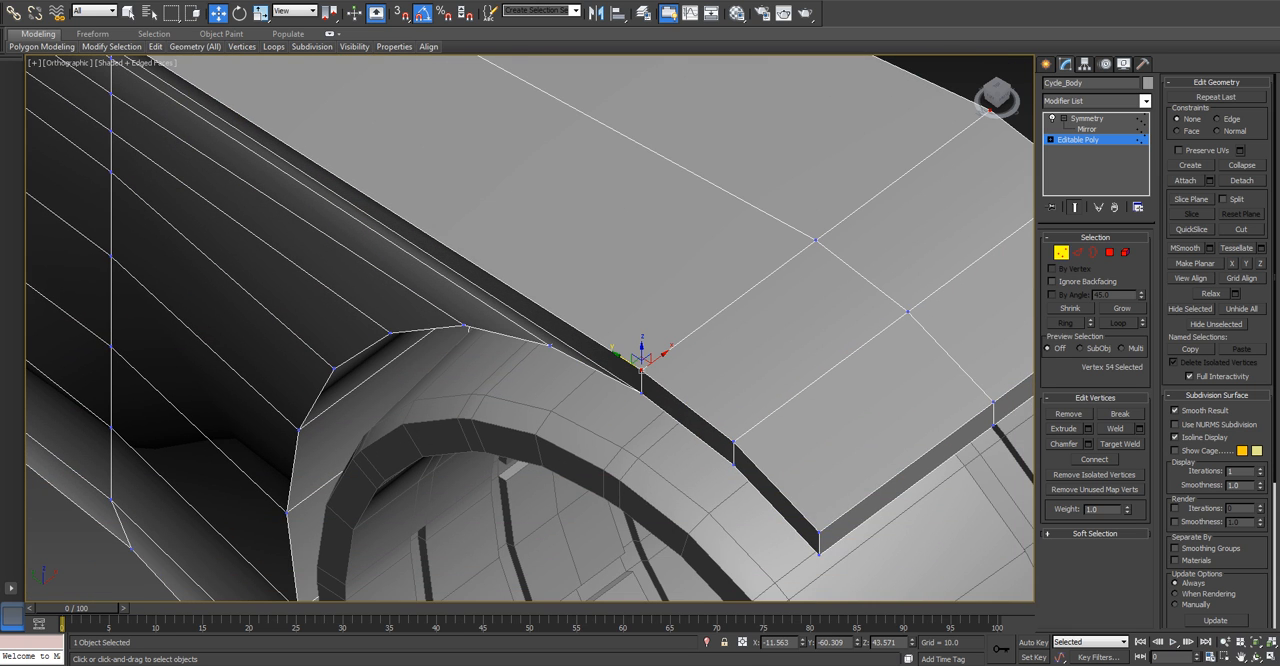
click(733, 441)
click(738, 390)
scroll(738, 390, down, 3)
middle_drag(660, 212, 682, 243)
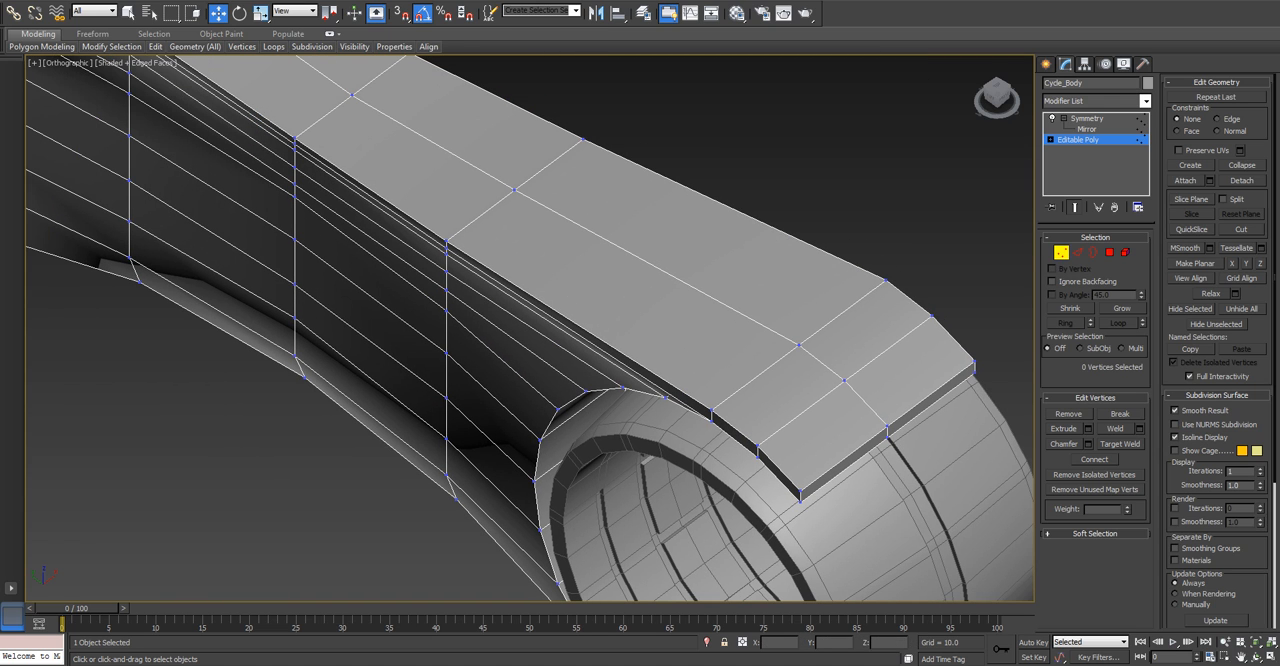
Try moving the three top side vertices of the body's middle rows about 1.45 inward along X.
click(447, 241)
scroll(447, 241, up, 2)
middle_drag(447, 241, 693, 397)
ctrl+click(478, 251)
middle_drag(478, 251, 543, 325)
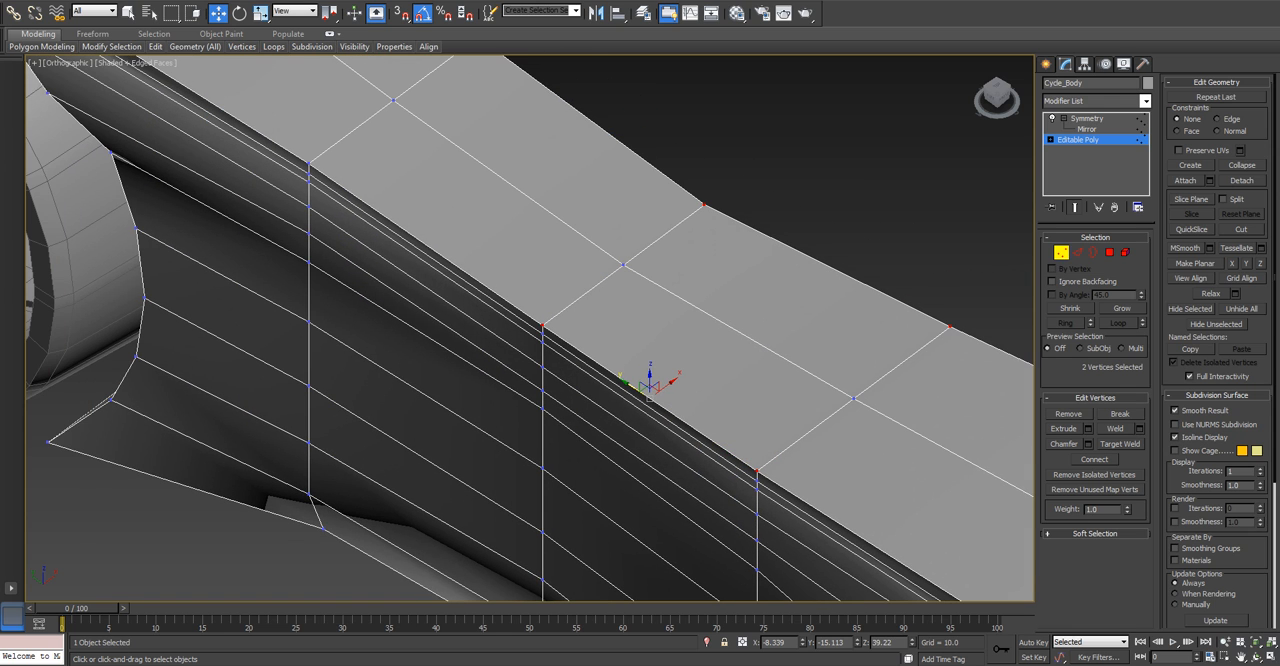
ctrl+click(309, 163)
scroll(397, 217, down, 2)
scroll(475, 240, up, 1)
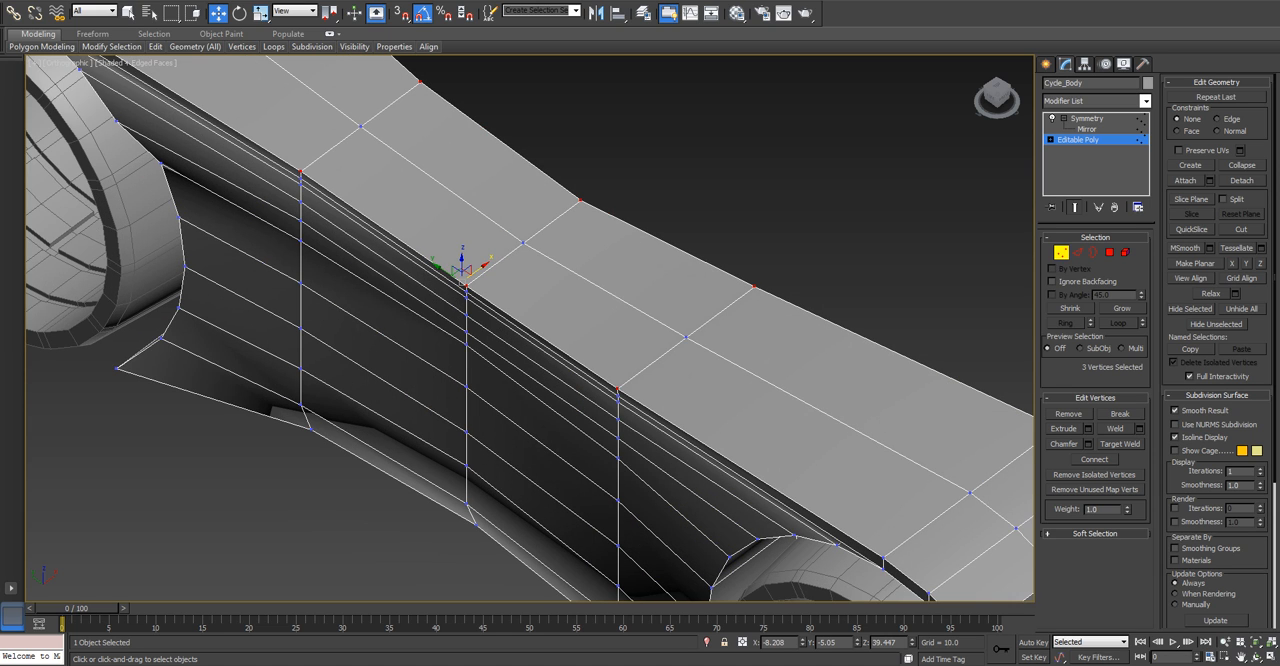
drag(466, 284, 472, 279)
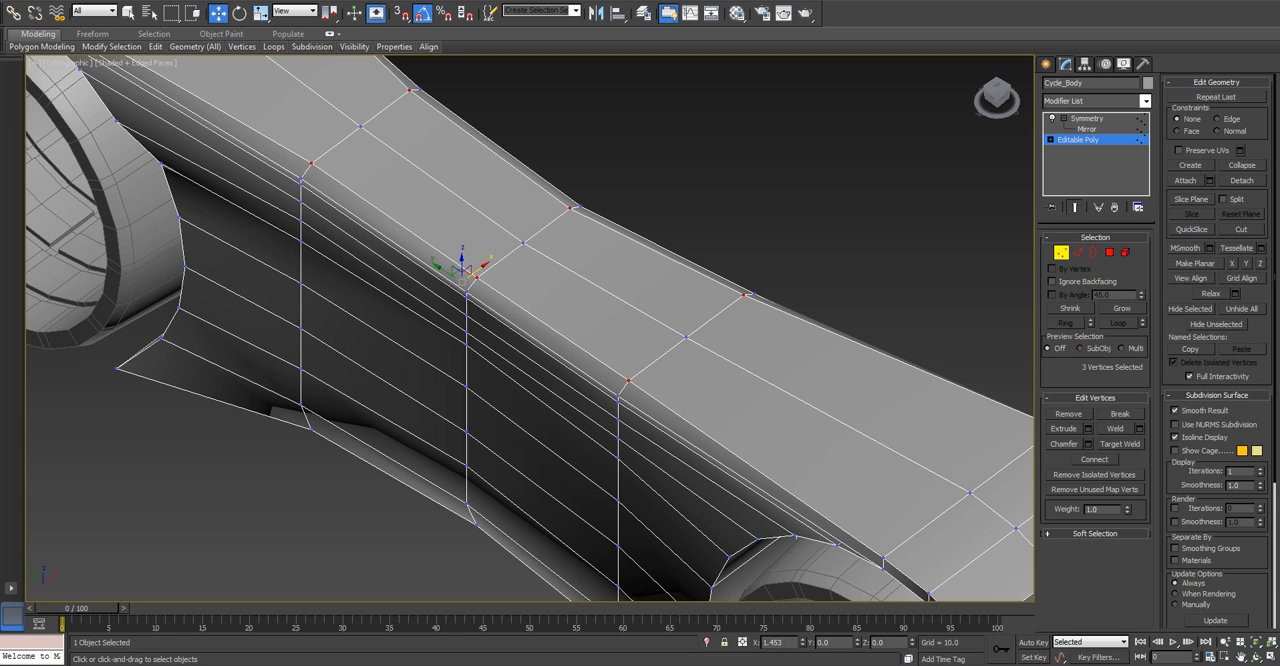
alt+middle_drag(472, 279, 440, 256)
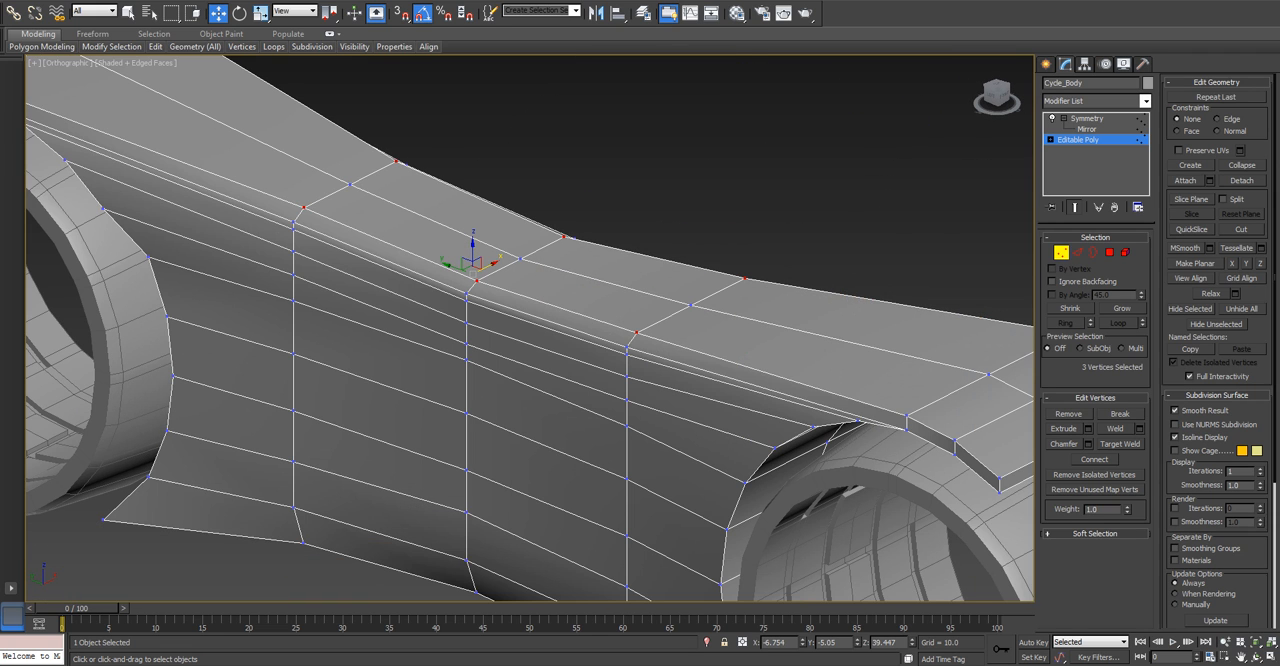
drag(476, 264, 466, 270)
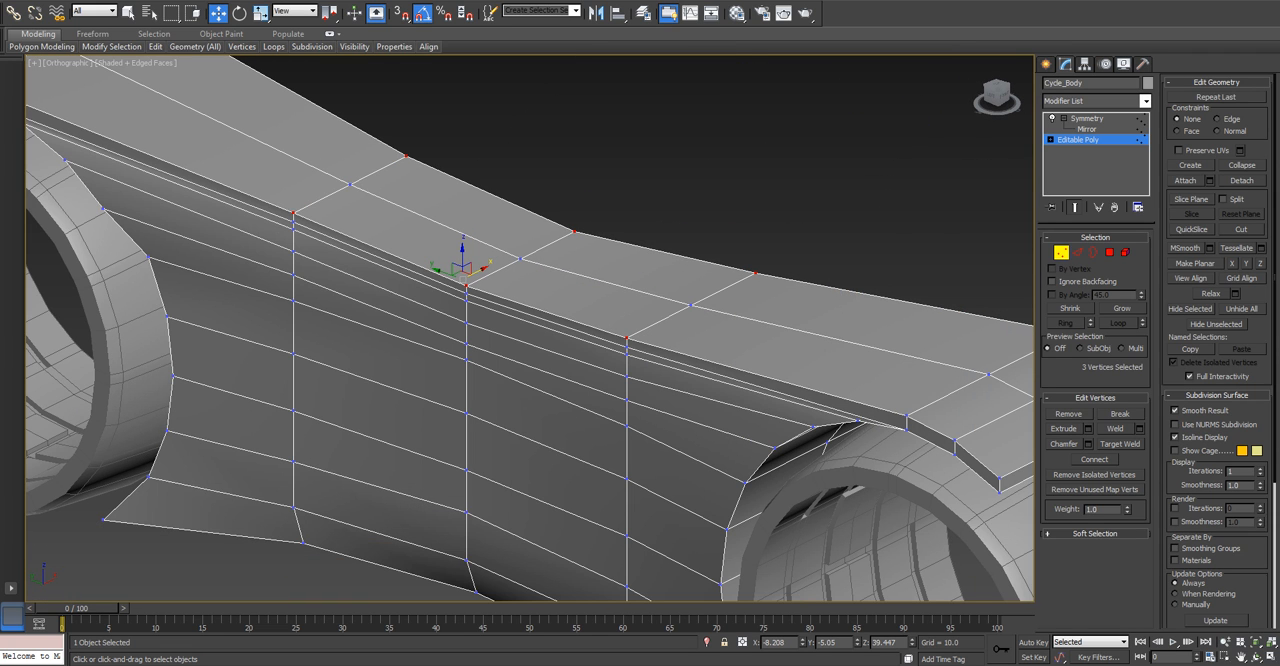
Try a larger inward shift of about 1.81 along X for the three selected top side vertices.
scroll(493, 289, down, 3)
alt+middle_drag(497, 268, 468, 296)
scroll(469, 296, up, 2)
drag(471, 295, 475, 297)
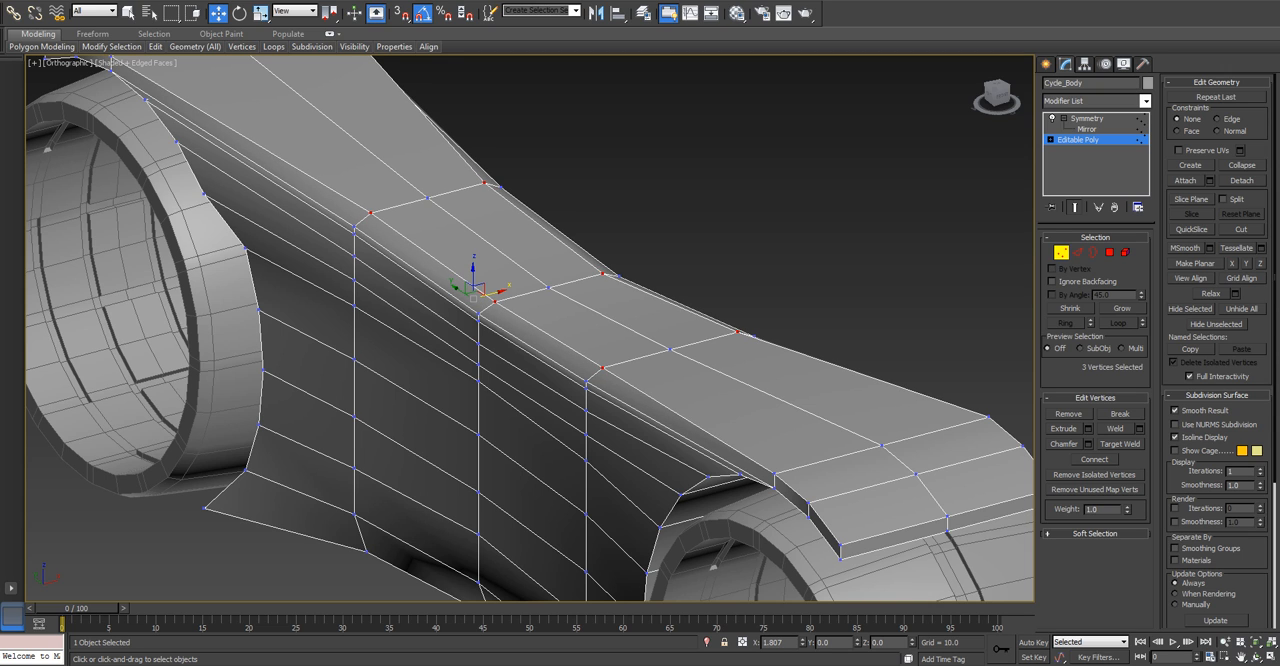
right_click(475, 298)
scroll(475, 298, down, 2)
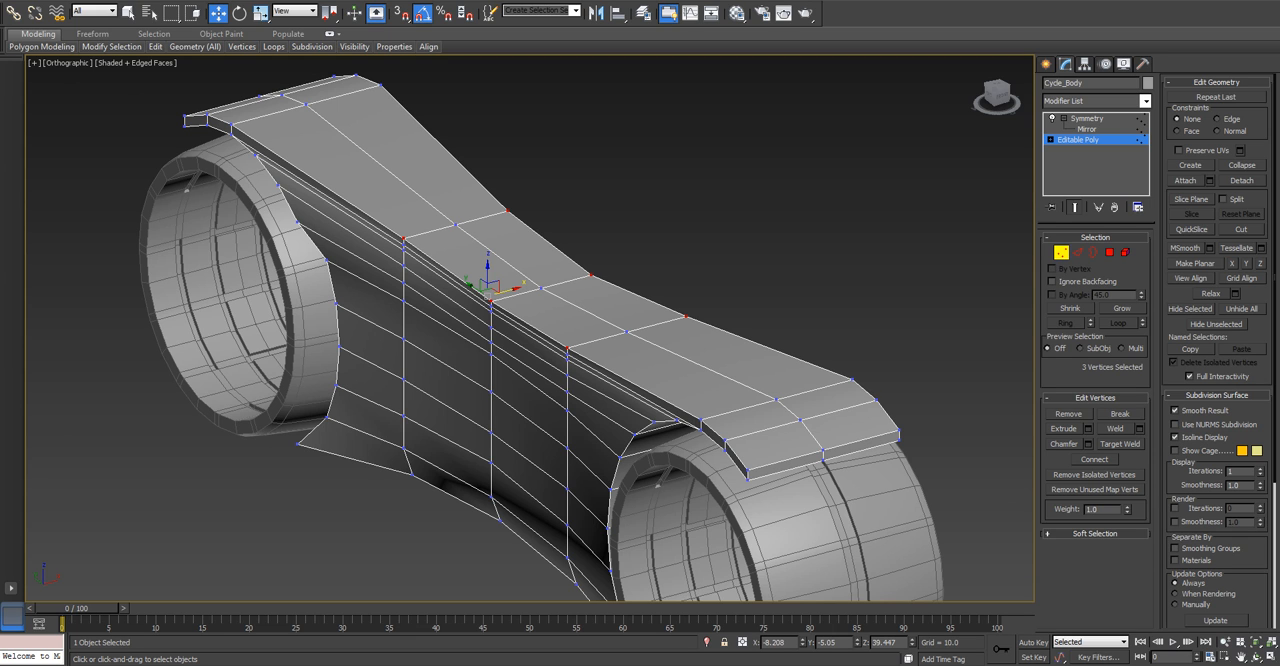
Select the full ring of crosswise edges around the body, starting from the edge at the front end of its top.
alt+middle_drag(487, 297, 483, 250)
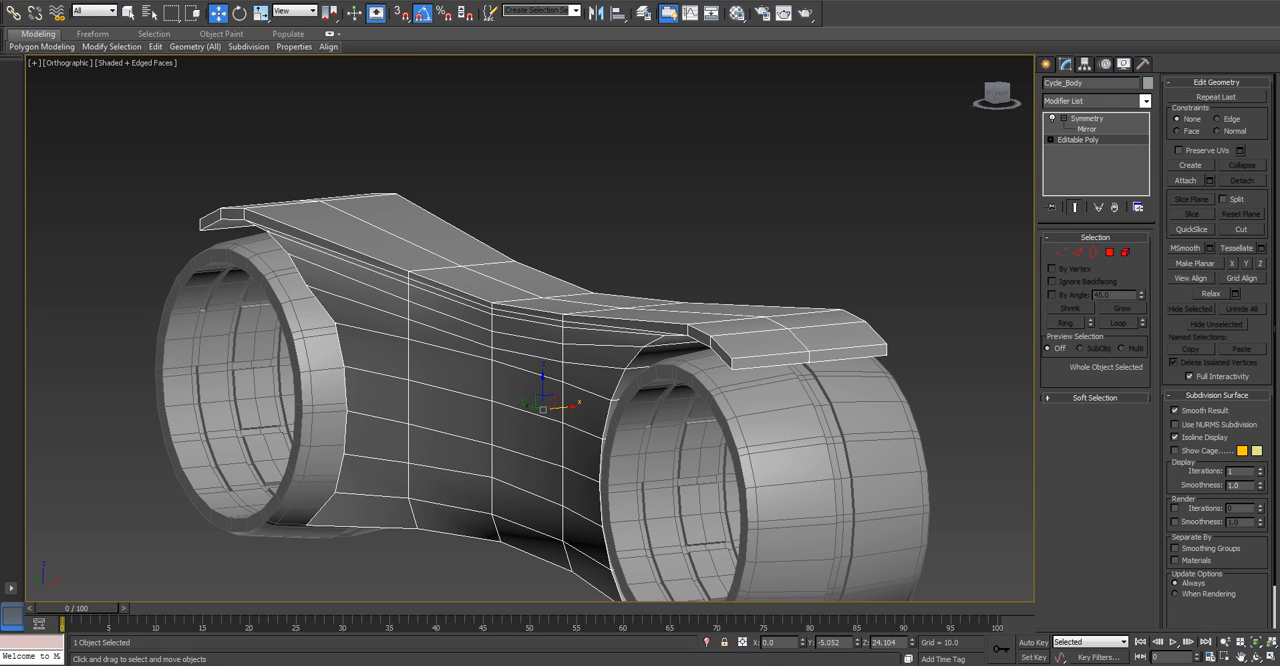
click(1077, 252)
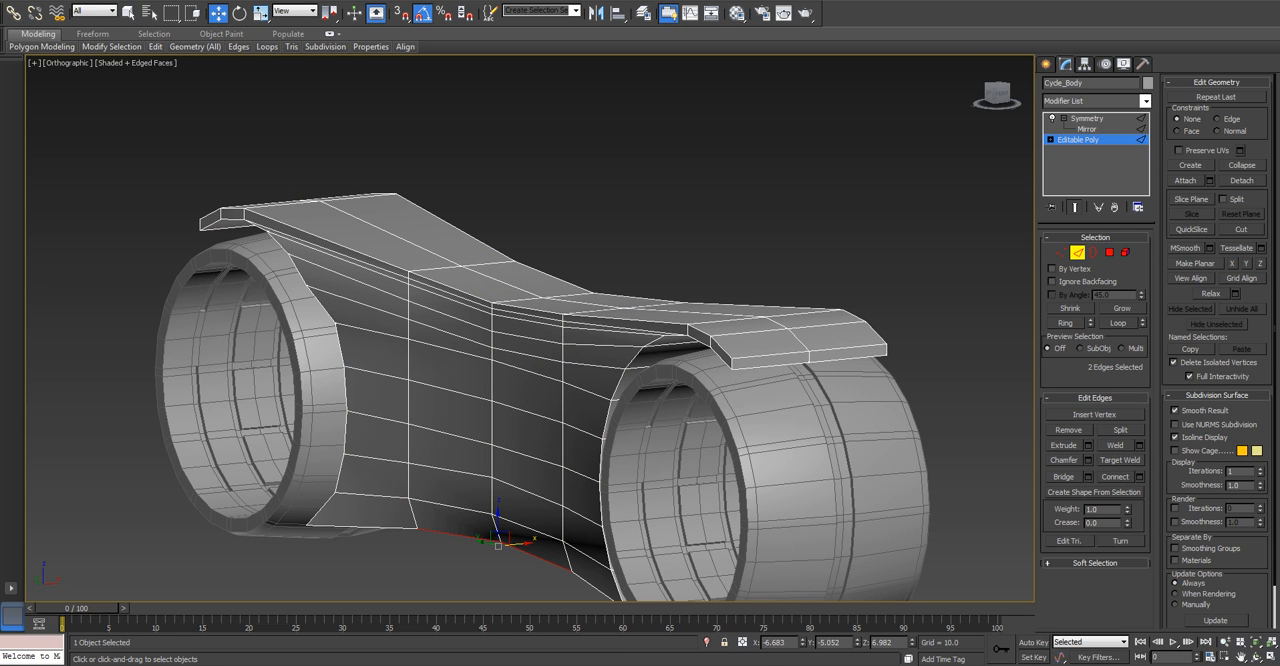
click(776, 353)
key(alt+r)
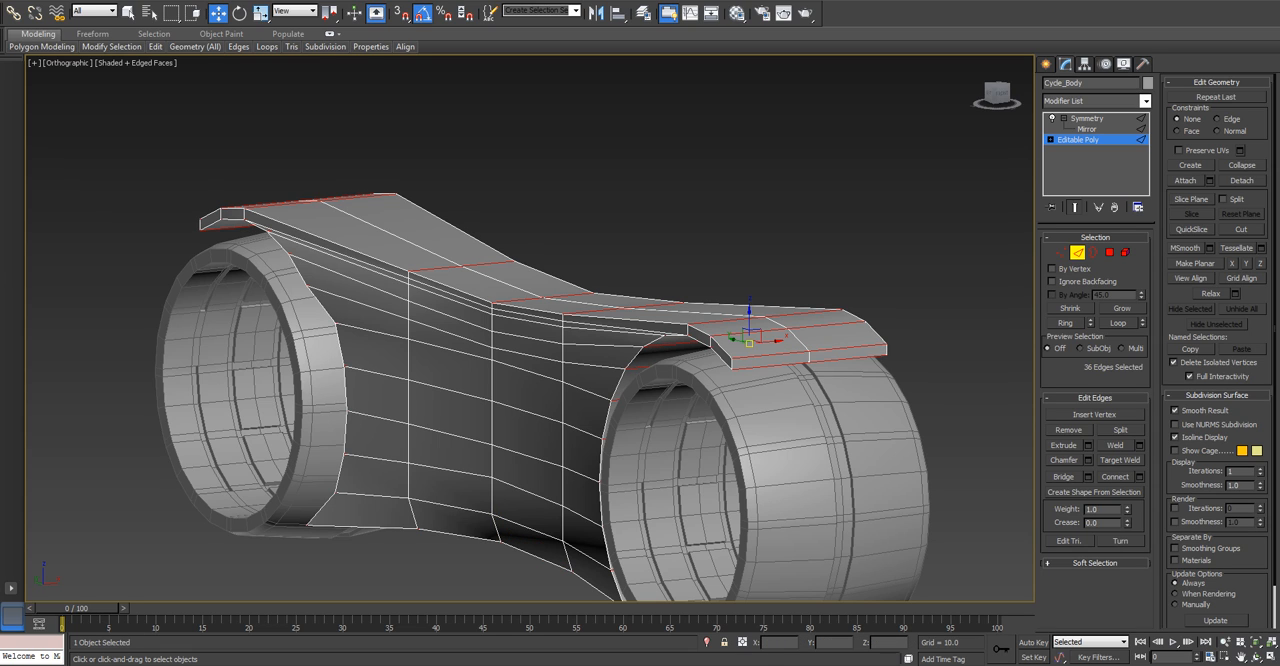
key(ctrl+z)
key(alt+r)
key(ctrl+z)
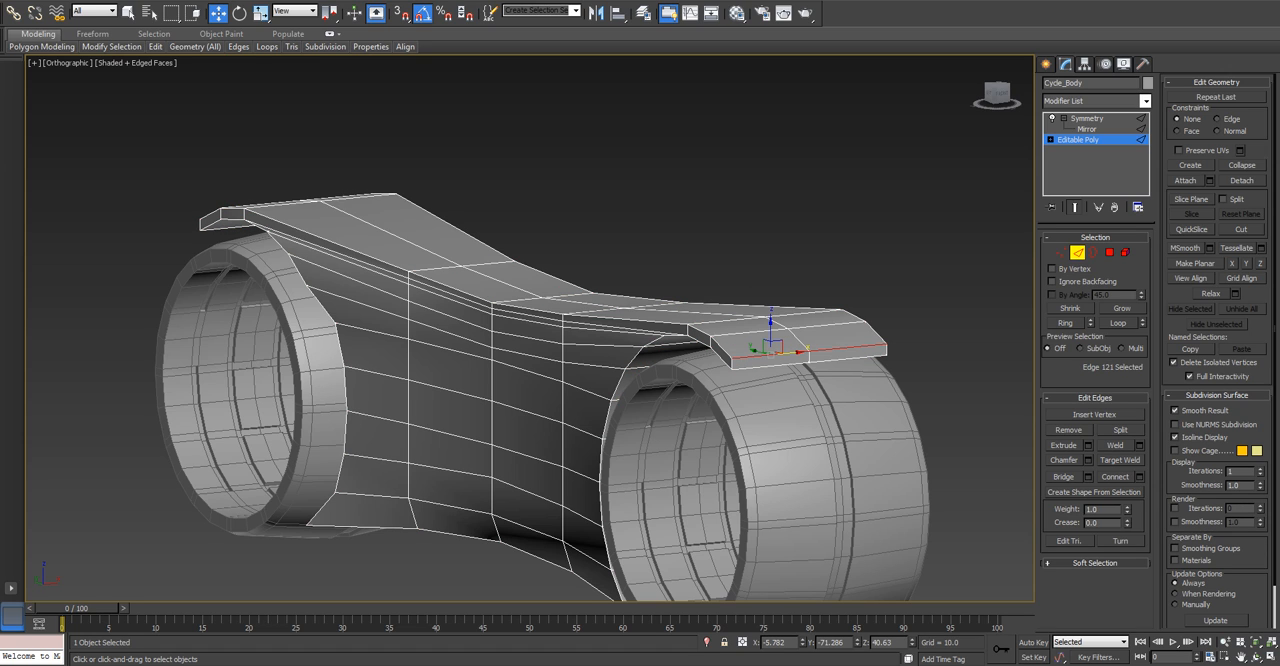
key(alt+r)
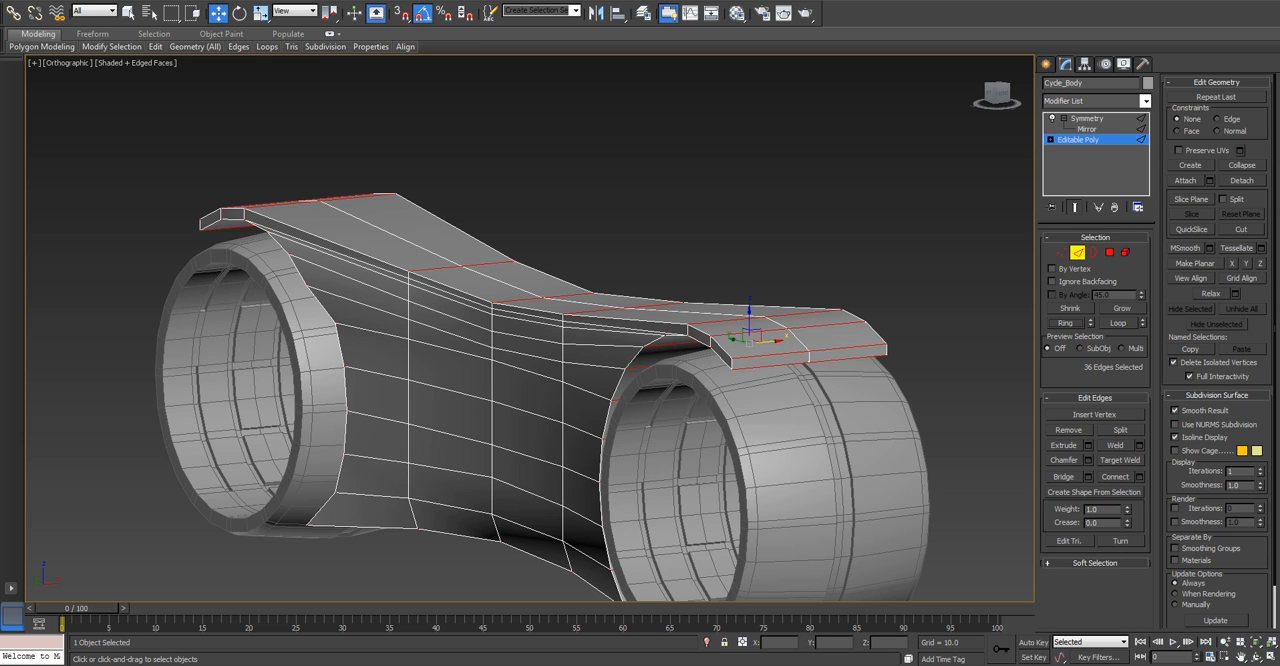
Isolate the body in wireframe and reselect all its crosswise edges on one side of the centre line from the front view.
mouse_move(765, 345)
alt+middle_down()
mouse_move(765, 250)
mouse_move(785, 190)
mouse_move(768, 300)
mouse_move(775, 385)
mouse_move(715, 390)
alt+middle_up()
key(F3)
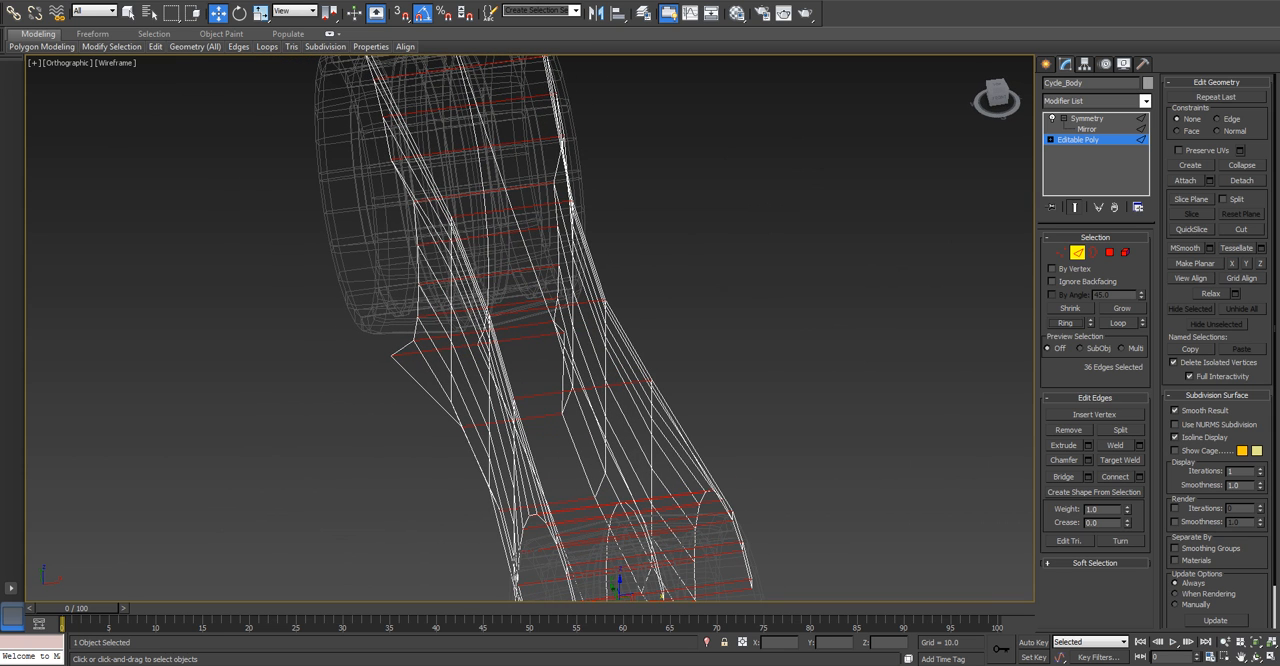
key(alt+q)
key(f)
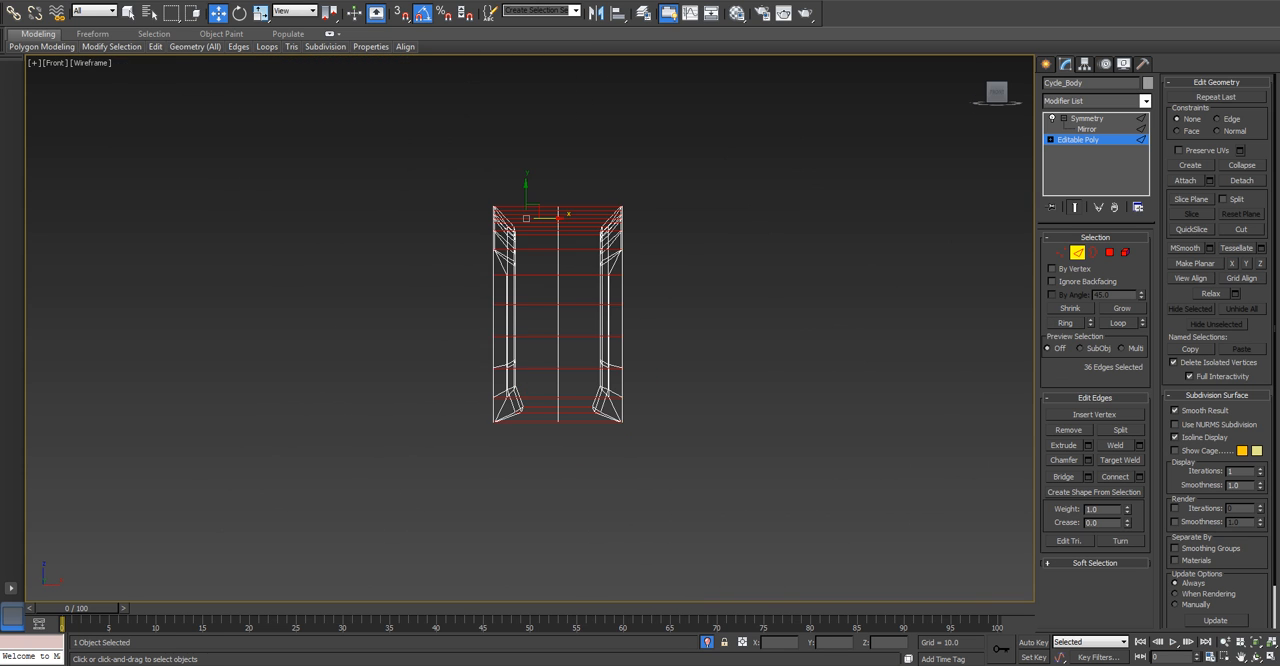
scroll(536, 344, up, 2)
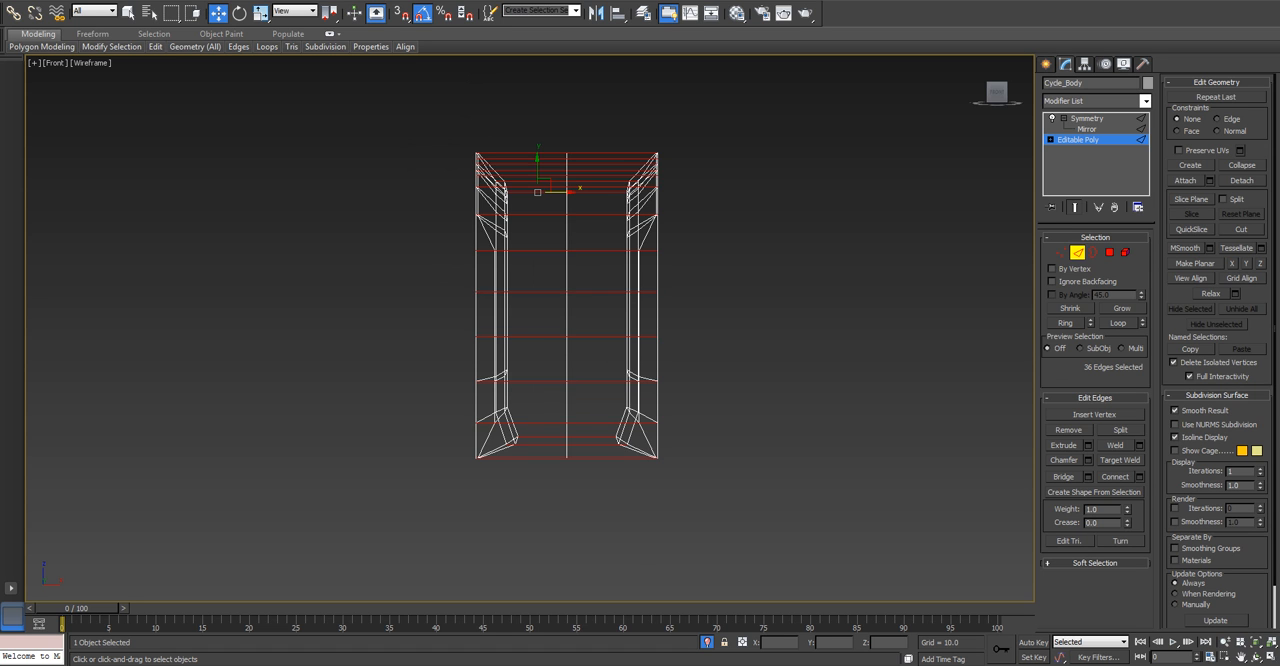
click(527, 104)
drag(526, 103, 532, 464)
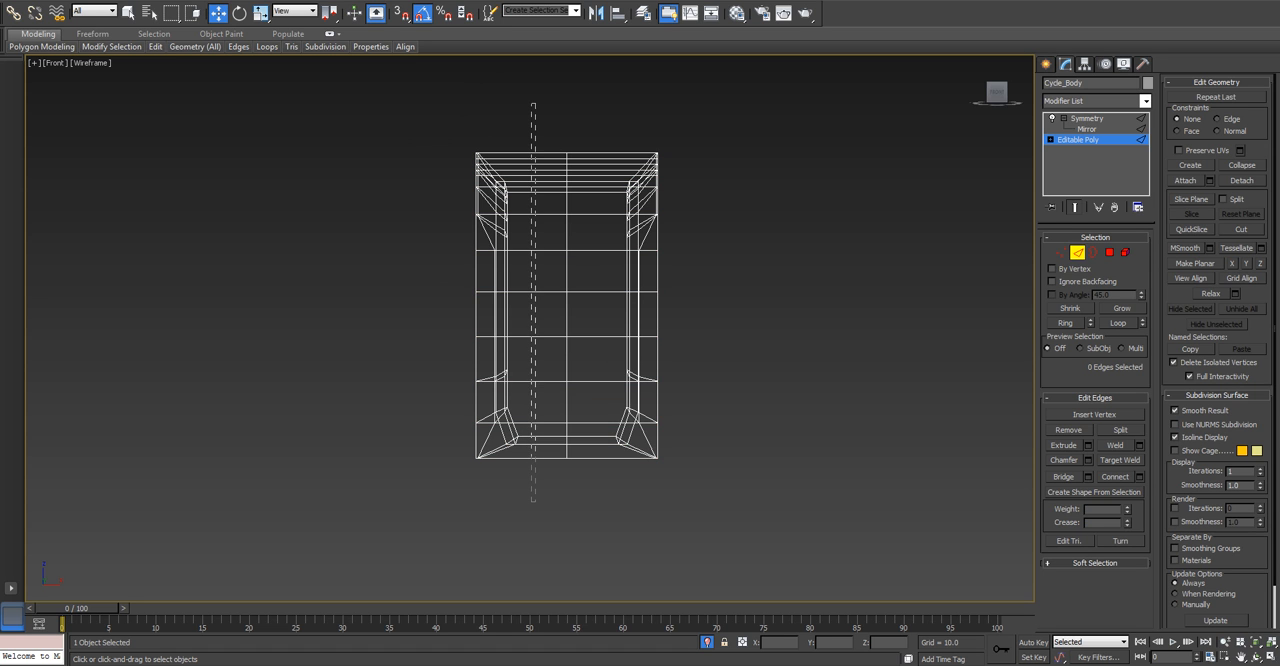
drag(531, 502, 531, 502)
alt+middle_drag(531, 470, 425, 525)
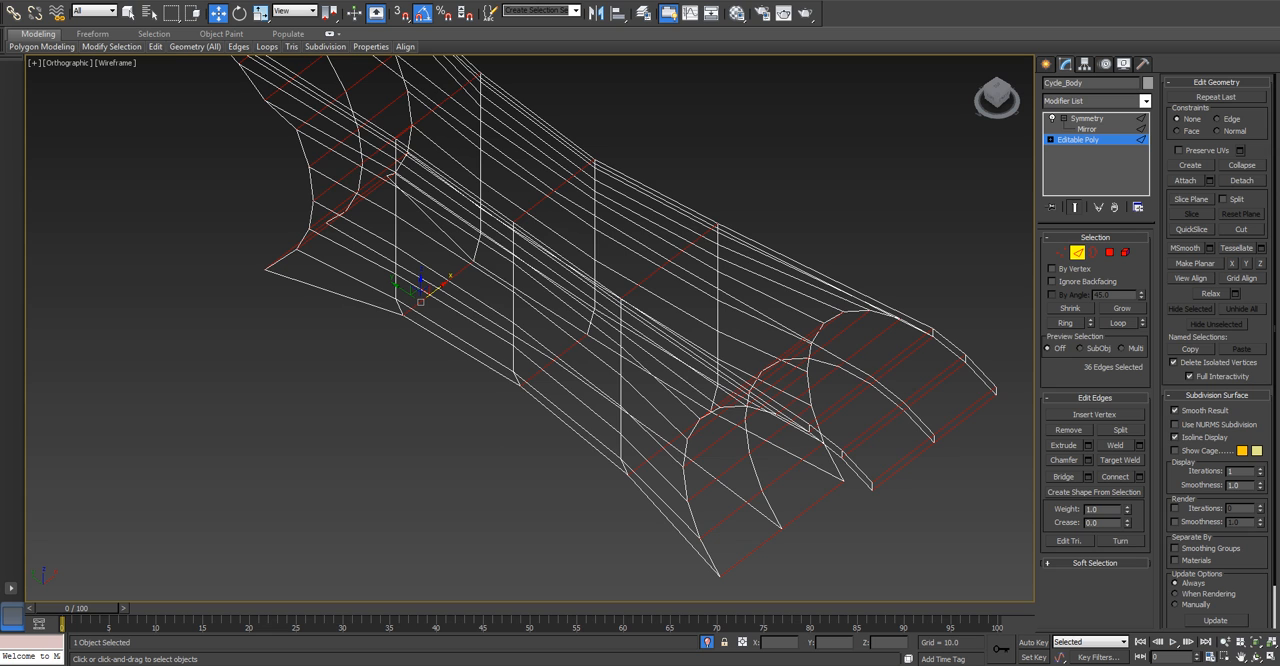
Restore shading, end the isolation and check the selected crosswise edges around the body in a perspective view.
key(F3)
mouse_move(601, 438)
middle_down()
mouse_move(587, 460)
mouse_move(587, 417)
mouse_move(575, 439)
mouse_move(575, 423)
middle_up()
scroll(587, 417, down, 2)
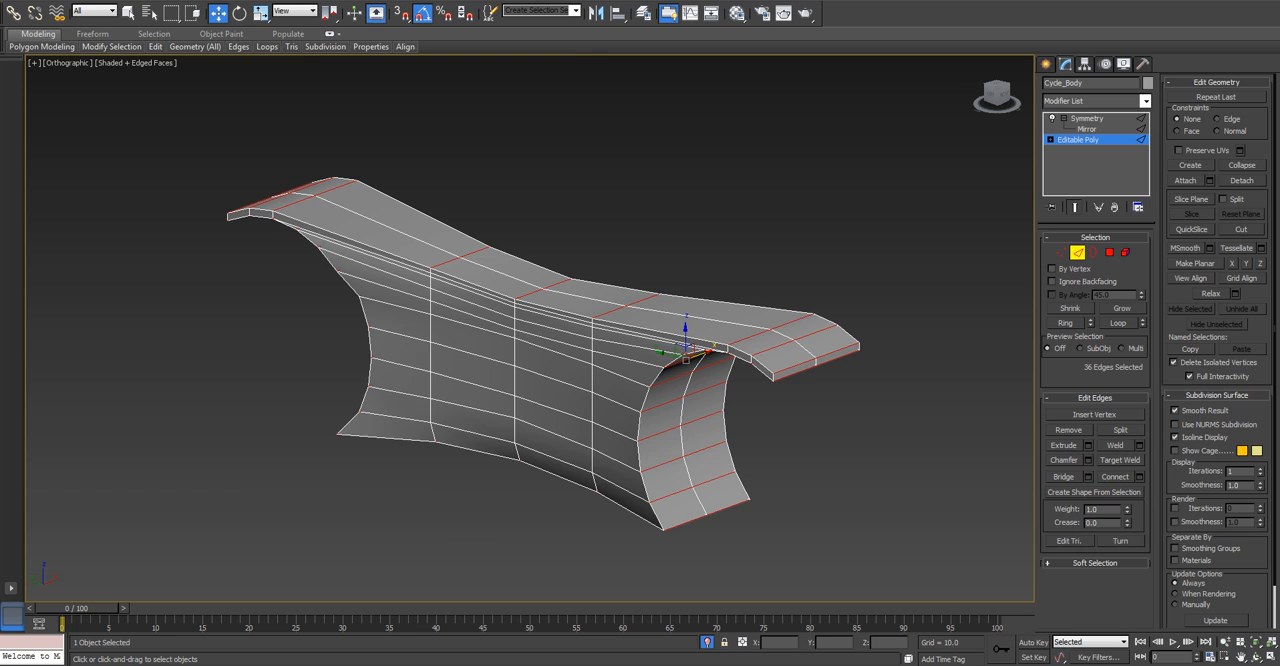
key(alt+q)
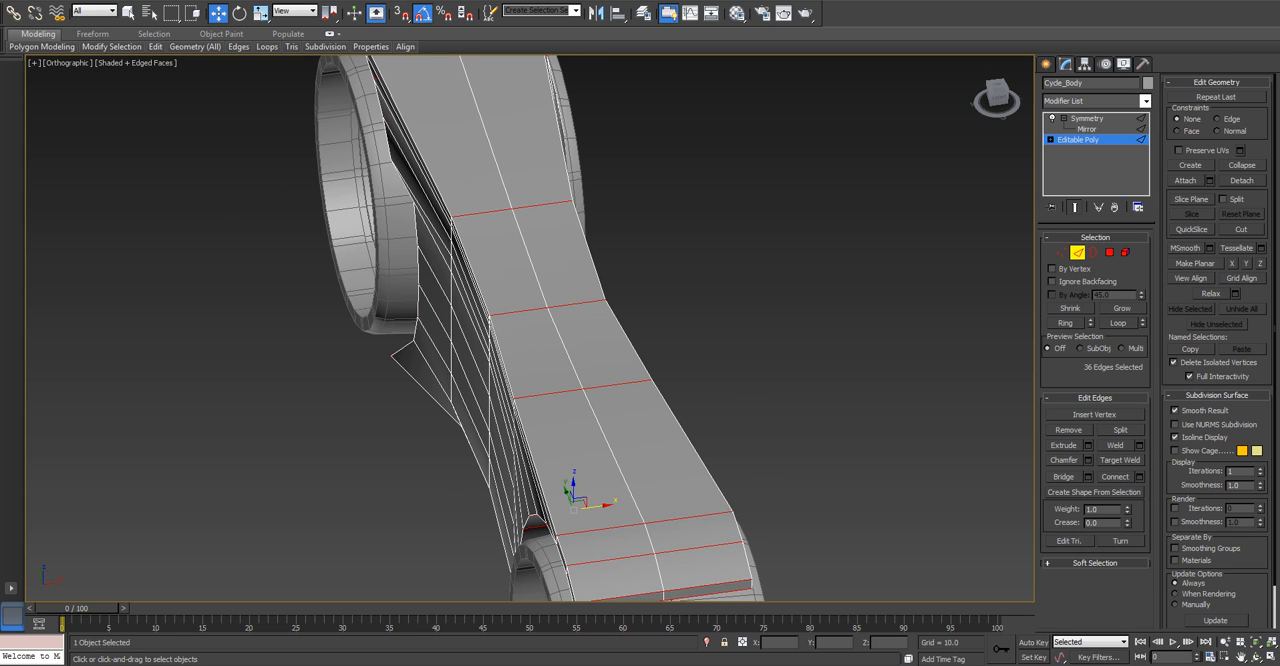
key(p)
scroll(680, 428, down, 4)
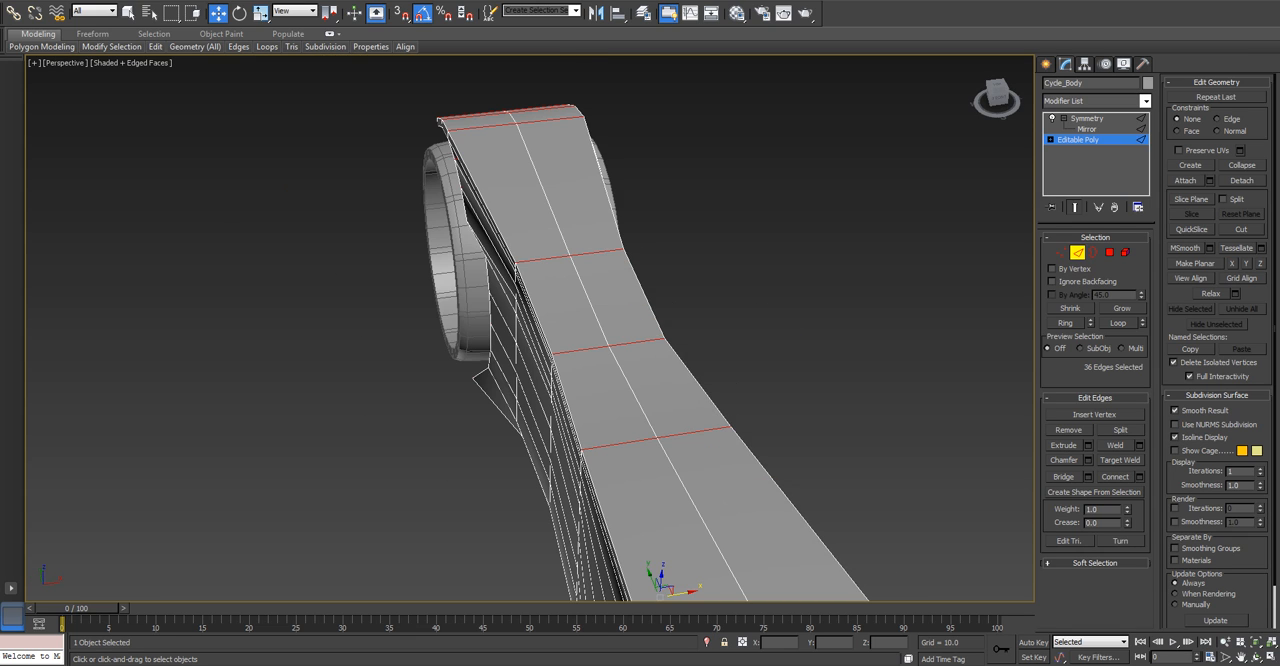
alt+middle_drag(660, 420, 682, 168)
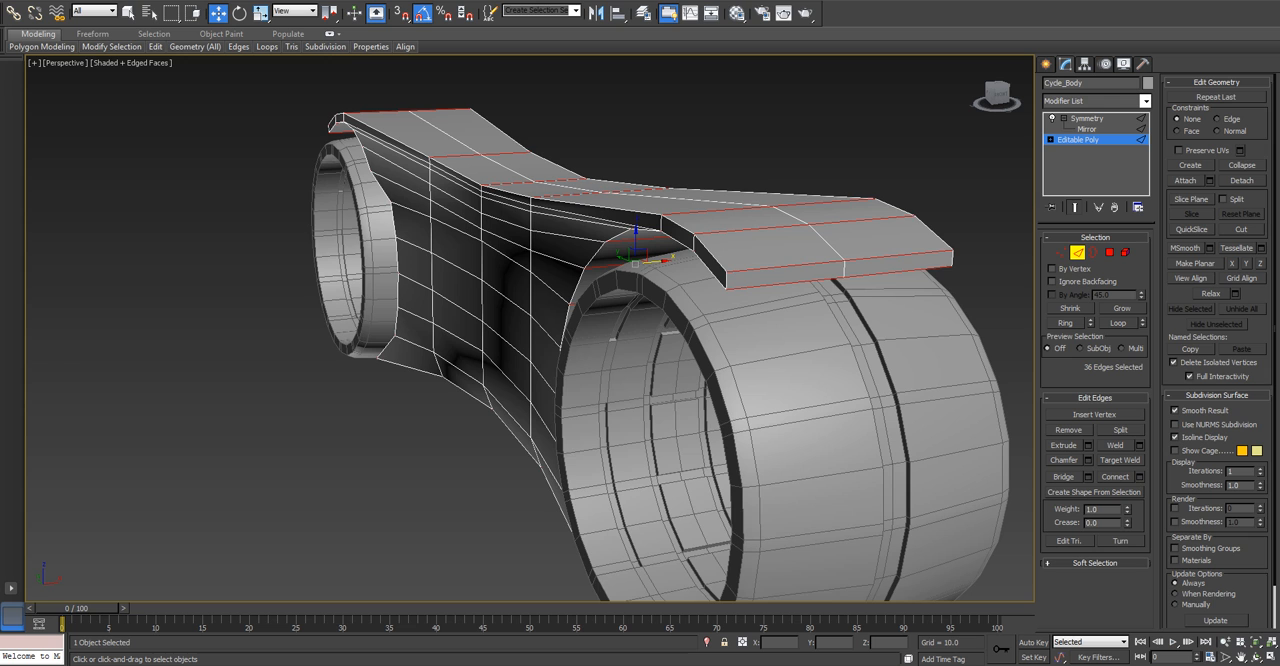
middle_drag(690, 300, 580, 282)
scroll(575, 250, down, 3)
scroll(580, 282, up, 3)
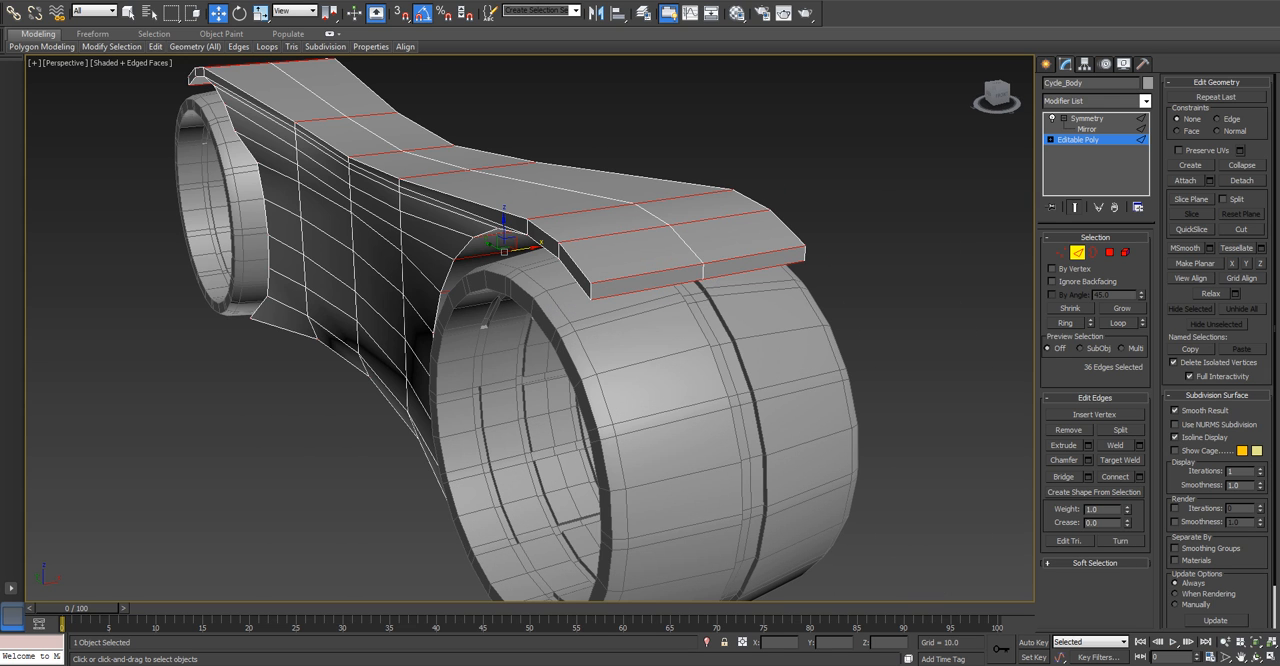
Connect the selected crosswise edges with 1 segment, pinch 0 and slide 36 to add a lengthwise loop.
click(648, 290)
click(583, 226)
click(1139, 476)
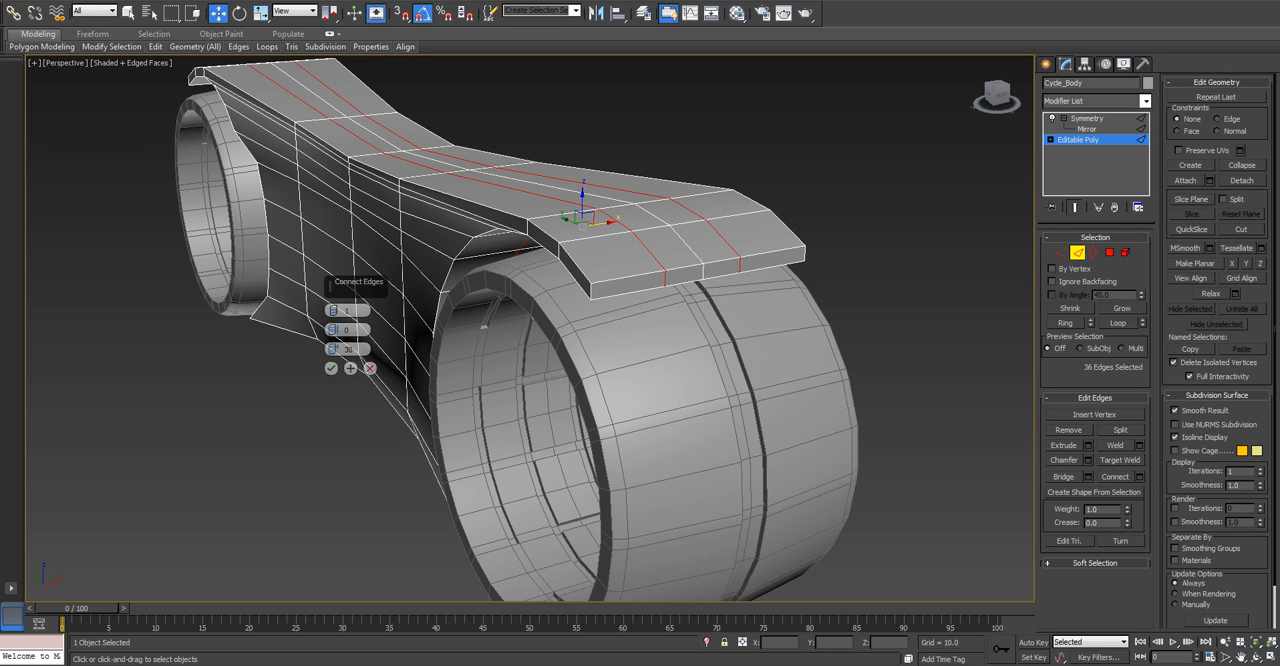
click(482, 322)
click(331, 368)
Bevel the two polygons beside the centre line at the front of the body's top, with height 1 and outline -1.
click(1109, 252)
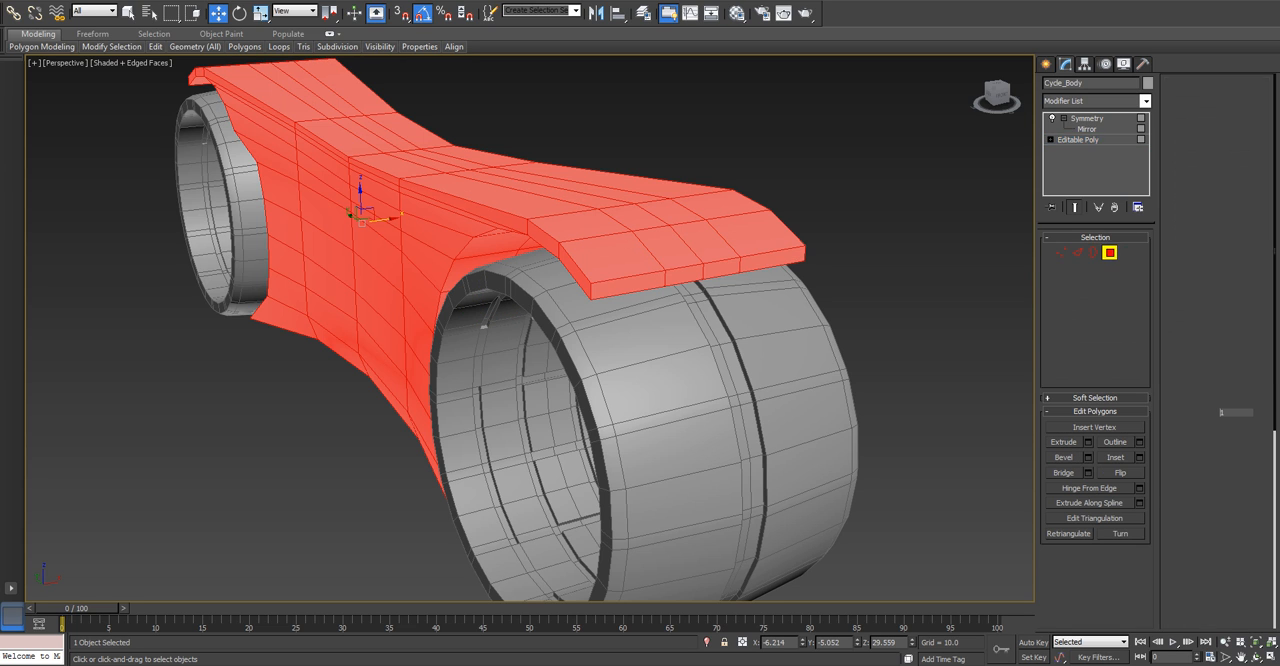
click(690, 245)
ctrl+click(637, 216)
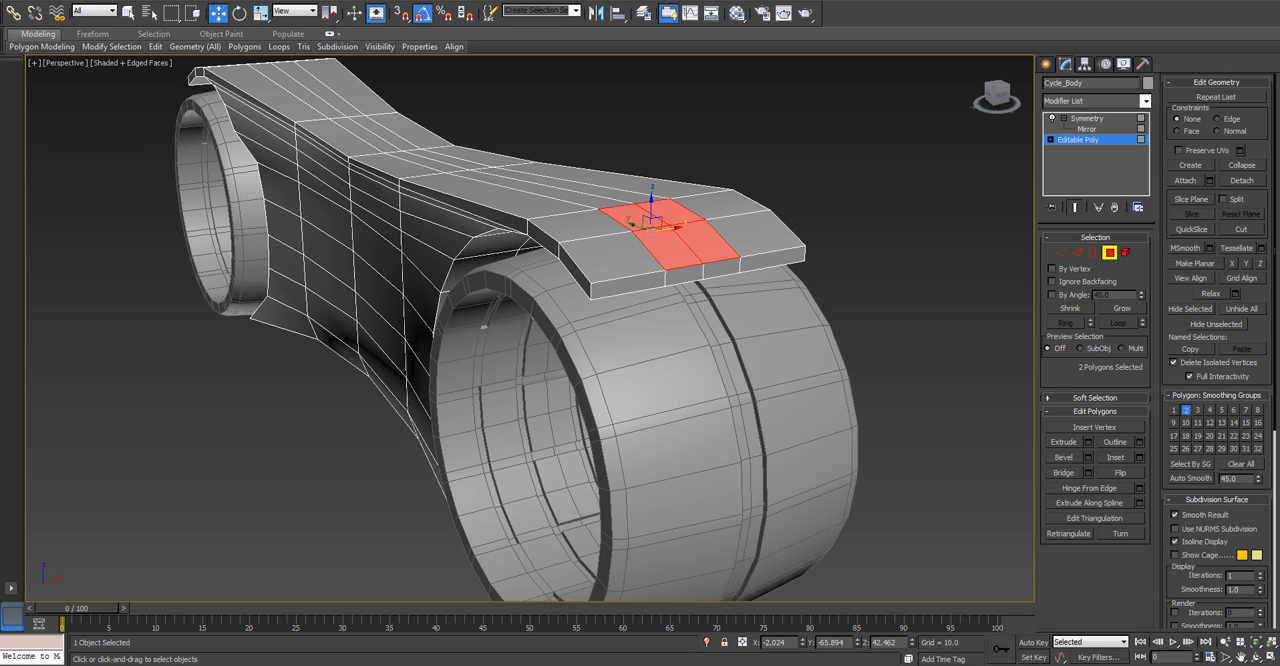
click(1088, 457)
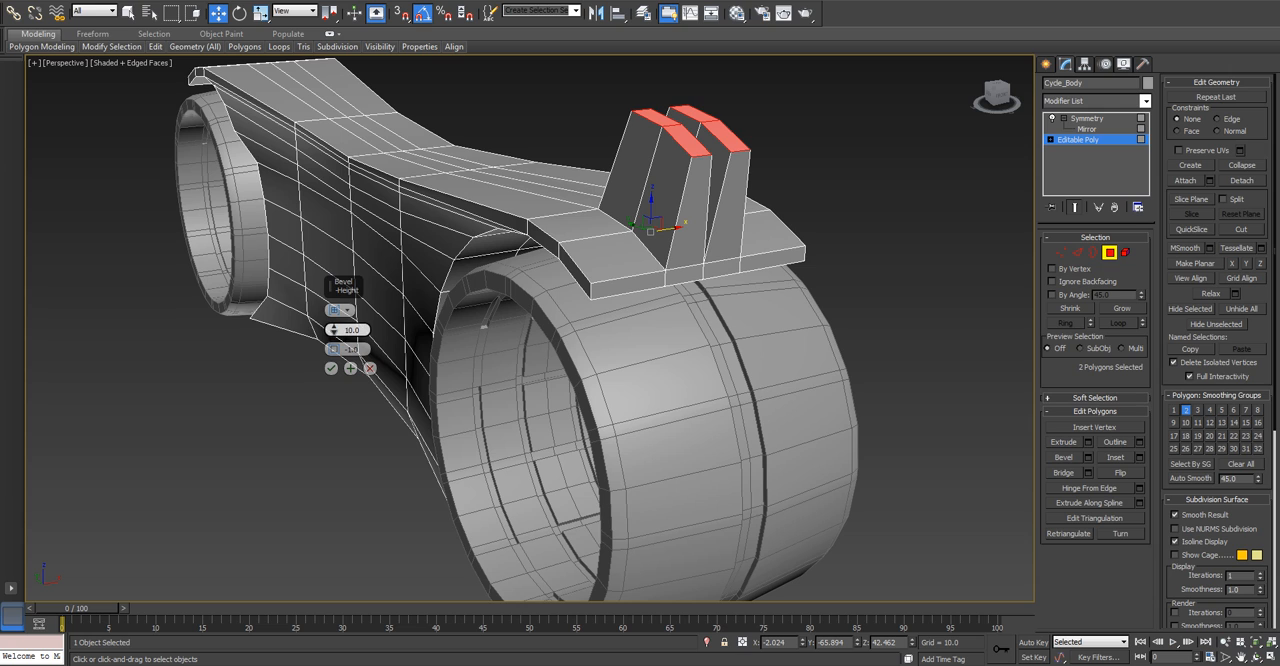
drag(333, 329, 333, 331)
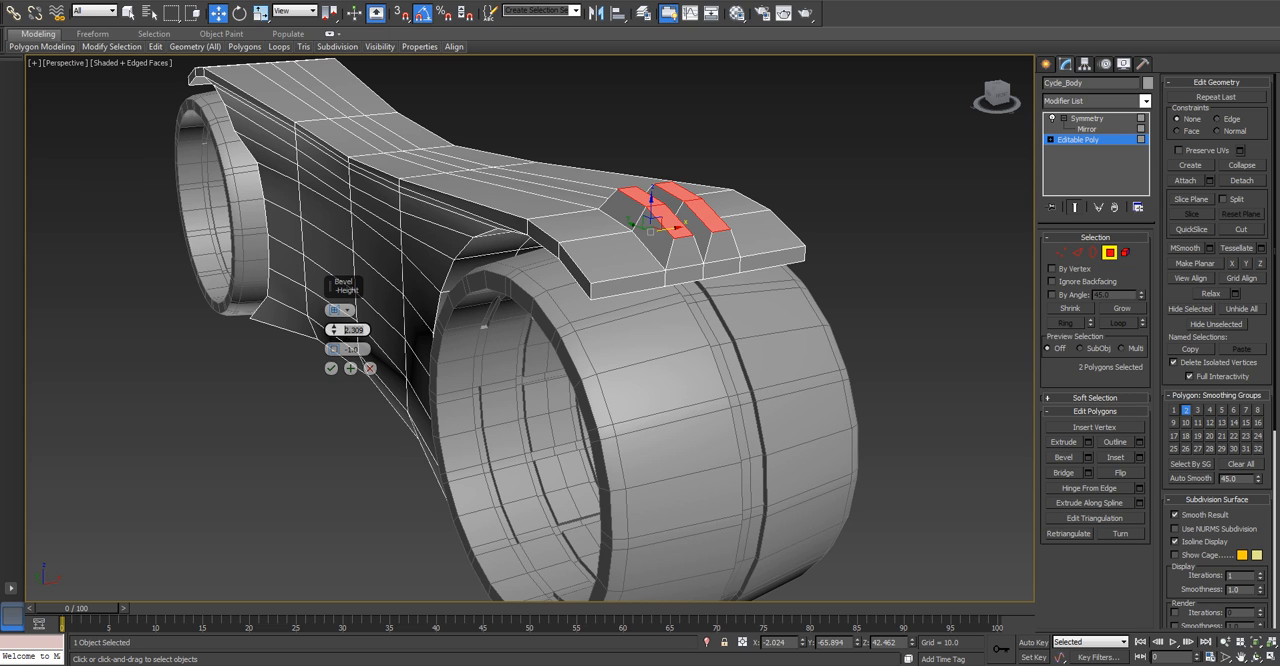
text(1)
key(Return)
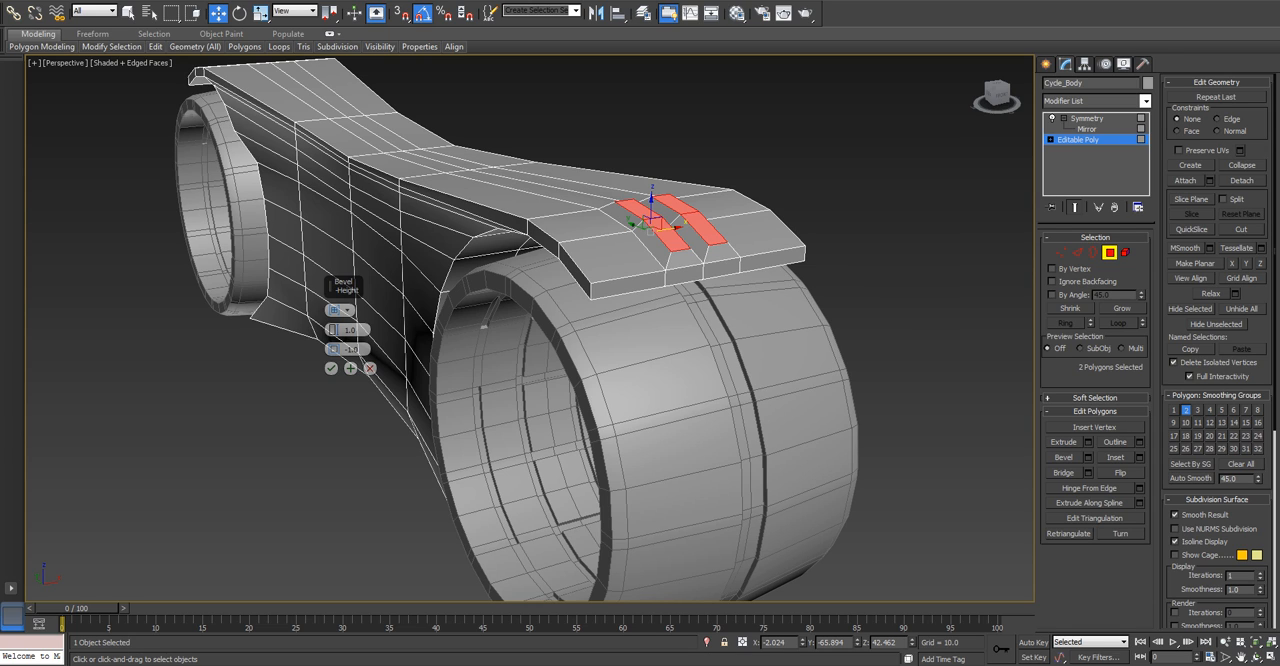
click(331, 368)
Delete the two inner side polygons of the bevel that face the body's centre line.
alt+middle_drag(620, 330, 440, 340)
click(659, 257)
ctrl+click(677, 213)
key(Delete)
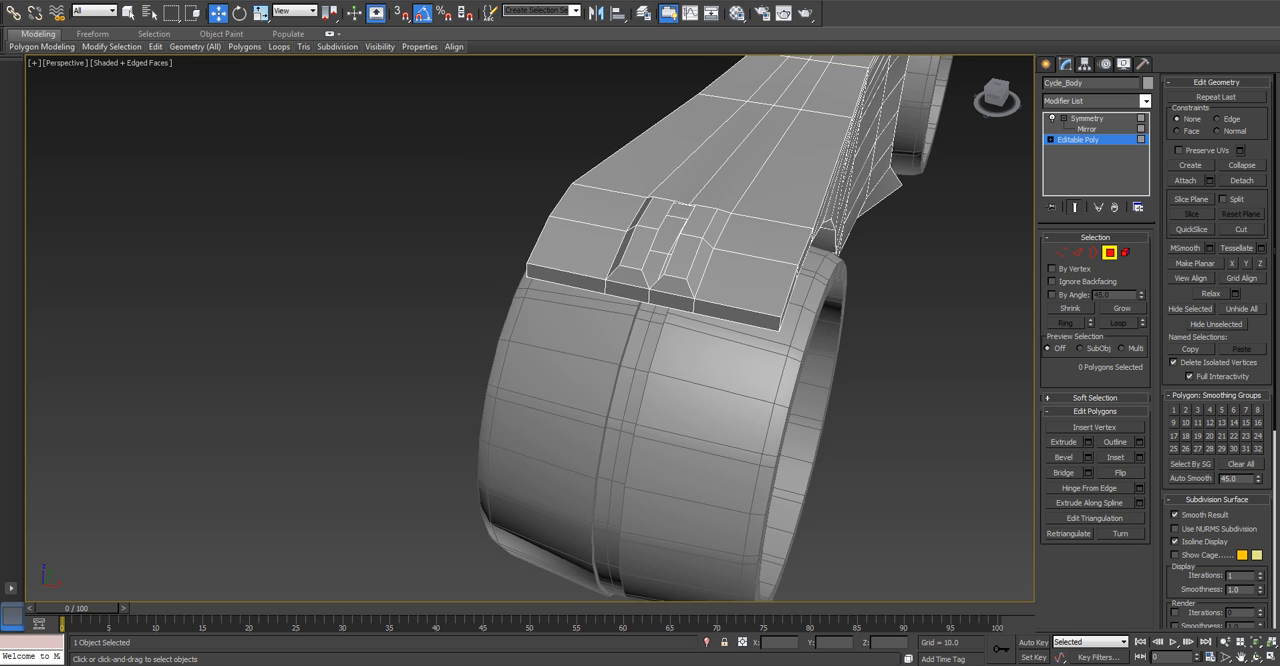
Select the bevel's two inner lengthwise edges and set their X position to 0, closing the gap at the centre line.
scroll(679, 222, up, 5)
key(2)
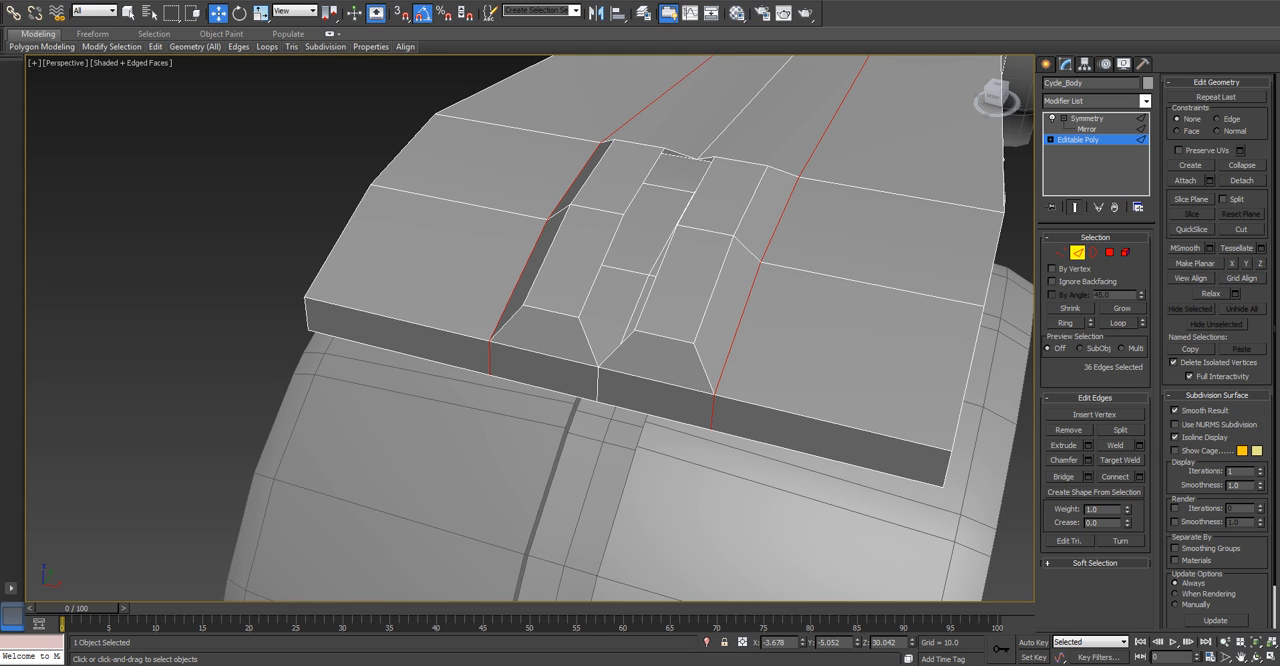
click(603, 262)
ctrl+click(647, 179)
key(ctrl+z)
ctrl+click(647, 179)
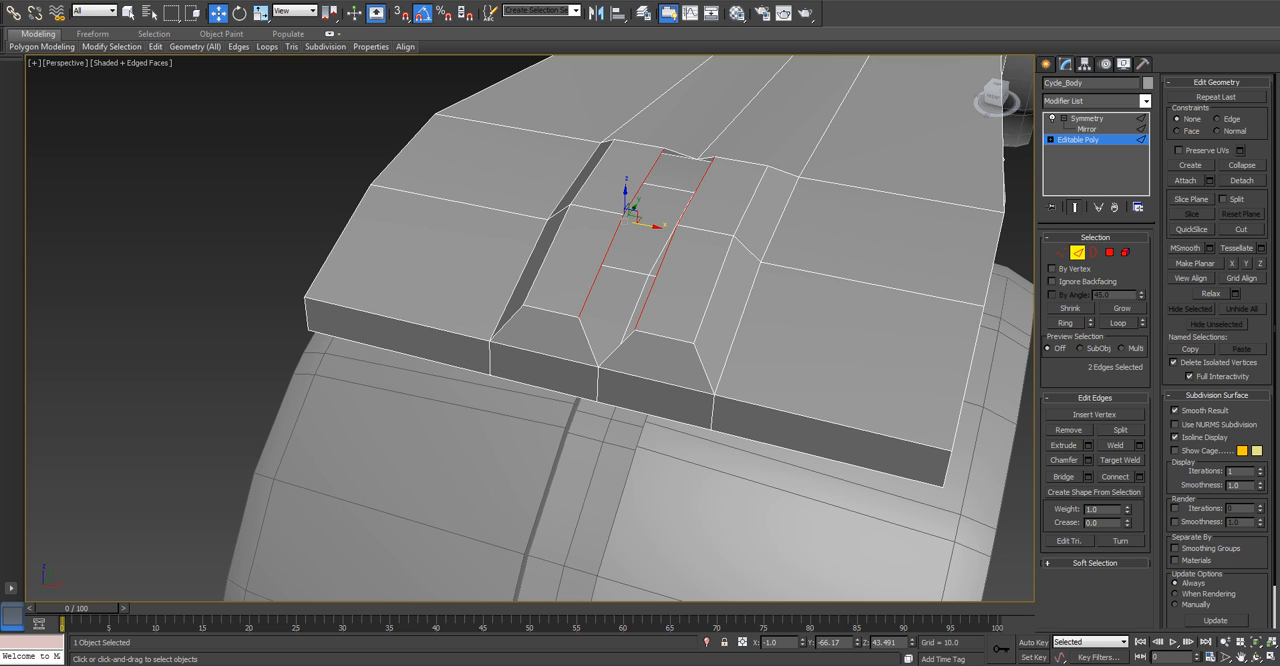
right_click(802, 643)
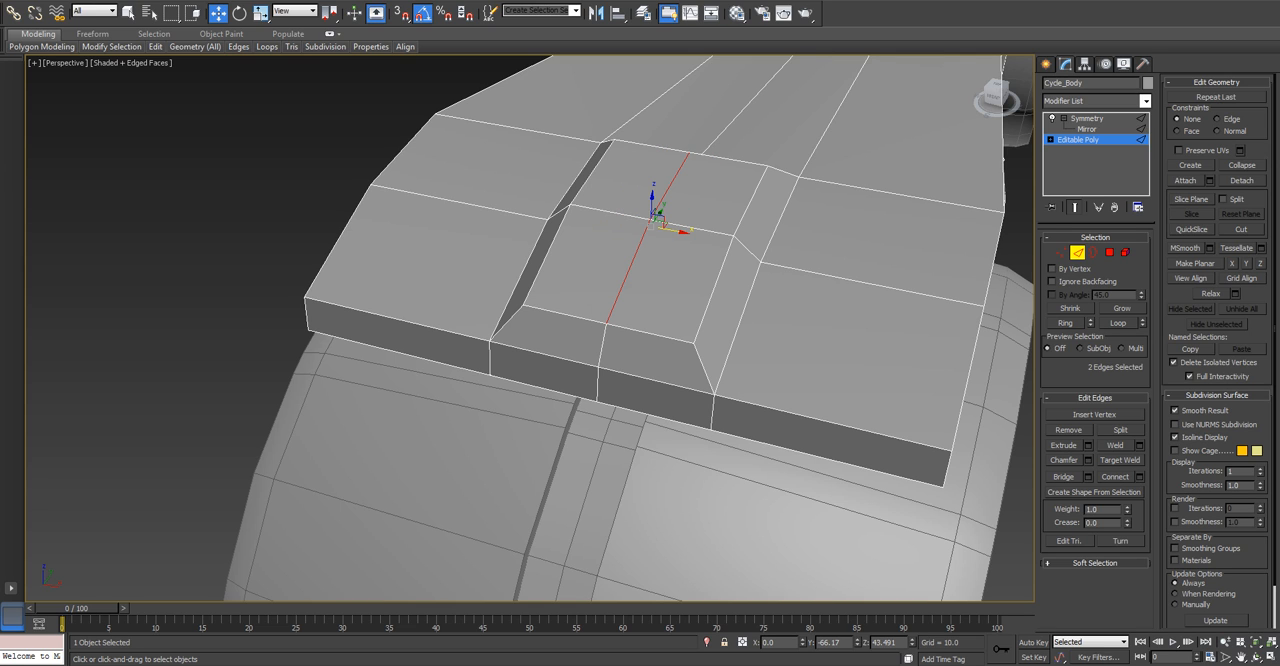
Select the two narrow end polygons on the front end of the body above the wheel.
scroll(730, 515, down, 5)
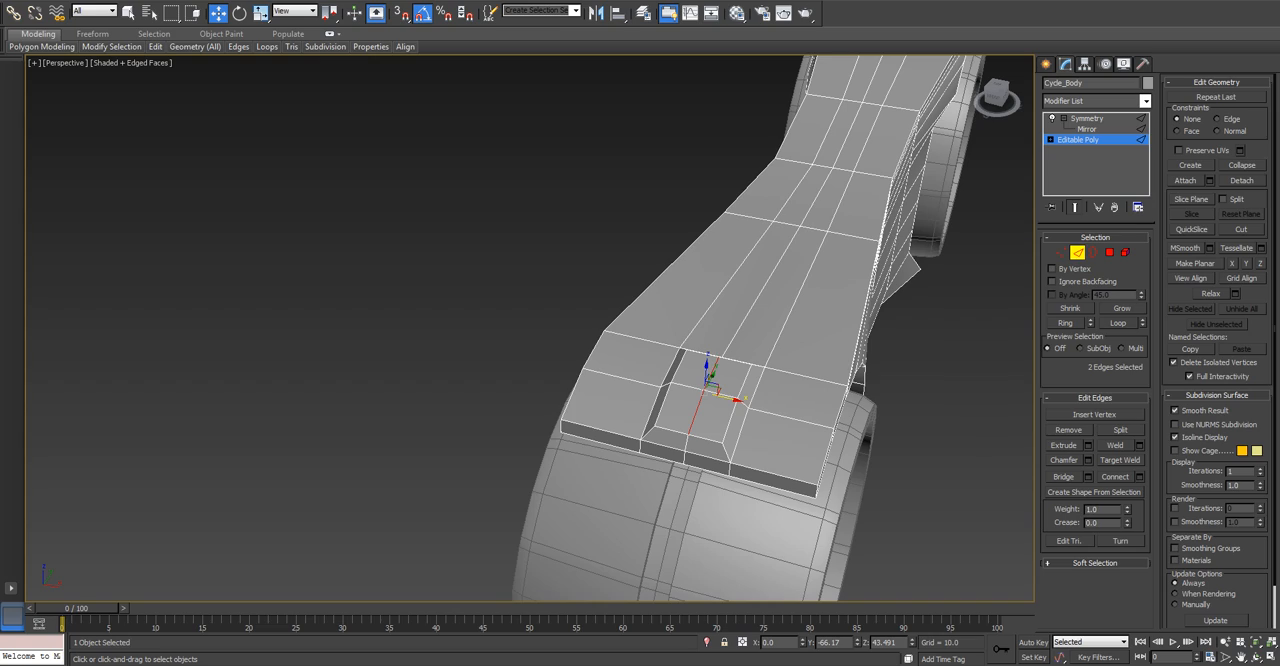
alt+middle_drag(730, 515, 775, 445)
scroll(720, 490, down, 5)
scroll(762, 480, up, 5)
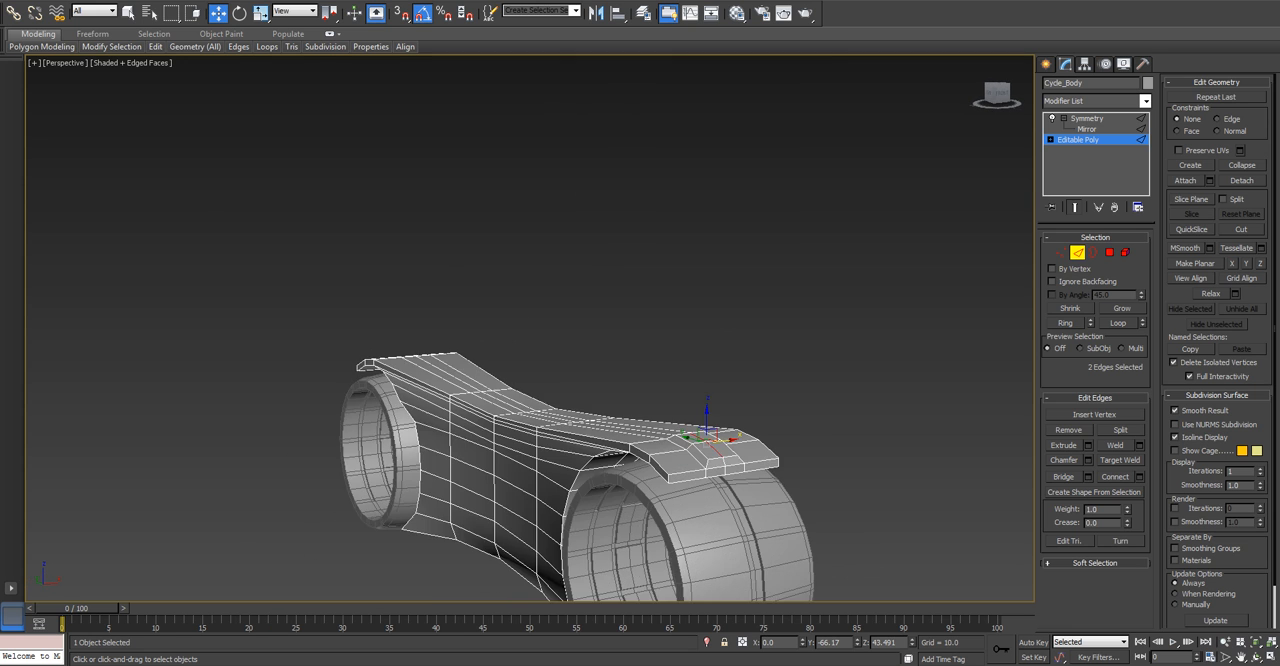
scroll(640, 450, up, 4)
scroll(640, 450, down, 4)
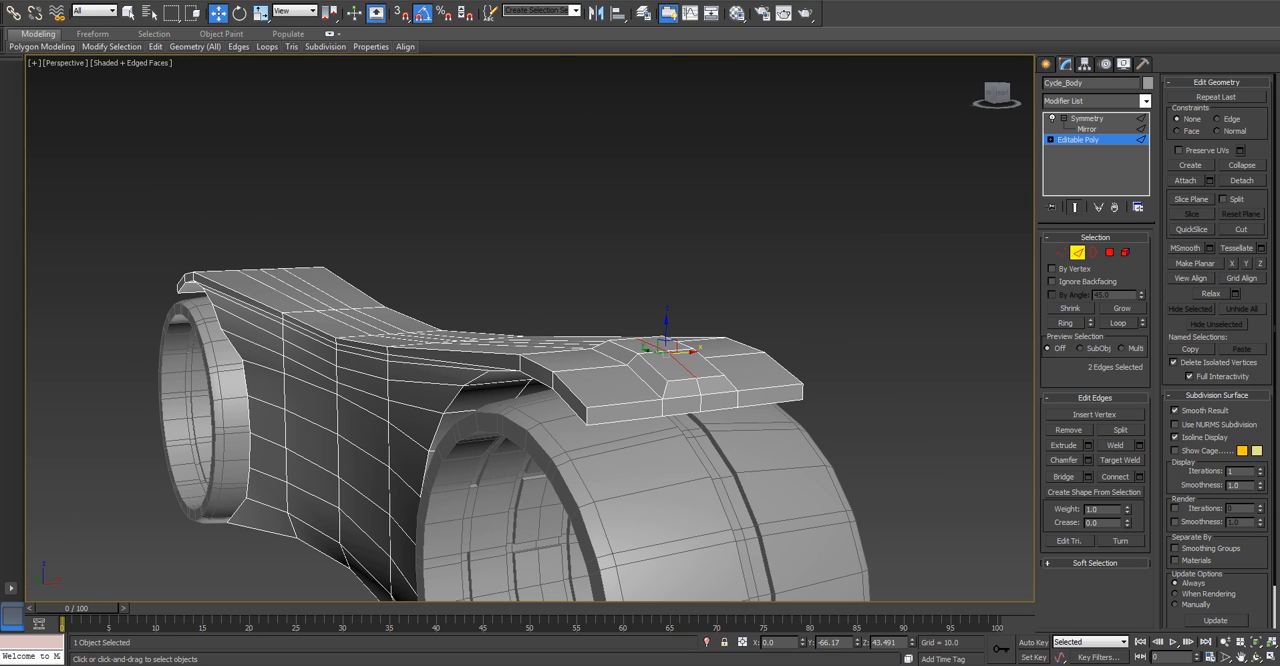
click(1109, 252)
click(700, 402)
ctrl+click(632, 411)
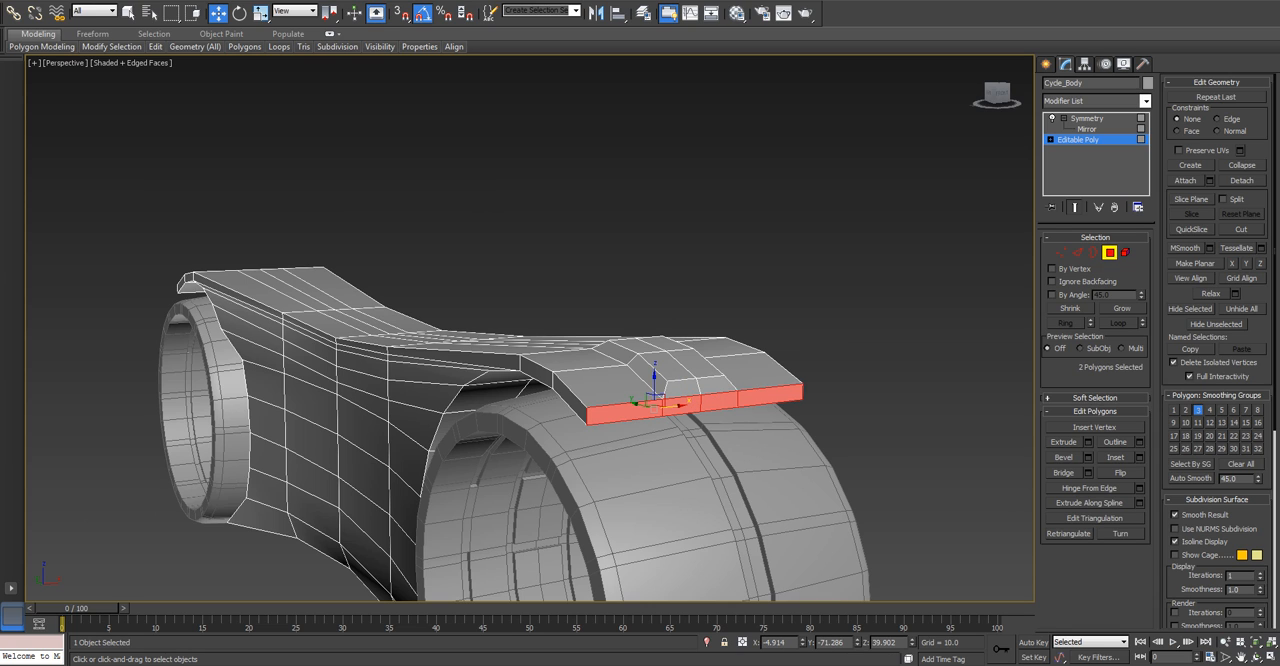
click(1089, 457)
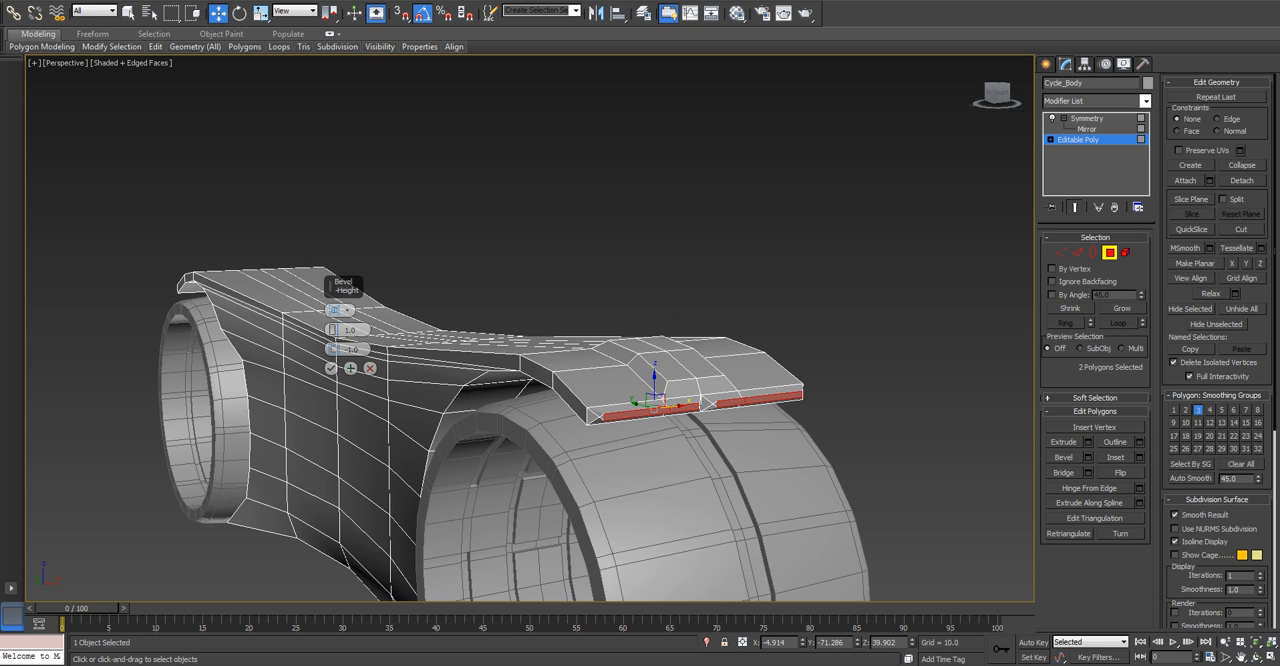
right_click(334, 350)
drag(334, 330, 334, 284)
drag(334, 349, 334, 345)
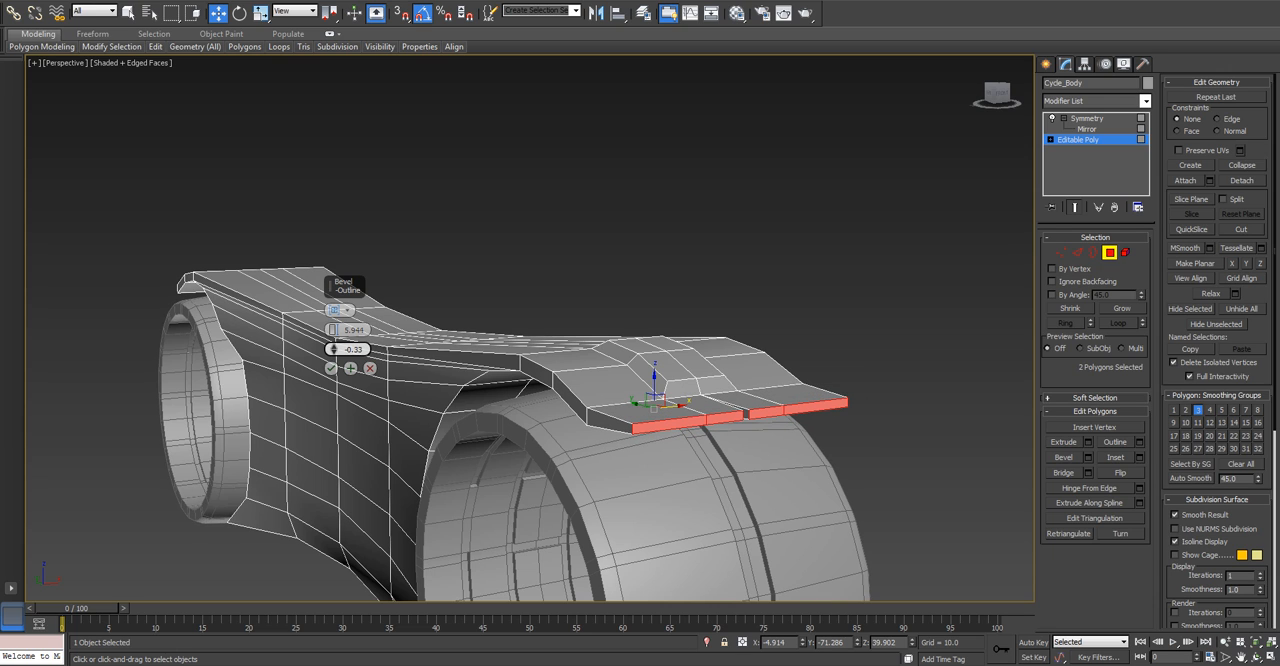
right_click(334, 349)
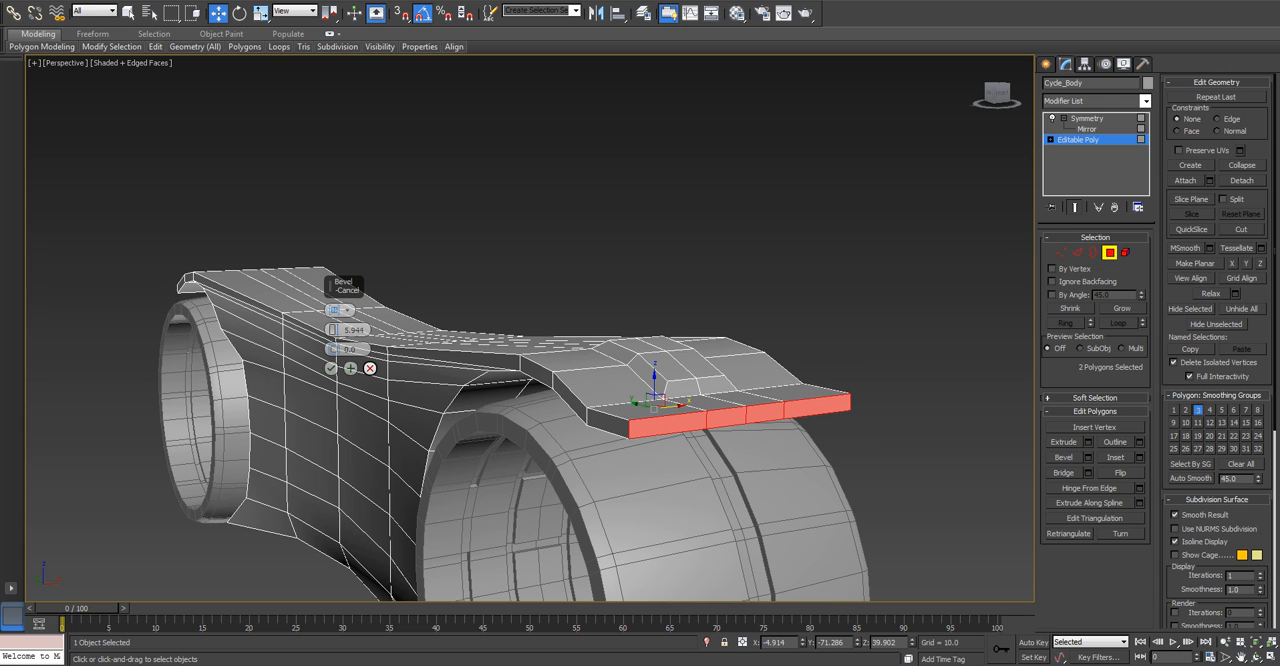
click(369, 368)
Extrude the selected front end polygons and rotate them 25 degrees downward in the left view.
click(1088, 442)
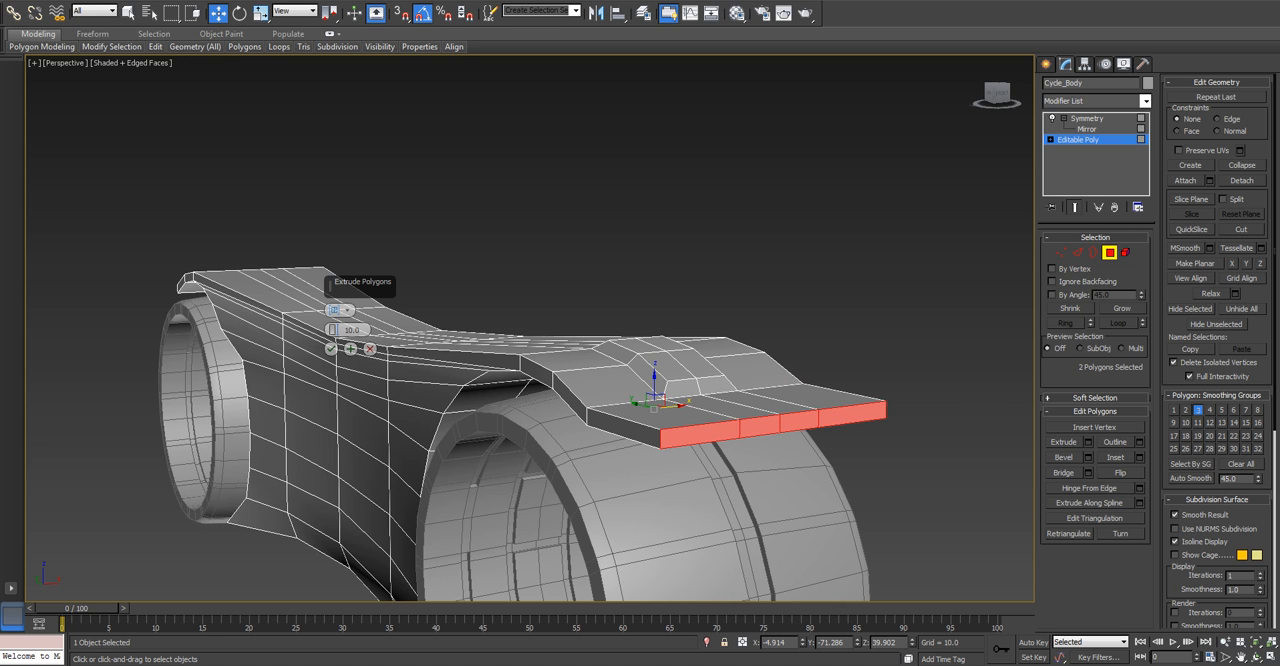
key(l)
middle_drag(860, 300, 400, 318)
scroll(530, 328, up, 3)
middle_drag(643, 245, 670, 353)
scroll(670, 353, up, 3)
key(e)
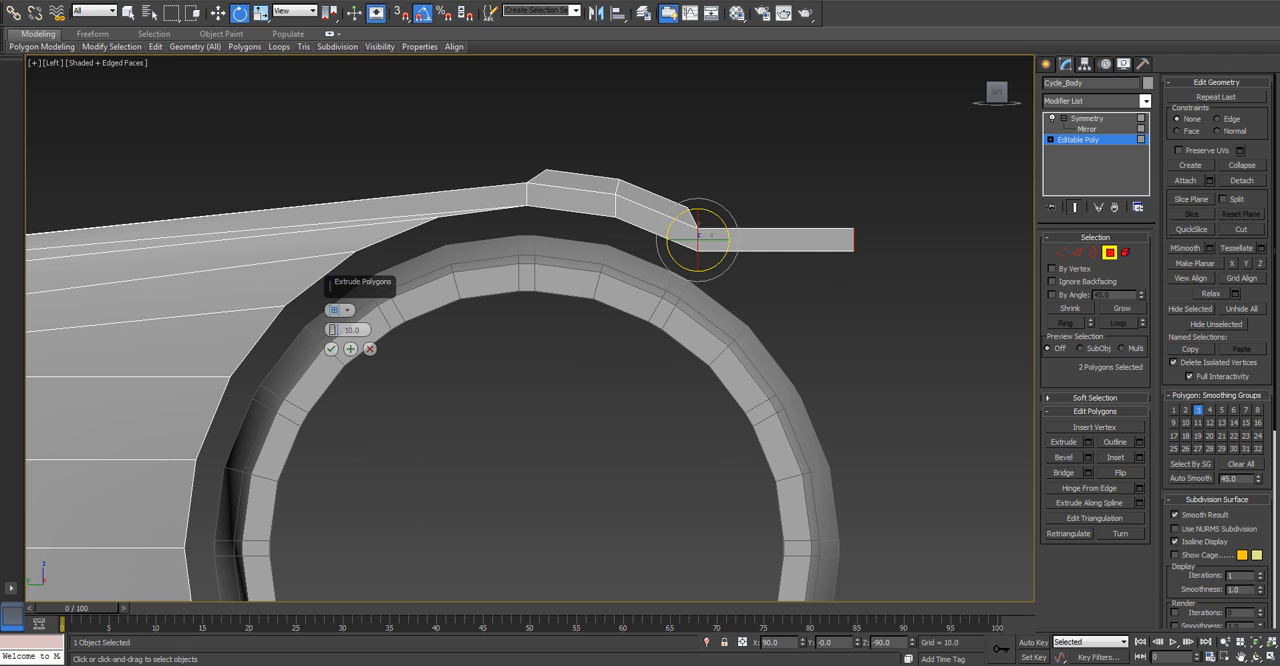
drag(726, 226, 739, 266)
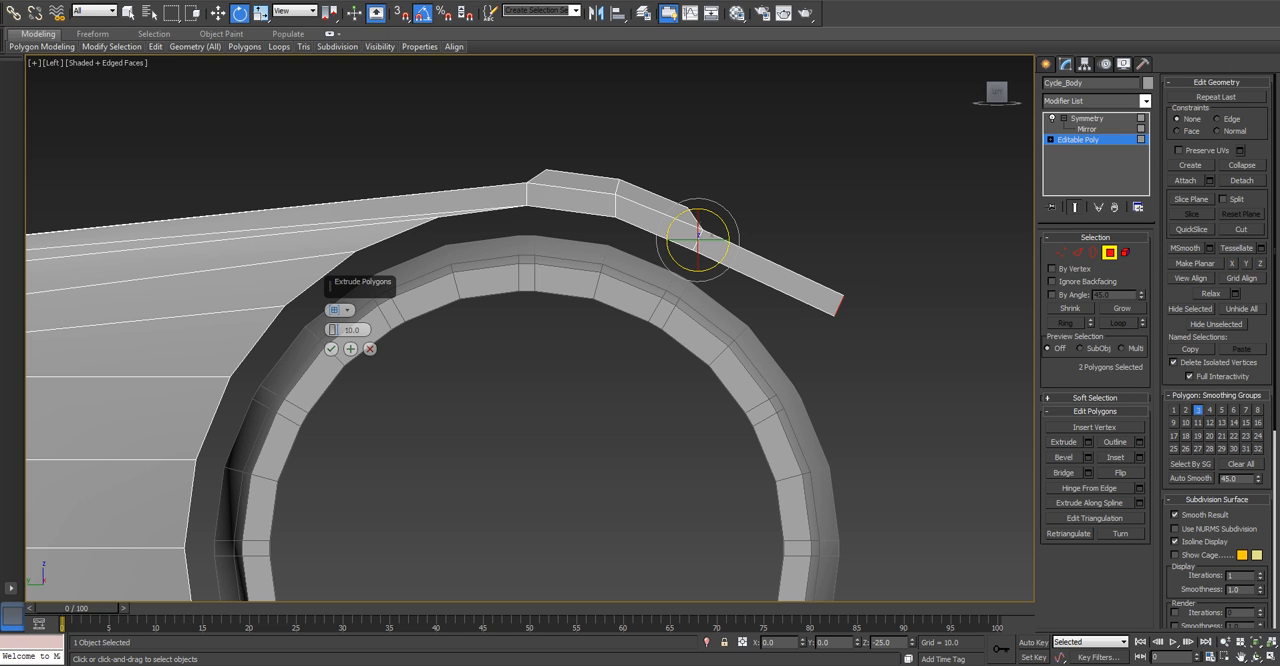
Set the extrusion height to 5 and rotate the end polygons further down to follow the wheel's curve.
double_click(352, 330)
text(5)
key(Return)
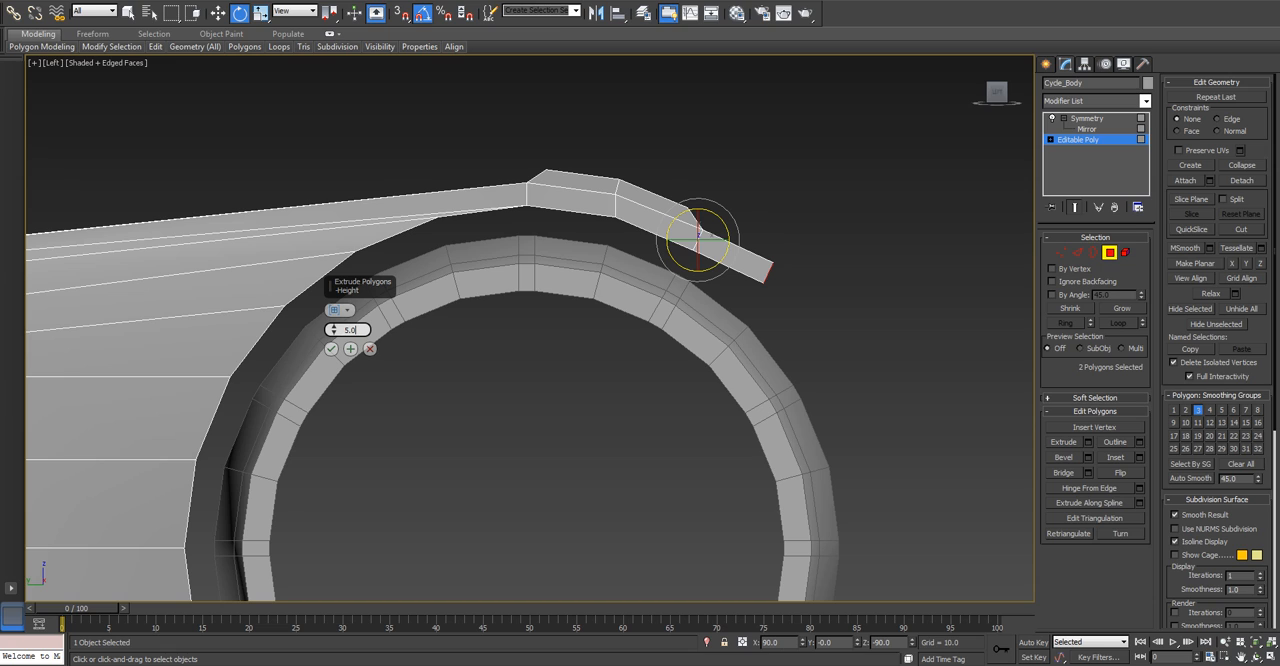
drag(728, 240, 729, 270)
scroll(698, 294, down, 2)
alt+middle_drag(698, 294, 608, 338)
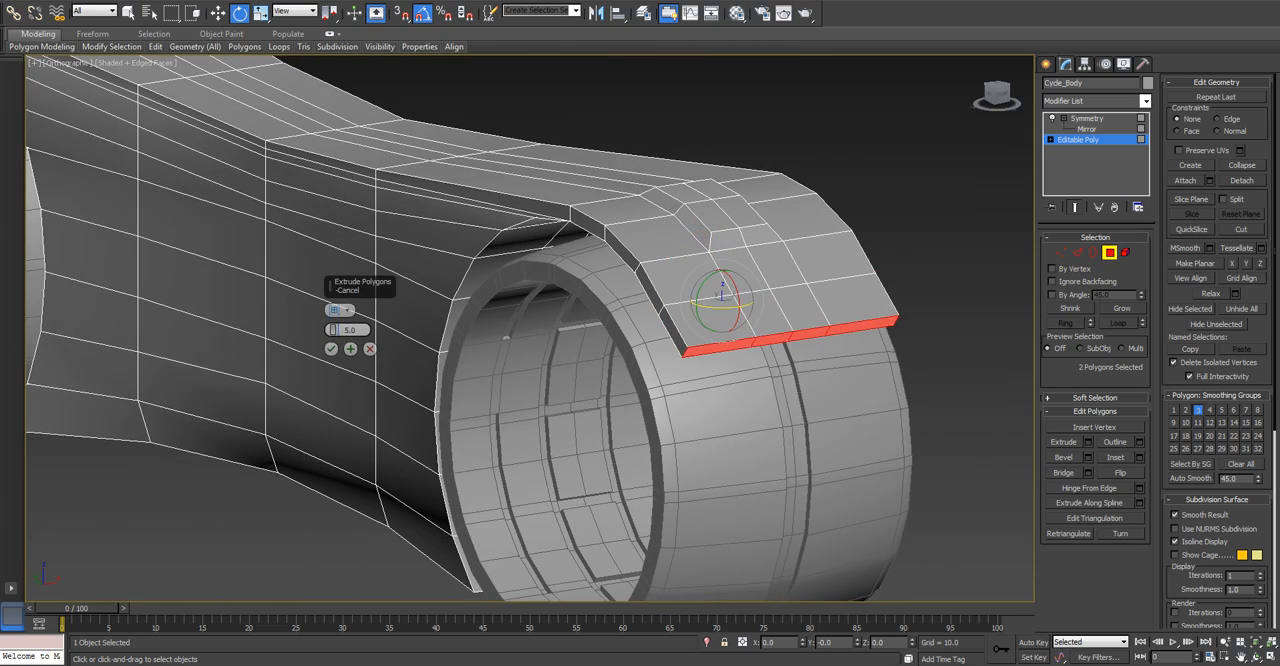
Extrude a further front segment with height 2.5, rotating its end slightly more toward the wheel in the left view.
key(l)
scroll(952, 228, up, 8)
middle_drag(1000, 228, 691, 257)
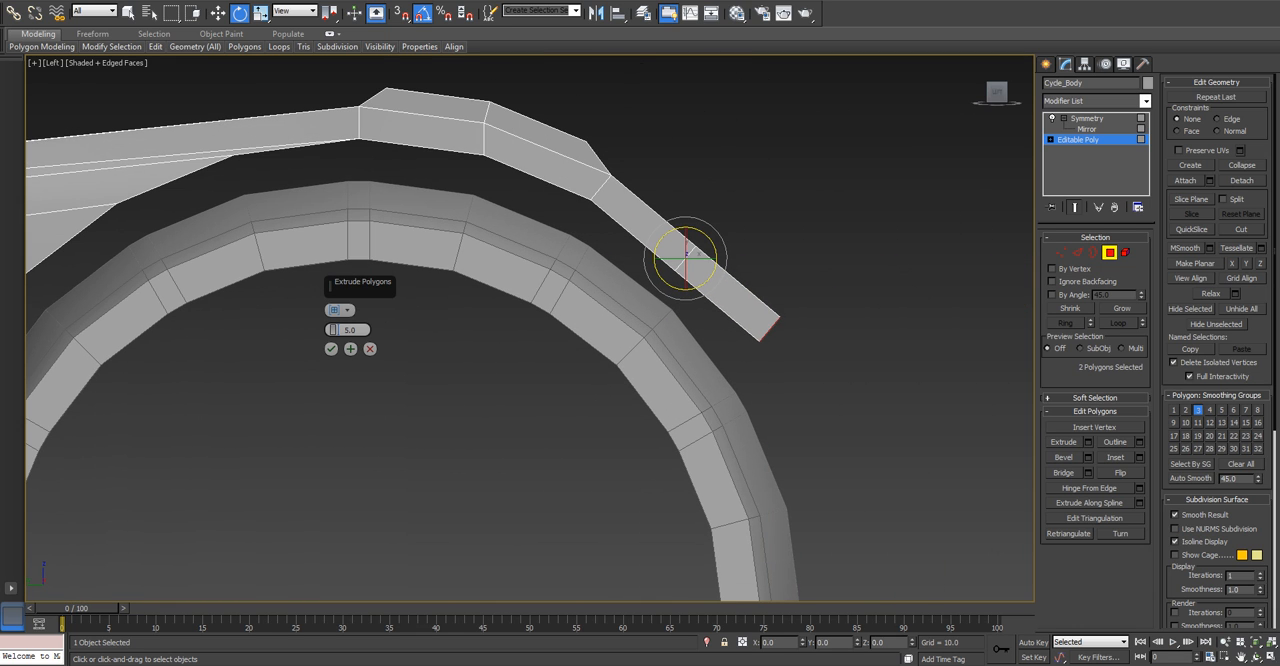
drag(715, 260, 716, 270)
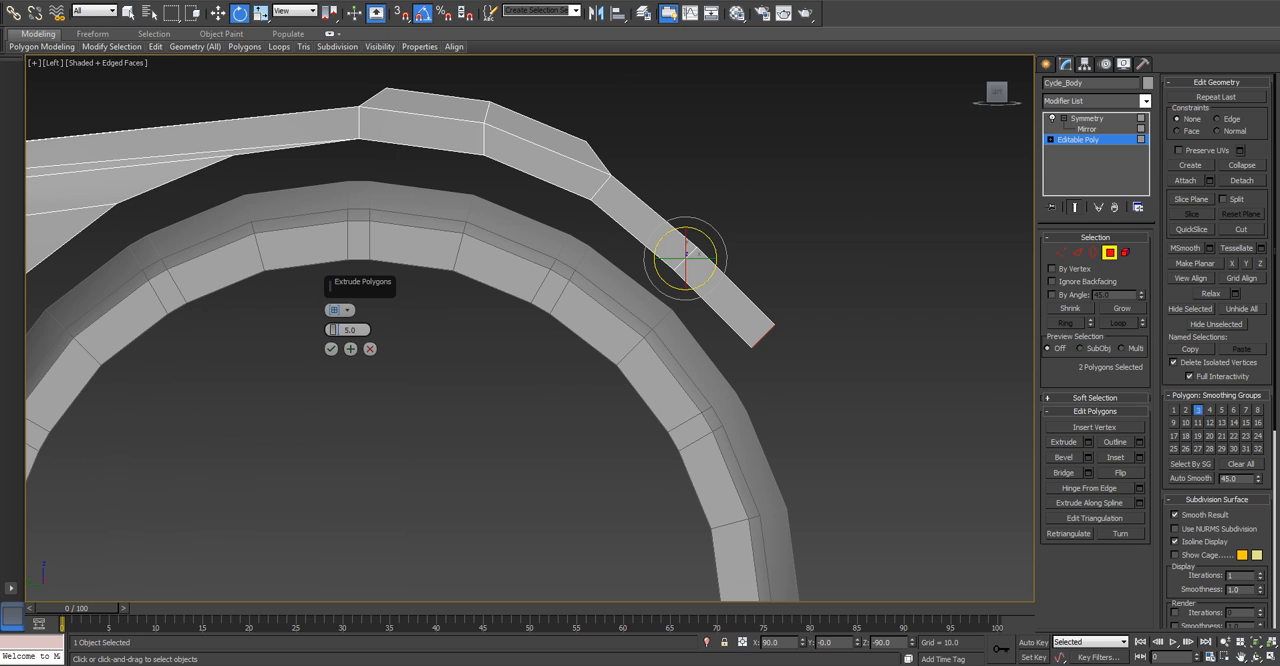
double_click(348, 329)
text(2.5)
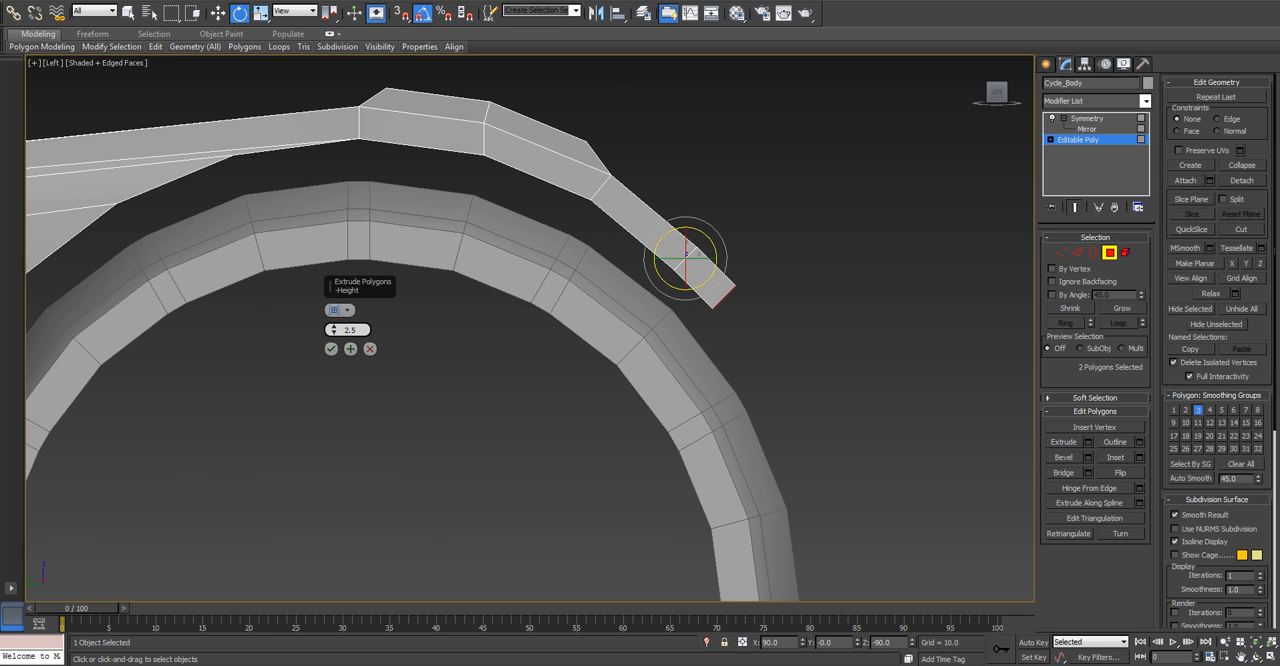
key(Return)
Select the four outer corner vertices of the last front segment in the top view.
key(t)
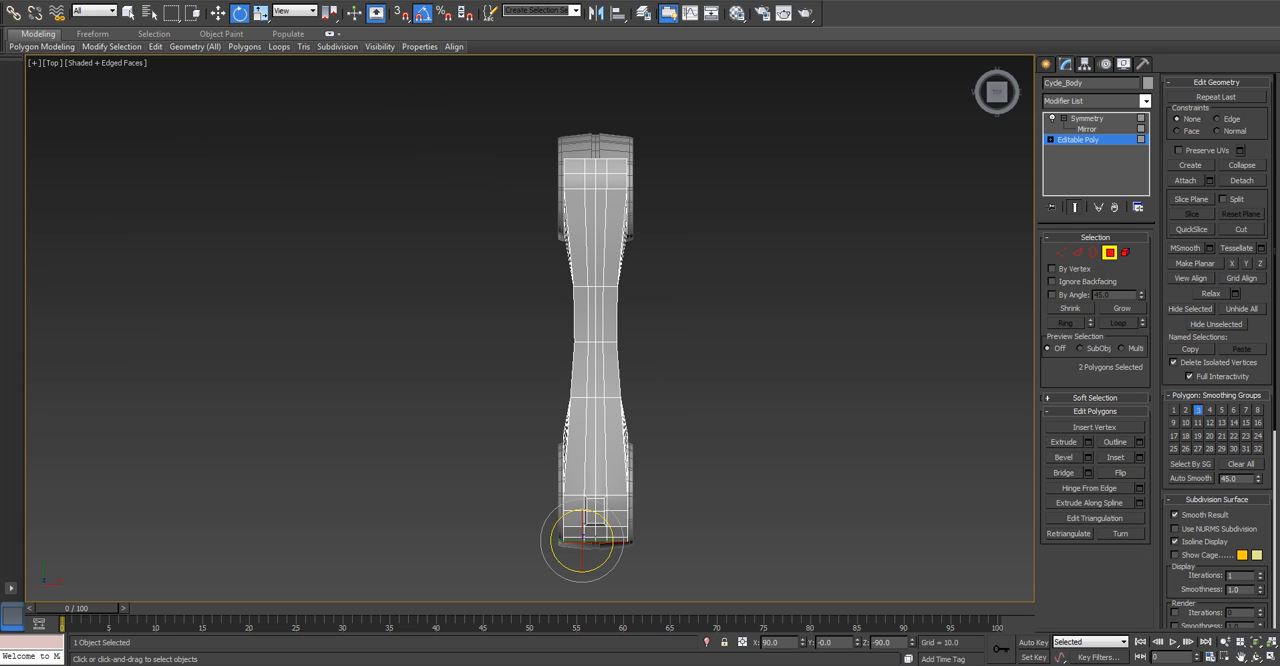
key(z)
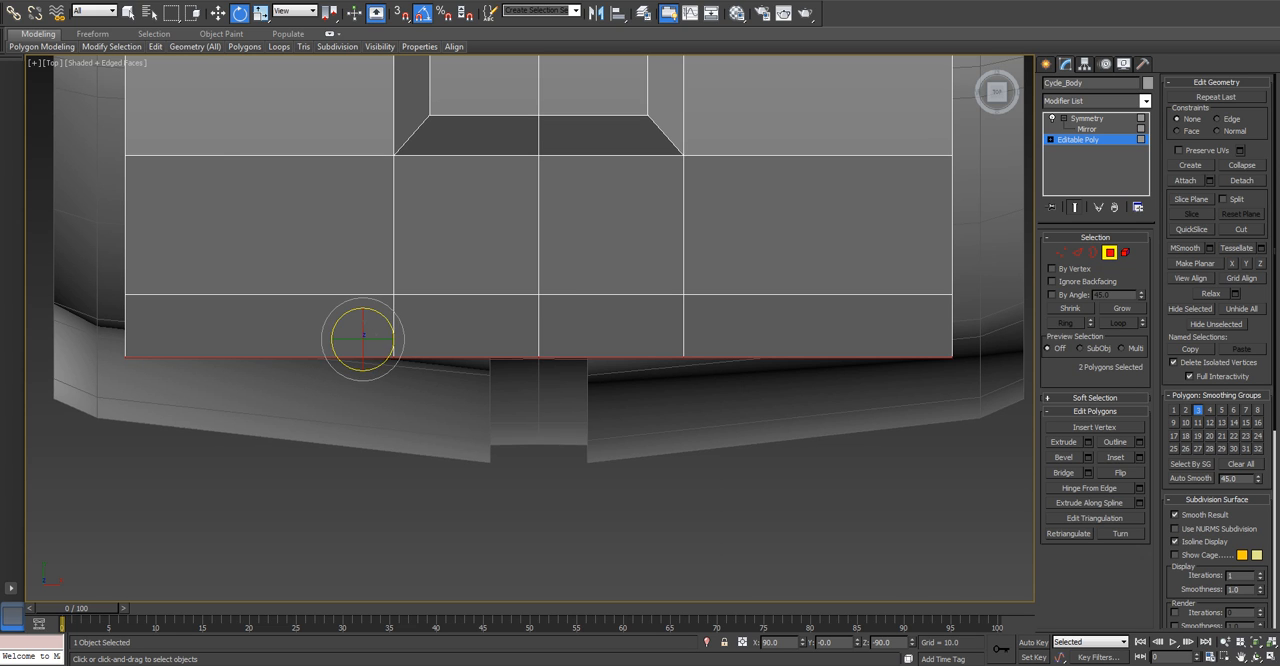
middle_drag(365, 341, 523, 360)
key(1)
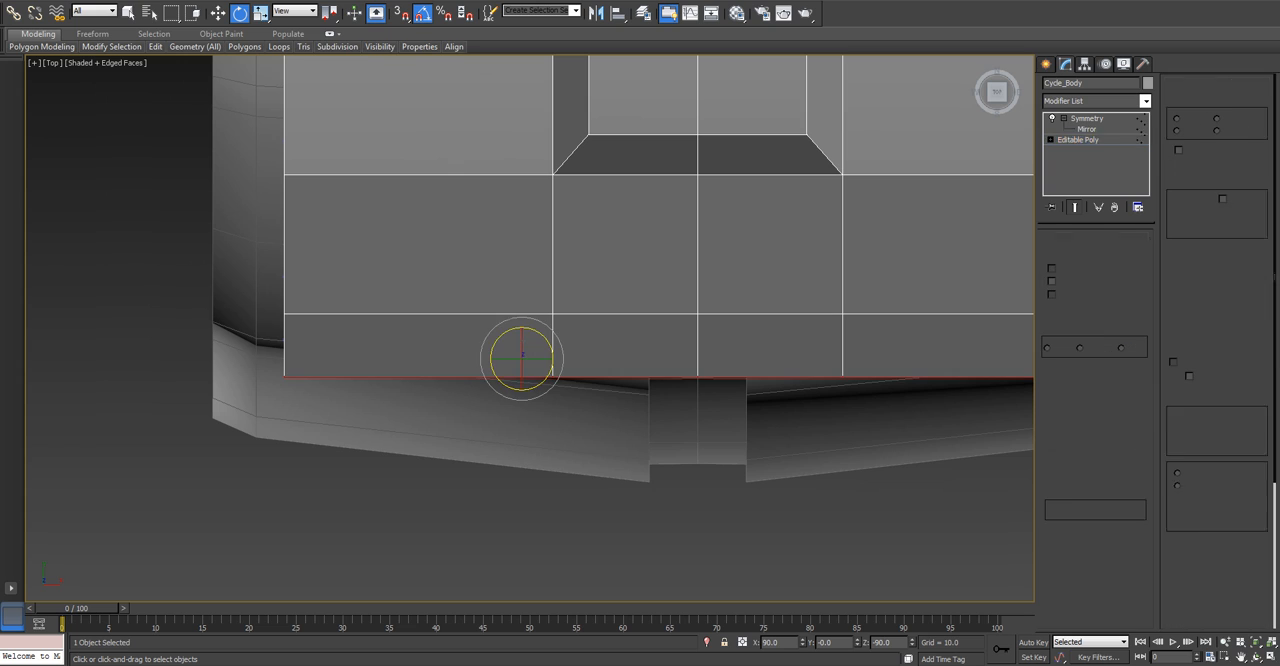
drag(256, 291, 324, 396)
key(w)
drag(310, 344, 360, 344)
right_click(360, 344)
drag(268, 290, 360, 362)
key(F3)
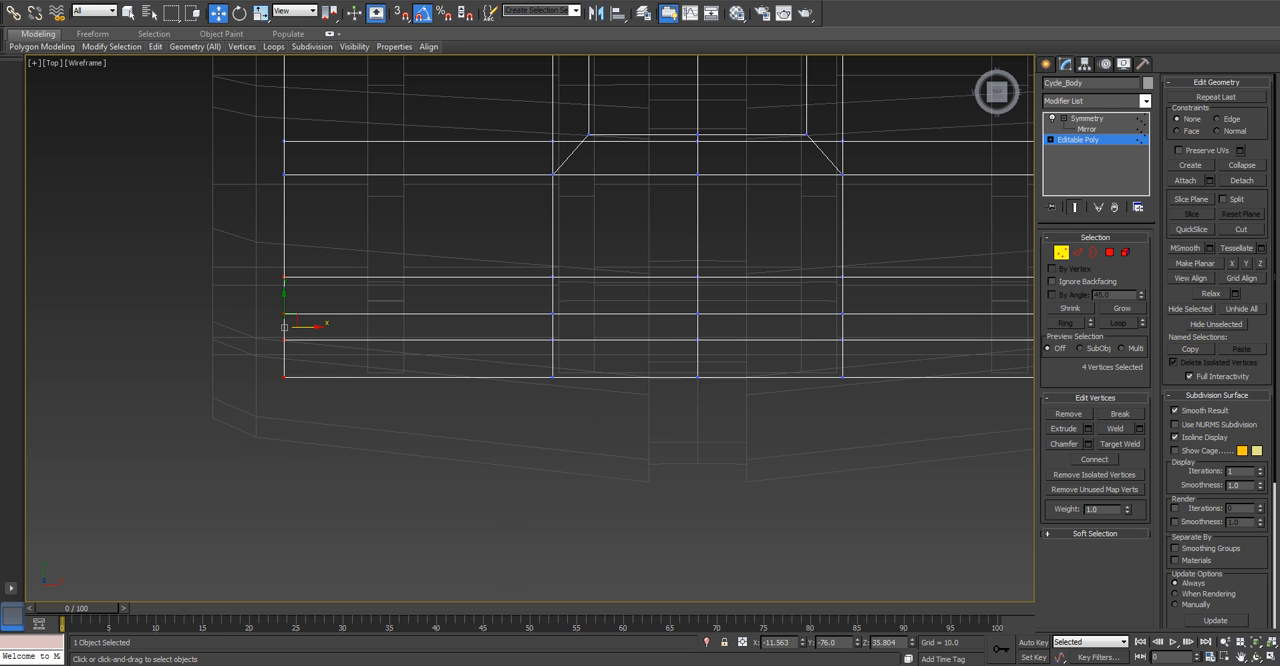
Move the selected corner vertices inward along X to about -10.02, tapering the front end.
key(F3)
alt+middle_drag(355, 360, 490, 250)
alt+middle_drag(350, 325, 286, 308)
key(t)
key(z)
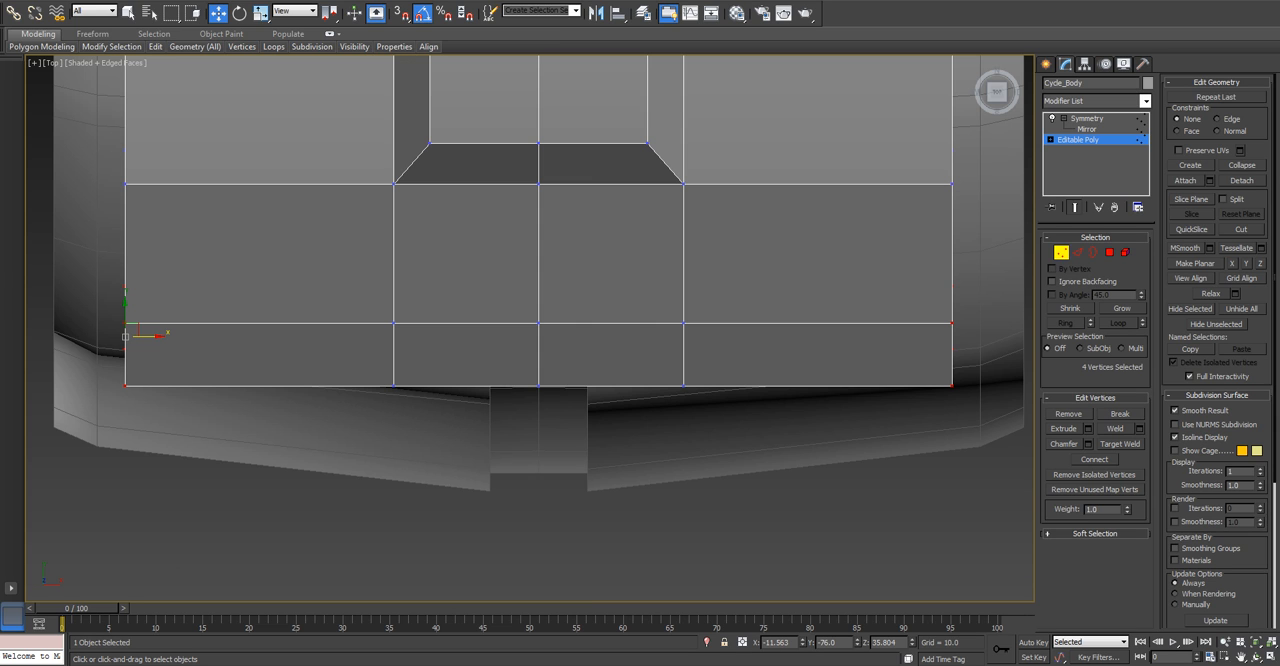
drag(150, 336, 205, 336)
Select the two outermost vertices at the front tip and move them inward along X to about -8.97.
key(ctrl+d)
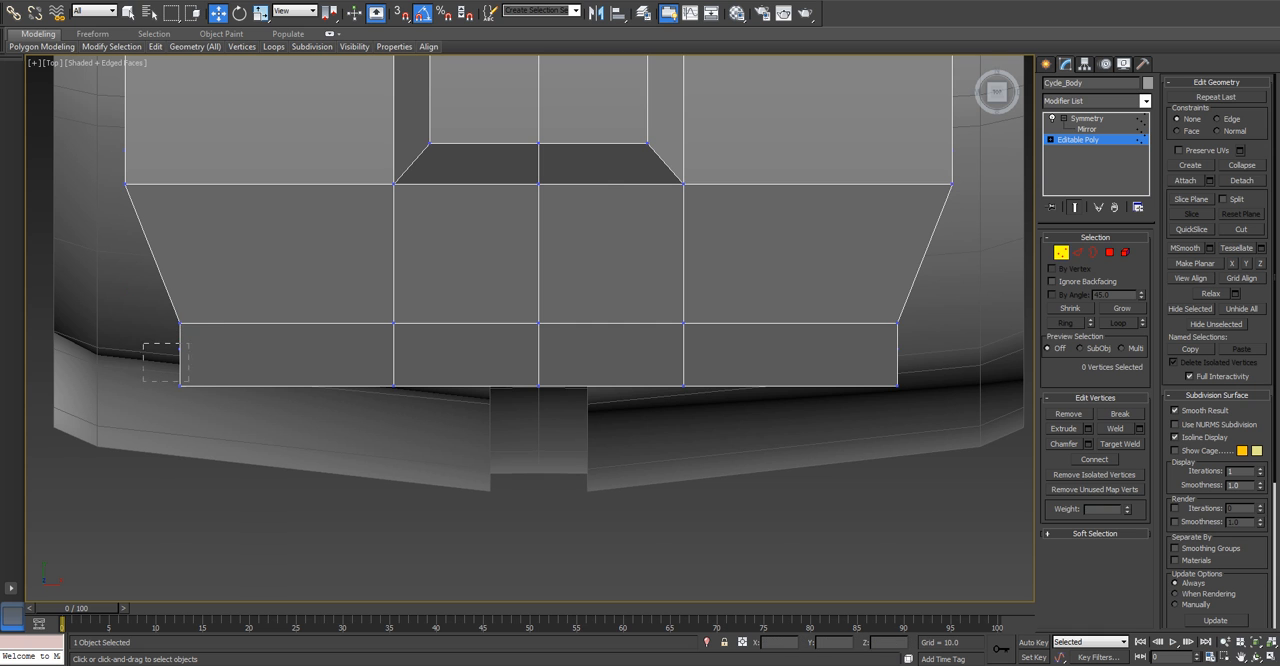
drag(218, 404, 217, 403)
scroll(209, 397, up, 2)
middle_drag(209, 397, 307, 301)
key(t)
key(z)
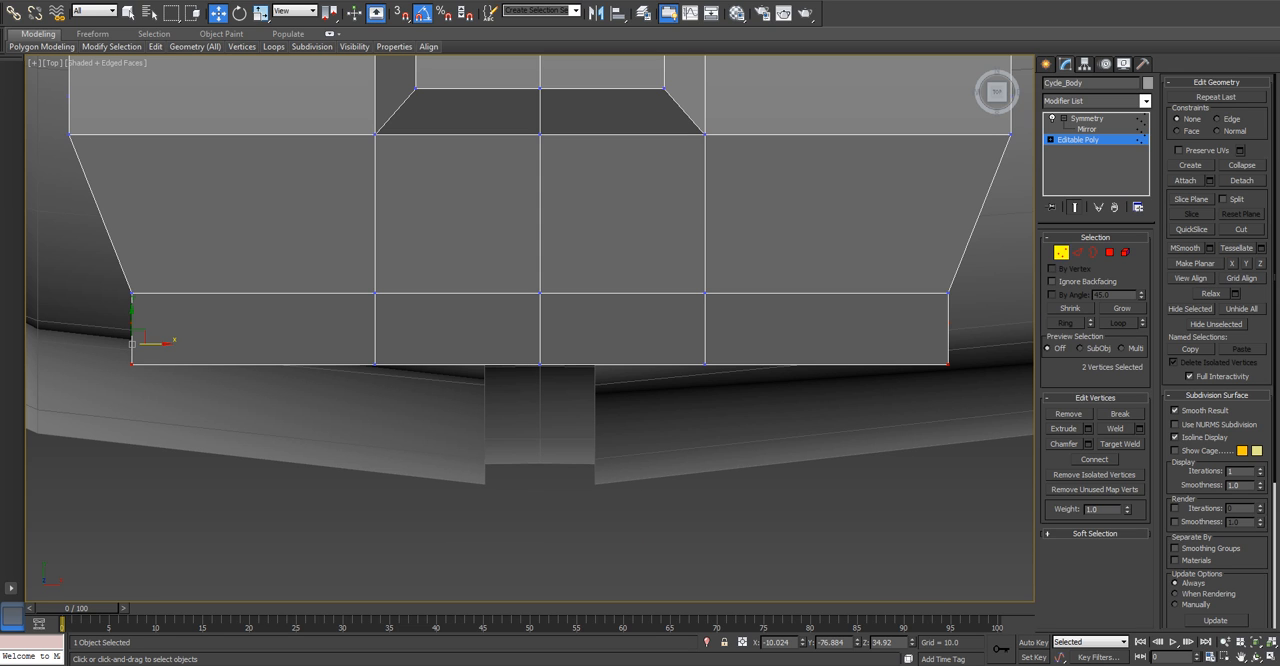
drag(152, 342, 195, 342)
Bevel the two central polygons at the front fender's tip with height 1.0 and outline -1.0.
scroll(195, 342, down, 5)
alt+middle_drag(195, 342, 590, 295)
alt+middle_drag(518, 362, 535, 420)
scroll(530, 430, up, 4)
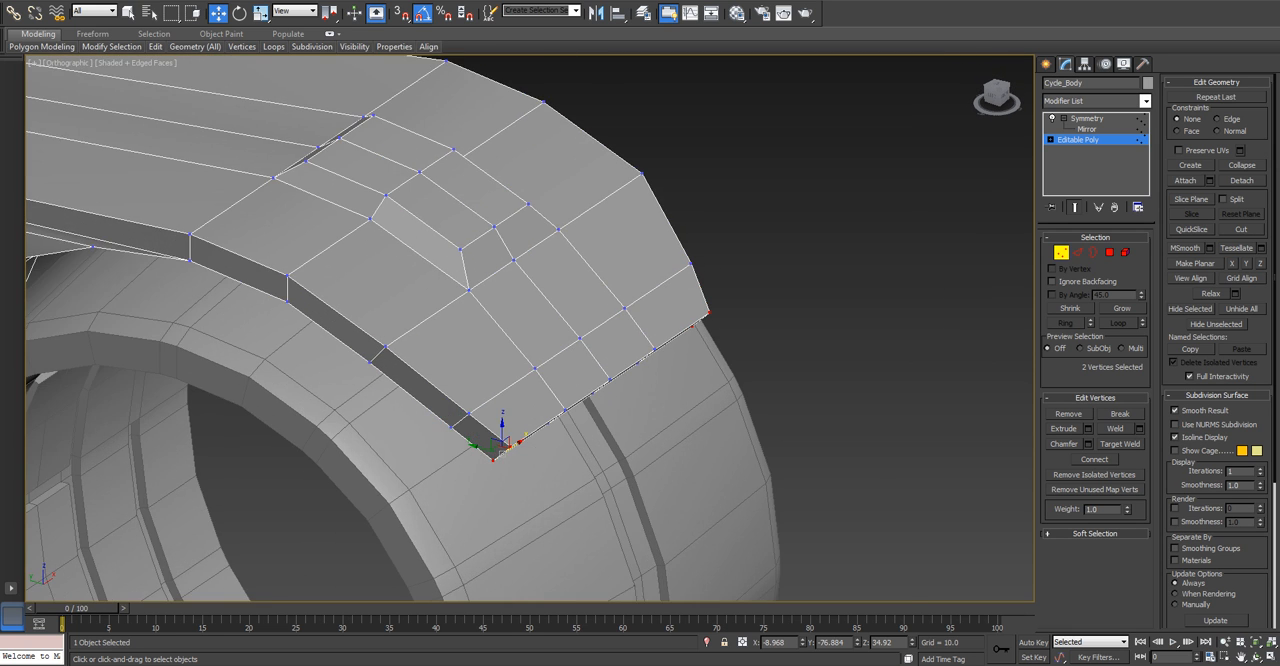
scroll(524, 452, down, 2)
click(1110, 252)
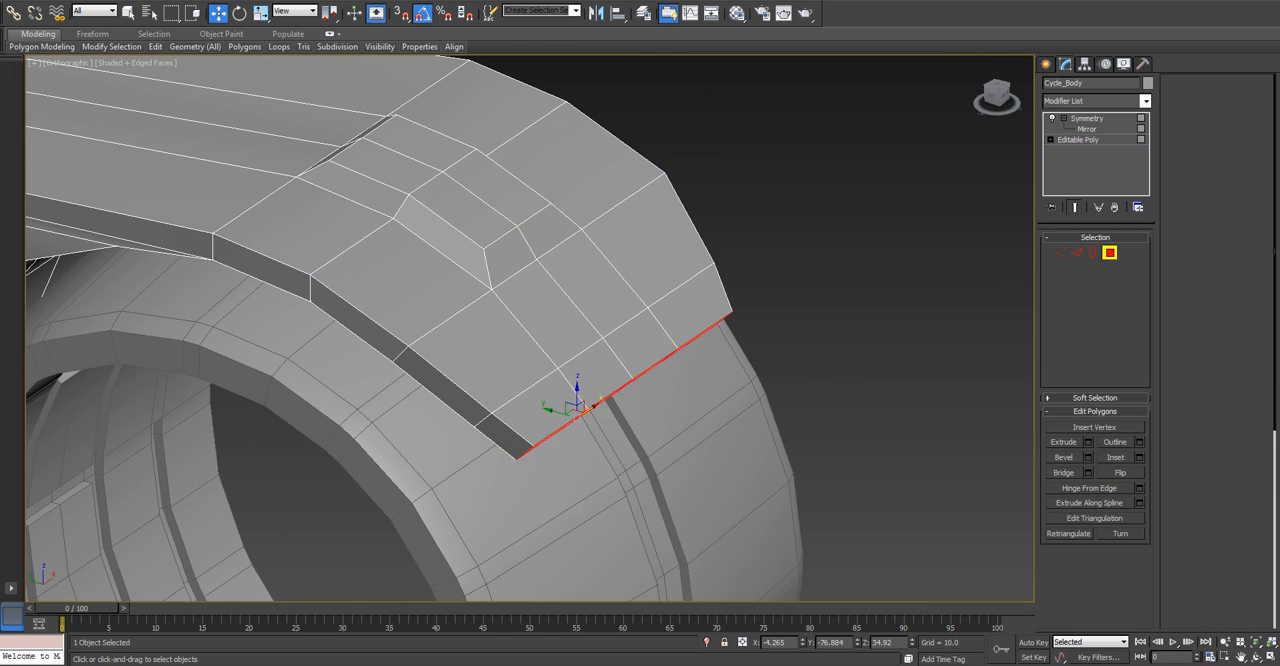
click(595, 372)
ctrl+click(550, 315)
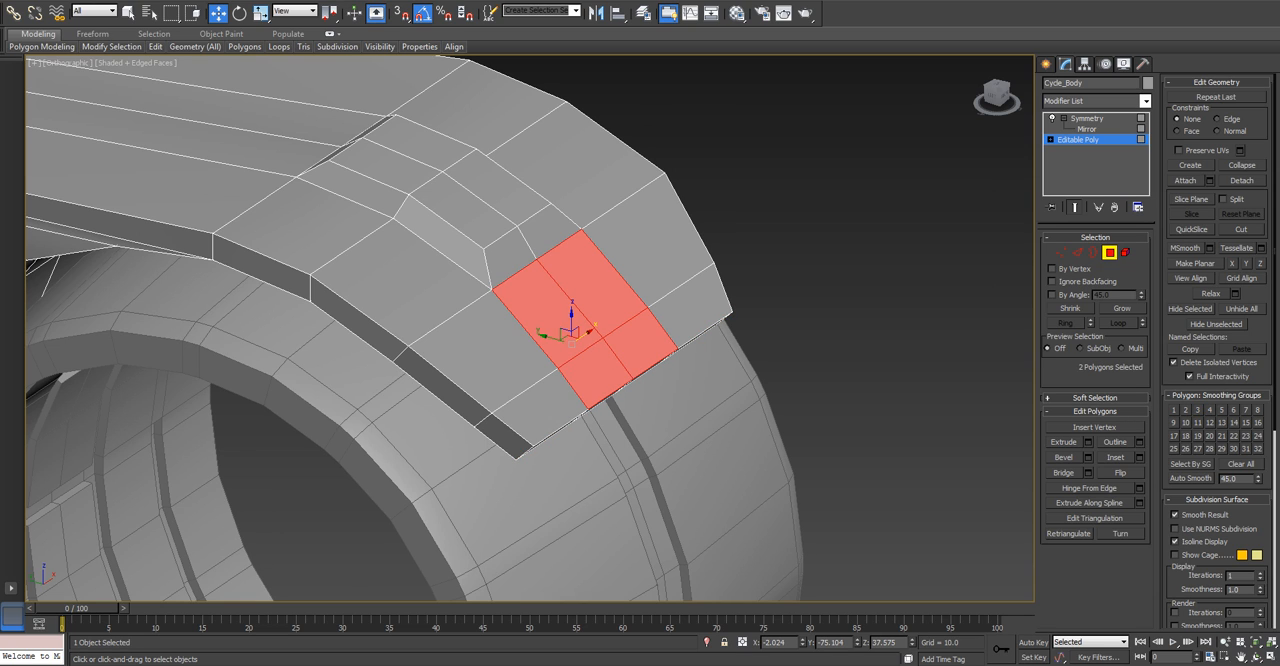
click(1088, 457)
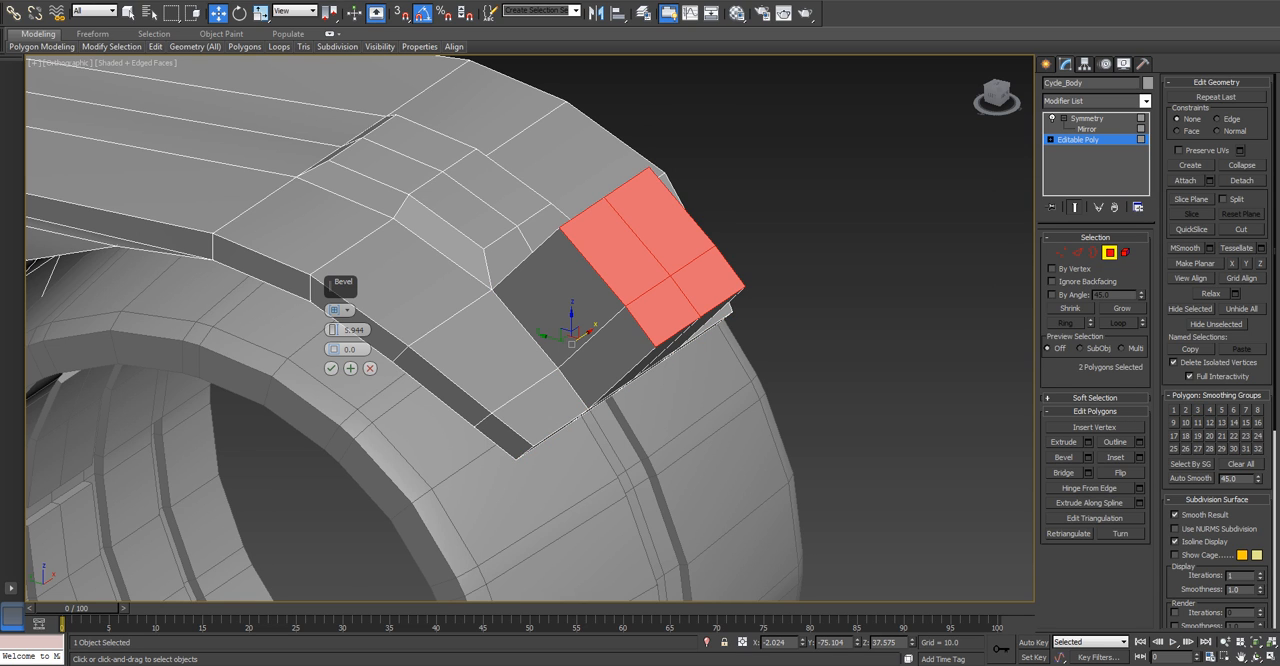
drag(363, 330, 345, 330)
text(1.0)
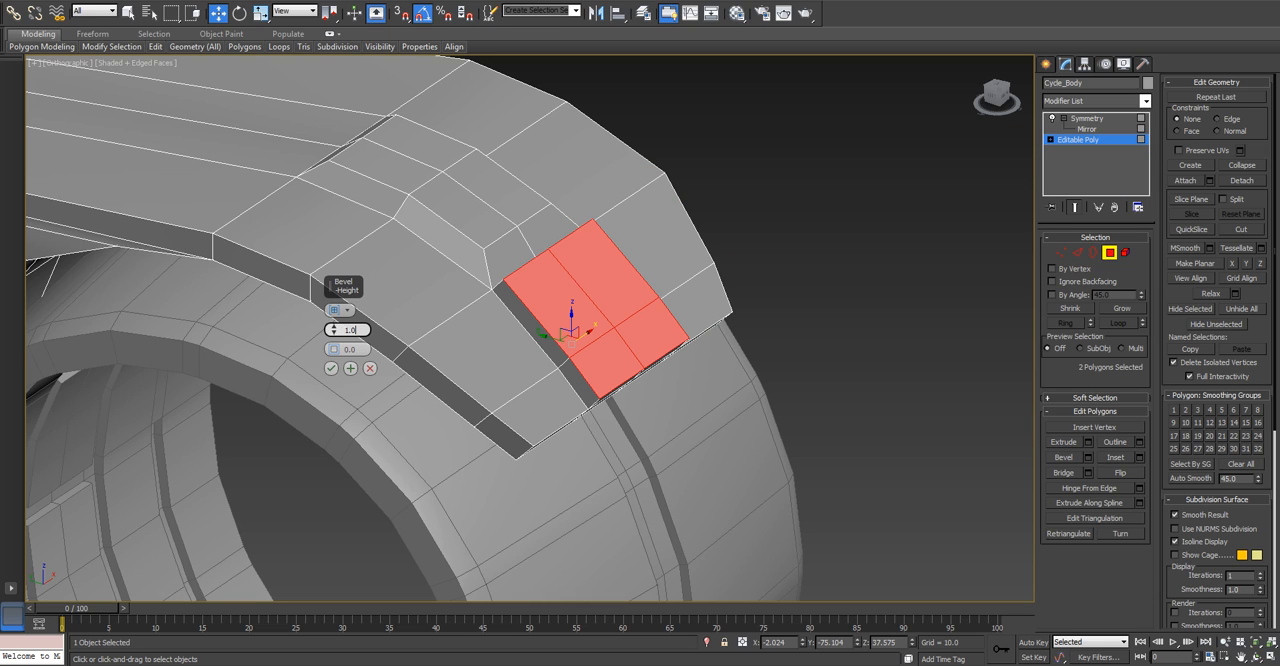
key(Tab)
text(-1.0)
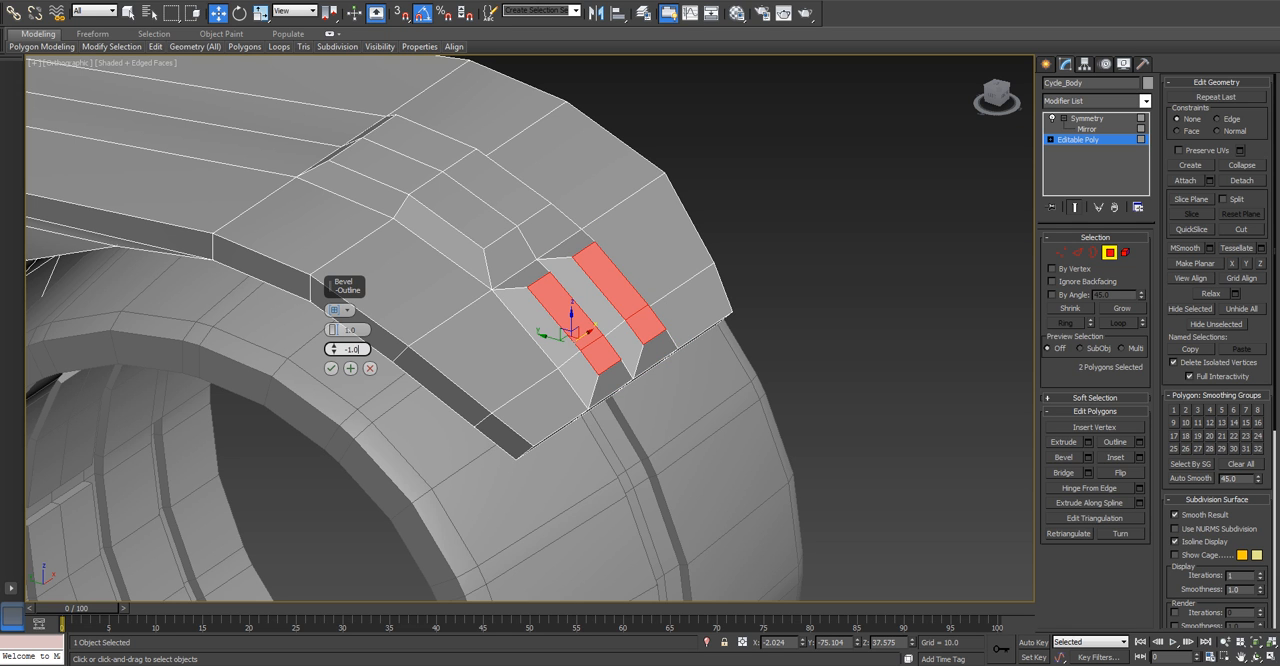
key(Return)
key(Return)
Delete the inner side polygons of the new bevel along the body's centre seam.
alt+middle_drag(780, 305, 591, 325)
click(606, 370)
ctrl+click(622, 318)
drag(638, 343, 635, 343)
key(ctrl+z)
key(Delete)
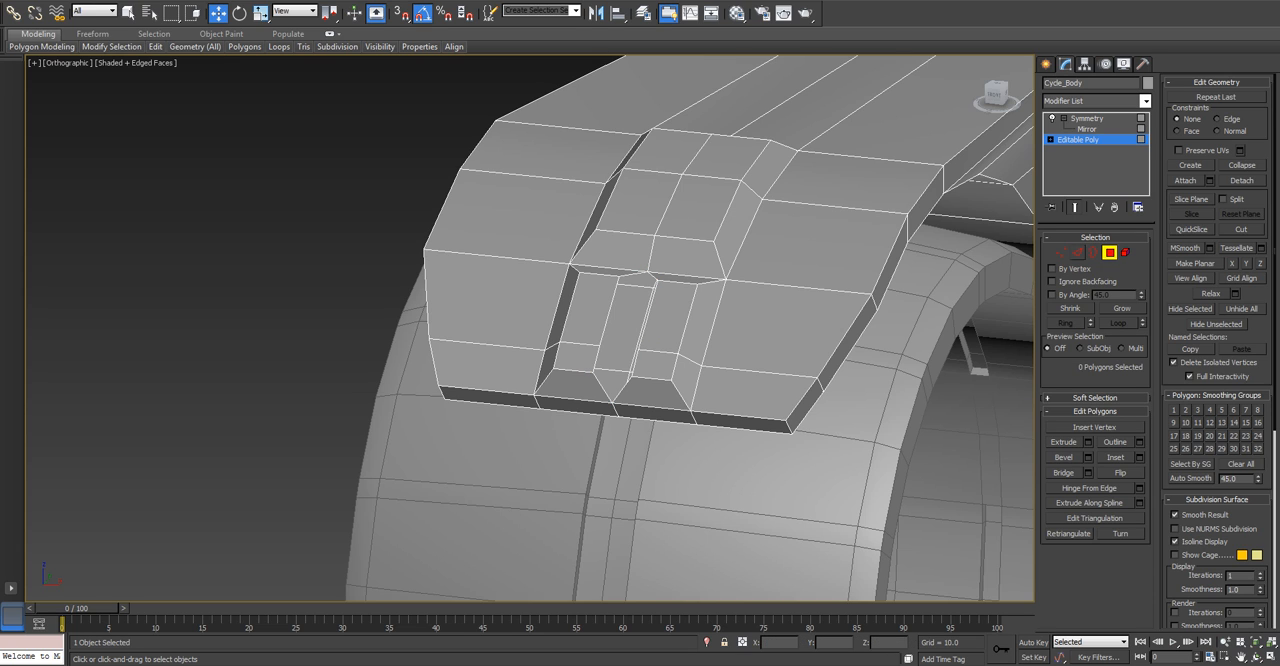
Select the two inner edges of the bevel and set their X position to 0, closing the centre gap.
click(1078, 253)
click(609, 314)
ctrl+click(597, 360)
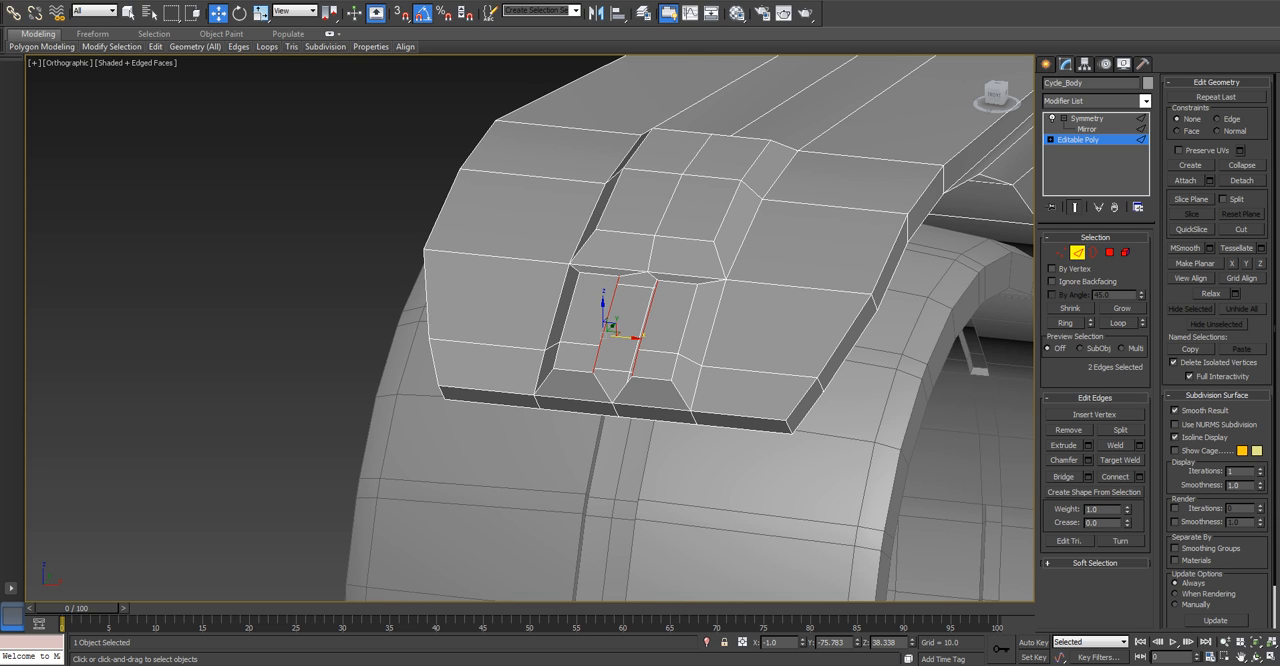
right_click(802, 643)
middle_drag(635, 335, 655, 417)
scroll(655, 417, up, 2)
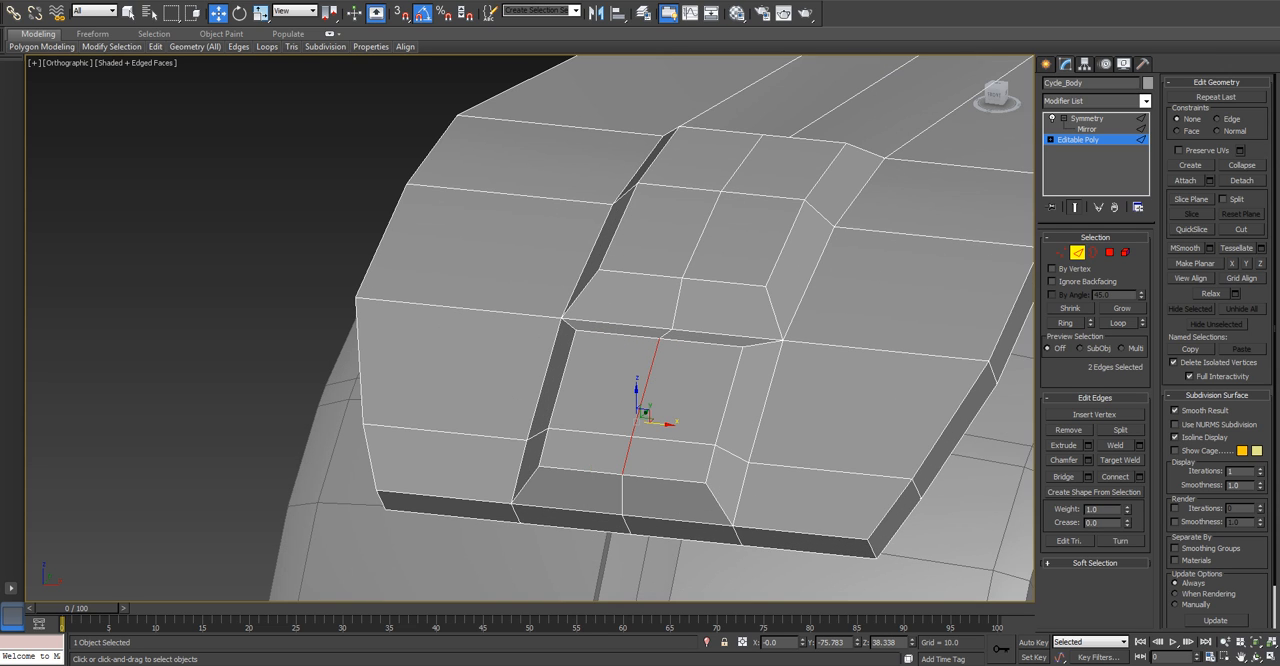
Delete the two sloped polygons that separate the front tip bevel from the raised bevel behind it.
click(672, 390)
click(640, 360)
click(1109, 252)
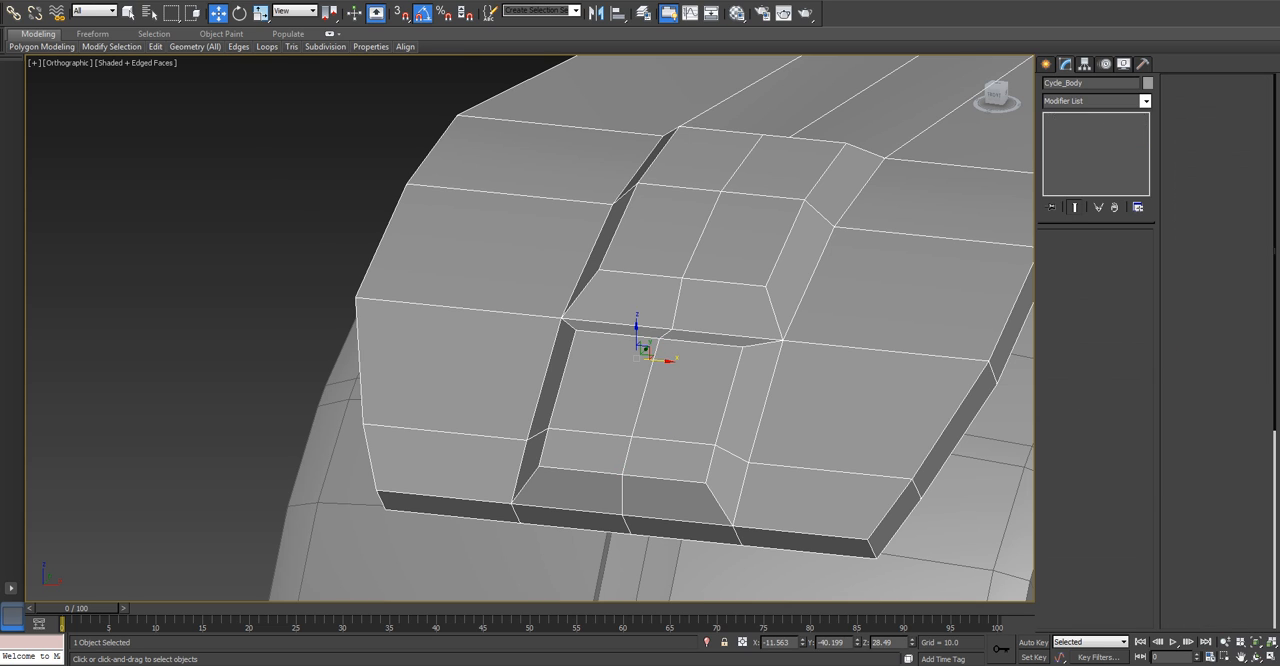
click(640, 293)
ctrl+click(630, 330)
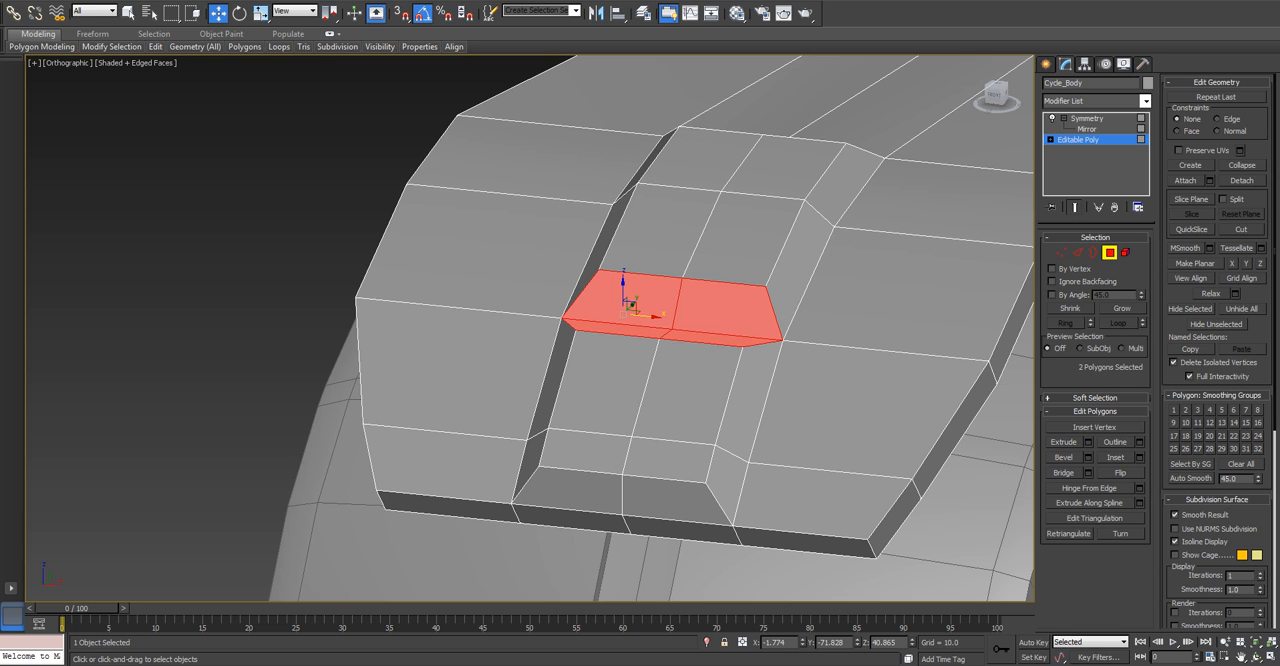
click(230, 300)
Weld the two facing open edges of the raised bevels together with a weld threshold of 4.055.
alt+middle_drag(230, 300, 480, 270)
middle_drag(640, 300, 488, 300)
key(p)
scroll(530, 328, down, 3)
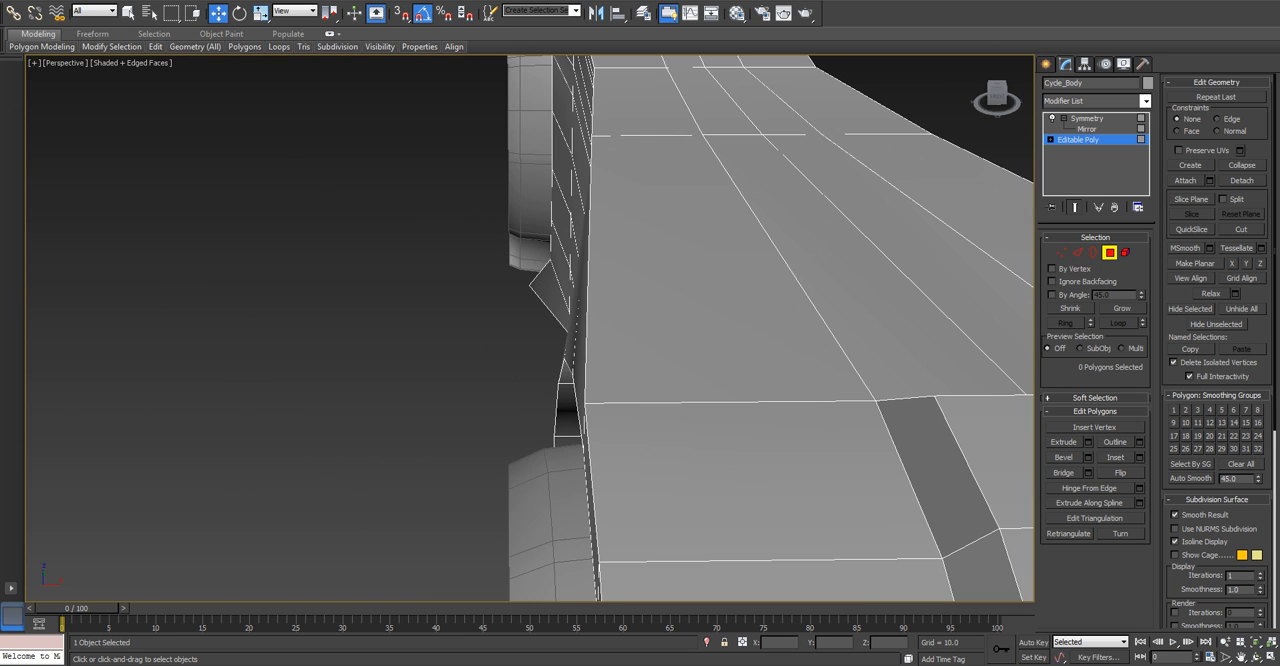
scroll(700, 400, down, 3)
click(774, 482)
scroll(776, 482, up, 2)
scroll(822, 482, up, 5)
scroll(822, 482, down, 5)
alt+middle_drag(780, 482, 741, 385)
scroll(822, 480, up, 2)
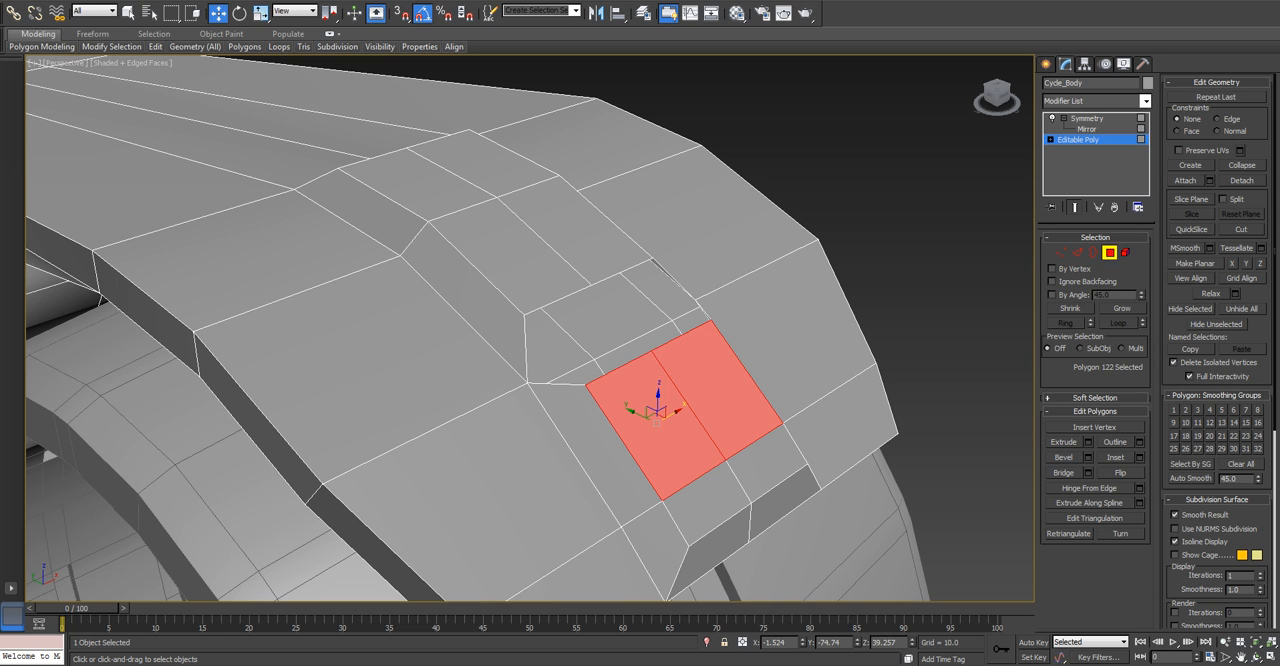
click(1077, 252)
double_click(628, 363)
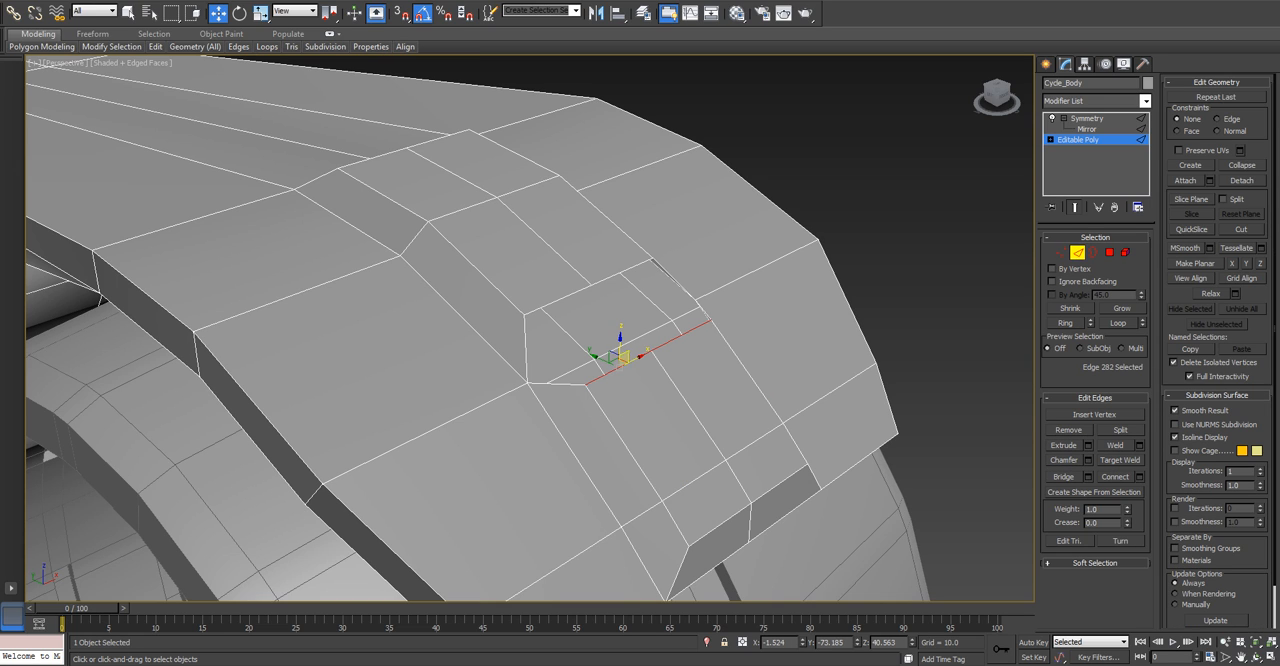
ctrl+click(567, 297)
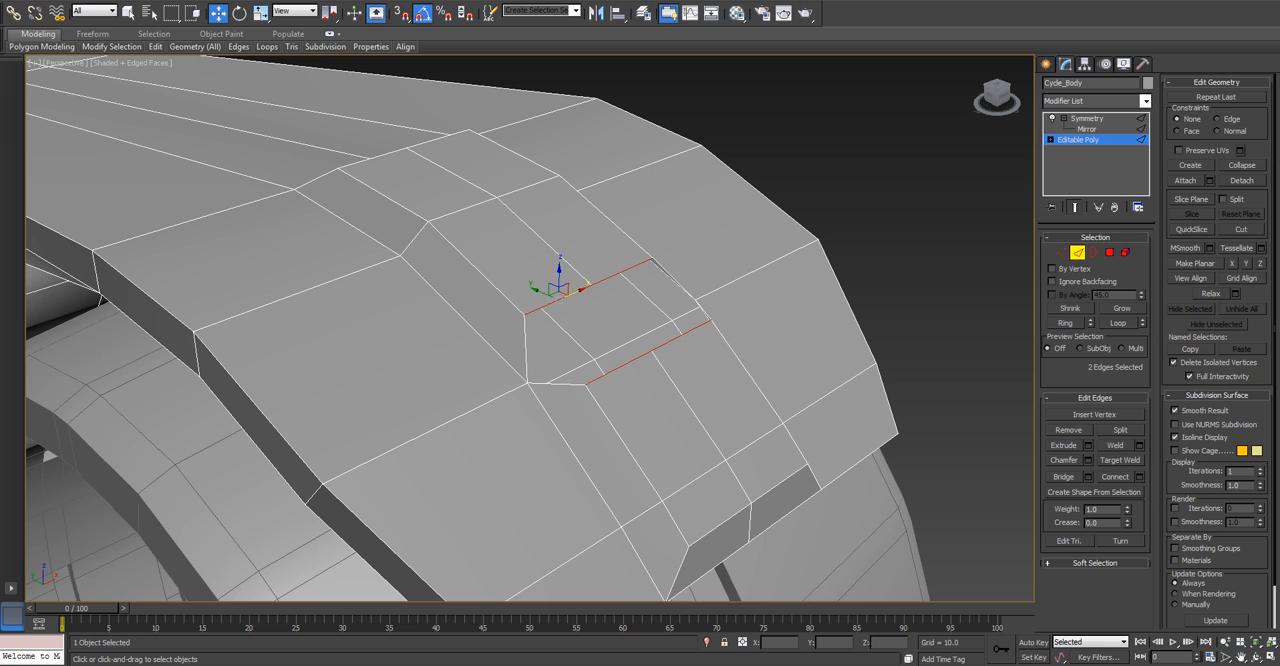
click(1139, 445)
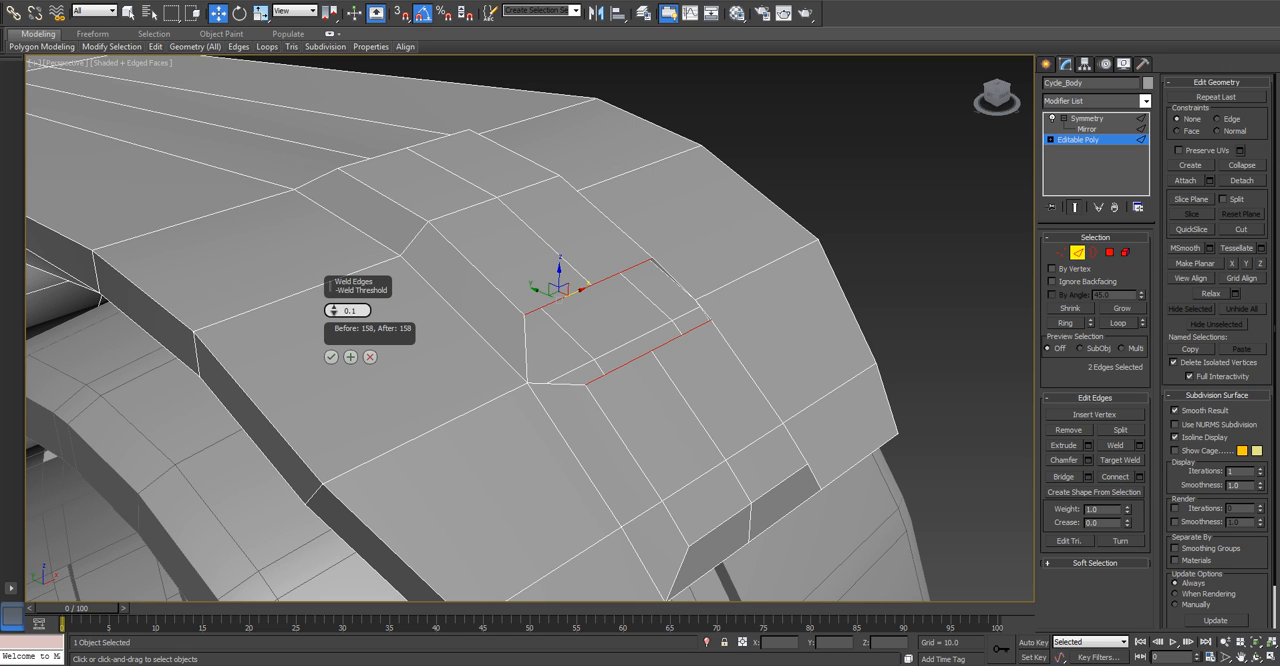
drag(333, 310, 333, 260)
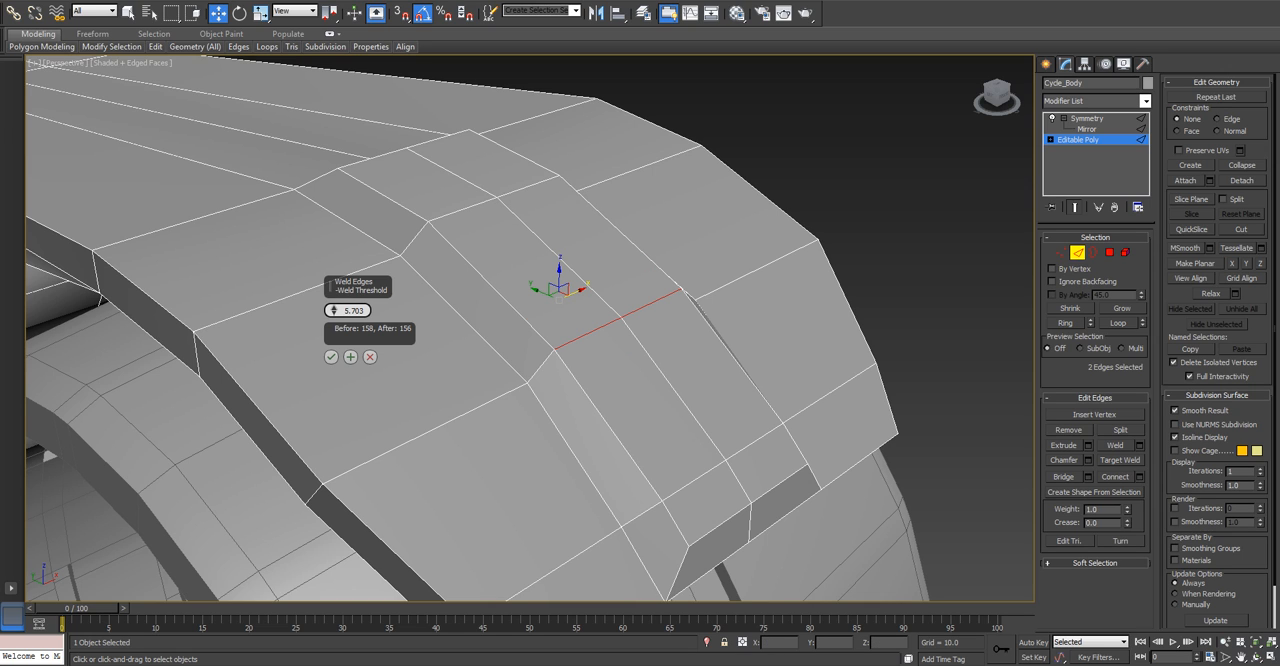
mouse_move(333, 310)
mouse_down()
mouse_move(333, 338)
mouse_move(333, 320)
mouse_up()
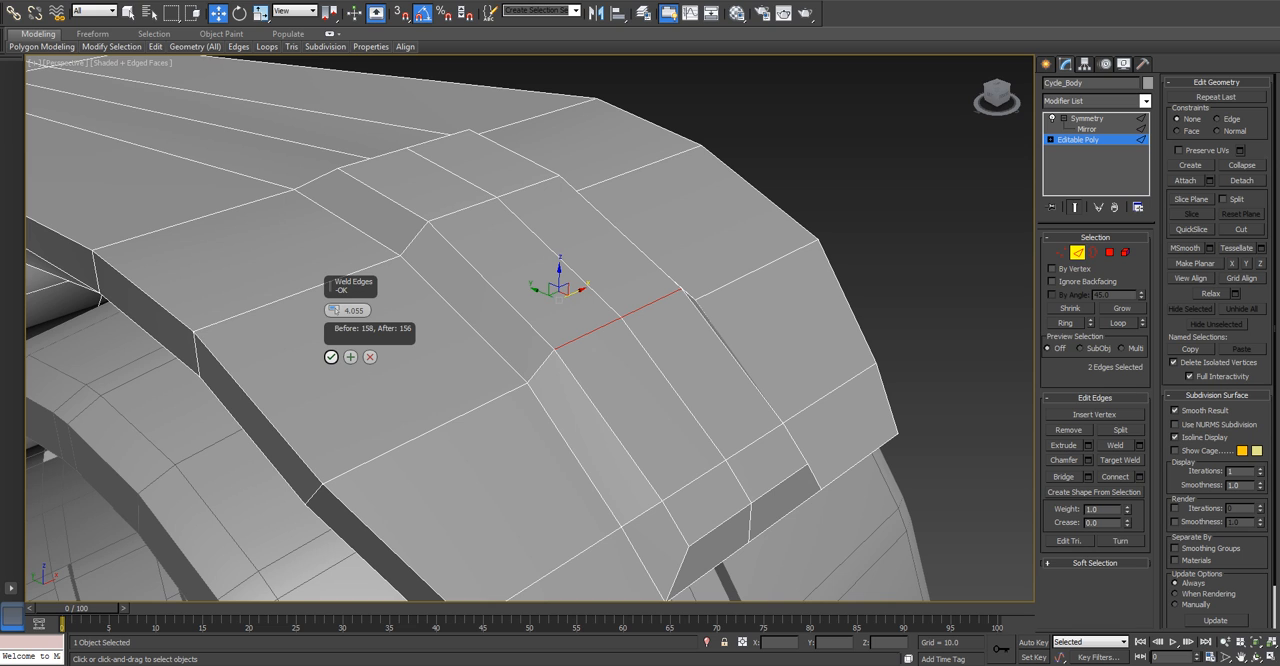
click(331, 356)
Examine the joined raised bevel on the front fender and the body's shape from several angles.
scroll(328, 347, down, 4)
alt+middle_drag(328, 347, 330, 310)
scroll(335, 328, down, 5)
scroll(322, 333, up, 5)
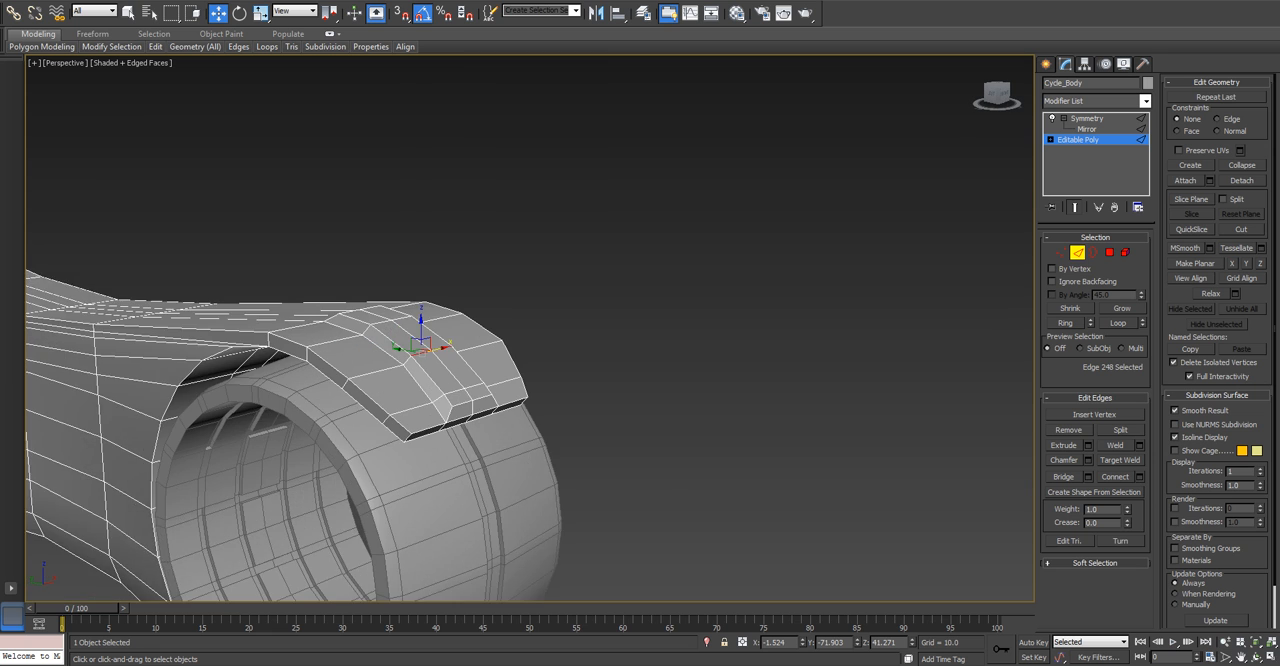
scroll(305, 368, up, 5)
alt+middle_drag(305, 368, 752, 378)
scroll(348, 376, down, 5)
scroll(433, 373, down, 5)
scroll(525, 370, up, 4)
key(4)
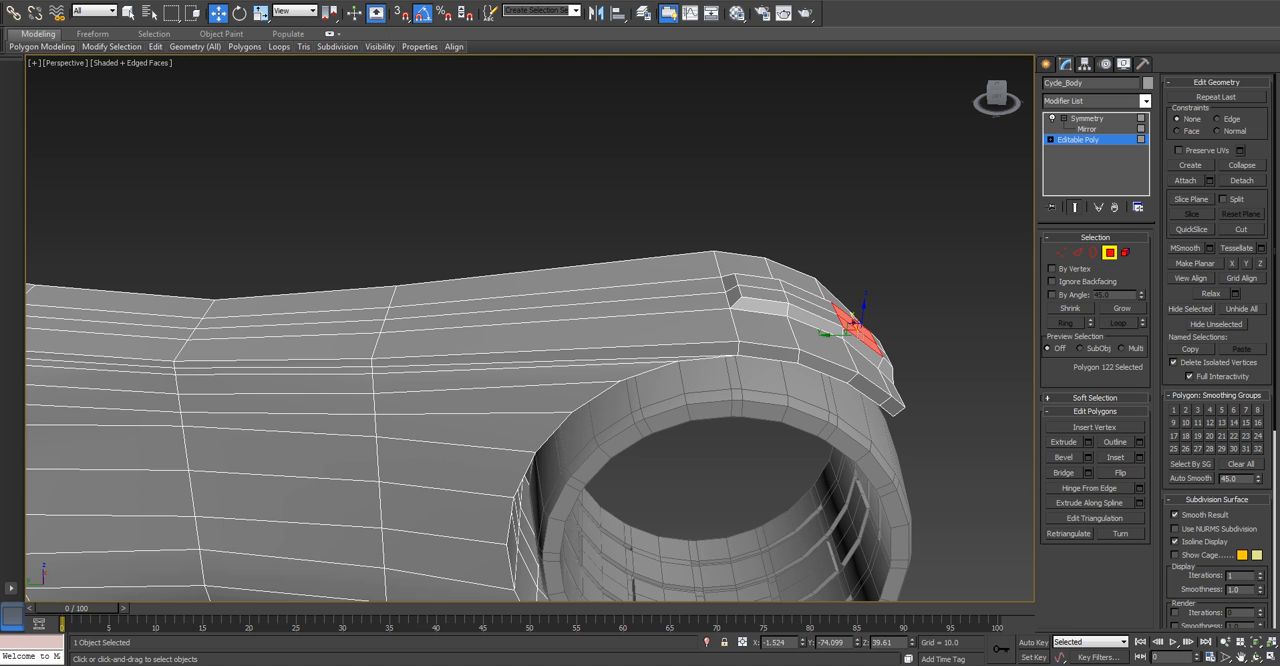
click(590, 331)
ctrl+click(586, 311)
middle_drag(586, 311, 725, 285)
ctrl+click(525, 307)
ctrl+click(545, 290)
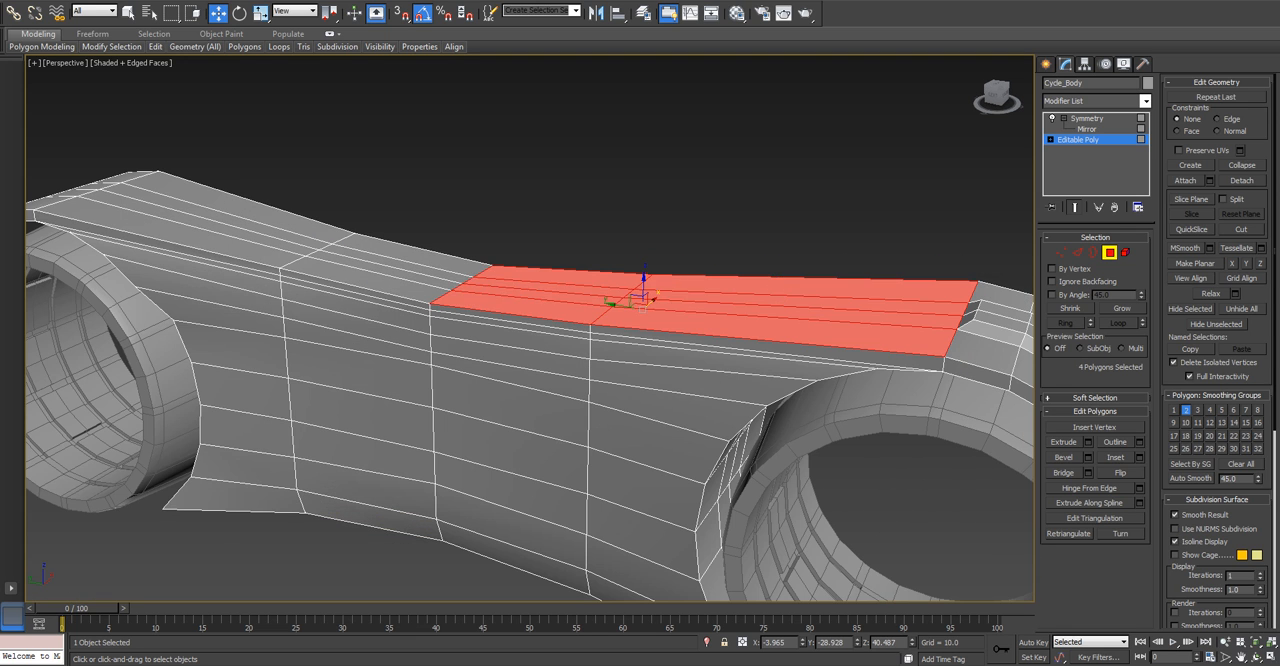
ctrl+click(376, 281)
ctrl+click(389, 270)
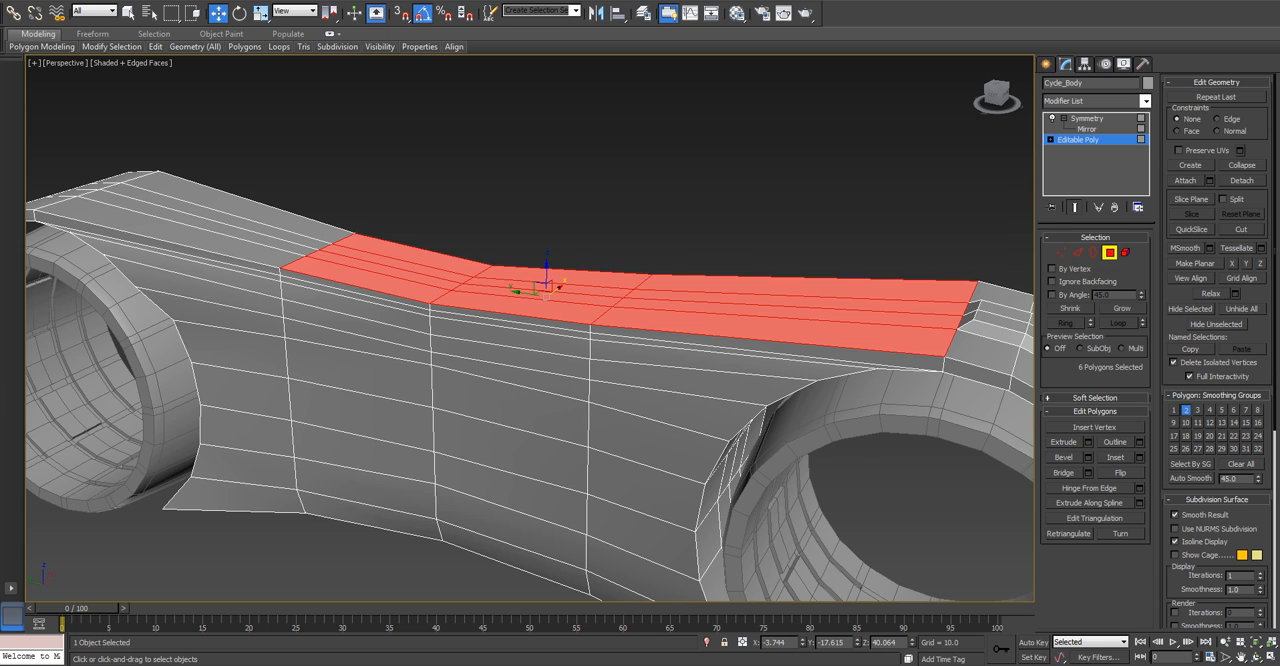
key(t)
key(z)
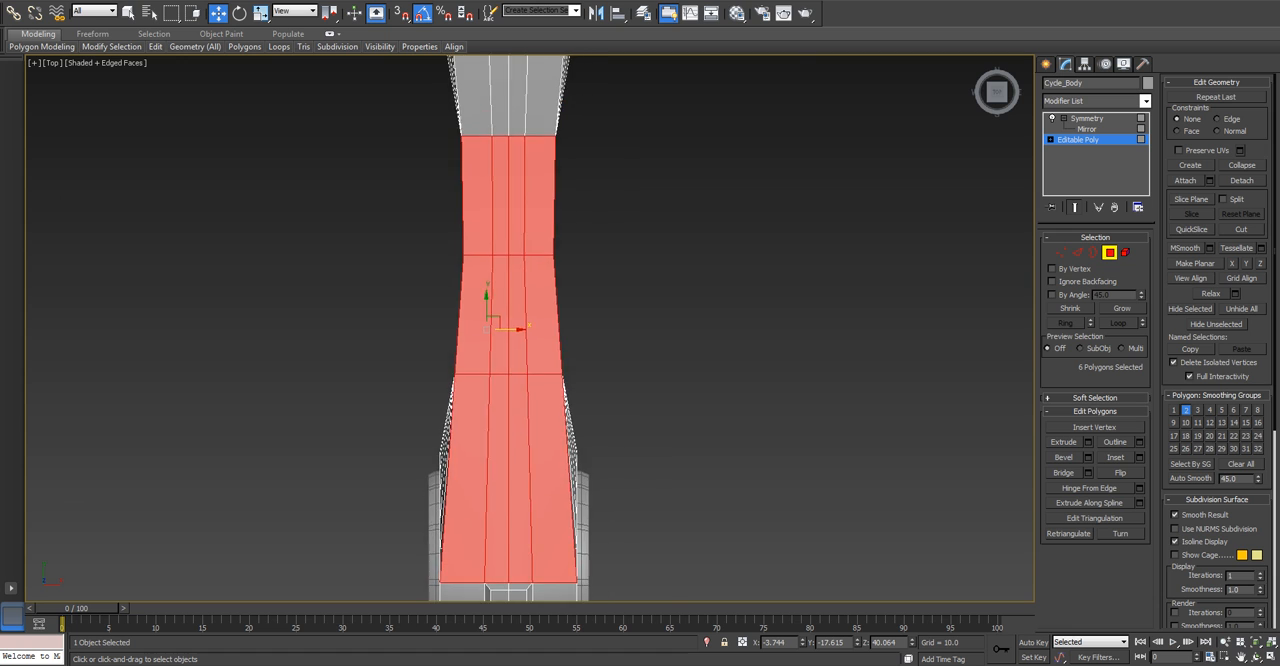
Extrude the two end-face polygons of the body above the rear wheel with height 5.0.
middle_drag(467, 107, 554, 330)
scroll(554, 330, down, 2)
middle_drag(555, 100, 630, 135)
scroll(570, 272, up, 1)
scroll(700, 160, down, 3)
key(z)
scroll(560, 105, down, 2)
scroll(630, 135, up, 3)
click(452, 389)
ctrl+click(376, 389)
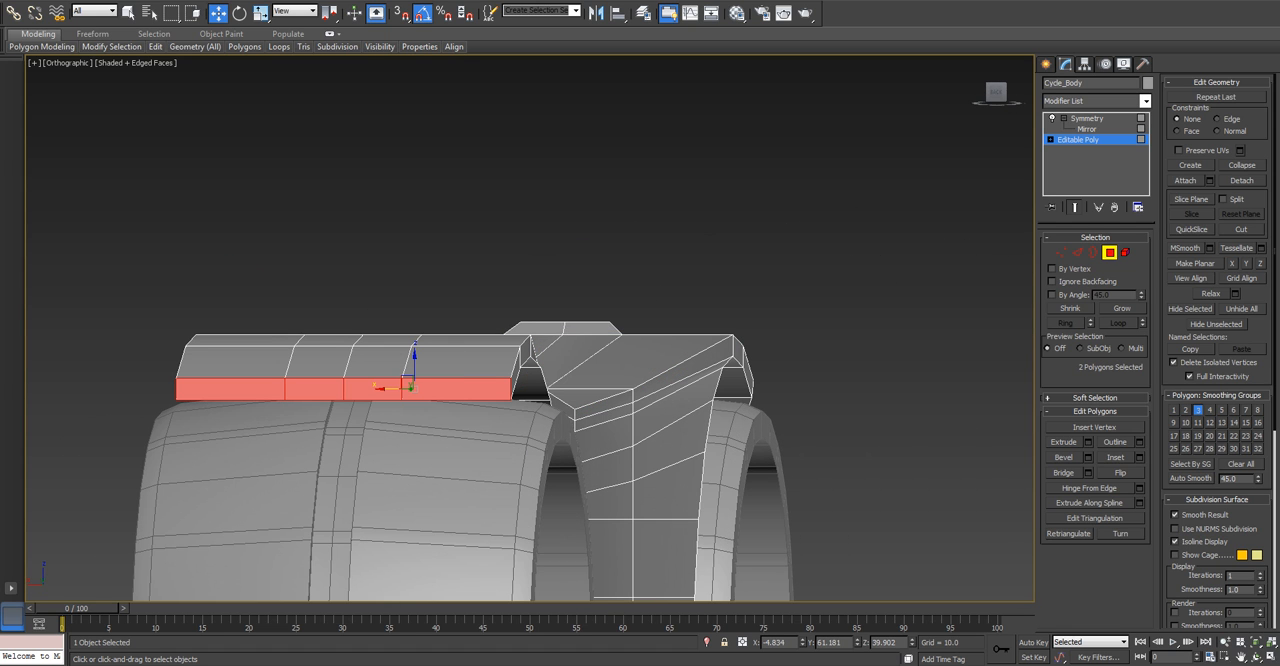
key(shift+e)
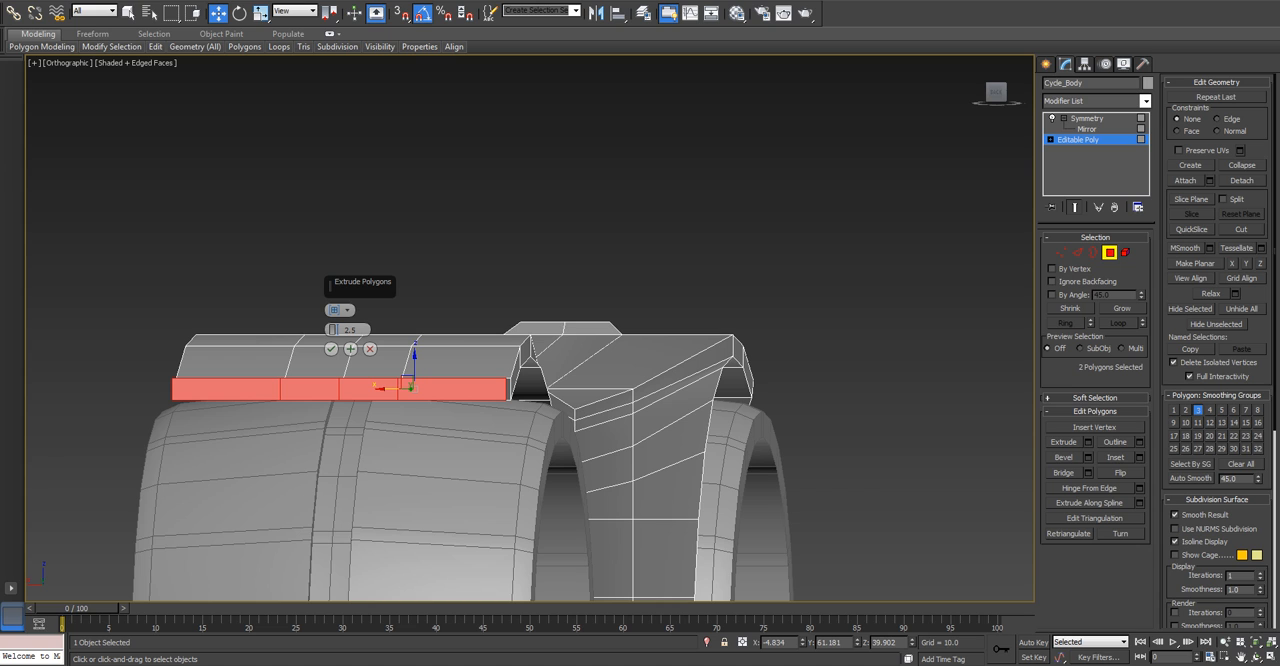
key(l)
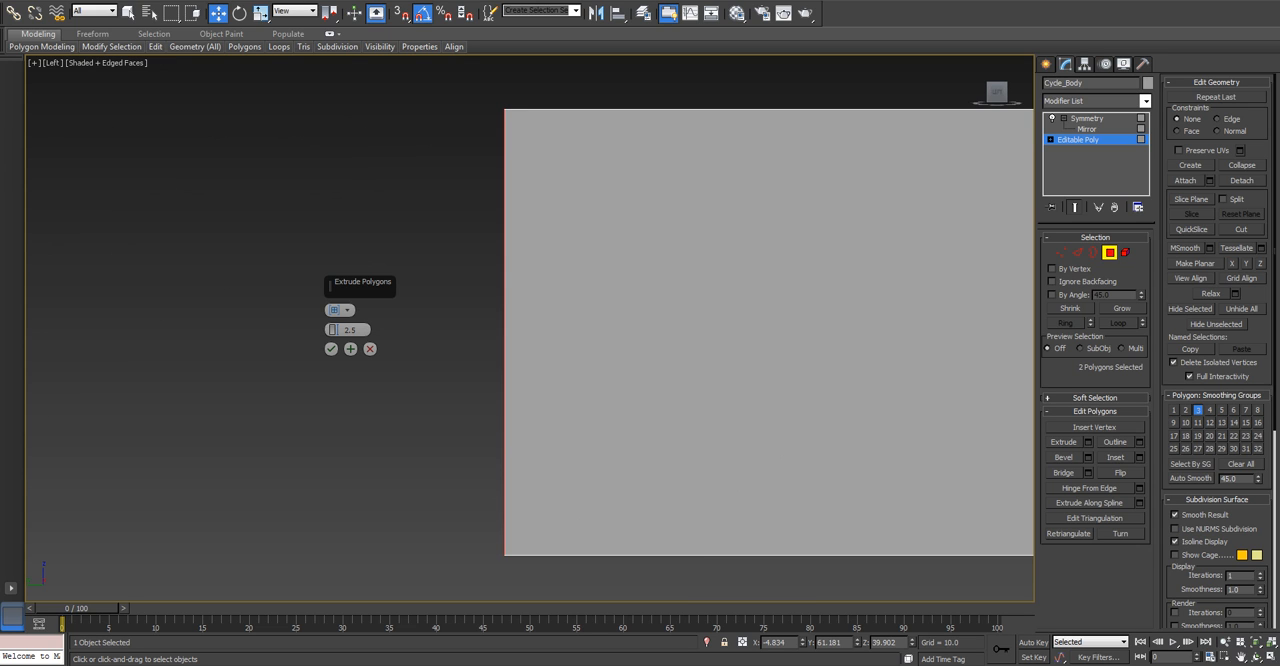
scroll(493, 331, down, 5)
scroll(741, 389, down, 5)
middle_drag(741, 389, 585, 283)
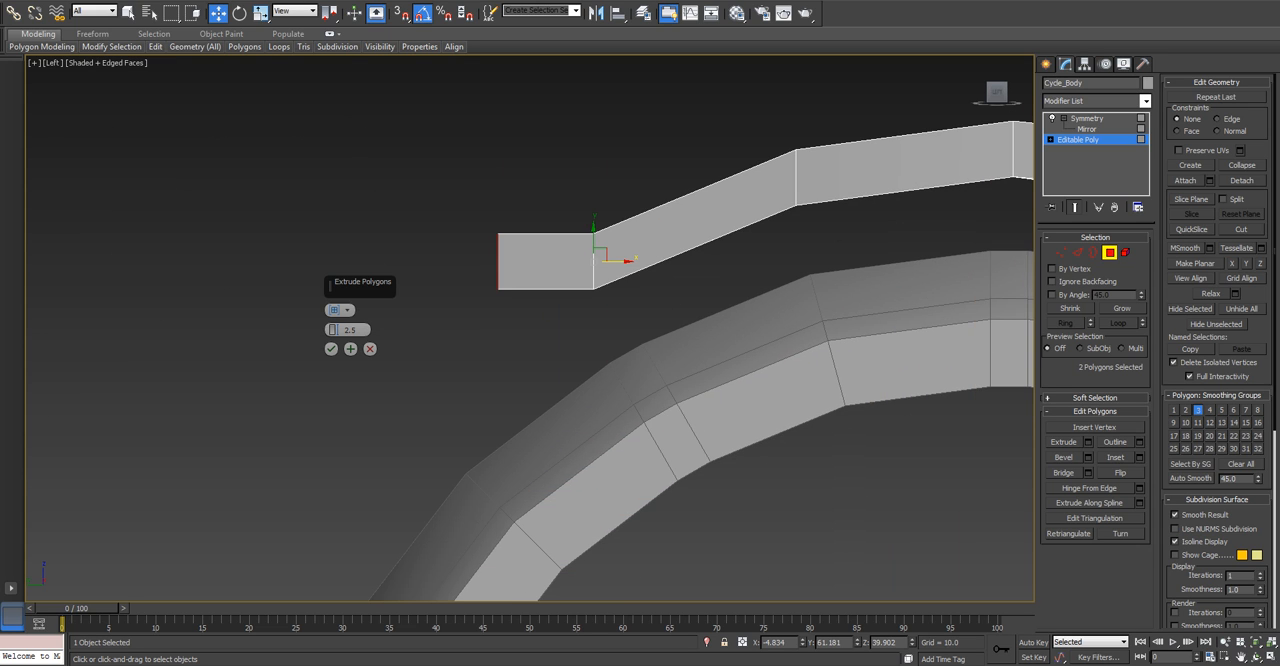
scroll(580, 307, down, 3)
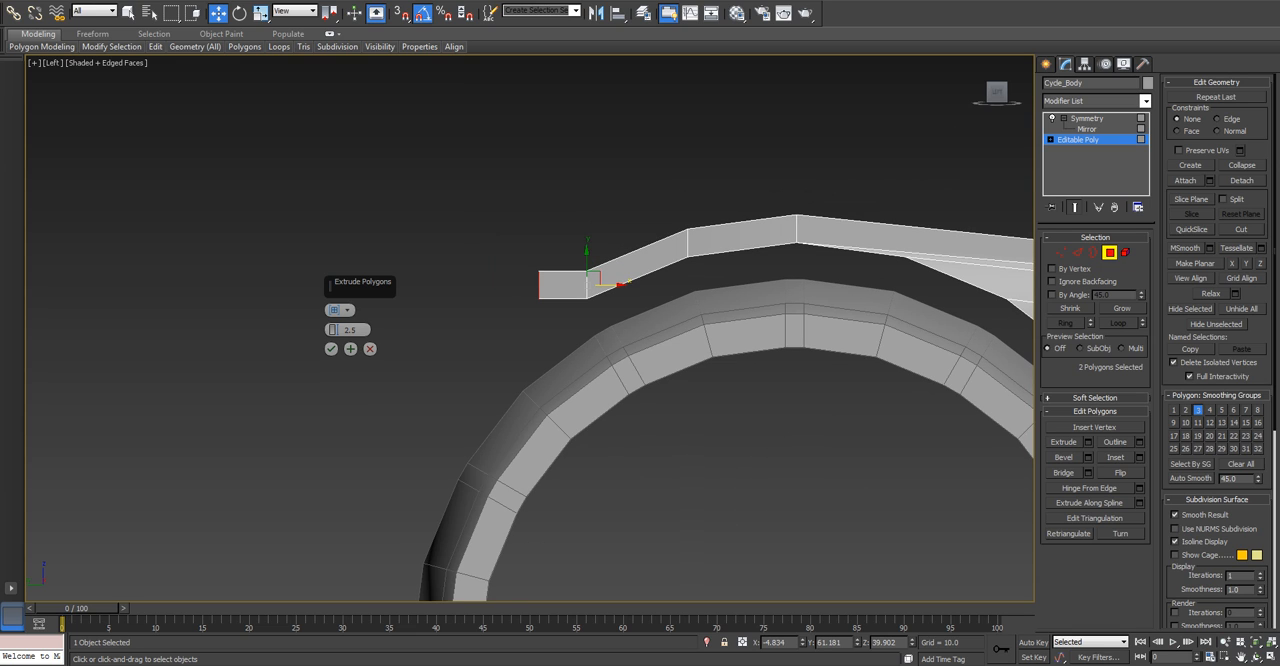
click(347, 330)
text(5.0)
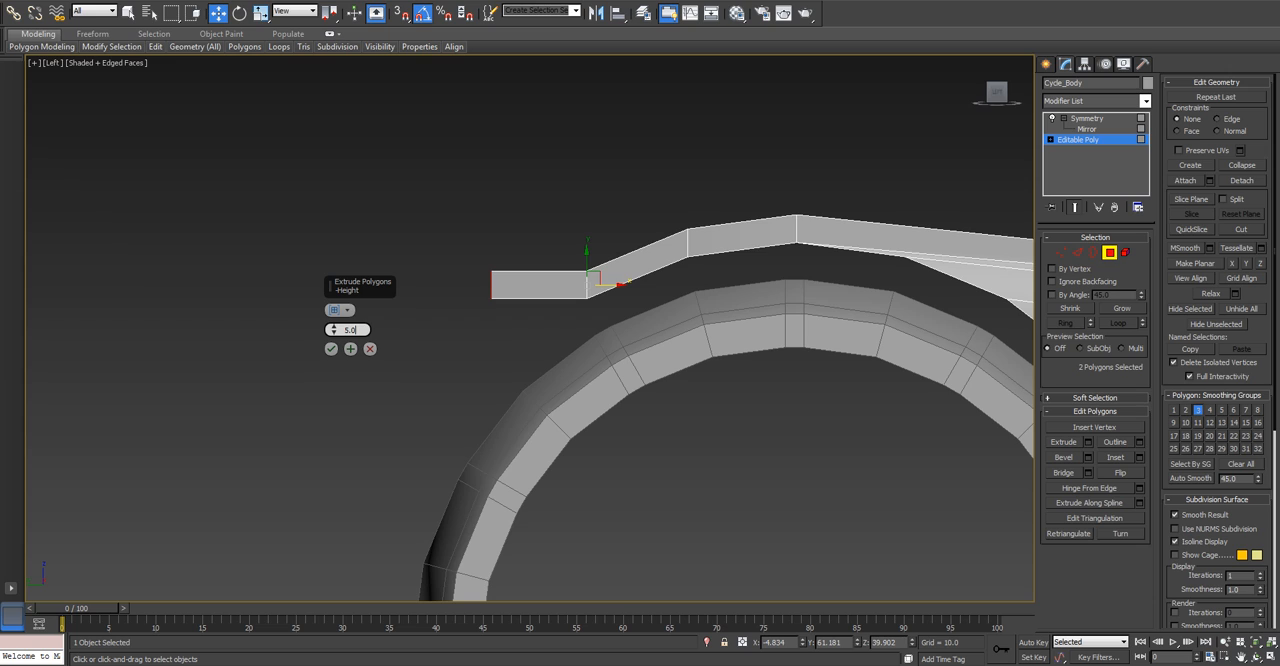
Try an extrusion height of 10 for the rear segment and restore it to 5.0.
key(BackSpace)
key(BackSpace)
key(BackSpace)
text(10)
key(BackSpace)
key(BackSpace)
text(5.0e)
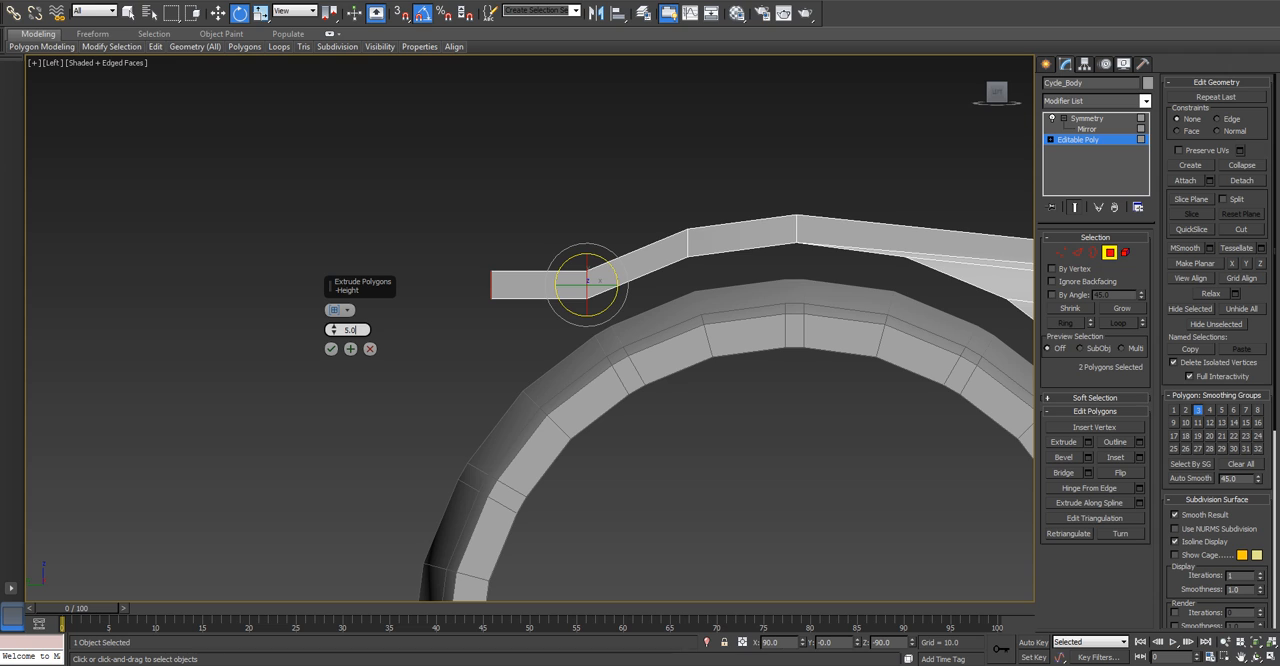
Rotate the rear segment 40 degrees down toward the wheel, then back 3.88 degrees, and apply it with height 6.25.
drag(557, 291, 557, 341)
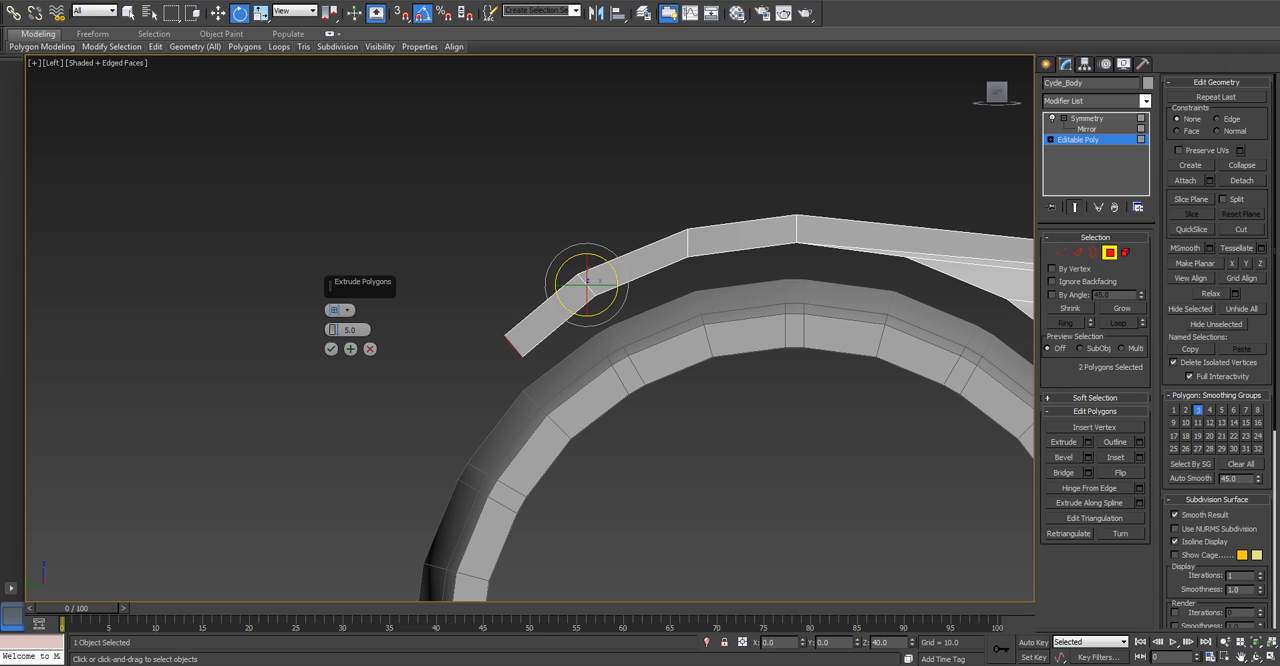
key(a)
drag(557, 291, 557, 287)
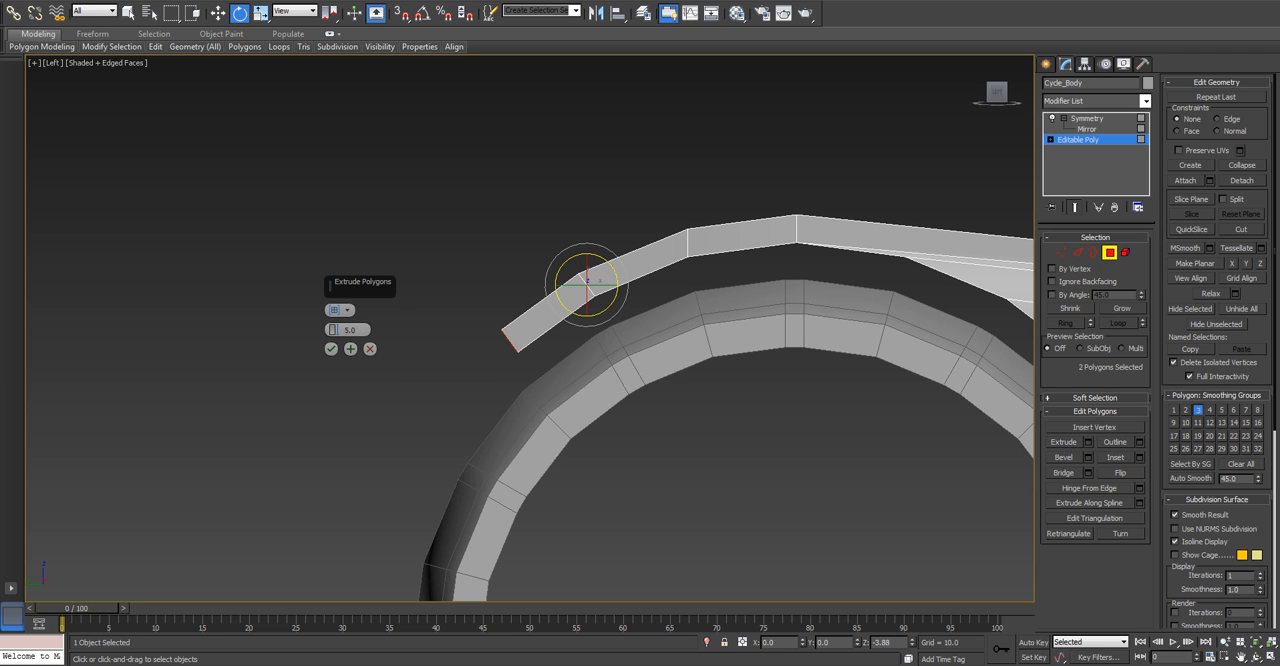
drag(334, 330, 334, 321)
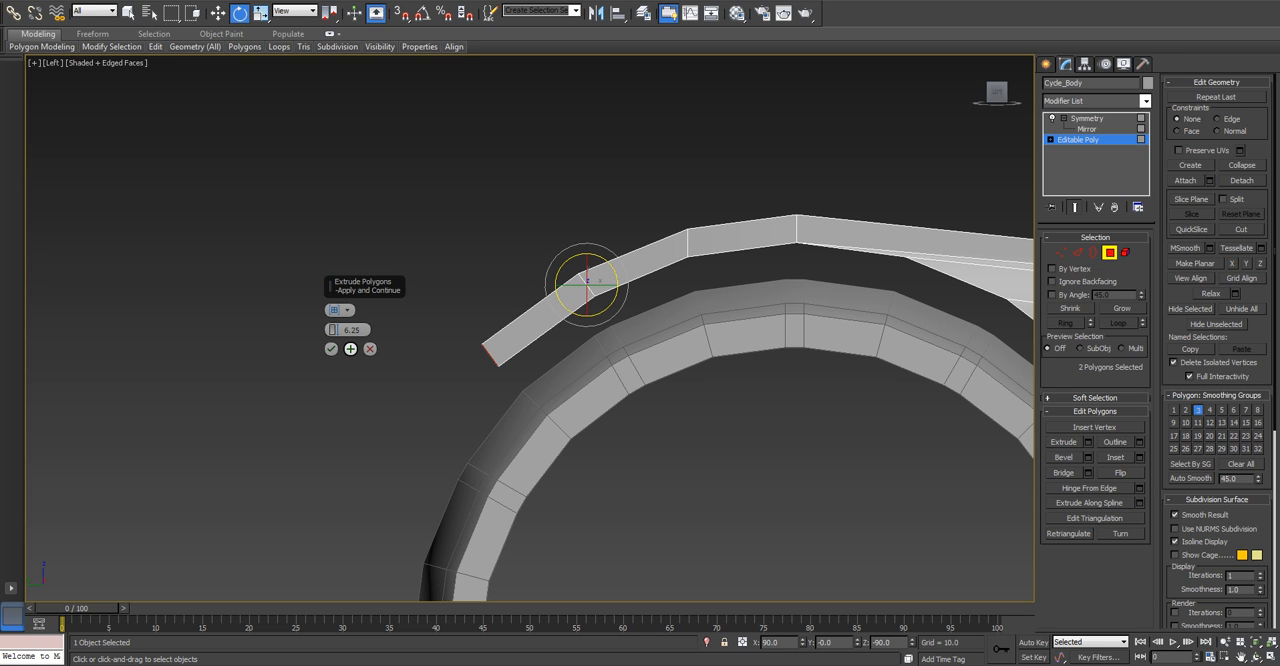
click(350, 349)
Rotate the next two rear fender segments down around the wheel, the second by 14.56 degrees, applying each extrusion with height 6.25.
middle_drag(460, 370, 516, 271)
drag(515, 260, 516, 296)
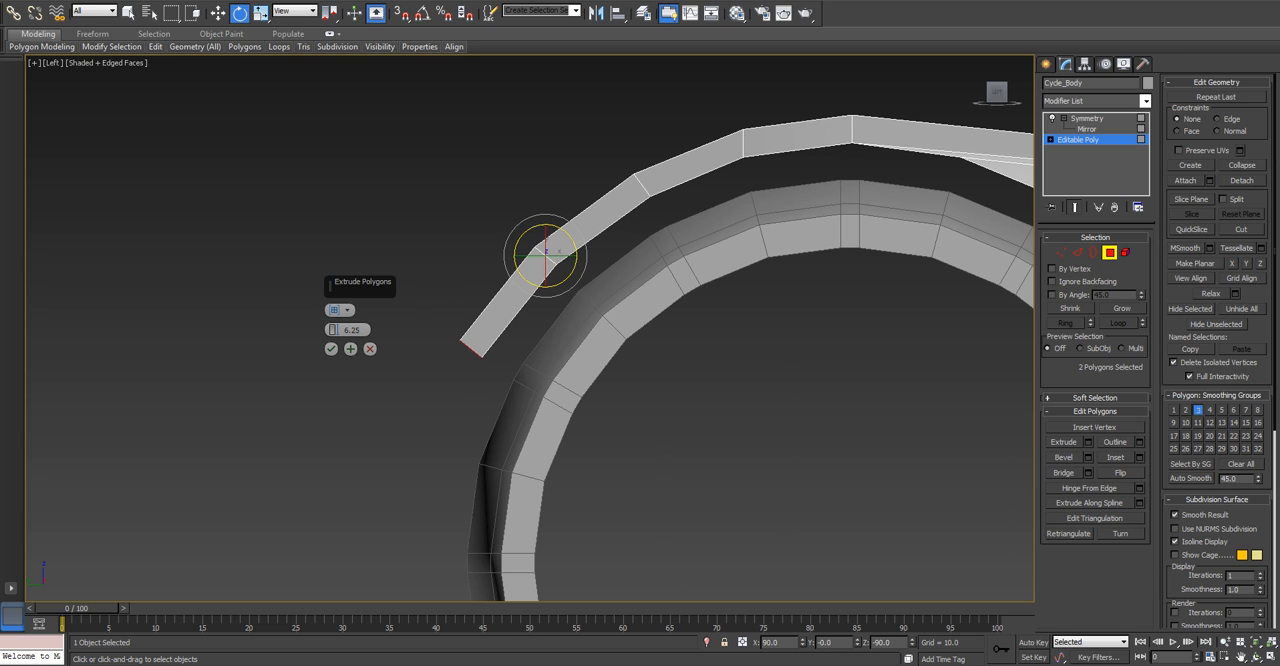
middle_drag(516, 296, 514, 274)
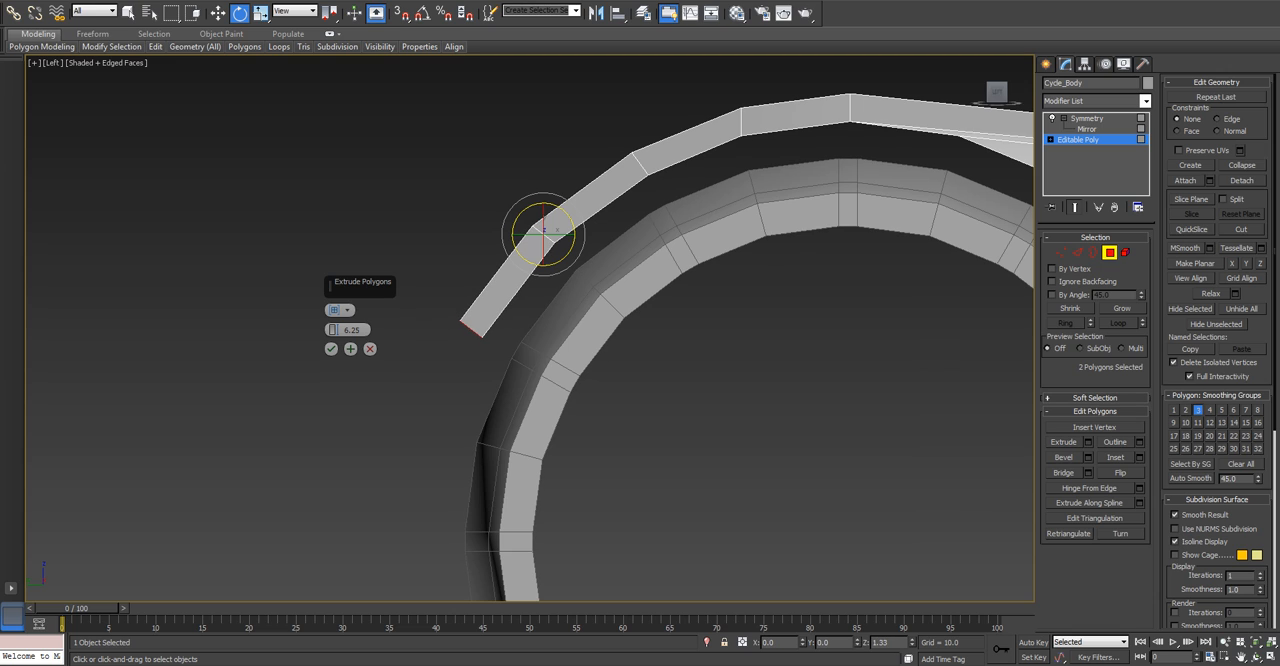
click(350, 348)
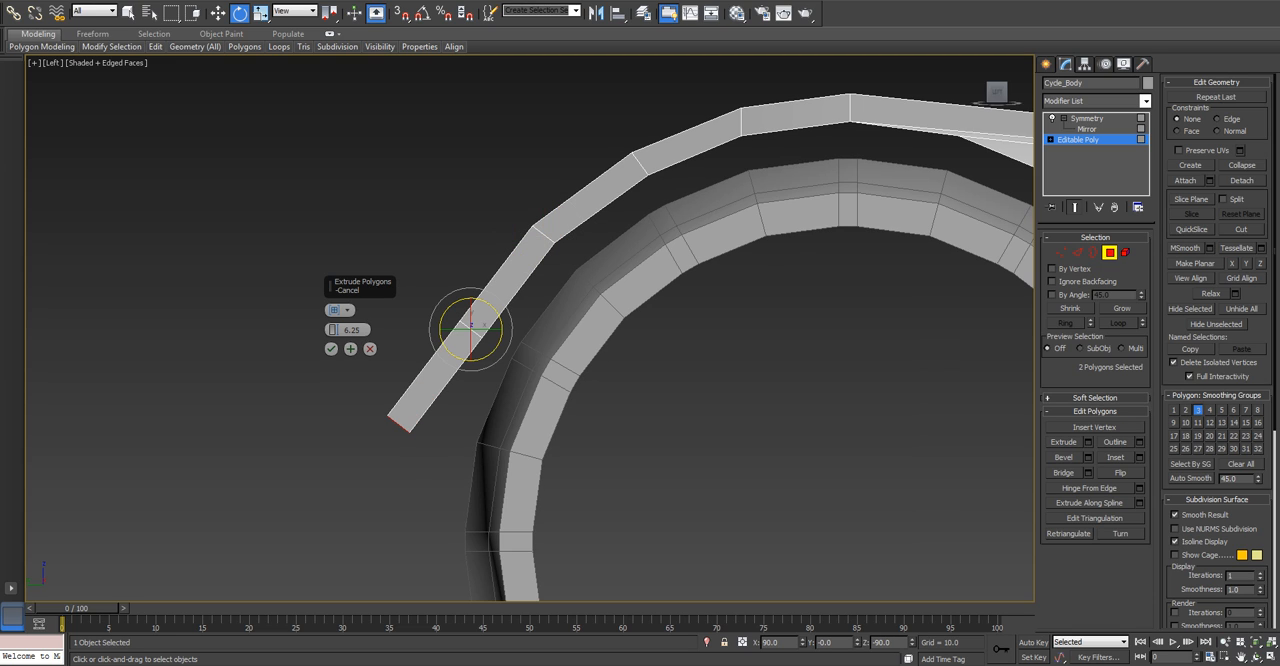
drag(470, 320, 473, 317)
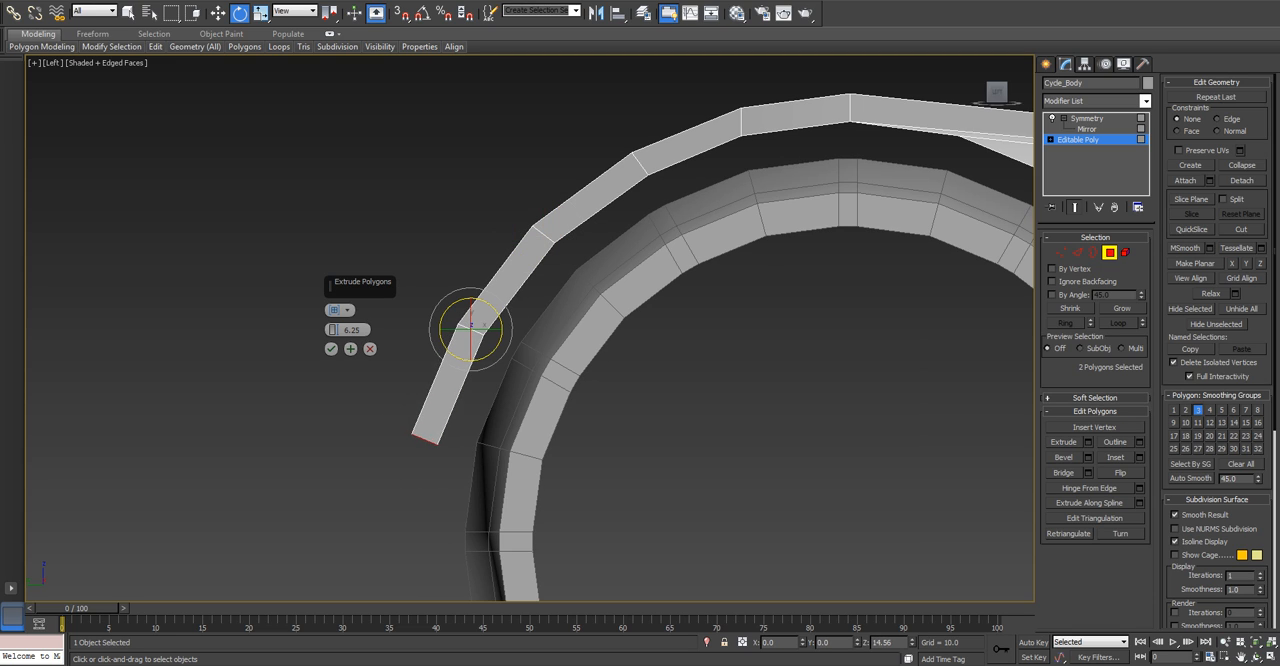
click(350, 348)
Continue the rear fender down behind the wheel, rotating three more 6.25-high extruded segments inward and finishing the extrusion.
middle_drag(350, 348, 335, 205)
scroll(335, 205, down, 2)
scroll(363, 400, up, 2)
drag(468, 288, 491, 288)
click(350, 349)
middle_drag(352, 347, 327, 216)
drag(446, 266, 473, 266)
click(350, 349)
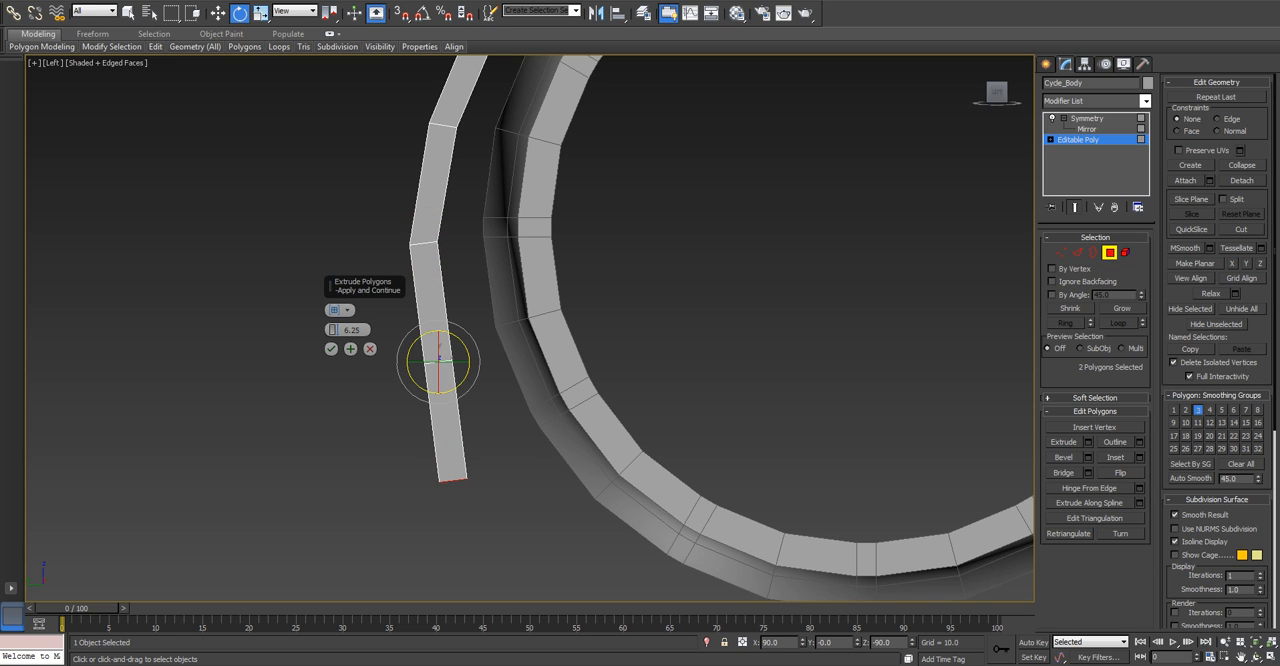
drag(461, 385, 487, 385)
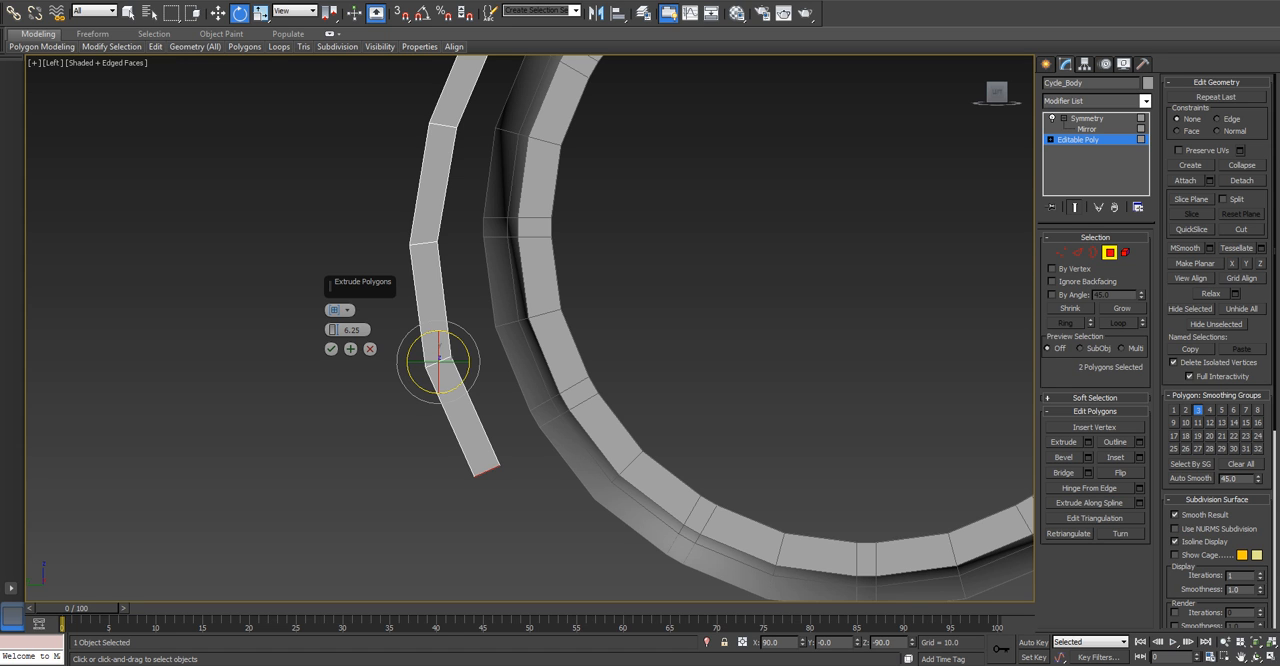
click(331, 349)
Examine the curved rear fender around the wheel with the whole body element selected.
scroll(342, 354, up, 2)
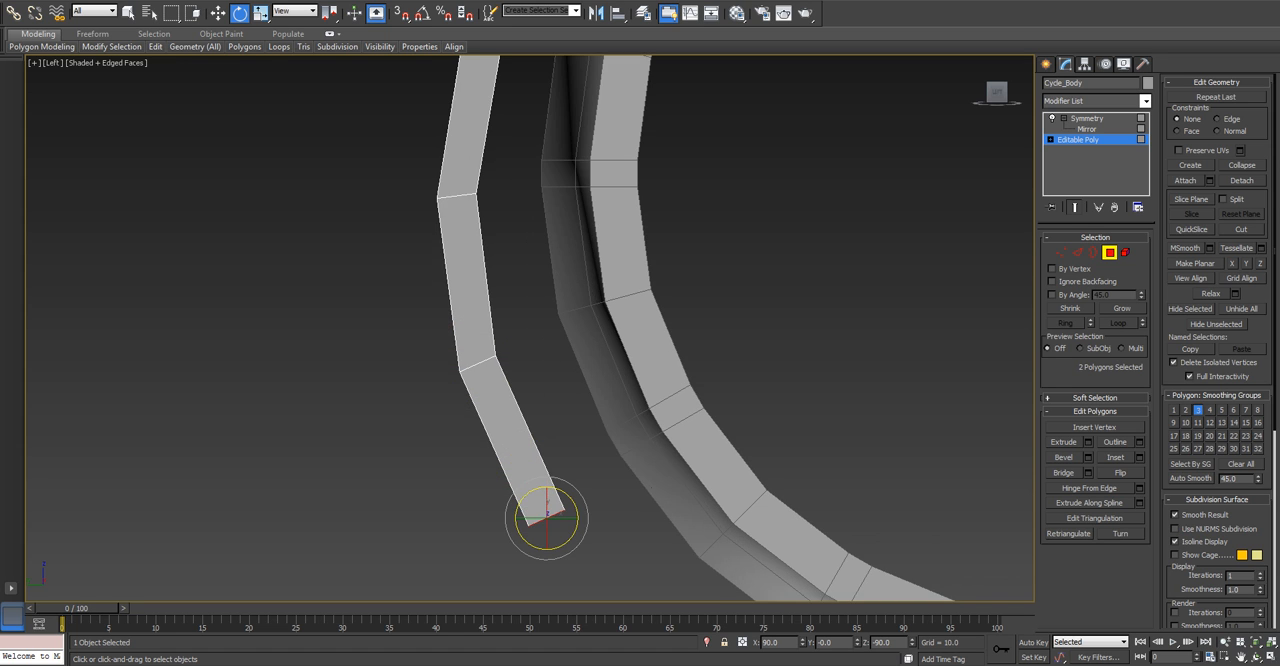
scroll(340, 352, down, 4)
alt+middle_drag(340, 352, 379, 358)
scroll(379, 358, down, 5)
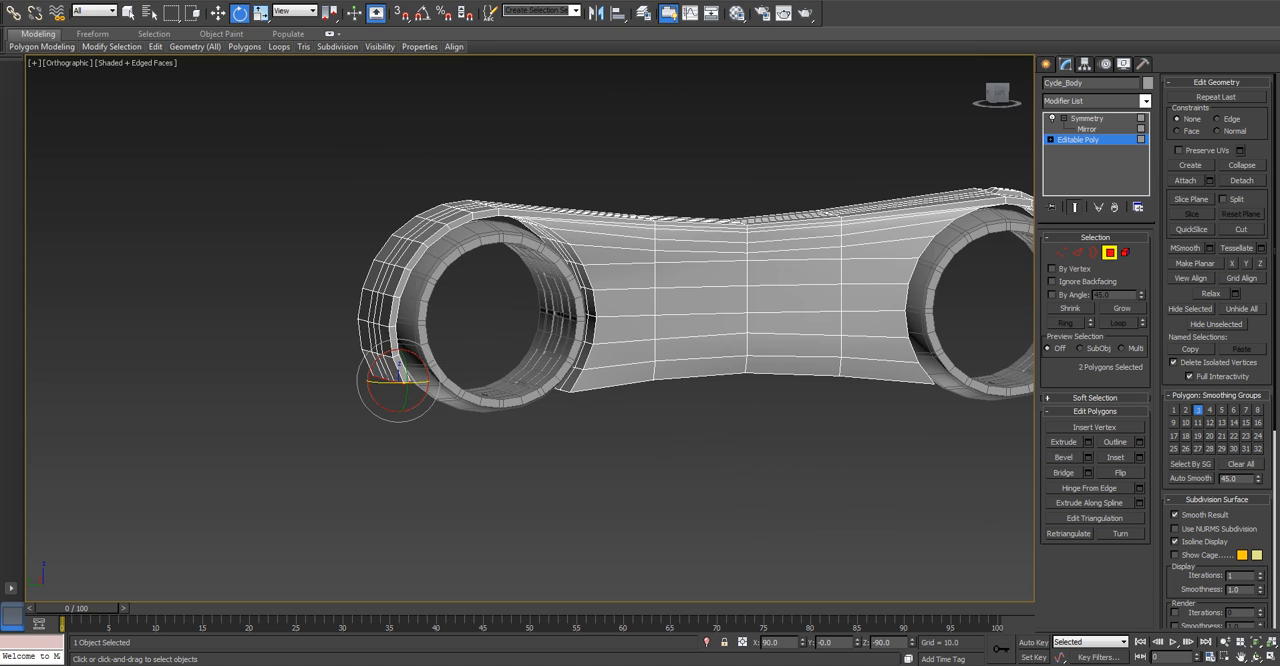
click(1125, 252)
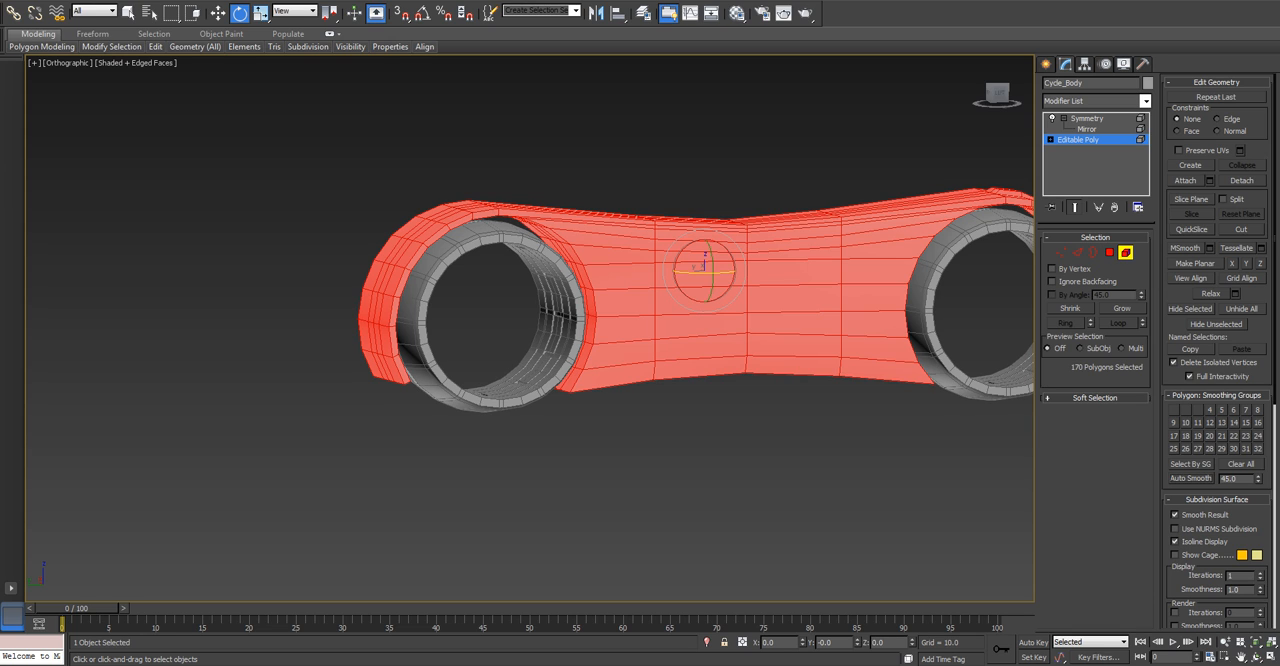
alt+middle_drag(700, 350, 722, 368)
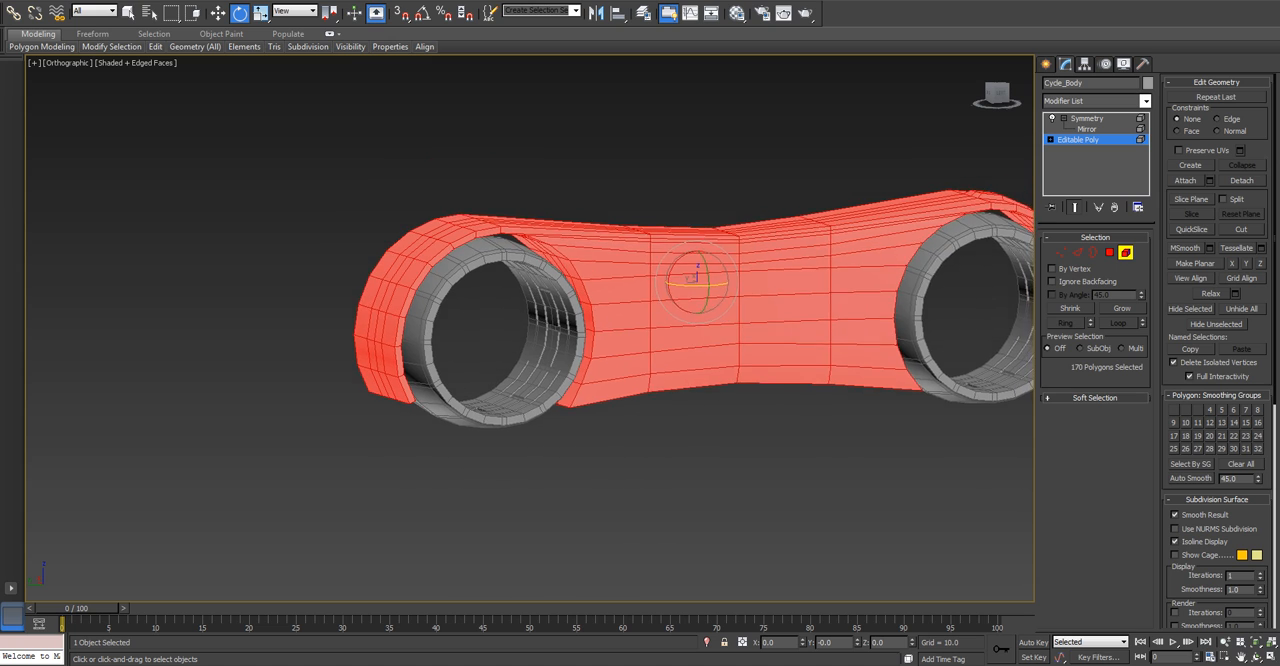
scroll(470, 340, up, 2)
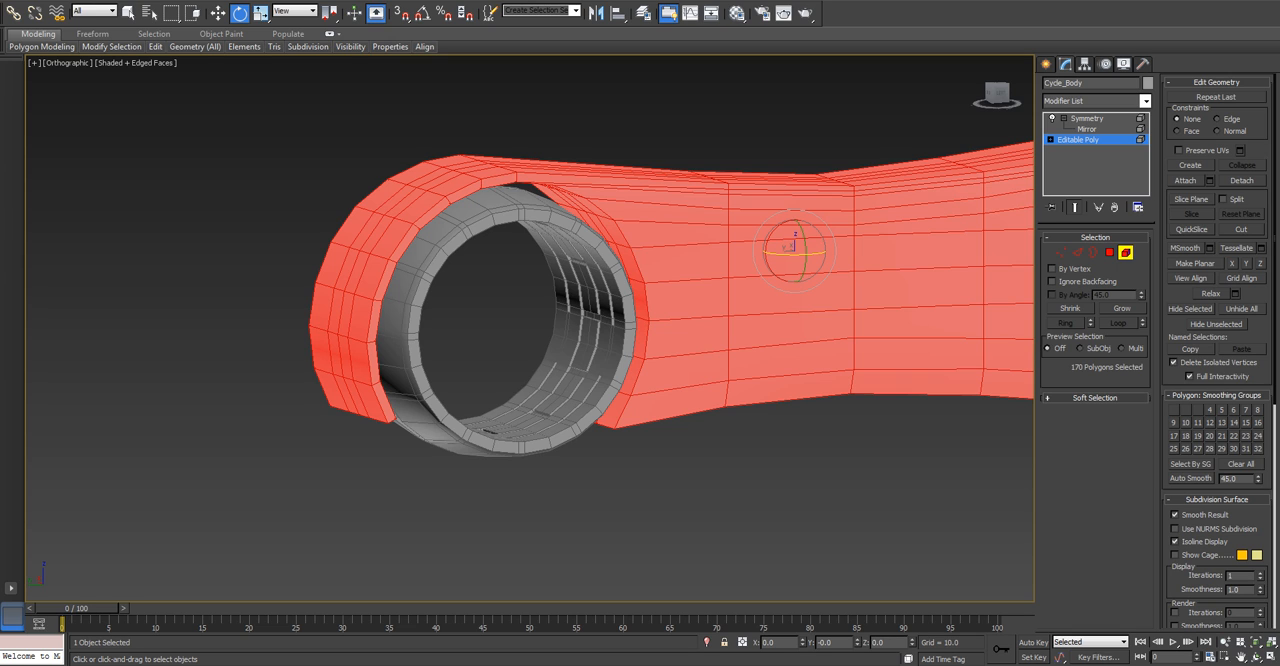
Select the 16 outer polygons of the rear fender, from its lower end up to the top of the wheel.
key(4)
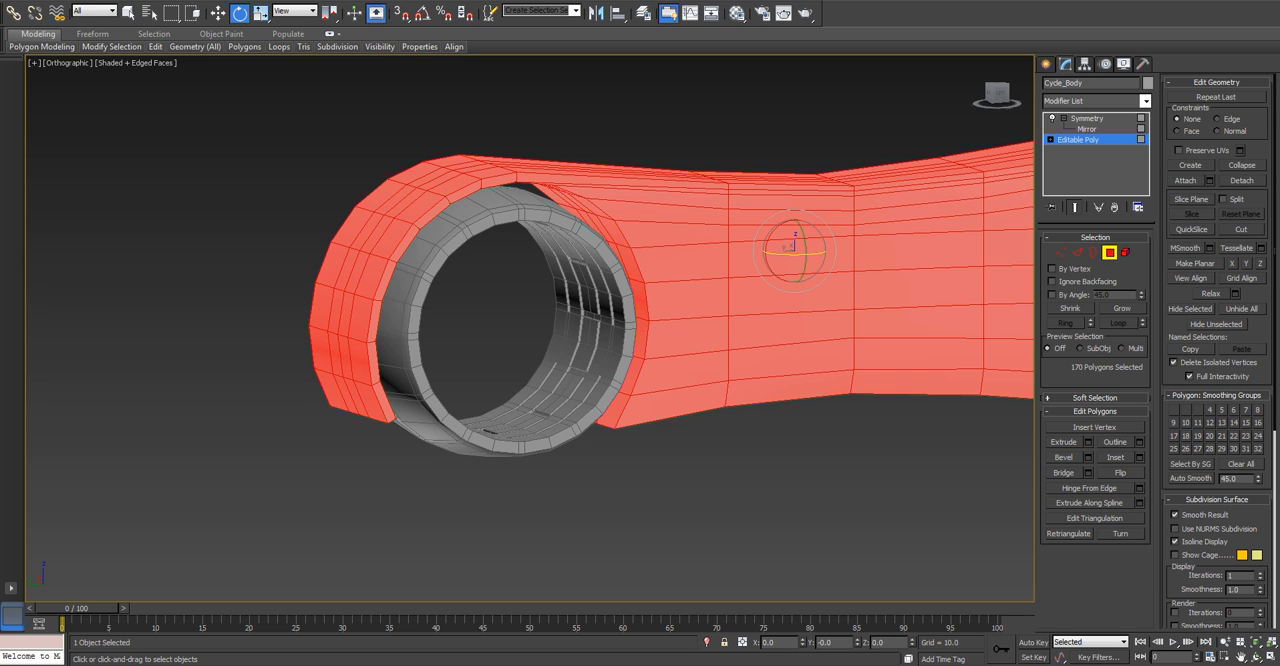
key(q)
click(370, 401)
ctrl+click(360, 355)
key(ctrl+z)
alt+middle_drag(362, 362, 386, 380)
scroll(375, 388, up, 3)
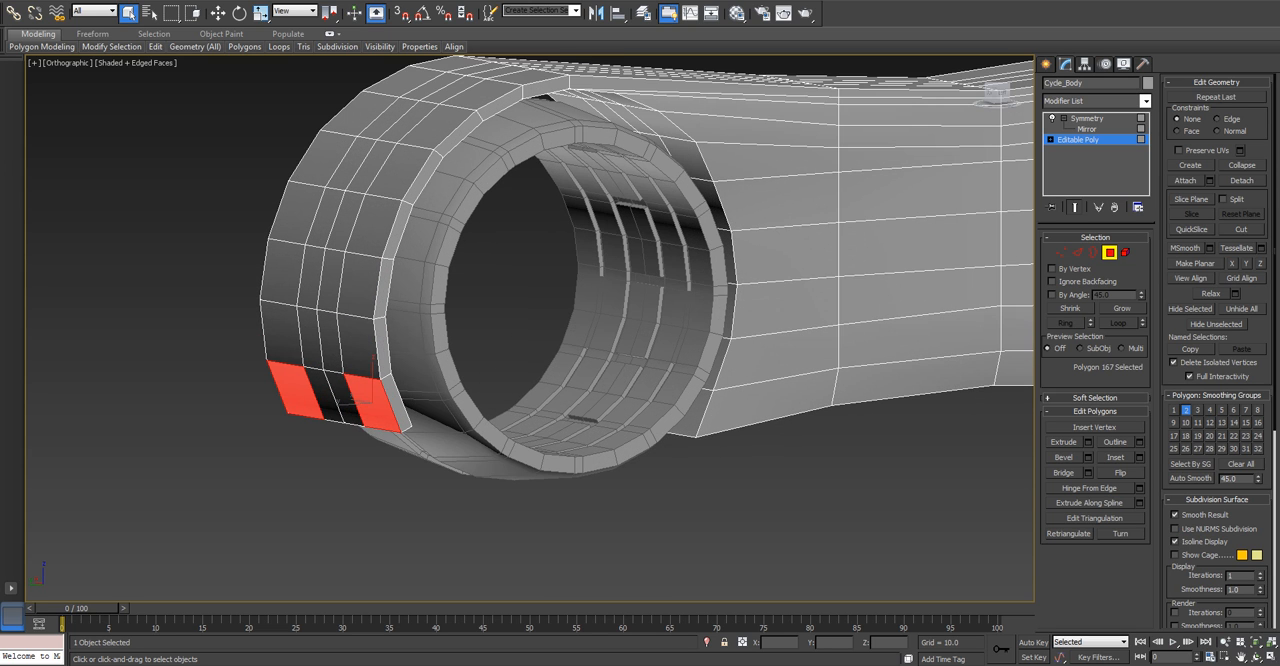
ctrl+click(344, 398)
ctrl+click(360, 346)
ctrl+click(332, 341)
ctrl+click(332, 281)
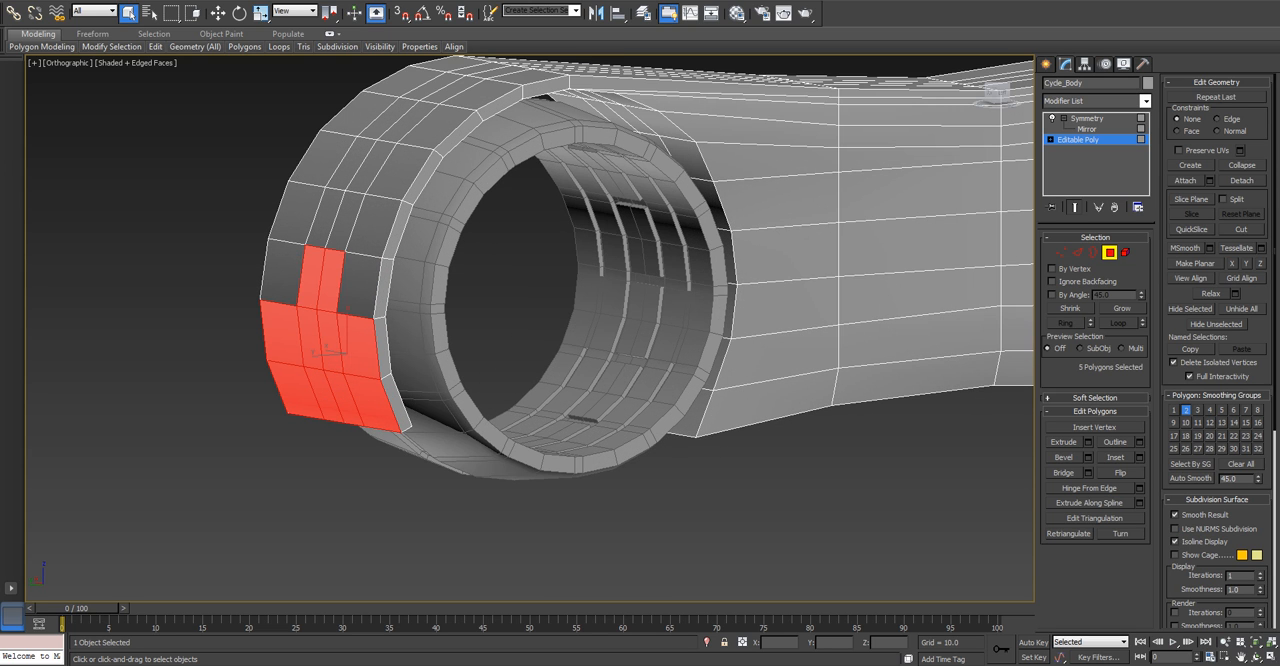
ctrl+click(358, 286)
ctrl+click(374, 226)
ctrl+click(346, 220)
ctrl+click(371, 168)
ctrl+click(400, 173)
middle_drag(400, 173, 426, 288)
ctrl+click(457, 218)
ctrl+click(431, 207)
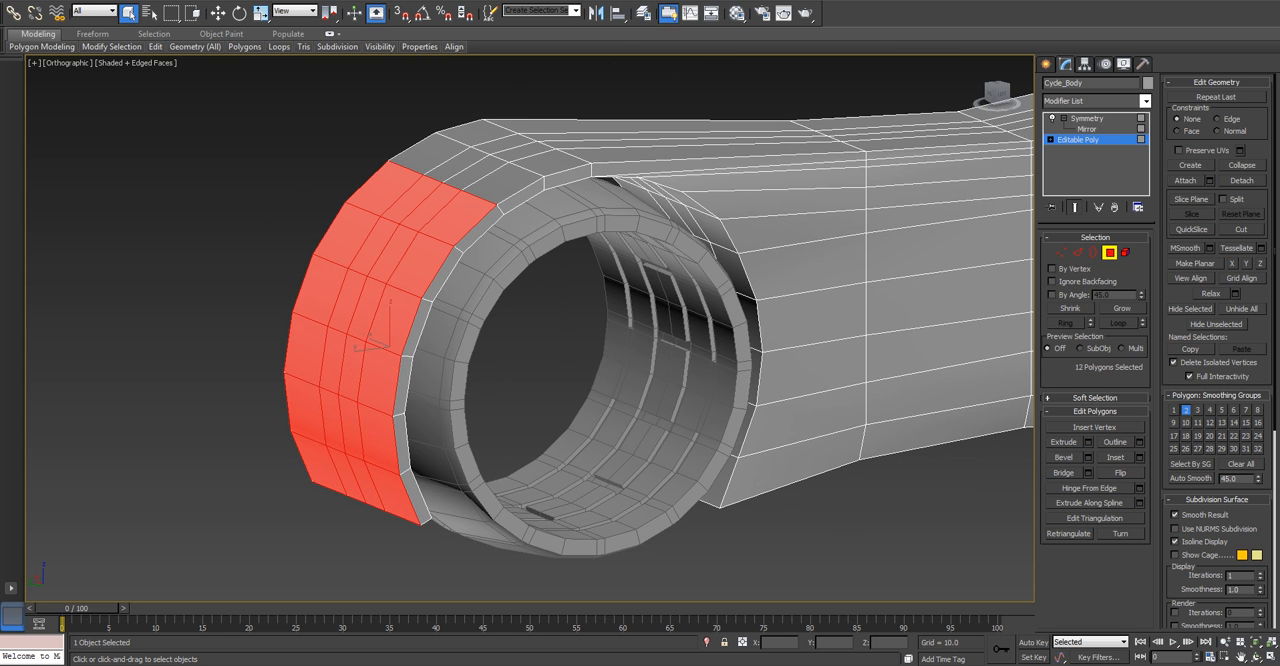
ctrl+click(503, 184)
ctrl+click(477, 173)
ctrl+click(484, 136)
ctrl+click(550, 158)
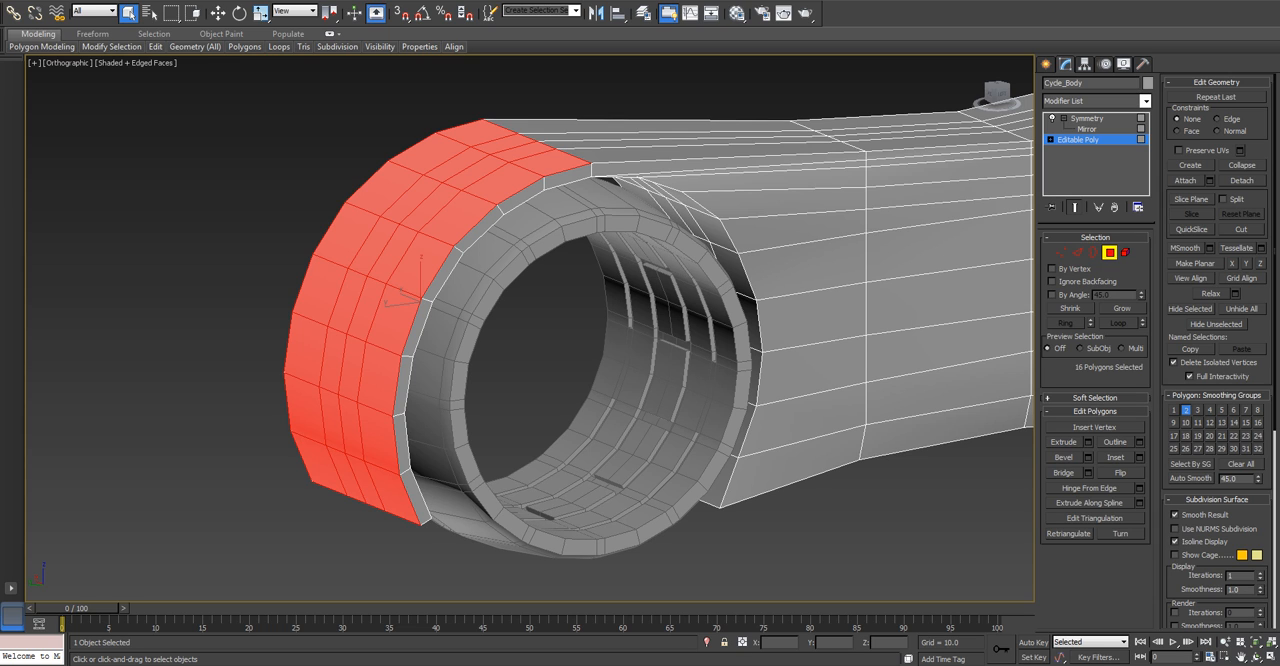
Bevel the selected outer fender polygons with height 2.0 and outline -1.0.
click(1088, 457)
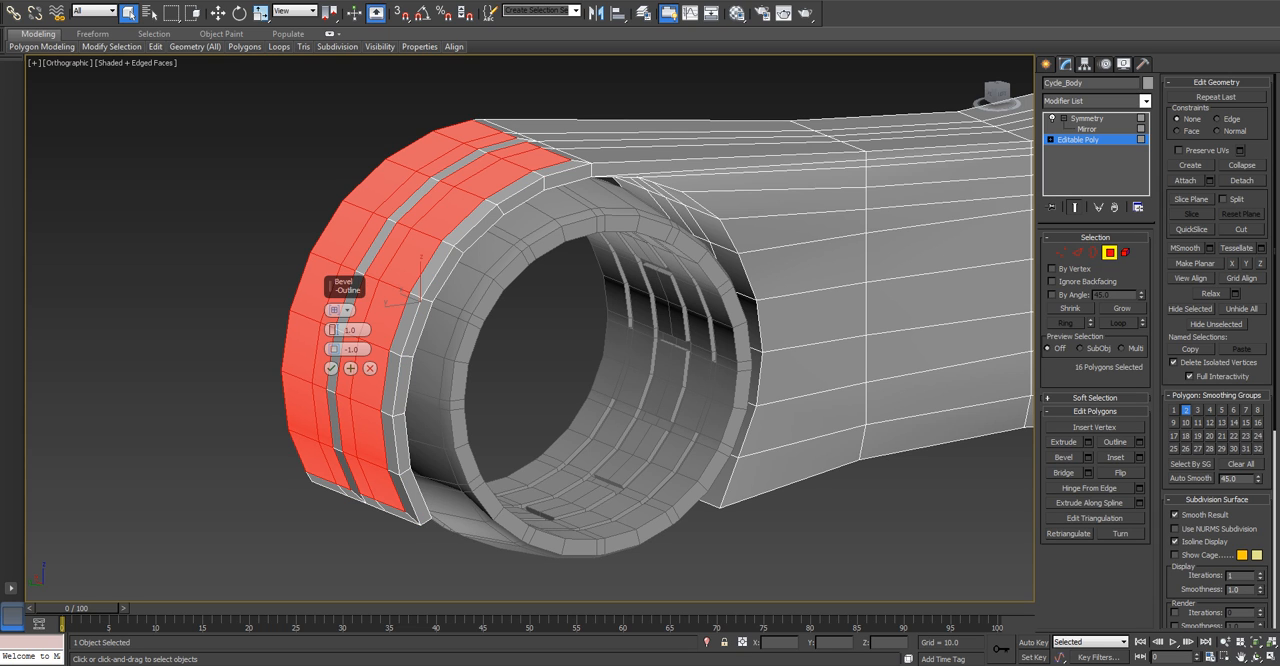
alt+middle_drag(421, 290, 456, 300)
scroll(280, 238, up, 5)
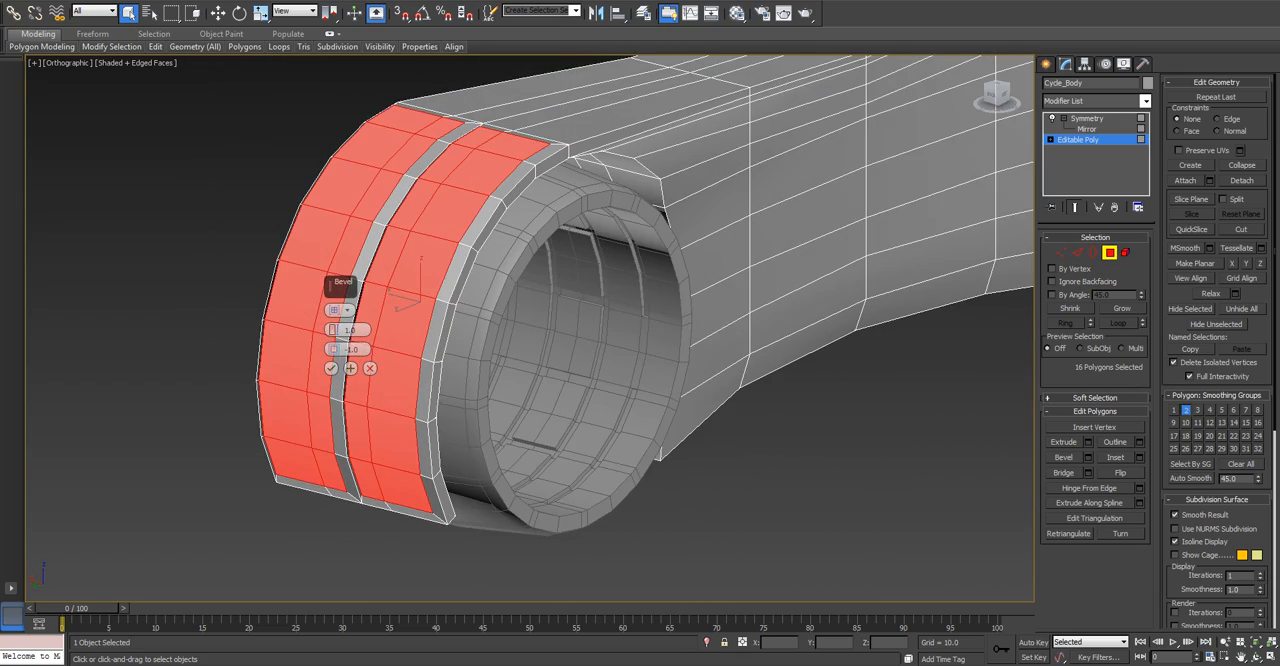
scroll(335, 340, down, 3)
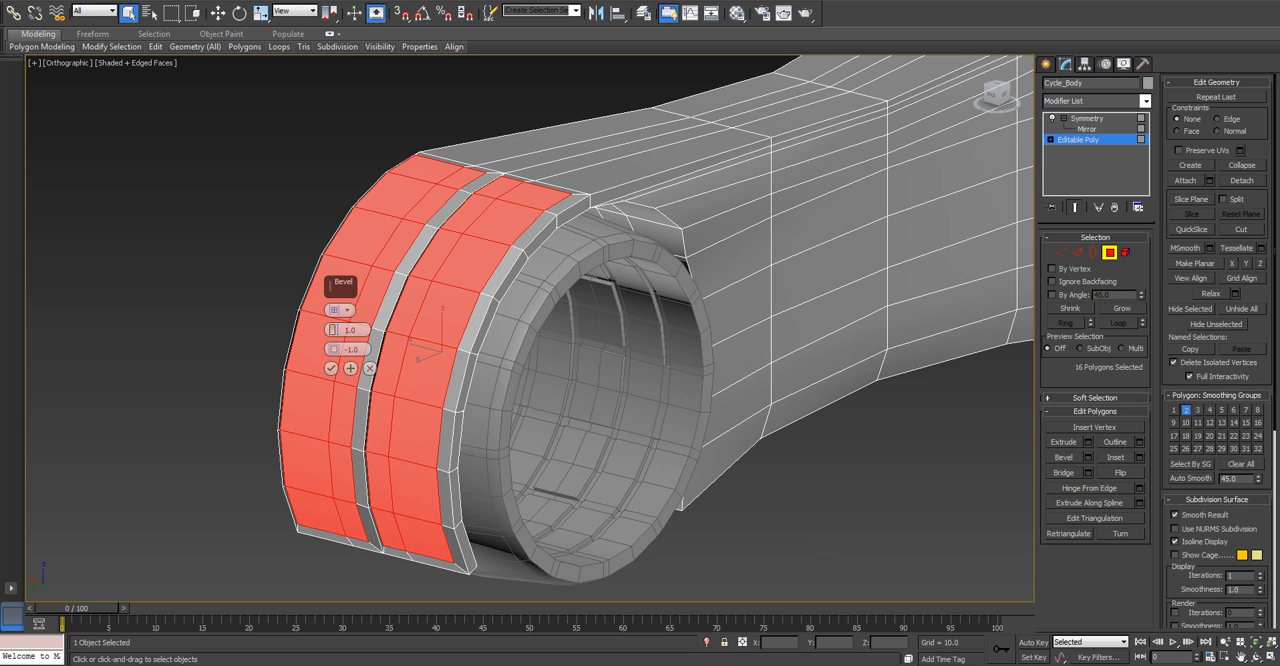
drag(334, 329, 334, 310)
double_click(354, 330)
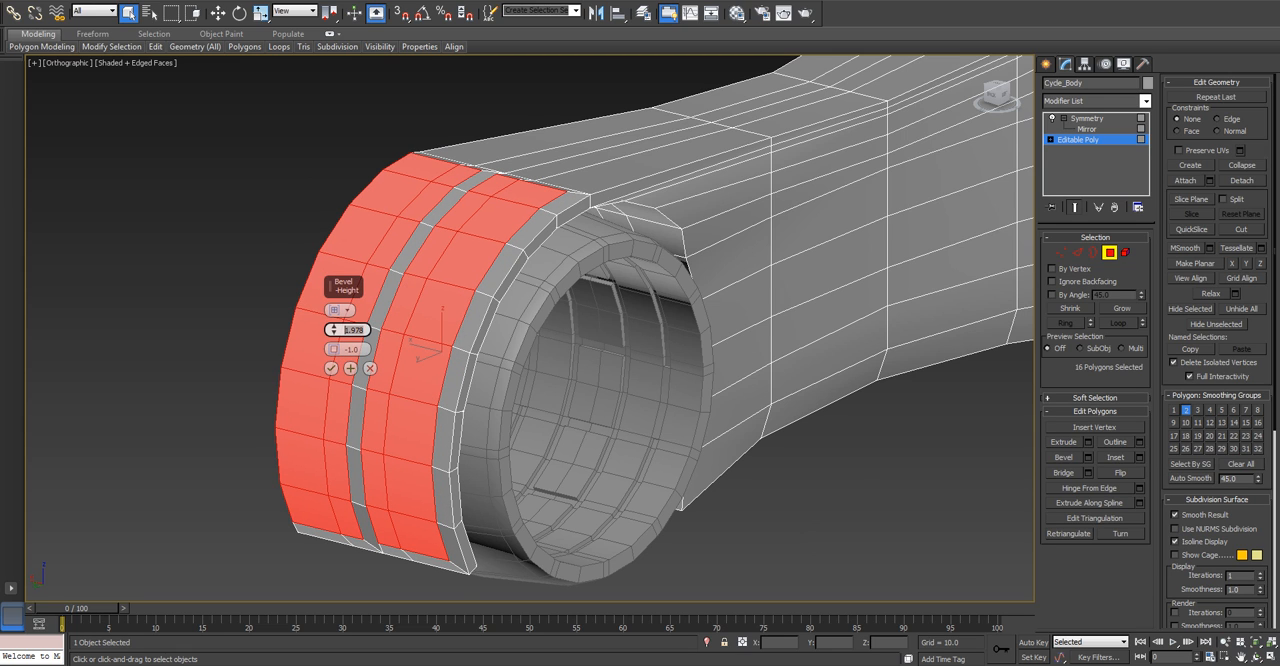
text(2.0)
key(Return)
click(331, 368)
Select polygons along the groove between the two bevelled fender strips, and clear the selection.
alt+middle_drag(331, 368, 528, 362)
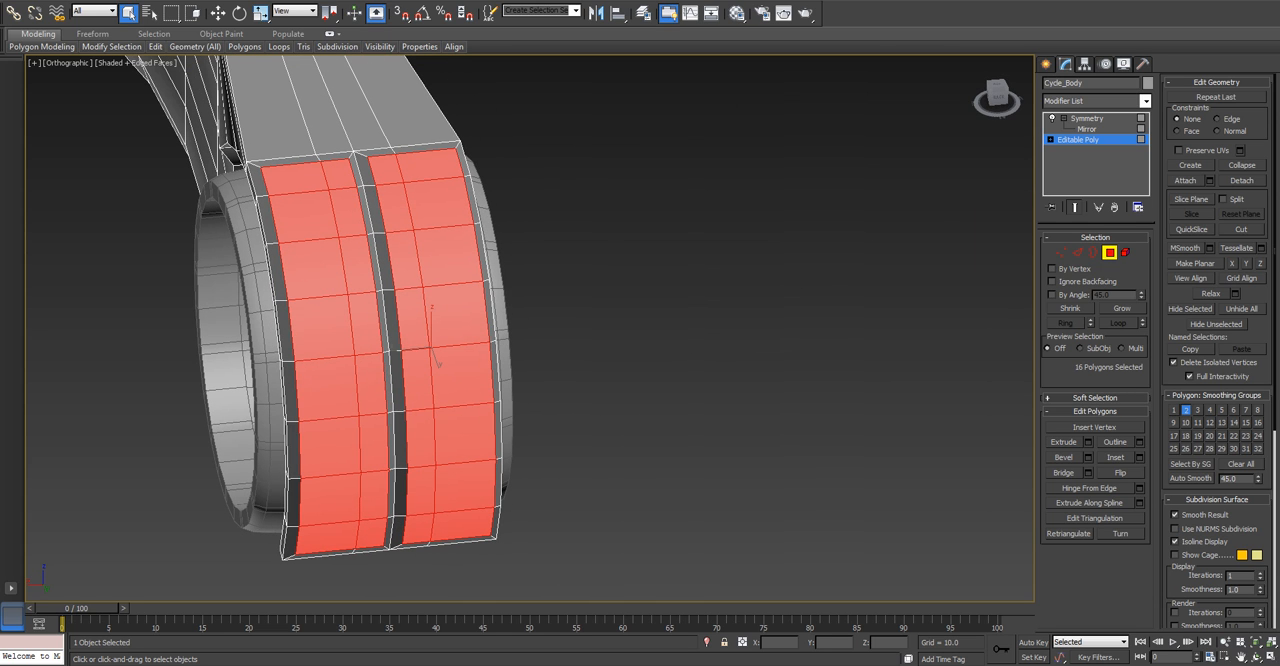
click(358, 166)
ctrl+click(370, 212)
ctrl+click(381, 262)
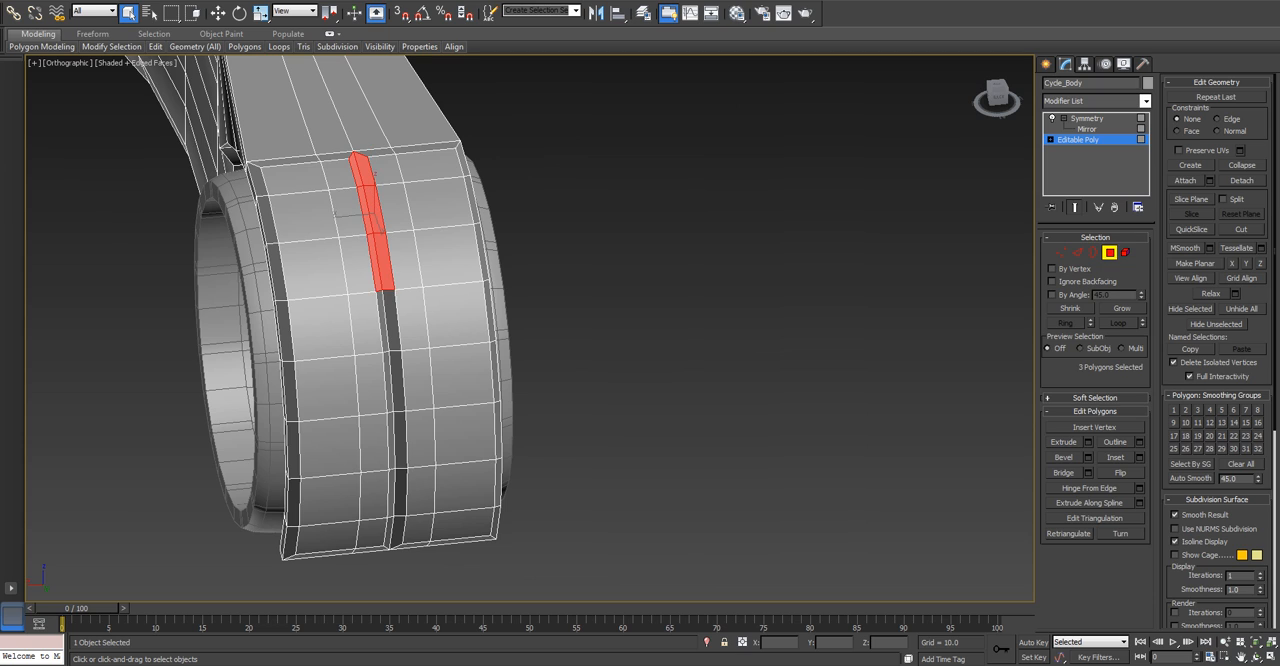
ctrl+click(389, 322)
ctrl+click(396, 382)
ctrl+click(398, 440)
ctrl+click(409, 491)
key(ctrl+z)
ctrl+click(401, 493)
ctrl+click(407, 530)
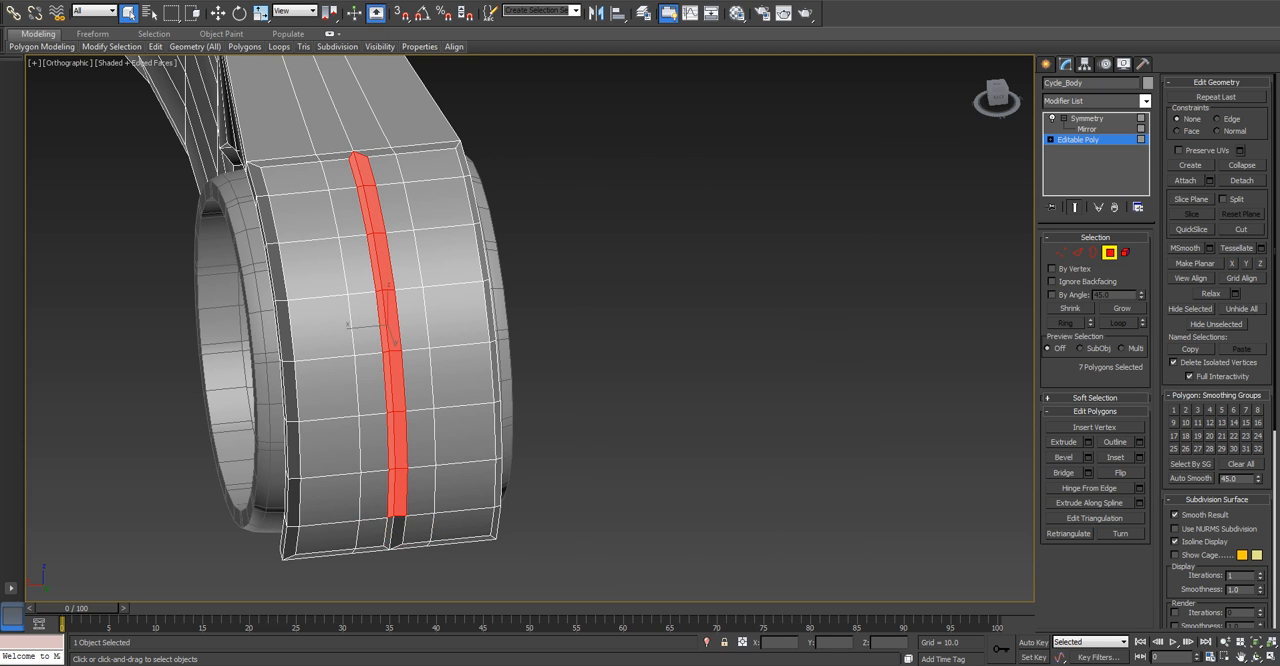
alt+middle_drag(386, 340, 348, 346)
key(ctrl+d)
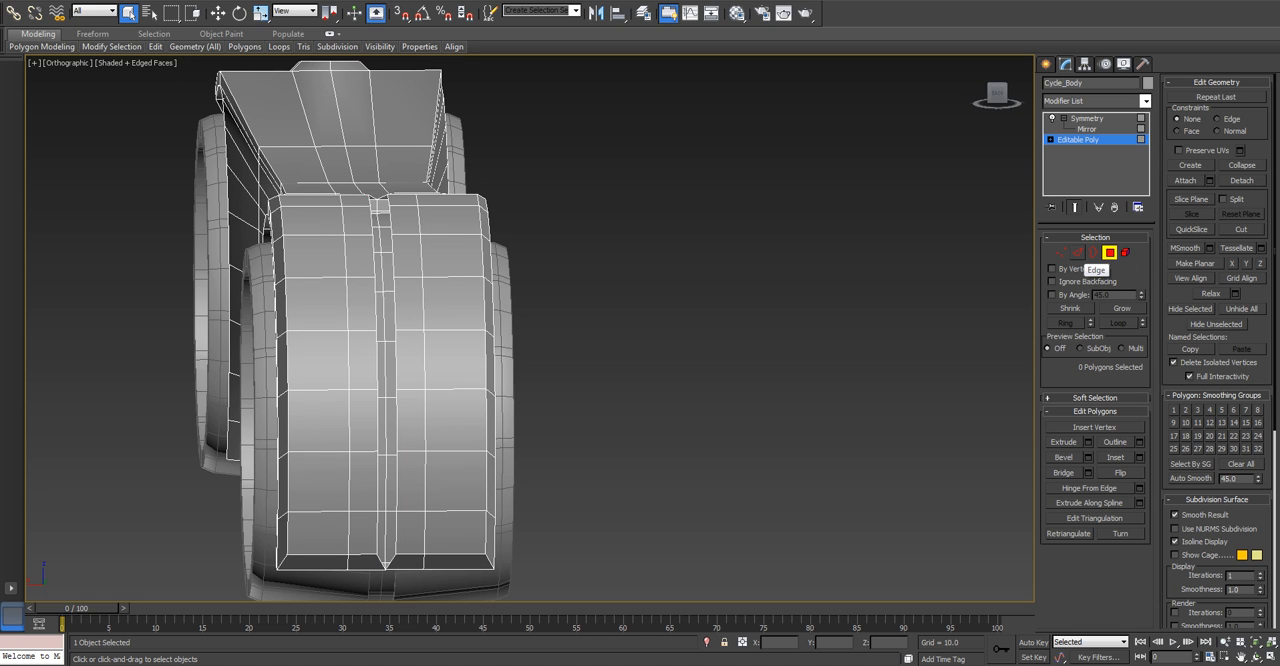
Undo the groove selection and the rear fender bevel, back to the 16 selected outer polygons.
key(ctrl+z)
key(ctrl+z)
key(ctrl+z)
key(ctrl+z)
key(ctrl+z)
key(ctrl+z)
key(ctrl+z)
key(ctrl+z)
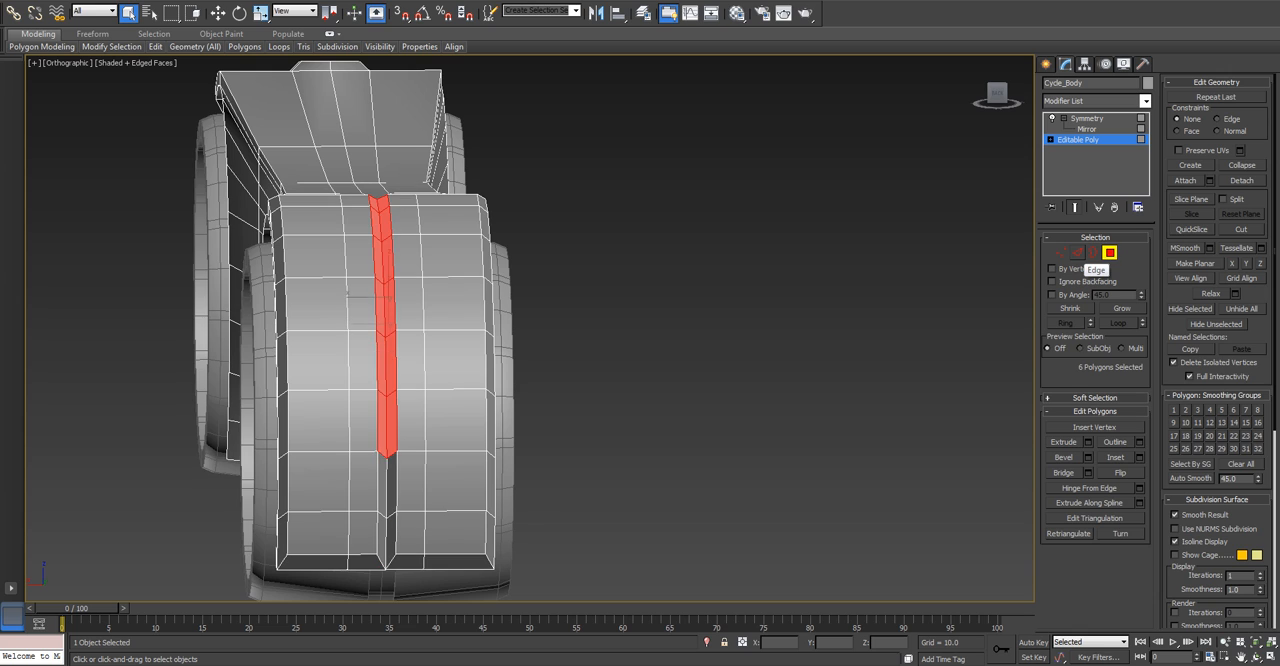
key(ctrl+z)
key(ctrl+z)
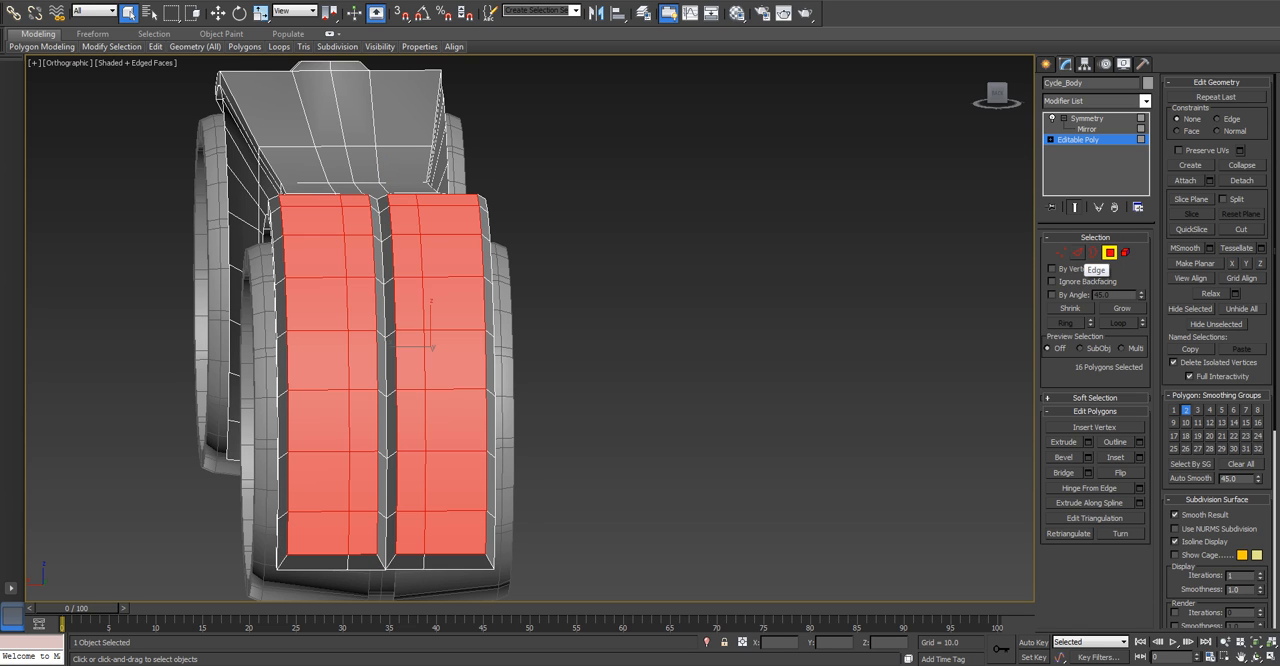
key(ctrl+z)
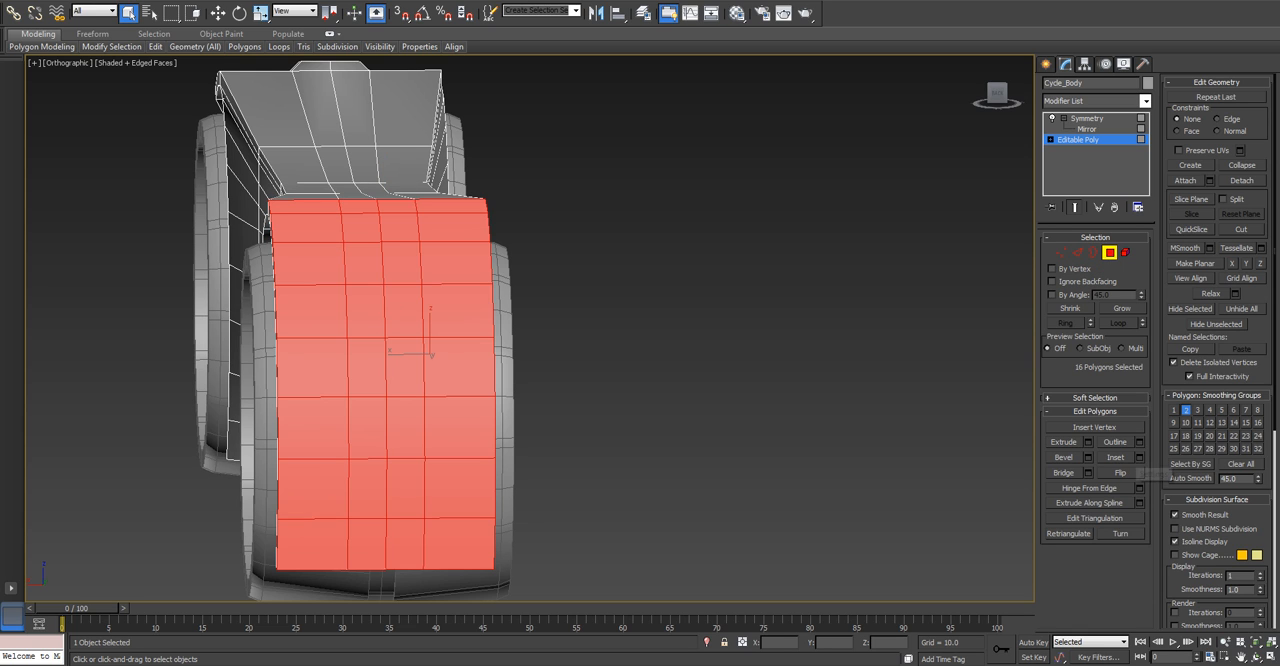
Bevel the 16 outer rear fender polygons with height 2.0 and outline -2.5.
click(1089, 457)
alt+middle_drag(640, 330, 500, 345)
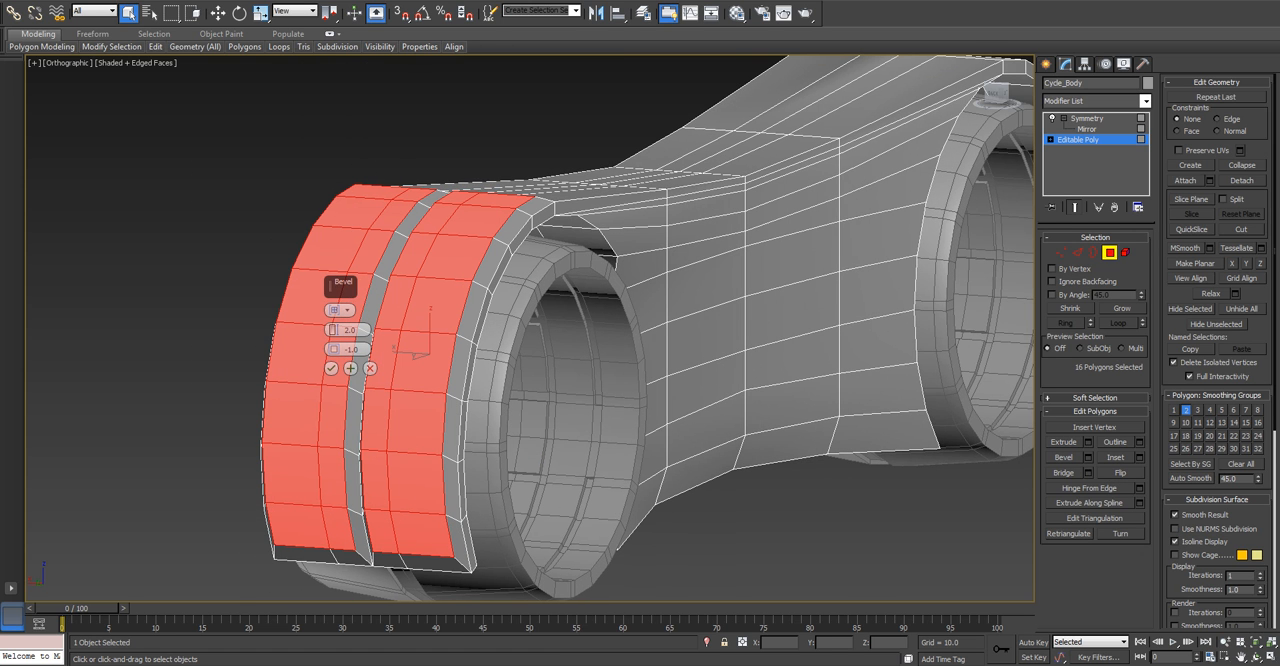
mouse_move(334, 349)
mouse_down()
mouse_move(334, 322)
mouse_move(334, 380)
mouse_move(334, 349)
mouse_up()
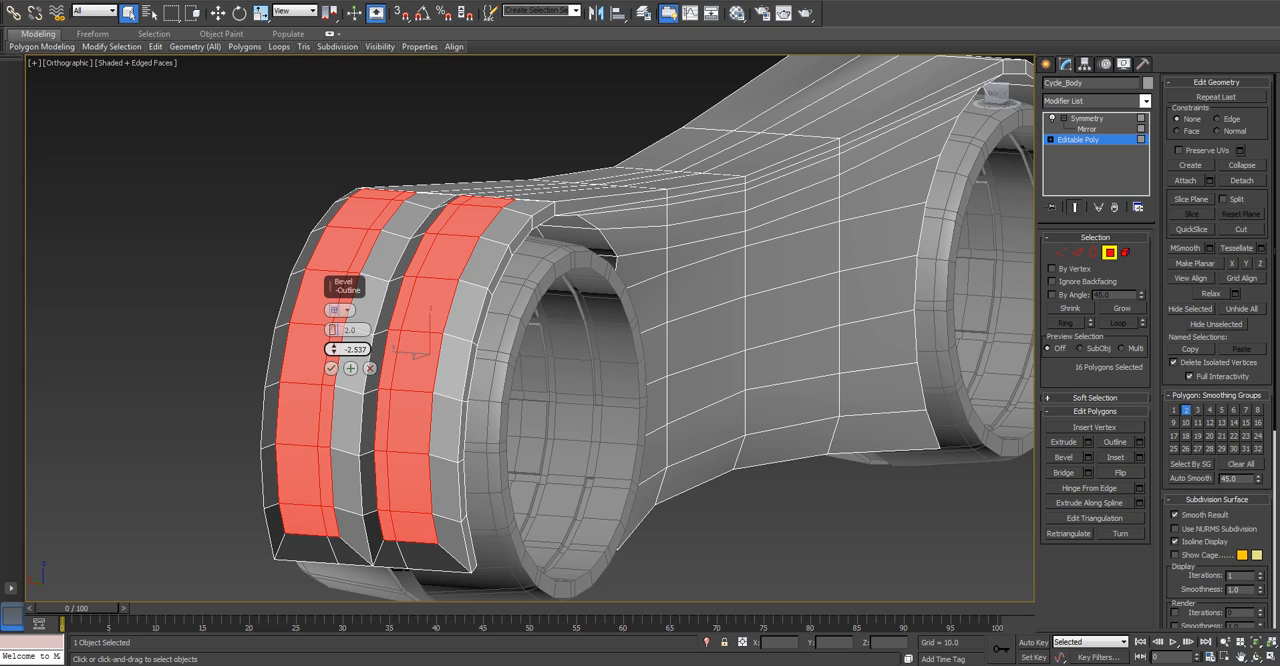
key(BackSpace)
key(BackSpace)
key(Return)
click(331, 368)
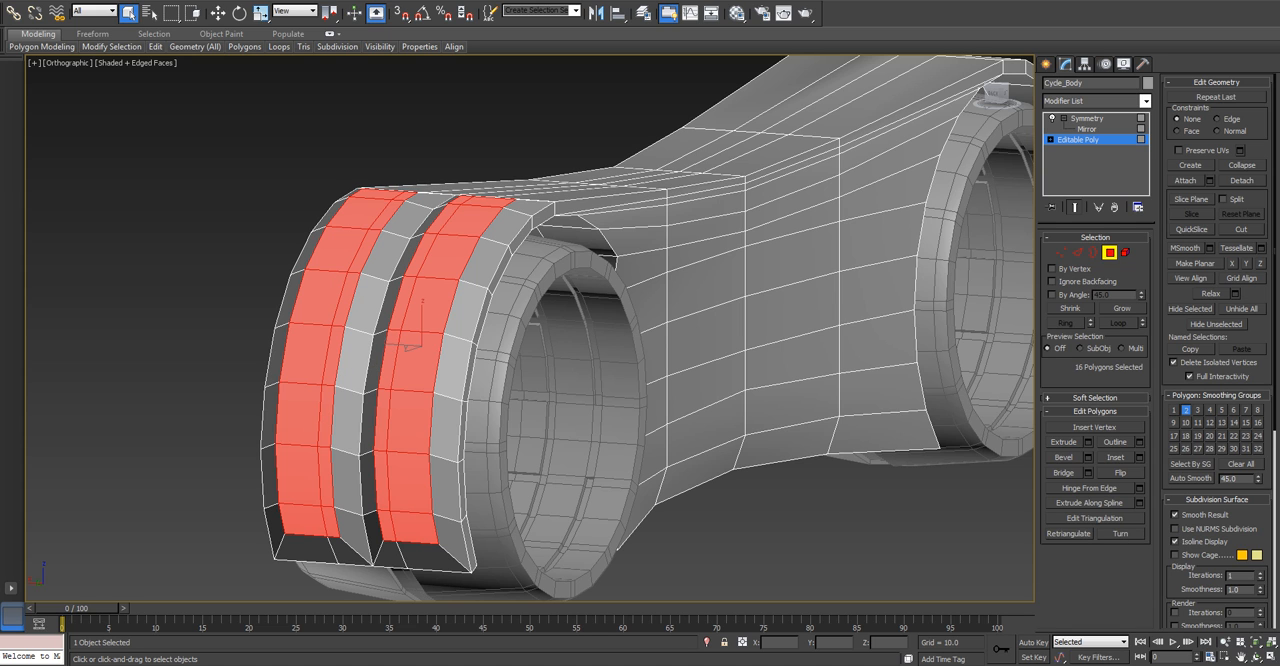
Select the eight polygons along the central groove of the rear fender, from its lower end to its top.
alt+middle_drag(530, 345, 615, 348)
click(370, 540)
ctrl+click(370, 485)
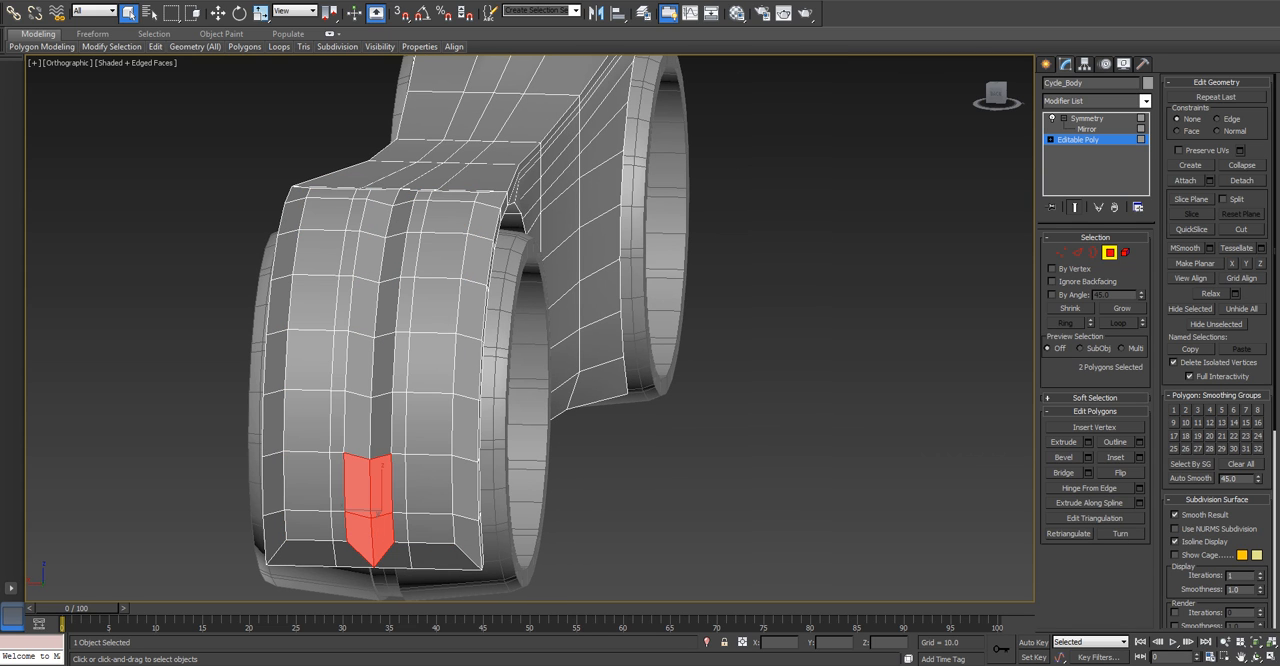
ctrl+click(370, 422)
ctrl+click(370, 362)
ctrl+click(387, 307)
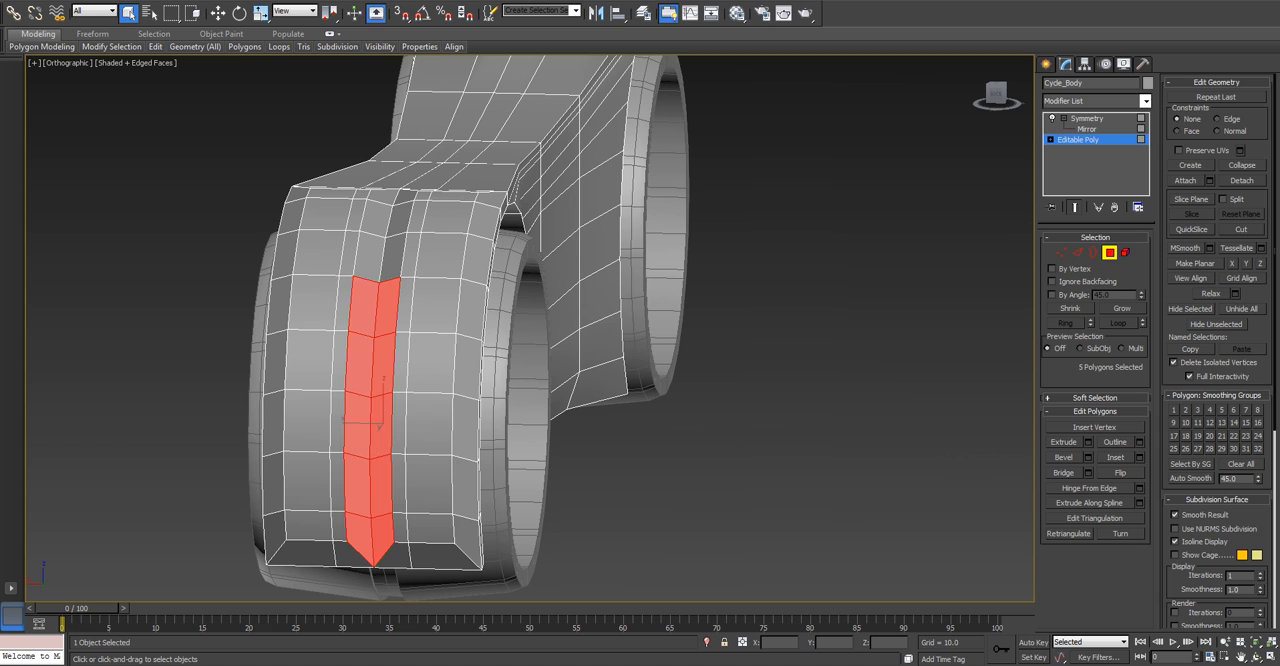
ctrl+click(391, 257)
ctrl+click(399, 218)
alt+middle_drag(399, 218, 365, 315)
ctrl+click(427, 167)
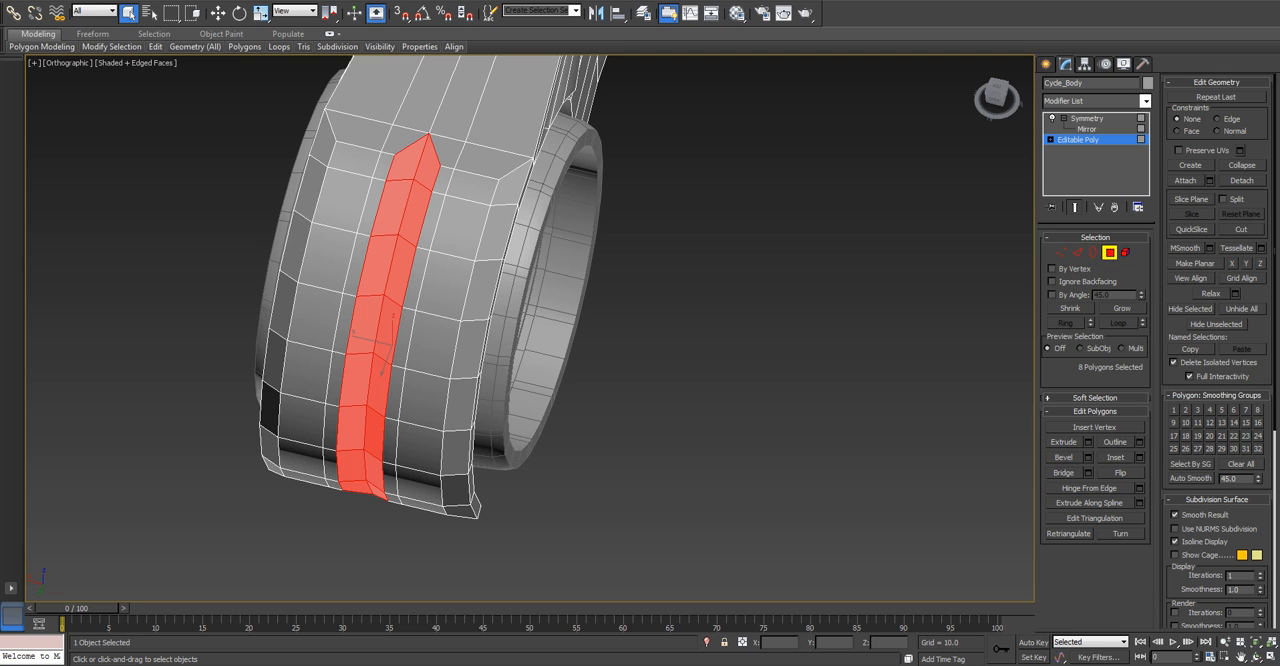
Delete the eight selected central groove polygons, select the eight open edges along the gap and set their X position to 0.0.
key(Delete)
key(2)
click(436, 181)
ctrl+click(425, 221)
ctrl+click(411, 276)
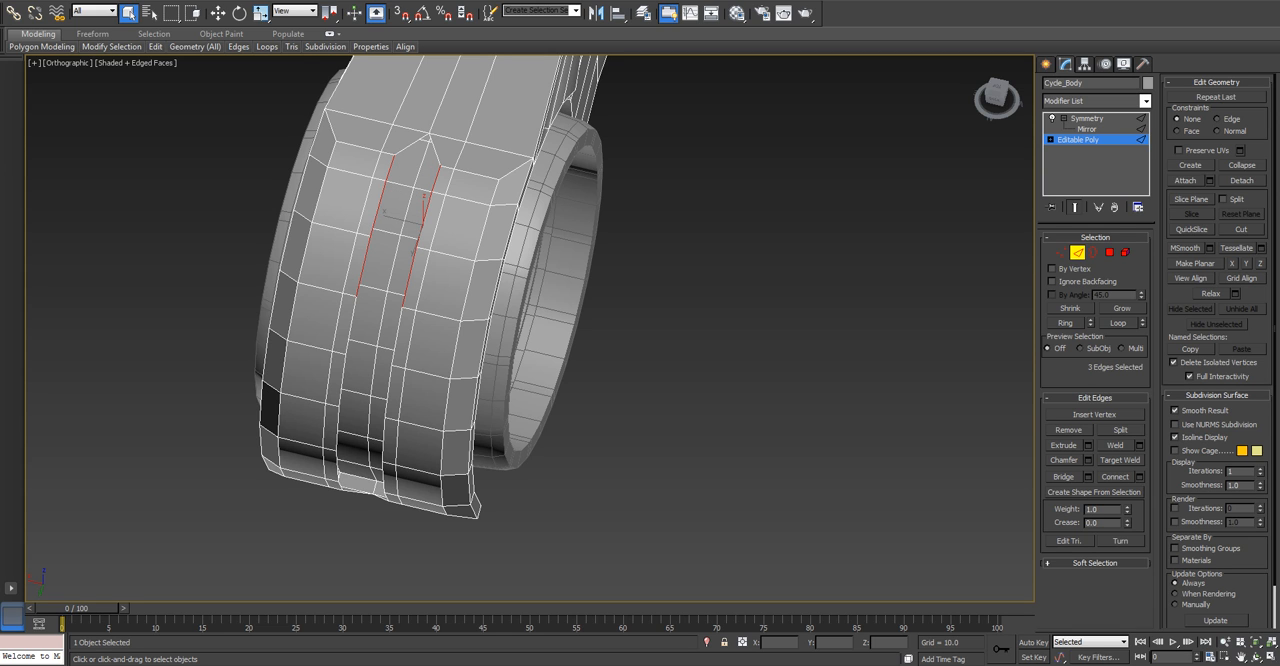
ctrl+click(397, 336)
alt+middle_drag(397, 336, 416, 285)
ctrl+click(400, 384)
ctrl+click(396, 445)
ctrl+click(396, 505)
ctrl+click(405, 352)
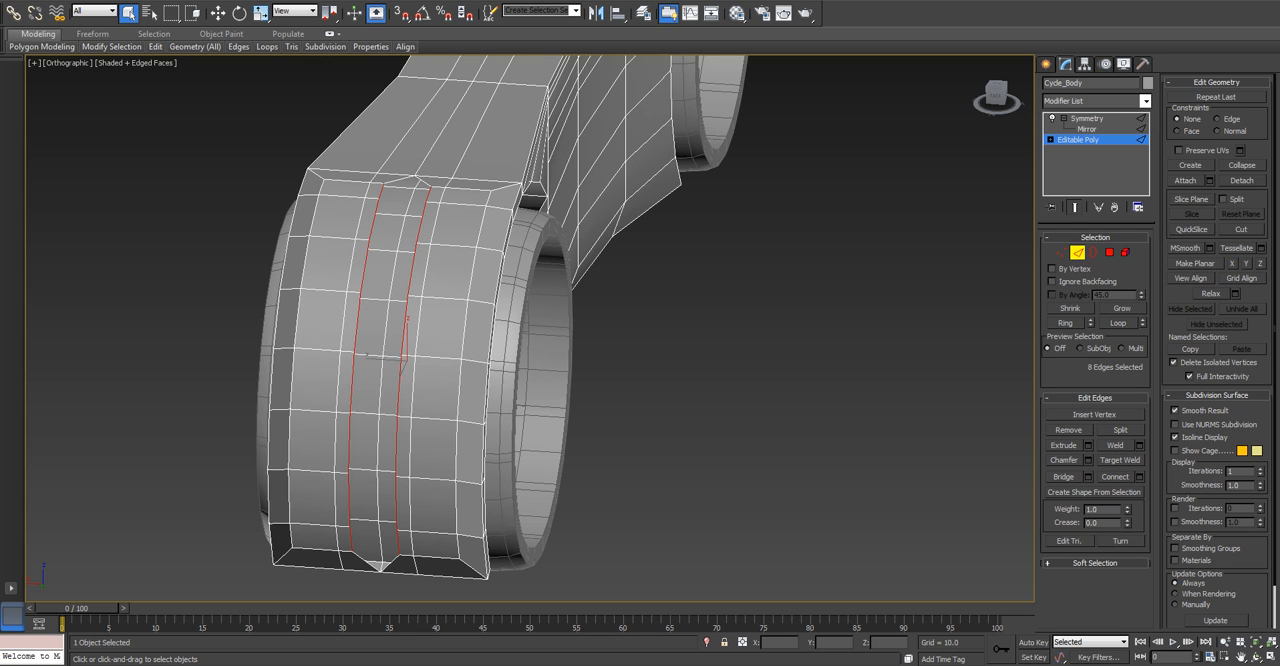
alt+click(397, 538)
scroll(383, 559, up, 5)
scroll(380, 561, down, 5)
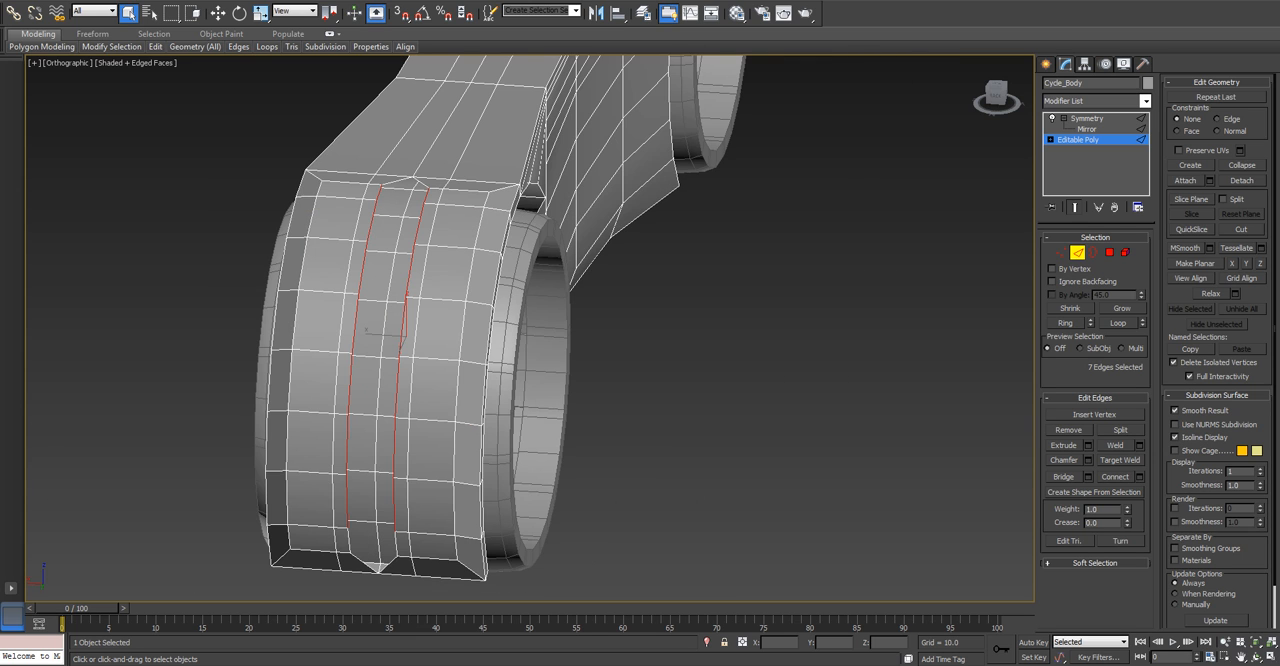
ctrl+click(403, 342)
key(w)
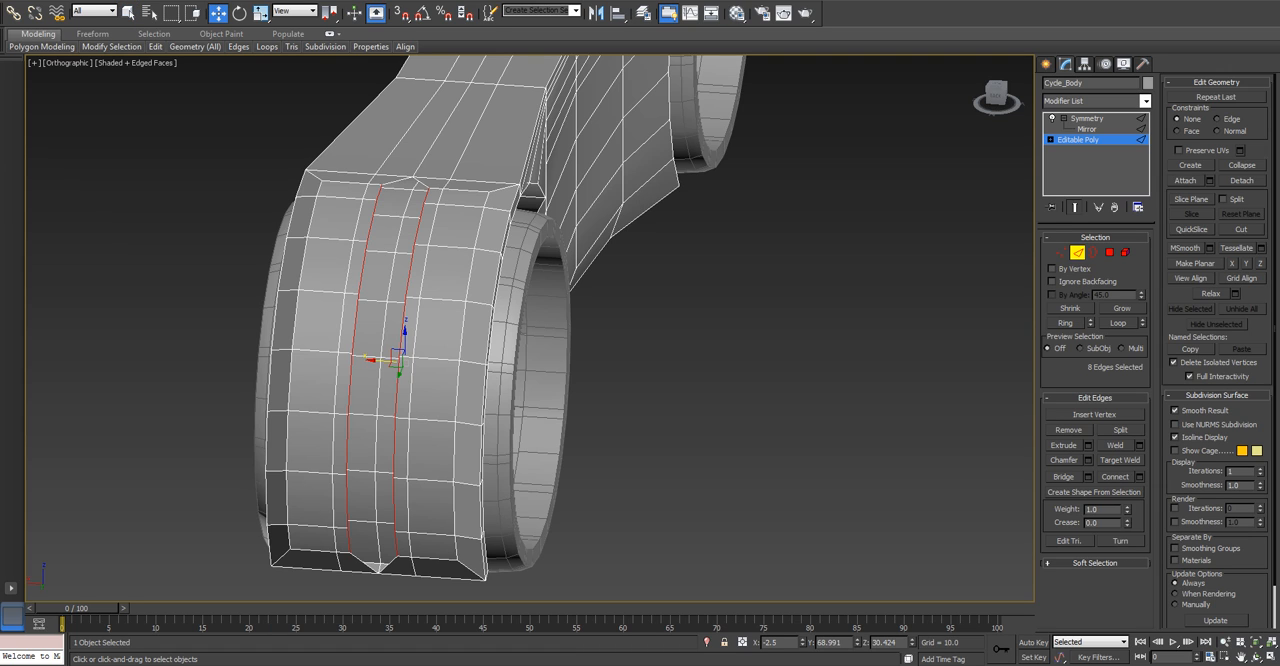
key(ctrl+z)
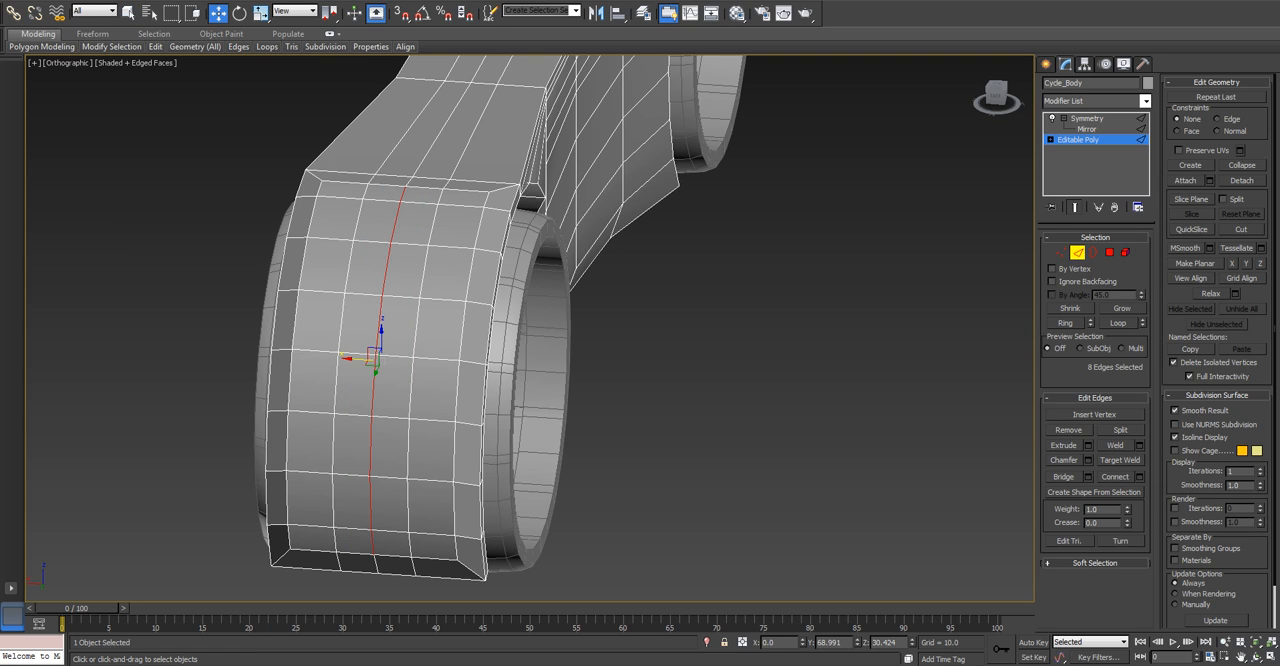
Select the eight polygons in the column beside the rear fender's centre line, from its upper end to its lower end.
alt+middle_drag(640, 340, 505, 345)
click(1109, 253)
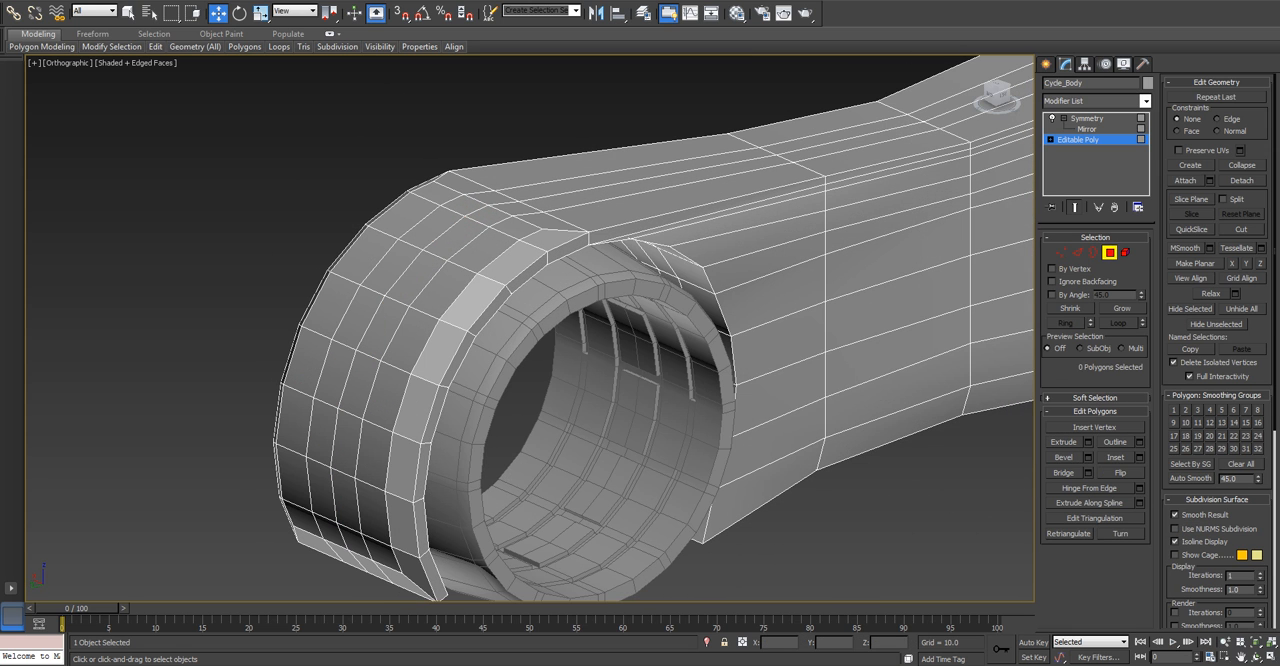
click(443, 232)
ctrl+click(478, 212)
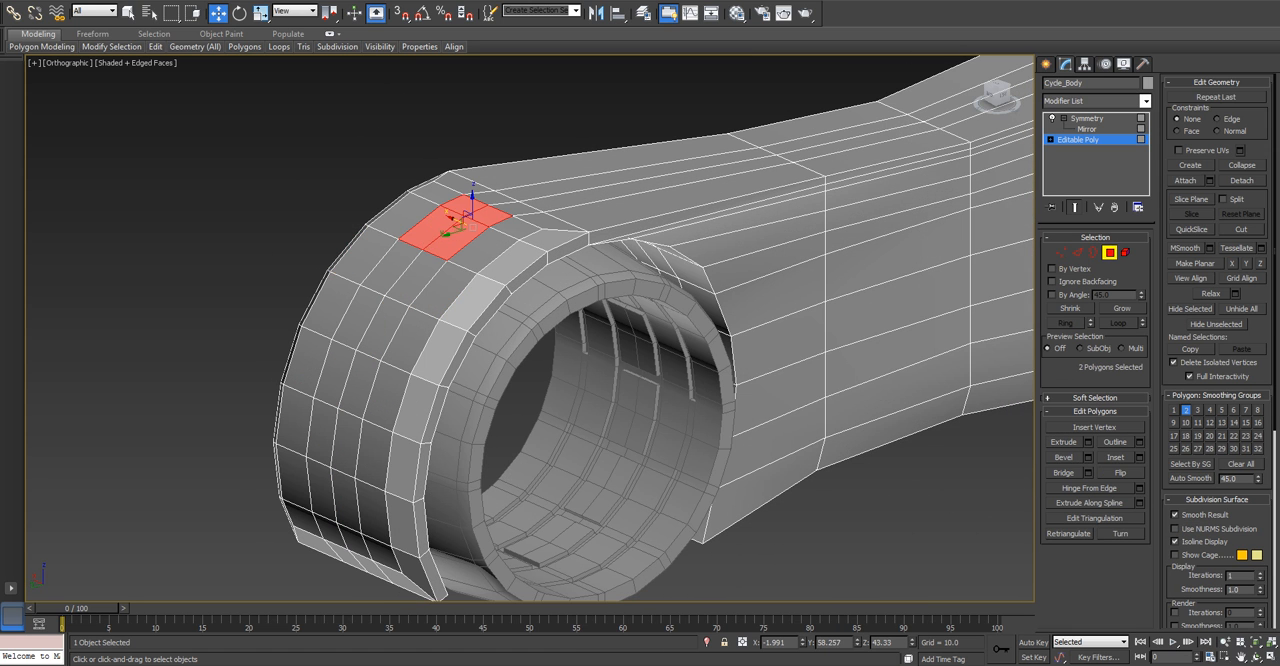
key(q)
ctrl+click(404, 272)
ctrl+click(371, 322)
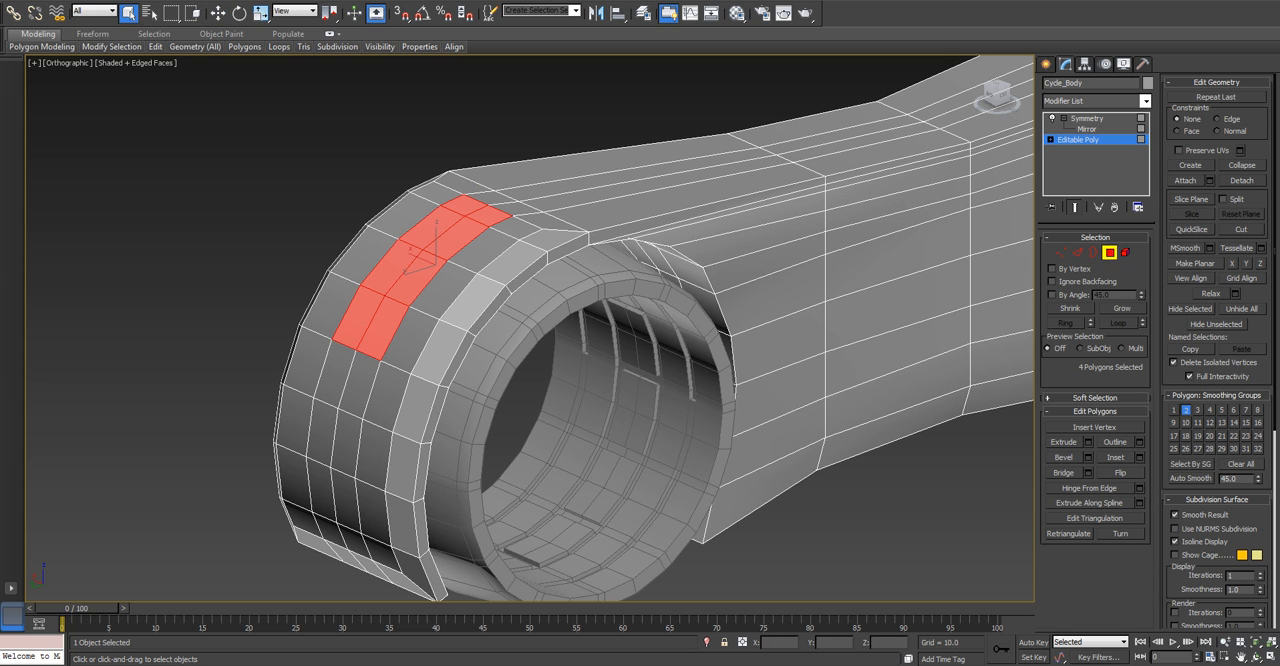
ctrl+click(347, 378)
ctrl+click(335, 437)
ctrl+click(333, 493)
alt+middle_drag(335, 490, 345, 415)
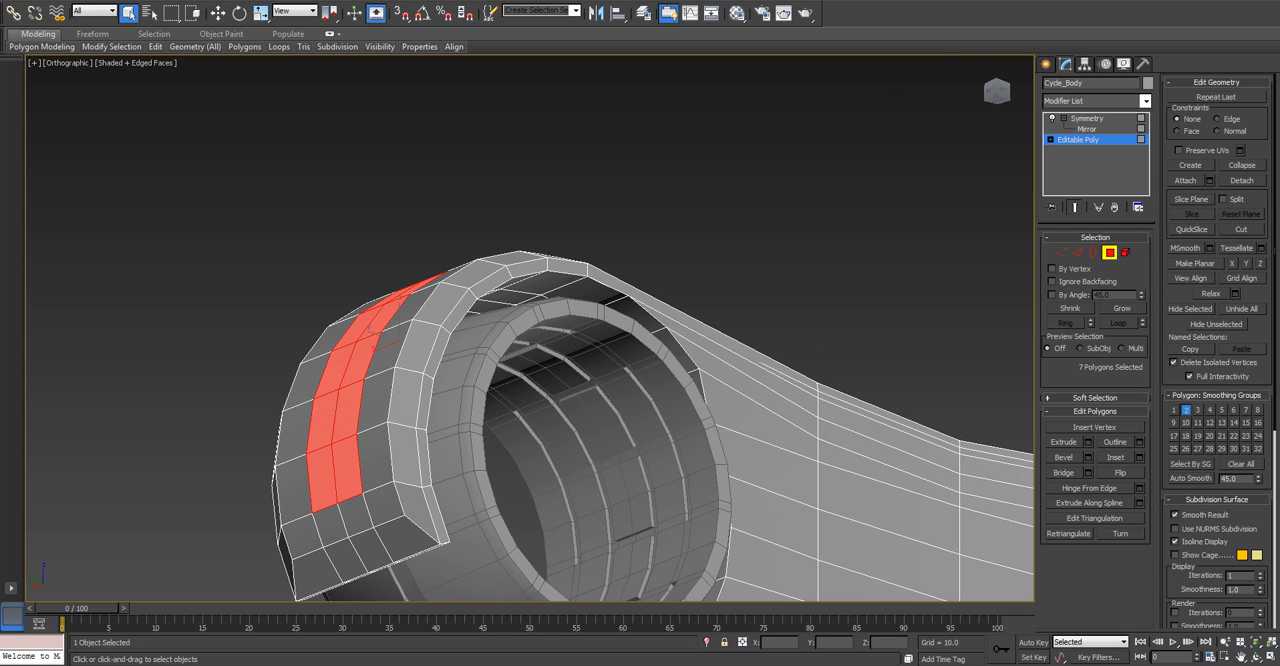
ctrl+click(342, 520)
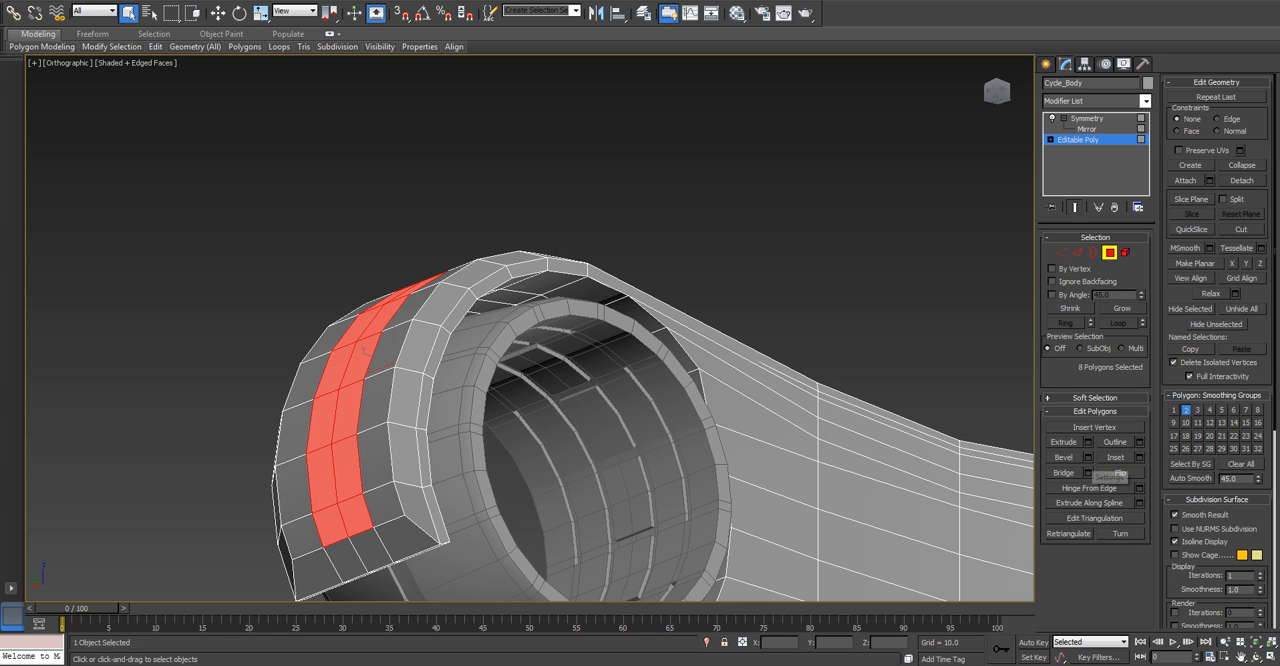
Bevel the eight selected fender polygons with height 1.0 and outline -1.0.
click(1088, 457)
alt+middle_drag(380, 340, 392, 336)
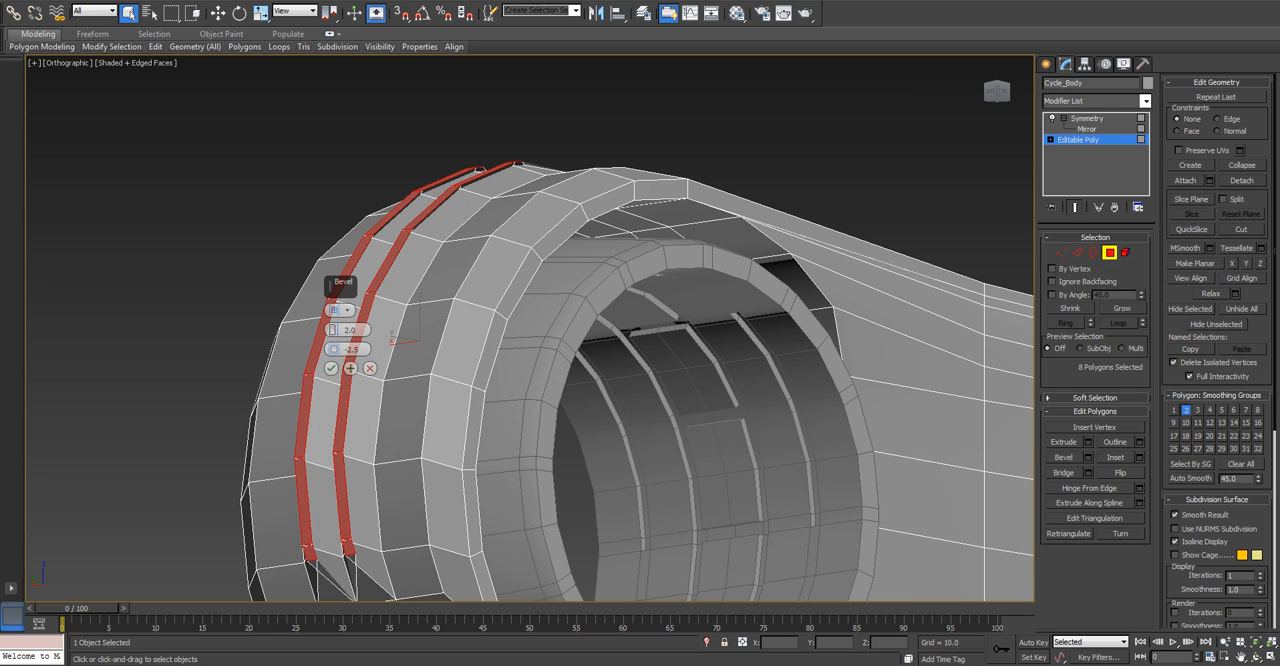
right_click(333, 349)
double_click(350, 330)
text(1)
key(Return)
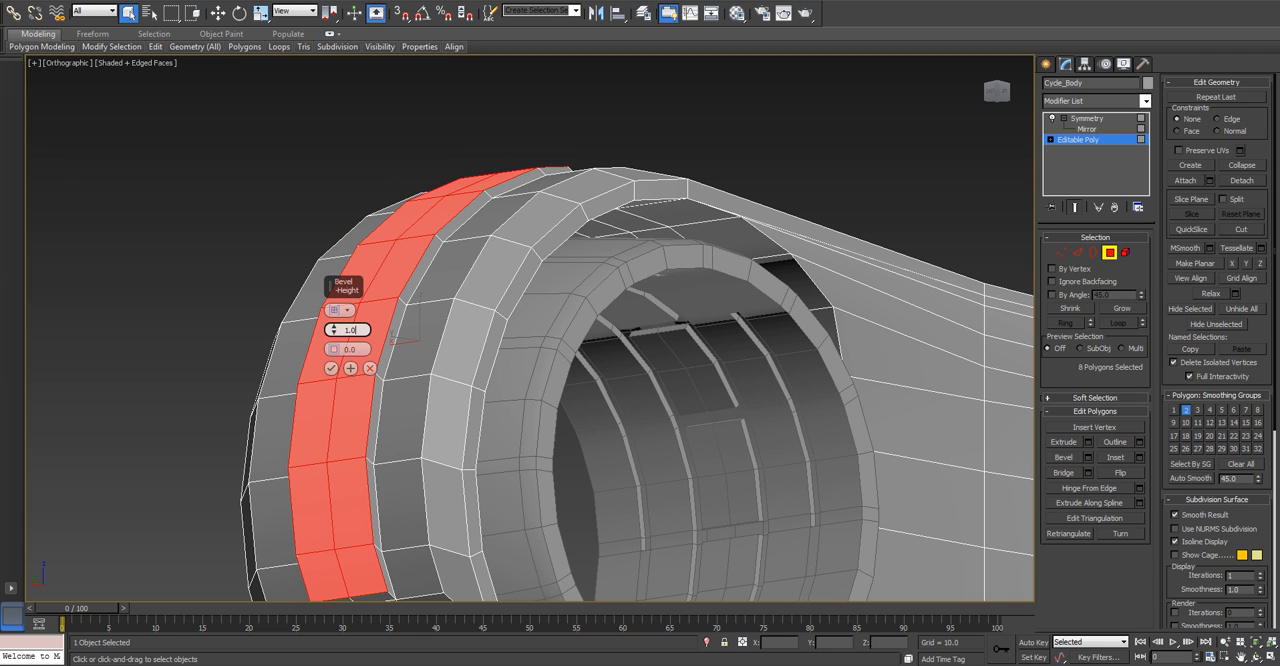
key(Tab)
text(-1)
key(Return)
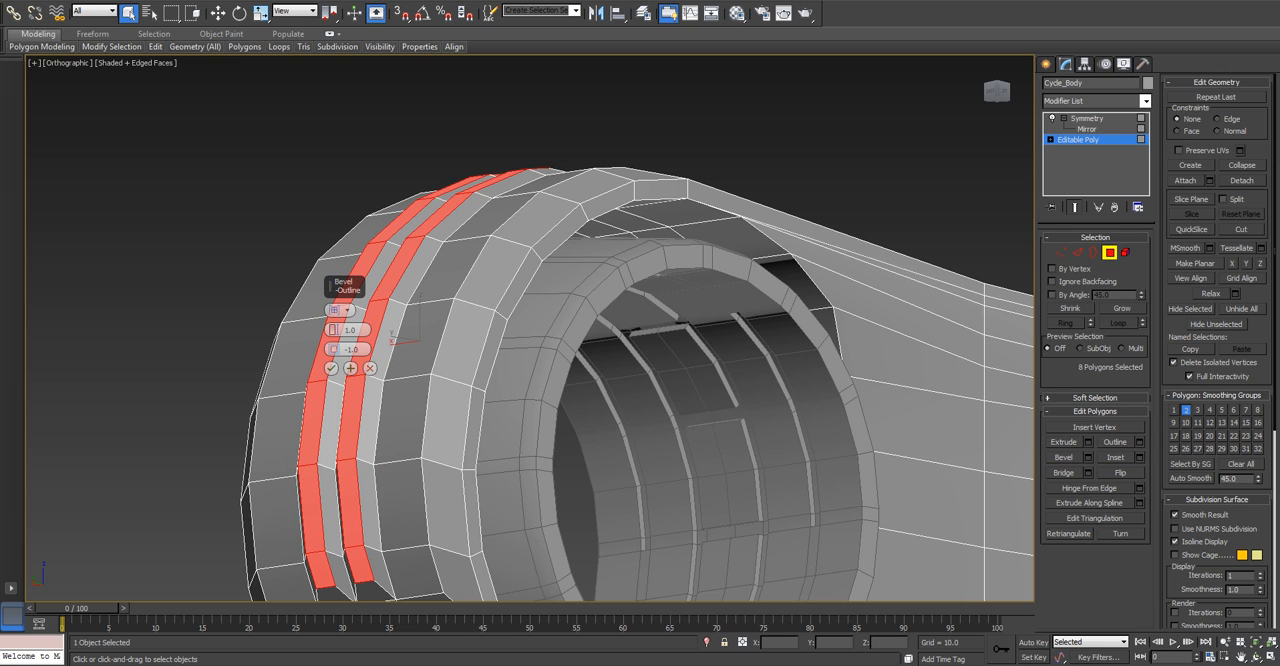
click(331, 368)
Delete the eight polygons lining the groove between the two raised strips along the centre of the rear fender.
alt+middle_drag(400, 368, 540, 395)
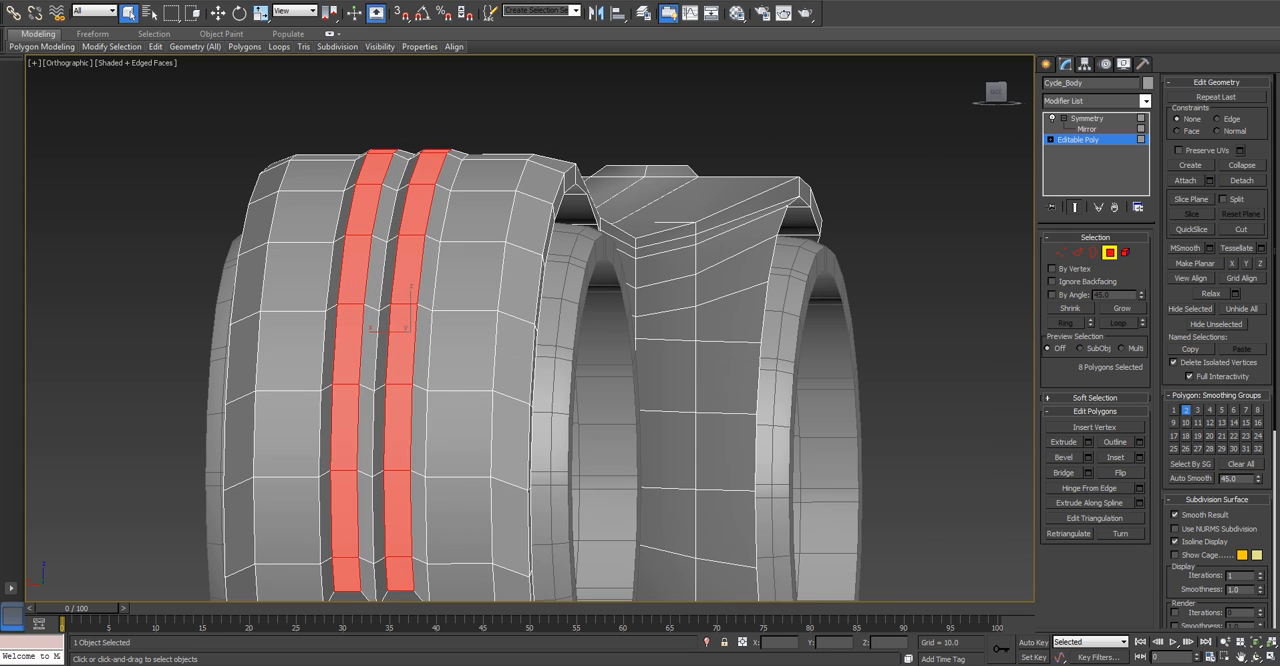
click(379, 580)
ctrl+click(379, 522)
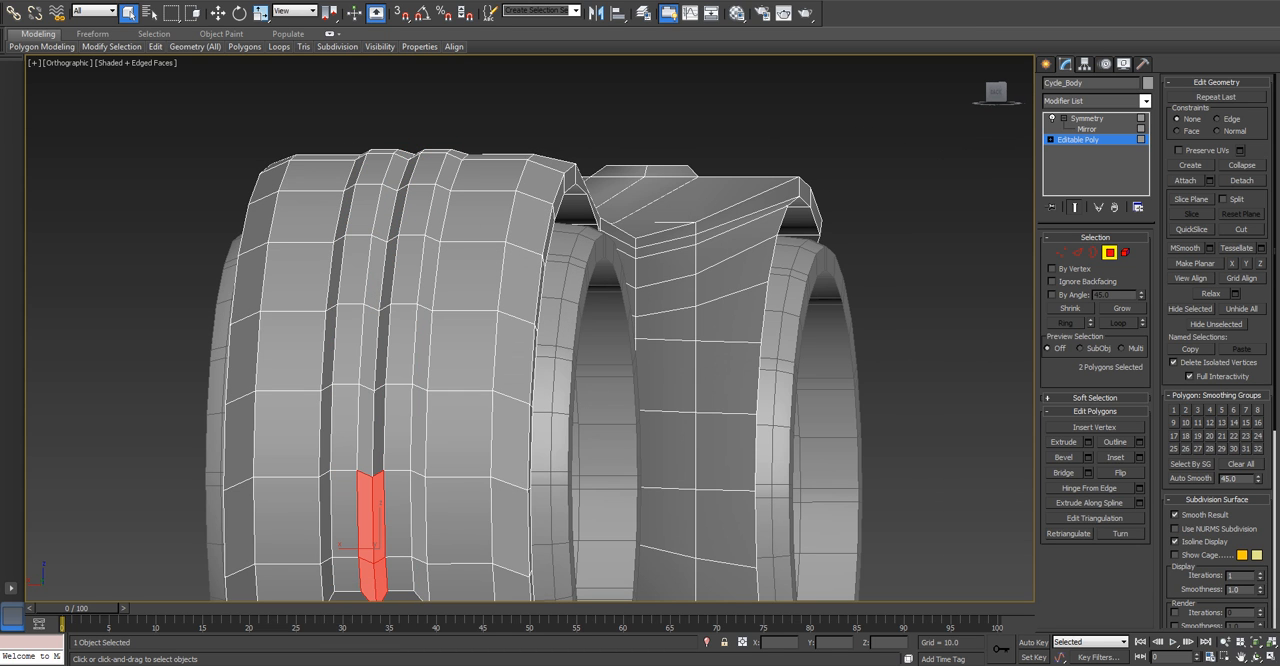
ctrl+click(372, 430)
ctrl+click(373, 350)
alt+middle_drag(373, 350, 428, 312)
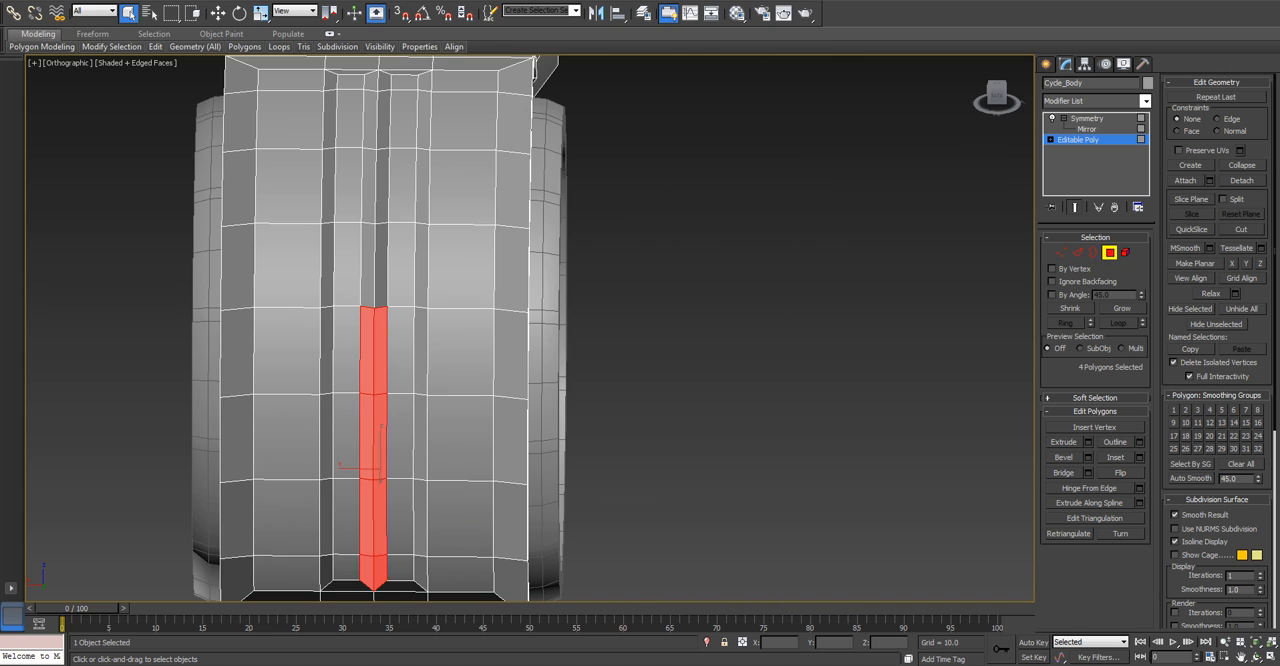
ctrl+click(375, 267)
middle_drag(375, 267, 401, 371)
ctrl+click(406, 291)
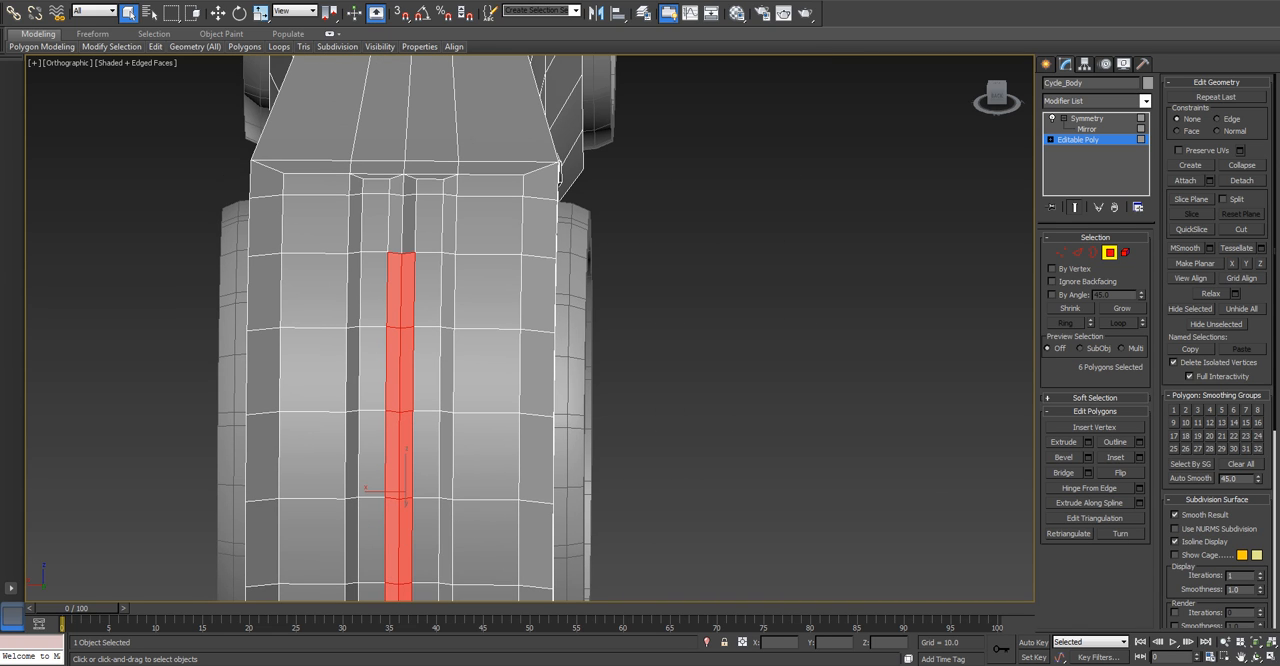
ctrl+click(402, 222)
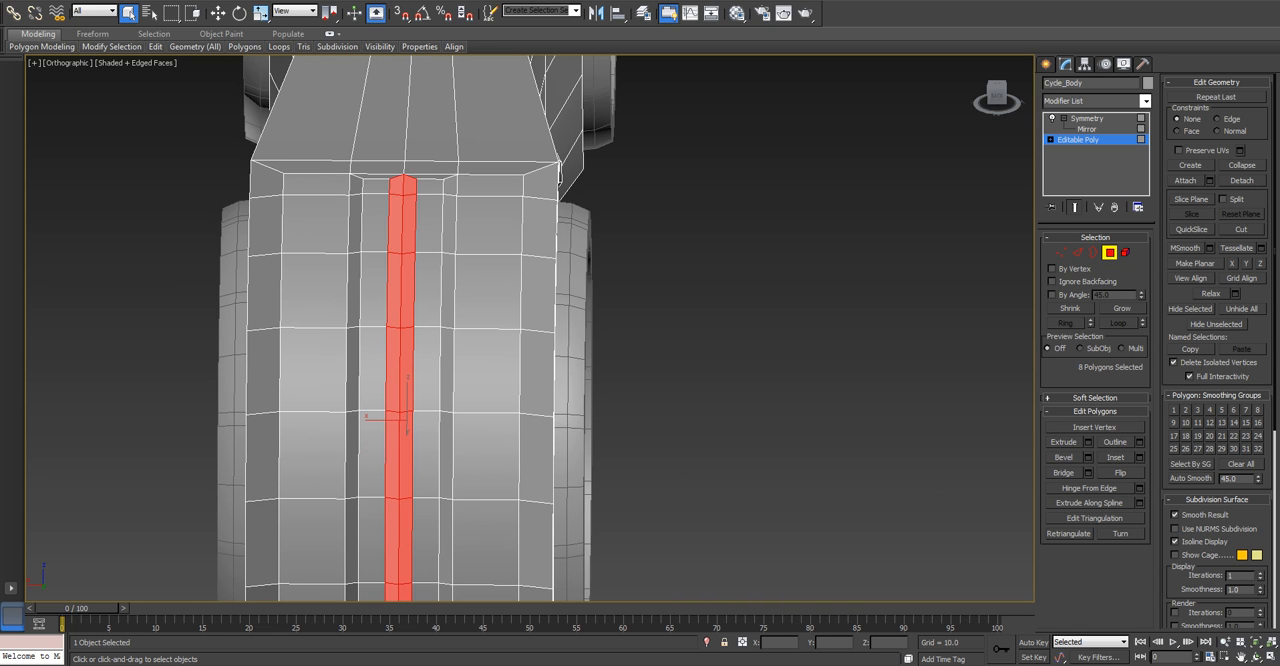
key(Delete)
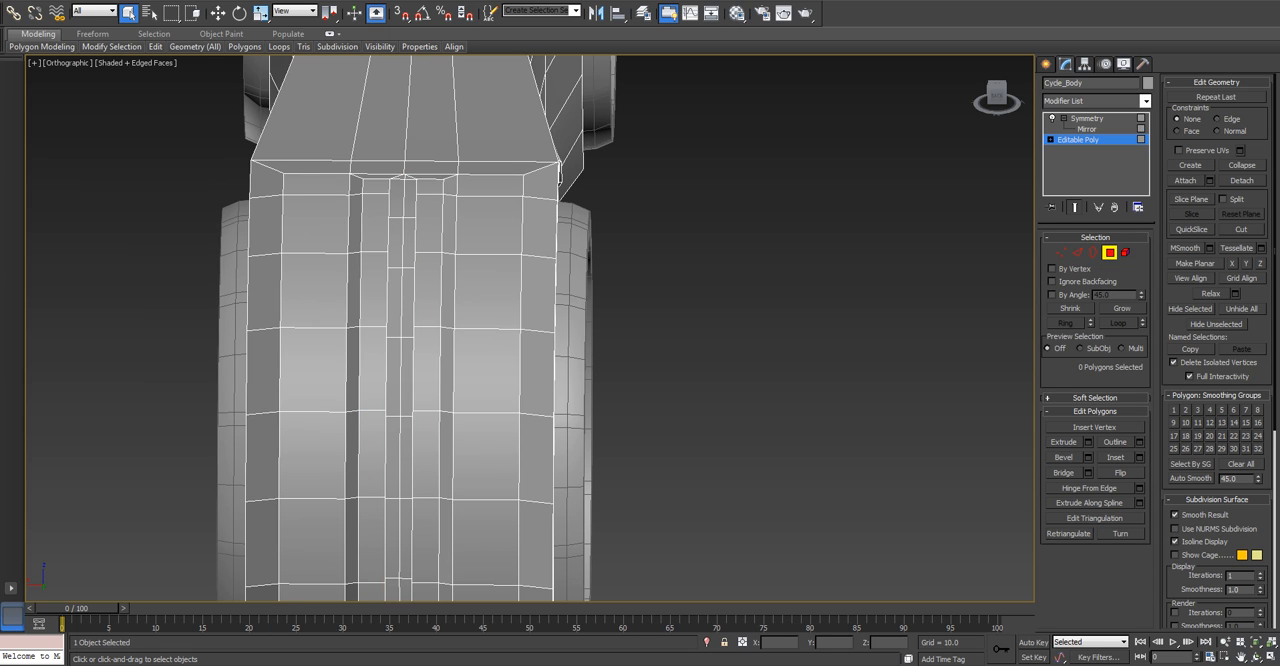
Select the eight open edges beside the fender's central gap and set their X position to 0.0 to join the raised strips.
key(2)
click(396, 180)
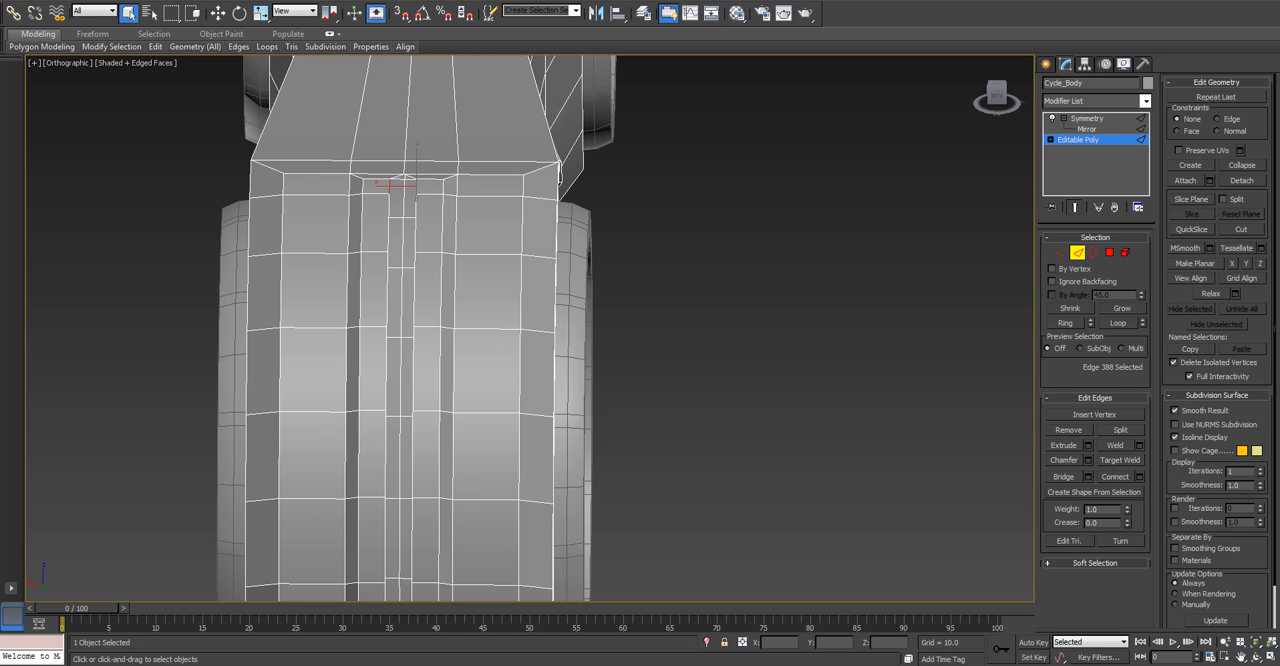
ctrl+click(416, 215)
ctrl+click(414, 290)
ctrl+click(413, 371)
key(ctrl+z)
ctrl+double_click(414, 370)
key(ctrl+z)
ctrl+click(413, 455)
alt+middle_drag(413, 455, 440, 92)
ctrl+click(471, 408)
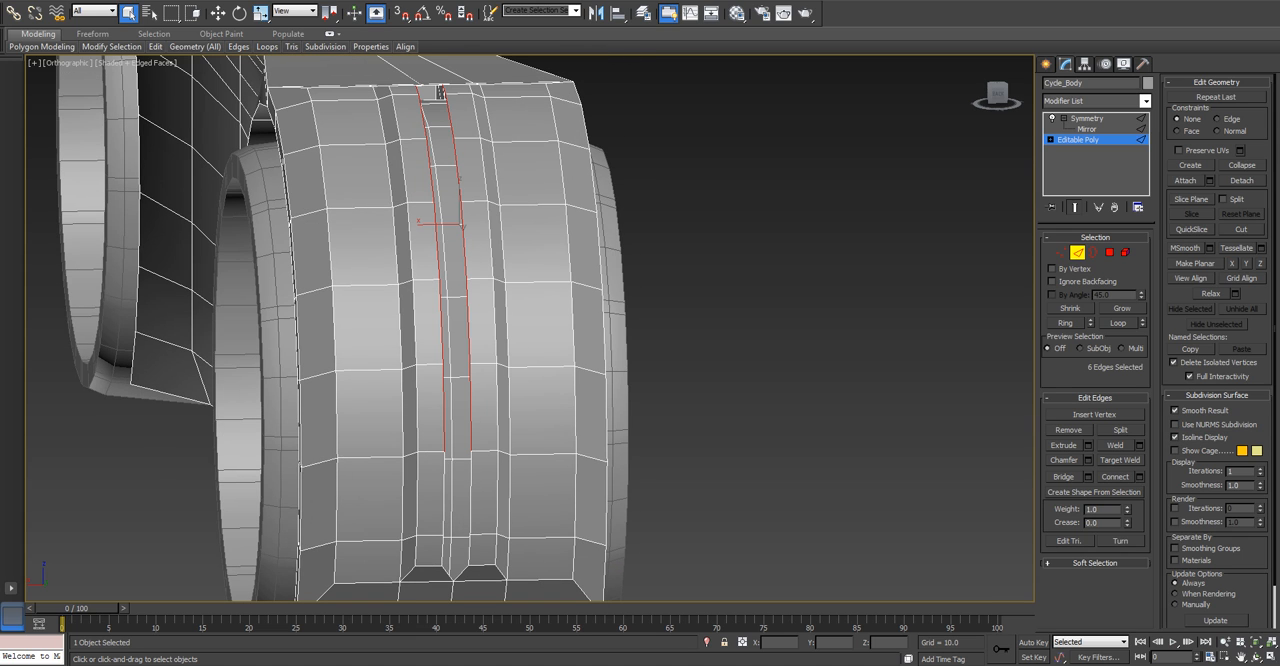
ctrl+click(471, 494)
key(ctrl+z)
ctrl+click(471, 494)
ctrl+click(470, 553)
alt+middle_drag(422, 296, 462, 370)
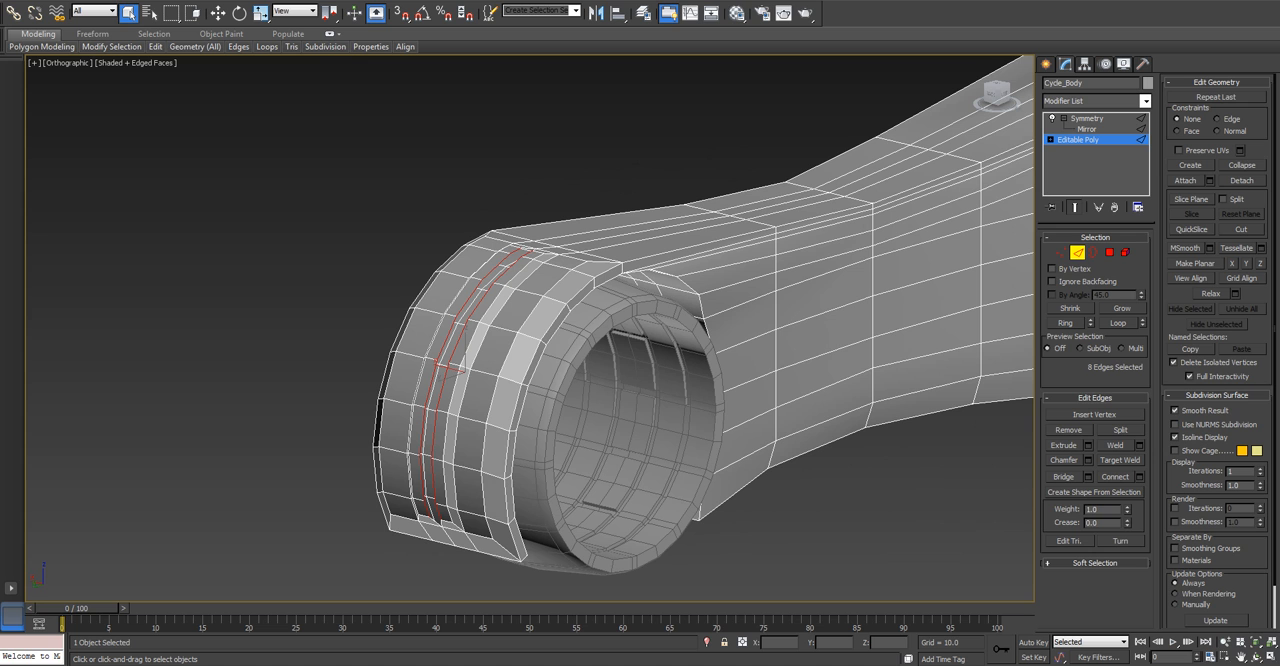
key(w)
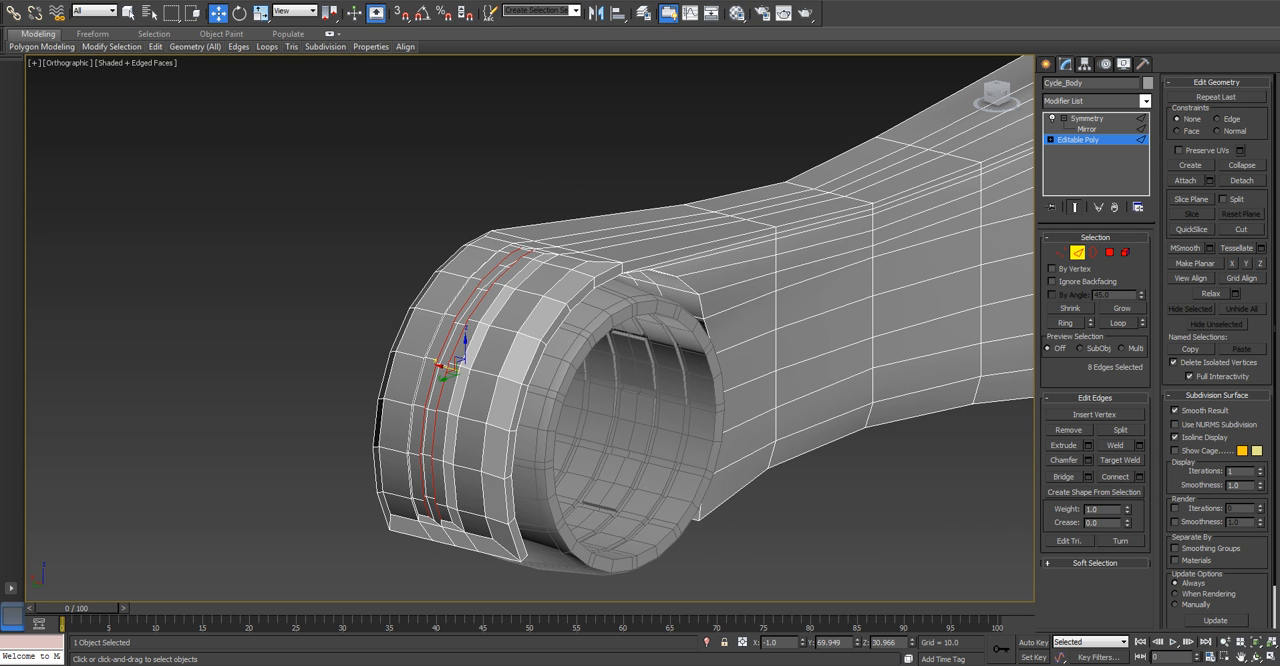
alt+middle_drag(462, 370, 485, 405)
Select the eight edges along the outer base of the raised central strip, from the fender's top to its lower end.
scroll(470, 320, up, 3)
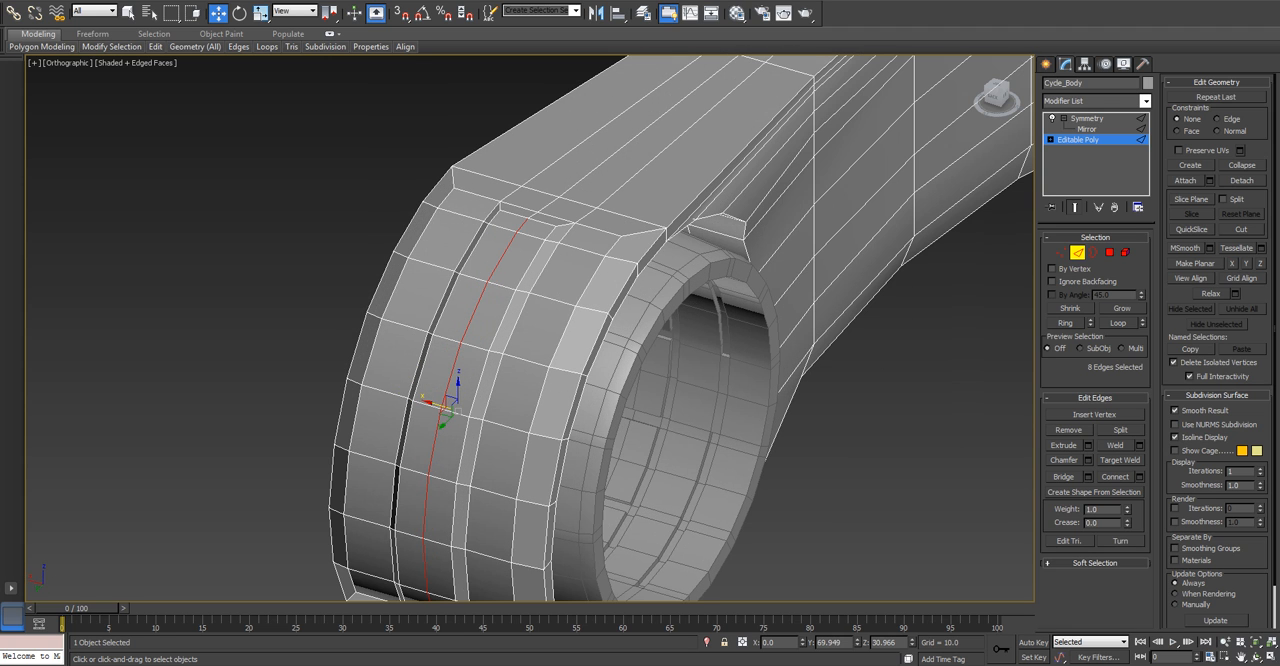
click(583, 249)
click(567, 235)
ctrl+click(546, 268)
ctrl+click(519, 317)
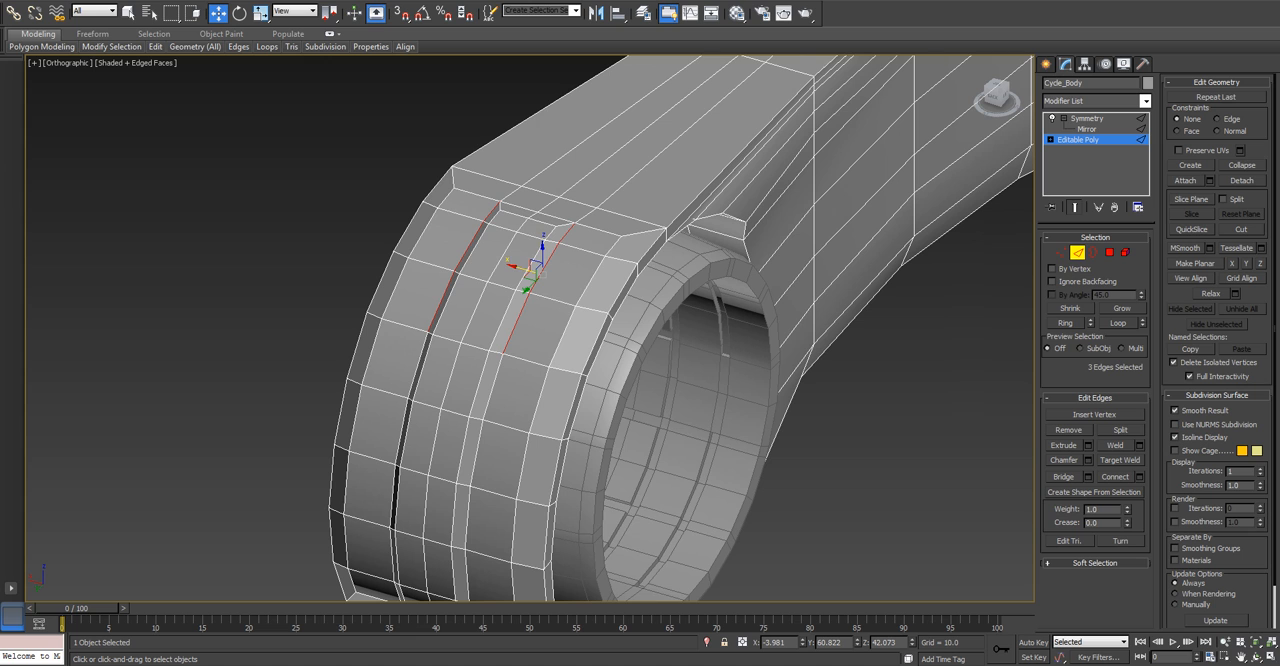
ctrl+click(491, 388)
alt+middle_drag(491, 388, 478, 354)
ctrl+click(473, 356)
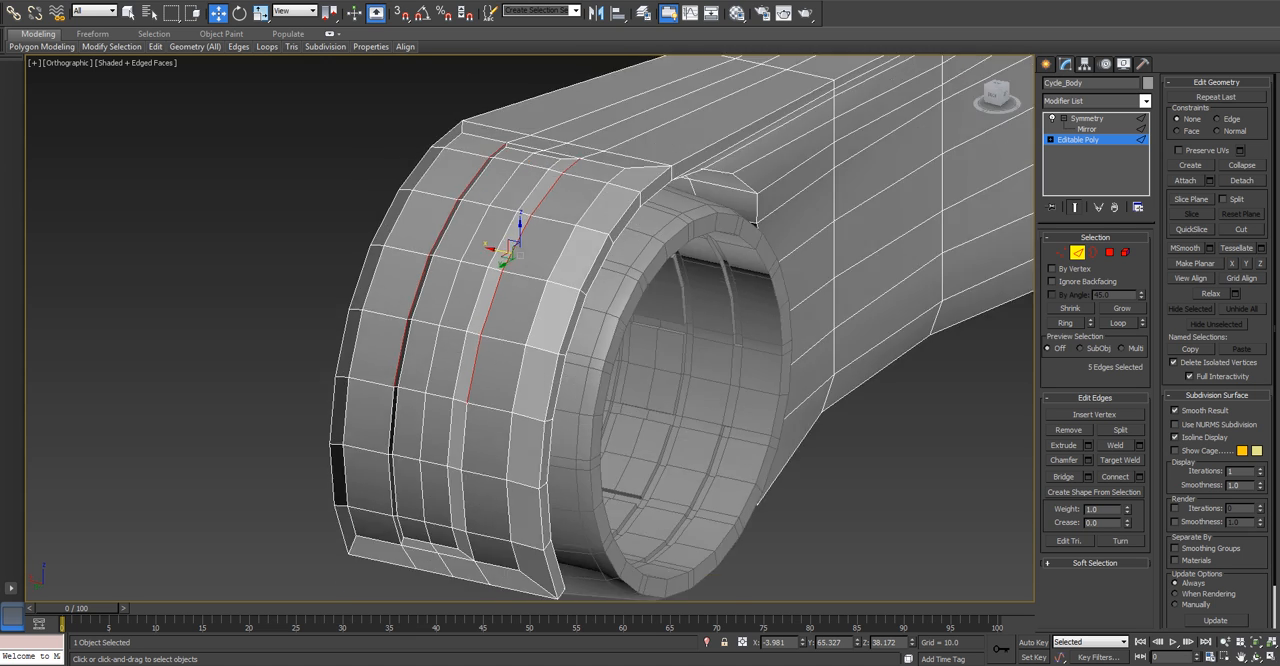
ctrl+click(464, 423)
ctrl+click(462, 492)
ctrl+click(396, 538)
Undo the stray change to the edge selection and return the selection region to rectangular.
key(q)
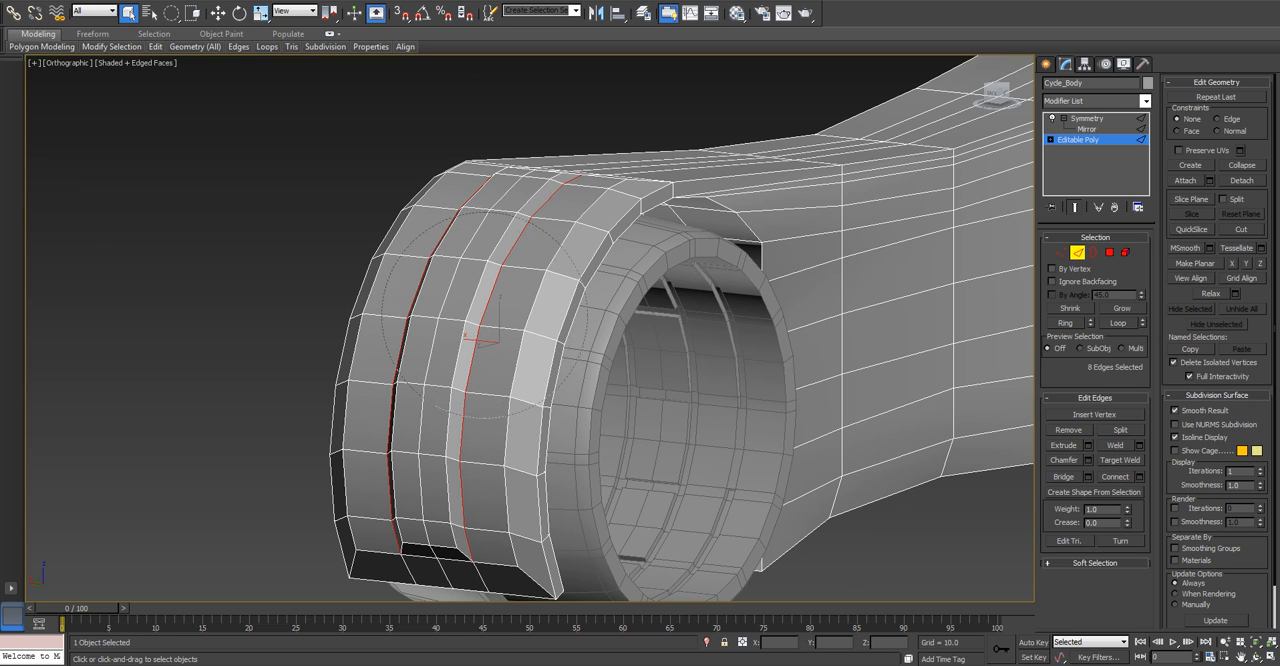
drag(554, 383, 585, 414)
key(ctrl+z)
key(q)
key(q)
key(q)
key(q)
key(q)
key(q)
key(q)
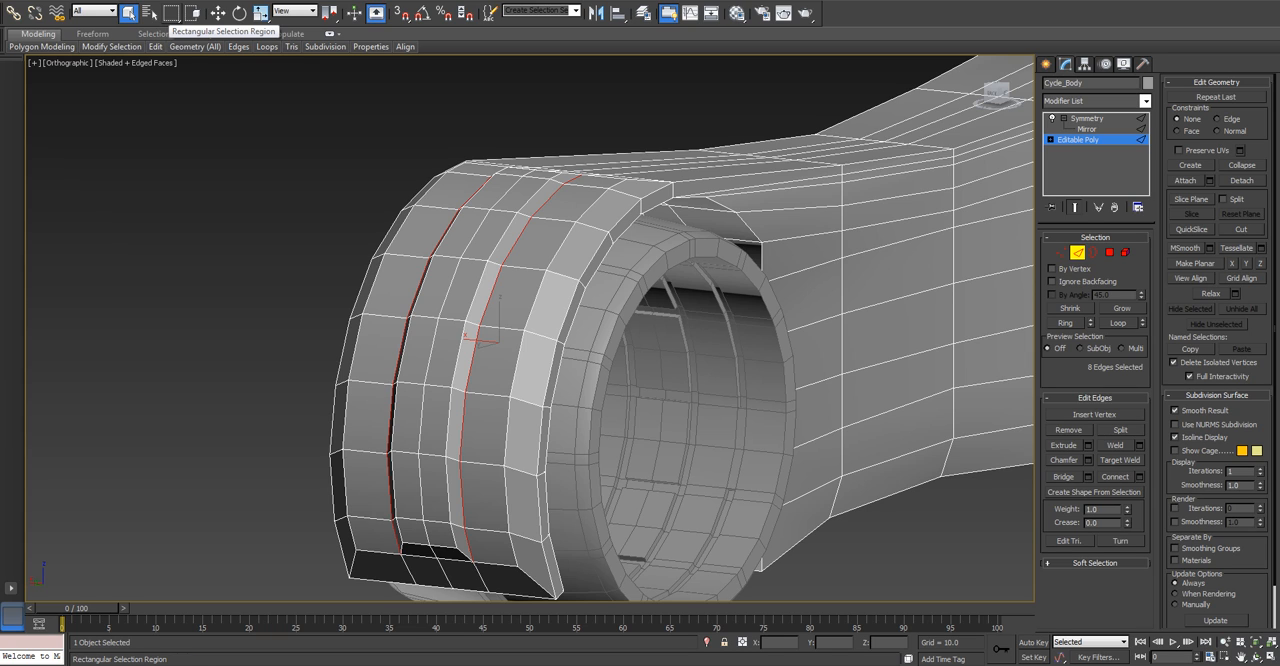
click(172, 13)
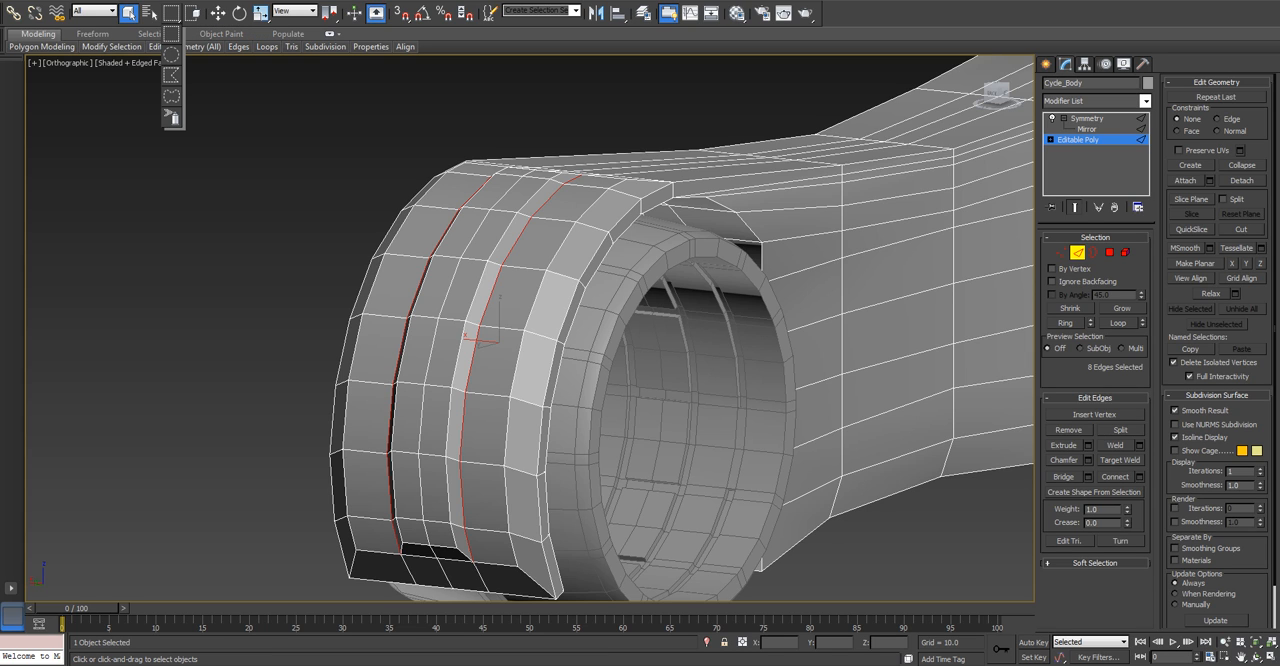
click(172, 34)
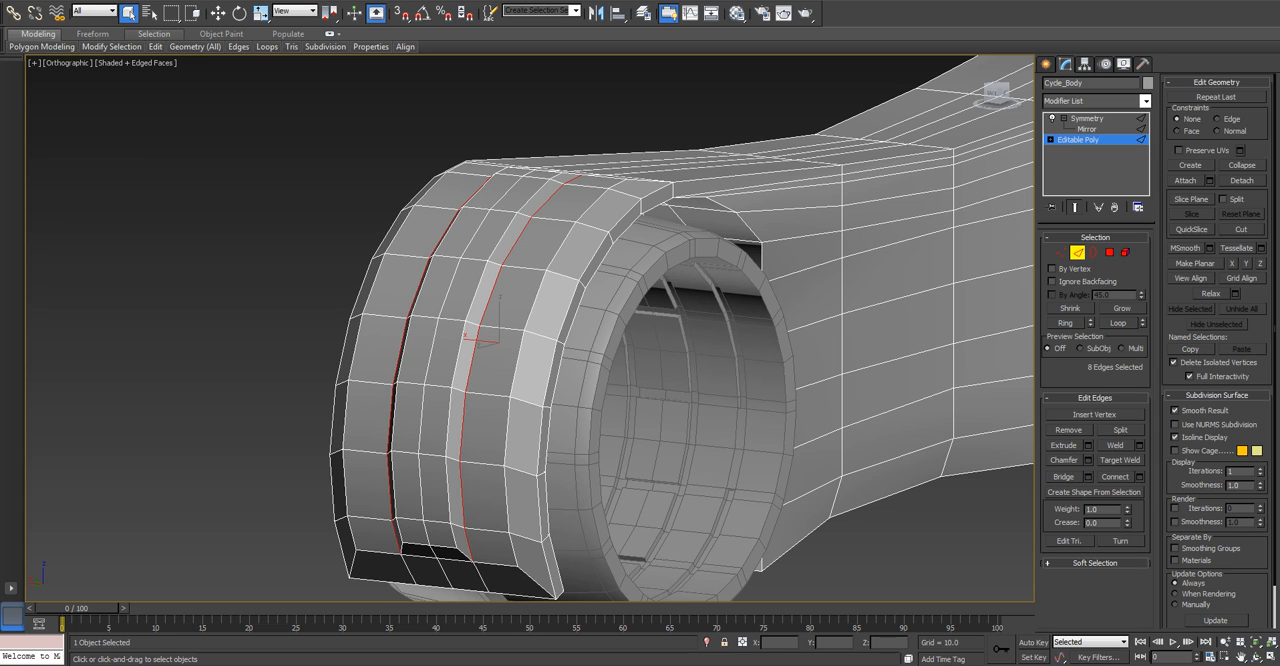
Set the geometry constraint to Edge and try to slide the eight selected edges outward along X.
key(w)
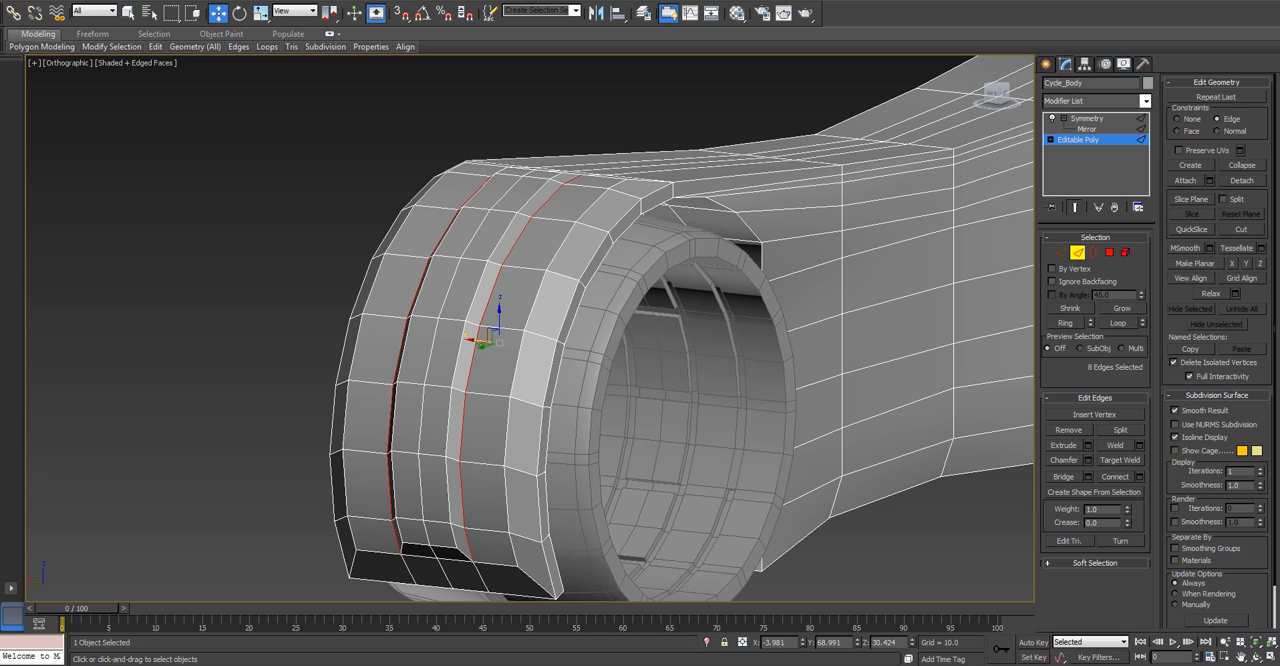
alt+middle_drag(499, 343, 566, 382)
drag(475, 339, 507, 344)
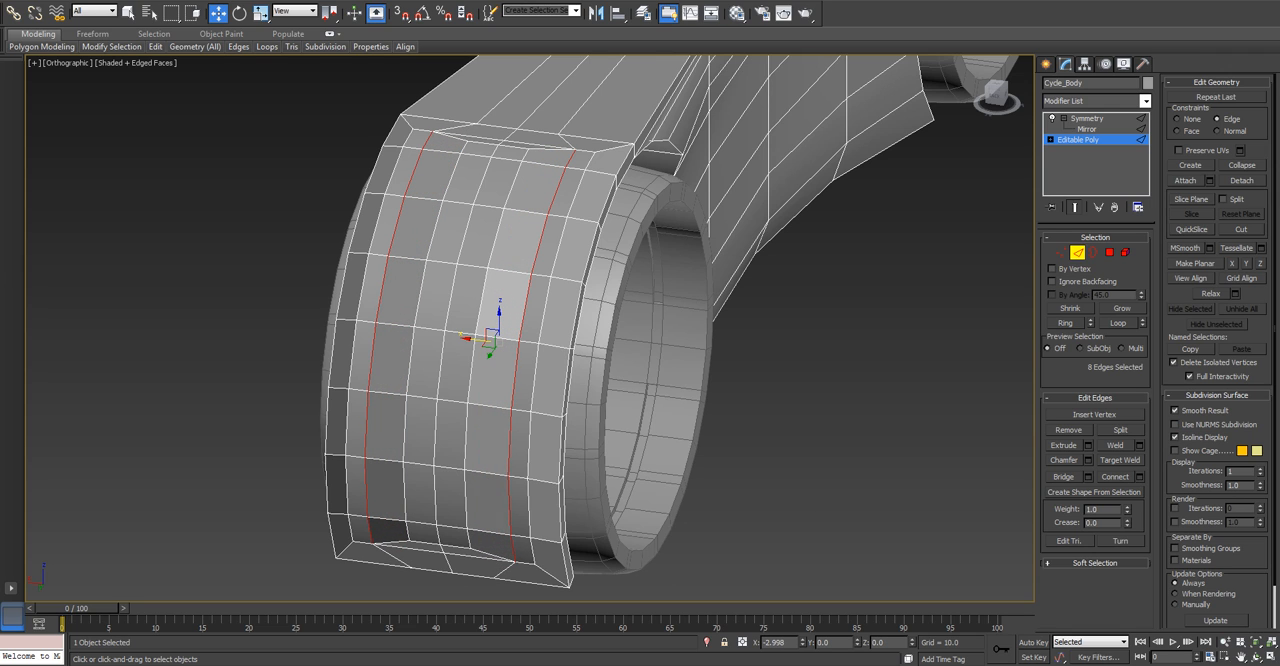
right_click(507, 344)
Try adding an edge at the rear fender's lower end to the selection, and undo the addition.
alt+middle_drag(507, 344, 530, 290)
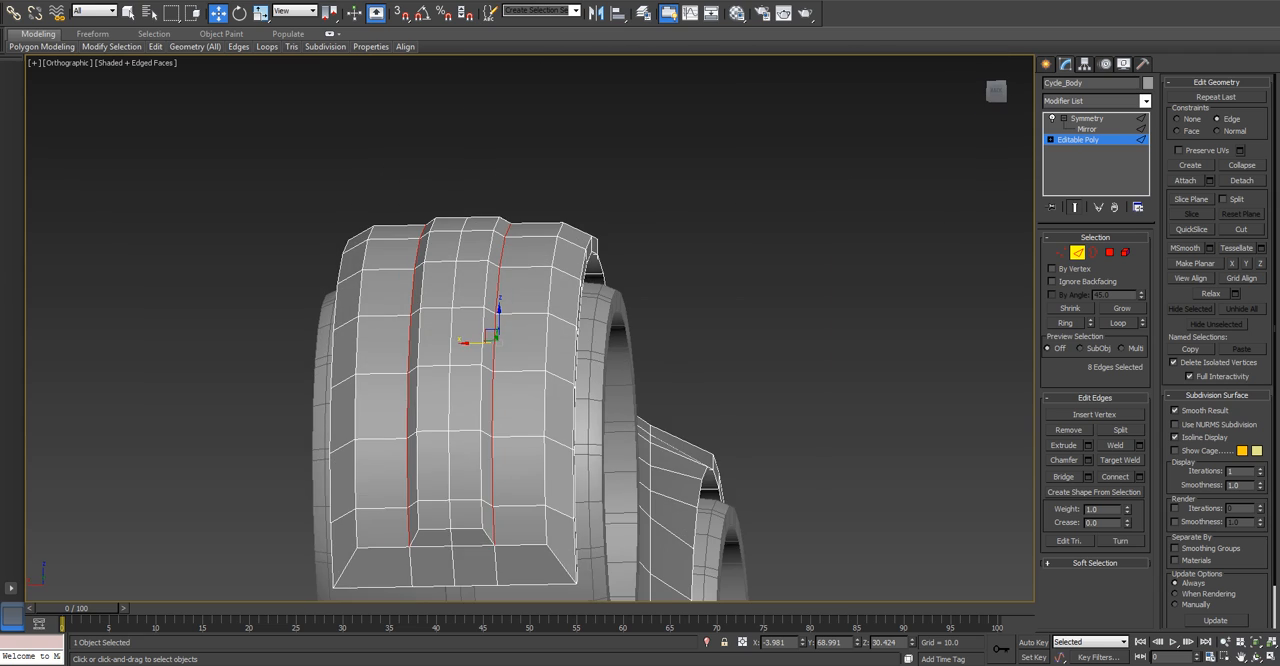
ctrl+click(411, 567)
alt+middle_drag(411, 567, 220, 530)
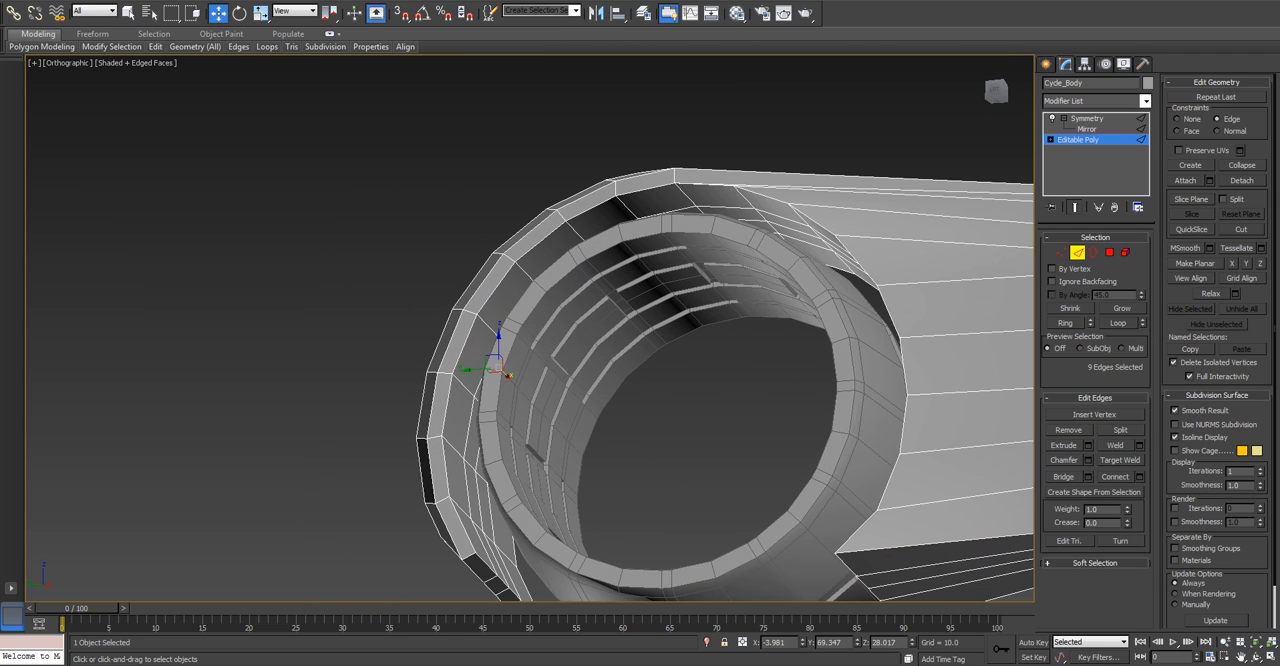
alt+middle_drag(508, 375, 470, 352)
key(ctrl+z)
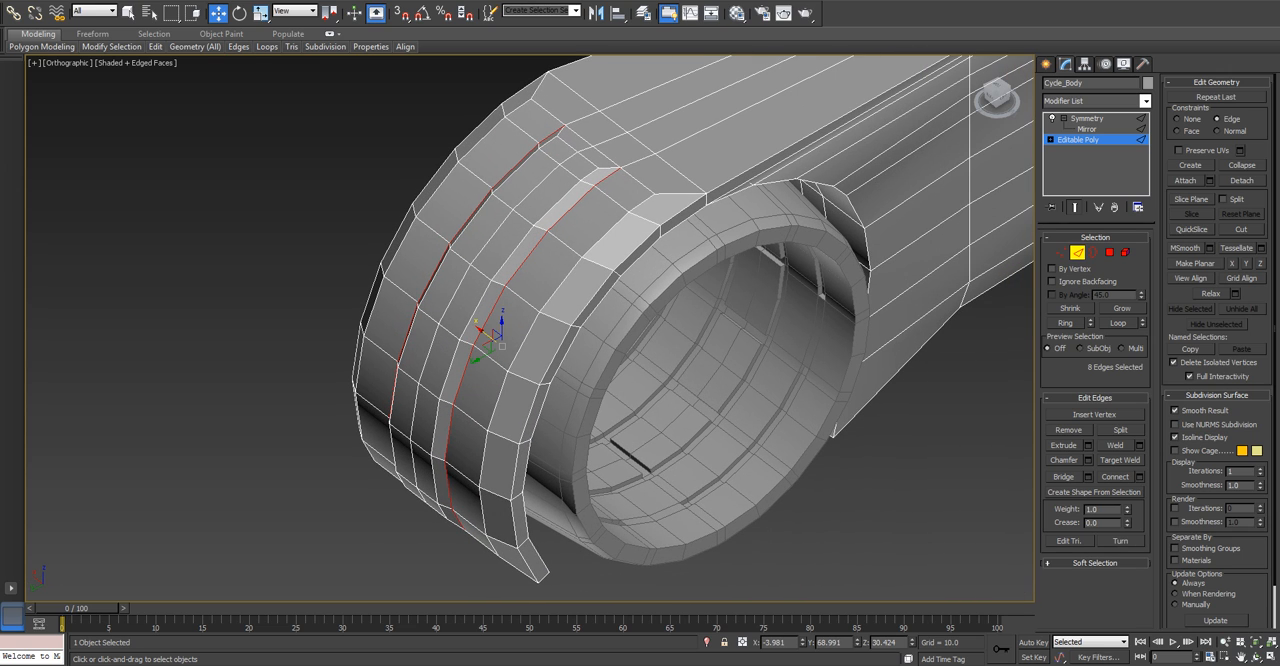
Auto-smooth the entire cycle body element with a 45.0 threshold, and clear the polygon selection.
alt+middle_drag(520, 380, 570, 410)
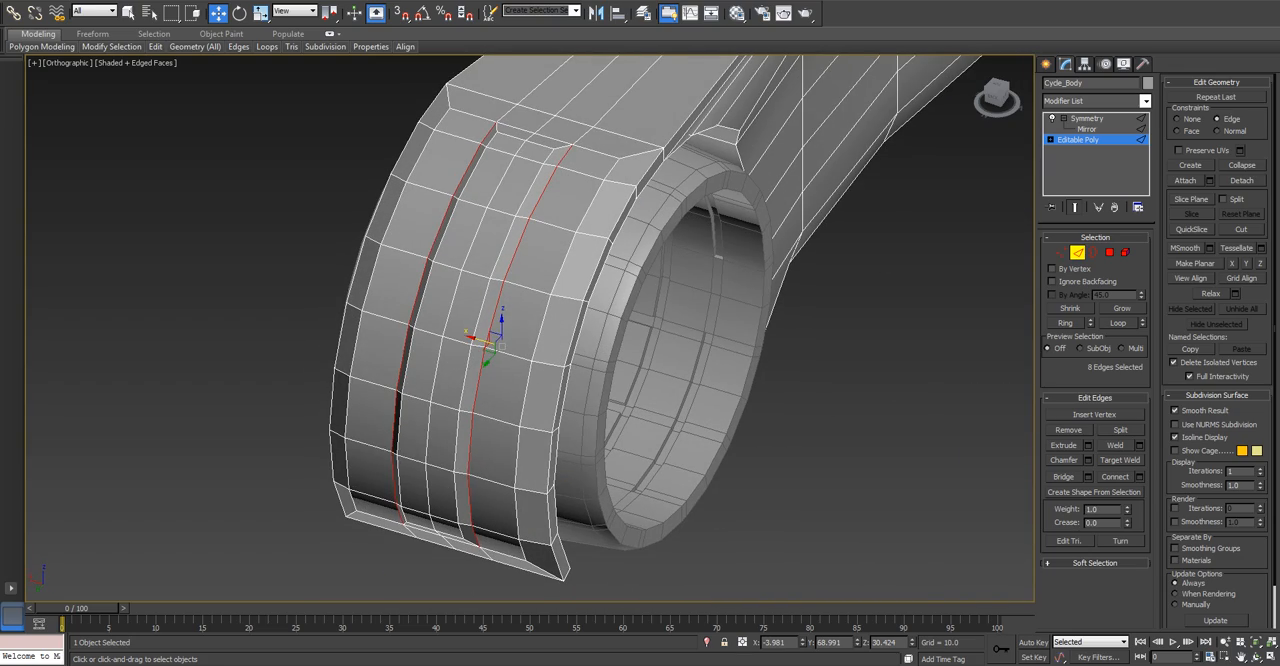
drag(482, 341, 524, 352)
click(1125, 252)
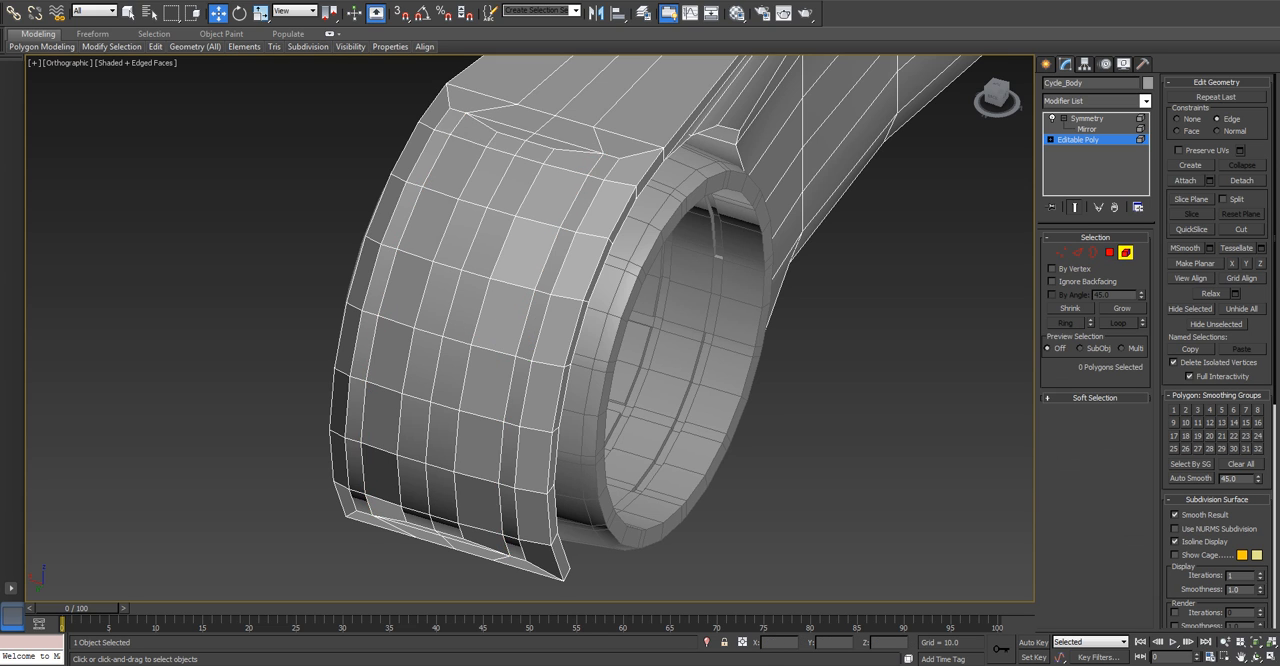
click(840, 160)
click(1191, 478)
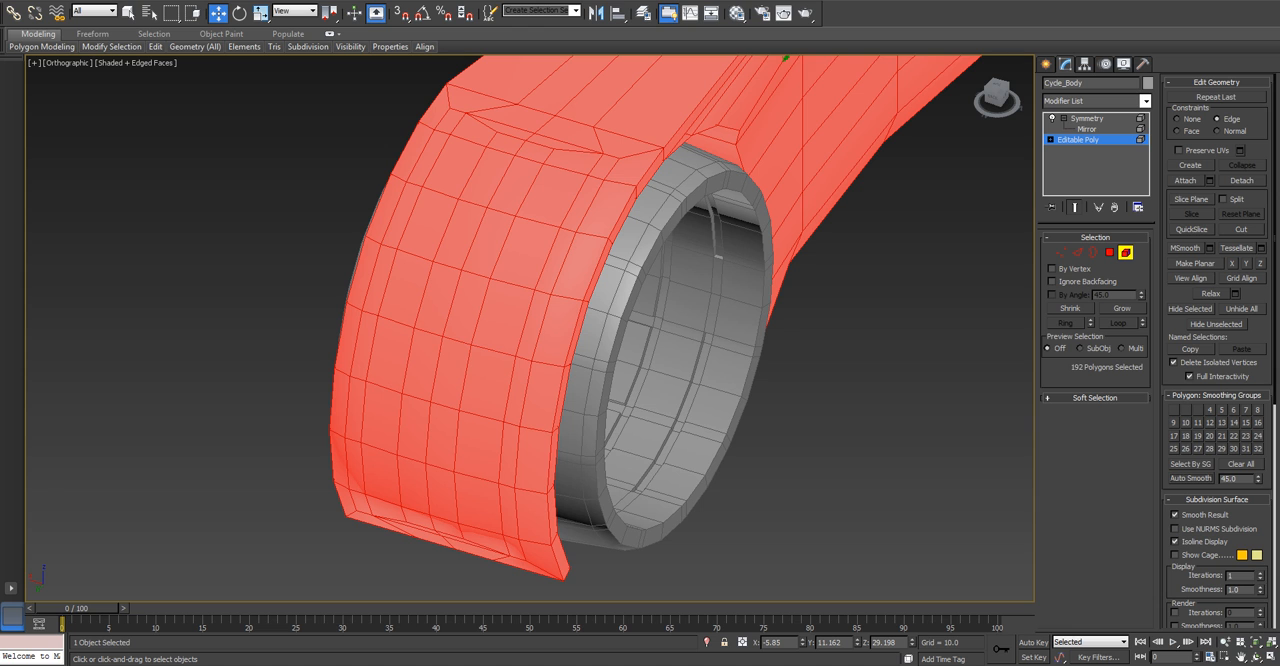
click(1110, 252)
click(900, 350)
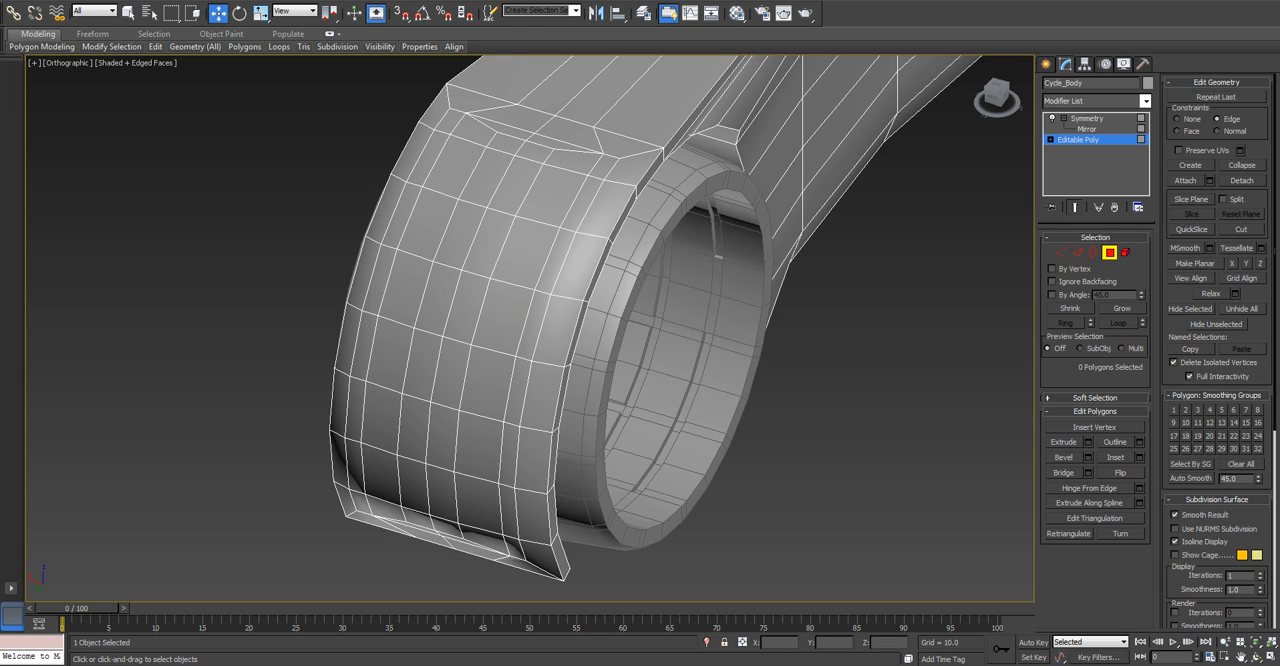
Select the eight polygons of the central strip along the rear fender, from its top to its lower end.
alt+middle_drag(480, 340, 562, 370)
click(464, 268)
scroll(464, 268, down, 2)
scroll(565, 355, up, 3)
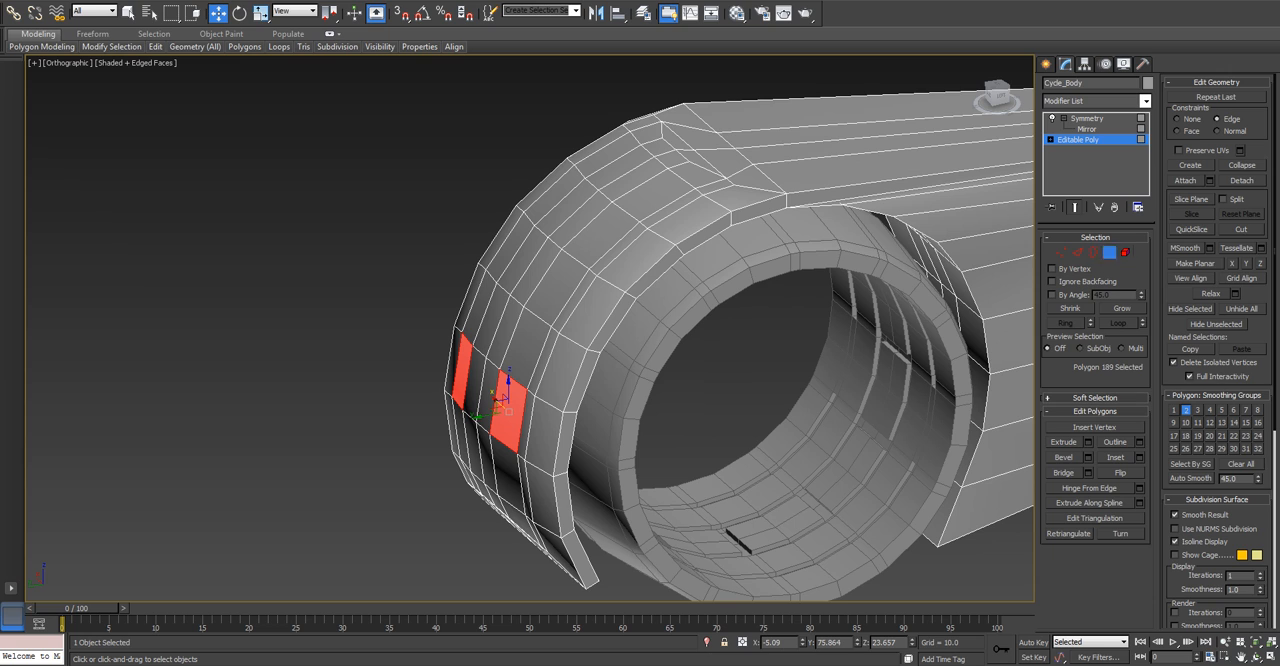
click(620, 176)
ctrl+click(668, 158)
ctrl+click(560, 212)
ctrl+click(526, 262)
ctrl+click(497, 322)
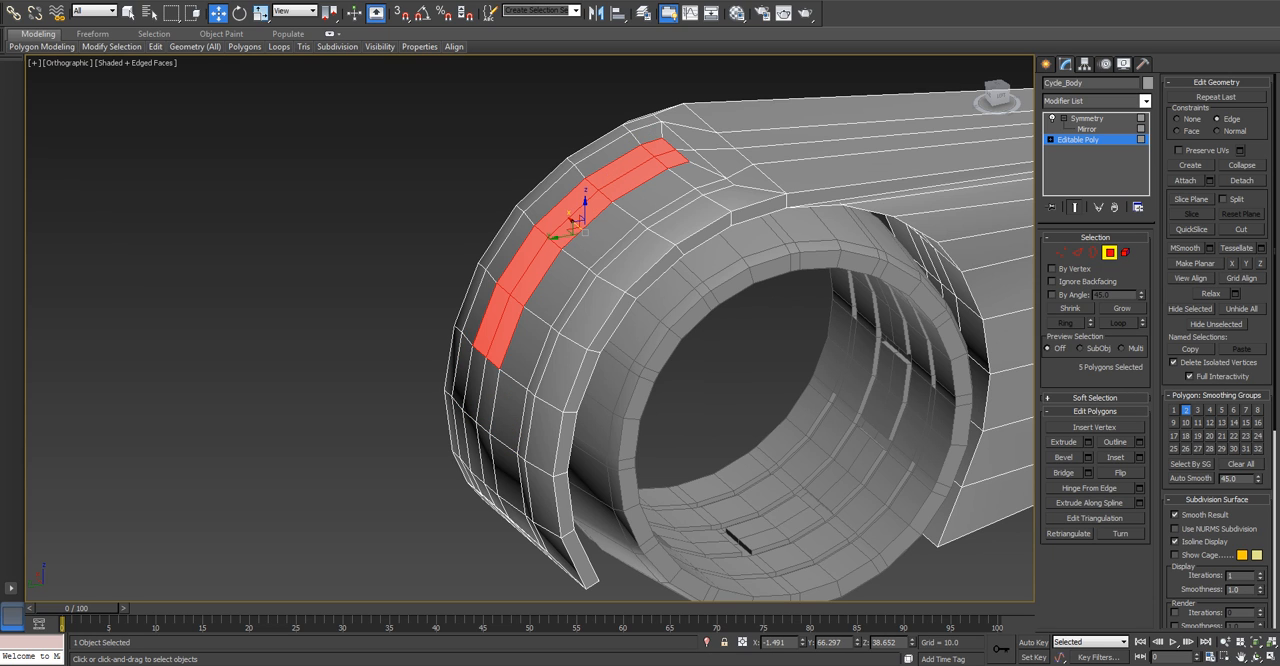
ctrl+click(482, 390)
ctrl+click(475, 452)
alt+middle_drag(475, 460, 455, 510)
ctrl+click(491, 486)
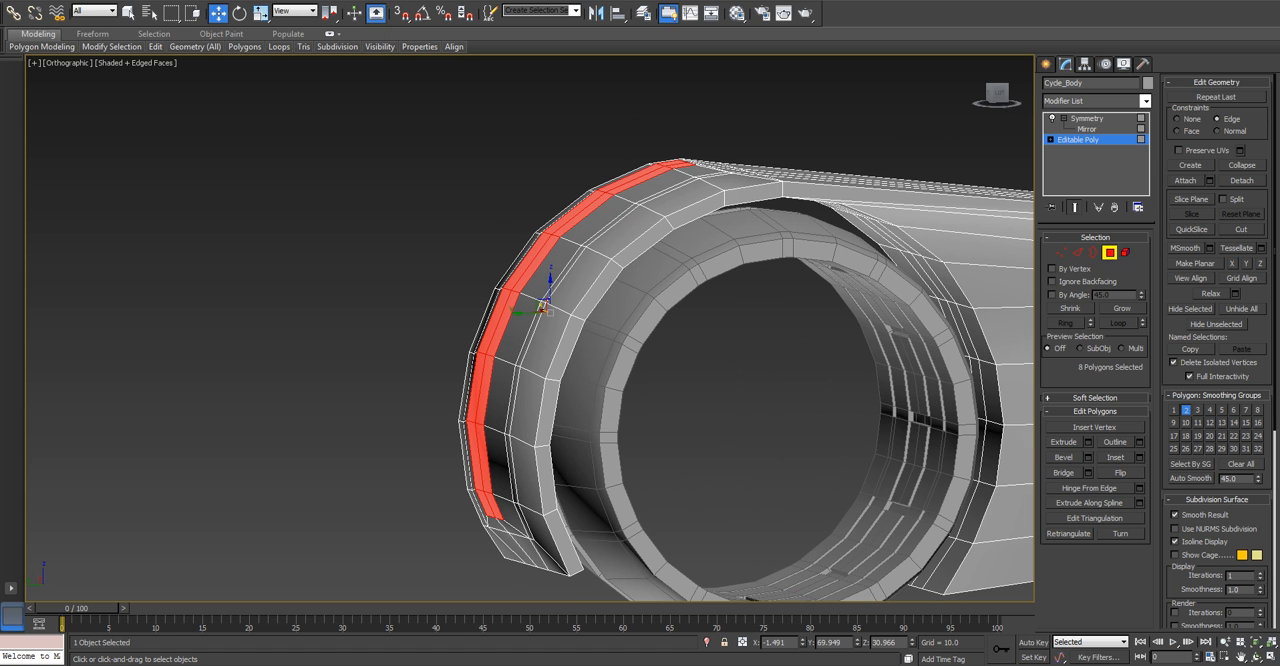
Try extruding the eight selected strip polygons by a height of 3.
click(1088, 441)
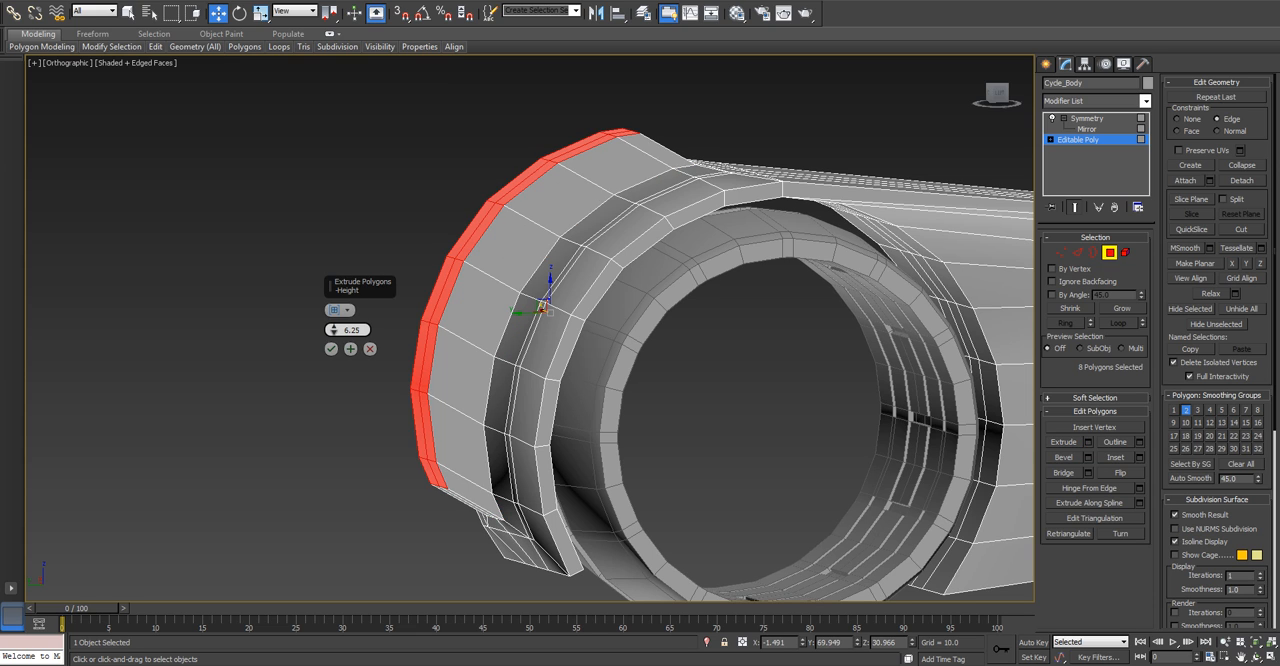
key(l)
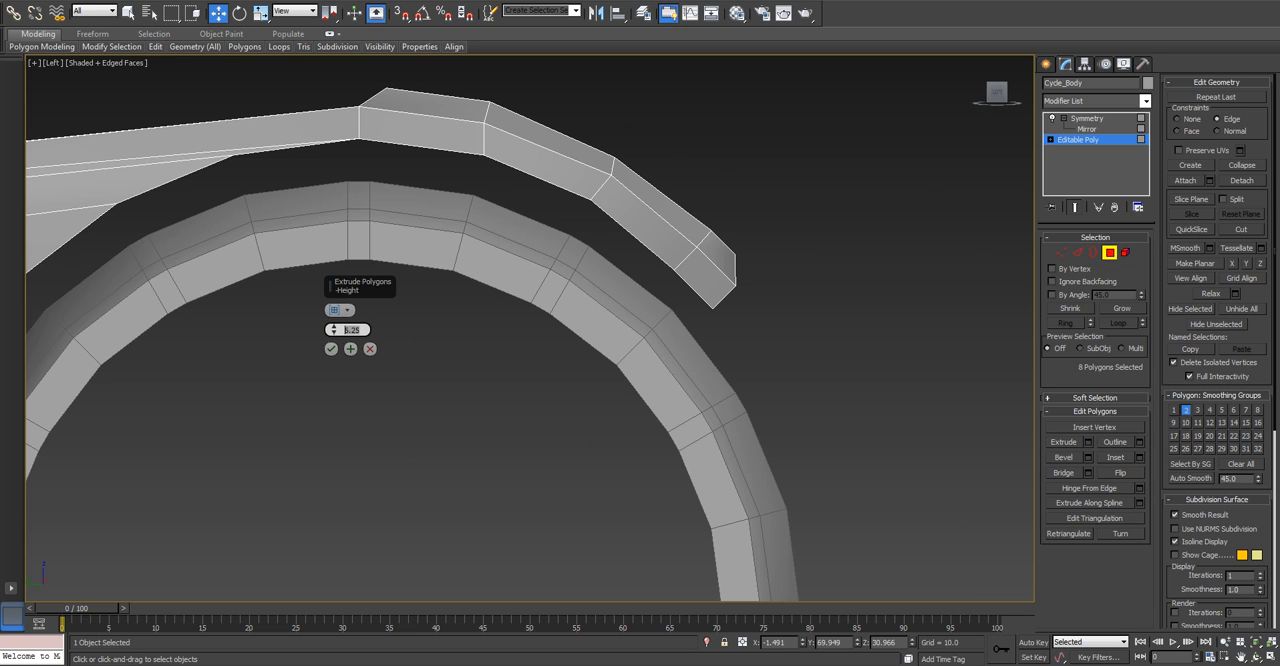
key(z)
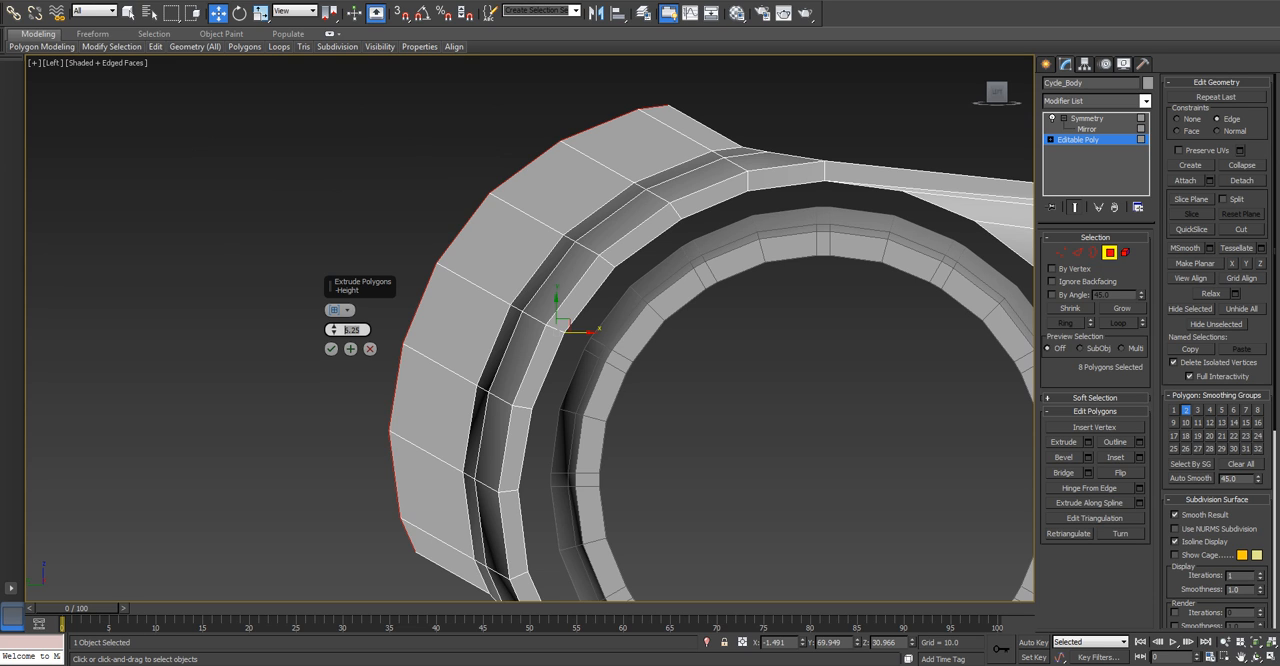
key(Delete)
key(3)
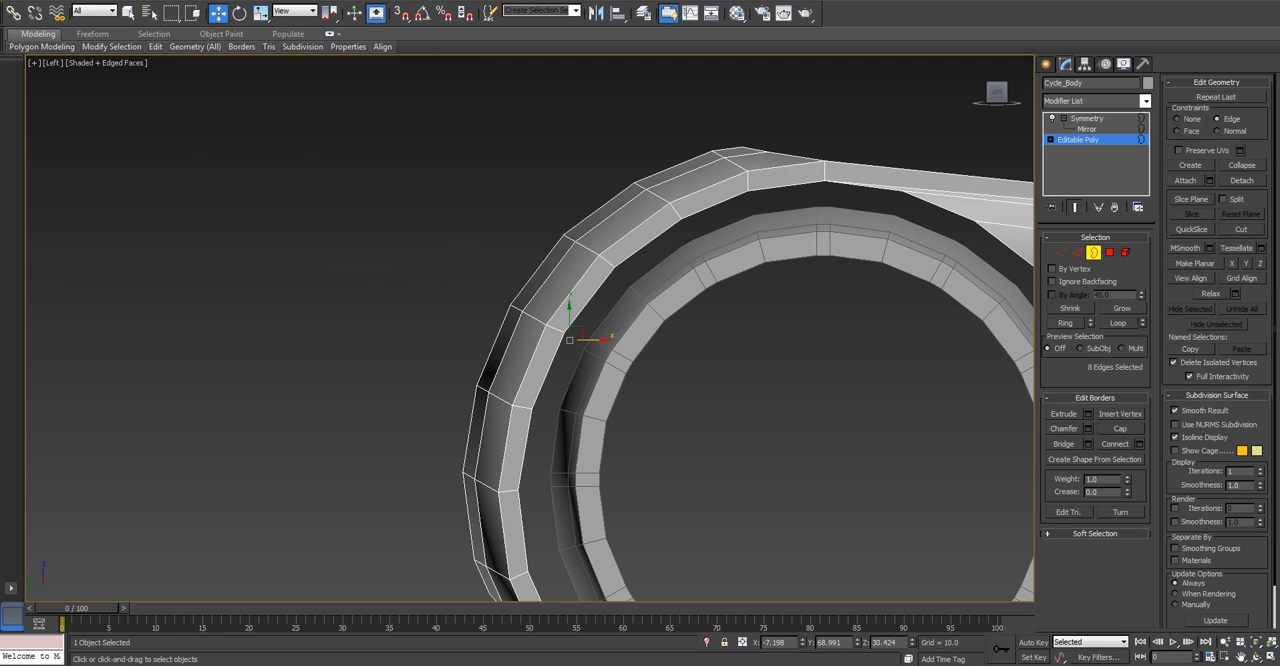
key(4)
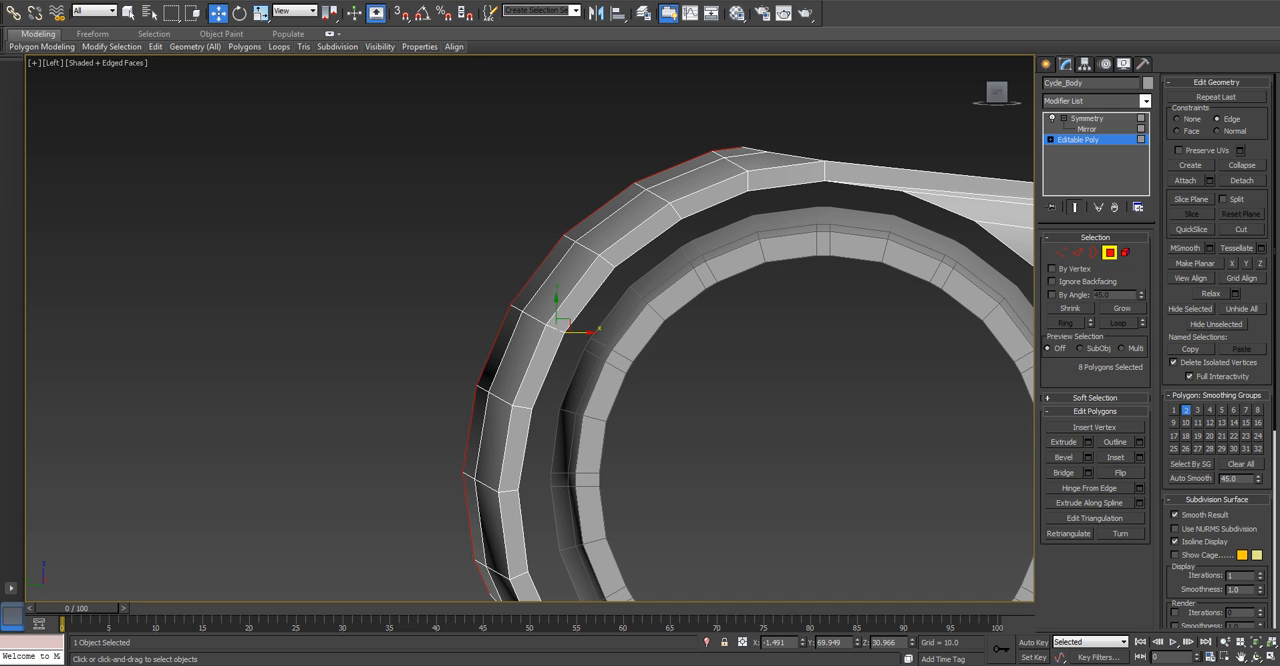
key(shift+e)
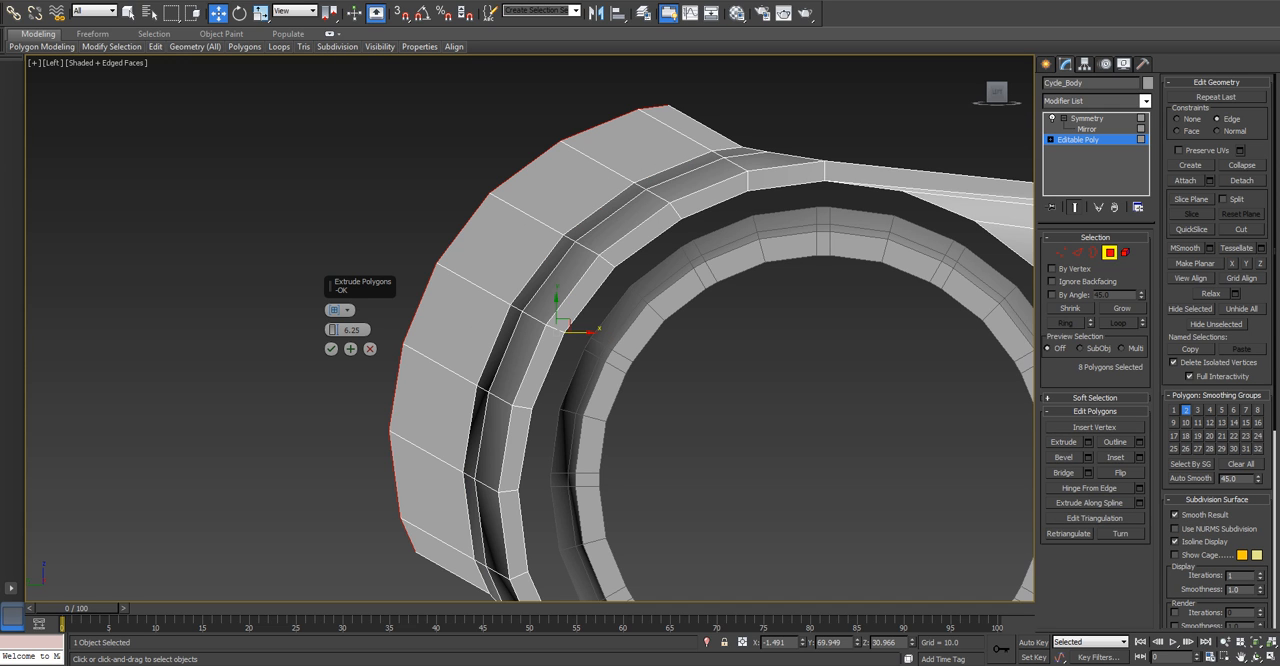
double_click(359, 330)
text(3)
key(Return)
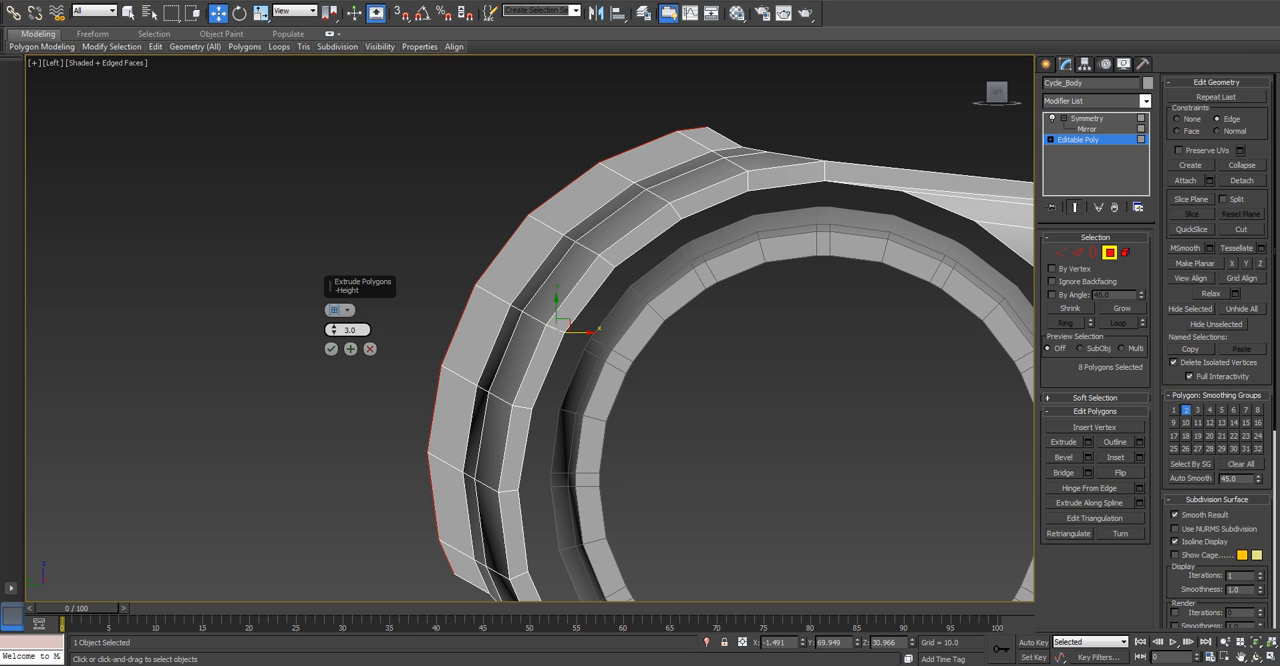
click(331, 349)
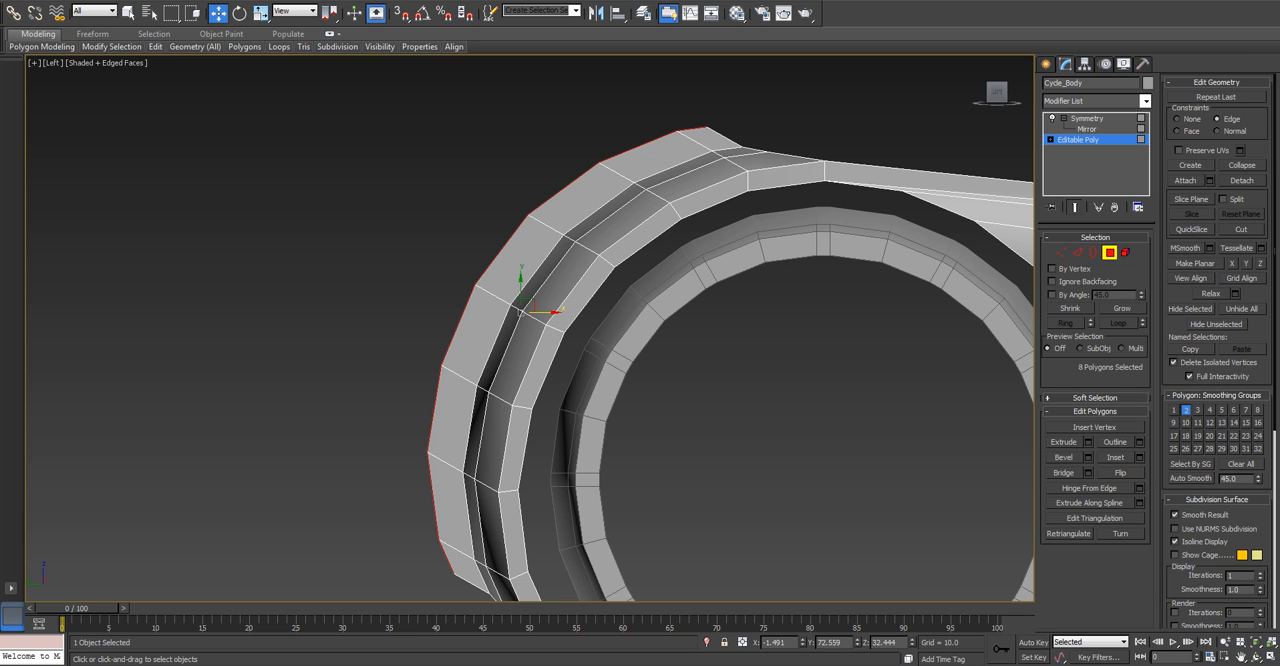
Try adjusting the vertices at the raised strip's lower end with the constraint set to None, and restore the Edge constraint.
scroll(683, 215, down, 5)
scroll(672, 296, up, 2)
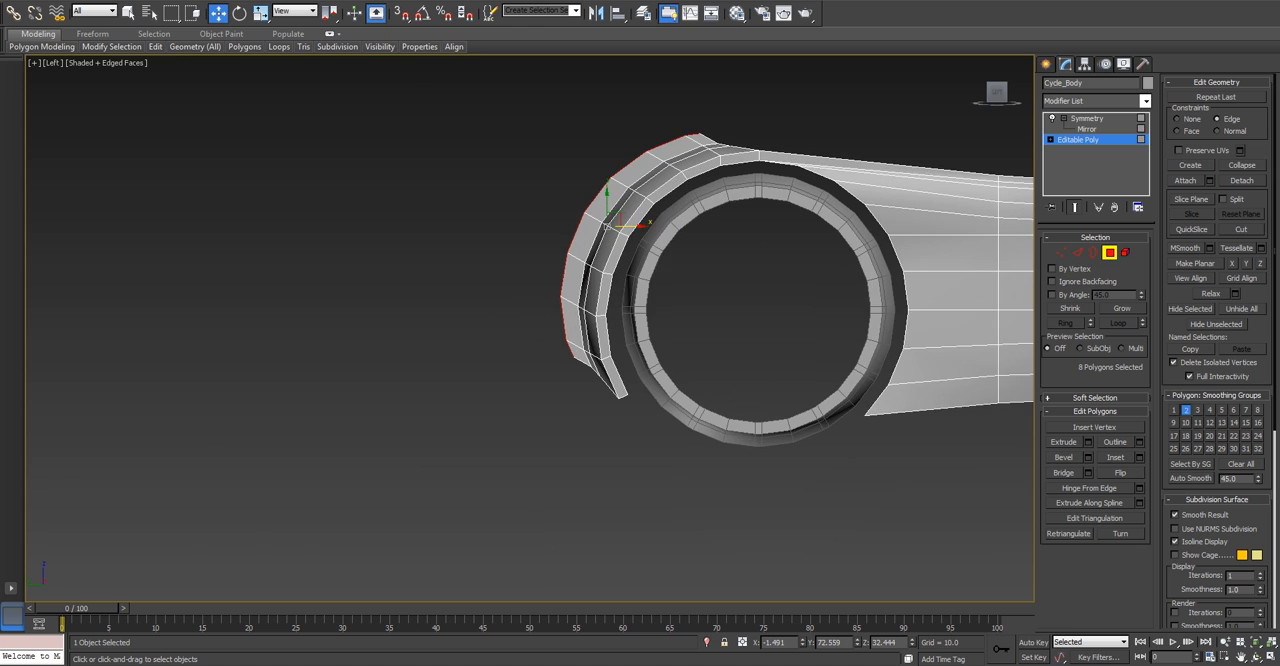
scroll(990, 285, up, 3)
key(1)
scroll(188, 455, up, 3)
mouse_move(193, 463)
mouse_down()
mouse_move(239, 503)
mouse_move(227, 479)
mouse_up()
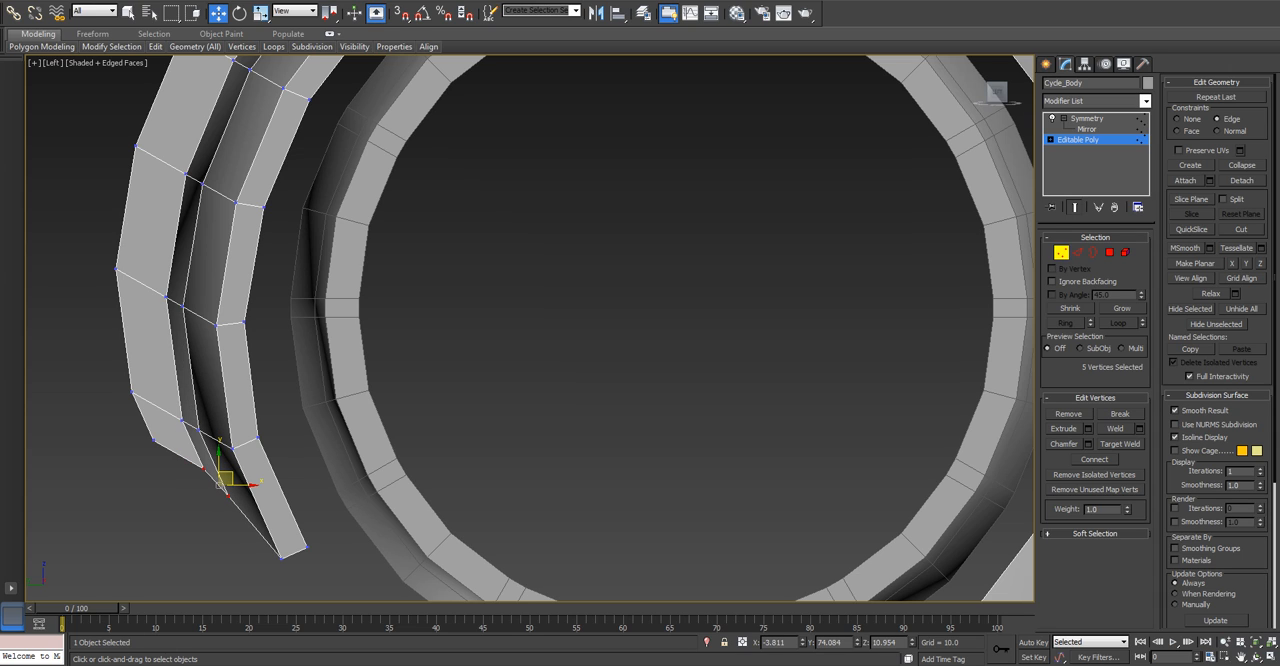
click(1178, 119)
drag(220, 484, 220, 483)
scroll(204, 474, up, 2)
scroll(180, 458, down, 4)
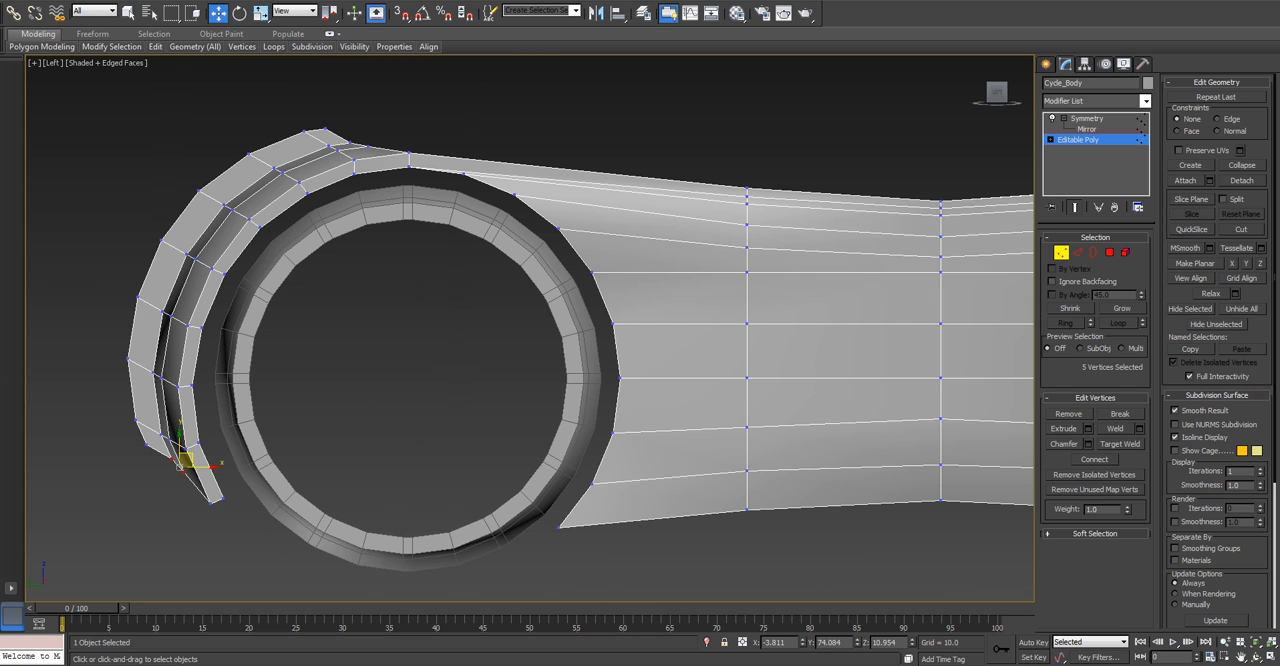
middle_drag(184, 456, 334, 470)
scroll(334, 470, up, 1)
drag(277, 448, 303, 471)
click(1218, 119)
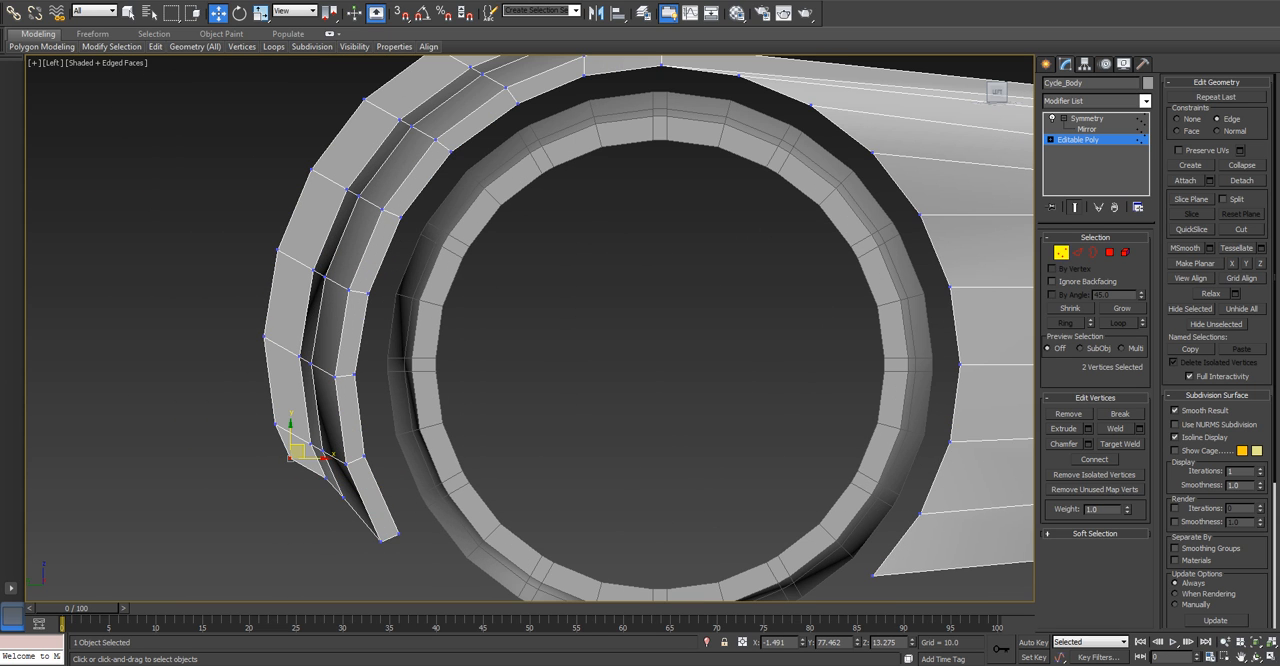
Extrude the eight central strip polygons on the rear fender by a height of 10.
key(4)
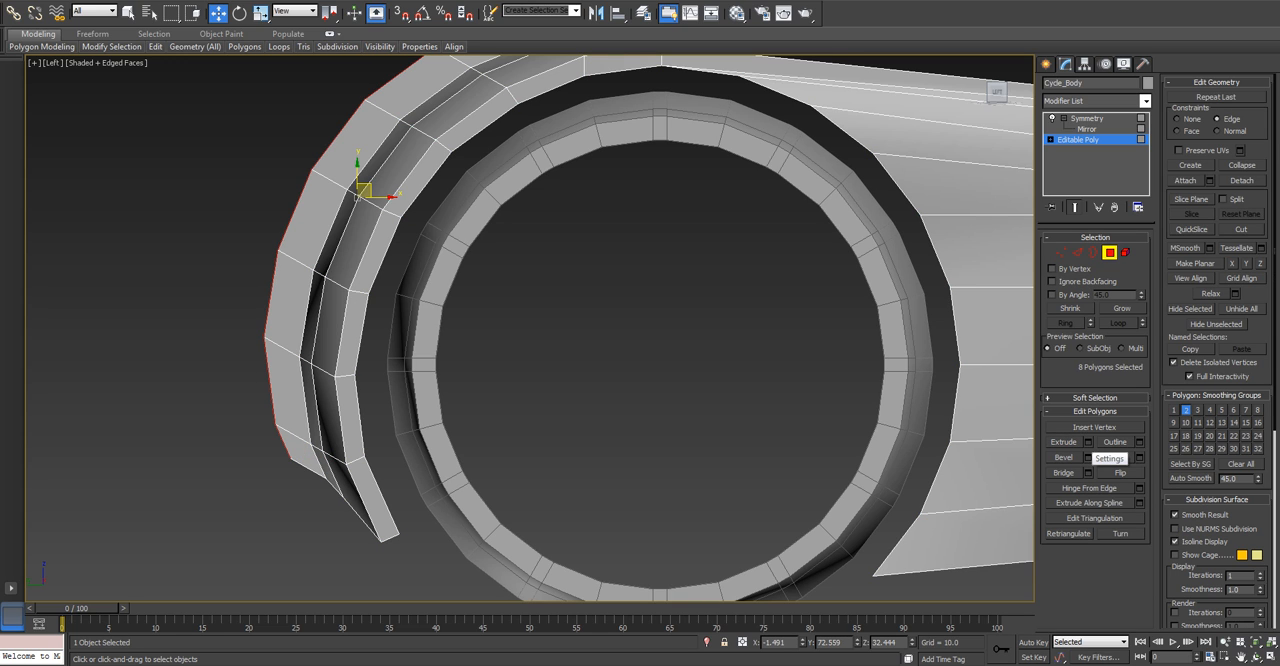
click(1087, 442)
double_click(351, 330)
text(6)
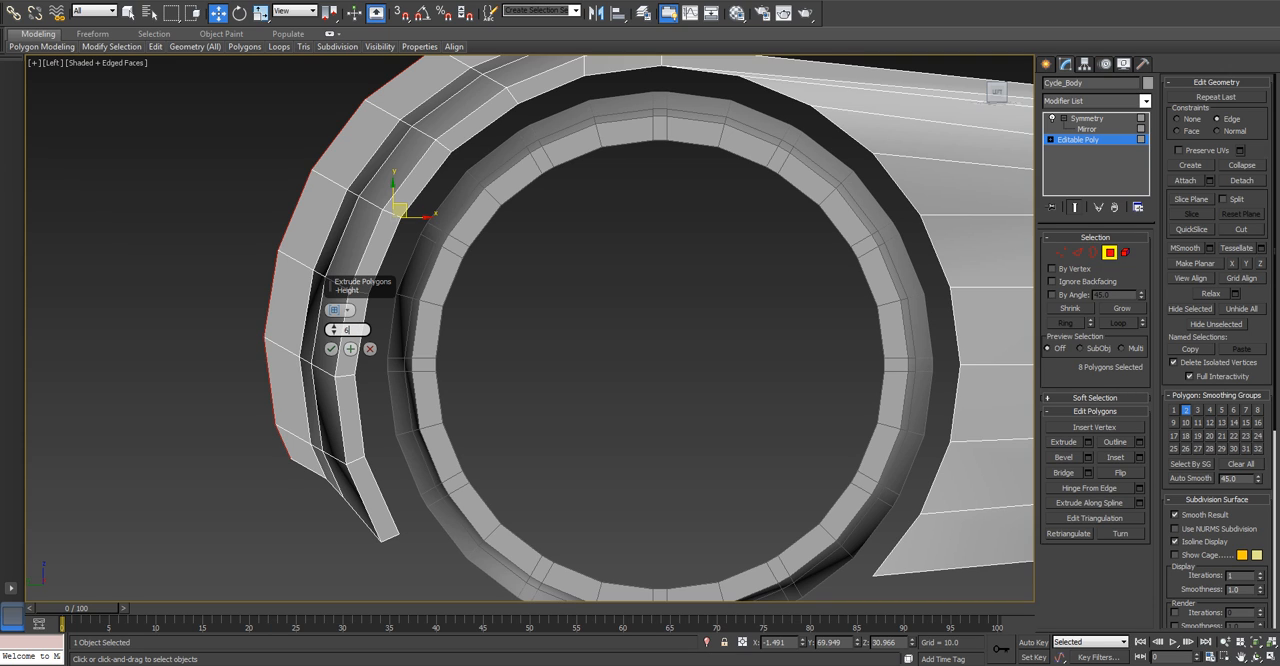
key(Return)
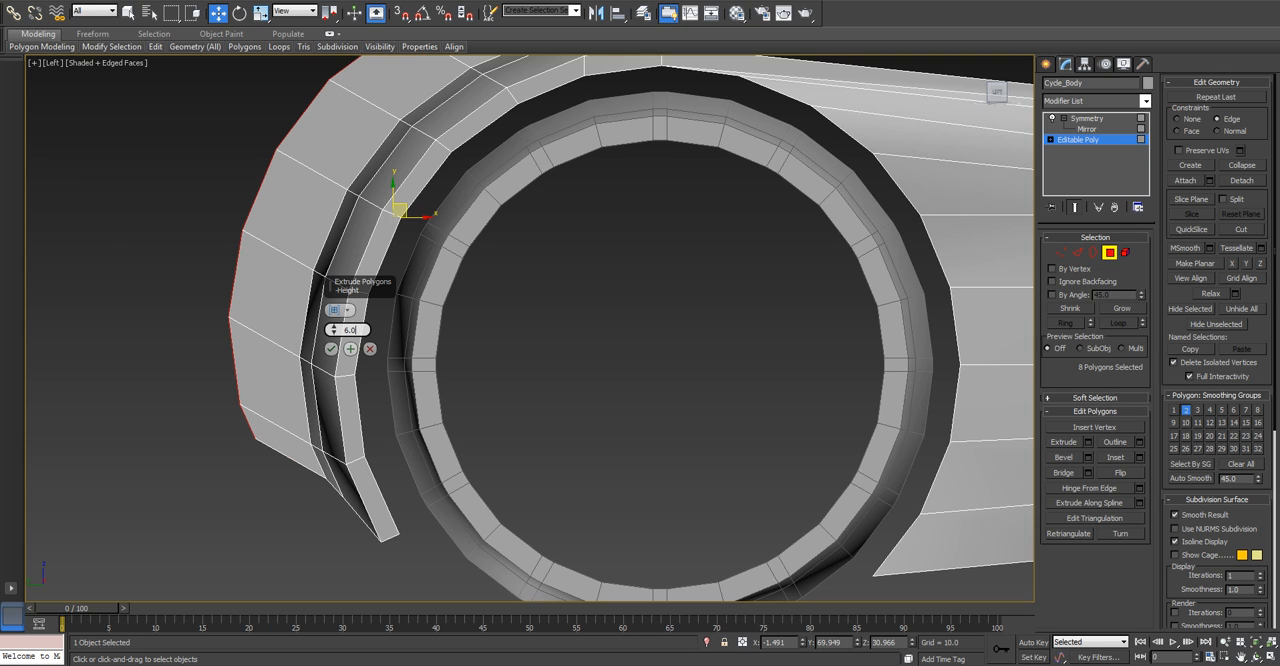
key(BackSpace)
key(BackSpace)
key(BackSpace)
text(10)
key(Return)
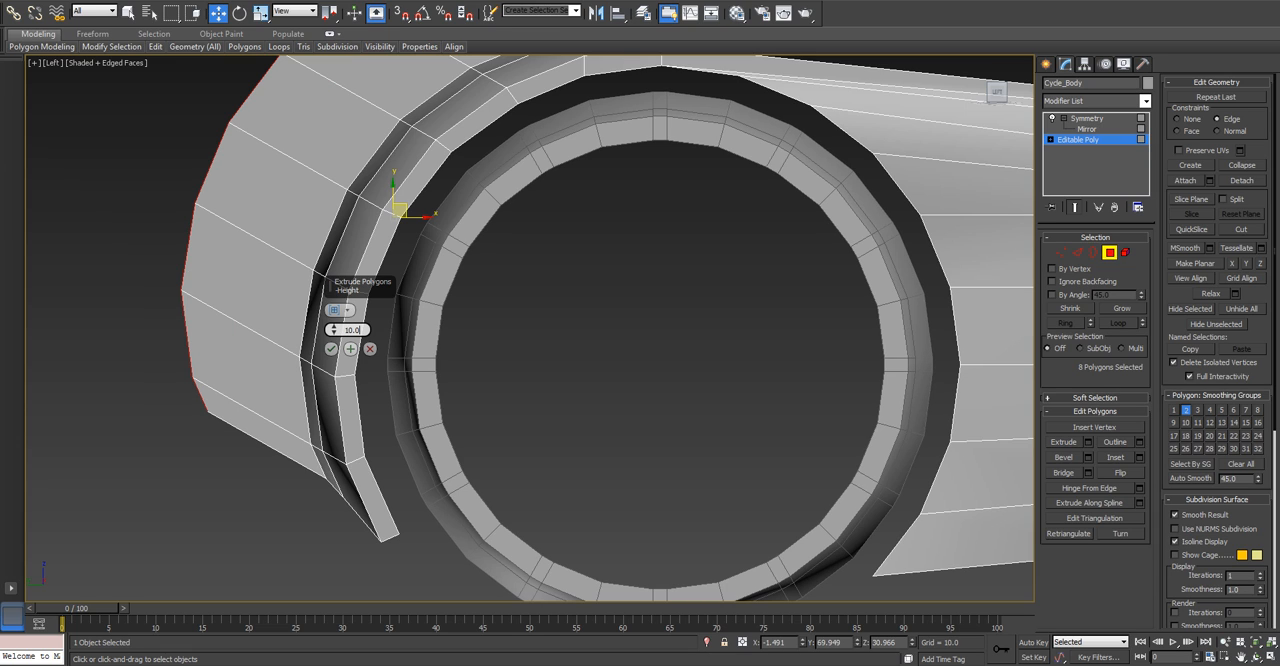
click(331, 348)
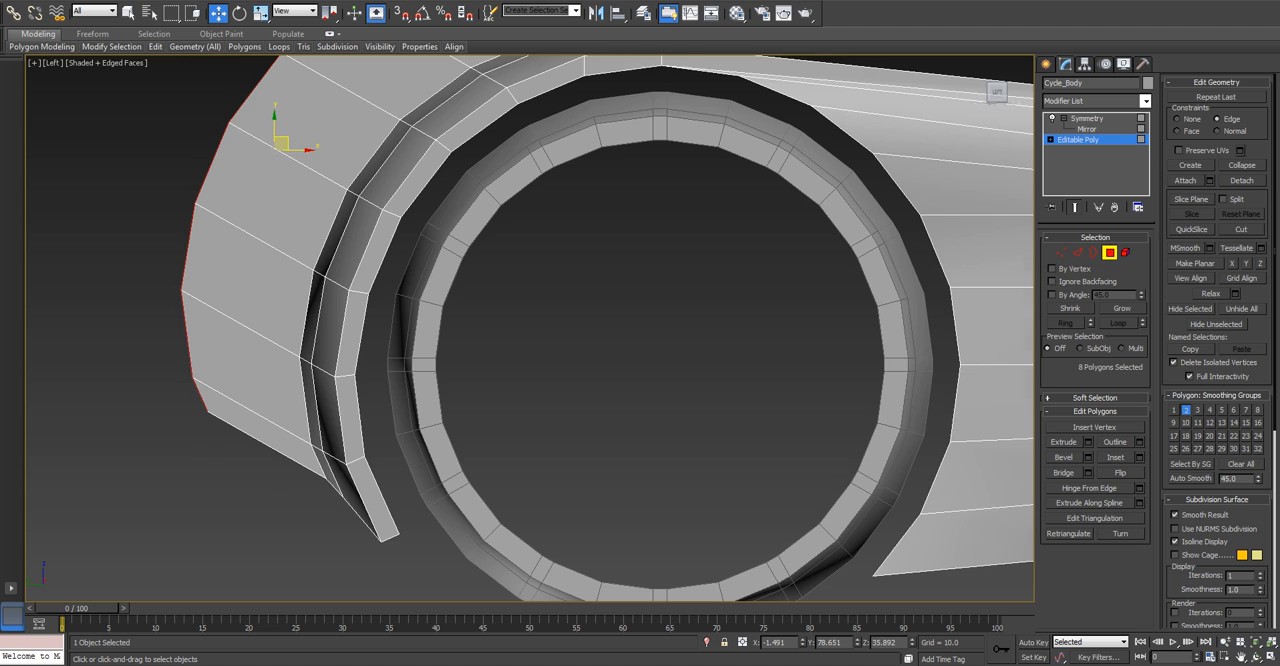
Try flattening the extruded strip's outer polygons into a vertical plane, and restore their curved shape.
scroll(598, 462, down, 3)
scroll(598, 462, up, 2)
middle_drag(598, 462, 683, 438)
click(1078, 253)
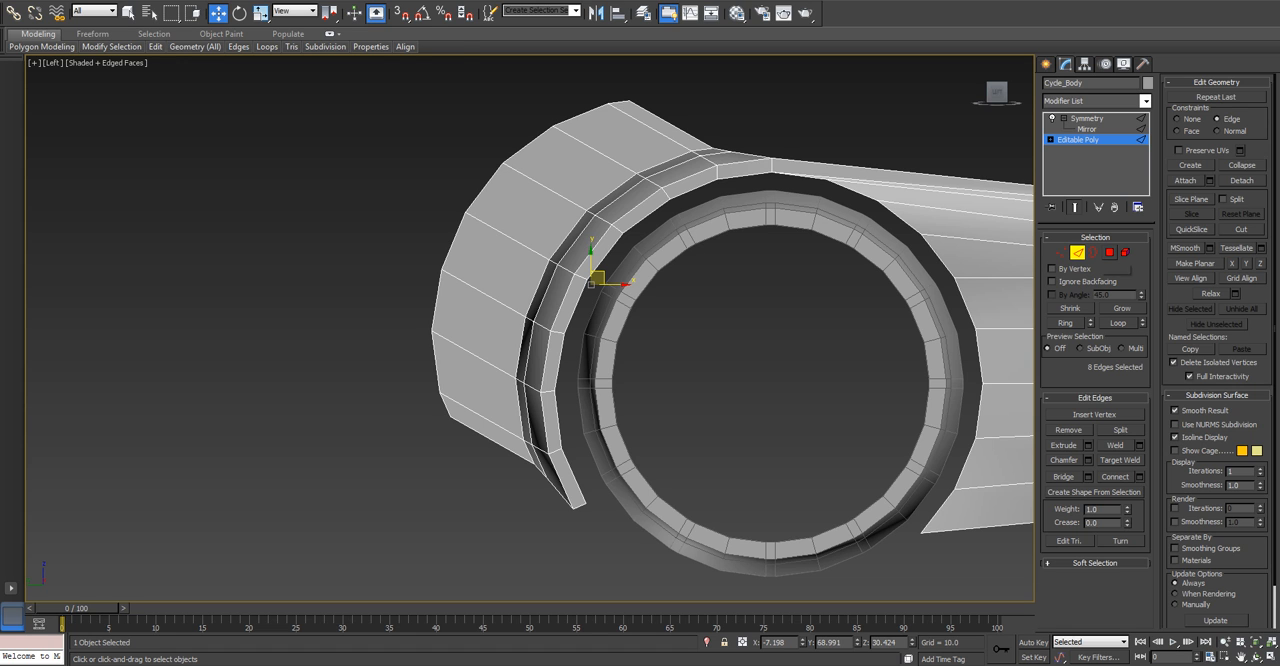
click(1110, 253)
alt+middle_drag(740, 385, 852, 366)
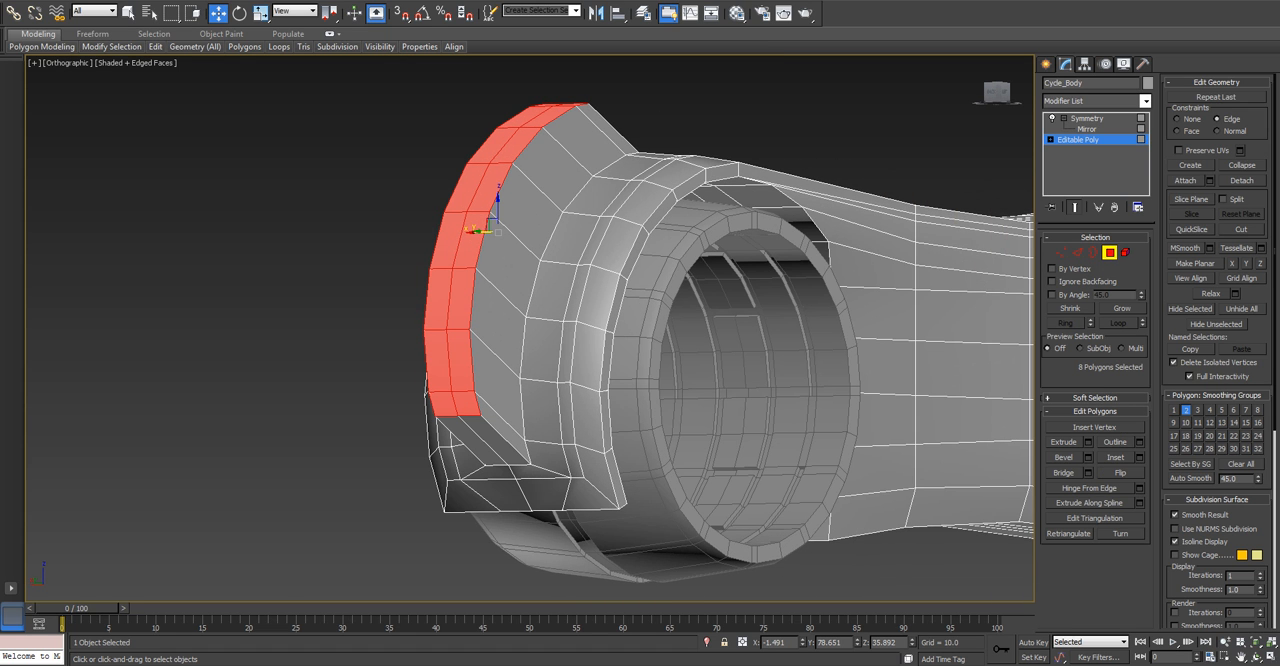
key(ctrl+z)
alt+middle_drag(820, 515, 700, 500)
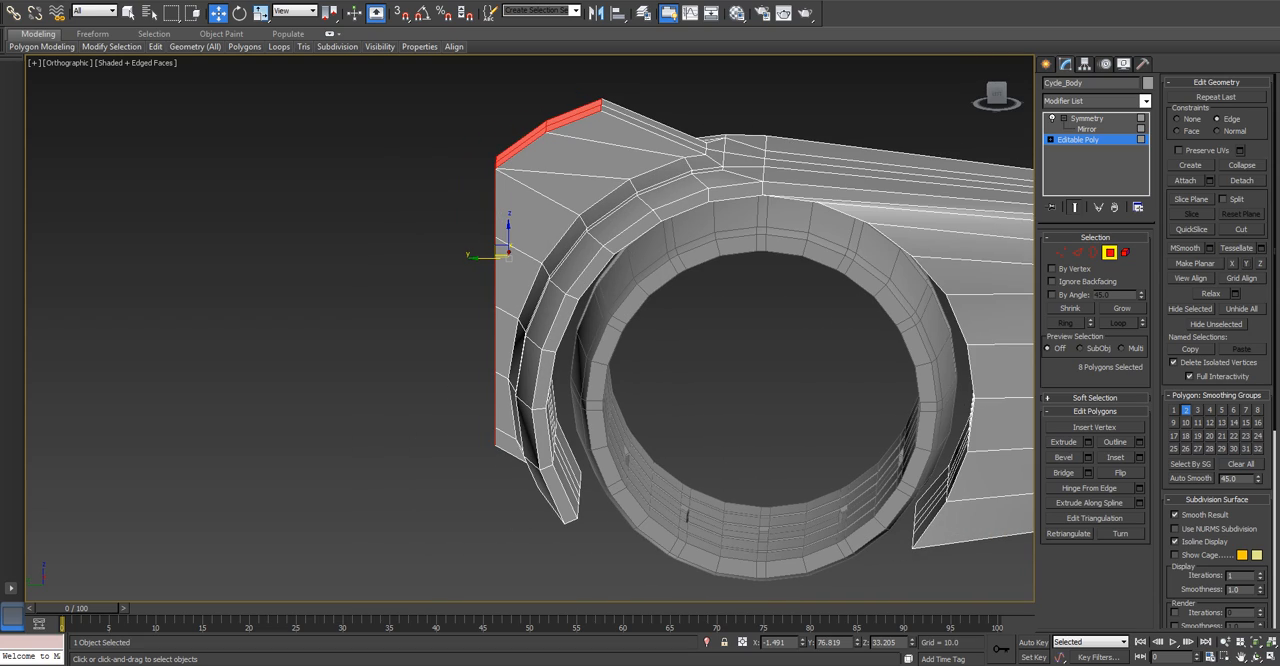
key(ctrl+y)
Flatten the extruded strip's eight outer polygons into a vertical rear face with Make Planar X.
key(l)
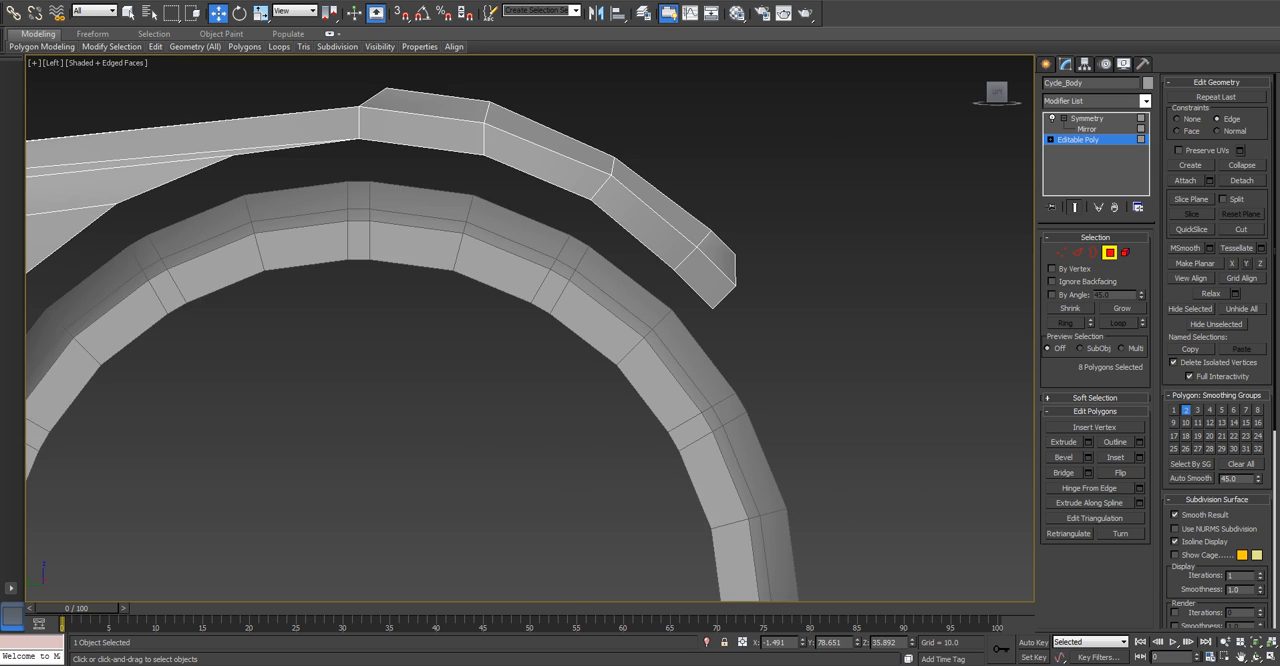
scroll(384, 396, up, 2)
scroll(460, 414, down, 2)
middle_drag(460, 414, 481, 336)
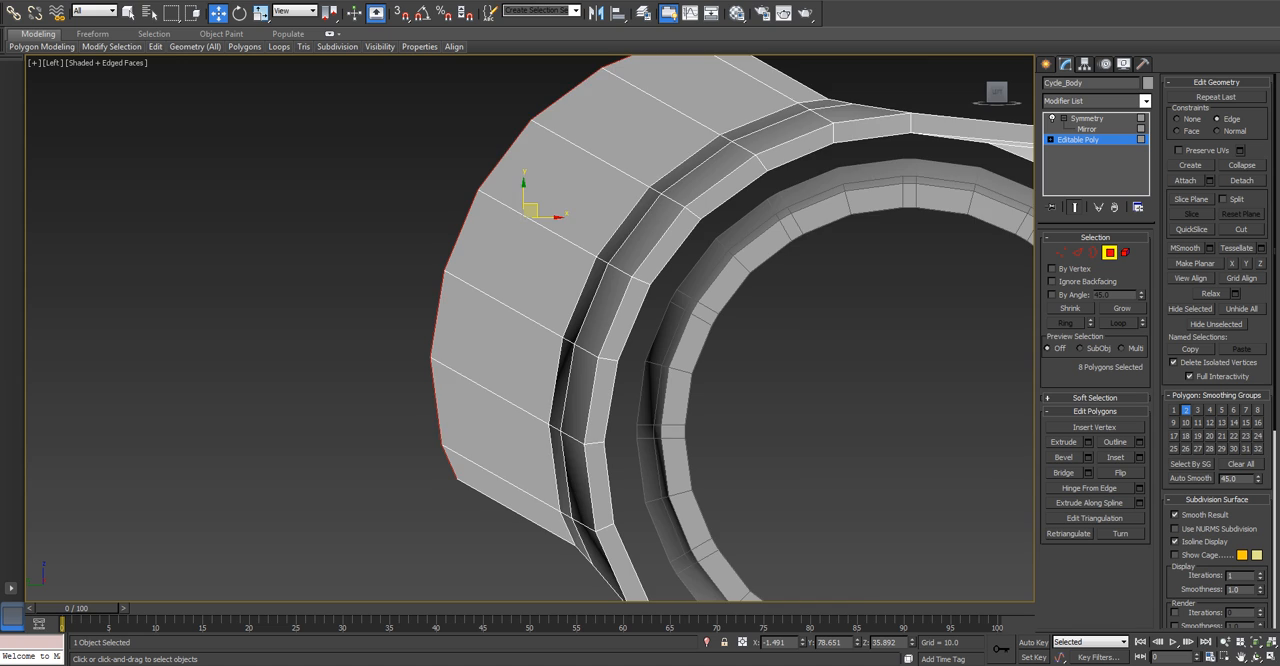
scroll(575, 350, down, 2)
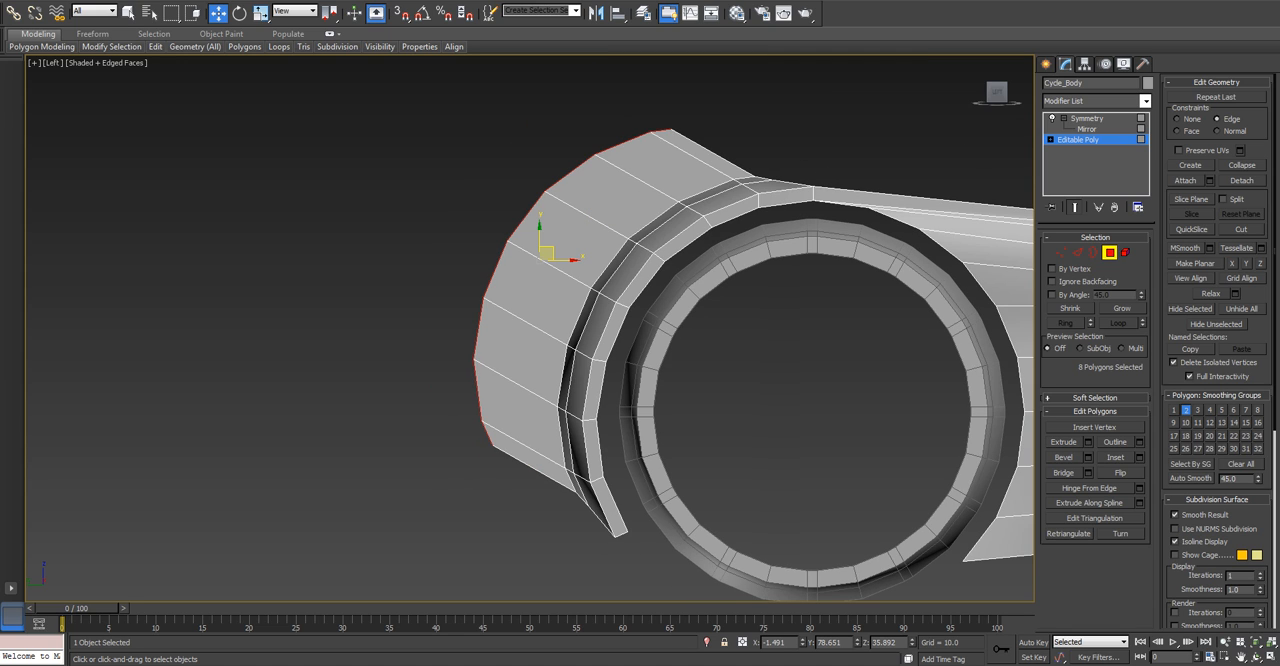
middle_drag(575, 350, 461, 346)
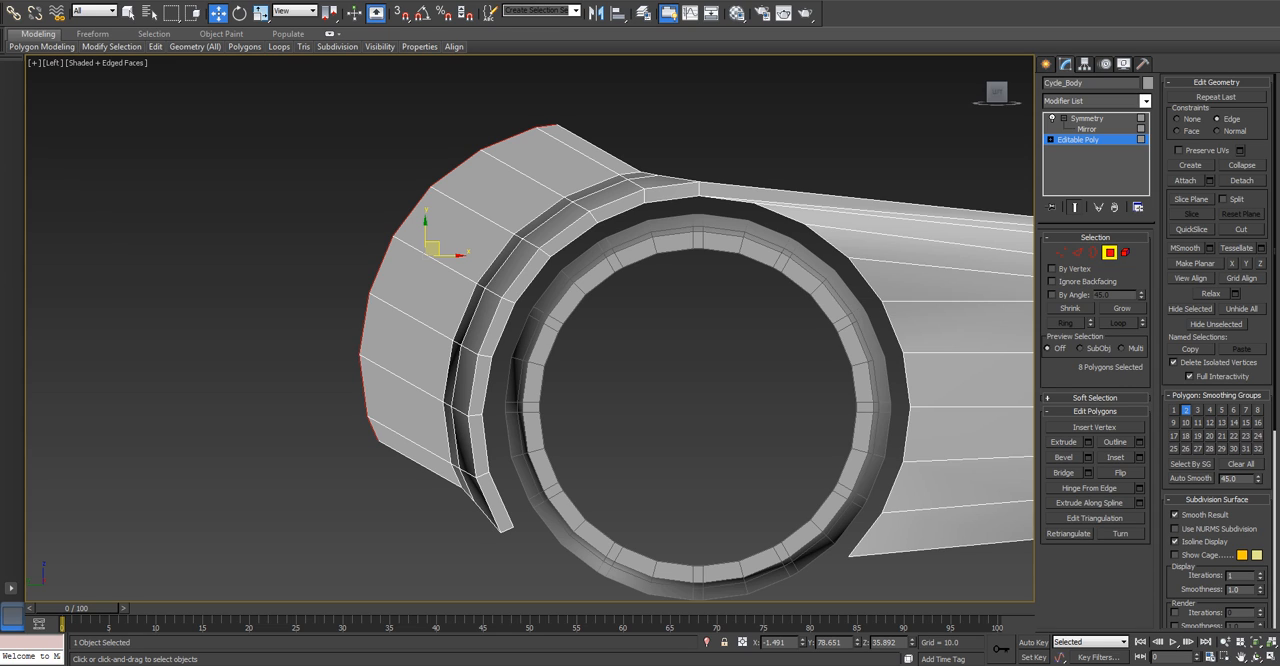
click(1232, 264)
alt+middle_drag(640, 350, 520, 355)
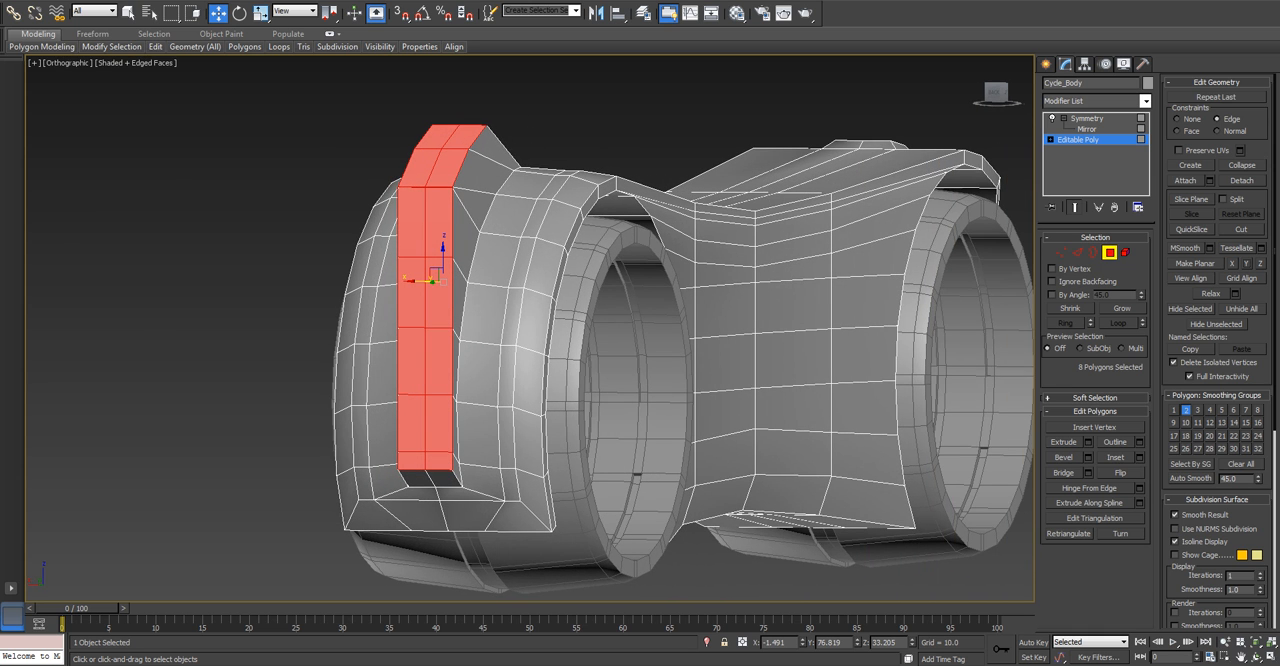
With the constraint set to None, pull the fin's rear-face vertices backward in stages, leaving the upper and lower rows nearer the fender.
key(l)
key(z)
scroll(476, 386, up, 2)
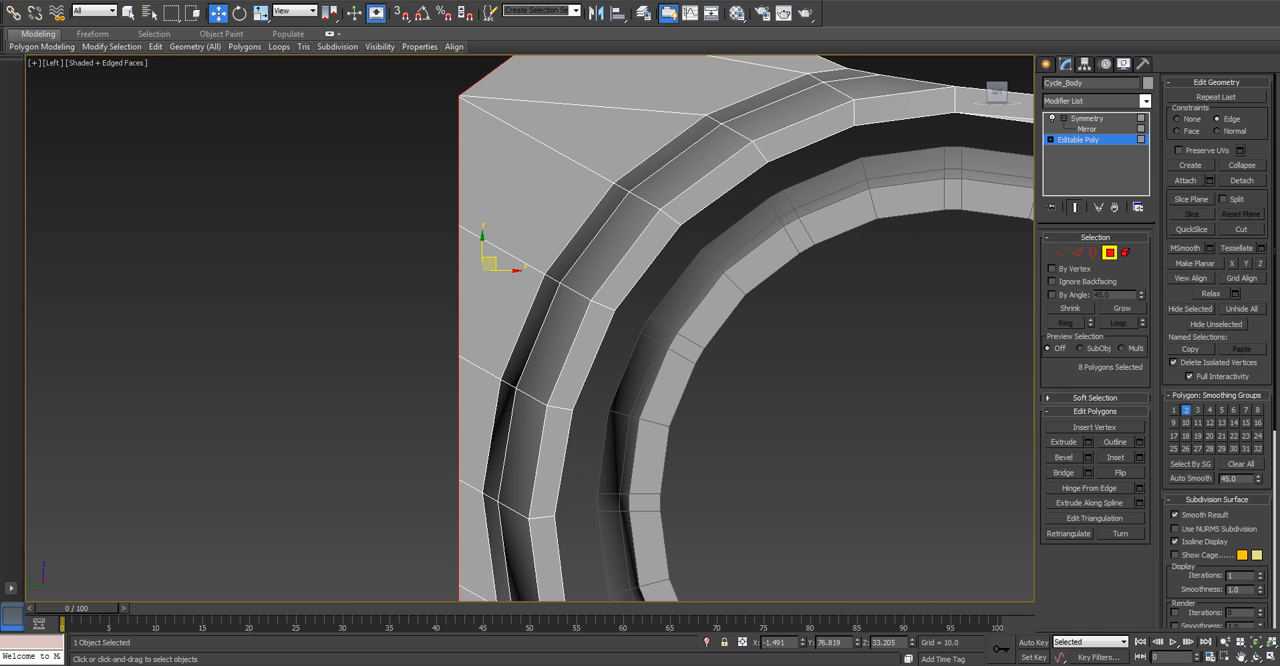
key(1)
middle_drag(476, 386, 504, 254)
scroll(504, 254, down, 3)
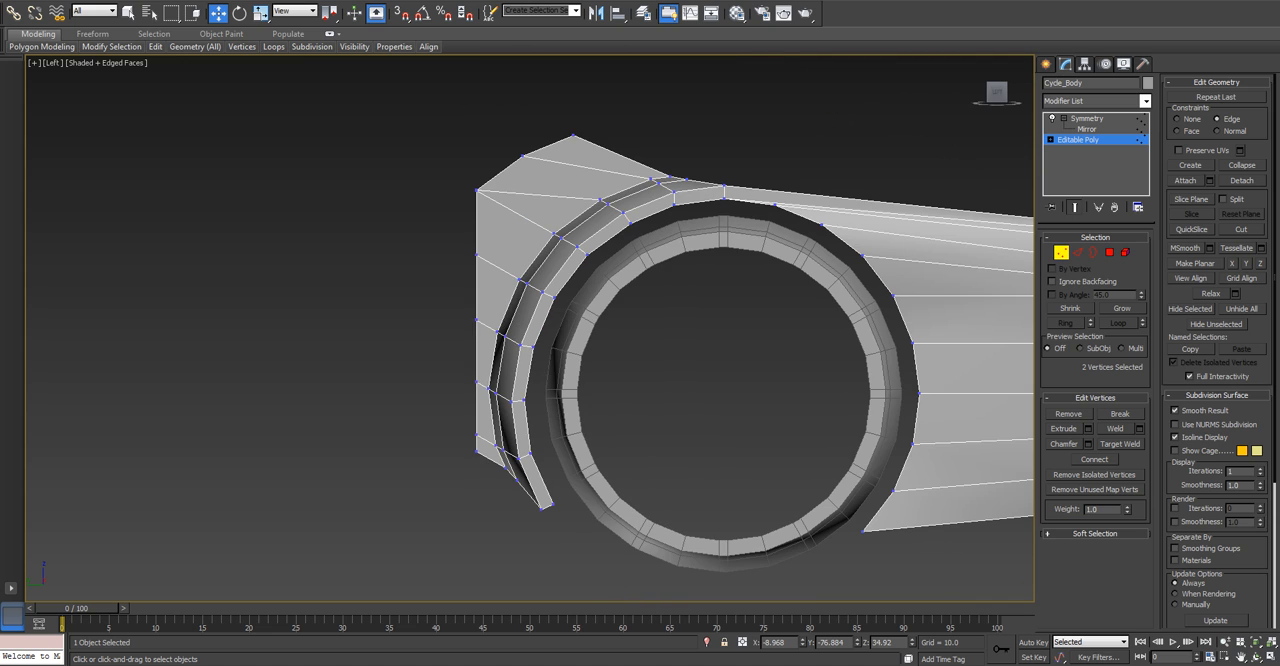
drag(483, 369, 490, 452)
drag(476, 294, 454, 294)
alt+drag(426, 429, 468, 446)
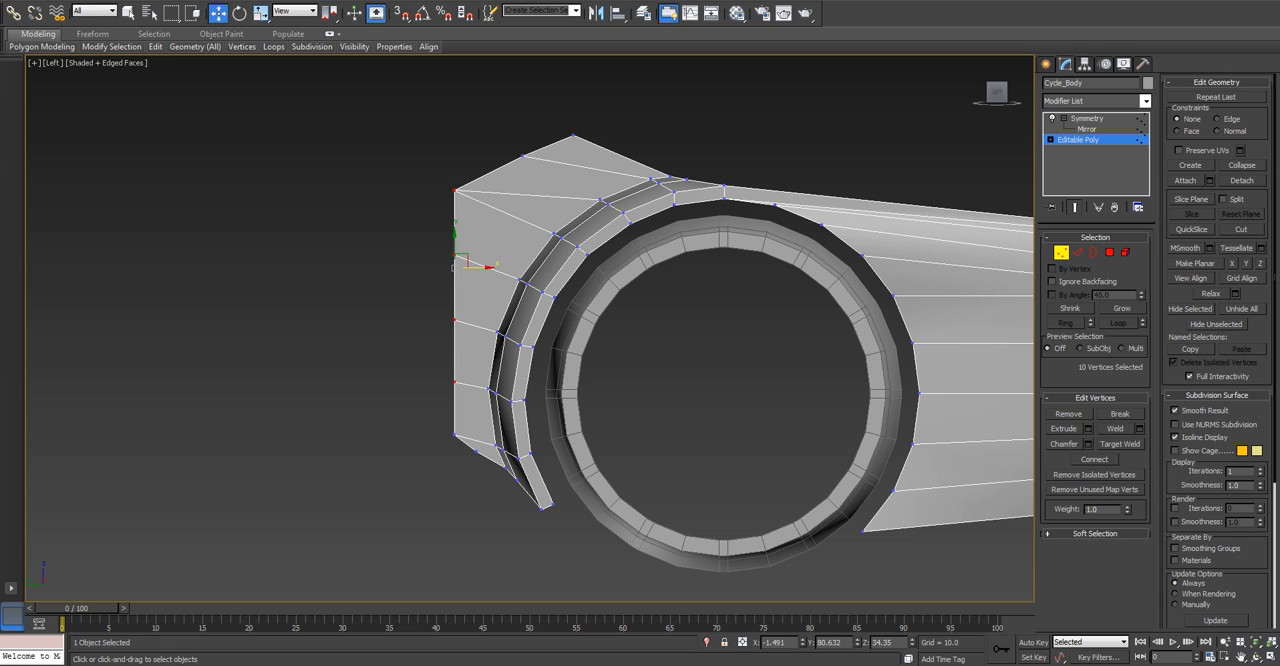
drag(470, 266, 450, 266)
alt+drag(391, 154, 460, 213)
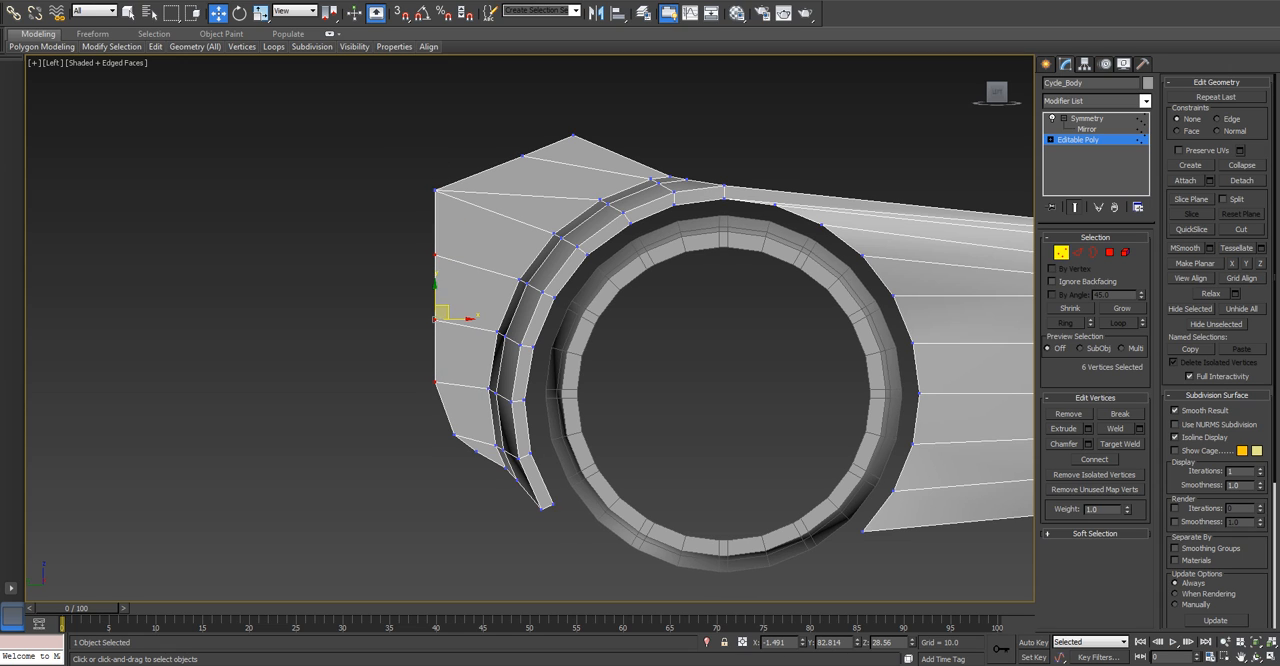
drag(455, 319, 426, 319)
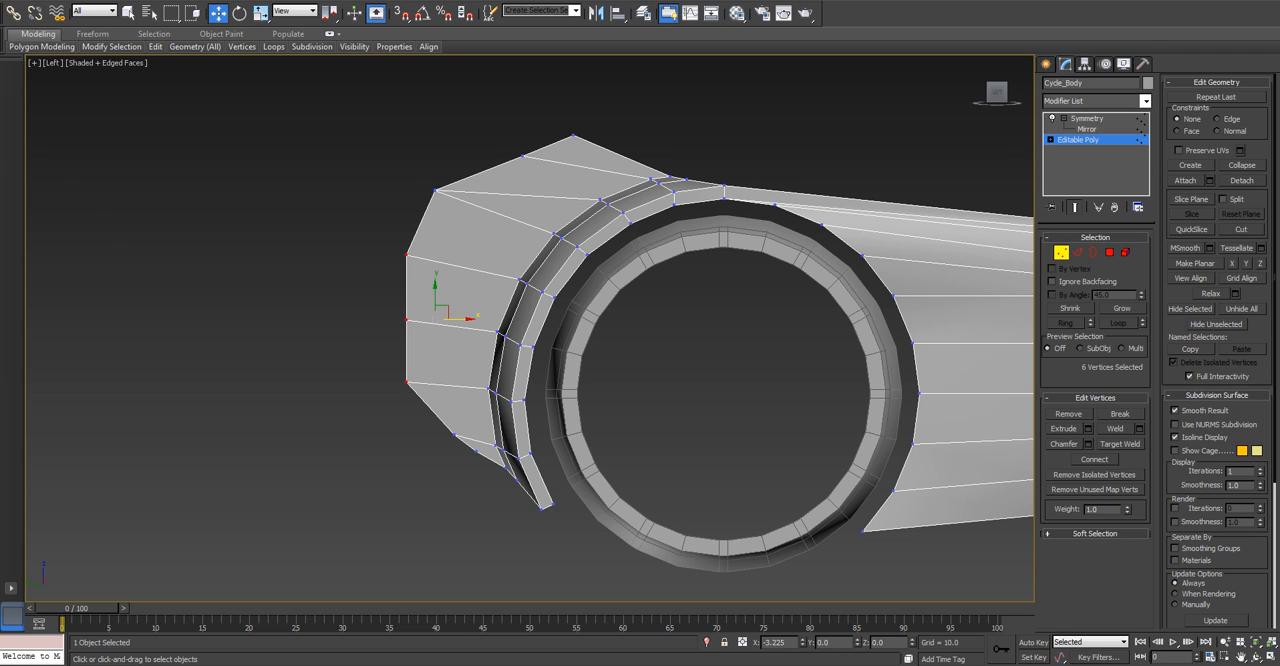
Pull the fin's two middle vertex rows farther back into a blunt point, and shift the rows above and below toward the fender.
drag(426, 319, 426, 319)
drag(402, 281, 372, 294)
alt+drag(391, 378, 428, 402)
drag(405, 287, 361, 287)
click(406, 381)
drag(406, 381, 427, 381)
drag(422, 178, 527, 168)
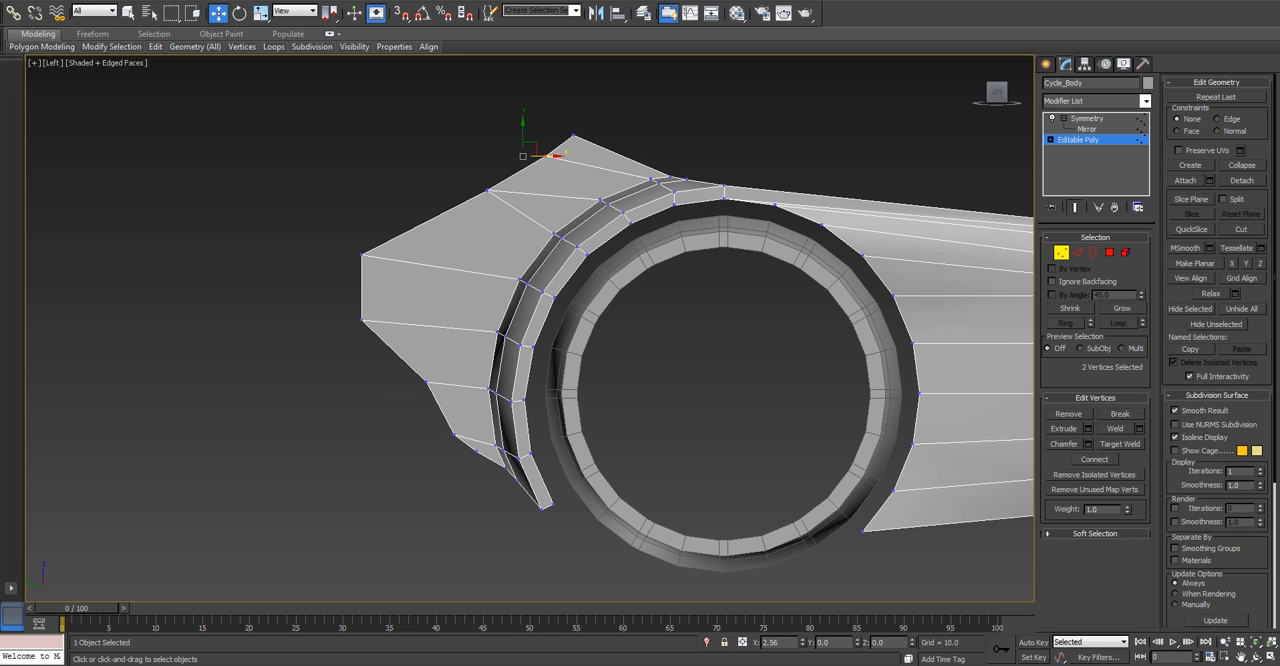
drag(557, 155, 580, 155)
mouse_move(368, 282)
mouse_down()
mouse_move(368, 326)
mouse_move(385, 288)
mouse_up()
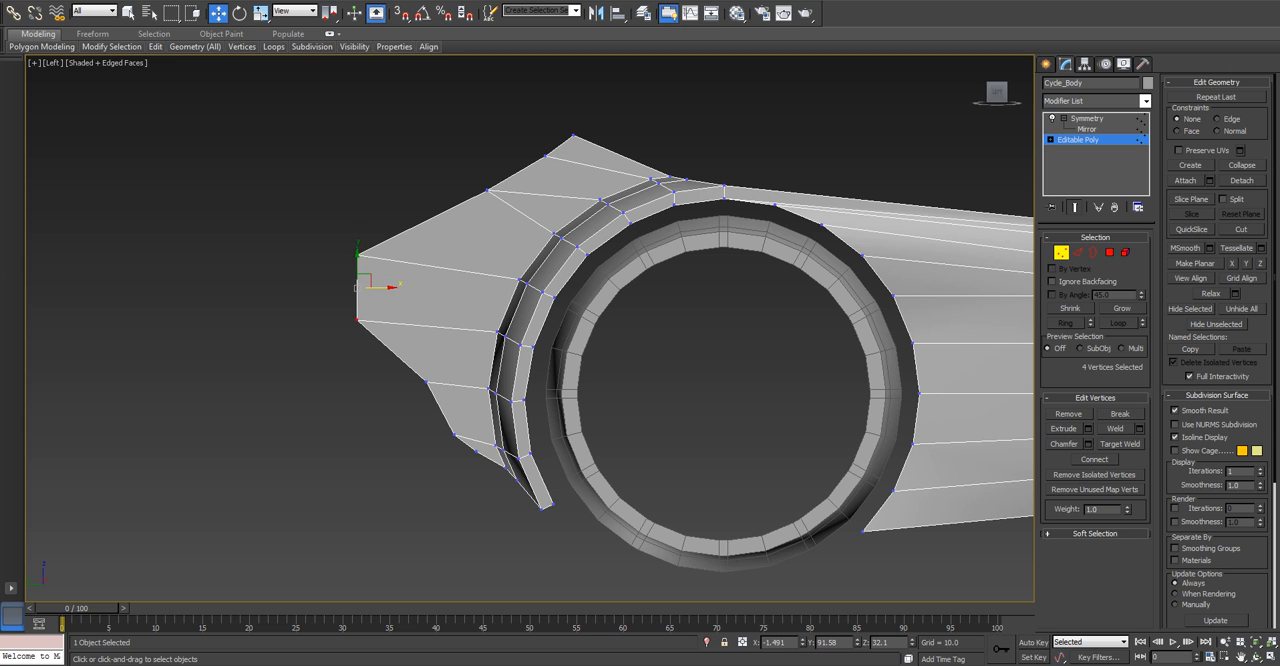
Move the six edges along the fin's side base outward across the fender to about X -6.56.
scroll(386, 289, down, 3)
alt+middle_drag(386, 290, 462, 304)
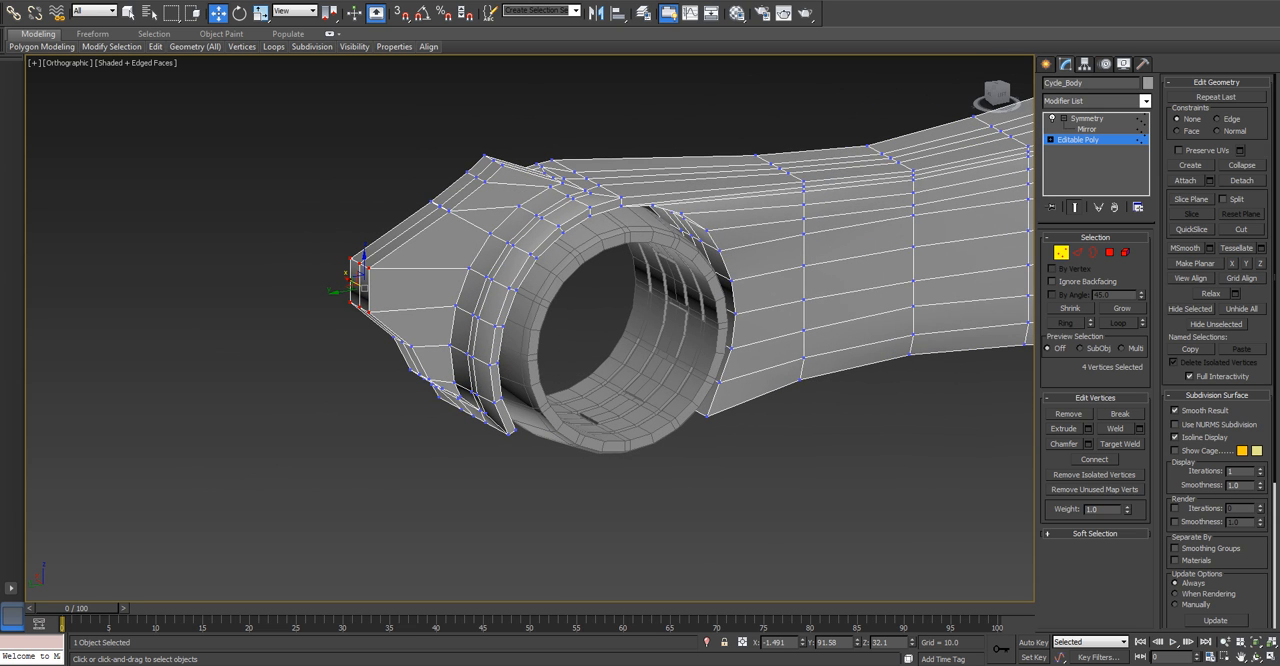
click(1078, 253)
scroll(538, 216, up, 3)
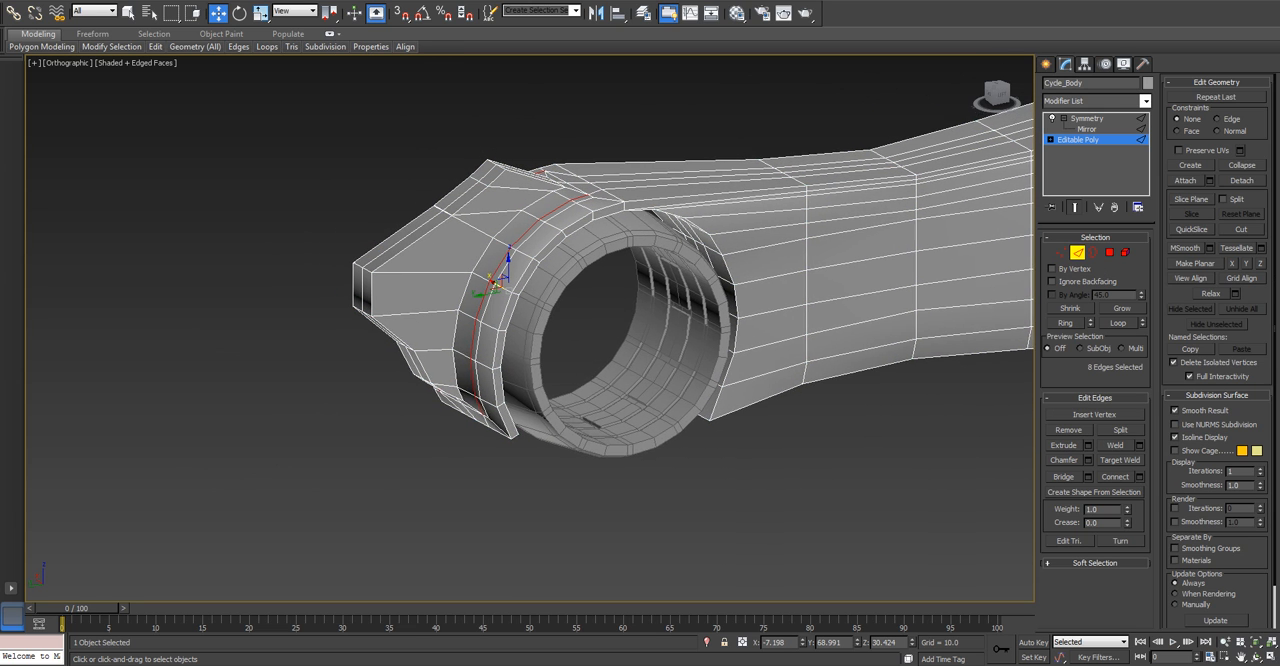
click(530, 105)
click(534, 190)
ctrl+click(493, 223)
ctrl+click(458, 264)
ctrl+click(432, 317)
alt+middle_drag(432, 317, 474, 264)
ctrl+click(428, 358)
ctrl+click(425, 415)
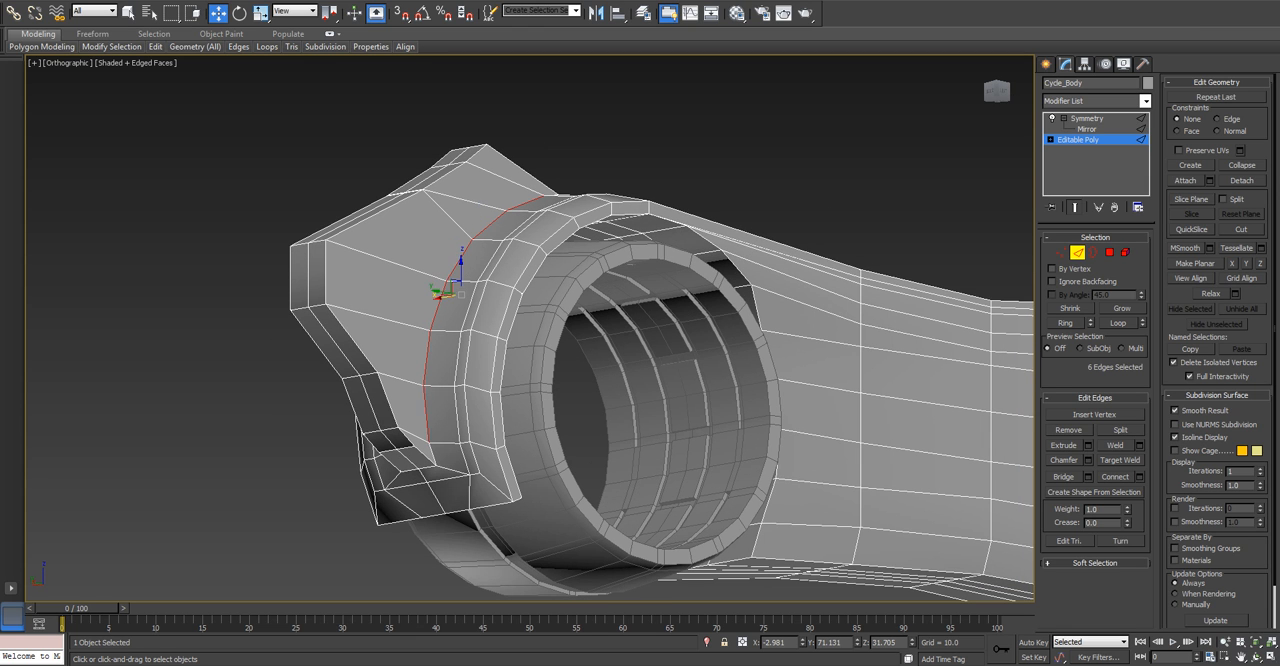
alt+middle_drag(425, 415, 445, 385)
drag(442, 290, 468, 294)
alt+middle_drag(468, 294, 565, 300)
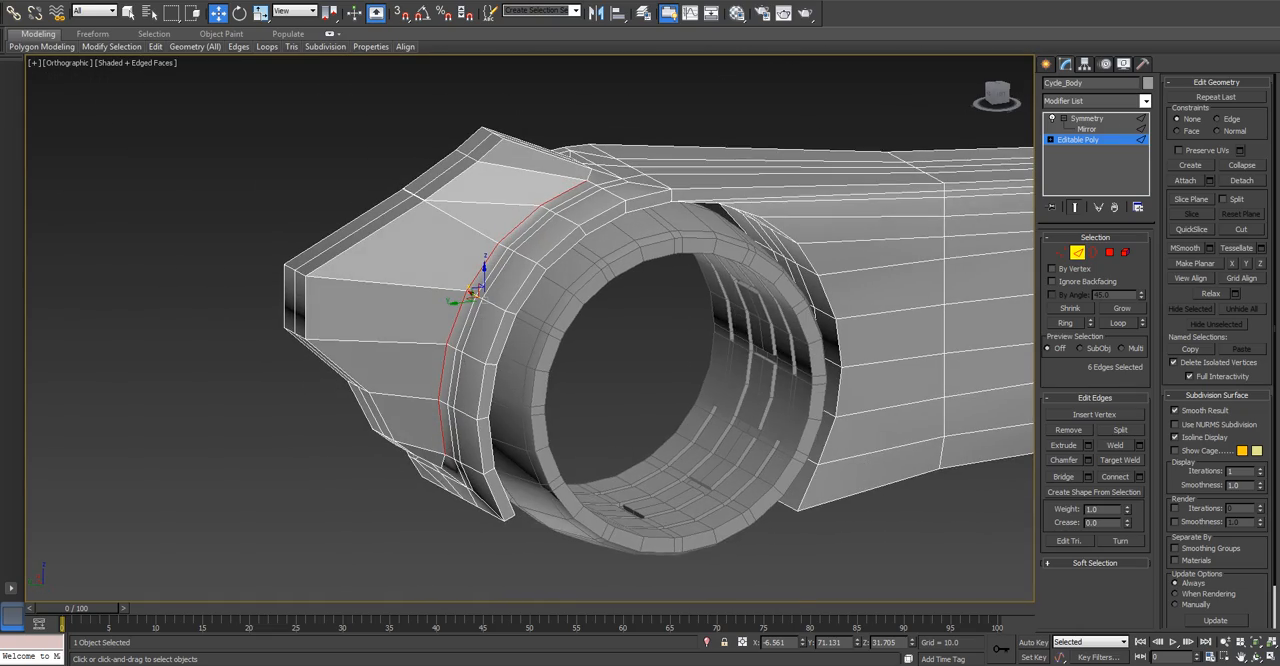
Examine the reshaped rear fin against the whole cycle from the side and in perspective, with the selection cleared.
key(l)
key(z)
scroll(560, 330, down, 6)
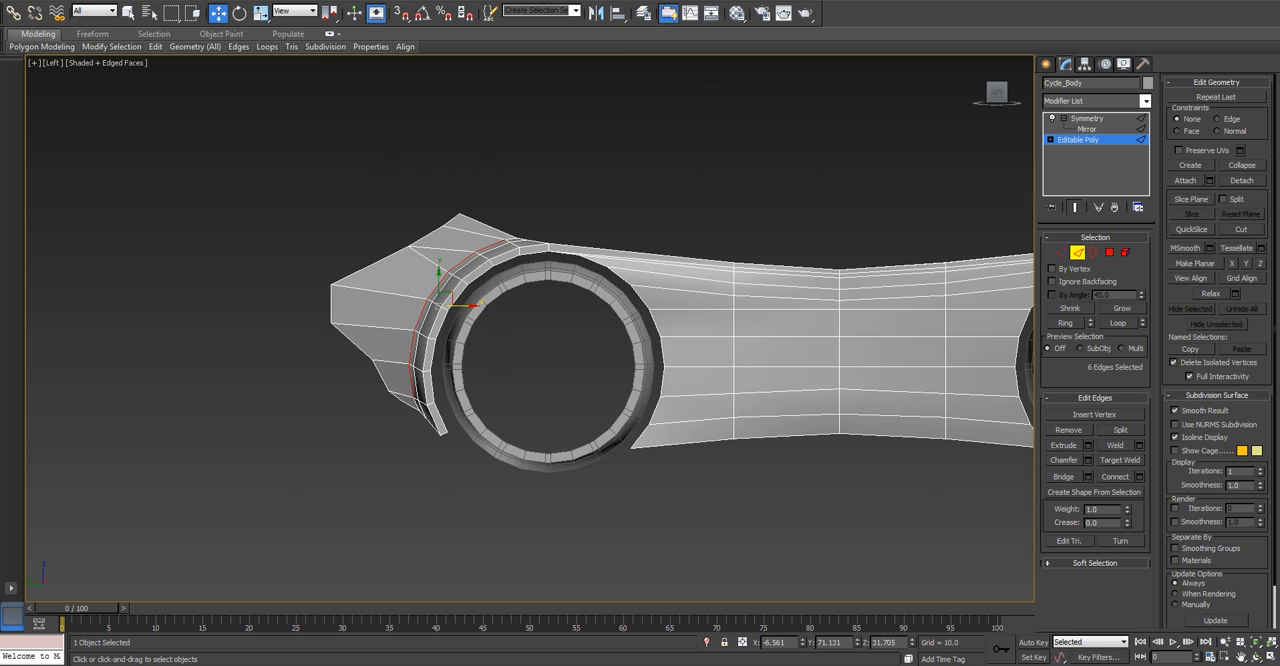
scroll(560, 330, up, 4)
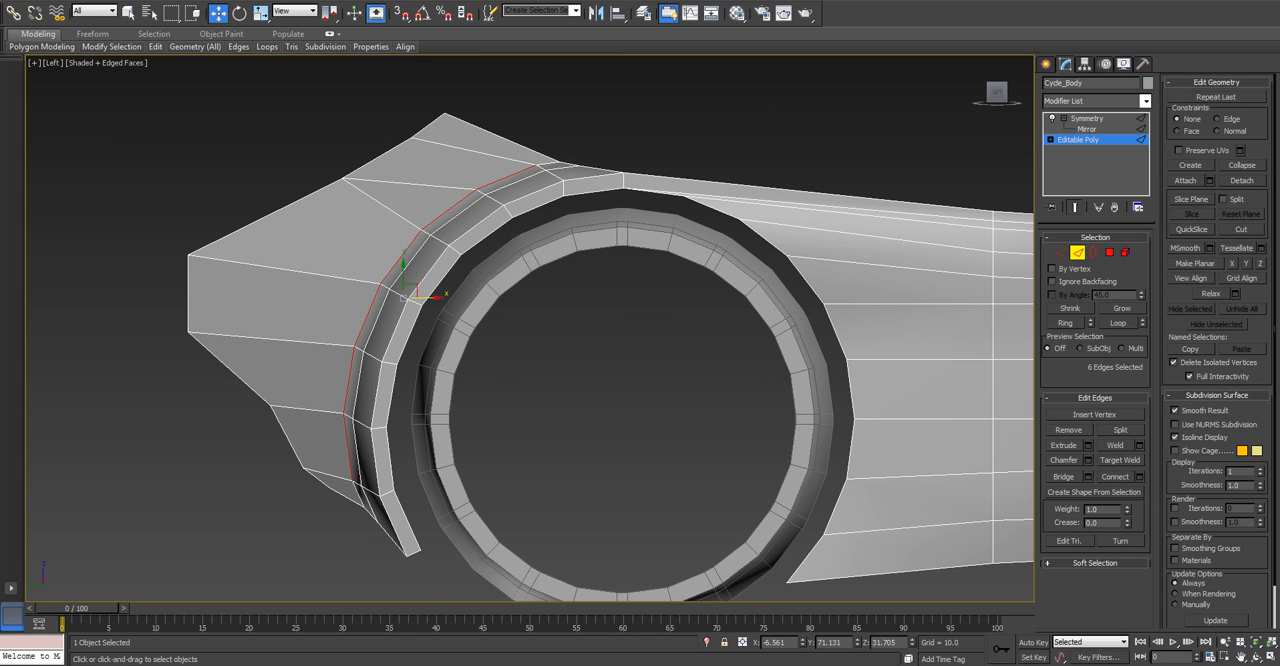
scroll(420, 330, down, 6)
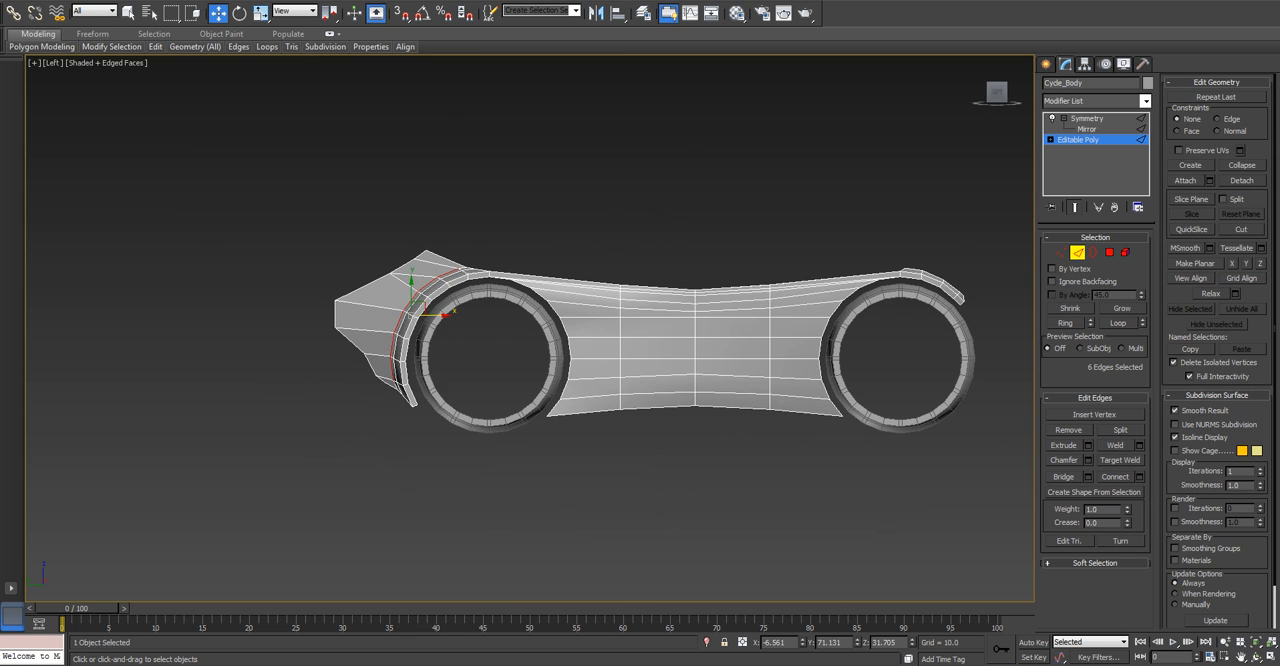
scroll(730, 345, up, 2)
middle_drag(730, 345, 596, 352)
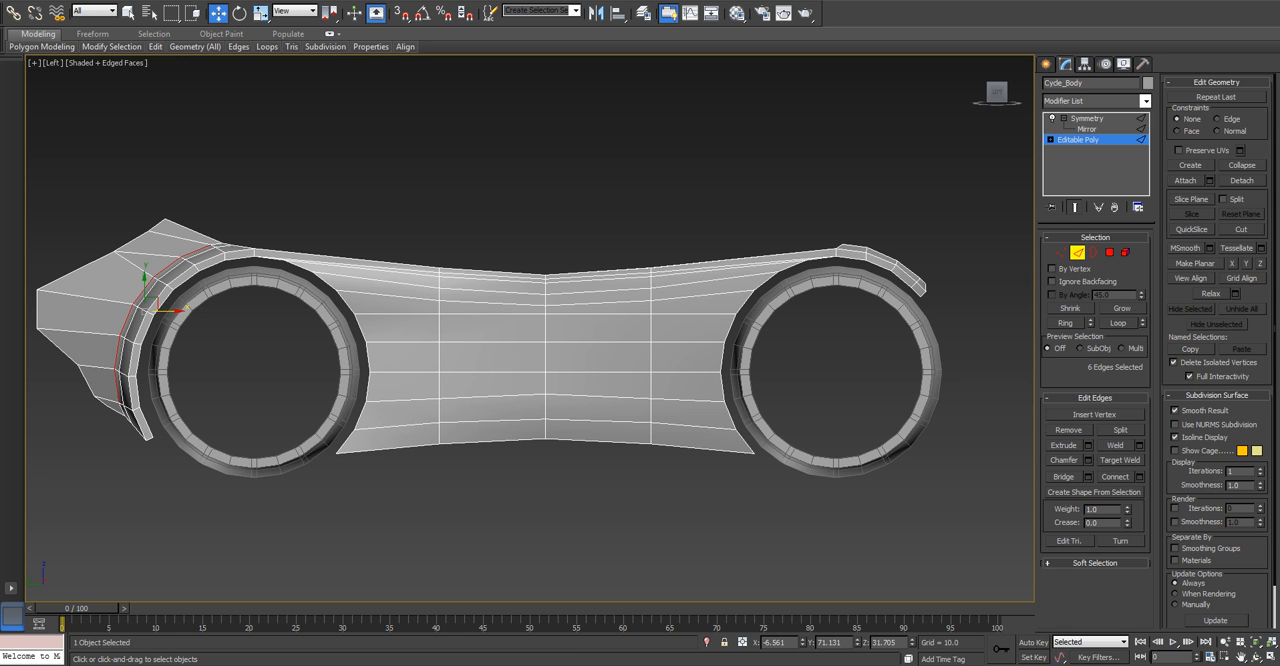
alt+middle_drag(520, 330, 670, 425)
key(l)
alt+middle_drag(520, 330, 640, 365)
key(p)
key(z)
middle_drag(570, 320, 236, 577)
scroll(491, 376, down, 3)
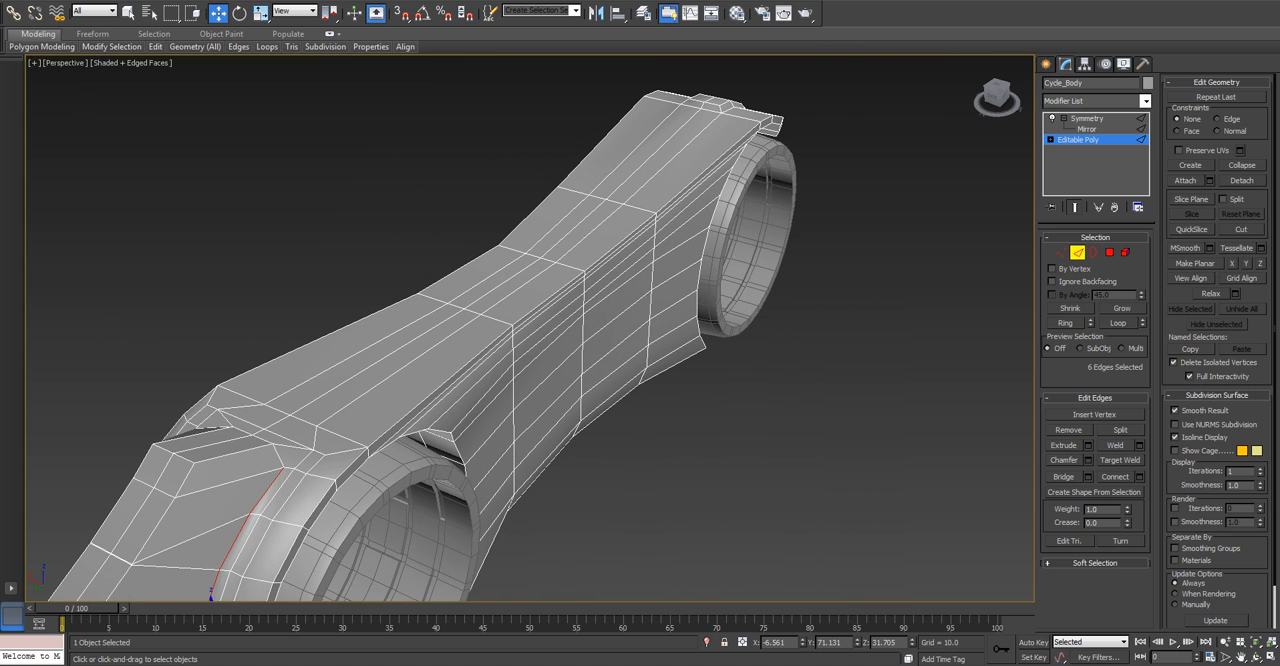
key(z)
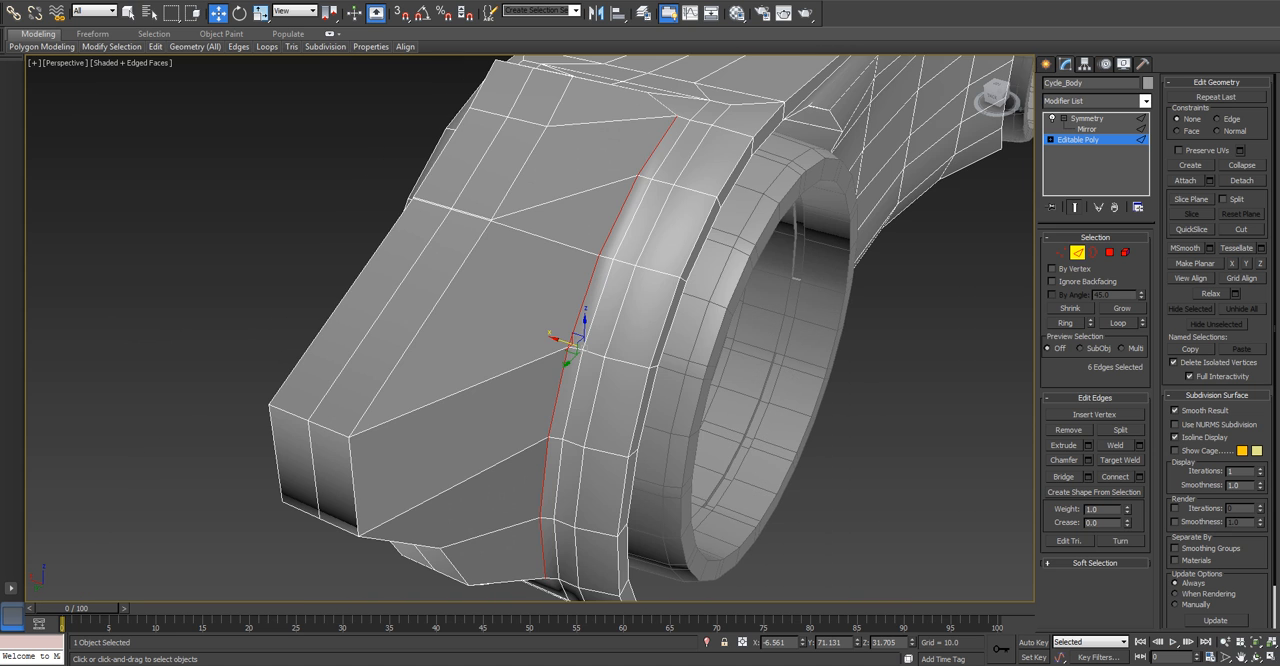
scroll(709, 190, down, 5)
middle_drag(709, 190, 468, 390)
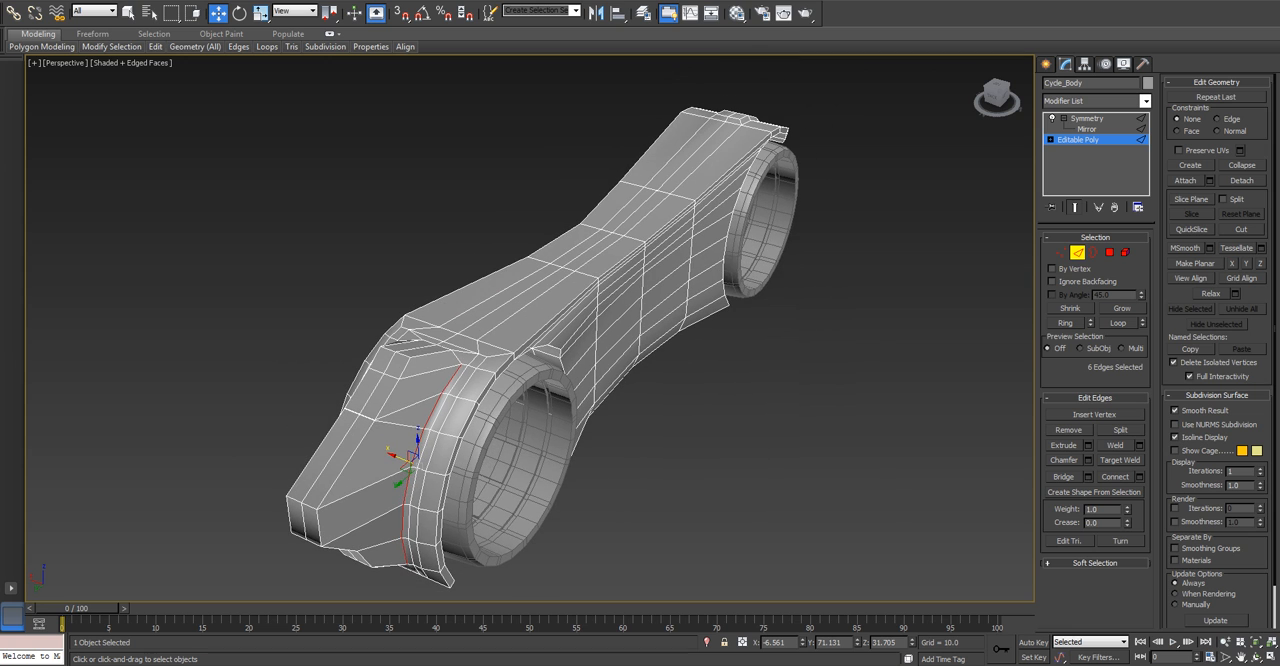
key(ctrl+d)
key(2)
key(ctrl+d)
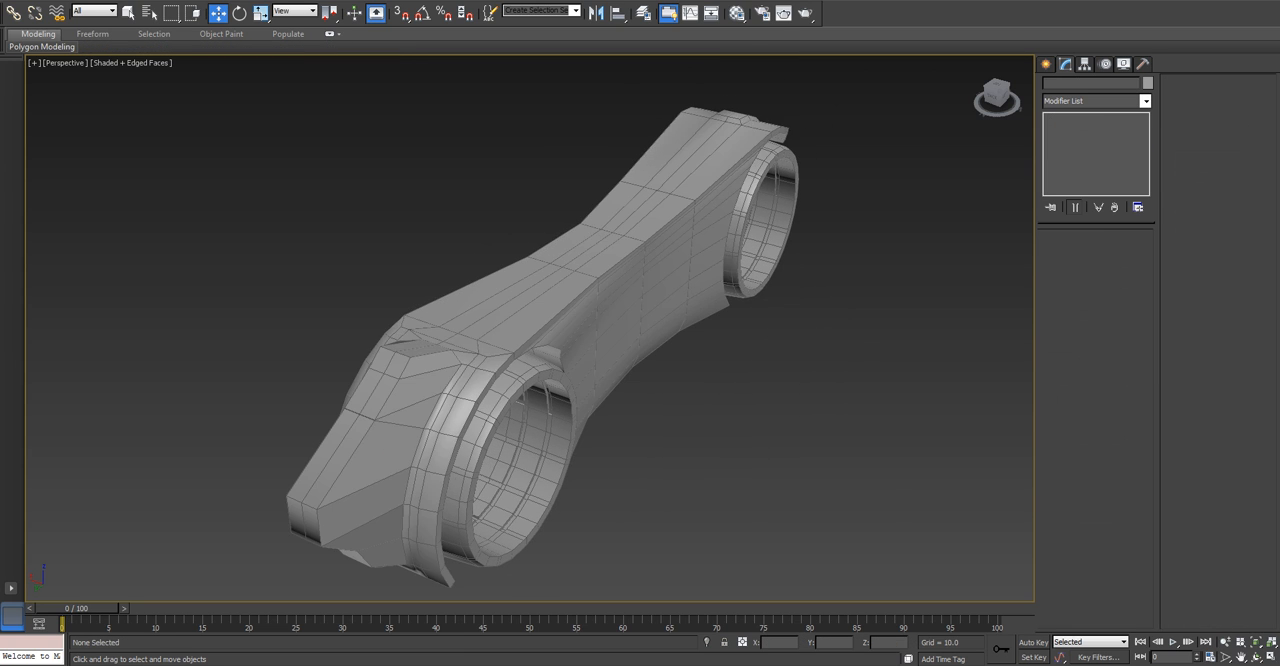
scroll(541, 347, down, 2)
alt+drag(541, 347, 541, 347)
alt+middle_drag(690, 360, 532, 348)
Delete the 11 polygons covering the top of Cycle_Body between the front and rear fenders.
click(532, 348)
click(1078, 140)
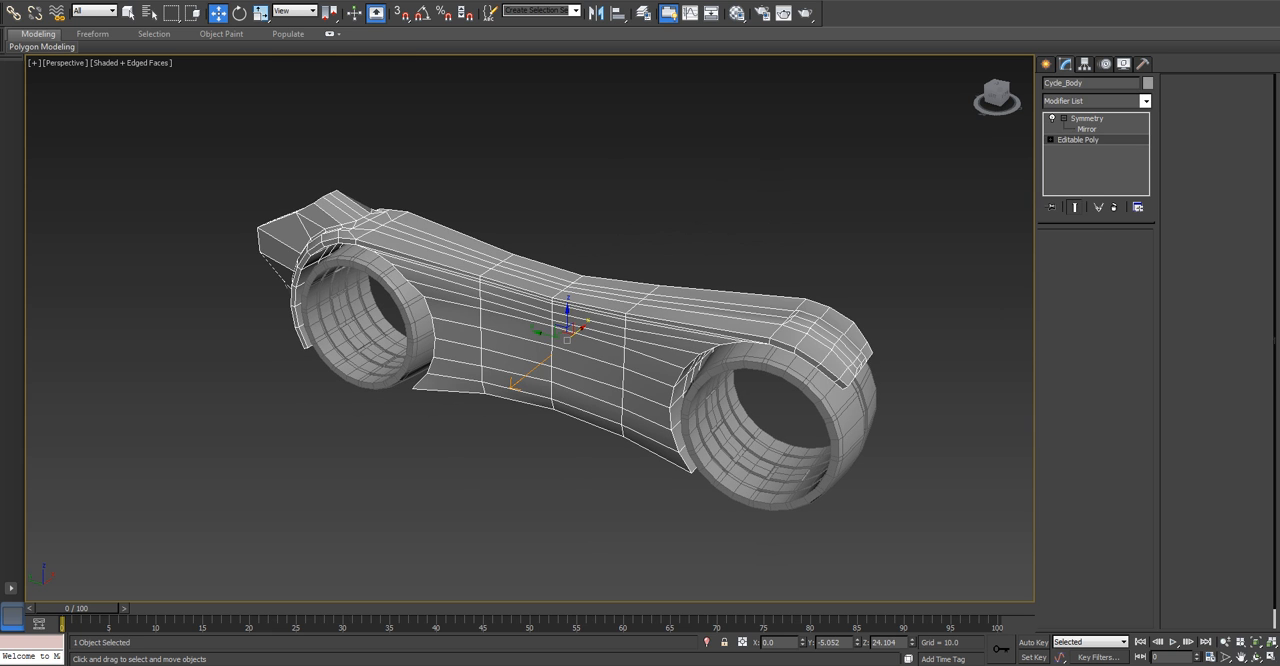
click(1110, 253)
scroll(762, 370, up, 5)
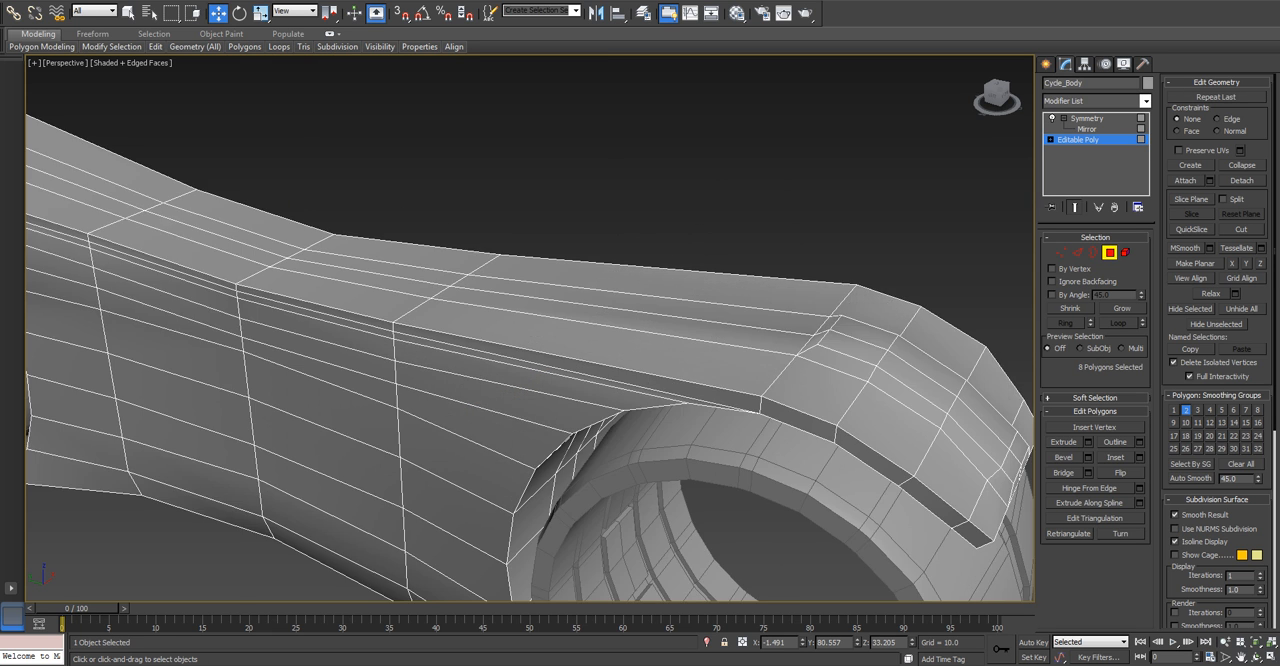
middle_drag(762, 370, 745, 485)
click(833, 361)
ctrl+click(740, 354)
ctrl+click(697, 402)
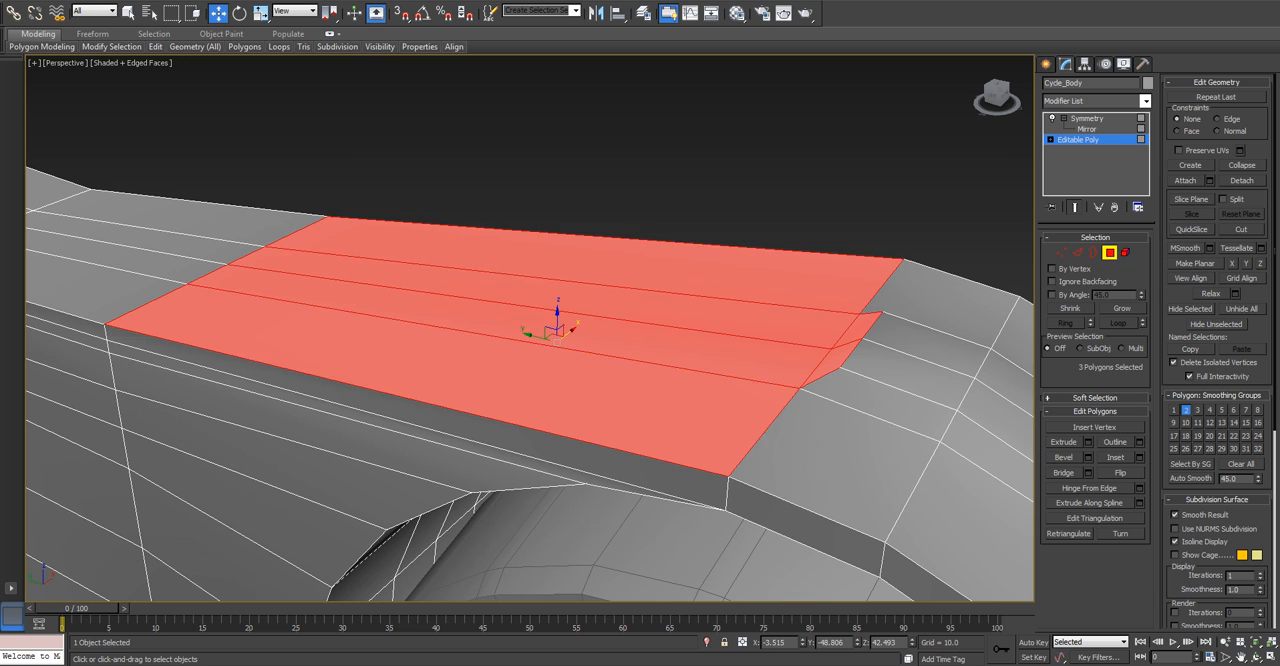
scroll(697, 402, down, 5)
ctrl+click(455, 356)
ctrl+click(462, 343)
ctrl+click(345, 323)
ctrl+click(360, 313)
ctrl+click(243, 288)
ctrl+click(232, 267)
middle_drag(235, 270, 610, 318)
scroll(440, 300, up, 4)
ctrl+click(152, 442)
ctrl+click(172, 398)
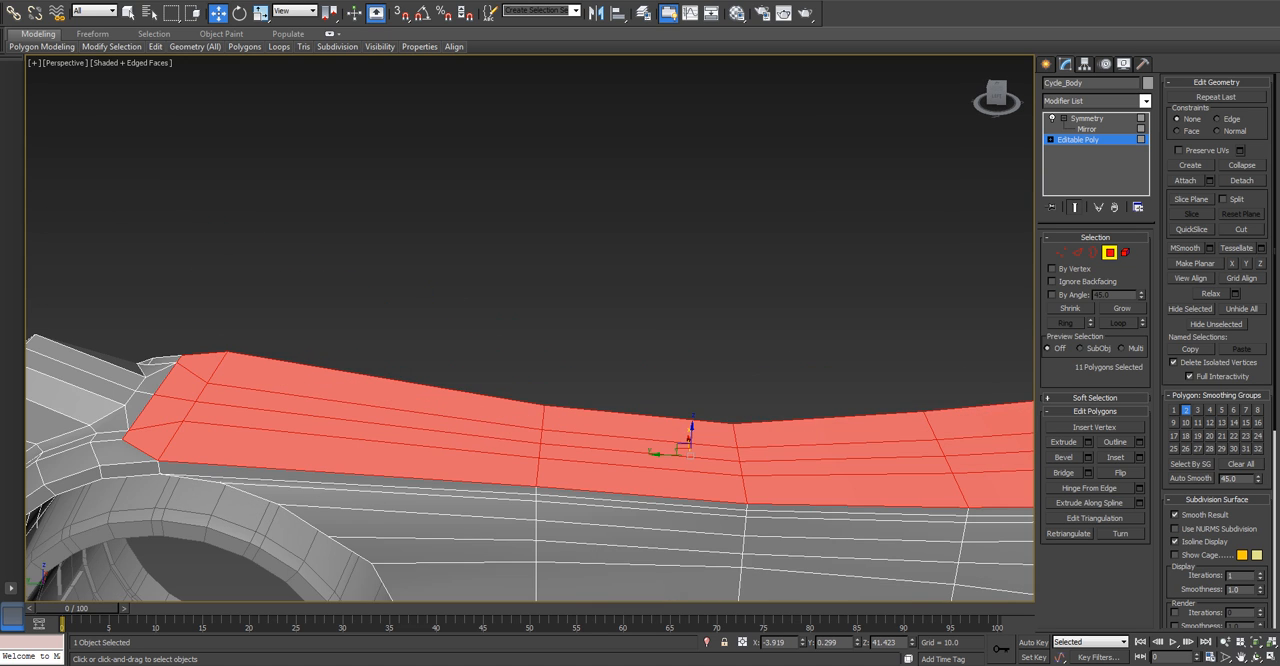
scroll(190, 400, down, 3)
alt+middle_drag(190, 400, 300, 392)
alt+middle_drag(502, 318, 392, 314)
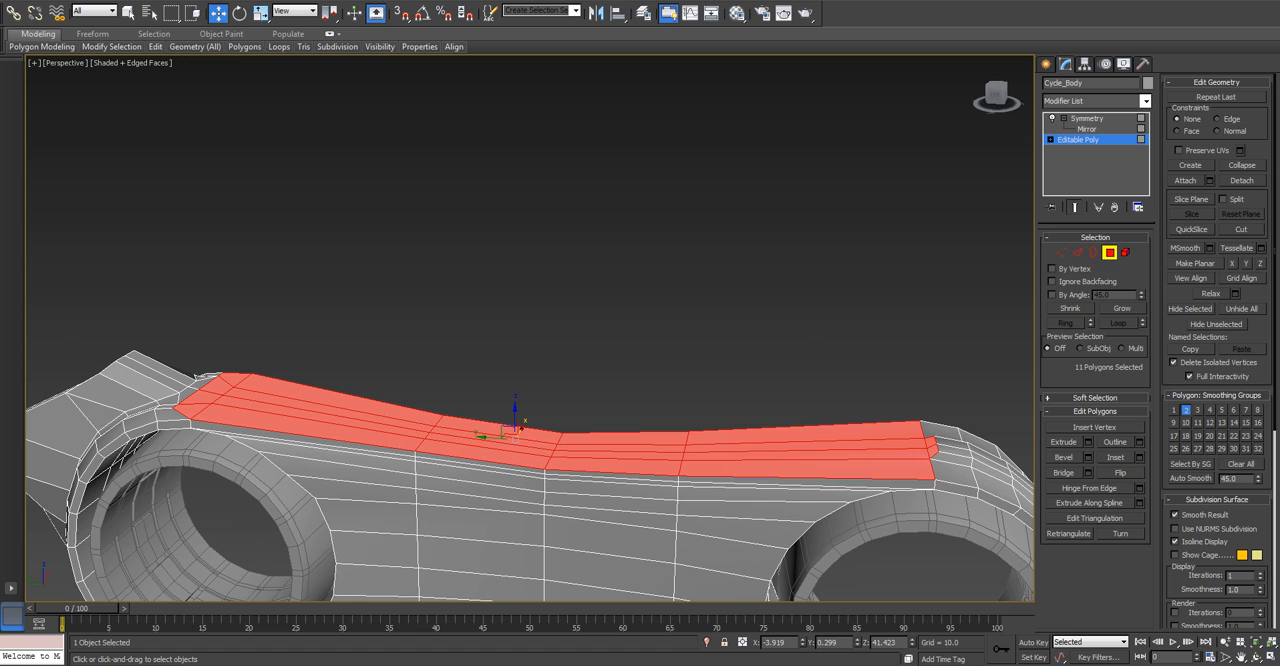
key(Delete)
Extrude the three open top edges at the front fender's inner end into a short strip angled up and backward.
middle_drag(600, 400, 442, 328)
scroll(442, 328, up, 3)
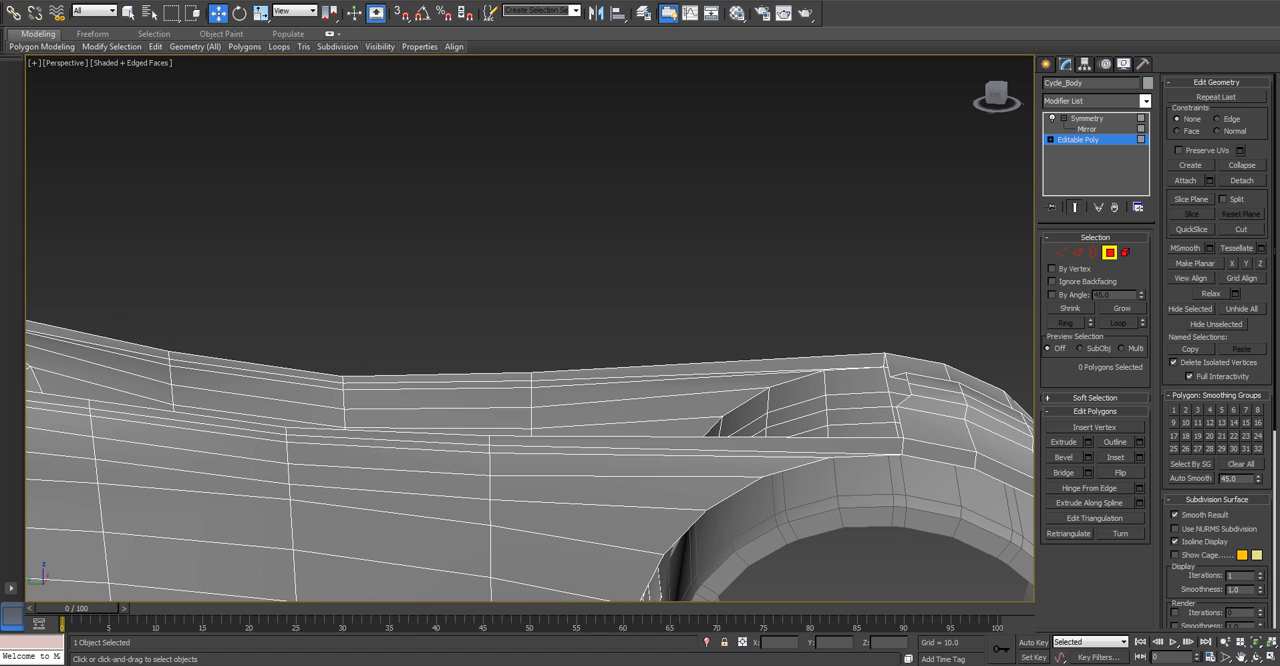
scroll(530, 328, down, 4)
alt+middle_drag(530, 328, 432, 358)
click(1078, 252)
middle_drag(600, 400, 560, 290)
scroll(560, 290, up, 3)
click(560, 471)
click(688, 480)
ctrl+click(738, 453)
ctrl+click(778, 432)
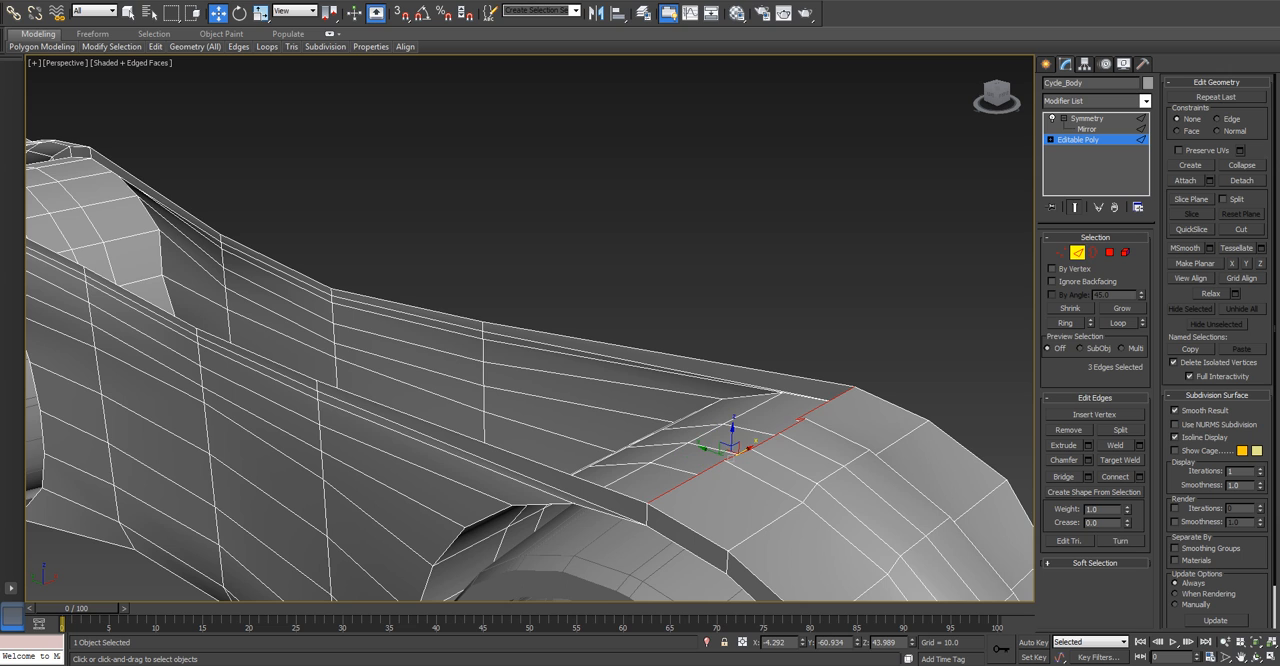
key(l)
key(z)
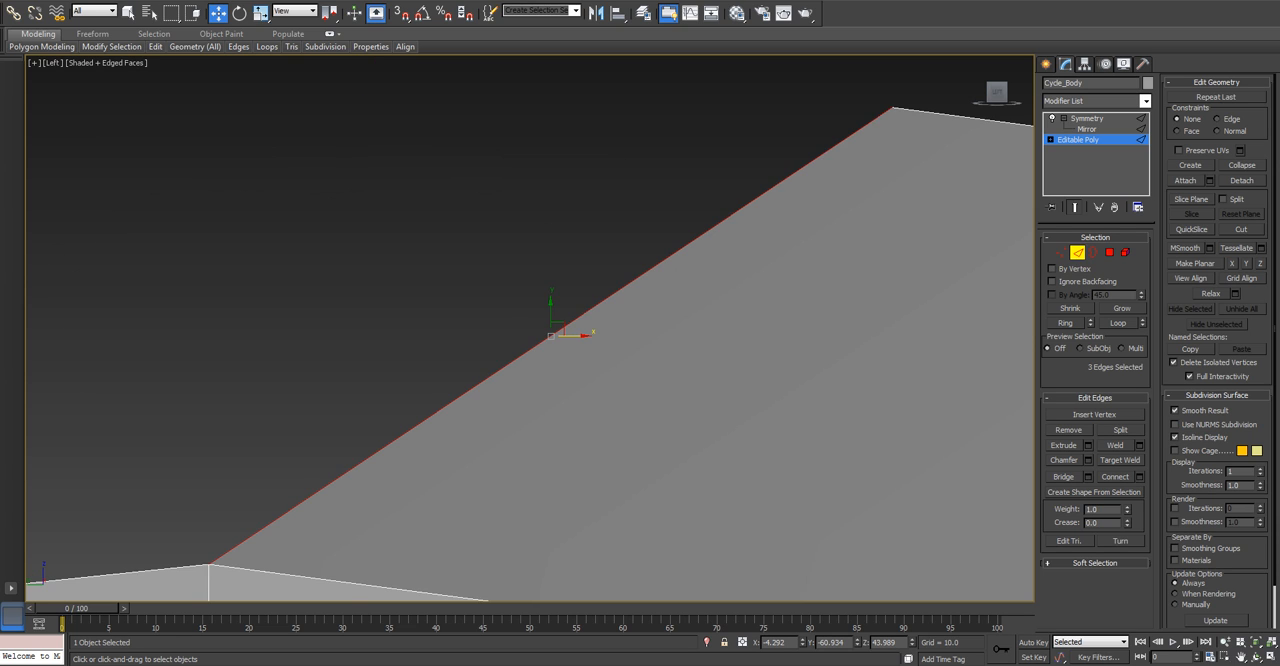
scroll(562, 328, down, 5)
shift+drag(560, 319, 402, 231)
scroll(404, 234, down, 6)
scroll(388, 270, up, 2)
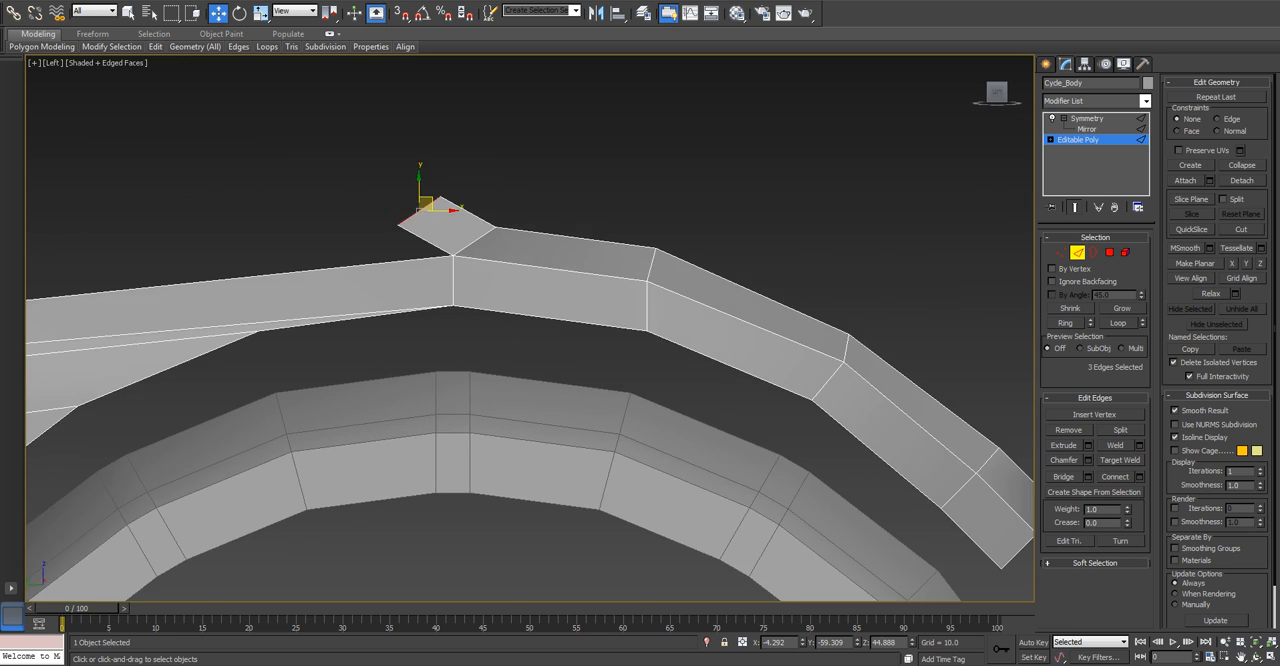
Lengthen the new strip by moving its three end edges farther up and toward the rear.
scroll(376, 274, down, 6)
middle_drag(386, 264, 634, 330)
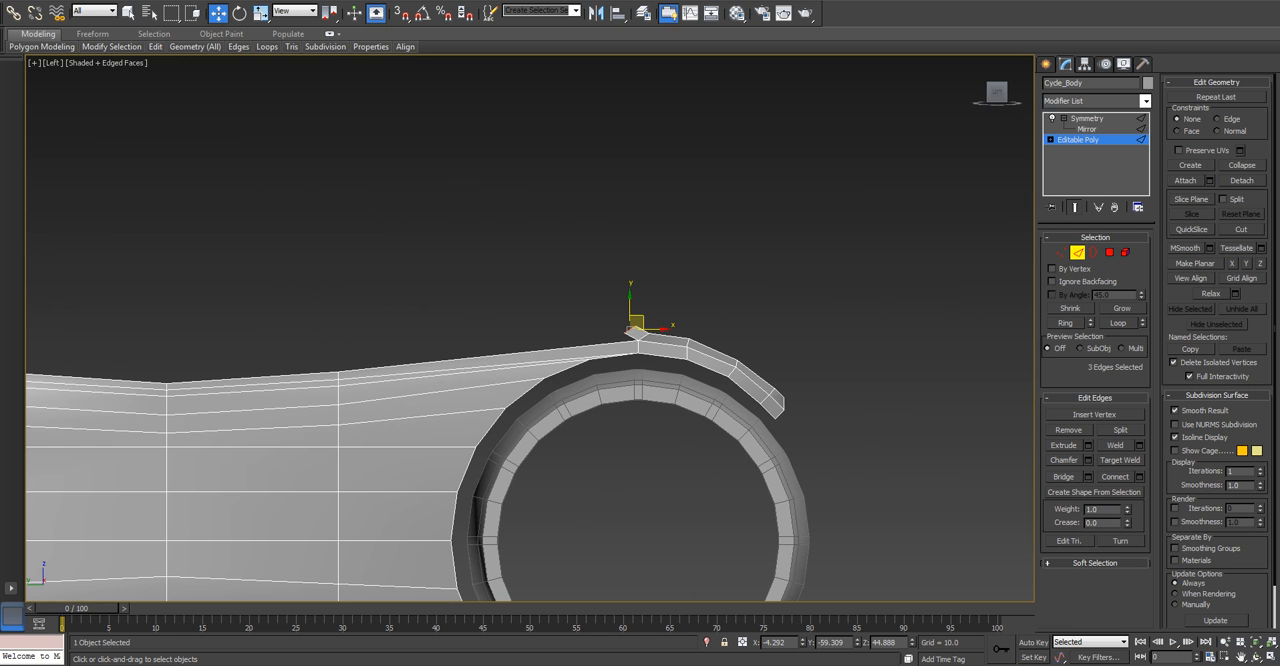
shift+drag(632, 329, 558, 285)
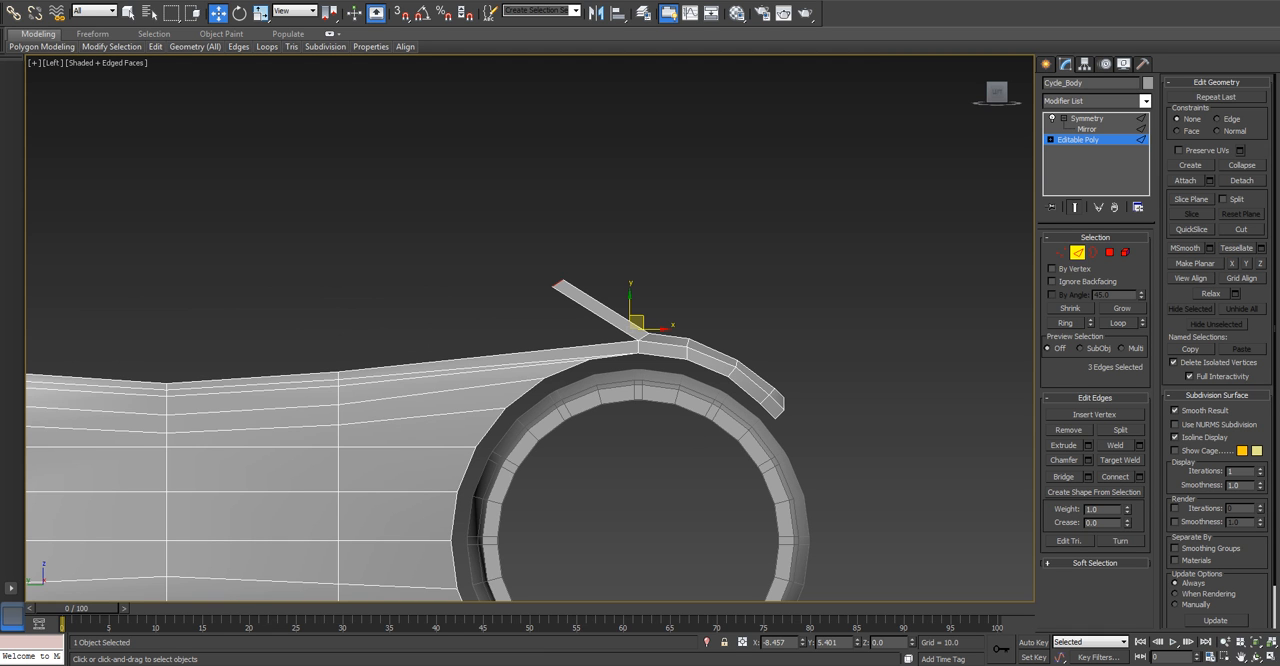
shift+drag(558, 285, 558, 285)
alt+middle_drag(558, 285, 518, 308)
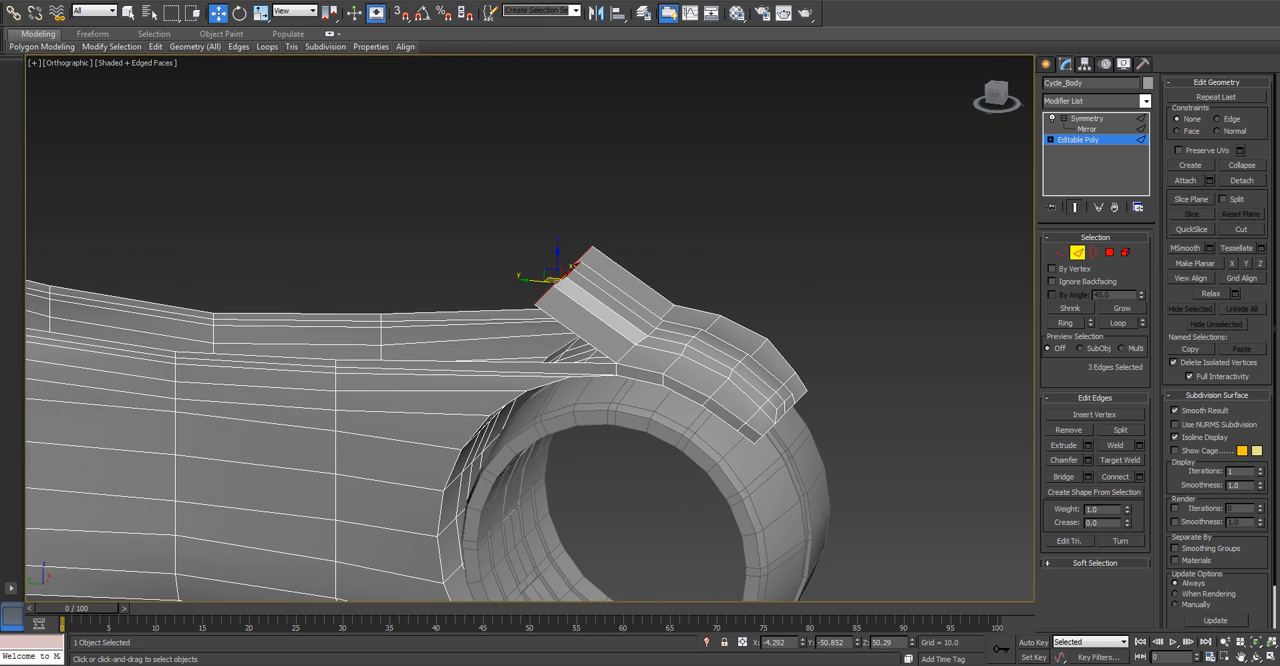
Rotate the strip's three end edges until they stand vertical in the side view.
key(l)
key(z)
scroll(430, 302, down, 10)
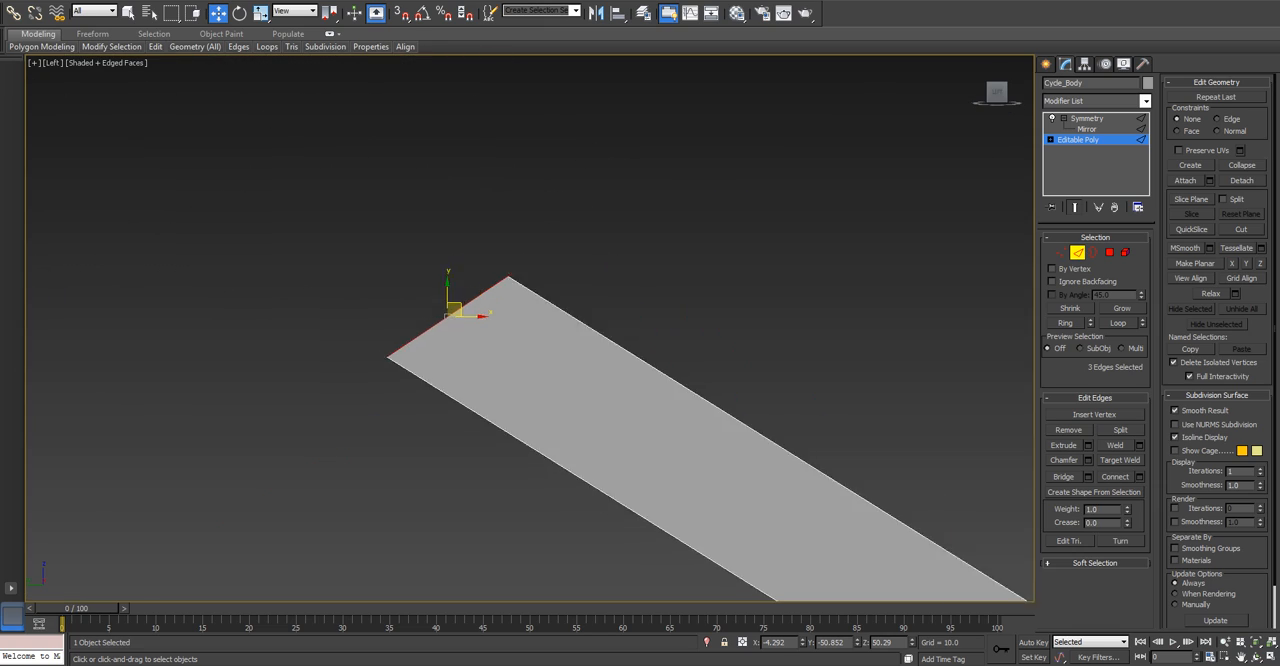
key(e)
scroll(393, 405, up, 2)
drag(428, 313, 469, 410)
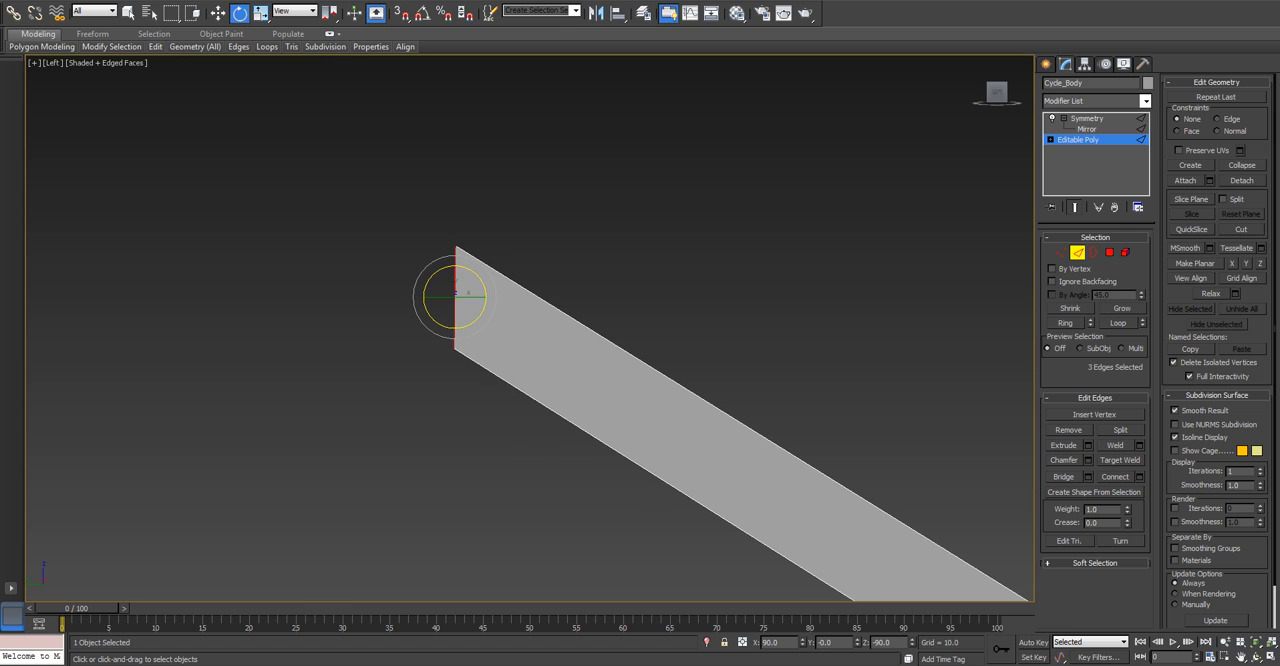
Lower the strip's vertical end edges, and extrude them up and backward into a second segment.
scroll(450, 202, down, 10)
middle_drag(450, 202, 445, 304)
middle_drag(418, 355, 656, 353)
scroll(655, 353, up, 4)
key(w)
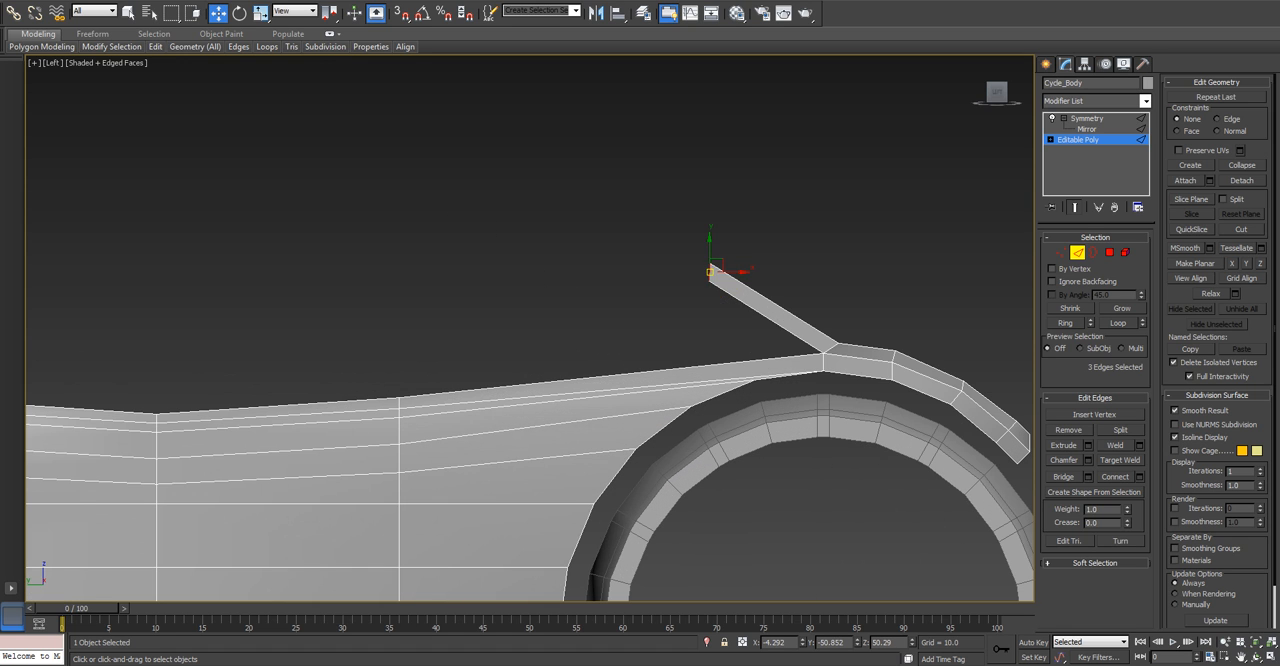
drag(710, 250, 628, 249)
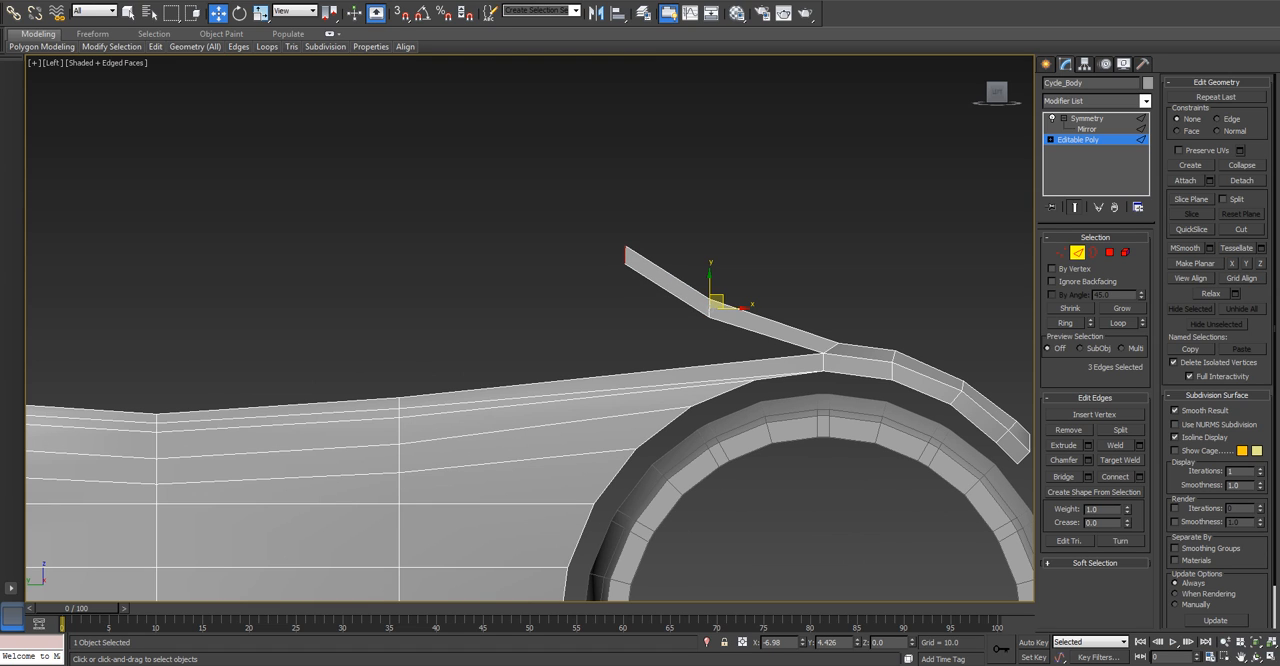
Extrude the strip's three end edges about 26 units backward and 7 units up into a long third segment.
shift+drag(628, 249, 508, 208)
scroll(625, 232, down, 5)
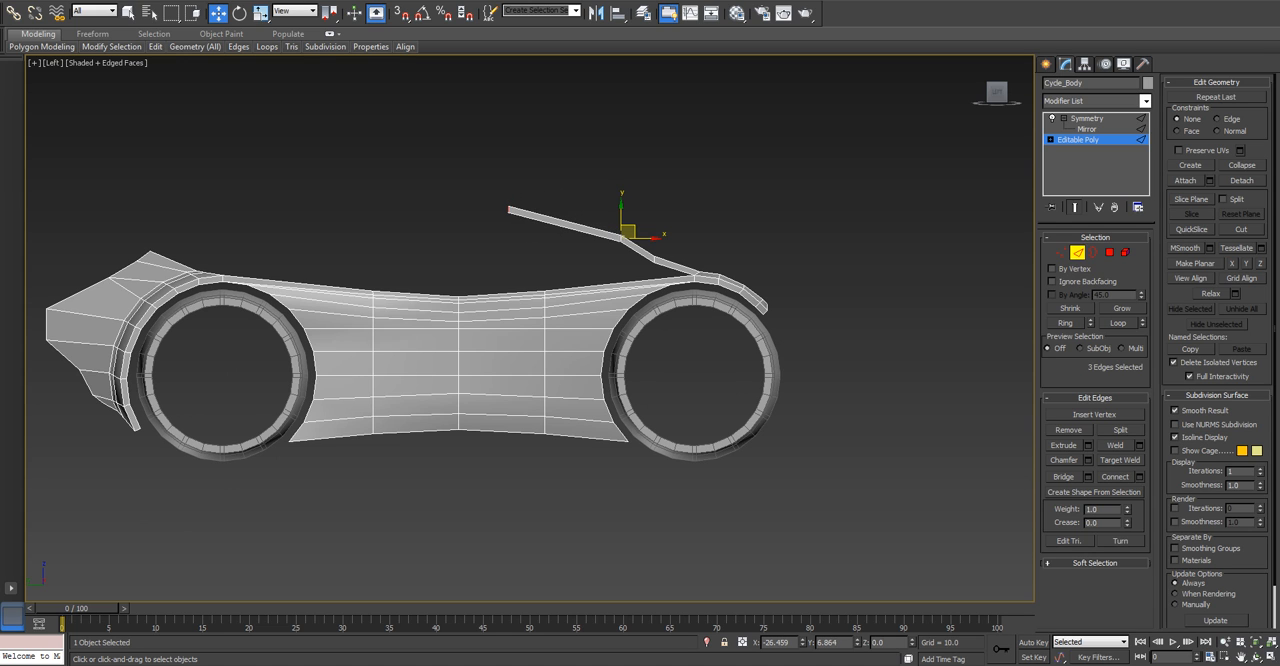
Raise the four vertices at the strip's first joint so the strip curves smoothly up from the front fender.
scroll(650, 279, up, 4)
key(1)
drag(638, 217, 666, 222)
key(ctrl+z)
key(ctrl+z)
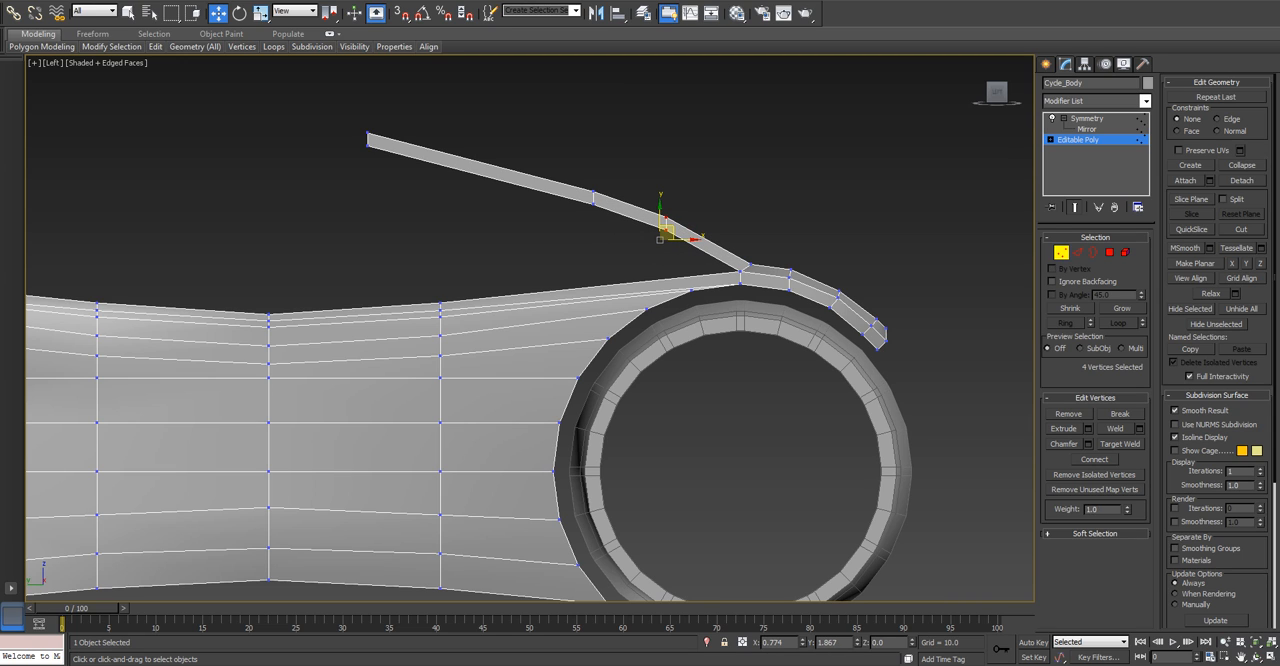
right_click(673, 215)
mouse_move(667, 232)
mouse_down()
mouse_move(660, 197)
mouse_move(693, 223)
mouse_move(671, 221)
mouse_up()
right_click(674, 215)
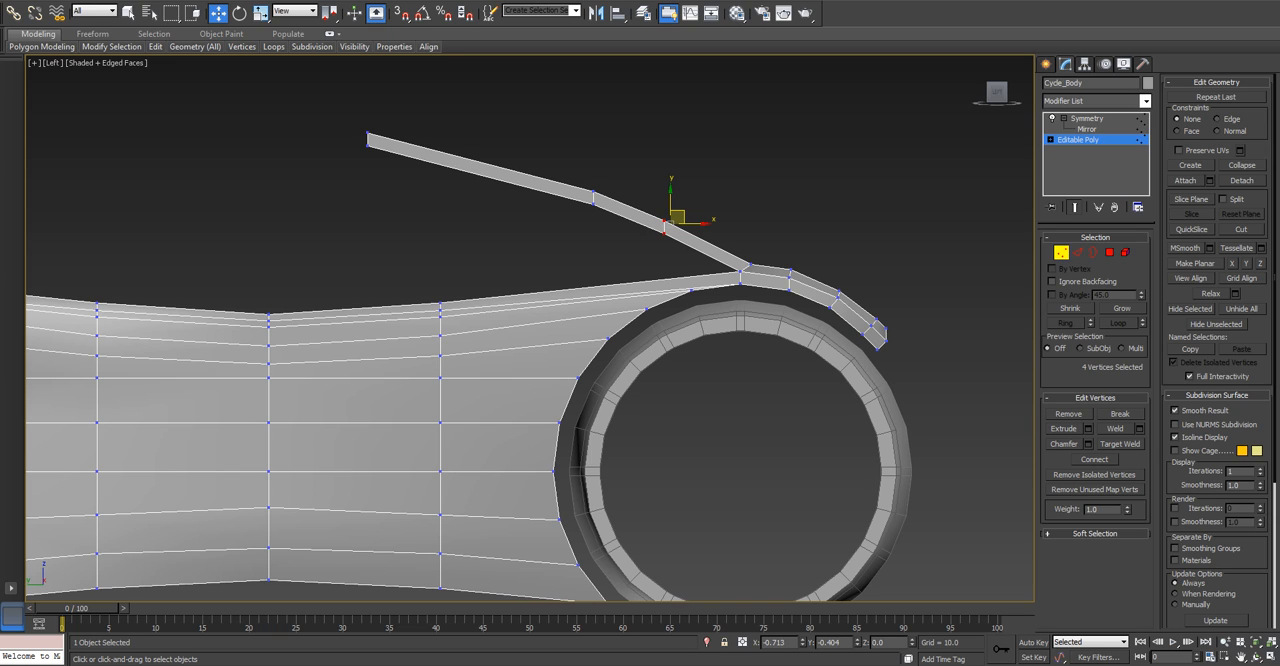
drag(671, 221, 659, 249)
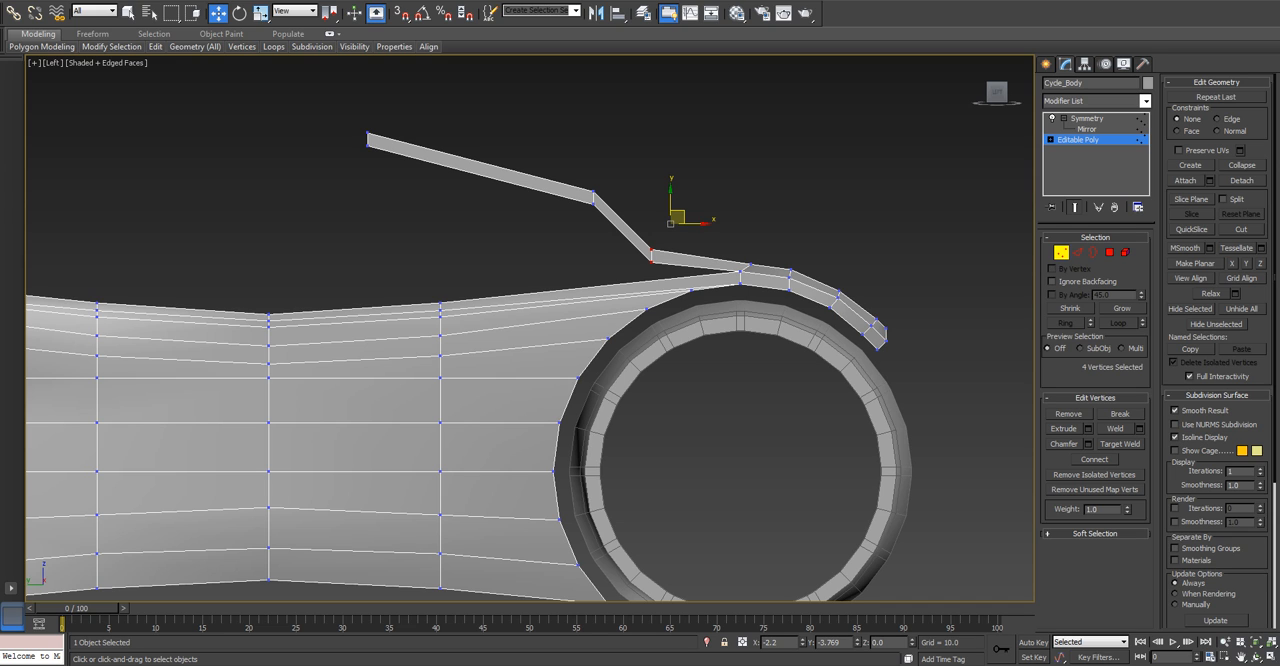
drag(659, 249, 672, 226)
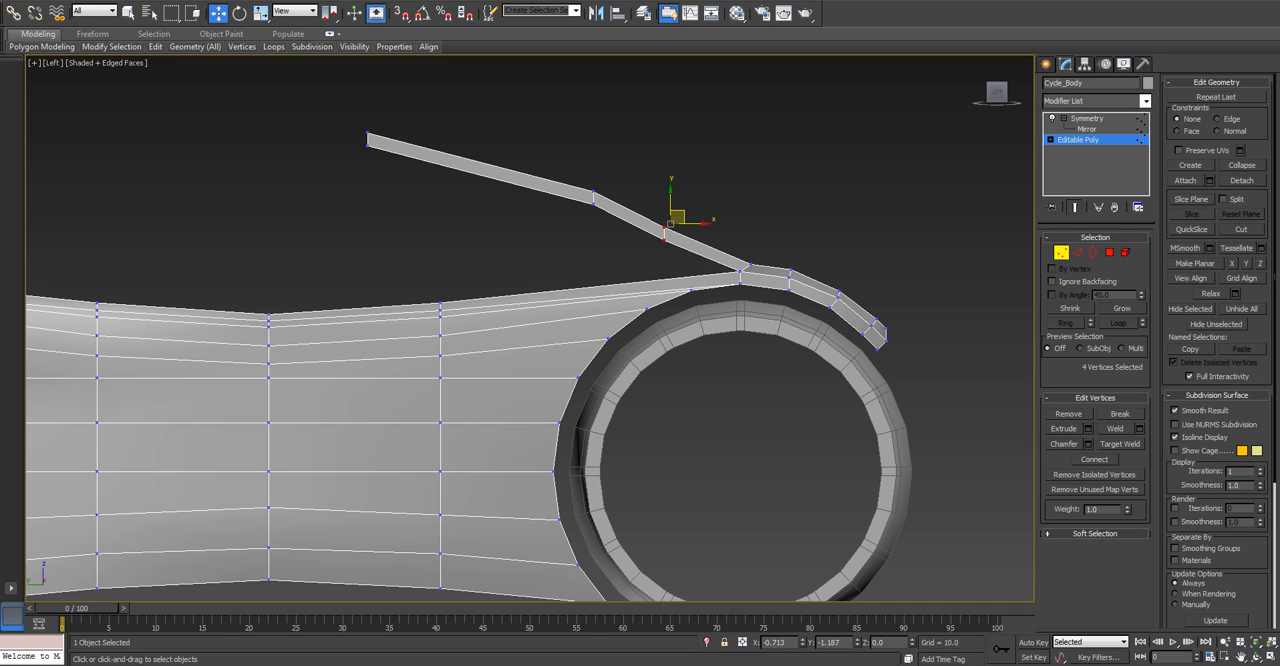
right_click(672, 226)
Extrude the strip's three end edges horizontally backward by about 31 units to form a flat top segment.
scroll(560, 263, down, 2)
middle_drag(560, 263, 691, 270)
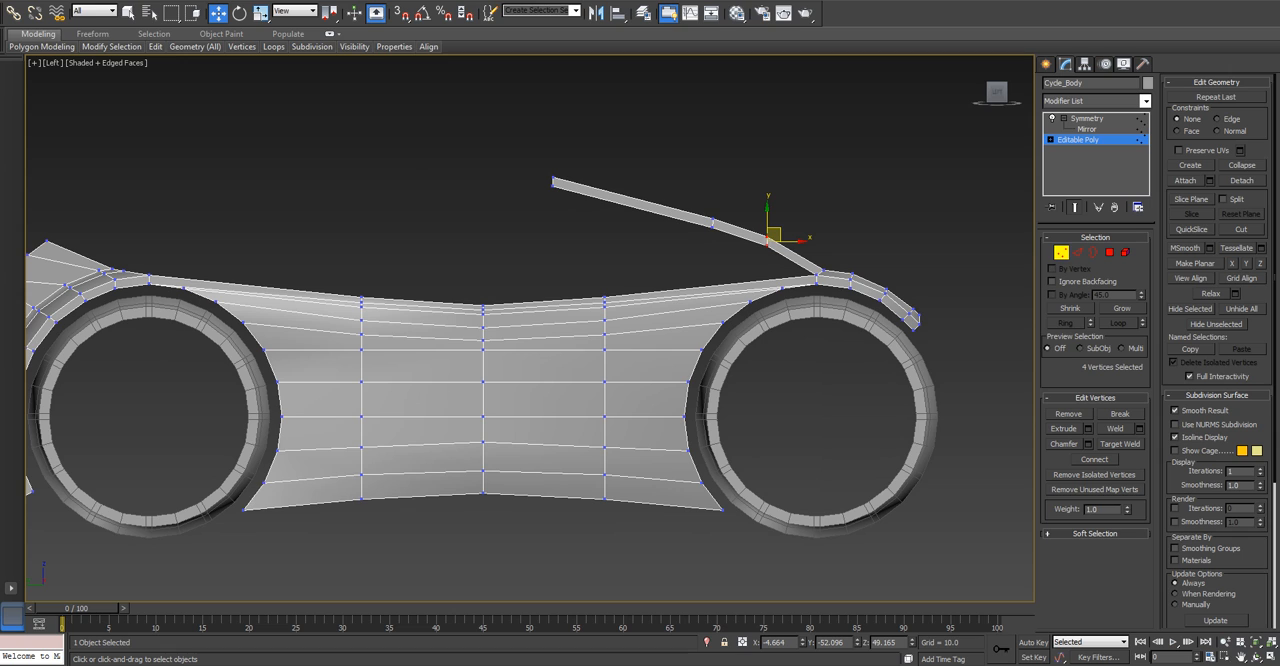
key(2)
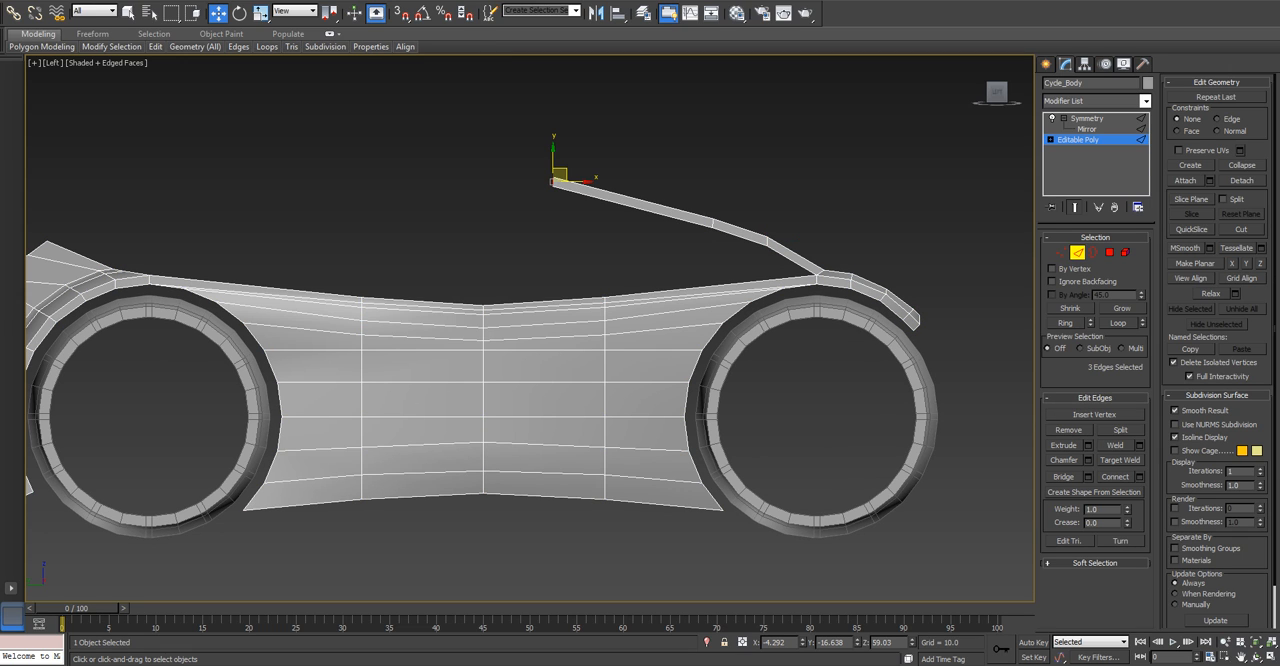
alt+middle_drag(560, 235, 645, 270)
middle_drag(545, 184, 572, 268)
scroll(520, 240, up, 3)
click(530, 225)
scroll(517, 205, up, 2)
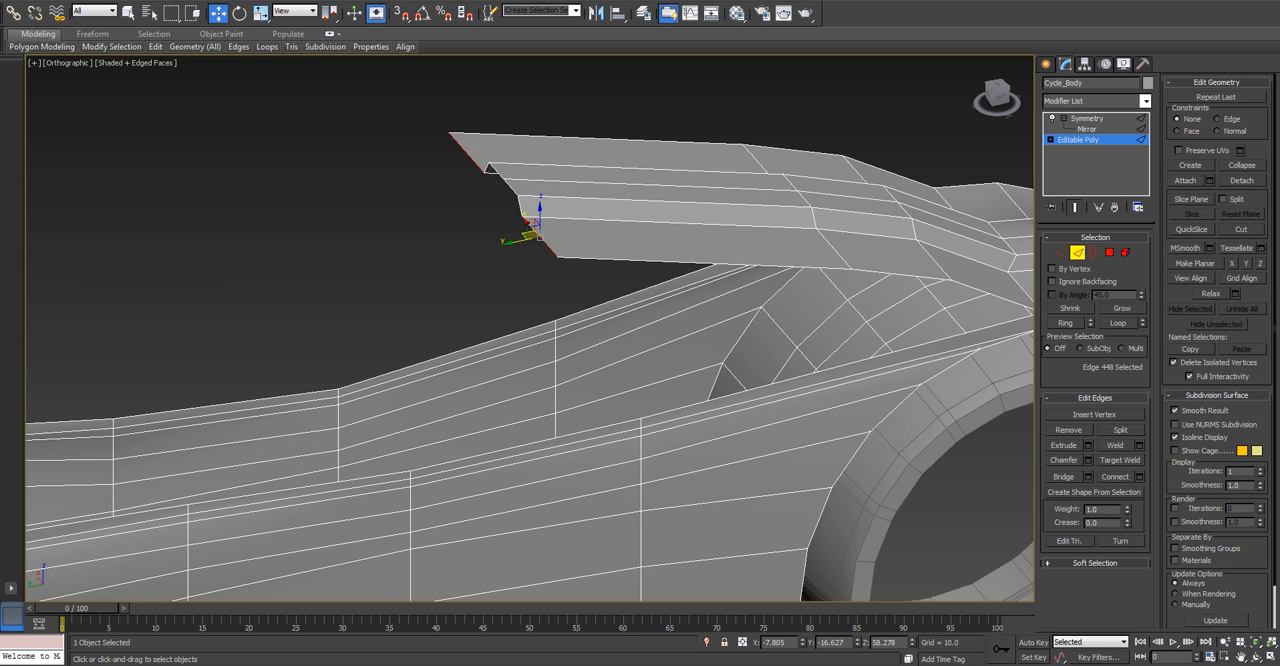
ctrl+click(521, 207)
ctrl+click(506, 181)
key(l)
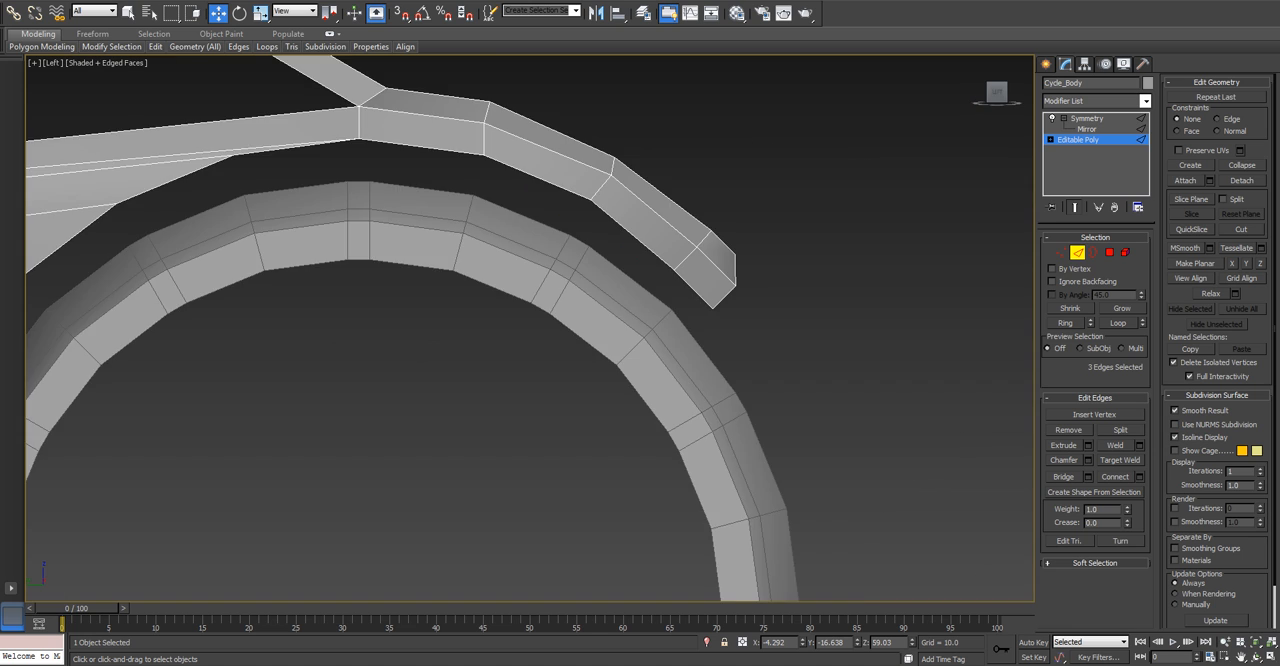
scroll(576, 212, down, 4)
middle_drag(467, 275, 700, 213)
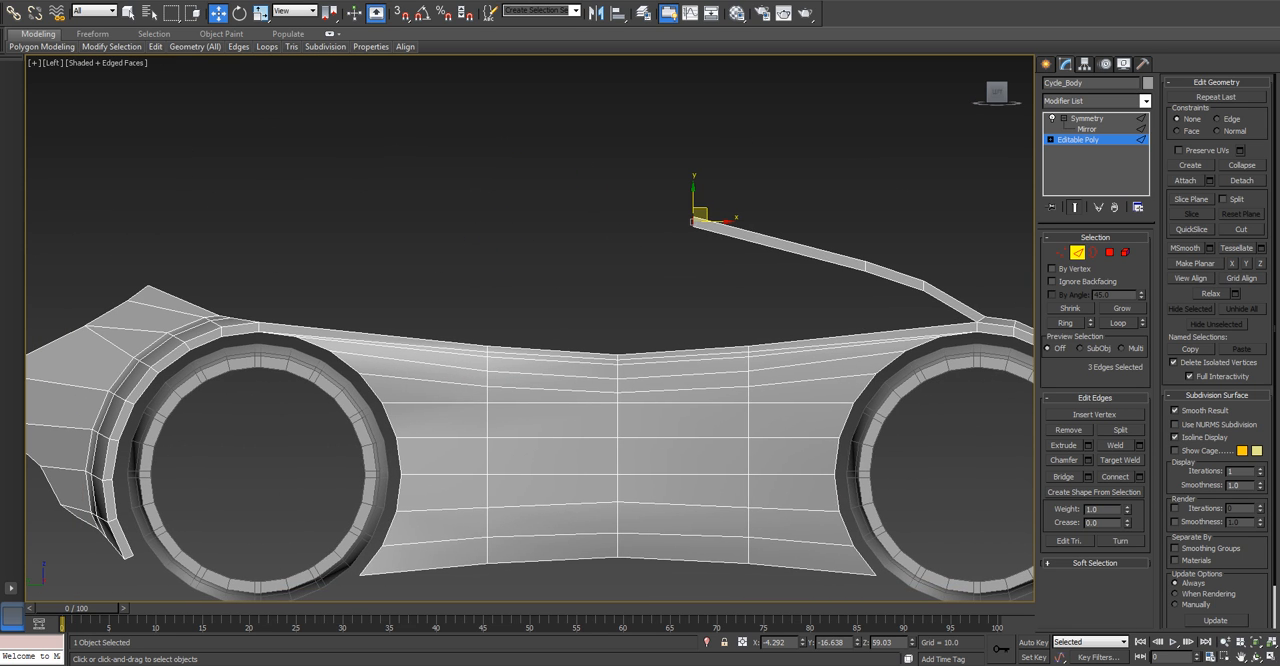
shift+drag(693, 219, 489, 221)
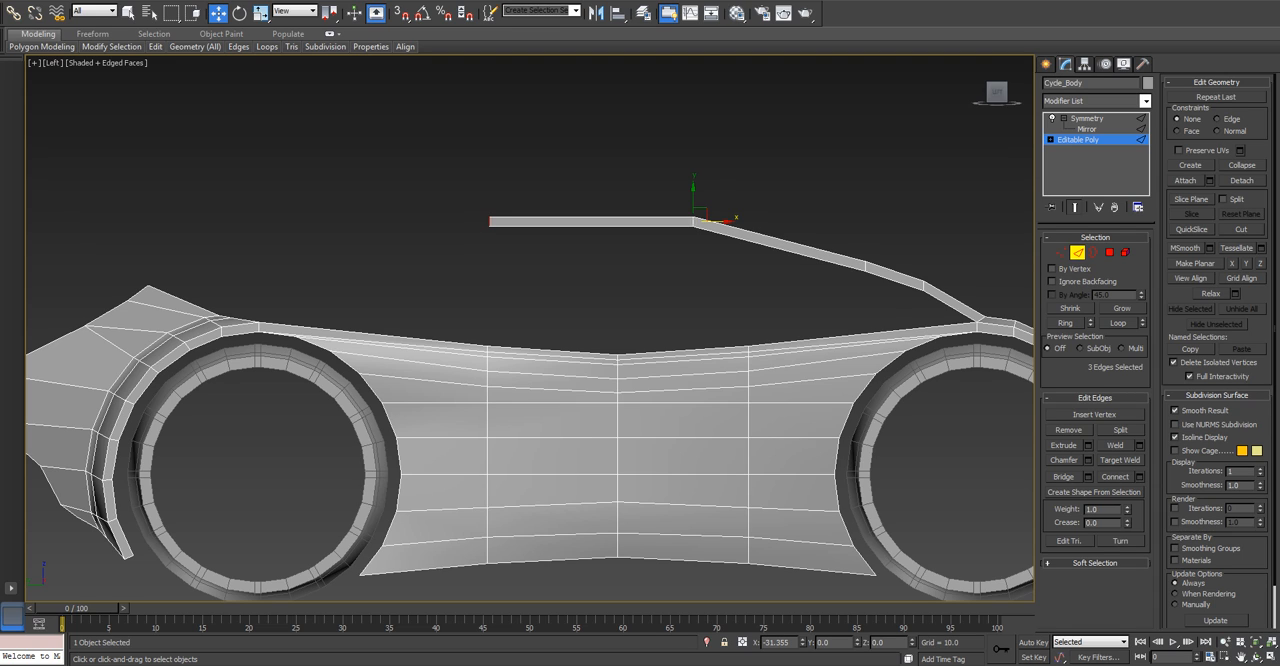
shift+drag(489, 221, 489, 221)
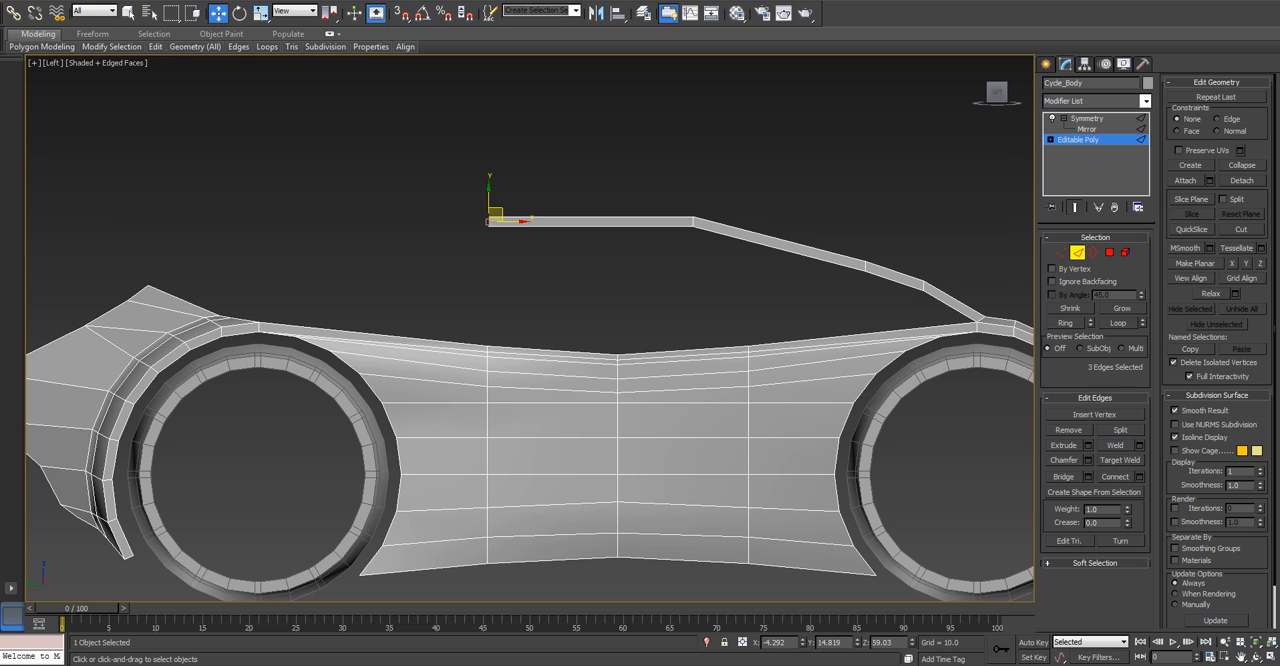
alt+middle_drag(489, 221, 437, 292)
scroll(385, 268, up, 2)
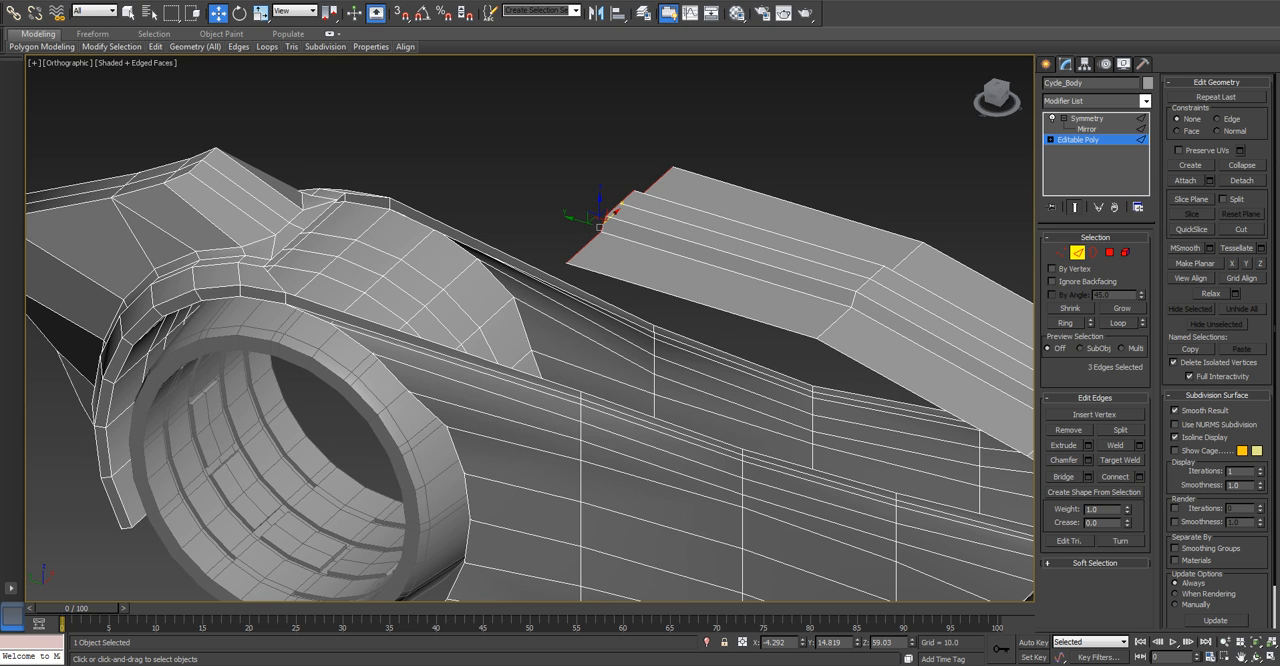
scroll(194, 280, up, 3)
ctrl+click(293, 278)
ctrl+click(280, 246)
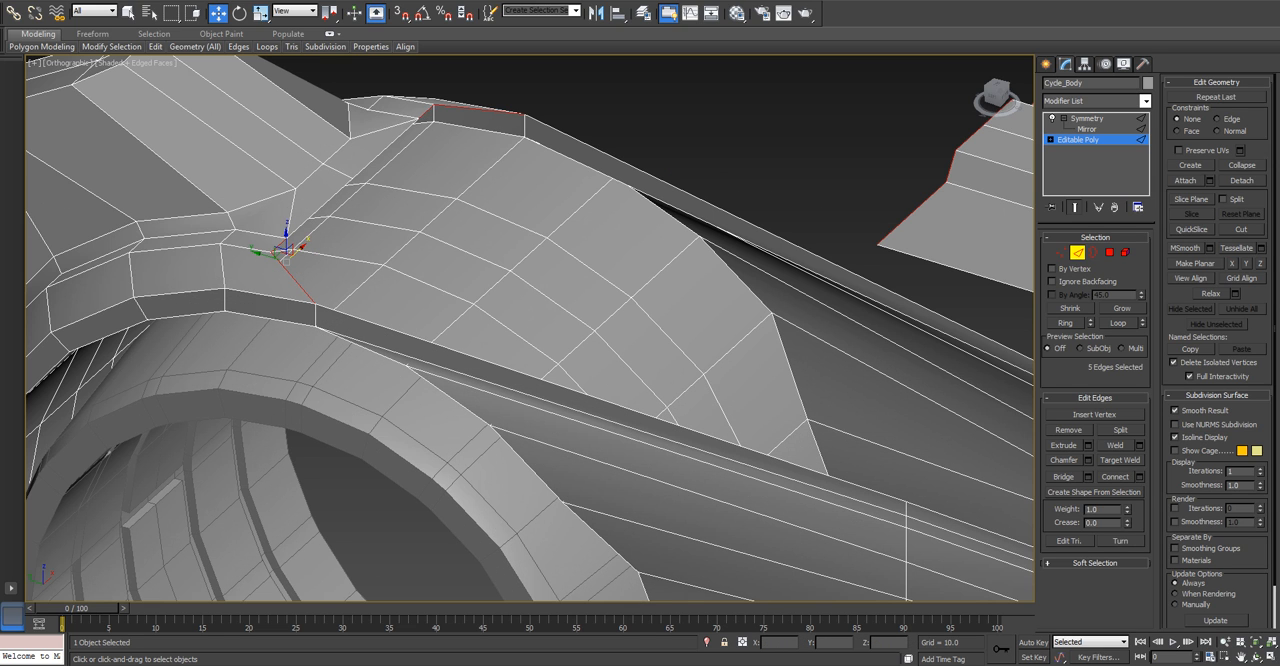
ctrl+click(318, 208)
click(1088, 477)
scroll(530, 328, down, 5)
alt+middle_drag(560, 370, 660, 325)
alt+middle_drag(560, 340, 521, 374)
scroll(620, 400, down, 5)
alt+middle_drag(521, 374, 445, 320)
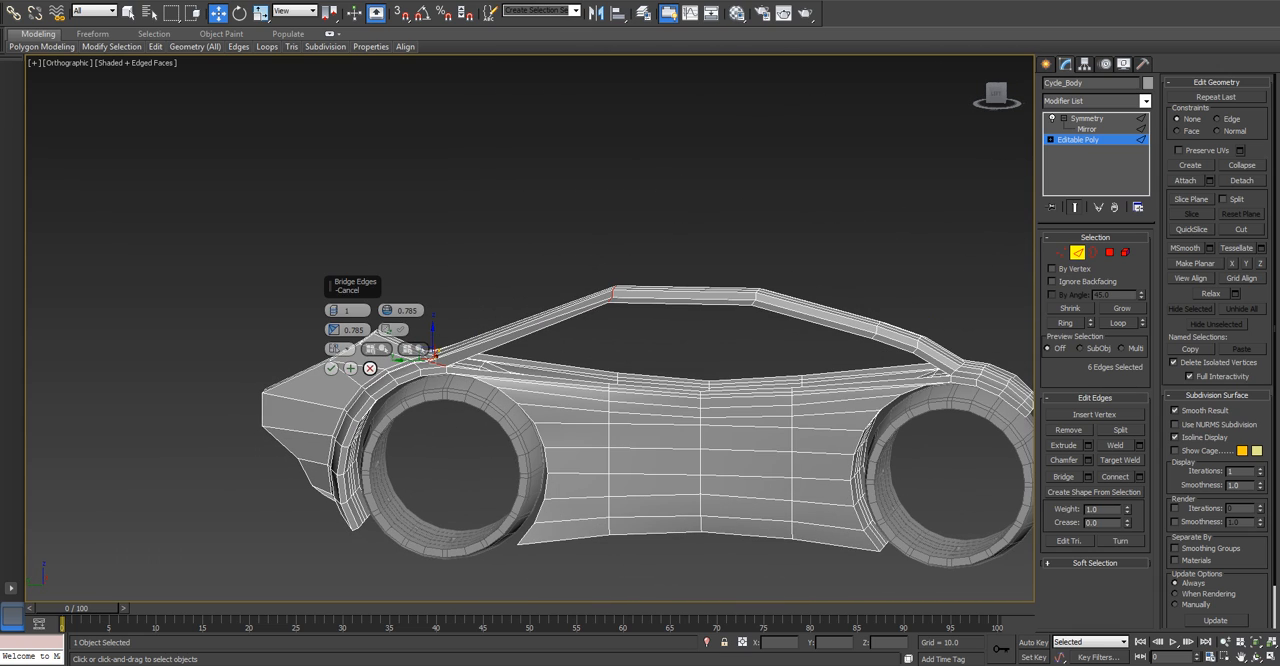
click(369, 368)
Extrude the flat top's three rear end edges horizontally backward to about Y 53.5, above the rear wheel.
key(l)
key(z)
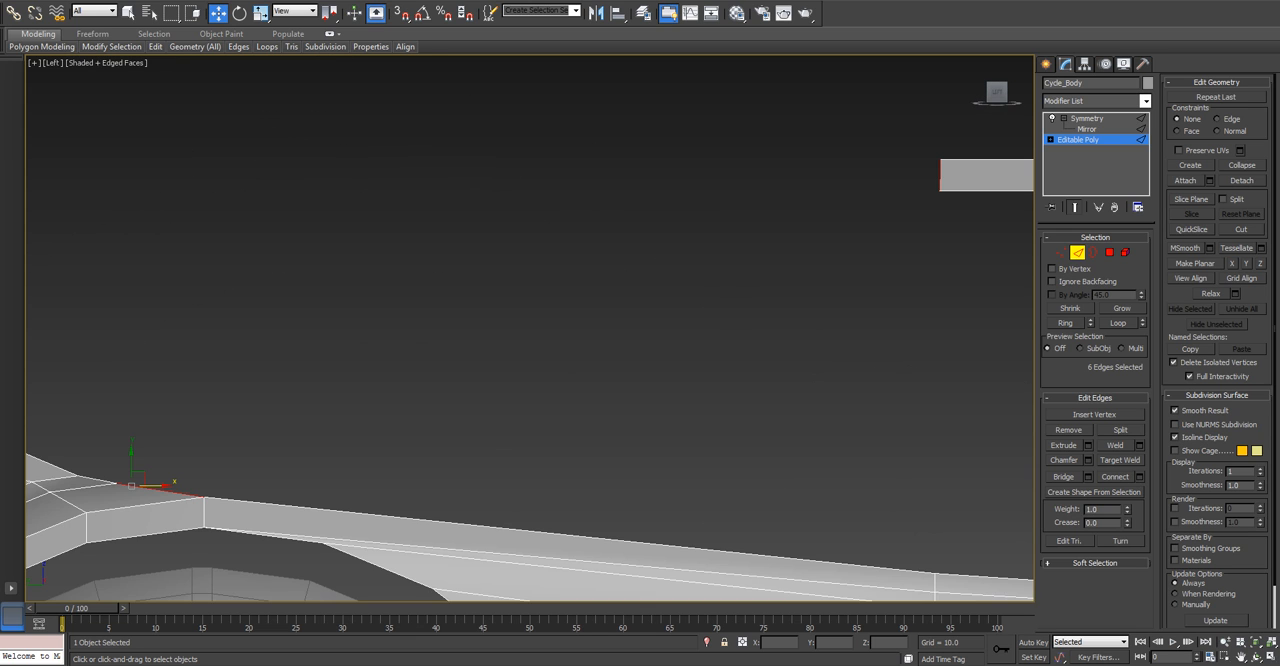
scroll(461, 300, down, 6)
scroll(577, 278, up, 2)
alt+drag(284, 370, 285, 371)
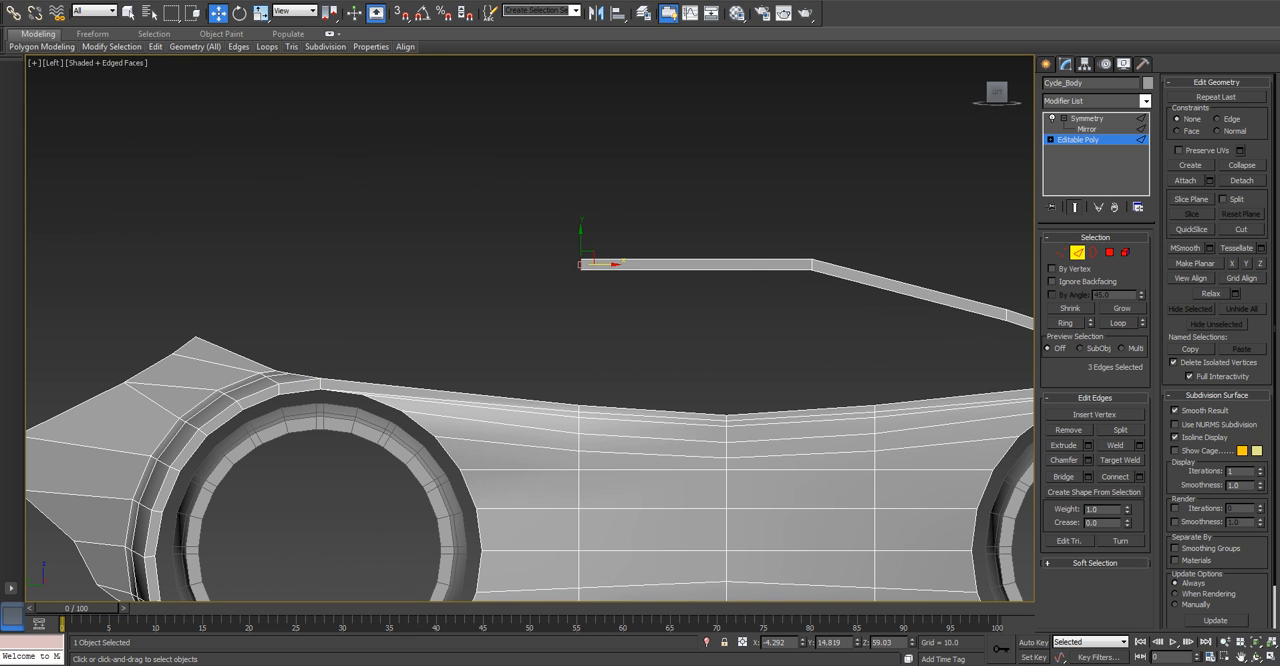
shift+drag(605, 264, 320, 264)
alt+middle_drag(320, 264, 435, 335)
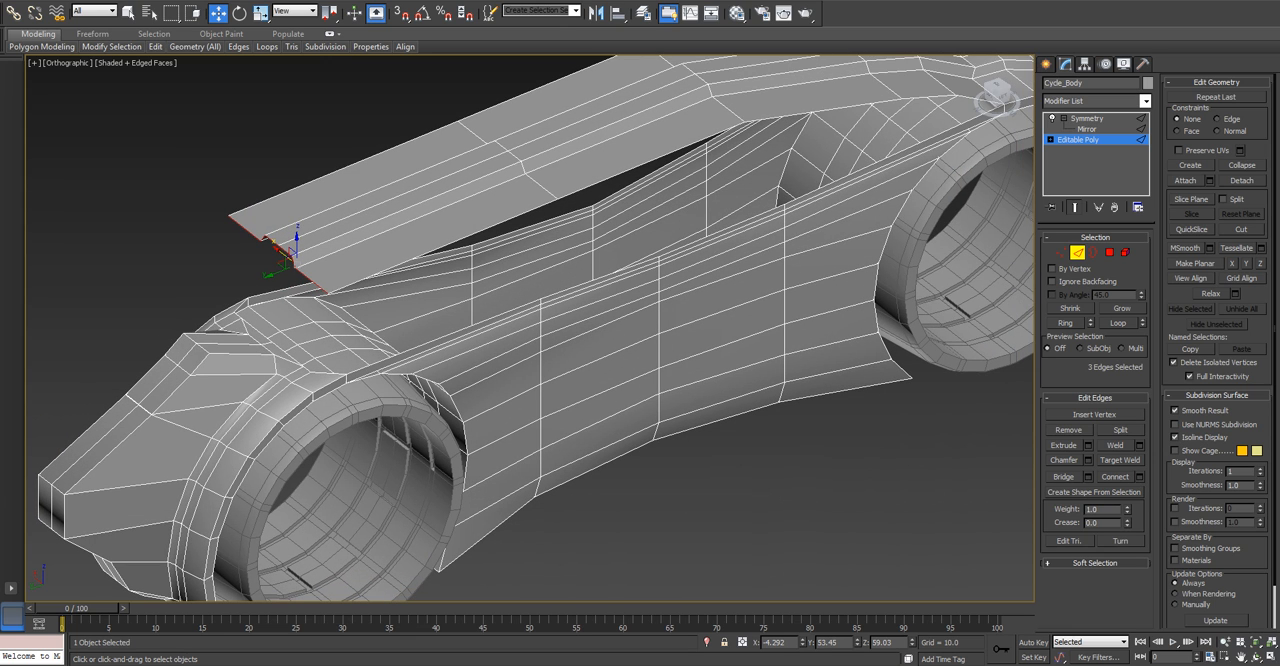
Check the position of the top's rear end against the rear fender and fin in the side view.
key(l)
key(z)
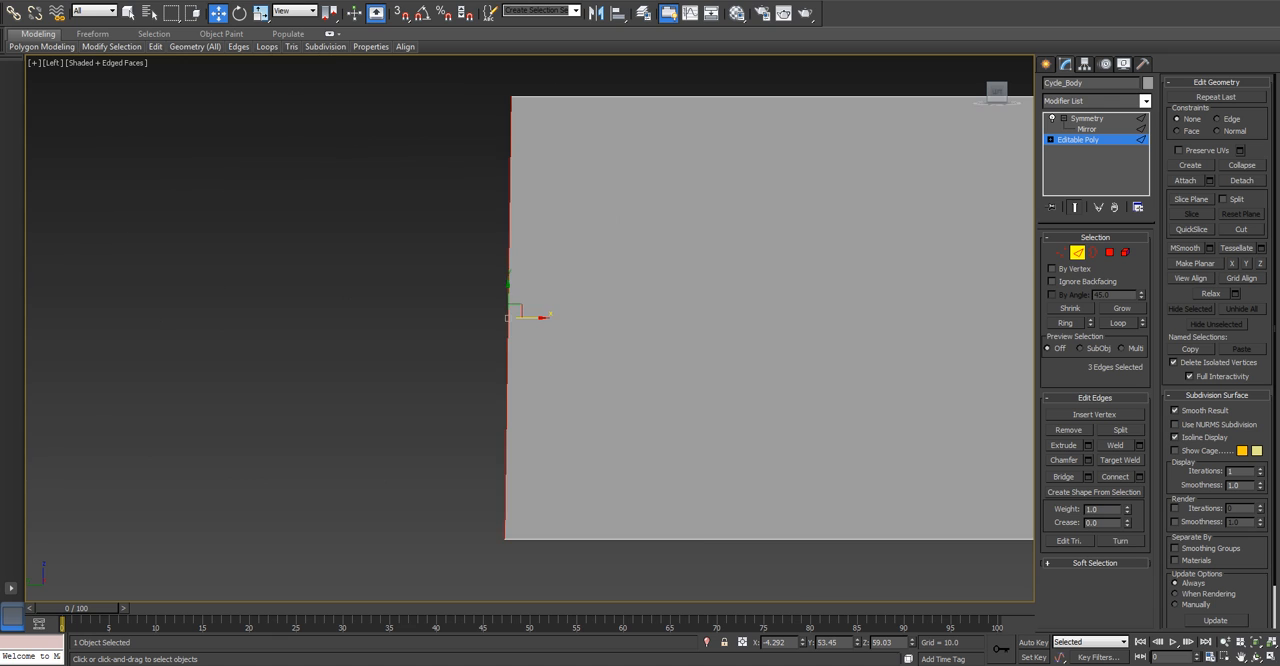
scroll(398, 392, down, 8)
scroll(400, 398, down, 2)
middle_drag(400, 398, 522, 152)
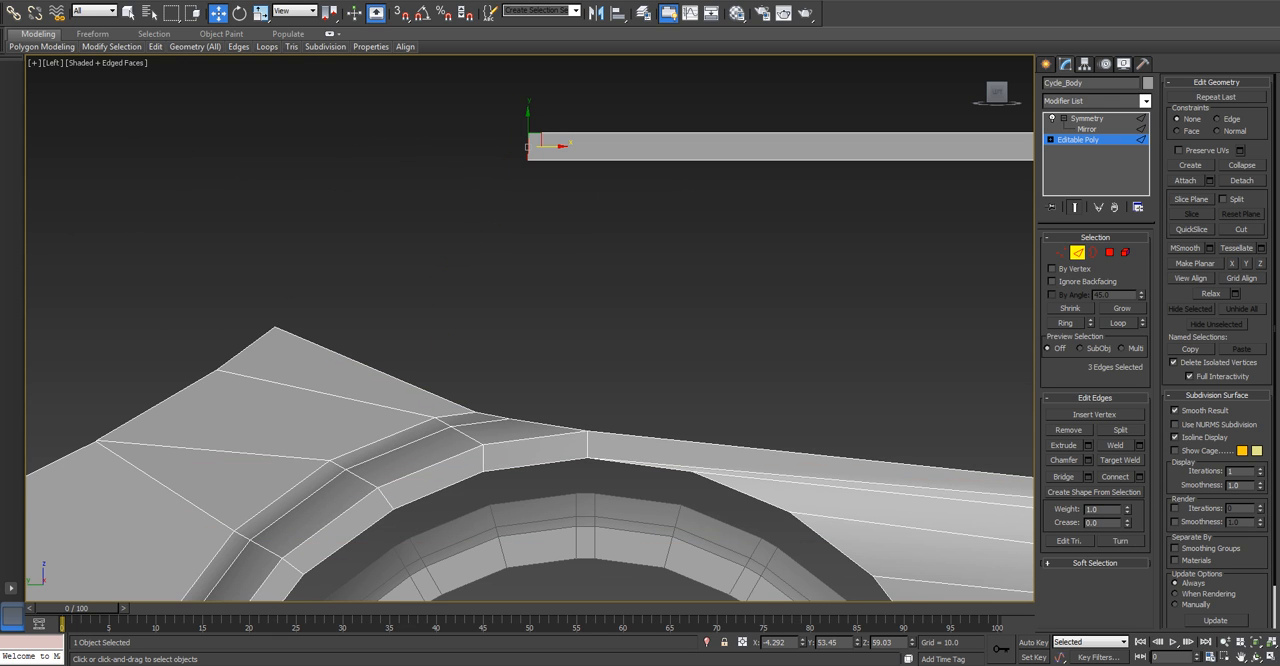
scroll(512, 326, up, 2)
scroll(494, 424, down, 2)
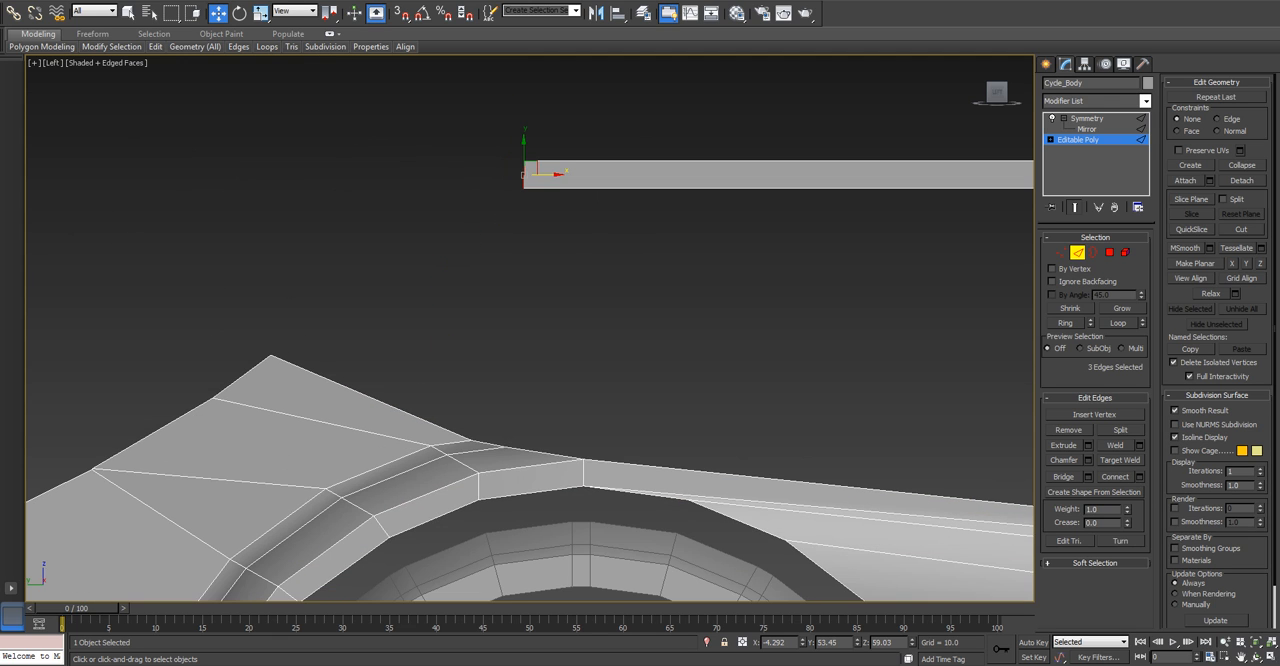
alt+middle_drag(500, 400, 460, 438)
key(l)
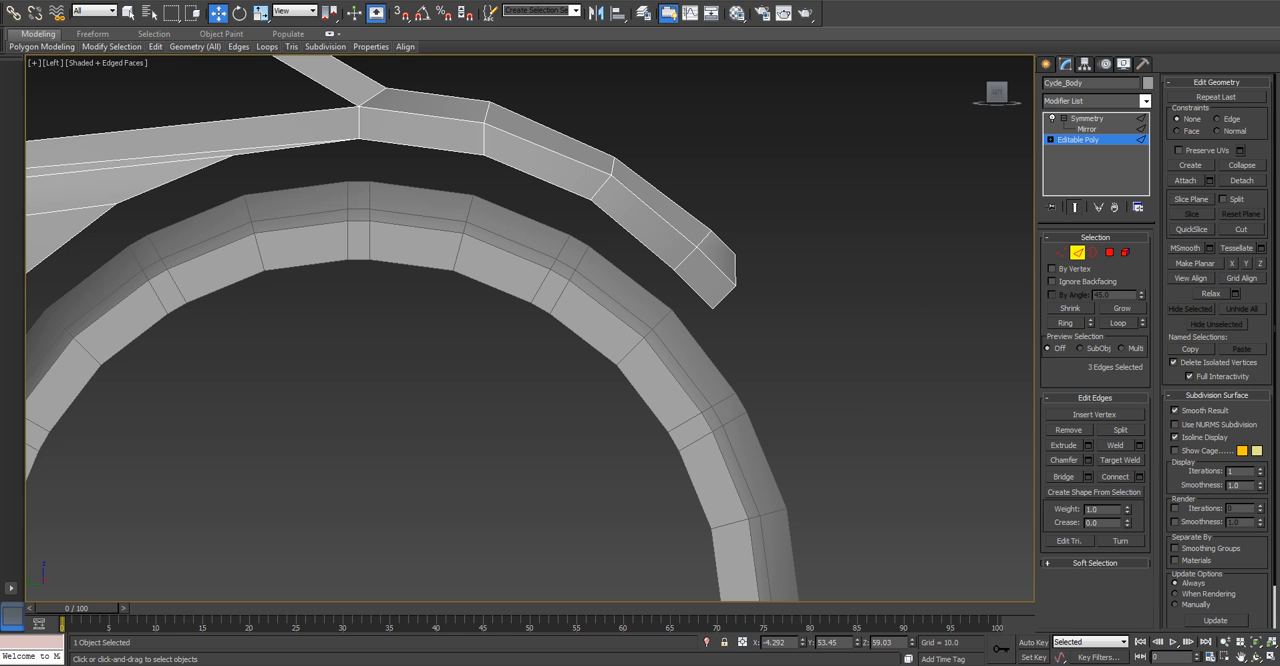
Bridge the top's three rear end edges to the three matching edges on the rear fender to form a pillar.
alt+middle_drag(475, 358, 410, 510)
scroll(423, 431, down, 5)
scroll(406, 455, up, 3)
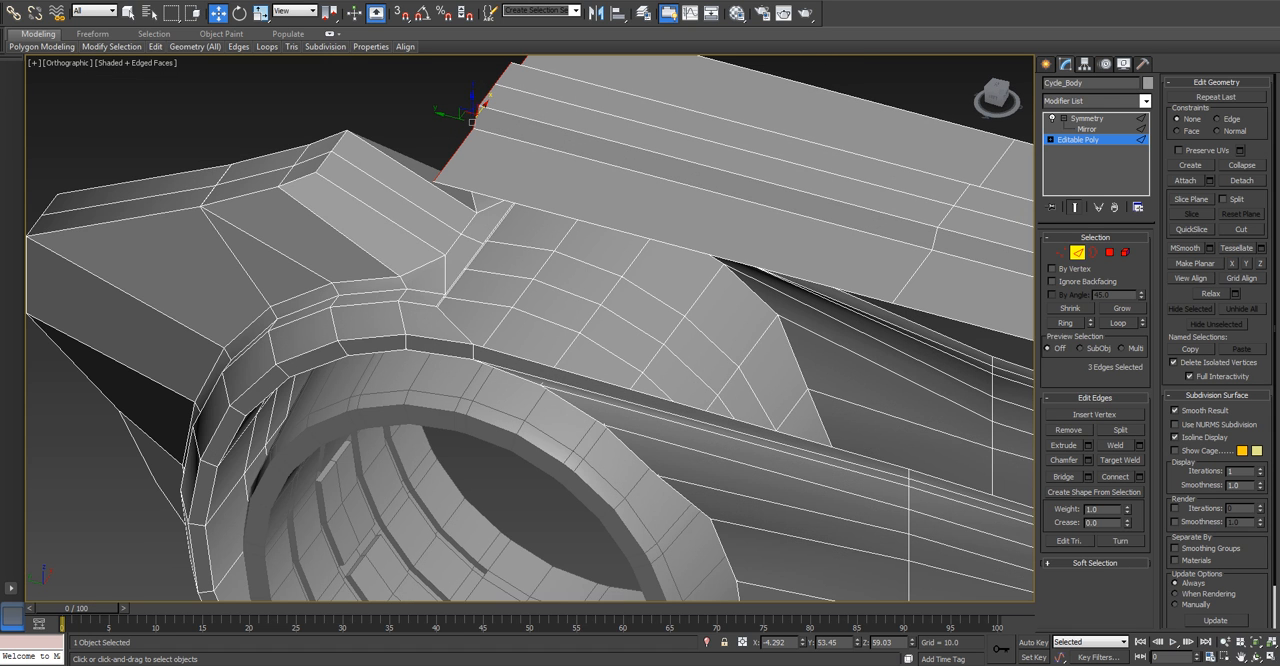
ctrl+click(459, 275)
scroll(447, 296, up, 8)
ctrl+click(392, 299)
ctrl+click(370, 418)
scroll(372, 418, down, 8)
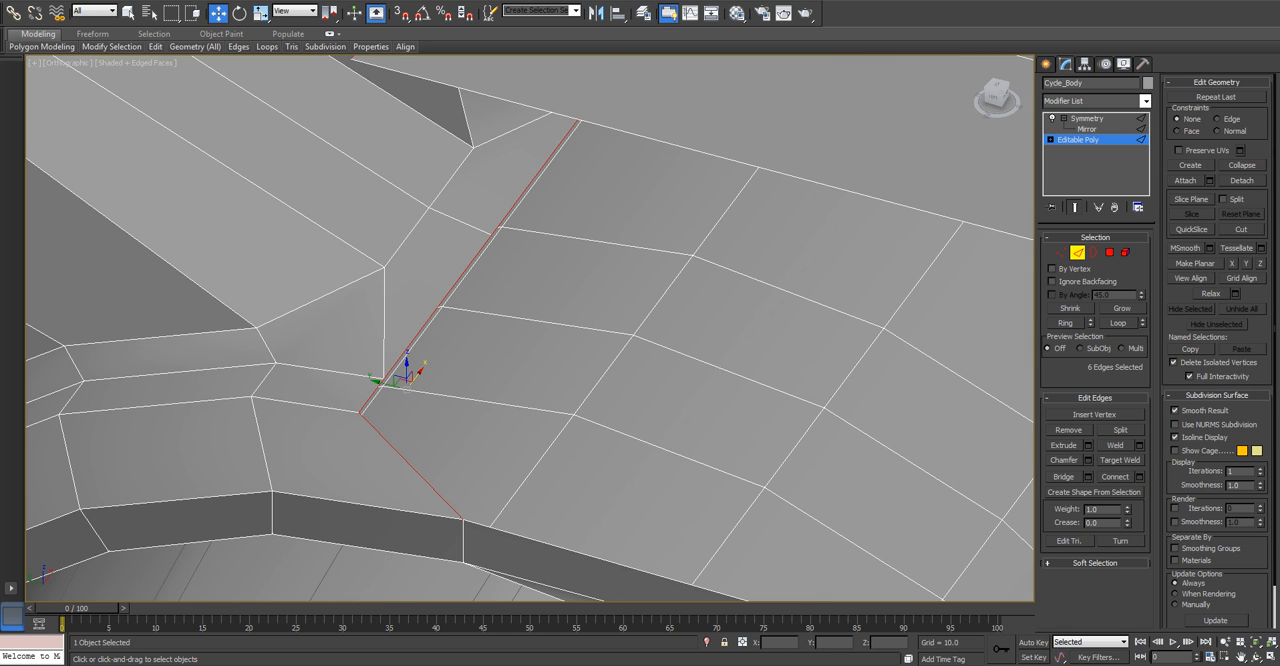
scroll(520, 380, down, 3)
alt+middle_drag(520, 380, 518, 332)
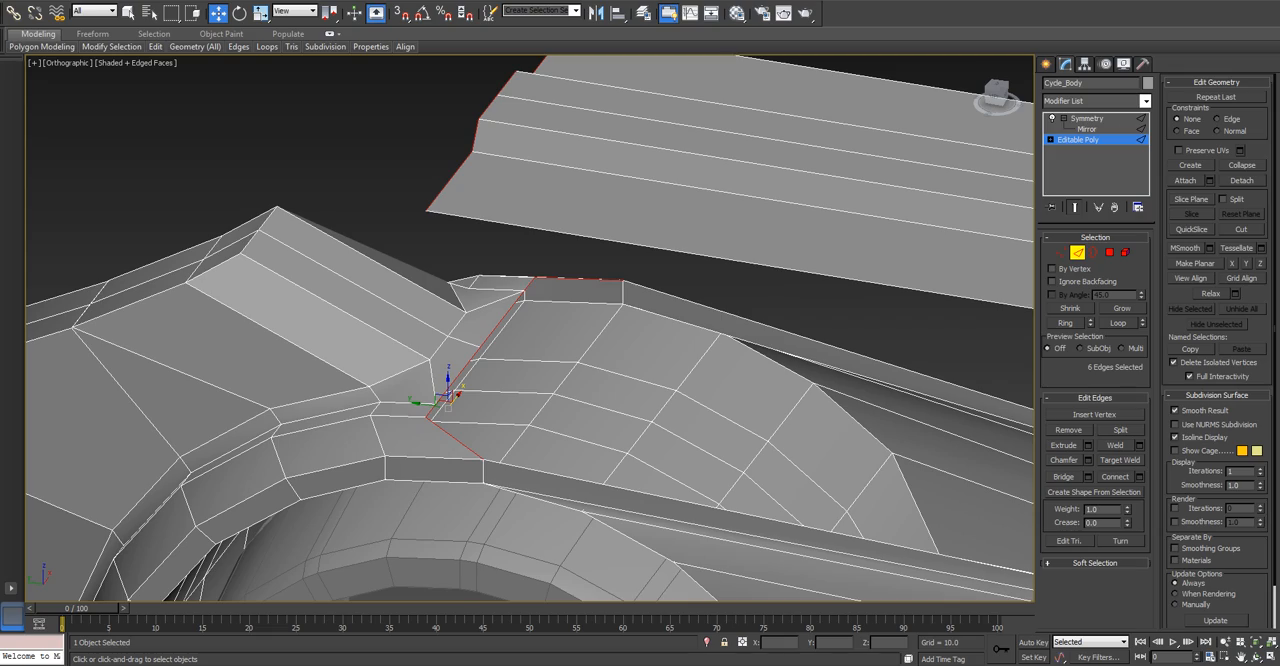
click(1063, 476)
alt+middle_drag(560, 390, 520, 318)
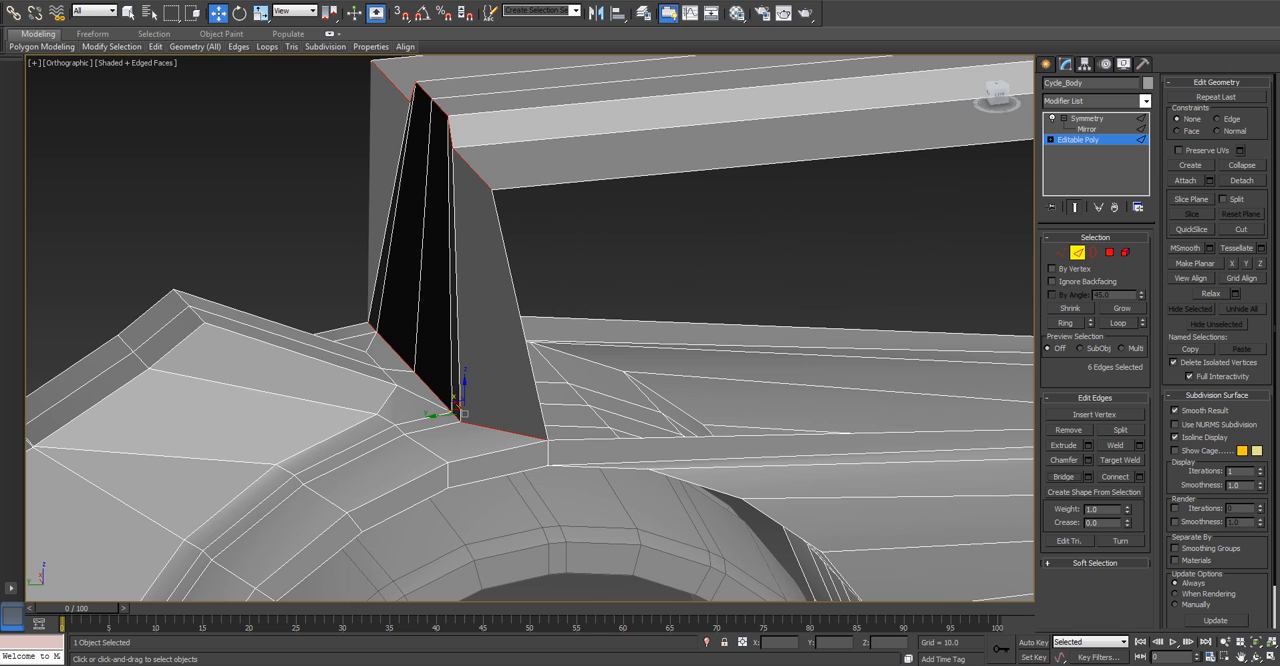
Move the inner edge at the rear pillar's base up and backward toward the fin, and remove that edge.
click(421, 379)
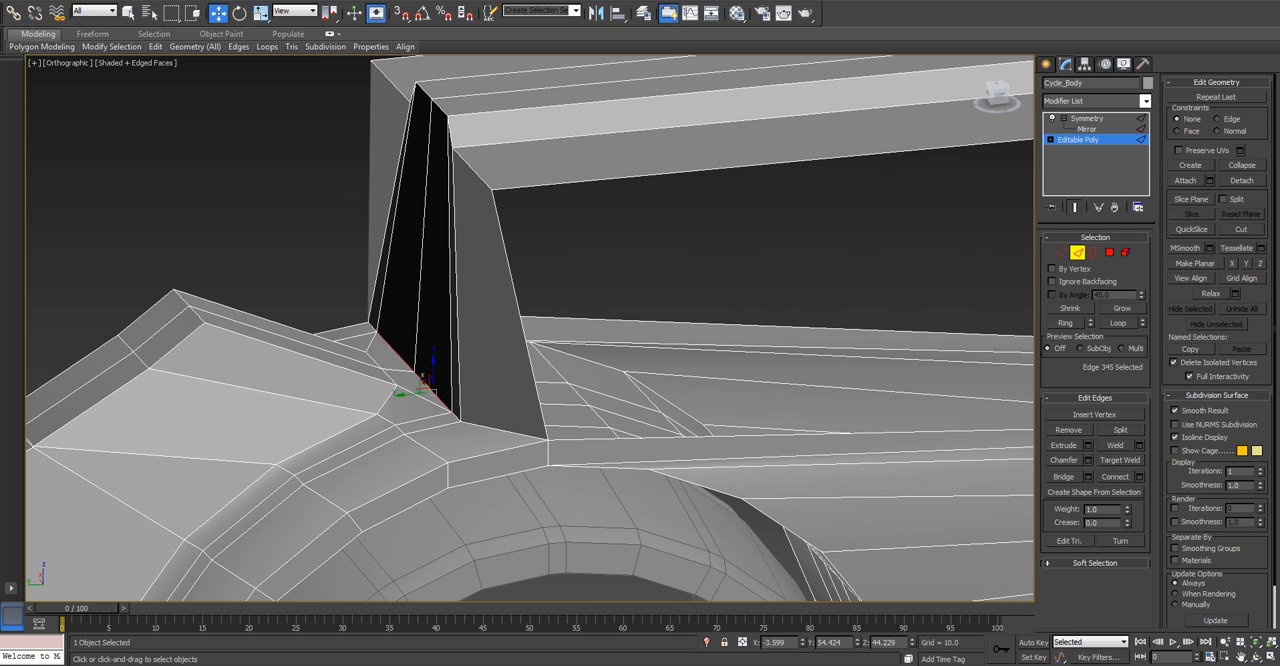
key(l)
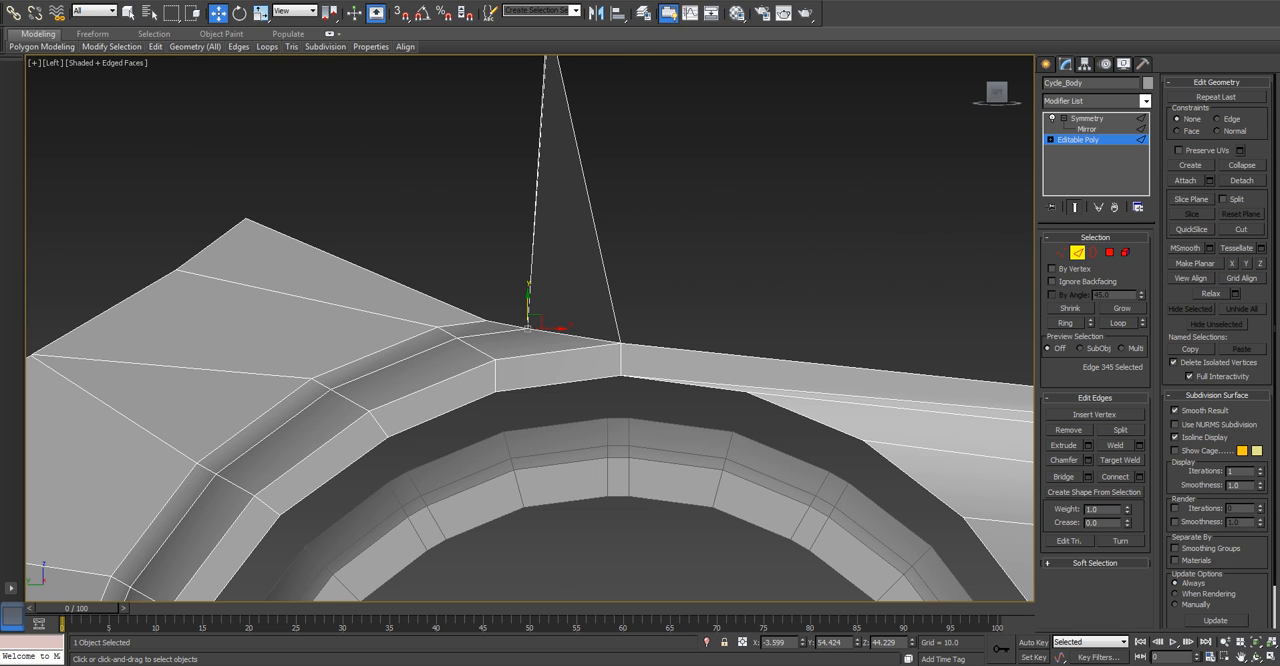
alt+middle_drag(530, 322, 490, 330)
click(485, 299)
drag(485, 292, 485, 280)
key(ctrl+z)
alt+middle_drag(486, 290, 540, 296)
drag(485, 275, 485, 217)
alt+middle_drag(485, 275, 451, 309)
click(509, 300)
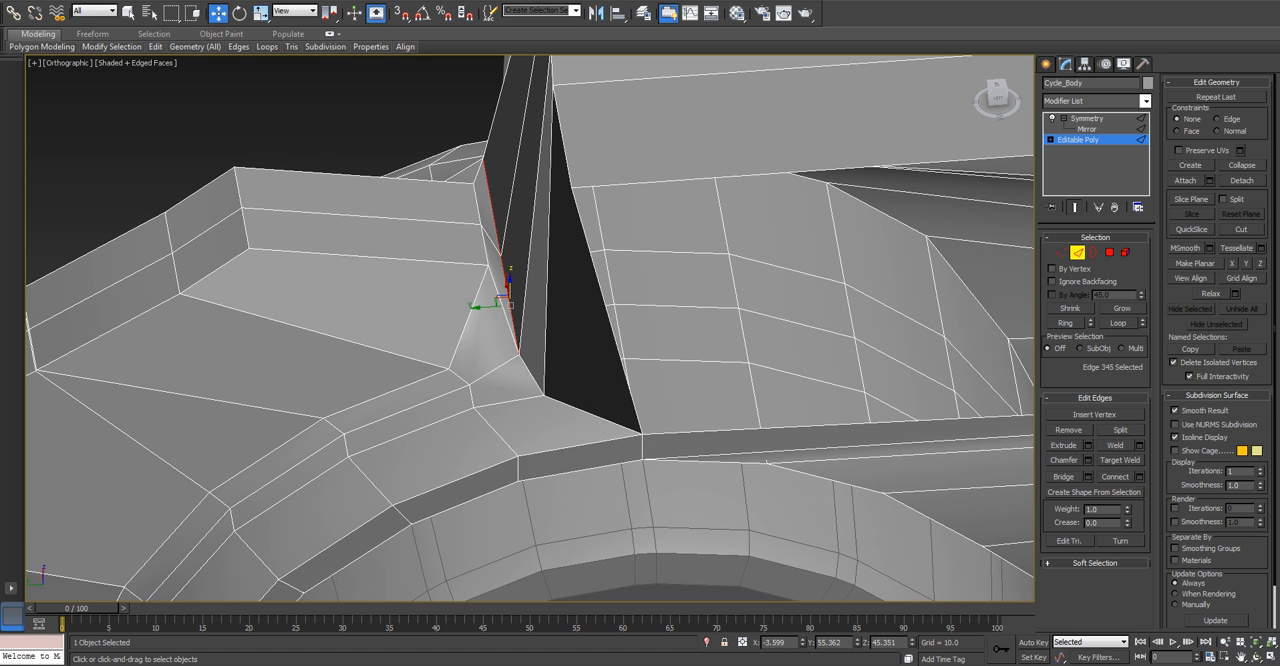
key(BackSpace)
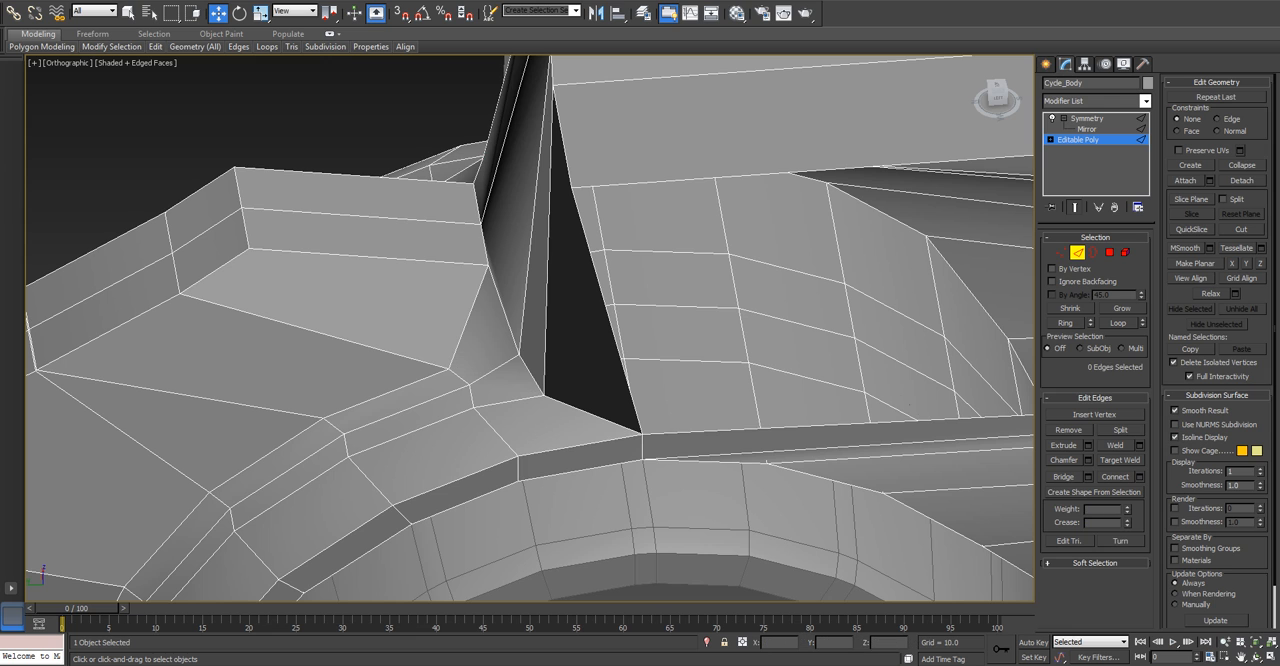
Try to raise the inner edge at the base of the rear pillar.
alt+middle_drag(509, 310, 635, 296)
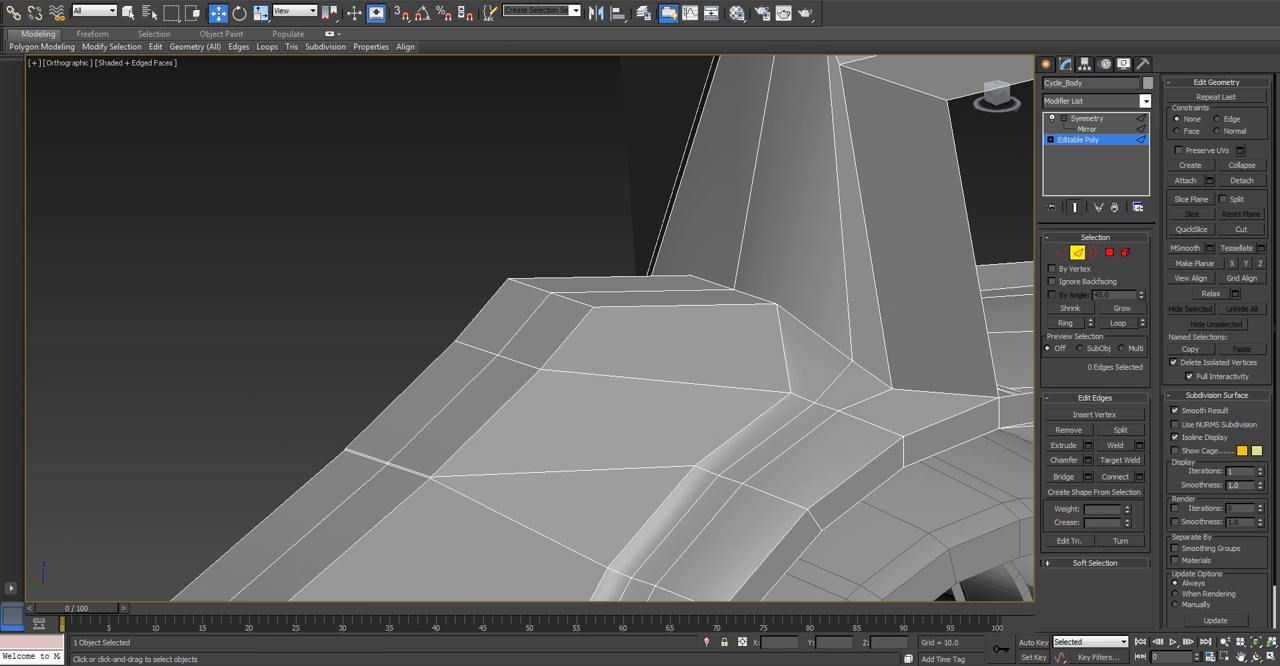
scroll(806, 380, up, 5)
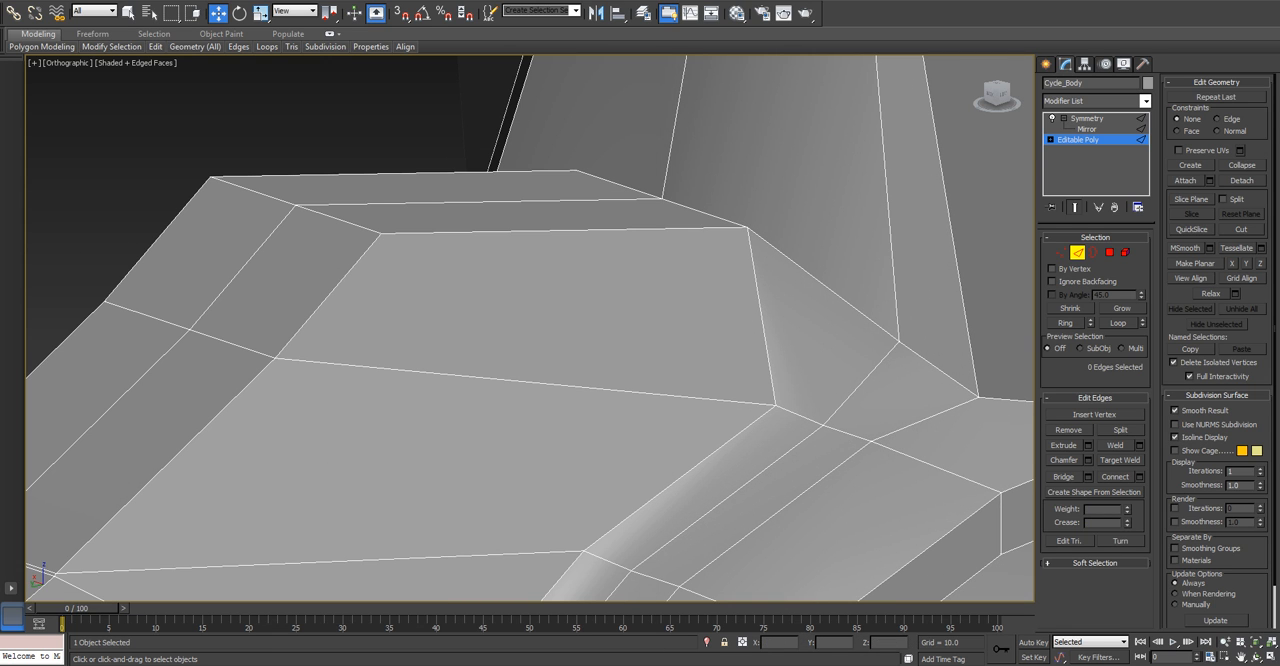
scroll(830, 400, down, 4)
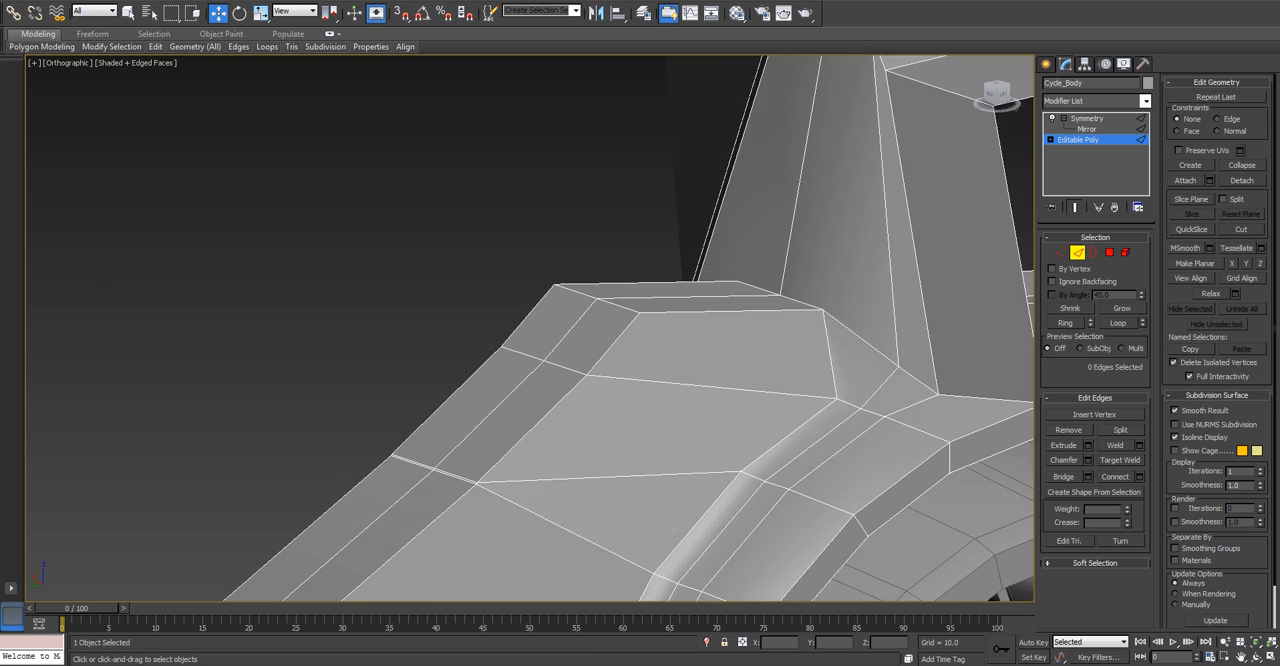
mouse_move(810, 400)
alt+middle_down()
mouse_move(730, 385)
mouse_move(820, 420)
alt+middle_up()
scroll(811, 440, up, 2)
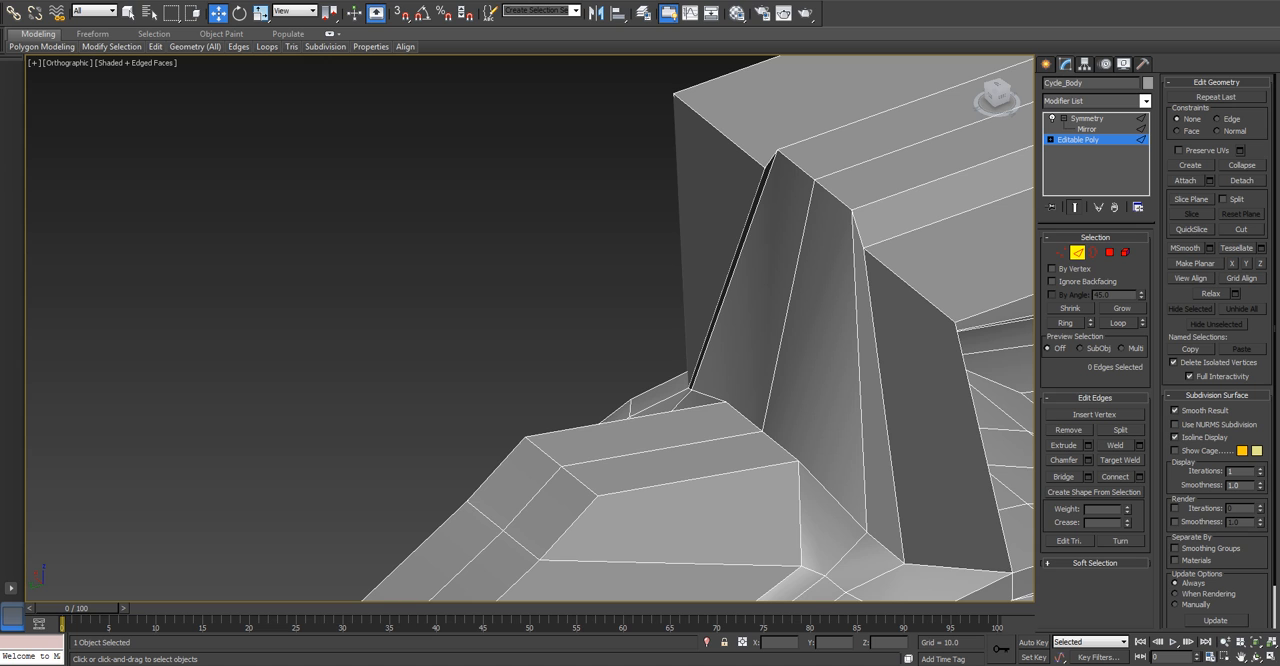
click(779, 446)
alt+middle_drag(779, 446, 796, 396)
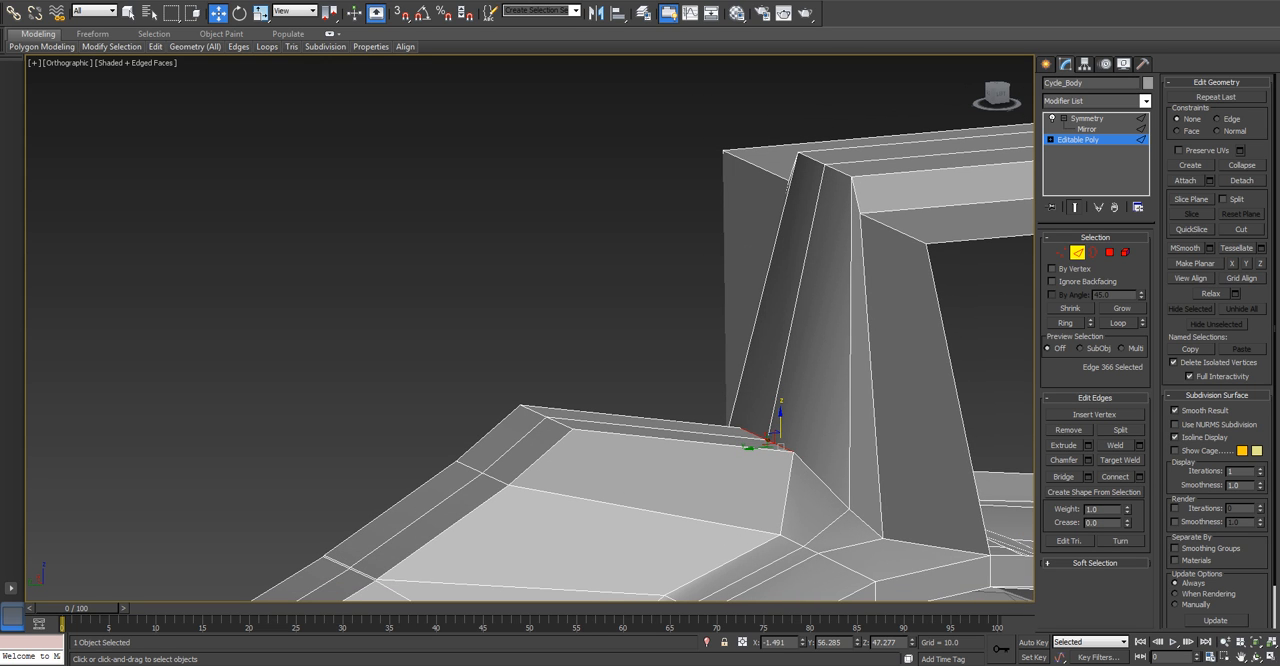
drag(780, 420, 780, 372)
mouse_move(780, 372)
alt+middle_down()
mouse_move(822, 520)
mouse_move(868, 450)
mouse_move(785, 385)
alt+middle_up()
drag(780, 361, 780, 418)
Undo the recent edits at the rear pillar's base, back to before its inner edge was moved and removed.
click(580, 290)
alt+middle_drag(580, 290, 431, 198)
scroll(606, 274, down, 4)
key(1)
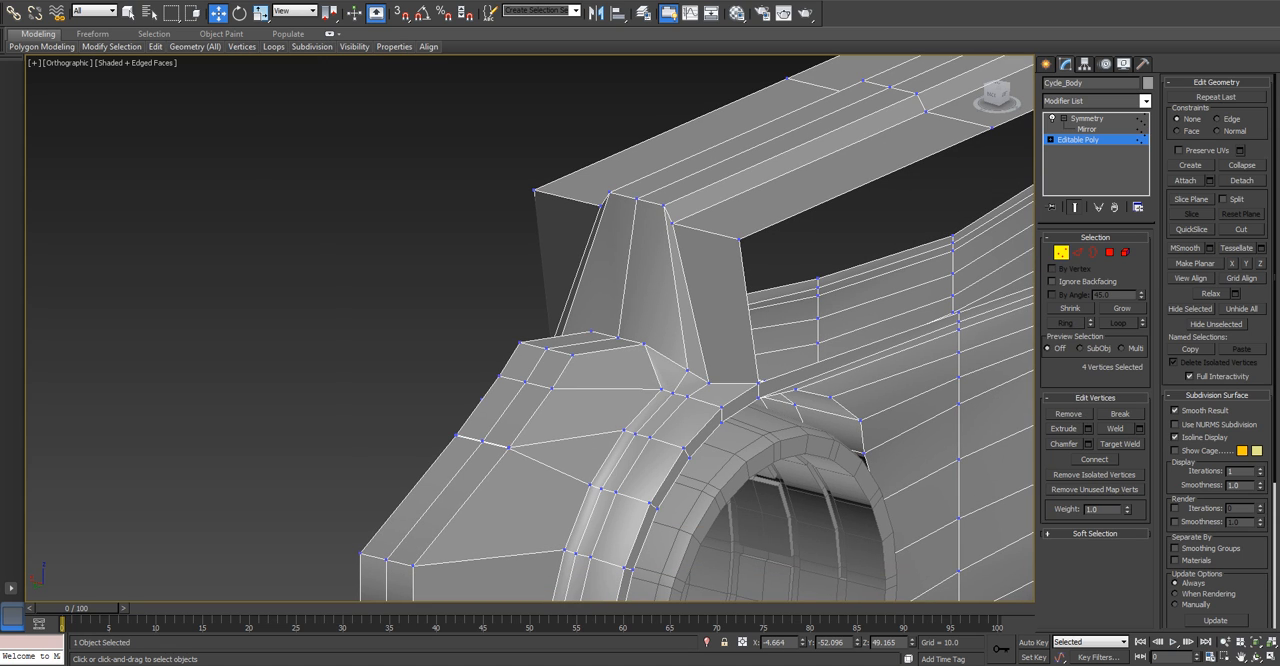
click(644, 344)
alt+middle_drag(644, 344, 672, 372)
scroll(660, 360, up, 3)
key(ctrl+d)
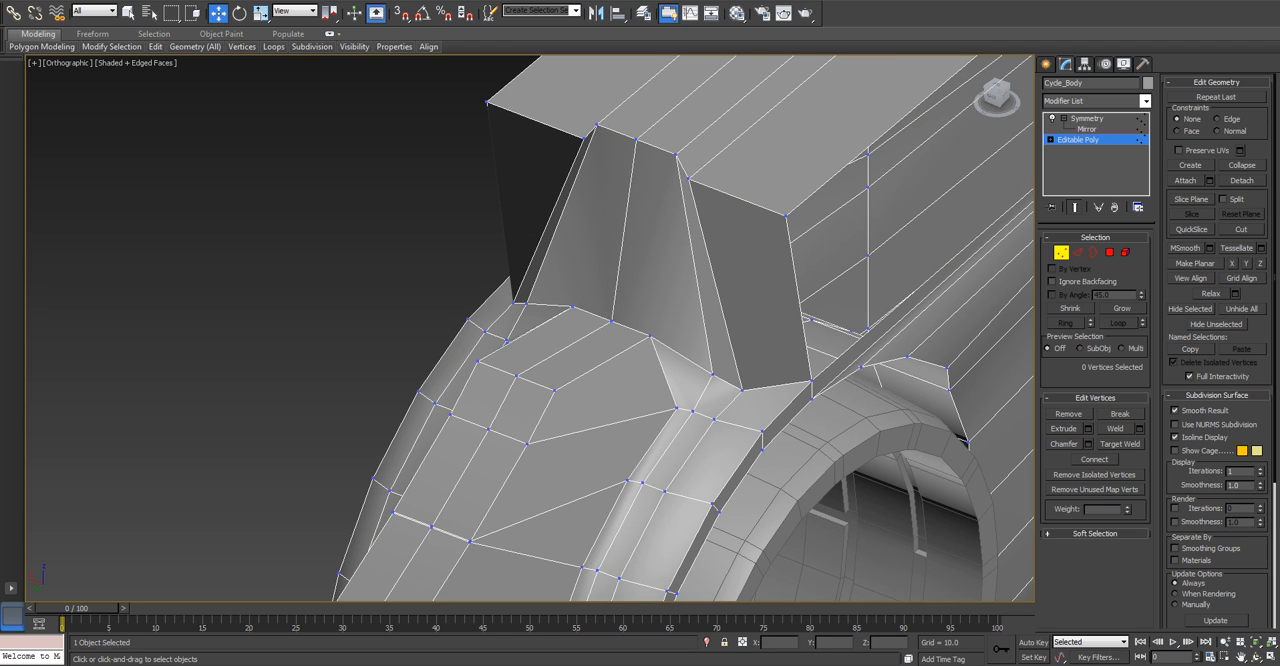
key(ctrl+z)
key(ctrl+z)
key(ctrl+z)
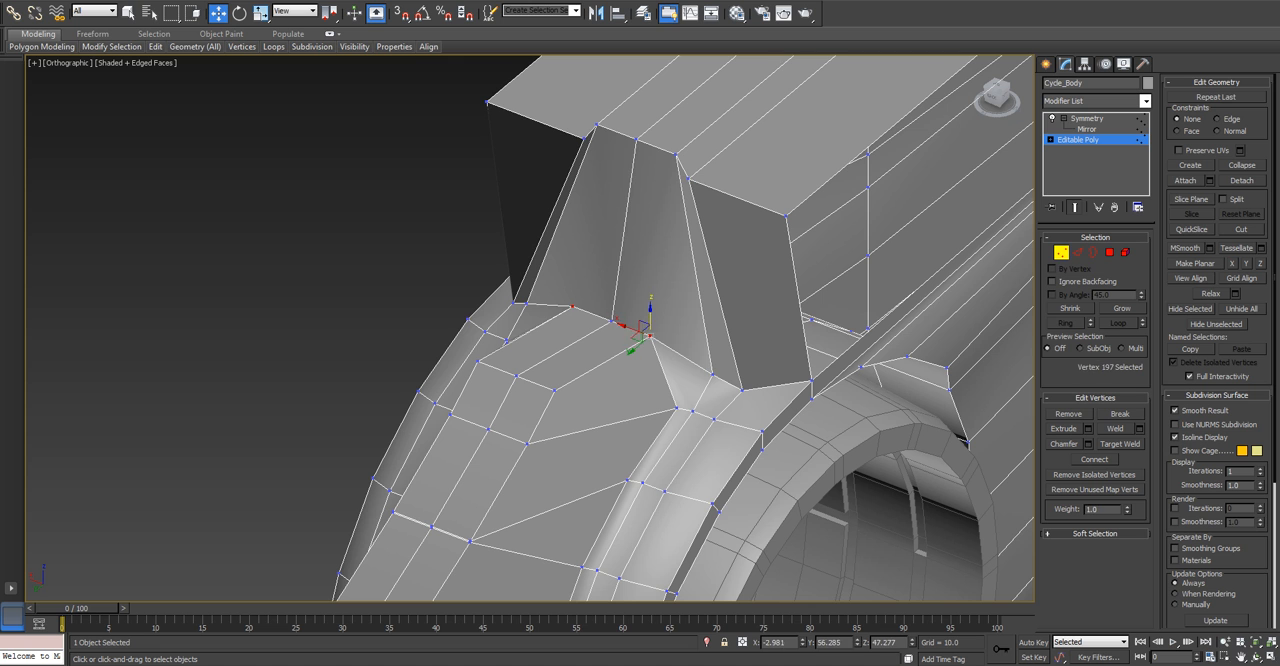
key(ctrl+z)
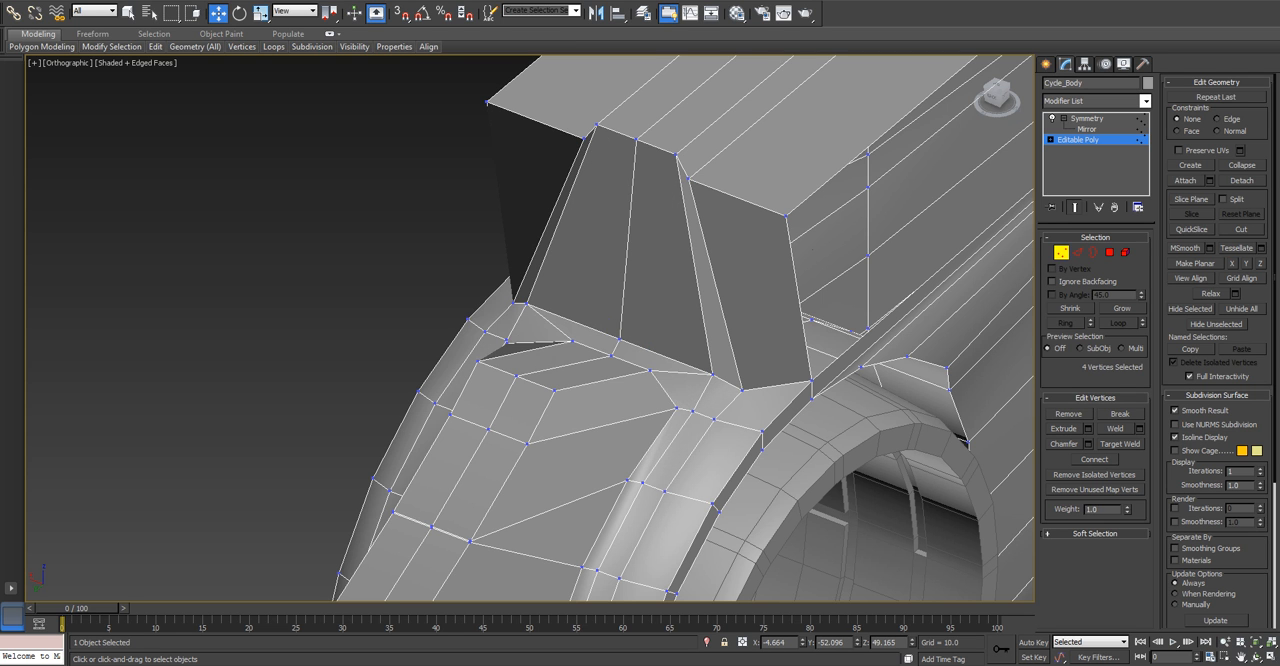
Raise the vertices along the rear pillar's base above the fender to about Z 49.5, at about Y 55.9.
alt+middle_drag(620, 380, 636, 486)
key(p)
key(z)
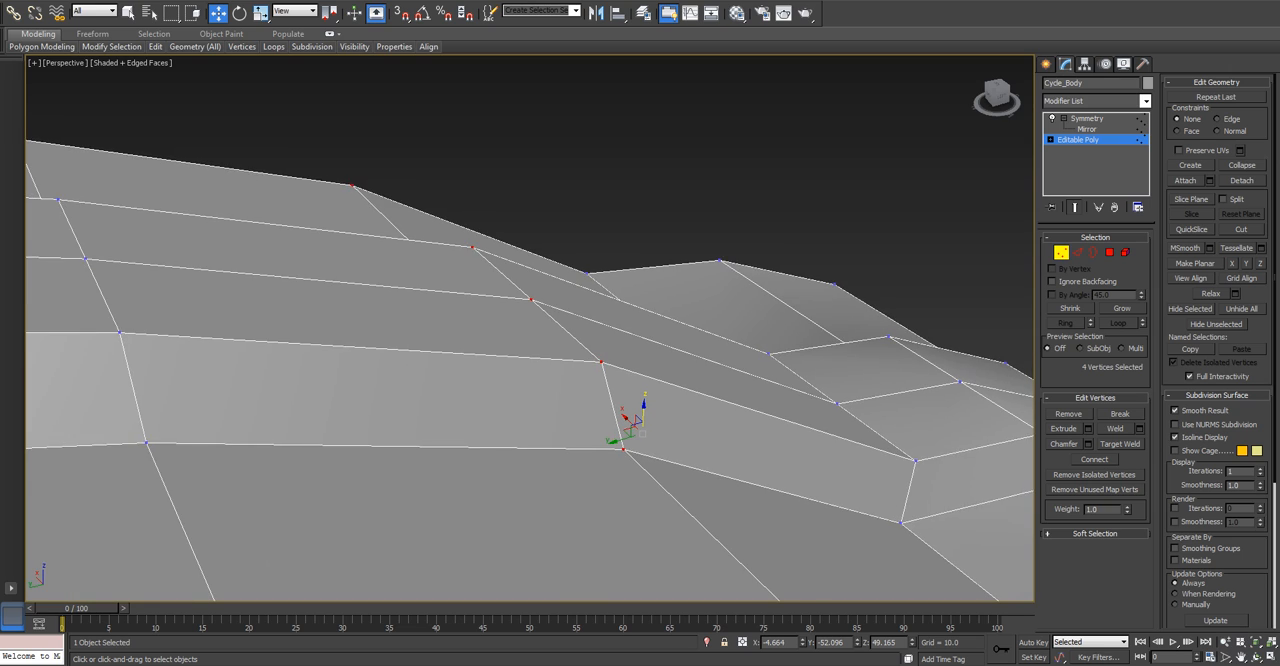
scroll(500, 335, down, 5)
scroll(500, 335, down, 6)
middle_drag(500, 335, 760, 245)
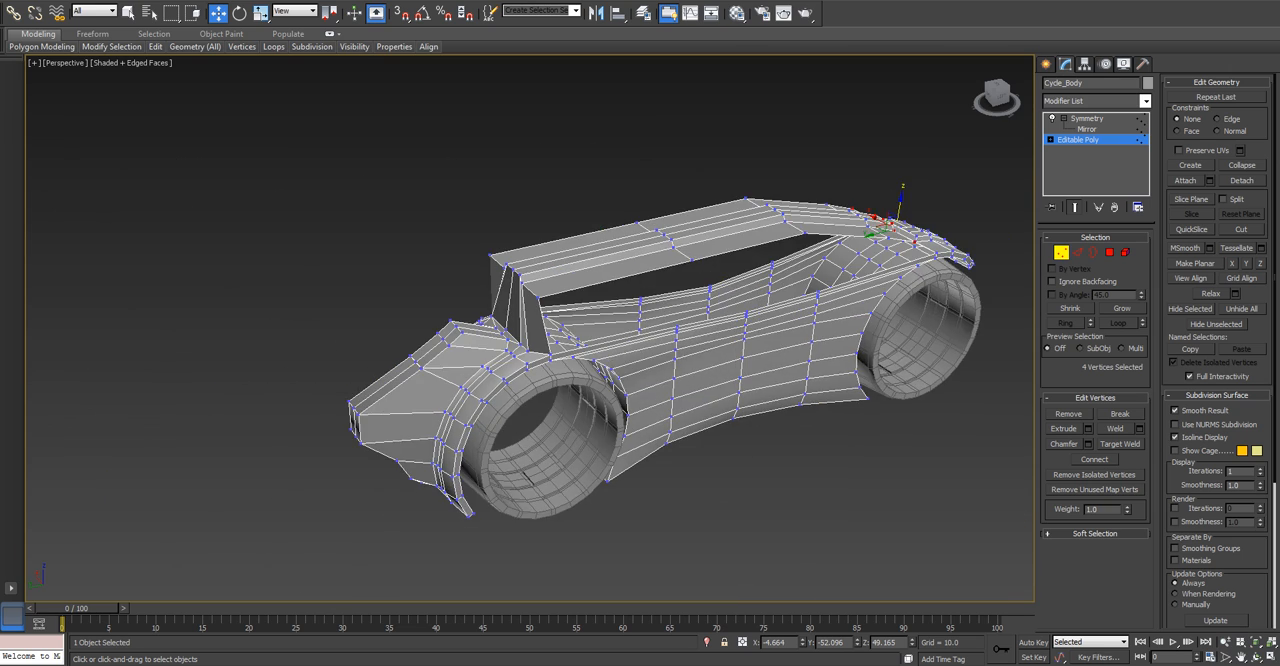
scroll(320, 380, up, 8)
middle_drag(670, 240, 330, 340)
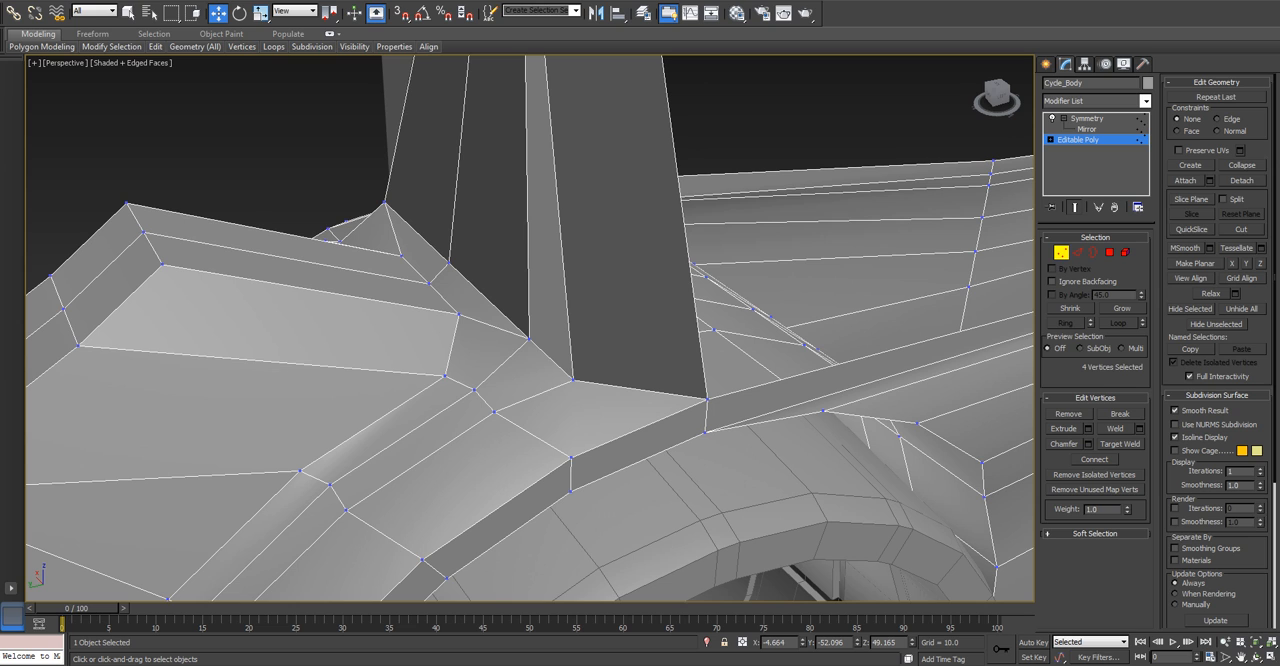
click(1077, 252)
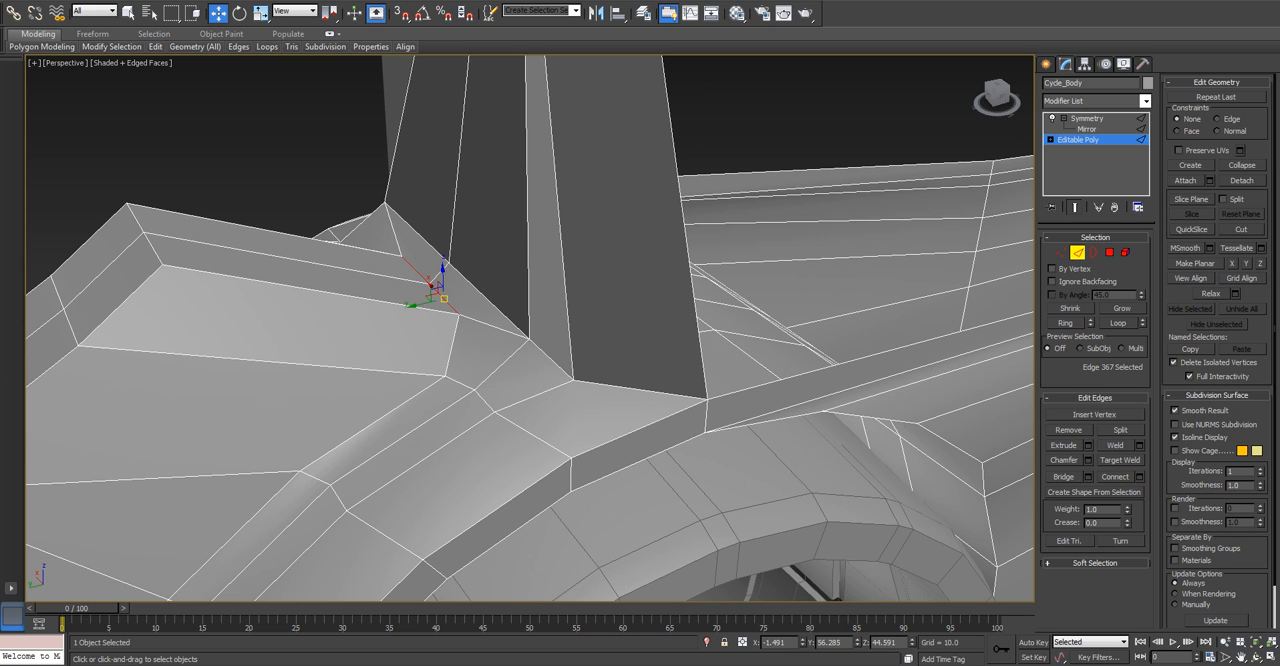
key(l)
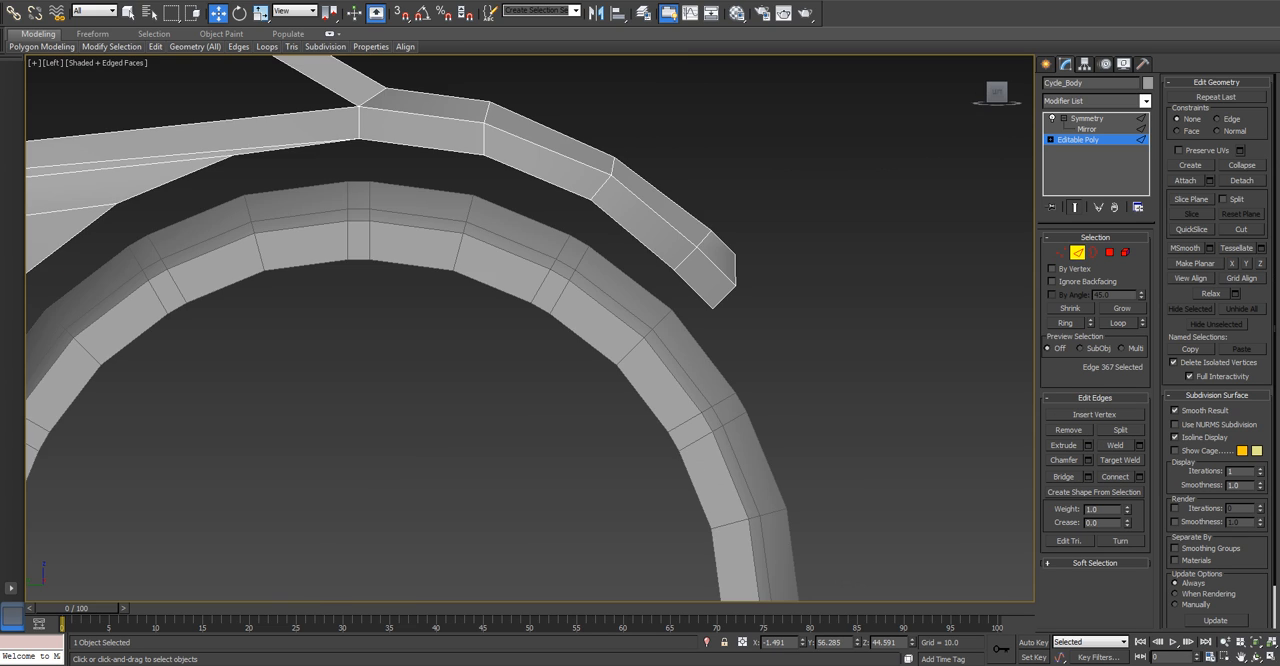
drag(530, 326, 507, 245)
key(1)
drag(540, 301, 546, 210)
scroll(546, 212, down, 2)
alt+middle_drag(546, 212, 430, 220)
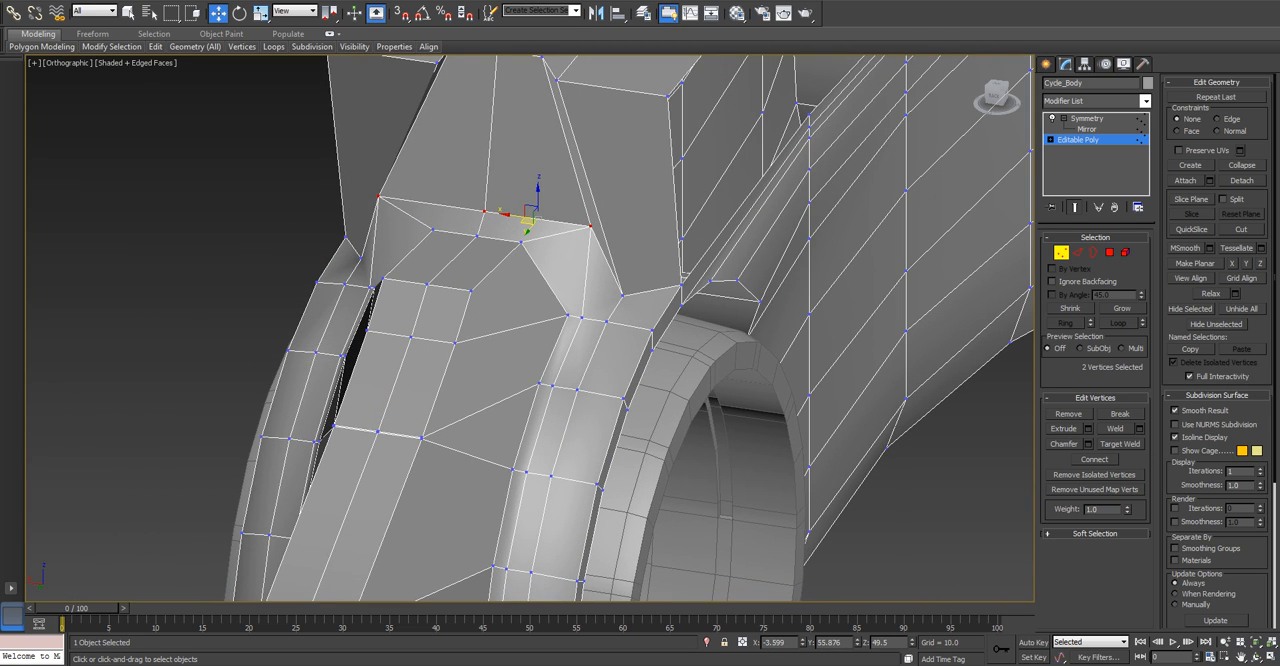
Move the outer corner vertex of the rear pillar's base inward to about X -4.57.
click(590, 227)
drag(572, 224, 533, 218)
alt+middle_drag(533, 218, 622, 305)
Lower the rear pillar's base vertices together in the side view until they are level with the adjacent fender vertices.
key(l)
key(z)
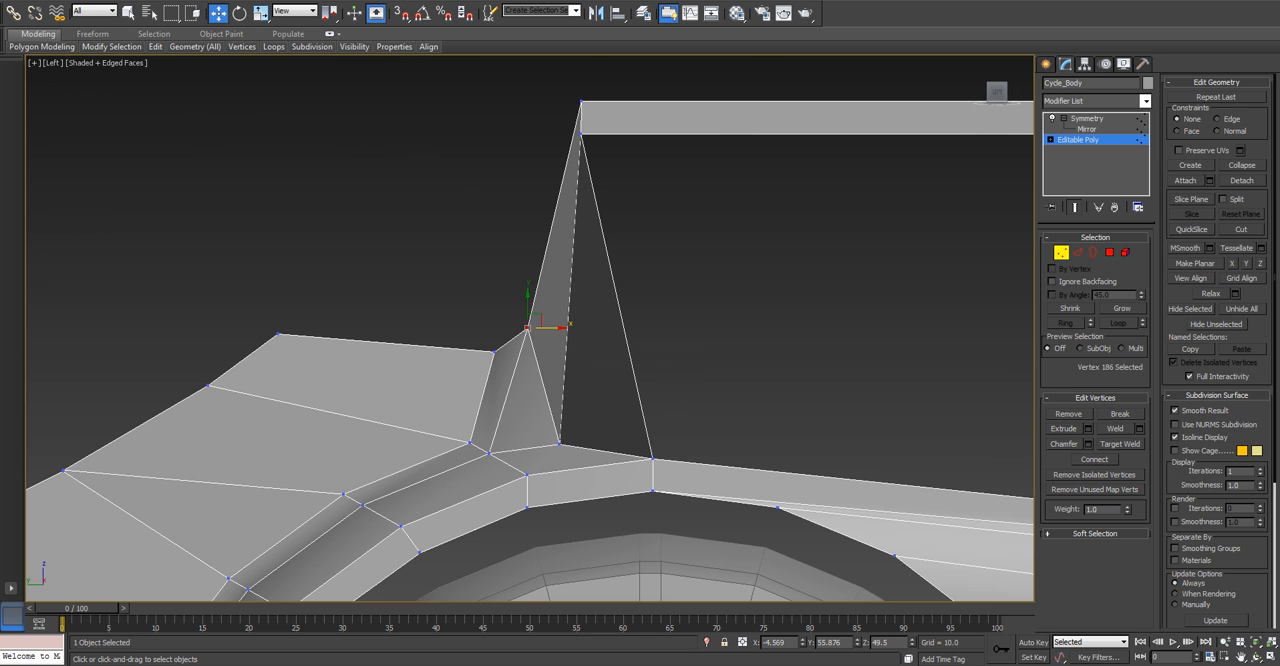
scroll(534, 350, up, 2)
drag(536, 290, 536, 323)
key(ctrl+z)
key(ctrl+z)
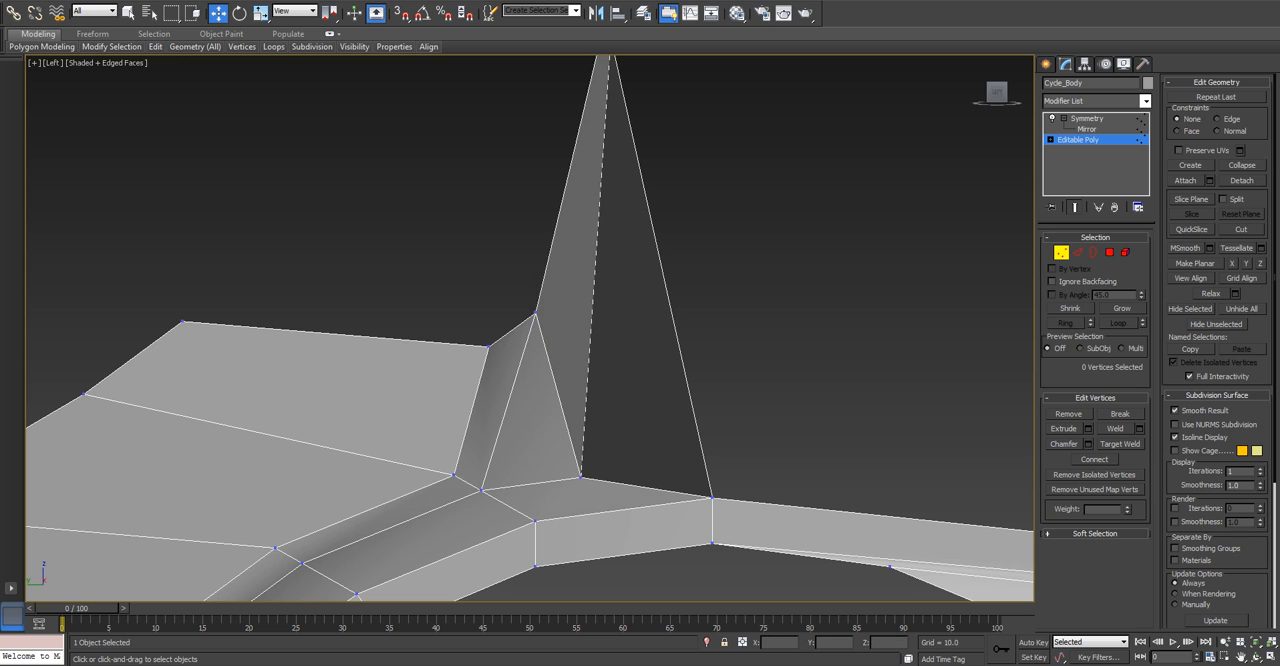
click(535, 314)
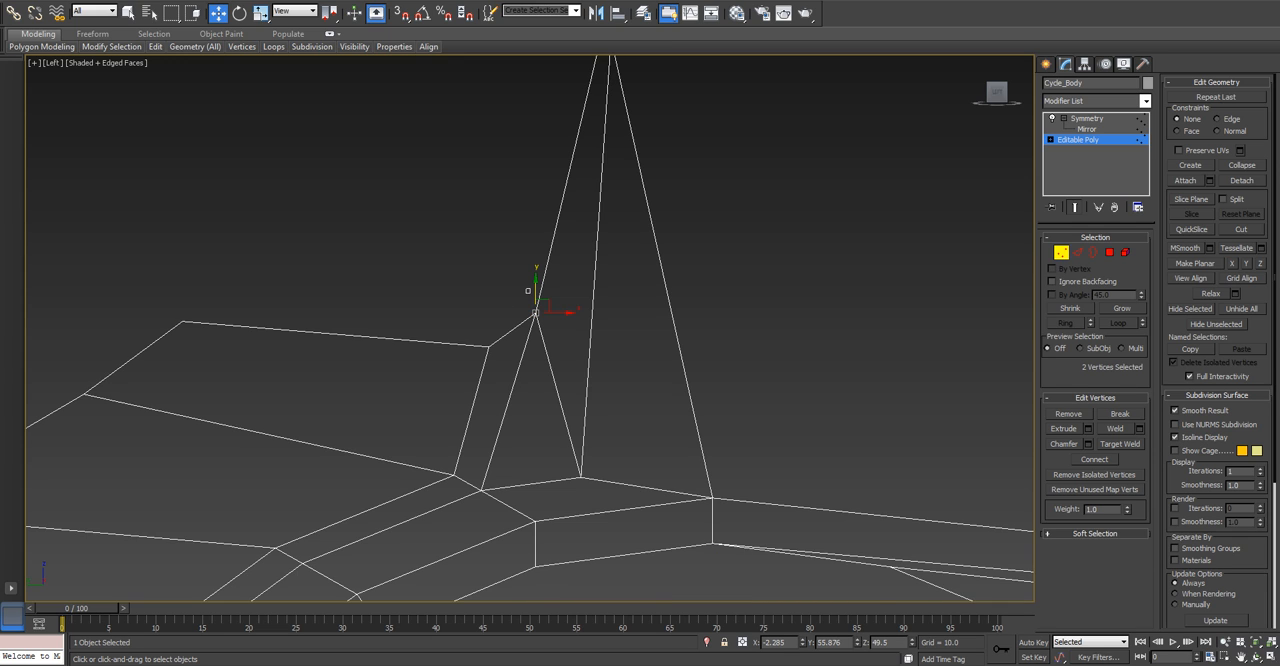
drag(536, 300, 536, 333)
scroll(509, 335, down, 5)
Raise the four vertices where the pillar meets the rear fender to about Z 50.2.
drag(379, 317, 408, 343)
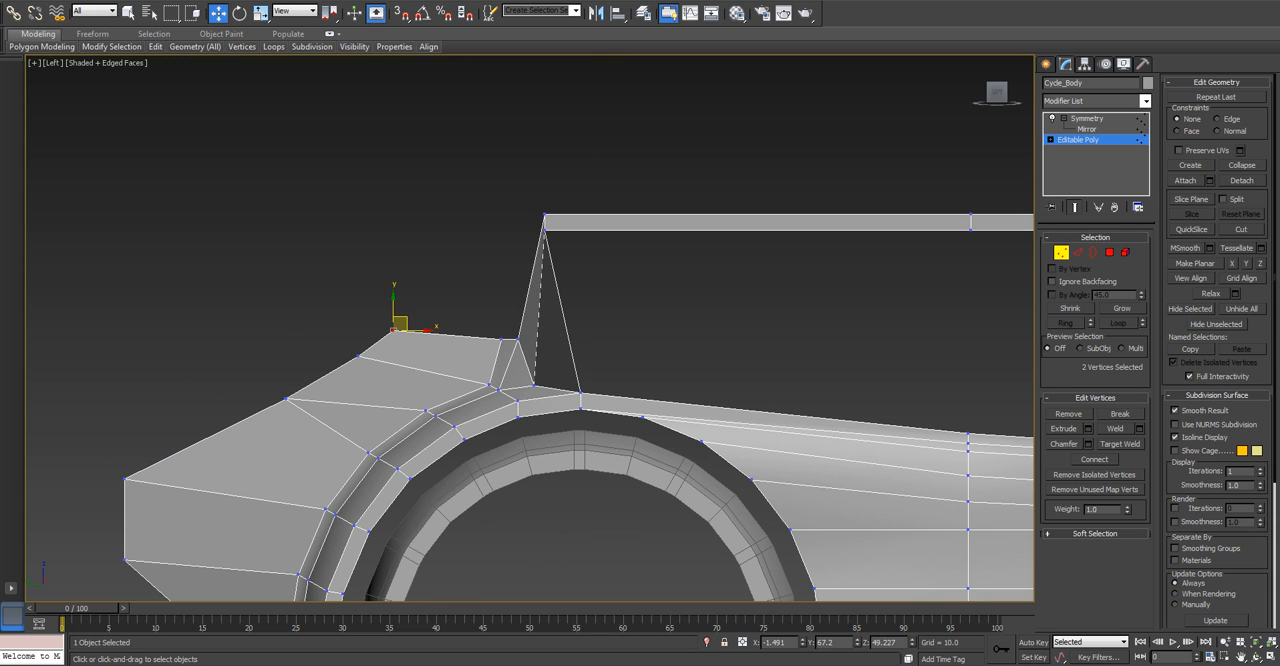
mouse_move(393, 303)
mouse_down()
mouse_move(393, 320)
mouse_move(393, 304)
mouse_up()
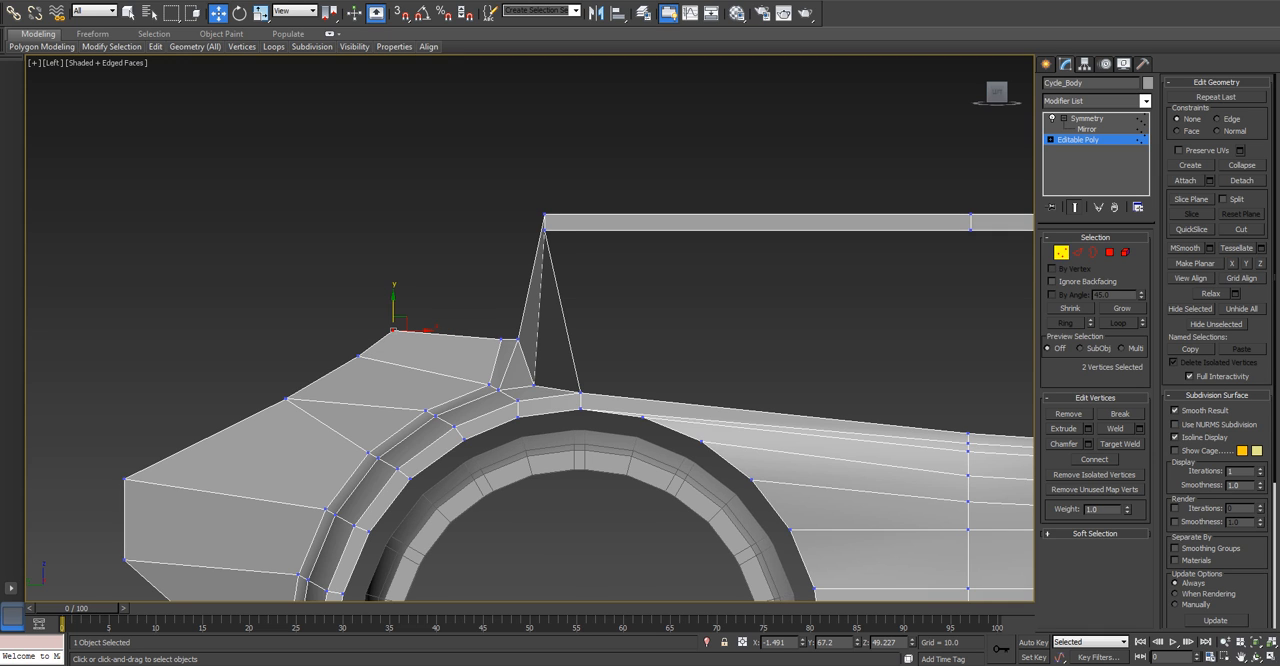
scroll(516, 343, down, 4)
scroll(509, 343, up, 6)
drag(537, 353, 514, 303)
scroll(528, 298, down, 6)
alt+middle_drag(528, 300, 606, 334)
scroll(600, 352, up, 3)
scroll(599, 362, down, 3)
scroll(590, 300, up, 3)
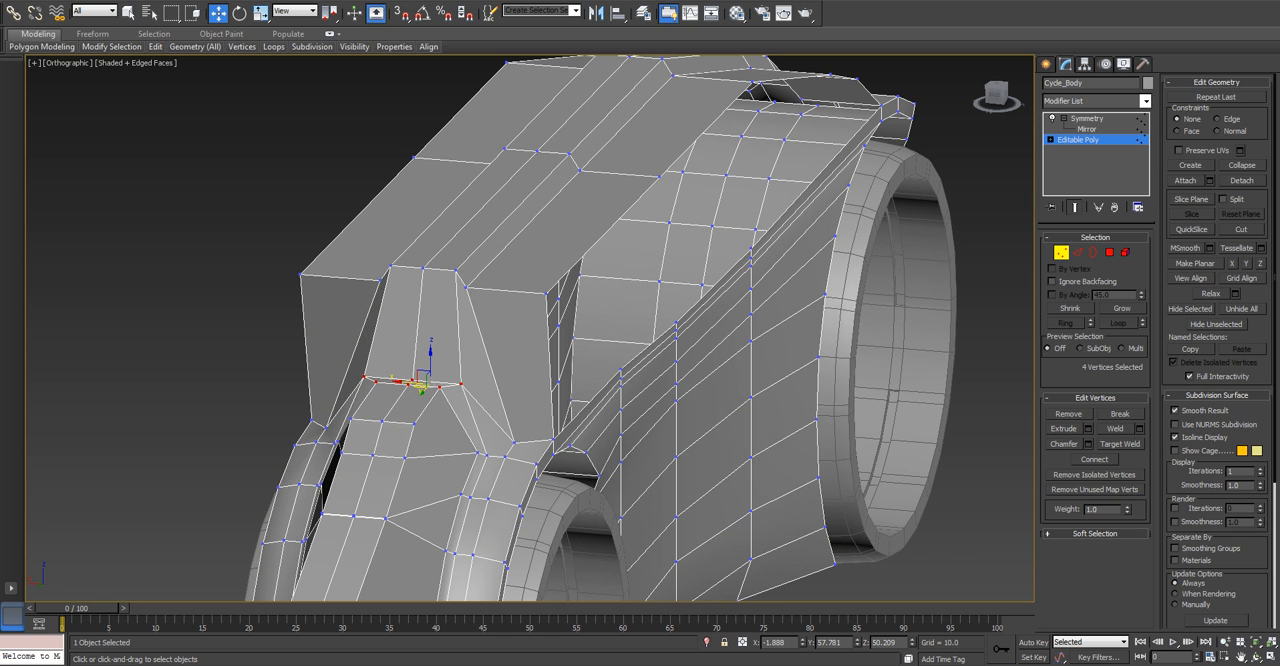
Raise the five vertices along the lower side of the top's lengthwise crease to about Z 55.48.
click(580, 171)
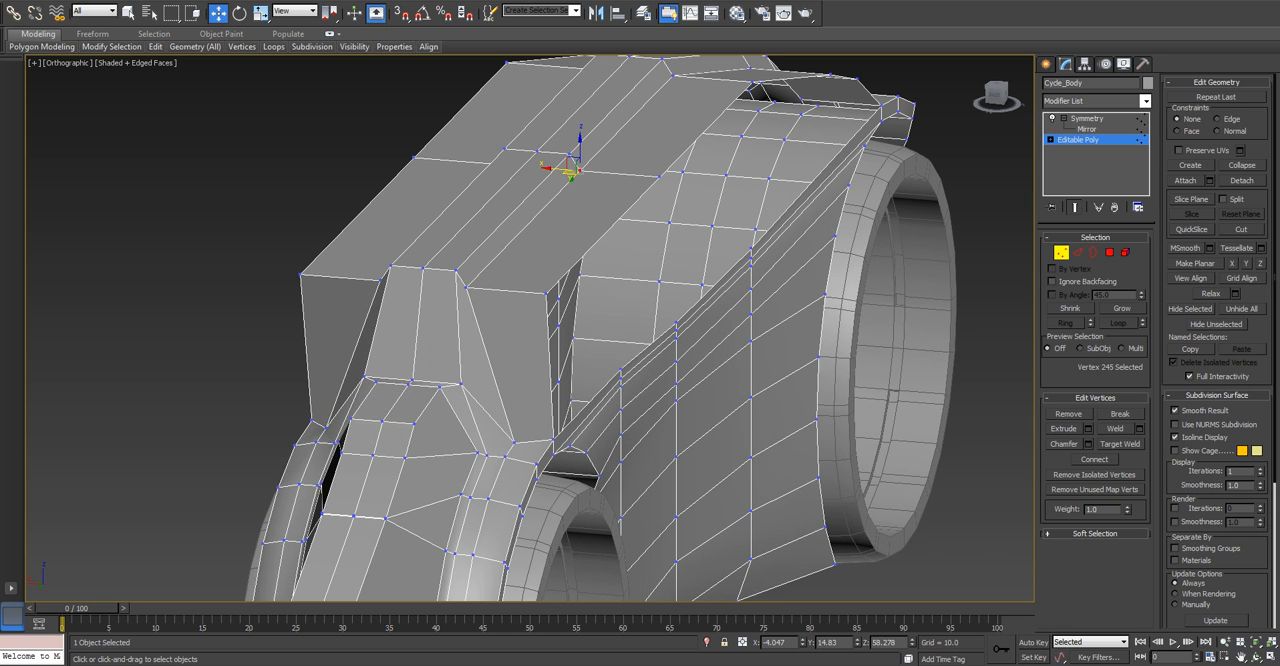
ctrl+click(465, 287)
middle_drag(465, 287, 336, 489)
scroll(336, 489, up, 3)
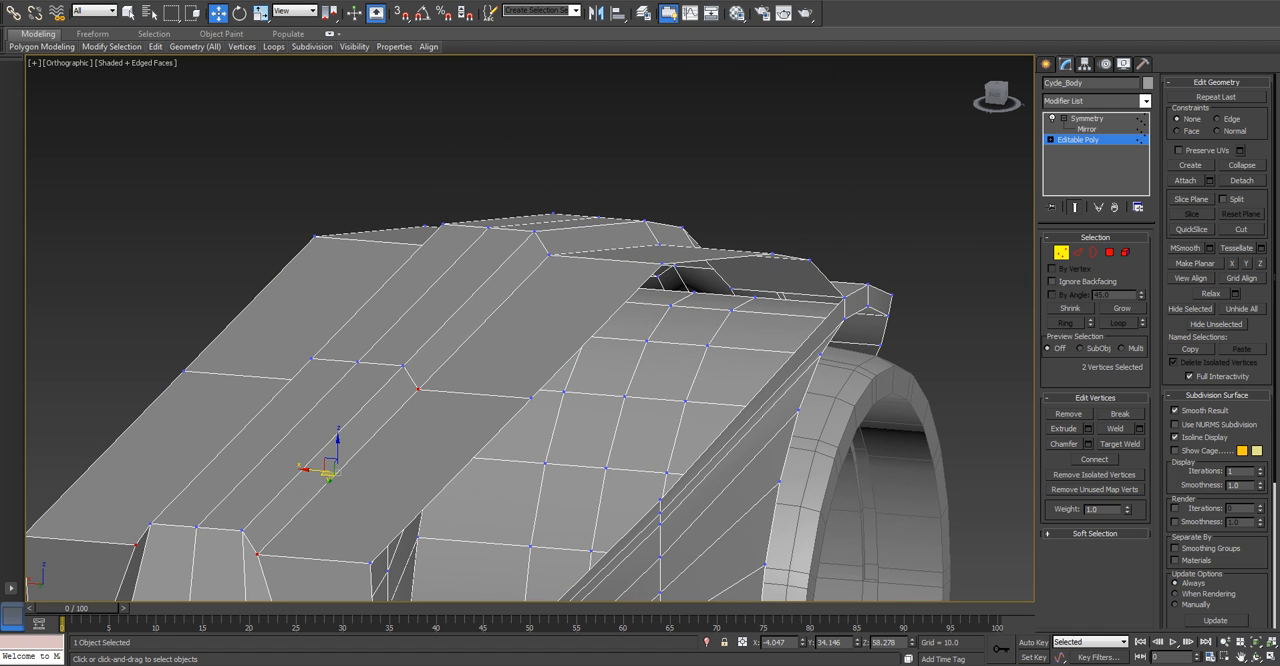
ctrl+click(549, 256)
alt+middle_drag(549, 256, 420, 264)
middle_drag(420, 264, 110, 164)
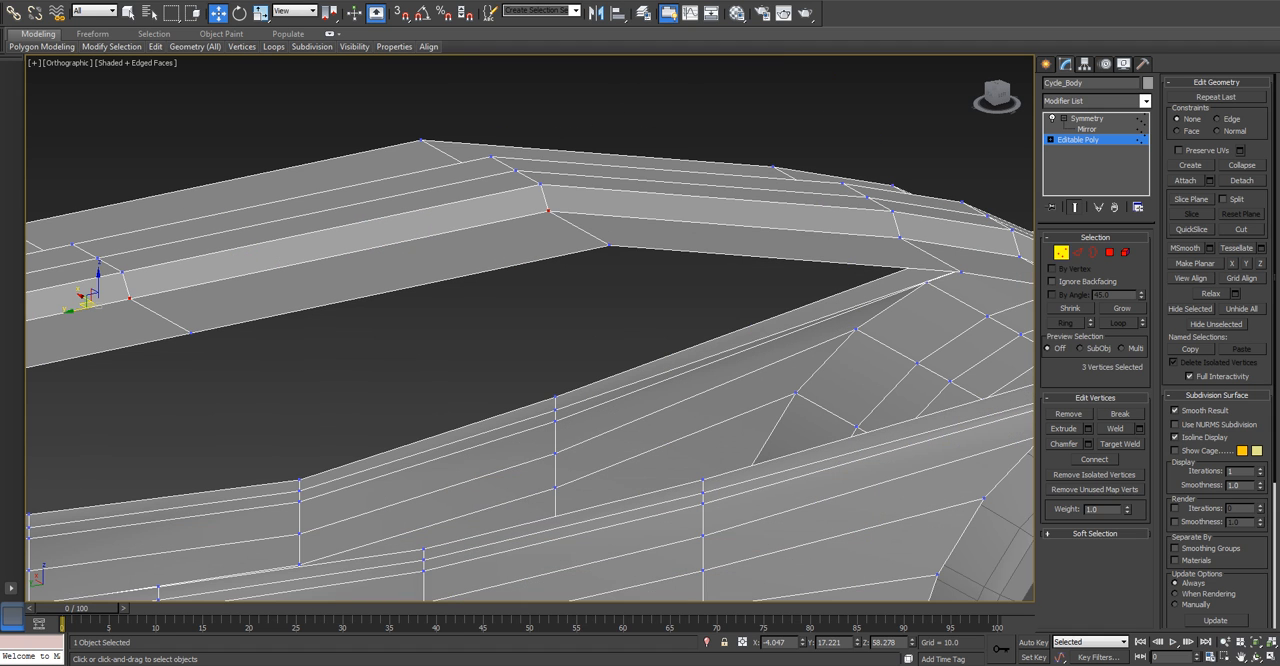
ctrl+click(900, 238)
scroll(900, 238, down, 3)
alt+middle_drag(900, 238, 657, 117)
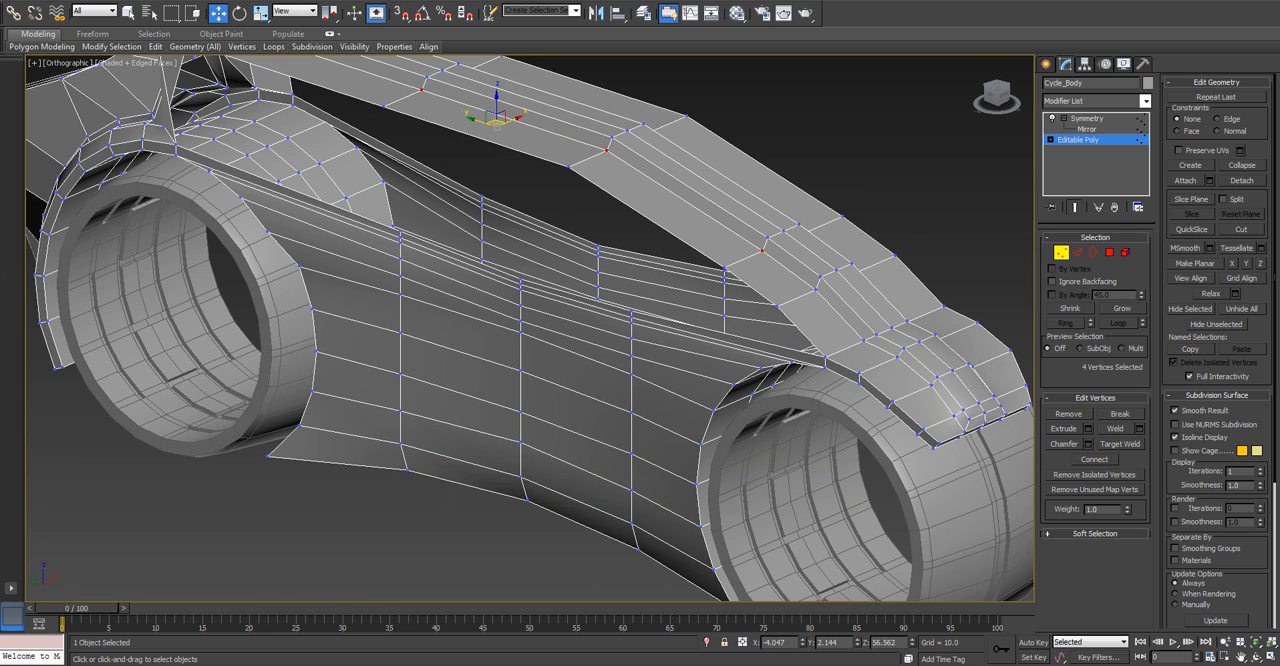
ctrl+click(815, 289)
middle_drag(815, 289, 798, 366)
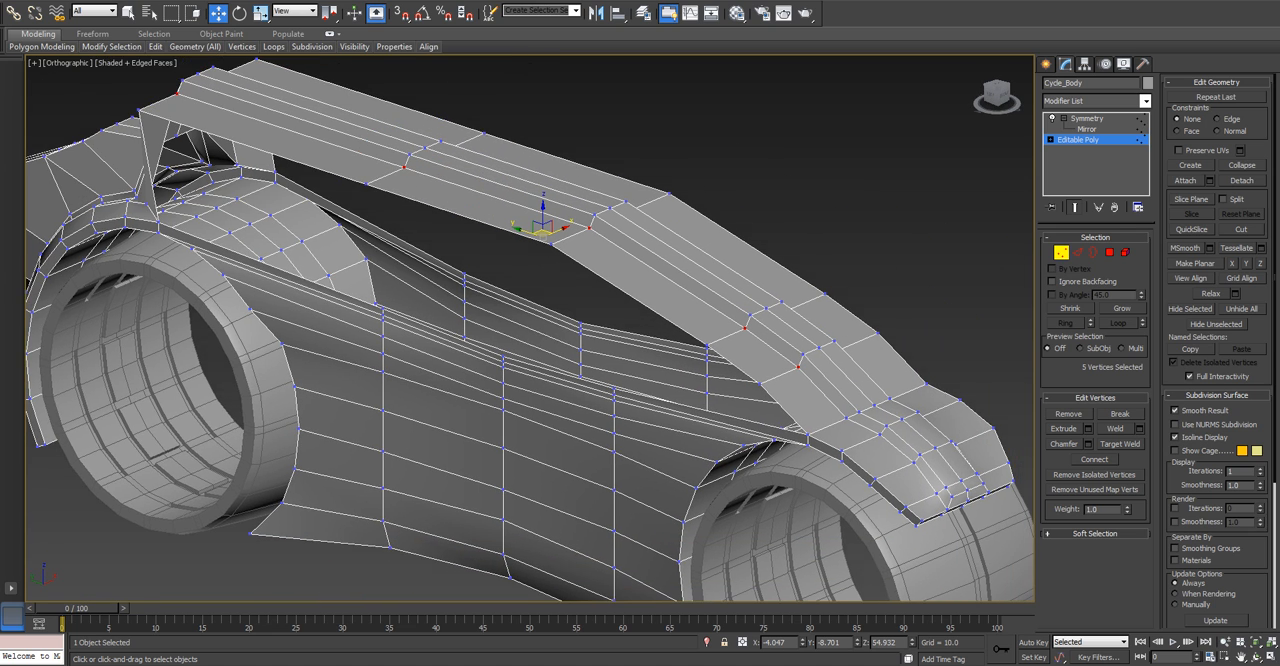
drag(543, 210, 543, 212)
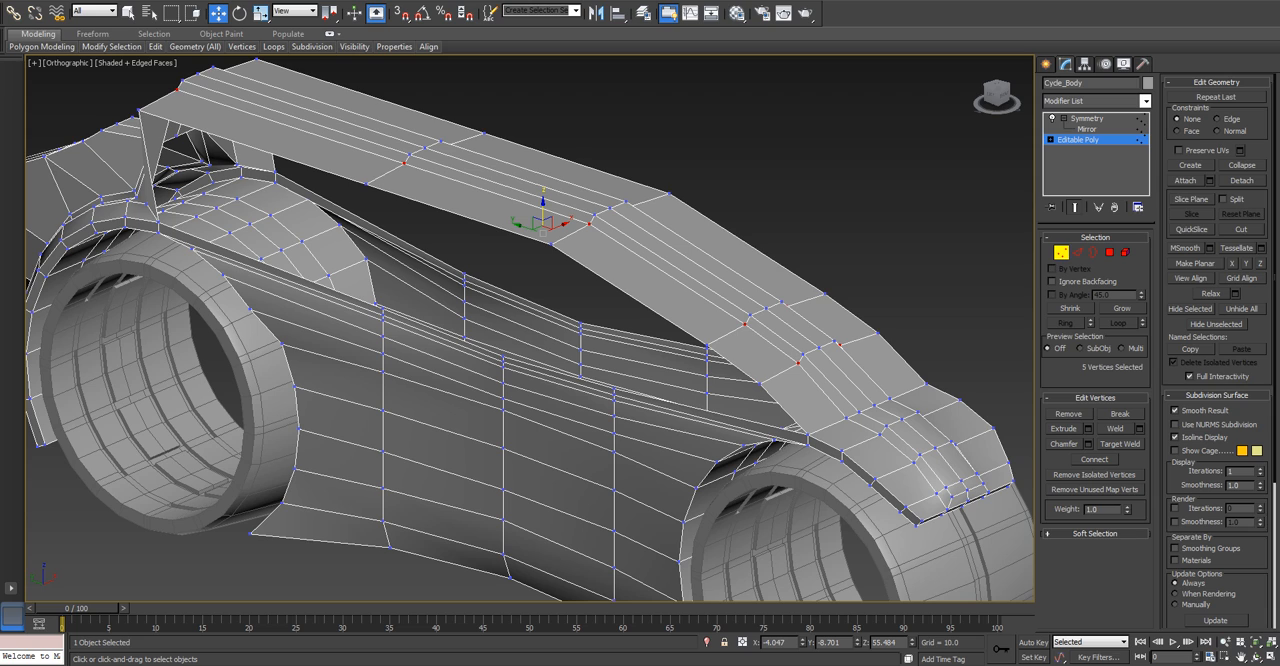
Move the five vertices along the top's outer edge inward and down to about X -9.6, Z 50.8.
click(138, 110)
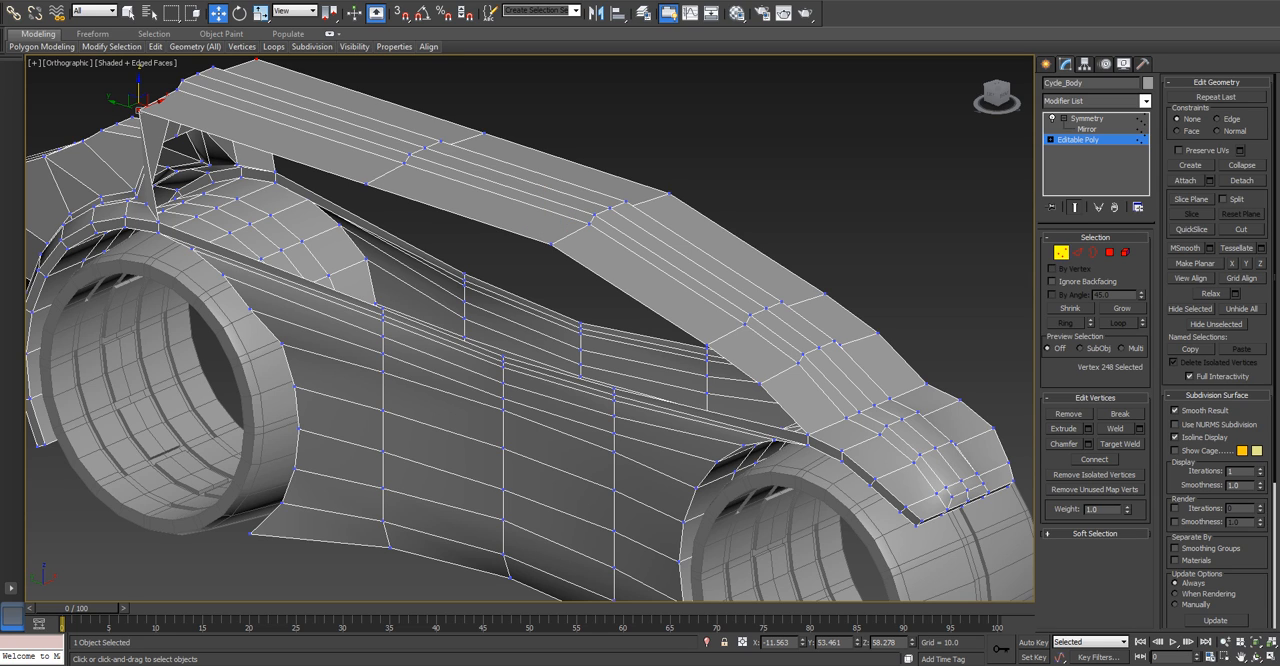
ctrl+click(366, 183)
ctrl+click(551, 243)
ctrl+click(707, 346)
ctrl+click(759, 383)
drag(505, 228, 539, 268)
alt+middle_drag(545, 300, 820, 290)
Try to lower the four border edges along the top's outer side slightly.
key(2)
click(300, 175)
ctrl+click(468, 237)
ctrl+click(628, 321)
ctrl+click(712, 384)
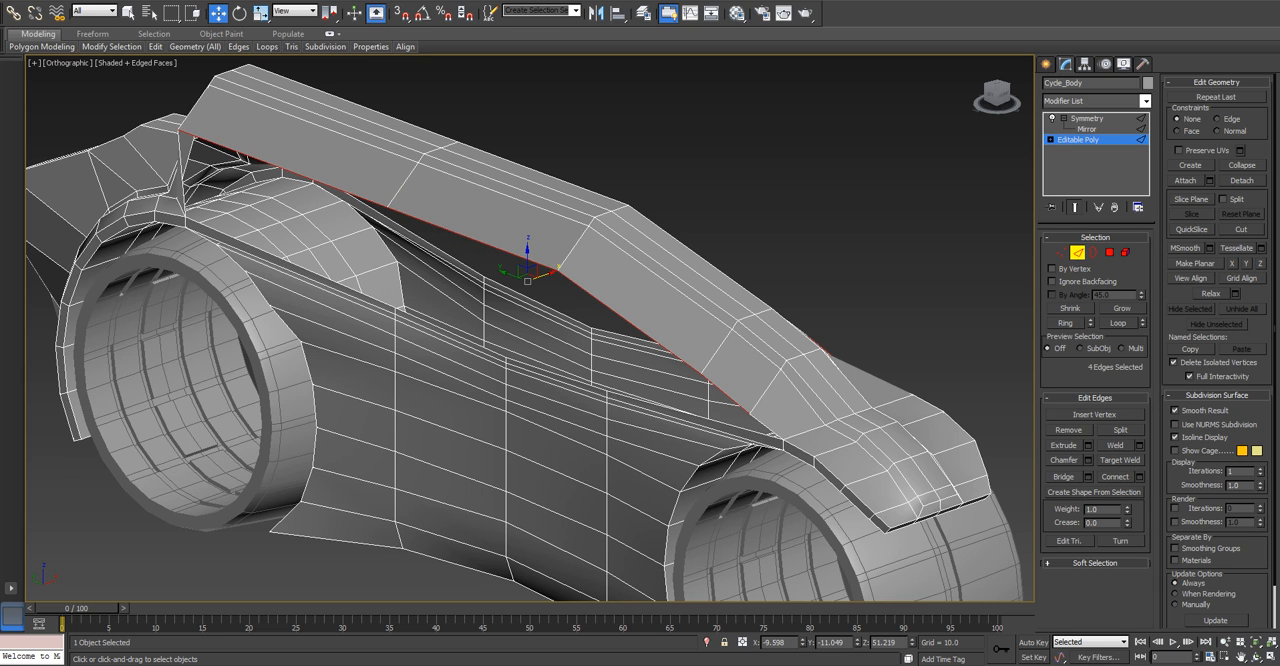
ctrl+click(767, 426)
key(ctrl+z)
mouse_move(527, 252)
mouse_down()
mouse_move(527, 232)
mouse_move(527, 256)
mouse_up()
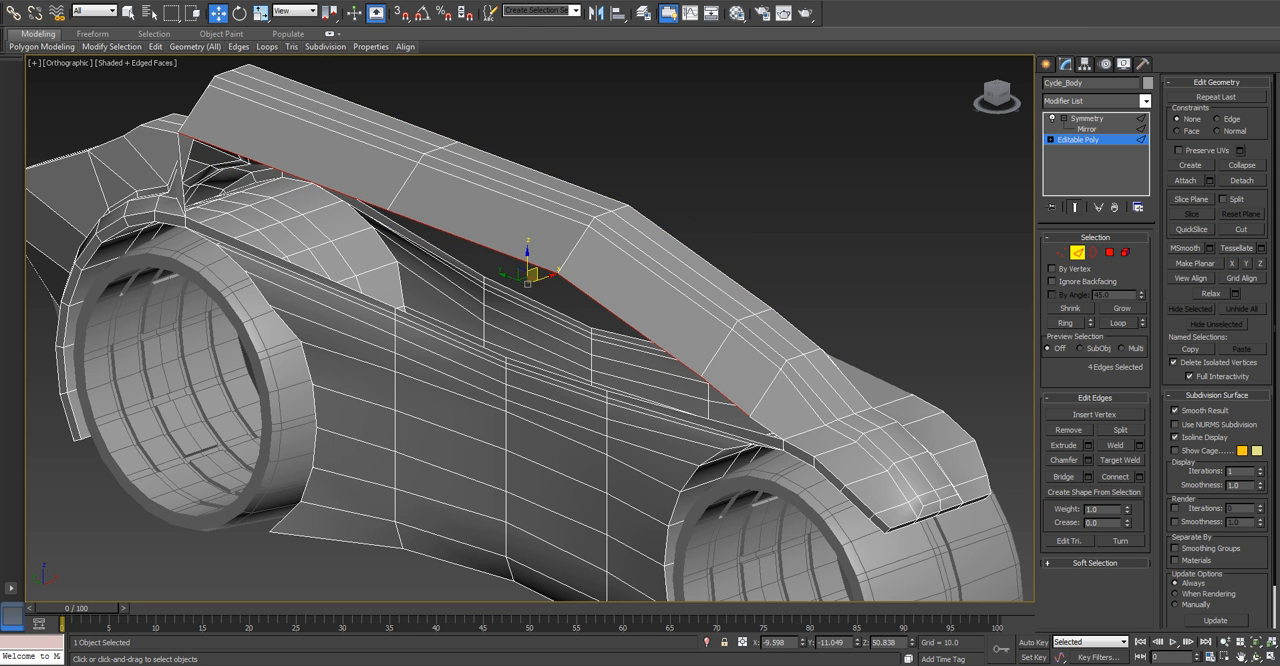
key(ctrl+z)
Raise the two frontmost vertices on the top's outer edge in the front view.
alt+middle_drag(545, 280, 446, 240)
key(f)
scroll(500, 200, up, 5)
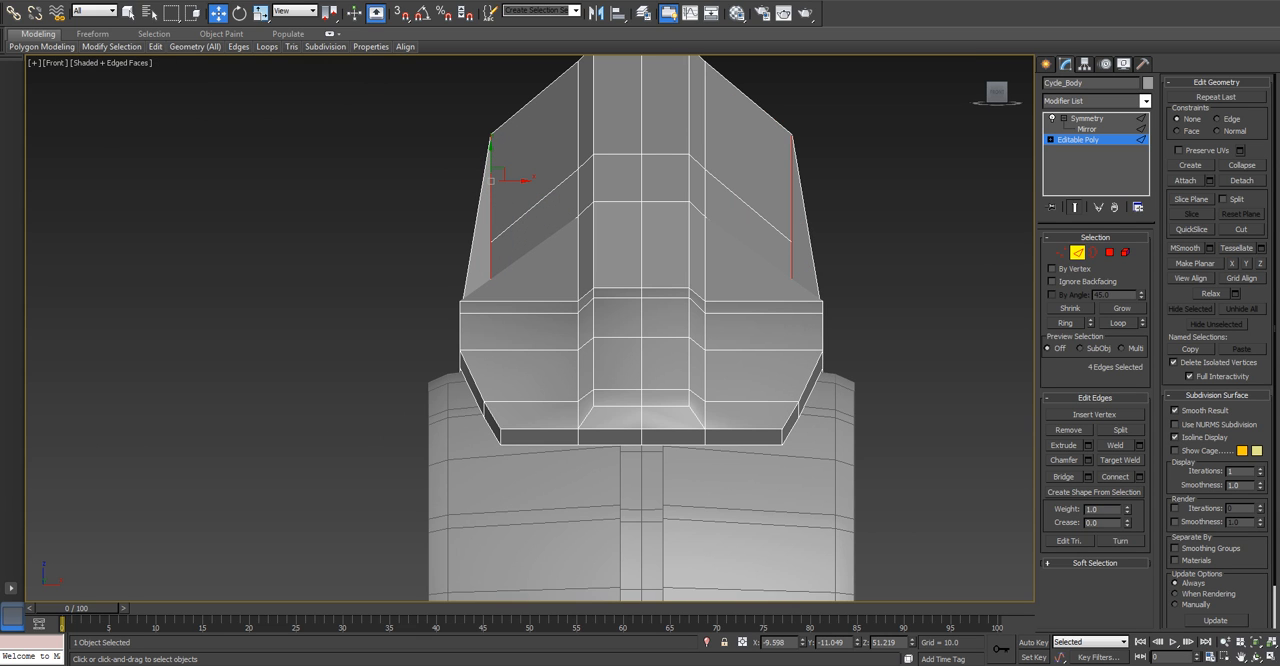
key(1)
key(F3)
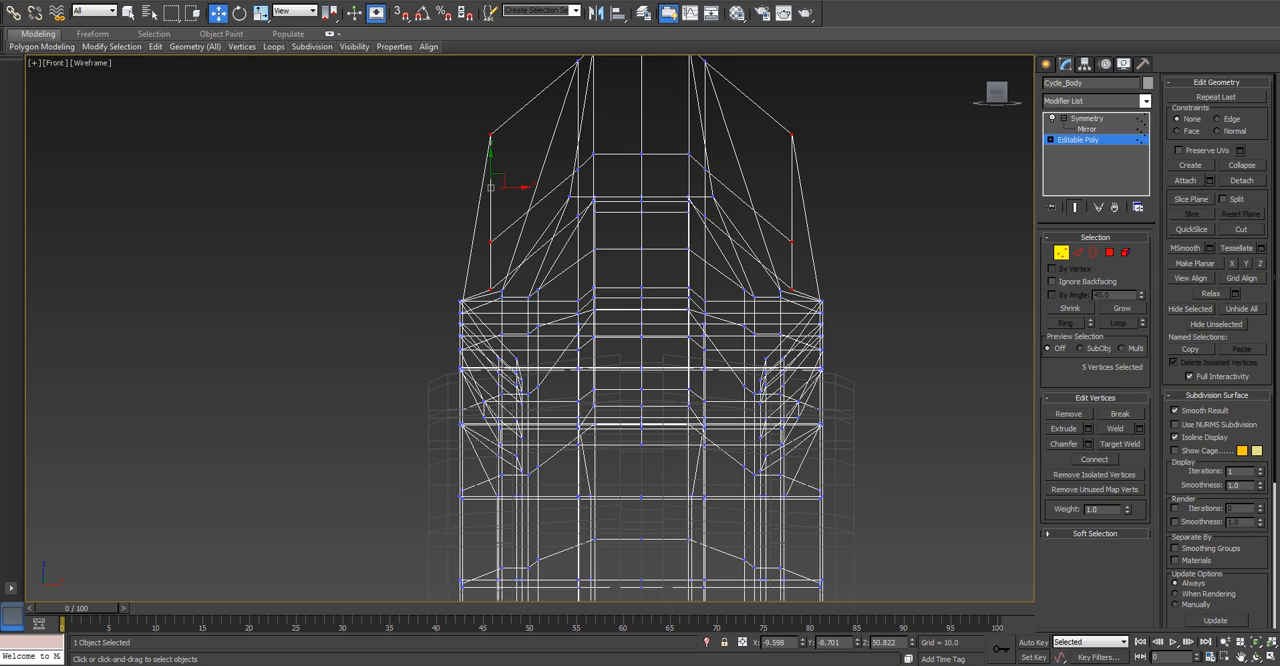
click(491, 289)
key(F3)
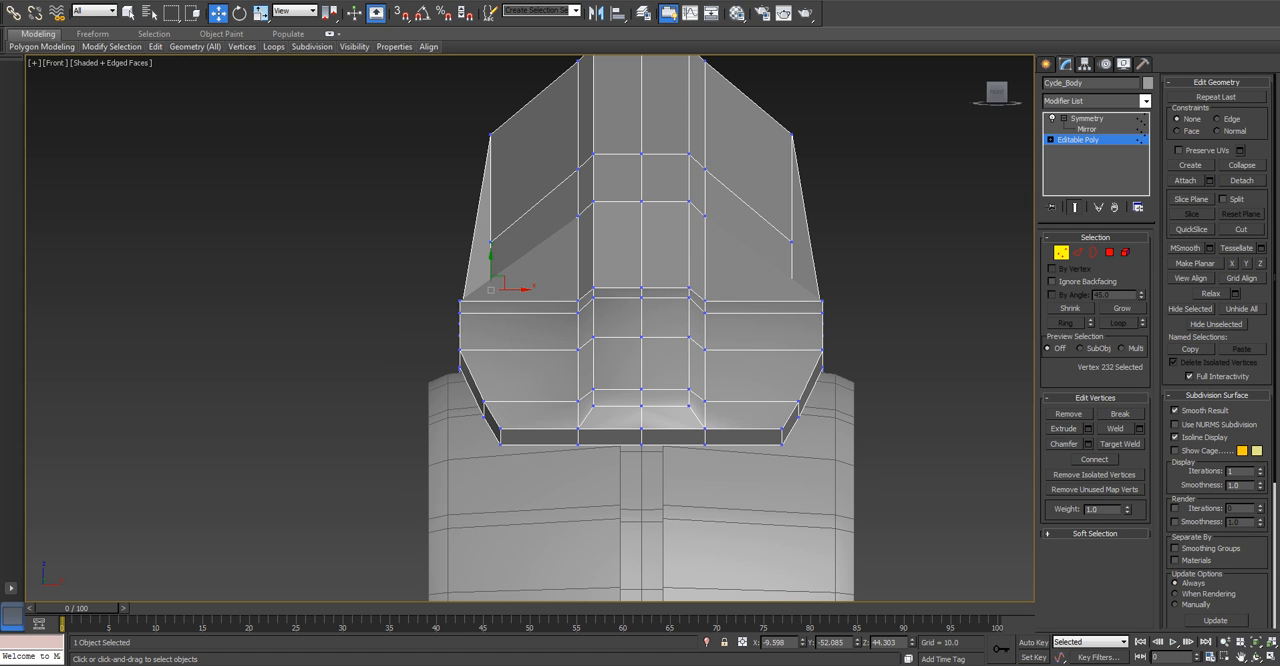
drag(491, 262, 491, 194)
click(440, 243)
click(491, 242)
Move the upper vertices of the top's outer edge slightly inward toward the centre in the front view.
drag(474, 118, 507, 149)
middle_drag(507, 149, 512, 237)
drag(500, 216, 510, 219)
Try to expand an edge on the raised top's outer side into its full edge ring.
click(1077, 252)
click(552, 321)
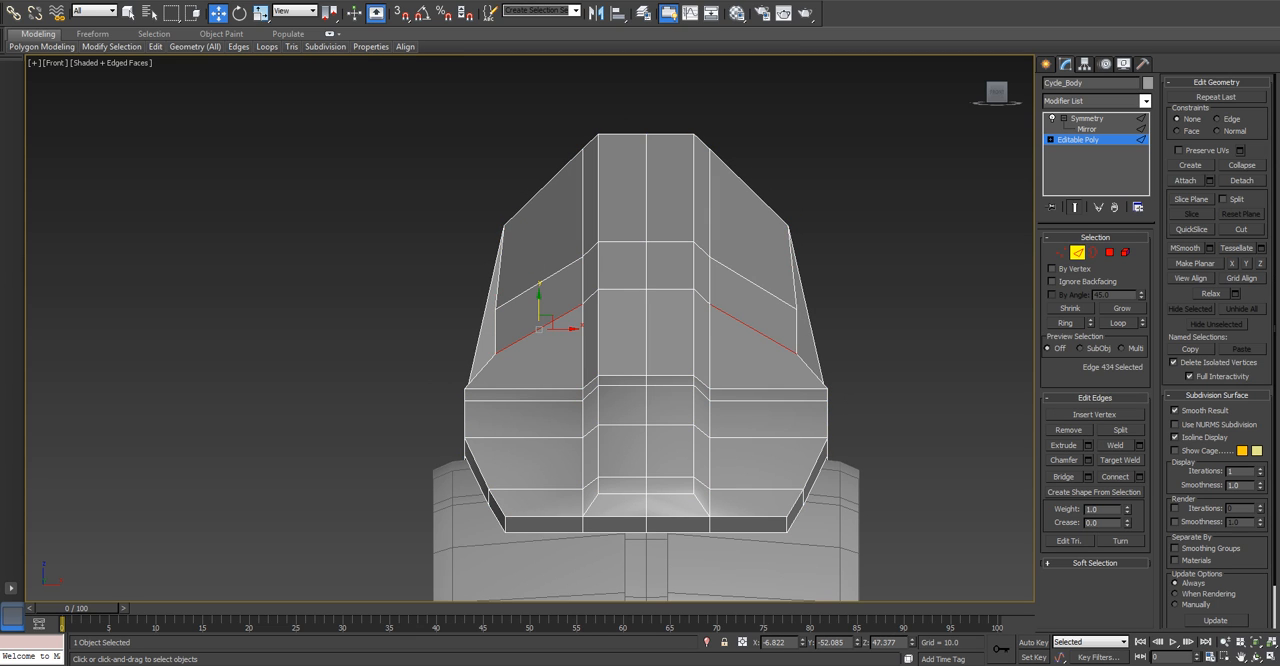
key(alt+r)
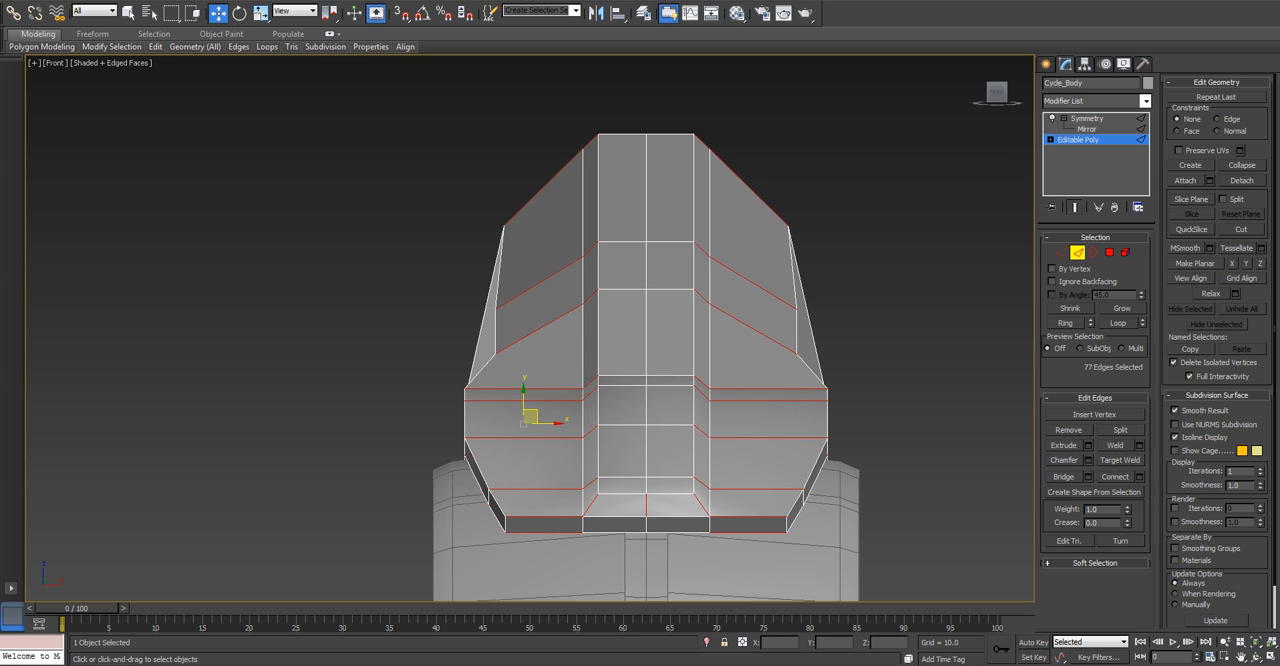
key(ctrl+z)
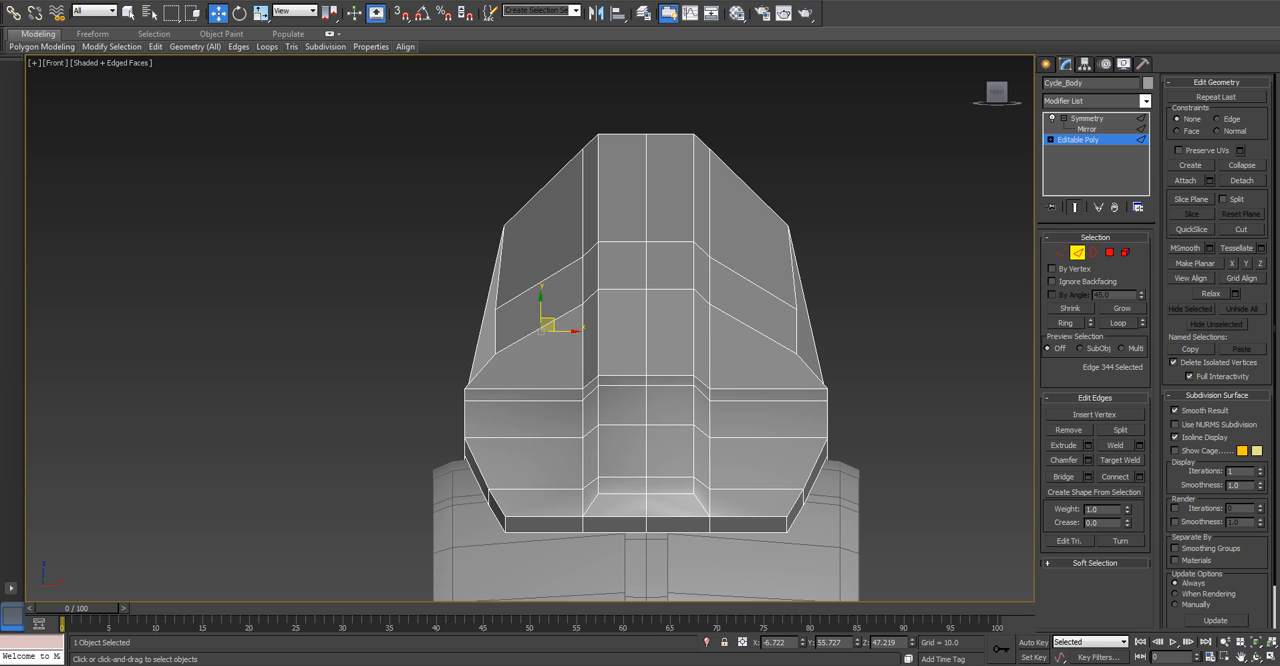
click(1066, 323)
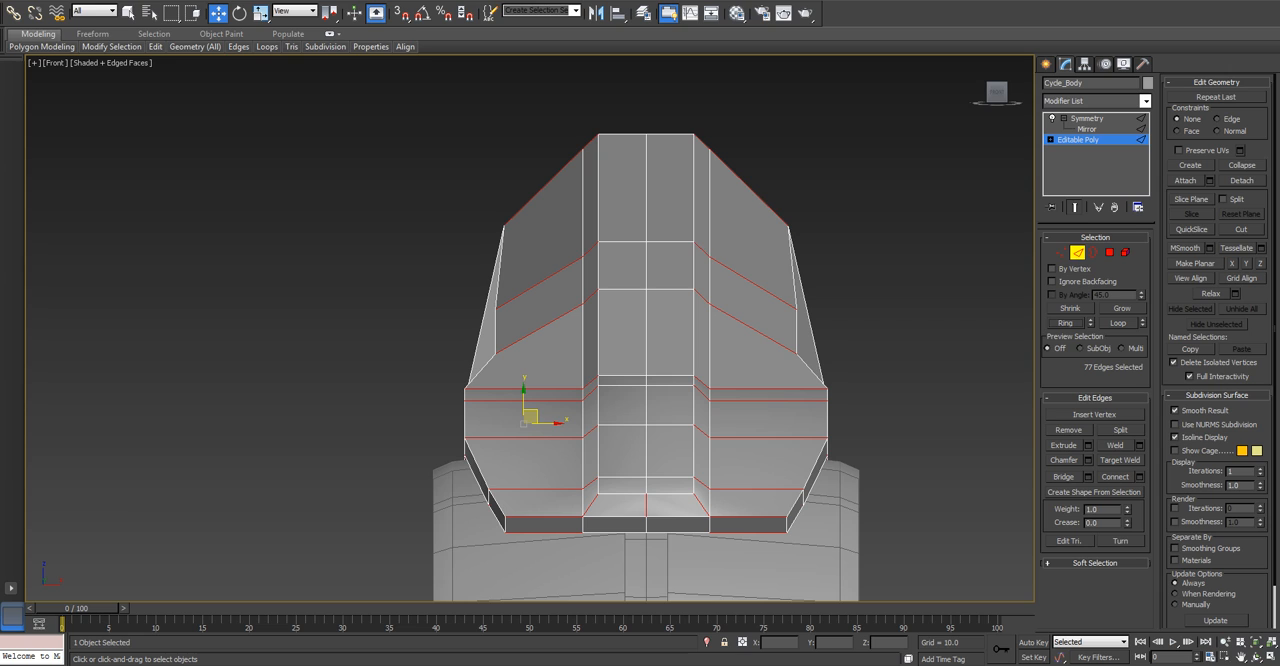
key(ctrl+z)
key(ctrl+y)
Select the edge ring from the top's lower front outer panel and exclude the edges around the centre strip.
click(521, 488)
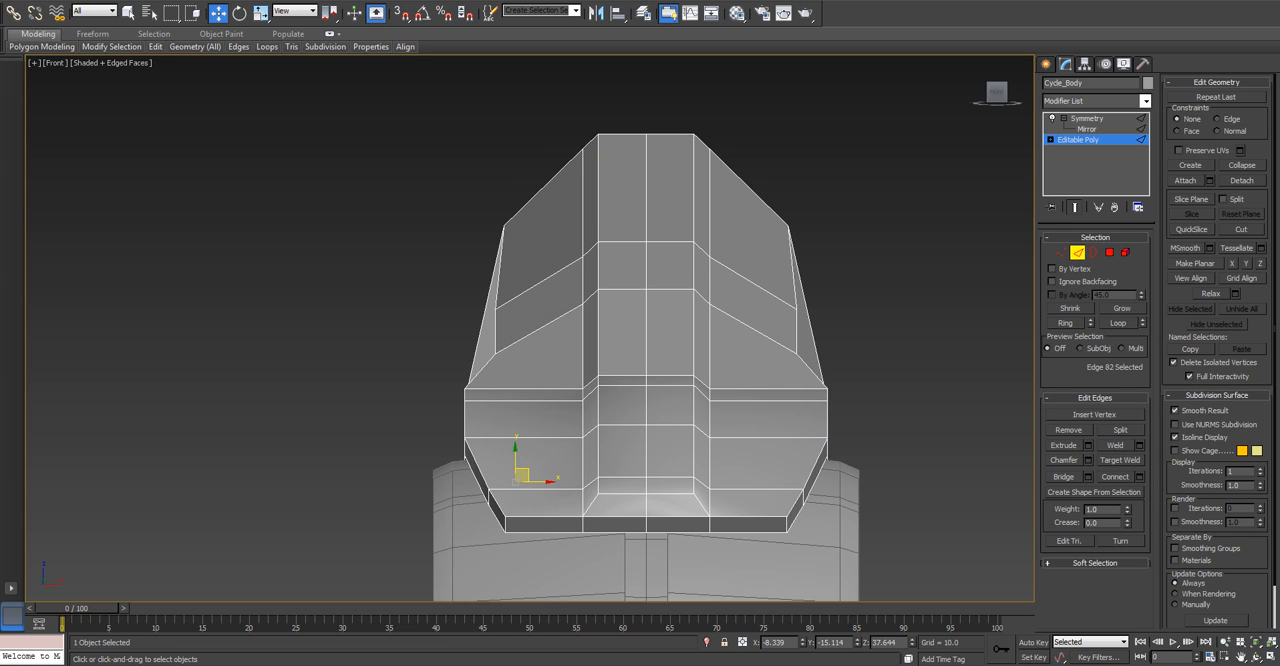
click(541, 517)
click(536, 489)
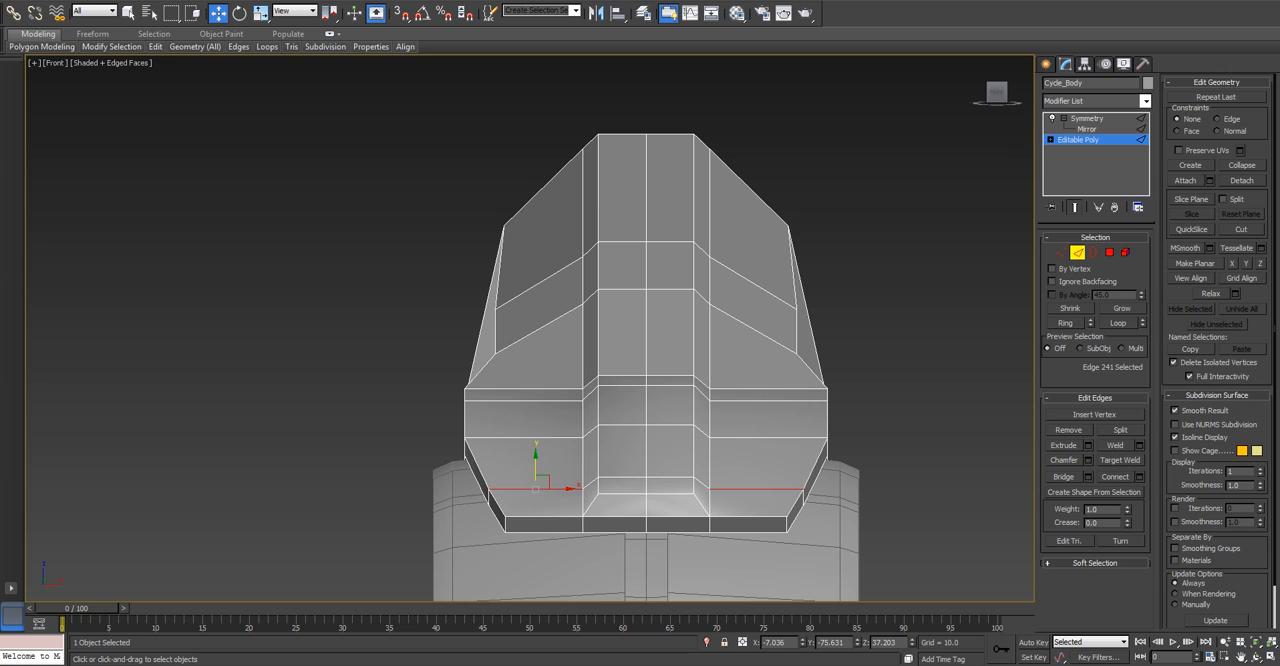
key(alt+r)
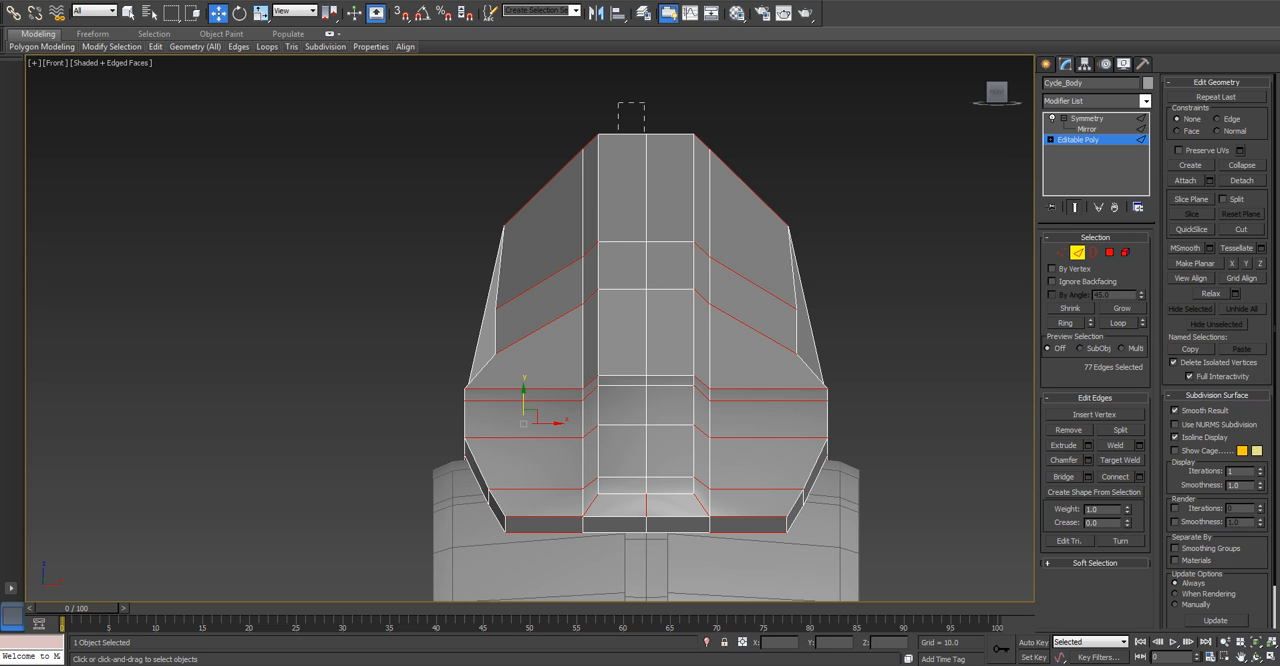
alt+drag(645, 580, 656, 580)
alt+drag(587, 110, 640, 571)
Remove one edge beside the rear fender's lower opening from the ring selection.
alt+middle_drag(345, 300, 188, 165)
scroll(152, 235, down, 3)
scroll(188, 350, down, 4)
alt+middle_drag(188, 350, 272, 372)
middle_drag(272, 372, 347, 314)
scroll(348, 477, up, 2)
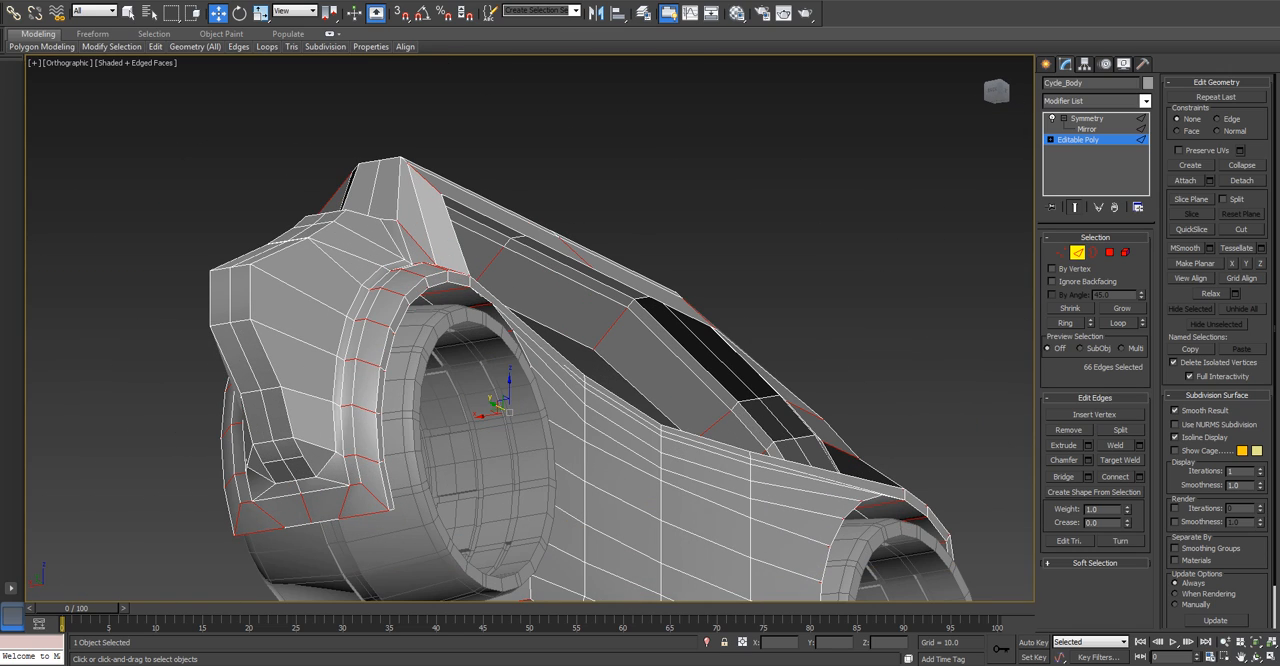
alt+click(300, 508)
Deselect the short edges along the rear fender's narrow inner band in the back view.
key(v)
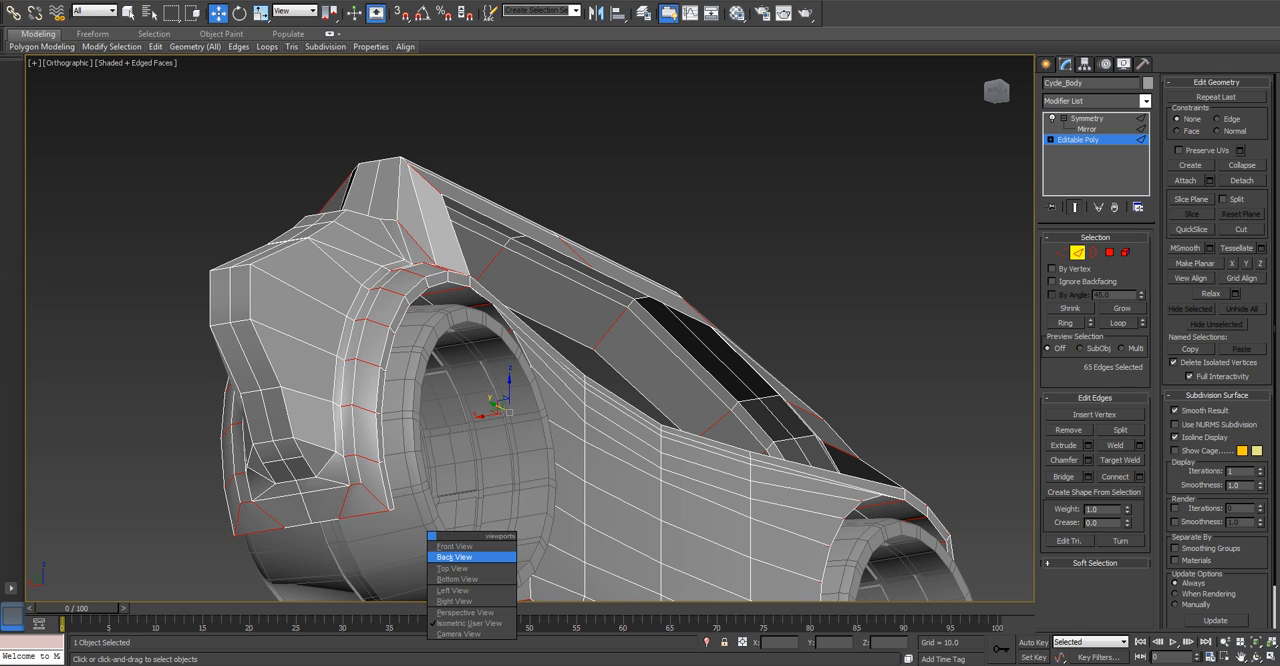
key(Return)
key(z)
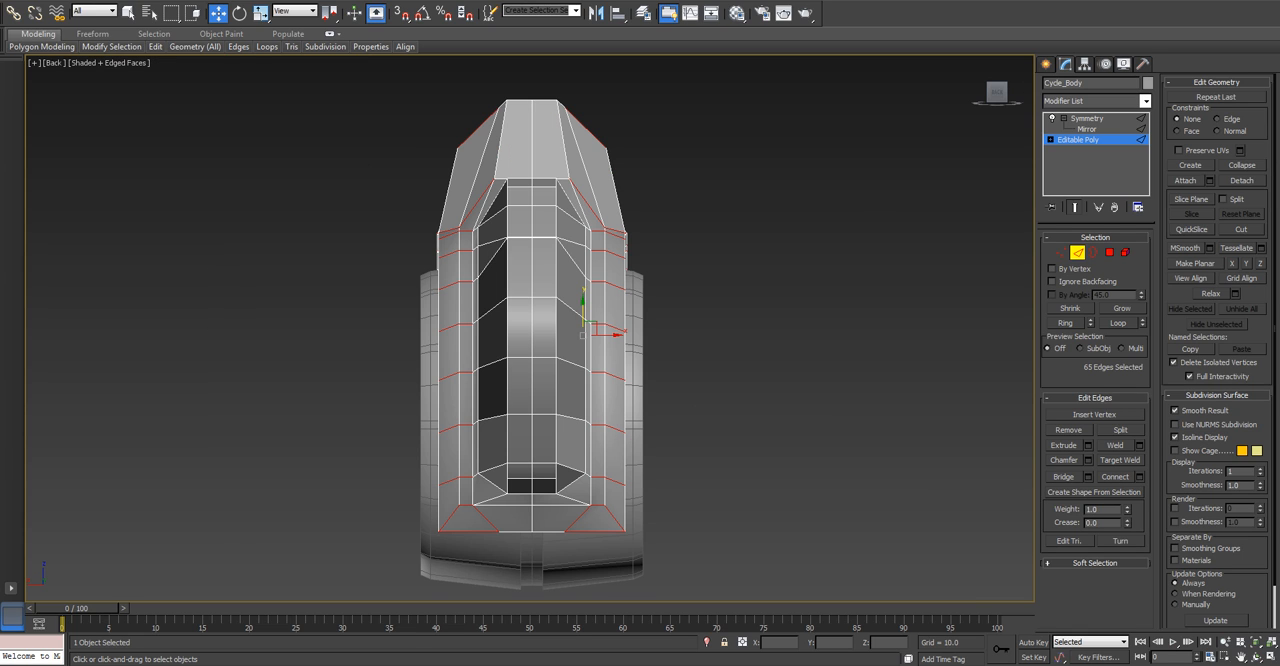
scroll(578, 254, up, 2)
alt+click(591, 181)
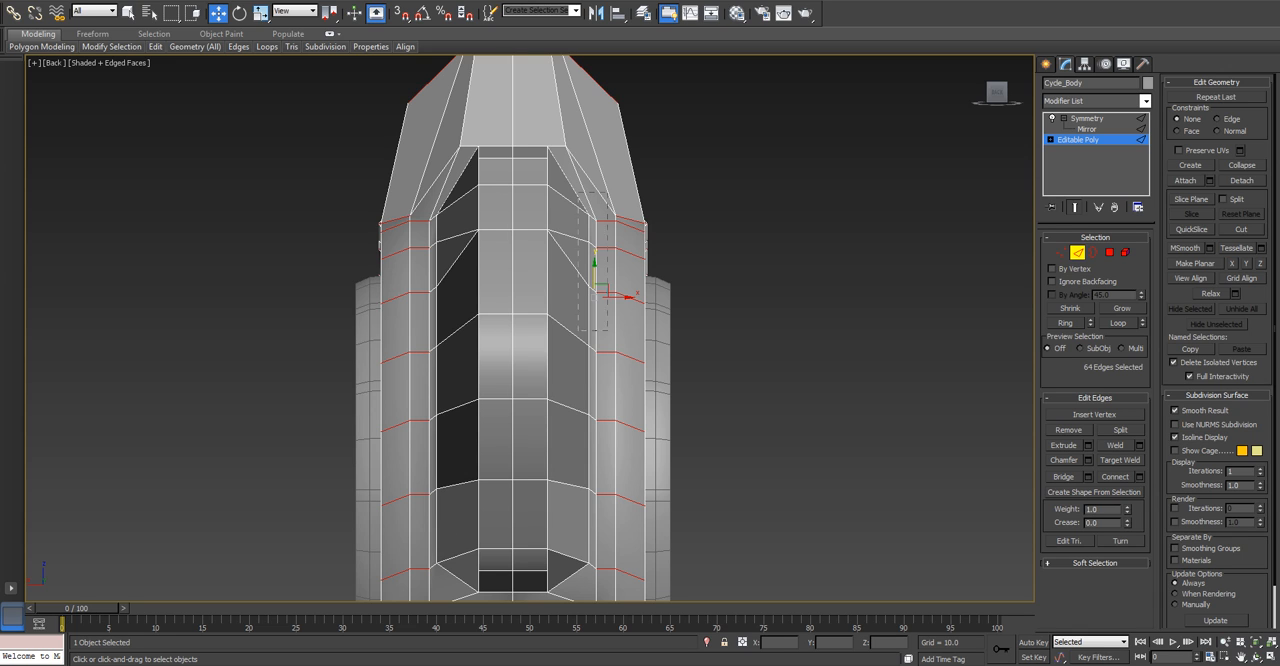
alt+drag(598, 515, 603, 518)
middle_drag(593, 564, 603, 355)
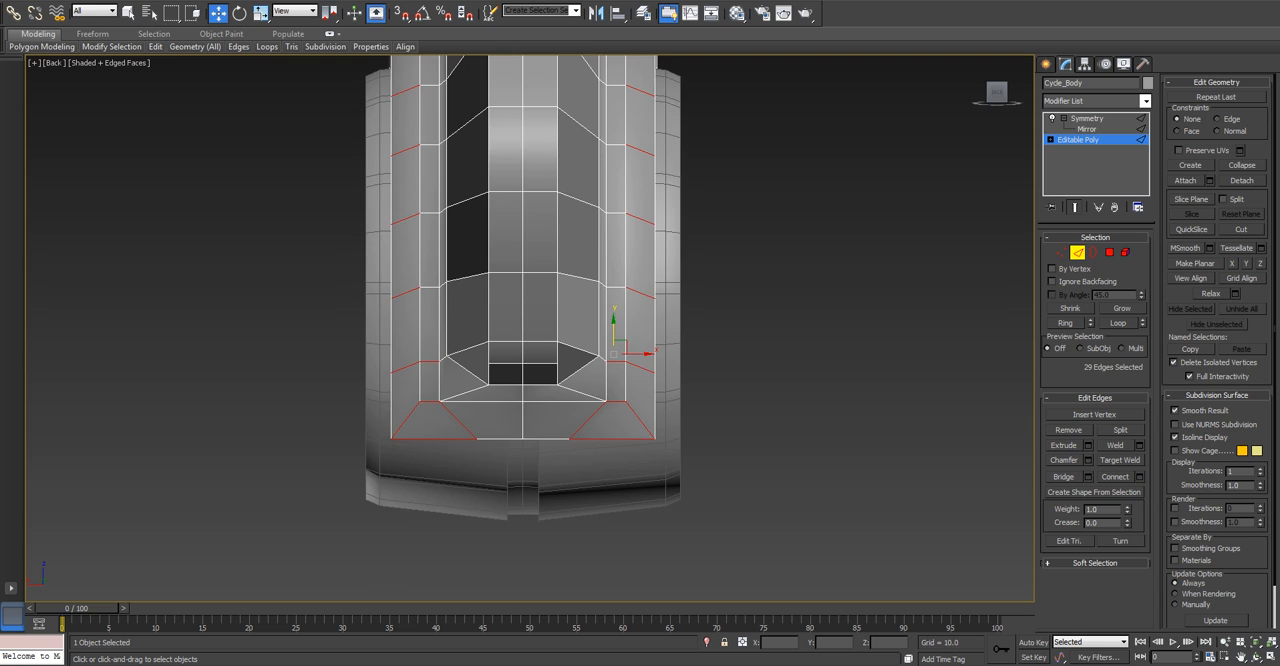
Deselect the remaining inner band edges around the rear fender's lower corner.
scroll(603, 355, up, 2)
alt+click(603, 356)
alt+drag(612, 499, 604, 444)
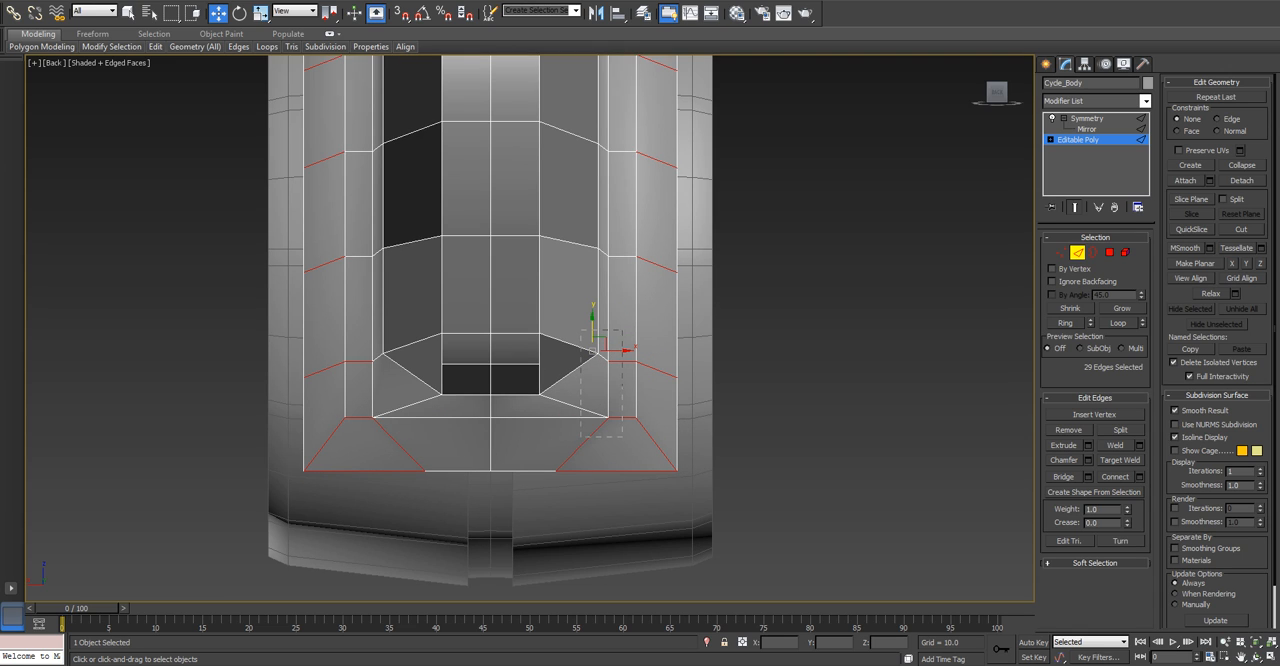
alt+drag(615, 462, 615, 463)
scroll(530, 425, down, 6)
alt+middle_drag(600, 420, 200, 440)
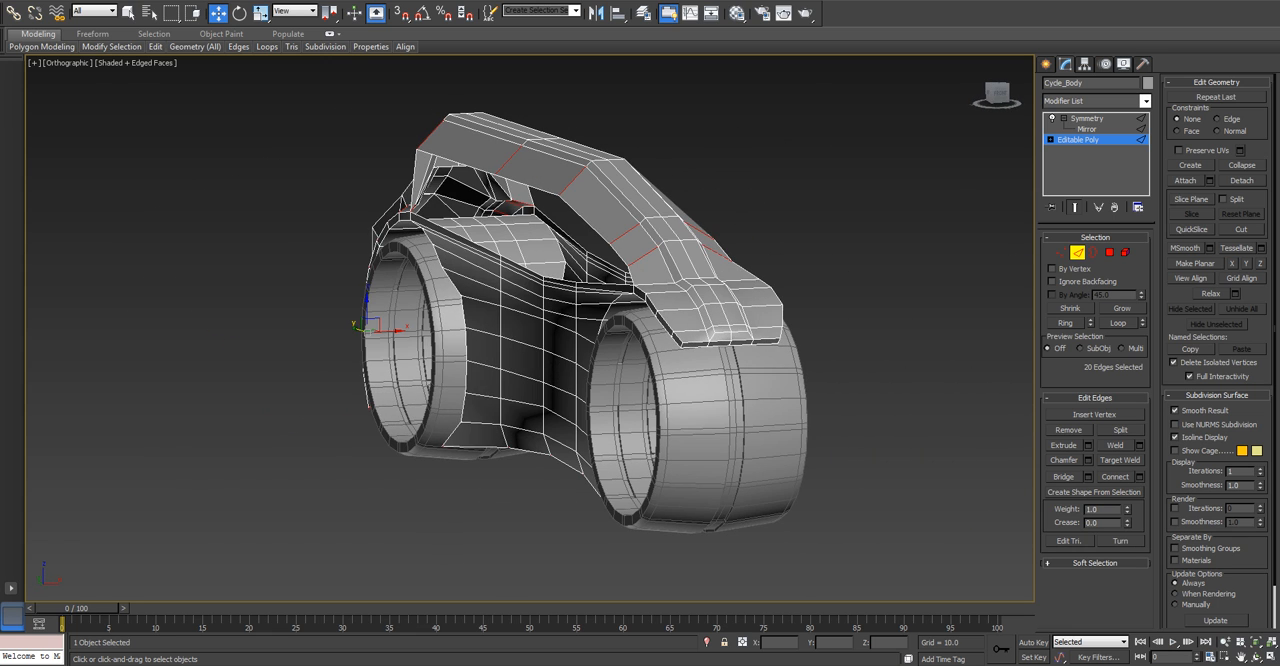
Add the cross edges of the front fender's outer panels to the selection in the front view.
key(f)
scroll(580, 190, up, 4)
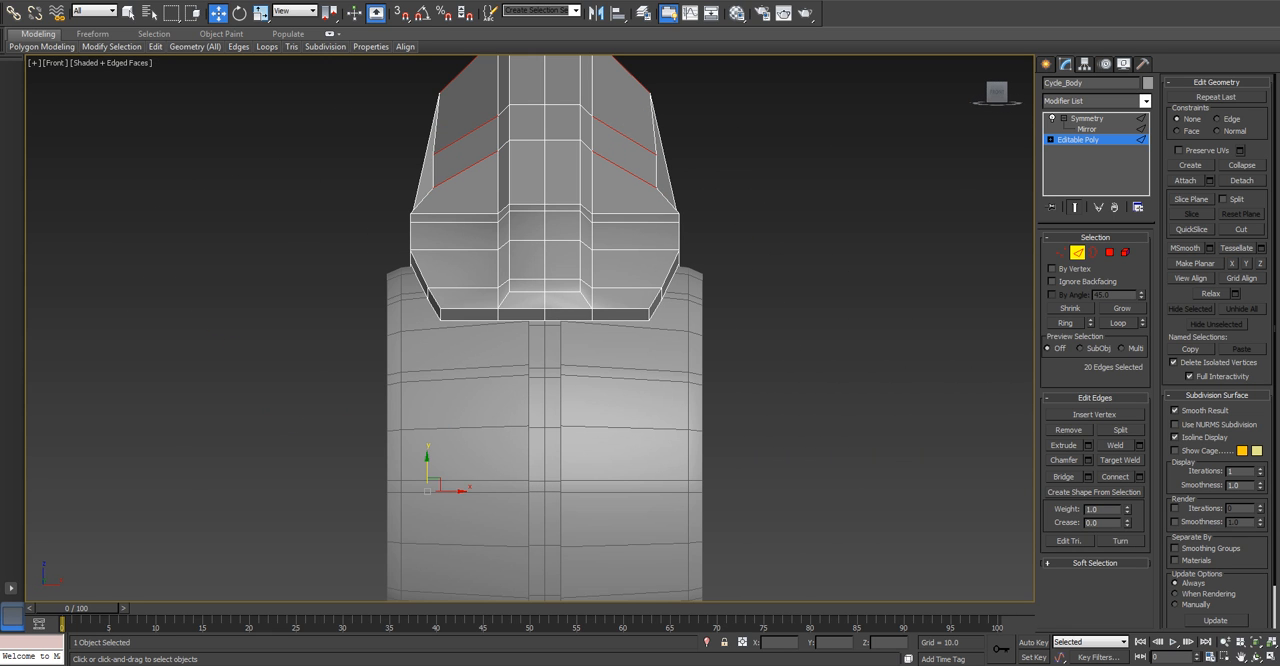
ctrl+drag(482, 337, 482, 340)
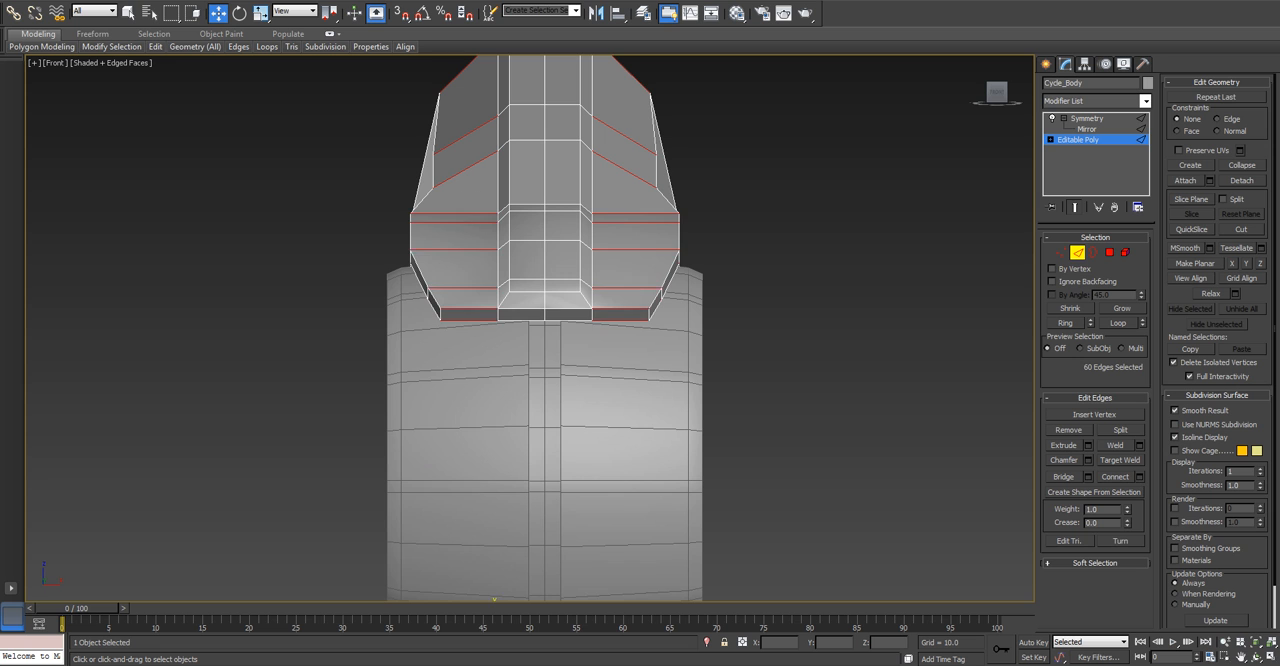
Remove two unwanted edges beside the pillar's base on the rear fender from the selection.
scroll(467, 360, down, 3)
alt+middle_drag(467, 360, 290, 350)
scroll(288, 348, up, 2)
alt+middle_drag(220, 320, 317, 333)
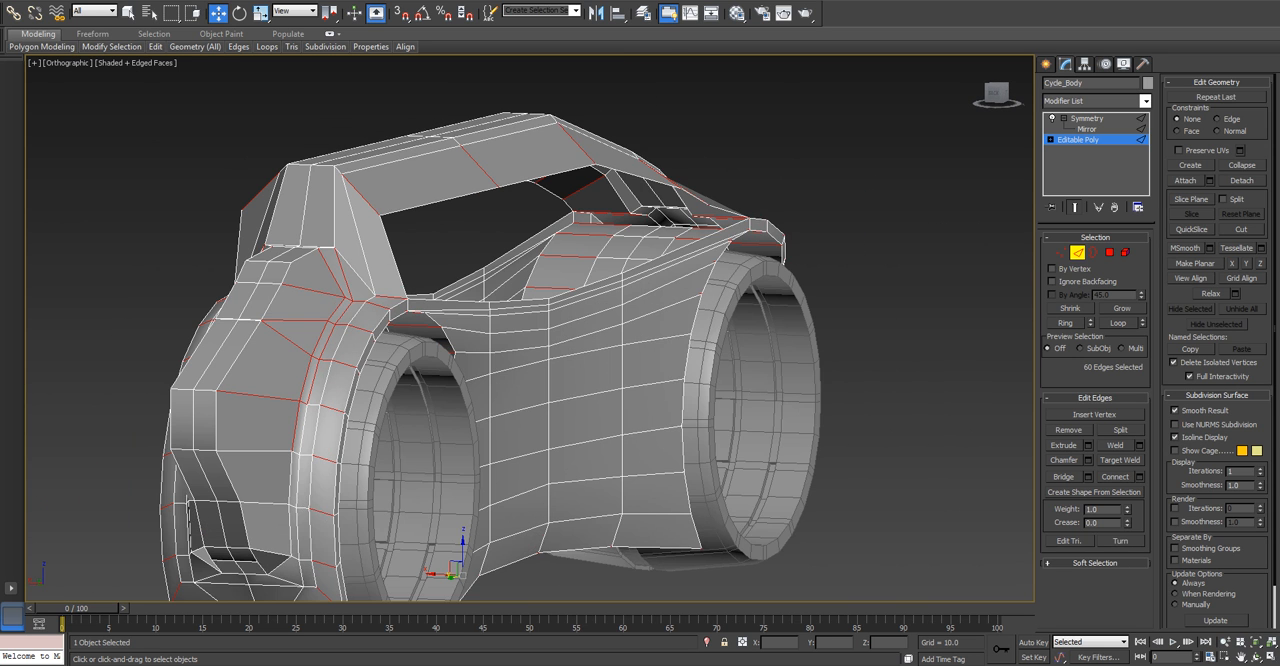
scroll(317, 333, up, 3)
alt+click(350, 254)
alt+click(367, 255)
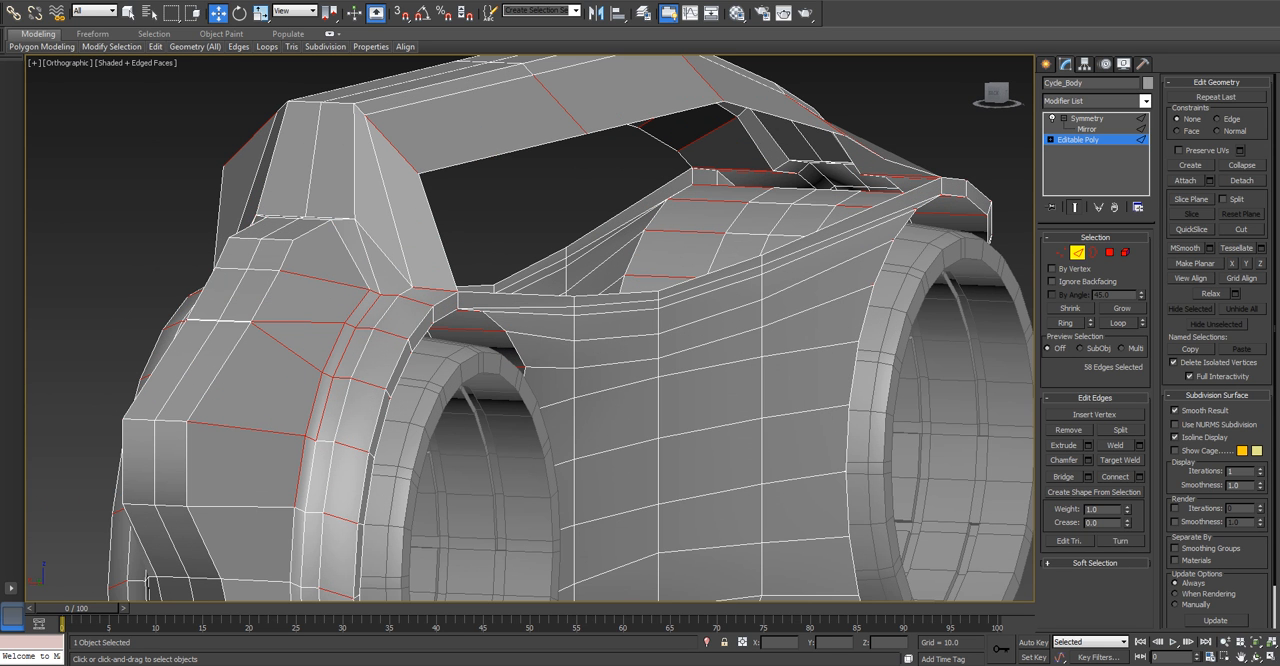
Deselect the rear fender's inner edges in the back view, keeping only the cross edges of its outer rim.
key(v)
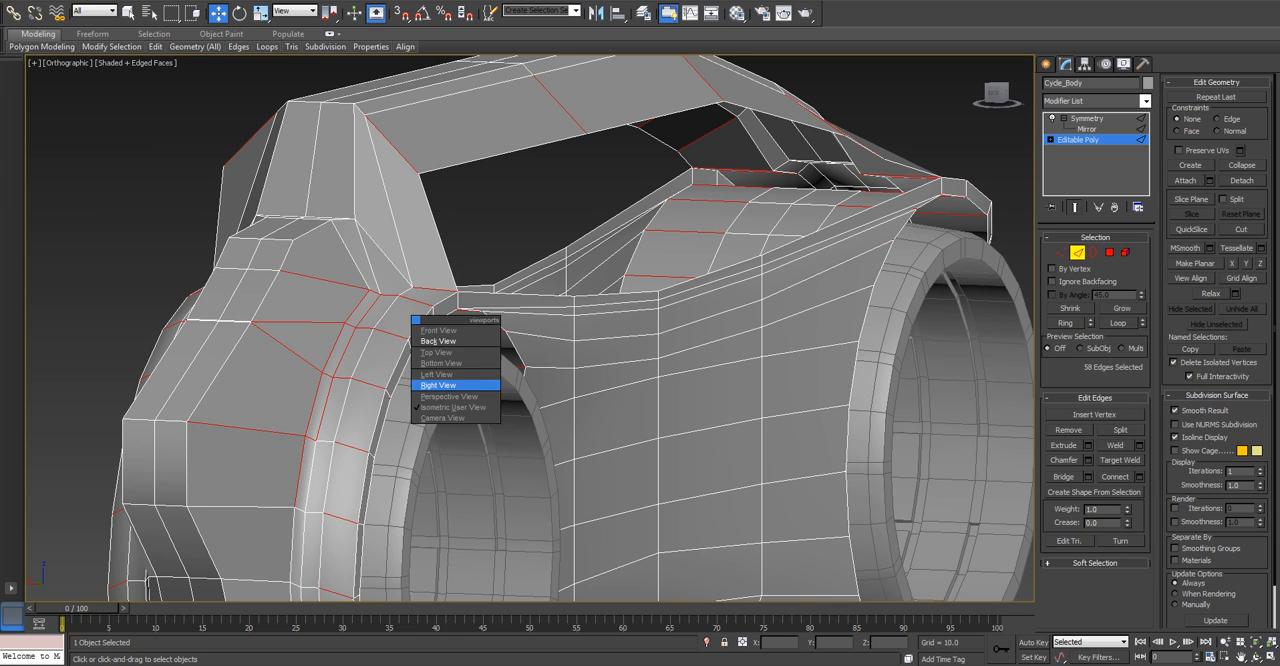
click(456, 347)
scroll(550, 300, up, 3)
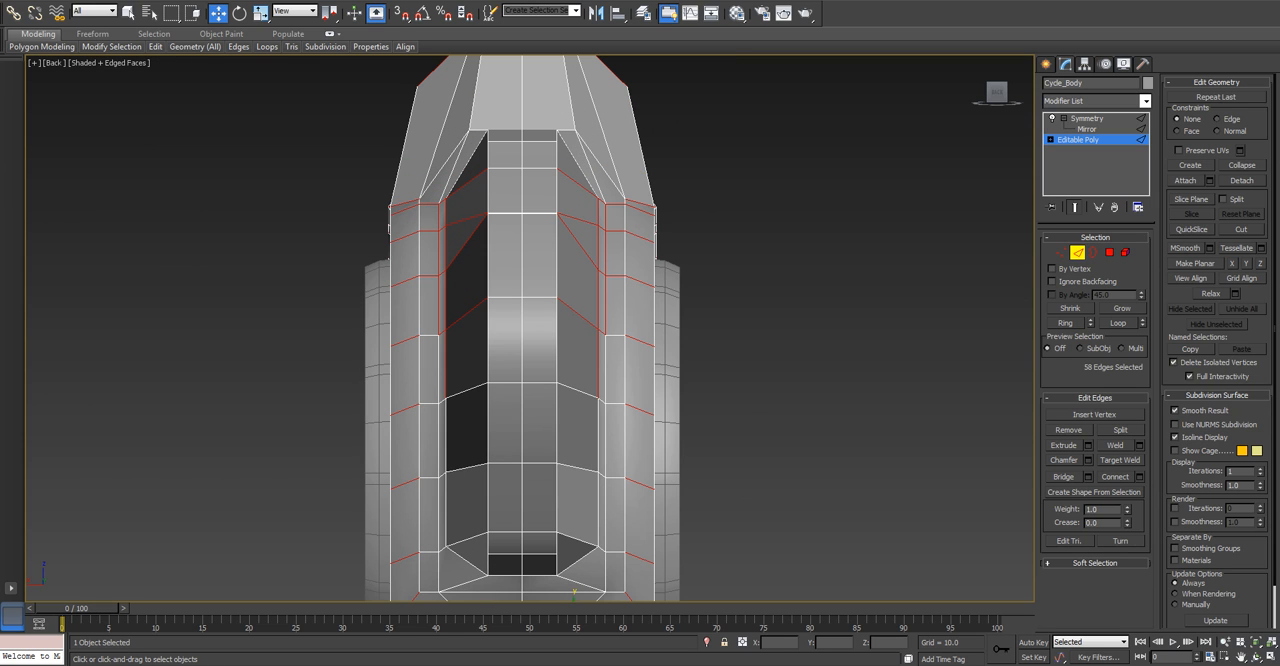
alt+click(581, 185)
scroll(593, 222, up, 4)
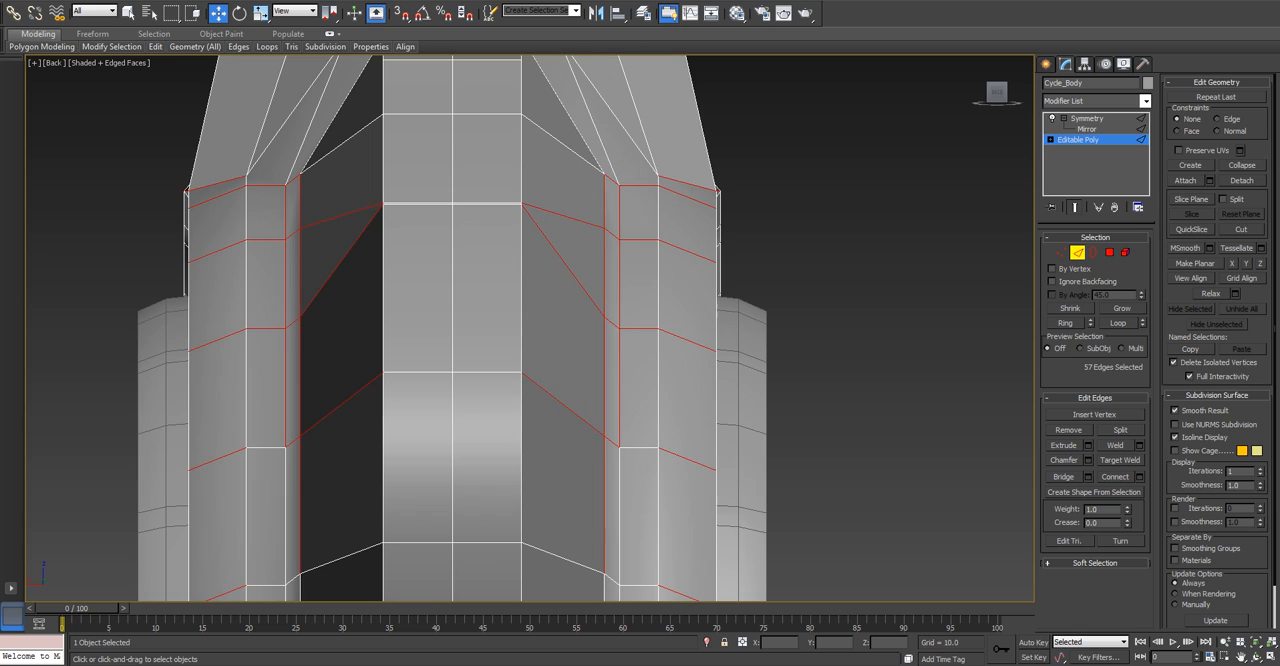
alt+click(640, 185)
alt+click(605, 203)
alt+click(620, 213)
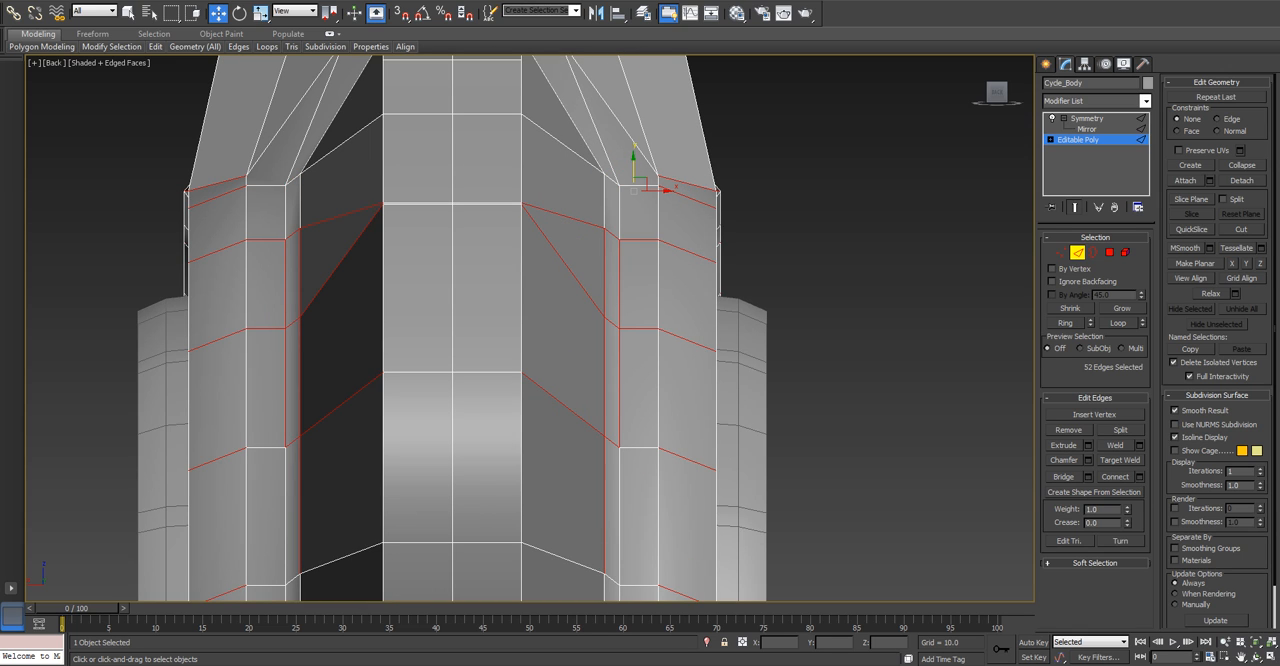
alt+drag(563, 207, 633, 450)
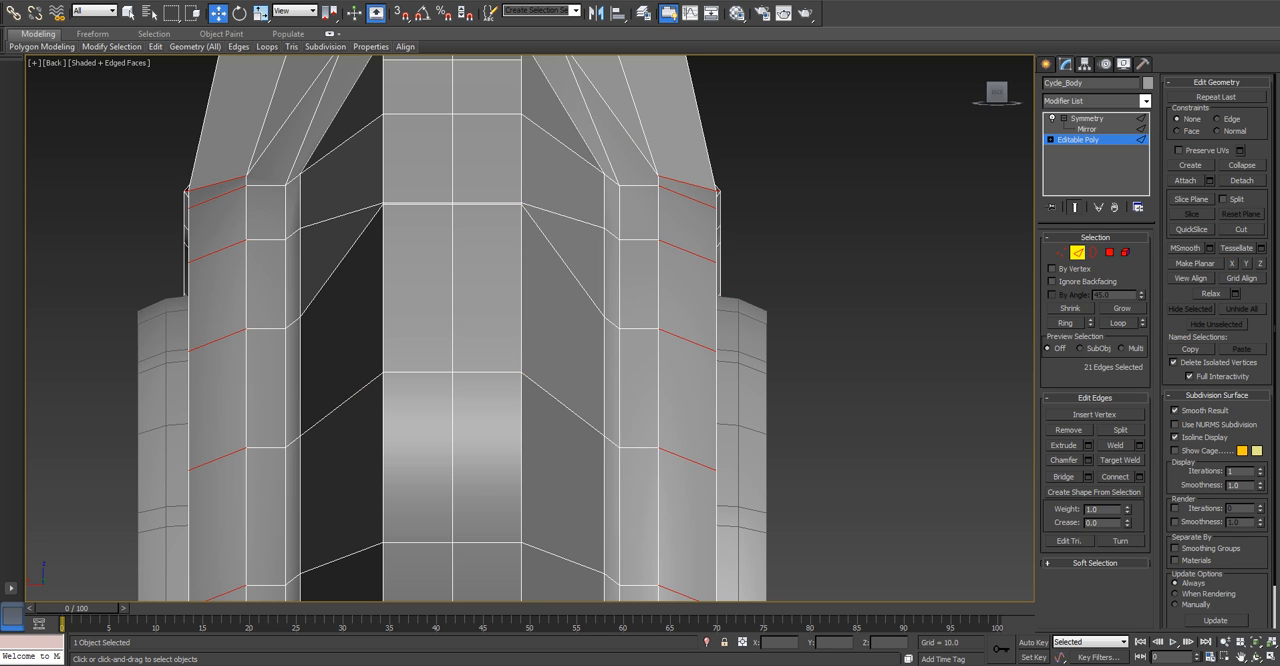
scroll(633, 450, down, 5)
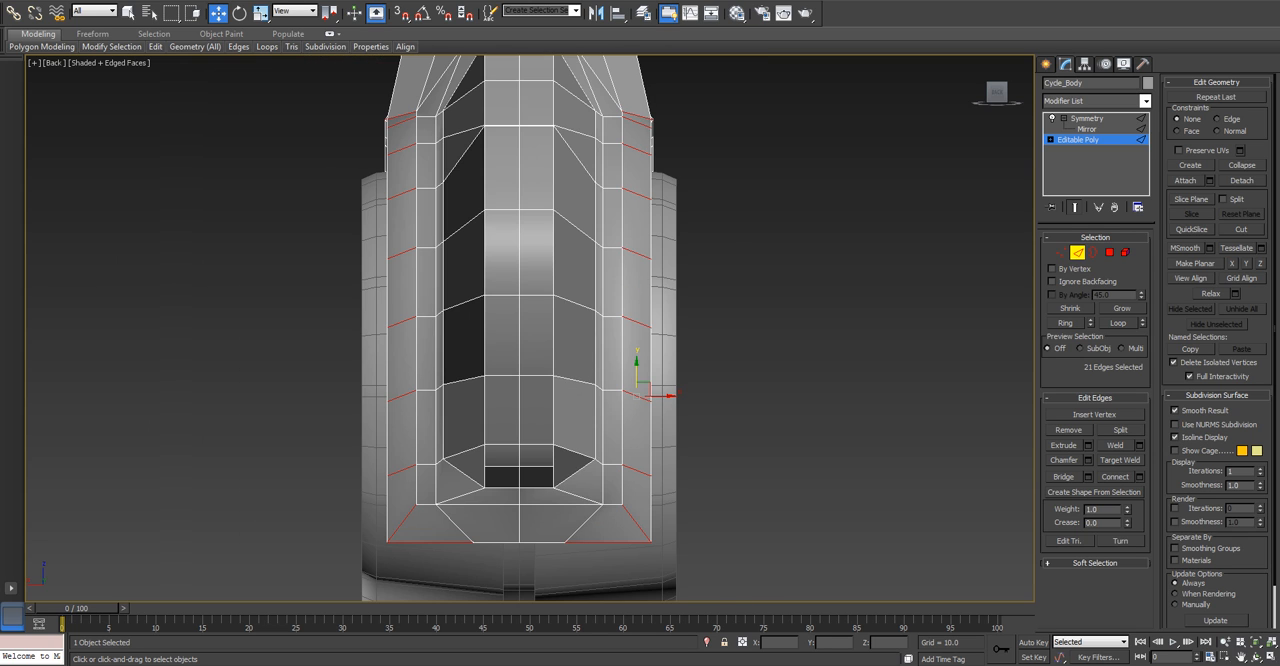
Add the front fender's outer cross edges to the selection in the top view.
key(t)
scroll(615, 500, up, 5)
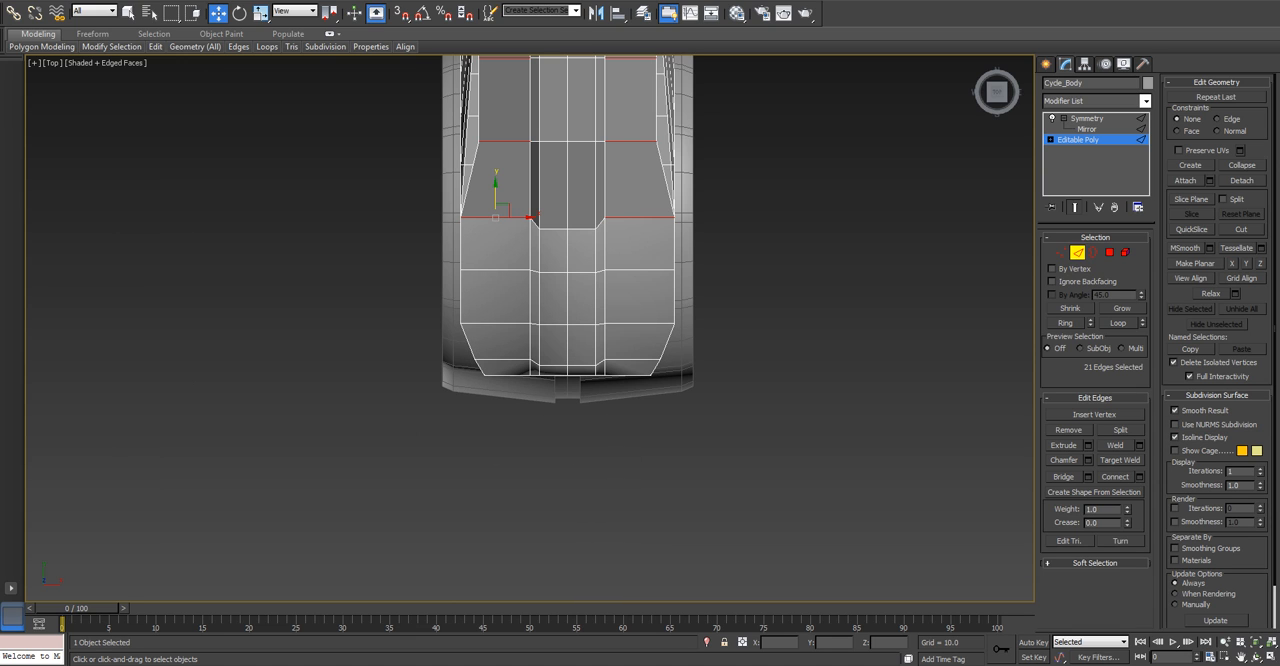
ctrl+drag(507, 257, 507, 434)
scroll(517, 389, down, 5)
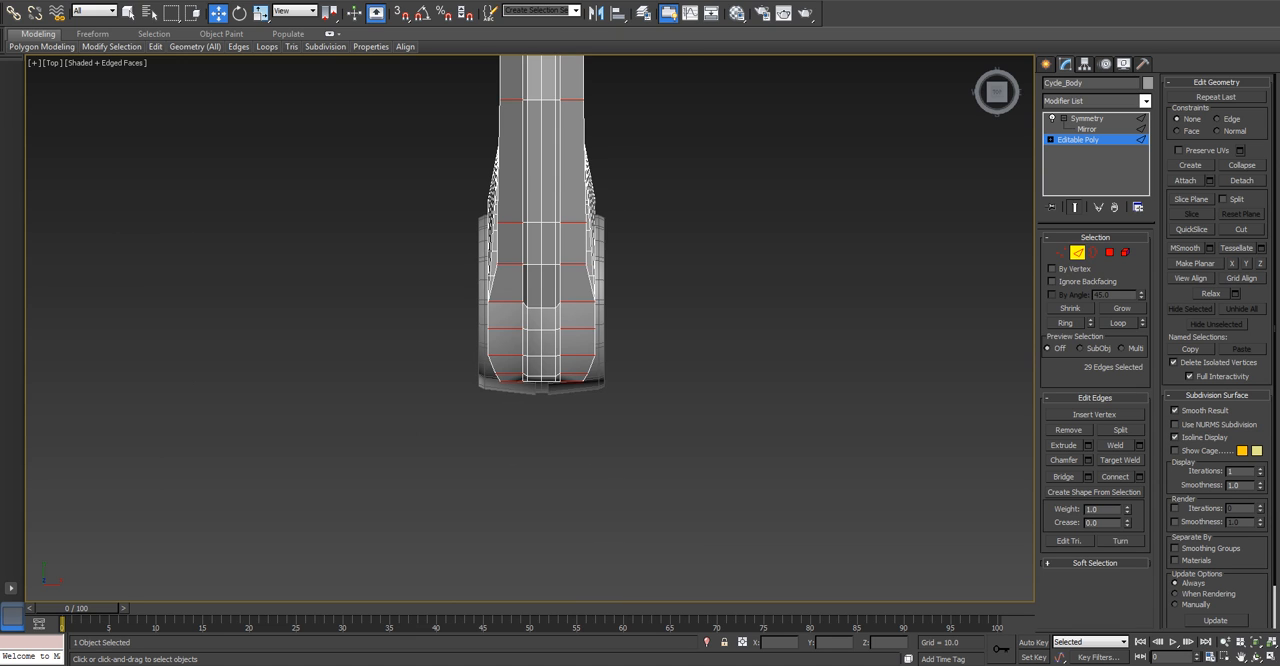
Isolate Cycle_Body to hide the wheels.
middle_drag(517, 389, 650, 482)
alt+middle_drag(400, 320, 565, 285)
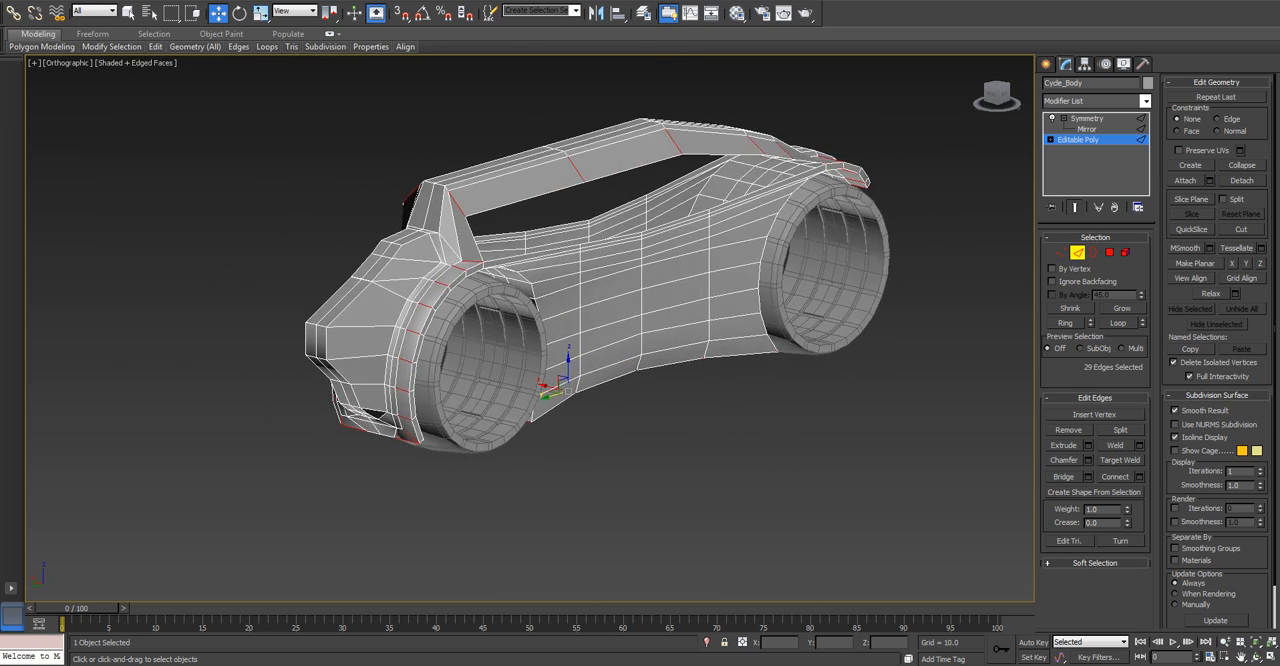
scroll(460, 280, up, 5)
alt+middle_drag(430, 330, 506, 208)
key(alt+q)
alt+middle_drag(560, 300, 445, 260)
alt+middle_drag(445, 300, 570, 245)
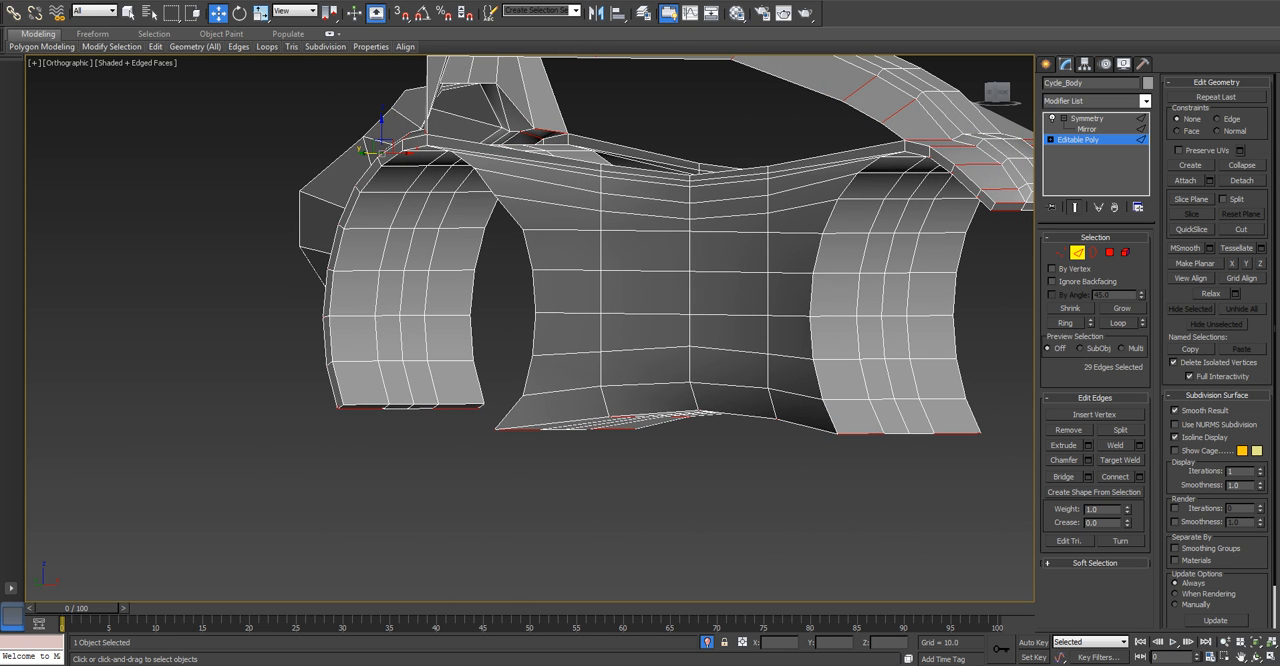
Select a cross edge at the rear fender's lower end and expand it to the ring across both fenders and the top.
ctrl+click(362, 404)
key(alt+r)
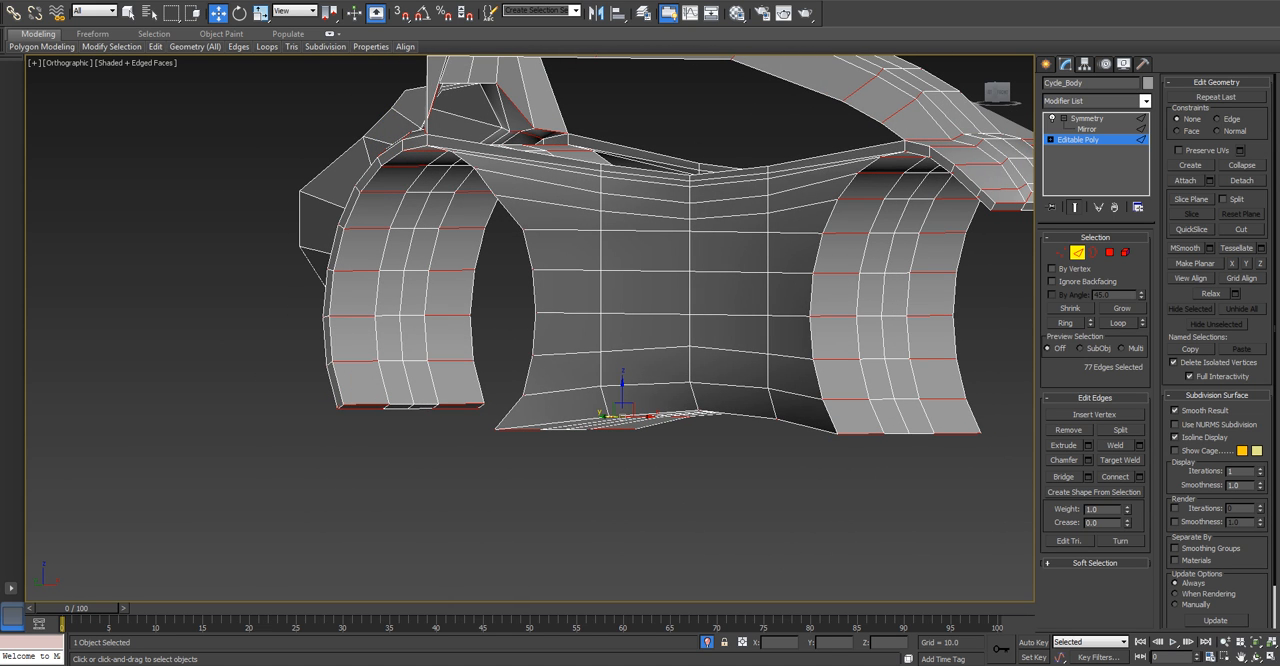
scroll(539, 388, down, 3)
scroll(1010, 270, up, 5)
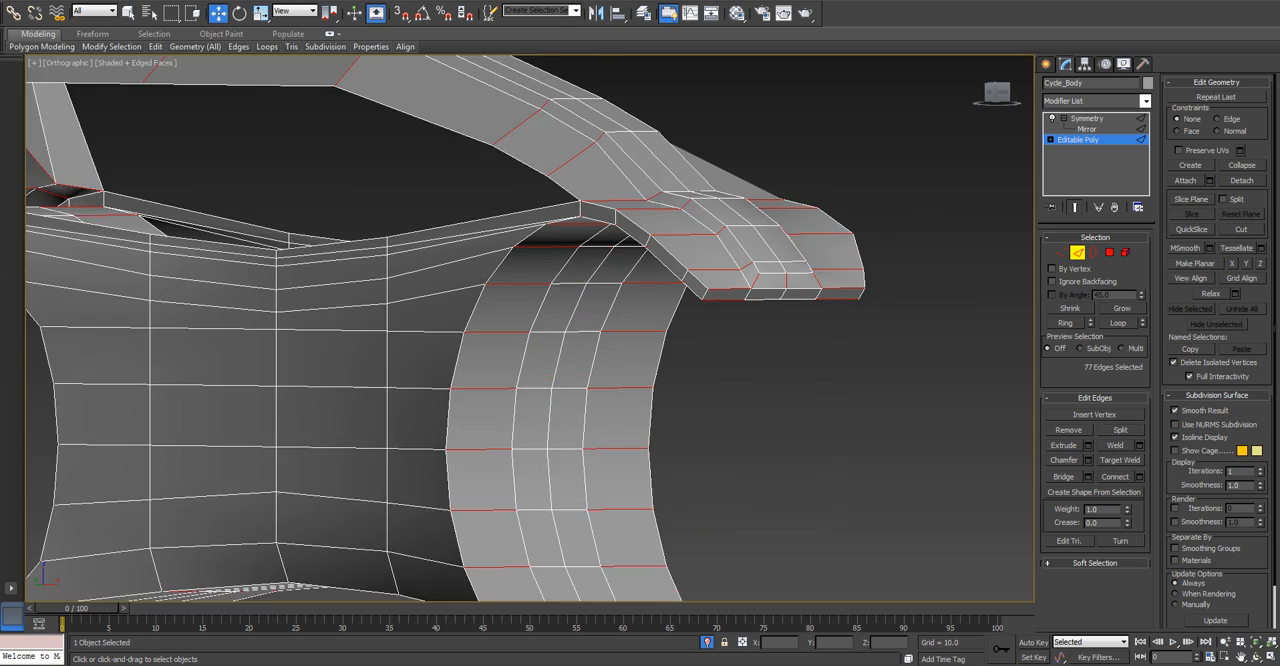
Deselect the short edges bordering the raised centre strip on the front fender and along the top.
alt+click(777, 271)
alt+click(821, 270)
alt+click(721, 250)
middle_drag(721, 250, 715, 310)
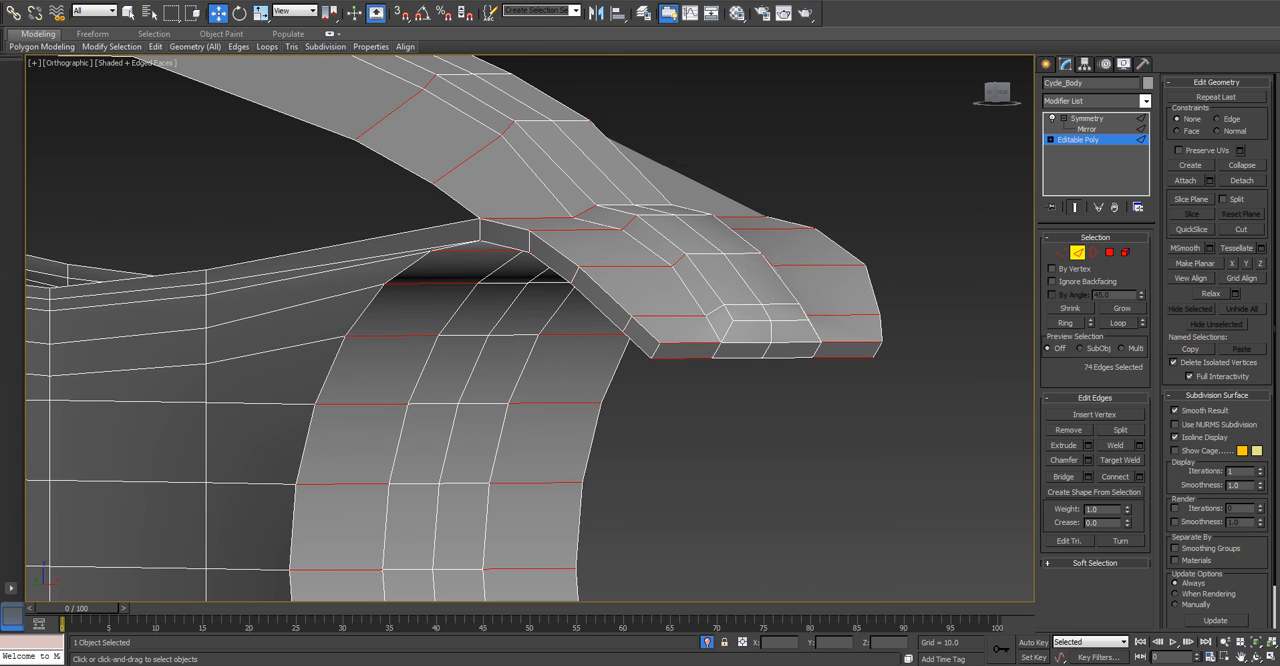
alt+click(585, 211)
middle_drag(585, 211, 629, 310)
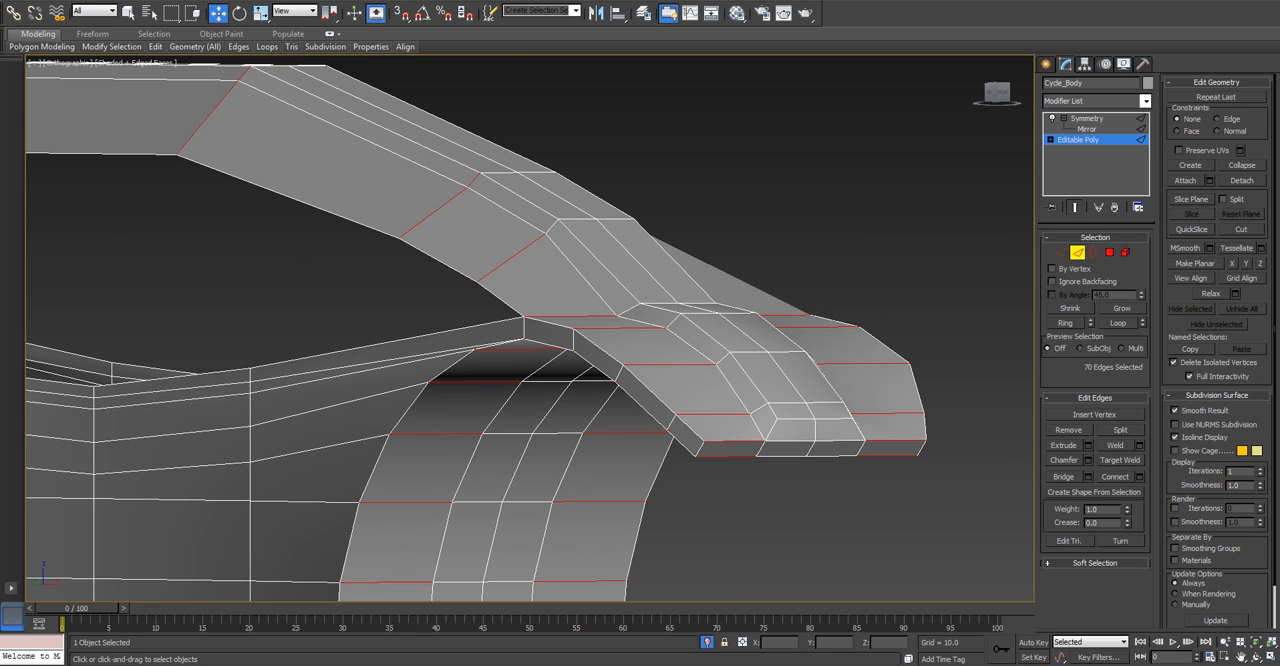
alt+click(476, 180)
middle_drag(476, 180, 706, 354)
alt+click(475, 248)
Deselect the short edges bordering the inner rim at the upper part of the nose-side fender's wheel arch.
scroll(478, 246, down, 4)
alt+middle_drag(478, 246, 410, 300)
scroll(410, 300, up, 3)
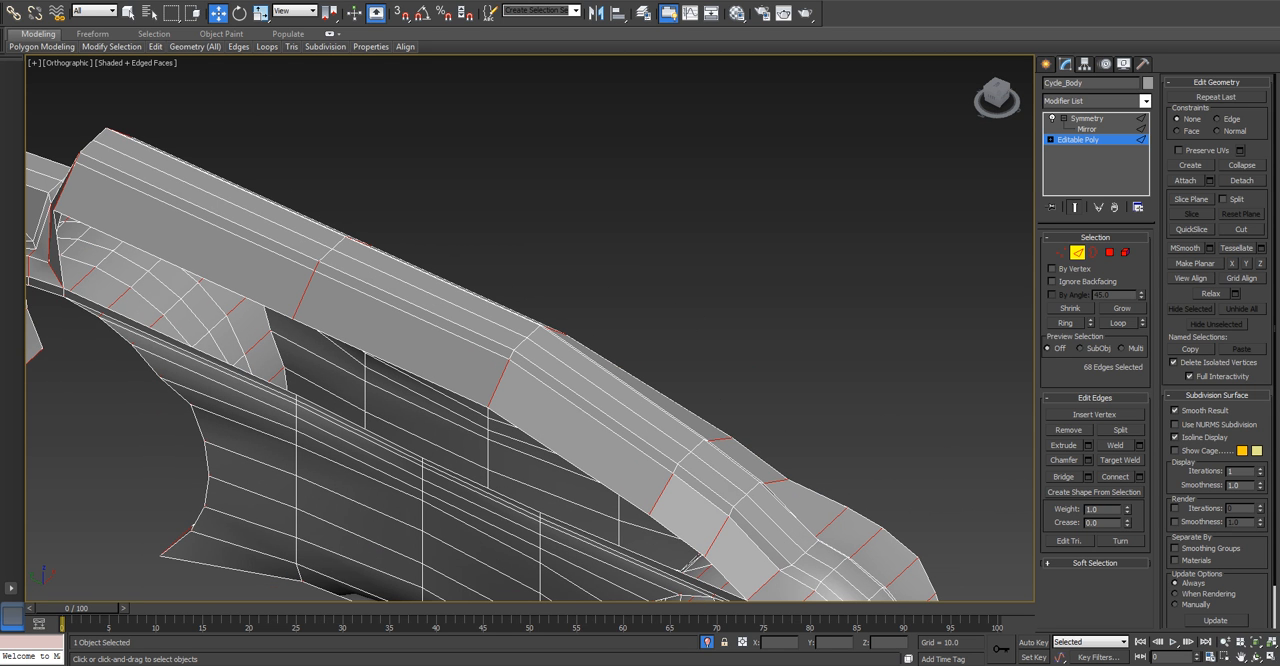
middle_drag(48, 177, 562, 149)
scroll(279, 255, up, 4)
scroll(450, 378, up, 2)
alt+click(335, 396)
middle_drag(335, 396, 425, 264)
alt+click(422, 452)
middle_drag(422, 452, 489, 327)
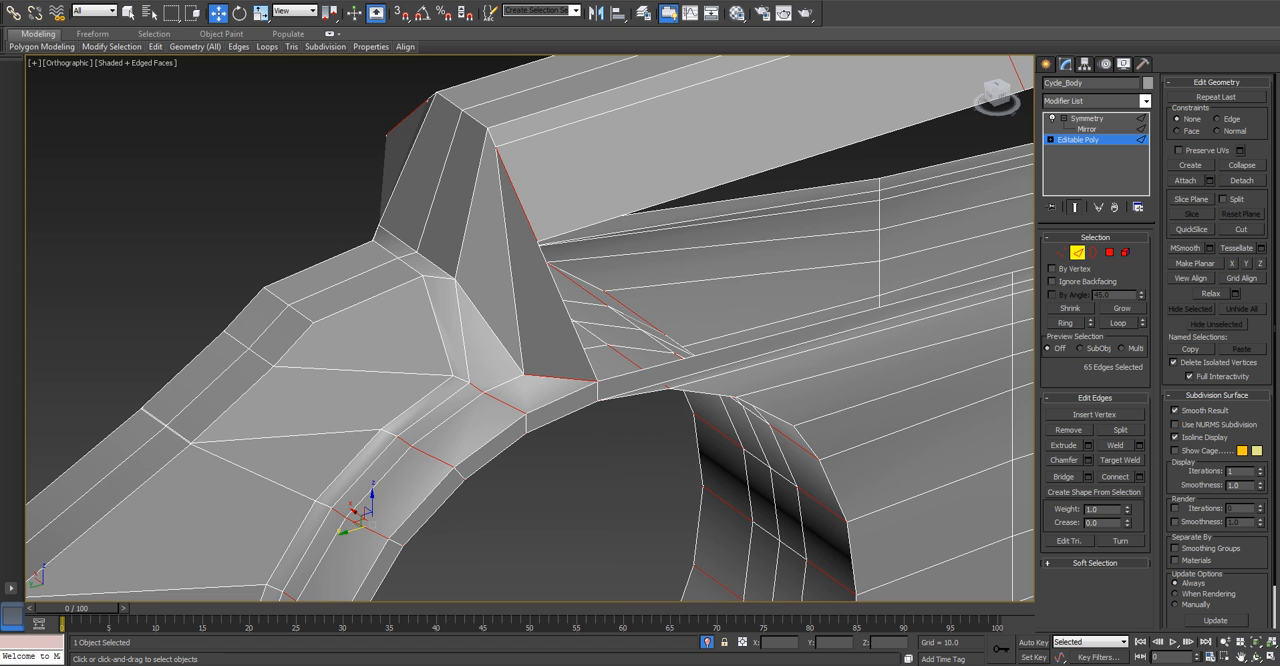
alt+click(476, 388)
middle_drag(476, 388, 531, 328)
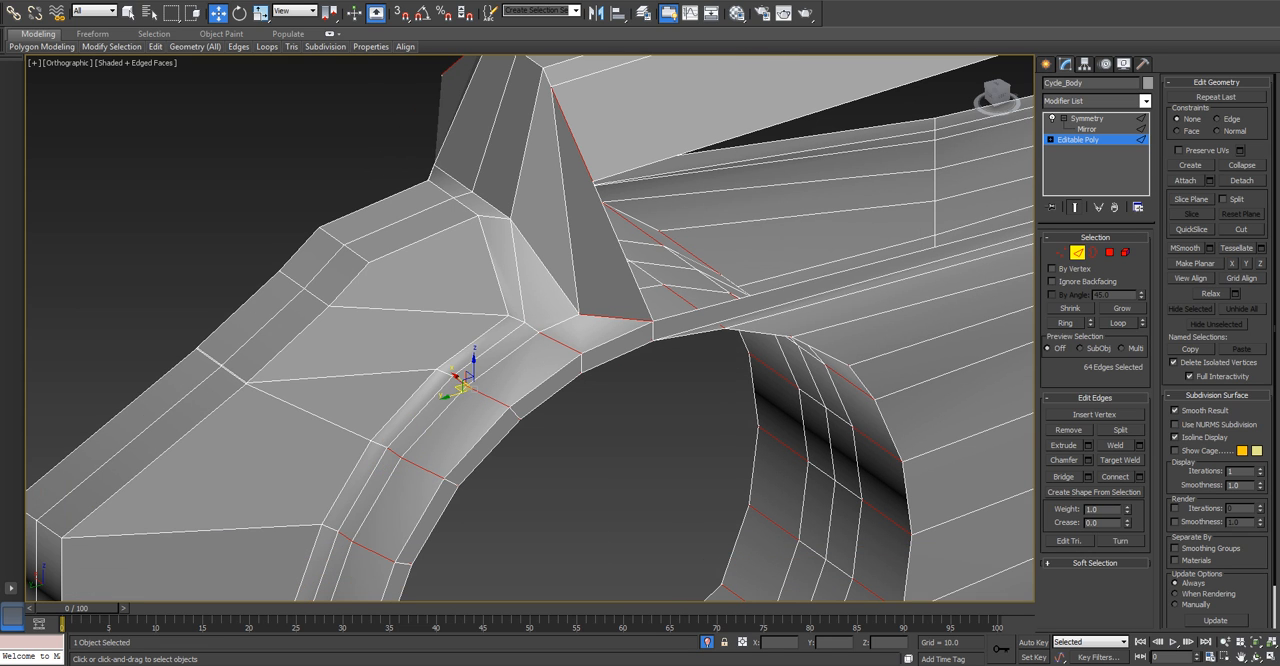
Deselect the short rim edges farther down the nose-side fender's wheel arch.
alt+click(458, 381)
scroll(395, 455, up, 2)
middle_drag(395, 455, 501, 314)
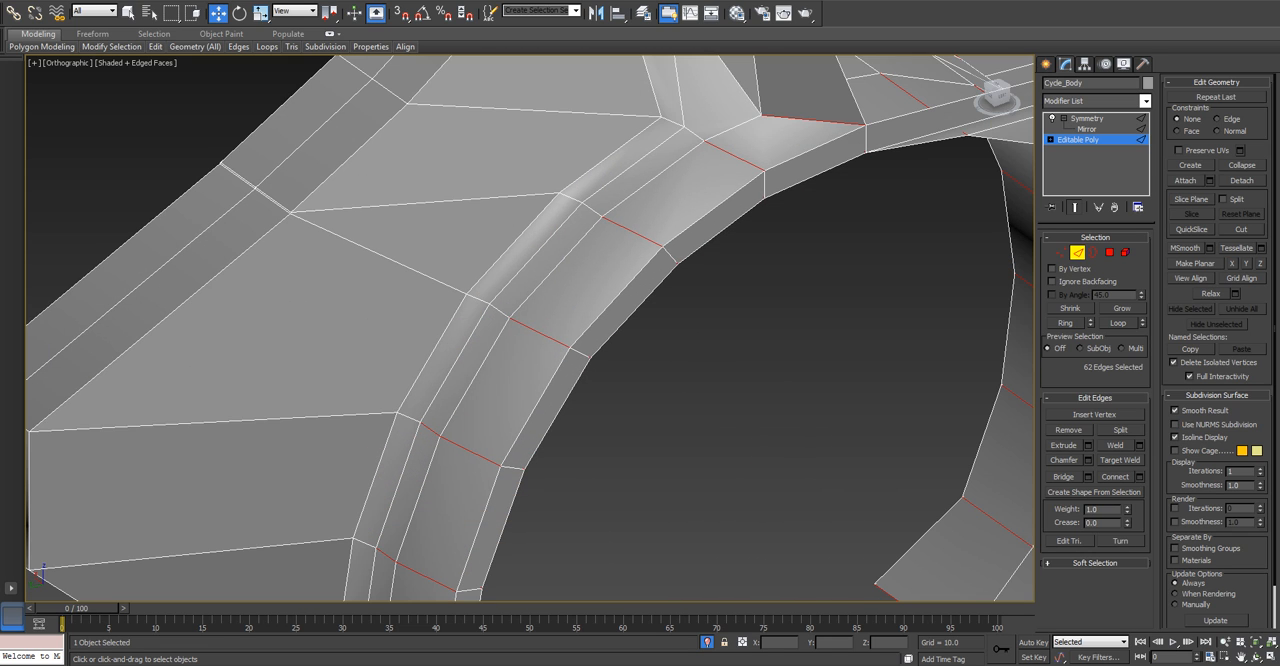
alt+click(430, 430)
middle_drag(430, 430, 497, 310)
alt+click(454, 435)
scroll(460, 436, down, 4)
alt+middle_drag(460, 436, 570, 370)
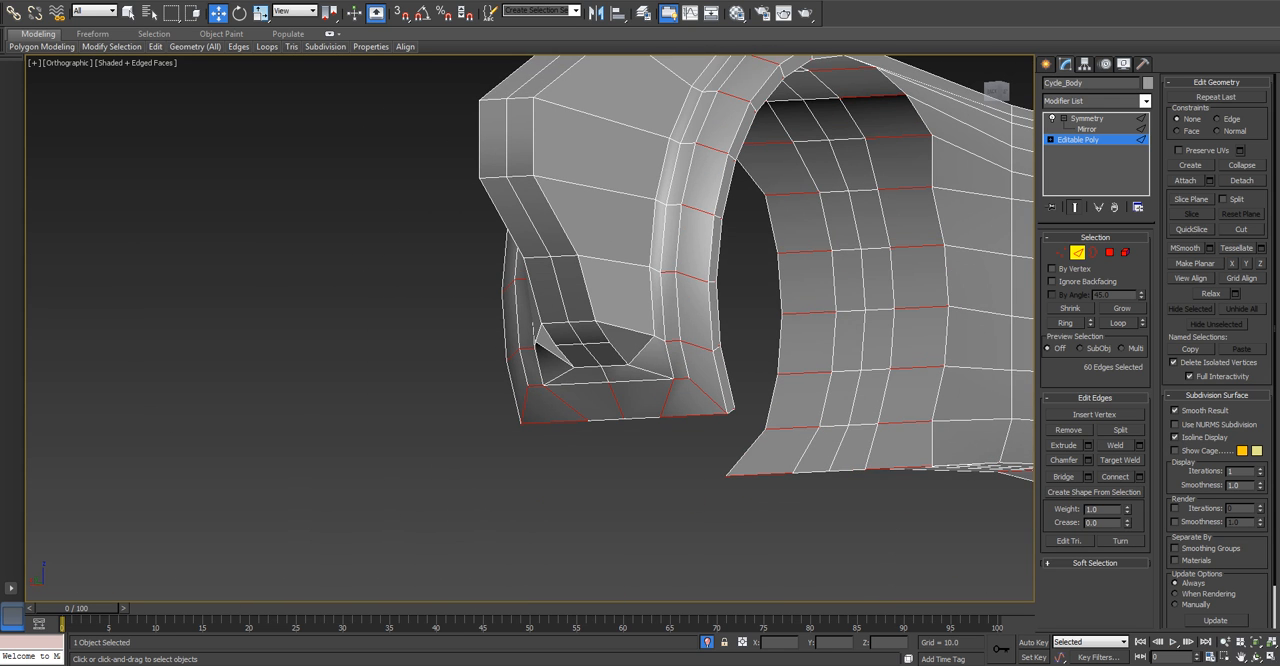
Deselect the remaining short rim edges and unwanted edges at the nose-side fender's lower end.
scroll(645, 277, up, 2)
alt+click(679, 268)
alt+click(685, 365)
alt+click(697, 418)
alt+click(678, 445)
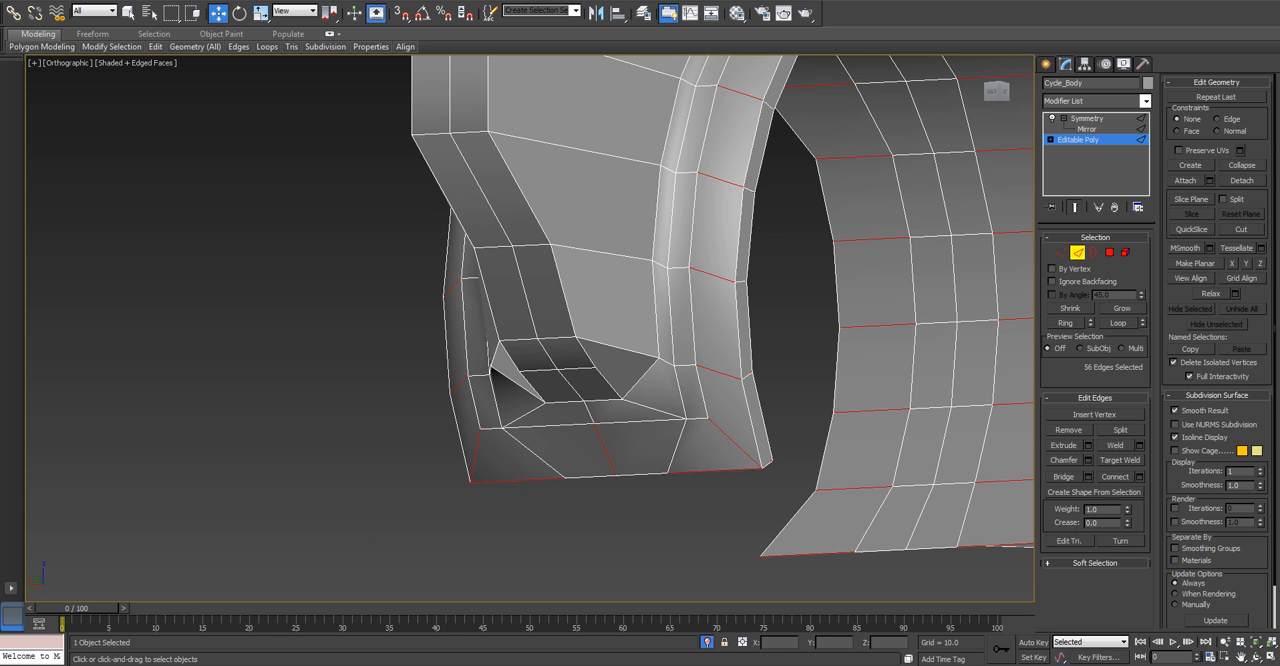
alt+middle_drag(700, 400, 500, 450)
middle_drag(460, 597, 500, 377)
scroll(500, 377, up, 3)
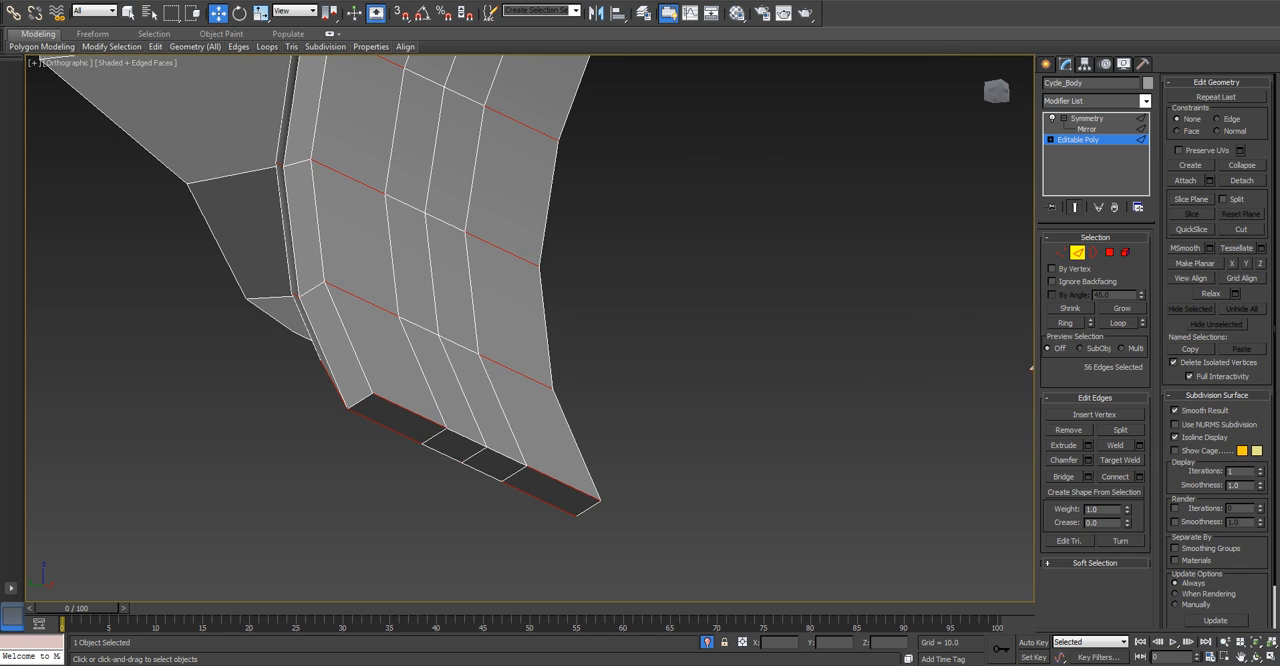
scroll(445, 445, down, 6)
mouse_move(445, 445)
alt+middle_down()
mouse_move(385, 400)
mouse_move(435, 410)
mouse_move(470, 445)
alt+middle_up()
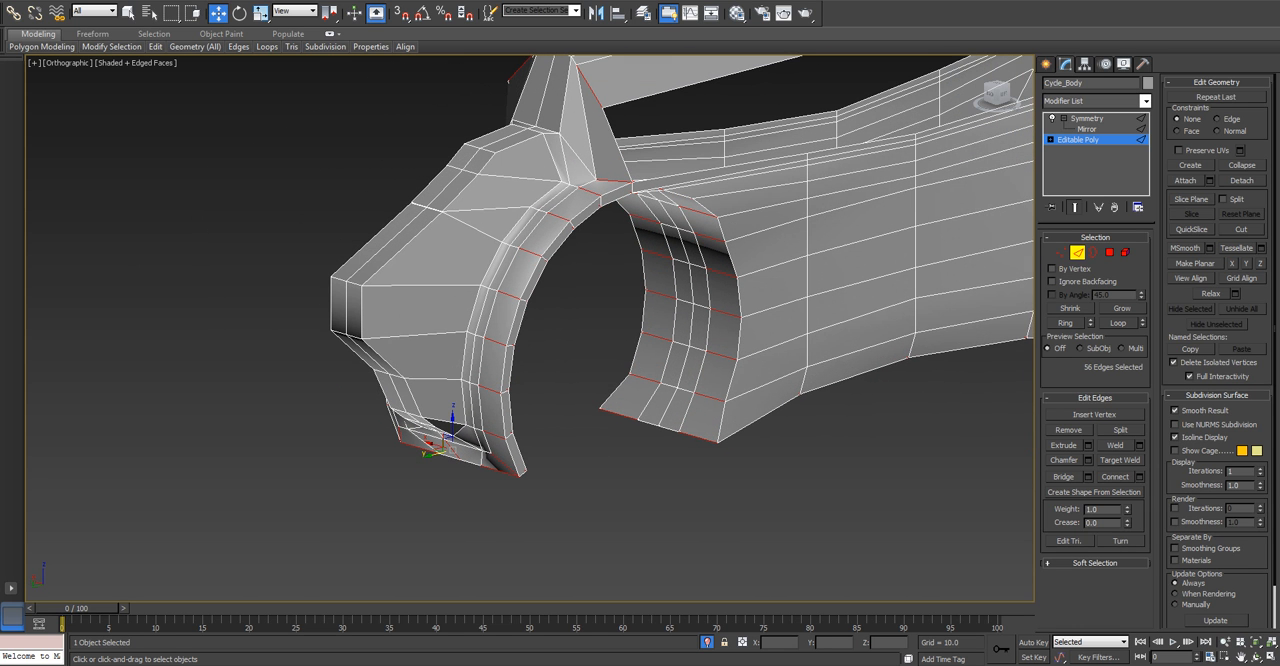
Connect the selected cross edges with 1 segment, Pinch 0 and Slide 0 across the fenders and top.
click(1139, 477)
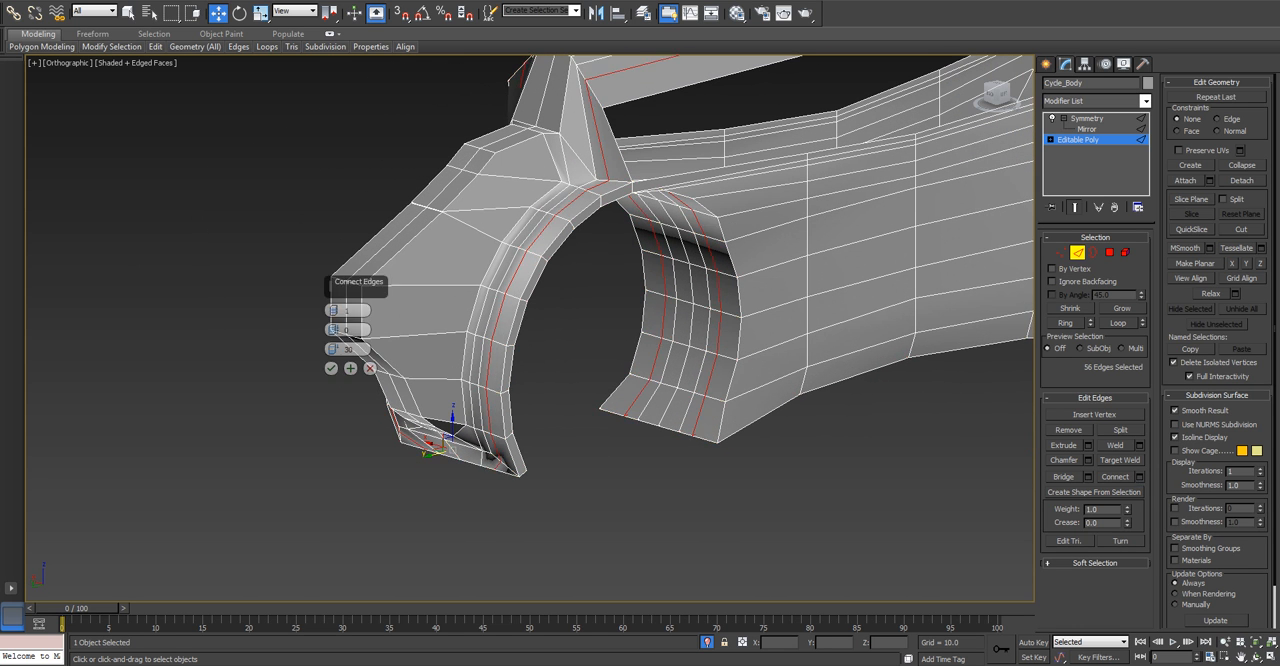
right_click(334, 351)
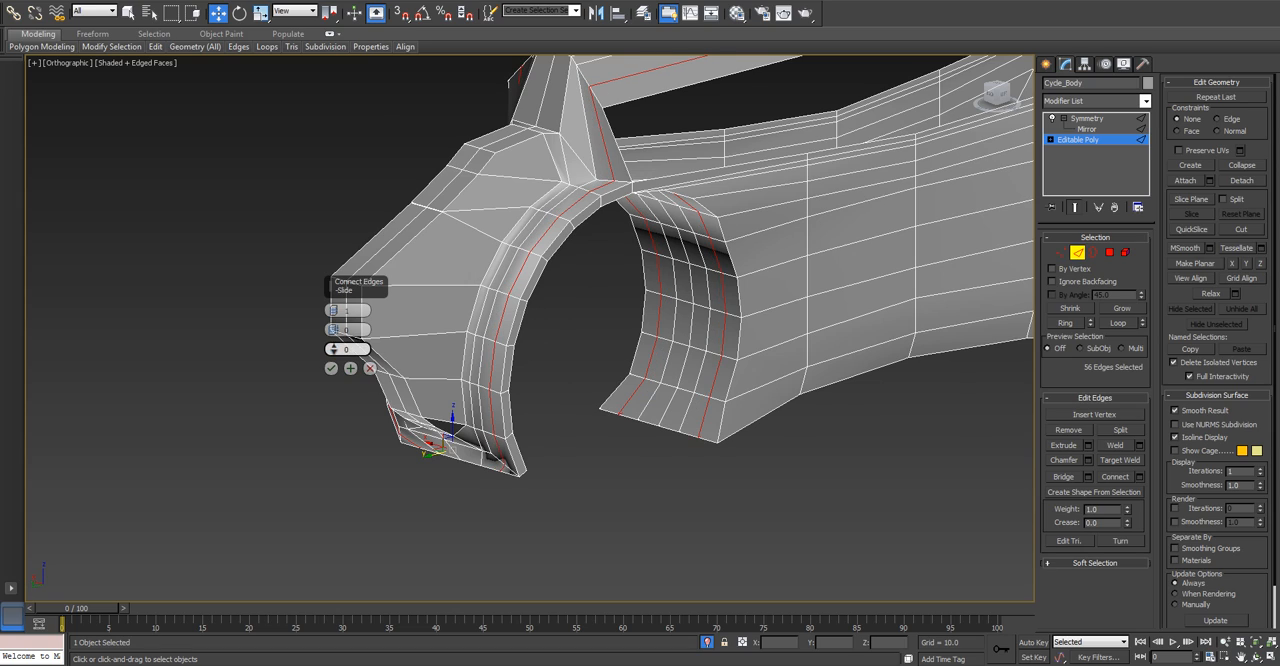
alt+middle_drag(340, 349, 700, 385)
scroll(530, 335, up, 3)
alt+middle_drag(600, 380, 820, 347)
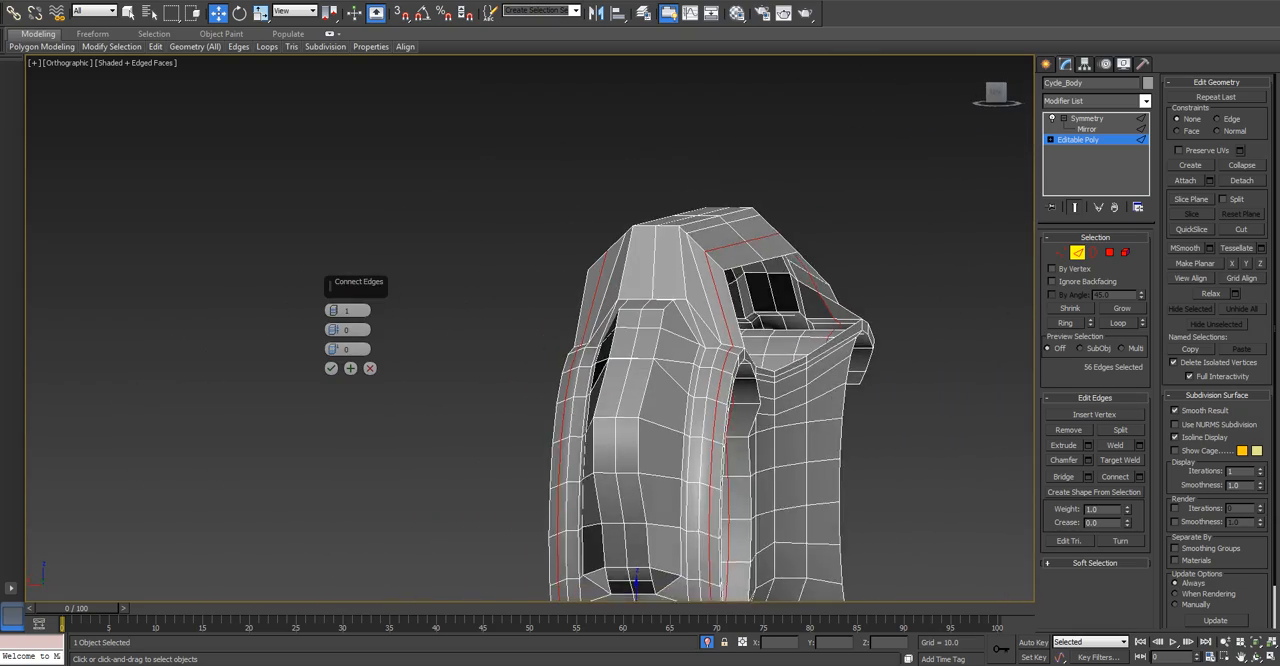
alt+drag(820, 347, 720, 360)
alt+middle_drag(720, 360, 620, 350)
scroll(530, 400, up, 3)
alt+middle_drag(280, 320, 585, 255)
scroll(393, 308, down, 3)
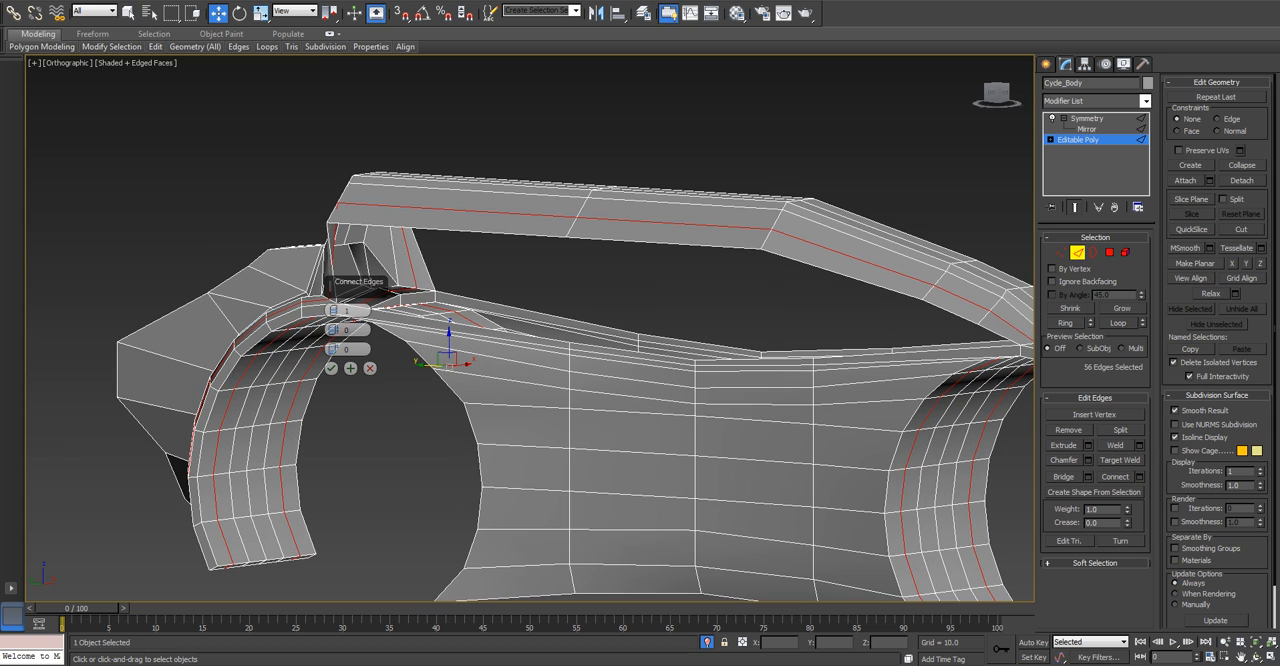
click(331, 368)
Compare the body with the wheels in the front view by leaving isolation, and isolate Cycle_Body again.
scroll(390, 375, down, 3)
alt+middle_drag(390, 375, 305, 415)
middle_drag(574, 377, 512, 294)
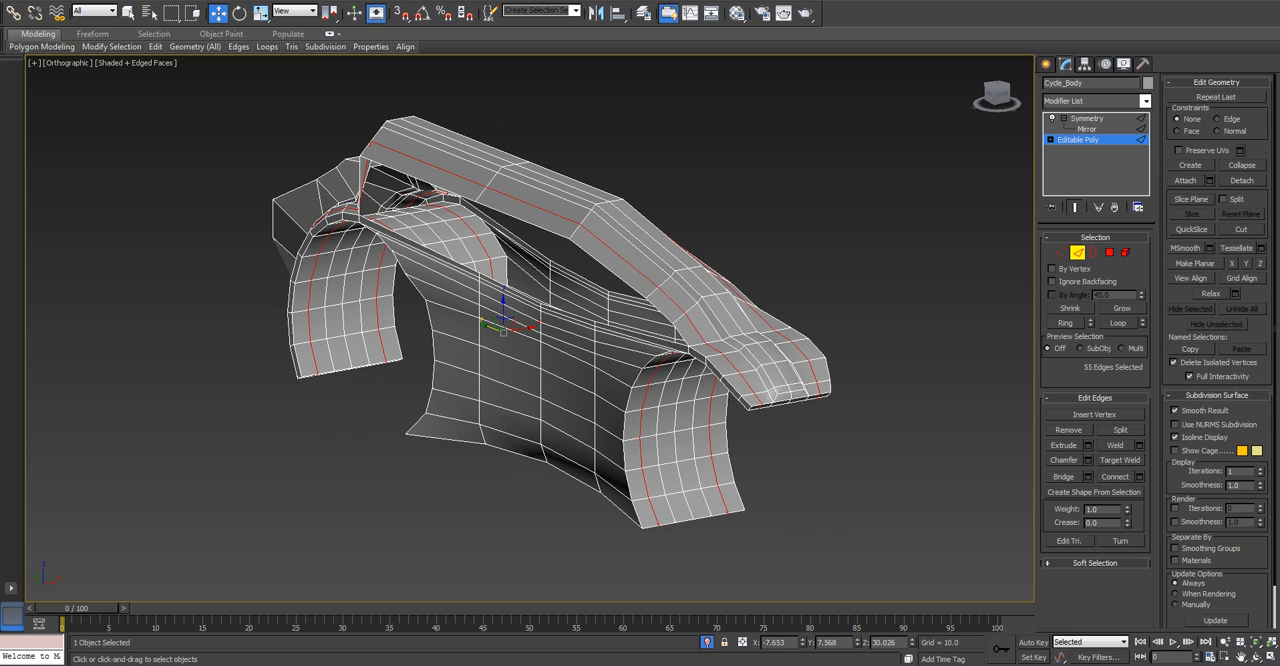
key(f)
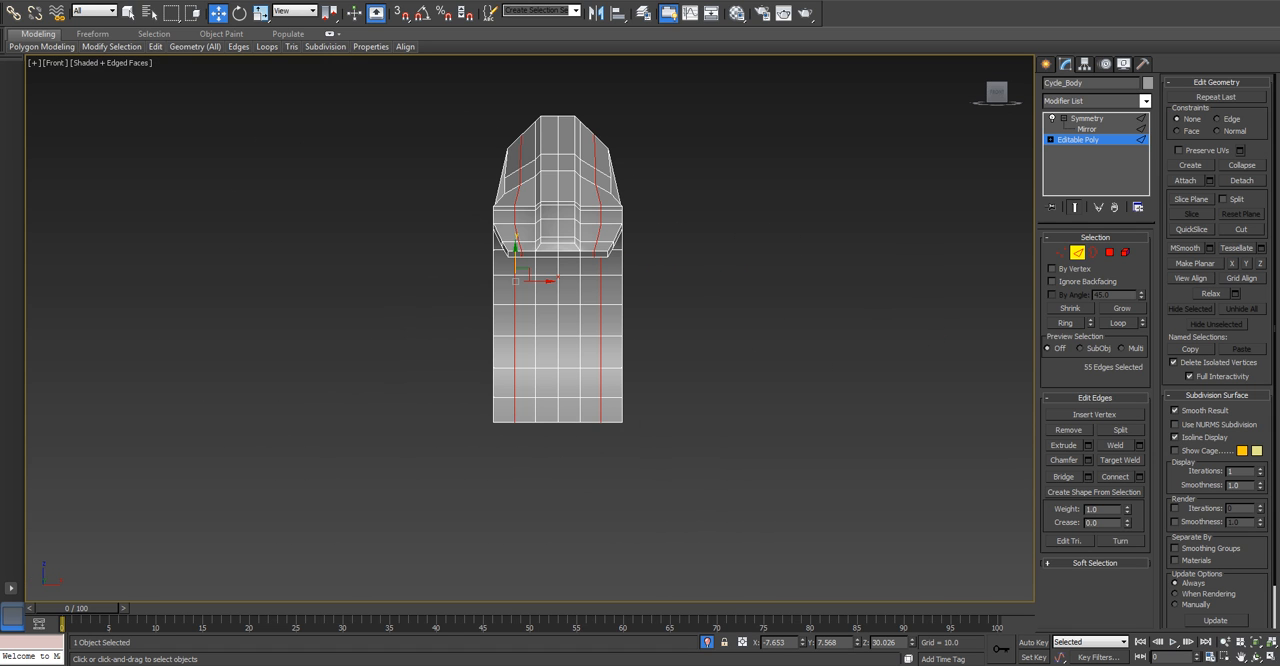
click(707, 643)
middle_drag(590, 400, 576, 402)
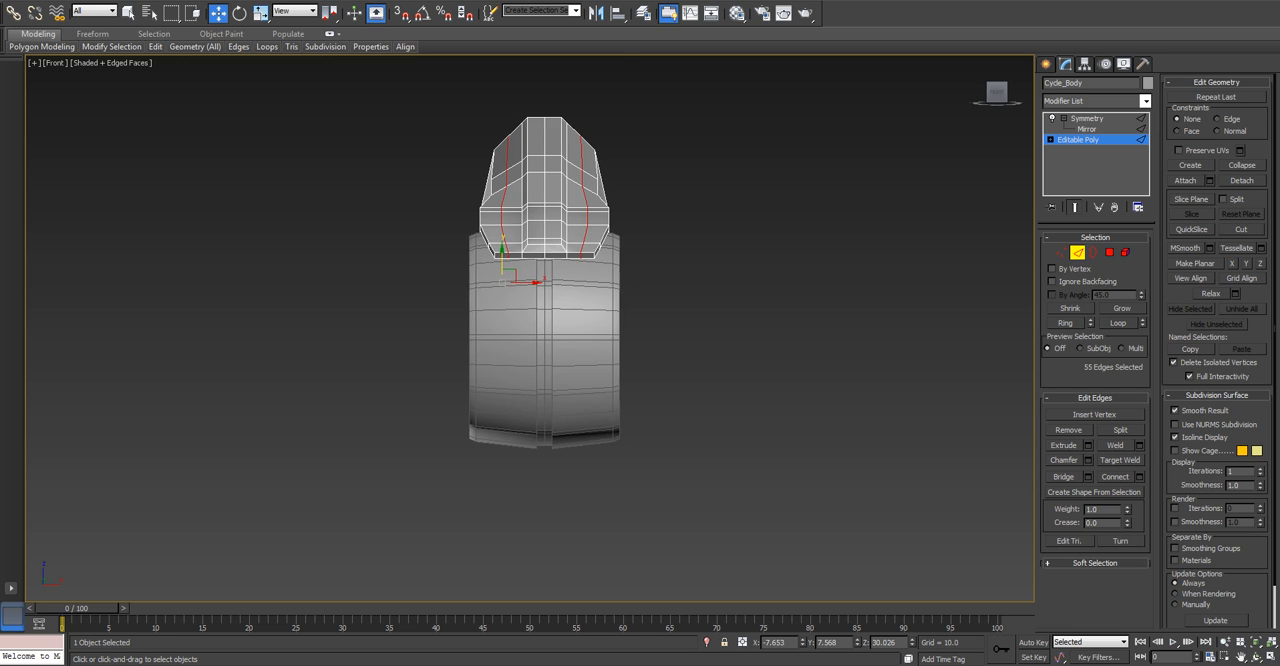
scroll(508, 261, up, 3)
click(707, 643)
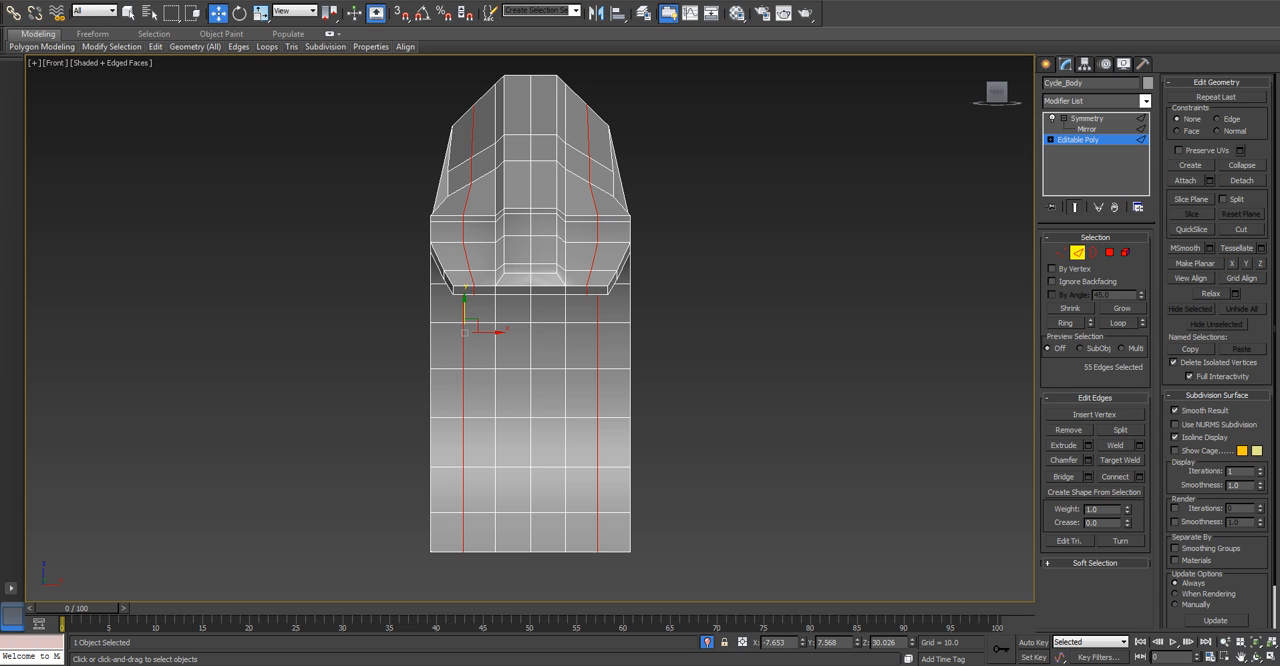
Deselect the new loop edges on the lower wheel-arch surfaces and on the short fender's curved end.
drag(548, 567, 487, 574)
alt+middle_drag(487, 545, 600, 430)
scroll(600, 380, up, 3)
middle_drag(600, 380, 436, 560)
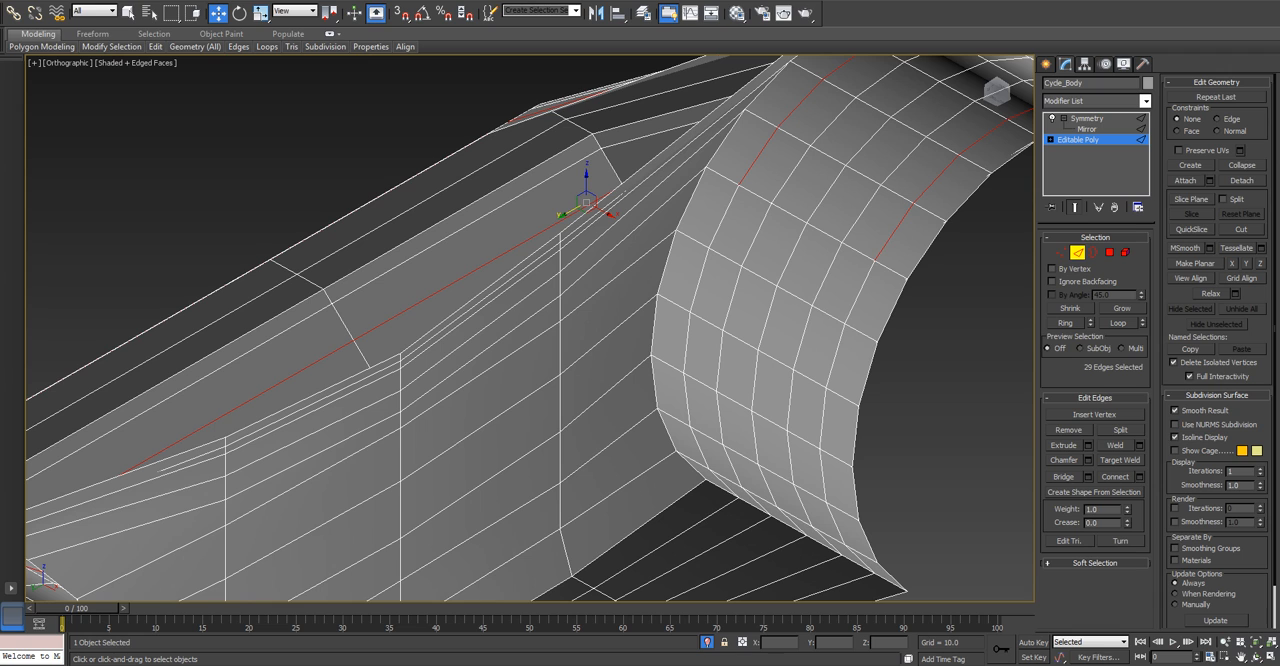
alt+click(758, 157)
key(l)
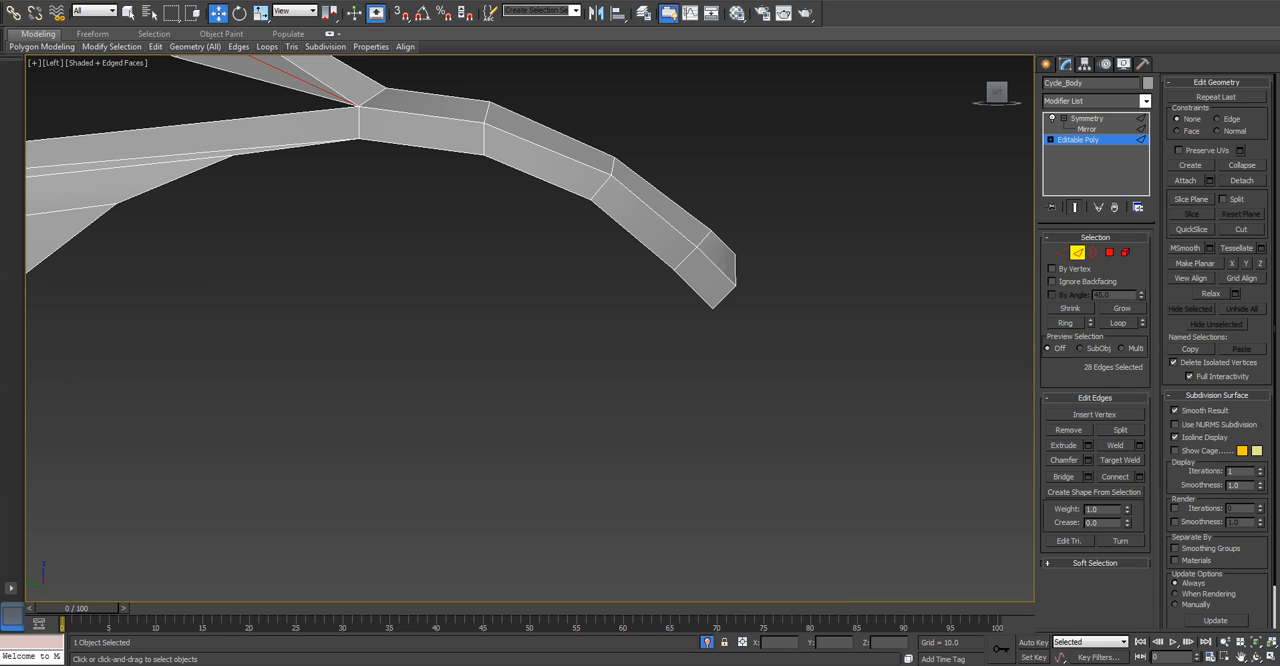
scroll(400, 201, down, 2)
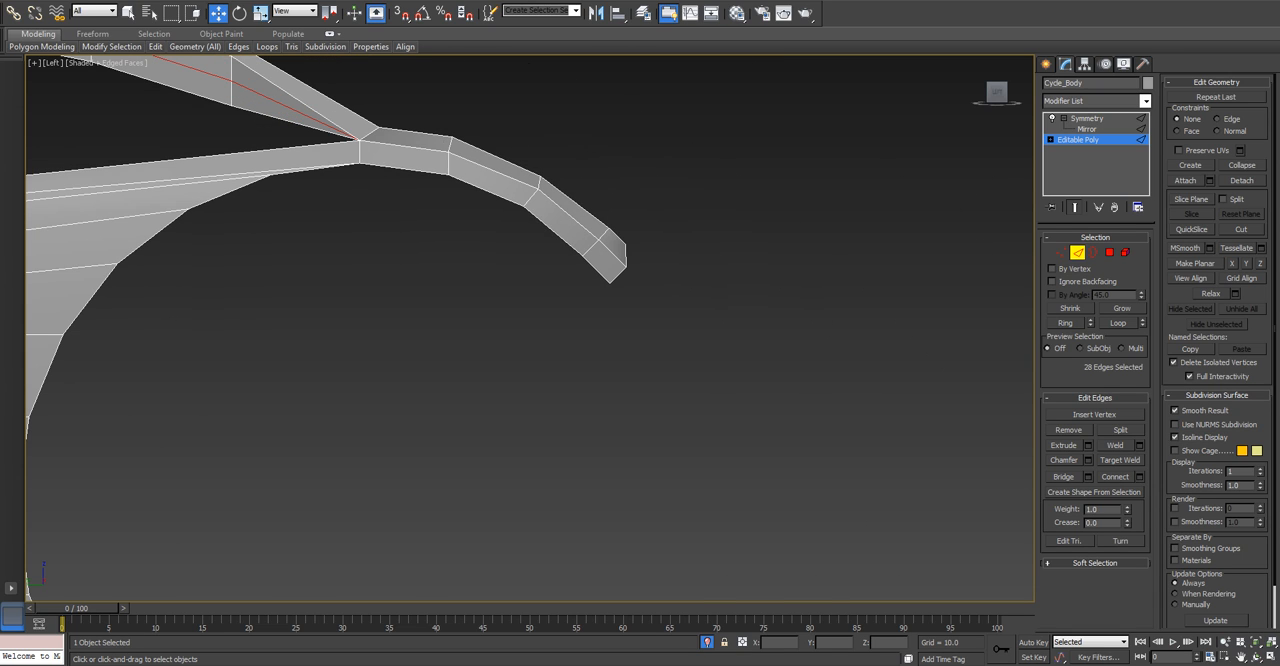
alt+drag(409, 94, 660, 326)
alt+middle_drag(650, 326, 560, 240)
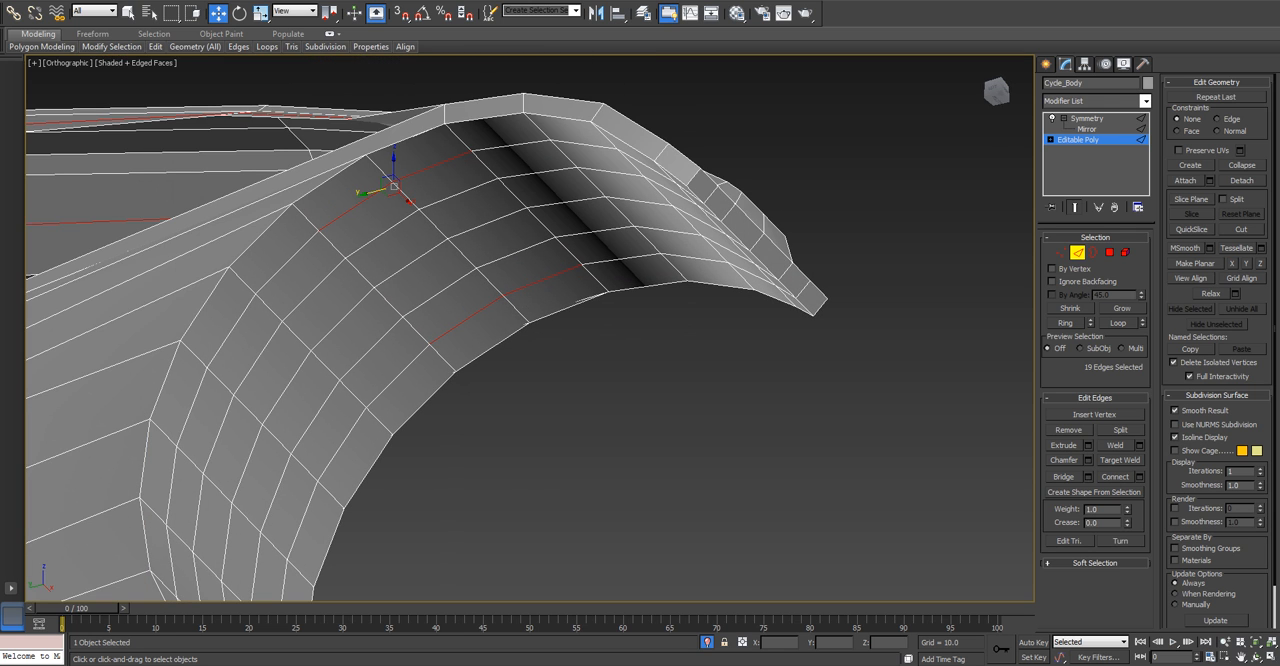
alt+click(356, 206)
scroll(430, 225, down, 5)
alt+middle_drag(430, 250, 665, 290)
scroll(465, 315, down, 2)
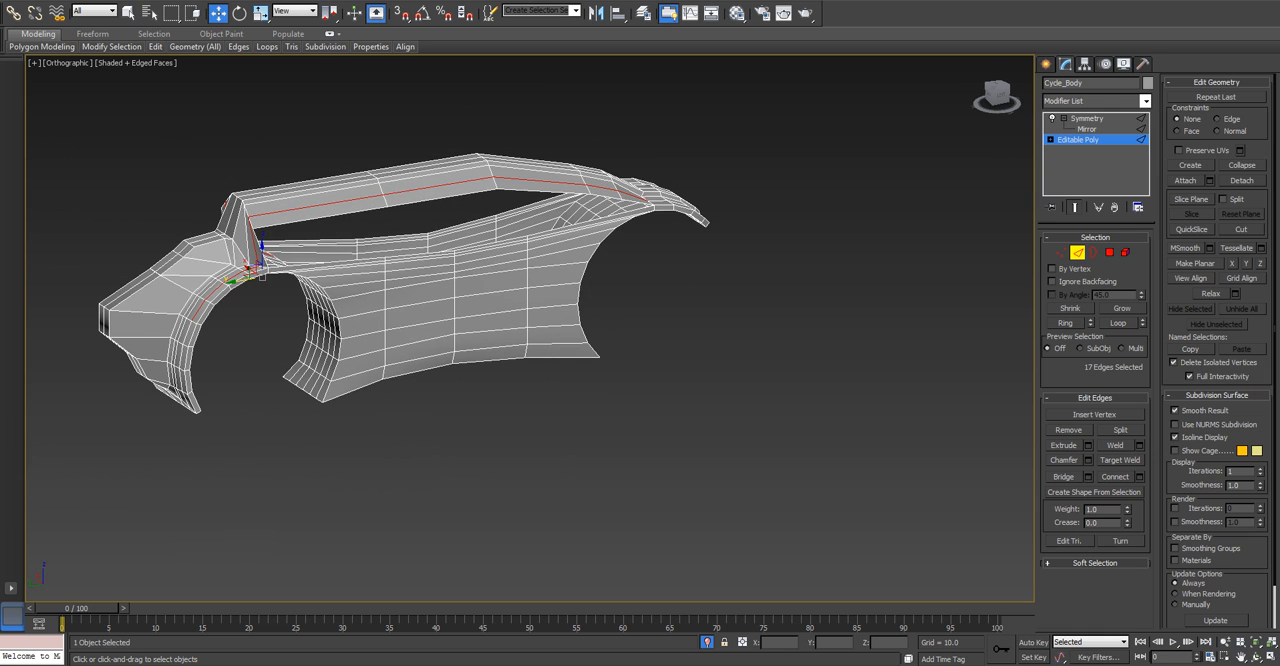
Deselect the new loop edges along the nose-side fender and on its support up to the top.
key(l)
middle_drag(160, 305, 857, 368)
scroll(857, 368, down, 3)
scroll(336, 372, down, 6)
scroll(890, 335, up, 5)
middle_drag(150, 370, 730, 330)
drag(498, 190, 777, 566)
alt+middle_drag(785, 300, 665, 262)
scroll(838, 318, up, 3)
alt+click(808, 271)
alt+click(823, 210)
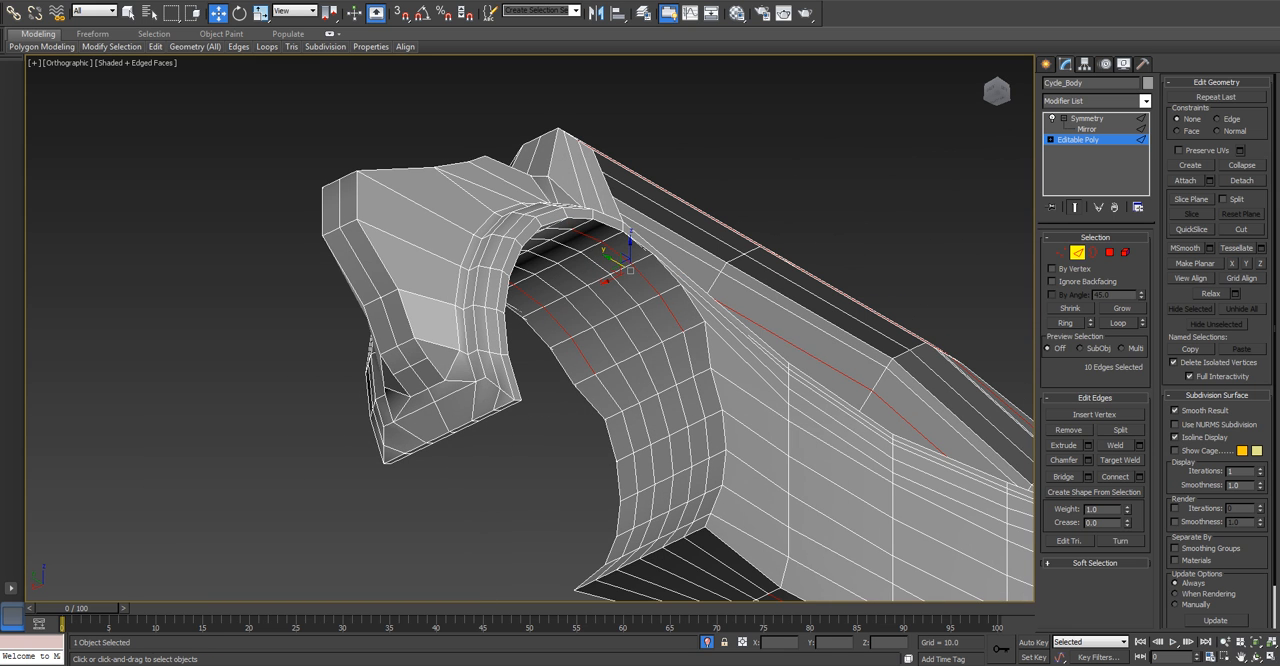
Deselect the edges left inside the wheel arch in the left view, keeping only those along the top.
key(l)
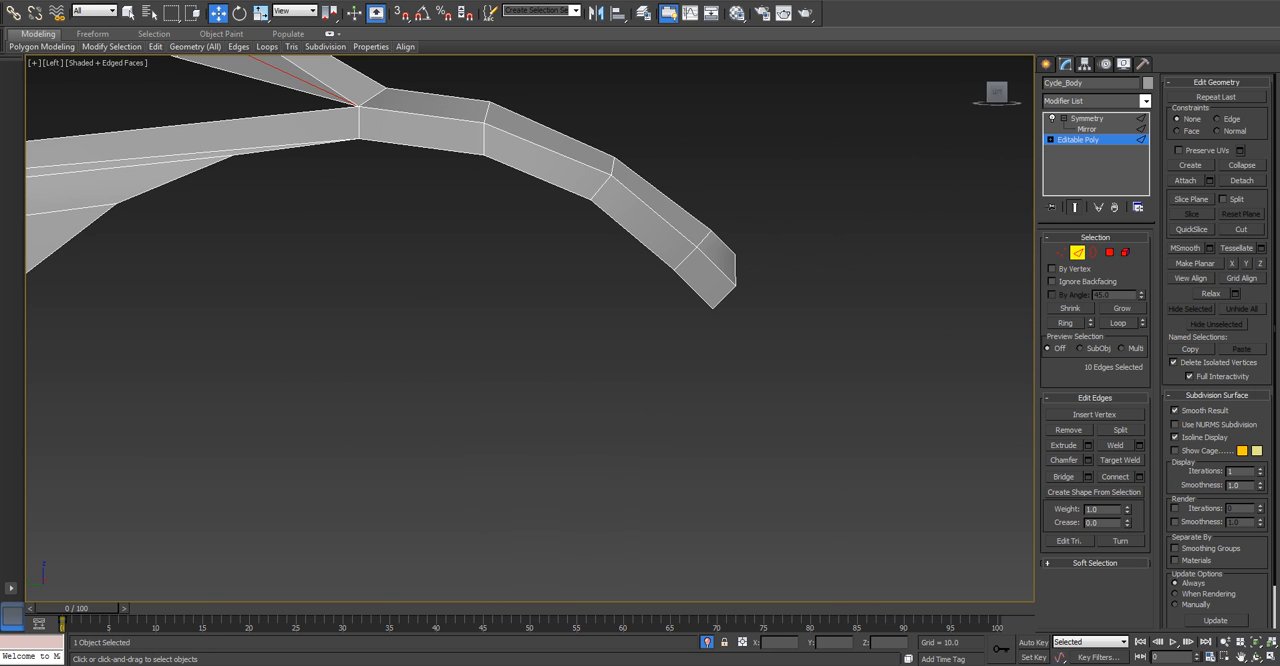
key(z)
middle_drag(396, 369, 439, 351)
scroll(439, 351, down, 2)
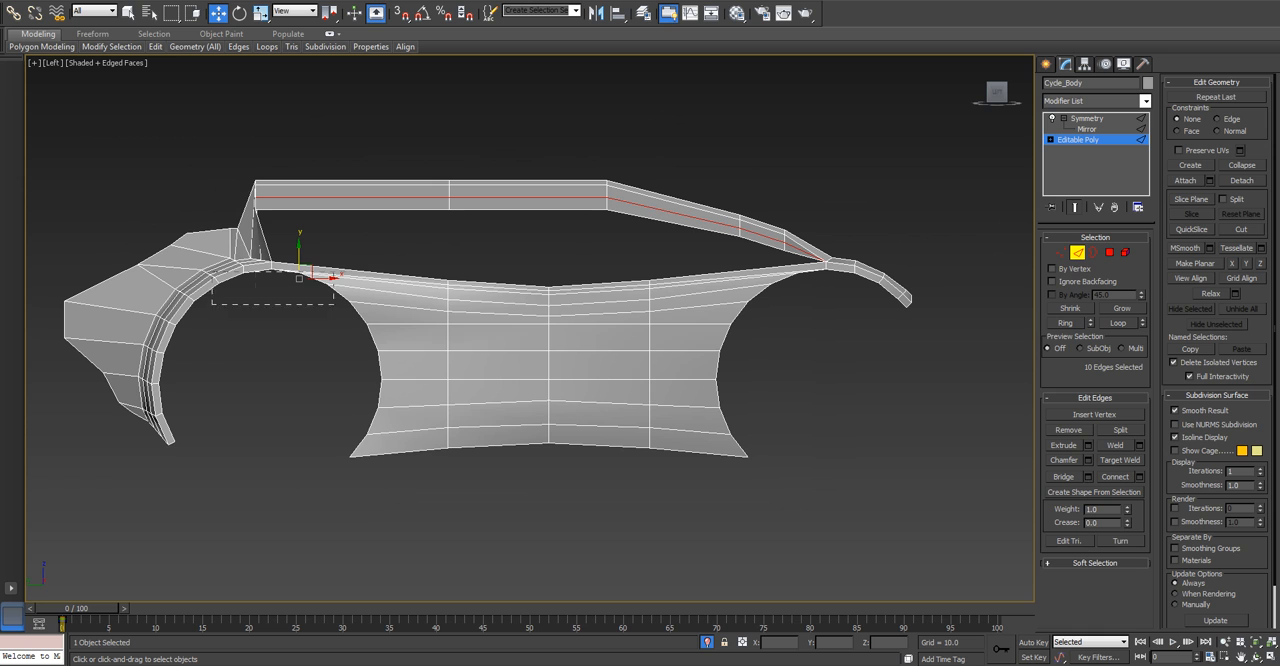
alt+drag(400, 271, 211, 390)
alt+drag(555, 479, 764, 511)
alt+middle_drag(730, 440, 795, 380)
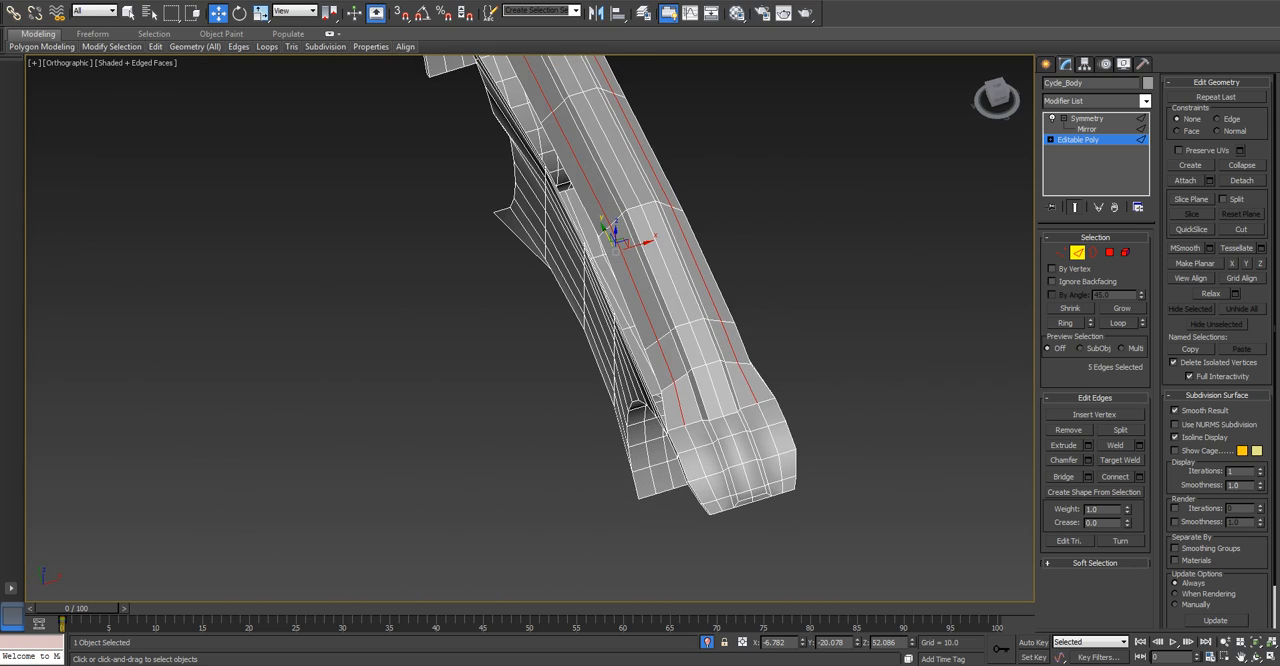
Raise the selected loop edges along the top in the front view to round its cross-section.
key(f)
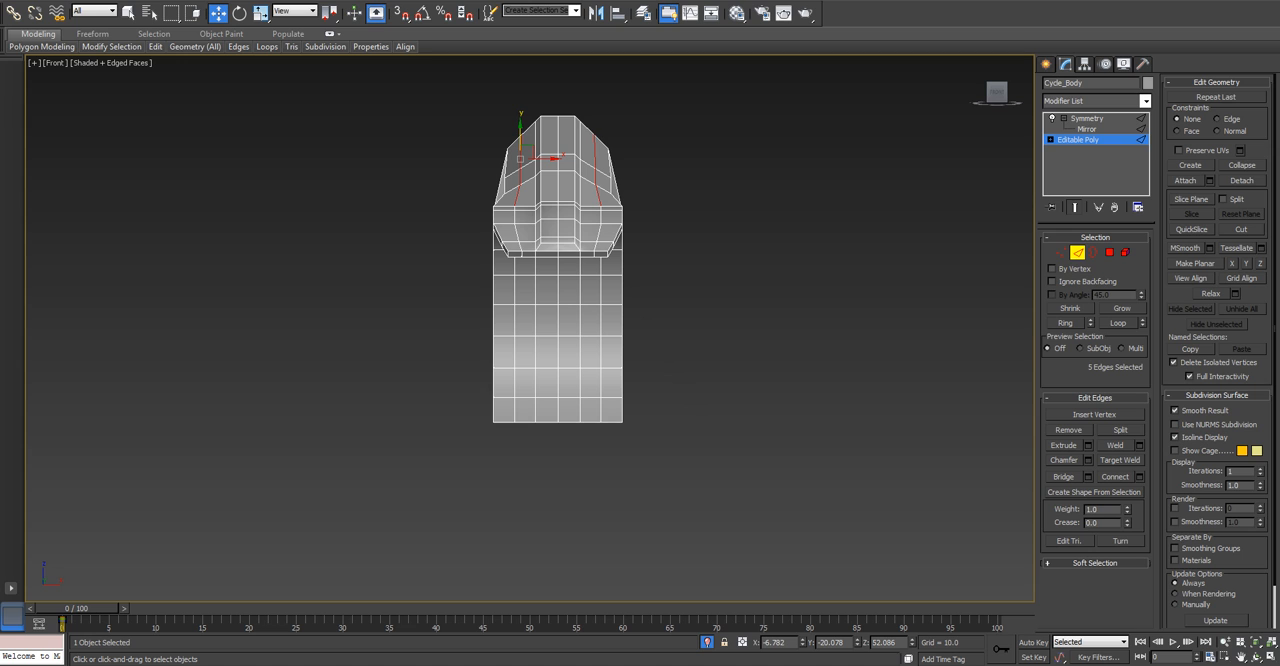
middle_drag(492, 200, 508, 228)
key(z)
scroll(508, 228, down, 5)
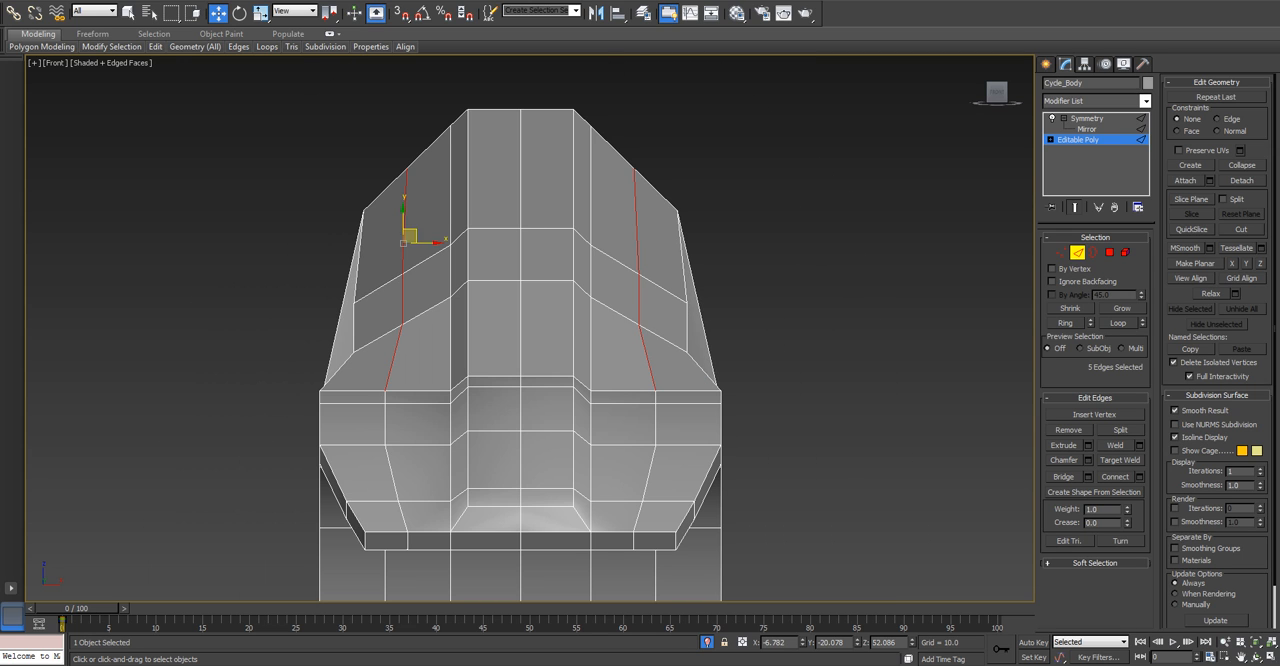
drag(404, 217, 404, 198)
Select the edge loop beside the raised centre strip and deselect its fender parts, keeping only the top edges.
double_click(451, 343)
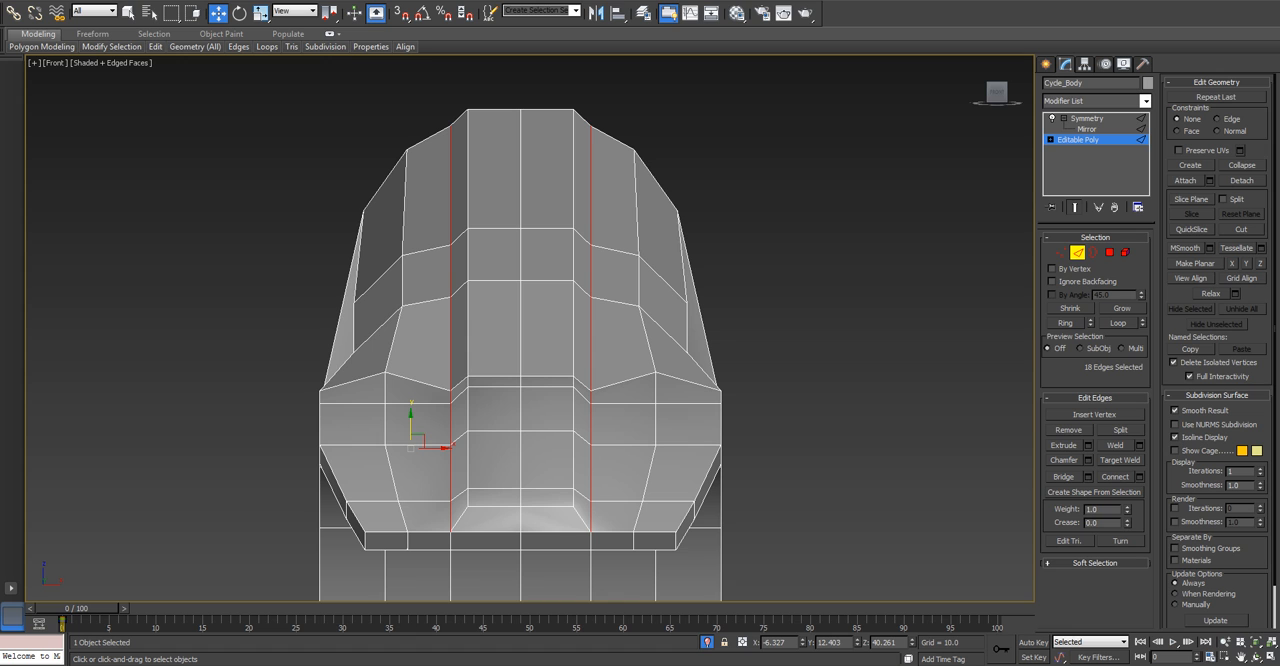
alt+drag(501, 532, 502, 536)
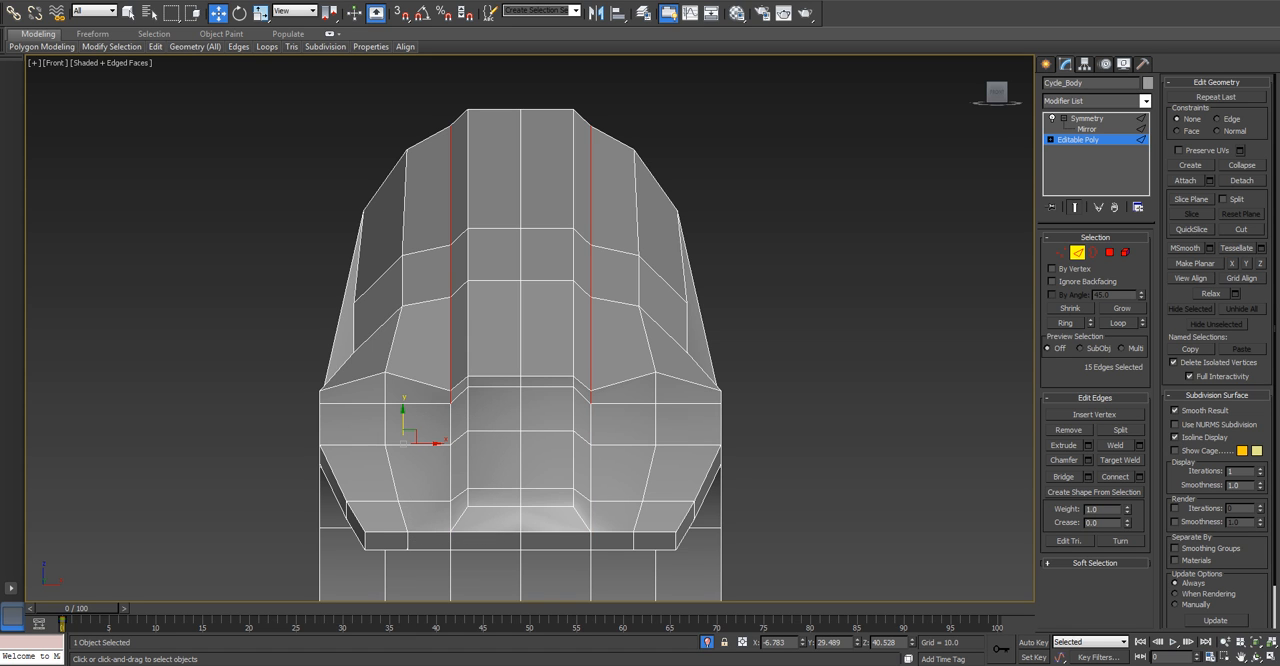
alt+drag(442, 402, 458, 403)
scroll(446, 416, up, 2)
scroll(440, 416, down, 2)
alt+middle_drag(440, 416, 442, 343)
scroll(340, 415, down, 2)
scroll(411, 440, up, 3)
alt+drag(360, 346, 425, 386)
alt+drag(363, 319, 408, 337)
middle_drag(408, 345, 421, 259)
alt+drag(270, 301, 406, 569)
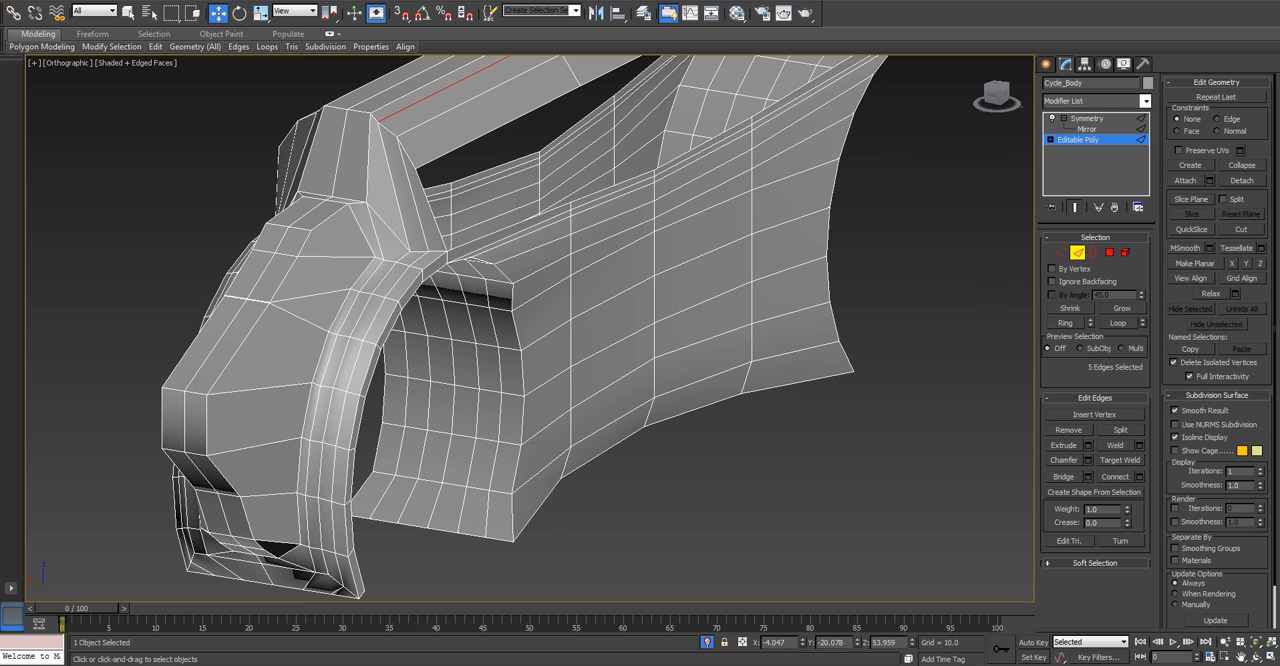
Raise the selected edges beside the centre strip slightly in the front view.
scroll(448, 500, down, 3)
alt+middle_drag(448, 500, 355, 495)
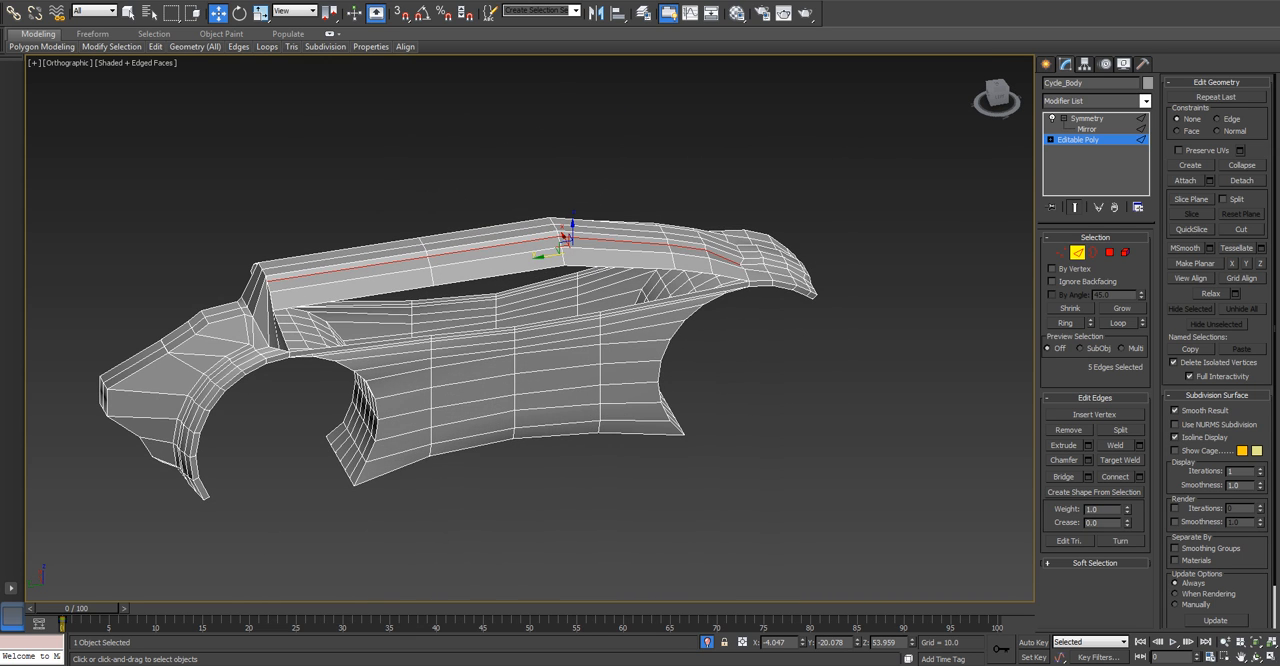
key(f)
scroll(440, 290, up, 5)
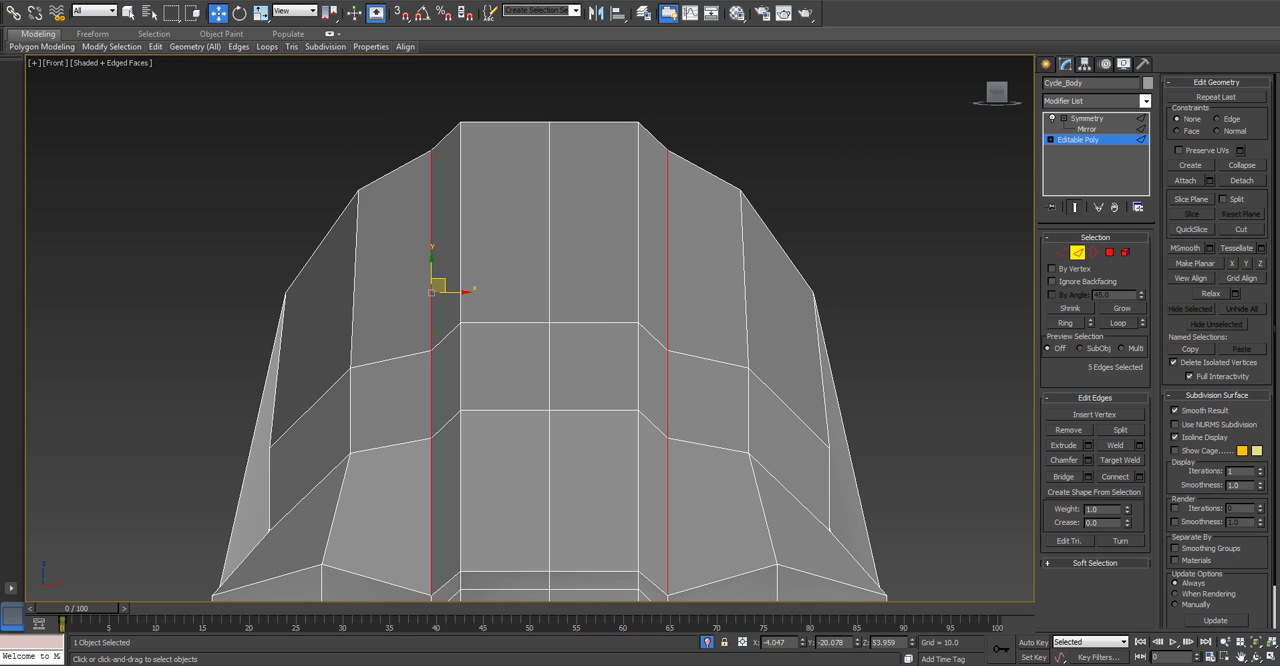
drag(431, 266, 431, 249)
middle_drag(431, 400, 455, 293)
Move the vertex where the centre strip's side meets the short fender to about Y -61.2, Z 44.5.
key(1)
click(455, 472)
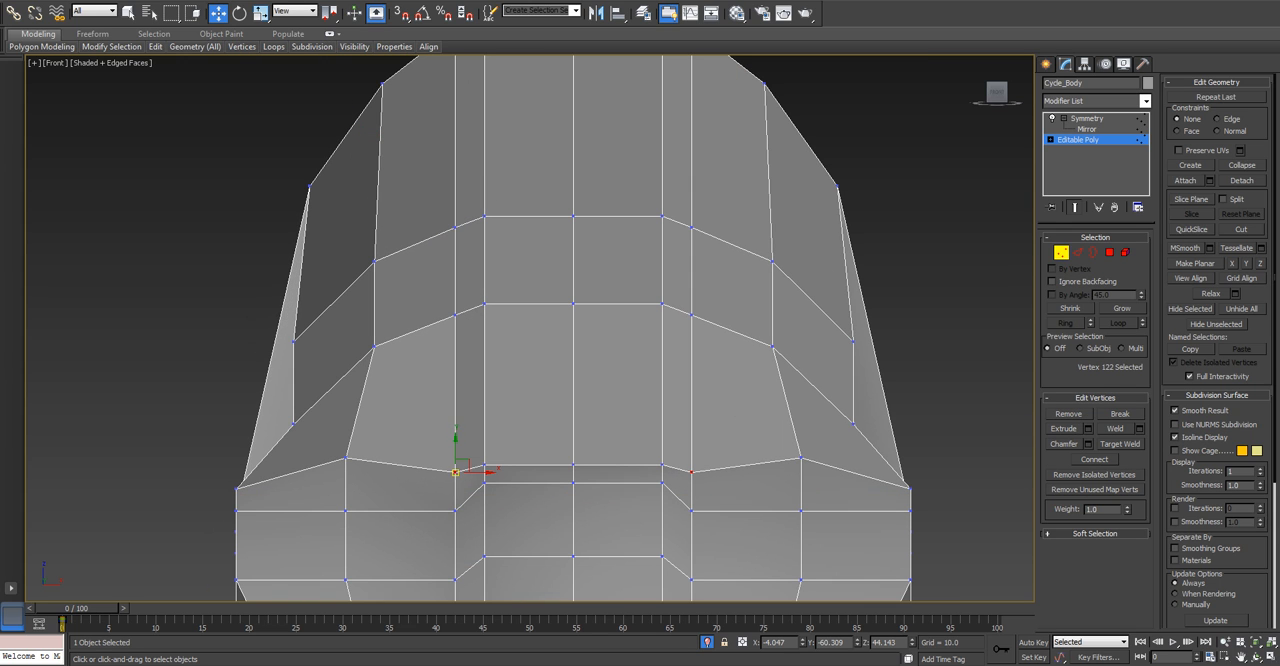
mouse_move(455, 455)
mouse_down()
mouse_move(455, 431)
mouse_move(455, 462)
mouse_up()
alt+middle_drag(455, 455, 575, 520)
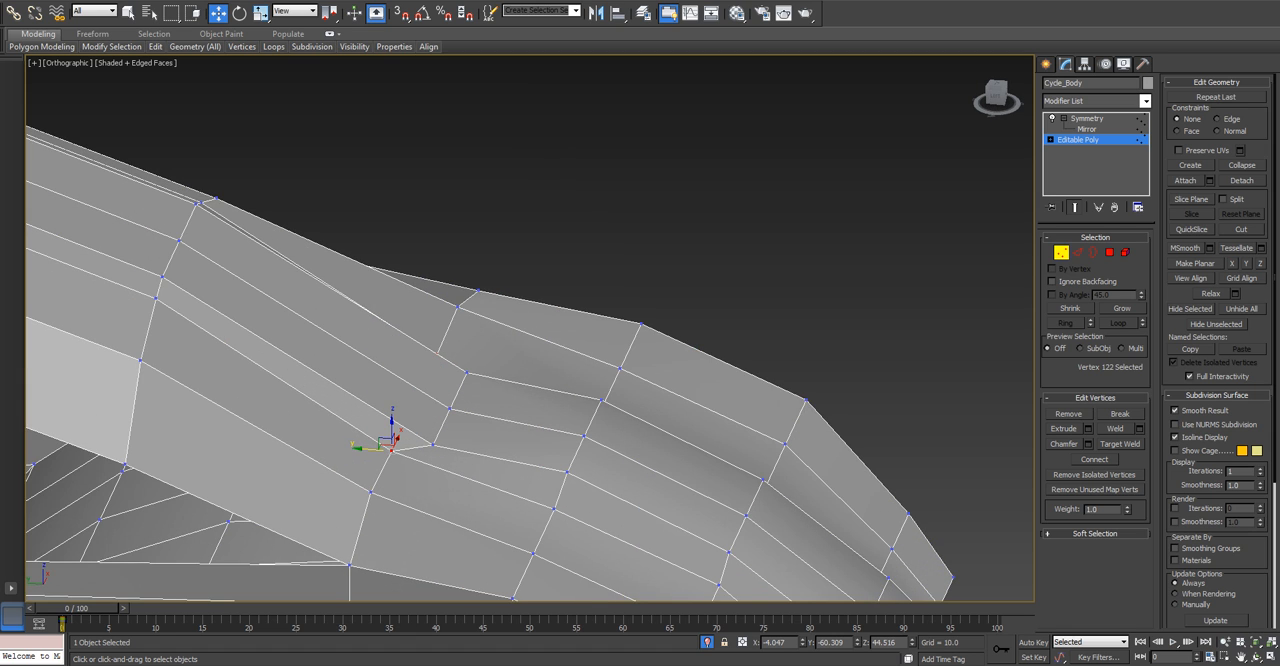
drag(368, 449, 397, 451)
scroll(432, 453, up, 2)
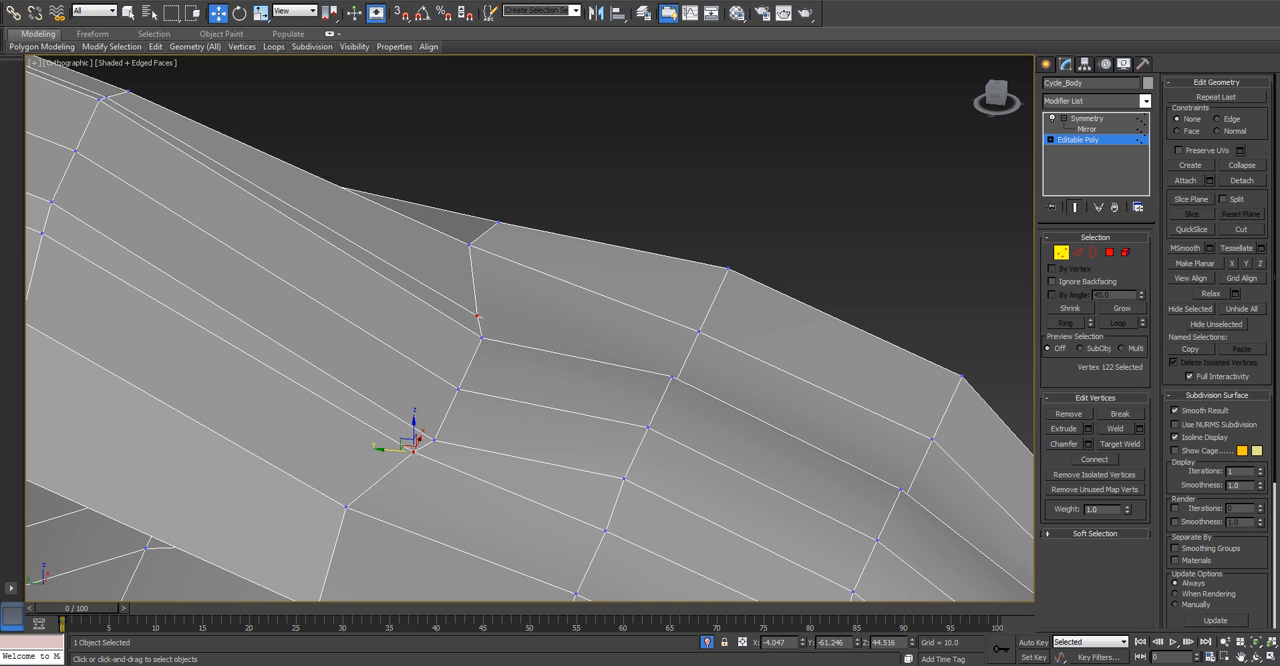
Move the centreline vertex where the top strip meets the fender to about Y -62.2, Z 44.9 in the left view.
click(459, 388)
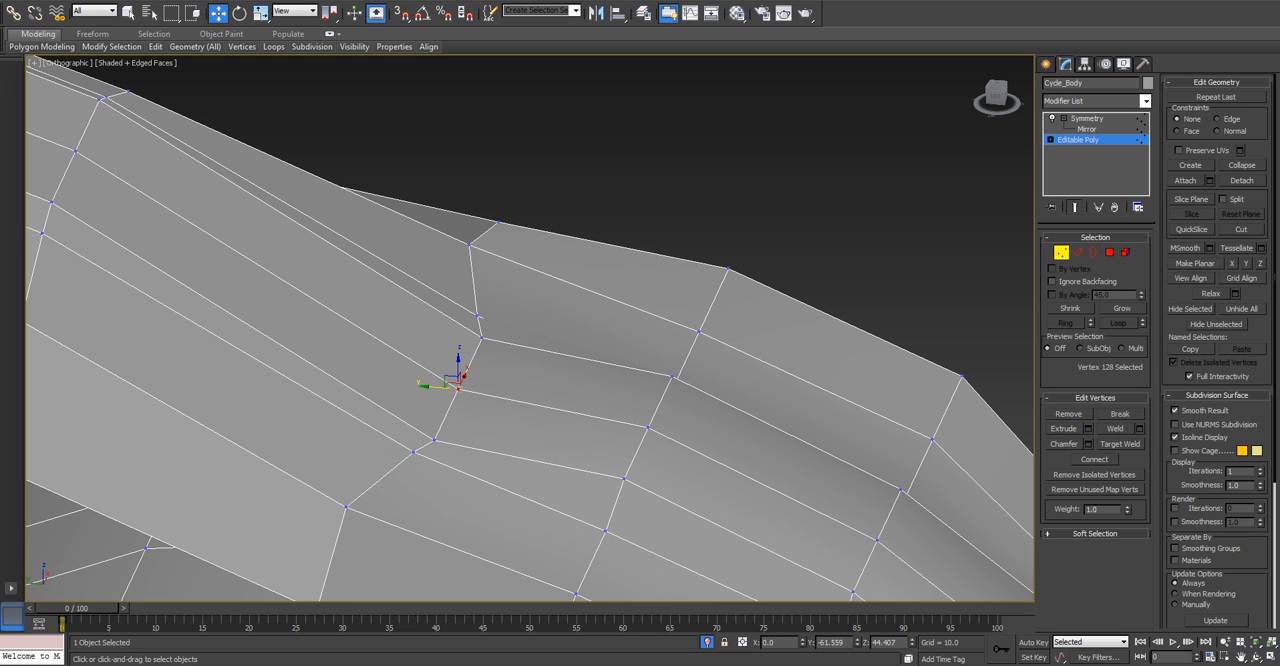
drag(459, 388, 472, 389)
drag(327, 497, 352, 510)
alt+middle_drag(352, 510, 336, 490)
drag(331, 502, 321, 503)
mouse_move(322, 503)
alt+middle_down()
mouse_move(350, 536)
mouse_move(330, 508)
alt+middle_up()
key(l)
middle_drag(431, 93, 614, 339)
scroll(614, 339, up, 6)
drag(487, 330, 496, 265)
alt+click(405, 306)
alt+click(438, 303)
scroll(501, 255, down, 3)
scroll(455, 281, down, 3)
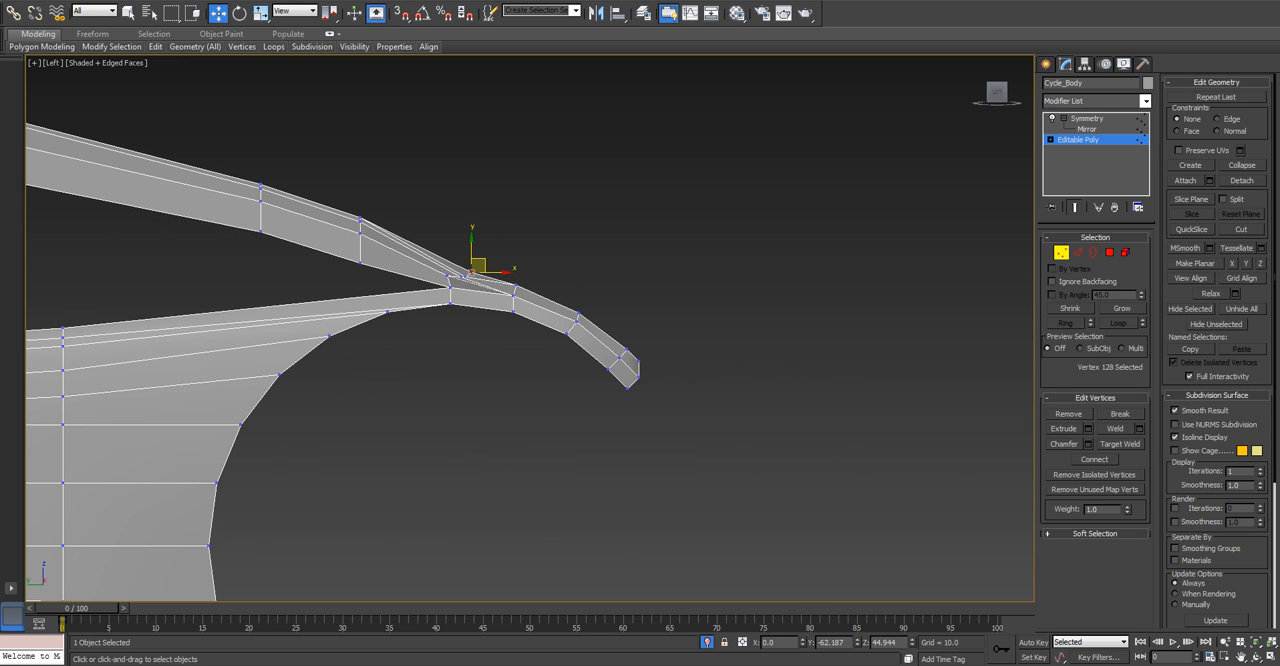
scroll(340, 205, up, 4)
drag(411, 238, 392, 267)
drag(402, 225, 402, 228)
key(ctrl+z)
key(ctrl+z)
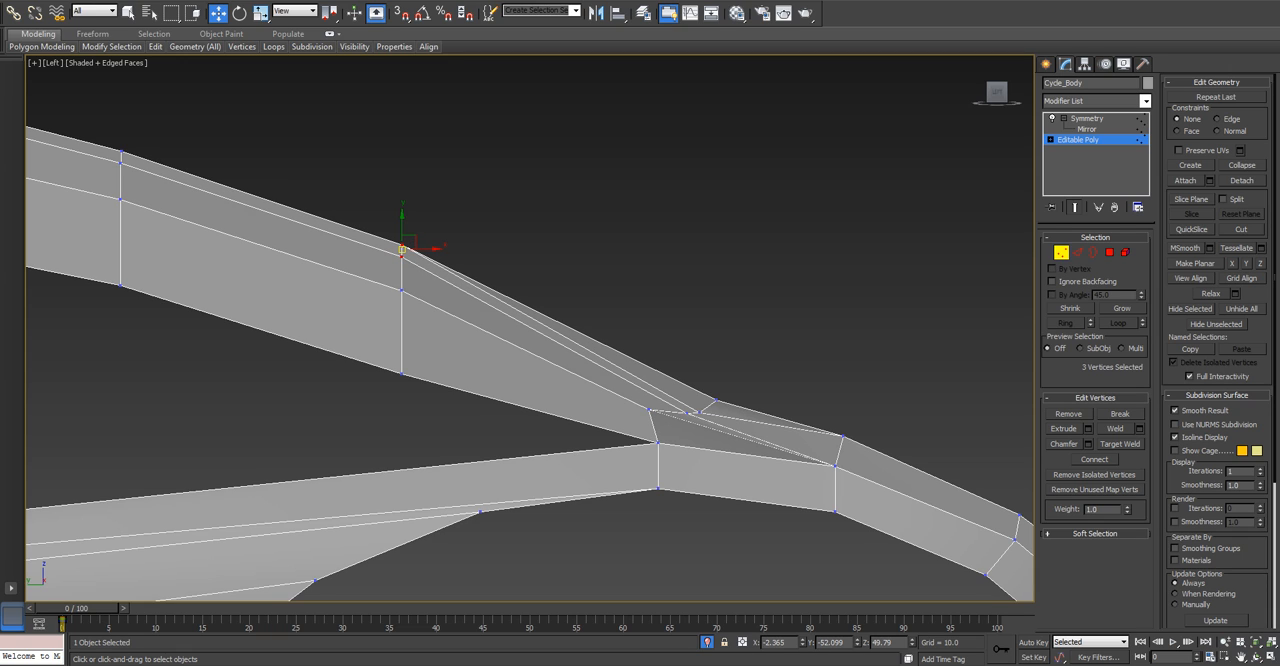
Move the raised strip's side vertices: the bend one to about Y -52.1, Z 49.7, the fender-junction one to about Y -61.7, Z 44.8.
click(402, 246)
drag(403, 244, 403, 247)
scroll(646, 412, up, 5)
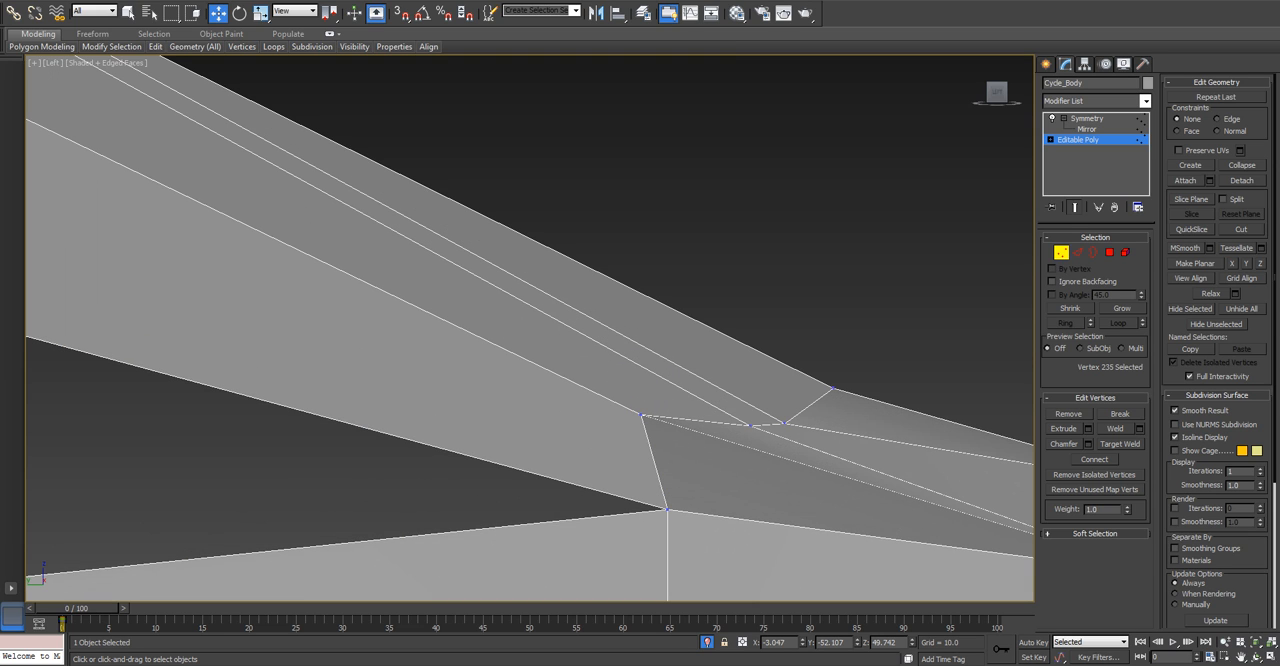
click(786, 422)
drag(791, 416, 791, 398)
scroll(770, 396, down, 5)
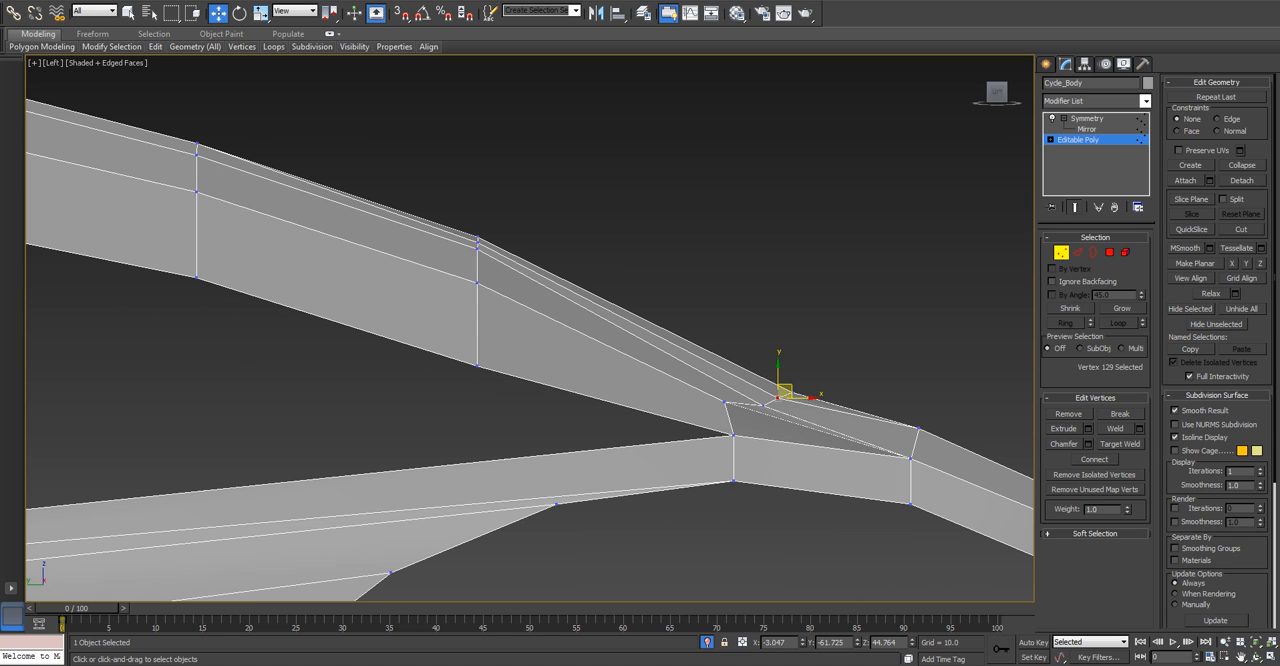
Lower the strip's next side vertex along the fender to about Y -66.2, Z 43.6.
click(919, 429)
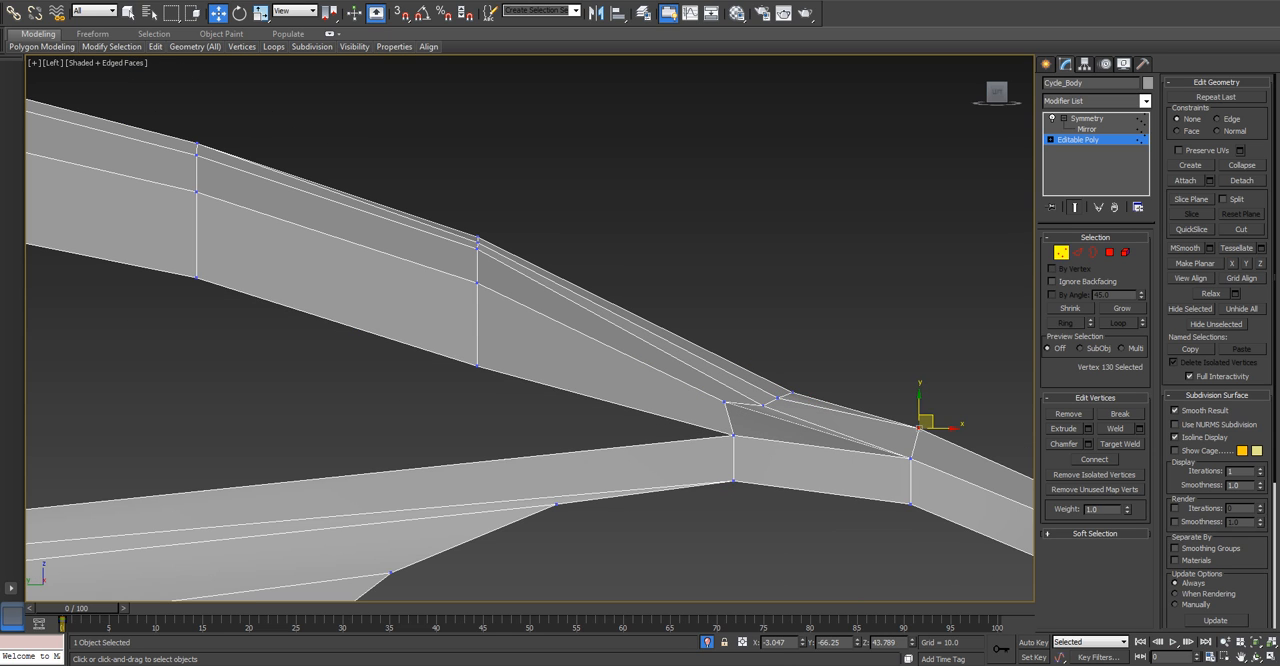
drag(926, 422, 923, 428)
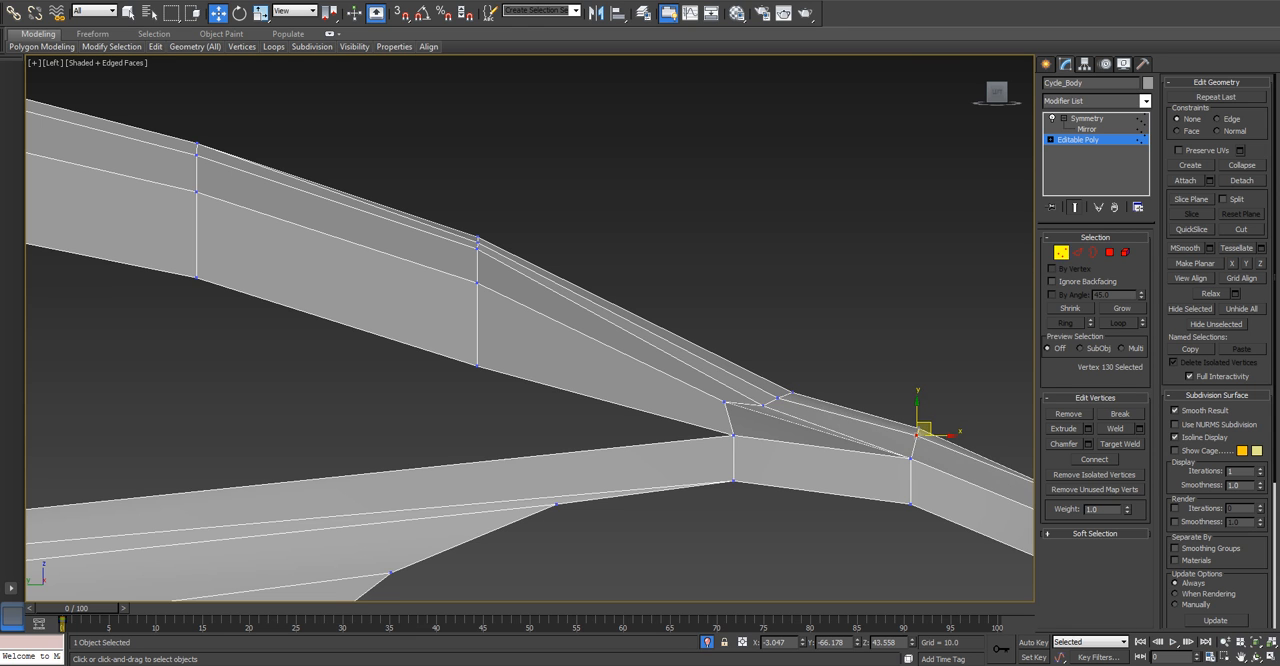
middle_drag(923, 428, 663, 359)
scroll(803, 428, up, 3)
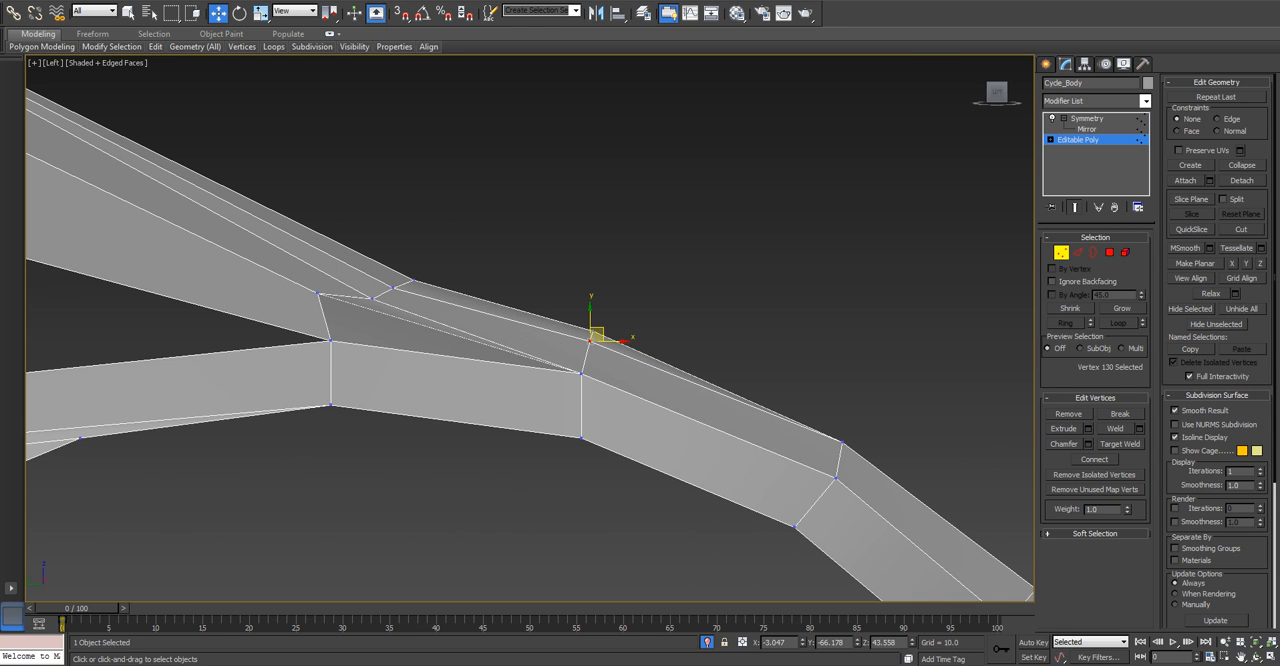
scroll(634, 393, down, 1)
Lower the strip's side vertex at the middle of the sloping top slightly, to about Y -43.1, Z 52.8.
middle_drag(450, 330, 898, 461)
scroll(364, 280, down, 2)
scroll(362, 280, up, 2)
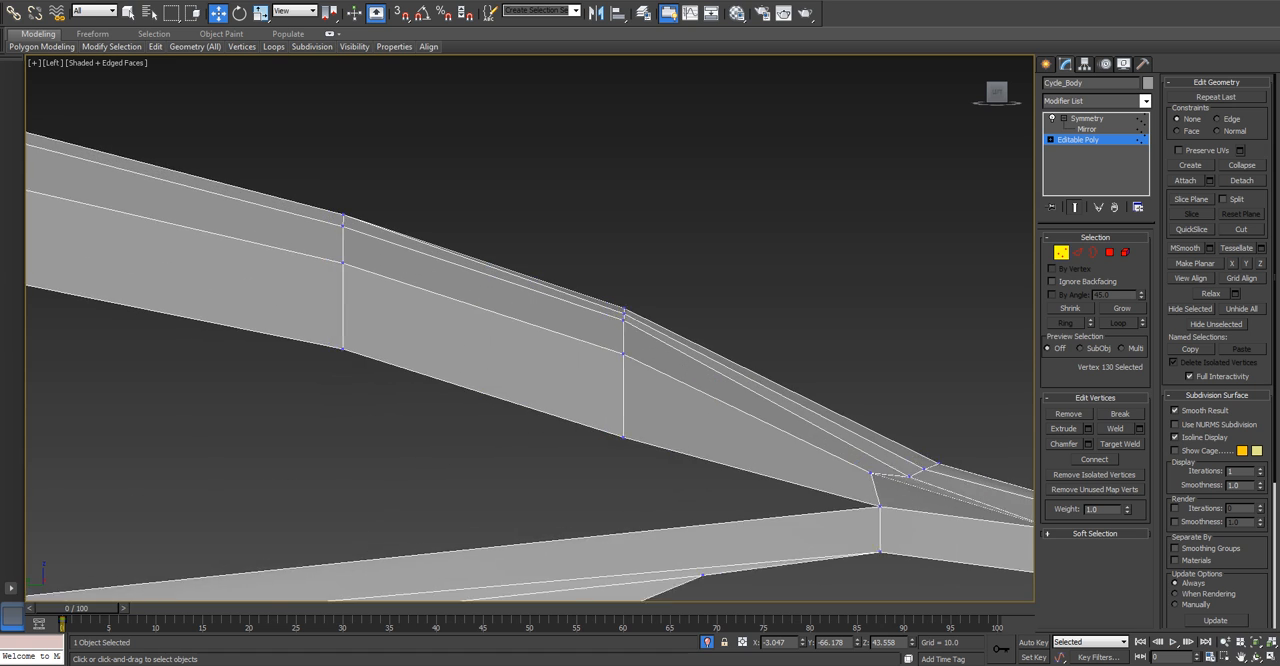
scroll(418, 337, down, 2)
middle_drag(418, 337, 627, 336)
scroll(426, 287, up, 1)
scroll(627, 336, up, 2)
click(647, 280)
drag(648, 257, 648, 261)
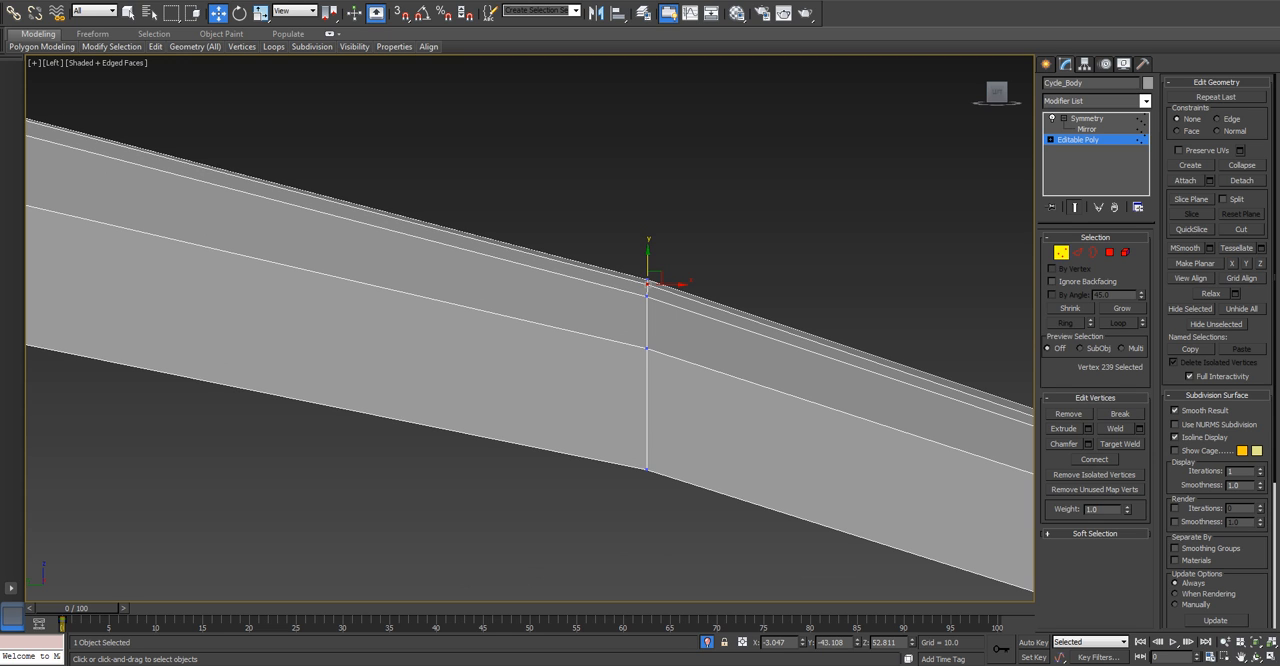
Lower the strip's side vertex where the flat top starts sloping slightly, to about Y -16.7, Z 59.7.
scroll(571, 288, down, 2)
middle_drag(571, 288, 842, 337)
scroll(320, 186, up, 2)
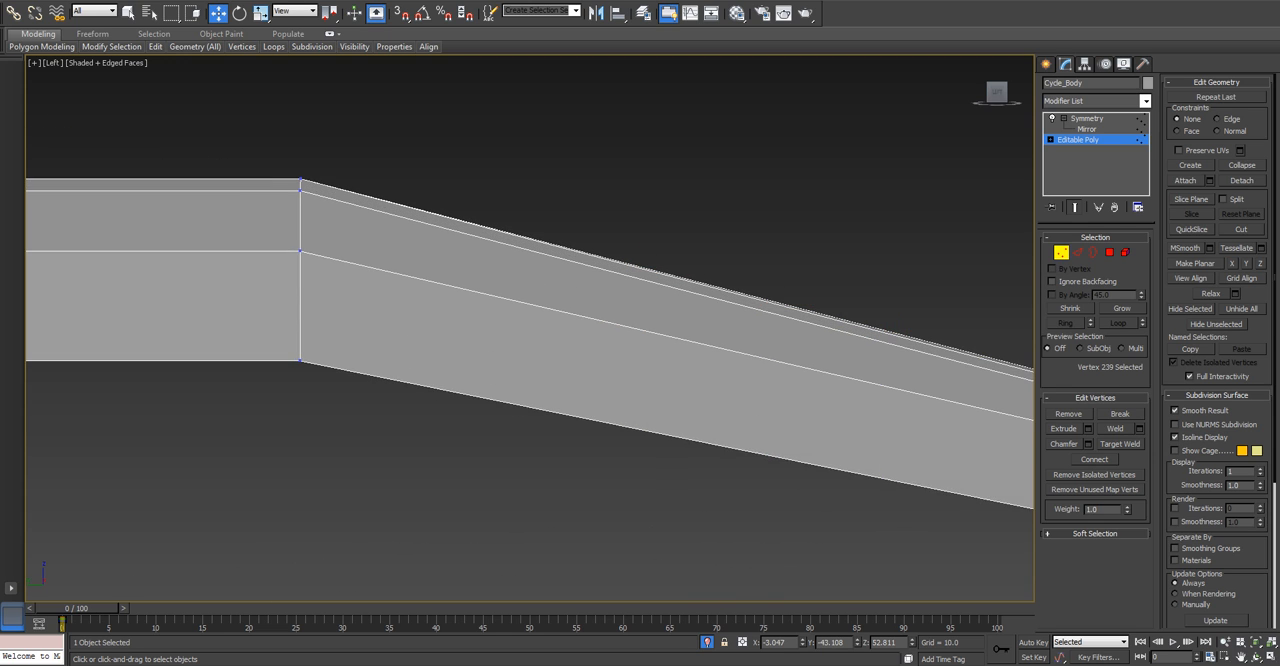
click(278, 175)
drag(278, 152, 278, 157)
scroll(278, 163, up, 1)
scroll(278, 163, down, 2)
middle_drag(278, 163, 678, 221)
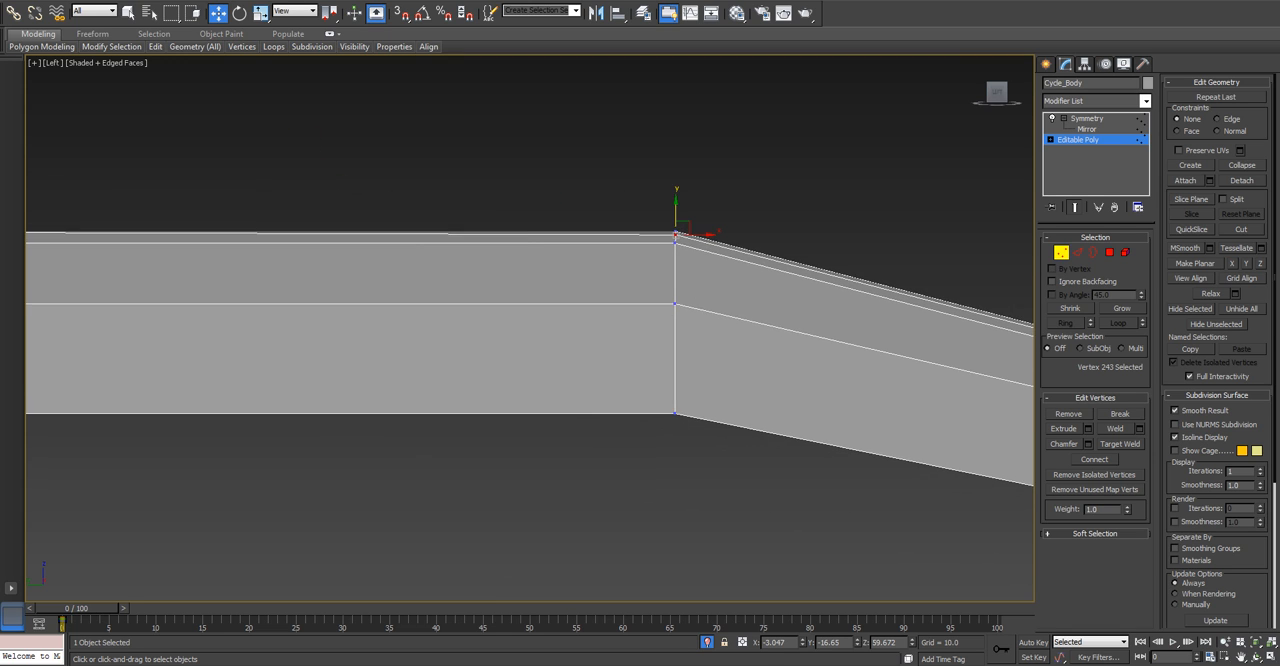
scroll(152, 241, down, 1)
middle_drag(152, 241, 474, 252)
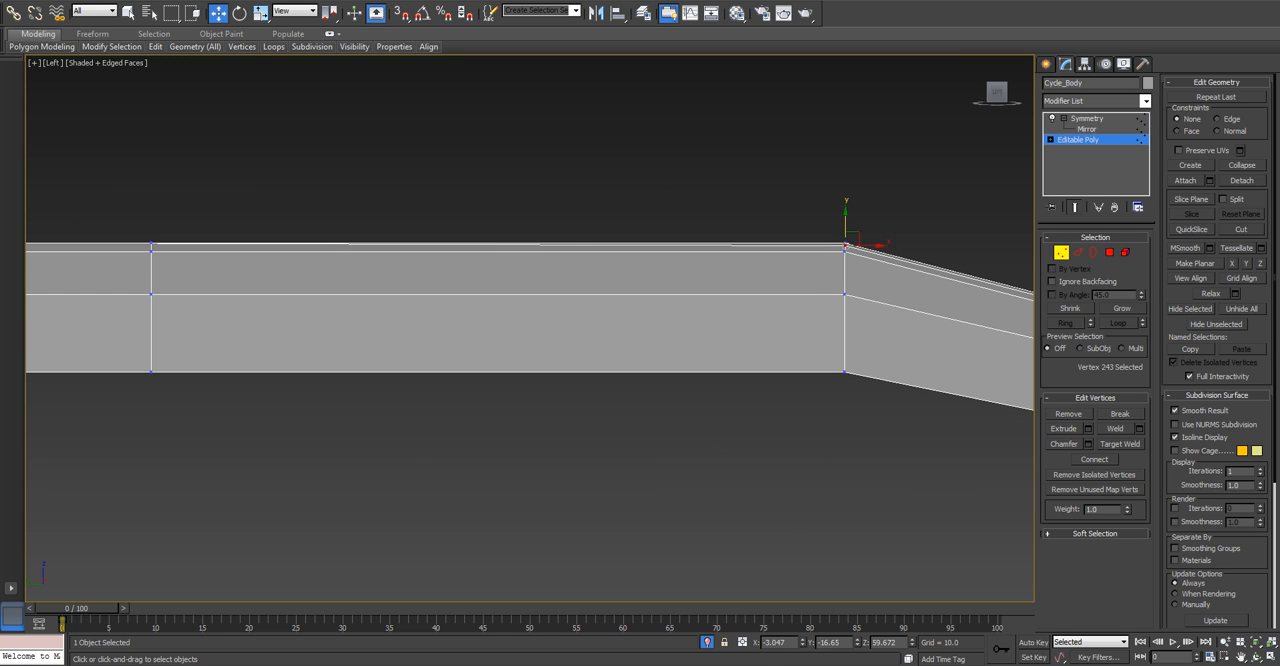
In the front view, move the outer side vertices of the sloping top outward in line with the silhouette, the upper one to about X -10.2.
key(f)
scroll(500, 150, down, 2)
scroll(600, 250, up, 5)
scroll(615, 330, down, 1)
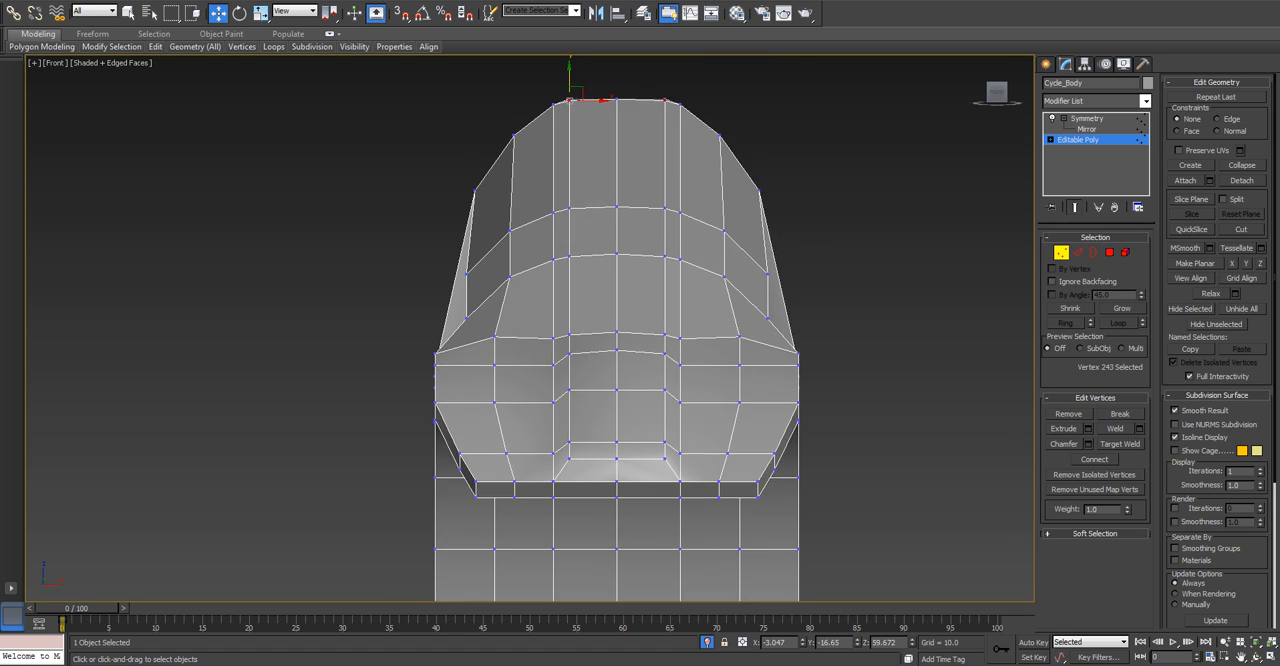
scroll(495, 290, up, 3)
scroll(448, 331, down, 3)
drag(453, 350, 443, 286)
click(434, 300)
click(445, 294)
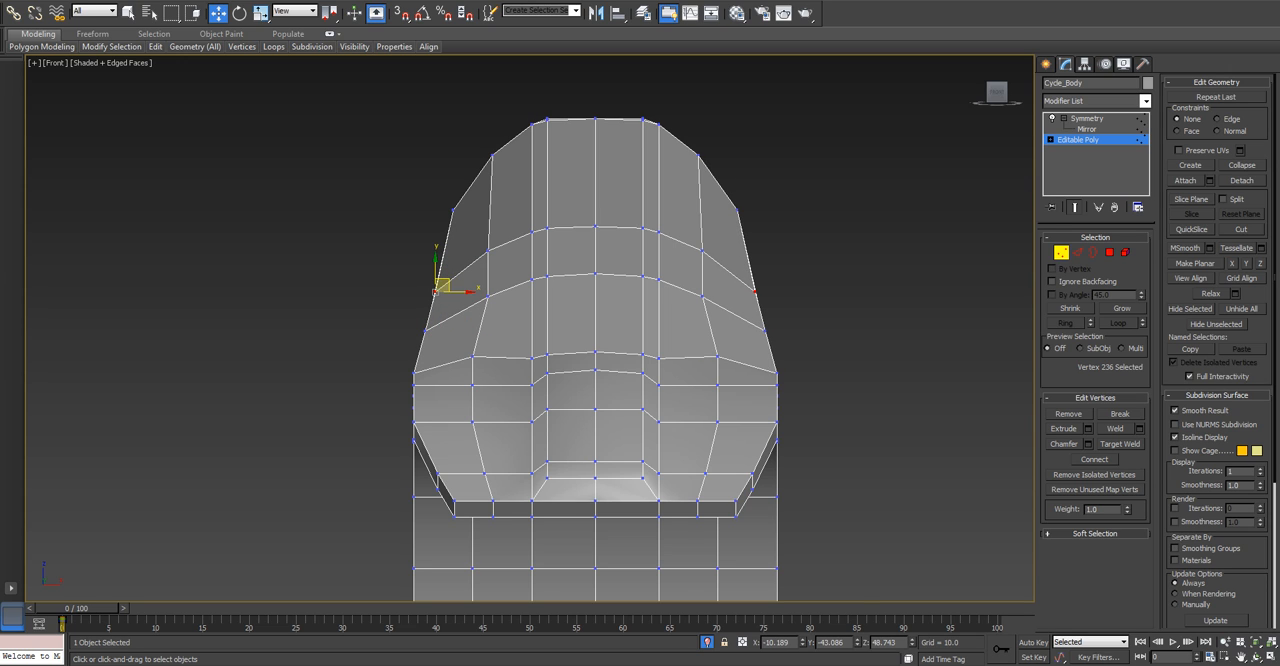
Lower the three overlapping shoulder vertices of the flat top in the front view and adjust the outer lower vertices beneath them.
scroll(501, 153, up, 2)
drag(486, 165, 504, 179)
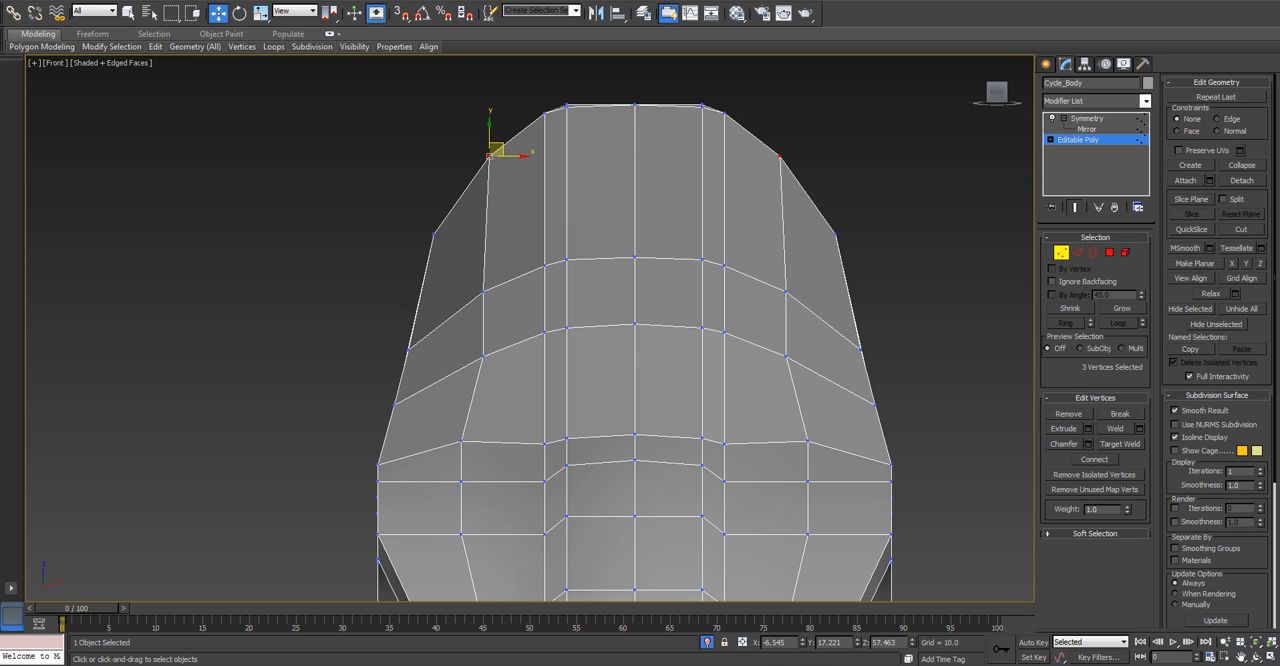
drag(490, 132, 490, 145)
click(455, 147)
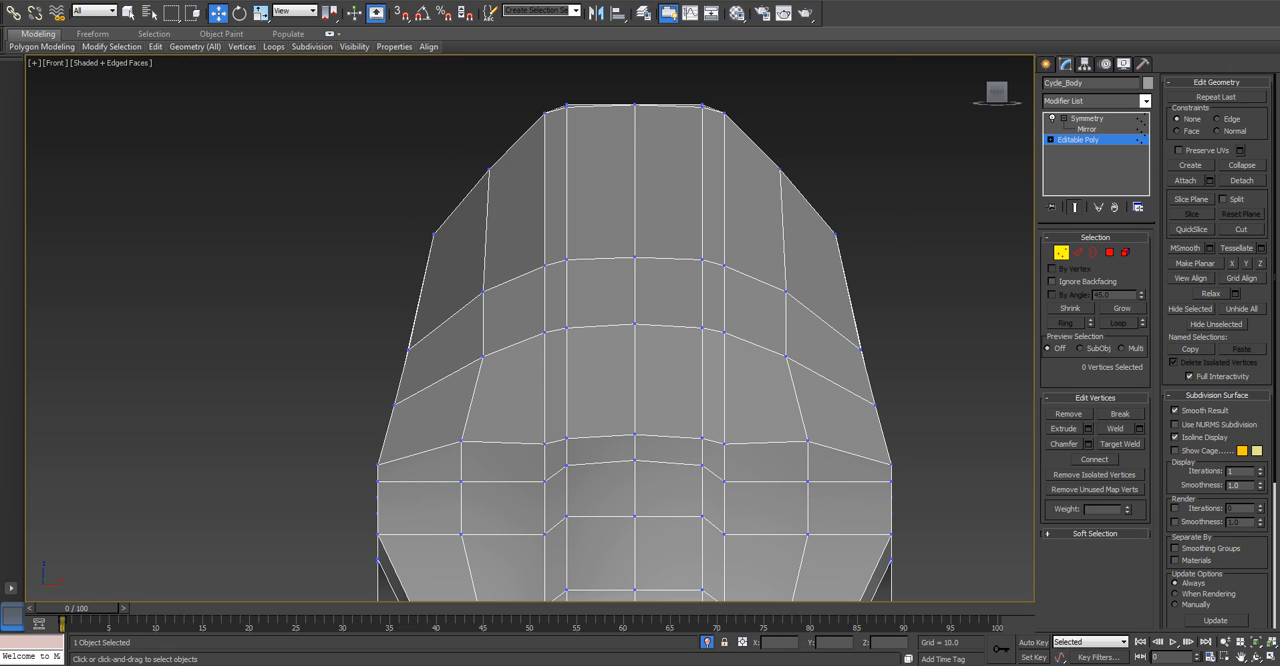
mouse_move(433, 251)
mouse_down()
mouse_move(443, 216)
mouse_move(460, 224)
mouse_move(456, 242)
mouse_up()
Fine-tune the shoulder vertices down the top's side in the front view, placing the flat top's middle one at about X -6.3, Z 56.8.
click(482, 355)
drag(500, 354, 485, 354)
drag(480, 292, 515, 291)
mouse_move(480, 160)
mouse_down()
mouse_move(498, 177)
mouse_move(504, 168)
mouse_up()
click(489, 169)
click(490, 169)
drag(498, 162, 520, 167)
scroll(487, 171, up, 5)
click(495, 166)
click(514, 170)
click(512, 172)
scroll(510, 172, up, 2)
scroll(510, 172, down, 4)
Leave vertex editing and examine the reshaped top of the mirrored body from several angles in the perspective view.
key(p)
scroll(512, 172, down, 2)
scroll(512, 172, down, 6)
alt+middle_drag(512, 172, 600, 215)
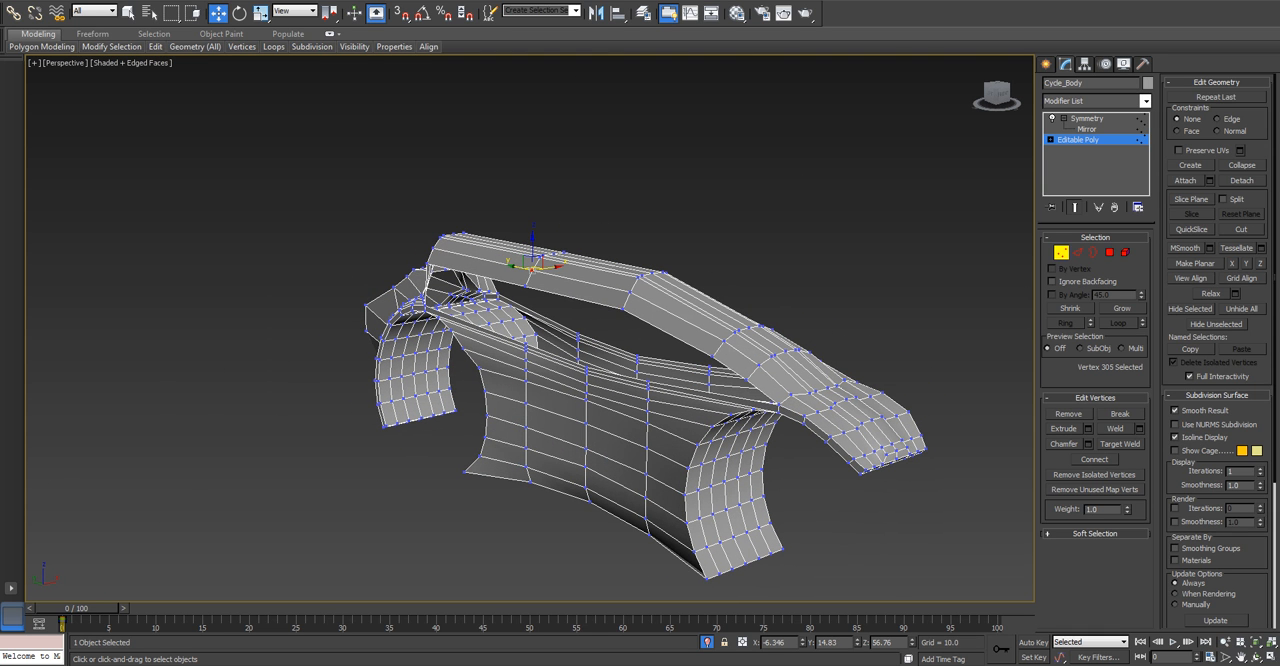
scroll(558, 258, up, 8)
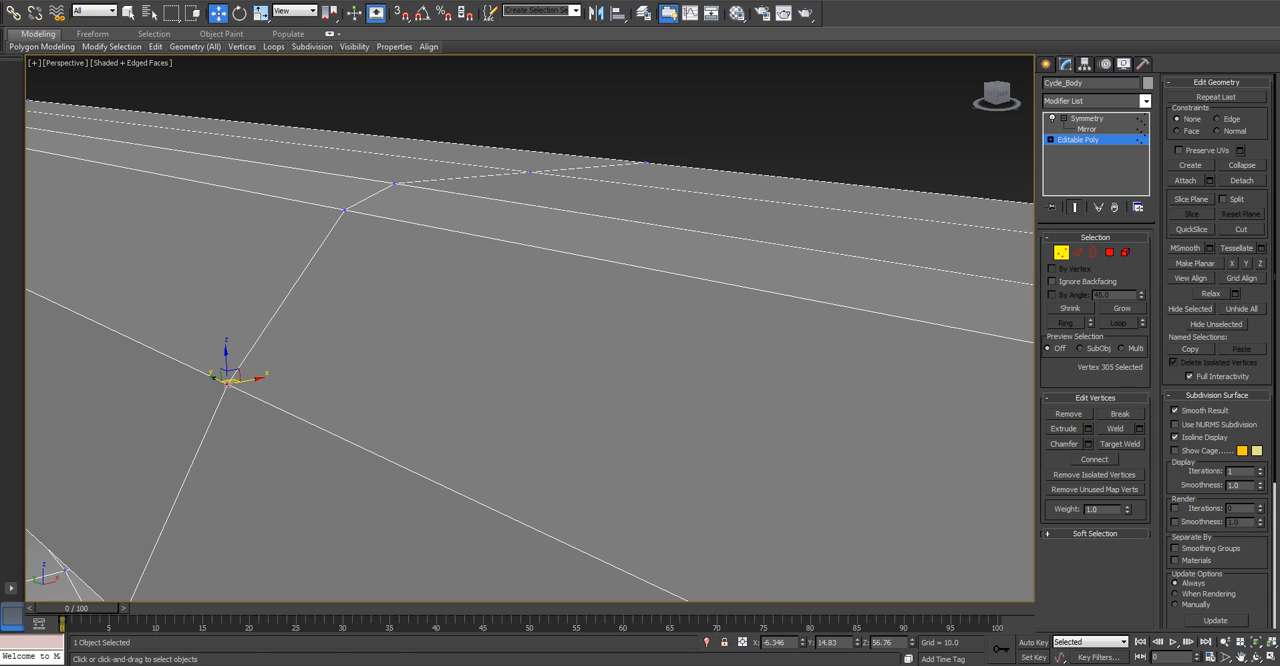
scroll(618, 515, down, 8)
middle_drag(618, 515, 590, 405)
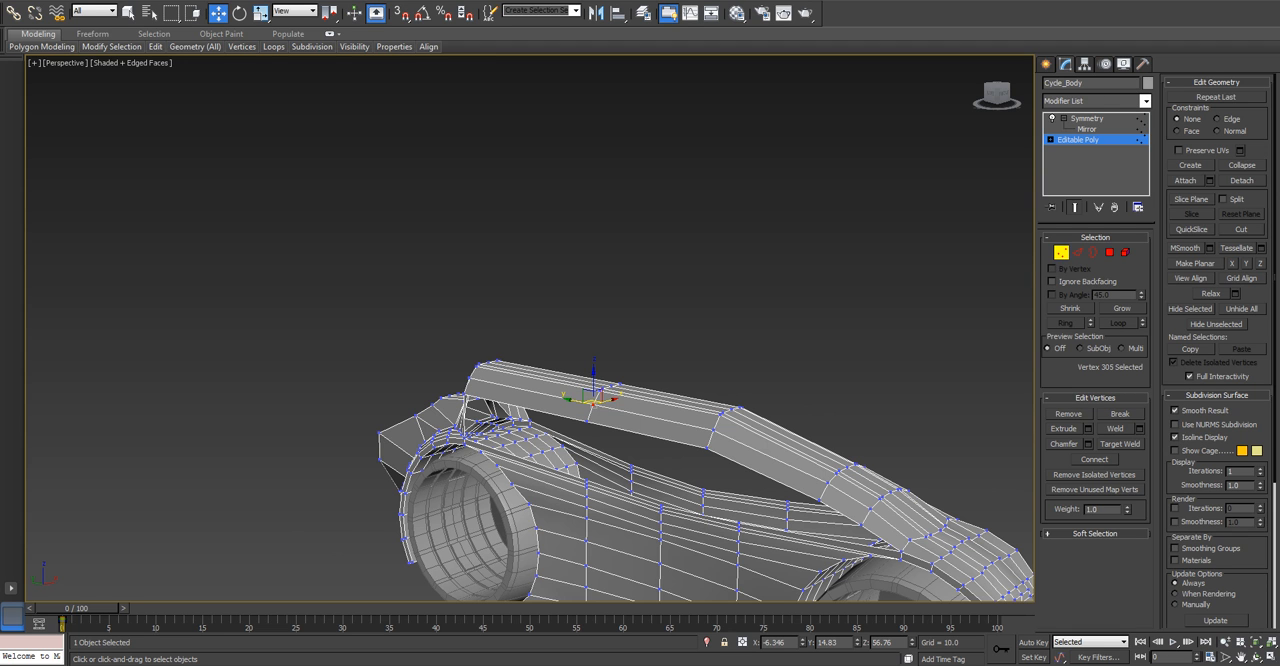
key(1)
click(660, 260)
middle_drag(660, 260, 544, 167)
click(620, 420)
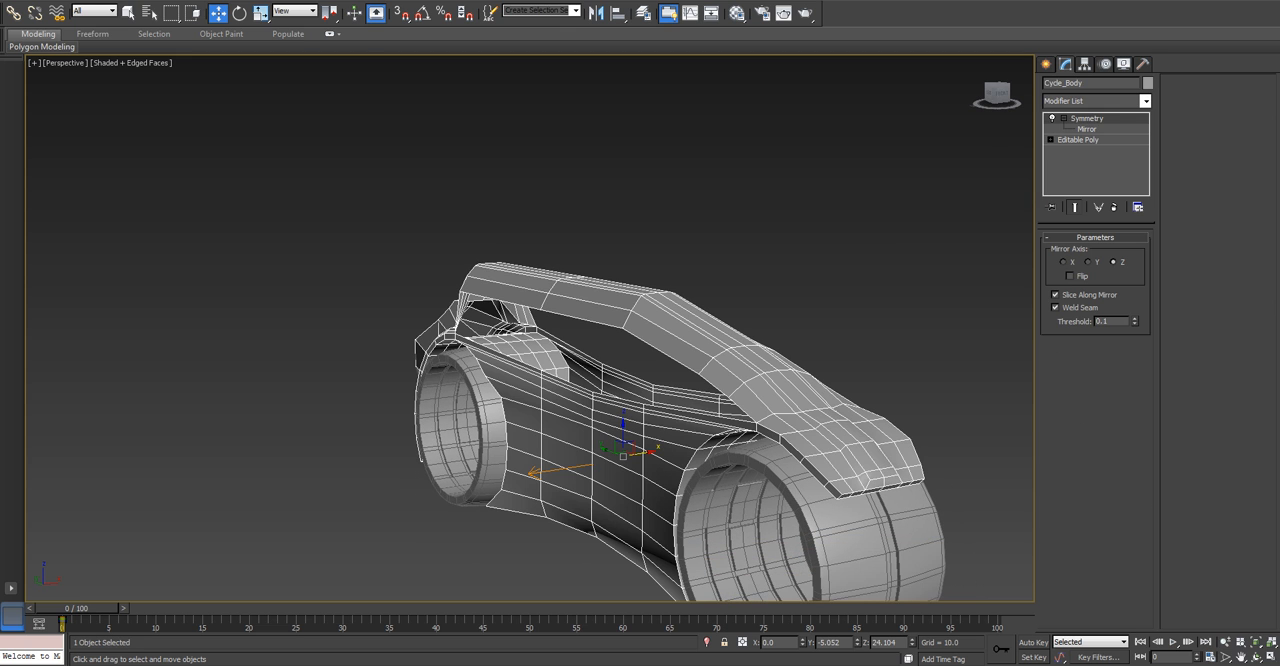
alt+drag(620, 420, 630, 424)
alt+middle_drag(630, 424, 718, 448)
Frame the whole body in the left view and start Edge-level editing of its Editable Poly.
key(l)
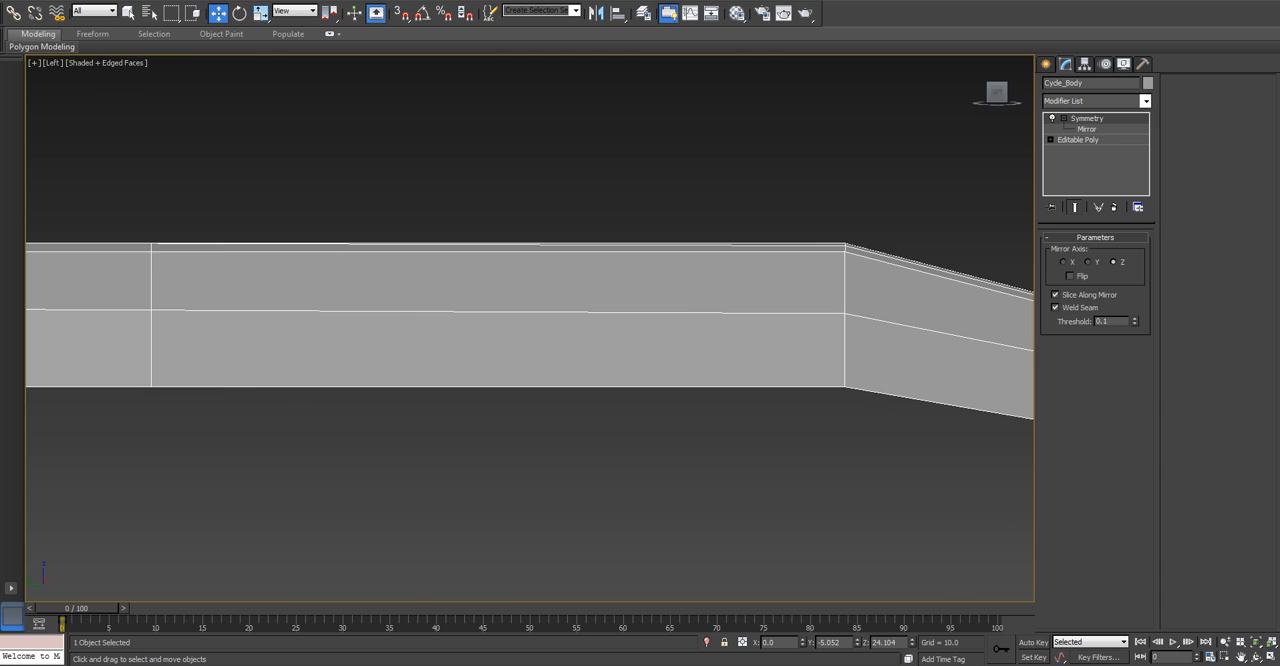
key(z)
scroll(680, 338, up, 2)
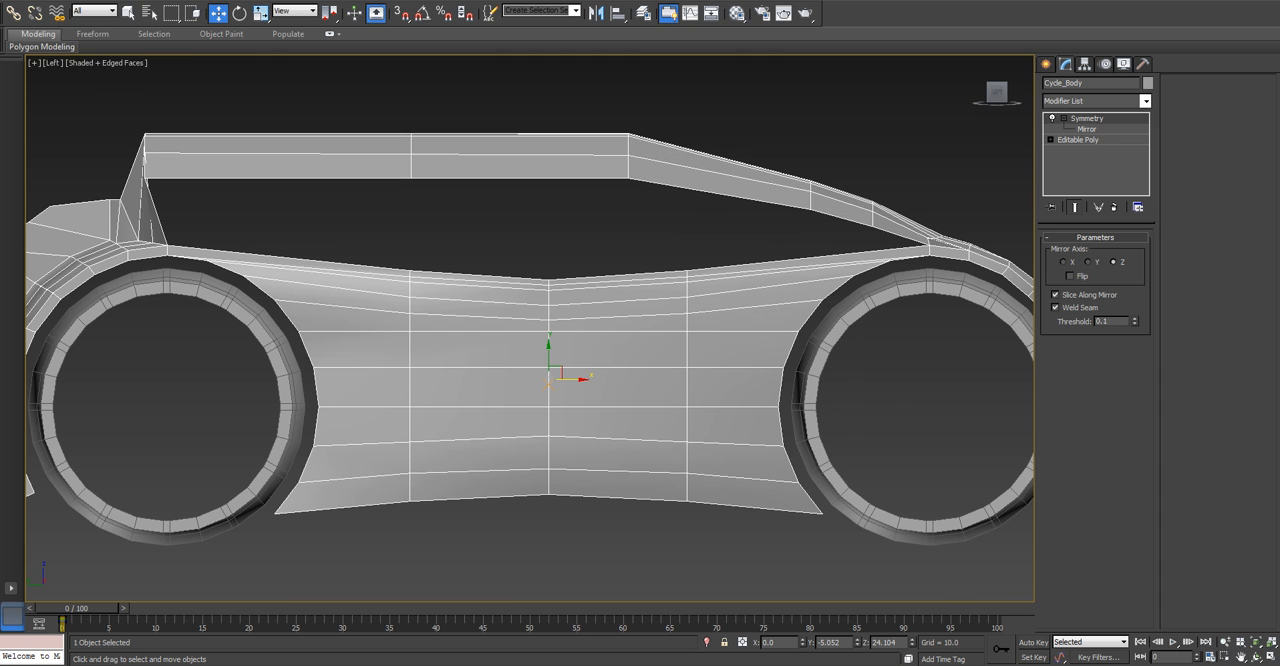
click(1078, 140)
click(1078, 253)
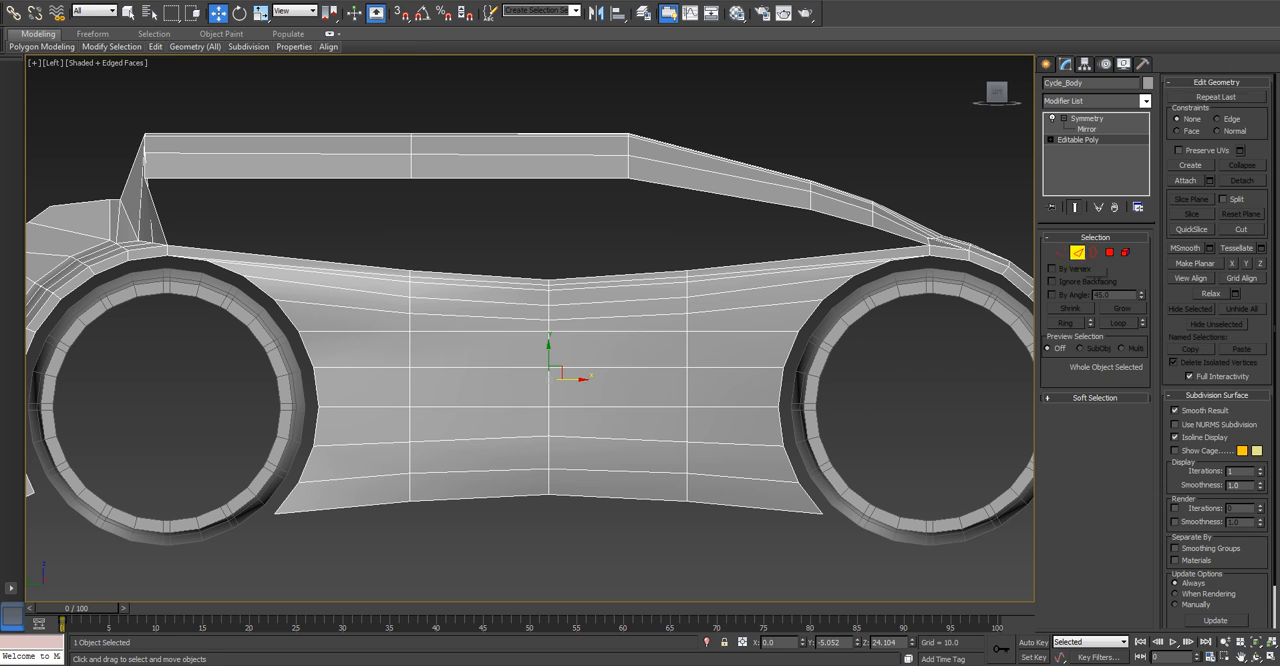
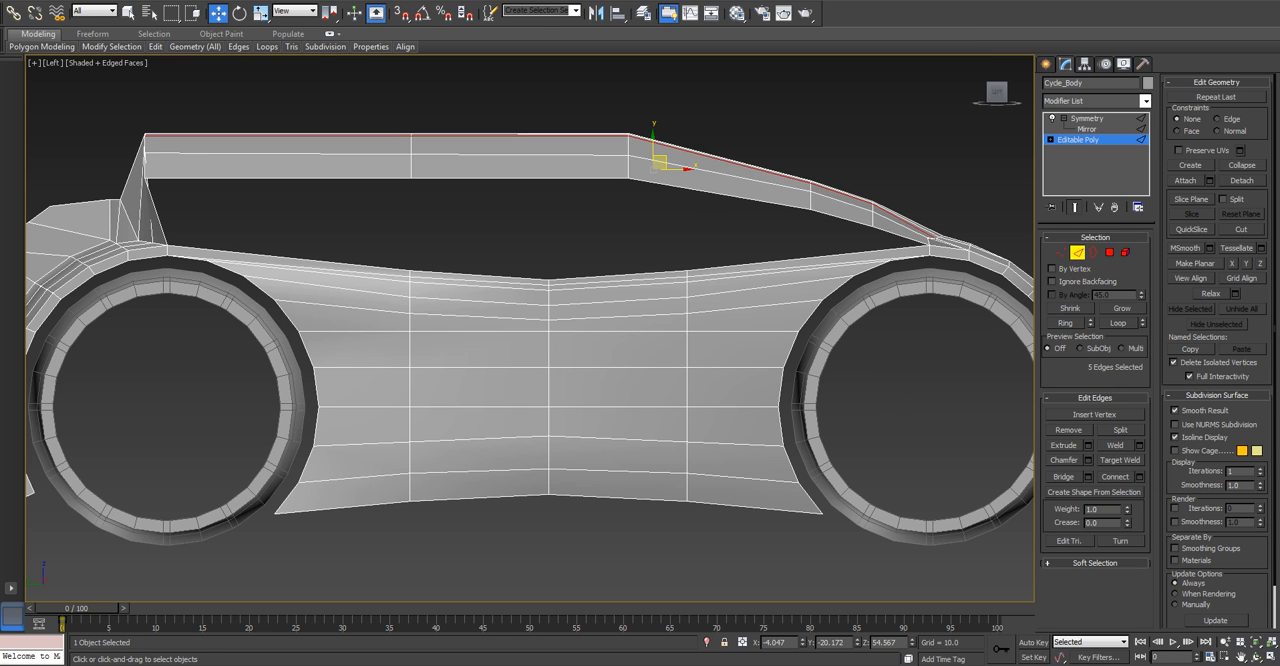
click(618, 302)
key(alt+r)
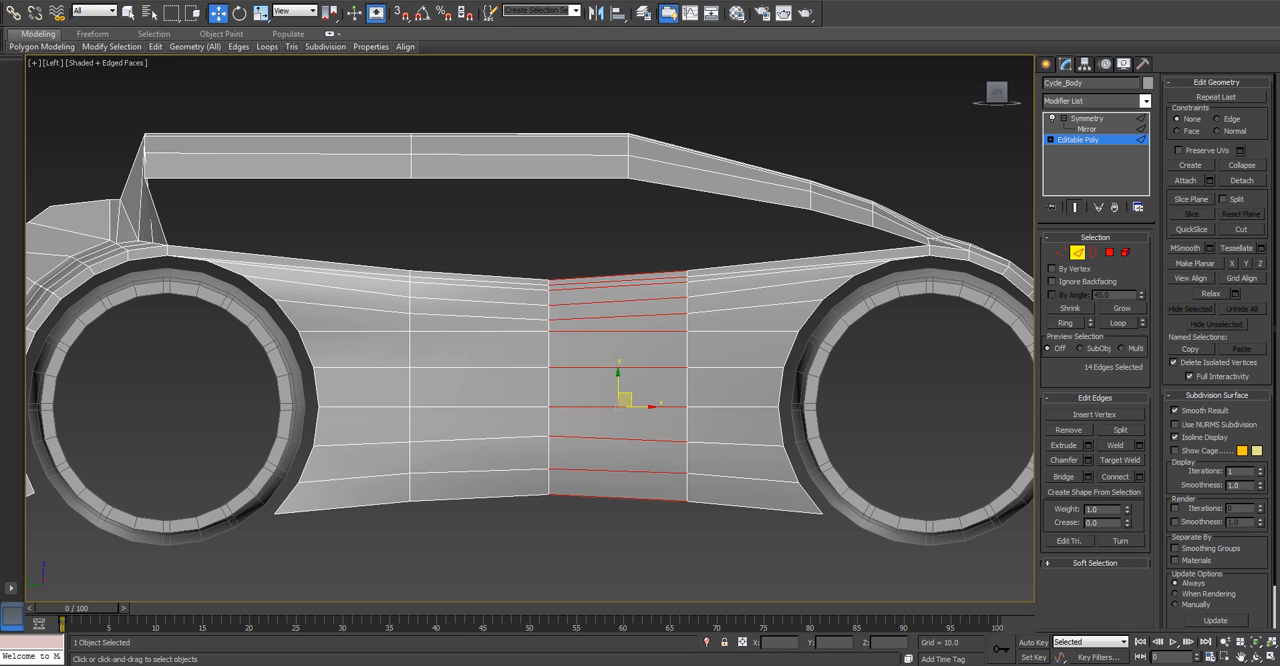
click(618, 317)
key(alt+r)
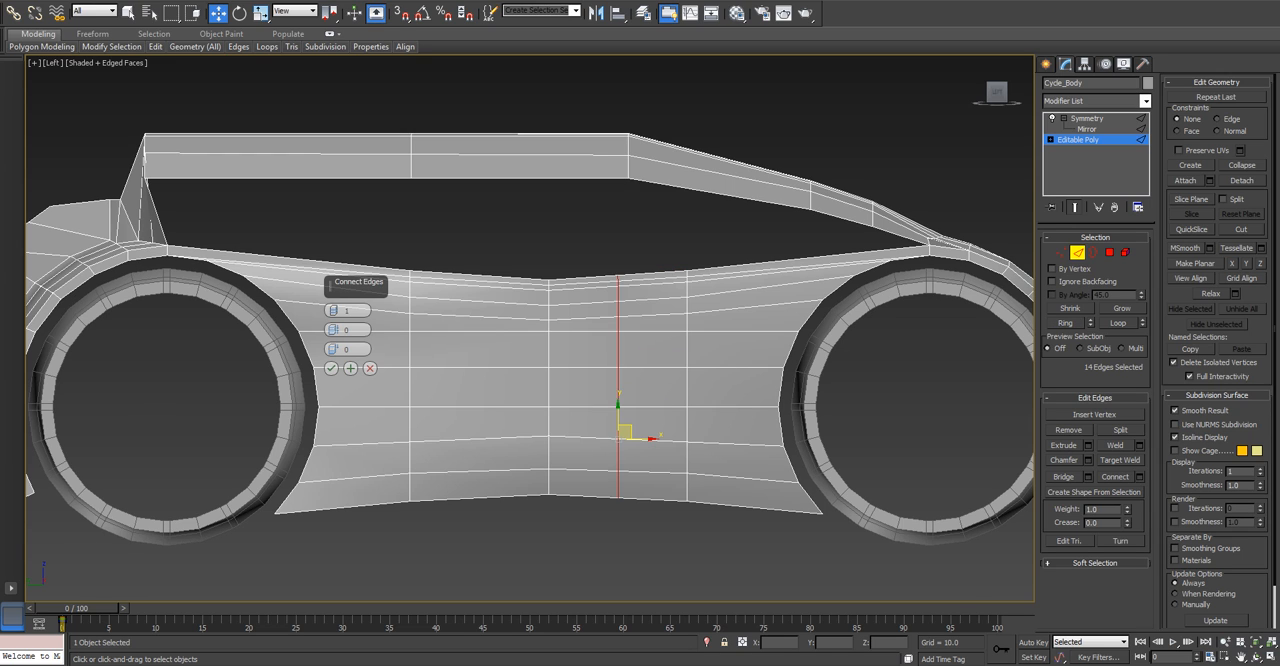
drag(332, 349, 332, 334)
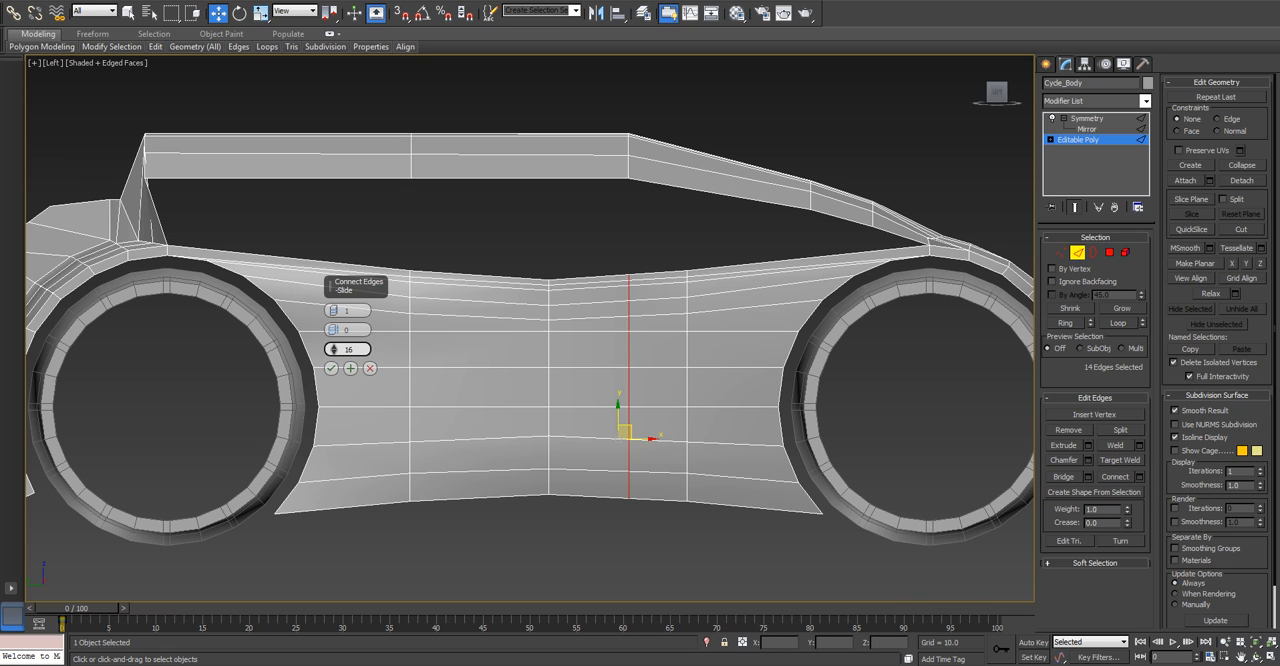
right_click(333, 349)
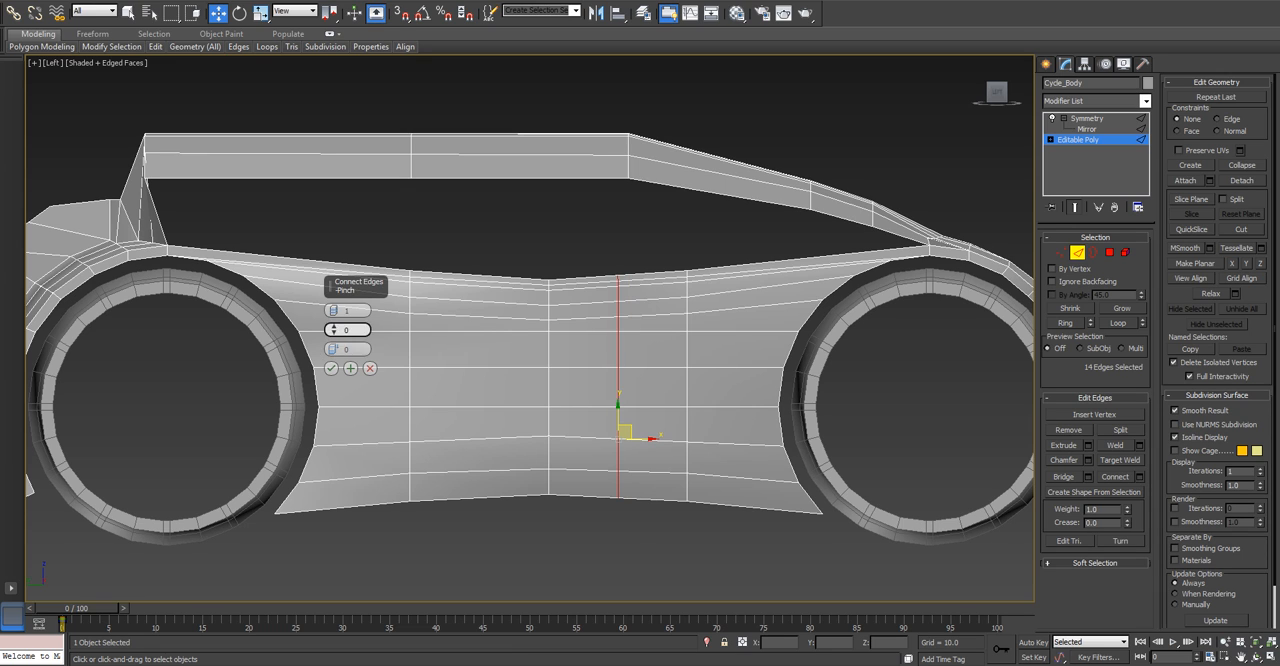
click(370, 369)
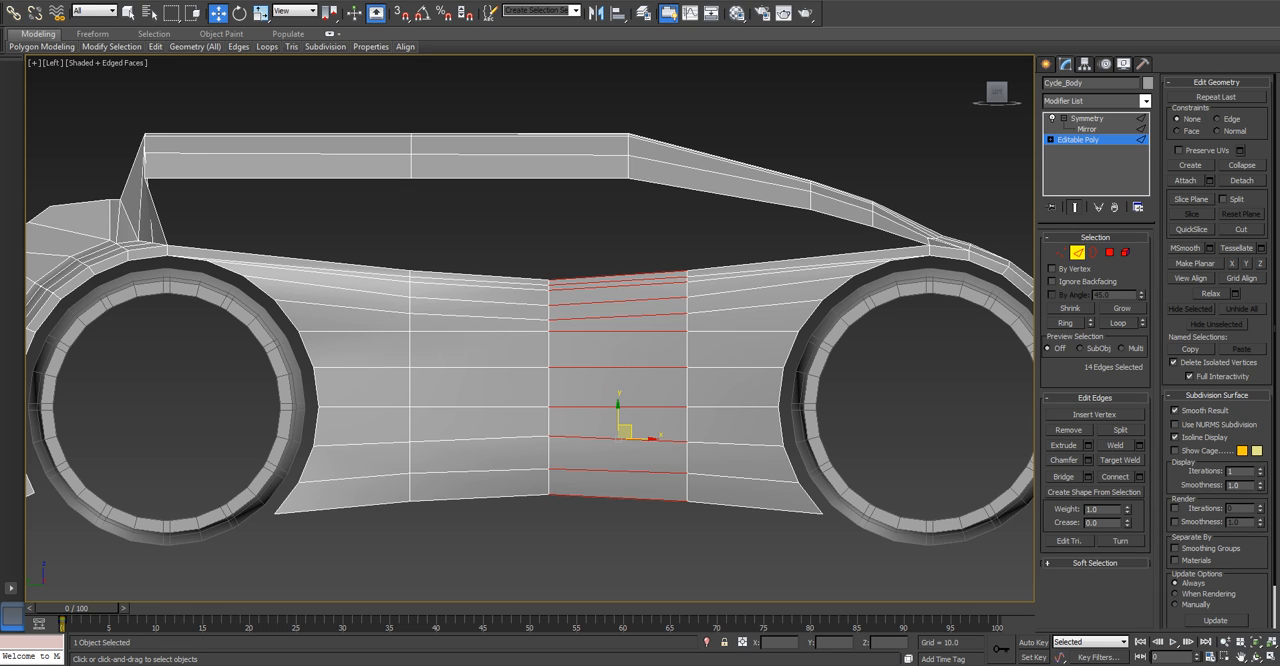
double_click(687, 383)
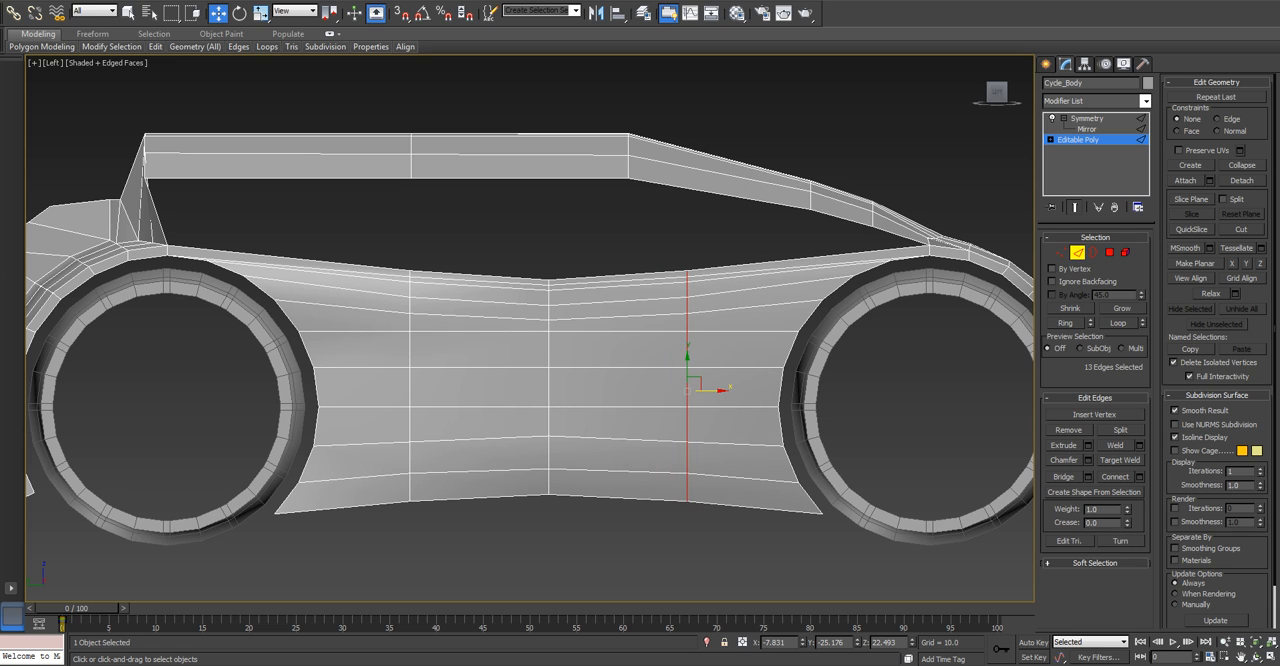
Connect the ring of horizontal edges just beyond the body's middle with one segment, pinch 0 and slide 16.
drag(626, 256, 626, 262)
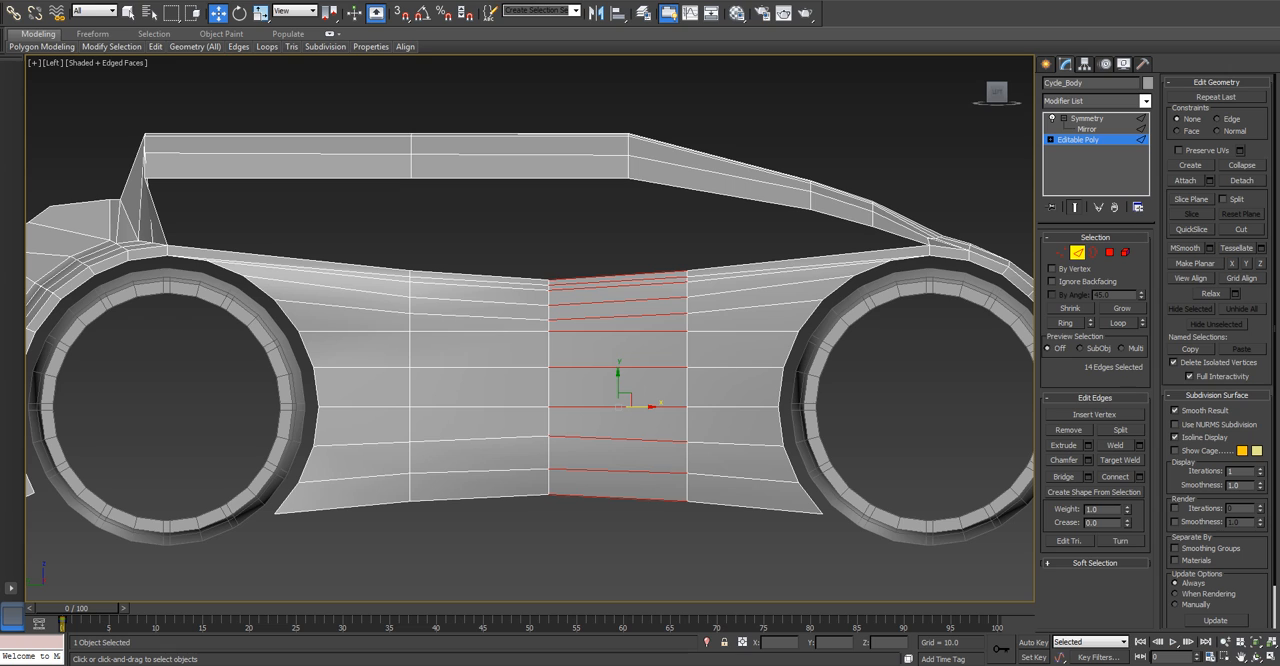
click(1138, 476)
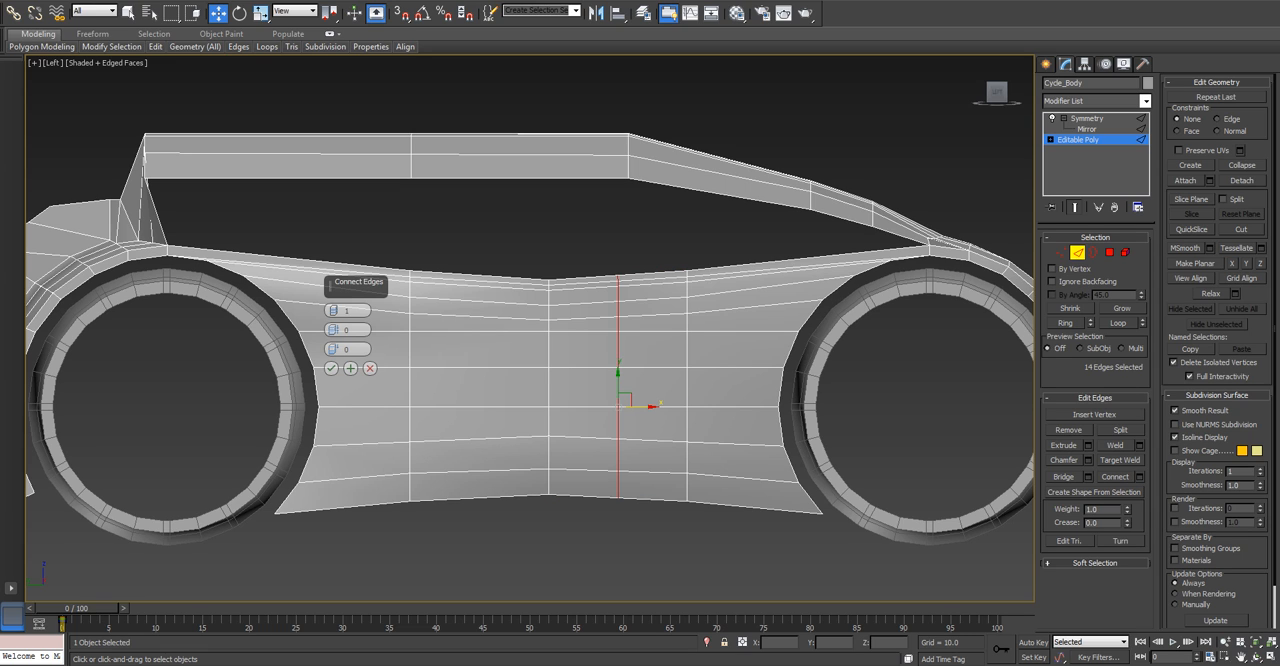
mouse_move(334, 349)
mouse_down()
mouse_move(334, 329)
mouse_move(334, 354)
mouse_up()
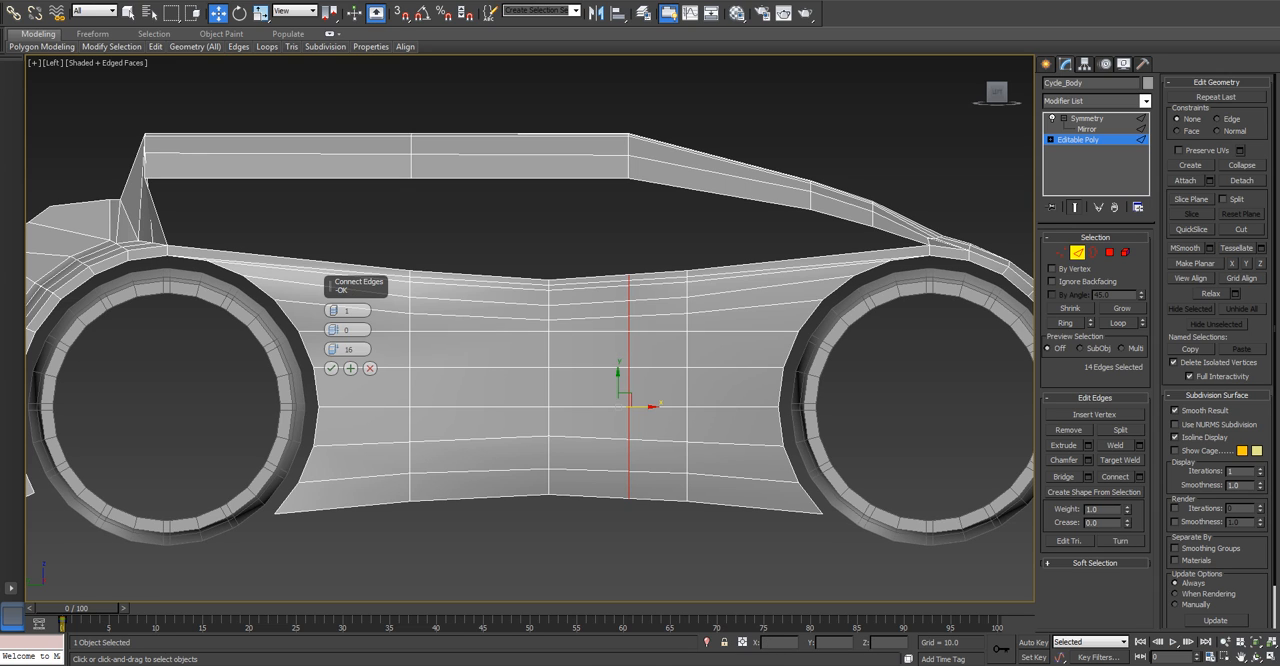
click(331, 368)
Connect the edge ring leading to the wheel arch under the sloping frame with one segment and a slide of -53.
click(800, 259)
key(alt+r)
right_click(802, 264)
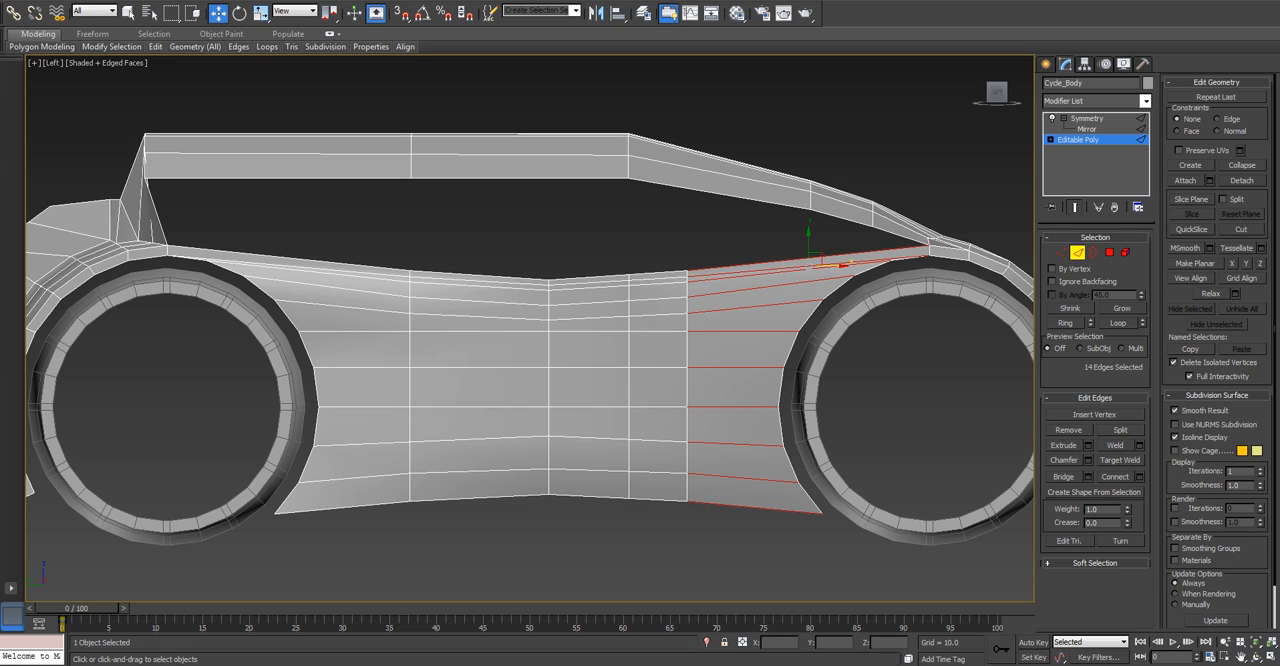
click(1138, 477)
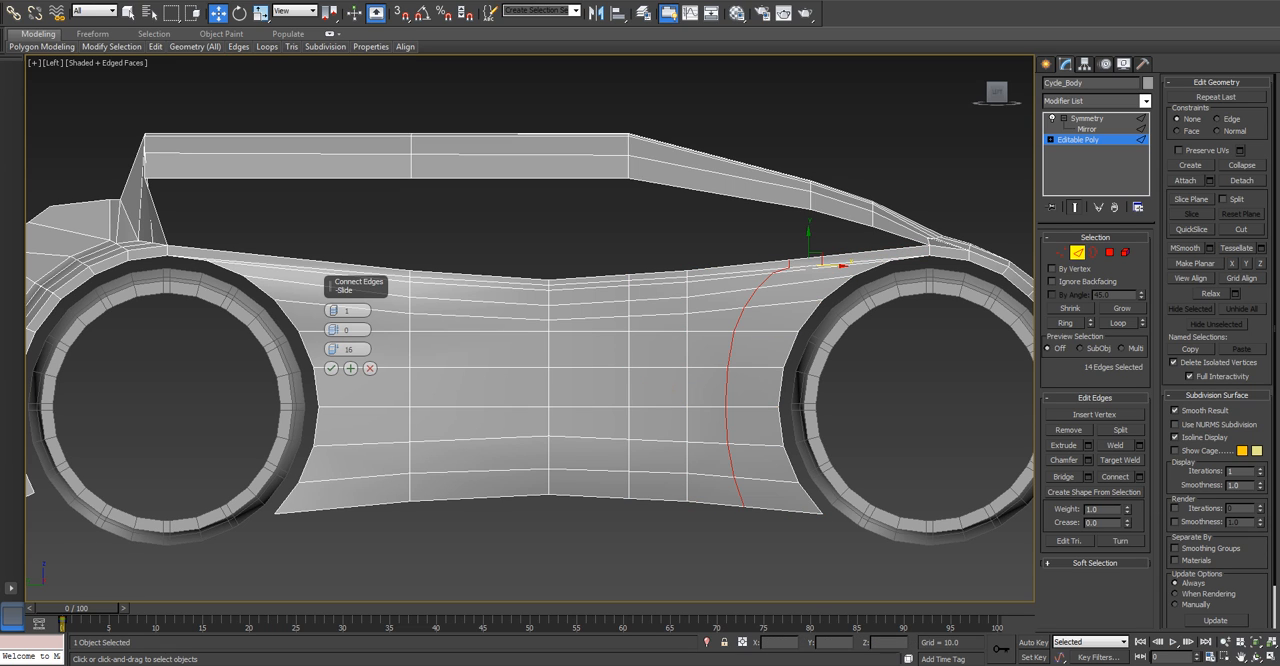
drag(333, 349, 281, 349)
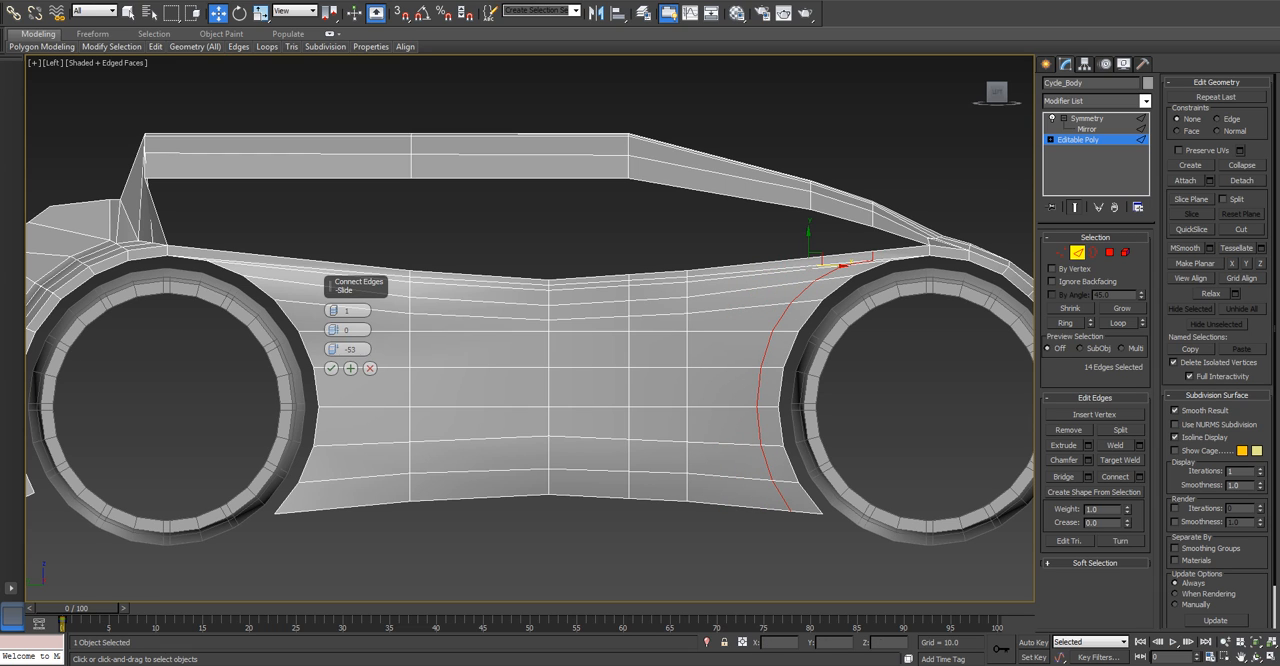
click(331, 368)
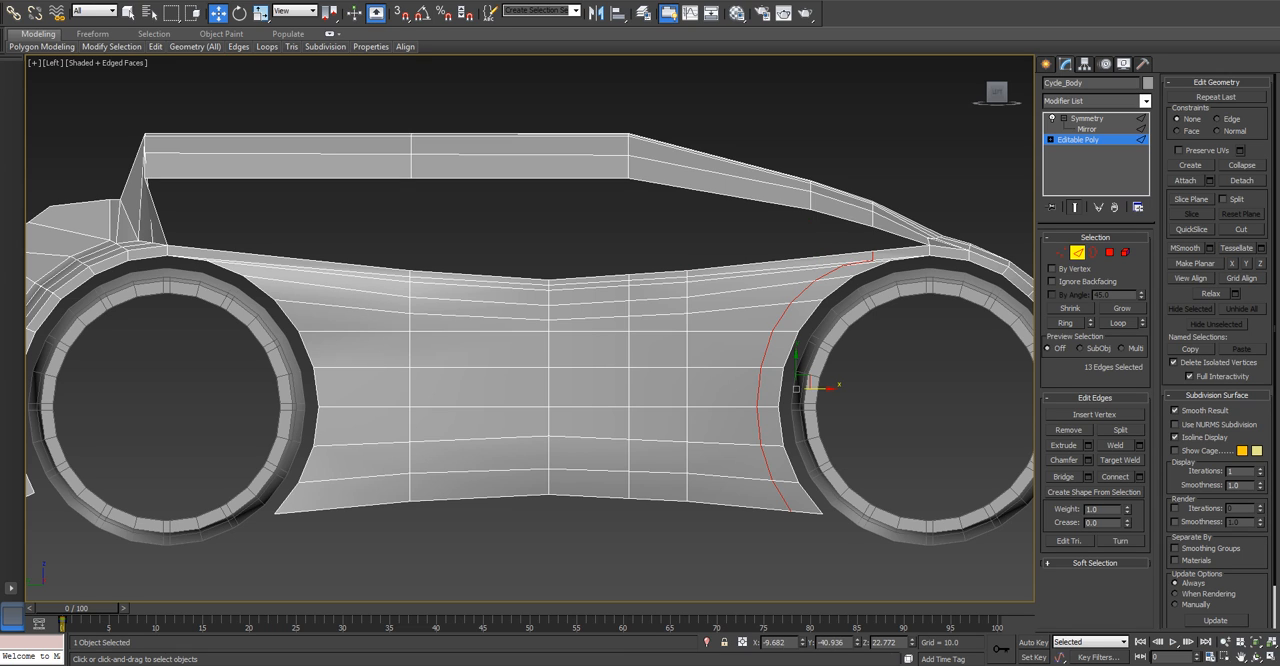
Connect the edge ring inside the new loop beside the wheel arch with one segment and a slide of 32.
click(724, 407)
key(alt+r)
click(1140, 477)
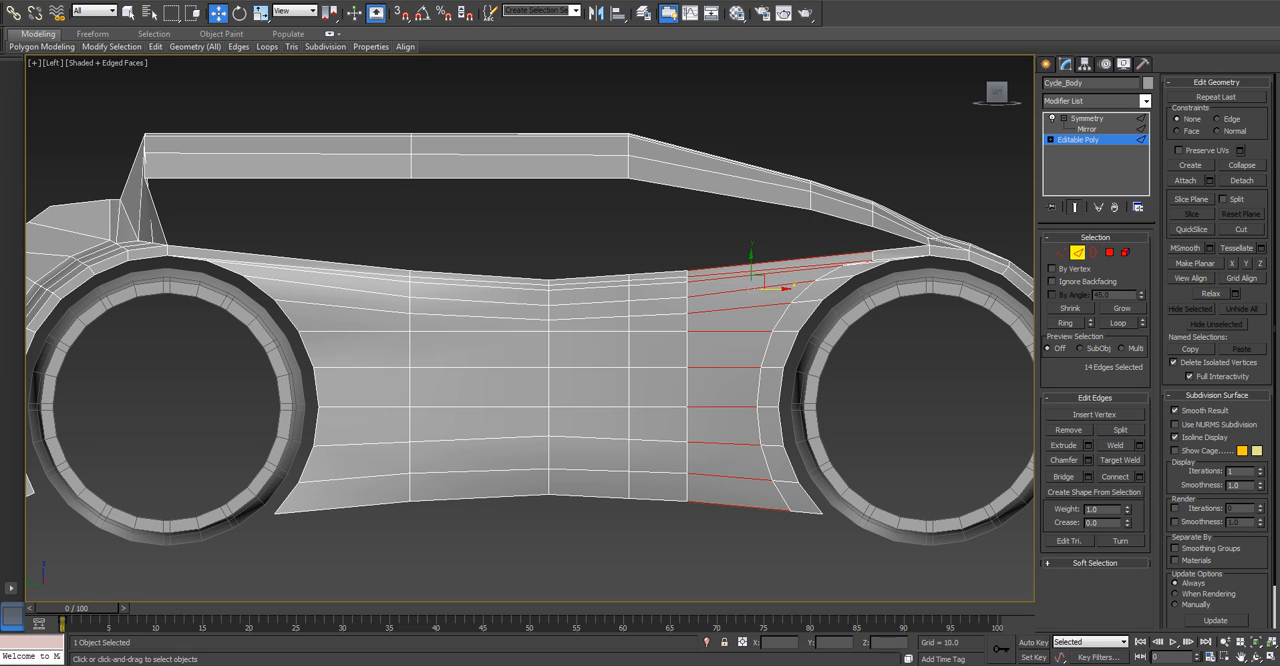
drag(334, 349, 334, 293)
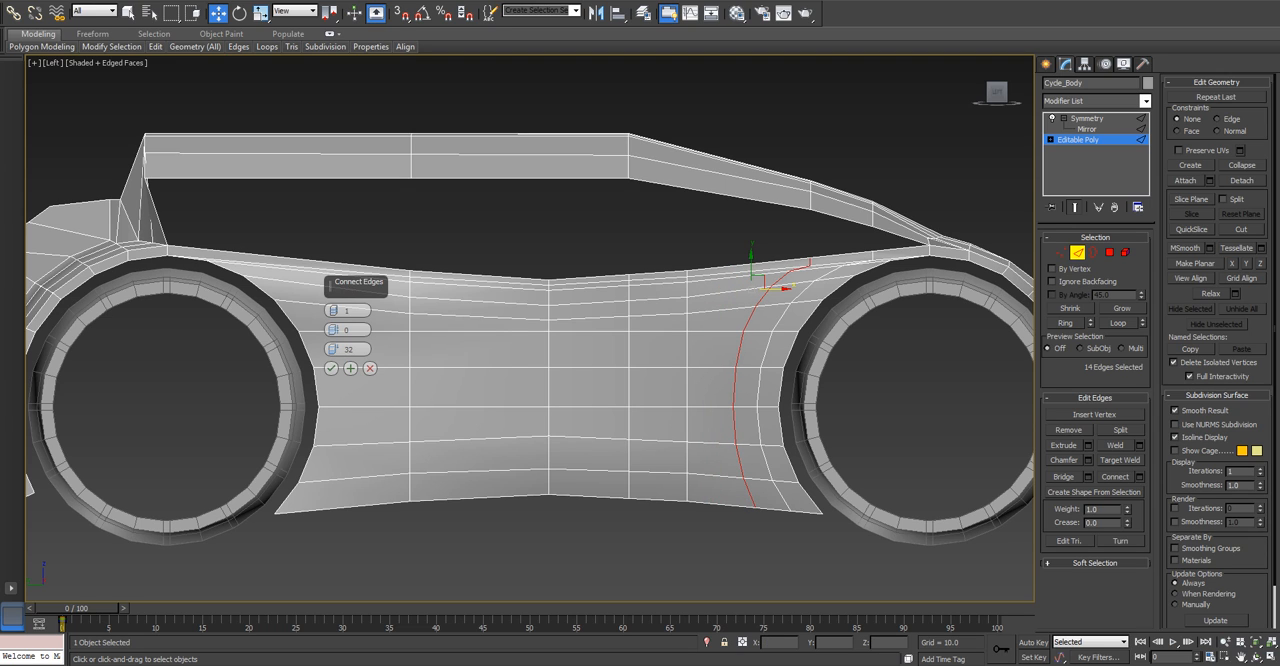
click(331, 368)
Bridge one lower edge of the sloping frame to the body's upper edge directly beneath it, near the wheel arch.
alt+middle_drag(520, 400, 650, 390)
scroll(728, 330, up, 5)
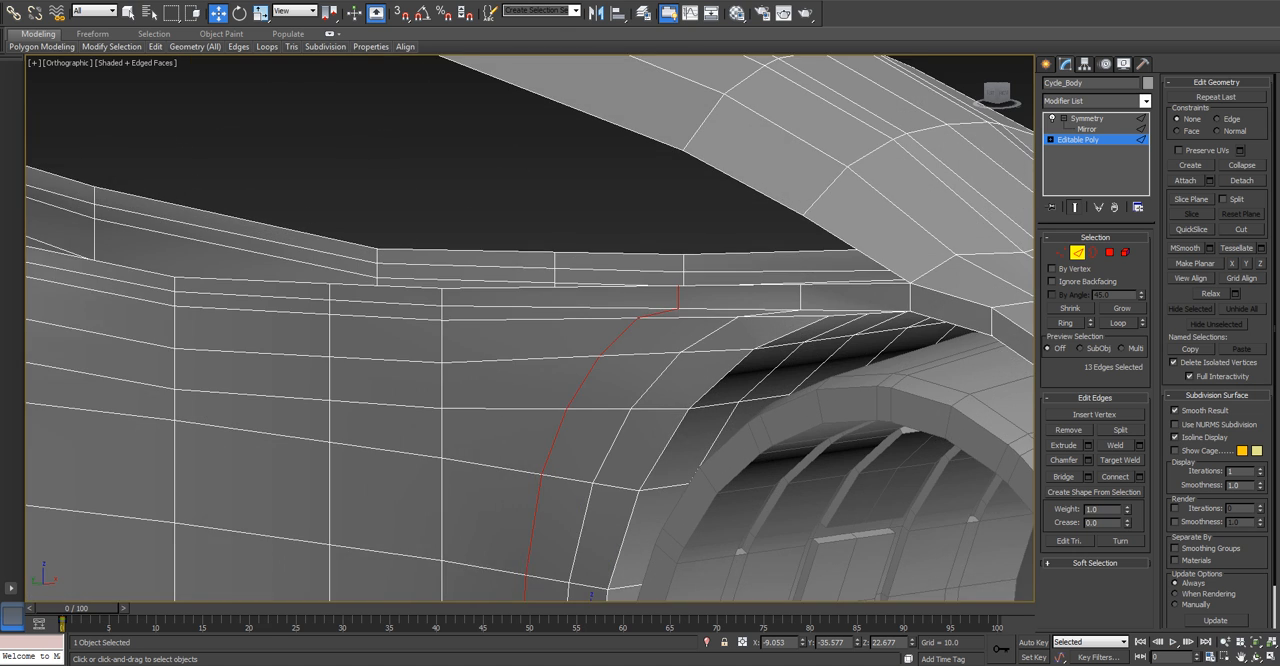
middle_drag(728, 330, 647, 350)
scroll(647, 350, down, 3)
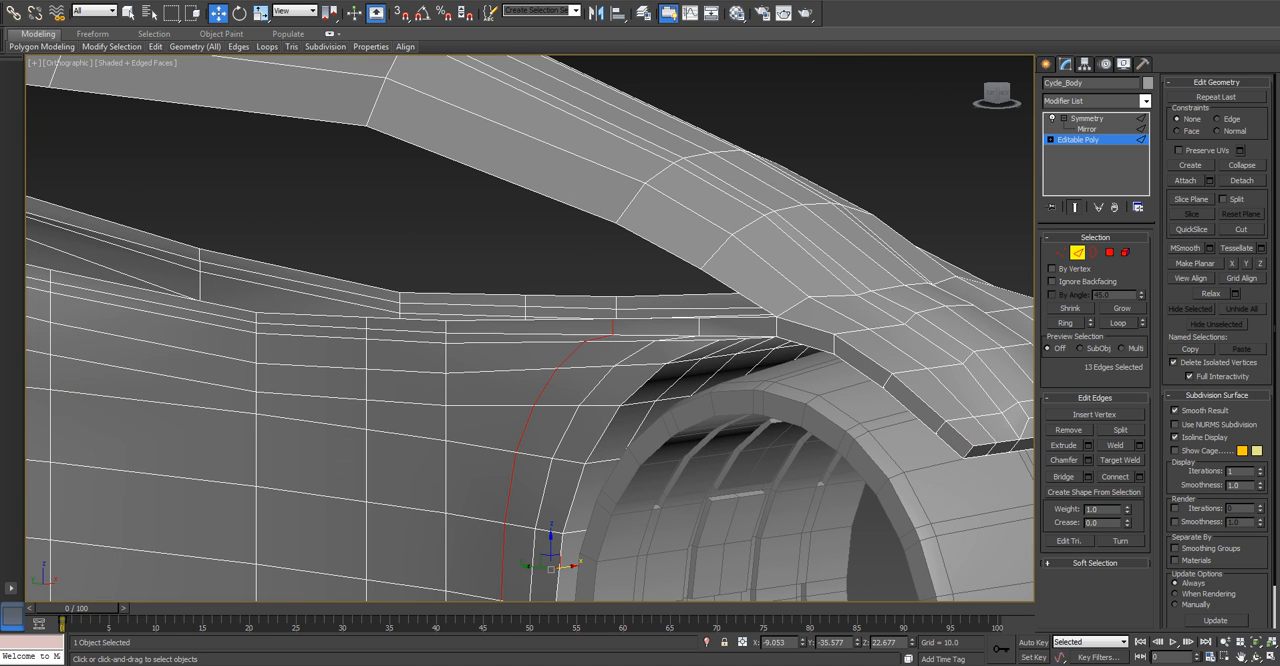
click(655, 318)
ctrl+click(658, 246)
click(1088, 476)
click(331, 368)
scroll(670, 280, up, 5)
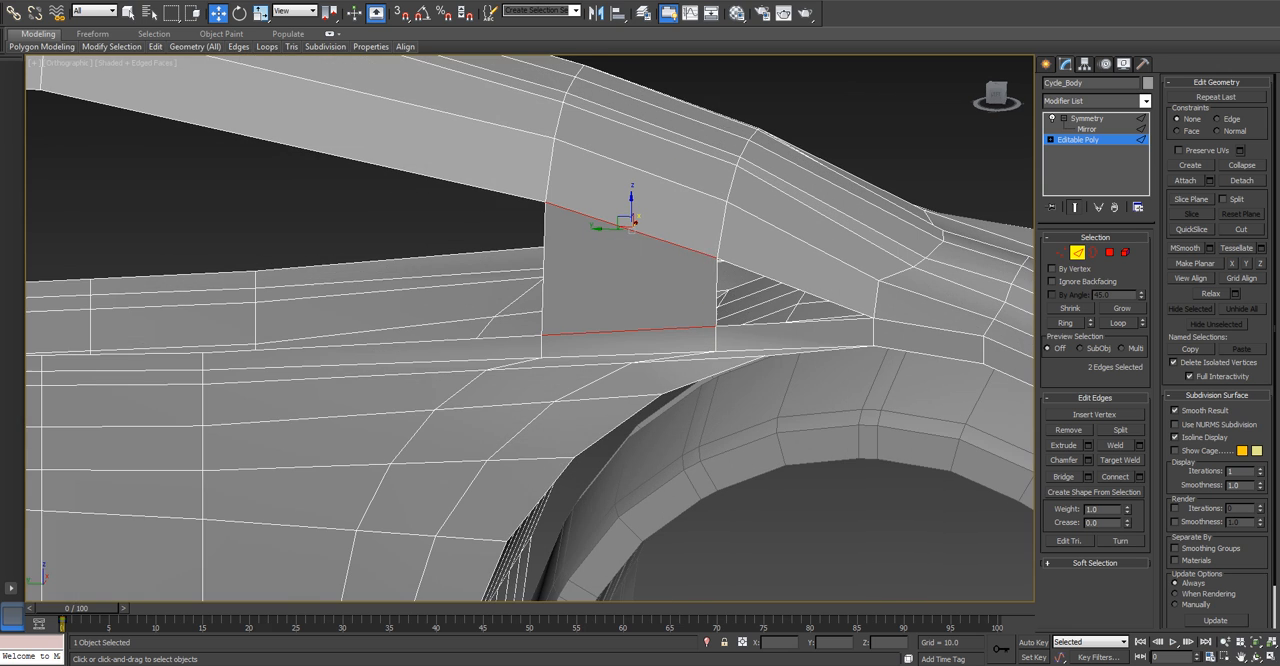
click(1094, 252)
click(770, 280)
scroll(655, 310, down, 2)
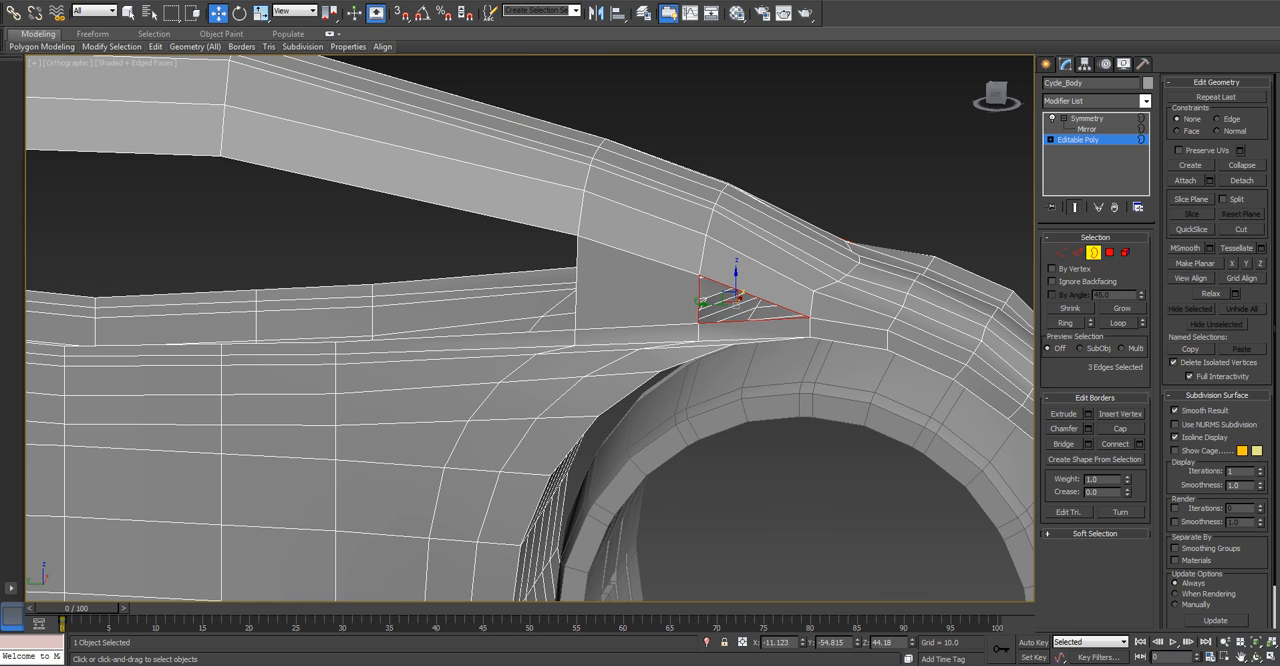
middle_drag(655, 310, 822, 298)
key(2)
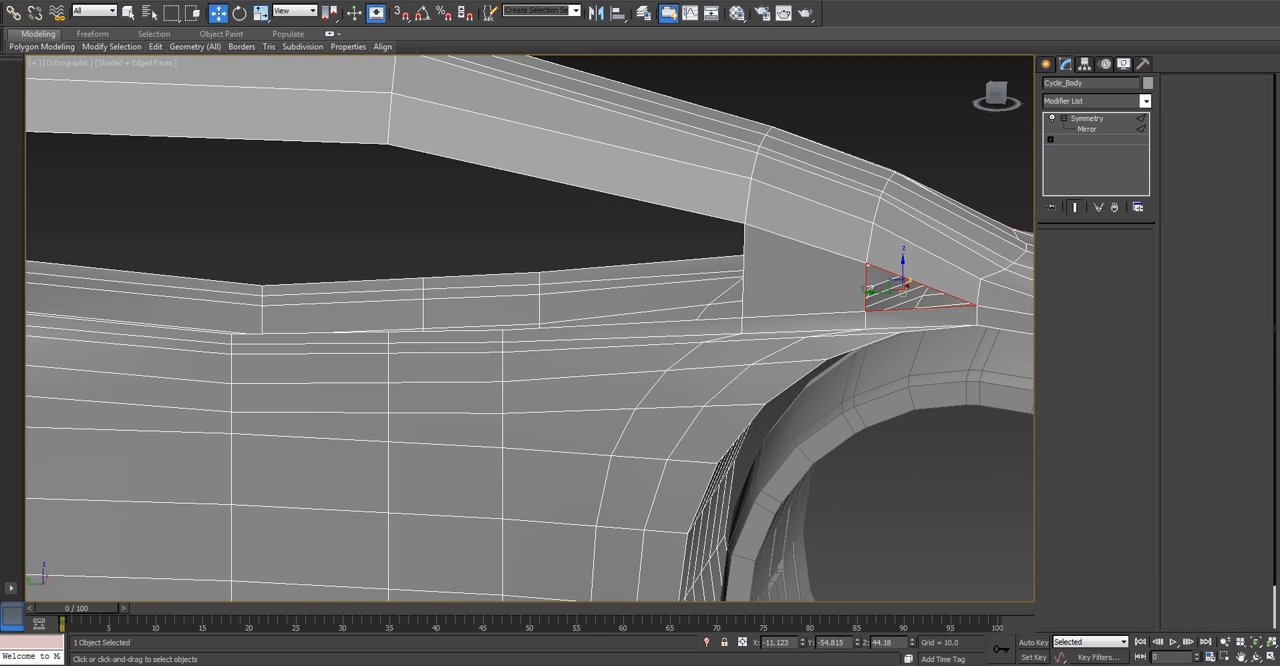
Bridge the next lower edge of the sloping frame to the body's upper edge, extending the side panel away from the wheel arch.
click(1064, 476)
click(688, 210)
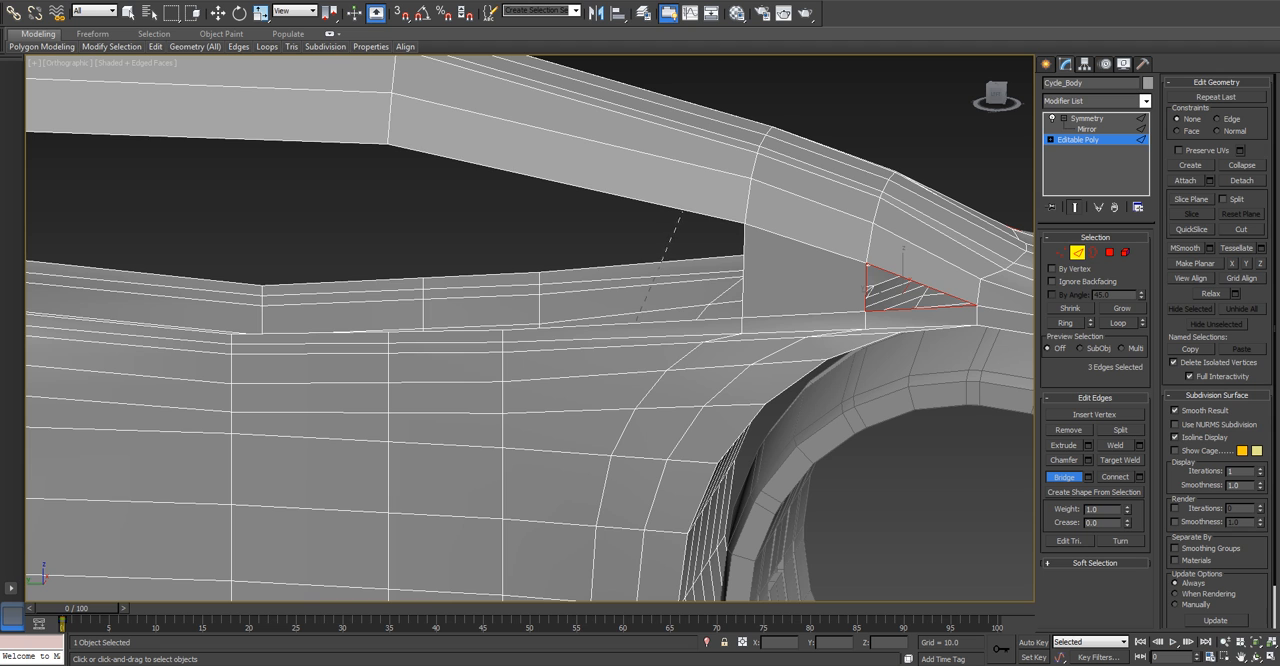
click(628, 331)
middle_drag(630, 328, 850, 300)
scroll(999, 326, down, 5)
key(w)
In the Left view, connect the horizontal frame edges ahead of the slope with one segment and a slide of 25.
key(l)
key(z)
scroll(530, 328, down, 10)
middle_drag(530, 328, 762, 335)
key(ctrl+d)
scroll(497, 276, up, 3)
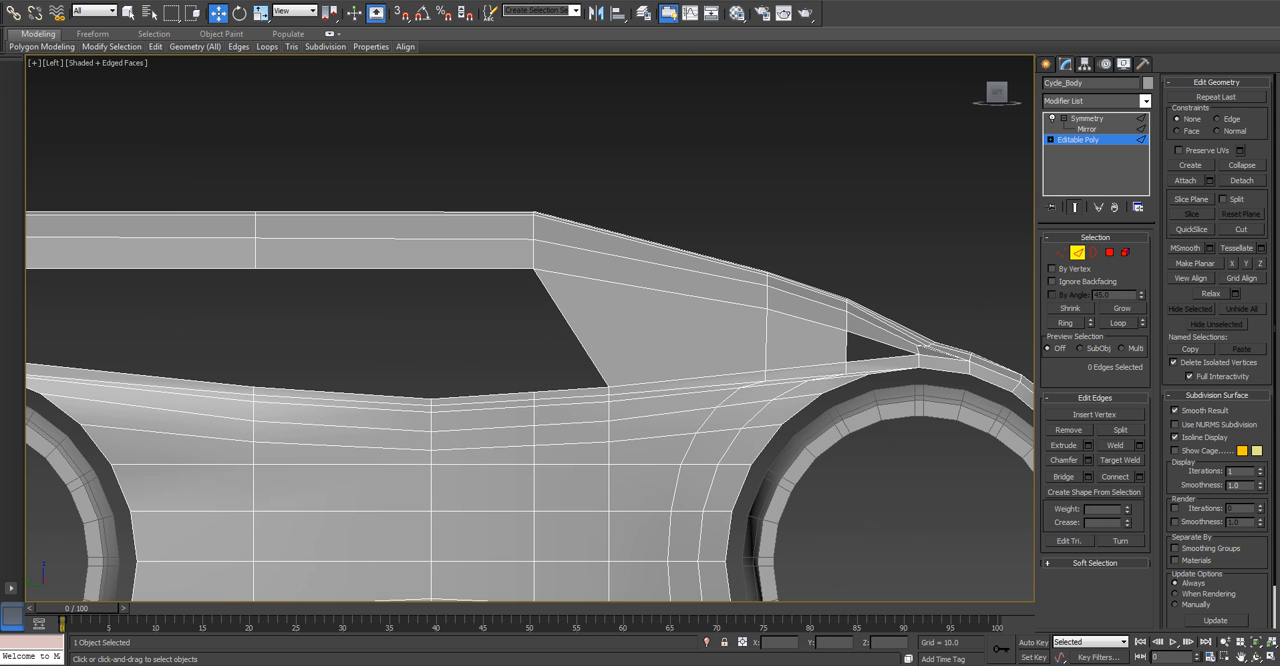
middle_drag(497, 276, 667, 264)
drag(545, 170, 590, 290)
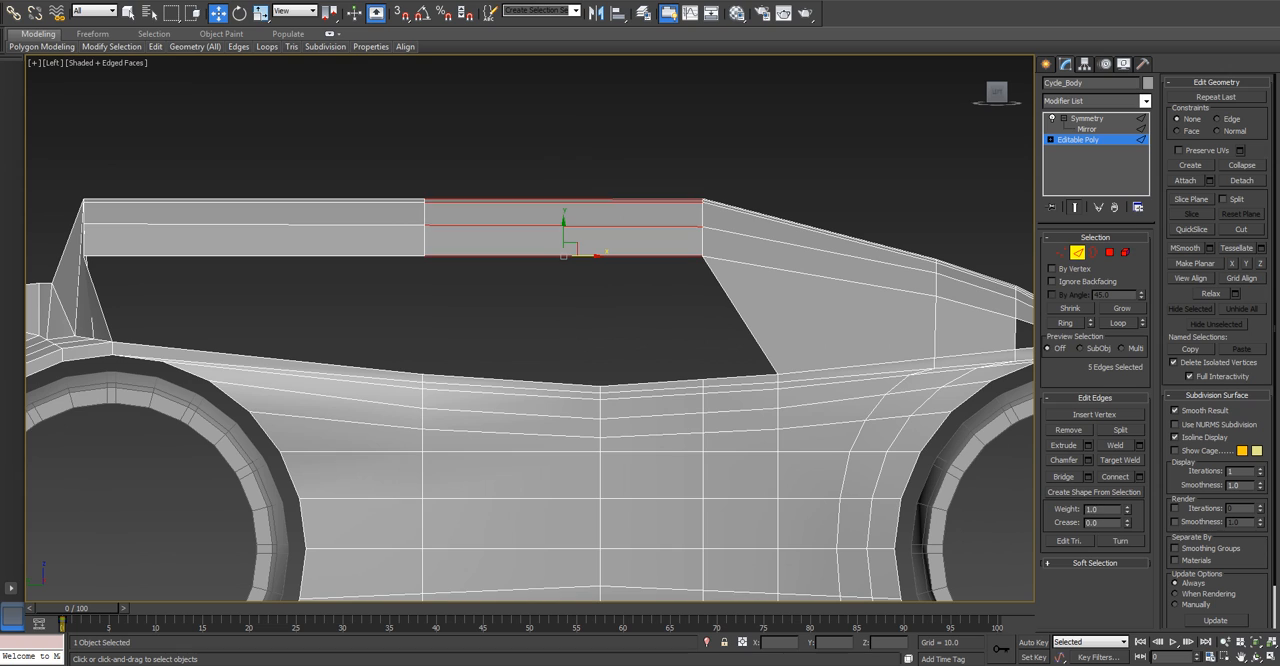
click(1138, 477)
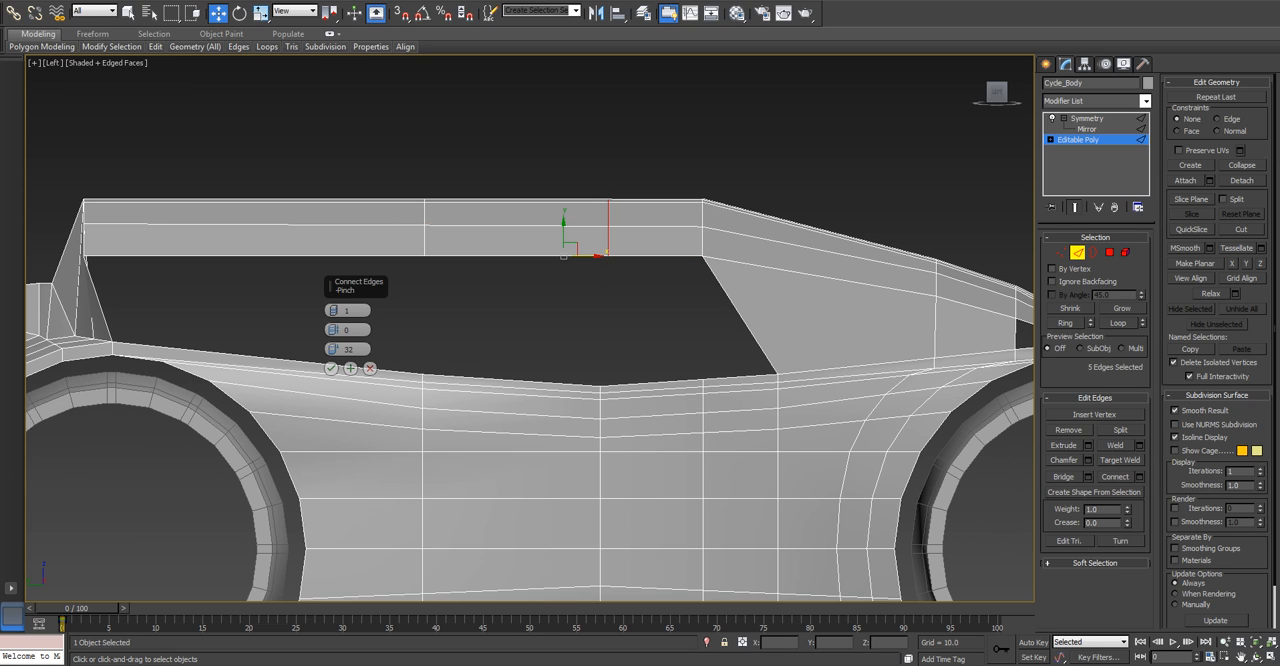
drag(334, 349, 334, 355)
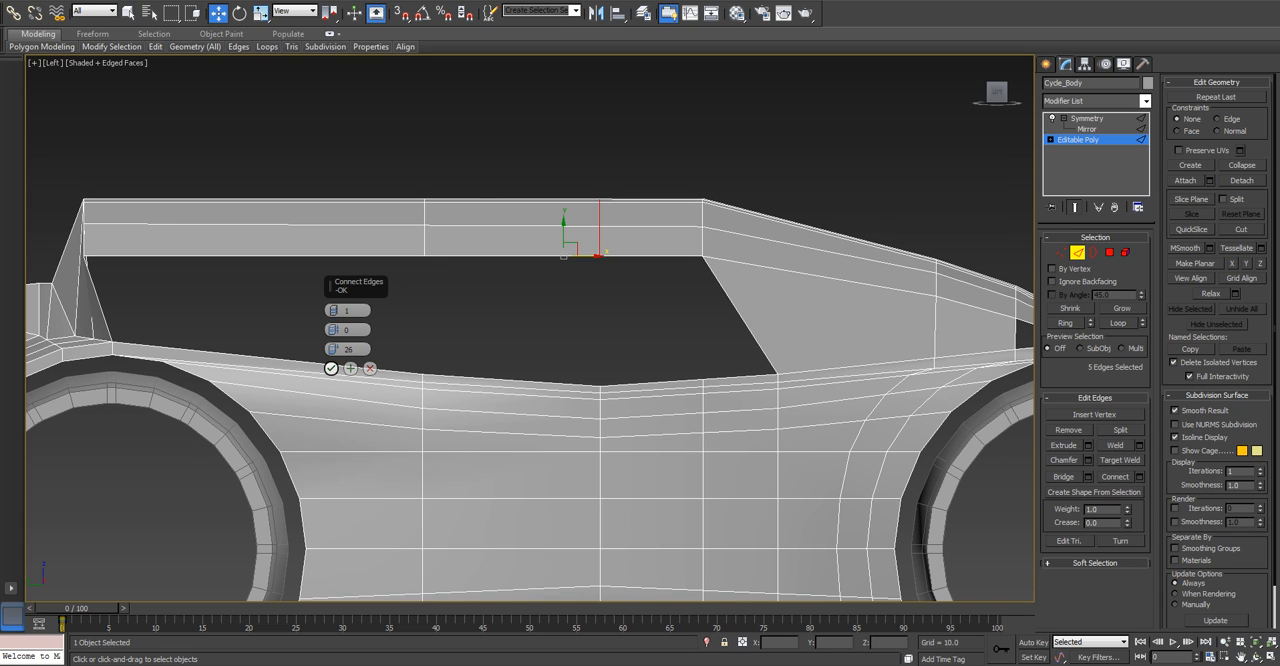
drag(334, 349, 334, 350)
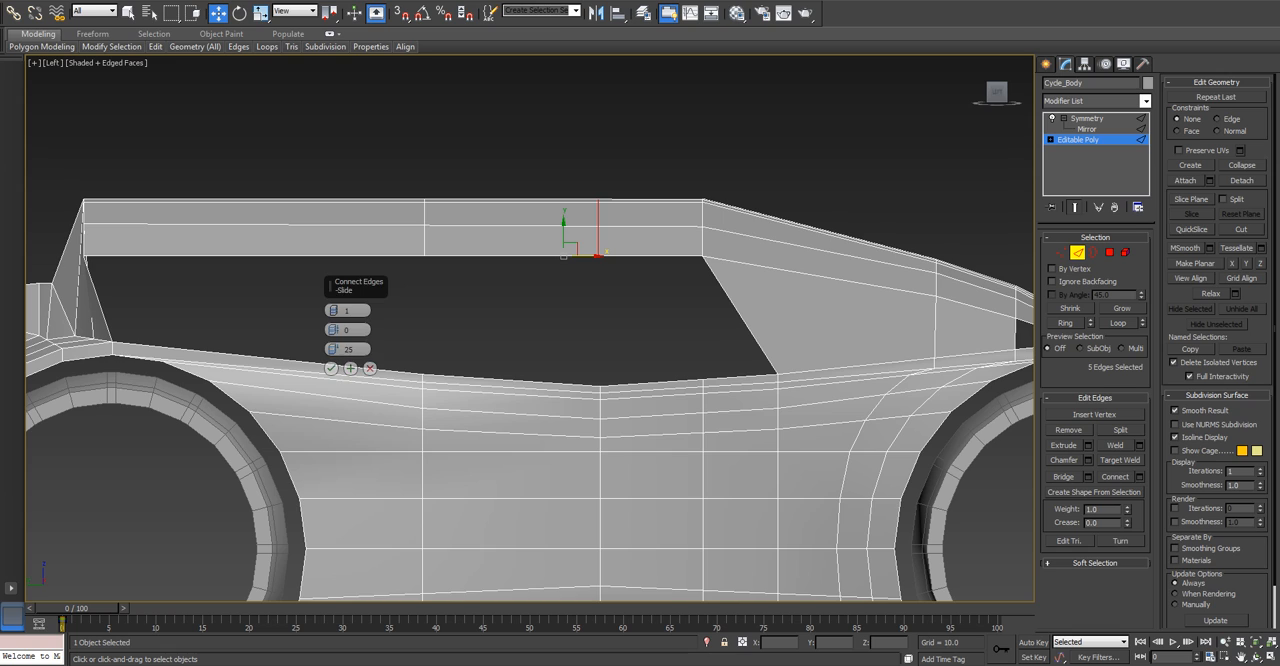
click(331, 368)
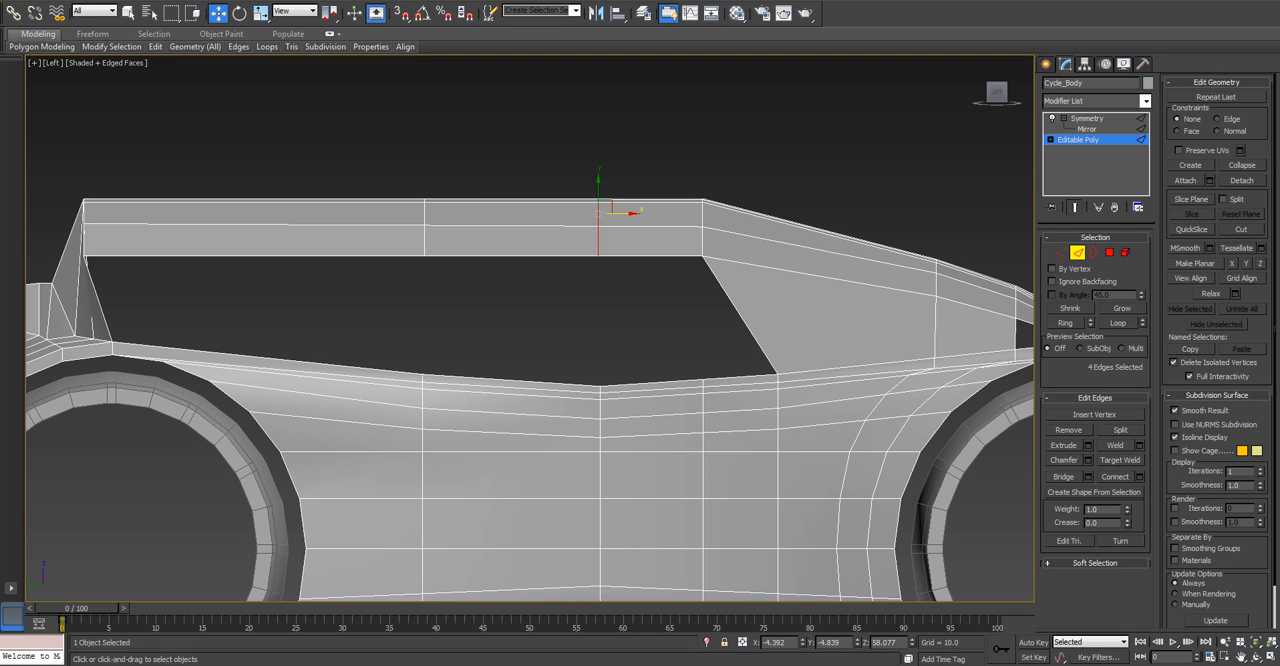
Connect the short frame edges between the new segment and the start of the slope with one segment and a slide of -20.
drag(640, 170, 662, 285)
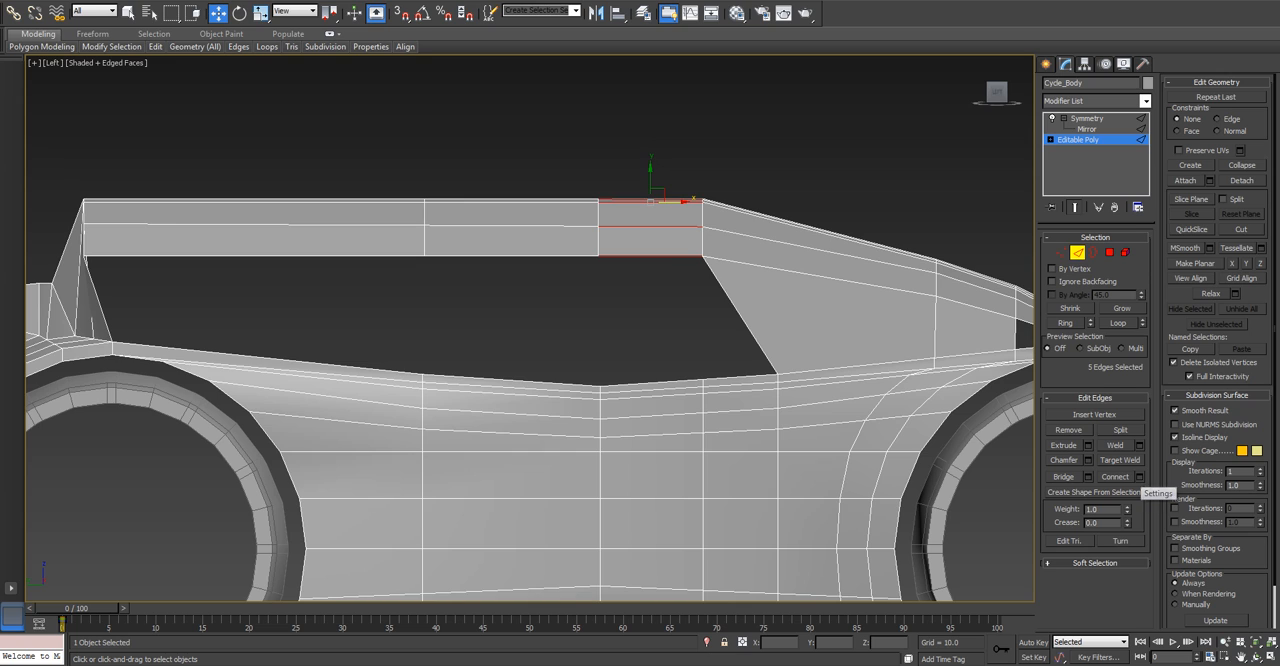
click(1139, 477)
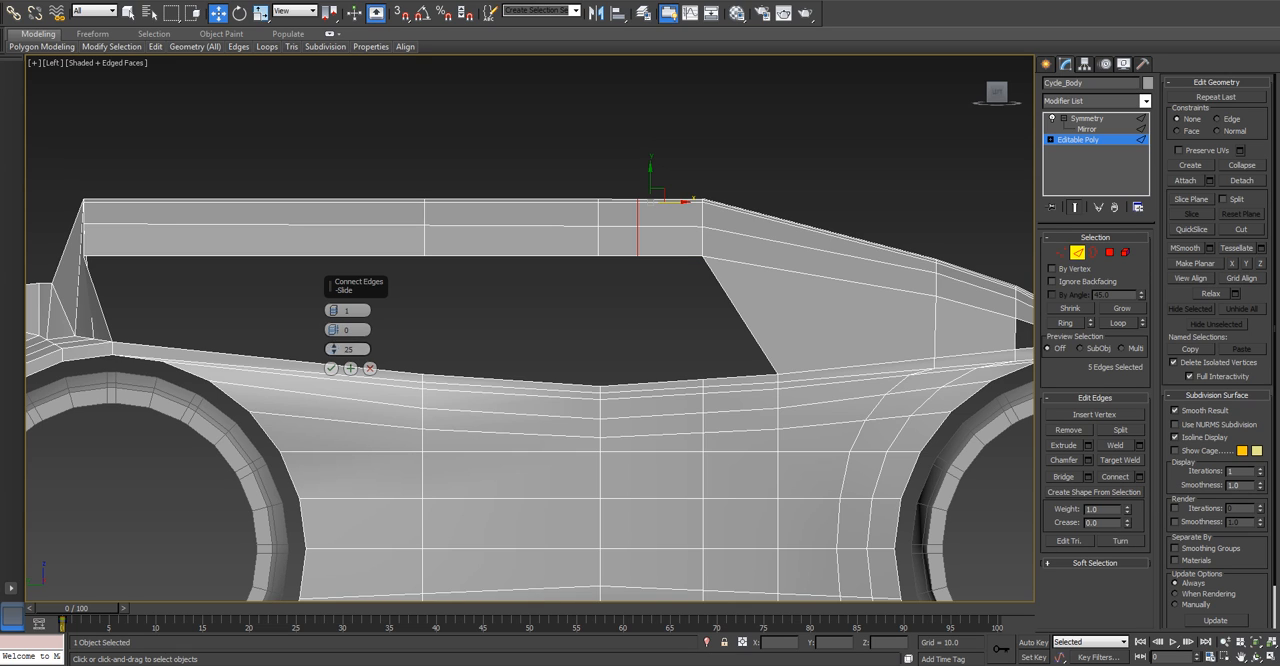
drag(334, 350, 334, 380)
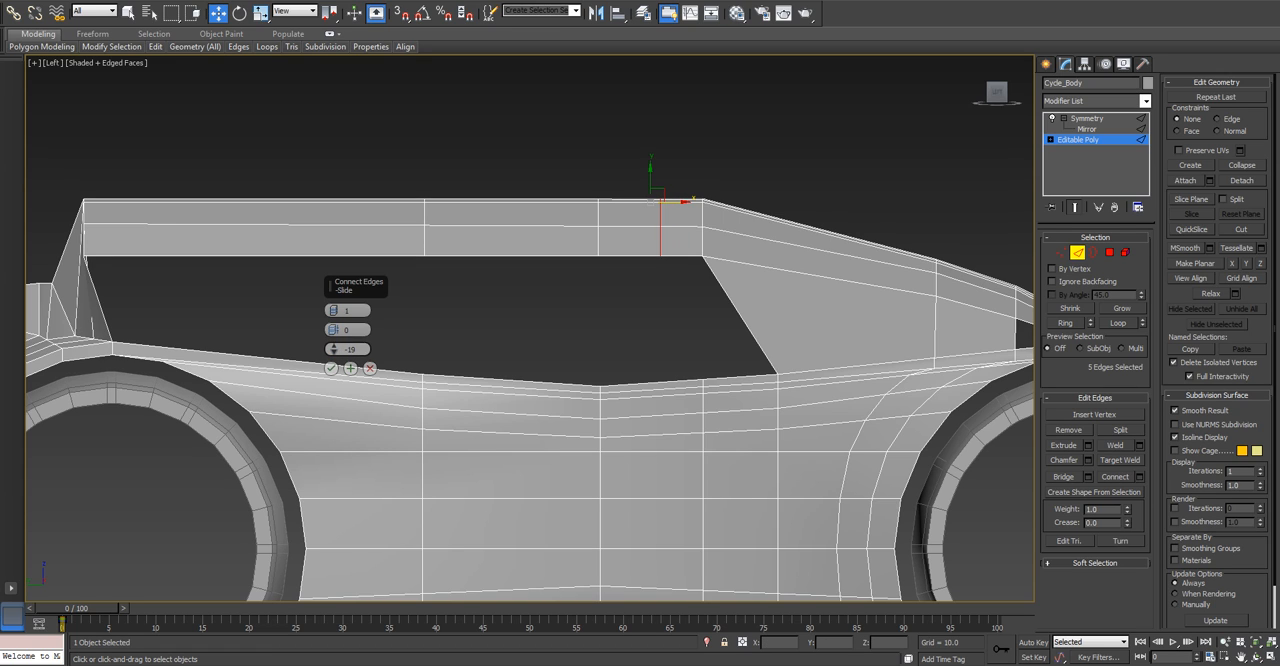
click(334, 346)
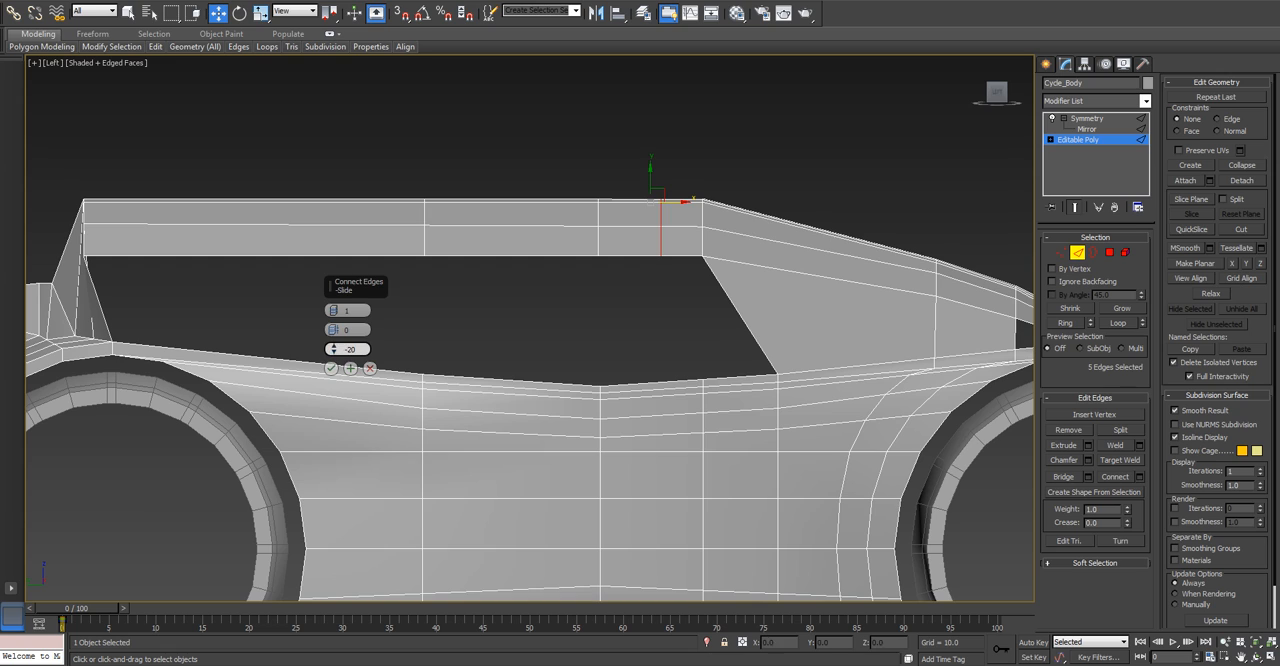
click(331, 368)
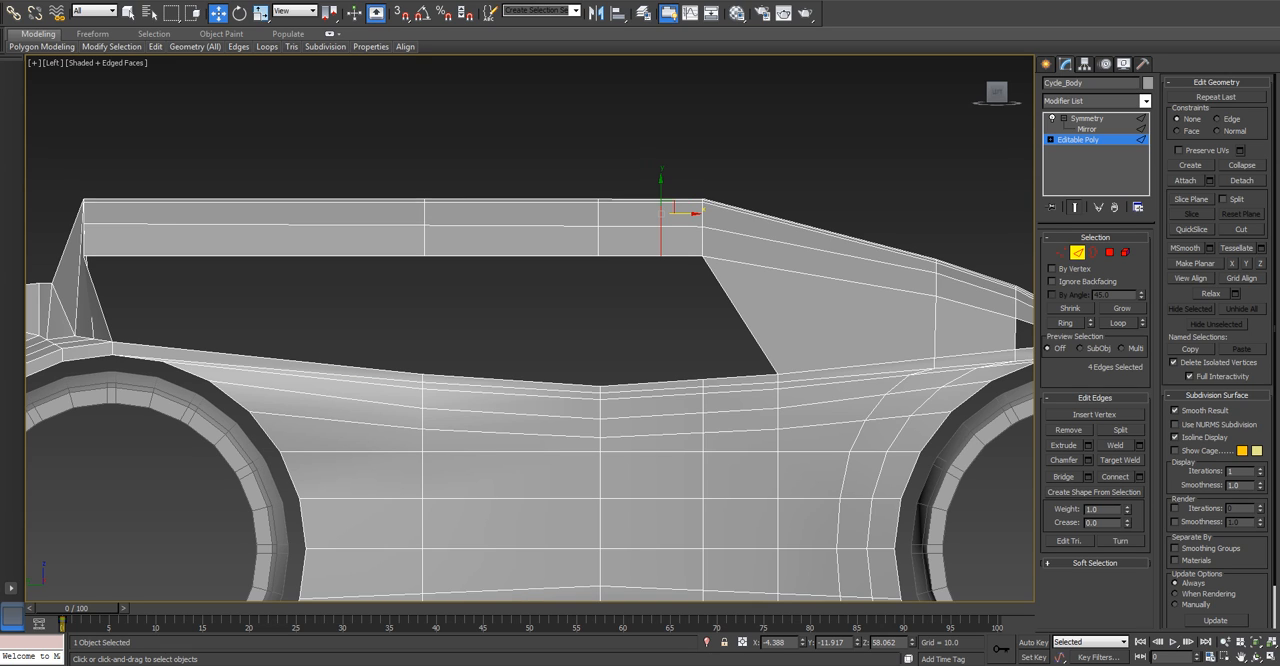
Bridge the remaining lower edges of the horizontal frame to the body's upper edges, filling the side opening back to the rear wheel.
click(1064, 476)
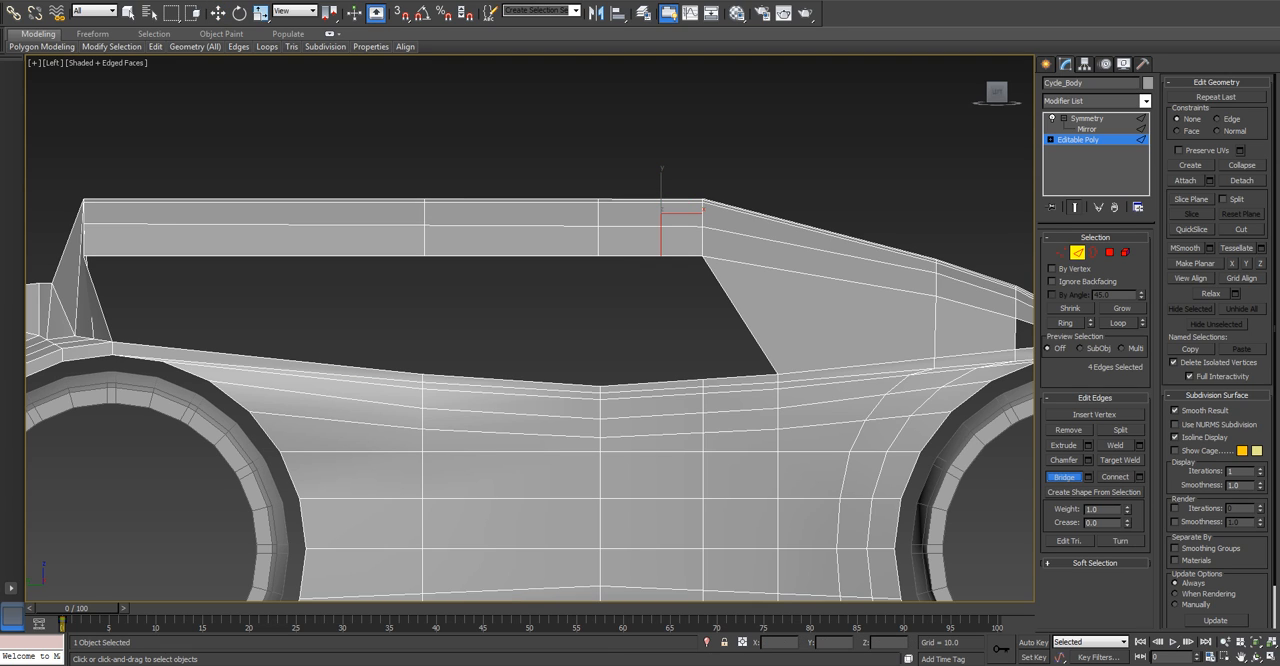
click(731, 377)
click(689, 258)
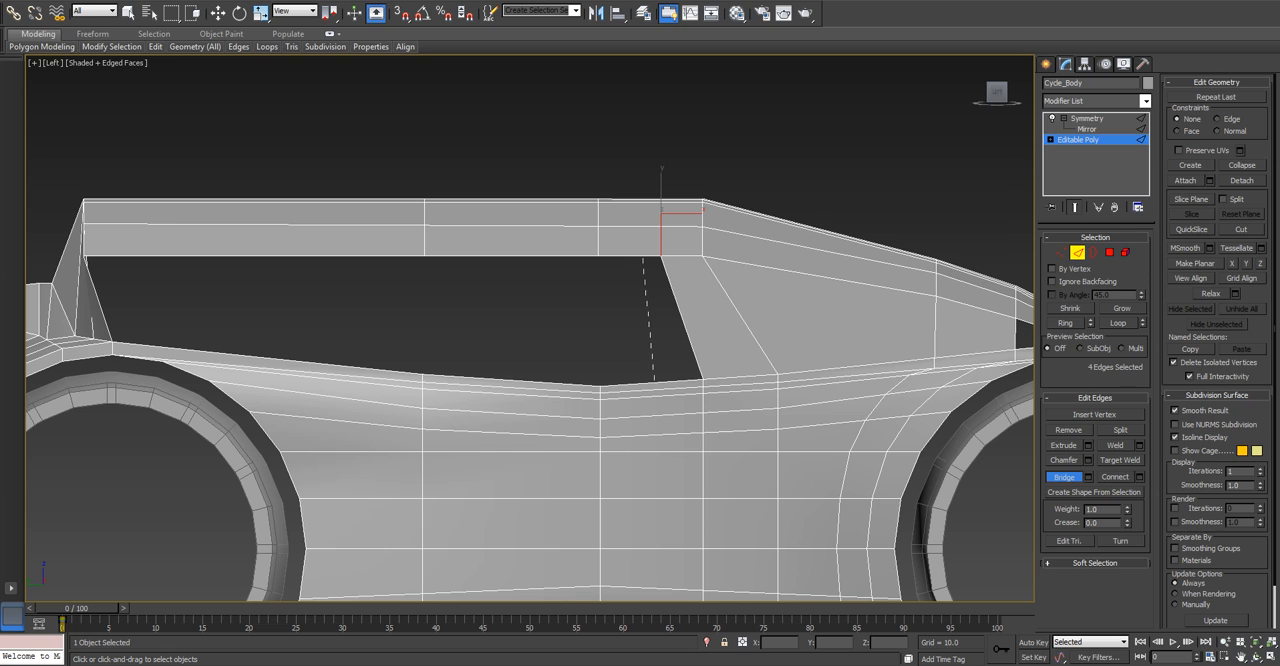
click(643, 258)
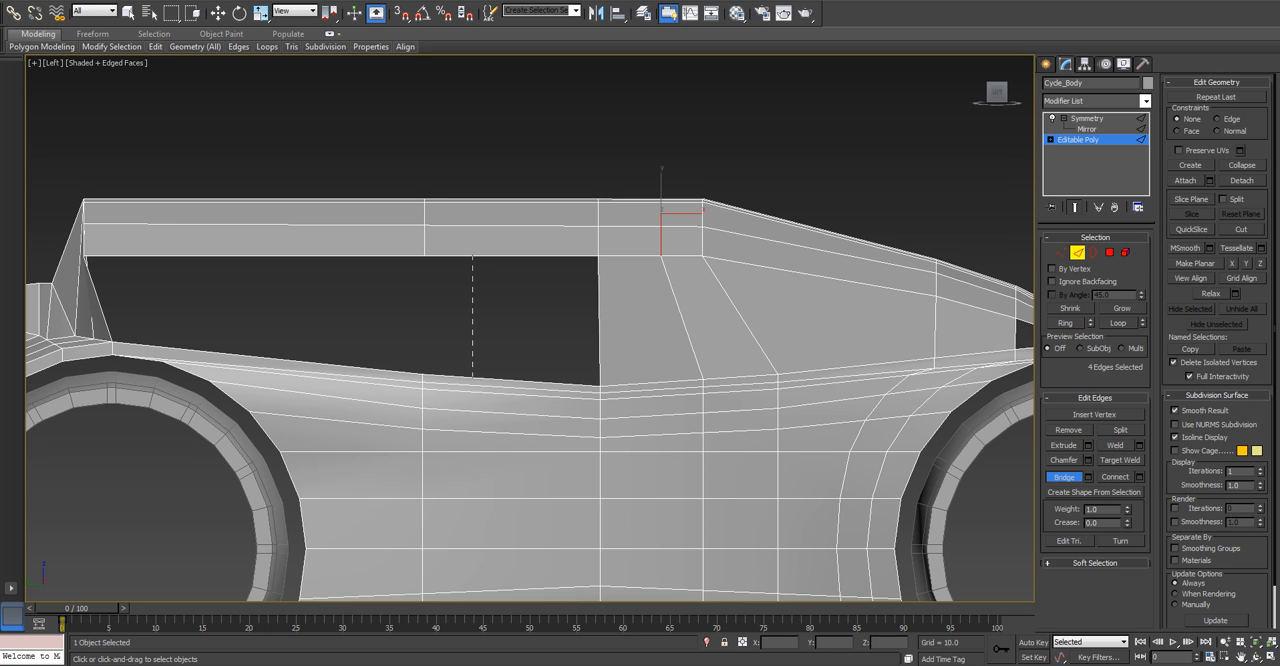
click(476, 258)
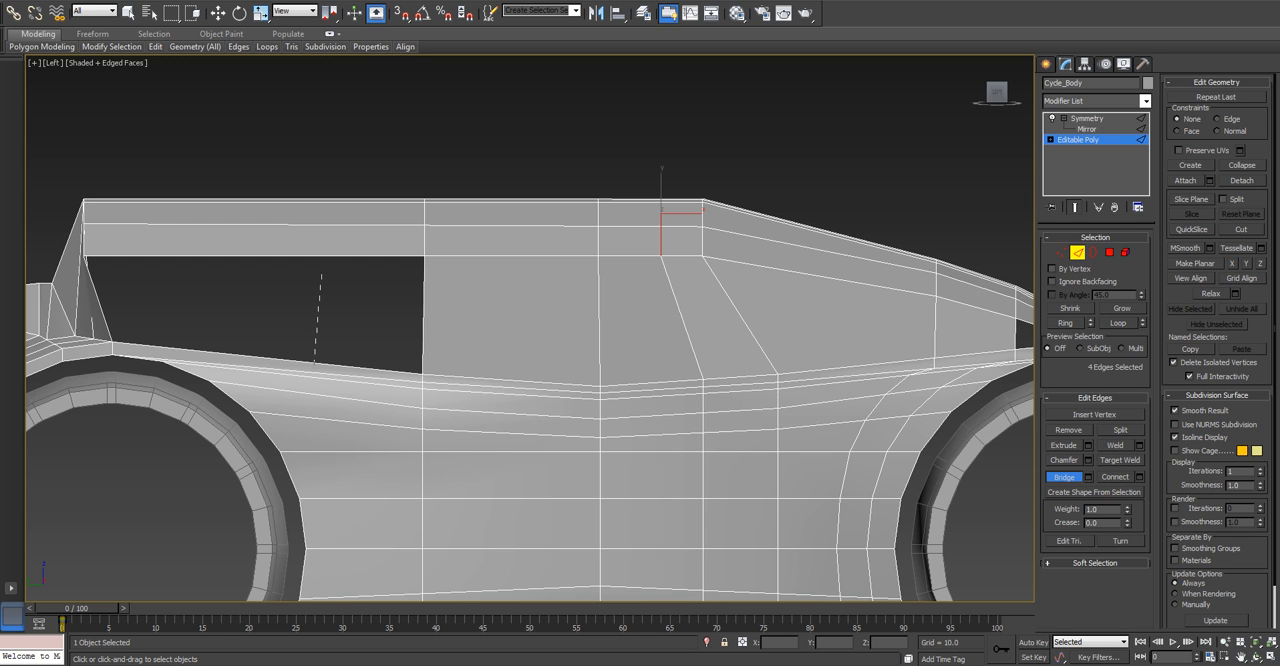
click(319, 257)
key(w)
scroll(336, 168, down, 2)
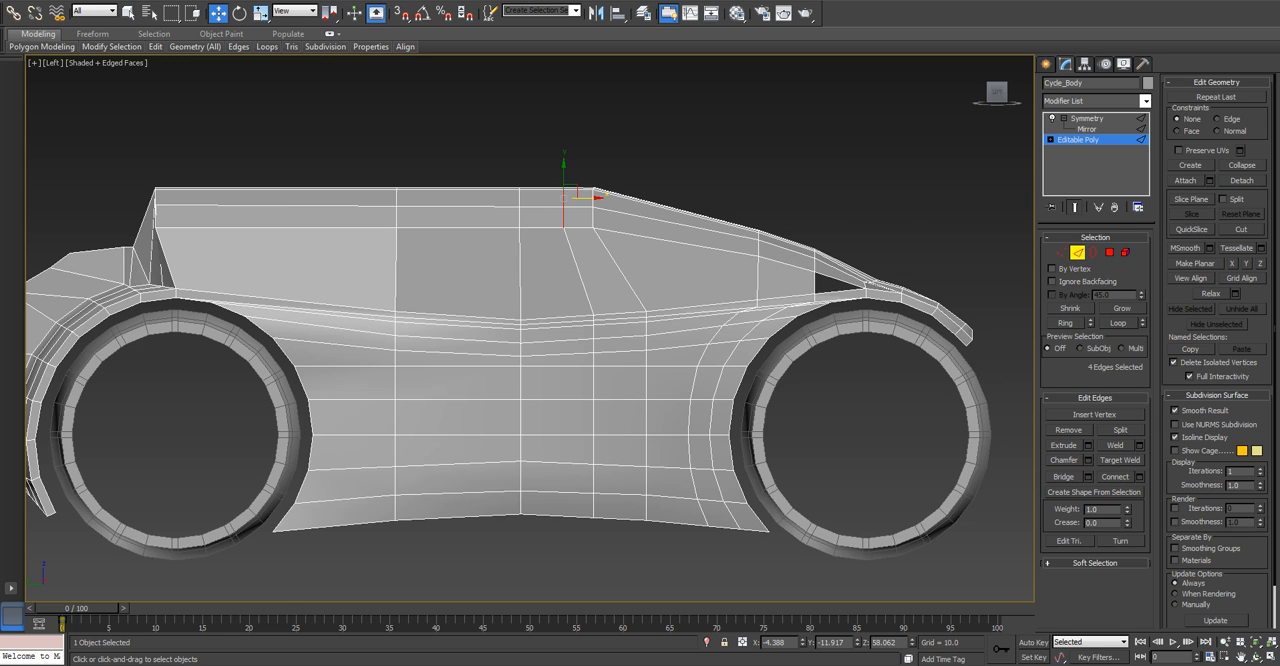
Connect the ring of upright edges across the new side panel with one segment, leaving pinch and slide at 0.
scroll(280, 225, up, 2)
scroll(875, 268, down, 2)
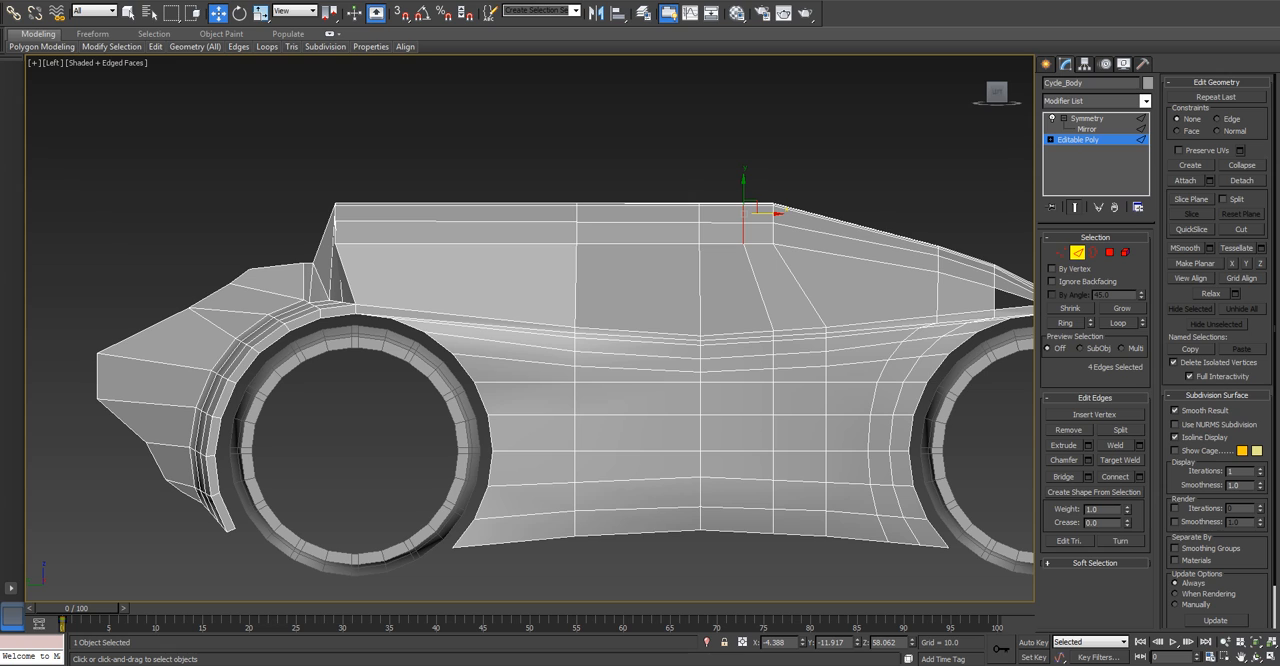
click(1000, 298)
key(alt+r)
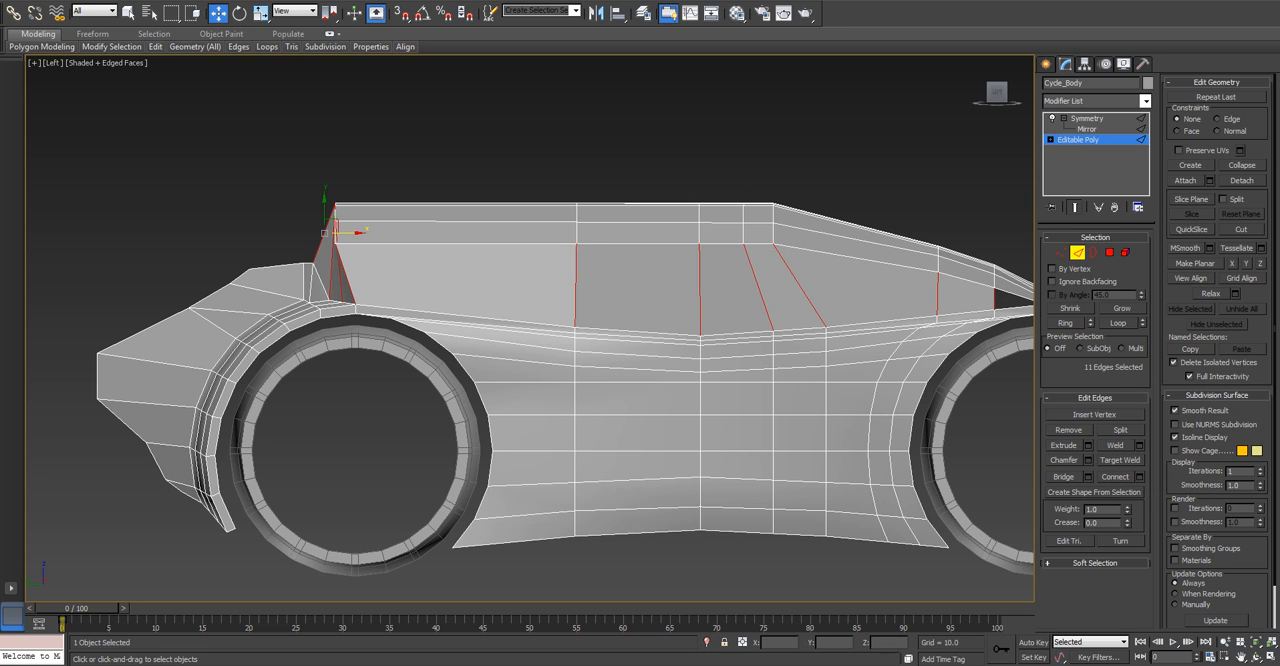
click(995, 299)
click(995, 299)
click(1118, 323)
key(ctrl+z)
key(ctrl+z)
click(1139, 477)
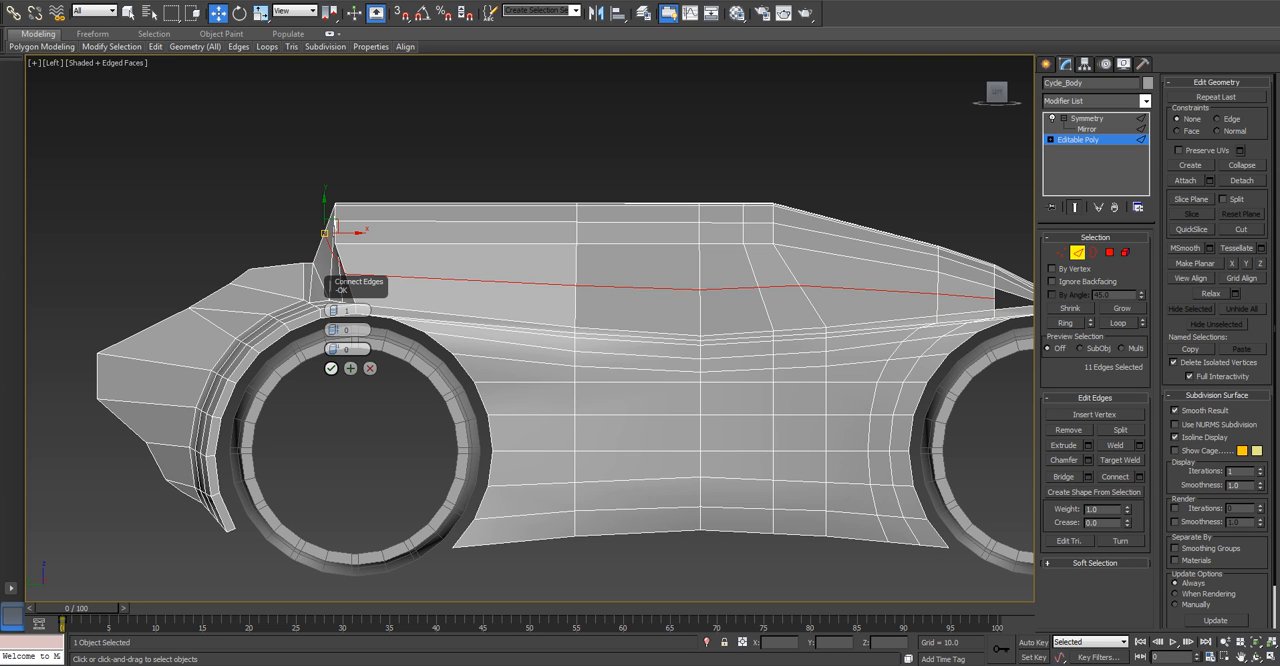
alt+middle_drag(400, 400, 535, 415)
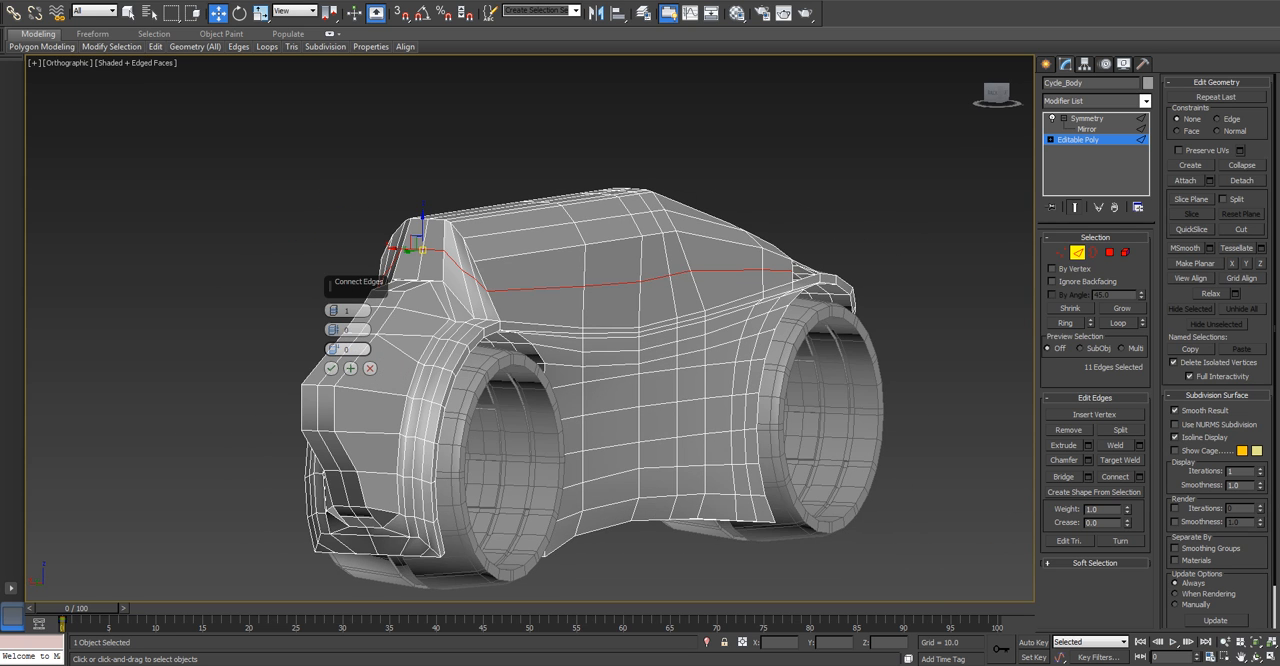
click(331, 368)
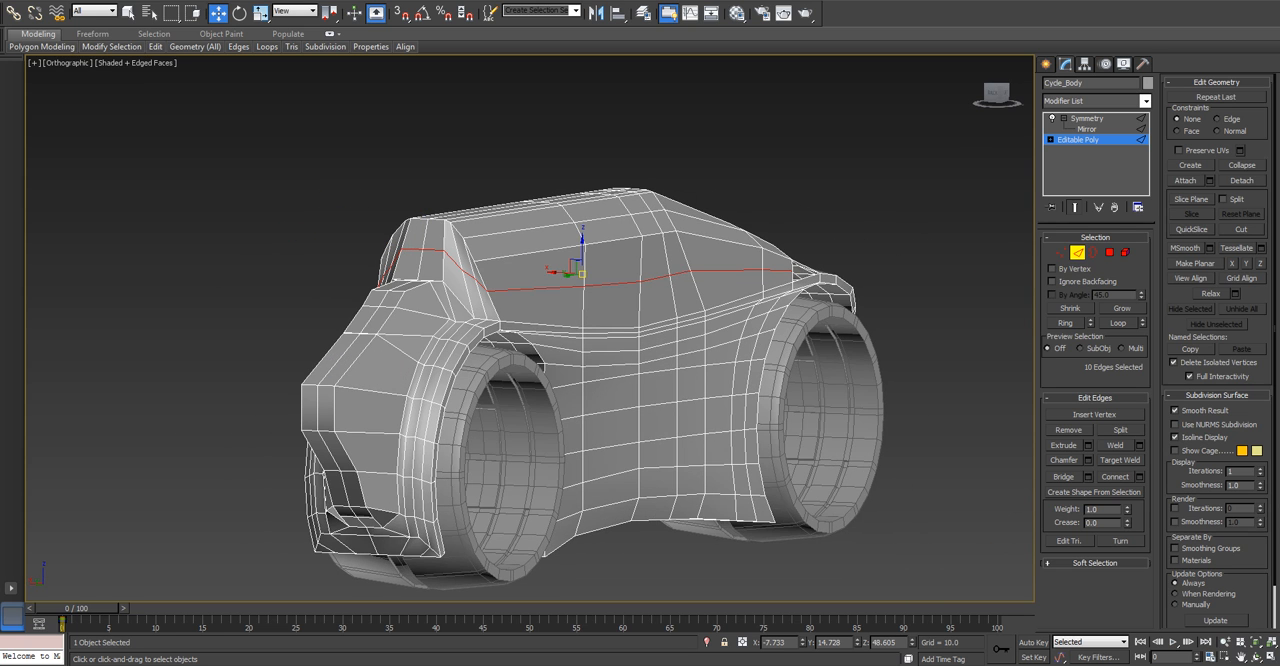
In the Left view, cap the triangular opening between the sloping frame and the front wheel arch.
key(l)
scroll(579, 257, down, 6)
middle_drag(968, 371, 912, 347)
scroll(912, 347, up, 6)
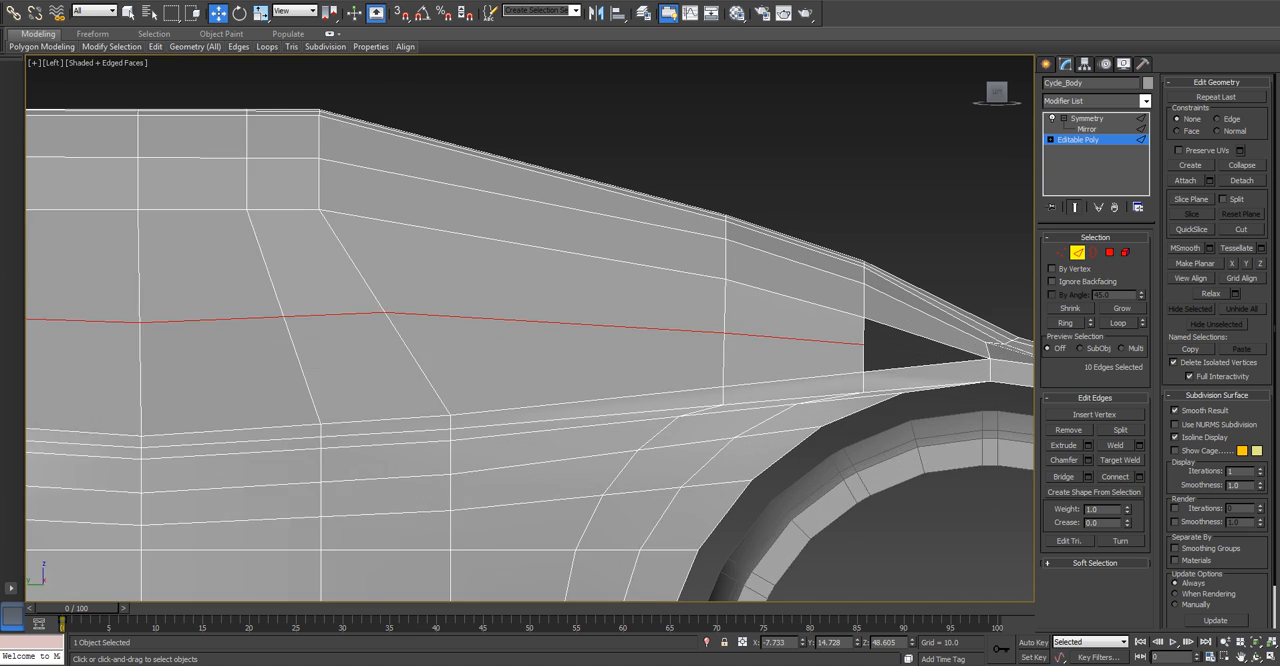
click(1093, 252)
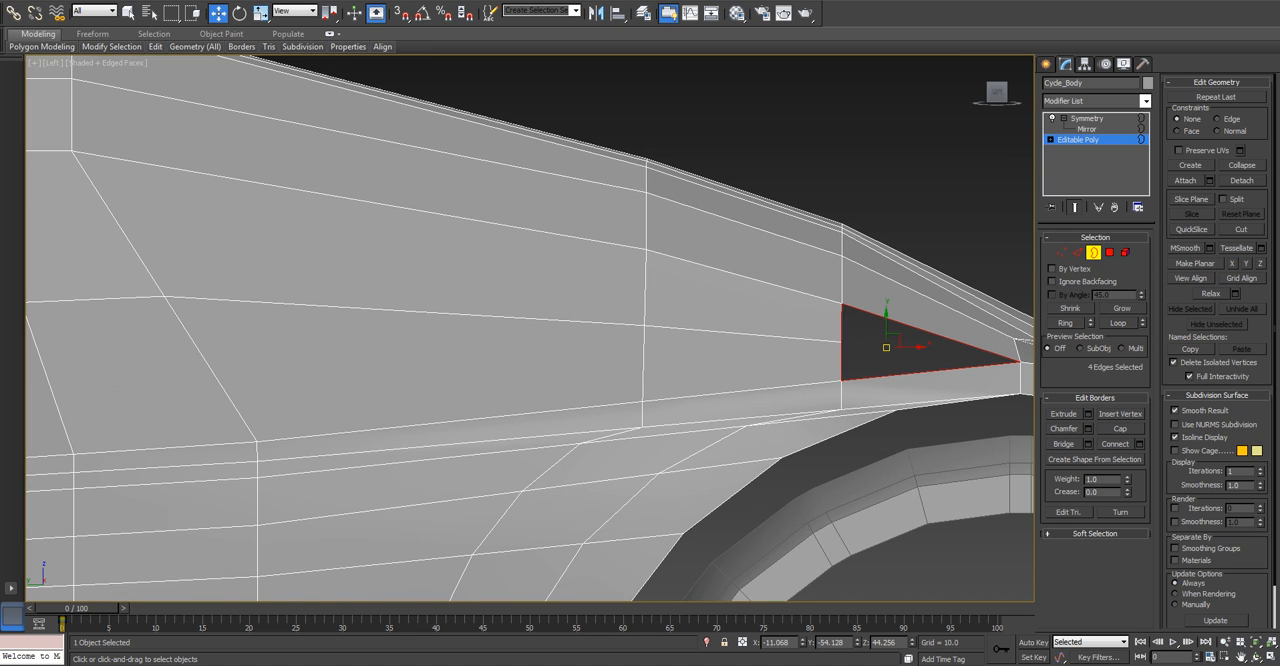
click(1120, 428)
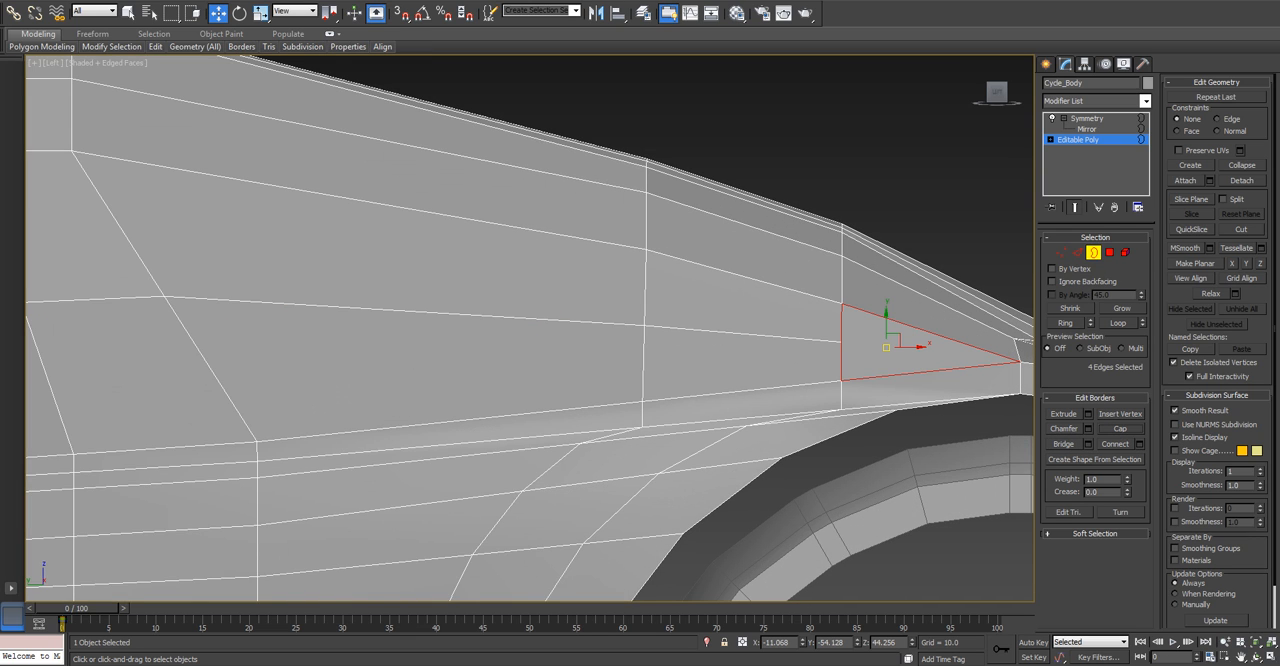
Move the vertex where the new side loop meets the capped triangle about 0.7 units along X, away from the triangle.
click(1061, 252)
middle_drag(945, 320, 716, 304)
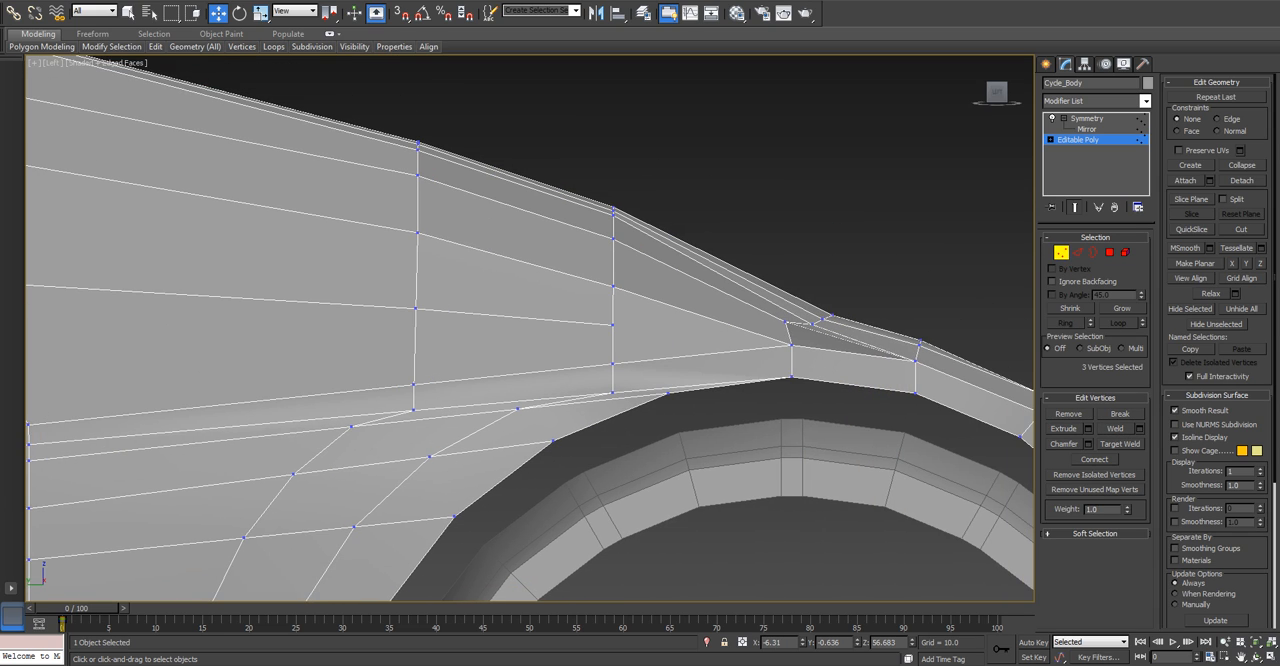
click(613, 325)
drag(636, 325, 621, 325)
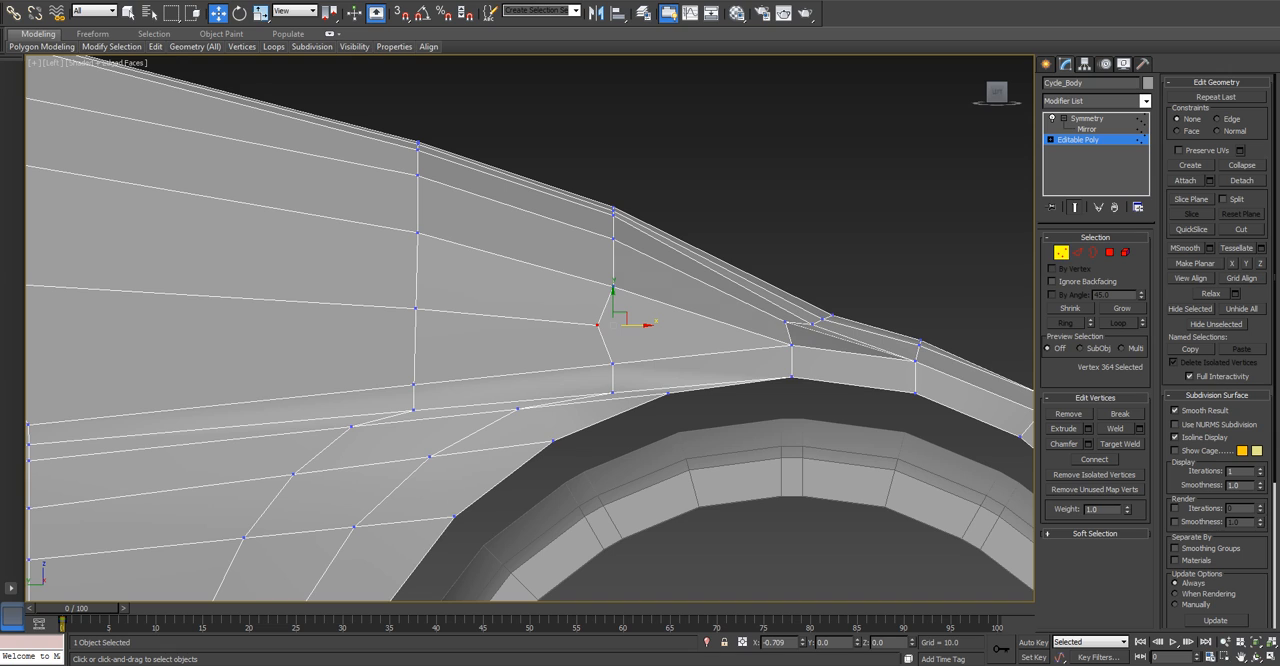
Undo the vertex move, the triangular cap and the connected side panel loop.
key(ctrl+z)
key(ctrl+z)
key(ctrl+z)
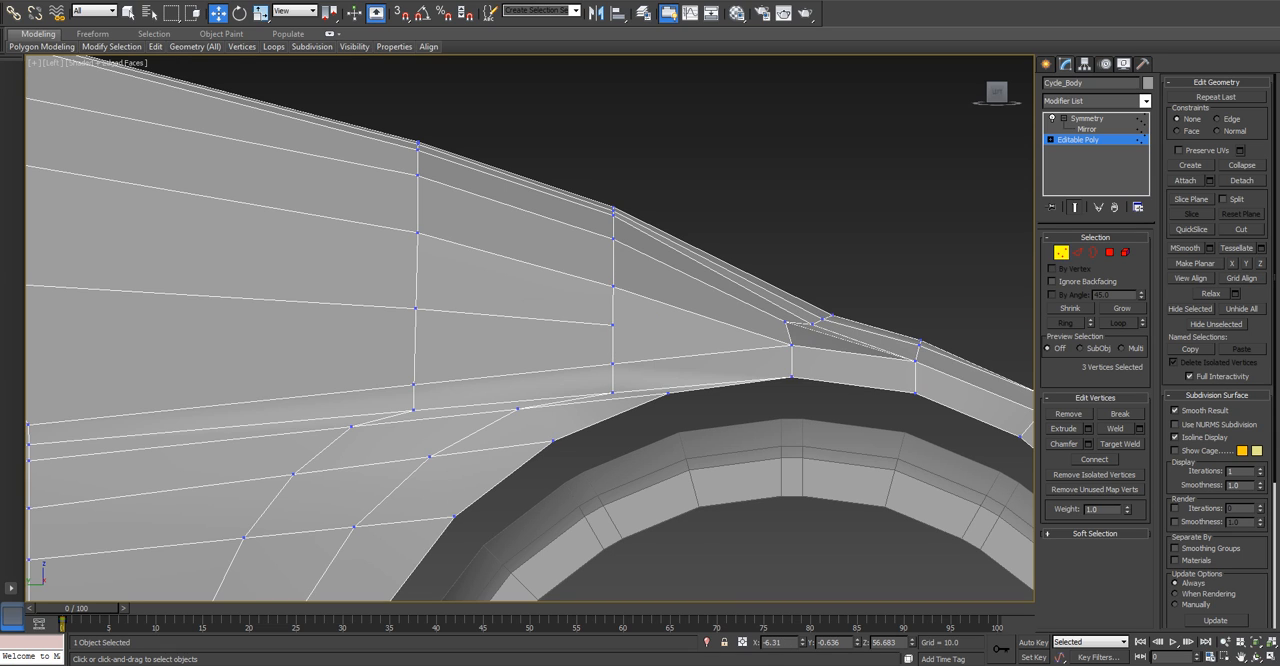
key(ctrl+z)
Cap the triangular opening beside the front wheel arch without the side loop, and turn on NURMS subdivision for the body.
key(3)
click(660, 359)
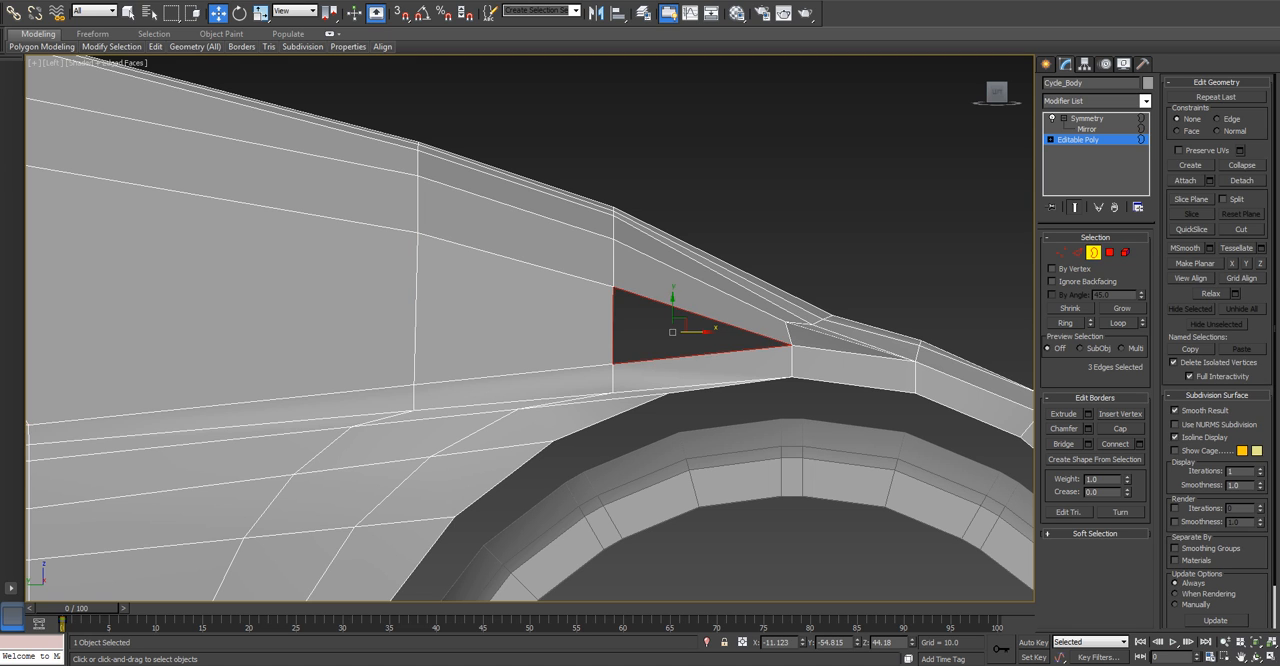
click(1120, 428)
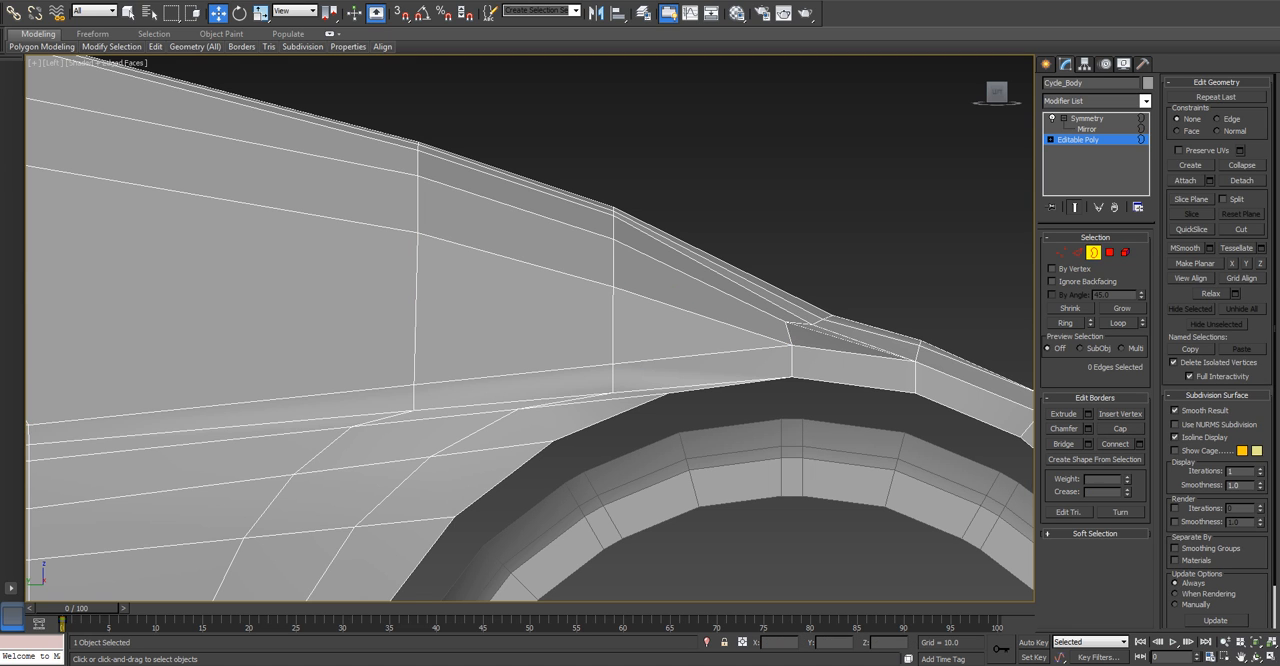
click(1175, 424)
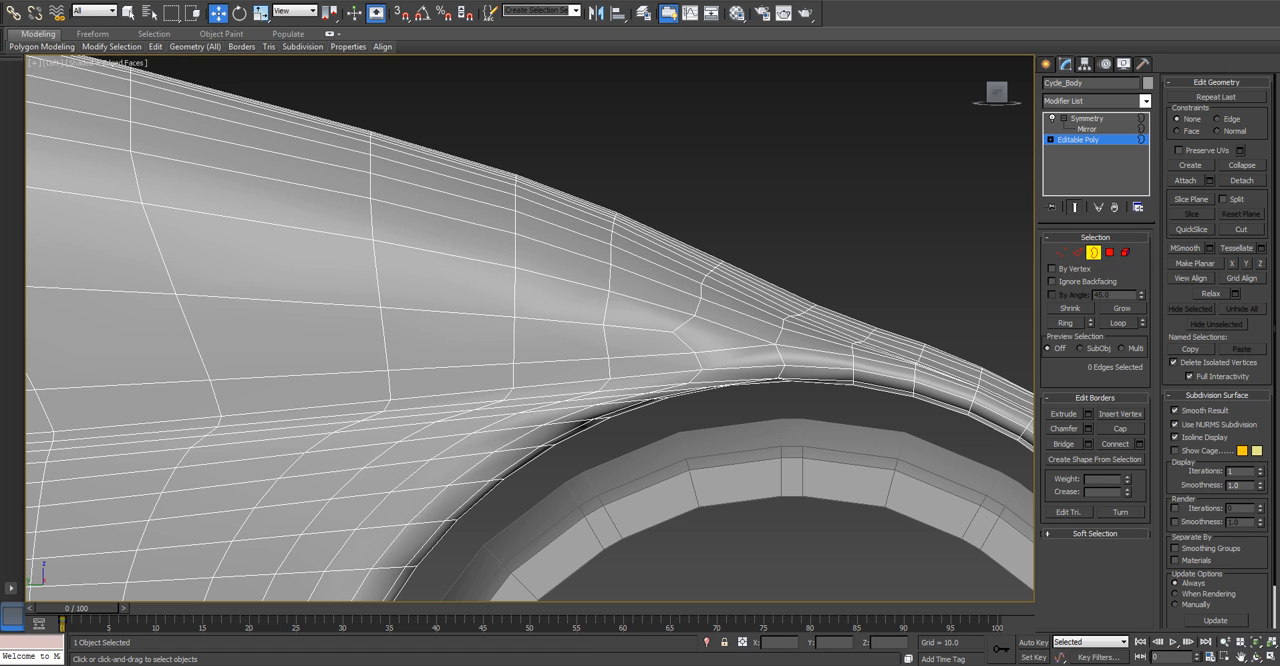
Turn off NURMS subdivision and delete the triangular cap polygon beside the front wheel arch.
click(1093, 253)
click(1109, 253)
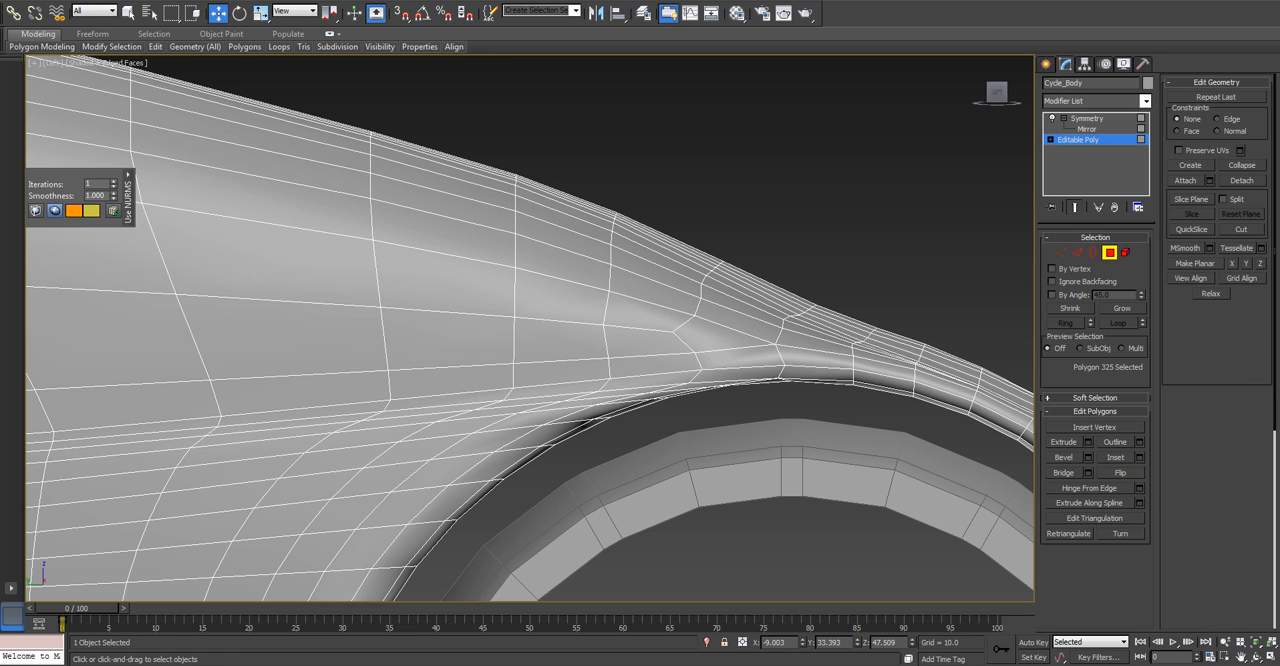
click(1175, 528)
click(675, 331)
key(Delete)
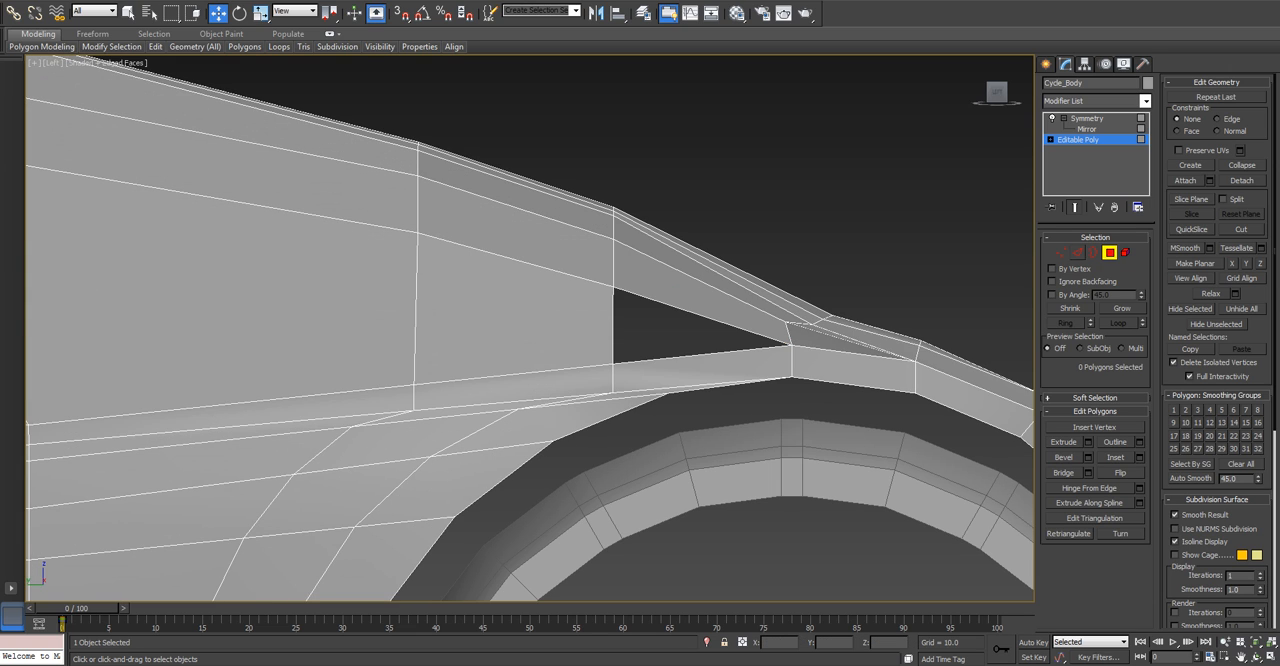
Select the ring from the triangular opening's upright edge and connect it into an edge loop along the side panel.
click(1078, 252)
click(613, 327)
key(alt+r)
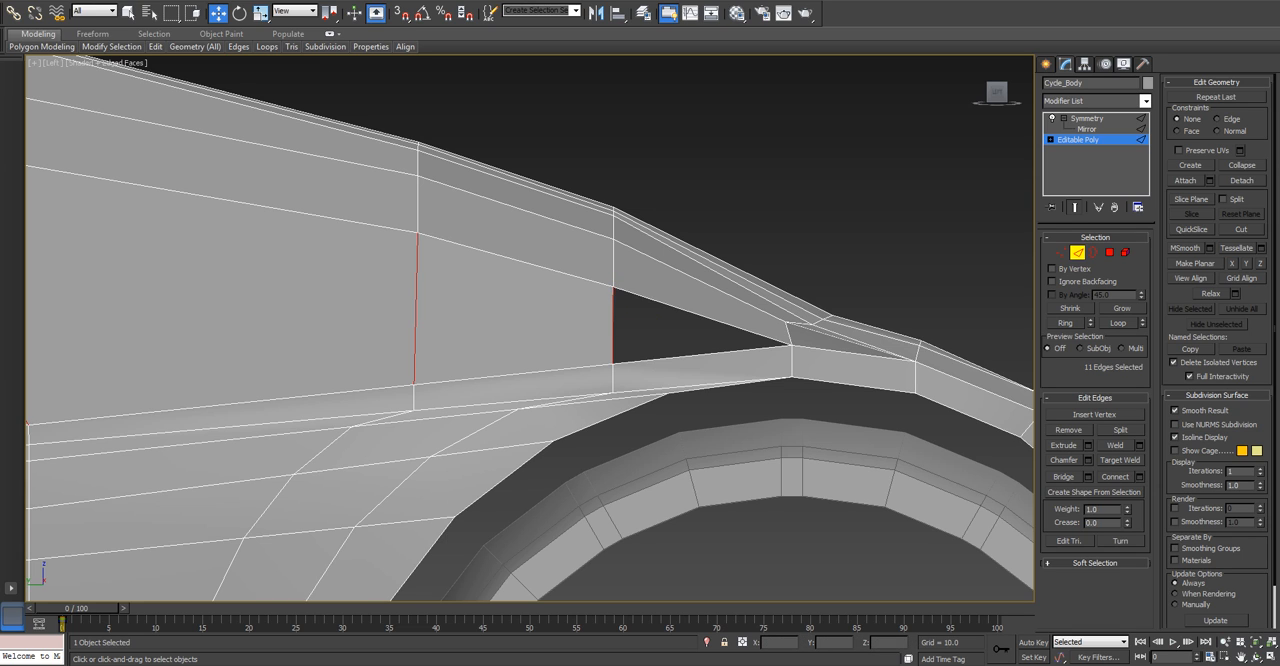
click(1115, 477)
Cap the triangular opening at the end of the new loop and turn on NURMS subdivision for the body.
click(1094, 253)
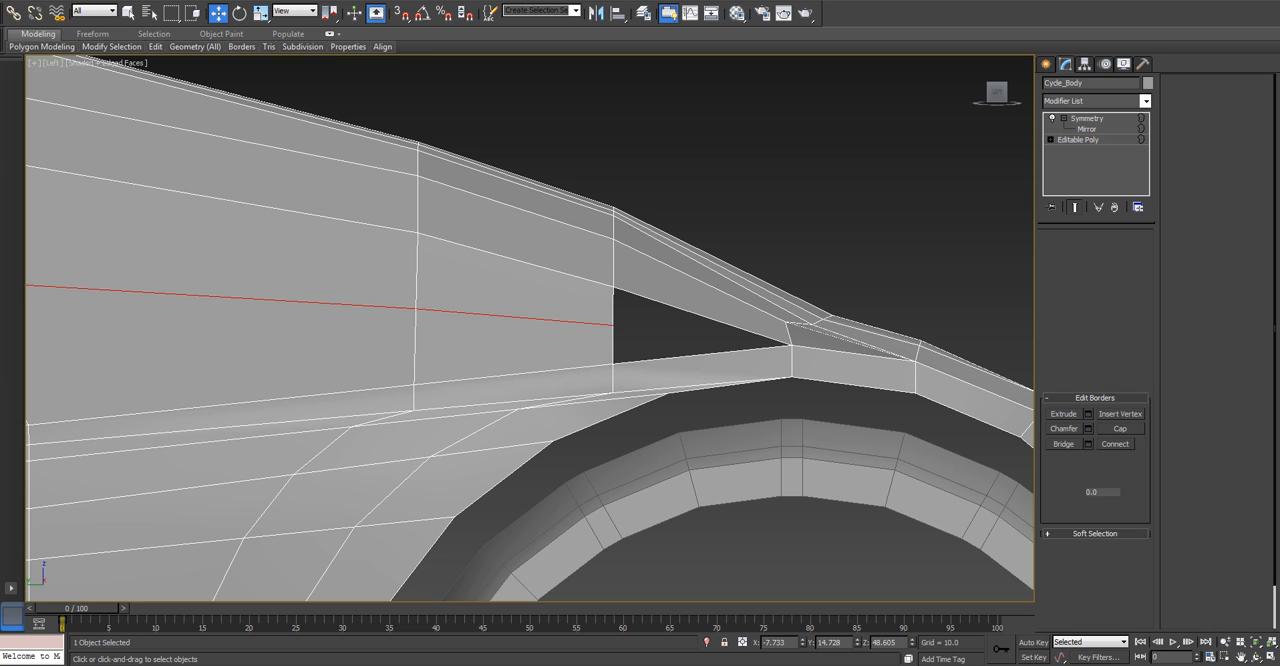
click(613, 340)
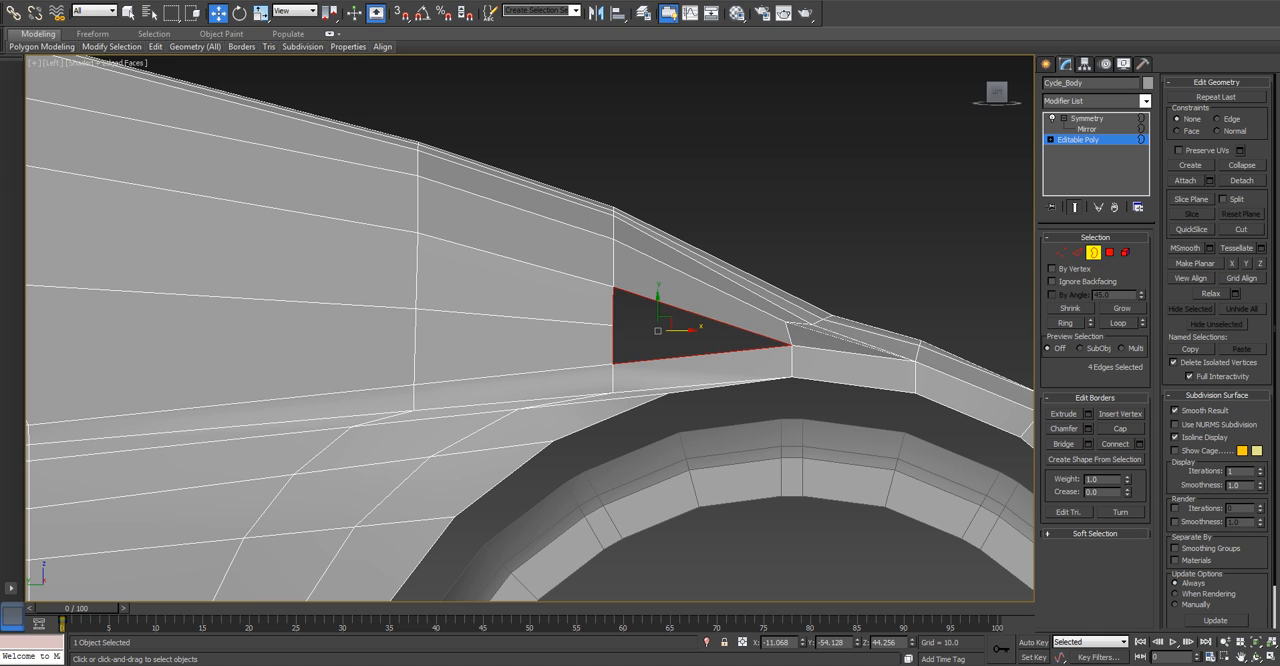
click(1120, 428)
key(3)
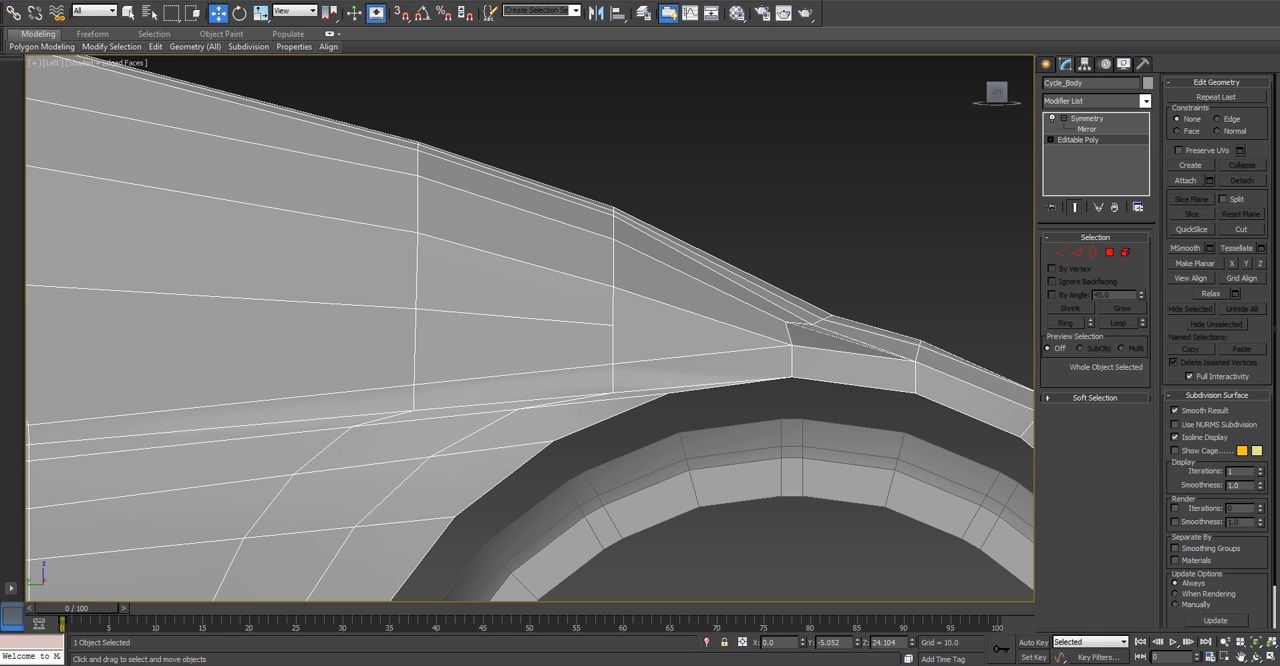
key(ctrl+q)
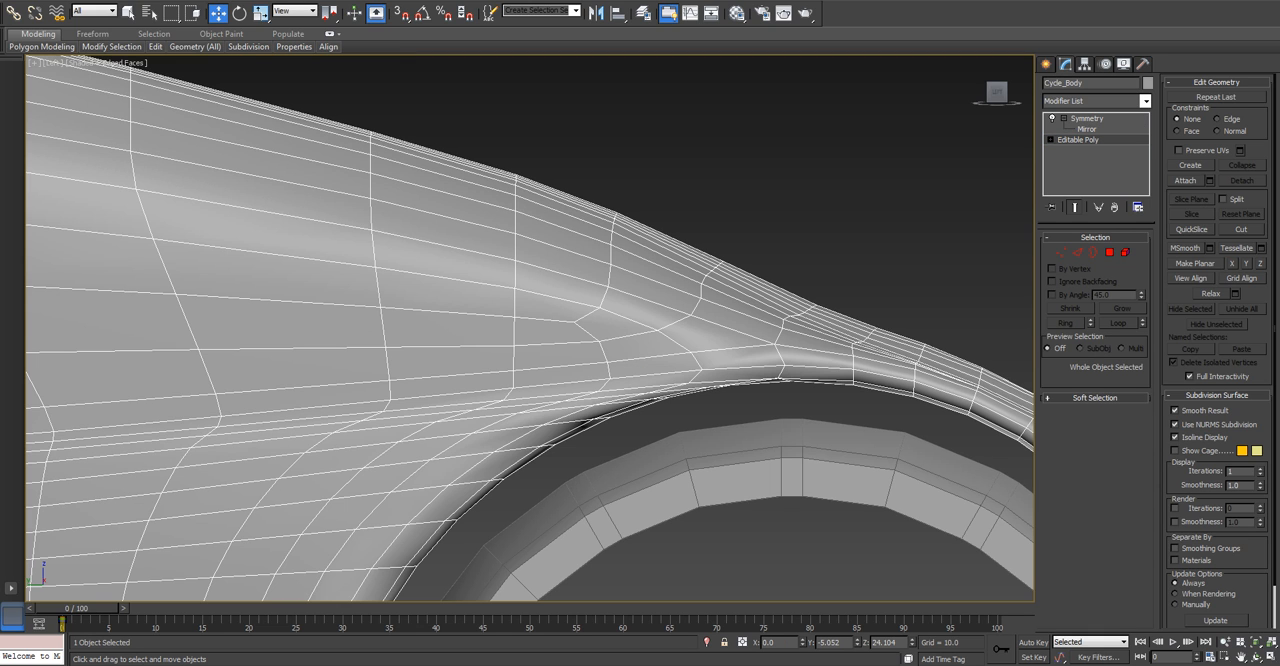
Deselect the body and examine the smoothed light cycle from the front side in Perspective view.
key(ctrl+d)
scroll(835, 260, down, 8)
alt+middle_drag(835, 300, 825, 323)
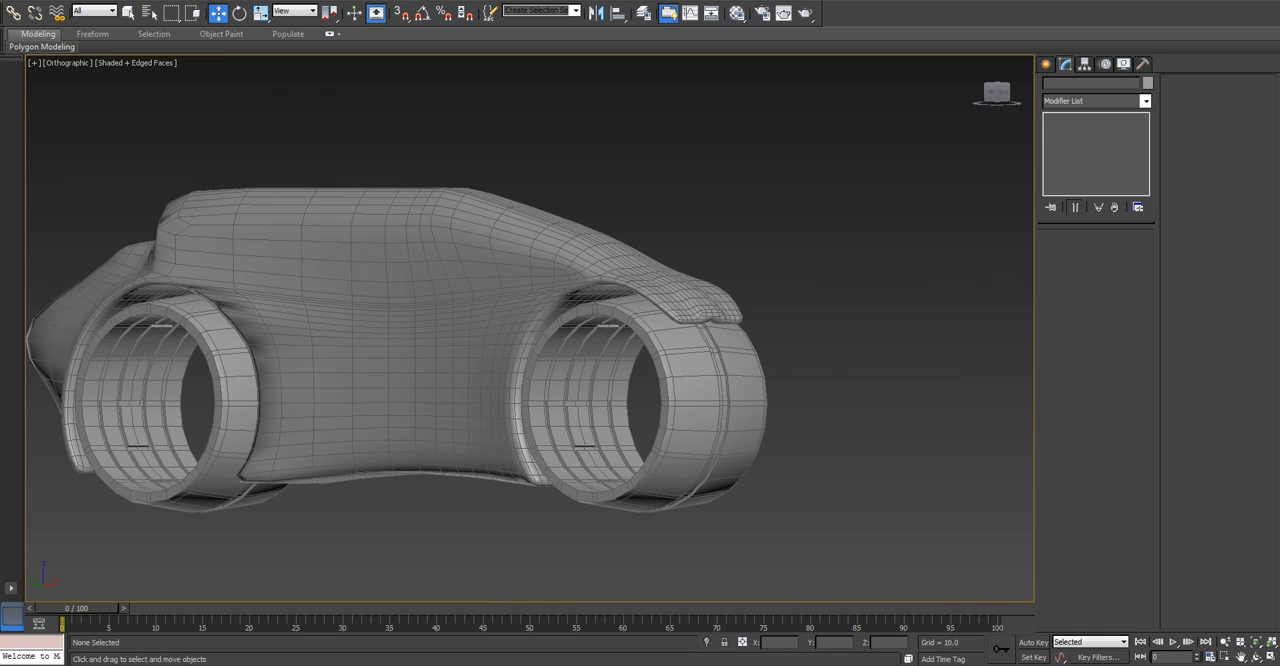
key(alt+space)
key(Escape)
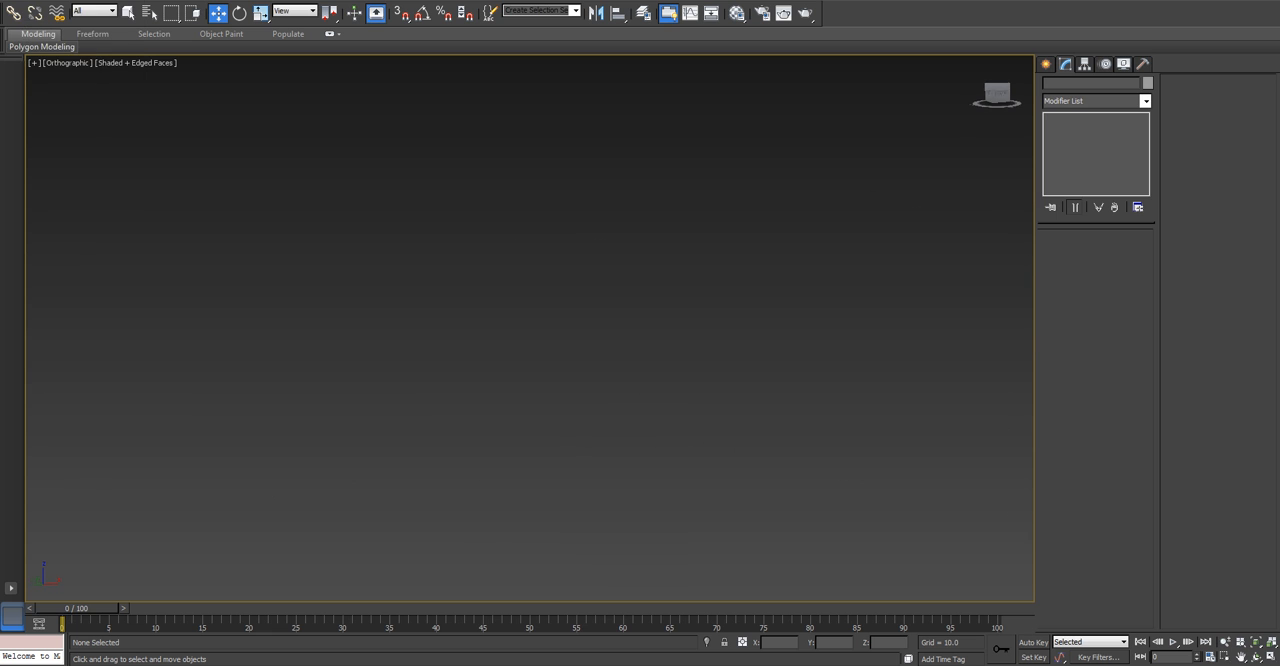
key(p)
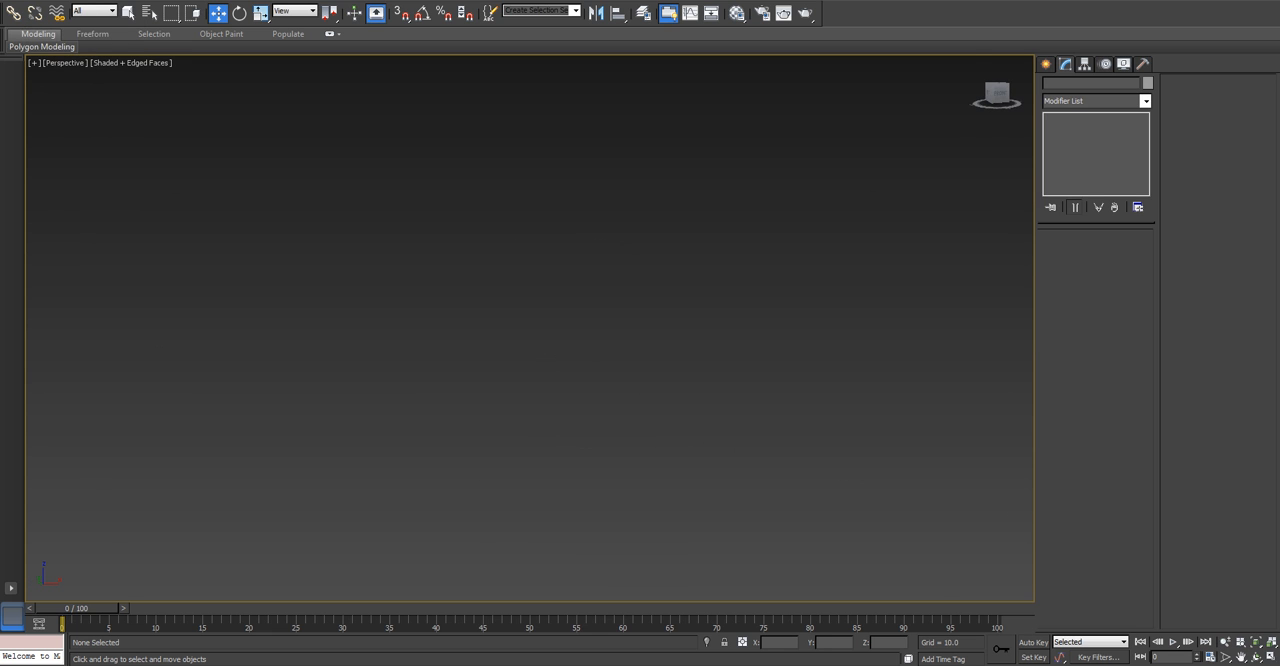
click(977, 61)
alt+middle_drag(500, 330, 460, 308)
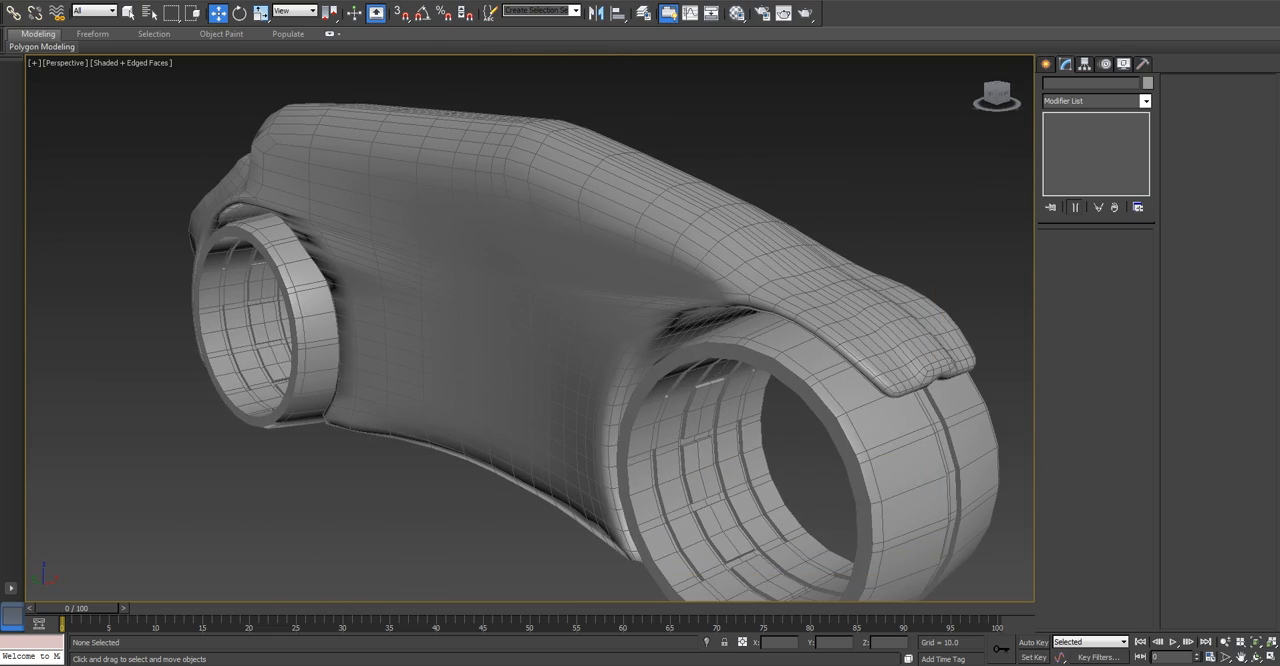
Turn on NURMS subdivision for the wheels at the base Editable Poly level and deselect them.
click(700, 410)
click(1078, 140)
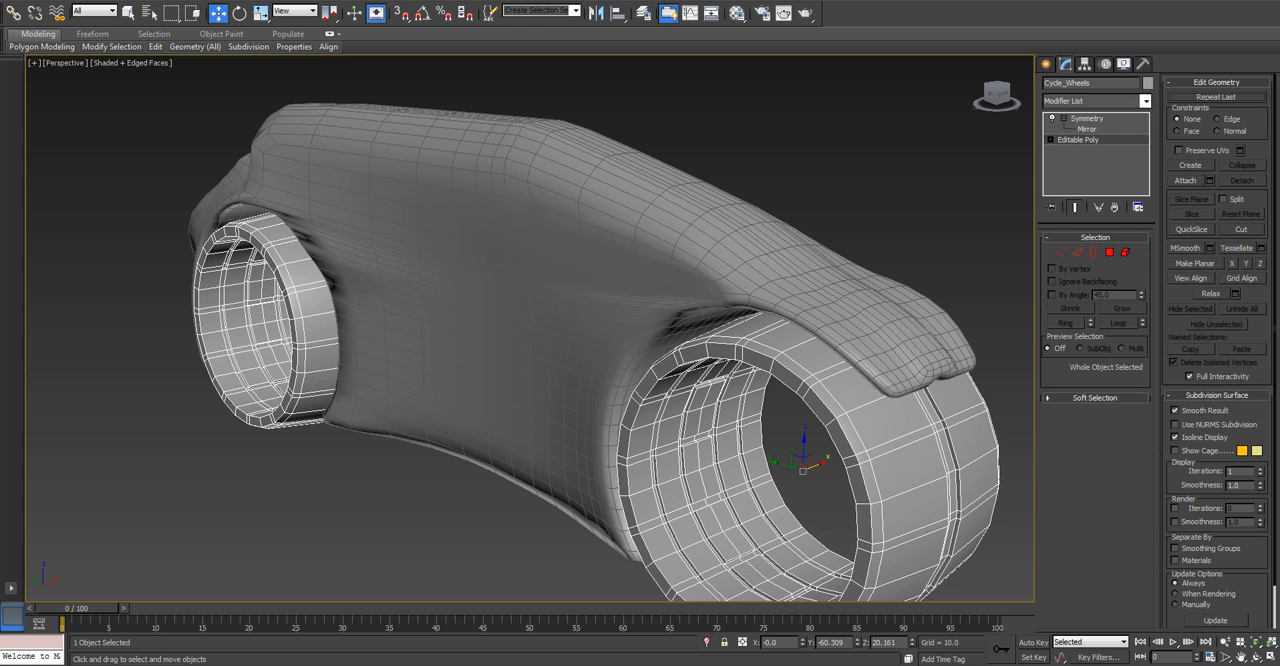
click(1175, 425)
click(960, 230)
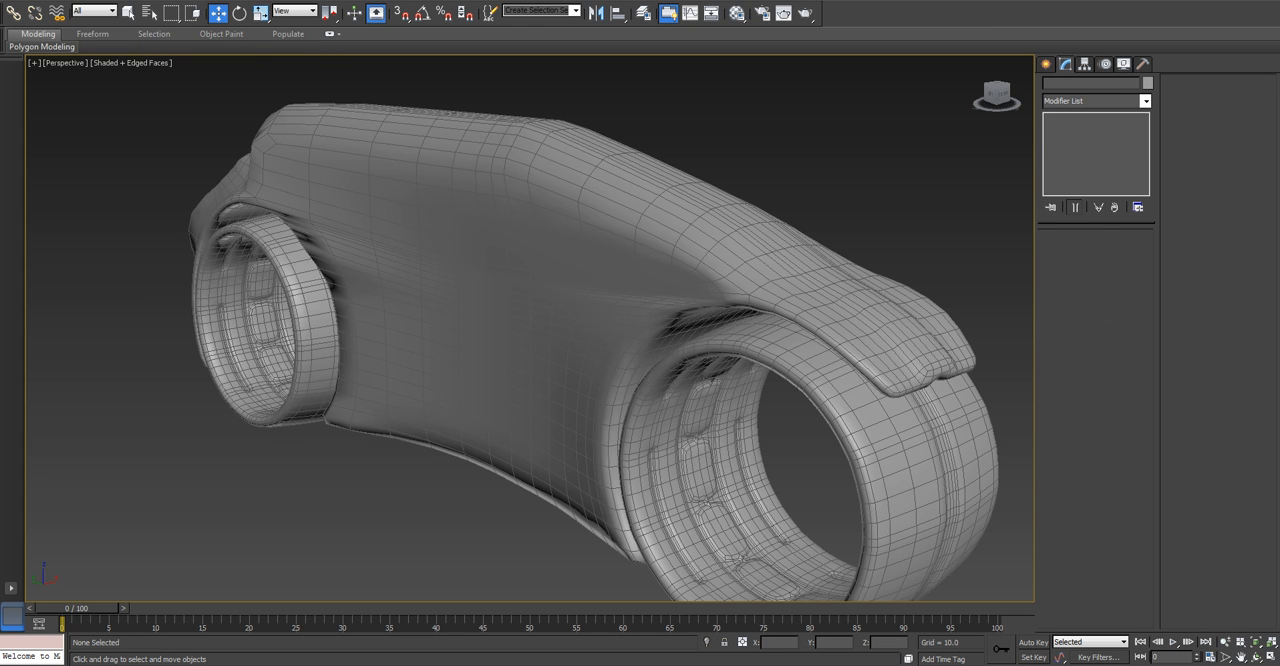
Inspect the smoothed recesses inside the front wheel, and turn off NURMS subdivision for the wheels.
click(920, 450)
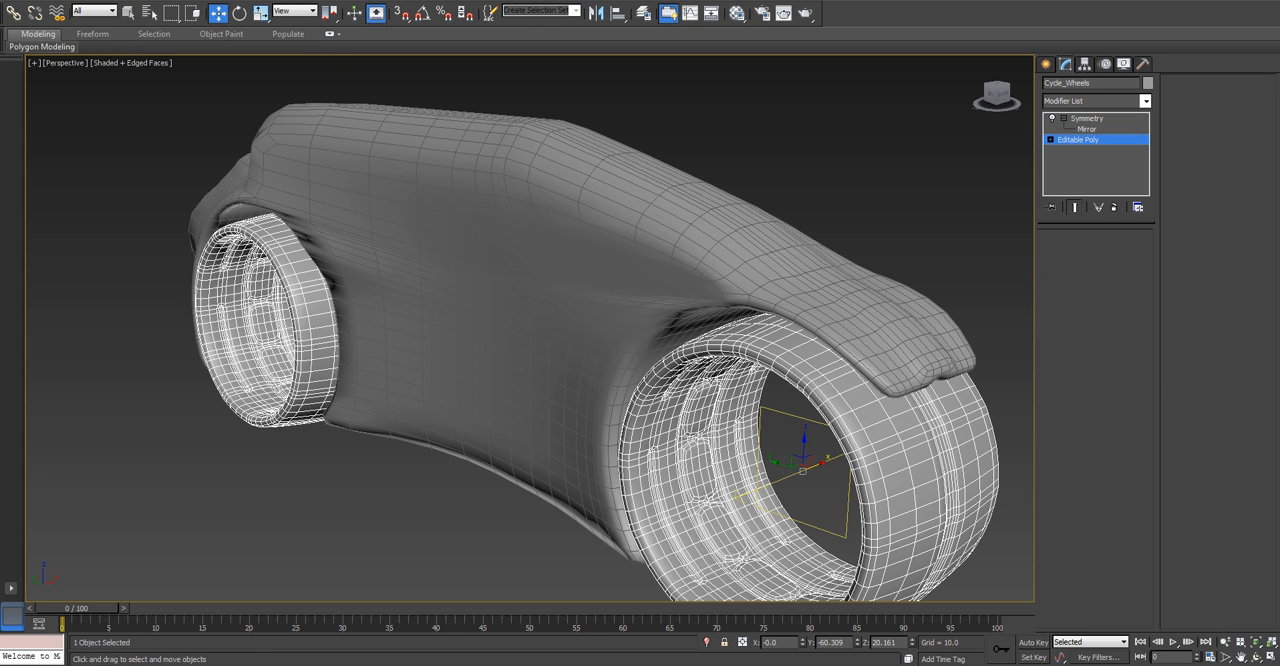
click(1078, 140)
middle_drag(700, 440, 635, 314)
scroll(684, 320, up, 5)
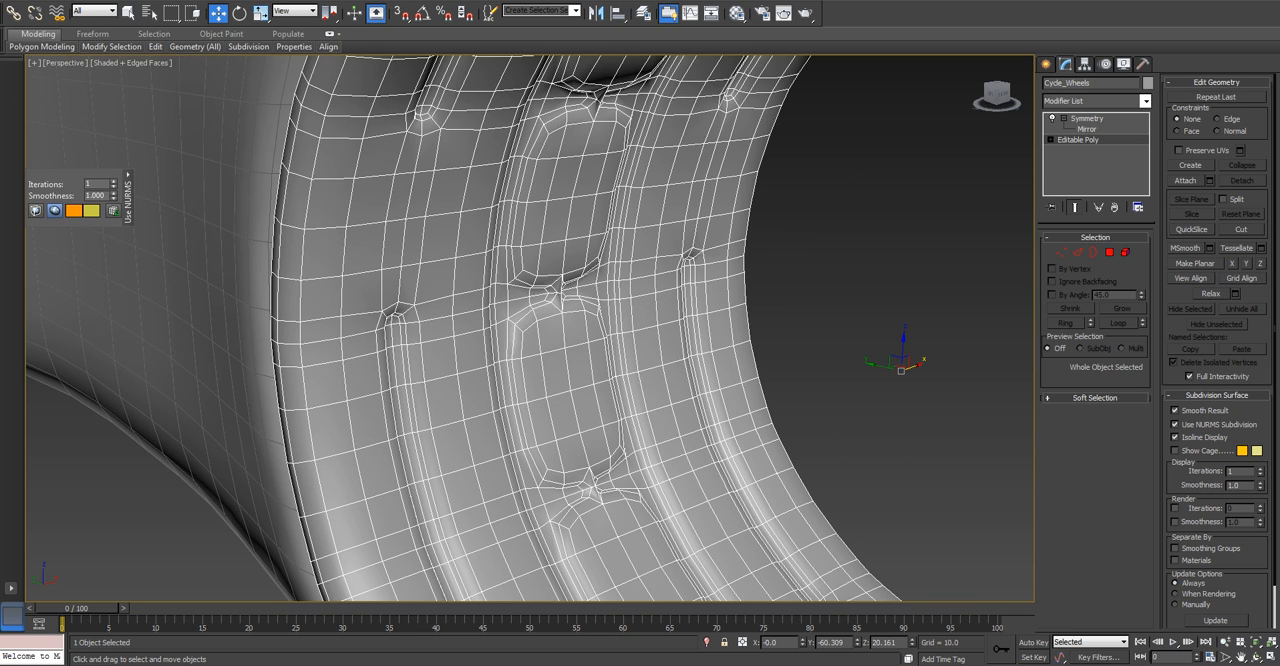
click(1175, 424)
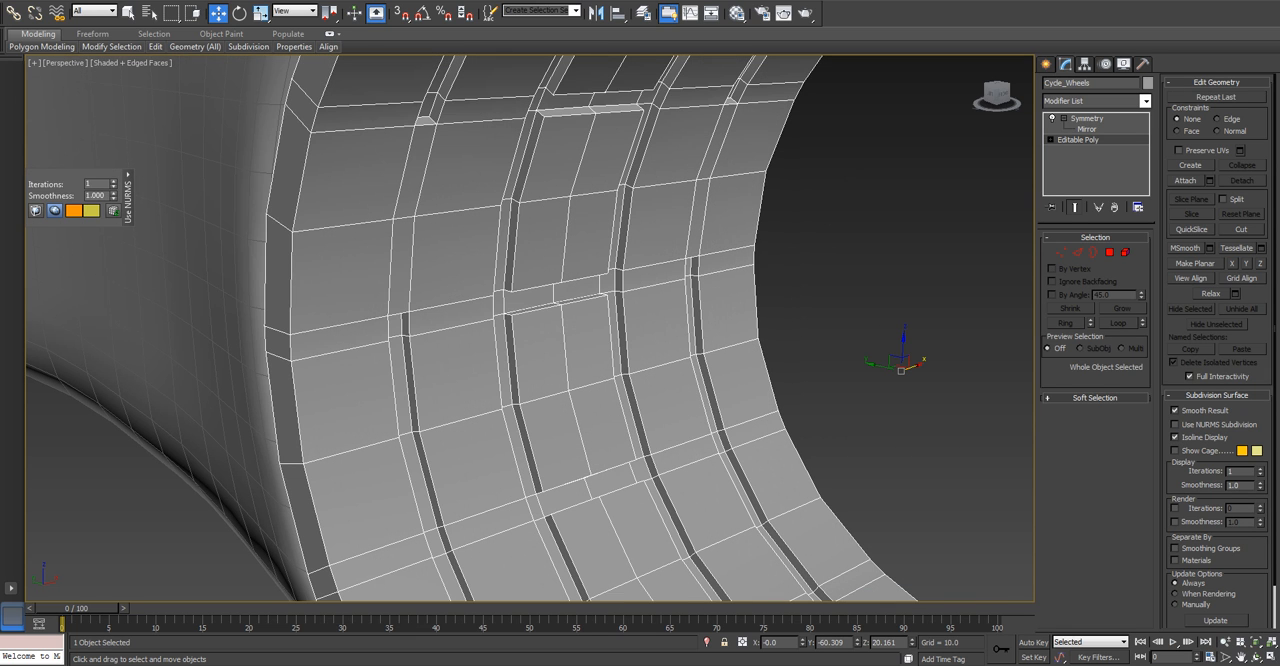
Turn on NURMS subdivision for the wheels, separated by smoothing groups, and inspect them deselected with edged faces hidden.
click(1175, 424)
scroll(872, 416, down, 10)
alt+middle_drag(874, 434, 837, 421)
scroll(837, 421, up, 4)
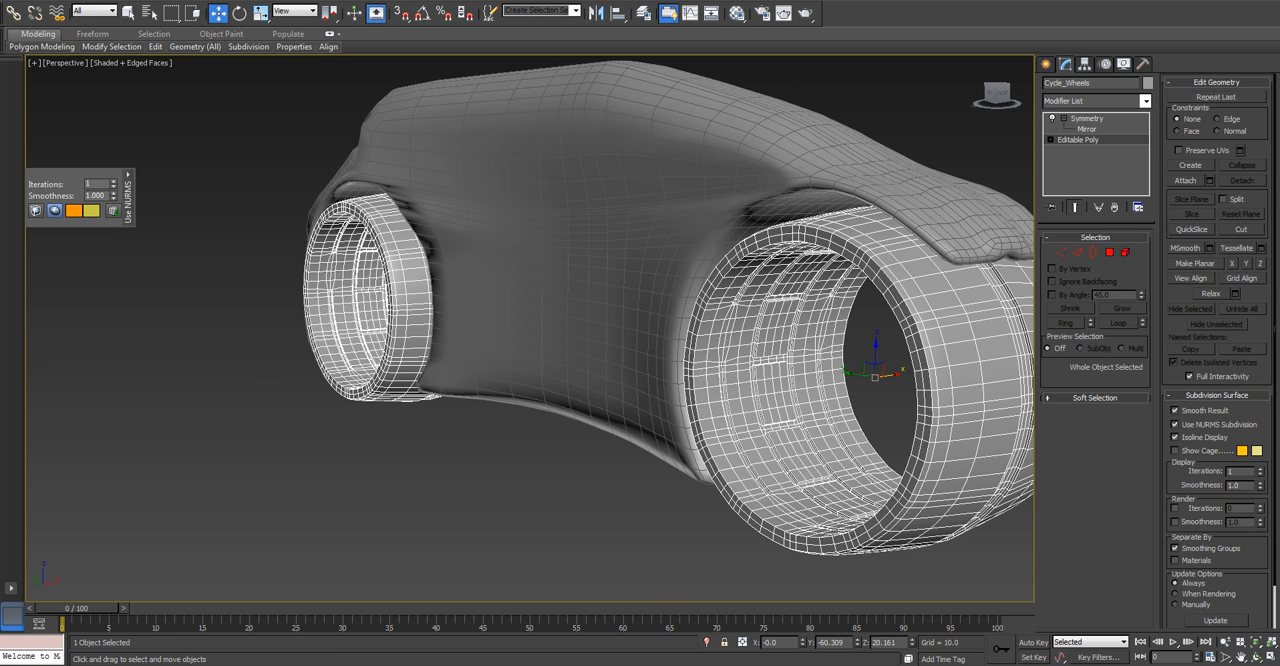
middle_drag(837, 421, 757, 408)
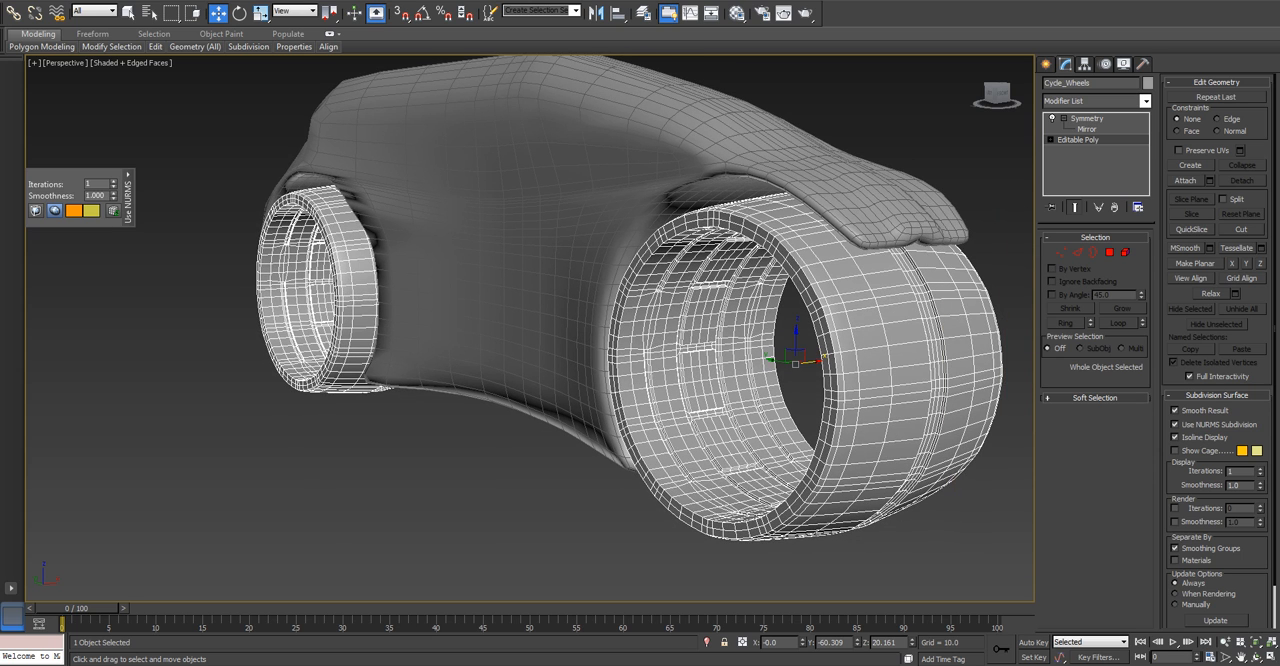
key(ctrl+d)
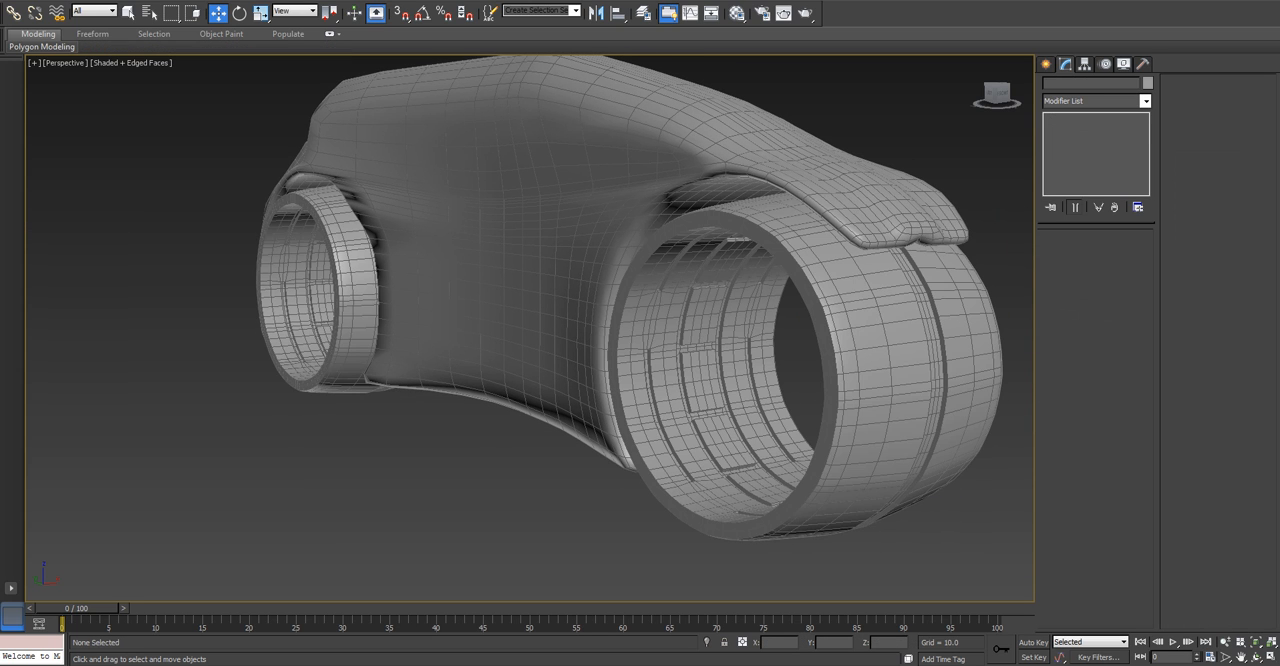
key(F4)
alt+middle_drag(740, 390, 660, 436)
Replace the wheels' NURMS subdivision with a TurboSmooth modifier above the Editable Poly level, trying separation by smoothing groups.
click(765, 410)
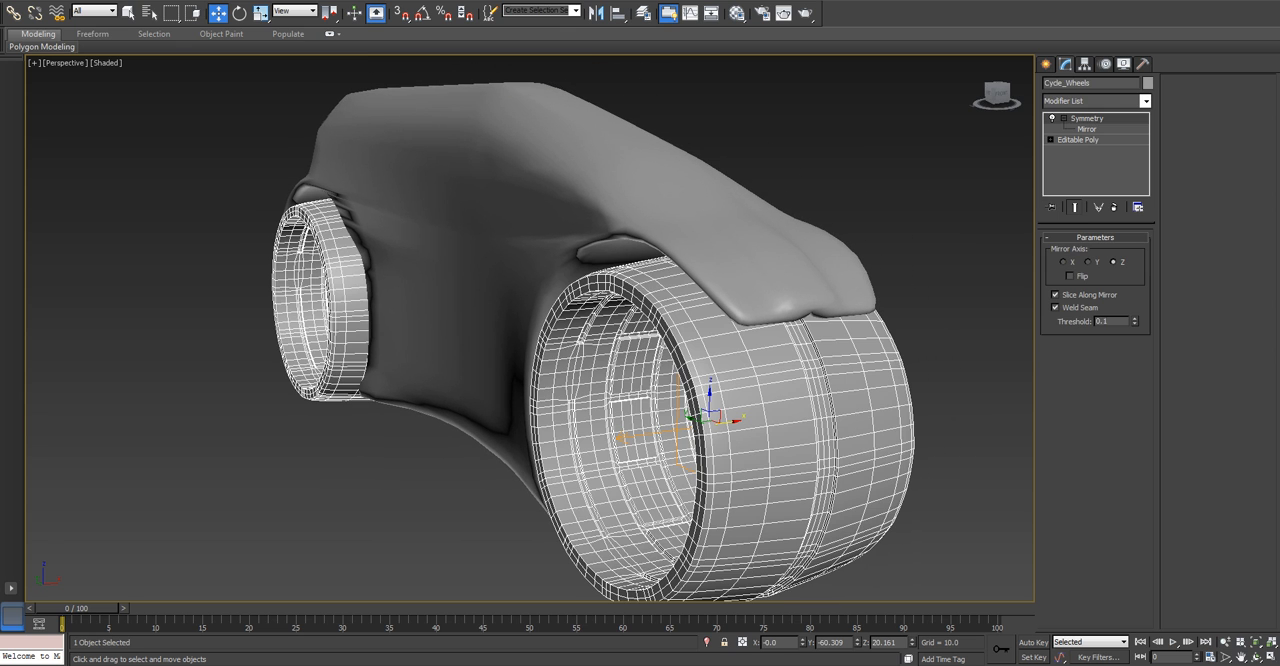
click(1078, 140)
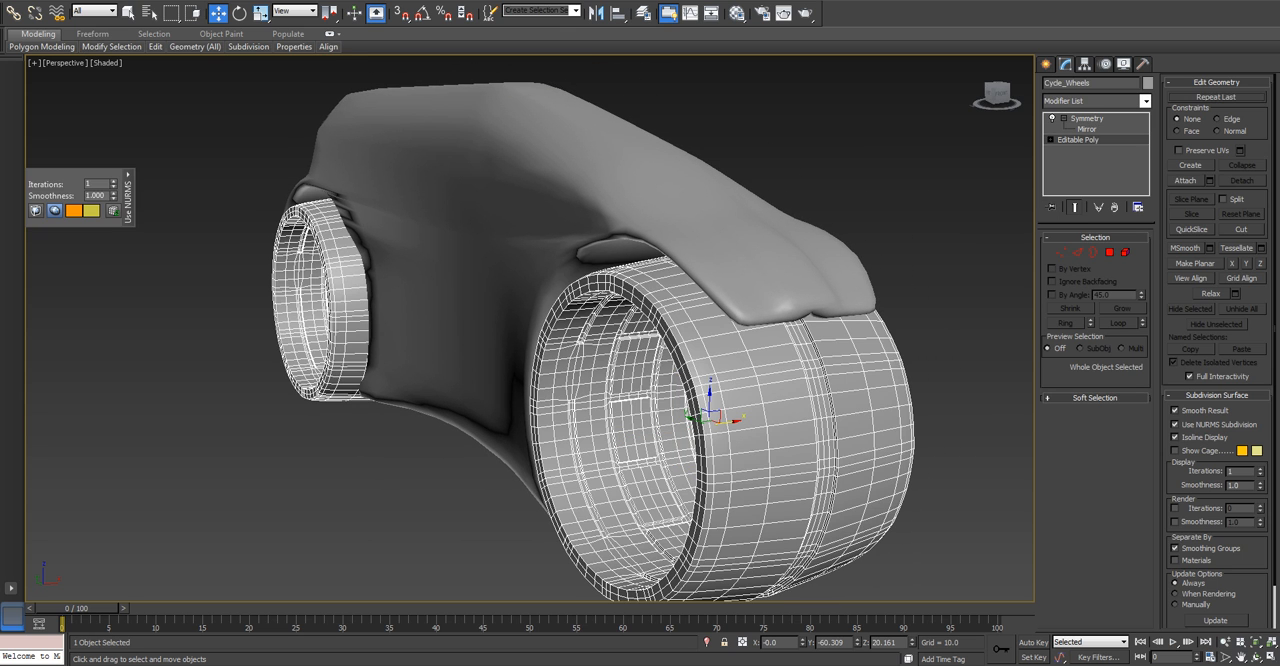
click(1175, 425)
click(1145, 101)
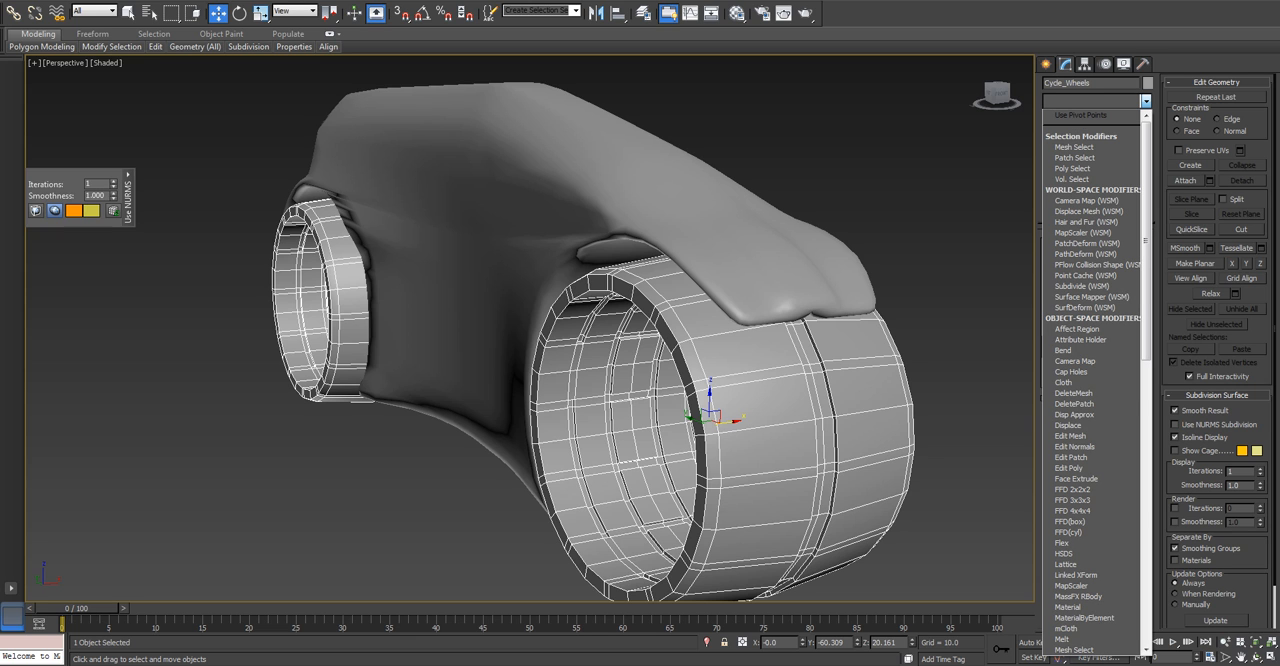
drag(1146, 180, 1146, 468)
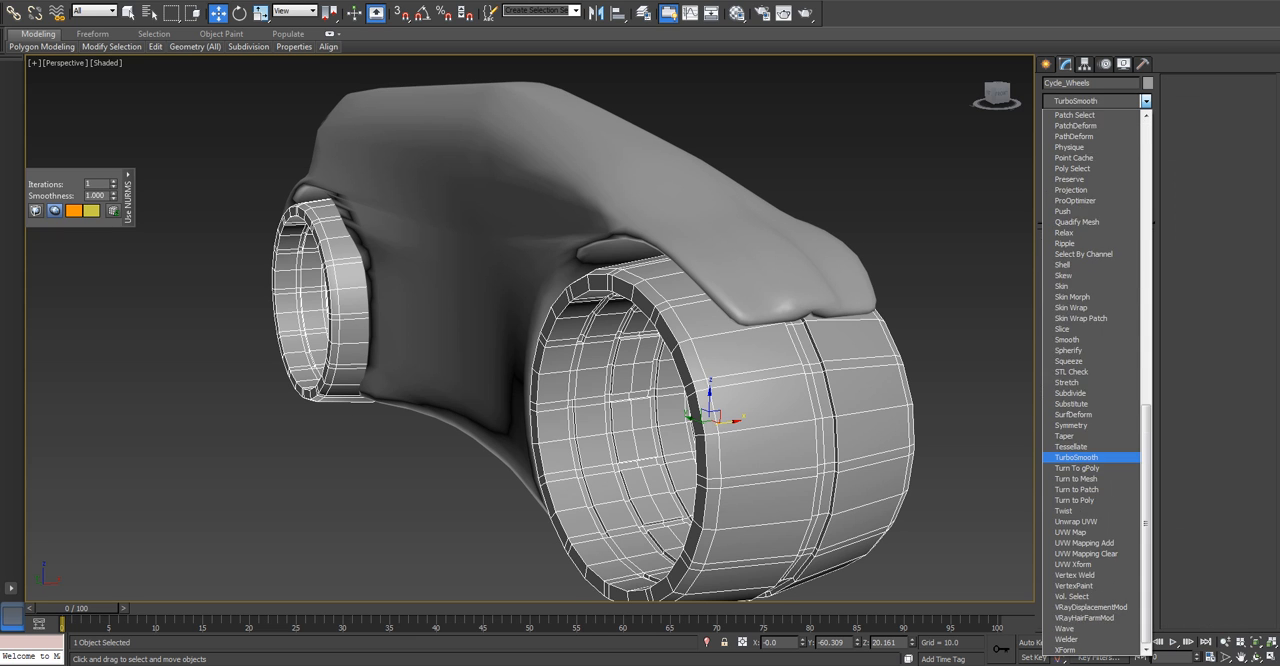
click(1090, 458)
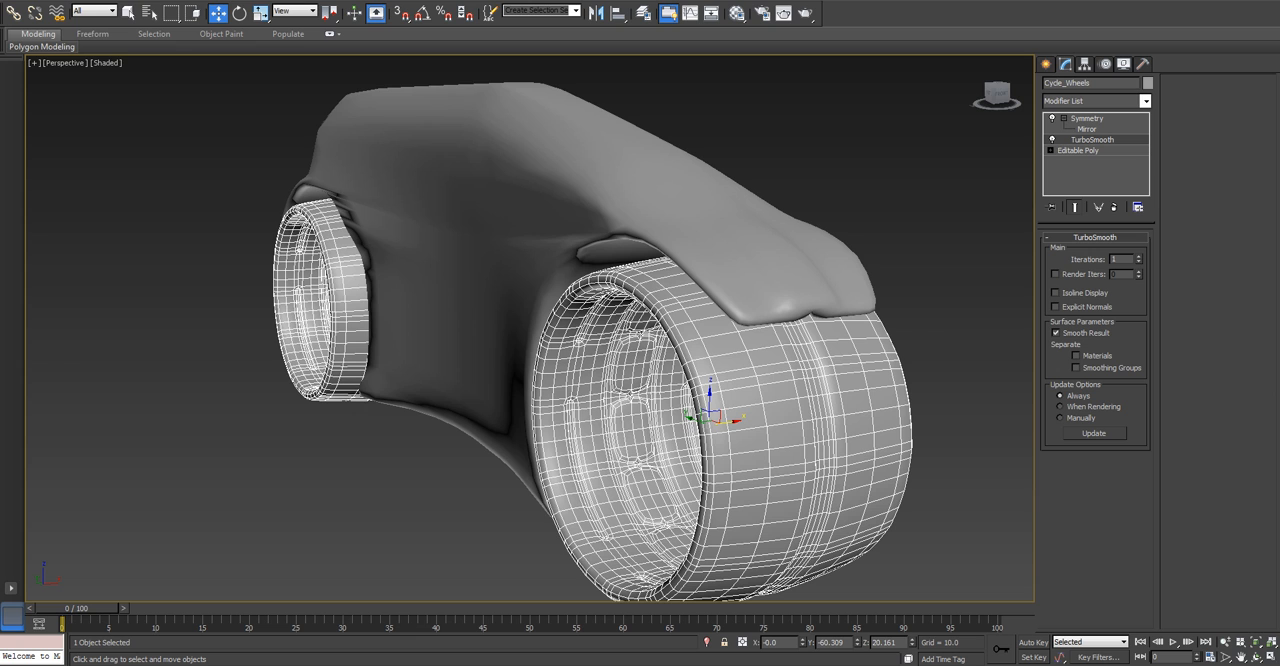
click(1076, 367)
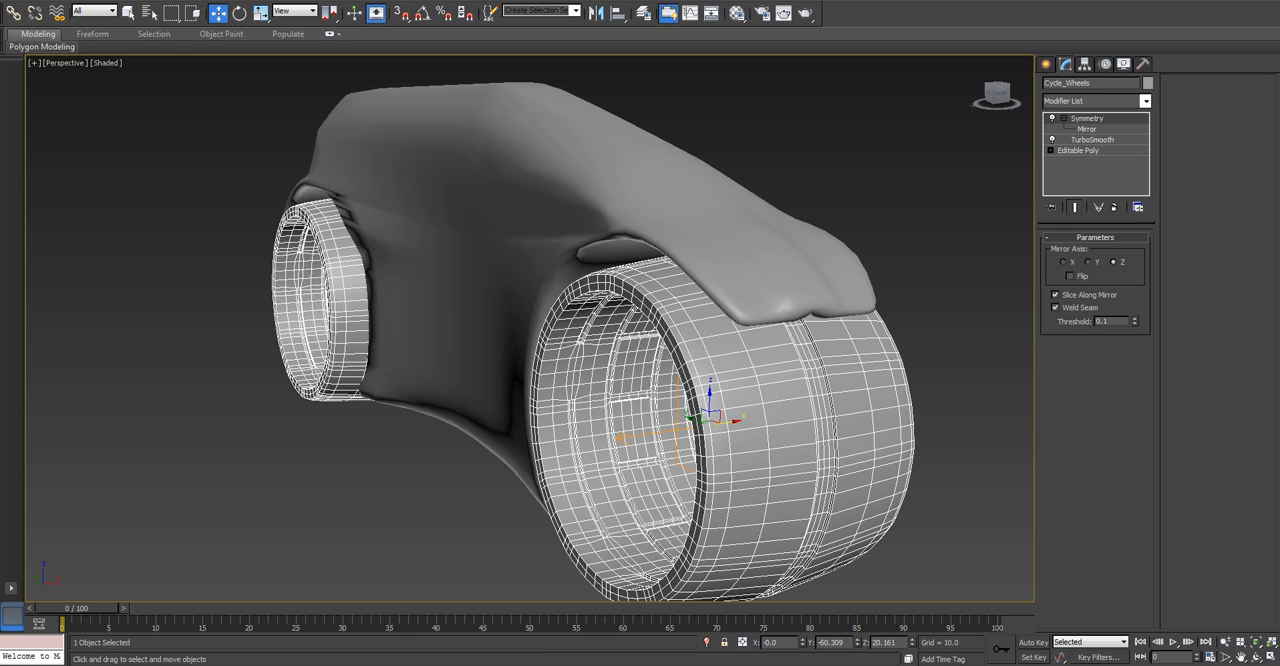
Remove the TurboSmooth modifier from the wheels, show the end result, and turn NURMS subdivision back on.
click(1092, 140)
click(1115, 208)
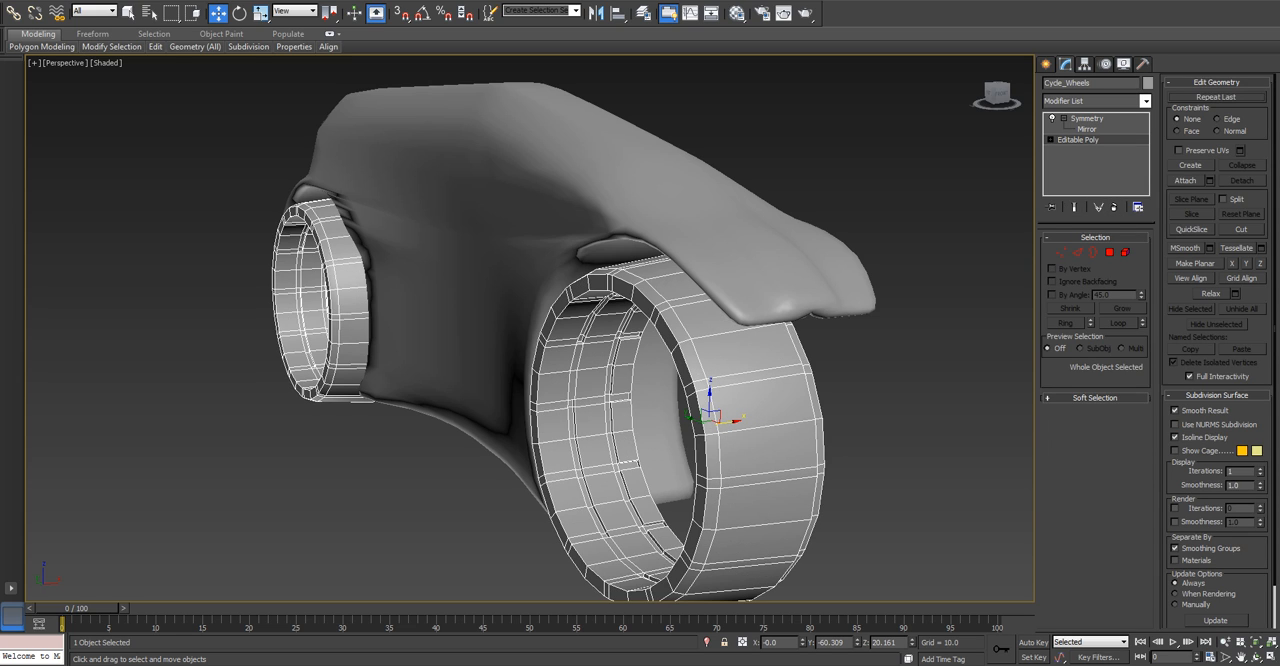
click(1075, 207)
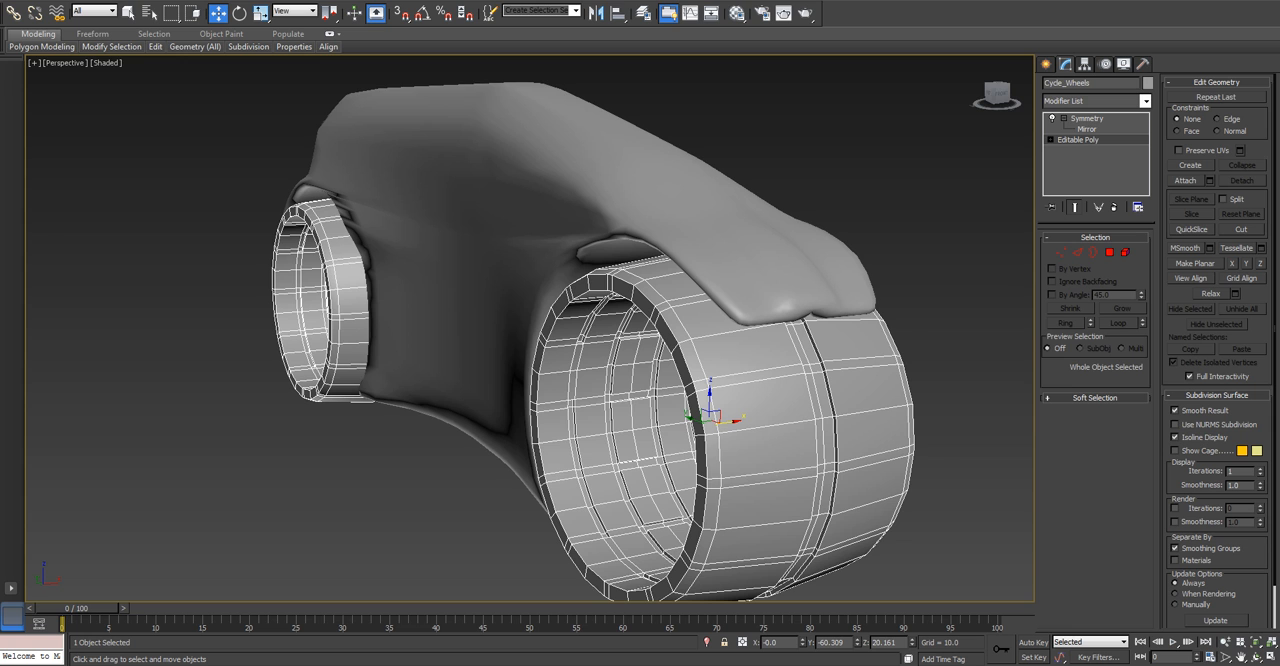
click(1176, 424)
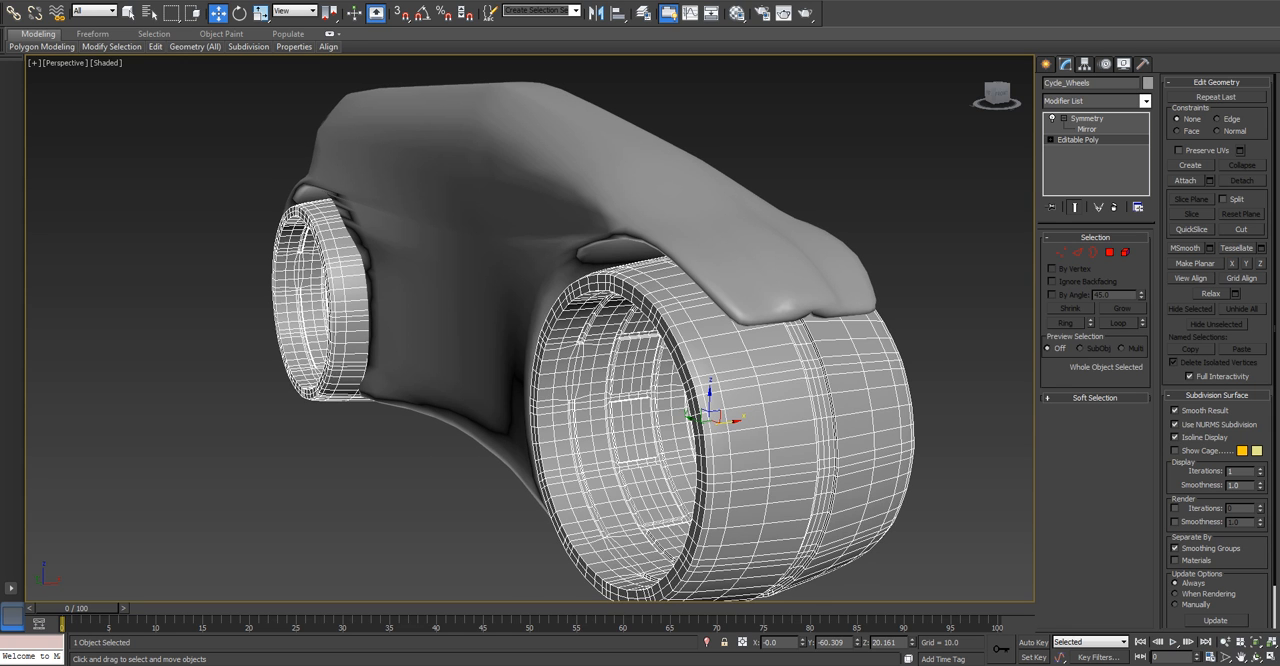
Select the body, inspect its smoothed front fender edge, and turn off NURMS subdivision at the Editable Poly level.
click(400, 500)
alt+middle_drag(420, 470, 460, 470)
click(460, 290)
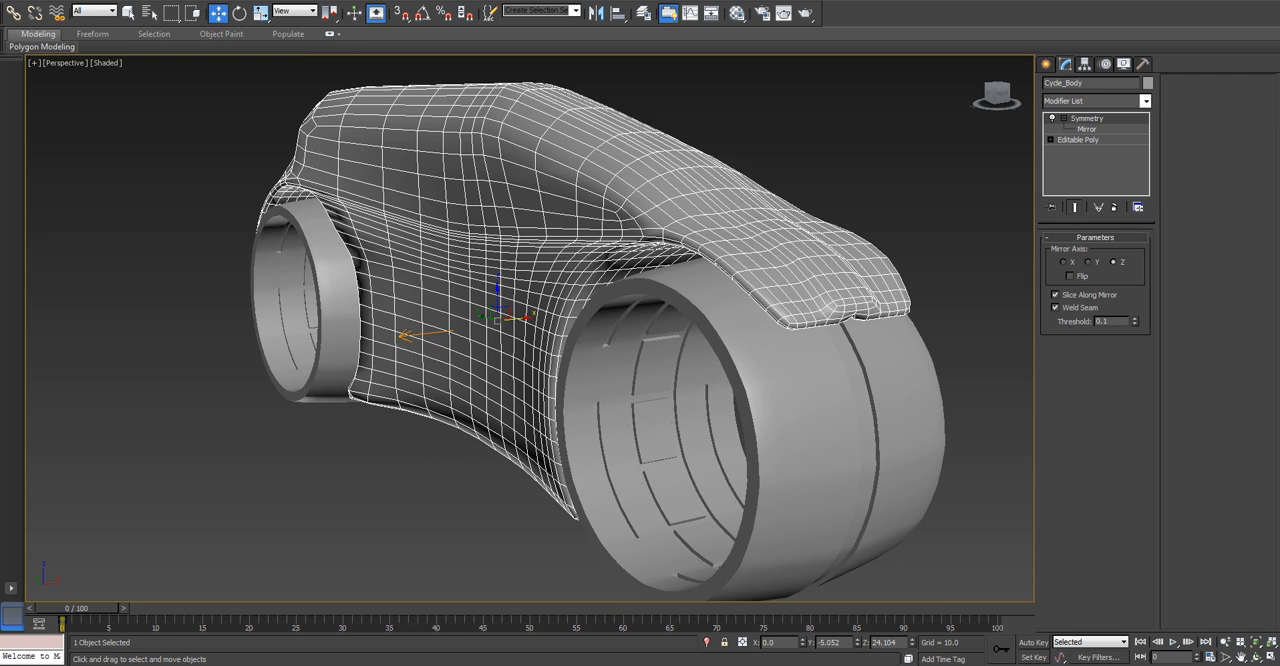
scroll(818, 308, up, 8)
middle_drag(818, 308, 120, 235)
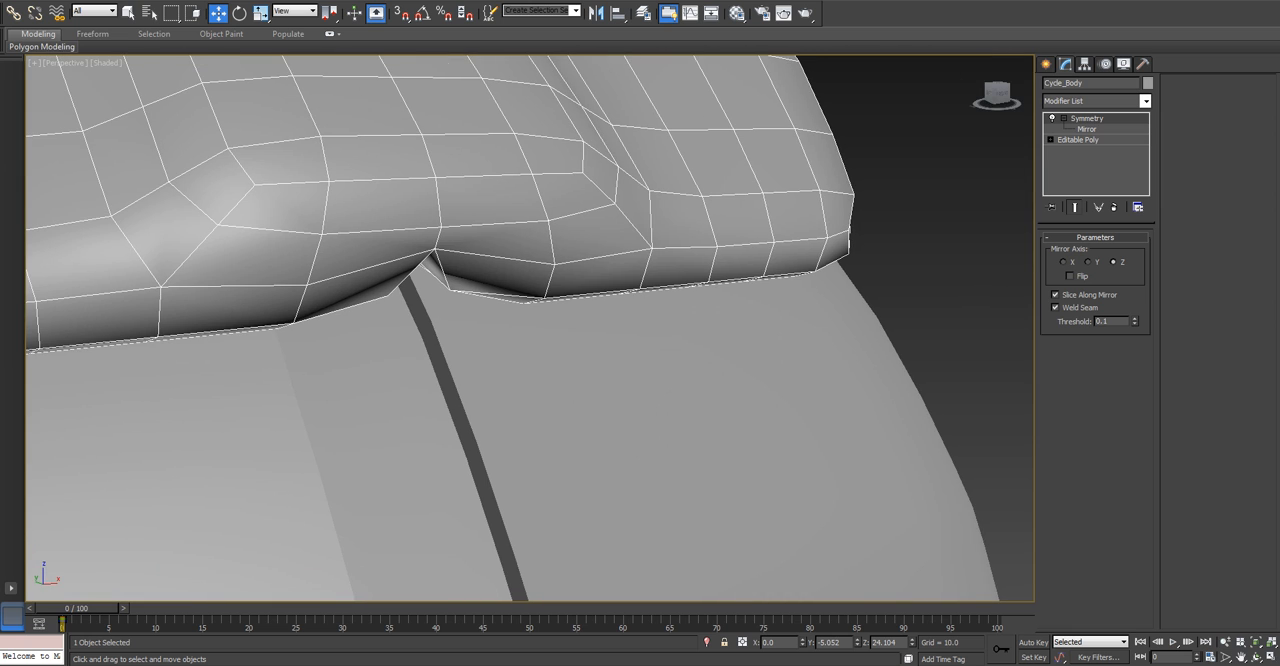
scroll(440, 280, down, 5)
click(1078, 140)
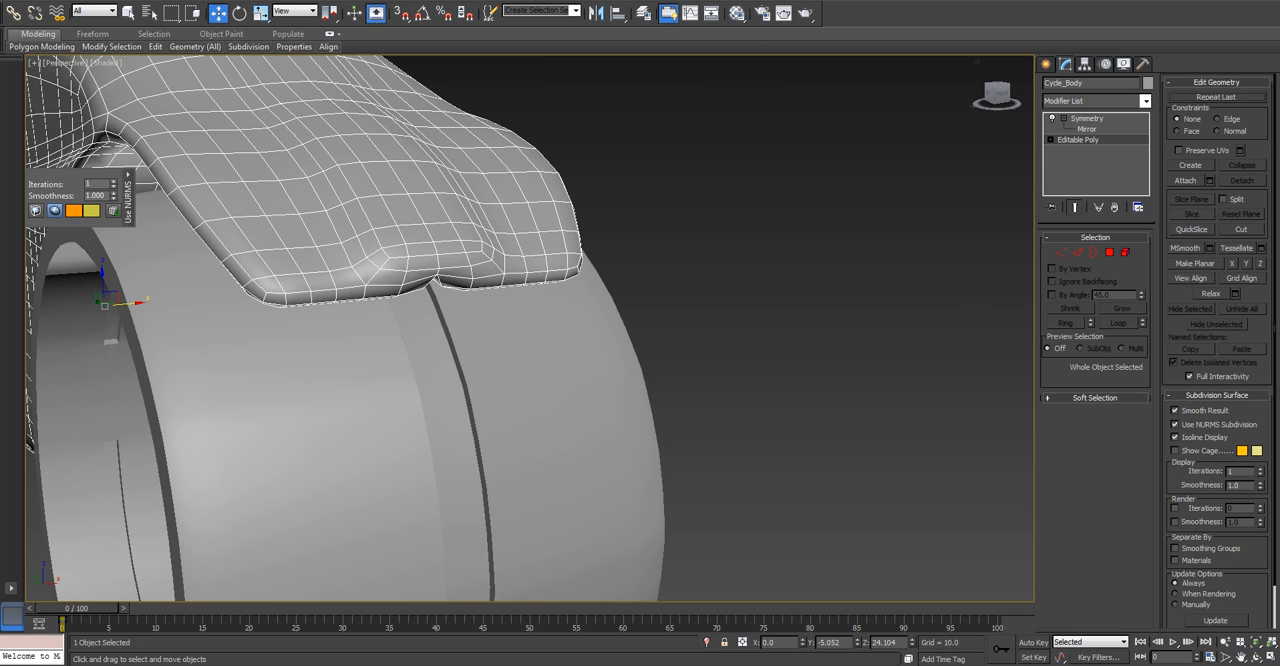
click(1176, 424)
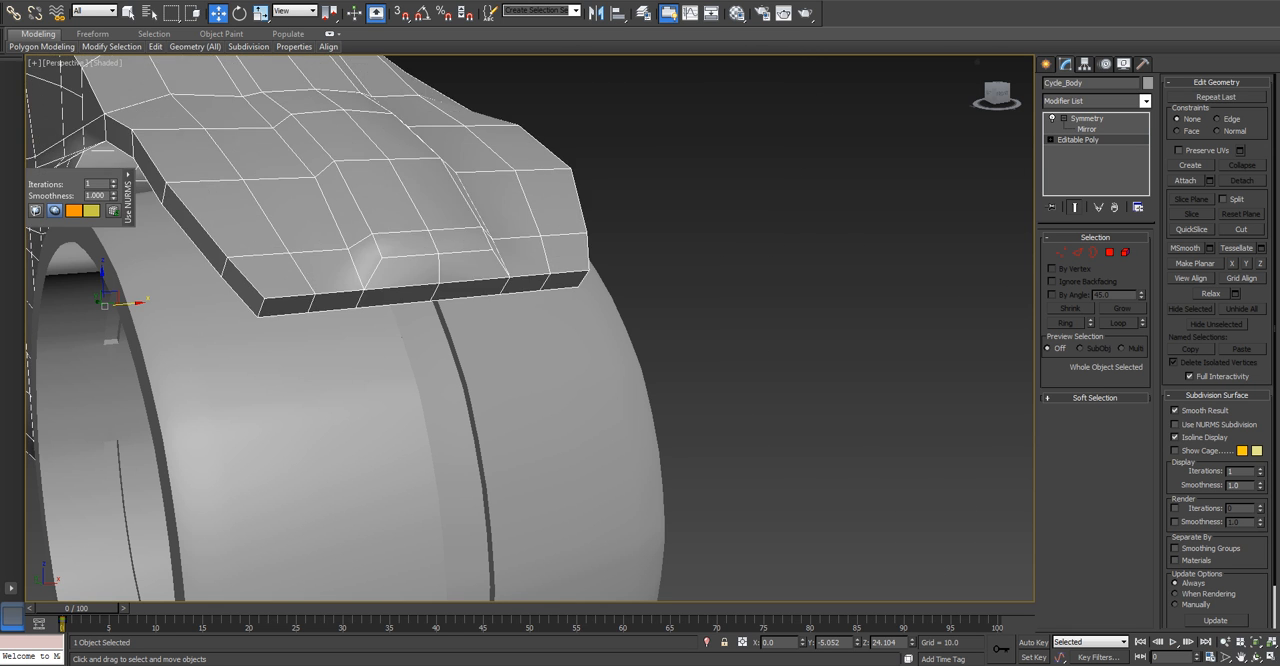
Examine the body's center vertices along the front fender's lower edge at vertex level.
key(1)
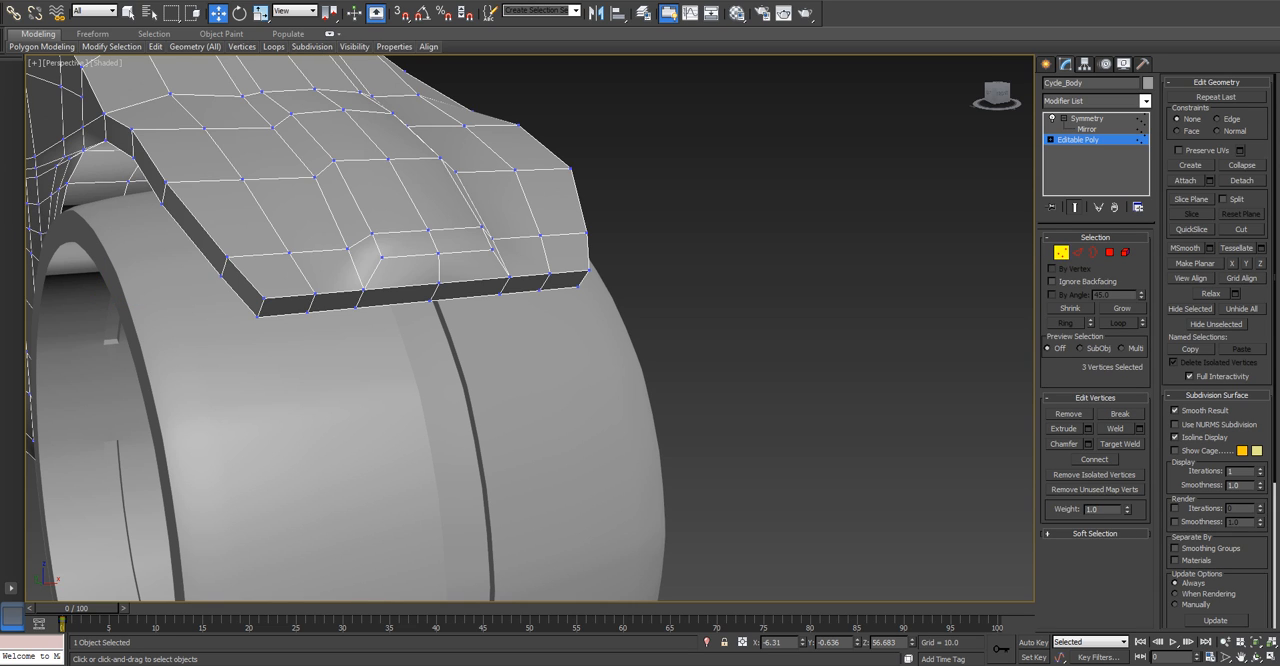
click(432, 298)
alt+middle_drag(434, 302, 460, 288)
scroll(530, 328, down, 5)
scroll(611, 338, up, 3)
middle_drag(520, 320, 615, 270)
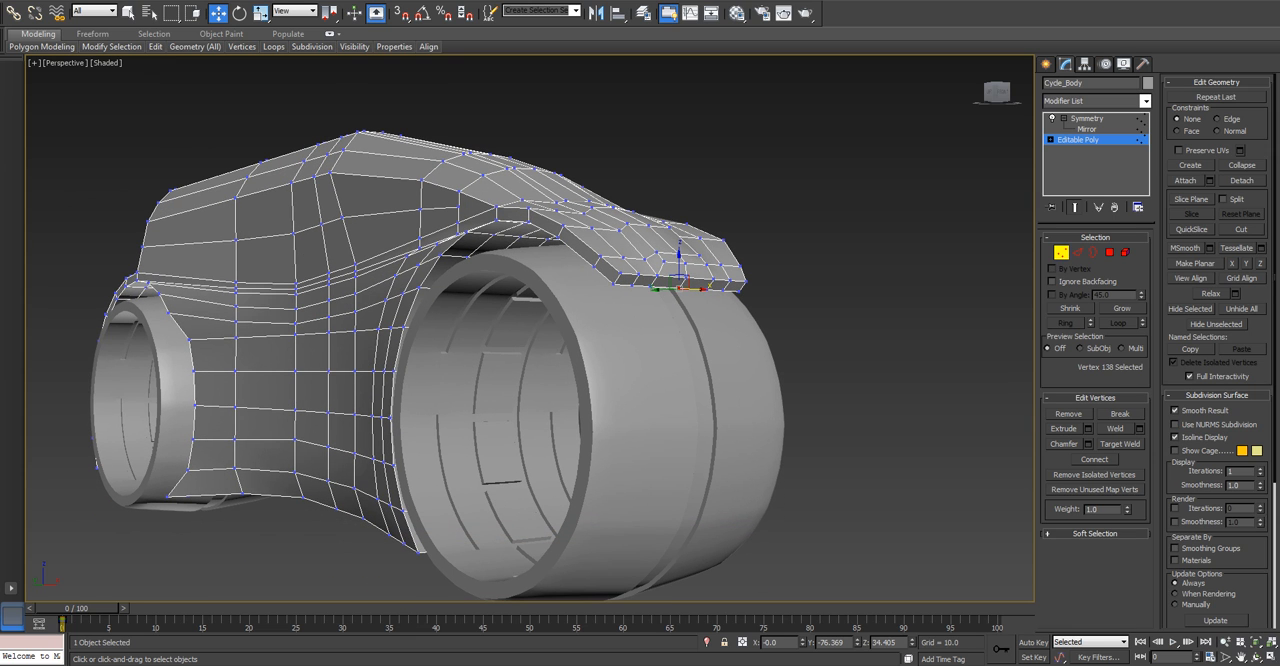
key(1)
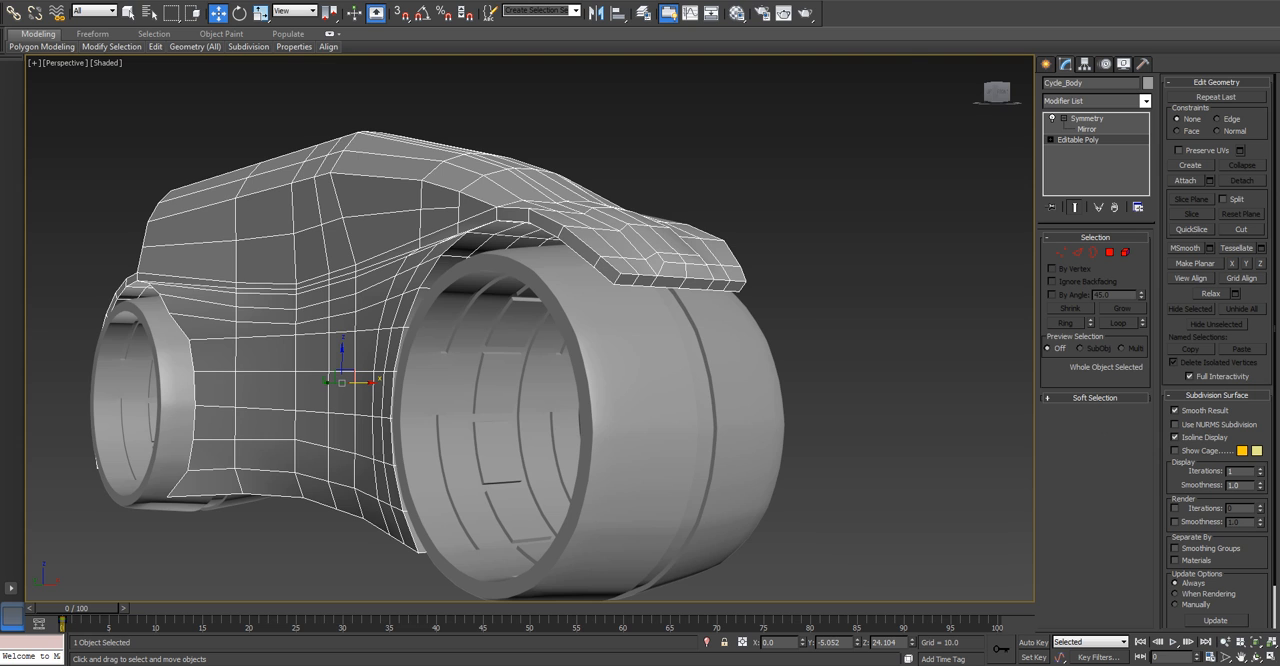
scroll(490, 313, up, 6)
scroll(490, 313, down, 3)
key(1)
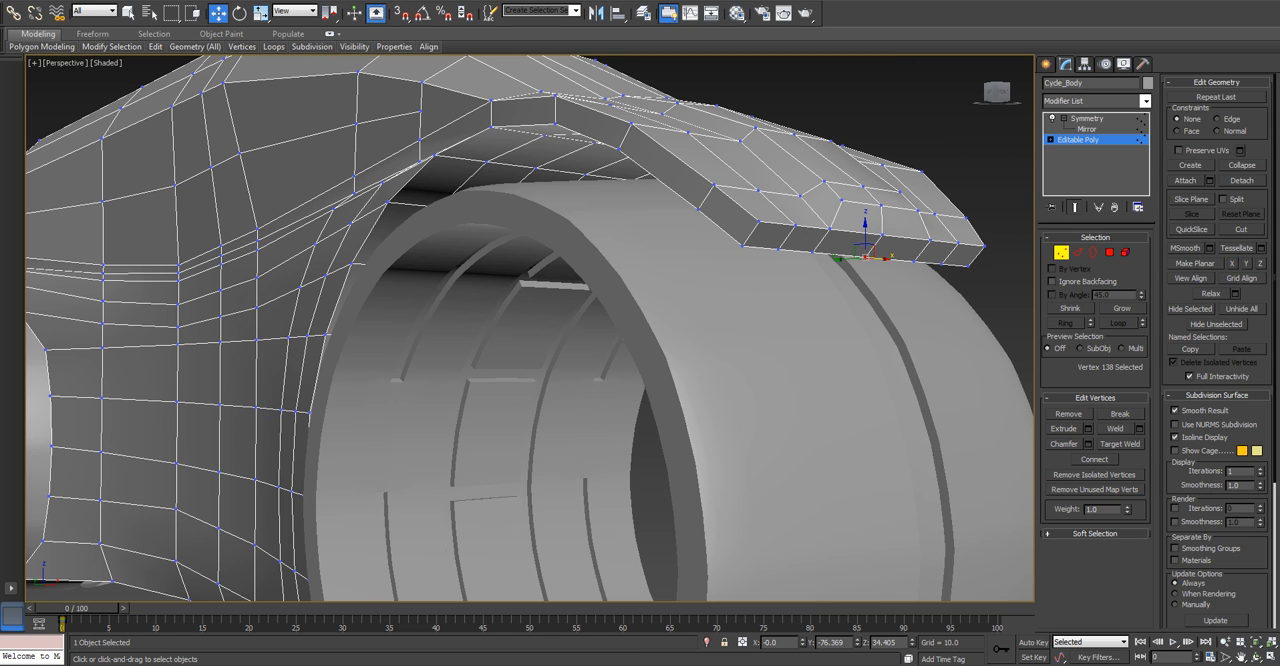
click(886, 235)
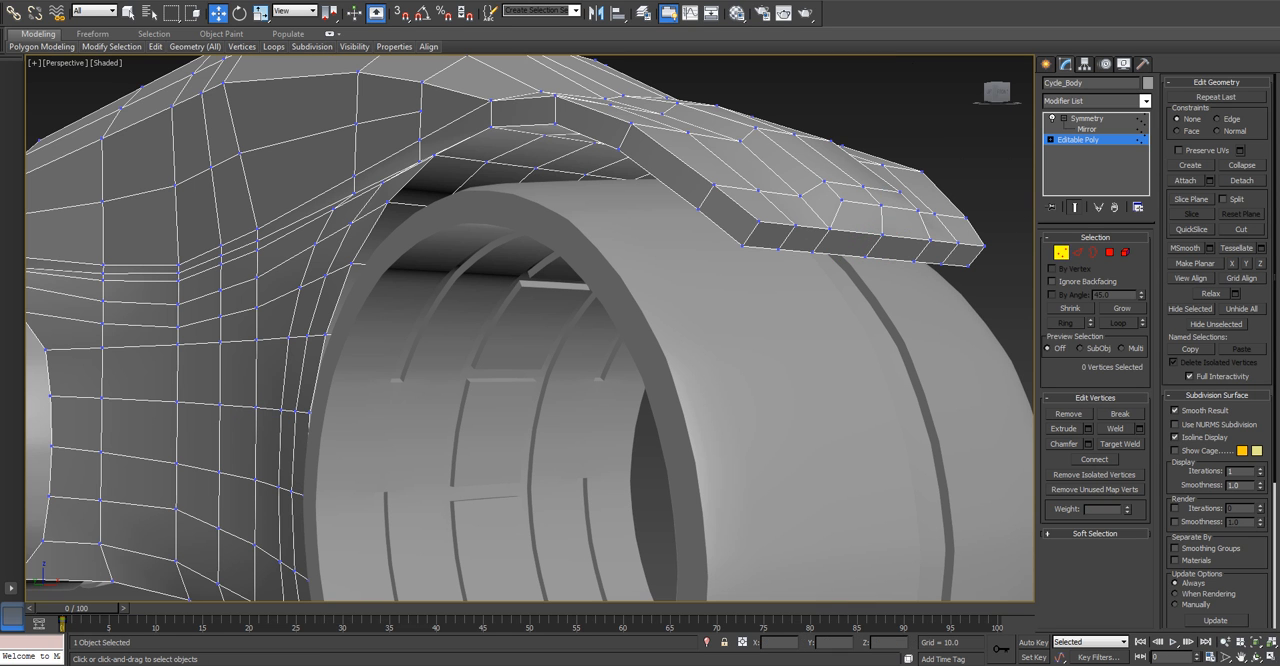
click(865, 257)
click(805, 320)
scroll(805, 320, down, 6)
alt+middle_drag(805, 320, 765, 380)
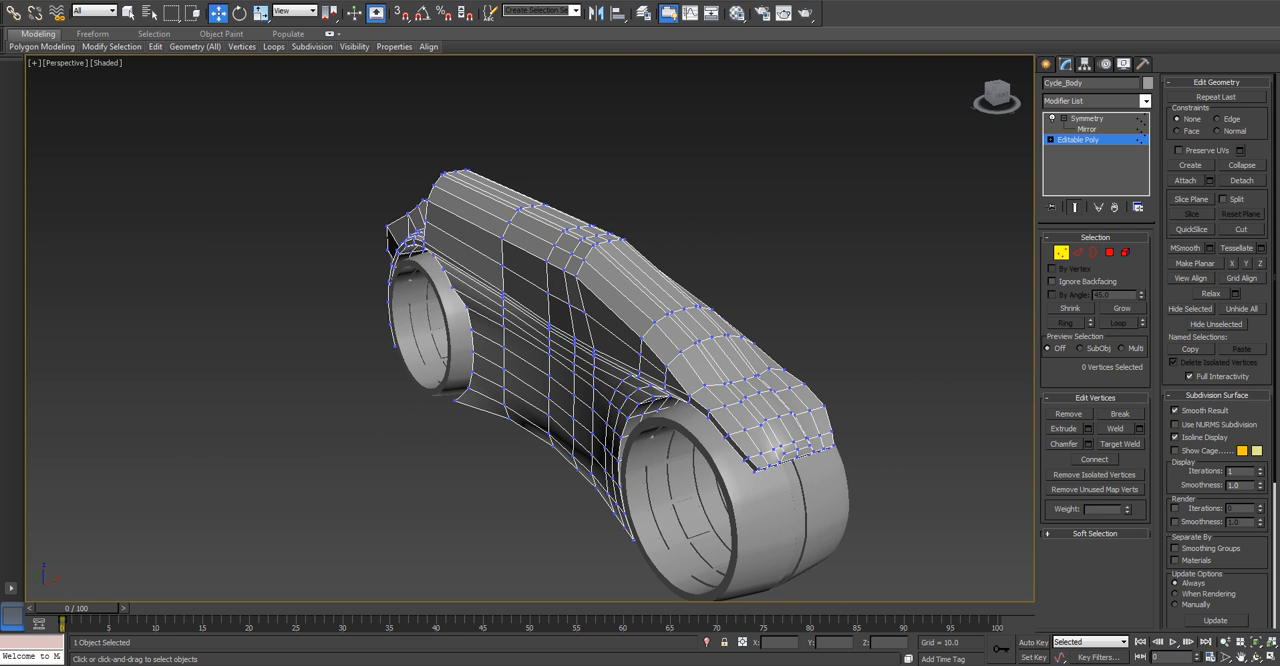
Select the side vertices of the body's cross-section row just behind the front wheel in Top view.
key(t)
middle_drag(575, 410, 625, 401)
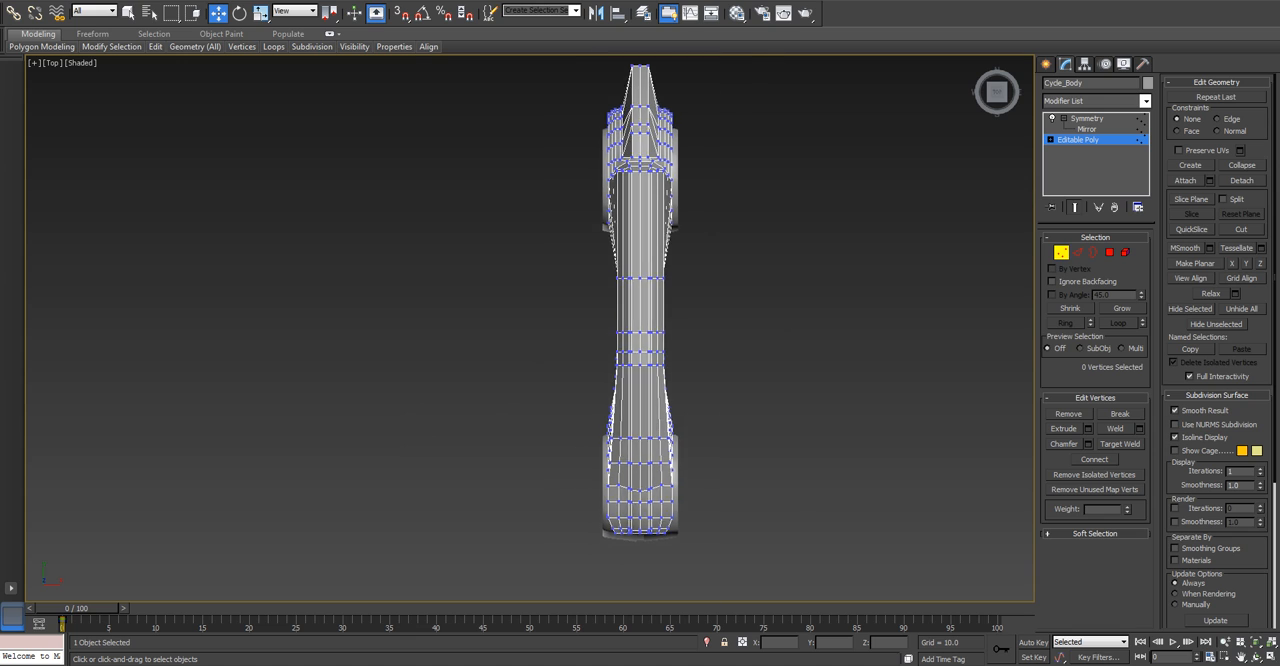
scroll(625, 401, up, 6)
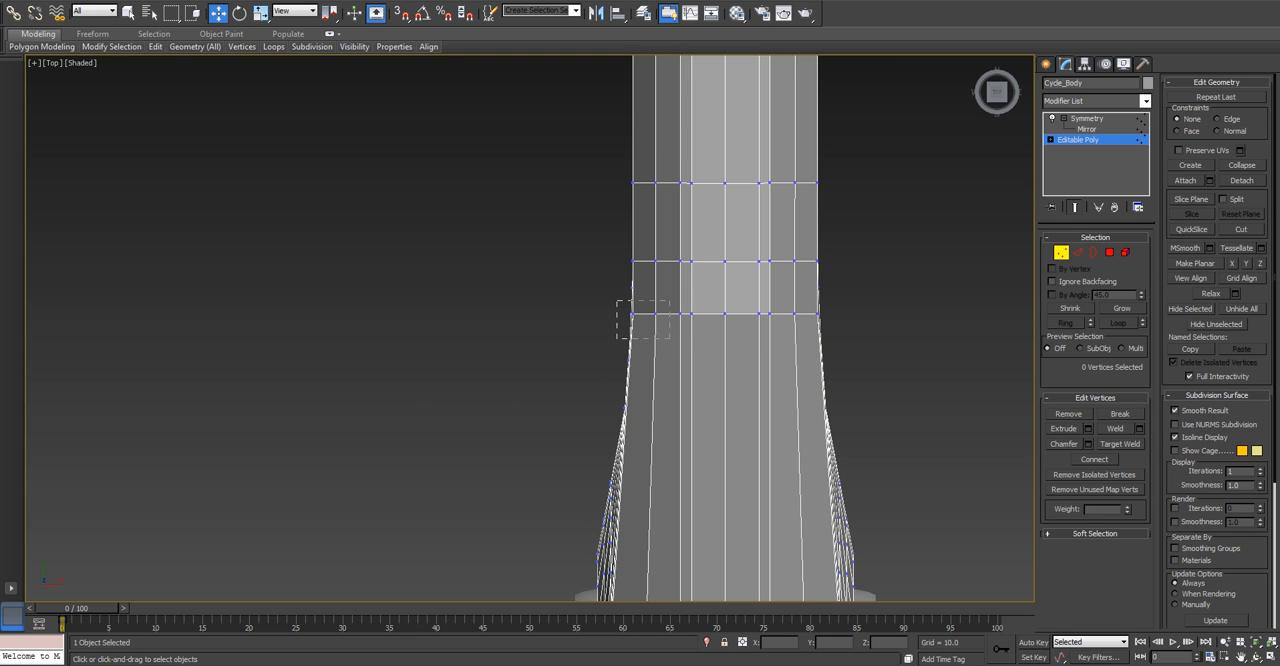
mouse_move(697, 338)
mouse_down()
mouse_move(670, 321)
mouse_move(692, 321)
mouse_up()
scroll(697, 338, down, 2)
alt+middle_drag(692, 321, 772, 243)
drag(640, 331, 661, 488)
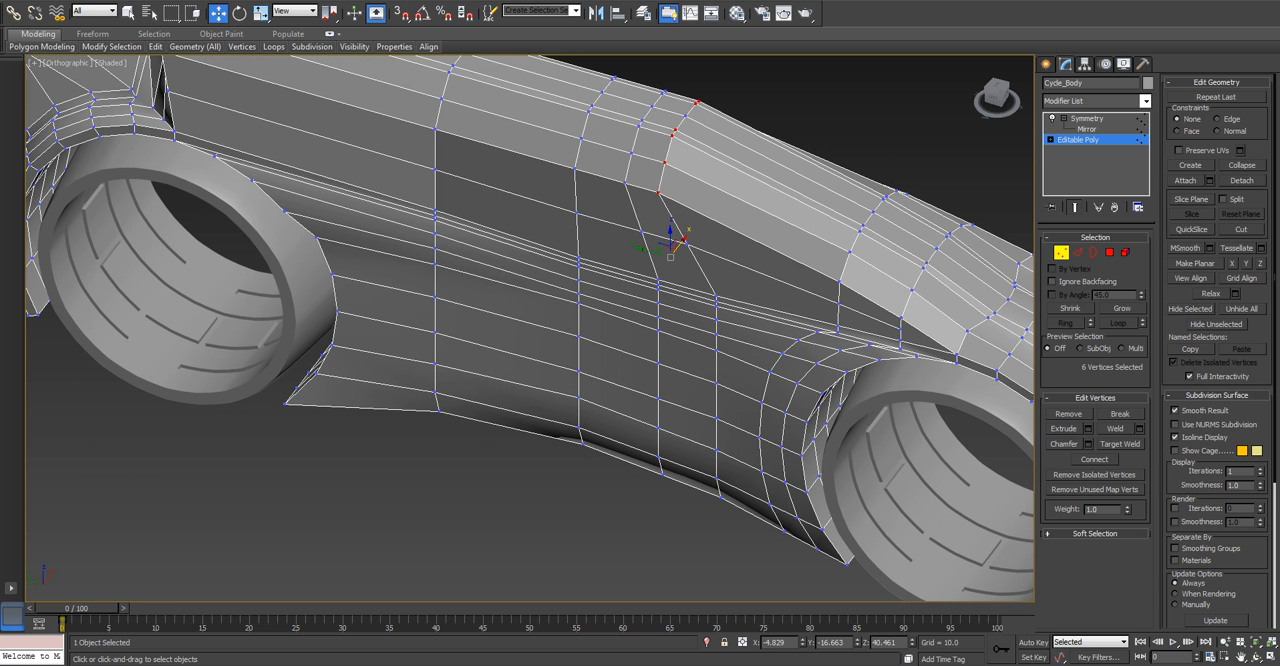
Select the body's vertical edge loop just behind the front wheel, leaving out its central top edges.
key(2)
double_click(717, 388)
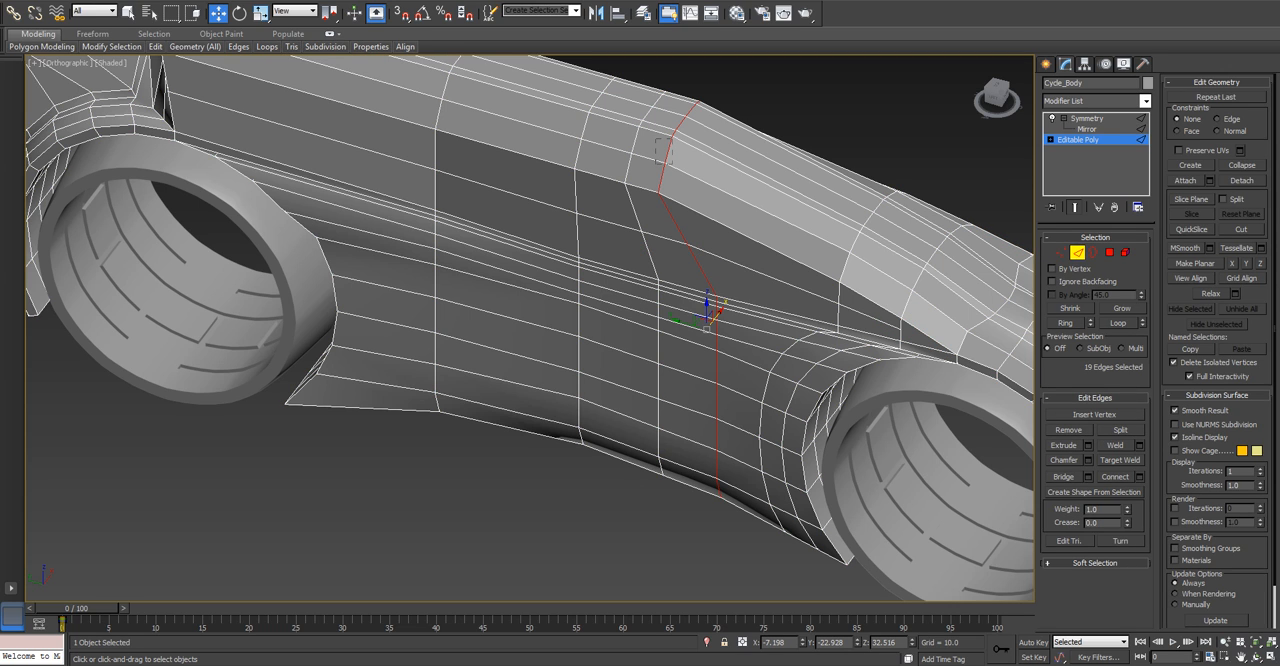
alt+drag(657, 139, 680, 150)
key(t)
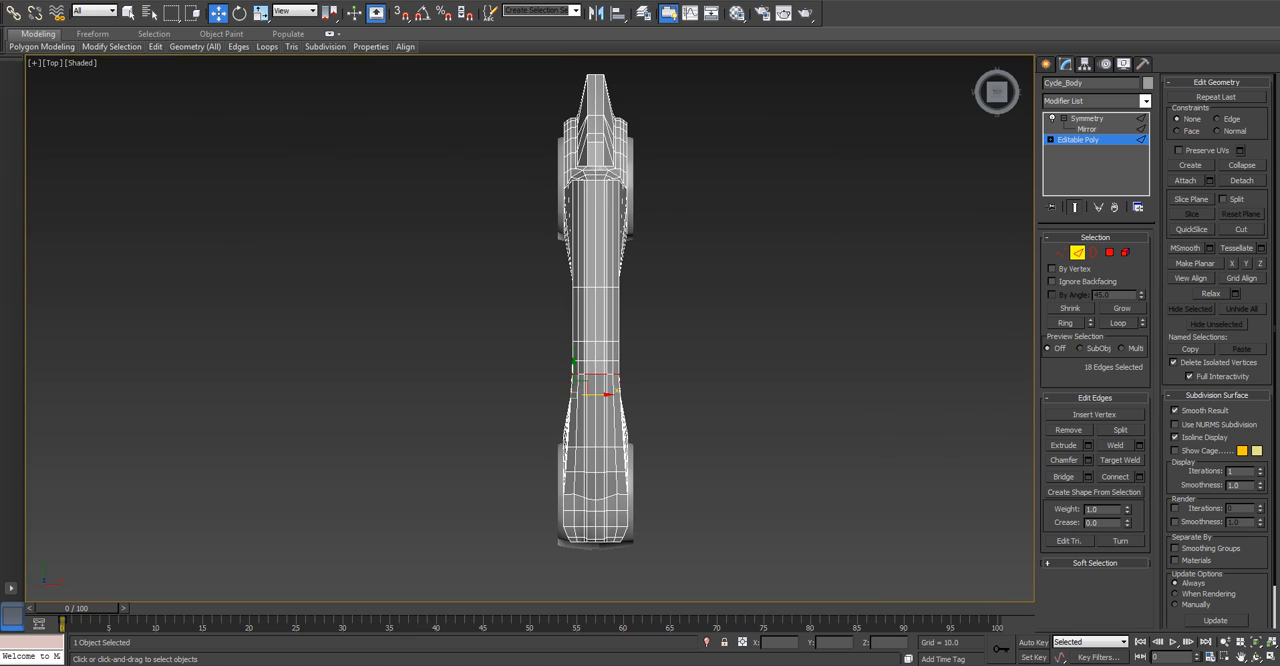
scroll(577, 387, up, 8)
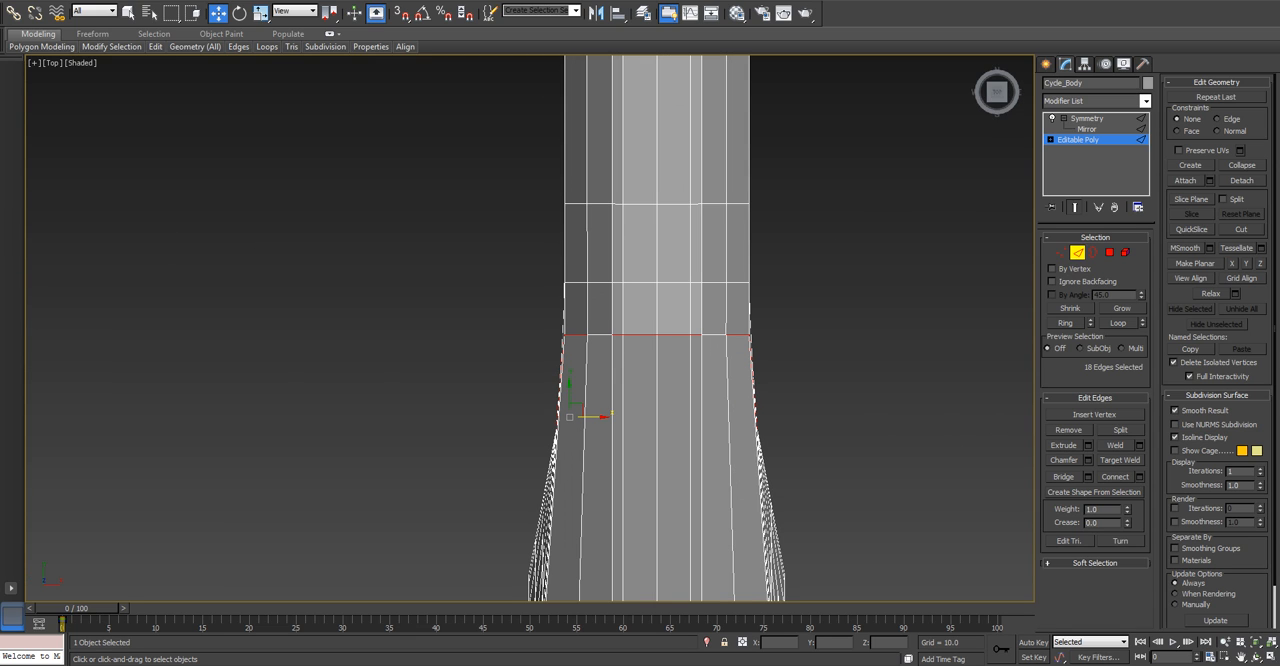
alt+drag(653, 370, 675, 381)
alt+middle_drag(675, 381, 697, 326)
key(t)
key(z)
scroll(550, 399, down, 7)
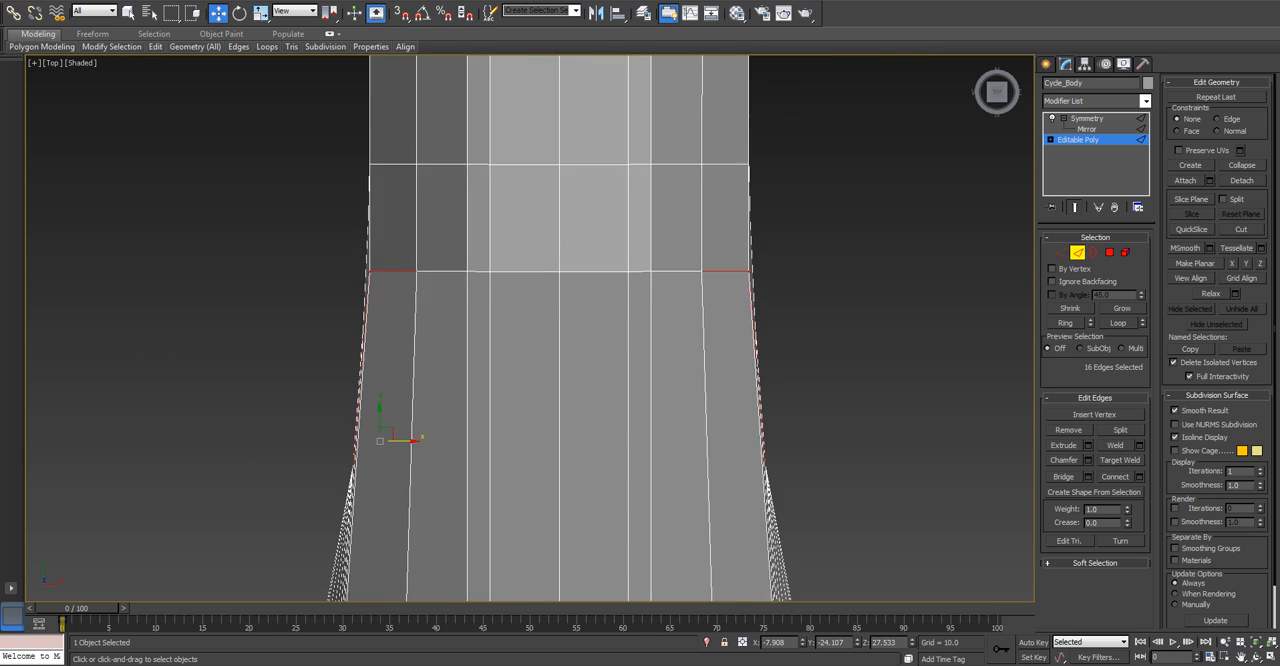
Move the selected side edges outward along X to about -8.9 in Top view.
middle_drag(477, 453, 529, 382)
scroll(529, 381, up, 2)
drag(541, 337, 538, 337)
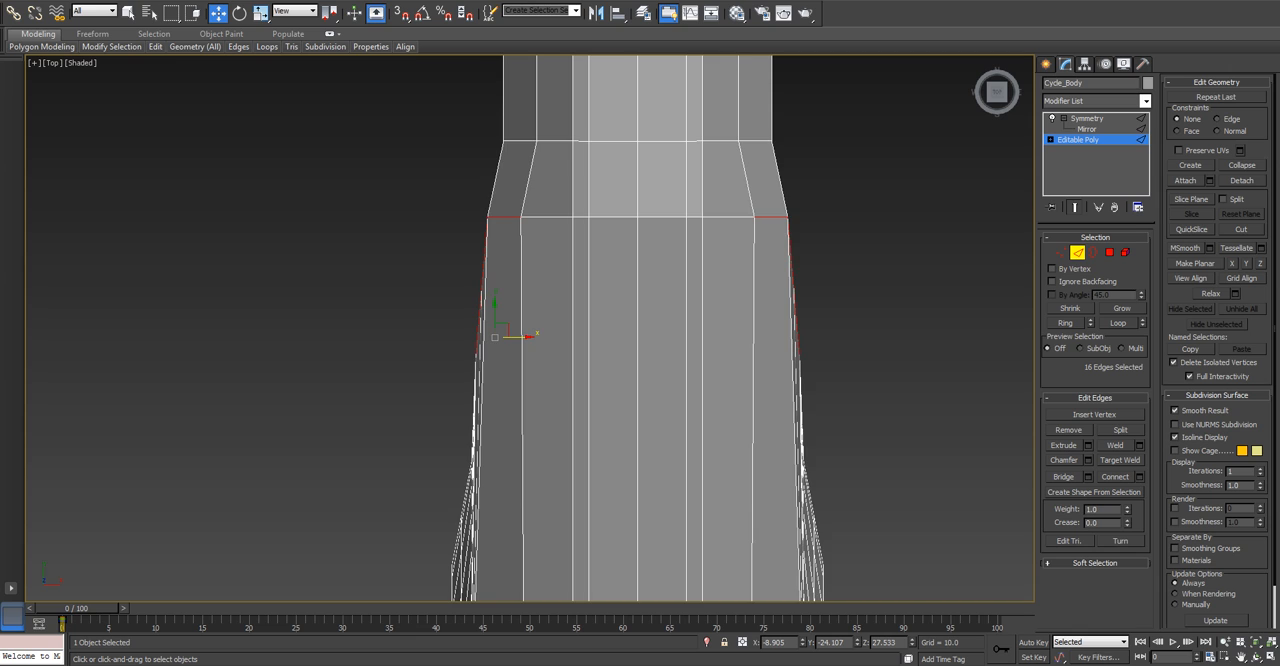
scroll(538, 337, down, 4)
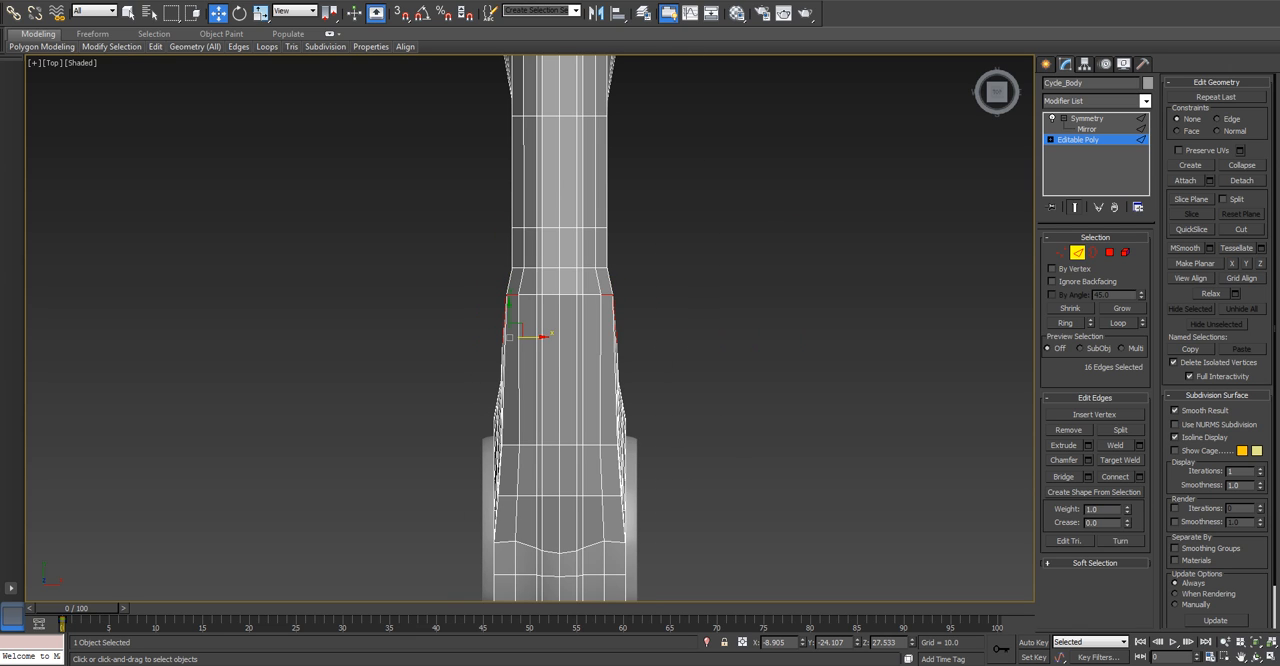
Select the adjacent edge loop toward the rear without its central top edges and move it outward to about X -7.9.
scroll(522, 291, up, 2)
double_click(533, 258)
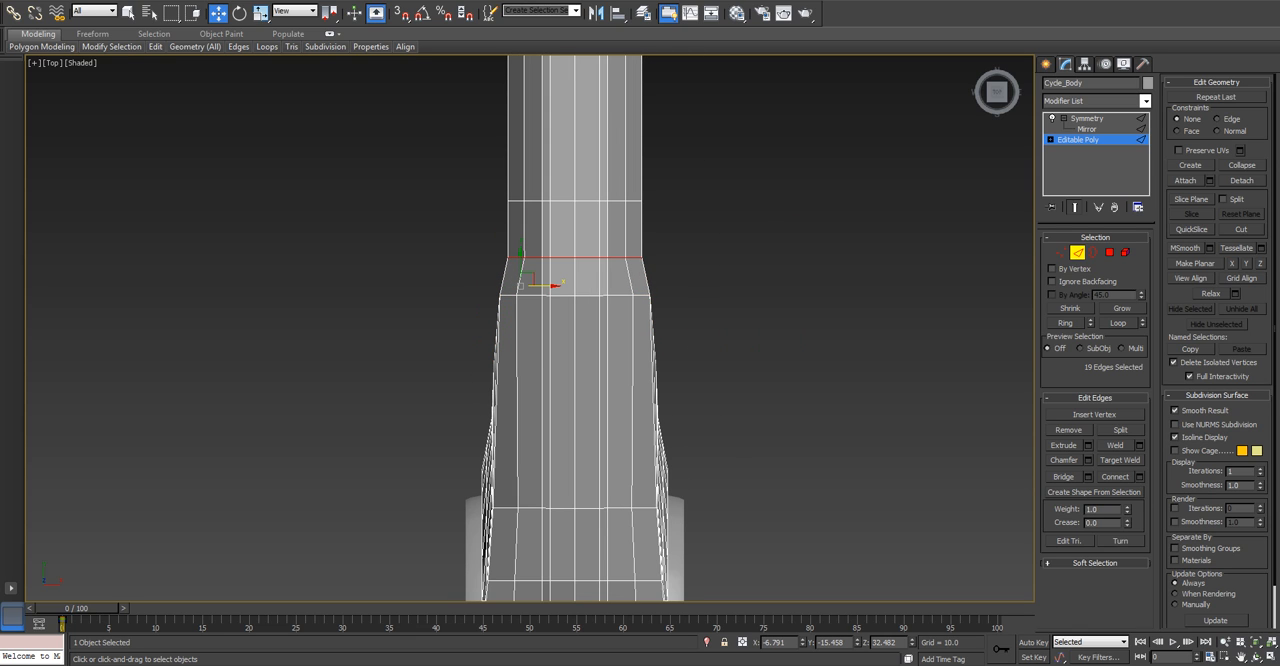
alt+drag(551, 248, 587, 270)
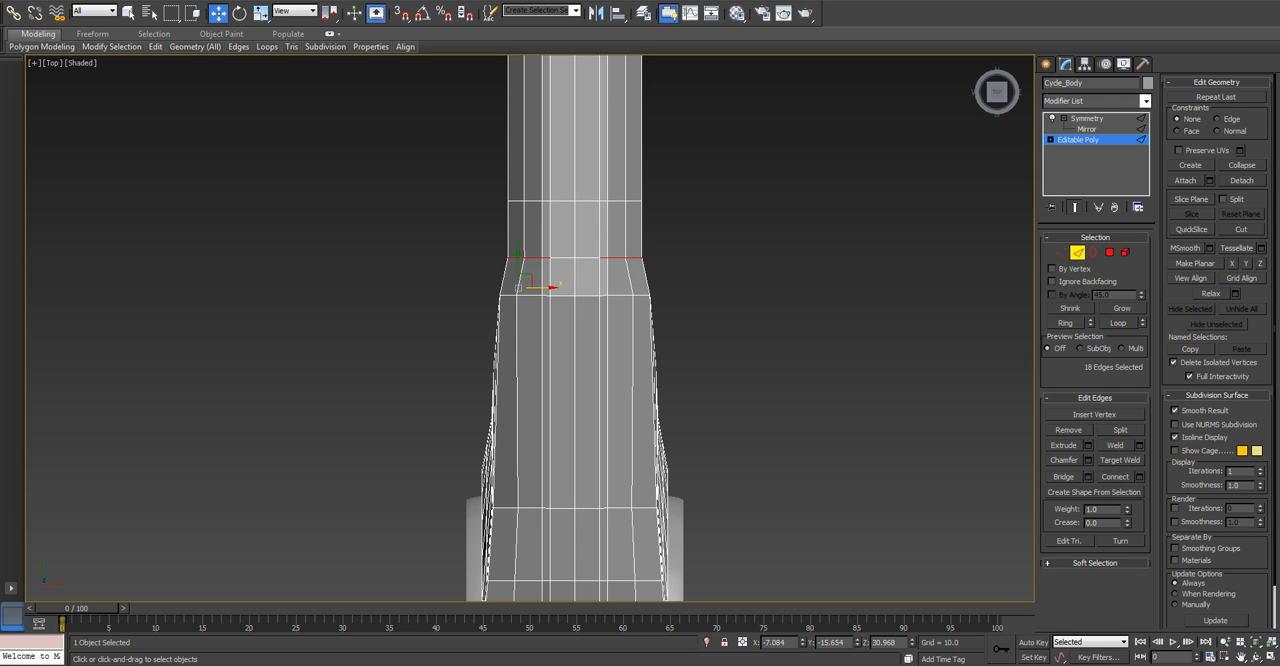
alt+drag(554, 277, 541, 291)
key(ctrl+z)
alt+middle_drag(541, 291, 690, 190)
scroll(677, 200, down, 3)
scroll(677, 200, up, 2)
scroll(677, 200, down, 2)
scroll(677, 200, up, 1)
scroll(592, 245, down, 2)
alt+middle_drag(592, 245, 545, 290)
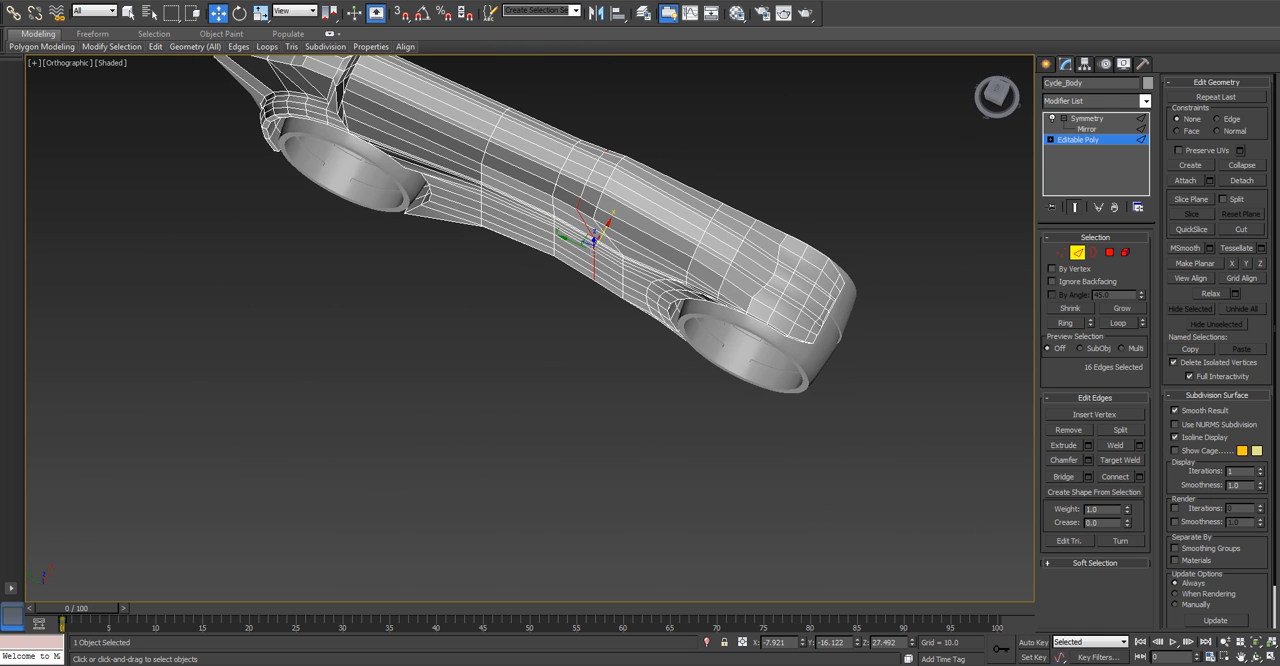
Select all vertices of the body's two cross-section rows just behind the front wheel in Top view.
key(t)
scroll(633, 330, up, 2)
scroll(625, 395, up, 2)
key(1)
drag(555, 389, 558, 390)
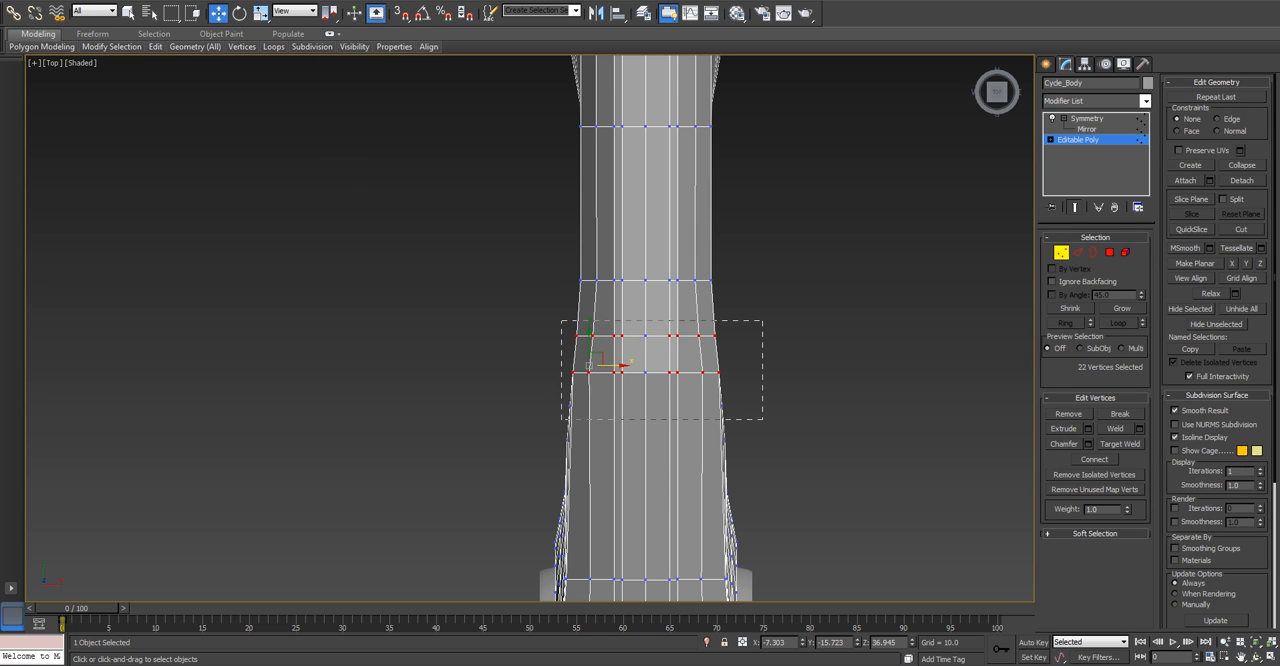
mouse_move(762, 418)
mouse_down()
mouse_move(752, 400)
mouse_move(751, 424)
mouse_up()
alt+middle_drag(751, 424, 764, 258)
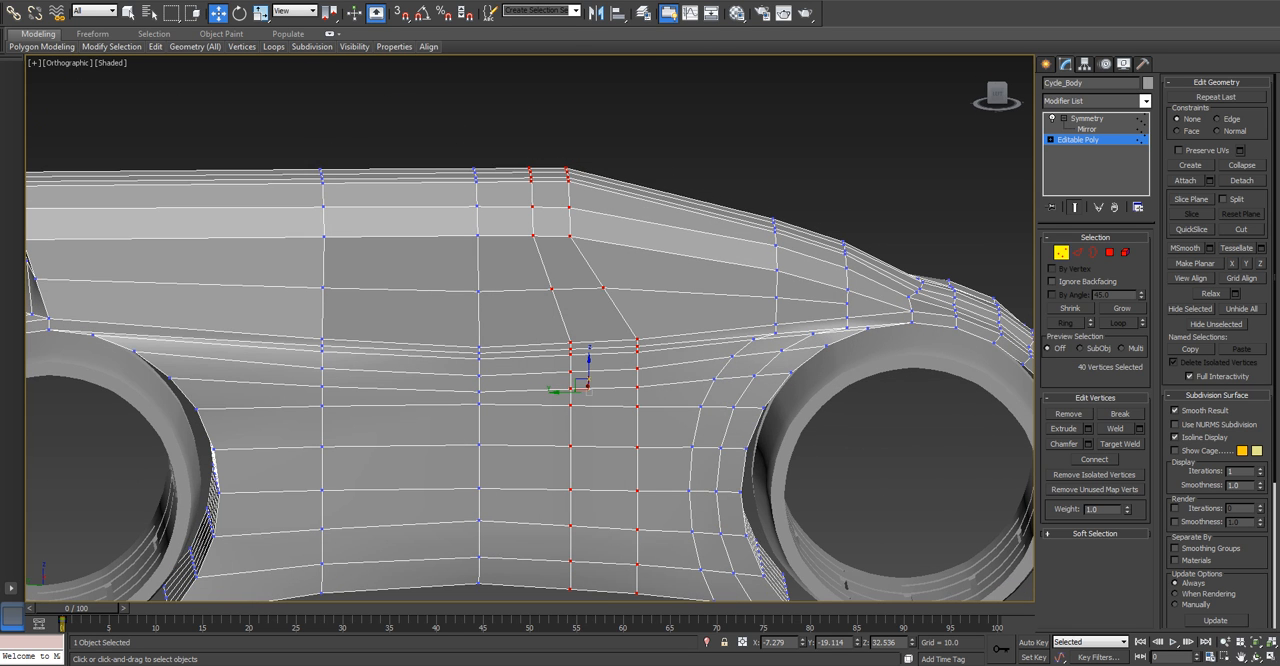
key(l)
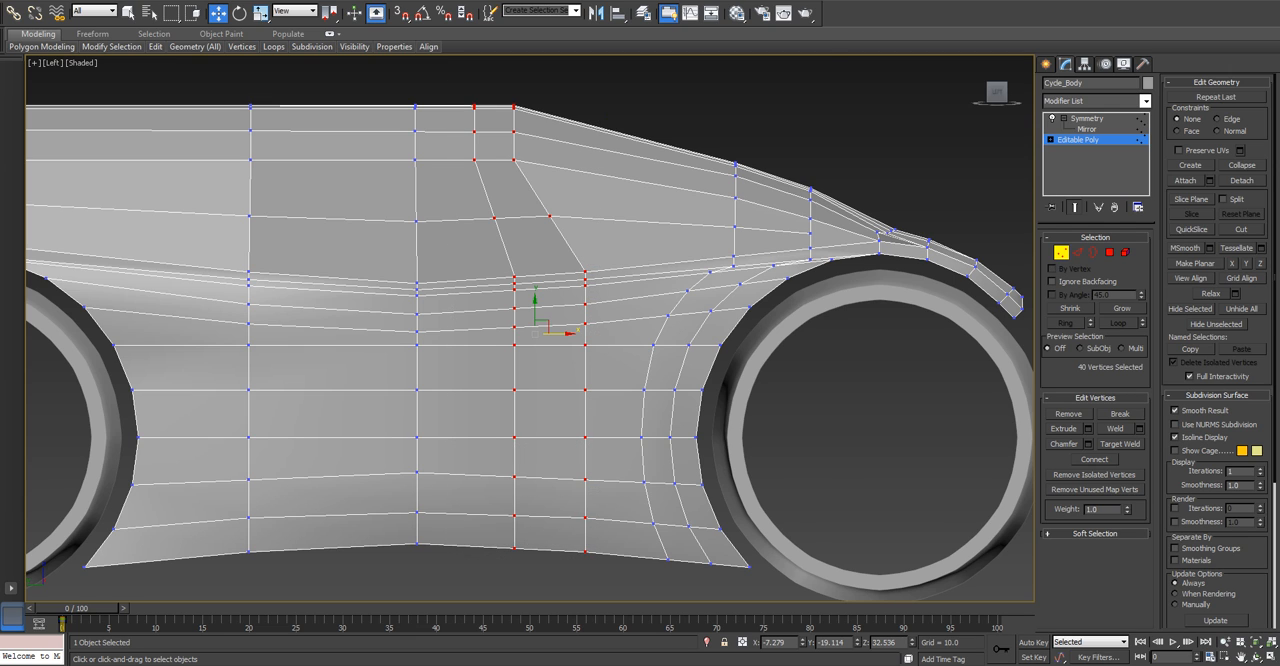
Try scaling the two selected vertex rows along X in Top view, and undo the scaling.
key(t)
key(z)
scroll(569, 386, down, 5)
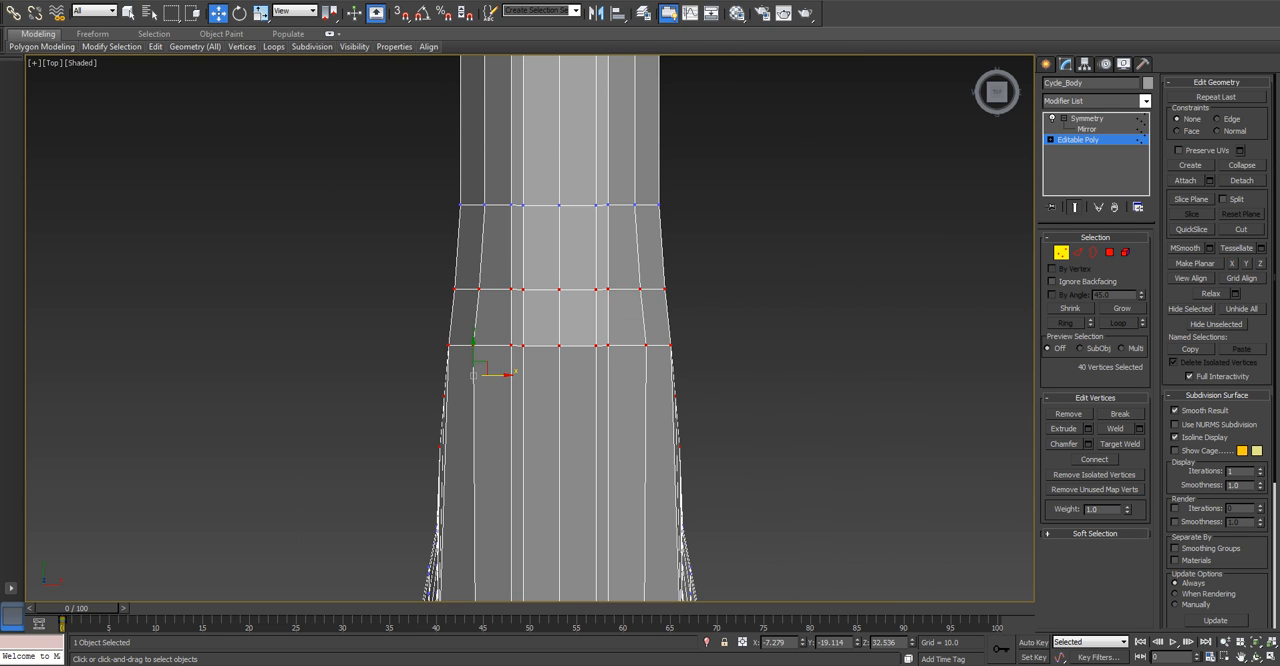
scroll(560, 330, down, 3)
key(r)
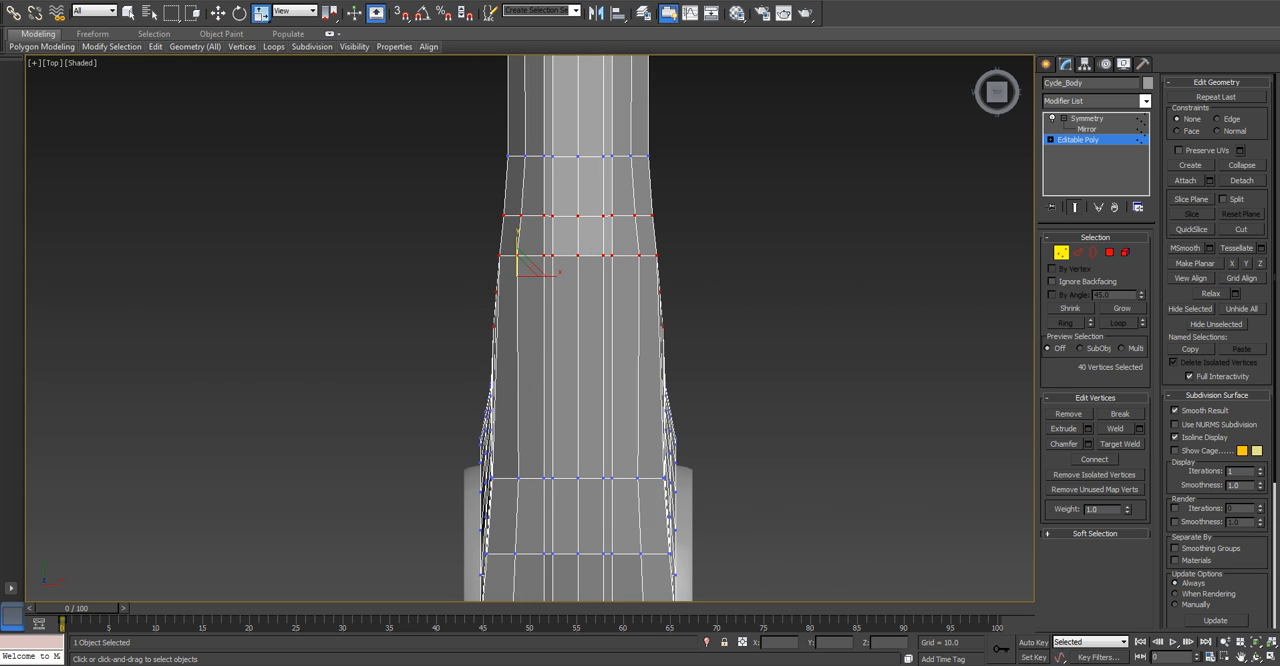
mouse_move(554, 276)
mouse_down()
mouse_move(635, 276)
mouse_move(519, 276)
mouse_move(530, 276)
mouse_up()
key(ctrl+z)
scroll(575, 500, up, 2)
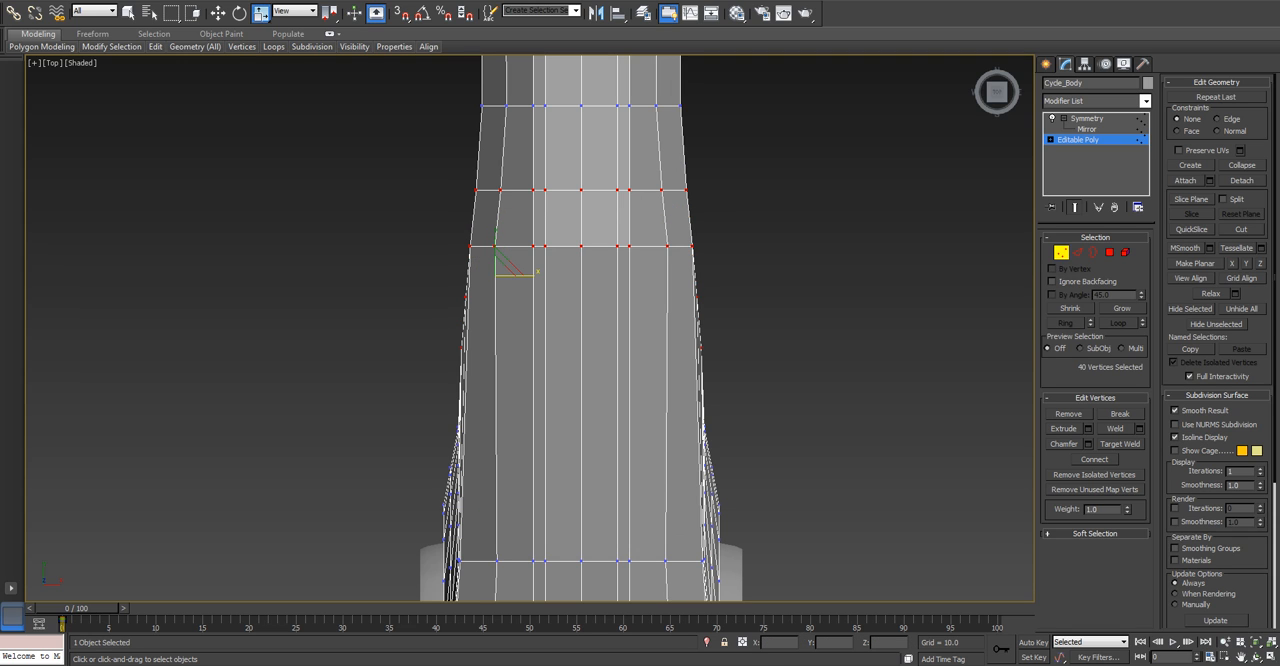
Deselect the central top vertices of both rows and try scaling the remaining side vertices along X.
alt+drag(572, 160, 541, 287)
key(ctrl+z)
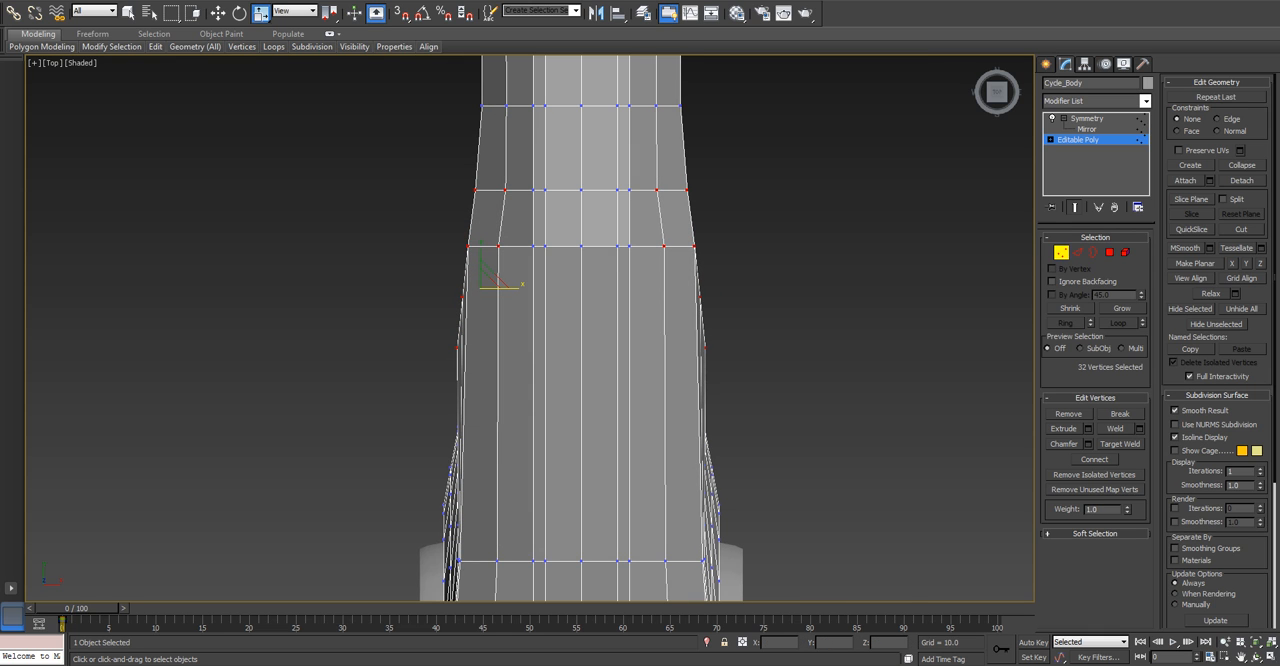
alt+middle_drag(541, 287, 588, 226)
scroll(588, 226, down, 4)
alt+middle_drag(542, 258, 530, 314)
key(w)
mouse_move(530, 314)
alt+middle_down()
mouse_move(524, 290)
mouse_move(496, 308)
mouse_move(509, 348)
mouse_move(470, 322)
mouse_move(495, 312)
mouse_move(498, 342)
mouse_move(536, 322)
alt+middle_up()
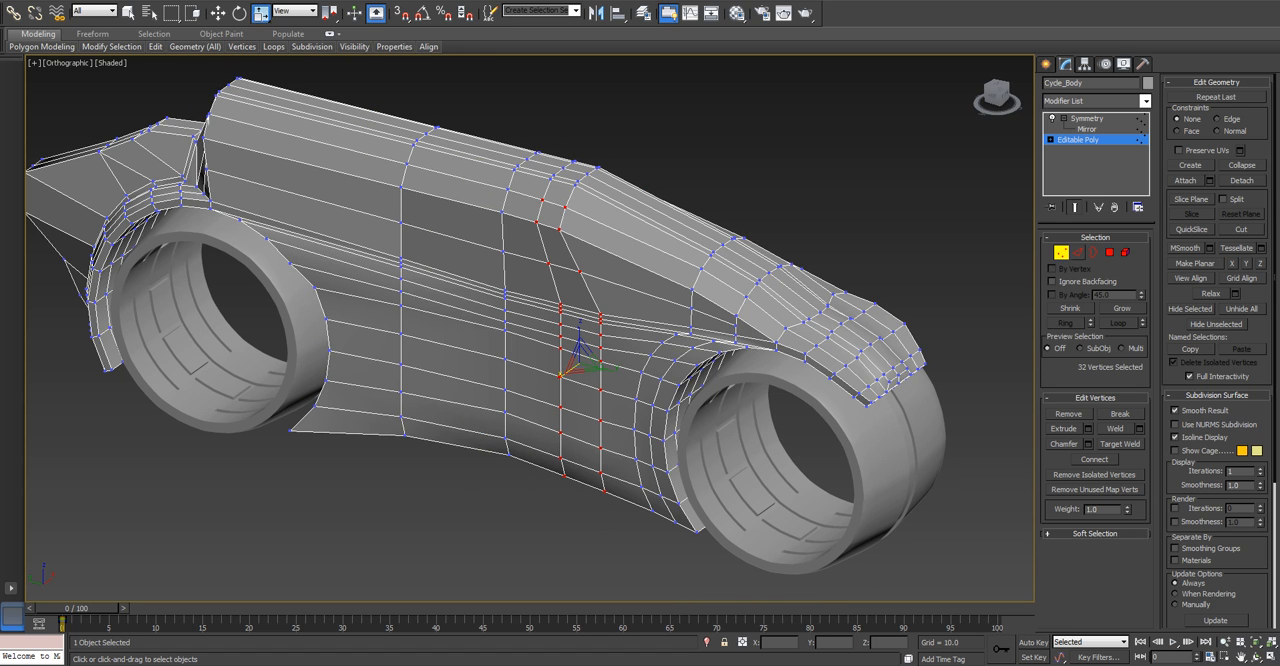
Select the vertical band of polygons at the middle of the body, leaving out its central top and underside polygons.
click(1109, 252)
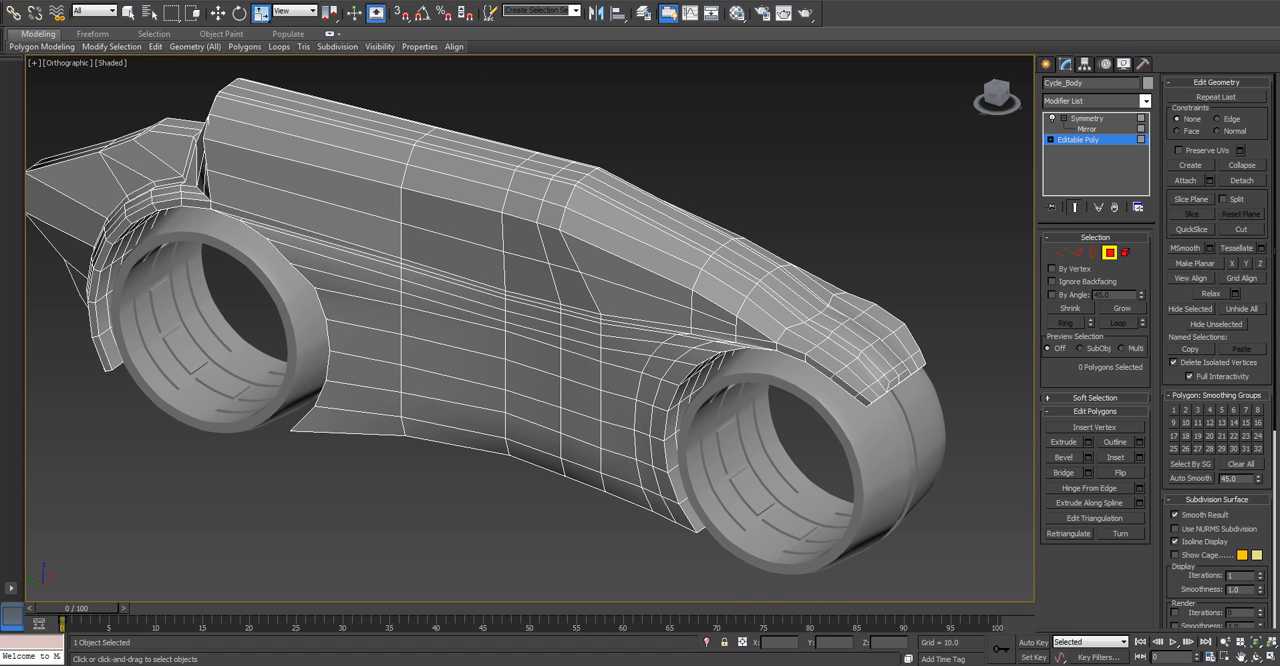
key(l)
drag(332, 92, 334, 562)
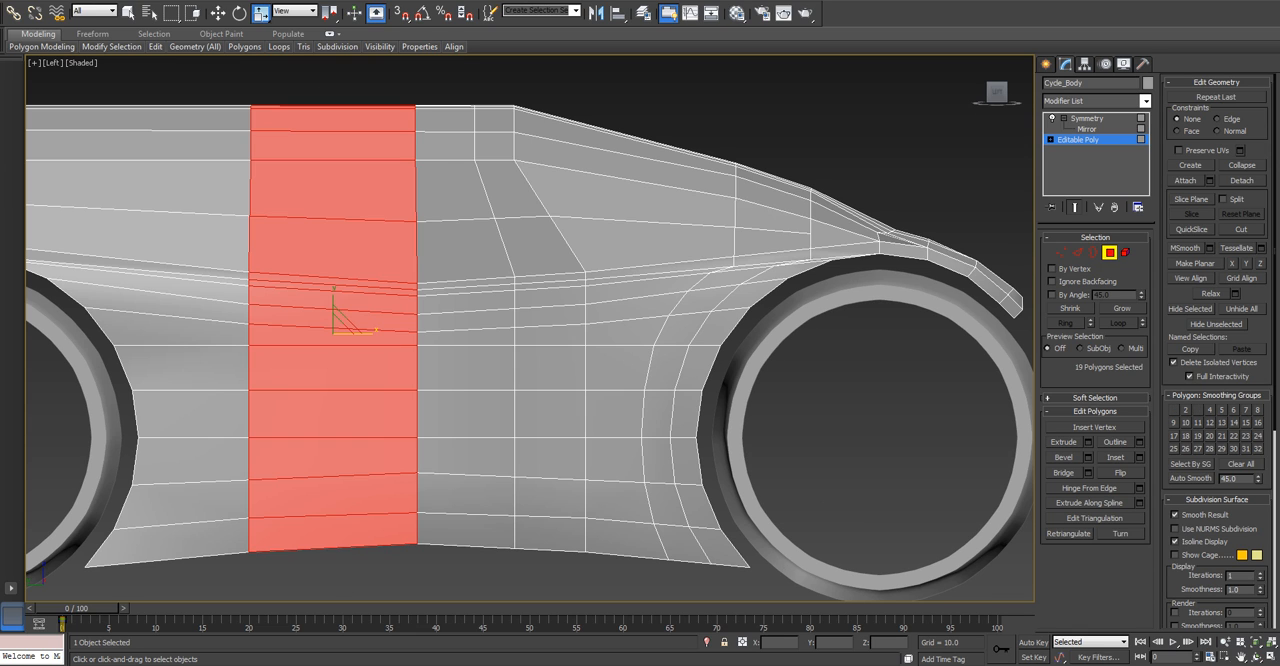
key(t)
scroll(597, 377, up, 5)
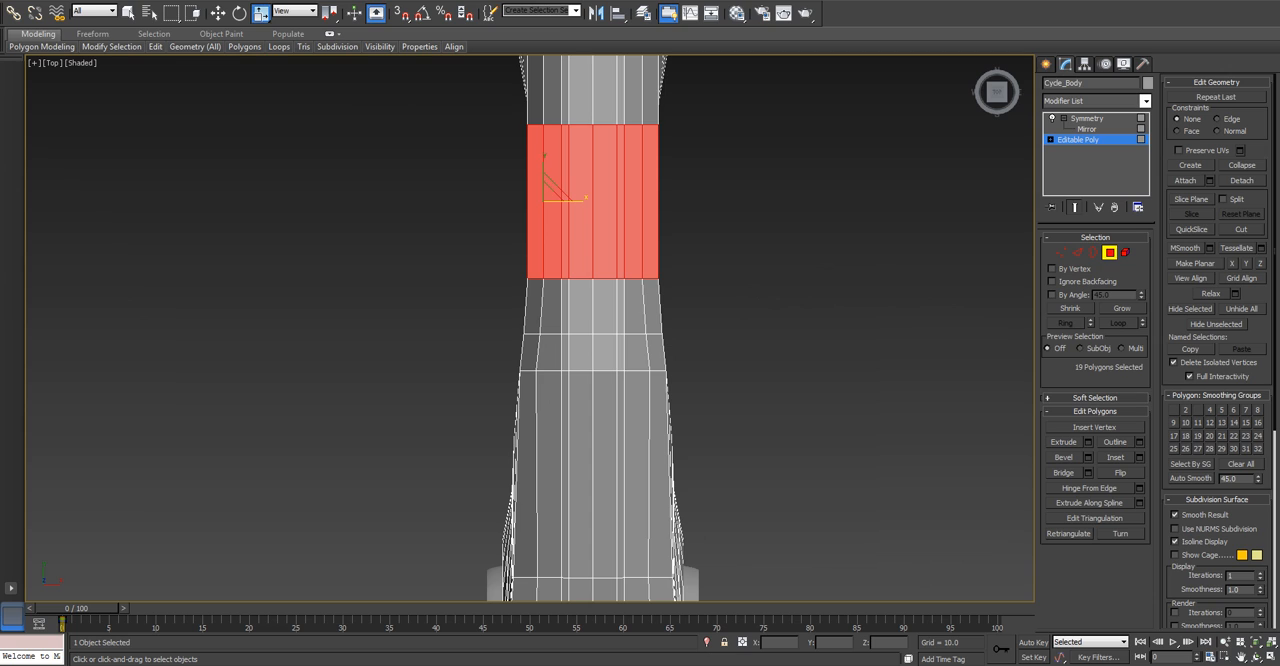
key(q)
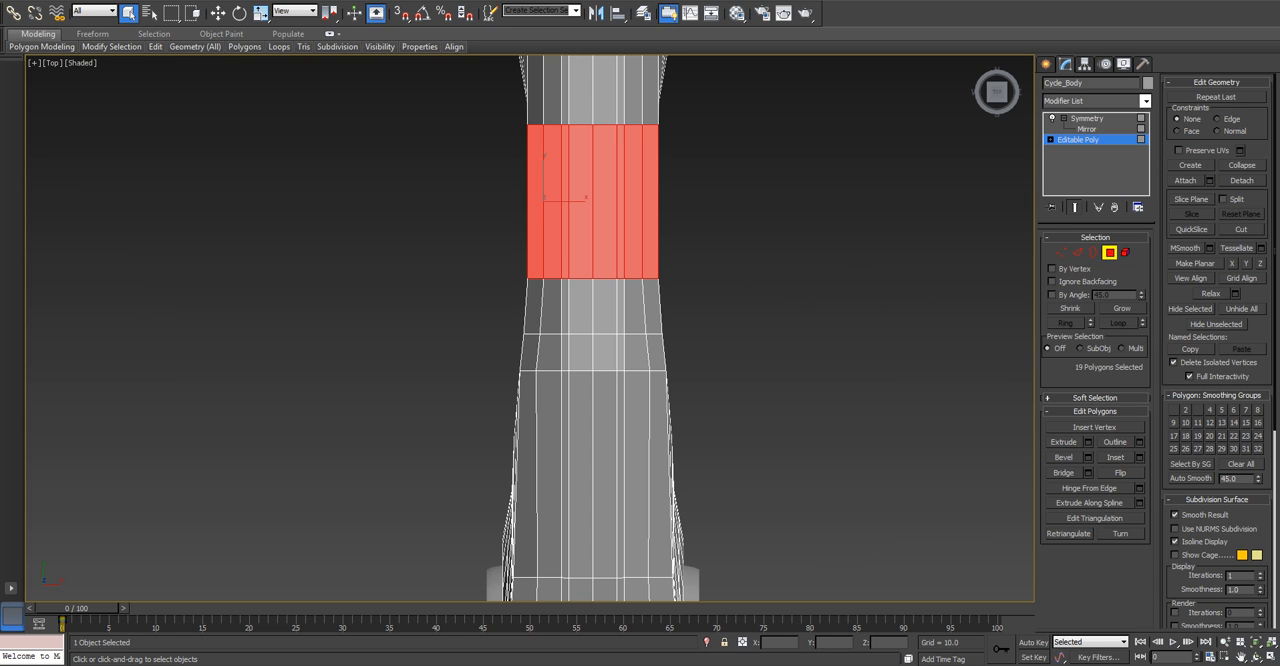
alt+drag(650, 297, 650, 297)
alt+middle_drag(640, 300, 790, 168)
ctrl+click(535, 385)
alt+middle_drag(535, 385, 545, 275)
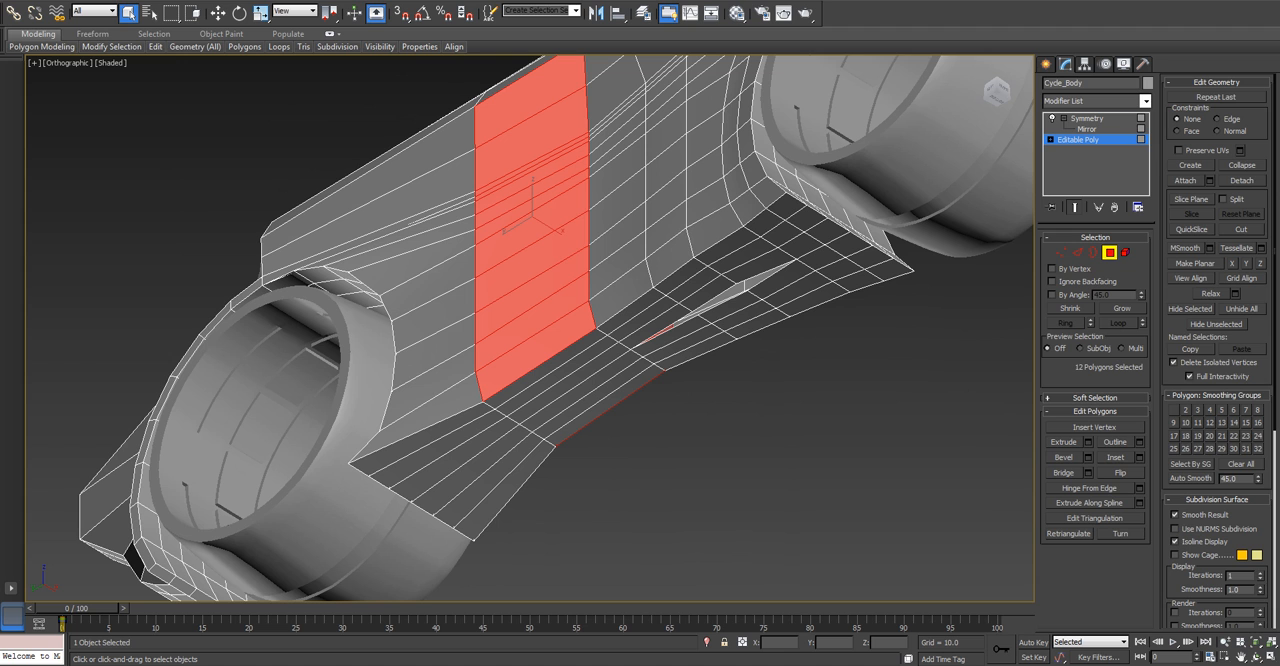
Try moving the selected side polygons outward along X to about -9.8, and undo the move.
key(w)
alt+middle_drag(600, 260, 597, 465)
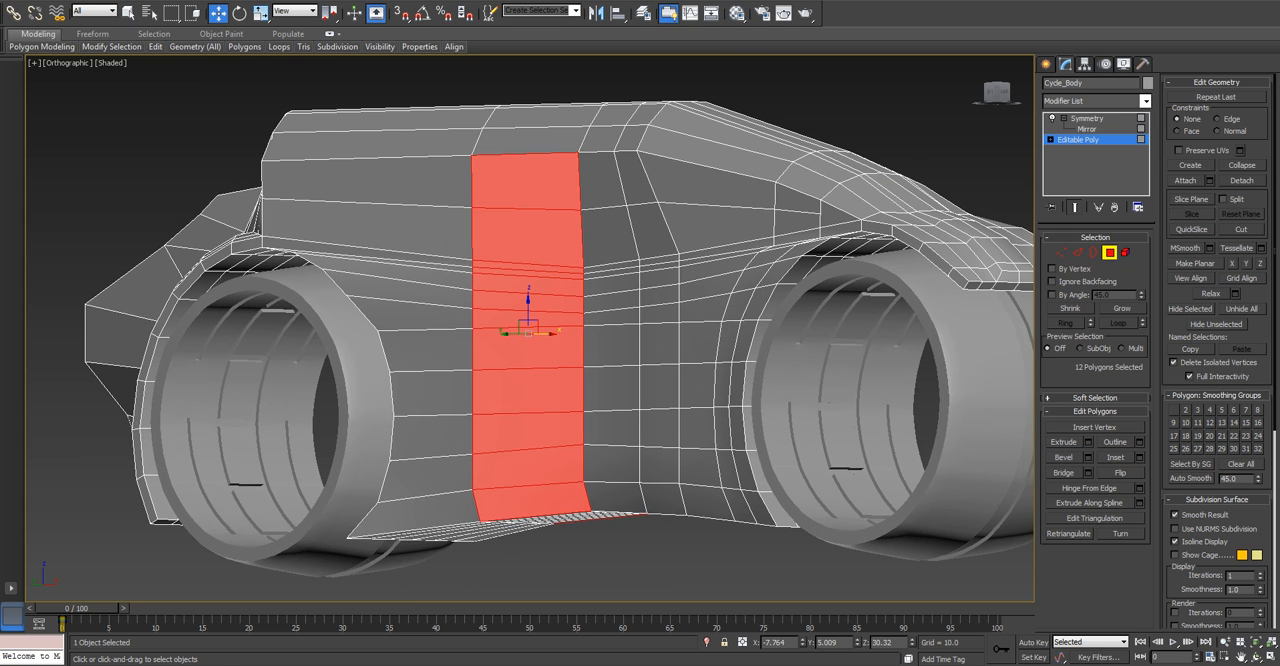
drag(546, 333, 534, 333)
alt+middle_drag(534, 333, 472, 460)
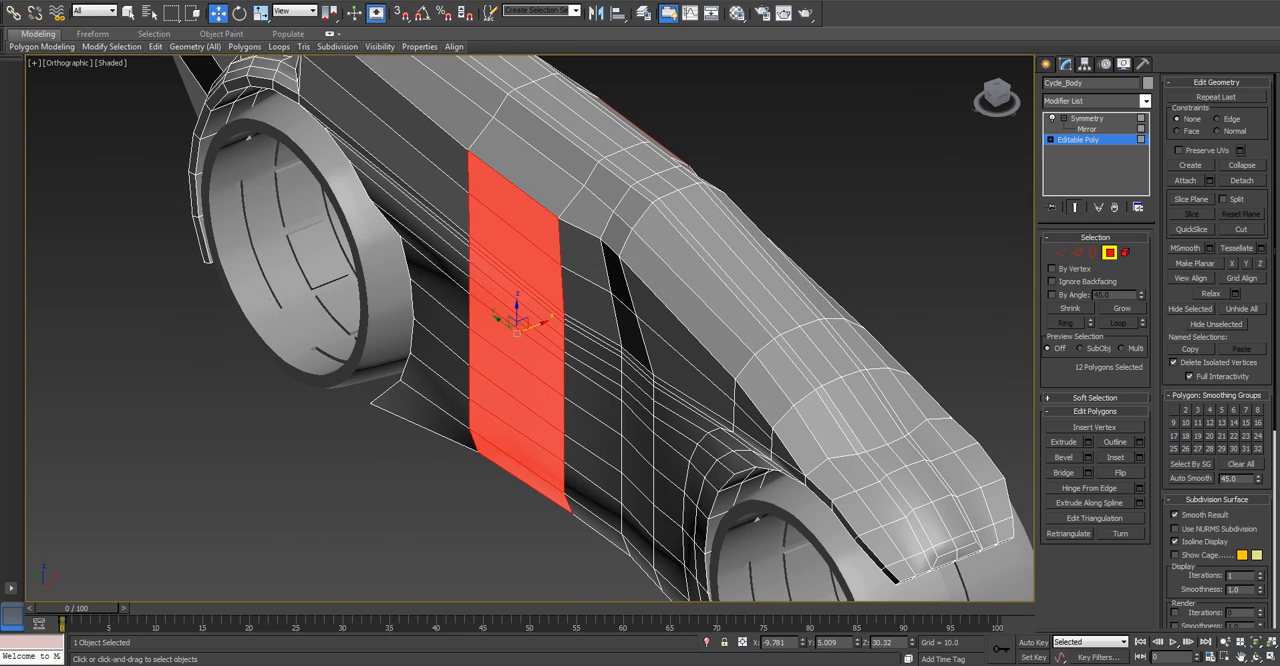
key(ctrl+z)
Enable soft selection for the selected side polygons.
click(1095, 398)
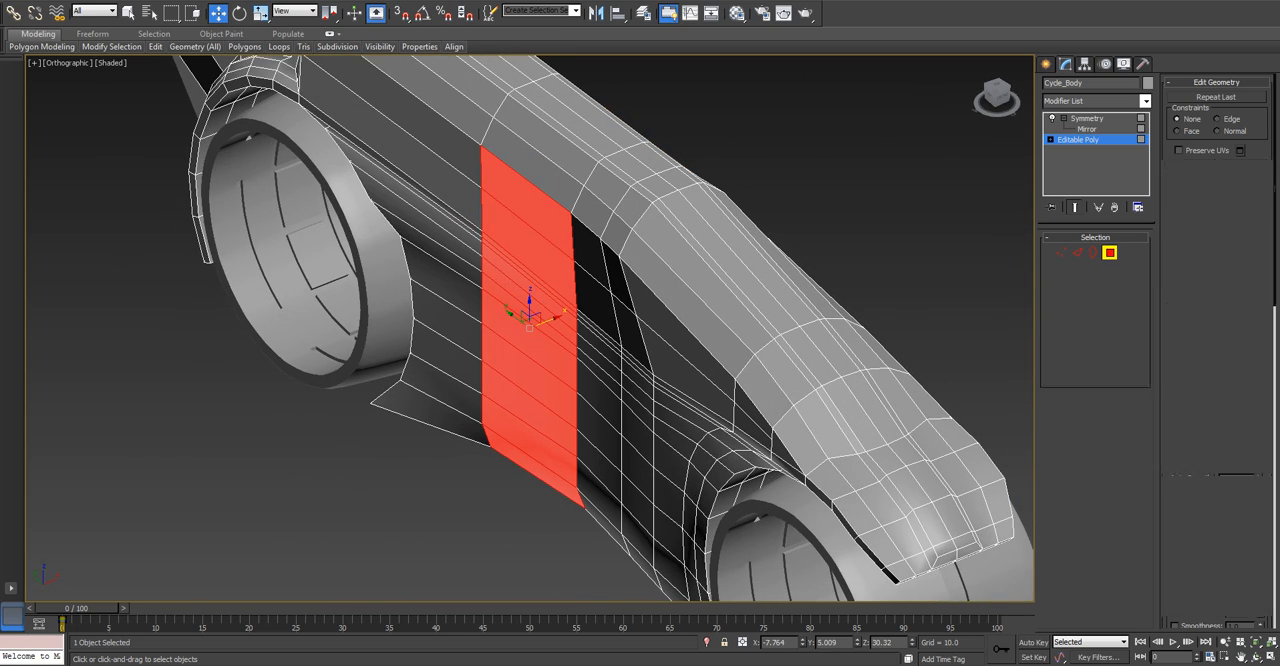
click(1174, 98)
alt+middle_drag(620, 340, 694, 294)
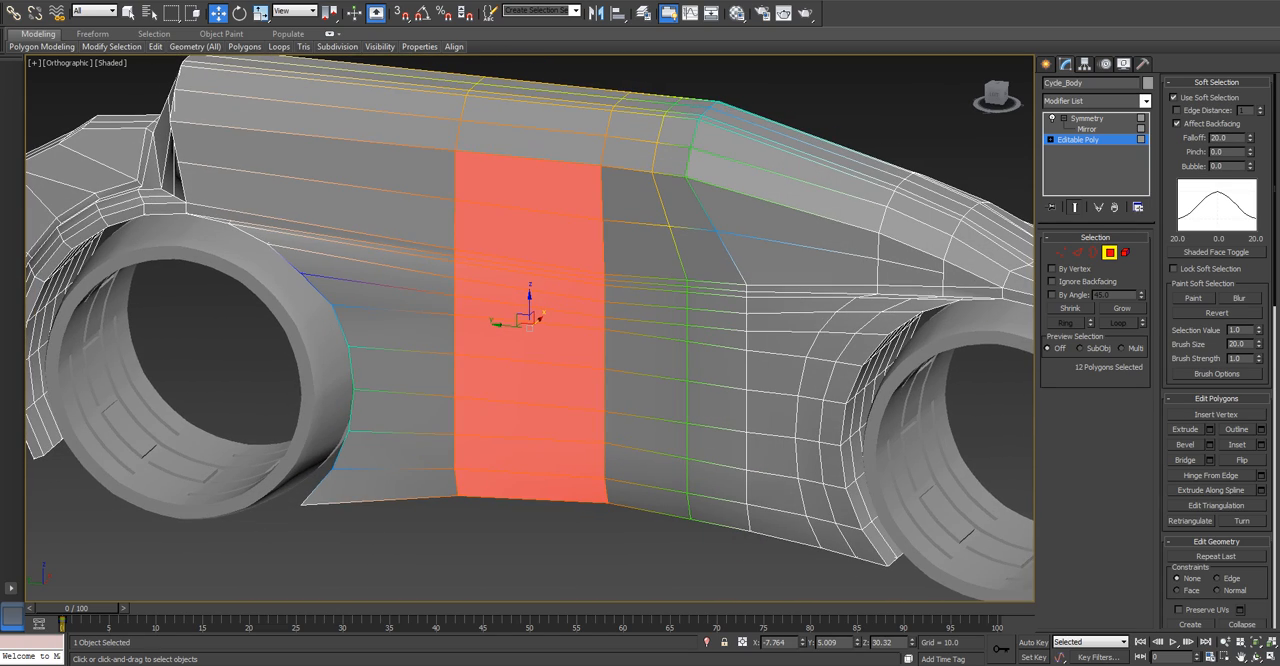
scroll(615, 250, down, 3)
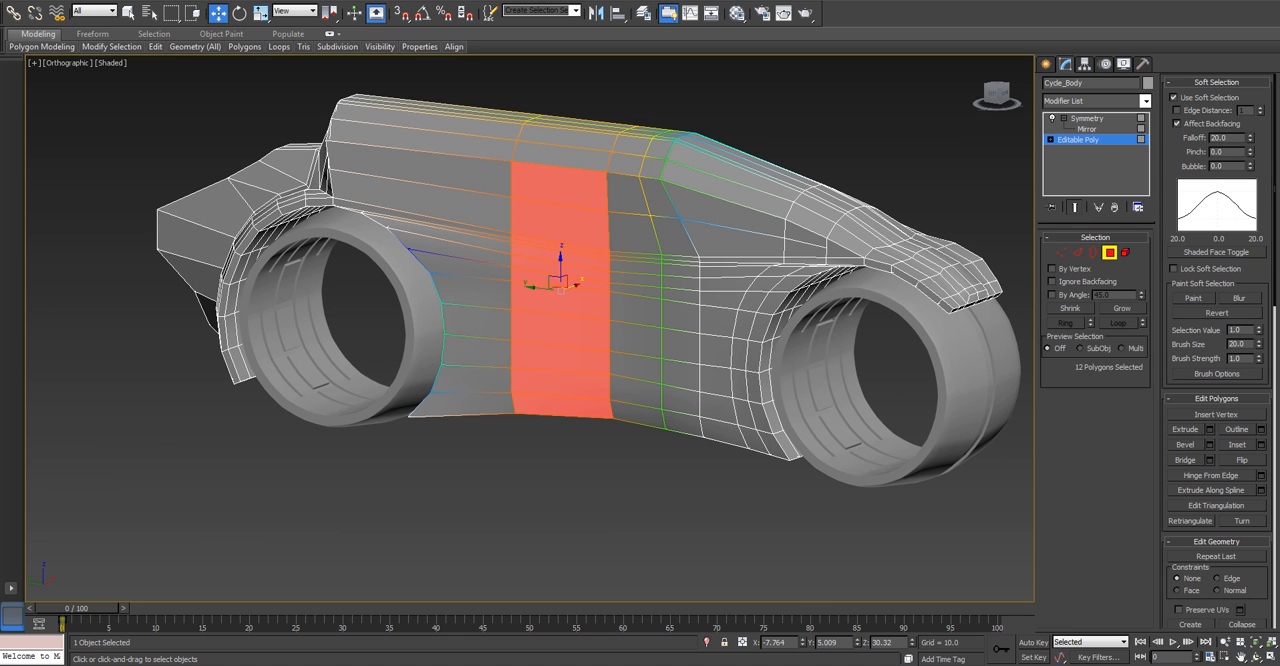
scroll(579, 310, up, 2)
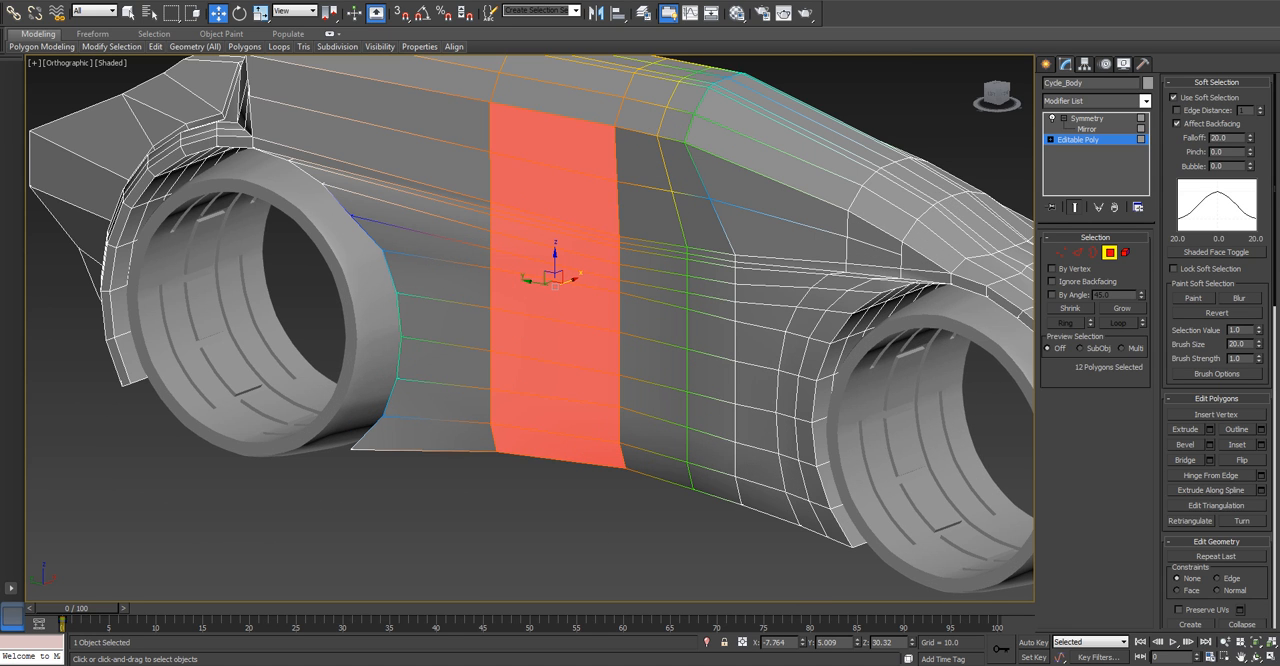
Set the soft selection falloff to 5 and try moving the side polygons outward along X.
drag(1251, 139, 1251, 251)
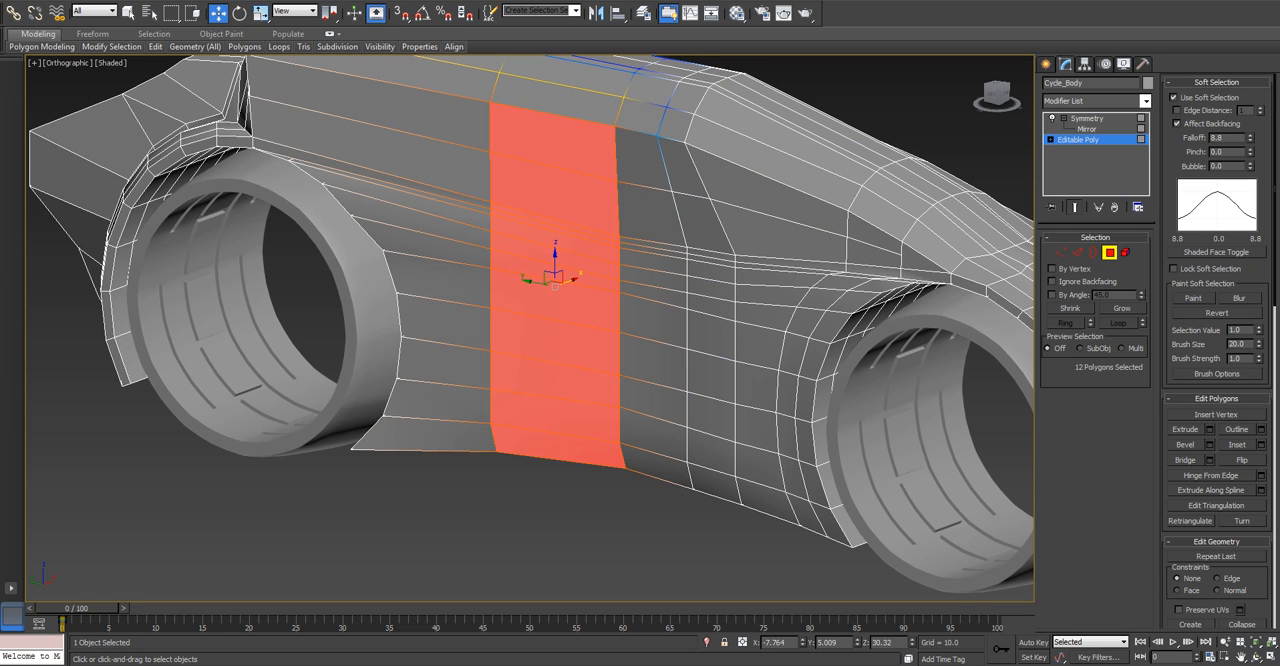
drag(1225, 138, 1215, 138)
text(5)
key(Return)
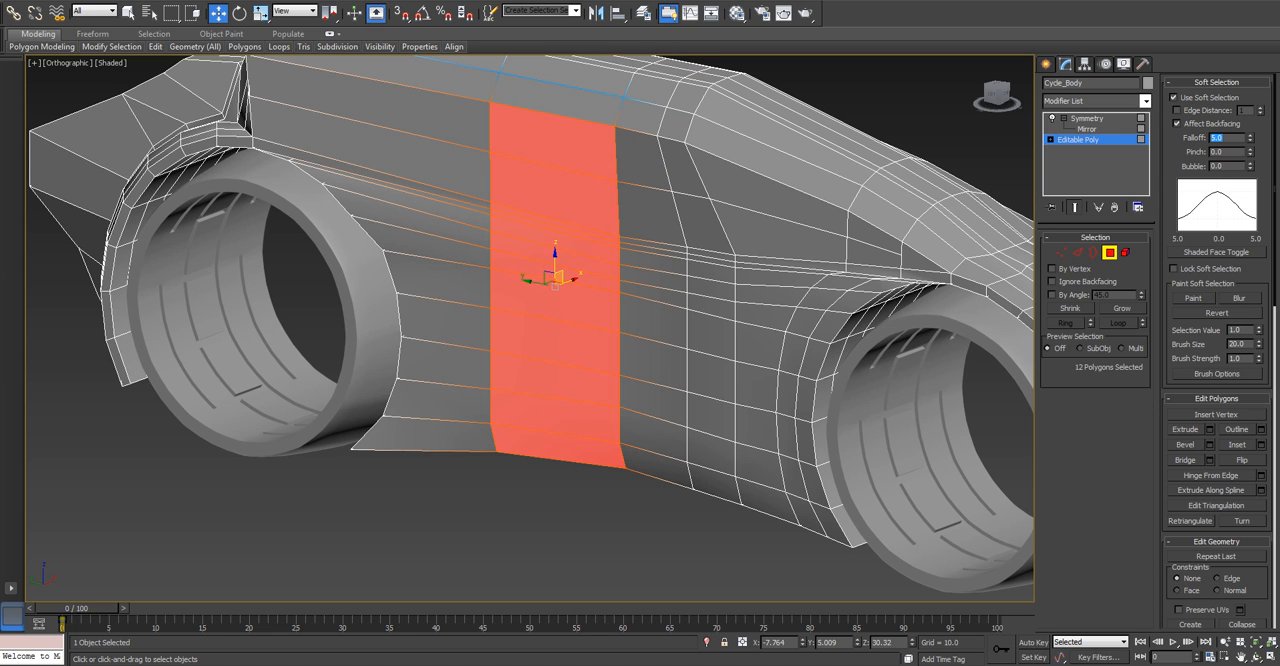
drag(573, 280, 546, 291)
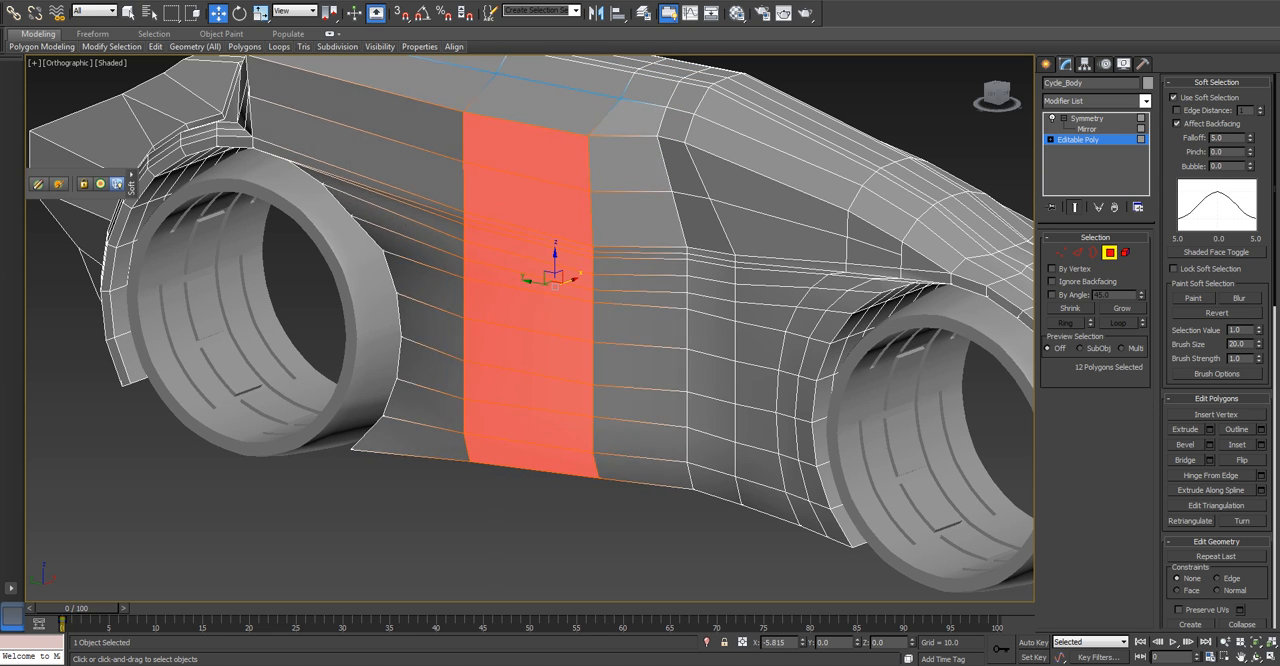
key(ctrl+z)
Try soft selection falloffs of 7.5, 8, 10 and 12, and test an outward move of the side polygons.
double_click(1218, 138)
text(7.5)
key(Return)
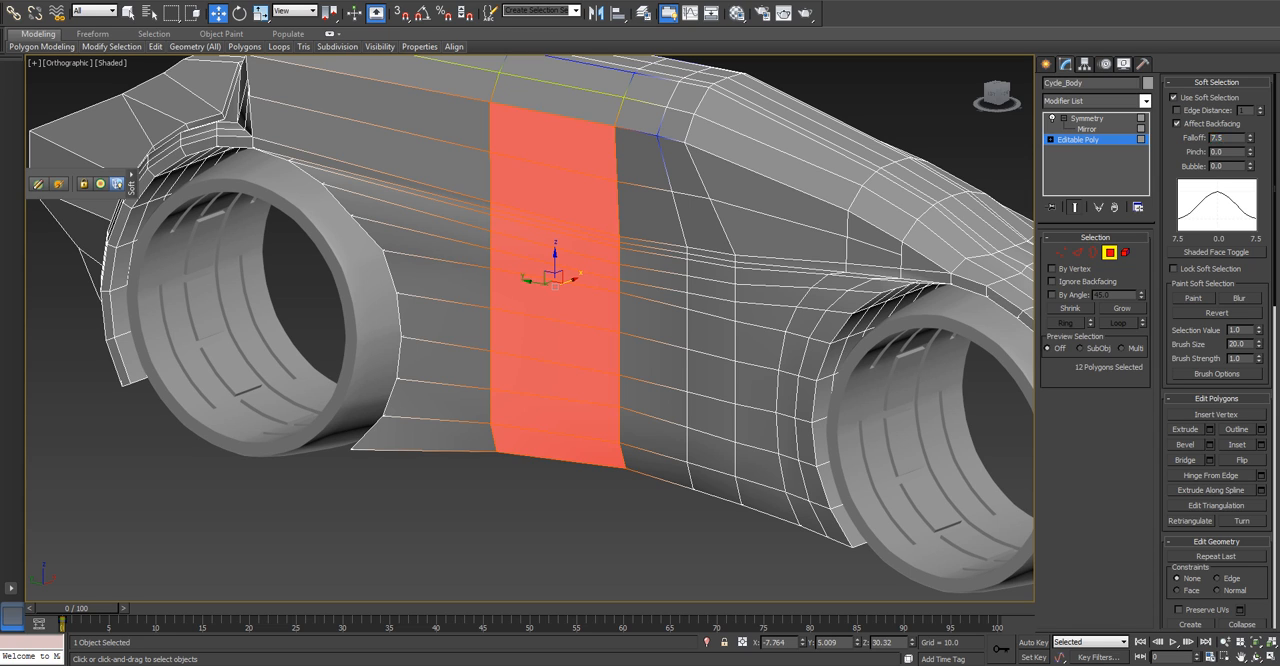
text(8)
key(Return)
text(10)
key(Return)
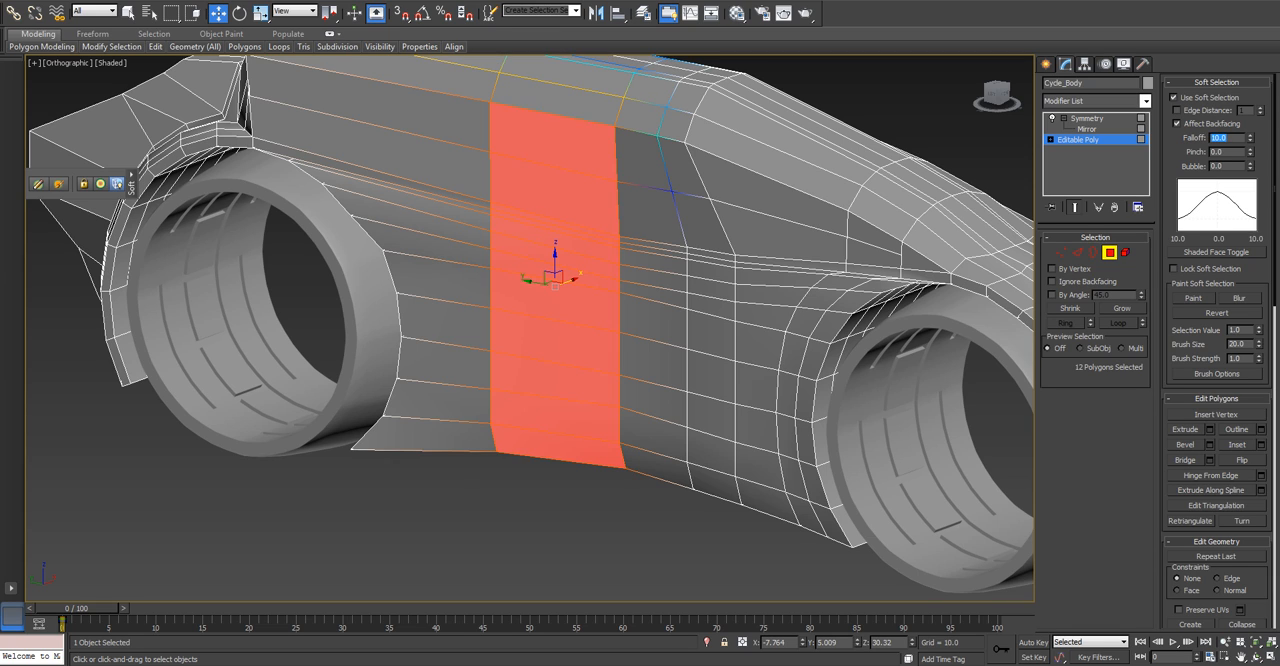
text(12)
key(Return)
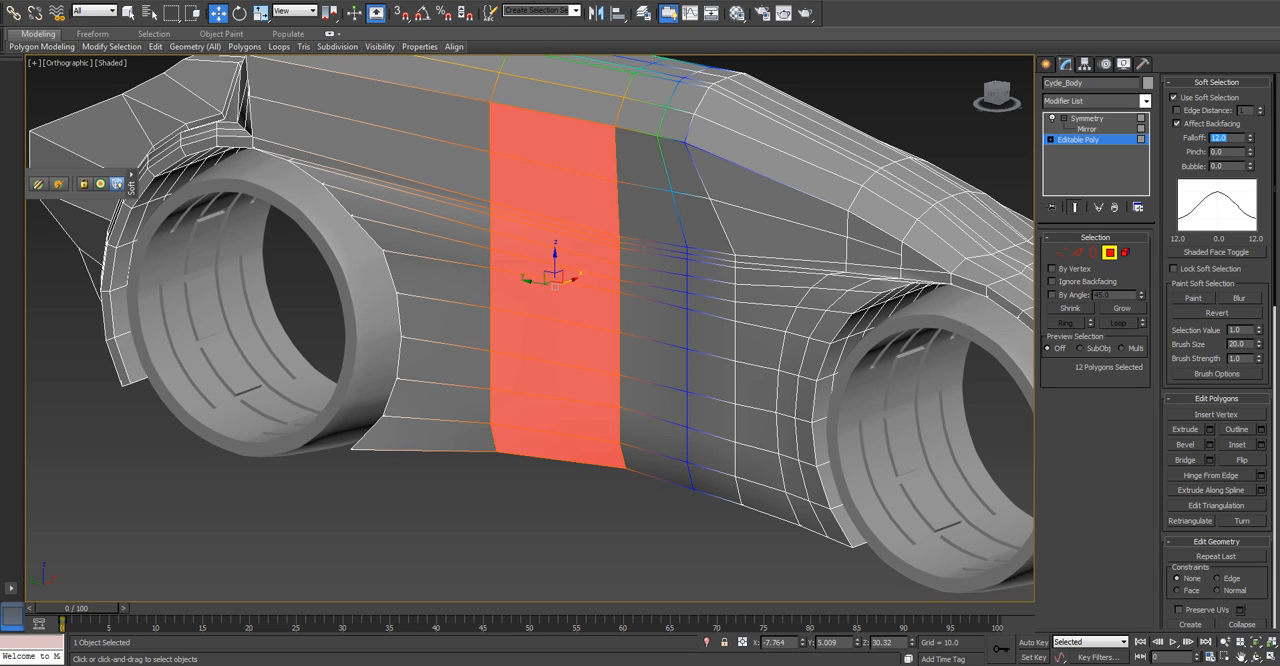
drag(571, 281, 447, 327)
right_click(447, 327)
Set the soft selection falloff to 15.
double_click(1219, 138)
text(15)
key(Return)
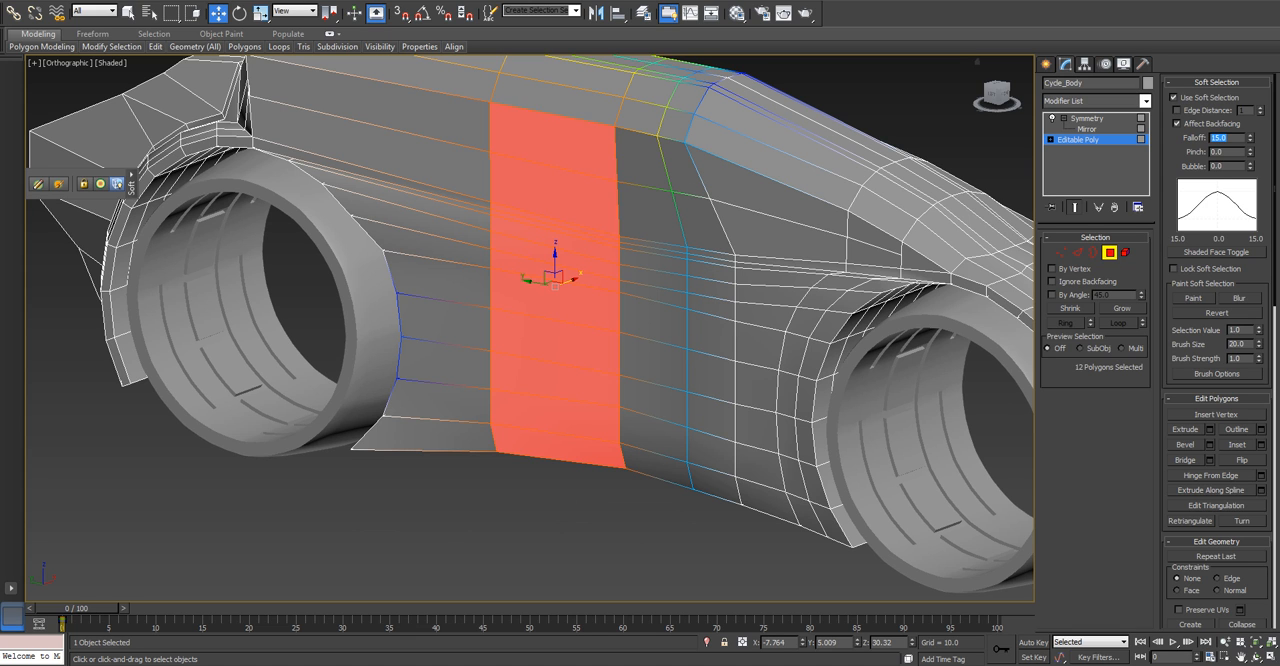
mouse_move(571, 281)
mouse_down()
mouse_move(371, 356)
mouse_move(571, 281)
mouse_up()
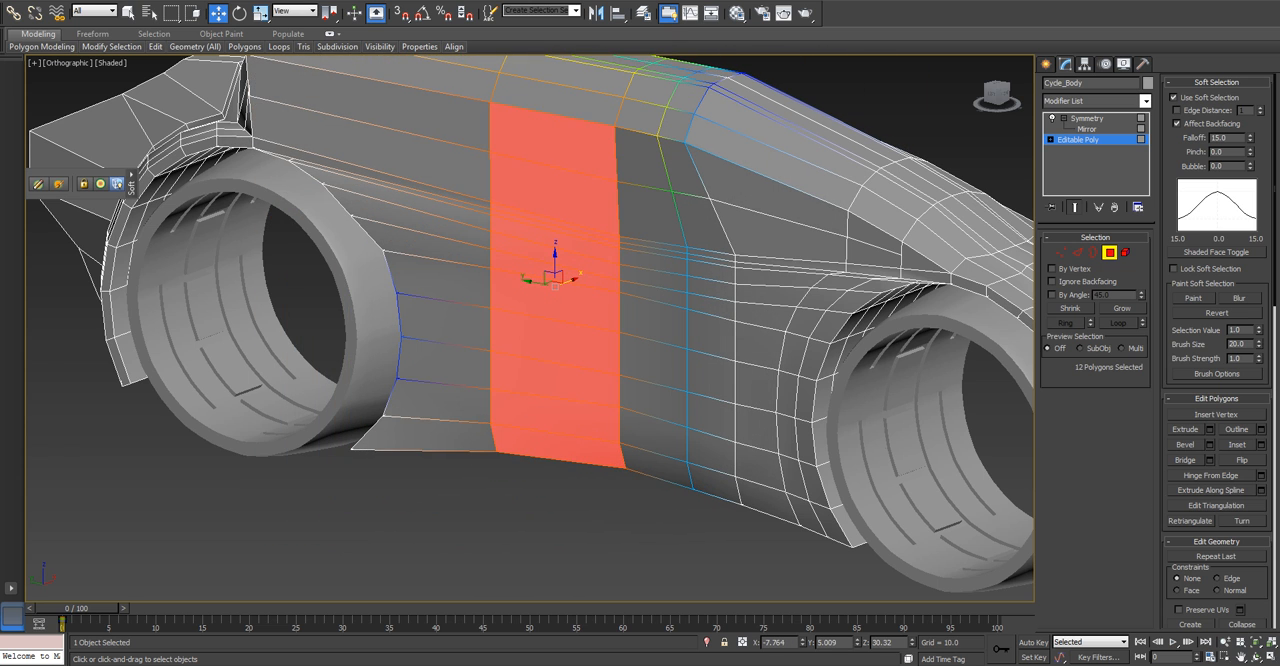
Deselect the band's uppermost and lowermost side polygons and move the remaining ones outward along X by about 2.9.
middle_drag(571, 281, 558, 322)
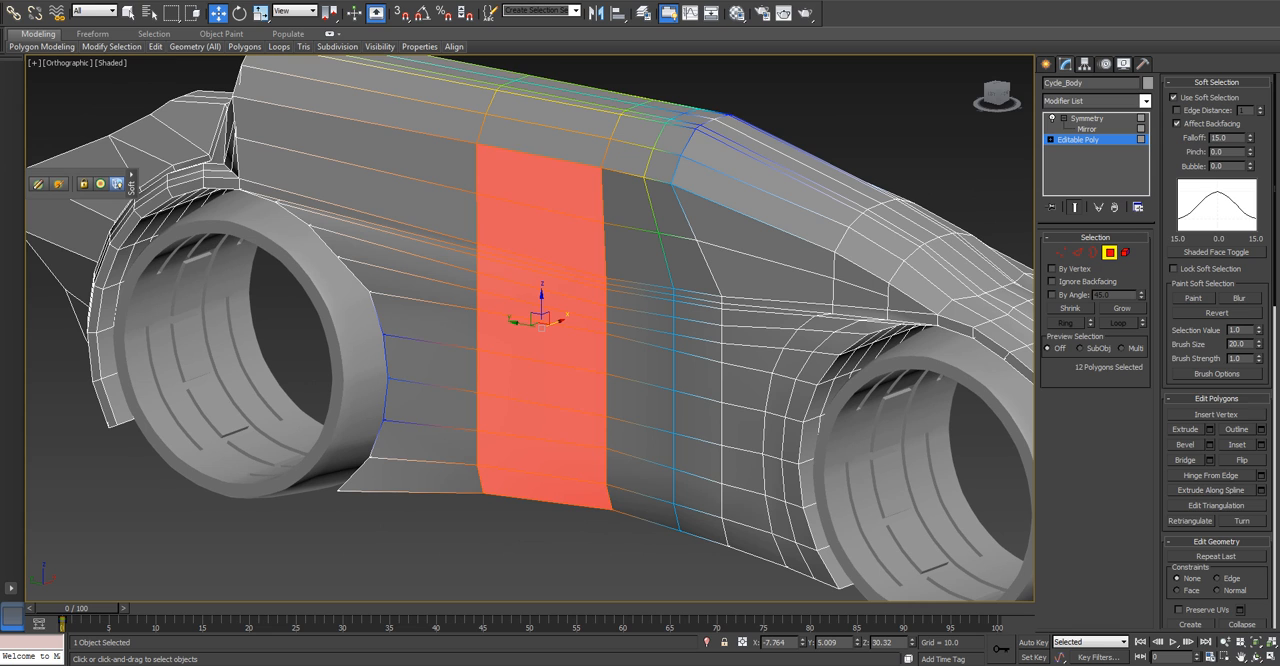
alt+click(541, 182)
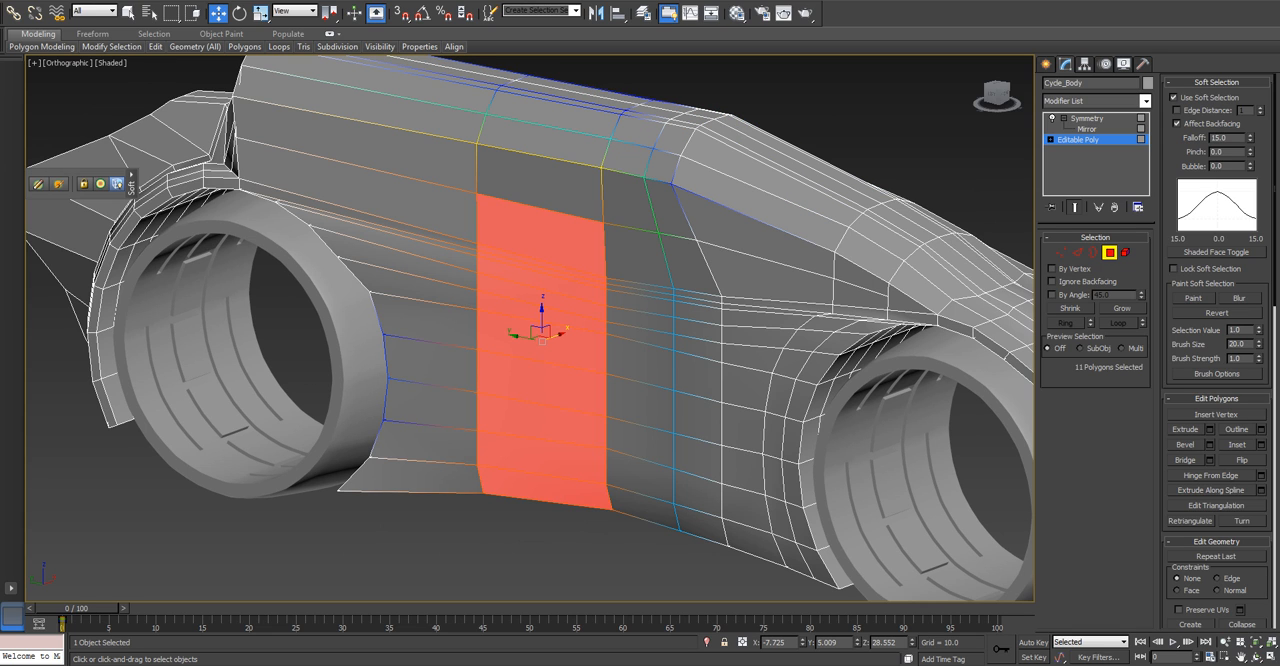
alt+click(545, 487)
drag(559, 320, 546, 325)
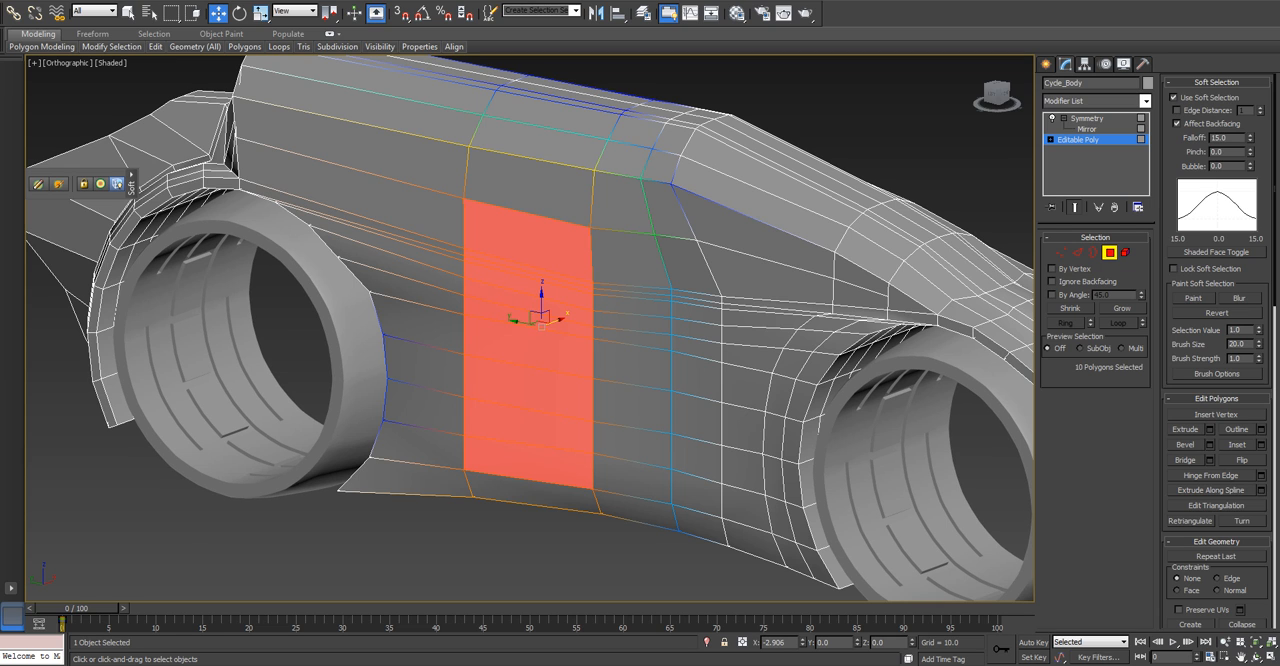
Select the vertical edge loop just ahead of the widened polygon band, leaving out its central top, upper-corner and bottom edges.
click(1077, 252)
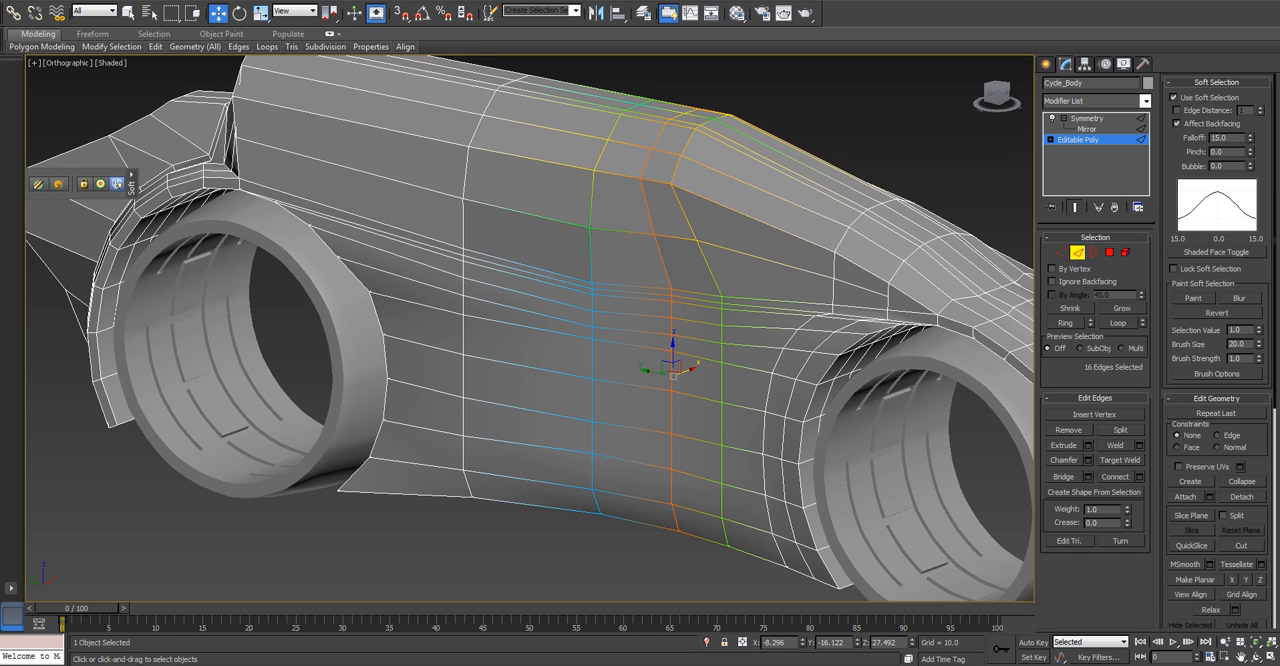
key(alt+l)
key(t)
key(z)
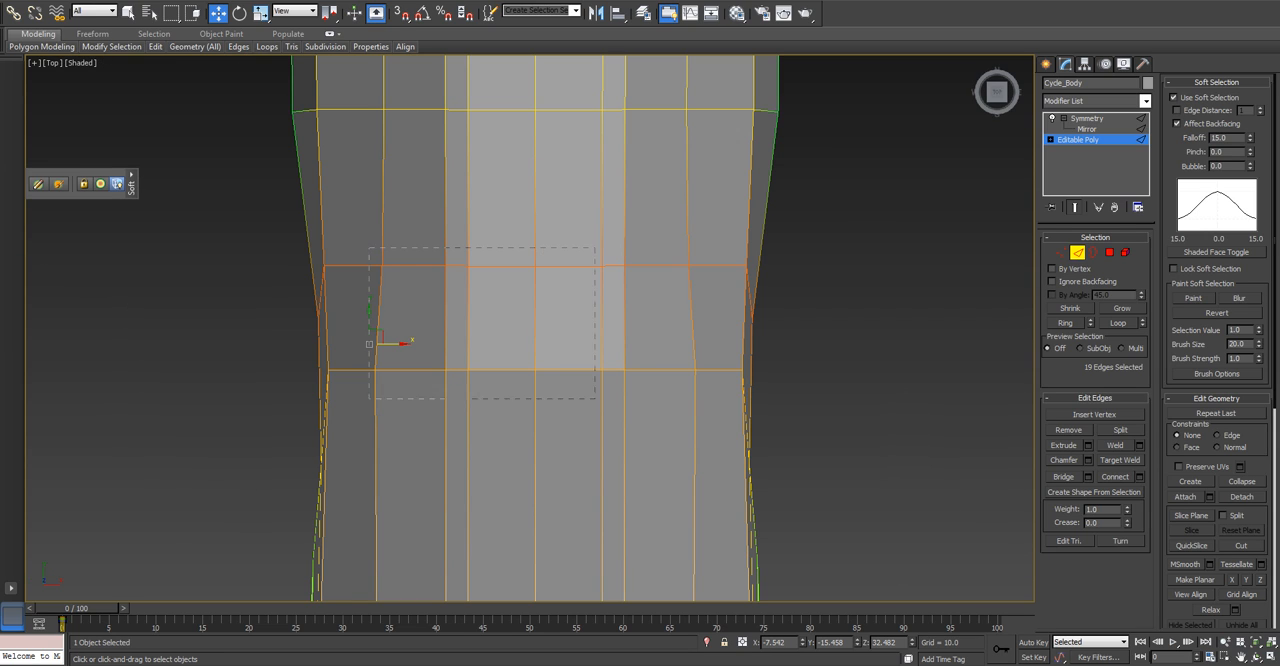
alt+drag(369, 247, 663, 406)
scroll(653, 399, down, 4)
alt+middle_drag(653, 399, 724, 250)
alt+click(464, 187)
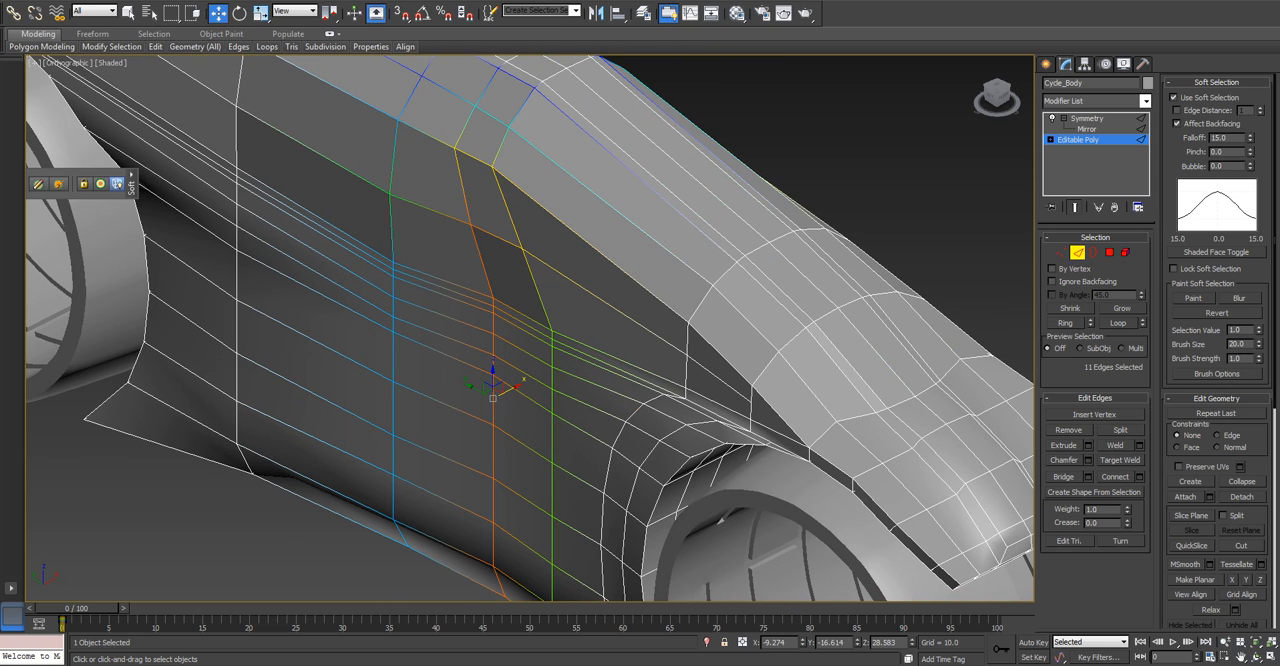
middle_drag(484, 330, 565, 140)
alt+click(544, 486)
alt+middle_drag(544, 486, 502, 530)
Try moving the selected side edges outward along X by about 1.2.
drag(561, 240, 551, 243)
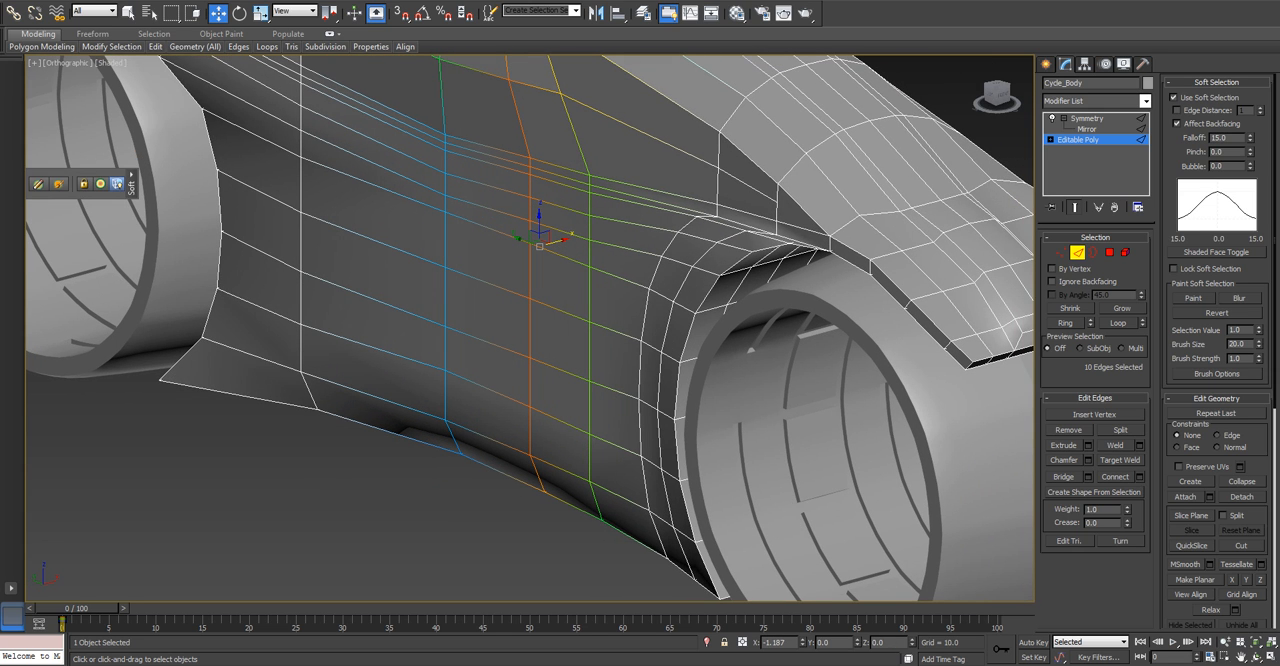
Set the soft selection falloff to 10 and move the selected side edges outward along X by about 0.95.
double_click(1219, 138)
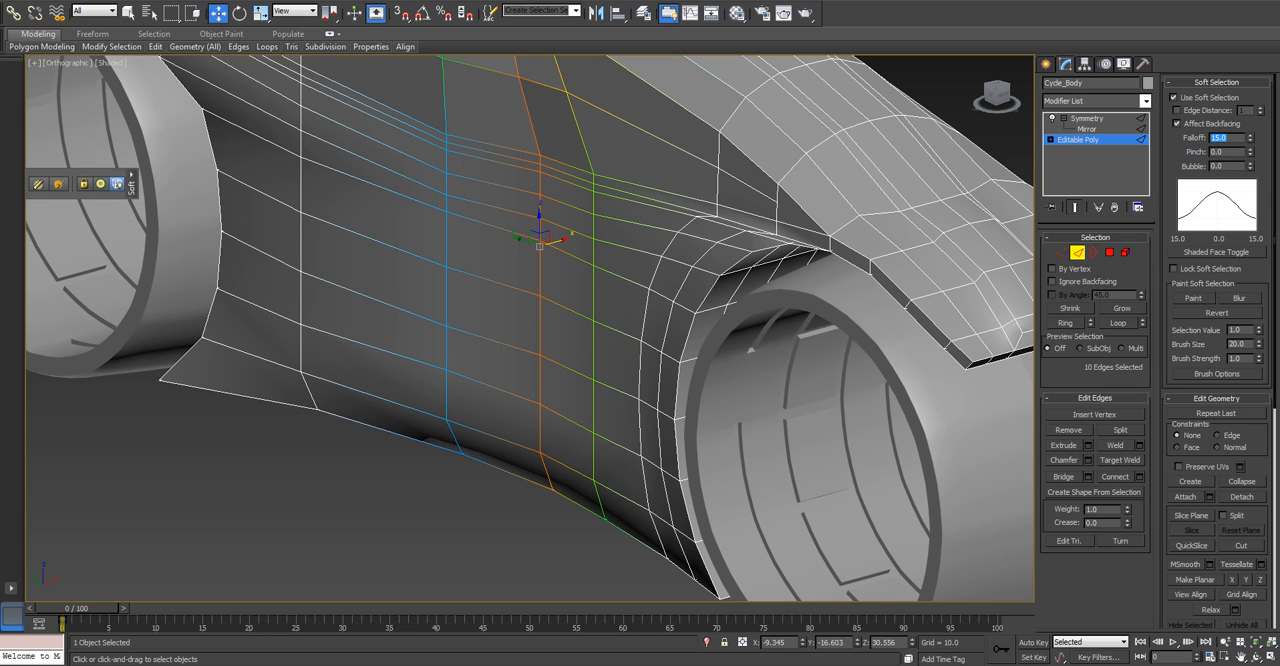
text(10)
key(Return)
drag(560, 241, 551, 243)
scroll(551, 243, down, 4)
alt+middle_drag(551, 243, 539, 310)
alt+middle_drag(539, 310, 540, 220)
scroll(540, 220, up, 3)
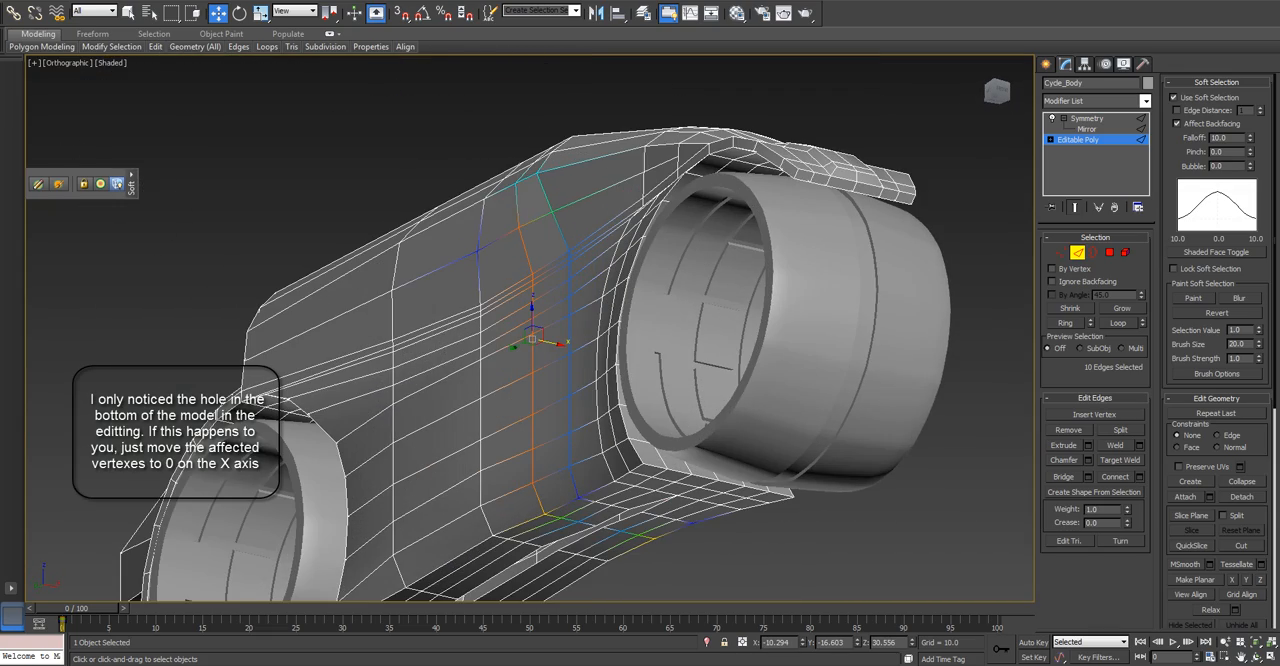
Select the two upper vertices of the side loop, with soft selection off, and move them inward along X by about 0.2.
key(1)
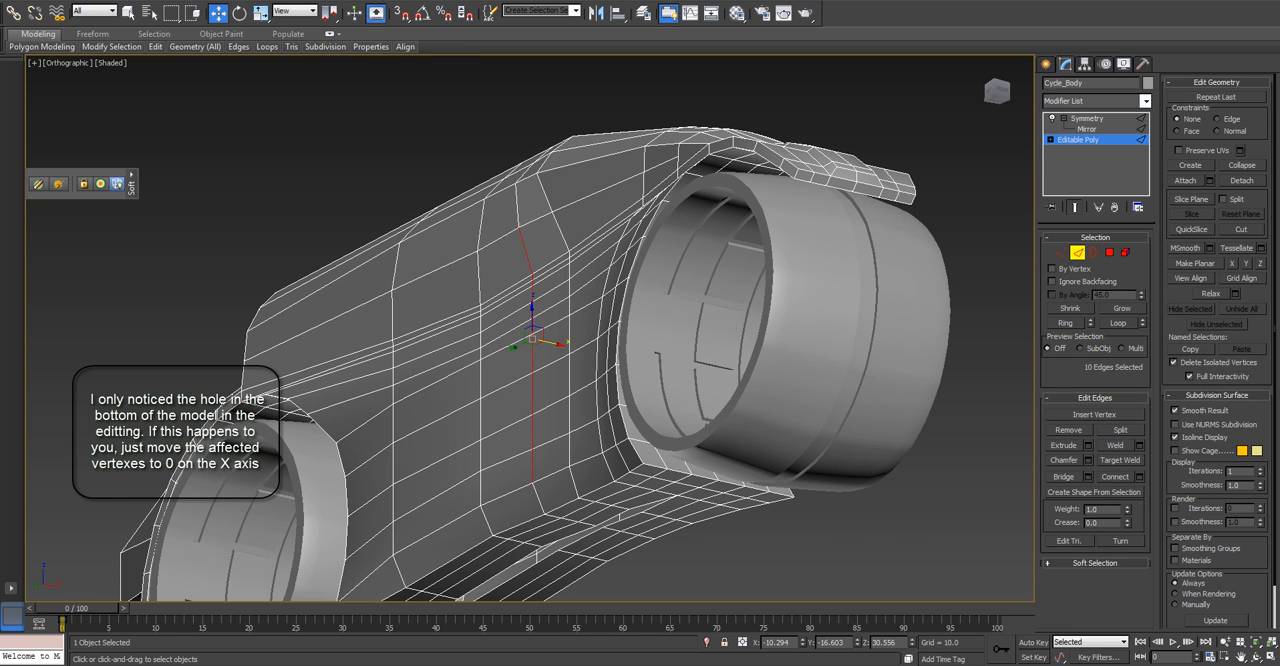
alt+middle_drag(545, 215, 550, 346)
scroll(550, 346, up, 3)
click(491, 257)
ctrl+click(481, 176)
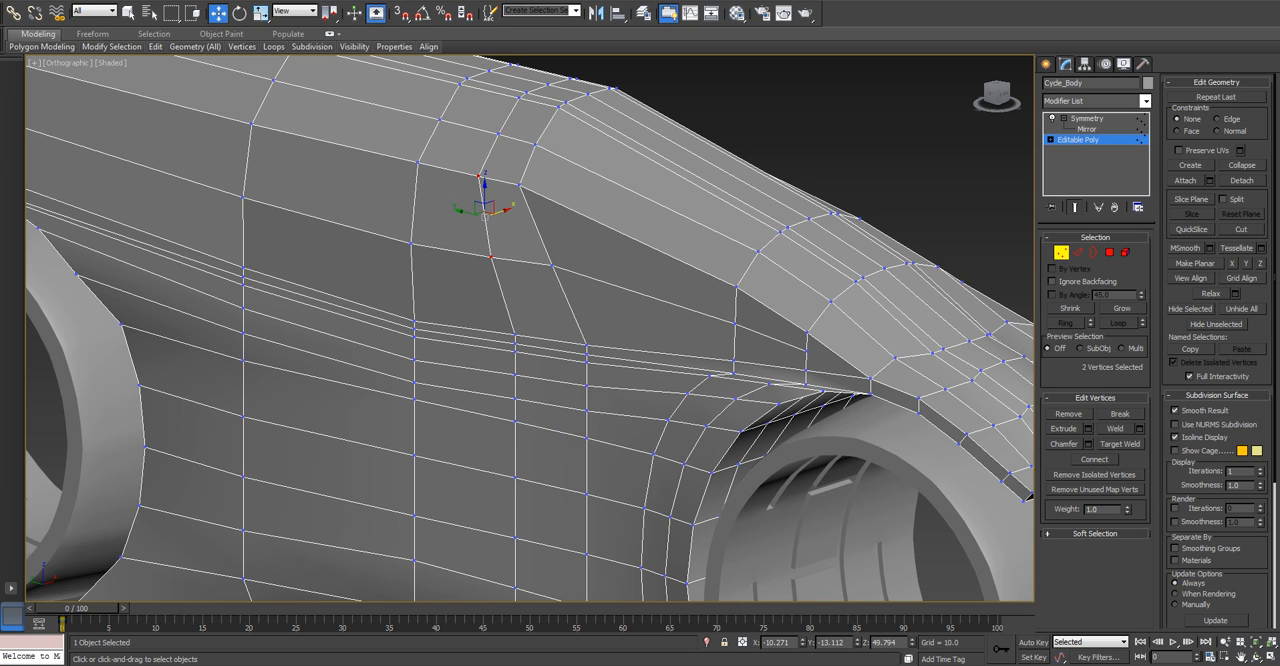
drag(502, 211, 504, 210)
alt+middle_drag(504, 210, 578, 210)
scroll(474, 236, down, 4)
In the left view, select the whole body element, auto smooth its polygons at 45, and deselect the body.
key(l)
key(5)
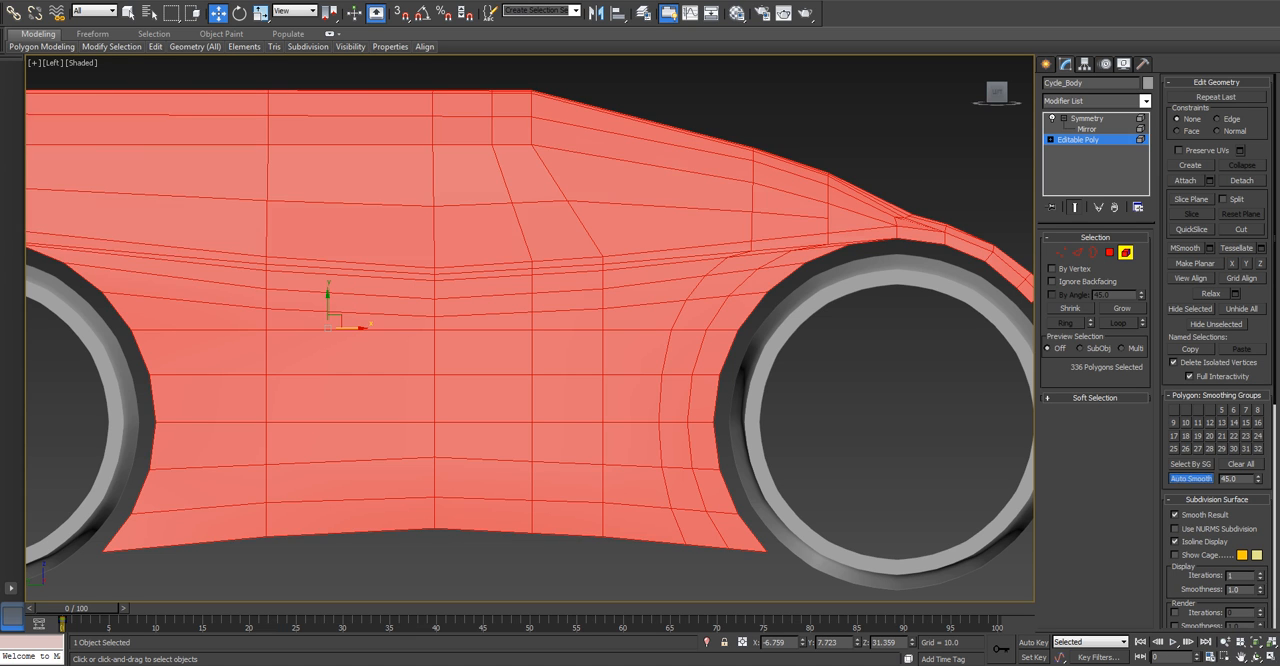
key(5)
click(879, 407)
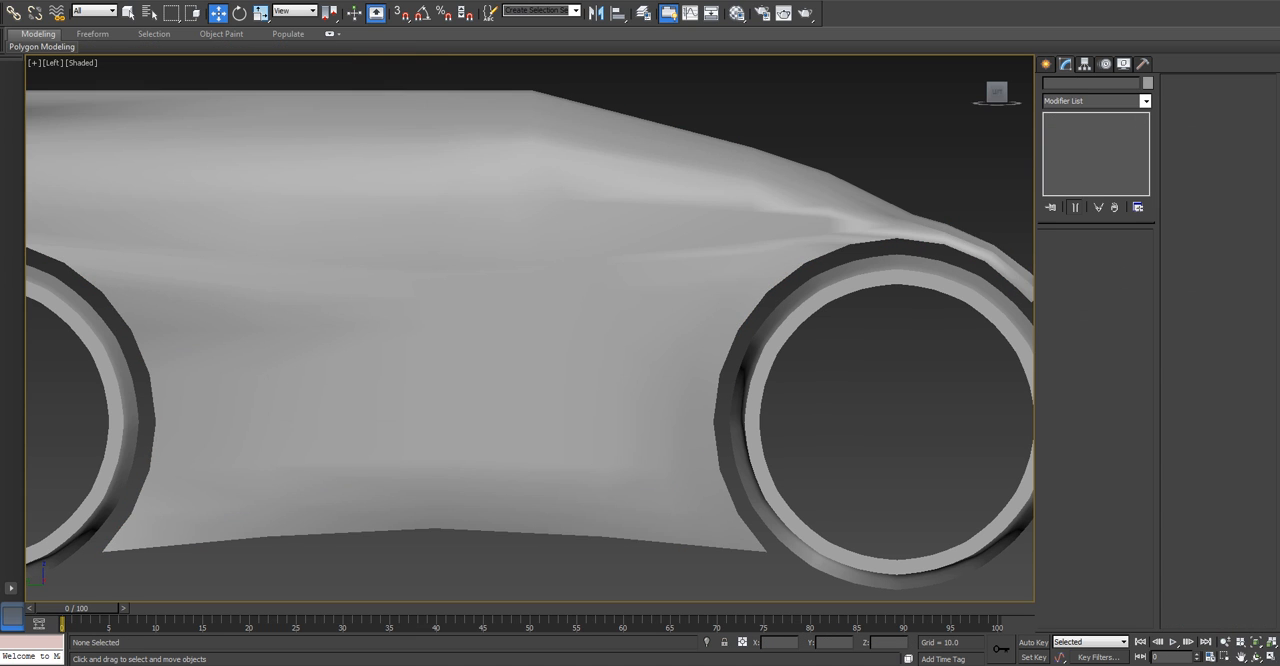
scroll(879, 407, down, 3)
middle_drag(879, 407, 856, 397)
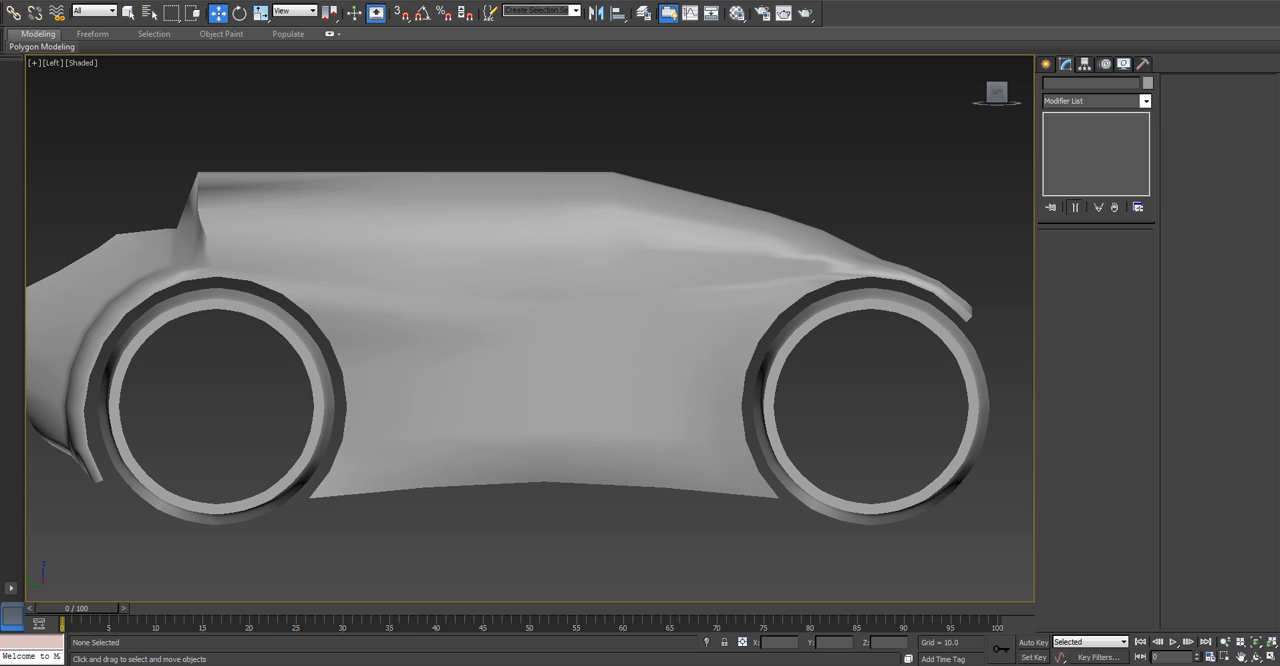
Reselect the cycle body and return to editing the vertices of its Editable Poly.
click(672, 362)
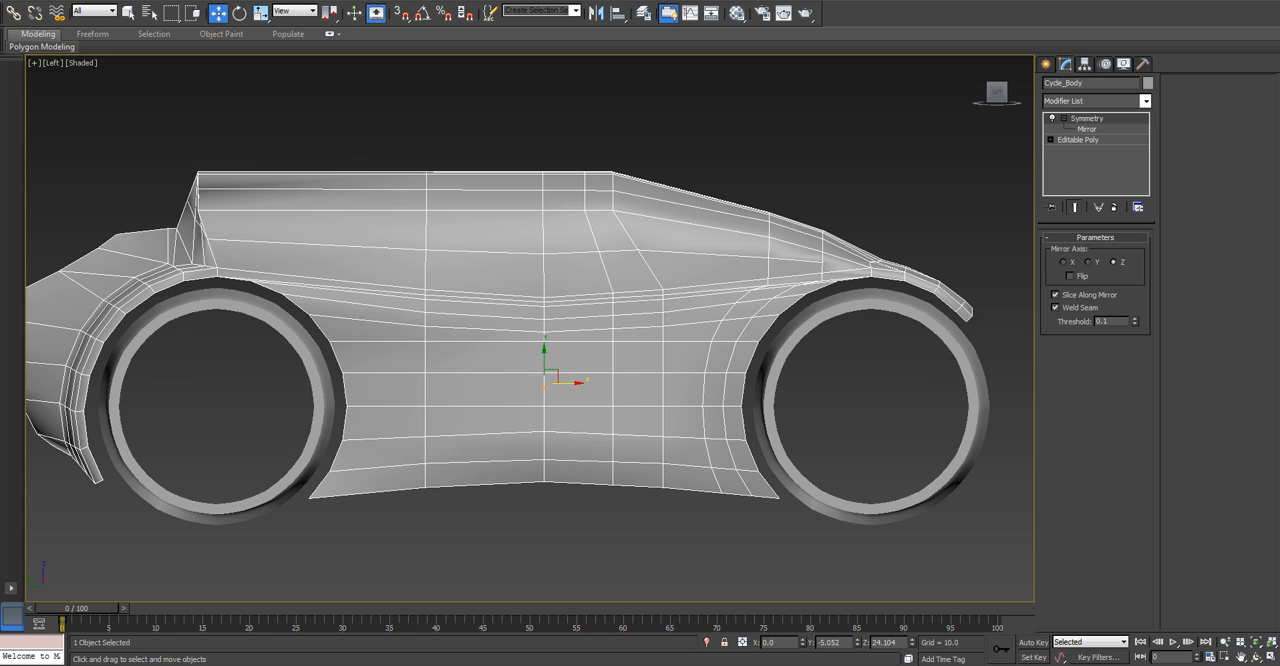
click(1078, 140)
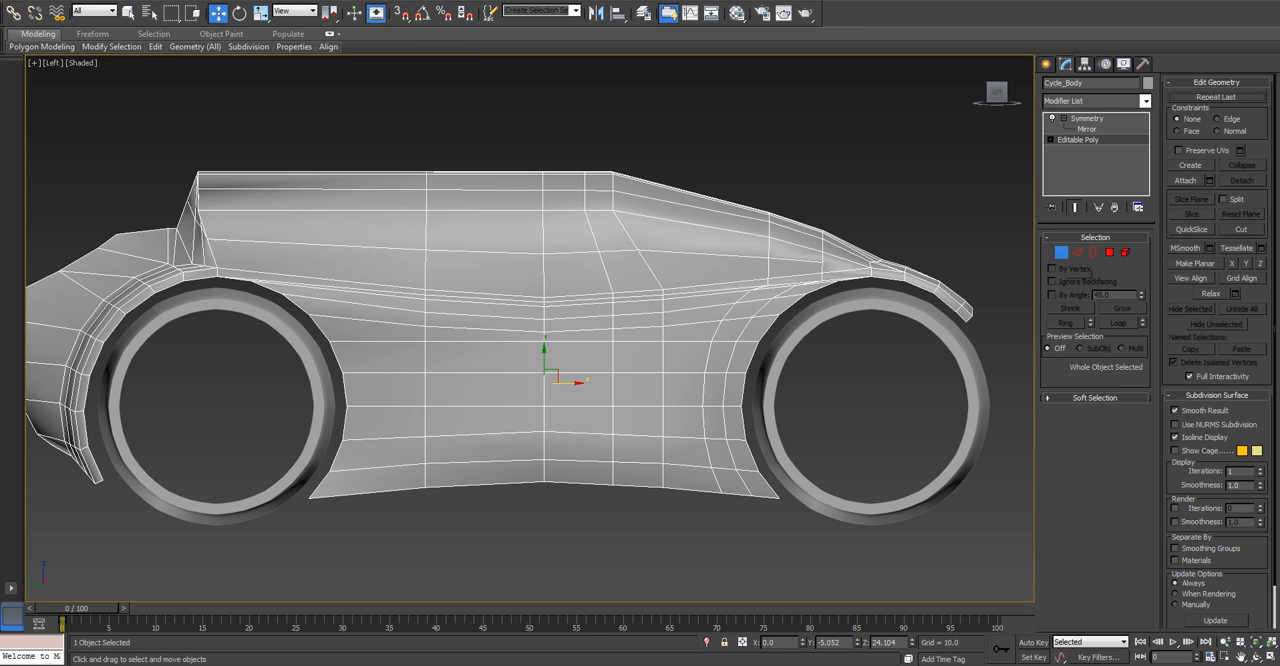
click(1062, 252)
scroll(677, 396, up, 2)
middle_drag(677, 396, 709, 368)
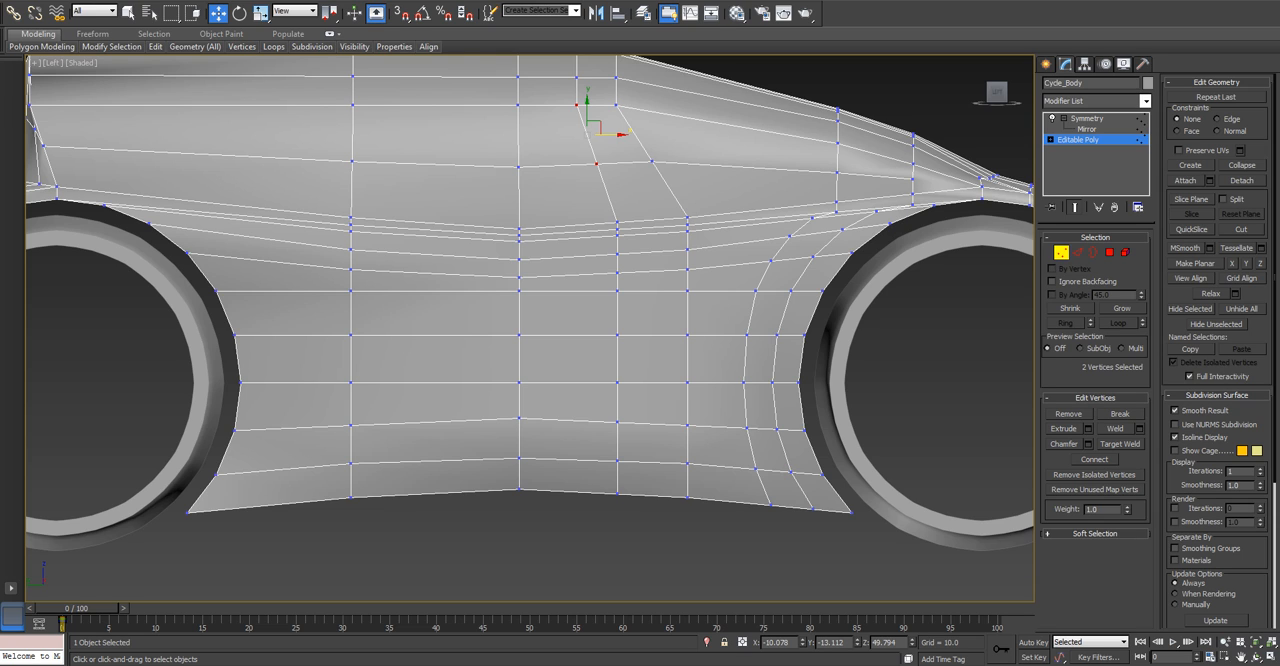
click(351, 291)
drag(357, 284, 383, 309)
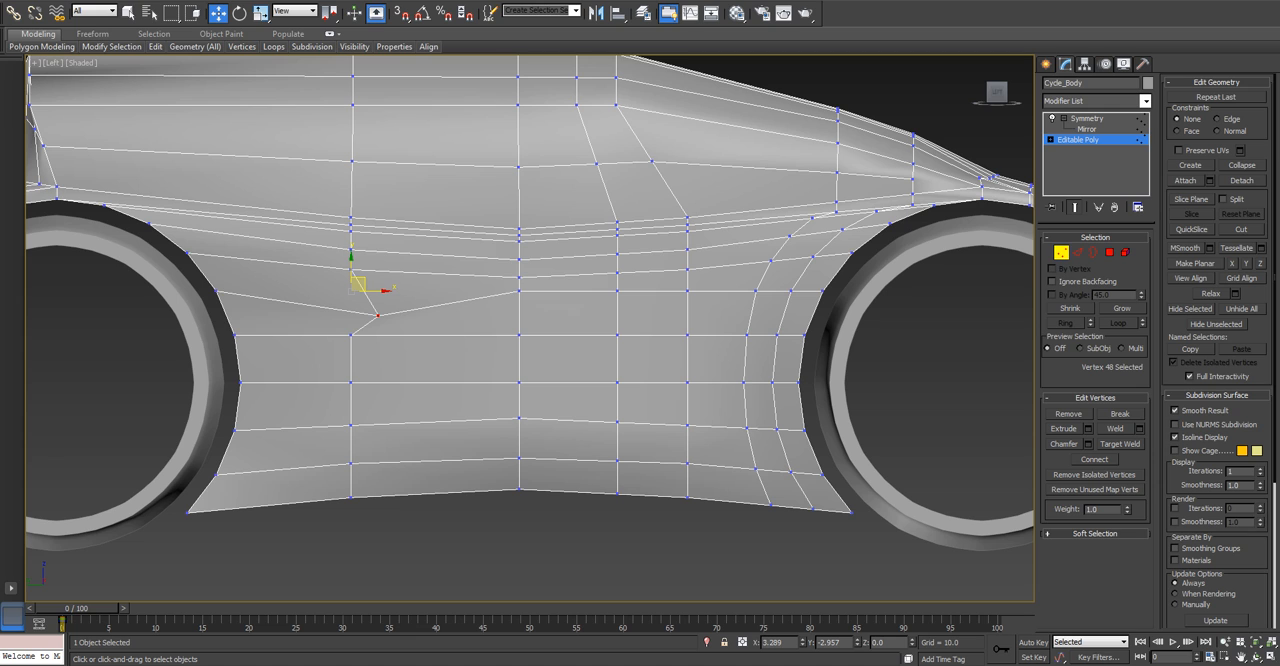
right_click(383, 309)
Connect the ring of vertical edges just above the side's middle line with one segment, pinch 0 and slide -80.
scroll(368, 333, up, 3)
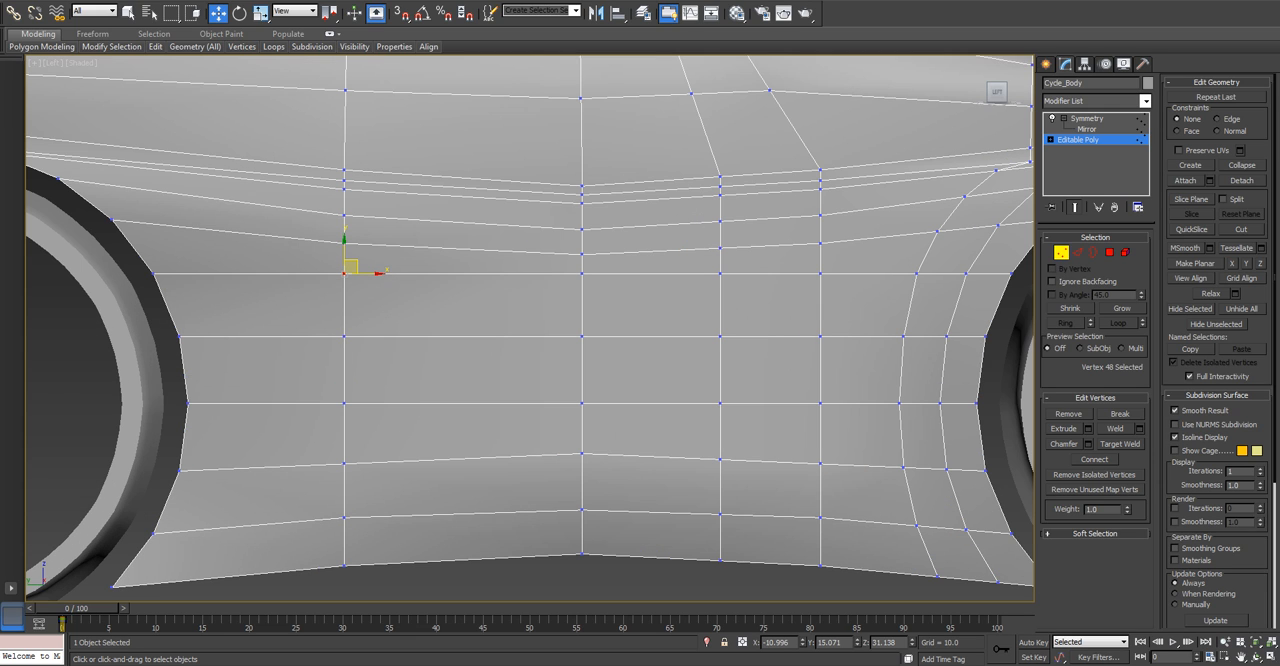
click(1078, 252)
click(344, 370)
key(alt+r)
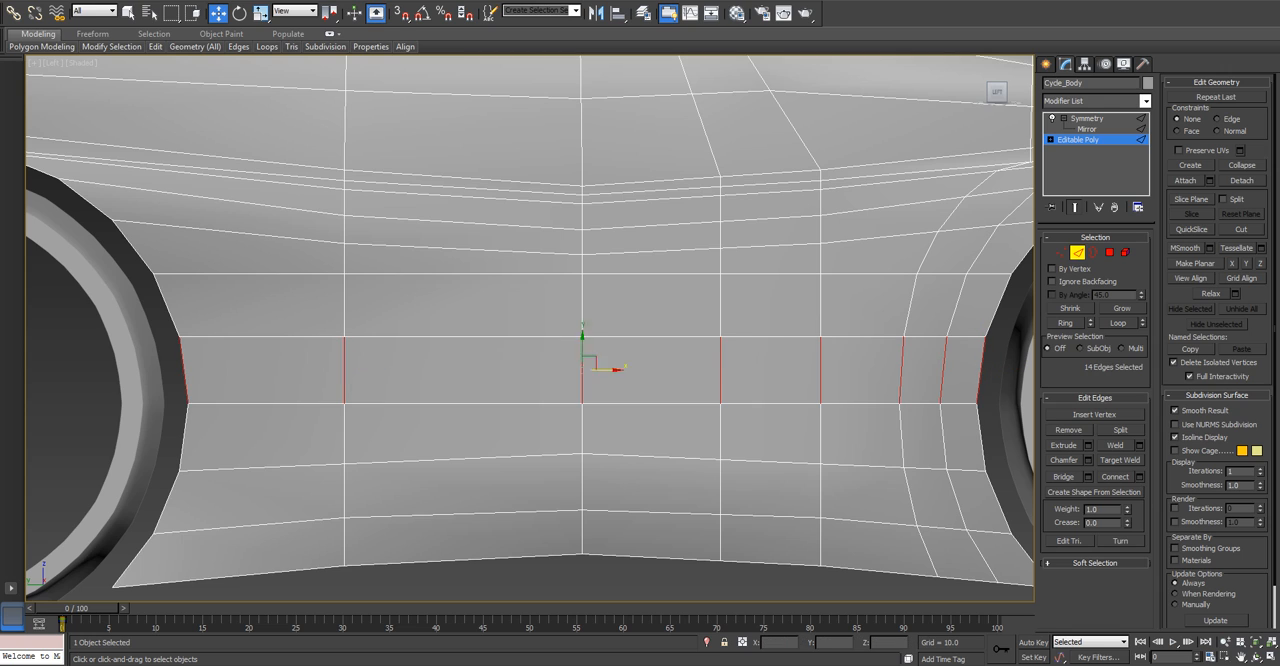
key(ctrl+shift+e)
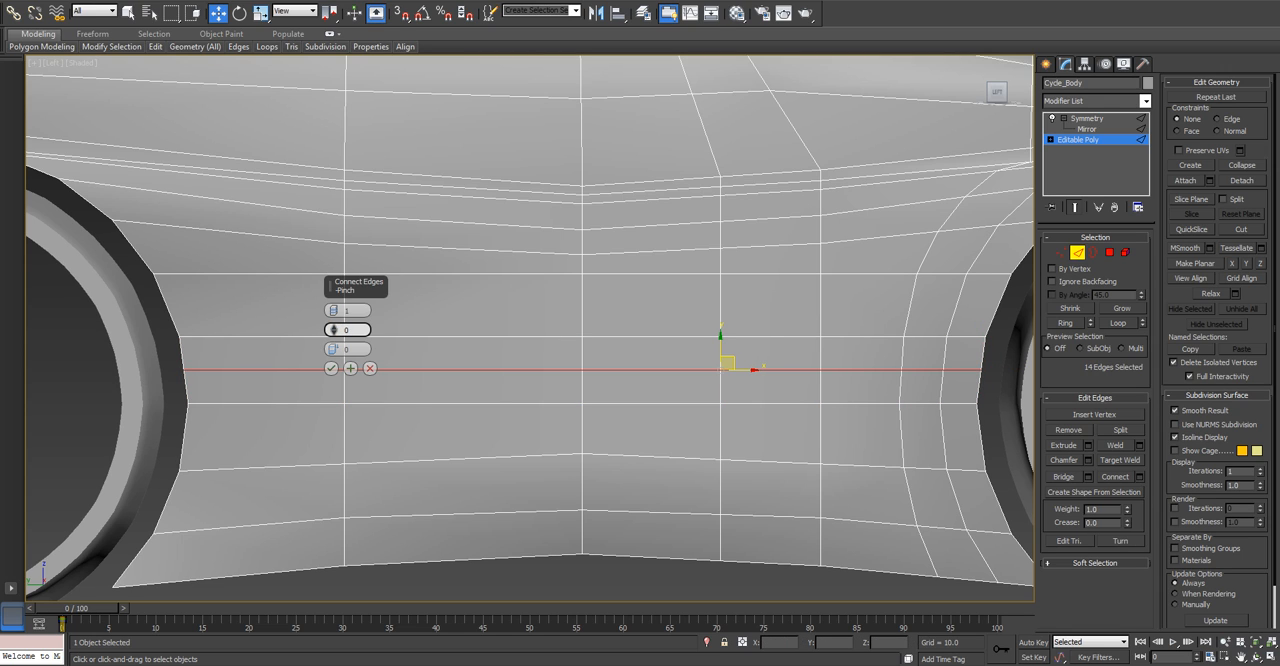
drag(334, 350, 334, 404)
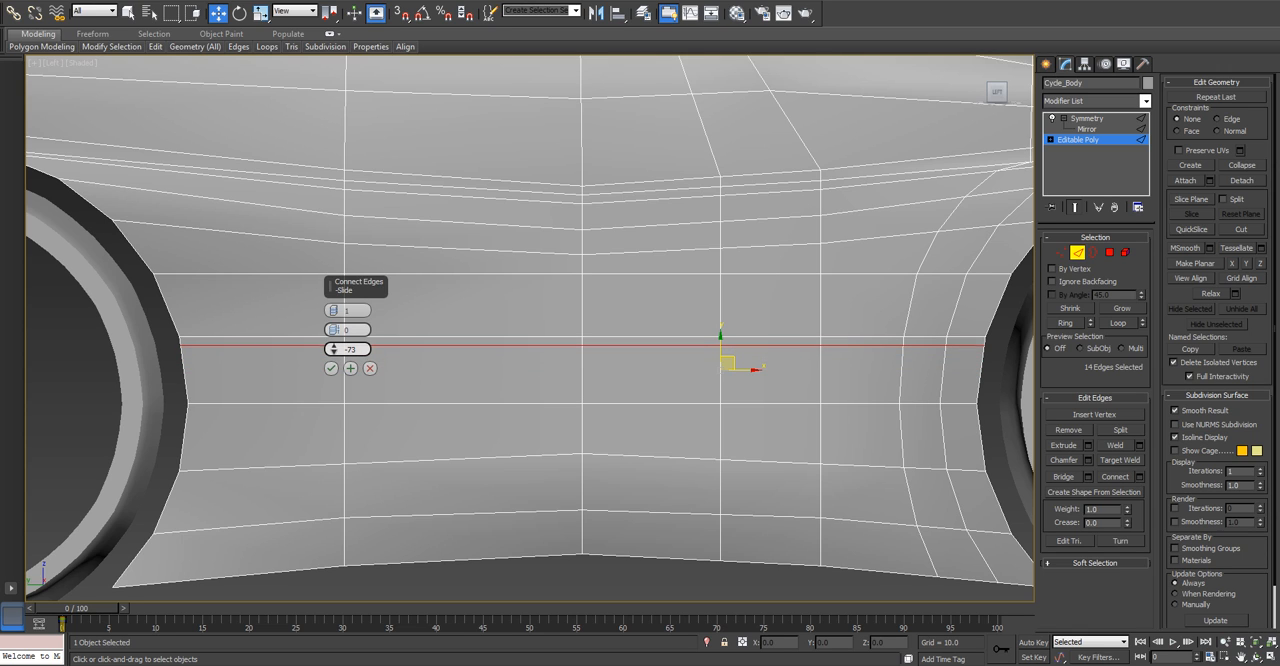
right_click(334, 349)
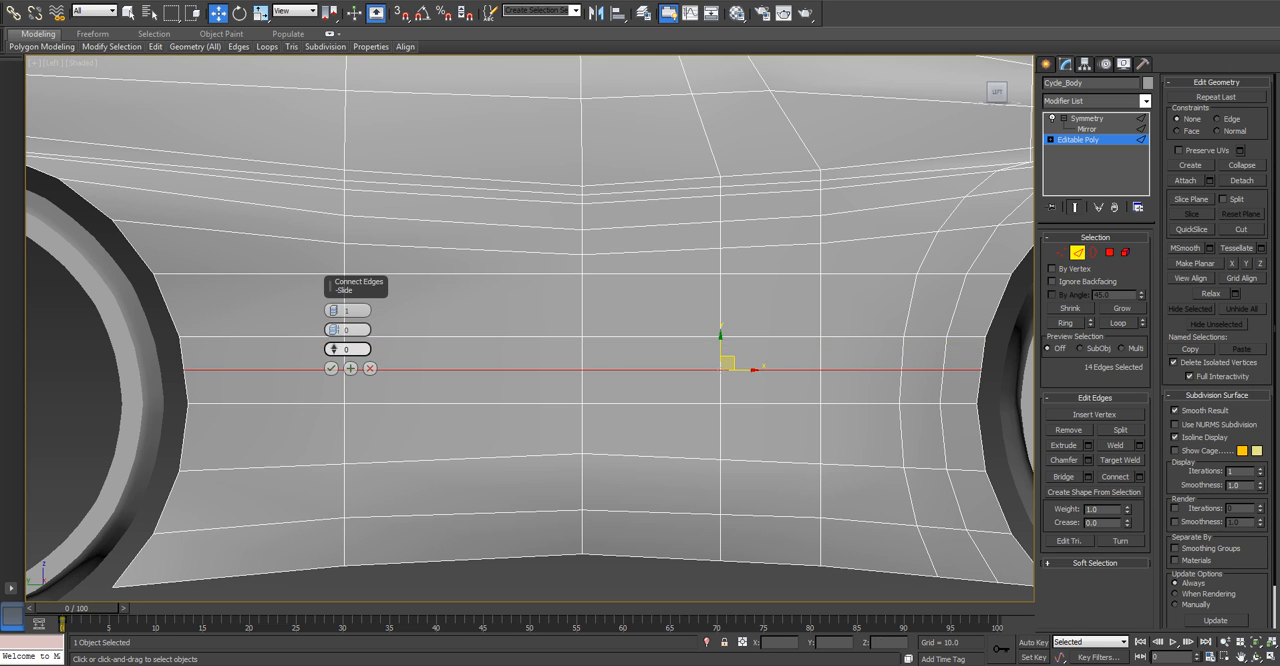
click(334, 307)
drag(334, 329, 334, 313)
right_click(334, 329)
right_click(334, 310)
drag(334, 348, 334, 351)
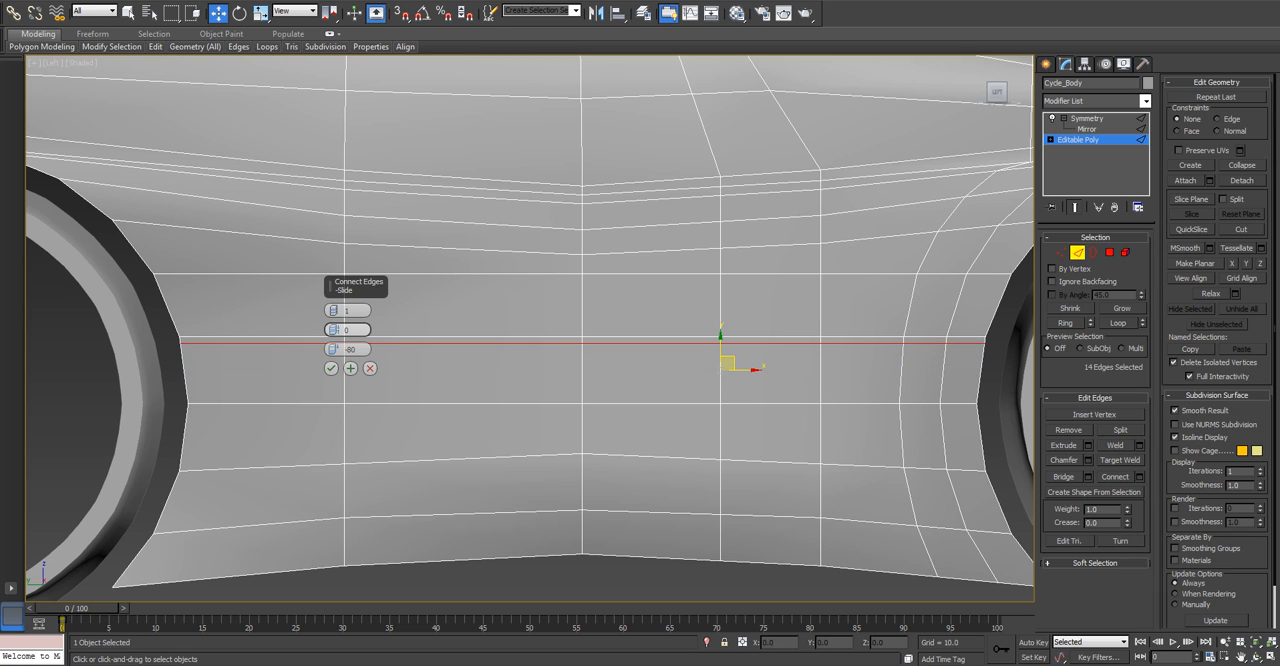
click(331, 368)
Move the rear loop's vertex on the upper line of the new edge pair forward by about 0.65.
key(1)
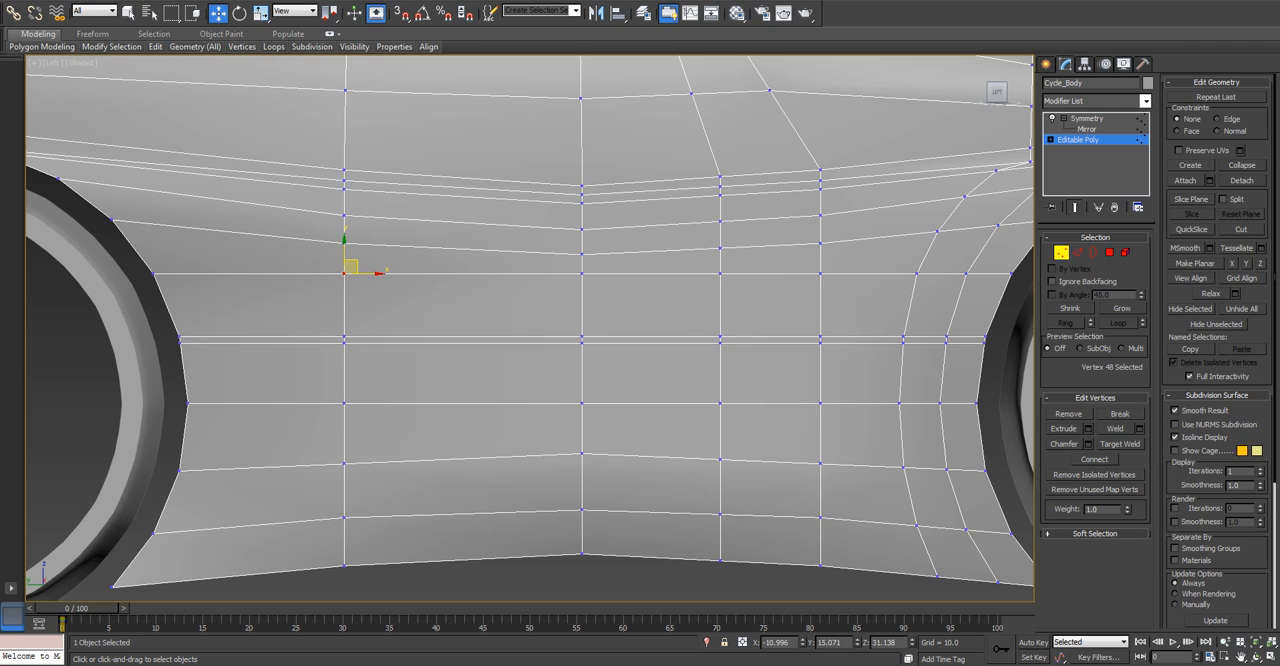
scroll(331, 368, up, 3)
click(350, 326)
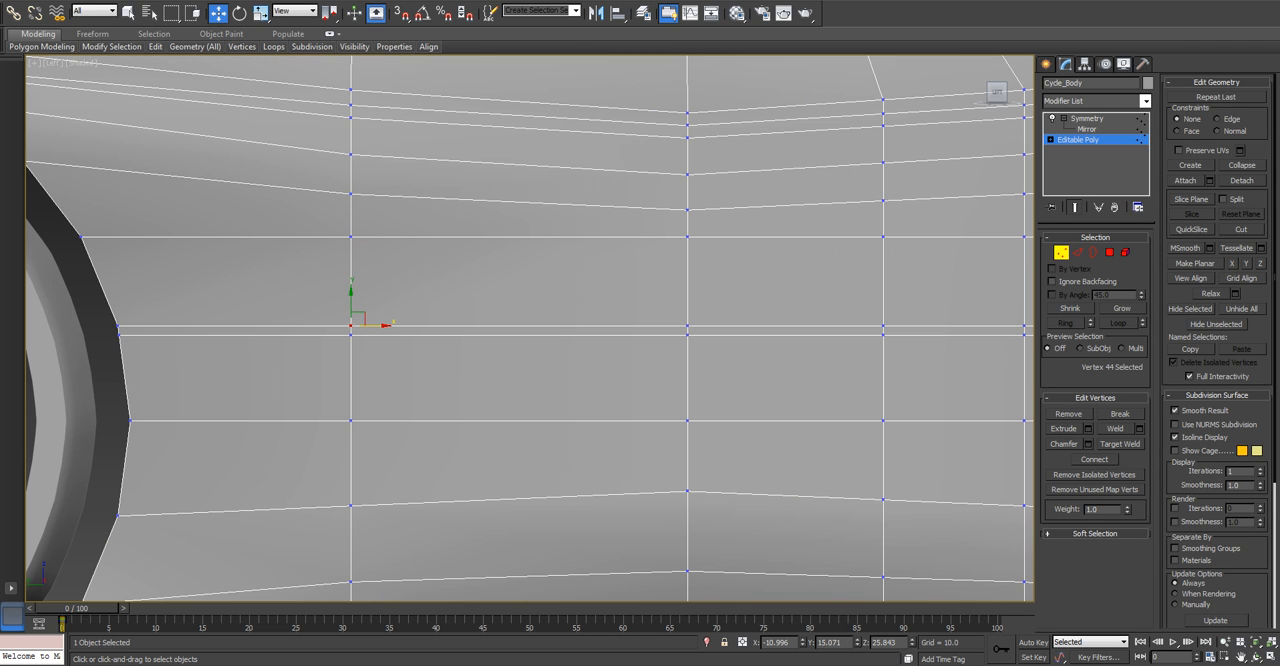
drag(351, 324, 353, 327)
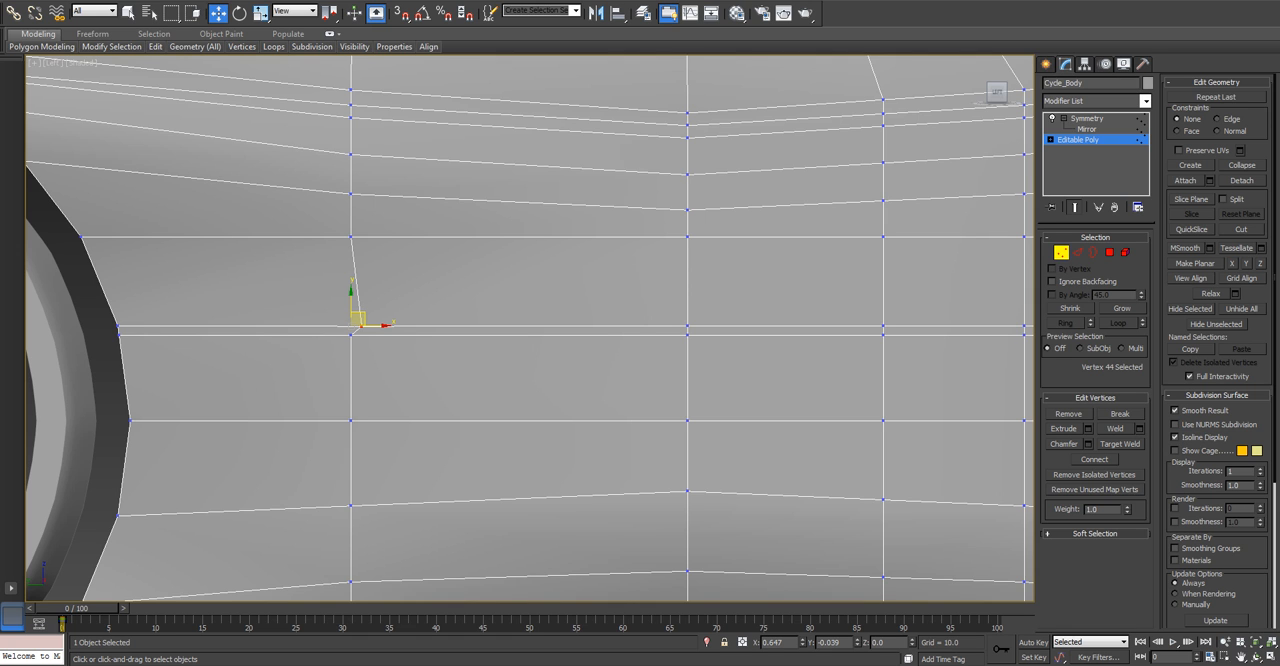
Select the rear loop's vertices above the shifted one and move them forward by about 0.63 to line up with it.
scroll(470, 440, down, 6)
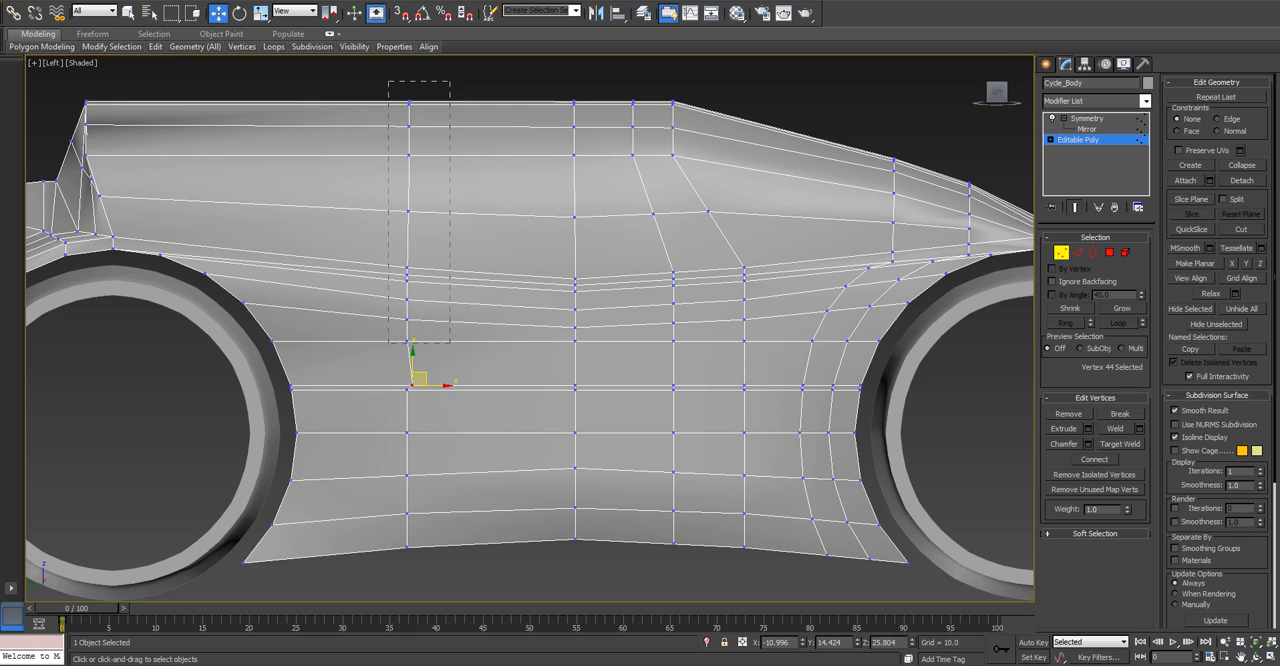
drag(450, 342, 450, 342)
scroll(450, 345, up, 2)
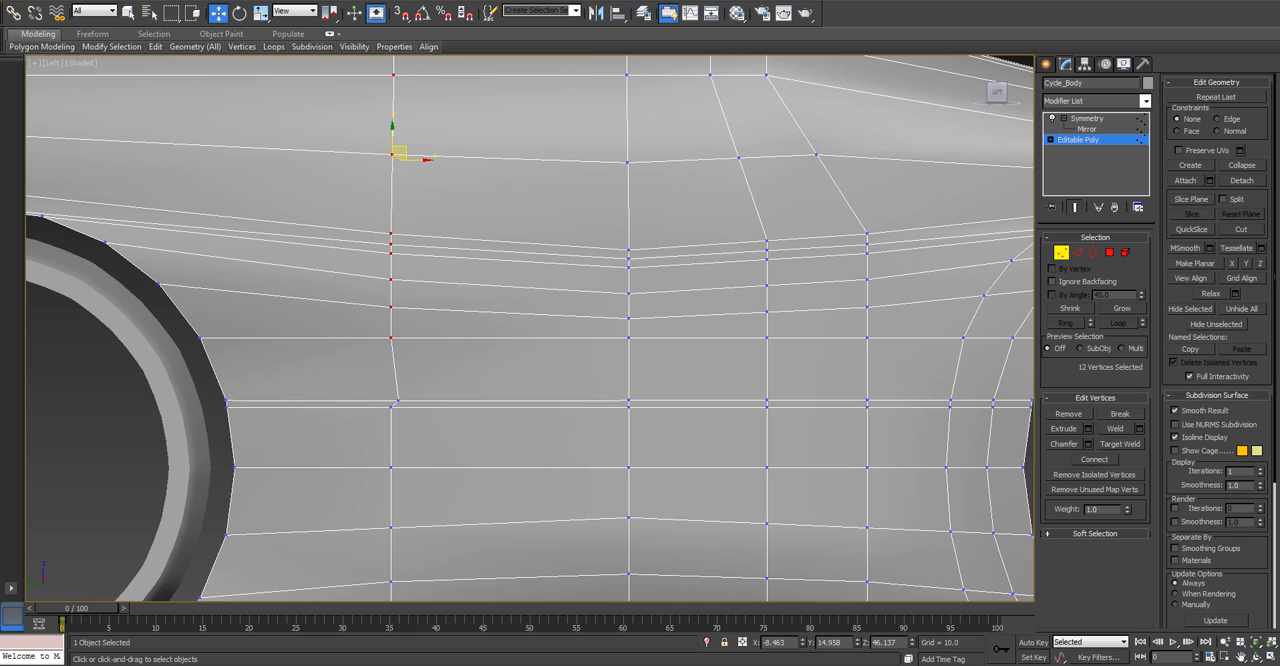
drag(425, 160, 433, 160)
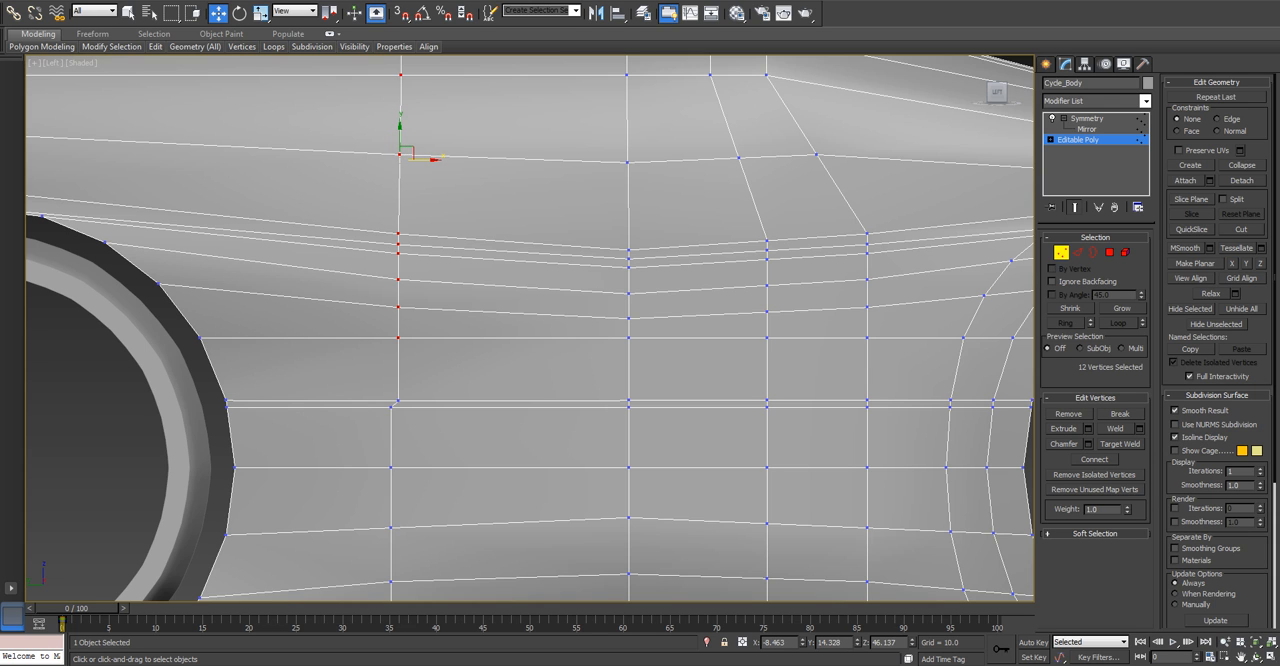
Connect the ring of vertical edges just below the side's middle line with one segment, pinch 0 and slide 80.
scroll(386, 393, up, 2)
scroll(386, 393, down, 2)
middle_drag(386, 393, 368, 278)
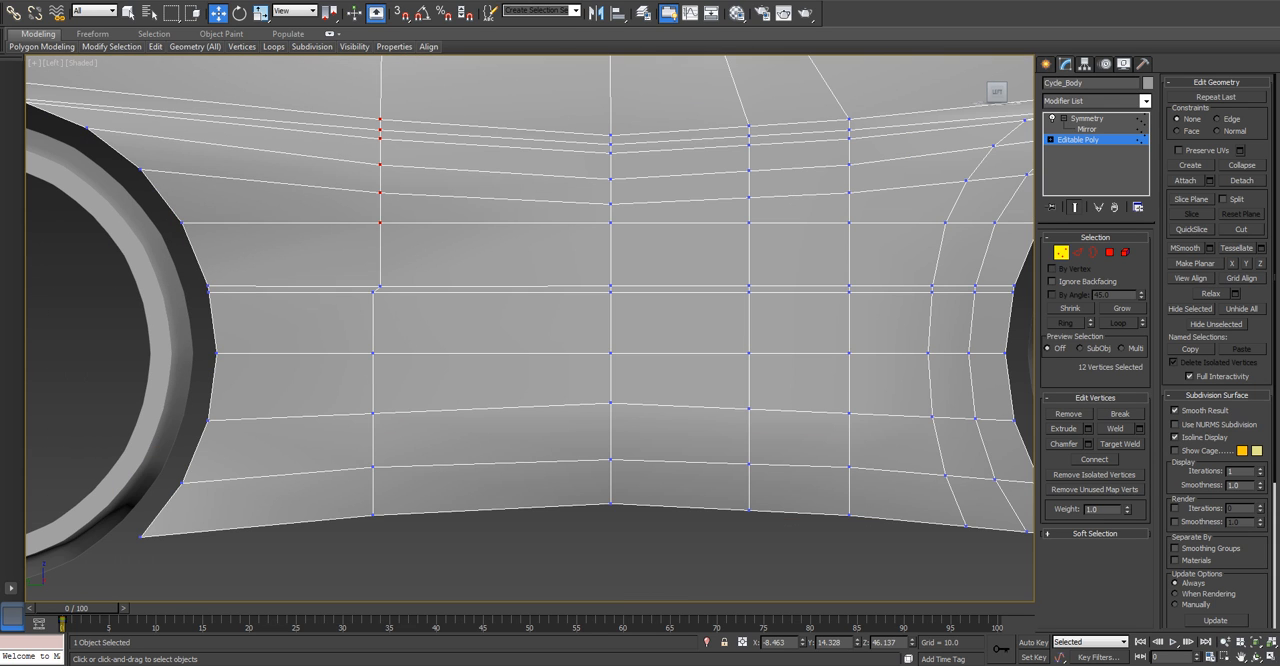
click(1078, 252)
click(373, 383)
key(alt+r)
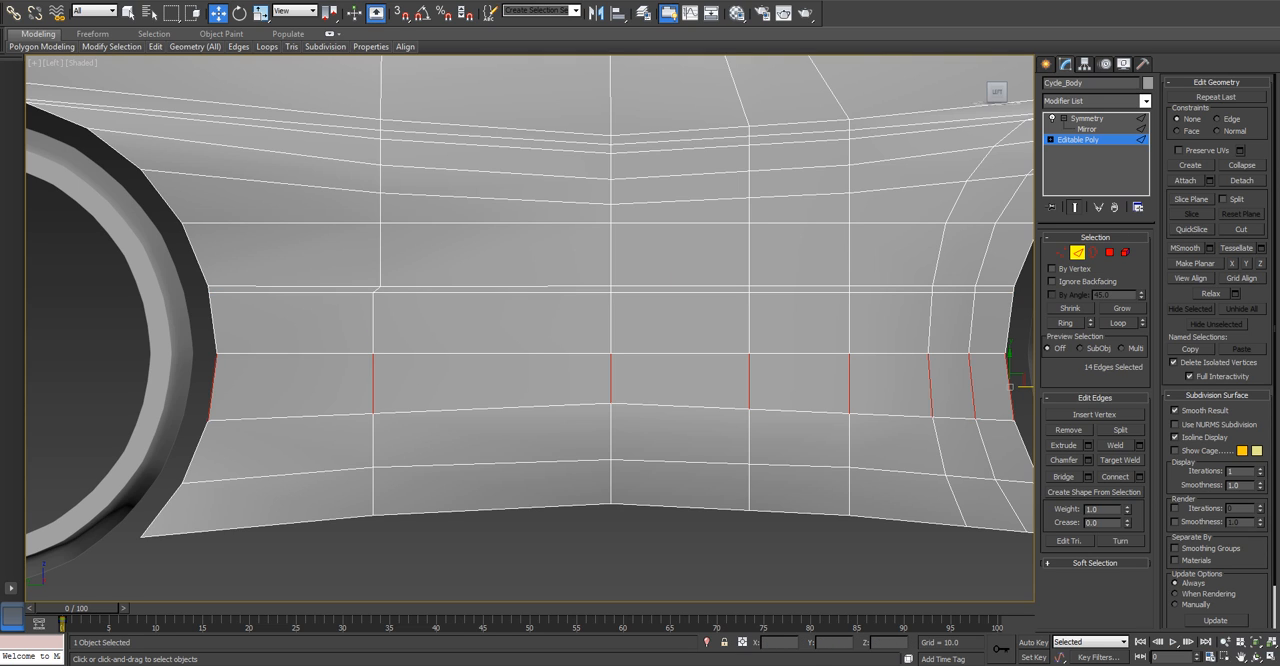
key(ctrl+shift+e)
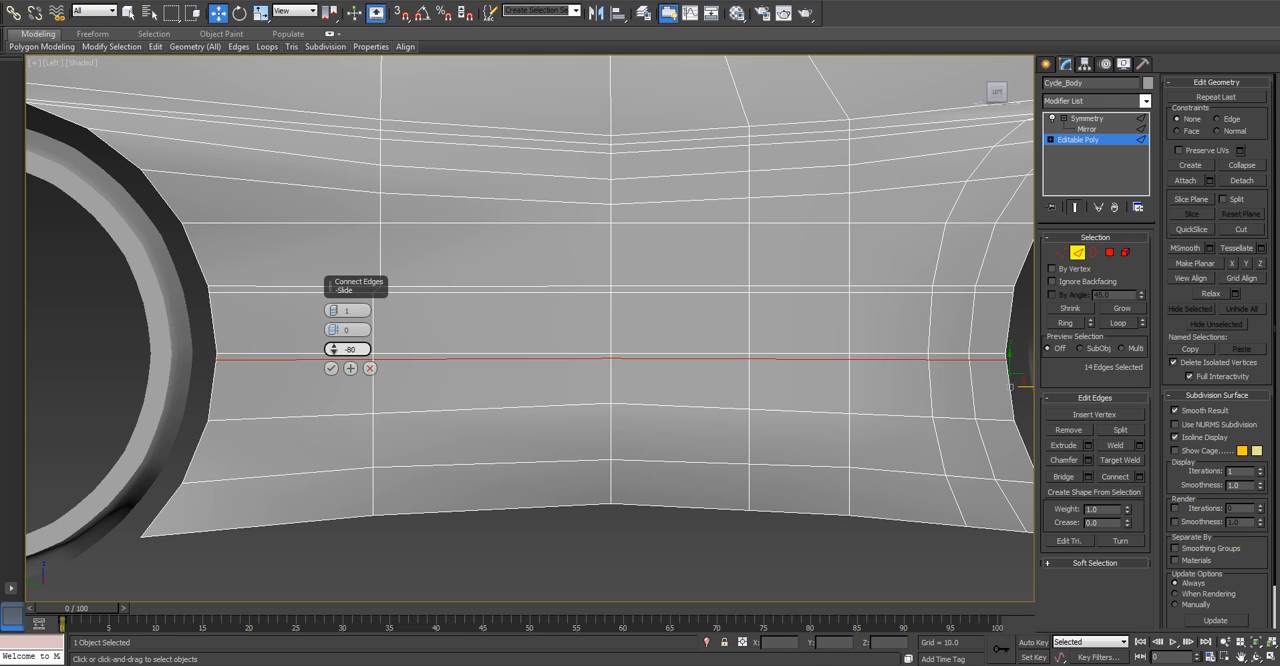
key(BackSpace)
key(Return)
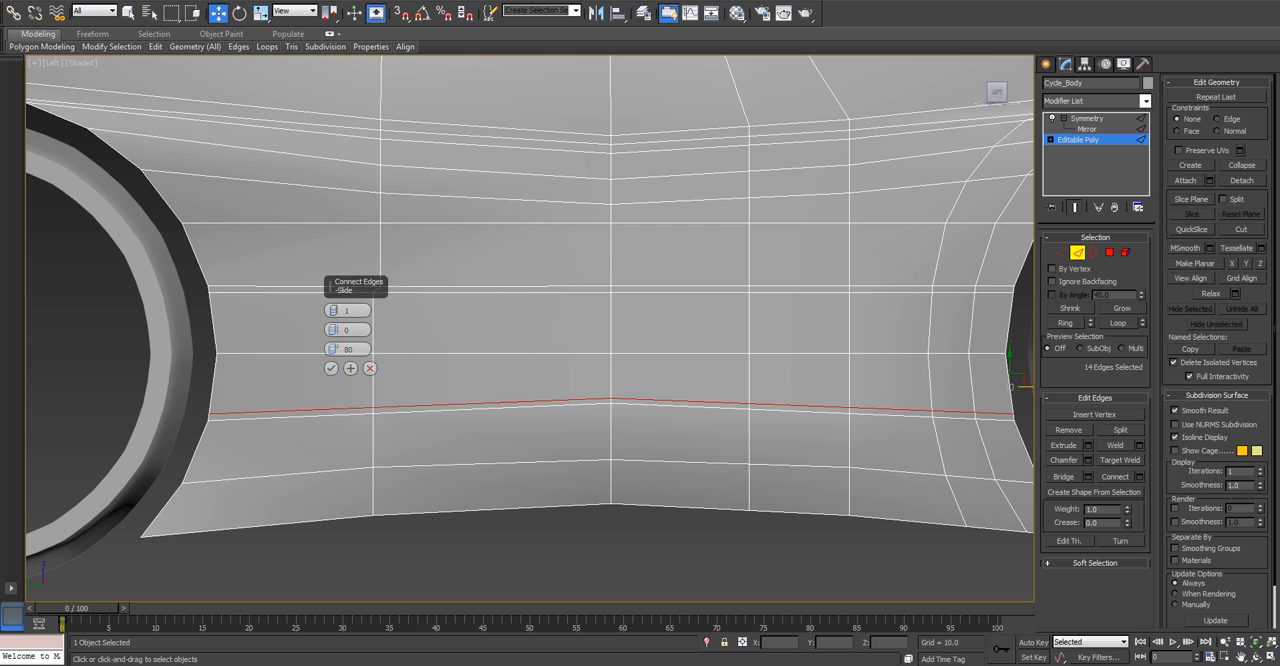
click(332, 369)
Move the rear loop's vertices from the lower line of the lower edge pair down to the bottom edge slightly forward.
scroll(333, 371, up, 2)
key(1)
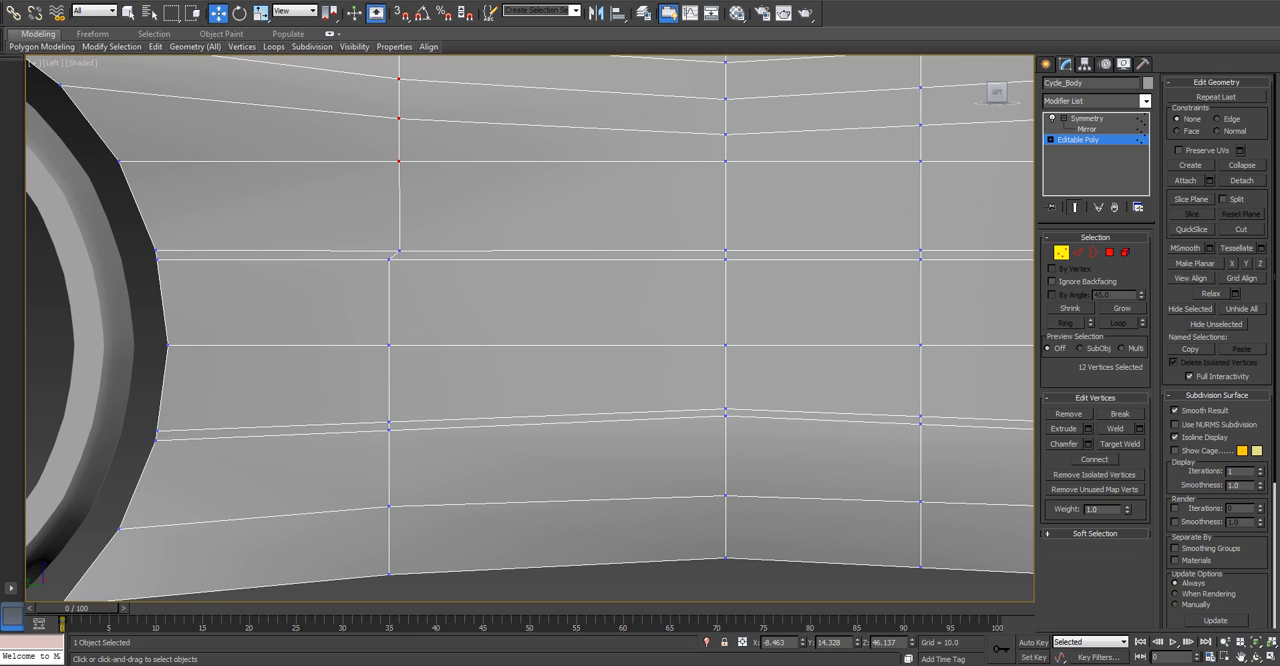
drag(407, 575, 420, 539)
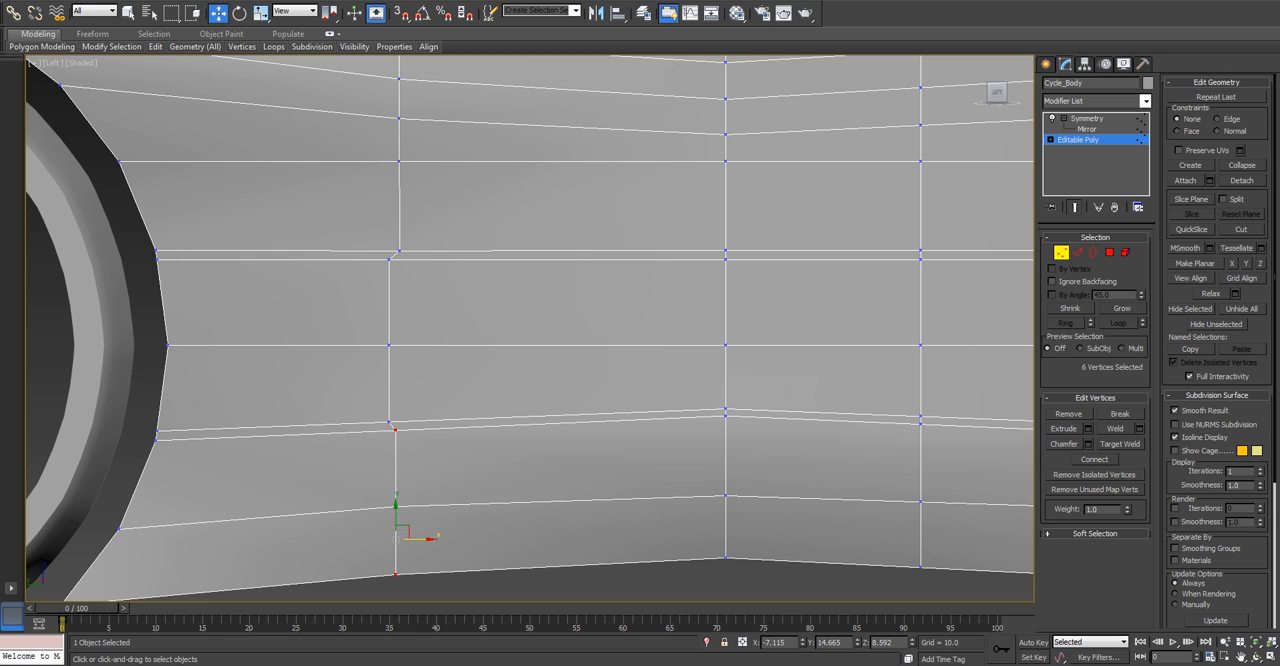
Select the front loop's vertices from the lower edge pair's lower line down to the bottom edge and move them rearward by about 0.25.
middle_drag(420, 539, 343, 532)
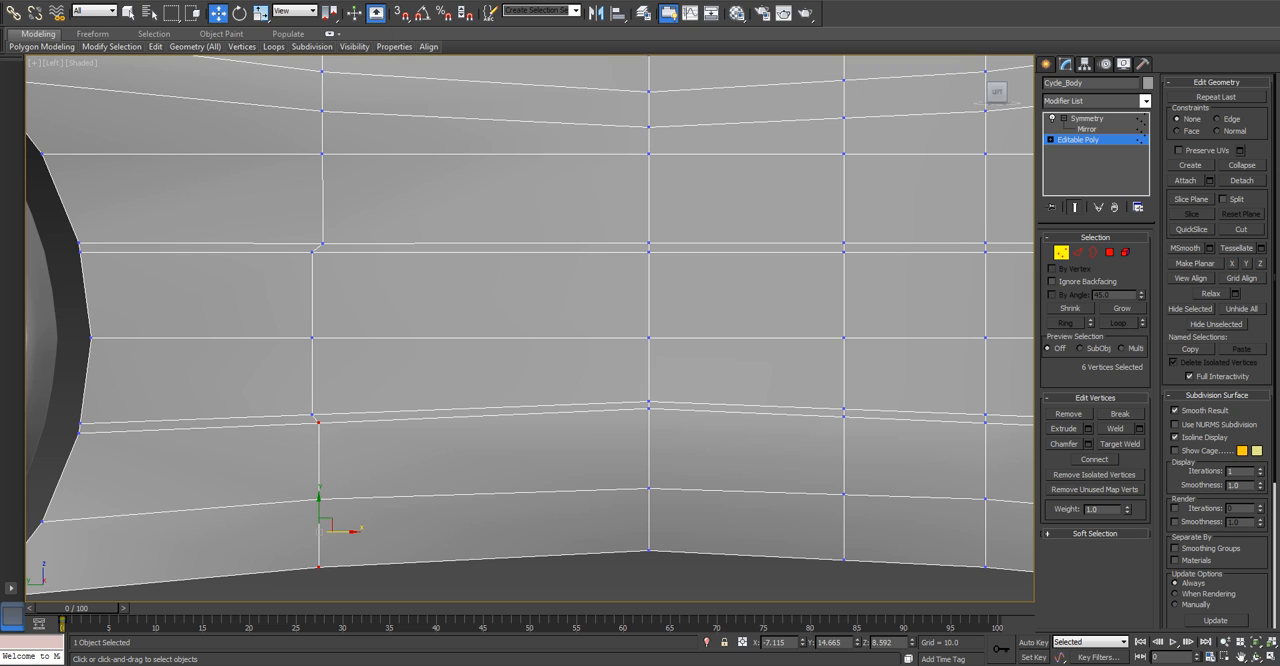
key(ctrl+d)
drag(835, 411, 859, 567)
drag(869, 525, 865, 525)
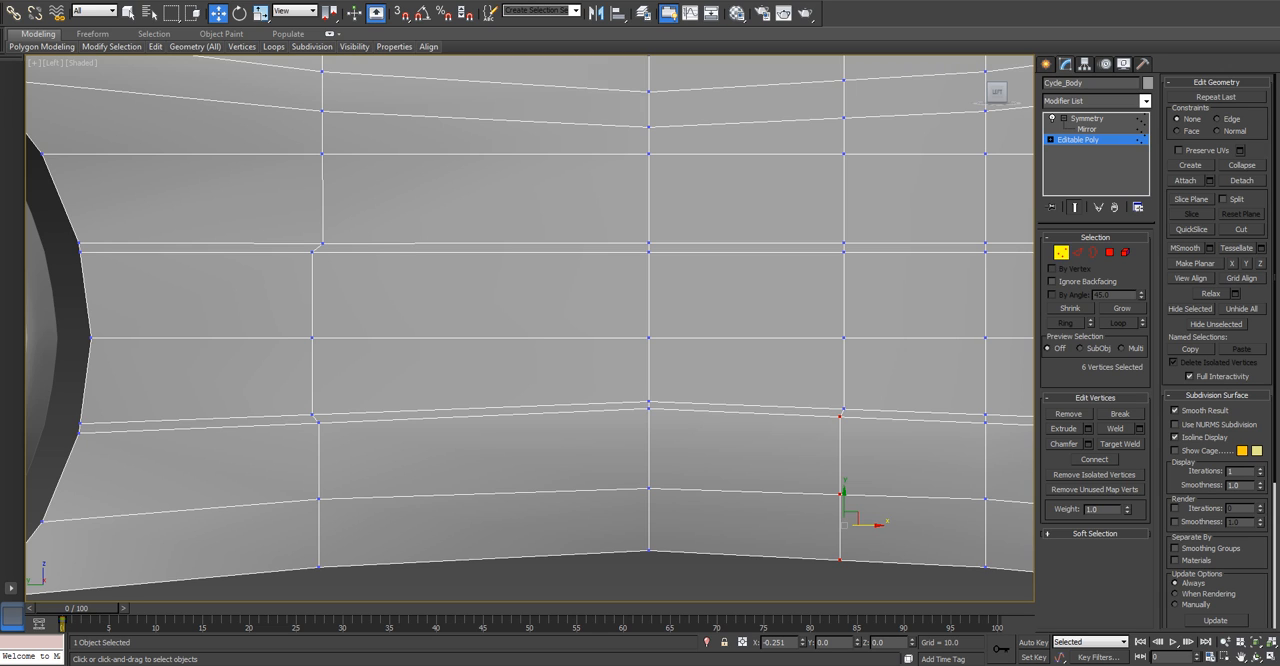
drag(844, 525, 840, 524)
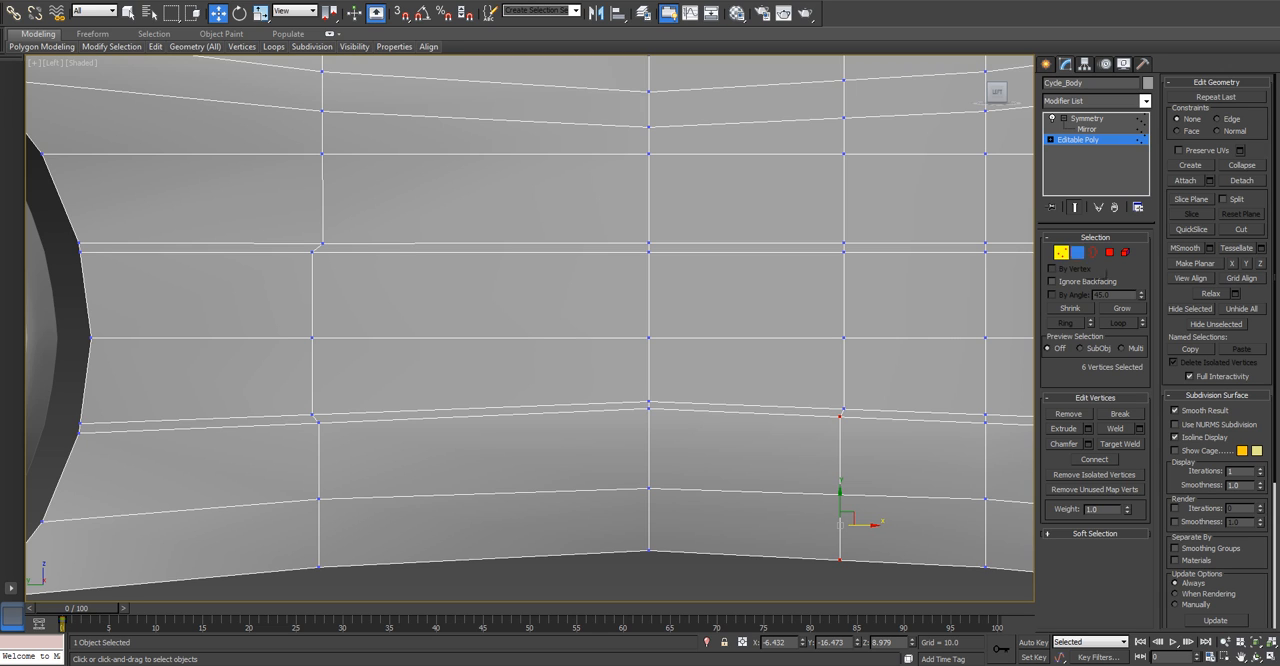
Connect the ring of vertical edges above the upper edge pair with one segment, pinch 0 and slide -80.
click(1078, 253)
click(323, 203)
key(alt+r)
key(ctrl+shift+e)
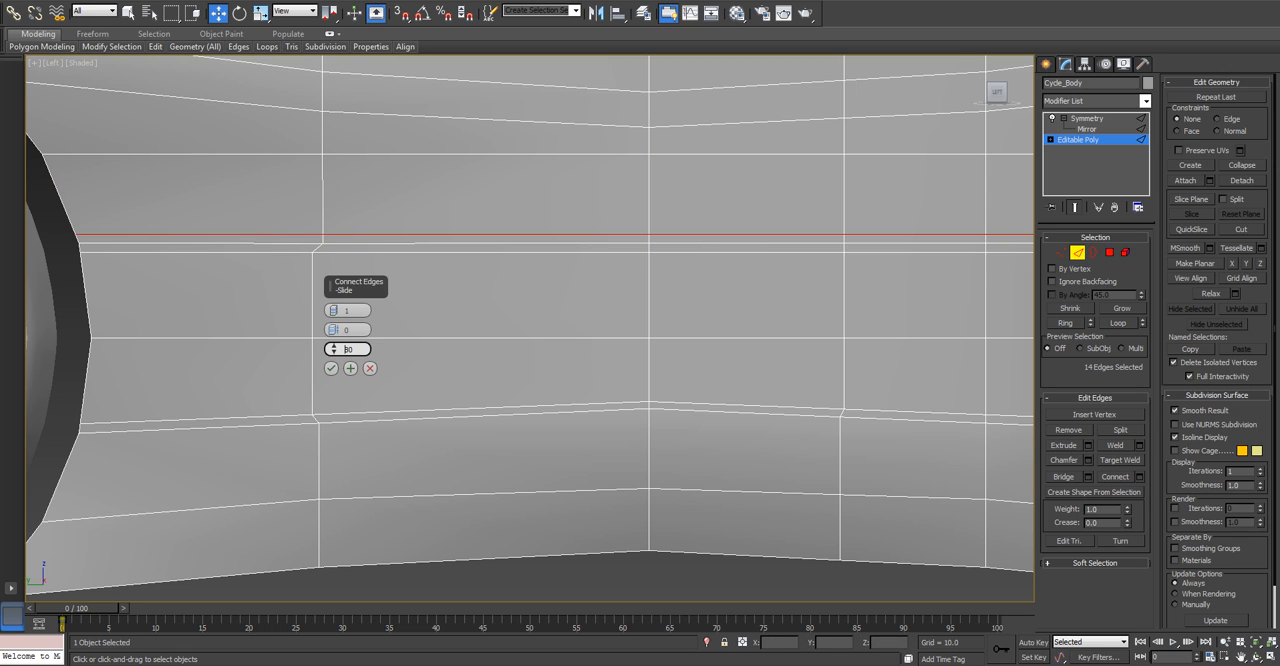
text(-80)
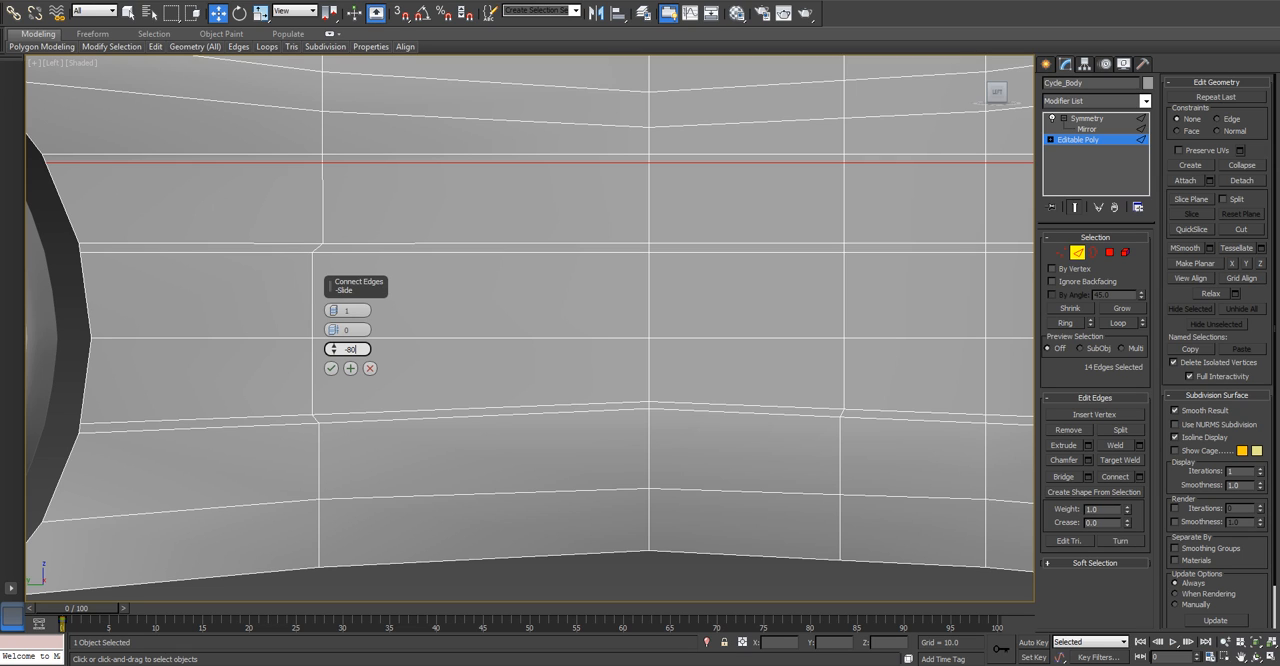
key(Return)
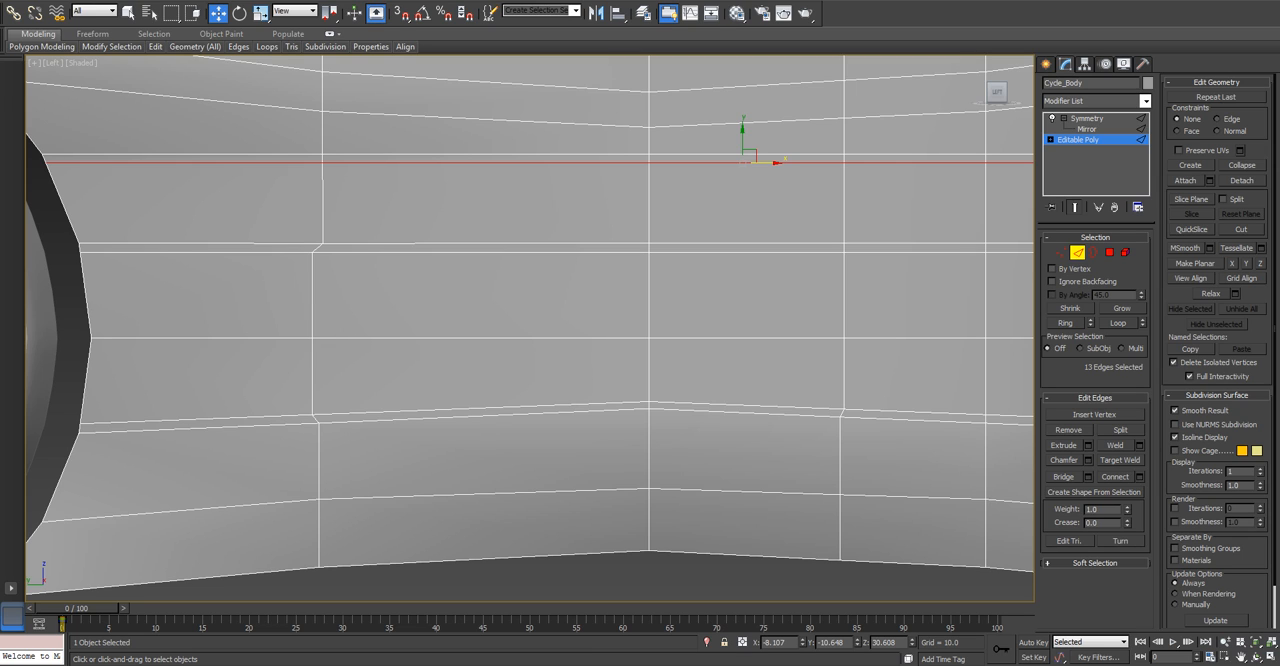
Move the front loop's vertex on the topmost new edge line slightly rearward and the middle loop's vertex there slightly forward.
scroll(676, 253, down, 3)
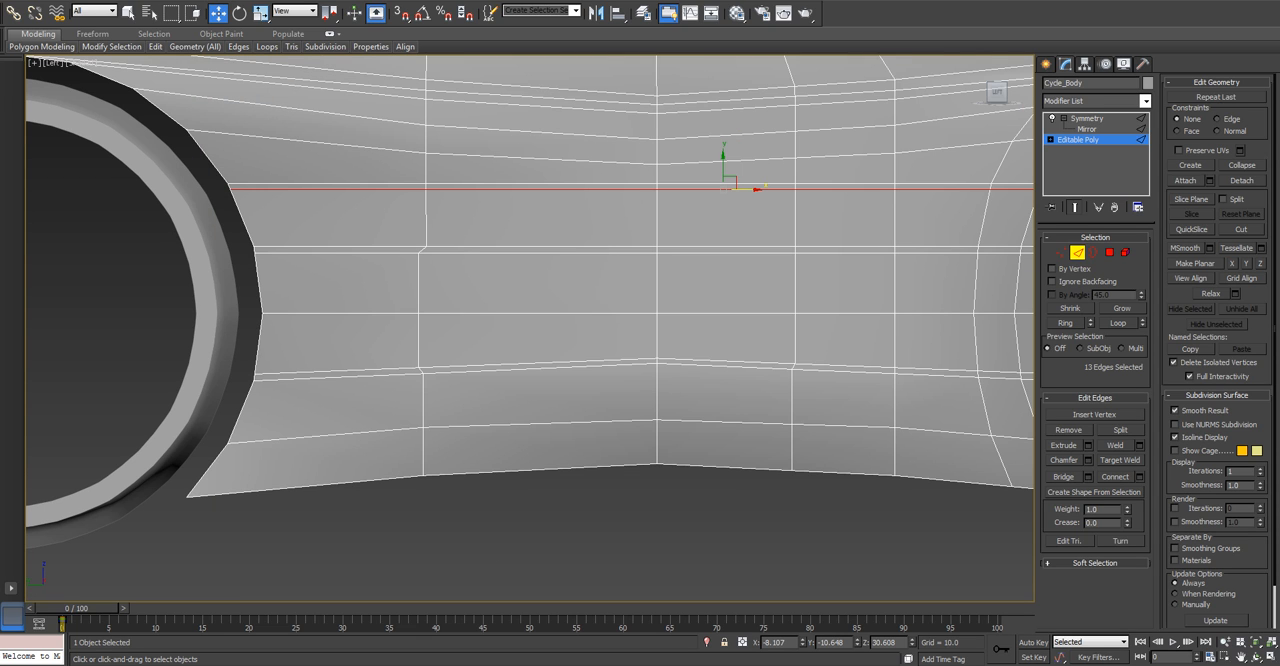
click(1061, 252)
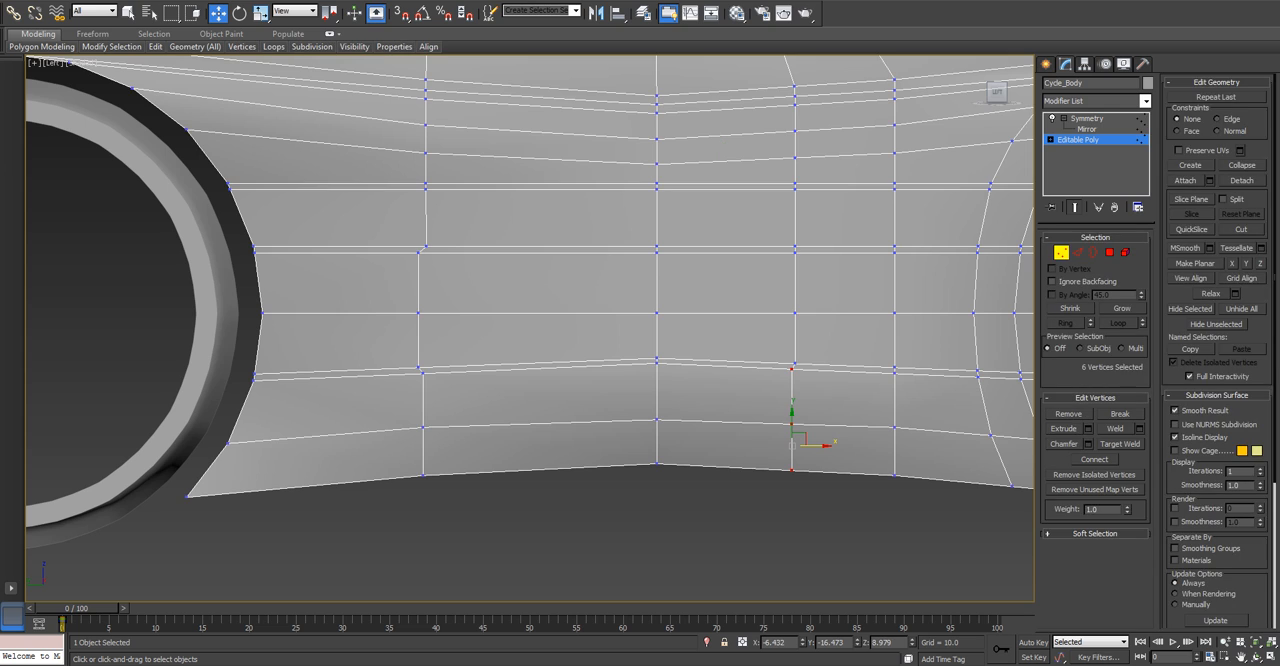
click(794, 185)
drag(819, 184, 807, 184)
click(657, 184)
drag(681, 184, 687, 184)
scroll(718, 580, down, 3)
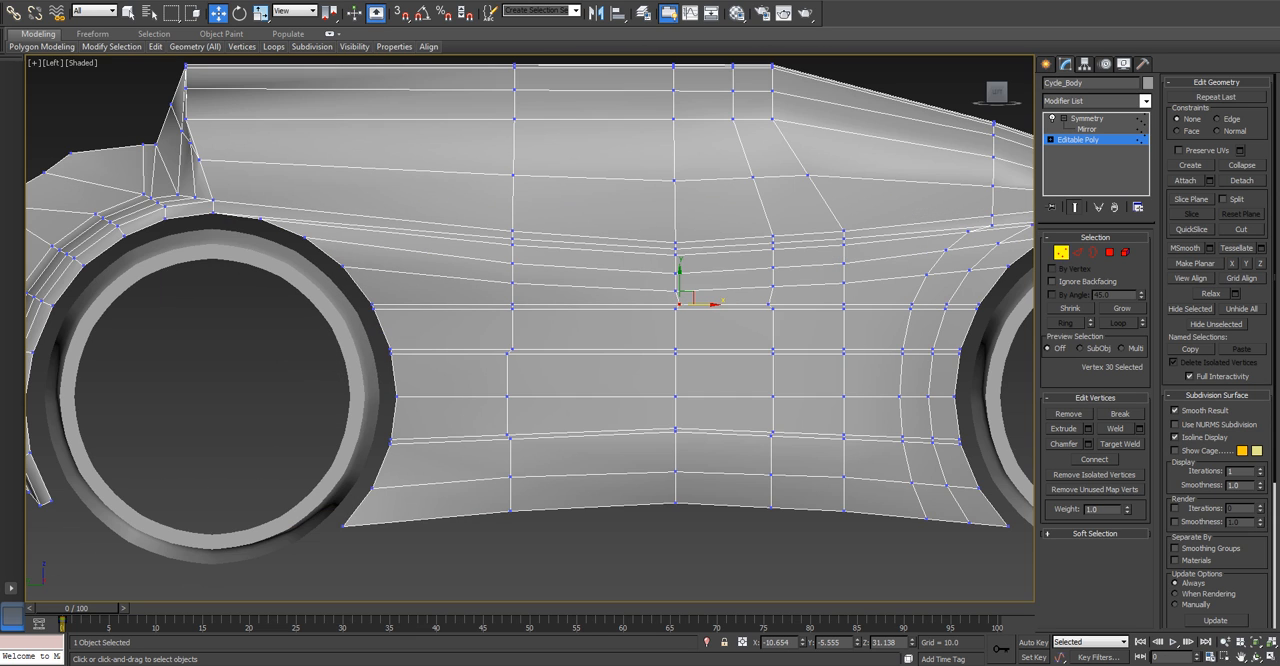
Move the middle loop's vertices above the new edge line forward by about 0.47 and the front loop's matching vertices rearward.
middle_drag(667, 180, 673, 232)
drag(659, 94, 704, 343)
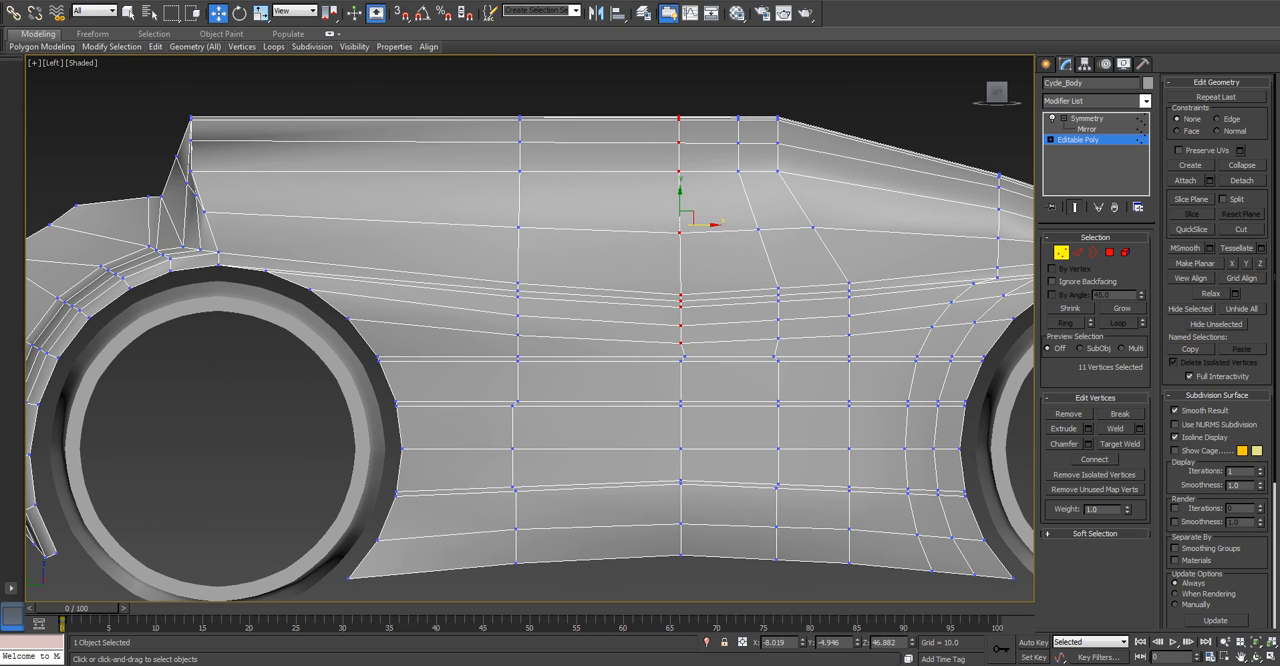
drag(704, 225, 709, 225)
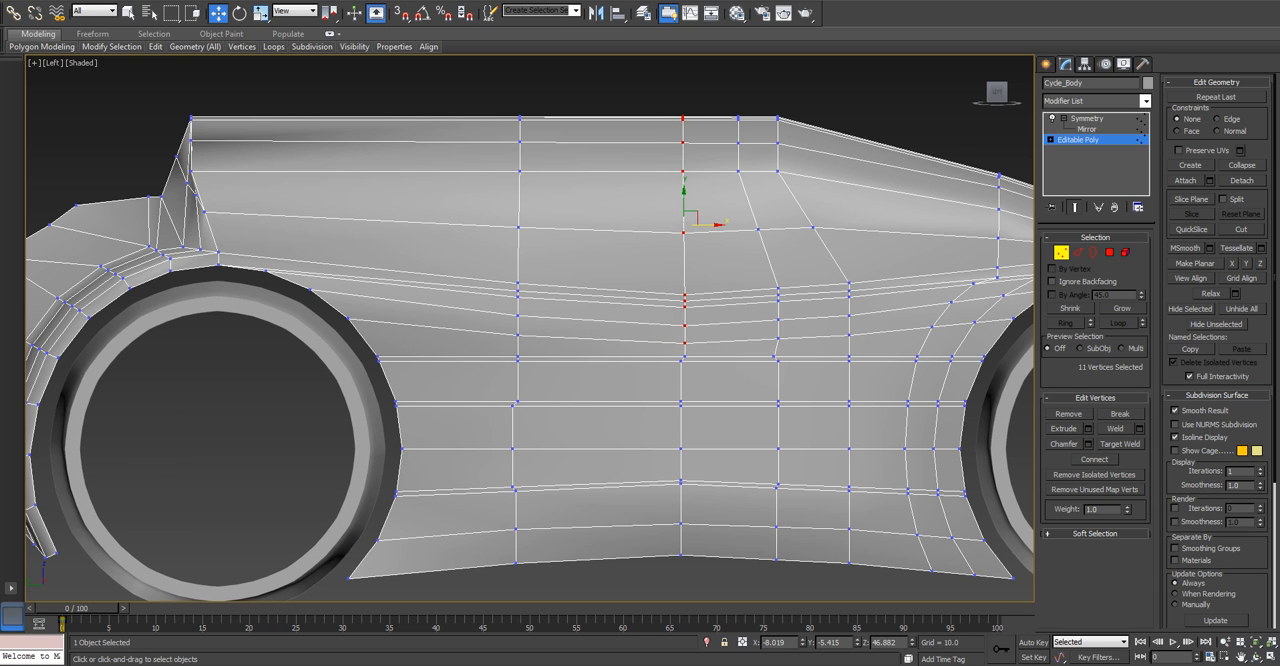
mouse_move(778, 321)
mouse_down()
mouse_move(786, 345)
mouse_move(792, 308)
mouse_up()
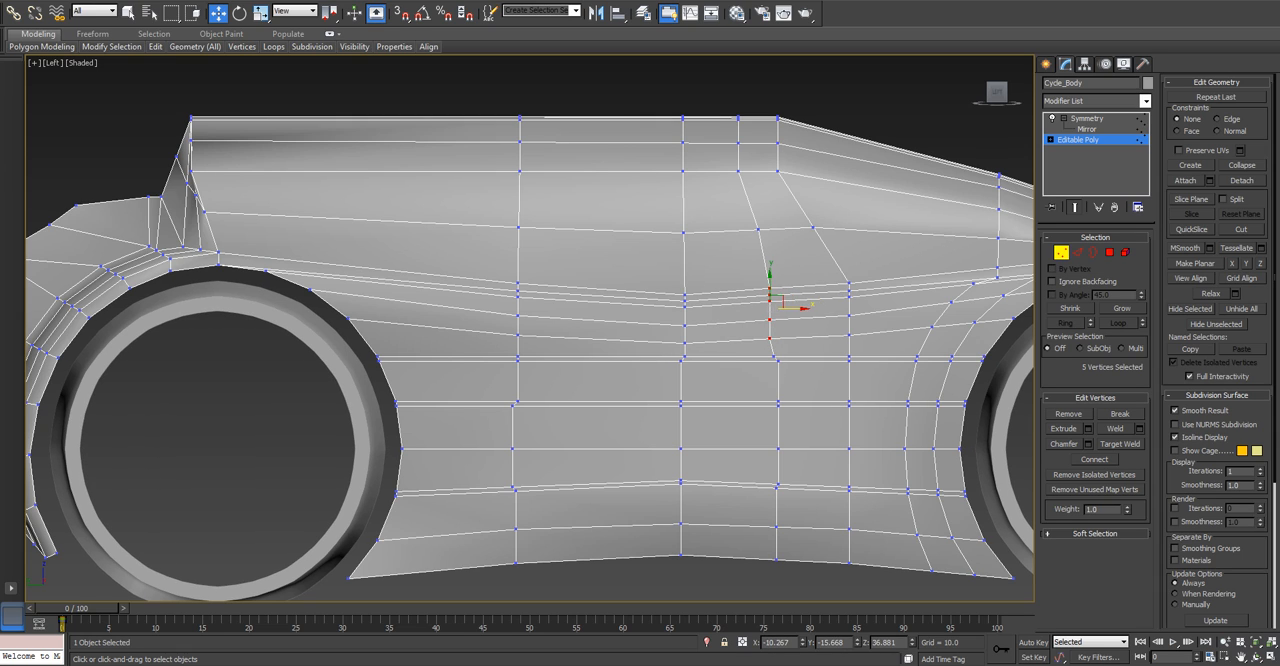
drag(757, 229, 752, 229)
scroll(793, 320, up, 3)
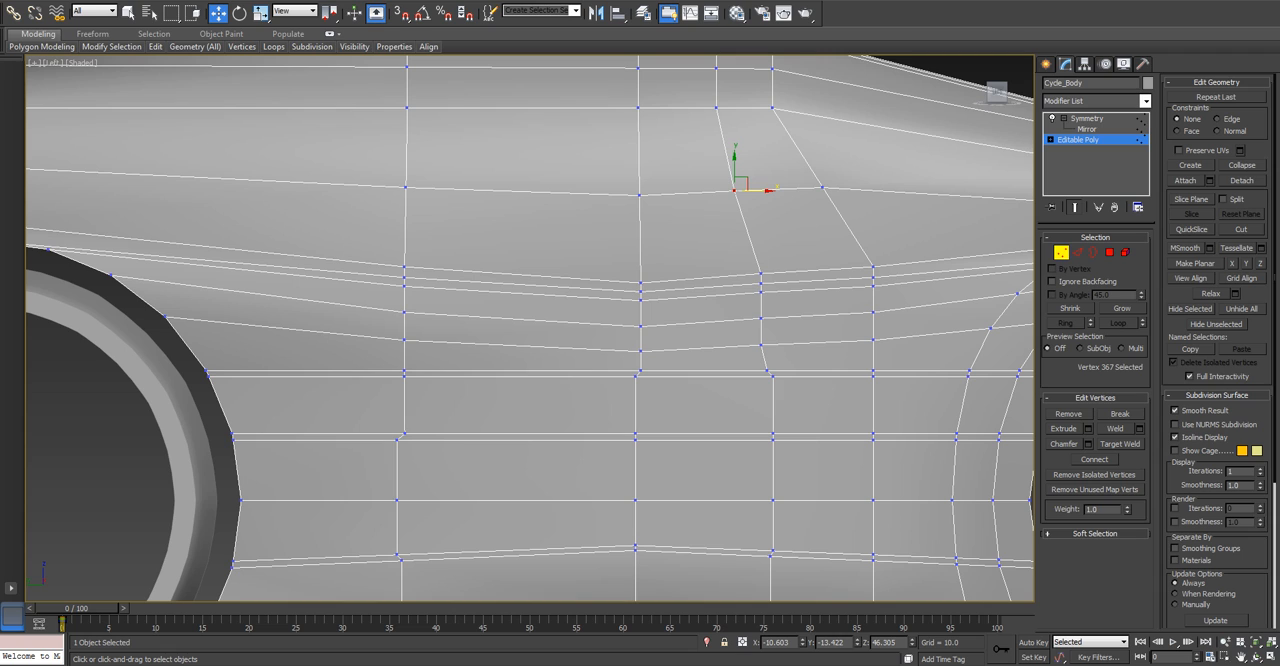
Nudge the front loop's vertices above the new edge line individually so the loop slants gradually up toward the top.
drag(780, 345, 780, 345)
drag(780, 300, 785, 300)
click(815, 325)
click(764, 270)
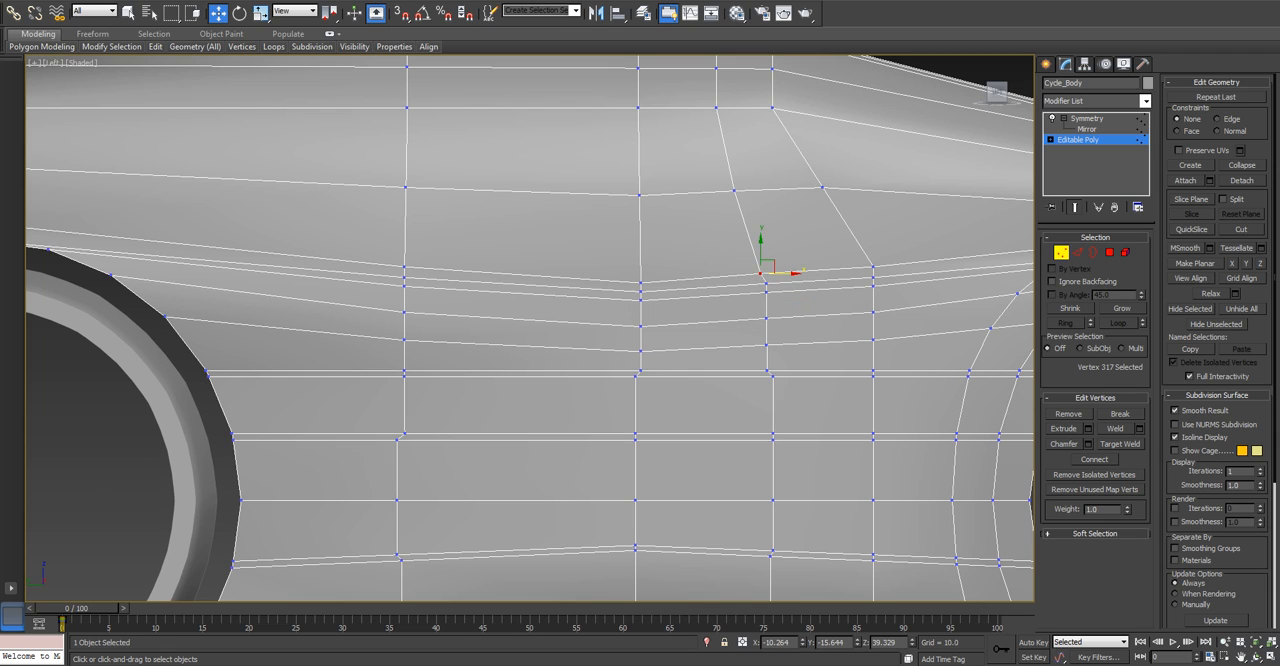
ctrl+click(766, 289)
drag(790, 288, 788, 318)
click(766, 318)
click(806, 336)
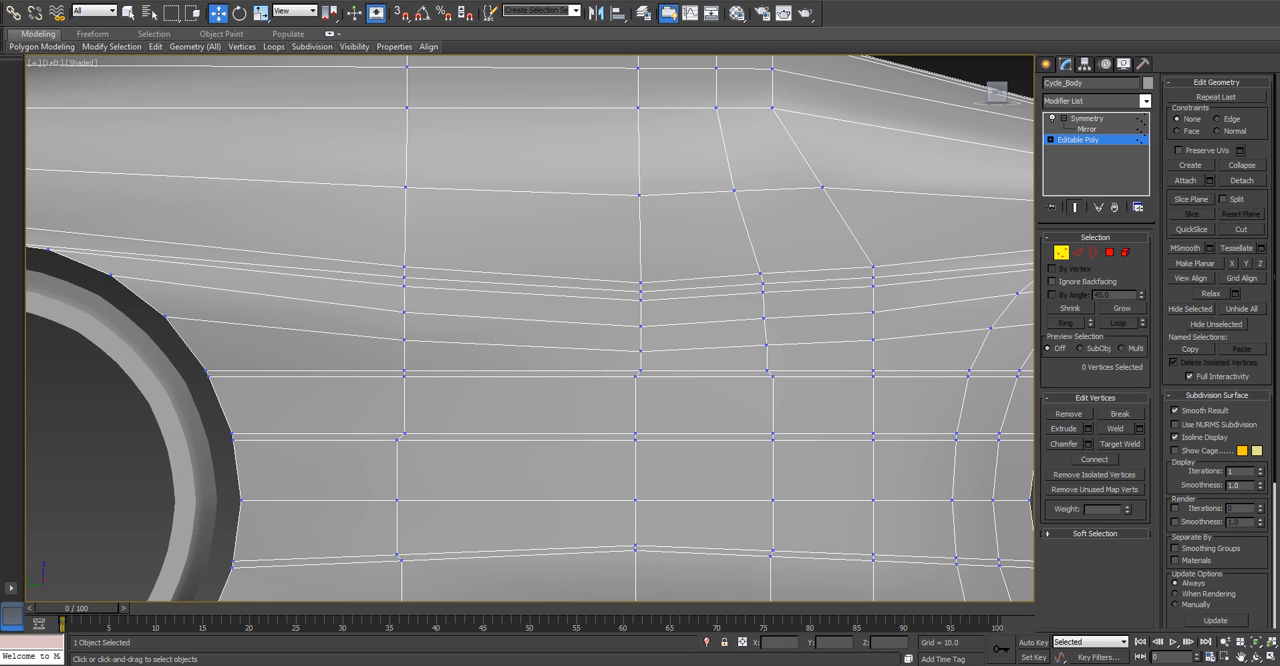
click(766, 345)
drag(790, 345, 788, 345)
middle_drag(788, 345, 780, 158)
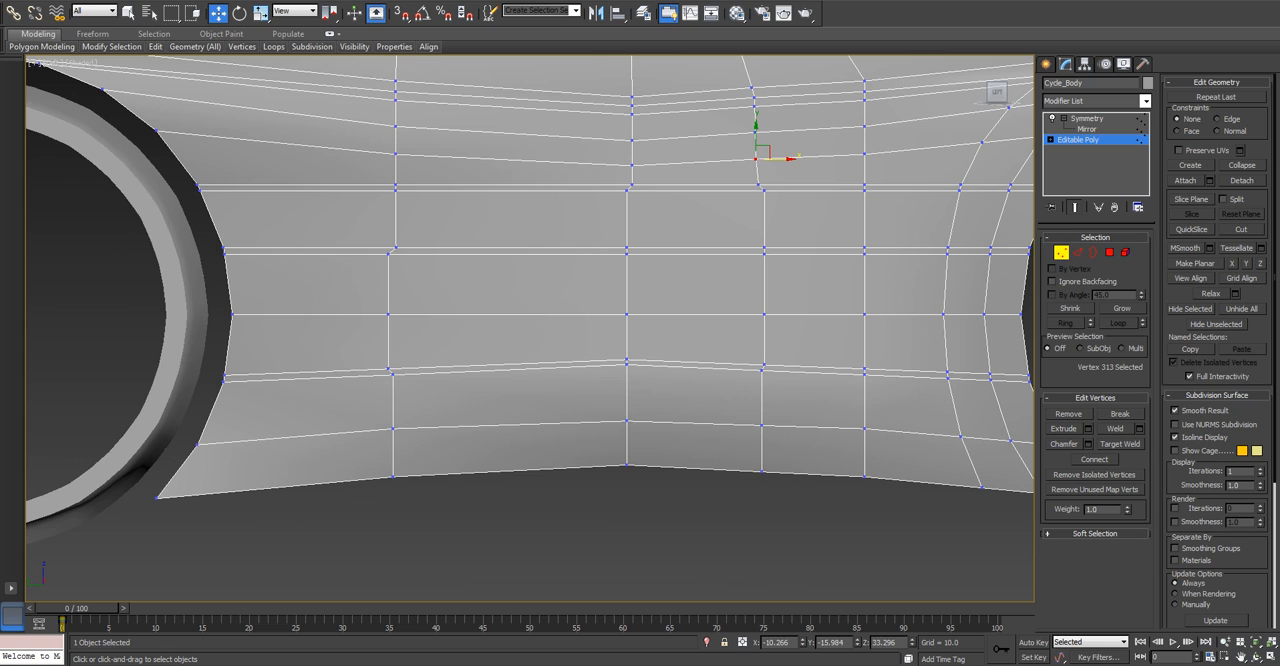
Shift the middle loop's vertices between the wheels rearward, raising the two on the upper edge pair to form a slanted corner.
mouse_move(612, 237)
mouse_down()
mouse_move(642, 265)
mouse_move(643, 250)
mouse_move(617, 250)
mouse_up()
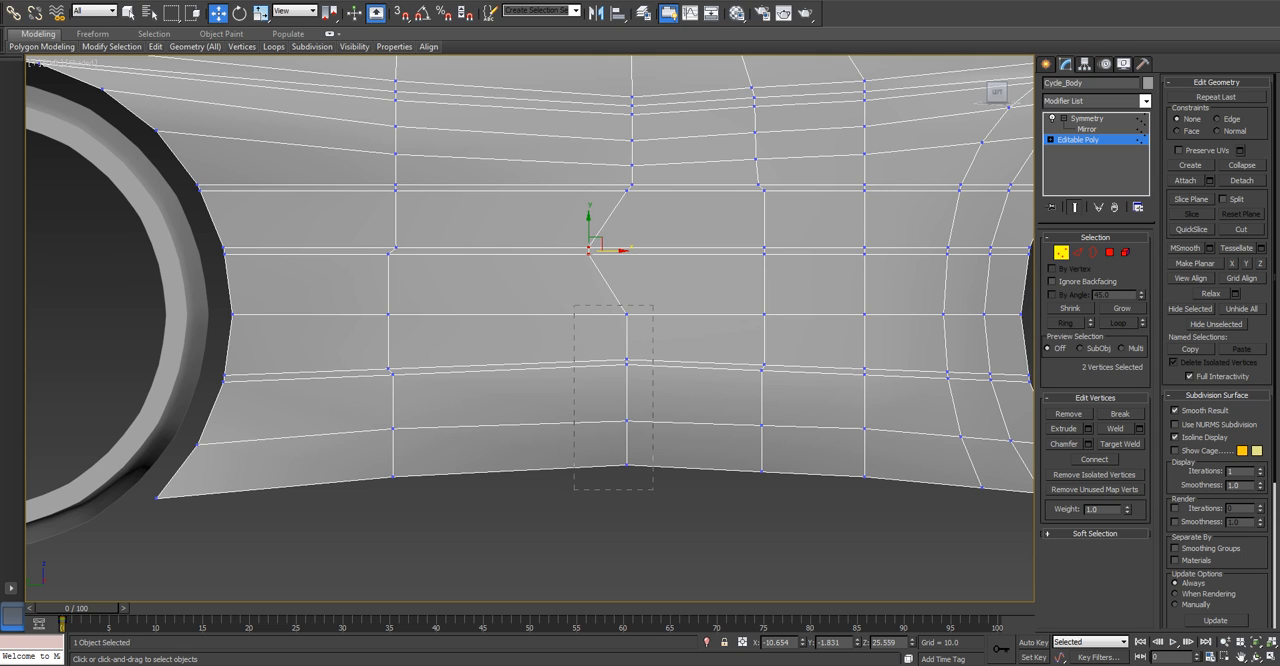
drag(574, 305, 636, 430)
drag(655, 364, 617, 364)
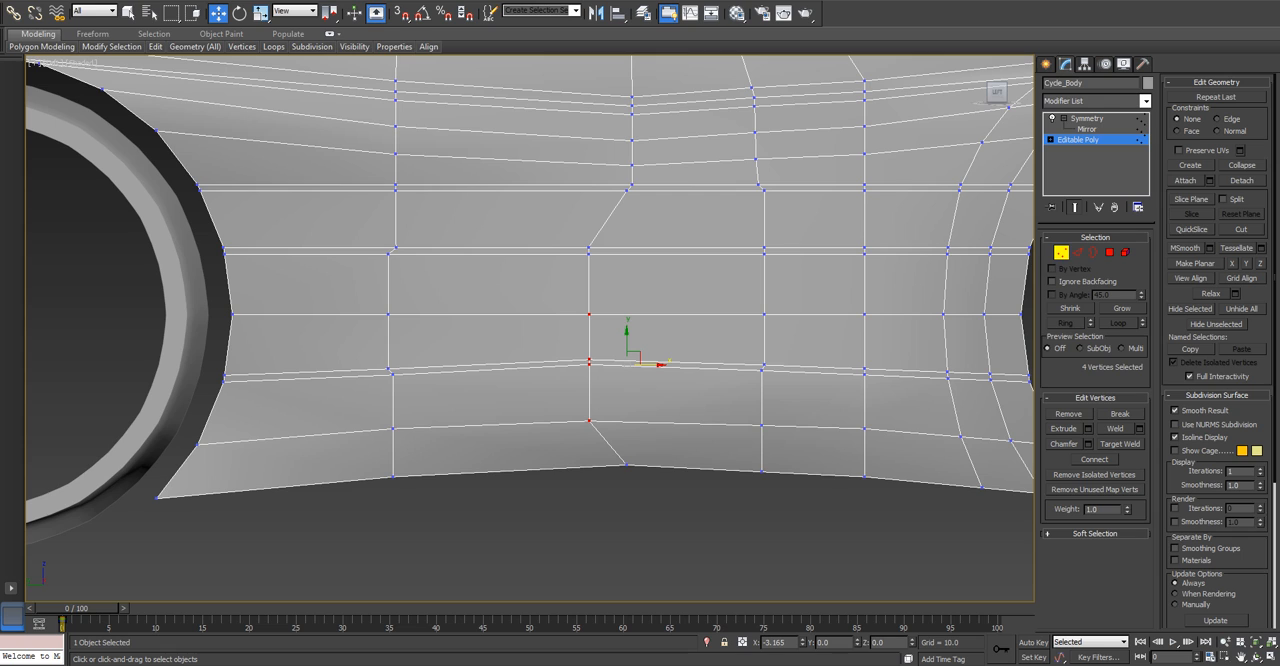
mouse_move(574, 238)
mouse_down()
mouse_move(604, 263)
mouse_move(577, 233)
mouse_up()
Select the ten side polygons between the rear and front loops that form the stepped panel outline.
click(1109, 253)
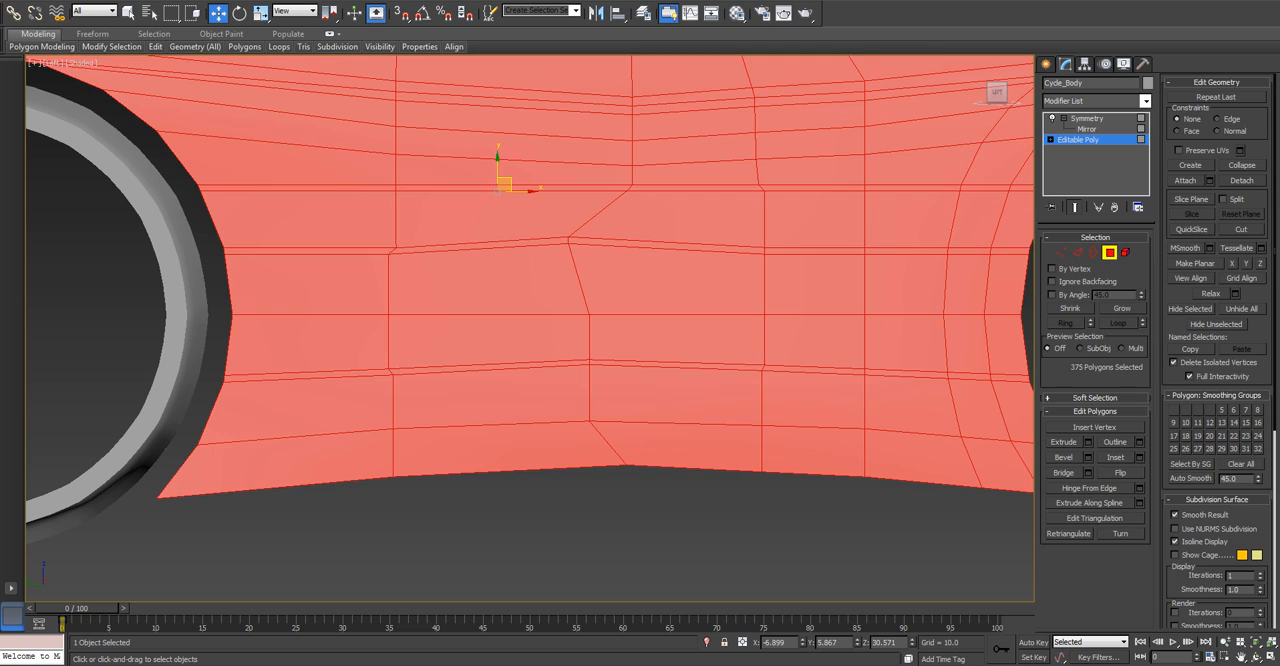
click(684, 213)
key(q)
ctrl+click(692, 187)
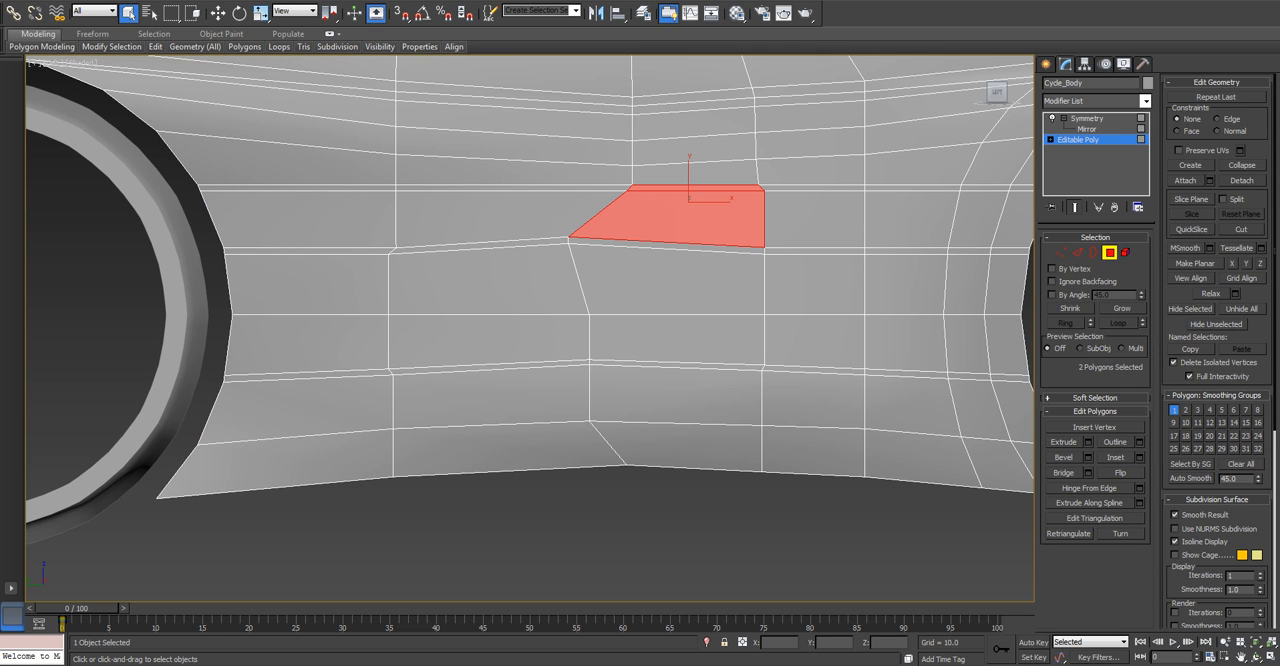
ctrl+click(685, 246)
ctrl+click(683, 276)
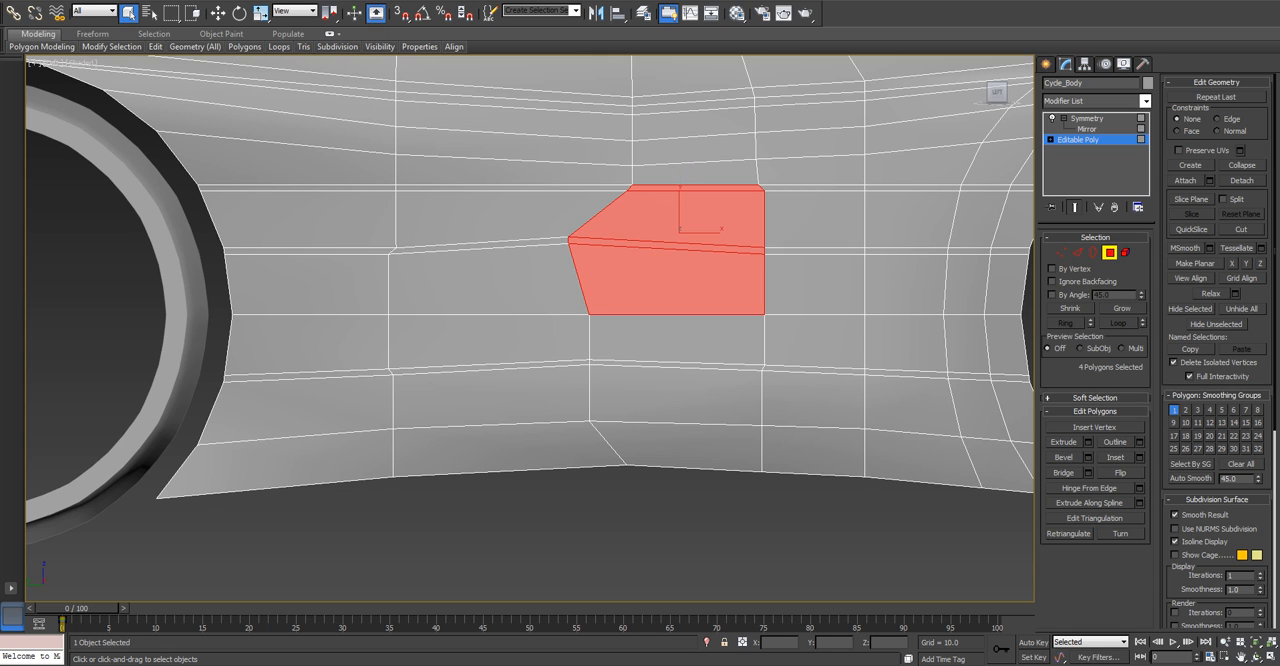
ctrl+click(480, 282)
ctrl+click(480, 340)
ctrl+click(487, 367)
ctrl+click(677, 365)
ctrl+click(677, 340)
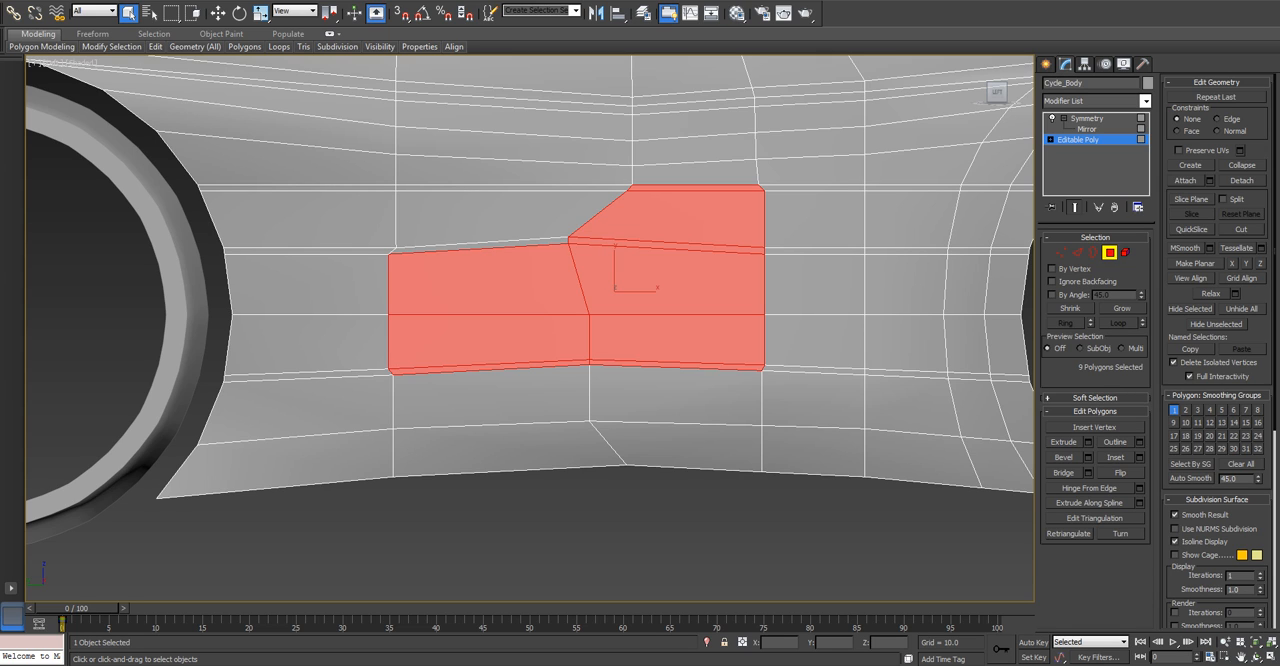
ctrl+click(601, 241)
Extrude the selected side panel polygons inward with a height of -3.
key(p)
scroll(620, 320, down, 3)
alt+middle_drag(620, 320, 495, 350)
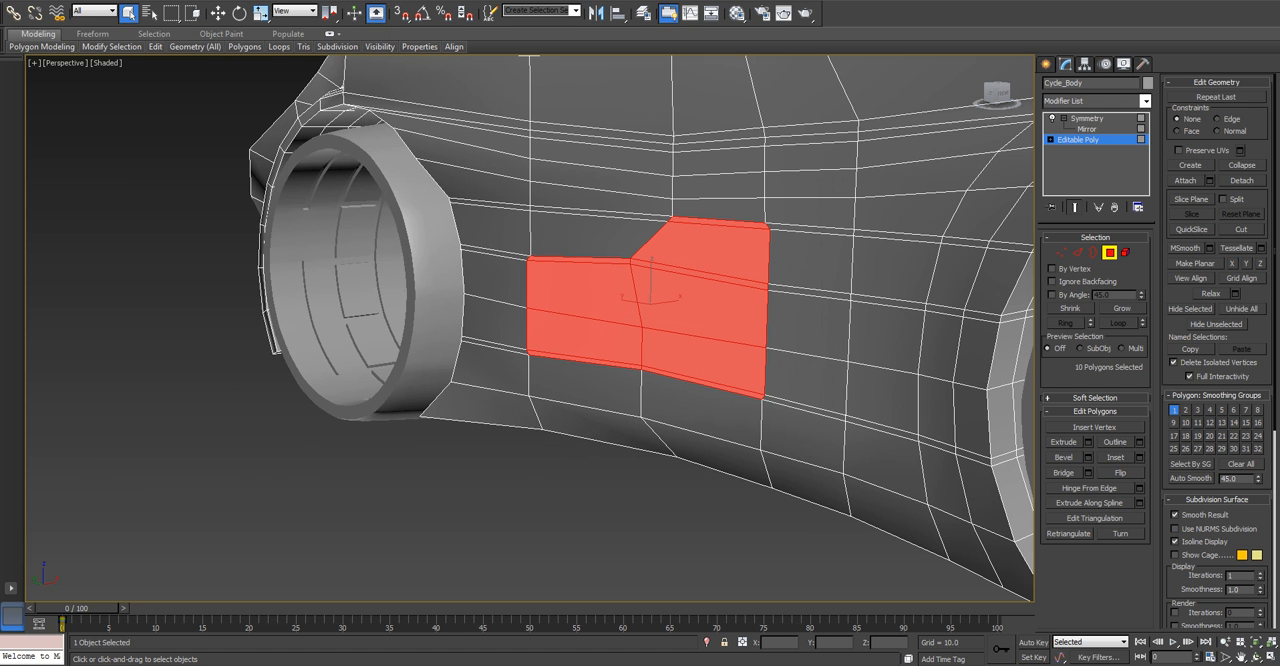
click(1088, 442)
double_click(351, 330)
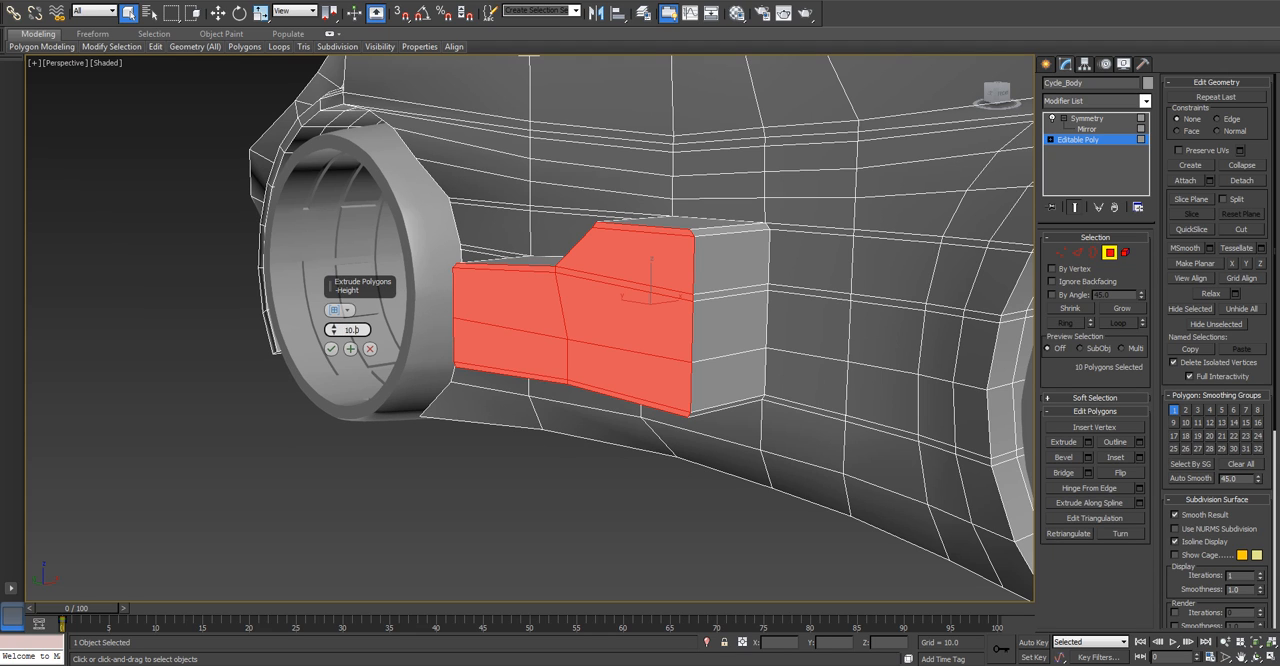
key(BackSpace)
text(-5)
key(Return)
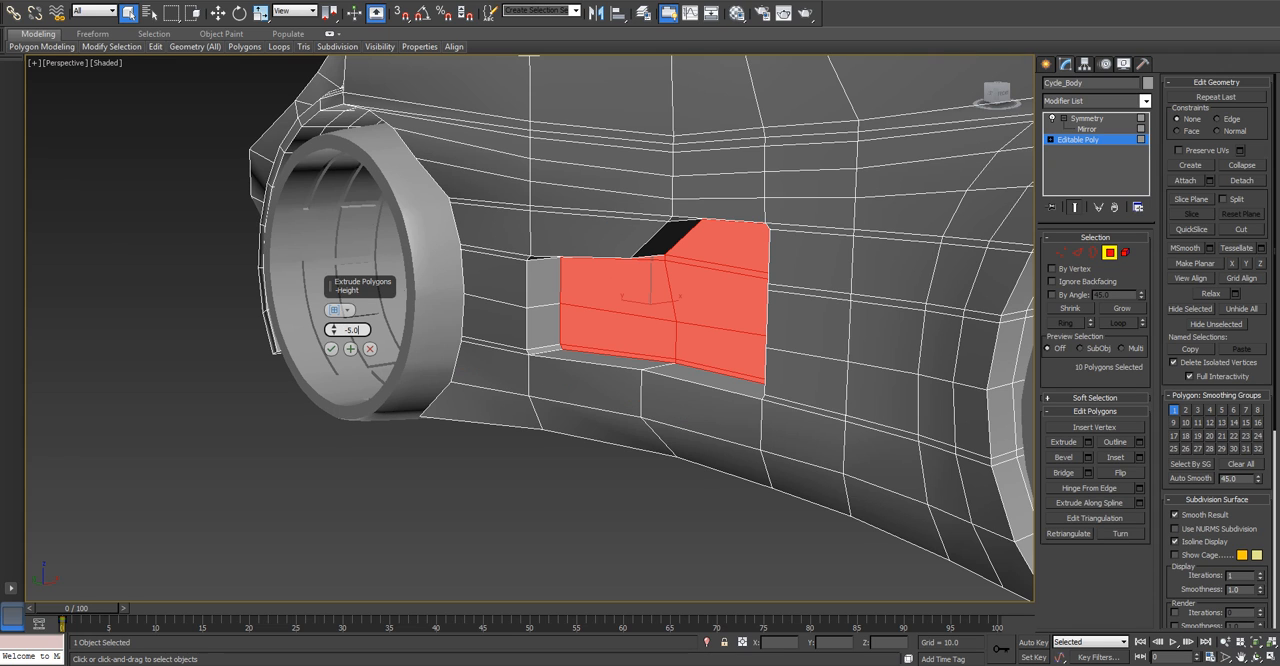
key(BackSpace)
key(BackSpace)
key(BackSpace)
key(BackSpace)
text(-3)
key(Return)
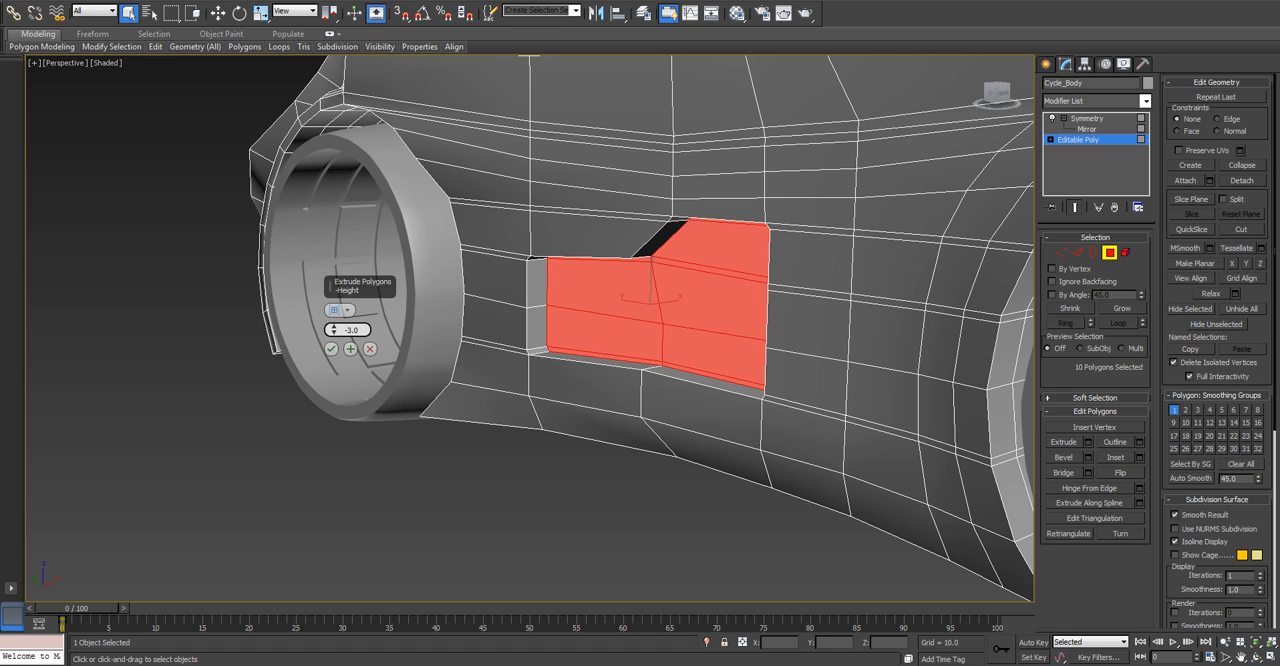
key(Return)
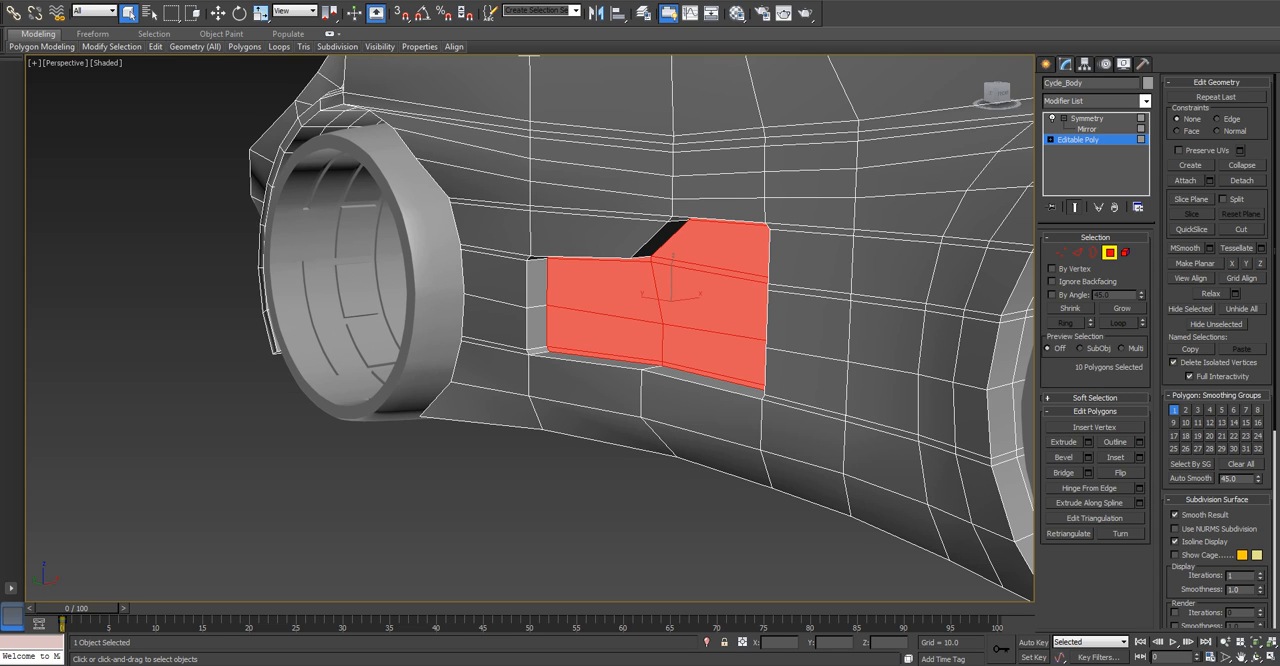
Try to select the outer rim edges along the recess's lower and front sides.
click(700, 410)
key(2)
click(588, 362)
ctrl+click(700, 384)
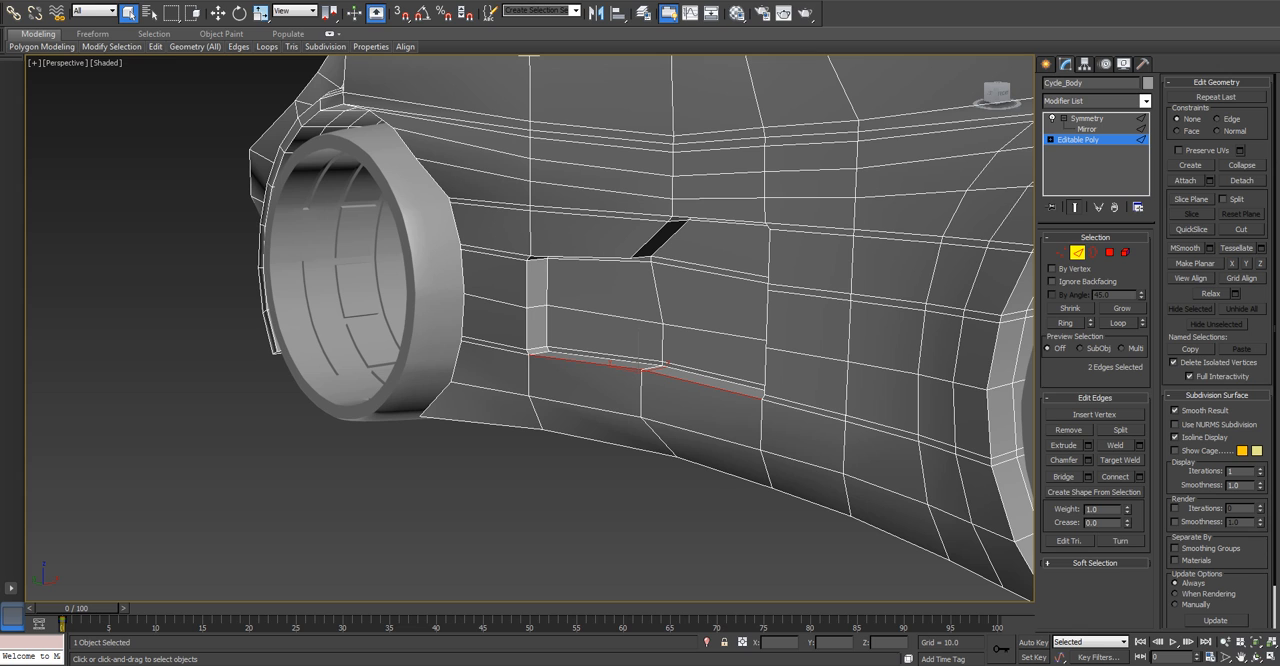
scroll(754, 407, up, 3)
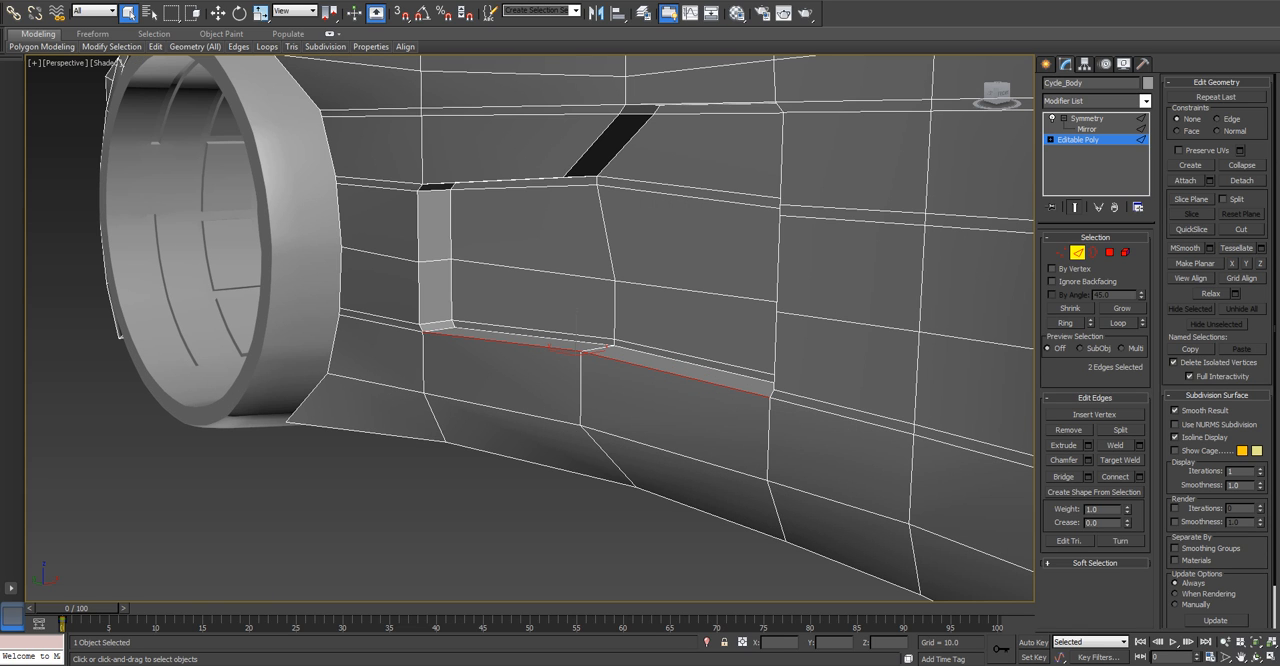
ctrl+click(776, 352)
ctrl+click(778, 264)
ctrl+click(852, 210)
key(ctrl+z)
ctrl+click(782, 160)
alt+middle_drag(778, 165, 722, 218)
scroll(722, 218, up, 3)
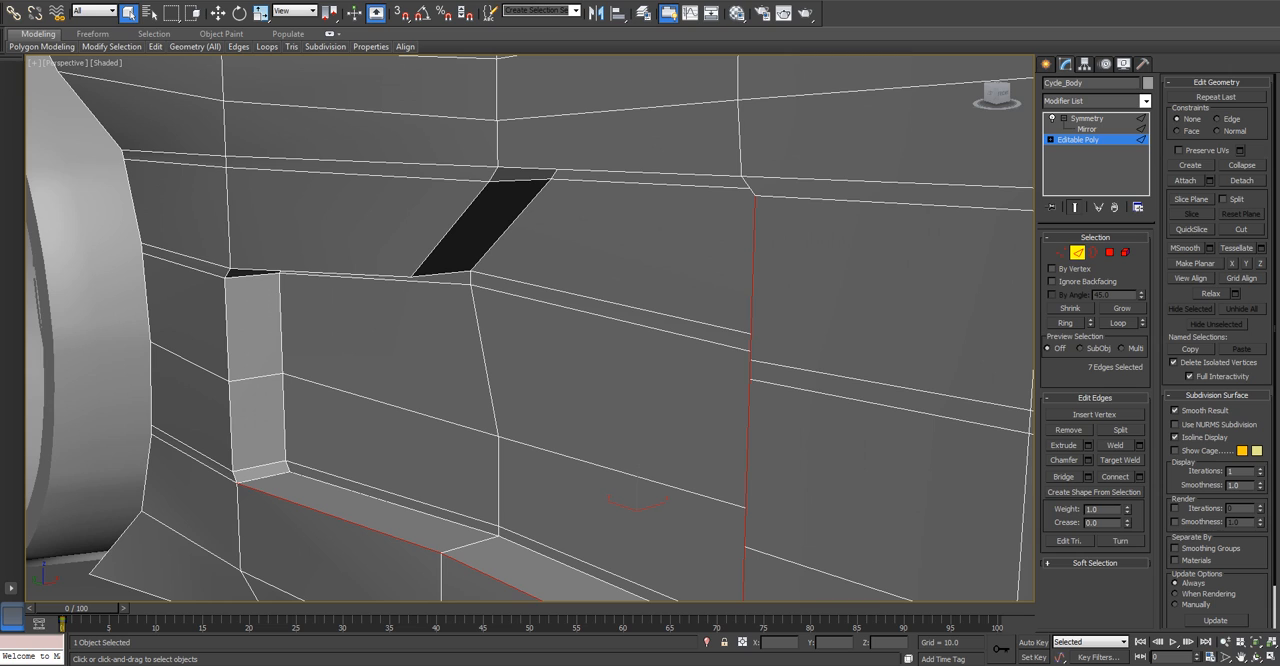
Try to add the recess's upper, diagonal and rear rim edges to the selection.
ctrl+click(750, 188)
ctrl+click(684, 174)
ctrl+click(461, 217)
ctrl+click(494, 175)
ctrl+click(348, 273)
middle_drag(350, 276, 466, 265)
scroll(468, 275, up, 3)
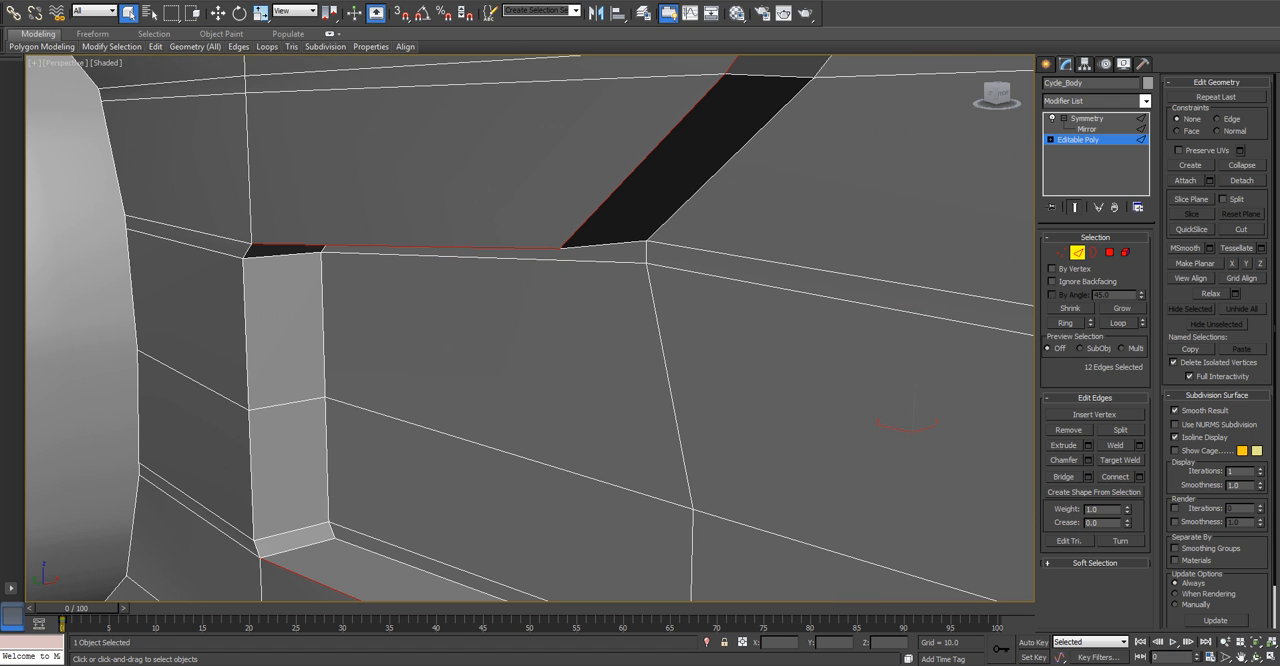
ctrl+double_click(246, 338)
scroll(249, 345, down, 3)
alt+middle_drag(262, 345, 252, 288)
middle_drag(476, 318, 472, 292)
Select the complete outer rim of the side recess, including its short corner edges.
click(441, 472)
ctrl+double_click(247, 366)
alt+middle_drag(290, 375, 308, 300)
ctrl+click(352, 198)
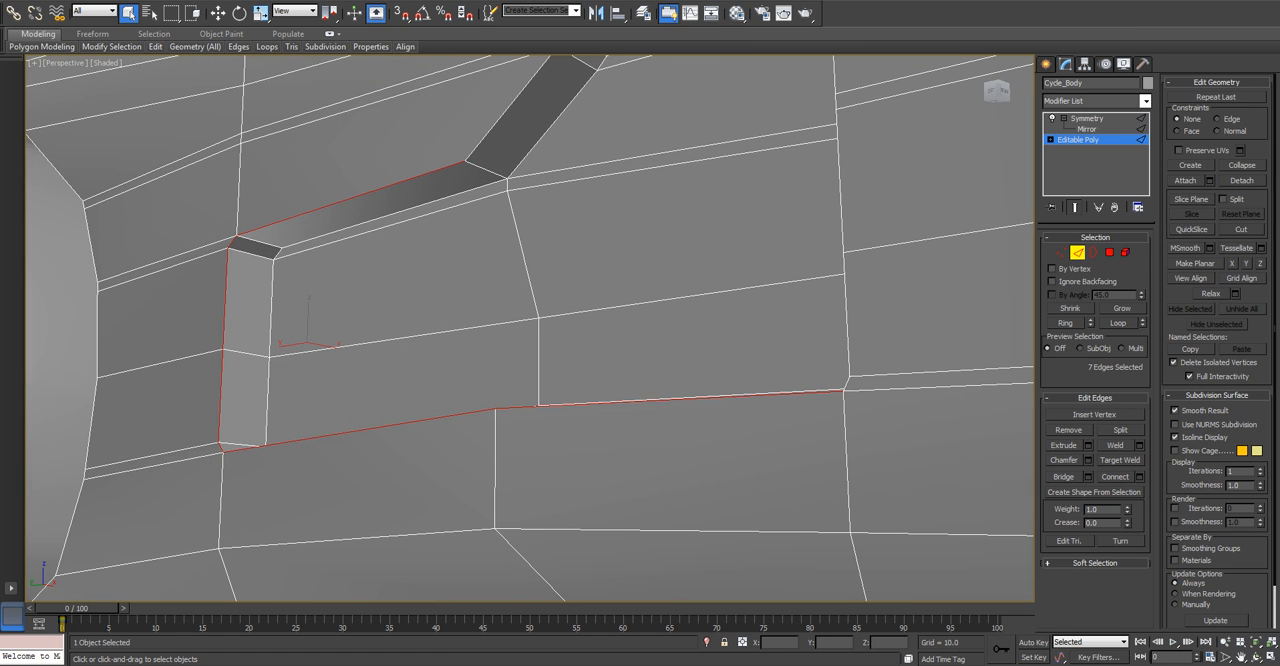
middle_drag(352, 198, 306, 281)
ctrl+double_click(463, 193)
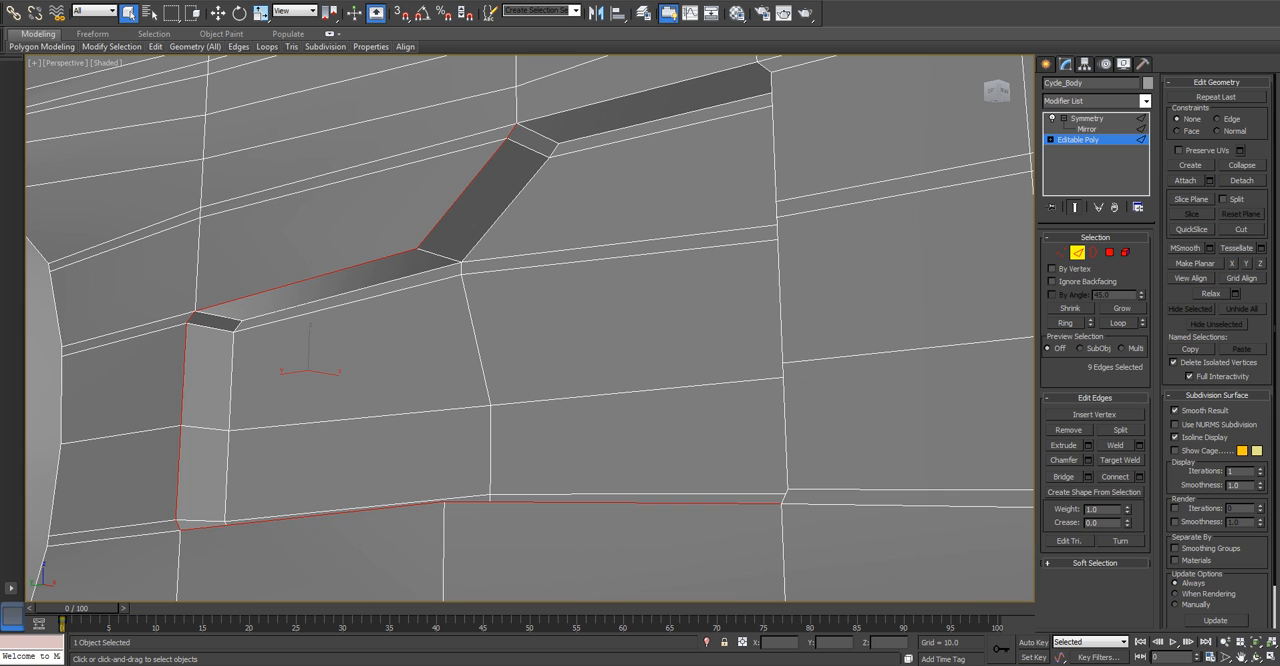
ctrl+click(638, 93)
alt+middle_drag(638, 93, 535, 92)
ctrl+double_click(815, 230)
mouse_move(515, 330)
alt+middle_down()
mouse_move(470, 300)
mouse_move(510, 333)
alt+middle_up()
Chamfer the recess's rim edges by 0.3 with one segment.
click(1088, 460)
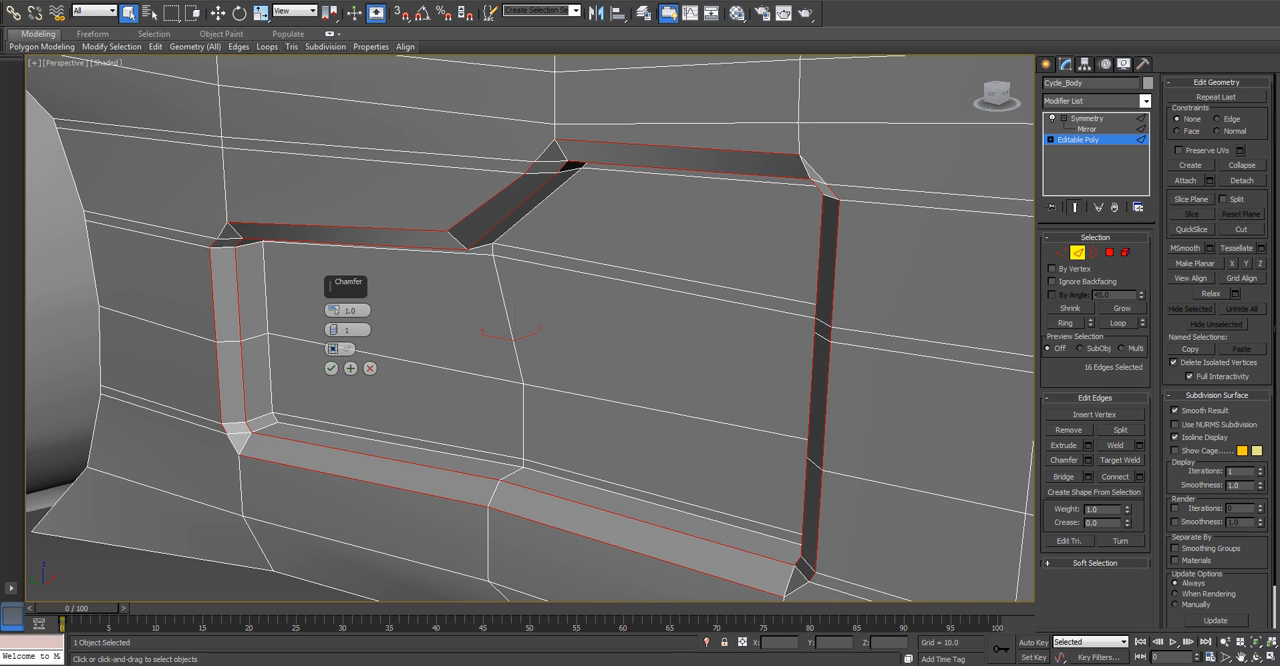
double_click(350, 311)
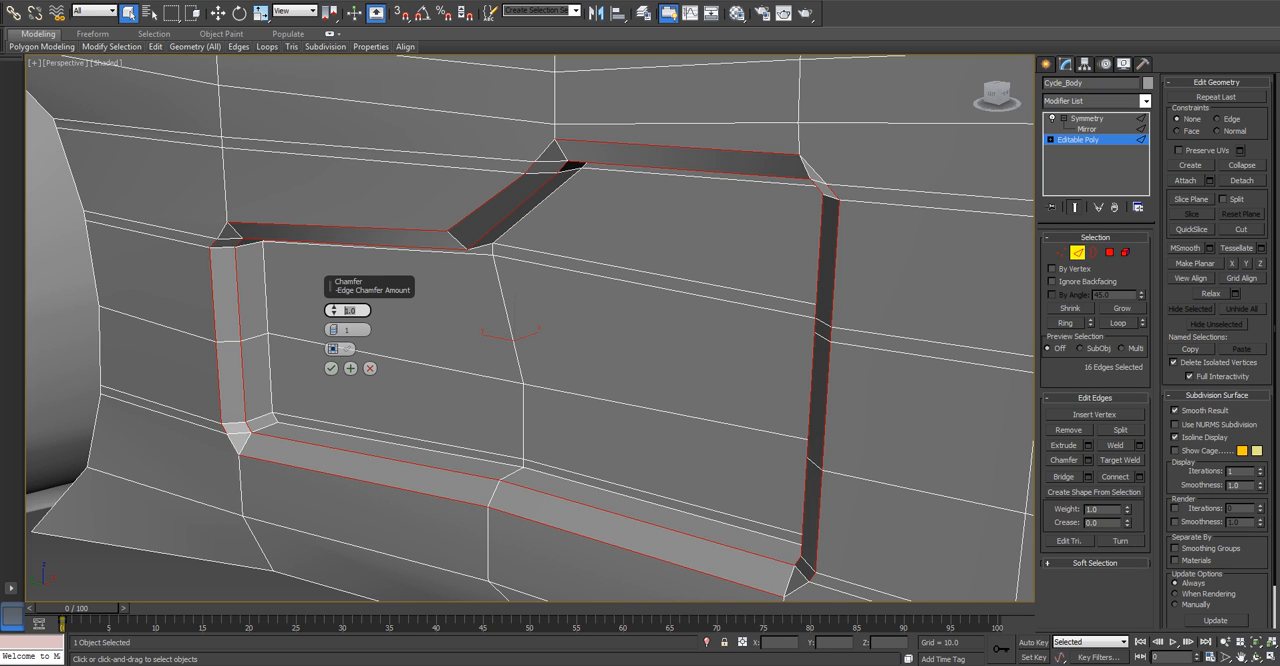
text(0.5)
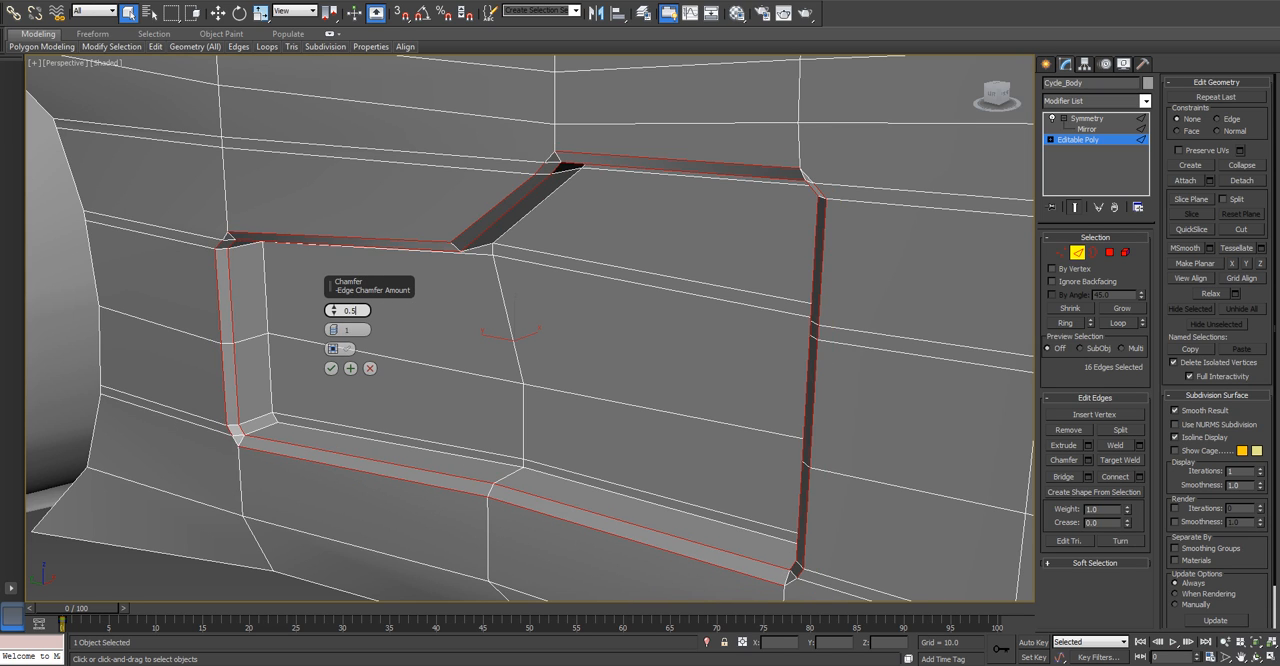
key(BackSpace)
text(3)
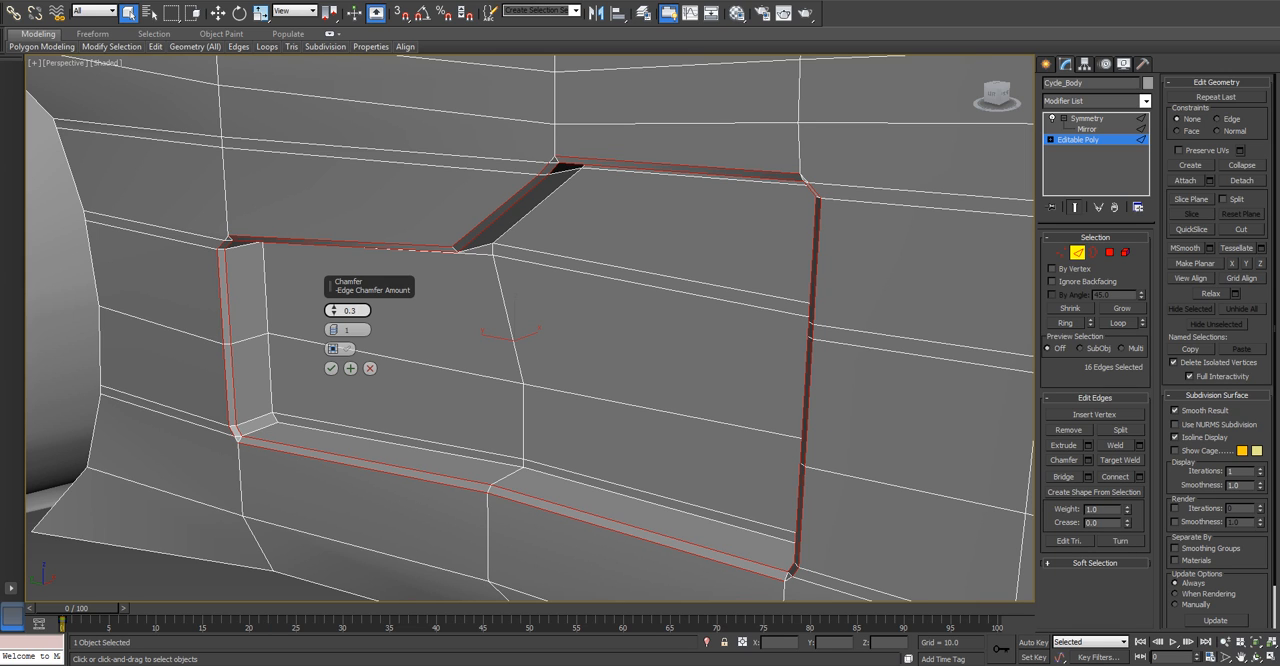
key(Return)
Smooth the shading of the whole body element and turn on NURMS subdivision separated by smoothing groups.
key(4)
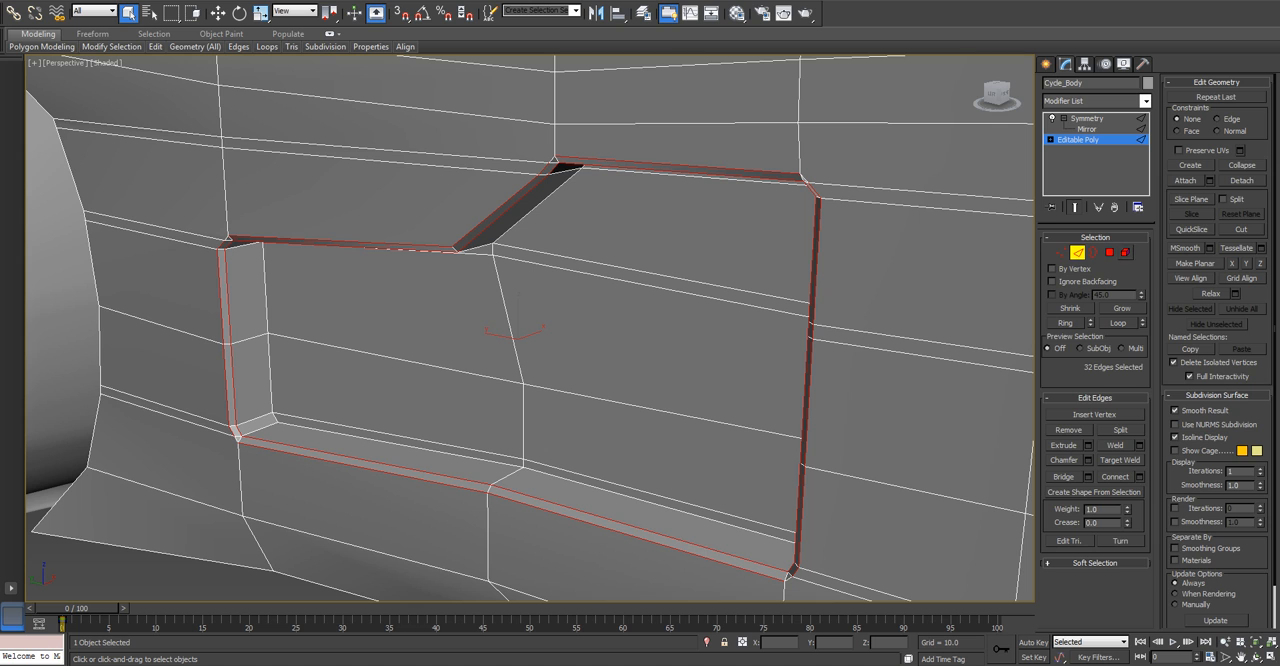
key(ctrl+a)
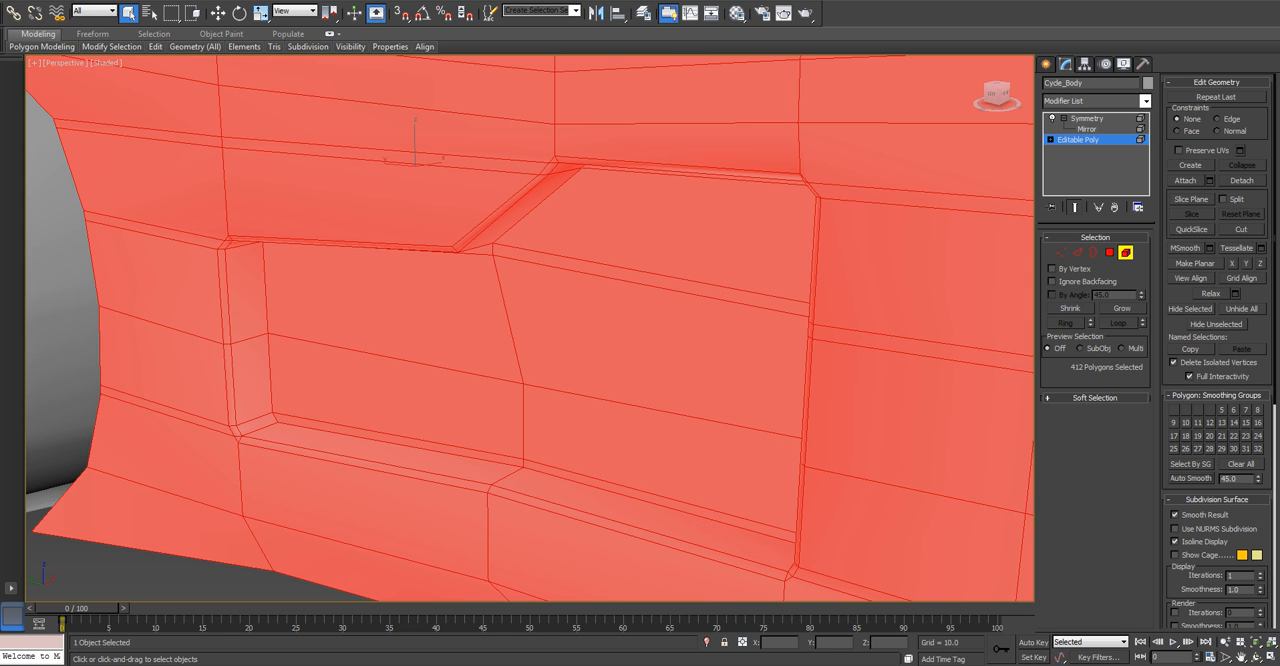
key(4)
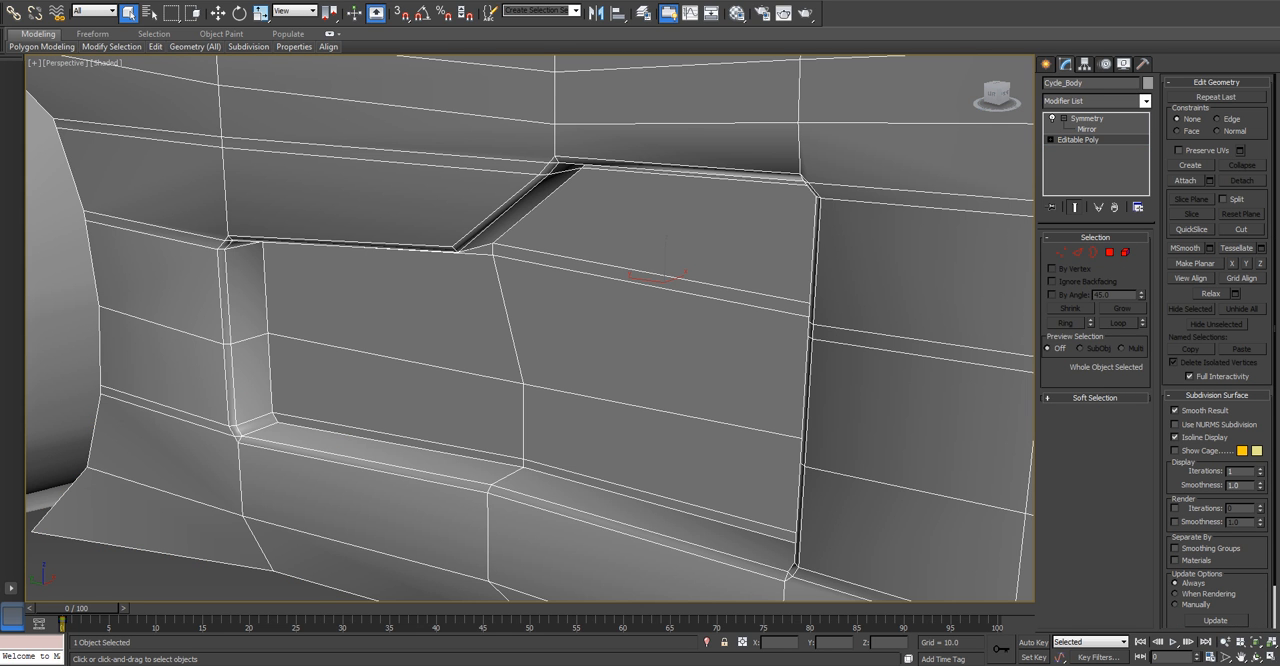
scroll(835, 415, down, 10)
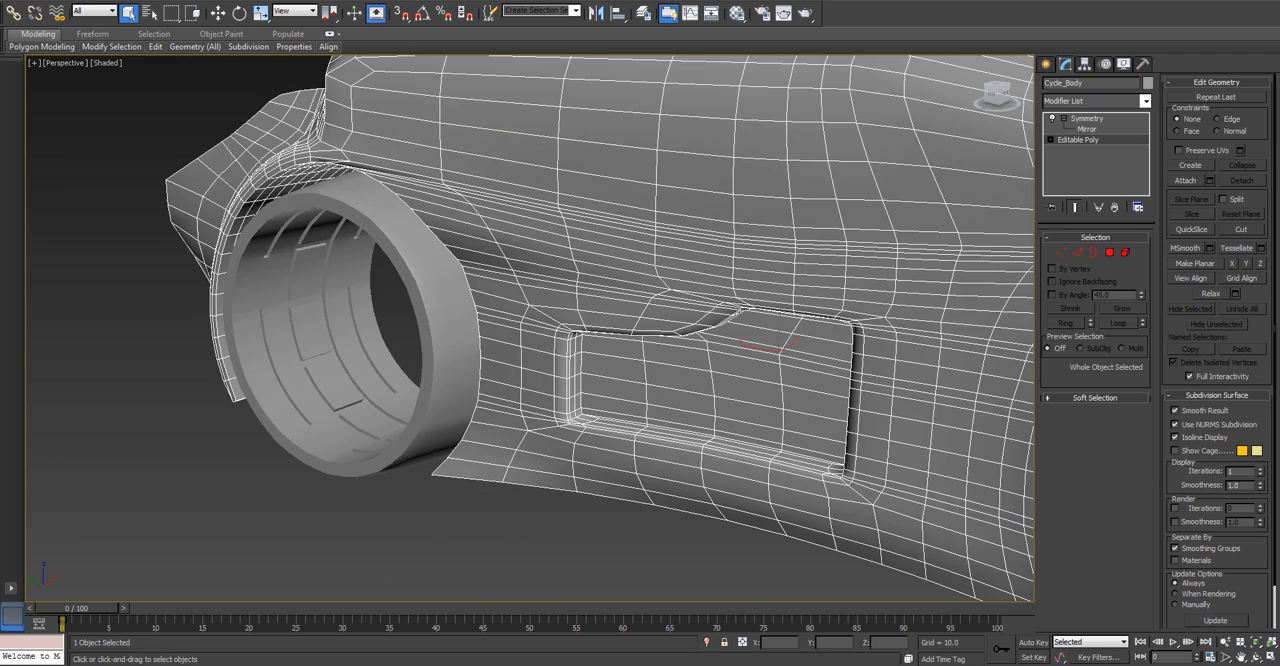
Check the smoothed side recess with the body deselected, and turn off NURMS subdivision on the body.
alt+middle_drag(835, 415, 755, 394)
click(500, 300)
alt+middle_drag(500, 300, 336, 224)
mouse_move(500, 290)
alt+middle_down()
mouse_move(508, 328)
mouse_move(575, 300)
mouse_move(538, 298)
mouse_move(512, 350)
mouse_move(520, 285)
mouse_move(494, 292)
mouse_move(606, 290)
mouse_move(618, 240)
mouse_move(556, 296)
mouse_move(508, 280)
alt+middle_up()
scroll(512, 350, up, 3)
scroll(540, 420, up, 3)
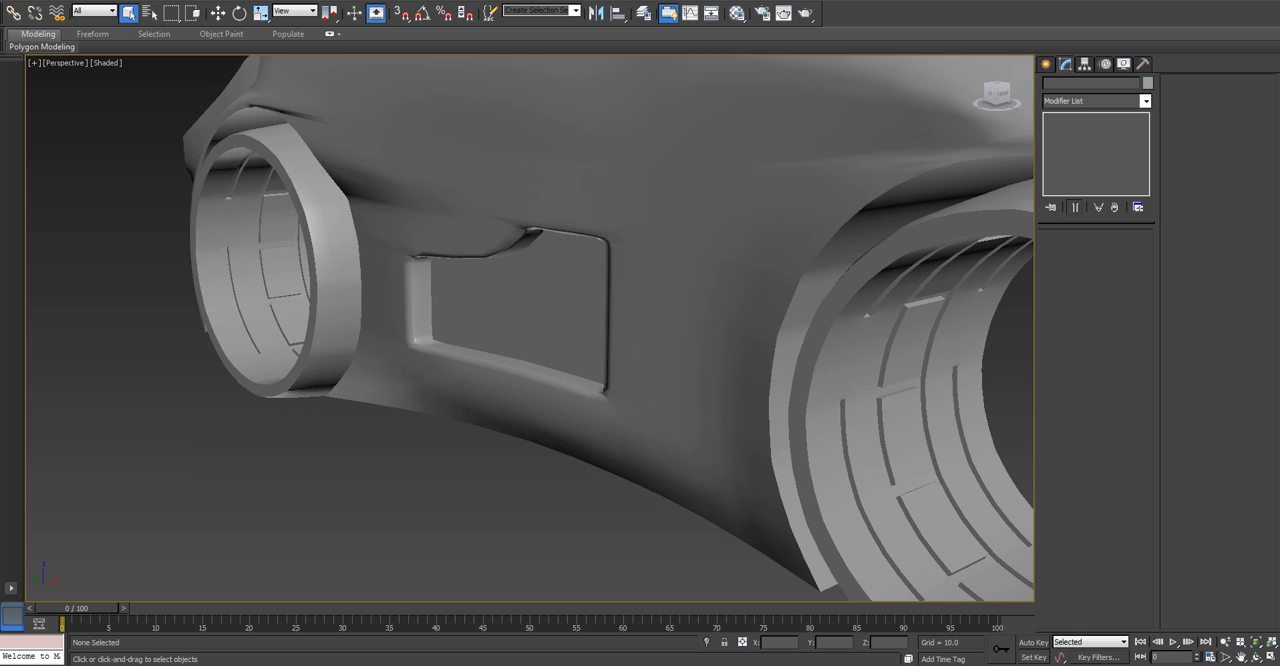
click(560, 370)
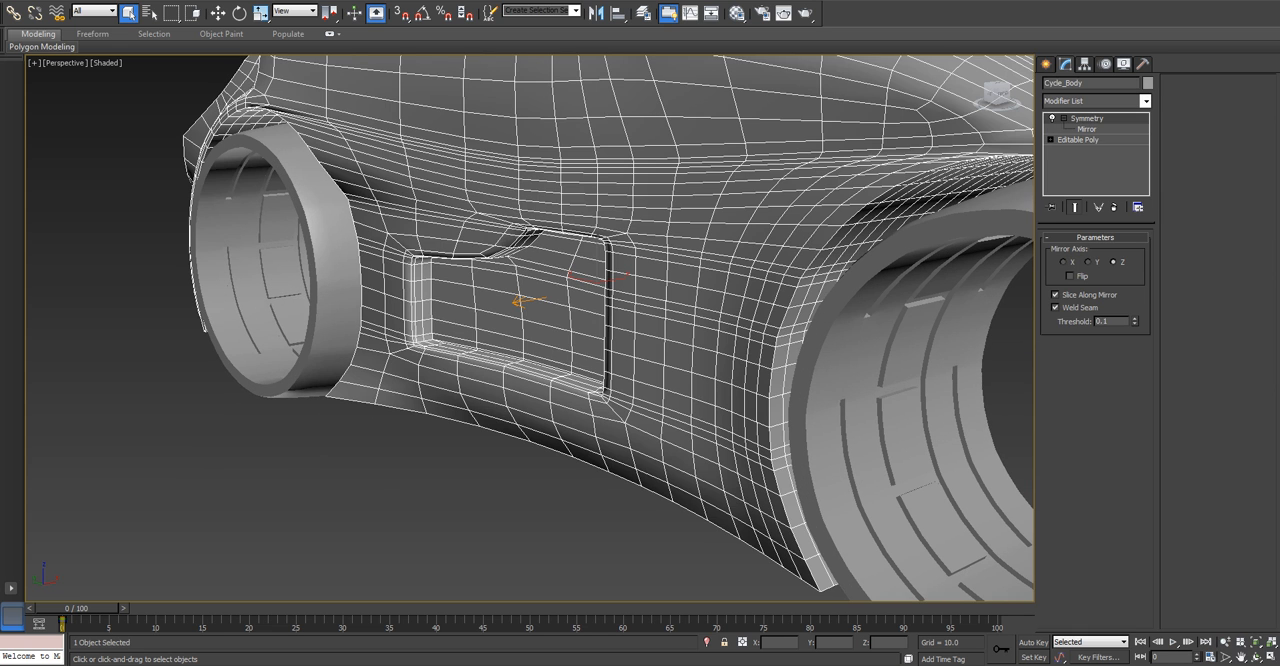
click(1078, 139)
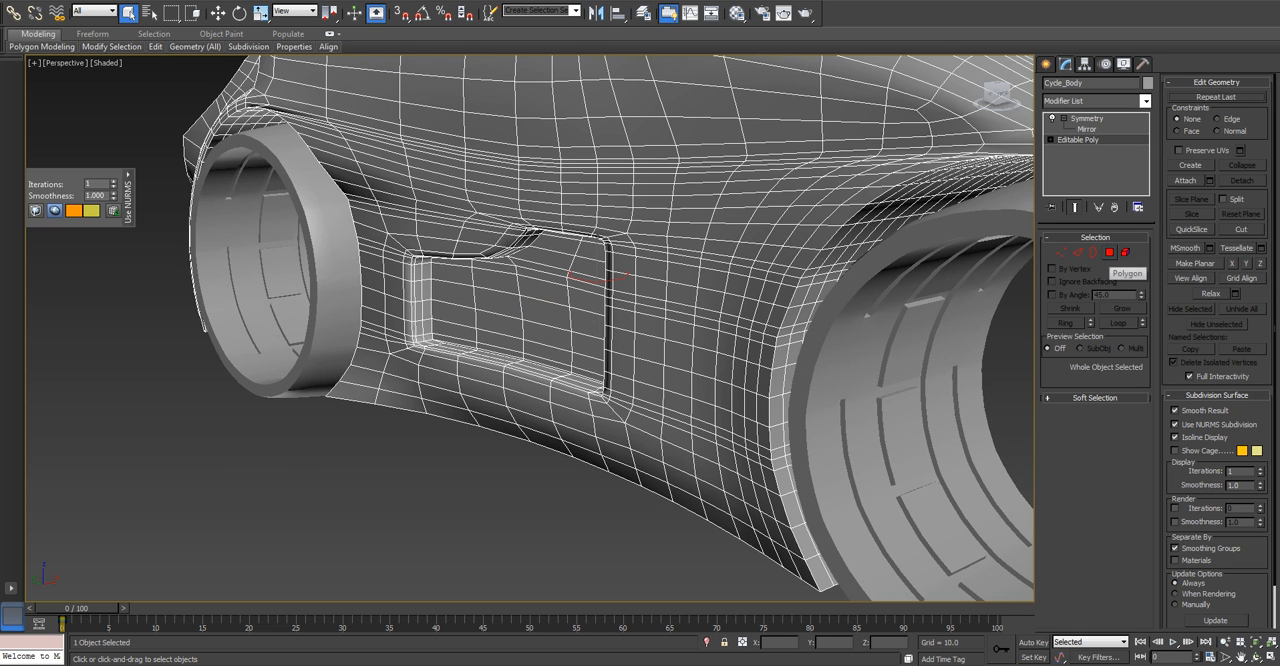
click(1175, 425)
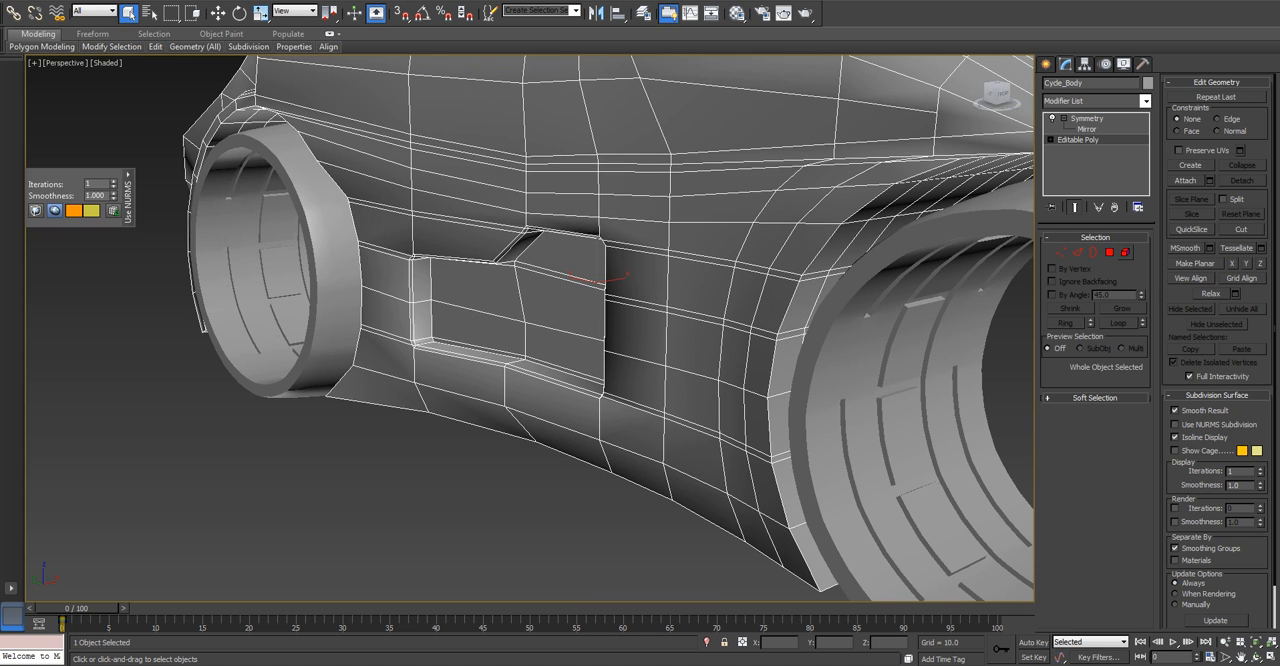
Select all ten polygons of the side recess's floor, including the narrow strips along its borders.
click(1109, 252)
click(565, 345)
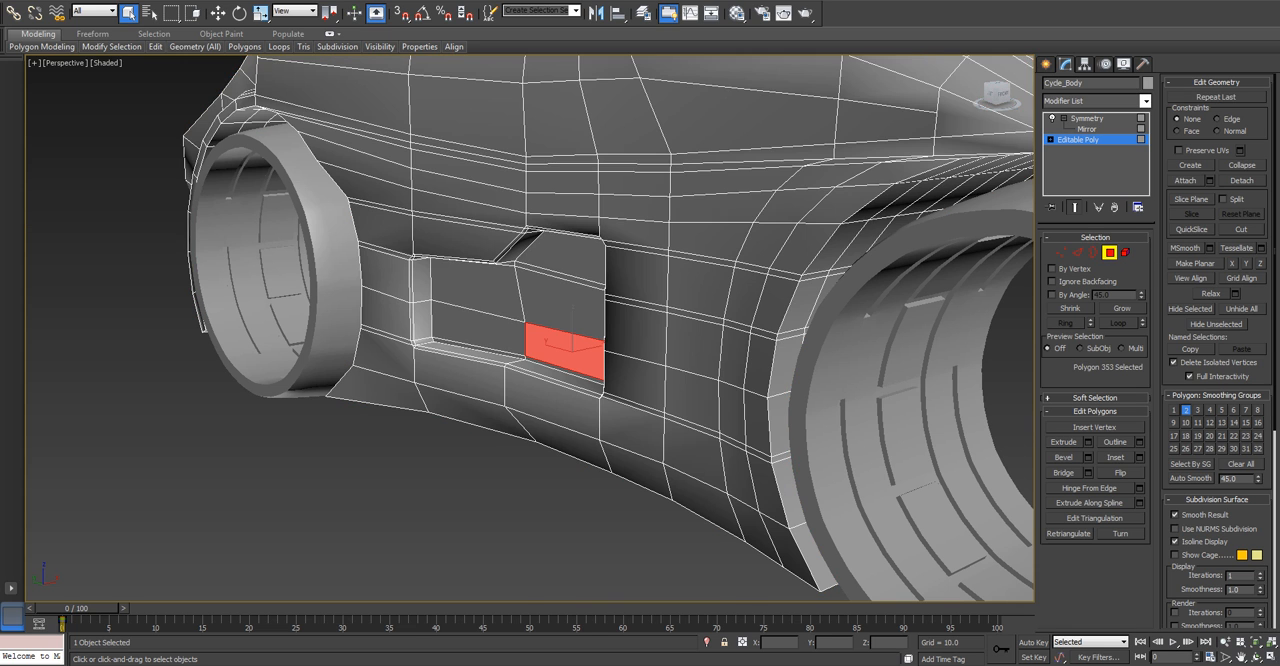
ctrl+click(486, 331)
scroll(486, 331, up, 3)
ctrl+click(486, 359)
ctrl+click(603, 389)
ctrl+click(600, 292)
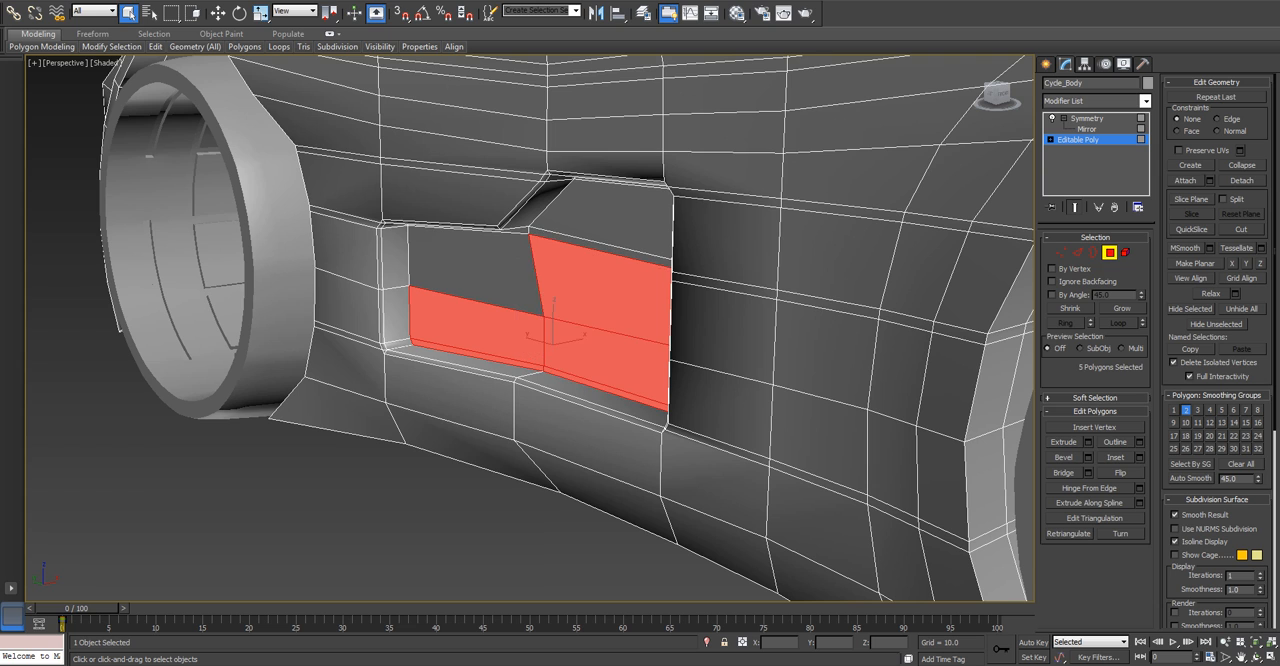
ctrl+click(490, 268)
scroll(490, 268, up, 2)
alt+middle_drag(490, 268, 505, 205)
ctrl+click(590, 202)
ctrl+click(464, 217)
ctrl+click(625, 156)
ctrl+click(671, 91)
Try to push the side recess's floor deeper along X, testing offsets of about 0.94, 0.6 and 1.3.
key(w)
alt+middle_drag(671, 280, 640, 316)
drag(568, 273, 582, 273)
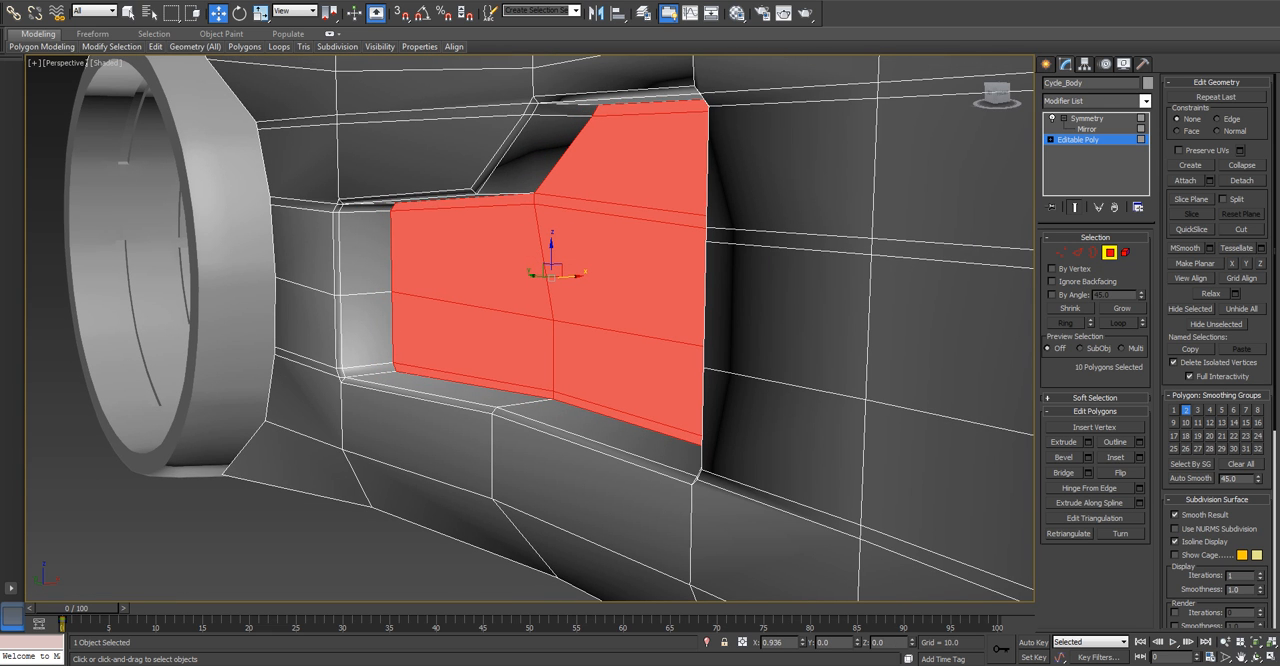
scroll(584, 275, down, 4)
alt+middle_drag(584, 275, 525, 300)
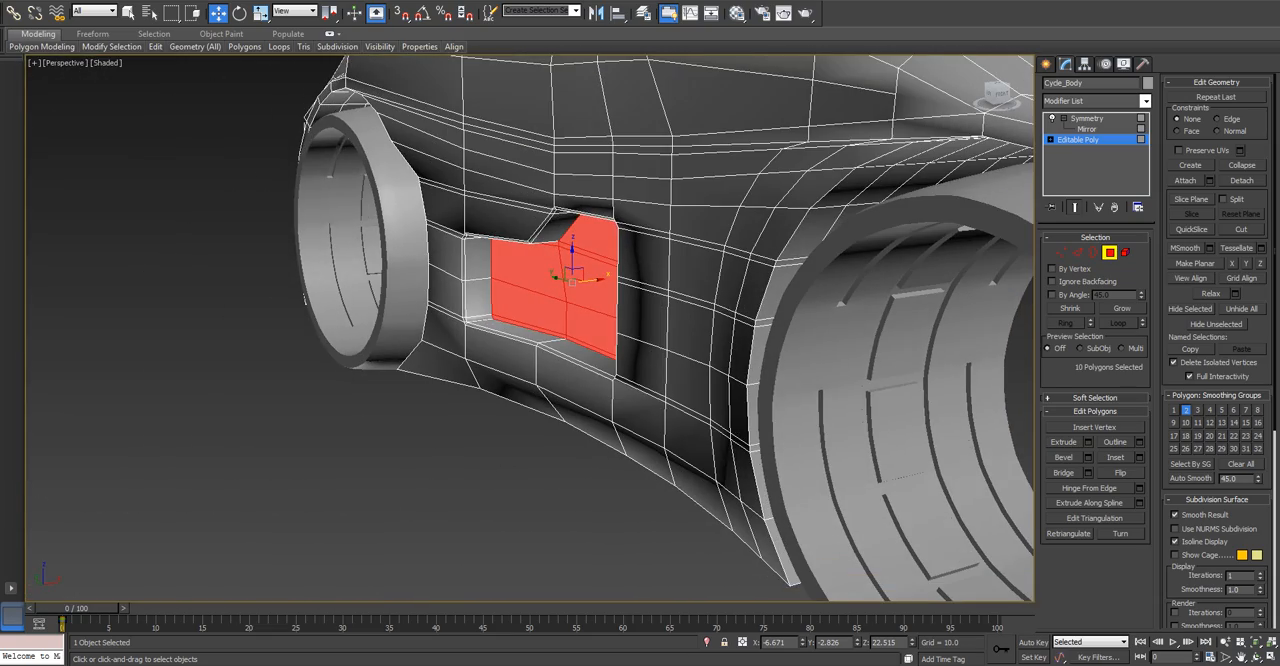
drag(585, 278, 582, 279)
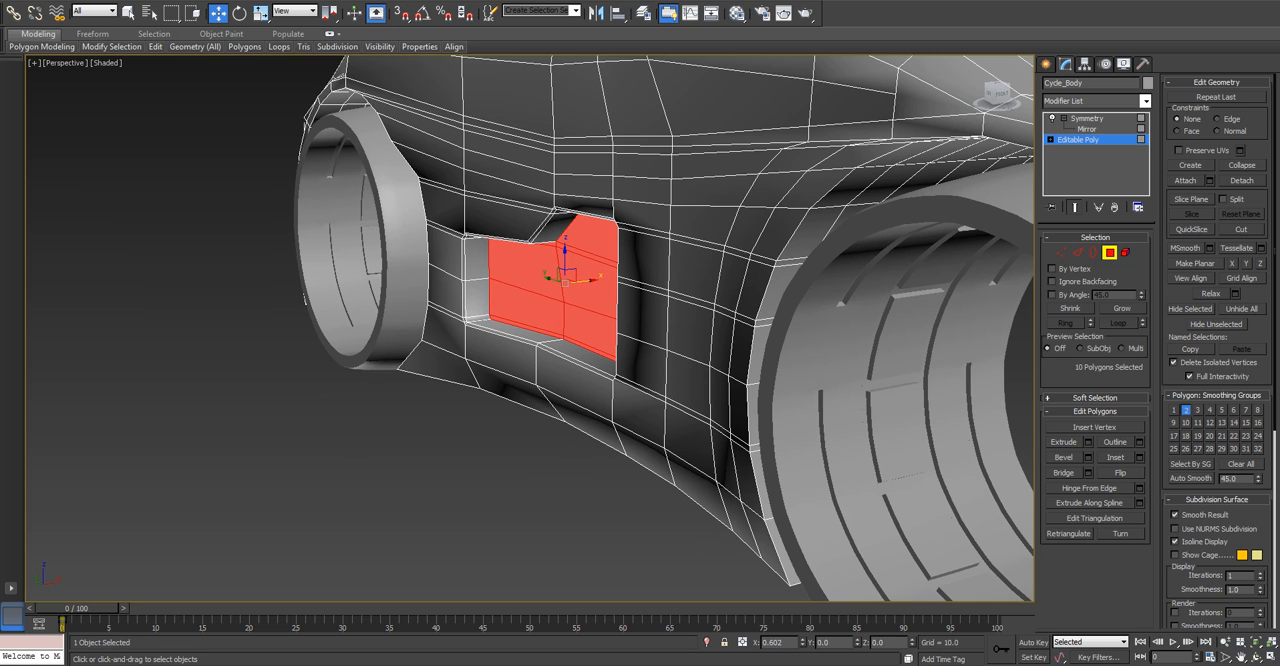
key(ctrl+z)
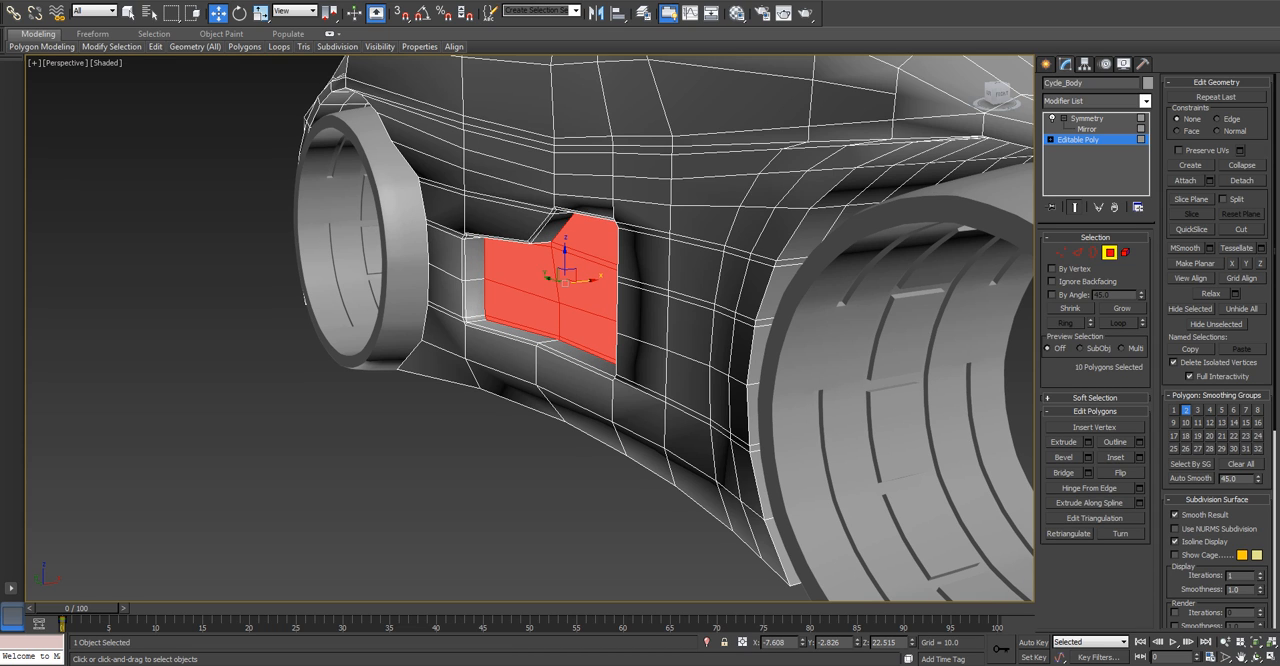
drag(580, 279, 590, 279)
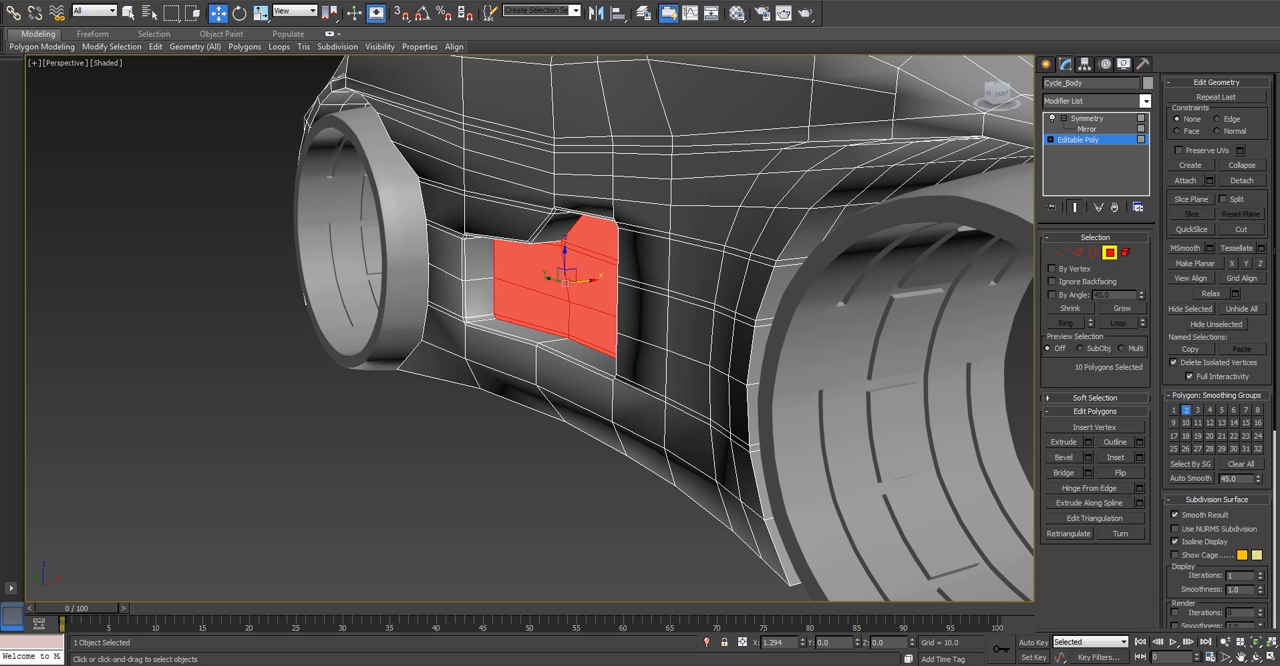
key(ctrl+z)
Leave polygon editing and deselect the body to show the whole cycle without its wireframe.
alt+middle_drag(600, 320, 500, 340)
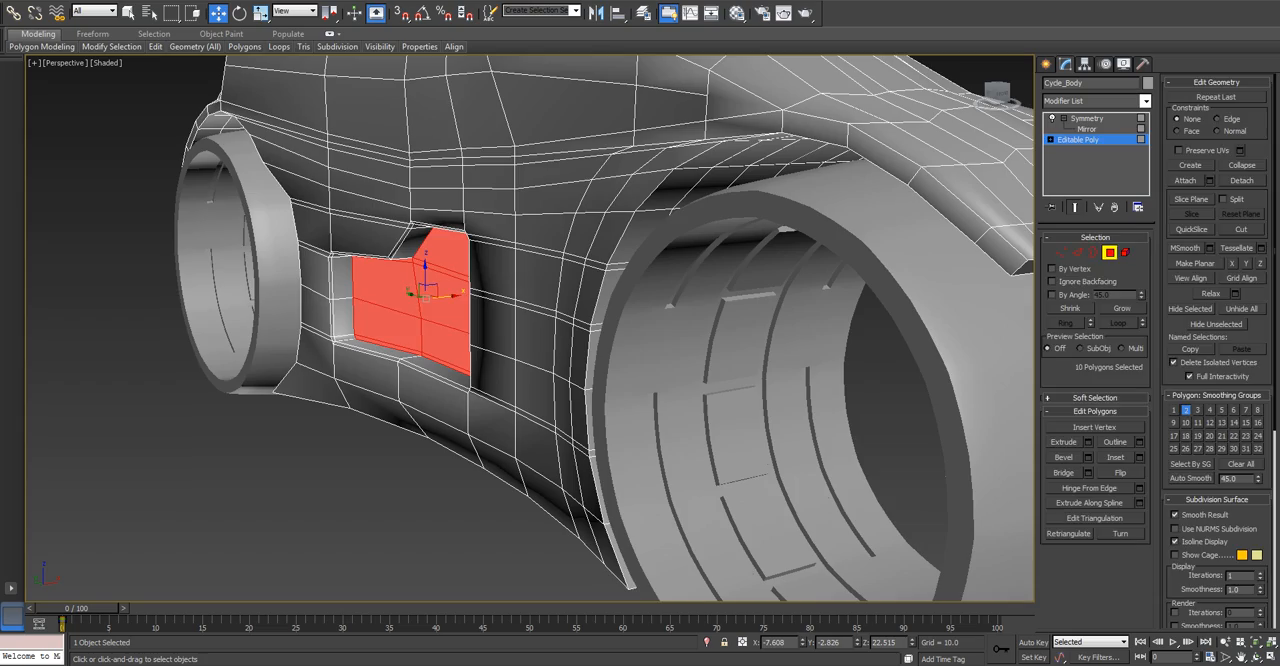
key(4)
scroll(640, 330, down, 3)
alt+middle_drag(600, 320, 510, 325)
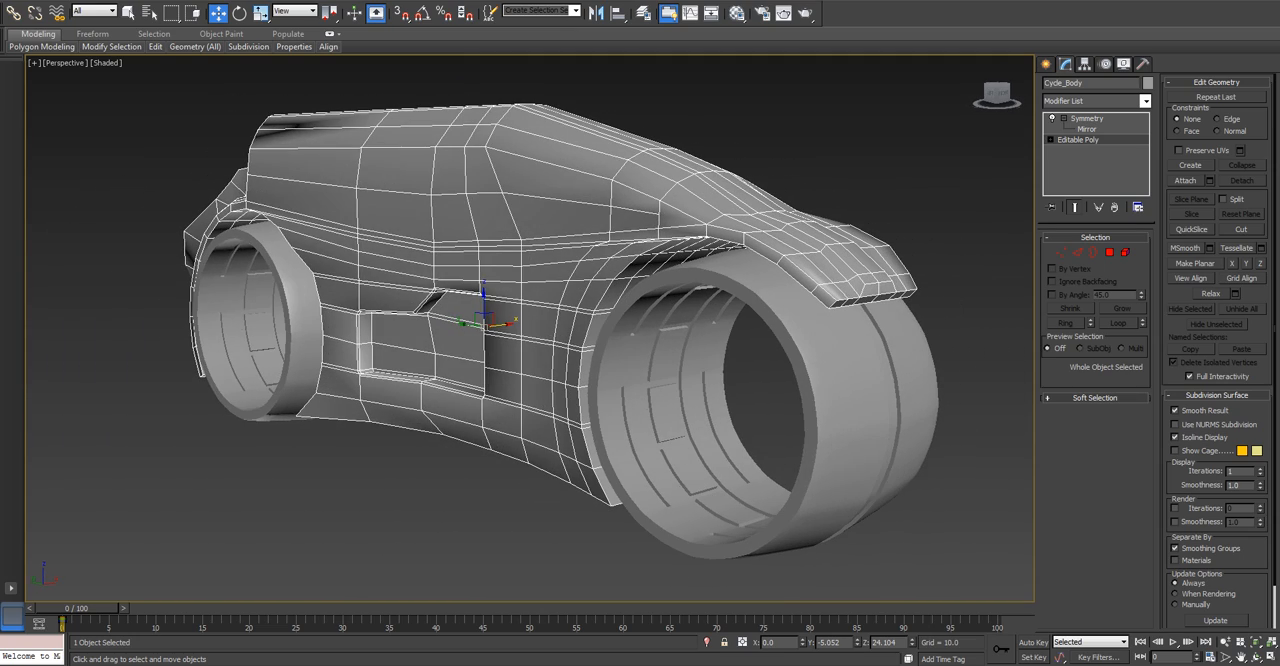
key(ctrl+d)
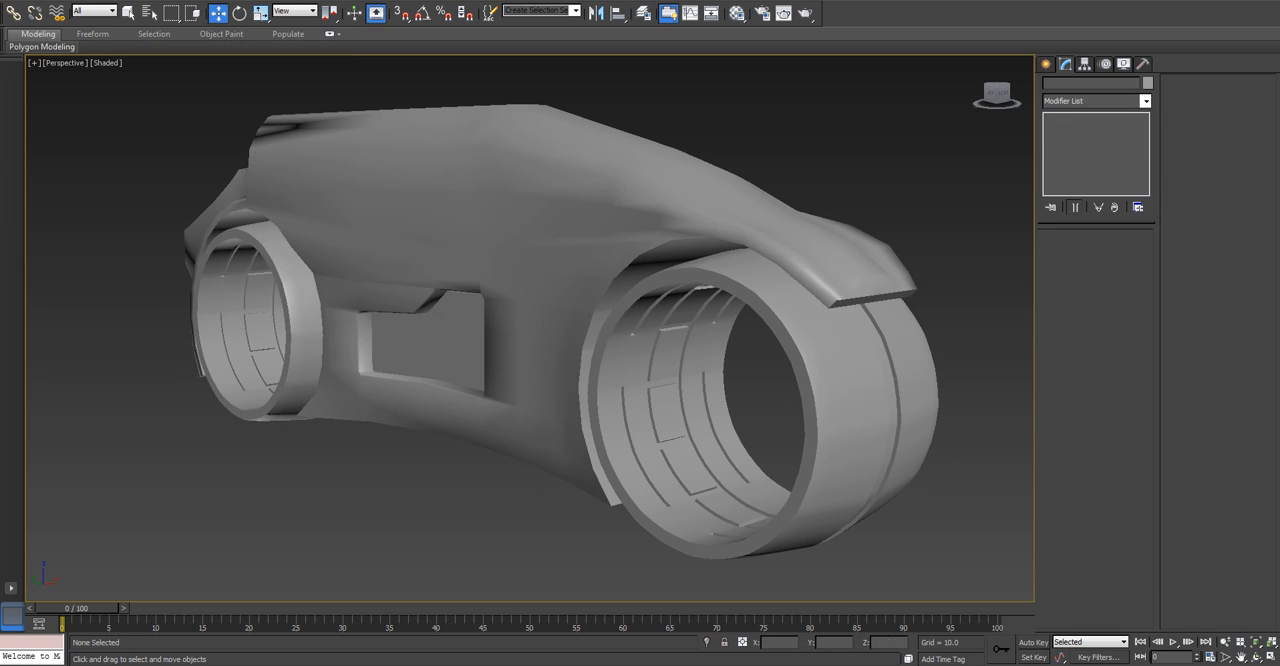
Convert the scene's materials and shadows to V-Ray, with trace reflections and Sun/Sky conversion enabled, and open the Material Editor.
right_click(448, 464)
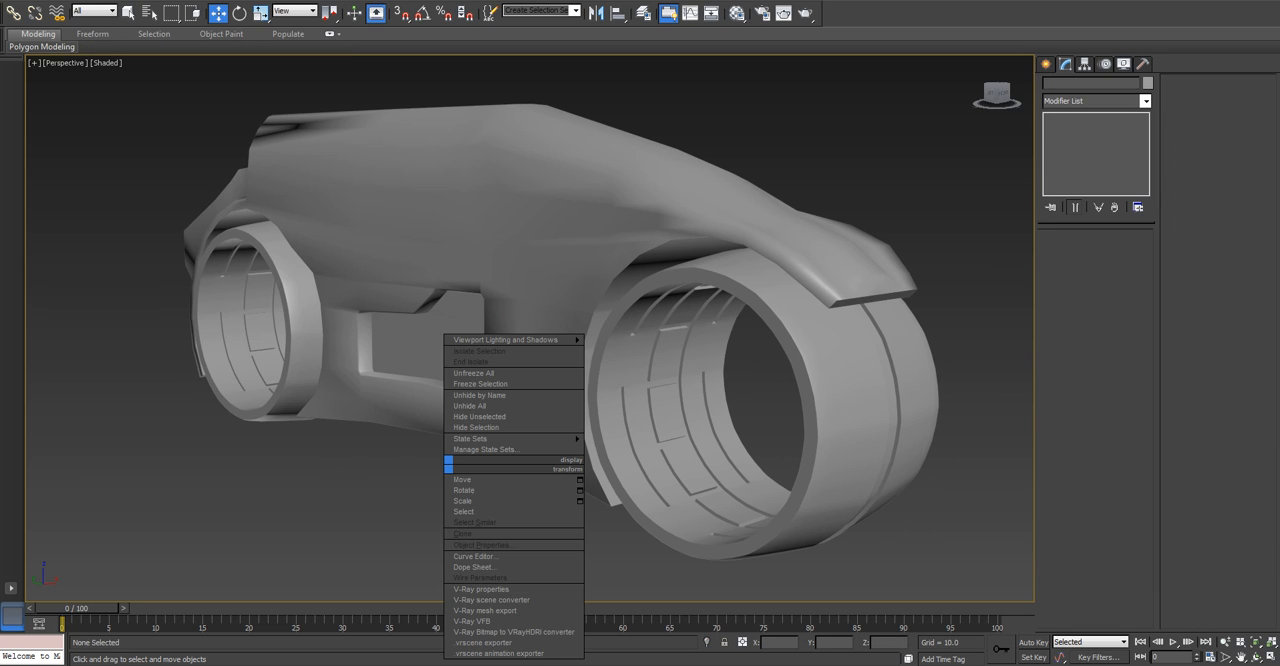
click(491, 599)
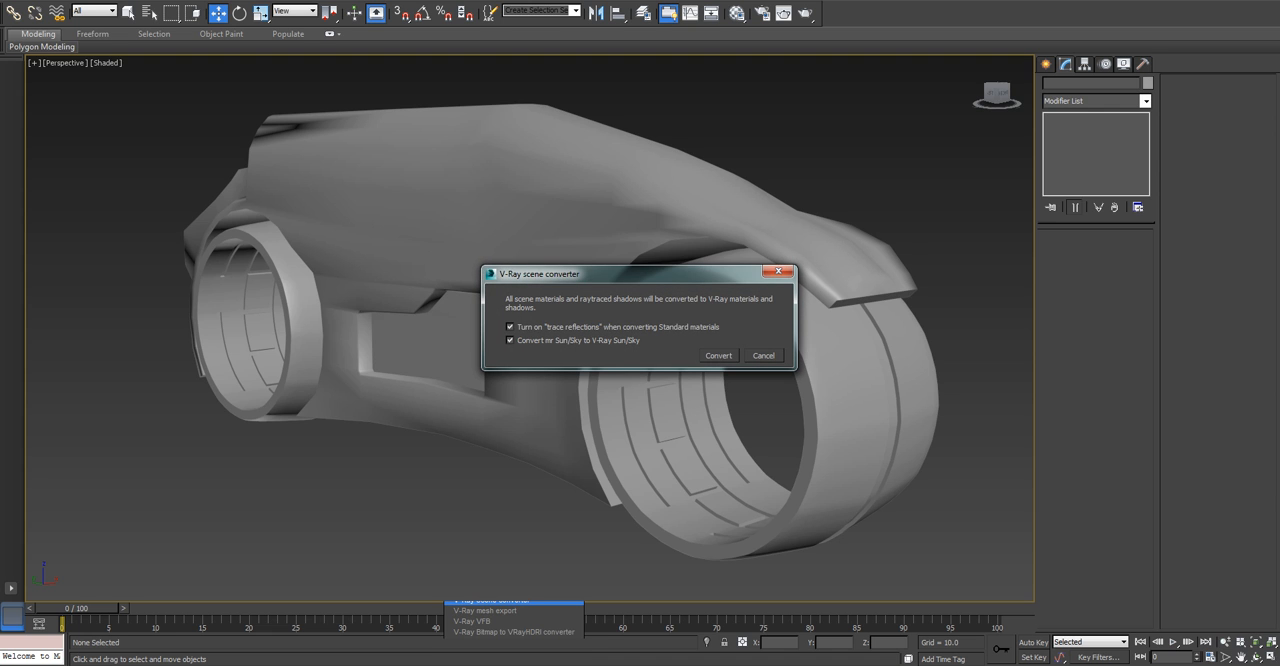
click(718, 355)
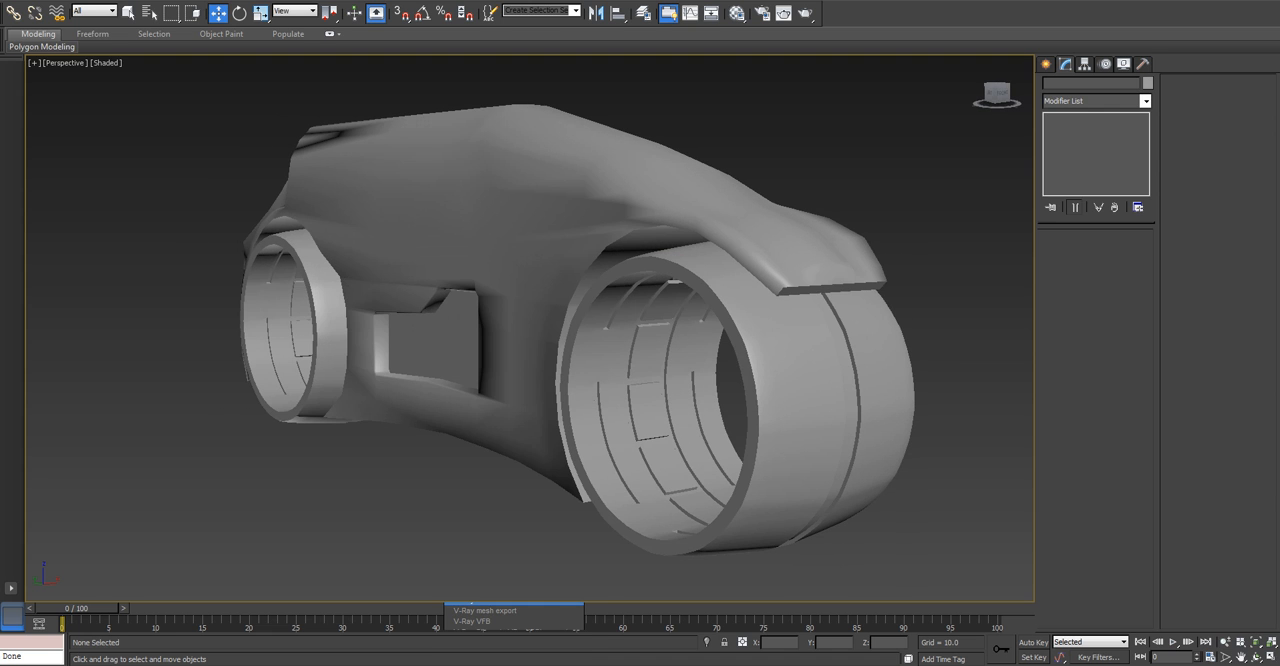
alt+middle_drag(640, 340, 604, 270)
key(m)
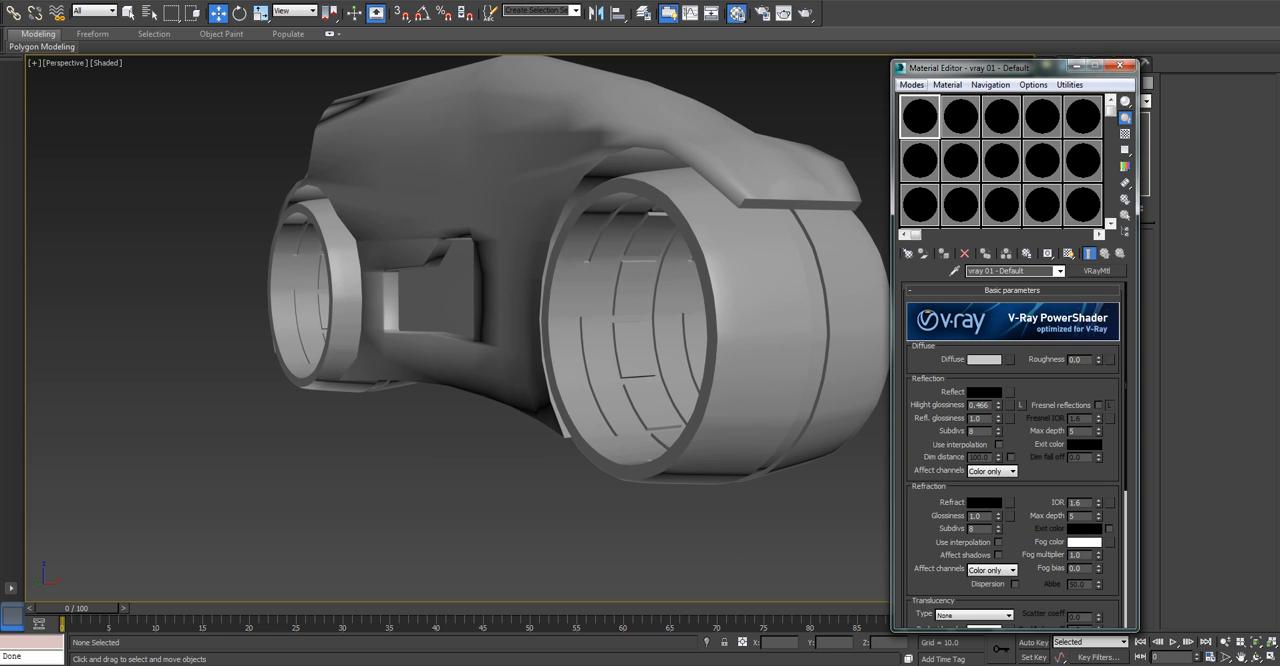
click(911, 85)
click(956, 120)
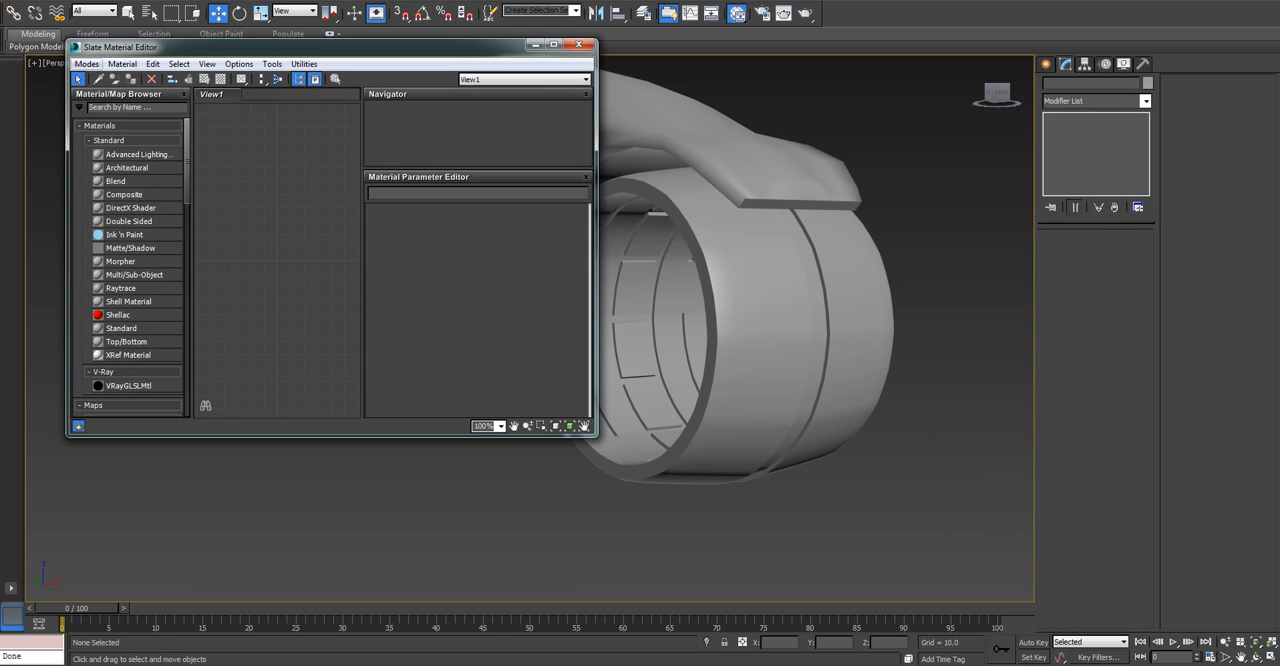
click(86, 64)
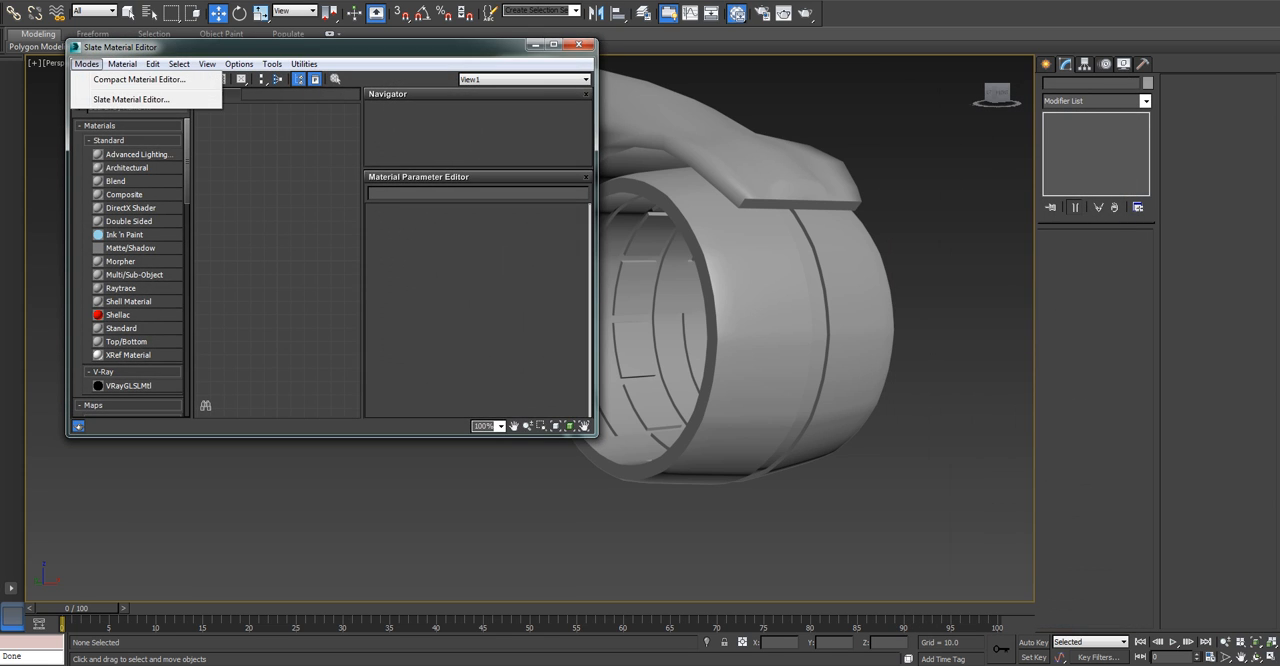
click(140, 78)
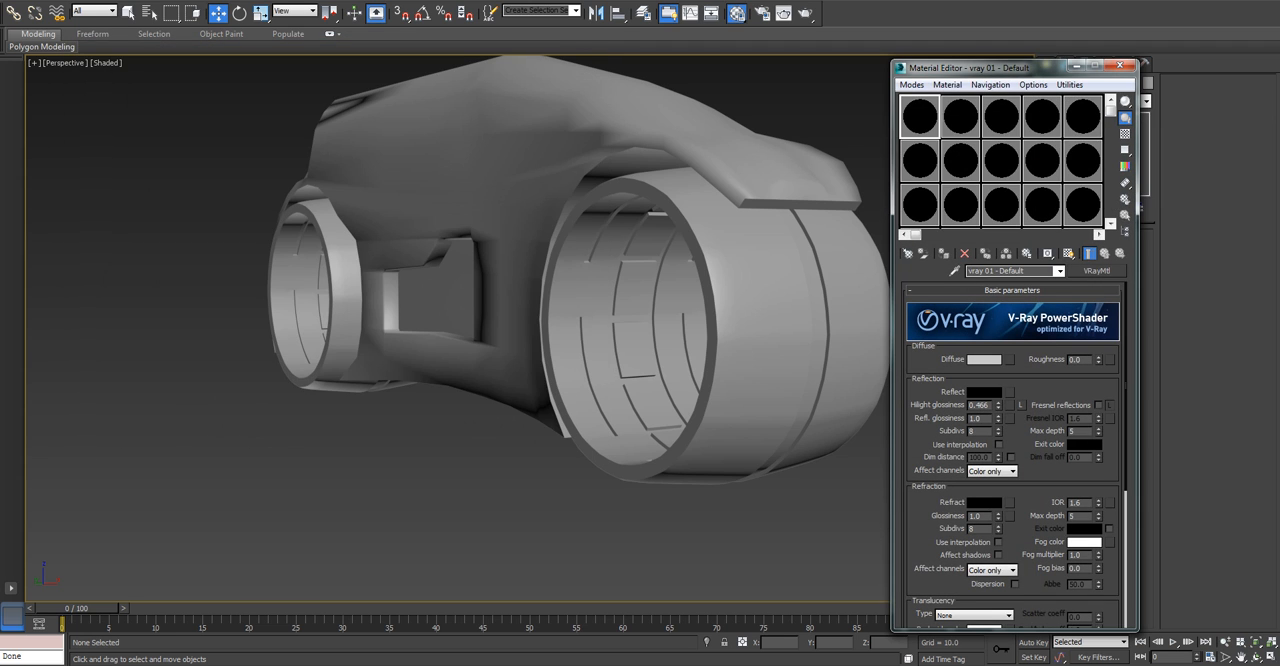
key(x)
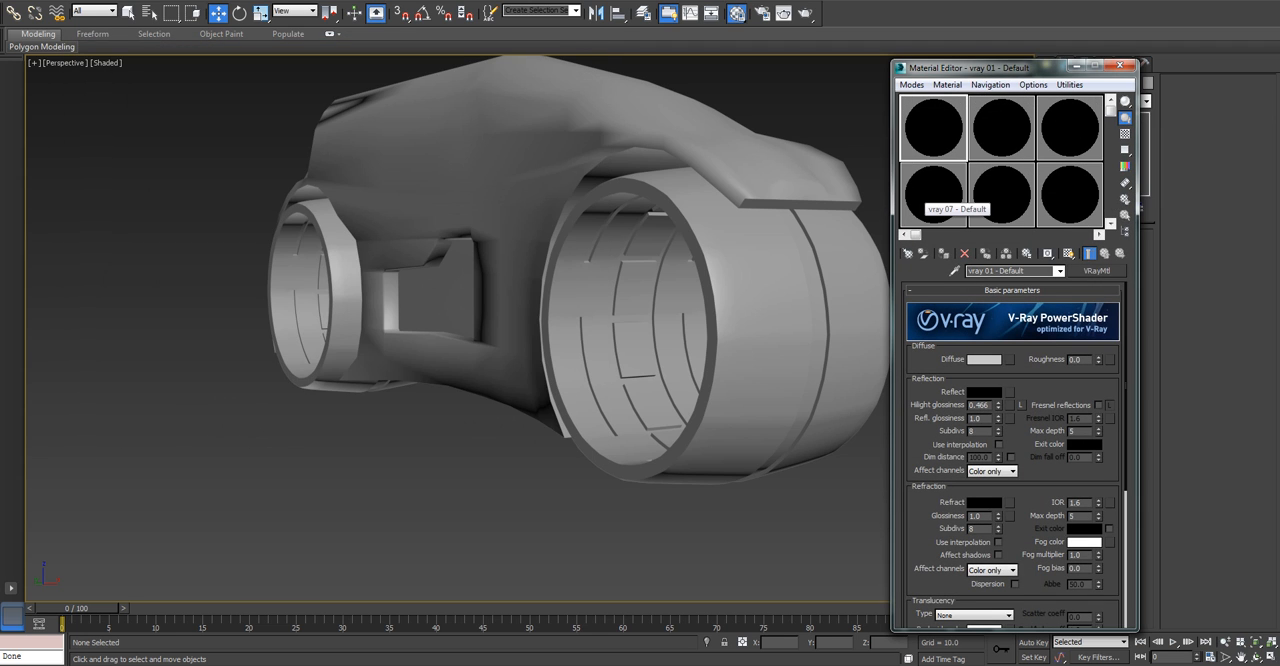
key(x)
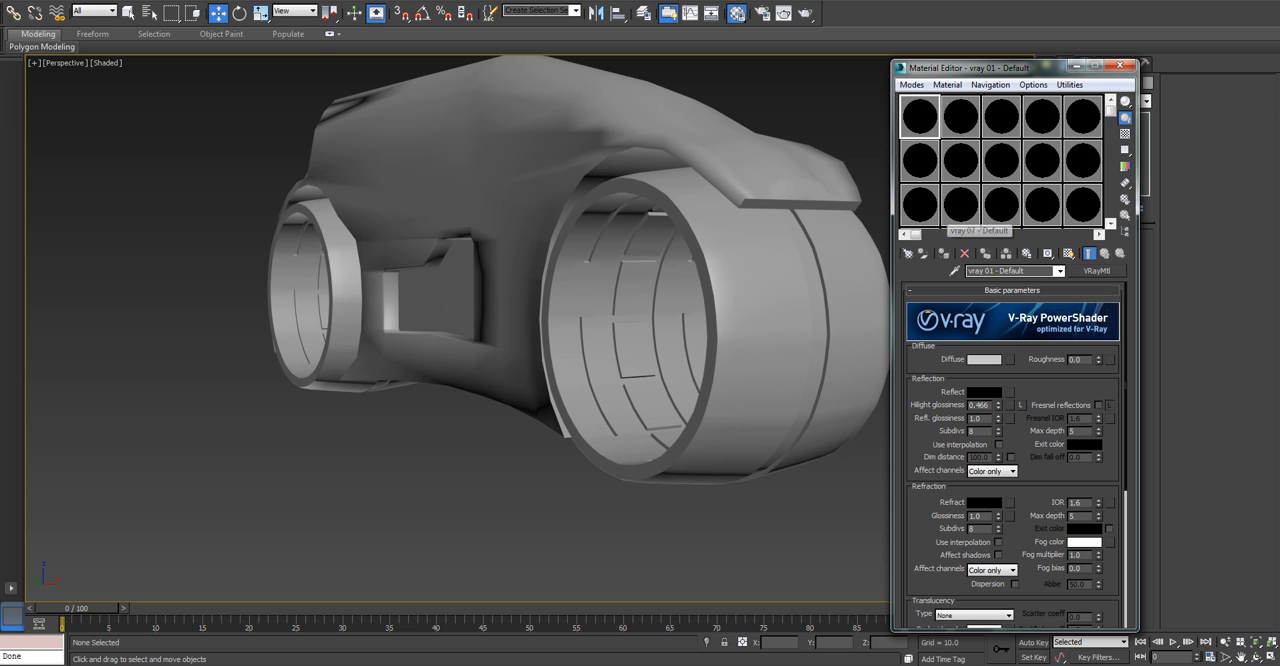
Close the Material Editor and assign V-Ray Adv 2.40.04 as the production renderer in the render setup.
click(1120, 65)
right_click(915, 259)
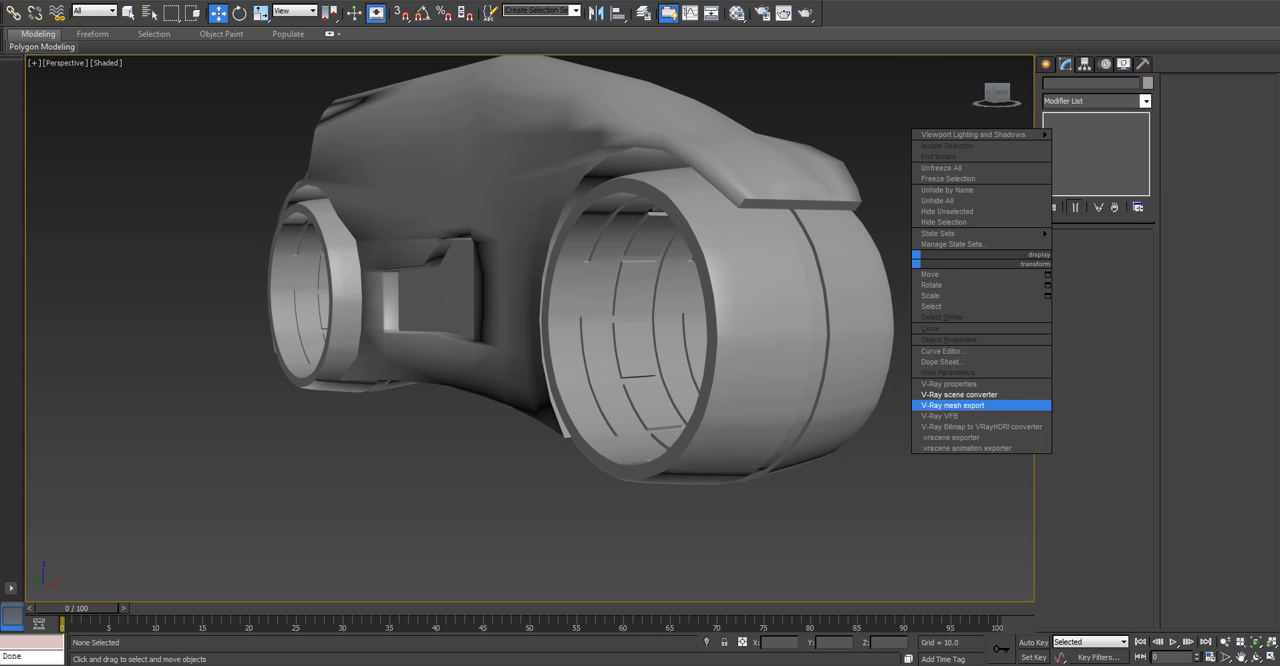
click(952, 405)
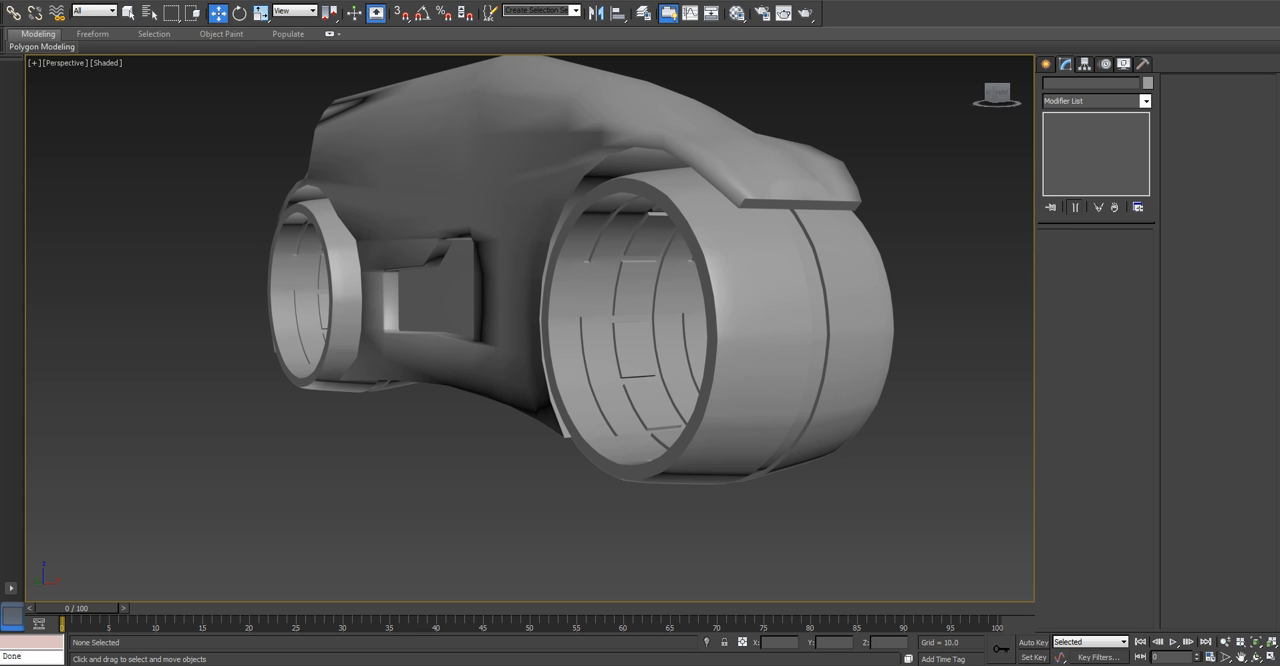
click(762, 13)
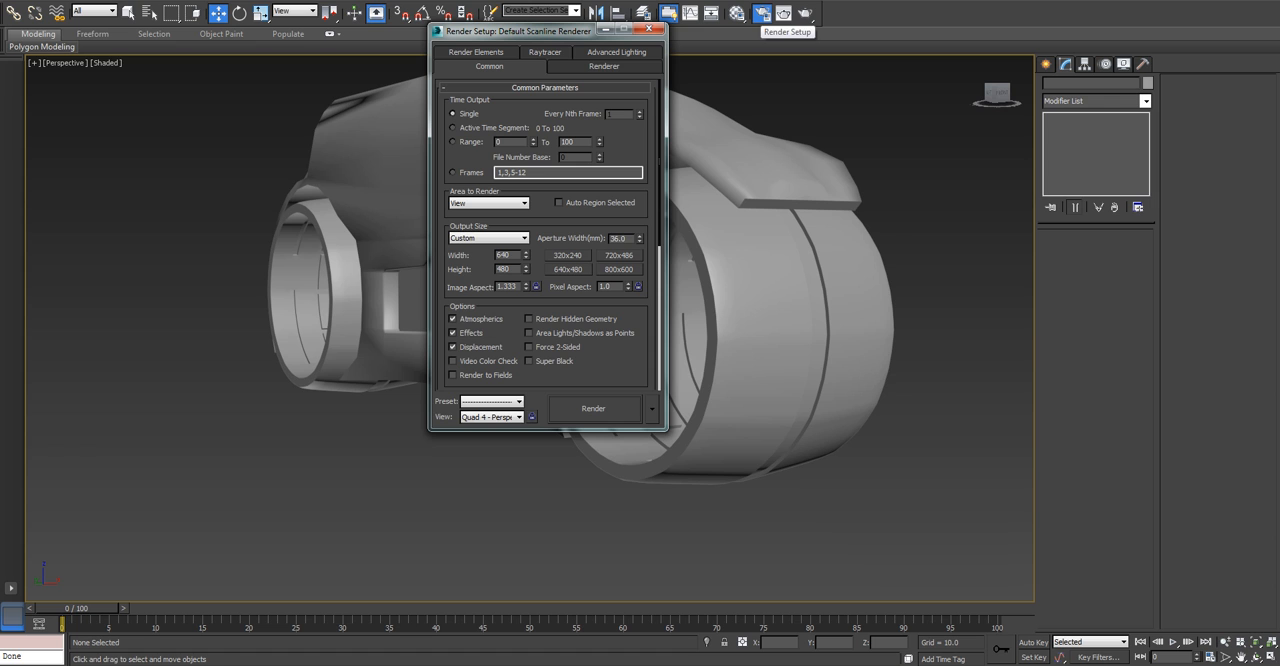
scroll(545, 234, down, 8)
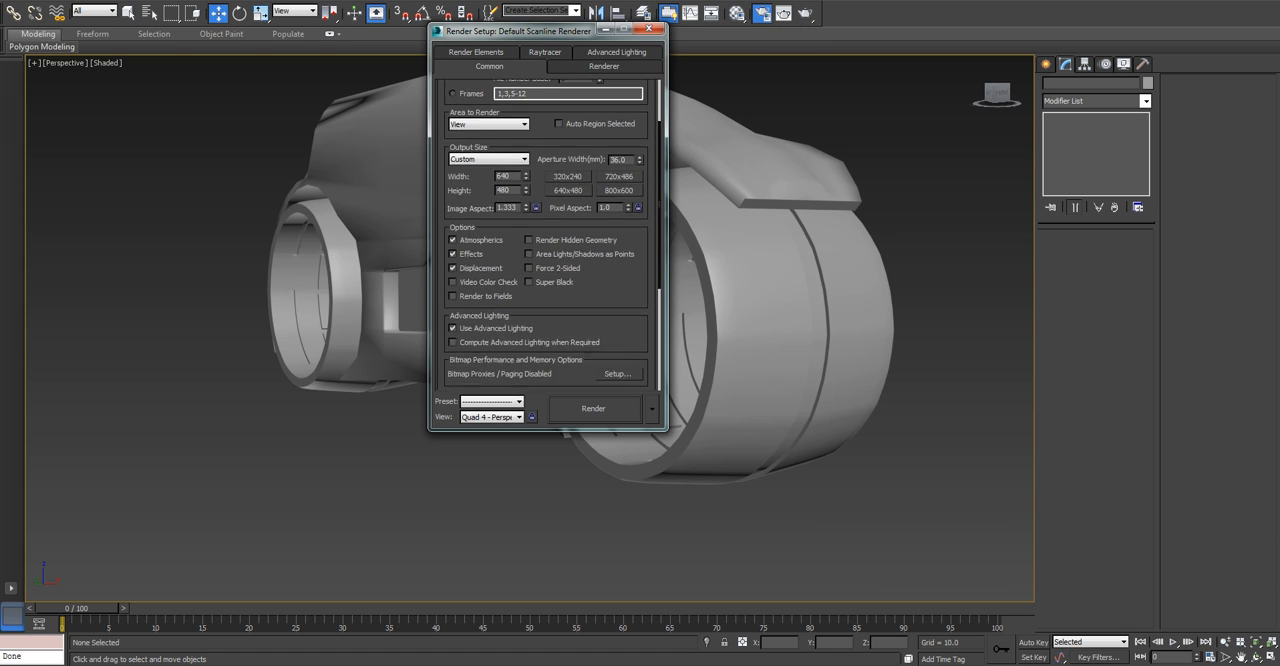
click(545, 383)
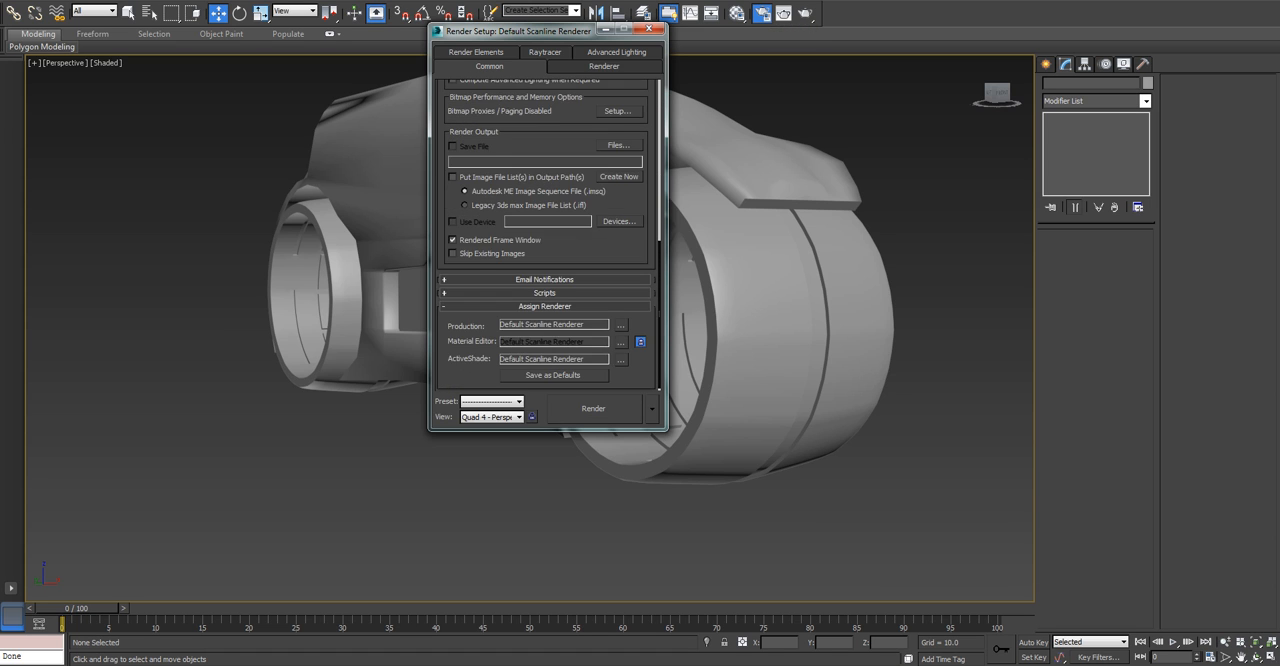
click(620, 322)
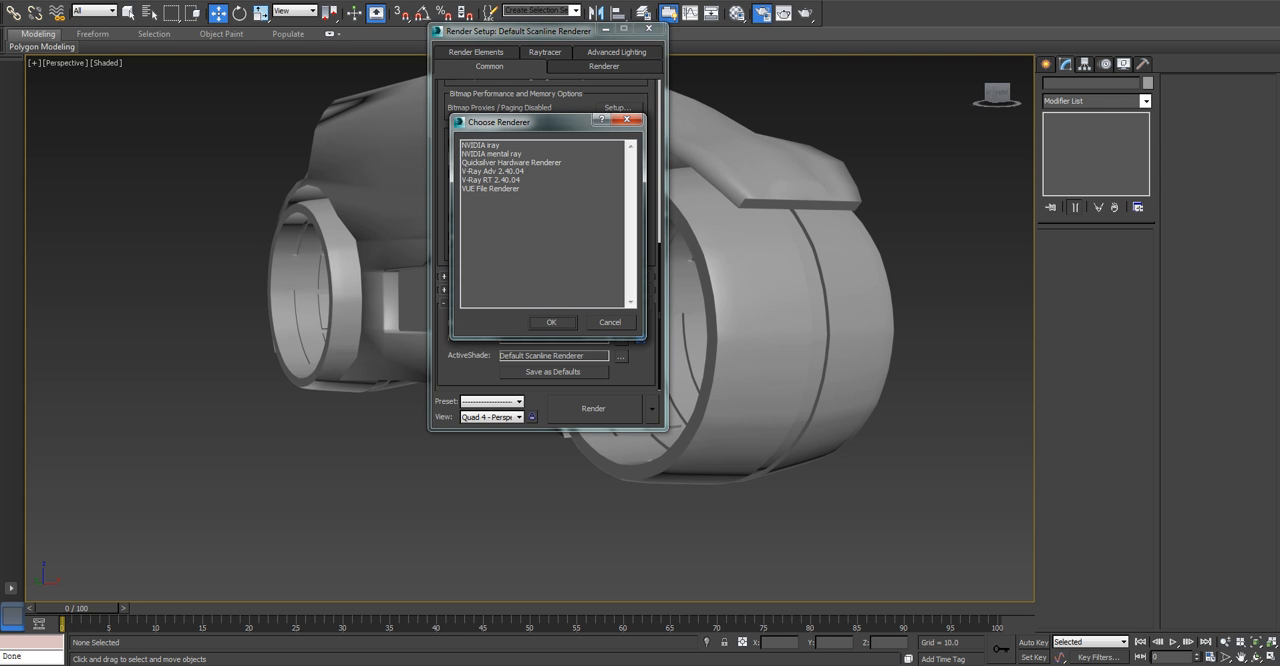
double_click(493, 171)
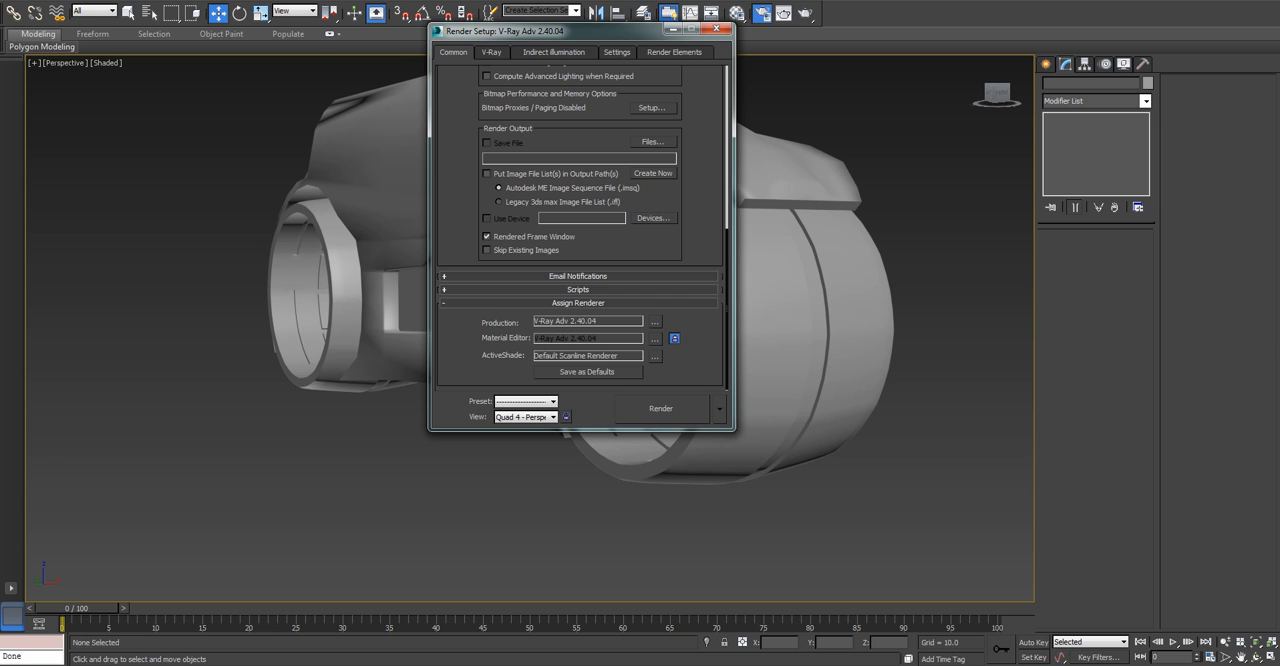
click(717, 30)
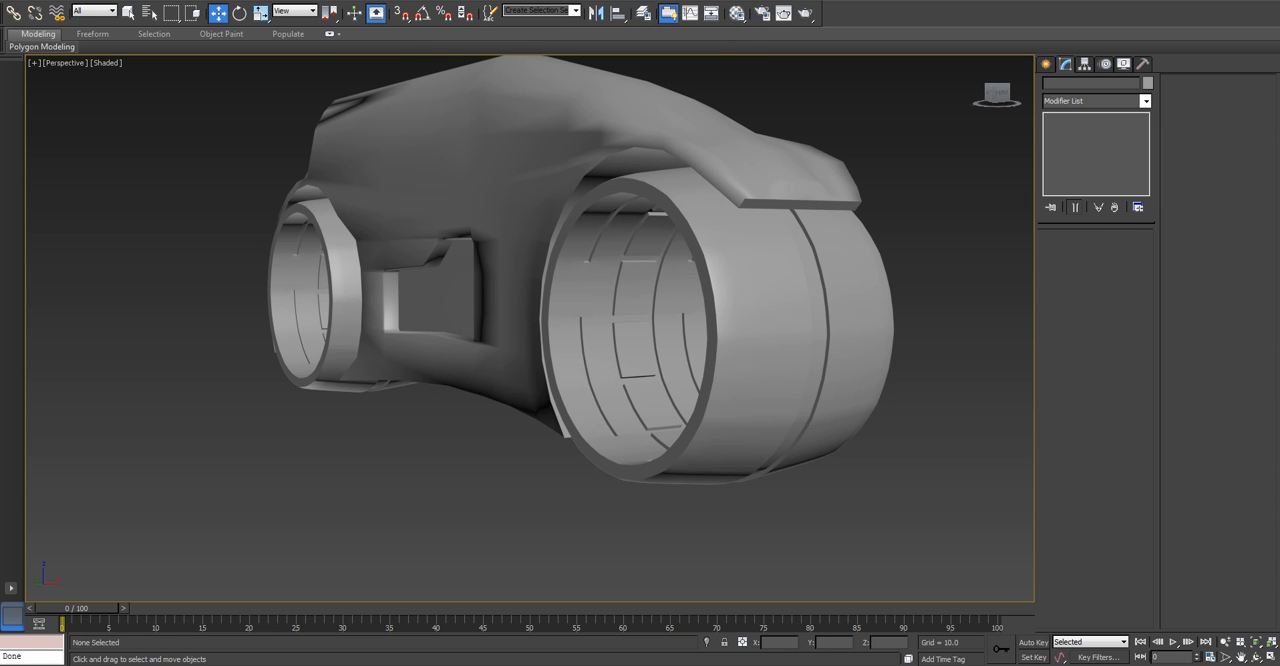
Reopen the Material Editor and set the first V-Ray material's diffuse colour to black.
key(m)
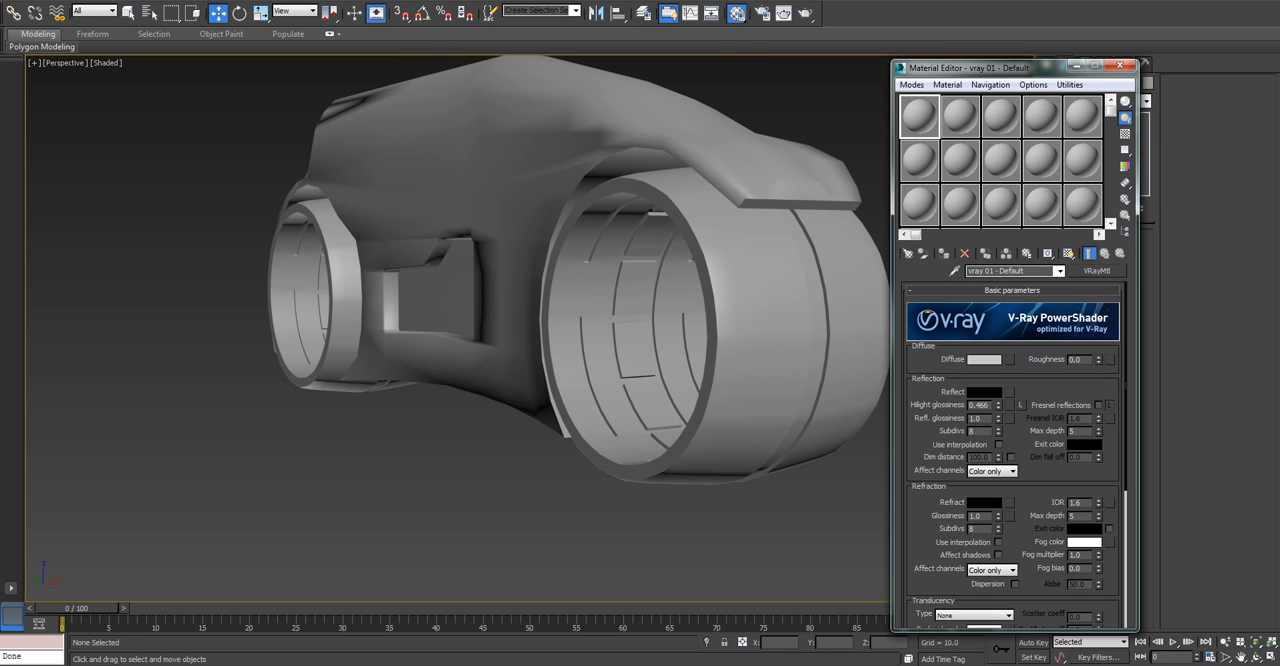
click(984, 360)
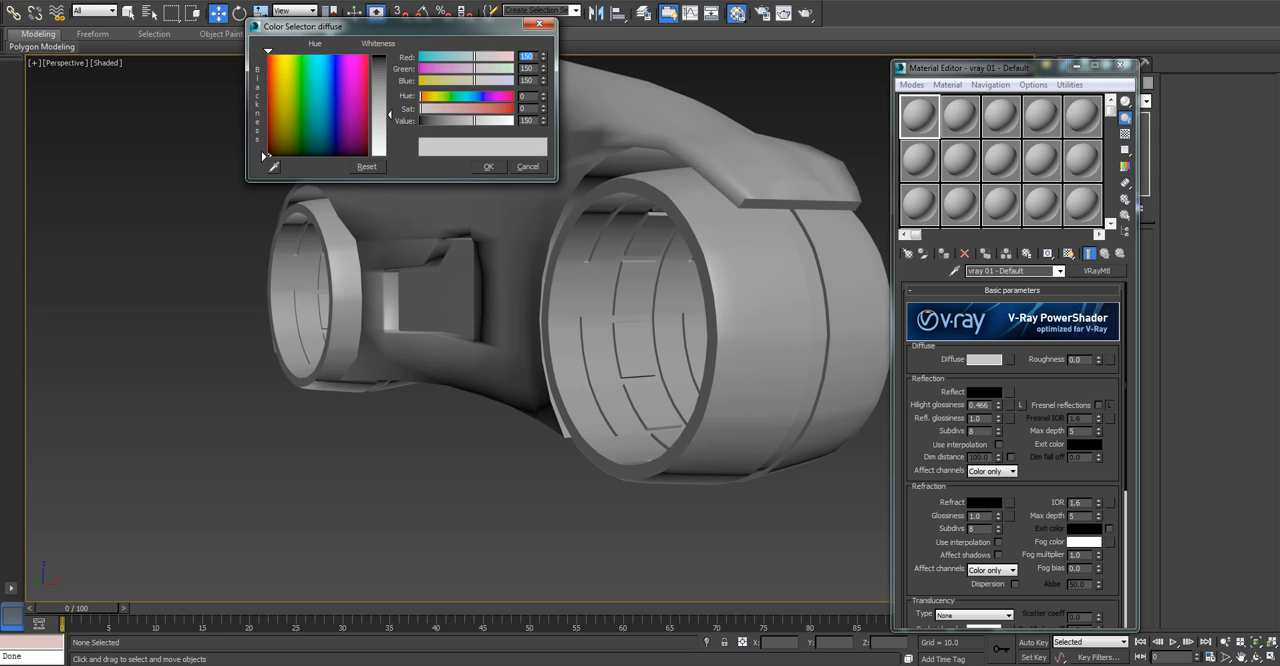
drag(475, 121, 420, 121)
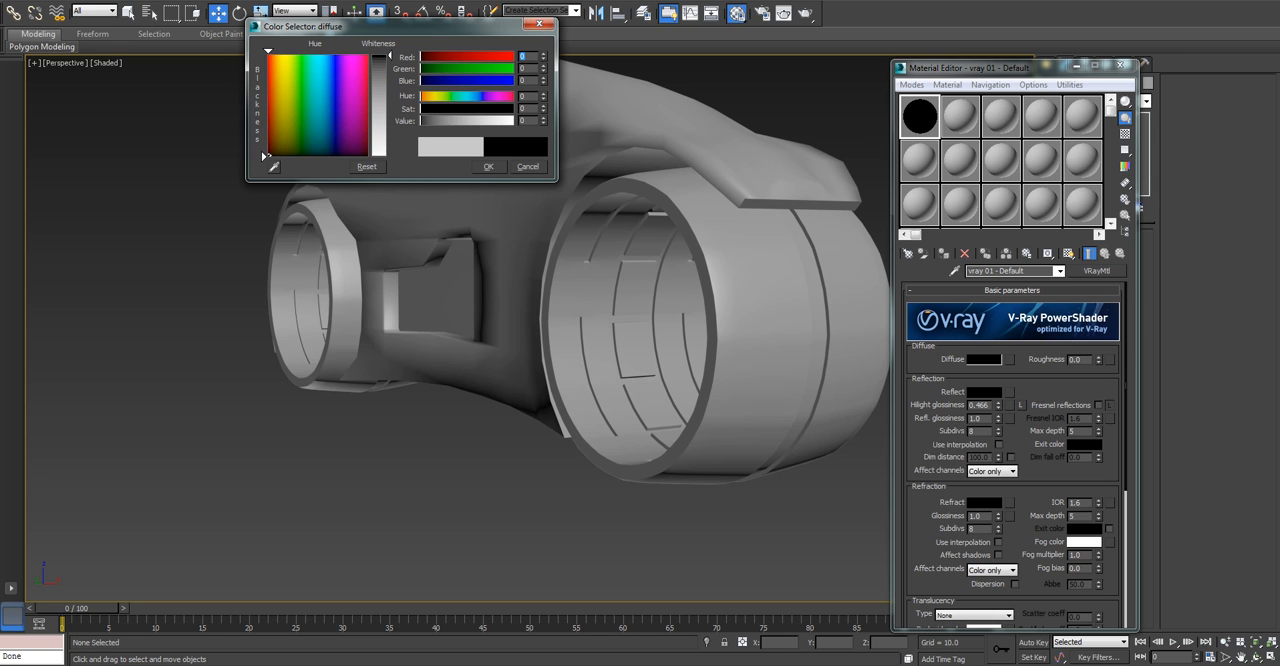
click(488, 167)
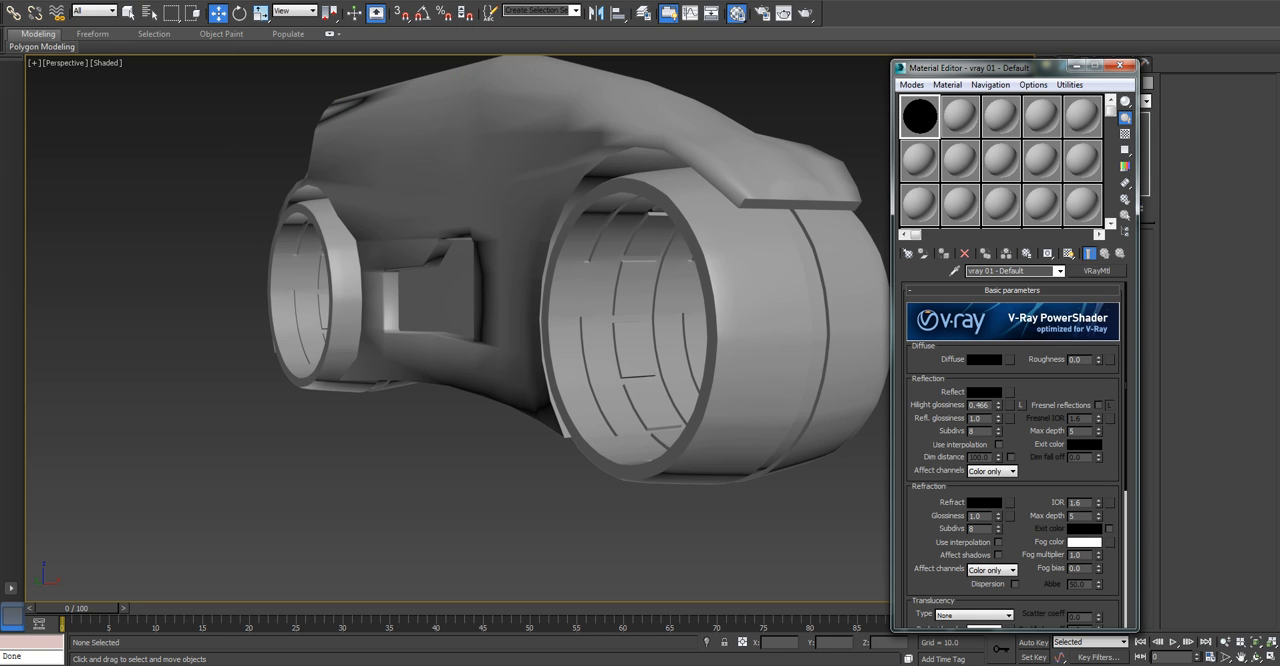
Set the first material's reflection colour to a dark grey with a value of 30.
click(986, 391)
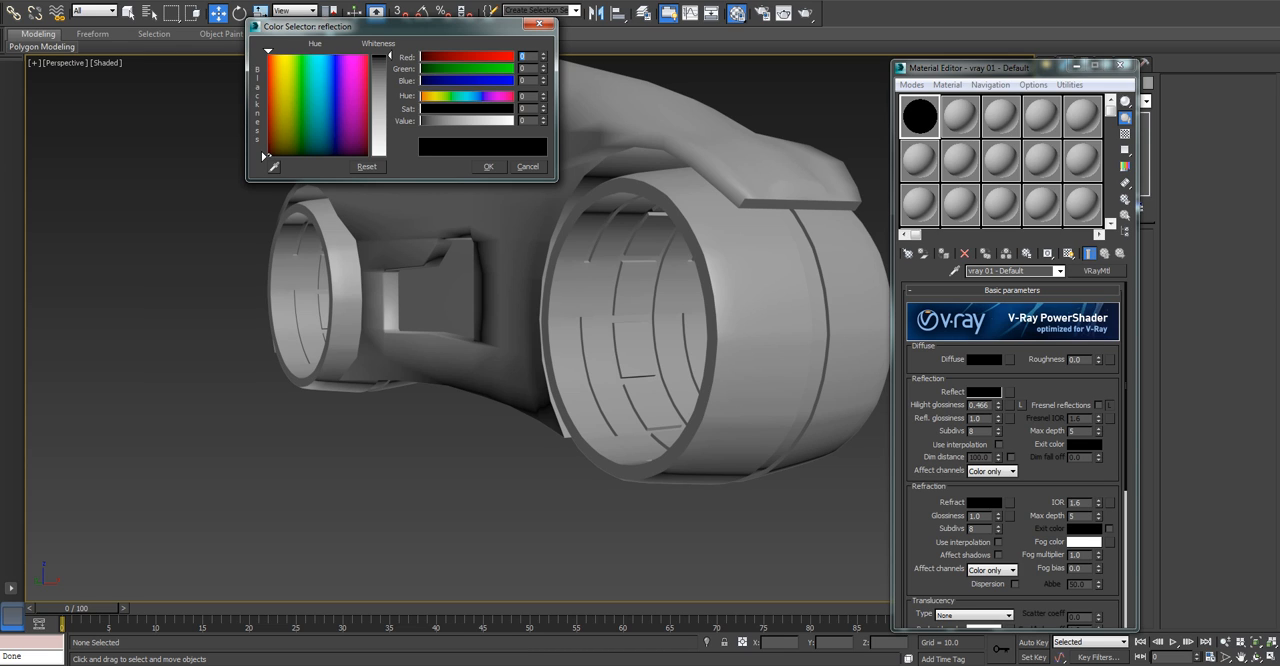
drag(389, 56, 389, 69)
double_click(525, 121)
text(30)
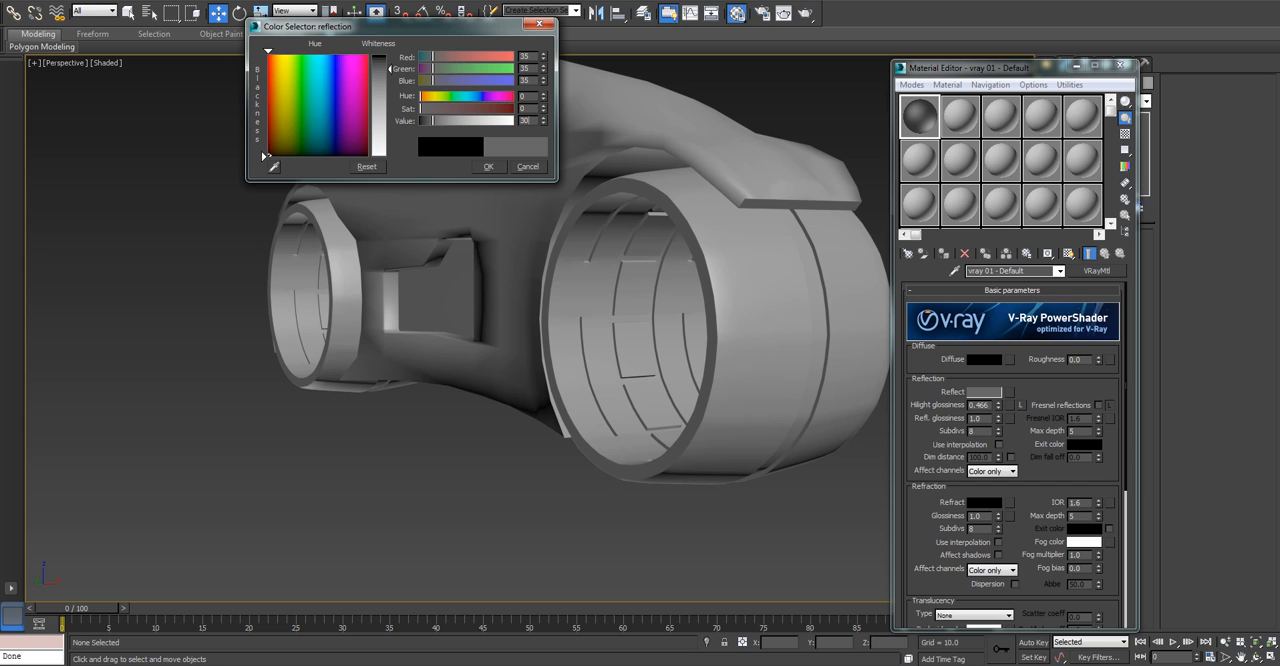
key(Return)
key(Return)
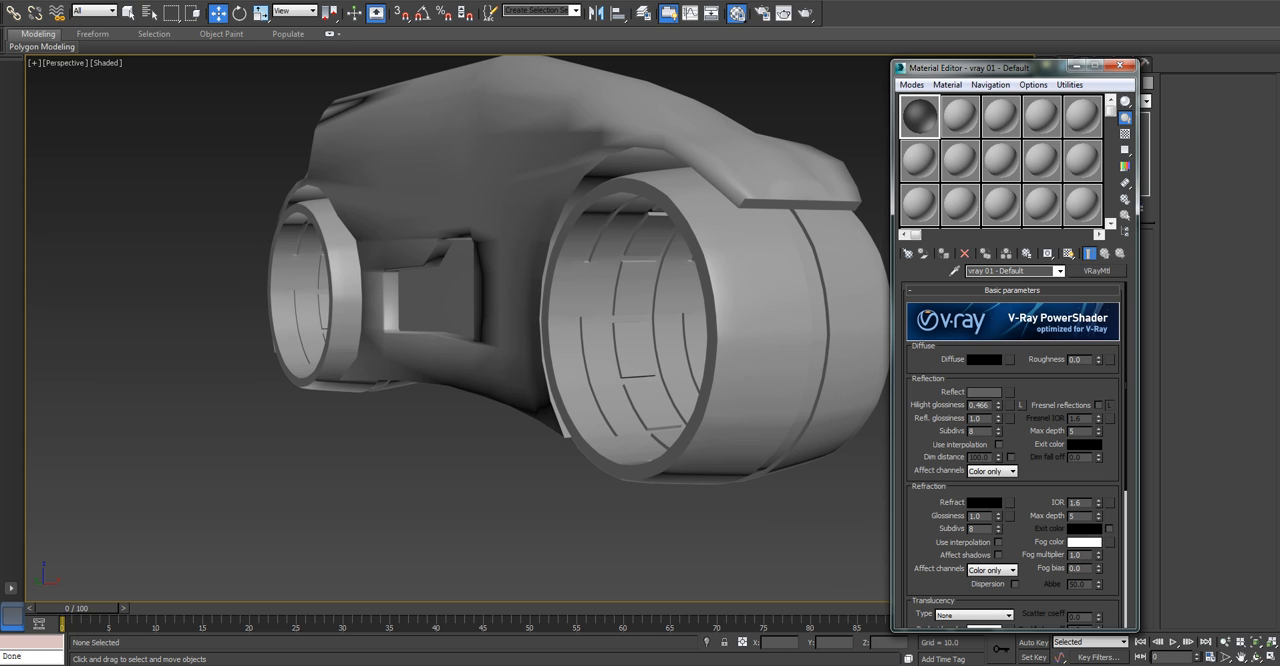
Convert the black material to Multi/Sub-Object, keeping it as a sub-material, and set the number of materials to 2.
click(1097, 271)
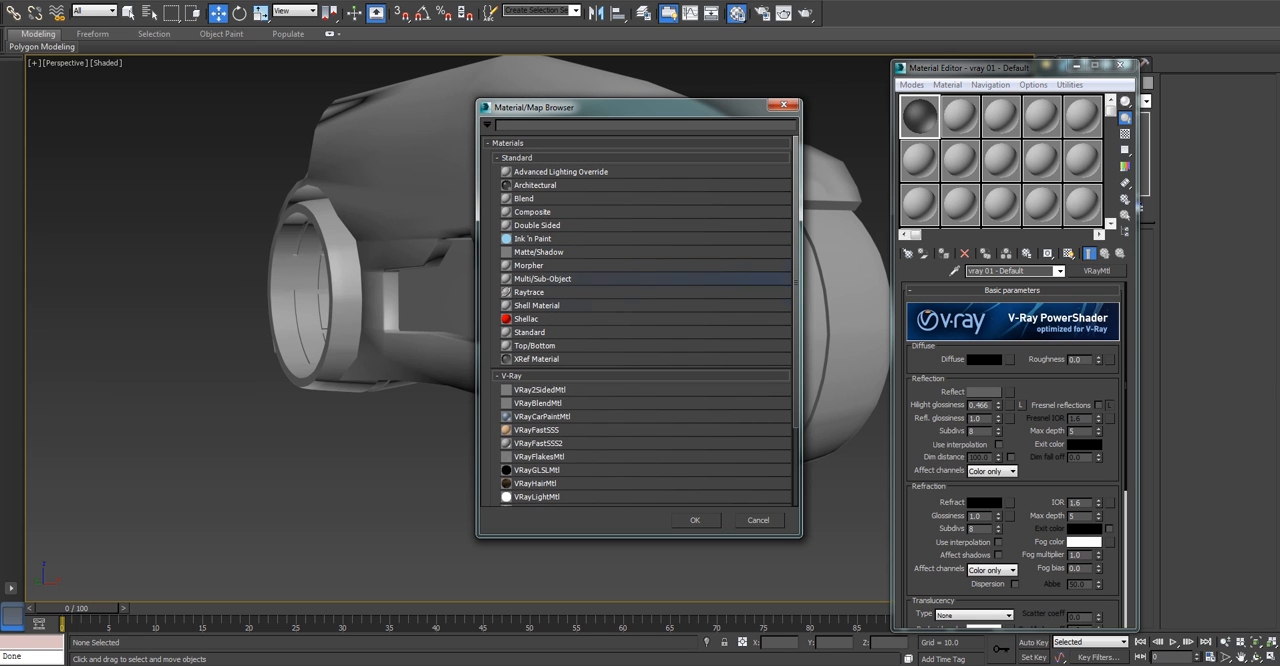
double_click(543, 279)
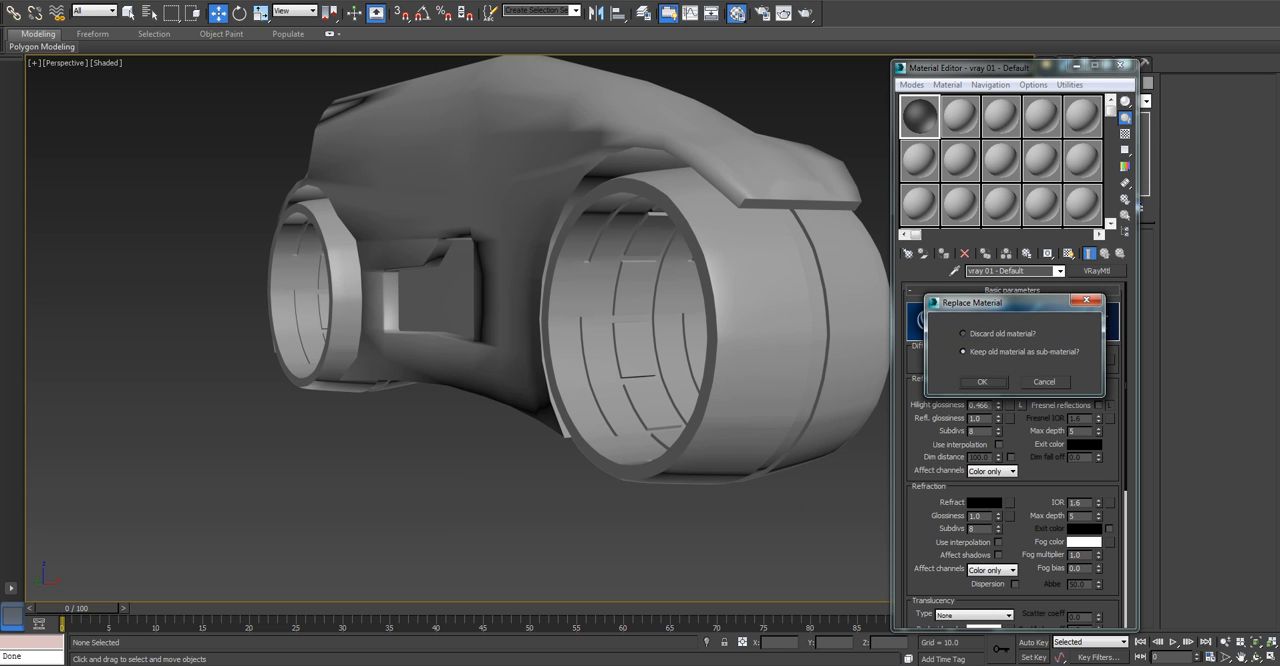
click(983, 382)
click(964, 308)
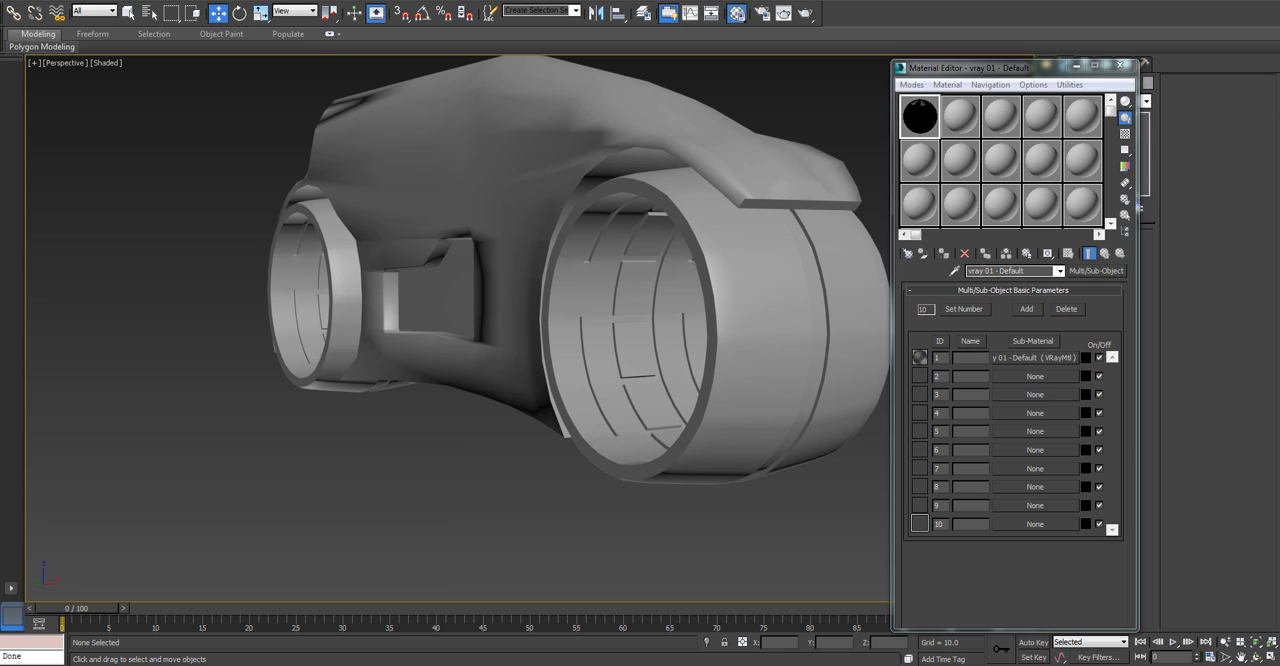
text(2)
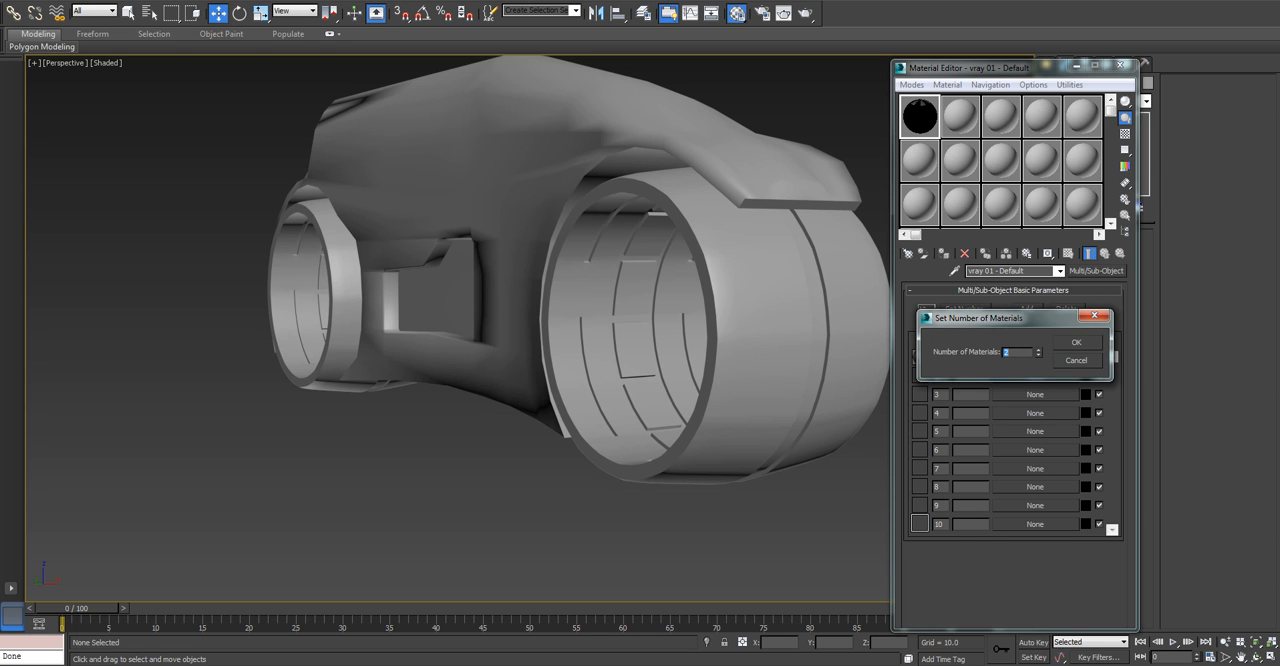
key(Return)
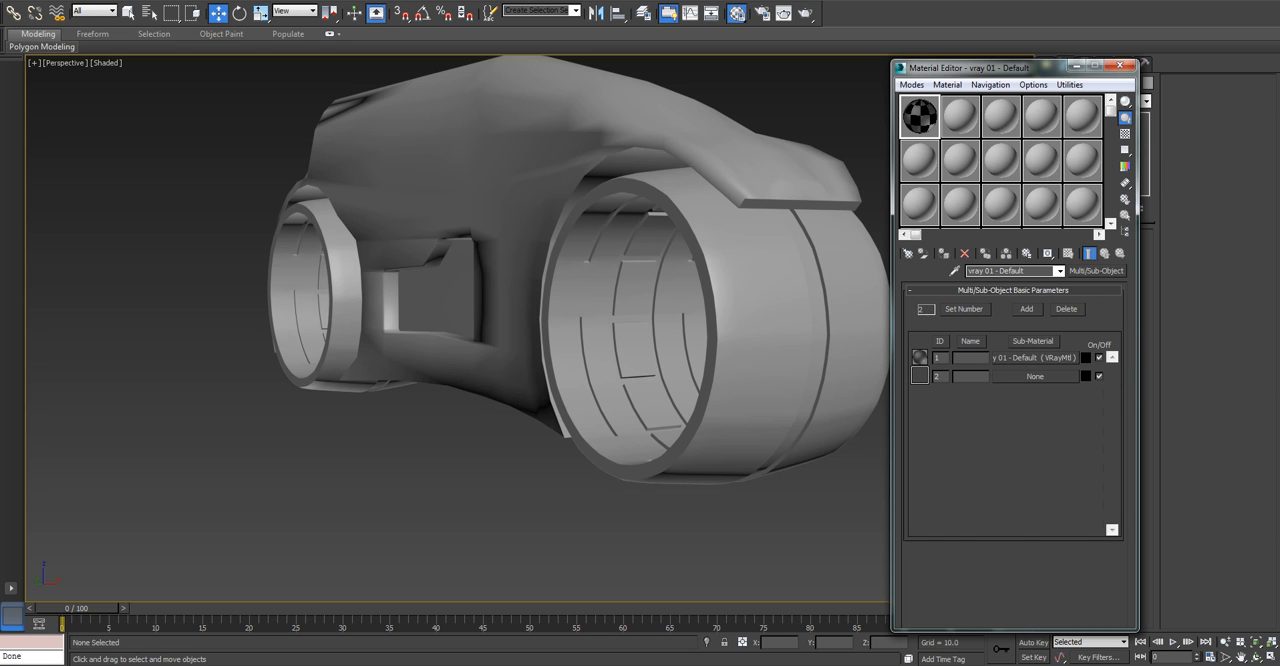
Put a VRayLightMtl in the sub-material slot with ID 2, make its colour red, and return to the parent material.
click(1035, 377)
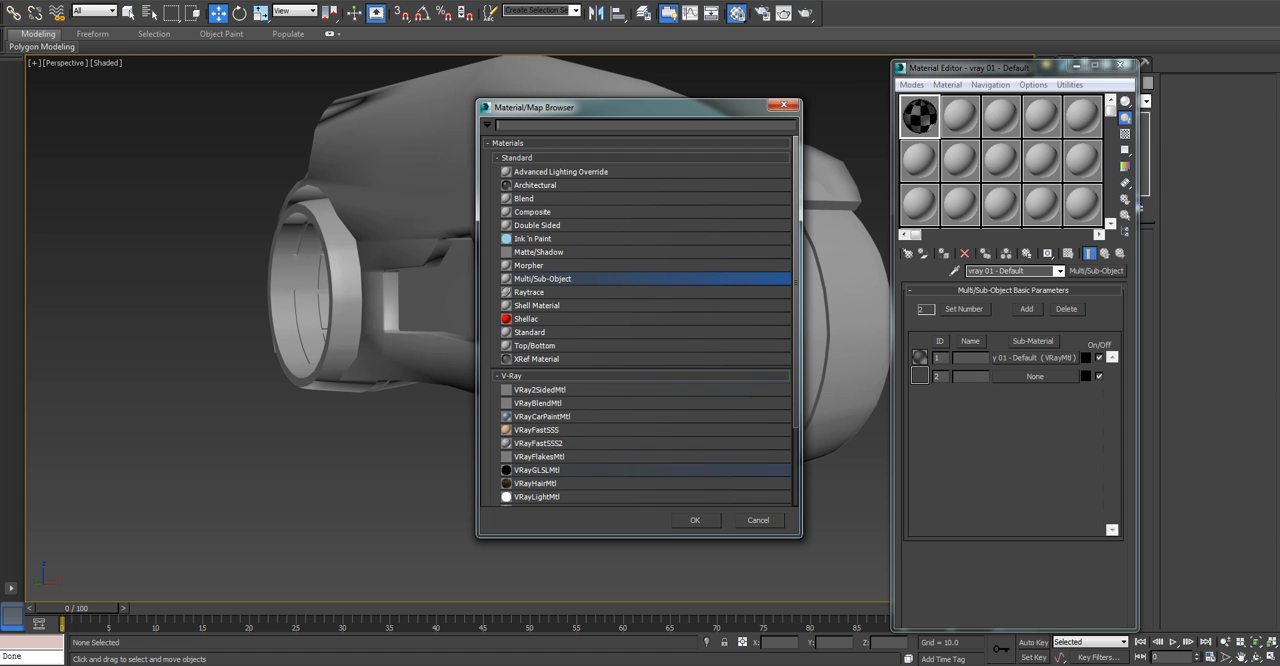
double_click(537, 497)
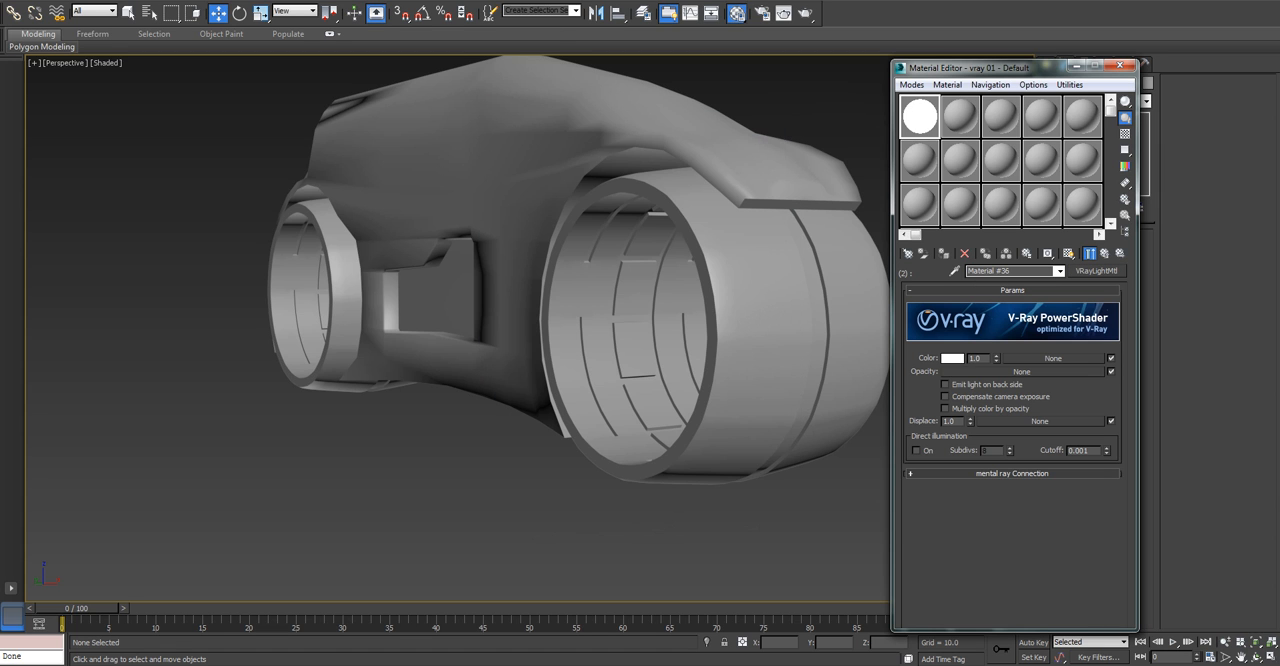
click(952, 358)
click(322, 55)
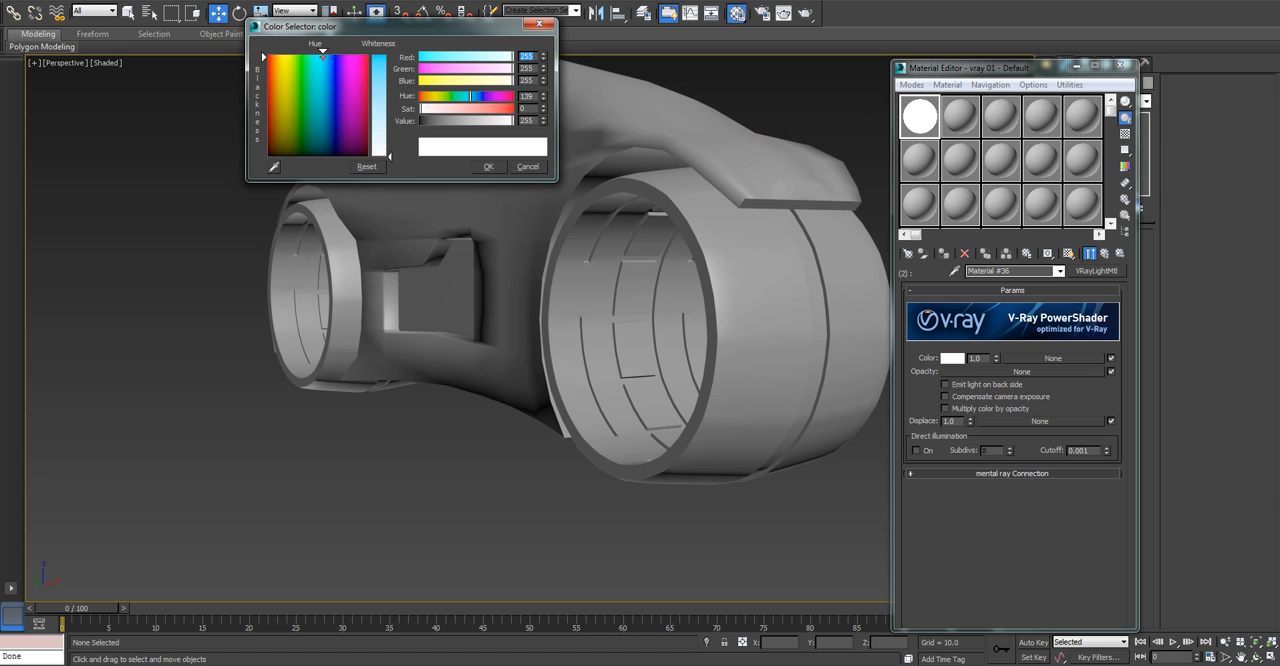
click(266, 53)
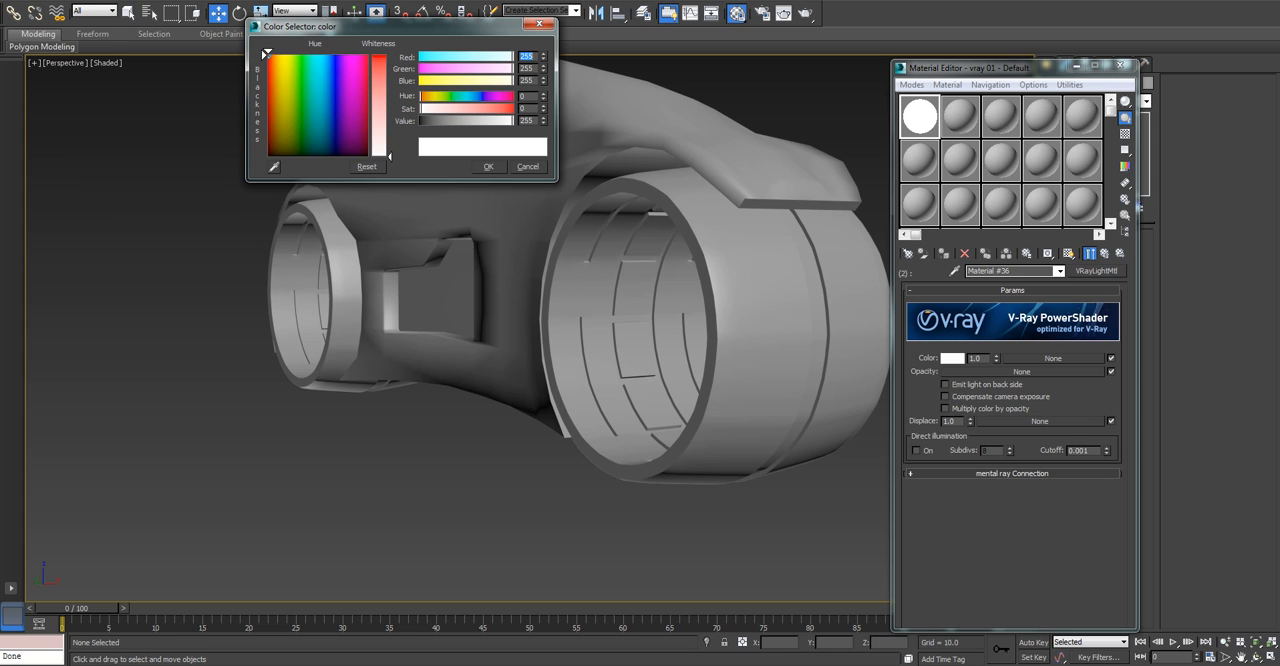
drag(389, 156, 389, 55)
click(488, 167)
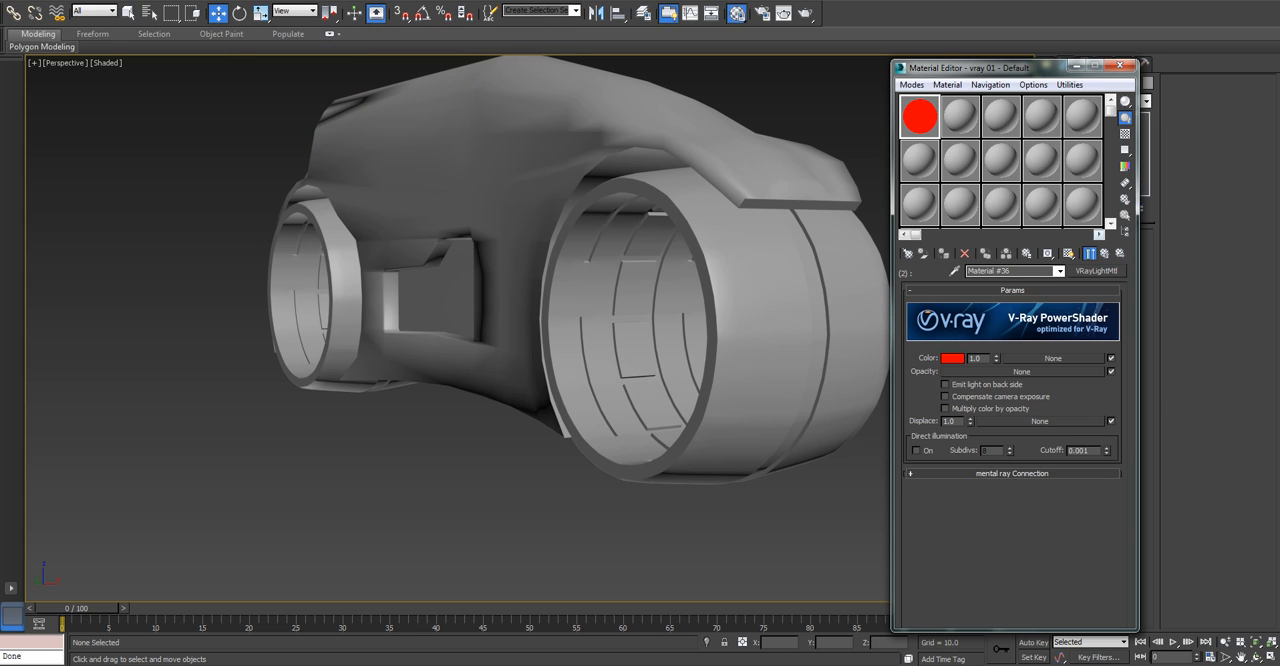
click(1104, 253)
Preview the Multi/Sub-Object material enlarged, and enable shaded viewport display for its red light sub-material.
double_click(919, 117)
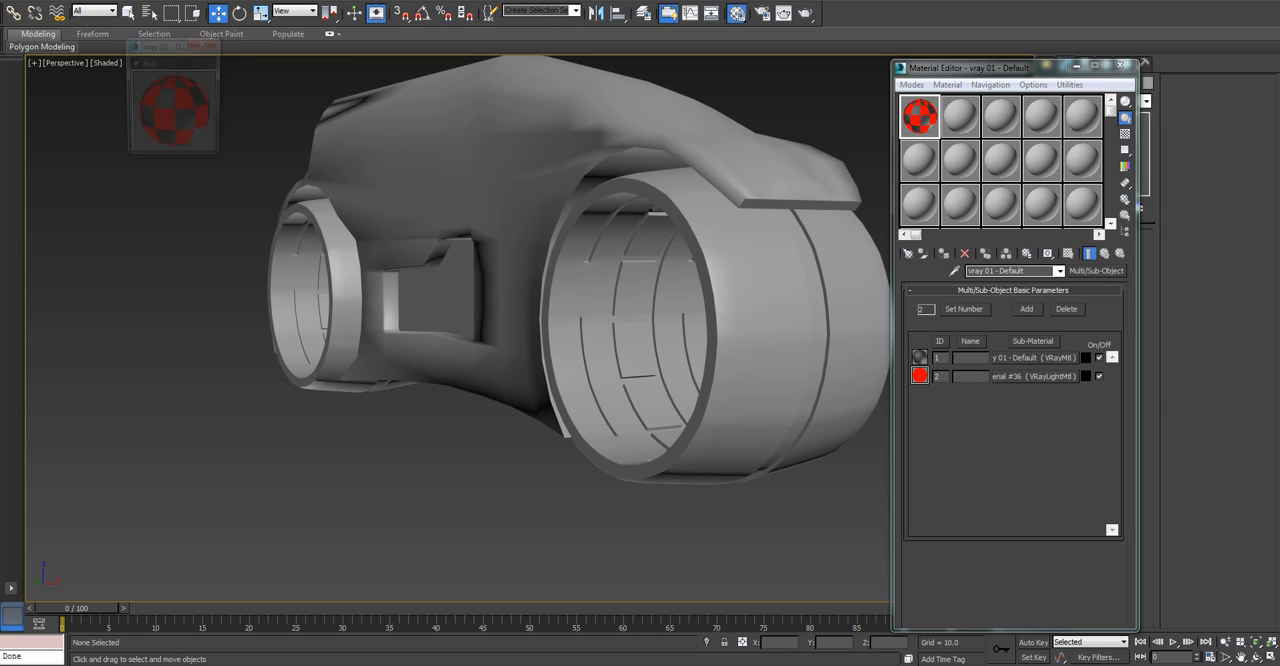
click(204, 43)
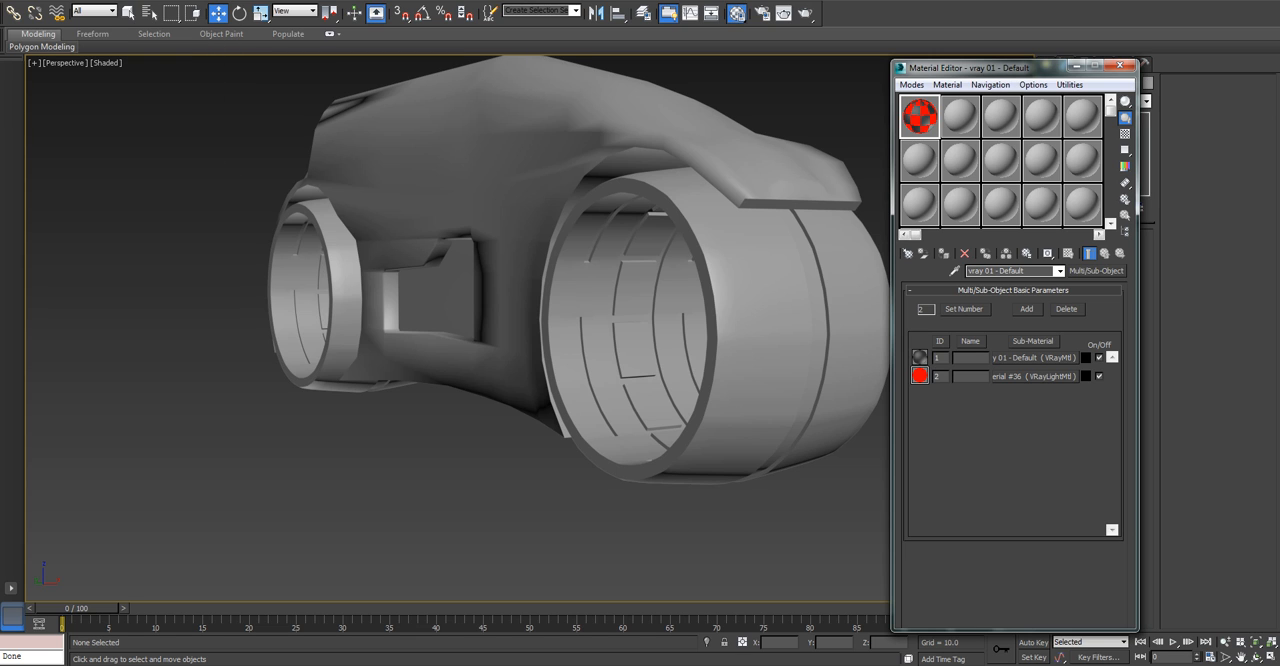
click(1035, 376)
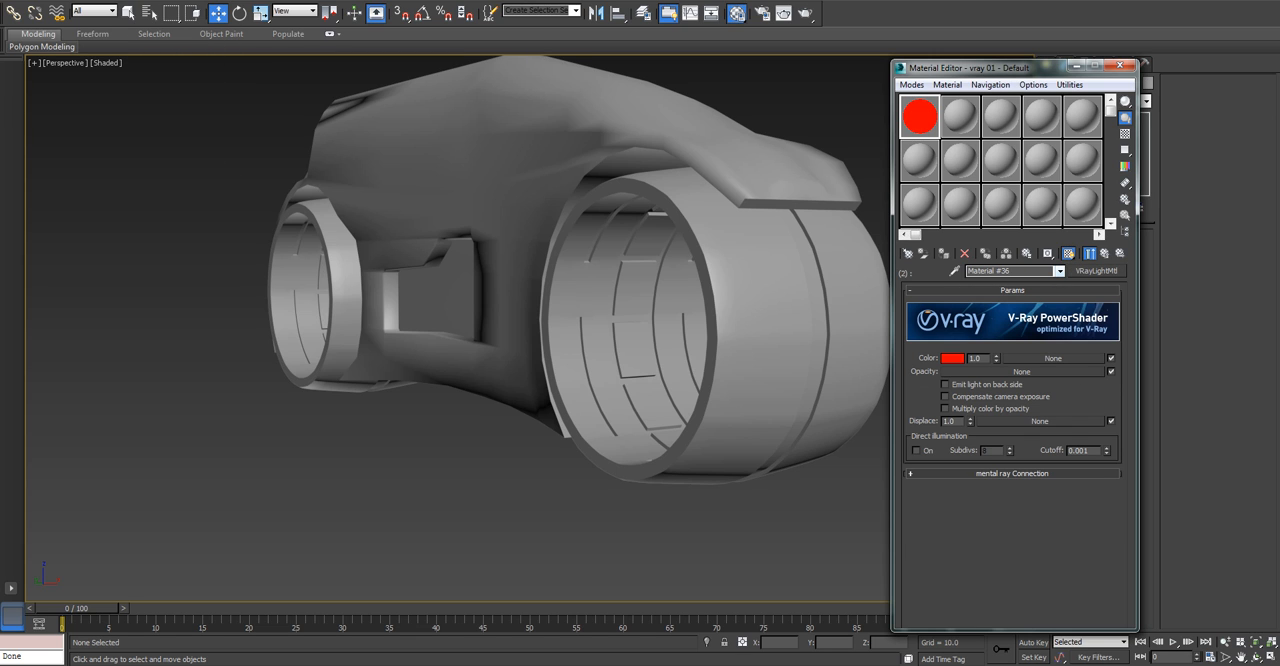
click(1068, 253)
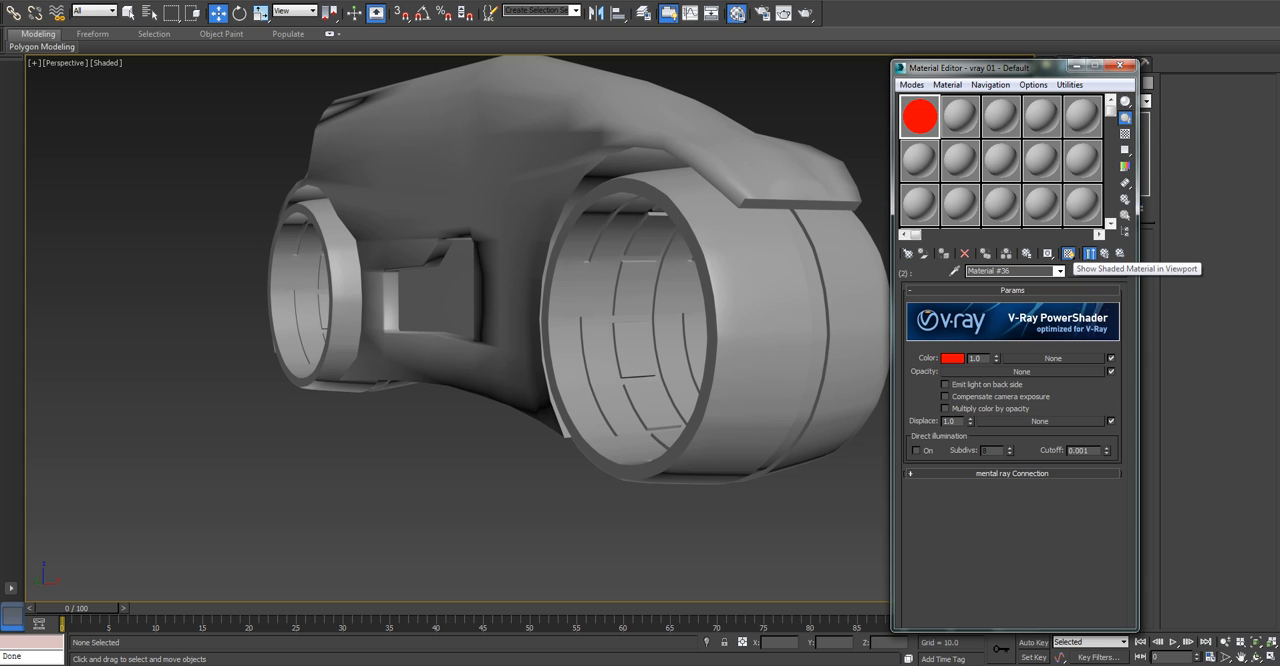
click(1090, 253)
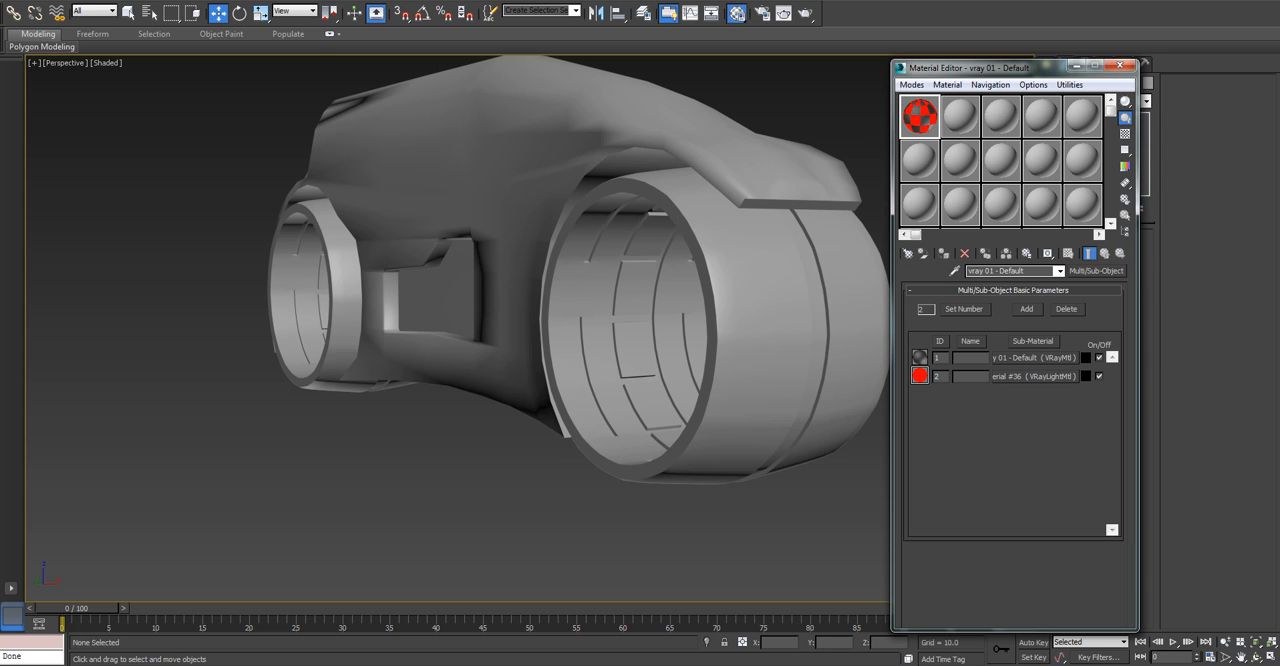
Return from the black sub-material, close the Material Editor, and turn off NURMS subdivision on the wheels' Editable Poly.
click(1035, 357)
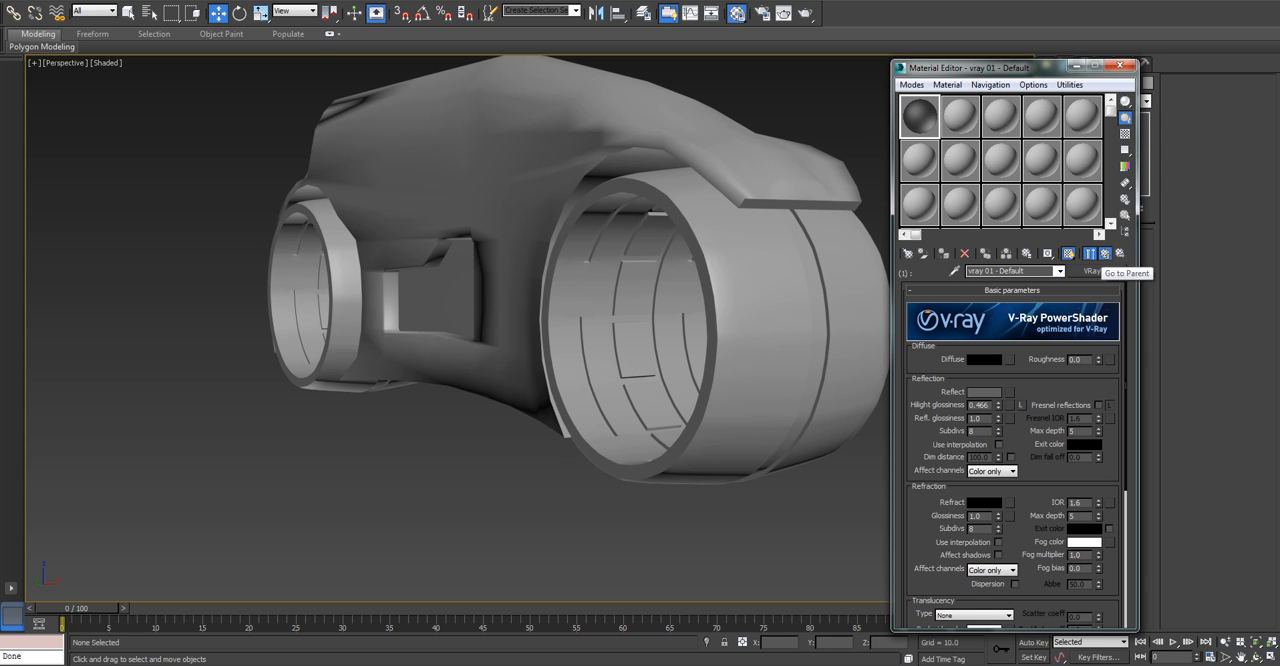
click(1090, 253)
click(1120, 65)
click(700, 330)
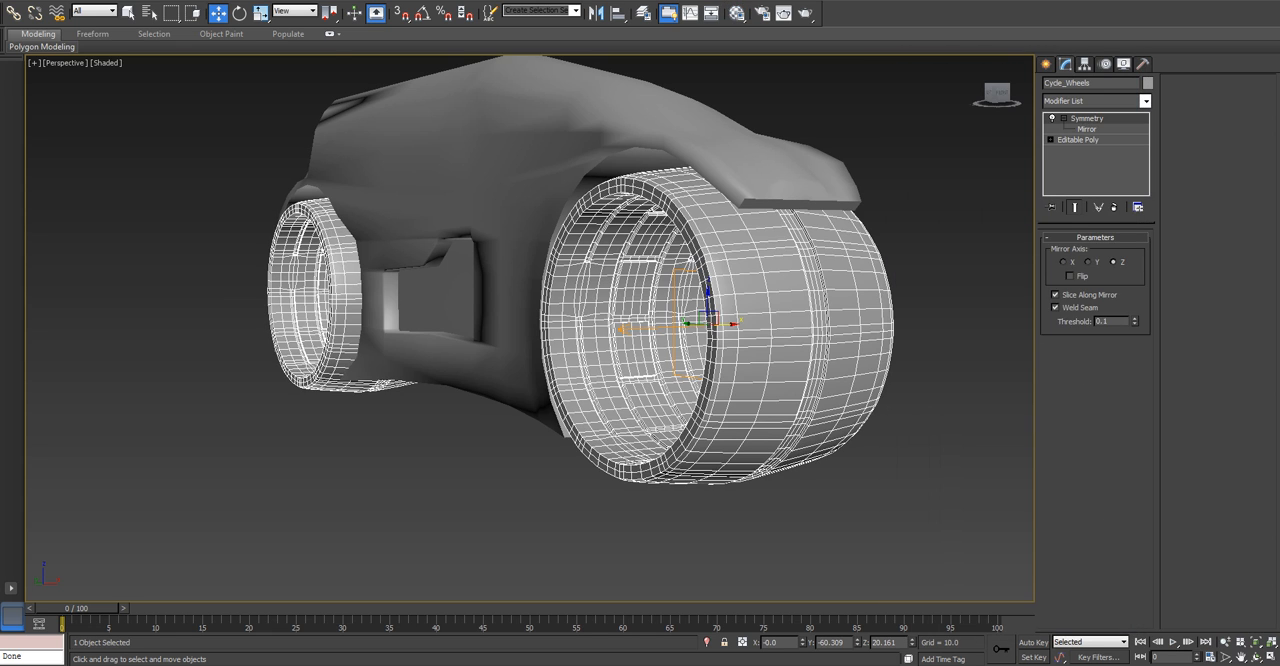
click(1078, 140)
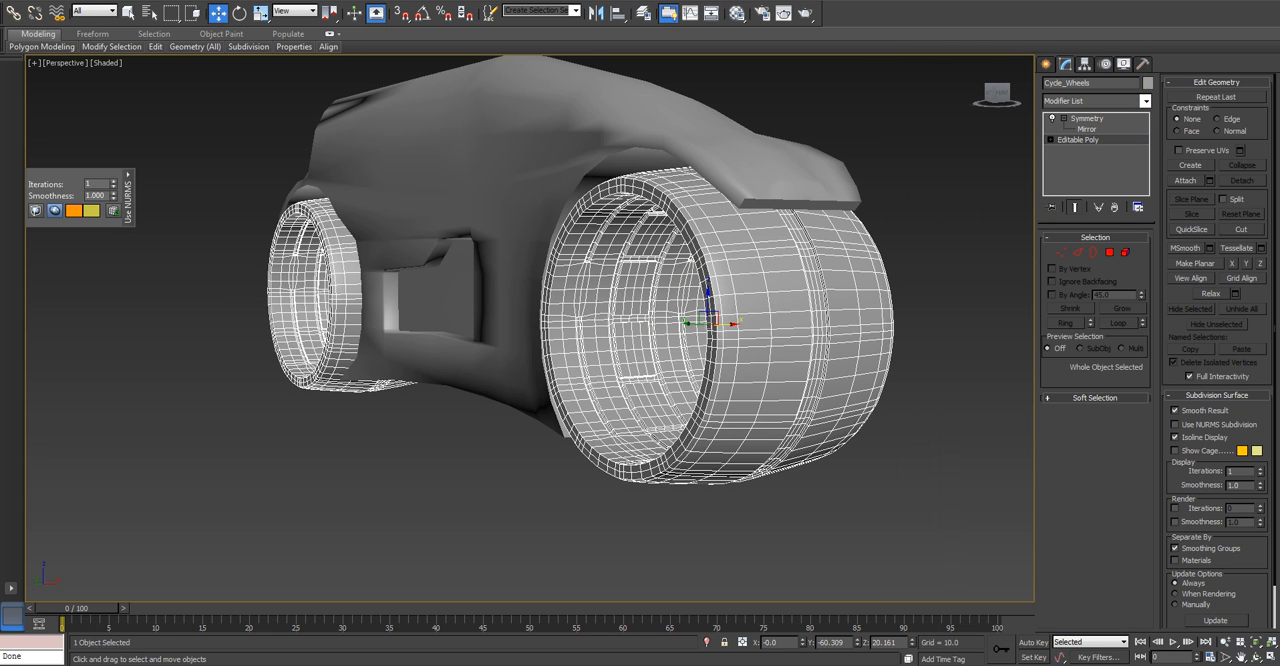
click(1175, 424)
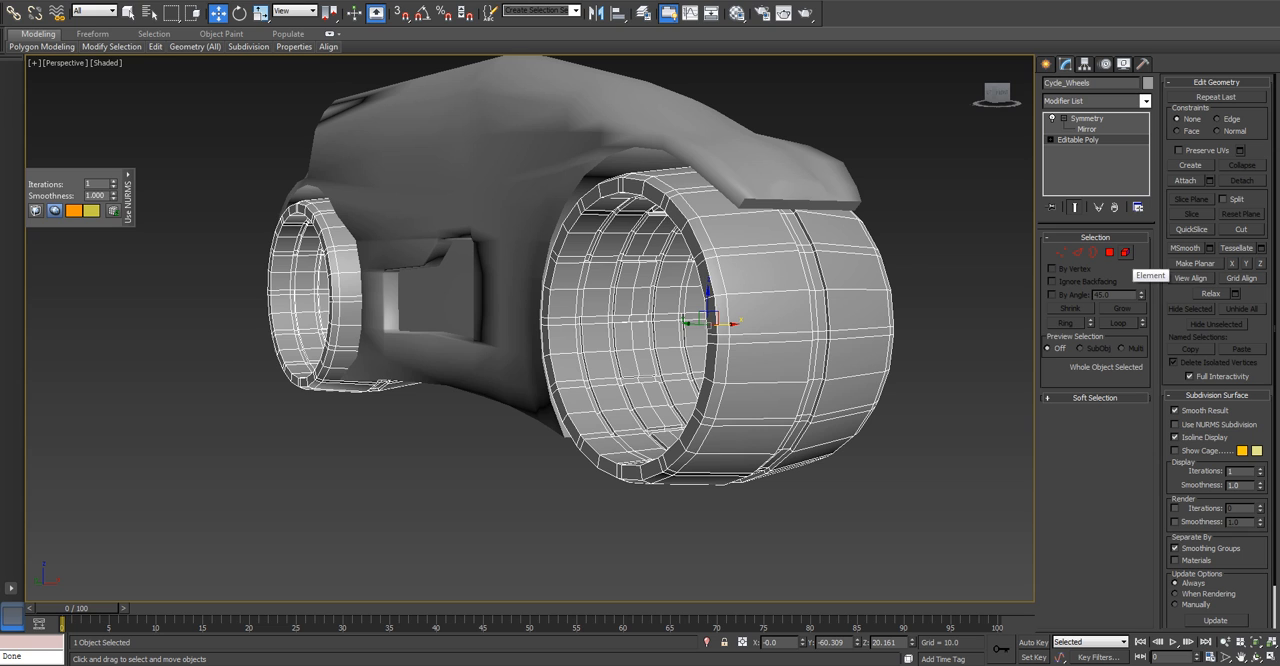
Select the wheel geometry as elements, set its polygons' material ID to 1, and clear the selection.
click(1109, 252)
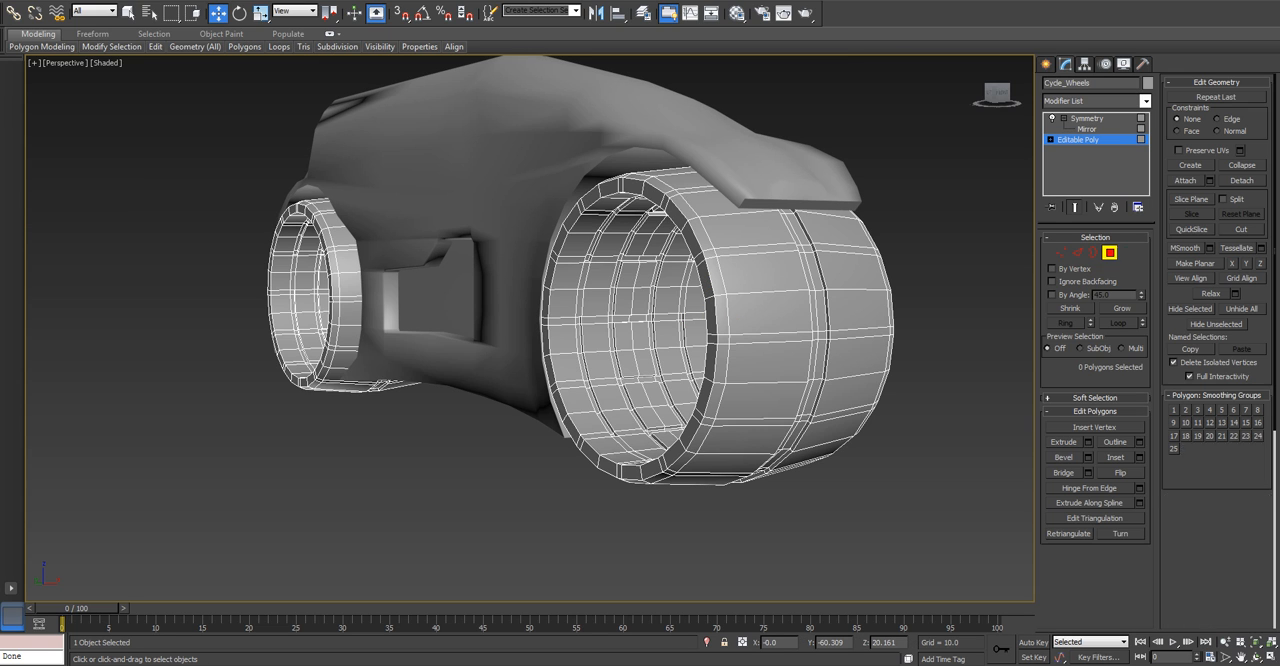
click(762, 312)
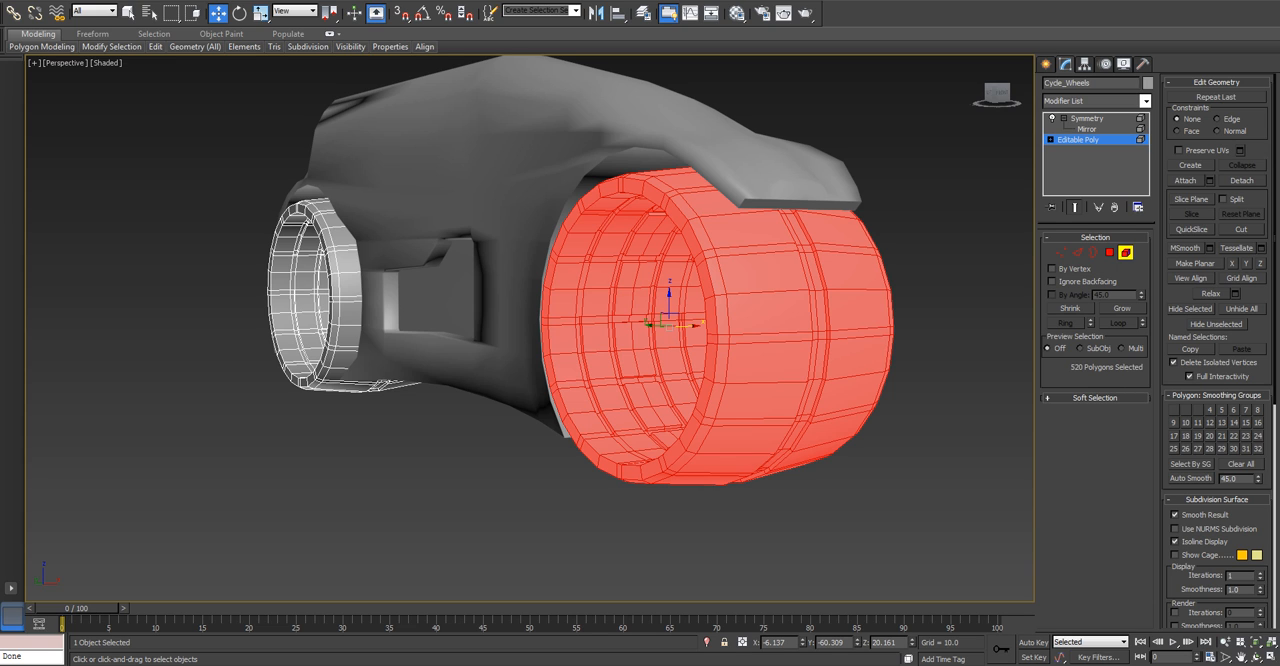
scroll(1216, 350, down, 10)
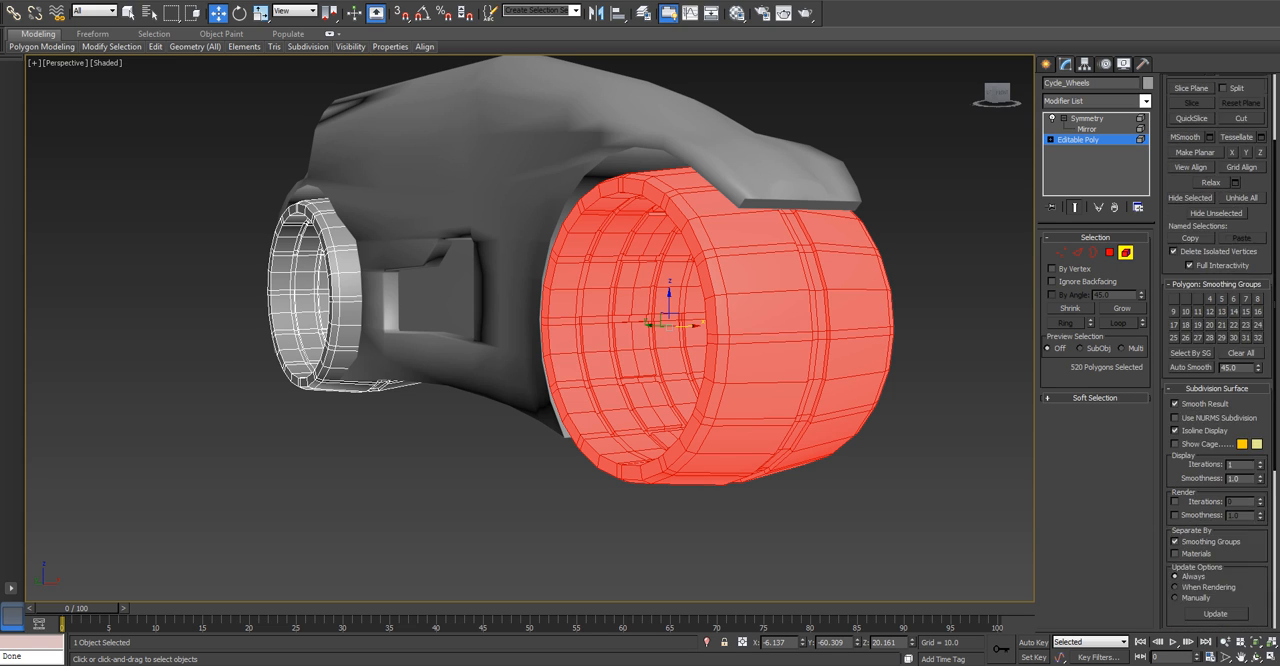
scroll(1216, 350, down, 3)
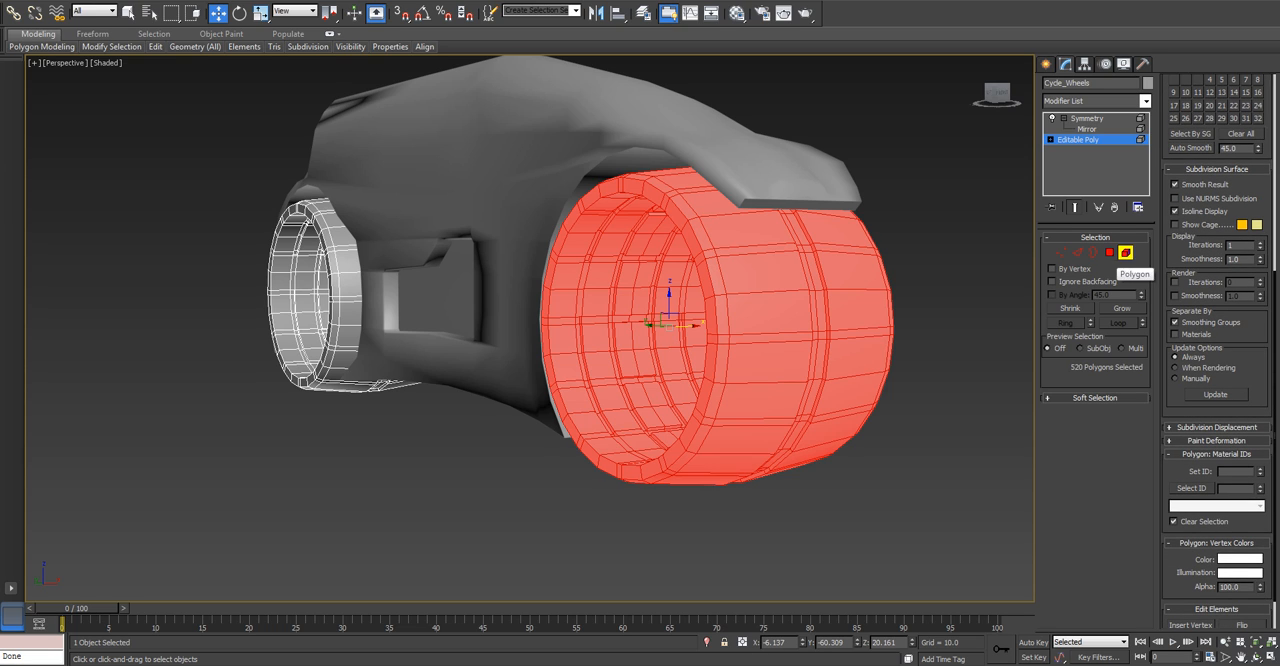
key(Return)
key(ctrl+d)
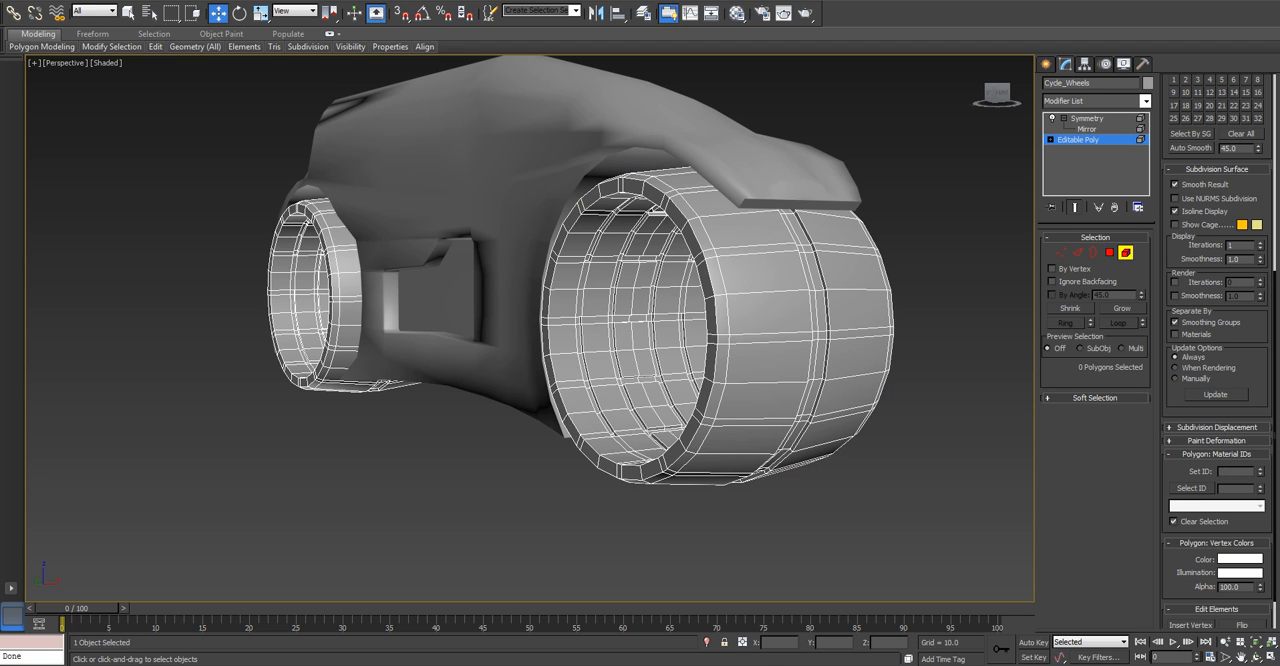
Assign the Multi/Sub-Object material to the wheels and close the Material Editor.
key(m)
drag(919, 117, 820, 250)
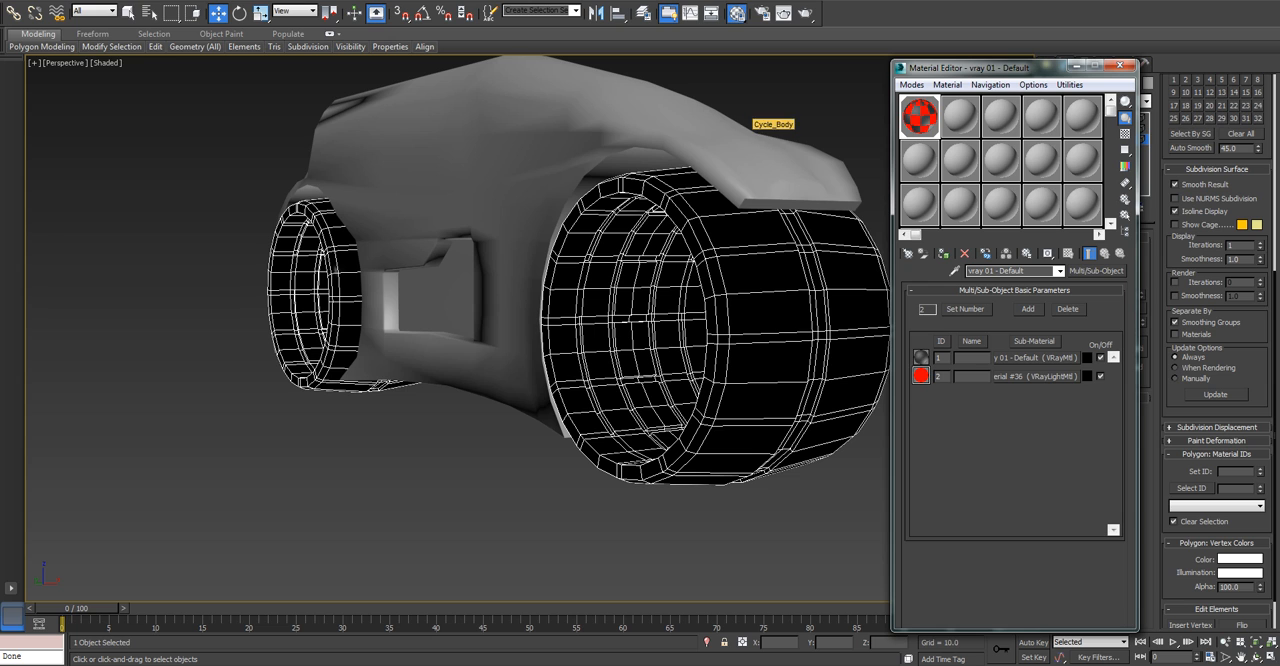
click(1120, 65)
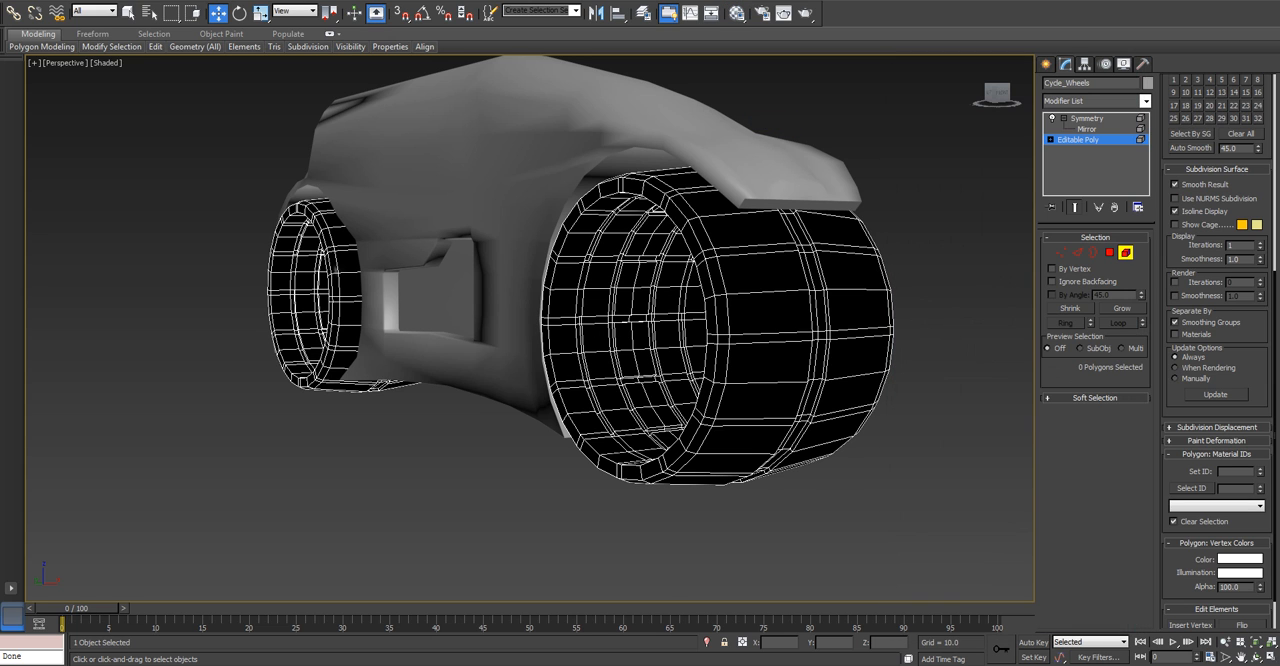
Select the polygon loop forming the centre strip around the nearer wheel's tread and set its material ID to 2.
click(1109, 253)
alt+middle_drag(740, 330, 580, 342)
scroll(572, 375, up, 4)
click(577, 335)
shift+click(574, 270)
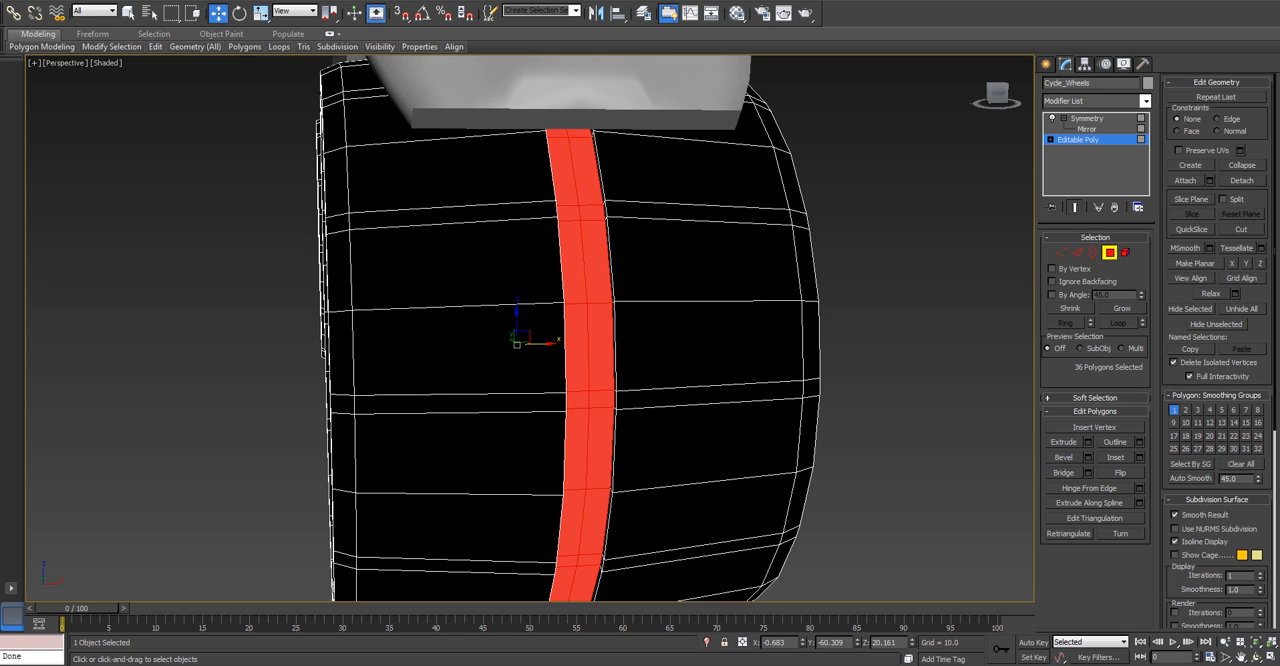
click(578, 345)
click(578, 345)
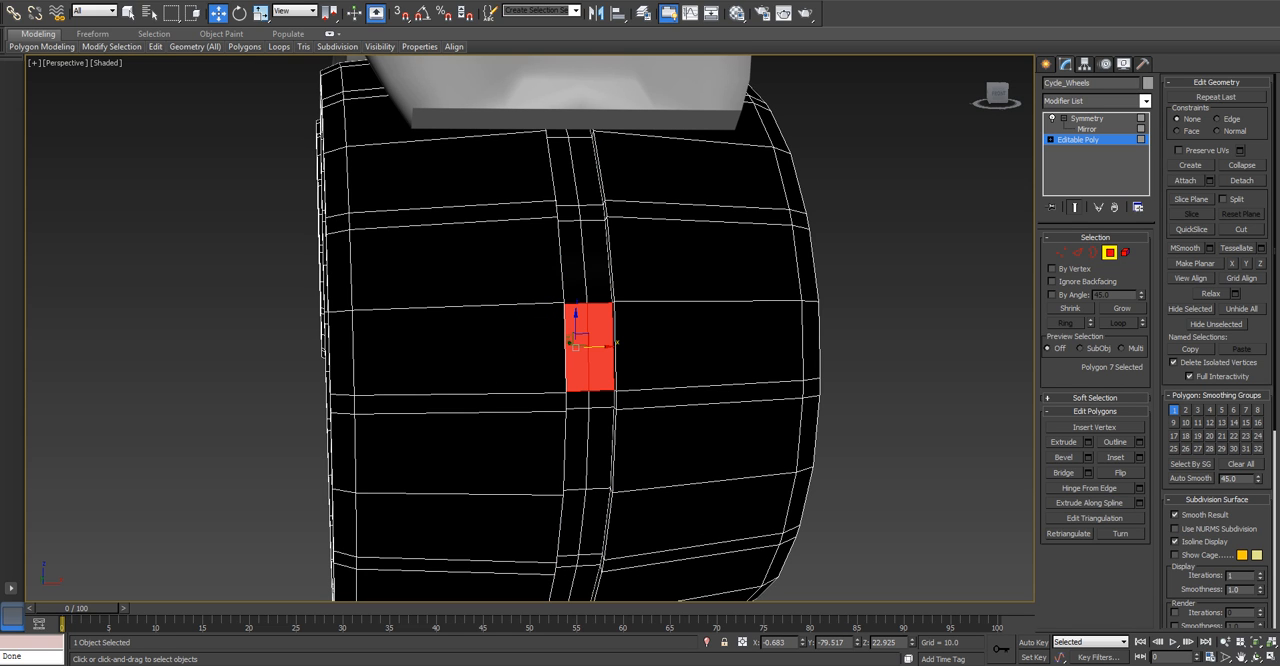
shift+click(575, 275)
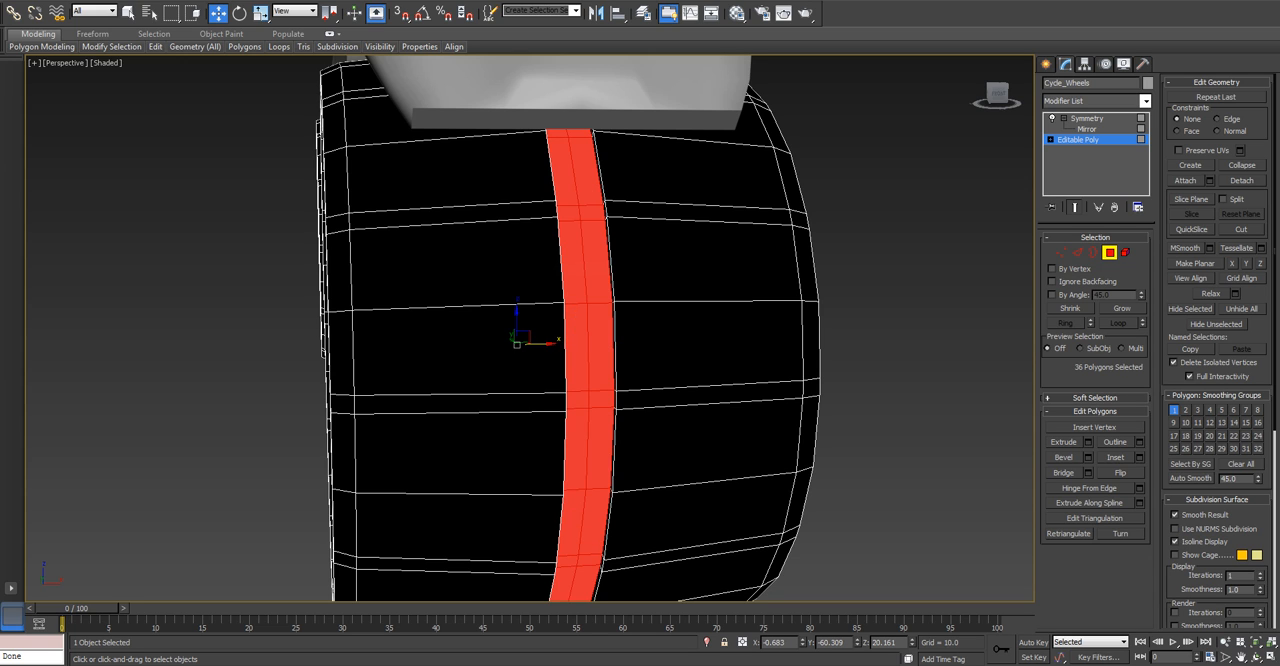
scroll(1218, 350, down, 5)
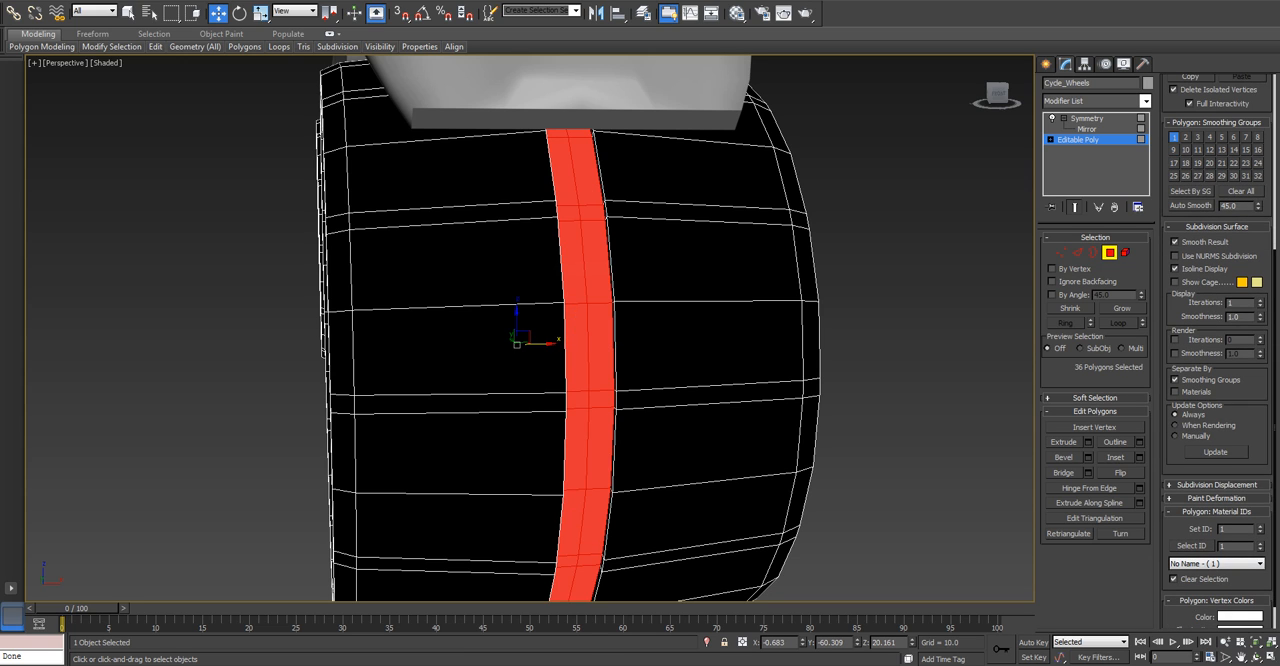
double_click(1224, 529)
text(2)
key(Return)
Select the two middle groove loops around the inside of the nearer wheel.
click(860, 480)
scroll(860, 480, down, 4)
alt+middle_drag(860, 480, 985, 485)
scroll(760, 400, up, 5)
key(q)
click(666, 455)
shift+click(697, 522)
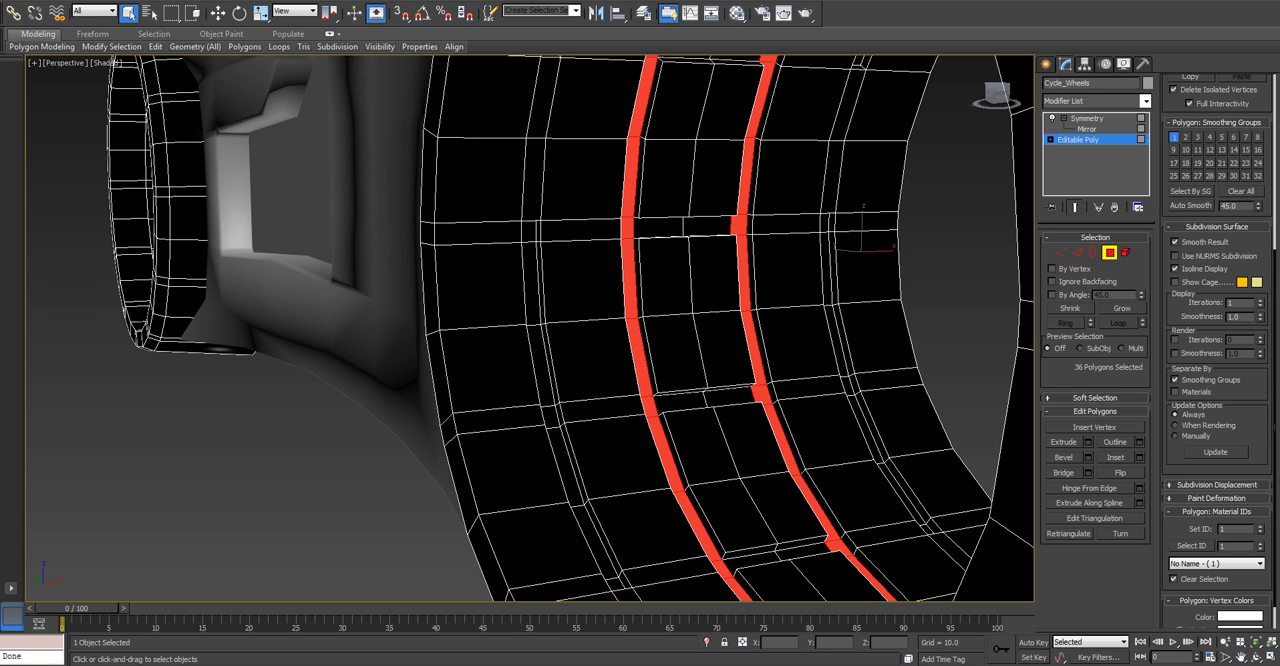
Add the two outer groove loops inside the wheel to the selection and set the groove polygons' material ID to 2.
ctrl+click(571, 464)
key(ctrl+z)
ctrl+click(566, 466)
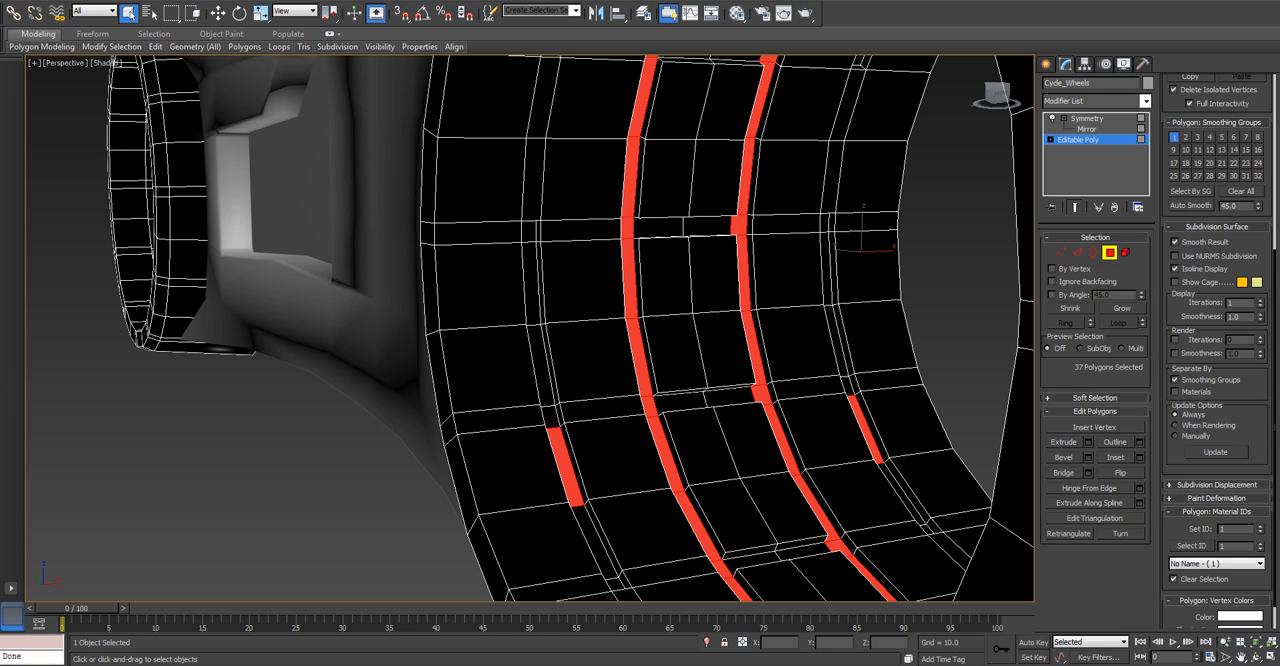
shift+click(597, 540)
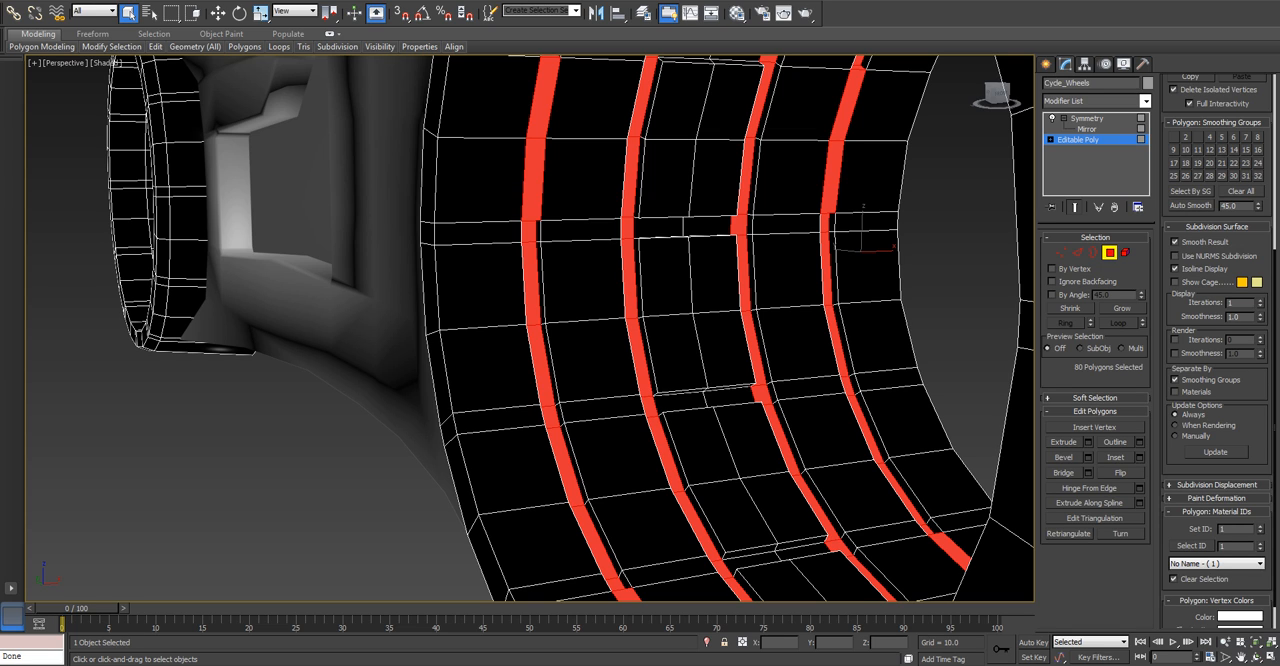
key(2)
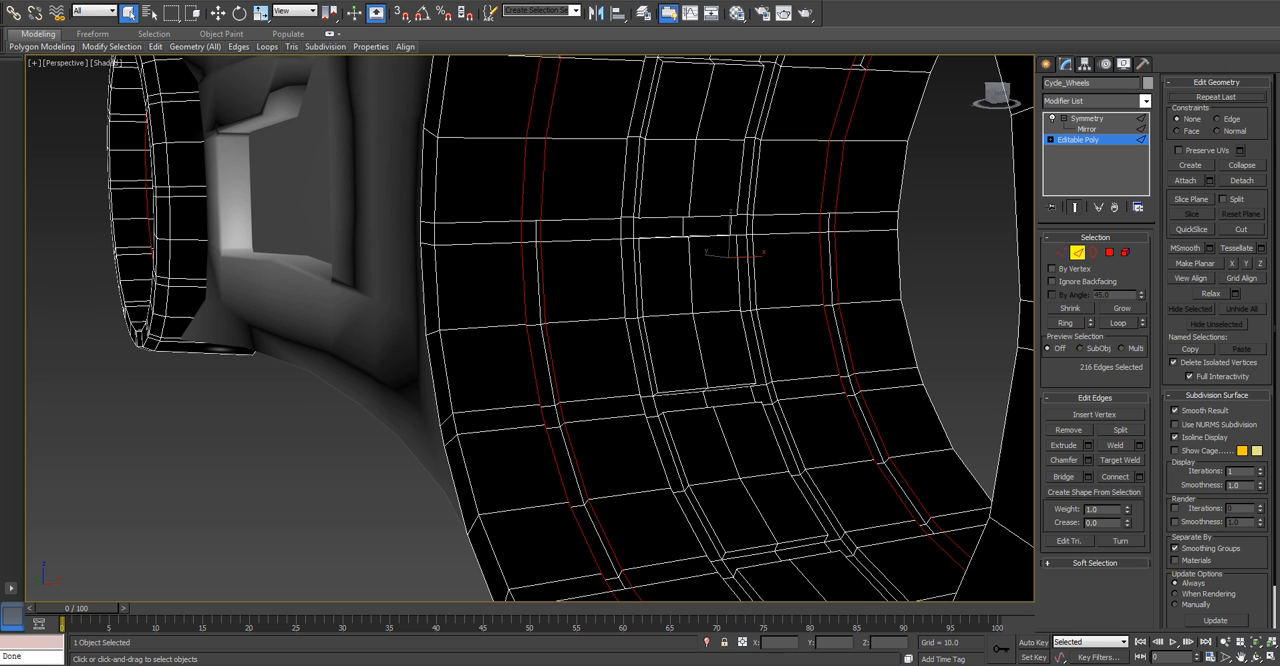
key(ctrl+d)
key(4)
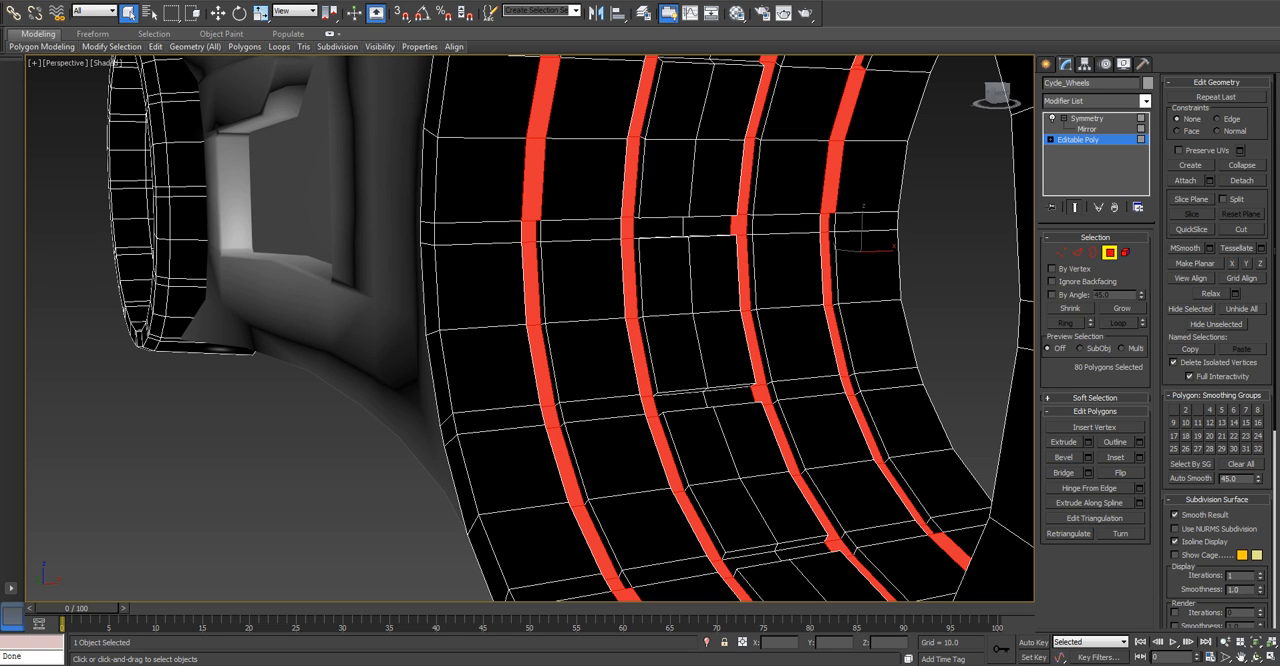
scroll(1216, 350, down, 6)
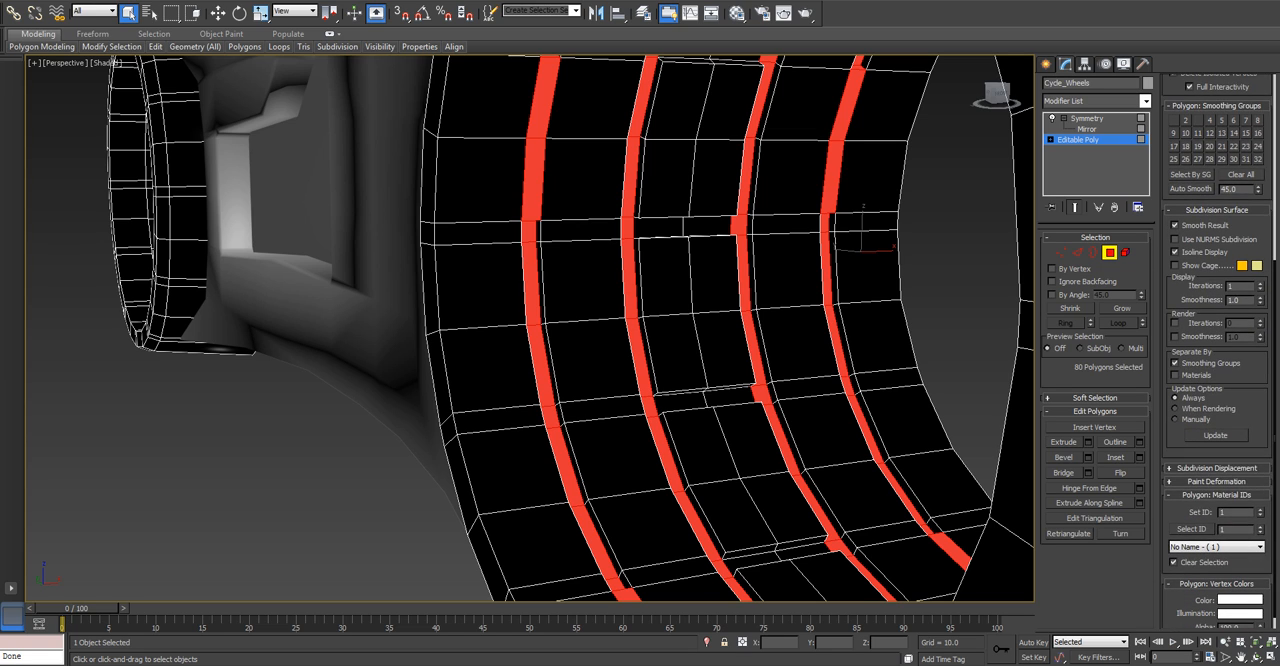
key(Return)
key(ctrl+d)
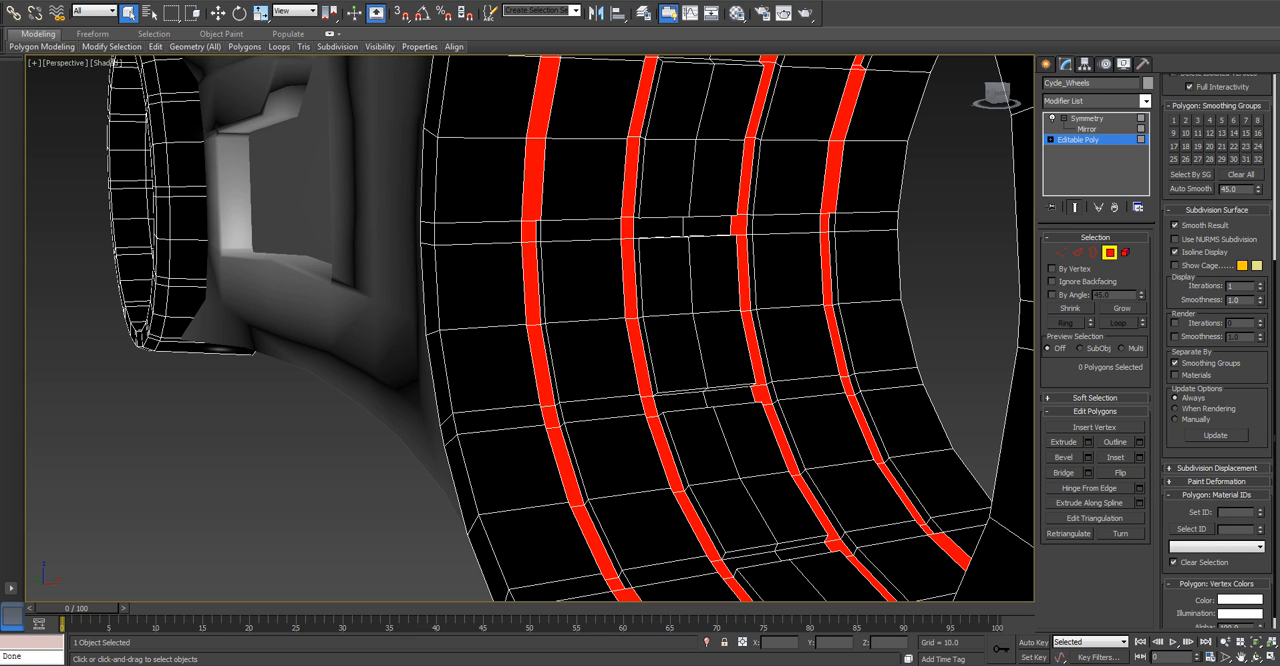
Select the first crosswise groove polygons that connect the two middle red loops inside the wheel.
click(700, 398)
ctrl+click(684, 228)
alt+middle_drag(684, 228, 706, 258)
ctrl+click(745, 285)
ctrl+click(804, 141)
middle_drag(804, 141, 706, 358)
ctrl+click(778, 237)
ctrl+click(973, 157)
alt+middle_drag(973, 157, 710, 280)
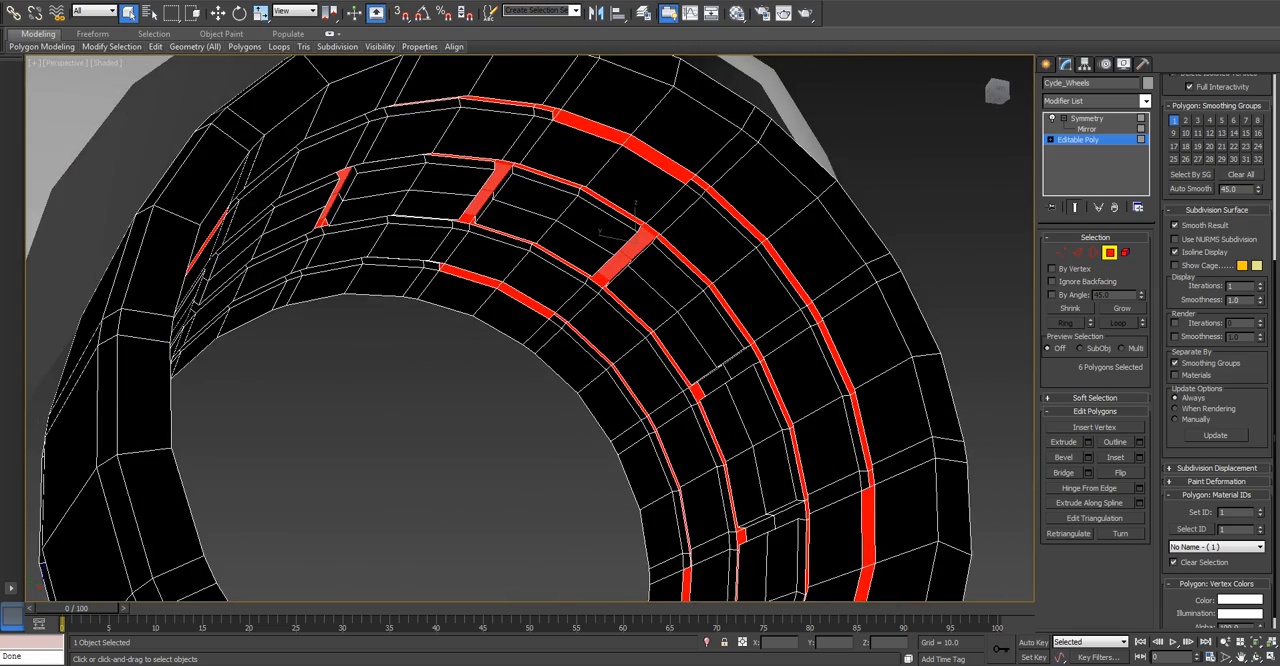
Add the remaining crosswise groove polygons around the wheel's inside to the selection and set their material ID to 2.
scroll(690, 540, up, 3)
ctrl+click(762, 243)
ctrl+click(842, 504)
alt+middle_drag(842, 504, 780, 150)
scroll(765, 480, down, 3)
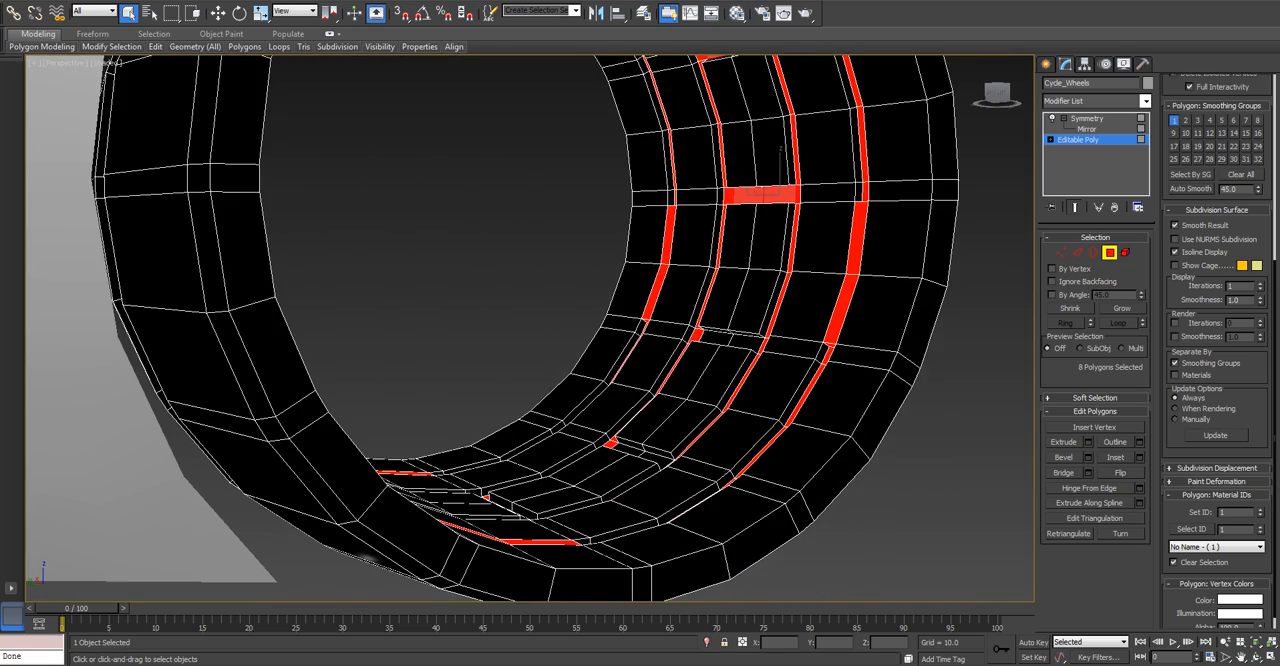
ctrl+click(730, 330)
alt+middle_drag(730, 330, 722, 310)
ctrl+click(640, 418)
alt+middle_drag(640, 418, 630, 432)
ctrl+click(518, 440)
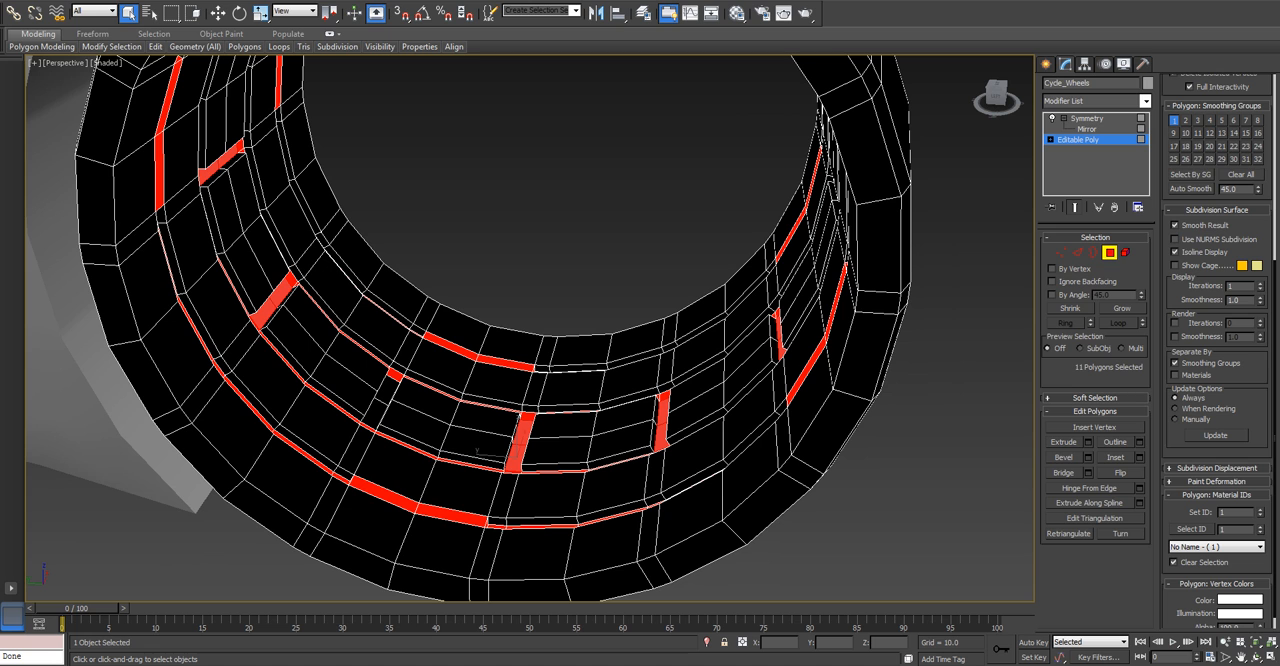
ctrl+click(381, 400)
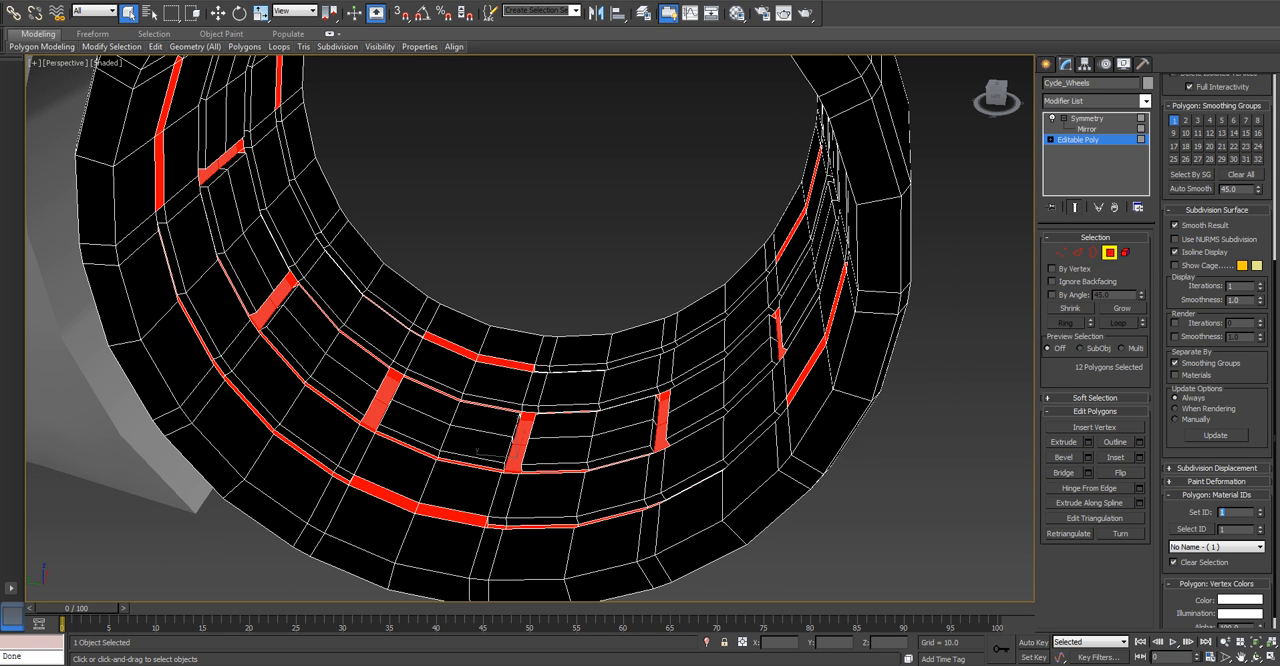
key(ctrl+d)
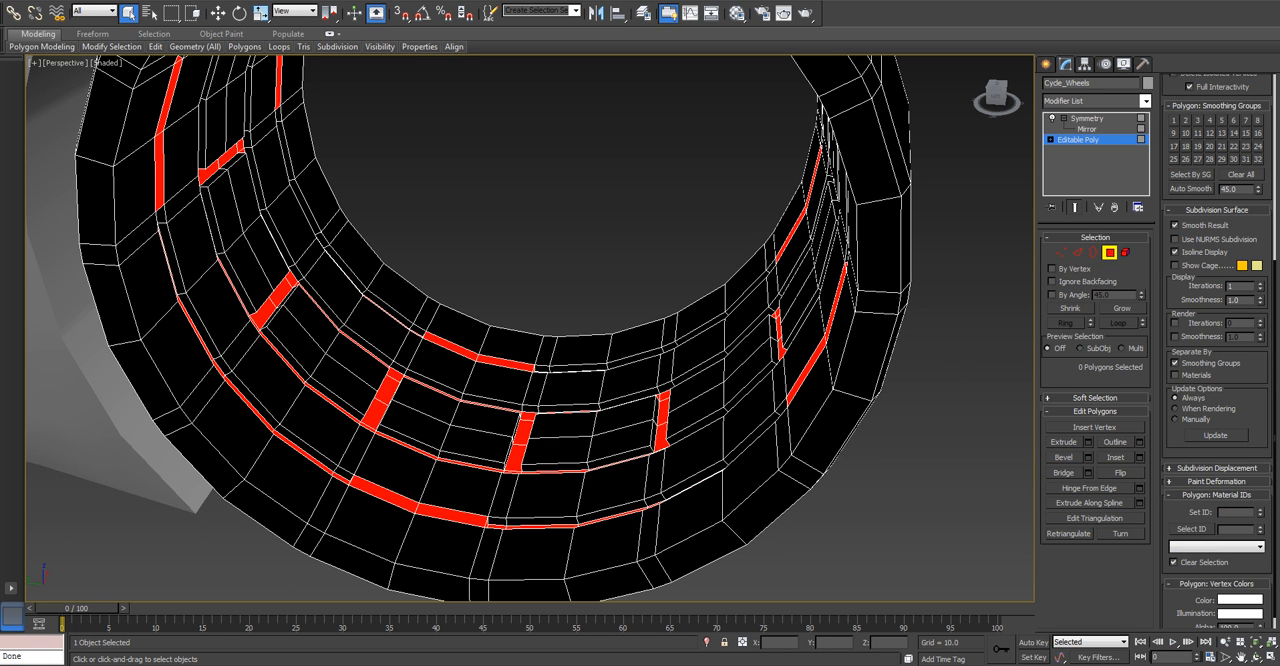
Select the polygons of a wide segment in the outer red groove loop inside the wheel.
alt+middle_drag(530, 330, 580, 310)
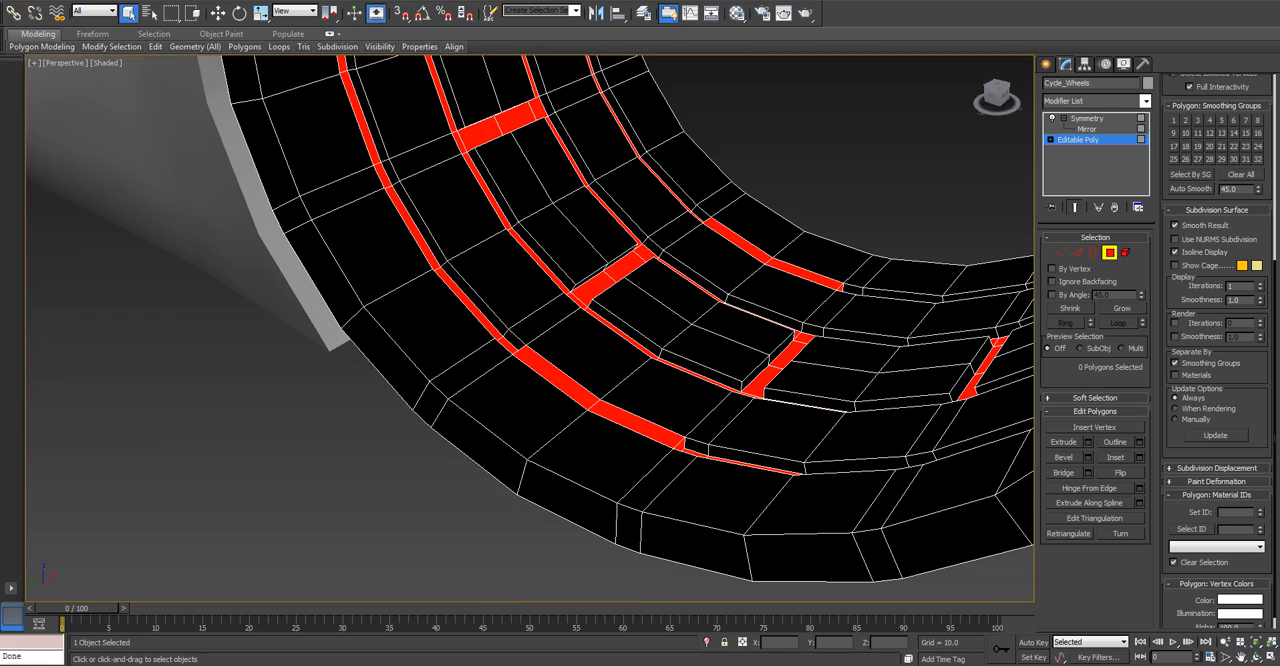
click(640, 420)
ctrl+click(562, 379)
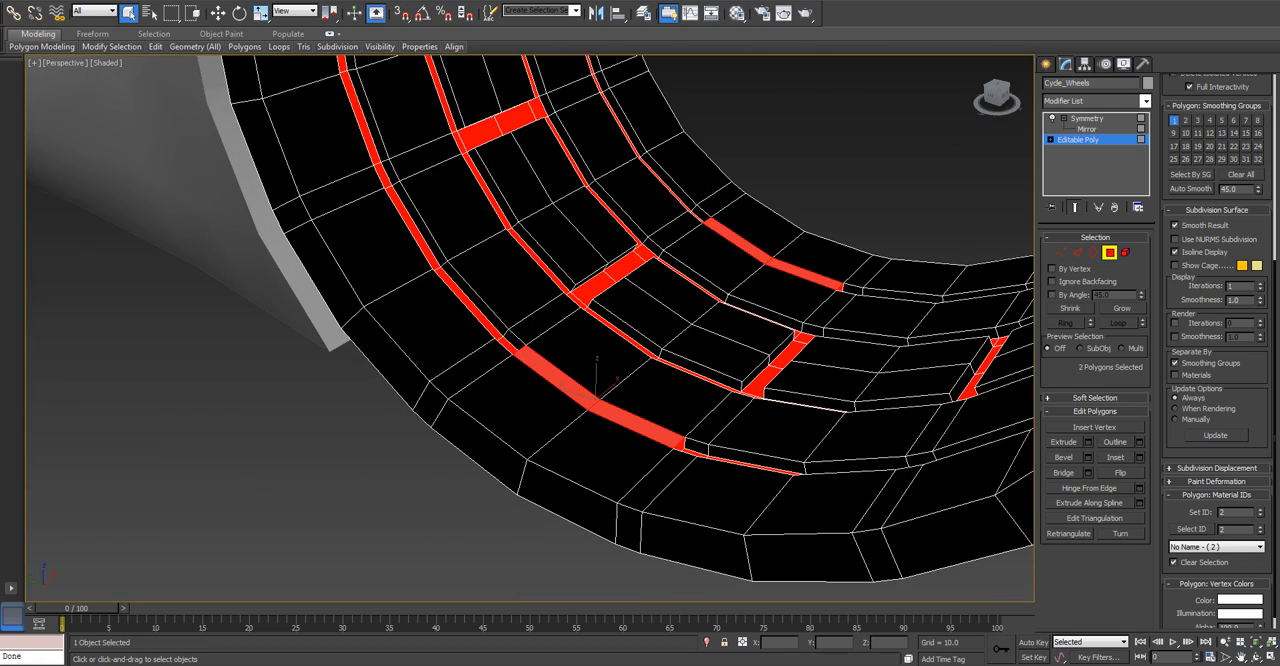
alt+middle_drag(562, 379, 630, 350)
key(z)
ctrl+click(678, 443)
alt+middle_drag(678, 443, 870, 420)
ctrl+click(256, 388)
scroll(300, 385, down, 6)
alt+middle_drag(300, 385, 620, 350)
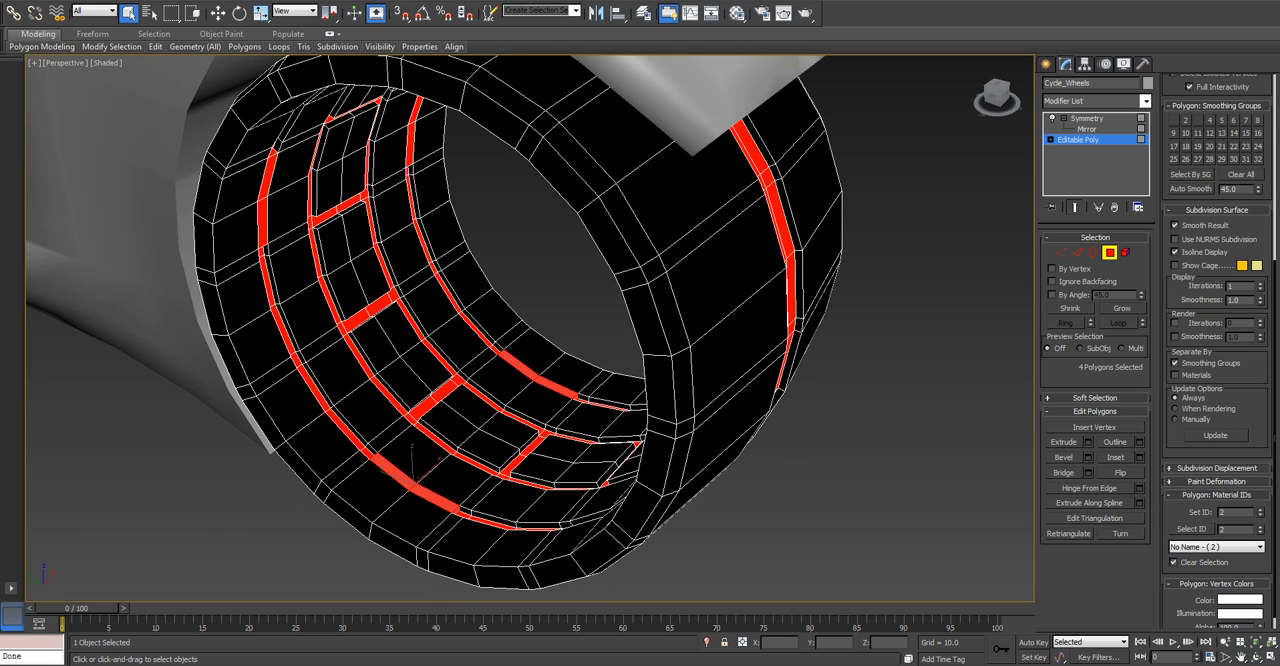
Complete the selection of the wide groove segment with the short polygons at its ends.
click(436, 498)
ctrl+click(393, 471)
middle_drag(393, 471, 390, 595)
ctrl+click(649, 500)
alt+middle_drag(649, 500, 788, 490)
ctrl+click(176, 404)
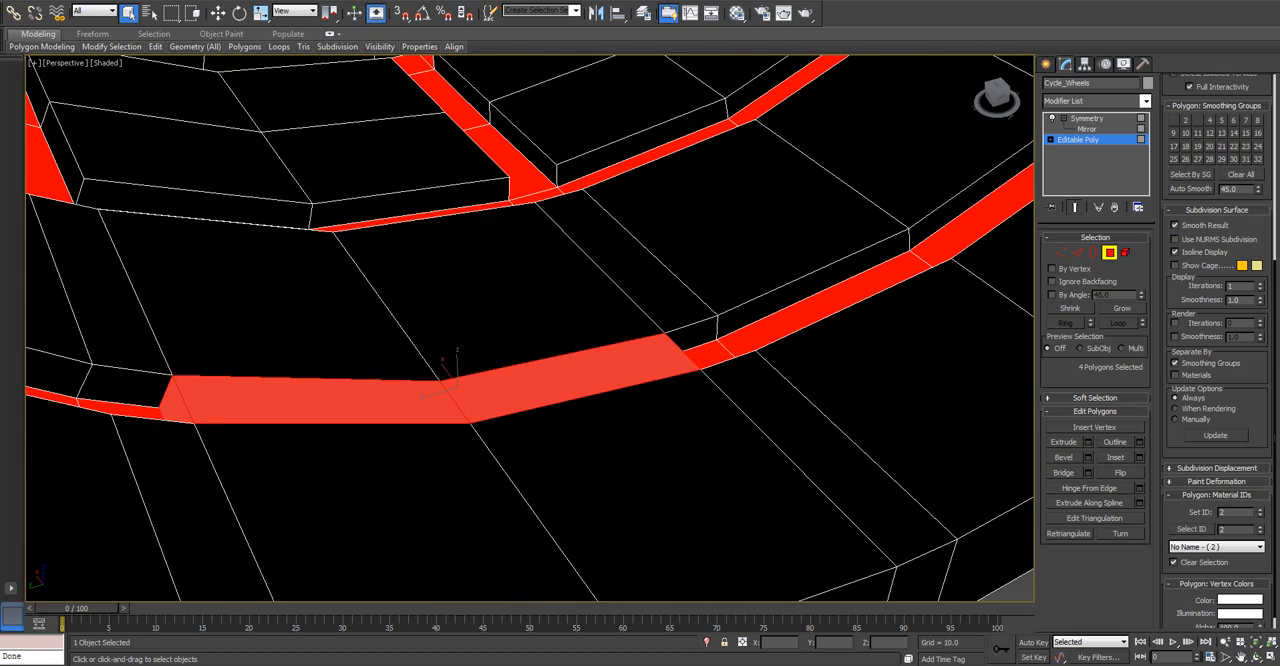
scroll(176, 404, down, 6)
alt+middle_drag(176, 404, 262, 398)
middle_drag(262, 398, 680, 440)
scroll(455, 490, up, 6)
Add the polygons of the next wide segment along the red groove loop to the selection.
ctrl+click(446, 380)
ctrl+click(486, 200)
alt+middle_drag(486, 200, 522, 214)
ctrl+click(455, 316)
alt+middle_drag(455, 316, 415, 345)
ctrl+click(533, 337)
middle_drag(533, 337, 370, 560)
alt+middle_drag(600, 340, 480, 170)
scroll(530, 328, up, 4)
middle_drag(480, 410, 815, 175)
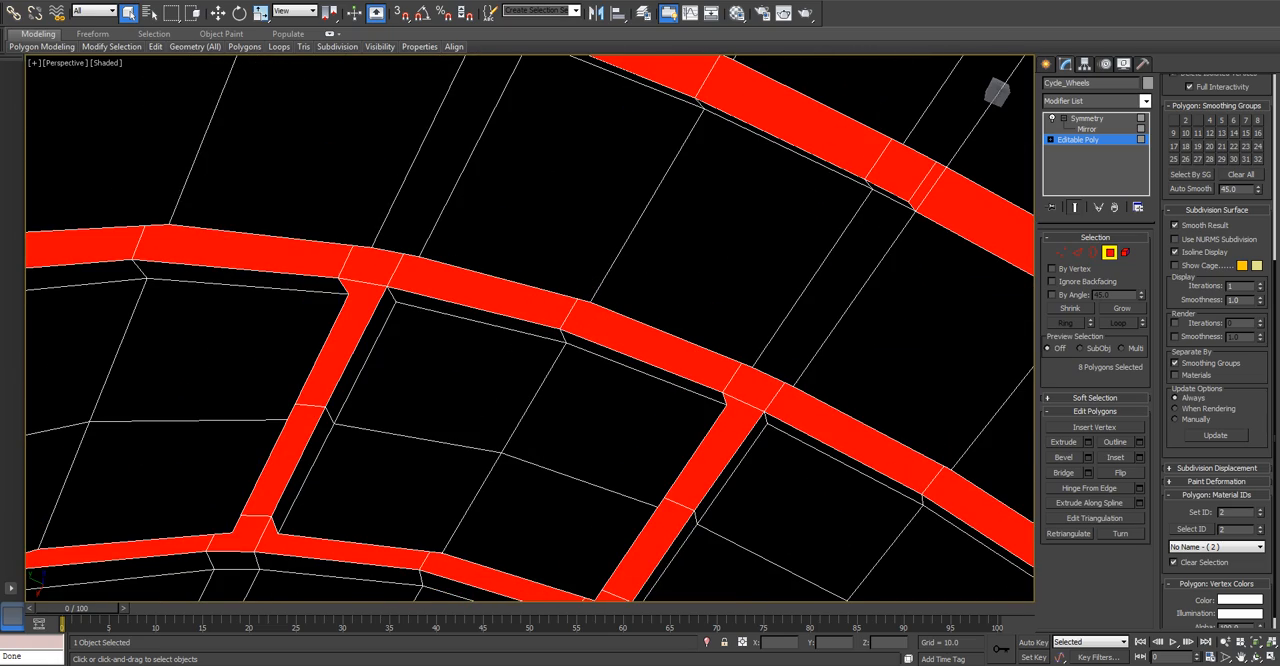
Add the long polygon of the next wide segment and its two neighbours on the outer red groove loop to the selection.
middle_drag(530, 328, 463, 484)
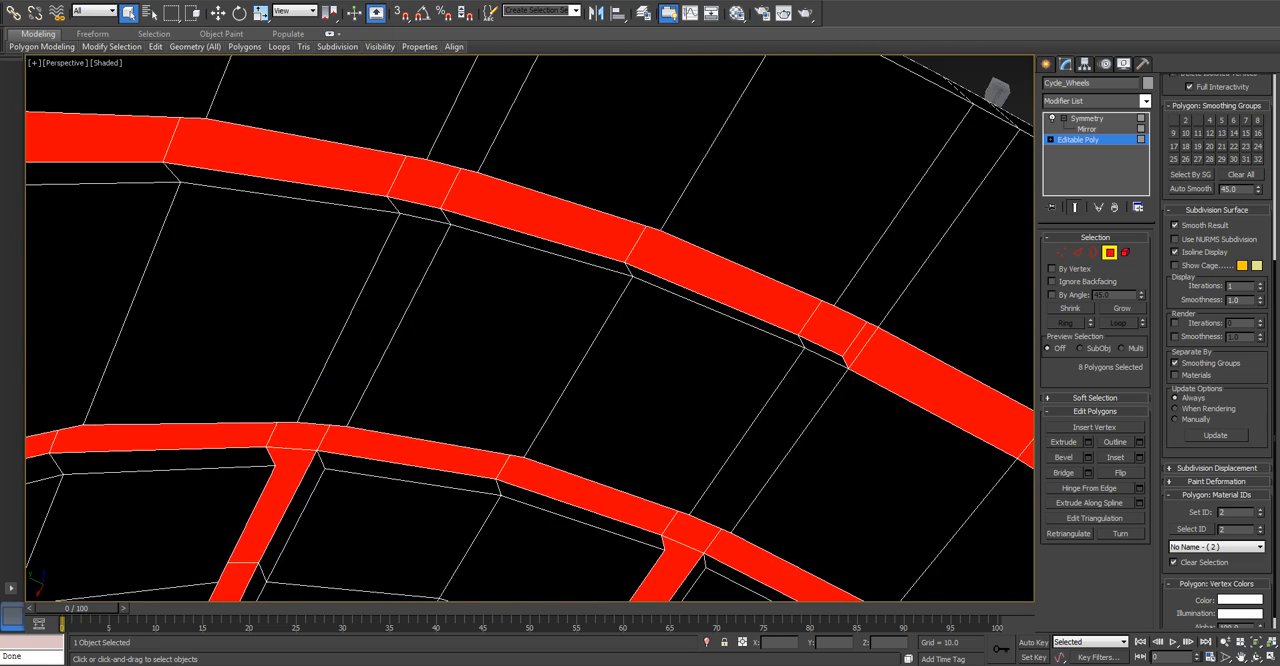
scroll(530, 328, down, 5)
scroll(530, 328, up, 5)
ctrl+click(760, 360)
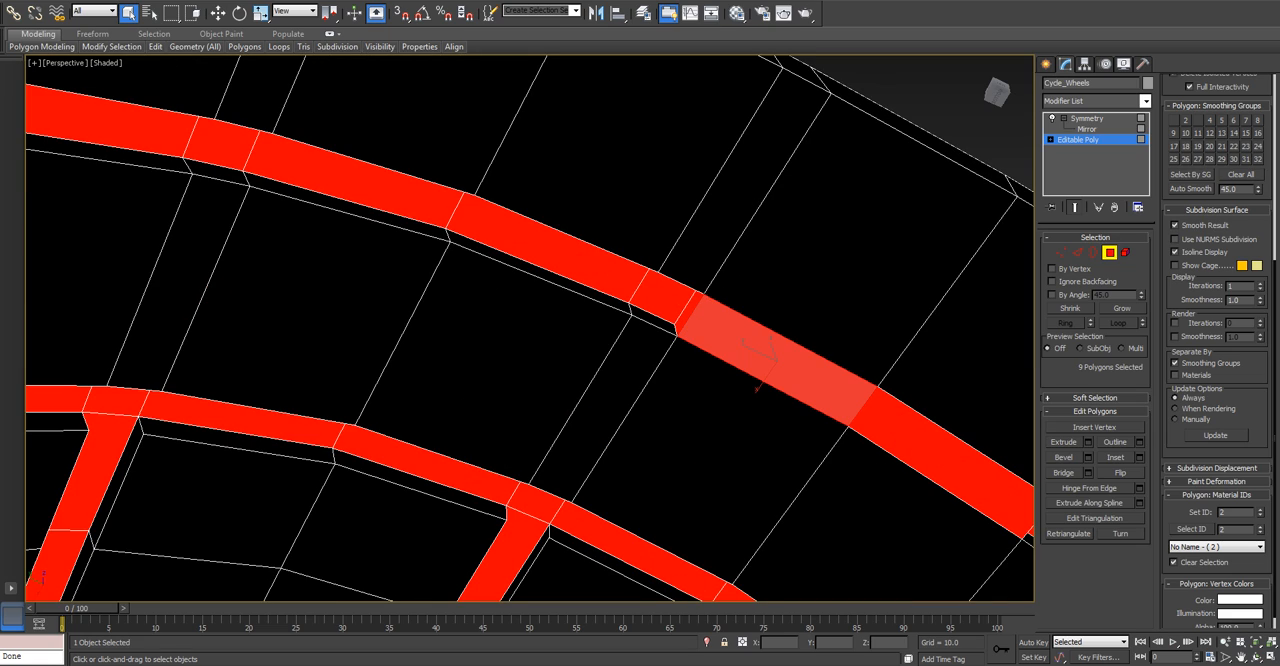
ctrl+click(690, 312)
ctrl+click(930, 457)
middle_drag(420, 380, 880, 300)
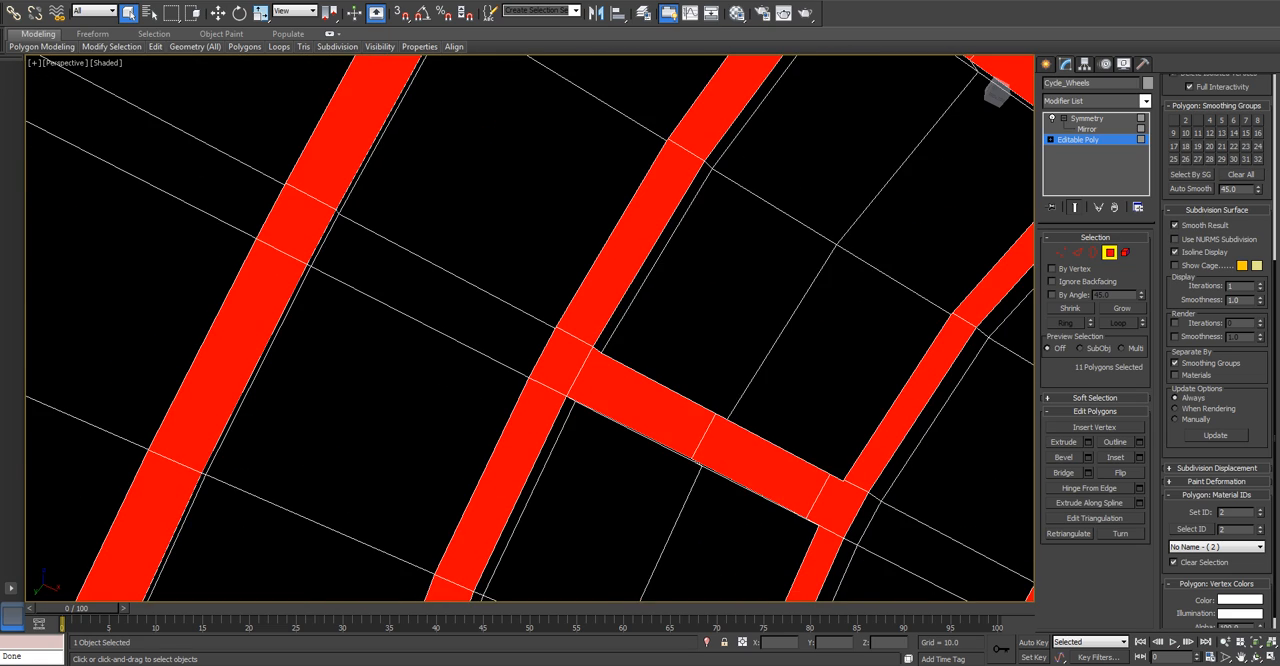
Add the next polygon farther around the wheel's outer red groove loop to the selection.
scroll(640, 350, down, 3)
scroll(660, 215, down, 4)
alt+middle_drag(700, 180, 750, 215)
scroll(770, 200, up, 7)
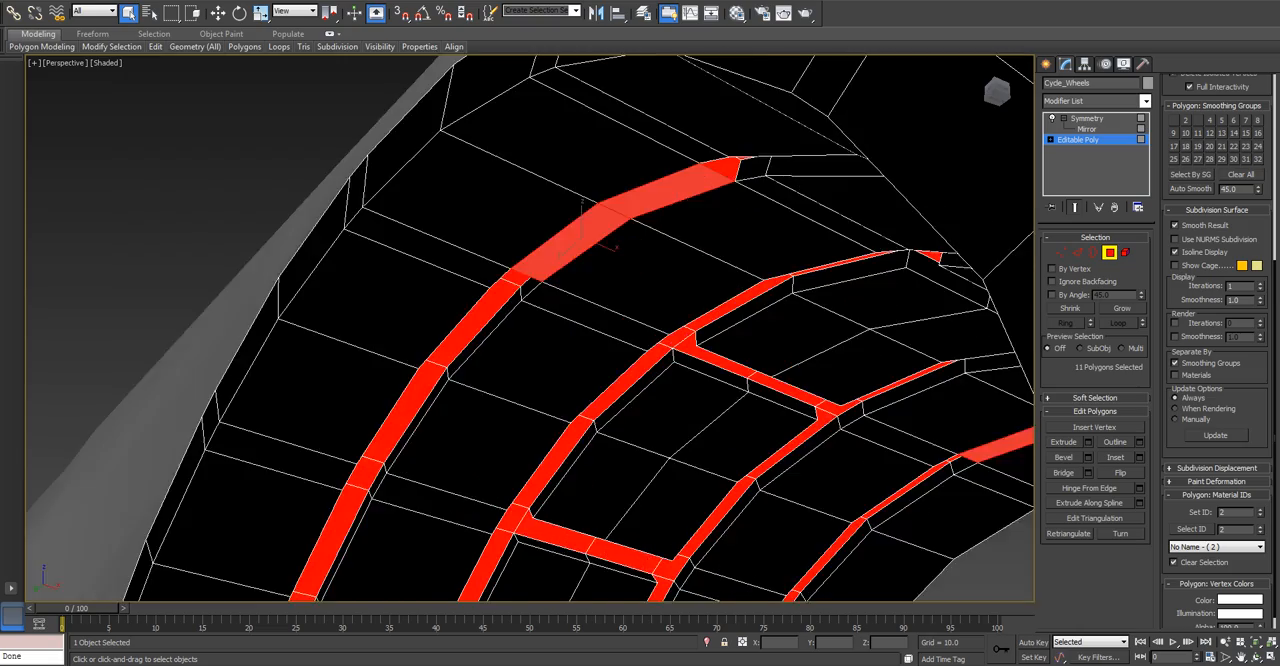
ctrl+click(614, 84)
scroll(614, 88, down, 7)
alt+middle_drag(614, 120, 710, 140)
scroll(890, 460, up, 6)
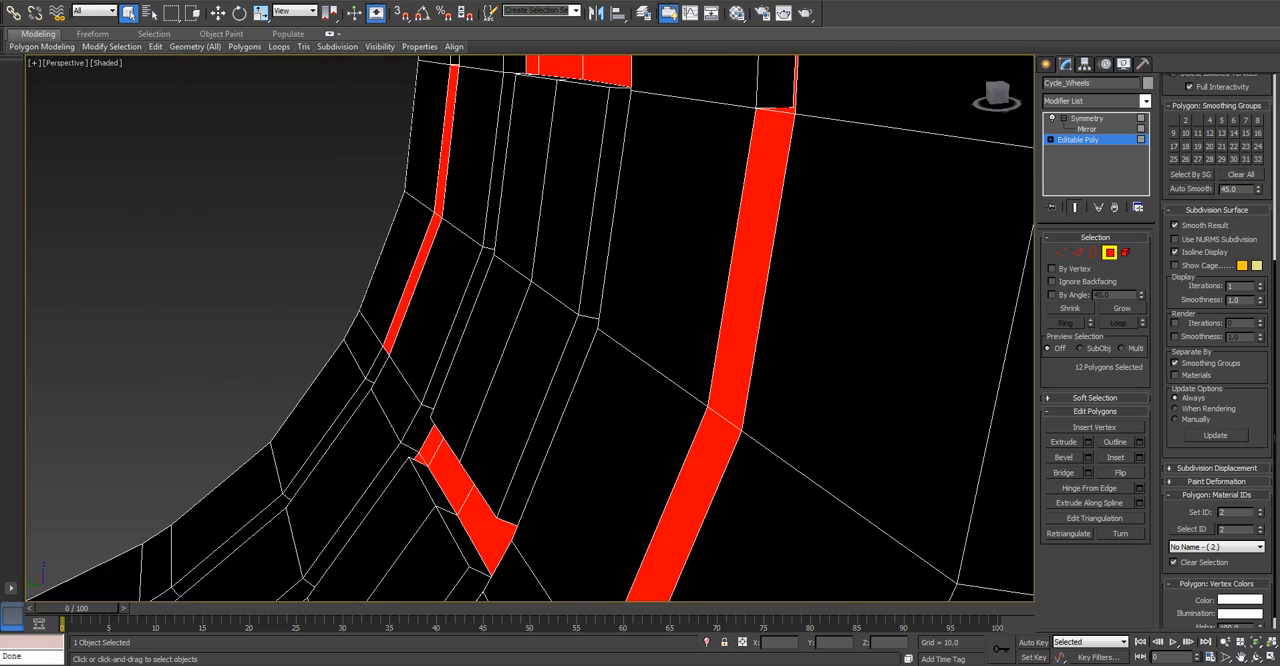
Add the remaining wide-segment polygons of the outer groove loop, set the selection's material ID to 1 and clear the selection.
ctrl+click(742, 262)
ctrl+click(698, 460)
alt+middle_drag(698, 450, 690, 420)
ctrl+click(766, 350)
alt+middle_drag(766, 350, 735, 345)
ctrl+click(680, 400)
ctrl+click(736, 397)
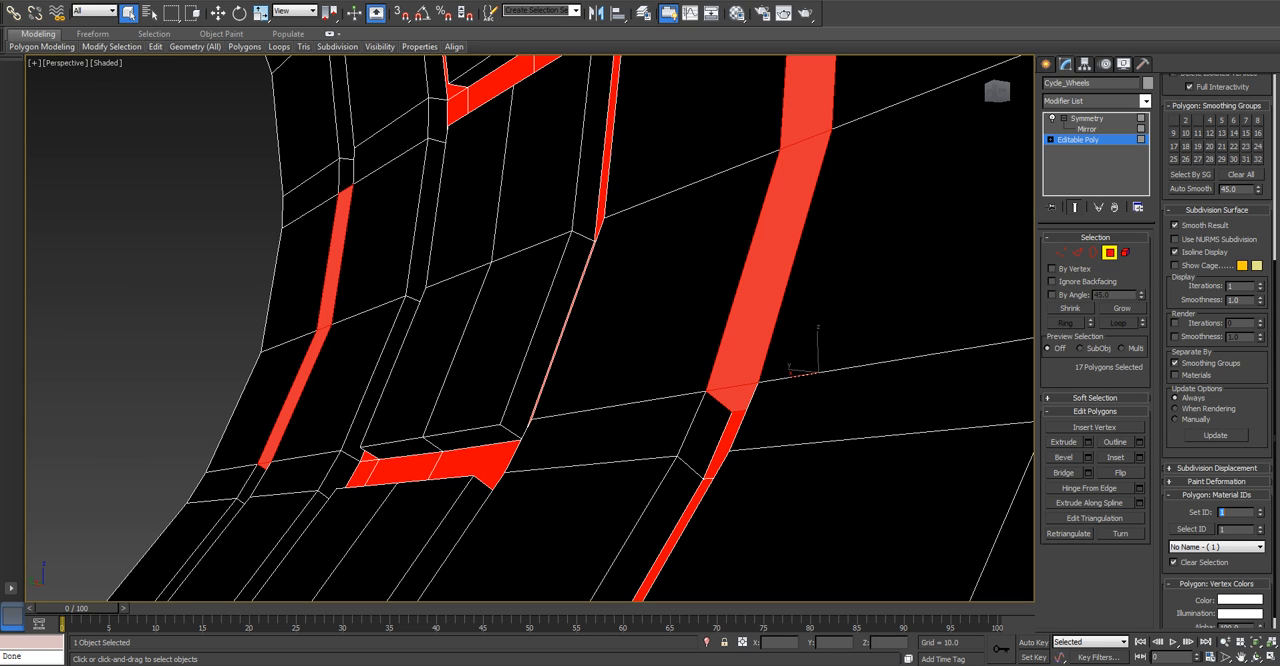
scroll(760, 330, down, 5)
alt+middle_drag(760, 330, 830, 300)
key(ctrl+d)
Inspect the groove pattern inside the front wheel and leave sub-object editing.
alt+middle_drag(760, 320, 640, 330)
scroll(660, 325, down, 4)
scroll(560, 360, up, 4)
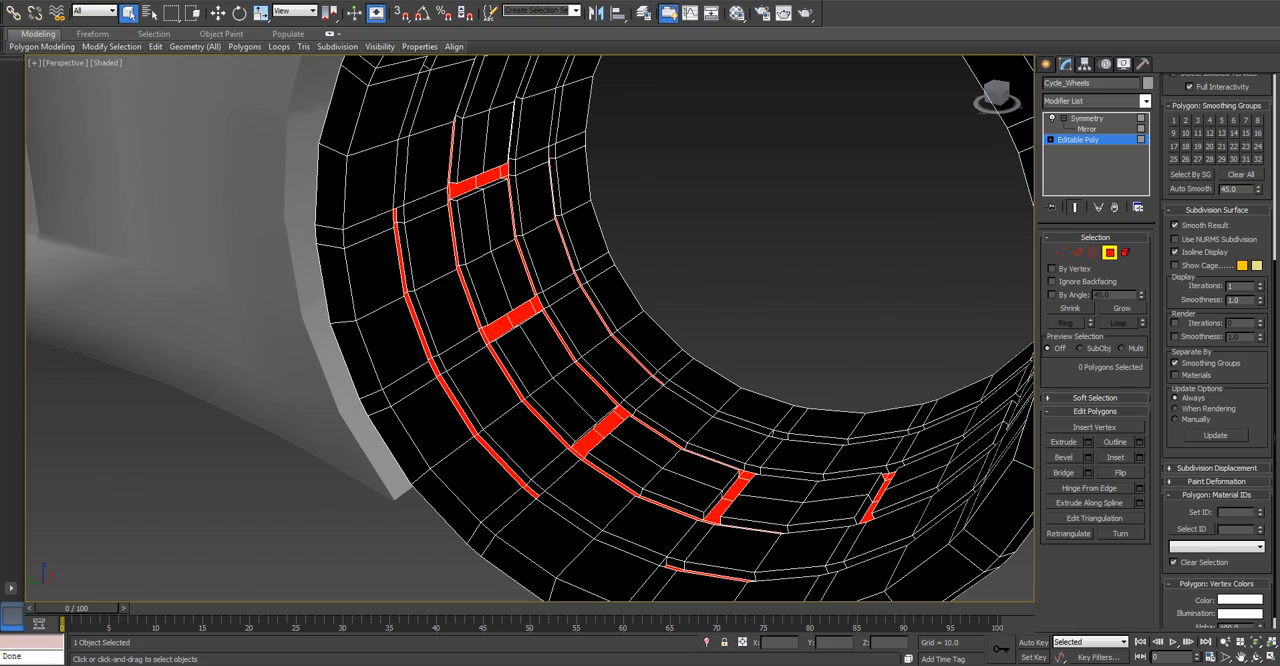
click(760, 497)
alt+middle_drag(760, 497, 730, 490)
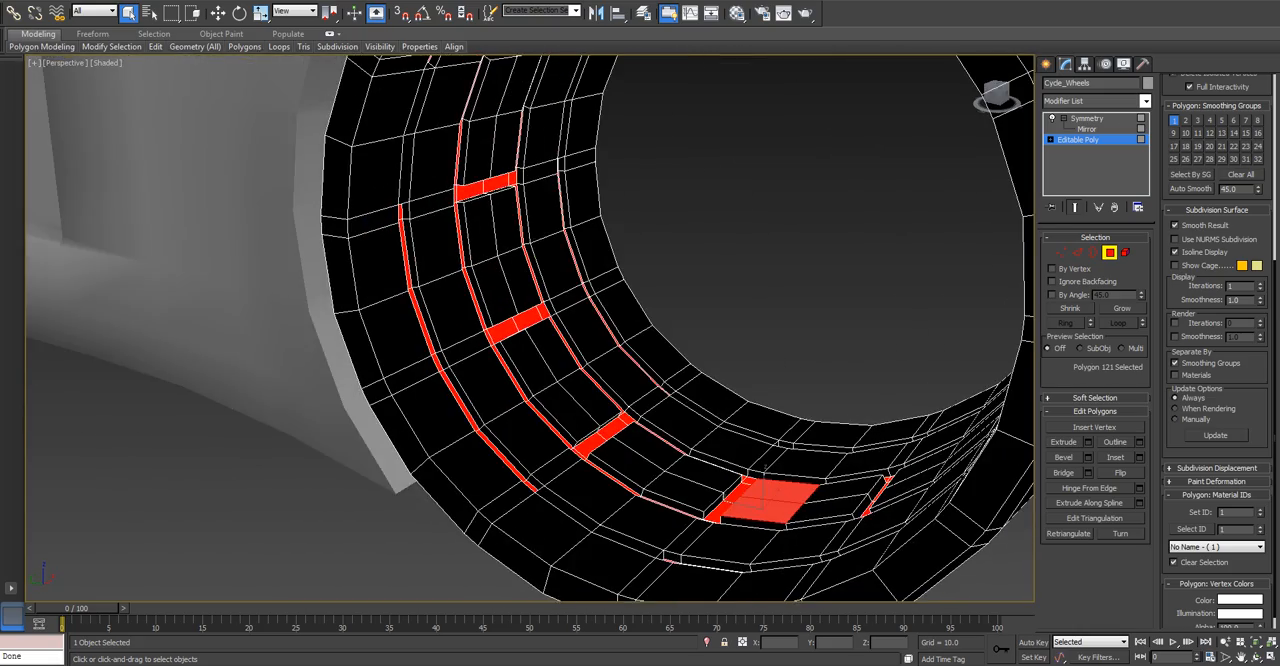
scroll(715, 490, down, 4)
click(1094, 252)
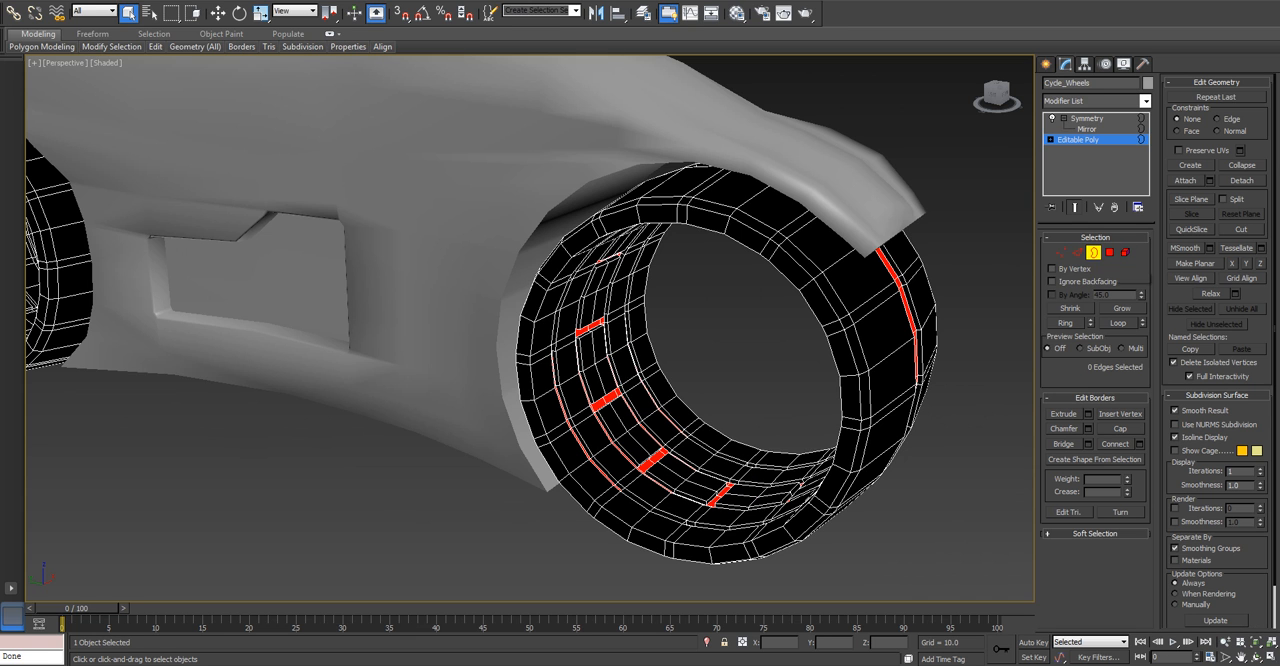
click(1094, 252)
scroll(660, 330, down, 4)
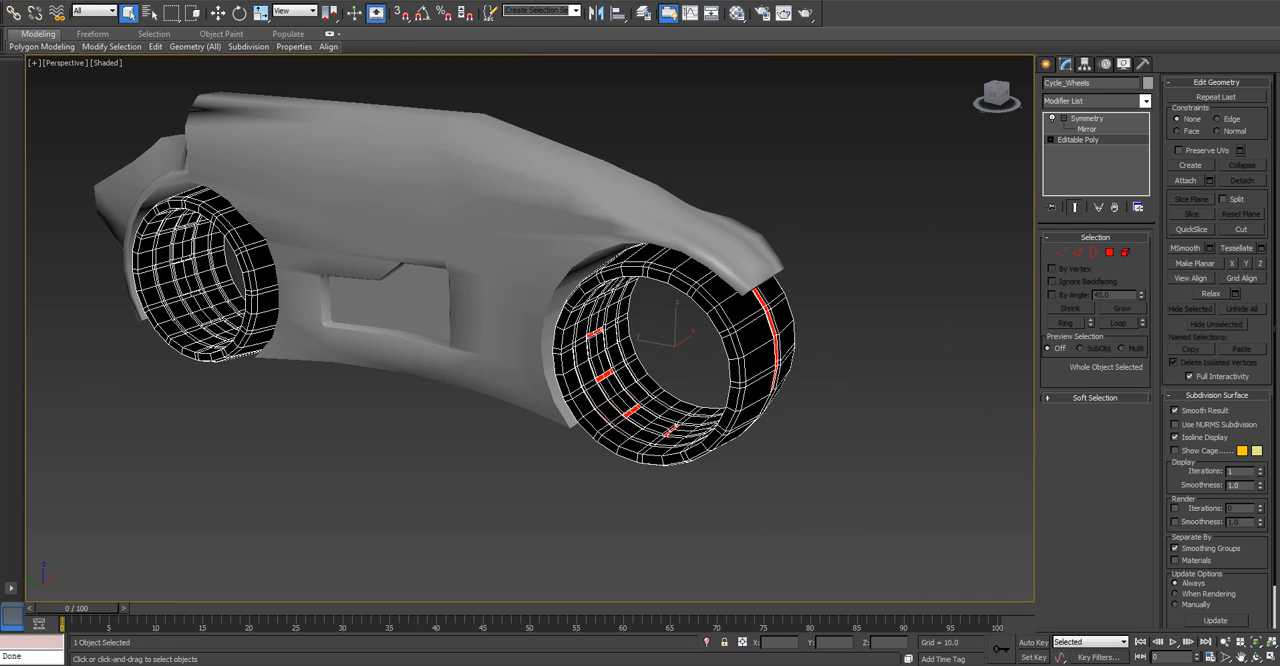
Delete the rear wheel element from the wheels mesh.
middle_drag(500, 330, 690, 372)
scroll(690, 372, up, 4)
click(1125, 252)
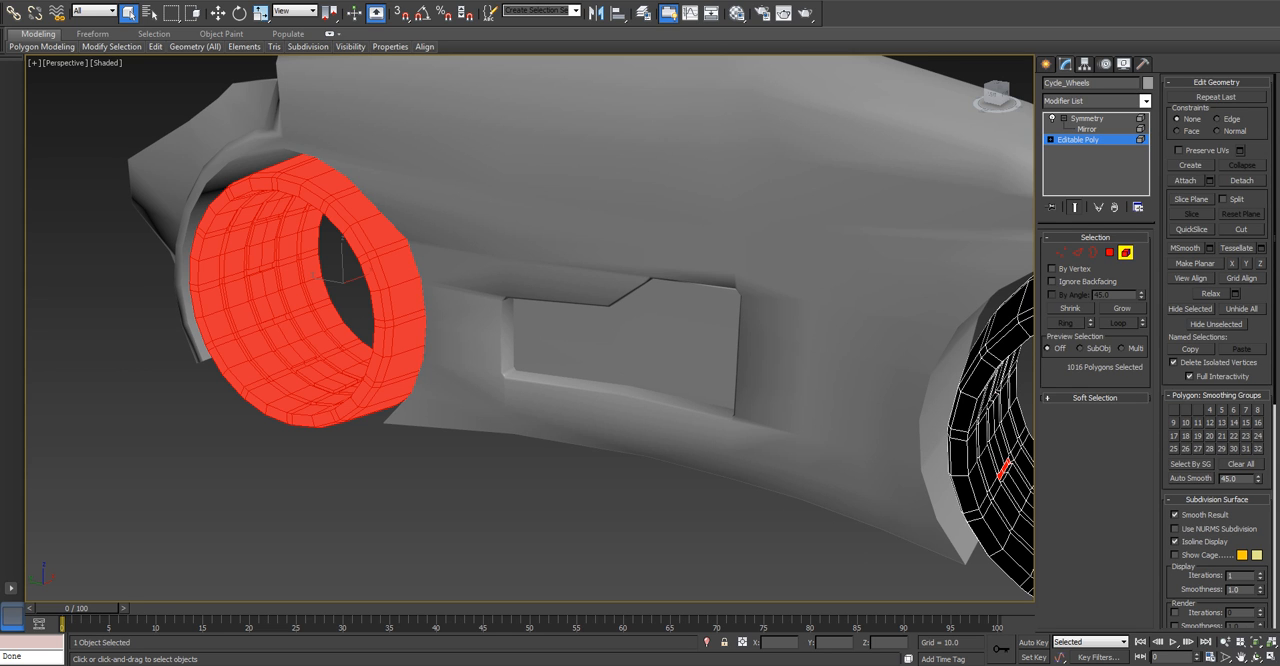
key(Delete)
Clone the front wheel as an element along the X axis into the rear wheel arch in the left view.
click(1001, 470)
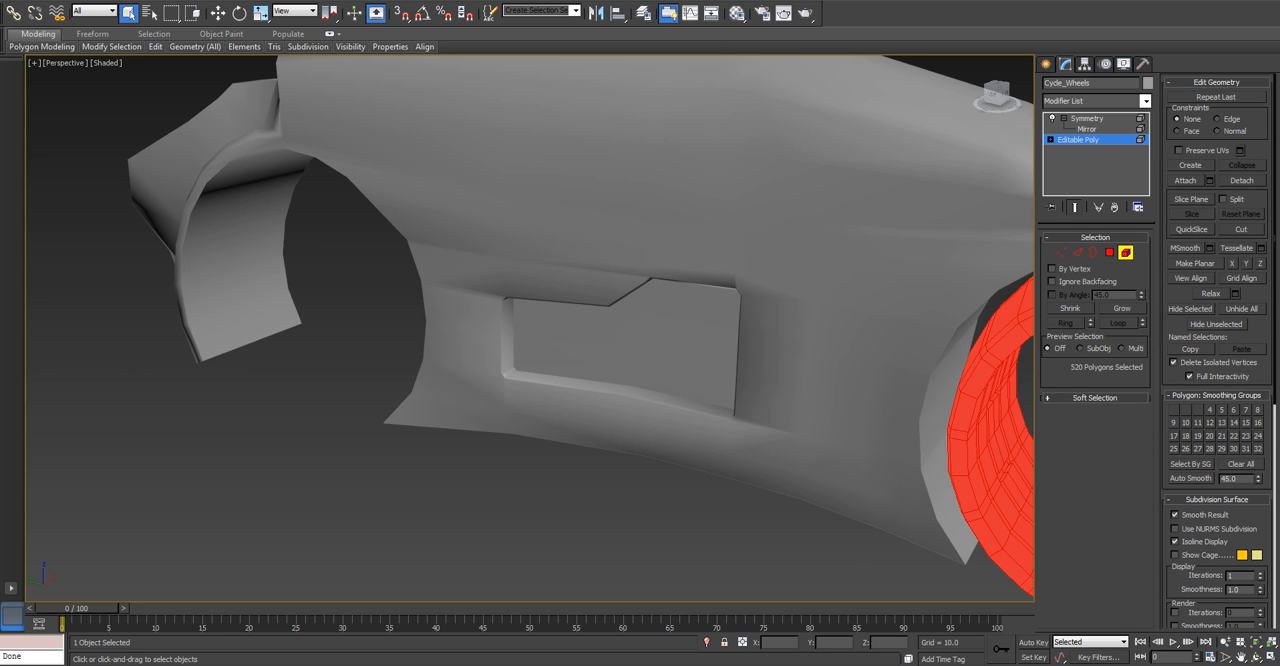
key(l)
key(z)
scroll(714, 356, down, 2)
key(w)
scroll(670, 332, down, 2)
scroll(476, 360, down, 2)
middle_drag(476, 360, 762, 360)
scroll(633, 358, up, 2)
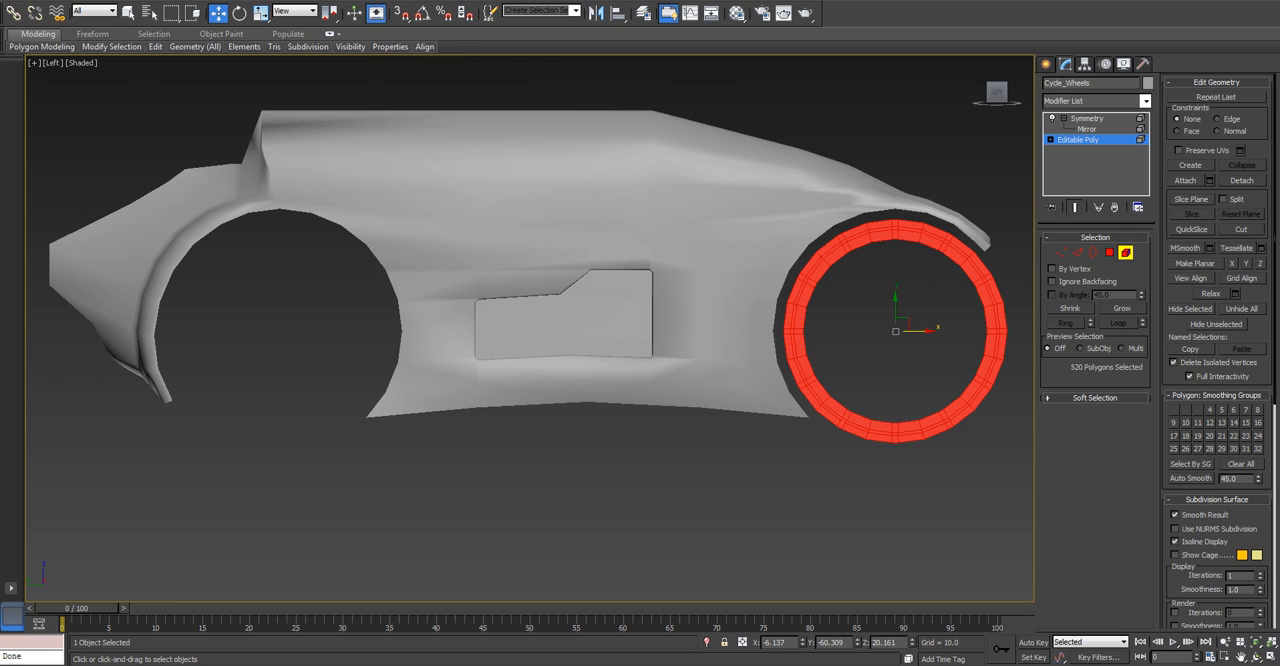
shift+drag(919, 331, 303, 331)
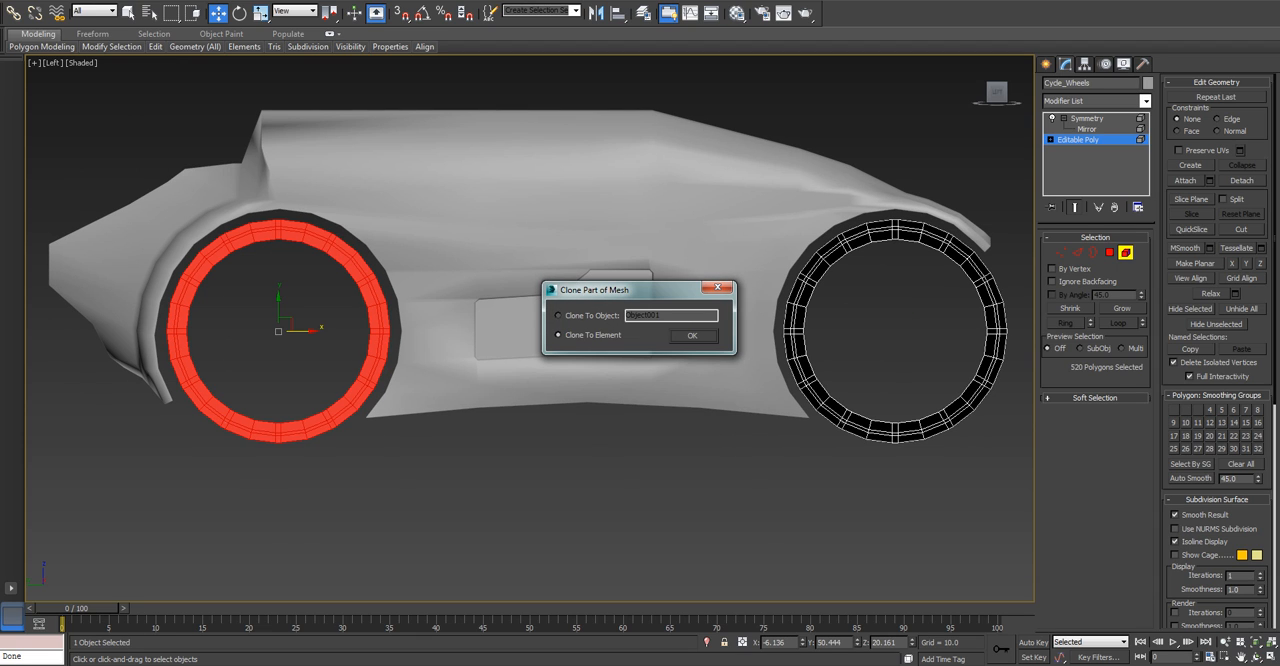
click(692, 336)
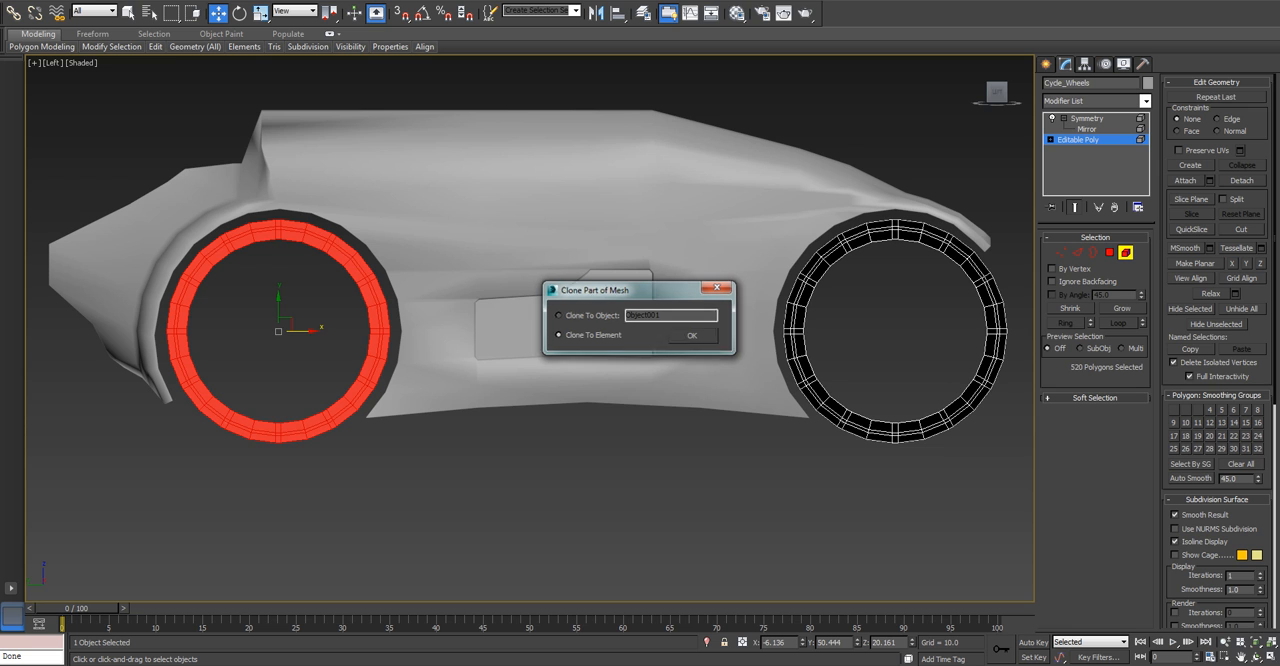
Leave element editing and check both wheels with the Symmetry modifier toggled.
alt+middle_drag(692, 338, 637, 367)
click(1125, 253)
click(1125, 253)
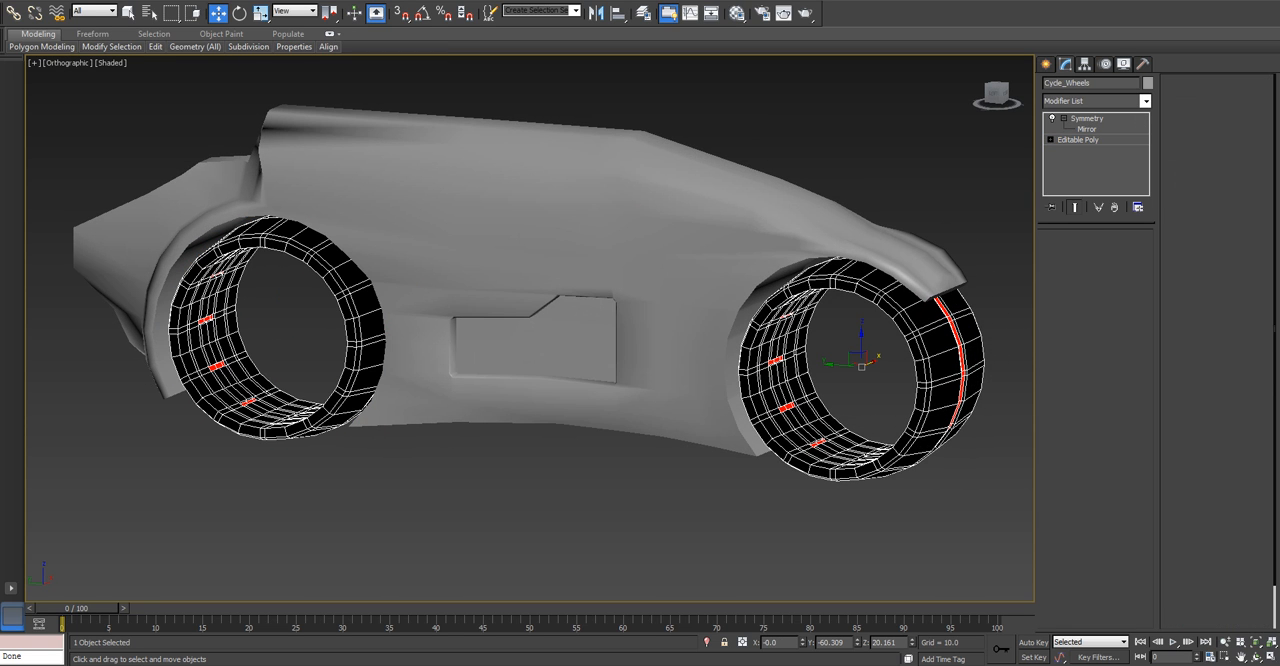
click(1087, 118)
mouse_move(838, 365)
mouse_down()
mouse_move(893, 369)
mouse_move(861, 366)
mouse_up()
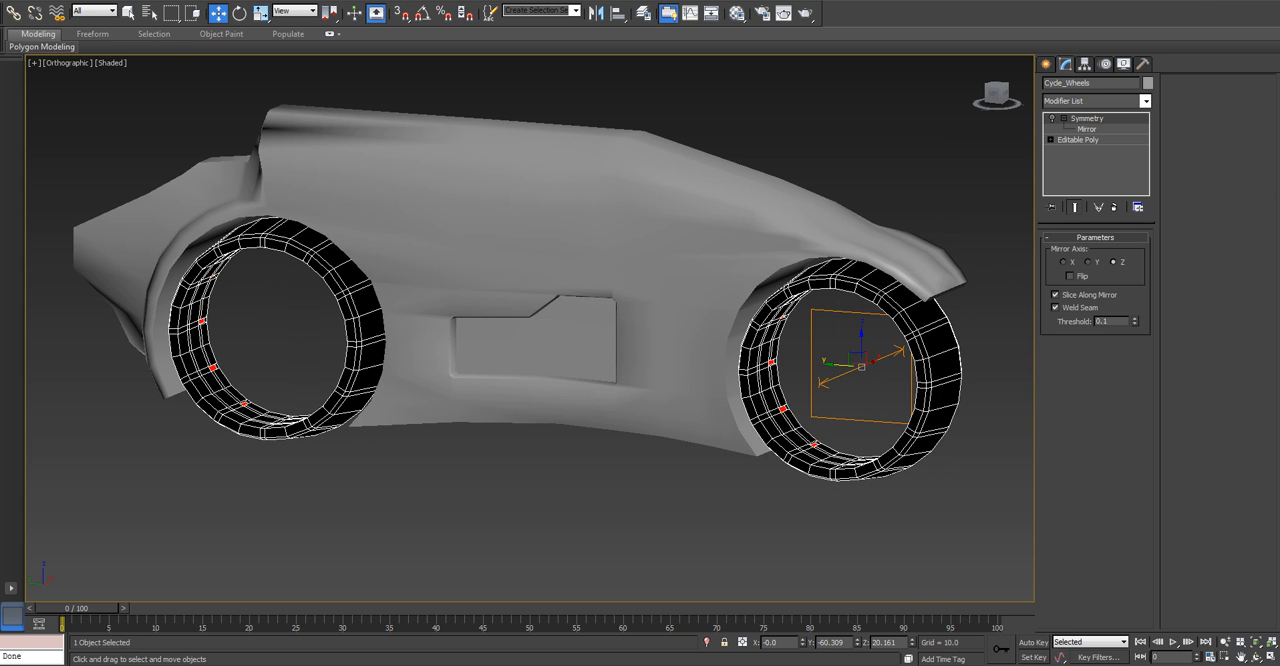
Apply the wheels' black V-Ray material to the cycle body.
click(650, 270)
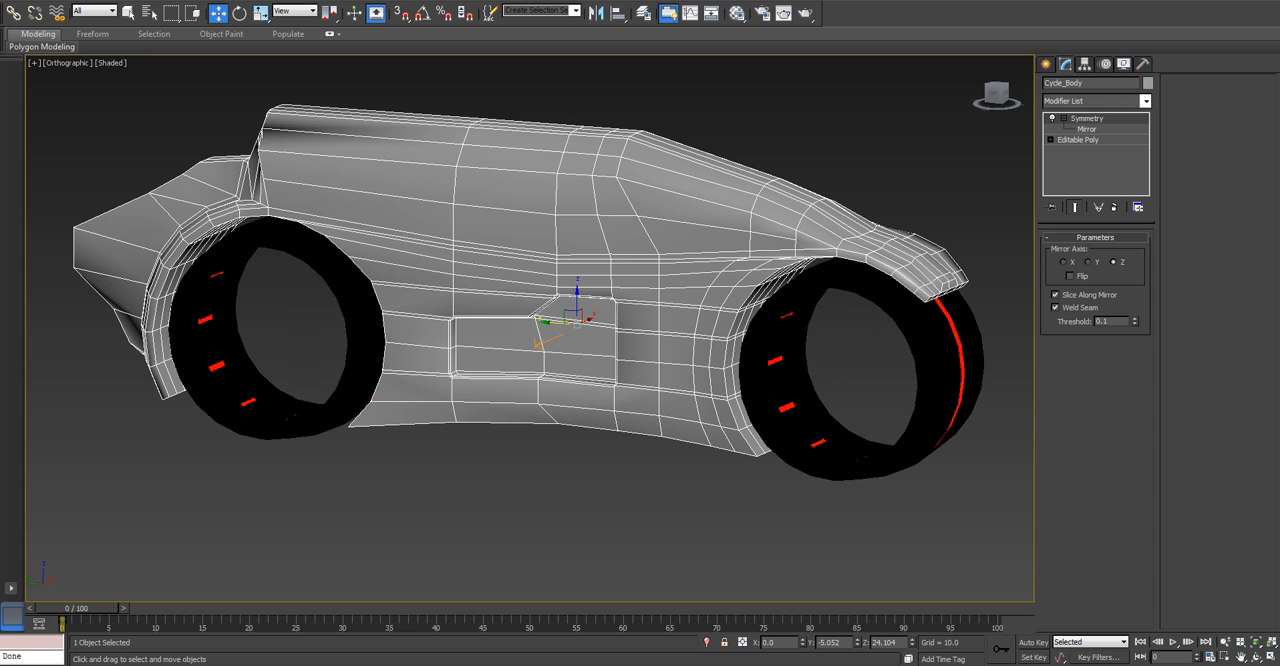
alt+middle_drag(650, 300, 518, 336)
key(p)
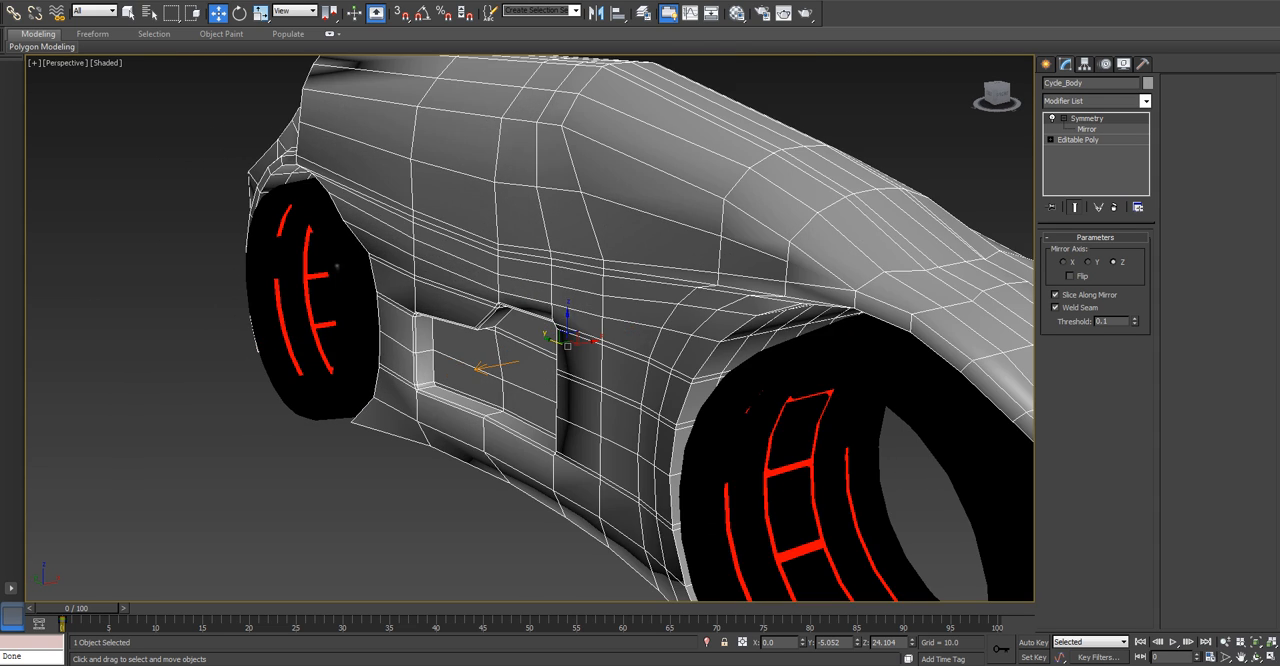
scroll(568, 336, down, 5)
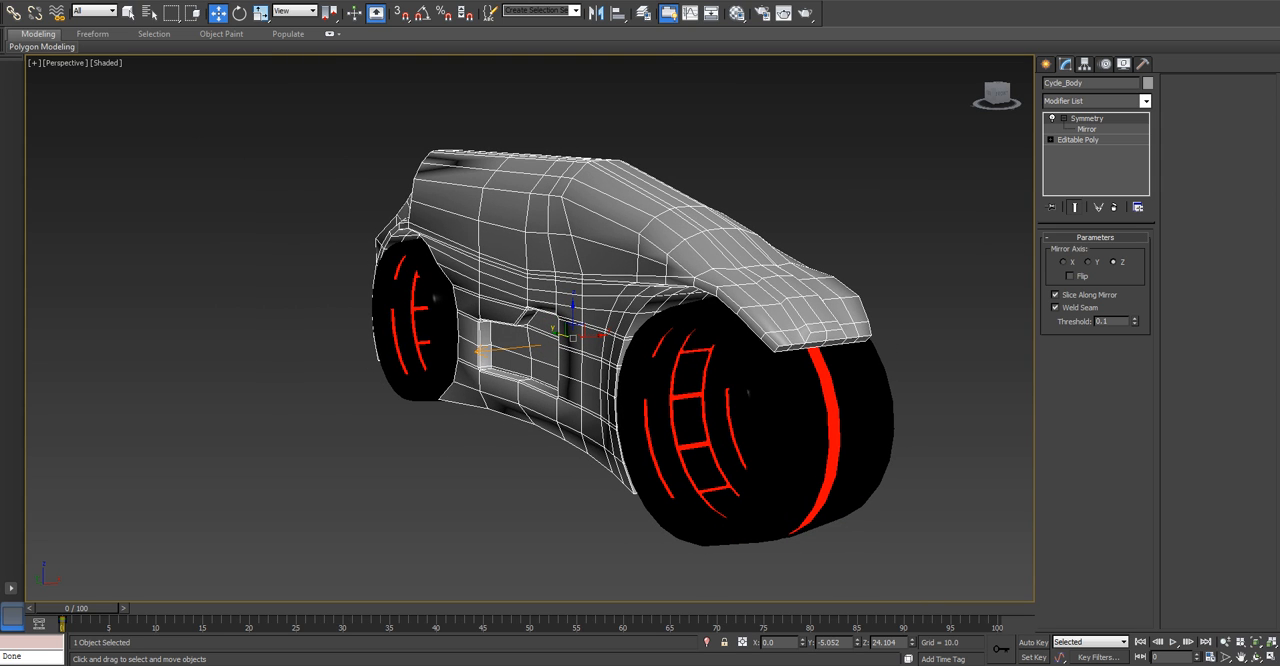
click(1078, 140)
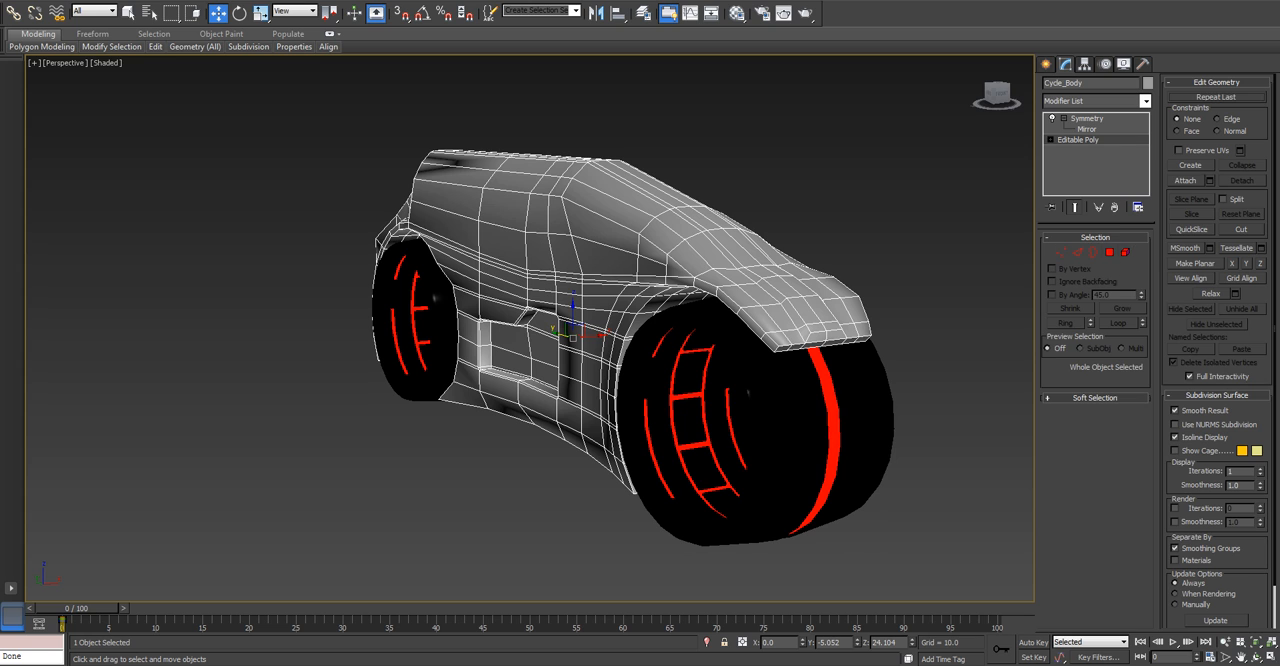
key(m)
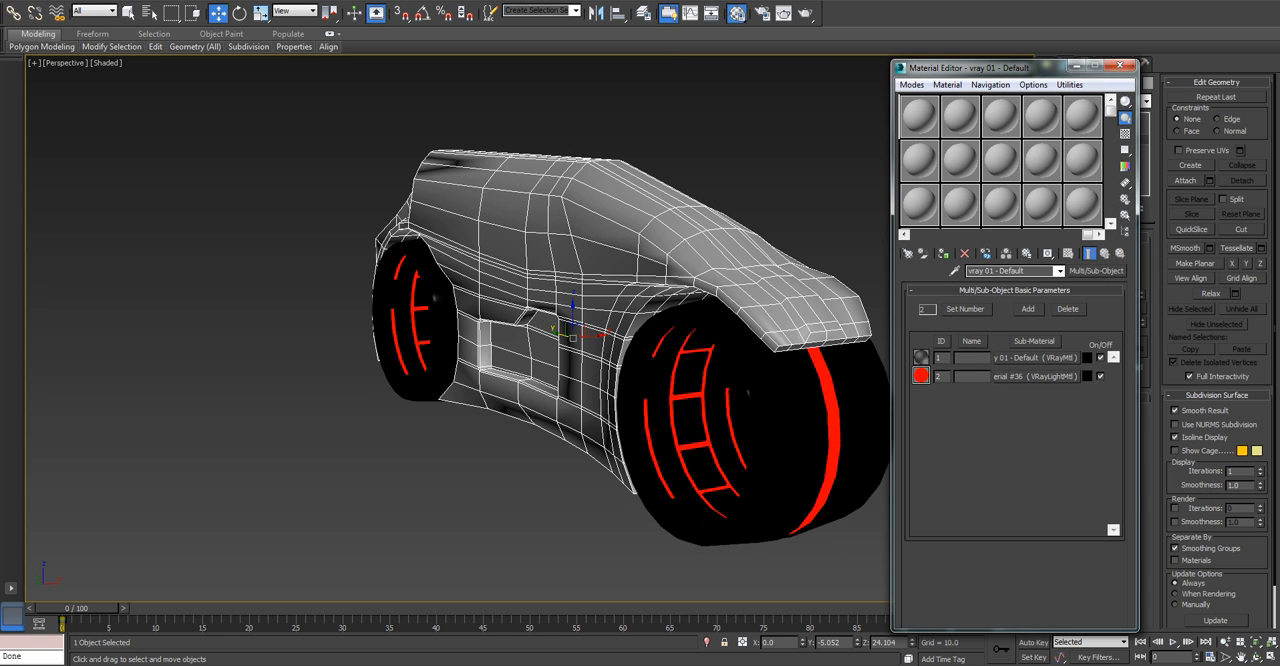
drag(1088, 235, 914, 235)
drag(919, 117, 680, 209)
key(m)
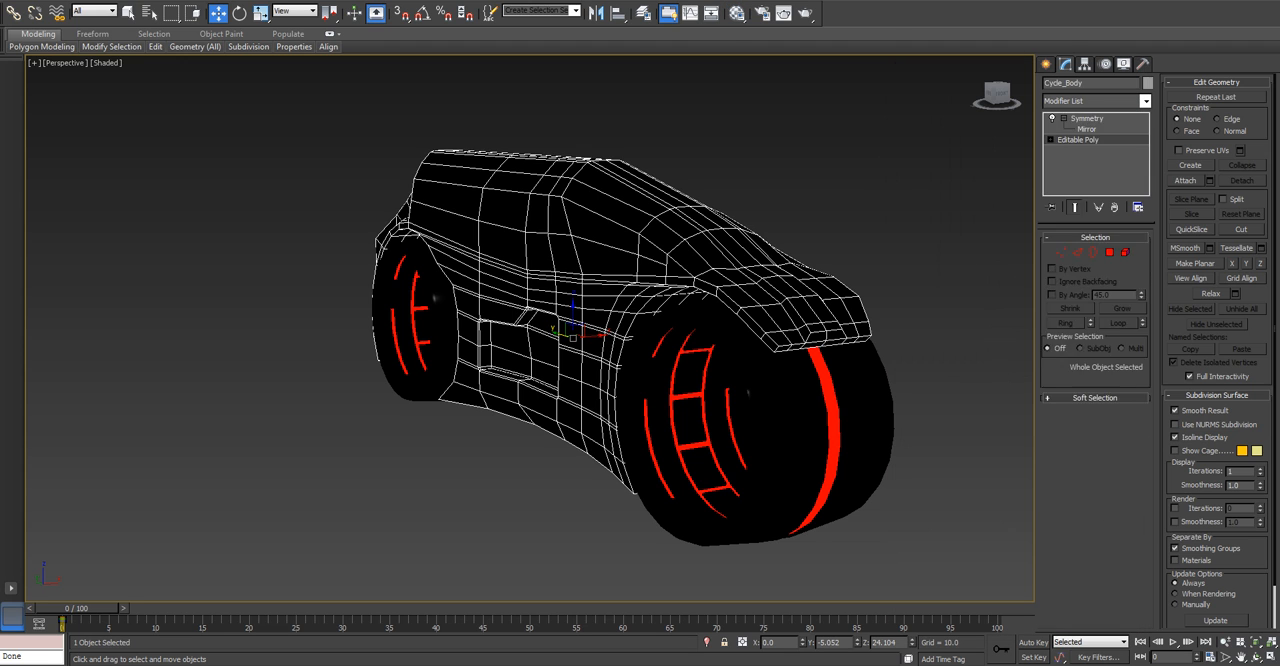
Enable NURMS subdivision on the wheels' Editable Poly and deselect the wheels.
click(950, 270)
click(826, 430)
click(1078, 140)
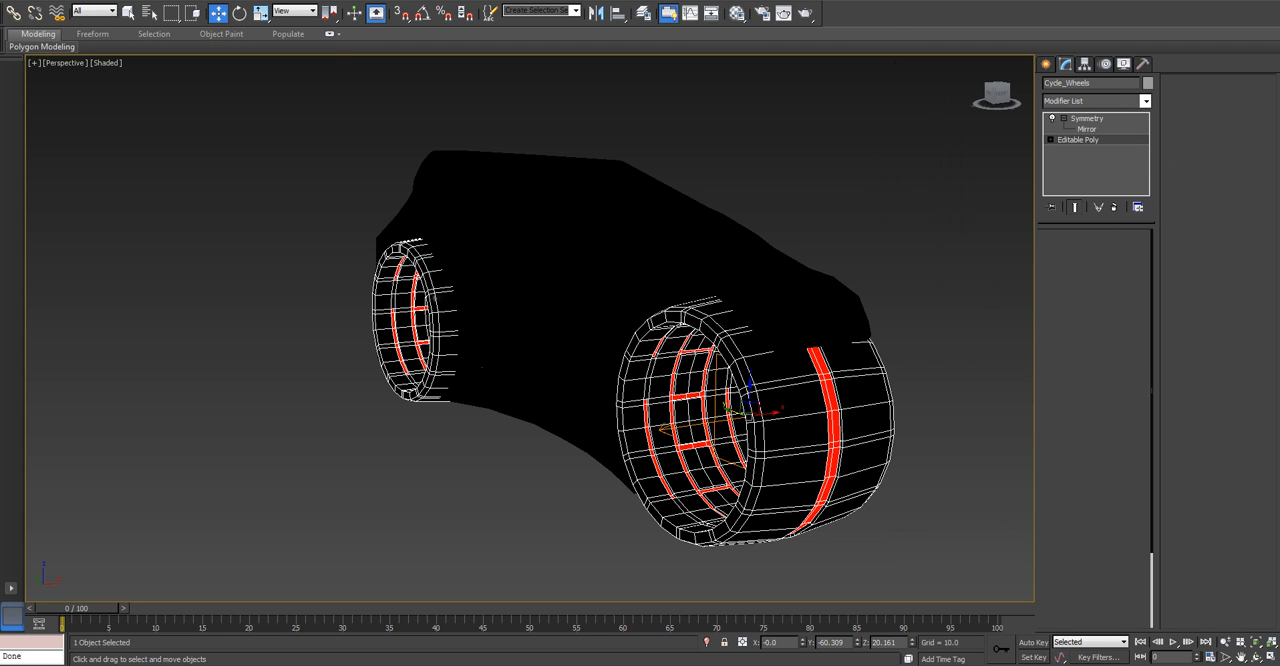
key(ctrl+q)
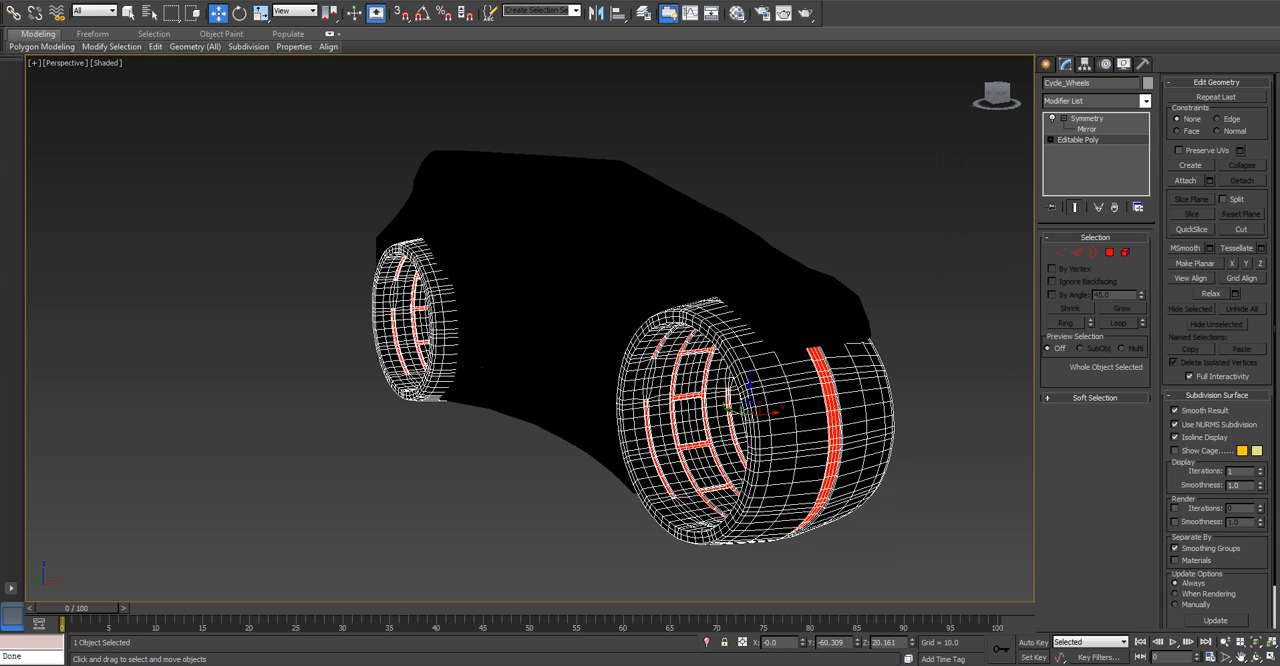
key(ctrl+d)
Clear the selection and turn on edged faces in the shaded perspective view.
click(572, 290)
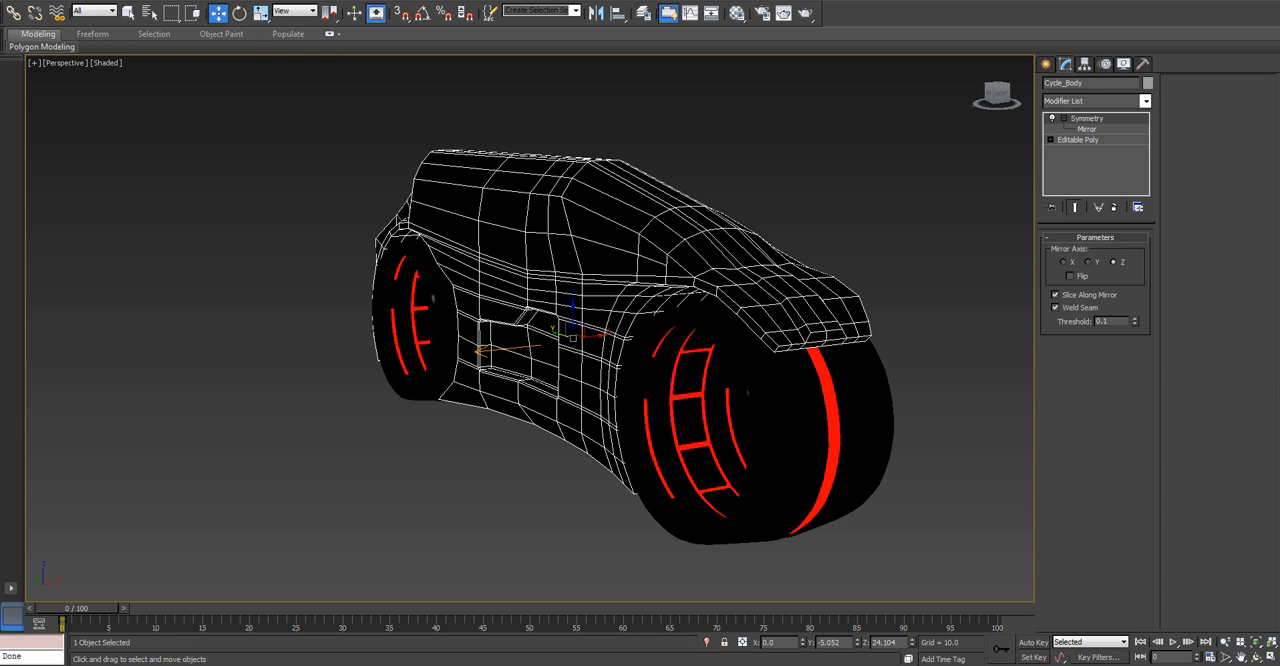
key(ctrl+d)
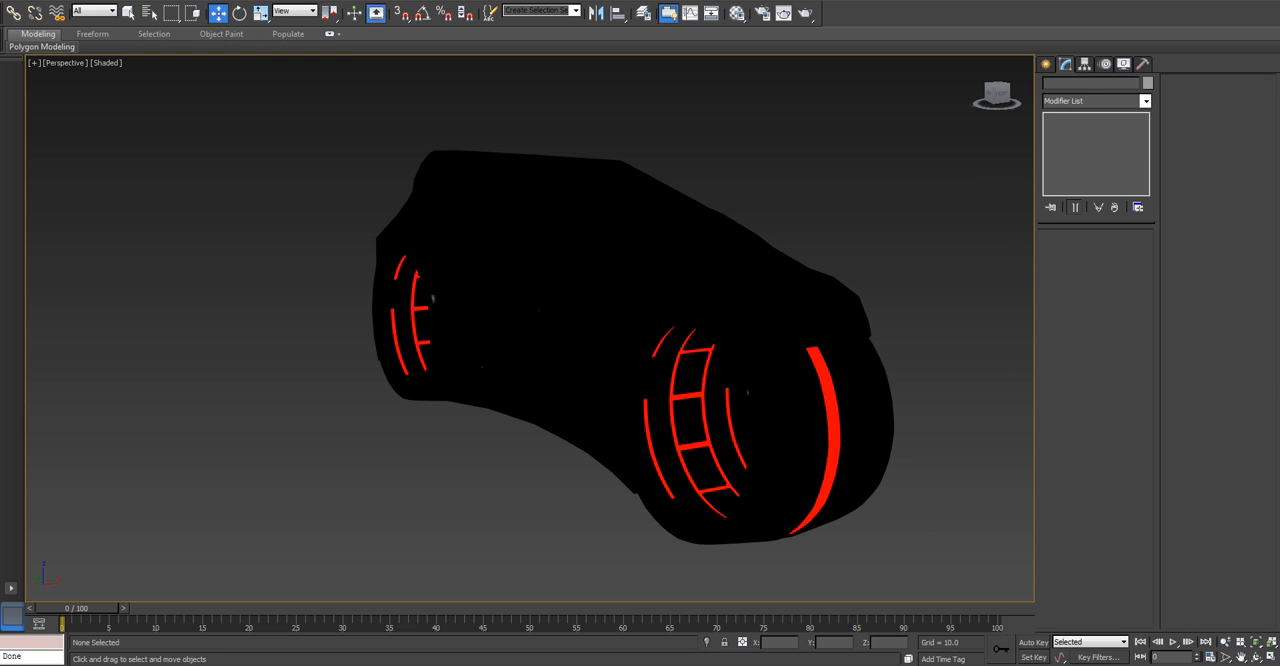
key(F4)
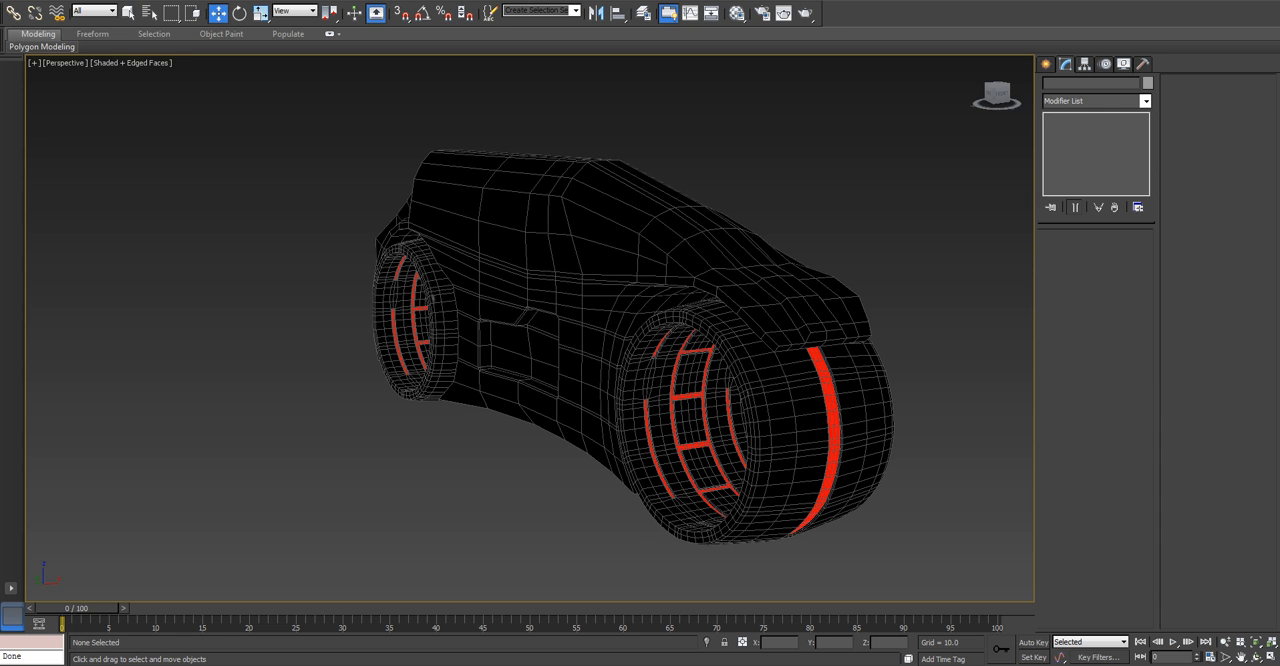
key(F4)
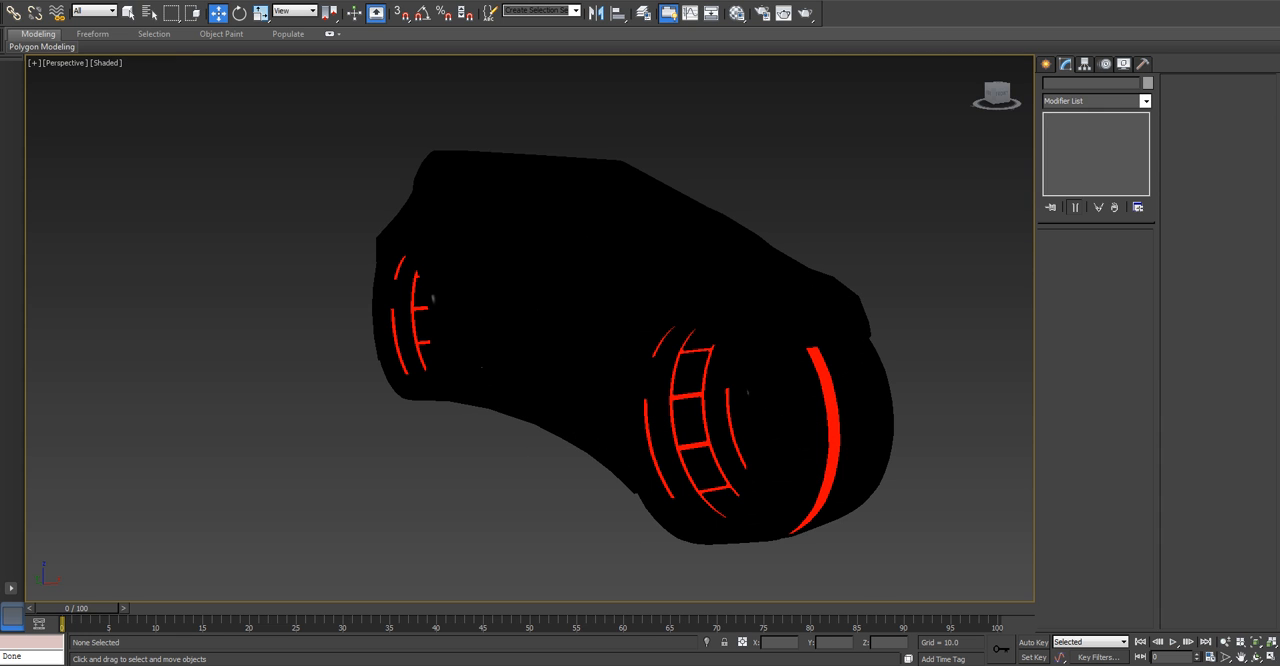
key(F4)
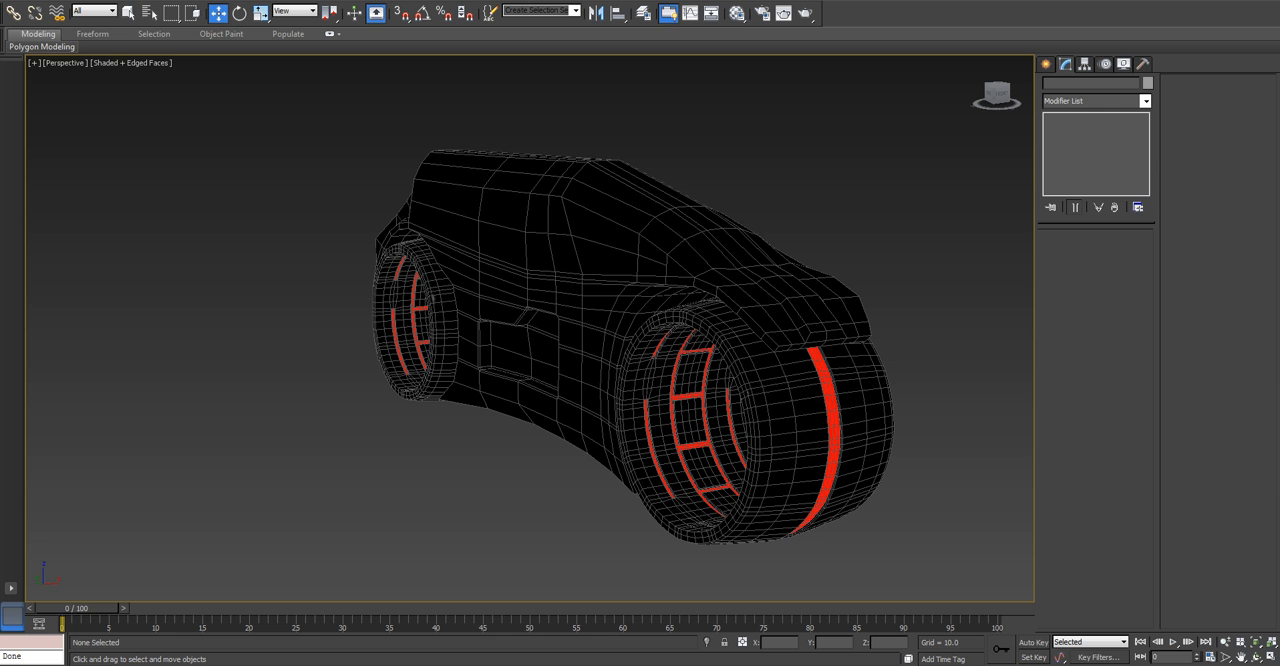
Select the cycle body and edit its Editable Poly at edge level, viewing the body from the left side.
click(550, 260)
alt+middle_drag(550, 260, 560, 285)
scroll(570, 315, up, 4)
scroll(563, 288, down, 4)
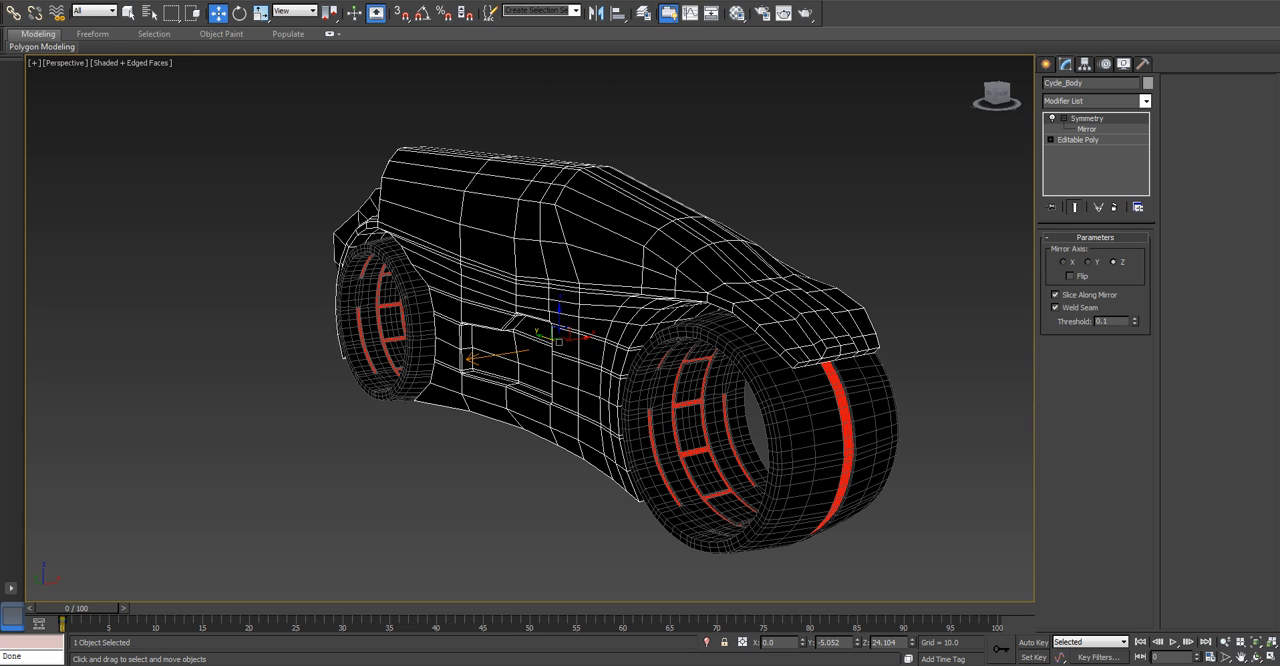
key(l)
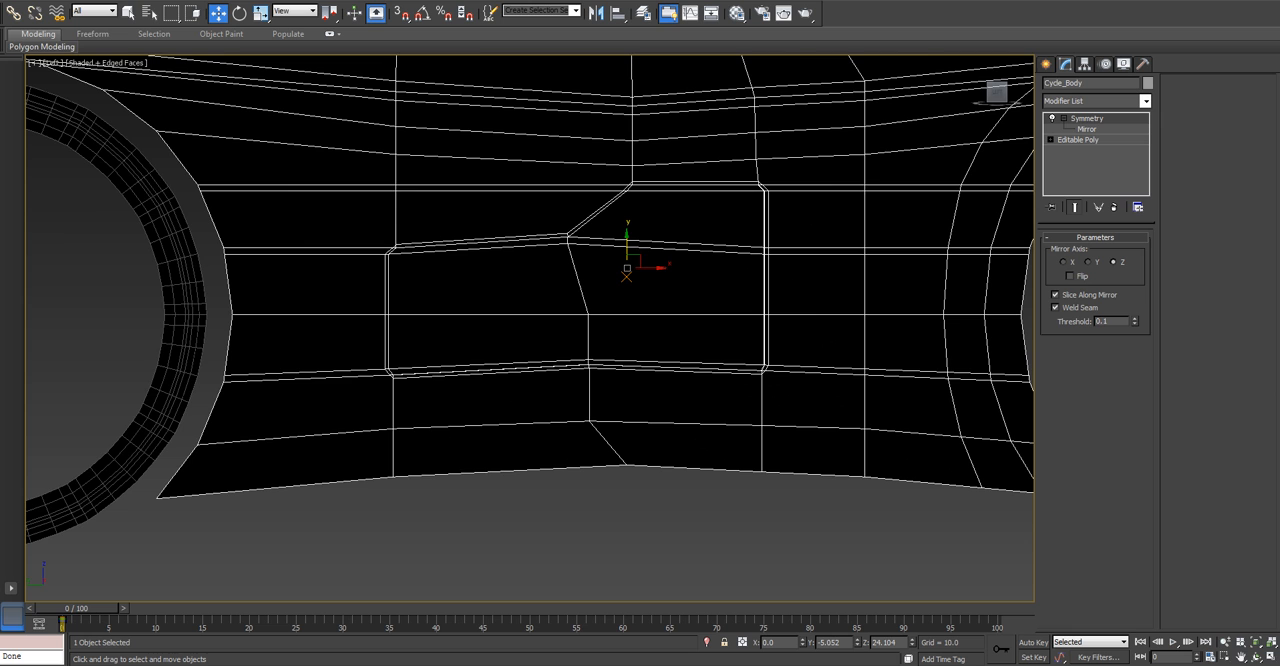
scroll(672, 360, down, 3)
middle_drag(672, 360, 639, 498)
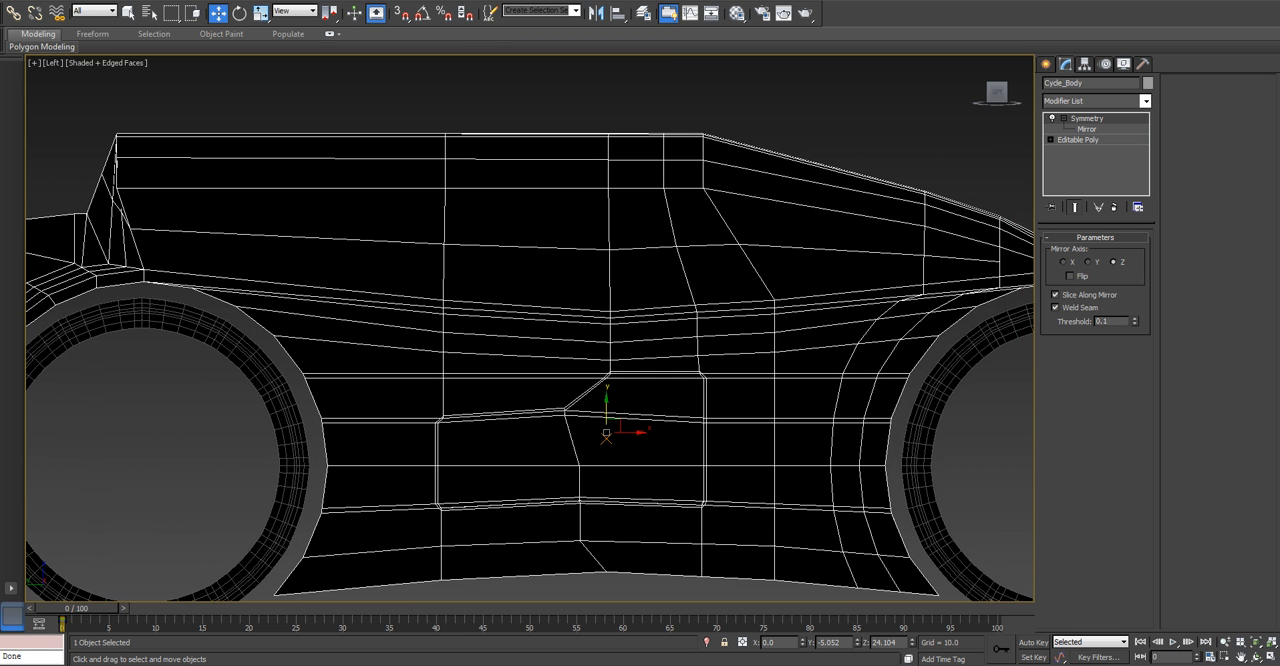
click(1078, 139)
click(1077, 252)
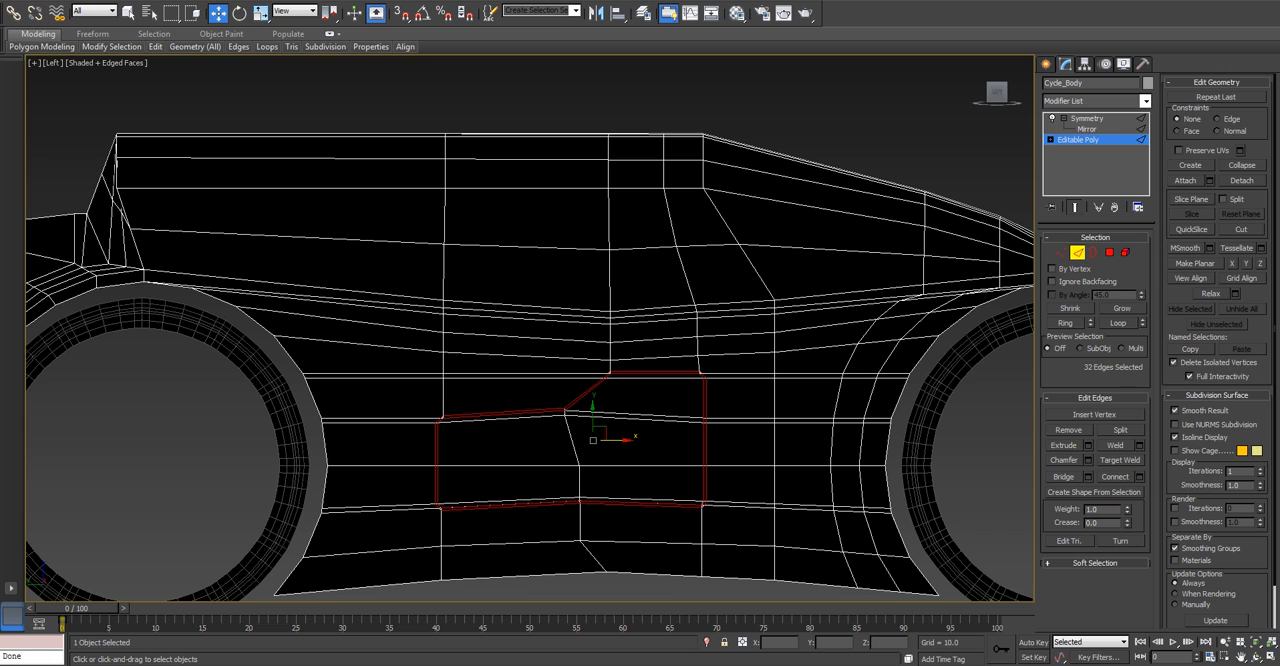
Connect the ring of lengthwise body edges behind the front wheel with one segment slid close to the wheel arch.
click(831, 250)
key(alt+r)
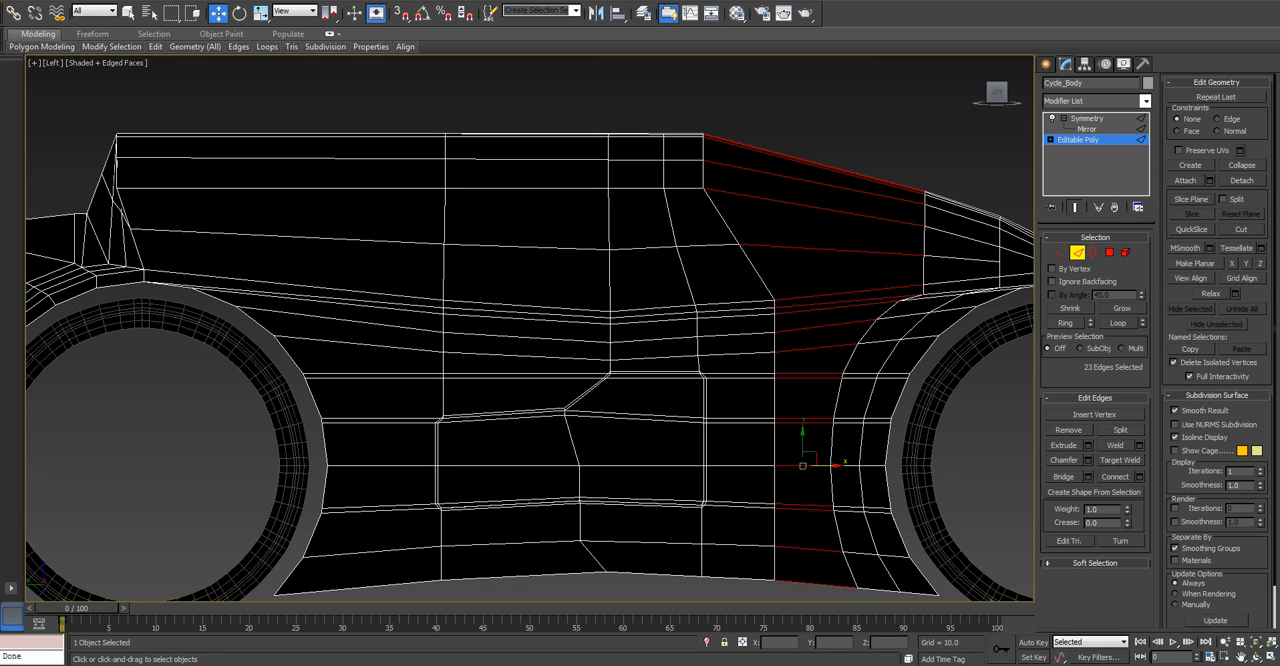
click(1139, 477)
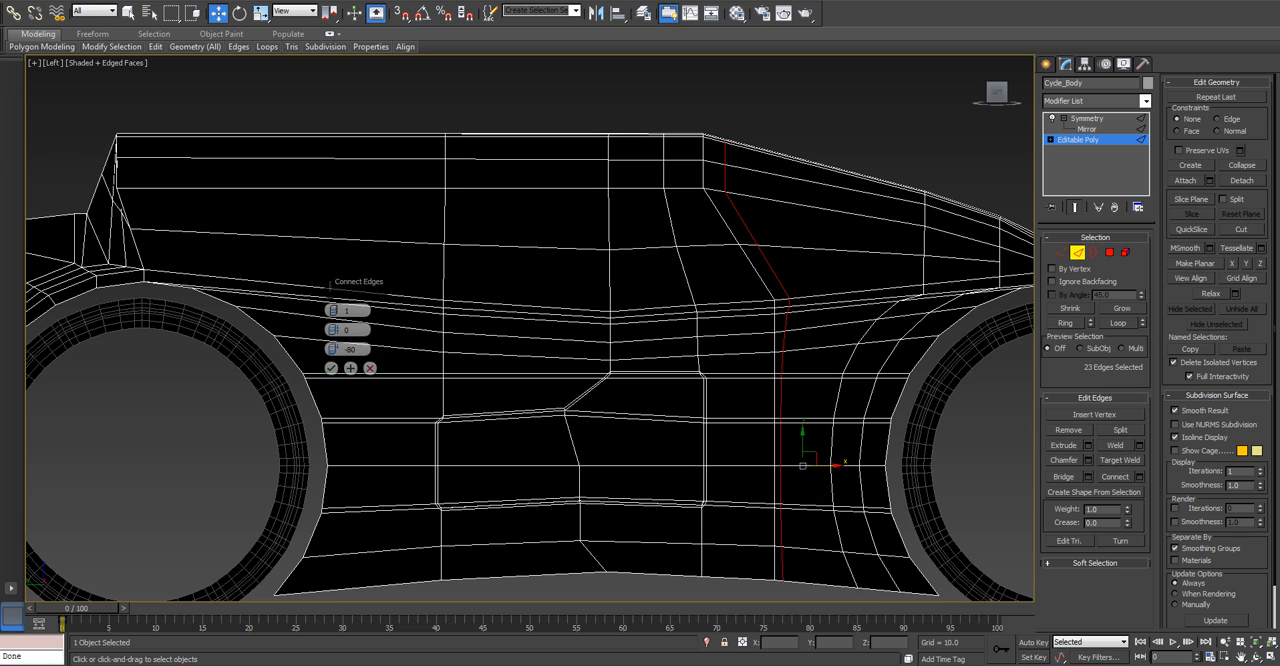
drag(333, 349, 333, 292)
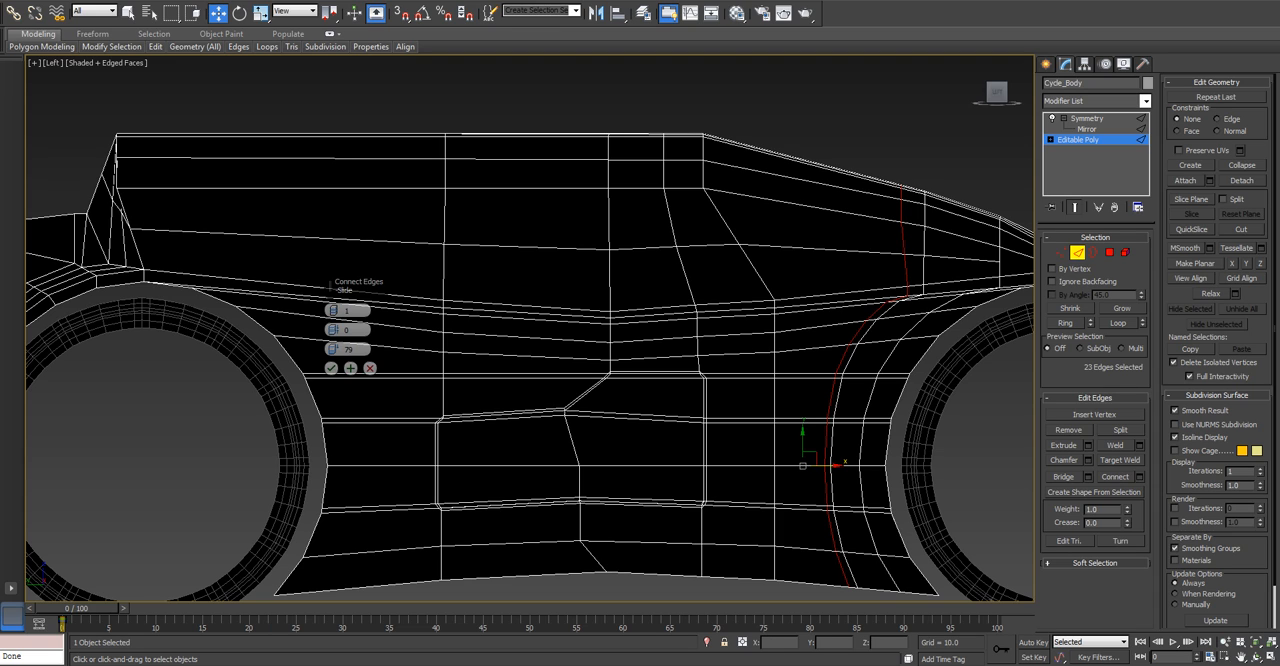
drag(333, 349, 333, 352)
click(331, 368)
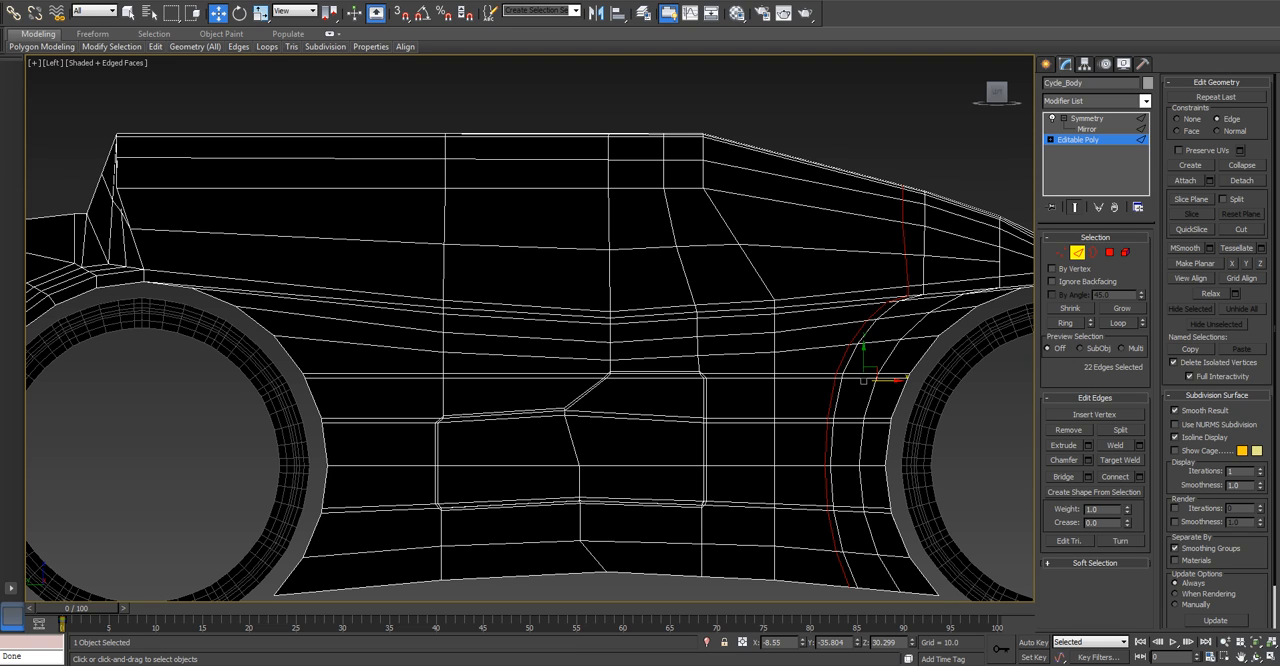
Make the new edge loop planar along Y with the Edge constraint active, undoing the planar attempt along Z.
click(1260, 263)
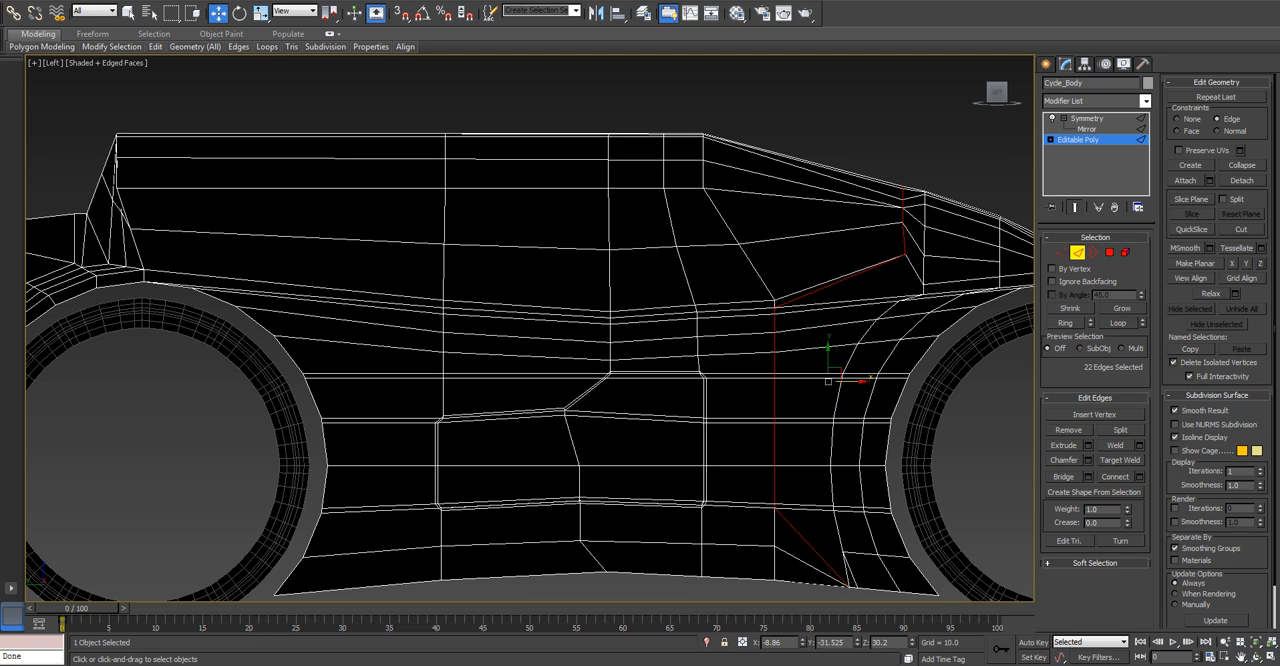
key(ctrl+z)
click(1246, 263)
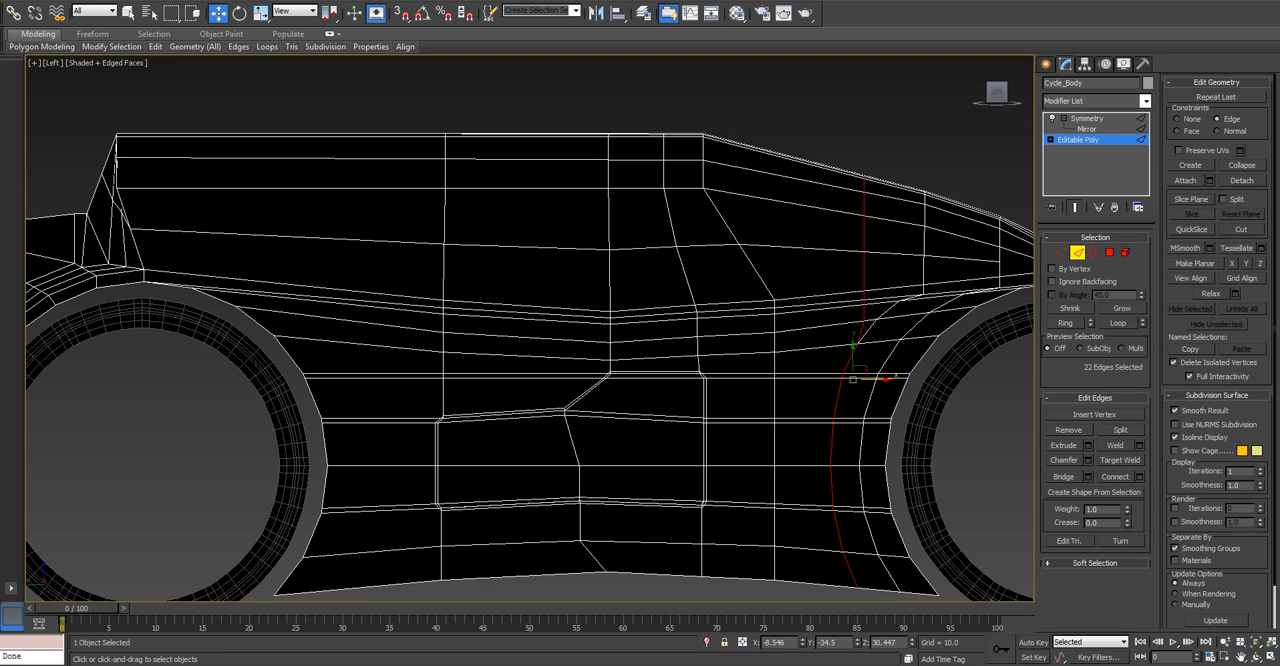
Try to shift only the upper edges of the front loop slightly toward the front of the cycle.
alt+drag(899, 600, 899, 600)
drag(887, 240, 892, 240)
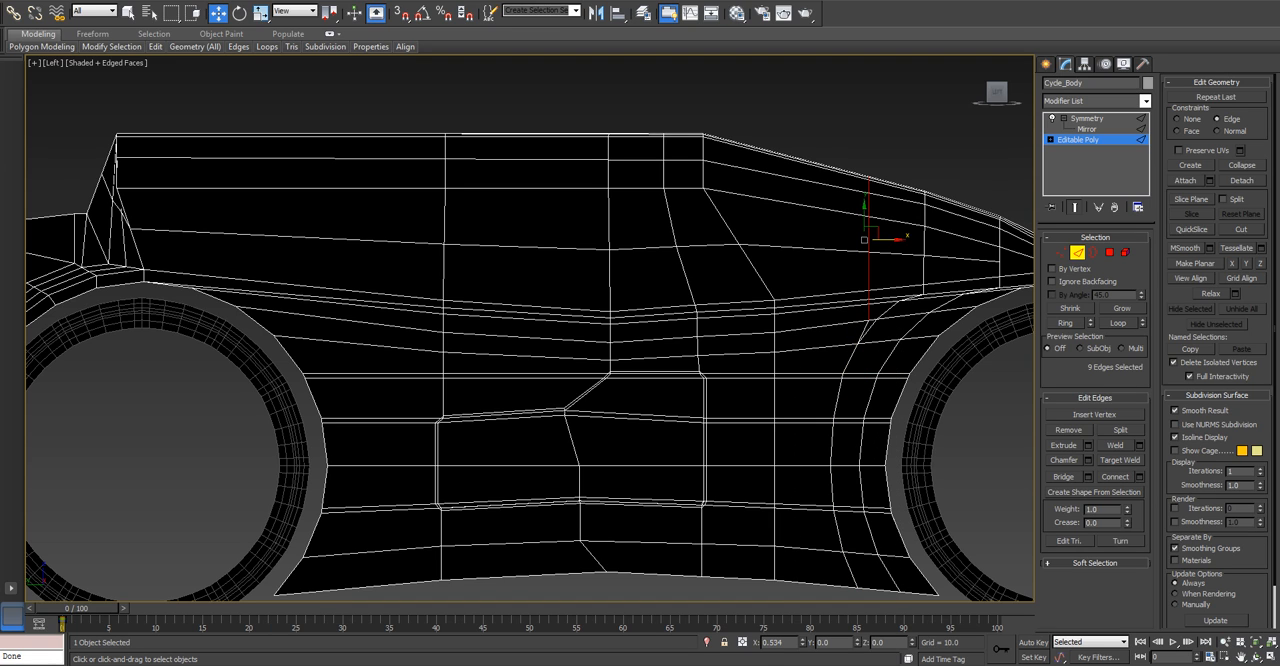
key(ctrl+z)
key(ctrl+z)
Slide the whole front edge loop back toward the middle of the body and chamfer it by 0.5 with one segment.
drag(886, 379, 877, 379)
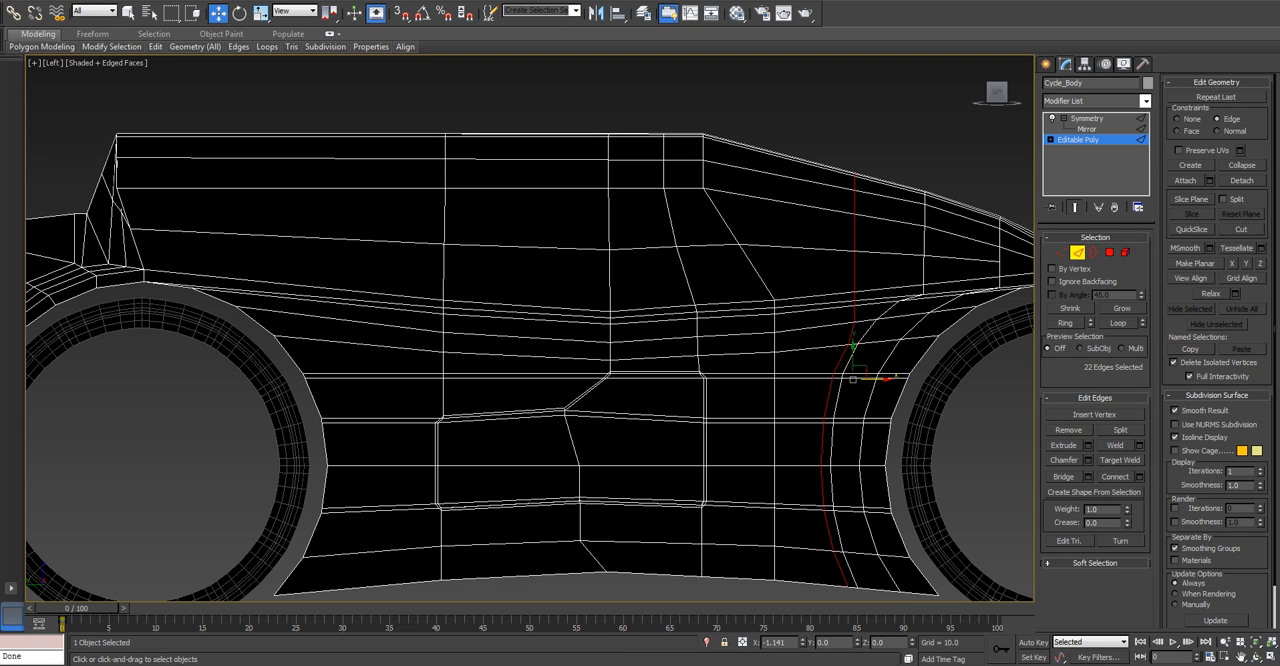
drag(877, 379, 862, 379)
click(1087, 460)
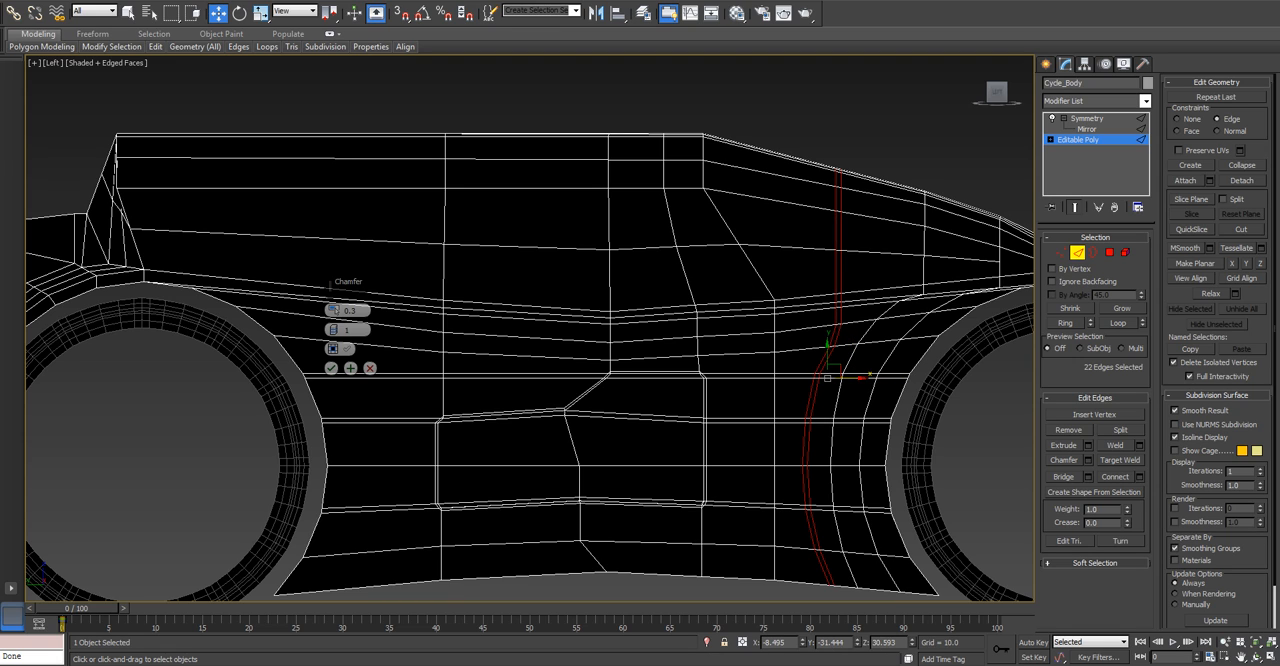
drag(334, 310, 334, 307)
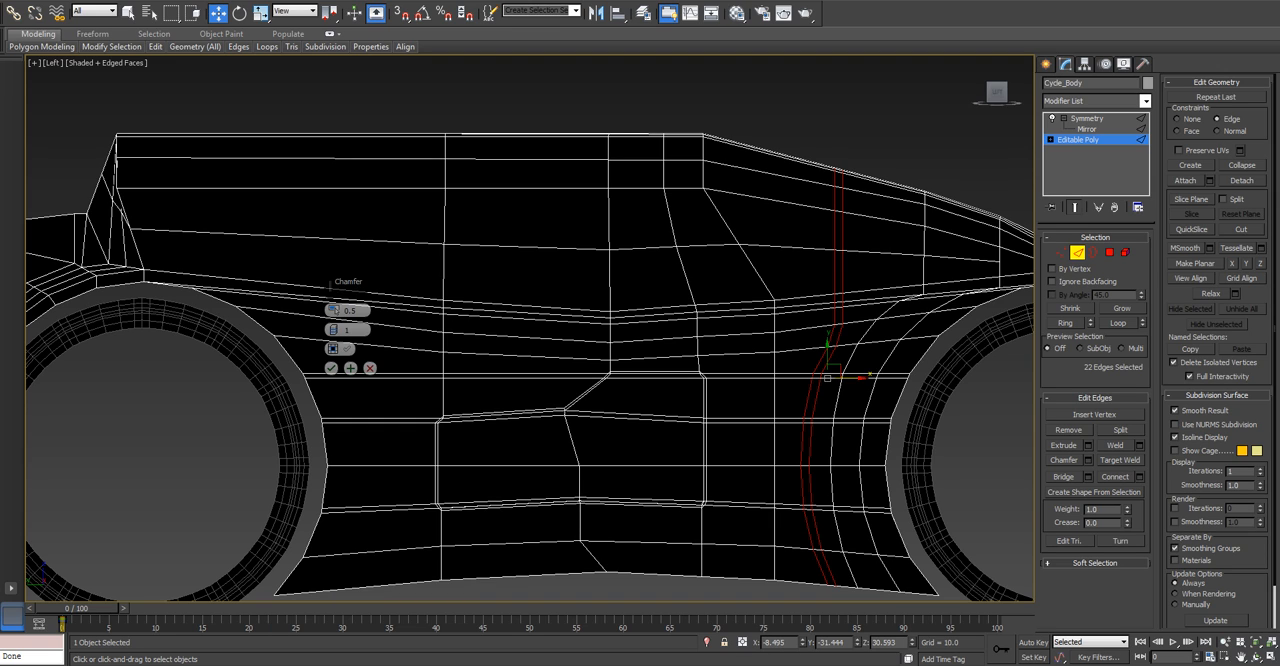
click(331, 368)
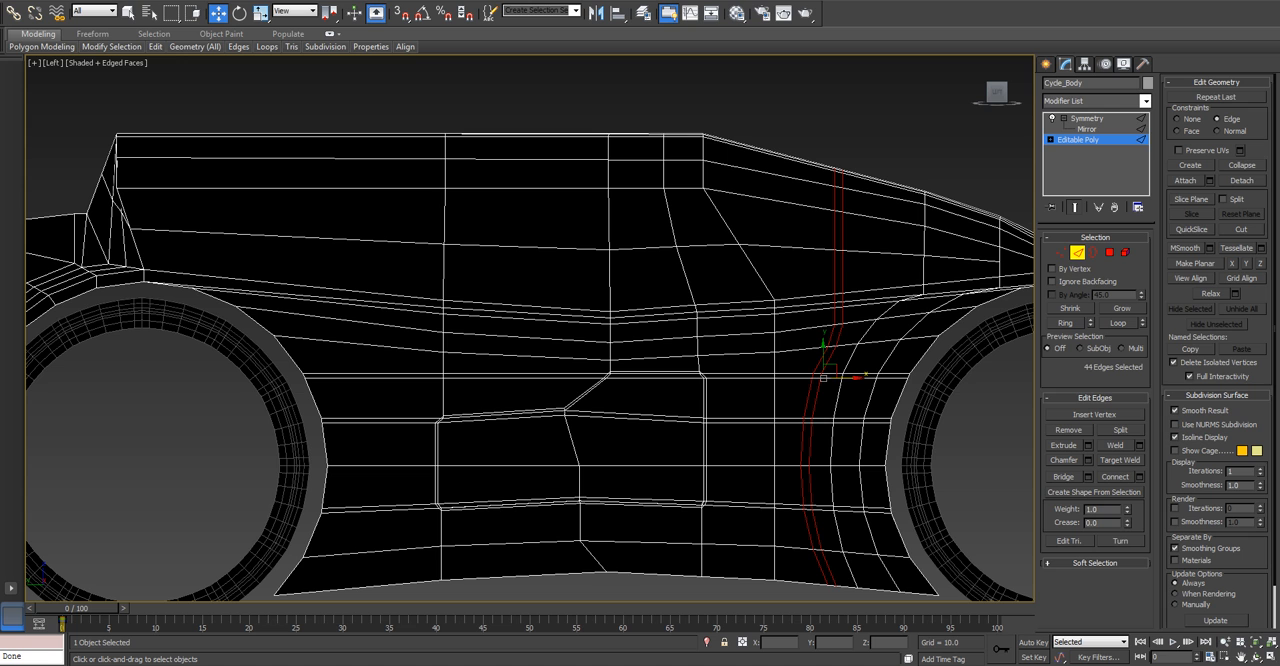
Select the full ring of lengthwise body edges between the rear wheel and the side panel, from roof to underside.
middle_drag(515, 348, 618, 362)
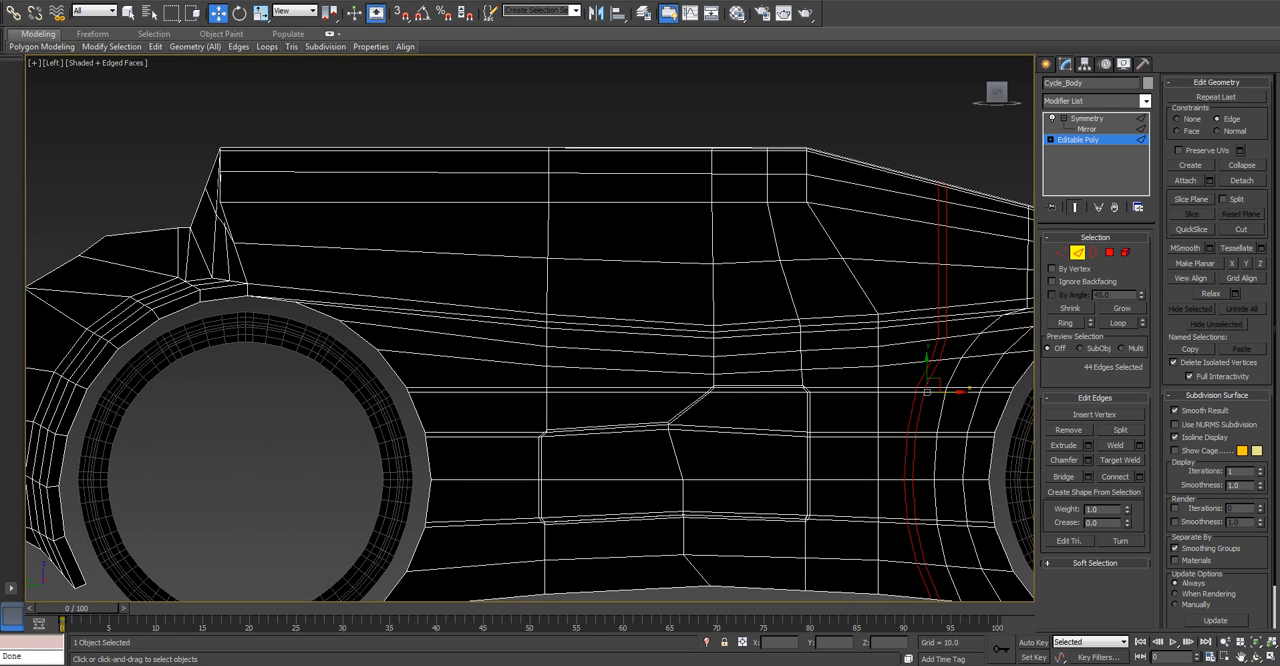
click(385, 172)
key(alt+r)
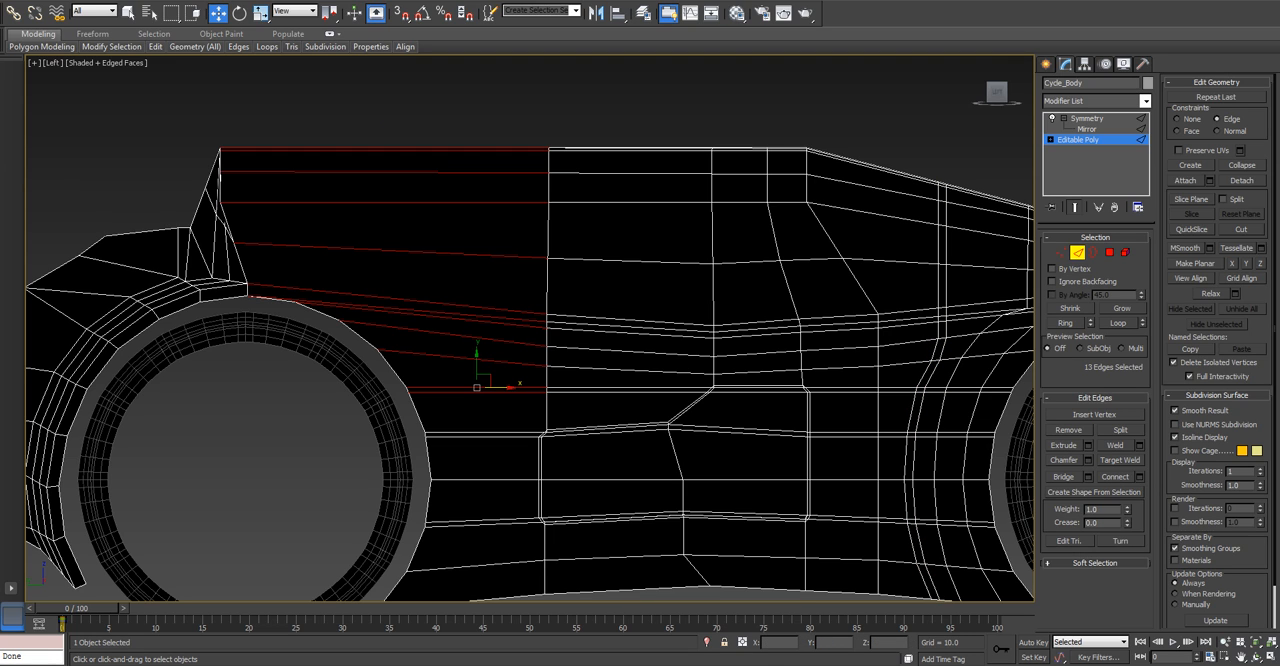
click(1138, 476)
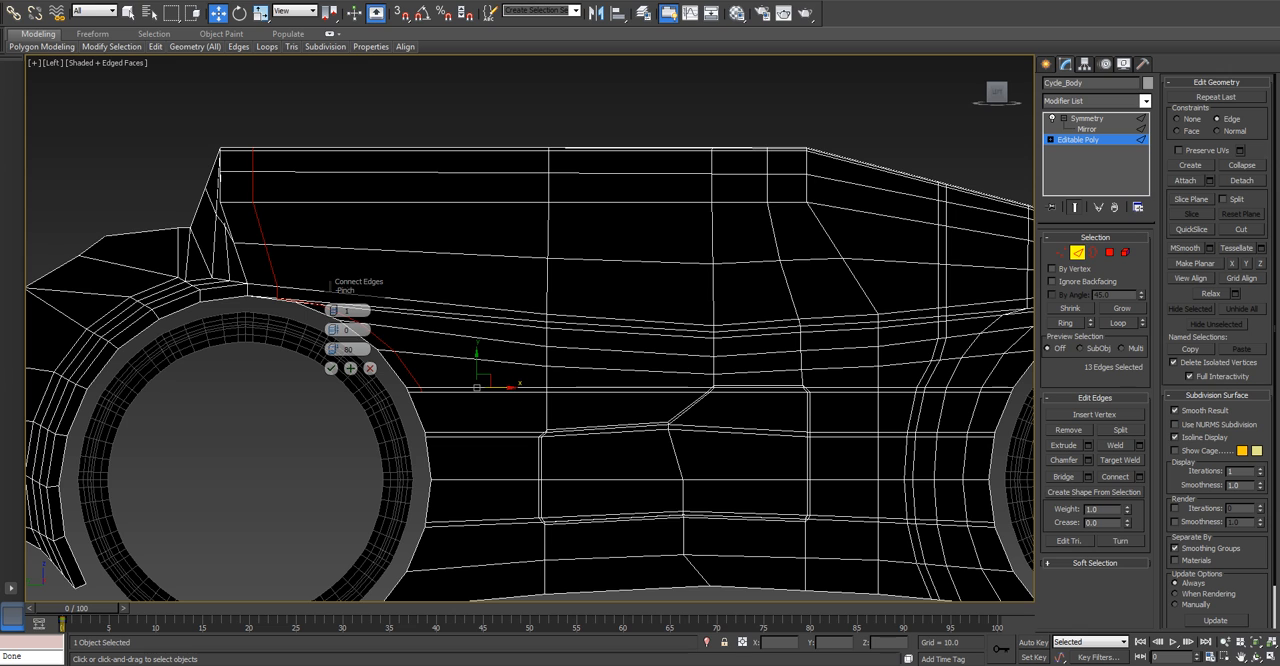
drag(333, 349, 333, 374)
click(369, 368)
middle_drag(369, 368, 394, 351)
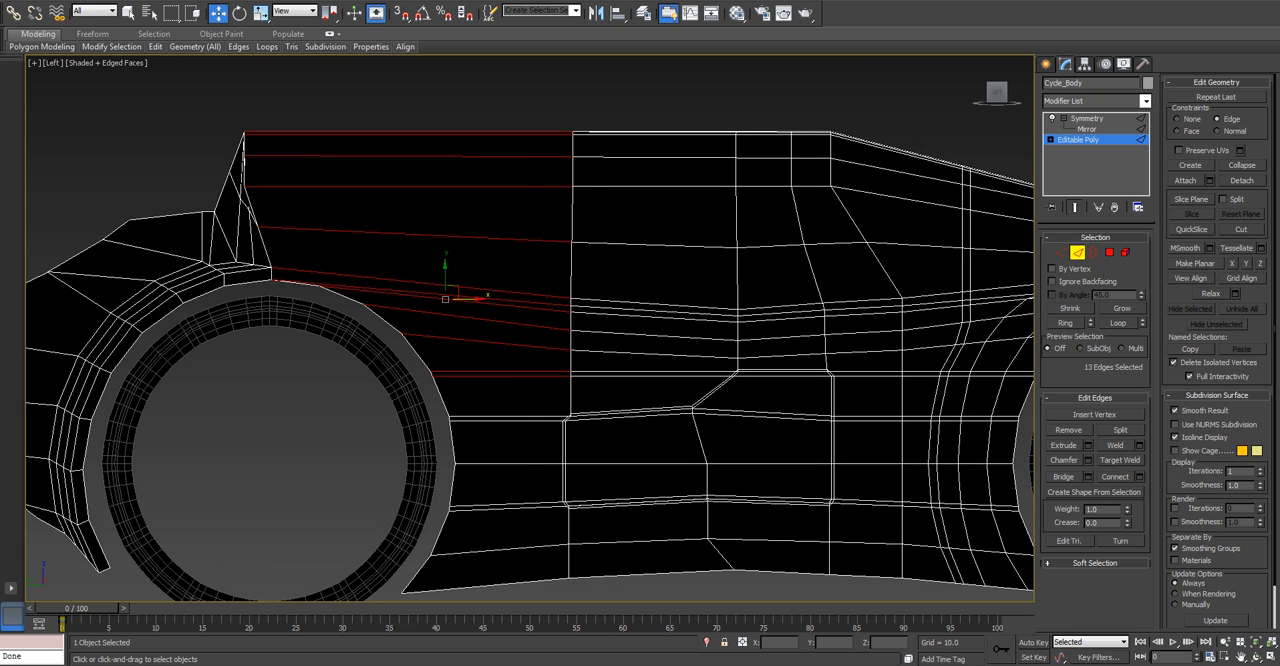
ctrl+drag(530, 550, 530, 582)
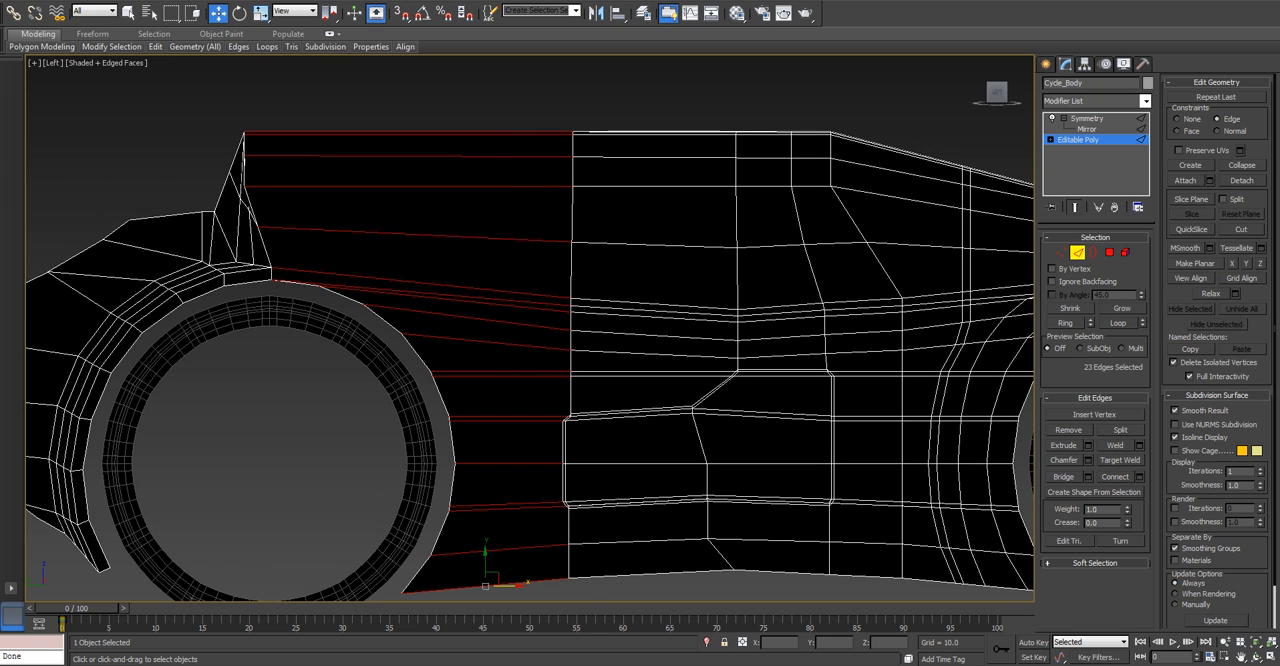
click(1139, 477)
mouse_move(334, 349)
mouse_down()
mouse_move(334, 326)
mouse_move(334, 347)
mouse_up()
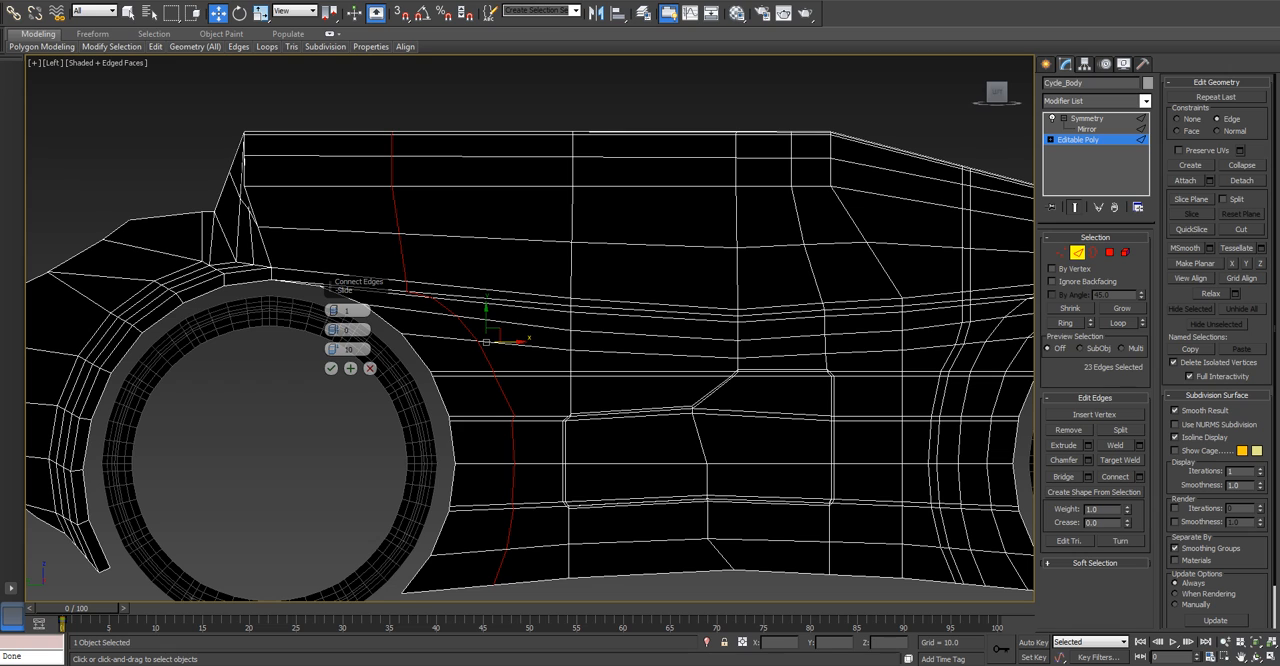
click(370, 368)
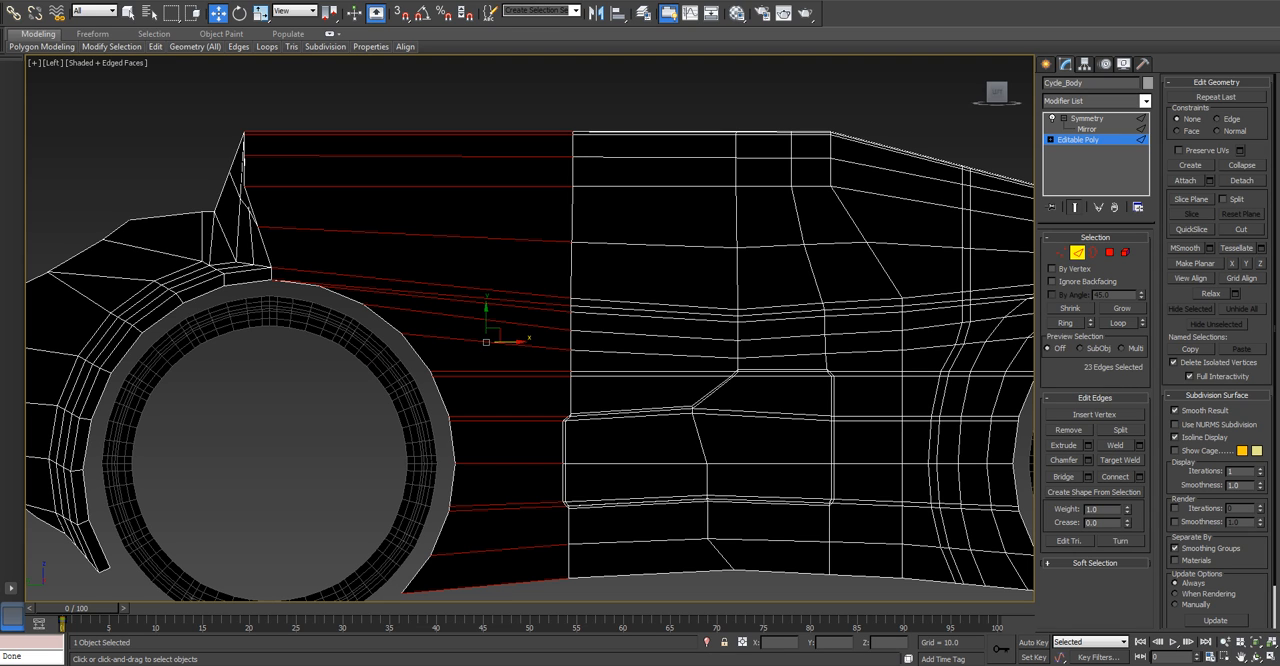
Connect the selected rear edge ring with one segment, pinch 0 and slide 10.
click(1140, 477)
drag(333, 349, 333, 352)
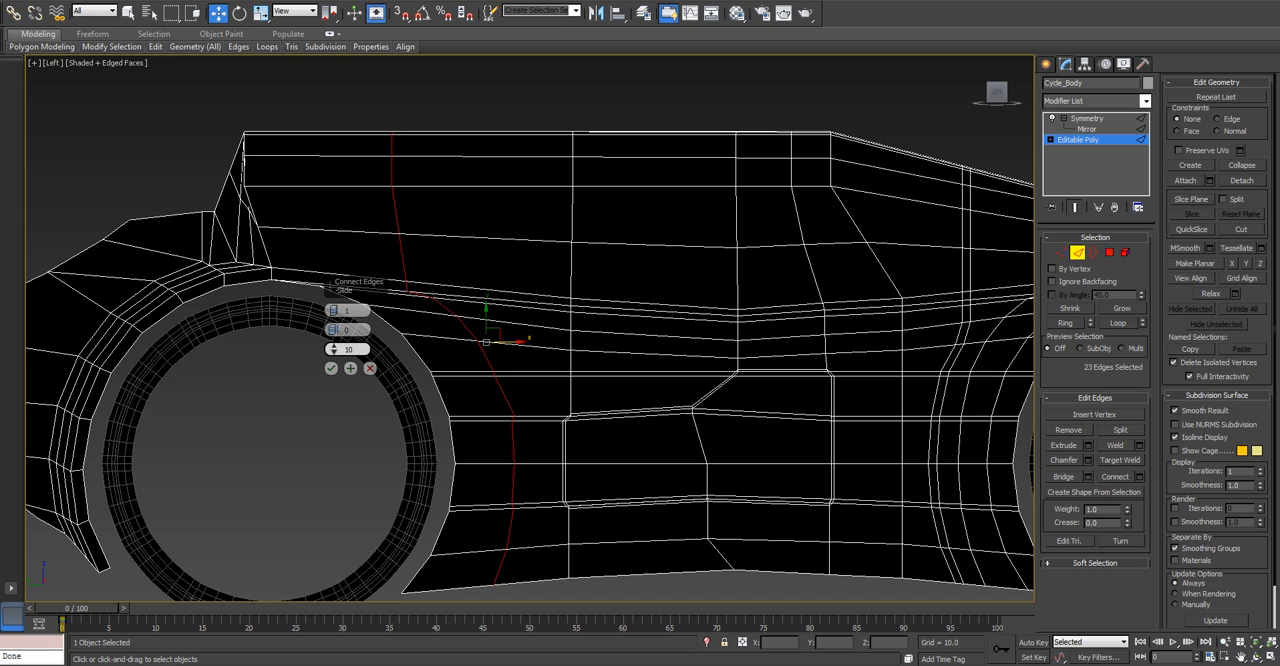
click(331, 368)
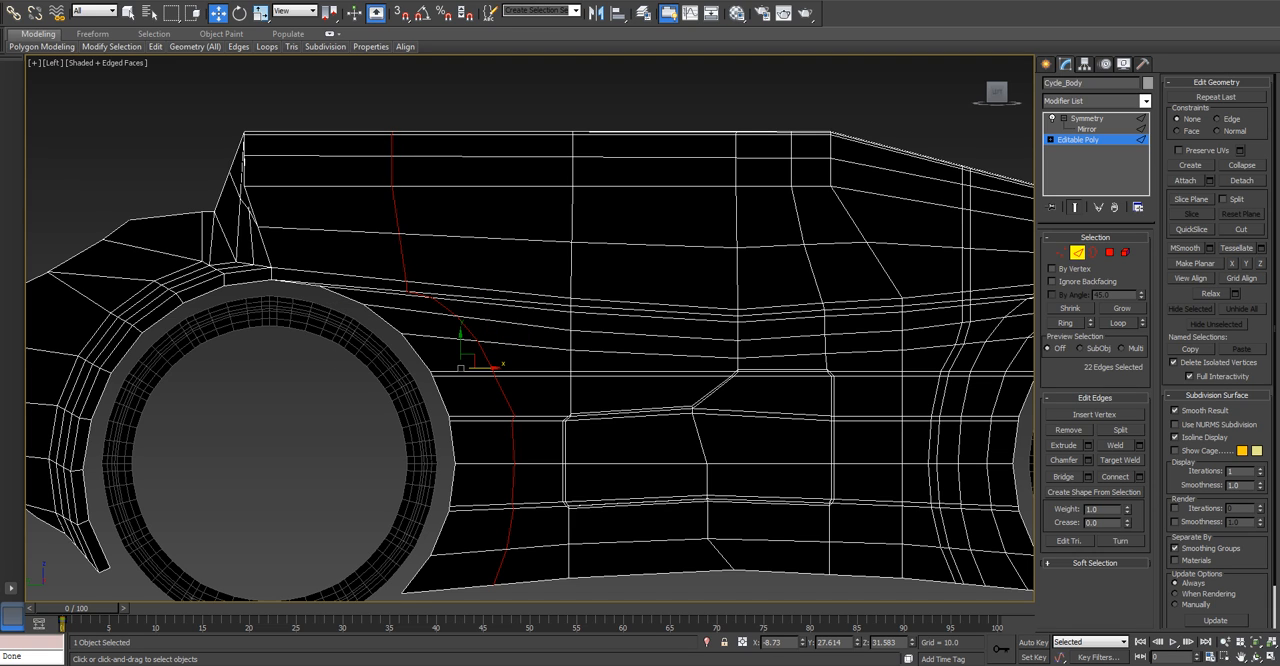
Slide the rear edge loop toward the rear wheel with the Edge constraint and chamfer it by 0.5.
click(1217, 119)
drag(485, 368, 458, 368)
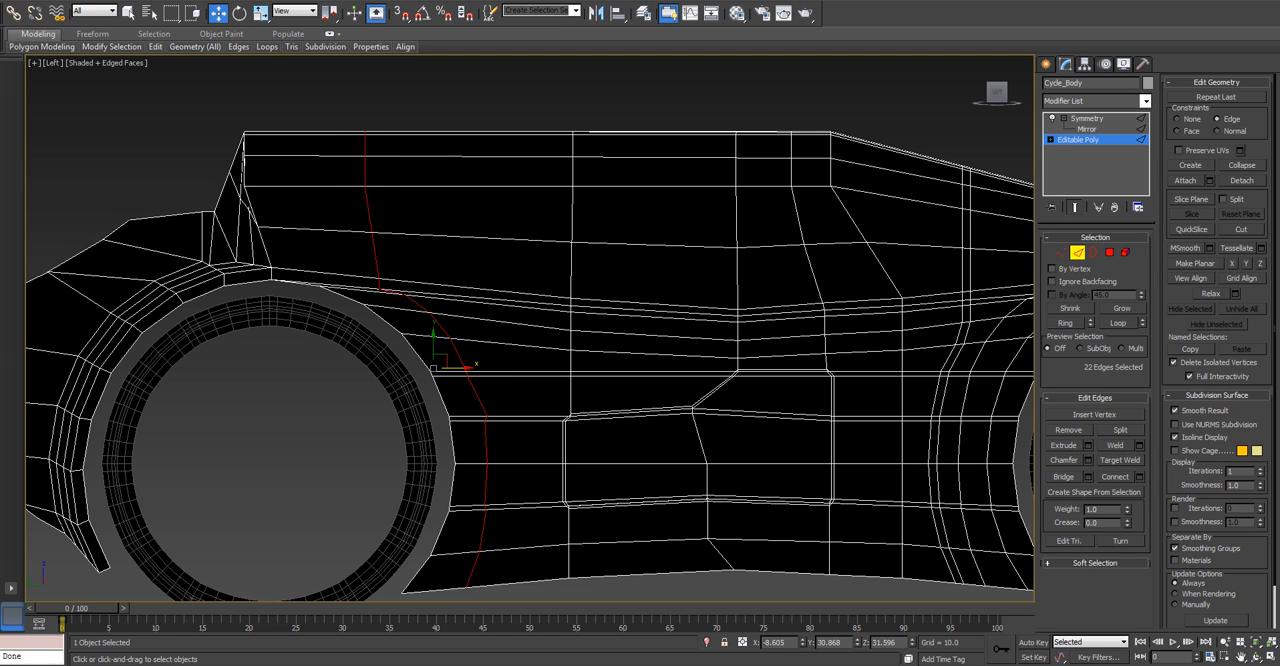
click(1088, 460)
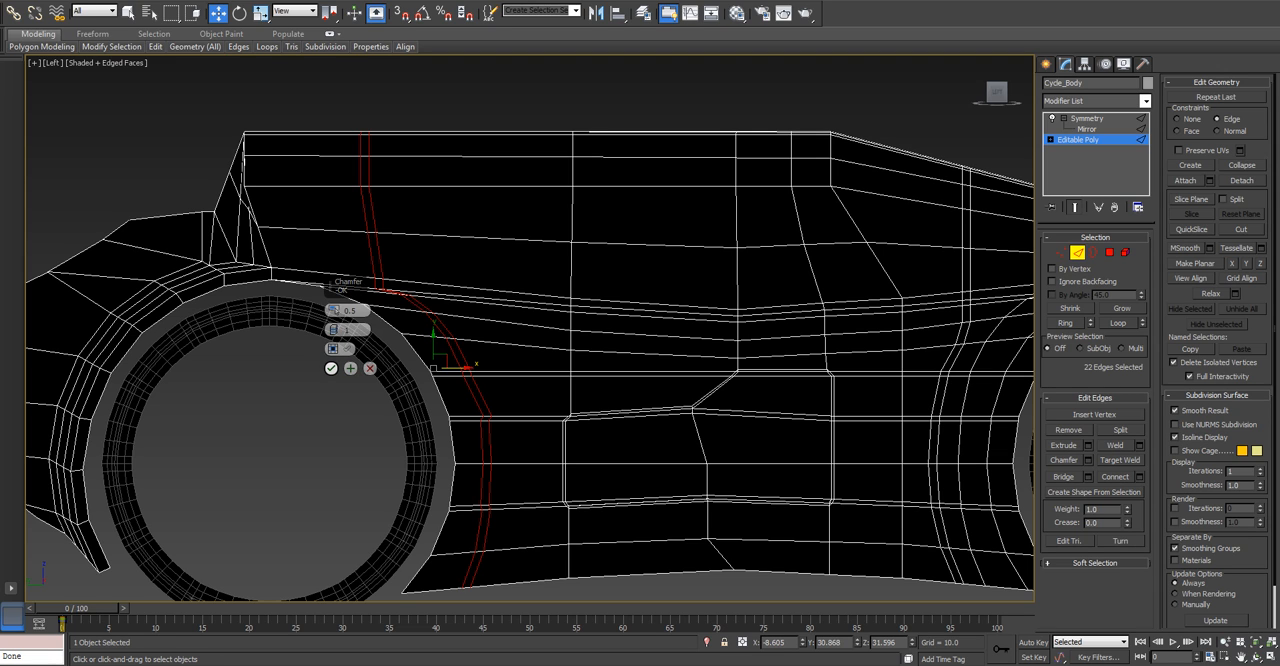
click(331, 368)
Select the polygons of the narrow rear strip from the roof down to the lengthwise side strip.
key(4)
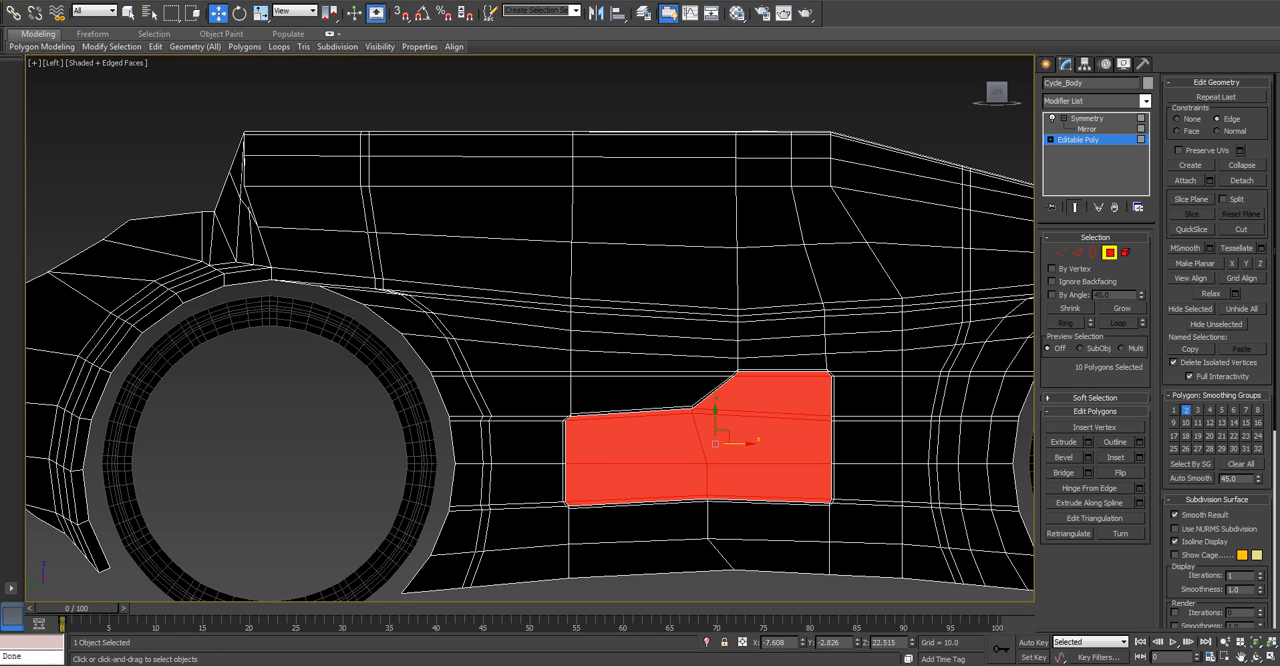
key(q)
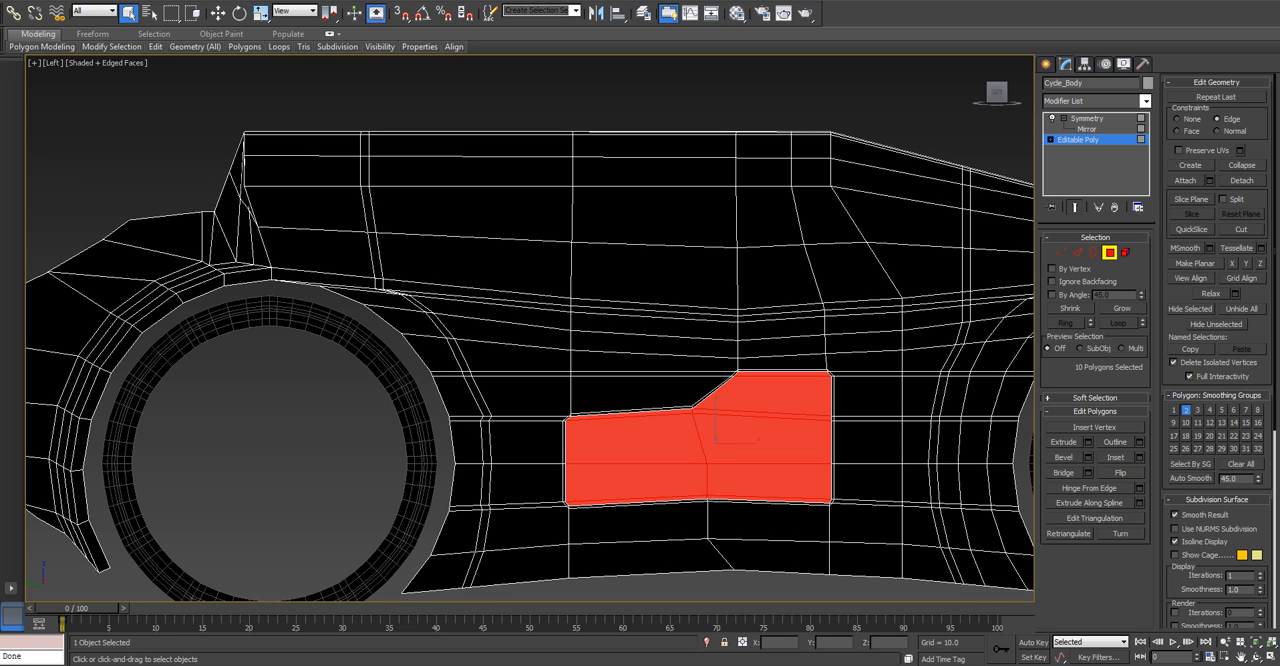
click(363, 138)
ctrl+click(365, 172)
ctrl+click(369, 209)
ctrl+click(376, 256)
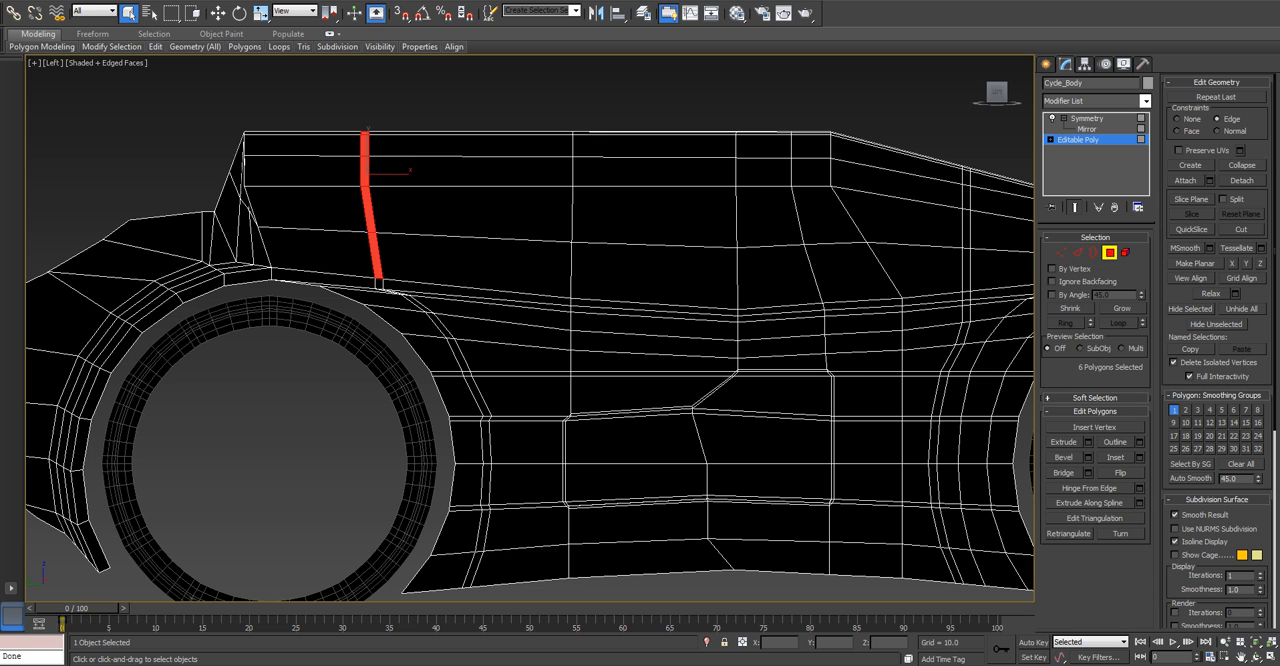
Add the thin lengthwise strip along the body side and the vertical front strip up to the roof to the polygon selection.
ctrl+click(379, 284)
ctrl+click(475, 295)
ctrl+click(660, 308)
scroll(769, 304, up, 2)
ctrl+click(780, 312)
middle_drag(782, 312, 665, 311)
ctrl+click(786, 305)
ctrl+click(884, 298)
ctrl+click(931, 293)
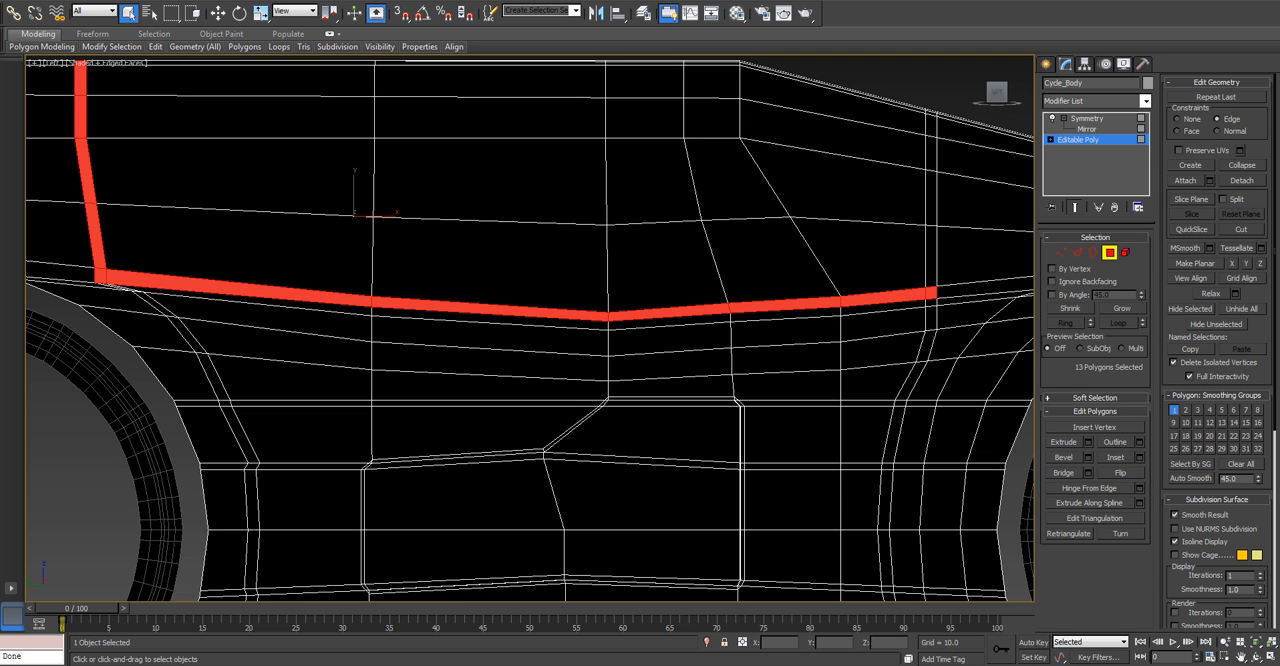
ctrl+drag(930, 110, 934, 282)
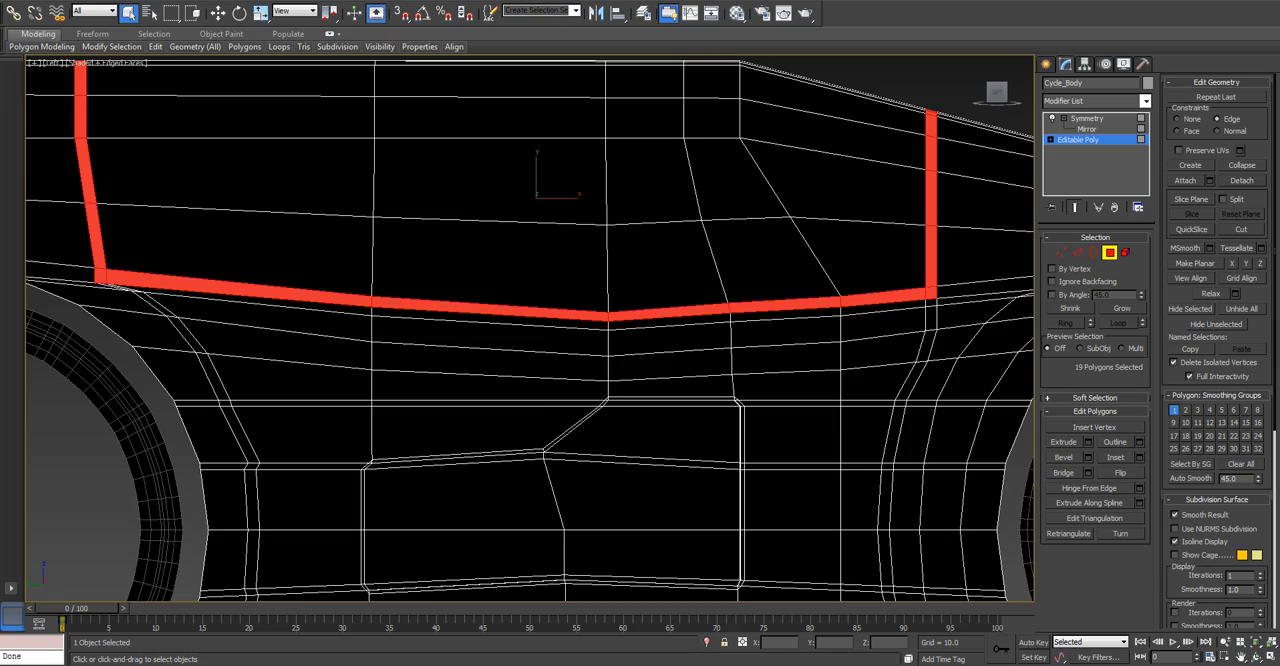
Assign the glowing red groove material's ID to the selected strip polygons and clear the selection.
scroll(934, 282, down, 3)
alt+middle_drag(934, 282, 730, 320)
key(l)
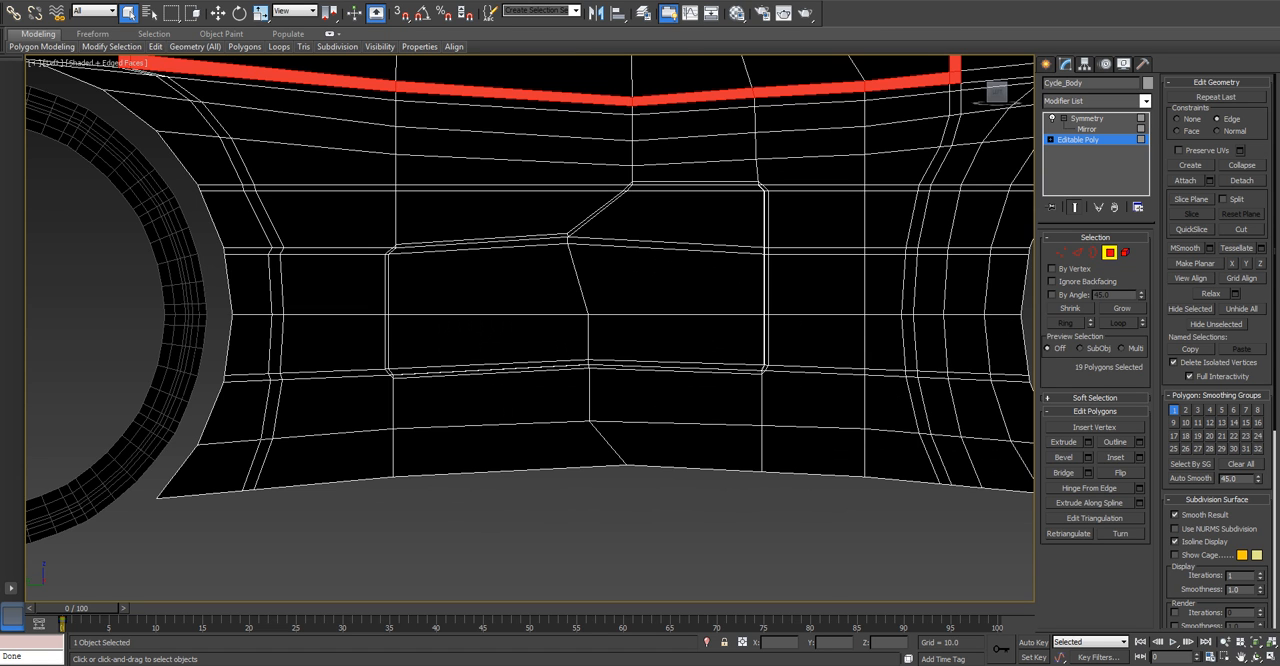
scroll(530, 330, down, 5)
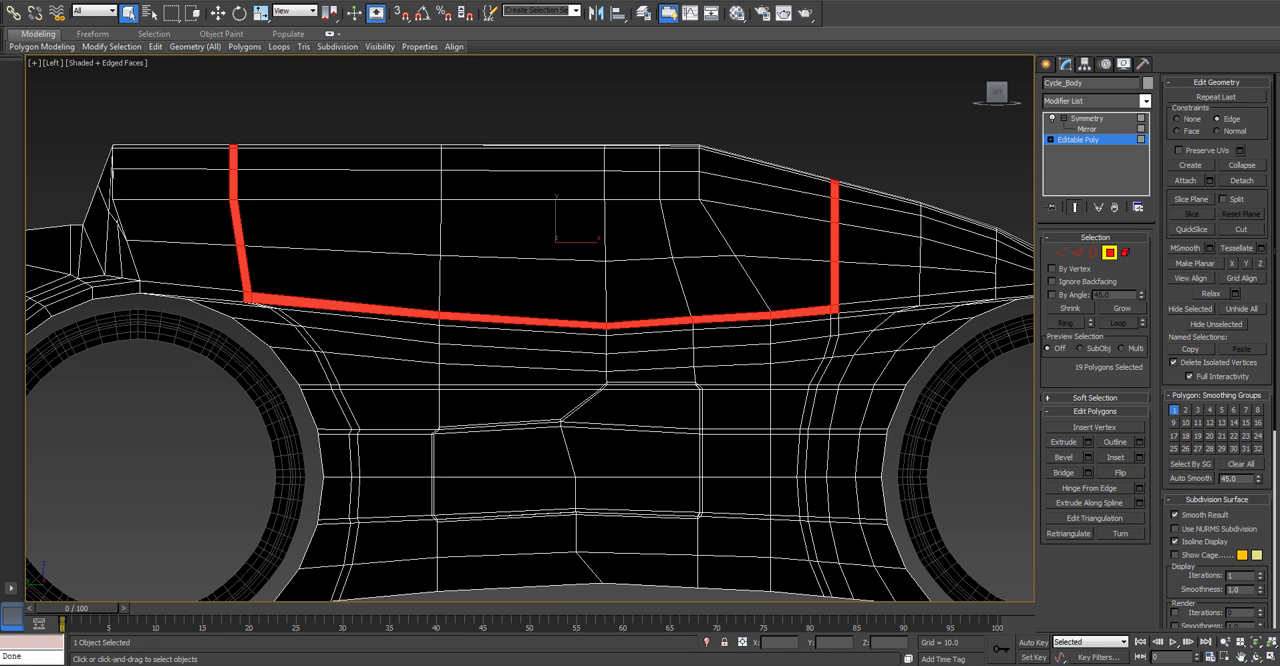
scroll(1218, 350, down, 5)
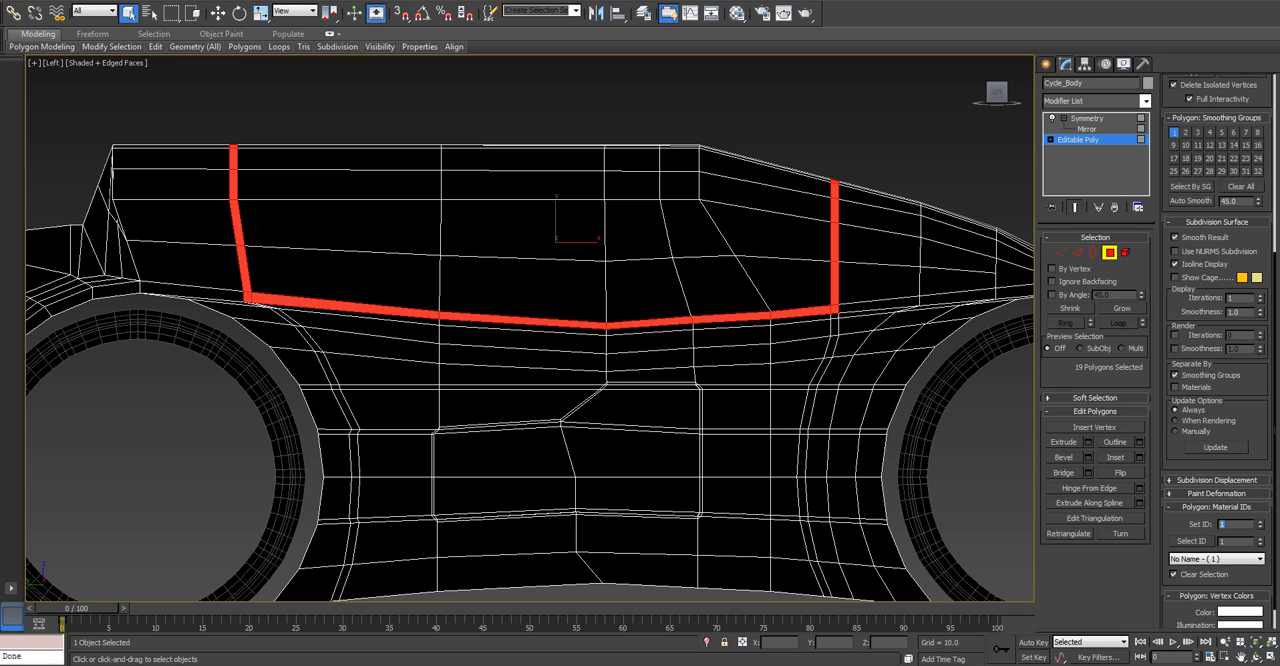
key(Return)
key(ctrl+d)
Remove the edge constraint and move the vertex at the red strip's front lower corner slightly up and inward.
middle_drag(815, 315, 823, 317)
key(1)
scroll(821, 319, up, 5)
middle_drag(894, 301, 838, 321)
scroll(838, 321, up, 2)
click(836, 323)
key(w)
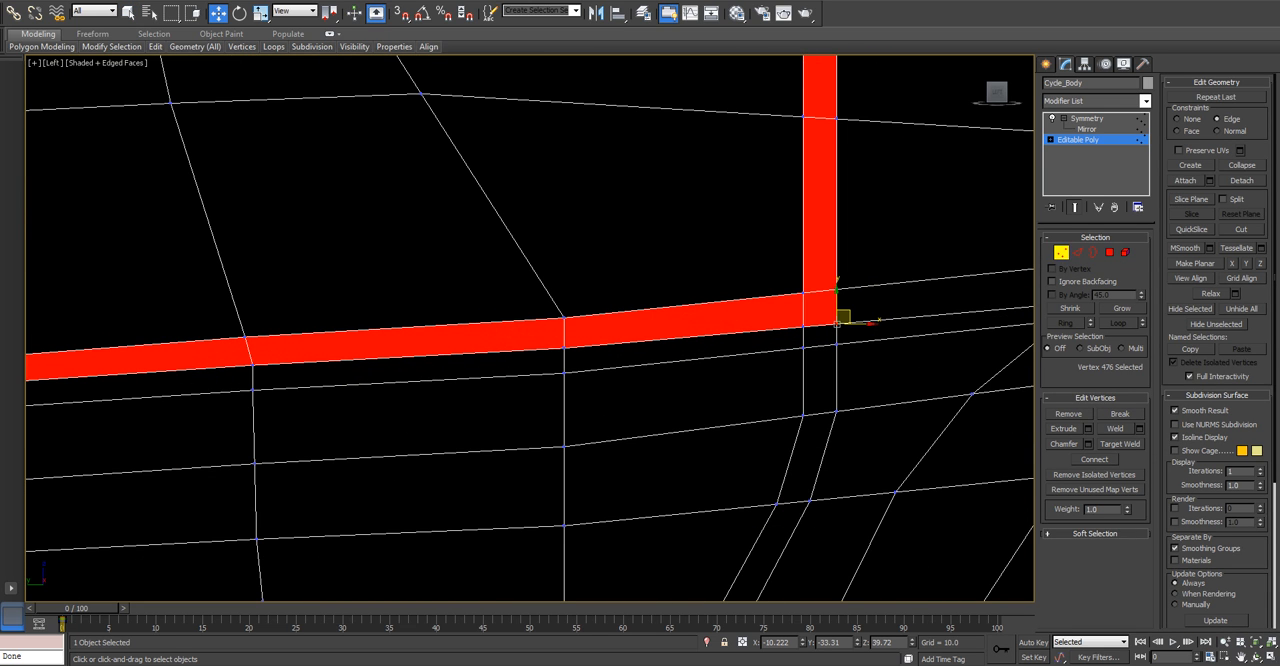
mouse_move(843, 318)
mouse_down()
mouse_move(820, 320)
mouse_move(842, 318)
mouse_move(832, 305)
mouse_up()
key(ctrl+z)
scroll(757, 294, down, 3)
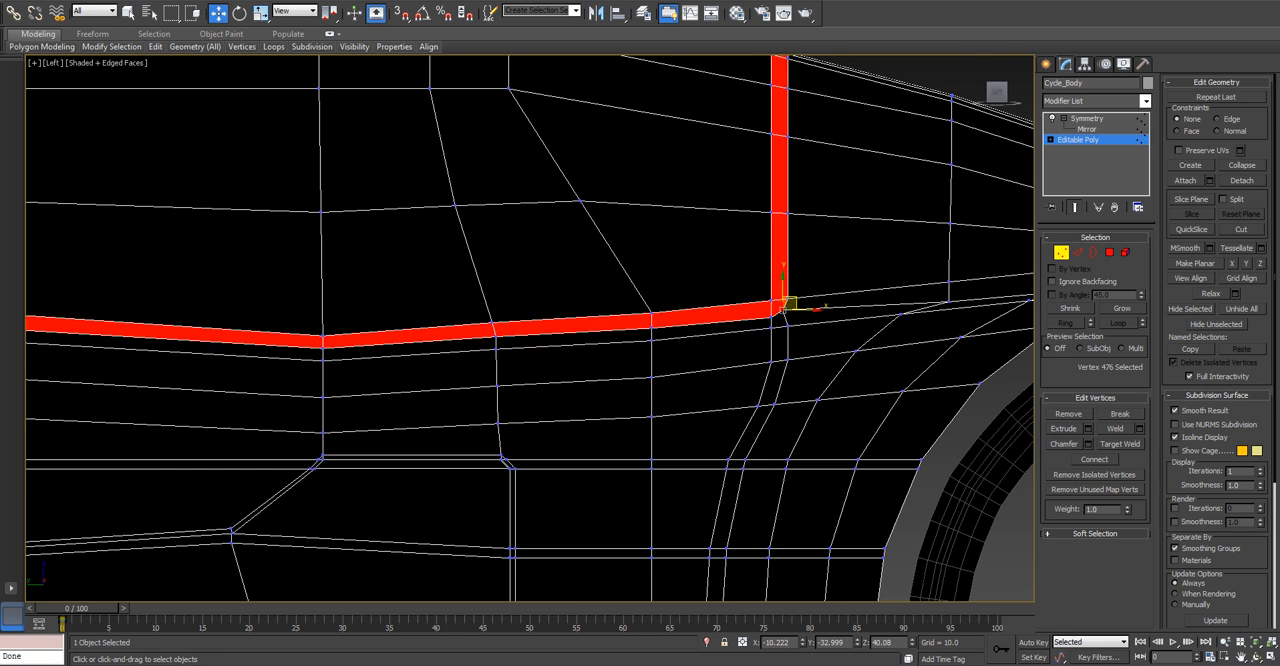
middle_drag(757, 294, 984, 266)
scroll(839, 349, down, 3)
scroll(315, 315, up, 5)
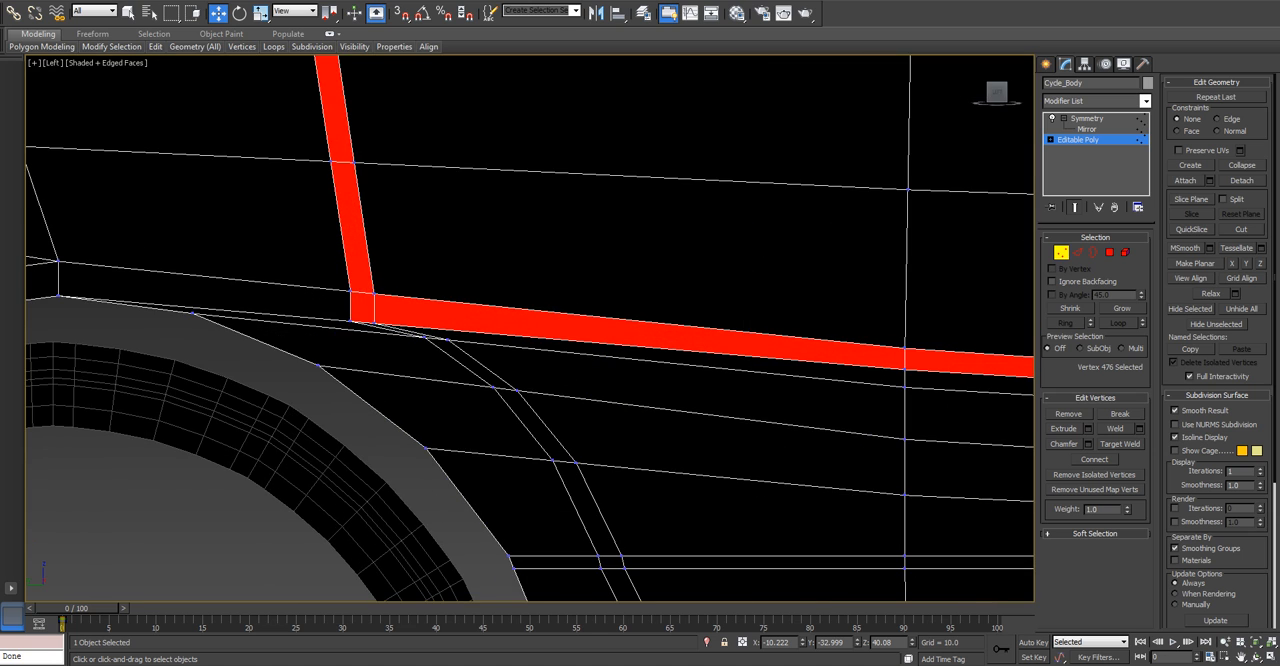
scroll(355, 319, up, 3)
click(357, 316)
drag(363, 310, 364, 280)
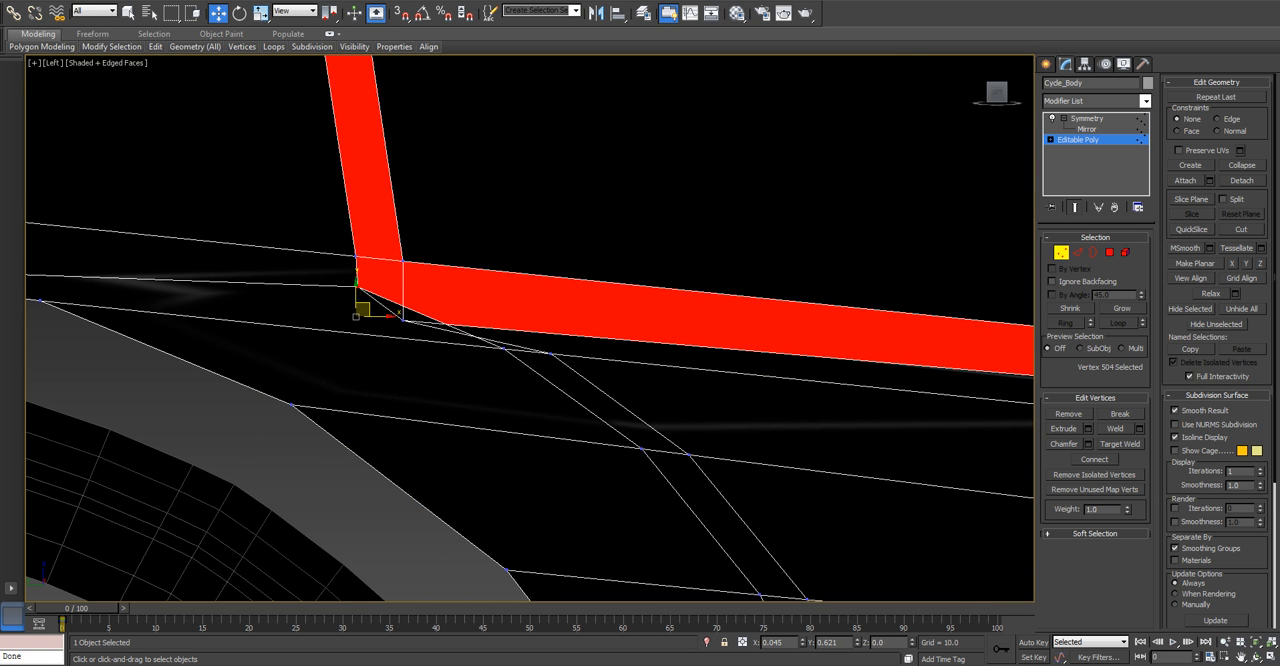
right_click(364, 280)
alt+middle_drag(364, 282, 322, 333)
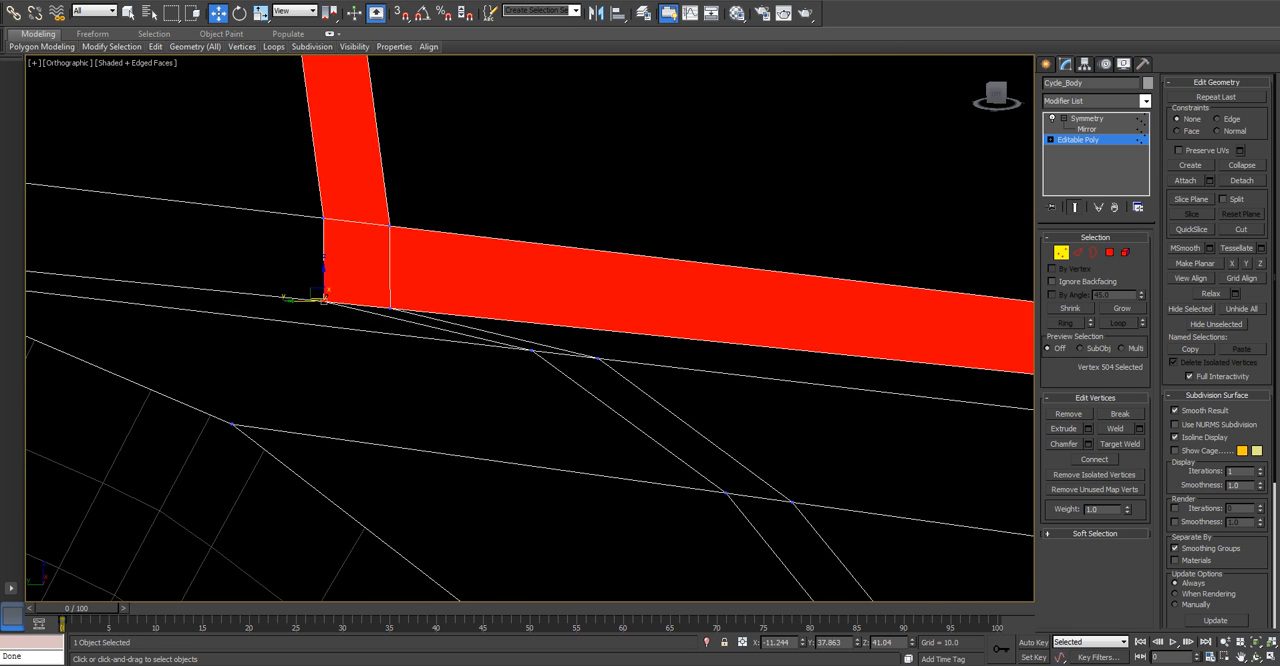
key(l)
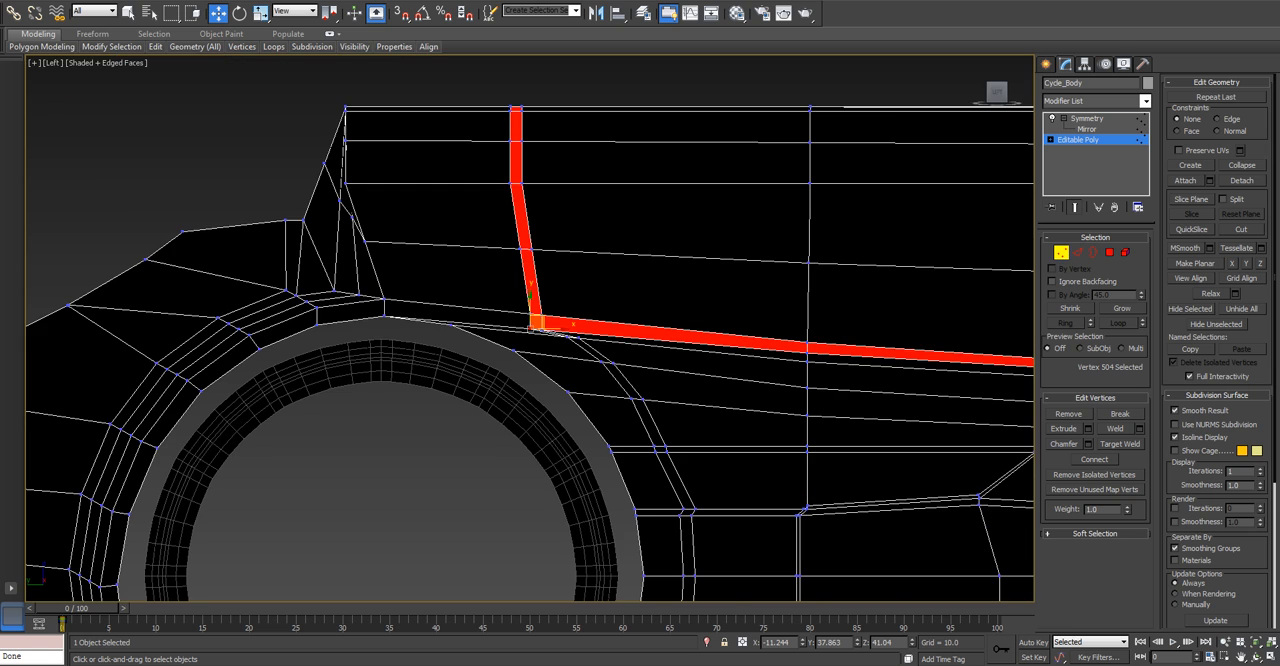
Raise the two lower vertices at the red strip's rear corner to bevel the corner.
scroll(518, 321, up, 8)
click(681, 342)
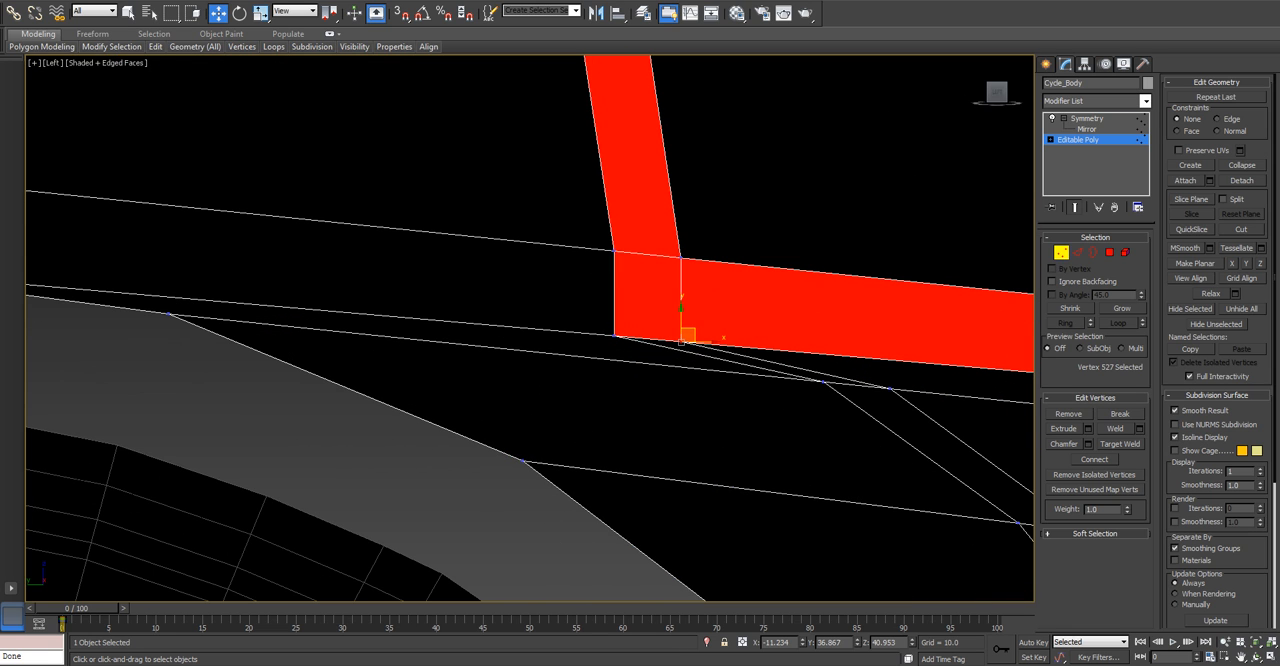
click(821, 381)
click(890, 388)
click(614, 336)
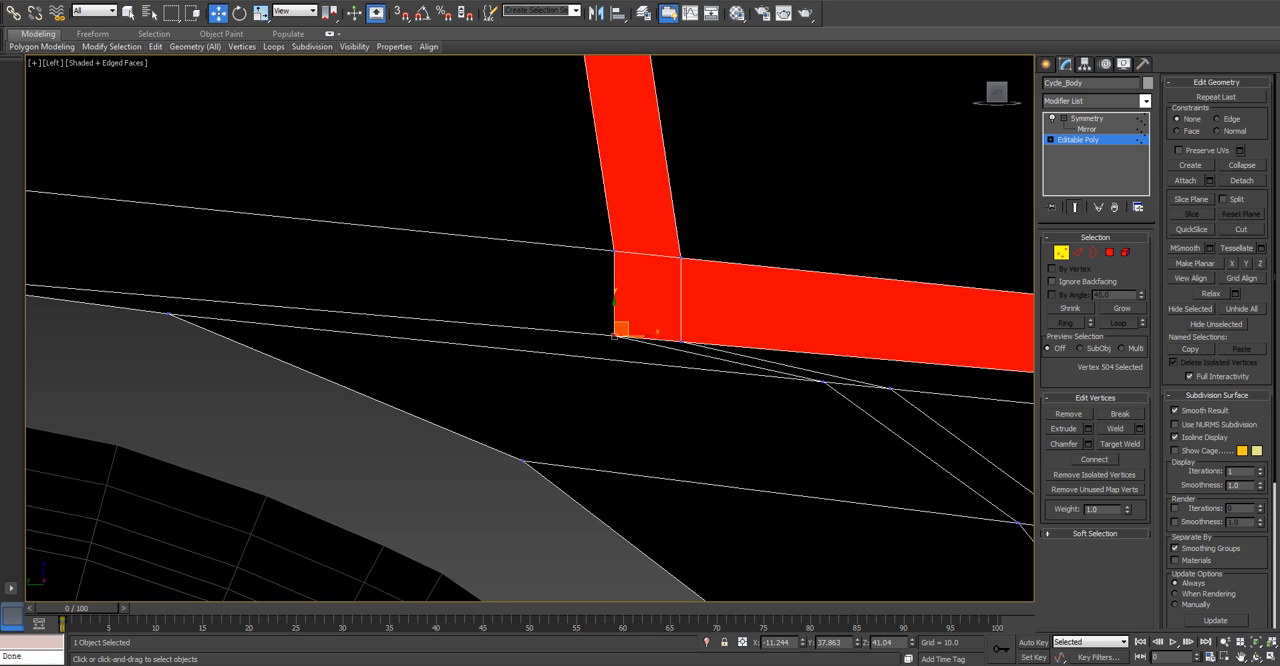
ctrl+click(681, 342)
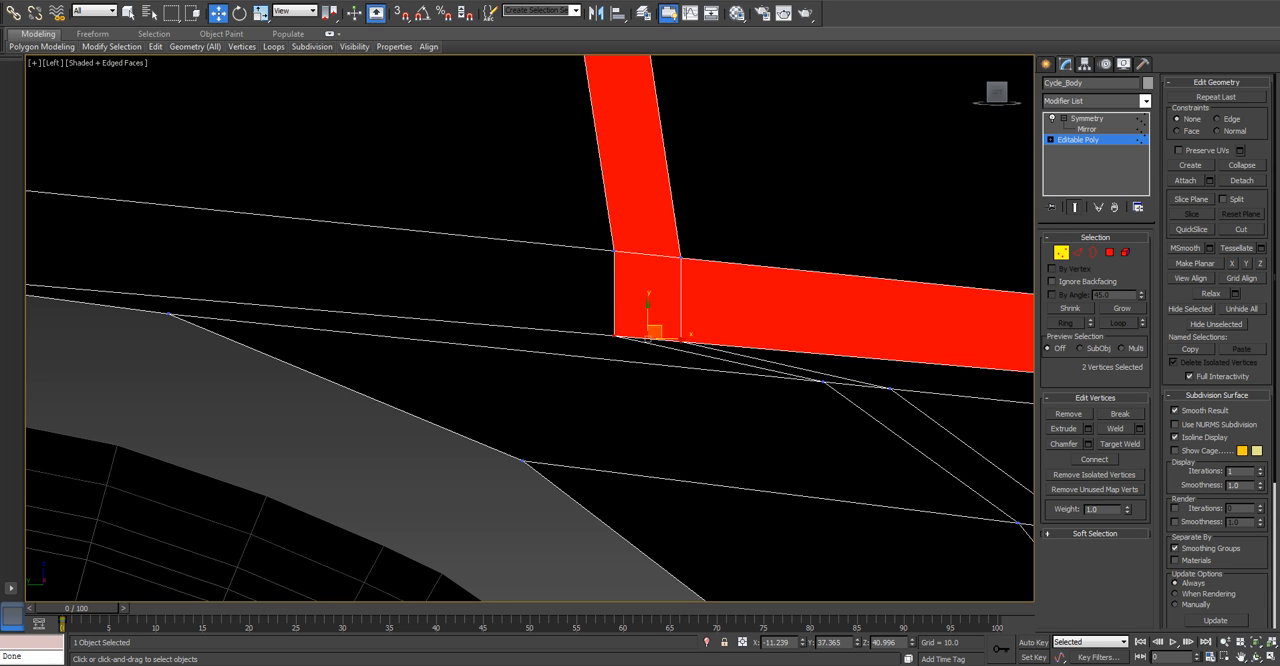
drag(654, 331, 624, 289)
click(637, 327)
click(632, 318)
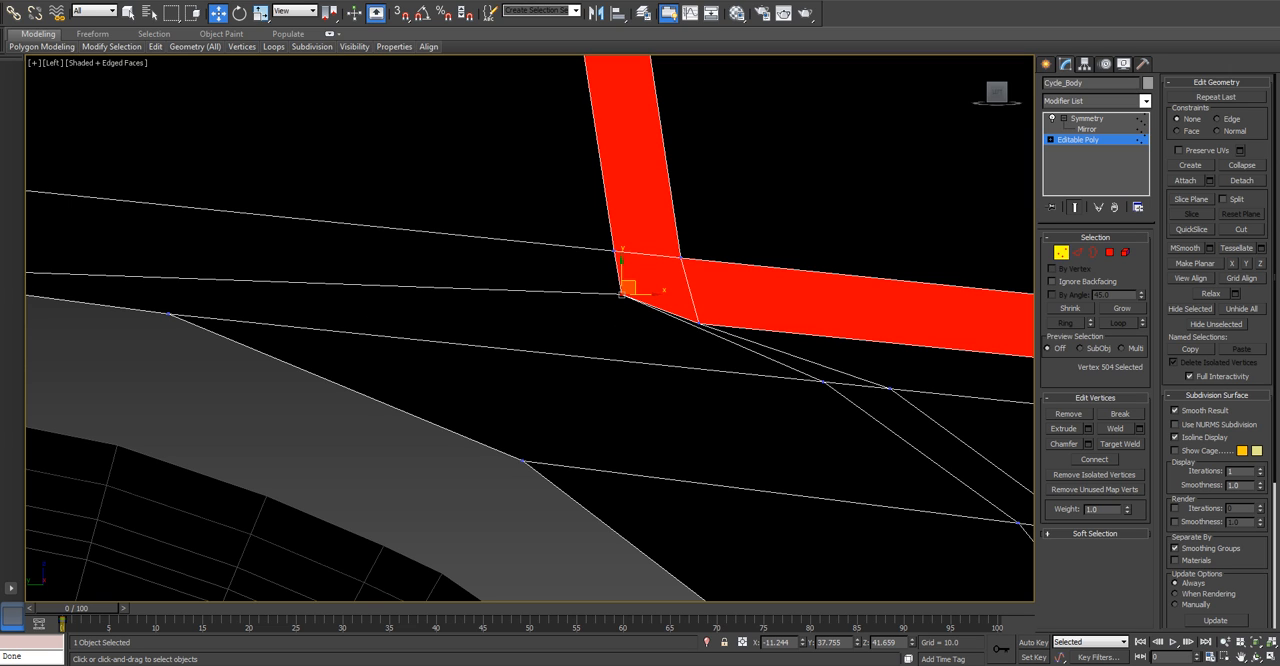
Move the body vertex below the rear strip corner rearward and shift the corner vertex slightly forward.
drag(821, 400, 725, 382)
middle_drag(725, 382, 697, 365)
key(ctrl+d)
click(593, 277)
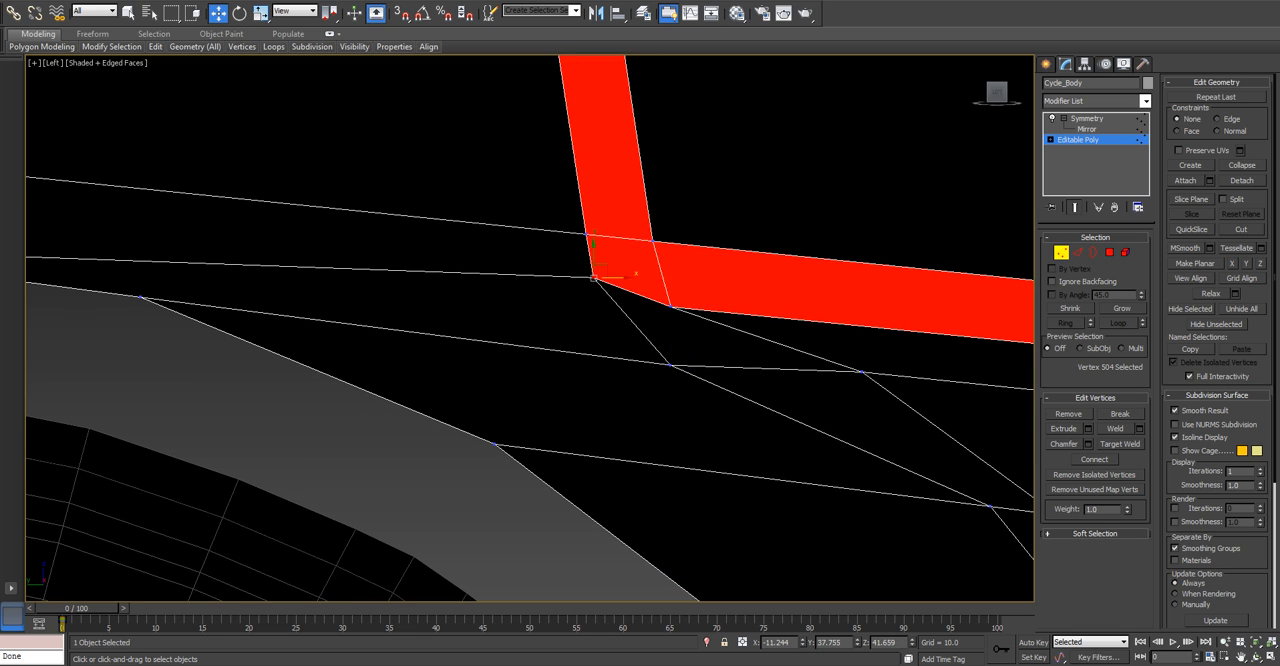
drag(599, 271, 613, 270)
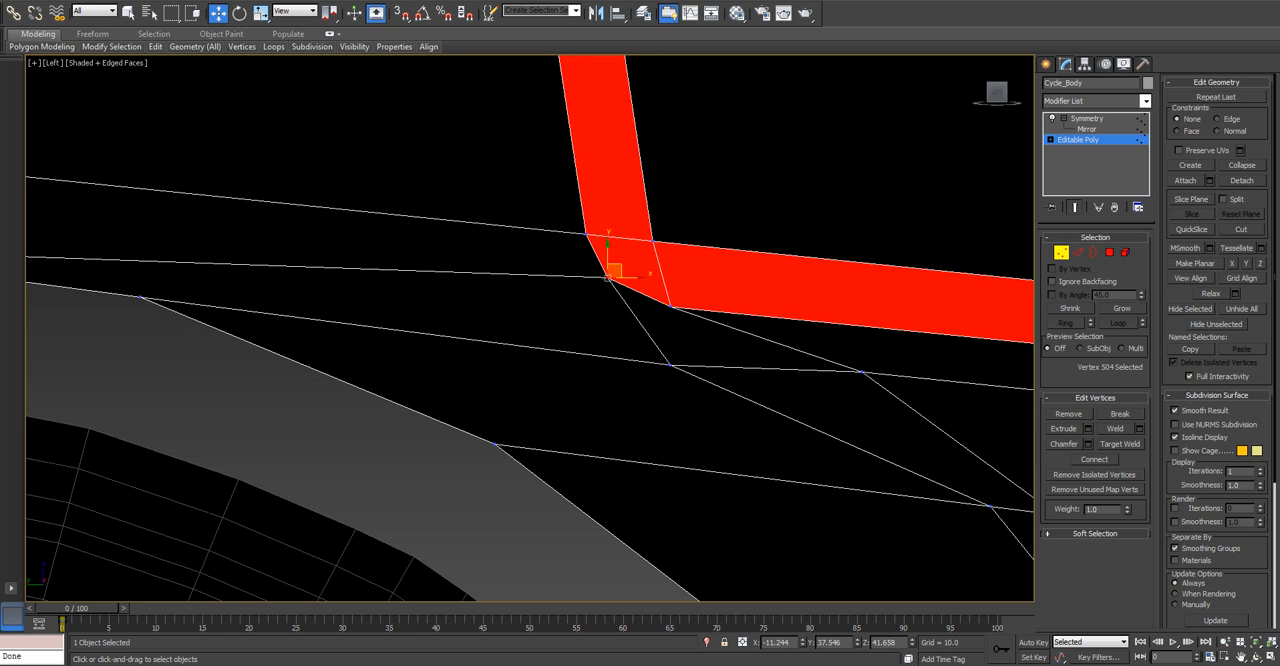
Examine the reshaped red side strip and the surrounding body mesh from an angled view.
scroll(613, 270, down, 2)
middle_drag(613, 270, 400, 165)
scroll(613, 220, down, 3)
scroll(638, 256, down, 2)
scroll(652, 259, down, 4)
middle_drag(652, 259, 596, 239)
scroll(652, 252, up, 2)
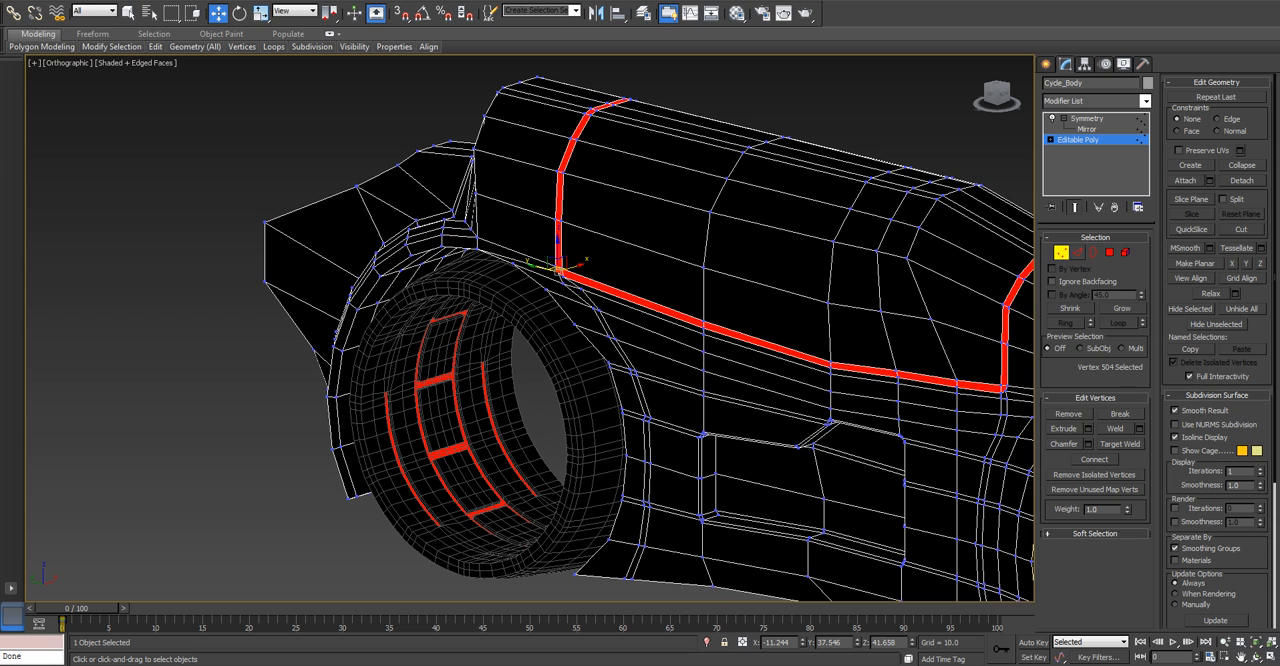
click(1078, 252)
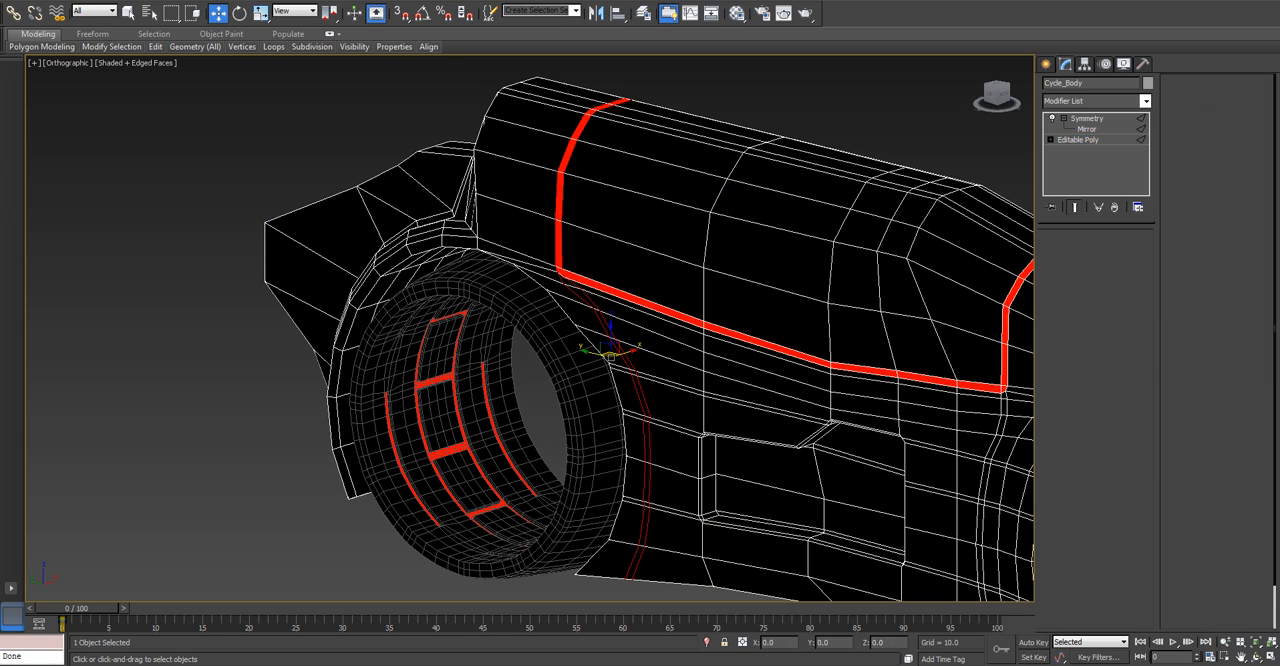
click(1061, 252)
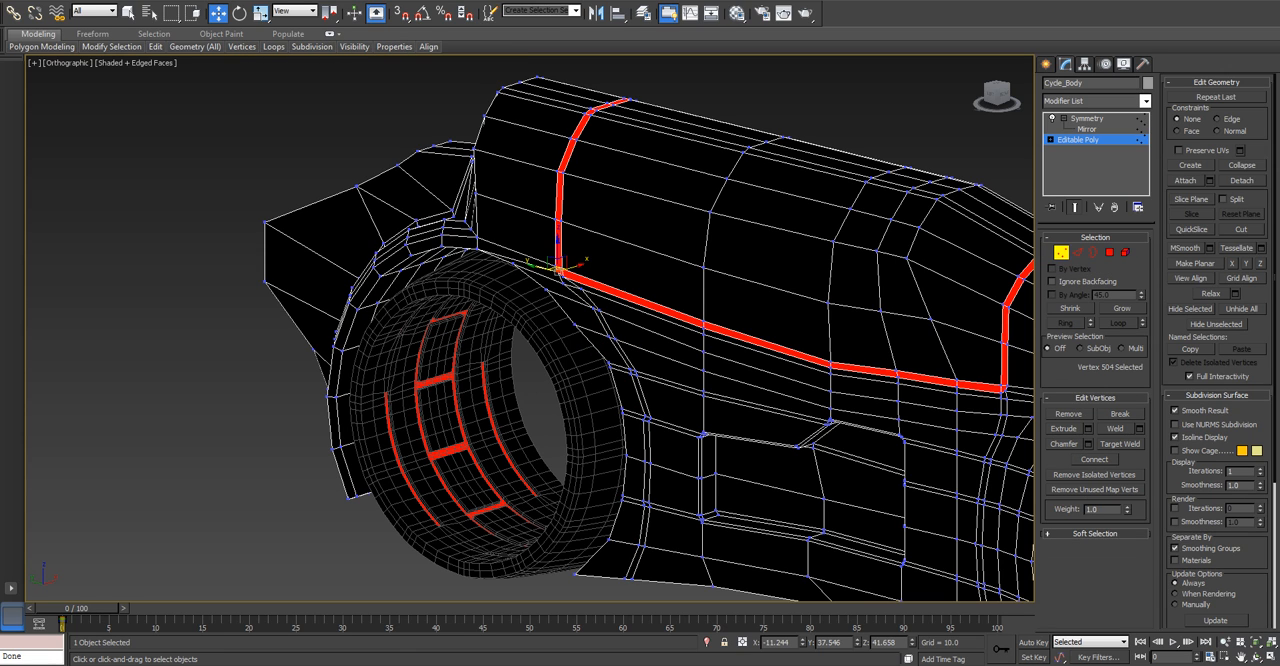
Select the vertices along the centre line of the body's roof and raise them slightly in the front view.
alt+middle_drag(545, 130, 530, 175)
scroll(508, 135, up, 4)
middle_drag(528, 75, 522, 201)
drag(545, 190, 545, 190)
drag(718, 280, 720, 282)
middle_drag(720, 282, 635, 224)
ctrl+click(894, 342)
middle_drag(894, 342, 711, 255)
ctrl+drag(935, 372, 935, 372)
middle_drag(935, 372, 741, 304)
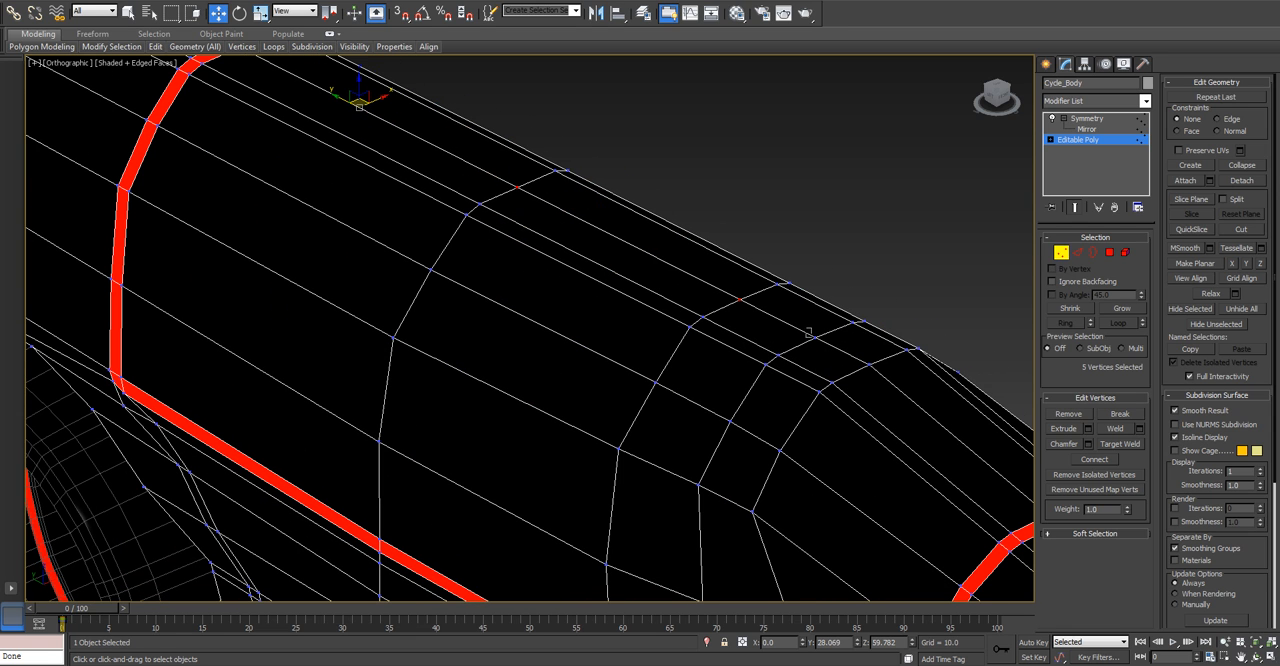
ctrl+drag(862, 374, 868, 376)
key(f)
scroll(693, 284, down, 3)
middle_drag(693, 284, 689, 352)
drag(745, 220, 745, 208)
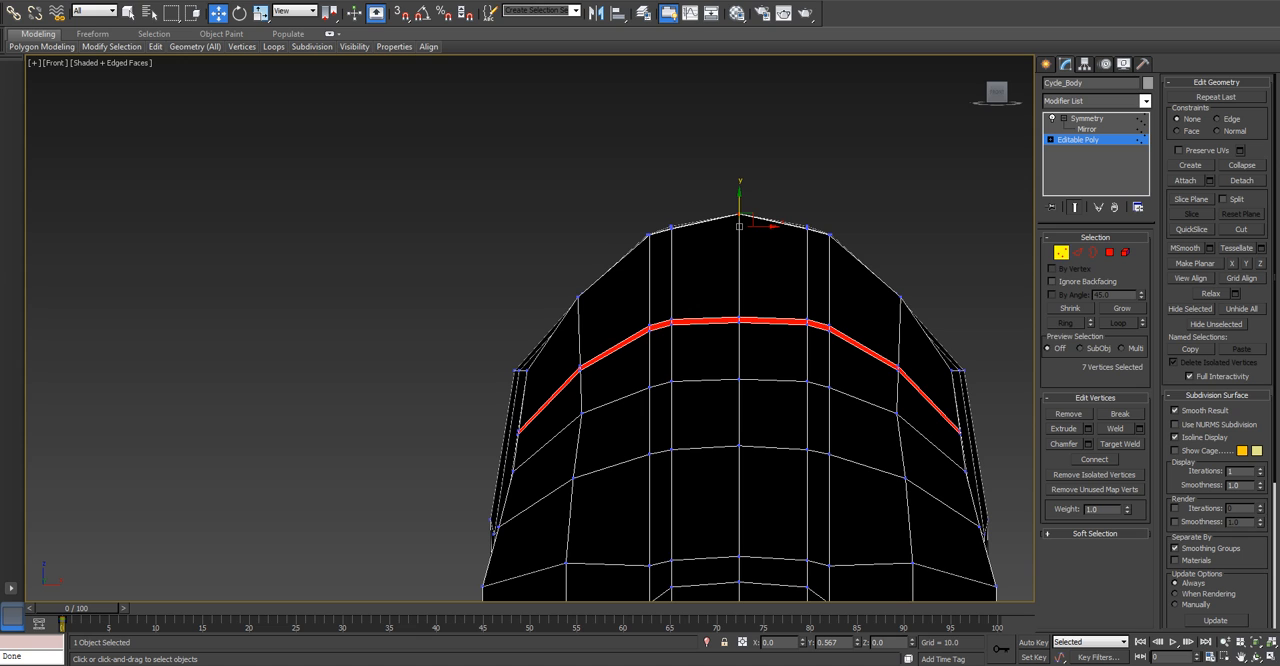
drag(745, 208, 745, 211)
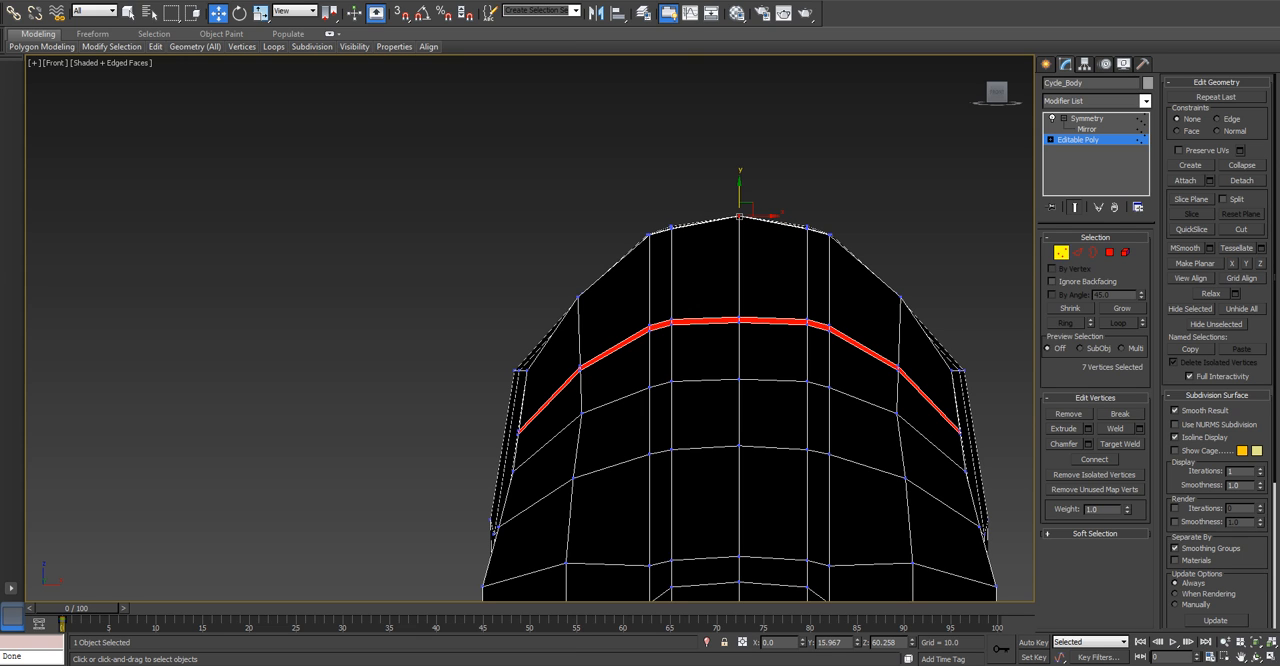
Adjust the shoulder vertex on the body's side outline slightly inward and down in the front view.
scroll(509, 352, up, 5)
drag(513, 384, 548, 407)
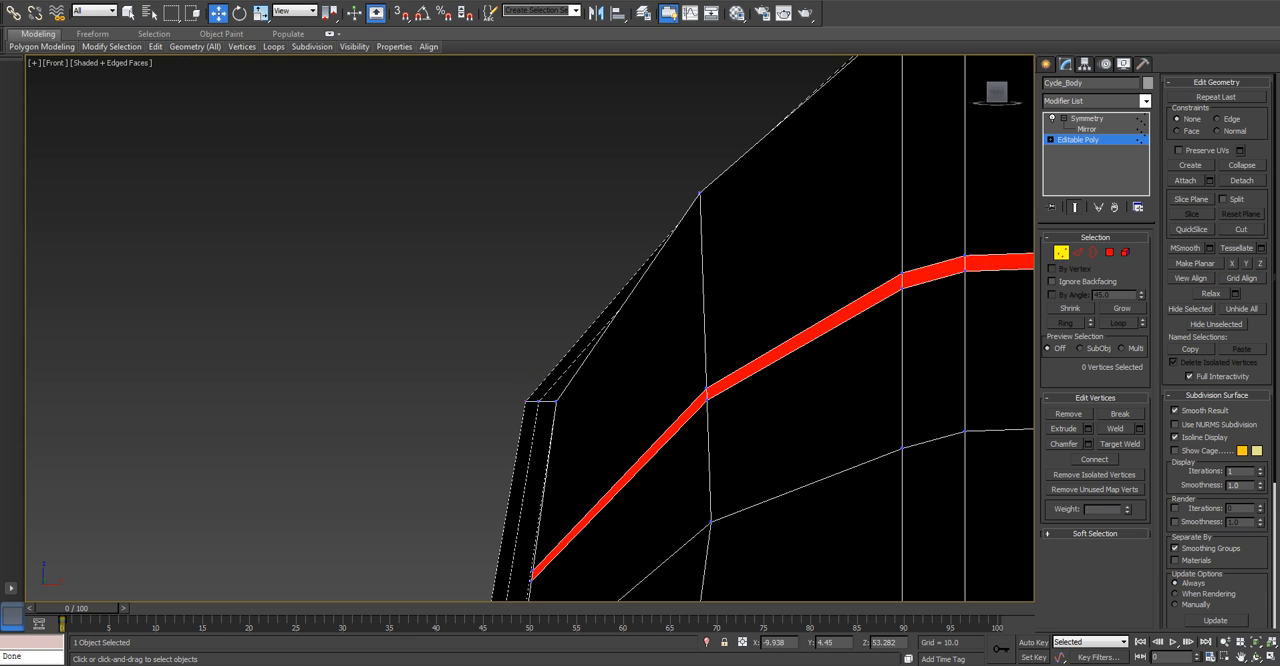
click(531, 401)
scroll(546, 401, down, 3)
scroll(541, 401, down, 2)
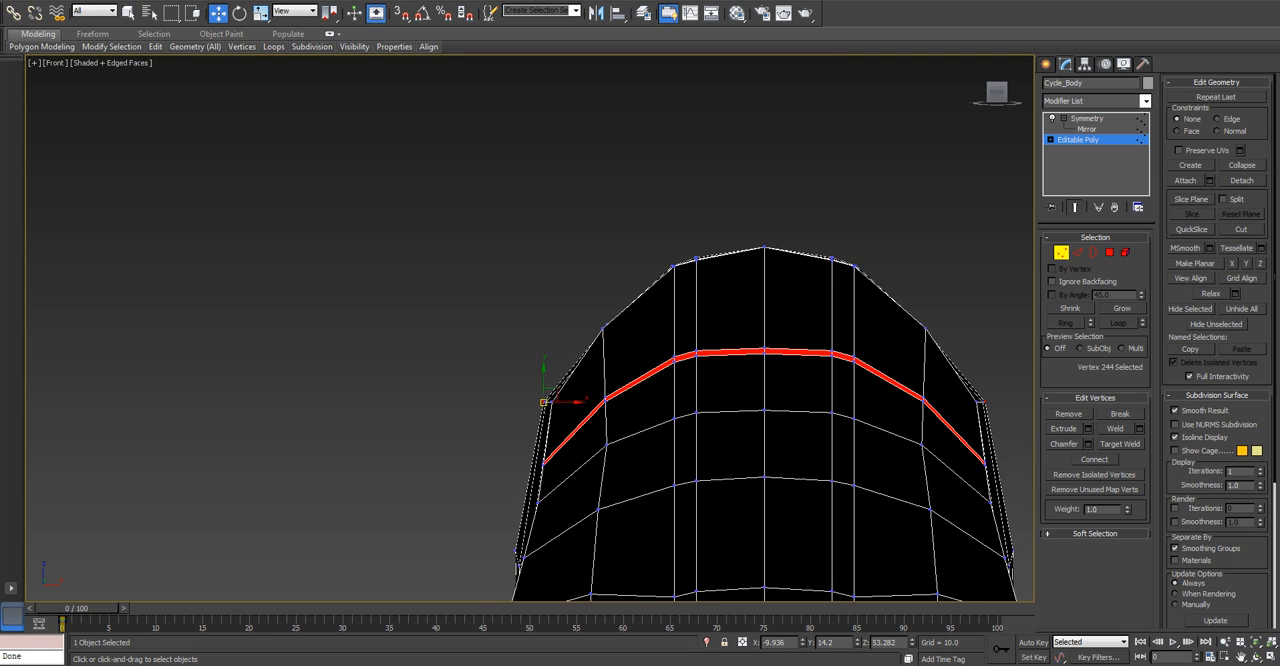
scroll(541, 401, up, 2)
click(608, 323)
scroll(607, 324, up, 1)
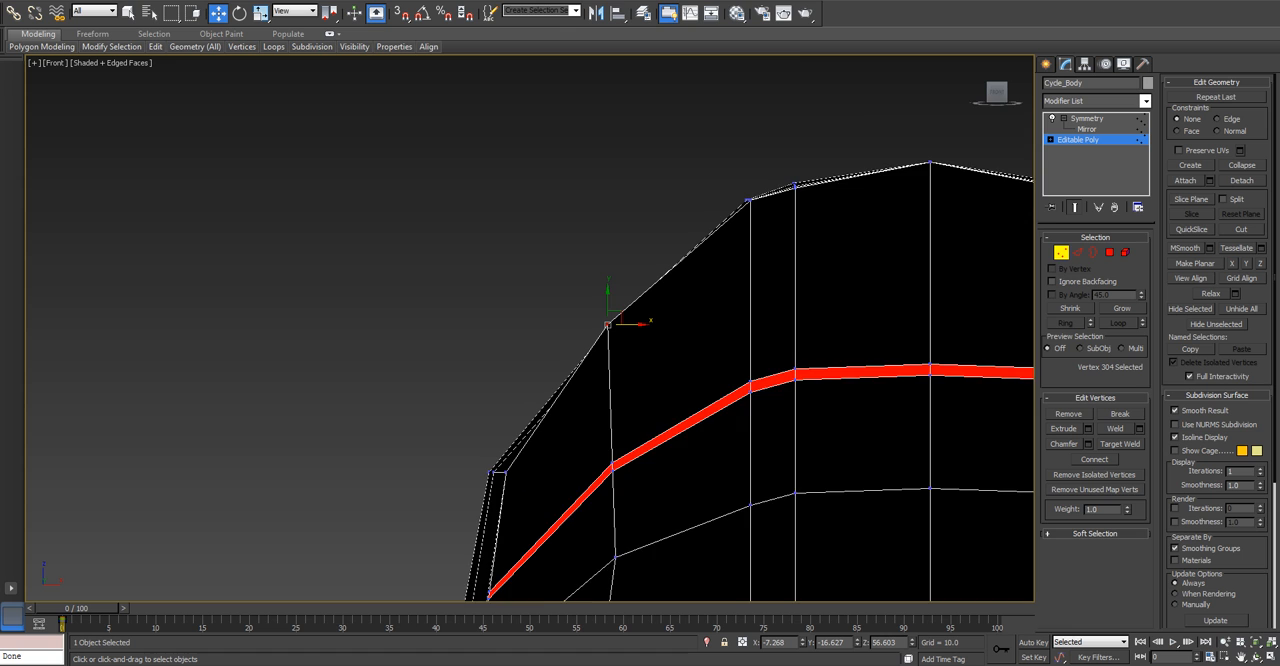
scroll(606, 323, up, 2)
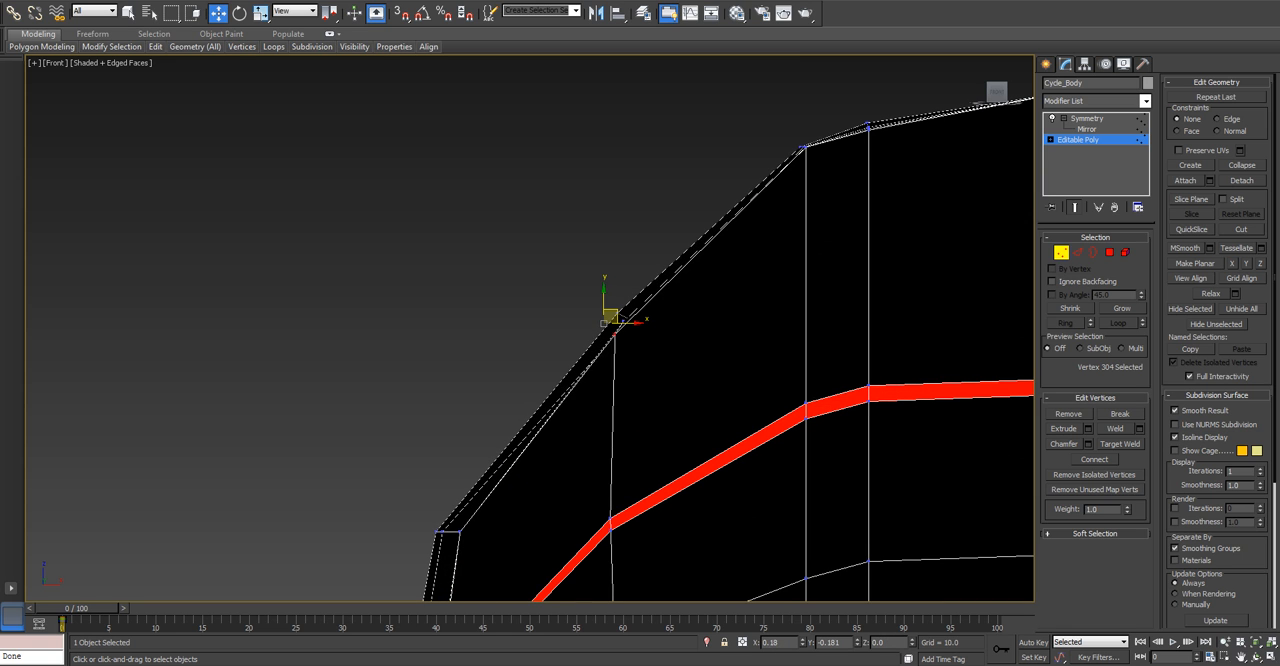
drag(609, 317, 630, 337)
click(609, 325)
scroll(609, 324, up, 2)
alt+middle_drag(606, 324, 701, 260)
Leave vertex editing, return to the perspective view and turn on NURMS subdivision for the cycle body.
scroll(618, 337, down, 6)
key(1)
scroll(650, 320, down, 5)
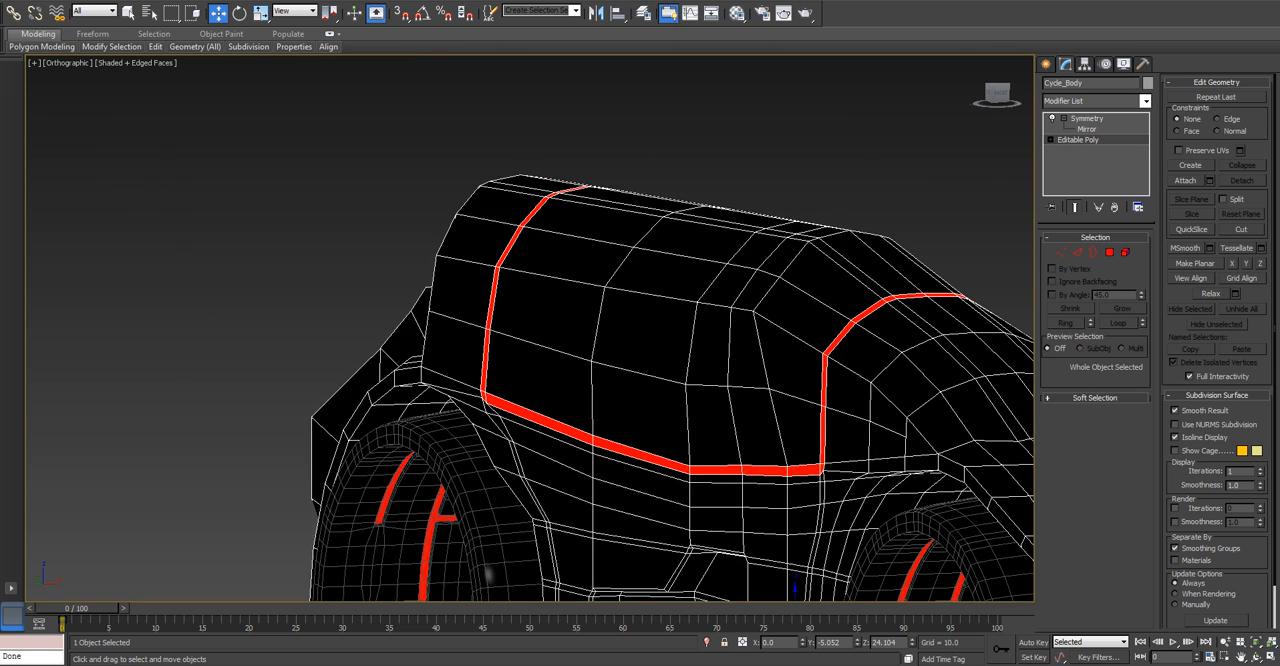
scroll(727, 313, down, 2)
alt+middle_drag(740, 313, 639, 283)
scroll(728, 325, down, 2)
key(p)
scroll(700, 320, down, 3)
key(ctrl+d)
click(639, 283)
click(1078, 140)
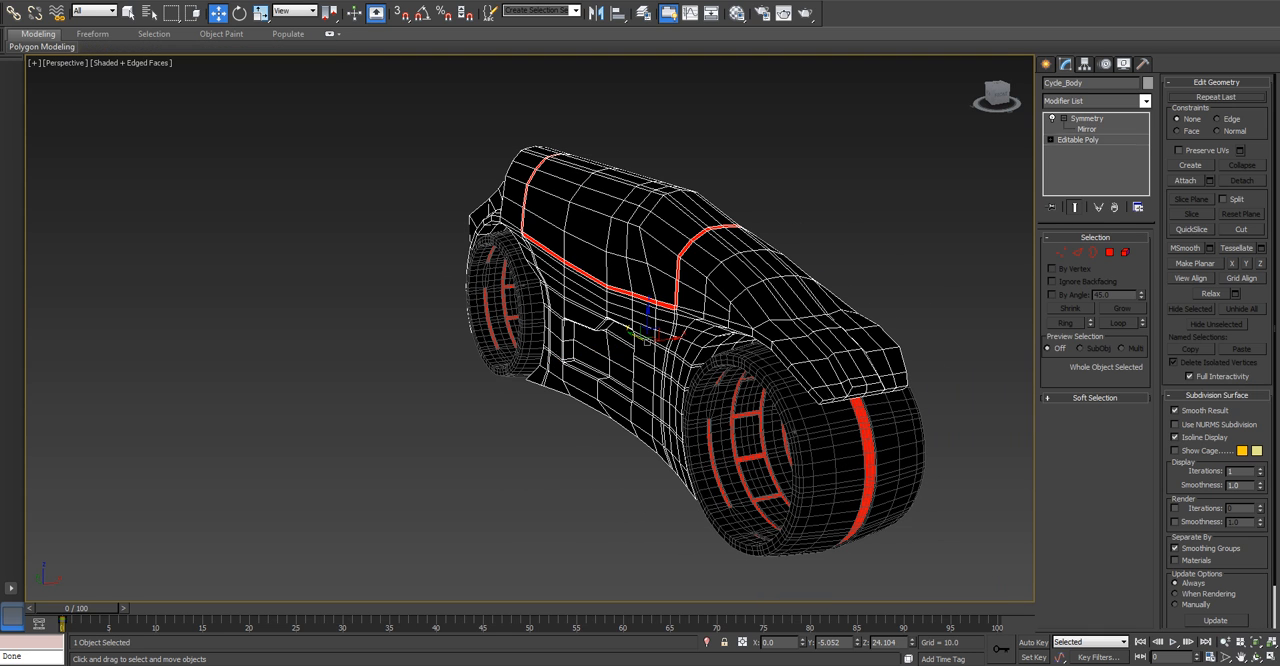
click(1175, 425)
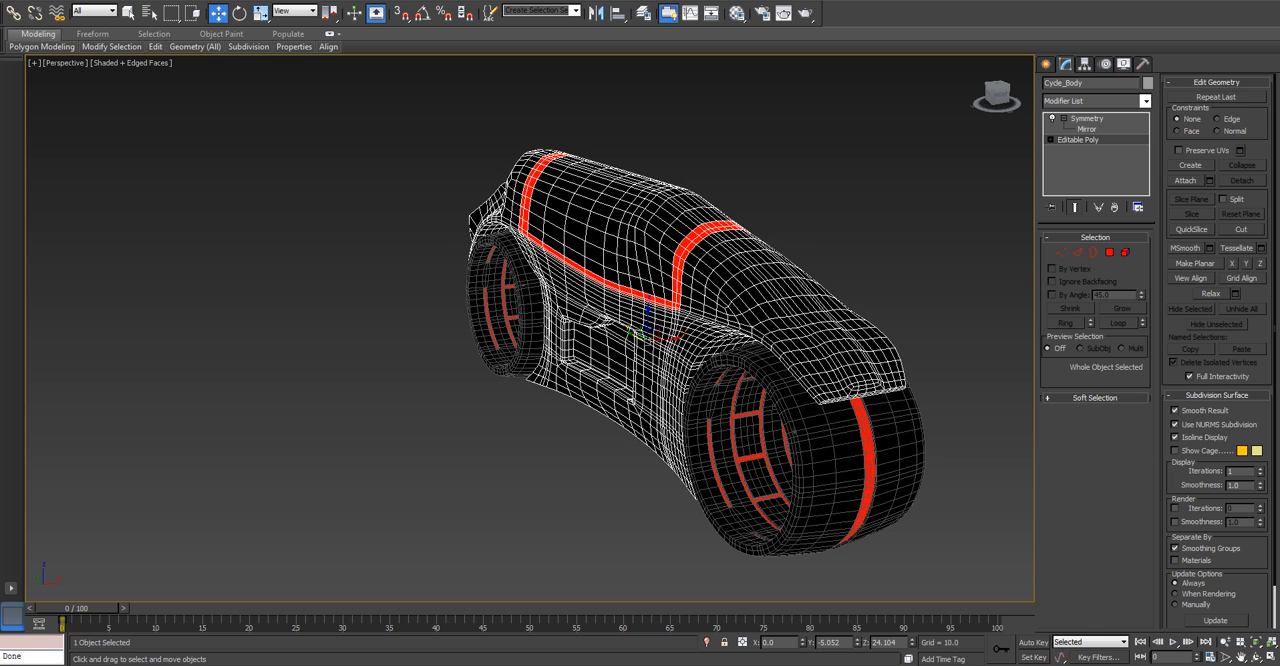
Deselect the body, hide the edged faces, and test-render the perspective view, closing the frame buffer after checking it.
click(960, 400)
mouse_move(960, 400)
middle_down()
mouse_move(940, 410)
mouse_move(962, 409)
mouse_move(965, 386)
mouse_move(919, 393)
middle_up()
key(F4)
click(1046, 64)
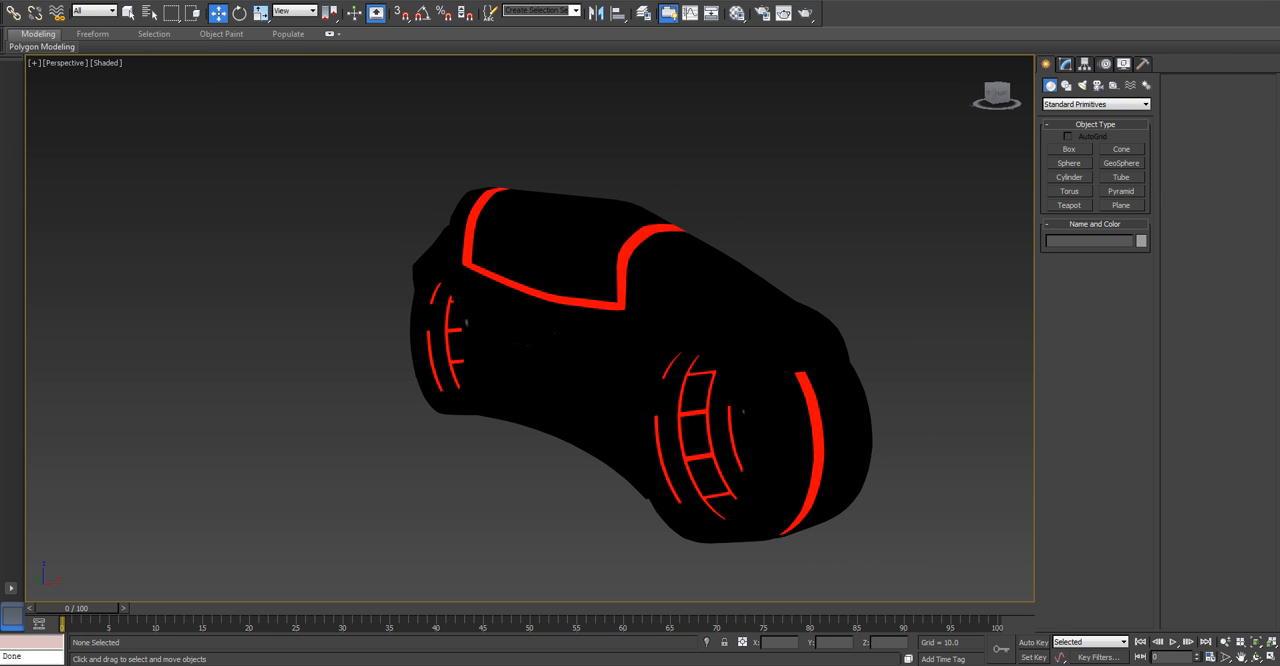
key(shift+q)
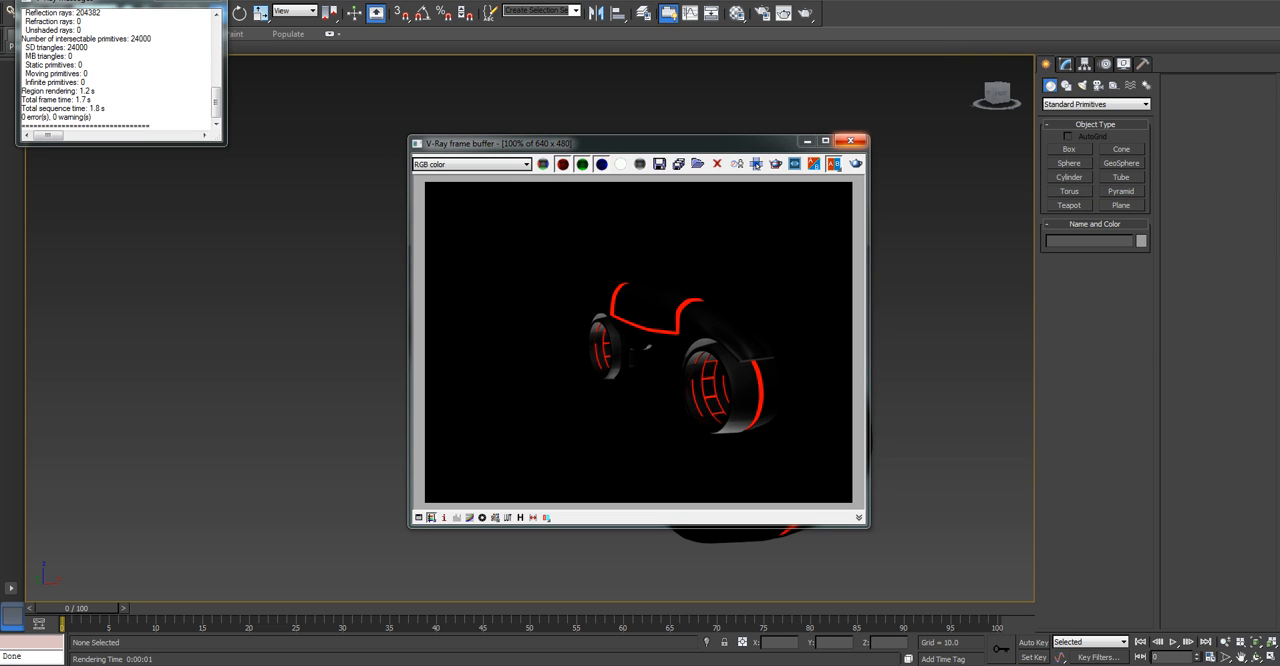
click(850, 140)
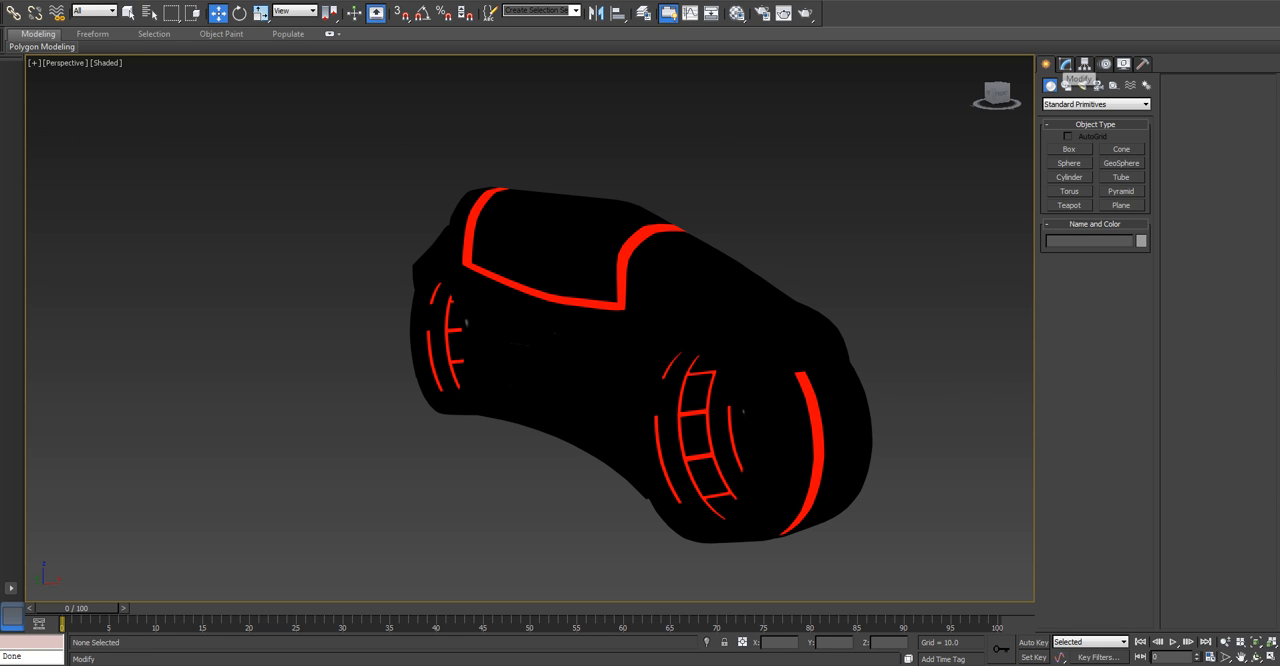
Create a VRayPlane below the cycle and reset its X and Y position to 0.
click(1065, 64)
click(1046, 64)
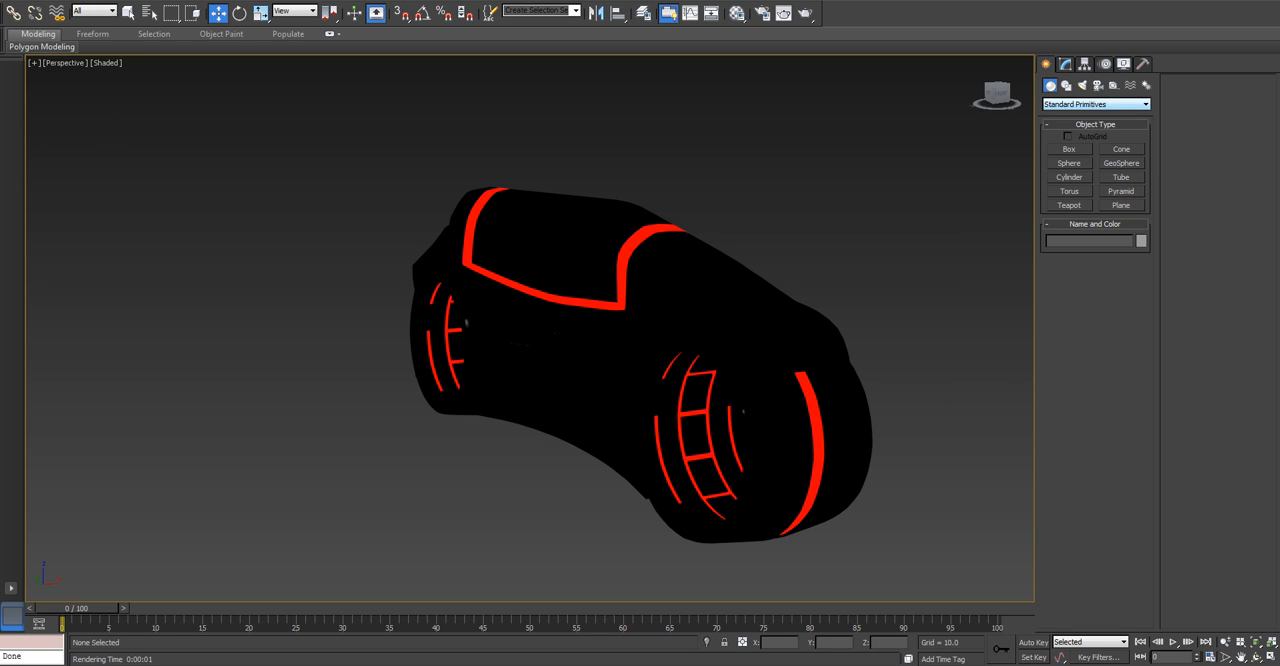
click(1096, 104)
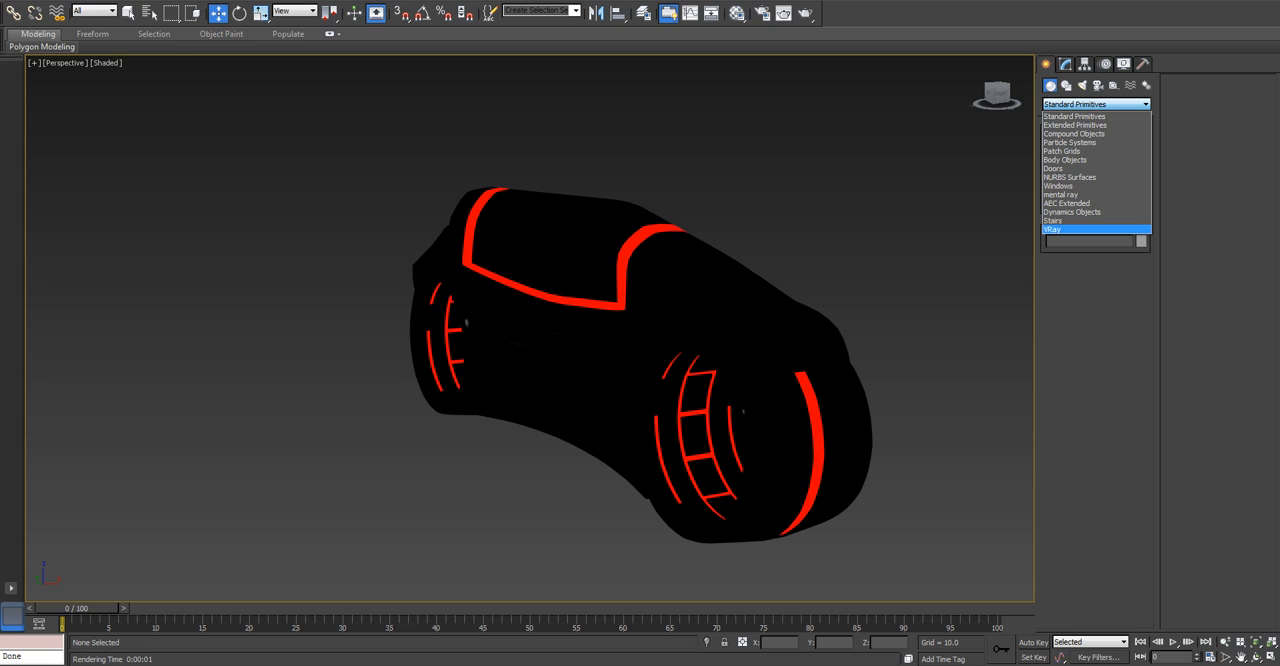
click(1052, 229)
click(1070, 163)
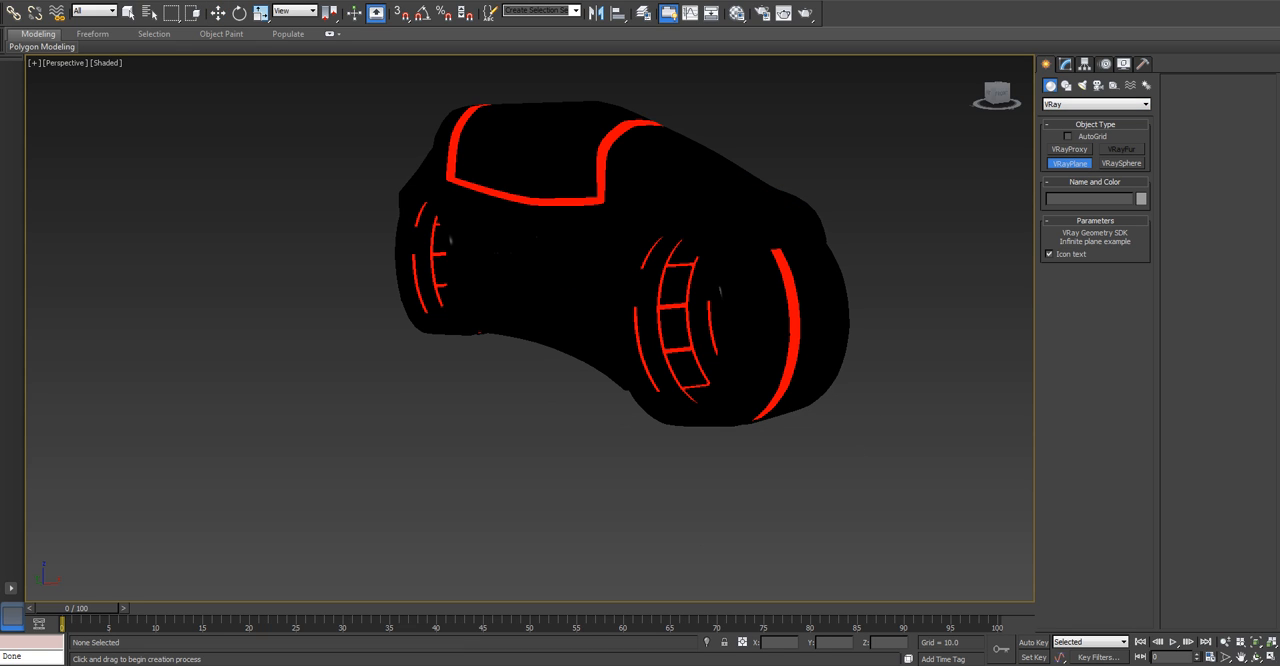
click(776, 500)
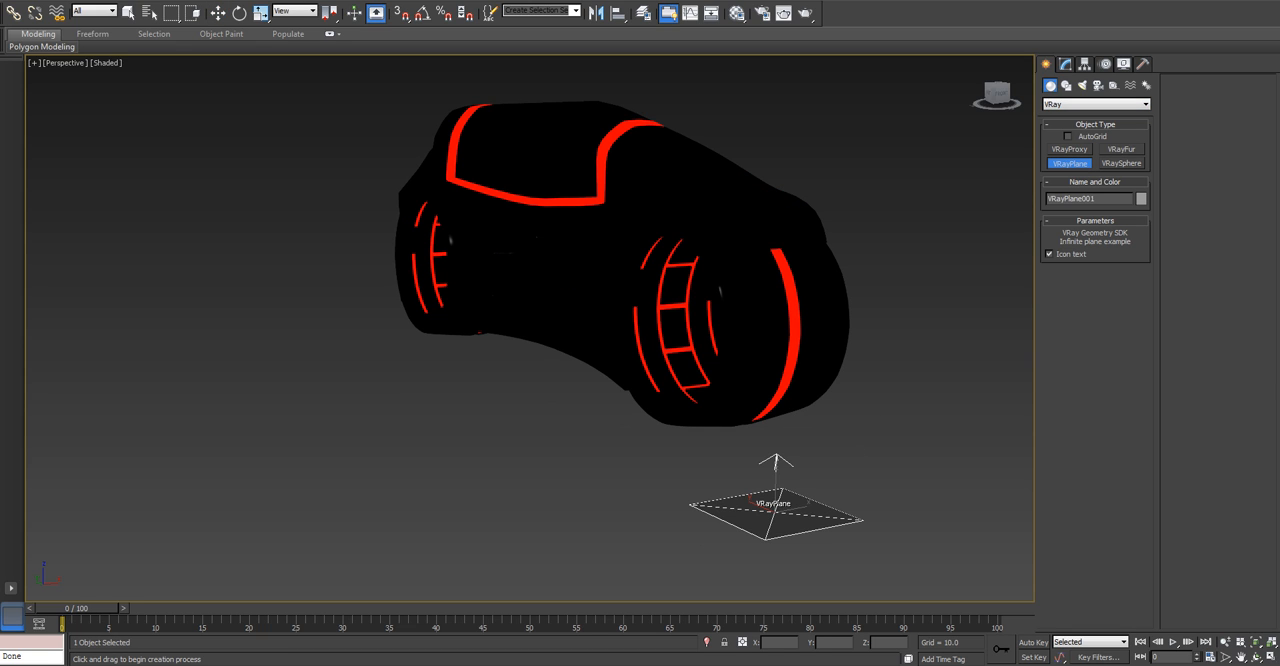
key(w)
right_click(802, 643)
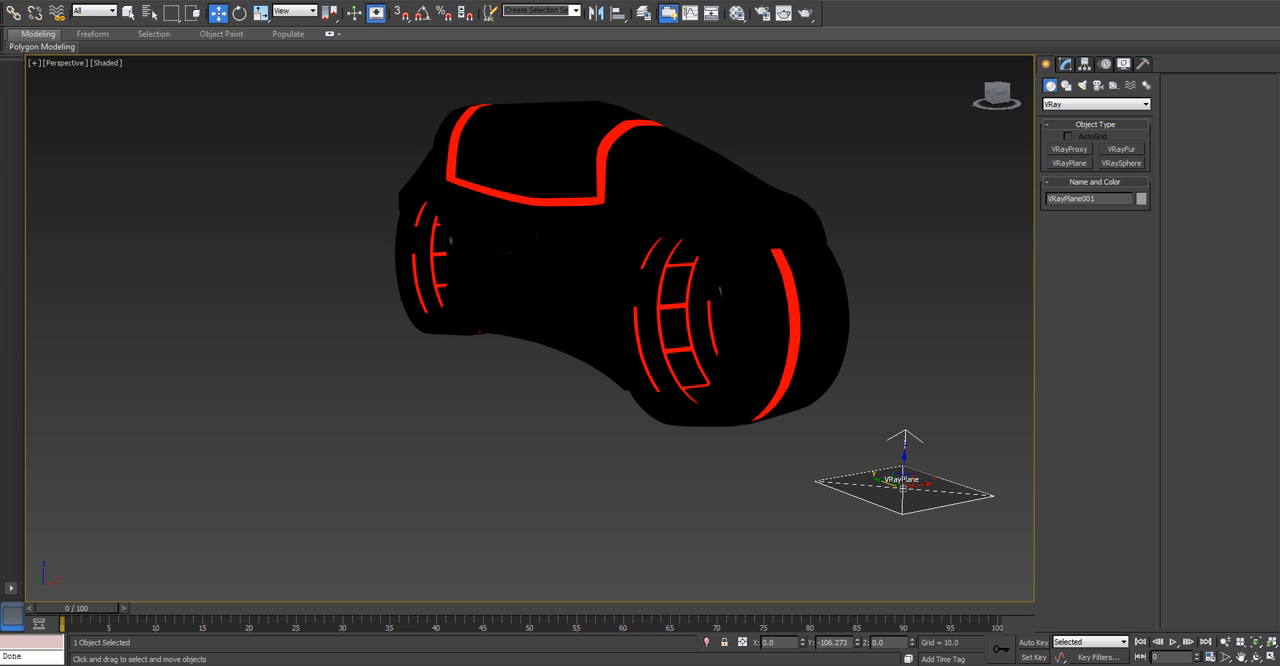
right_click(857, 643)
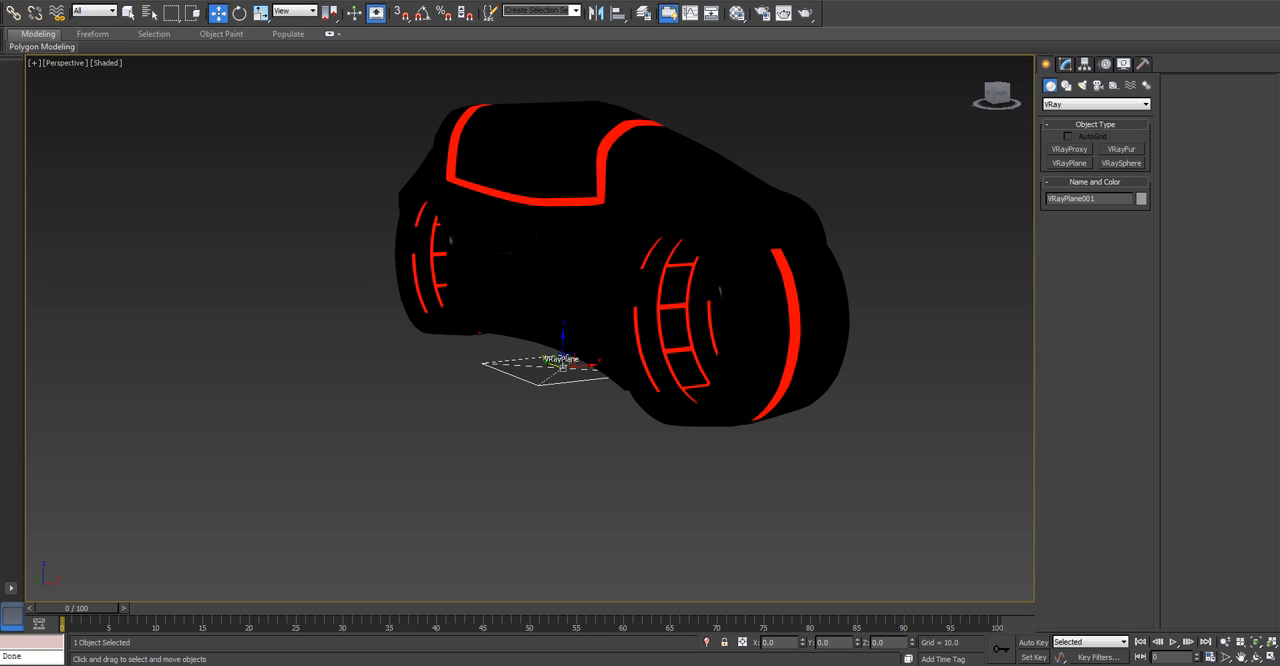
Show the grid and create a plane-type VRayLight beside the cycle, about 34.6 half-length and 37.8 half-width.
key(g)
alt+middle_drag(580, 300, 634, 332)
click(1082, 85)
click(1096, 104)
click(1054, 134)
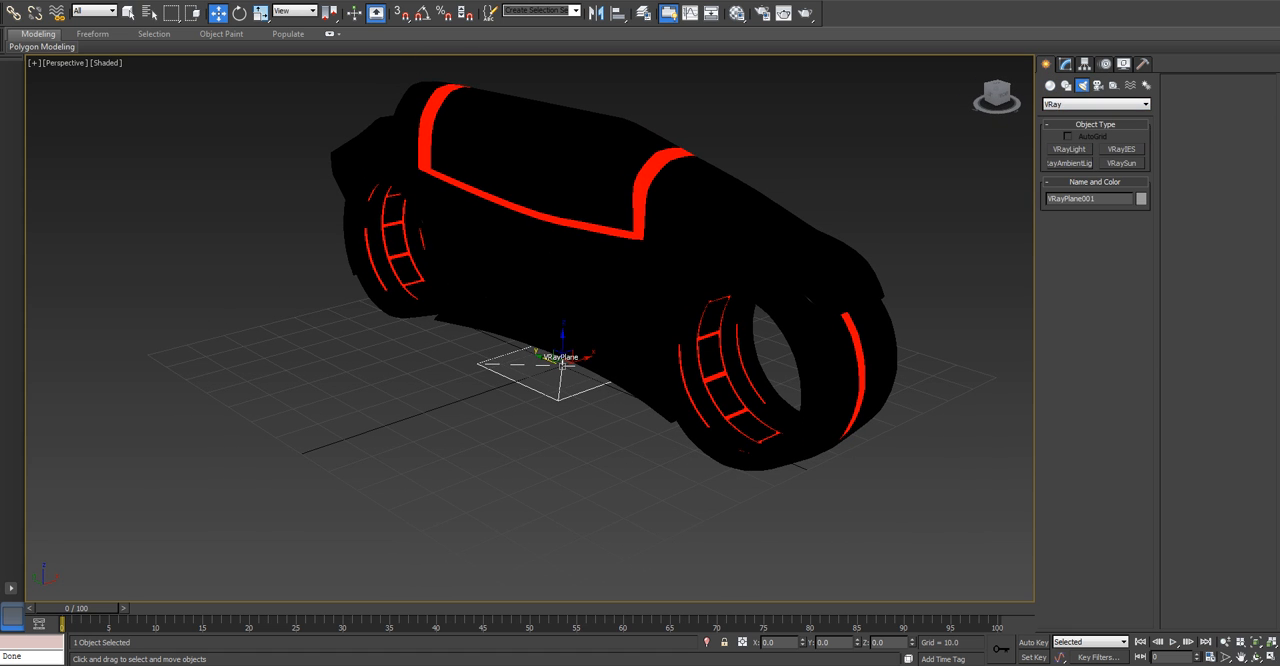
click(1070, 149)
middle_drag(620, 350, 611, 328)
scroll(920, 288, down, 3)
drag(564, 400, 564, 586)
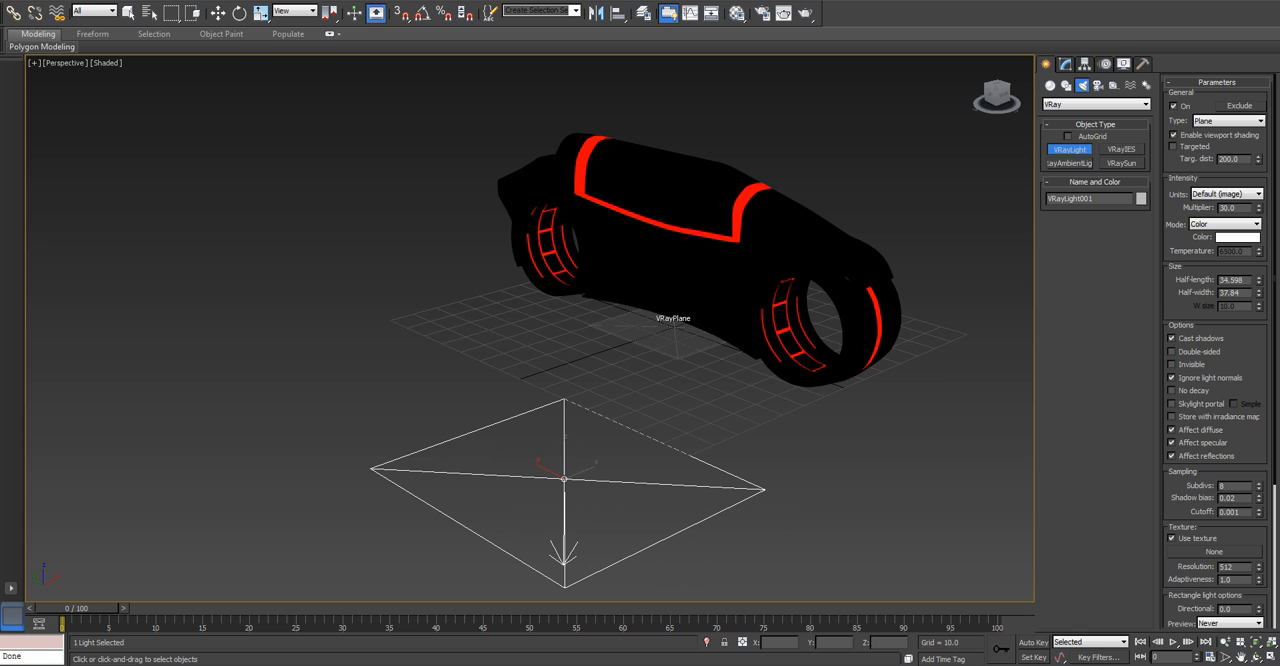
Make the selected VRayLight invisible in its parameters.
key(w)
click(1065, 63)
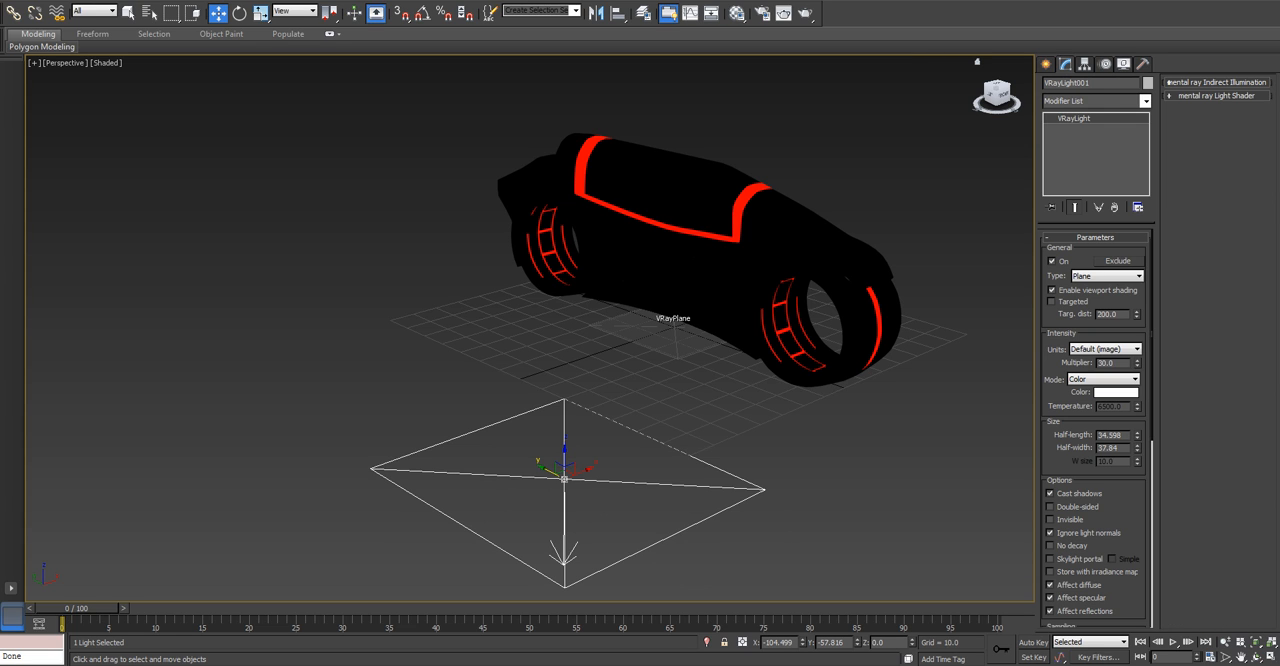
click(1050, 519)
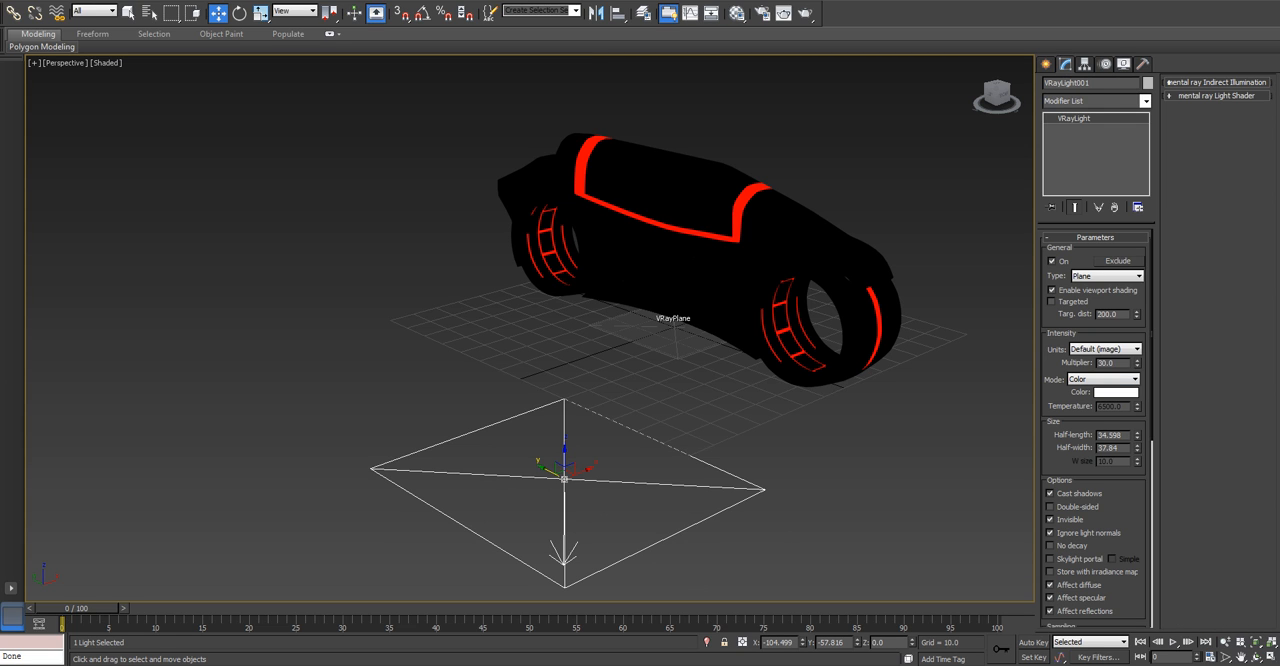
Try 15 subdivisions in the light's sampling settings, return them to 8, and deselect the light.
scroll(1095, 450, down, 5)
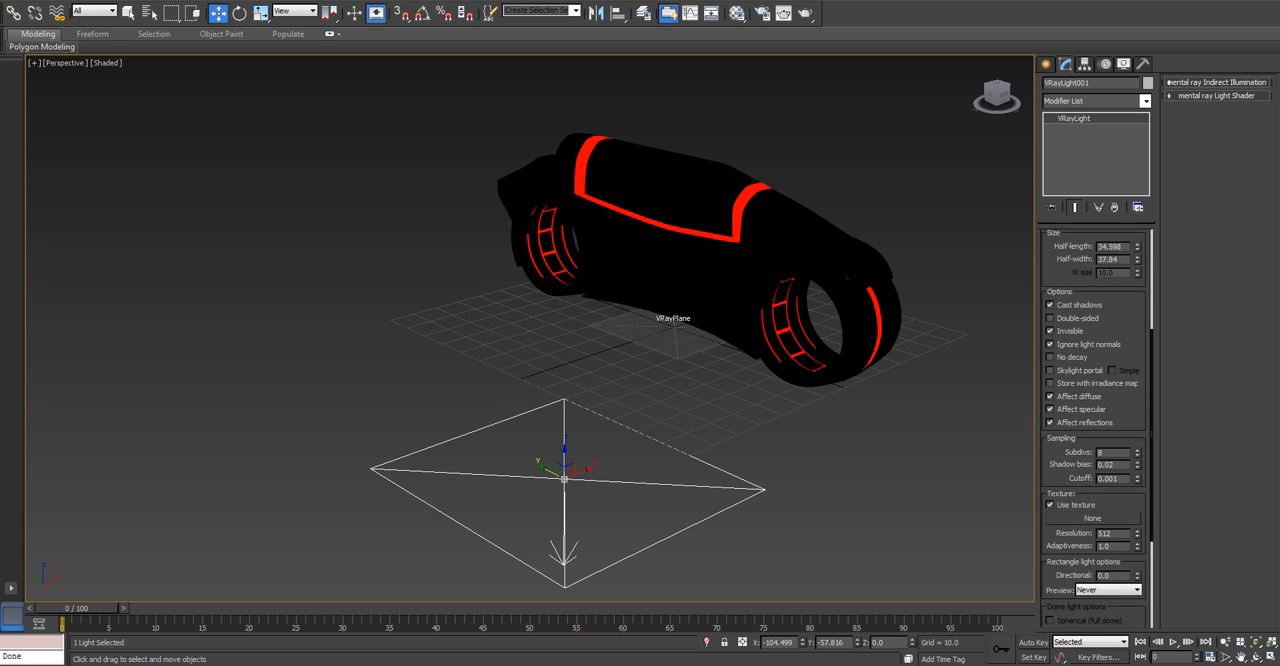
text(15)
key(Return)
text(8)
key(Return)
key(ctrl+d)
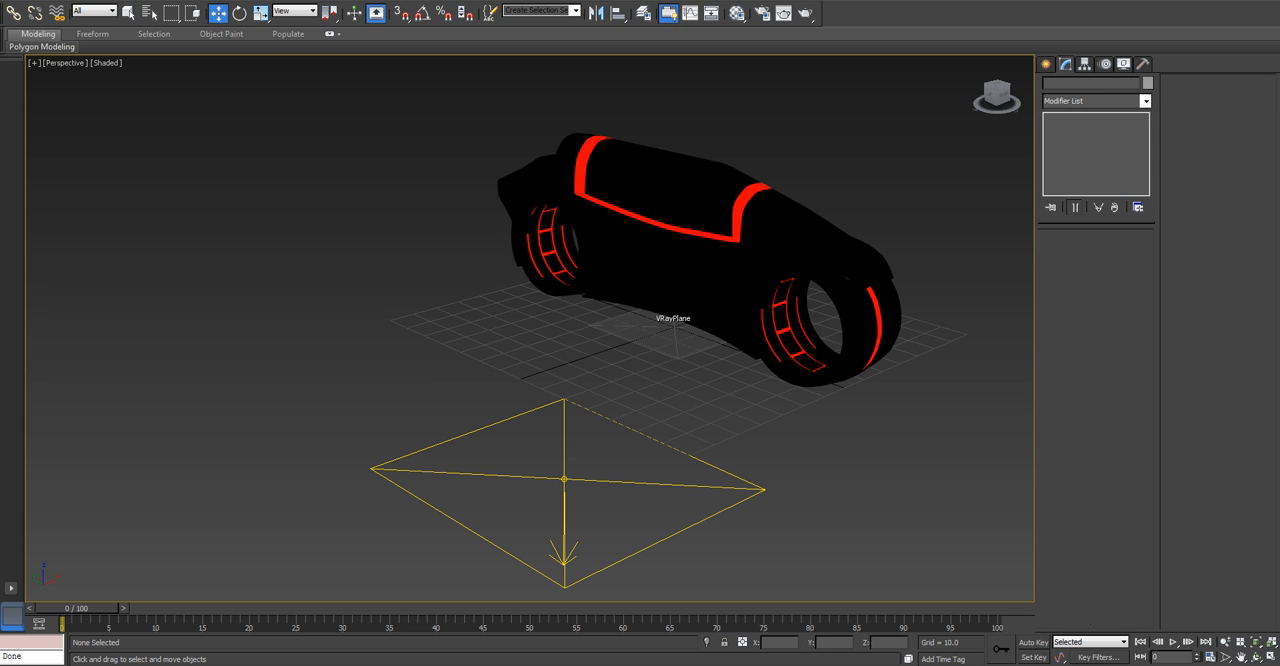
Select the VRayLight and set the perspective viewport's shading to Realistic.
click(564, 480)
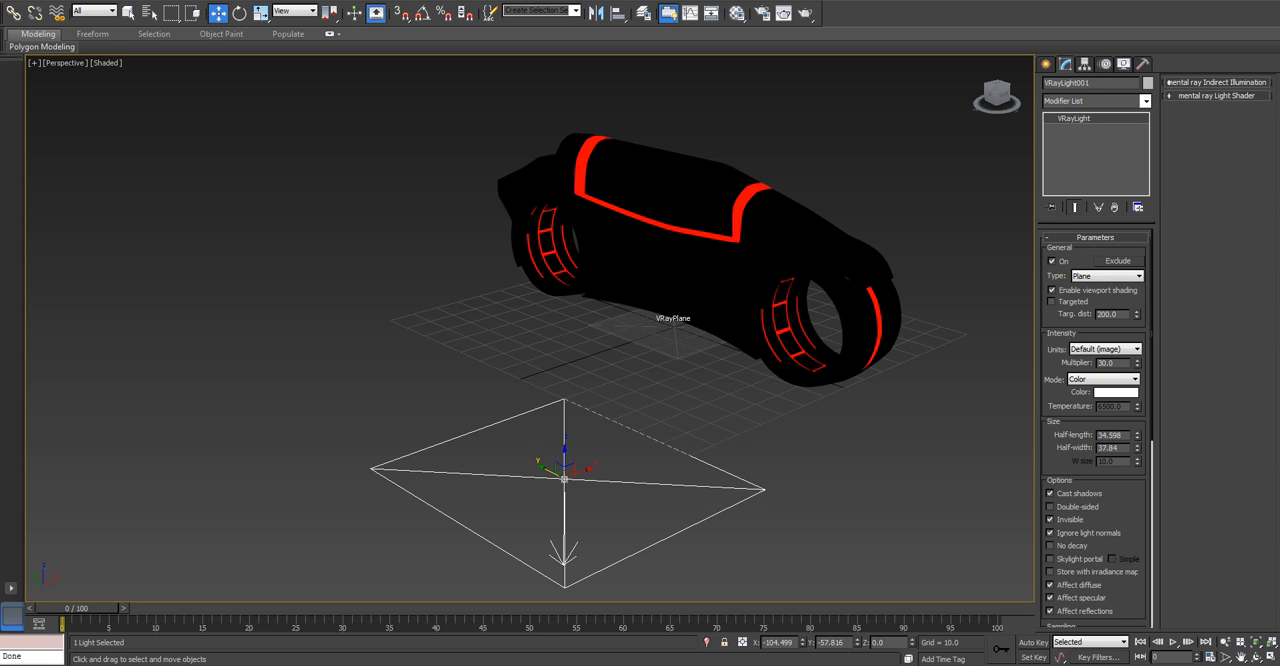
click(106, 62)
click(128, 78)
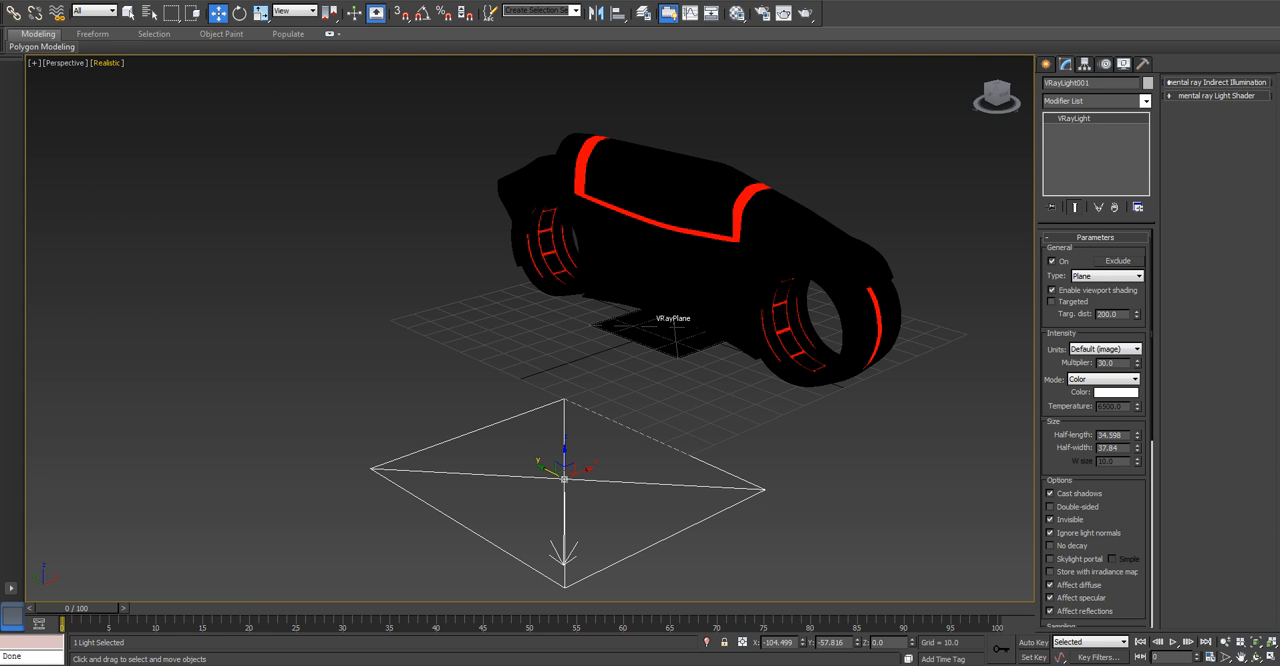
From the front view, move the light above the cycle to about X -4 and Z 86.
key(f)
scroll(534, 407, down, 7)
scroll(205, 585, down, 1)
middle_drag(205, 585, 360, 410)
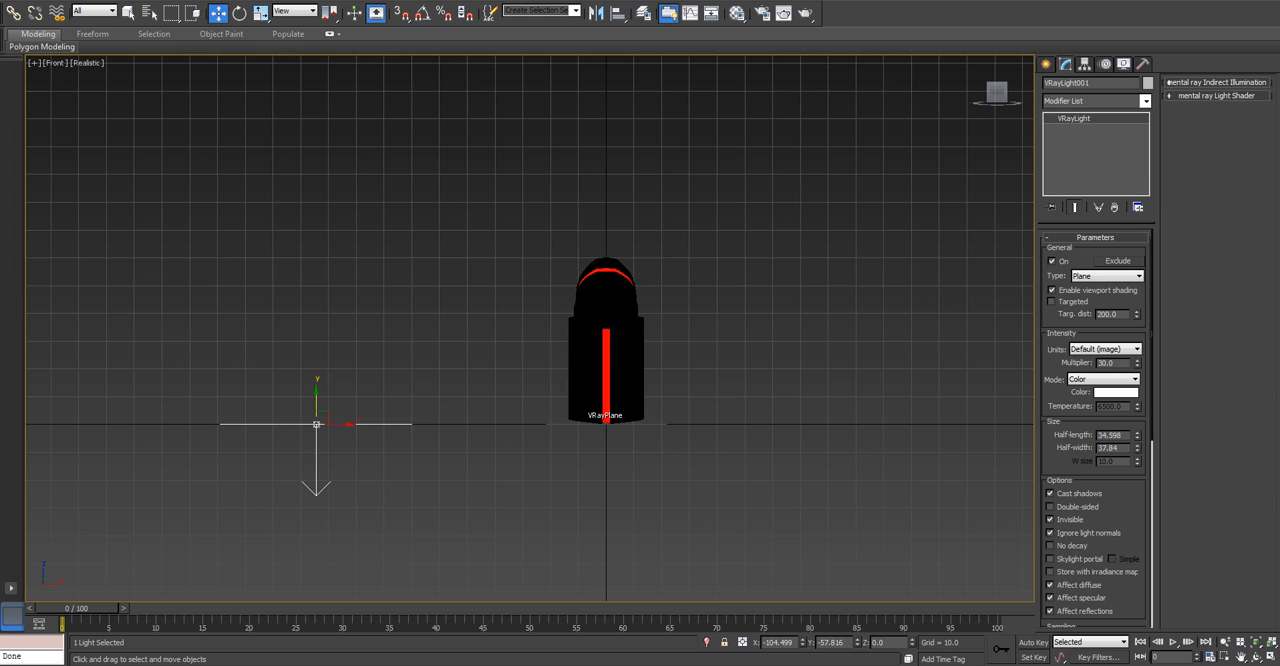
scroll(355, 432, up, 1)
drag(302, 417, 696, 96)
middle_drag(696, 96, 640, 272)
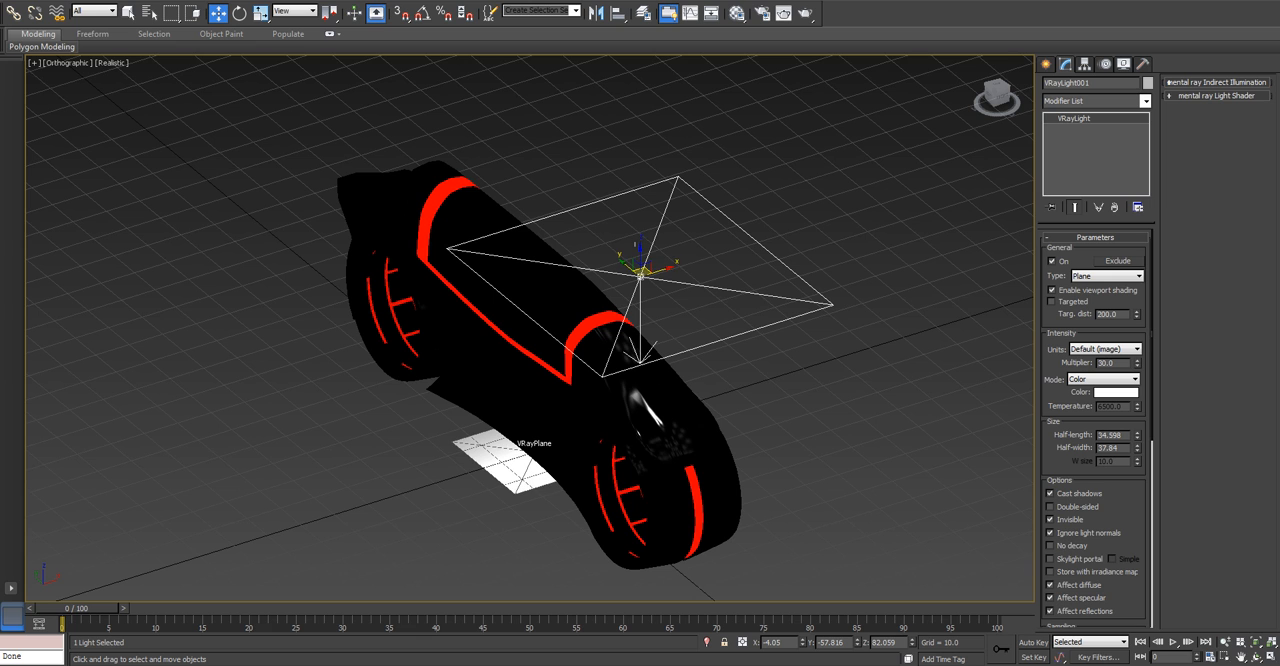
mouse_move(640, 272)
mouse_down()
mouse_move(640, 555)
mouse_move(645, 268)
mouse_up()
Turn on angle snap, rotate the light to Y -35 and Z 55 degrees, and place it at about X -77, Y -97.
key(t)
key(z)
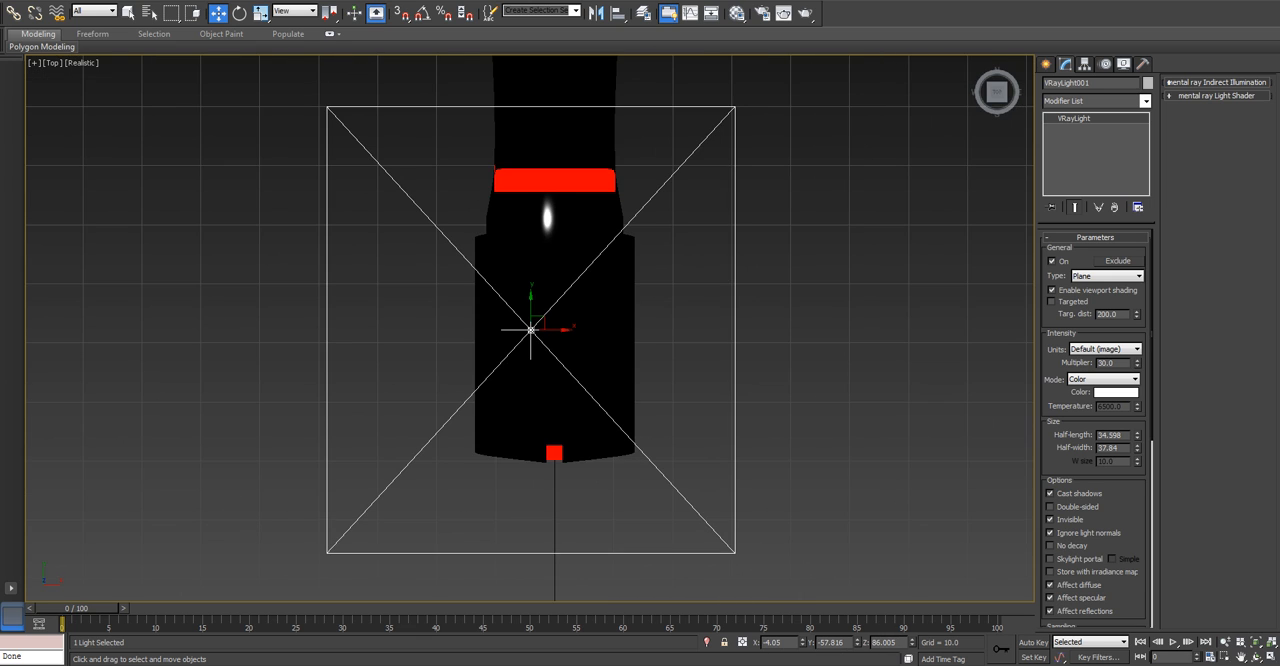
scroll(656, 342, down, 5)
key(a)
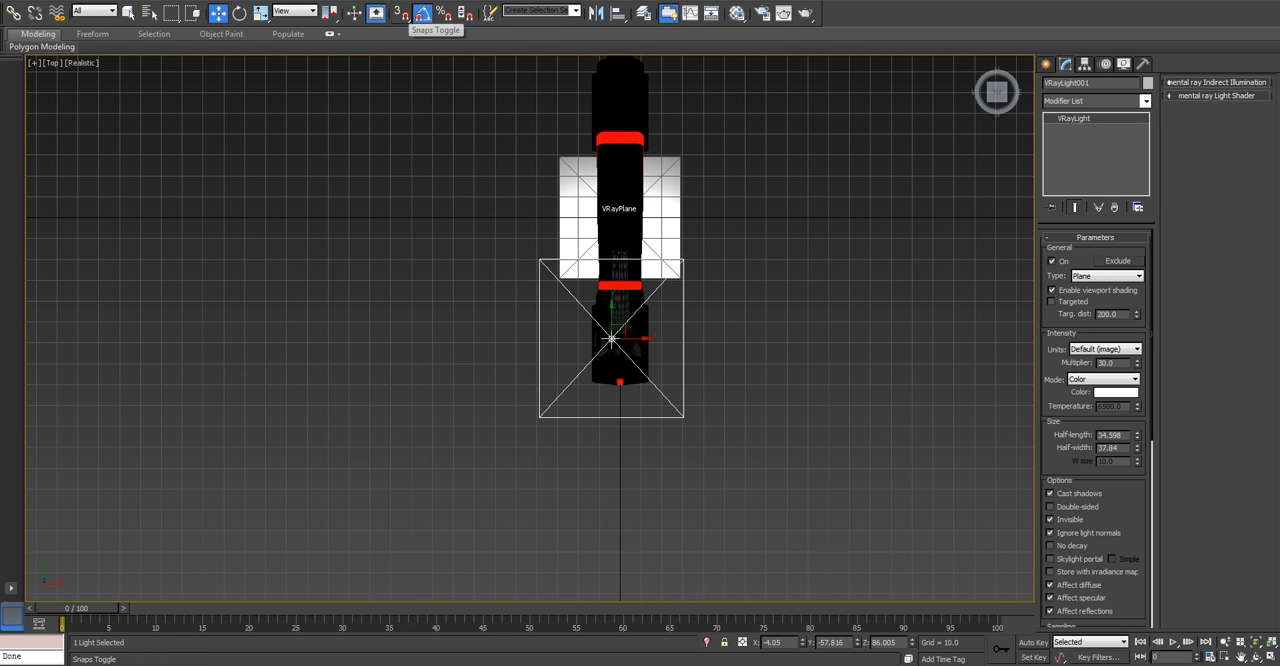
key(e)
drag(617, 338, 459, 420)
key(w)
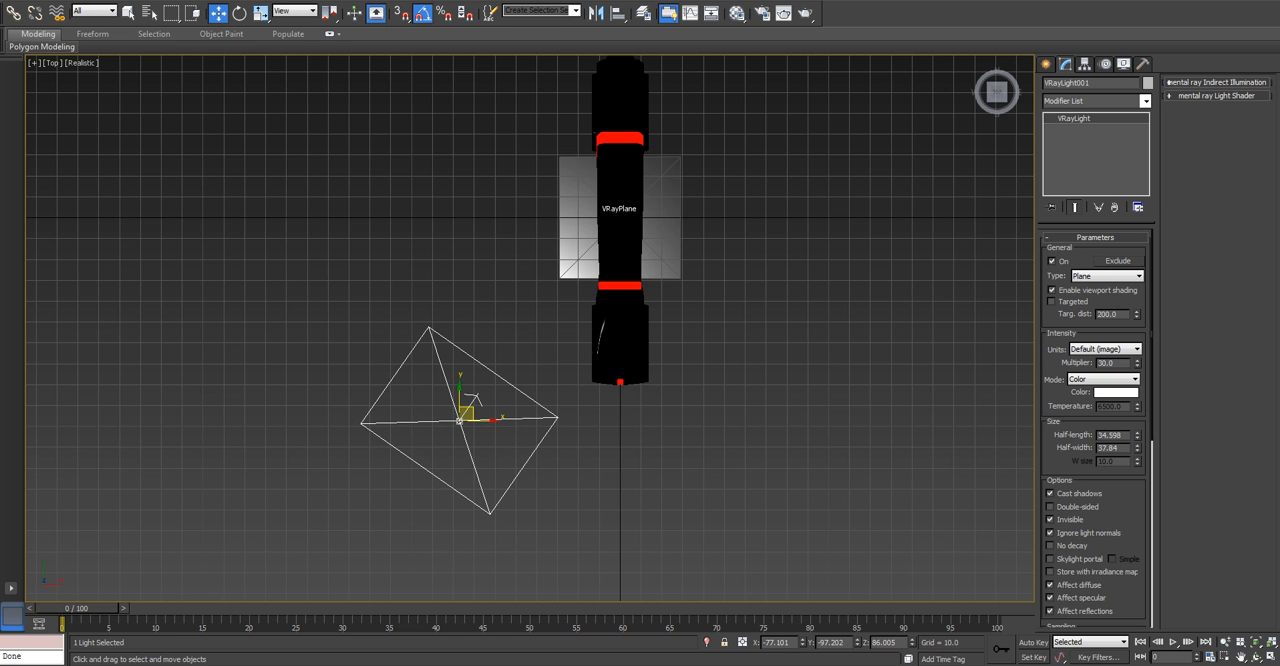
Return to the perspective view and raise the light to a height of about 110.
alt+middle_drag(459, 420, 530, 250)
key(p)
scroll(583, 464, up, 3)
middle_drag(583, 464, 602, 305)
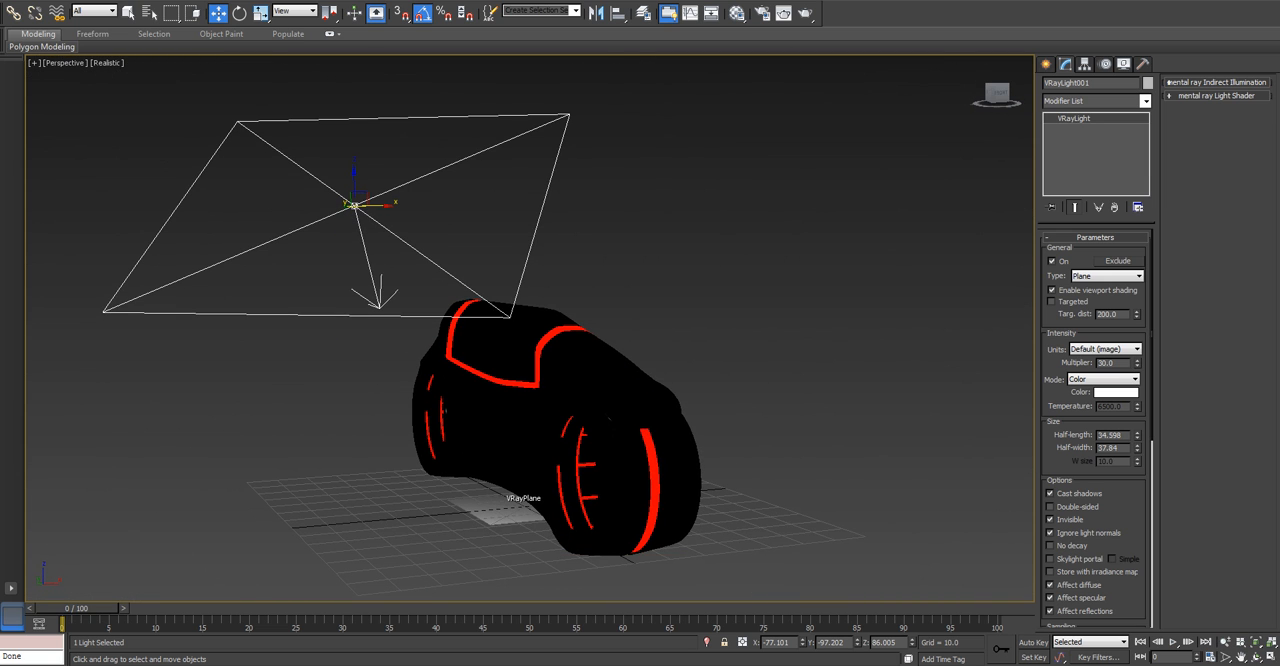
drag(354, 182, 354, 58)
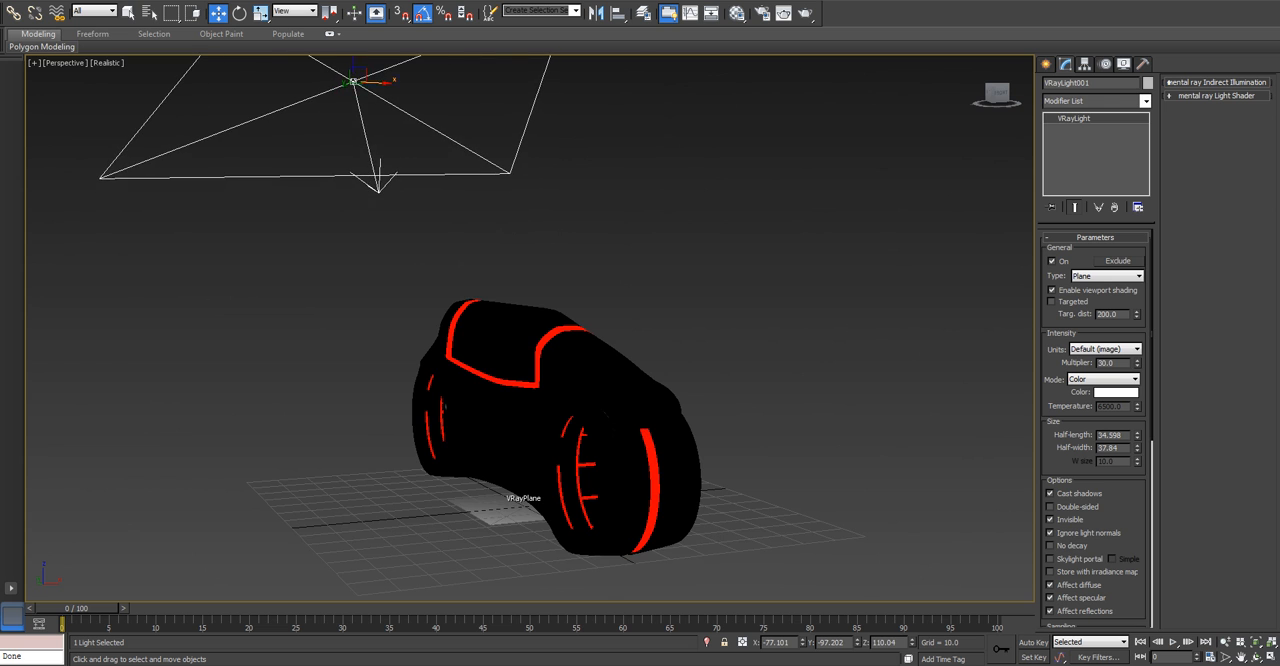
Test-render the perspective view with the angled light, and close the frame buffer and the V-Ray message window.
scroll(409, 219, up, 3)
middle_drag(420, 262, 350, 104)
key(shift+q)
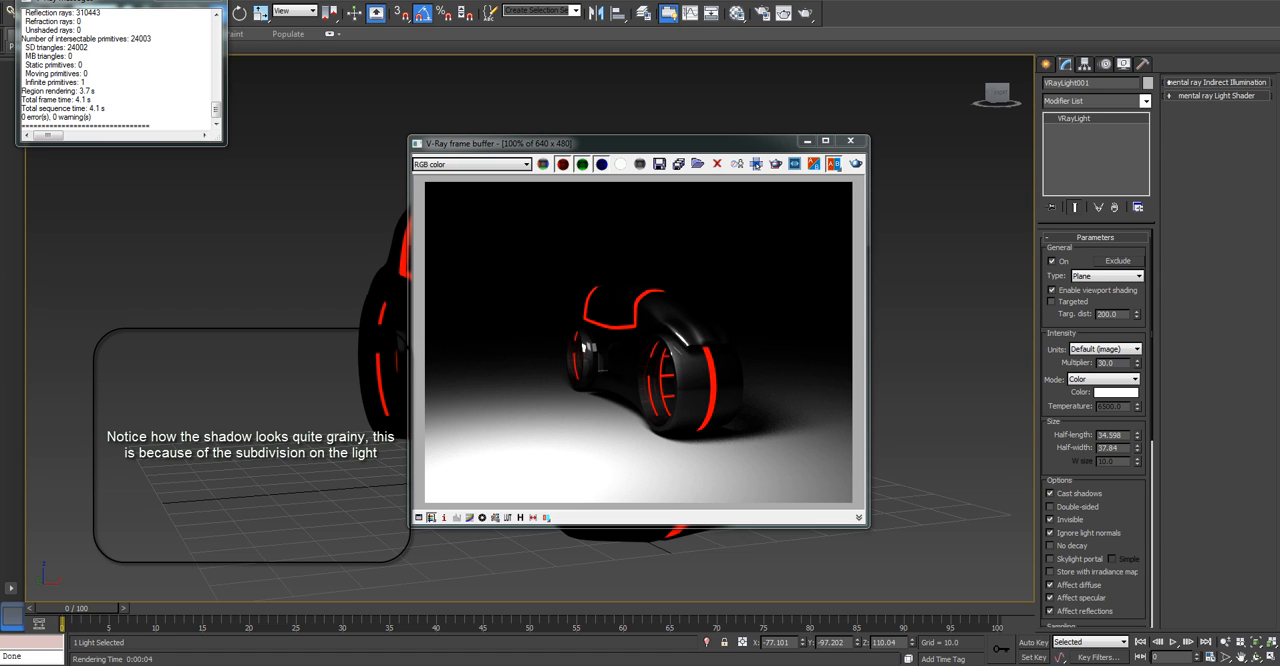
click(850, 140)
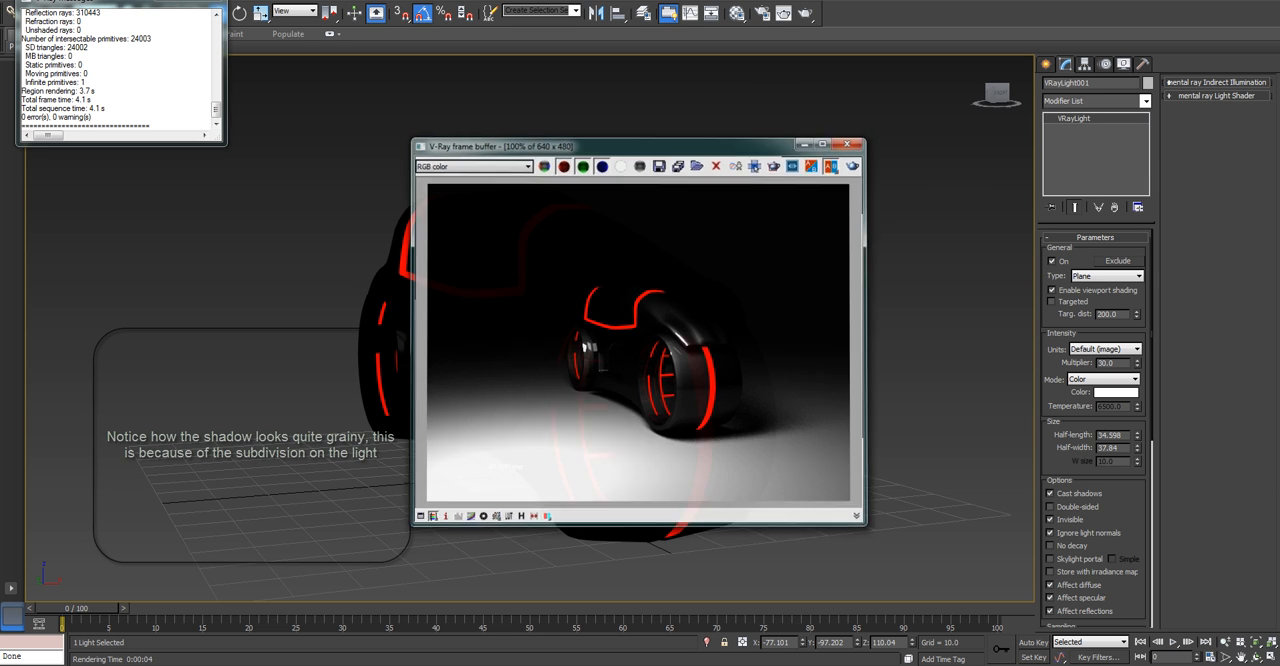
click(208, 2)
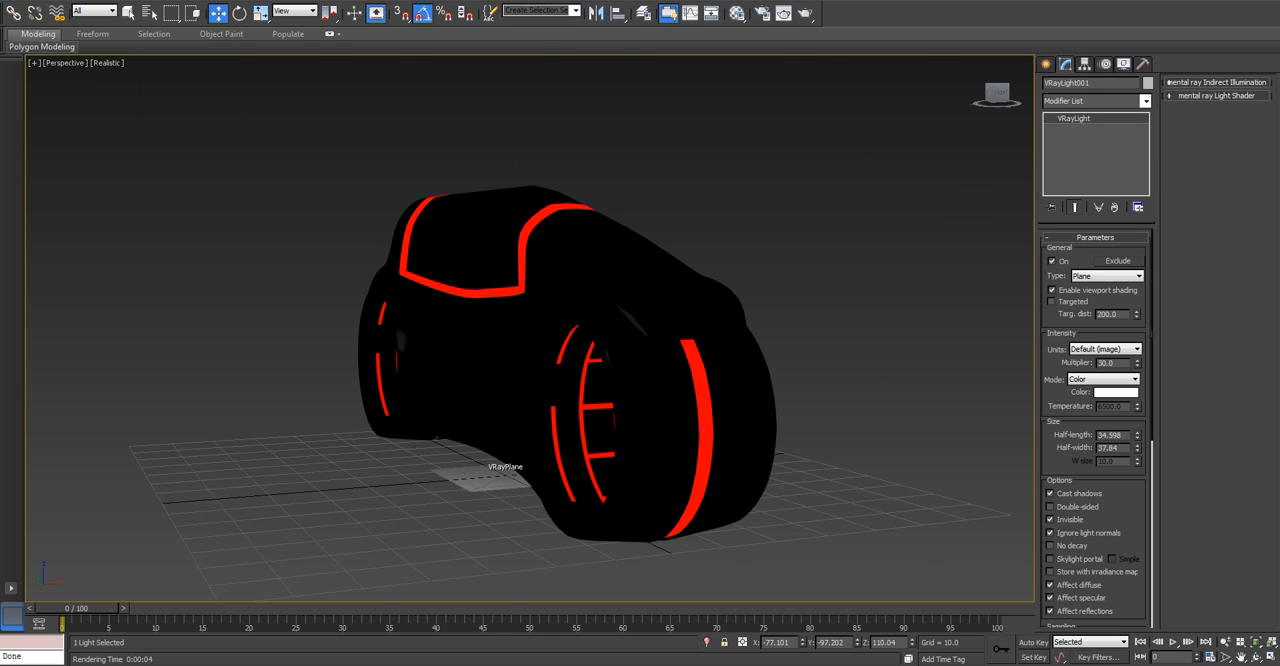
In the top view, move the light closer to the cycle, to about X -63 and Y -99.
key(t)
scroll(576, 307, down, 4)
scroll(500, 545, up, 2)
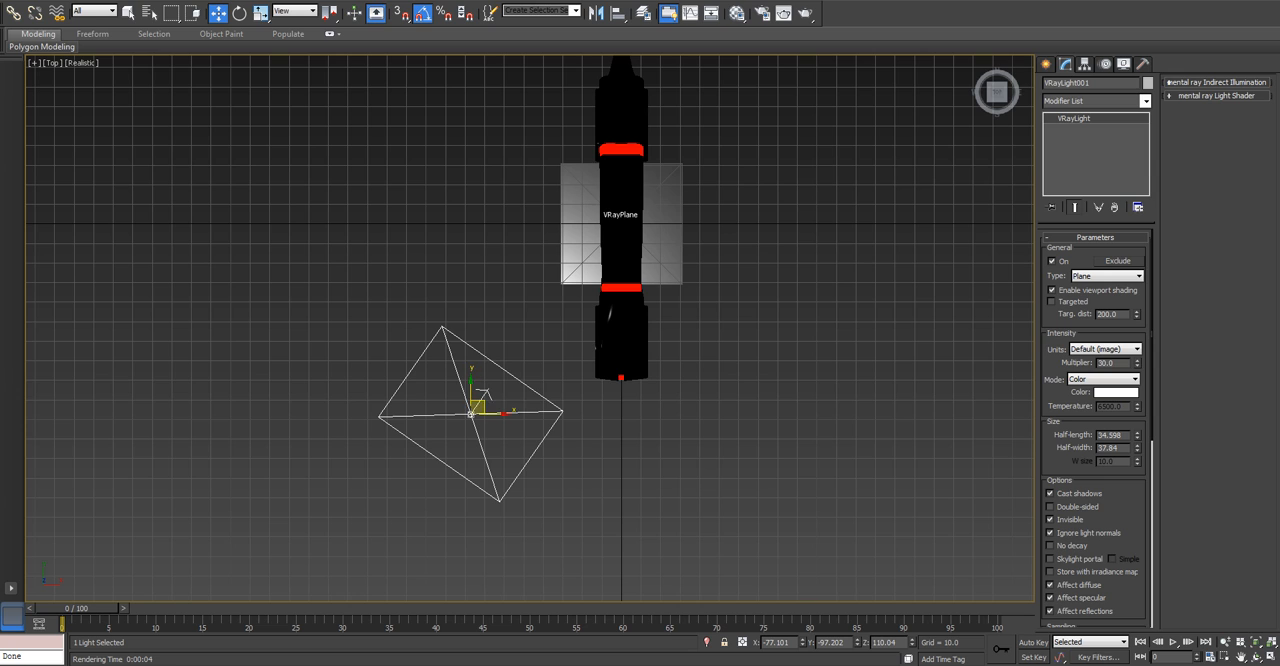
drag(483, 392, 499, 416)
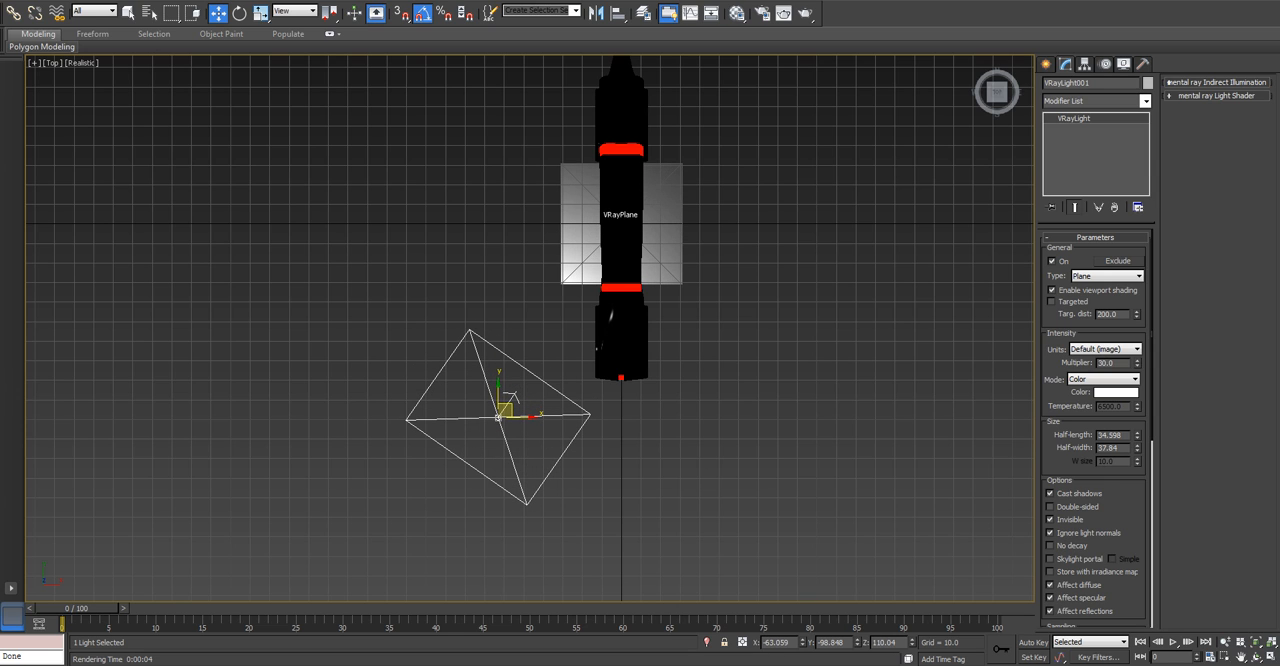
Switch the rotation reference coordinate system to Local for the light.
key(e)
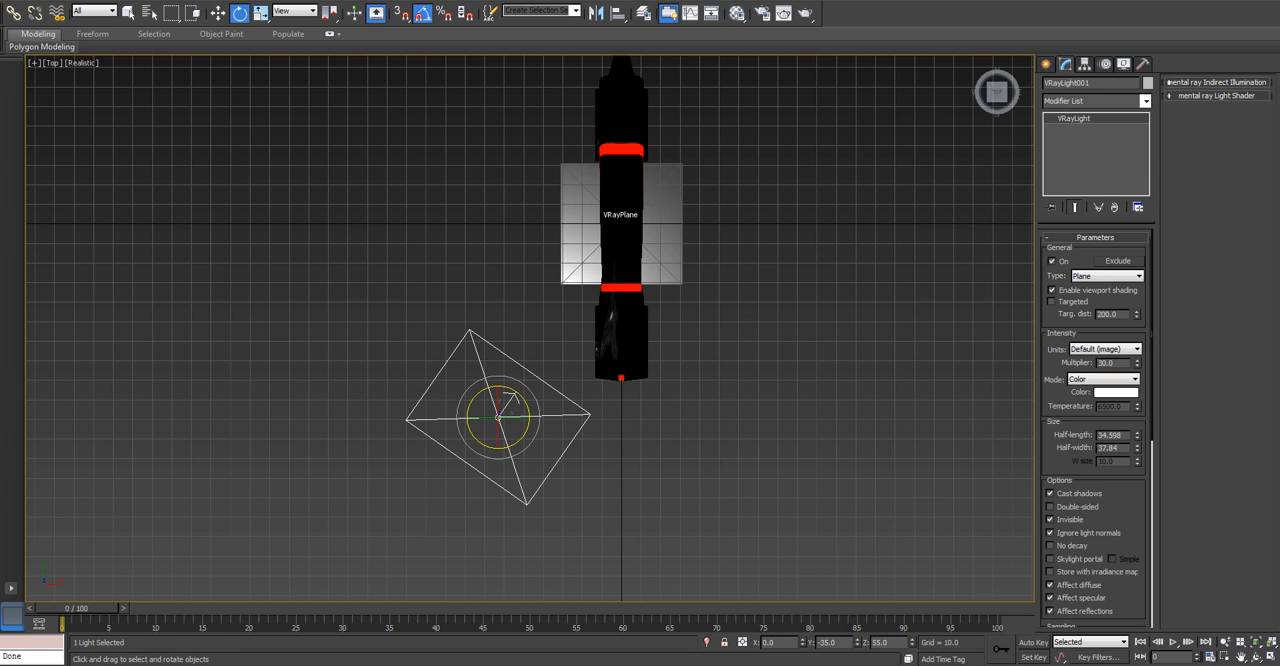
right_click(503, 408)
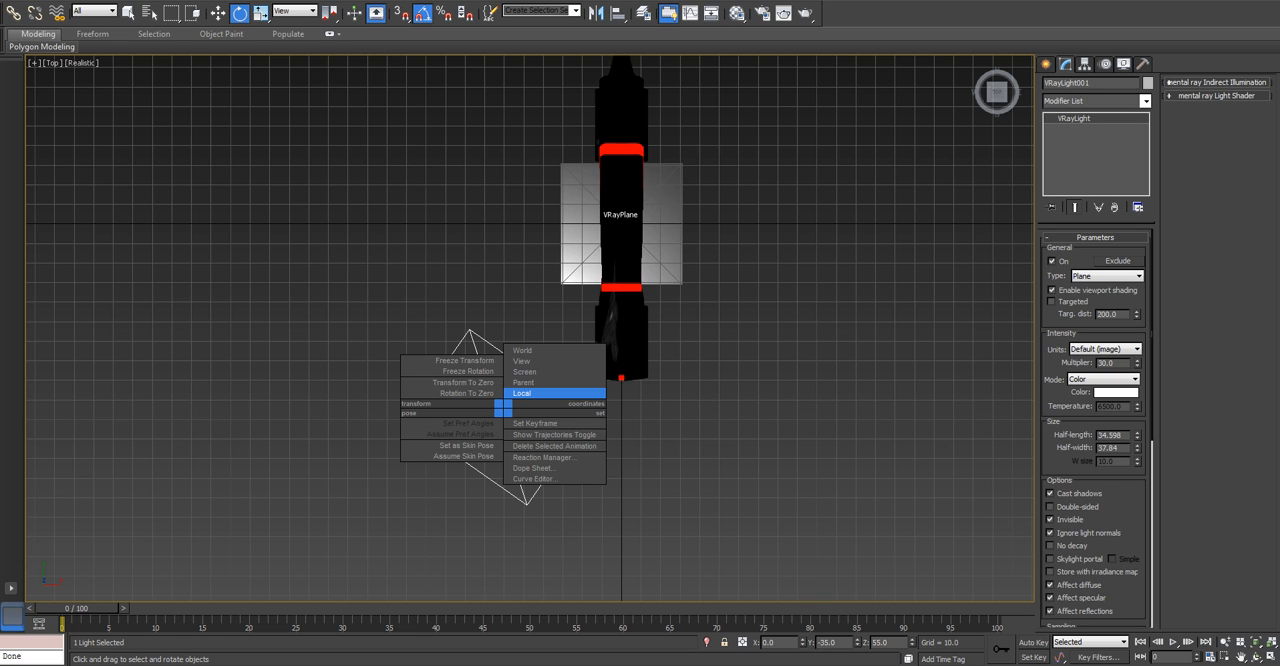
click(522, 393)
drag(510, 399, 520, 381)
alt+middle_drag(520, 381, 625, 315)
scroll(625, 315, up, 4)
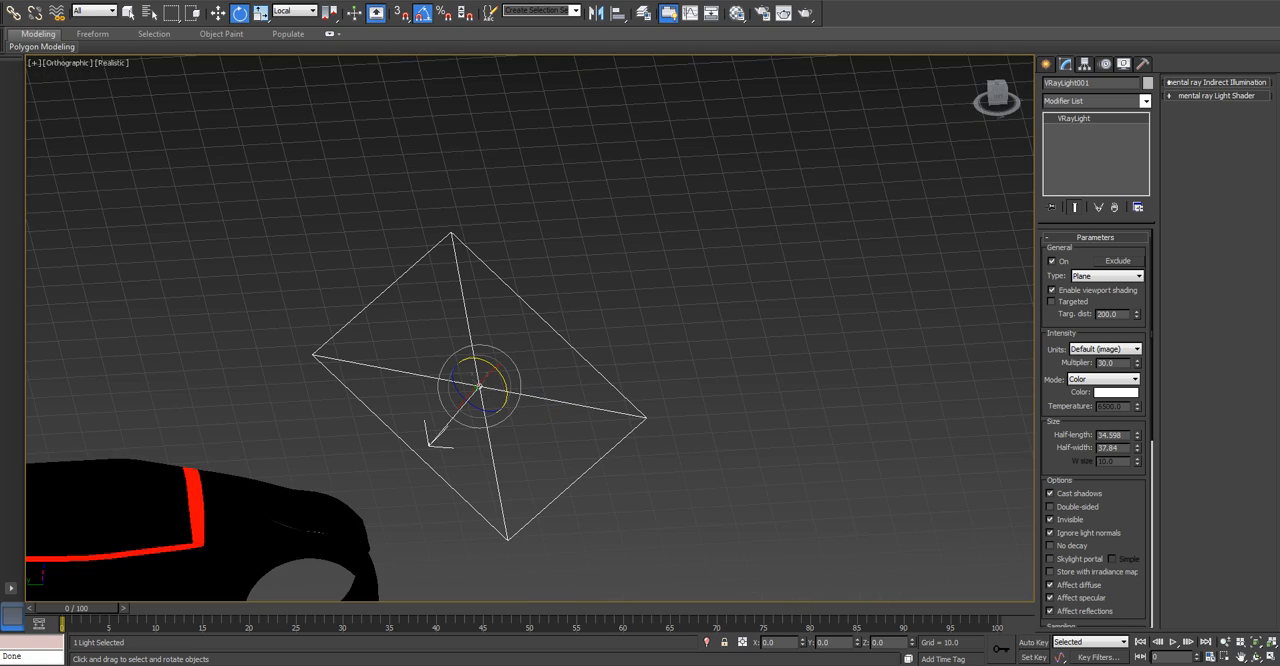
Using Local coordinates, move the light back along its own axis to a height of about 116.
key(w)
alt+middle_drag(480, 385, 475, 368)
right_click(475, 368)
click(528, 354)
key(p)
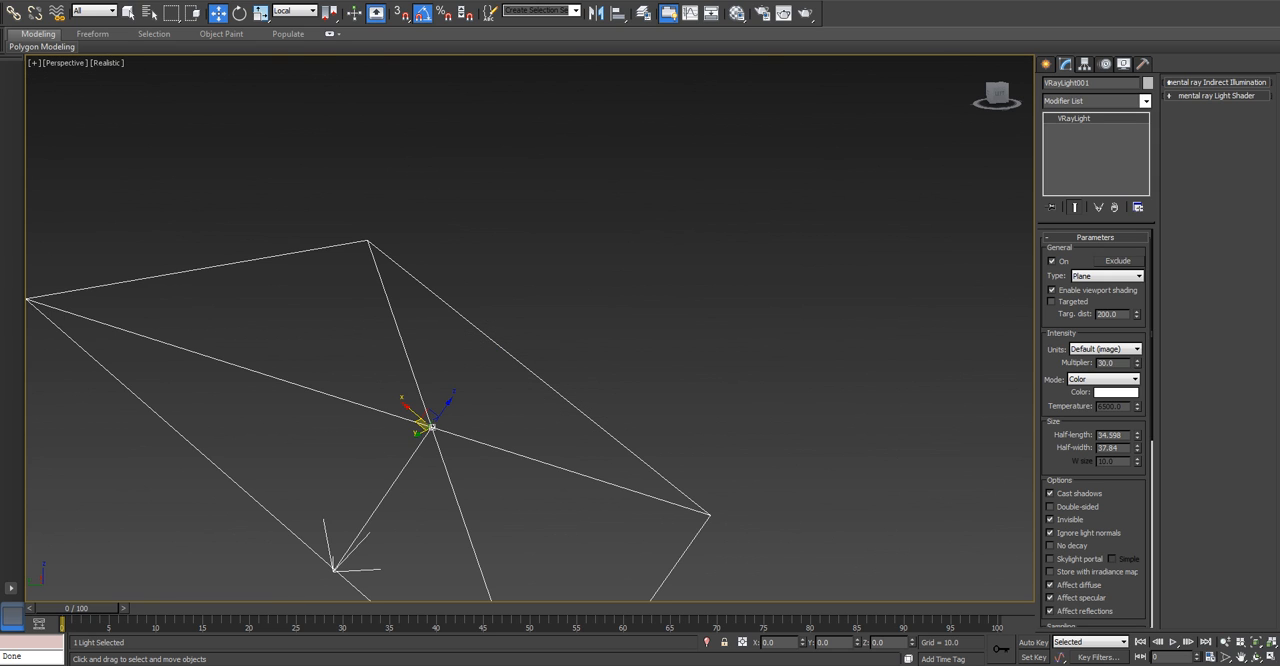
scroll(500, 395, down, 4)
drag(484, 386, 542, 302)
right_click(542, 302)
middle_drag(542, 302, 642, 112)
scroll(586, 284, down, 3)
alt+middle_drag(586, 284, 546, 270)
scroll(572, 236, up, 3)
mouse_move(572, 240)
mouse_down()
mouse_move(516, 343)
mouse_move(588, 223)
mouse_up()
alt+middle_drag(588, 223, 735, 245)
In the top view, switch to World coordinates and shift the light to about X -63, Y -106.
key(t)
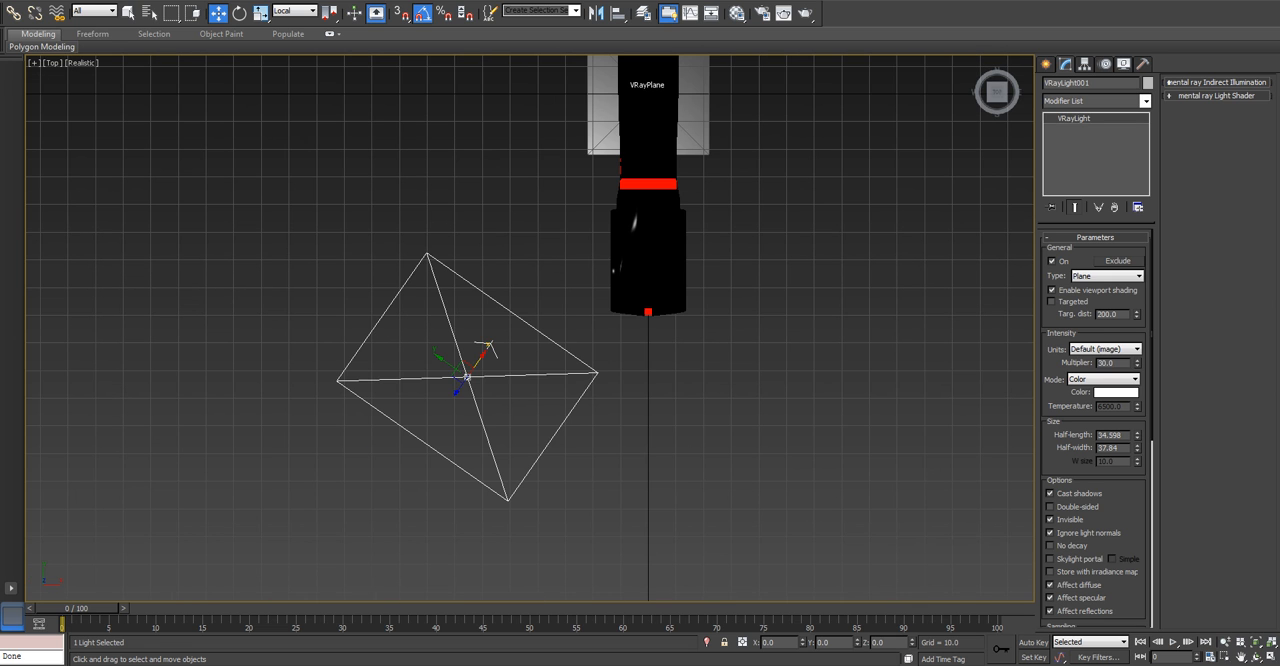
right_click(467, 366)
click(529, 303)
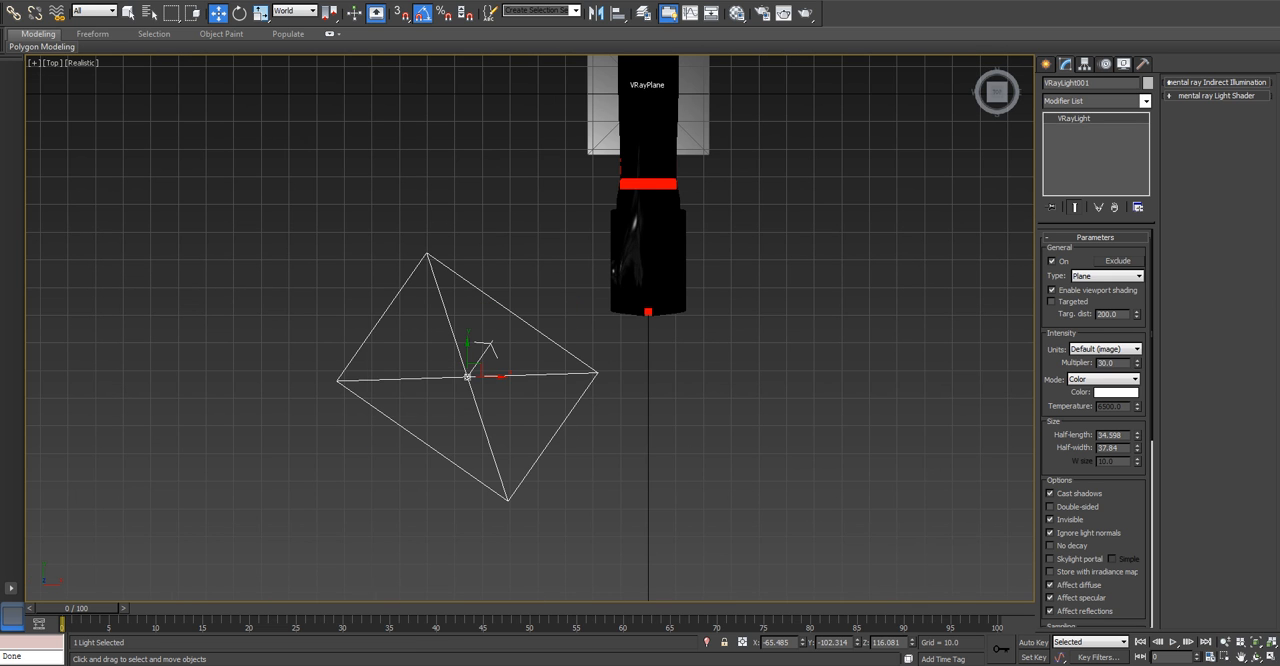
right_click(474, 352)
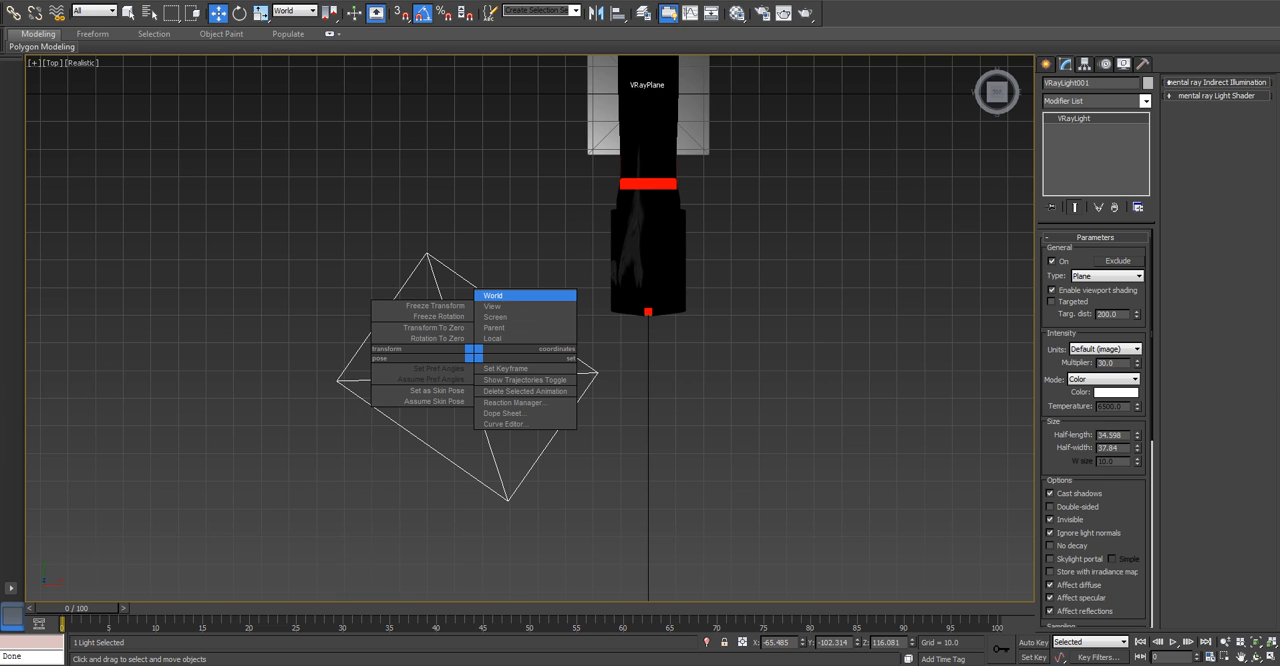
click(493, 295)
drag(467, 376, 474, 386)
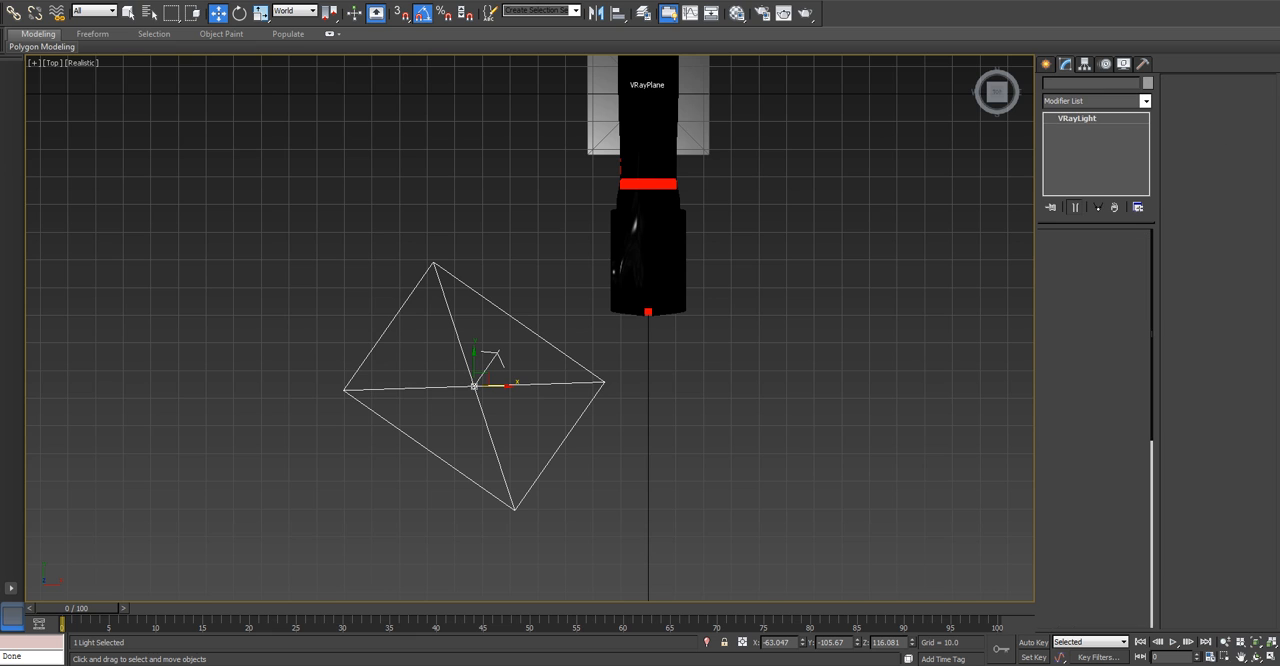
Clone the light as one instance on the opposite side of the cycle, at about X 120.
shift+drag(474, 386, 979, 386)
click(571, 296)
click(641, 381)
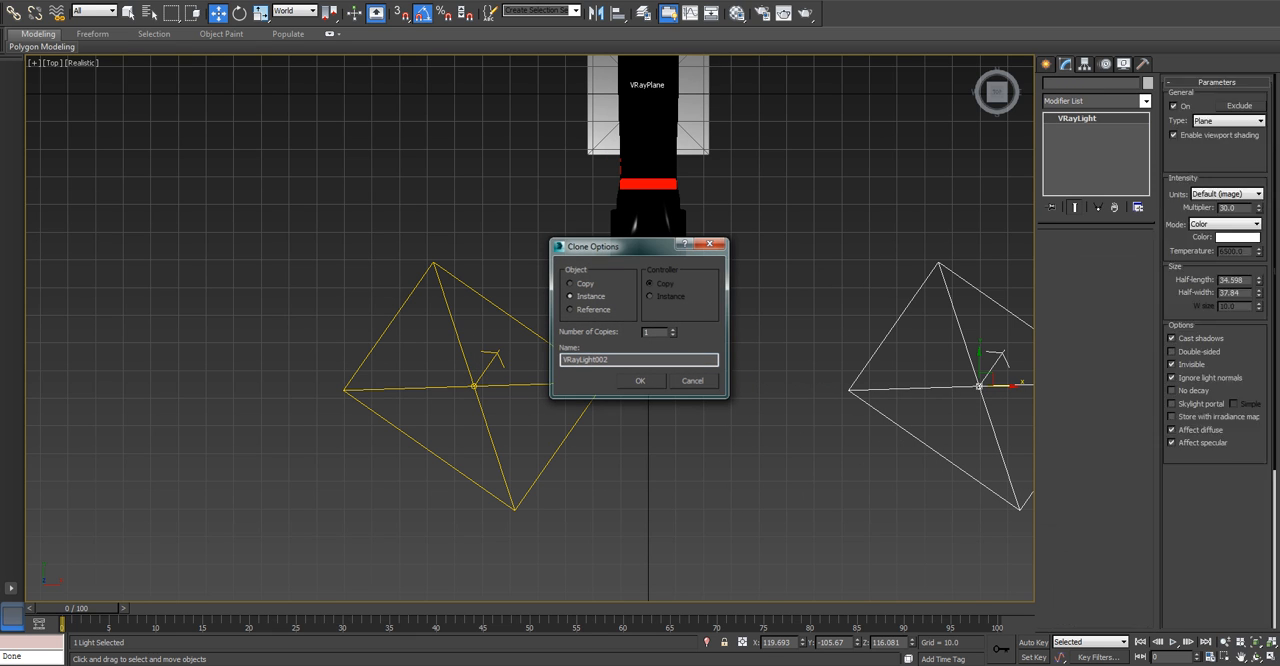
Rotate the instanced light in World coordinates to a Z angle of 140 degrees, facing the cycle.
middle_drag(645, 385, 589, 376)
key(e)
alt+right_click(912, 377)
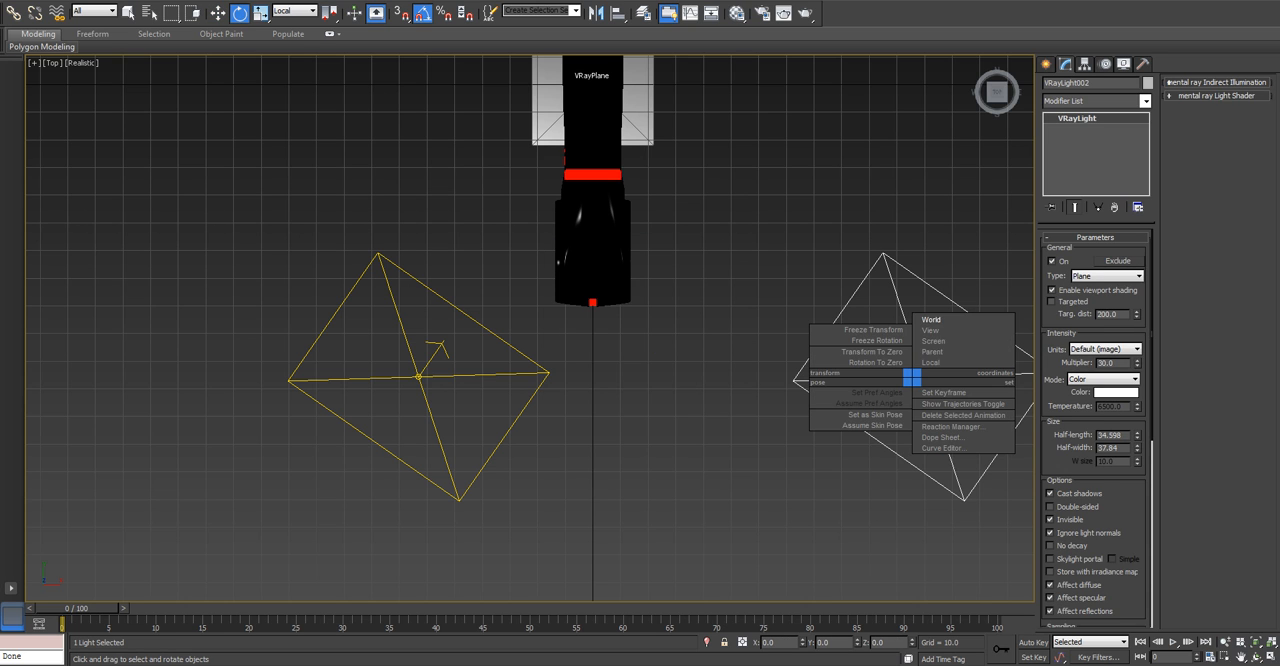
click(932, 320)
drag(944, 342, 893, 353)
alt+middle_drag(893, 352, 863, 66)
Deselect the light, test-render the cycle's front in perspective with both lights, and close the frame buffer and message window.
key(p)
scroll(530, 390, up, 4)
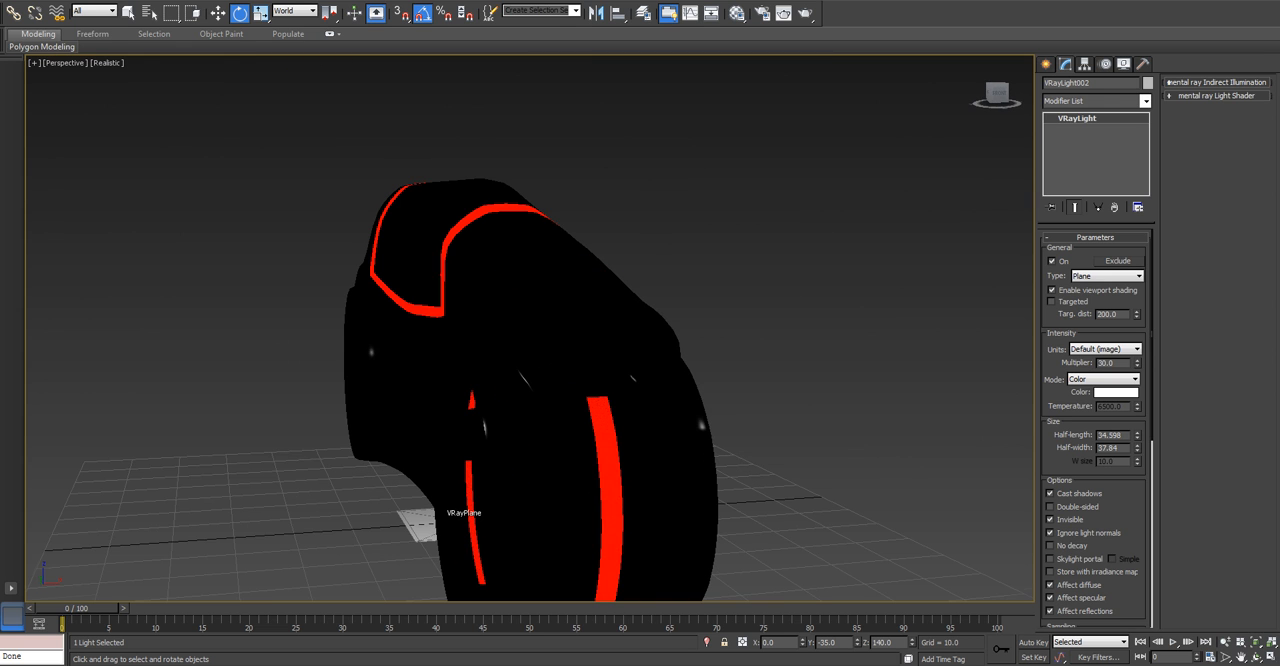
middle_drag(560, 390, 585, 322)
click(590, 390)
scroll(590, 390, up, 3)
middle_drag(590, 400, 628, 383)
scroll(670, 360, down, 3)
key(ctrl+d)
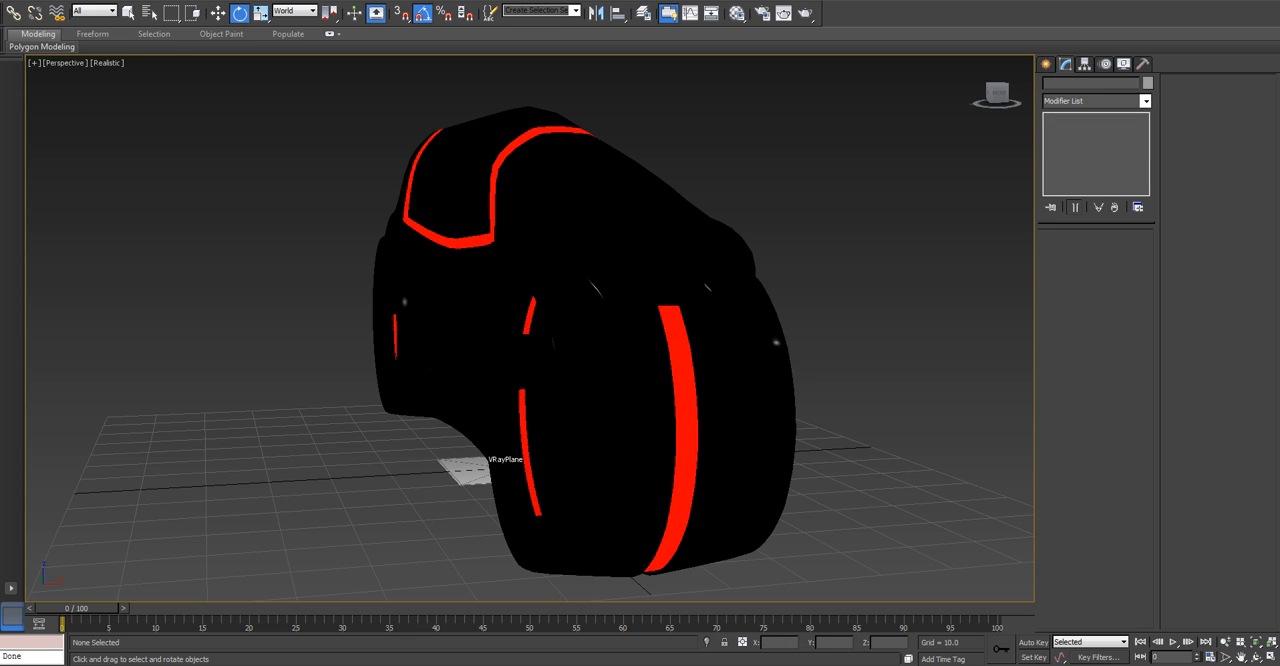
key(shift+q)
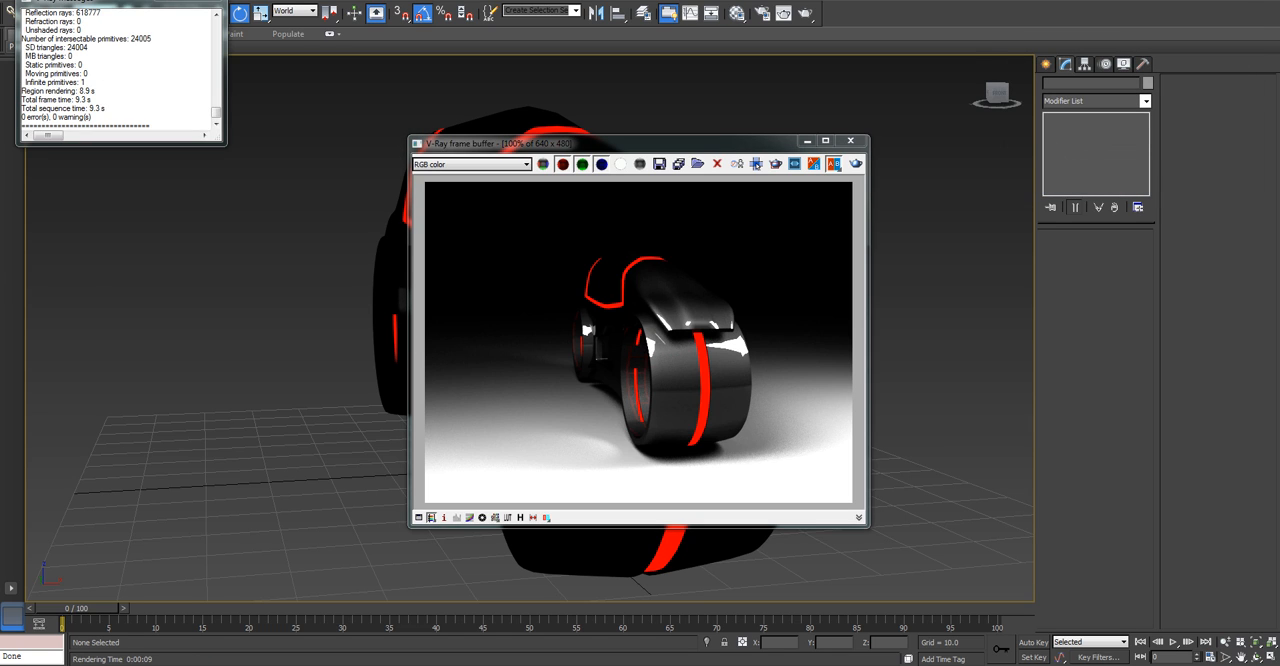
click(850, 140)
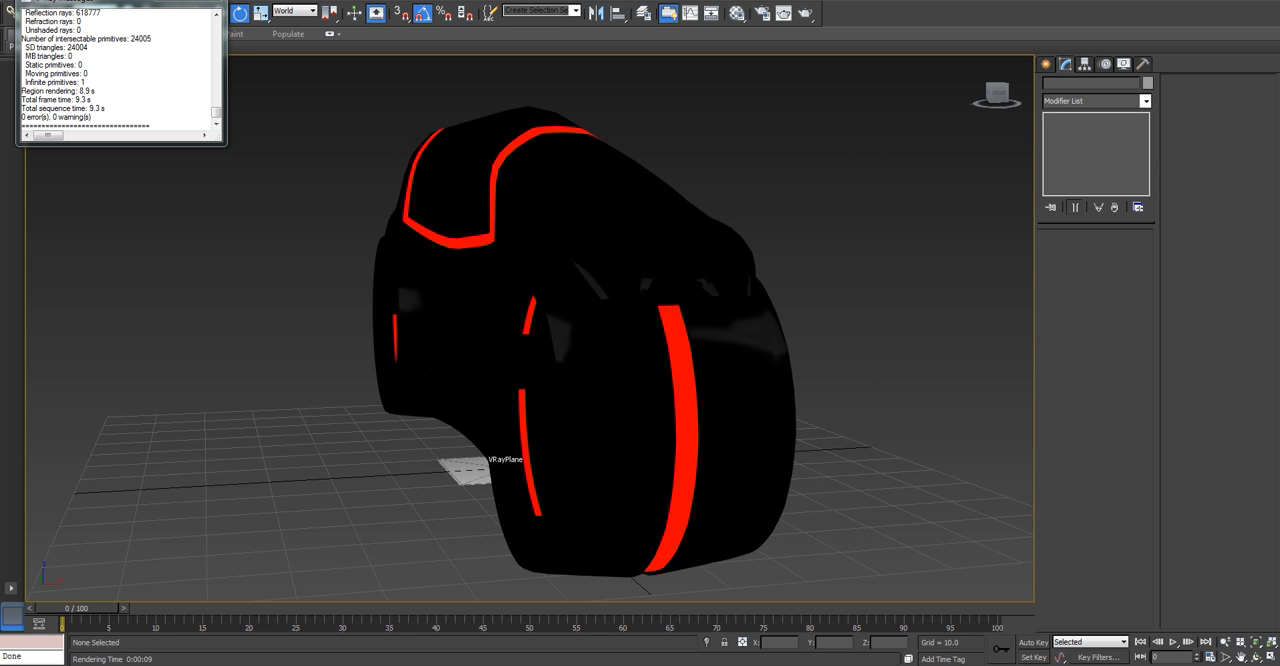
click(209, 2)
Set the first light's sampling subdivisions to 15, and select the instanced light to check its sampling settings.
scroll(262, 180, down, 8)
middle_drag(262, 180, 348, 304)
drag(357, 211, 222, 120)
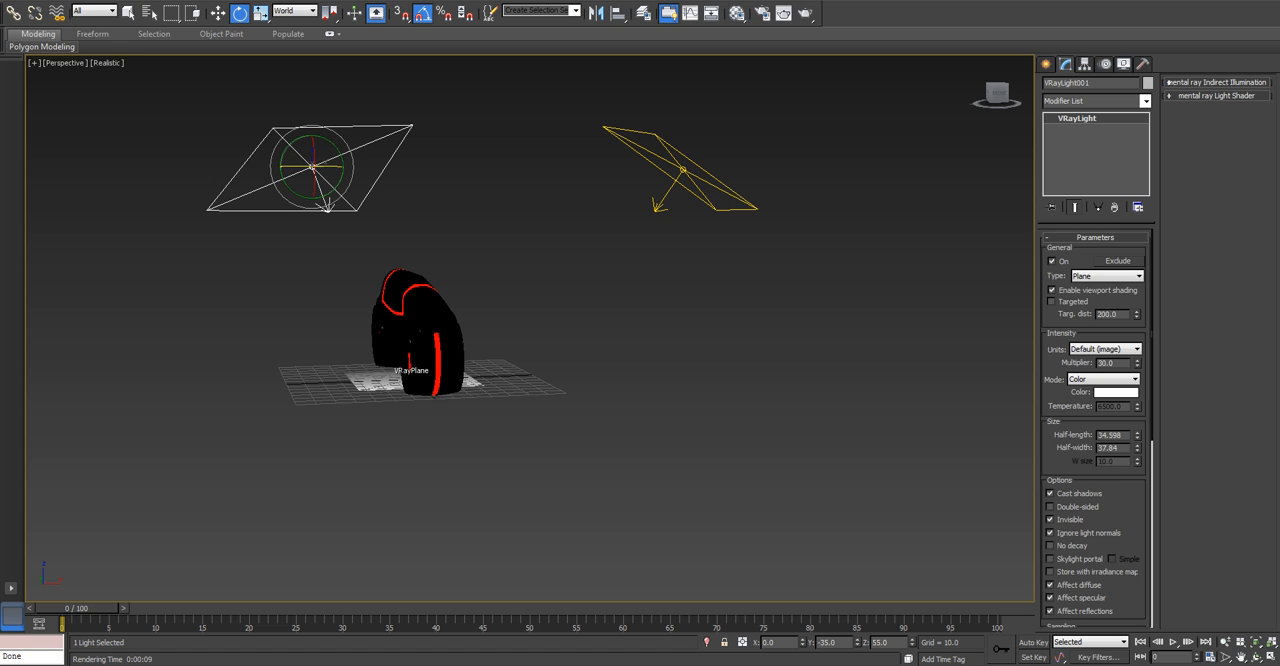
scroll(1095, 428, down, 5)
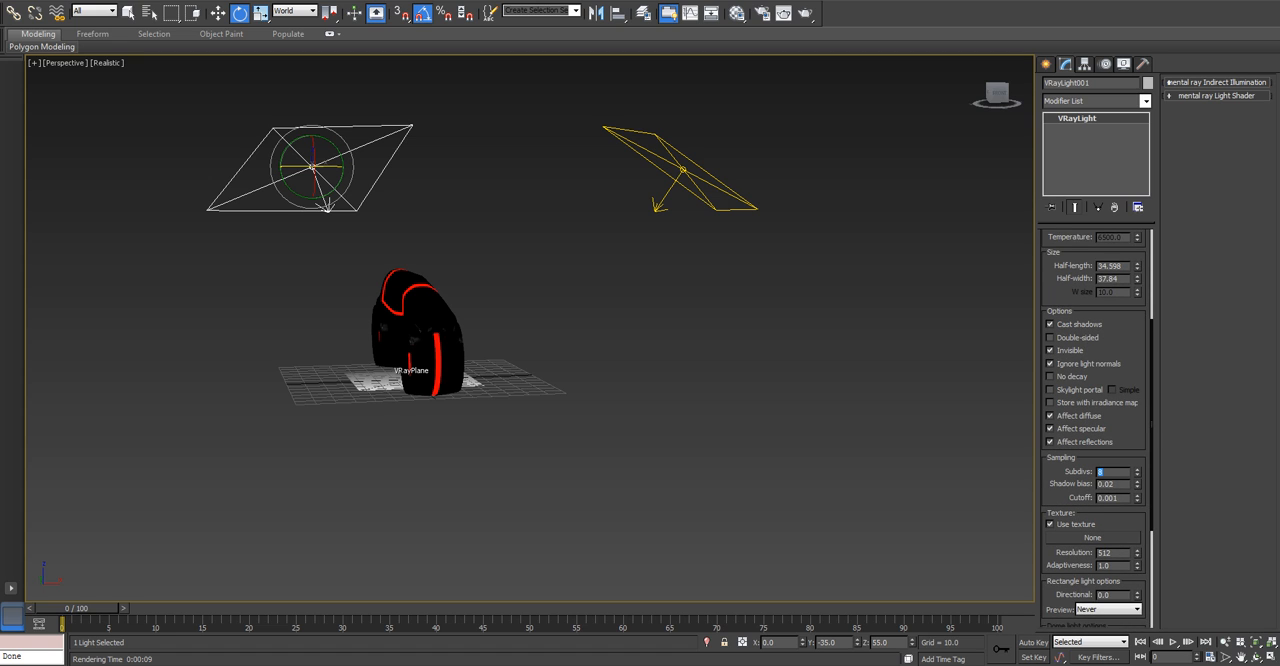
text(15)
key(Return)
drag(543, 129, 676, 202)
scroll(1095, 428, down, 4)
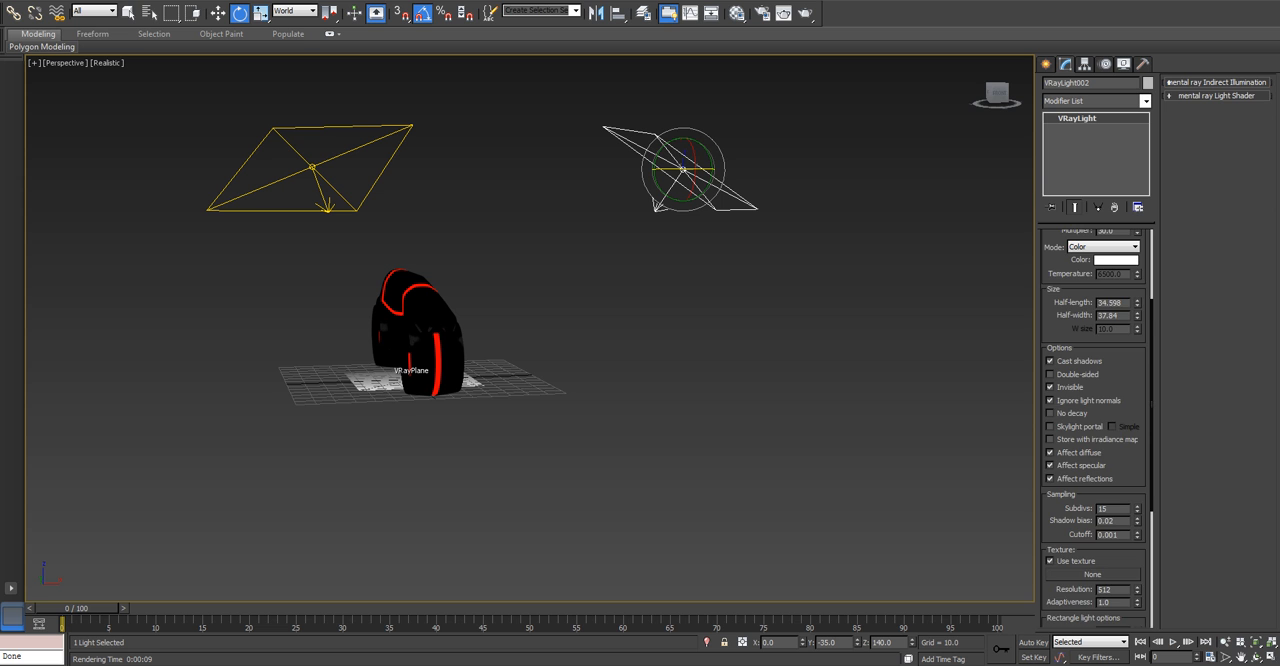
Deselect the light, test-render the cycle from the front quarter in perspective, and close the frame buffer and message window.
scroll(1095, 428, up, 4)
click(720, 345)
scroll(768, 354, up, 5)
middle_drag(600, 345, 795, 358)
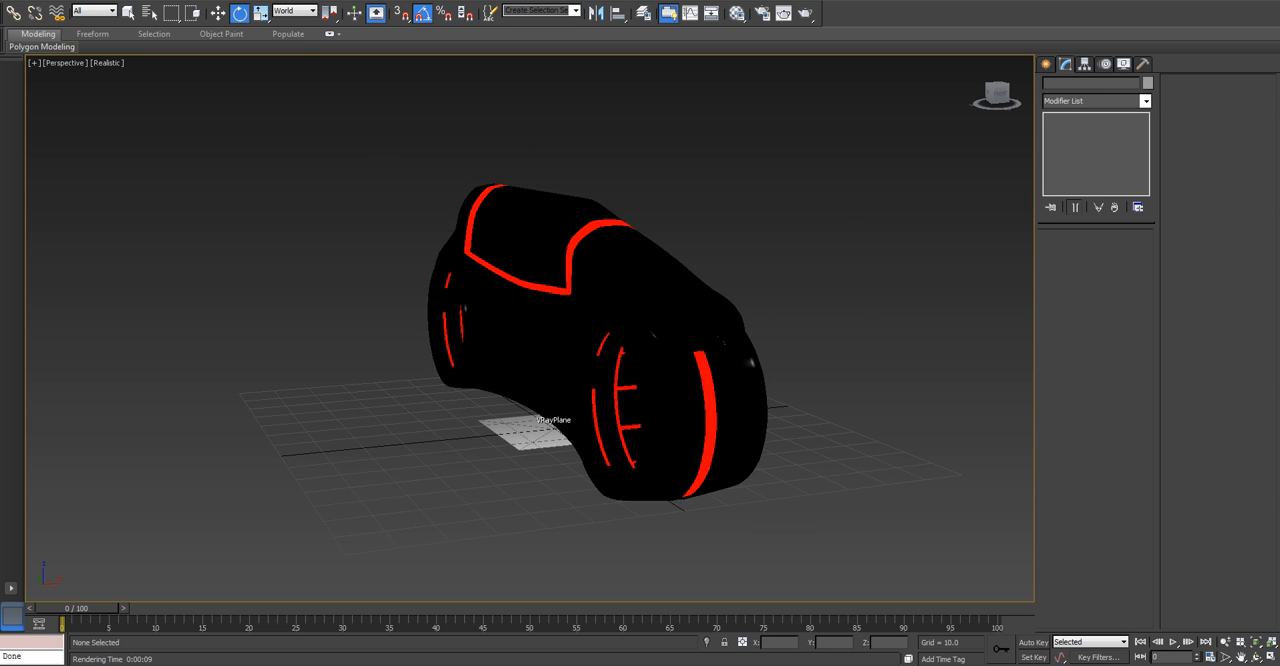
scroll(640, 345, up, 3)
middle_drag(640, 345, 555, 312)
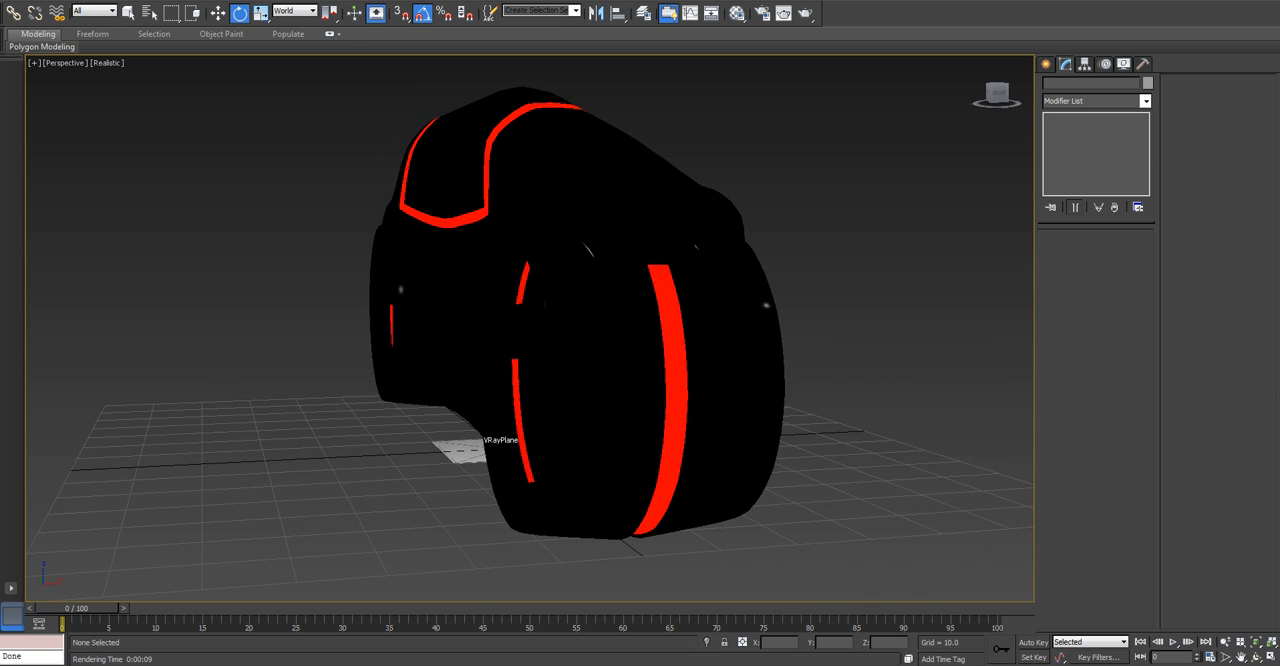
scroll(555, 312, down, 3)
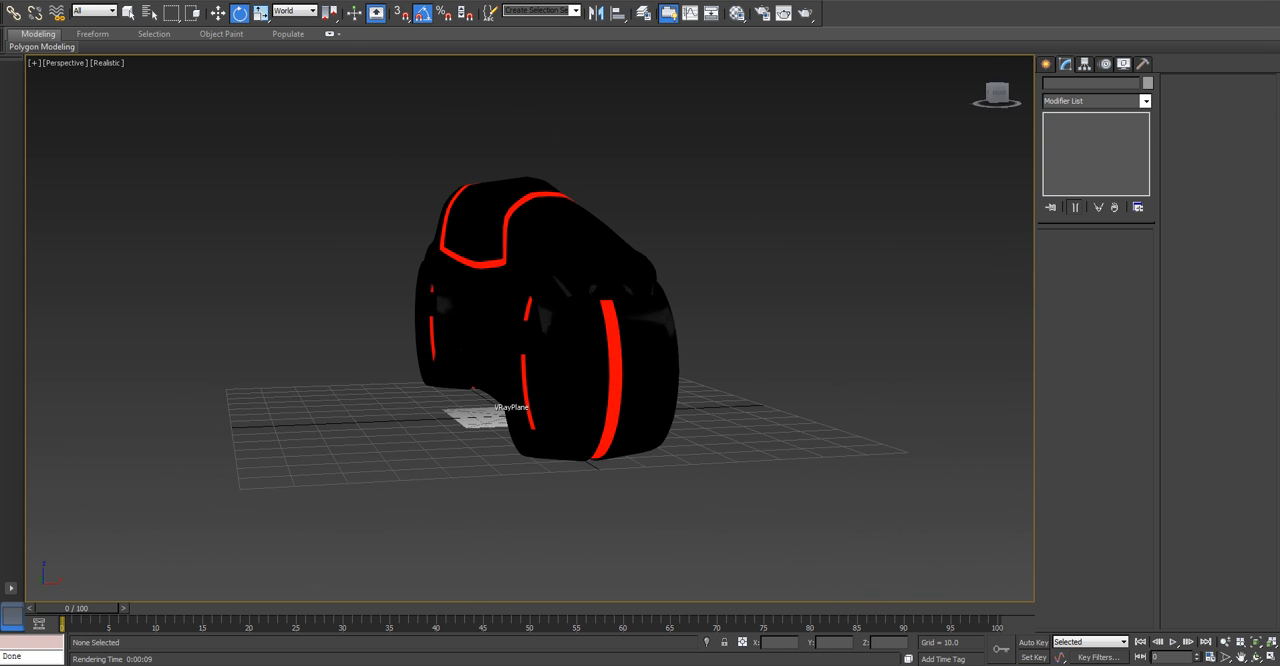
key(shift+q)
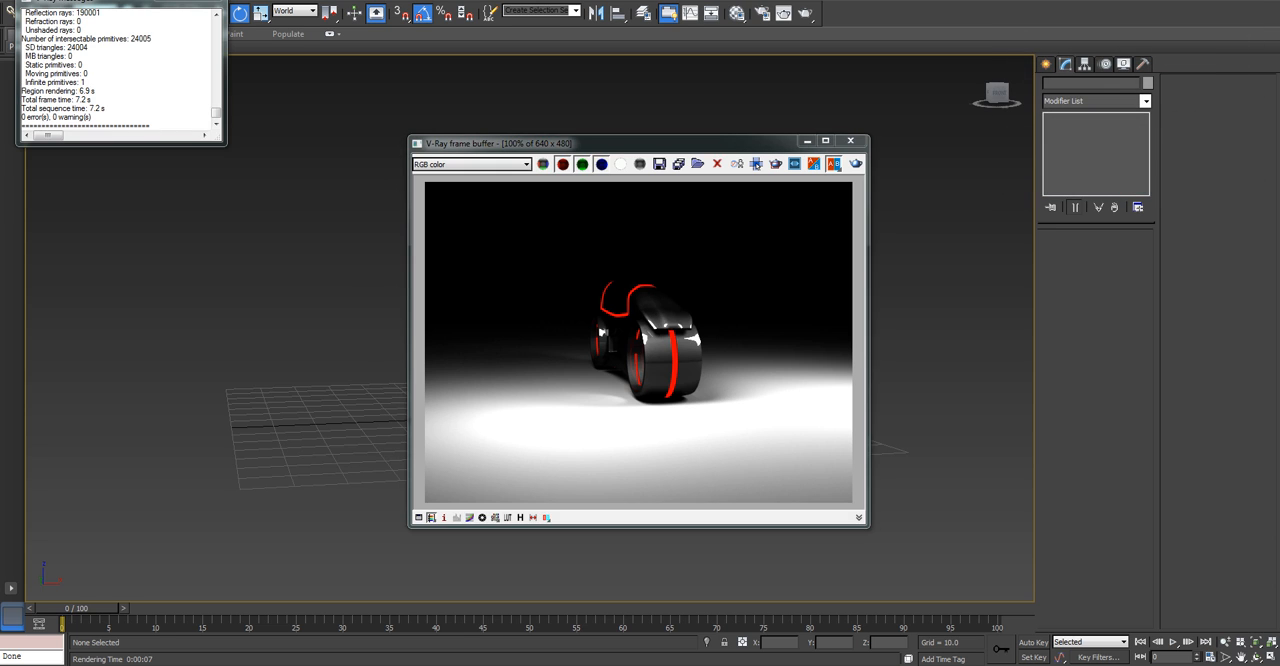
click(850, 140)
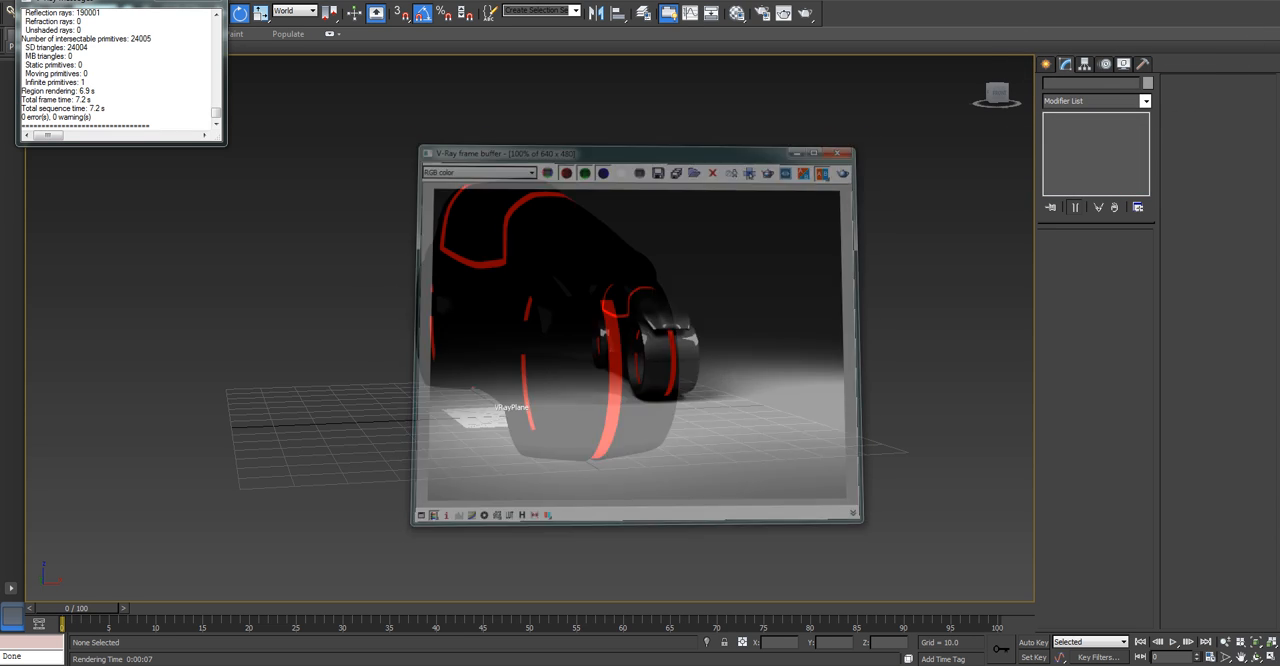
click(208, 2)
Test-render a closer view of the cycle's front wheel and body, and dismiss the render windows.
alt+middle_drag(480, 300, 535, 325)
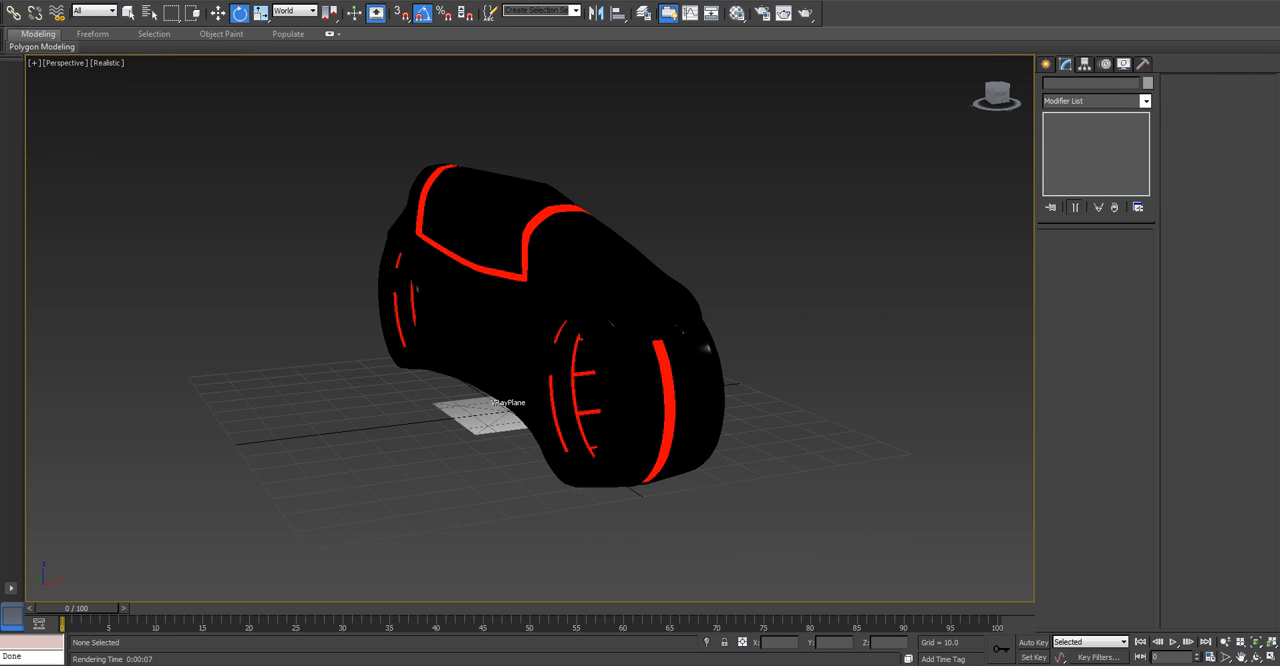
scroll(493, 402, up, 4)
click(737, 13)
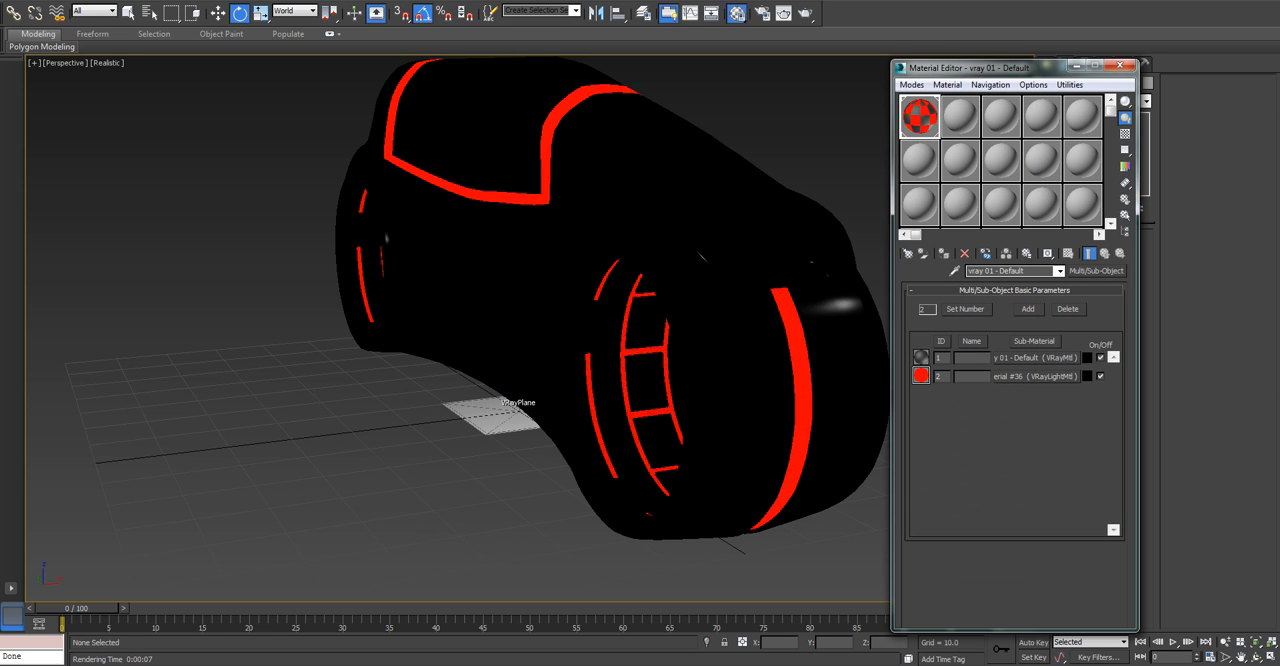
click(1120, 66)
alt+middle_drag(660, 350, 520, 361)
scroll(615, 365, down, 4)
scroll(520, 361, up, 3)
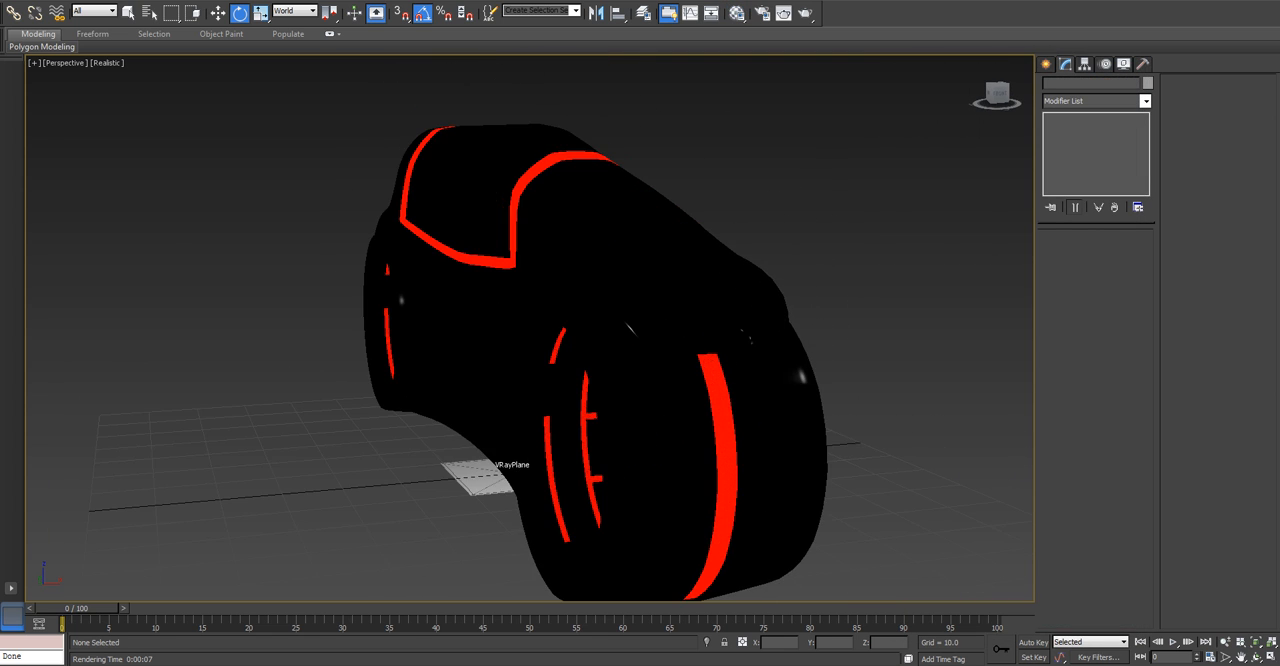
key(shift+q)
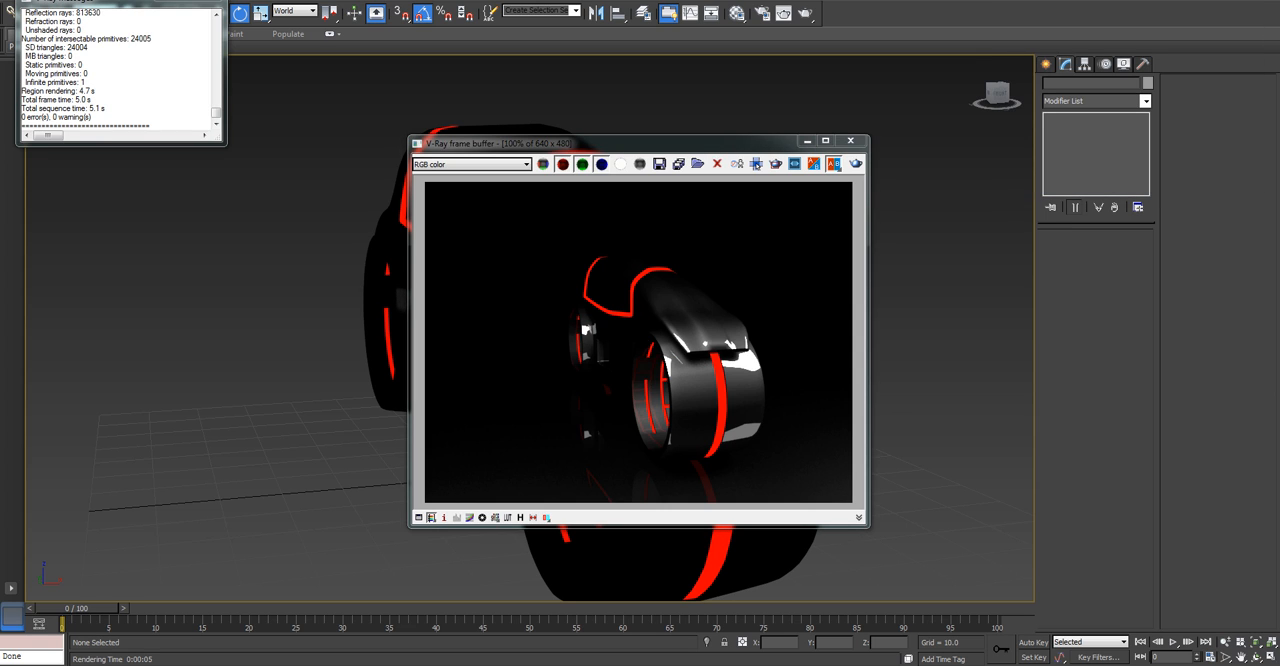
click(850, 140)
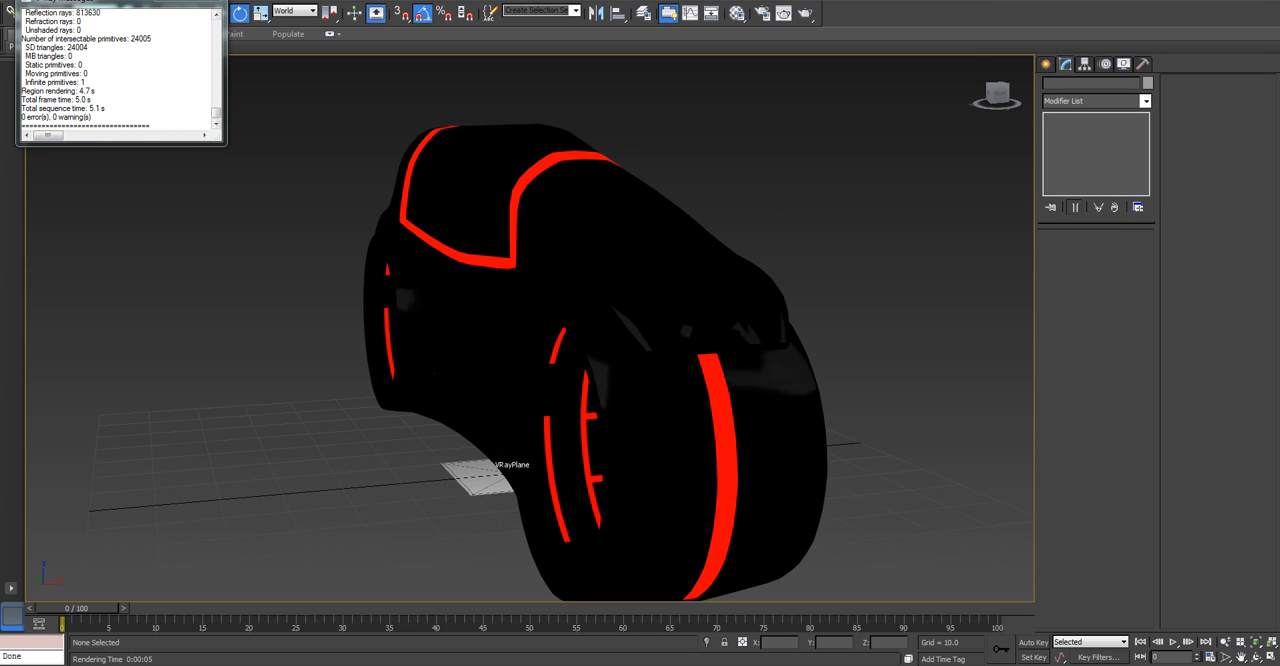
click(207, 2)
Show edged faces, select the Cycle_Wheels object, and turn off NURMS subdivision at its Editable Poly level.
alt+middle_drag(560, 330, 590, 332)
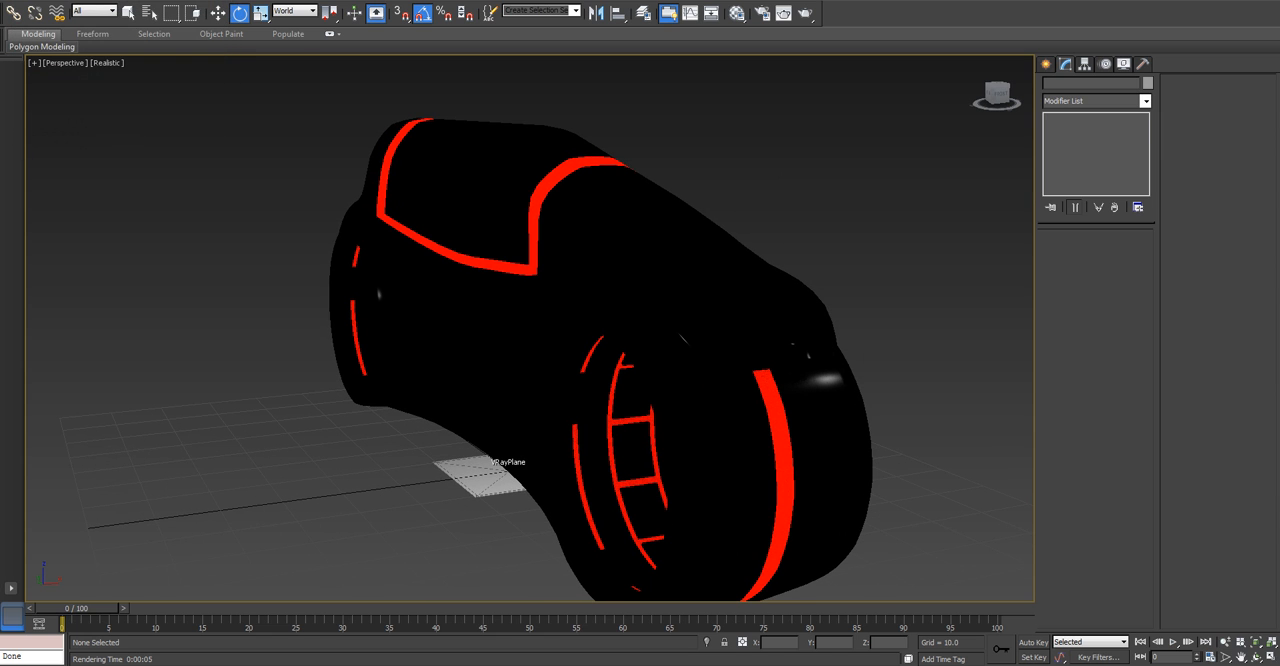
key(F4)
middle_drag(700, 470, 692, 408)
click(692, 408)
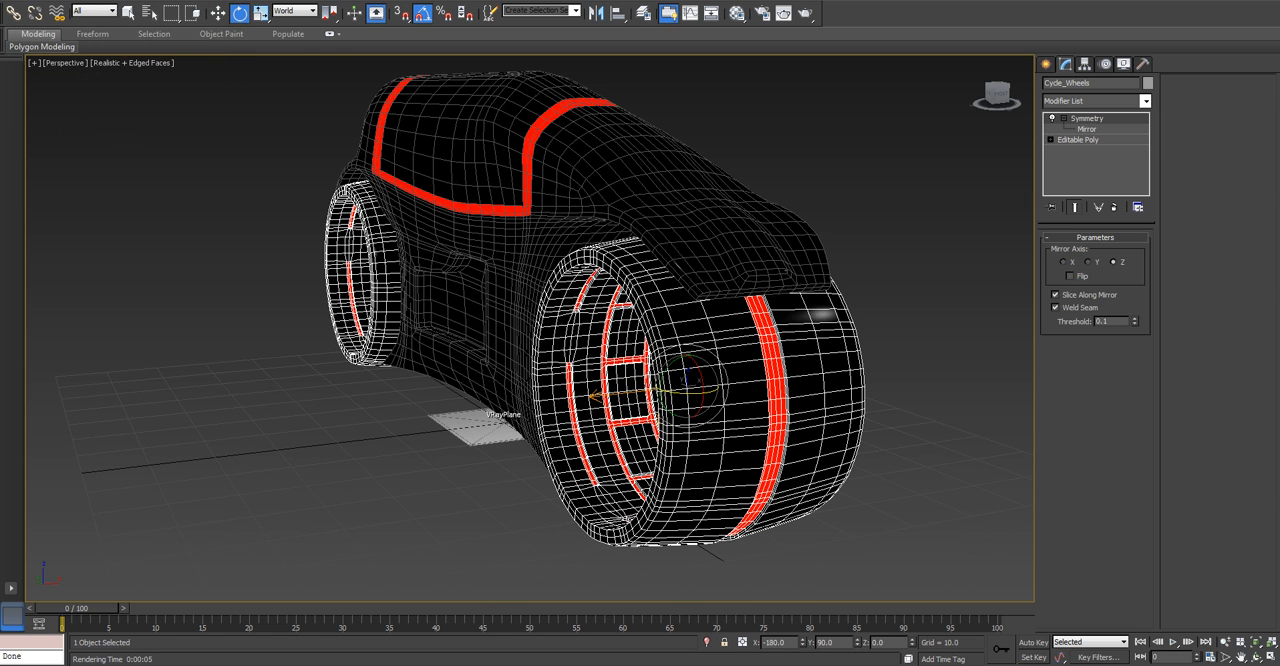
click(1078, 140)
click(1175, 425)
alt+middle_drag(860, 380, 900, 378)
Select the full ring of polygons on the front wheel's outer side face.
click(1109, 253)
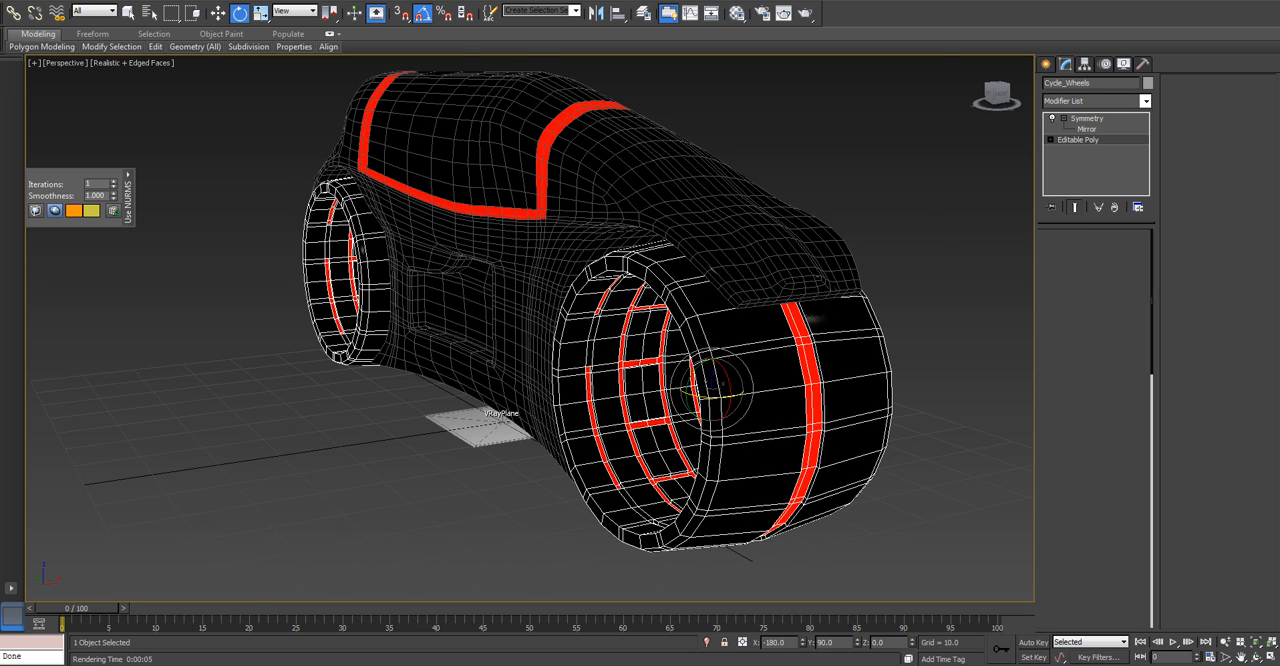
alt+middle_drag(740, 400, 830, 395)
click(889, 340)
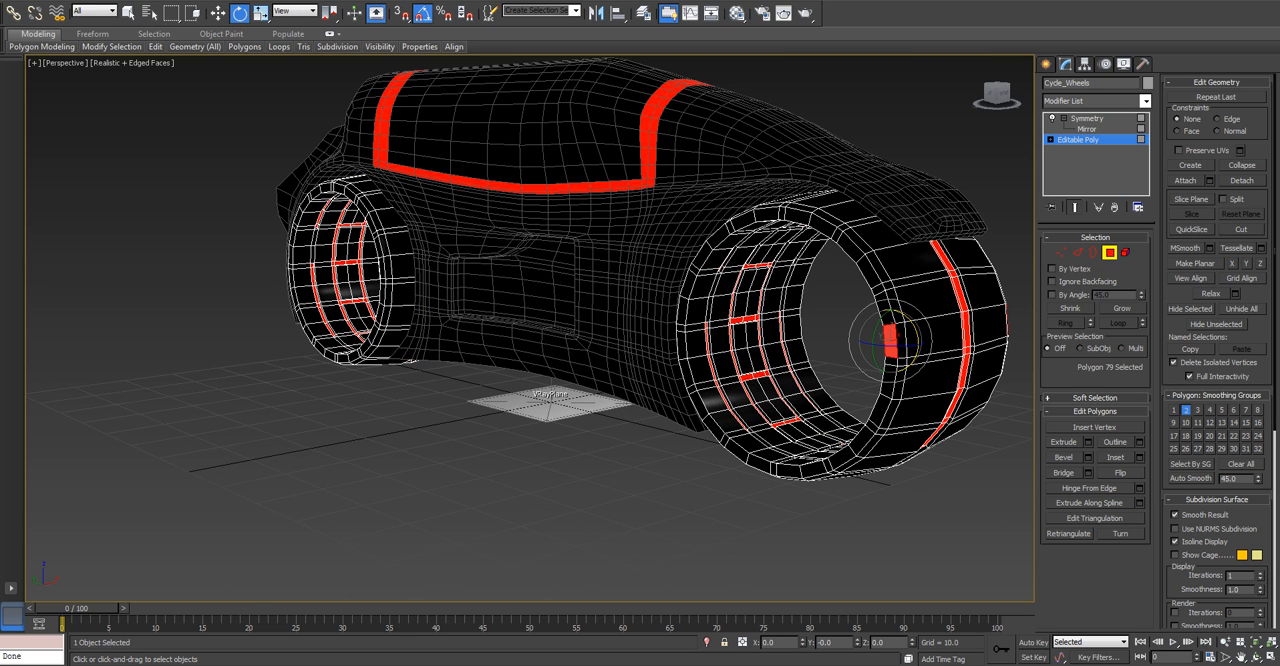
ctrl+click(884, 308)
key(alt+l)
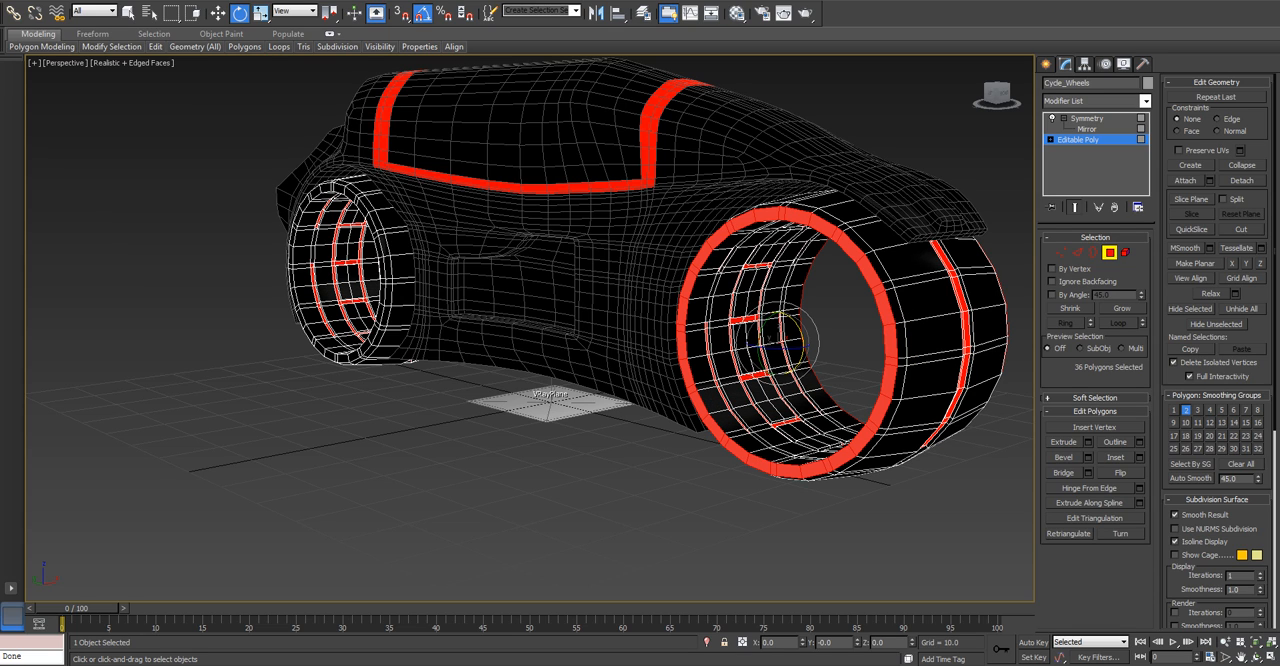
key(w)
key(q)
scroll(530, 320, up, 3)
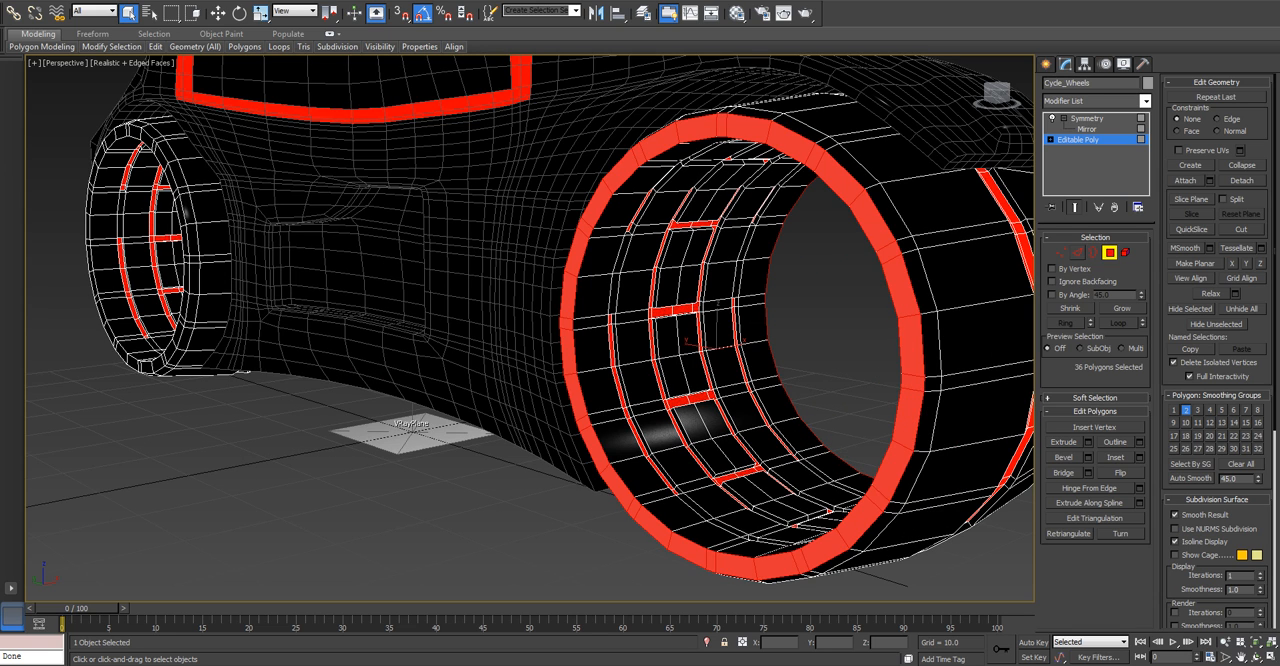
Connect the ring of edges across the front wheel's outer side face with 2 segments and a pinch of 20.
click(1077, 252)
key(alt+r)
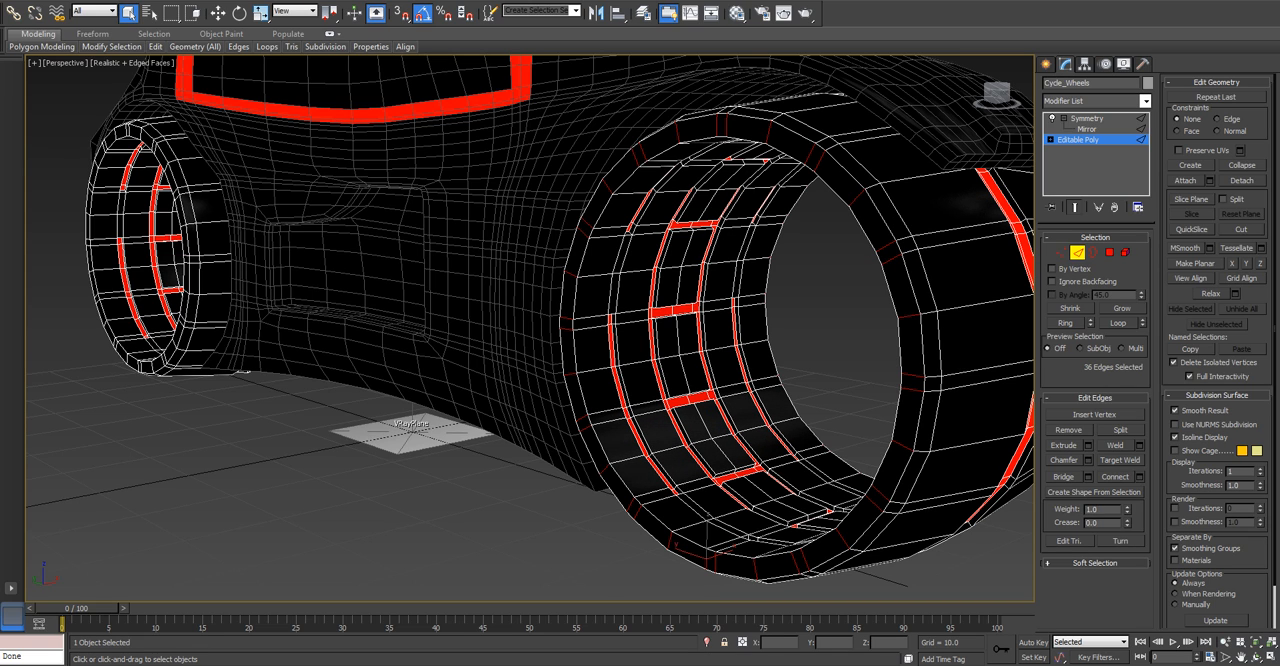
click(914, 389)
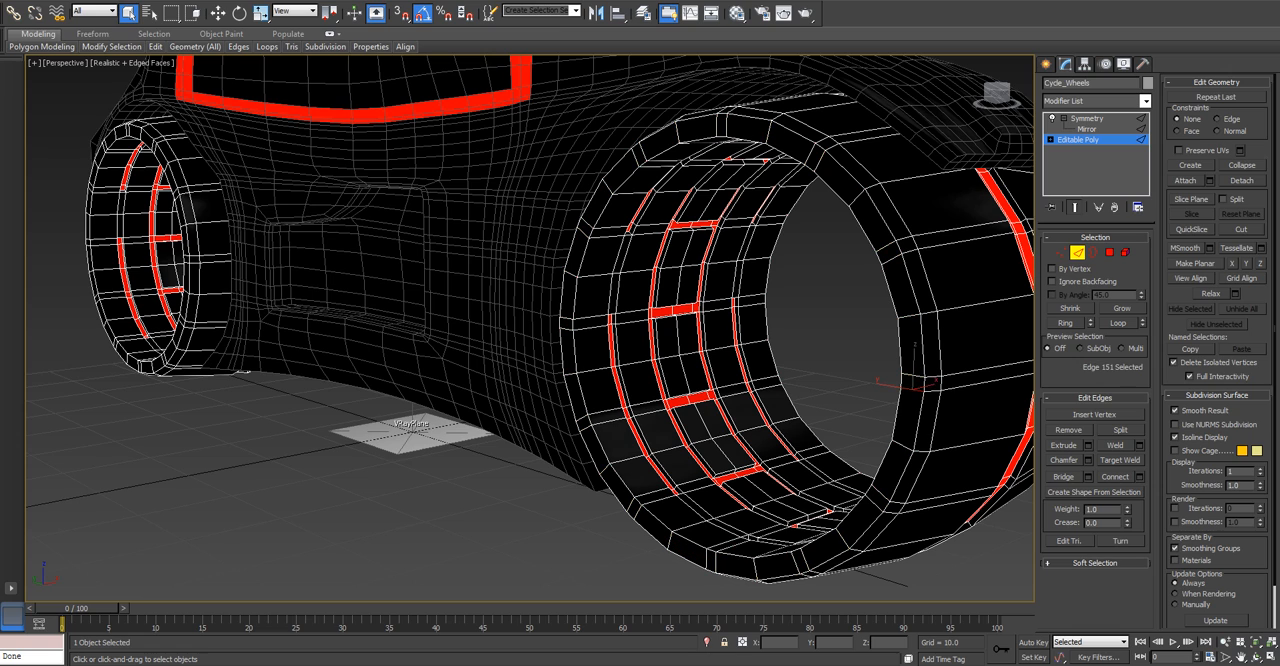
key(alt+r)
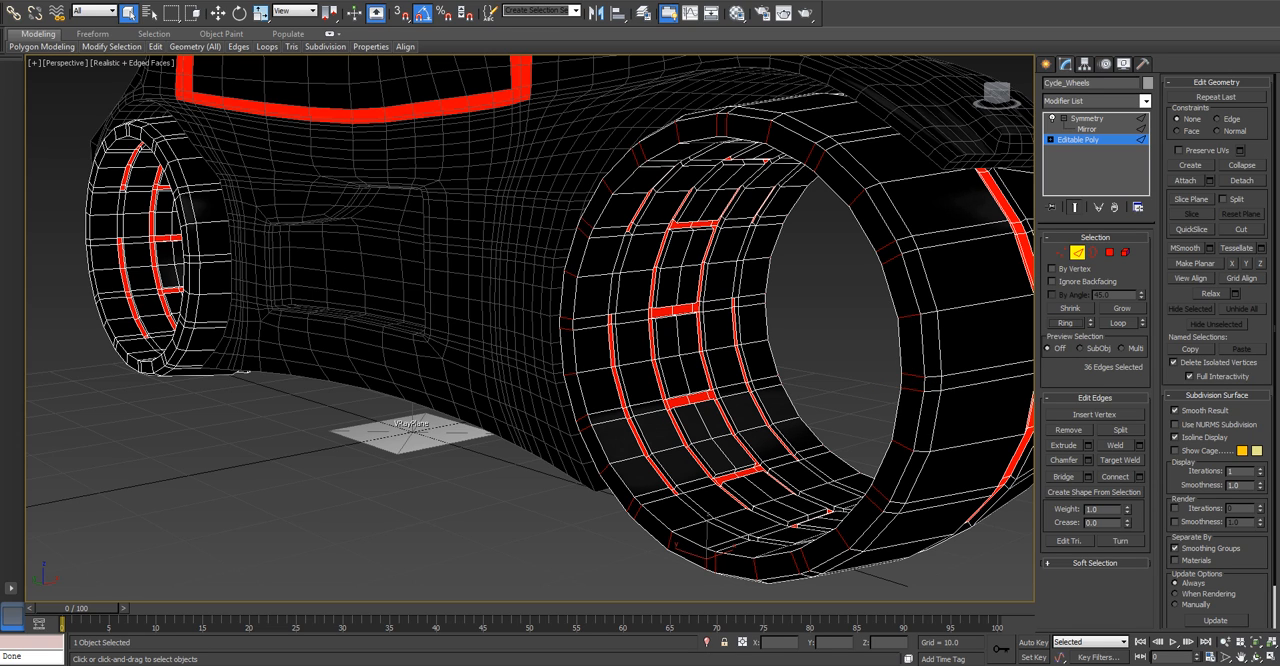
click(1138, 476)
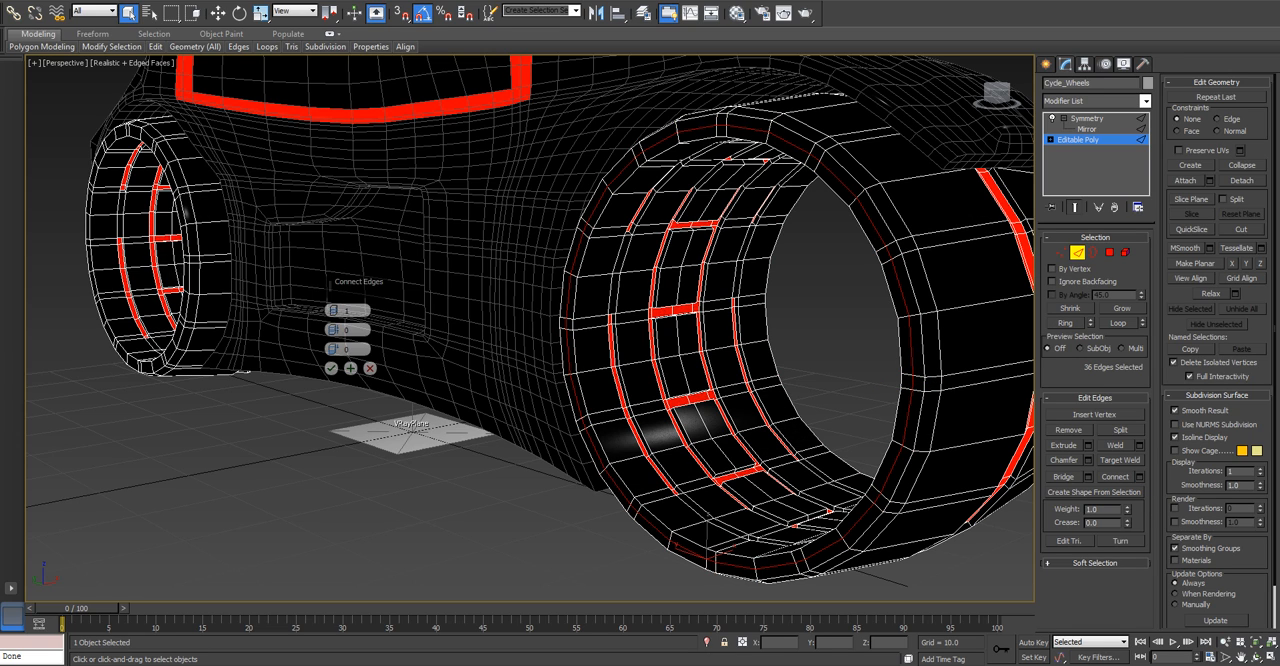
click(334, 307)
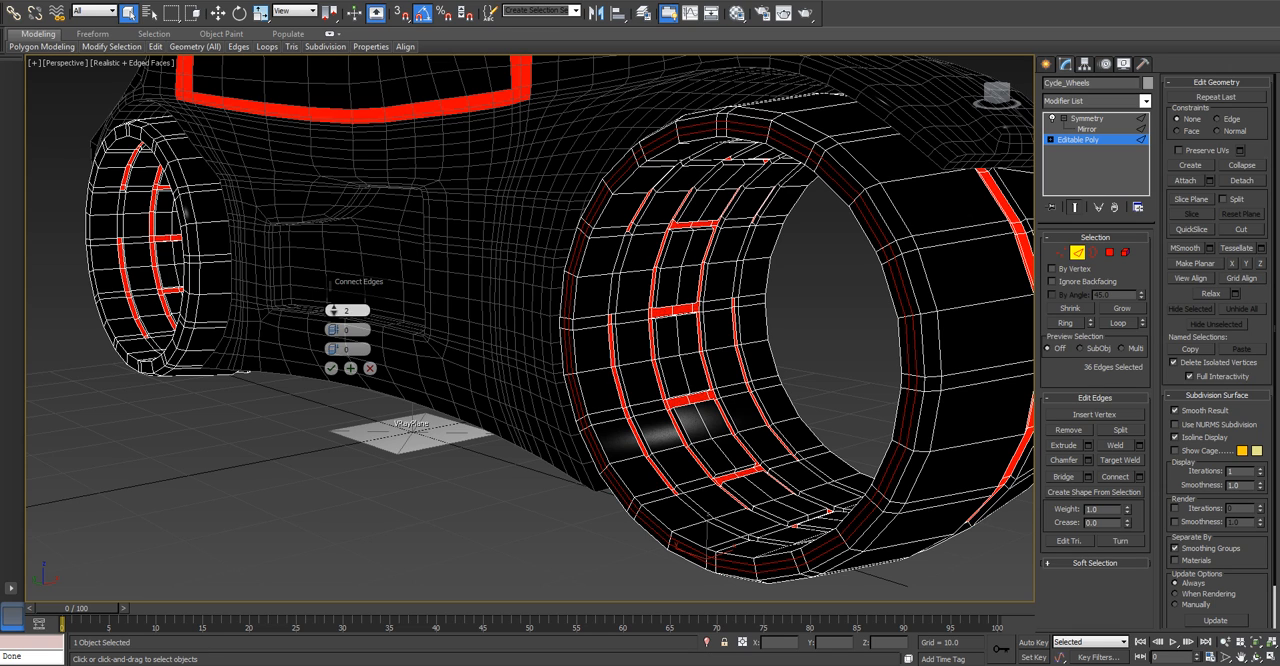
drag(334, 329, 334, 313)
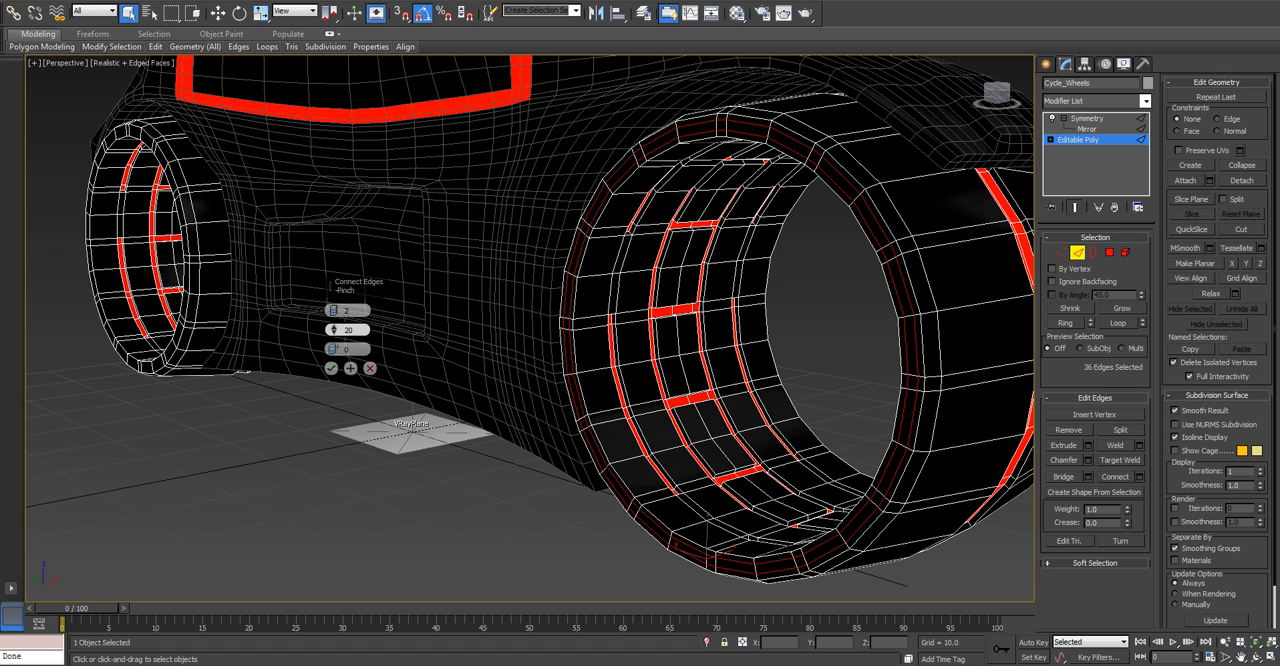
click(331, 368)
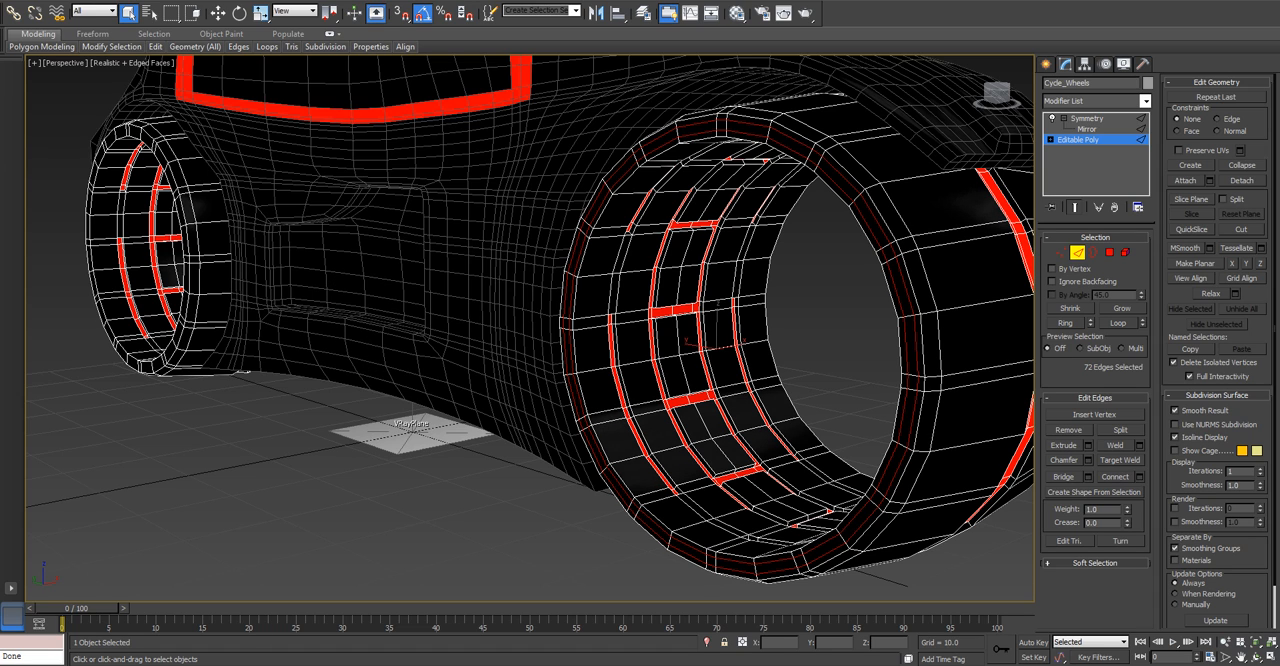
Select only the middle polygon loop between the two new edge loops on the front wheel's side face.
key(4)
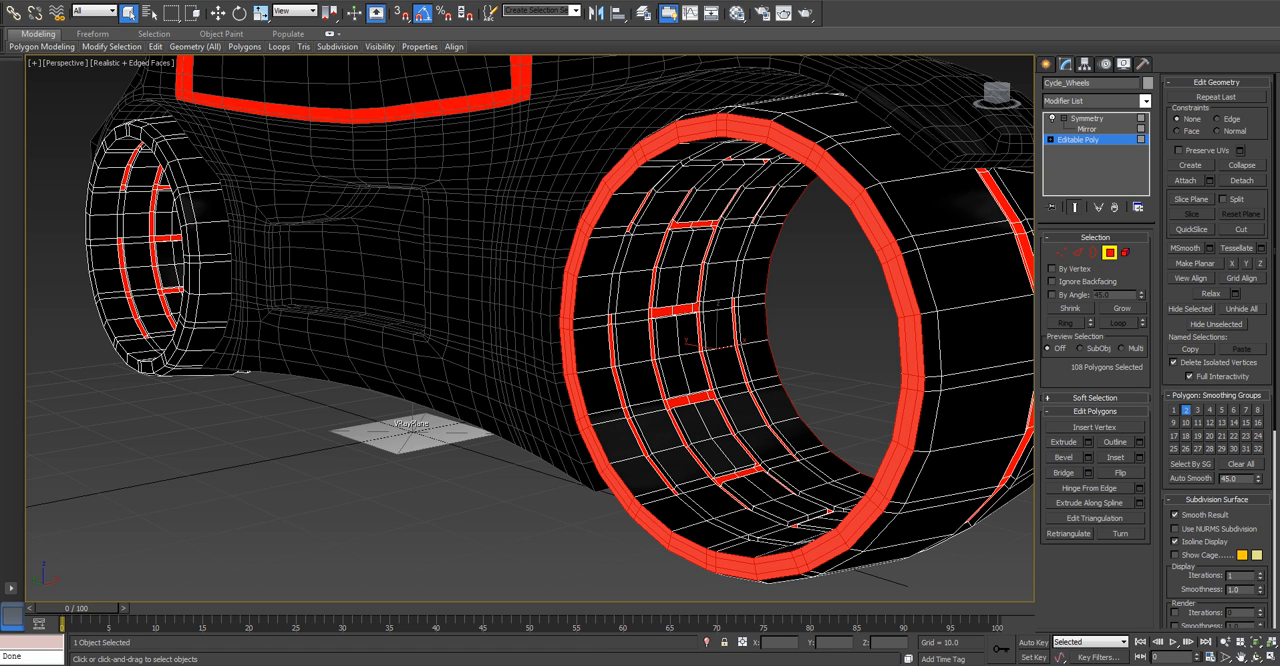
click(912, 345)
shift+click(910, 400)
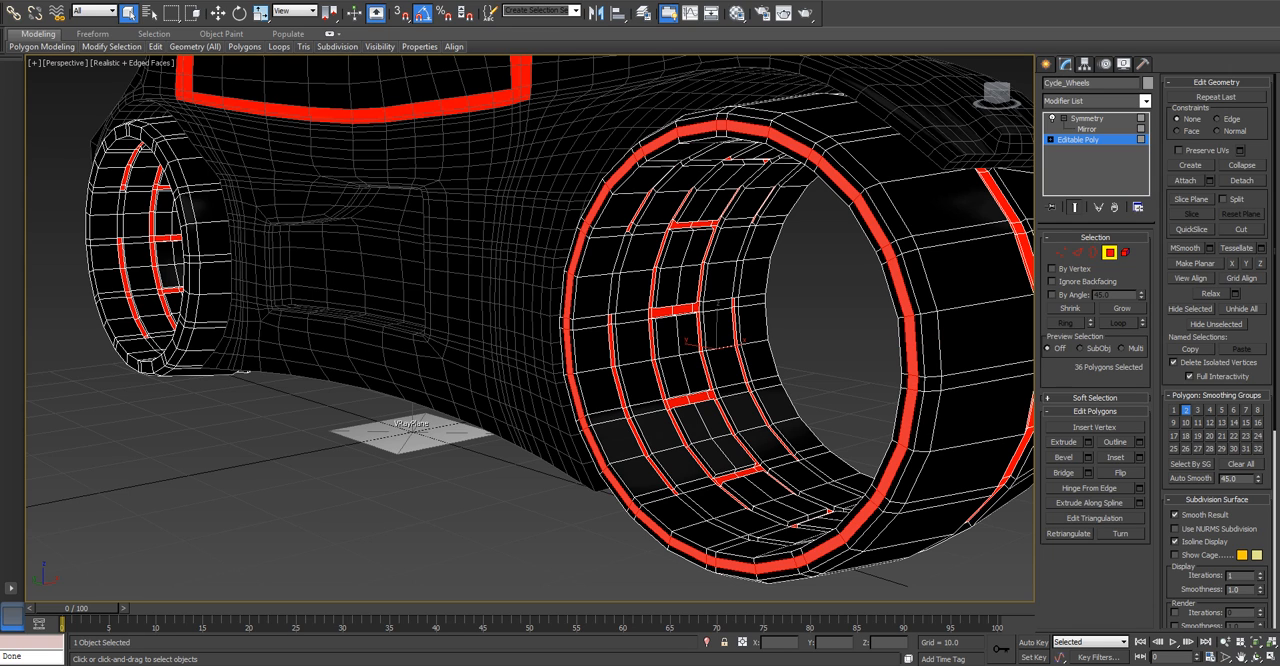
key(ctrl+z)
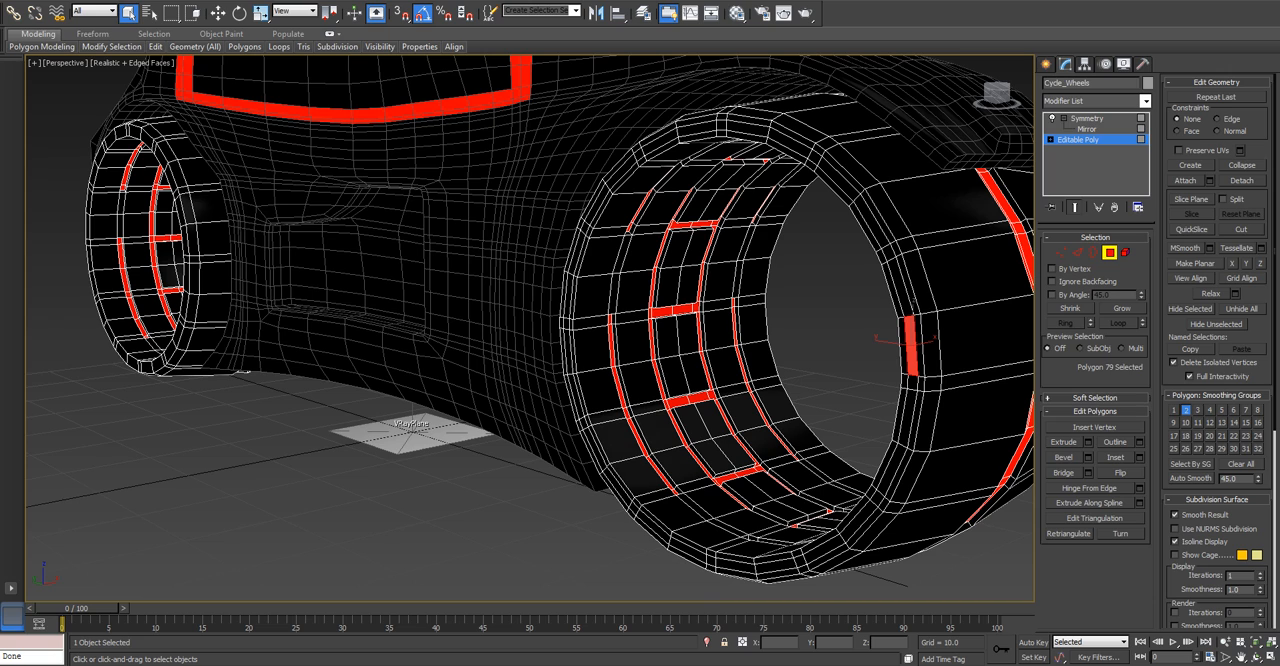
key(ctrl+y)
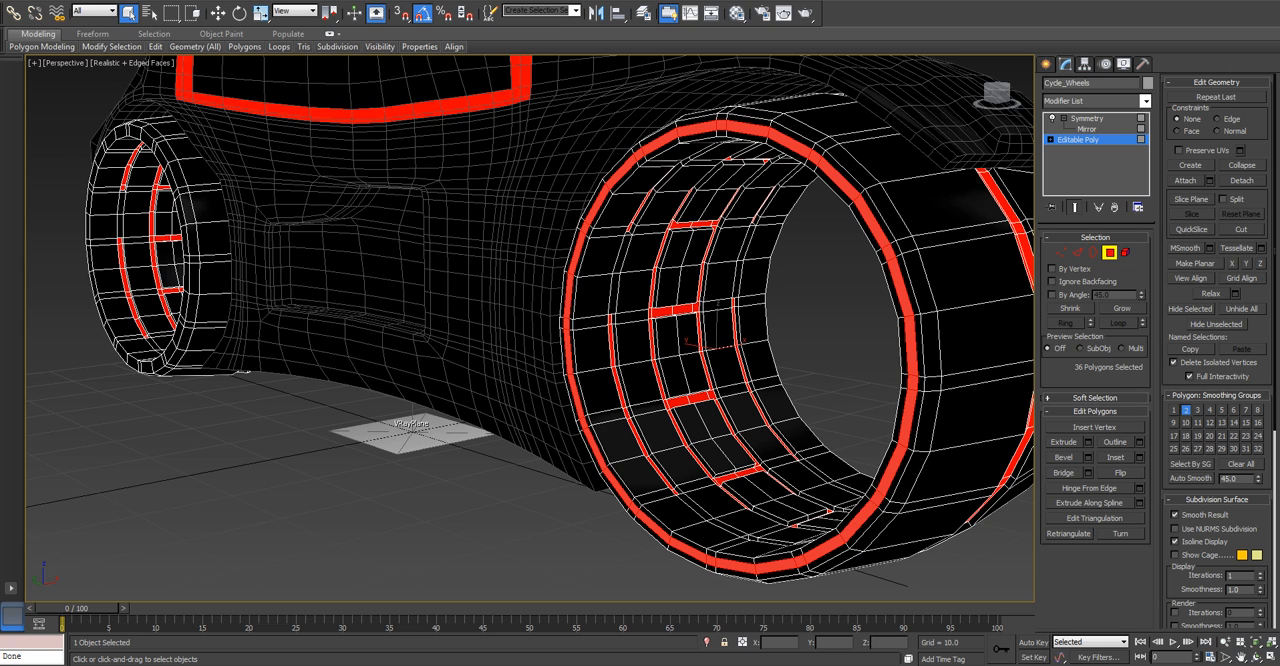
Extrude the selected middle polygon loop inward with a height of -0.1.
click(1088, 442)
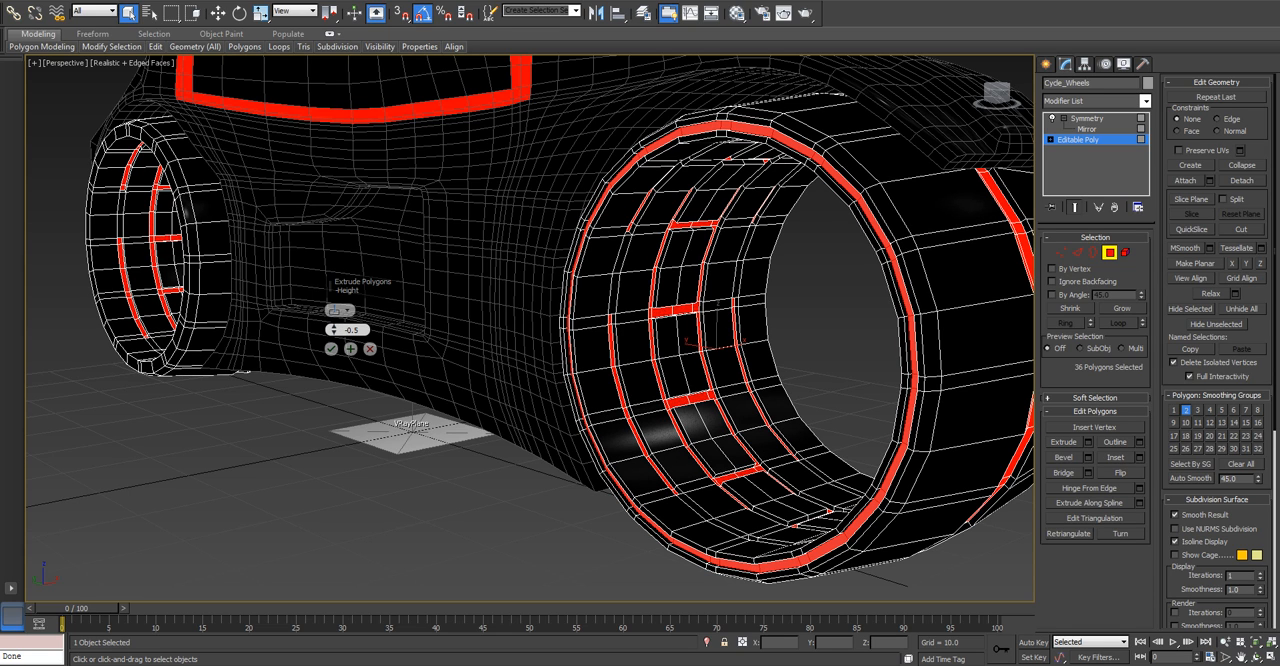
text(3)
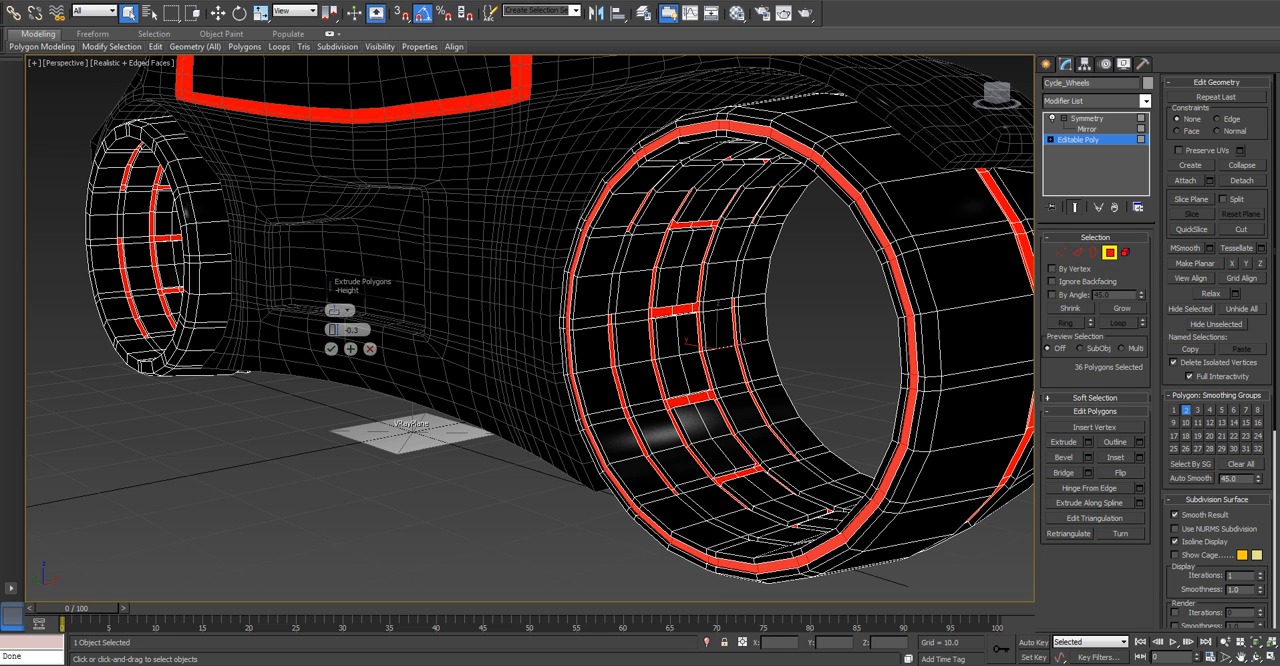
key(BackSpace)
text(1)
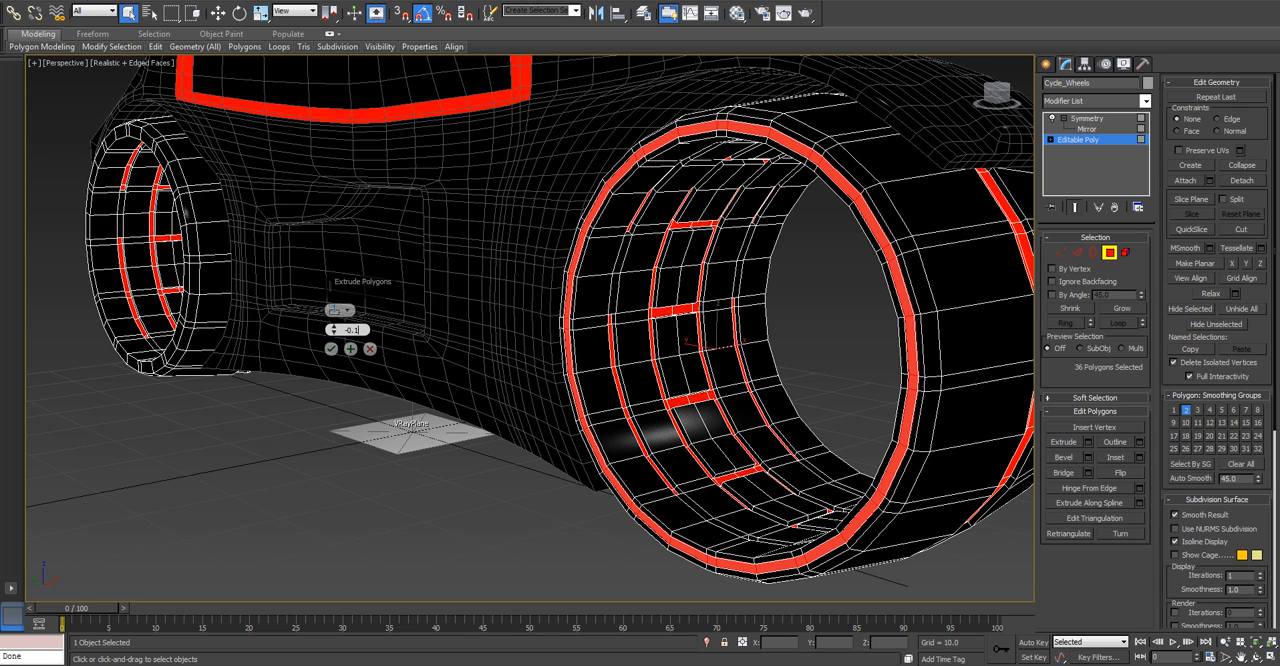
key(Return)
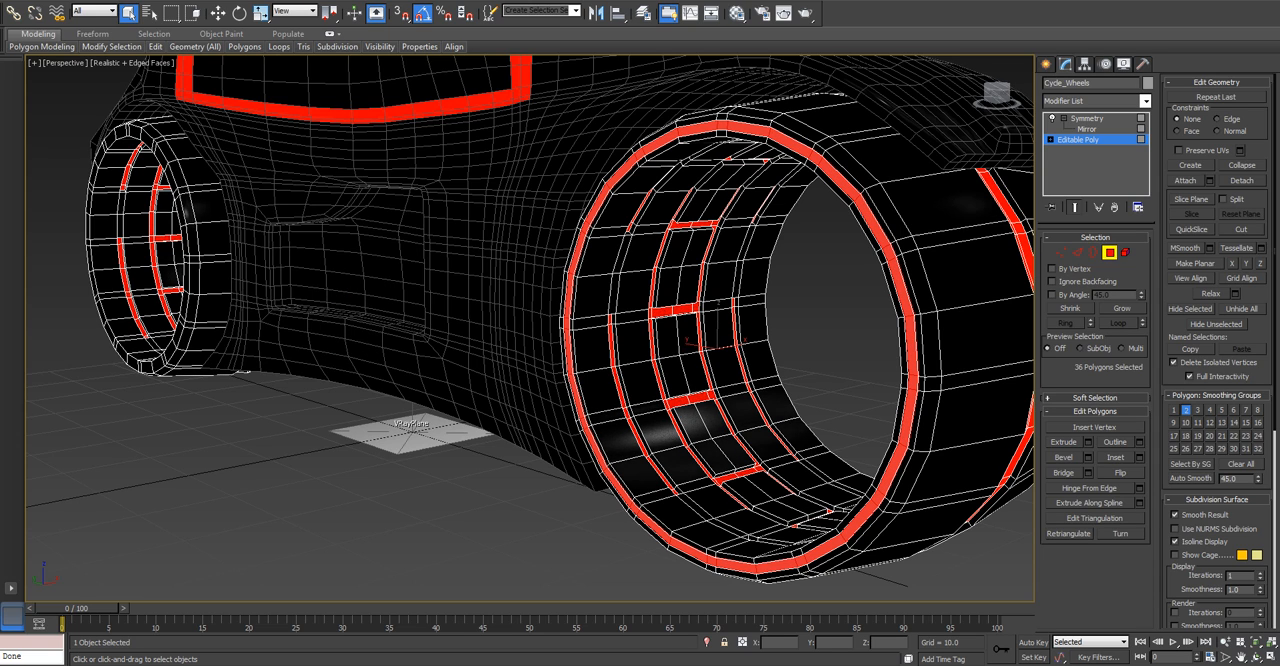
Assign material ID 2 to the recessed rim polygons of the front wheel and clear the selection.
scroll(1217, 350, down, 5)
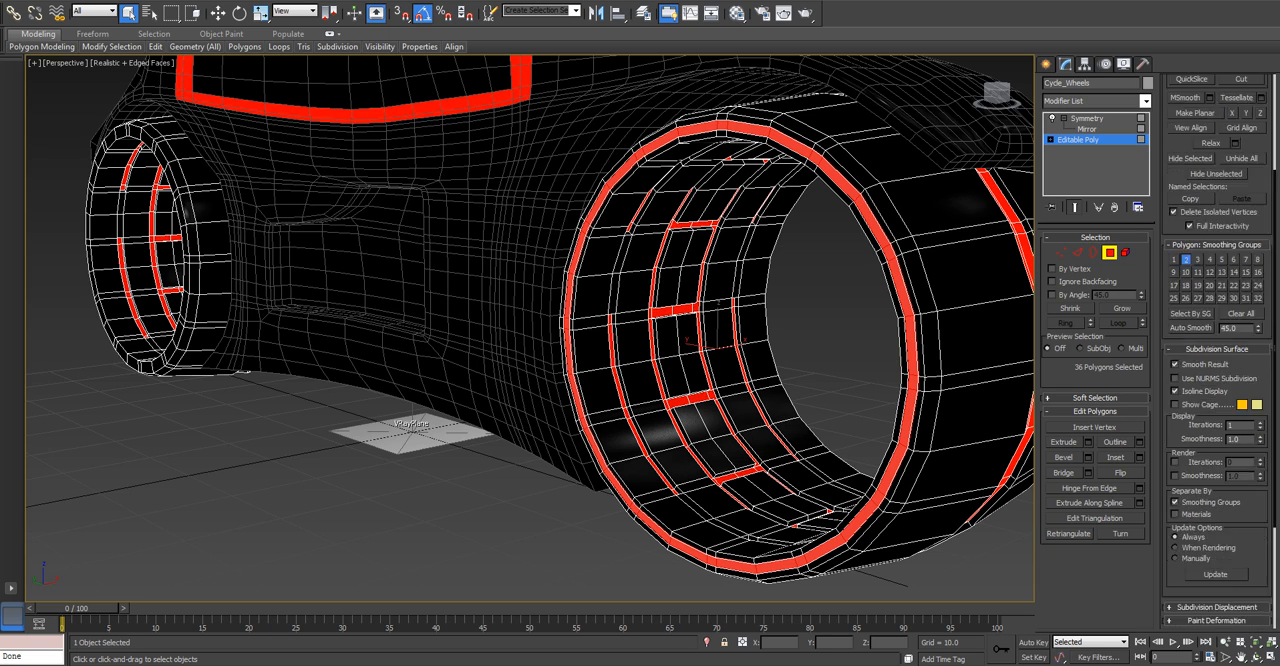
text(2)
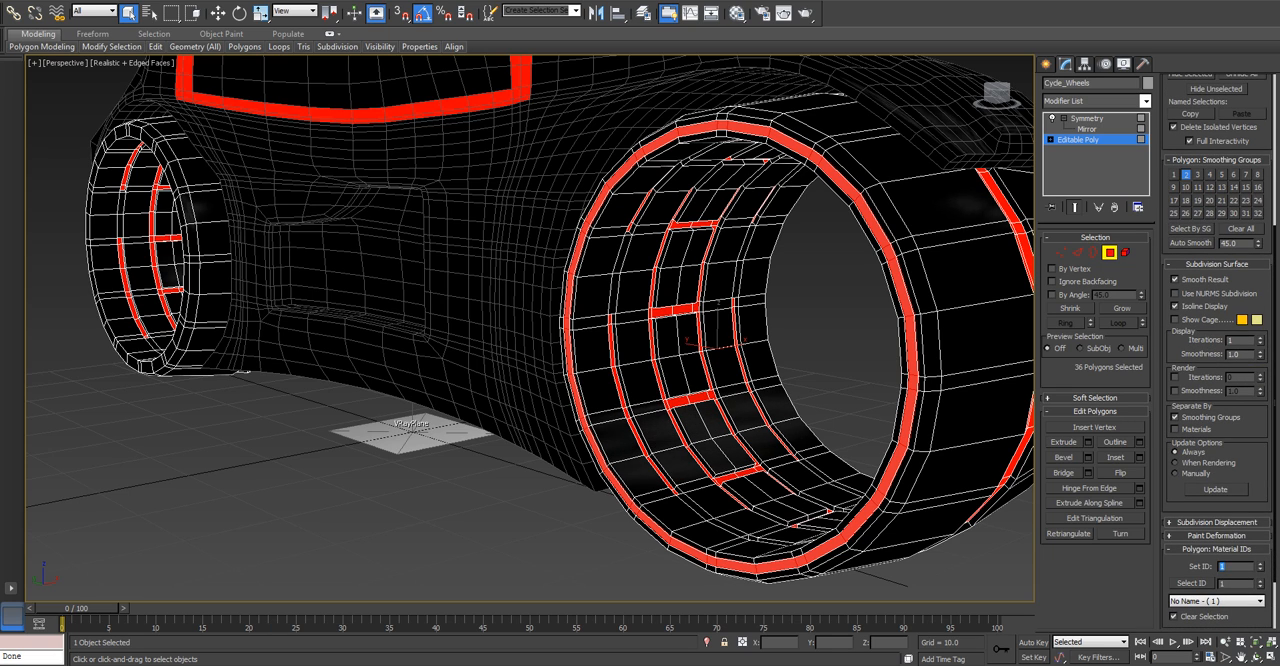
key(Return)
key(ctrl+d)
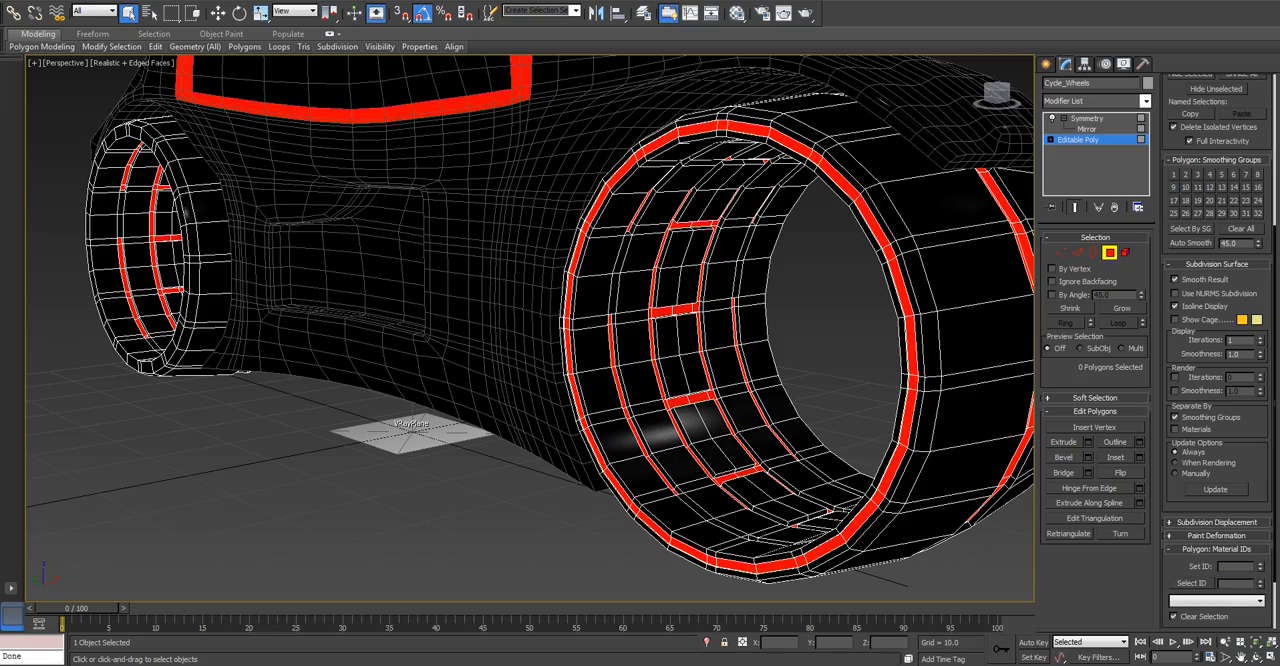
Connect the ring of edges across the rear wheel's outer side face to add two new edge loops.
middle_drag(560, 380, 955, 462)
scroll(530, 328, up, 2)
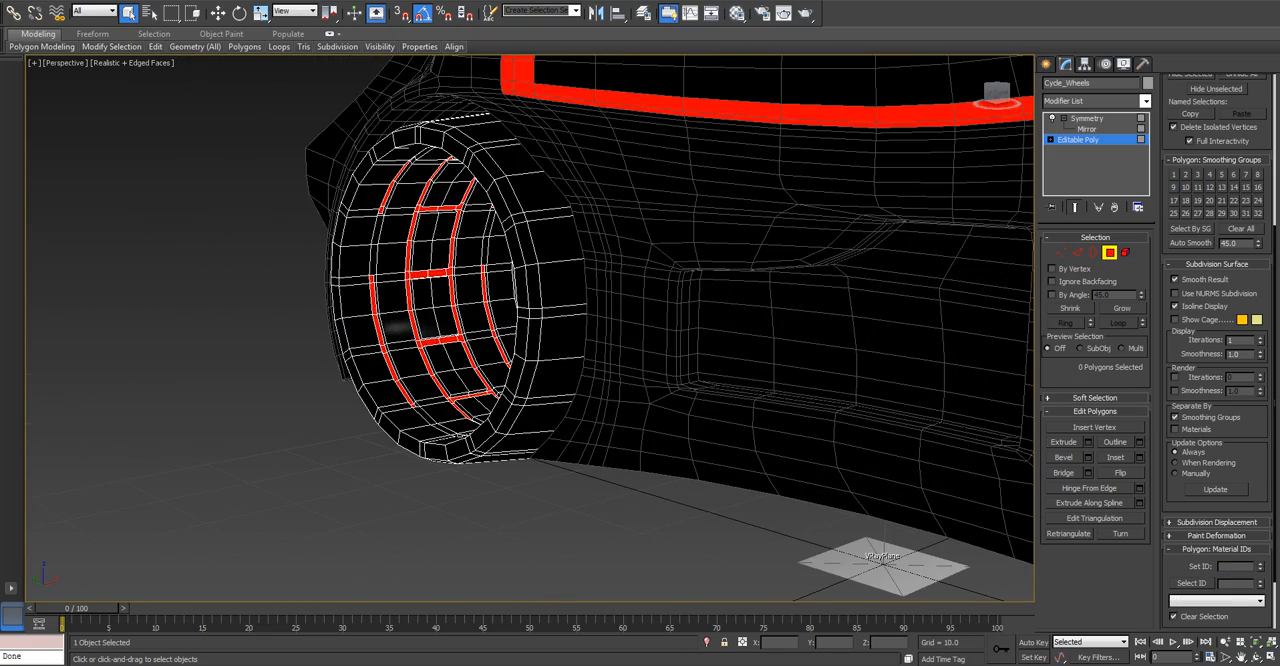
key(2)
scroll(530, 328, up, 2)
scroll(550, 380, up, 2)
click(550, 401)
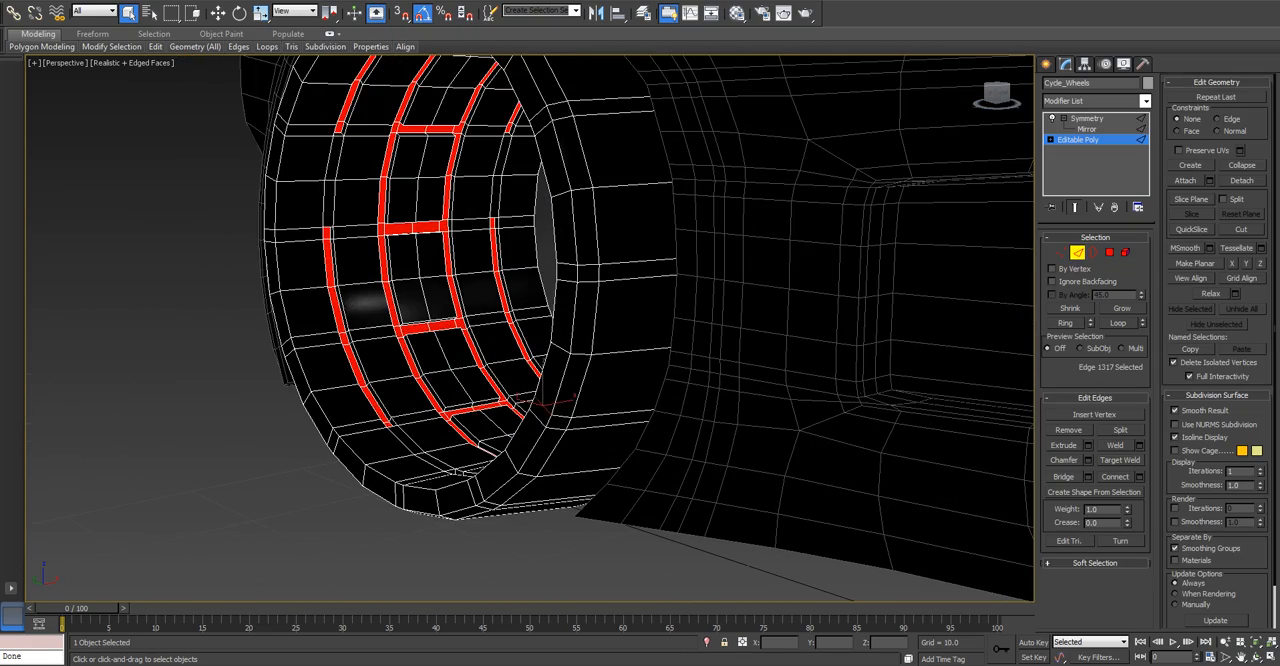
key(alt+r)
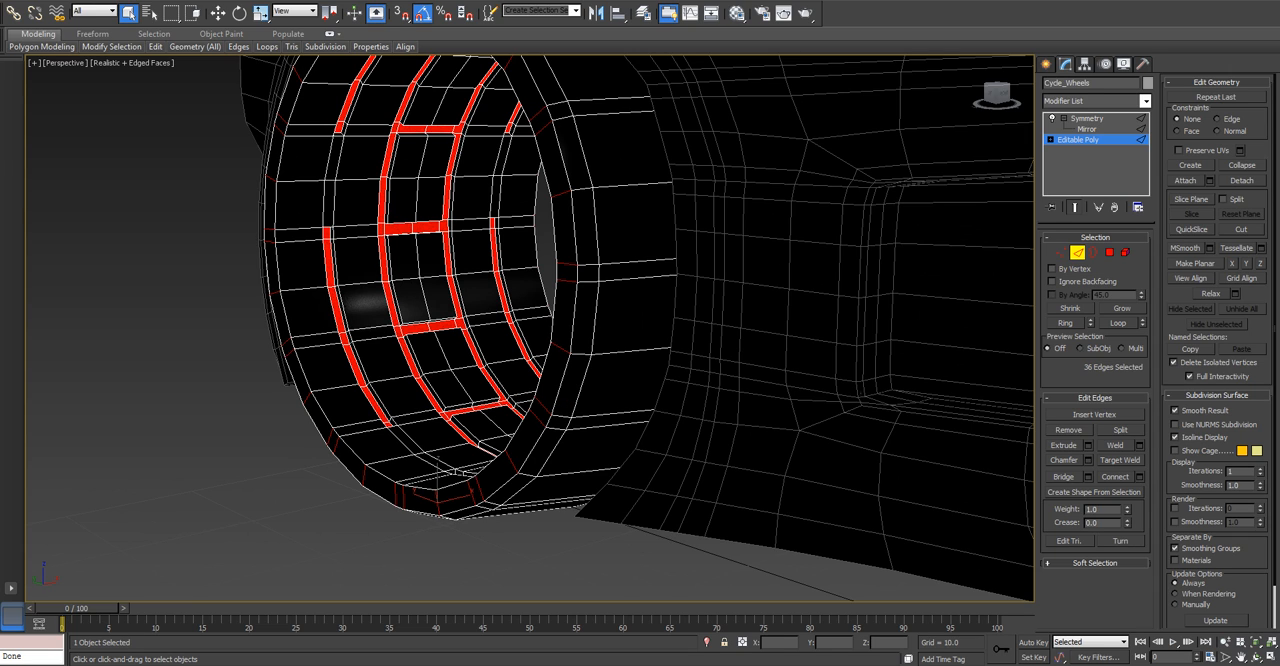
click(1139, 477)
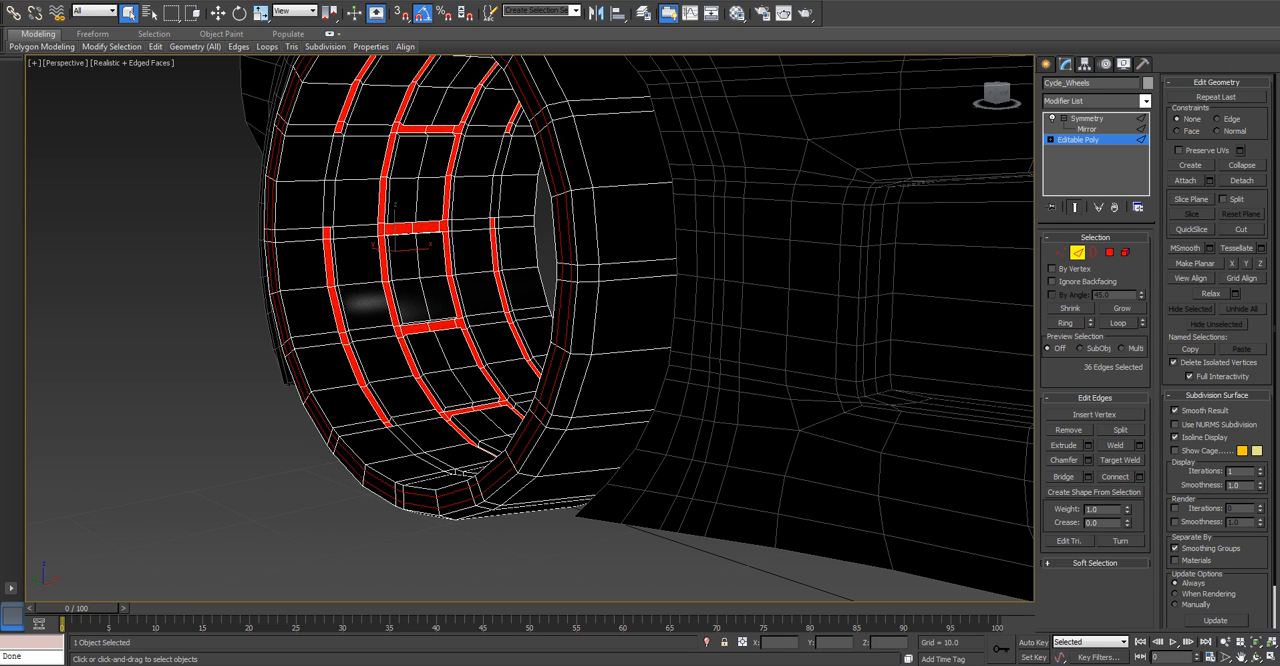
Select the middle polygon loop on the rear wheel's side face and extrude it inward.
key(4)
click(529, 440)
shift+click(552, 386)
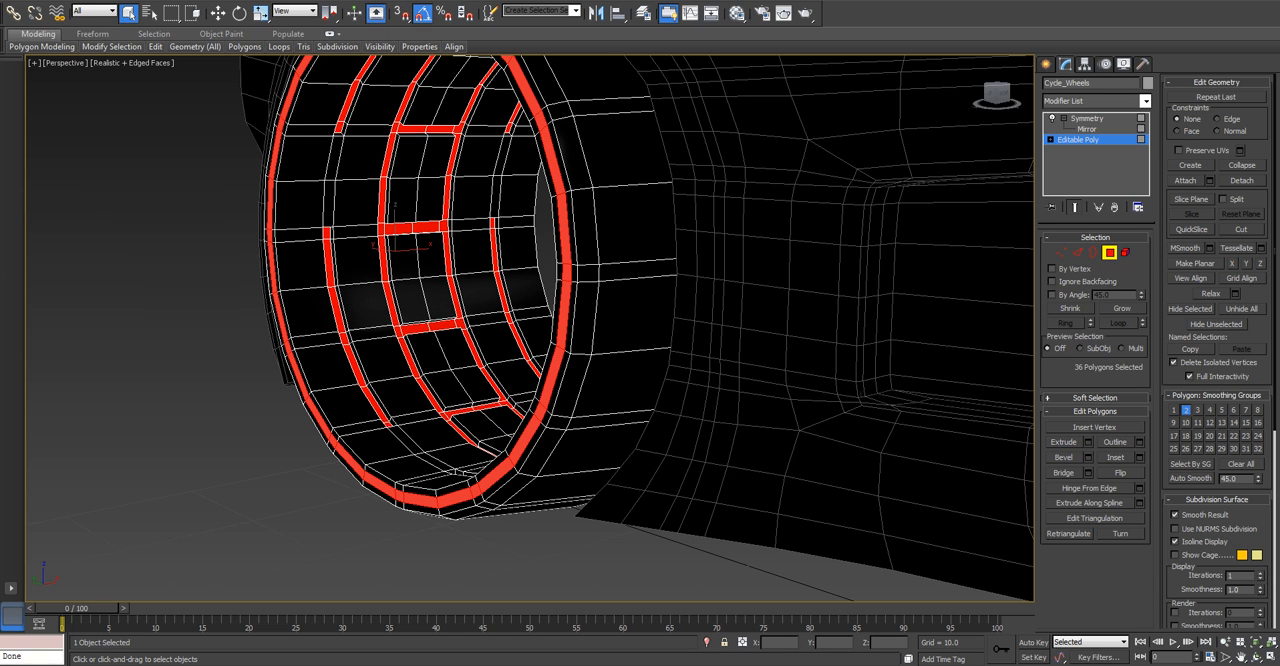
click(1088, 442)
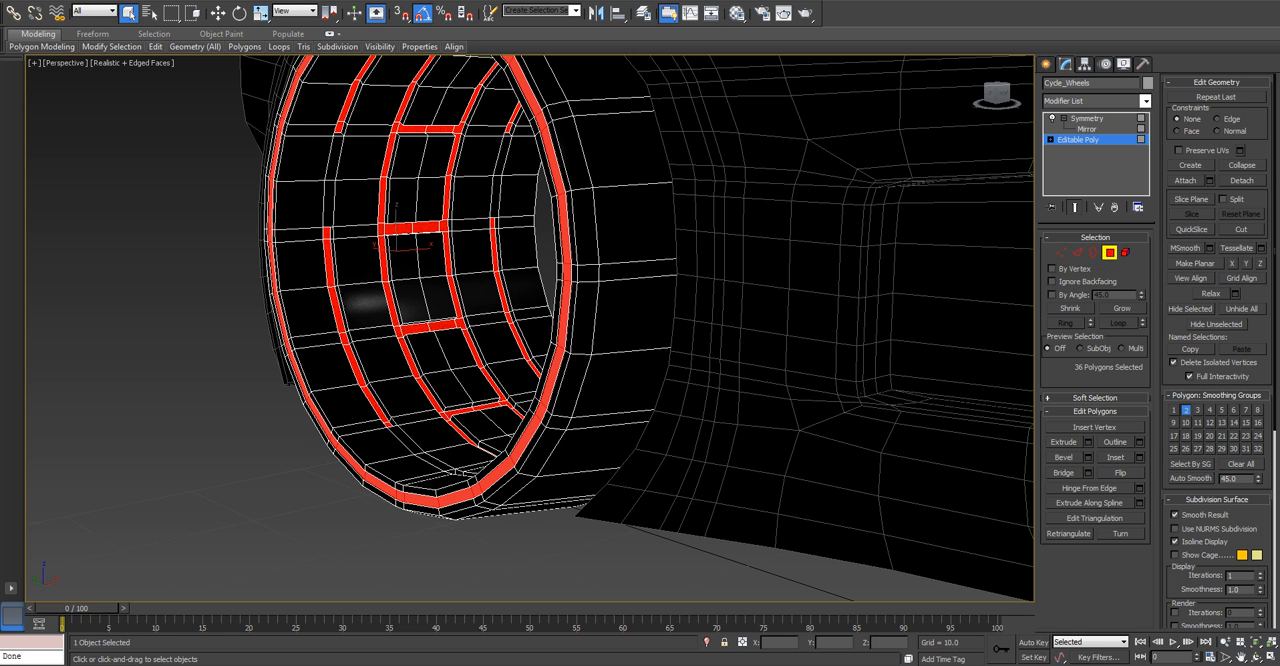
Assign material ID 2 to the recessed rim polygons of the rear wheel and clear the selection.
scroll(1218, 350, down, 5)
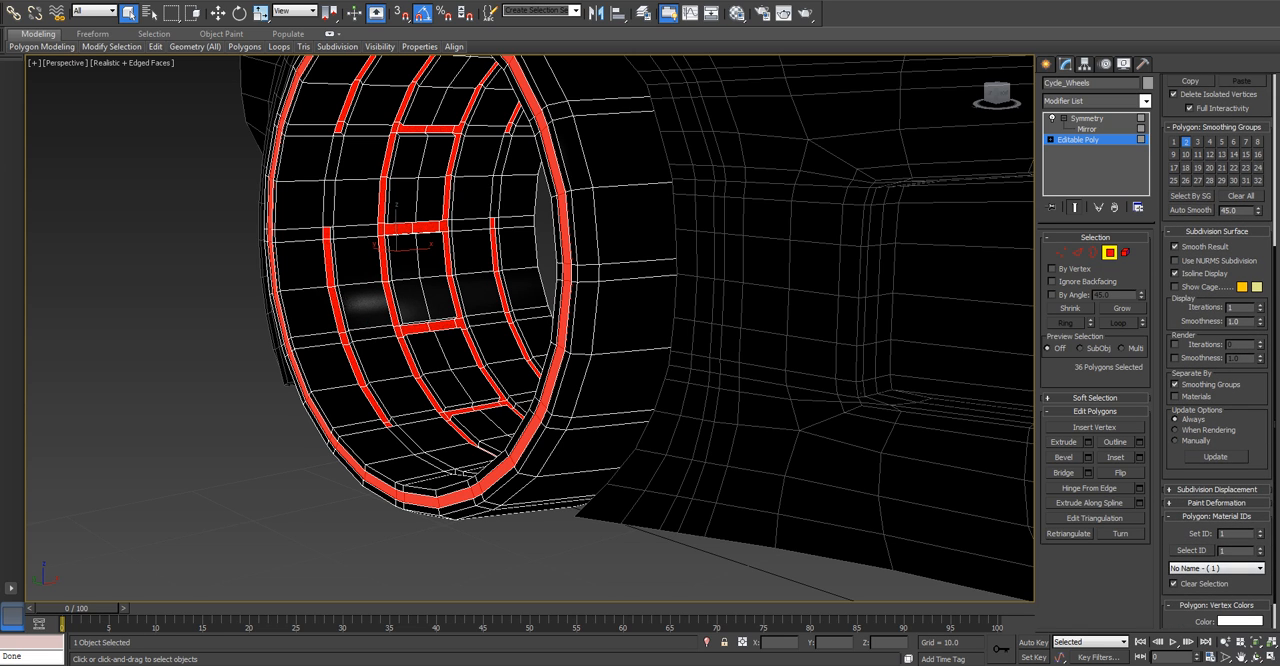
double_click(1228, 534)
text(2)
key(Return)
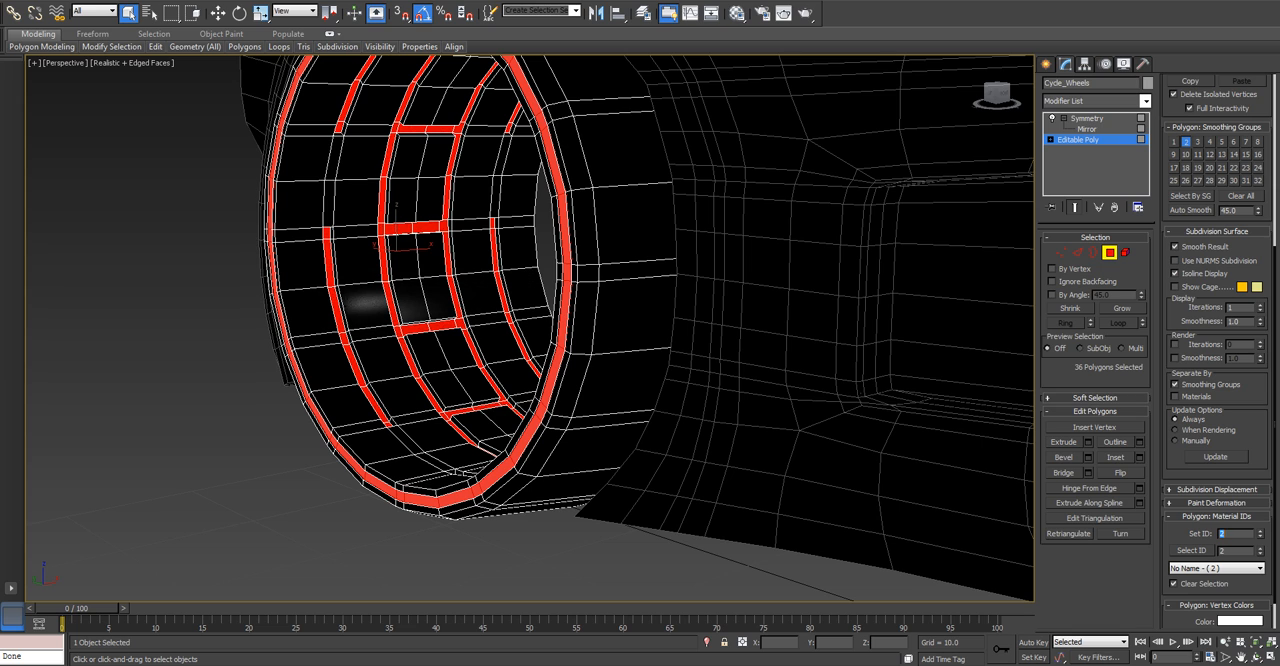
key(ctrl+d)
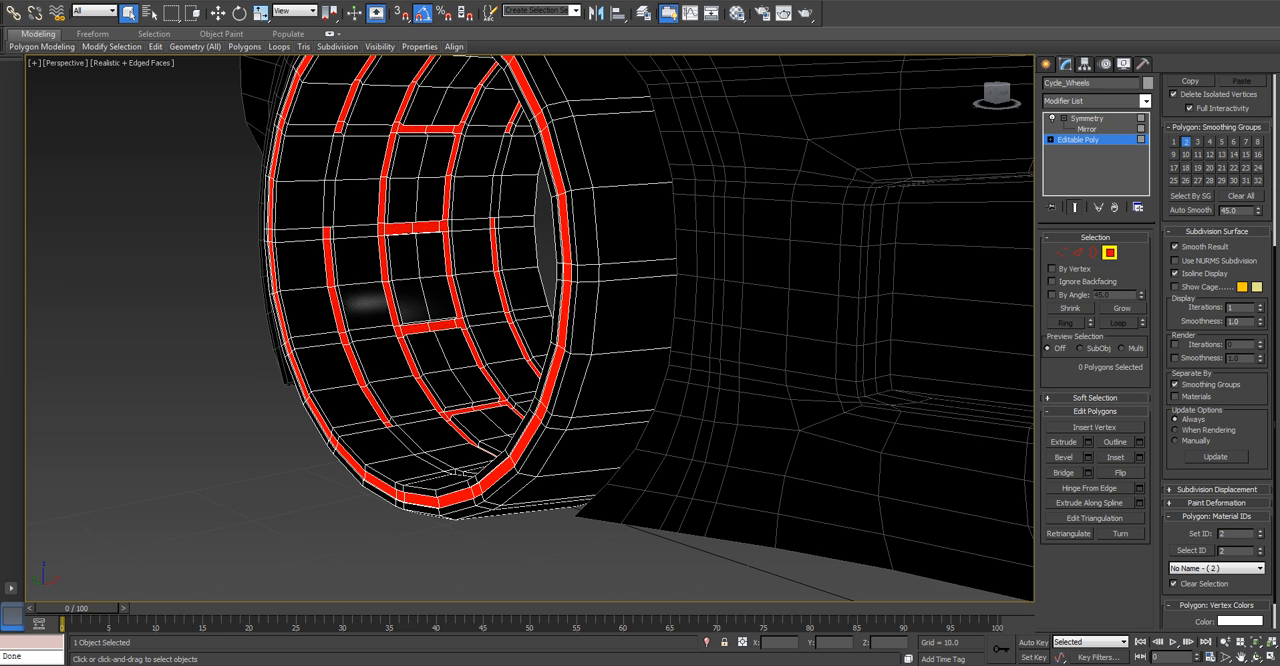
Smooth the wheels with NURMS subdivision, then deselect them and hide the edged-face display.
key(4)
key(ctrl+q)
scroll(416, 266, down, 3)
alt+middle_drag(416, 266, 620, 262)
scroll(620, 262, down, 2)
alt+middle_drag(841, 254, 743, 217)
key(ctrl+d)
scroll(600, 330, down, 5)
key(F4)
Create a camera from a front three-quarter perspective view of the light cycle.
alt+middle_drag(600, 330, 536, 343)
alt+middle_drag(536, 343, 529, 343)
middle_drag(529, 343, 502, 348)
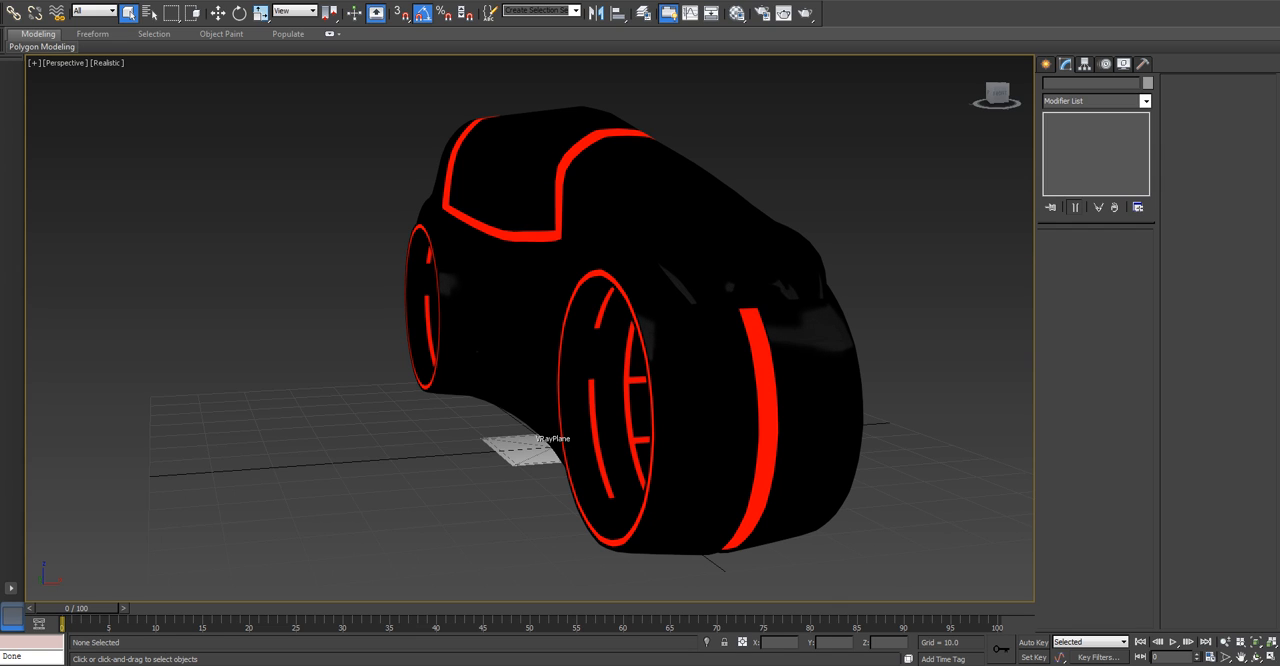
key(ctrl+c)
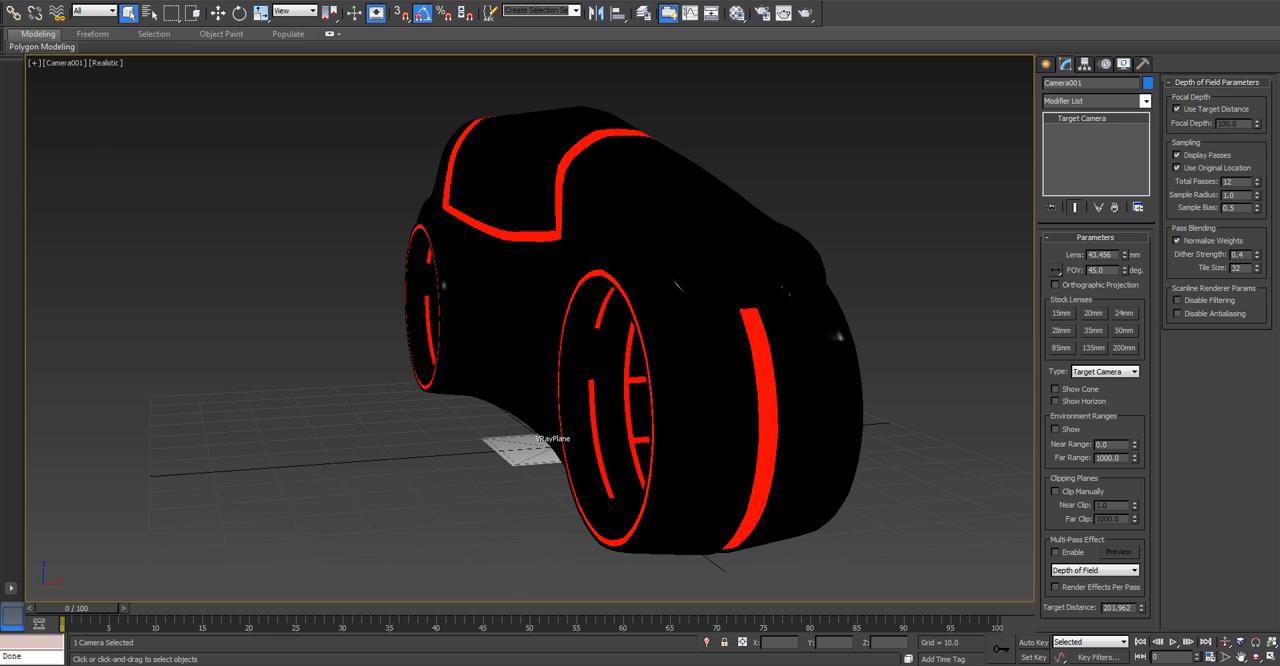
Inspect the new camera's placement from the perspective view and return to the camera view.
key(p)
alt+middle_drag(530, 330, 680, 368)
scroll(600, 360, down, 5)
mouse_move(600, 360)
alt+middle_down()
mouse_move(655, 335)
mouse_move(715, 345)
mouse_move(600, 348)
alt+middle_up()
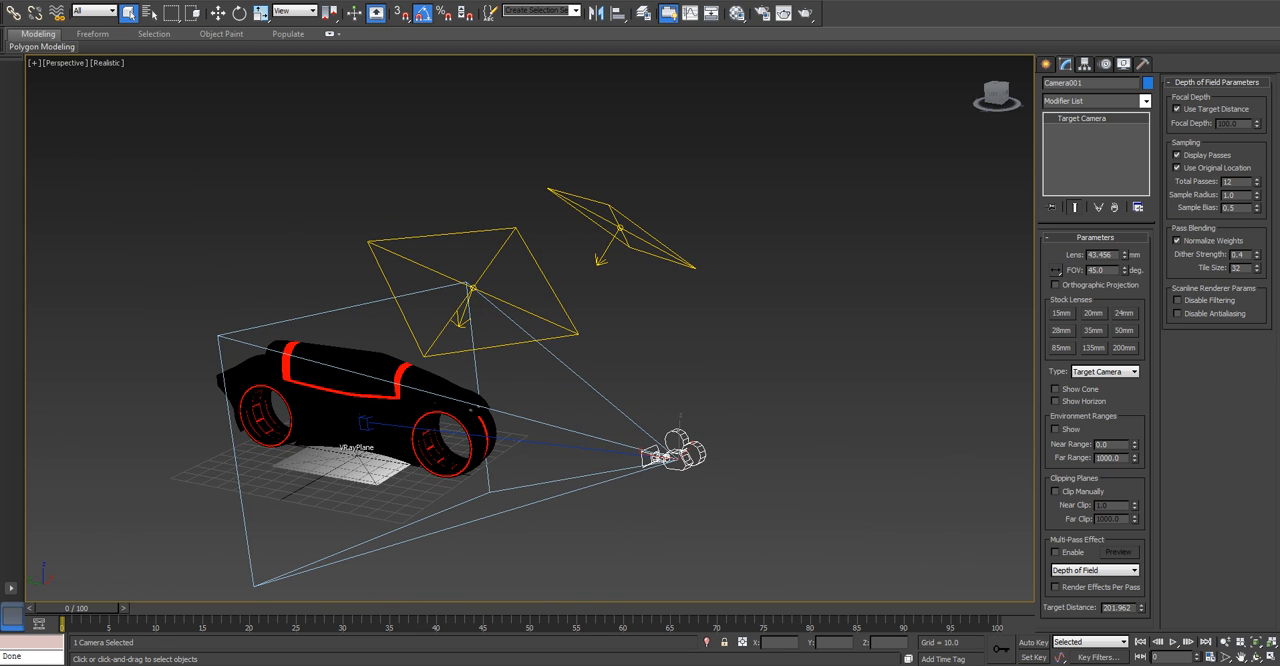
key(c)
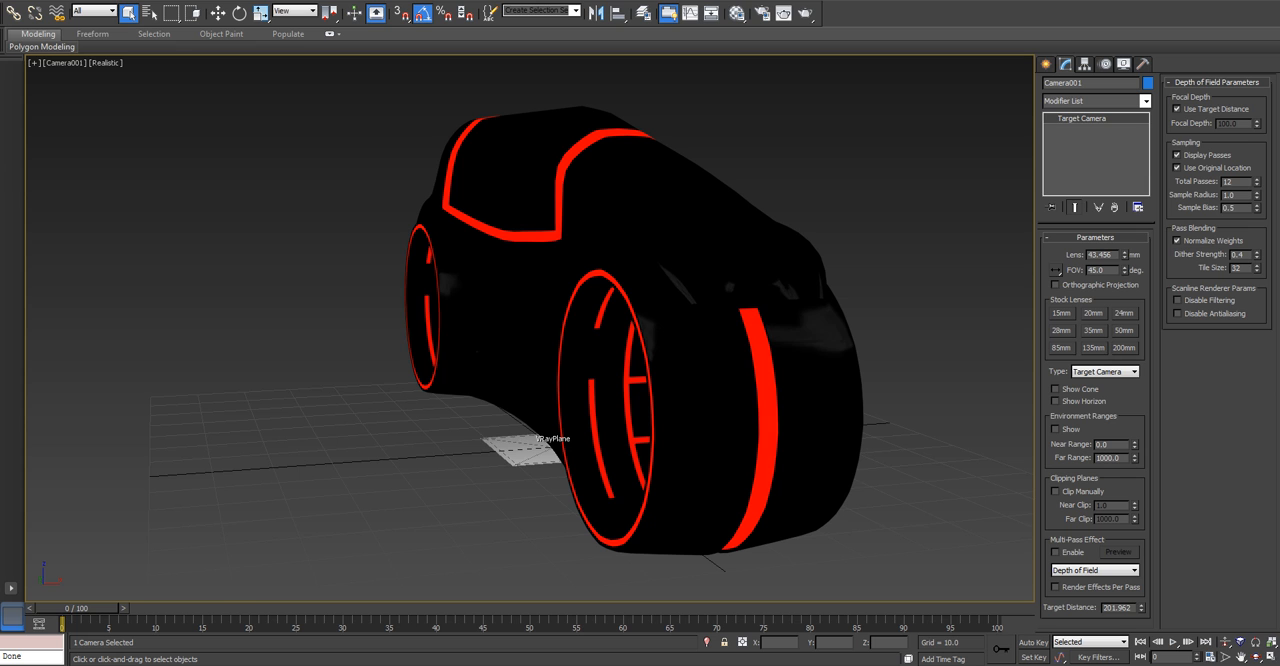
Move the camera to about X -52.3, Z 74.6 in the four-viewport layout, then maximize the camera view.
key(alt+w)
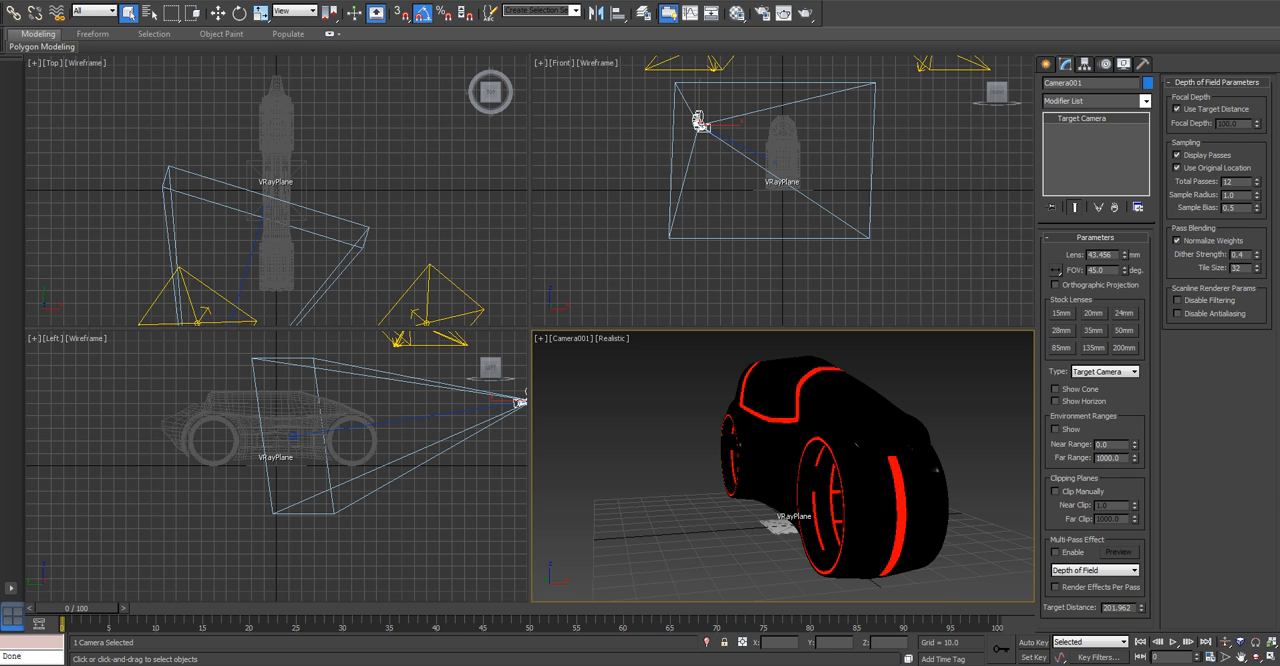
middle_drag(400, 470, 322, 468)
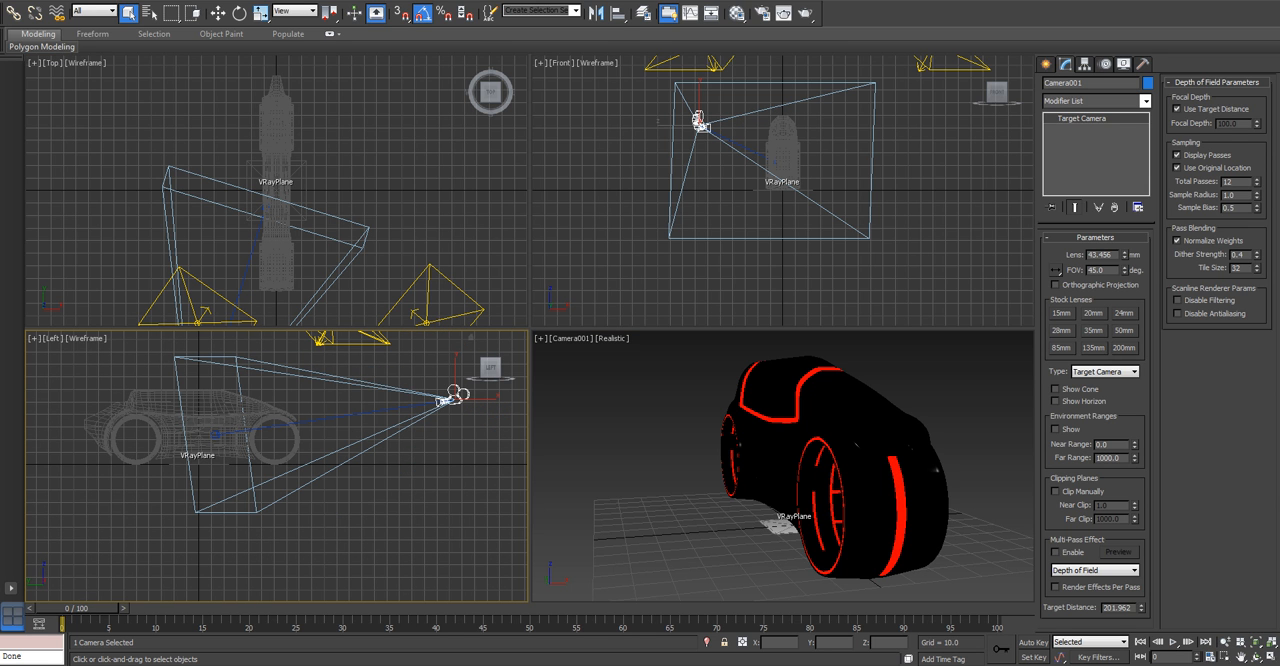
key(w)
alt+middle_drag(440, 420, 400, 415)
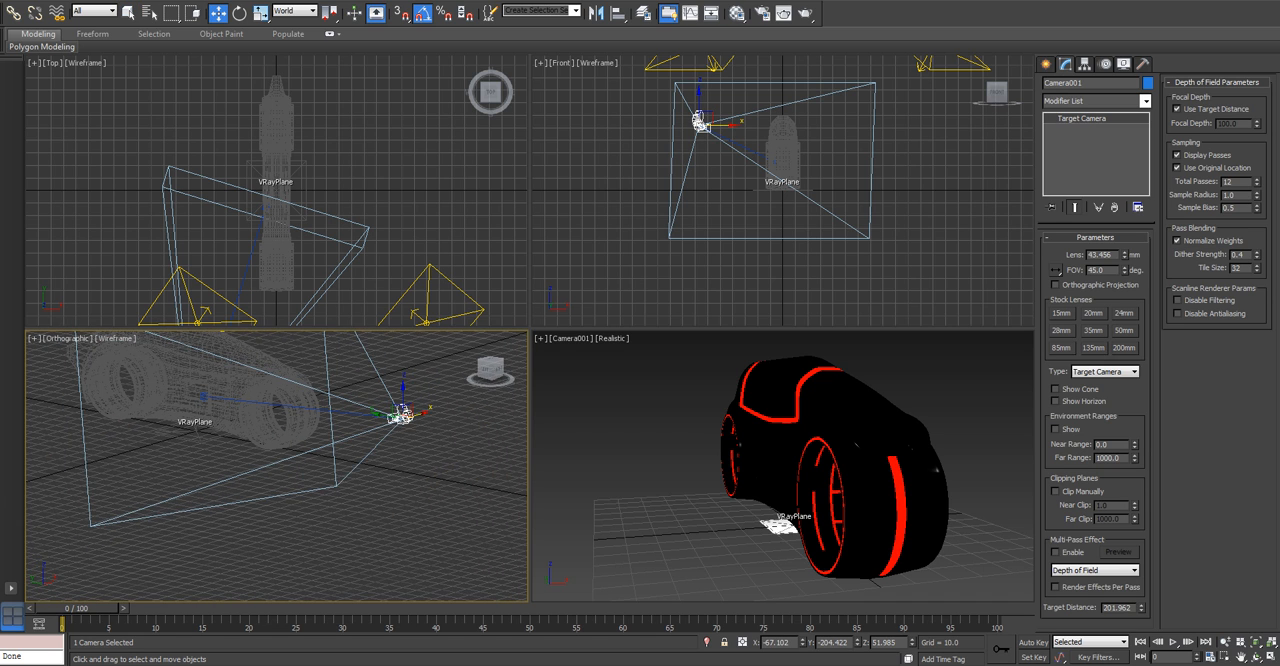
drag(400, 414, 418, 372)
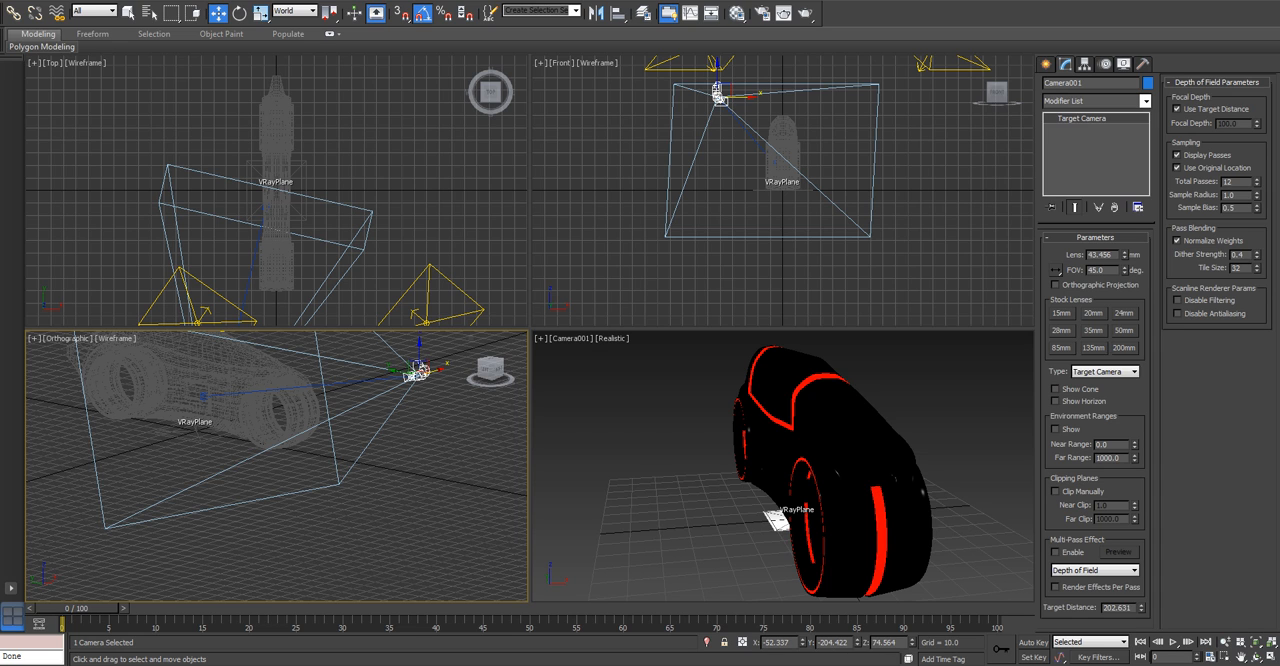
right_click(640, 430)
key(alt+w)
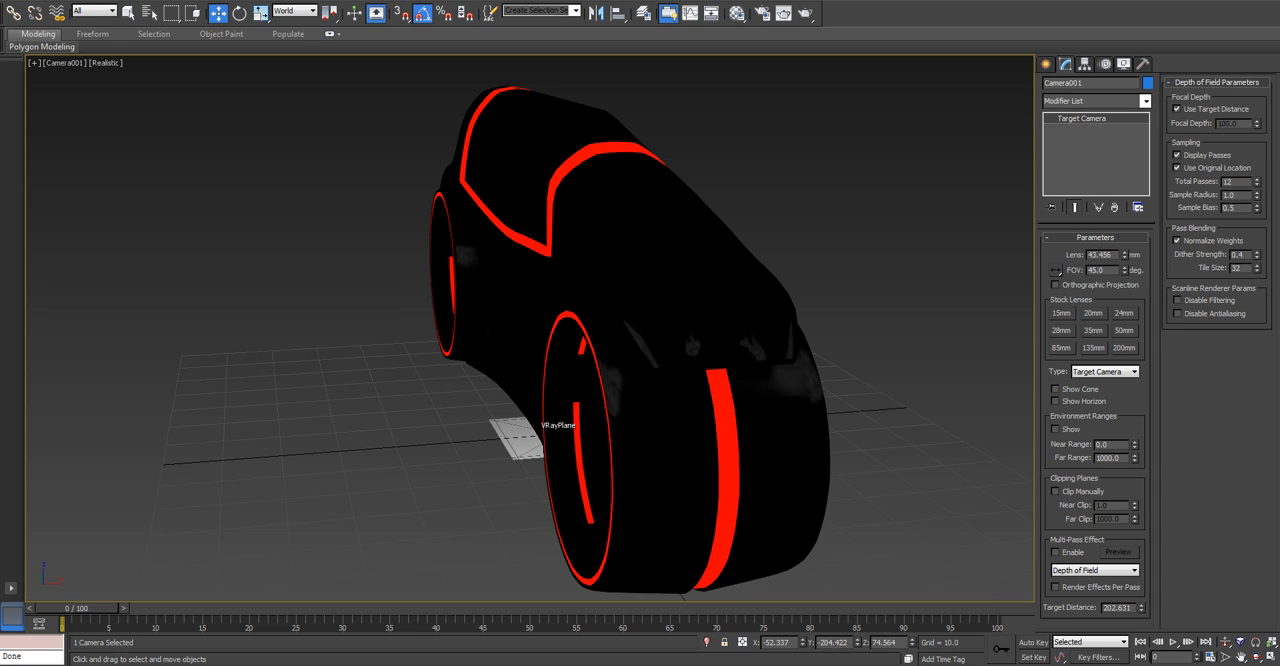
Review the front, top and orthographic viewports one at a time at full size, ending on the maximized camera view.
key(alt+w)
right_click(780, 200)
key(alt+w)
key(alt+w)
right_click(300, 200)
key(alt+w)
key(alt+w)
right_click(280, 460)
key(alt+w)
key(alt+w)
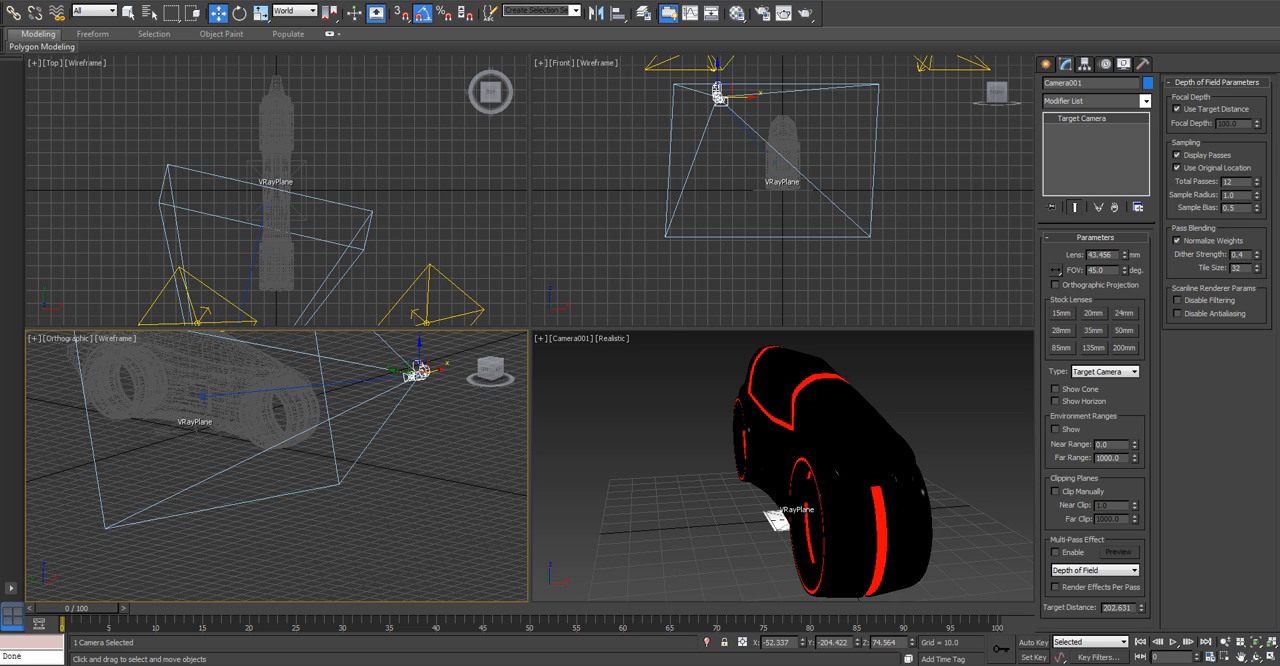
right_click(680, 440)
key(alt+w)
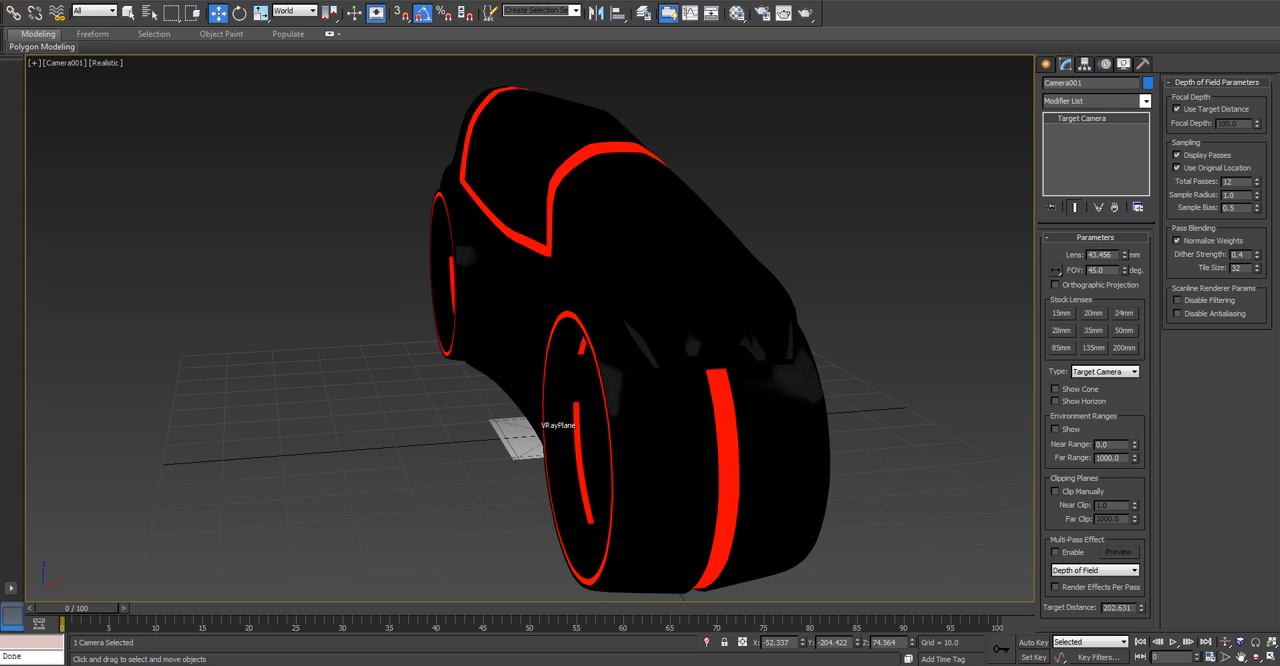
Set the render output size to the HDTV (video) preset at 1280x720.
key(F10)
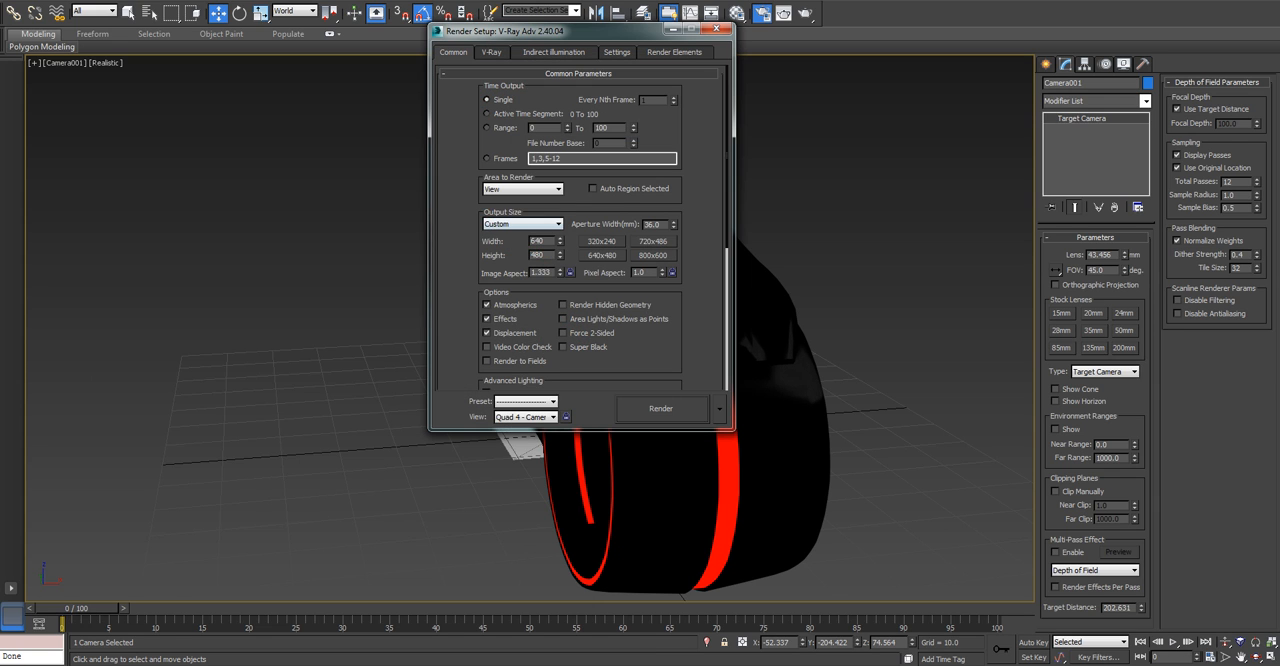
click(522, 224)
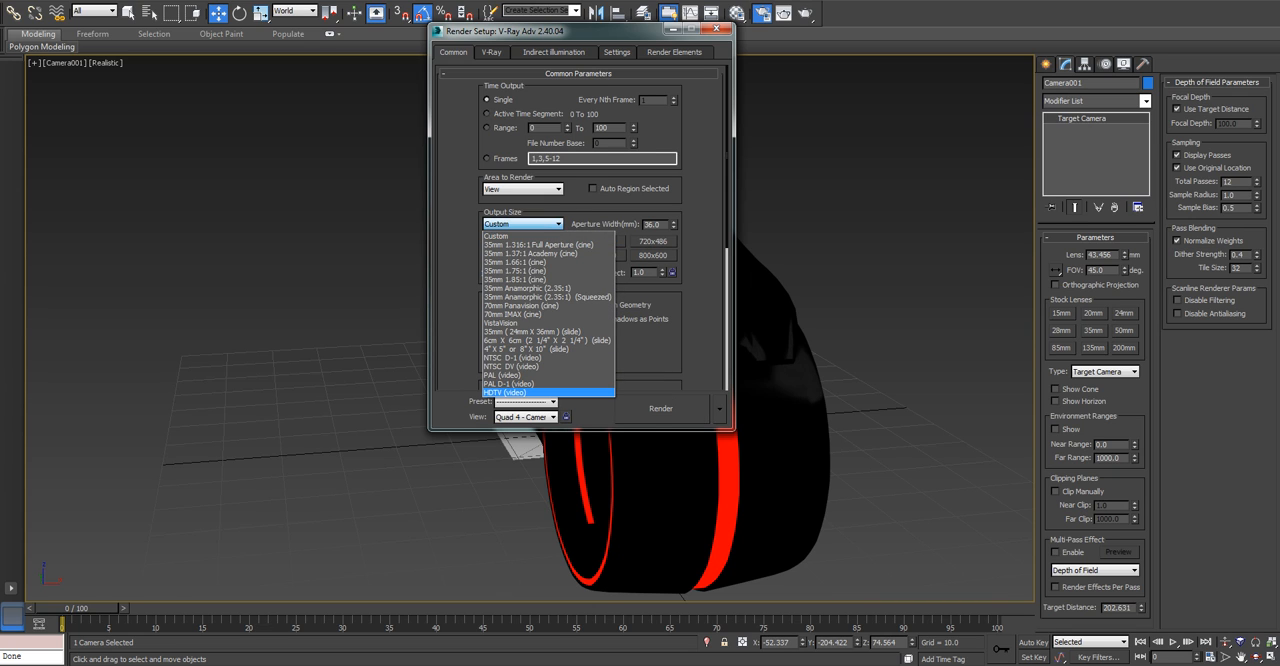
key(Return)
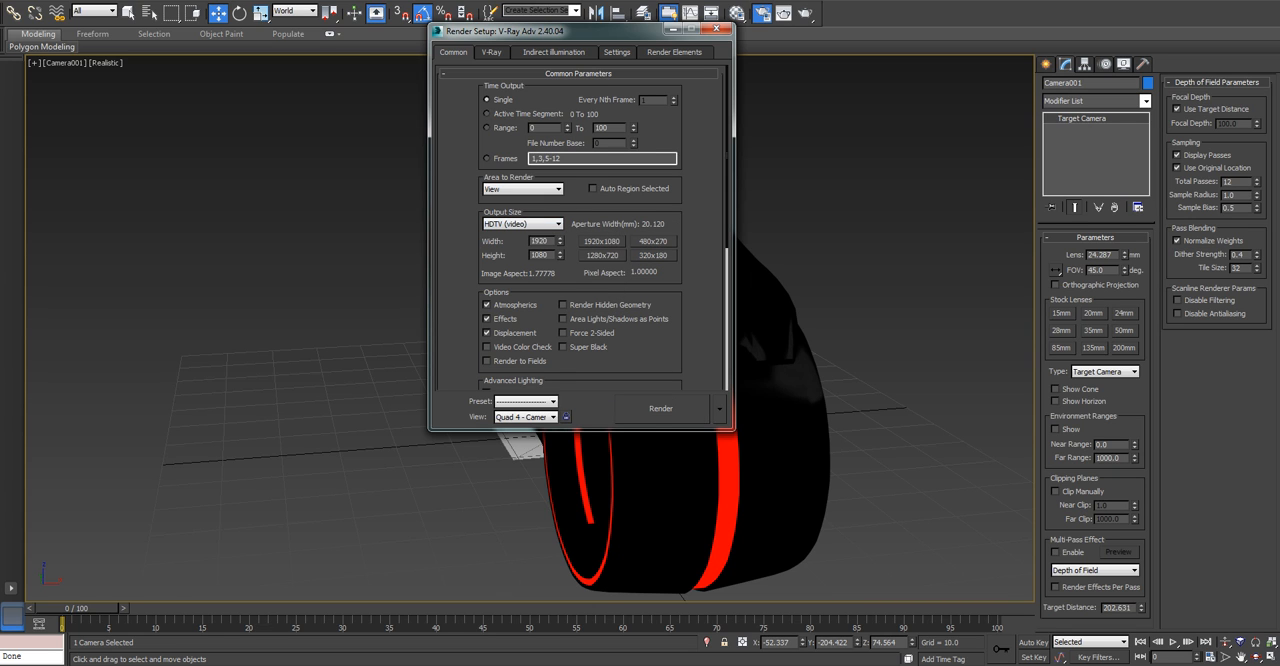
click(603, 255)
click(718, 30)
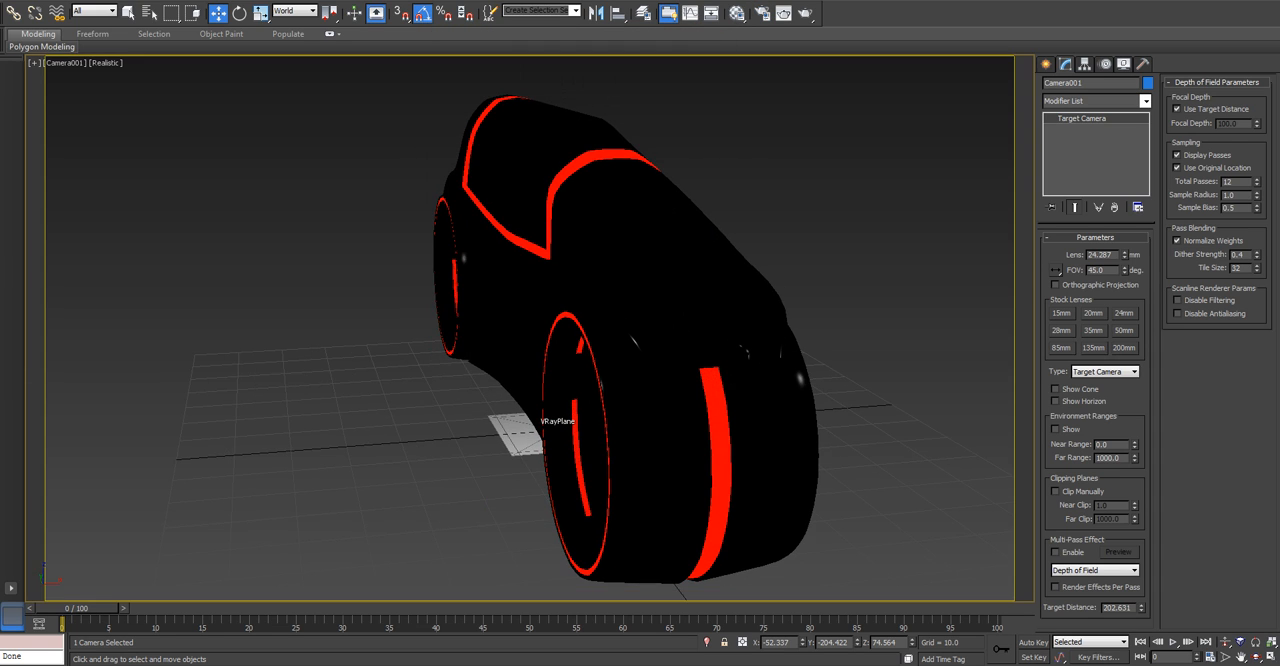
Show the safe frame in the camera view, test-render it with V-Ray and close the rendered image.
key(shift+f)
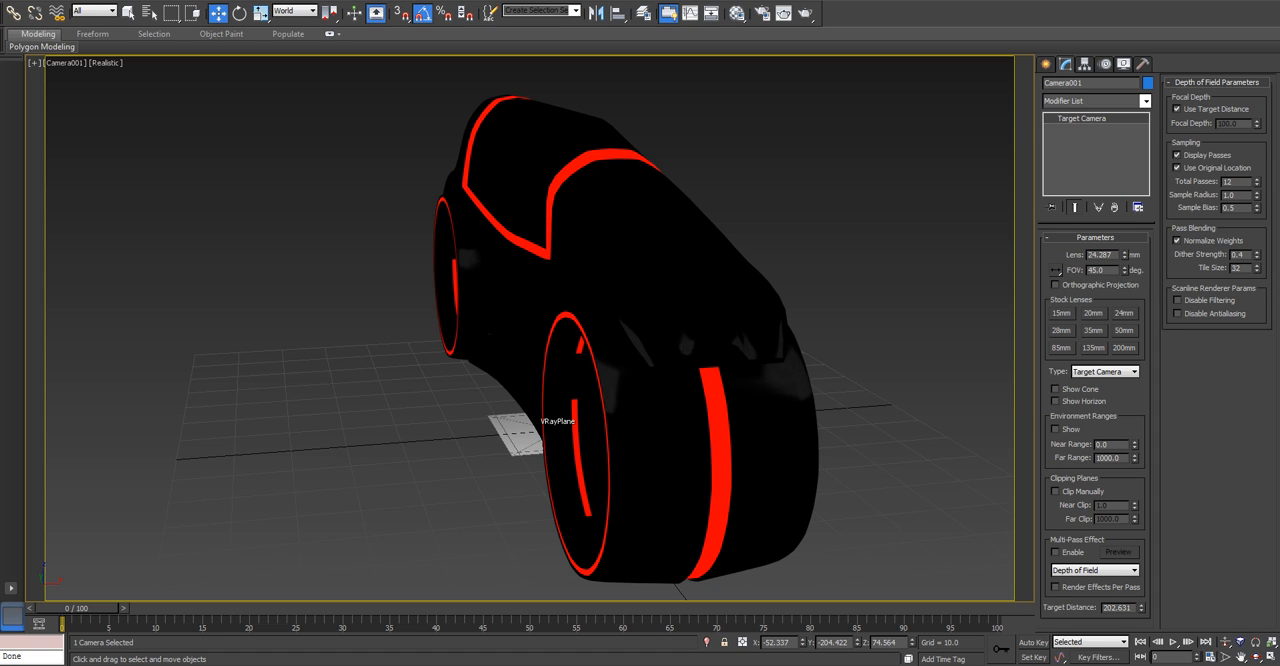
key(shift+q)
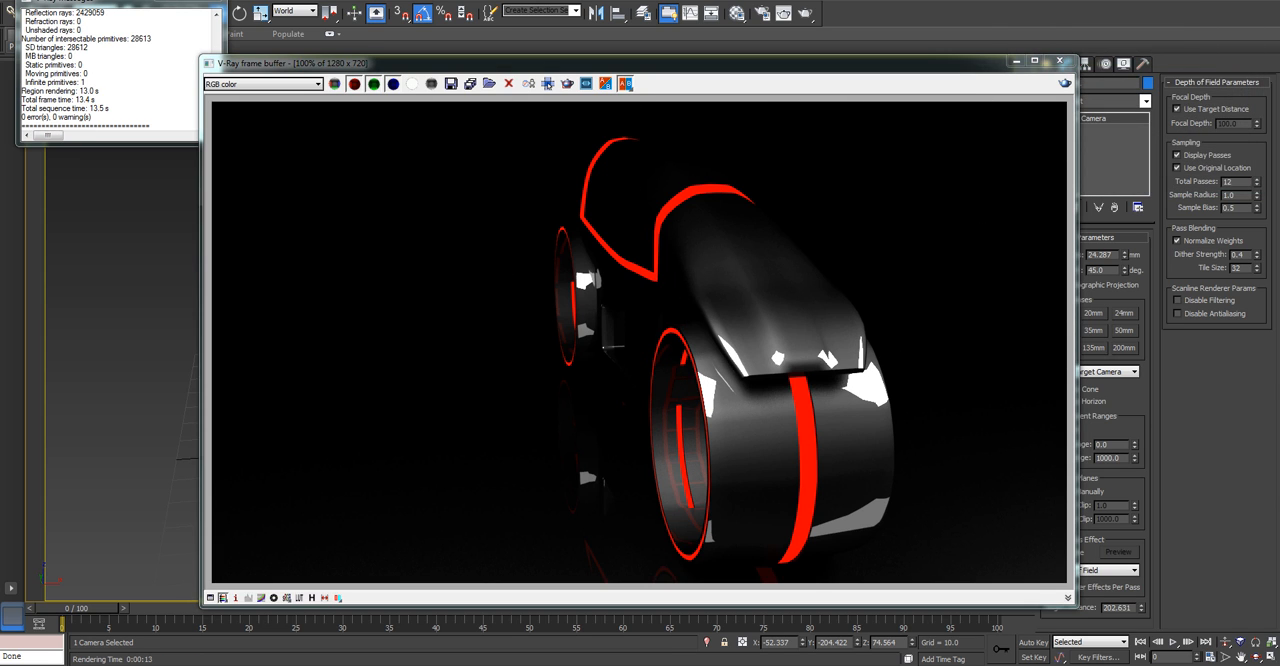
click(1060, 60)
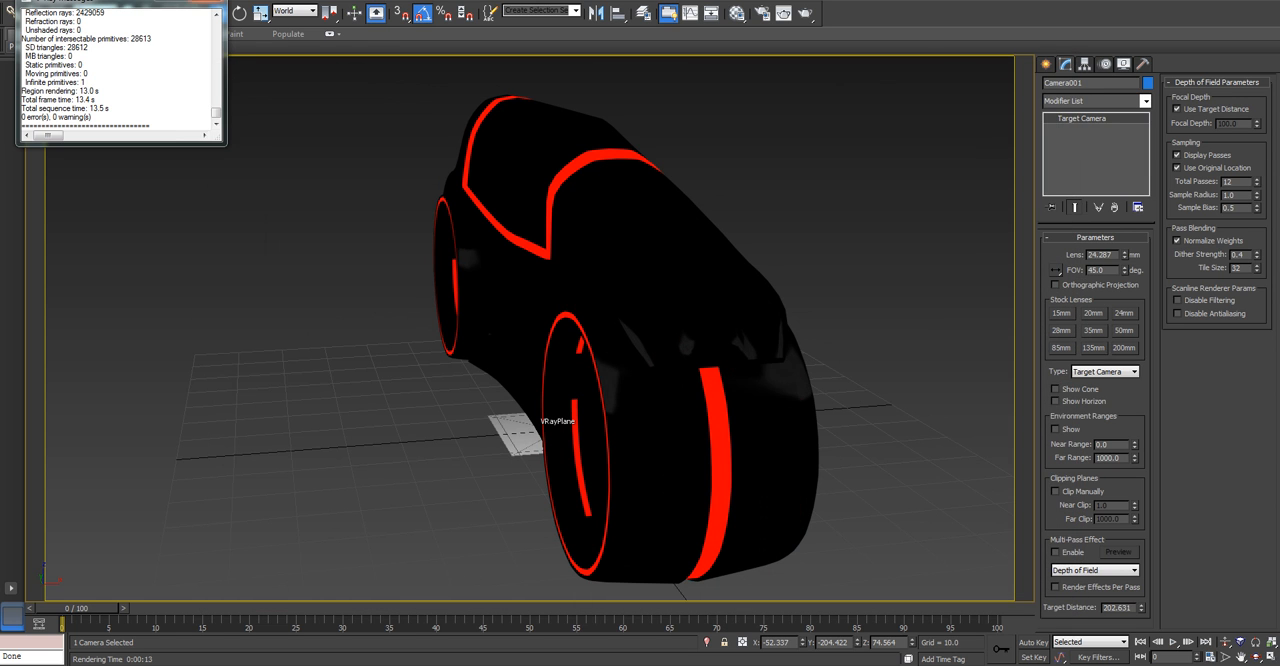
Set the vray 02 - Default material's reflection colour to dark grey with red 27, green 27 and blue 20, keeping its diffuse colour.
click(736, 13)
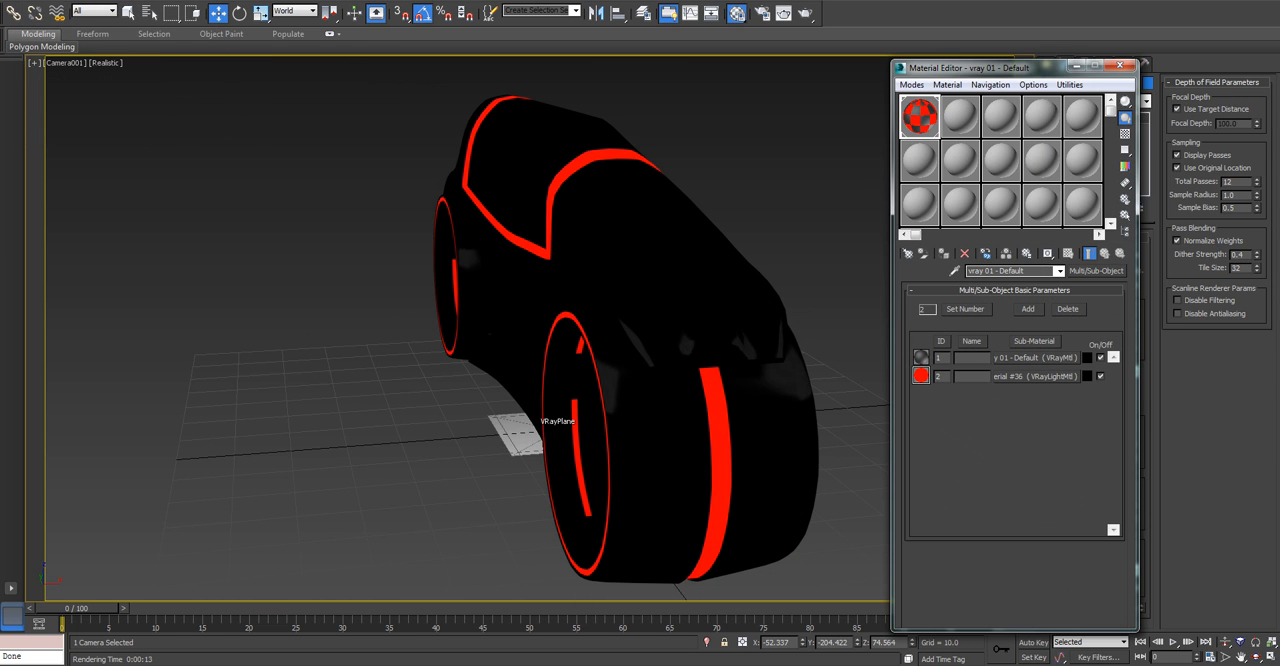
click(960, 117)
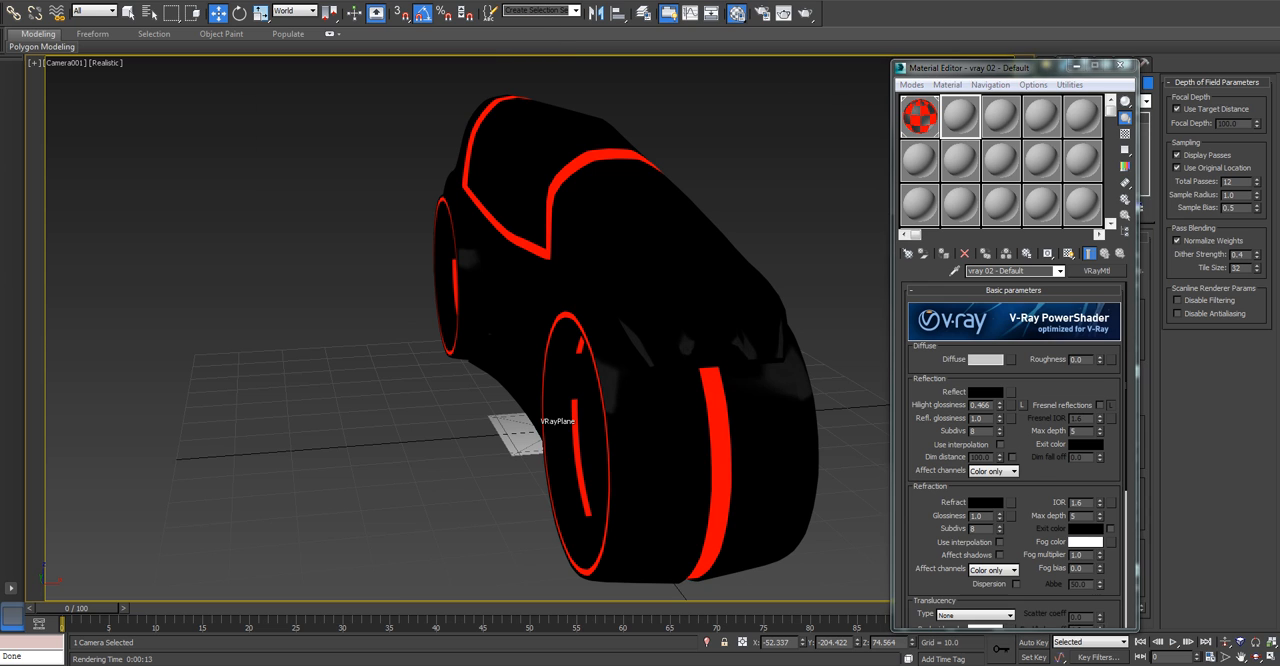
click(985, 359)
click(488, 167)
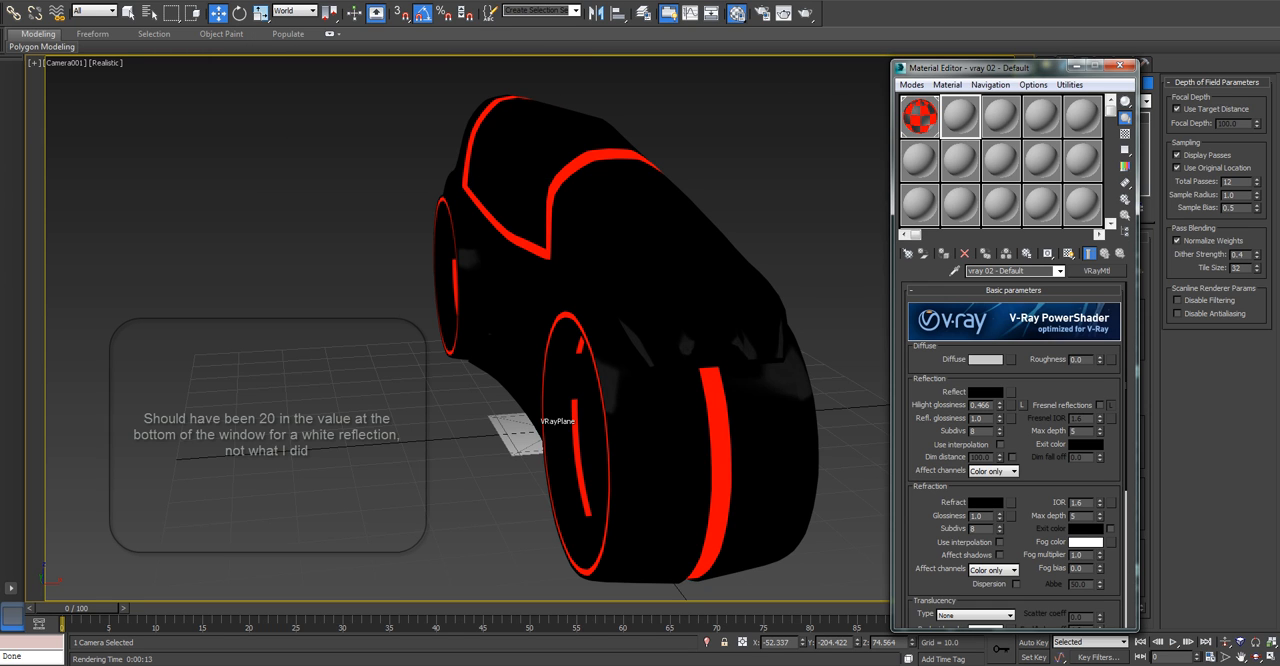
click(985, 392)
drag(390, 56, 390, 66)
double_click(525, 81)
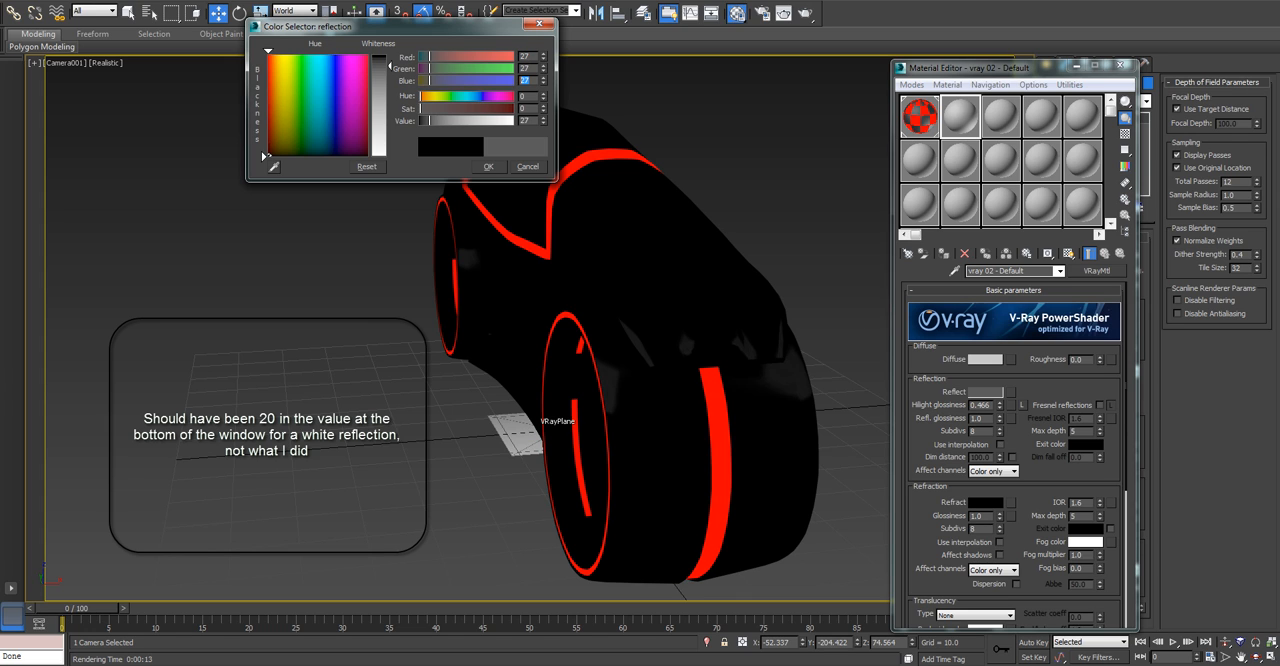
text(20)
key(Return)
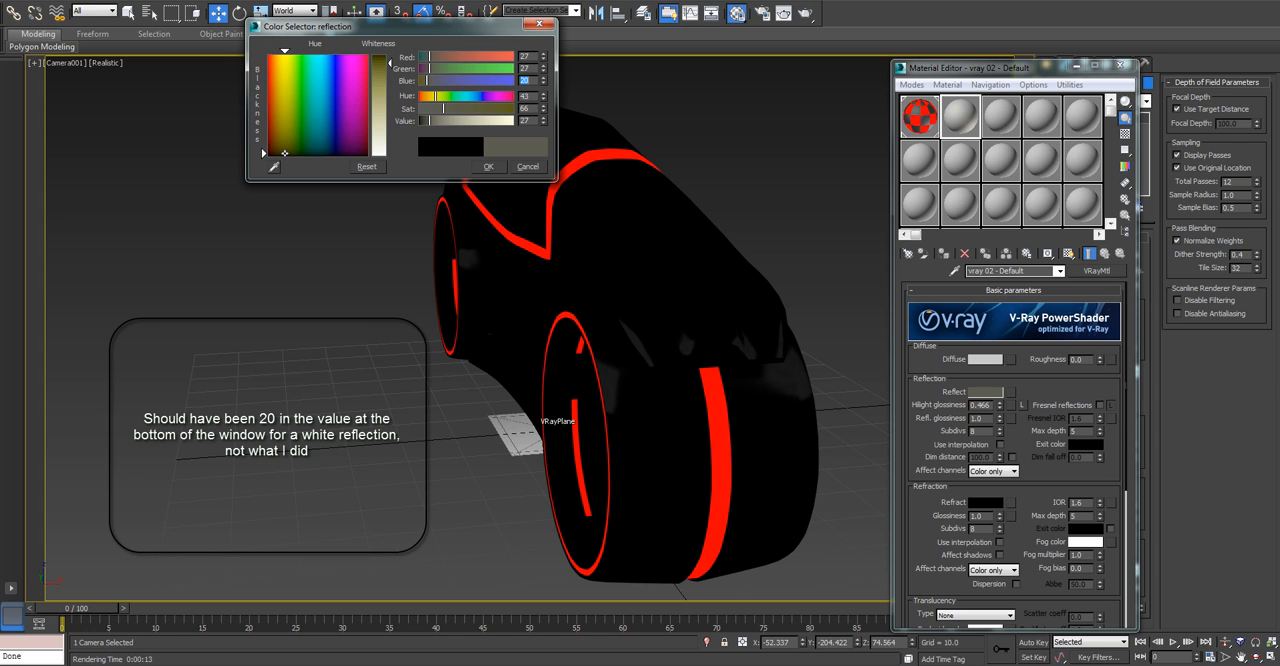
click(488, 167)
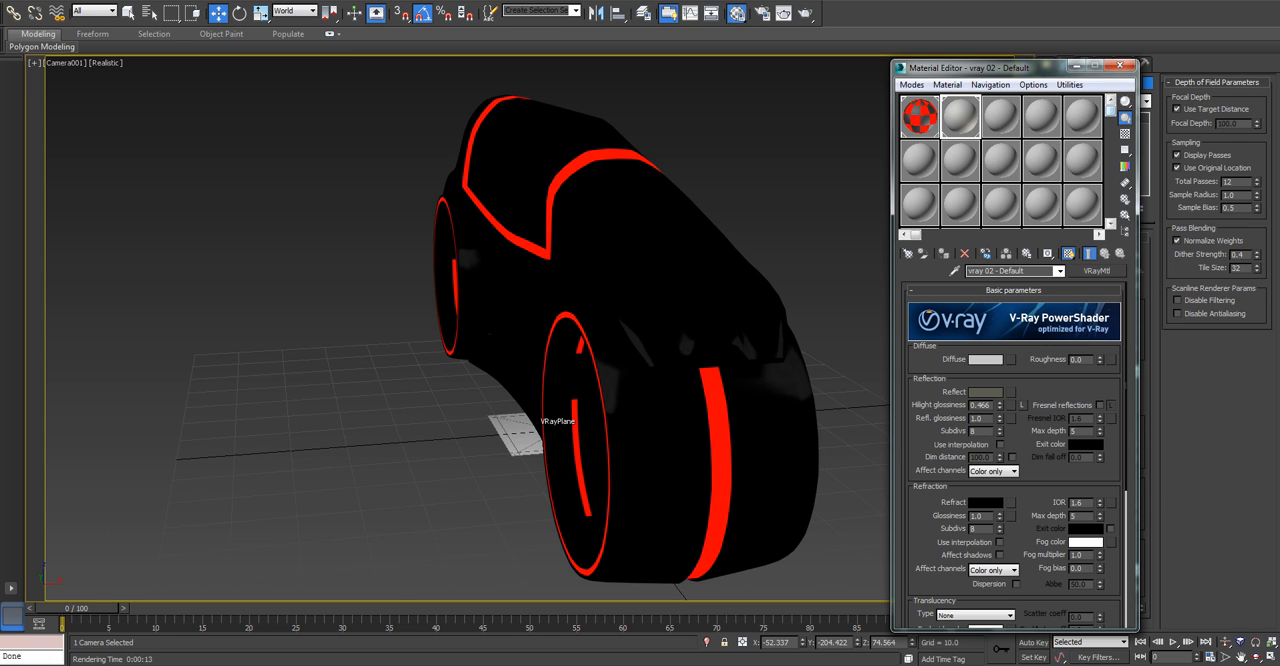
Close the material editing window and test-render the camera view again.
click(1120, 65)
key(shift+q)
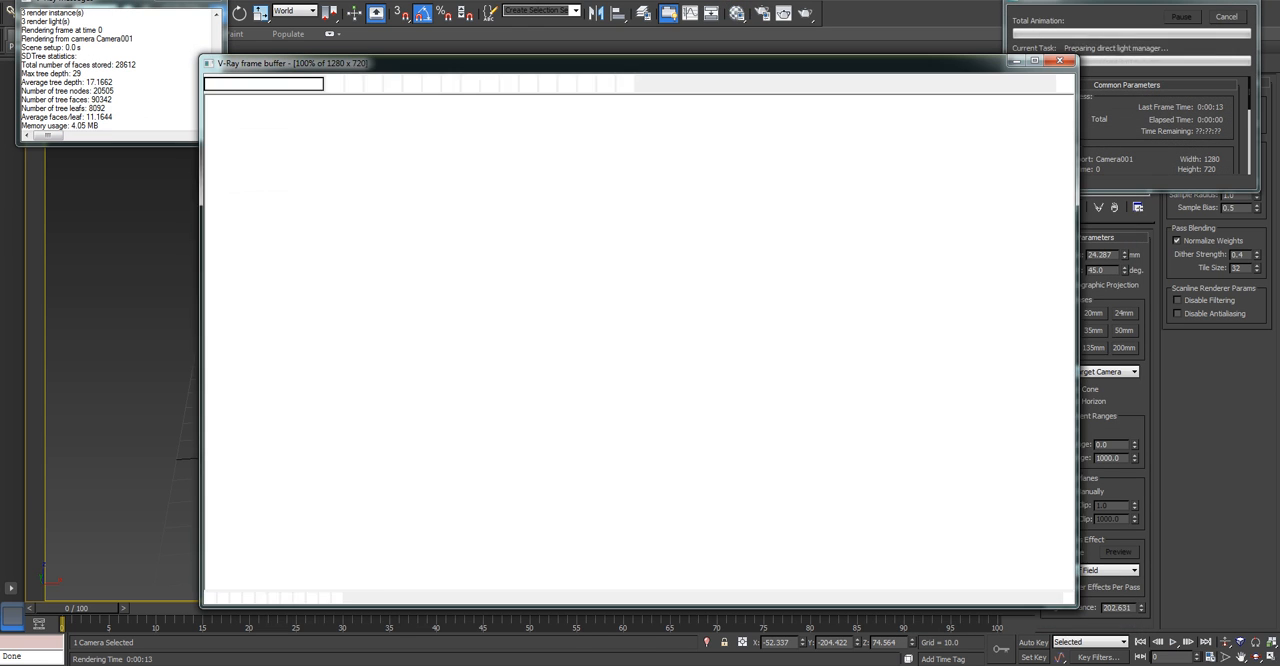